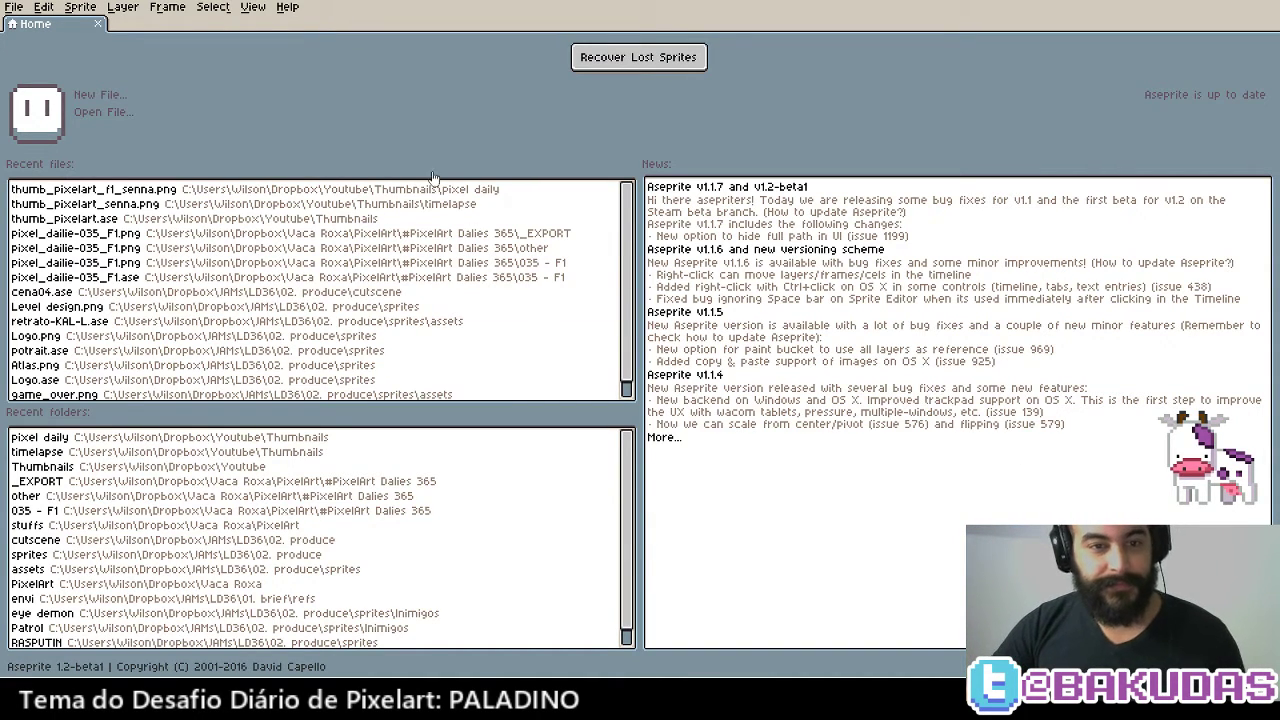
Create Sprite-0001 at 128×64 in Indexed colour mode with a Black background
click(14, 7)
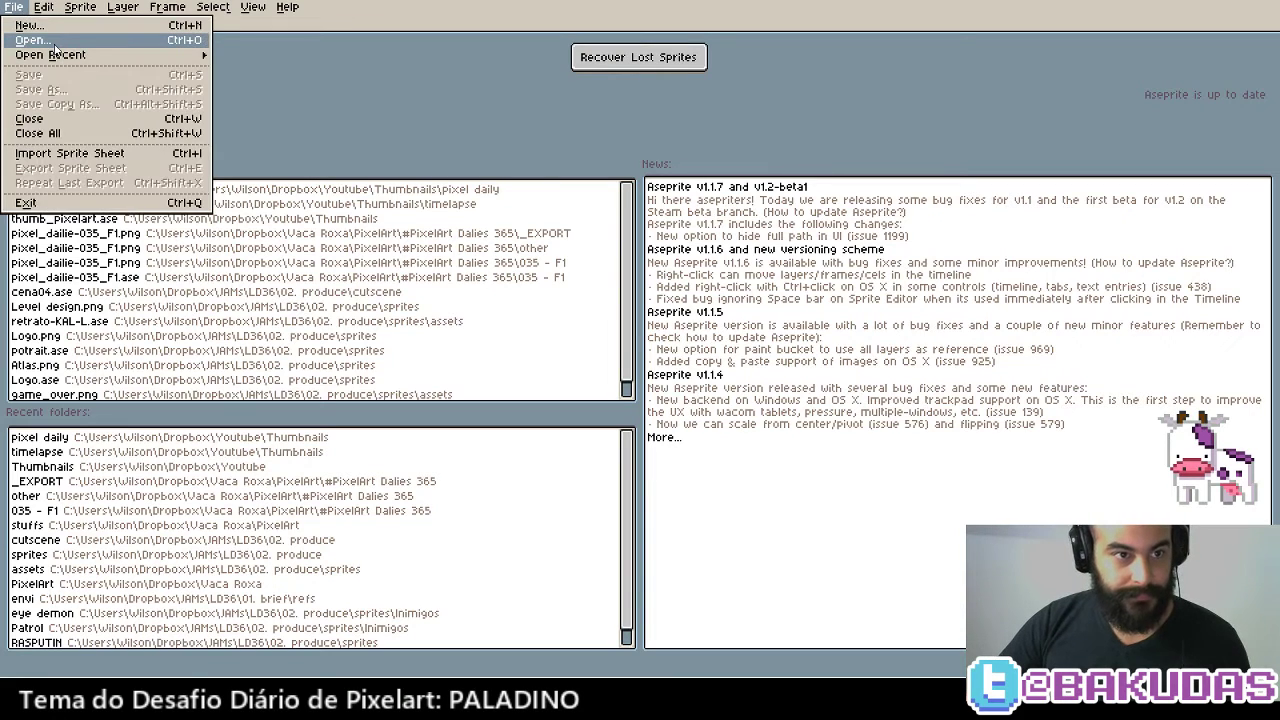
click(43, 30)
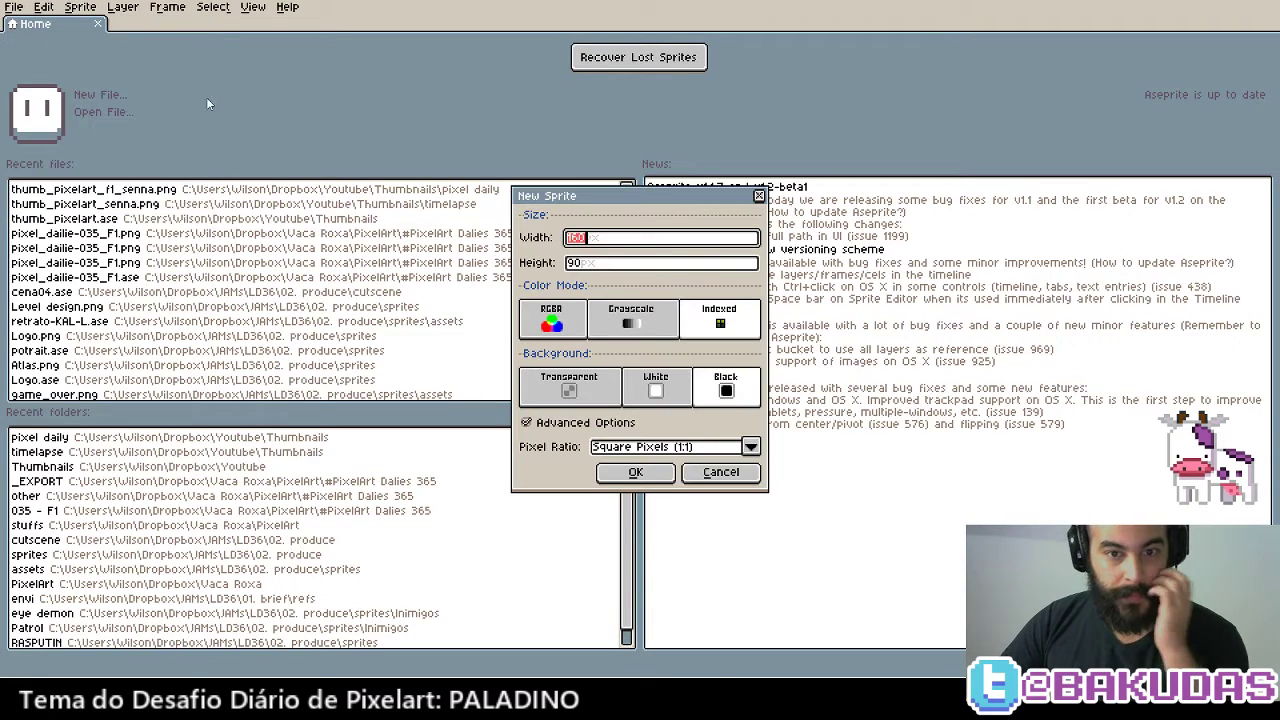
click(654, 261)
text(64)
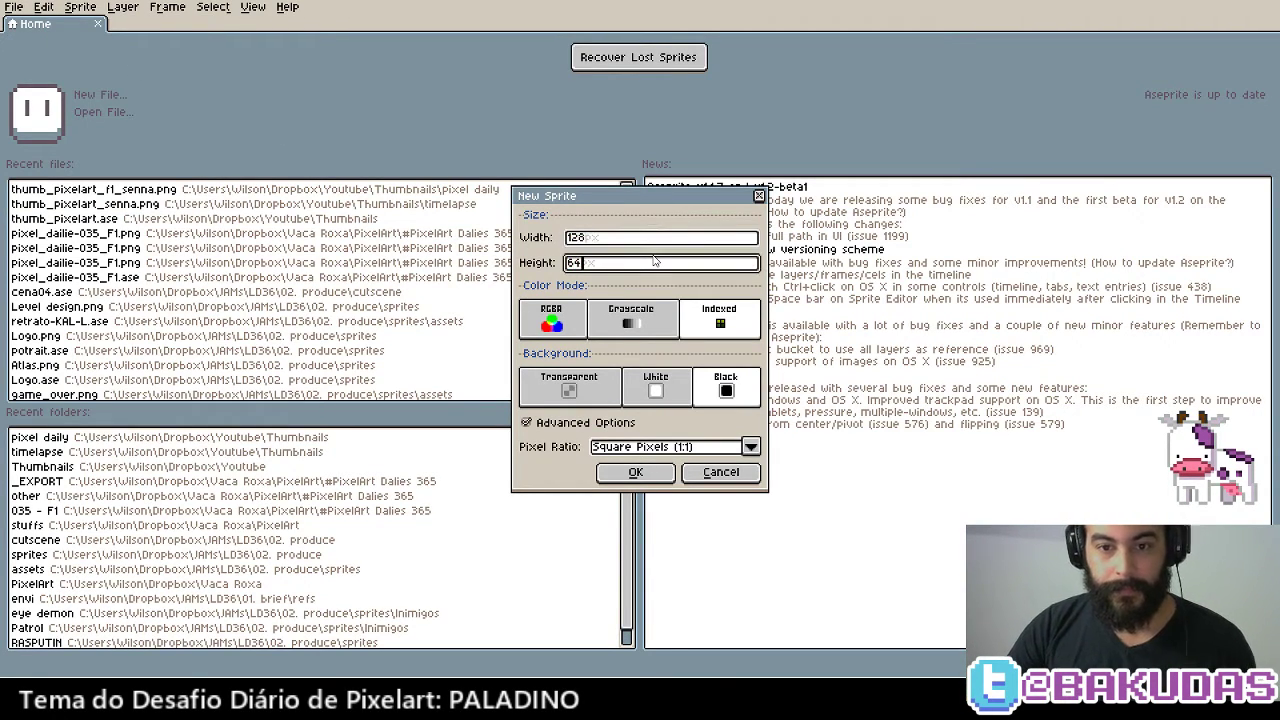
click(731, 323)
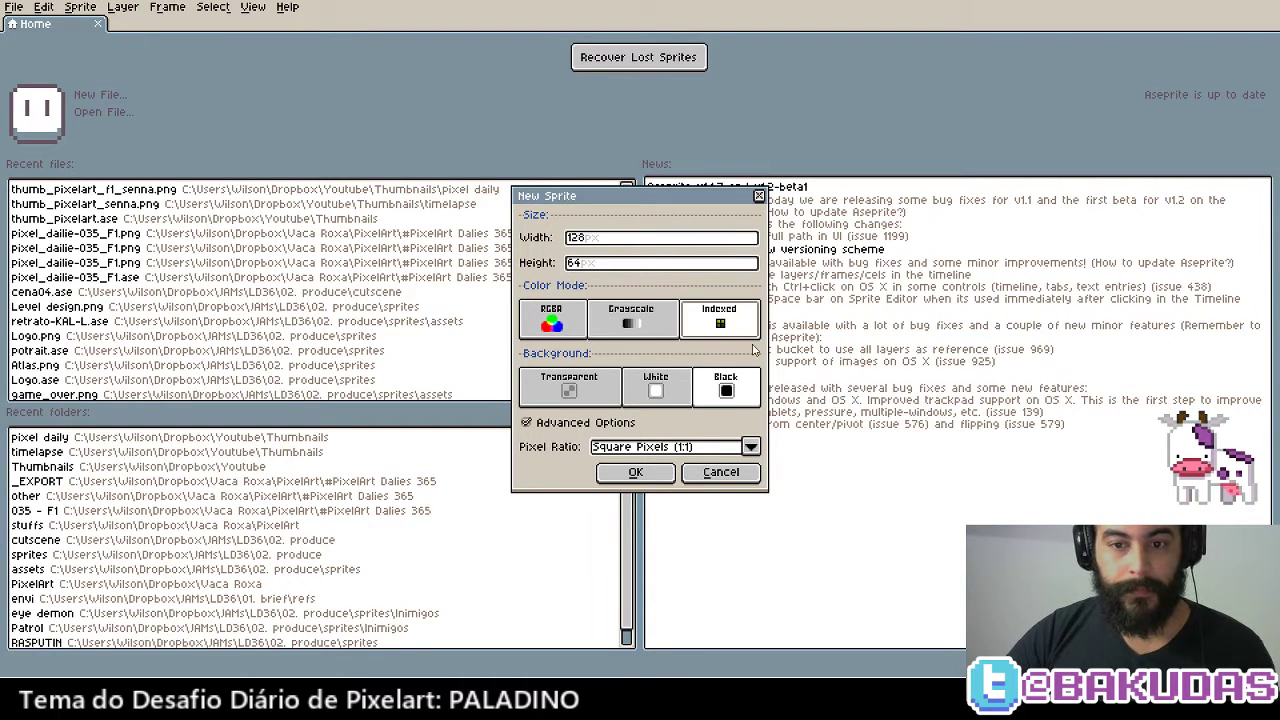
click(652, 475)
Switch the pencil's ink from shading to Simple Ink
scroll(669, 257, up, 2)
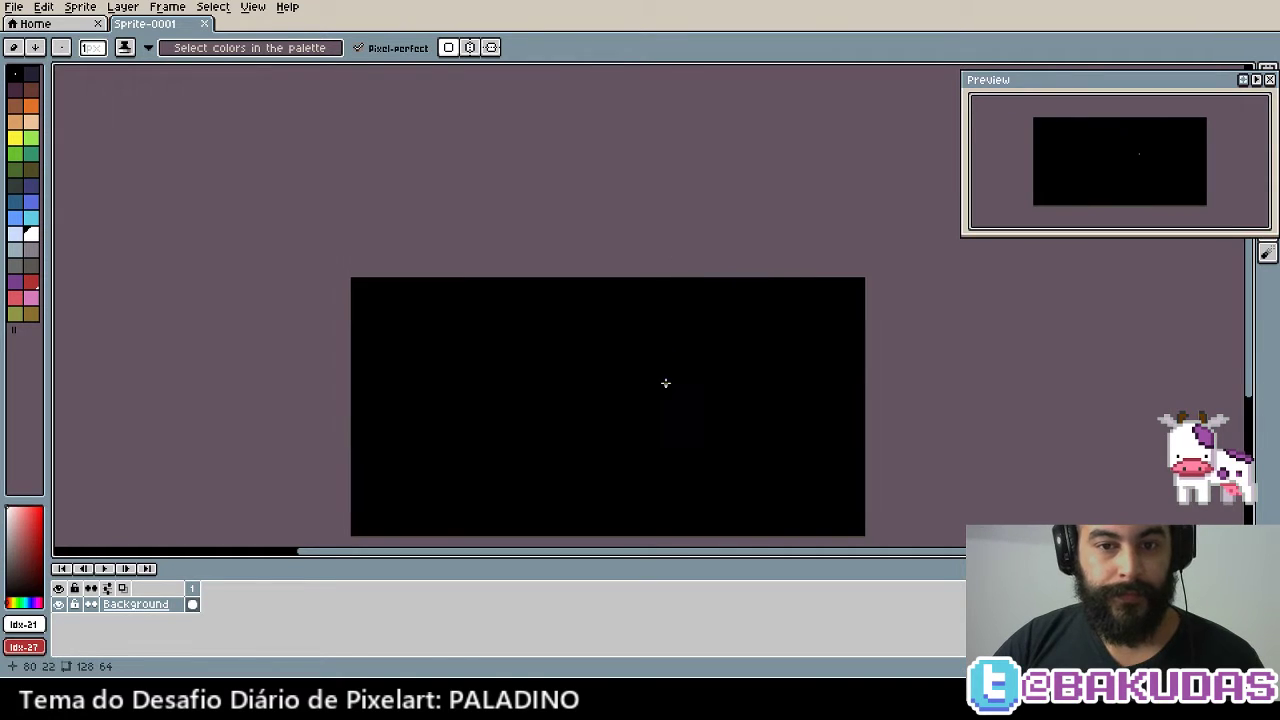
mouse_move(665, 383)
mouse_down()
mouse_move(571, 289)
mouse_move(566, 320)
mouse_up()
scroll(550, 295, up, 1)
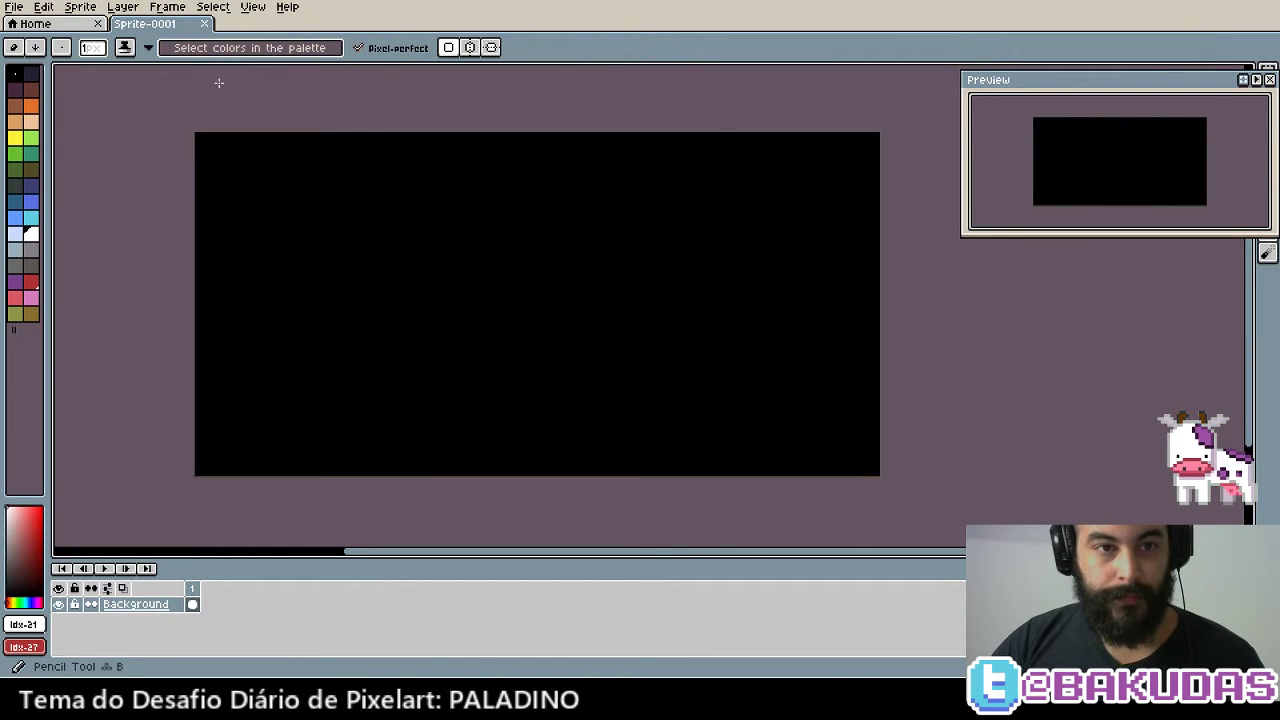
click(150, 48)
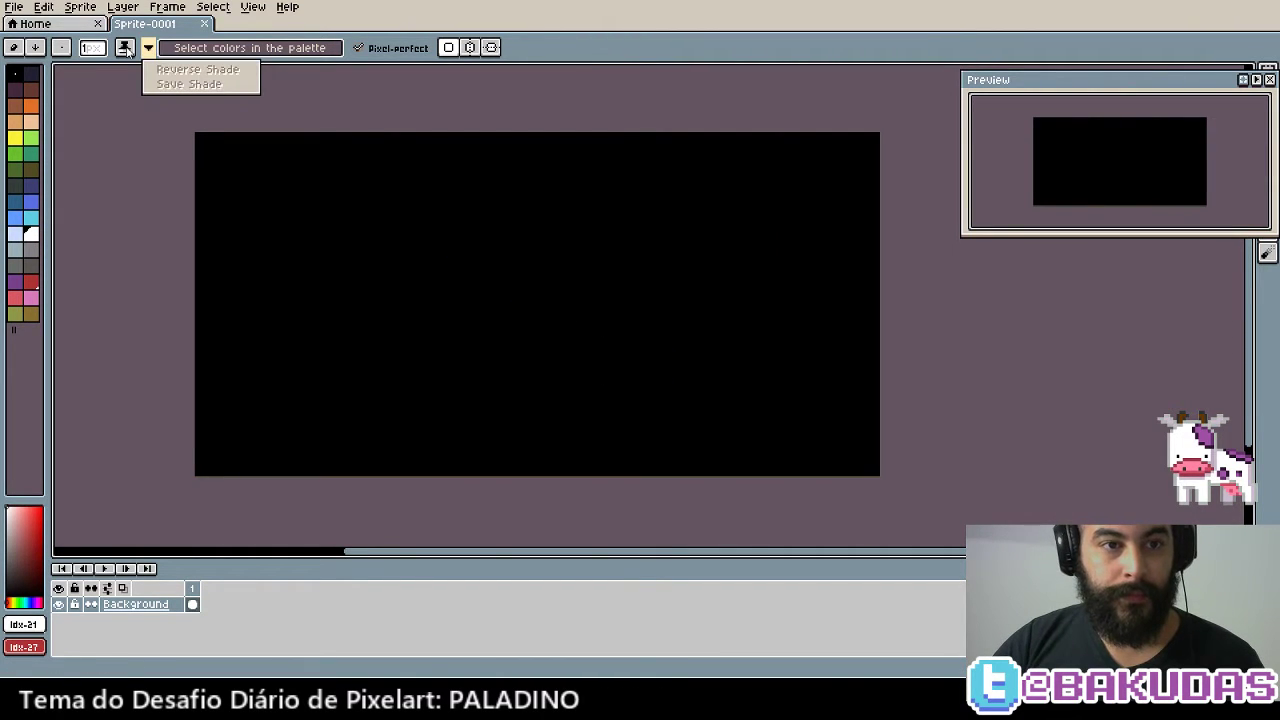
click(127, 50)
click(145, 66)
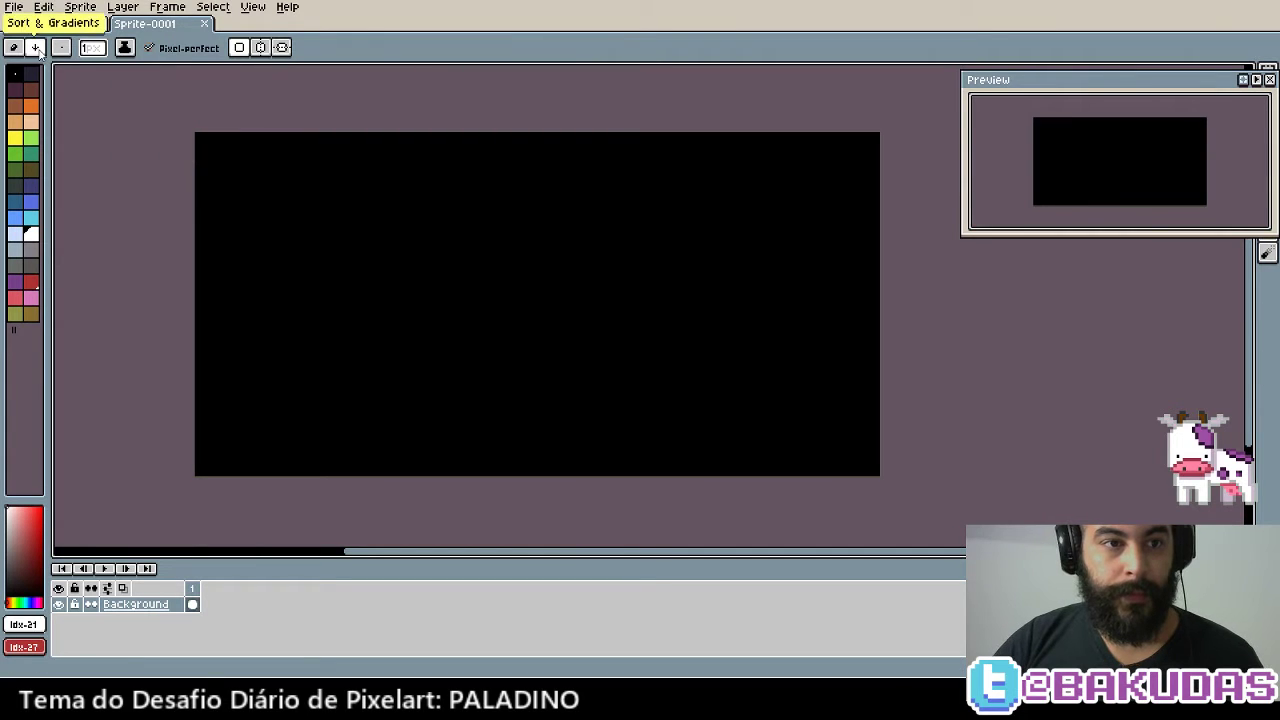
Load the db32 preset palette into the sprite
click(35, 47)
drag(48, 78, 73, 65)
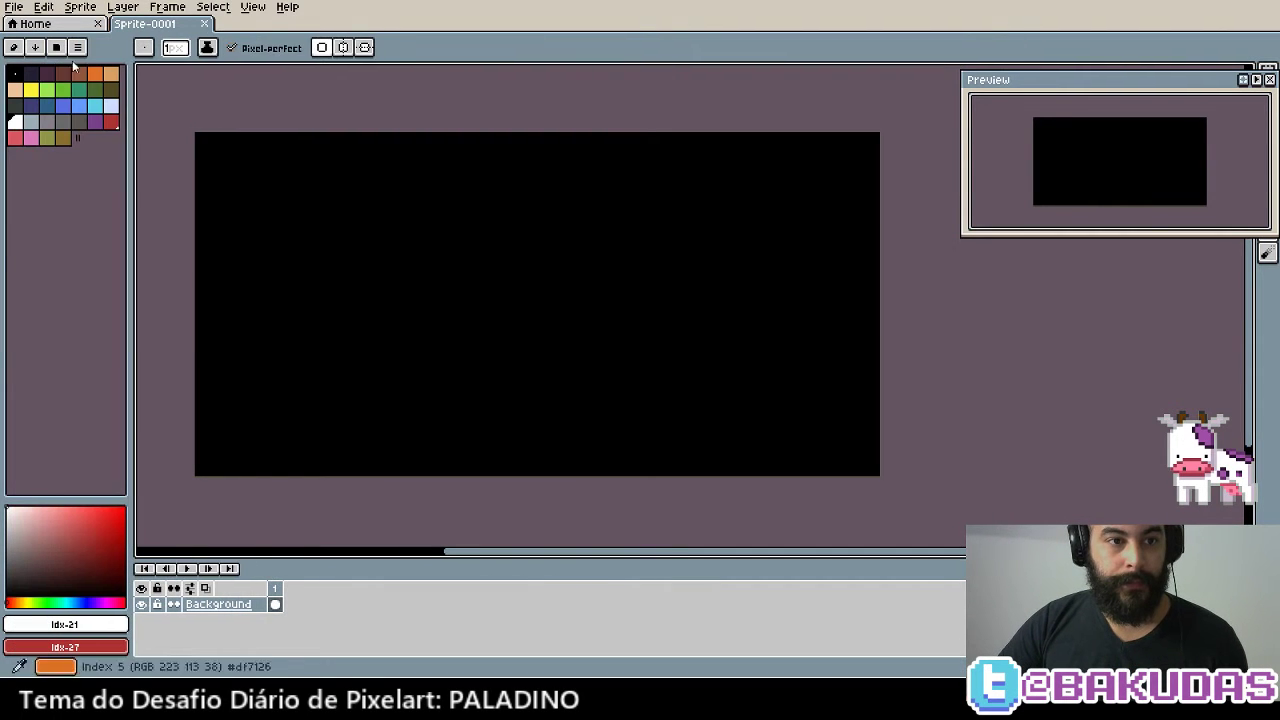
click(56, 47)
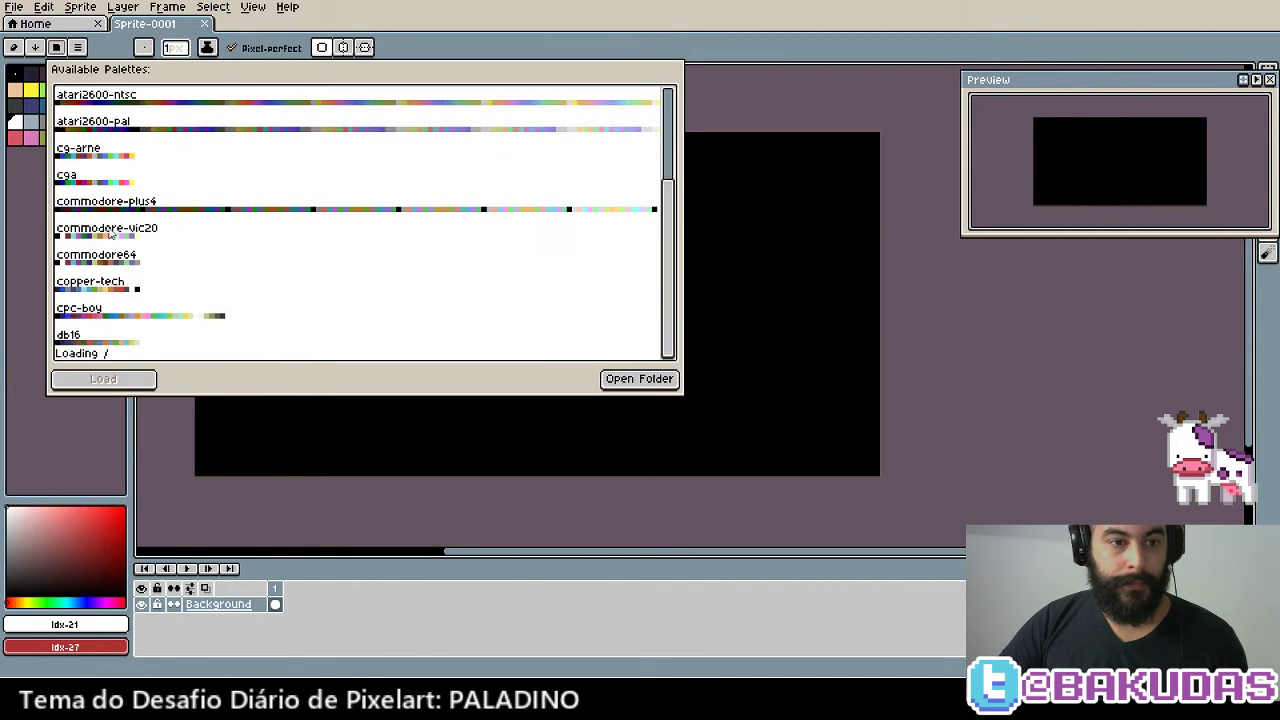
scroll(110, 232, down, 3)
click(100, 278)
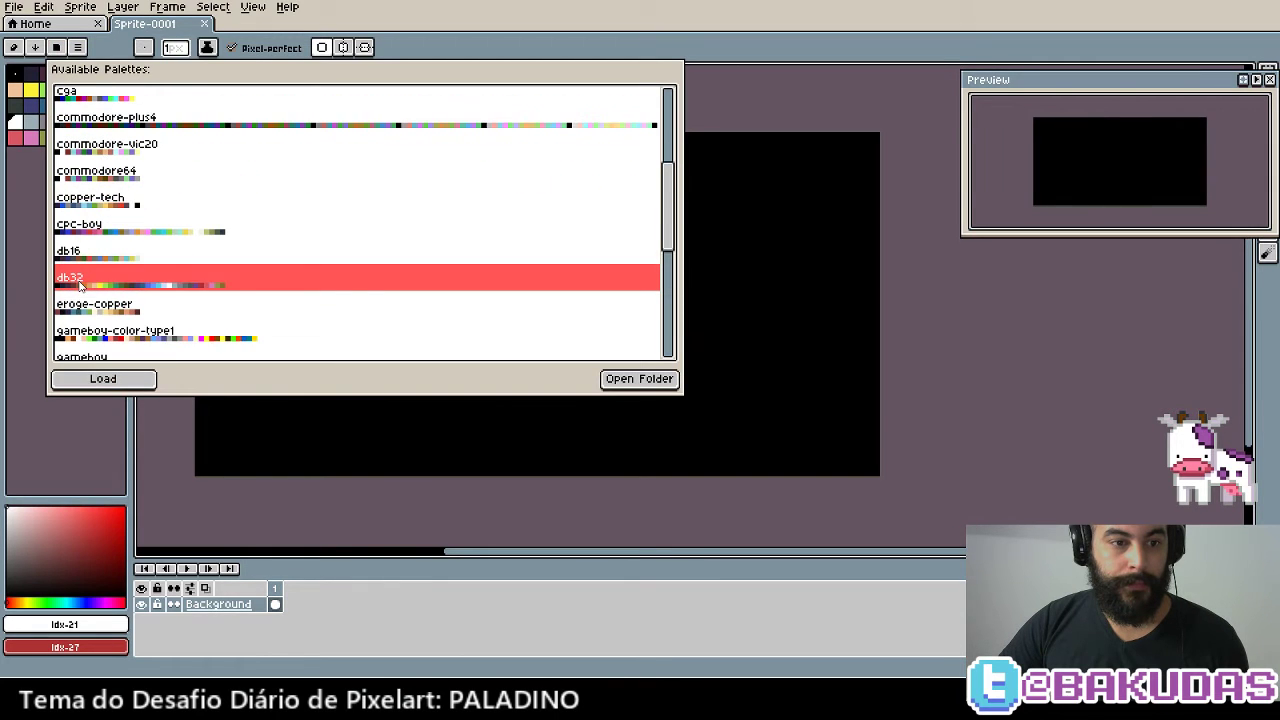
click(103, 380)
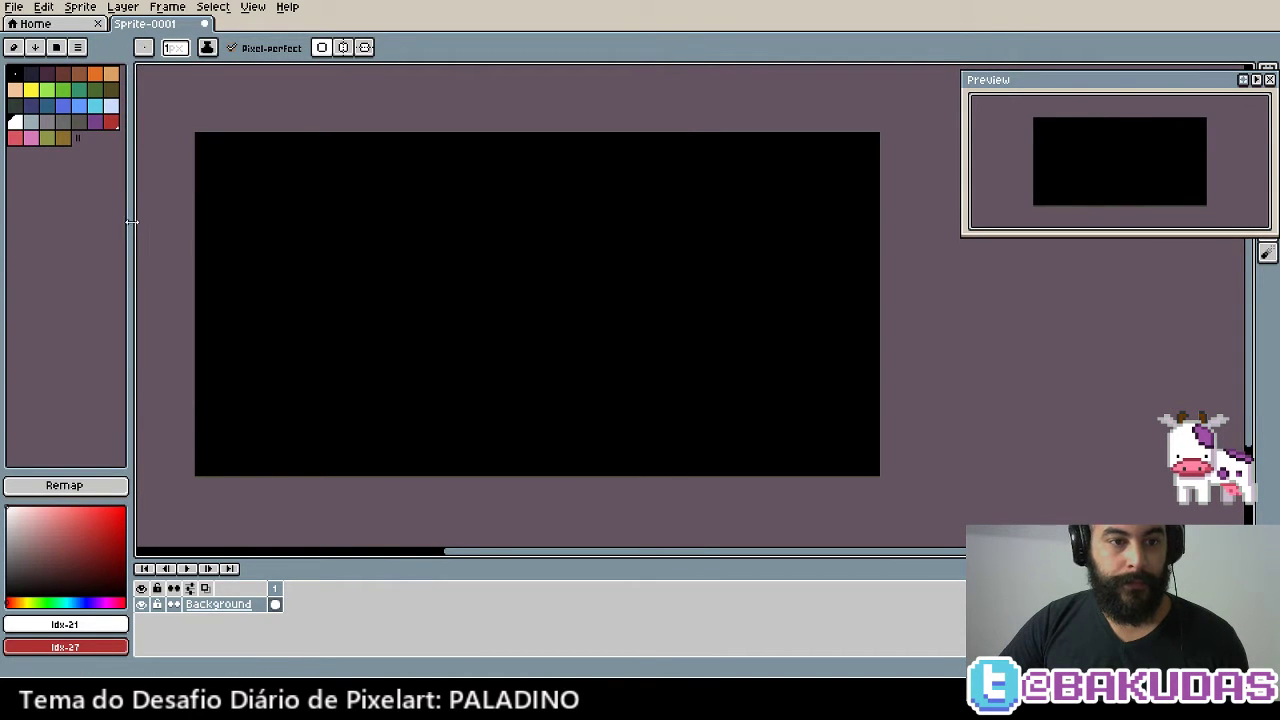
Narrow the palette panel to two columns and shrink and reposition the Preview window
drag(131, 222, 47, 230)
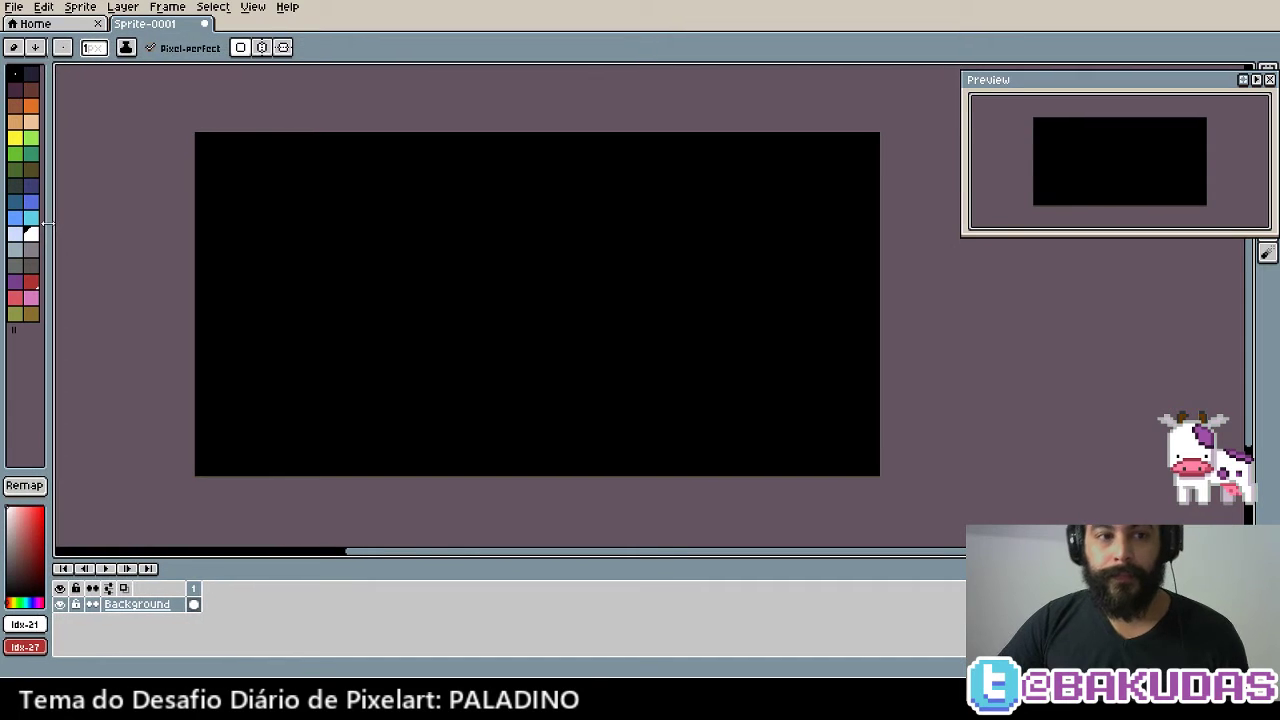
scroll(383, 282, up, 1)
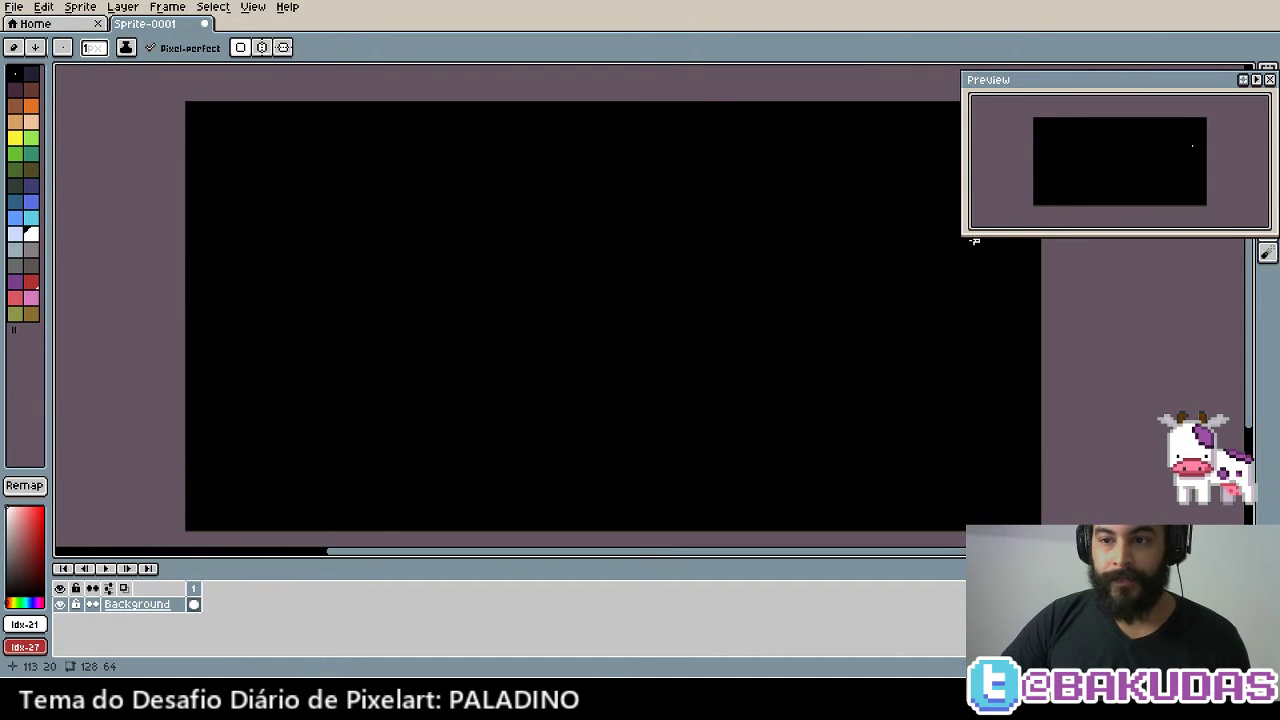
drag(1091, 88, 1052, 88)
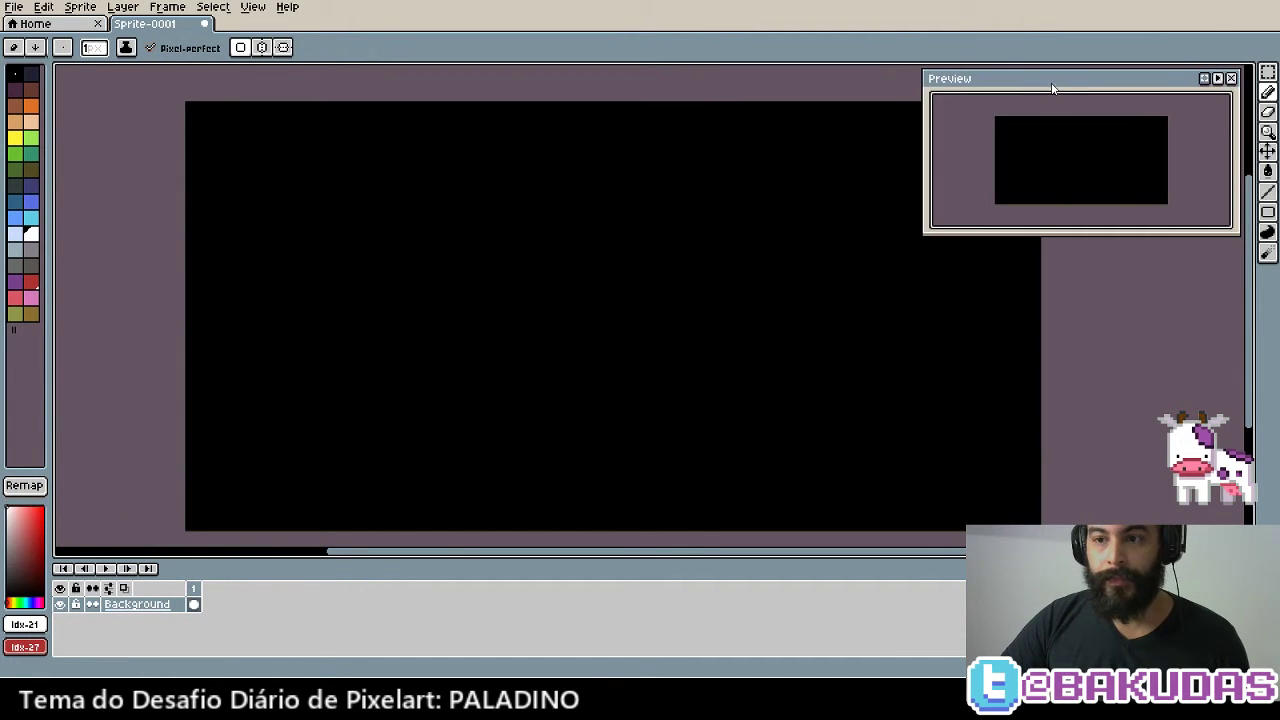
drag(924, 232, 968, 227)
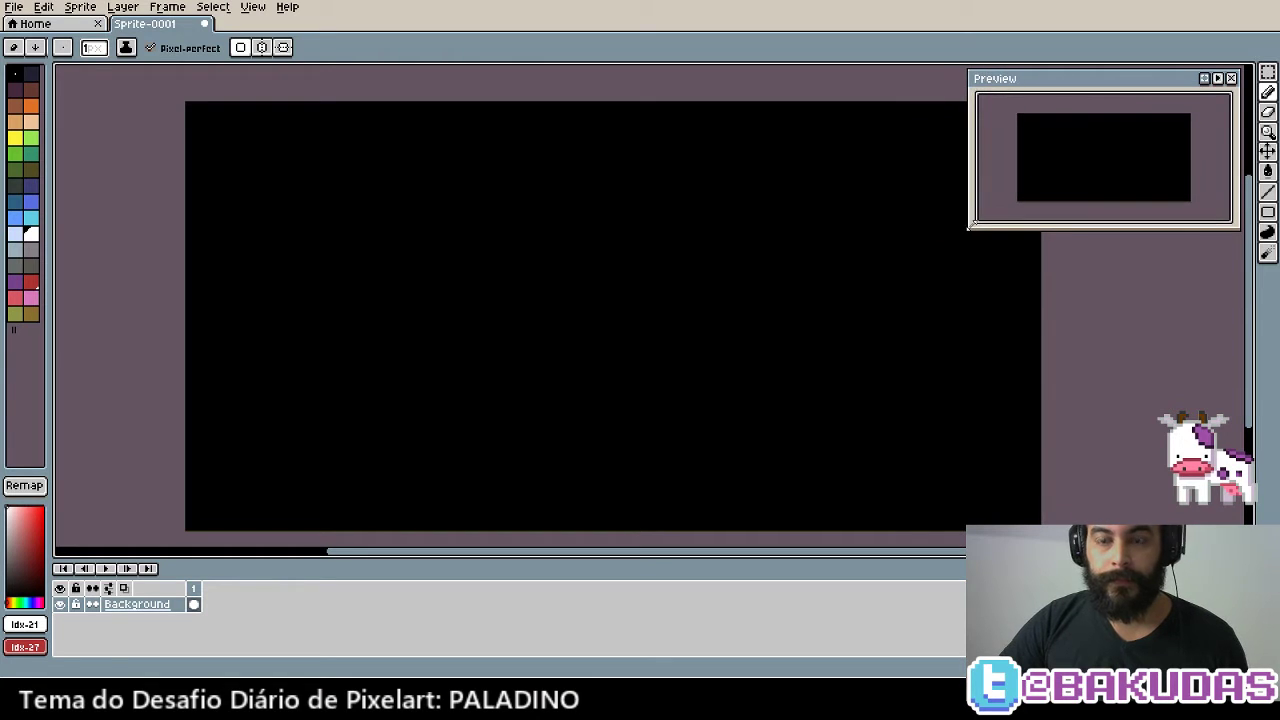
drag(686, 283, 677, 283)
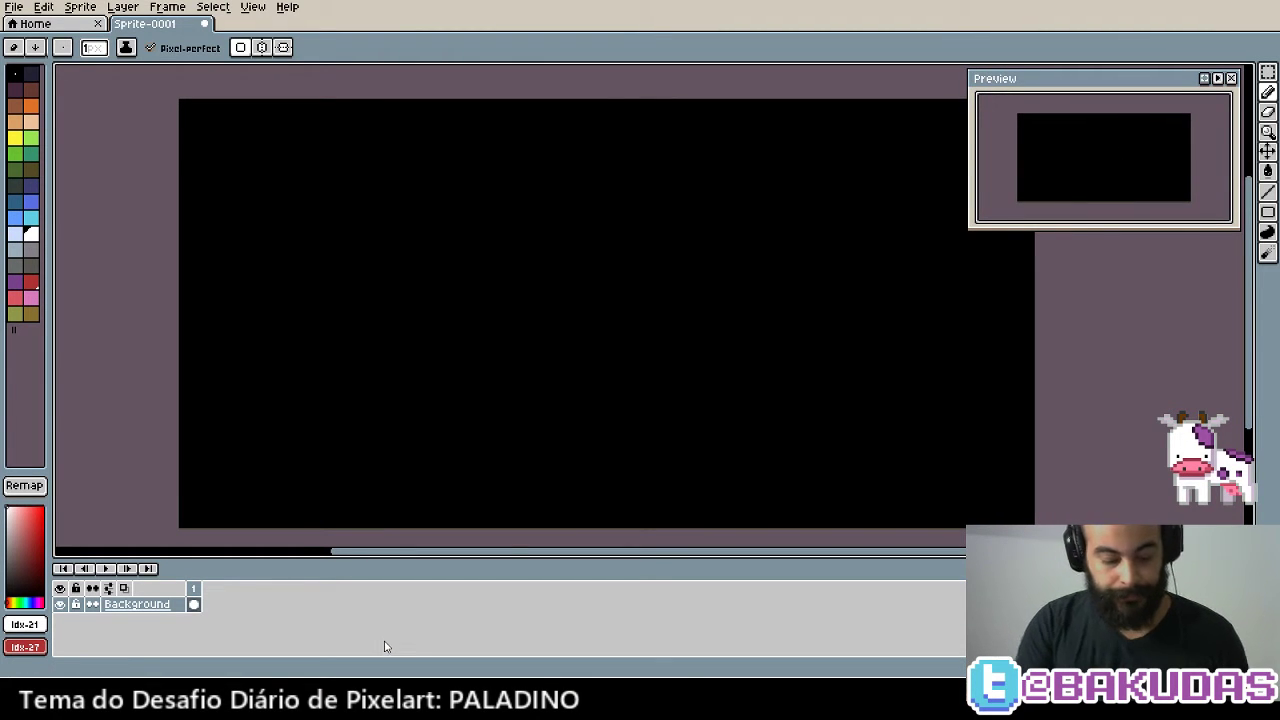
Add a new layer and name it bg01
key(shift+n)
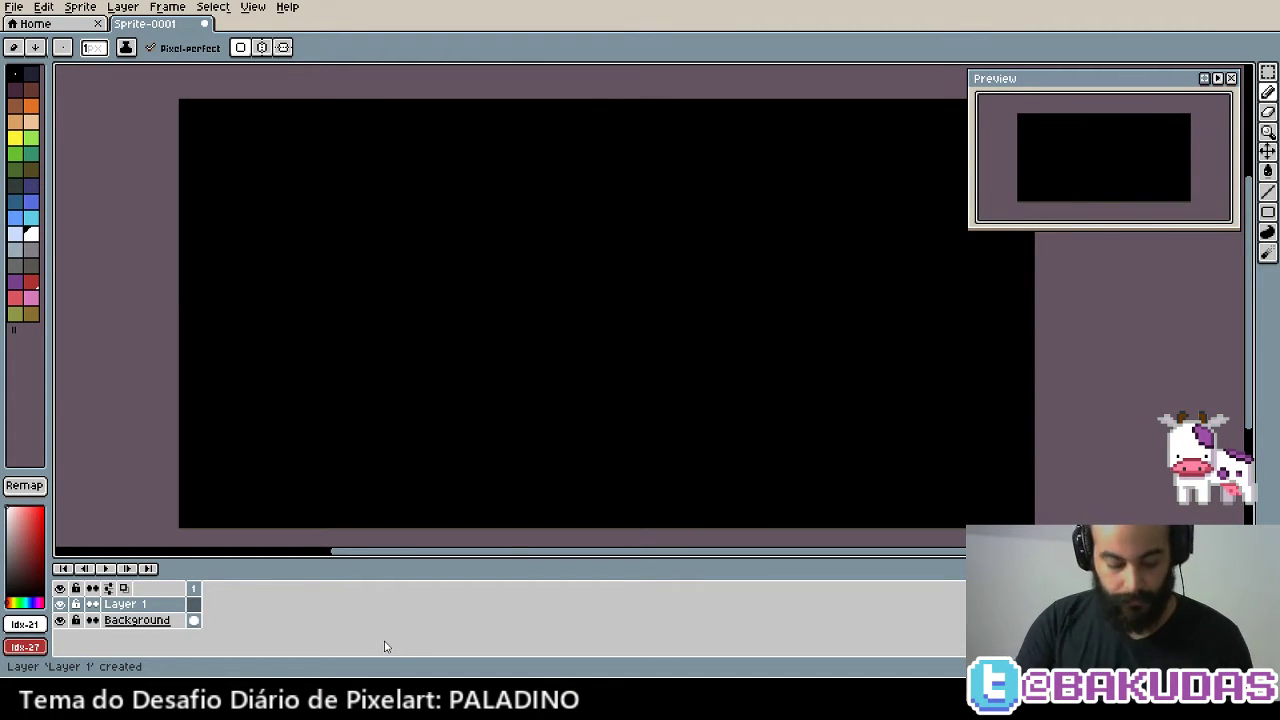
key(g)
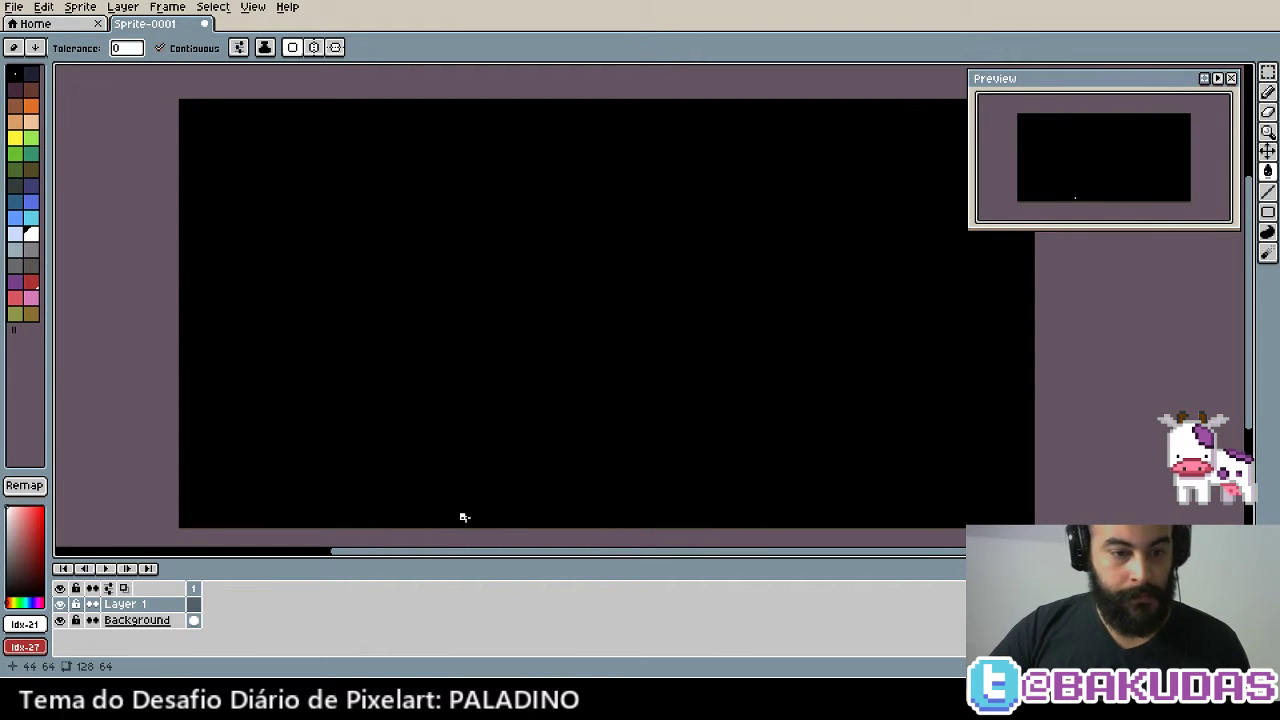
key(b)
double_click(114, 604)
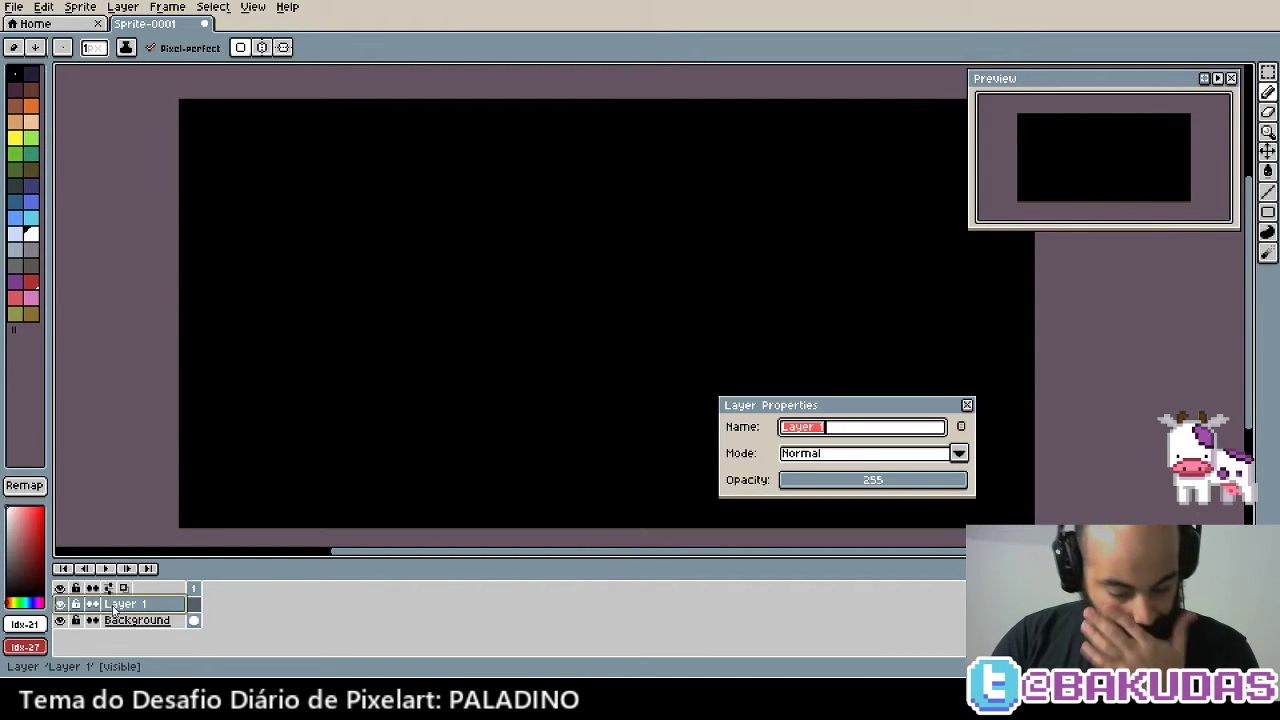
text(bg01)
key(Return)
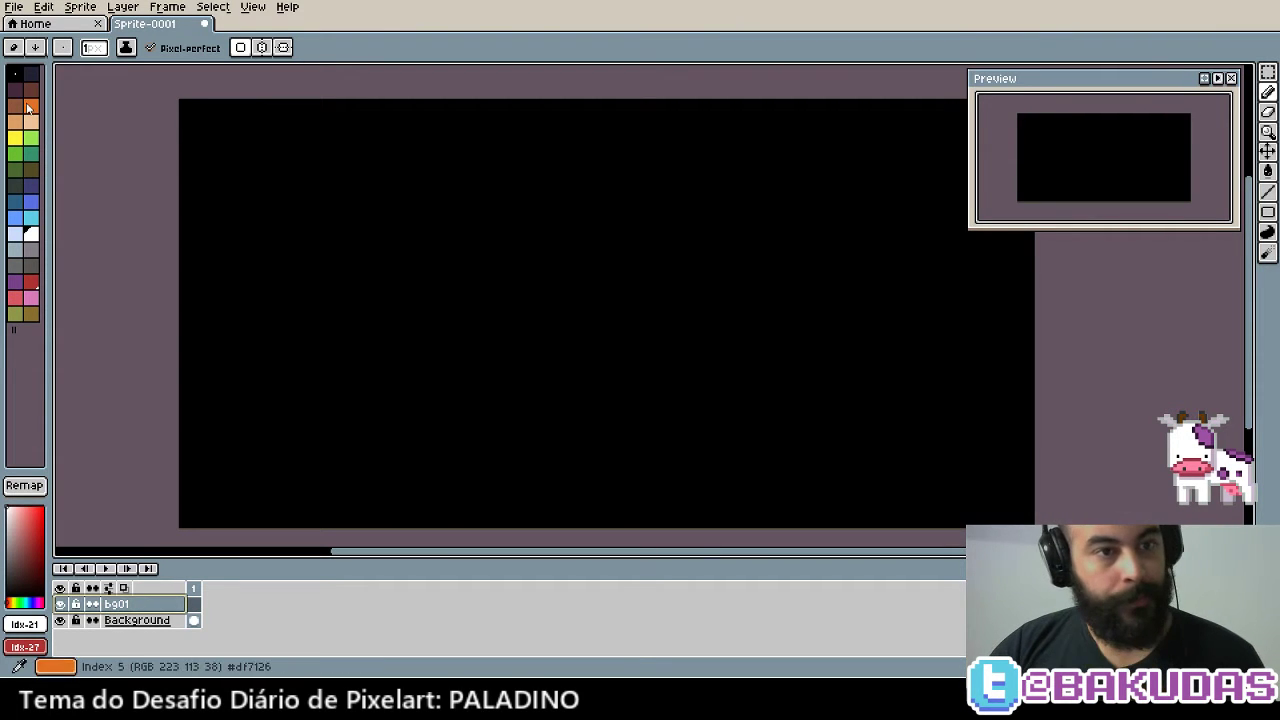
Draw a filled blue rectangle across the canvas middle, leaving a black border
click(31, 201)
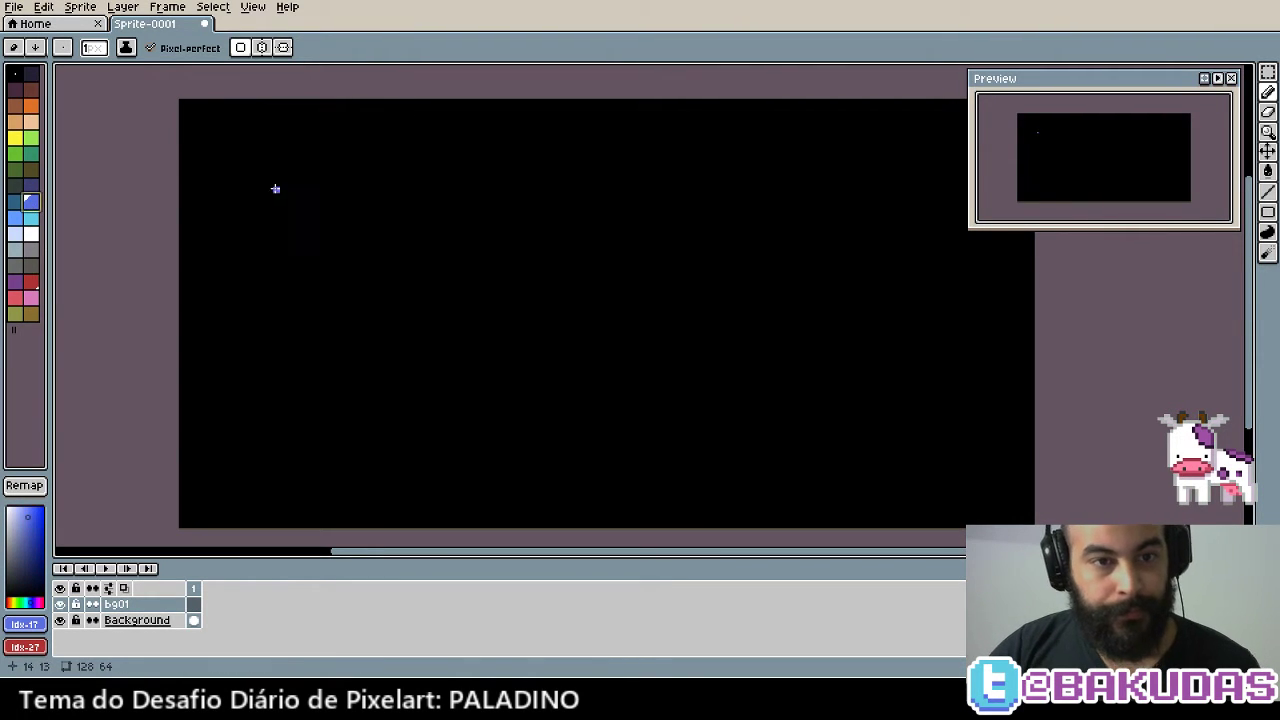
key(u)
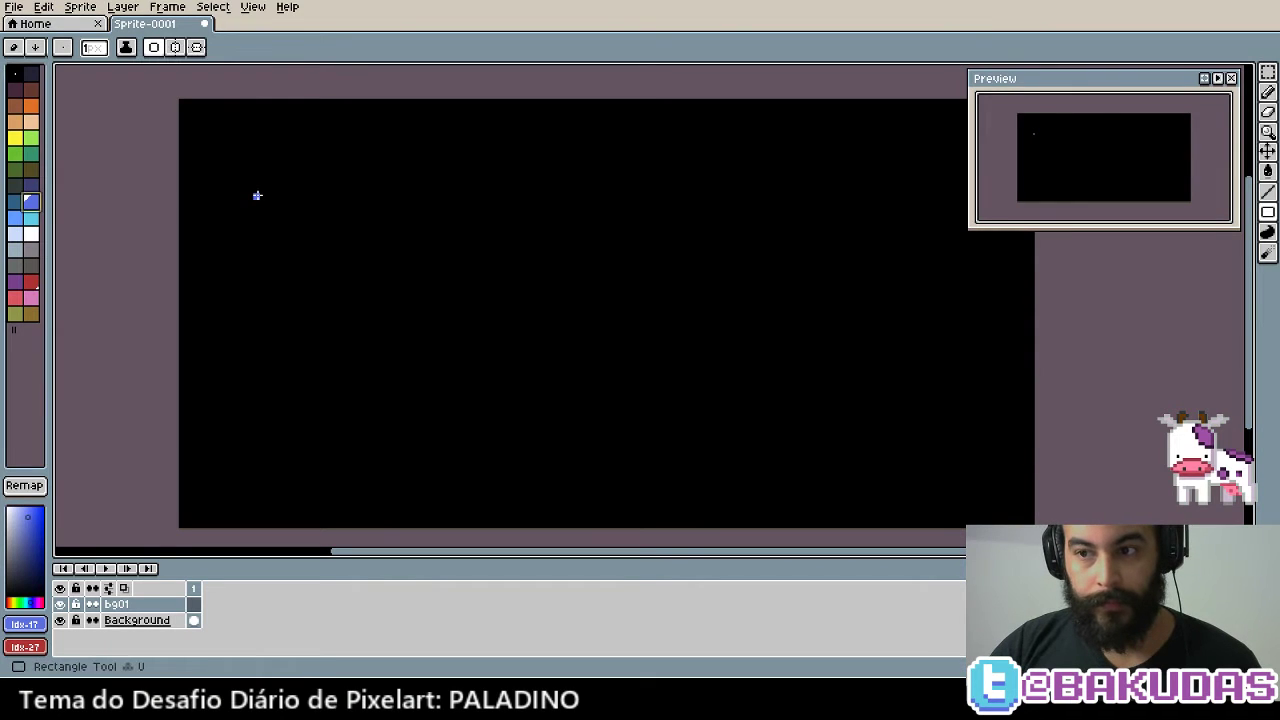
drag(257, 195, 948, 436)
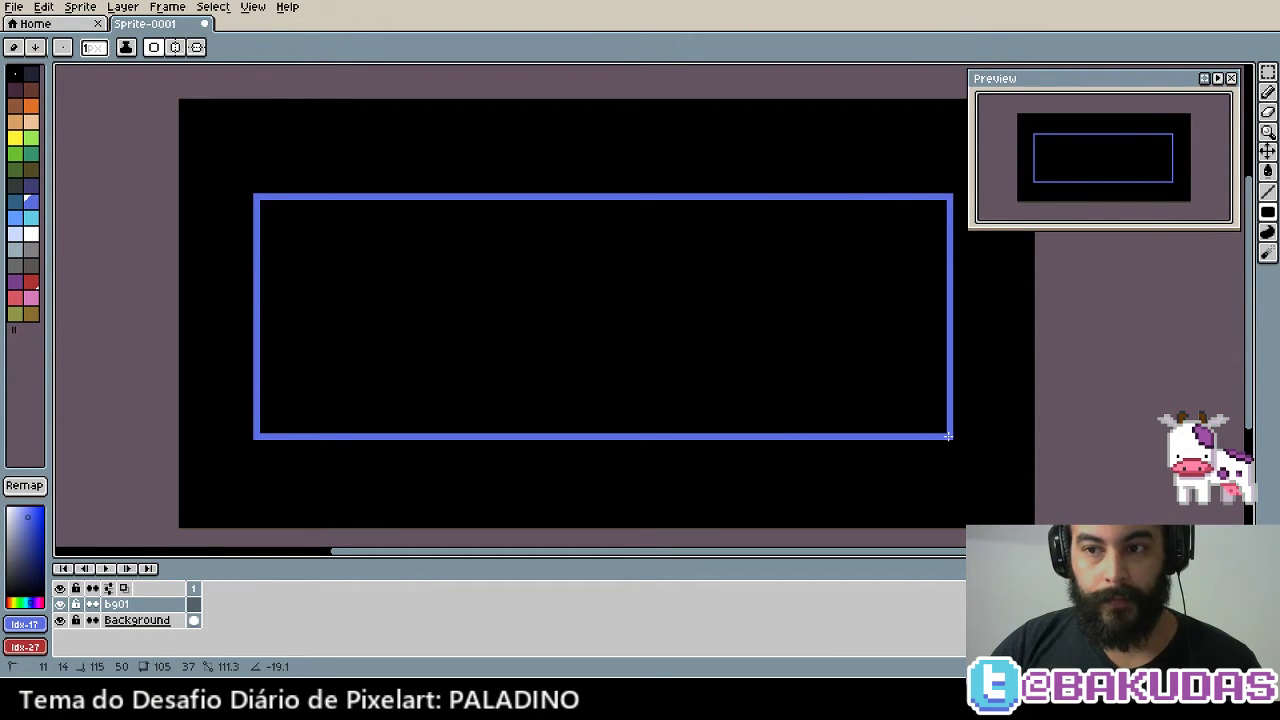
drag(949, 437, 949, 437)
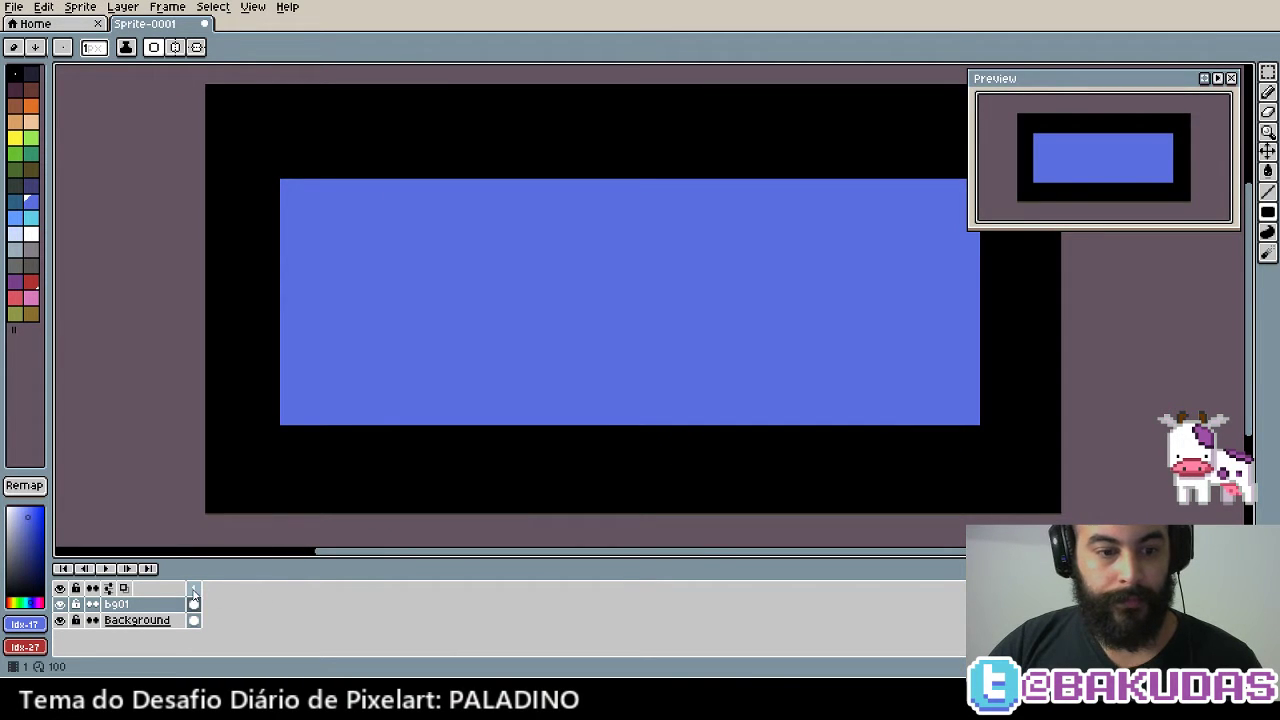
Add another layer above bg01 named sketch
key(shift+n)
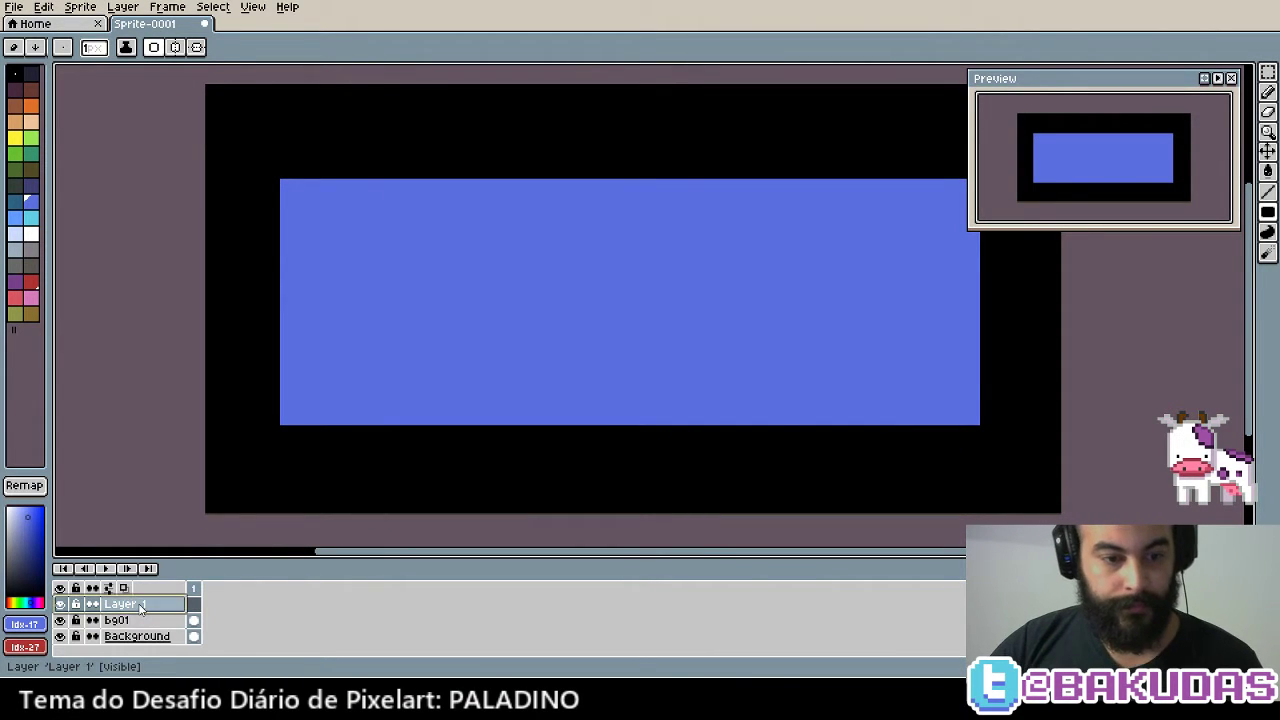
double_click(140, 606)
text(sketch)
key(Return)
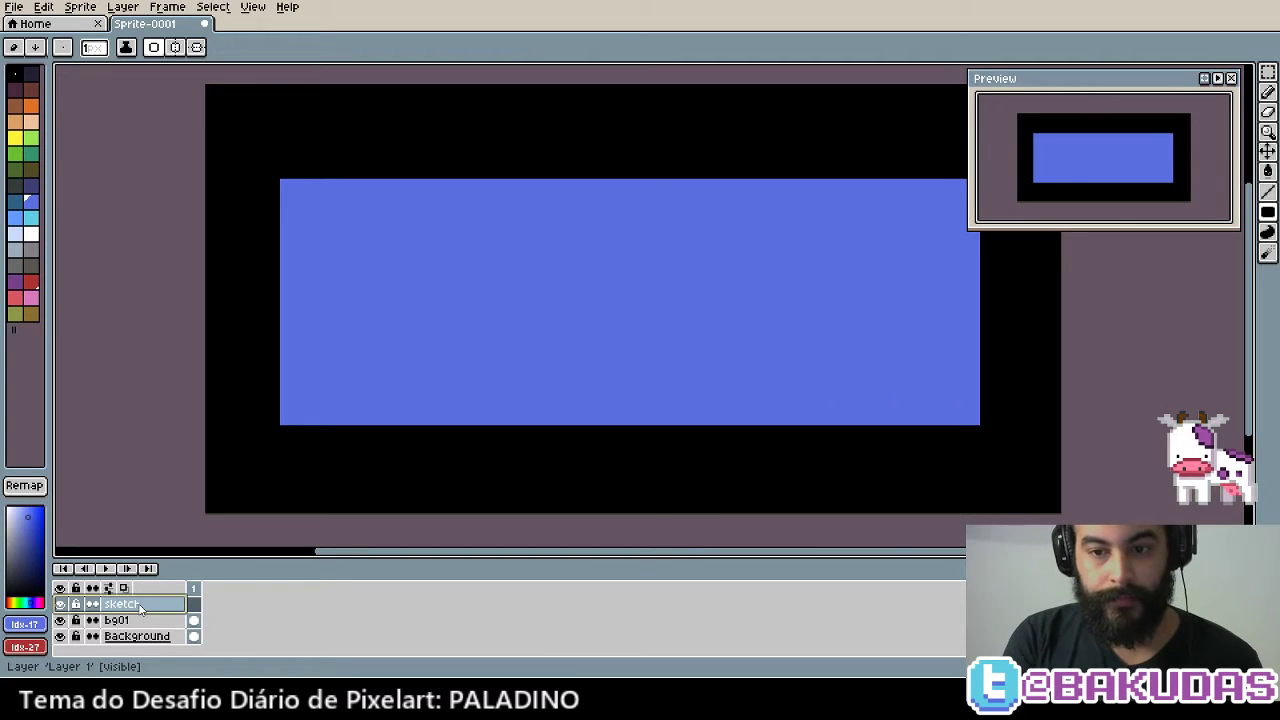
Zoom in on the canvas with the pencil and set white as the drawing colour
key(b)
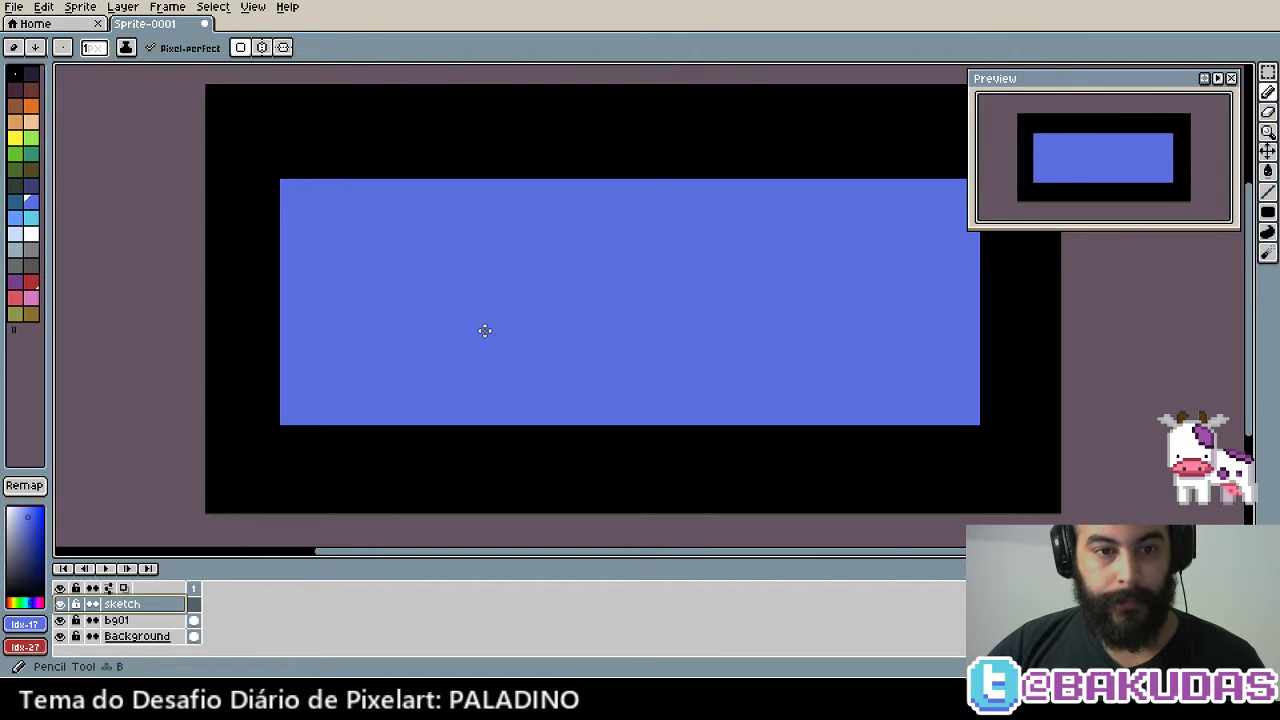
scroll(480, 340, down, 1)
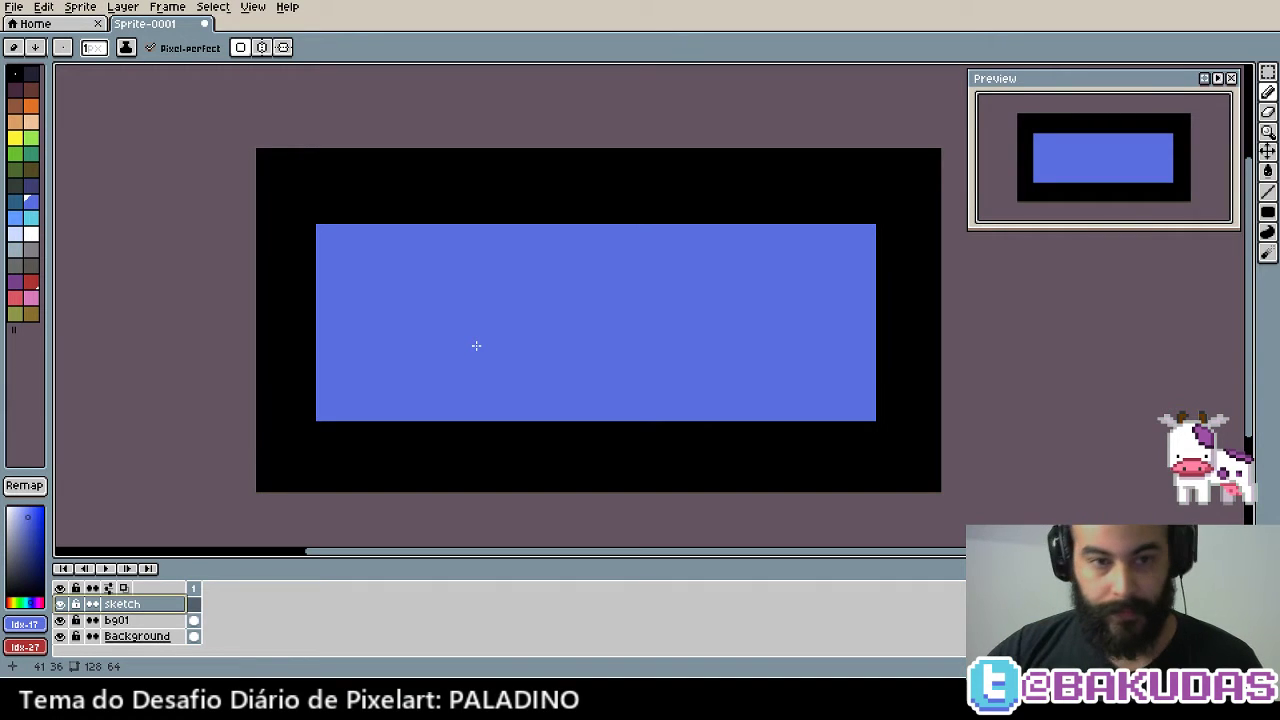
drag(457, 343, 477, 342)
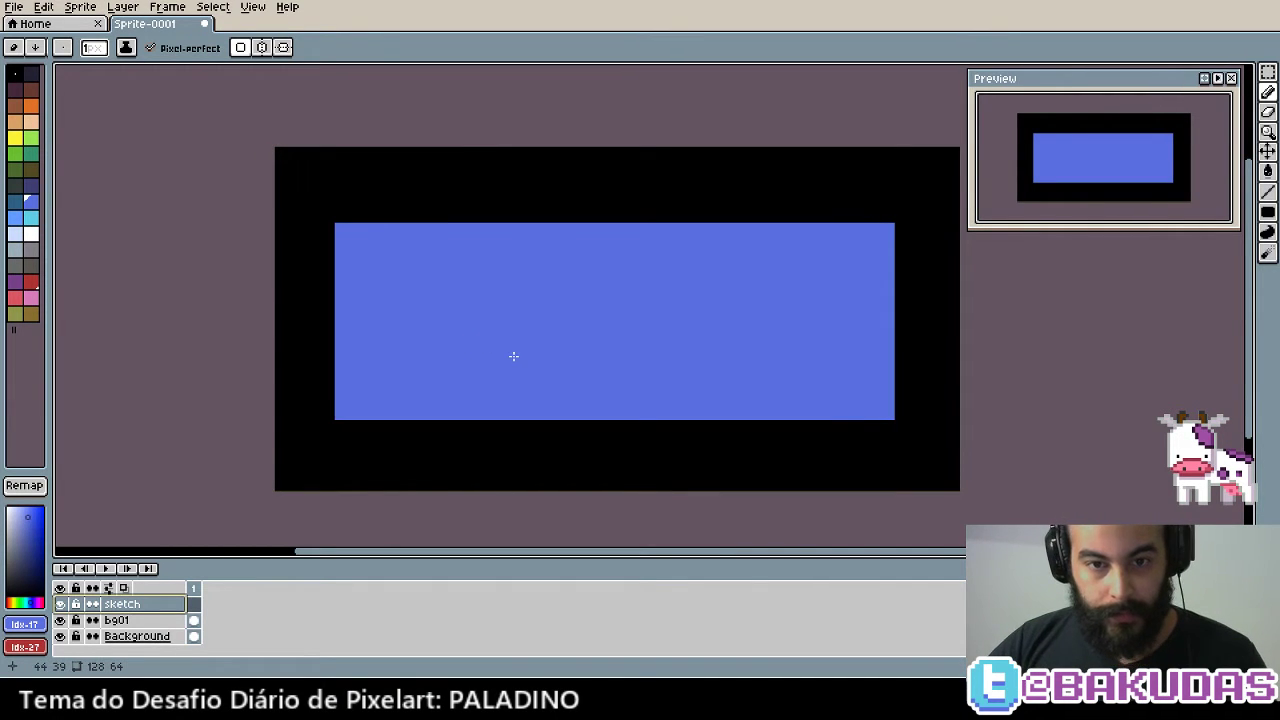
key(i)
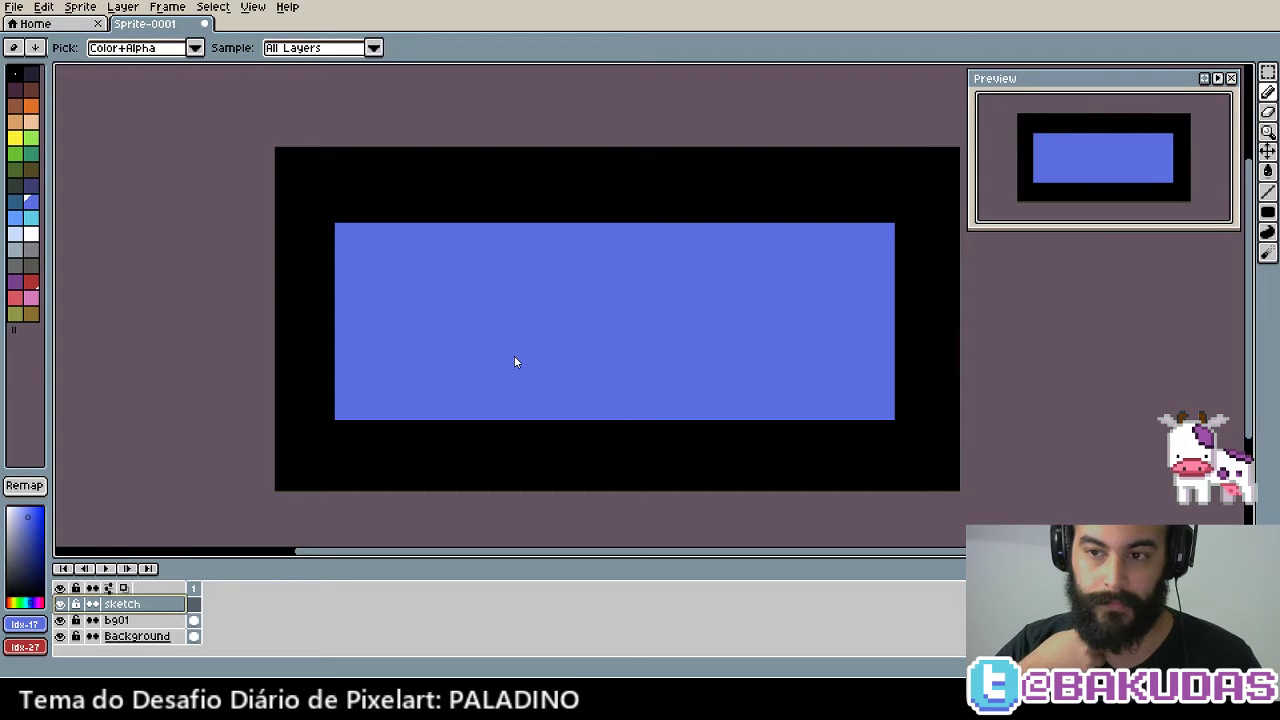
key(b)
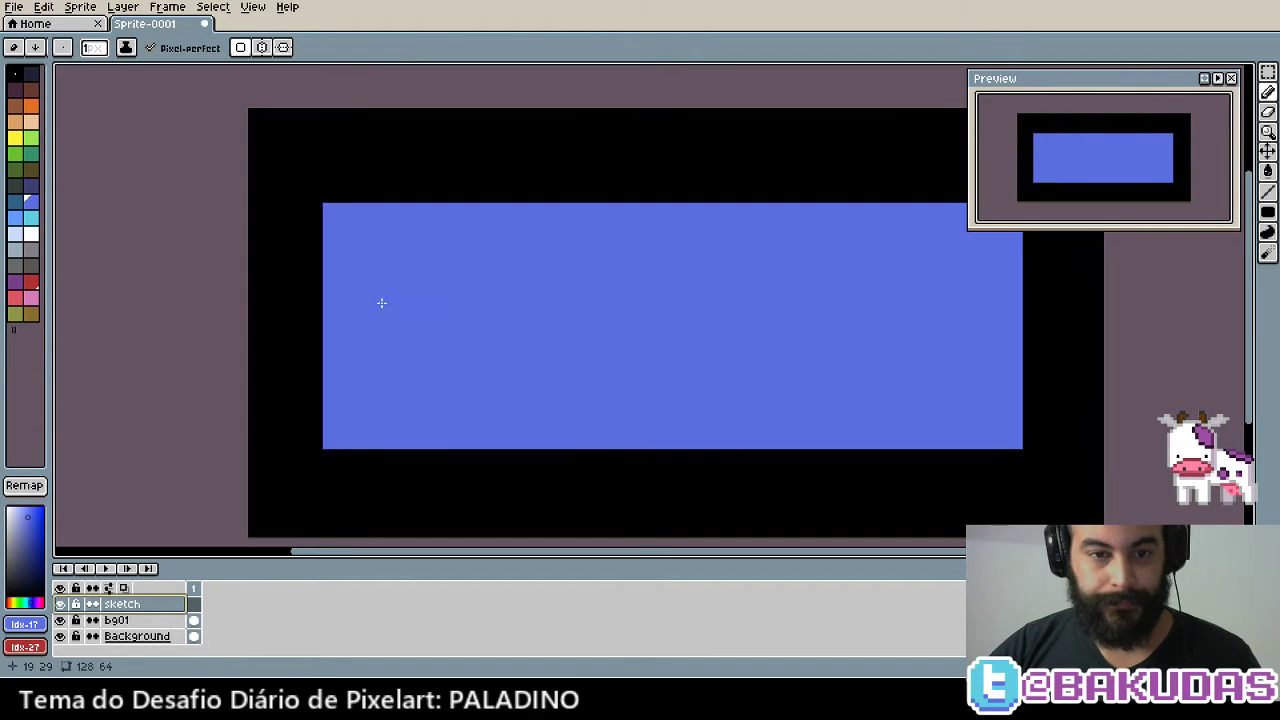
scroll(380, 302, up, 1)
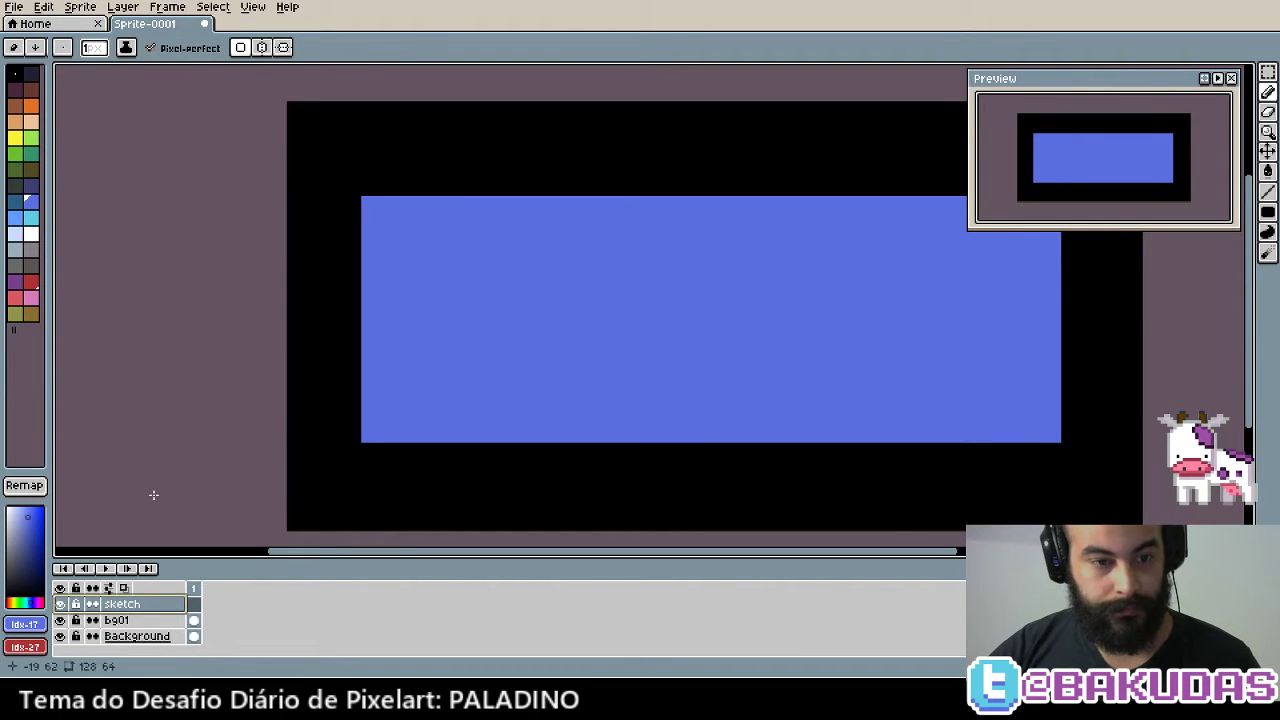
key(bracketright)
key(bracketright)
key(bracketright)
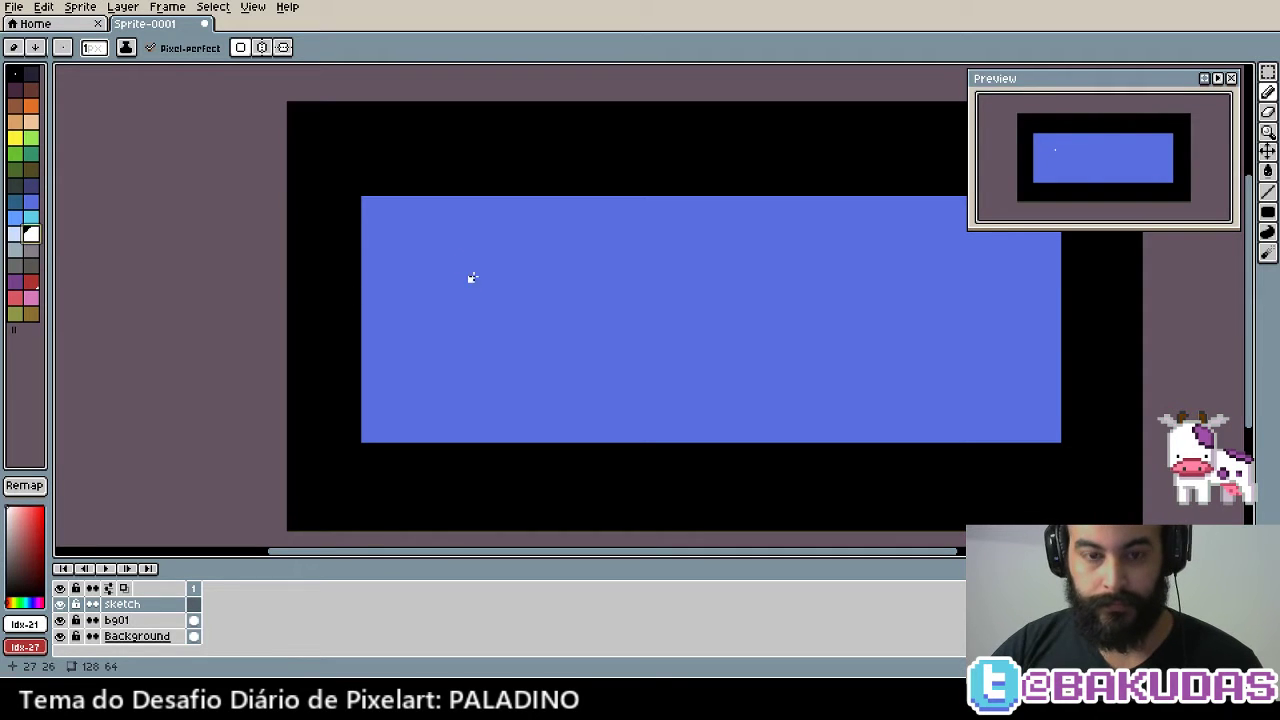
With a 2-pixel white pencil, sketch two cloud blobs at the sky's top-left
key(plus)
drag(401, 152, 401, 210)
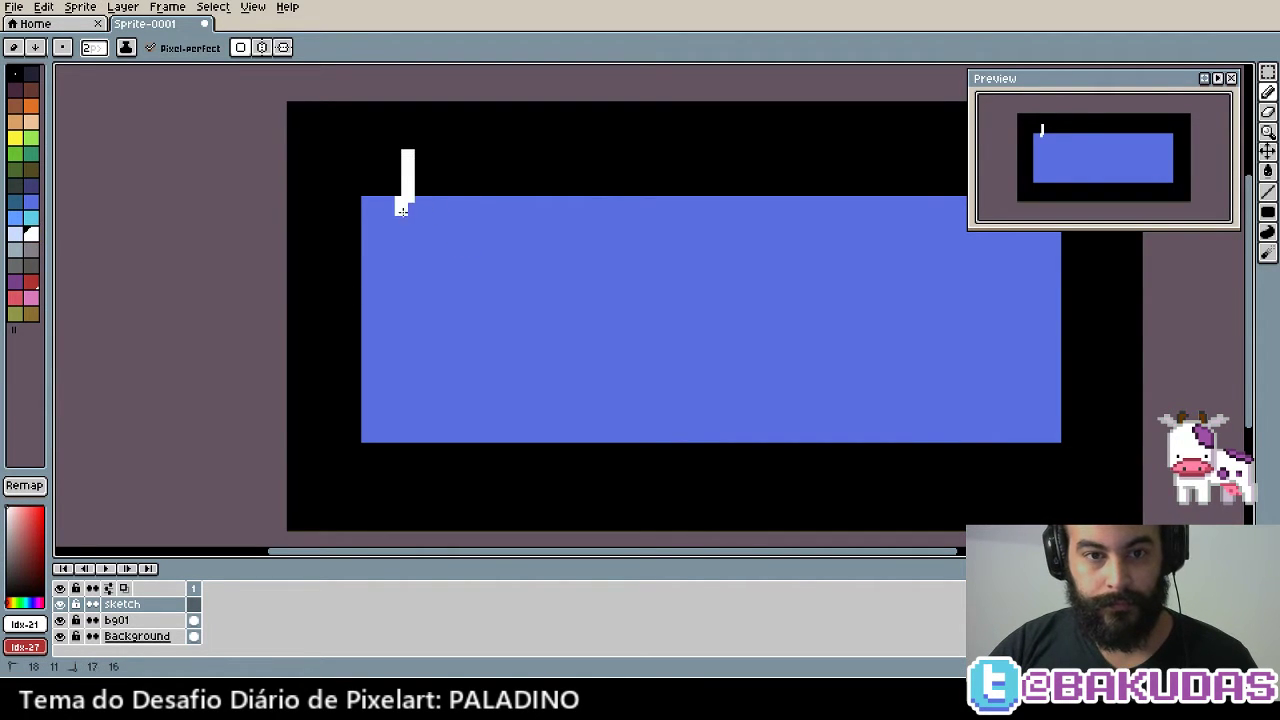
mouse_move(422, 160)
mouse_down()
mouse_move(452, 186)
mouse_move(424, 200)
mouse_move(436, 228)
mouse_move(446, 220)
mouse_move(420, 216)
mouse_move(446, 216)
mouse_up()
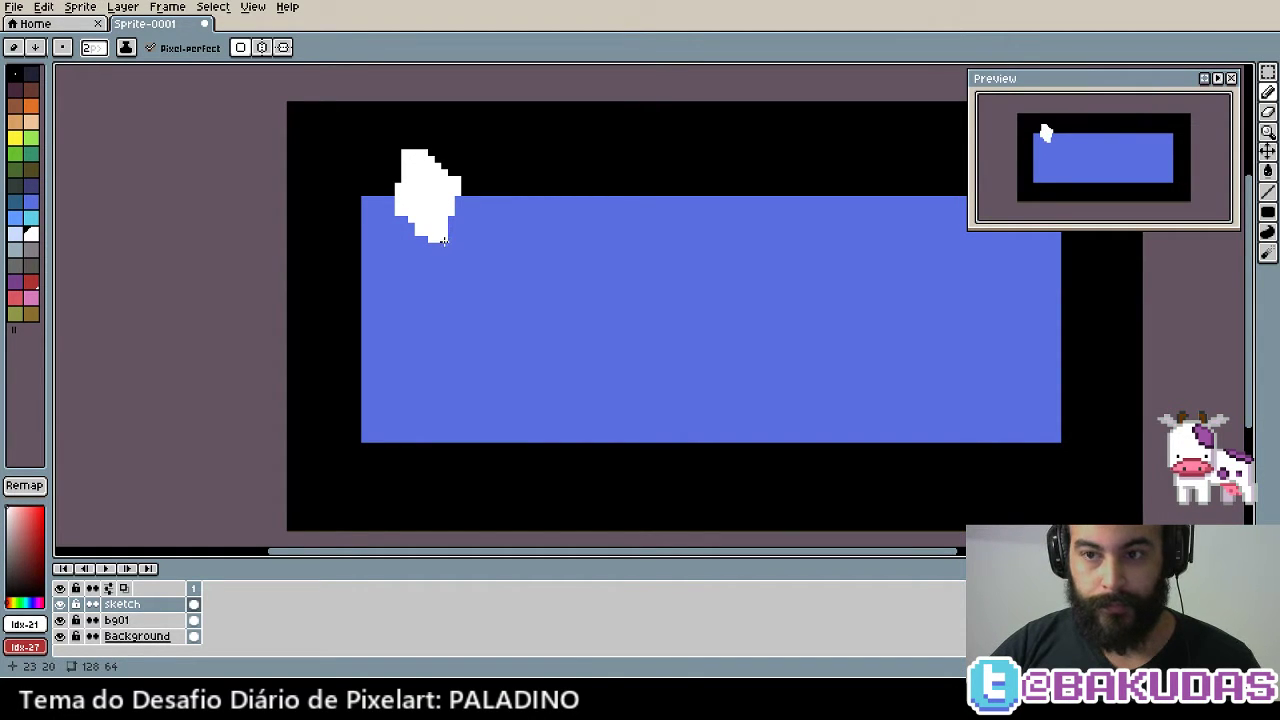
scroll(457, 223, down, 1)
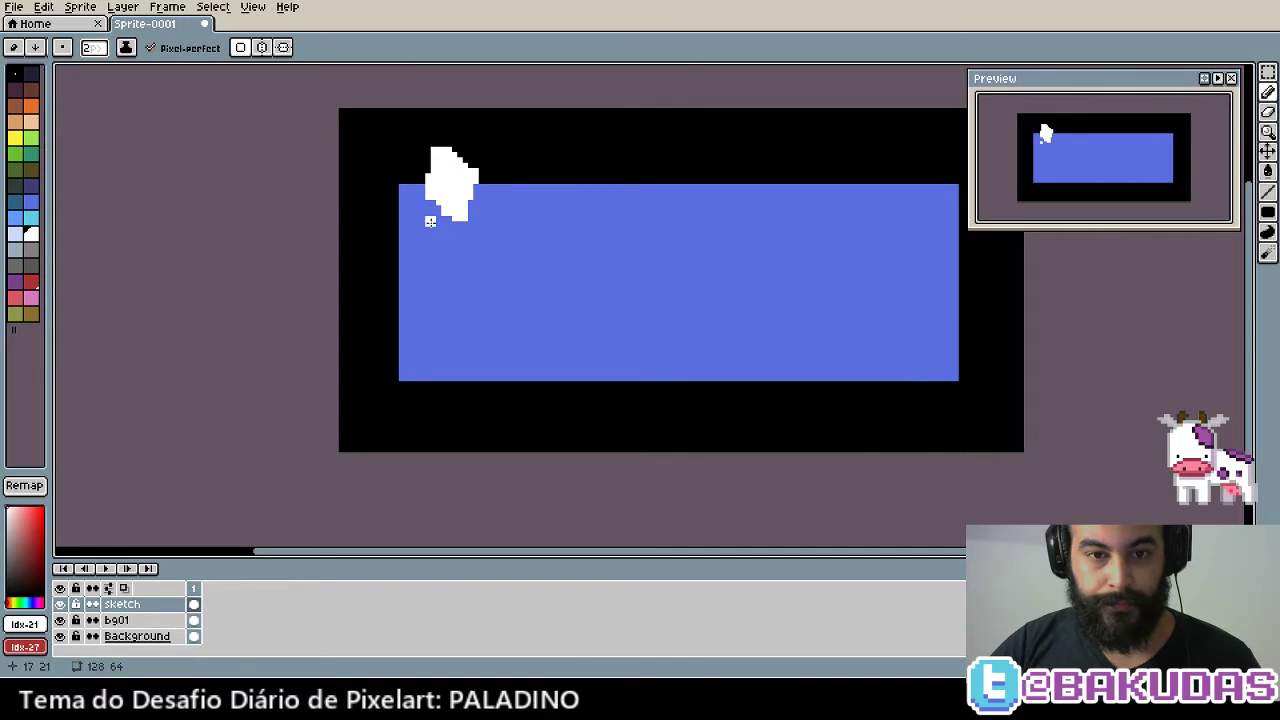
key(i)
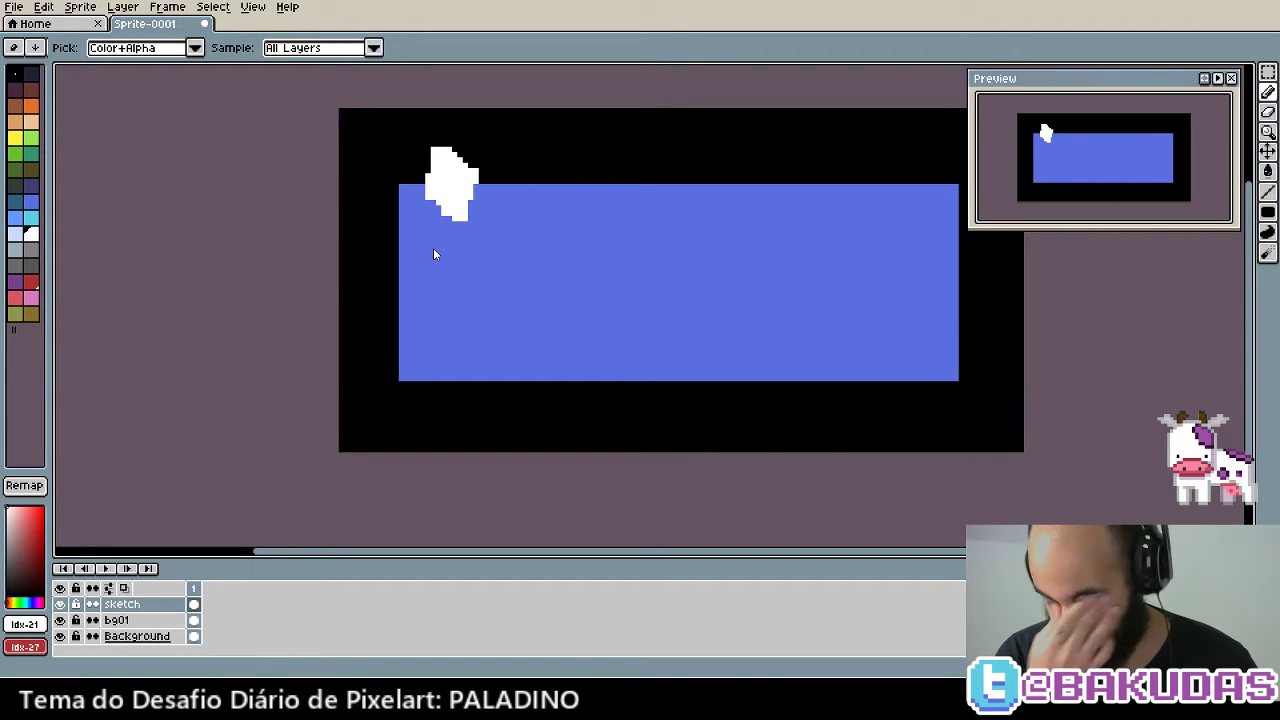
key(b)
mouse_move(391, 236)
mouse_down()
mouse_move(416, 214)
mouse_move(425, 256)
mouse_up()
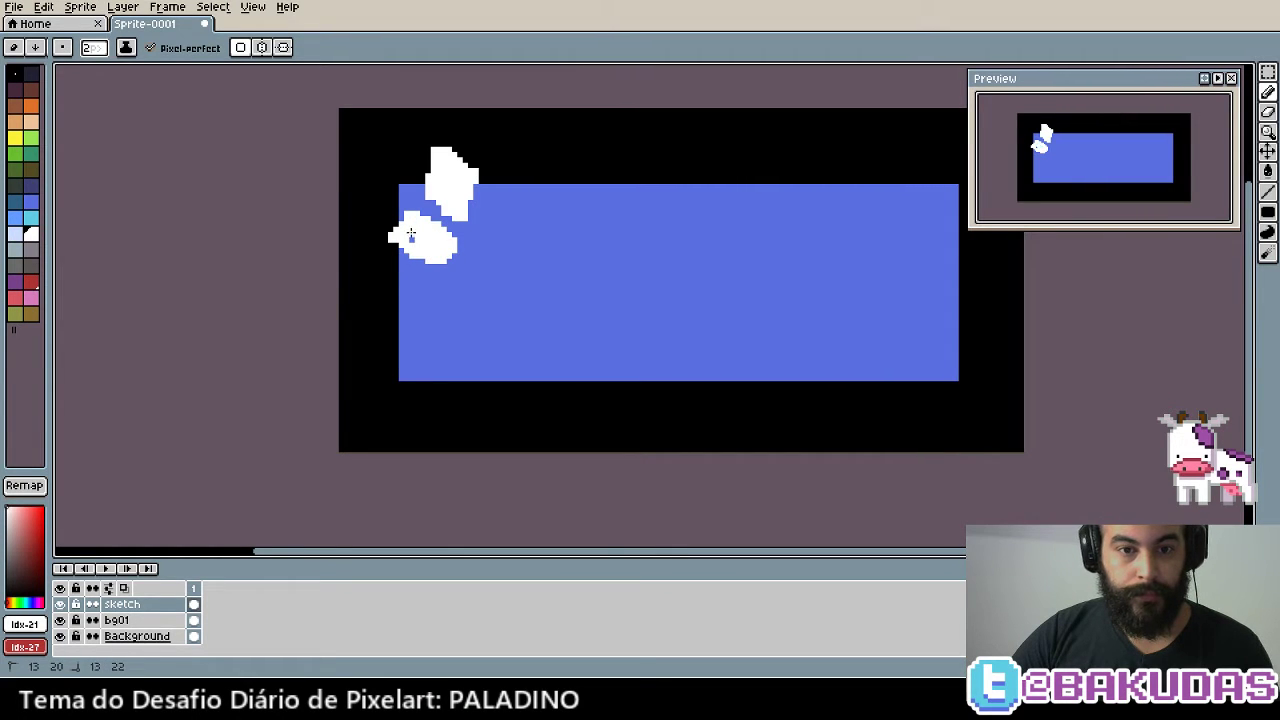
drag(410, 234, 417, 239)
Draw an elongated white cloud in the middle of the sky
scroll(446, 251, up, 1)
key(i)
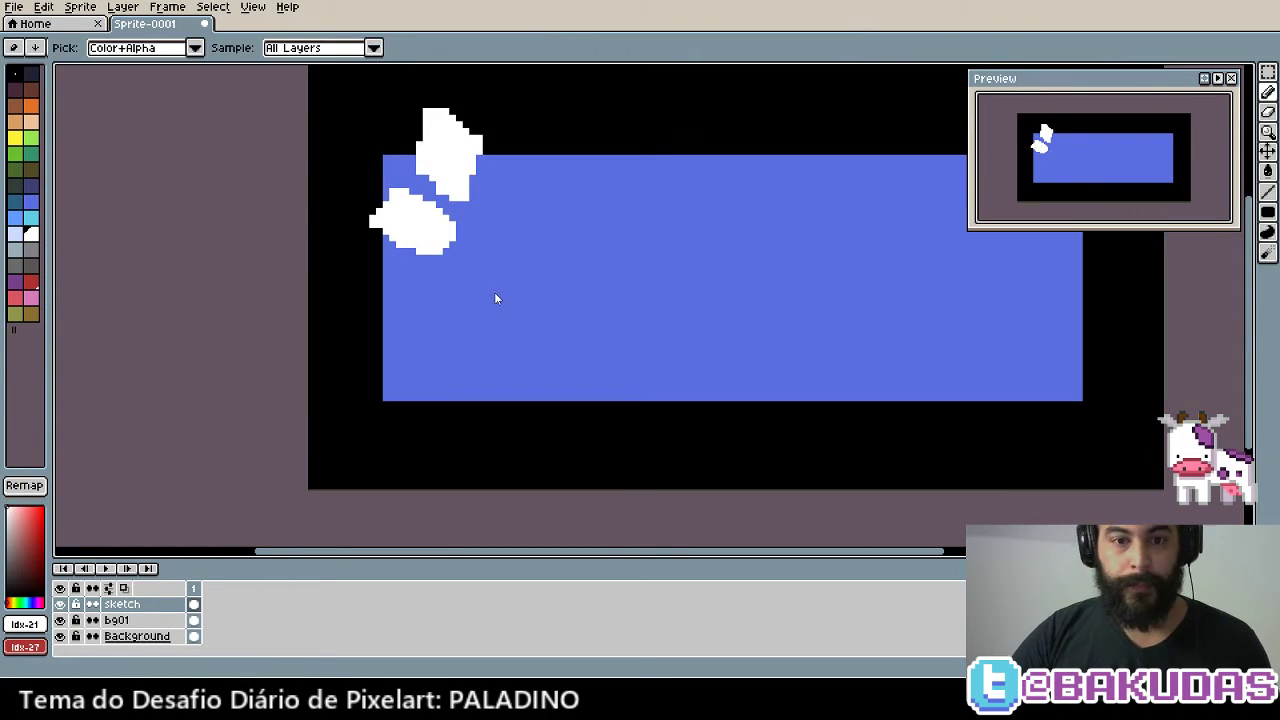
scroll(525, 342, up, 1)
key(b)
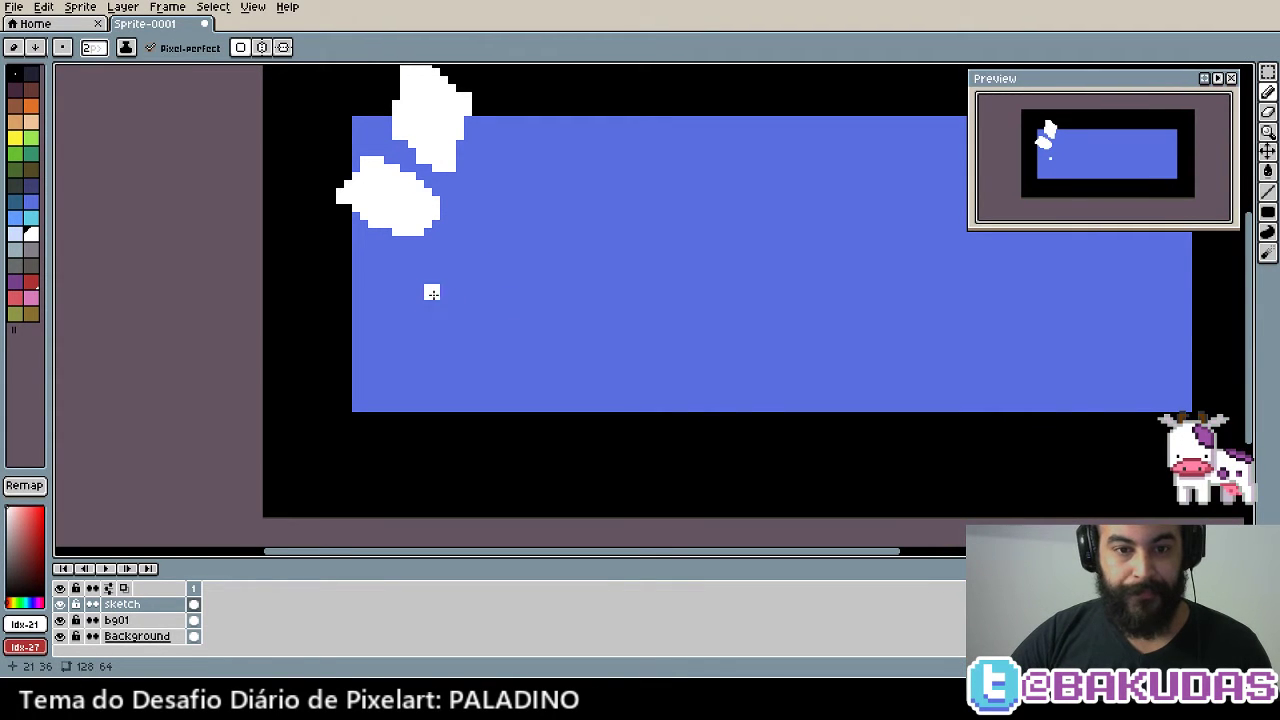
mouse_move(464, 295)
mouse_down()
mouse_move(512, 317)
mouse_move(454, 321)
mouse_move(530, 311)
mouse_move(554, 326)
mouse_up()
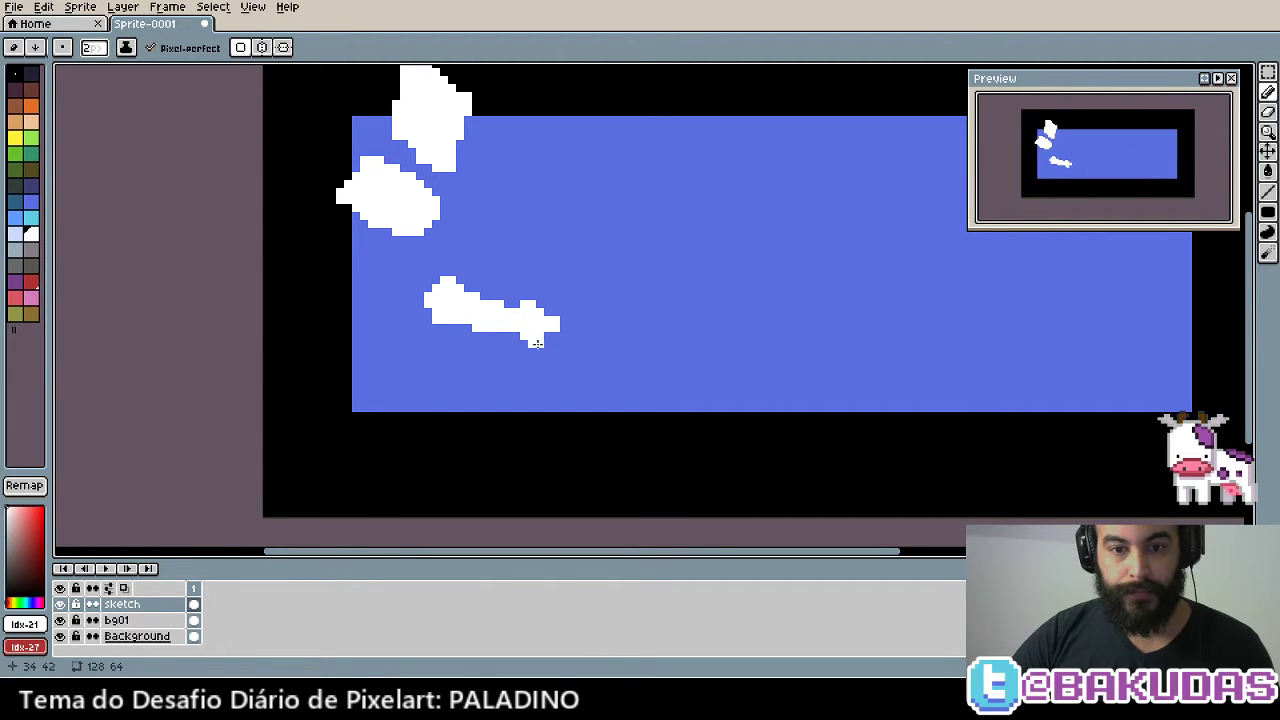
scroll(530, 333, down, 1)
scroll(515, 323, down, 1)
scroll(515, 320, up, 2)
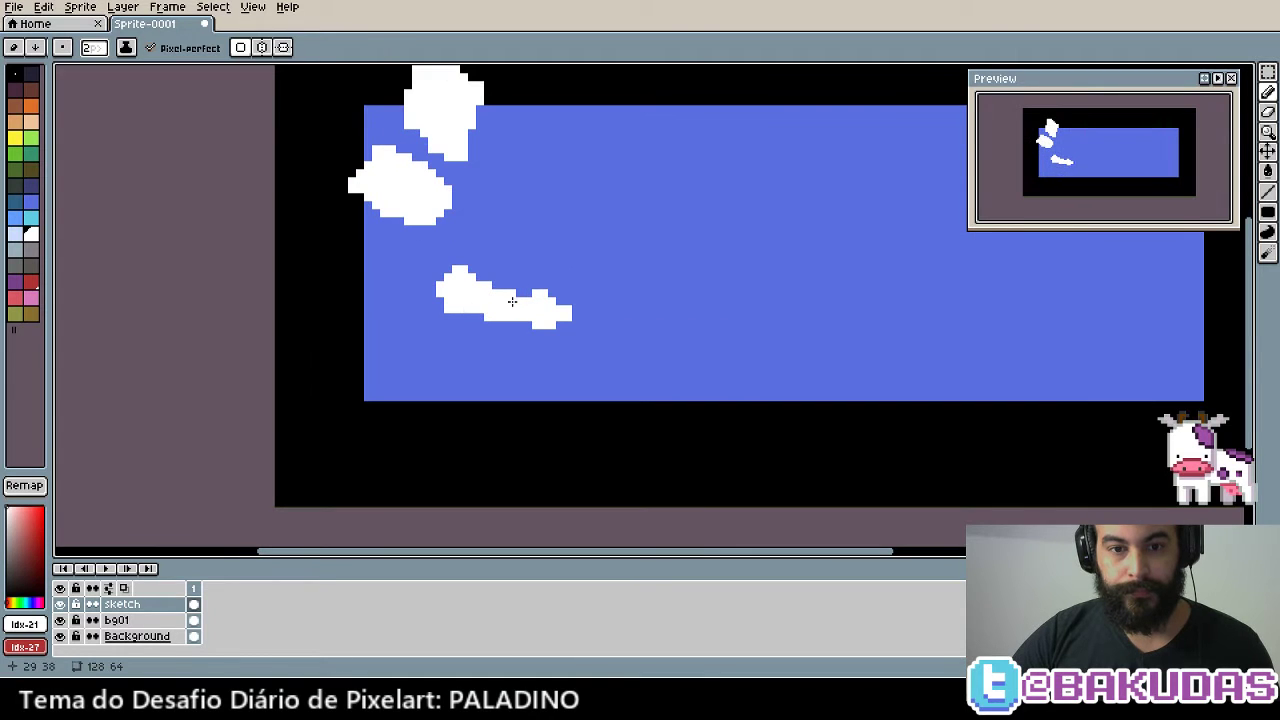
Sketch a large lower cloud spilling into the black border with V-shaped strokes
key(alt)
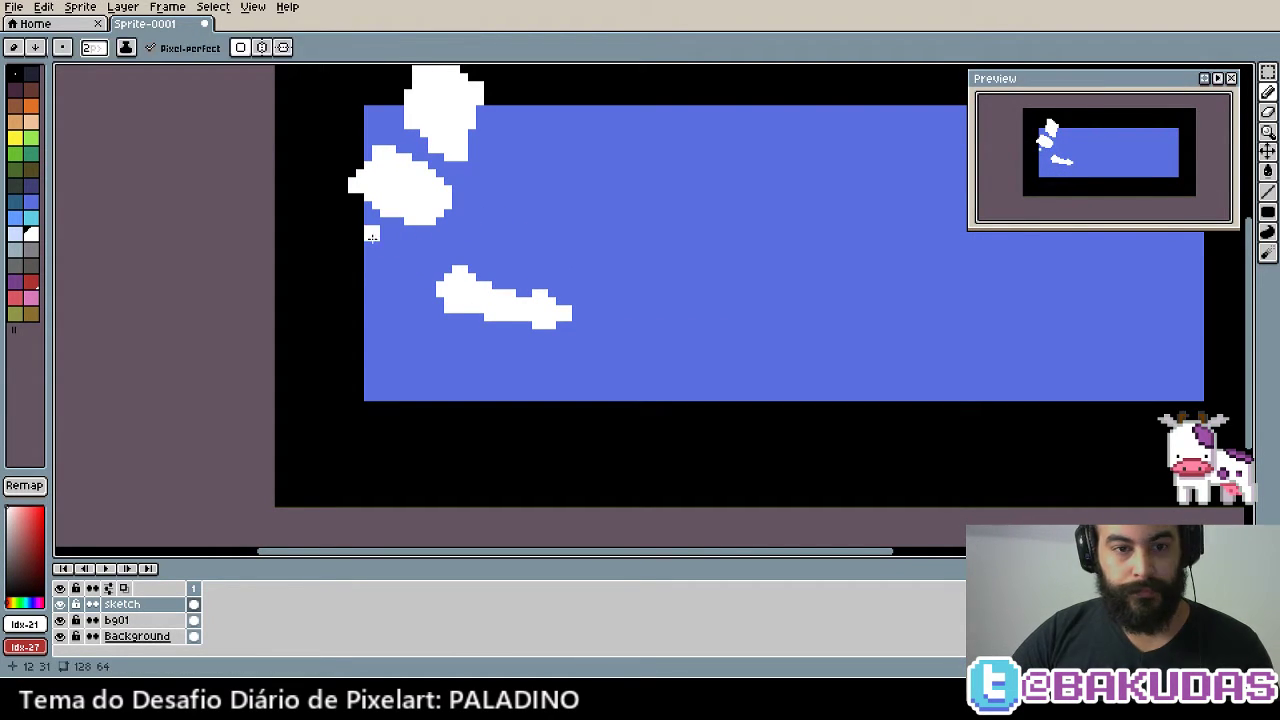
drag(429, 271, 433, 259)
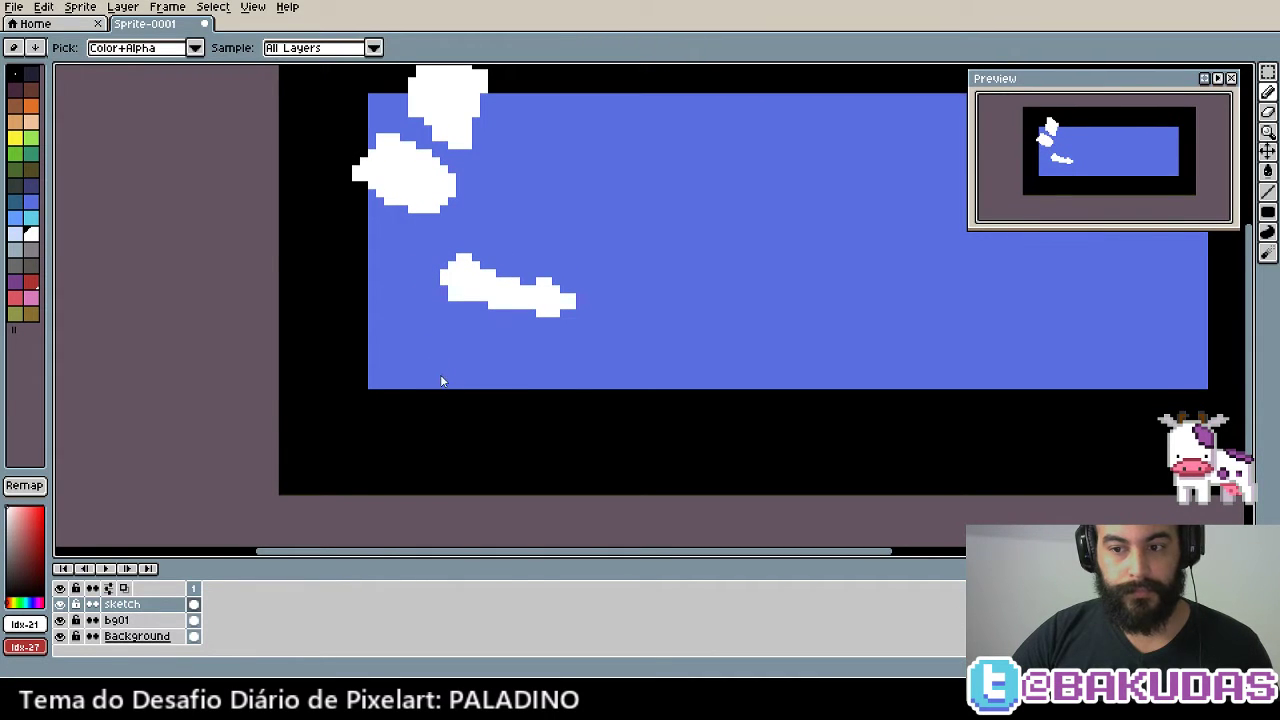
drag(440, 380, 445, 364)
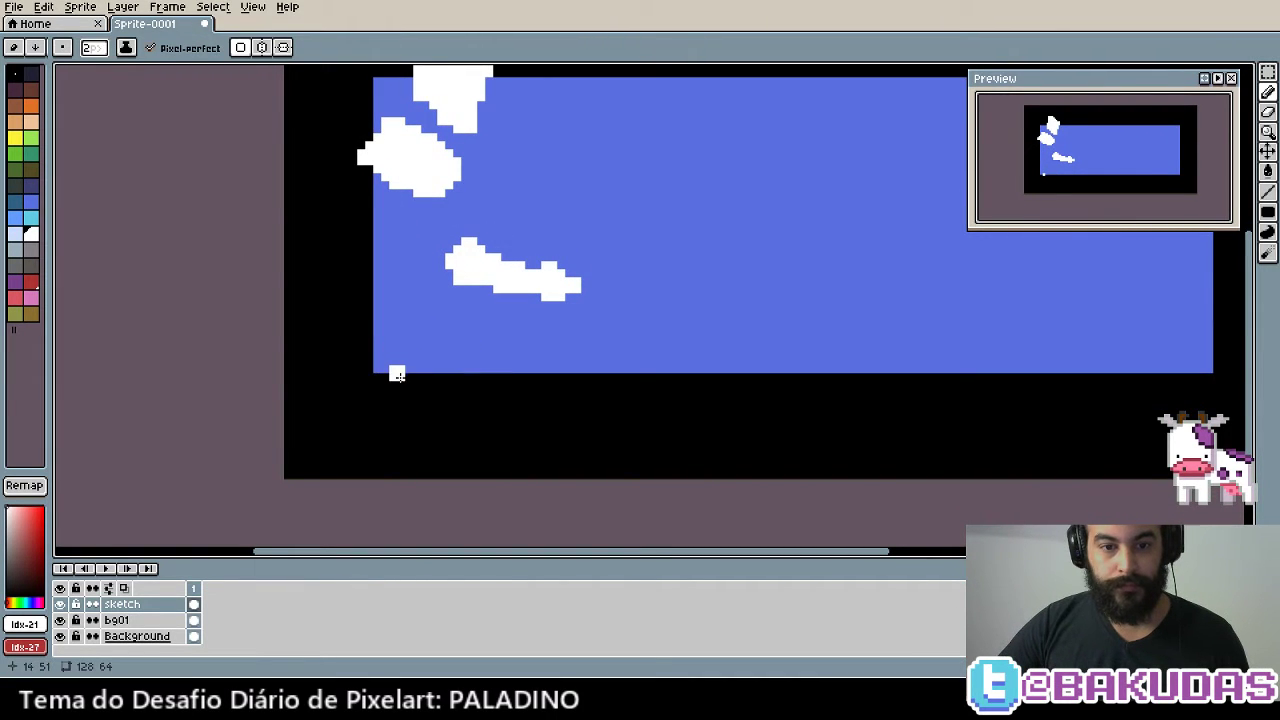
drag(382, 367, 434, 406)
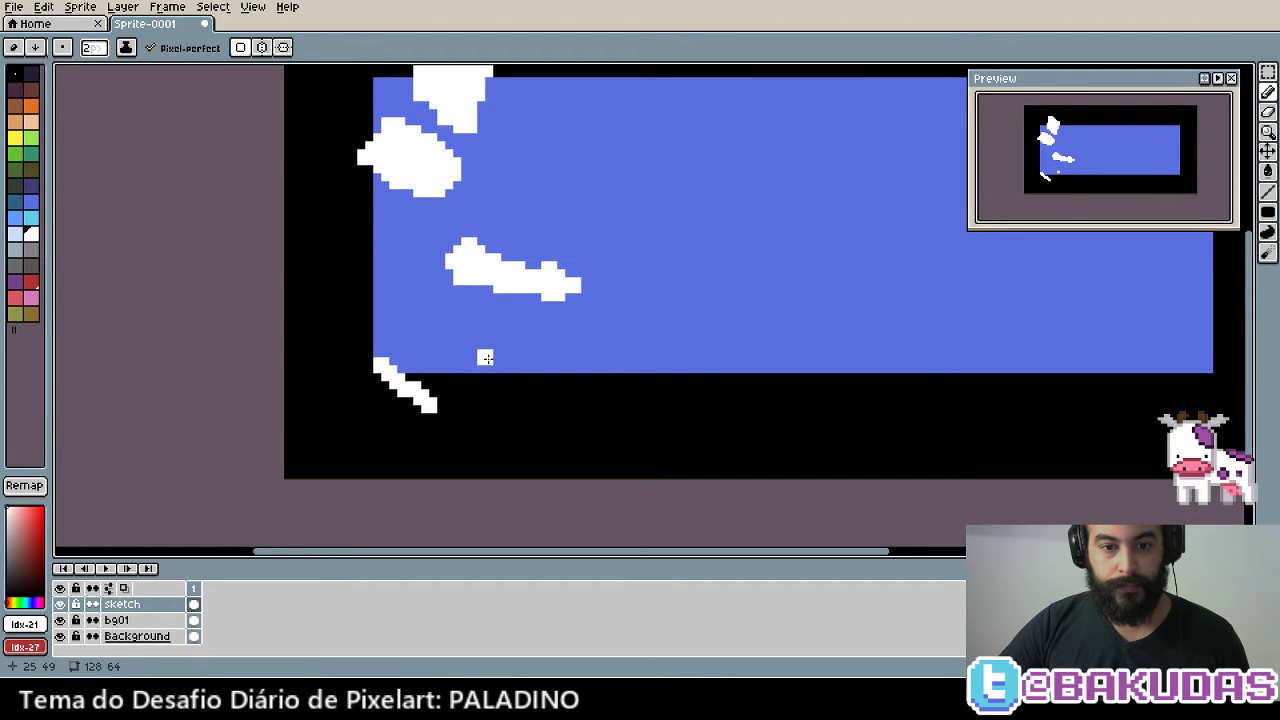
mouse_move(485, 358)
mouse_down()
mouse_move(437, 415)
mouse_move(472, 356)
mouse_move(433, 395)
mouse_move(398, 352)
mouse_move(448, 363)
mouse_move(465, 352)
mouse_move(416, 336)
mouse_up()
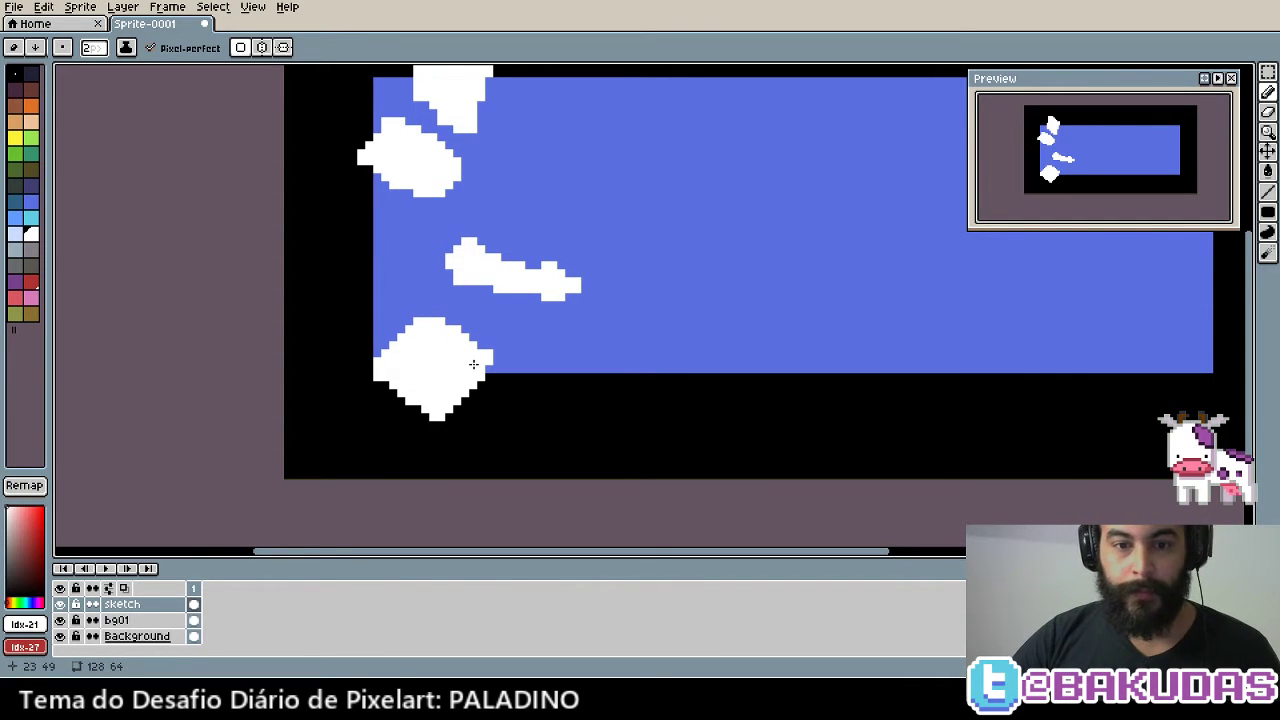
drag(478, 338, 440, 313)
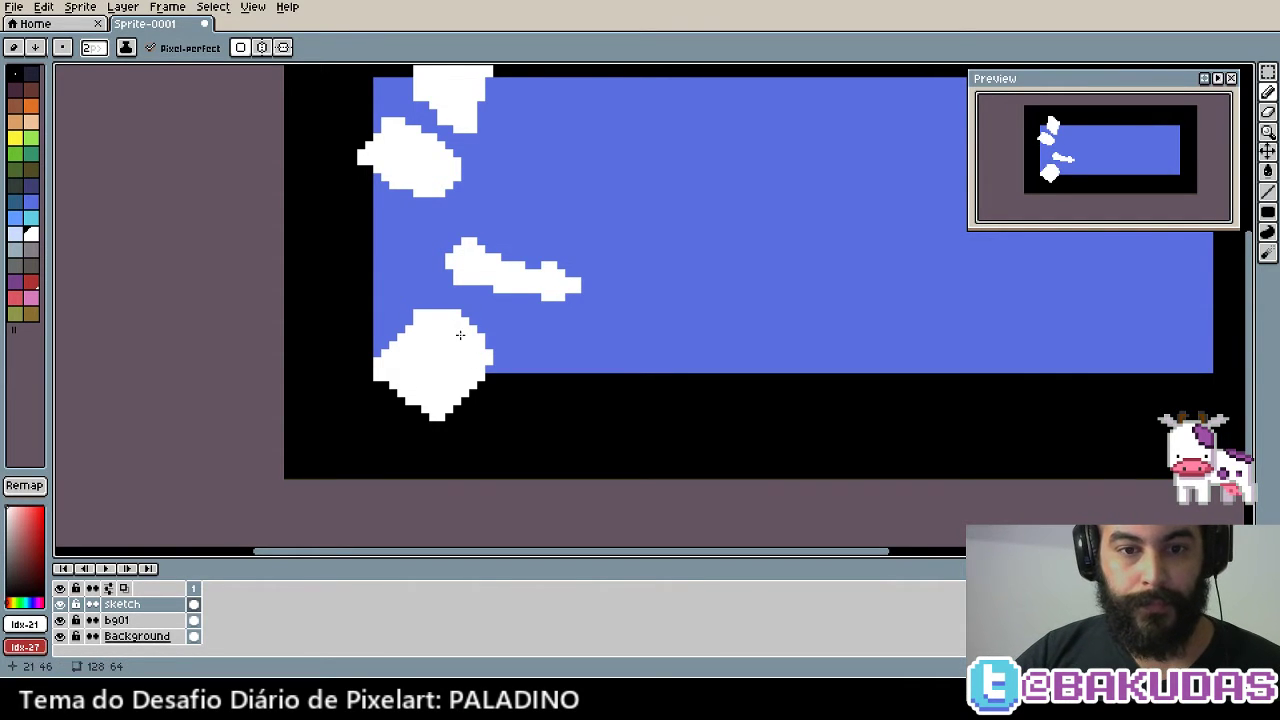
Undo a stray red pixel and restore white as the pencil colour
right_click(413, 309)
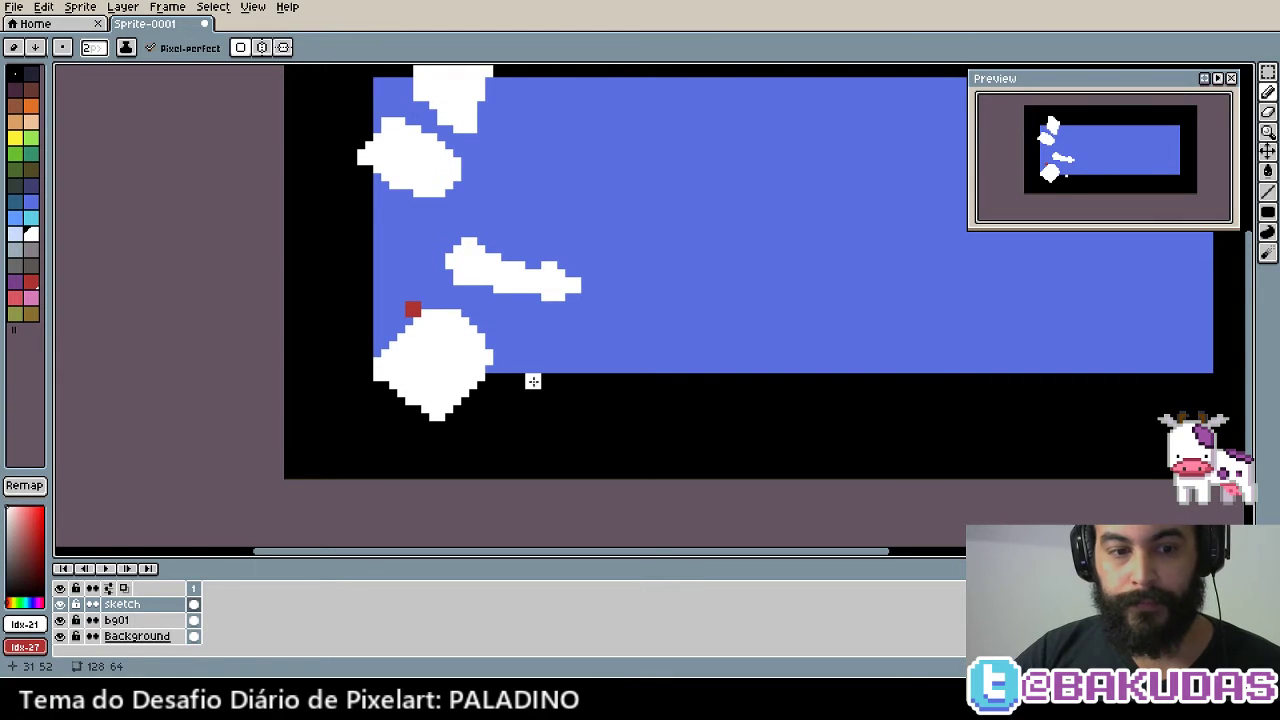
key(v)
key(ctrl+z)
key(b)
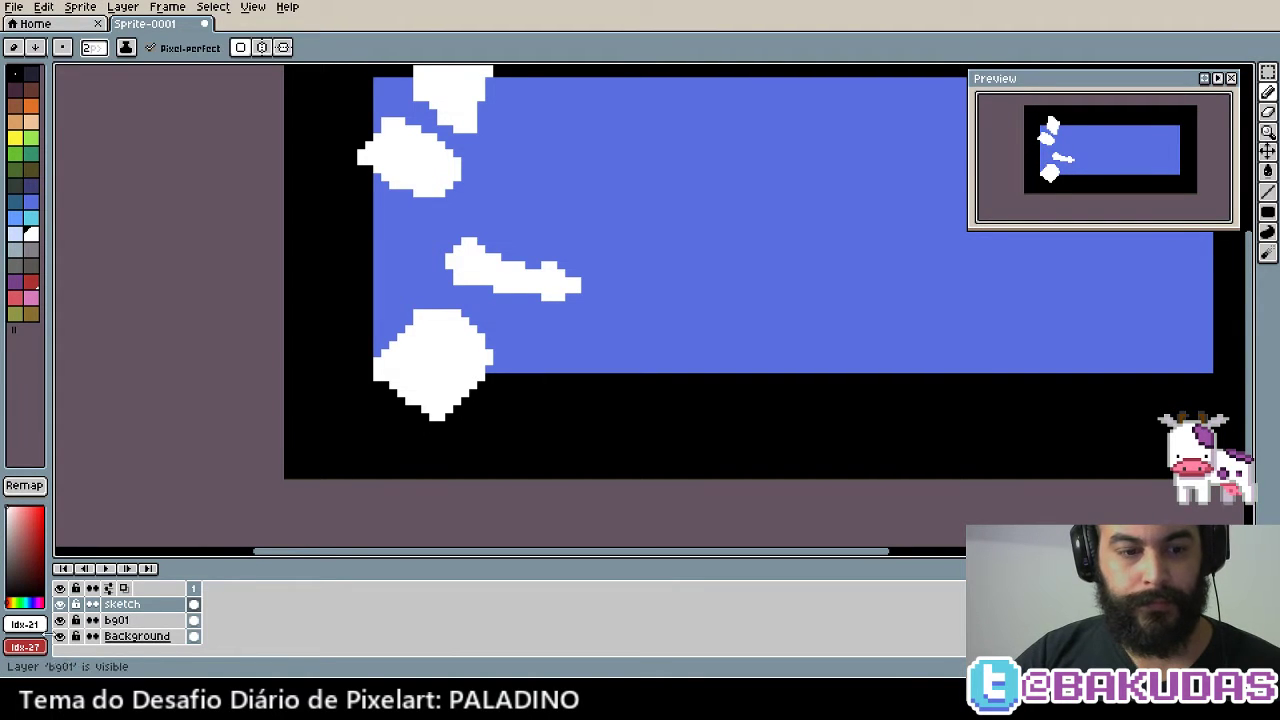
click(24, 646)
click(240, 568)
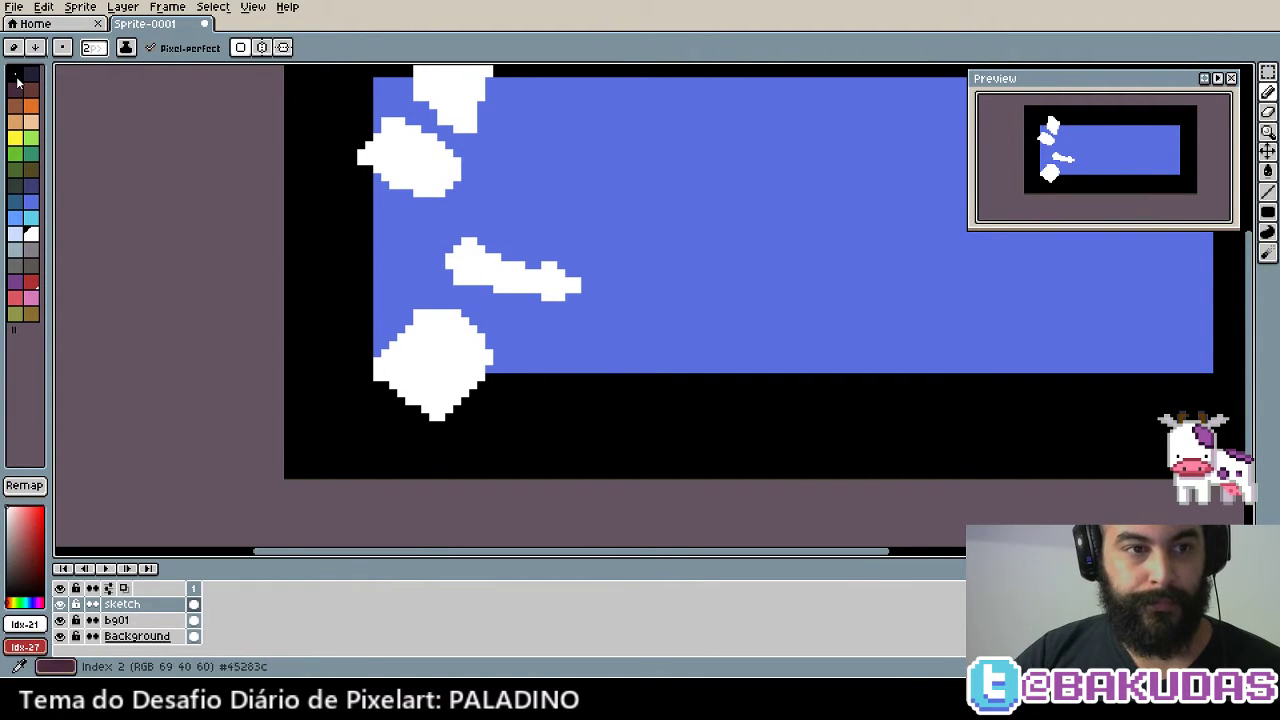
scroll(510, 405, up, 1)
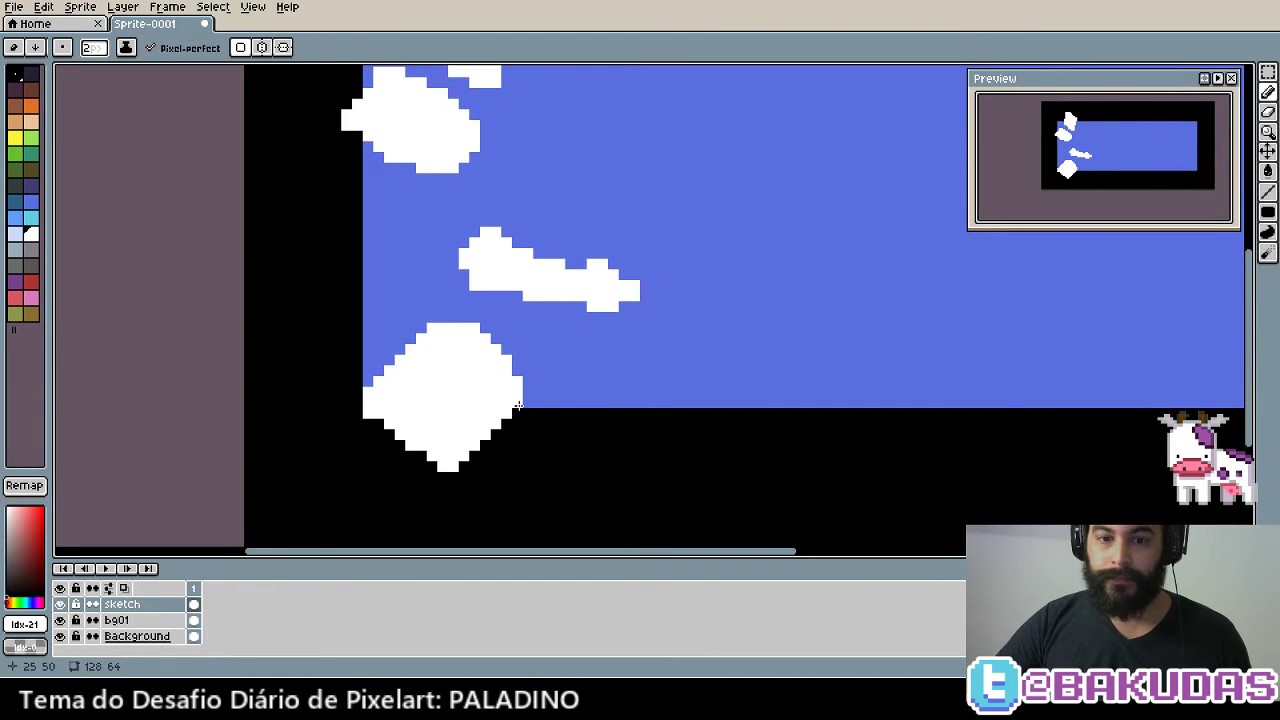
Draw a long white line down from the middle cloud for the sword
key(i)
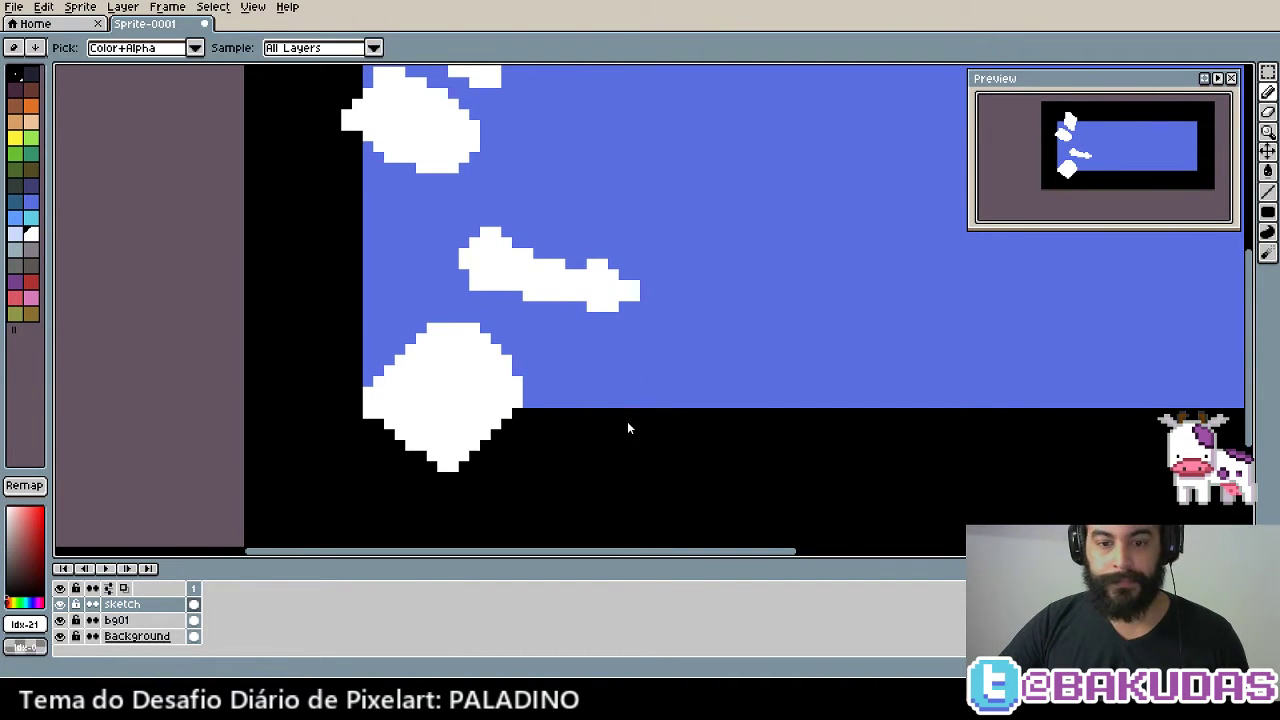
key(b)
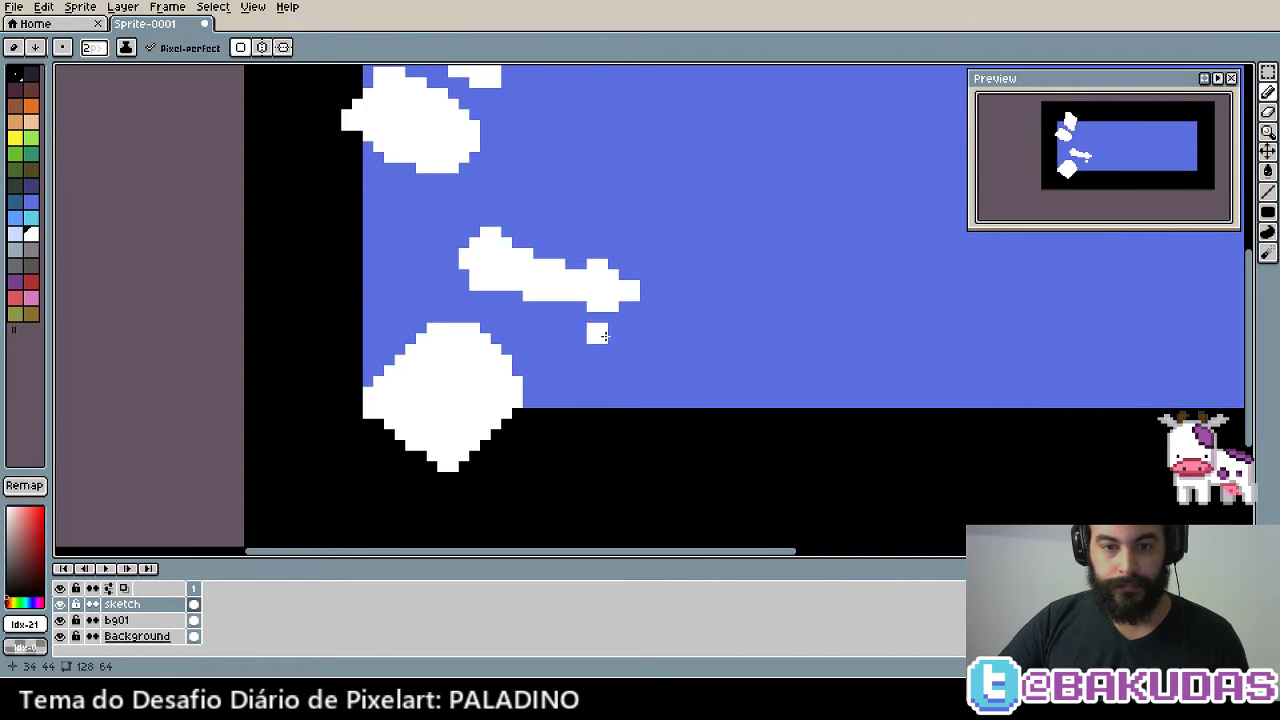
drag(570, 316, 585, 318)
key(ctrl+z)
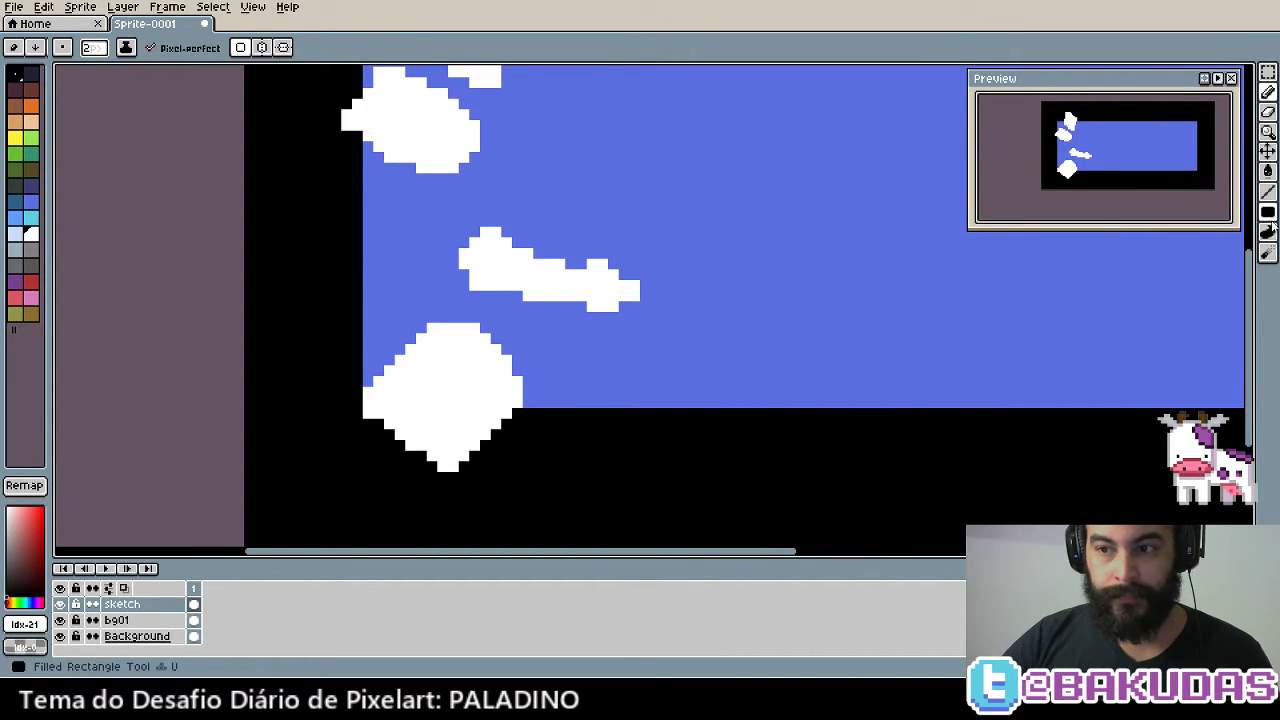
click(1267, 192)
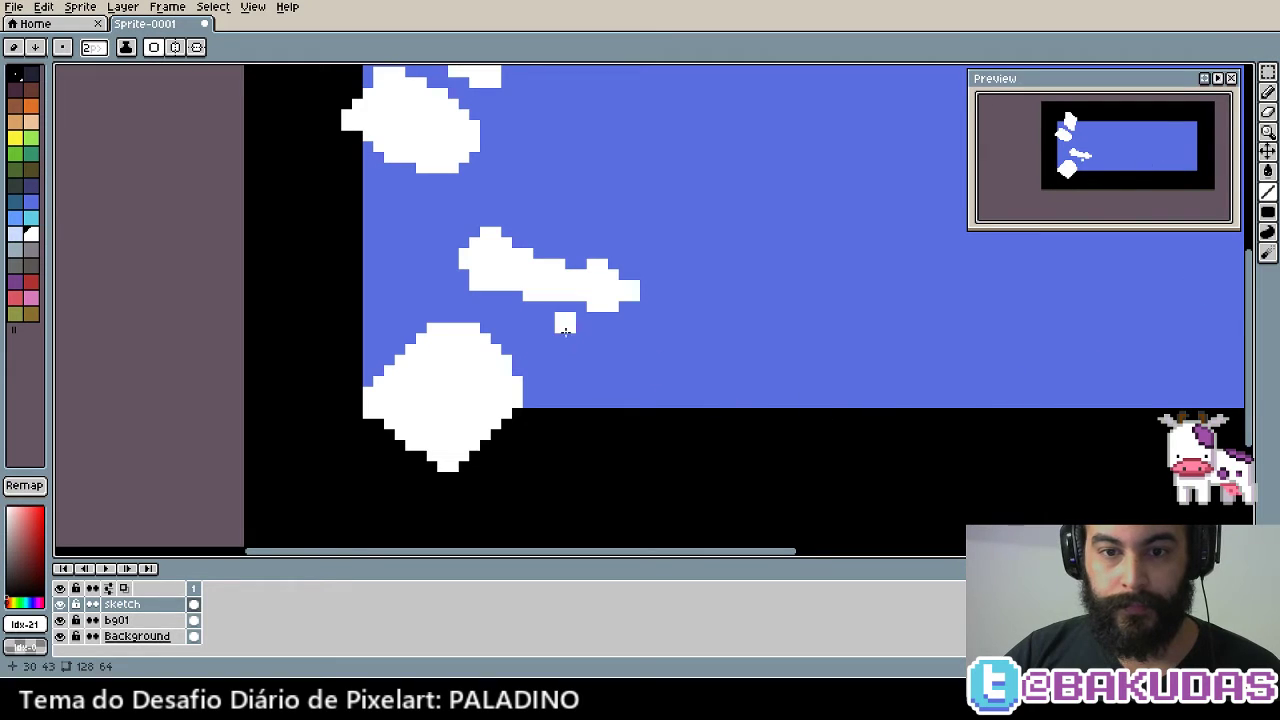
drag(590, 315, 555, 497)
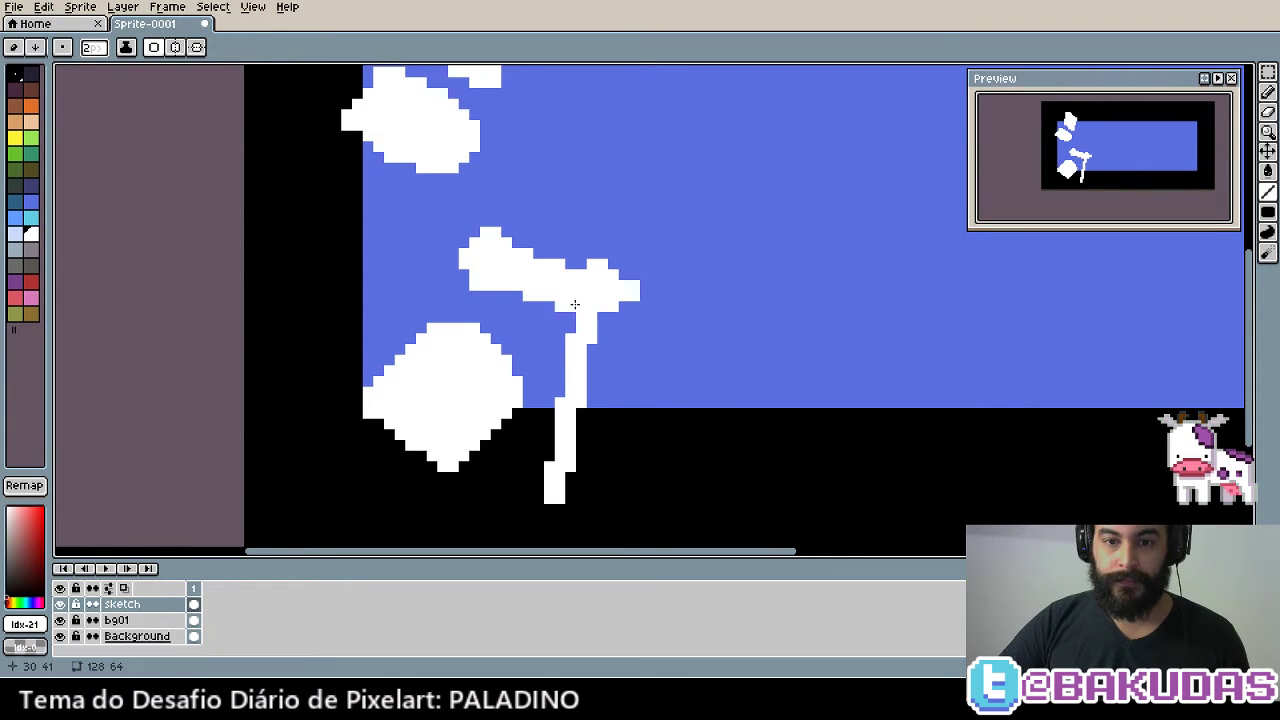
Sketch the sword's guard as white arms either side of the stem
key(i)
key(b)
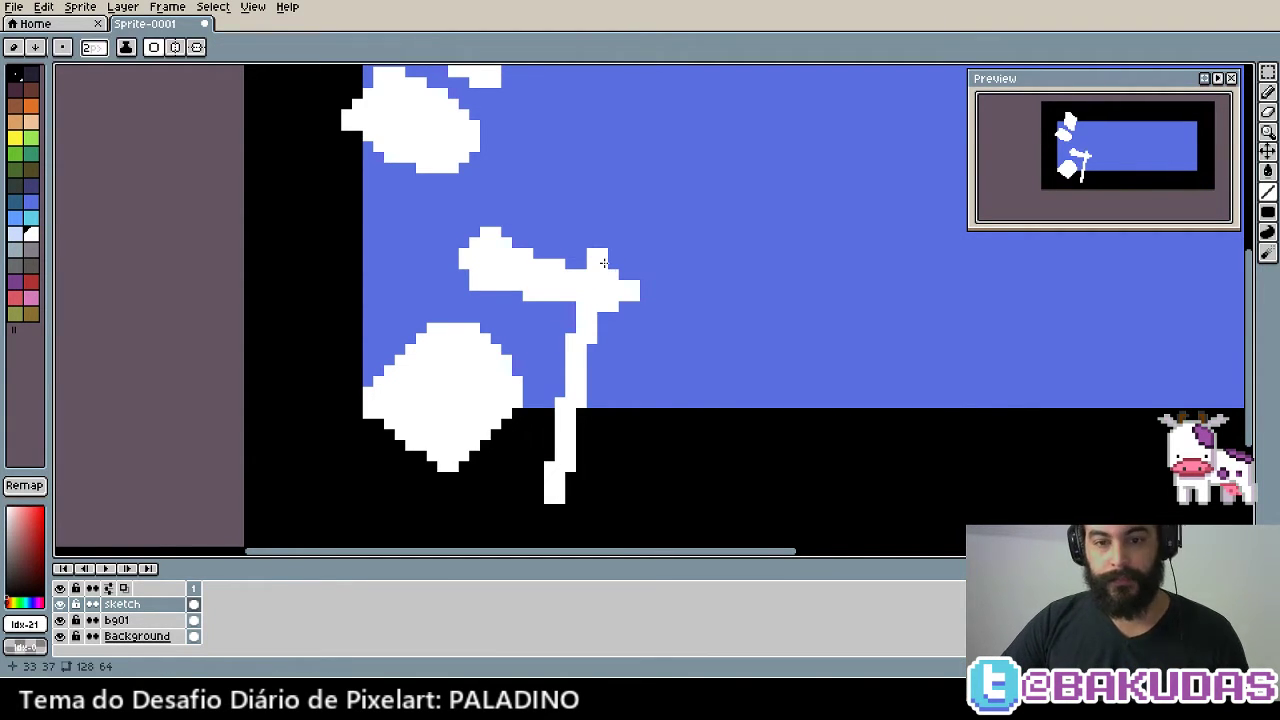
drag(552, 350, 598, 357)
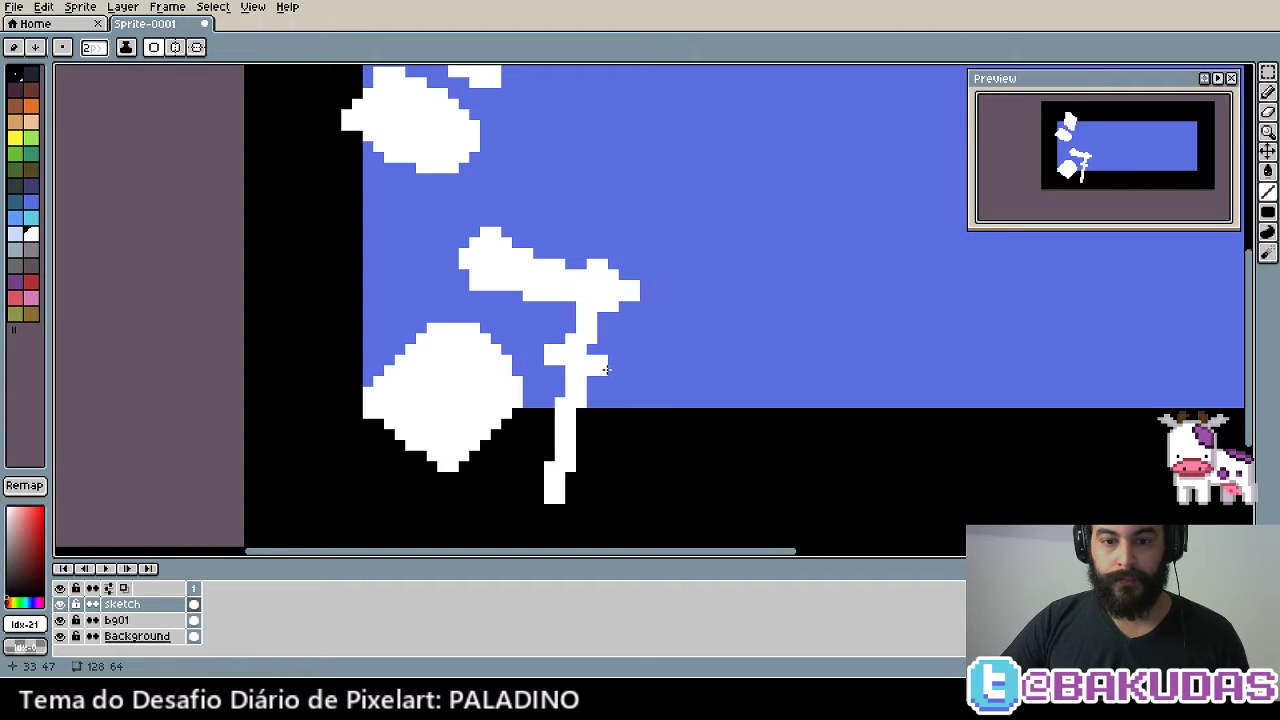
drag(605, 370, 609, 382)
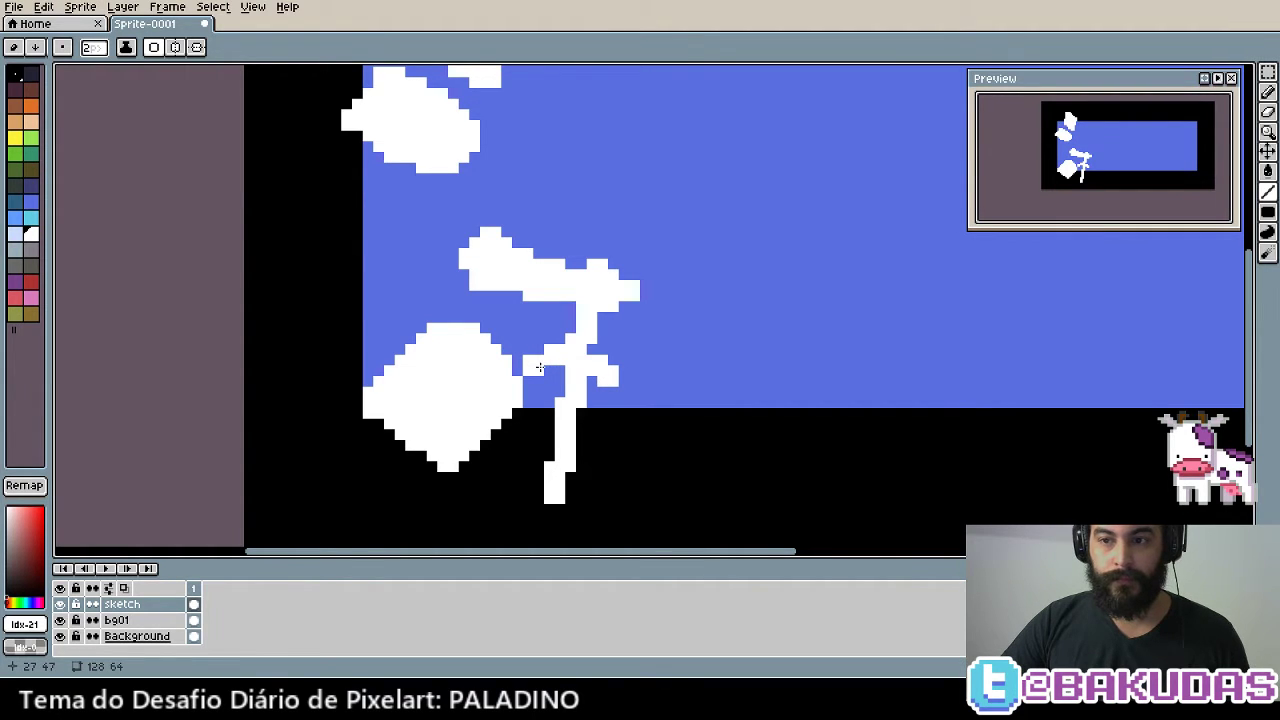
key(ctrl+z)
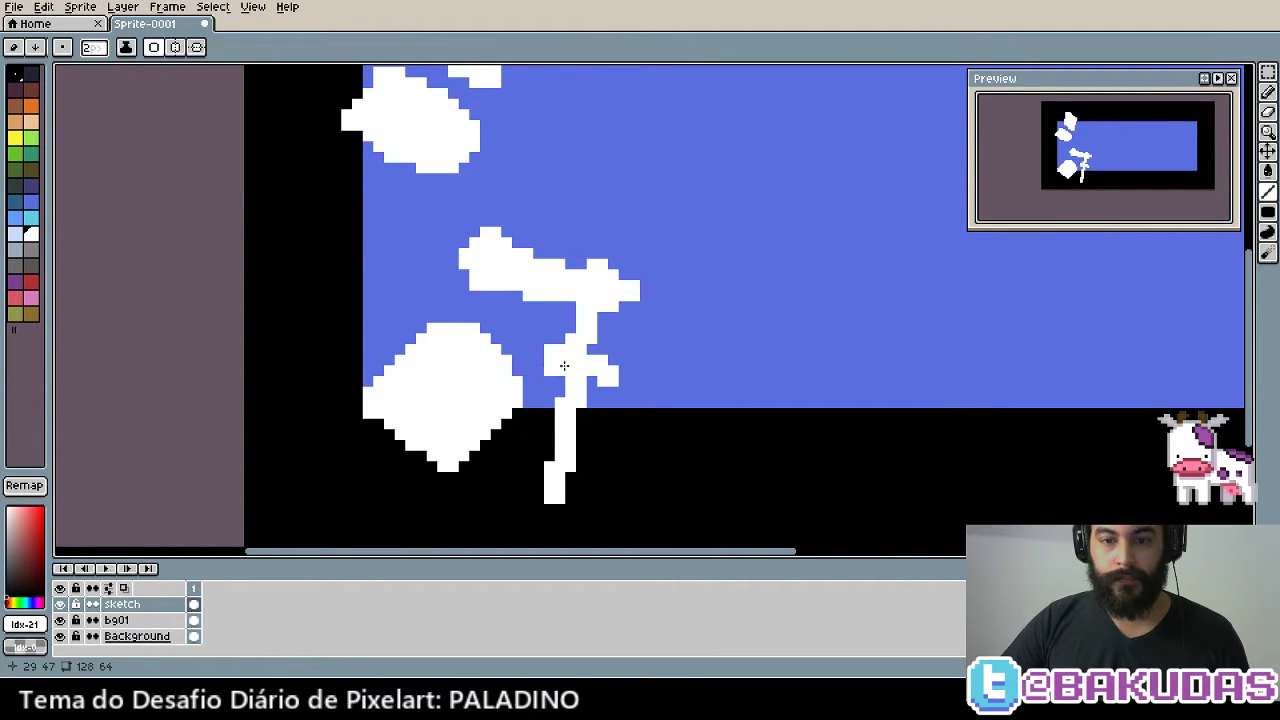
click(543, 364)
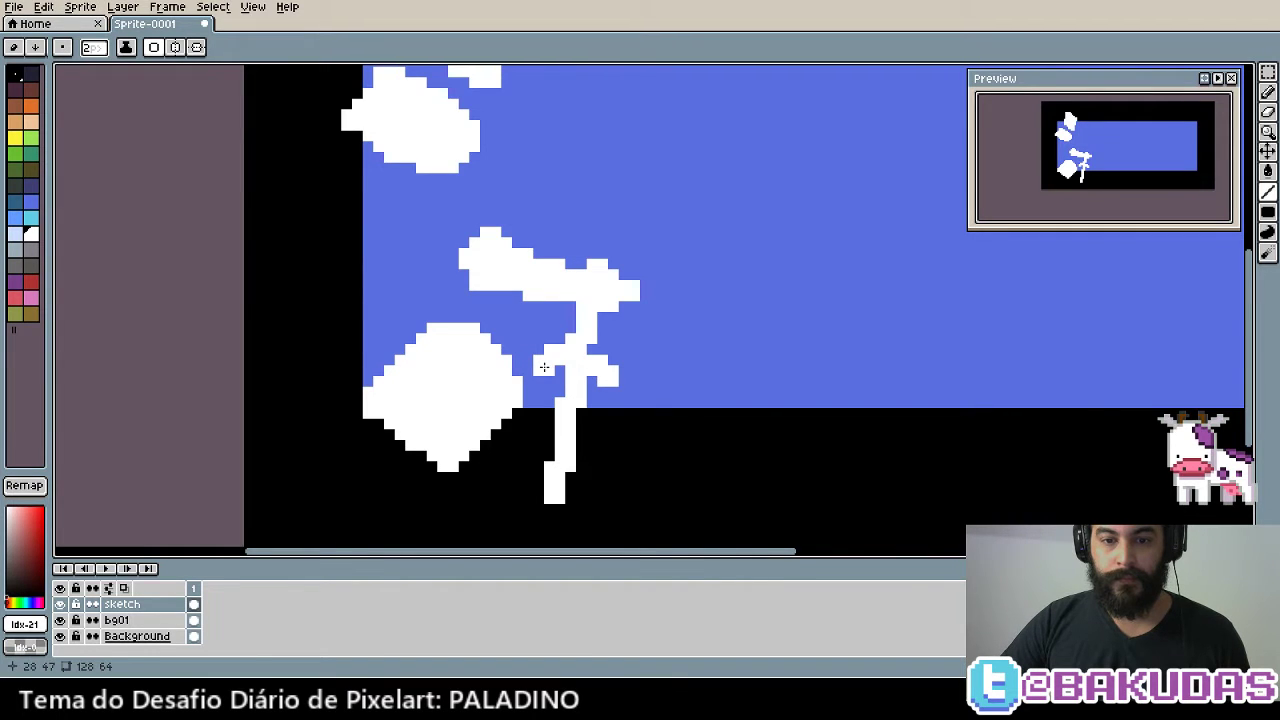
drag(543, 364, 620, 381)
right_click(621, 387)
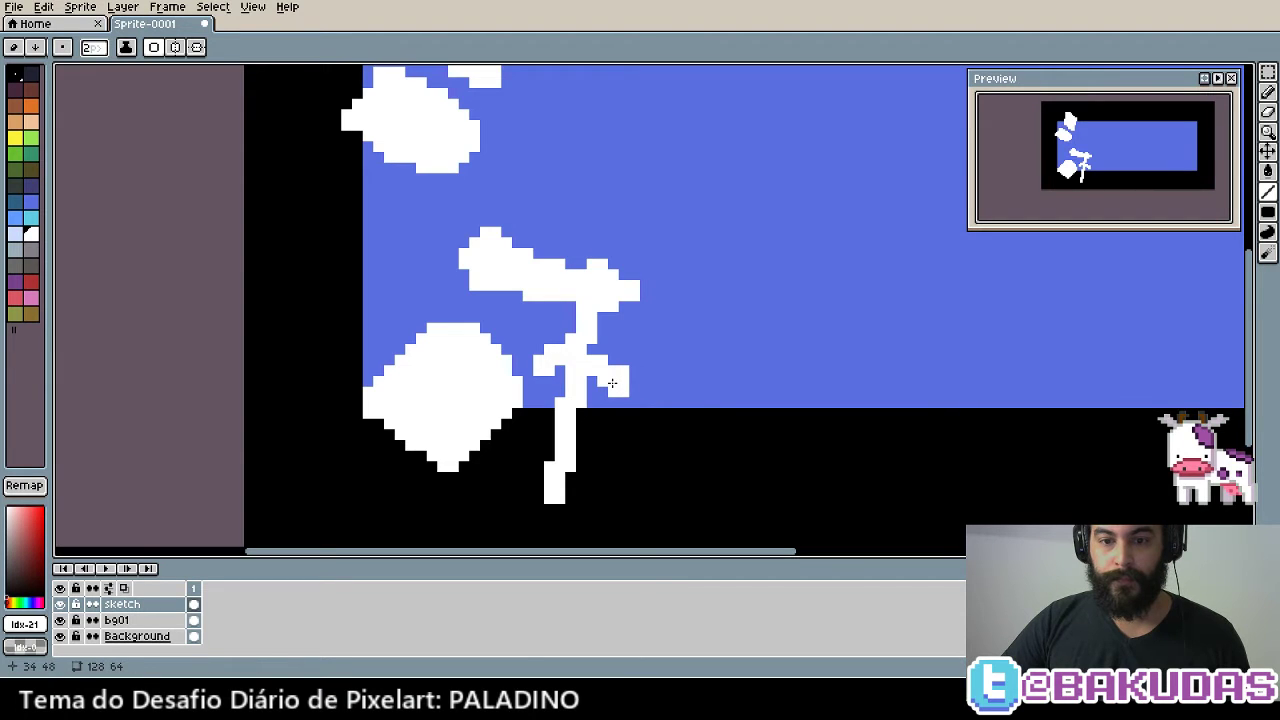
key(ctrl+z)
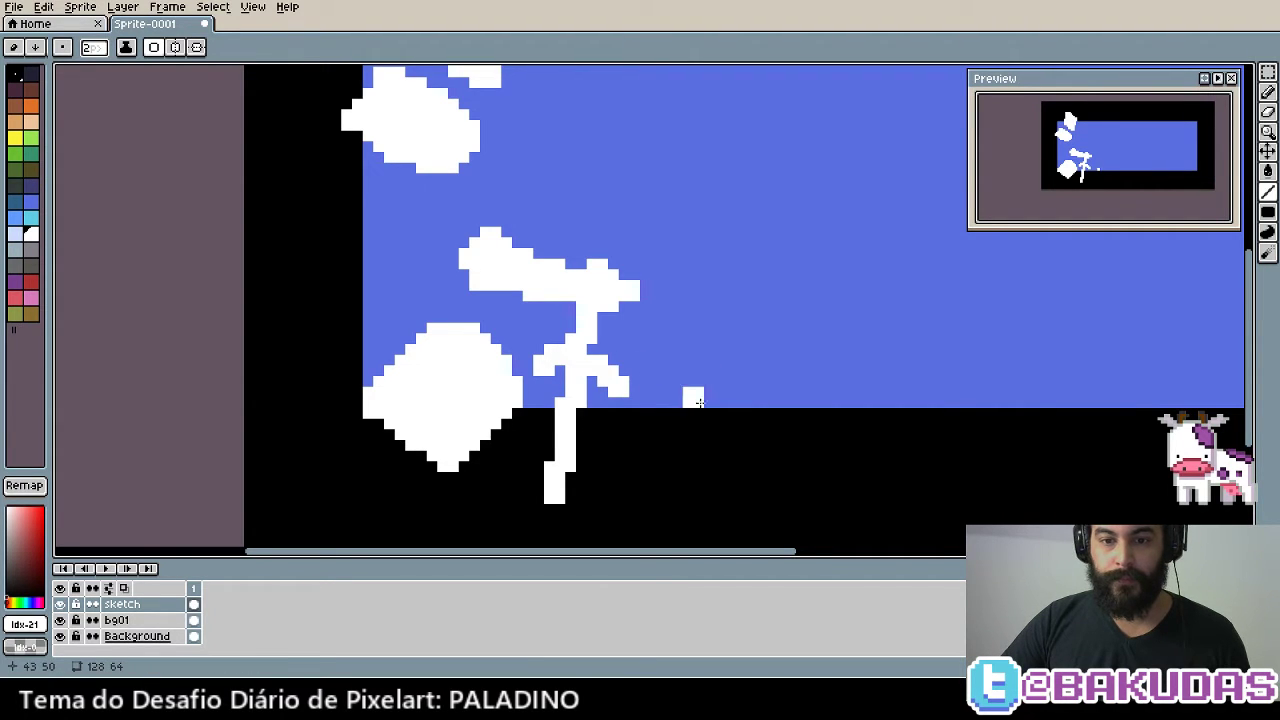
Undo stray pixels around the branch tip and below the sky
drag(664, 405, 664, 413)
key(ctrl+z)
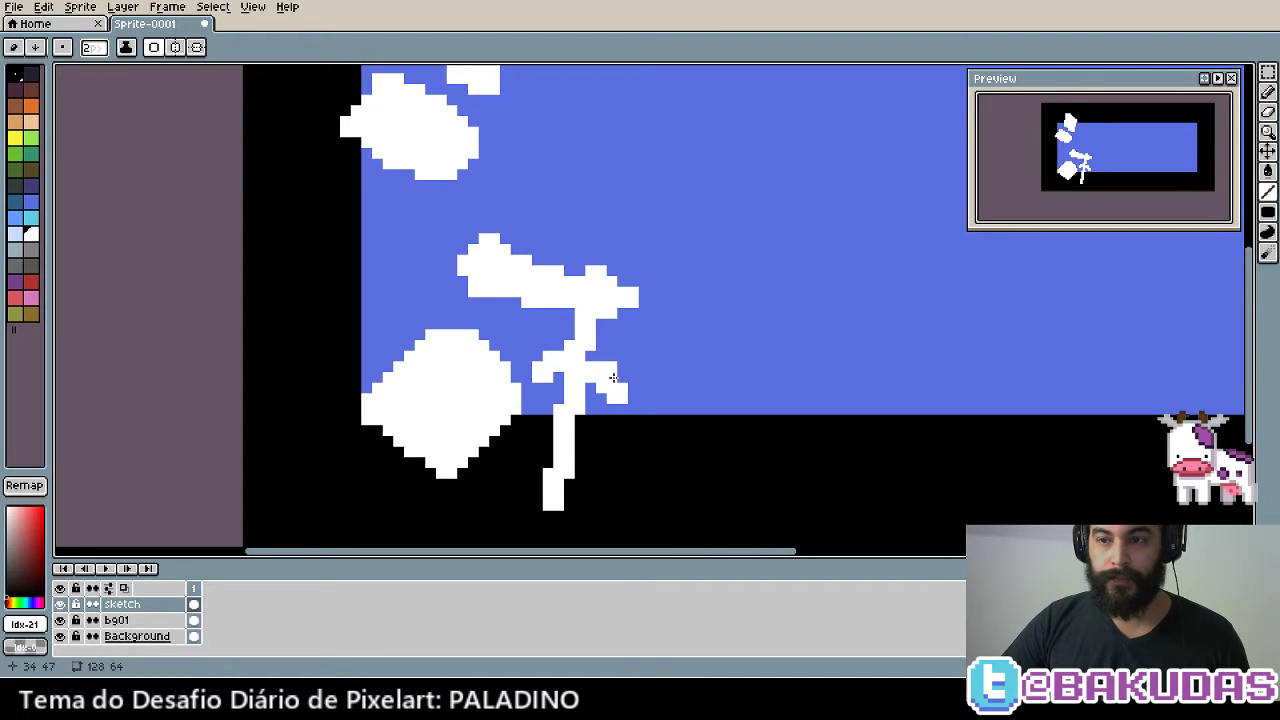
key(ctrl+z)
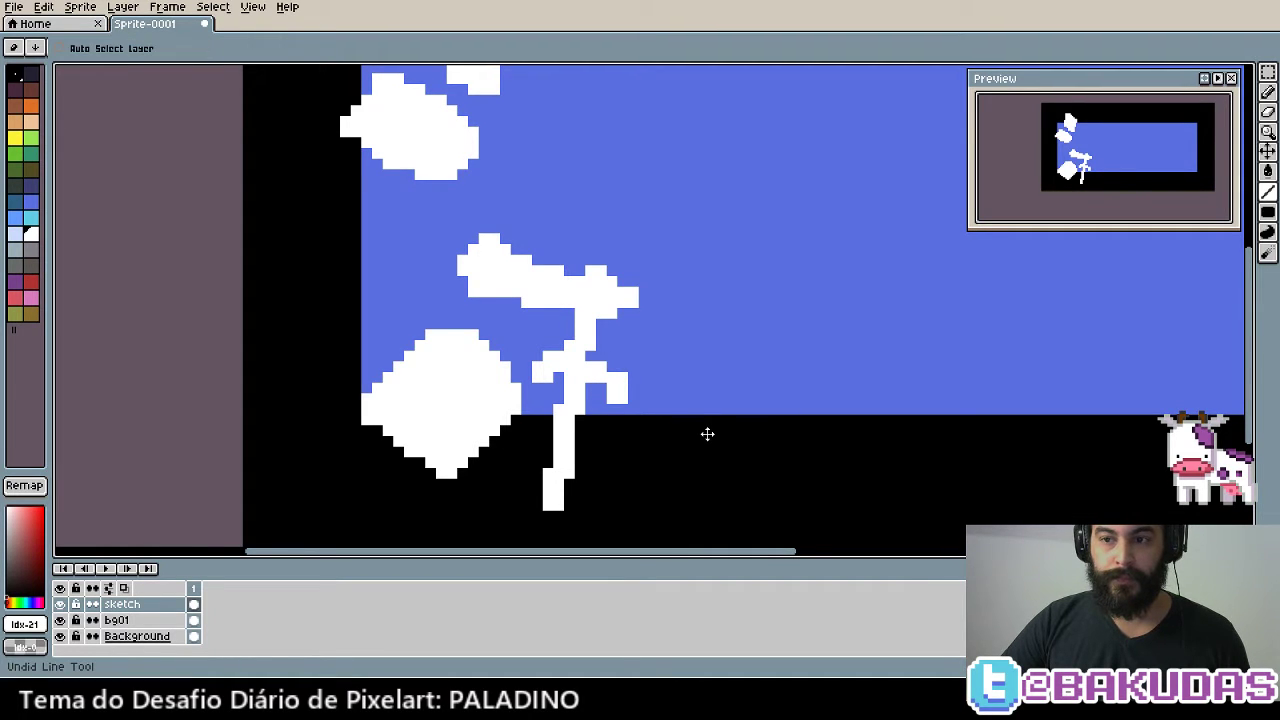
click(707, 433)
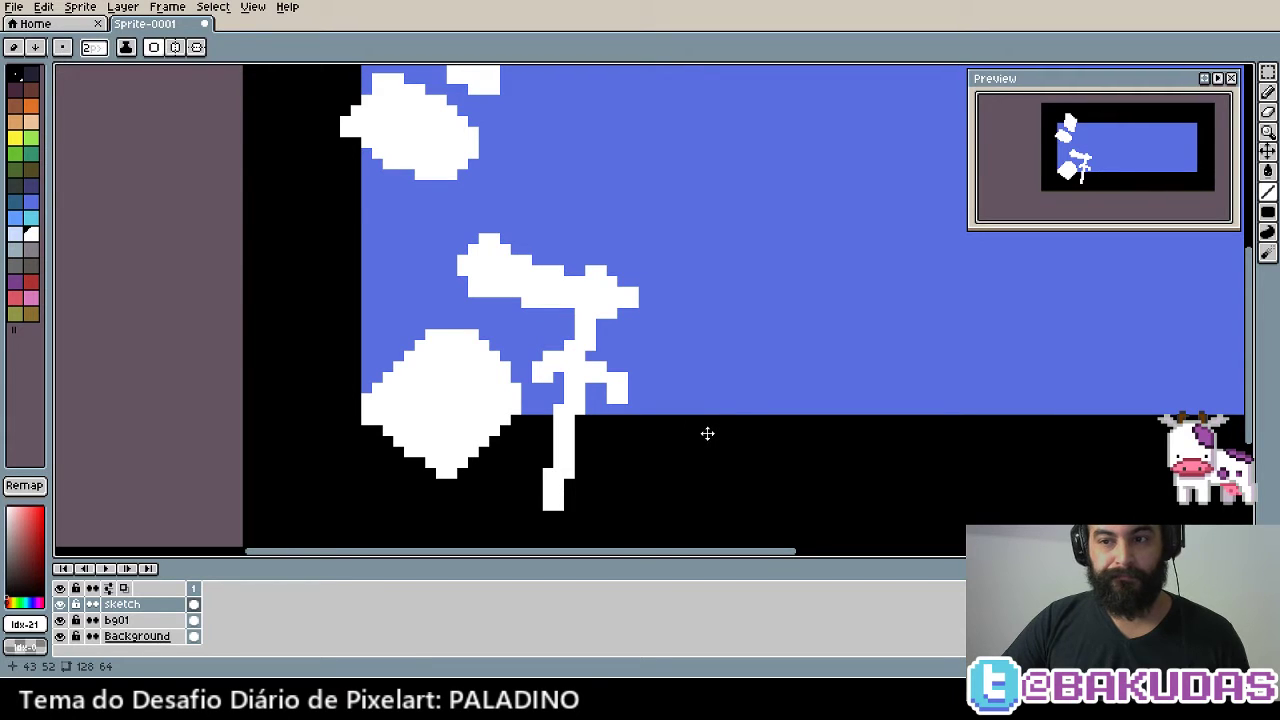
click(705, 432)
key(ctrl+z)
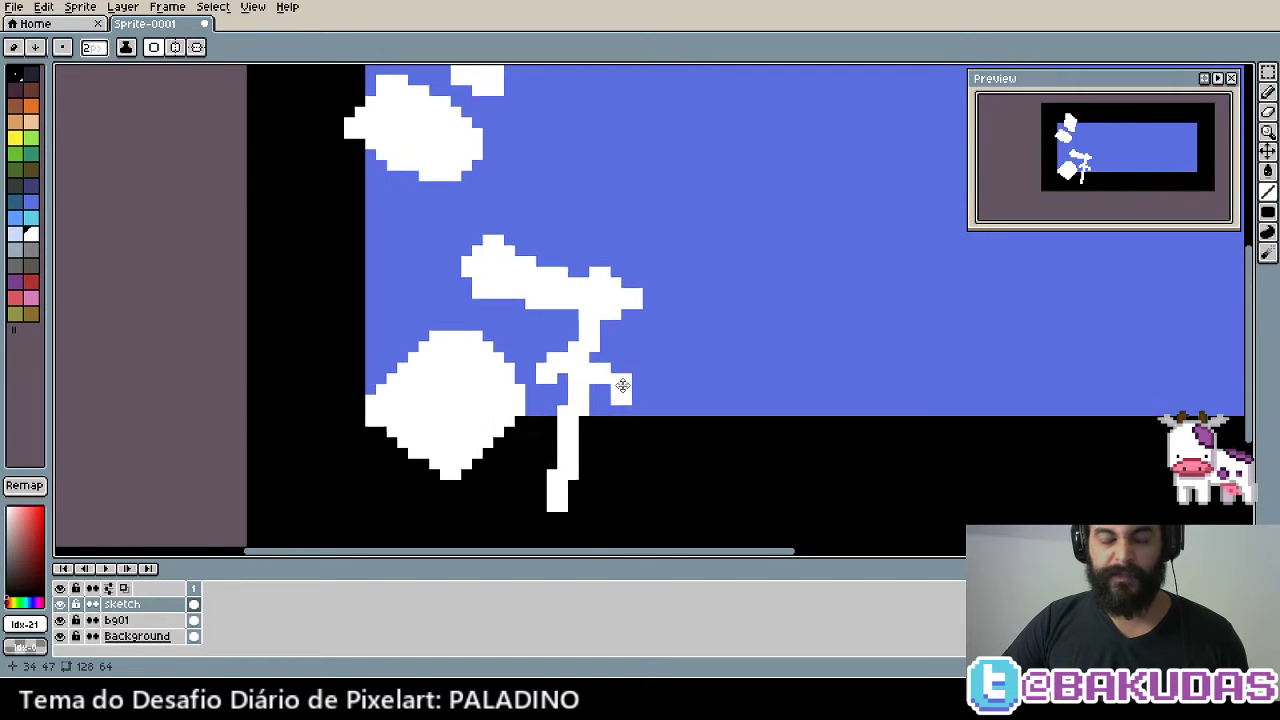
Thicken the sword blade downward with white lines
scroll(600, 365, down, 1)
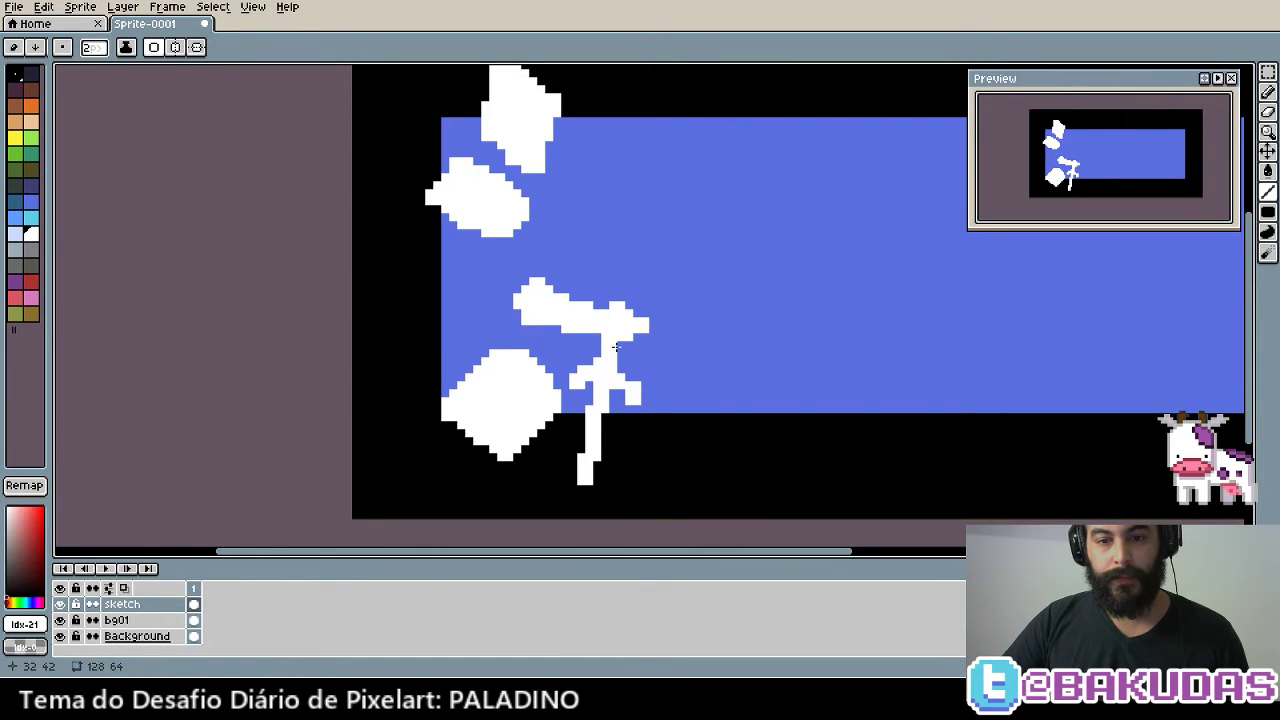
drag(620, 345, 683, 250)
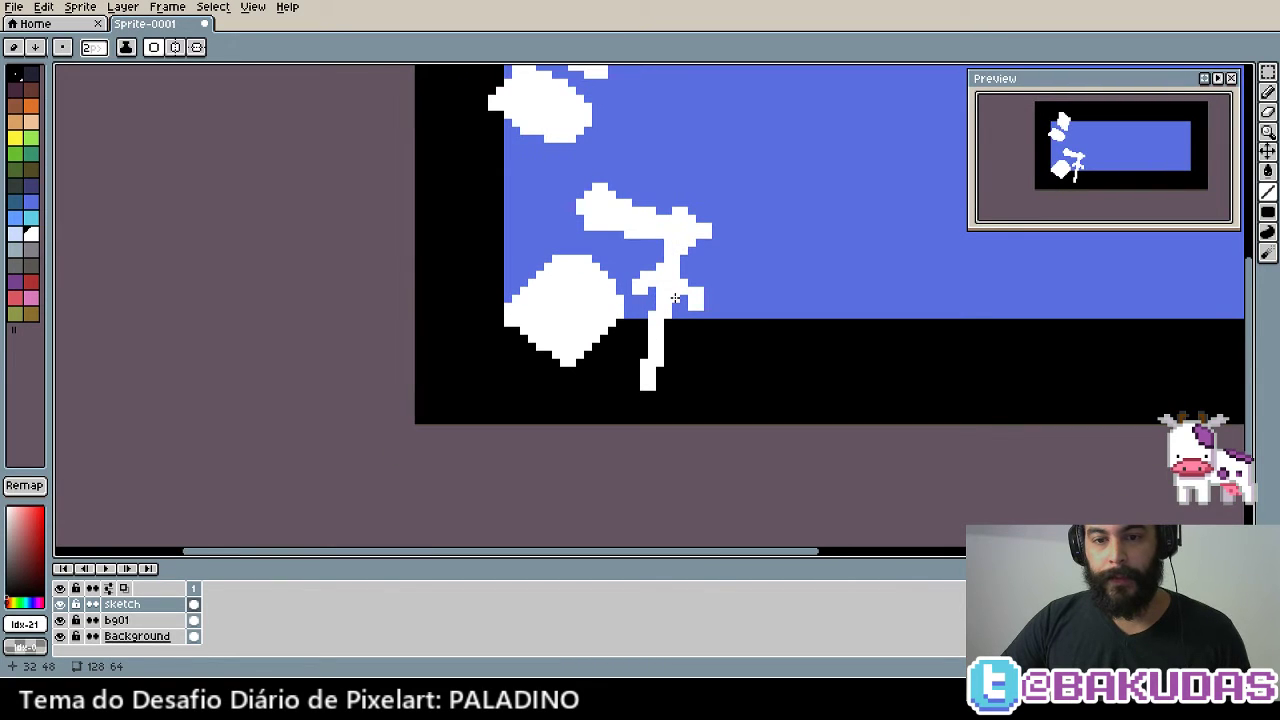
drag(675, 298, 652, 397)
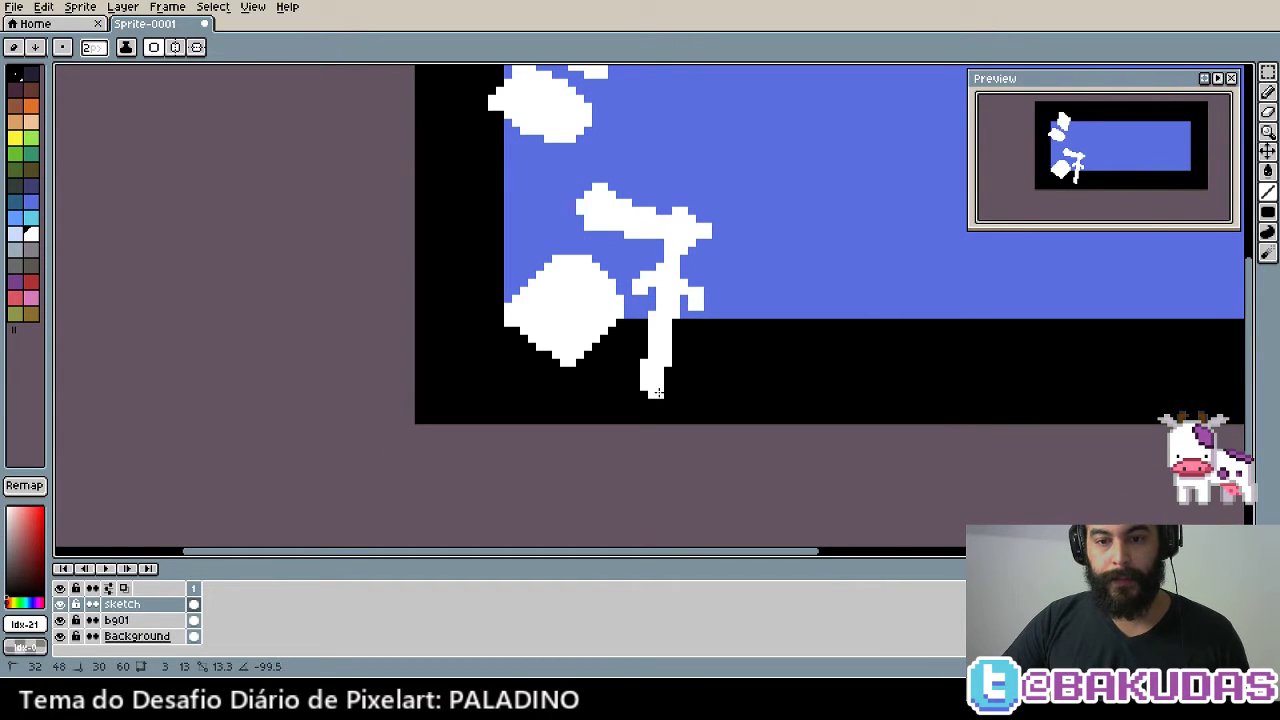
drag(655, 417, 650, 417)
drag(648, 366, 638, 410)
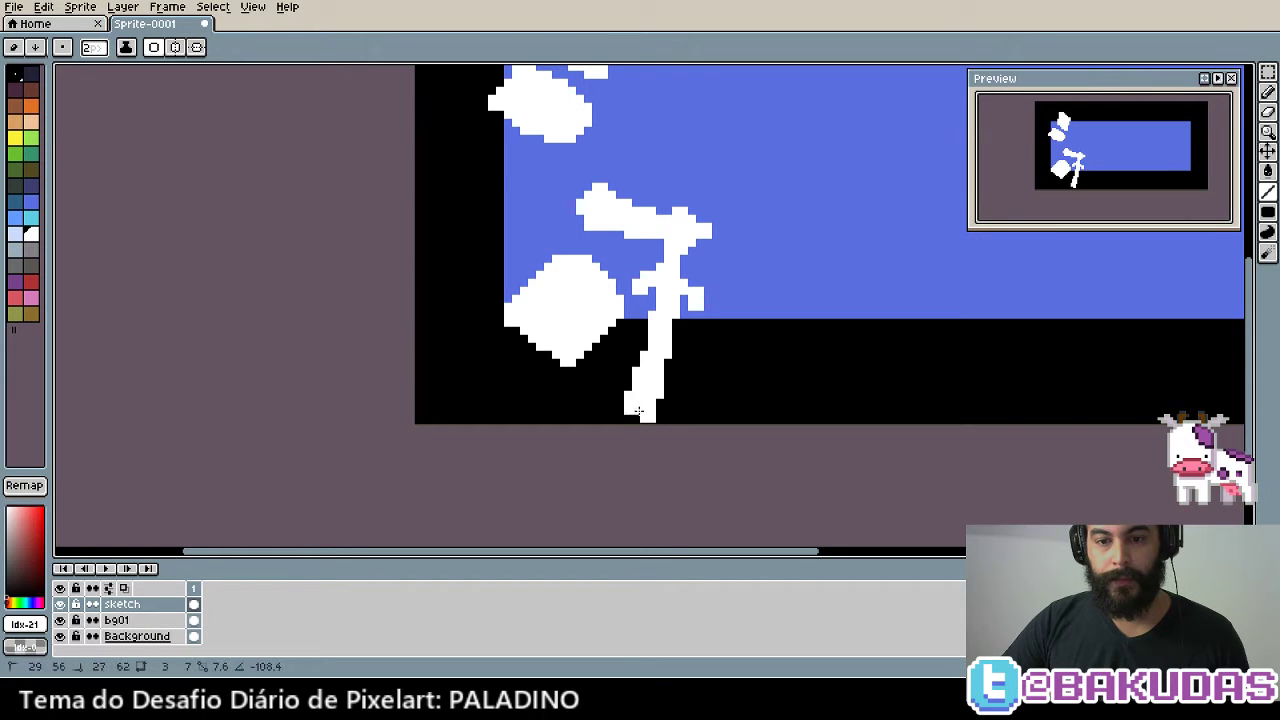
key(Escape)
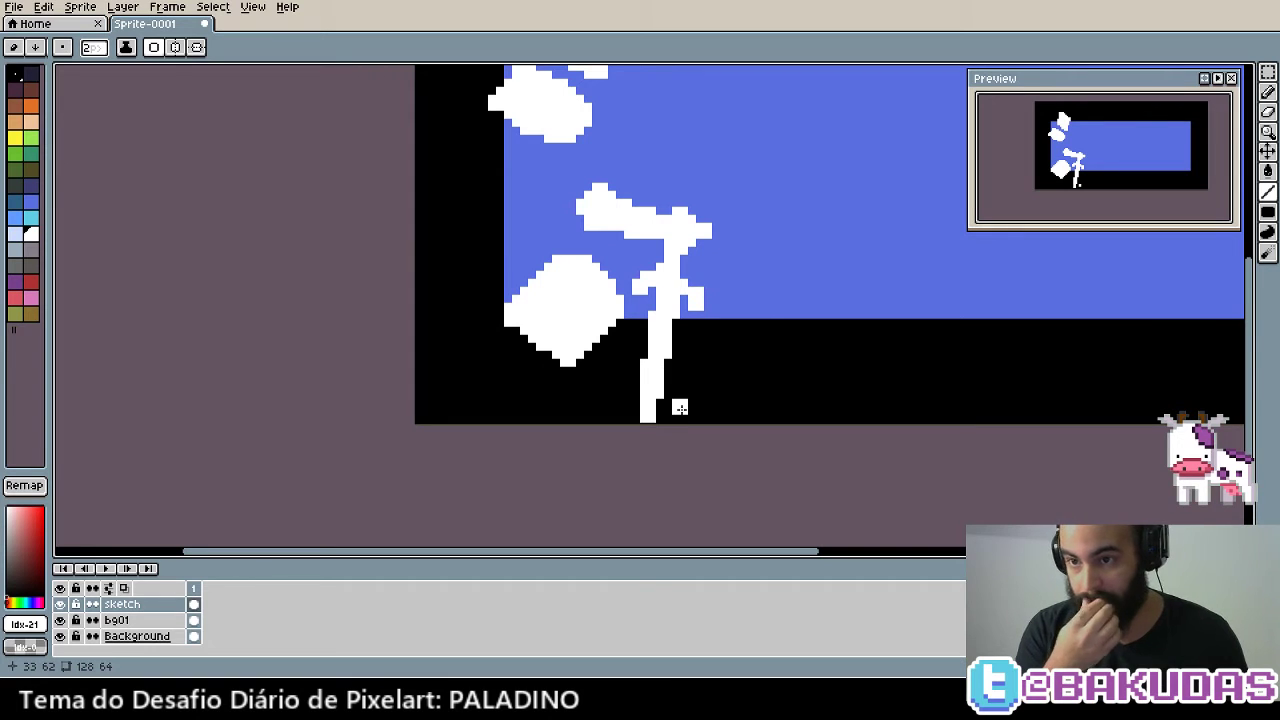
Nudge the sketch shapes upward with the Move tool
scroll(679, 408, down, 1)
scroll(660, 408, down, 1)
scroll(602, 411, down, 1)
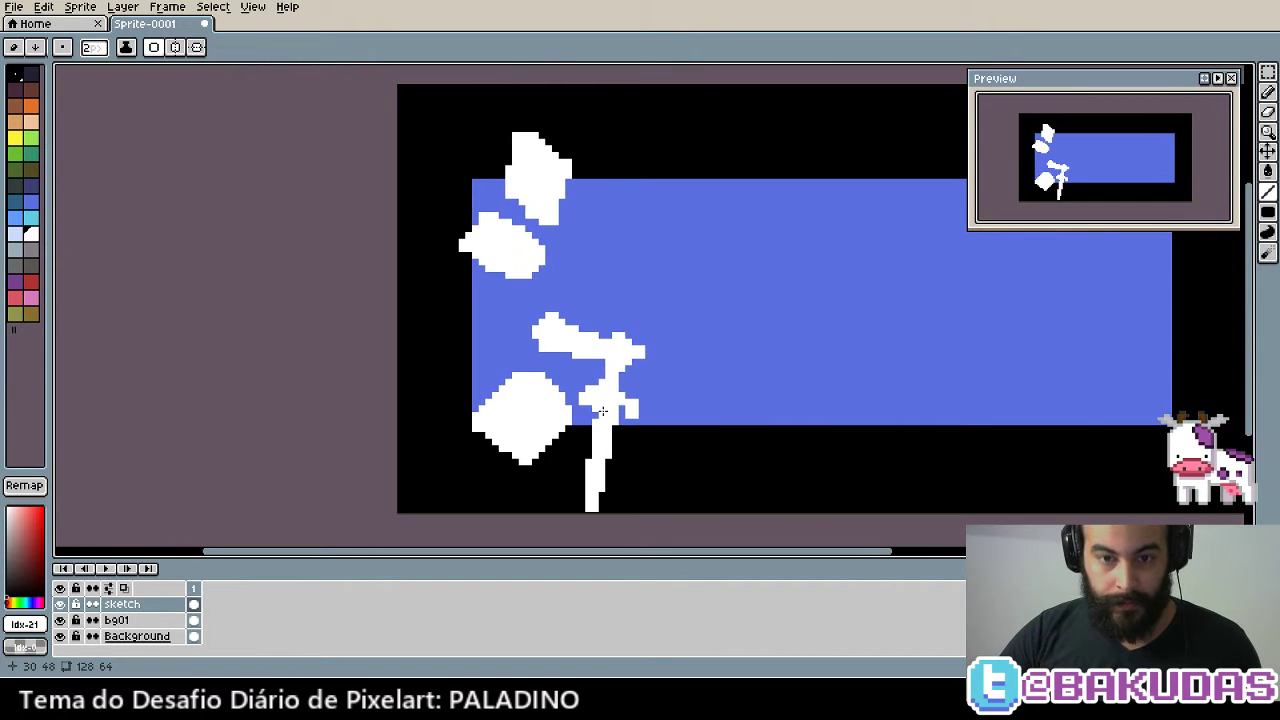
scroll(602, 411, down, 1)
key(v)
drag(551, 410, 557, 378)
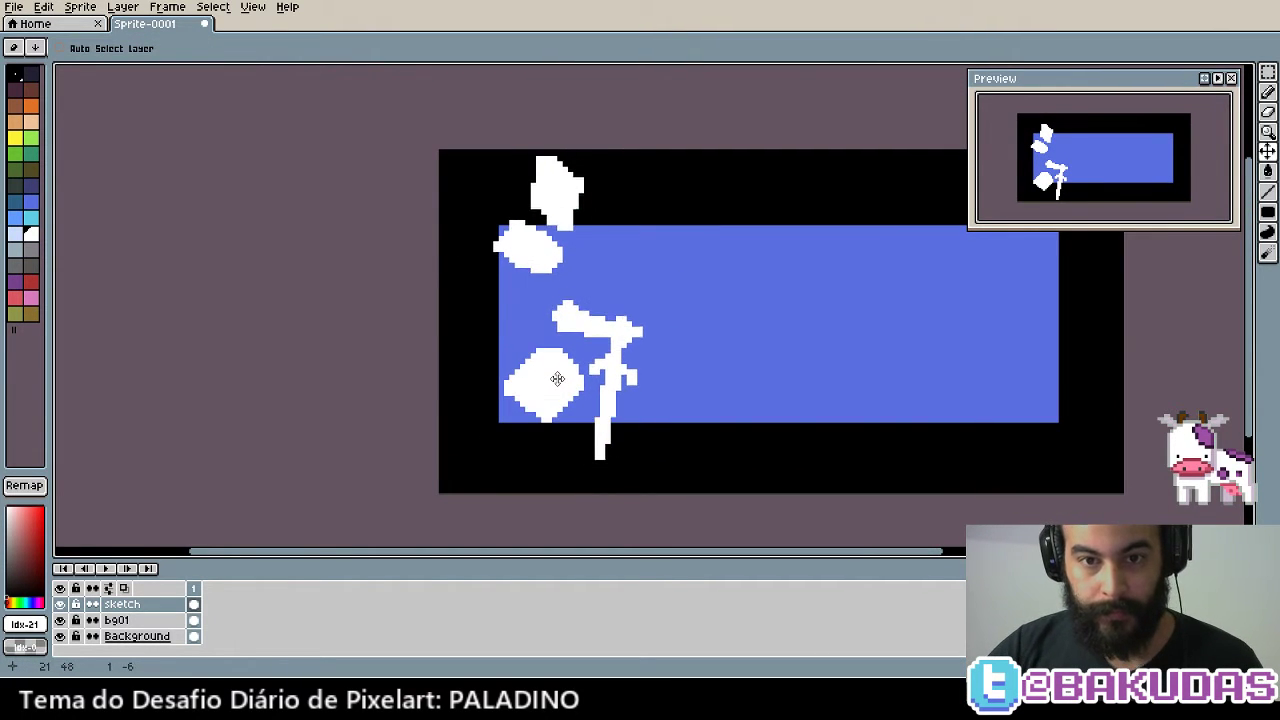
Resize the canvas to 192×96
scroll(557, 378, down, 1)
click(70, 7)
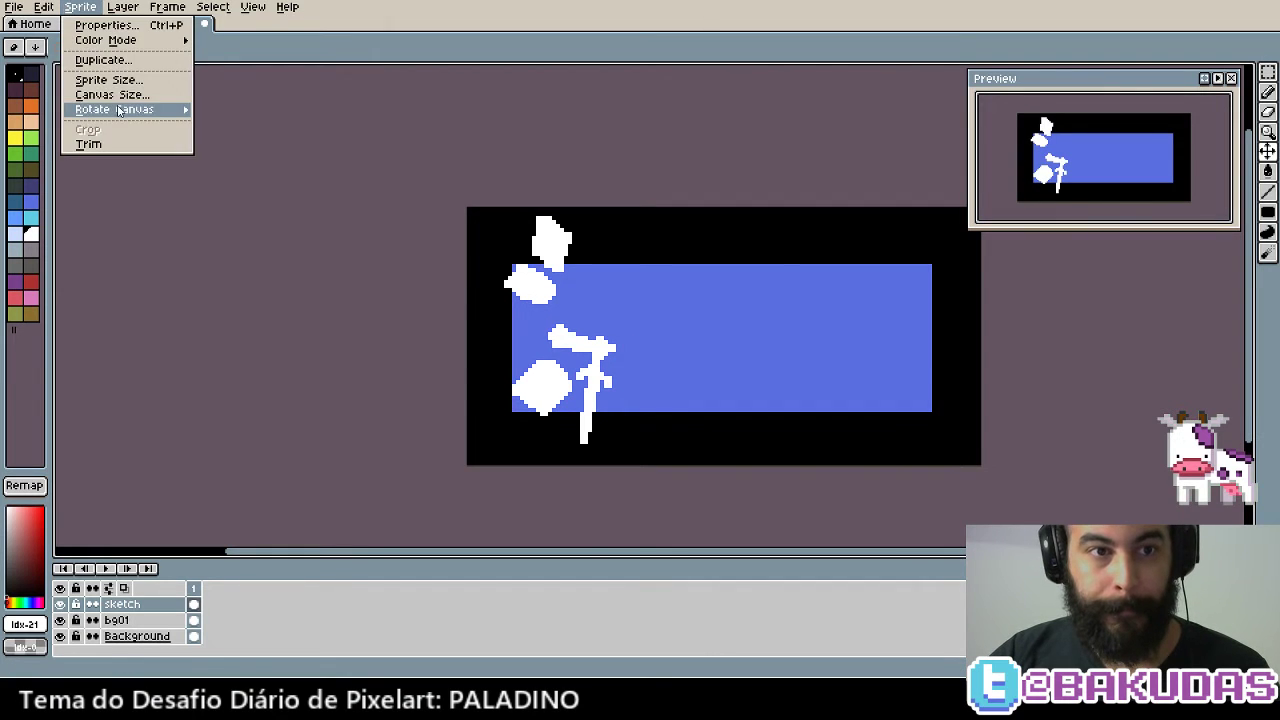
click(95, 92)
text(192)
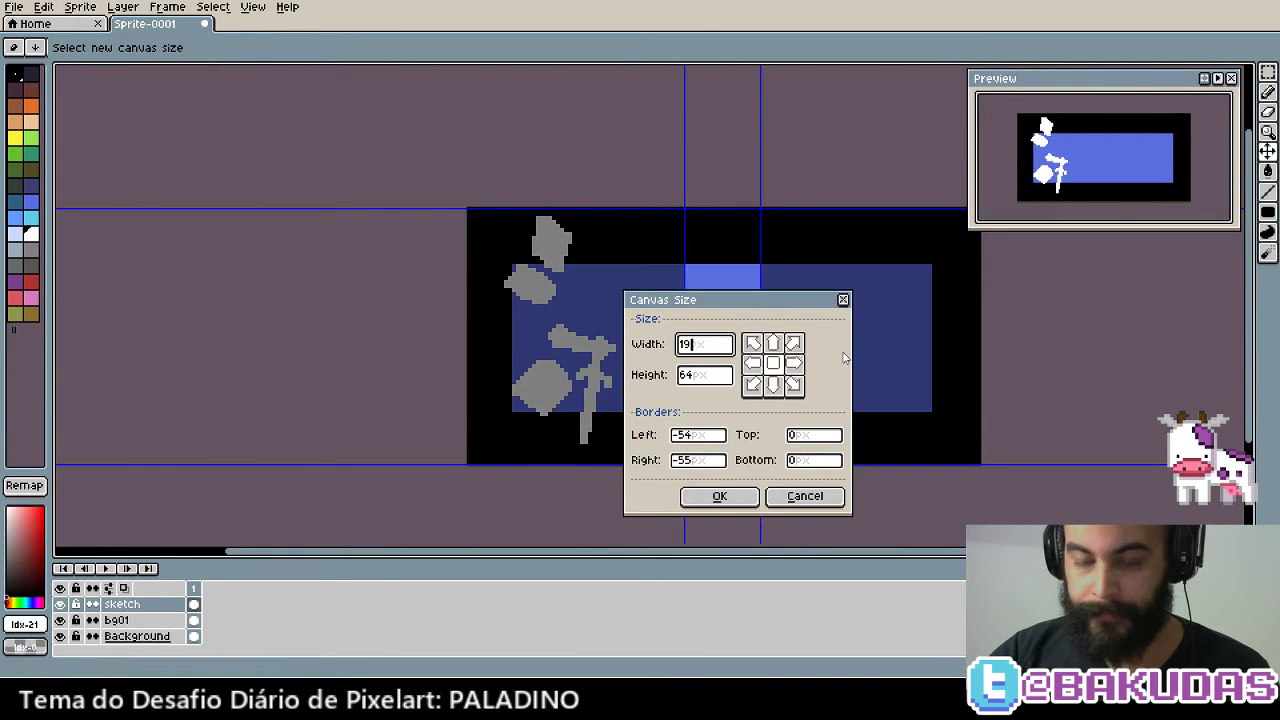
key(Tab)
text(96)
key(Return)
Position the sketch over the blue sky
drag(842, 352, 728, 272)
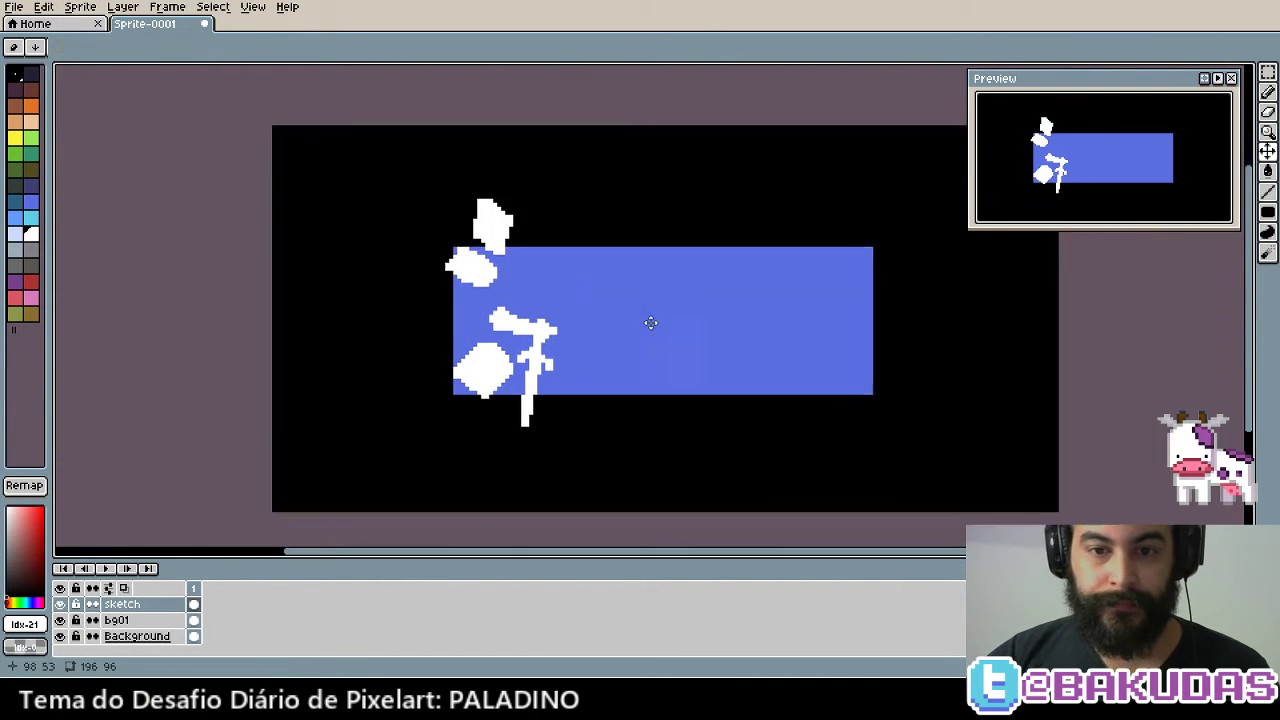
scroll(700, 330, up, 1)
drag(426, 248, 551, 337)
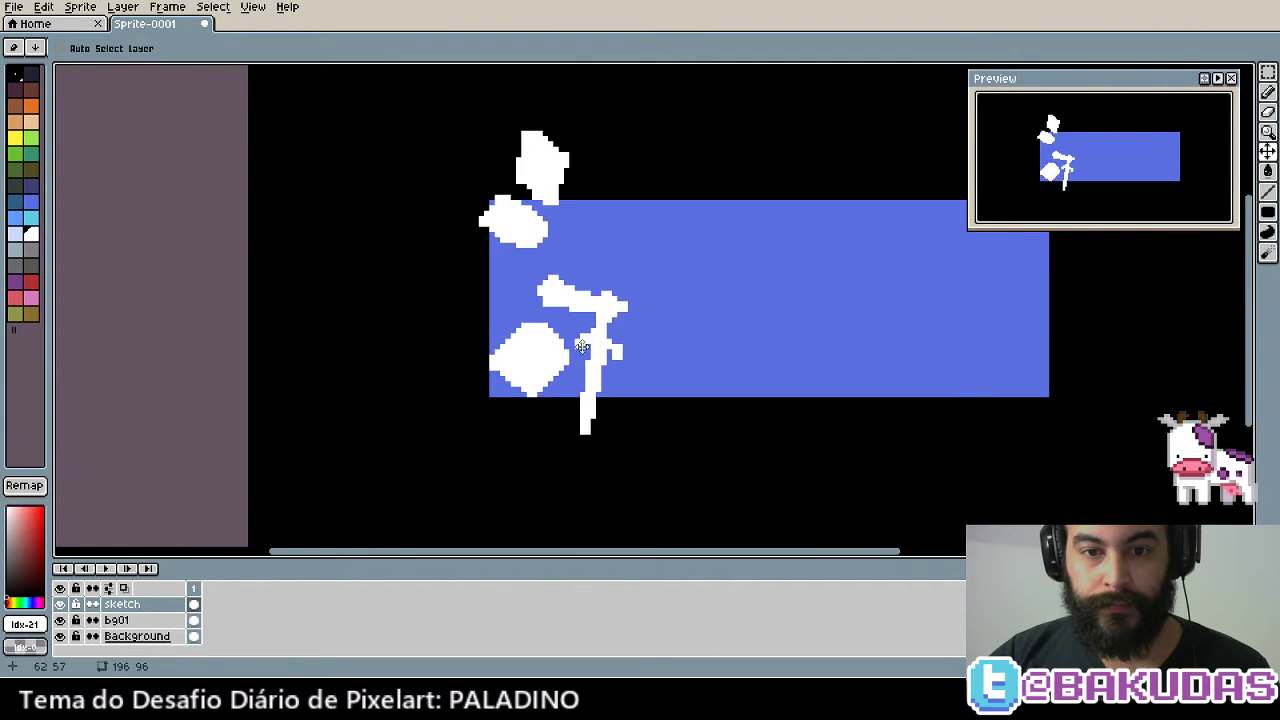
scroll(605, 350, down, 1)
drag(642, 352, 555, 357)
mouse_move(460, 363)
mouse_down()
mouse_move(468, 351)
mouse_move(456, 351)
mouse_up()
Move the sketch and bg01 layers together toward the canvas centre, then select bg01 alone
scroll(457, 350, up, 1)
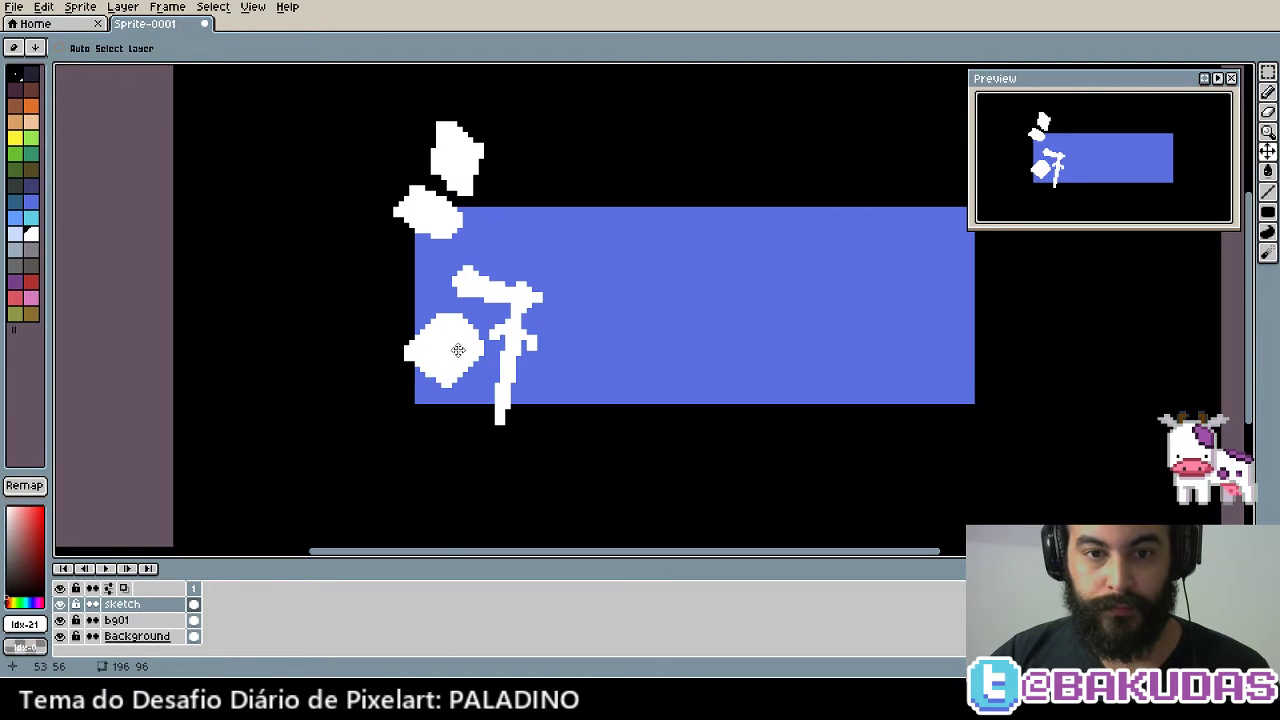
scroll(534, 364, down, 1)
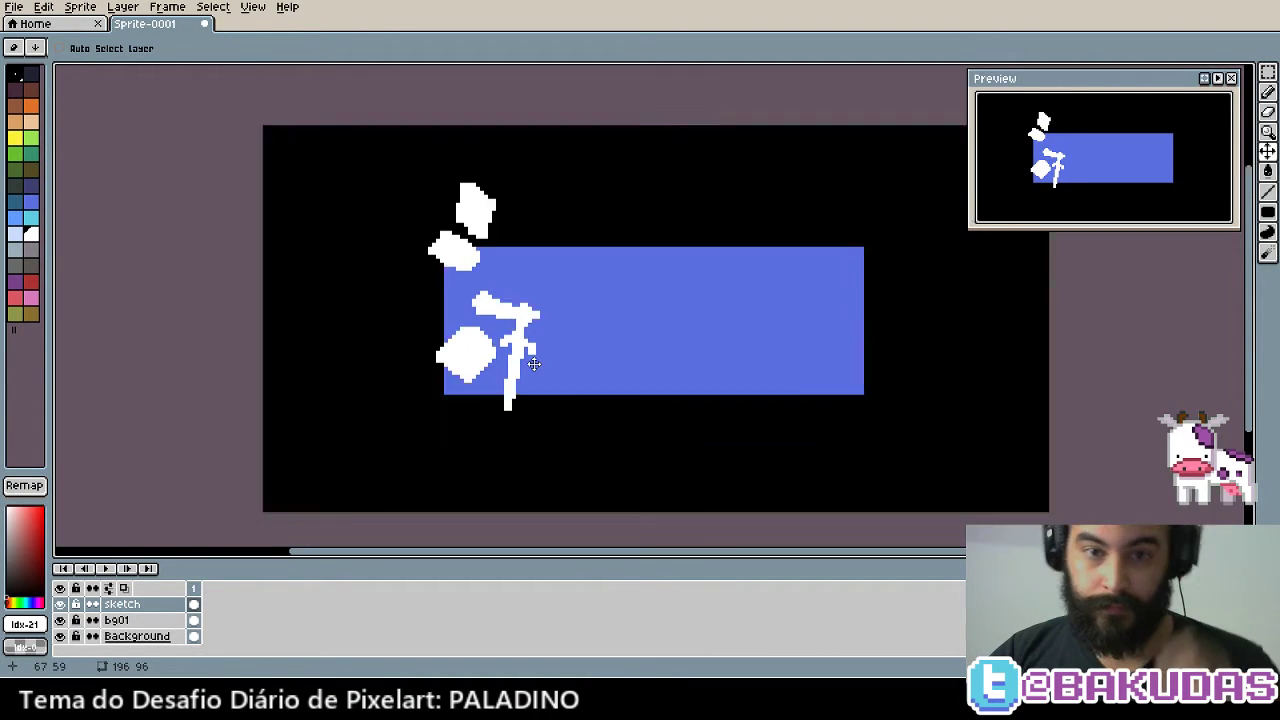
shift+click(116, 620)
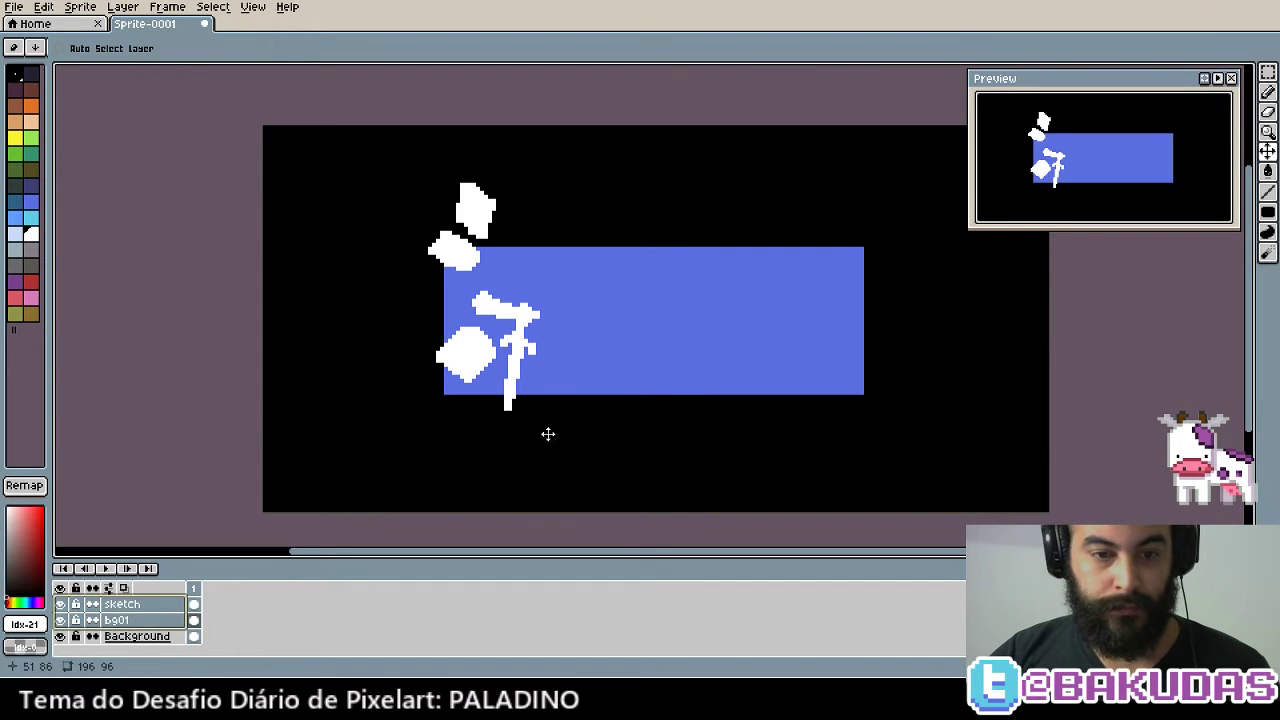
mouse_move(589, 413)
mouse_down()
mouse_move(623, 406)
mouse_move(615, 418)
mouse_up()
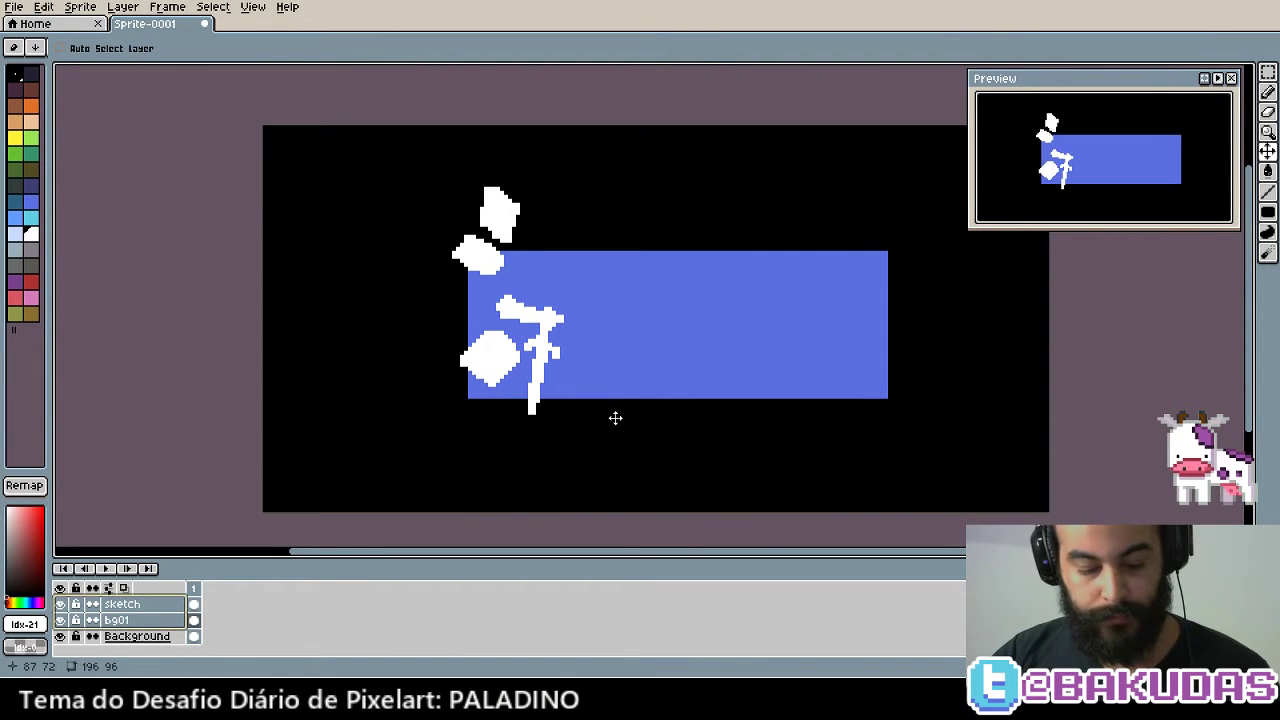
click(269, 621)
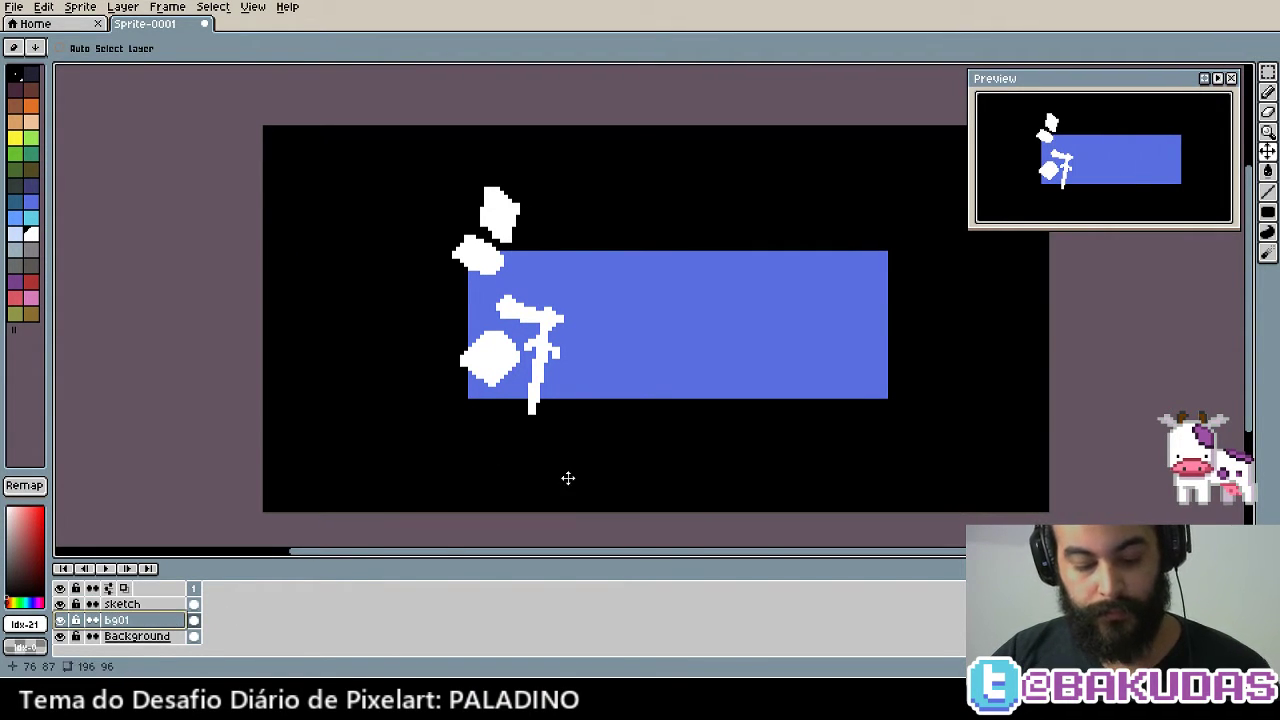
Extend the blue sky down to the blade tip with a filled rectangle
key(u)
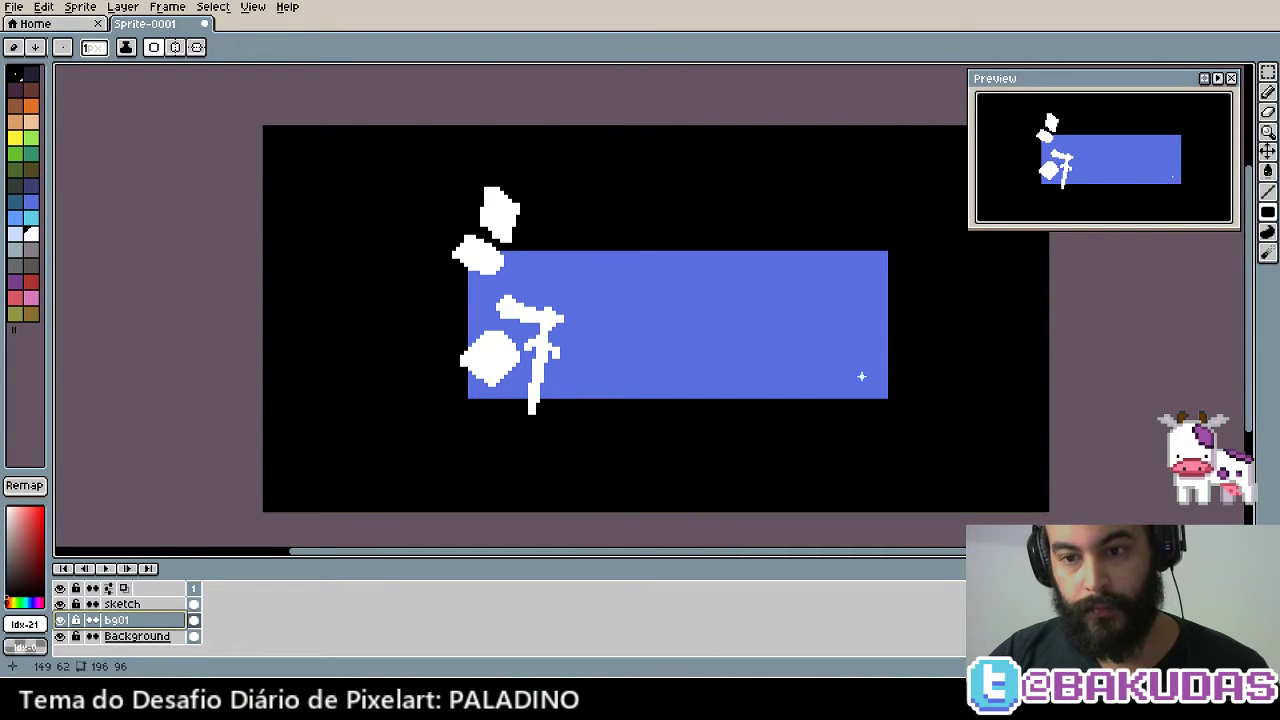
click(861, 377)
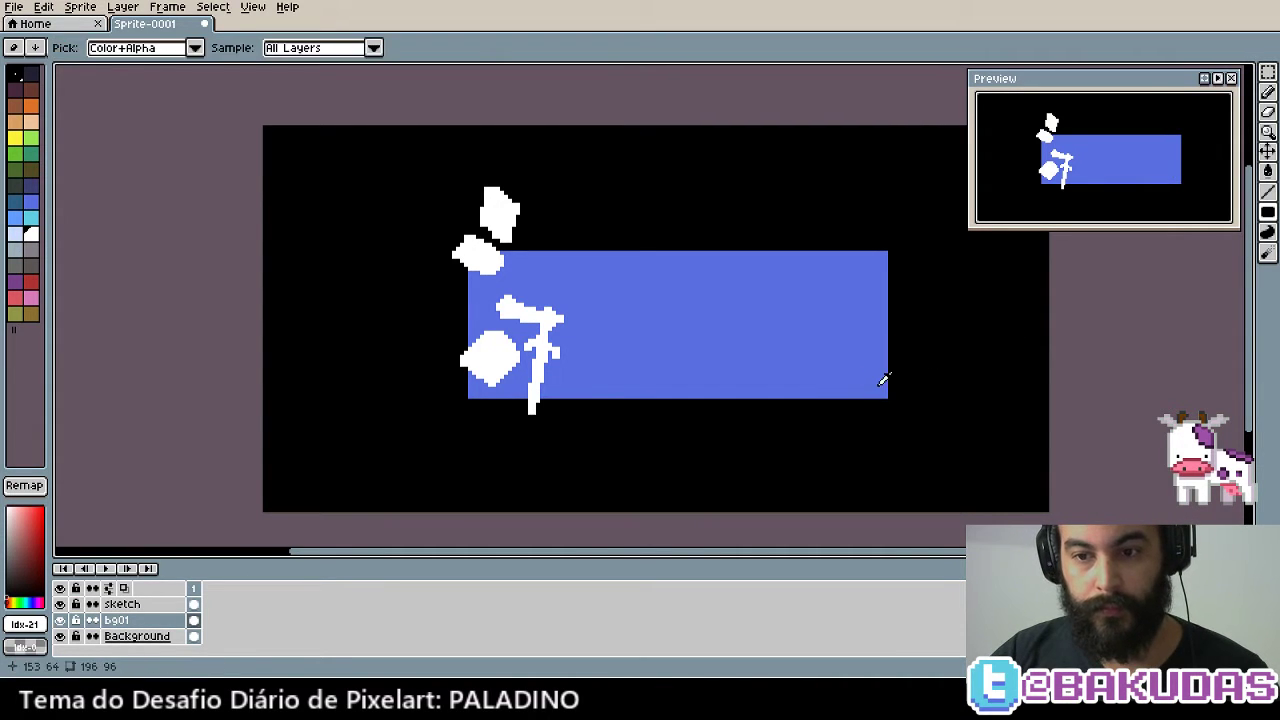
mouse_move(886, 403)
mouse_down()
mouse_move(434, 406)
mouse_move(468, 411)
mouse_up()
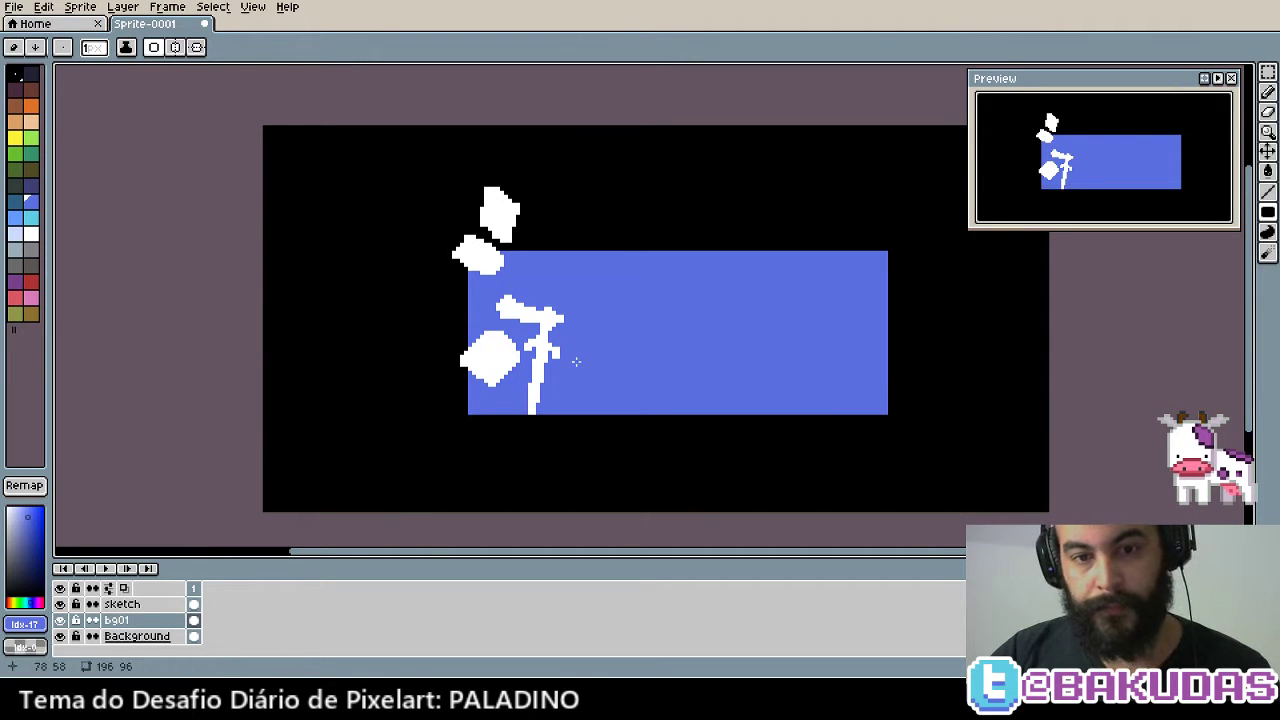
scroll(576, 361, up, 1)
scroll(508, 357, up, 2)
scroll(588, 309, down, 1)
scroll(590, 311, down, 1)
Activate the sketch layer with the pencil and a pale grey colour
key(b)
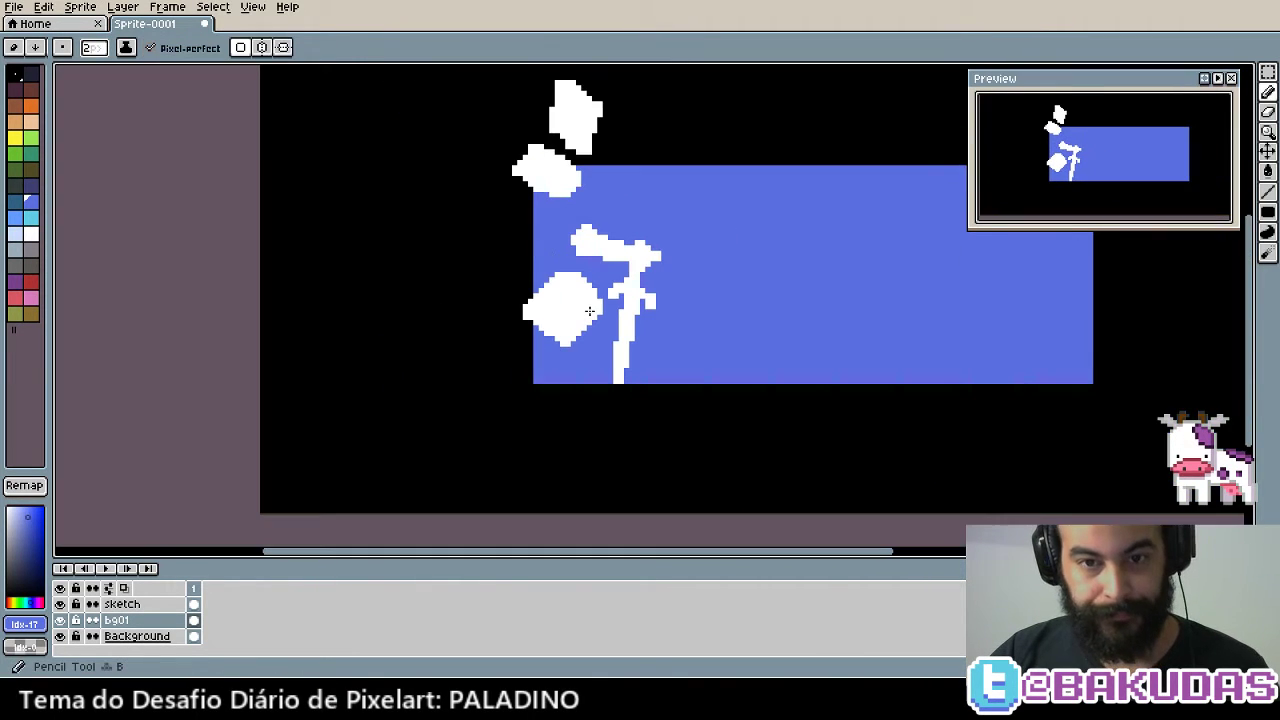
scroll(530, 280, up, 1)
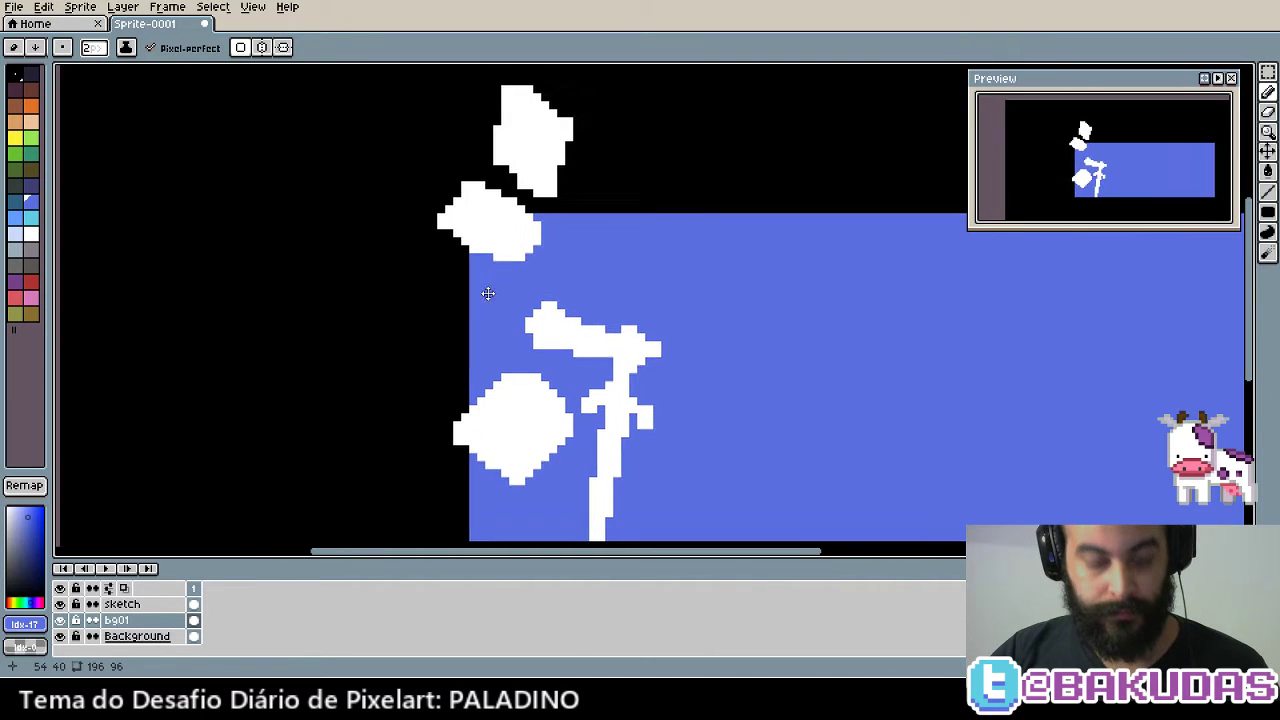
click(122, 604)
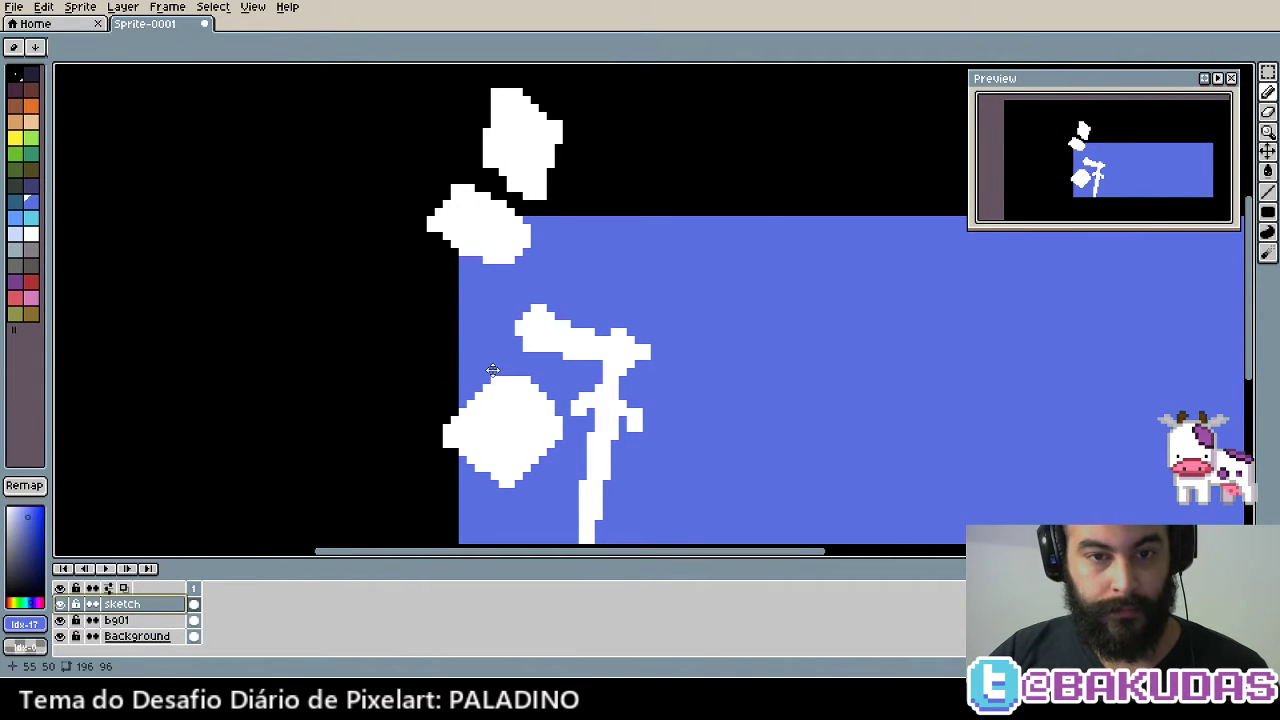
drag(508, 249, 481, 278)
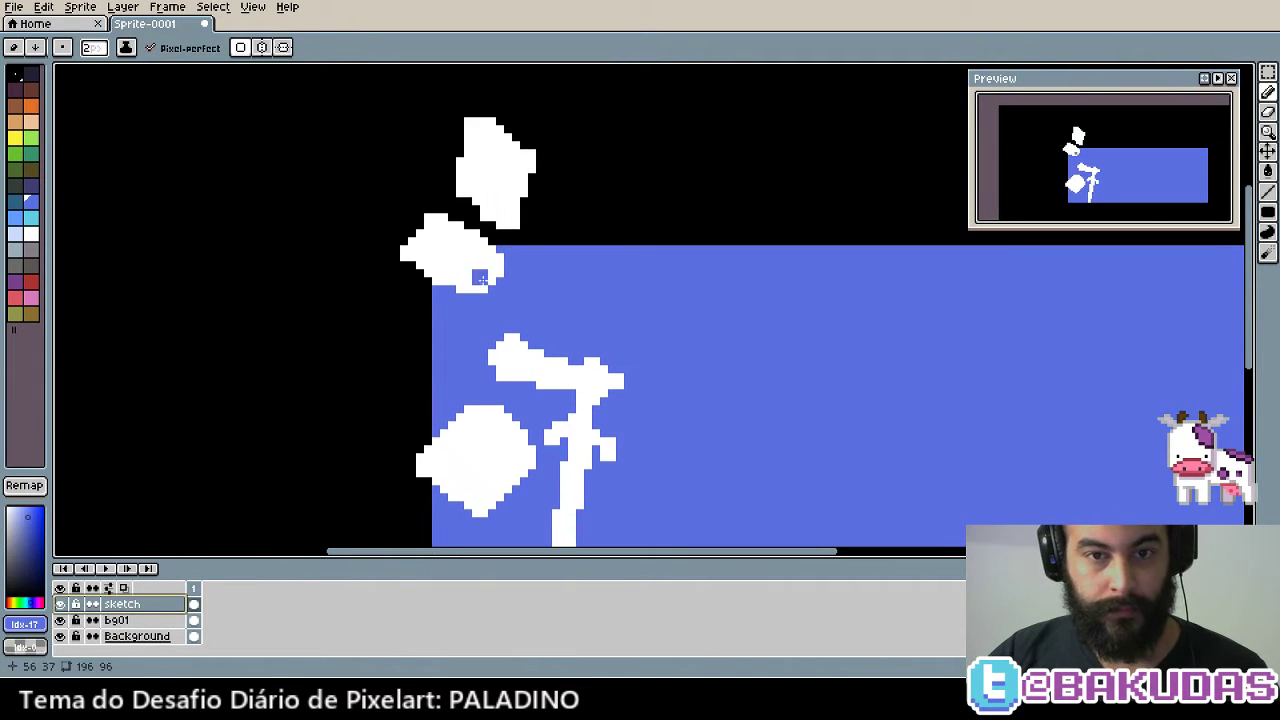
click(18, 248)
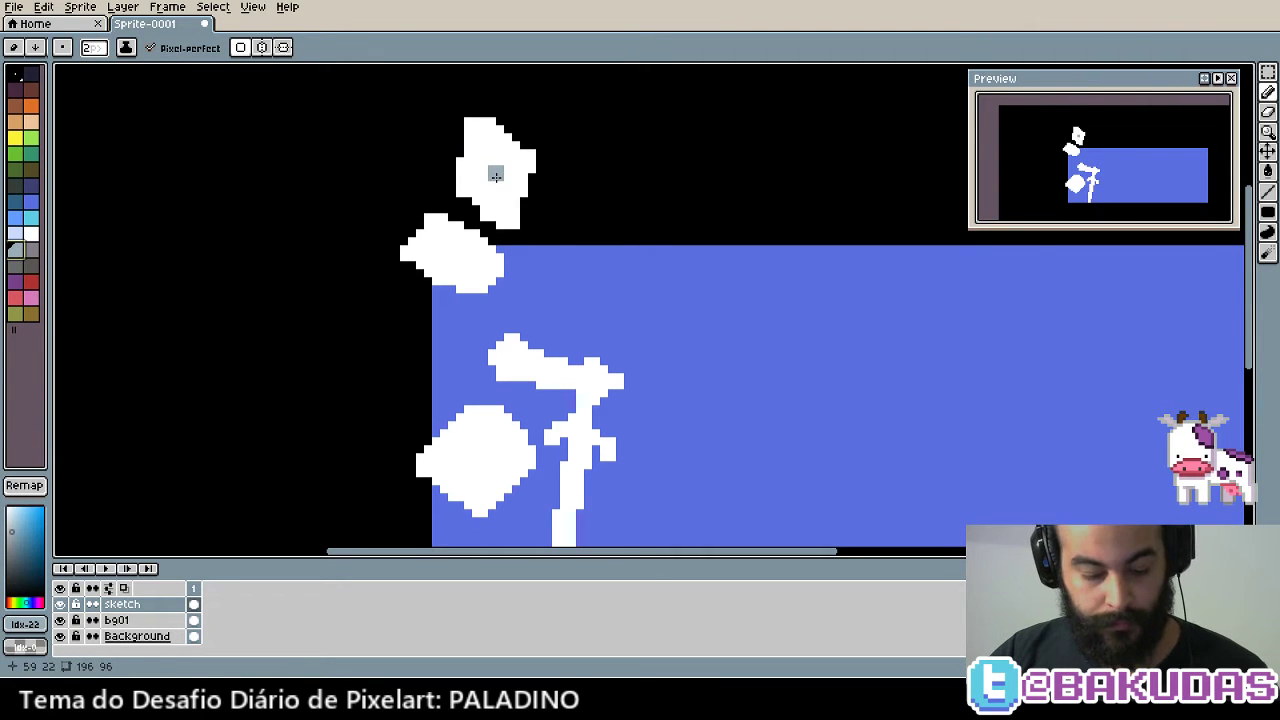
Fill the first rock sketches with grey, undoing an accidental grey fill on the sword
key(g)
click(495, 175)
click(451, 258)
drag(451, 258, 439, 235)
click(542, 356)
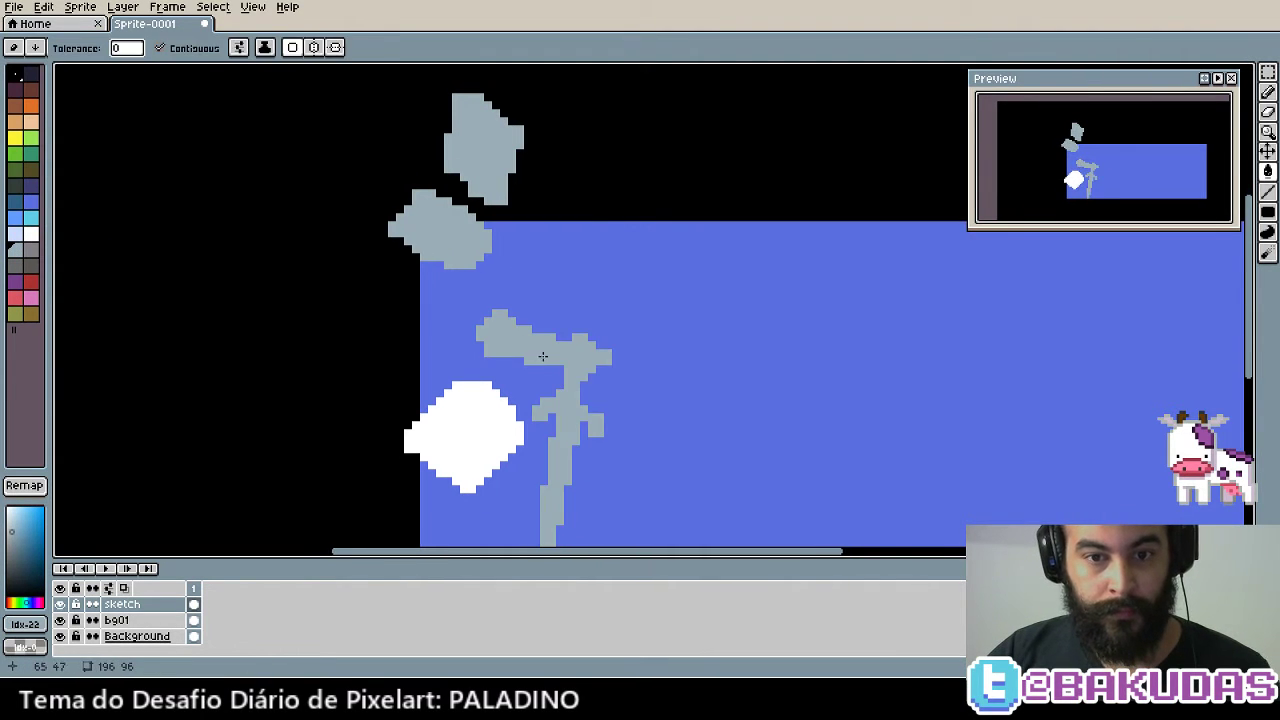
key(ctrl+z)
key(b)
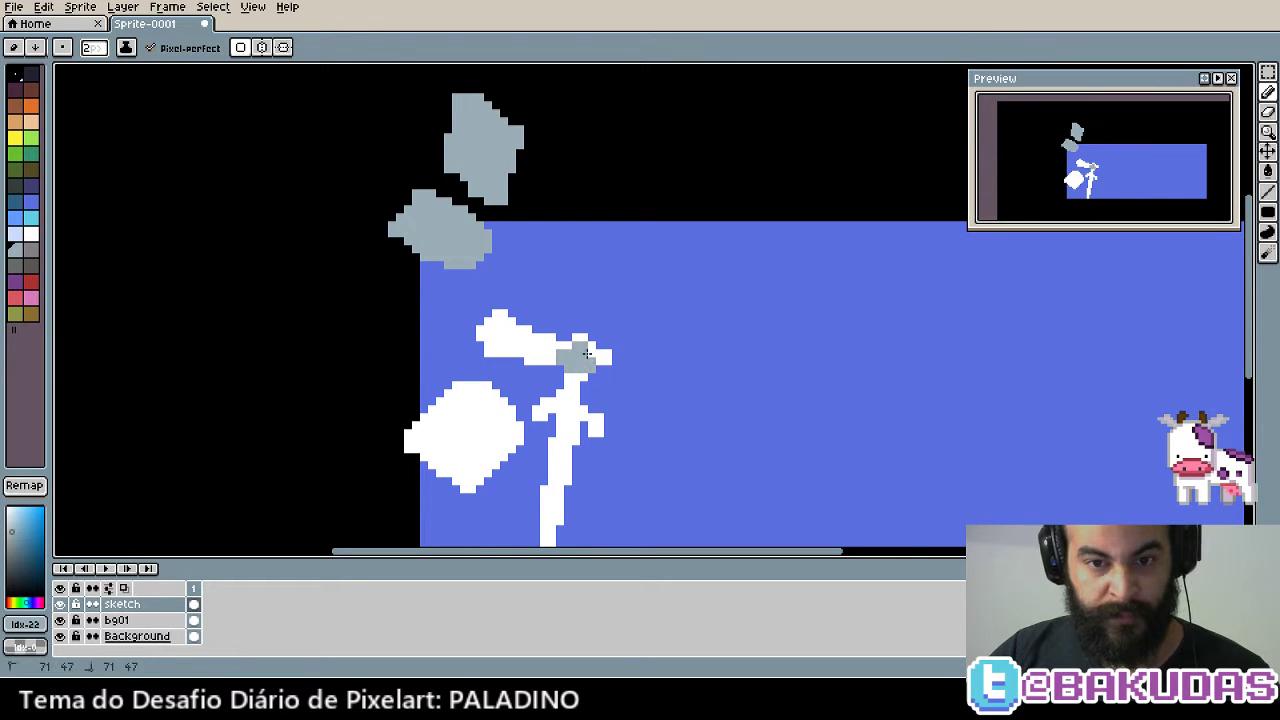
Fill the upper rock and the diamond-shaped rock solid grey
key(g)
click(533, 345)
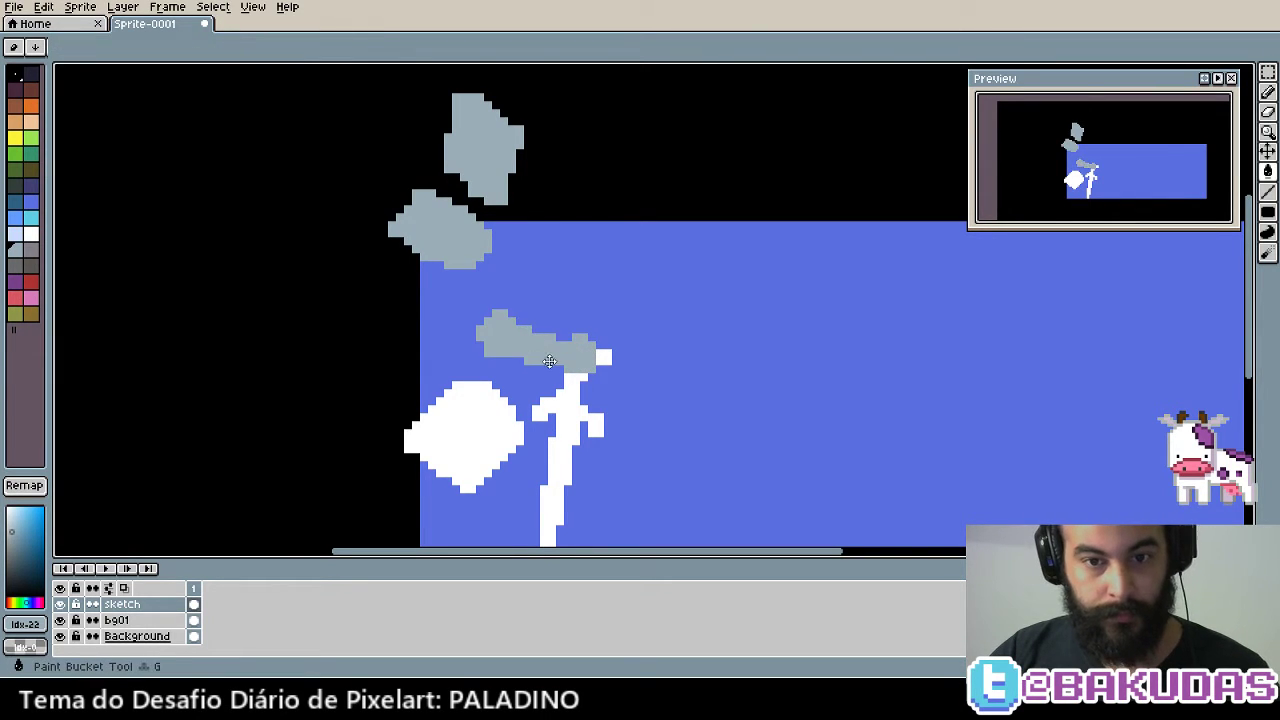
drag(533, 345, 613, 288)
click(549, 366)
drag(577, 383, 510, 343)
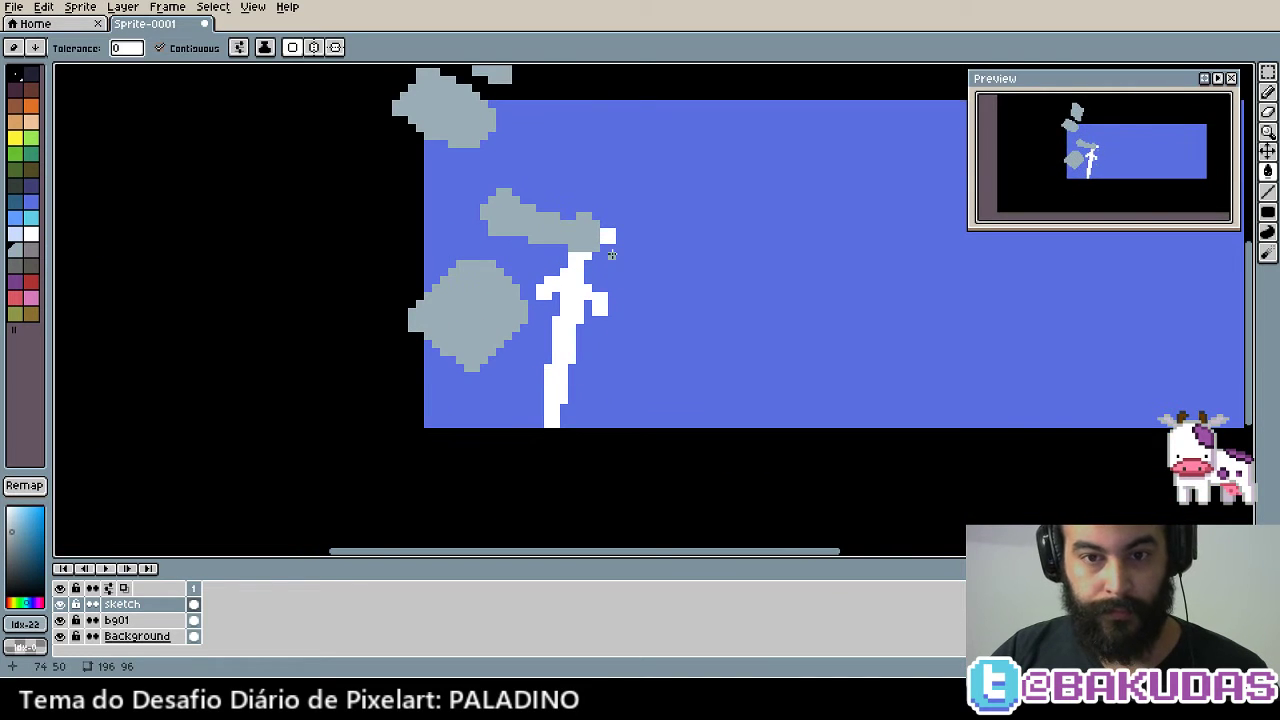
Erase the stray white square beside the upper rock so it shows sky blue
key(e)
drag(608, 256, 608, 232)
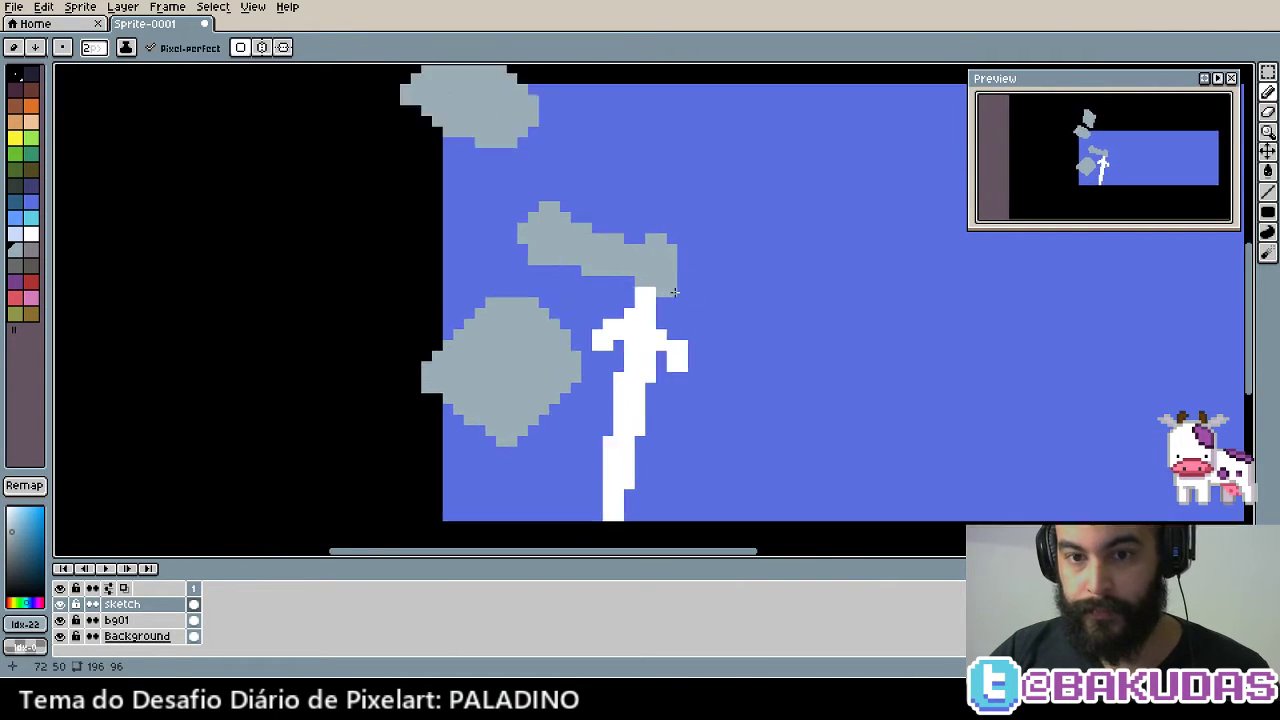
scroll(673, 240, up, 3)
key(b)
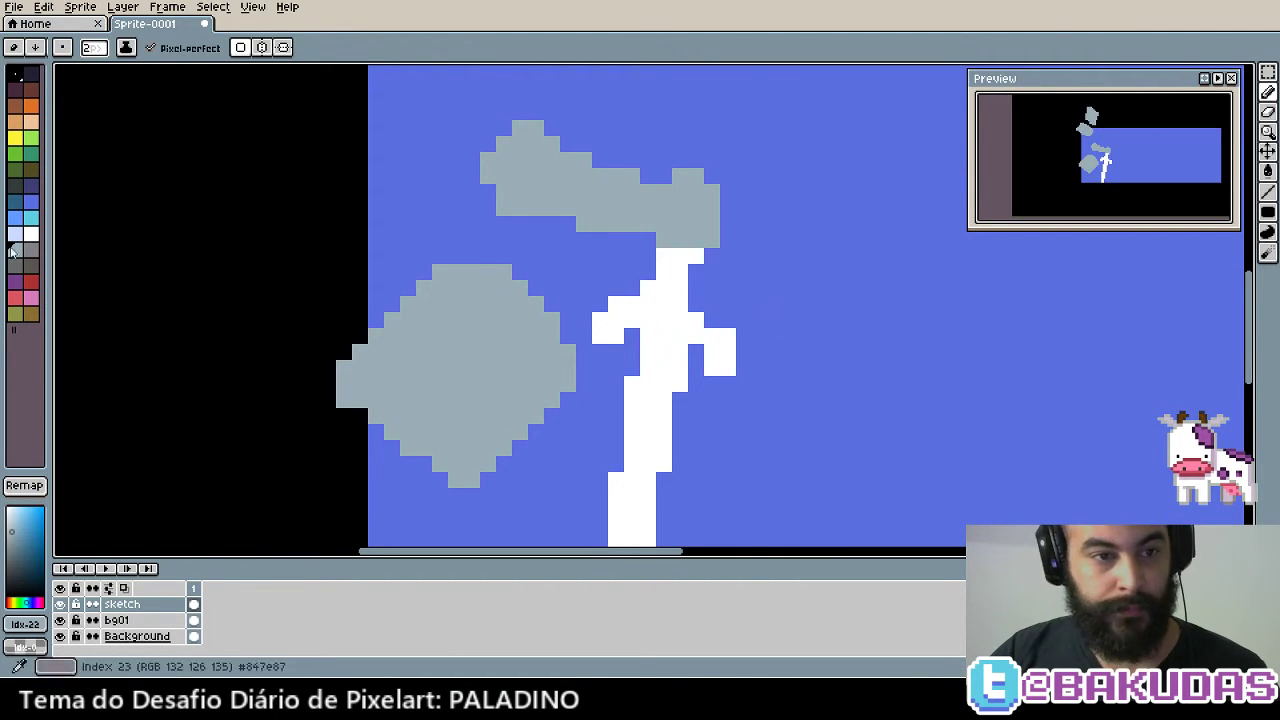
Paint a dark-brown grip block at the top of the sword
click(31, 89)
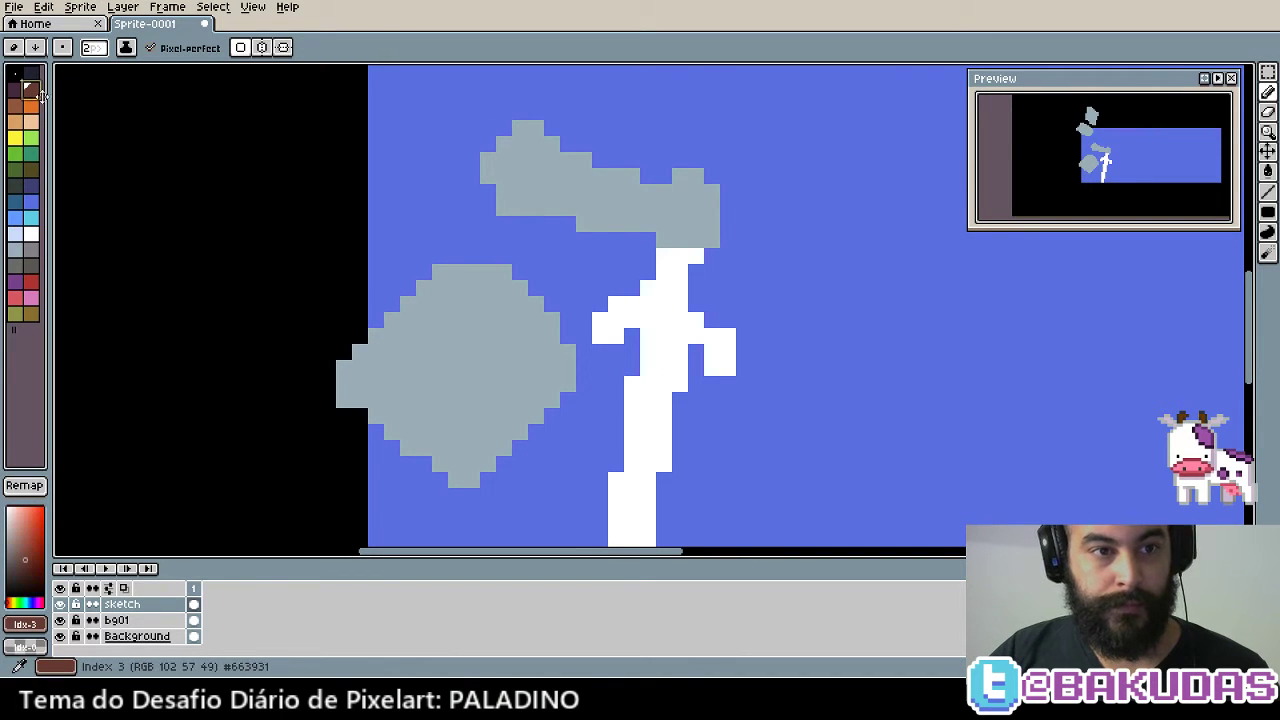
mouse_move(664, 256)
mouse_down()
mouse_move(680, 272)
mouse_move(677, 301)
mouse_up()
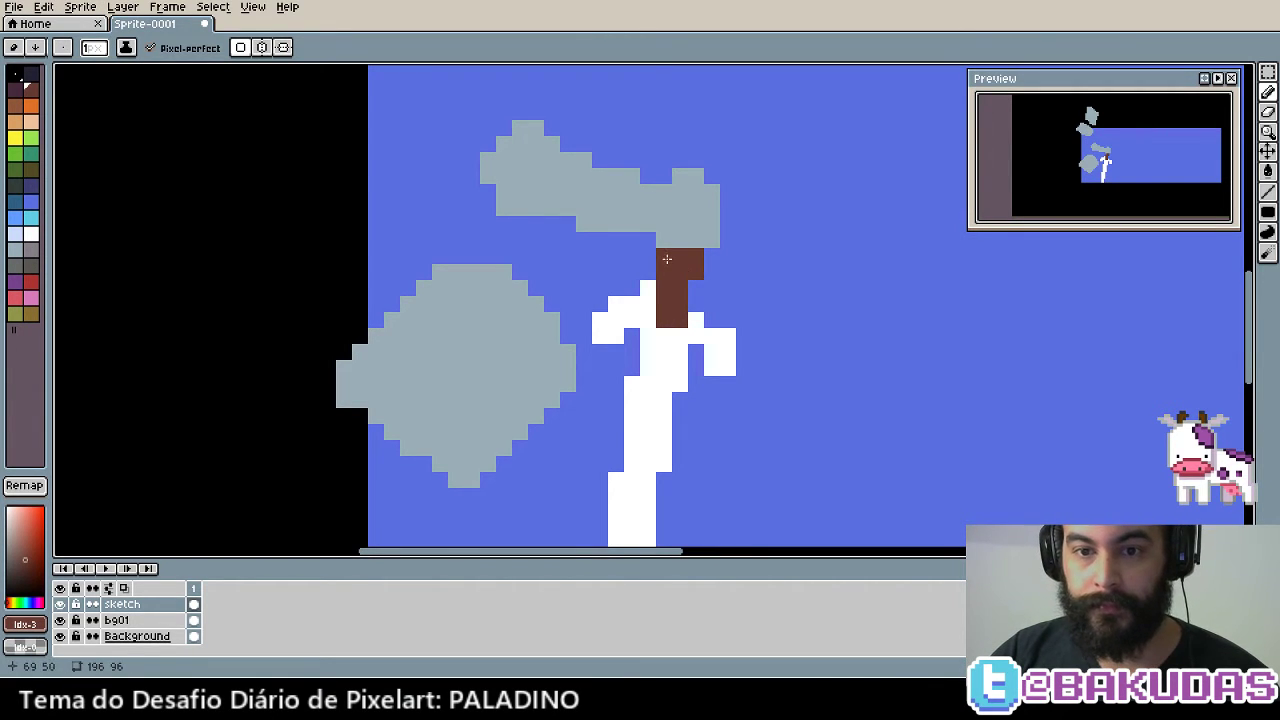
scroll(728, 334, down, 1)
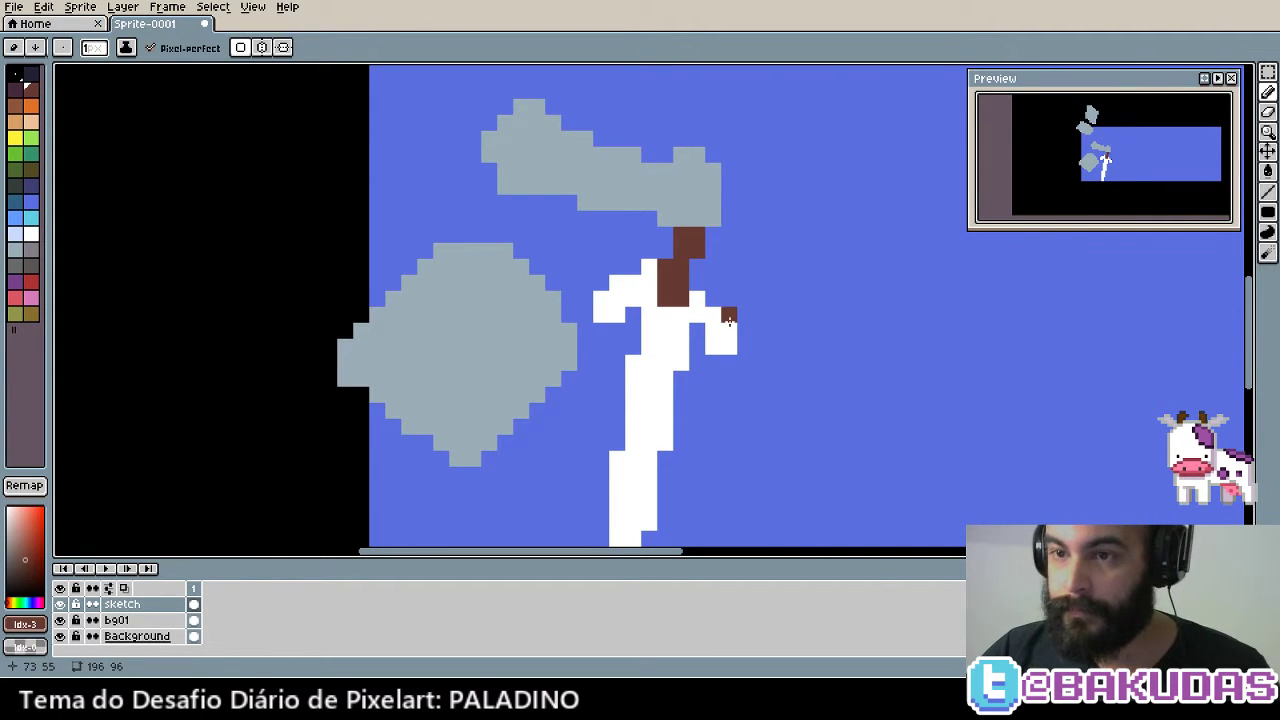
scroll(729, 316, up, 2)
scroll(106, 211, up, 1)
Paint the yellow crossguard over the white guard pixels on both sides of the grip
click(14, 140)
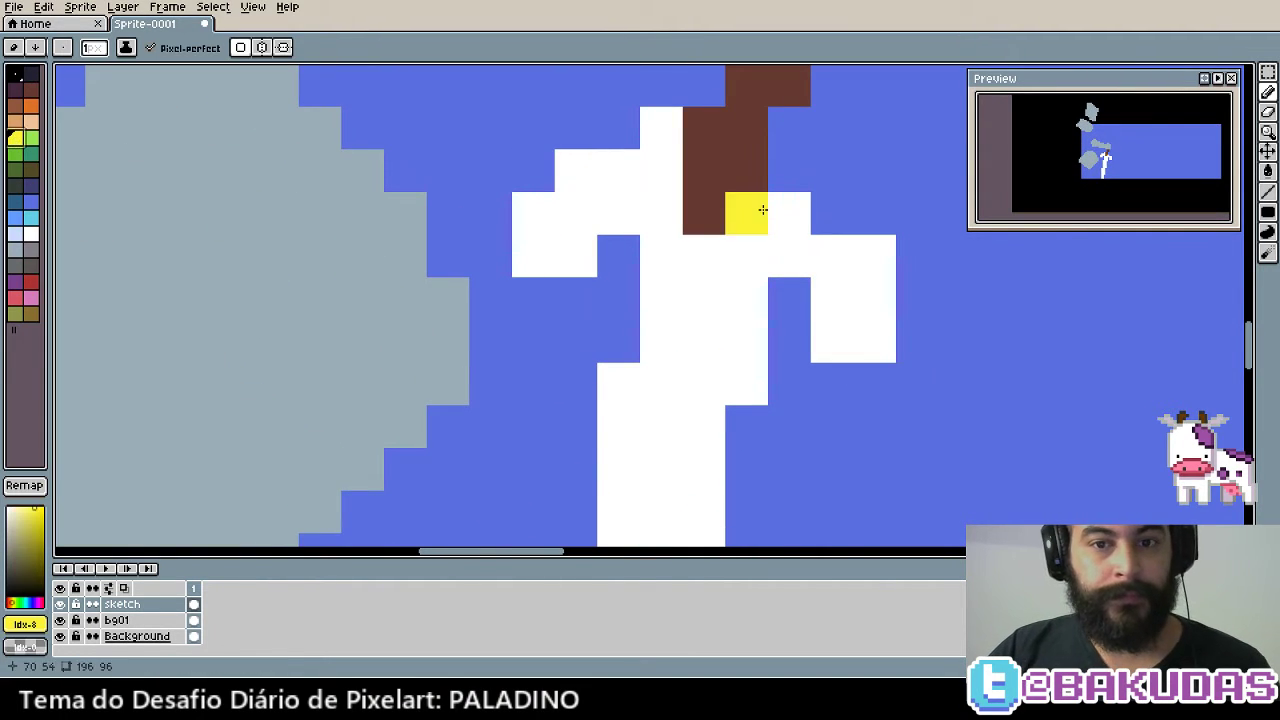
mouse_move(618, 213)
mouse_down()
mouse_move(576, 213)
mouse_move(686, 222)
mouse_move(703, 183)
mouse_move(777, 240)
mouse_move(751, 229)
mouse_move(874, 289)
mouse_move(823, 349)
mouse_up()
drag(591, 177, 656, 174)
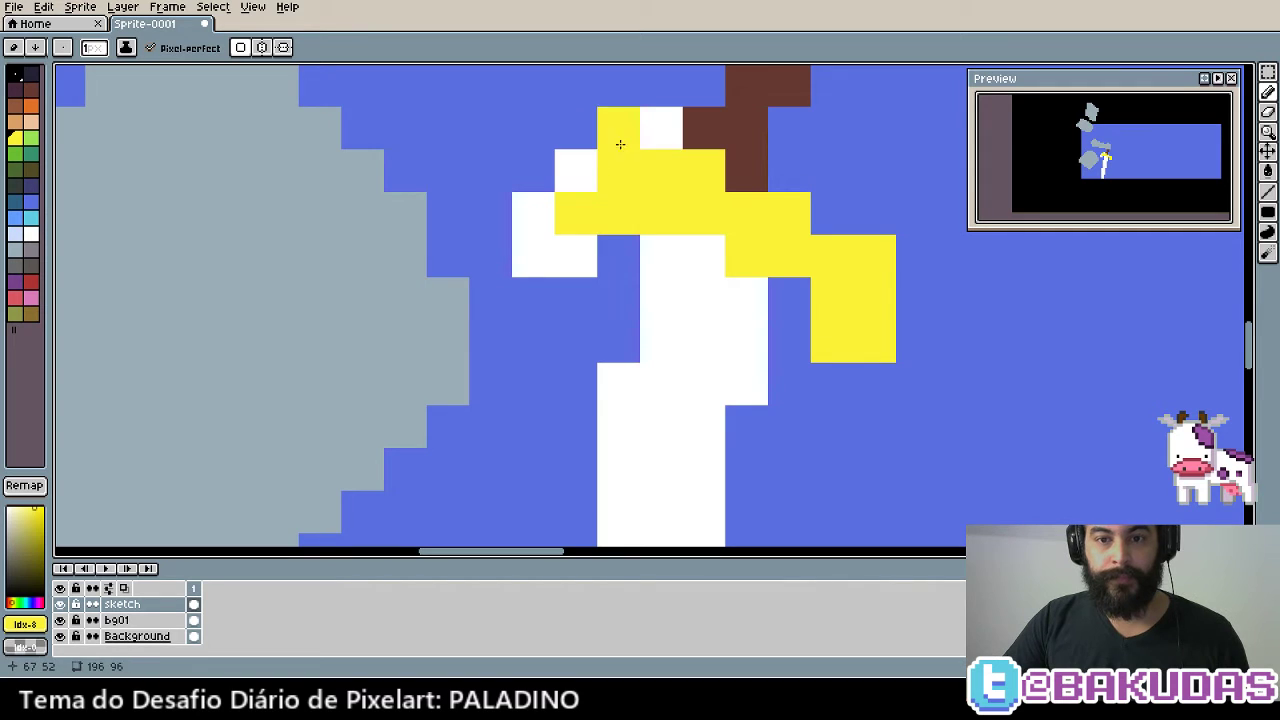
click(660, 128)
click(576, 170)
click(576, 256)
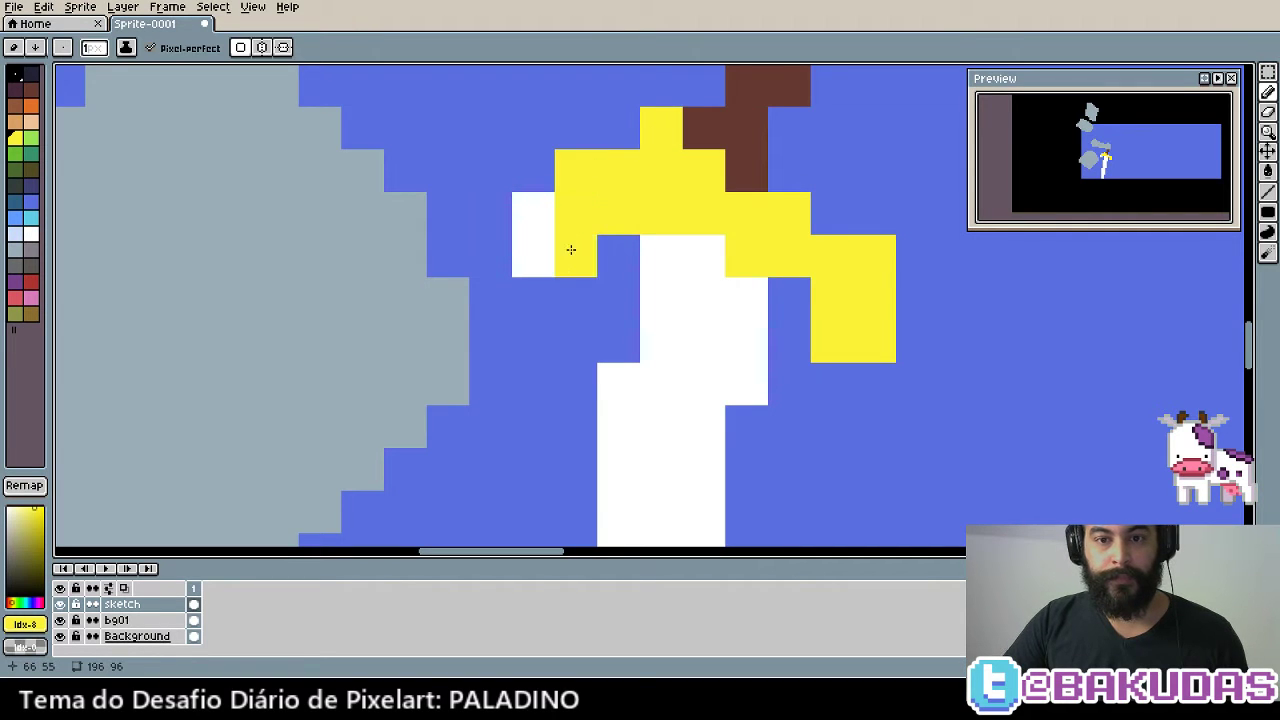
click(535, 214)
click(535, 256)
Restore a stray yellow pixel to blue and make the pixel beside the grip brown
drag(617, 251, 620, 301)
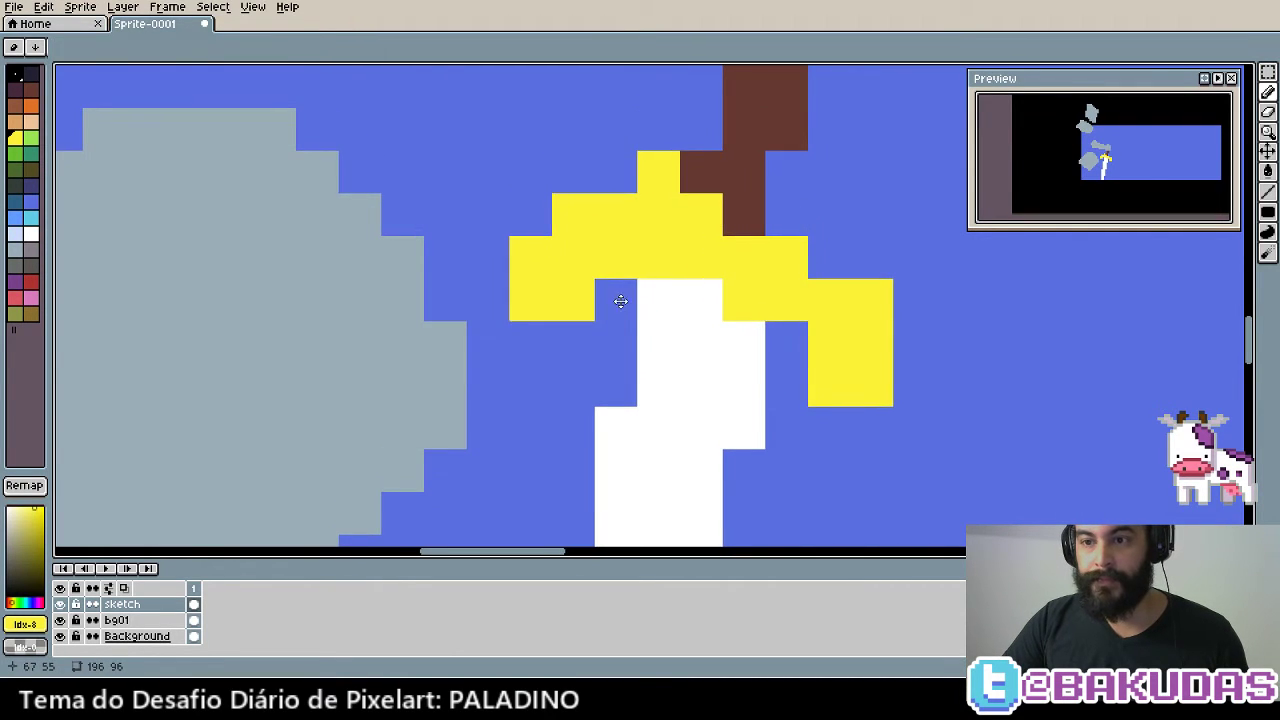
click(663, 171)
drag(630, 240, 498, 353)
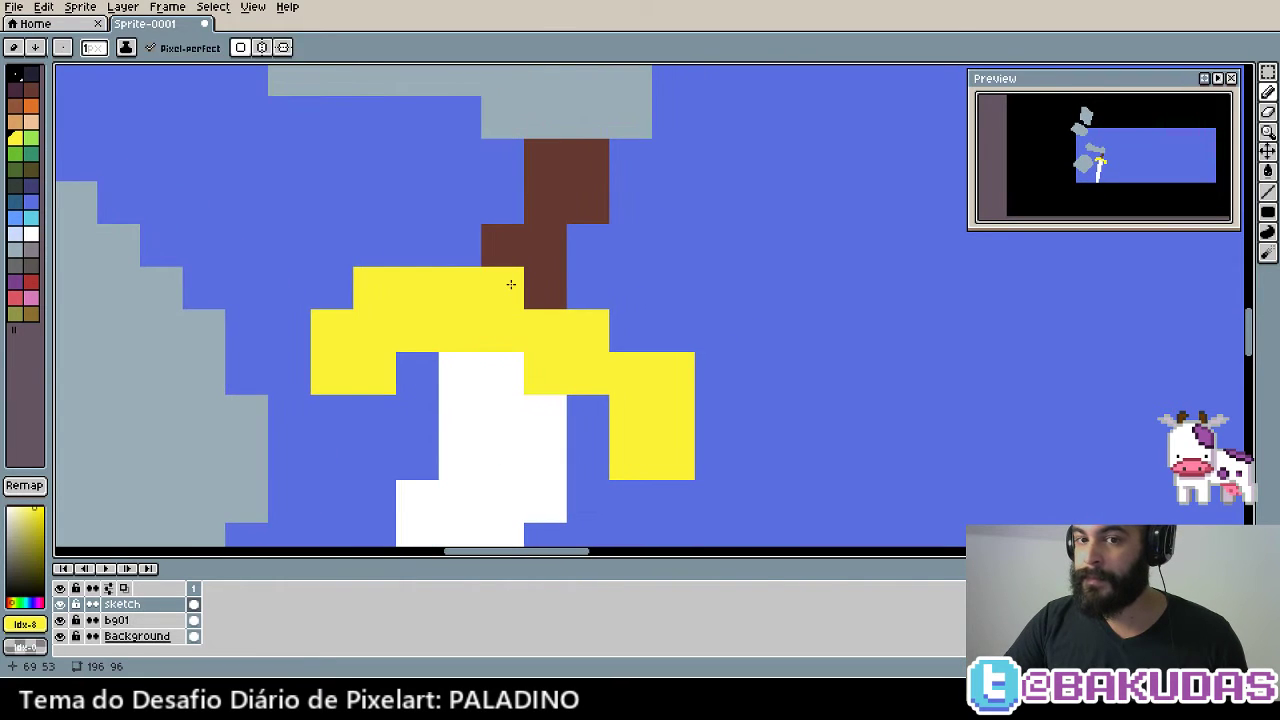
alt+click(548, 251)
click(500, 284)
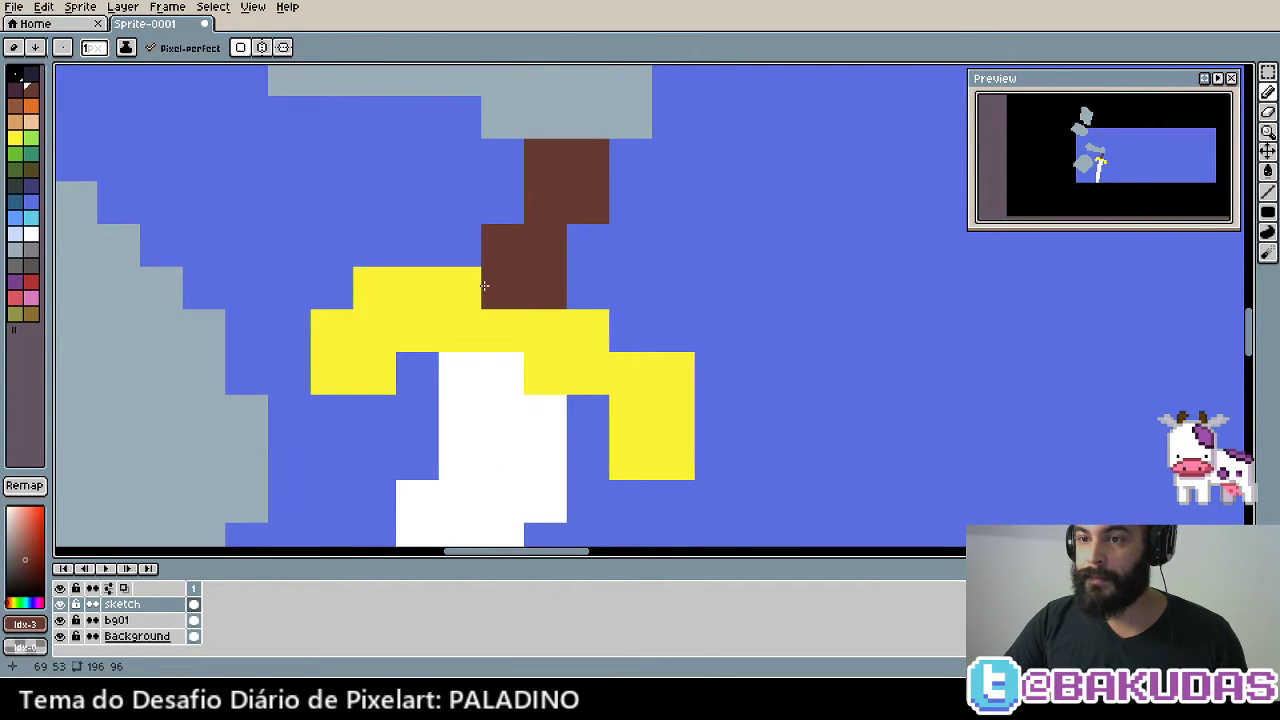
scroll(509, 363, down, 5)
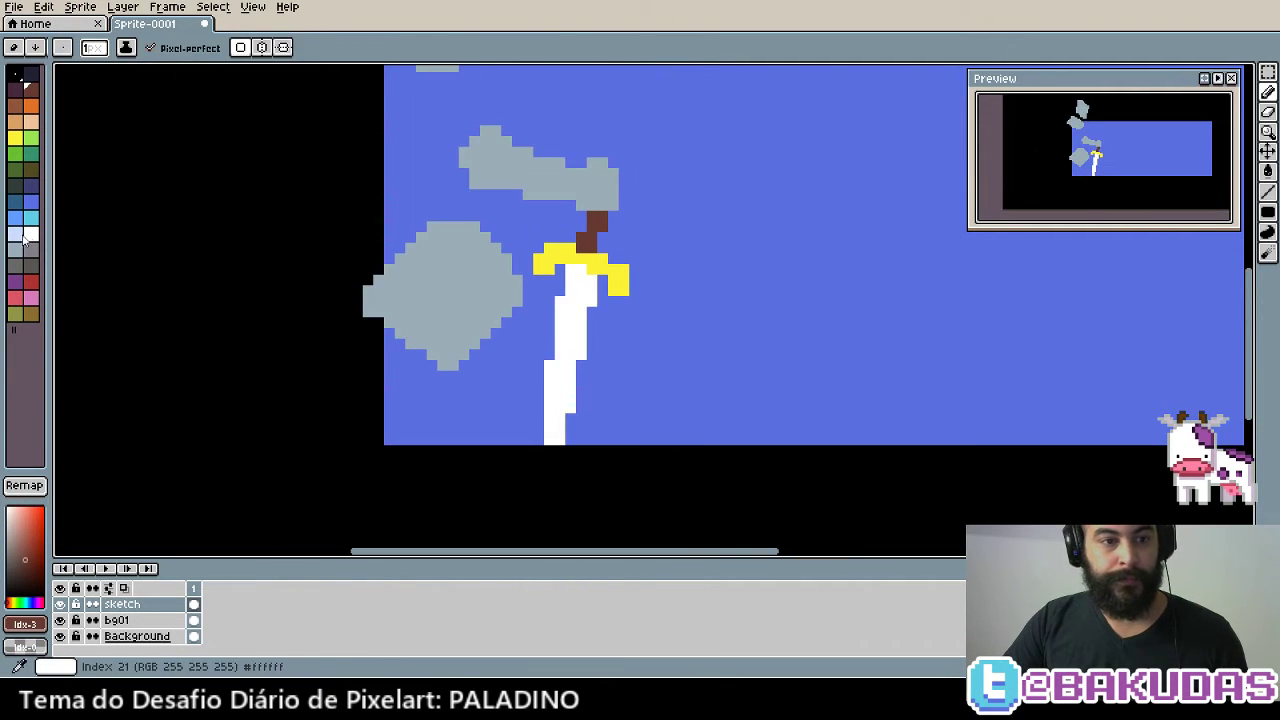
Refill the white sword blade with pale blue
click(17, 235)
key(g)
click(570, 325)
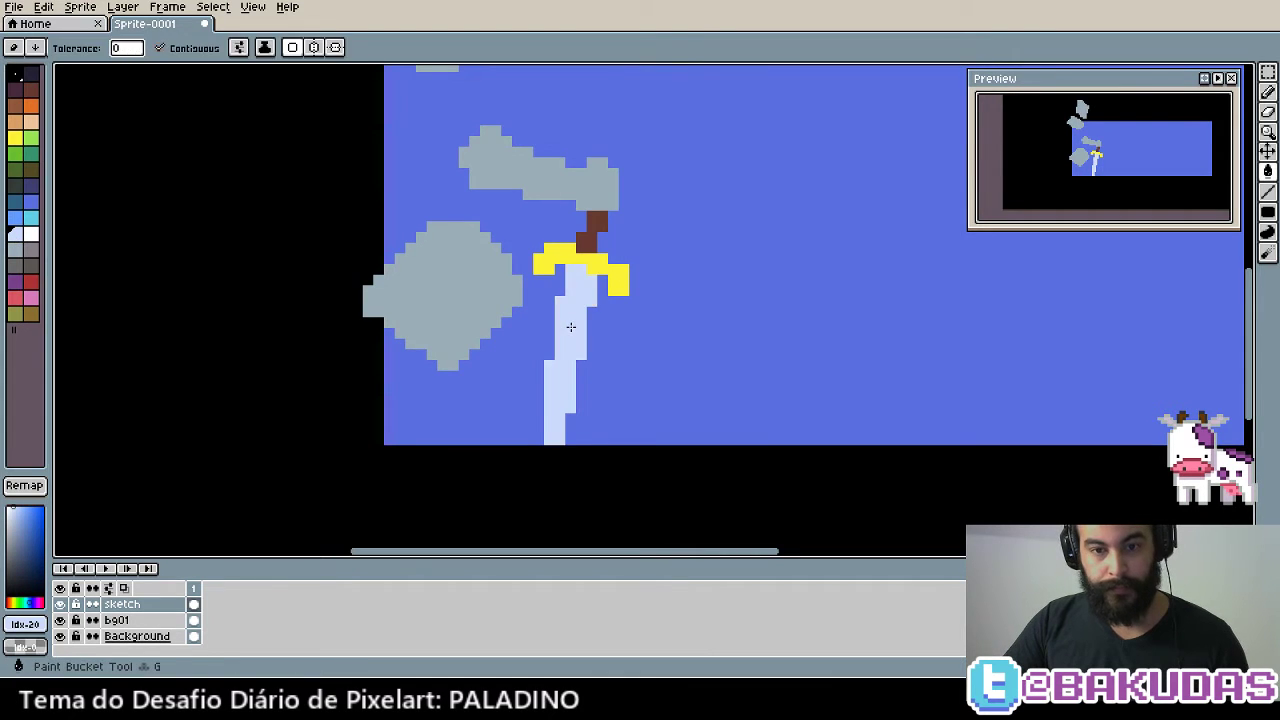
drag(570, 325, 680, 361)
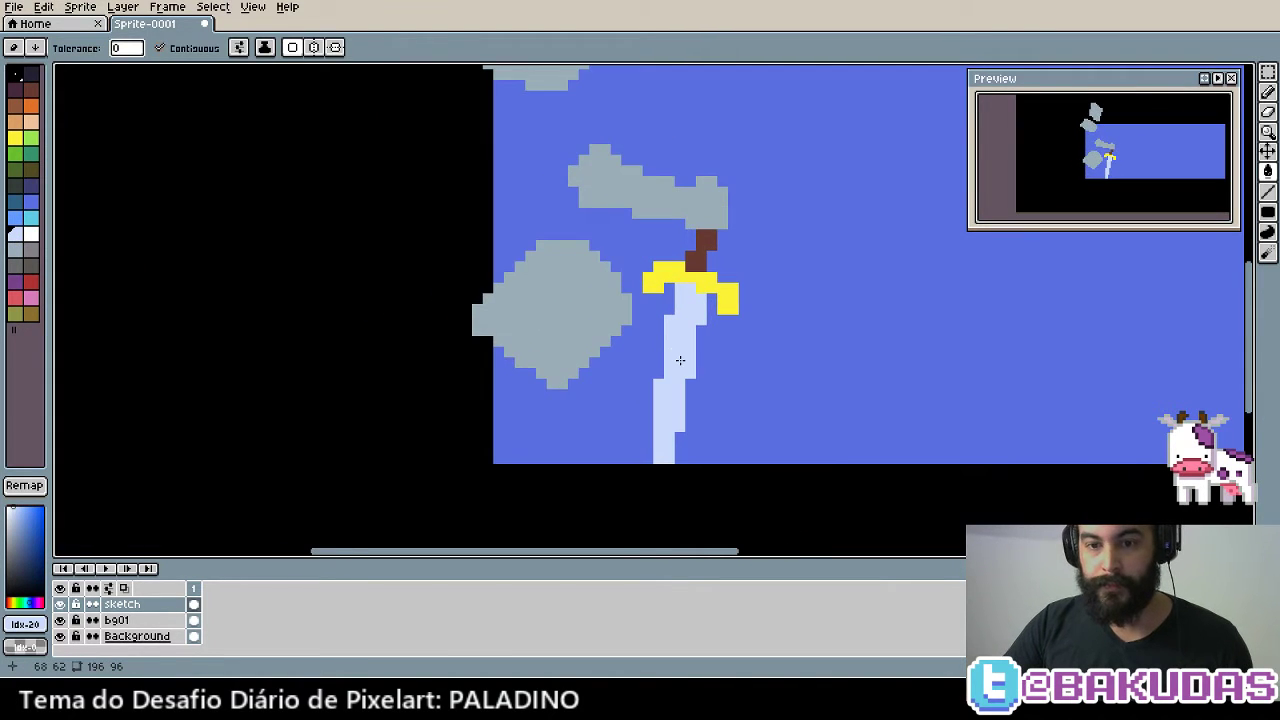
key(v)
drag(730, 303, 732, 328)
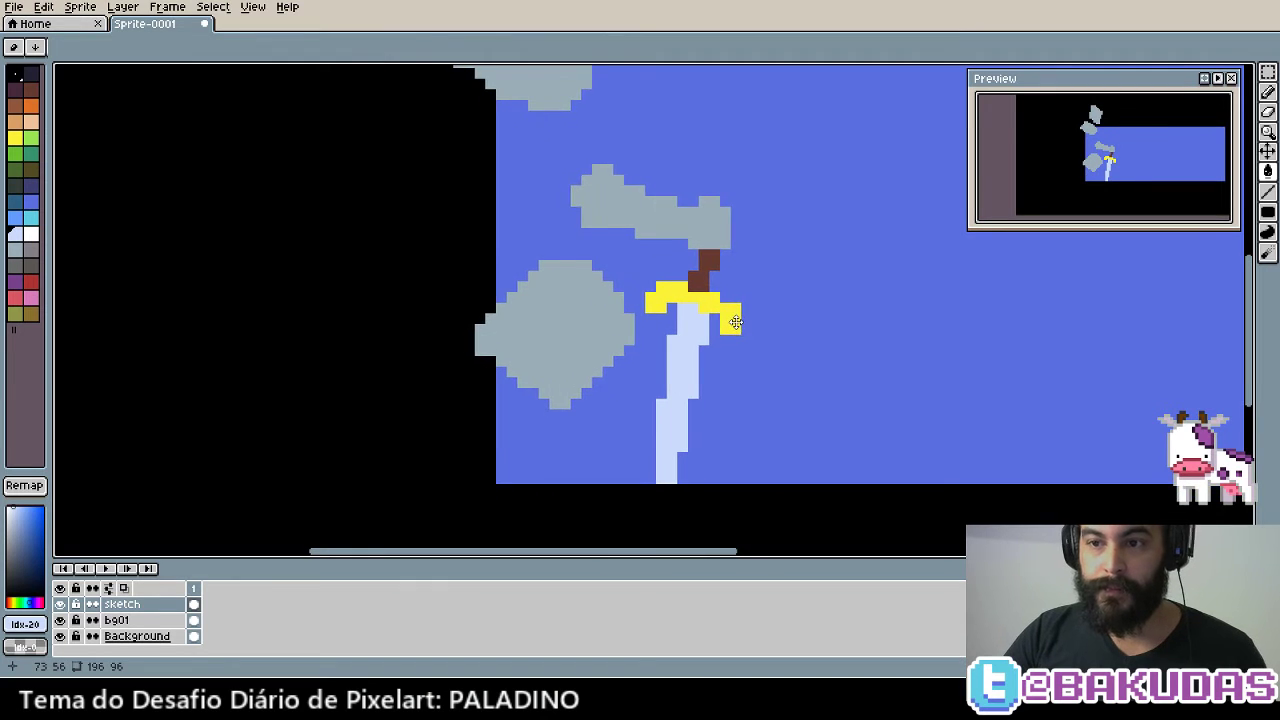
key(g)
scroll(720, 300, up, 5)
scroll(718, 296, down, 3)
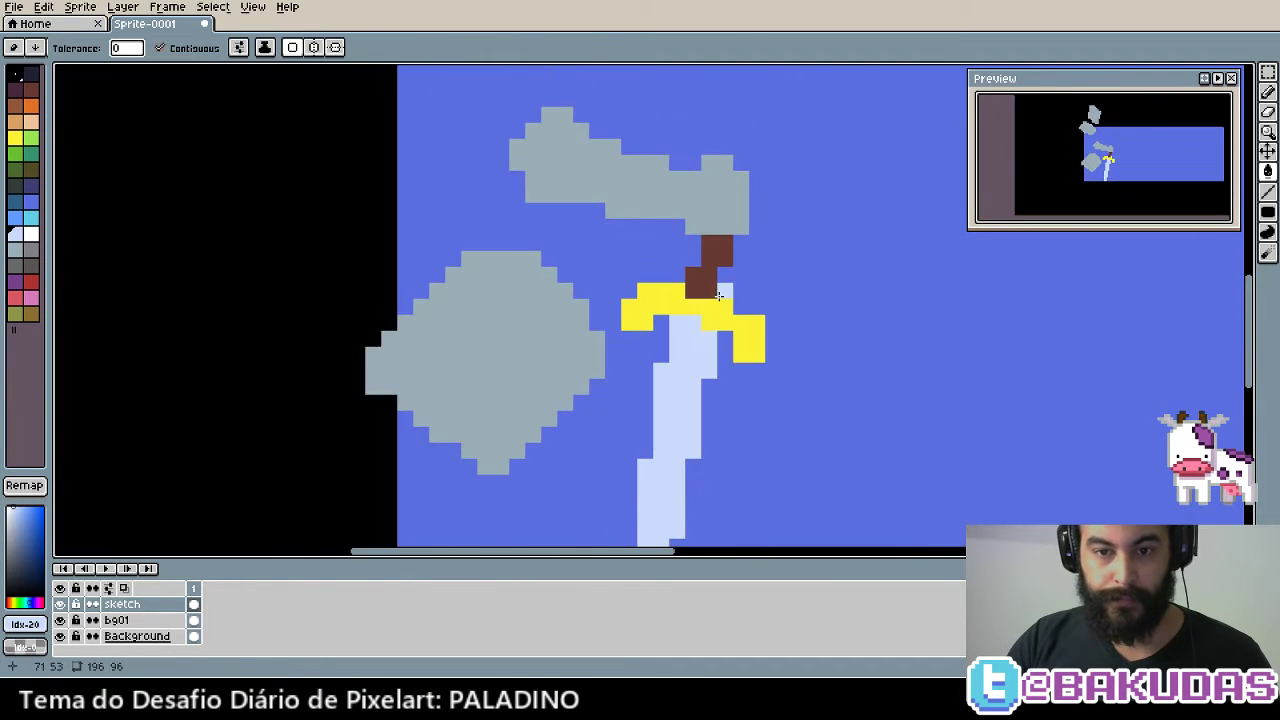
scroll(718, 296, up, 3)
scroll(717, 286, up, 1)
scroll(728, 260, down, 2)
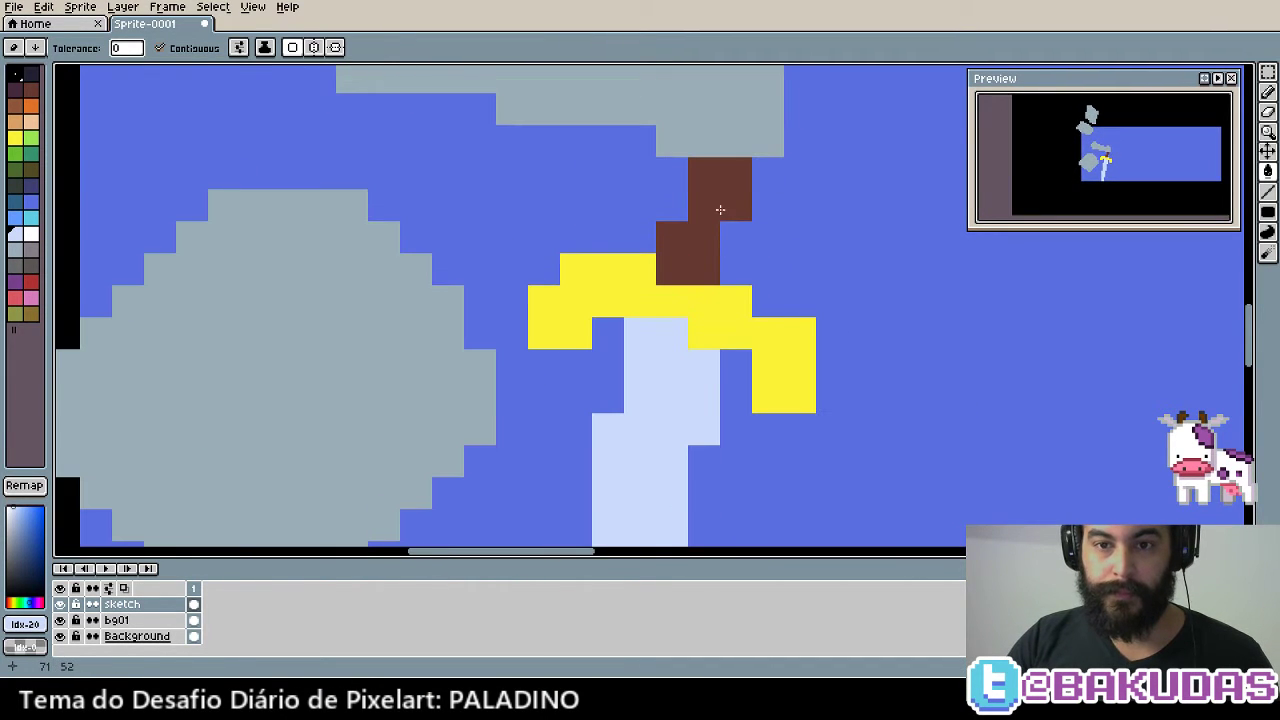
Redraw and extend the brown grip pixels after undoing an accidental brown sky fill
alt+click(737, 205)
click(679, 184)
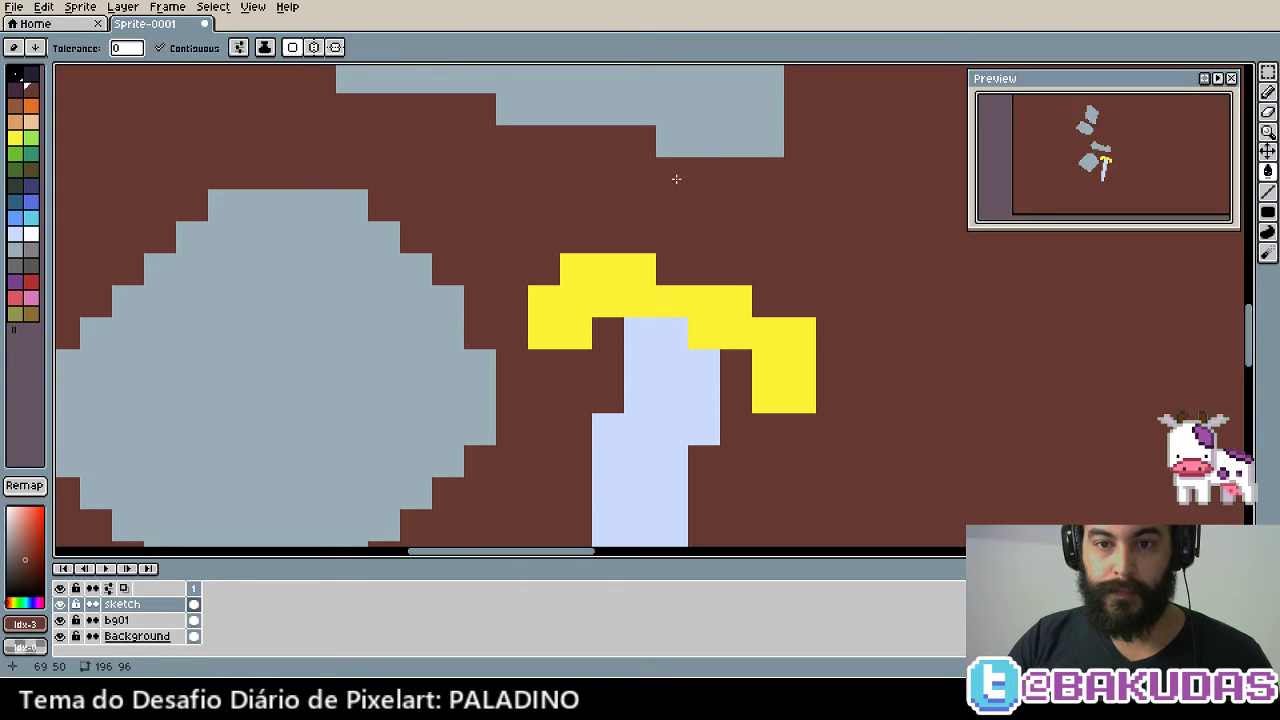
key(ctrl+z)
key(b)
drag(672, 185, 672, 220)
drag(736, 250, 736, 190)
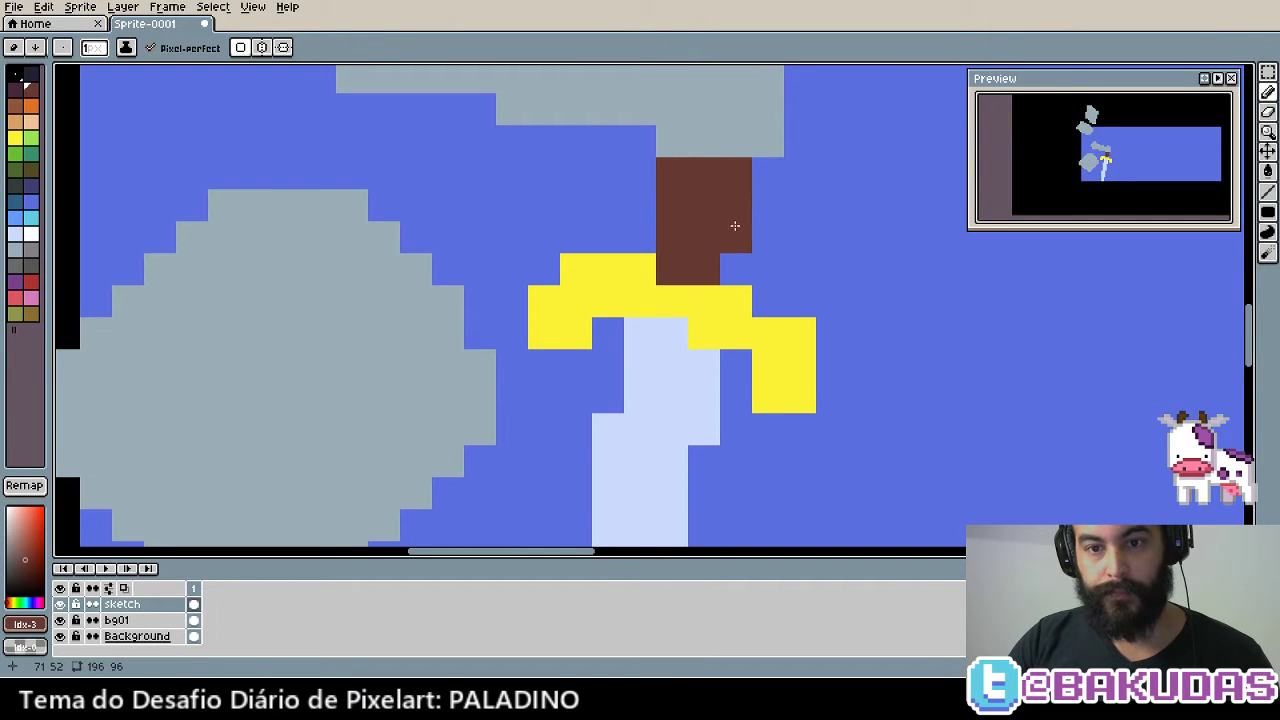
right_click(731, 189)
Add brown pixels left of, below and above the grip, replacing guard pixels
click(652, 276)
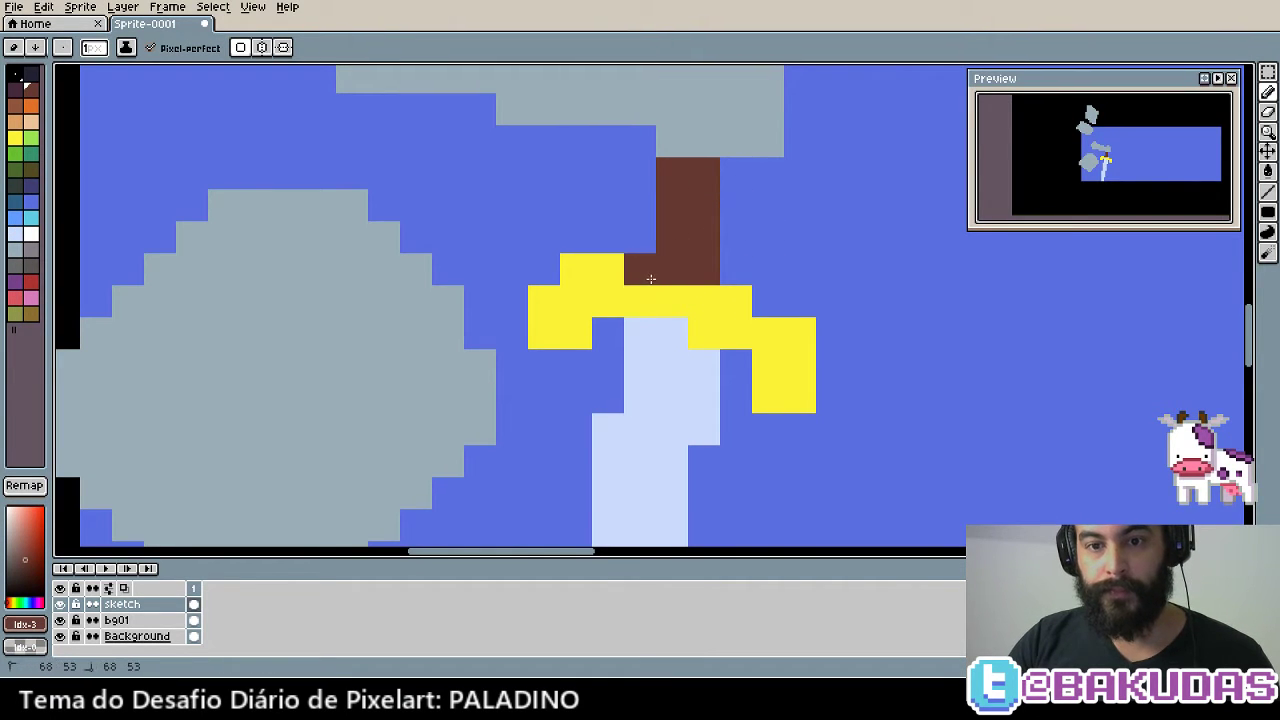
click(660, 300)
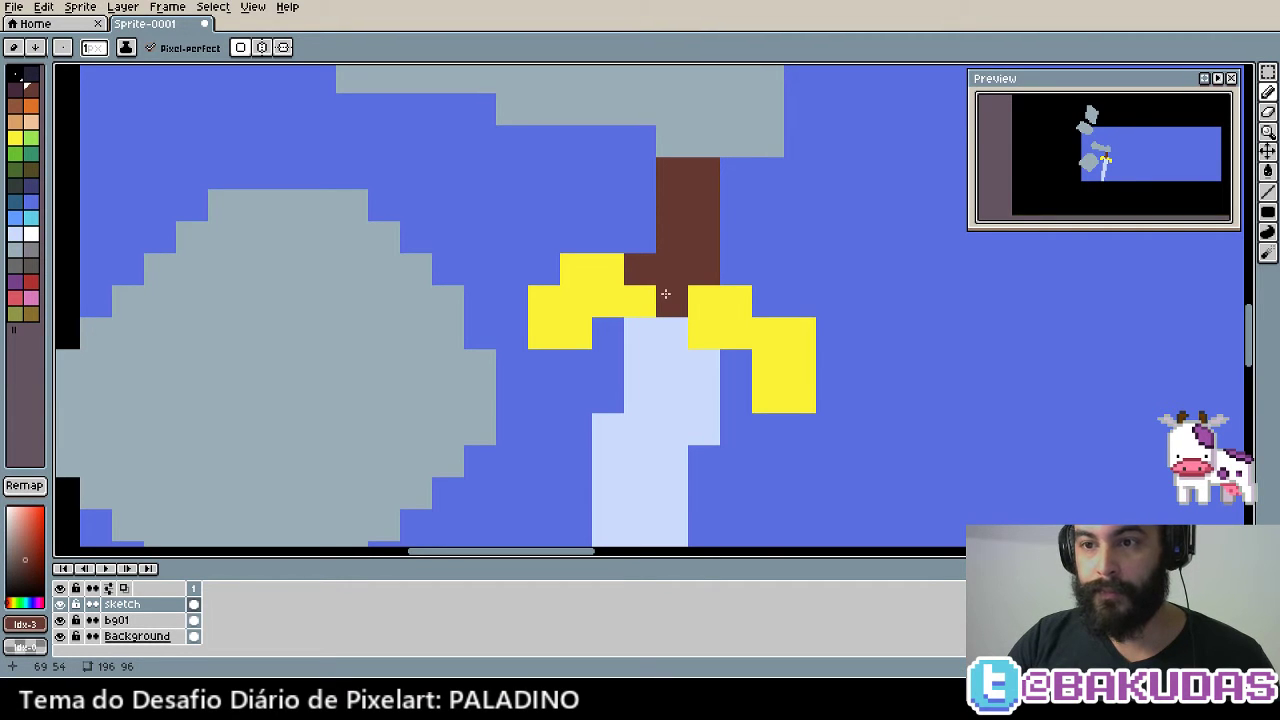
drag(665, 293, 703, 290)
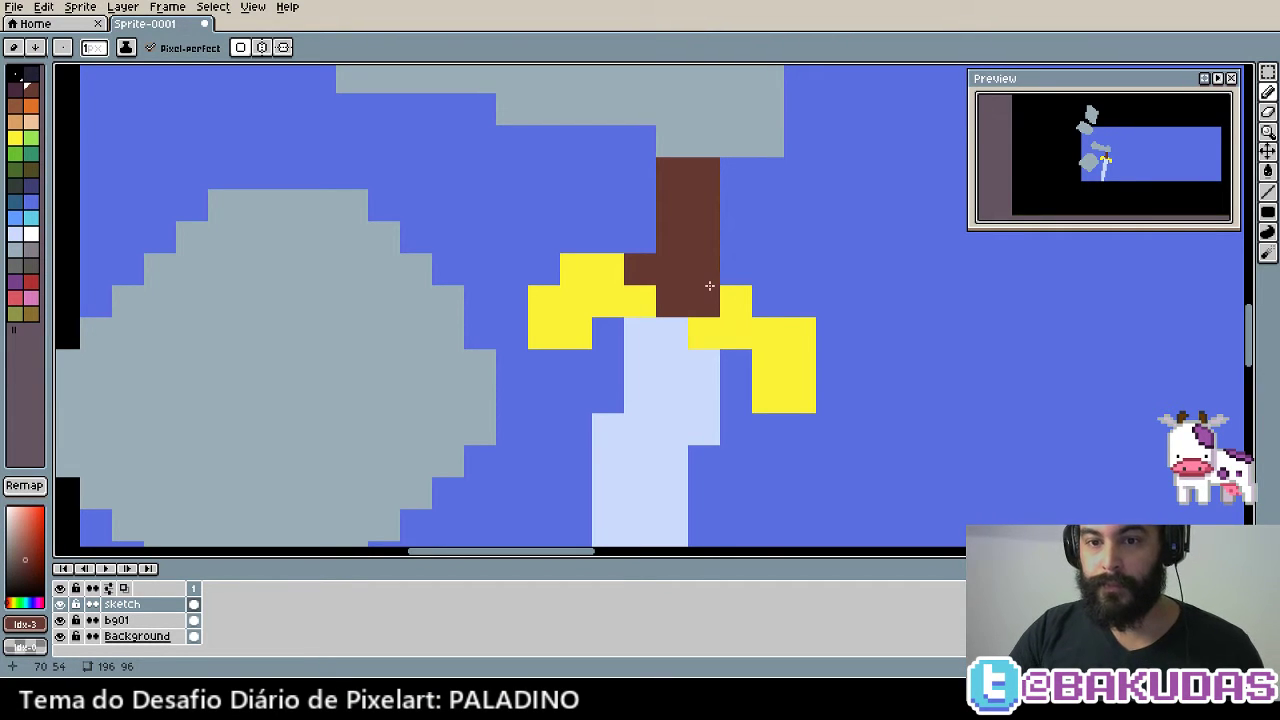
drag(730, 265, 731, 244)
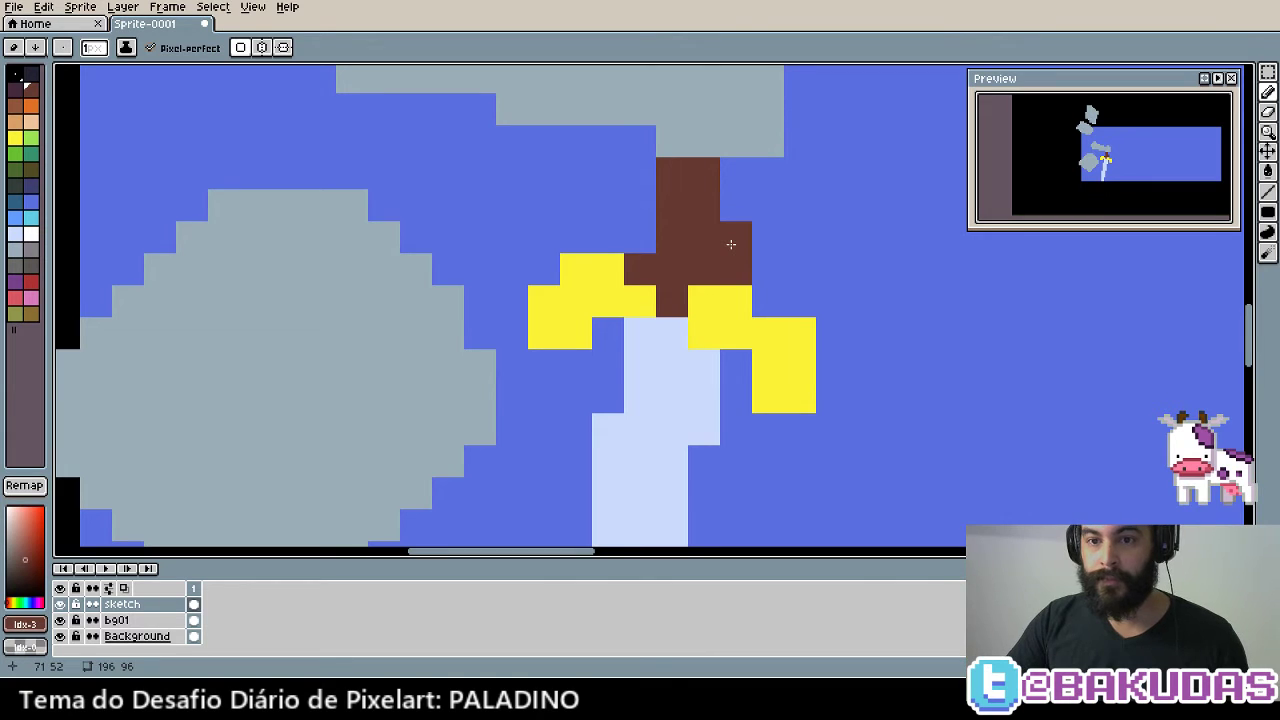
key(ctrl+z)
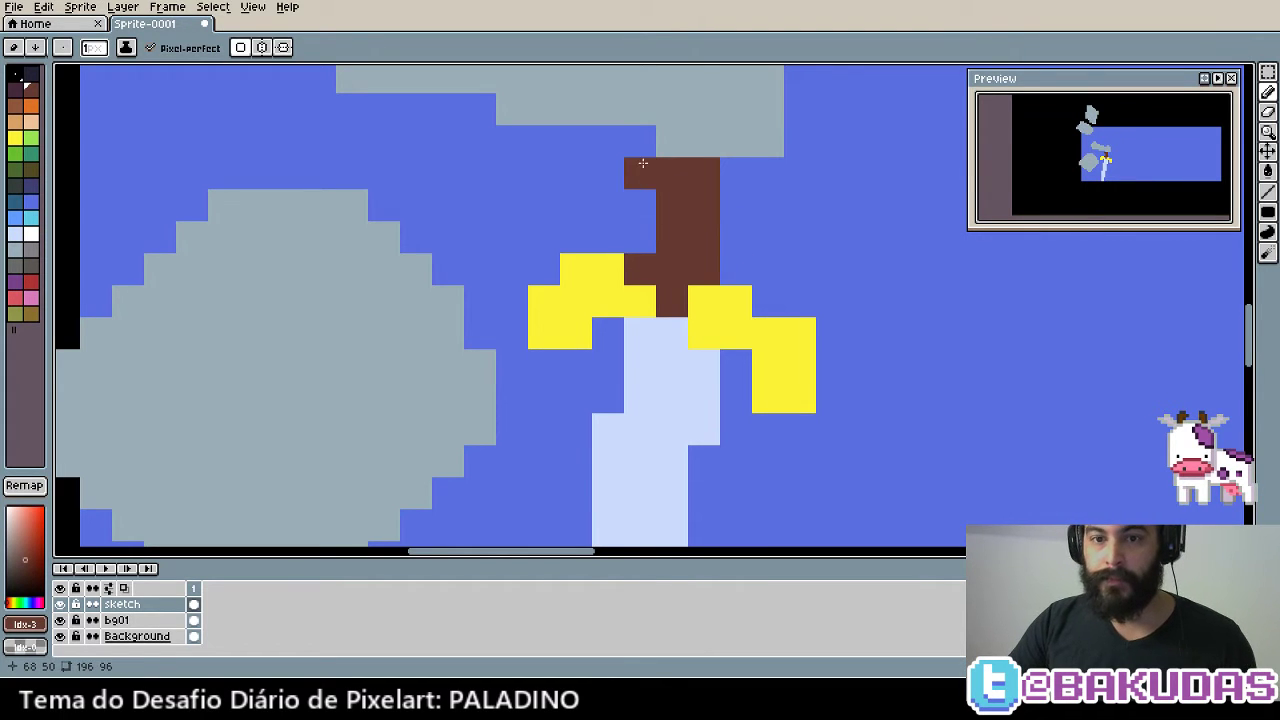
drag(640, 142, 640, 174)
Add a brown pixel right of the grip, undoing stray brown pixels on the right guard
scroll(755, 280, down, 2)
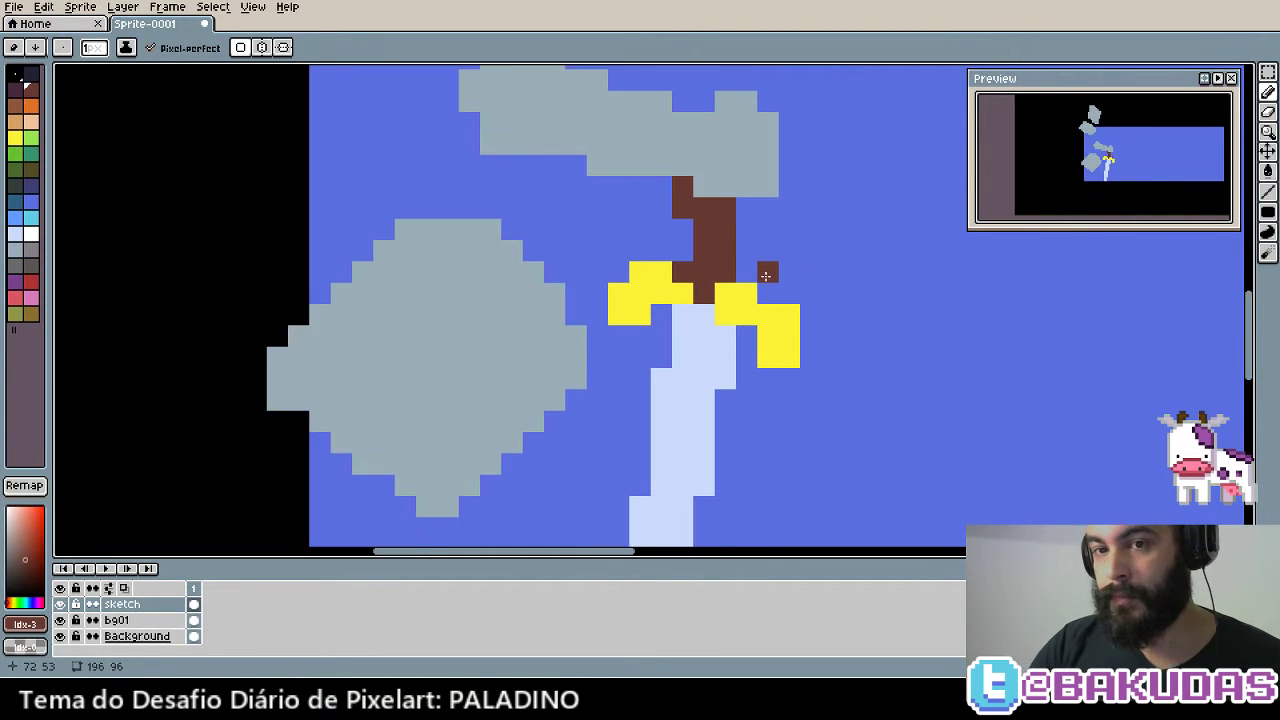
scroll(762, 292, down, 1)
scroll(767, 297, up, 1)
scroll(760, 286, up, 1)
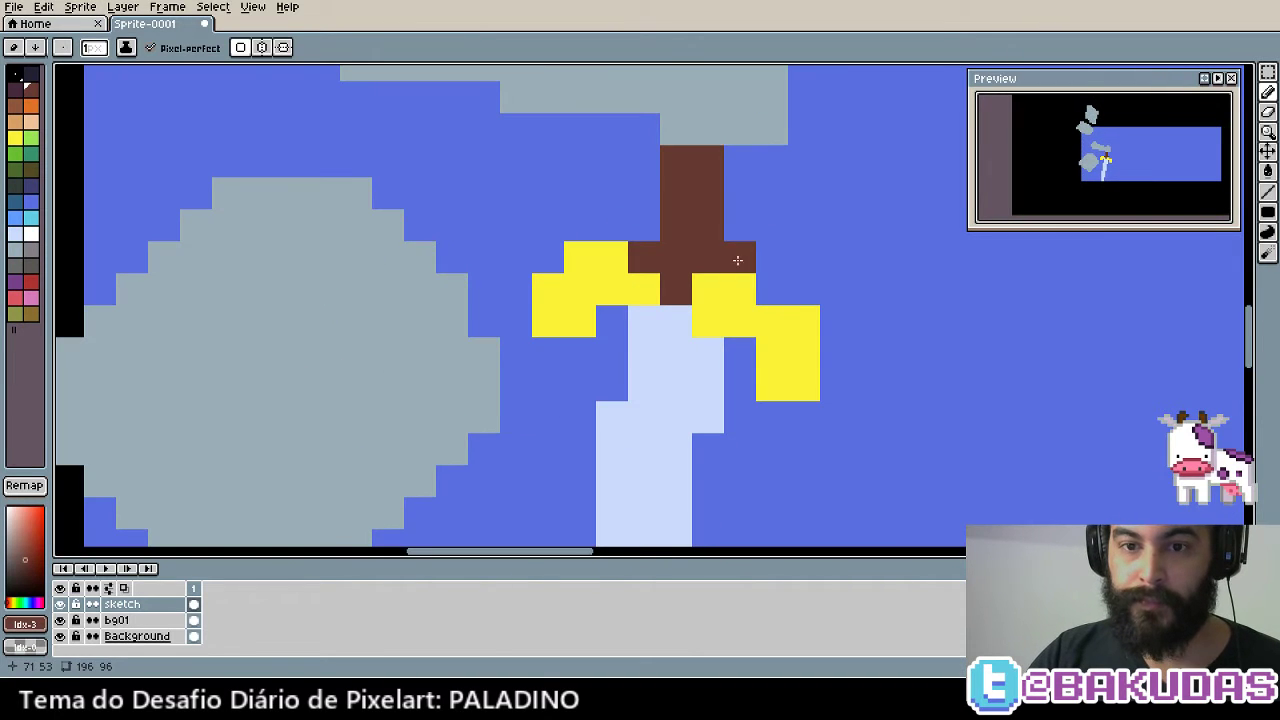
click(649, 223)
click(770, 352)
key(ctrl+z)
scroll(772, 350, down, 1)
click(752, 222)
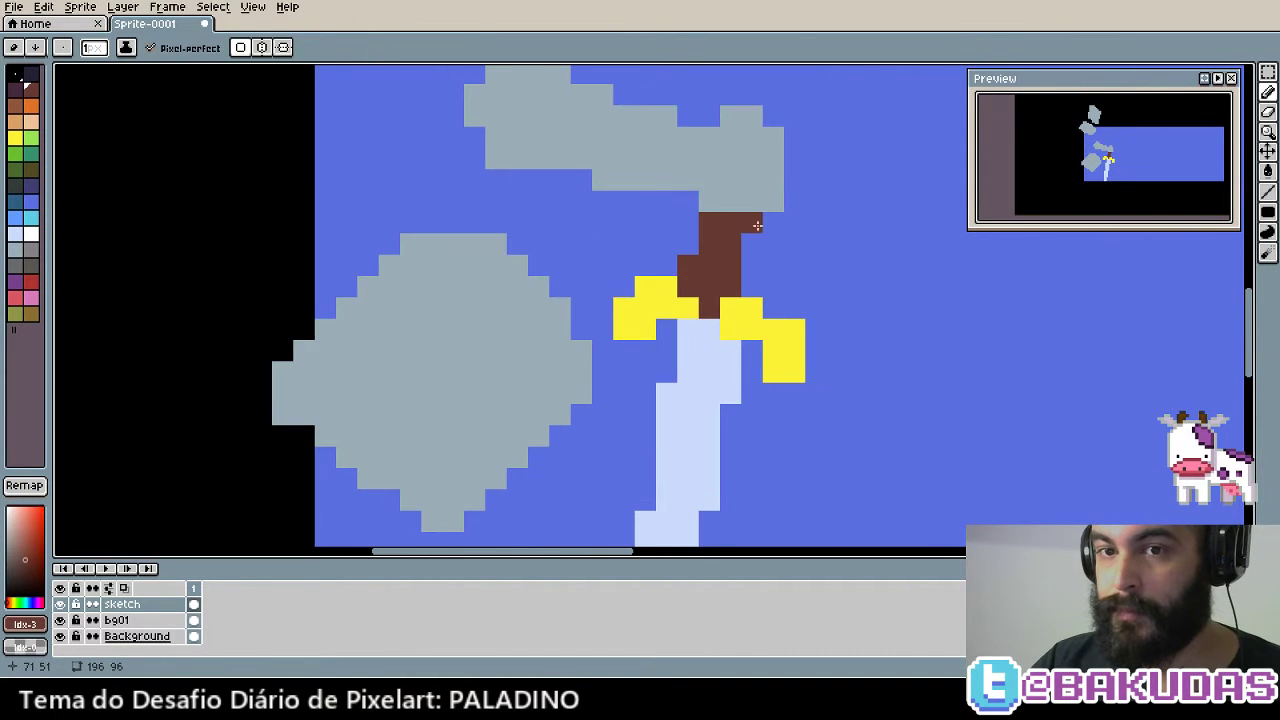
click(795, 352)
key(ctrl+z)
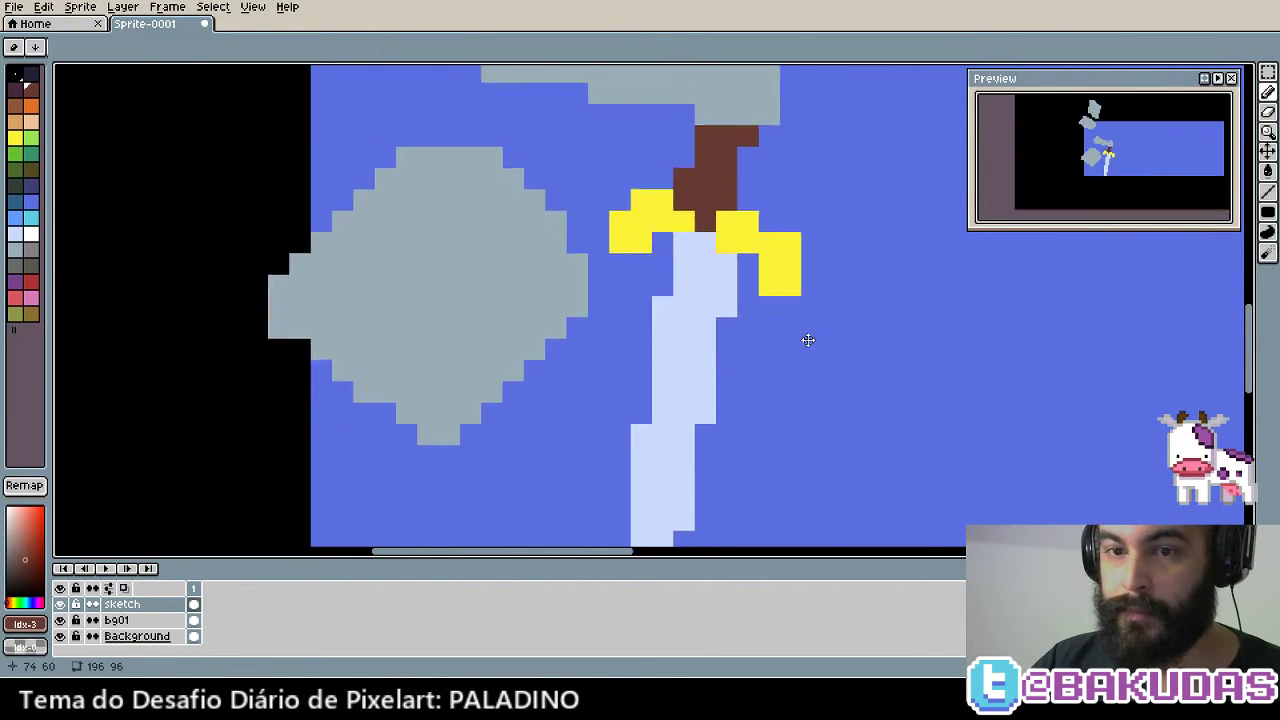
scroll(795, 348, down, 2)
scroll(760, 347, up, 3)
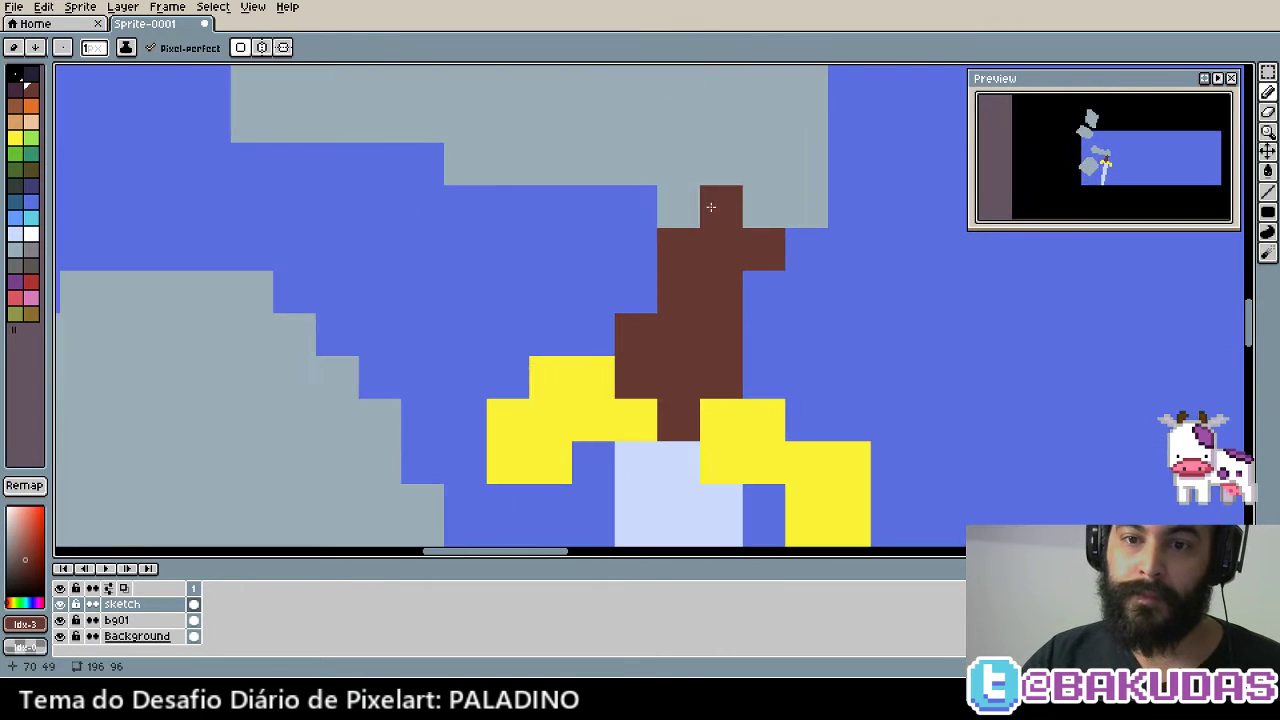
Sample the guard yellow and zoom out to review the whole sprite
alt+click(763, 443)
scroll(662, 436, down, 2)
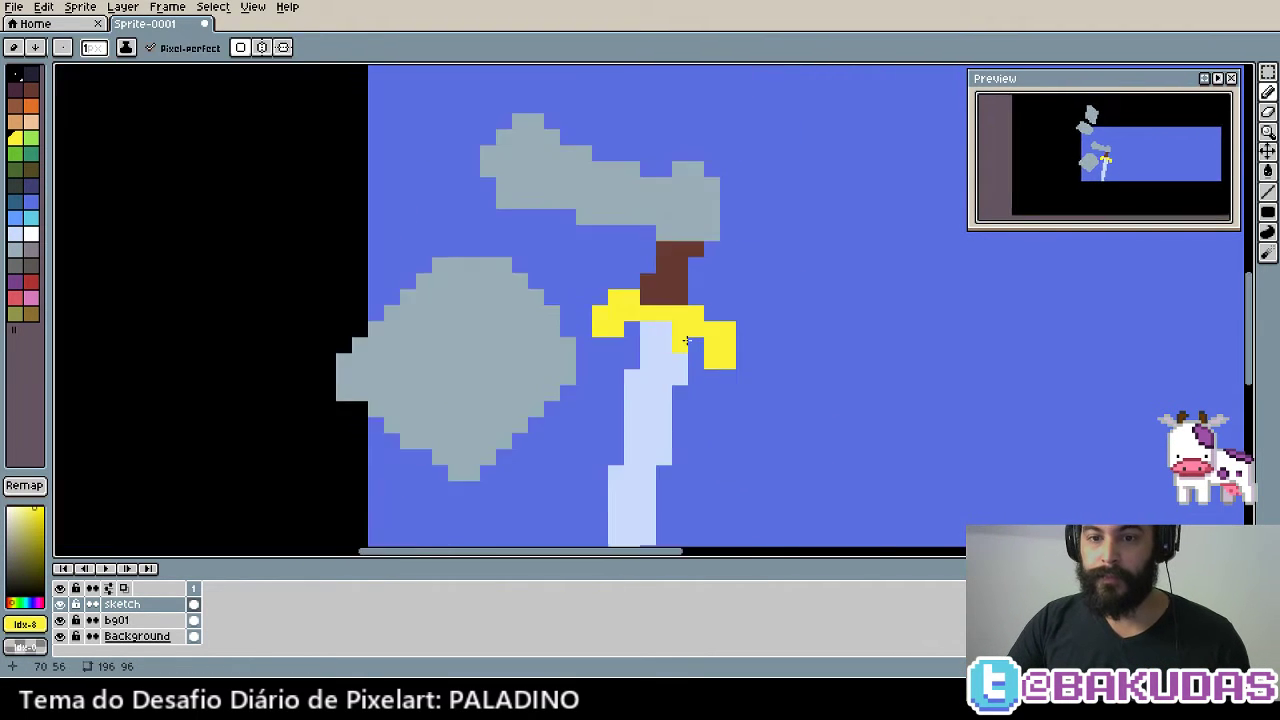
scroll(700, 390, down, 2)
mouse_move(709, 380)
mouse_down()
mouse_move(744, 292)
mouse_move(775, 365)
mouse_up()
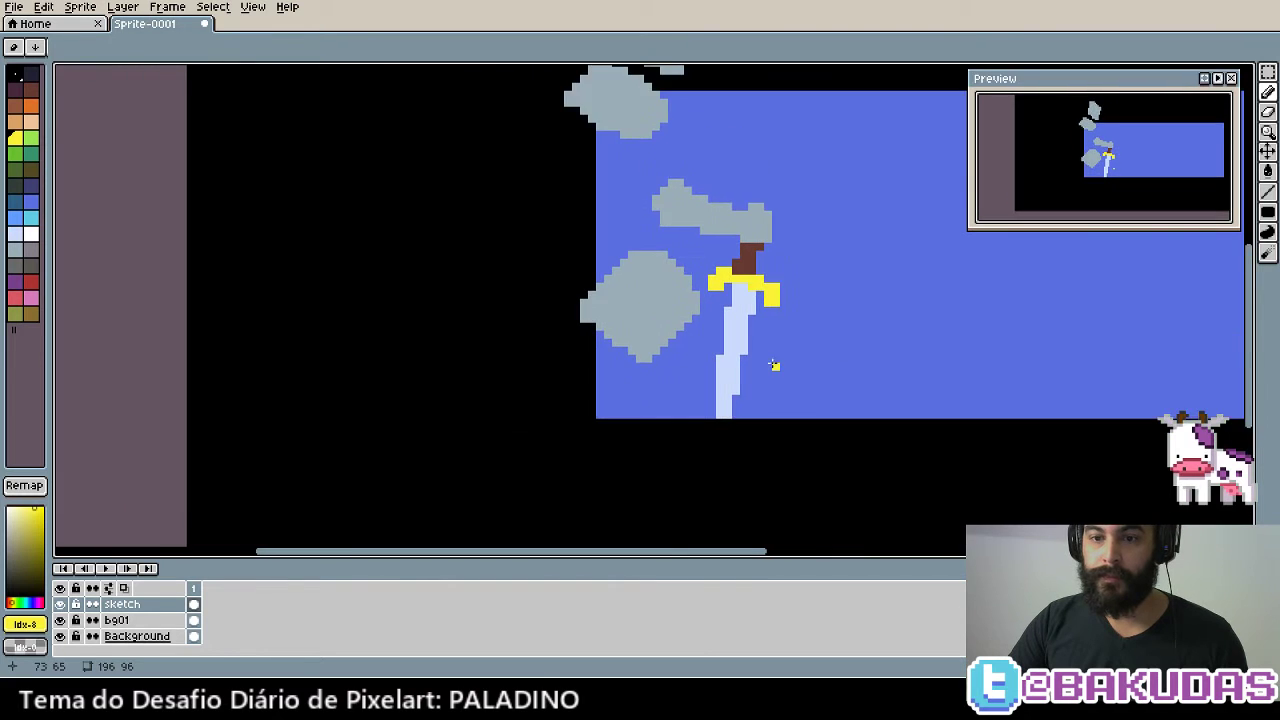
scroll(776, 364, up, 3)
scroll(672, 290, down, 4)
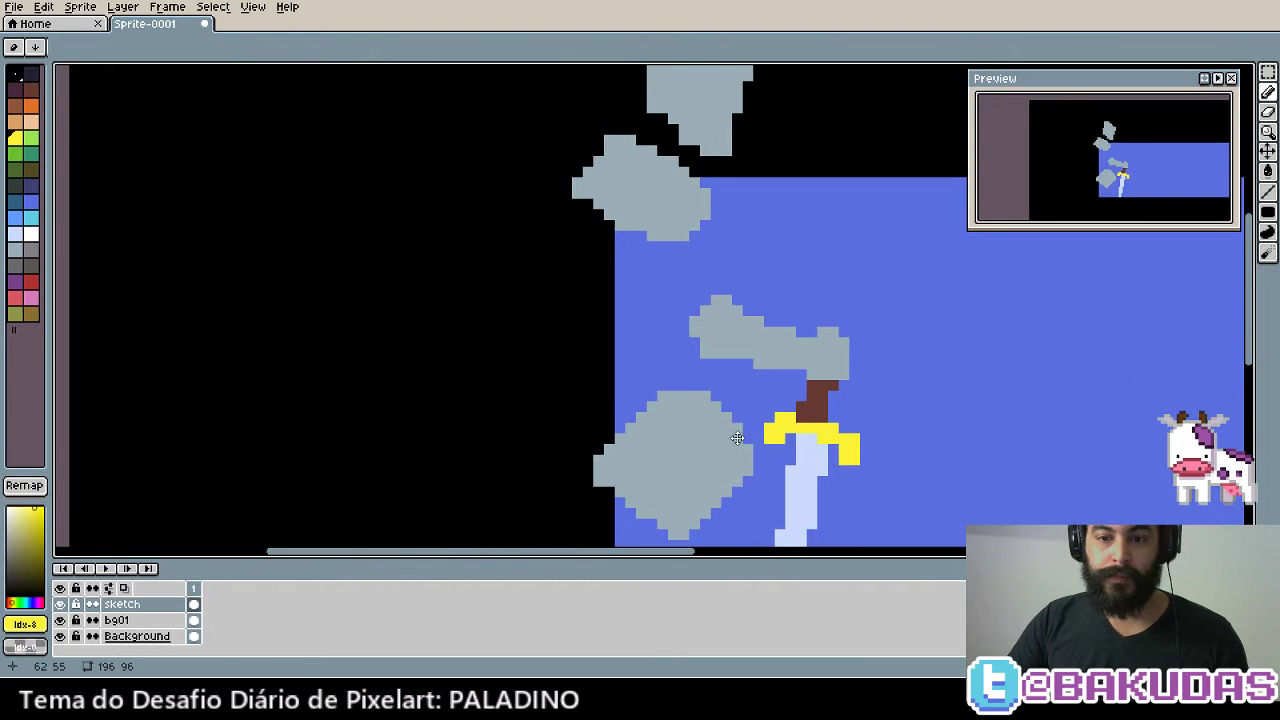
Paint a mauve shading band on the upper rock with a 2-pixel brush
scroll(739, 342, up, 1)
scroll(608, 363, up, 1)
scroll(608, 363, up, 1)
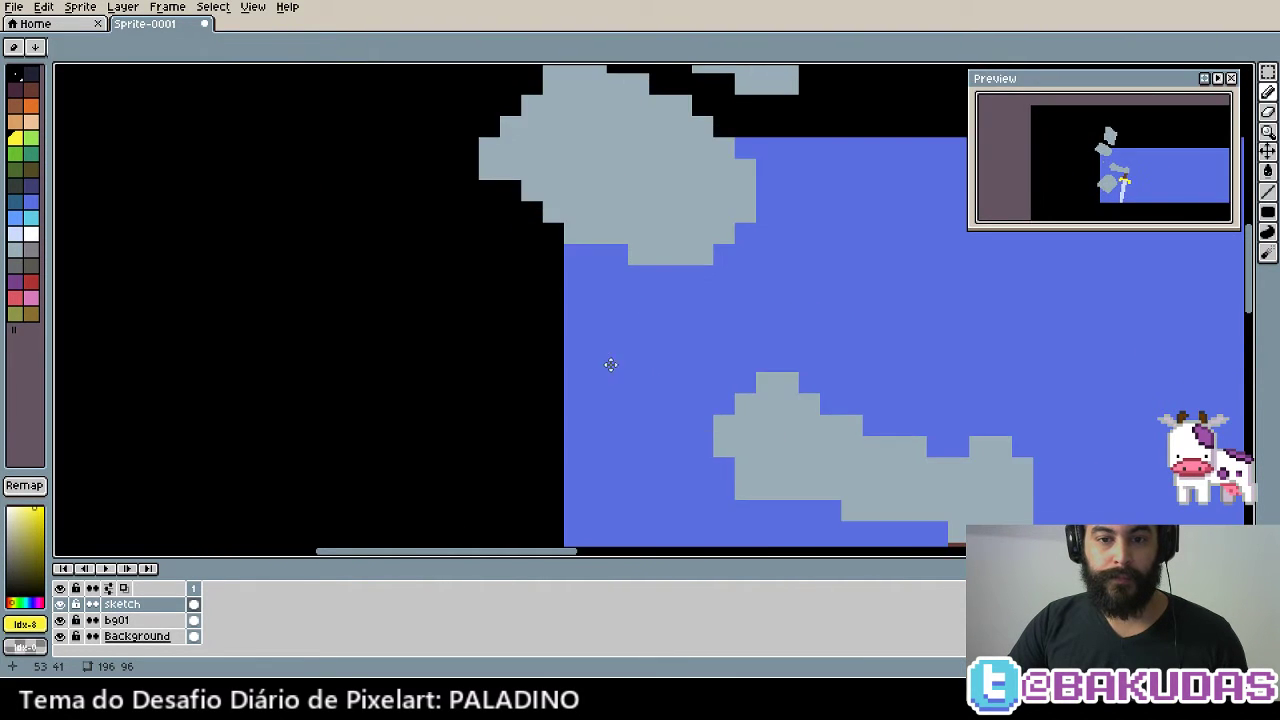
scroll(608, 300, down, 1)
alt+click(612, 269)
key(0)
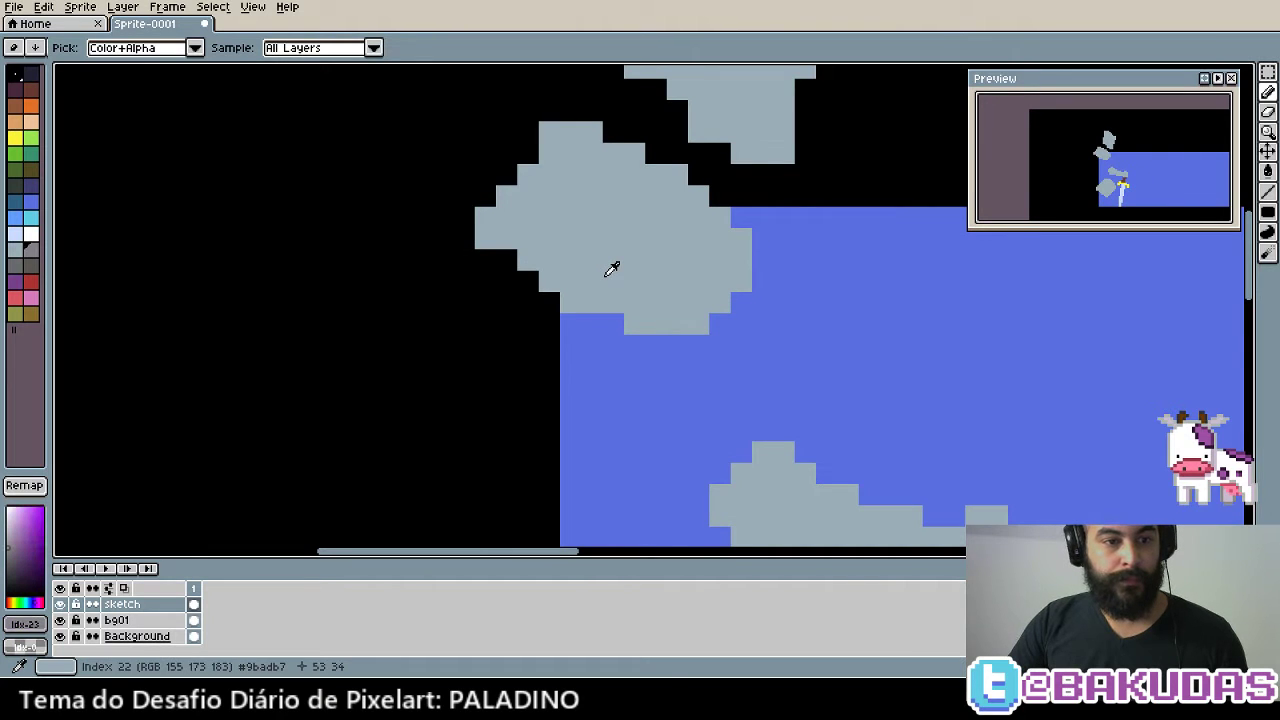
scroll(540, 345, down, 2)
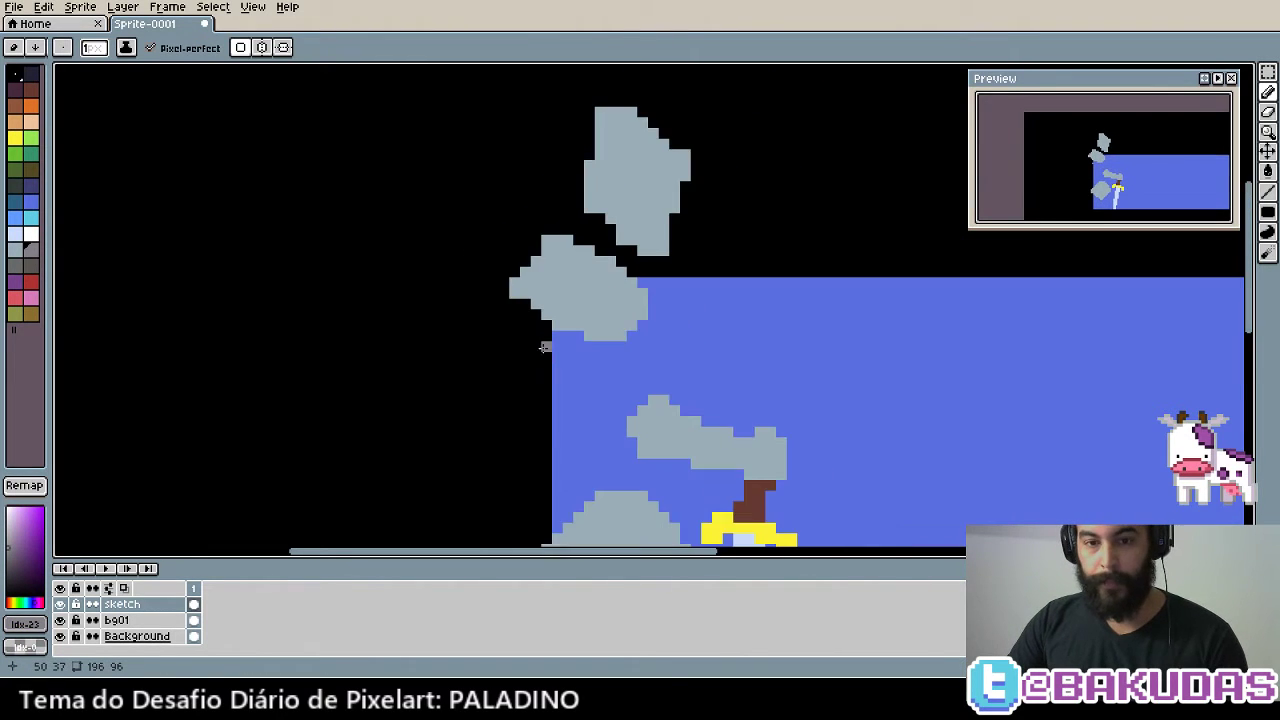
scroll(543, 348, down, 1)
scroll(550, 352, up, 1)
scroll(537, 320, up, 1)
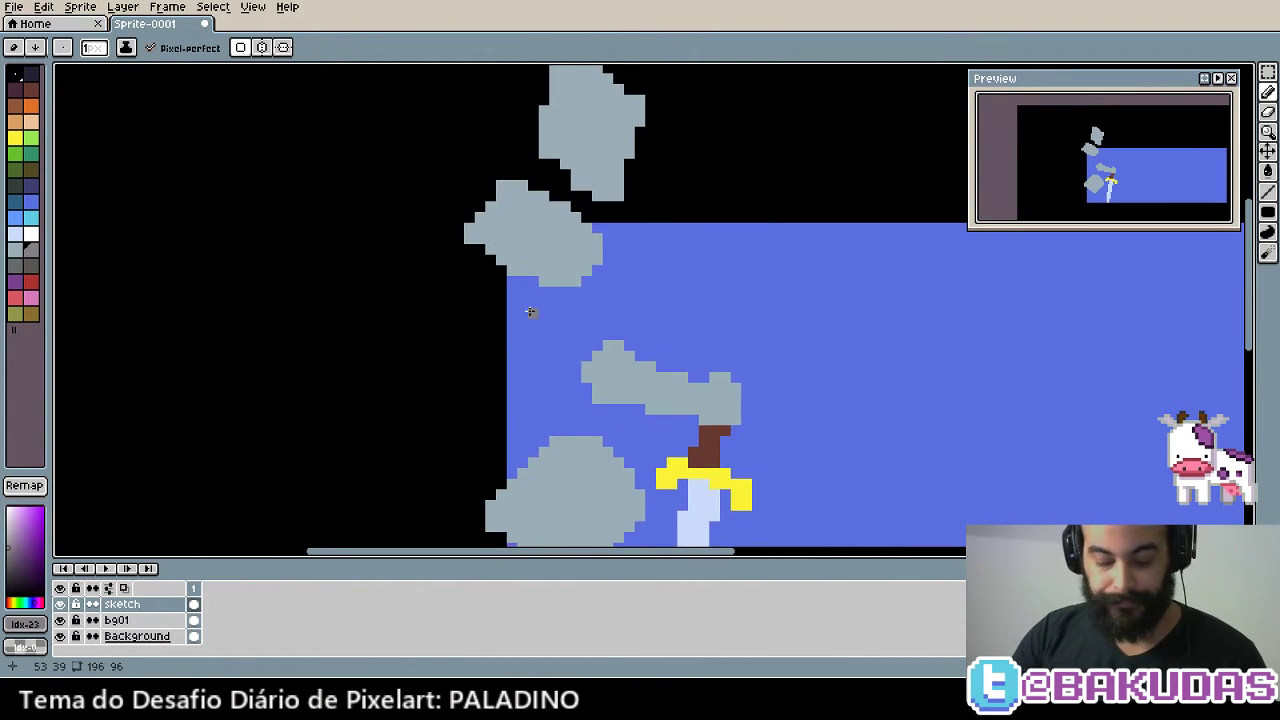
key(plus)
mouse_move(492, 273)
mouse_down()
mouse_move(565, 299)
mouse_move(595, 292)
mouse_up()
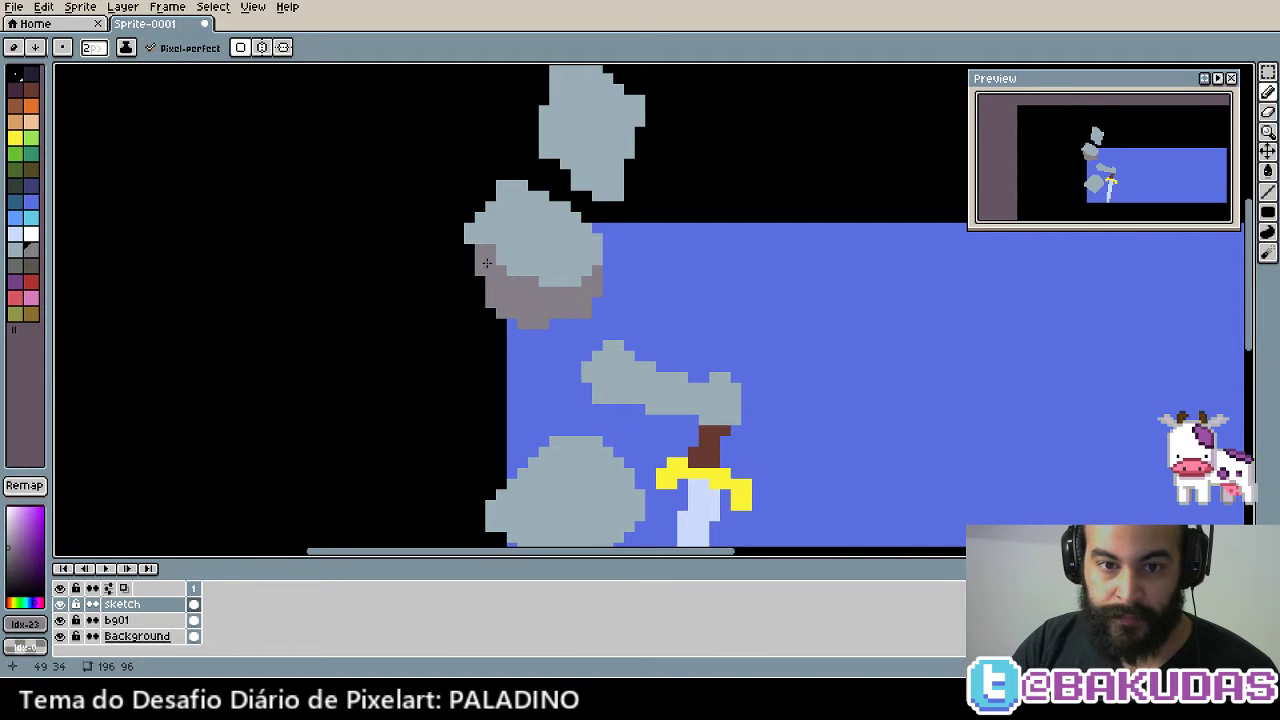
Paint a dark grey band beneath the mauve shading, filling the blue notch beside it
scroll(573, 356, up, 1)
scroll(565, 340, up, 1)
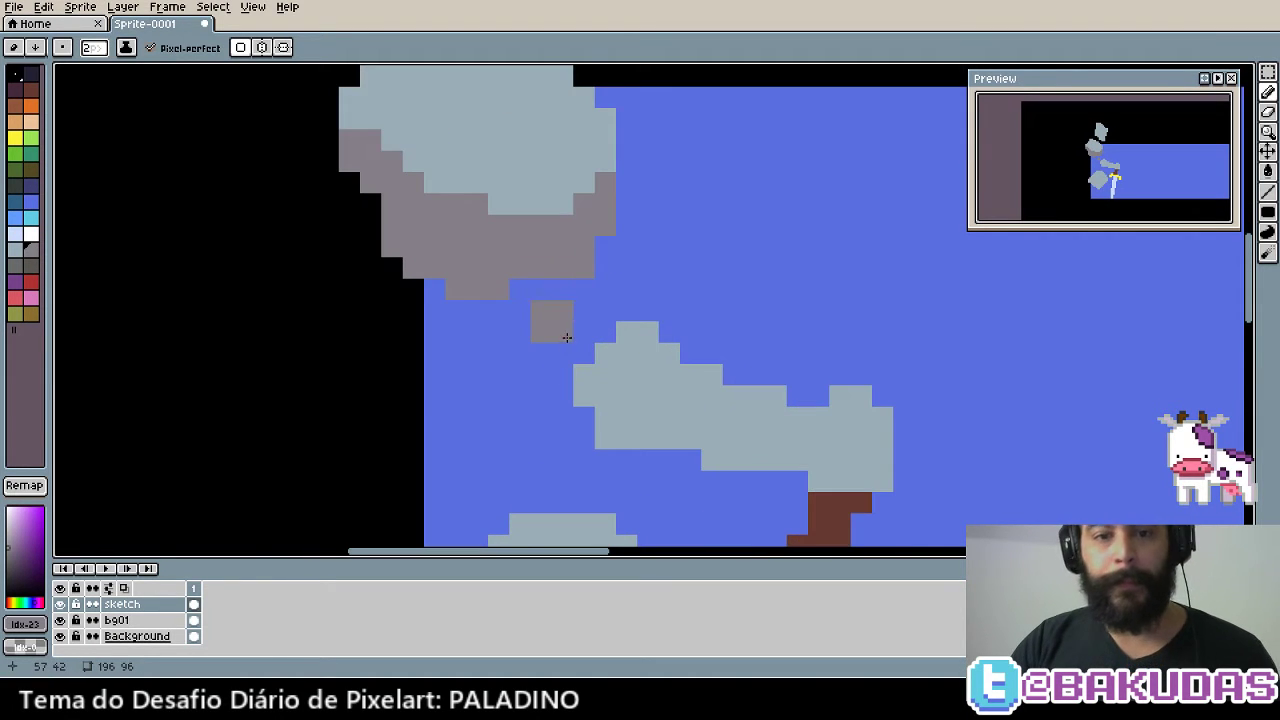
key(alt)
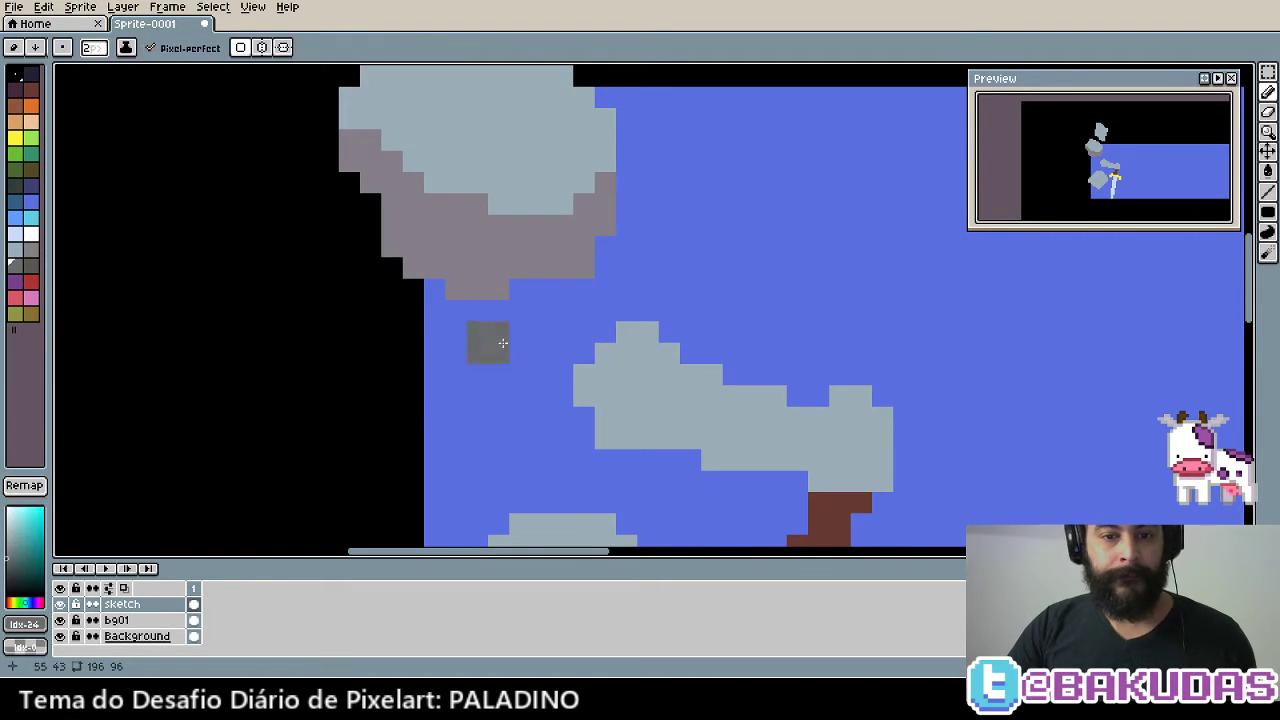
mouse_move(413, 289)
mouse_down()
mouse_move(514, 380)
mouse_move(490, 320)
mouse_move(560, 345)
mouse_move(530, 300)
mouse_move(607, 329)
mouse_up()
mouse_move(556, 368)
mouse_down()
mouse_move(571, 434)
mouse_move(543, 420)
mouse_up()
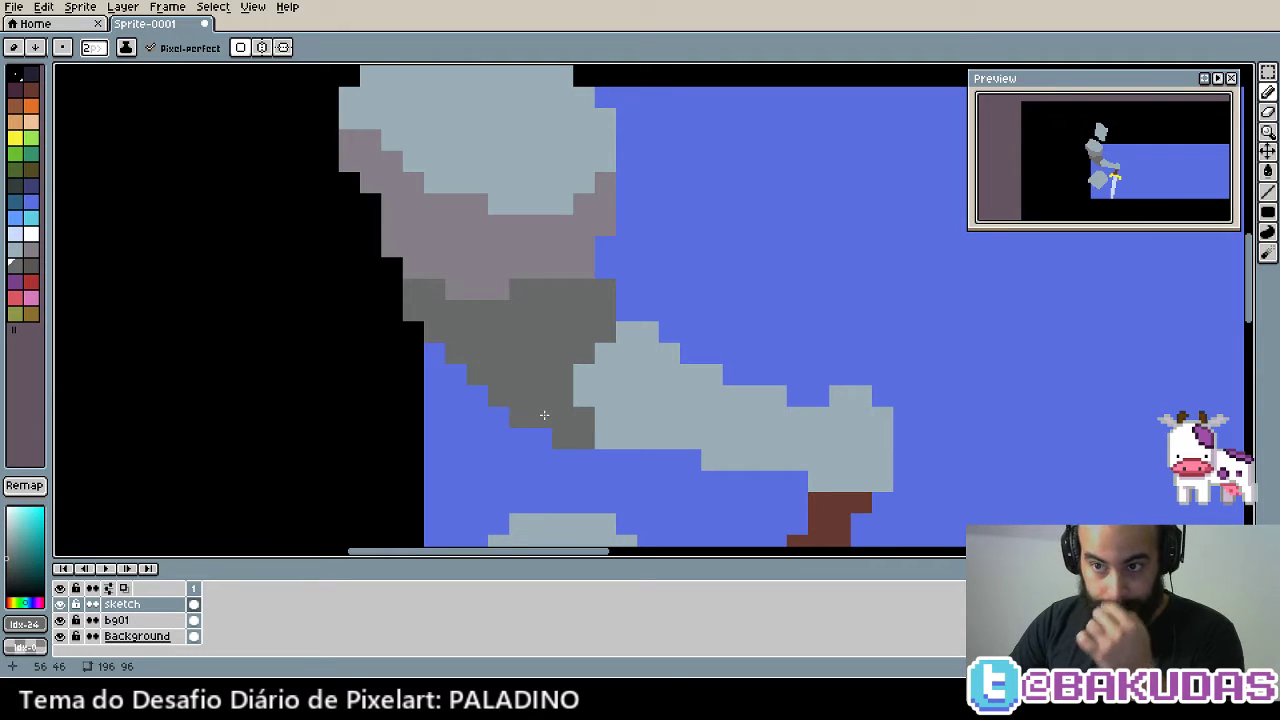
scroll(544, 394, down, 1)
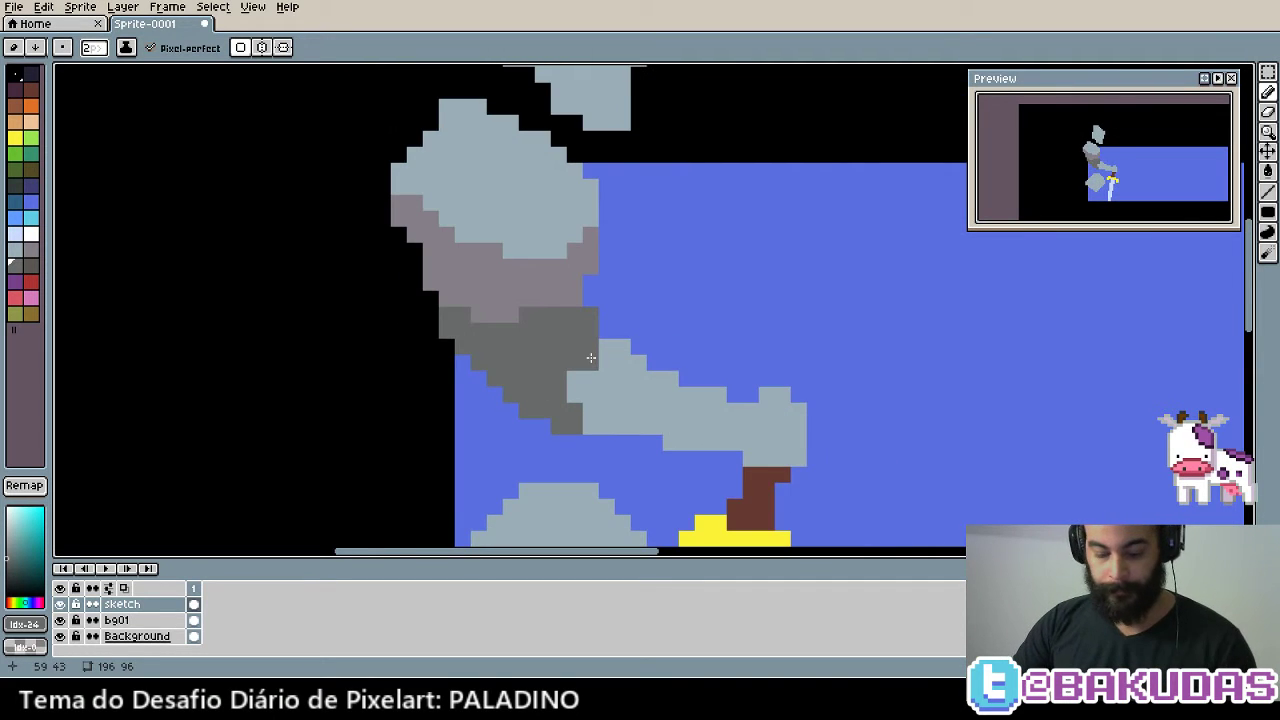
click(616, 320)
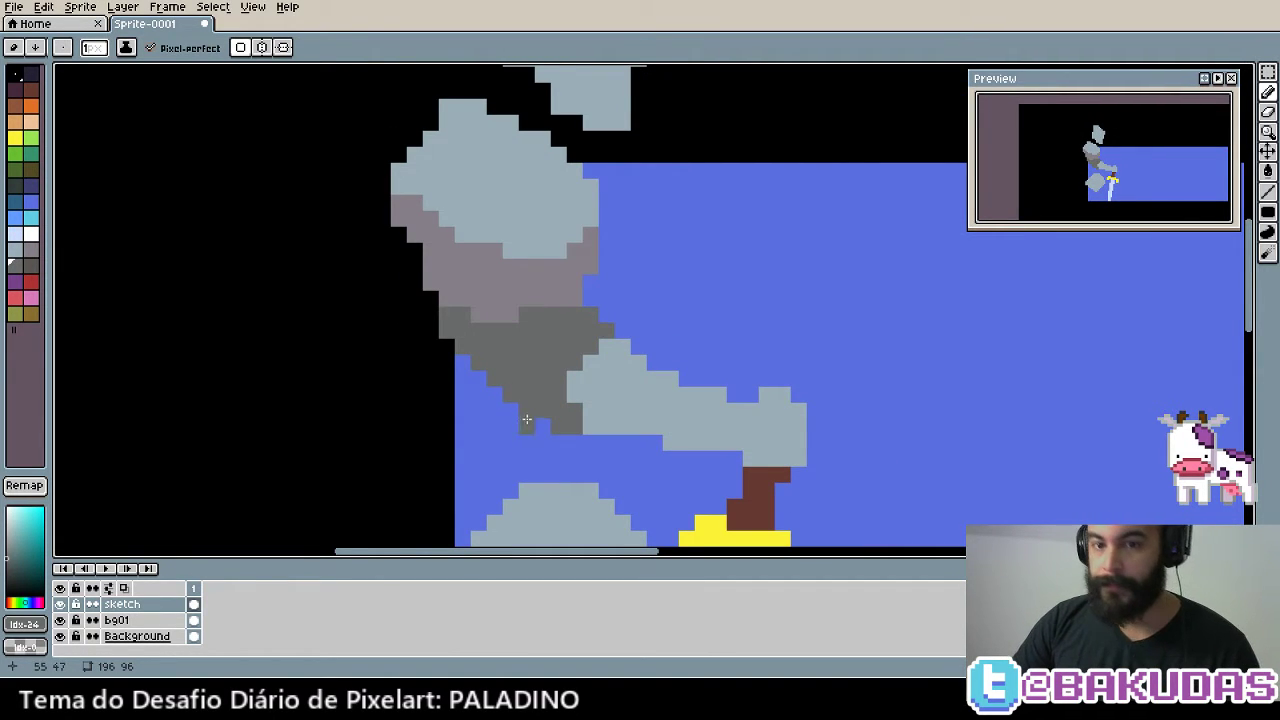
drag(592, 287, 591, 295)
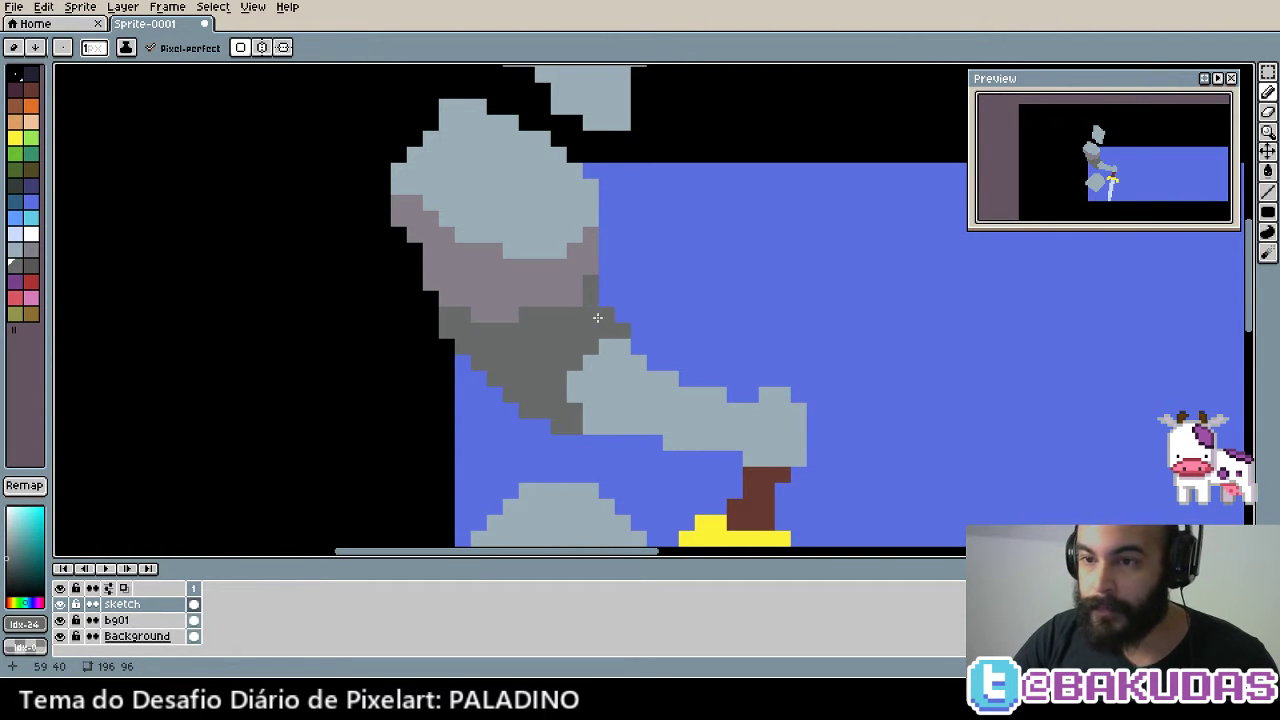
Pan over the sword's crossguard and back, sampling a colour from the rock's shading
mouse_move(618, 407)
mouse_down()
mouse_move(608, 374)
mouse_move(605, 406)
mouse_move(697, 427)
mouse_up()
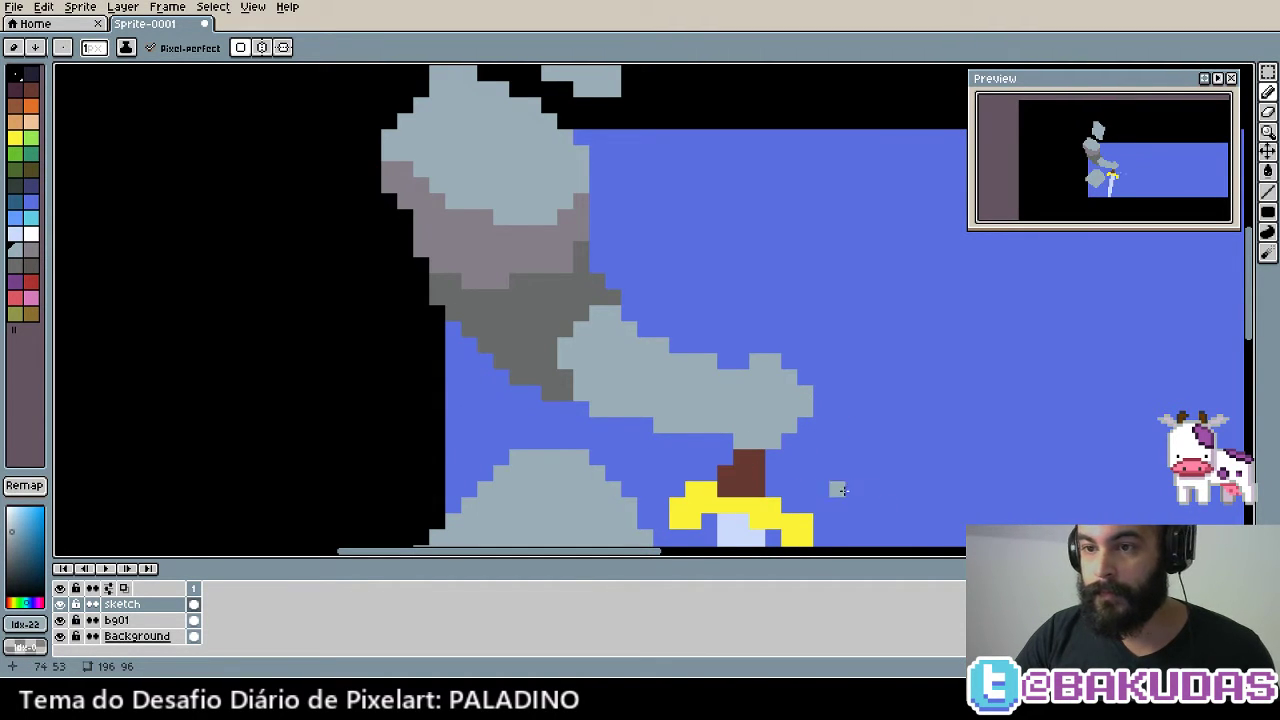
drag(900, 503, 856, 522)
key(alt)
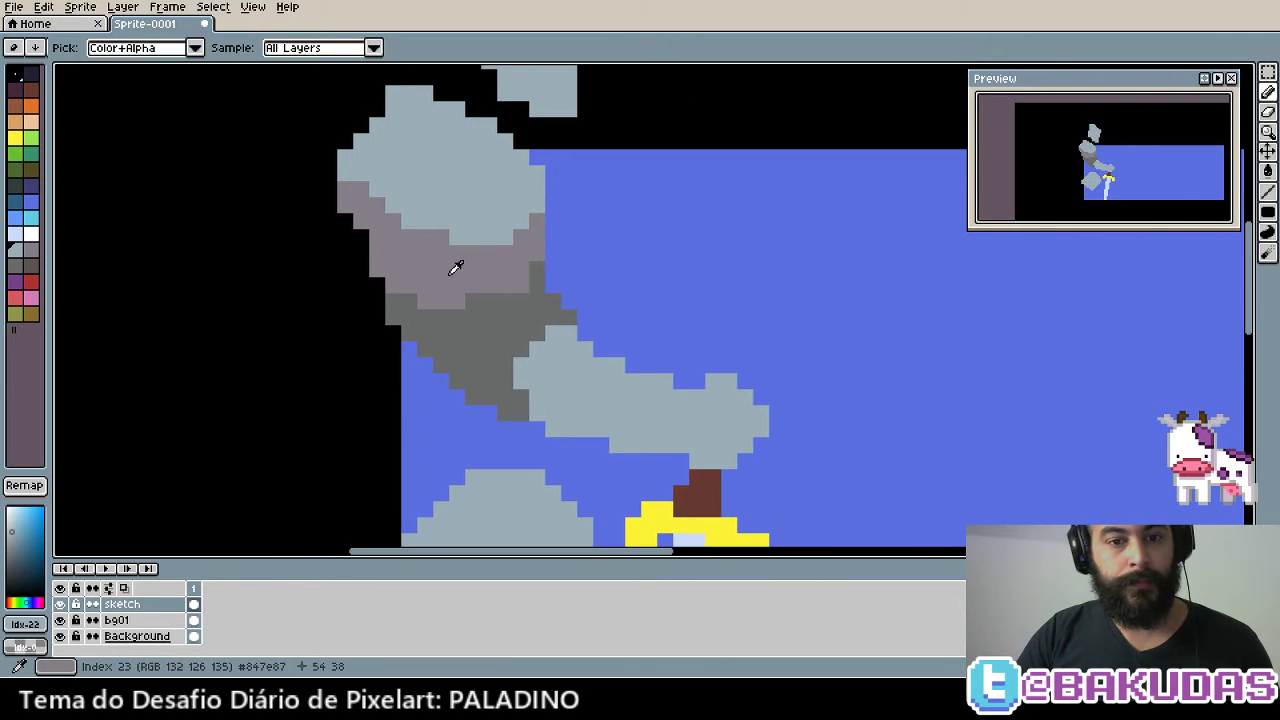
drag(538, 369, 574, 304)
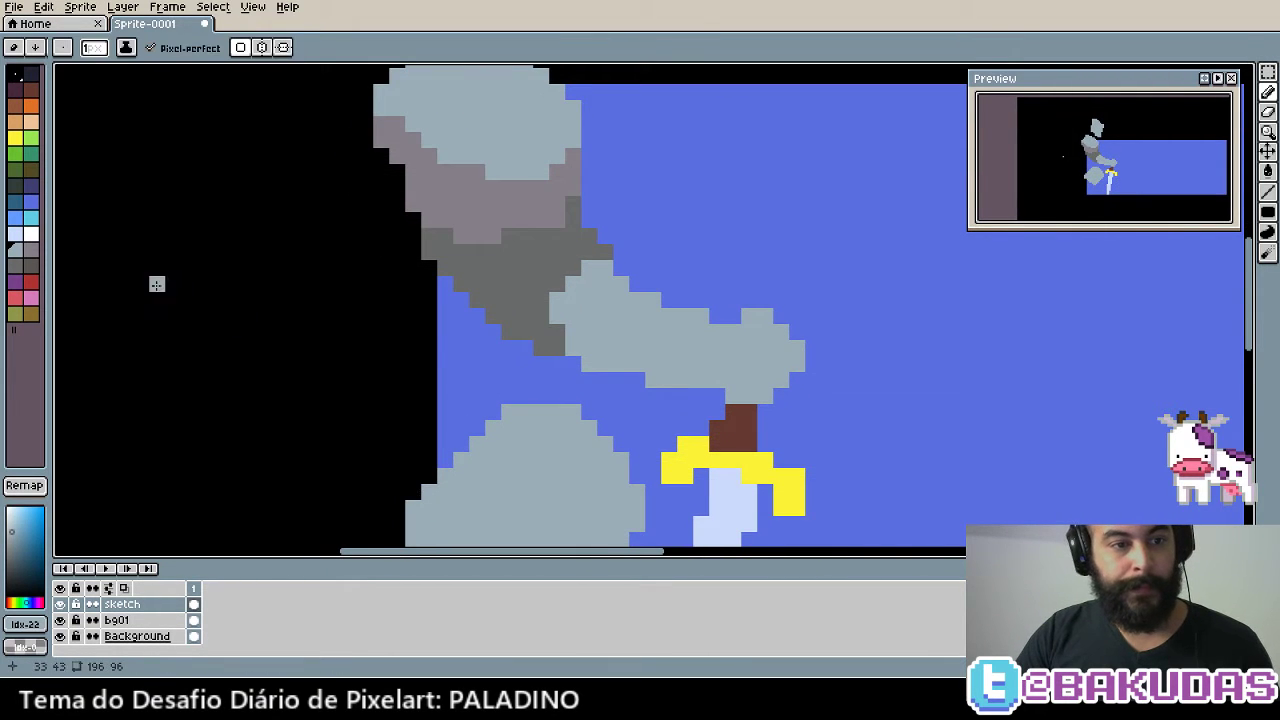
Sample the mauve shade from the upper rock's shading
scroll(424, 349, down, 3)
scroll(424, 349, down, 2)
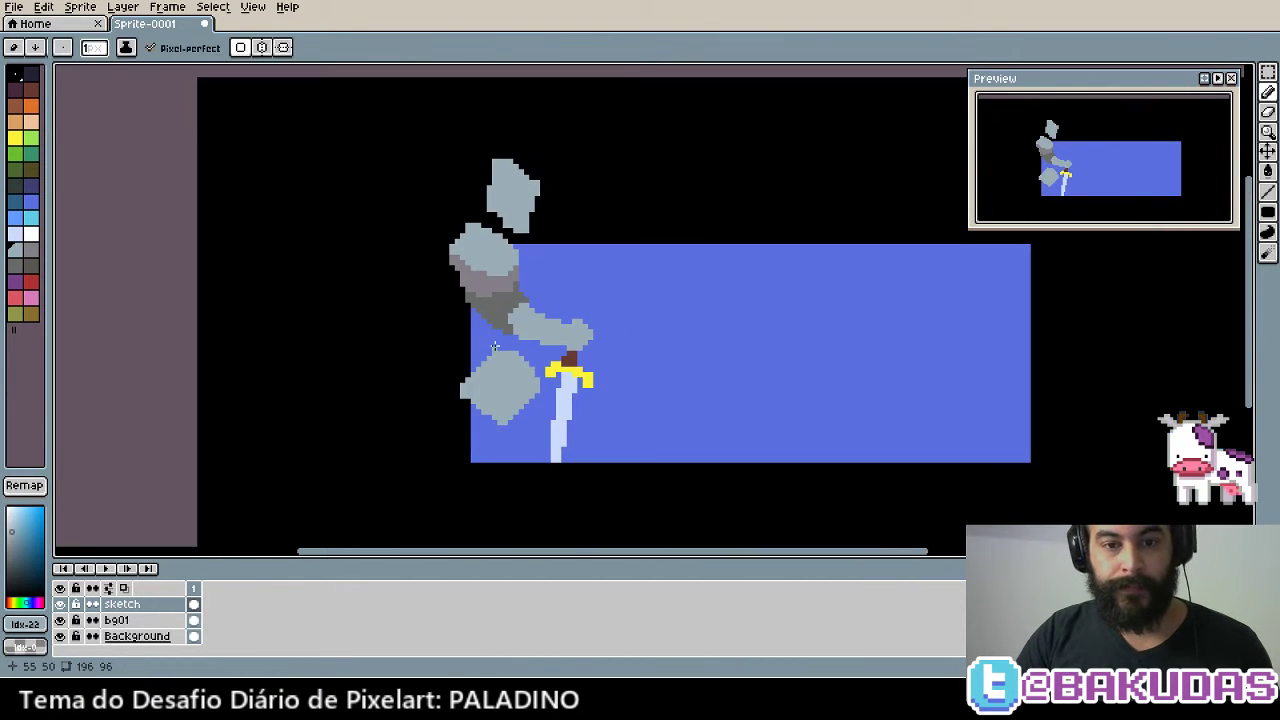
scroll(499, 305, up, 4)
scroll(600, 331, up, 1)
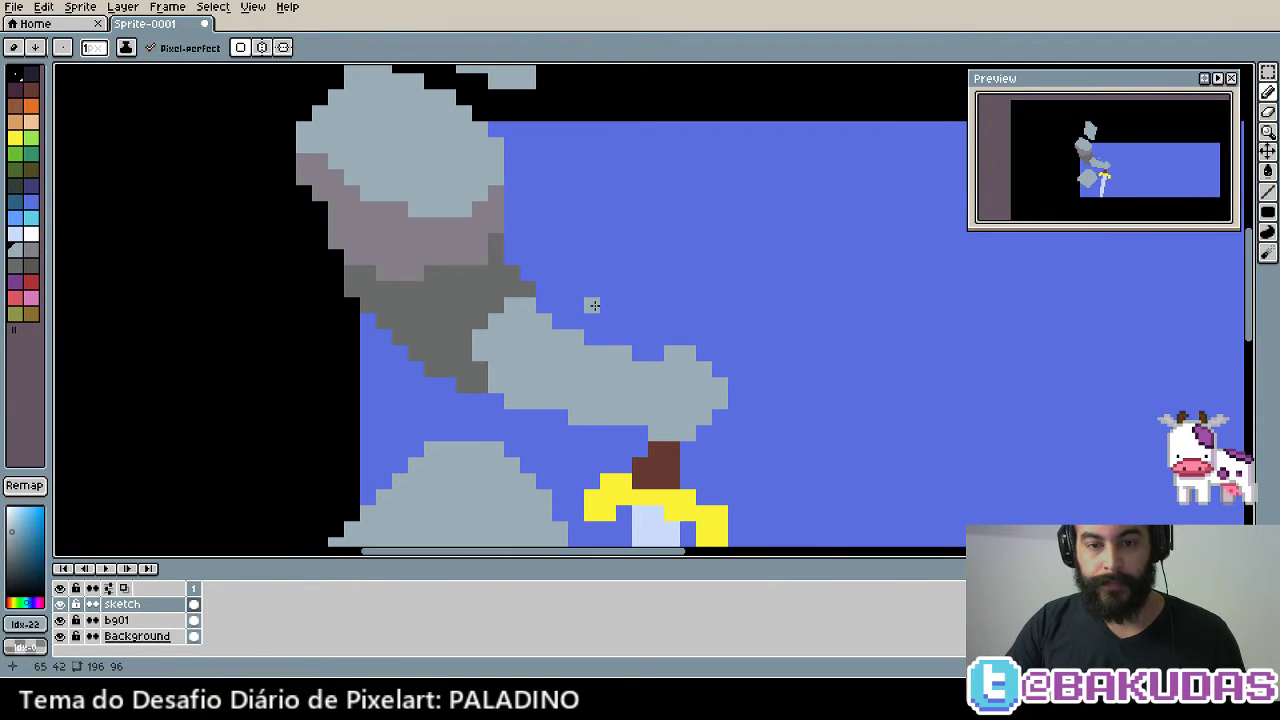
key(alt)
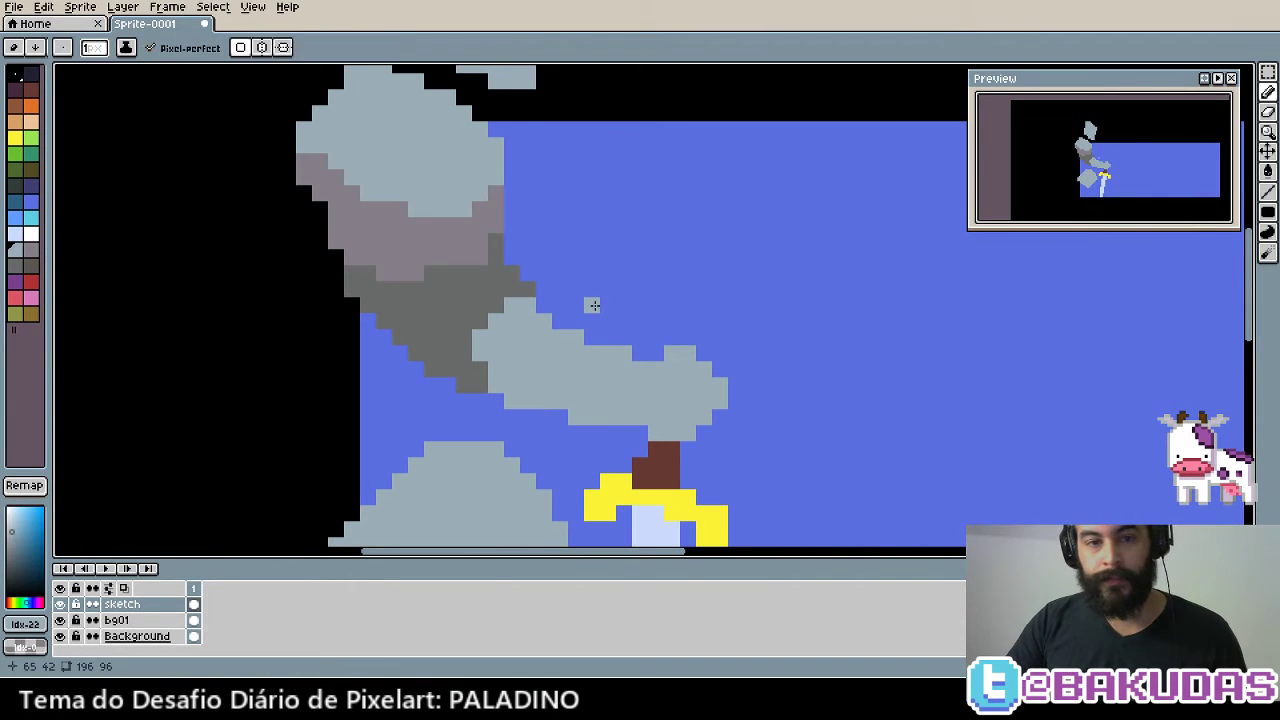
scroll(591, 303, up, 1)
scroll(591, 303, up, 2)
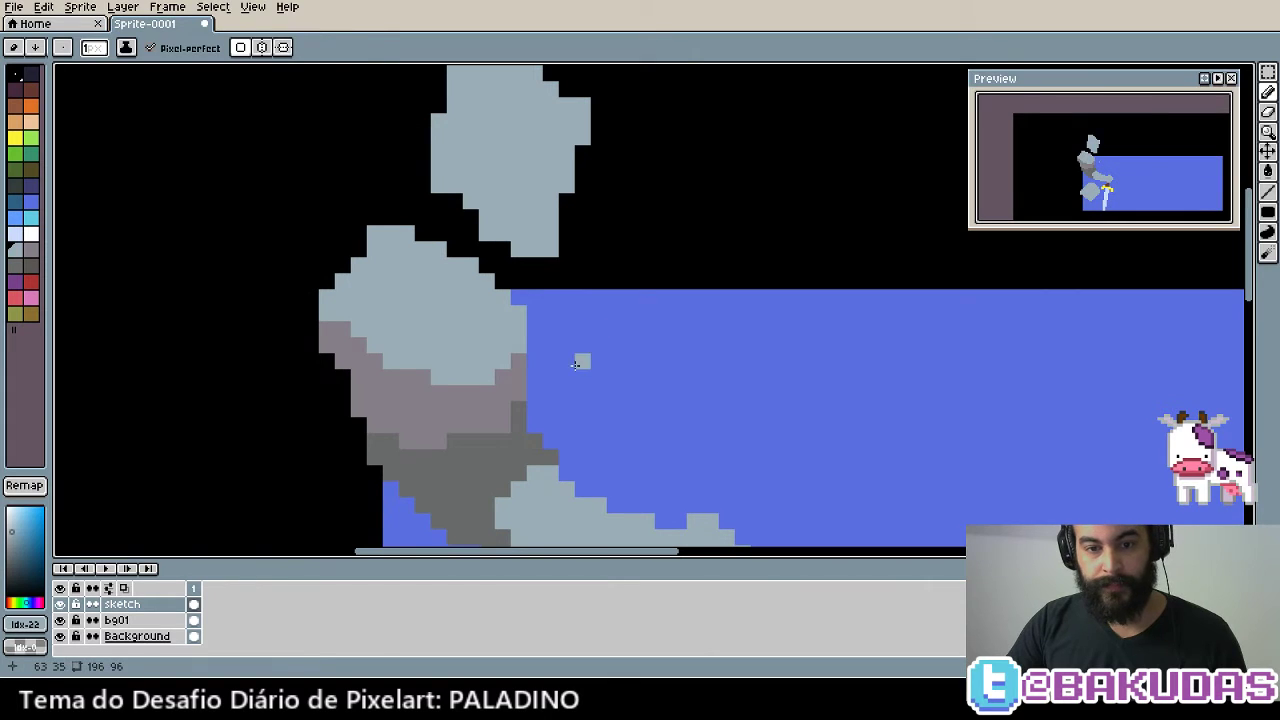
alt+click(514, 366)
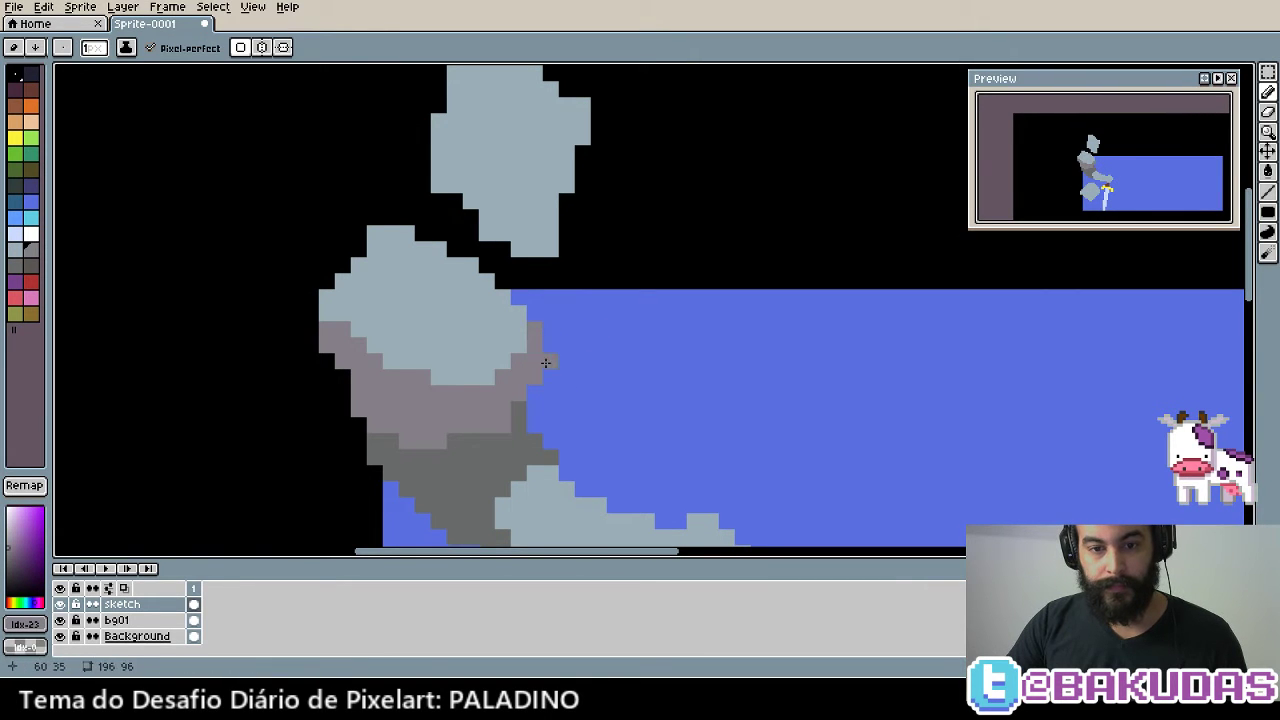
Pencil a light grey chunk against the upper rock's right side with a 2-pixel brush
alt+click(518, 318)
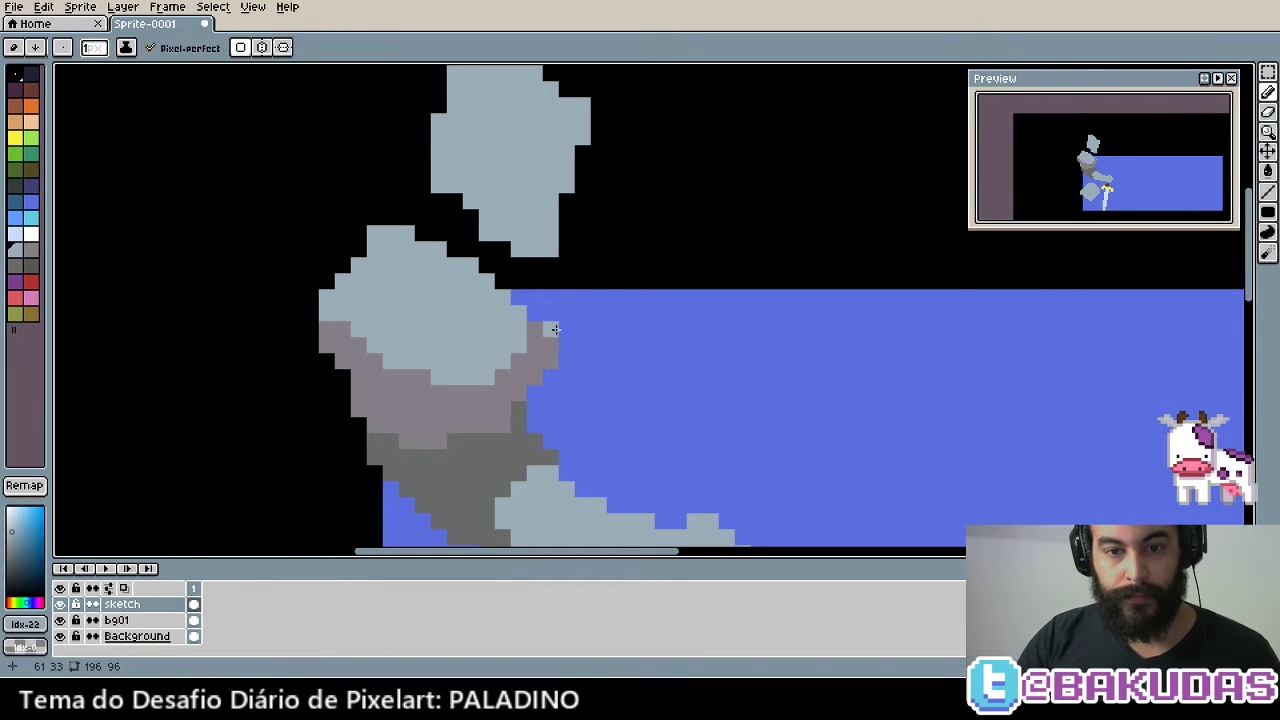
key(plus)
click(566, 328)
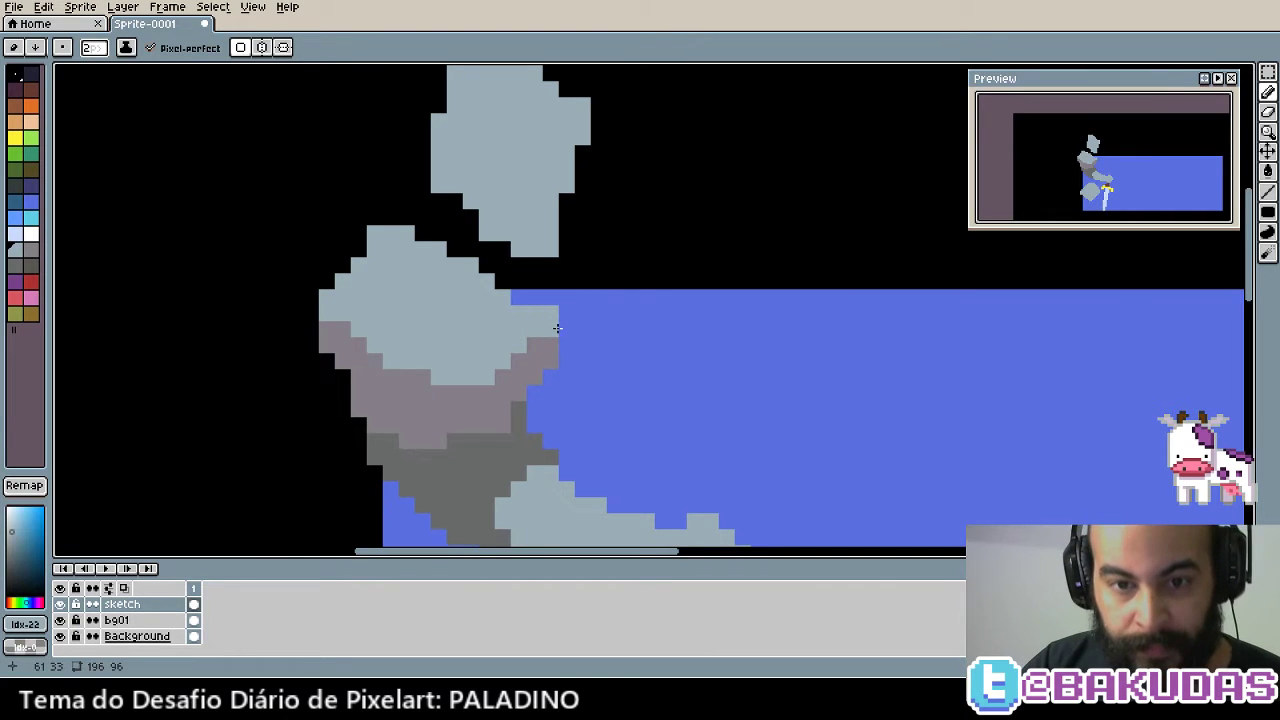
click(566, 298)
key(ctrl+z)
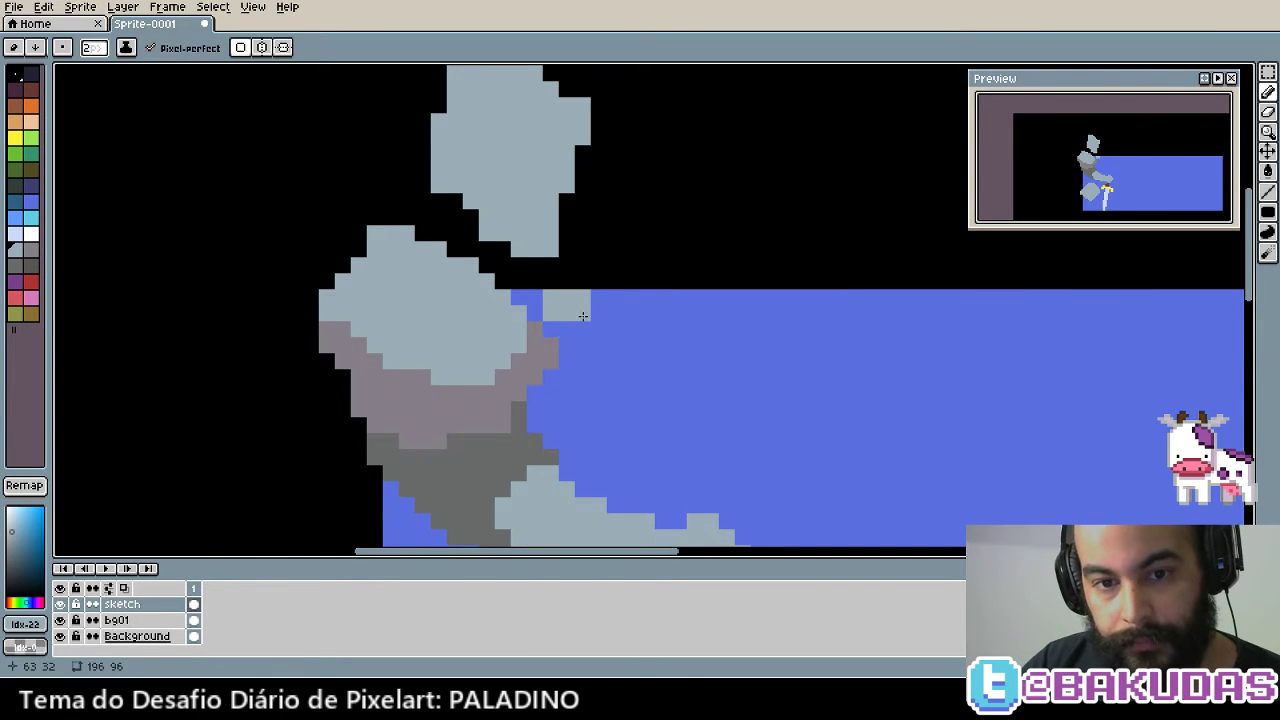
drag(566, 298, 570, 330)
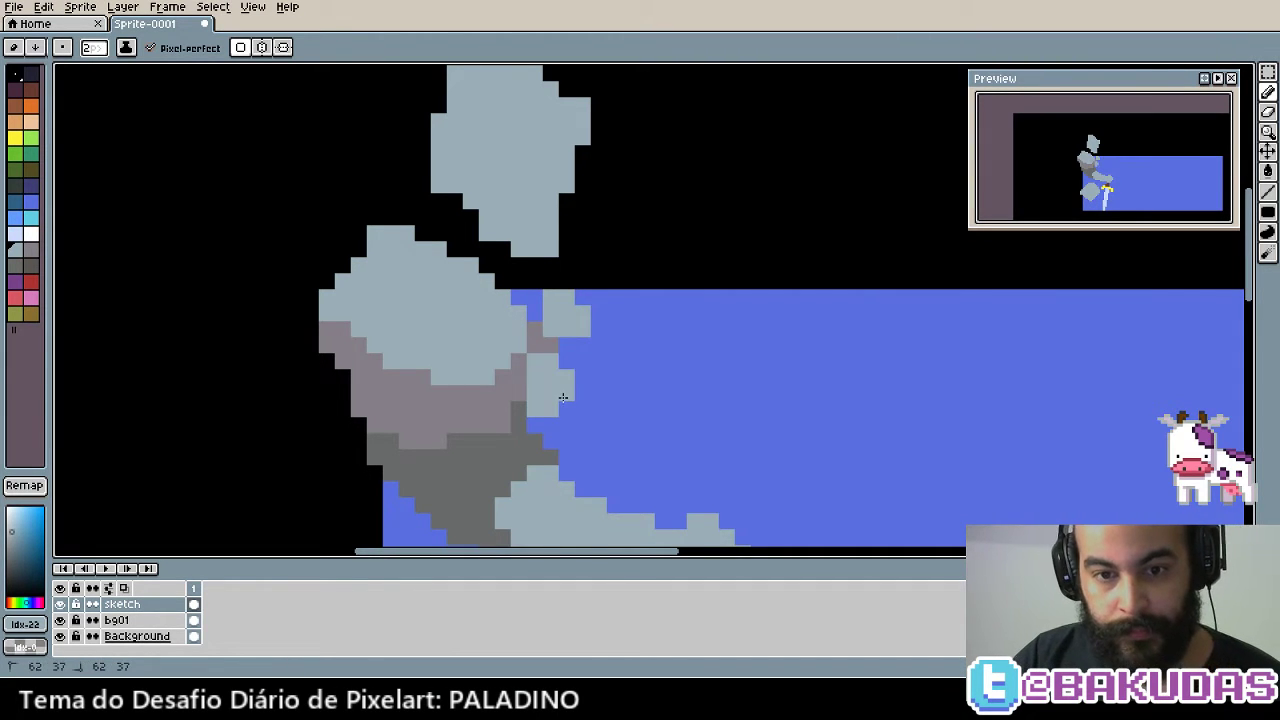
drag(639, 383, 649, 324)
scroll(665, 350, up, 1)
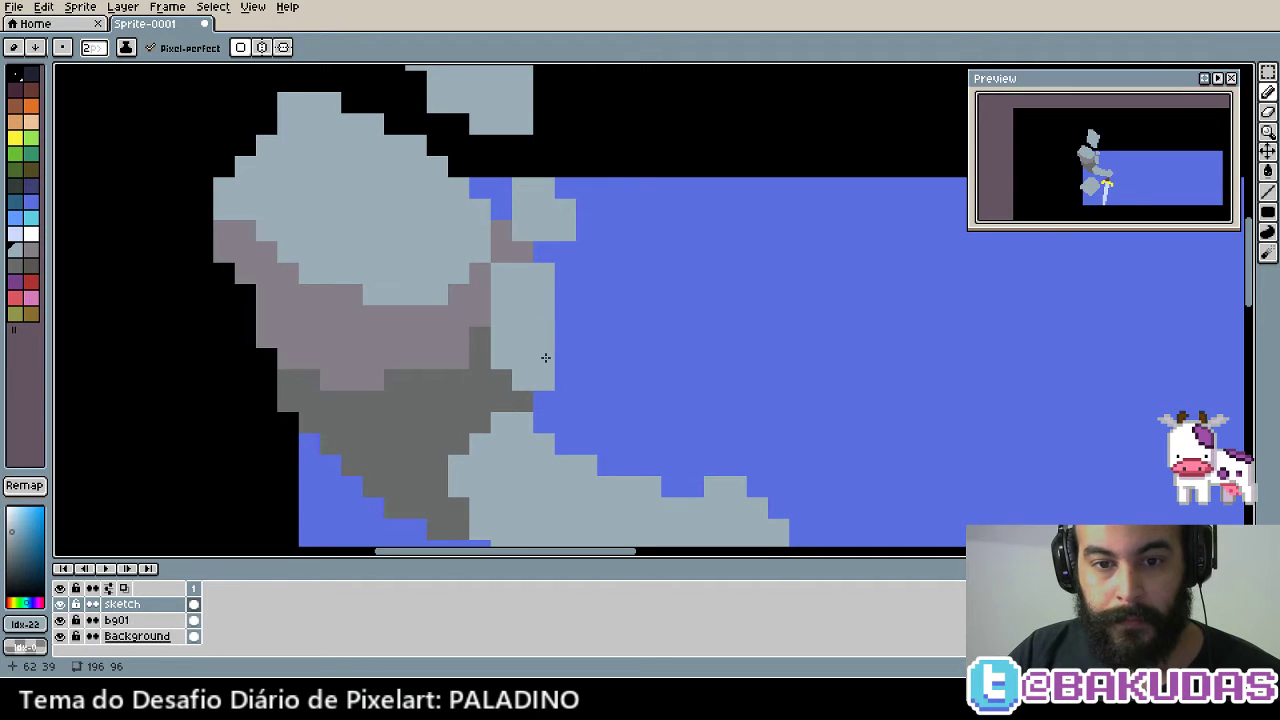
scroll(545, 357, up, 1)
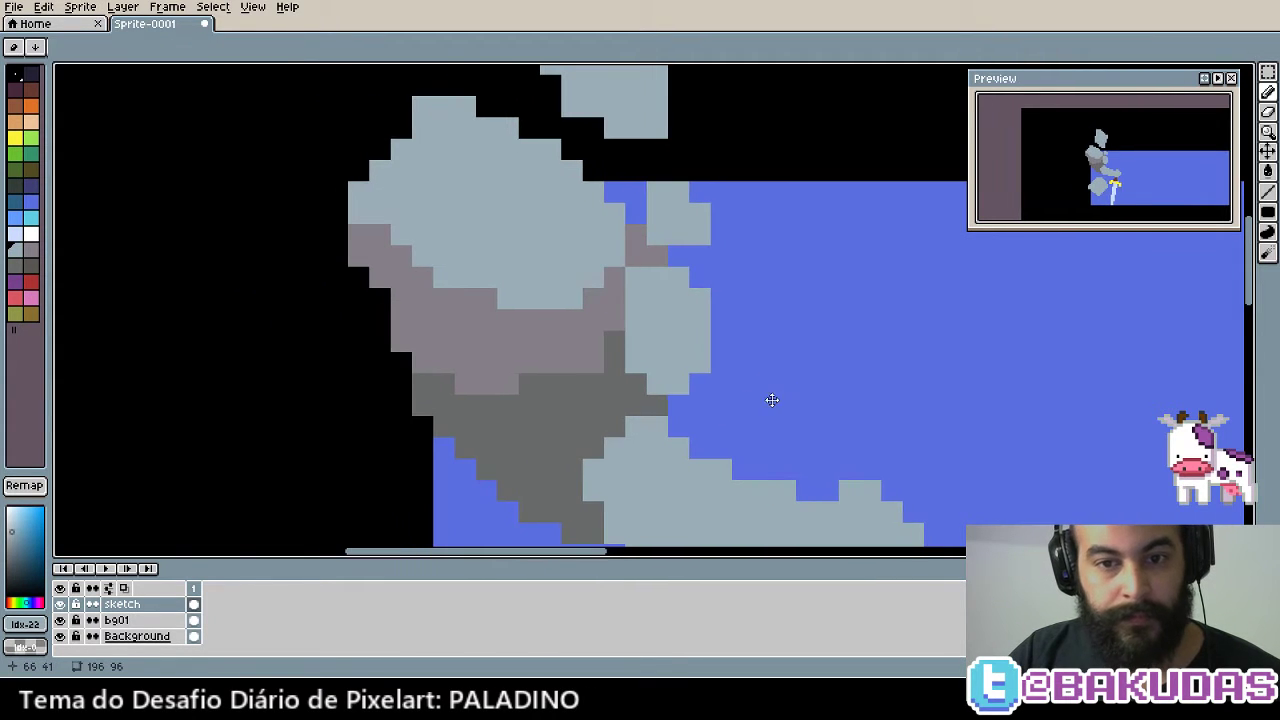
Dot a light grey square right of the big rock and grow it into a solid rock shape
click(761, 398)
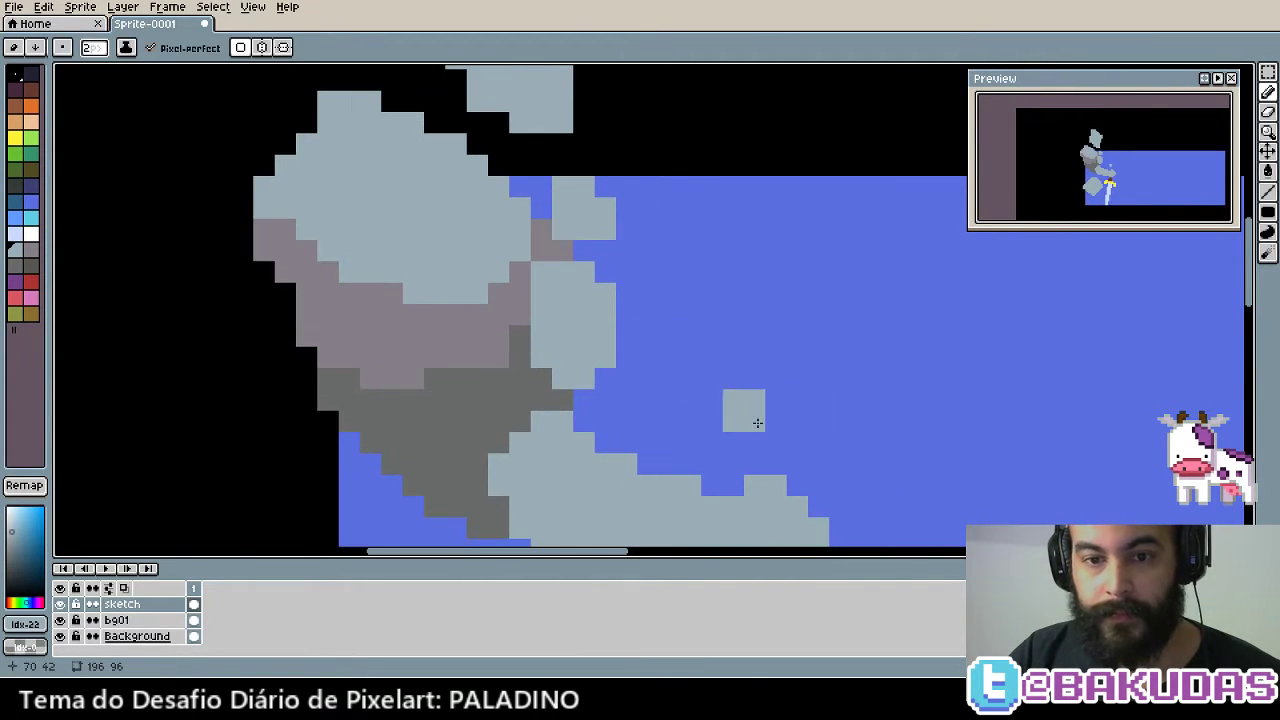
scroll(749, 434, up, 2)
scroll(674, 323, down, 1)
drag(593, 273, 691, 371)
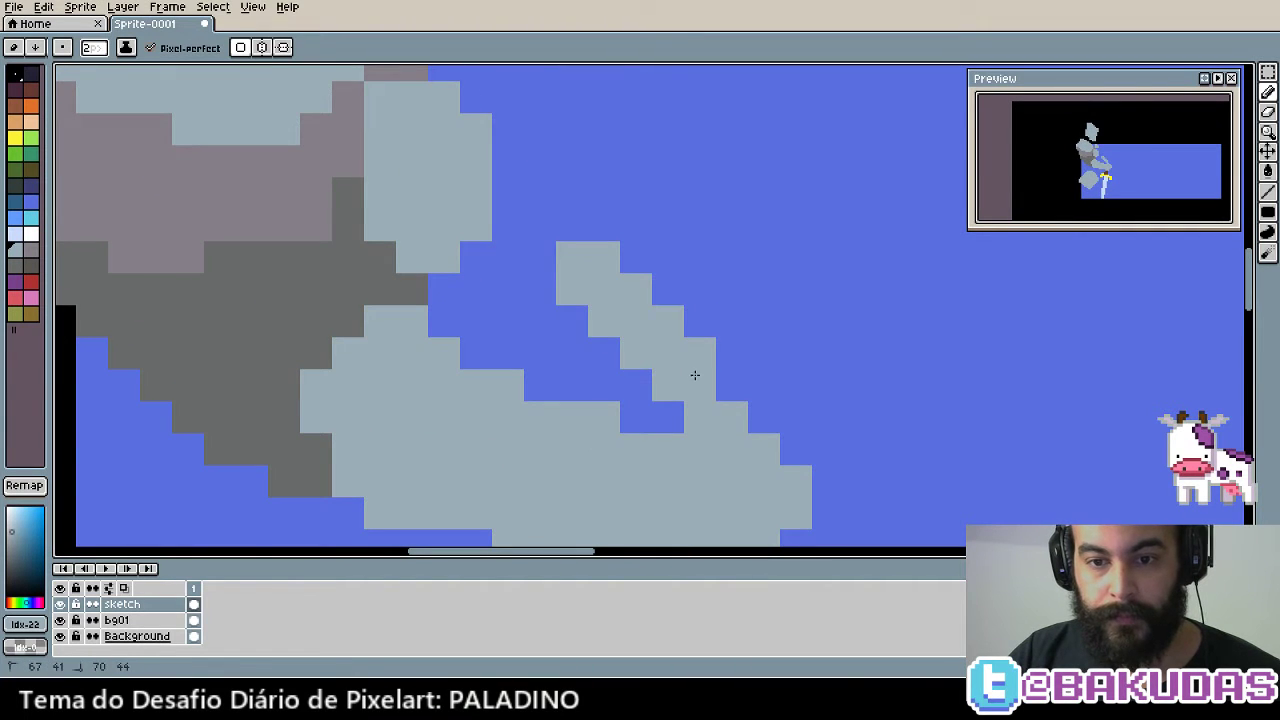
mouse_move(660, 290)
mouse_down()
mouse_move(650, 225)
mouse_move(728, 356)
mouse_up()
click(671, 386)
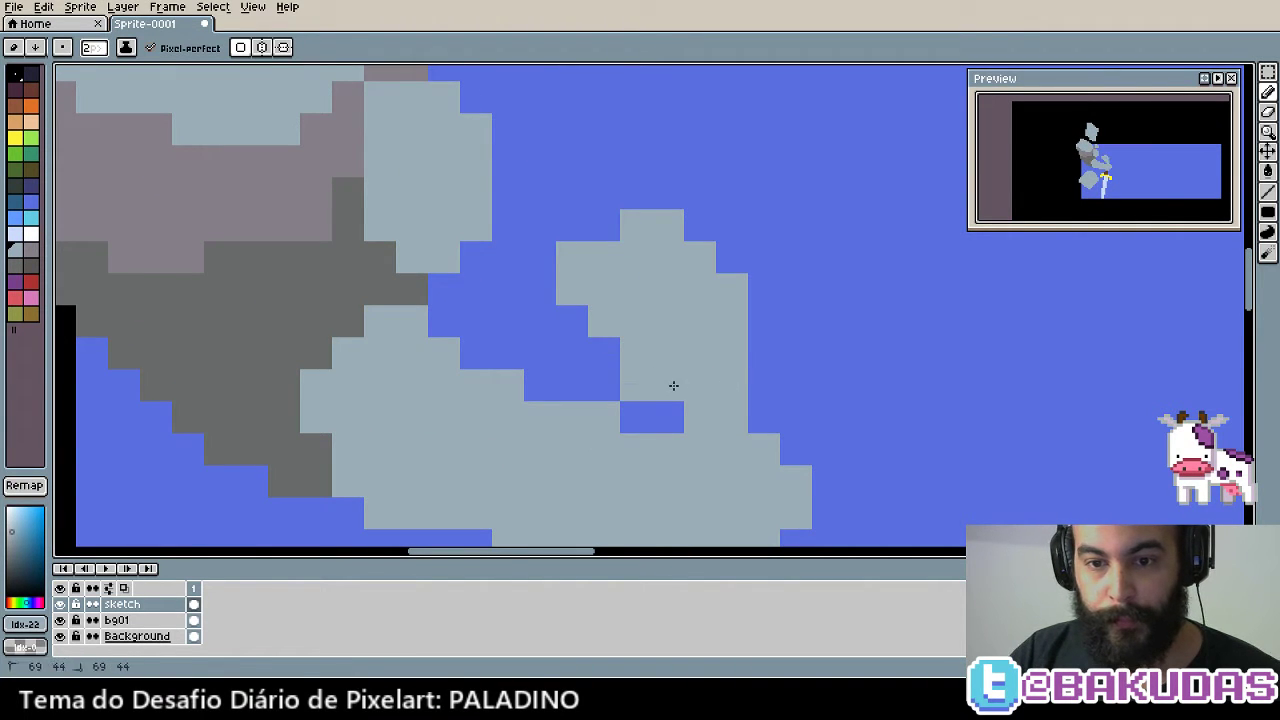
click(767, 388)
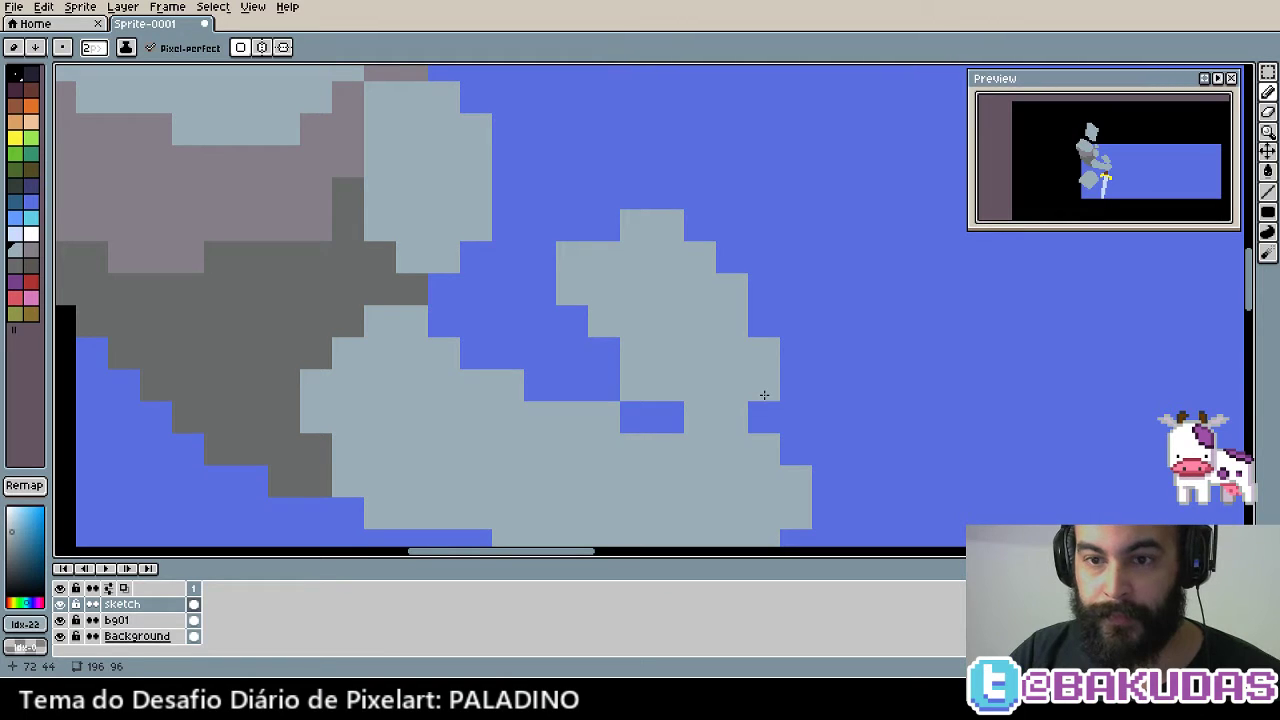
Extend the new grey rock upward and fill its blue notch, undoing a misplaced block
mouse_move(591, 261)
mouse_down()
mouse_move(651, 309)
mouse_move(614, 277)
mouse_move(608, 309)
mouse_move(746, 234)
mouse_move(754, 266)
mouse_up()
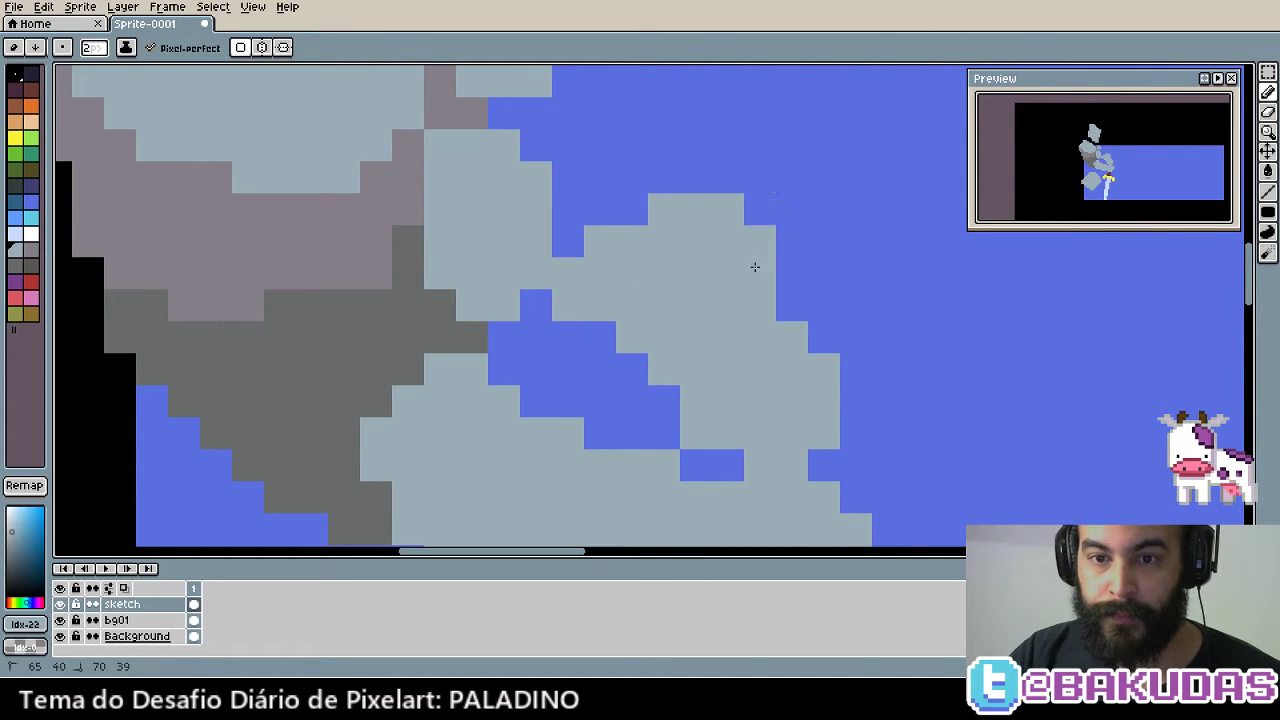
drag(766, 360, 798, 393)
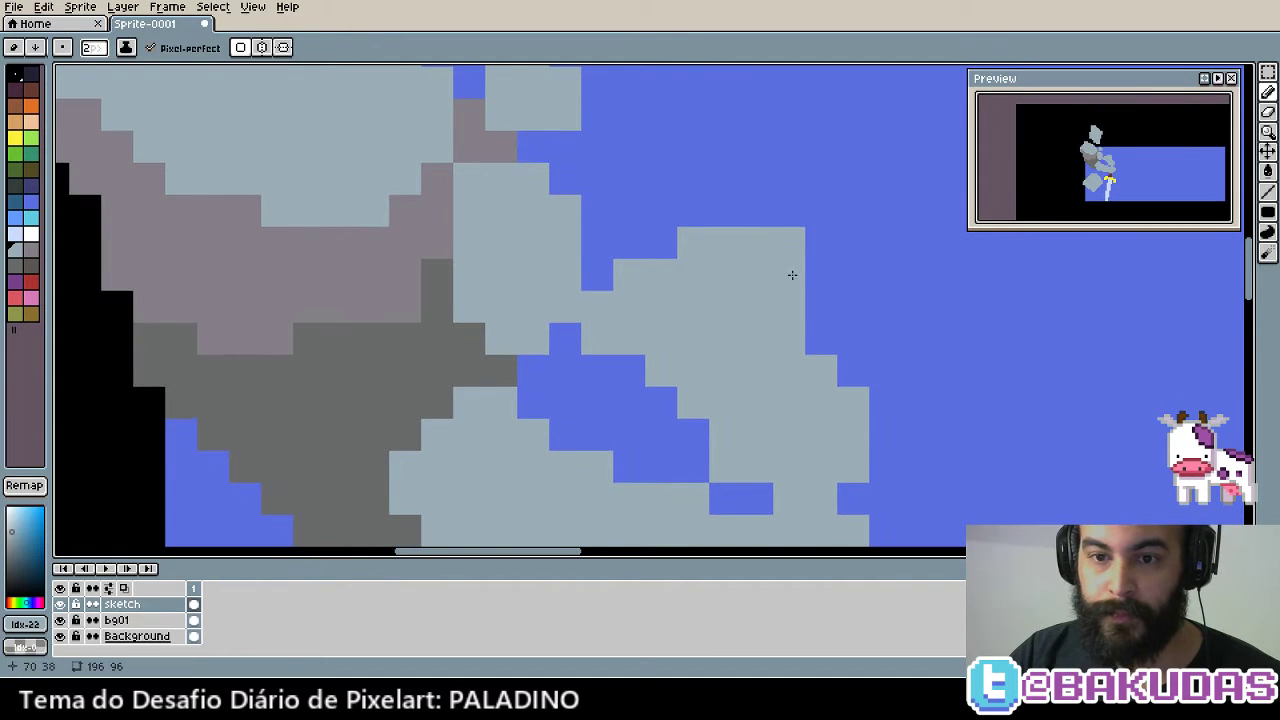
mouse_move(791, 277)
mouse_down()
mouse_move(927, 349)
mouse_move(964, 350)
mouse_up()
key(ctrl+z)
key(i)
key(b)
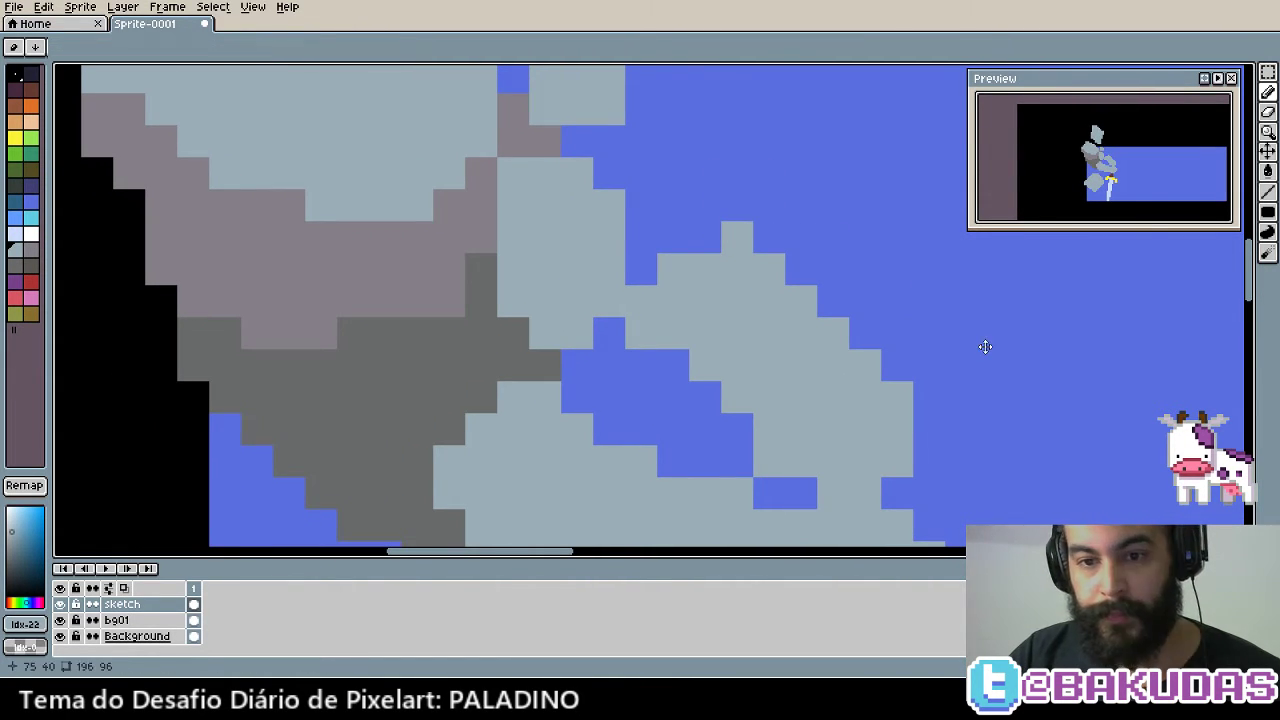
Reshape the rock's peak with blue and fill grey along its upper right and left side
mouse_move(863, 431)
mouse_down()
mouse_move(631, 363)
mouse_move(649, 321)
mouse_up()
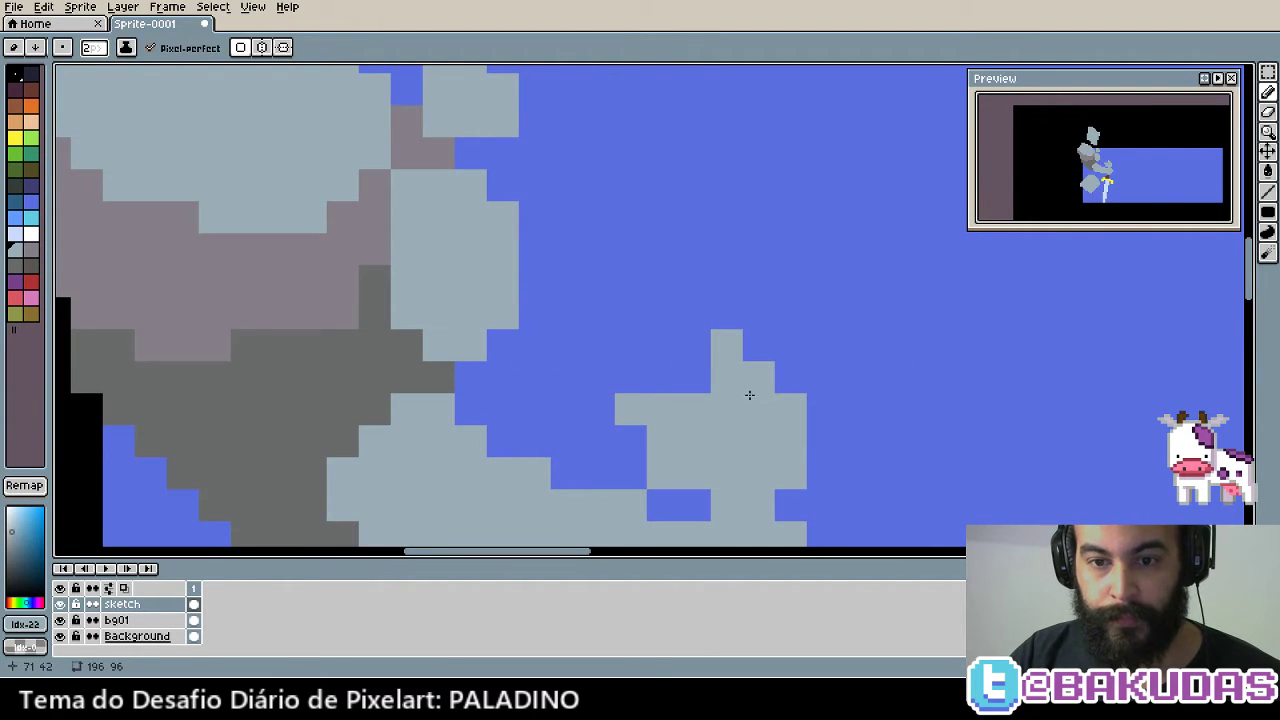
mouse_move(749, 395)
mouse_down()
mouse_move(683, 391)
mouse_move(791, 397)
mouse_move(811, 303)
mouse_move(744, 312)
mouse_up()
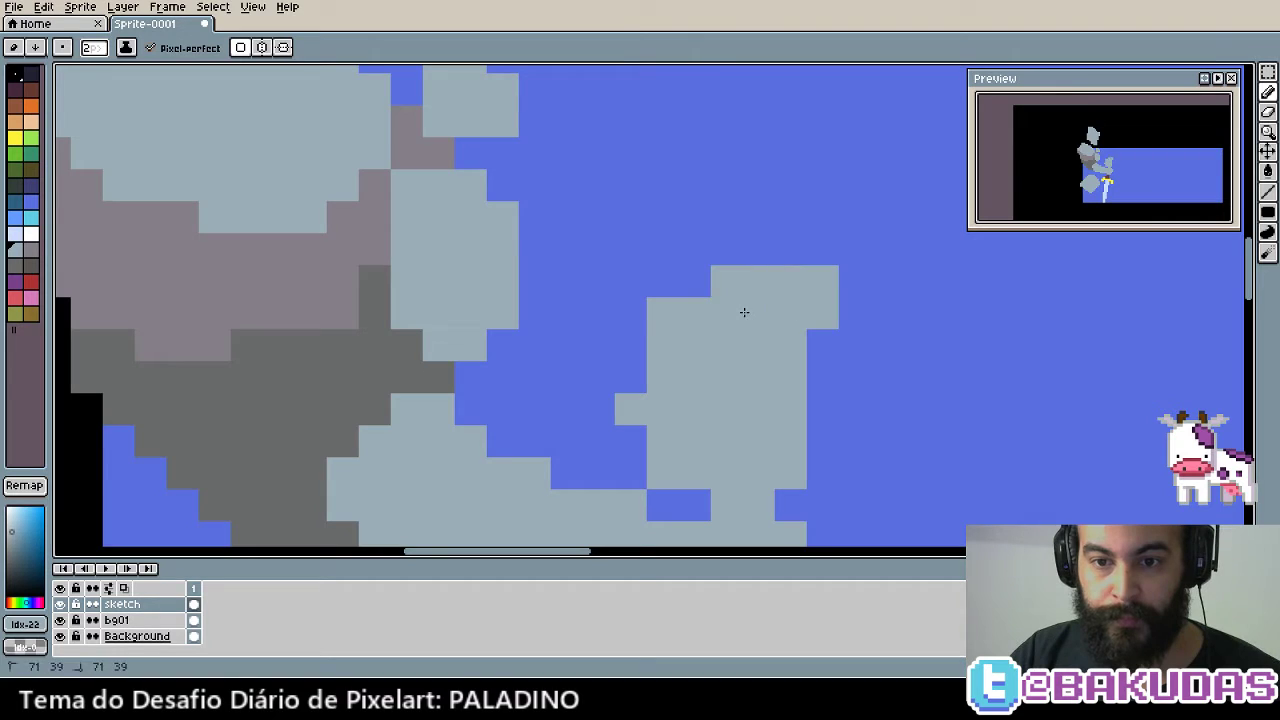
key(ctrl+z)
key(ctrl+z)
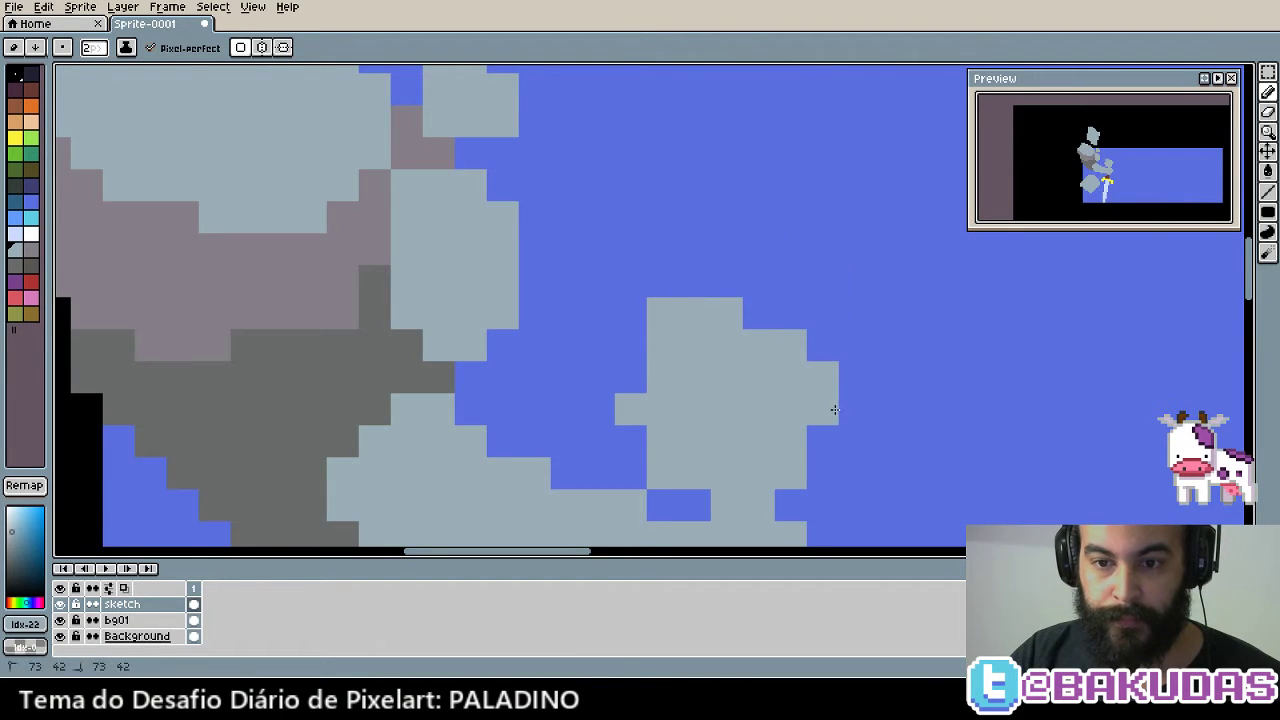
drag(834, 410, 829, 380)
drag(753, 367, 664, 375)
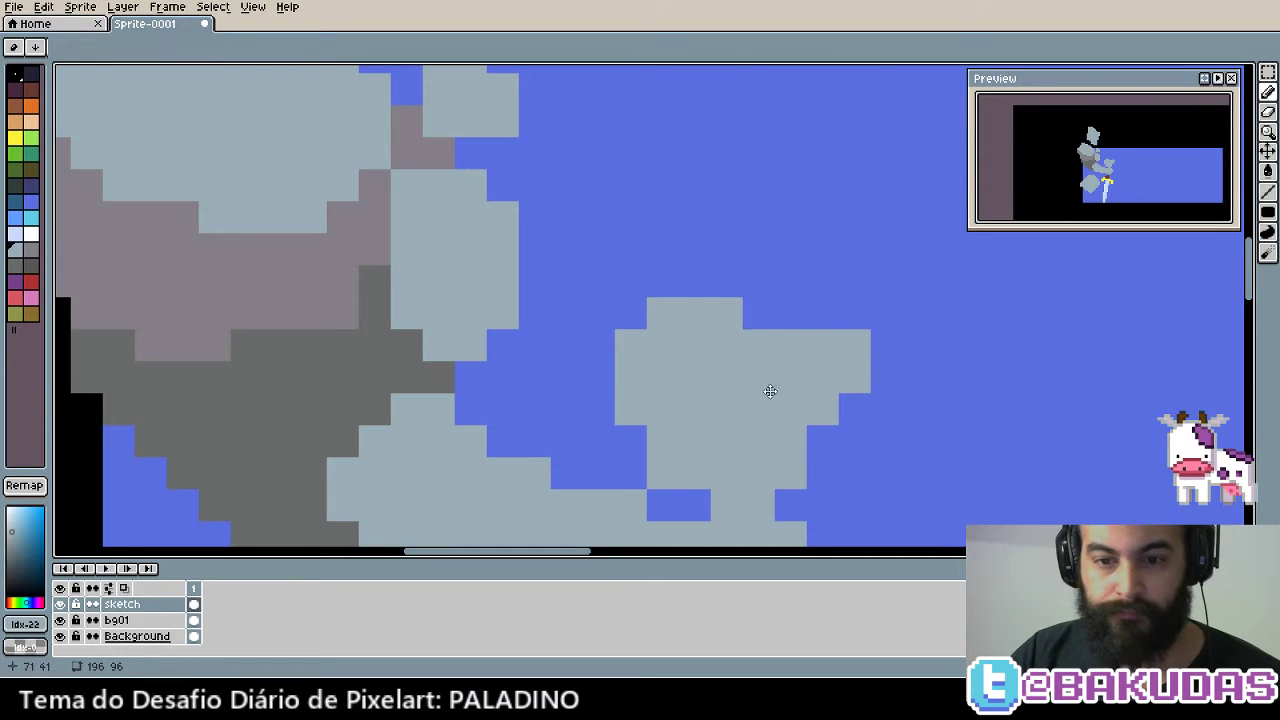
mouse_move(766, 391)
mouse_down()
mouse_move(844, 329)
mouse_move(768, 282)
mouse_move(708, 325)
mouse_move(808, 328)
mouse_up()
scroll(844, 329, down, 3)
scroll(893, 375, up, 2)
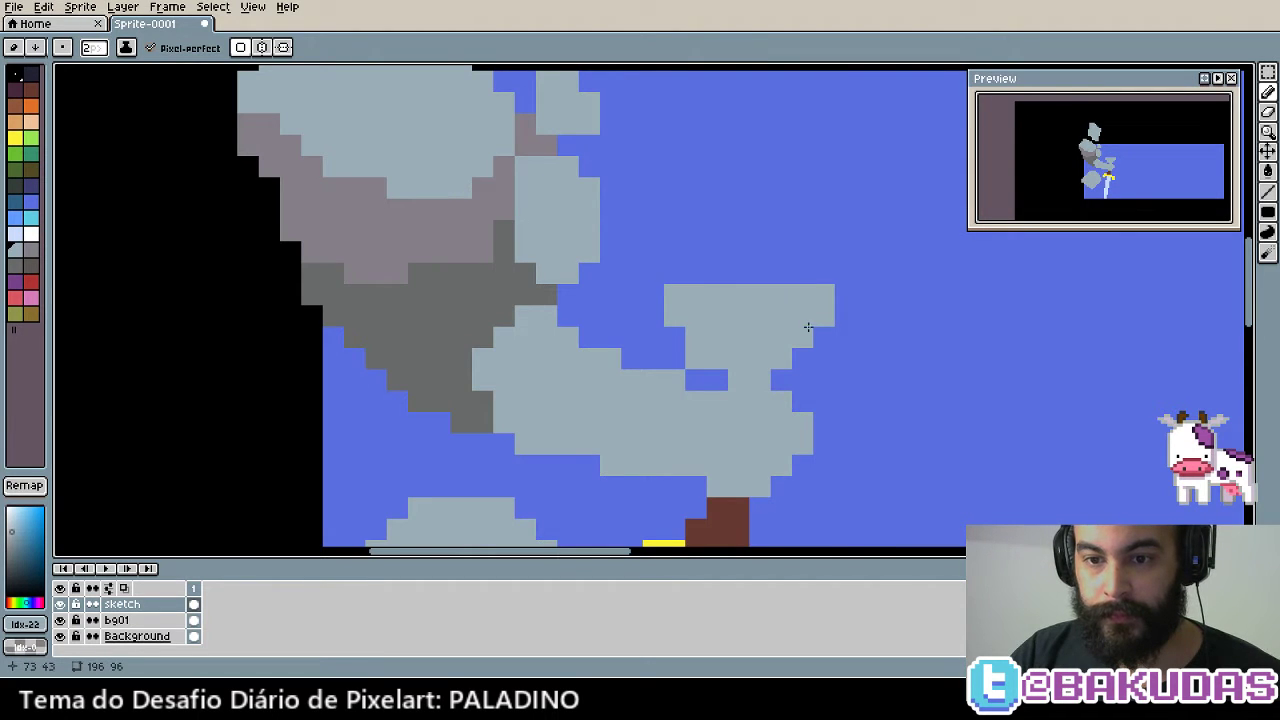
Paint the rock's top corner pixels and top grey block back to sky blue
click(674, 295)
click(823, 295)
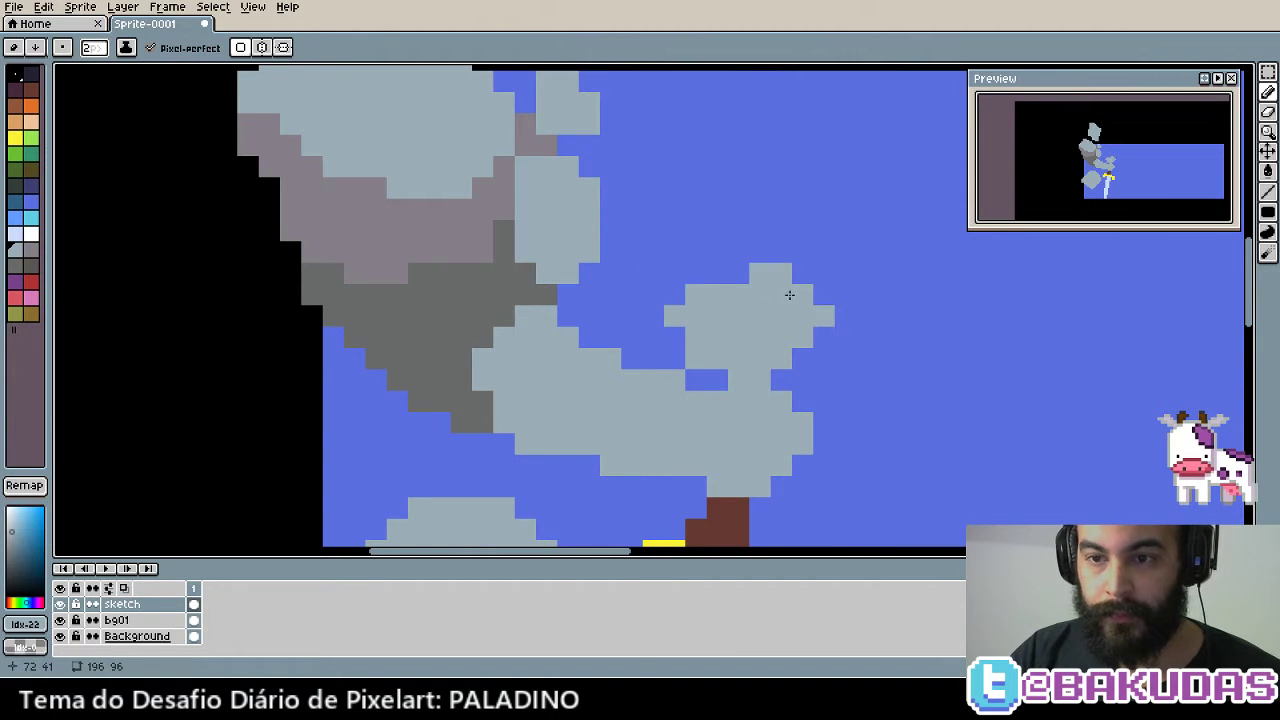
click(770, 273)
scroll(963, 380, up, 2)
scroll(1054, 465, down, 2)
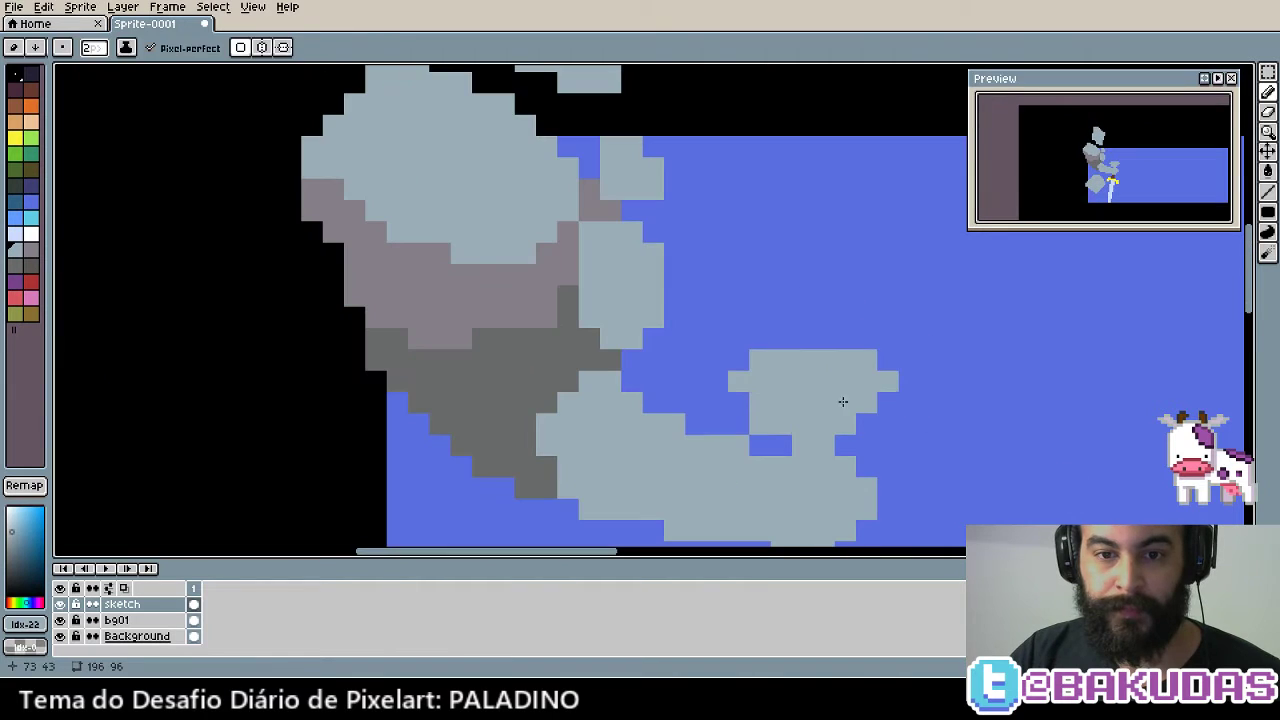
scroll(732, 340, up, 2)
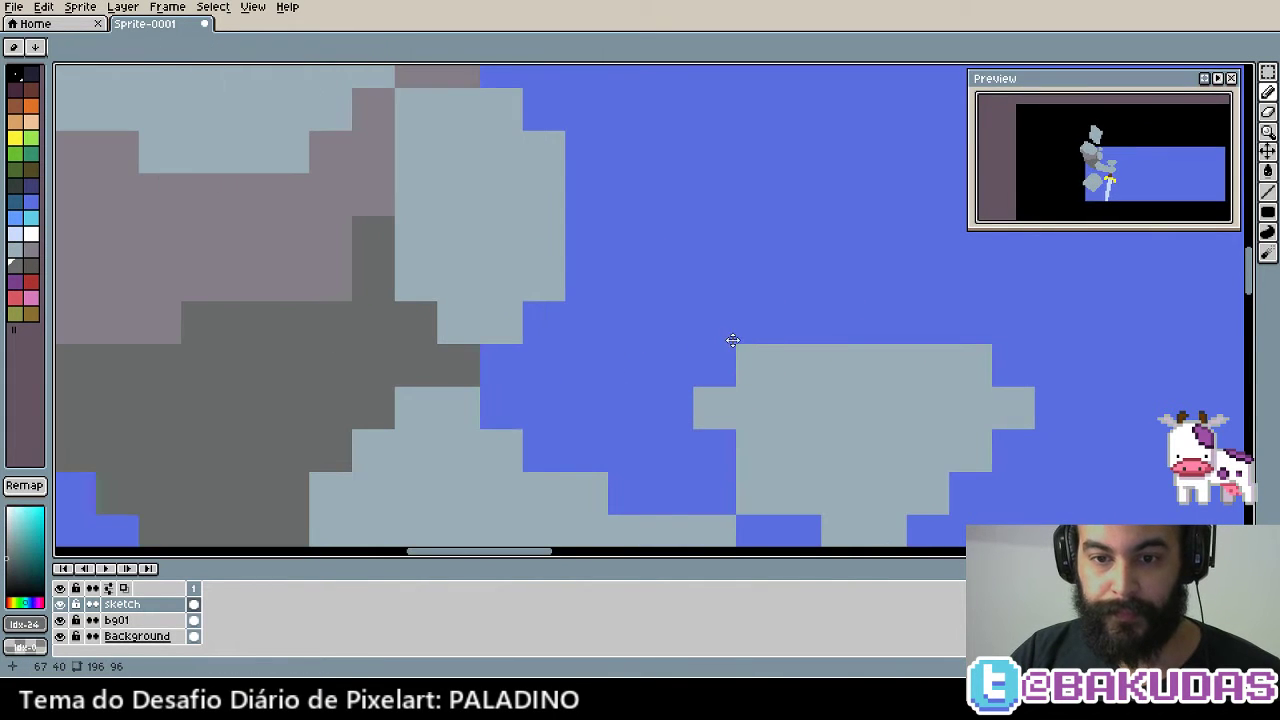
Place dark grey pixels along the rock's upper-left edge
click(705, 363)
click(715, 450)
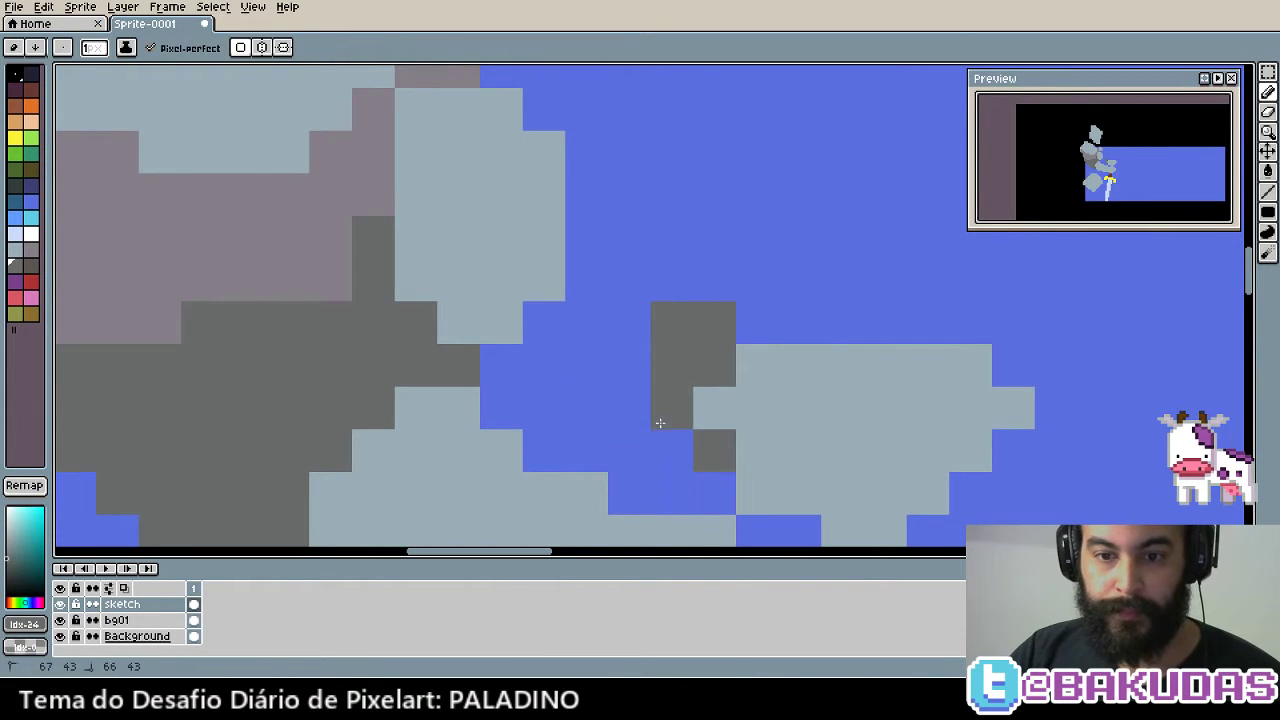
click(670, 408)
click(629, 408)
click(629, 365)
Paint a dark grey band across the top of the small rock
drag(771, 313, 943, 322)
click(970, 322)
click(845, 281)
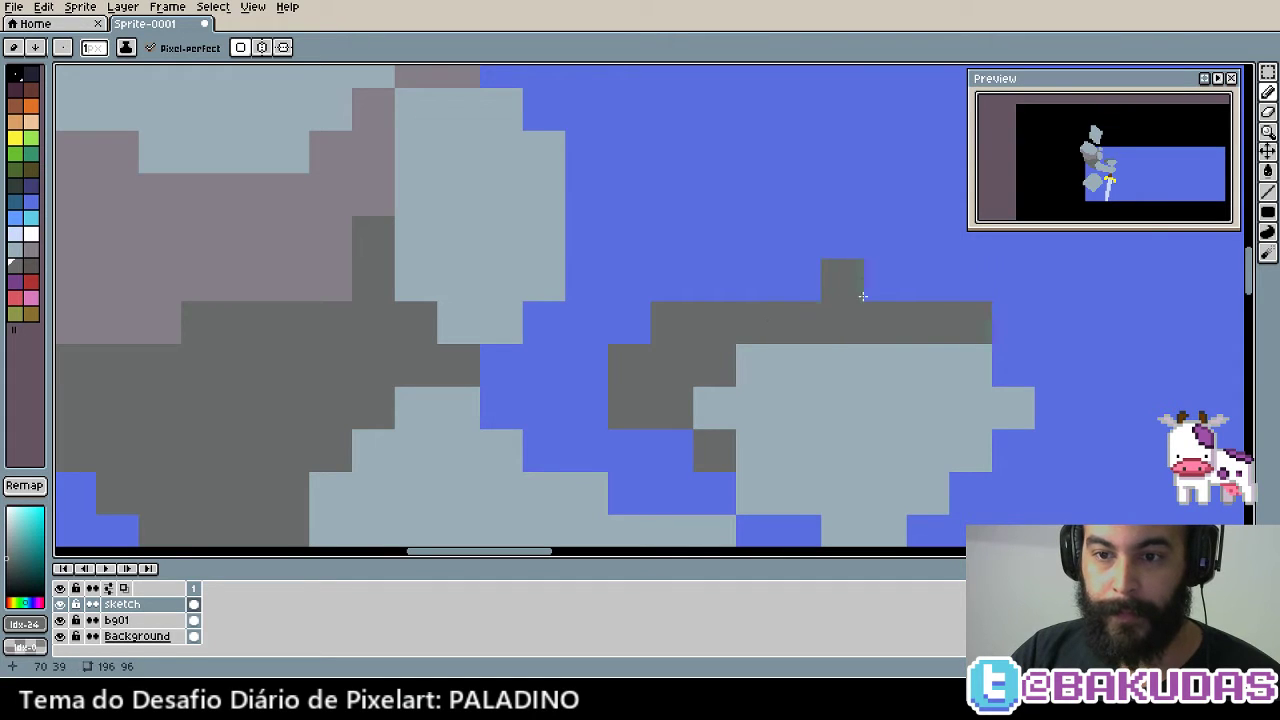
drag(760, 281, 885, 281)
click(927, 281)
drag(938, 326, 968, 398)
Trim the dark grey band's end and paint a mauve band above it, sampled from the big rock
right_click(959, 353)
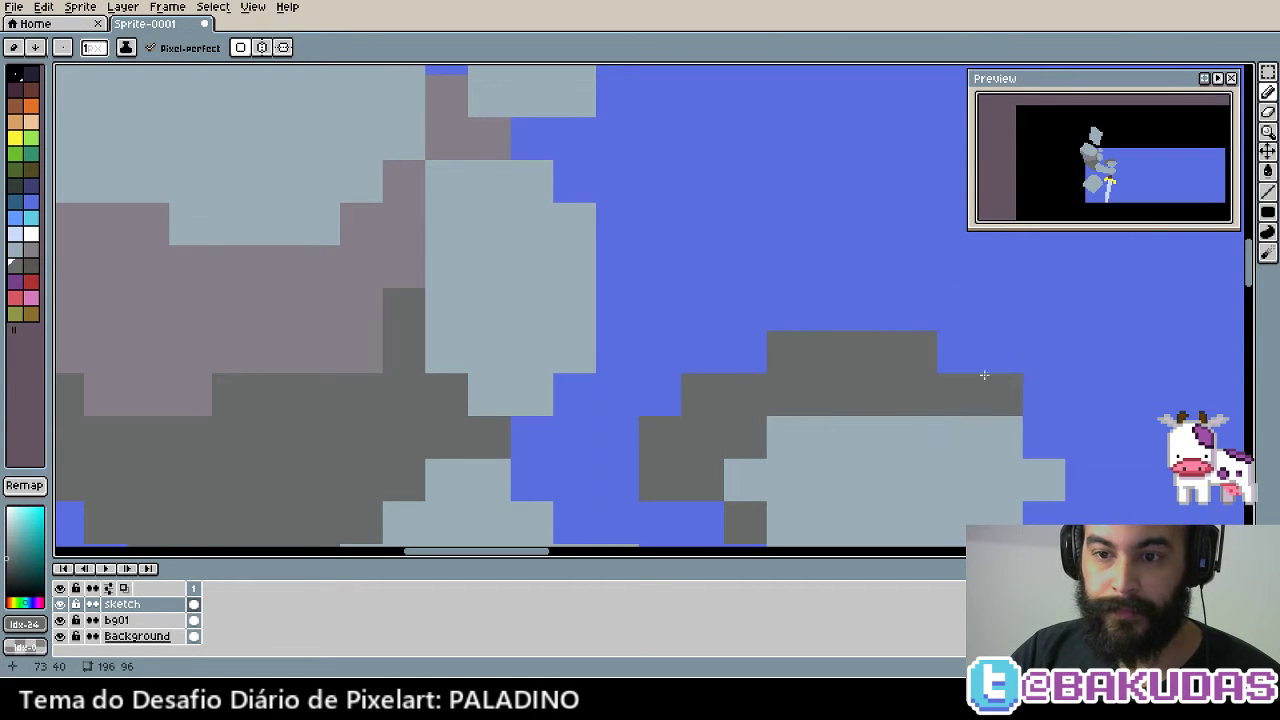
right_click(1000, 394)
scroll(883, 376, down, 1)
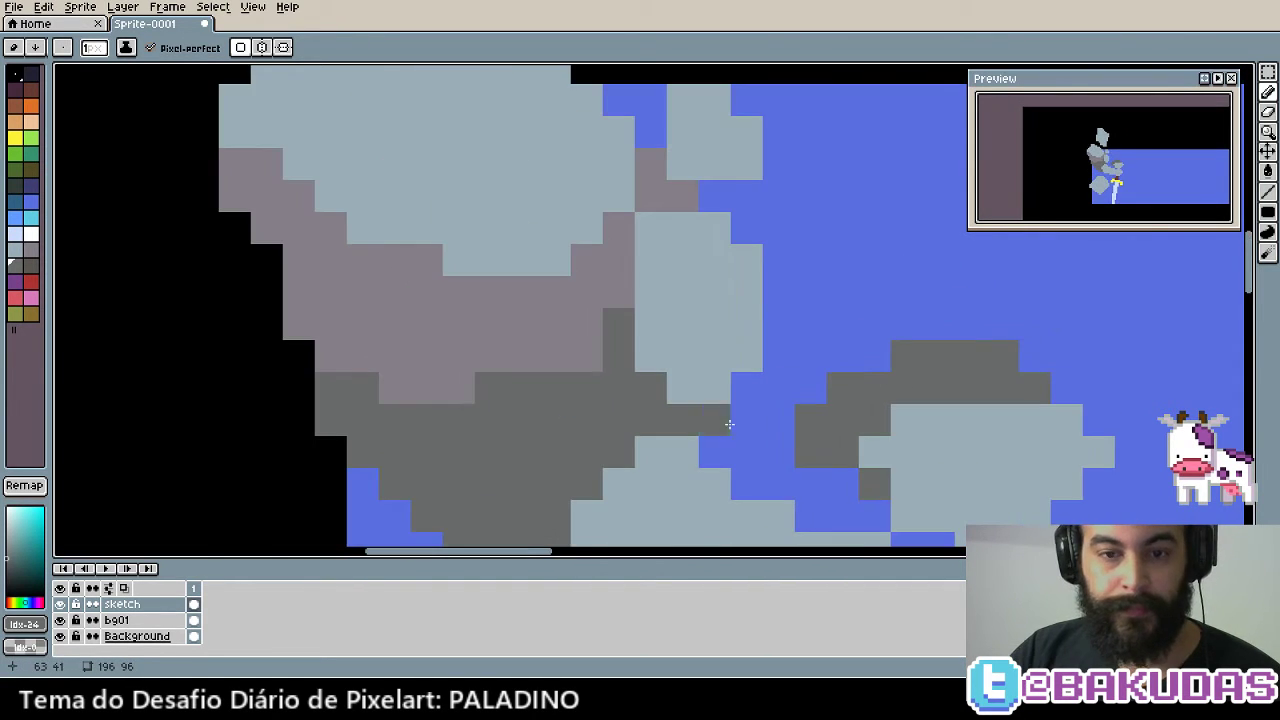
alt+click(486, 320)
mouse_move(885, 412)
mouse_down()
mouse_move(793, 401)
mouse_move(846, 377)
mouse_move(851, 349)
mouse_up()
shift+click(889, 339)
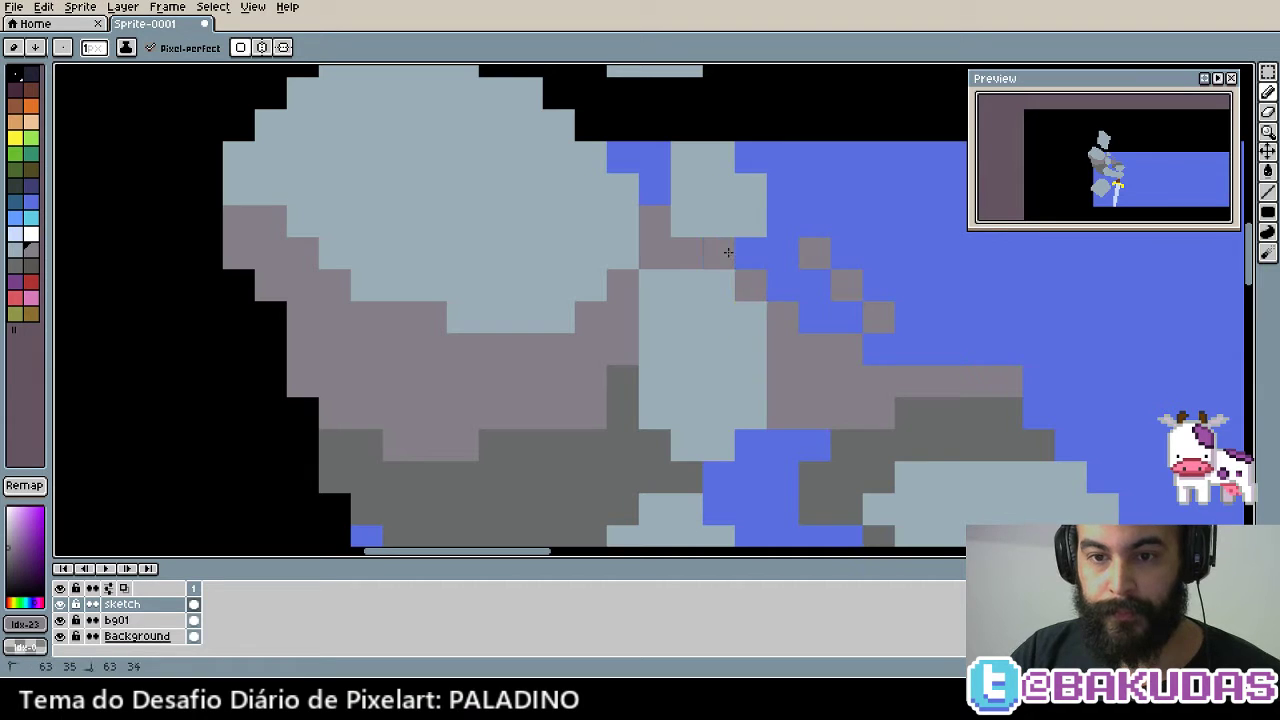
drag(727, 252, 855, 343)
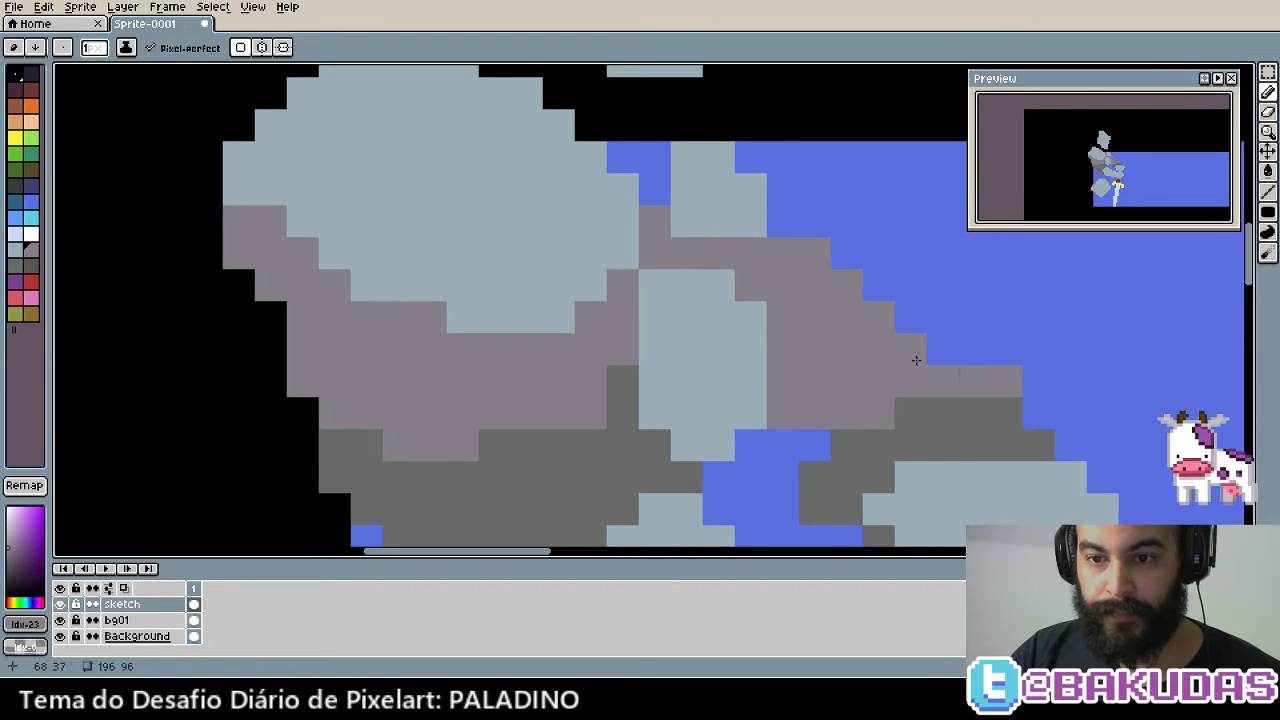
Step the mauve band's upper edge with light blue-grey pixels sampled from the rock
scroll(750, 310, up, 2)
alt+click(563, 251)
click(780, 260)
drag(820, 303, 794, 303)
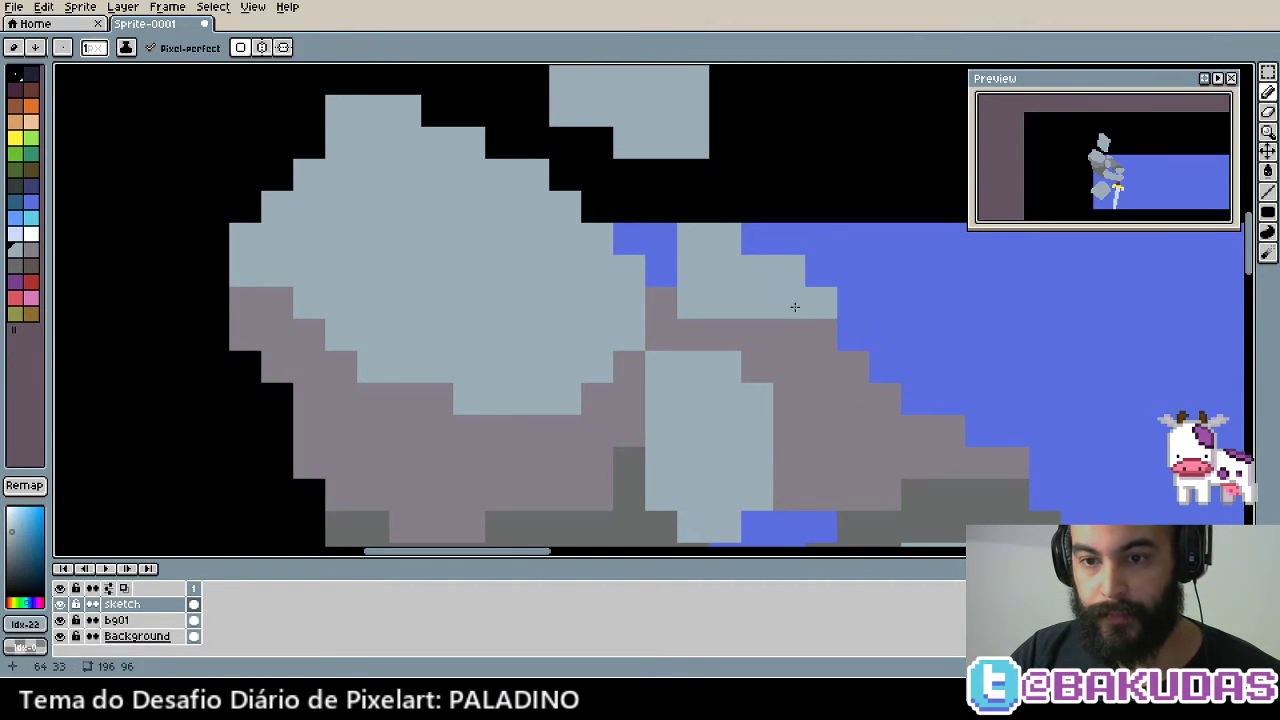
click(849, 337)
click(789, 336)
drag(853, 368, 821, 368)
click(829, 340)
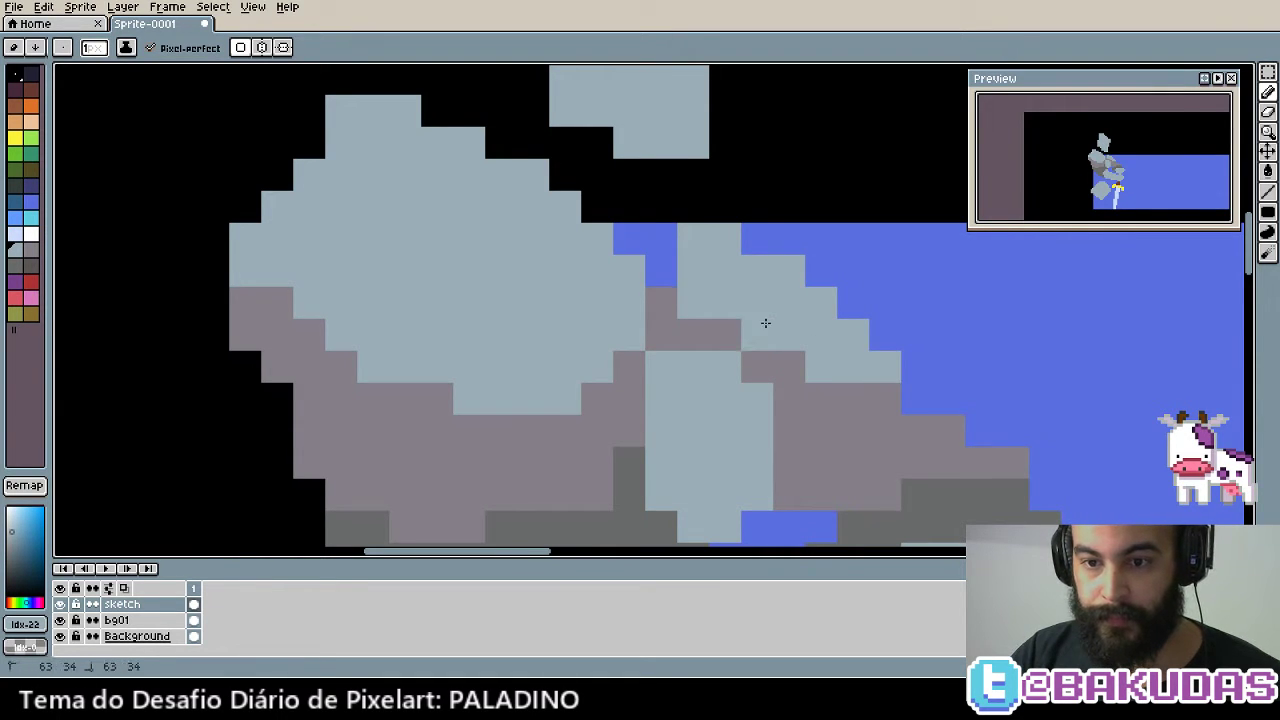
click(860, 390)
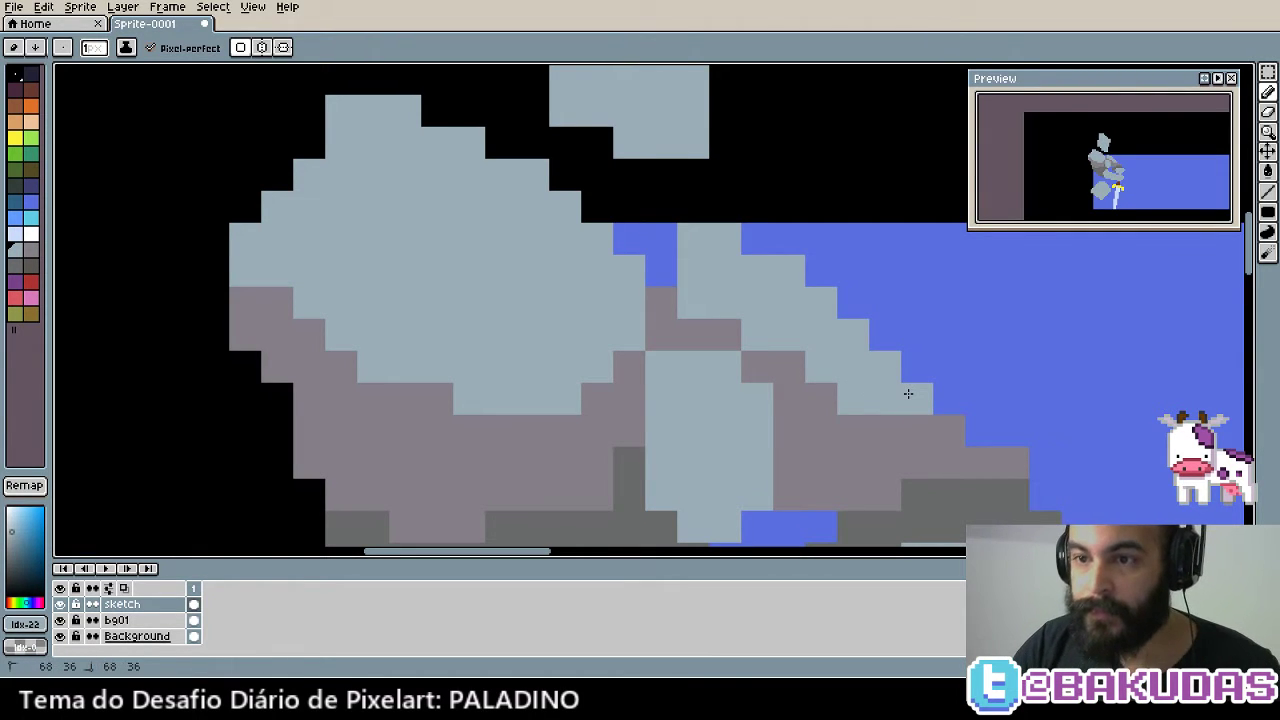
click(674, 262)
key(ctrl+z)
Bucket-fill the enlarged rock left of the sword solid grey and add a pixel on its left edge
scroll(727, 336, down, 5)
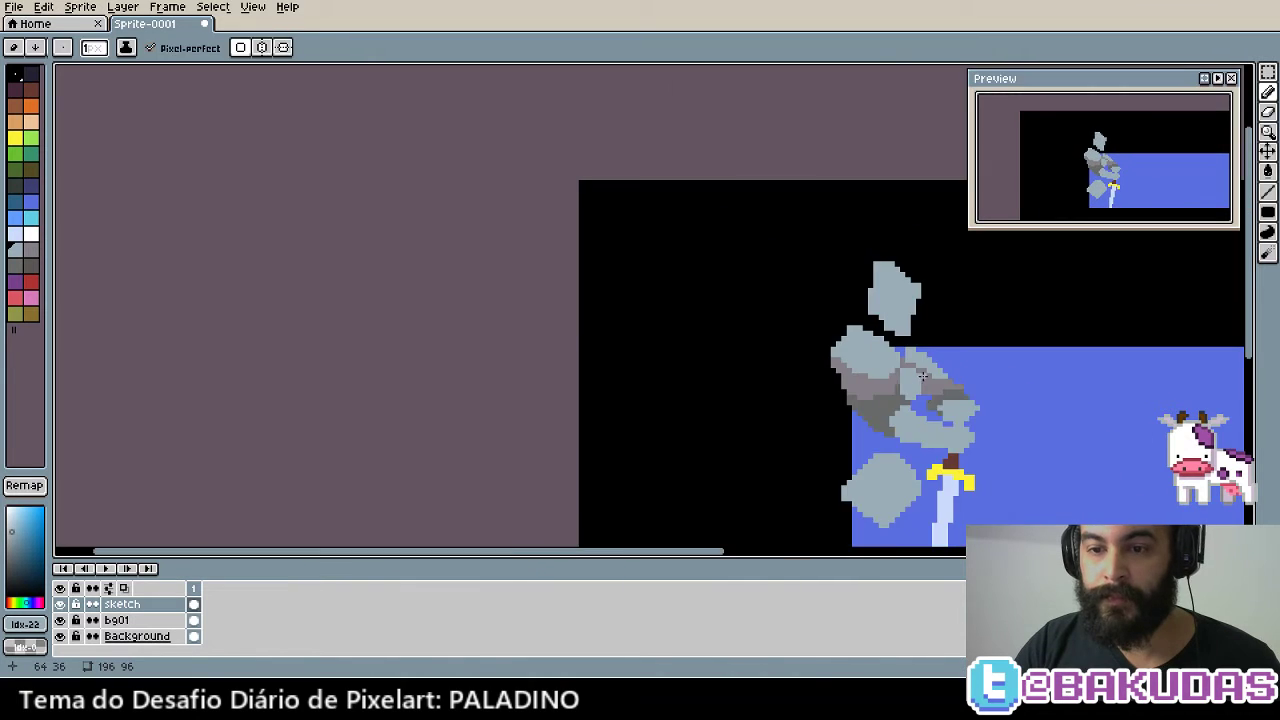
scroll(727, 336, up, 1)
scroll(727, 336, up, 1)
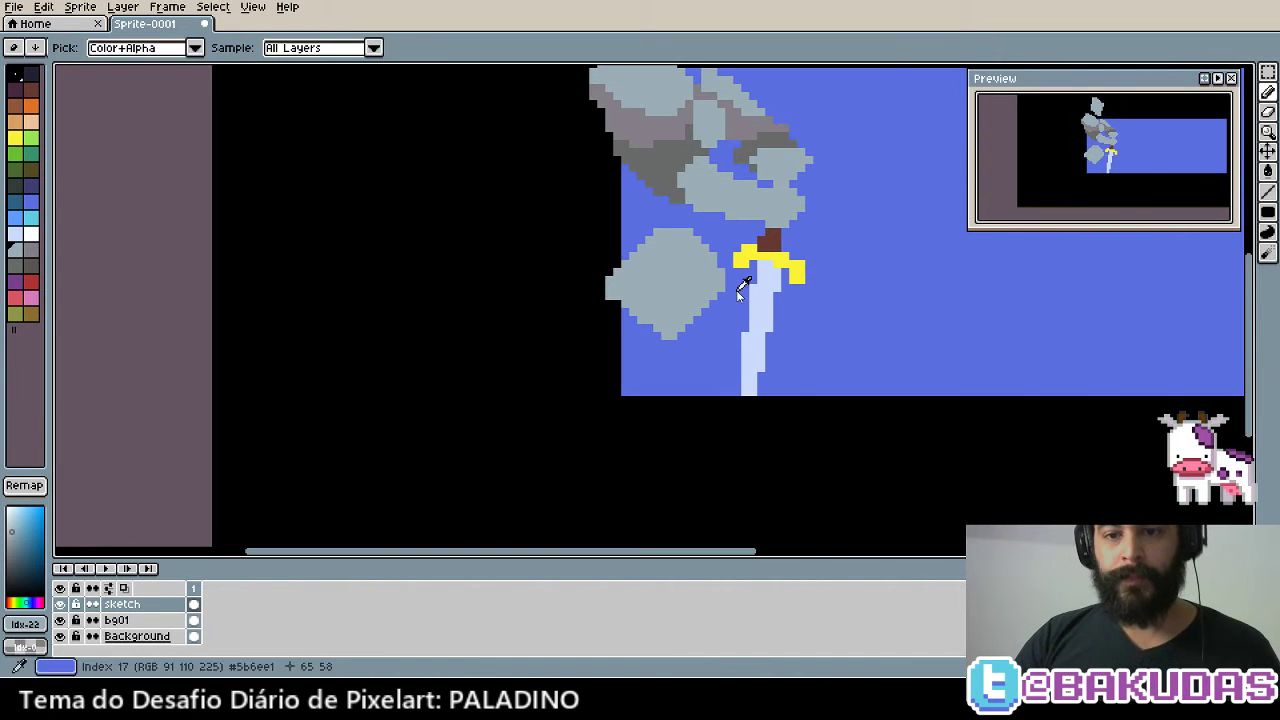
drag(674, 313, 708, 261)
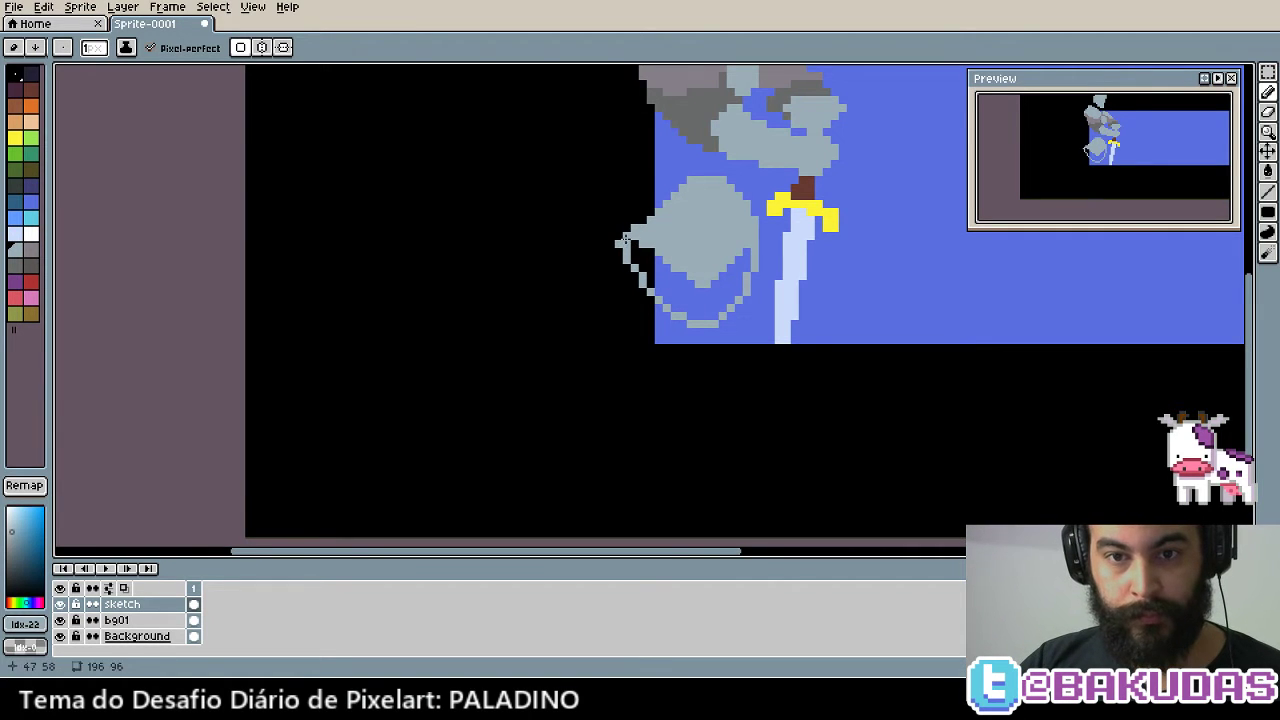
key(g)
click(698, 283)
drag(720, 248, 694, 336)
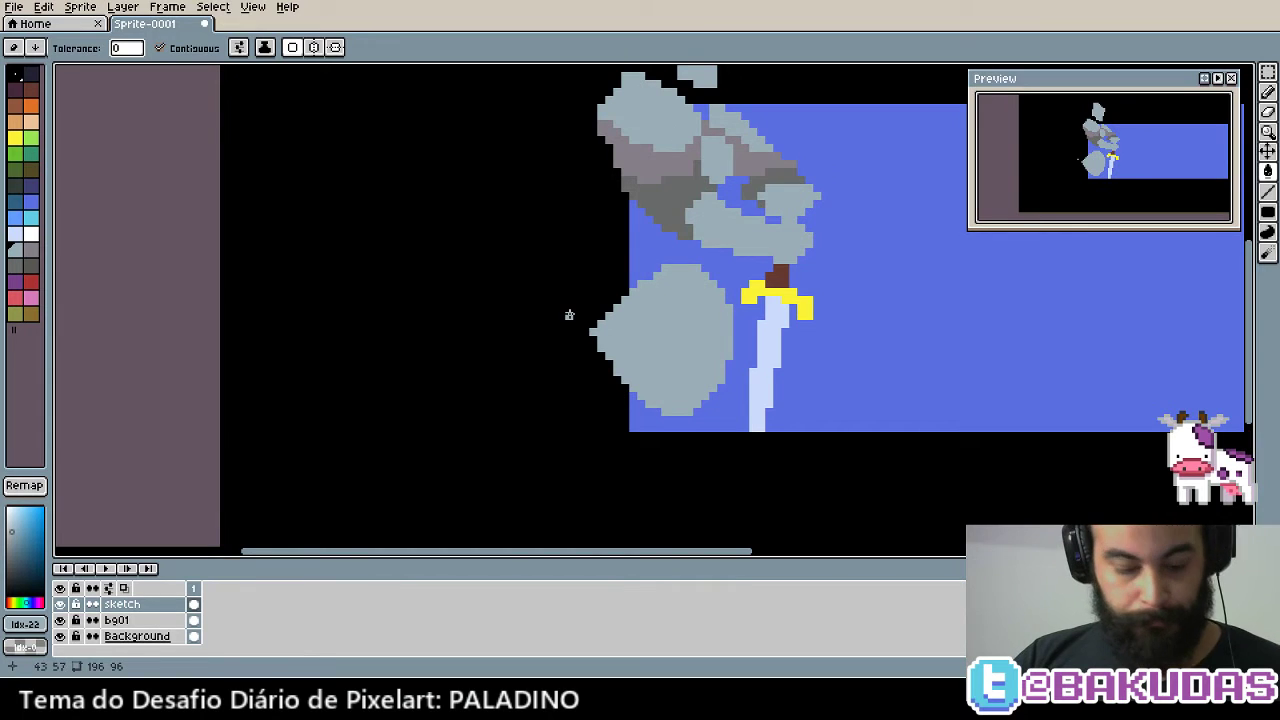
key(b)
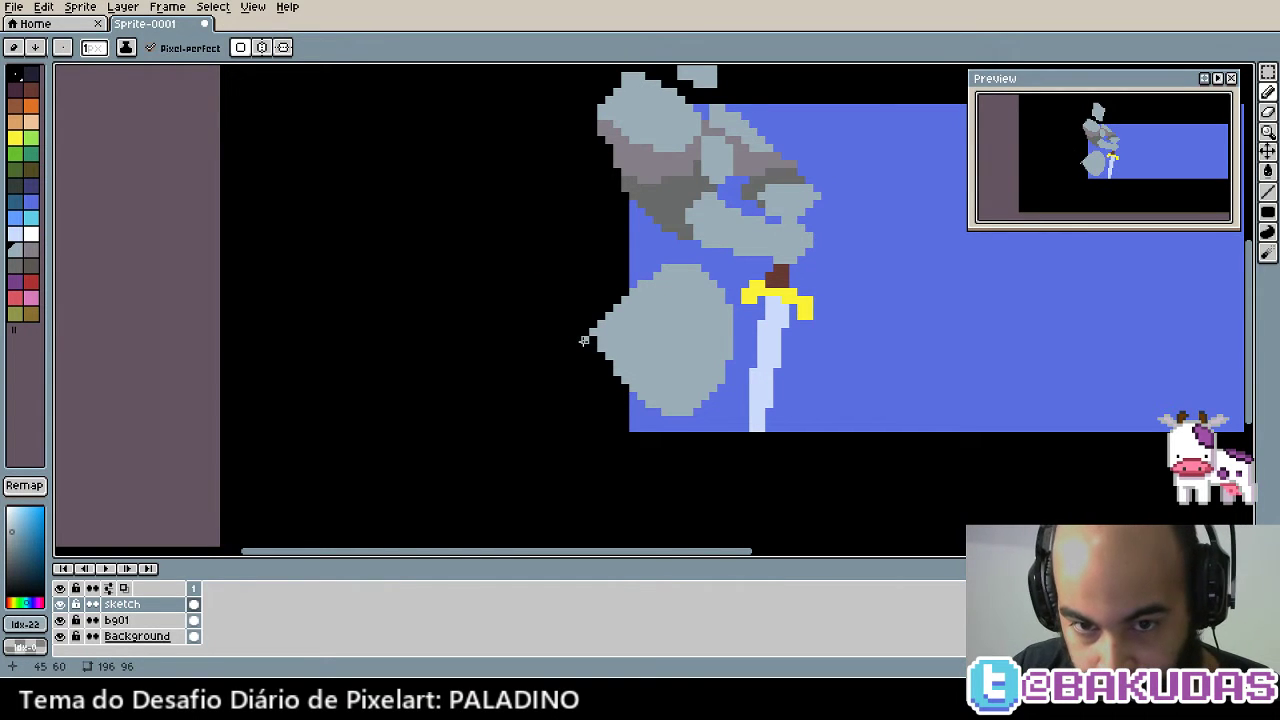
mouse_move(594, 329)
mouse_down()
mouse_move(600, 307)
mouse_move(683, 376)
mouse_up()
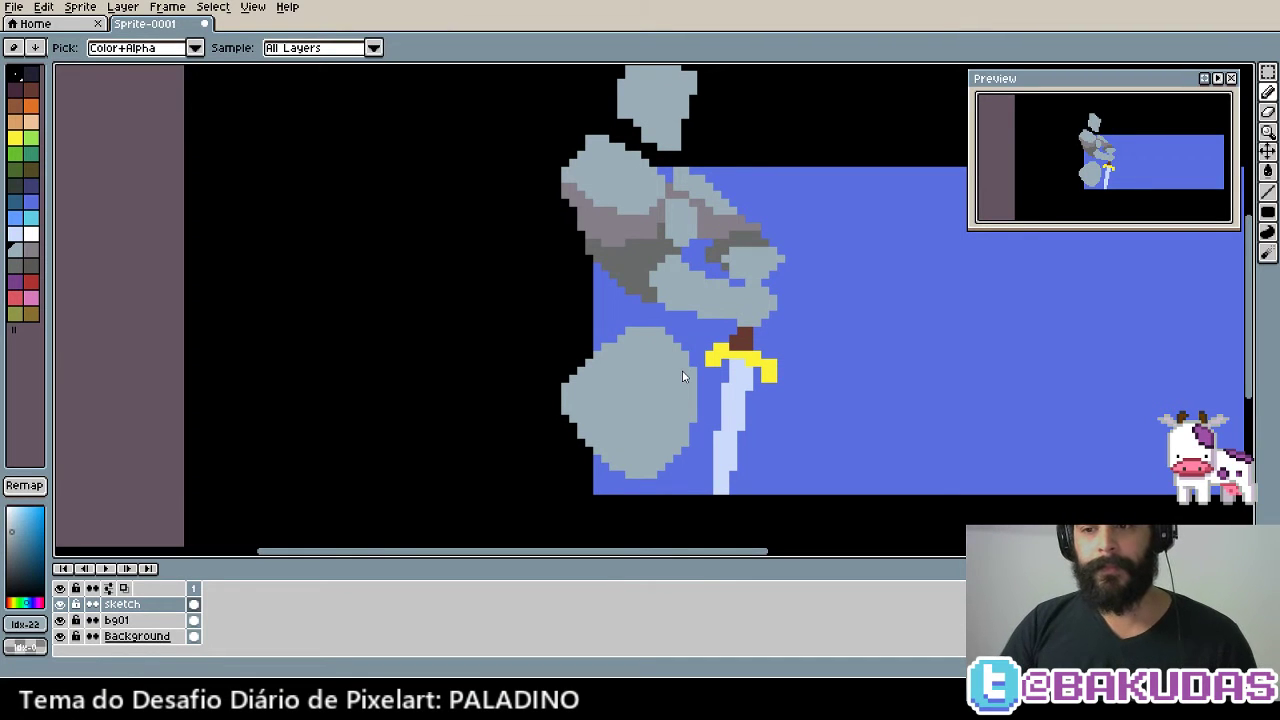
scroll(587, 380, up, 3)
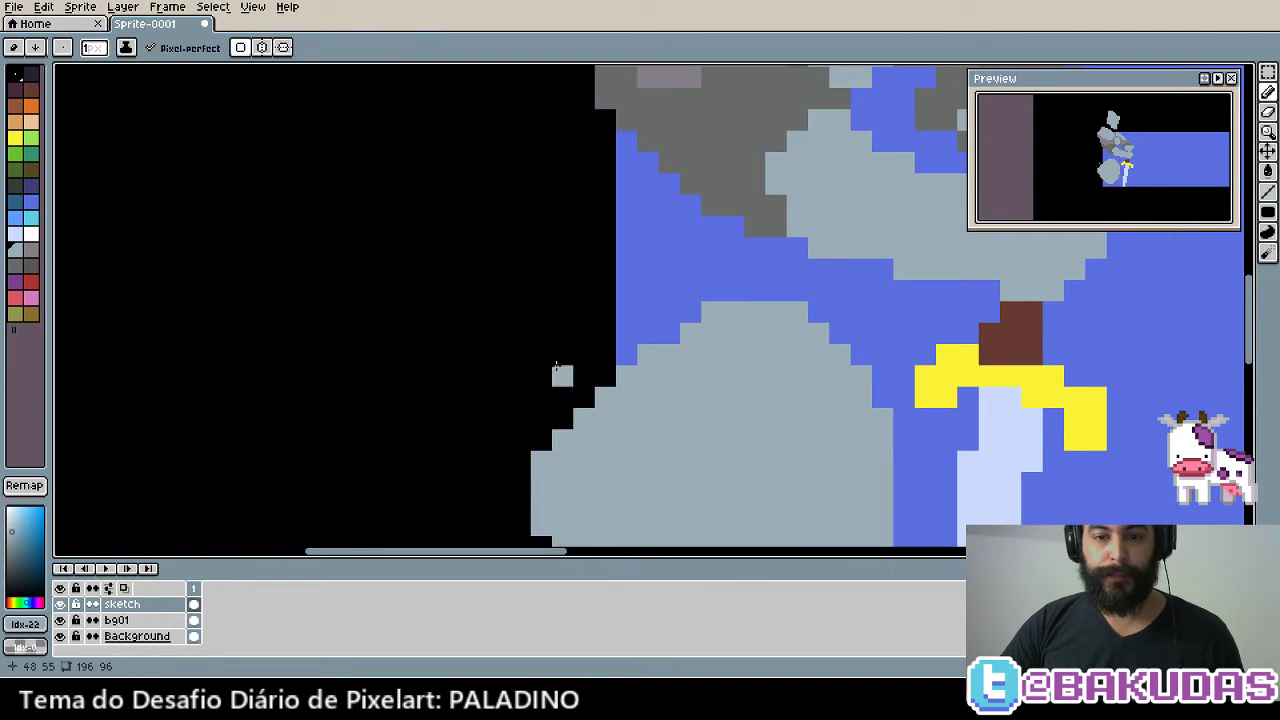
Draw a two-pixel mauve band along the lower rock's upper-left edge and top
scroll(677, 157, down, 2)
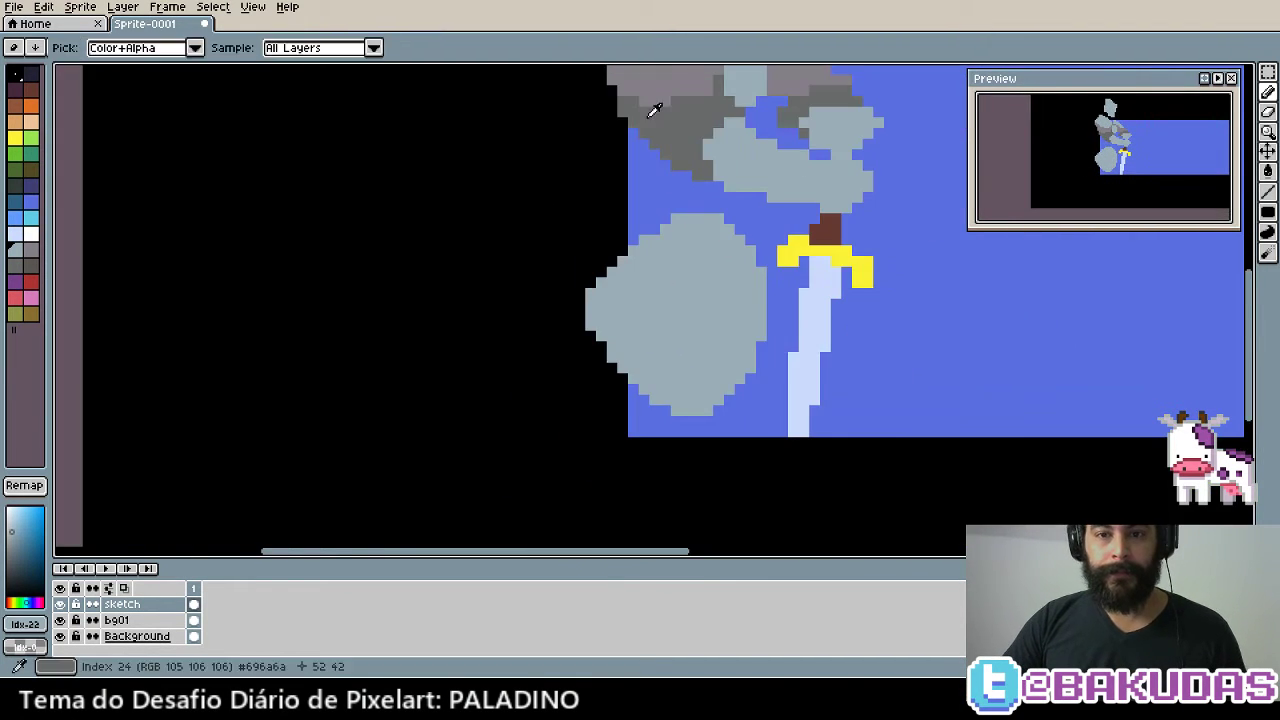
alt+click(658, 86)
scroll(634, 329, up, 2)
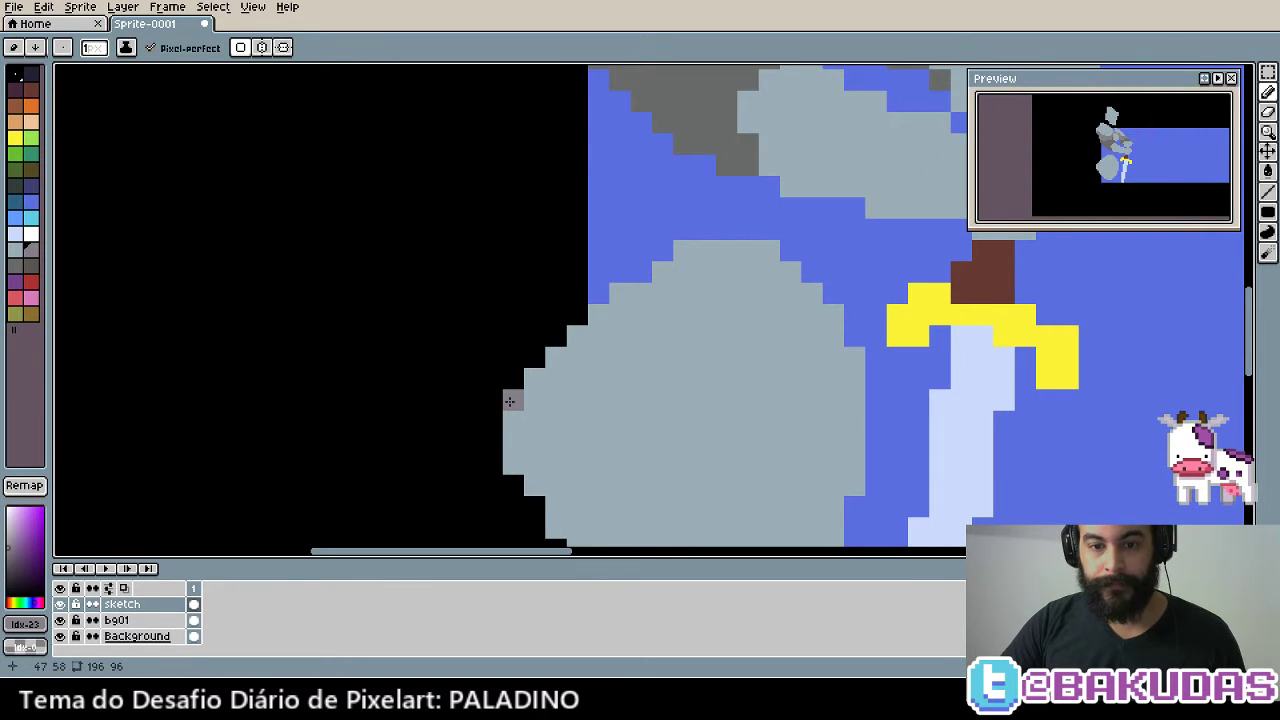
drag(577, 351, 616, 318)
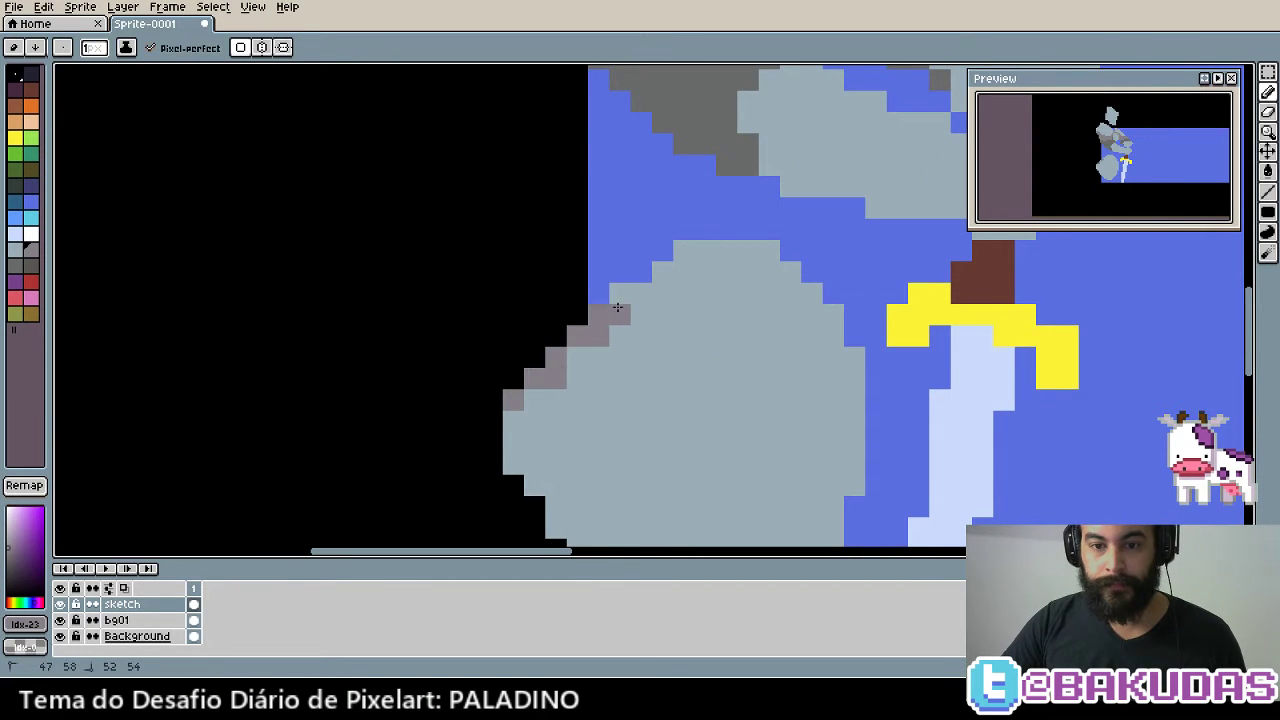
drag(704, 251, 683, 265)
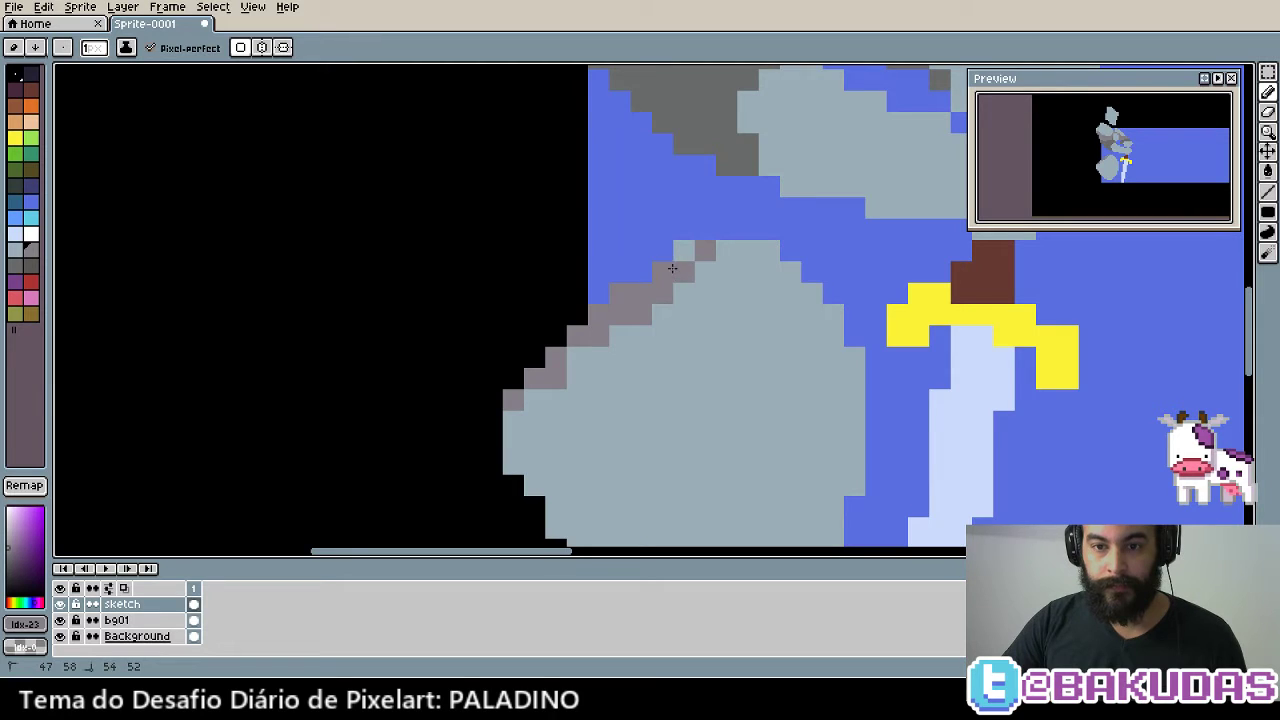
key(plus)
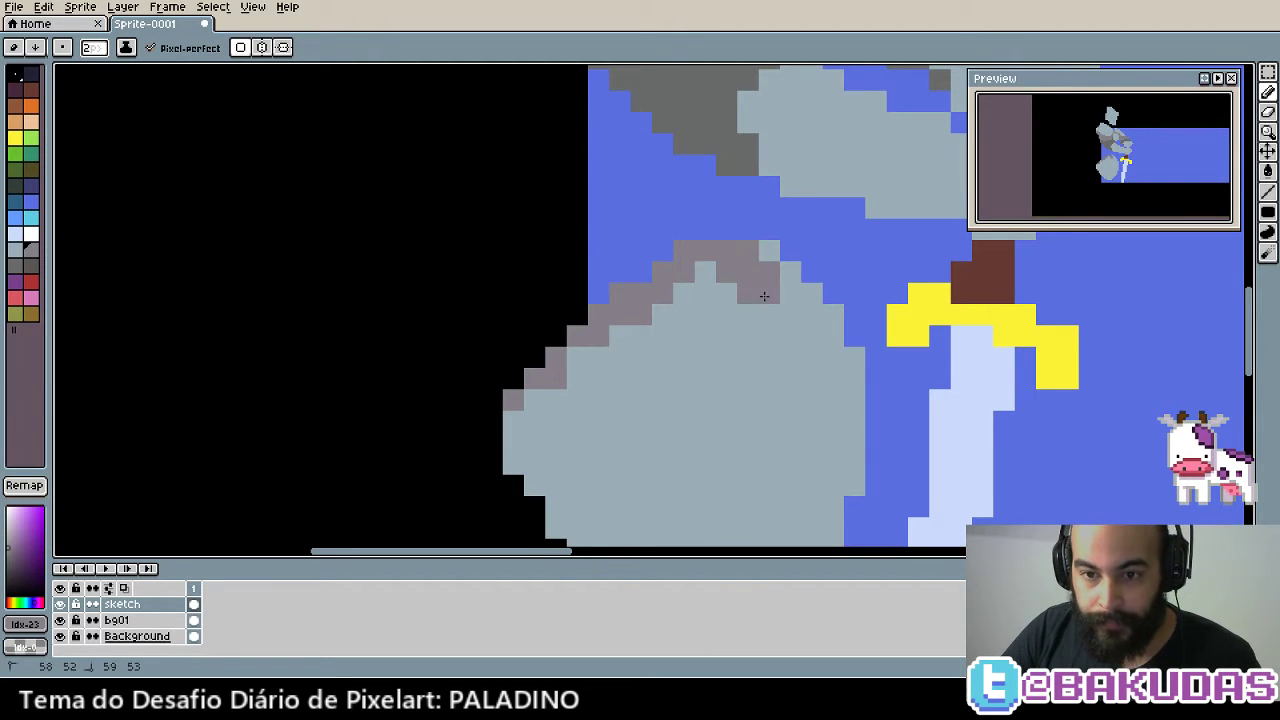
mouse_move(705, 255)
mouse_down()
mouse_move(785, 300)
mouse_move(845, 372)
mouse_move(742, 300)
mouse_move(543, 412)
mouse_up()
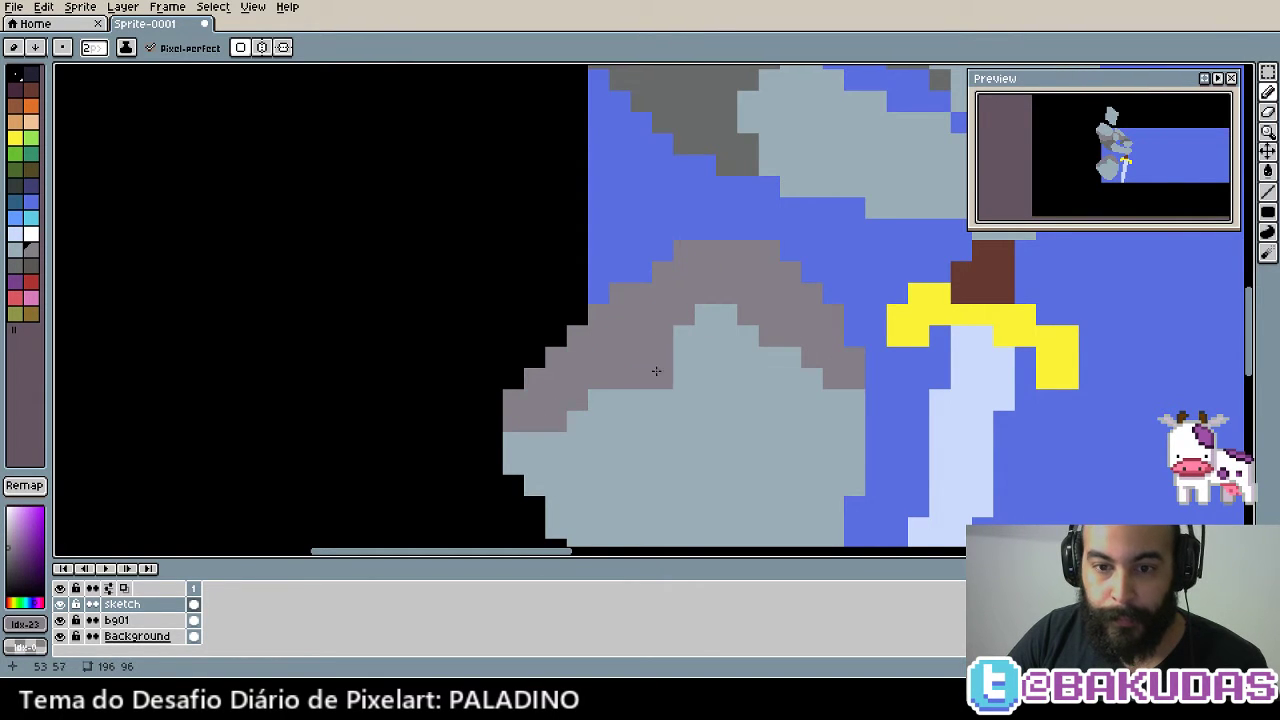
Paint a light-grey diagonal band across the lower rock and beside the sword guard
scroll(656, 371, down, 2)
scroll(700, 300, up, 1)
alt+click(717, 289)
scroll(600, 380, up, 1)
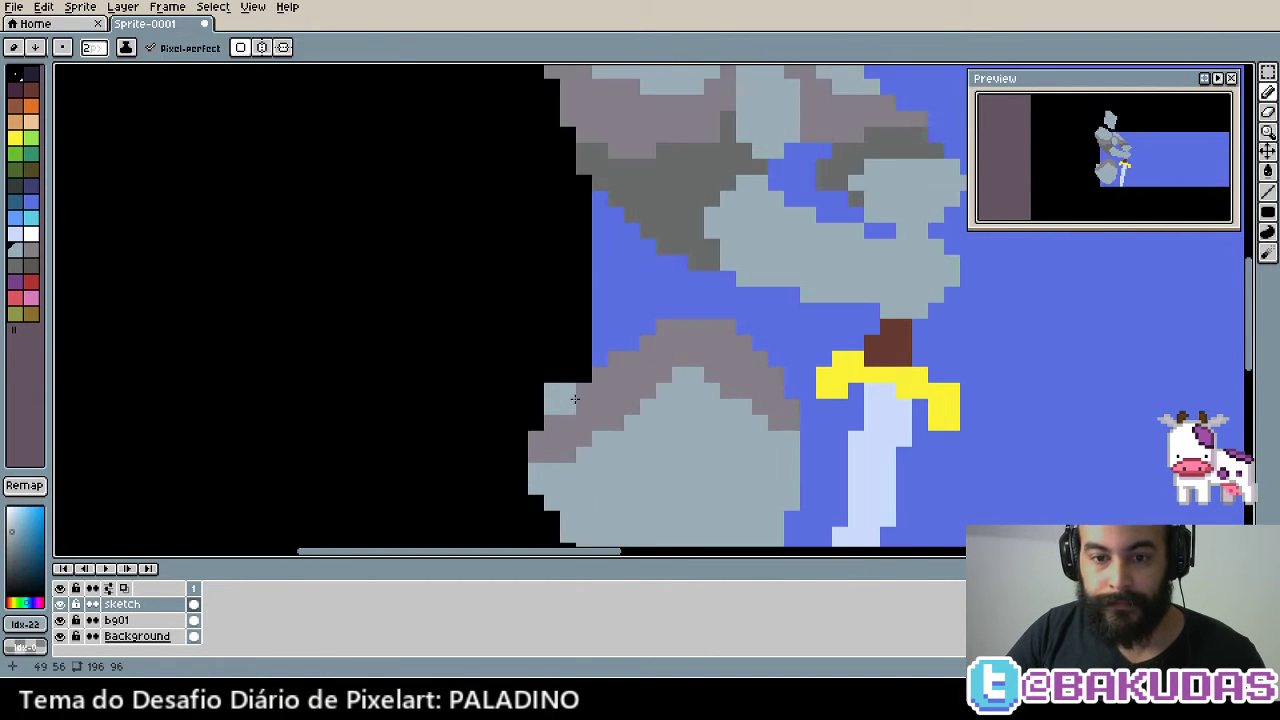
scroll(575, 399, up, 1)
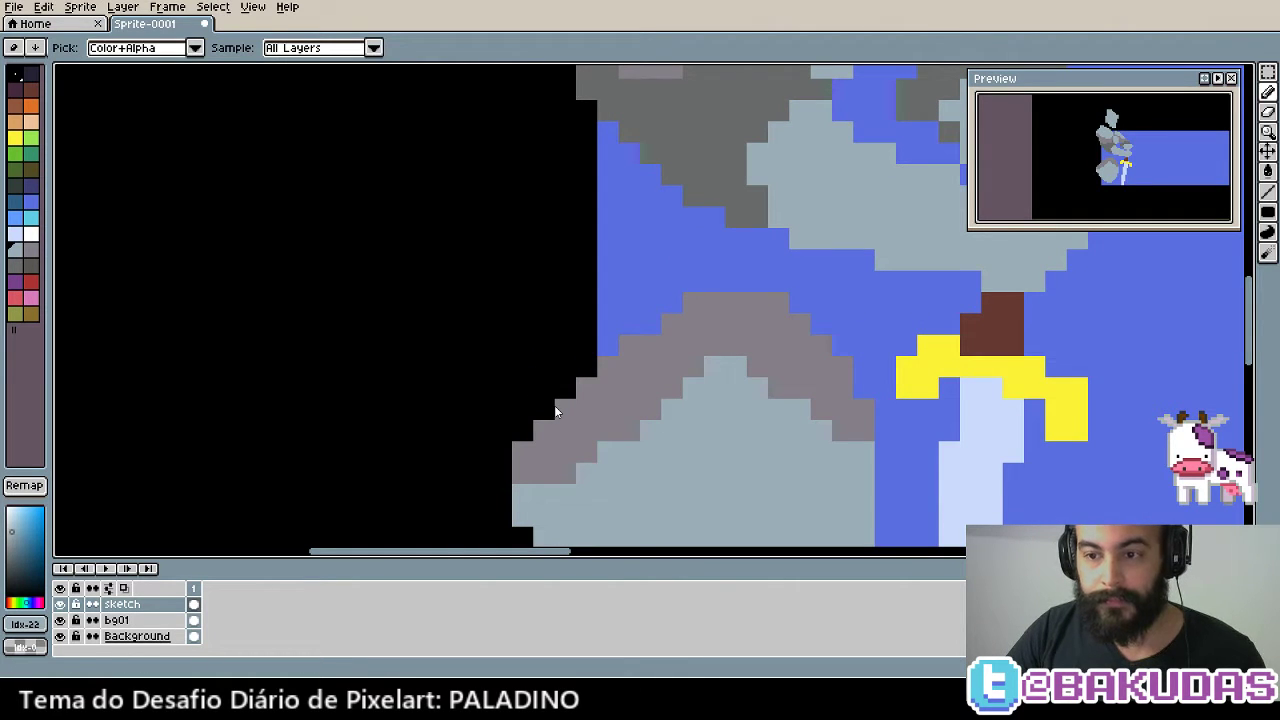
mouse_move(555, 400)
mouse_down()
mouse_move(738, 293)
mouse_move(866, 378)
mouse_up()
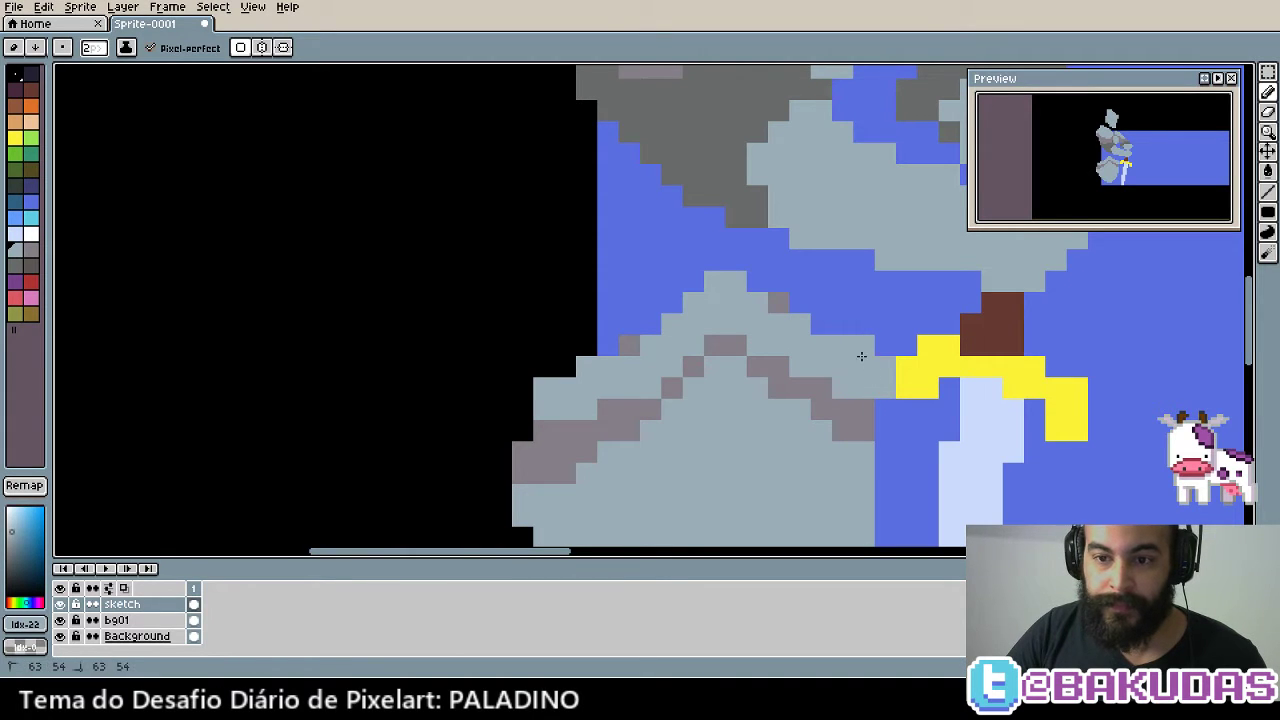
drag(861, 356, 843, 294)
scroll(843, 294, up, 2)
Fill the blue gap beside the rocks with mauve shading, trimming the overflow with black
alt+click(689, 160)
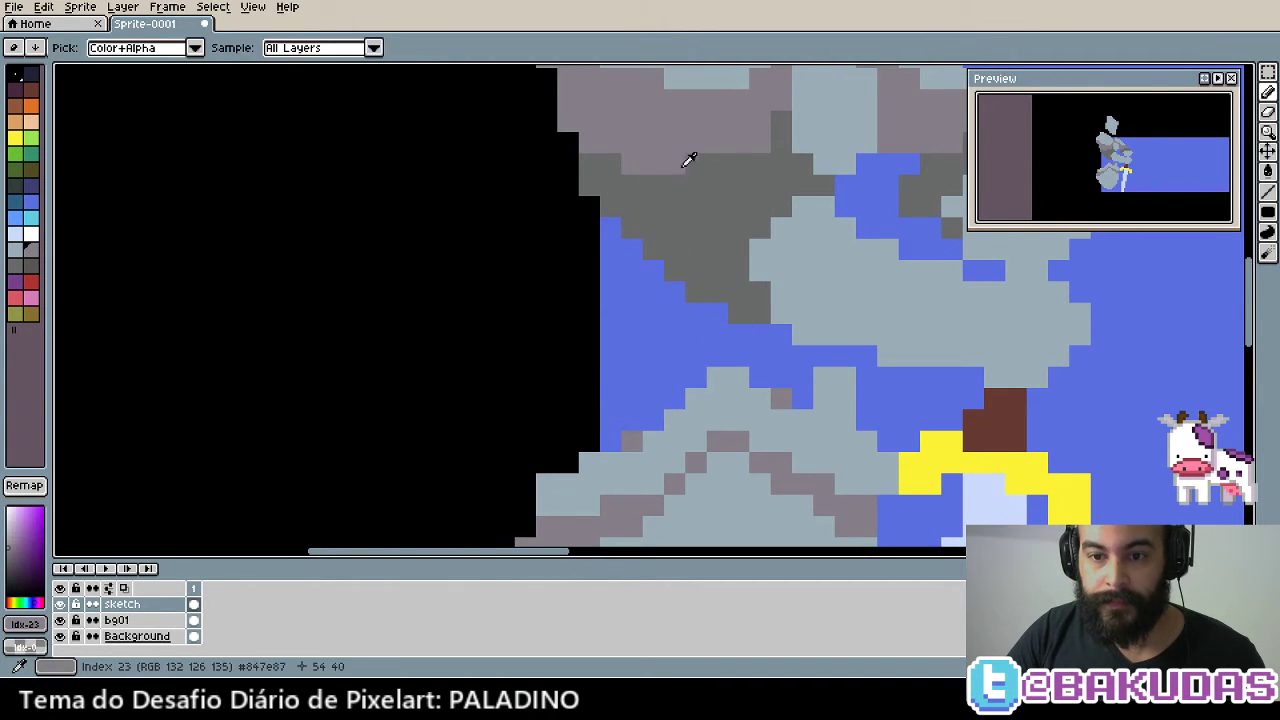
click(852, 386)
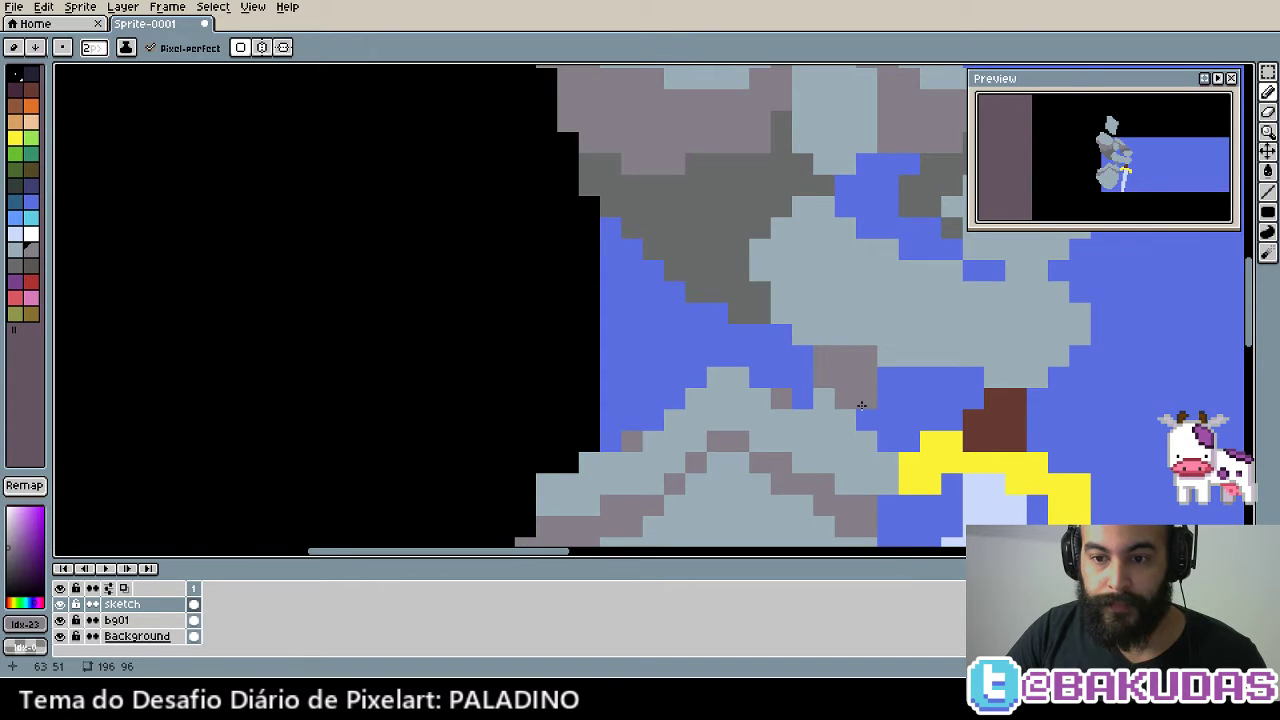
mouse_move(820, 392)
mouse_down()
mouse_move(620, 286)
mouse_move(773, 380)
mouse_up()
mouse_move(665, 316)
mouse_down()
mouse_move(650, 395)
mouse_move(615, 440)
mouse_move(625, 279)
mouse_up()
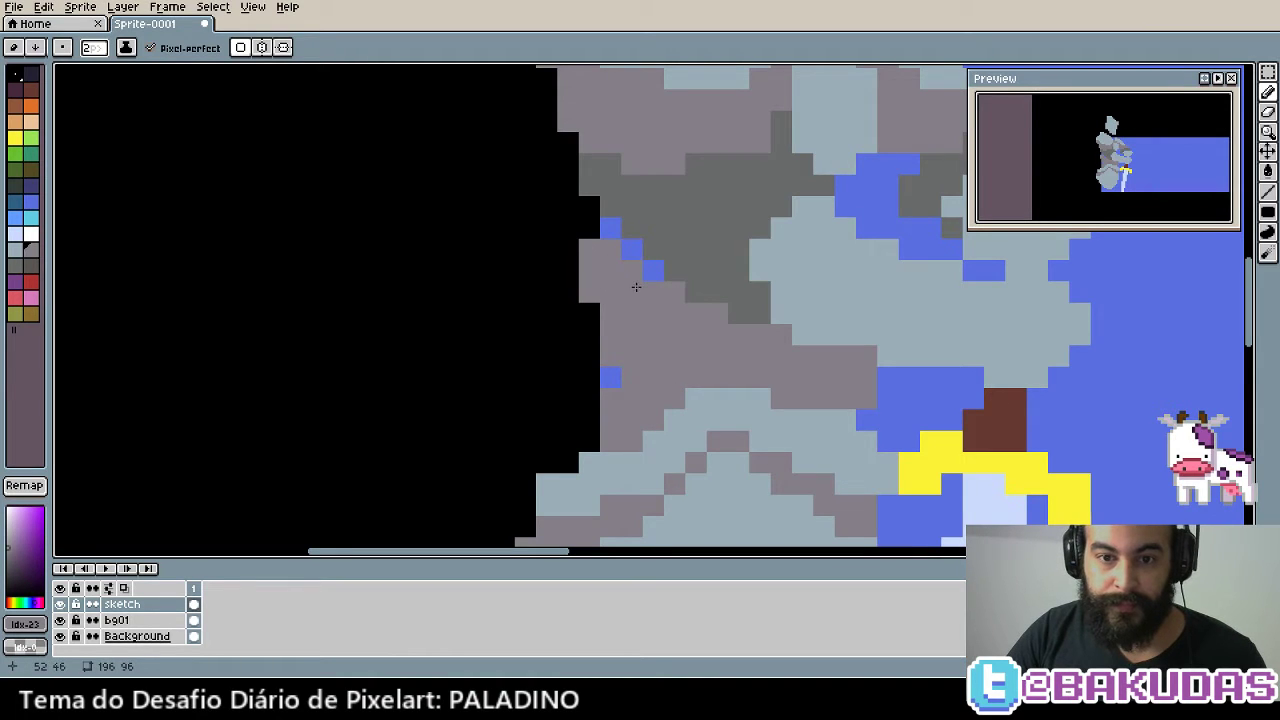
mouse_move(604, 336)
mouse_down()
mouse_move(556, 232)
mouse_move(576, 422)
mouse_up()
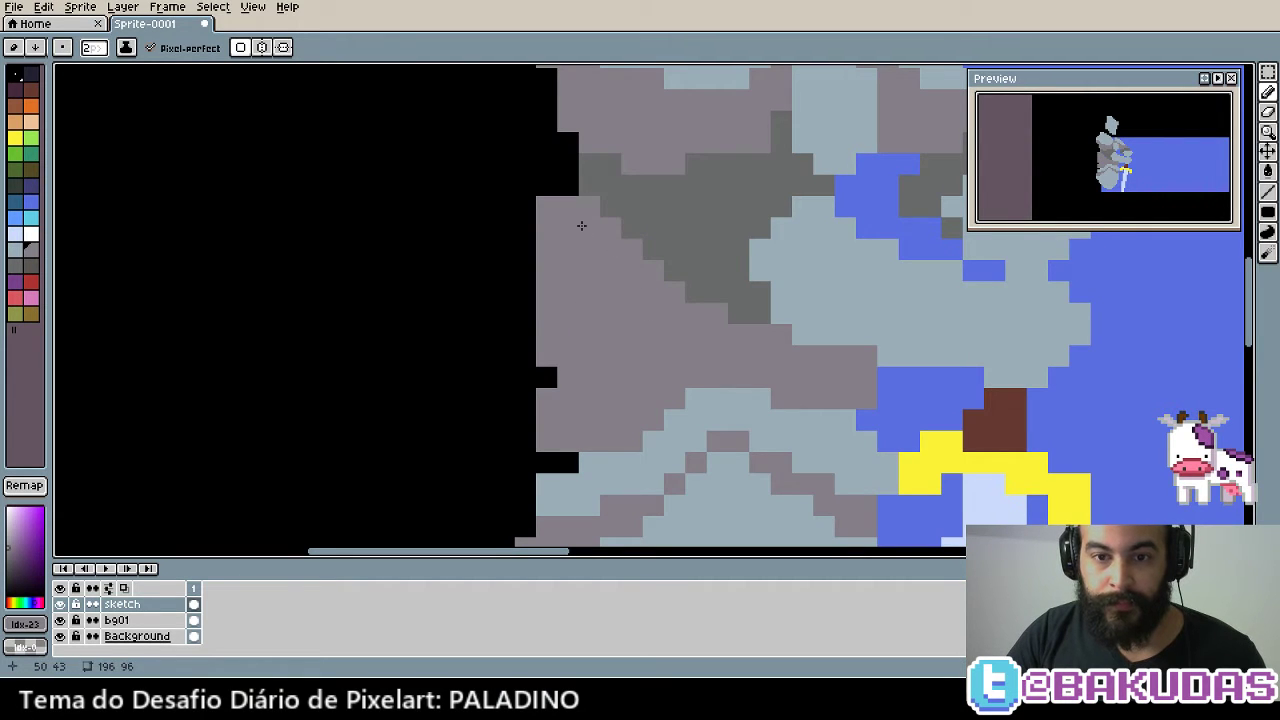
key(ctrl+z)
mouse_move(534, 306)
mouse_down()
mouse_move(596, 344)
mouse_move(620, 470)
mouse_up()
Restore the light-grey face over the mauve area and touch up the lower rock's pixels
scroll(634, 371, down, 3)
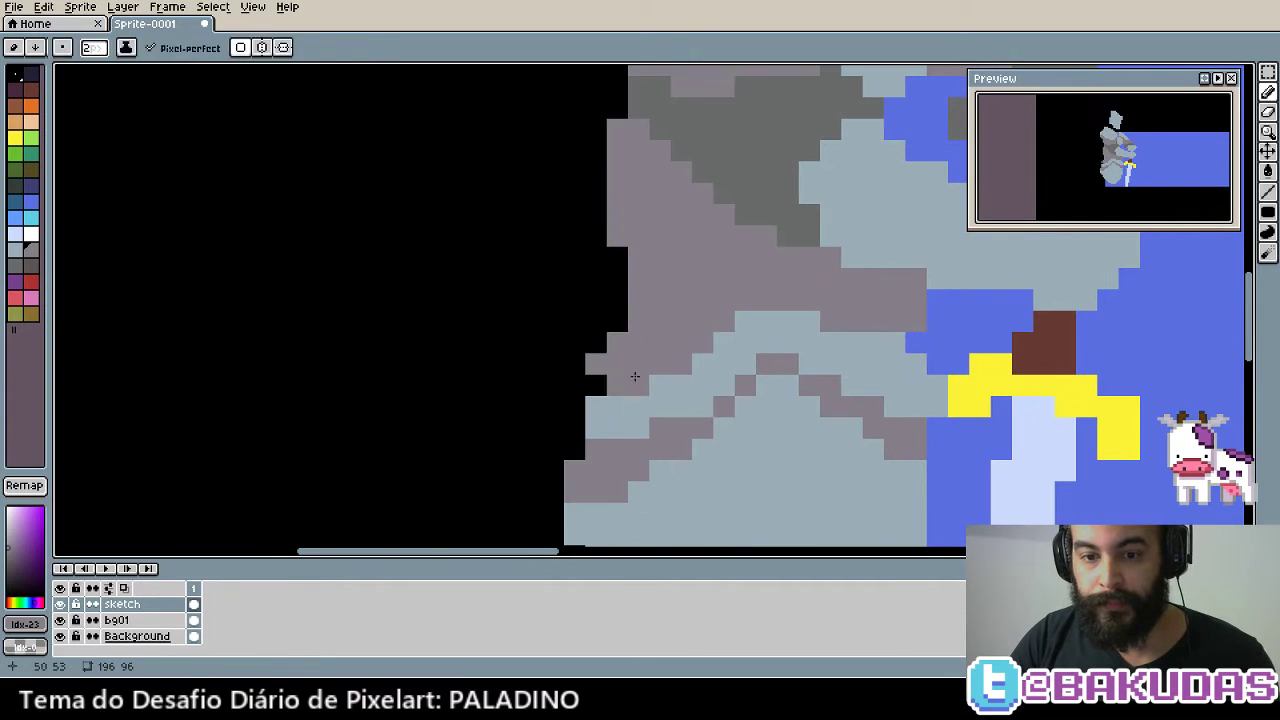
mouse_move(615, 388)
mouse_down()
mouse_move(705, 290)
mouse_move(856, 345)
mouse_move(877, 400)
mouse_move(820, 329)
mouse_move(801, 332)
mouse_move(857, 325)
mouse_move(970, 215)
mouse_up()
click(829, 344)
click(920, 366)
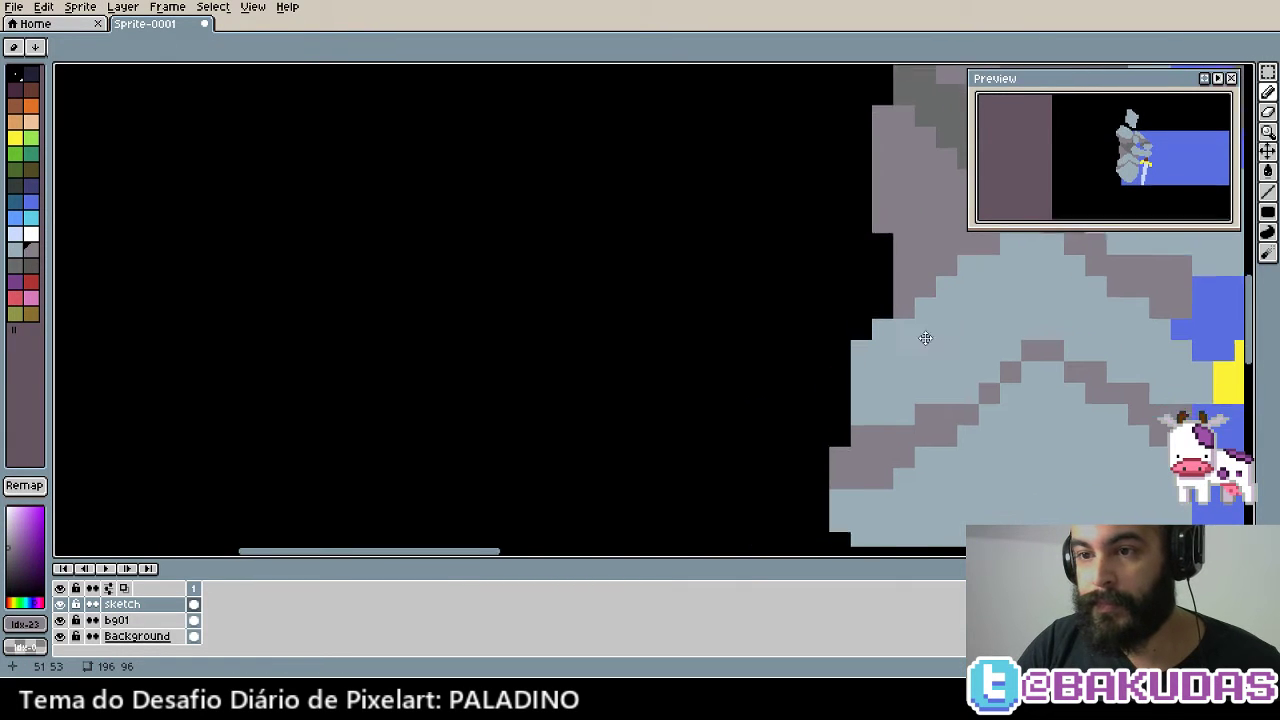
Repaint stray mauve pixels light grey and add mauve beside the stair band
click(887, 329)
alt+click(923, 306)
mouse_move(862, 326)
mouse_down()
mouse_move(884, 337)
mouse_move(770, 437)
mouse_up()
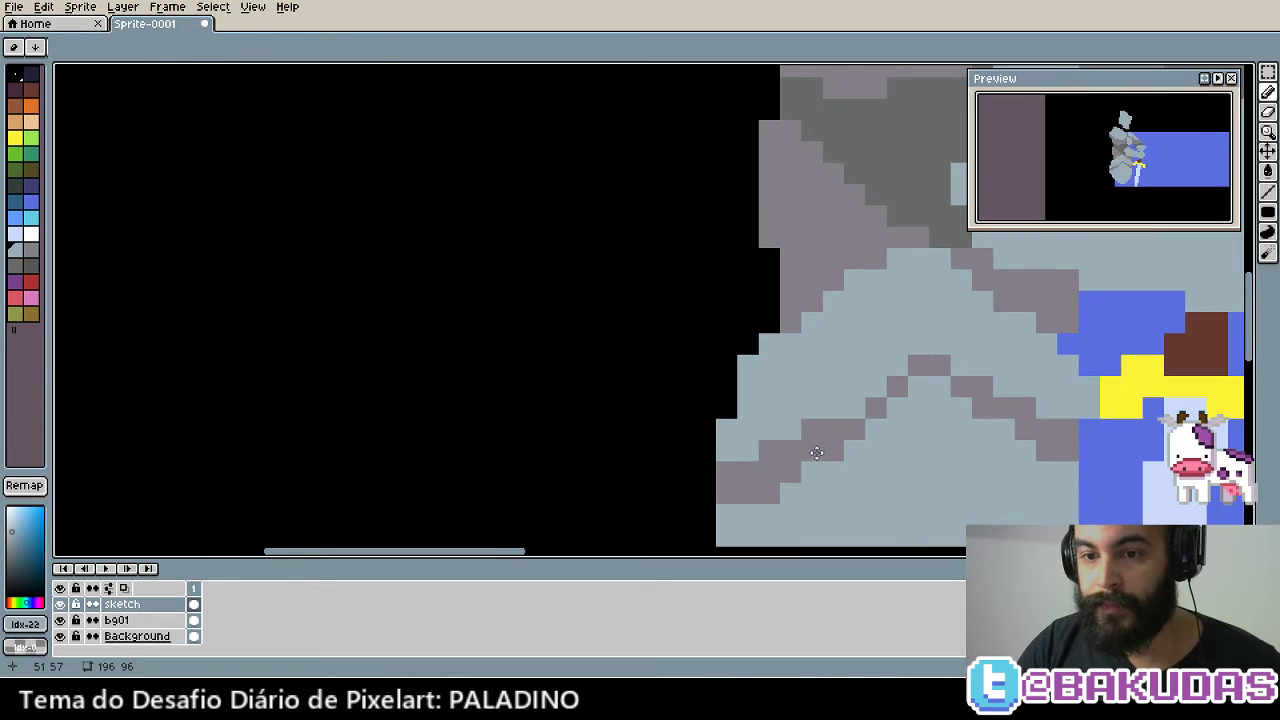
alt+click(866, 423)
drag(866, 418, 845, 410)
Extend the mauve band into a chevron, diagonally up-right then down-right, thickening its peak
click(888, 383)
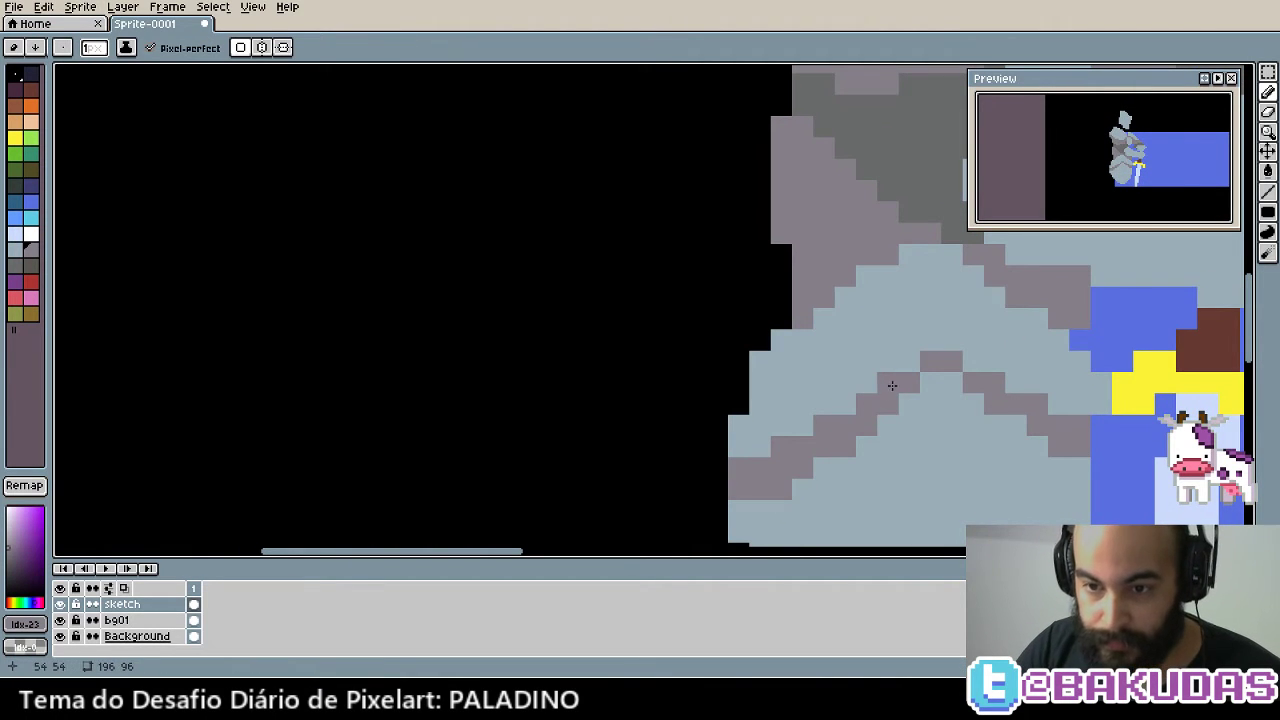
click(911, 361)
click(932, 342)
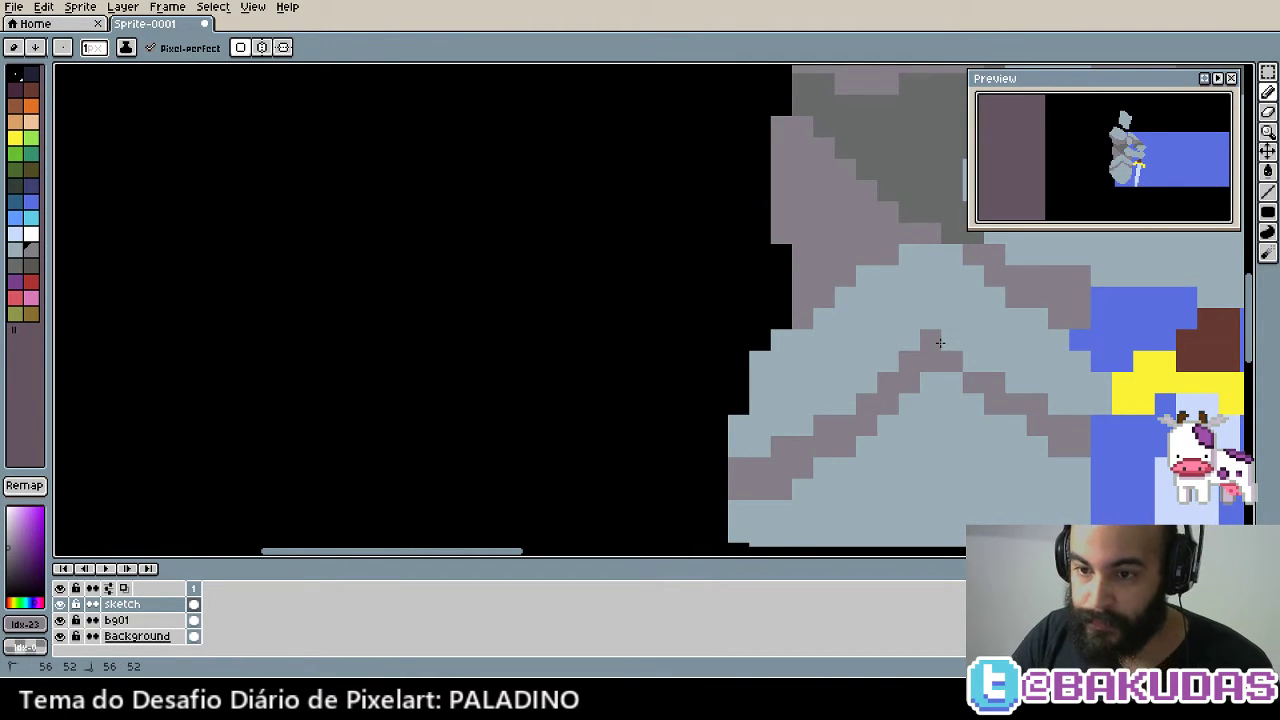
click(973, 362)
click(951, 340)
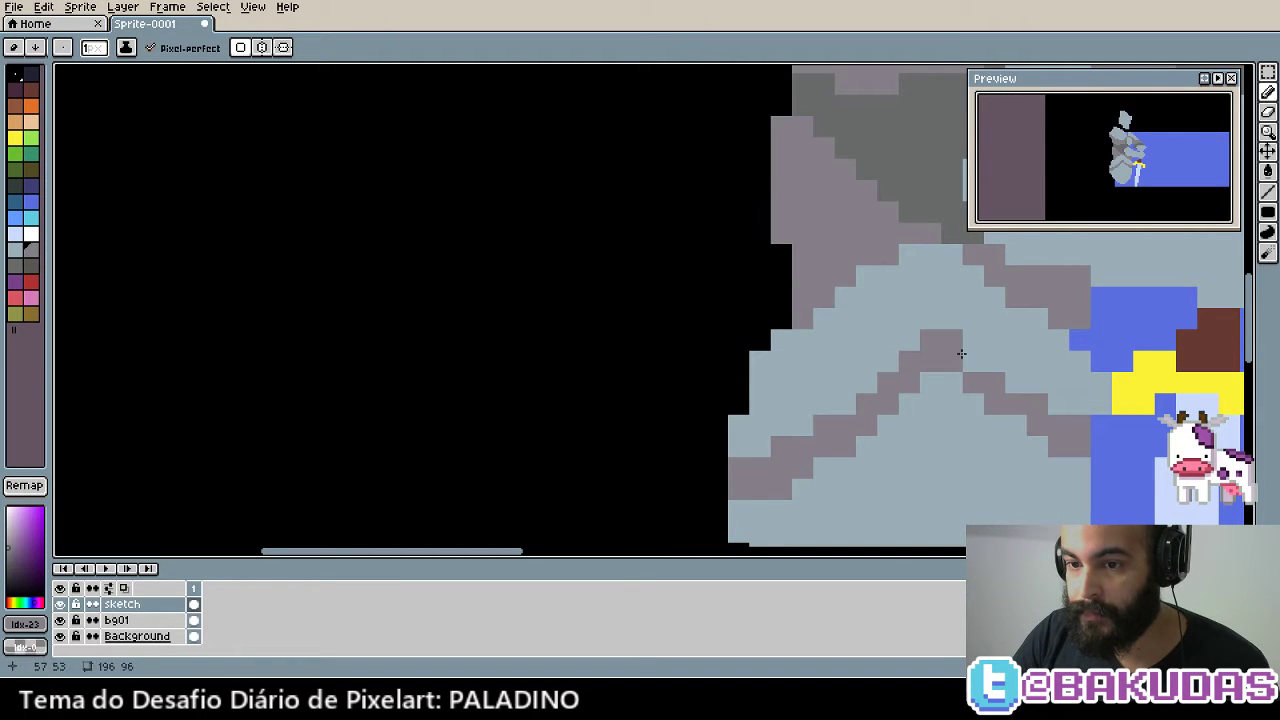
click(994, 383)
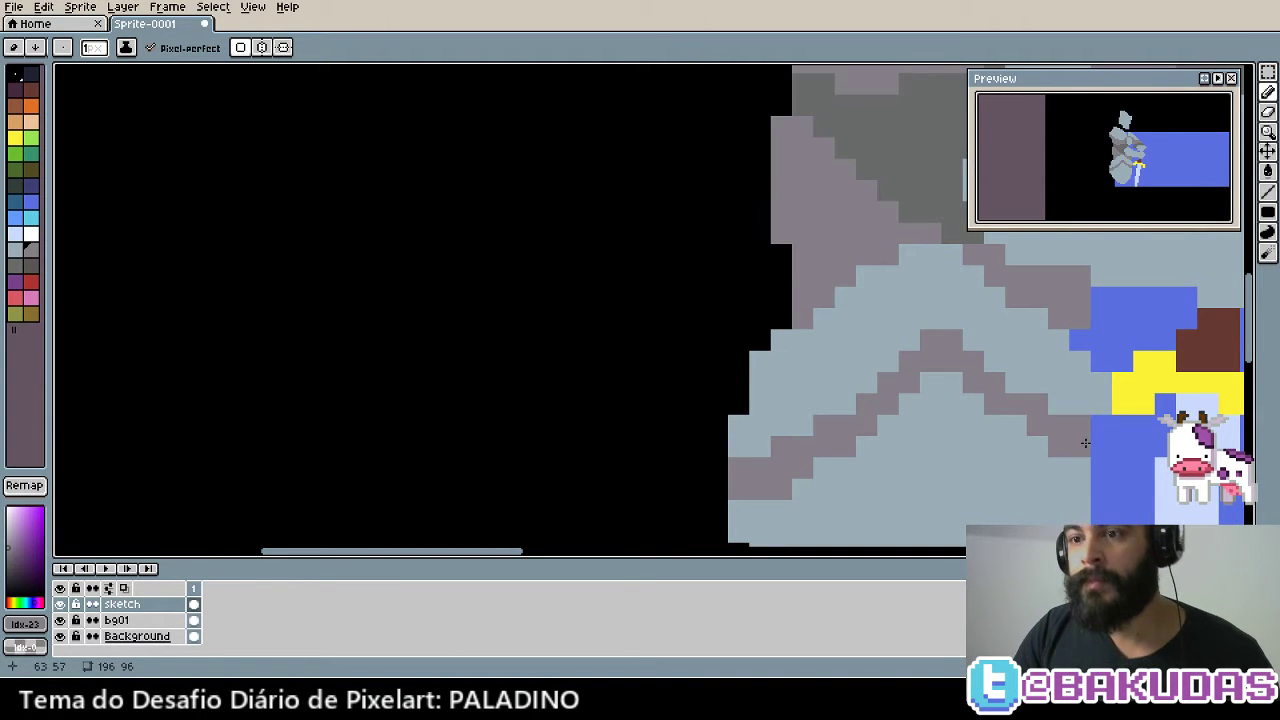
drag(963, 429, 1002, 415)
click(918, 445)
key(ctrl+z)
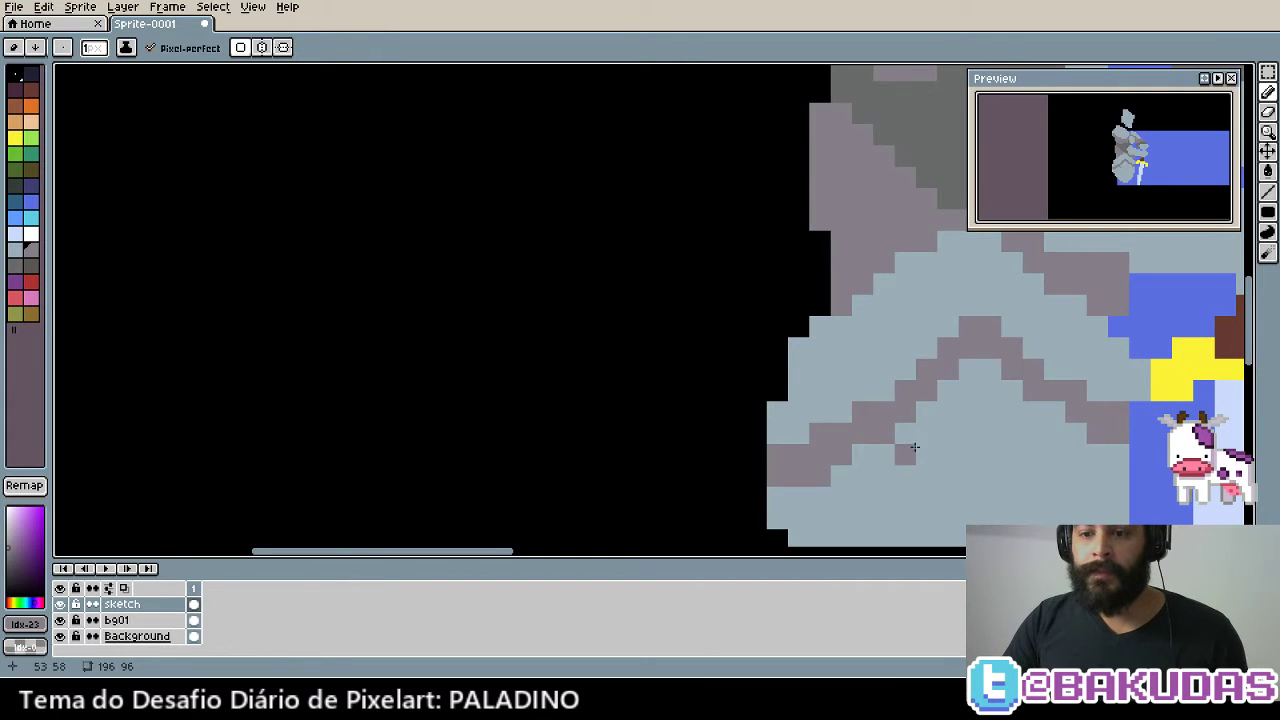
Try dark grey pixels along the rock's left edge, then undo them
scroll(900, 447, down, 1)
alt+click(826, 449)
scroll(840, 445, right, 2)
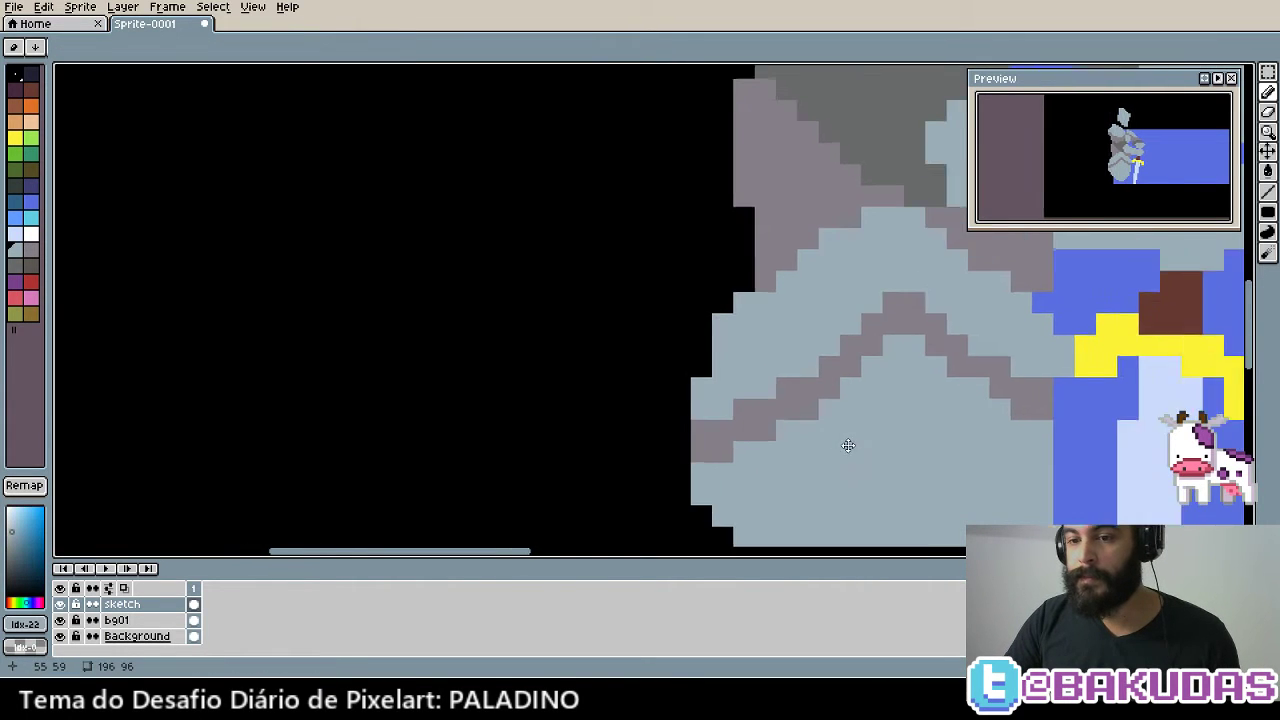
scroll(800, 450, right, 3)
mouse_move(887, 446)
mouse_down()
mouse_move(820, 457)
mouse_move(849, 389)
mouse_up()
click(752, 88)
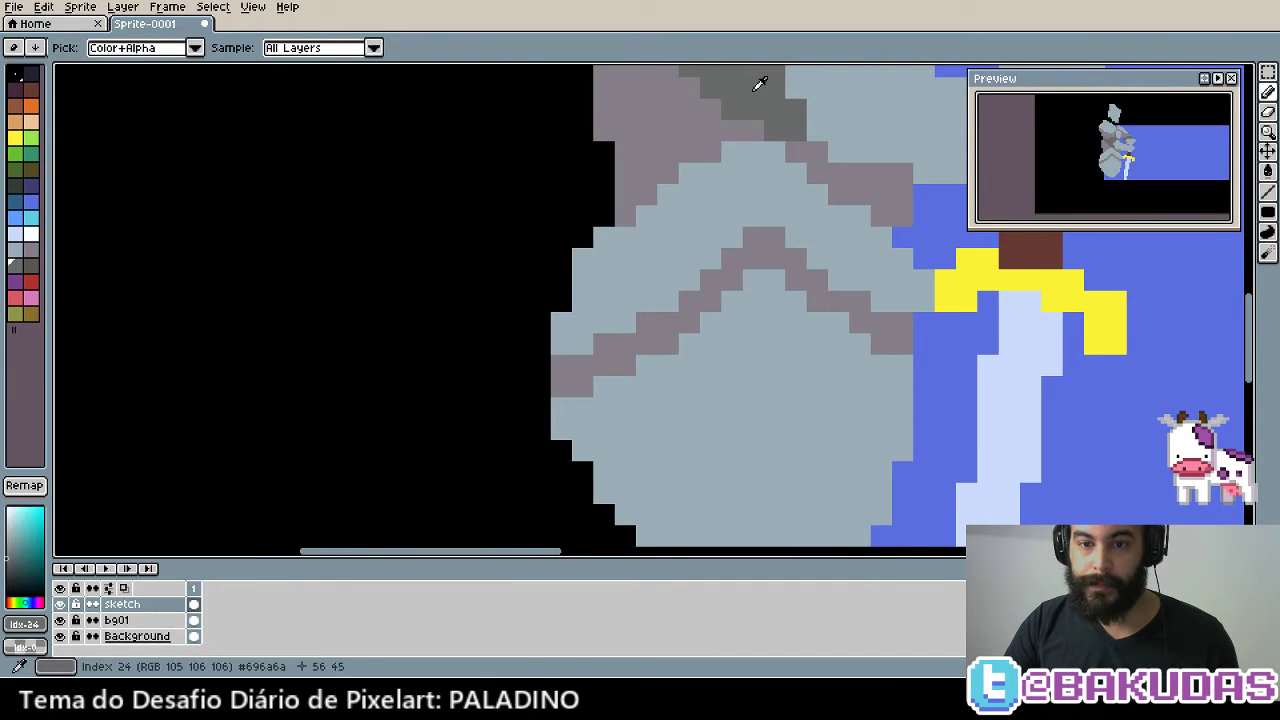
click(605, 410)
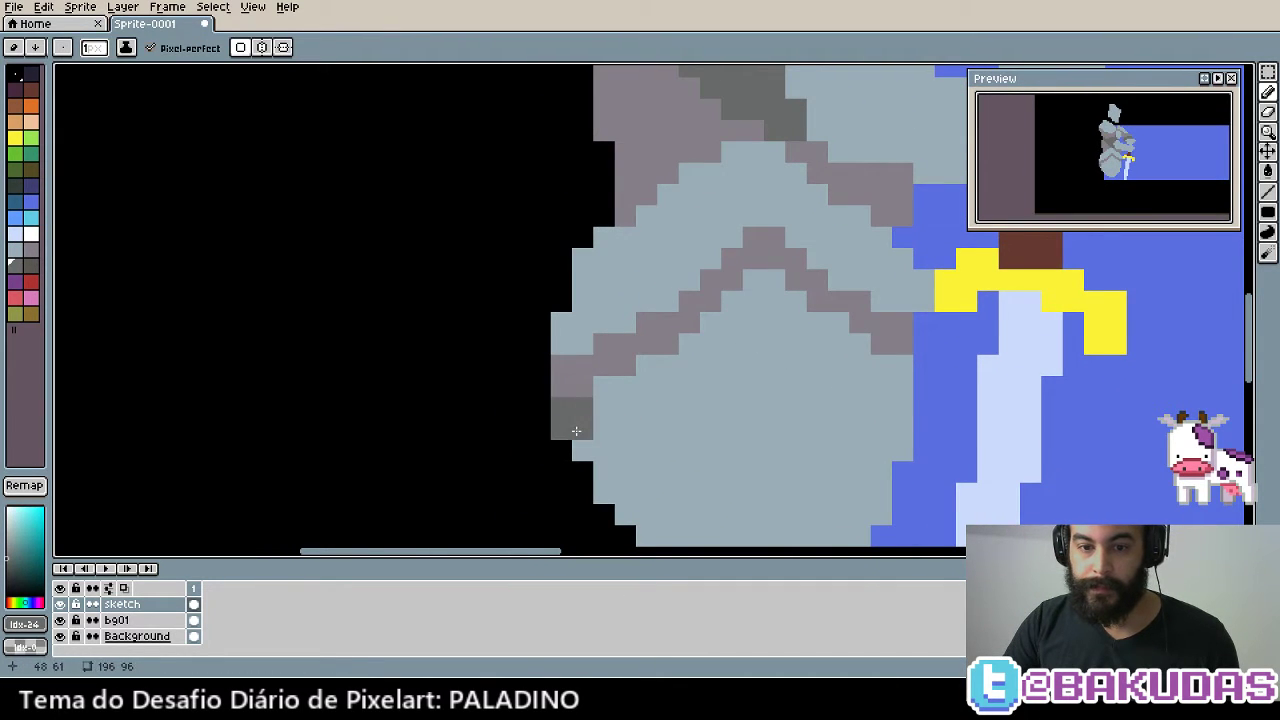
mouse_move(576, 430)
mouse_down()
mouse_move(628, 408)
mouse_move(660, 372)
mouse_up()
key(ctrl+z)
key(ctrl+z)
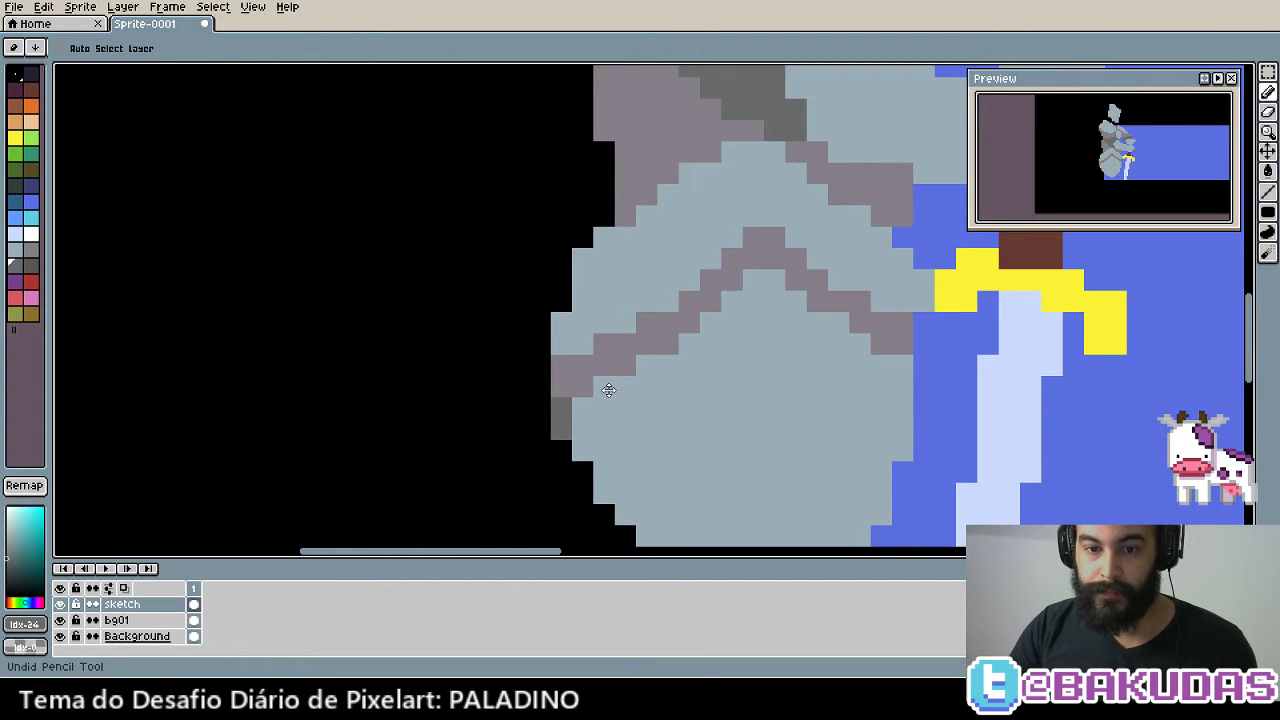
Fill the zigzag band dark grey and paint mauve strips below it
key(g)
click(623, 362)
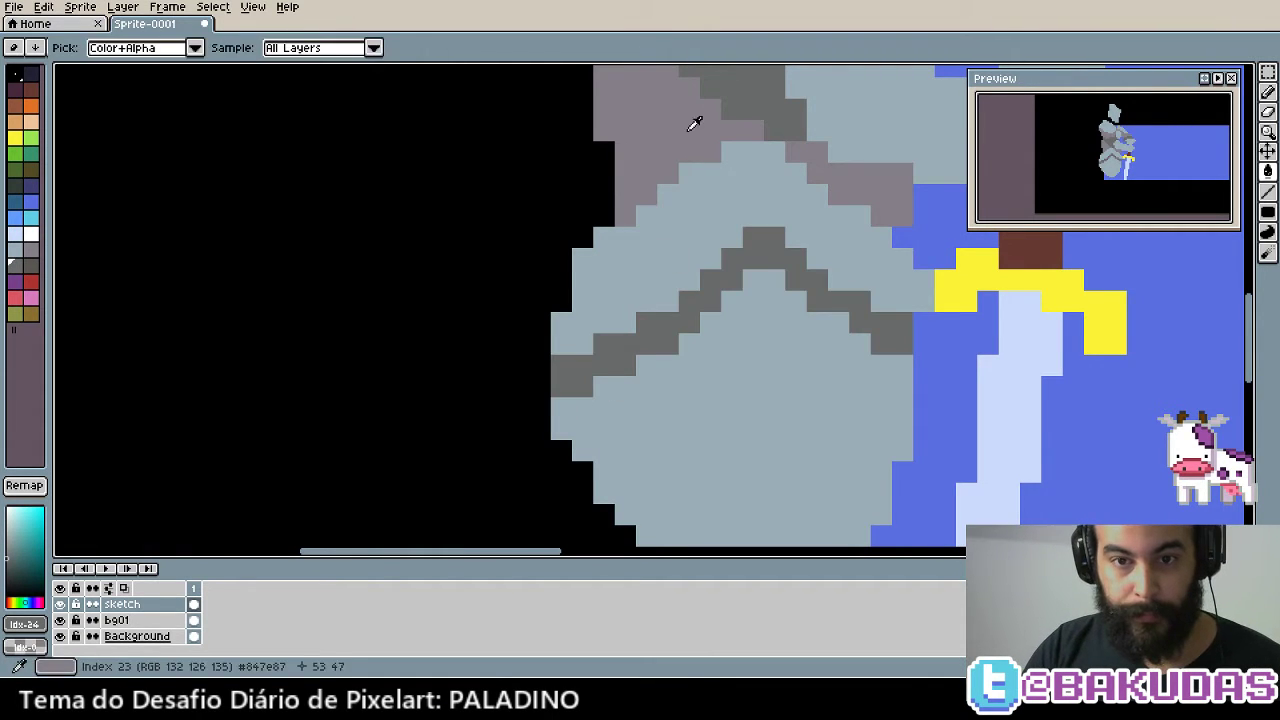
click(694, 122)
mouse_move(605, 408)
mouse_down()
mouse_move(560, 408)
mouse_move(614, 390)
mouse_up()
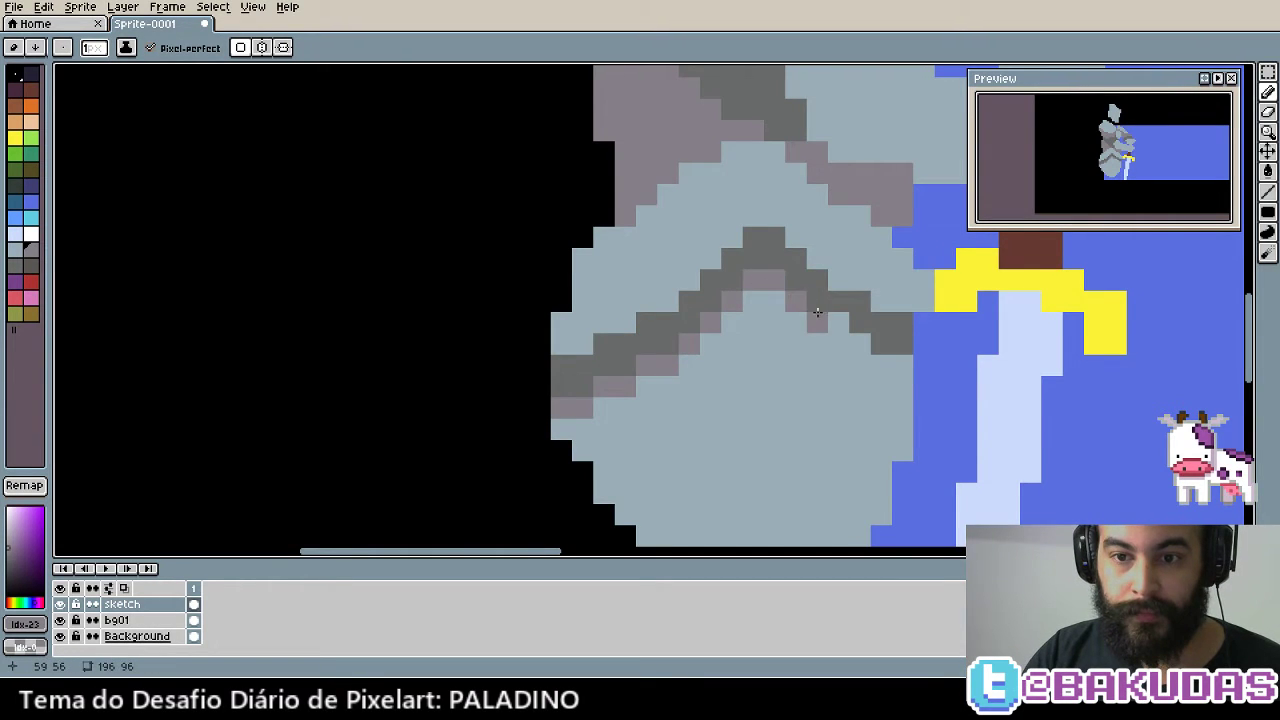
drag(872, 352, 850, 343)
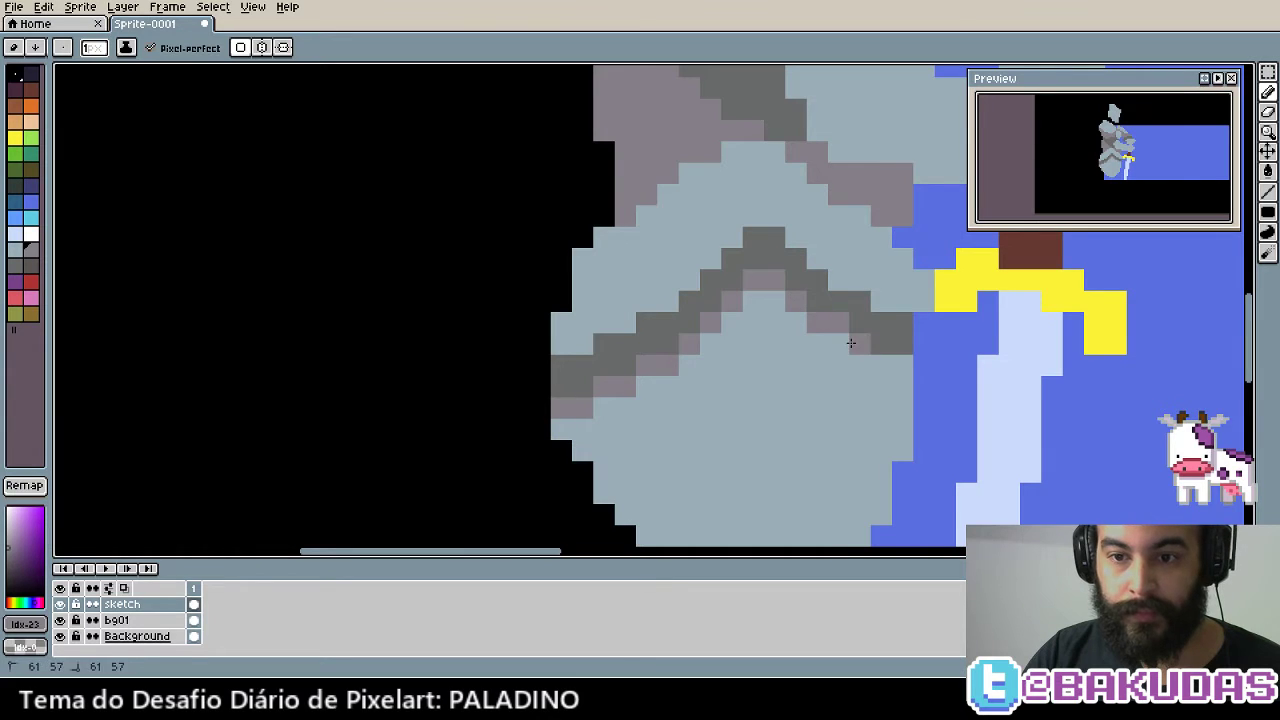
drag(565, 430, 757, 320)
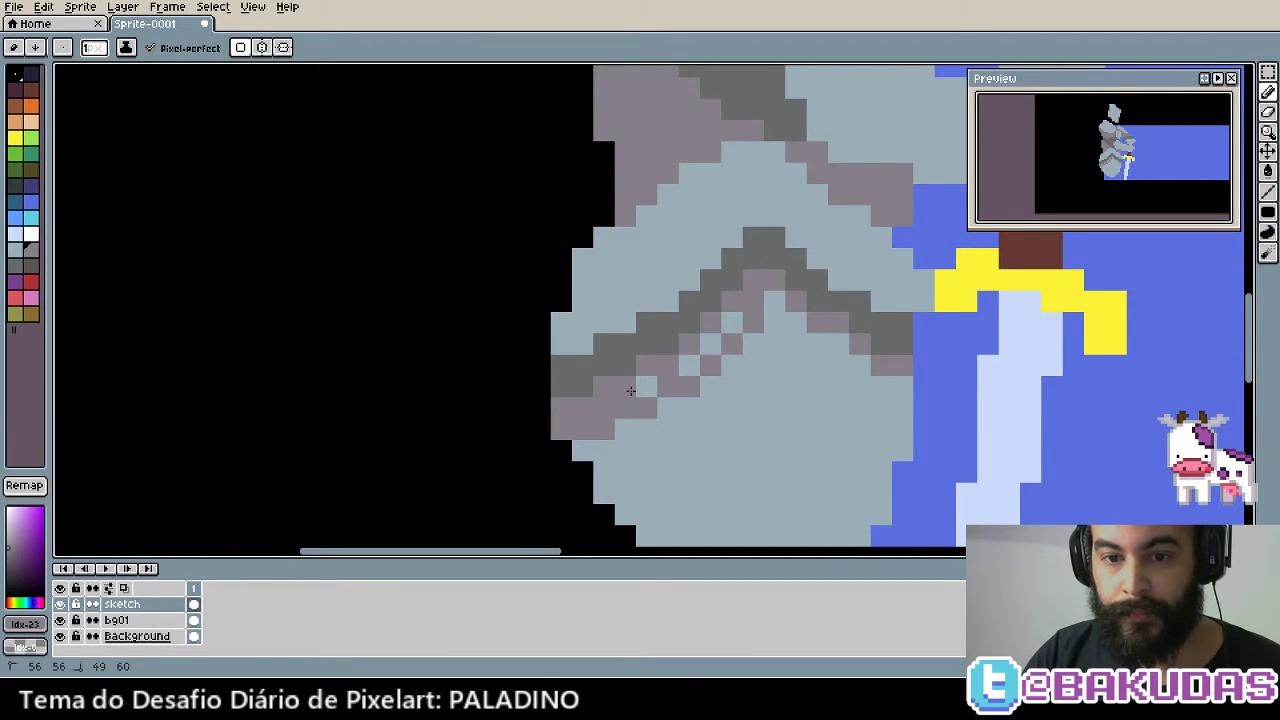
mouse_move(630, 390)
mouse_down()
mouse_move(743, 317)
mouse_move(862, 361)
mouse_up()
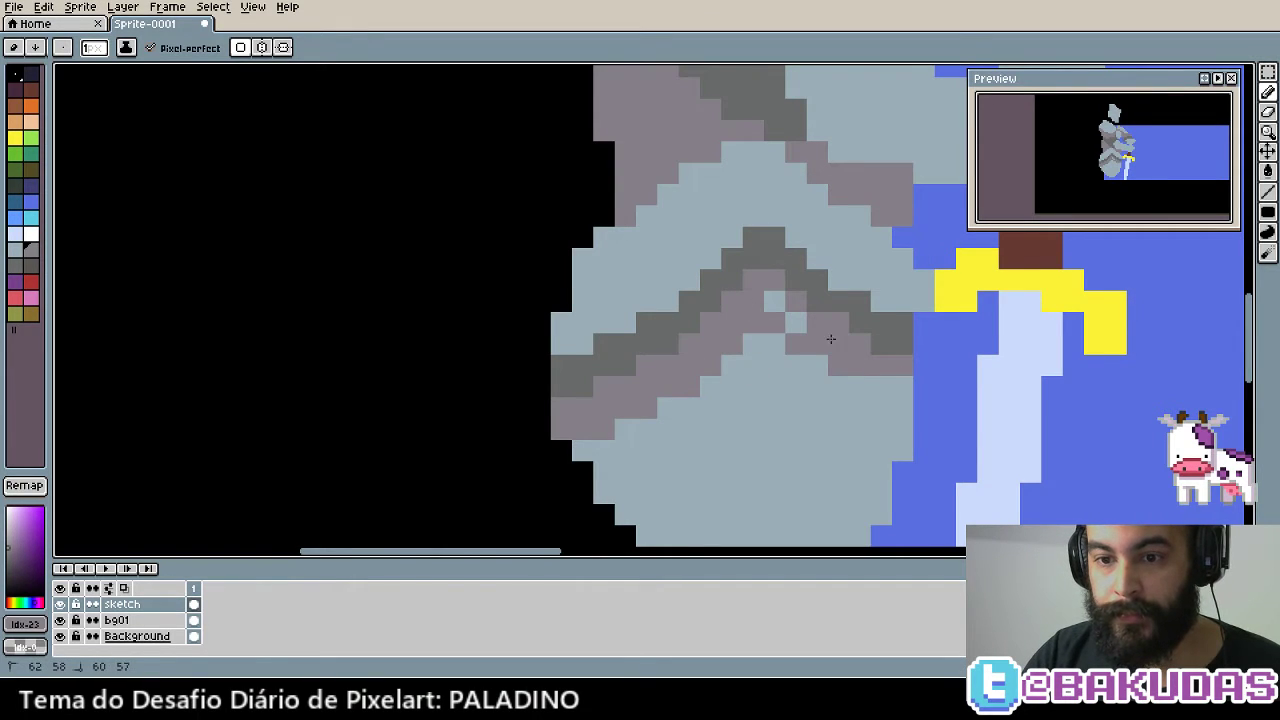
drag(809, 327, 766, 294)
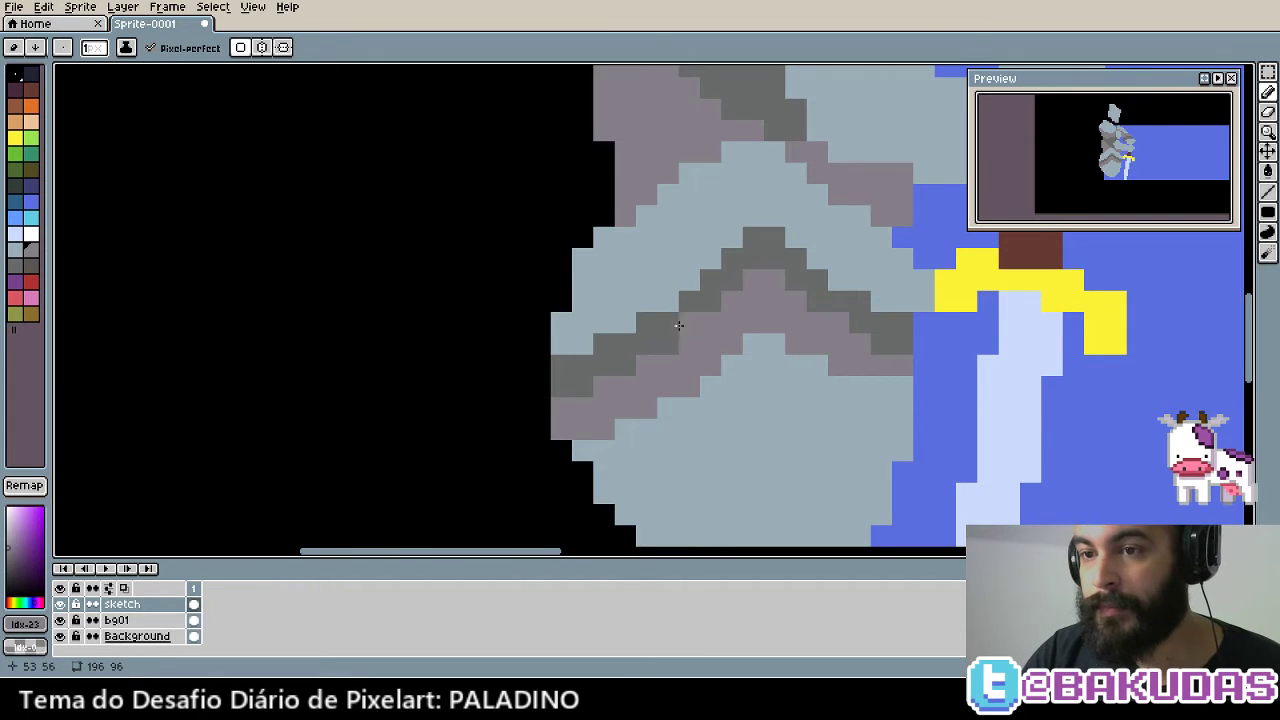
Add two light-grey pixels on the rock's left edge
drag(674, 318, 678, 408)
key(b)
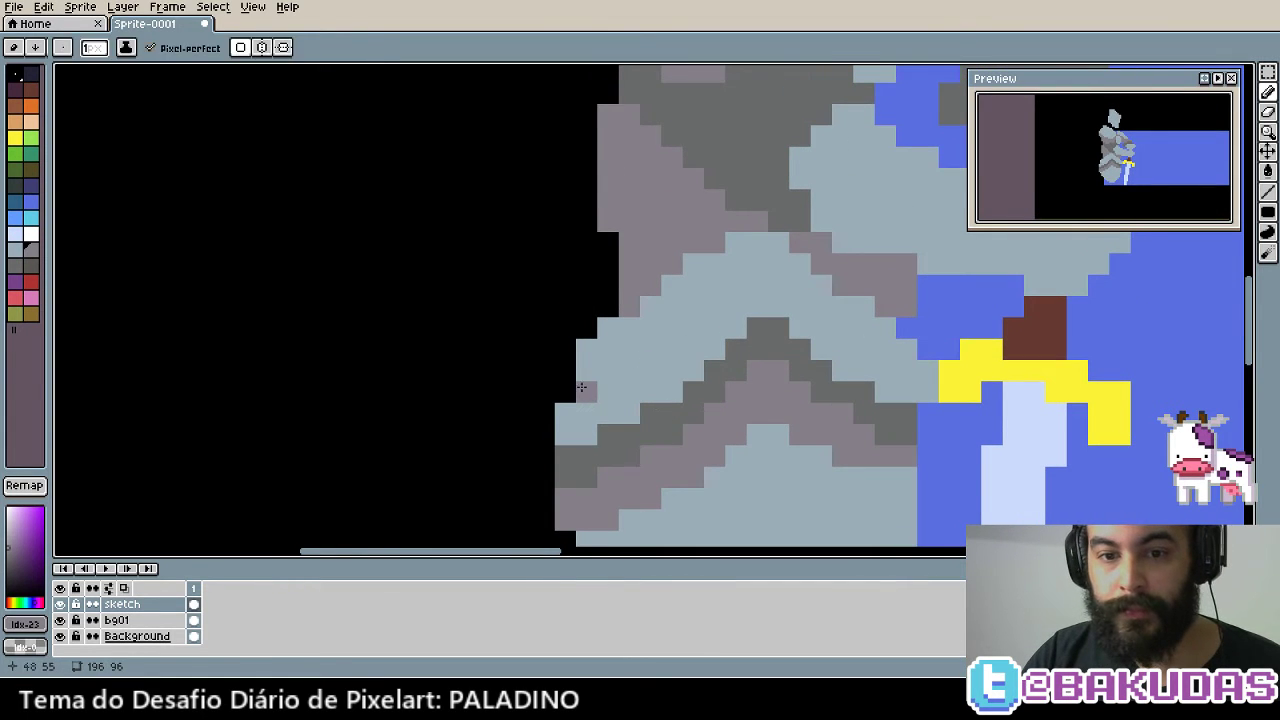
drag(581, 387, 570, 386)
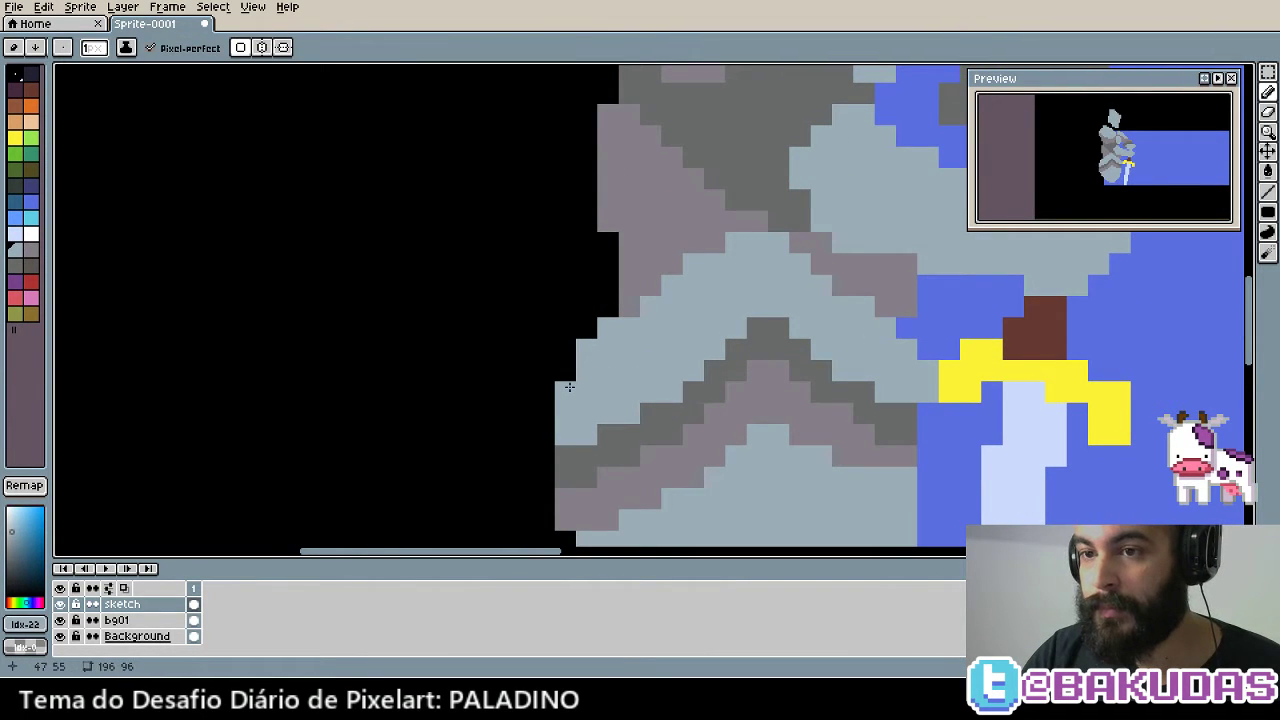
drag(628, 366, 601, 427)
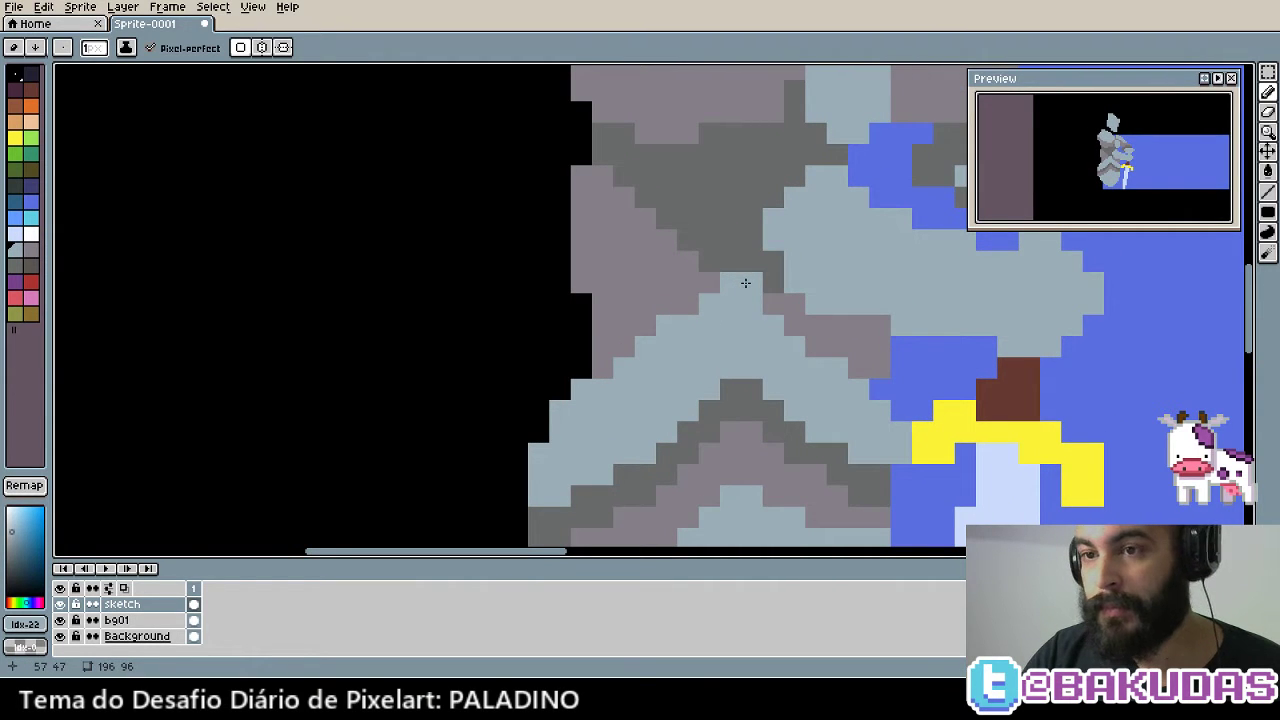
drag(626, 402, 725, 424)
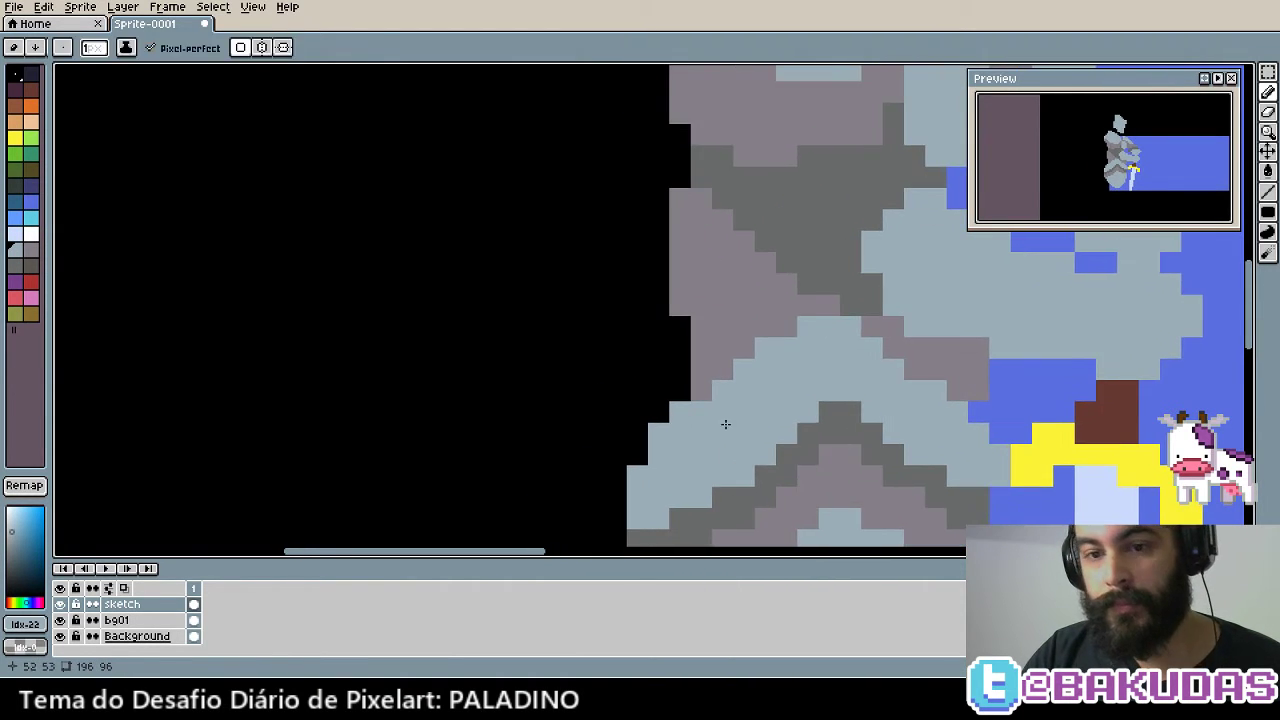
Re-step the rock's left mauve edge, carving parts back with black and fixing a one-pixel step
alt+click(684, 352)
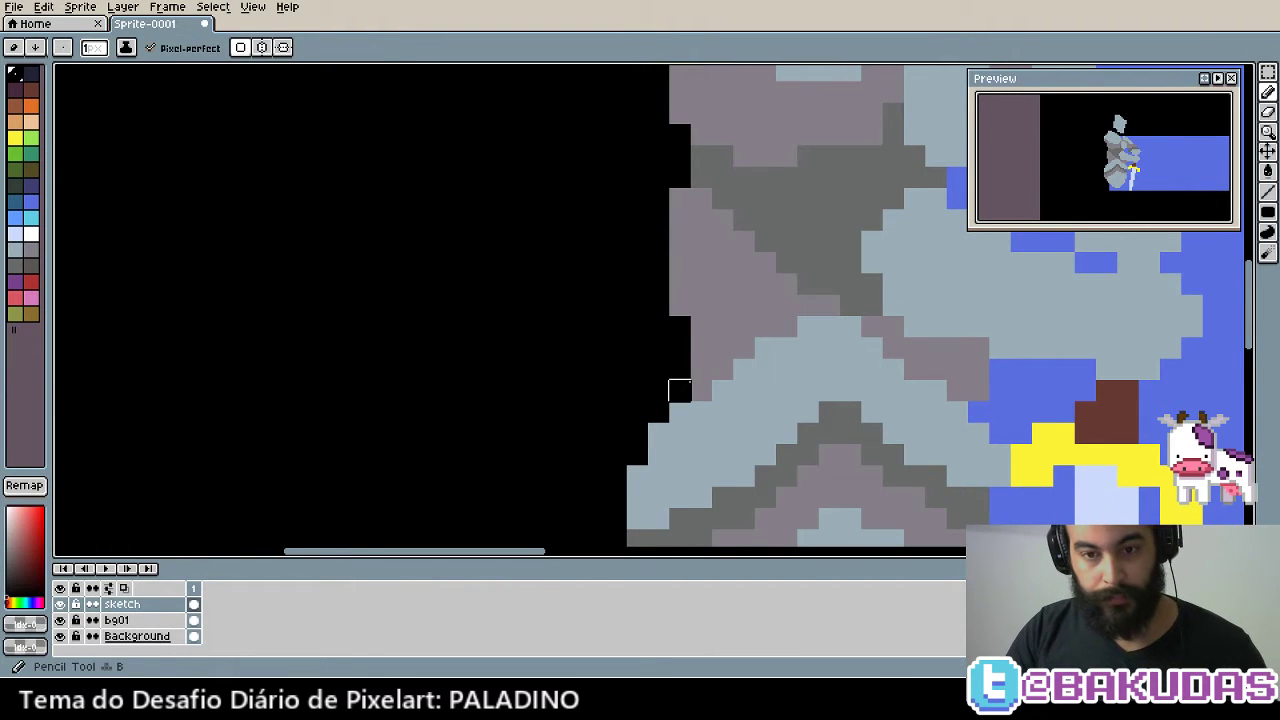
alt+click(709, 346)
drag(680, 390, 667, 404)
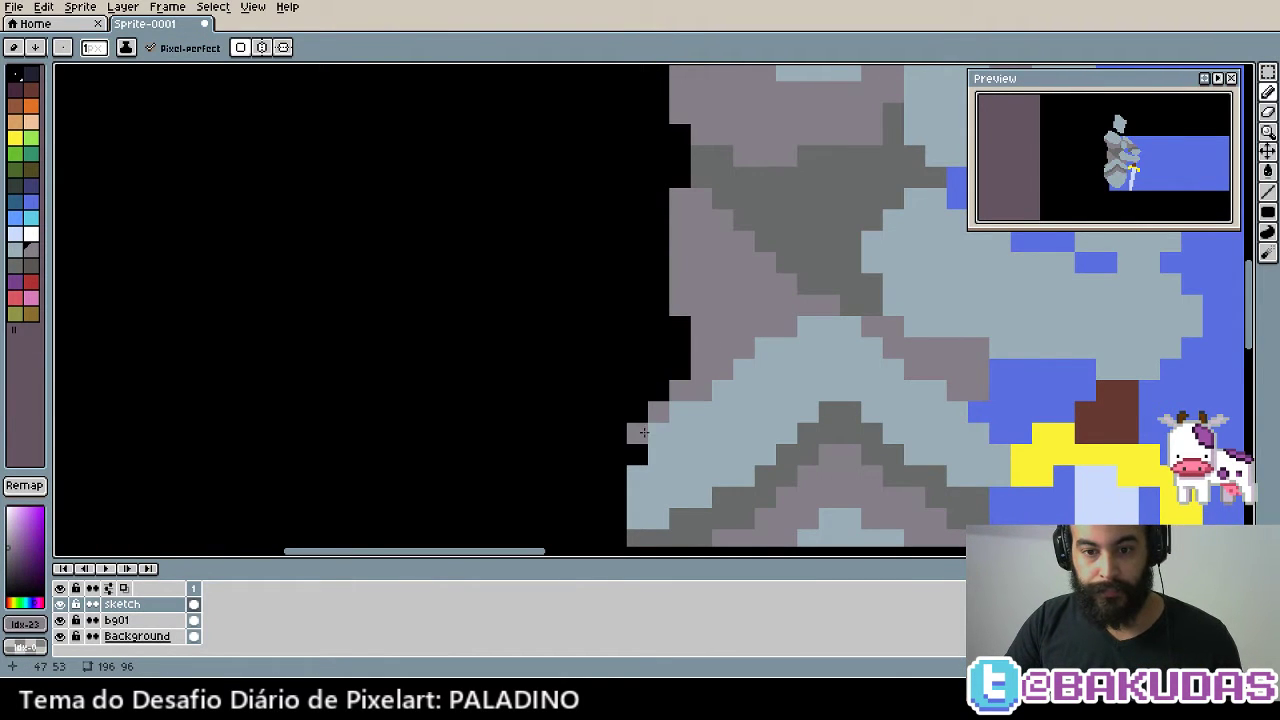
click(680, 369)
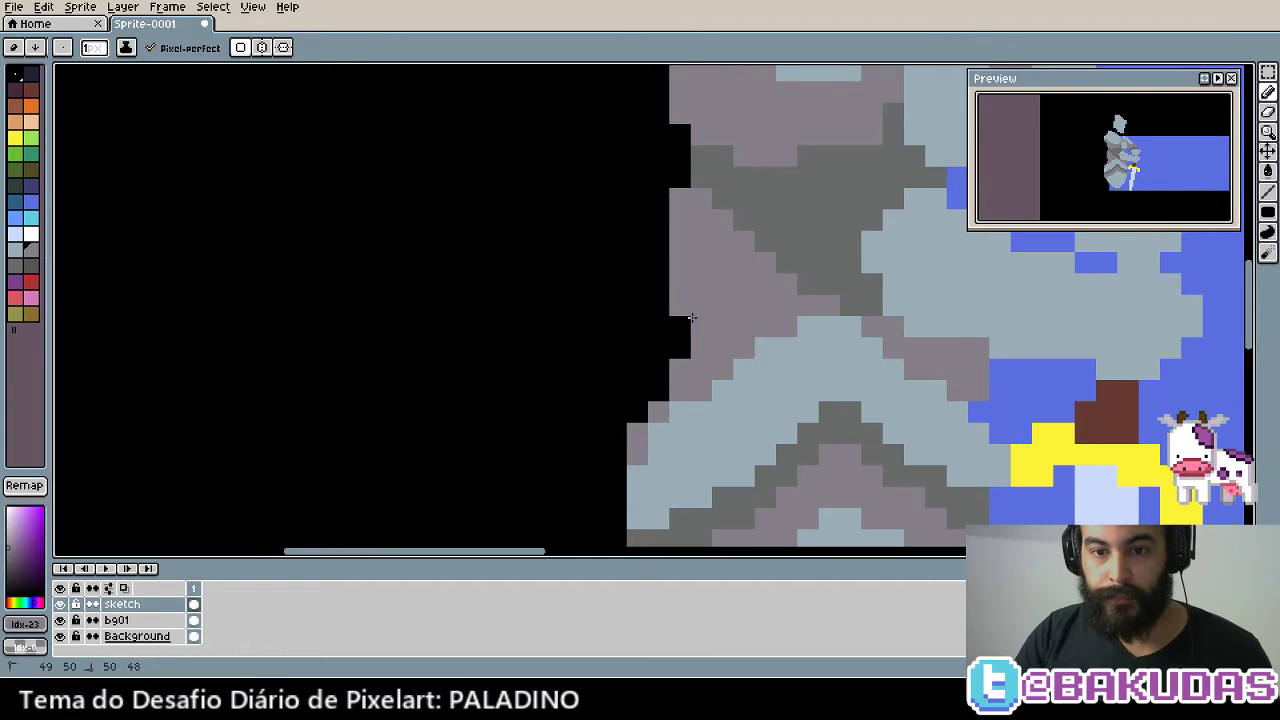
drag(685, 201, 687, 276)
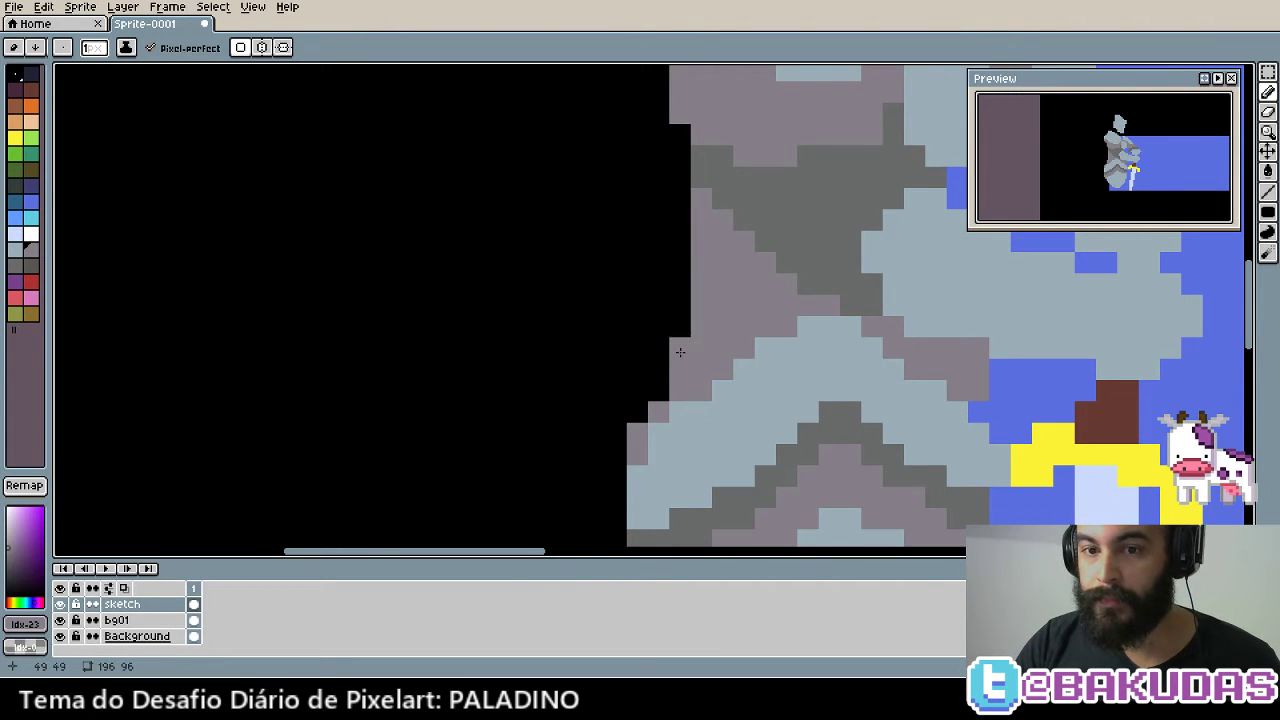
drag(680, 352, 678, 305)
click(643, 402)
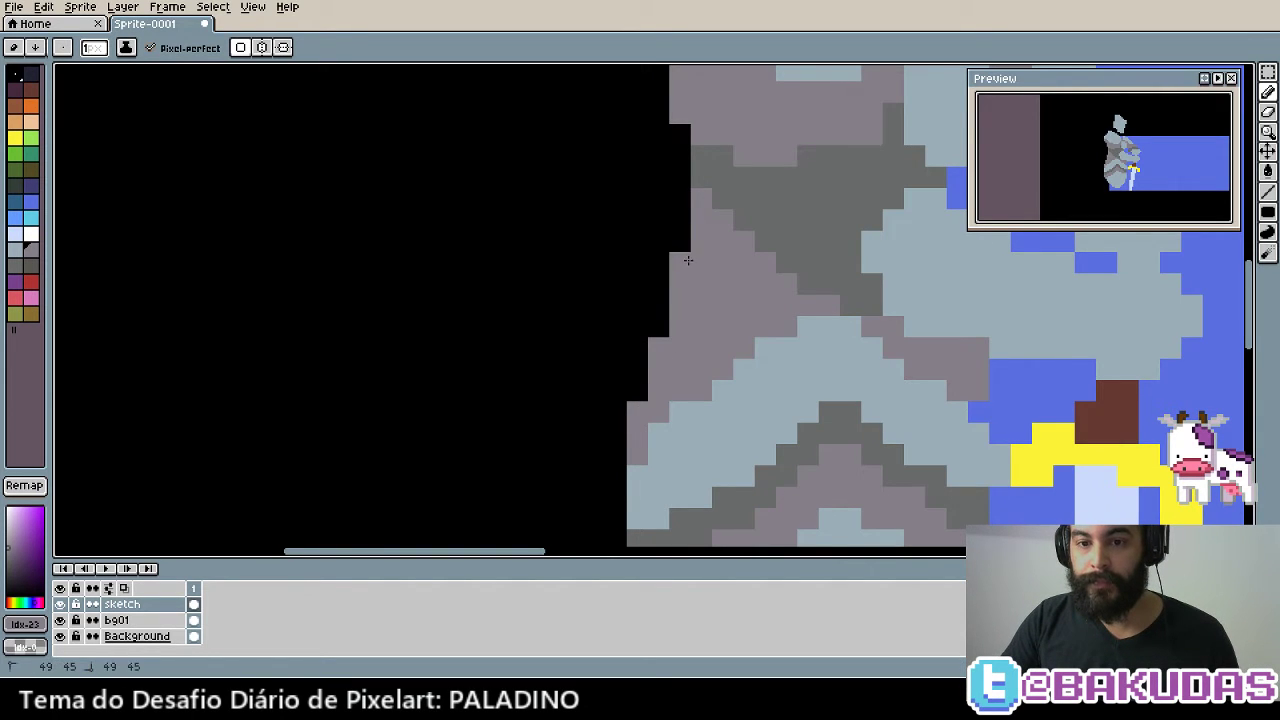
drag(696, 268, 531, 356)
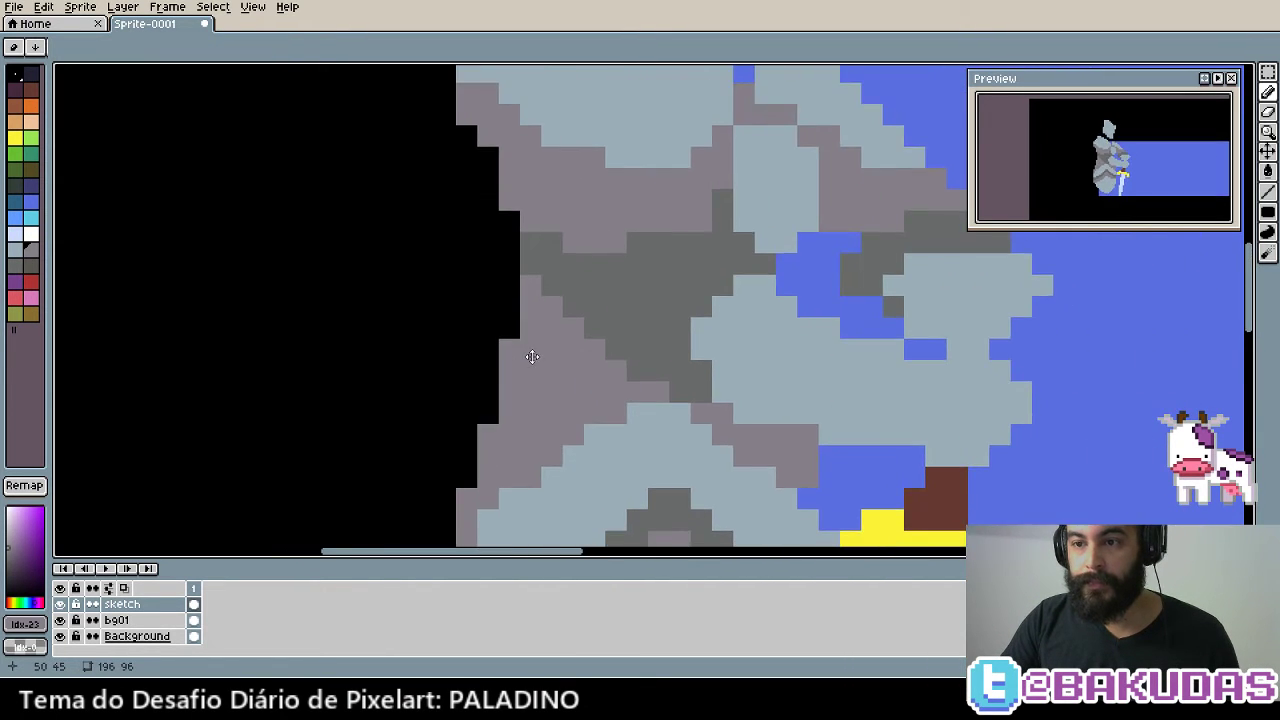
Paint a dark-grey shadow block on the upper rock
scroll(531, 356, down, 1)
scroll(540, 368, down, 1)
scroll(555, 385, up, 1)
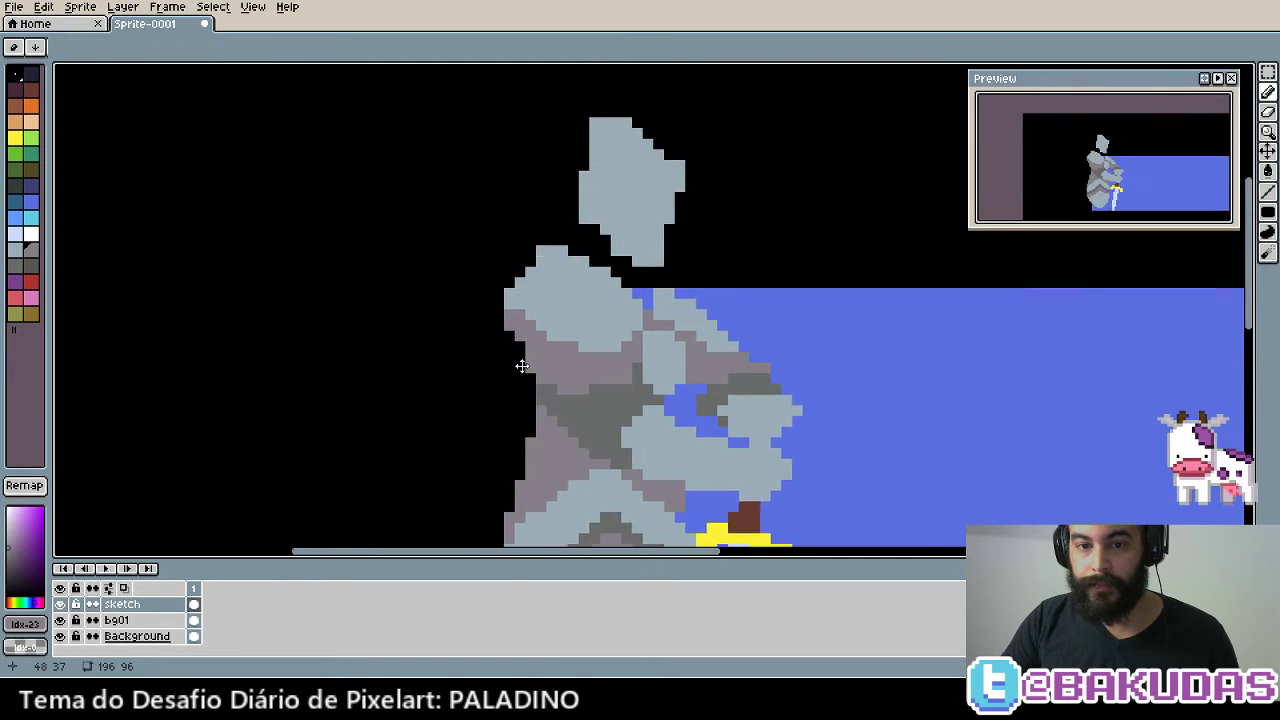
scroll(567, 401, up, 1)
scroll(567, 401, up, 1)
alt+click(611, 320)
scroll(611, 320, up, 2)
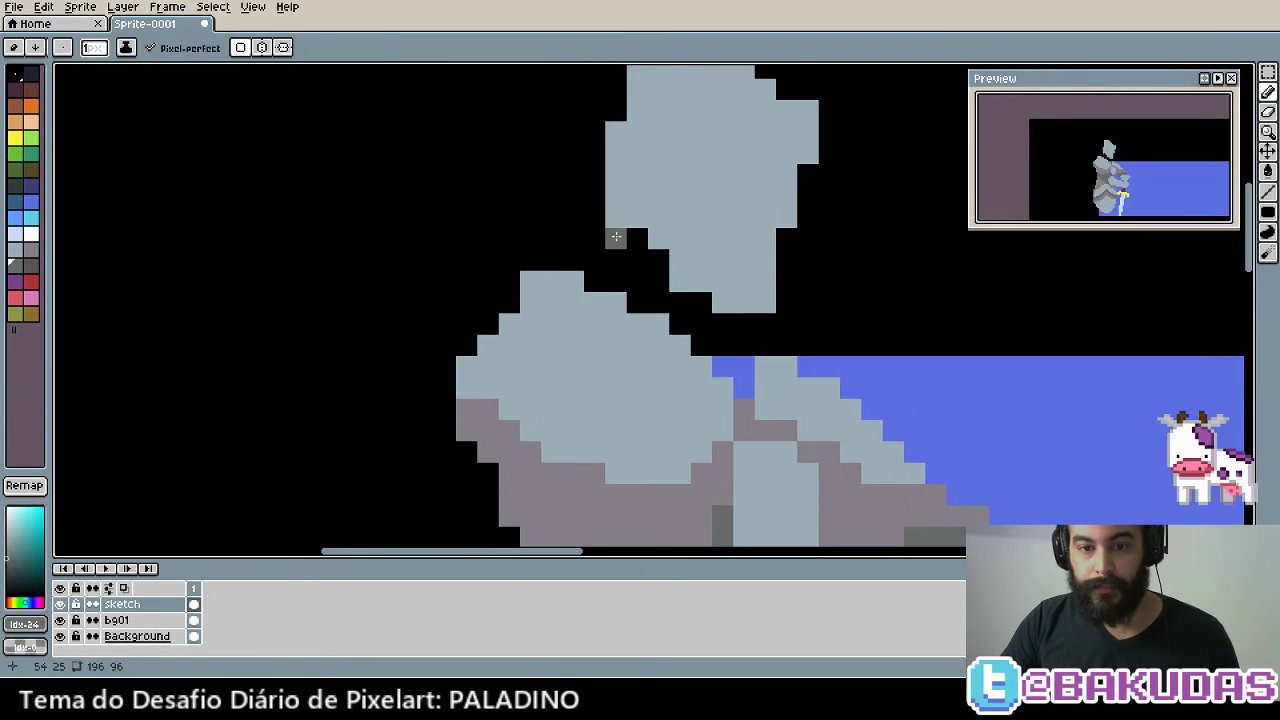
click(615, 237)
mouse_move(594, 277)
mouse_down()
mouse_move(637, 250)
mouse_move(660, 262)
mouse_move(707, 376)
mouse_up()
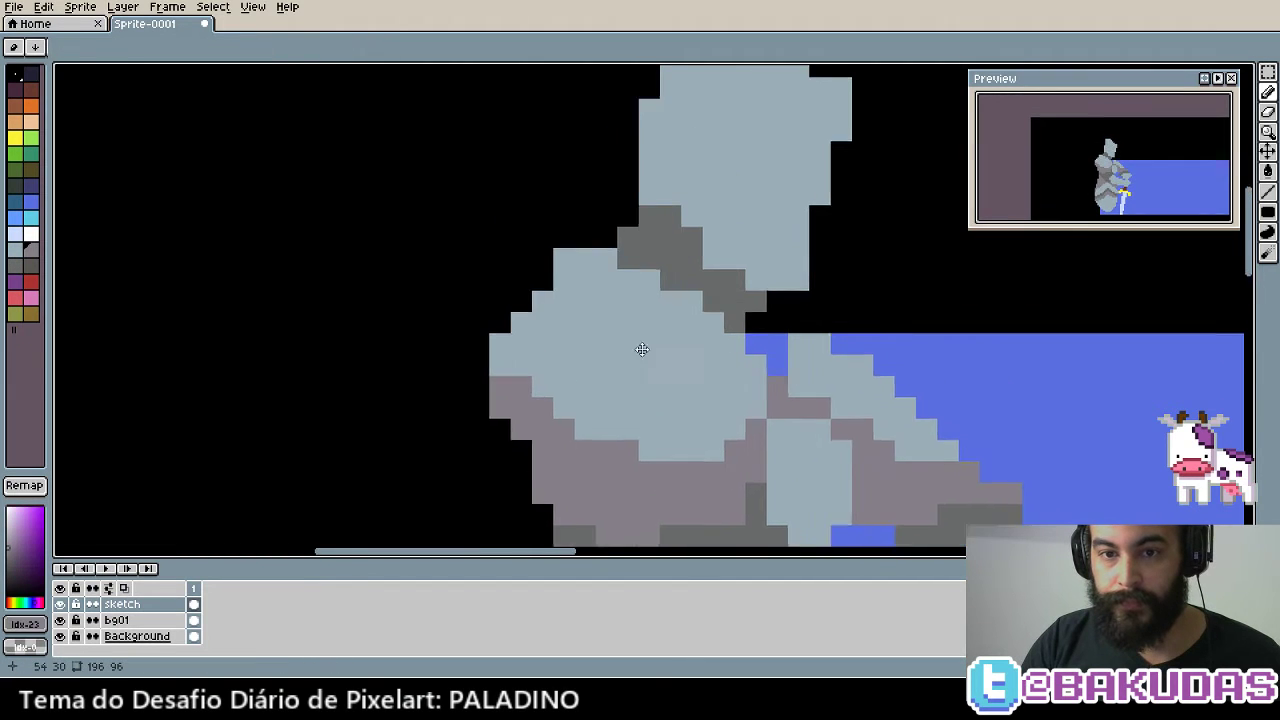
Pencil a diagonal mauve band down the upper rock
scroll(644, 332, up, 1)
mouse_move(605, 294)
mouse_down()
mouse_move(631, 294)
mouse_move(808, 403)
mouse_up()
drag(634, 320, 709, 409)
drag(640, 341, 669, 345)
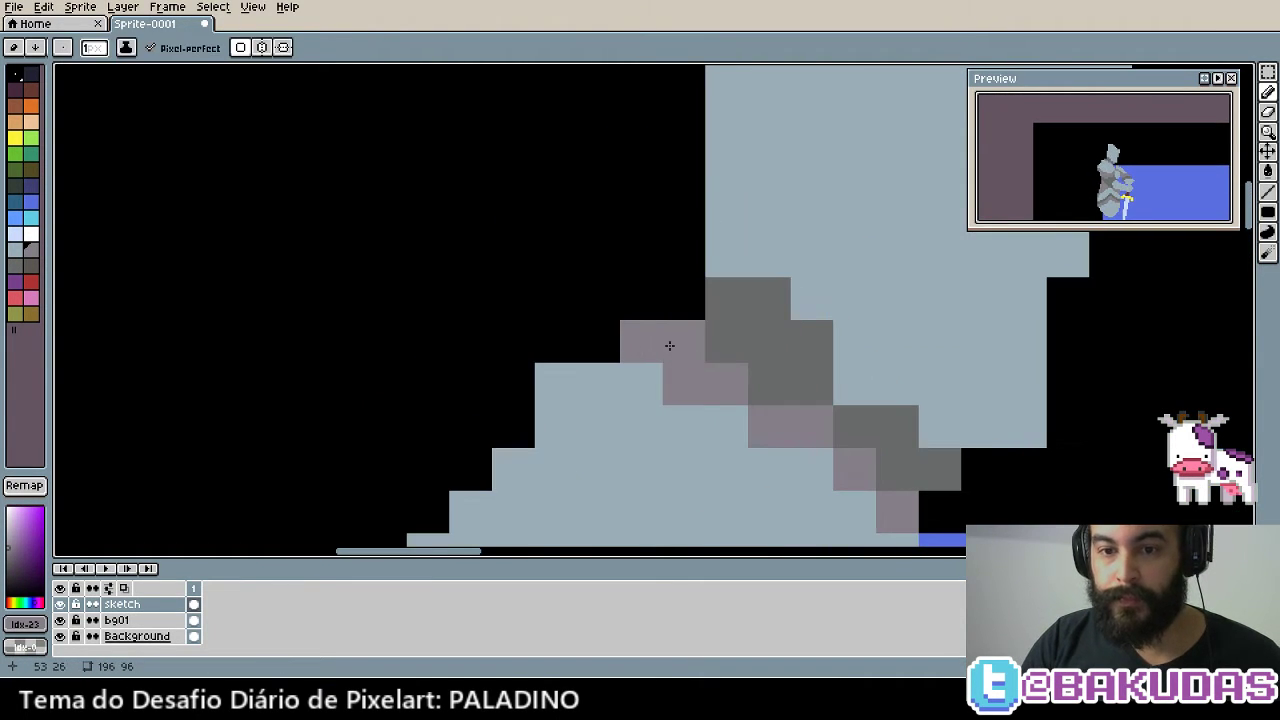
Fill the small blue gaps in the rock with mauve
mouse_move(680, 465)
mouse_down()
mouse_move(686, 360)
mouse_move(584, 285)
mouse_up()
scroll(686, 360, down, 3)
scroll(586, 290, up, 2)
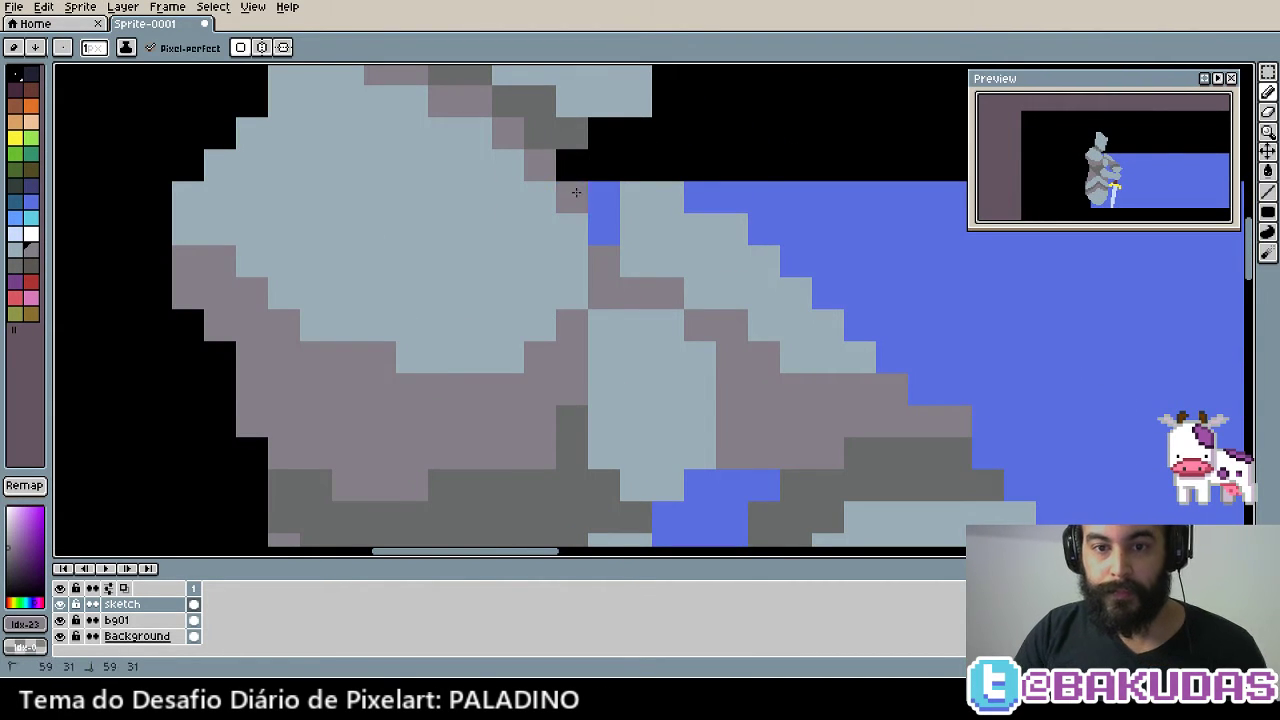
click(604, 230)
click(604, 198)
Eyedrop the rock's dark grey and extend the shadow edge where the rocks meet
key(alt)
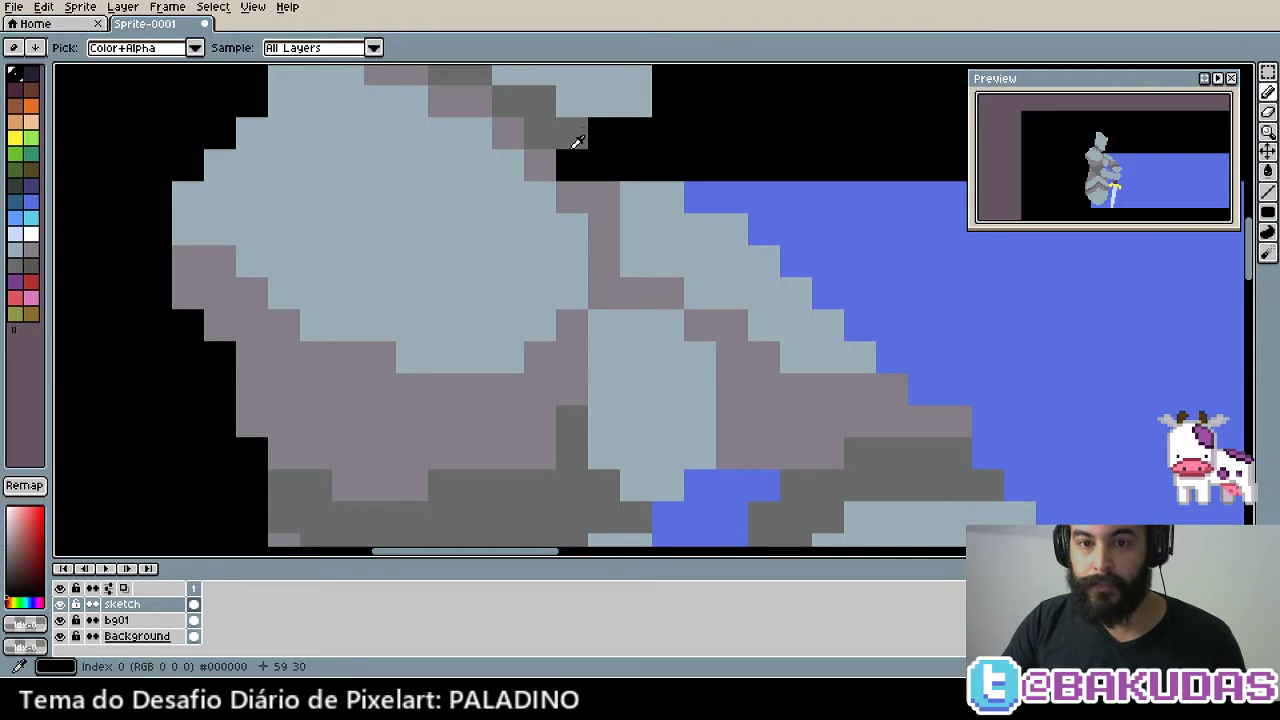
alt+click(577, 142)
click(572, 166)
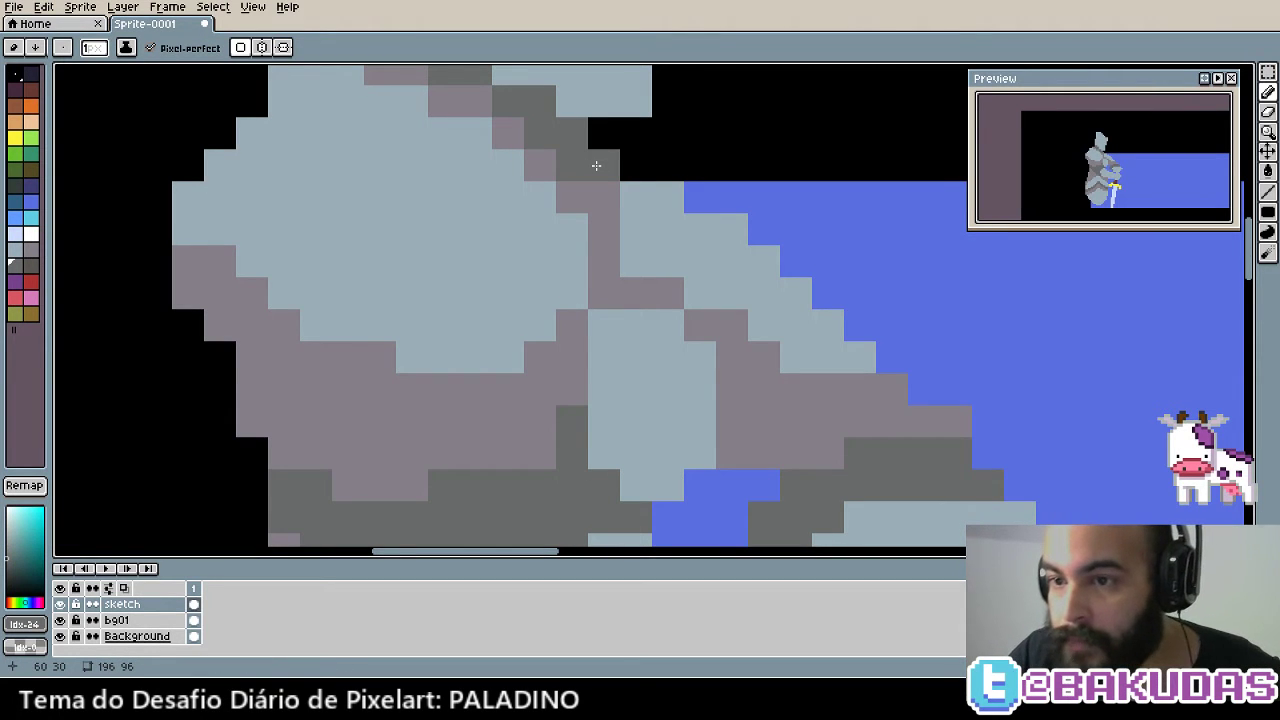
drag(498, 235, 587, 205)
click(587, 205)
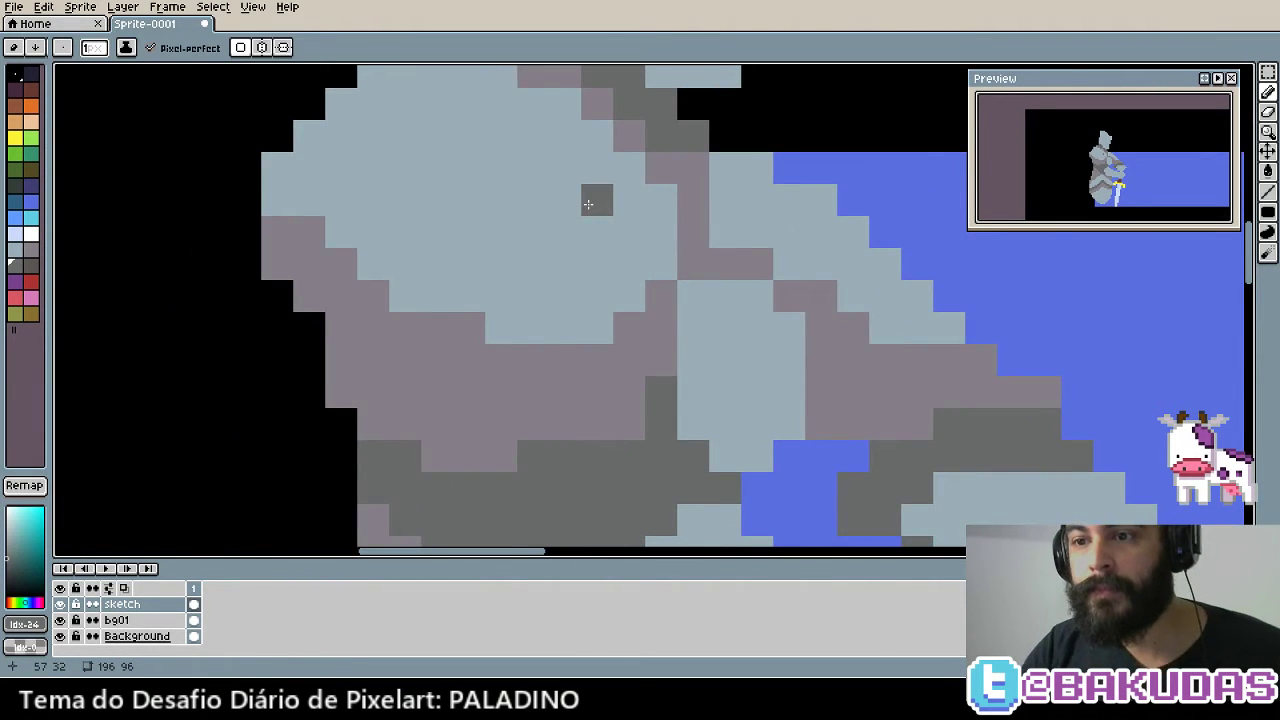
scroll(588, 204, down, 1)
scroll(811, 266, down, 1)
scroll(813, 269, down, 1)
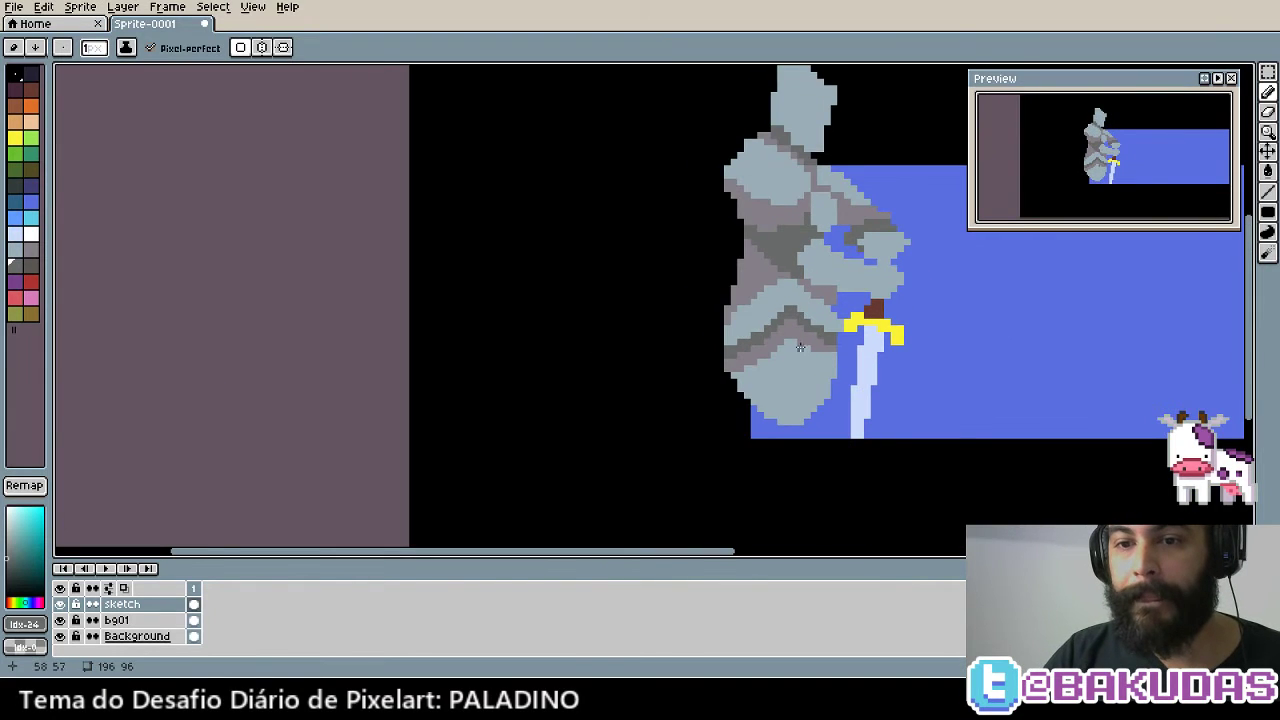
Draw a dark-grey edge line on the rock and repaint sky blue beside the sword guard
scroll(837, 312, up, 3)
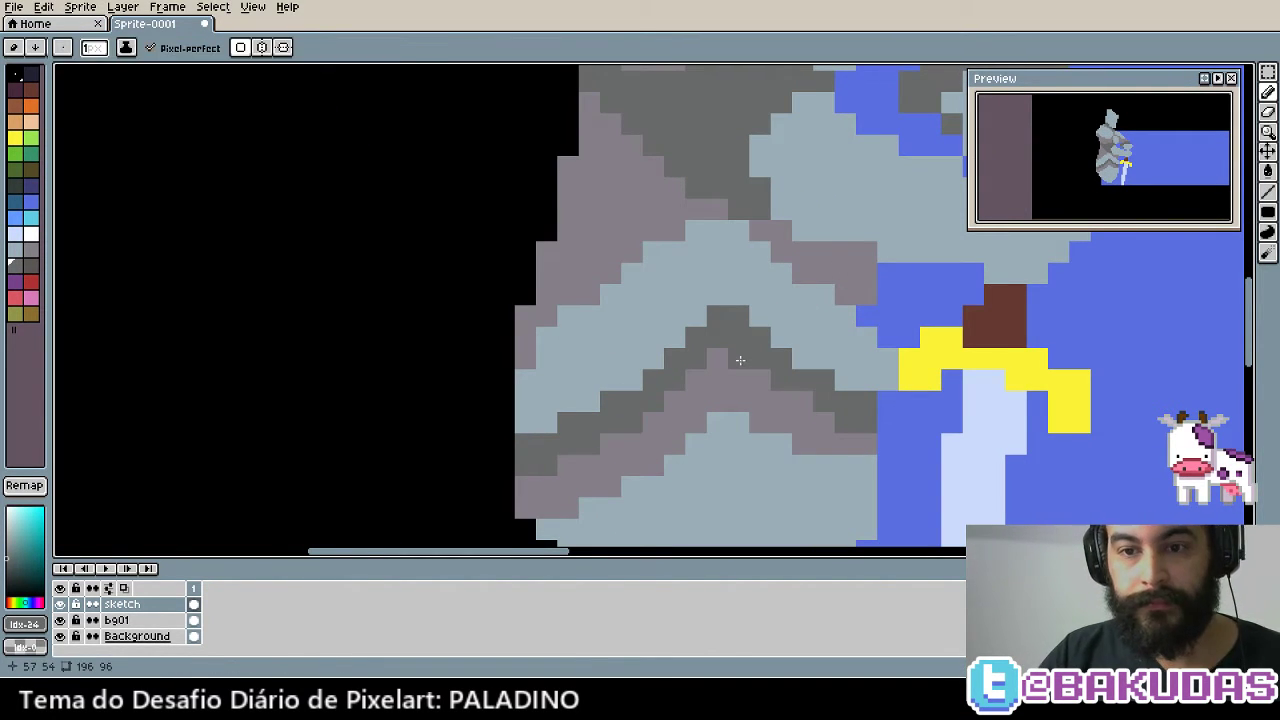
click(862, 297)
key(b)
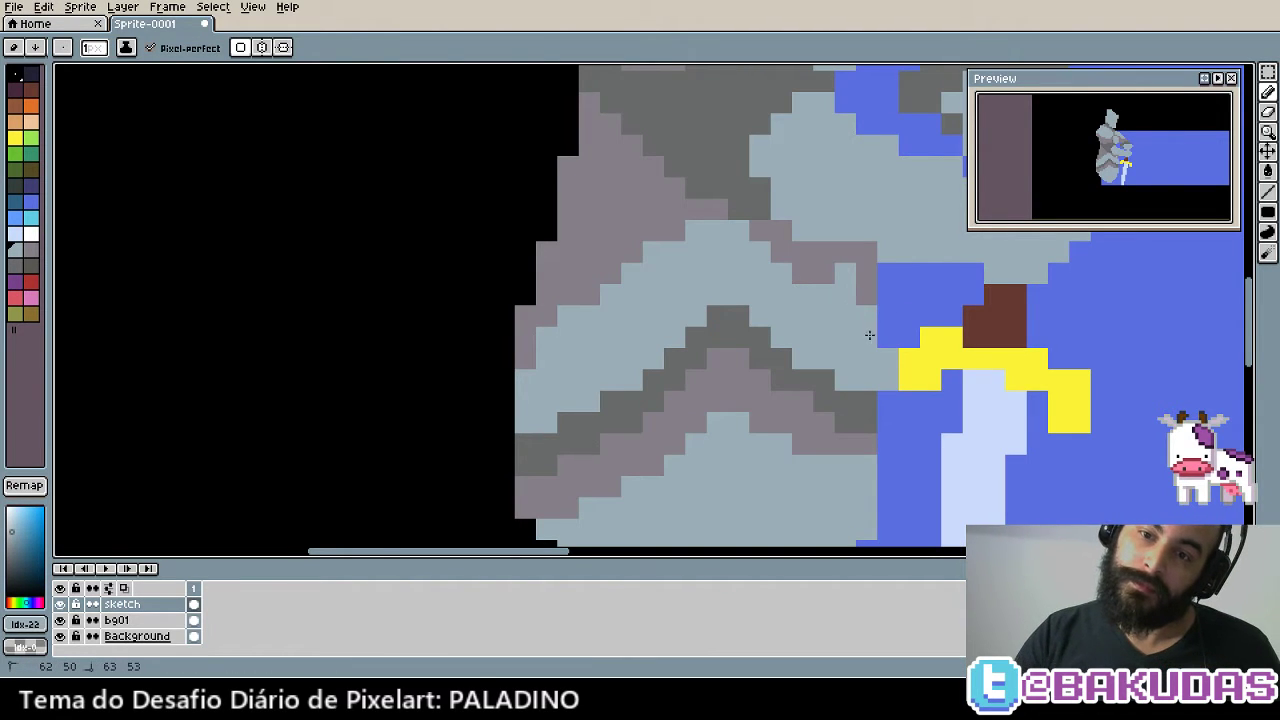
click(803, 273)
alt+click(757, 163)
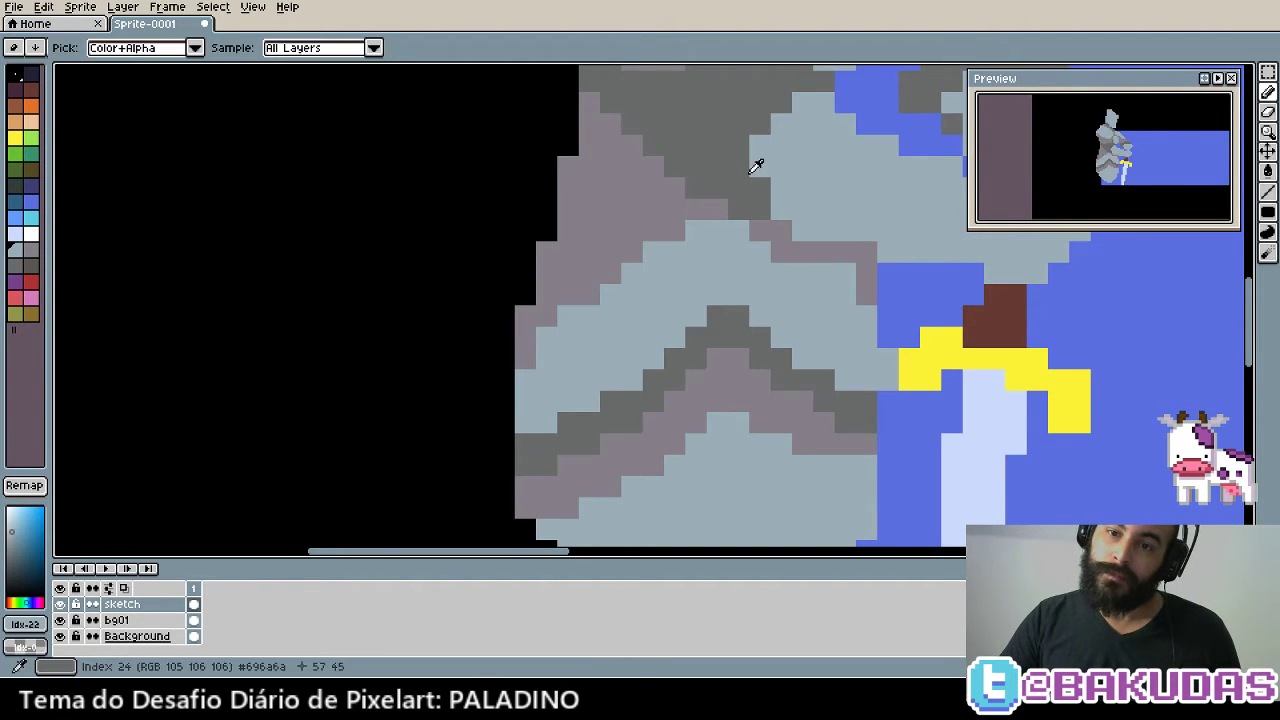
mouse_move(760, 230)
mouse_down()
mouse_move(841, 268)
mouse_move(858, 256)
mouse_up()
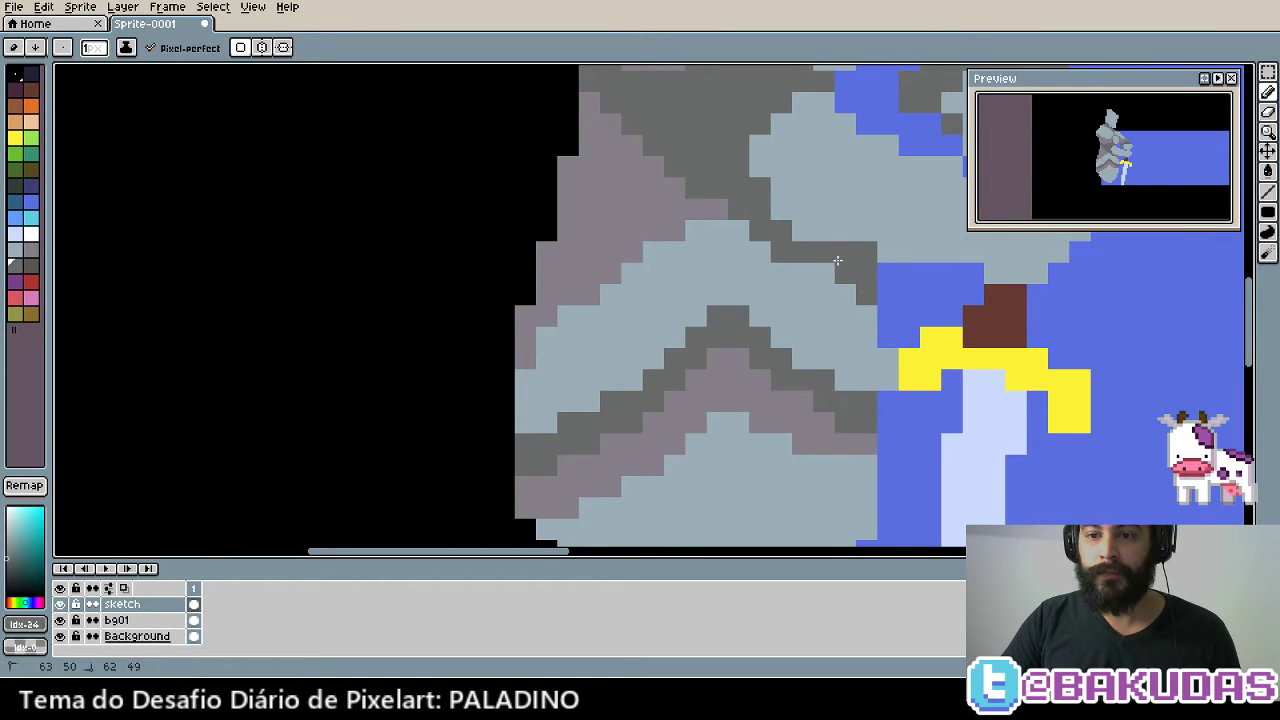
alt+click(886, 330)
drag(886, 333, 885, 371)
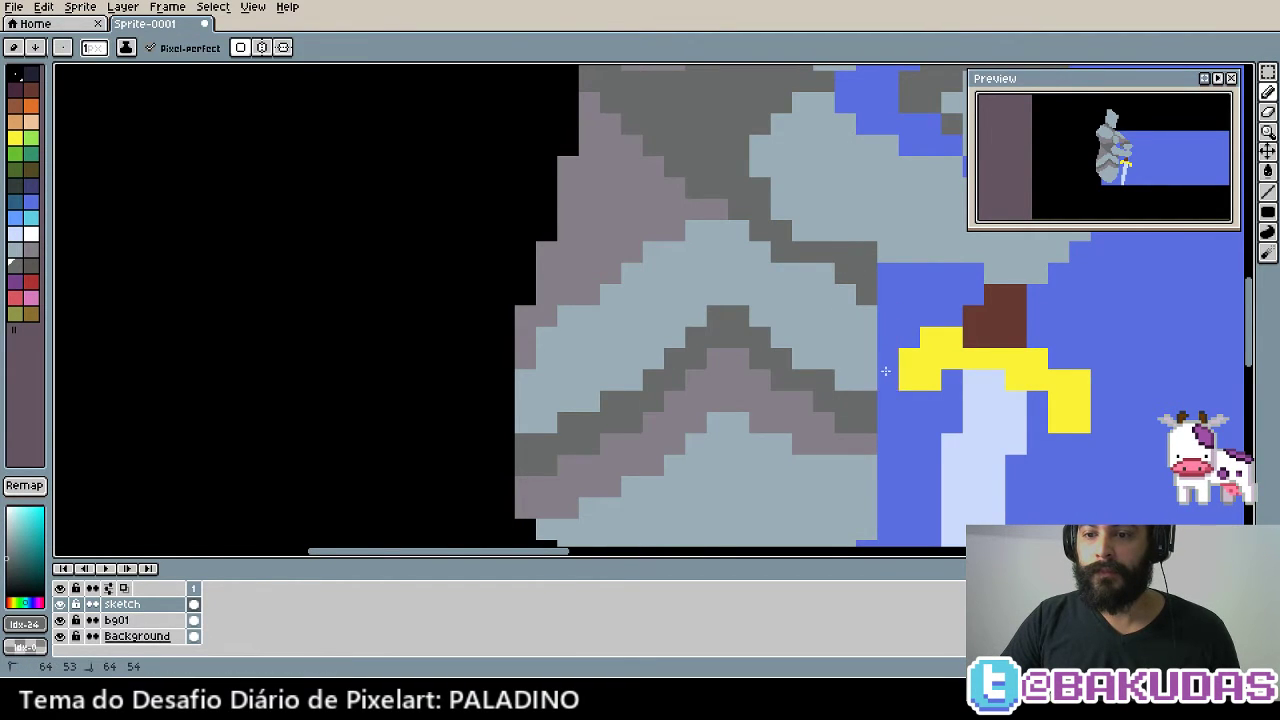
Paint a mauve-grey column over the blue gap in the upper rock
mouse_move(917, 474)
mouse_down()
mouse_move(989, 354)
mouse_move(966, 365)
mouse_up()
scroll(960, 358, up, 2)
scroll(945, 340, up, 3)
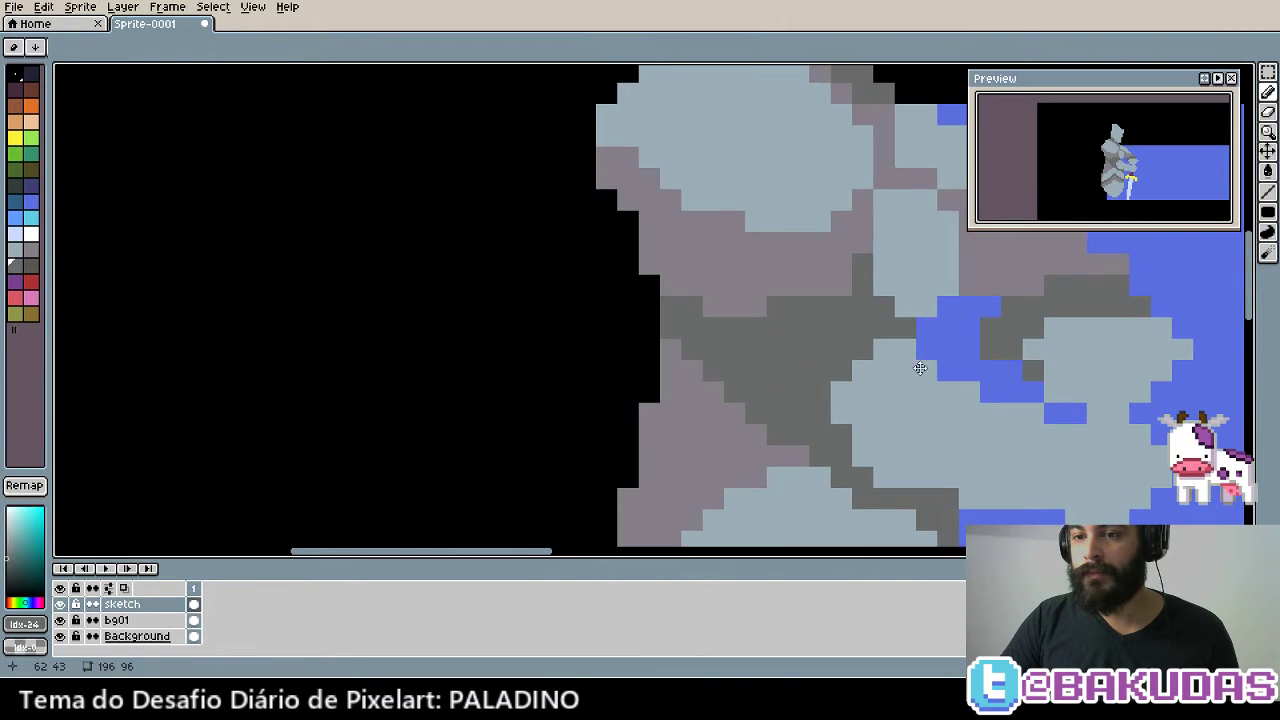
click(928, 372)
alt+click(912, 330)
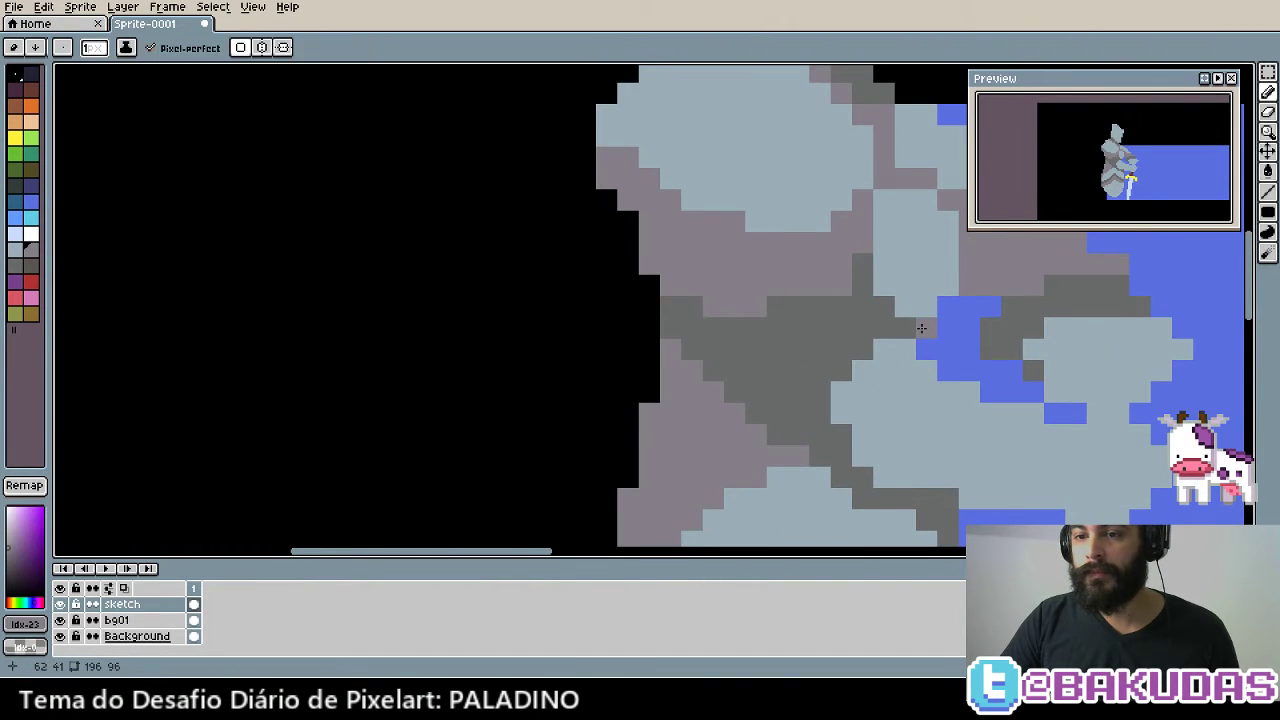
drag(939, 312, 942, 360)
Pan around the rock and sword to review the whole paladin figure
key(space)
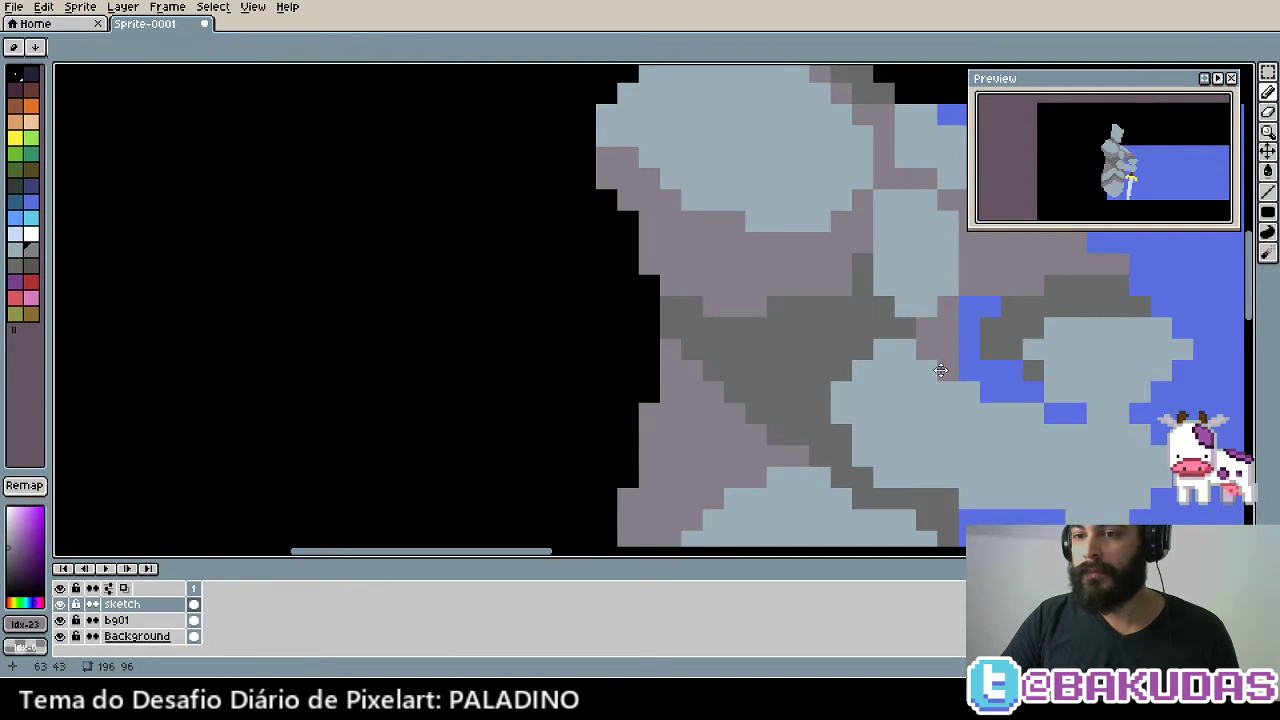
scroll(938, 358, up, 3)
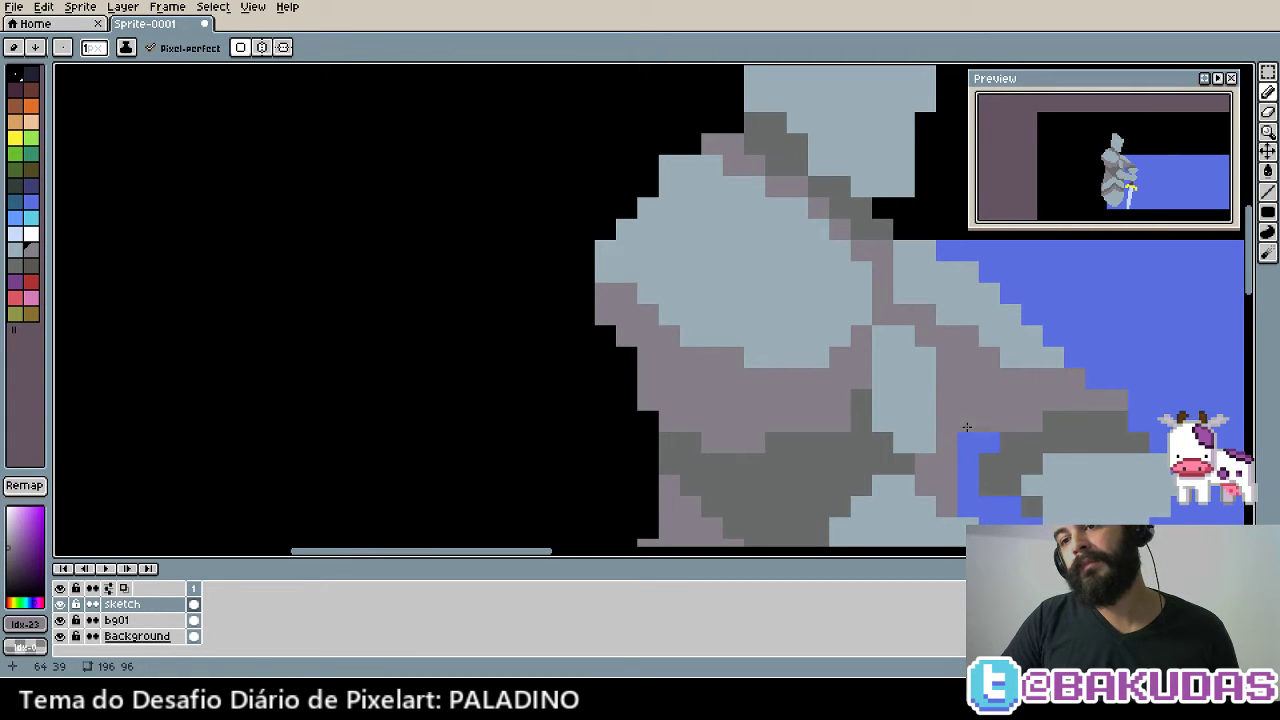
key(space)
drag(967, 427, 904, 400)
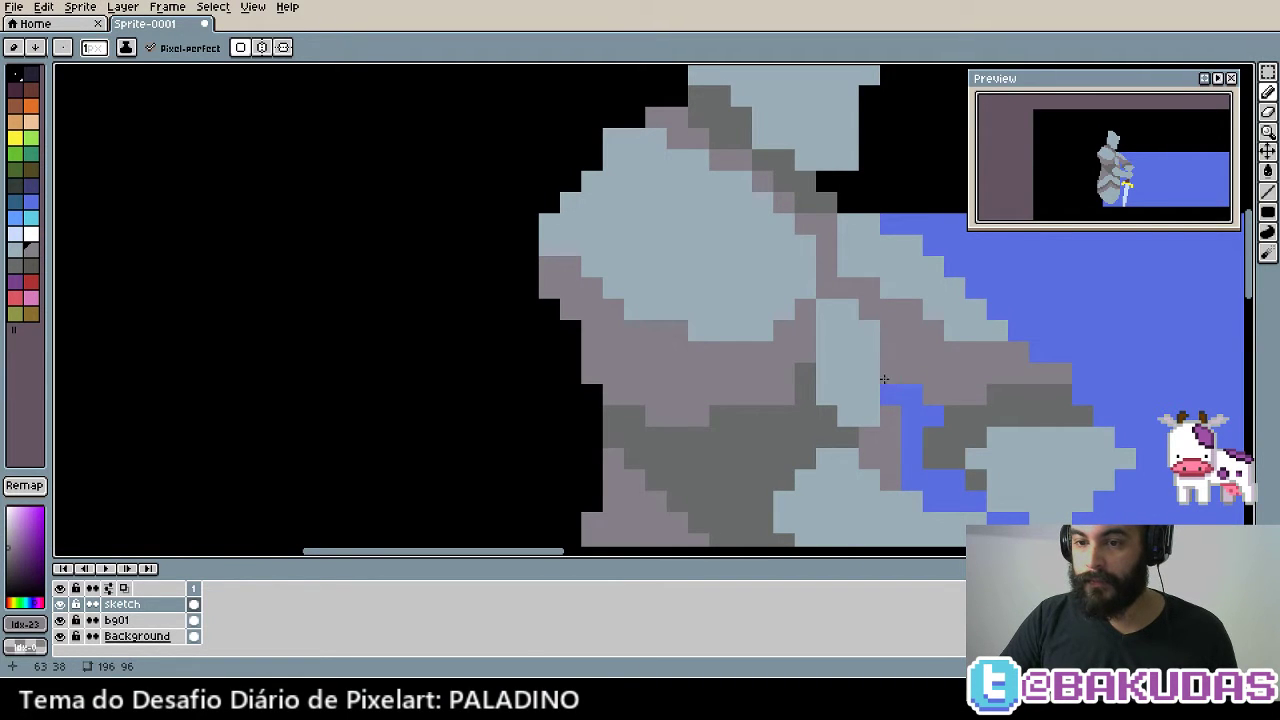
key(space)
drag(914, 389, 926, 341)
drag(905, 429, 917, 381)
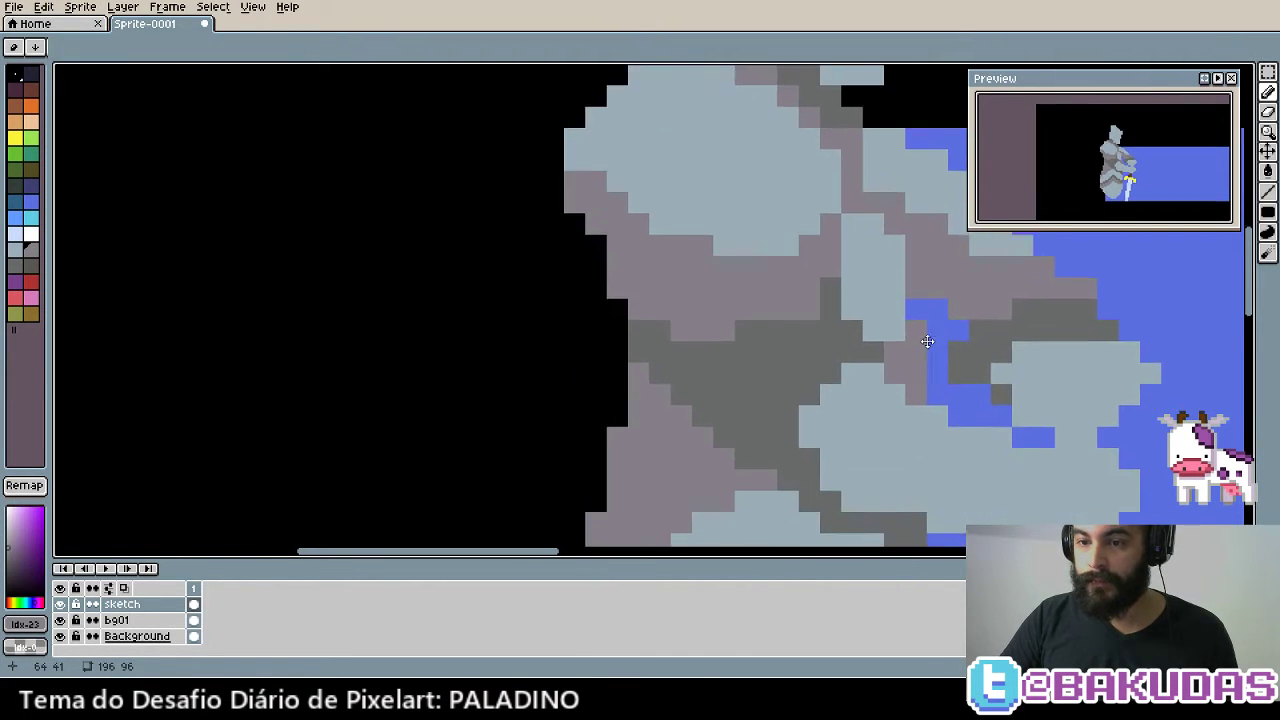
key(space)
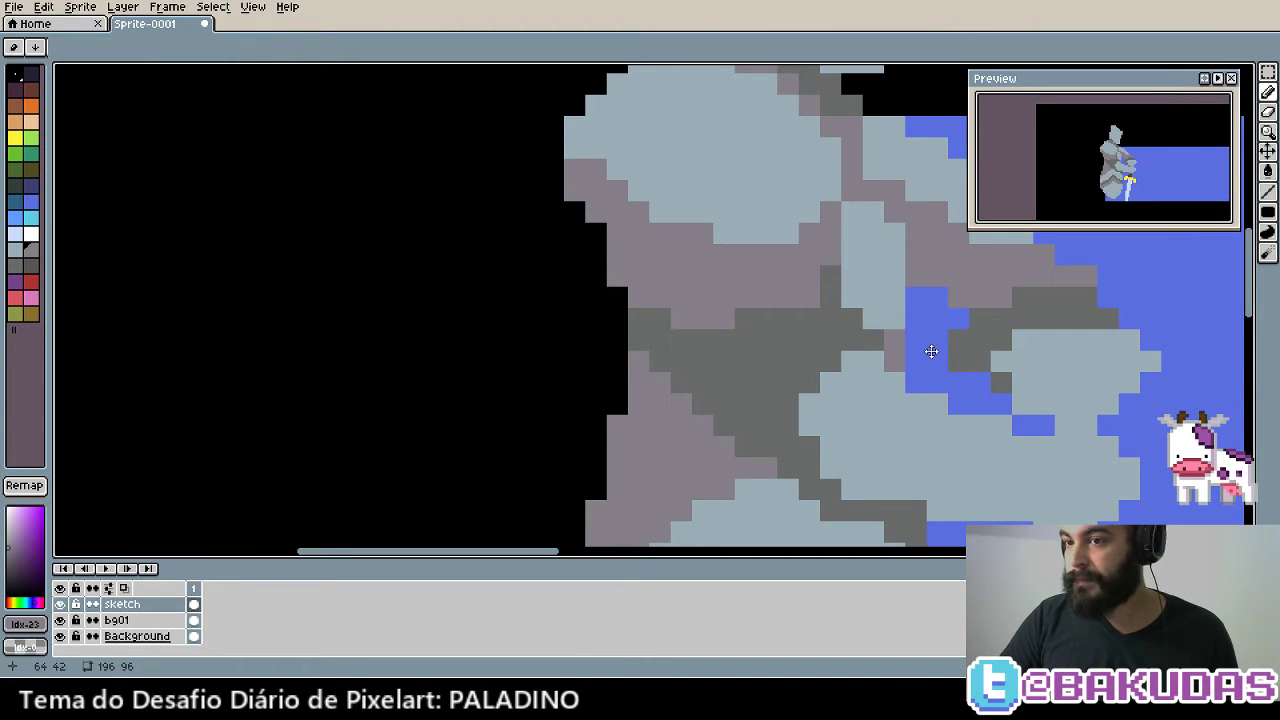
drag(931, 351, 829, 367)
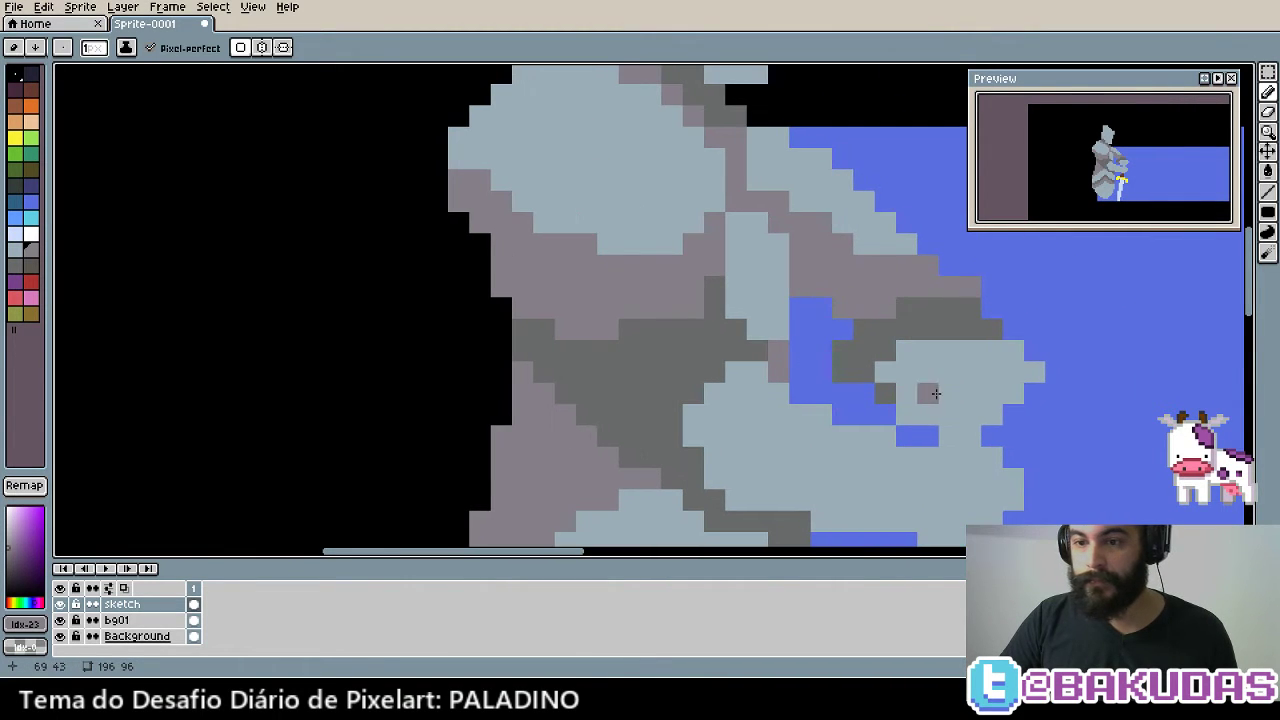
key(space)
mouse_move(1038, 375)
mouse_down()
mouse_move(883, 391)
mouse_move(923, 277)
mouse_up()
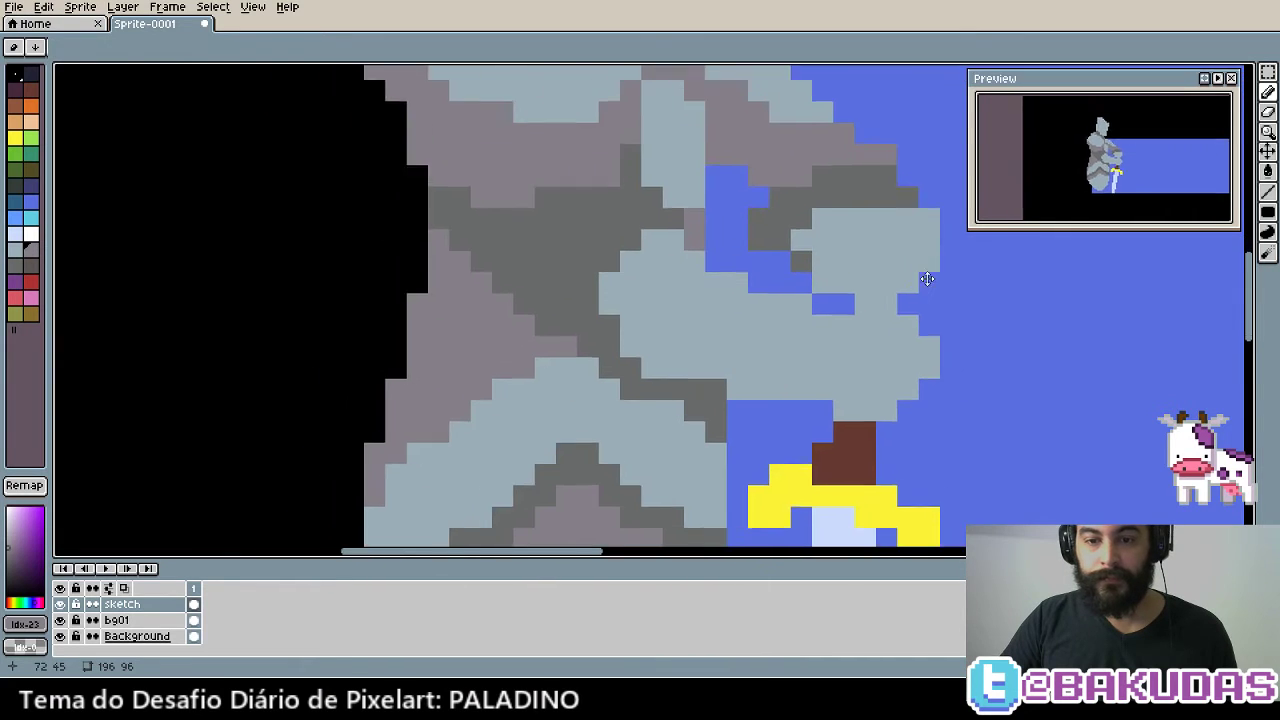
scroll(923, 277, down, 2)
drag(830, 364, 624, 364)
drag(397, 283, 543, 337)
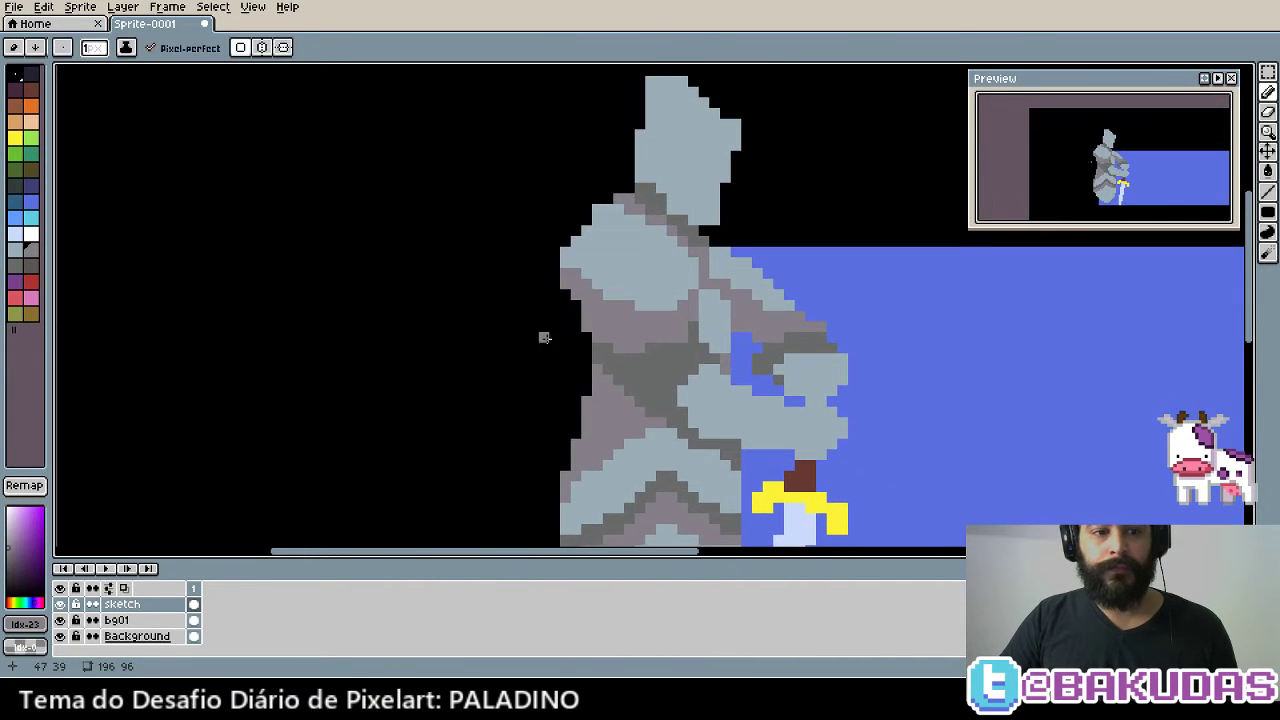
Cover a stray olive pixel on the rock with the rock's light grey
click(19, 314)
drag(651, 330, 543, 322)
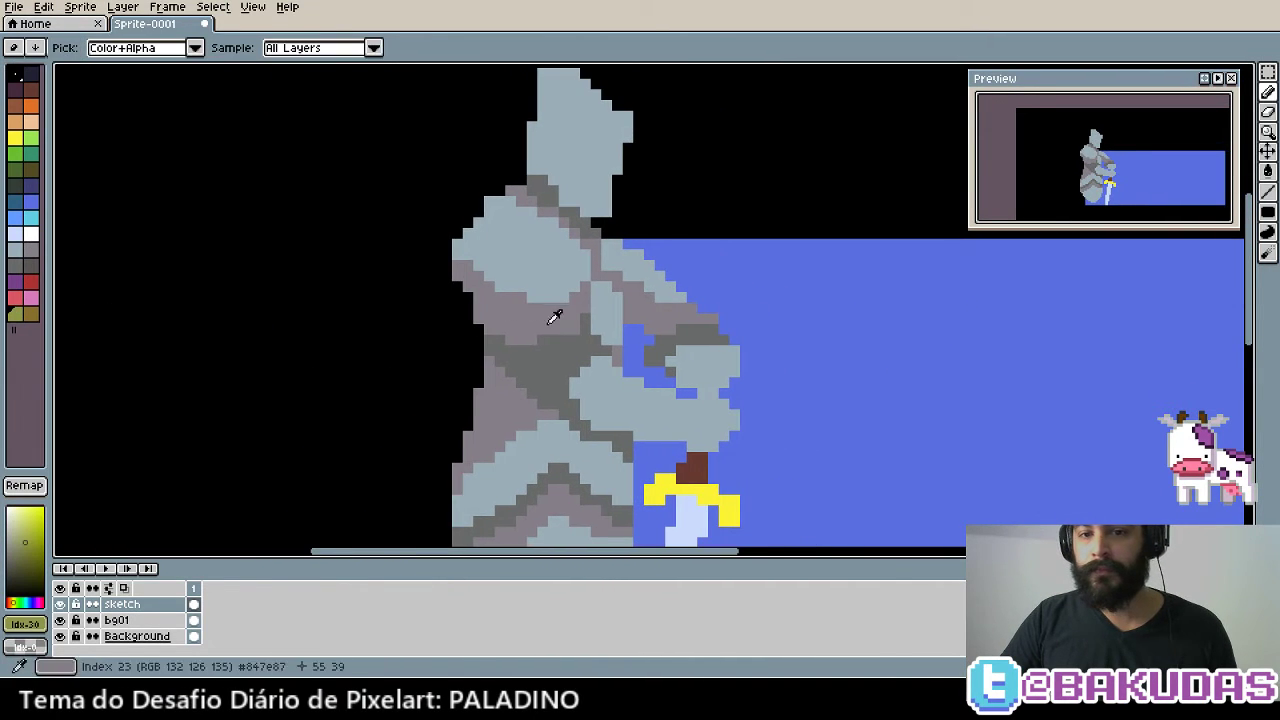
scroll(560, 315, up, 3)
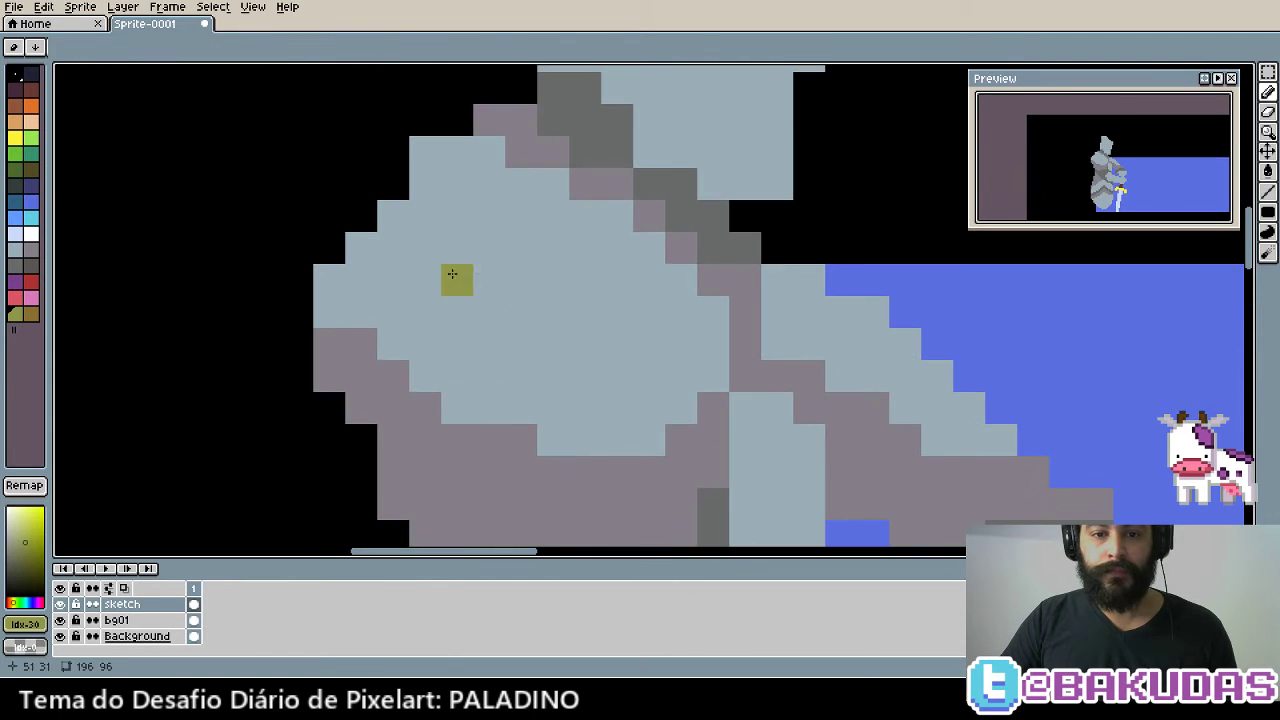
alt+click(405, 195)
click(376, 220)
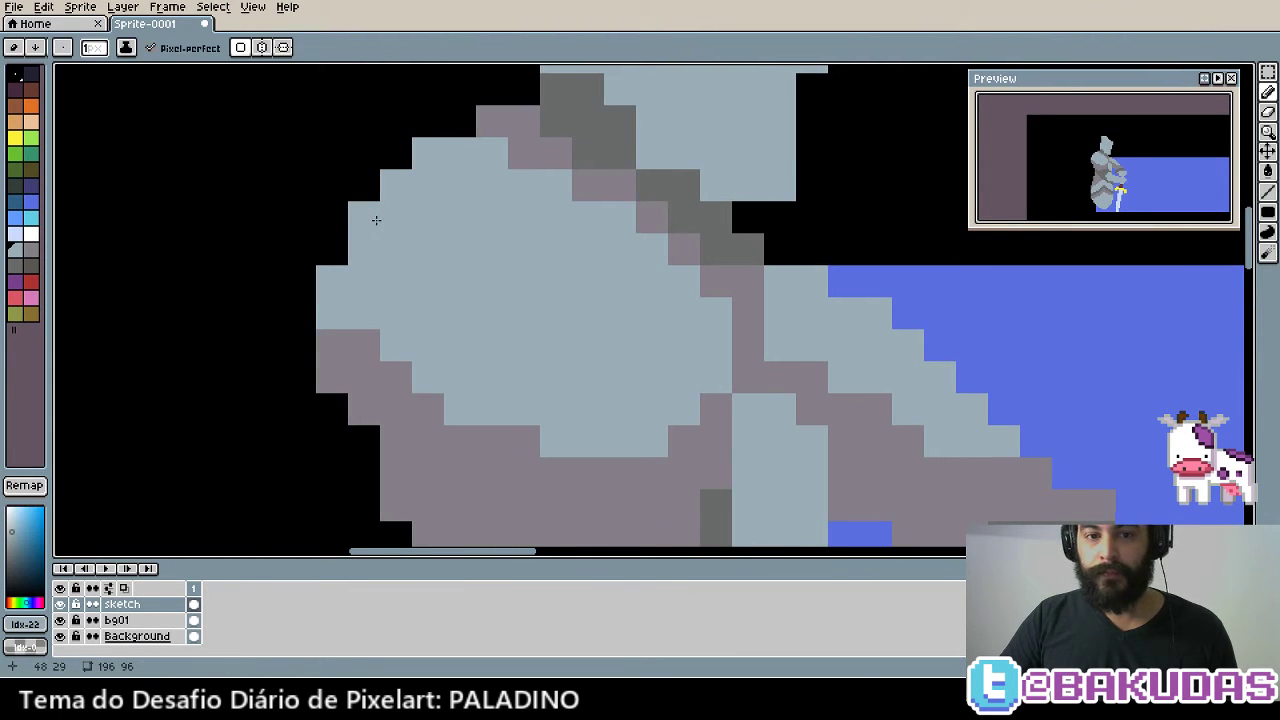
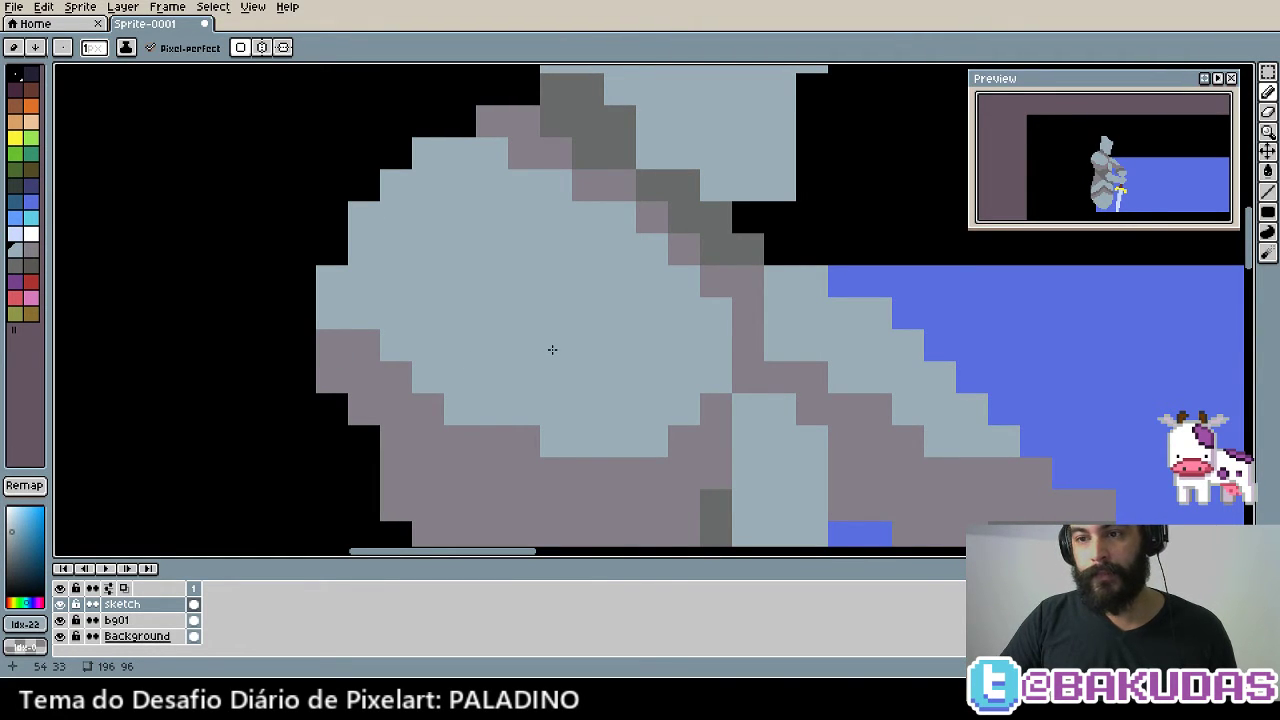
Recolour the stray mauve shoulder pixel light grey and bring the knight's chest into view
click(332, 346)
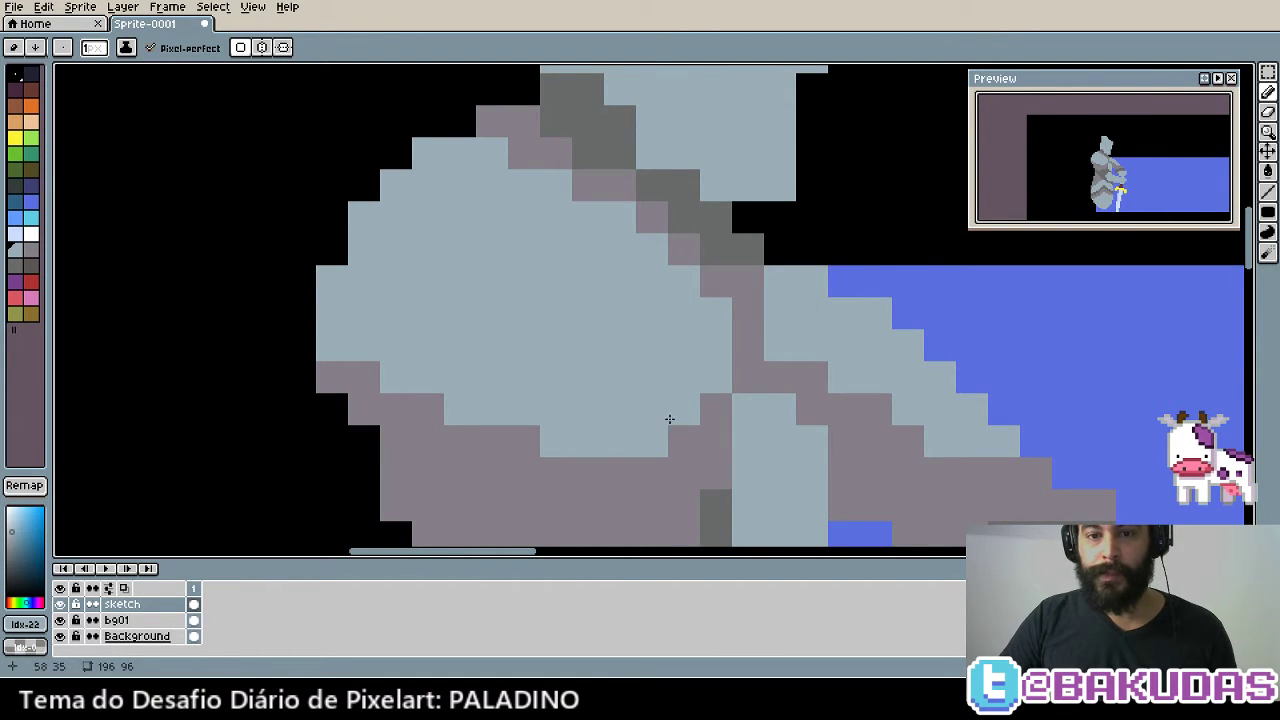
drag(611, 331, 457, 291)
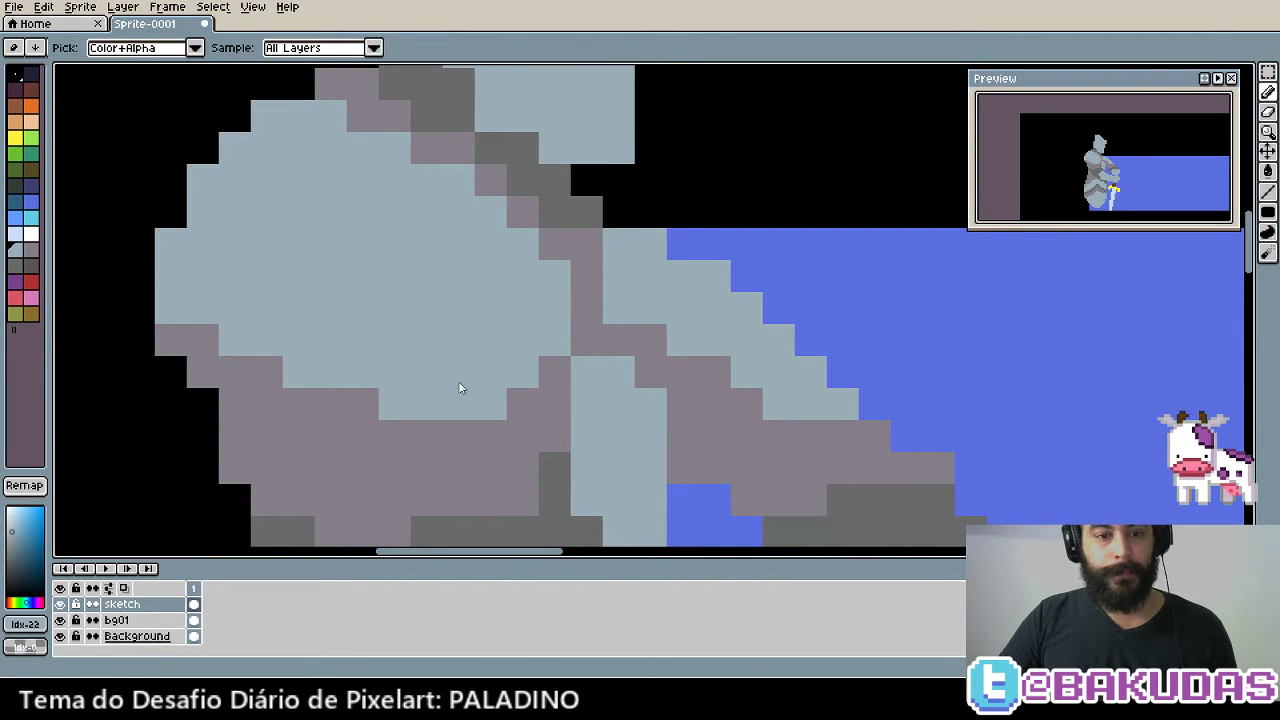
scroll(629, 391, down, 1)
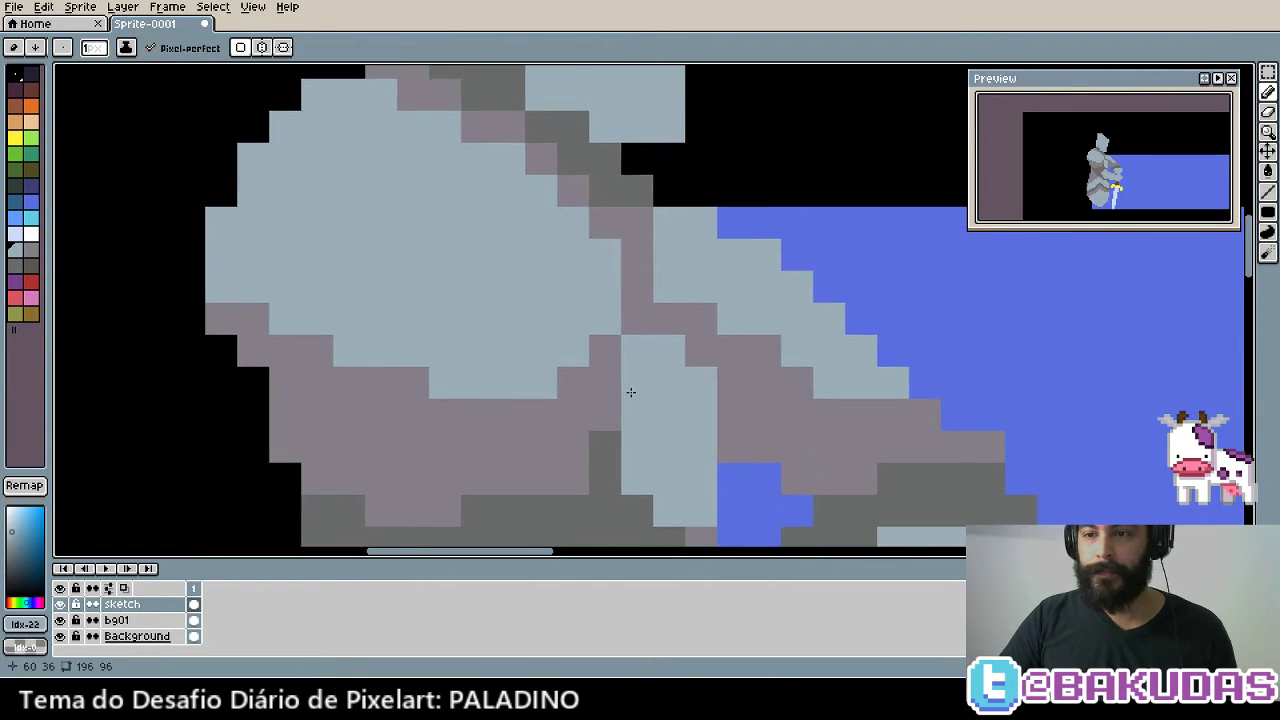
scroll(629, 391, down, 2)
scroll(510, 214, up, 1)
scroll(510, 214, up, 1)
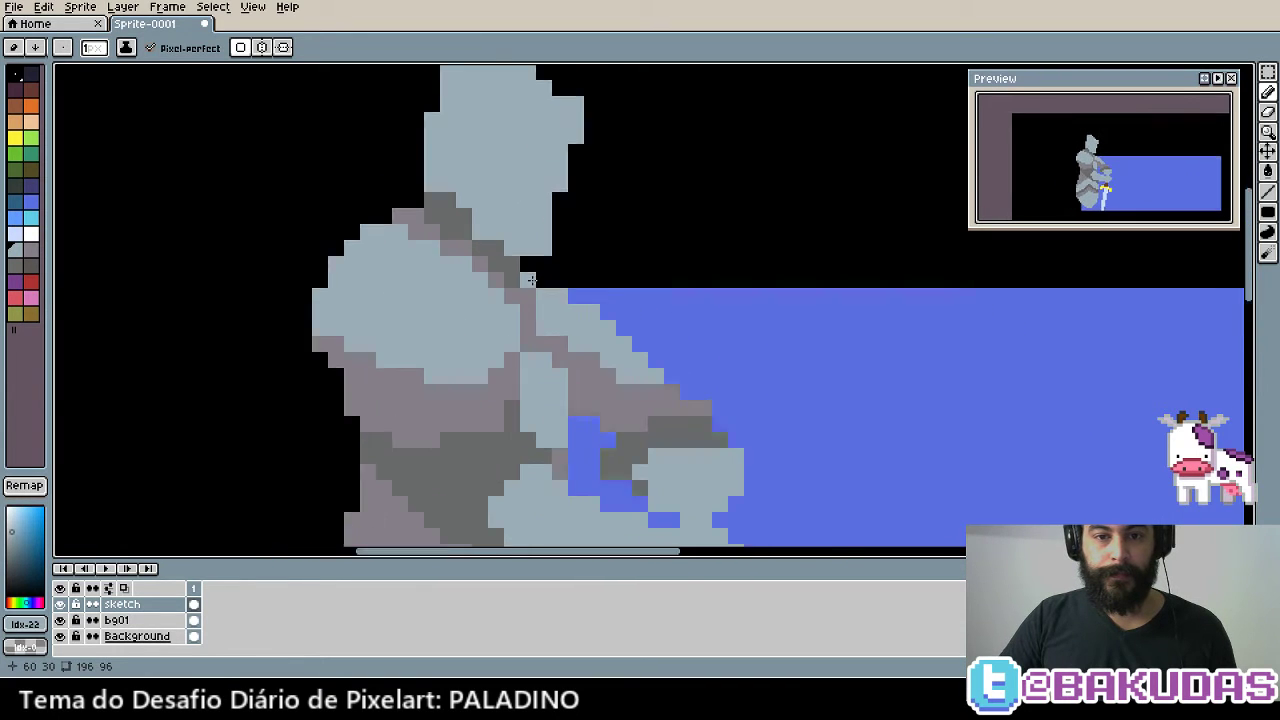
scroll(505, 250, up, 1)
scroll(515, 320, up, 1)
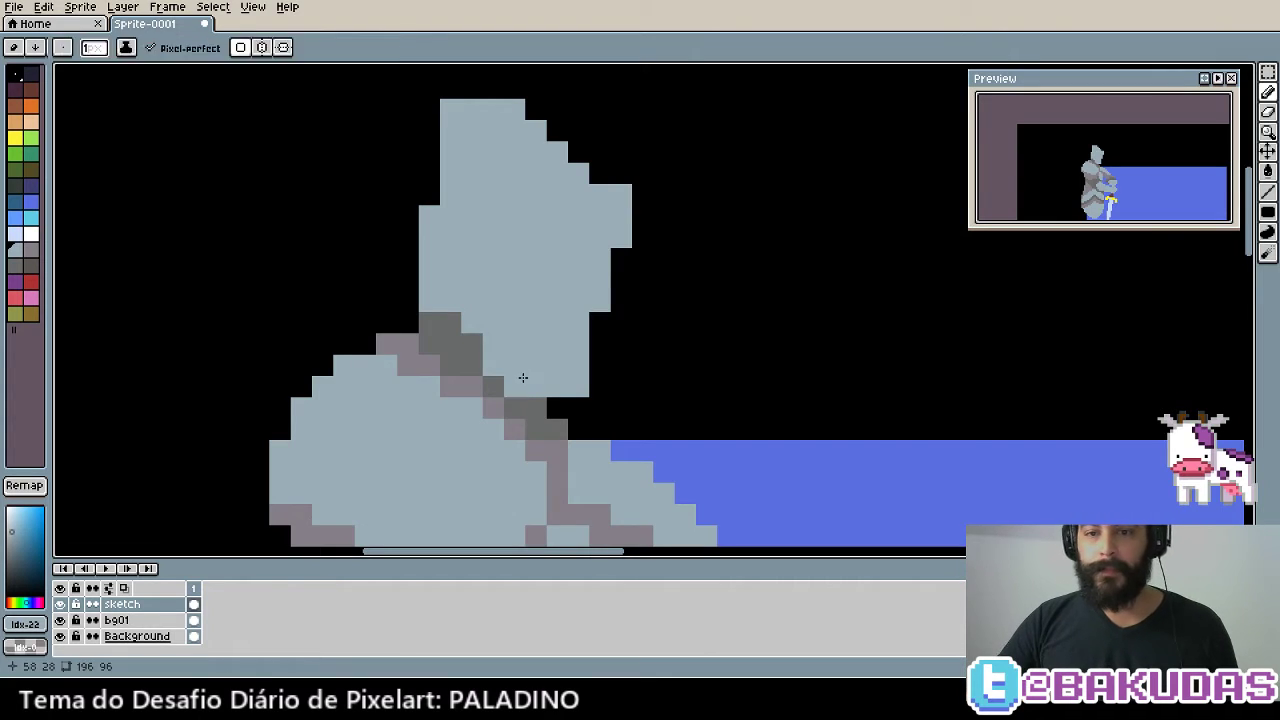
drag(512, 334, 540, 386)
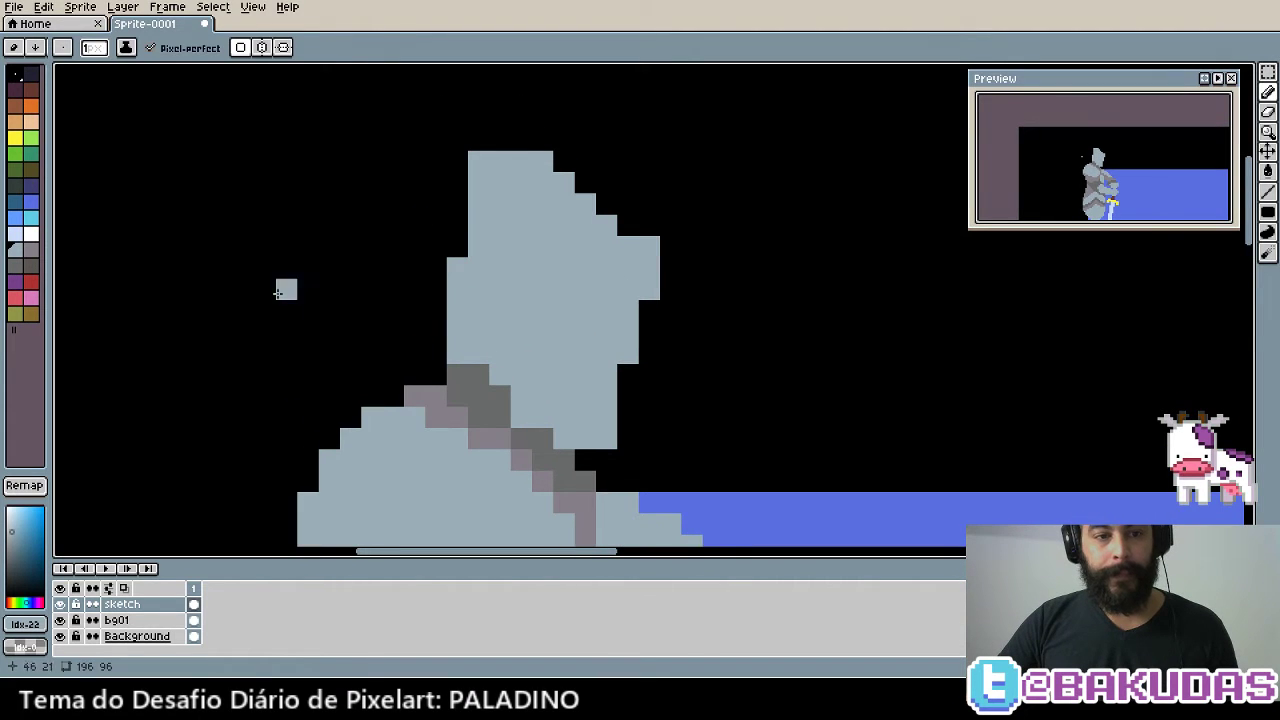
Paint an olive trim column down the knight's chest armour
click(15, 313)
click(494, 371)
scroll(549, 427, up, 1)
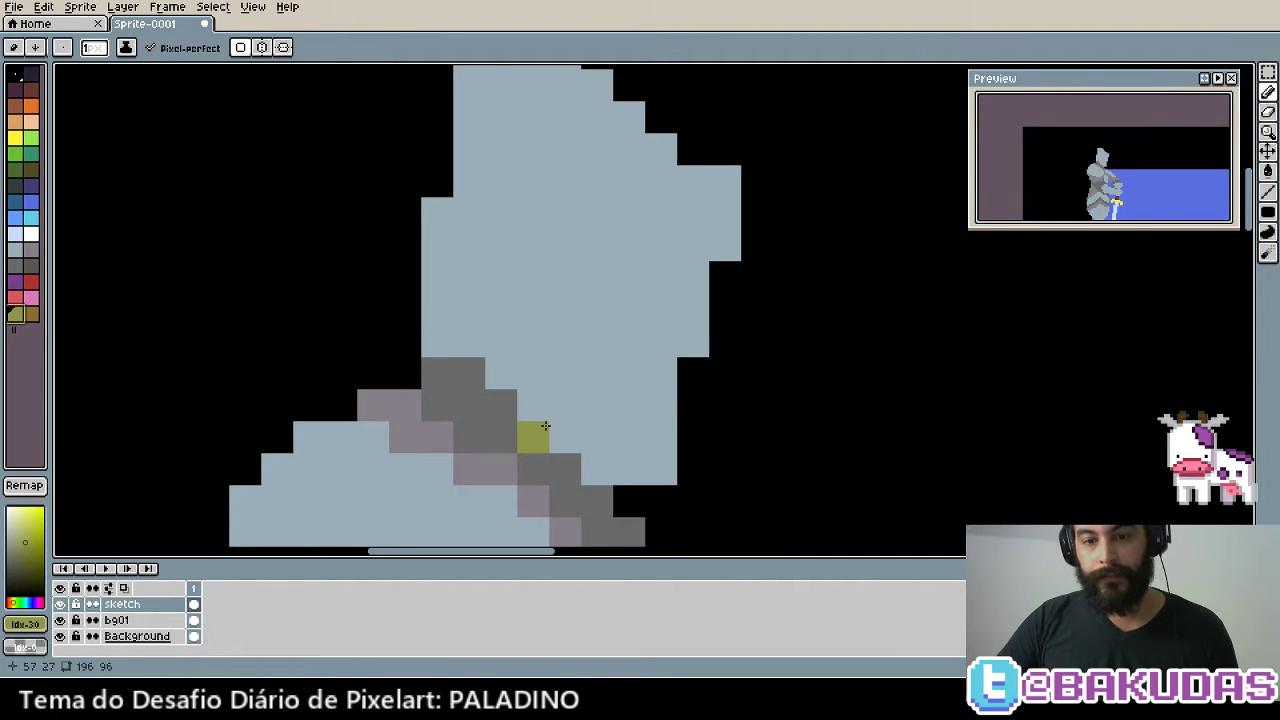
click(565, 309)
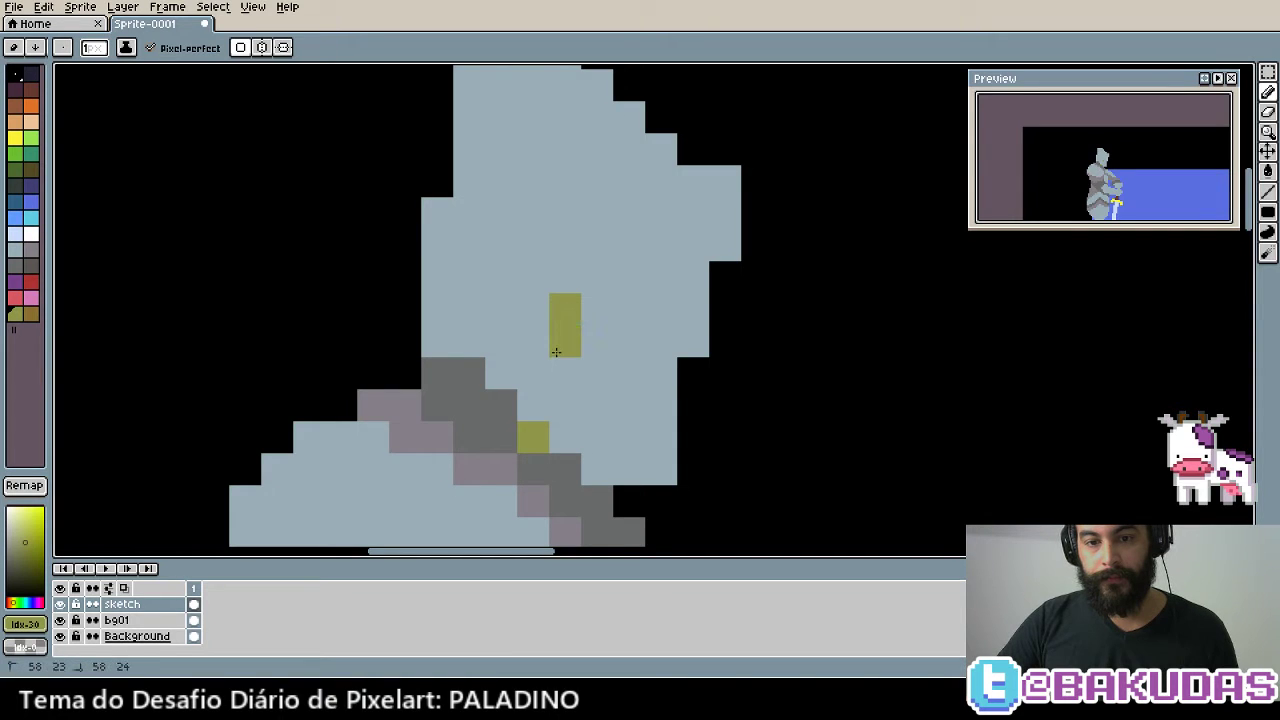
click(556, 352)
click(565, 373)
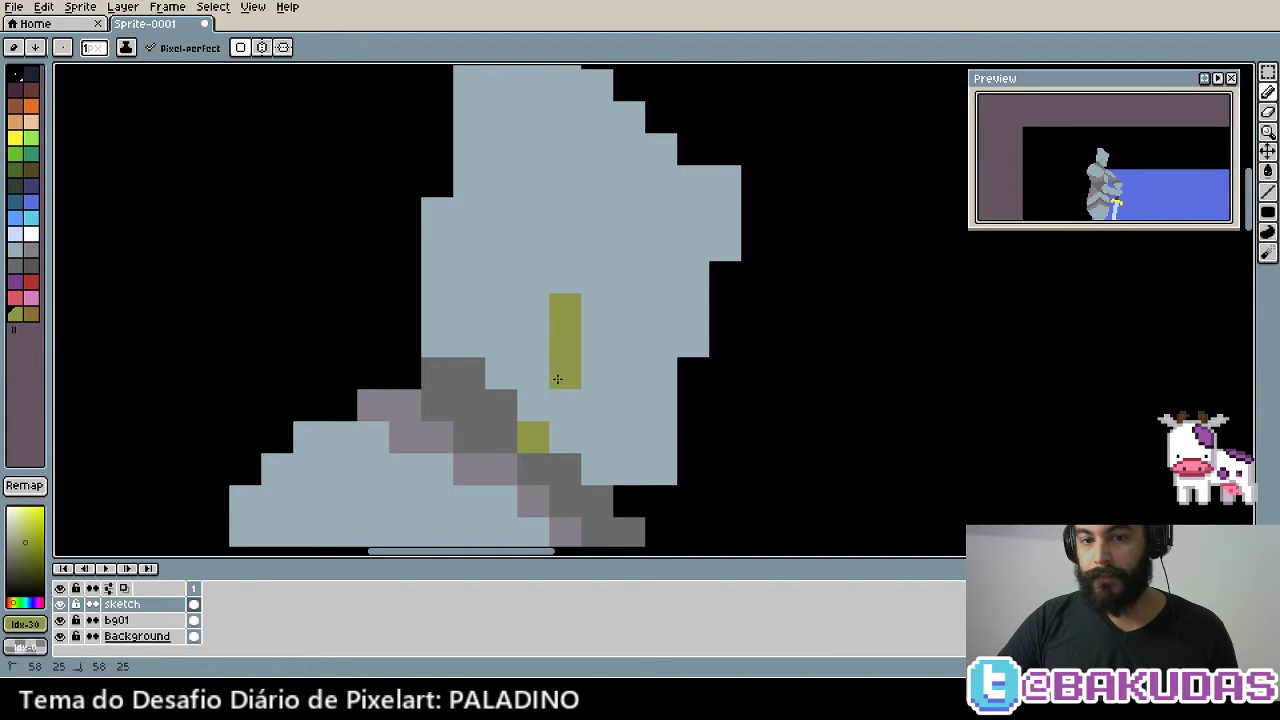
click(533, 405)
drag(617, 374, 541, 392)
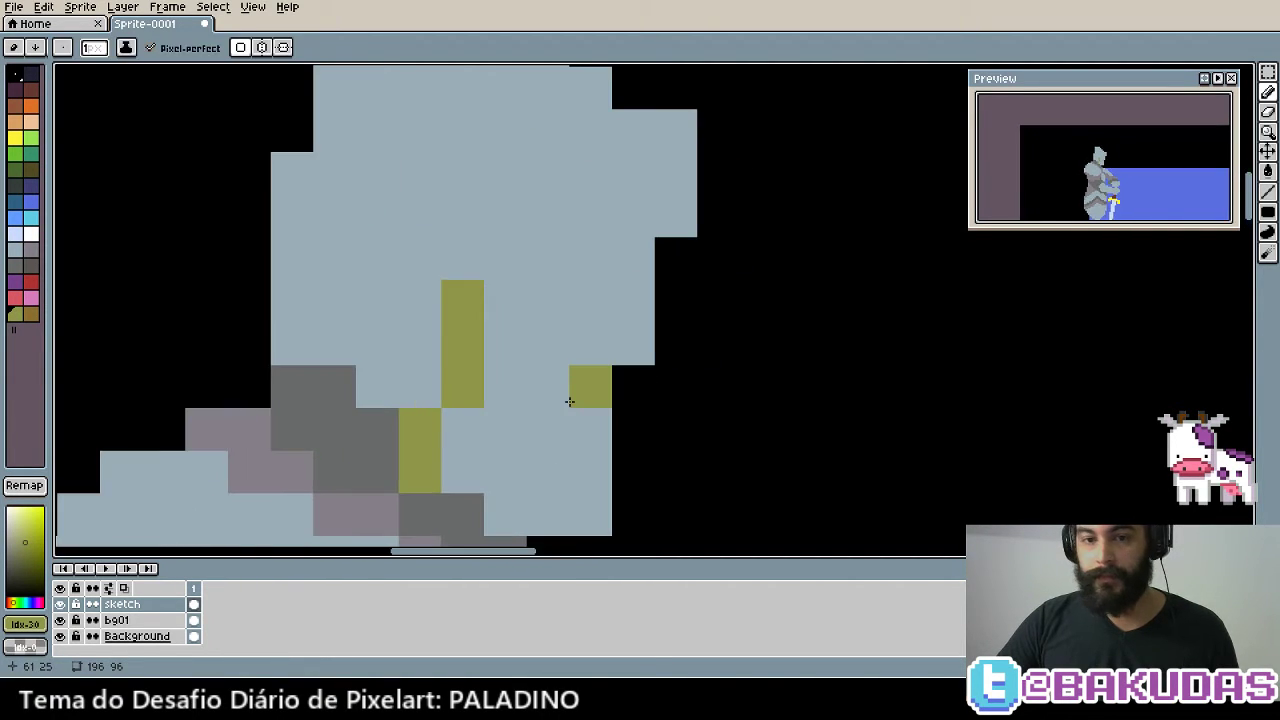
scroll(569, 404, up, 1)
Extend an olive horizontal bar to the right across the chest
click(500, 302)
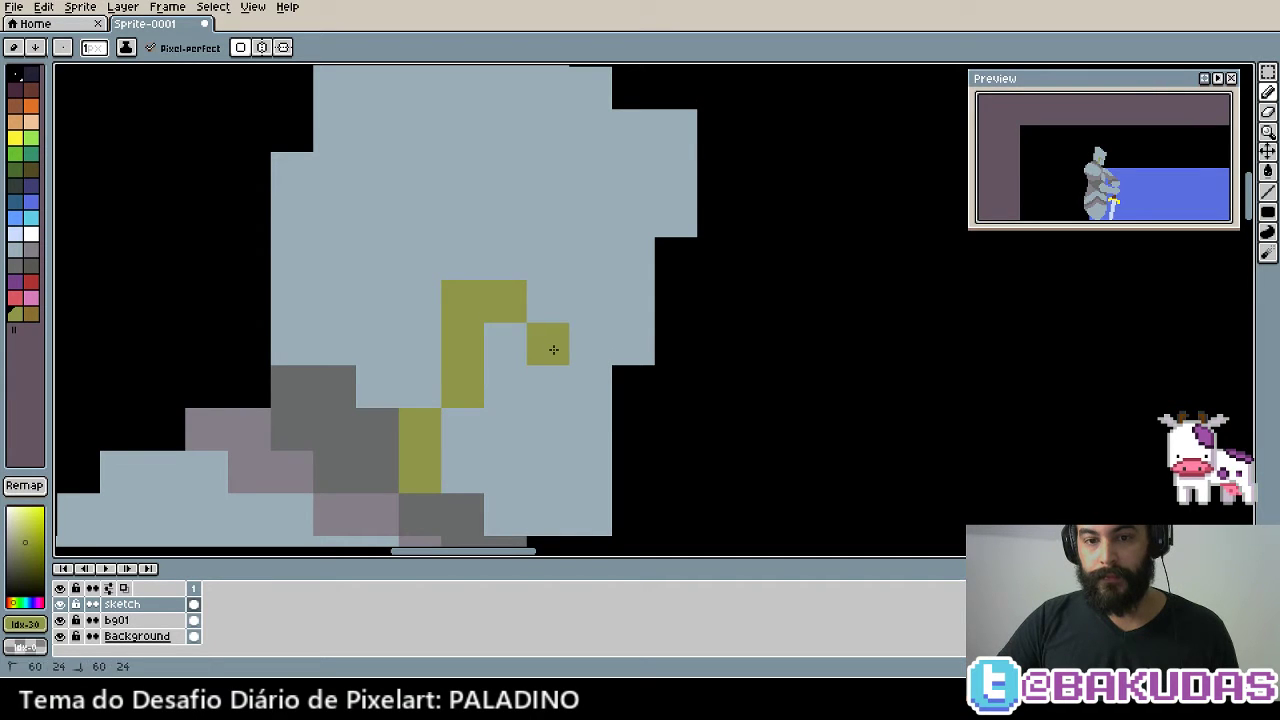
click(553, 349)
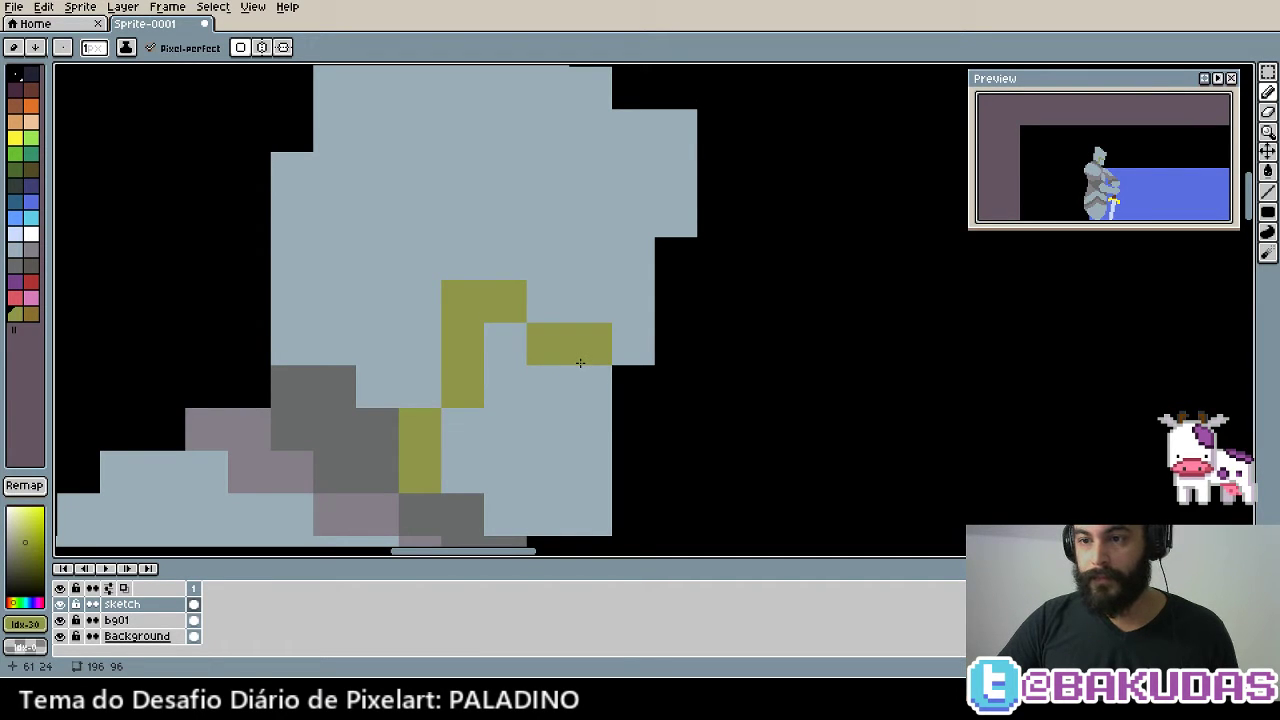
drag(606, 362, 630, 350)
drag(577, 283, 597, 371)
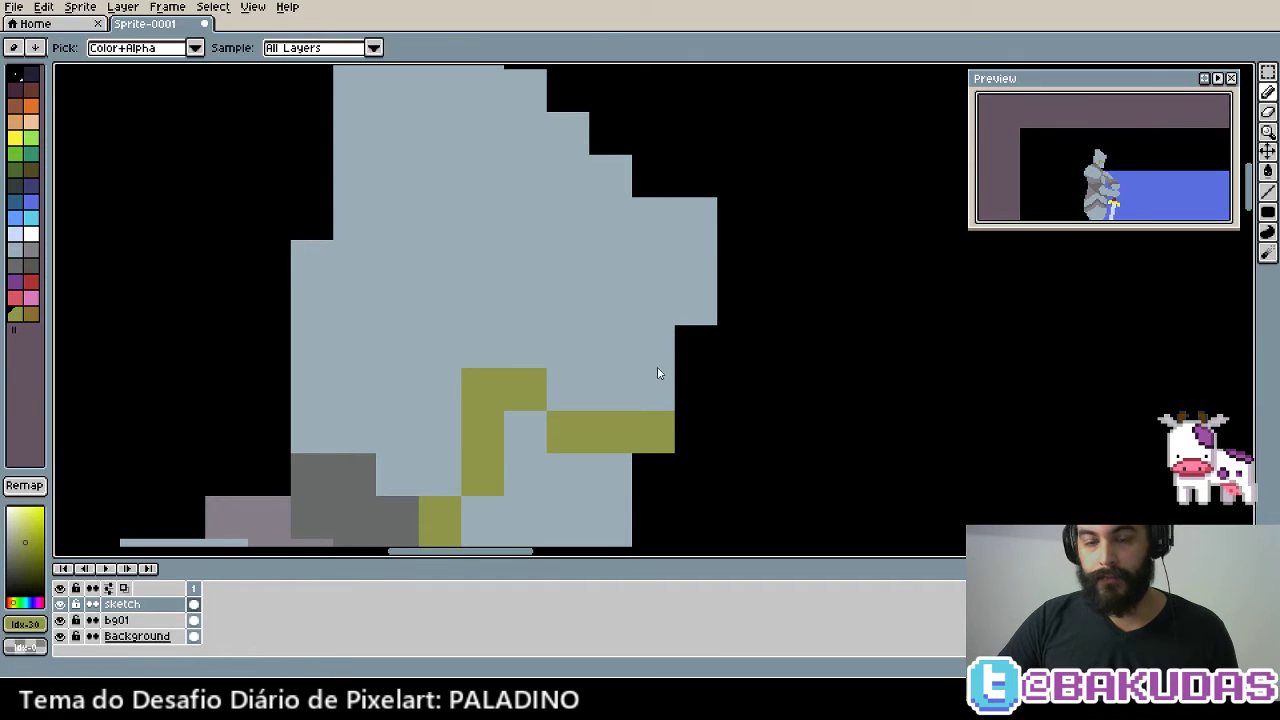
click(521, 340)
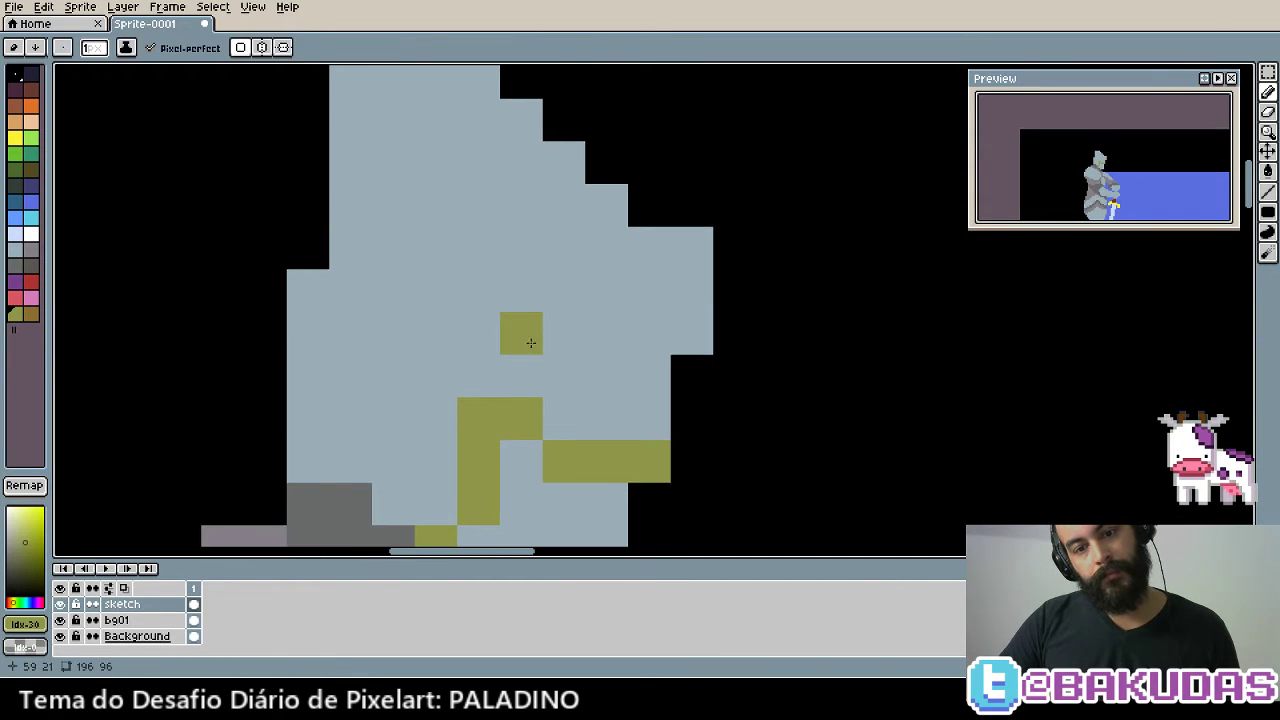
click(600, 375)
click(640, 375)
mouse_move(637, 374)
mouse_down()
mouse_move(793, 389)
mouse_move(631, 250)
mouse_move(684, 245)
mouse_up()
Sample mauve from the armour and shade between the olive bands
alt+click(428, 443)
drag(726, 286, 768, 286)
click(684, 286)
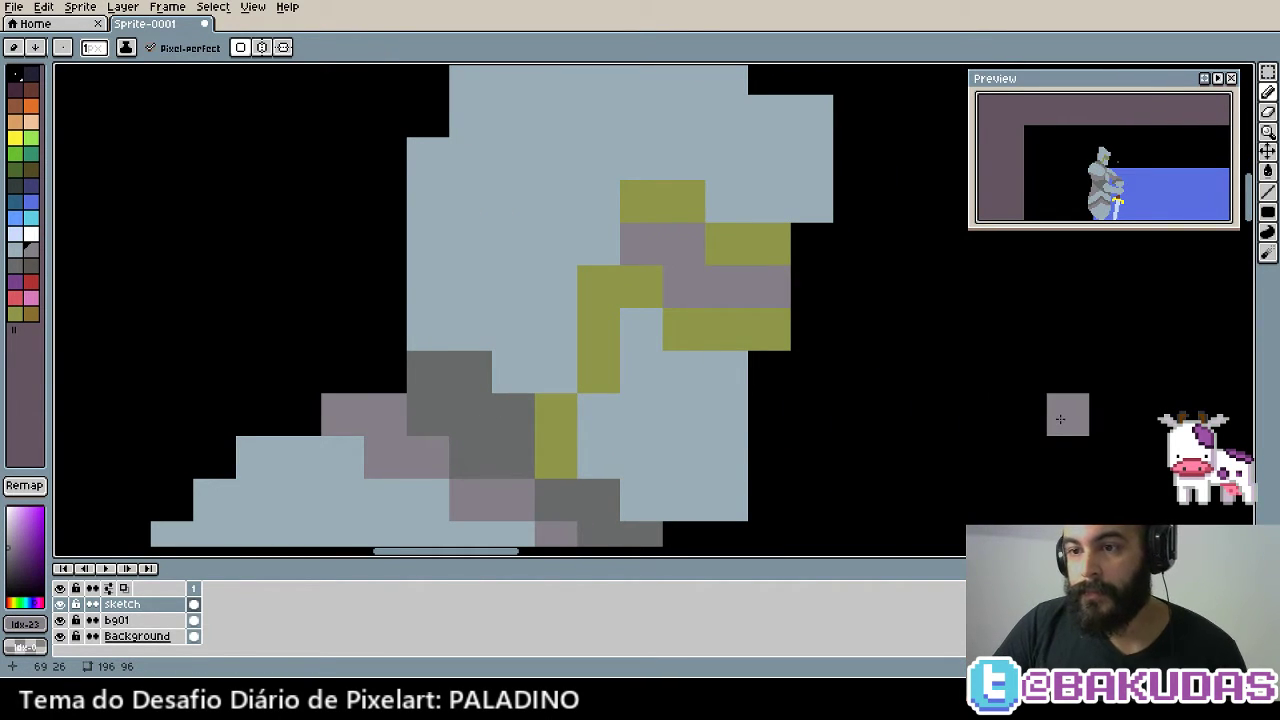
mouse_move(646, 205)
mouse_down()
mouse_move(714, 305)
mouse_move(670, 345)
mouse_up()
Build the olive cross upward over the upper chest
click(714, 305)
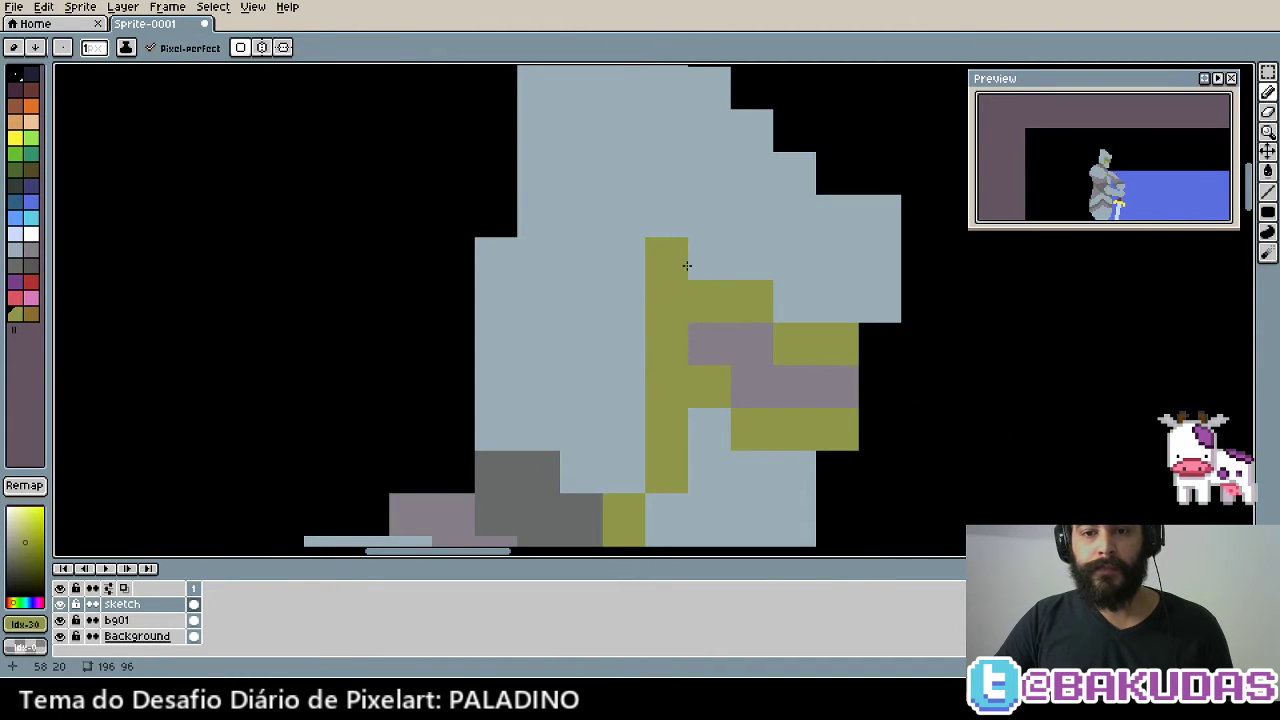
mouse_move(622, 258)
mouse_down()
mouse_move(605, 232)
mouse_move(679, 208)
mouse_up()
click(672, 234)
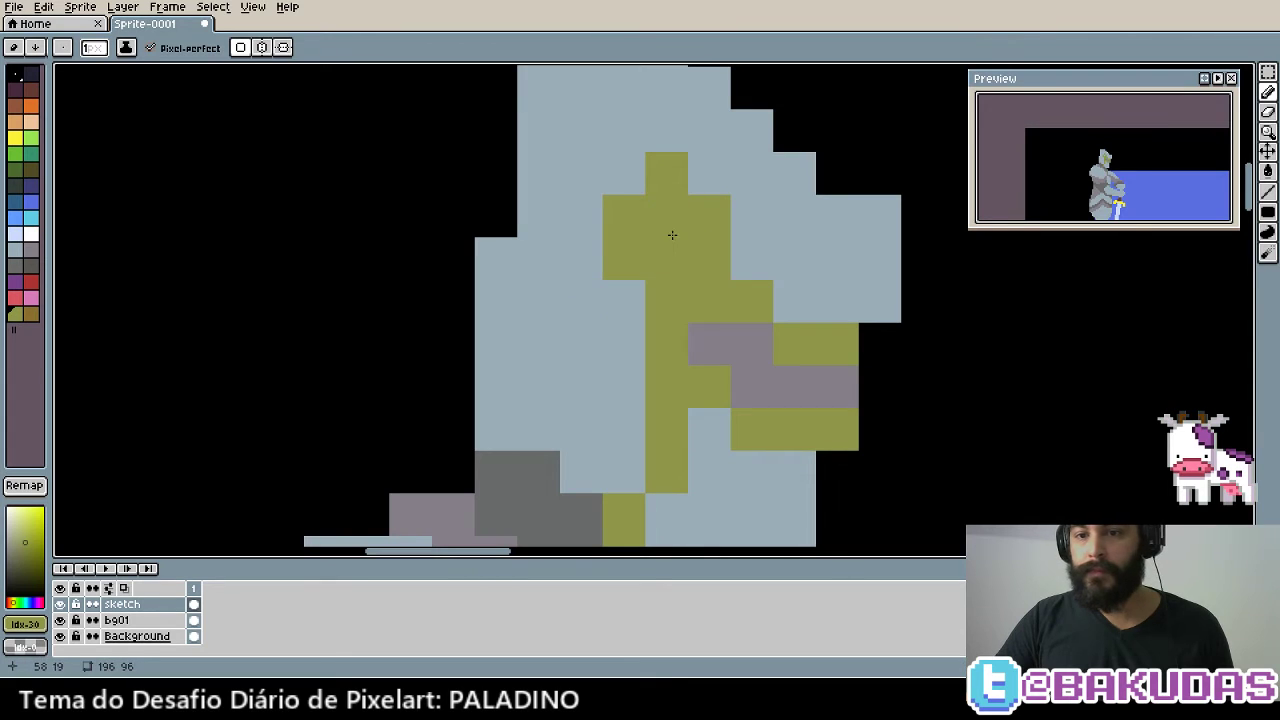
drag(657, 255, 784, 220)
click(737, 247)
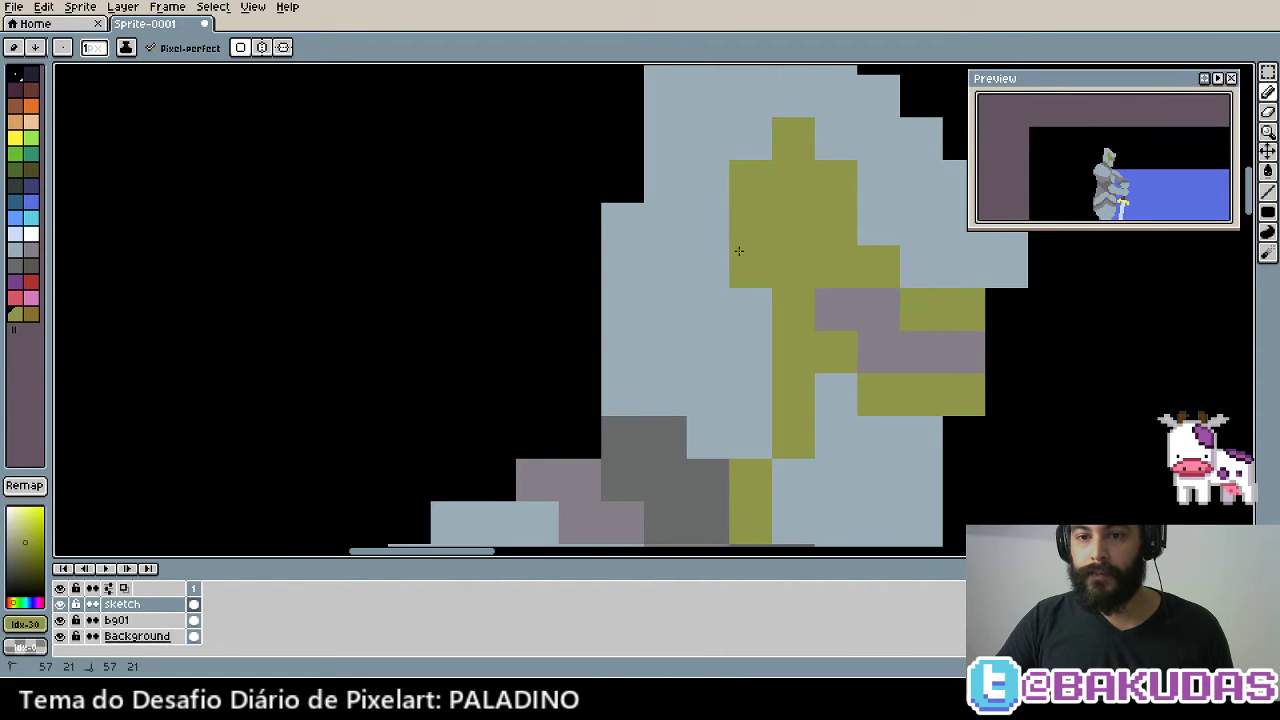
click(708, 262)
key(v)
mouse_move(820, 317)
mouse_down()
mouse_move(786, 237)
mouse_move(711, 194)
mouse_up()
click(667, 184)
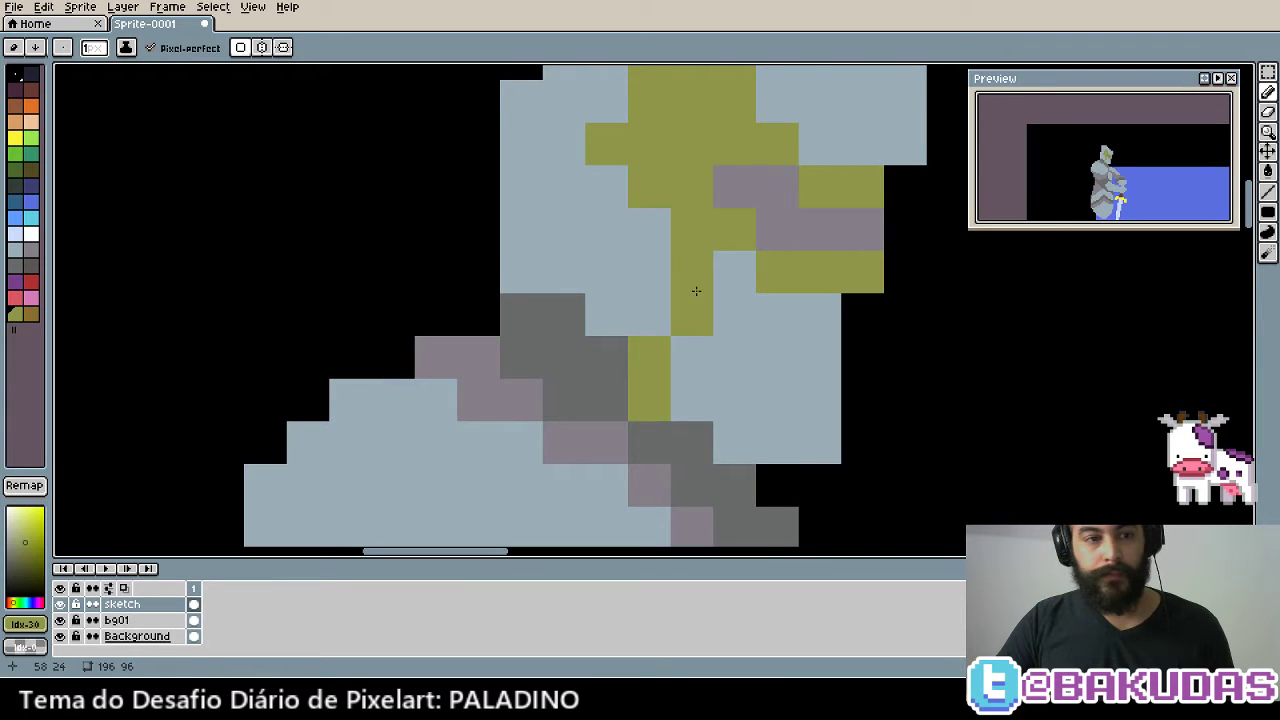
Paint the first bright yellow highlights across the olive bar
click(15, 143)
click(650, 226)
mouse_move(672, 147)
mouse_down()
mouse_move(650, 226)
mouse_move(712, 222)
mouse_move(794, 265)
mouse_move(840, 266)
mouse_up()
Paint bright yellow highlights along the chest trim rows and column
click(694, 292)
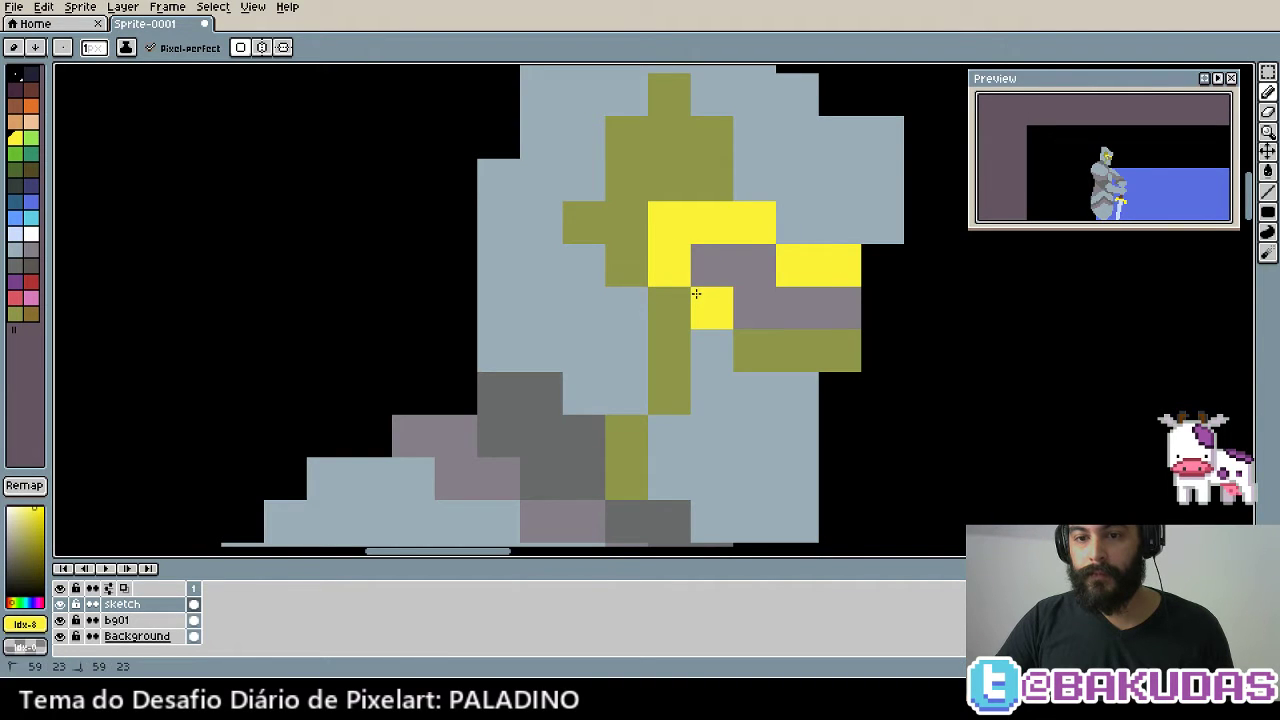
mouse_move(696, 293)
mouse_down()
mouse_move(754, 350)
mouse_move(851, 354)
mouse_up()
mouse_move(695, 328)
mouse_down()
mouse_move(744, 252)
mouse_move(677, 357)
mouse_move(677, 402)
mouse_up()
mouse_move(803, 371)
mouse_down()
mouse_move(769, 419)
mouse_move(720, 390)
mouse_up()
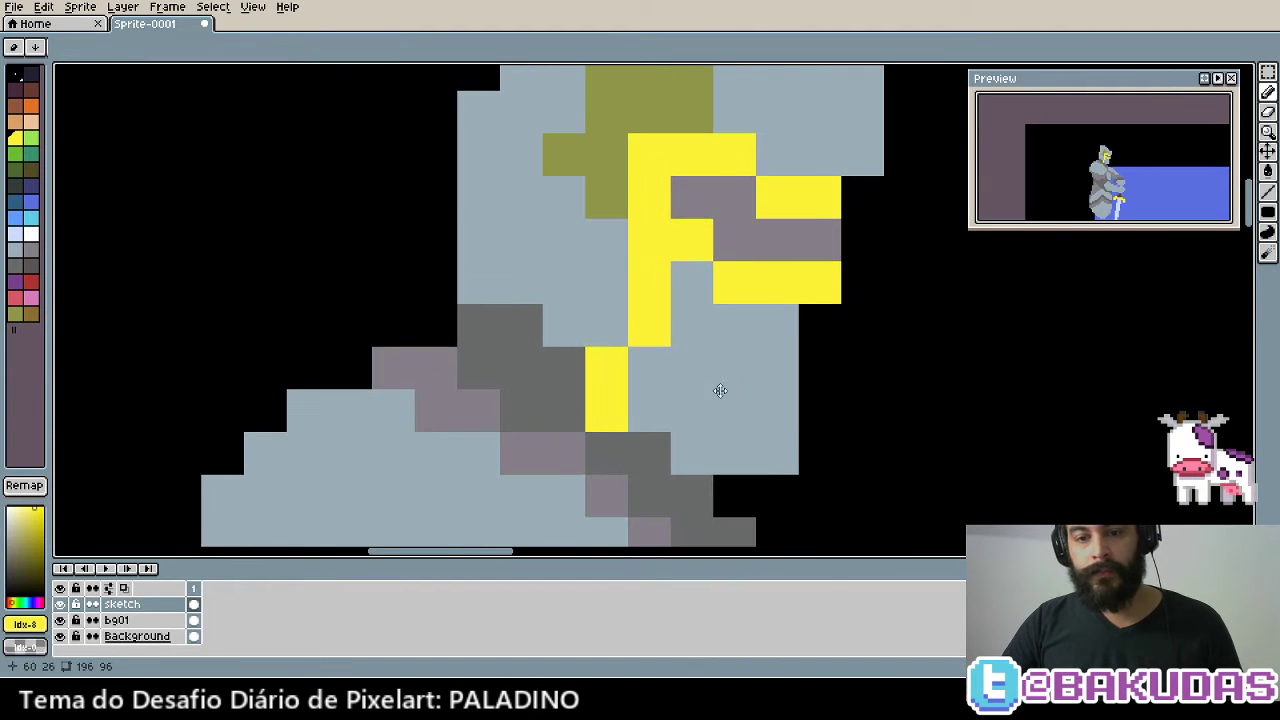
mouse_move(646, 412)
mouse_down()
mouse_move(750, 455)
mouse_move(814, 451)
mouse_move(848, 490)
mouse_up()
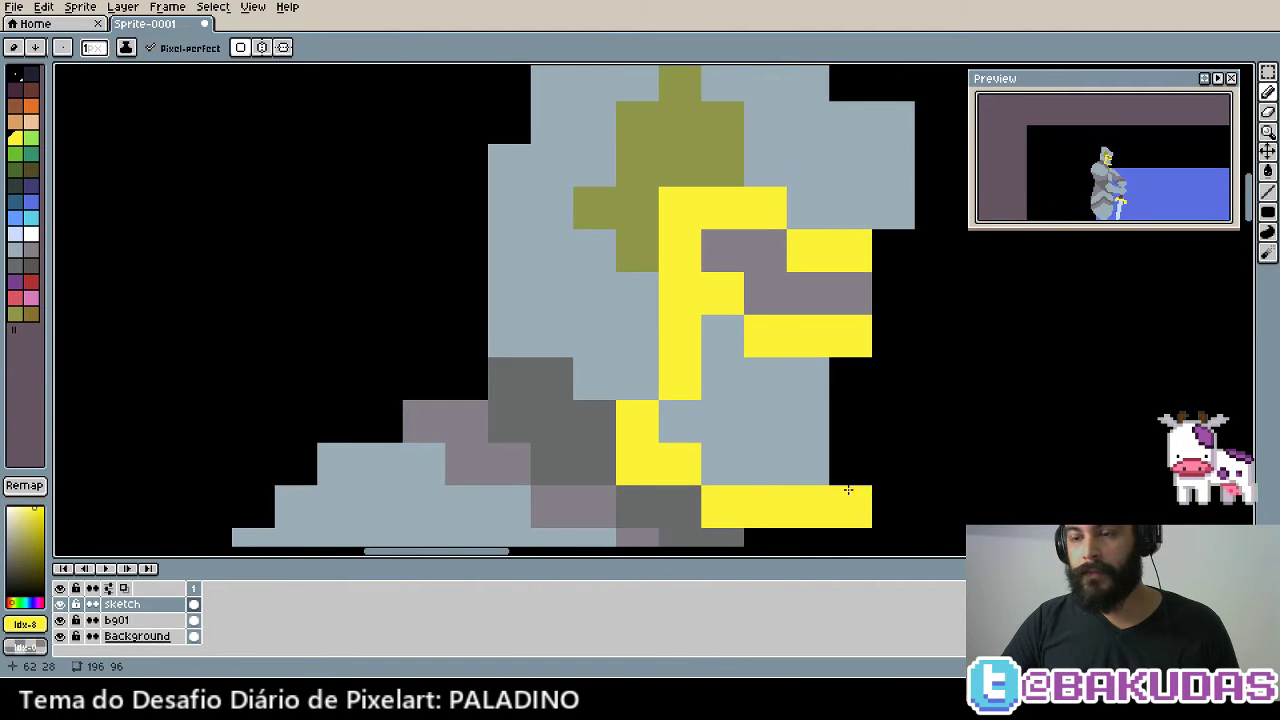
drag(929, 466, 1020, 486)
scroll(986, 477, down, 3)
scroll(845, 404, up, 2)
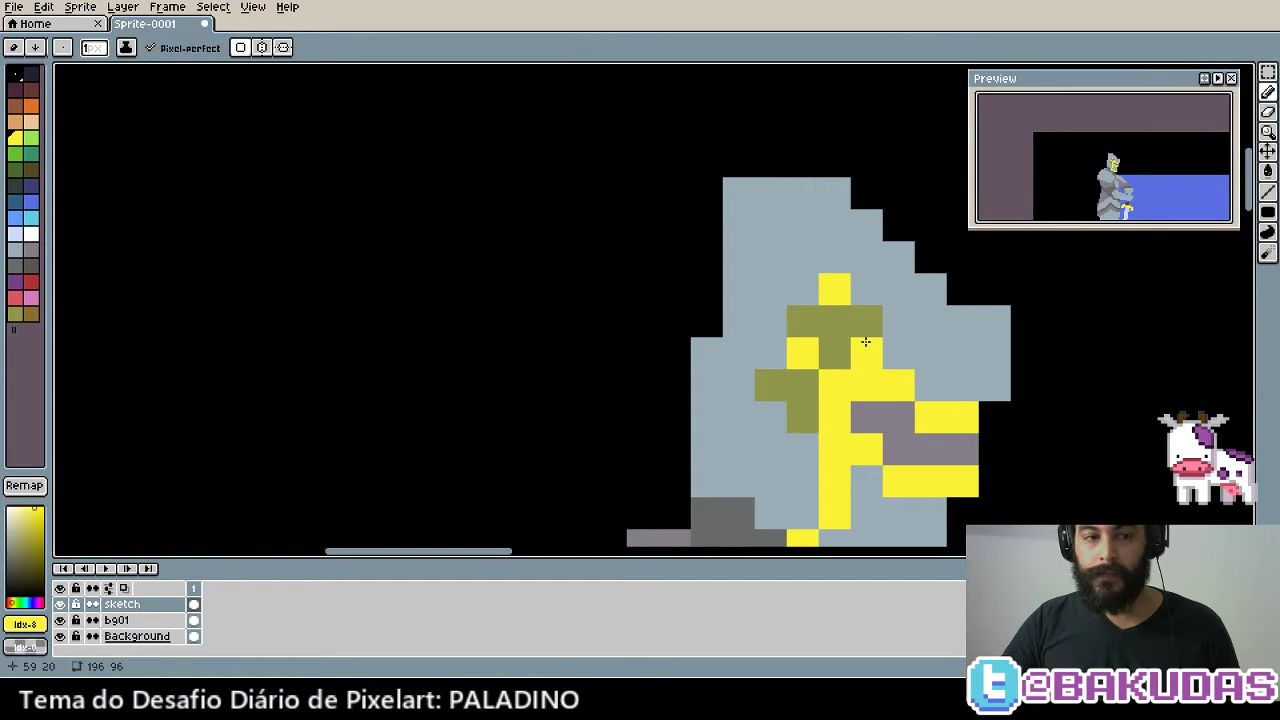
Flood-fill the olive cells and mauve bands on the chest with brown
click(31, 313)
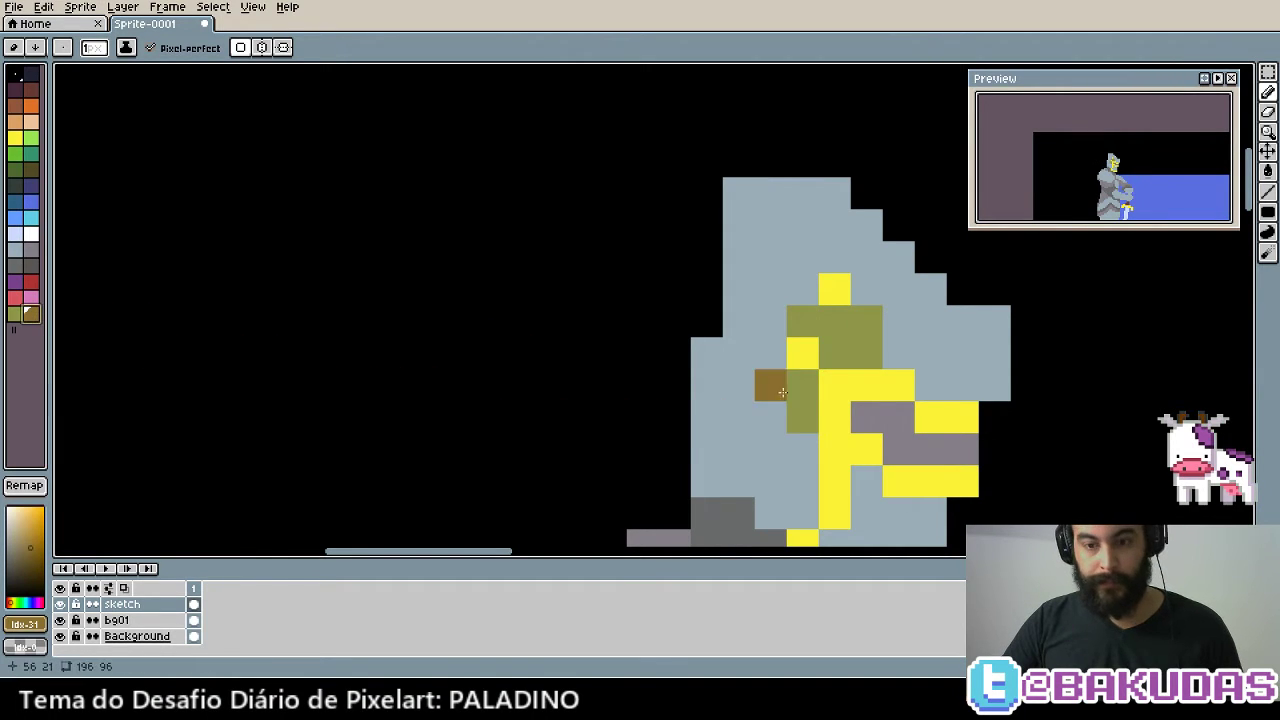
key(g)
click(835, 337)
click(802, 385)
click(770, 417)
drag(919, 476, 817, 451)
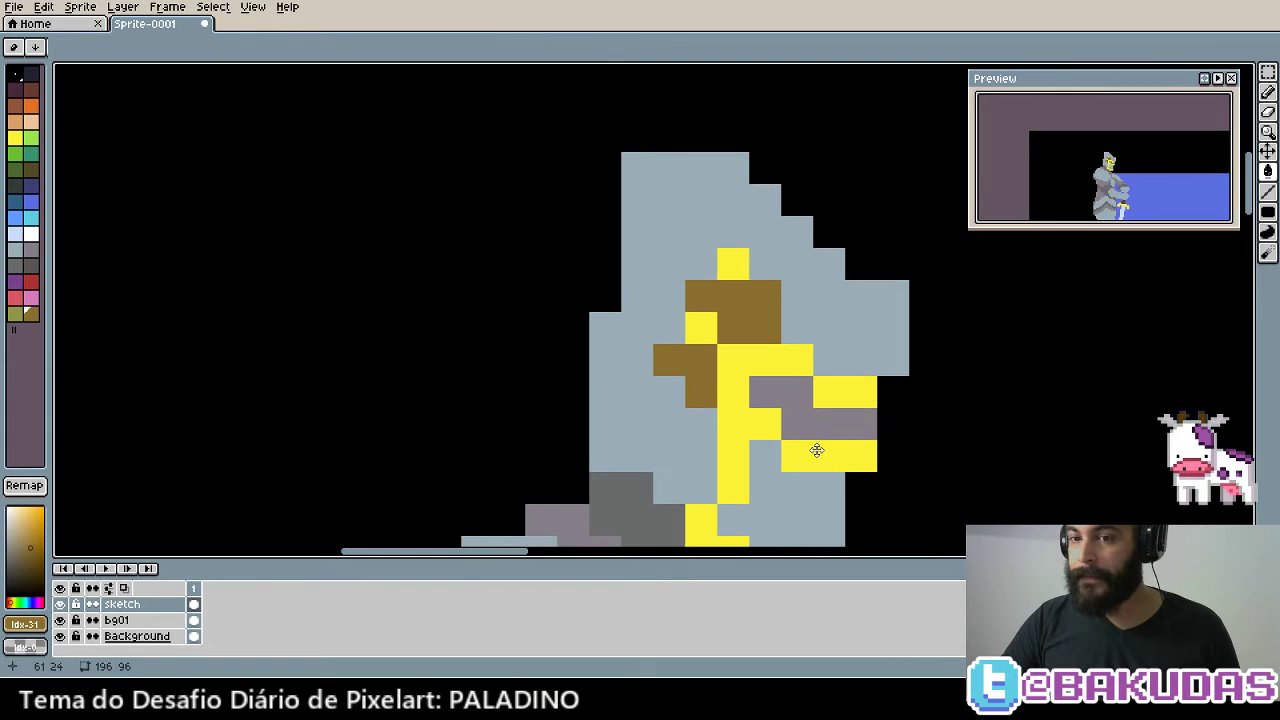
click(795, 422)
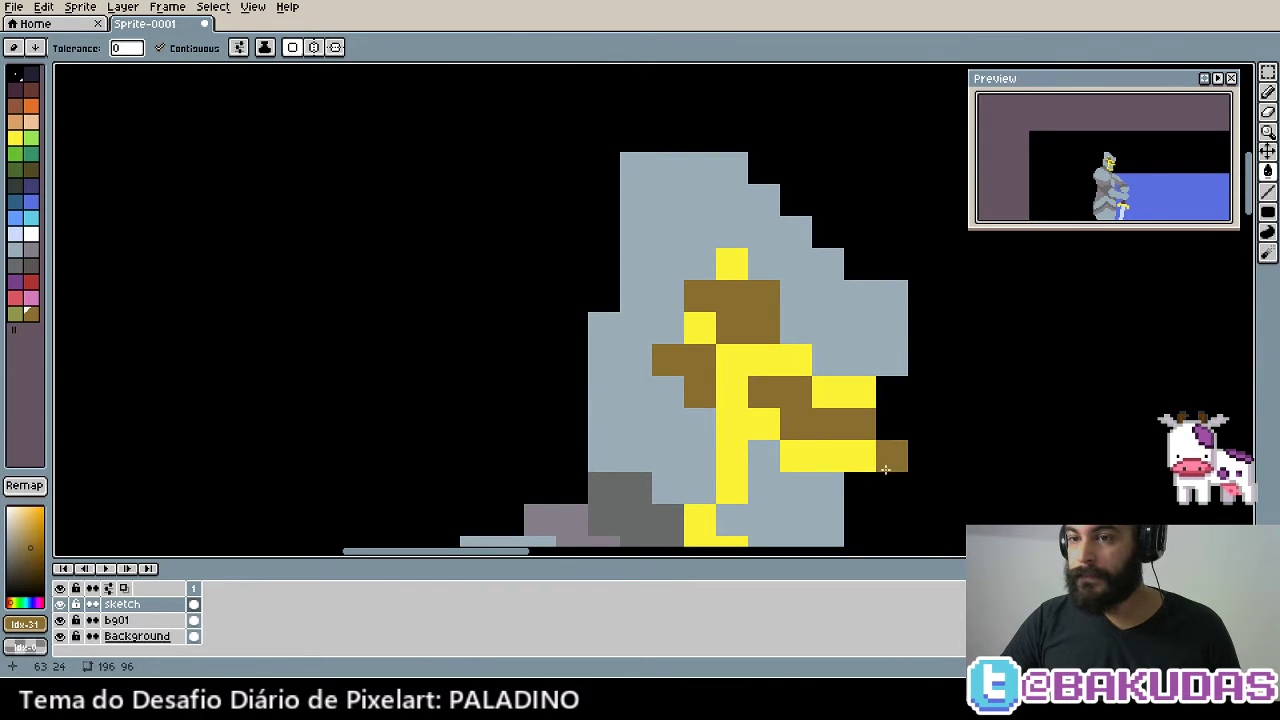
drag(914, 491, 1034, 446)
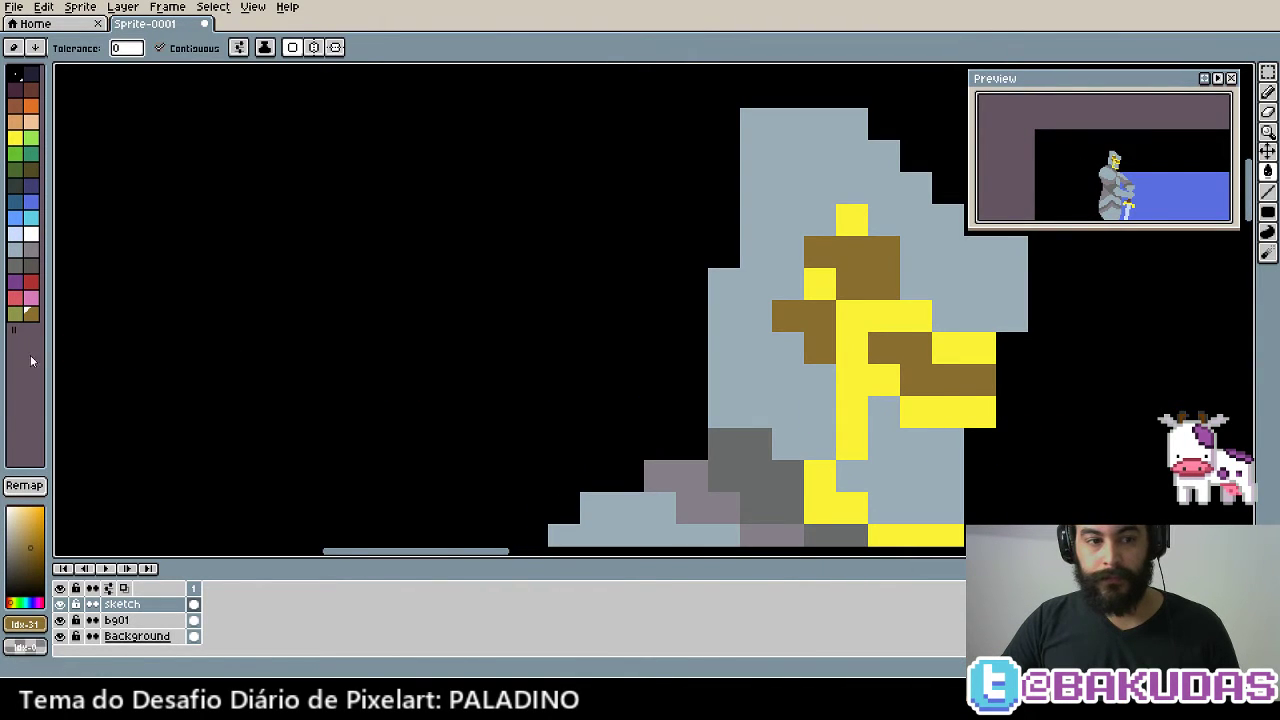
Touch up the trim's right end with the pencil and sample brown from the trim
key(b)
key(bracketleft)
drag(980, 412, 920, 333)
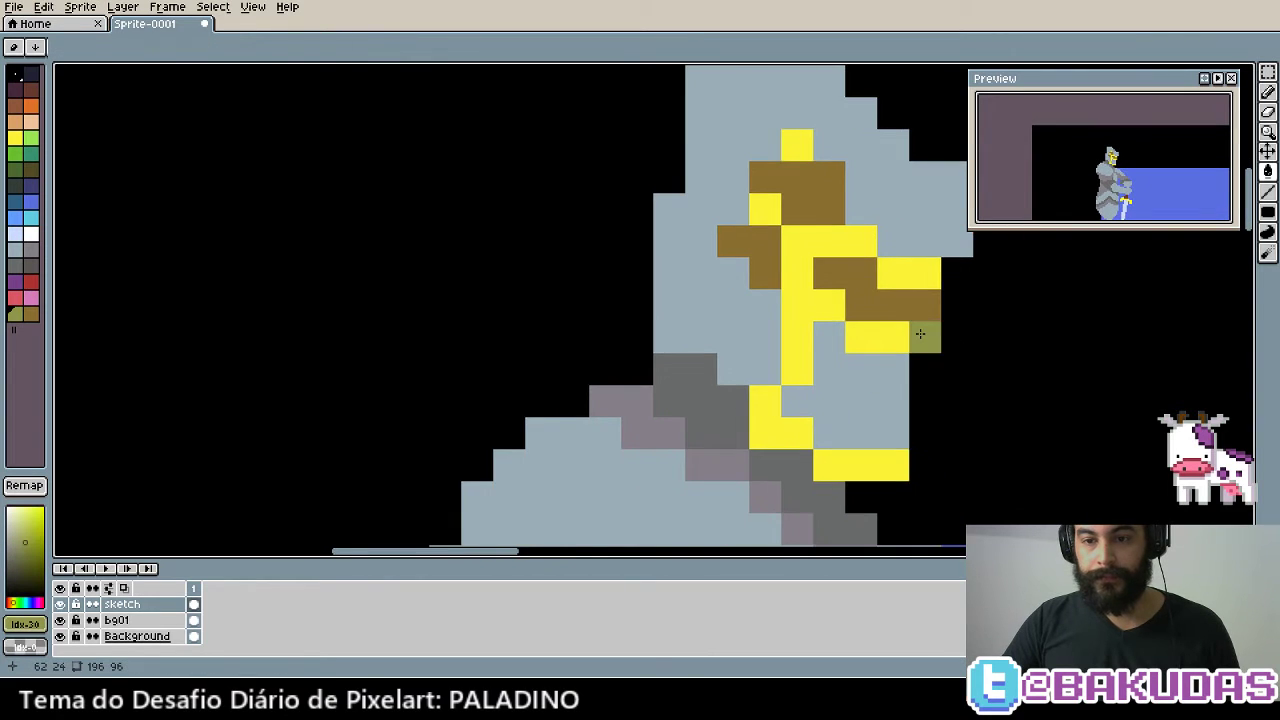
scroll(920, 333, down, 3)
key(alt)
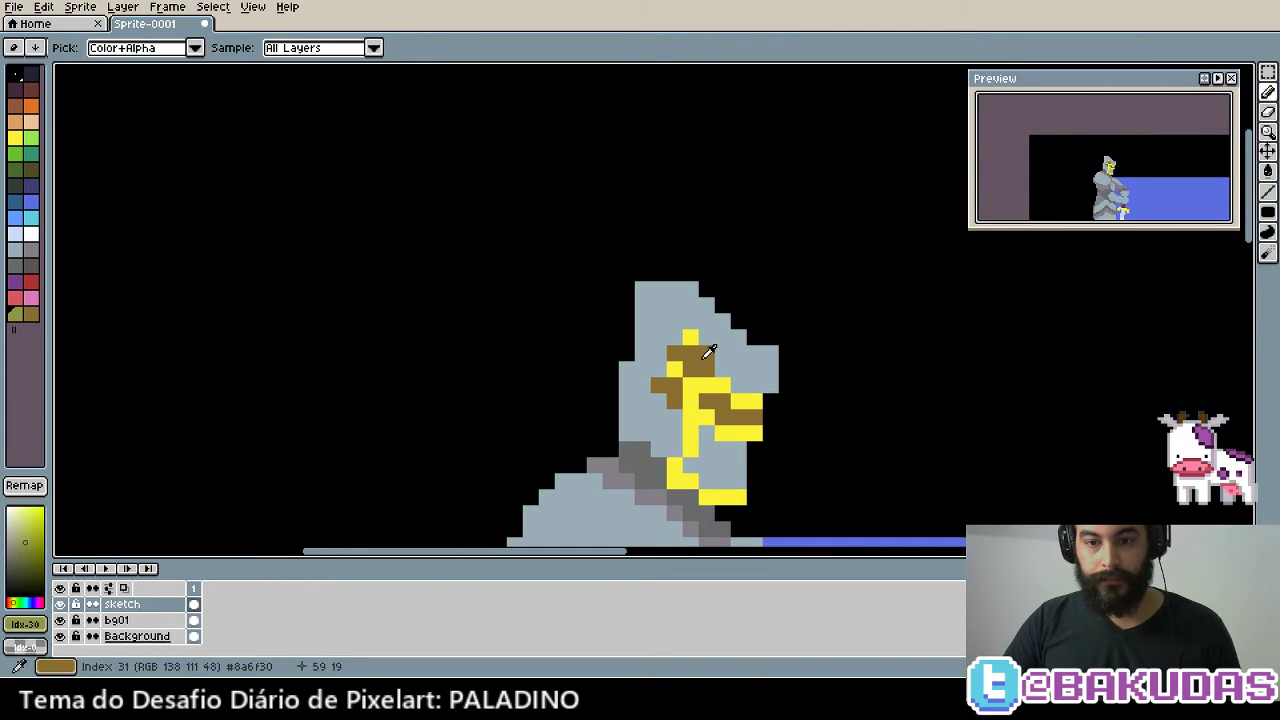
click(708, 352)
Paint gold trim along the helmet crest and a diagonal line down the helmet
click(810, 410)
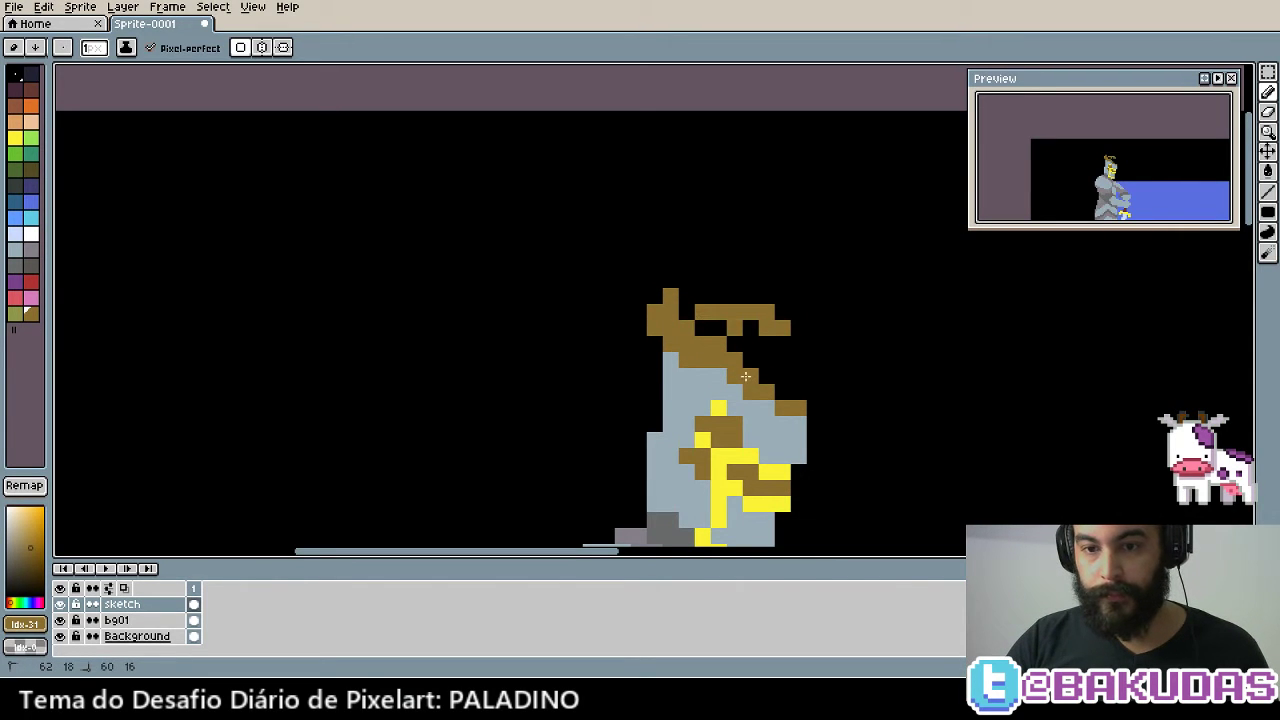
scroll(757, 383, up, 2)
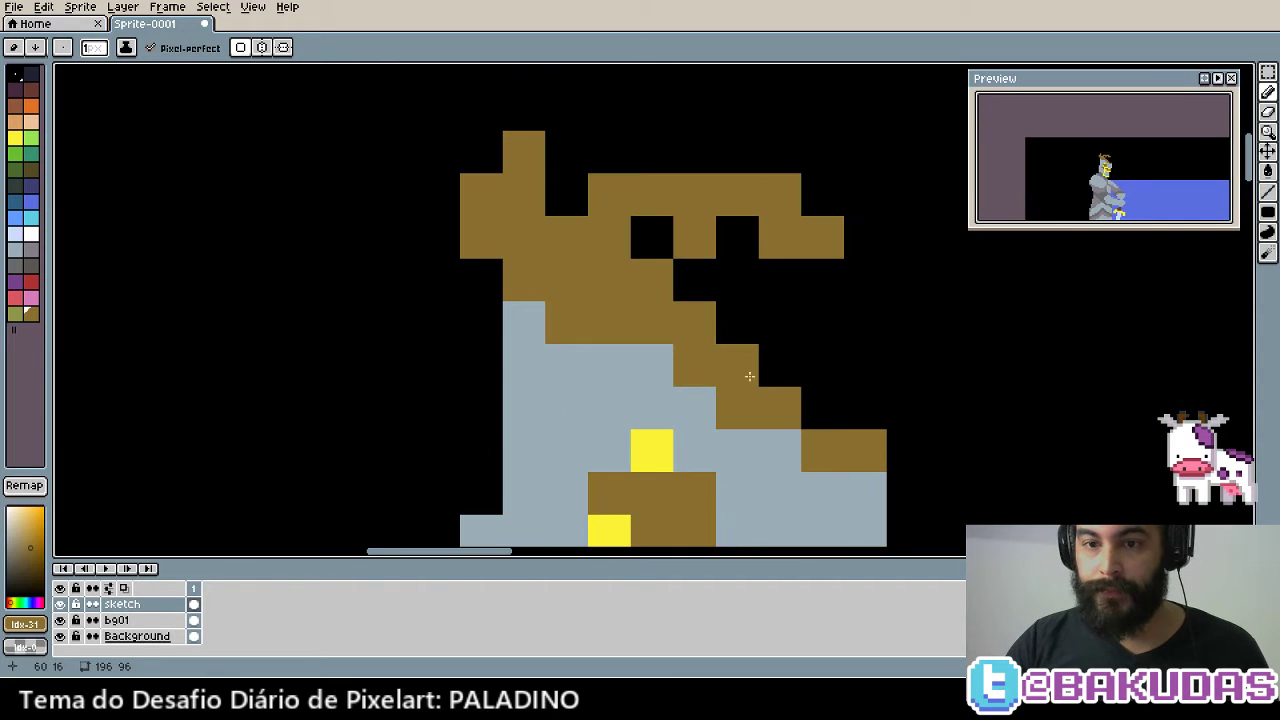
alt+click(650, 452)
drag(651, 151, 813, 237)
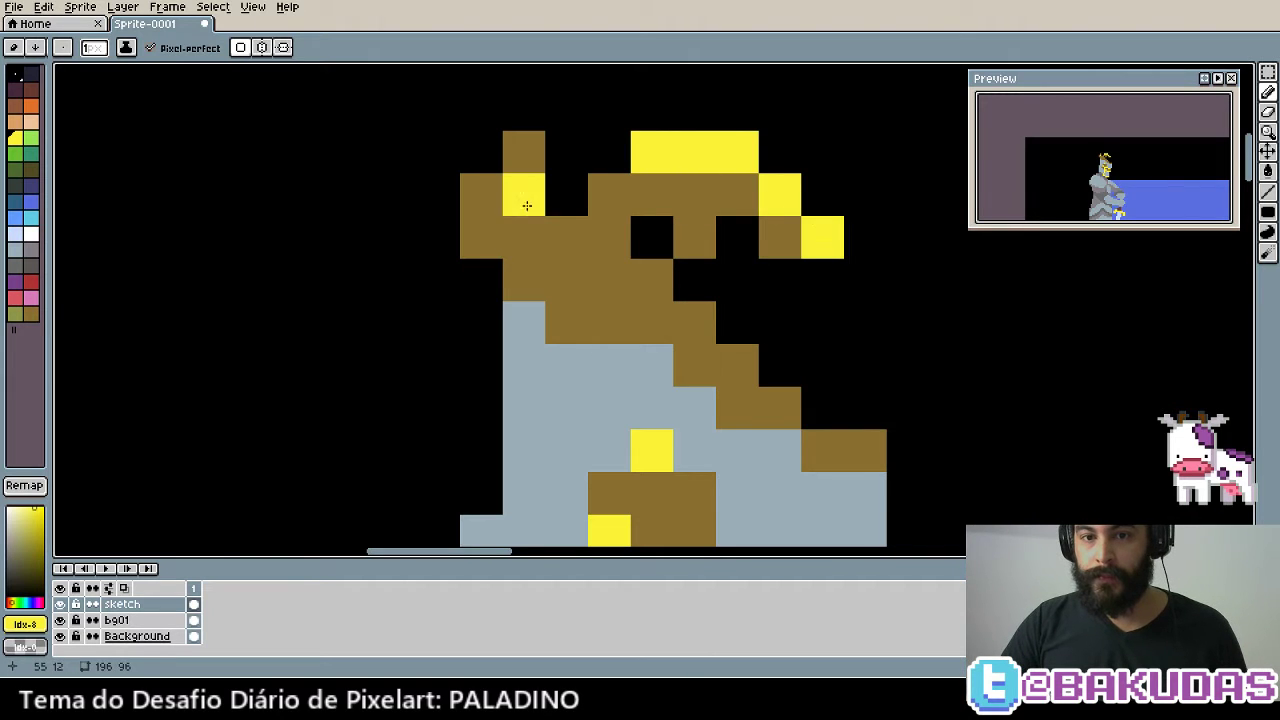
click(523, 151)
click(481, 194)
click(481, 237)
click(523, 240)
key(ctrl+z)
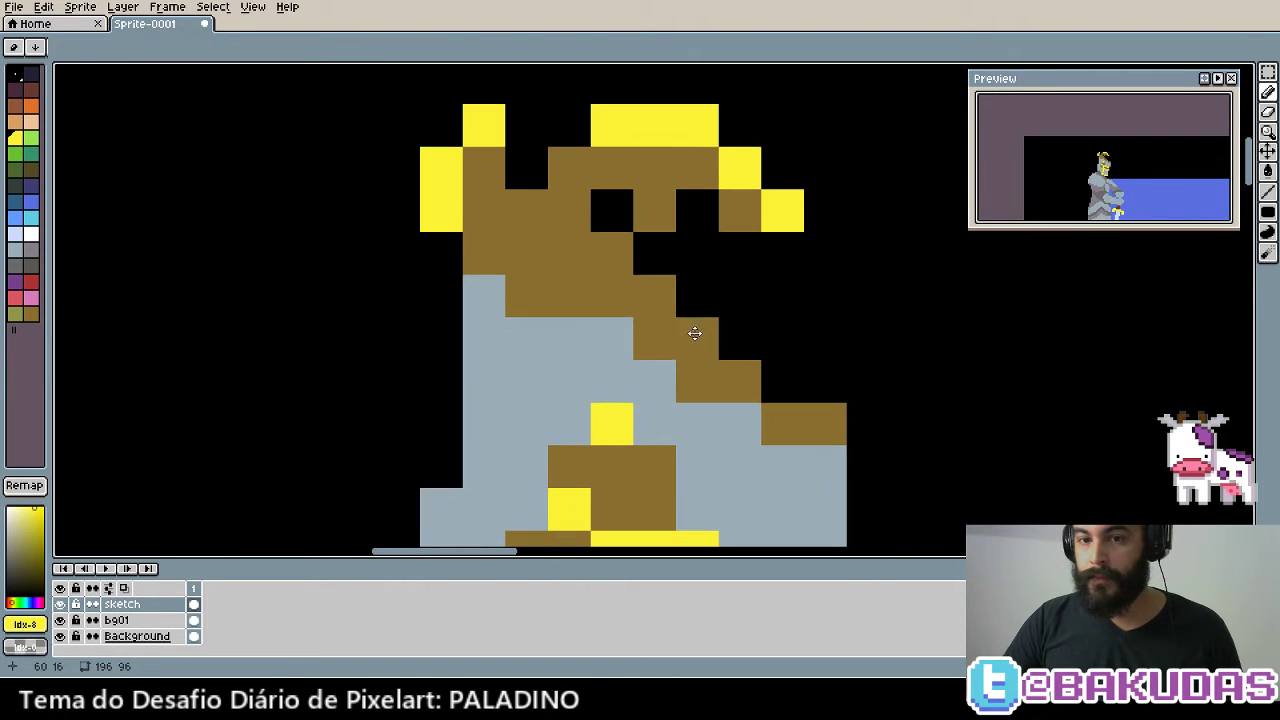
mouse_move(569, 296)
mouse_down()
mouse_move(763, 409)
mouse_move(821, 422)
mouse_up()
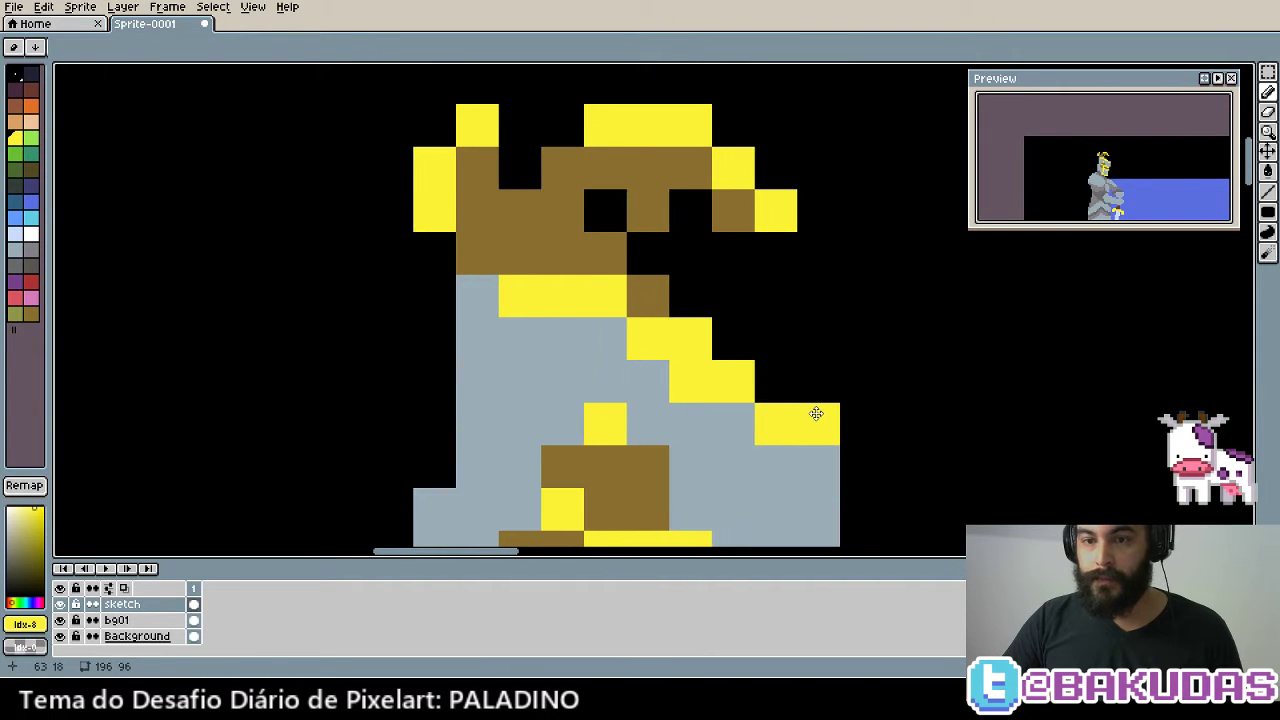
Restore a stray gold pixel to brown and add olive shading along the diagonal trim
alt+click(637, 455)
click(690, 338)
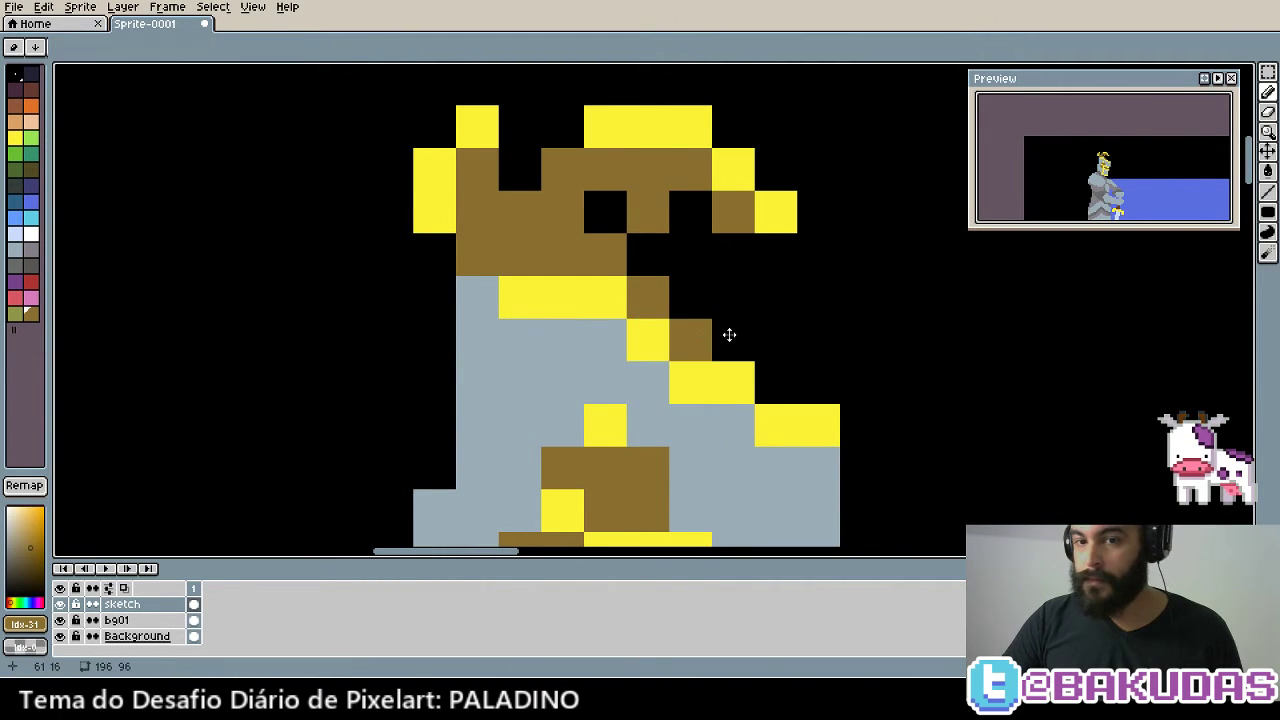
drag(729, 334, 697, 403)
key(9)
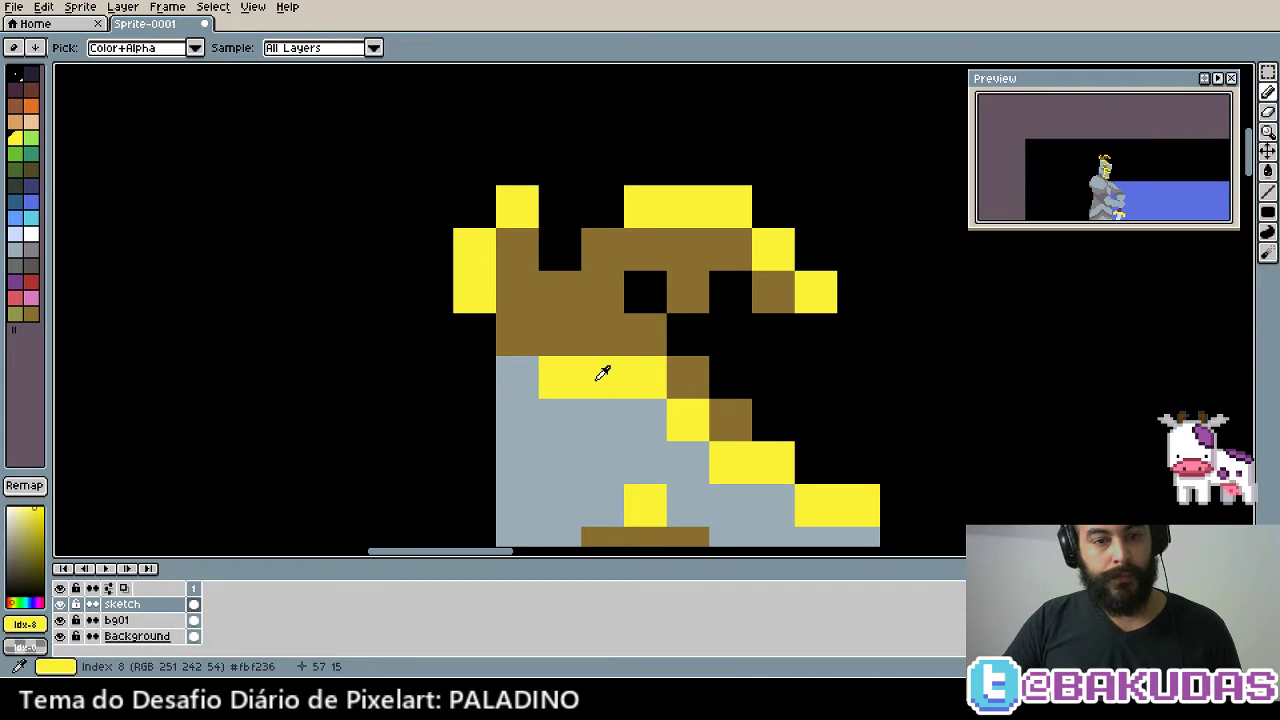
key(0)
key(9)
key(b)
click(638, 290)
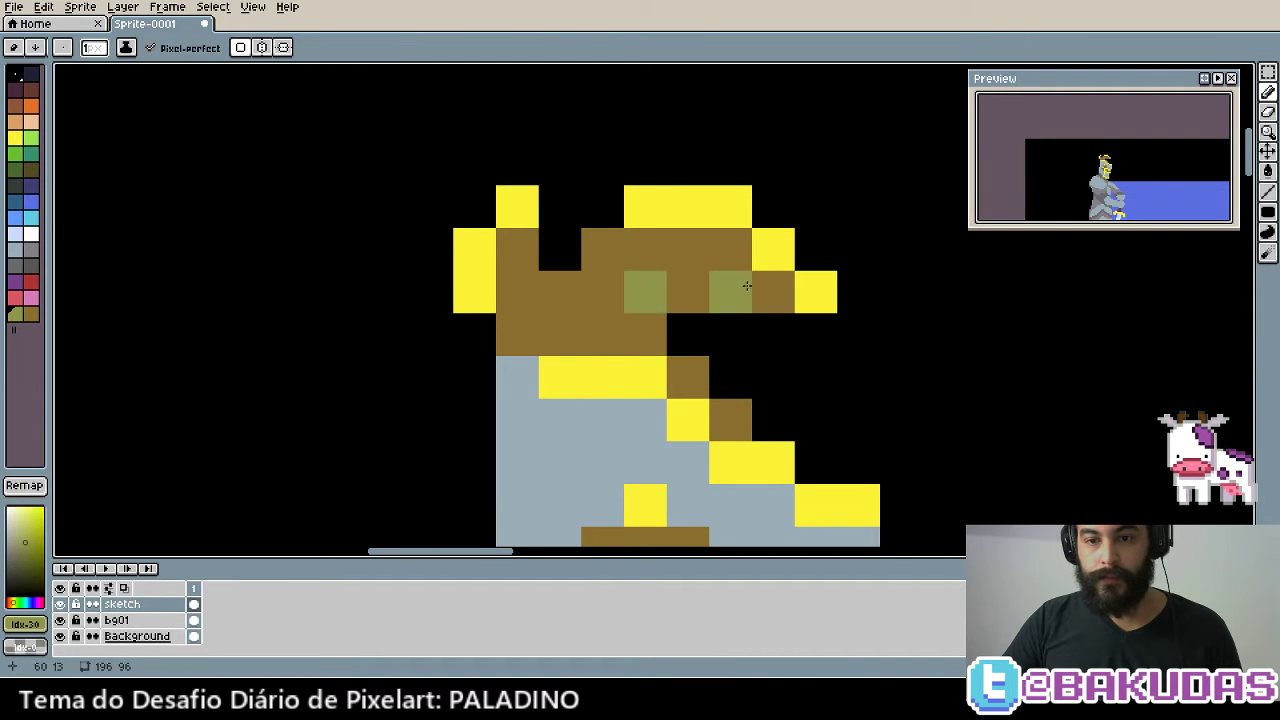
click(742, 289)
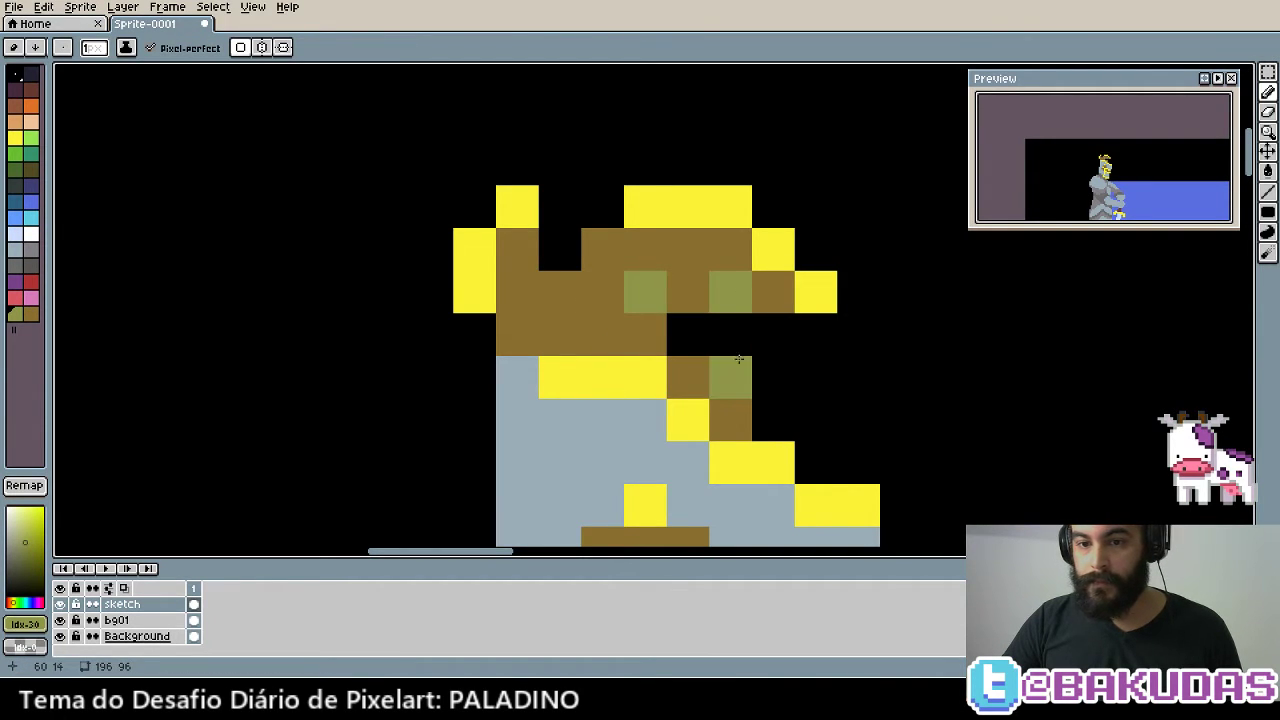
click(728, 377)
click(773, 420)
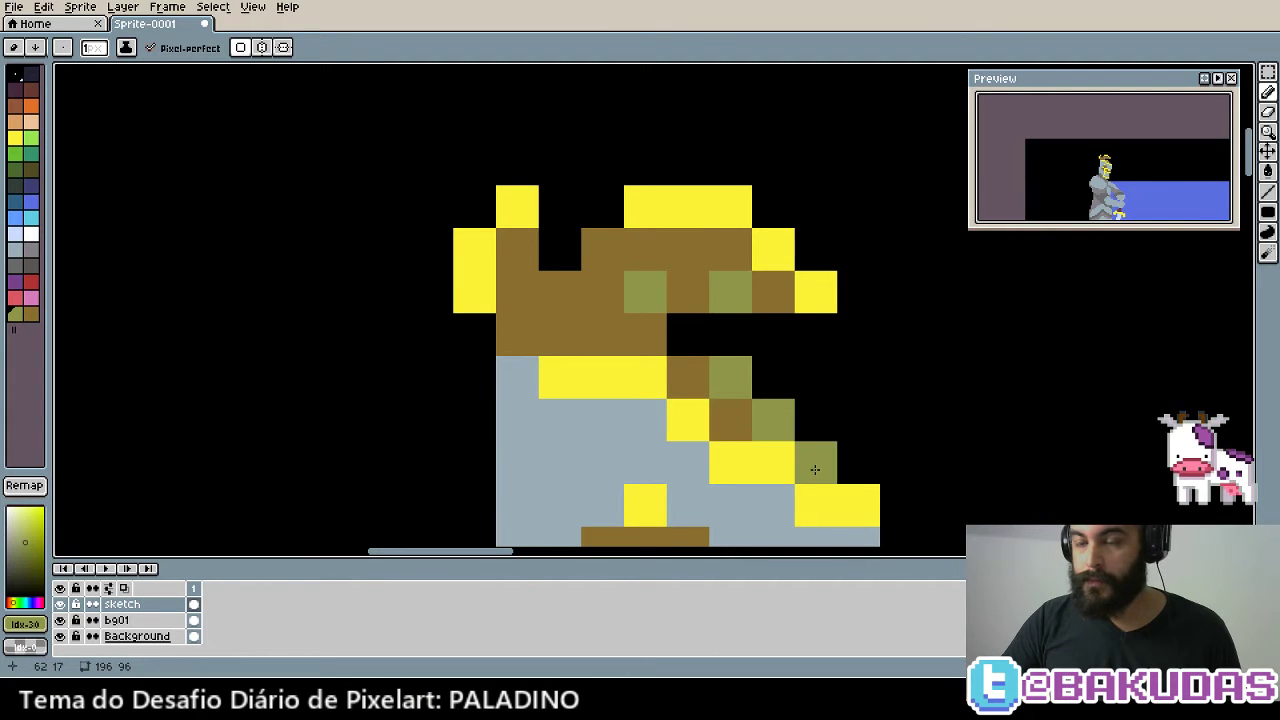
Add more olive shading on the crest's left and lower parts
drag(651, 420, 583, 389)
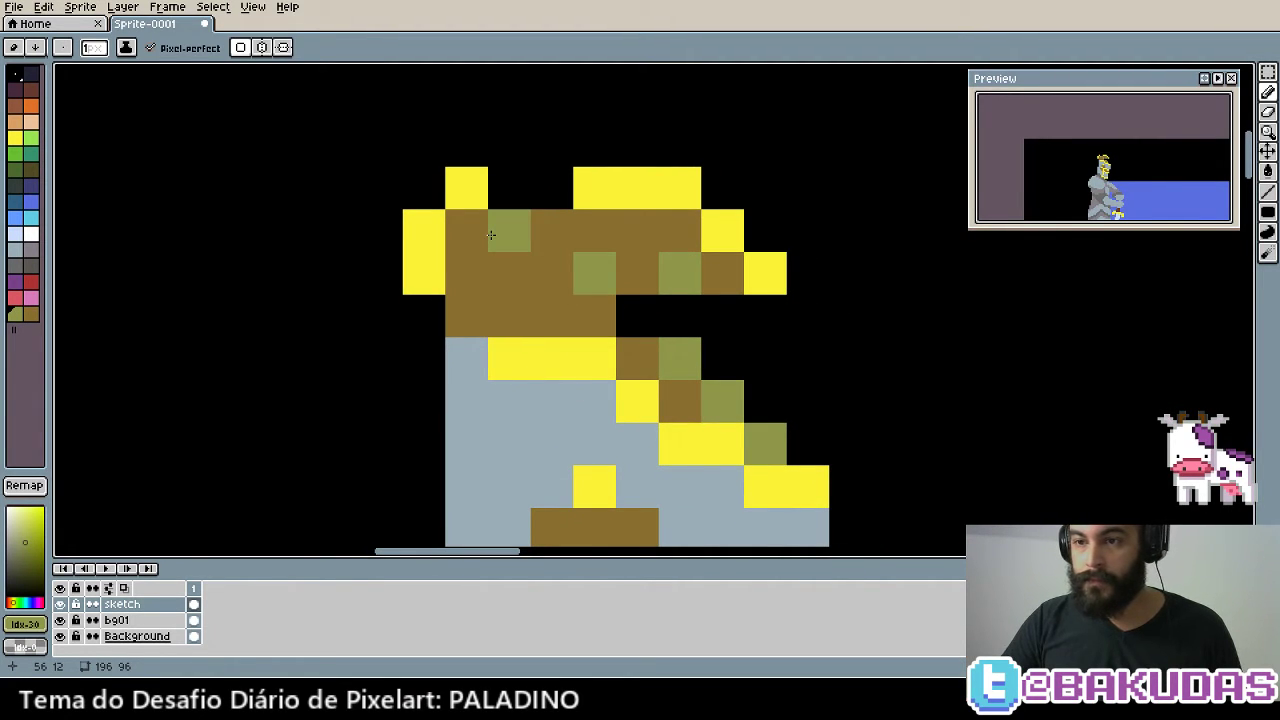
drag(491, 234, 414, 182)
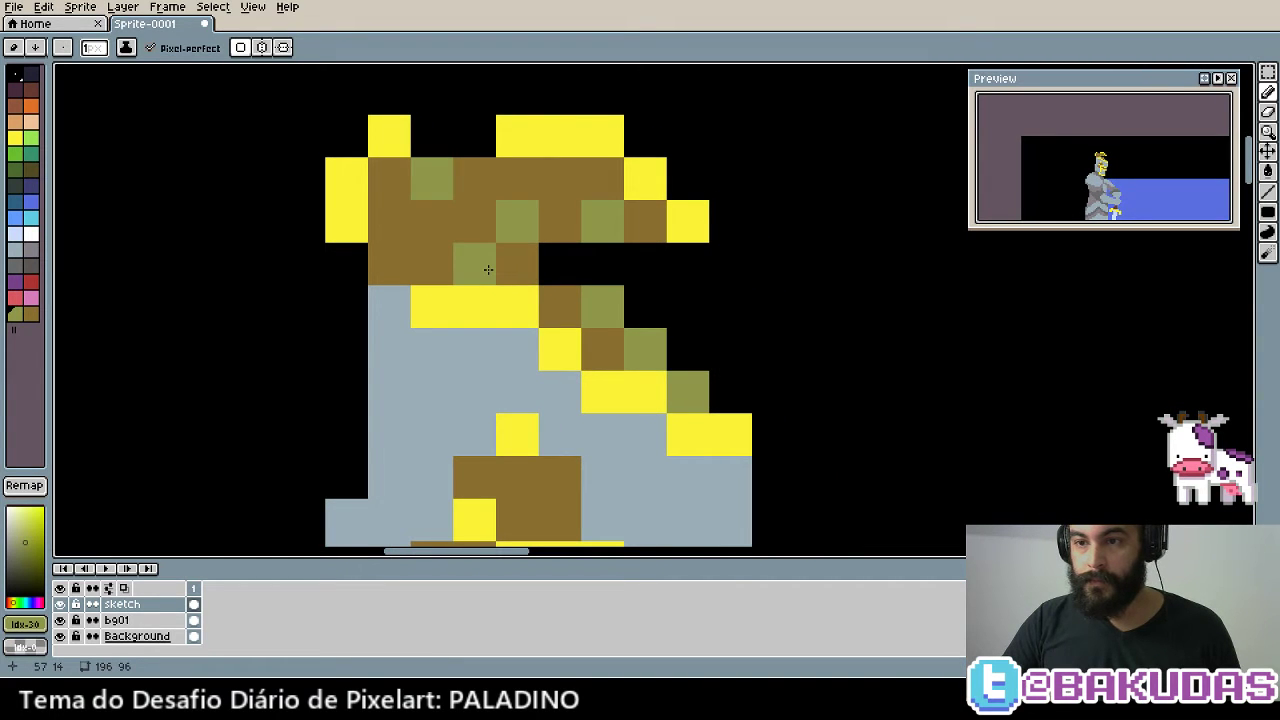
scroll(488, 270, down, 5)
scroll(594, 261, up, 2)
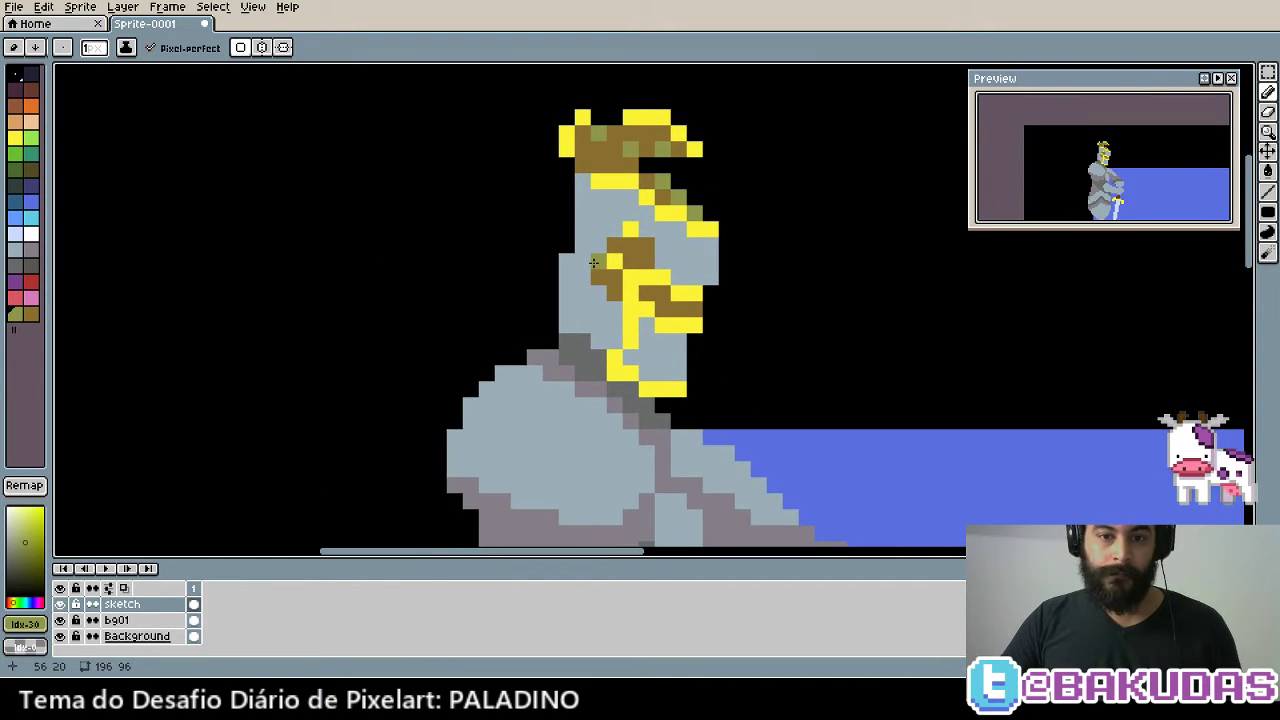
Draw a brown plume extending up and left beside the helmet
key(i)
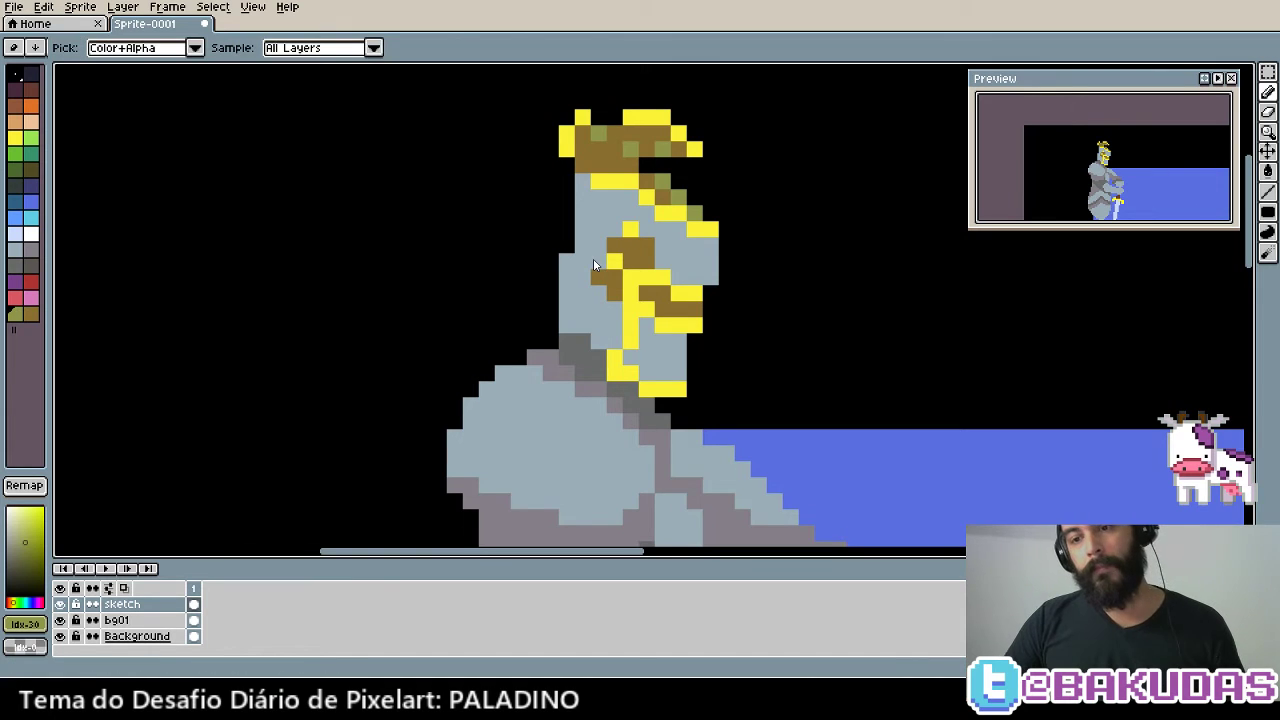
scroll(593, 258, up, 1)
scroll(620, 262, up, 1)
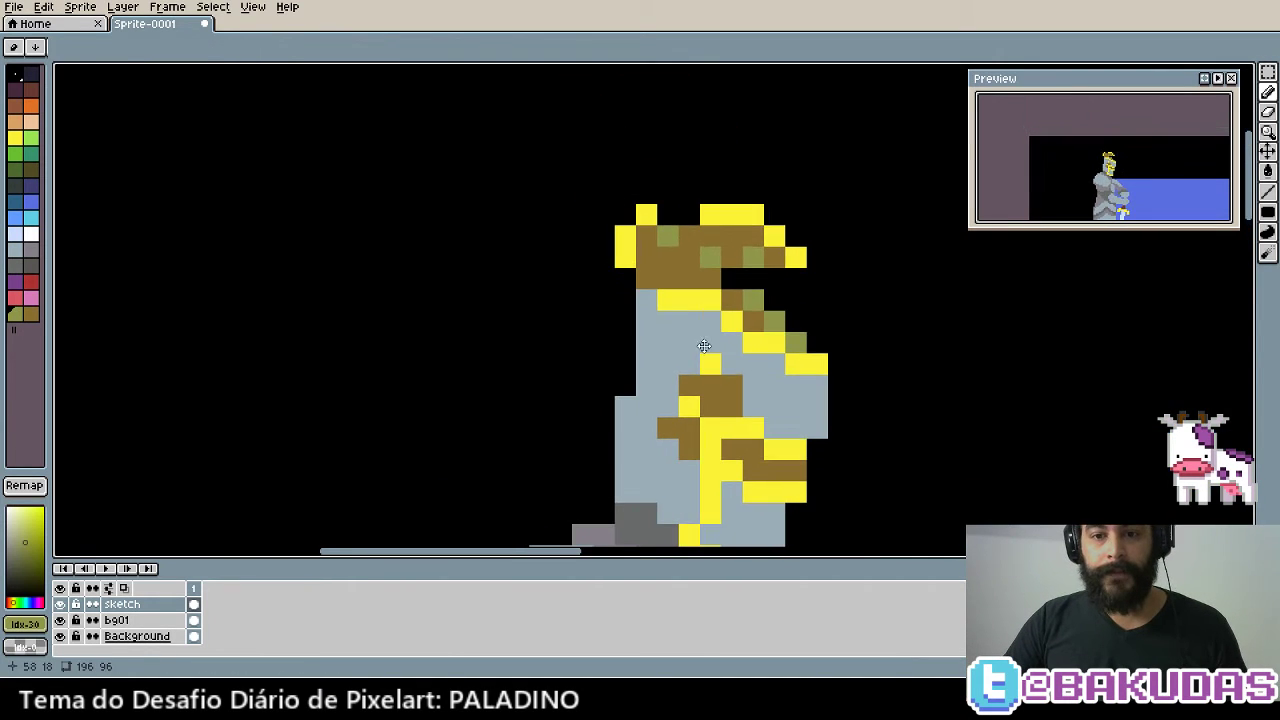
scroll(672, 267, up, 1)
click(672, 267)
key(b)
mouse_move(633, 205)
mouse_down()
mouse_move(601, 397)
mouse_move(625, 245)
mouse_move(600, 330)
mouse_move(505, 230)
mouse_up()
mouse_move(570, 268)
mouse_down()
mouse_move(615, 288)
mouse_move(755, 224)
mouse_up()
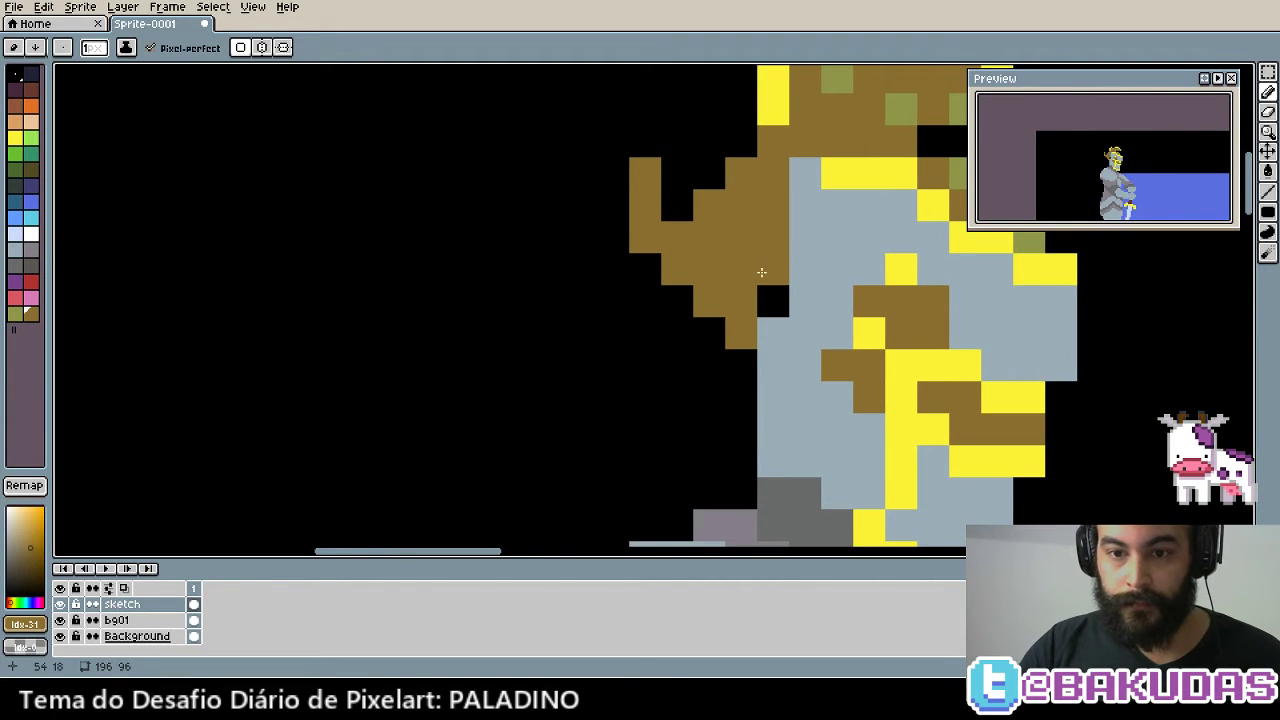
drag(735, 289, 721, 305)
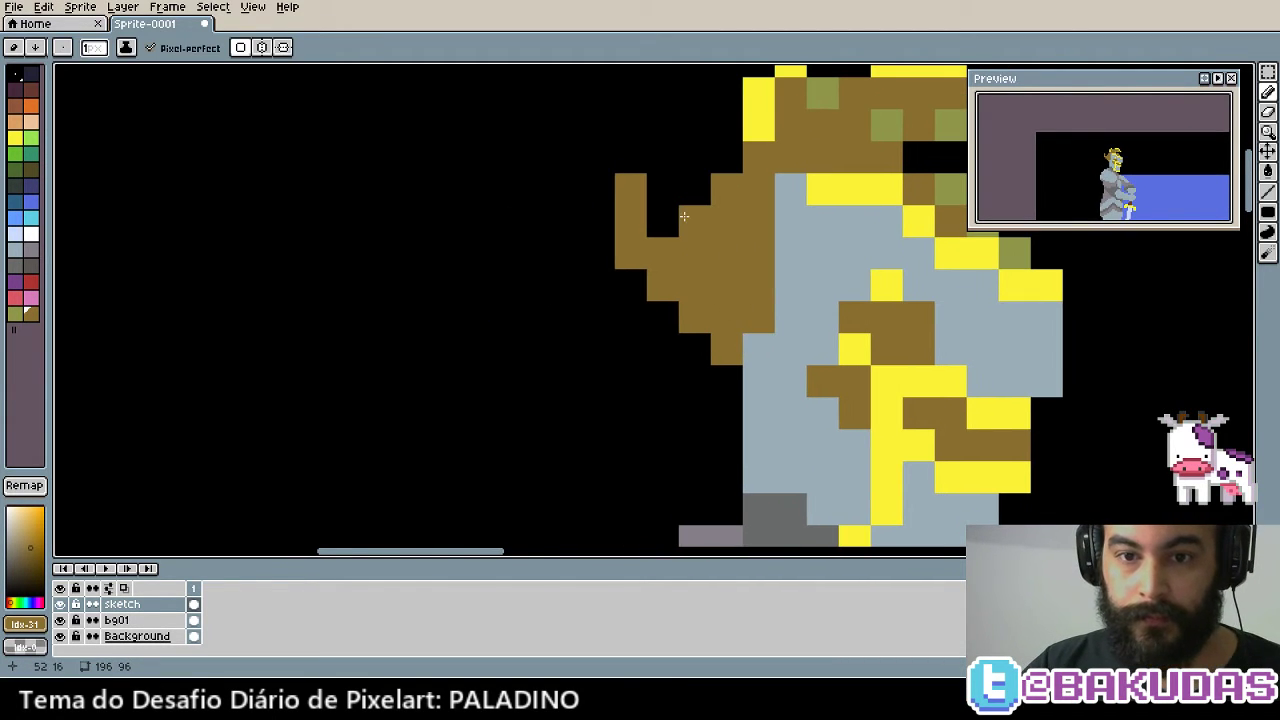
mouse_move(740, 382)
mouse_down()
mouse_move(757, 354)
mouse_move(591, 361)
mouse_move(712, 350)
mouse_move(757, 399)
mouse_move(750, 378)
mouse_up()
click(737, 396)
click(737, 428)
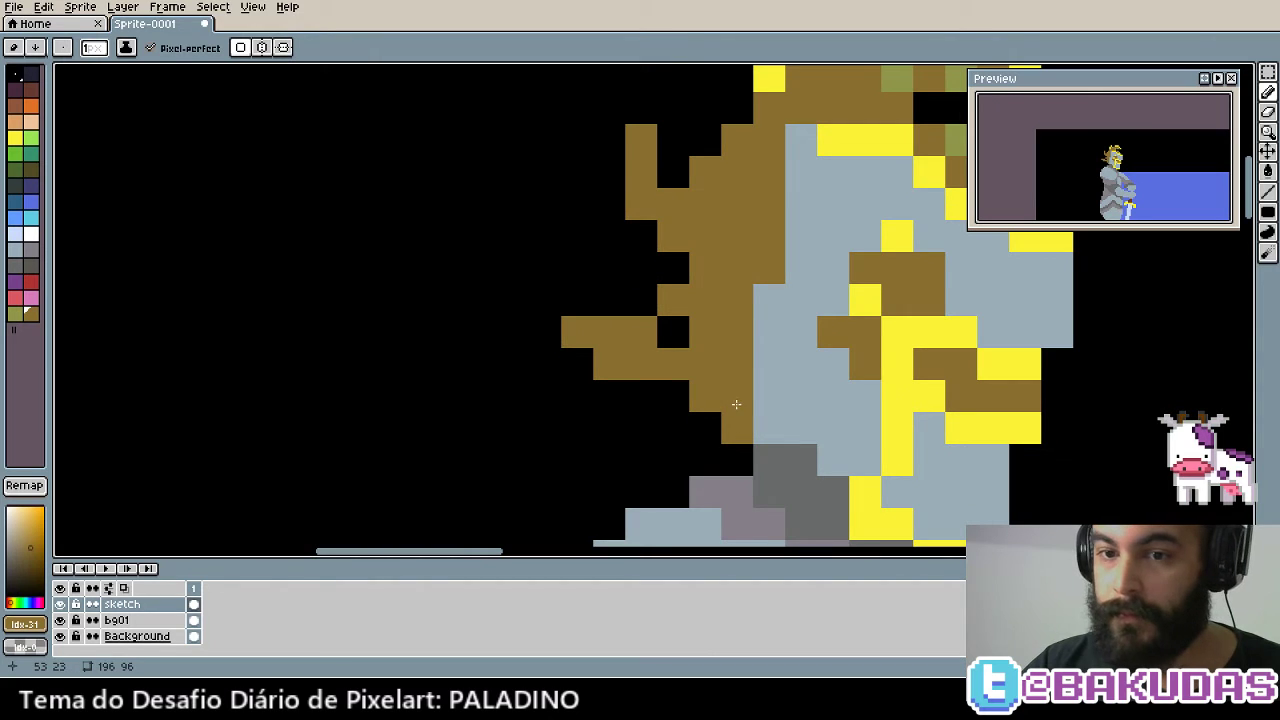
Fill the plume's black gap with brown and trim pixels from its edge
scroll(717, 364, up, 1)
click(626, 320)
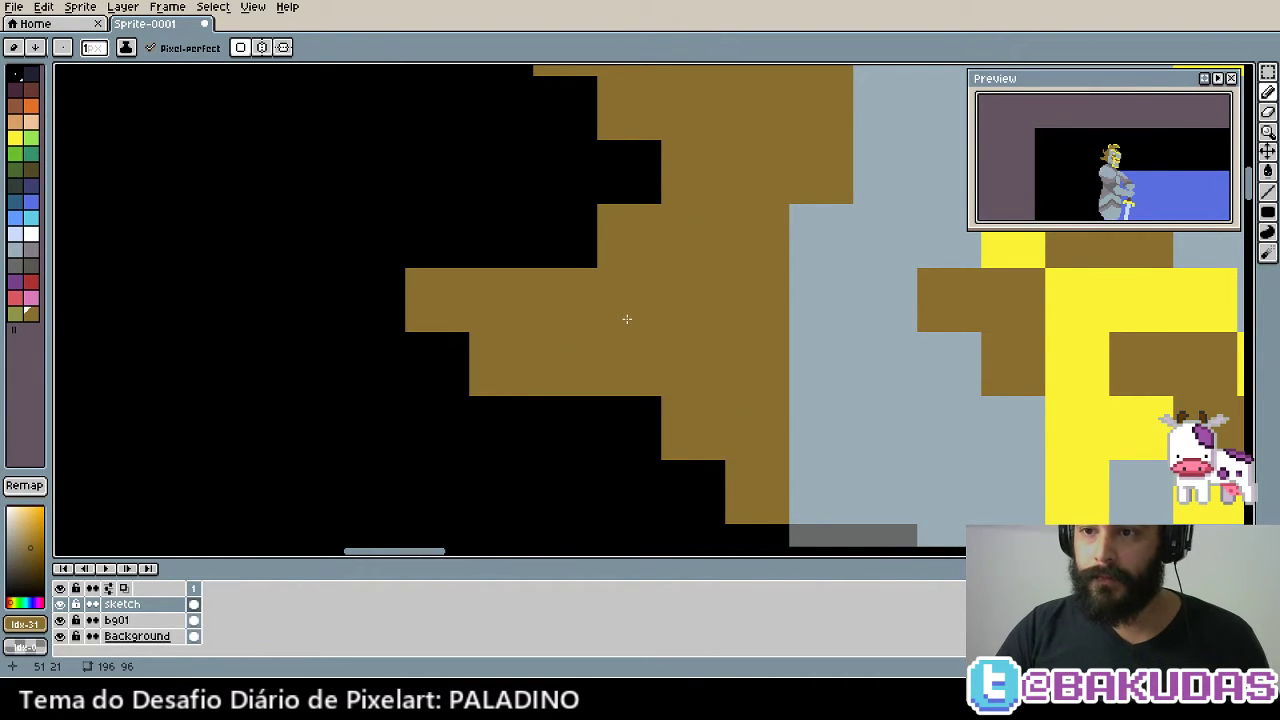
mouse_move(565, 362)
mouse_down()
mouse_move(494, 306)
mouse_move(500, 362)
mouse_up()
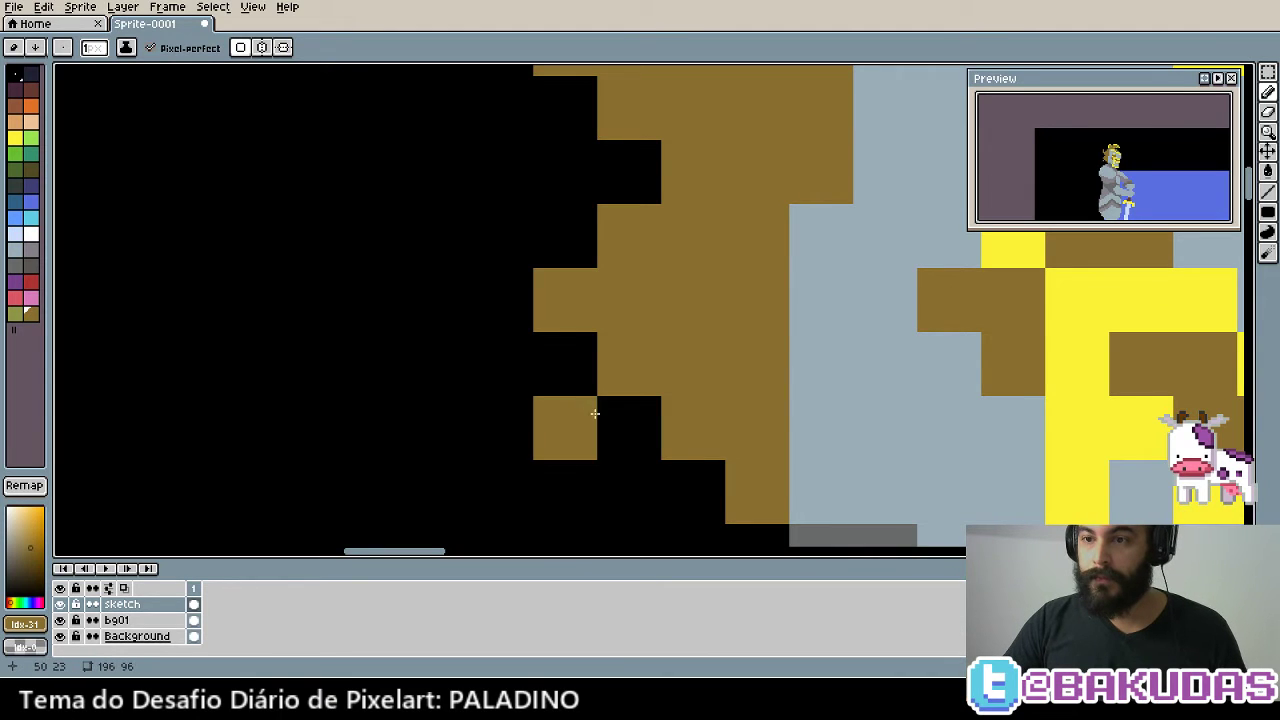
key(ctrl+z)
scroll(623, 409, up, 1)
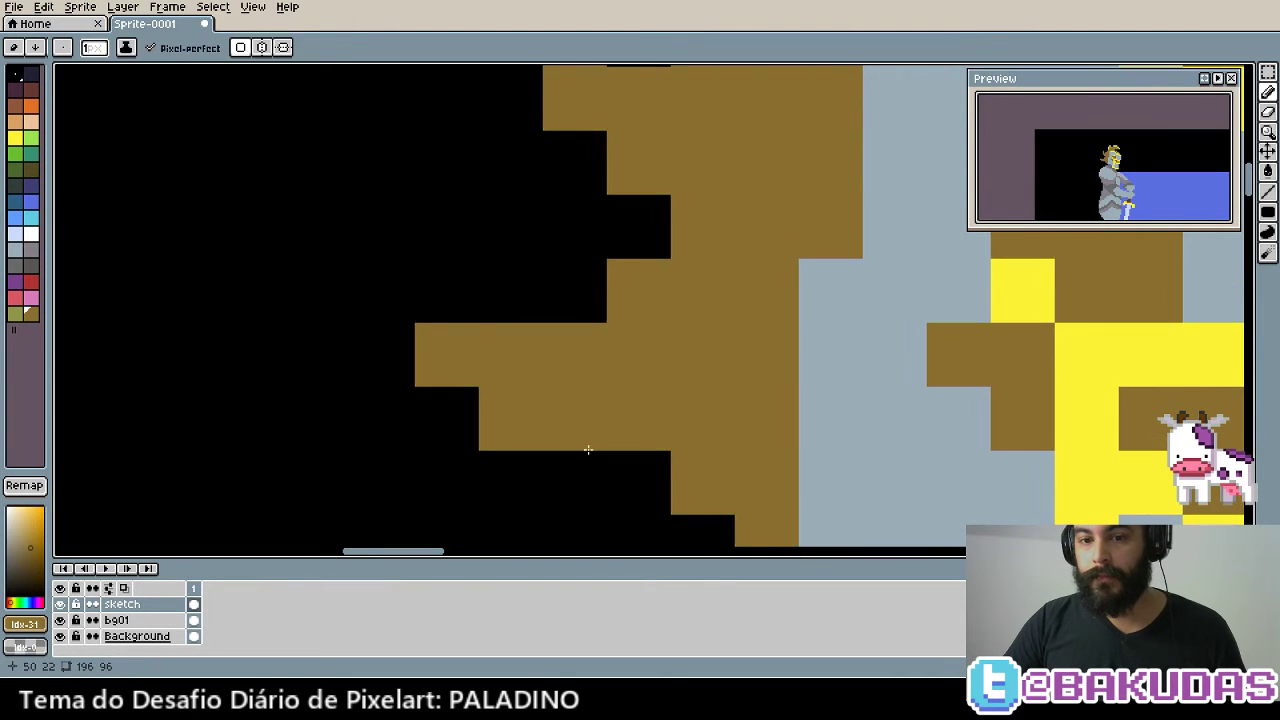
drag(460, 438, 530, 420)
scroll(741, 365, down, 1)
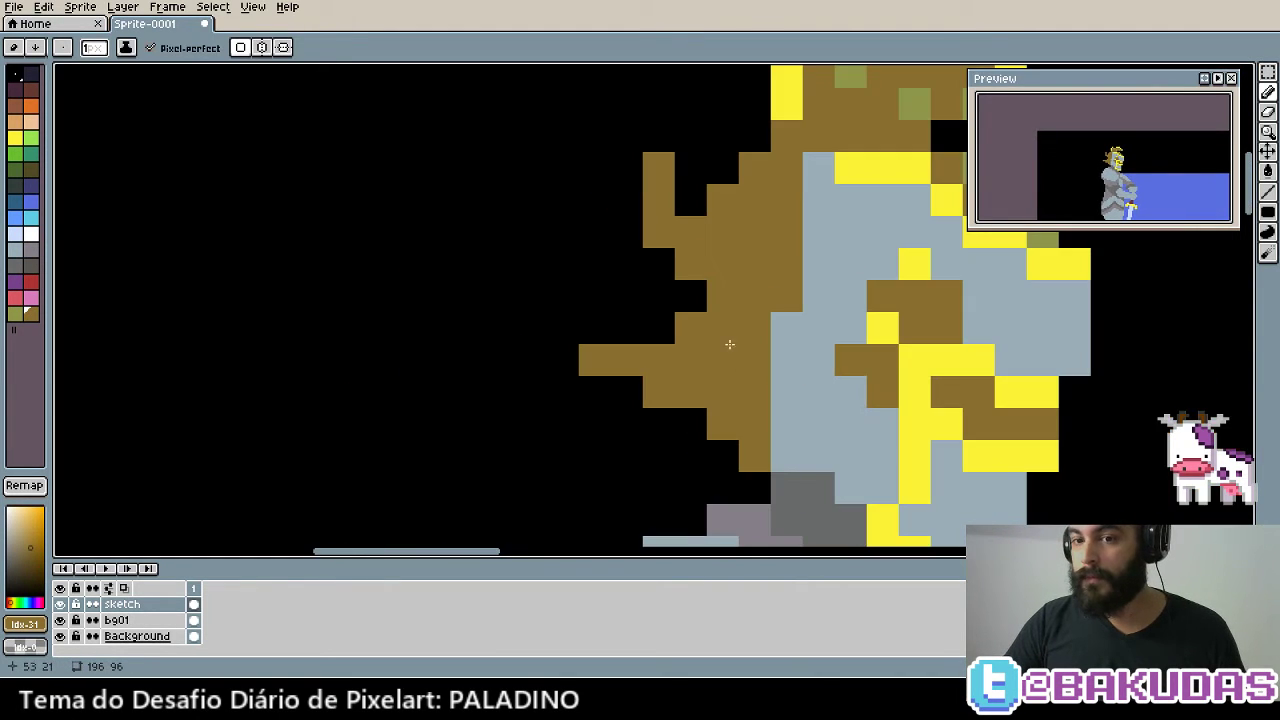
click(718, 346)
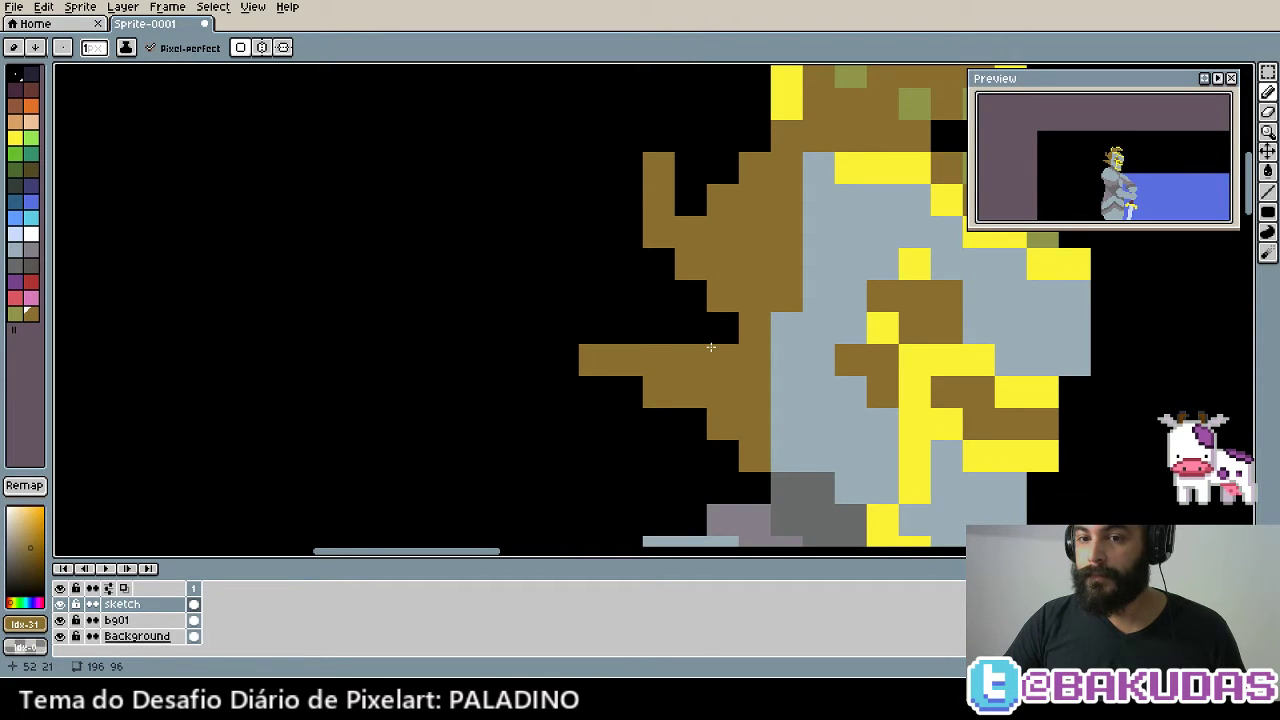
key(ctrl+z)
key(v)
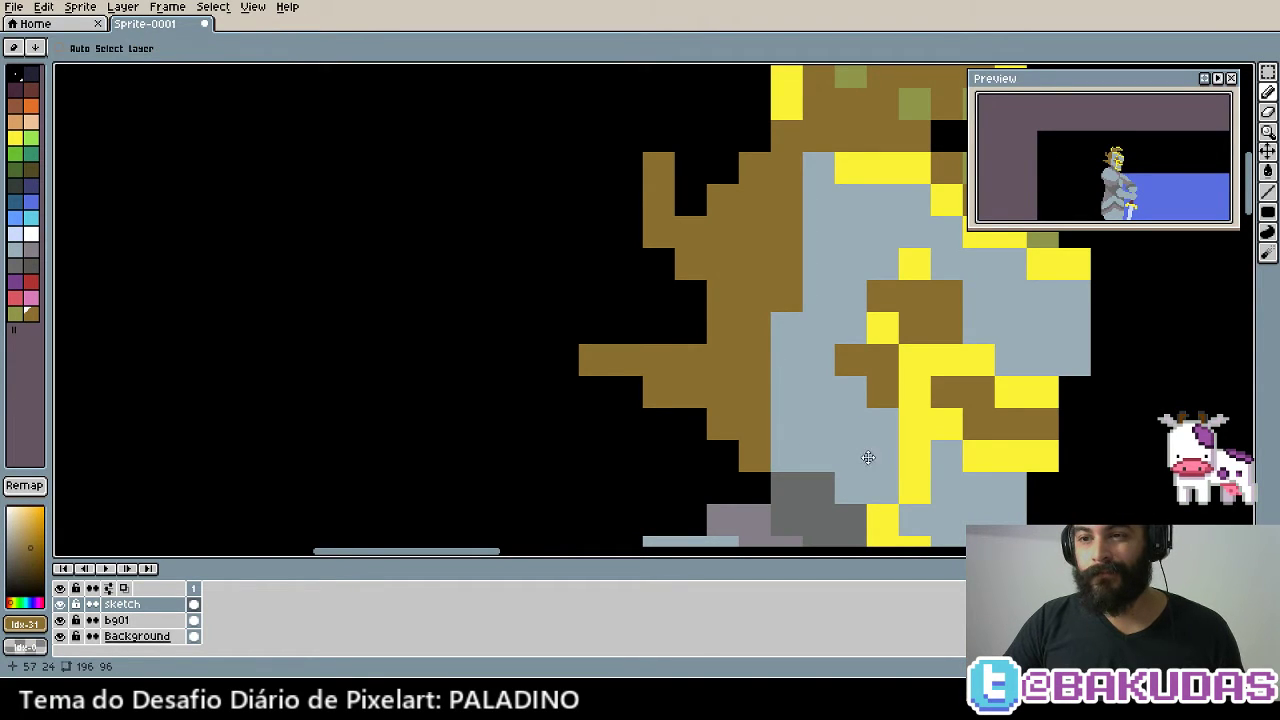
key(b)
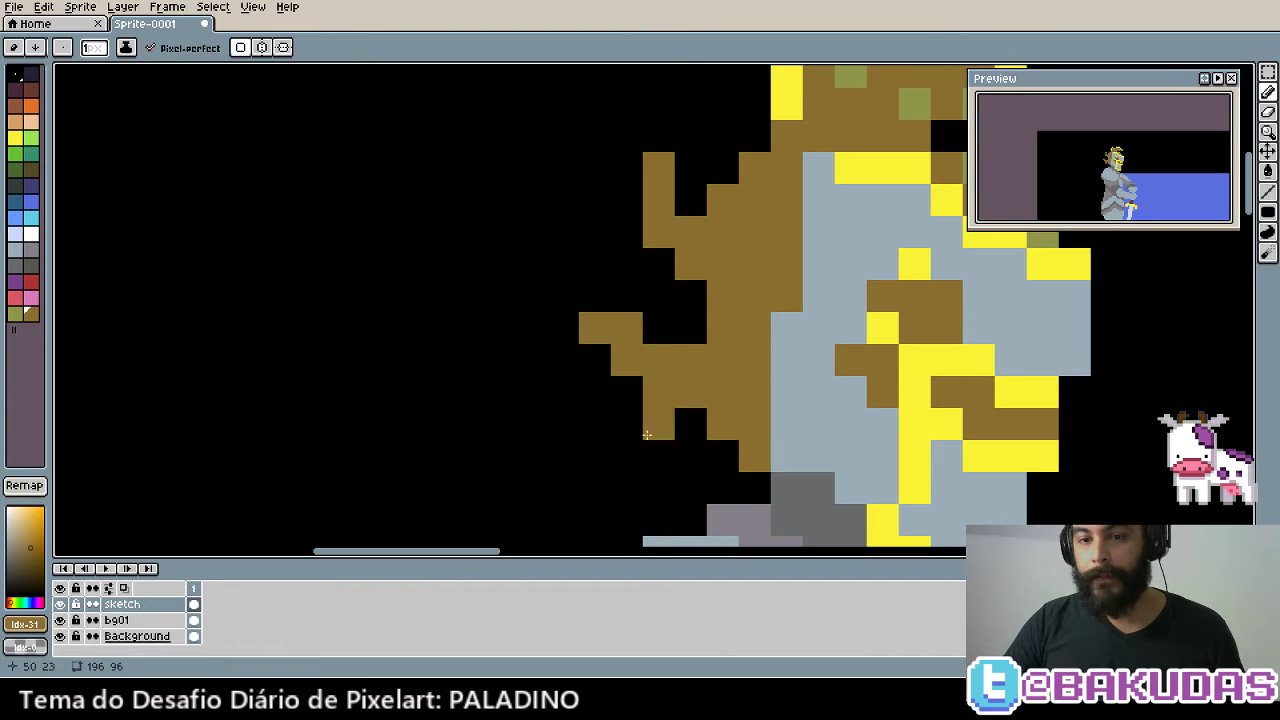
Trim the plume's lower-left edge to black and repaint a brown strip as light grey armour
click(647, 435)
click(700, 429)
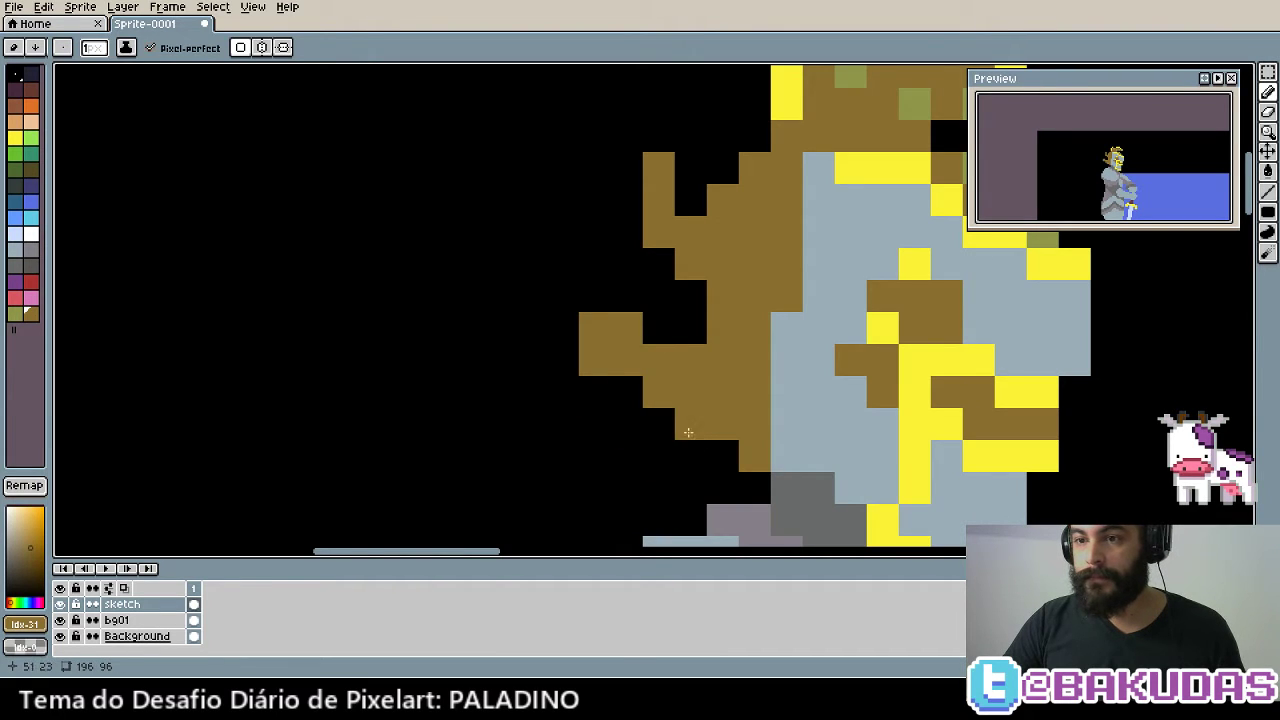
drag(594, 362, 598, 326)
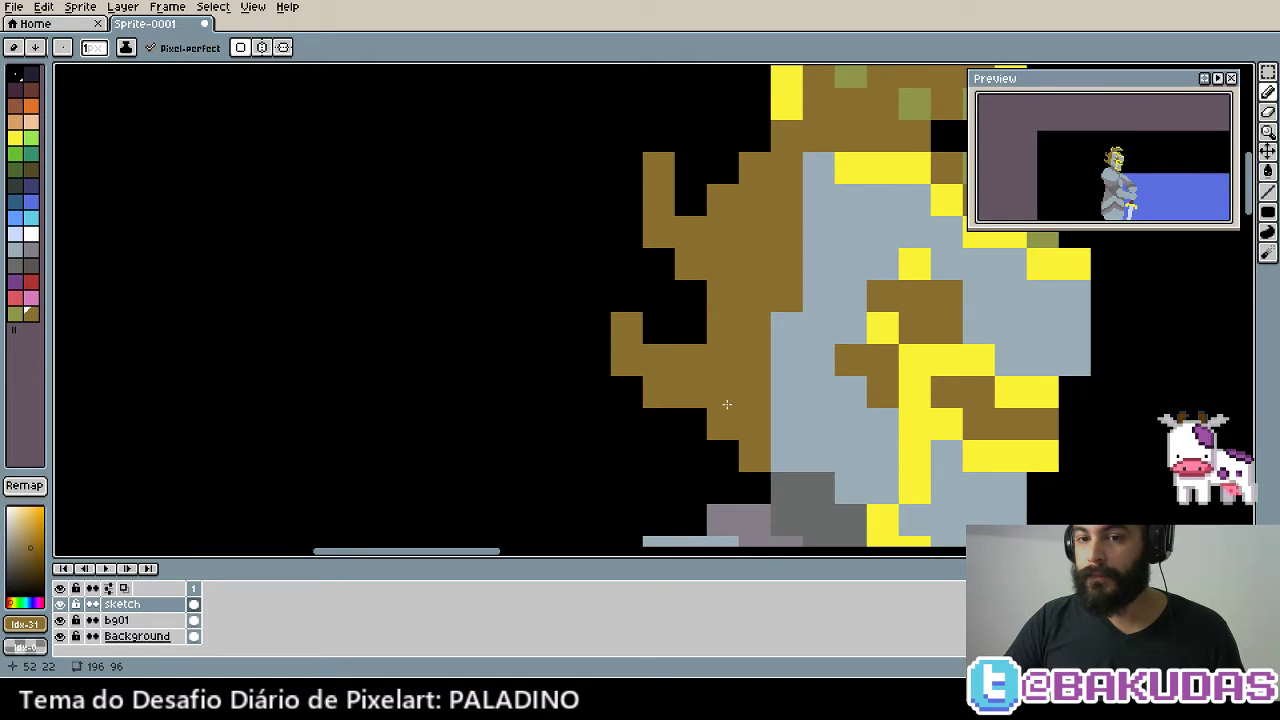
drag(659, 392, 625, 351)
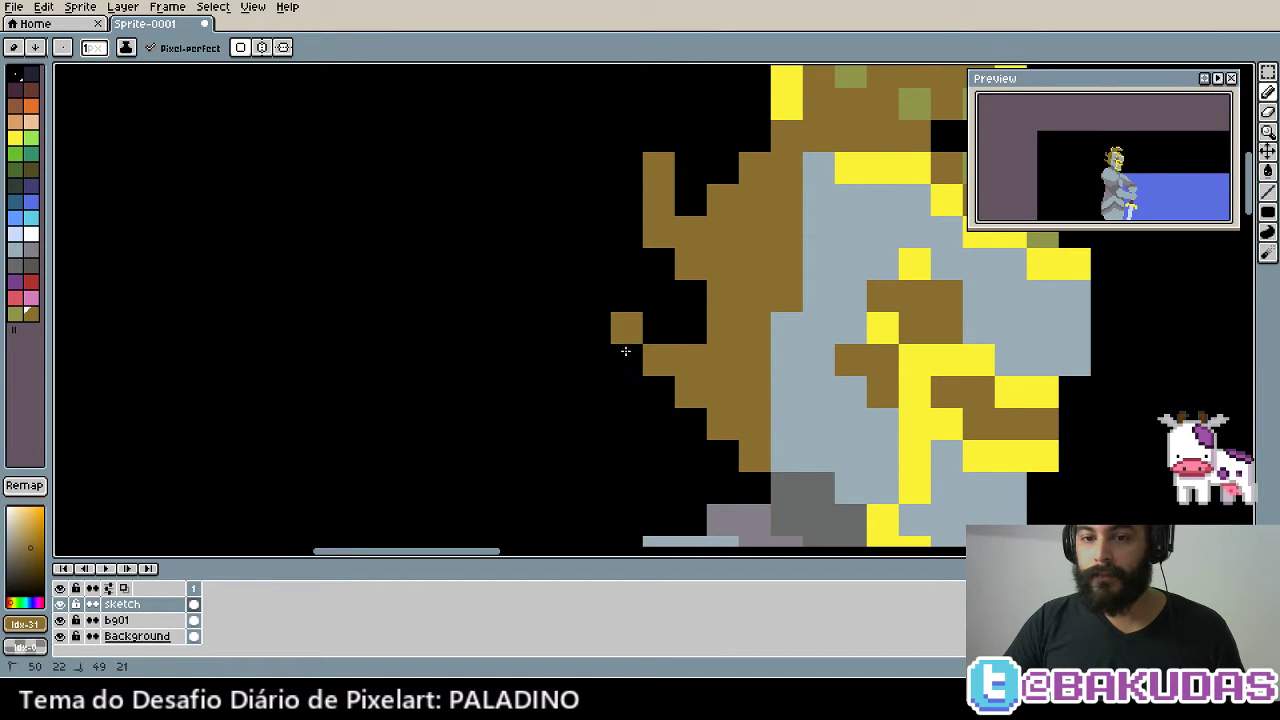
click(662, 368)
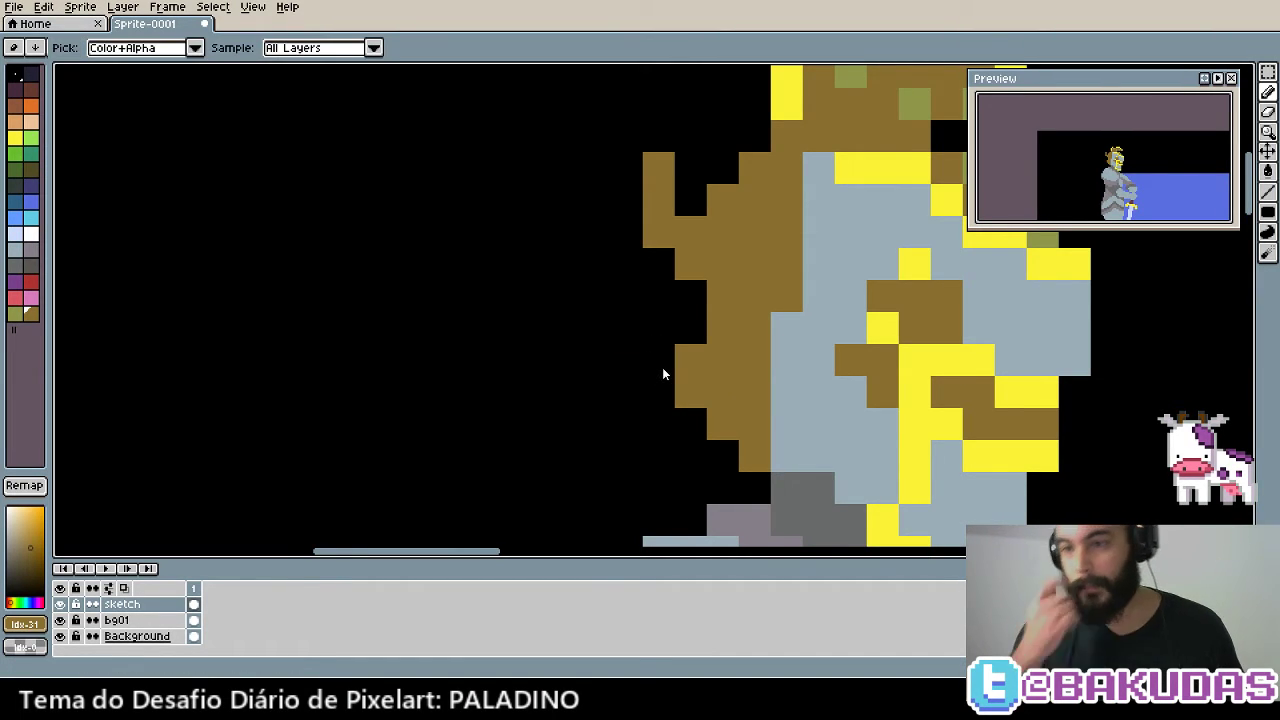
key(ctrl+z)
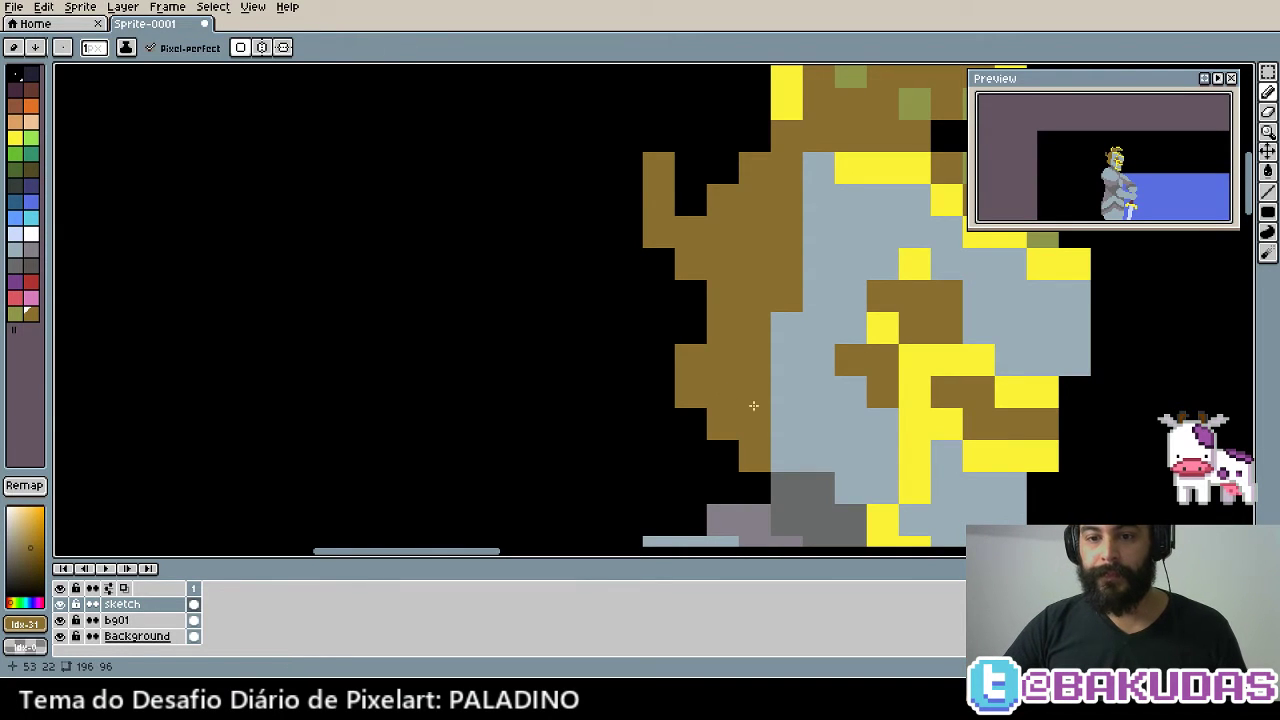
alt+click(806, 420)
mouse_move(753, 455)
mouse_down()
mouse_move(757, 323)
mouse_move(789, 205)
mouse_up()
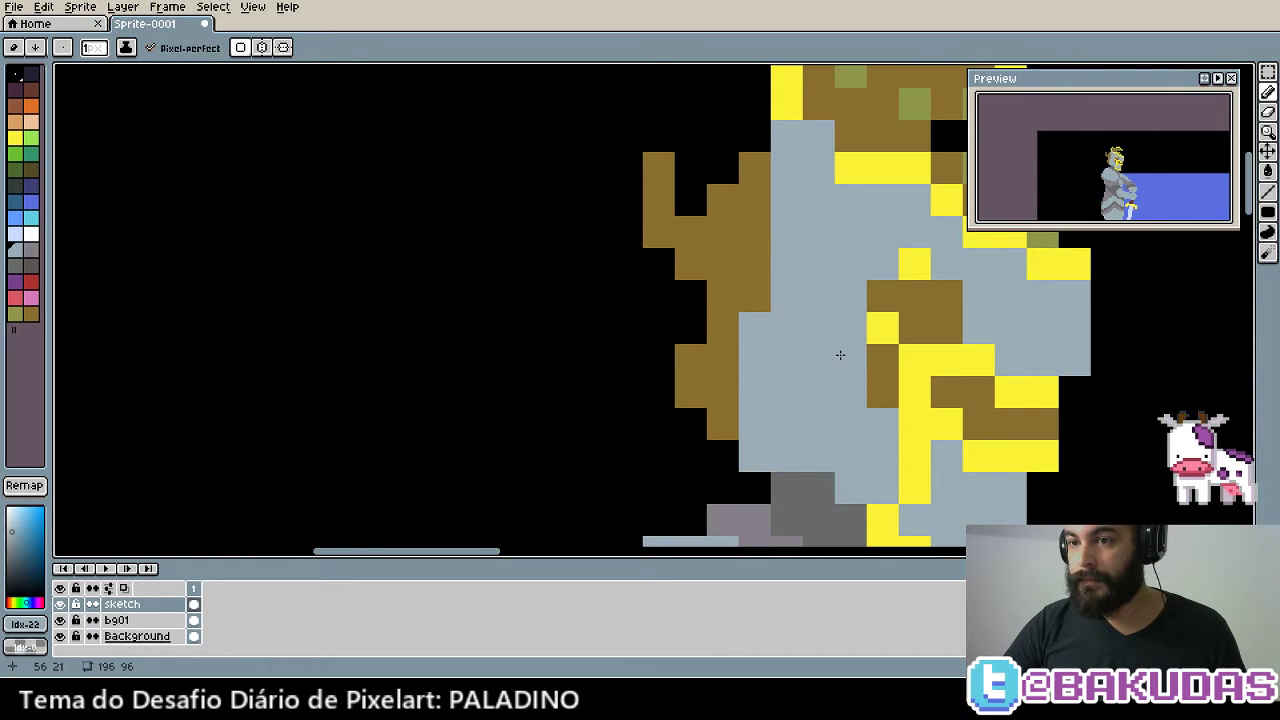
Shade the helmet's left side with a grey-purple column
drag(839, 355, 757, 331)
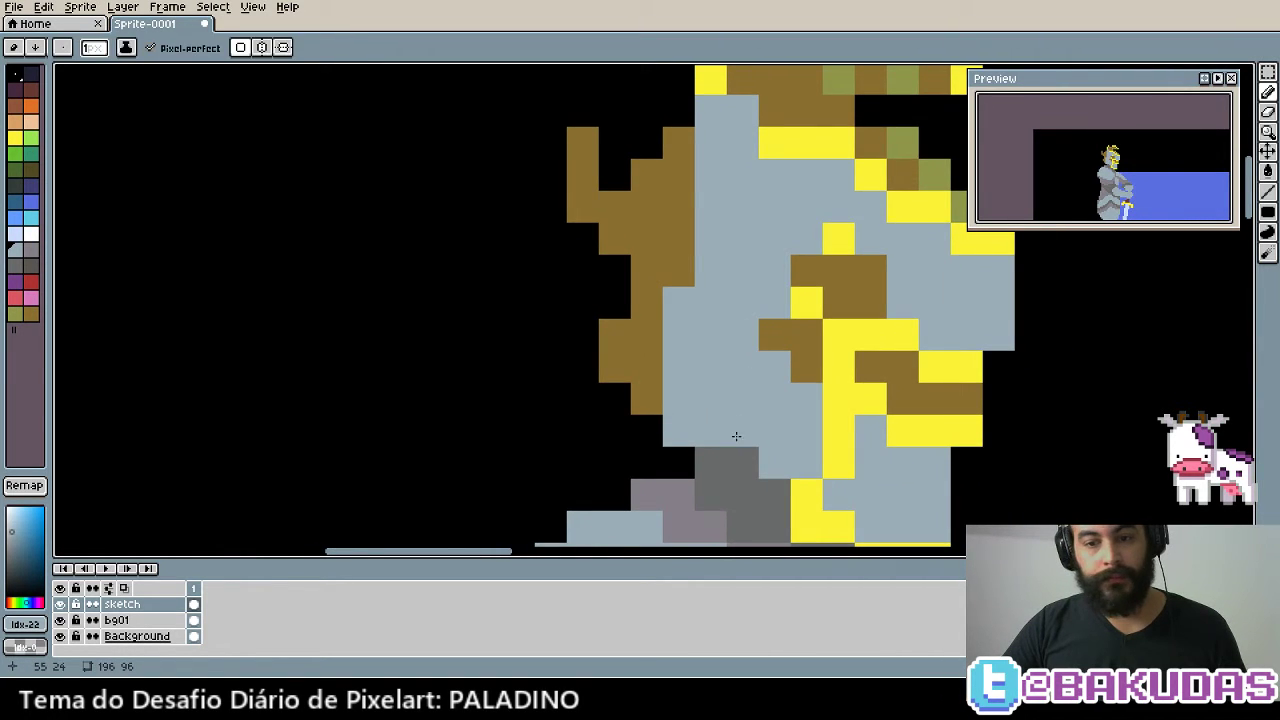
alt+click(660, 498)
mouse_move(678, 432)
mouse_down()
mouse_move(678, 300)
mouse_move(702, 135)
mouse_up()
click(708, 400)
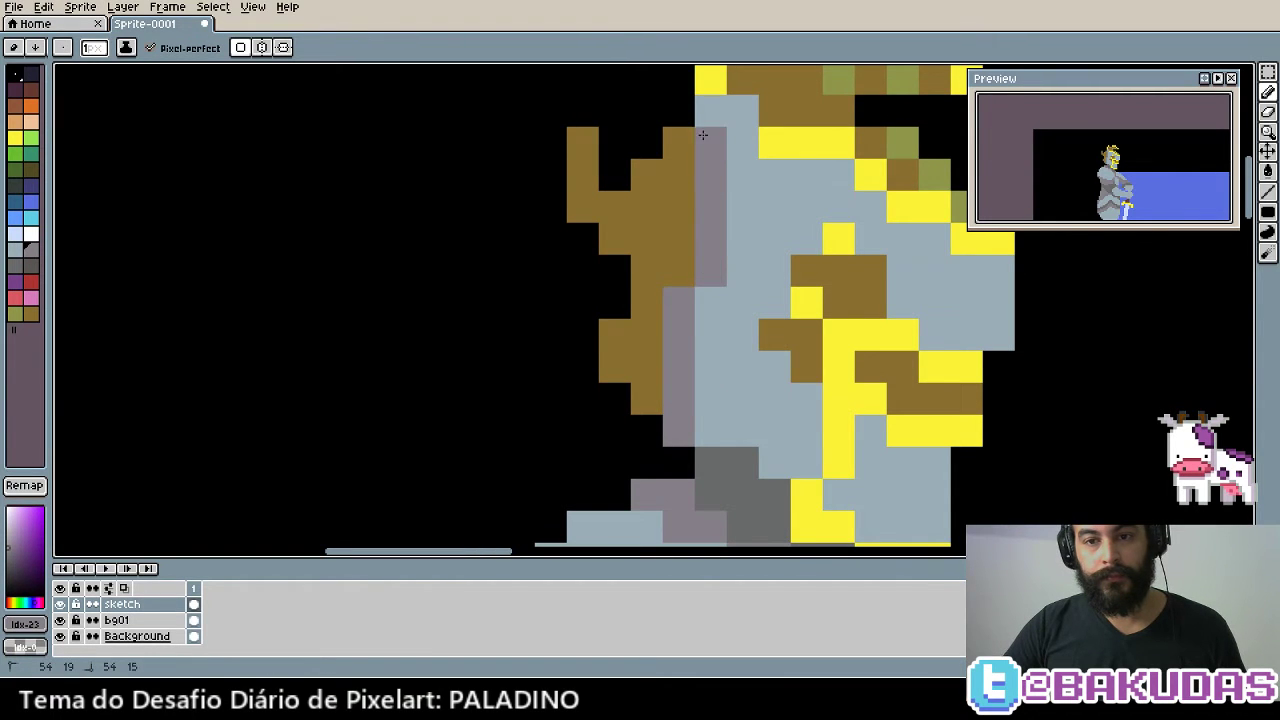
mouse_move(743, 409)
mouse_down()
mouse_move(713, 404)
mouse_move(673, 318)
mouse_up()
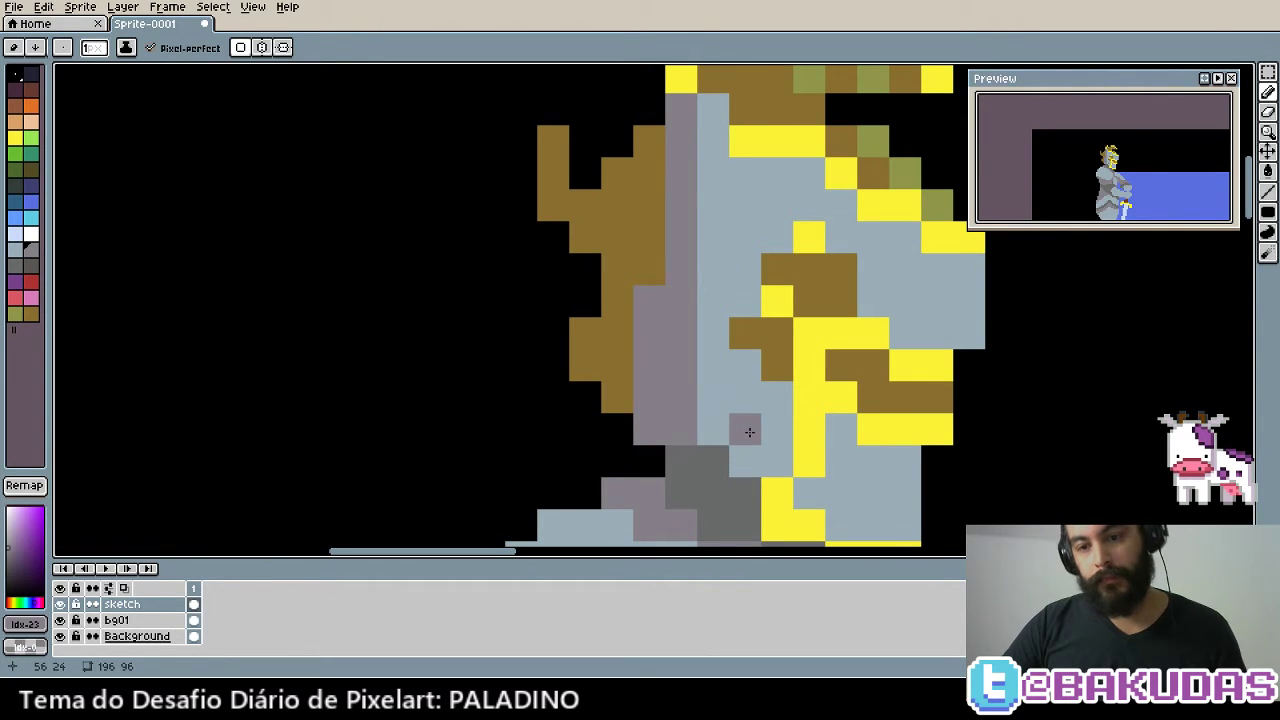
drag(777, 456, 735, 440)
key(b)
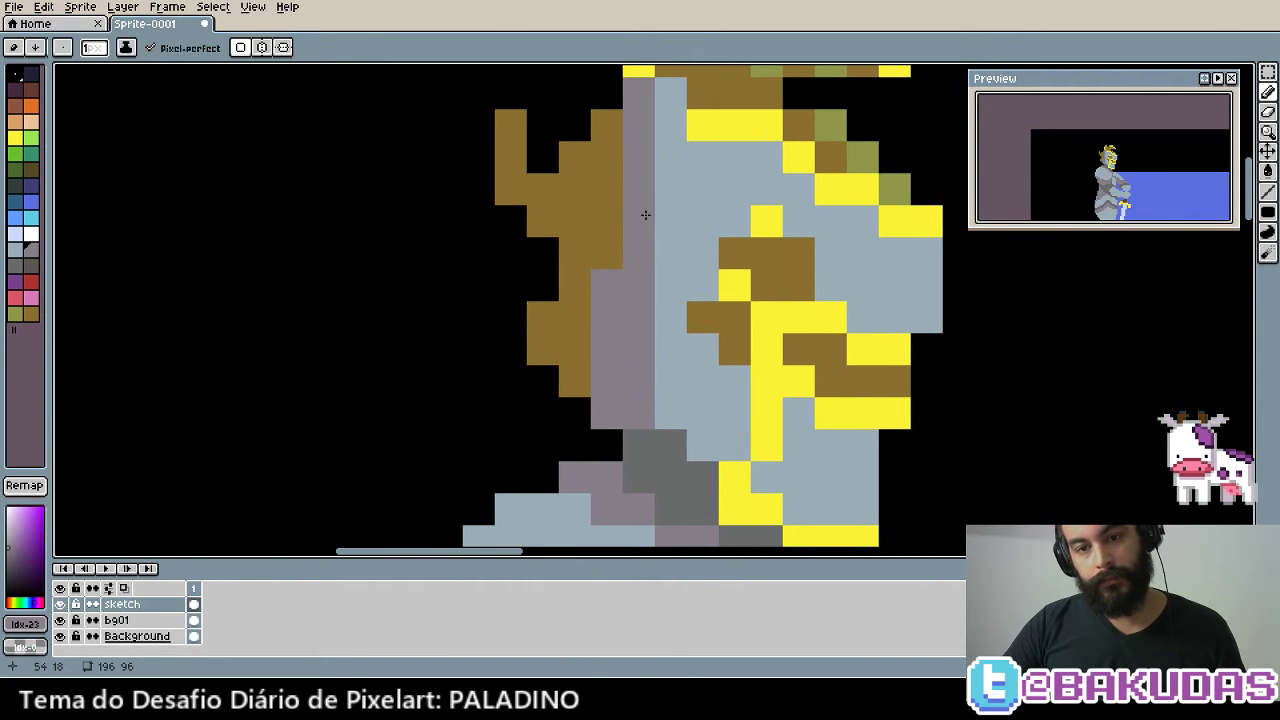
drag(661, 220, 663, 76)
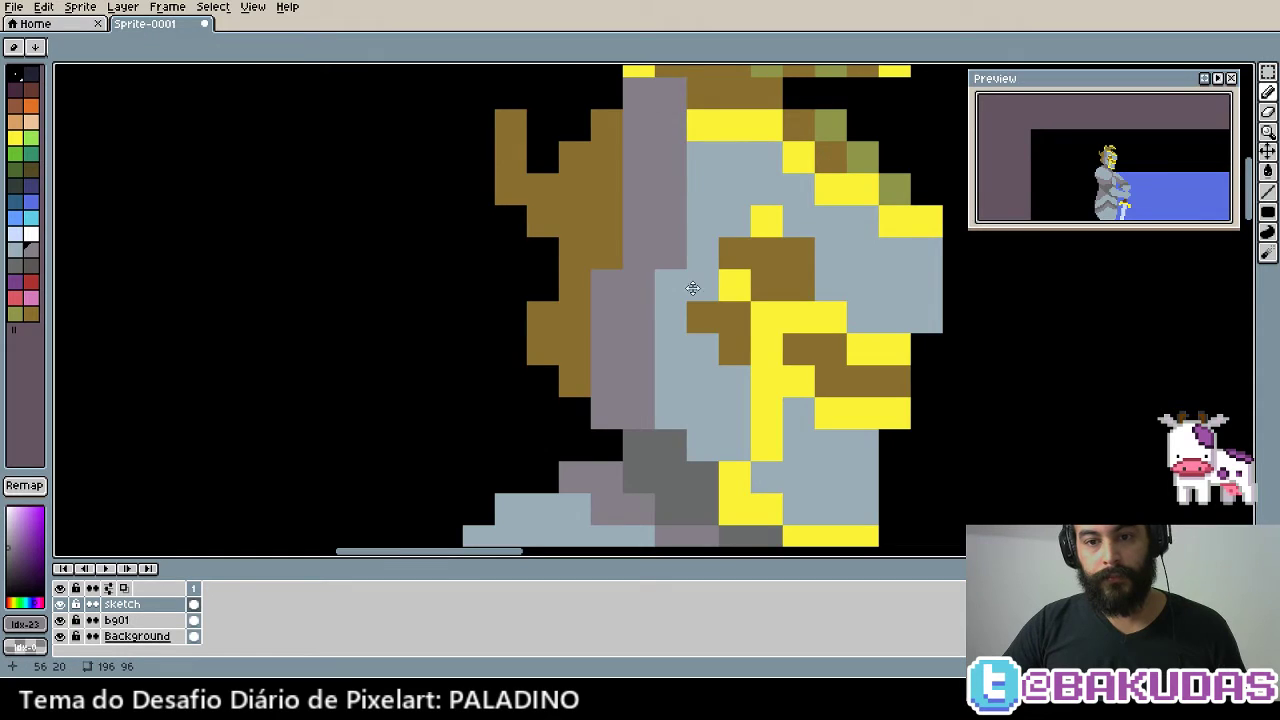
drag(719, 342, 633, 298)
Place brown visor slit pixels across the face plate, correcting misplaced ones
alt+click(640, 275)
click(648, 304)
click(648, 364)
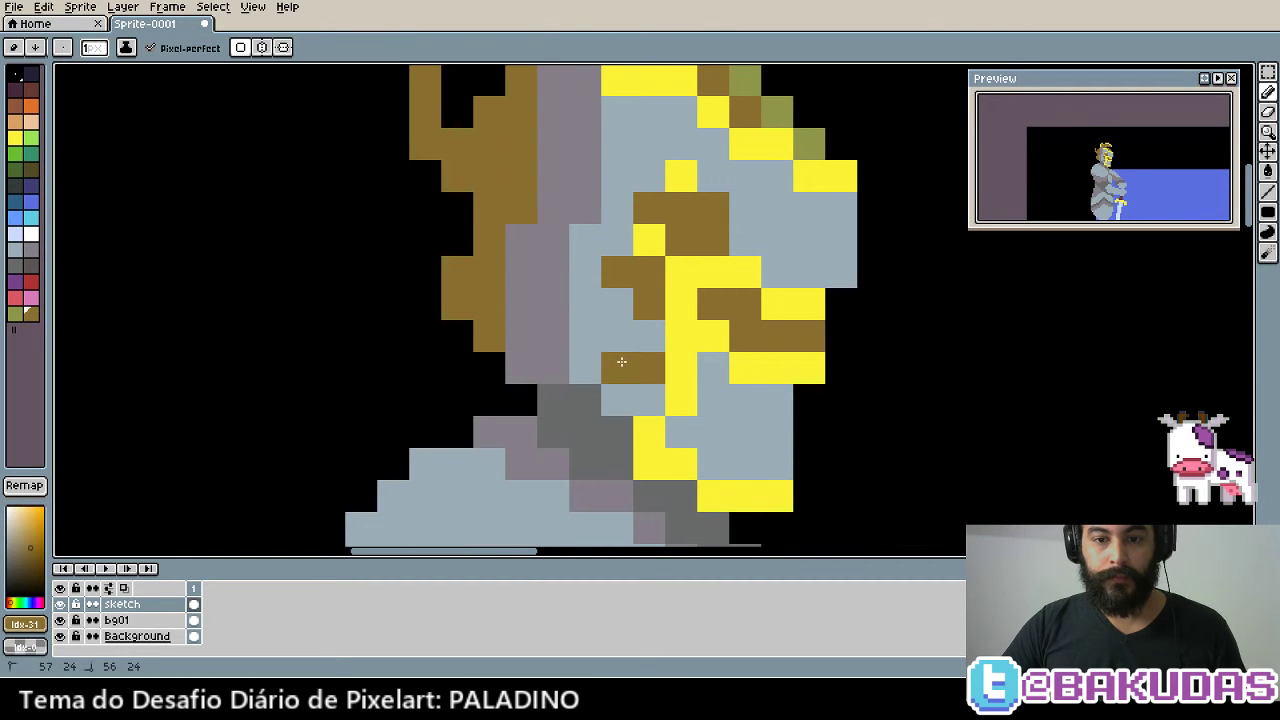
right_click(637, 321)
click(631, 307)
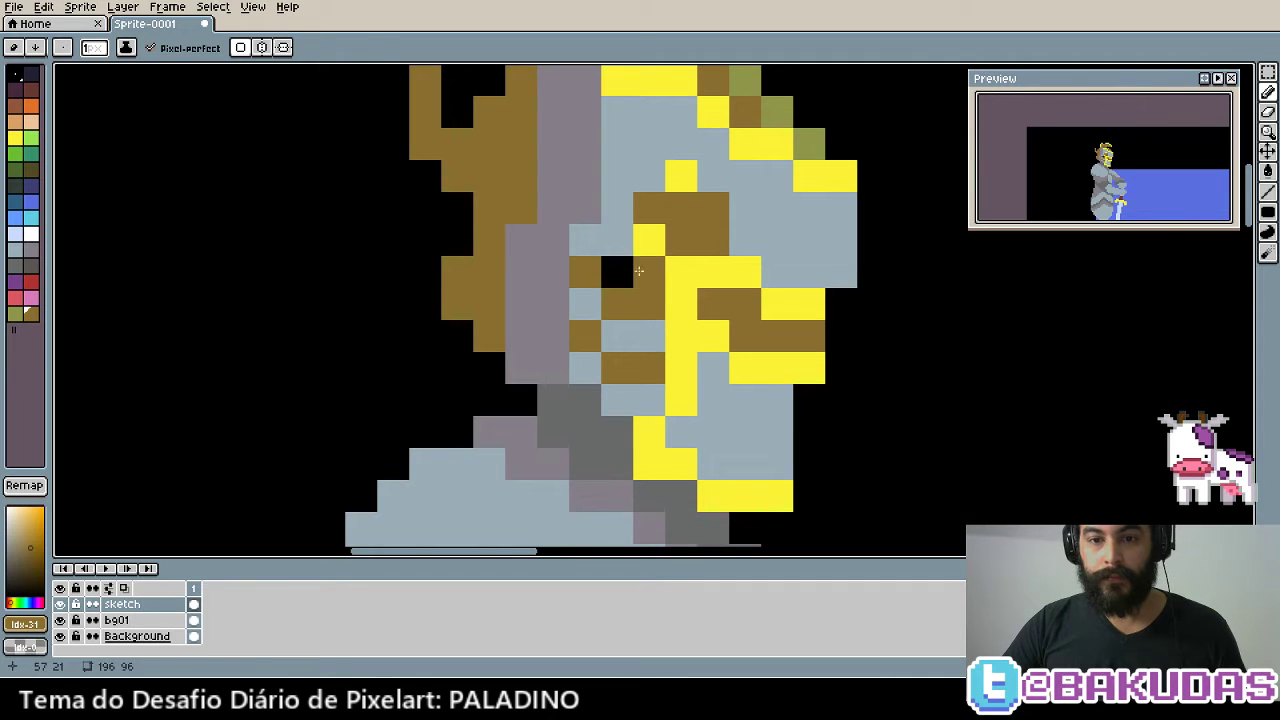
right_click(638, 271)
alt+click(622, 272)
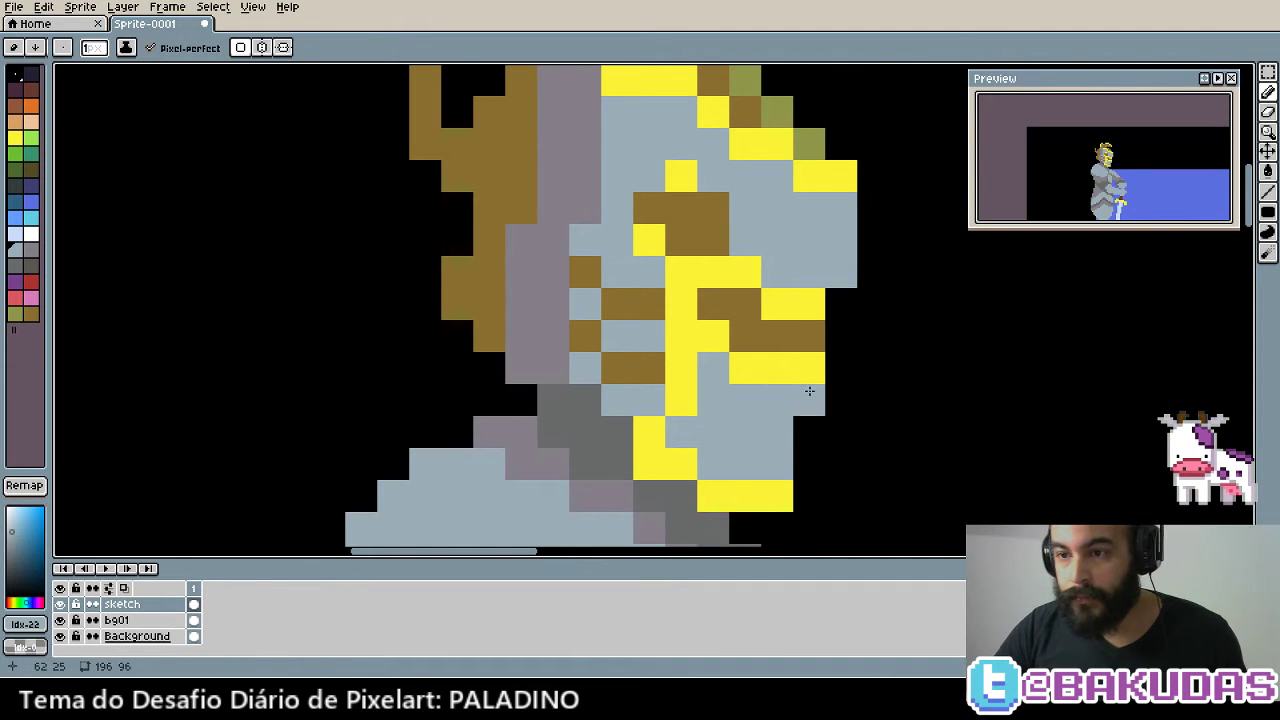
alt+click(700, 310)
click(648, 304)
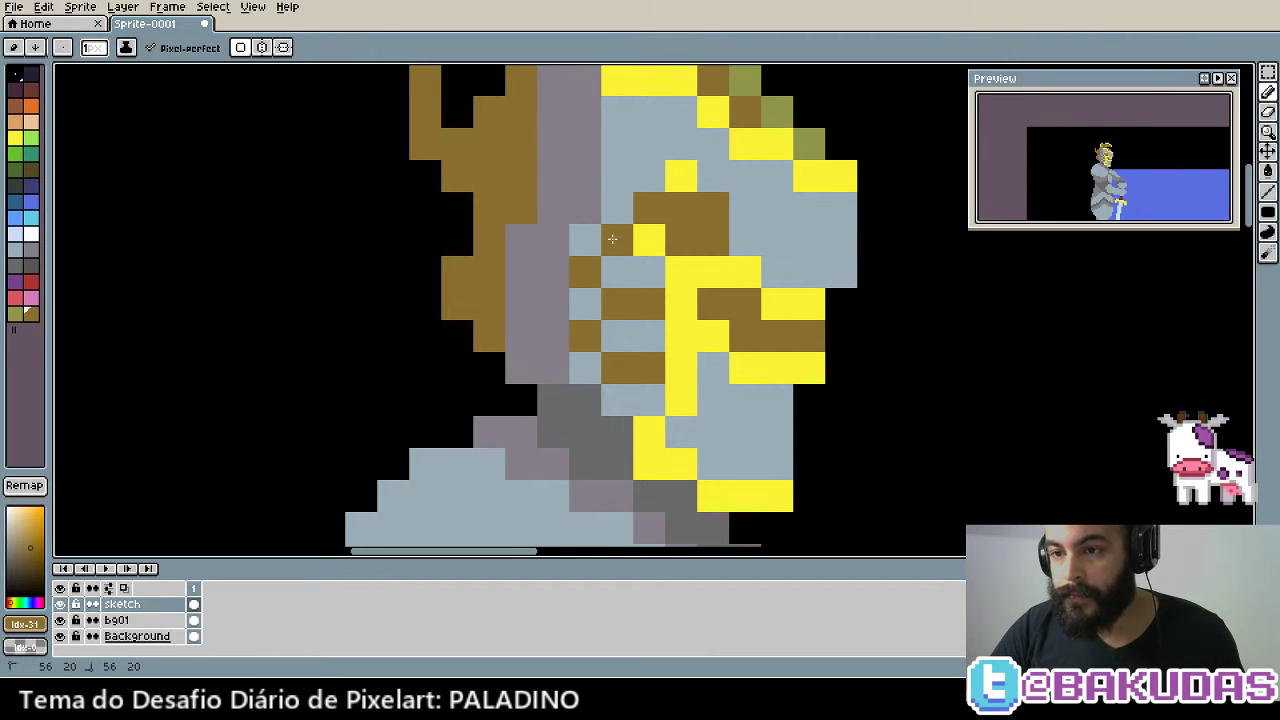
scroll(615, 250, down, 1)
Draw a brown oval ring across the knight's chest with the Ellipse tool
scroll(625, 280, down, 1)
scroll(645, 330, down, 2)
scroll(651, 346, down, 1)
scroll(651, 346, up, 1)
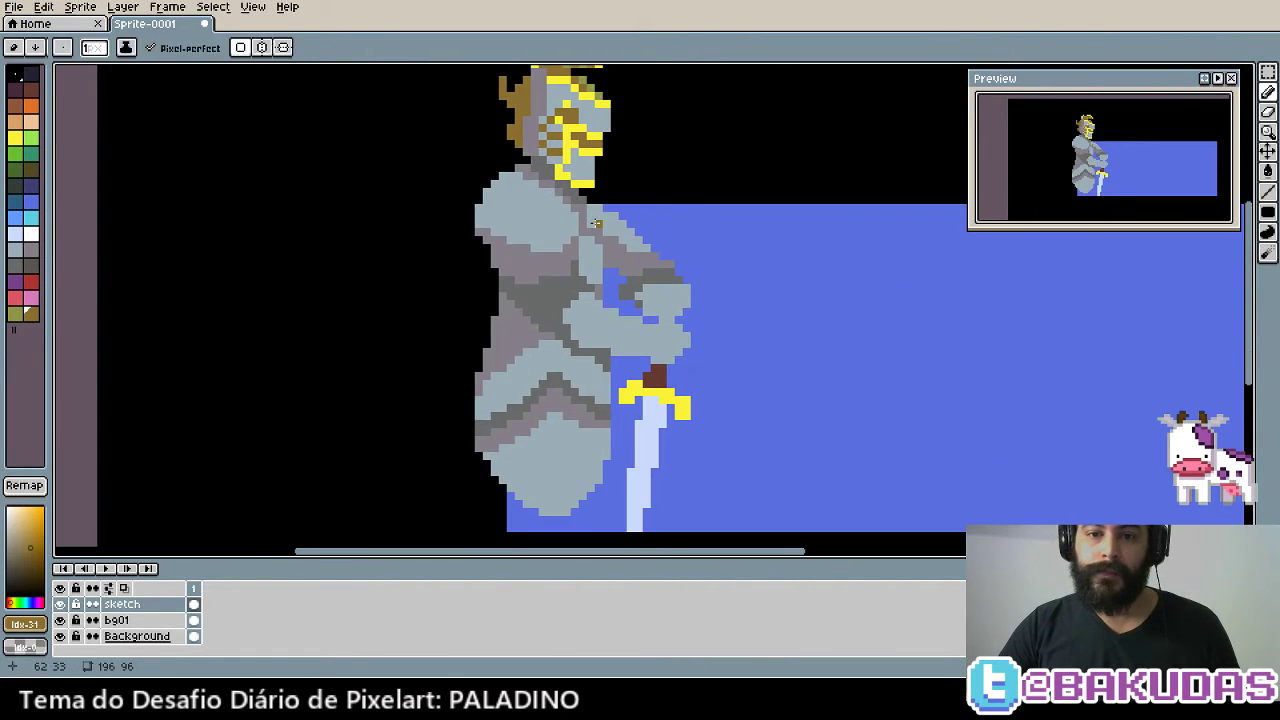
scroll(484, 199, up, 1)
scroll(484, 199, up, 1)
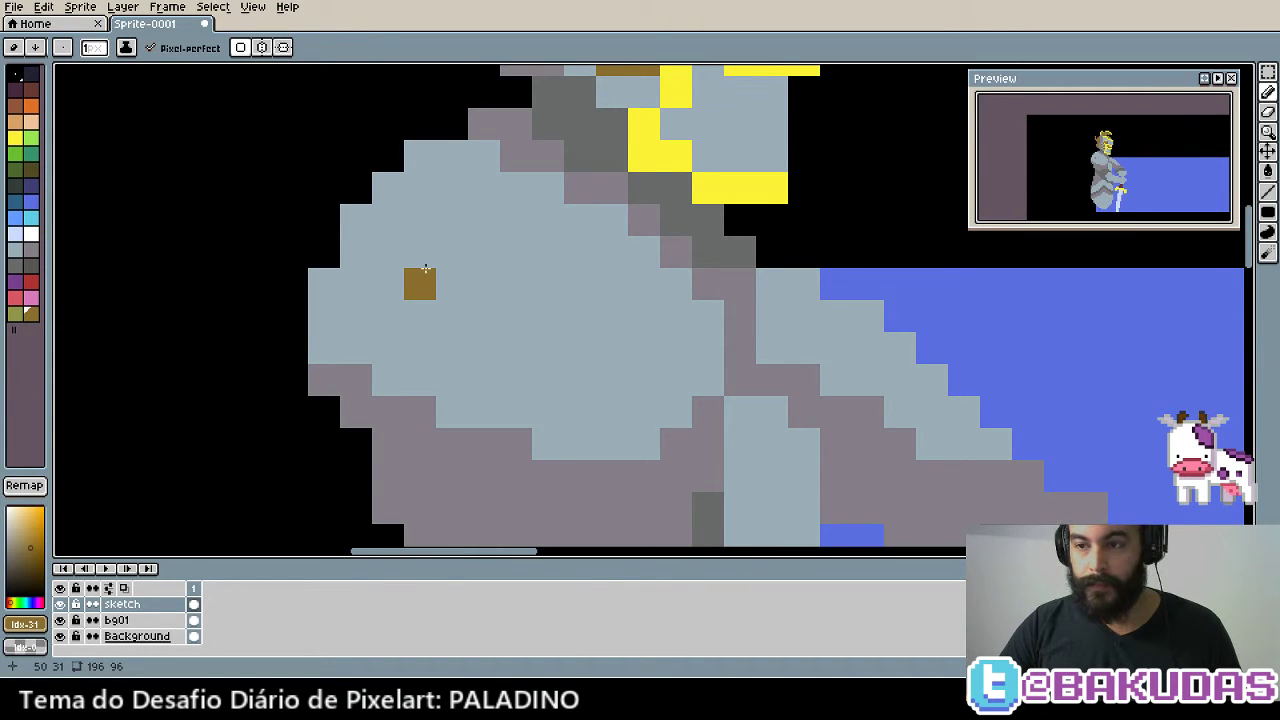
key(shift+u)
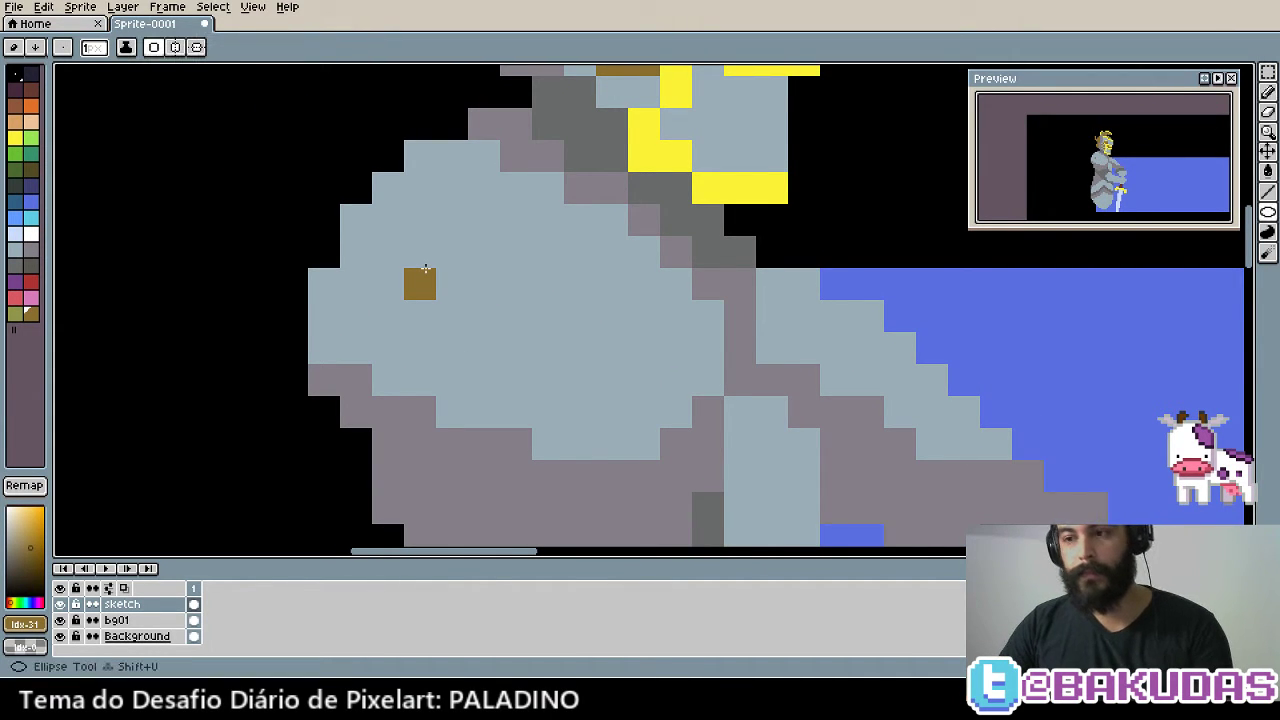
drag(425, 268, 676, 407)
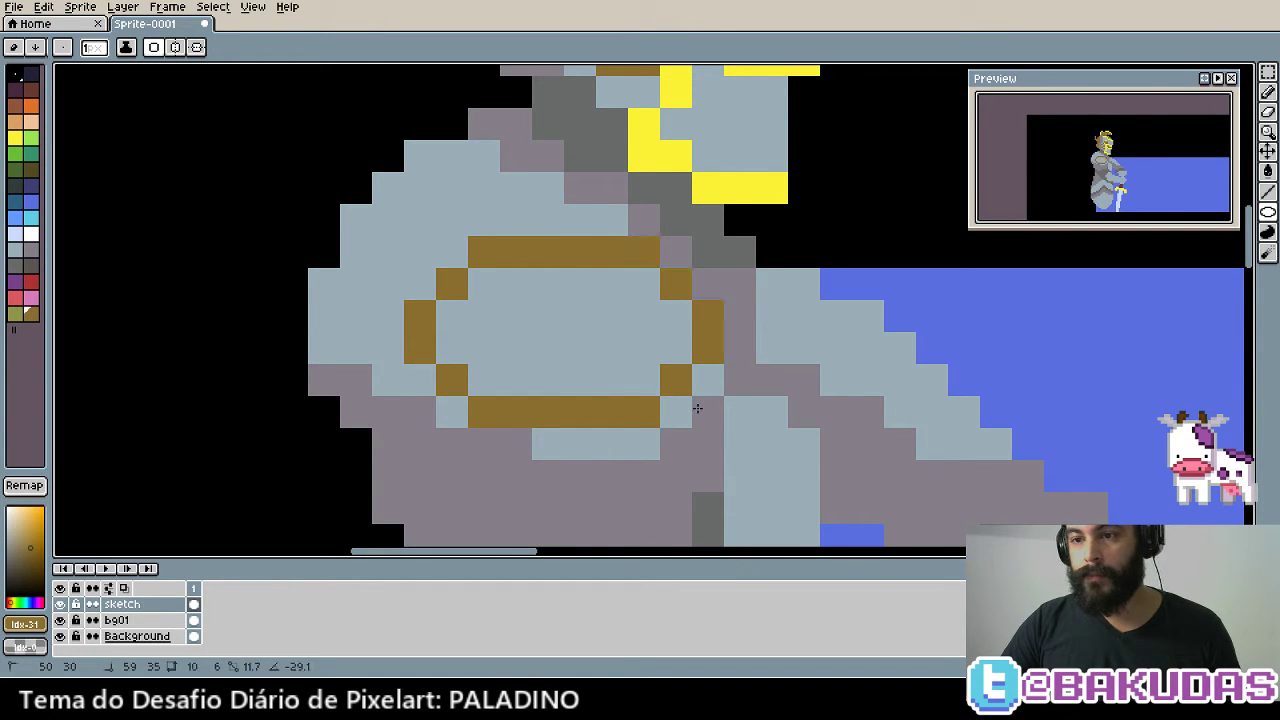
drag(688, 407, 697, 408)
mouse_move(420, 220)
mouse_down()
mouse_move(607, 301)
mouse_move(601, 314)
mouse_move(464, 312)
mouse_move(571, 274)
mouse_move(606, 285)
mouse_up()
Patch the ring's lower edge in light blue and start yellow pixels on the ring
alt+click(620, 318)
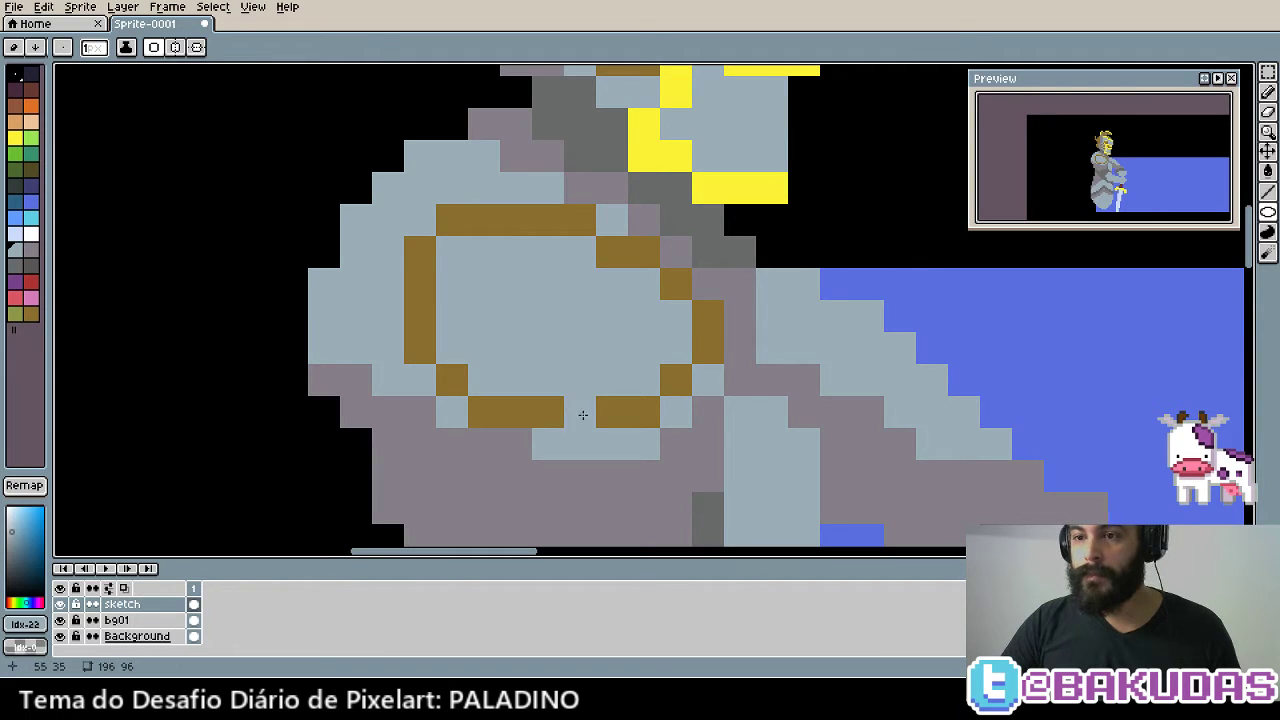
click(582, 414)
alt+click(660, 140)
mouse_move(452, 252)
mouse_down()
mouse_move(536, 350)
mouse_move(652, 388)
mouse_up()
drag(548, 348, 592, 332)
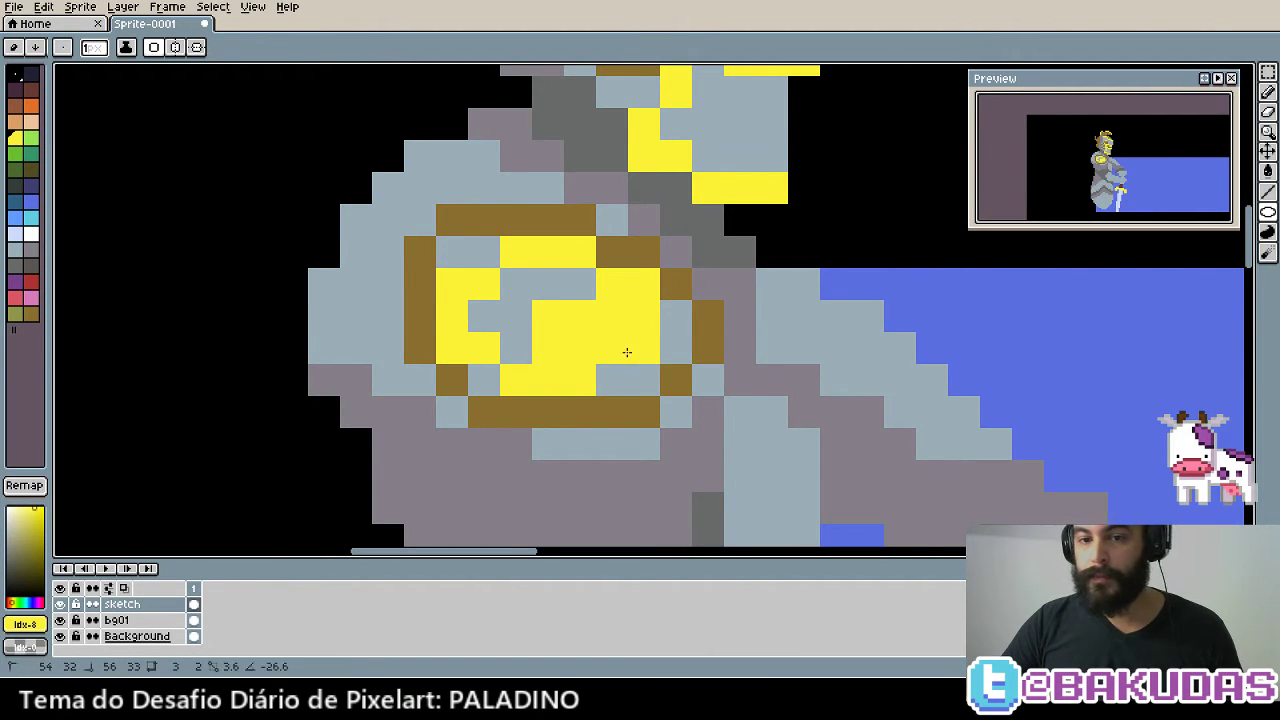
key(v)
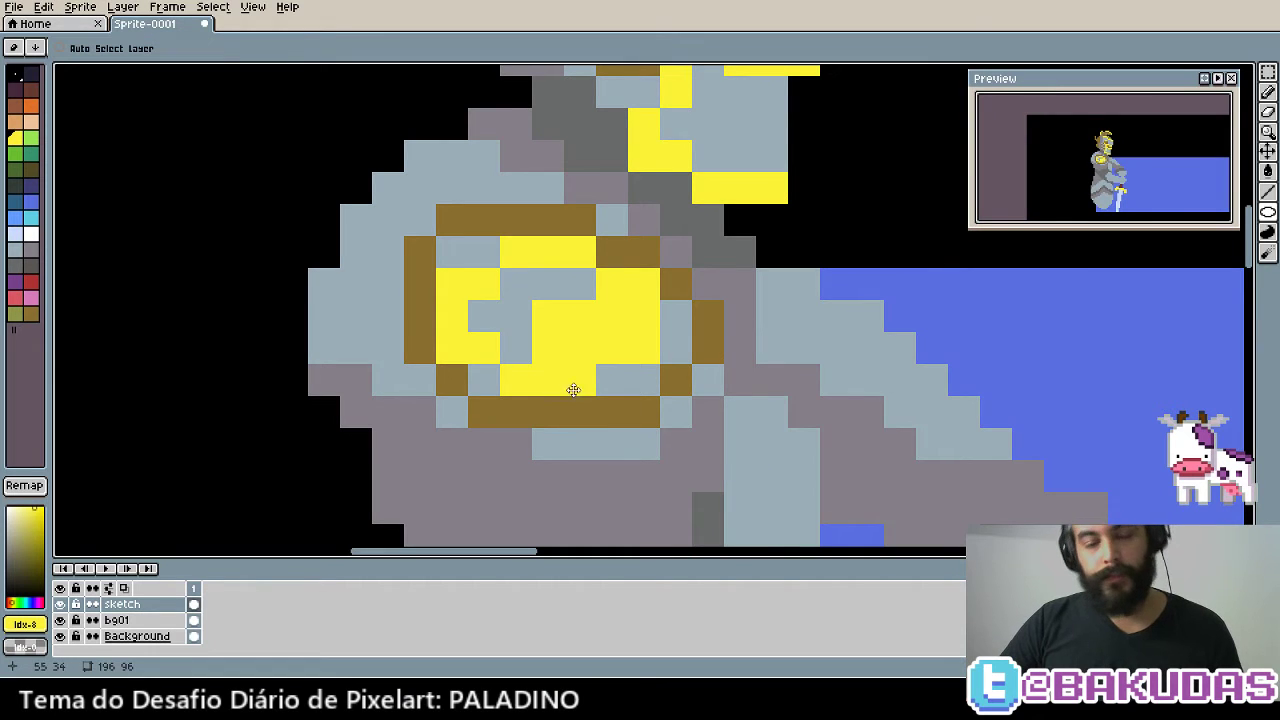
key(ctrl+z)
key(ctrl+z)
key(b)
click(581, 391)
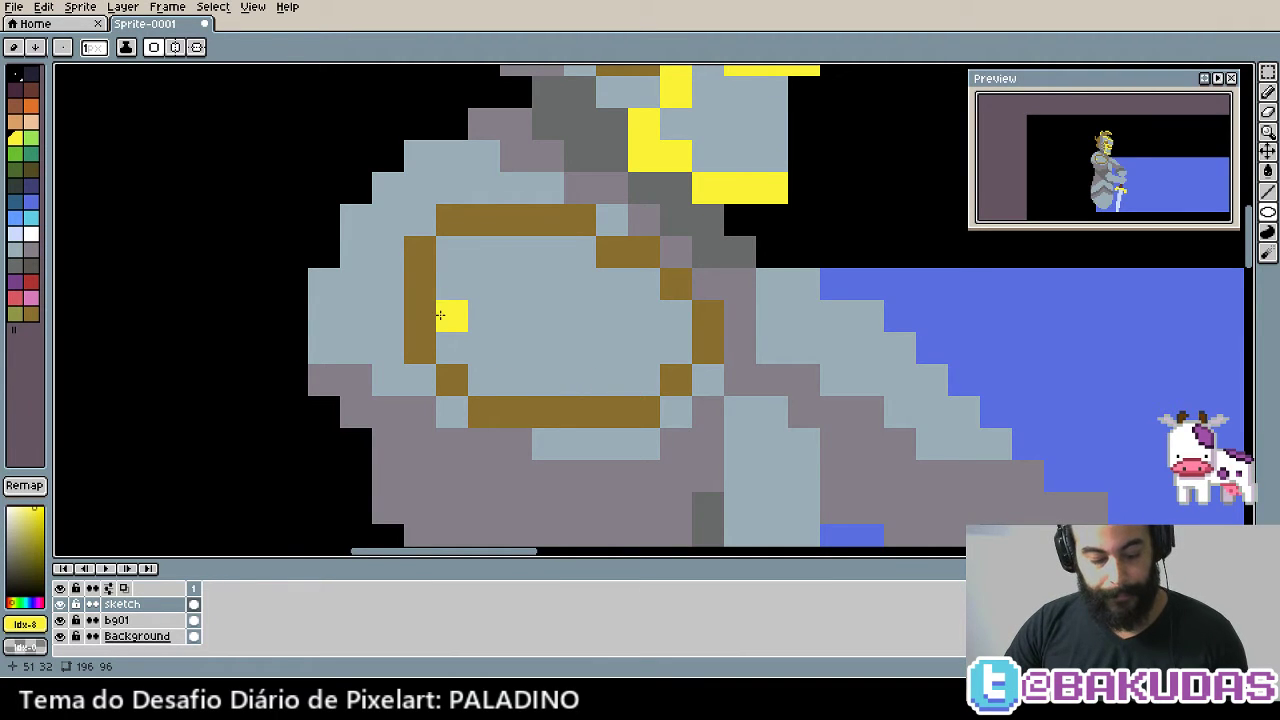
Paint yellow highlights along the chest ring's top and bottom edges
key(b)
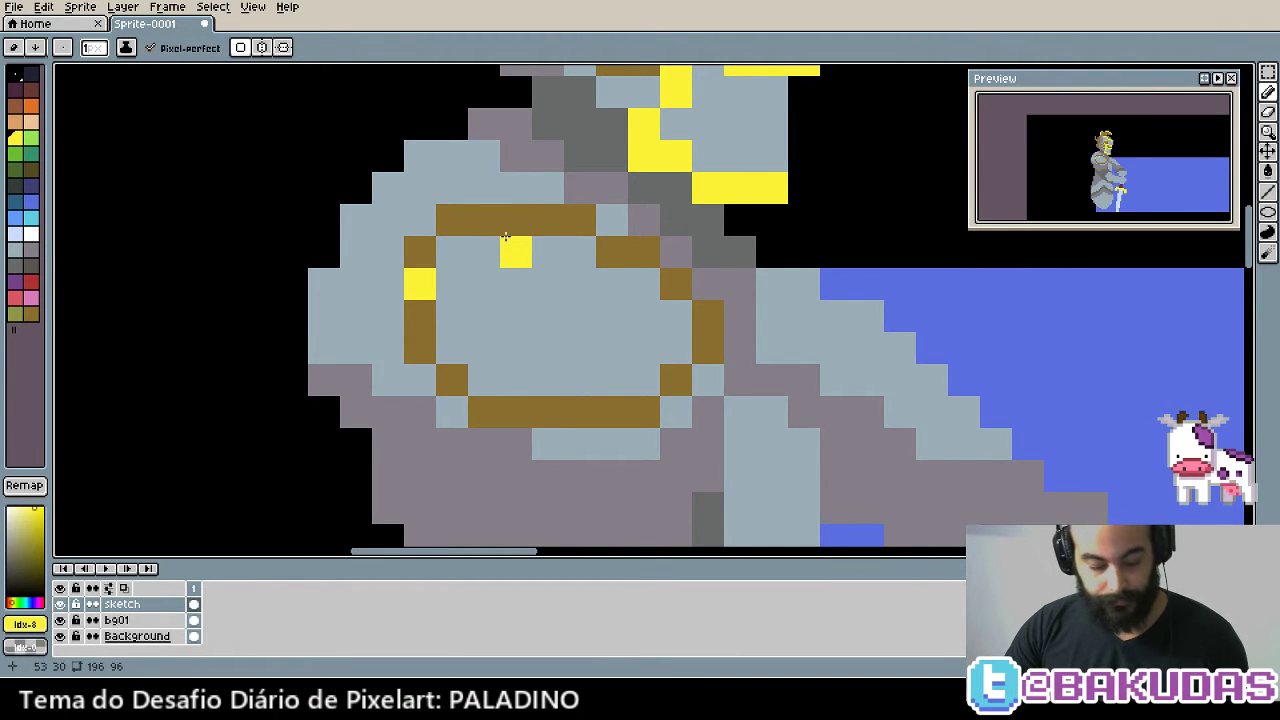
drag(505, 230, 575, 230)
mouse_move(545, 412)
mouse_down()
mouse_move(514, 414)
mouse_move(611, 414)
mouse_up()
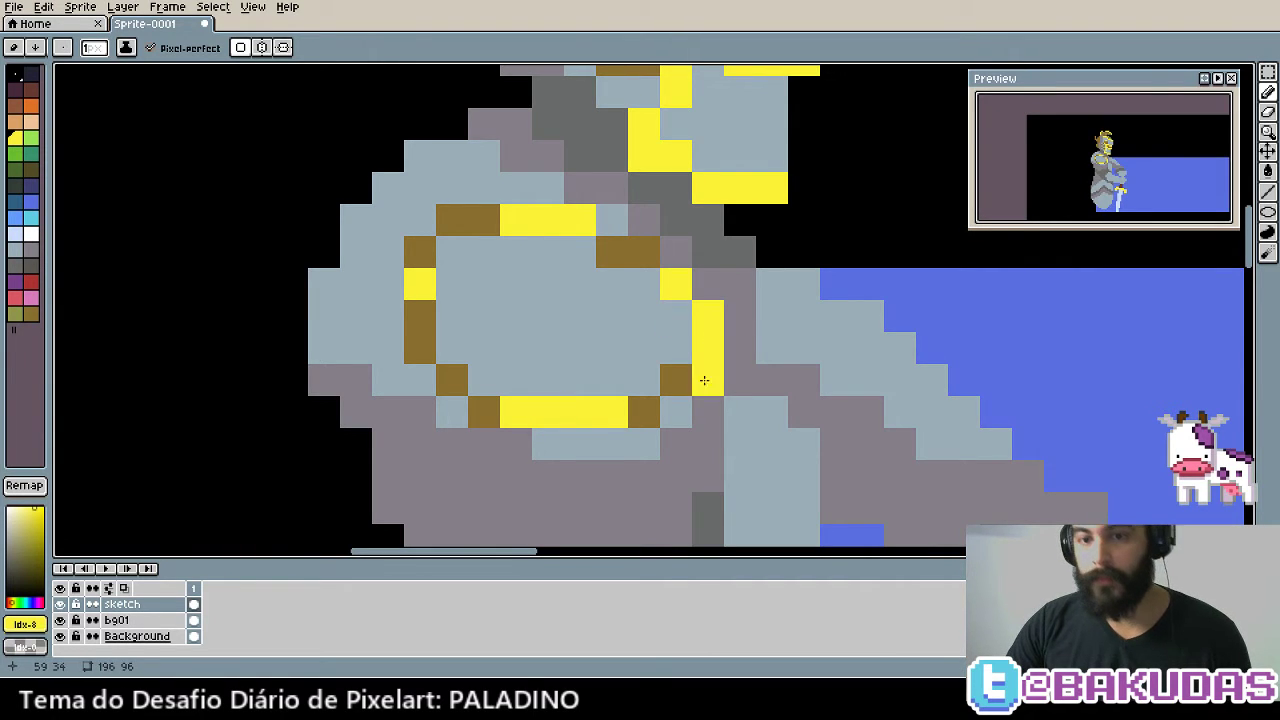
key(i)
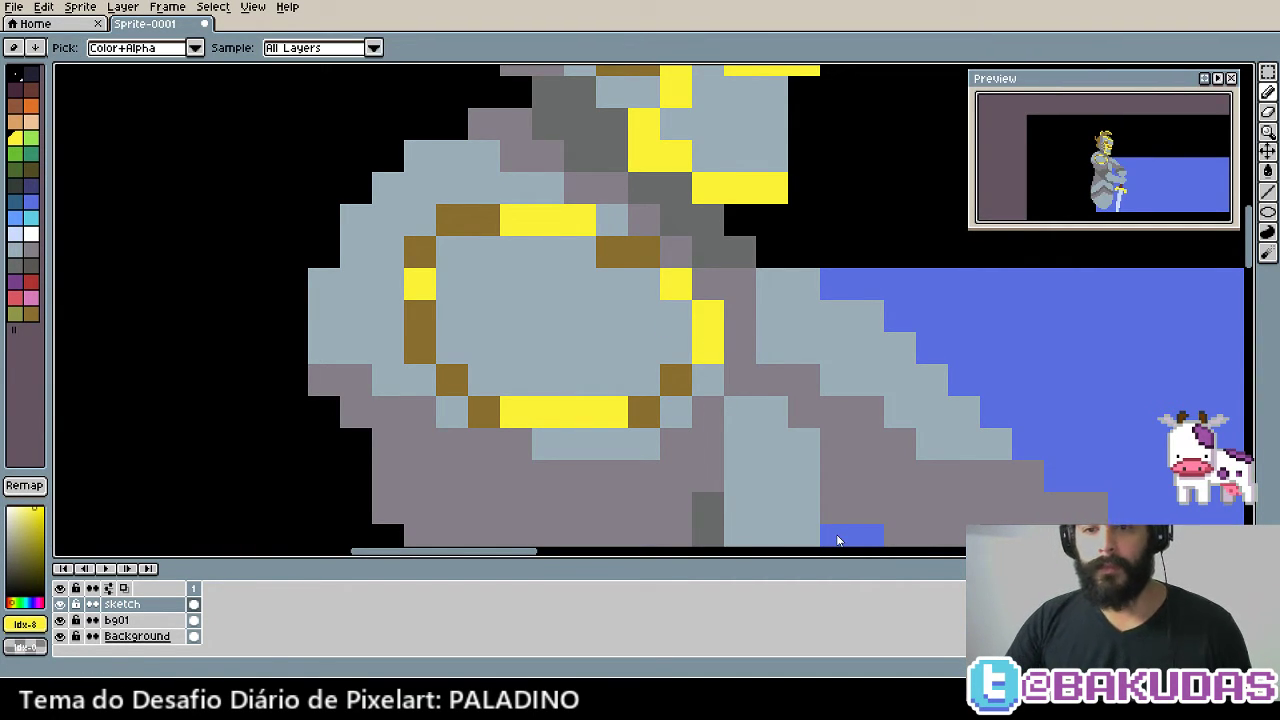
key(b)
click(610, 348)
Paint a yellow V emblem with a crossbar inside the ring
scroll(600, 350, up, 1)
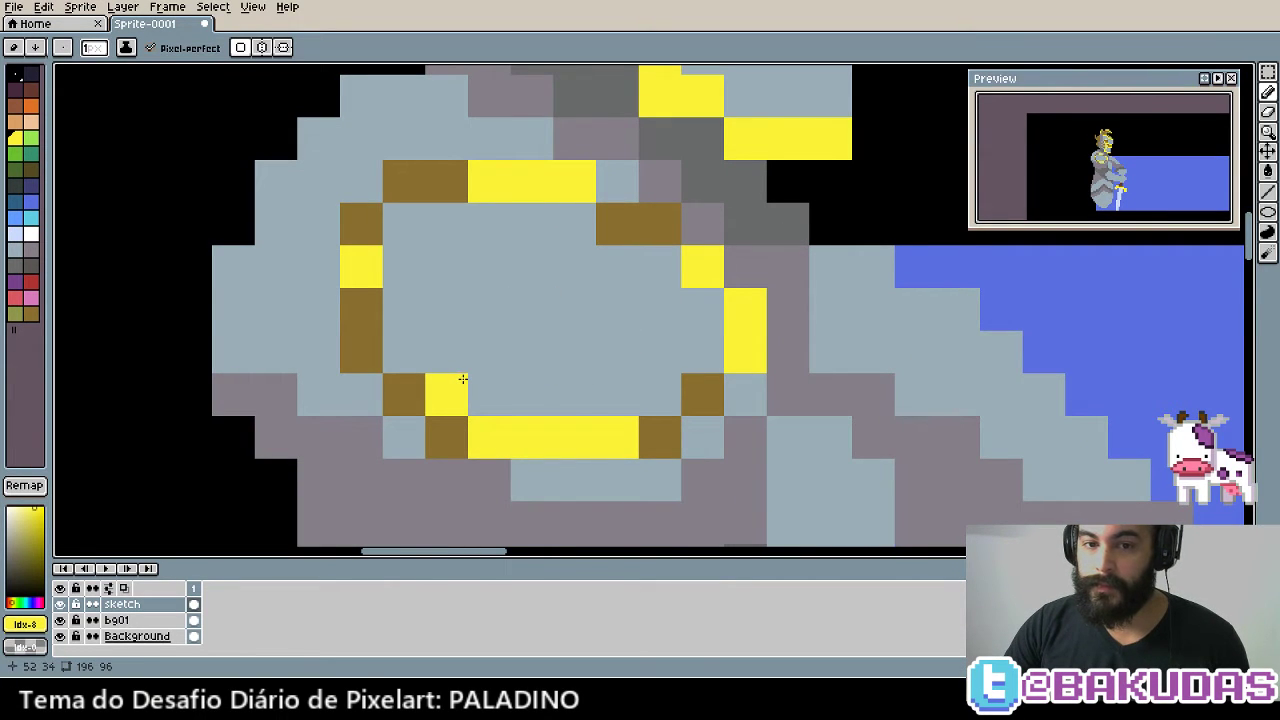
drag(489, 352, 531, 309)
mouse_move(446, 224)
mouse_down()
mouse_move(531, 309)
mouse_move(610, 244)
mouse_up()
mouse_move(553, 352)
mouse_down()
mouse_move(681, 395)
mouse_move(614, 277)
mouse_move(569, 317)
mouse_move(413, 312)
mouse_up()
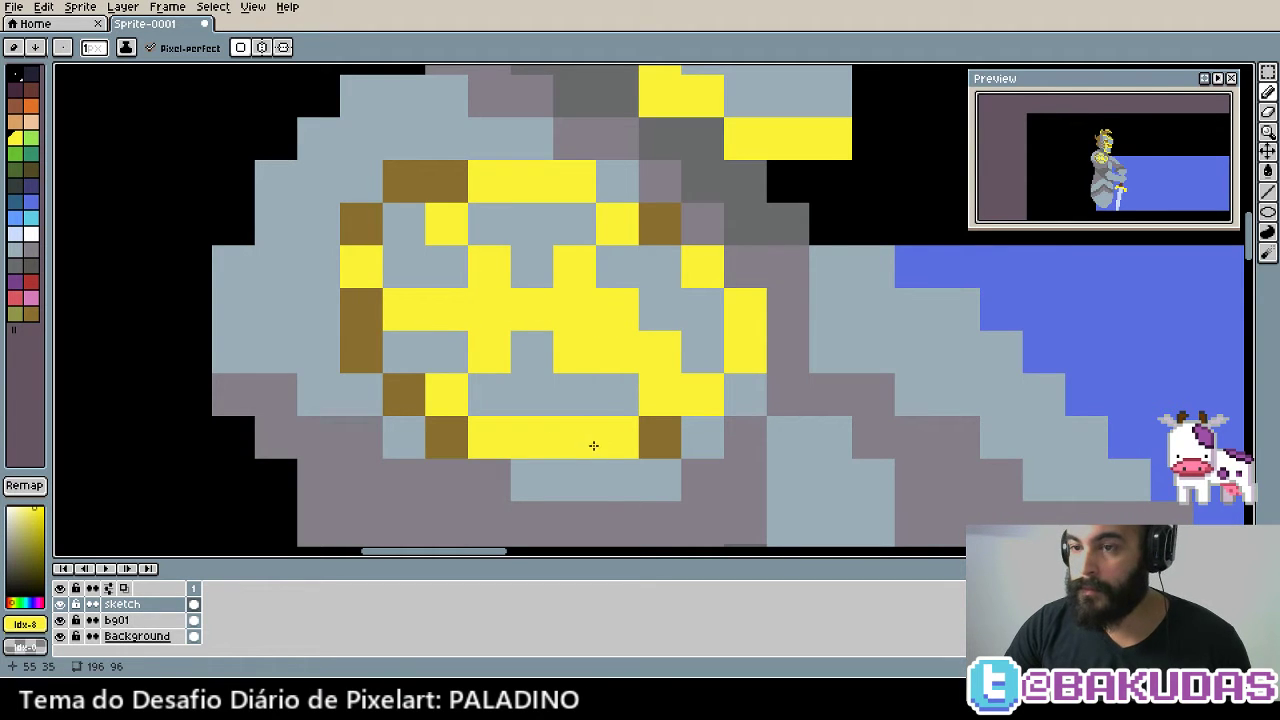
Paint a yellow trim band down the armour's right edge
key(v)
drag(763, 428, 434, 443)
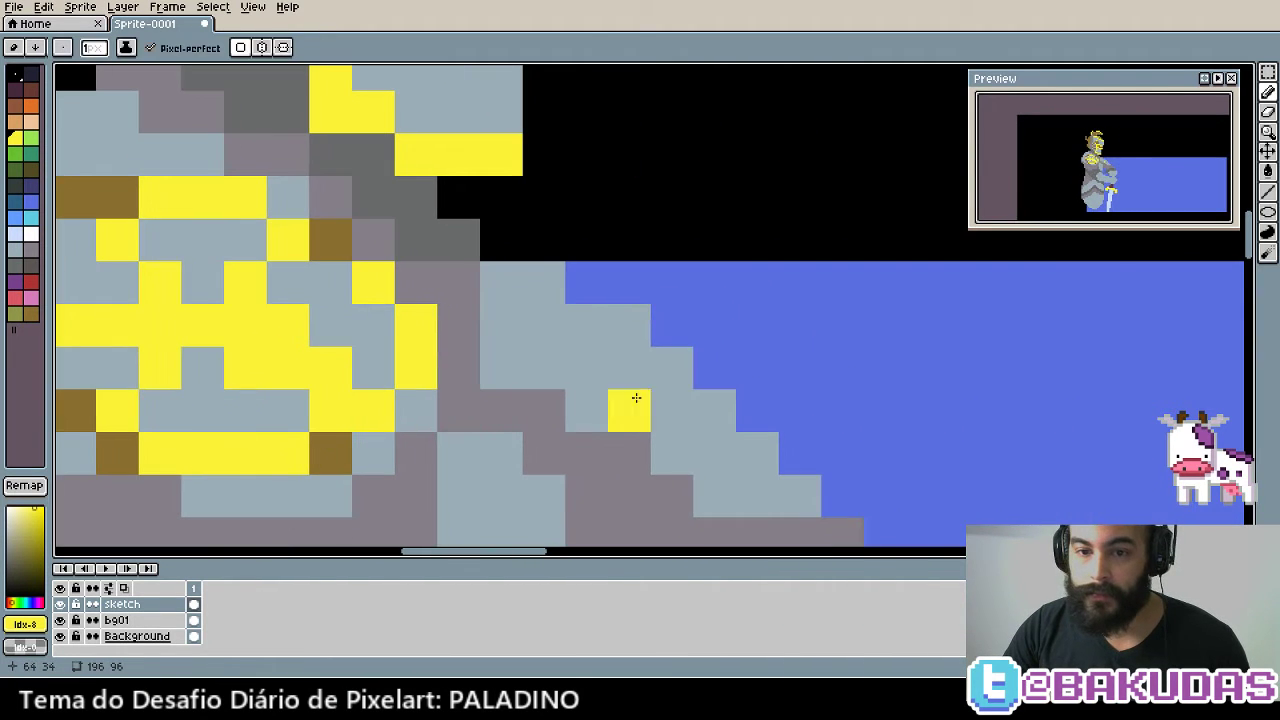
click(543, 283)
click(587, 326)
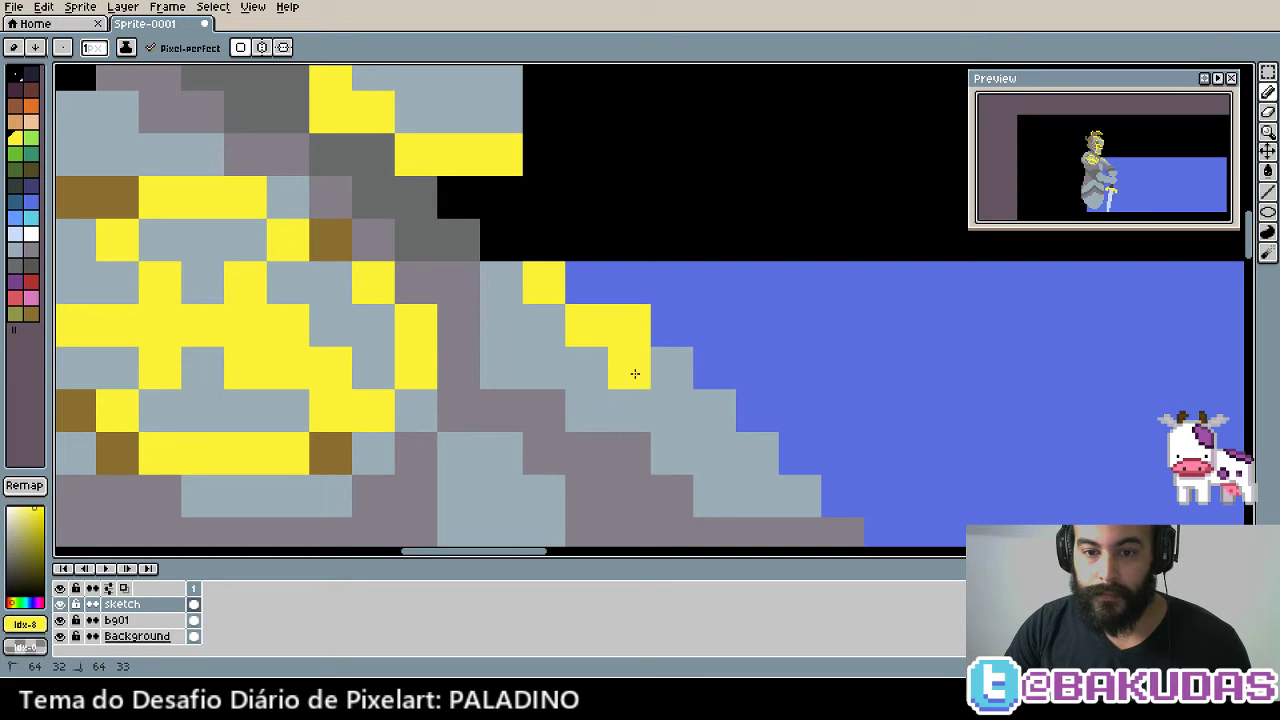
drag(634, 371, 700, 403)
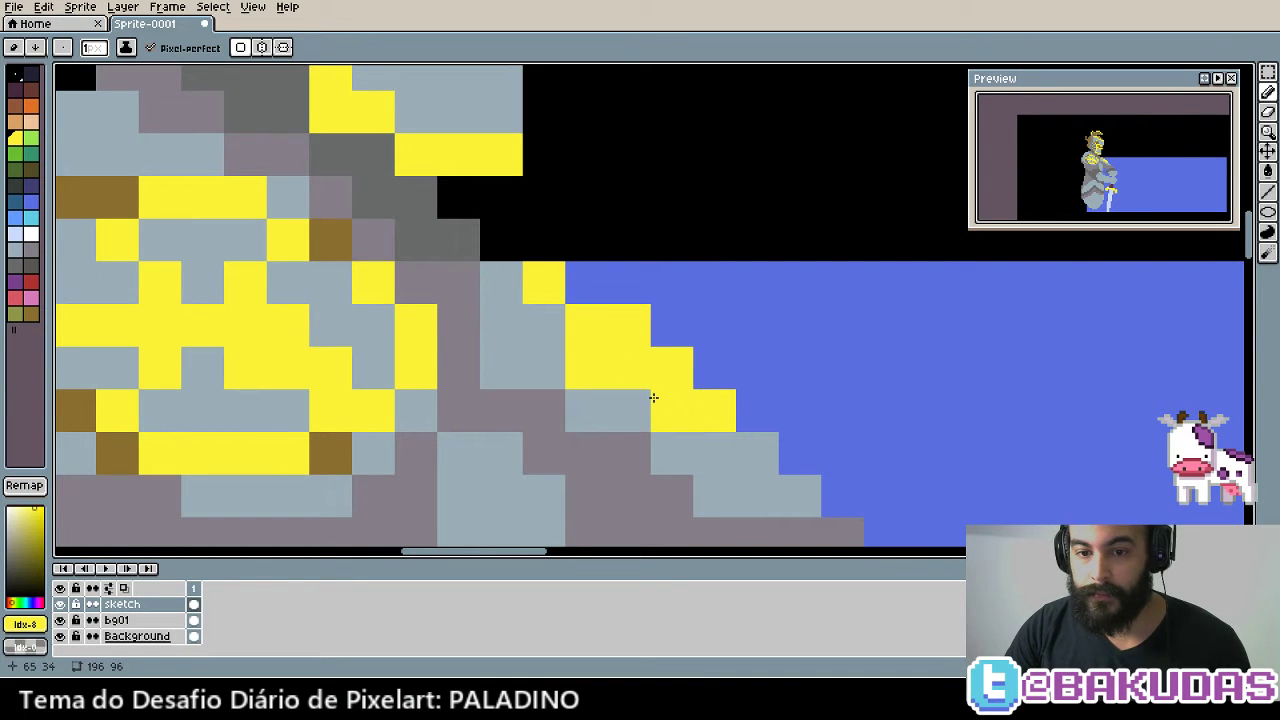
click(757, 453)
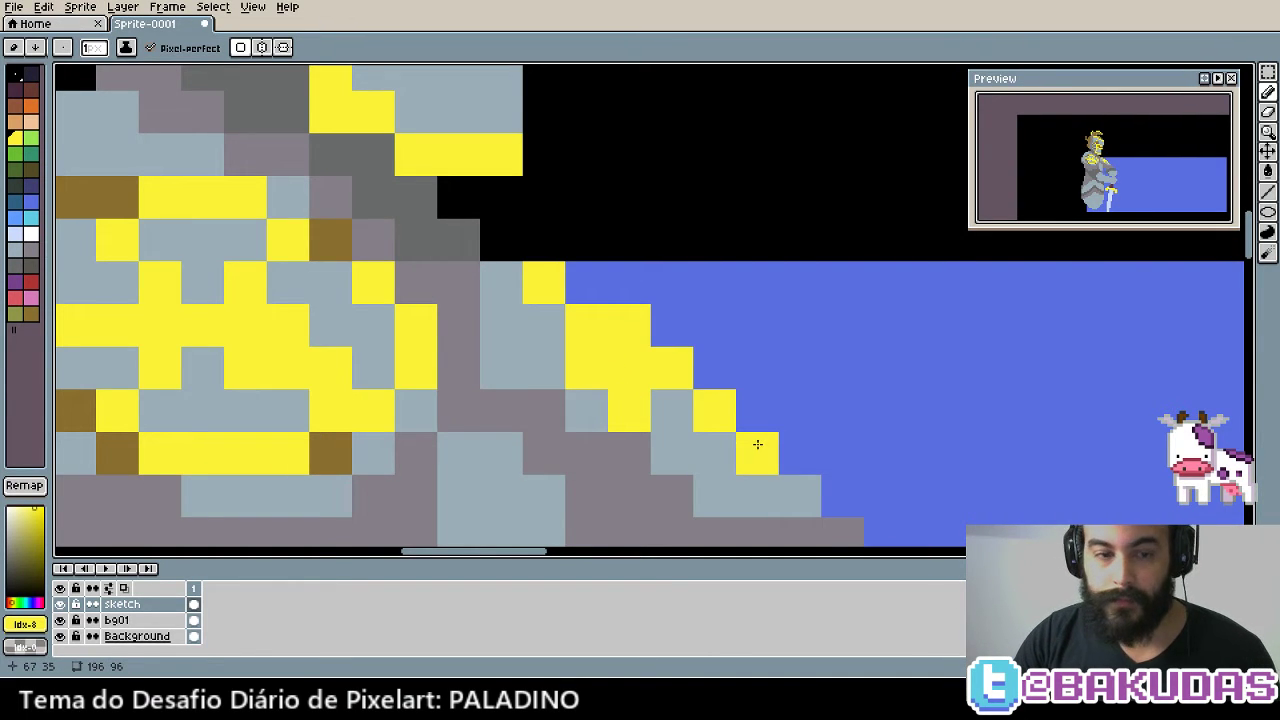
Stud the yellow trim band with brown shading pixels
alt+click(330, 238)
click(587, 326)
click(501, 282)
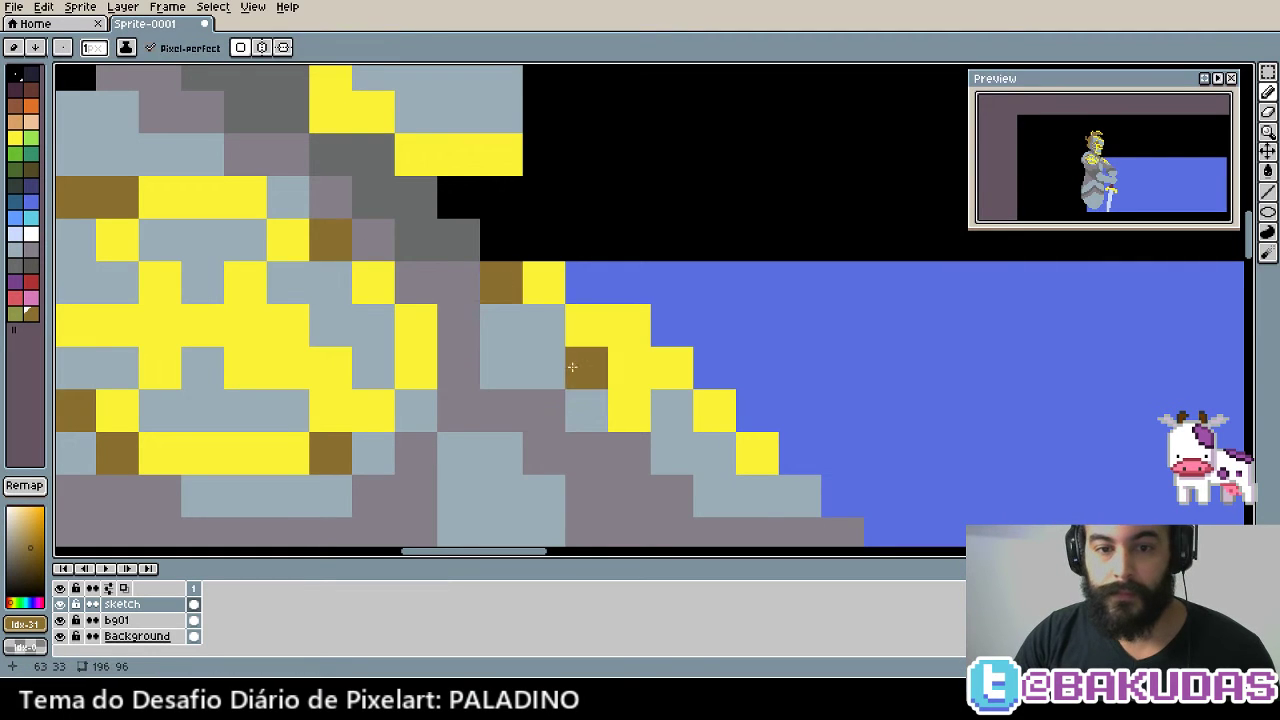
click(543, 325)
click(686, 418)
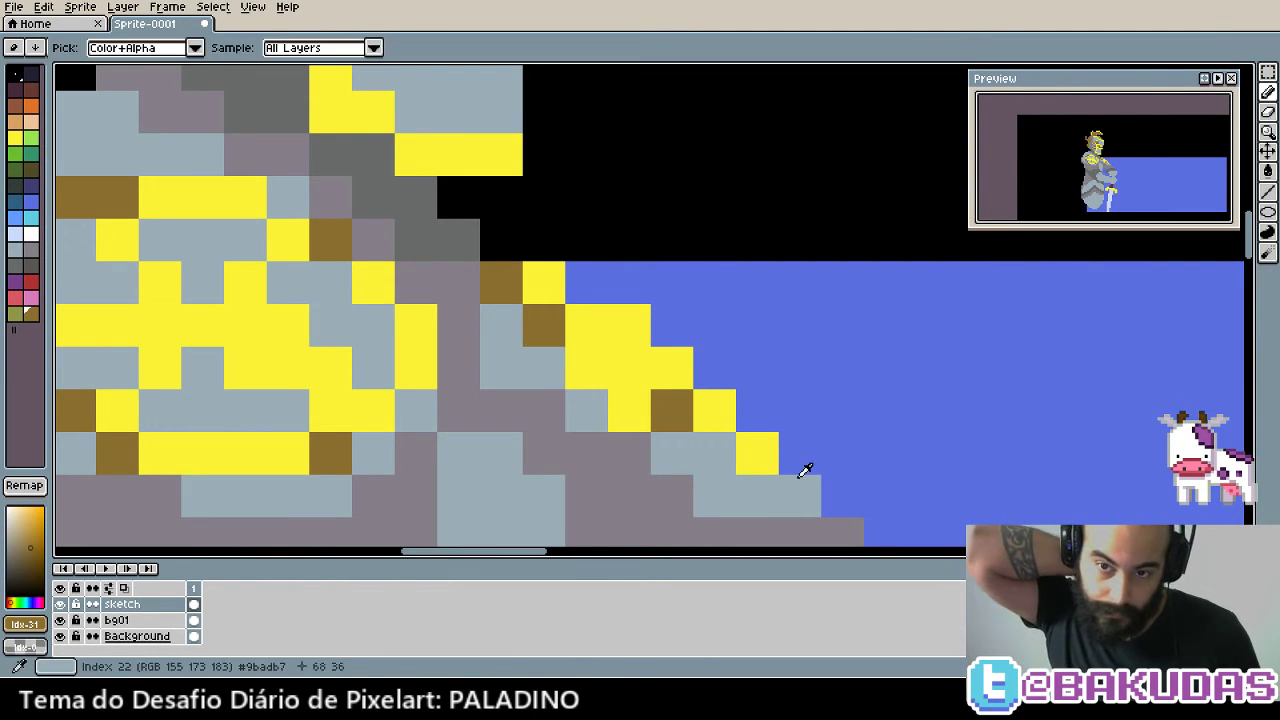
drag(757, 453, 803, 365)
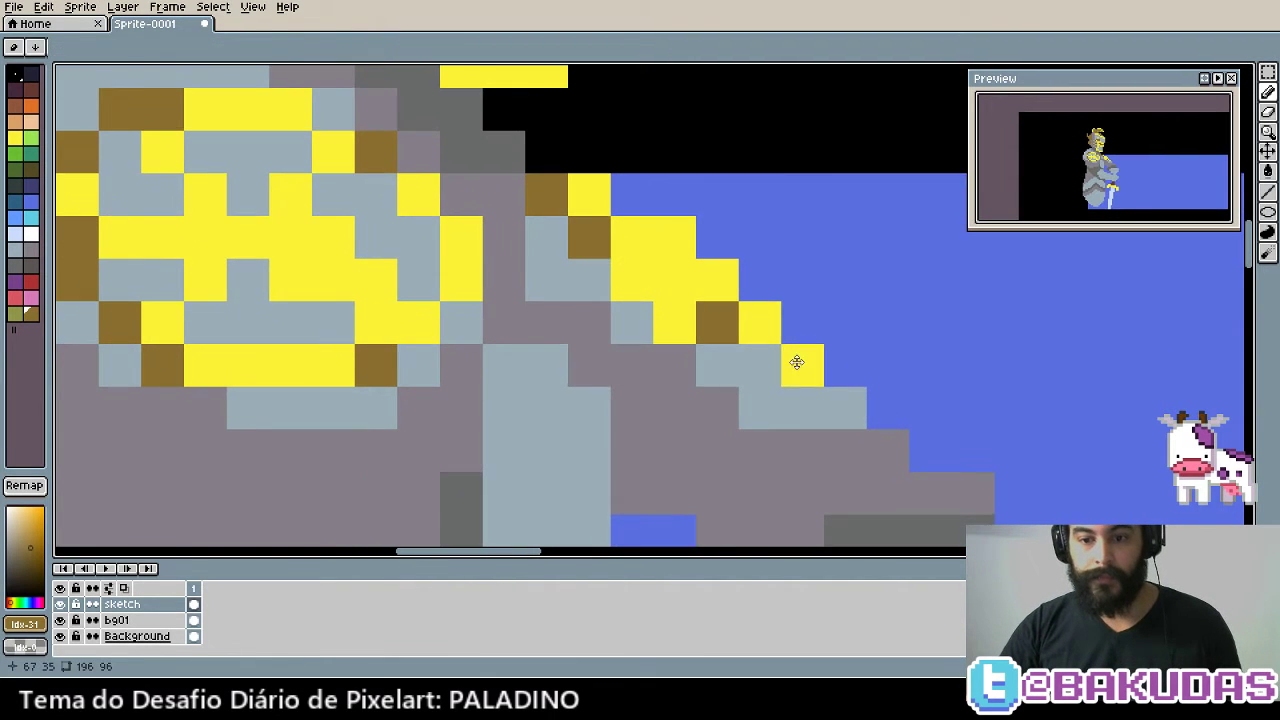
click(760, 366)
Sample the dark grey from the knight's armour as the drawing colour
scroll(650, 368, down, 1)
scroll(657, 366, down, 1)
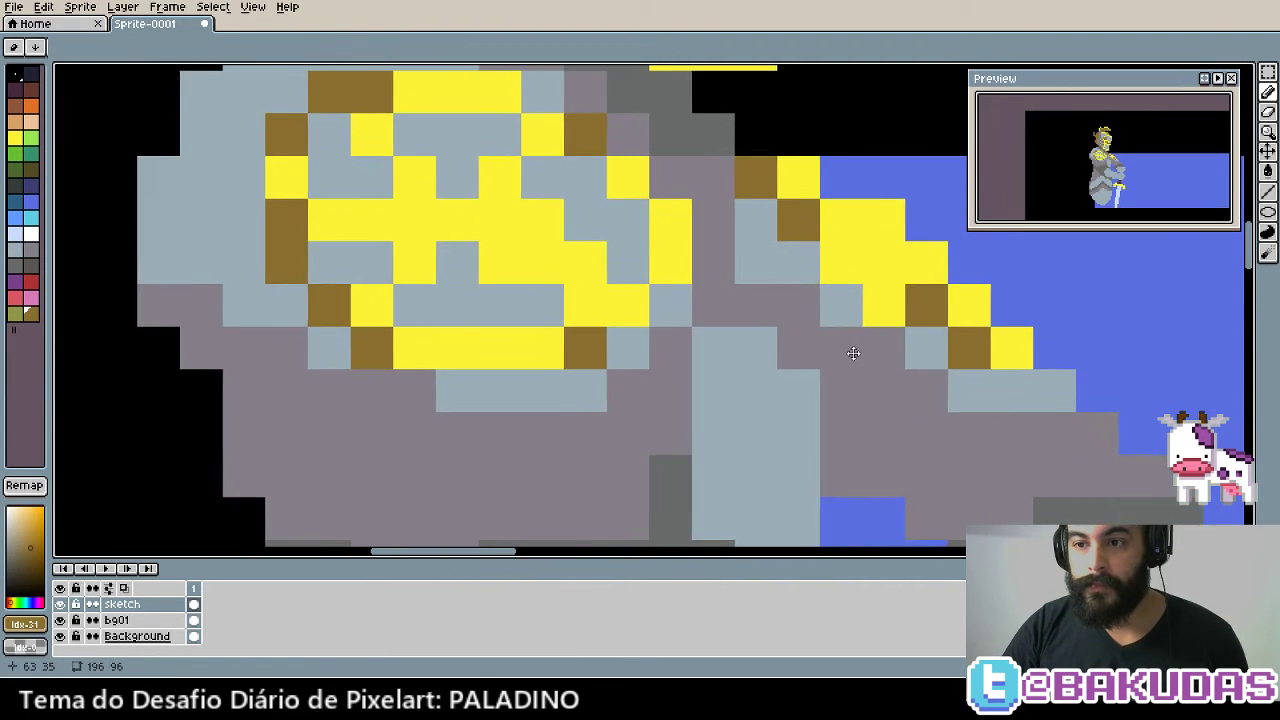
scroll(851, 354, down, 1)
scroll(751, 309, down, 1)
key(alt)
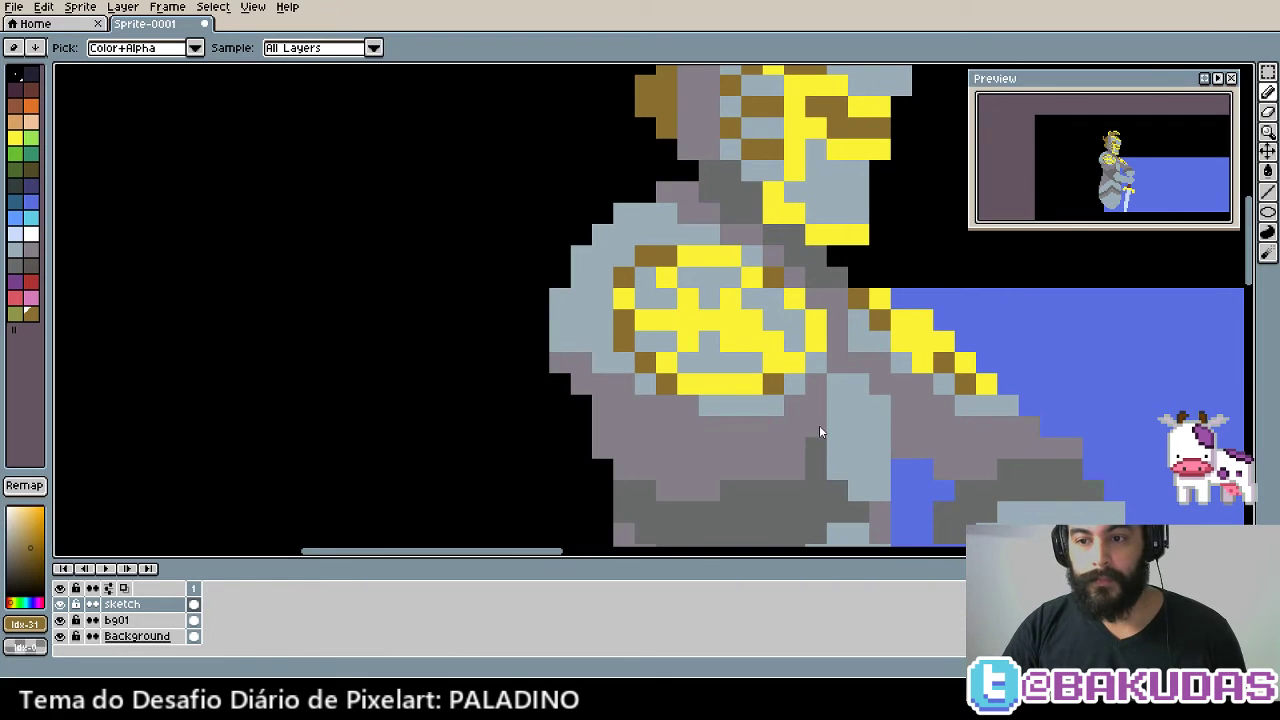
scroll(528, 326, up, 2)
scroll(528, 330, up, 1)
alt+click(526, 356)
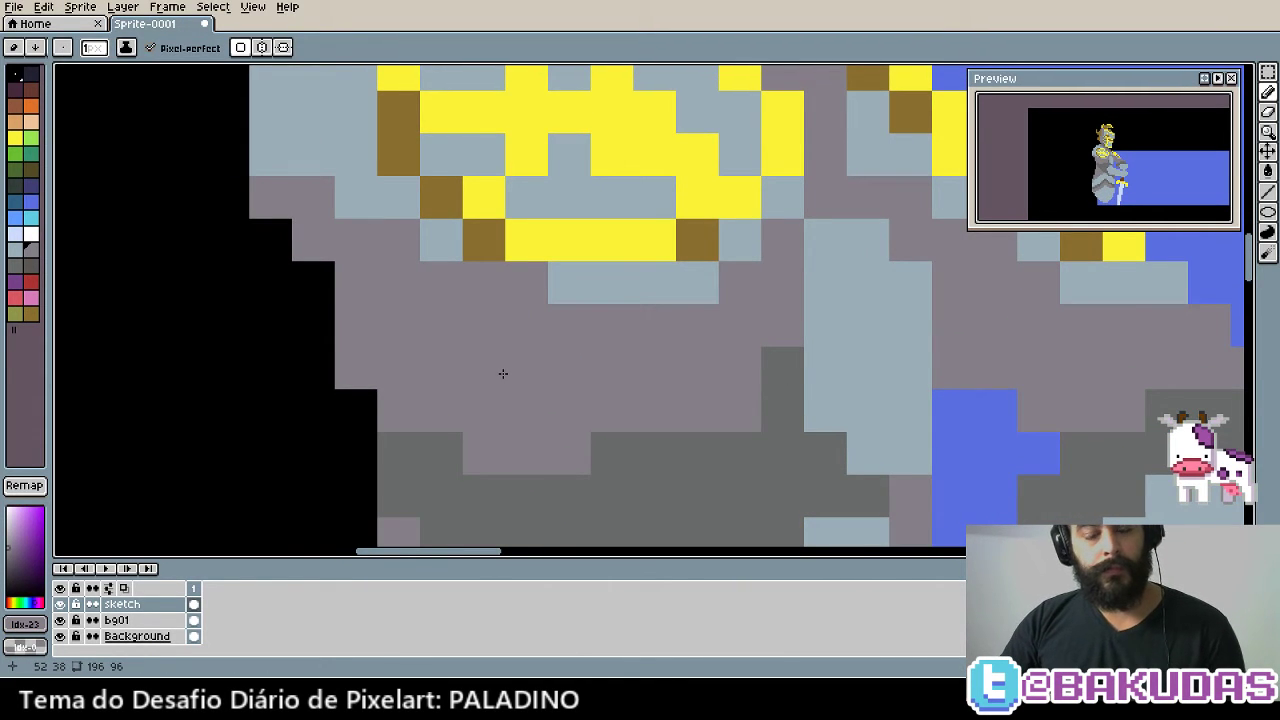
Paint a dark grey shading band across the lower armour
alt+click(651, 471)
click(365, 329)
mouse_move(356, 309)
mouse_down()
mouse_move(354, 277)
mouse_move(428, 305)
mouse_move(700, 326)
mouse_up()
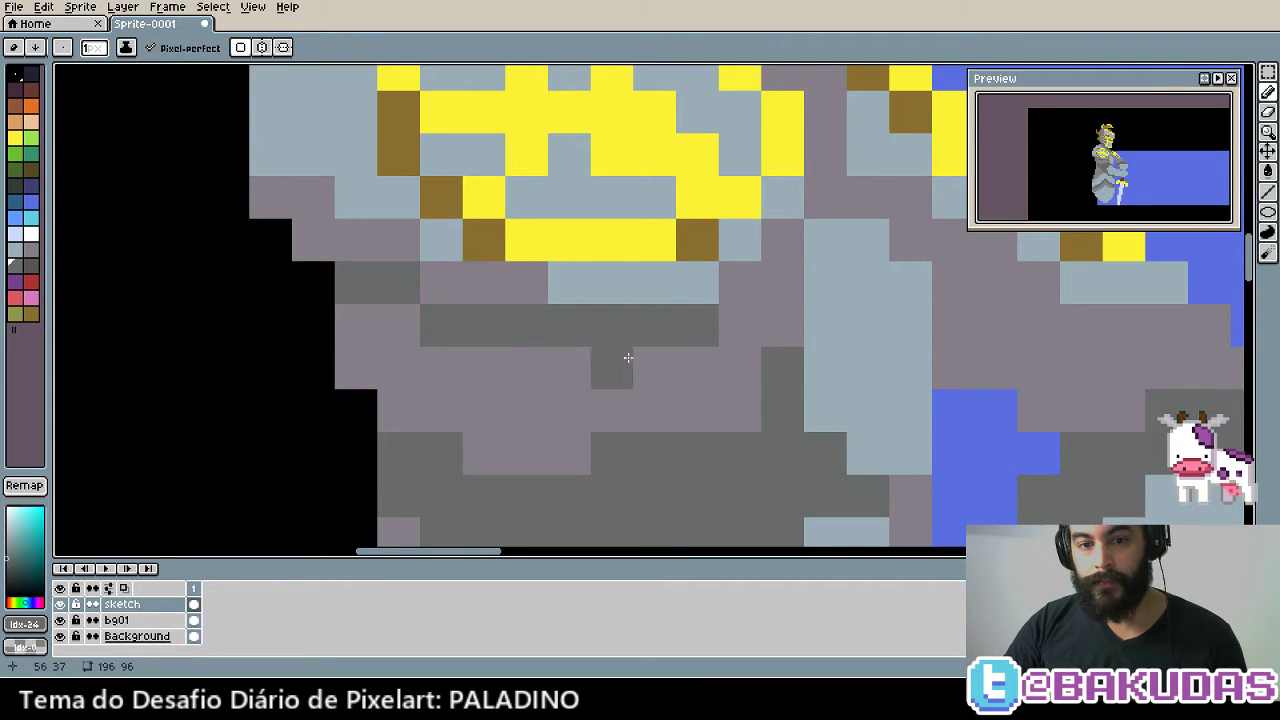
mouse_move(361, 377)
mouse_down()
mouse_move(551, 391)
mouse_move(623, 380)
mouse_move(617, 391)
mouse_move(721, 399)
mouse_up()
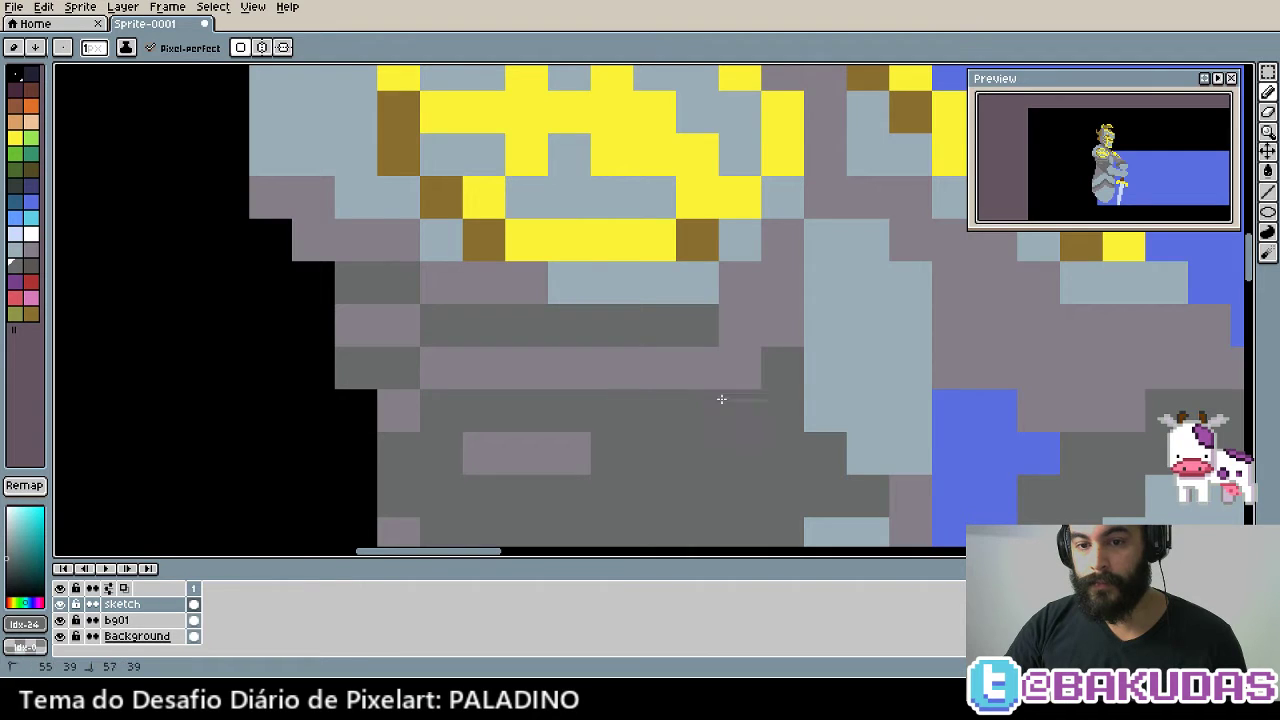
click(754, 360)
key(ctrl+z)
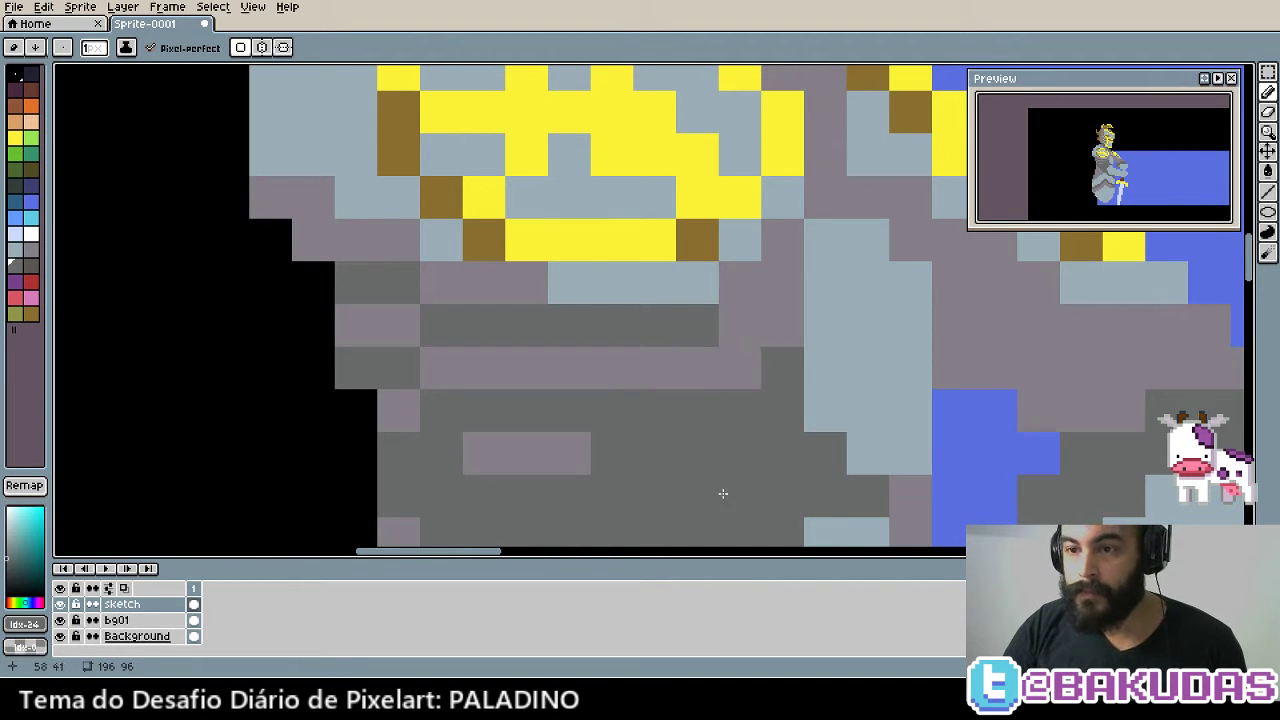
Extend a light purple-grey band rightward across the armour
scroll(723, 493, left, 2)
alt+click(634, 409)
click(740, 418)
key(ctrl+z)
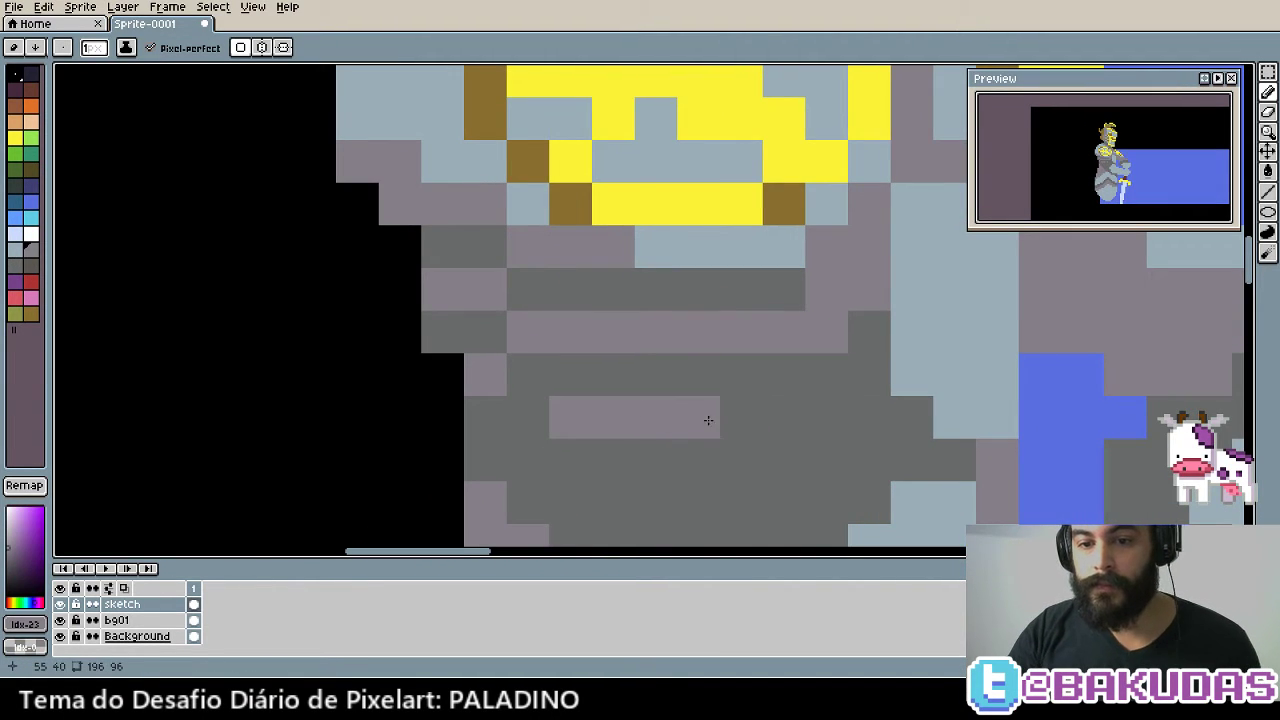
mouse_move(708, 420)
mouse_down()
mouse_move(837, 409)
mouse_move(873, 388)
mouse_move(909, 460)
mouse_up()
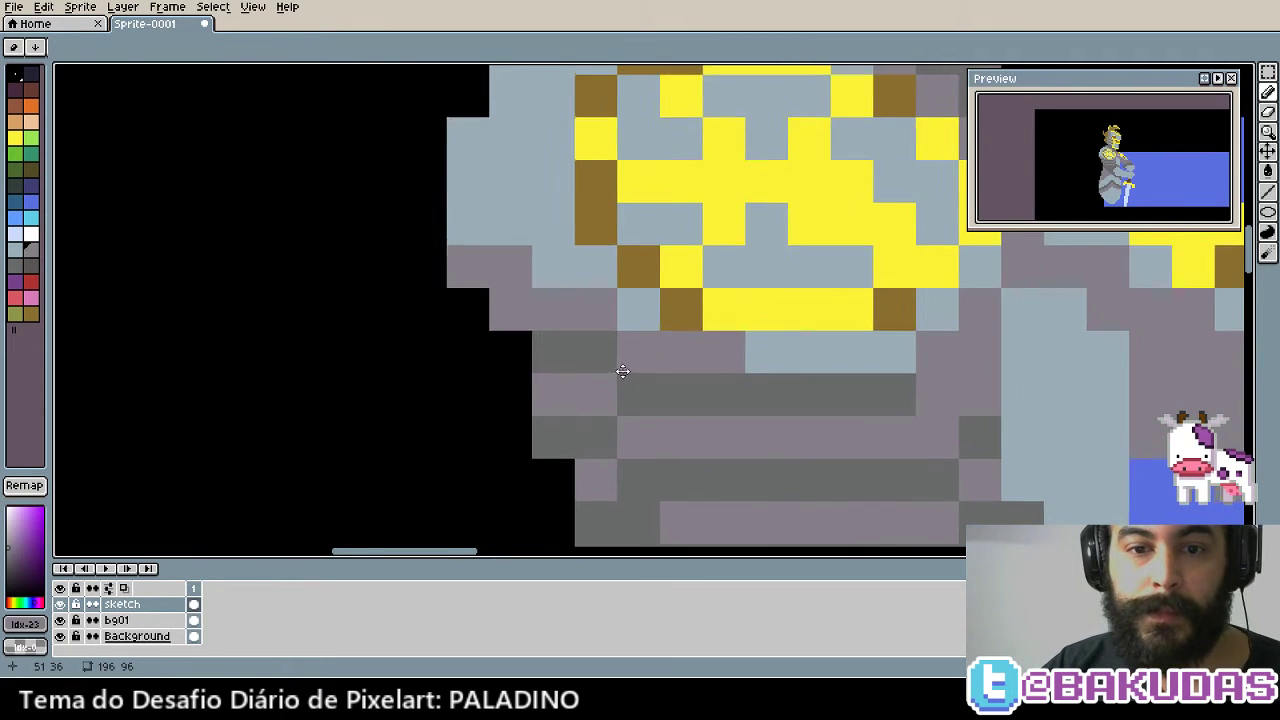
Paint a dark grey band below the gold plate with extra shading pixels
alt+click(590, 355)
mouse_move(466, 268)
mouse_down()
mouse_move(506, 274)
mouse_move(509, 300)
mouse_move(700, 343)
mouse_up()
scroll(783, 377, right, 2)
click(883, 353)
click(926, 304)
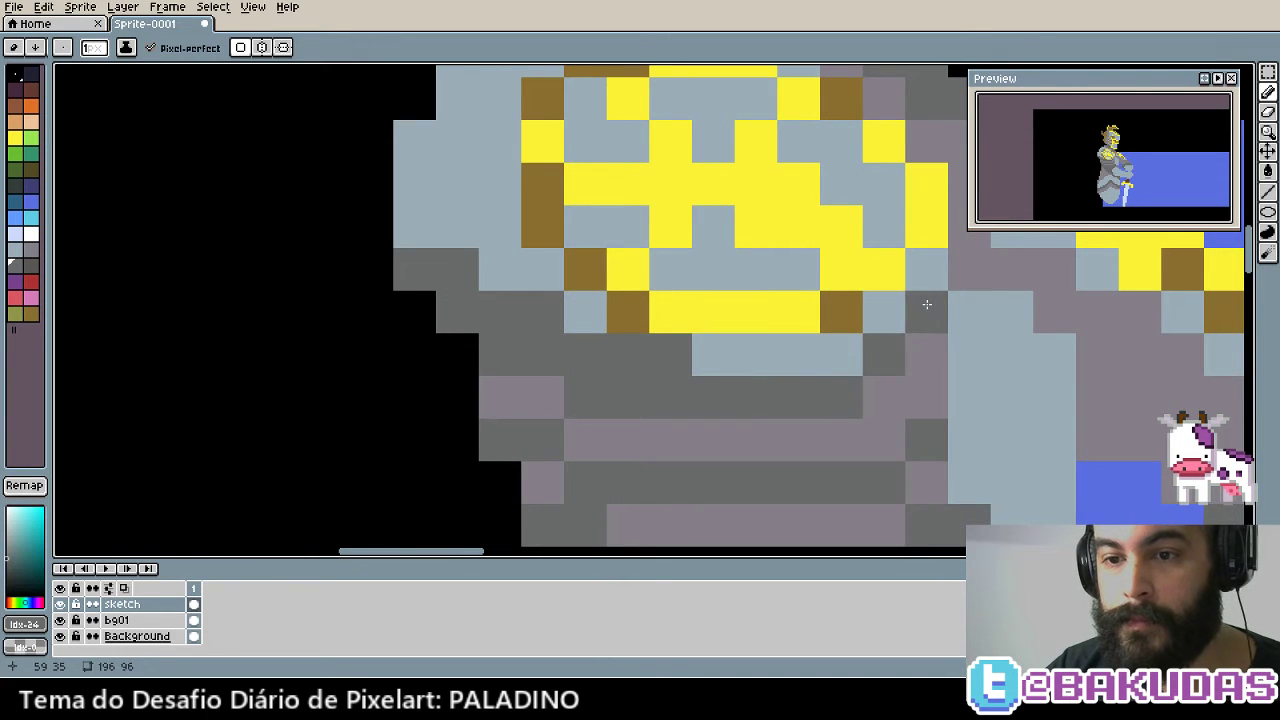
Add dark grey shading pixels along the armour's right side
scroll(894, 303, right, 5)
scroll(700, 320, down, 2)
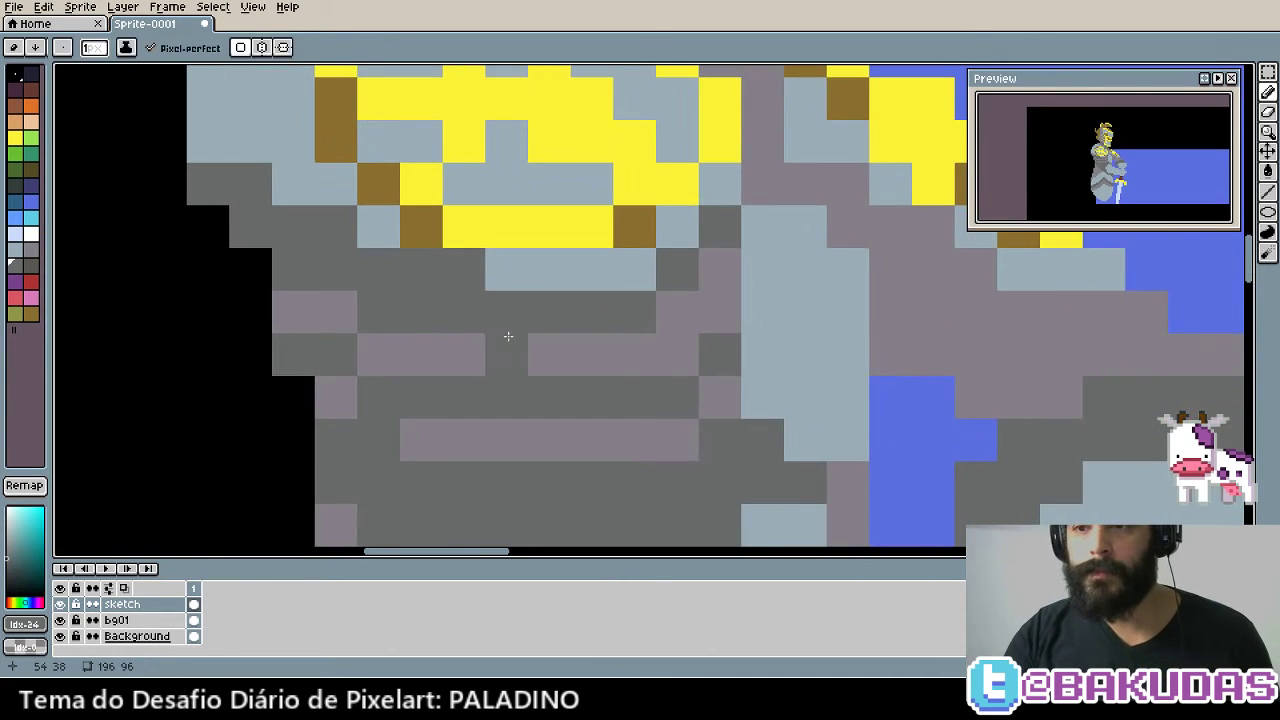
scroll(508, 336, right, 8)
scroll(515, 325, up, 2)
click(521, 313)
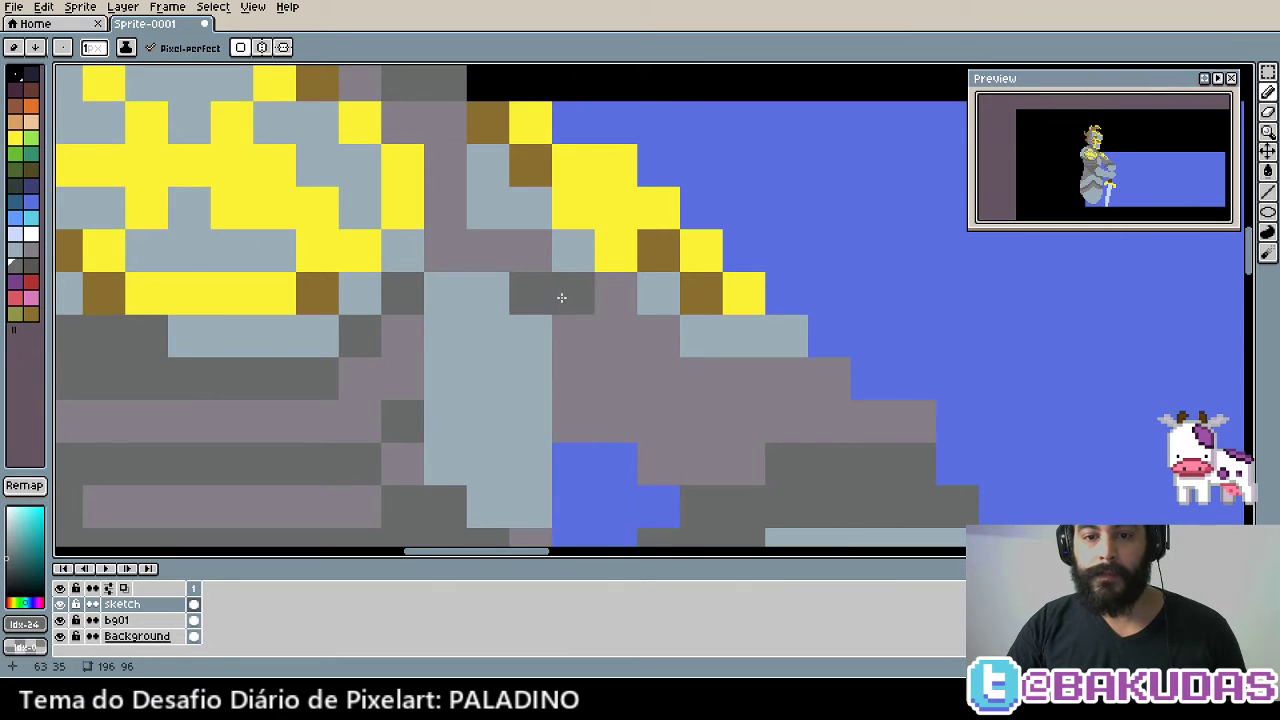
mouse_move(561, 297)
mouse_down()
mouse_move(569, 363)
mouse_move(665, 345)
mouse_move(789, 355)
mouse_move(835, 315)
mouse_up()
scroll(665, 345, down, 2)
click(646, 373)
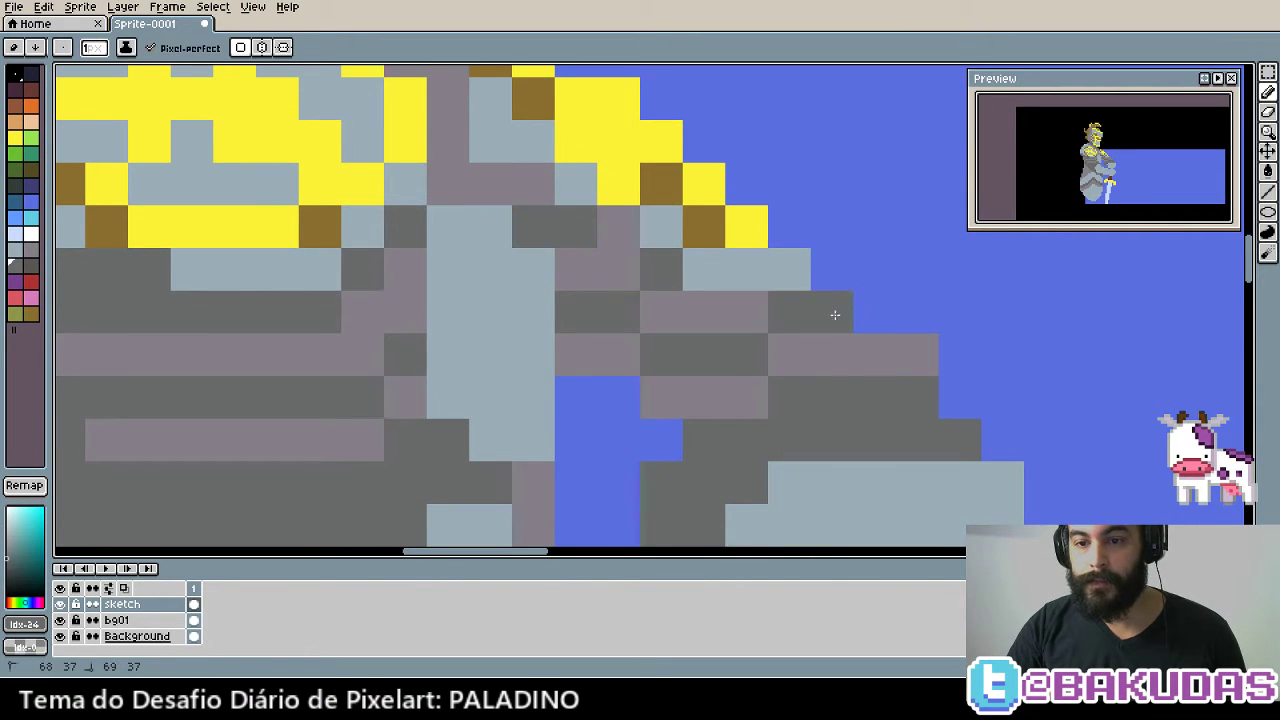
Paint a dark grey column down the centre of the armour
key(ctrl)
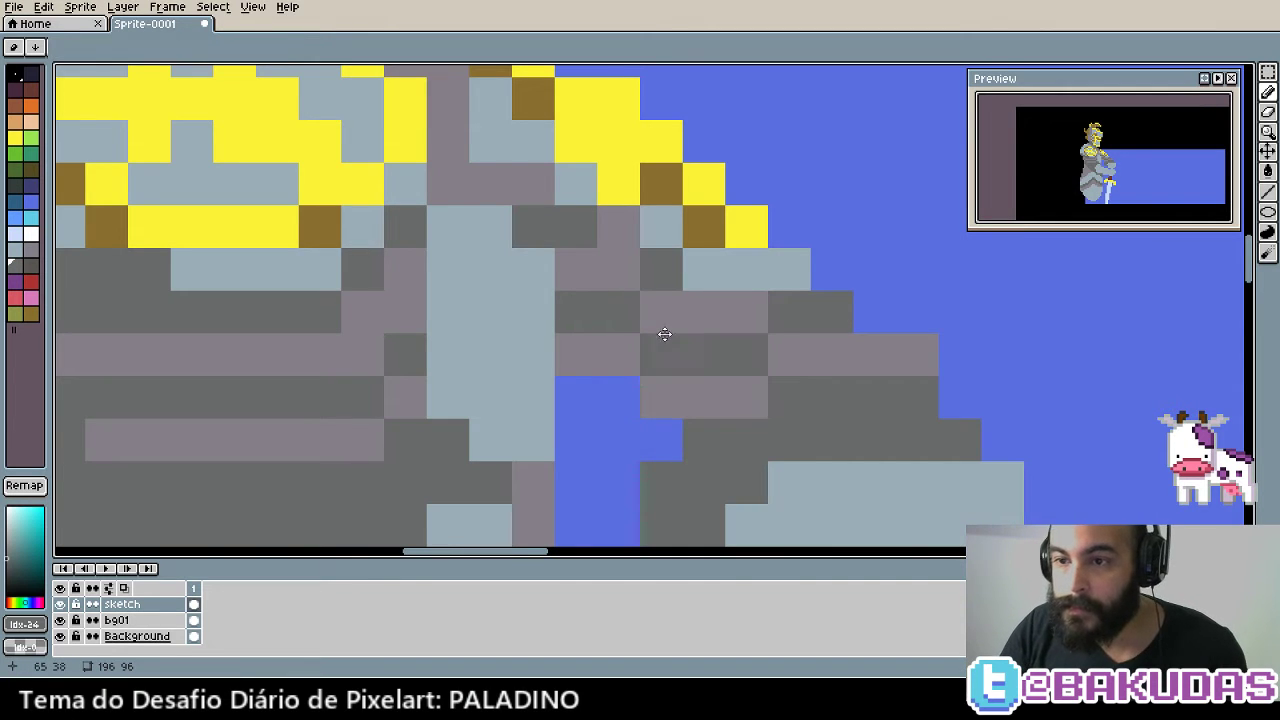
drag(656, 318, 795, 396)
click(587, 262)
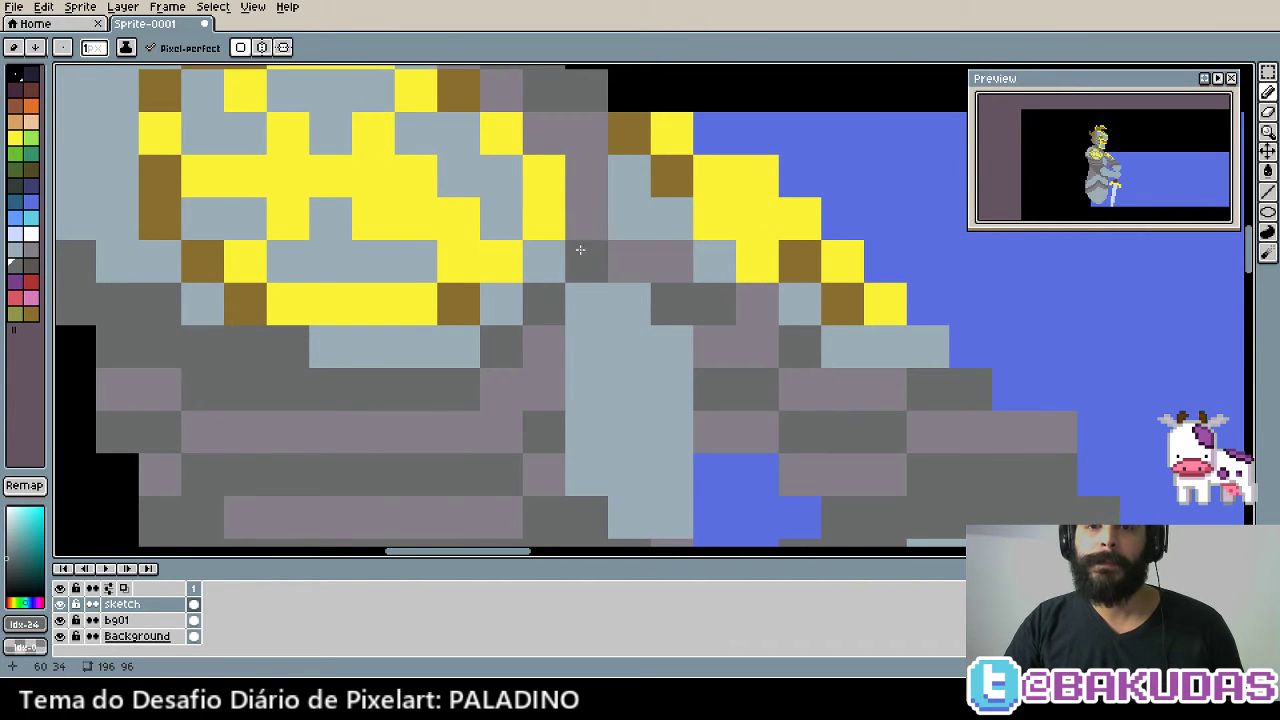
mouse_move(580, 251)
mouse_down()
mouse_move(592, 227)
mouse_move(646, 260)
mouse_move(688, 262)
mouse_move(753, 355)
mouse_up()
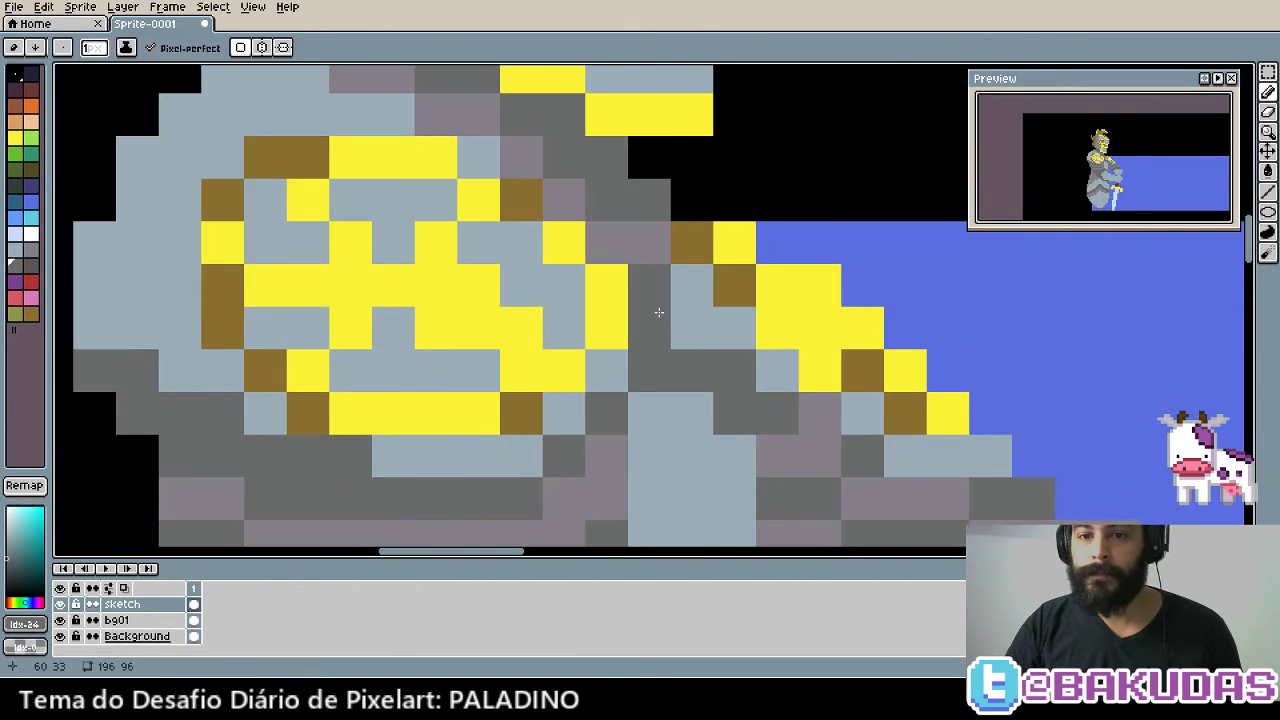
drag(634, 400, 686, 334)
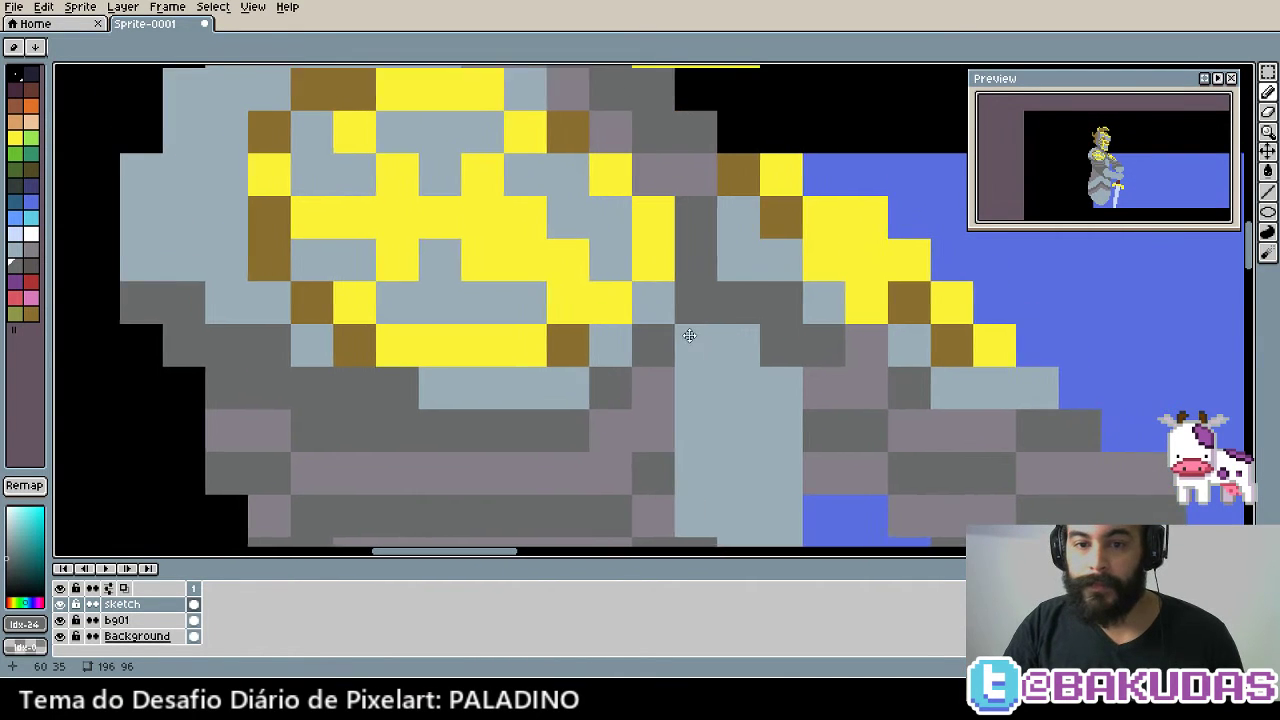
Paint a gold yellow line down the light-blue strip with brown shading beside it
alt+click(651, 251)
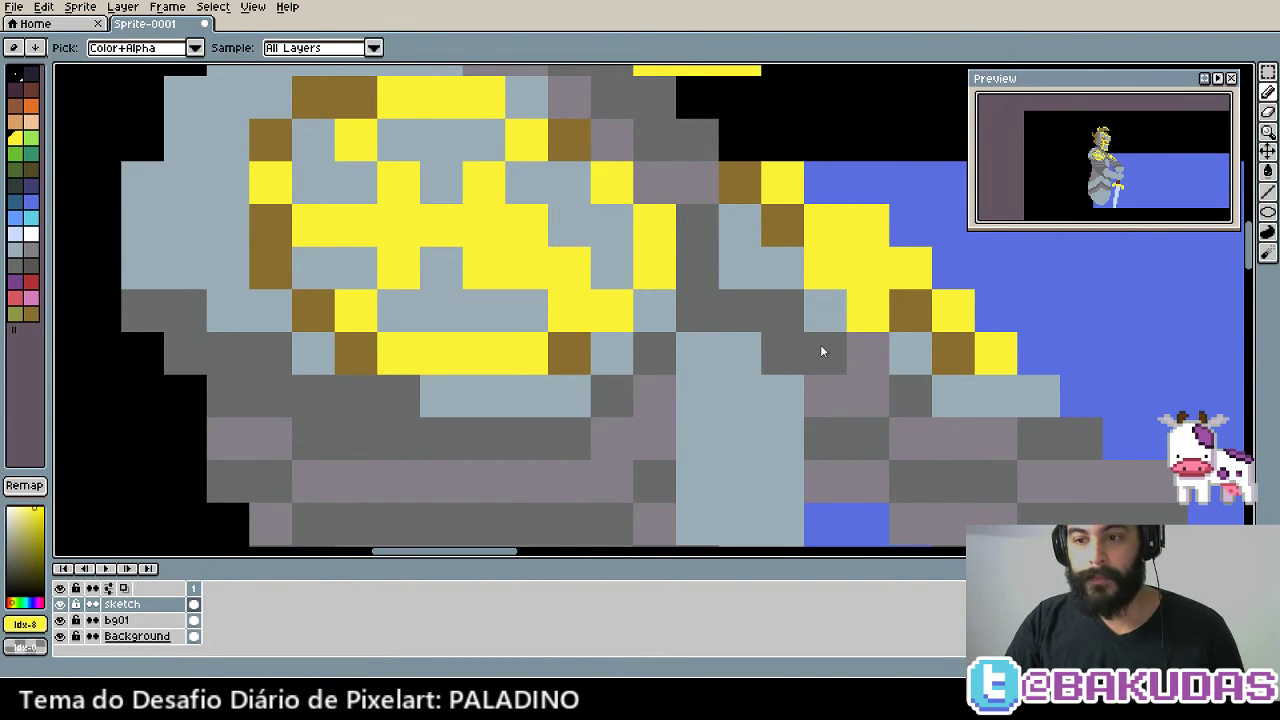
mouse_move(791, 371)
mouse_down()
mouse_move(749, 269)
mouse_move(740, 335)
mouse_up()
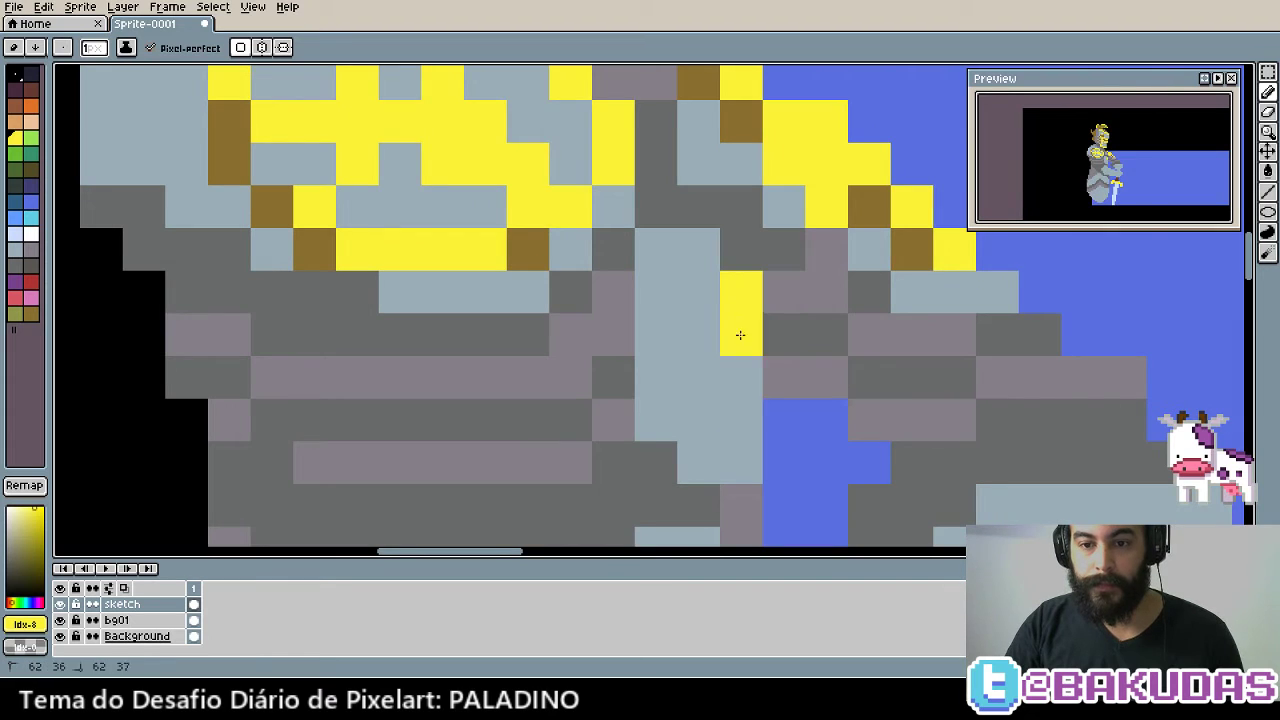
drag(655, 420, 690, 412)
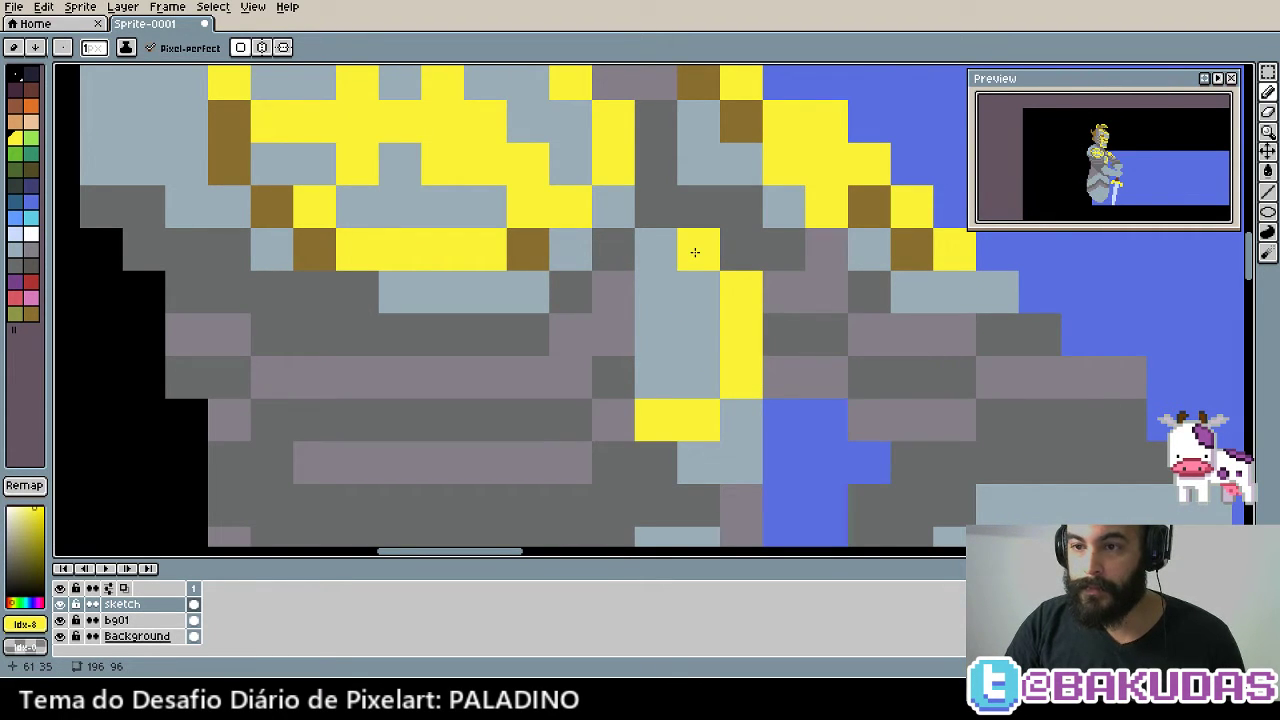
alt+click(871, 200)
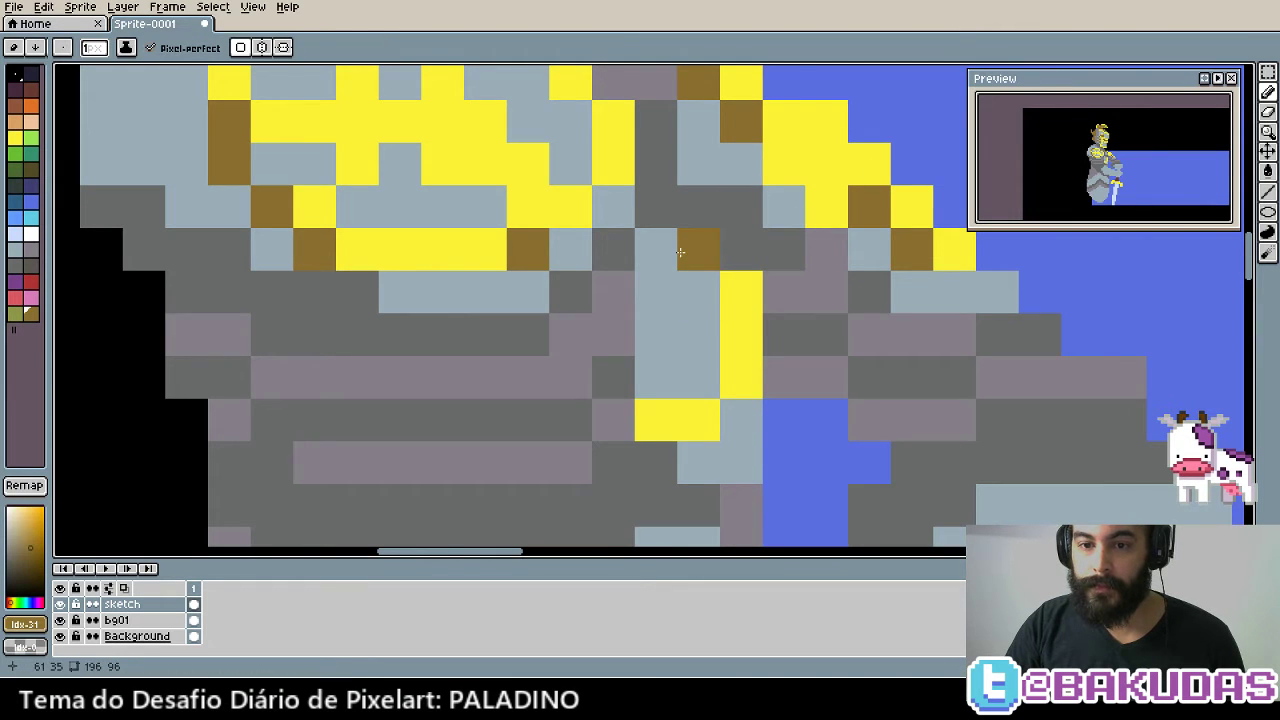
mouse_move(680, 252)
mouse_down()
mouse_move(698, 355)
mouse_move(657, 243)
mouse_move(663, 361)
mouse_move(681, 381)
mouse_up()
key(ctrl+z)
click(734, 362)
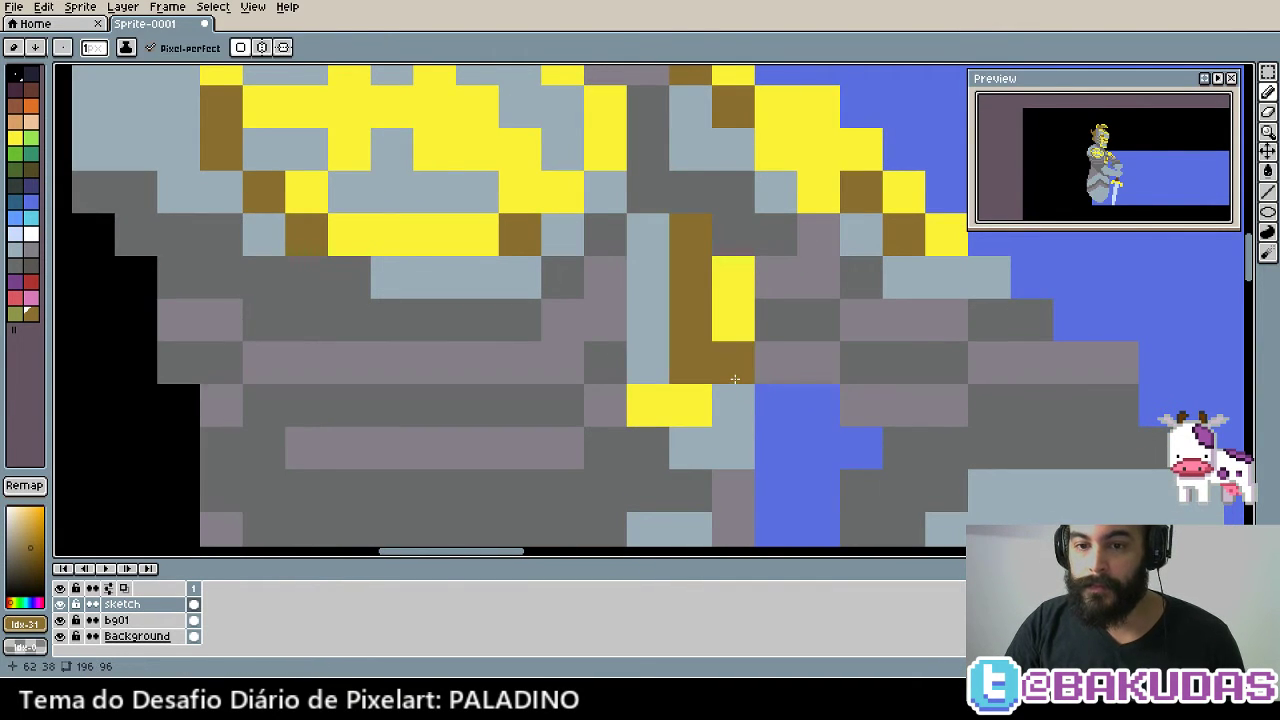
key(ctrl+z)
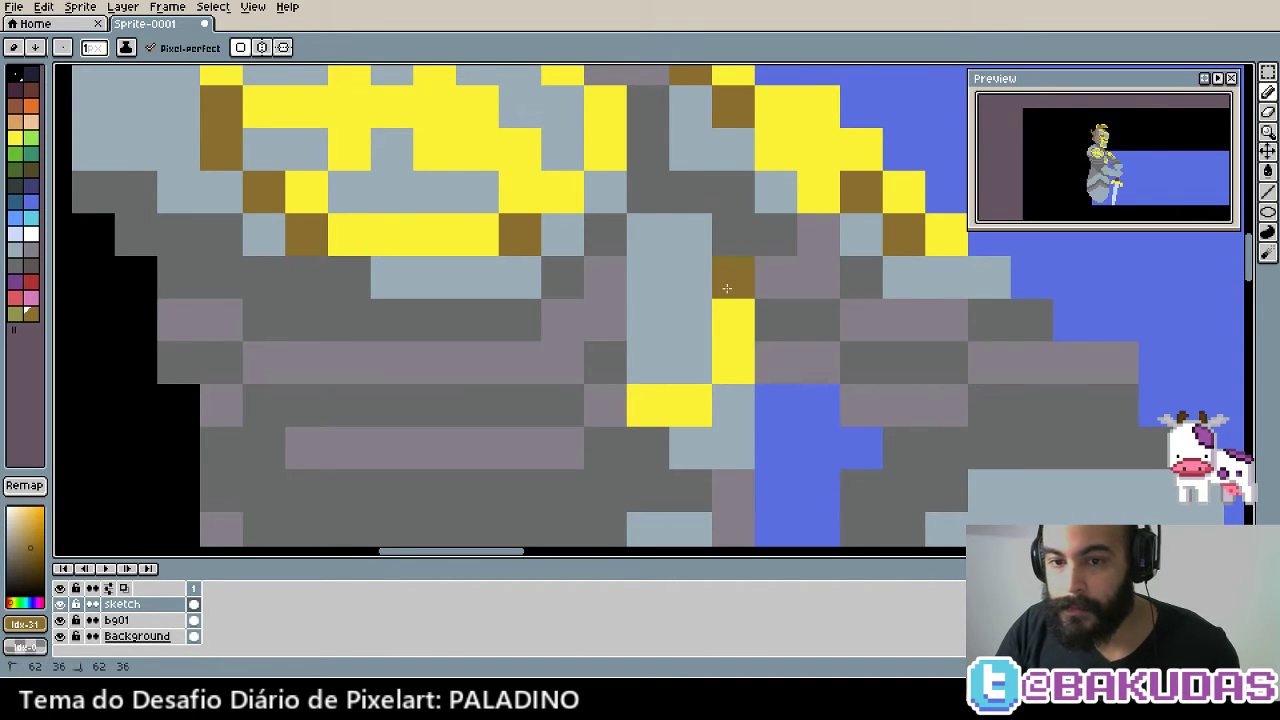
drag(727, 288, 690, 240)
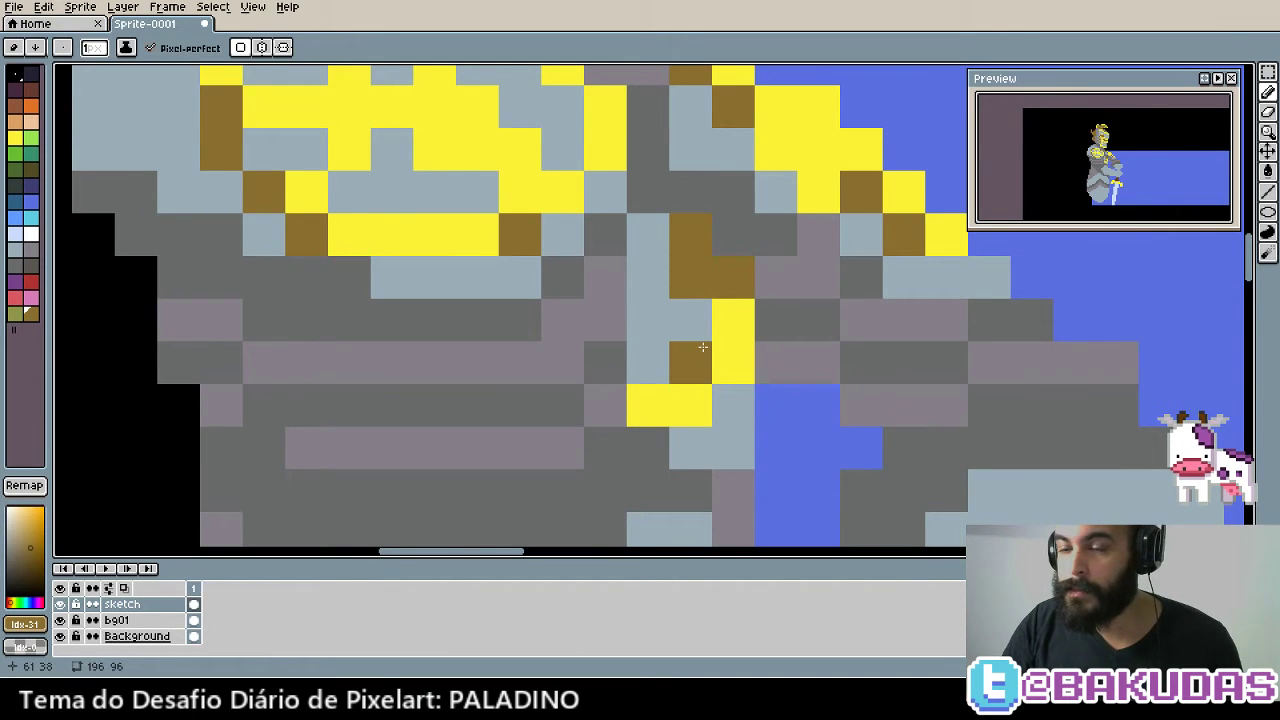
Recolour two brown trim pixels to gold yellow
drag(820, 445, 808, 420)
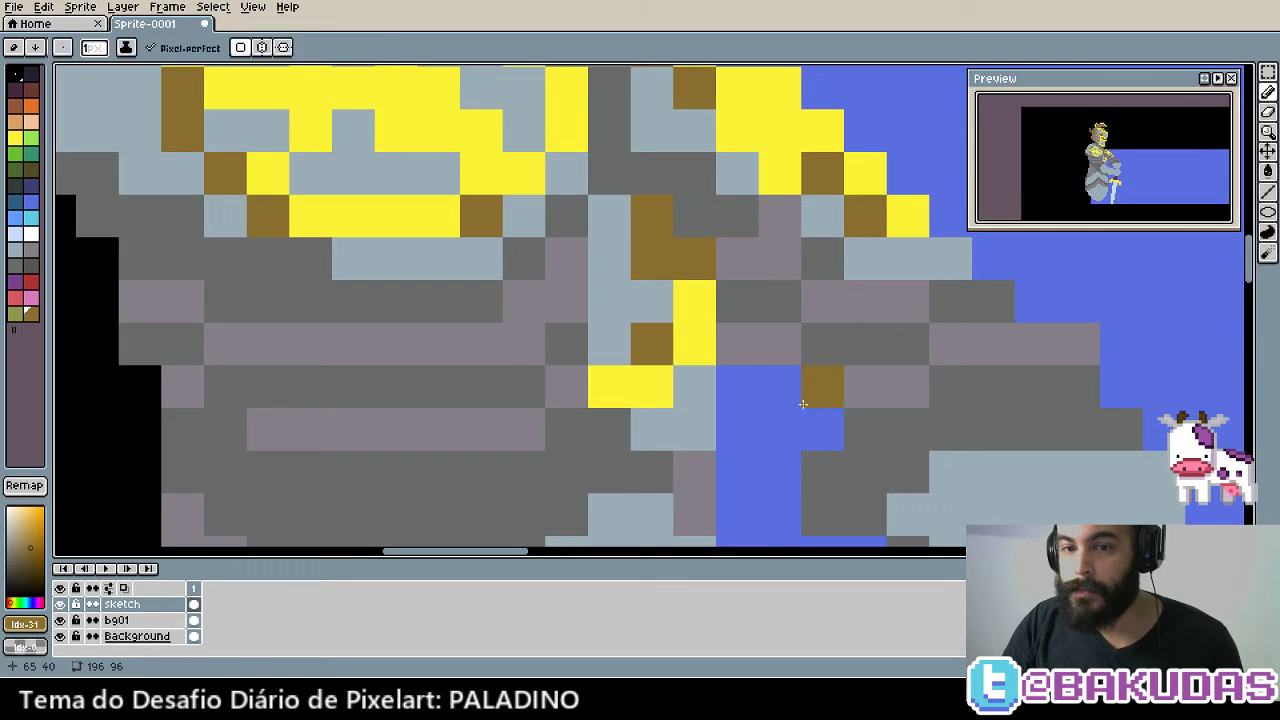
key(i)
click(699, 286)
click(644, 218)
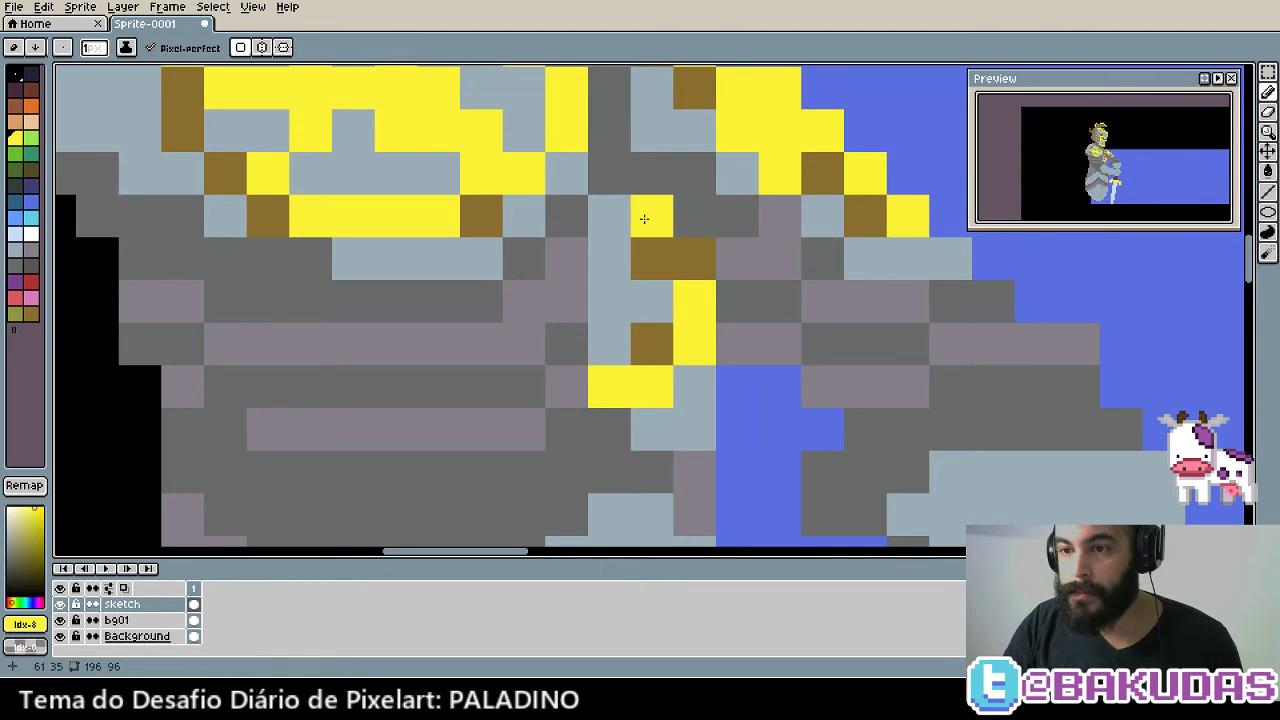
click(662, 264)
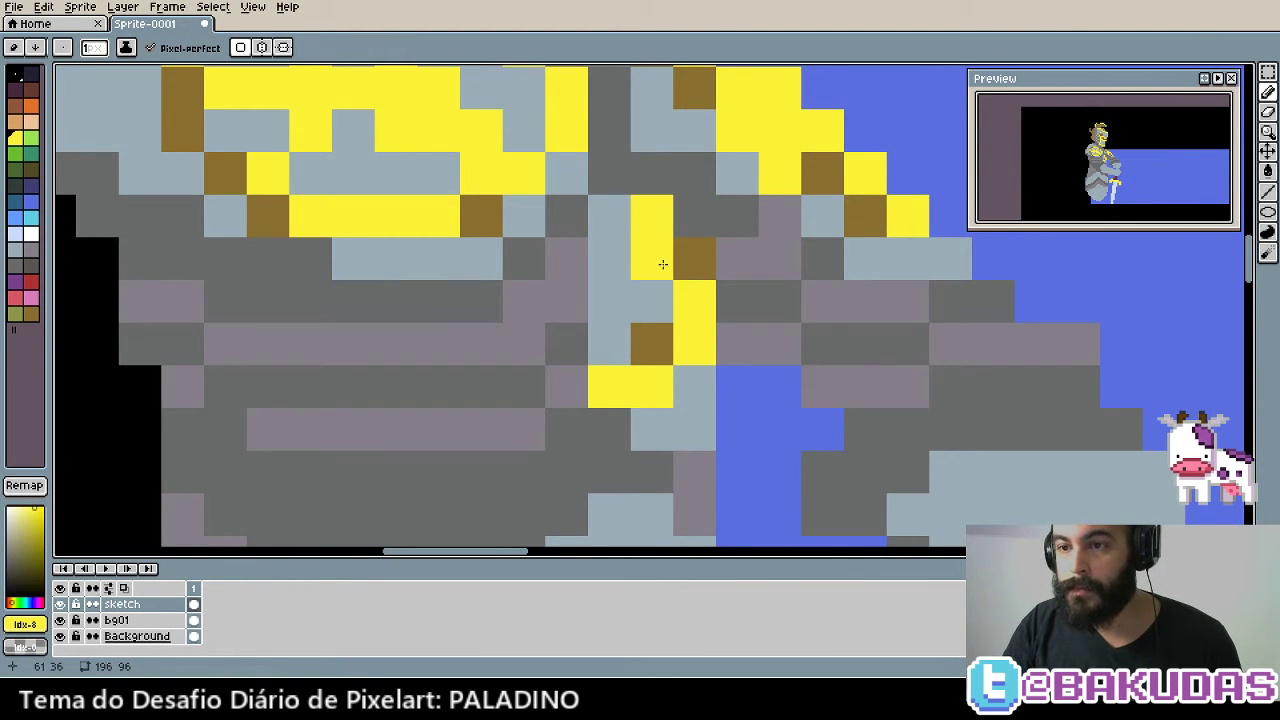
scroll(662, 264, down, 5)
Touch up the upper armour edge with mauve pixels, removing a stray blue one
scroll(659, 328, up, 3)
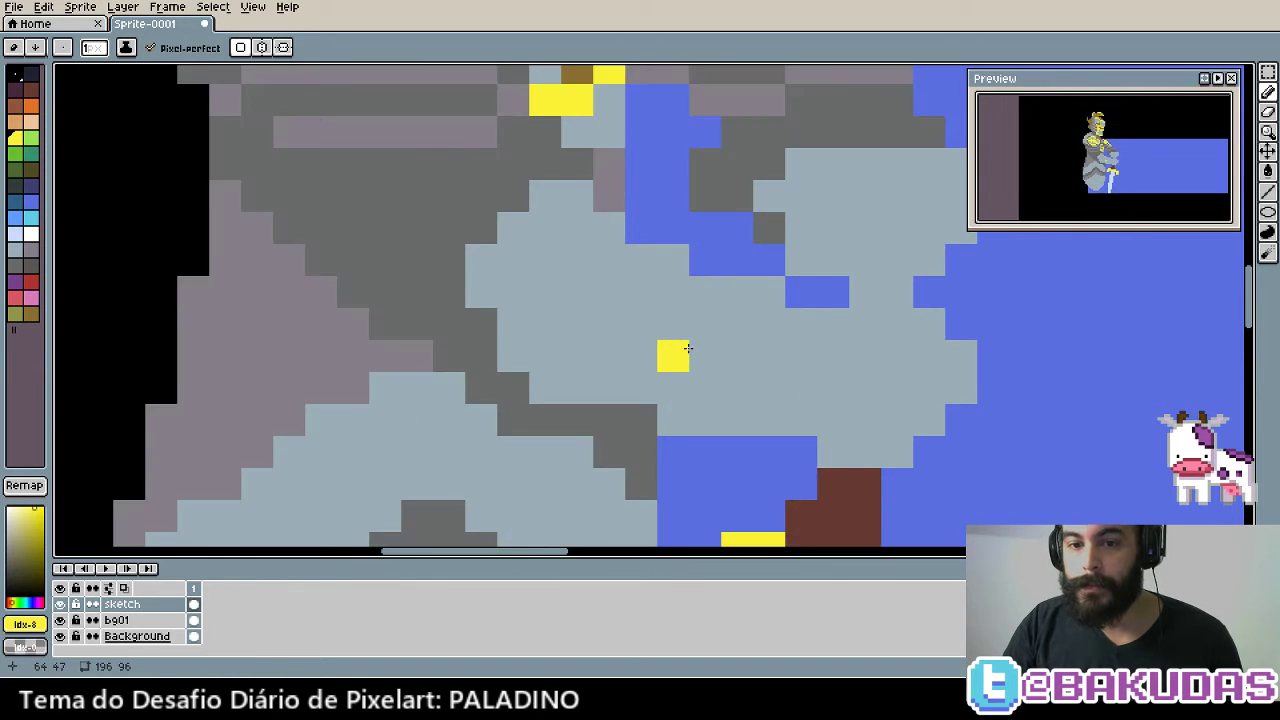
alt+click(567, 223)
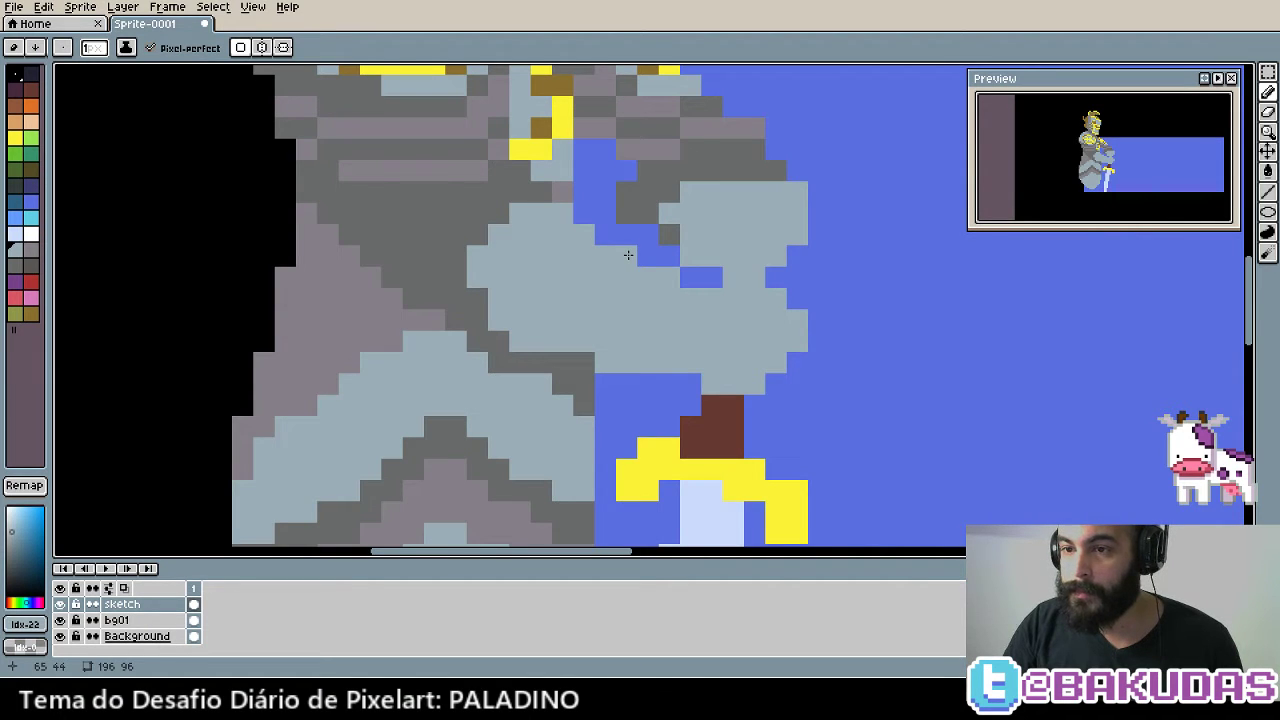
scroll(510, 275, up, 1)
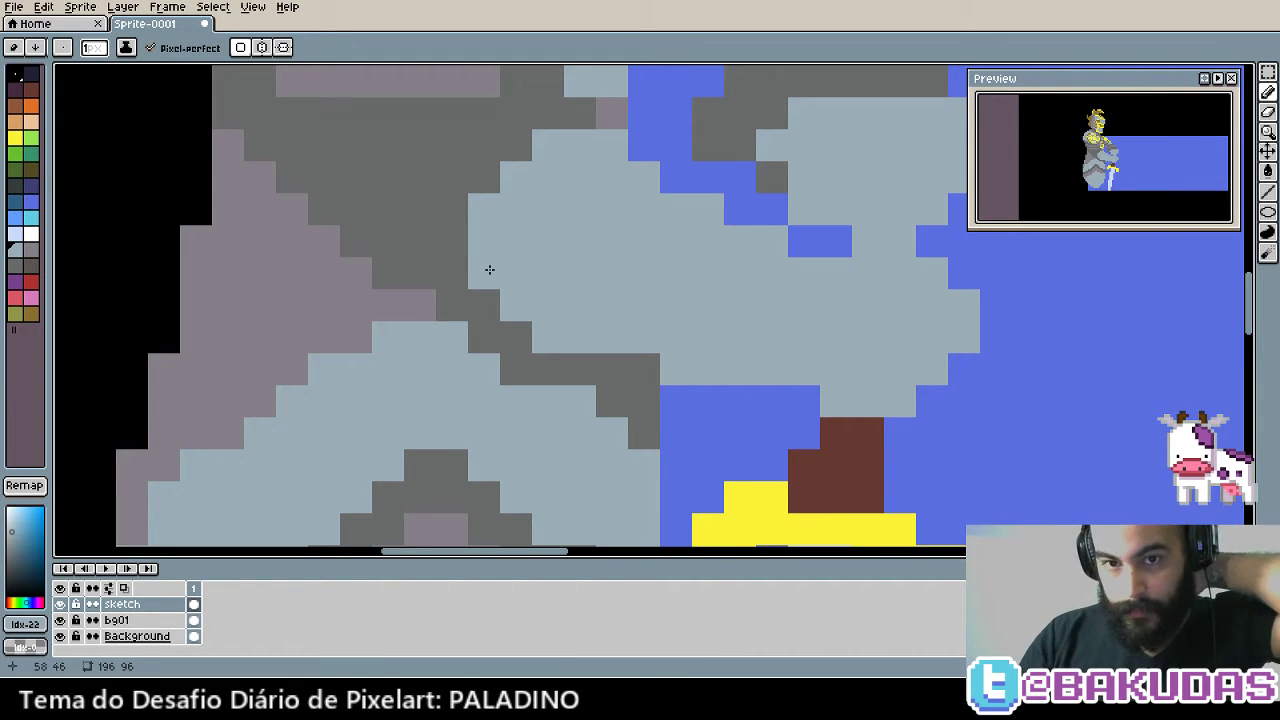
click(622, 123)
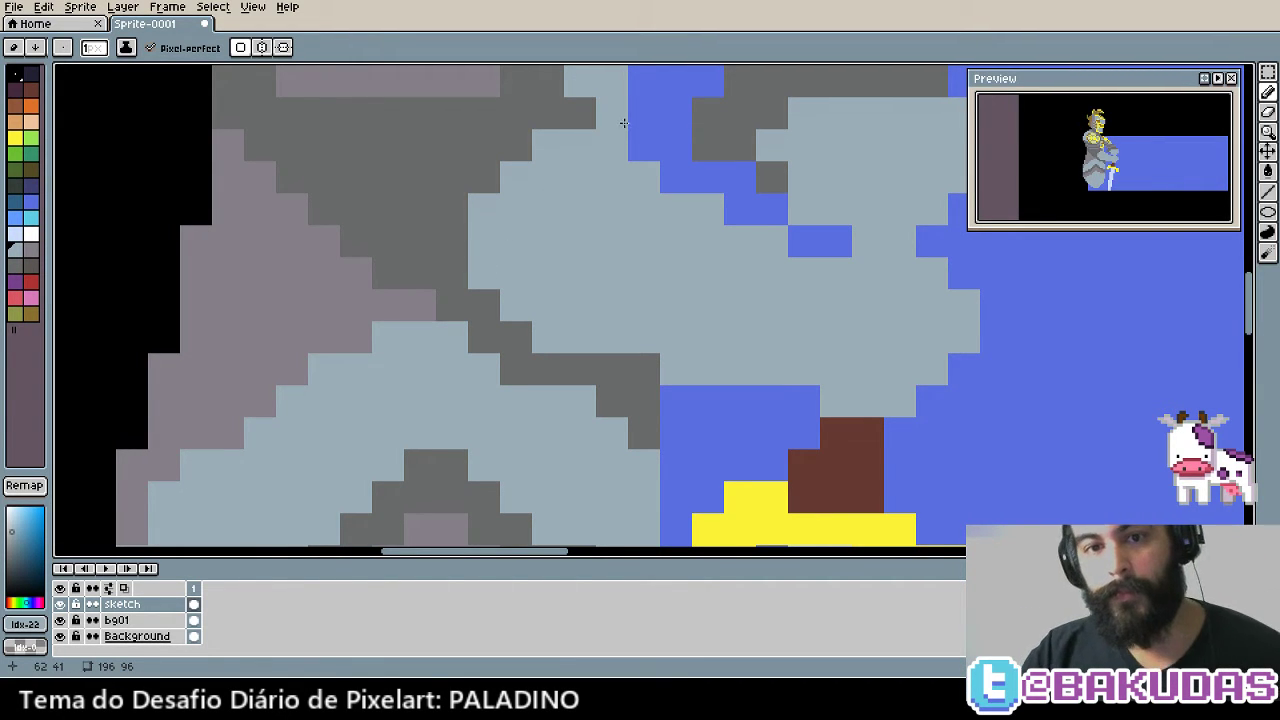
alt+click(626, 114)
drag(614, 112, 620, 135)
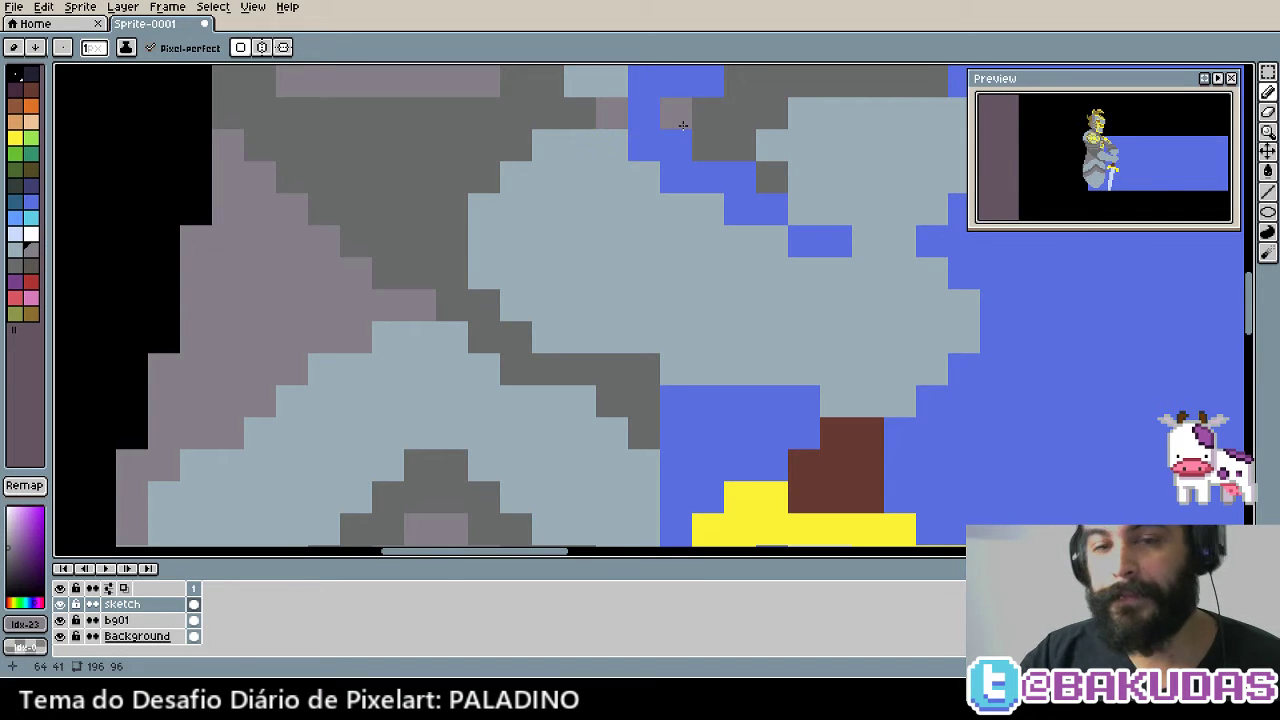
click(610, 145)
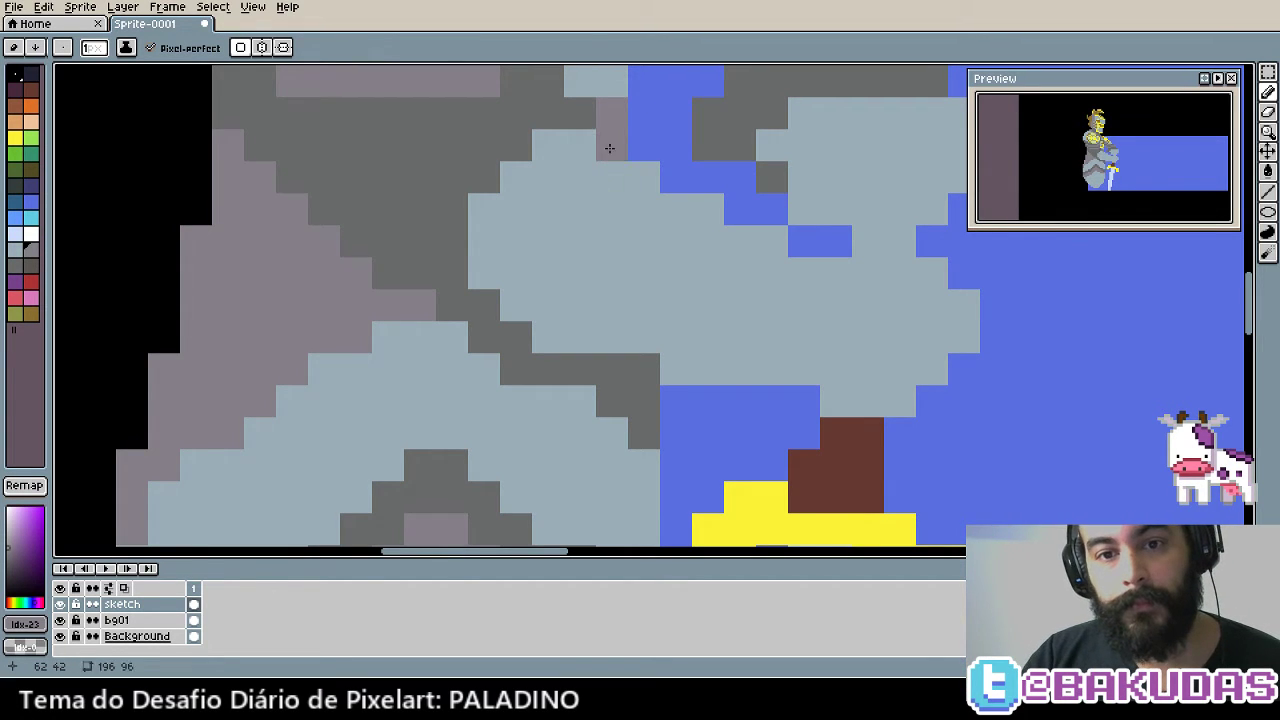
right_click(645, 176)
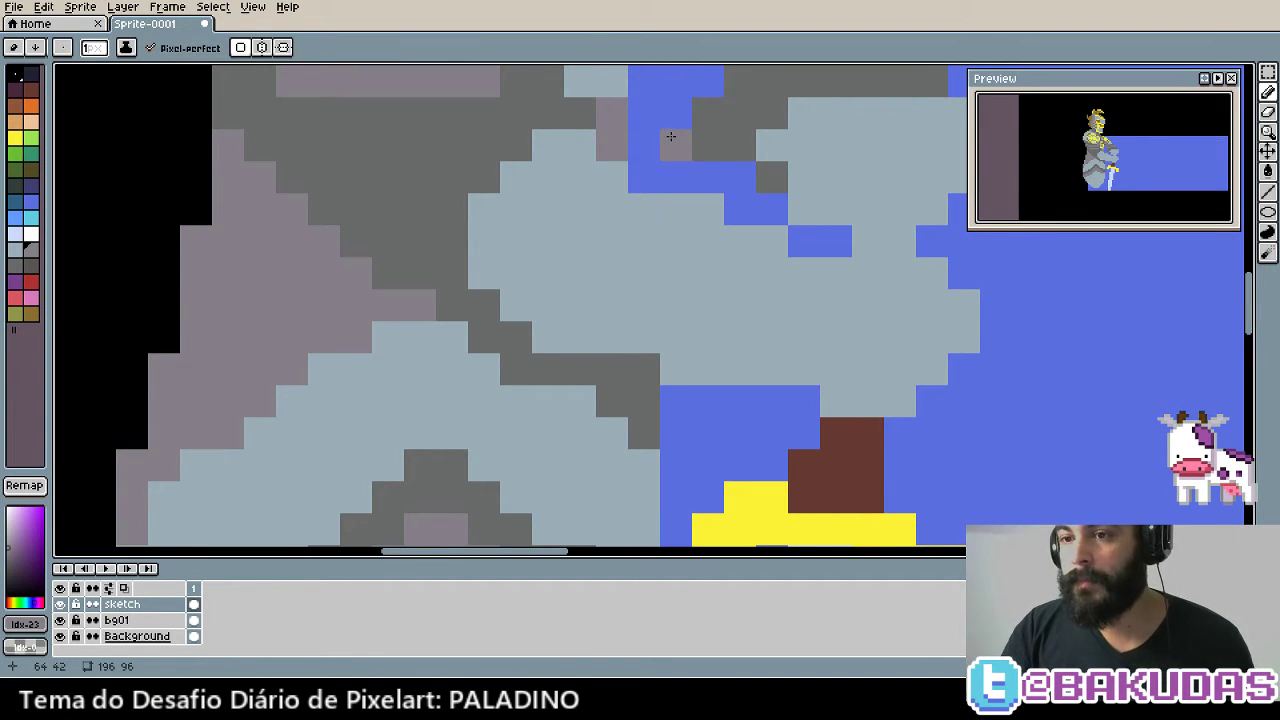
key(ctrl+z)
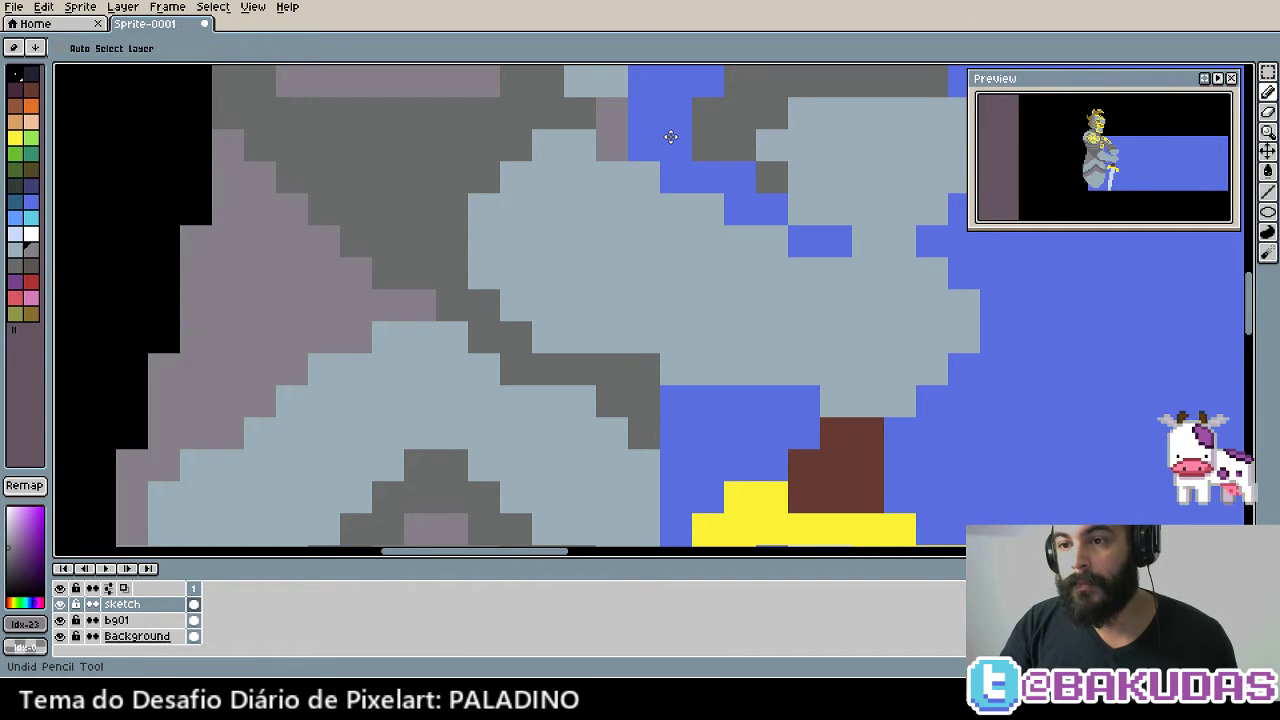
Outline the arm plate's edge and top with gold trim pixels
drag(663, 214, 624, 264)
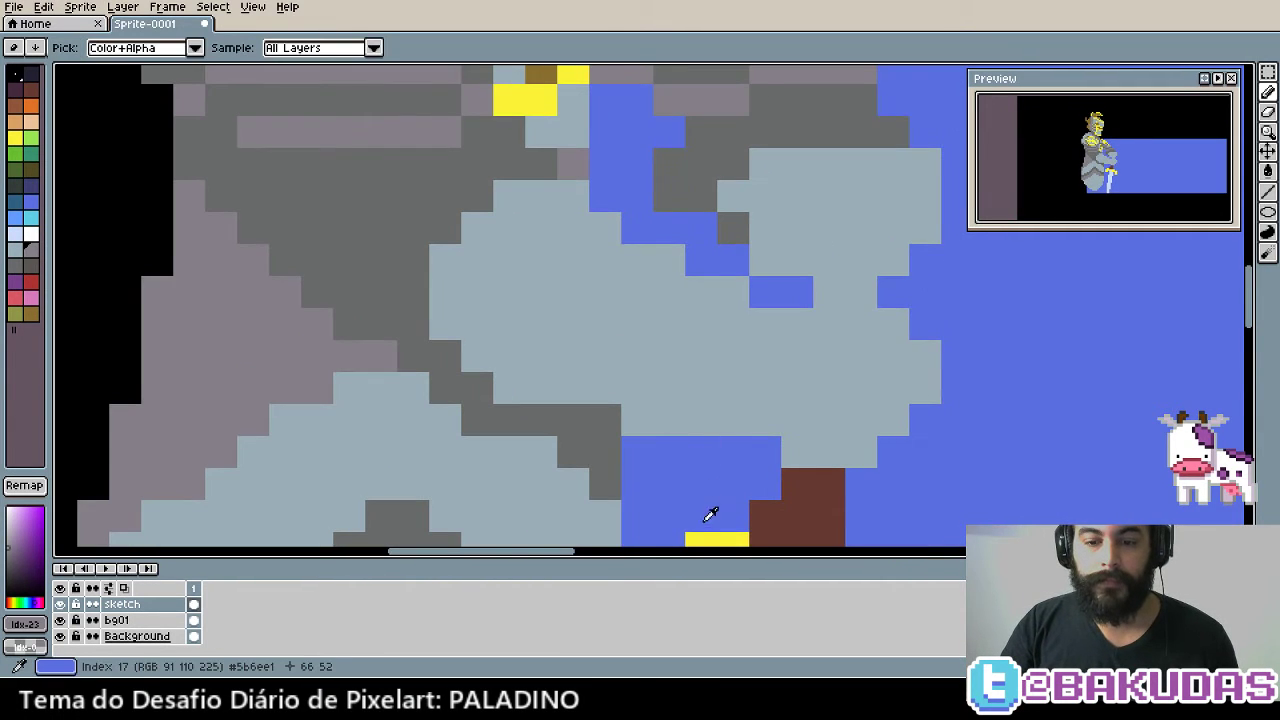
click(703, 536)
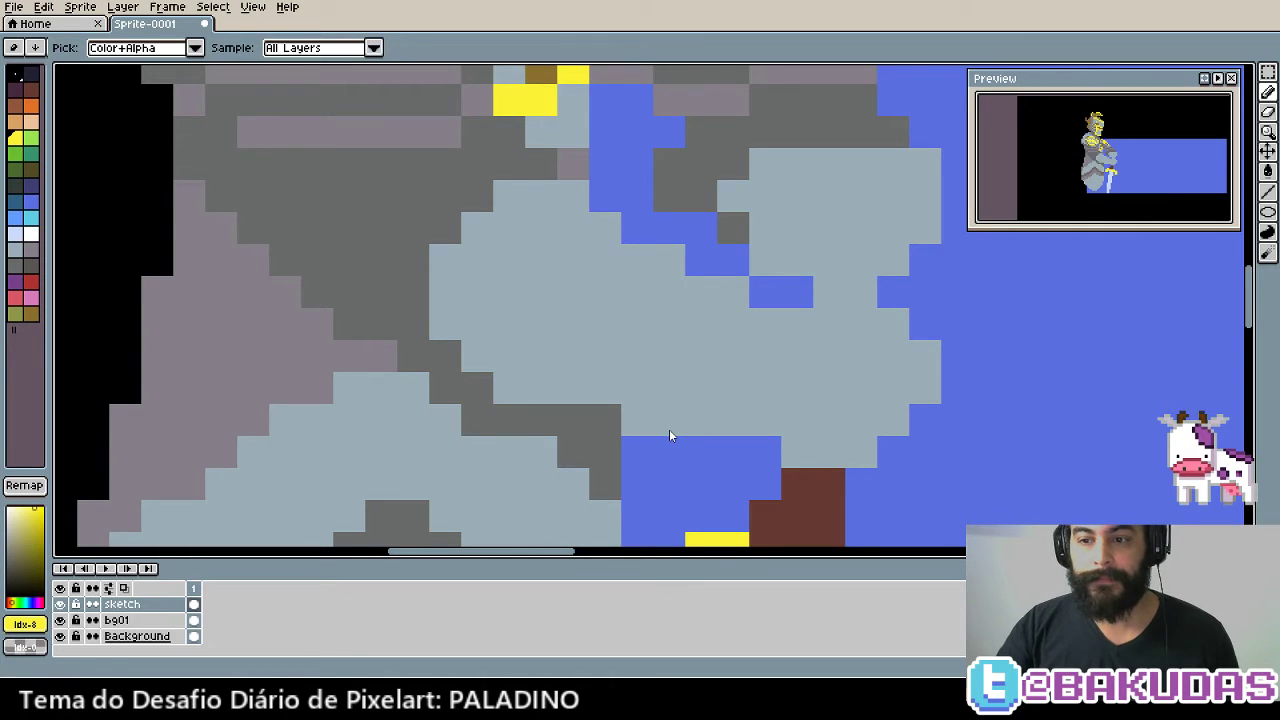
drag(669, 436, 577, 357)
click(504, 342)
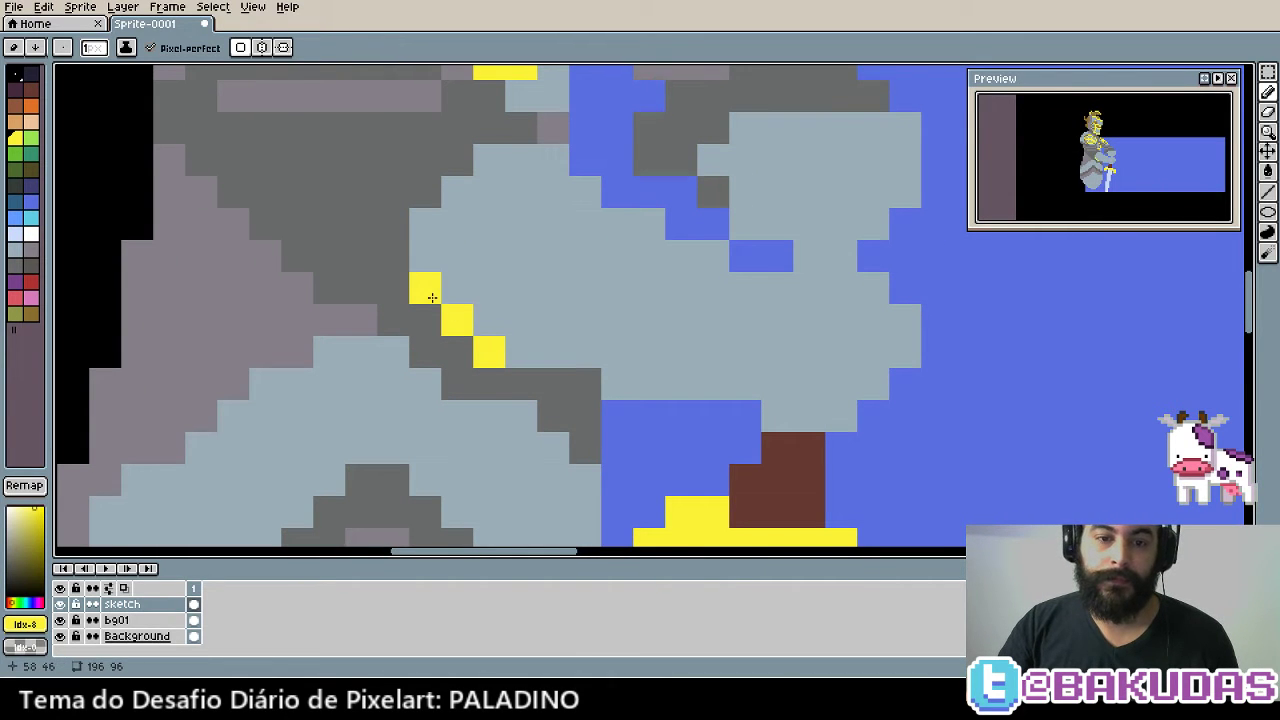
mouse_move(456, 190)
mouse_down()
mouse_move(489, 160)
mouse_move(583, 186)
mouse_up()
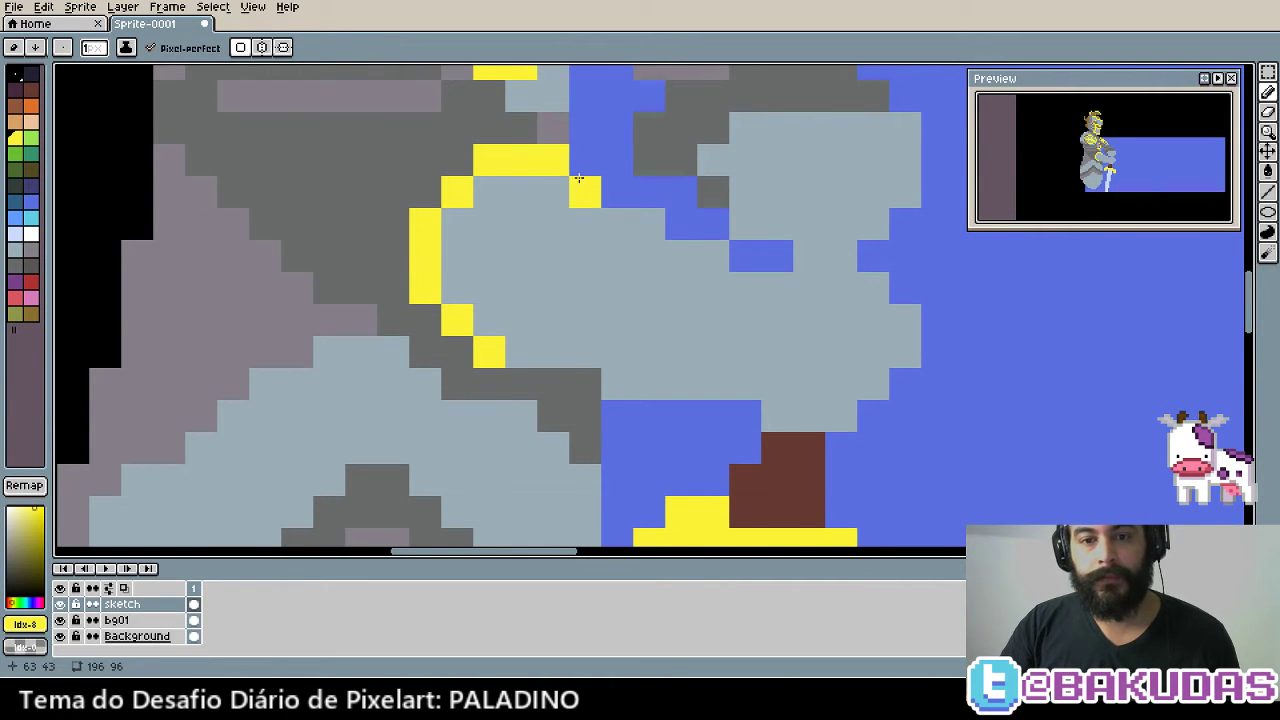
mouse_move(603, 278)
mouse_down()
mouse_move(566, 314)
mouse_move(470, 226)
mouse_up()
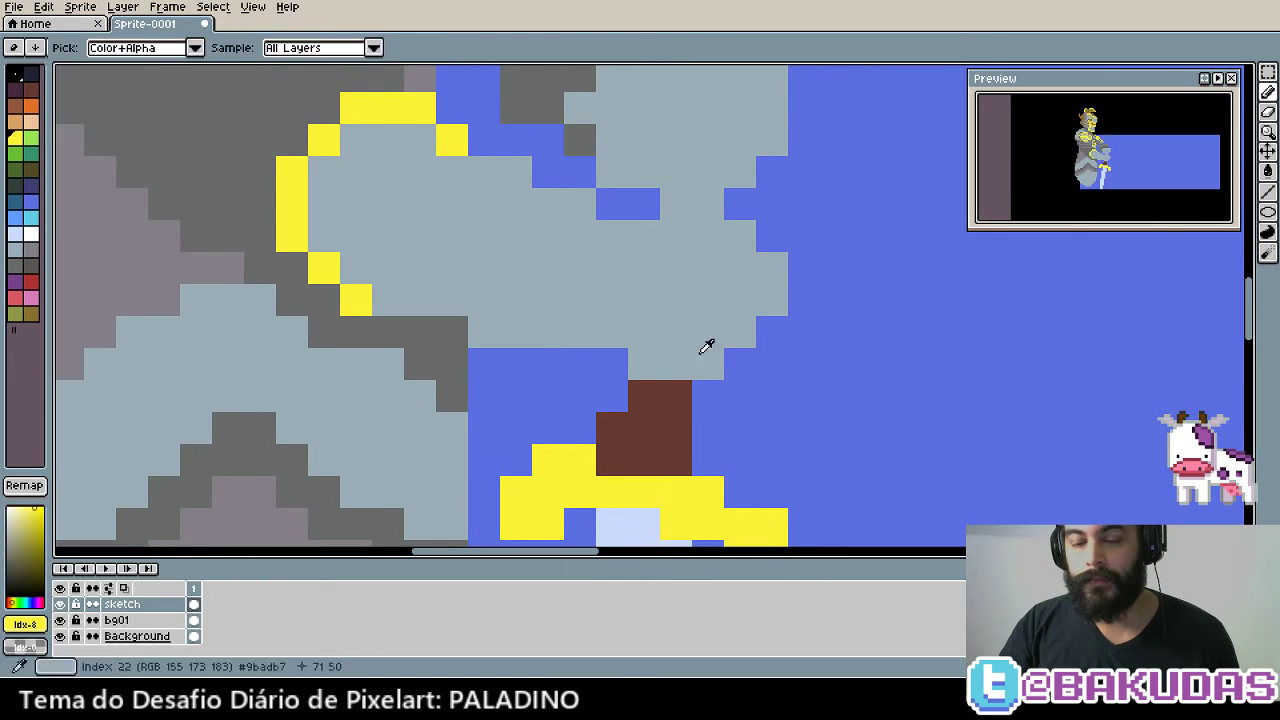
click(933, 434)
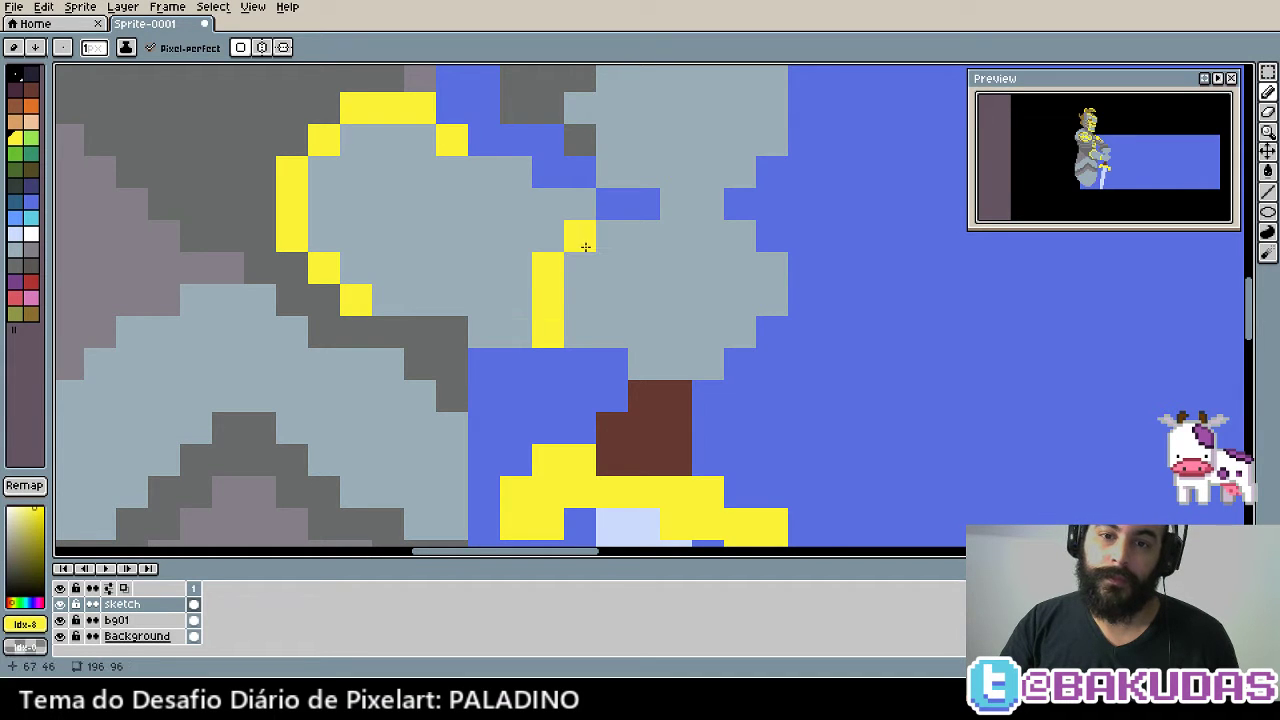
Add gold lines along the upper plate's top and corner
drag(587, 245, 598, 389)
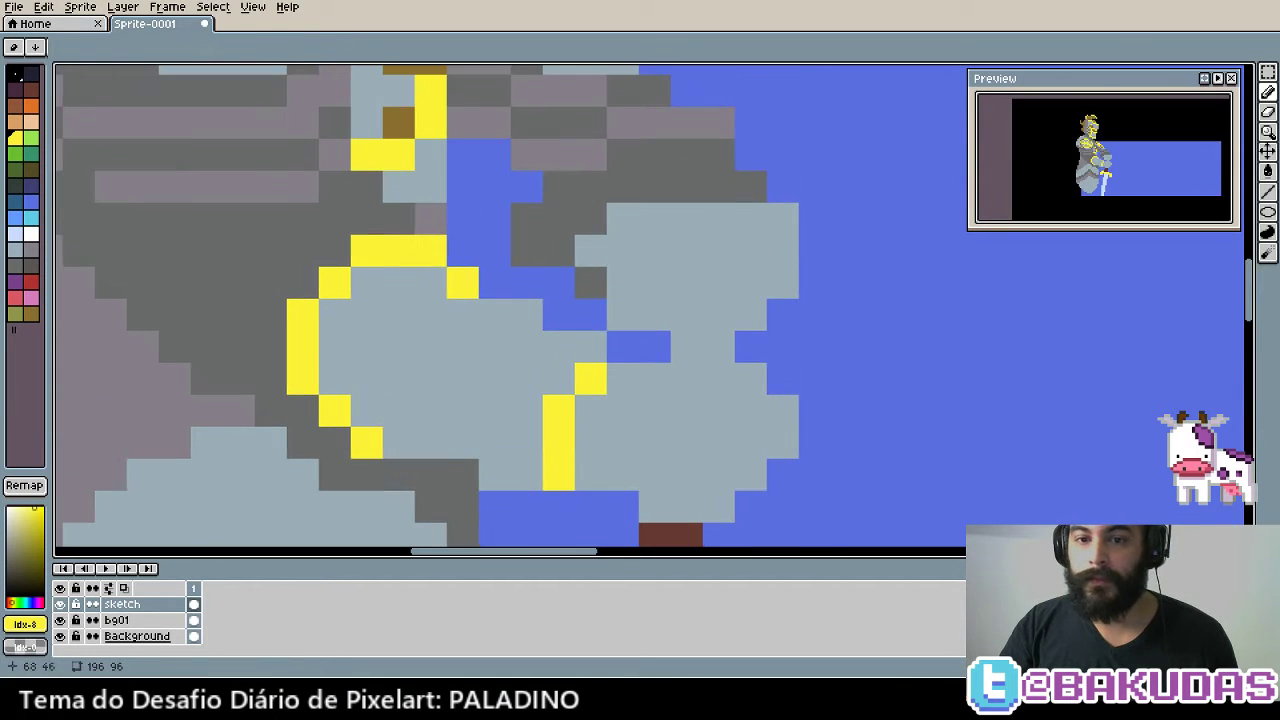
drag(622, 218, 743, 216)
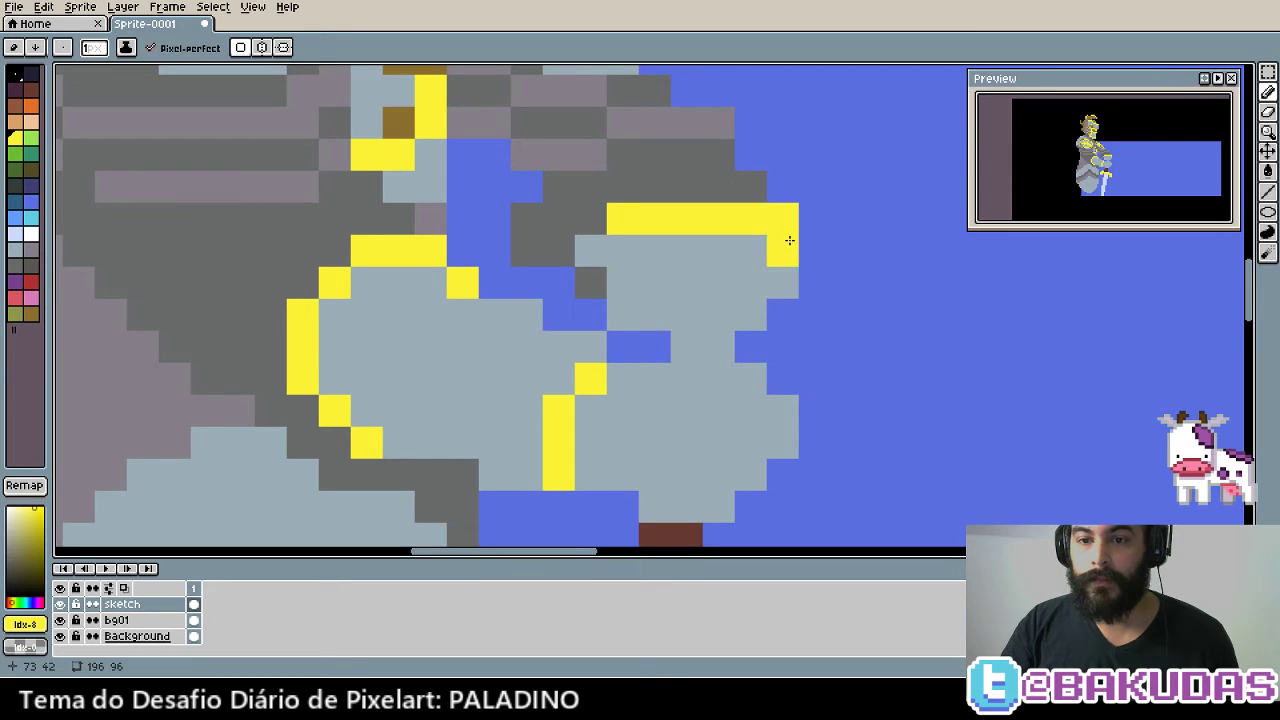
key(ctrl+z)
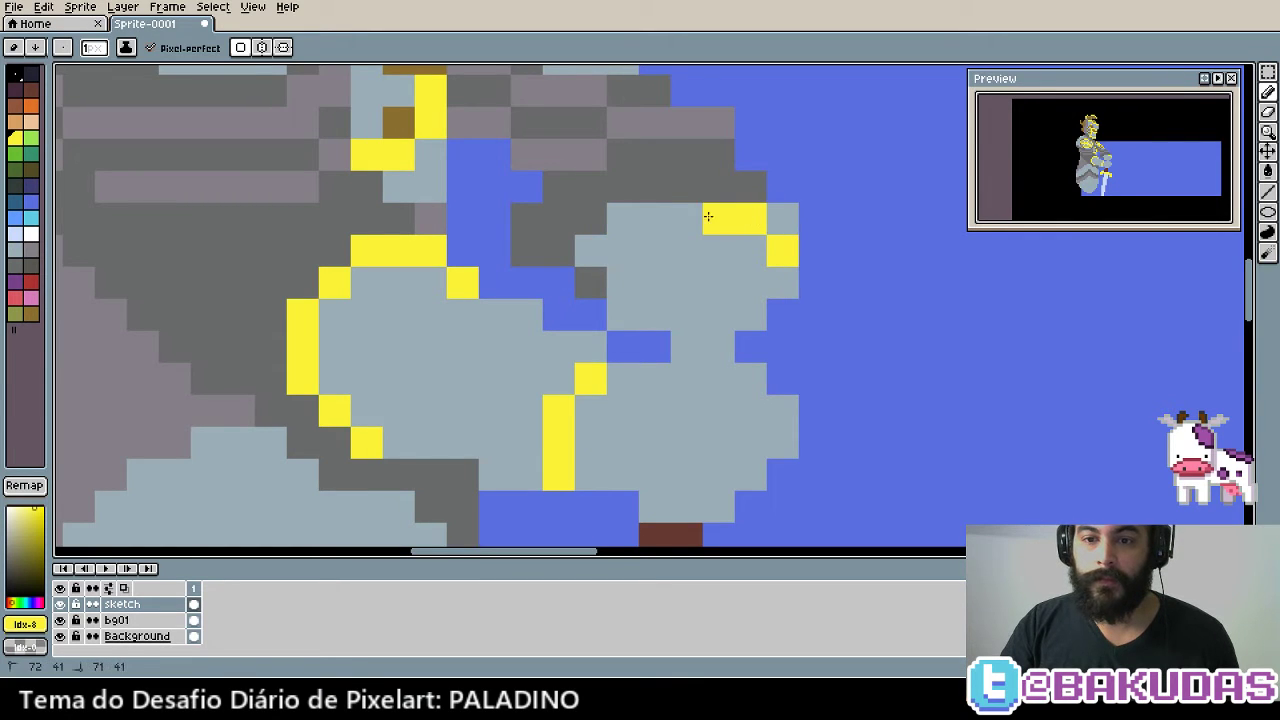
drag(708, 216, 621, 216)
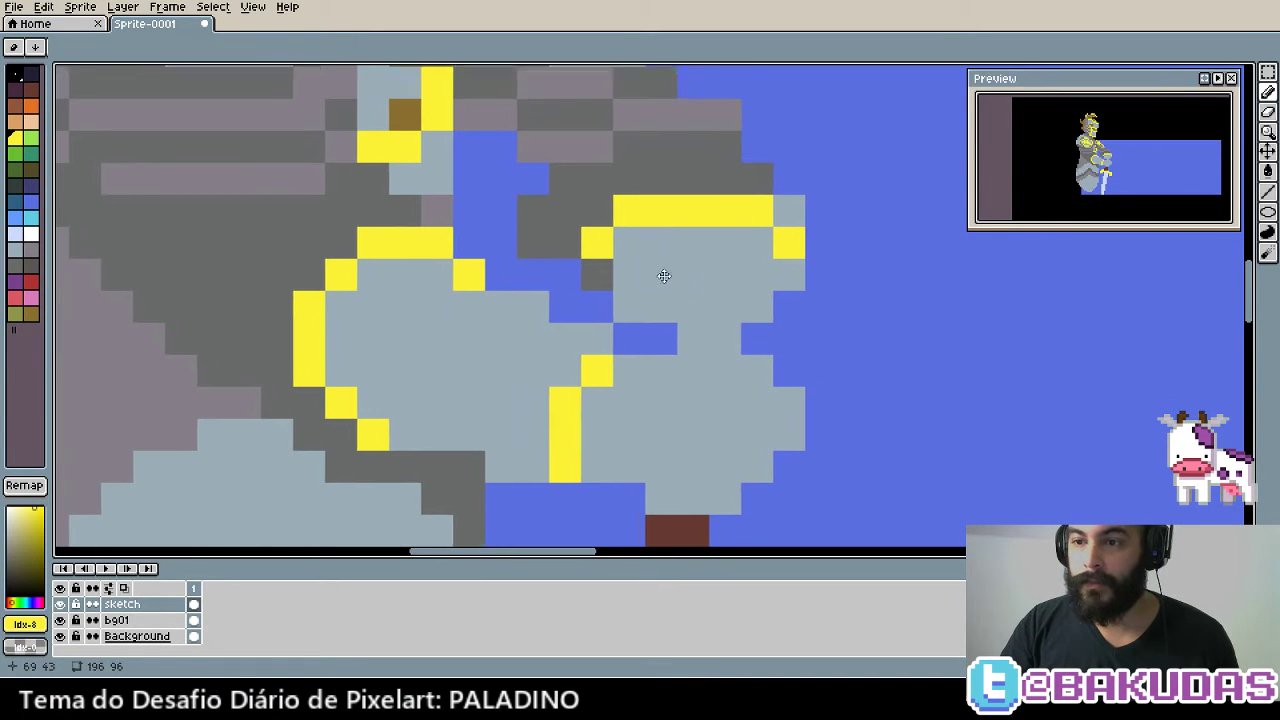
mouse_move(649, 284)
mouse_down()
mouse_move(670, 248)
mouse_move(715, 243)
mouse_up()
click(813, 294)
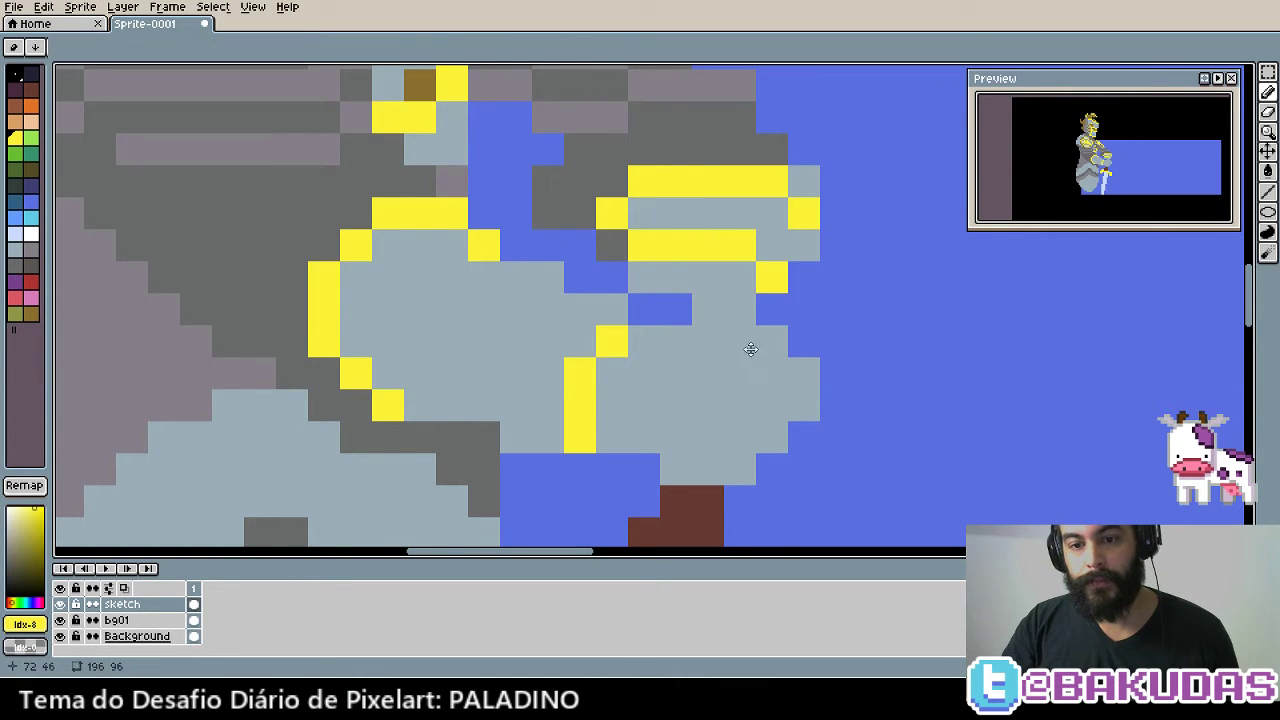
Run the gold trim diagonally across the gauntlet toward the sword hilt
drag(707, 433, 674, 371)
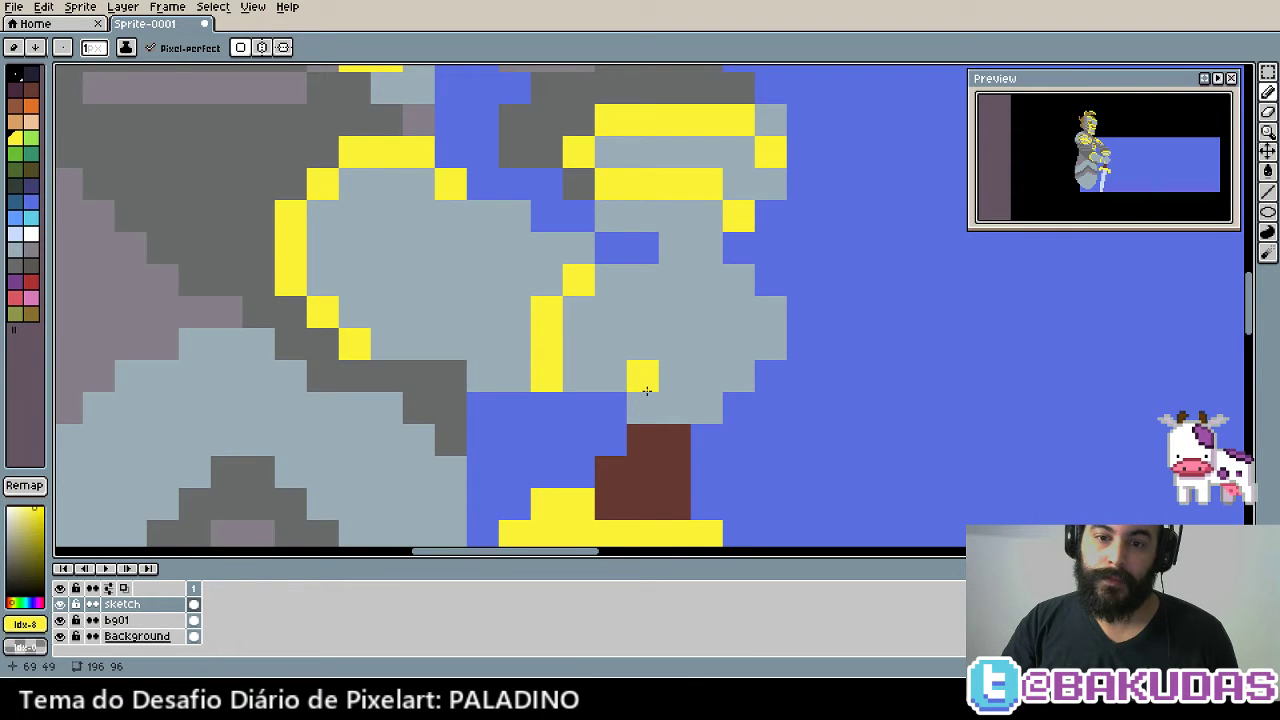
drag(648, 396, 640, 372)
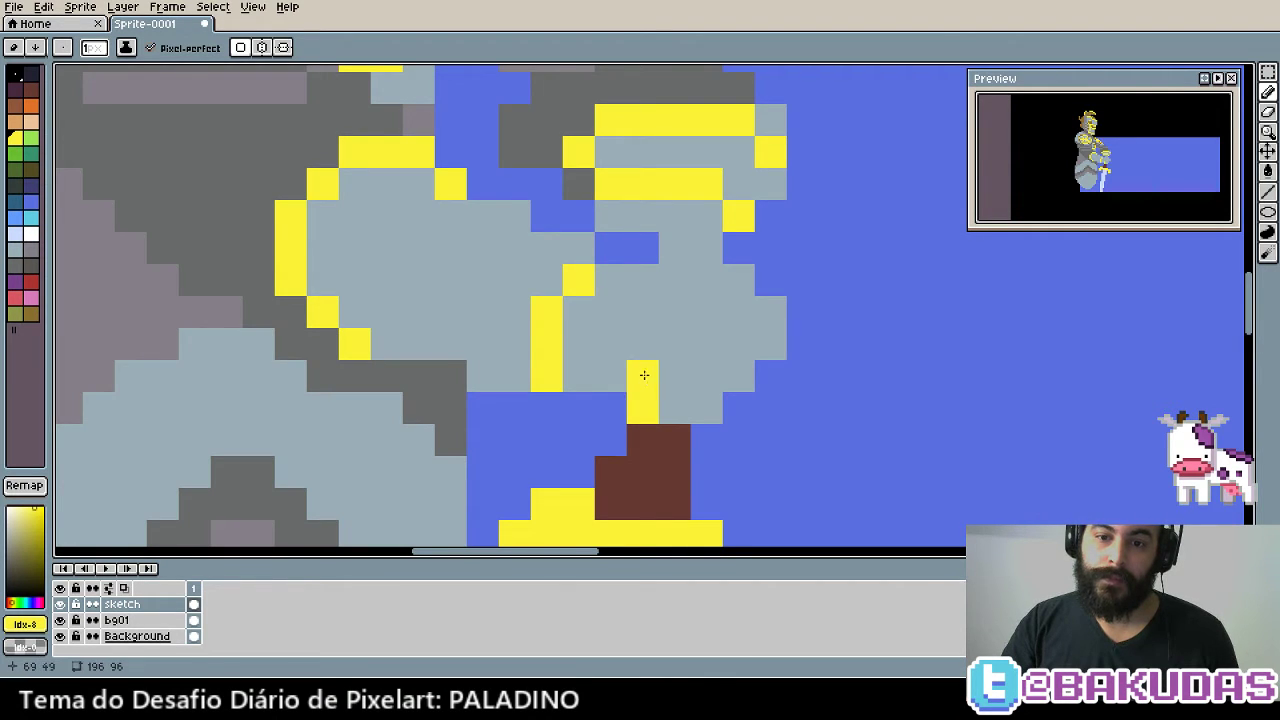
drag(669, 305, 706, 284)
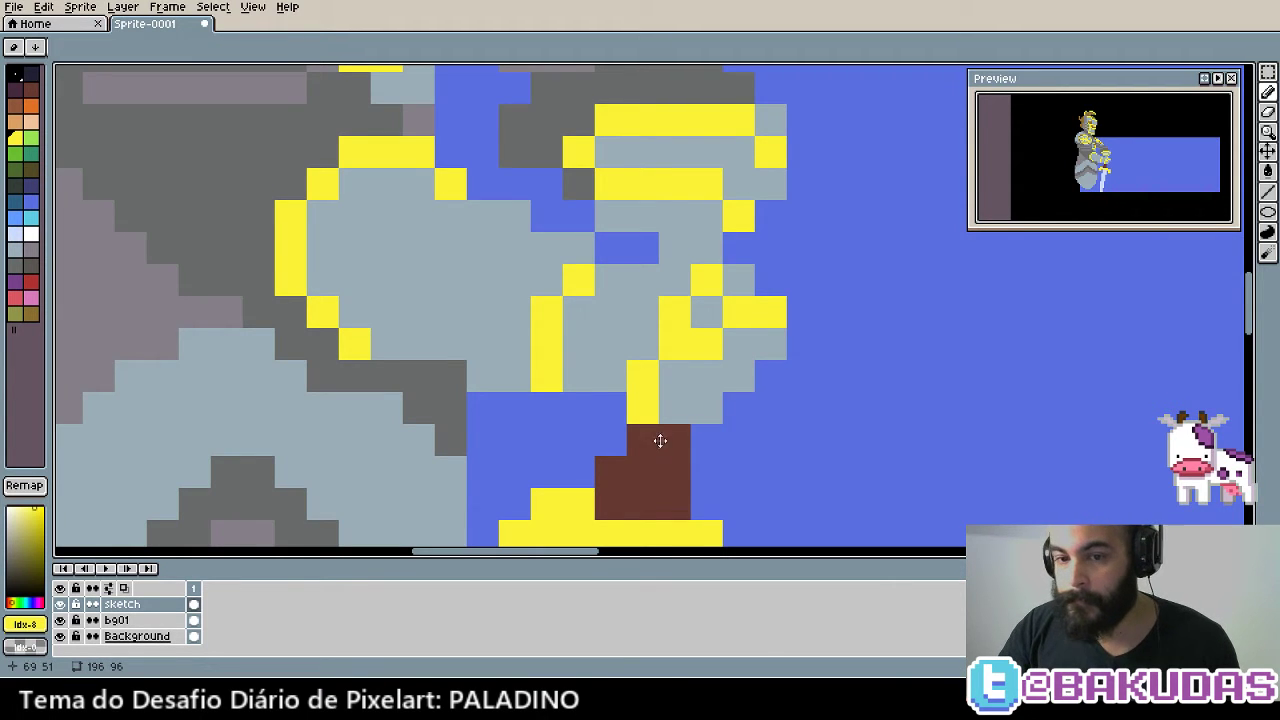
Sample the helmet's dark gold and set a shading pixel in the gauntlet trim above the hilt
drag(657, 437, 694, 297)
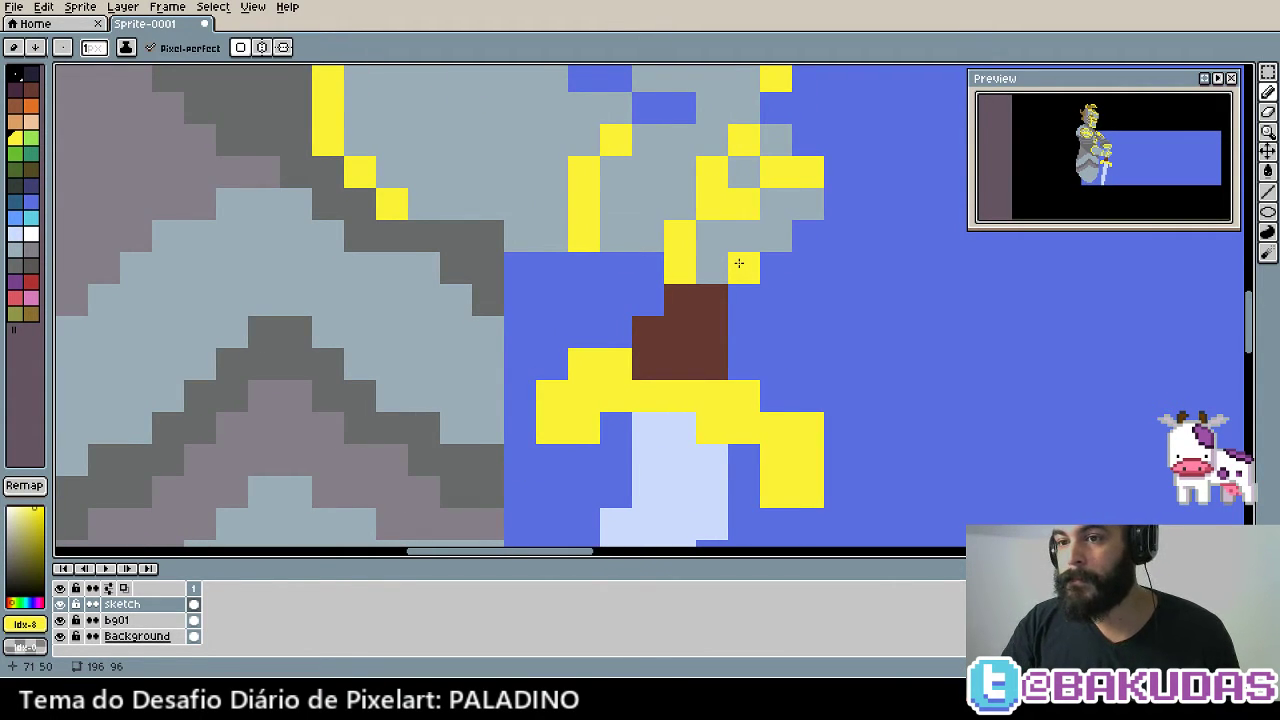
scroll(738, 263, up, 3)
scroll(694, 259, up, 1)
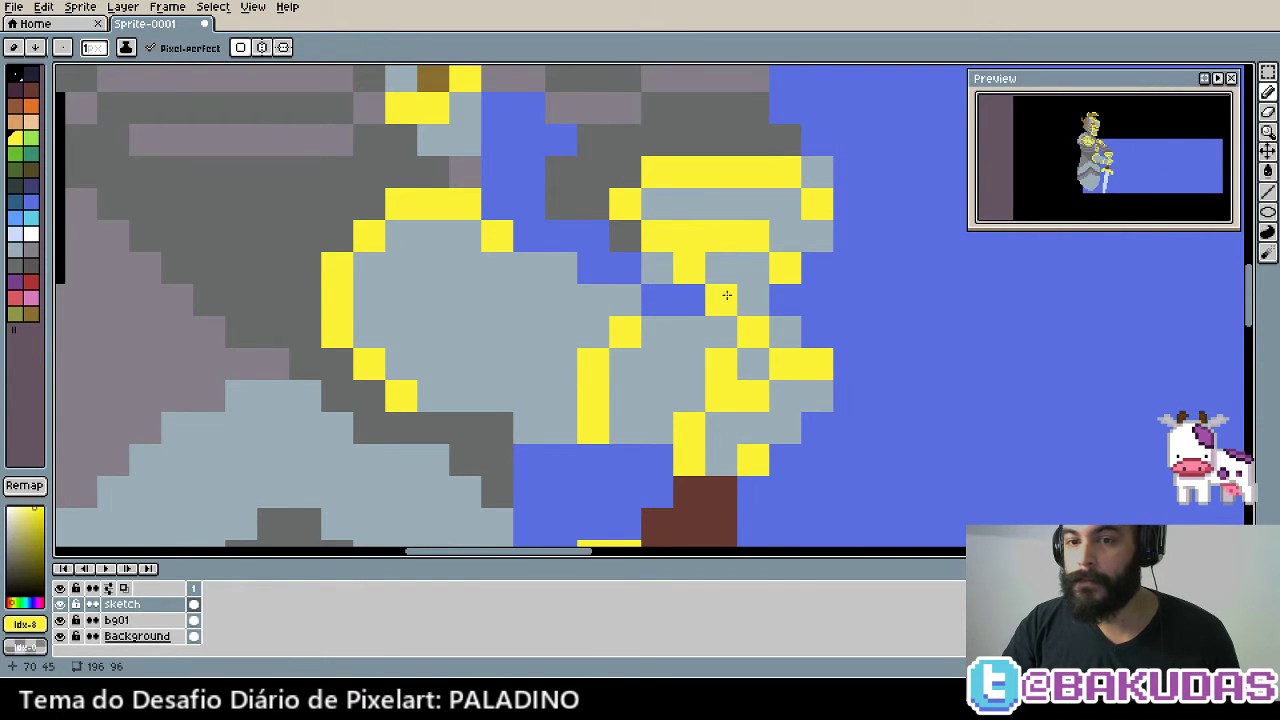
key(i)
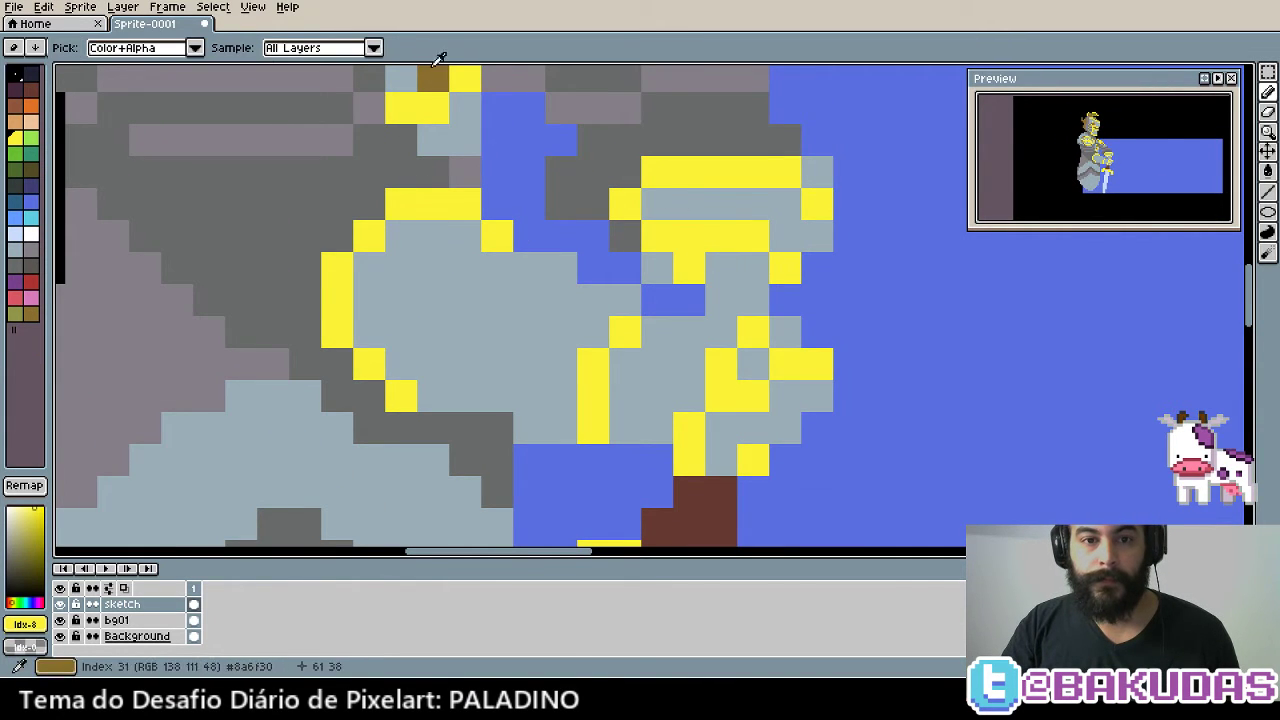
alt+click(436, 70)
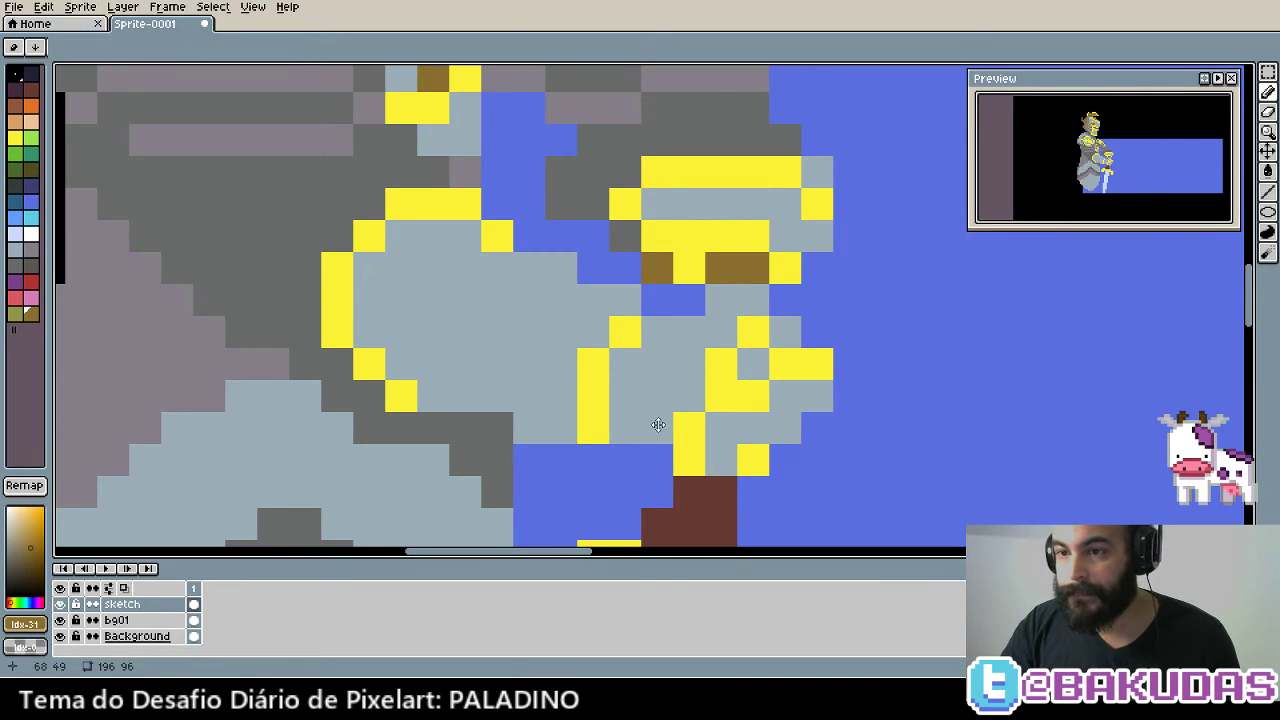
key(ctrl+z)
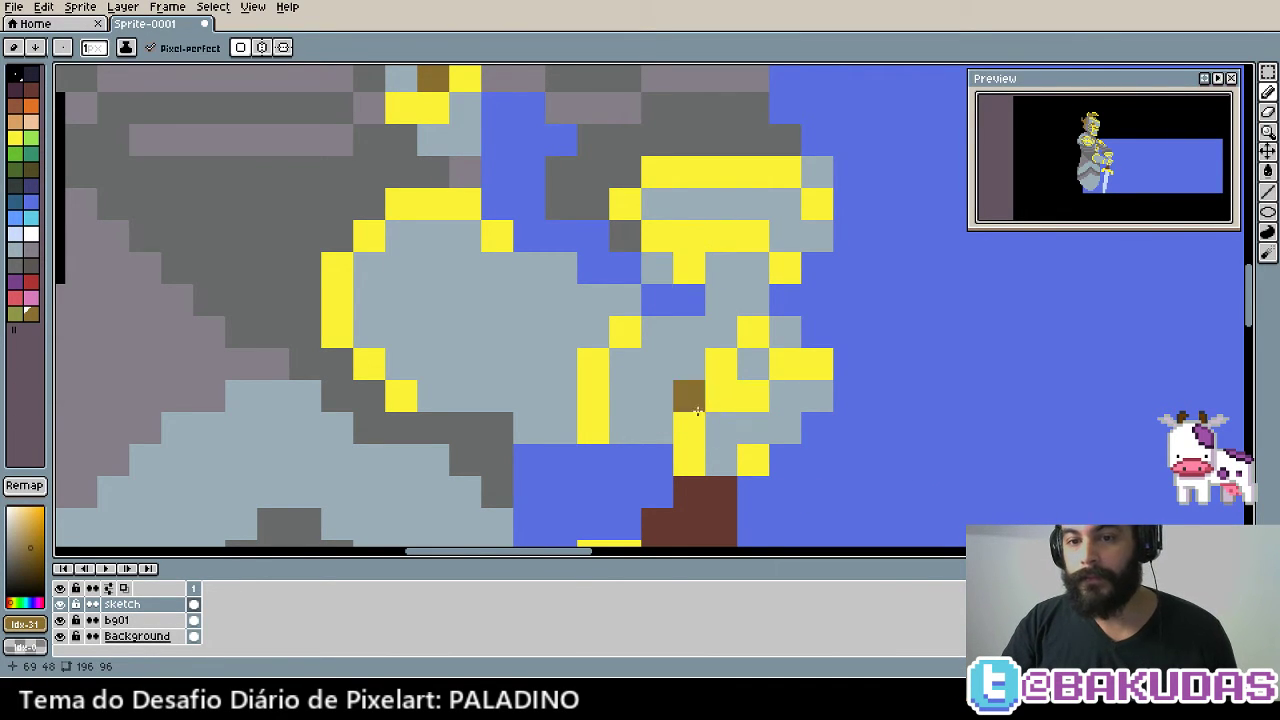
drag(688, 402, 690, 418)
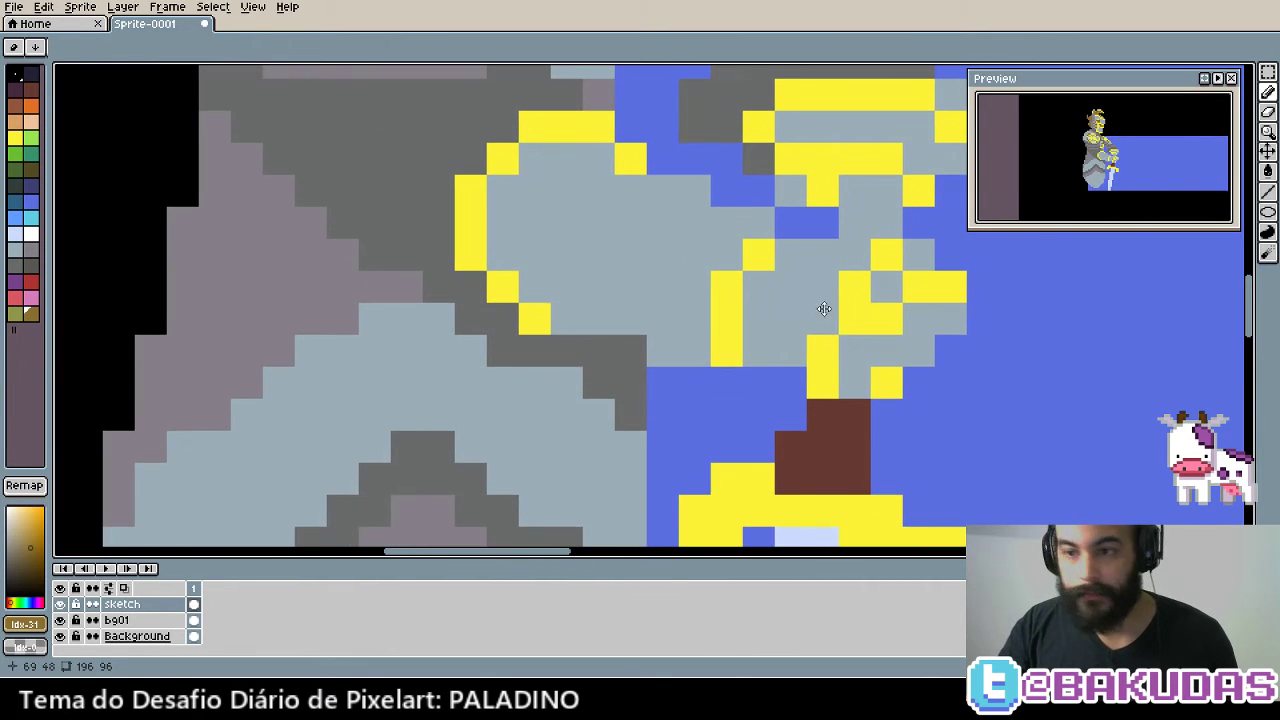
drag(690, 418, 824, 309)
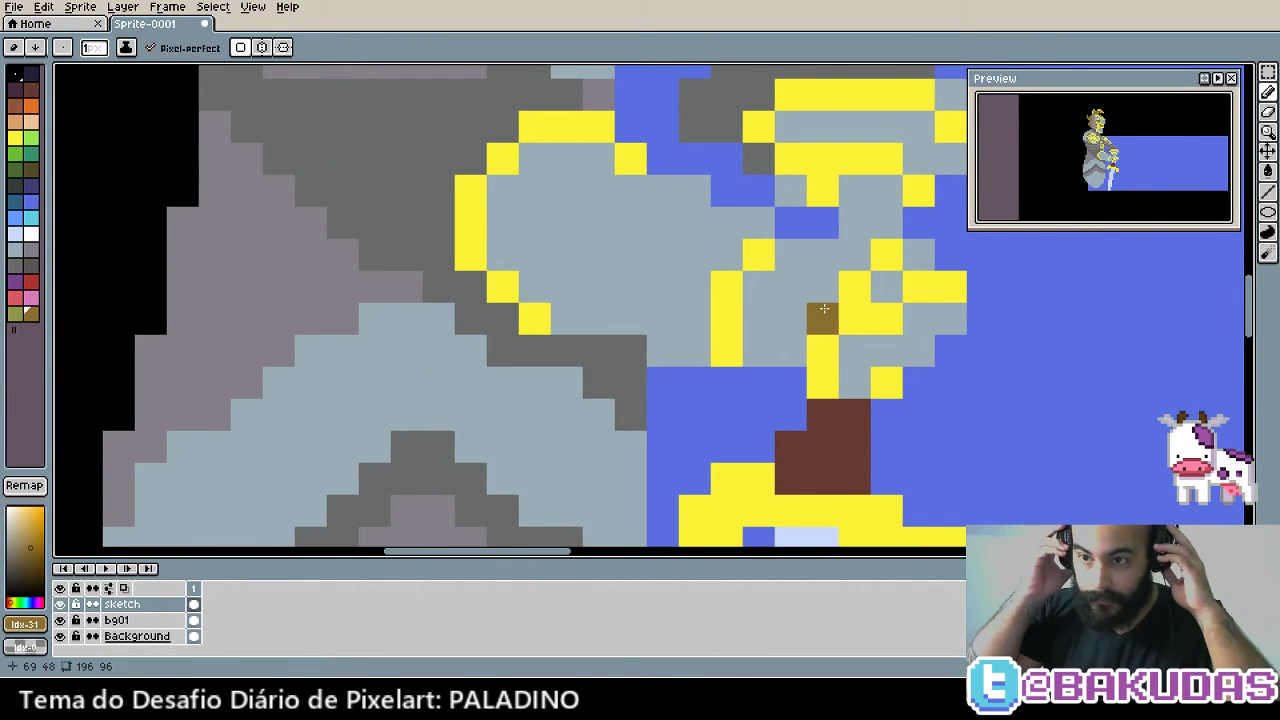
scroll(815, 309, down, 3)
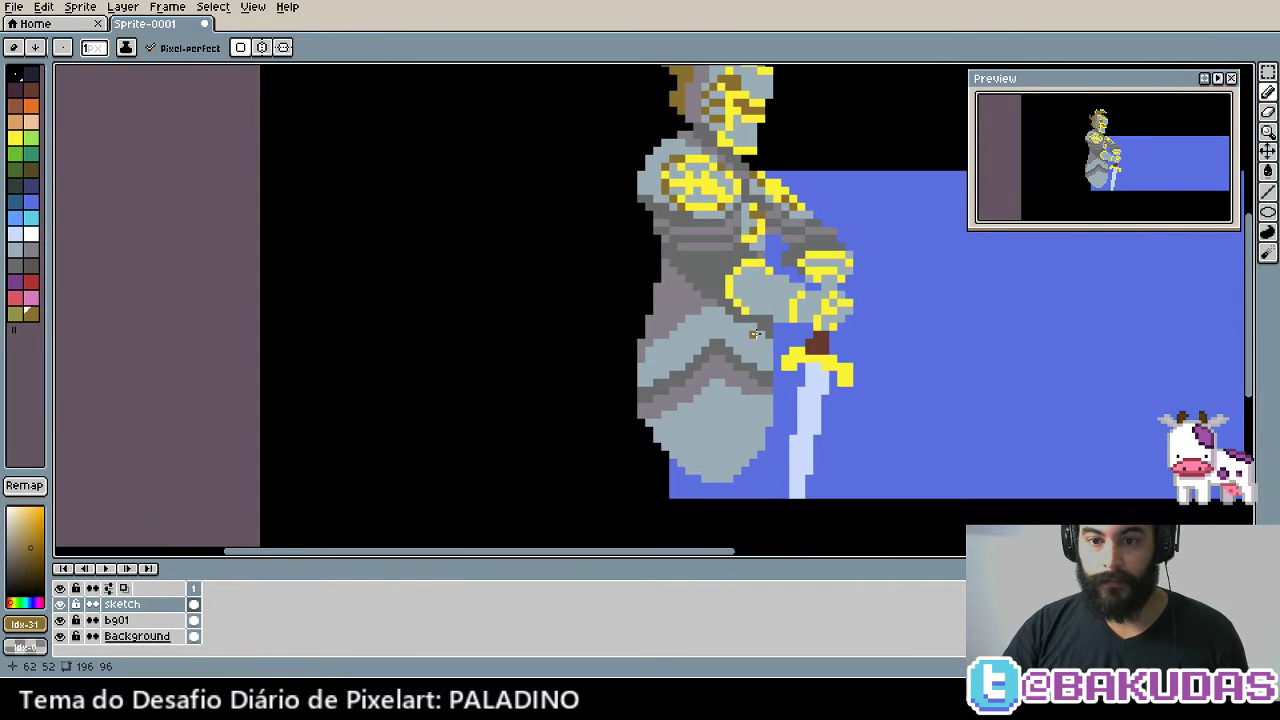
scroll(760, 350, down, 1)
scroll(731, 375, down, 1)
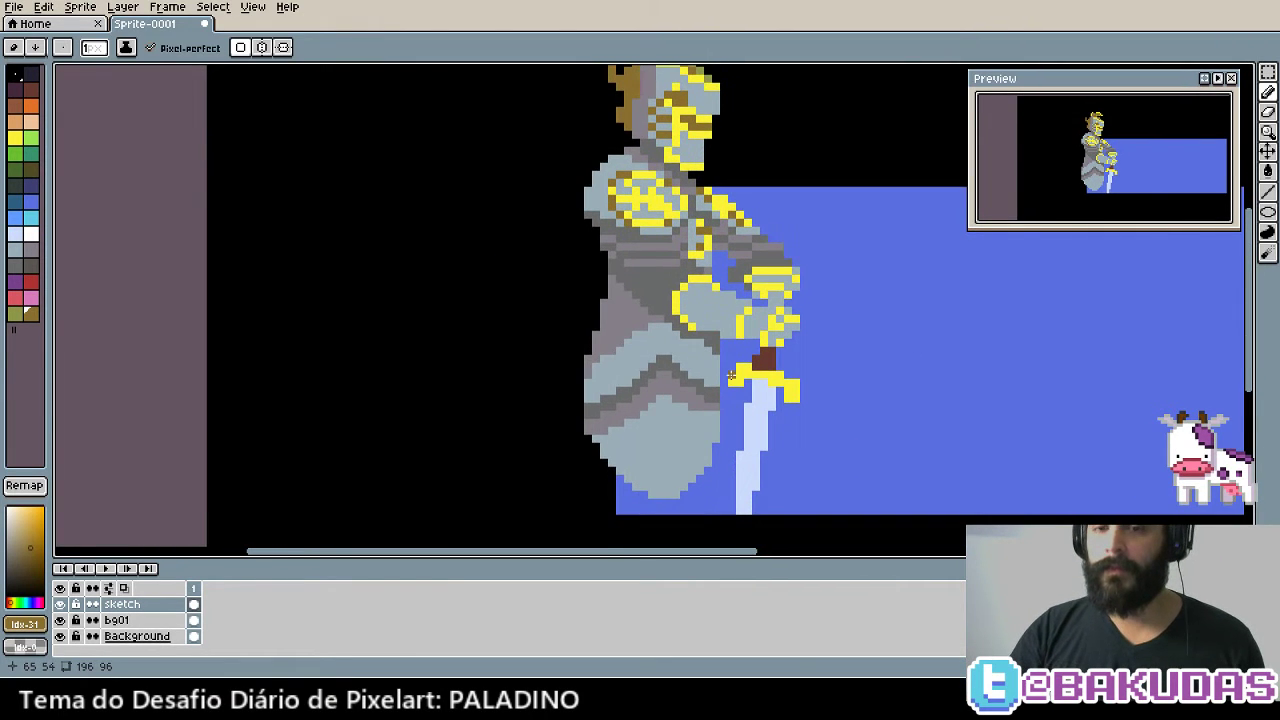
key(alt)
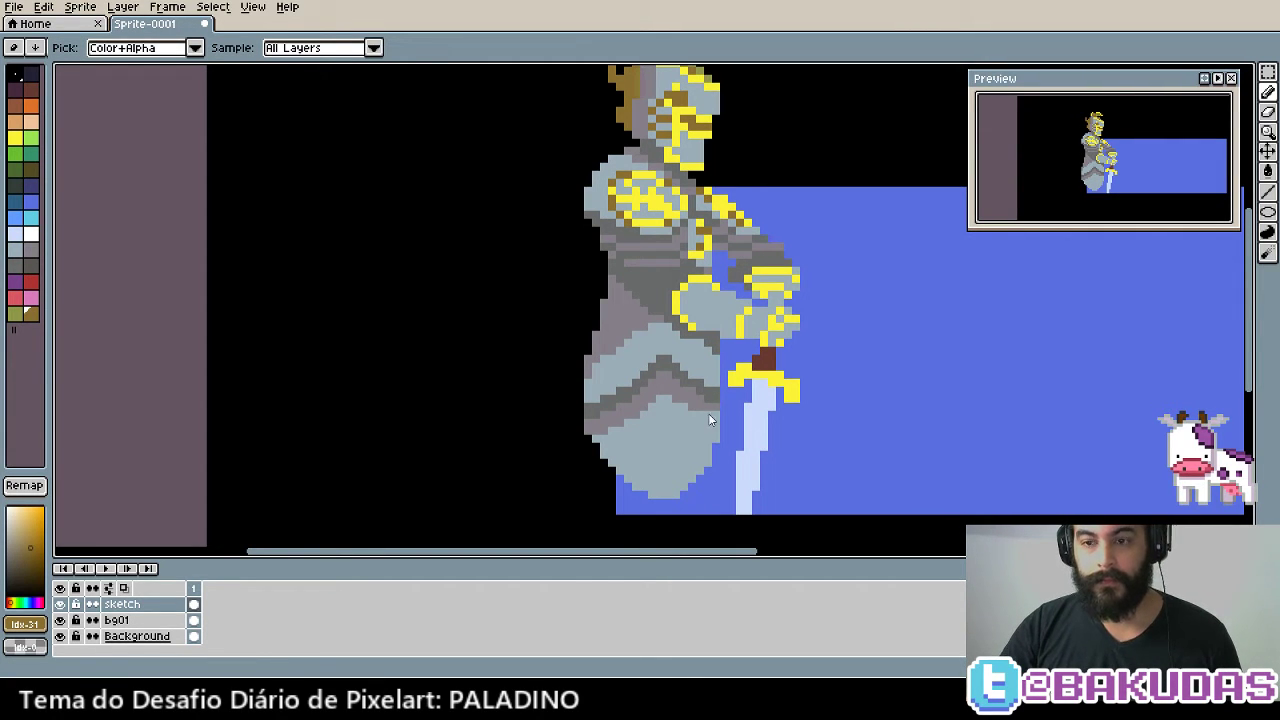
scroll(708, 418, down, 1)
scroll(680, 395, down, 1)
scroll(656, 366, down, 1)
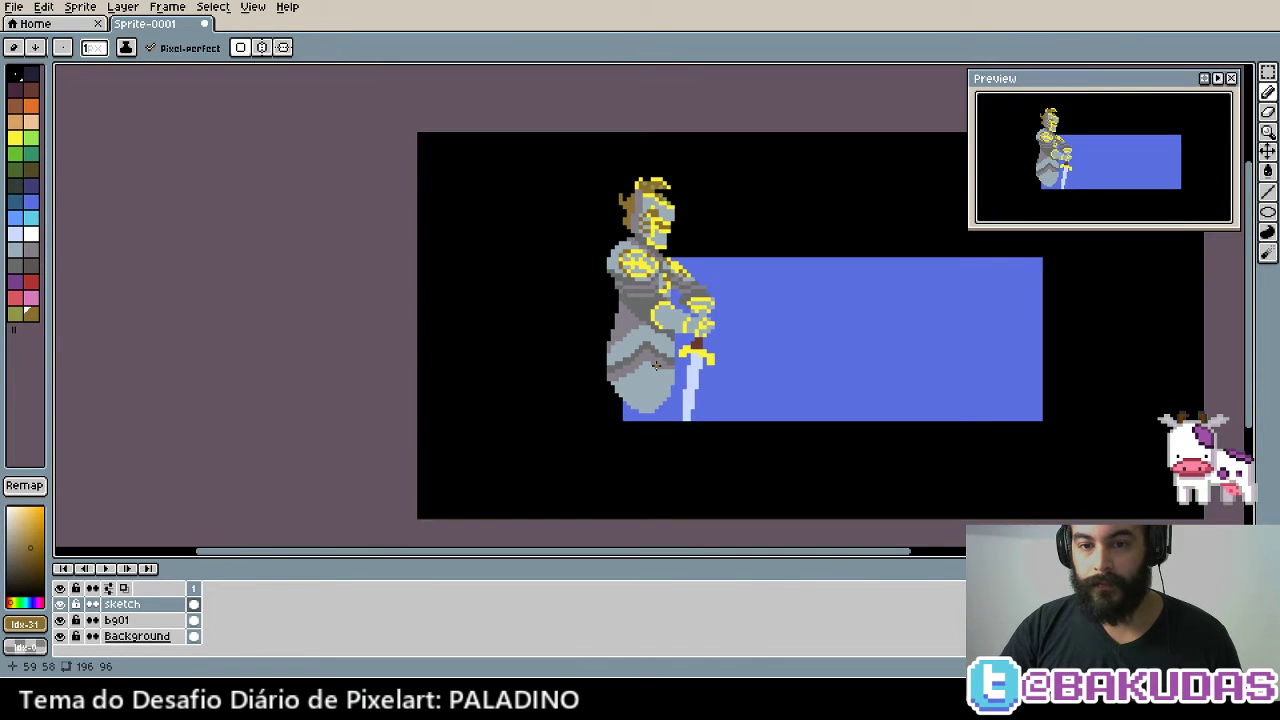
scroll(673, 372, up, 2)
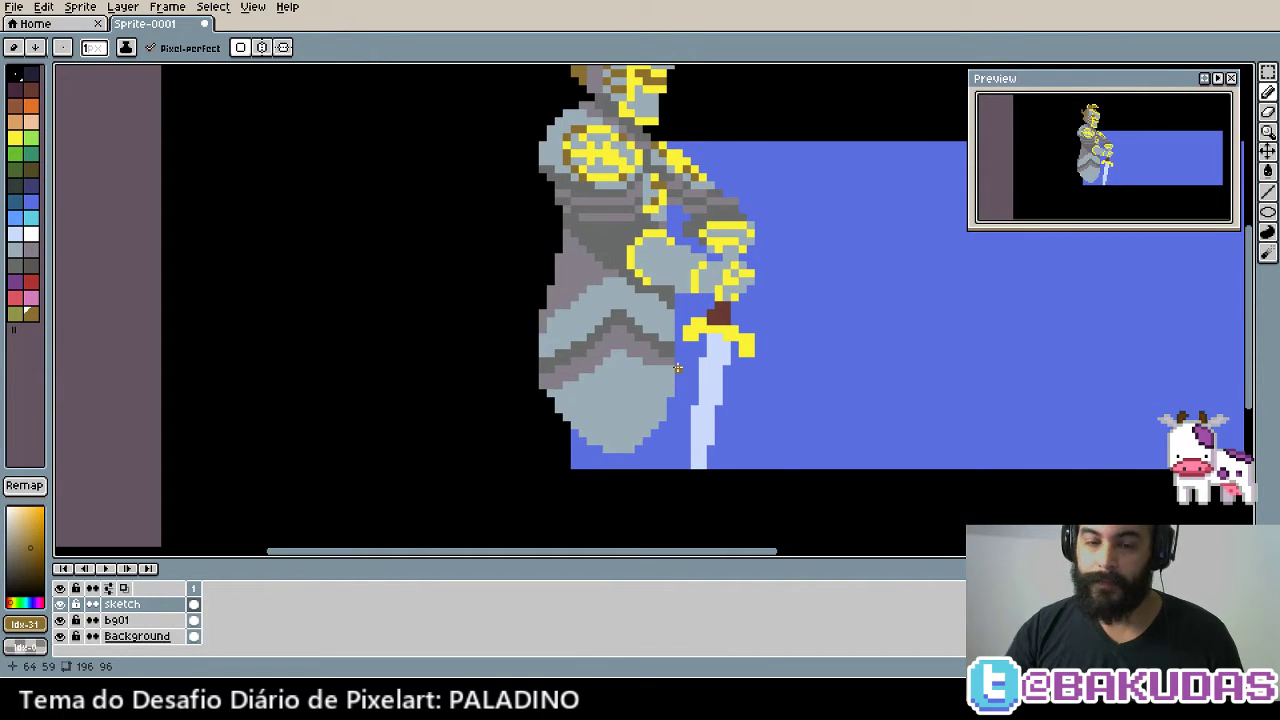
scroll(675, 367, up, 2)
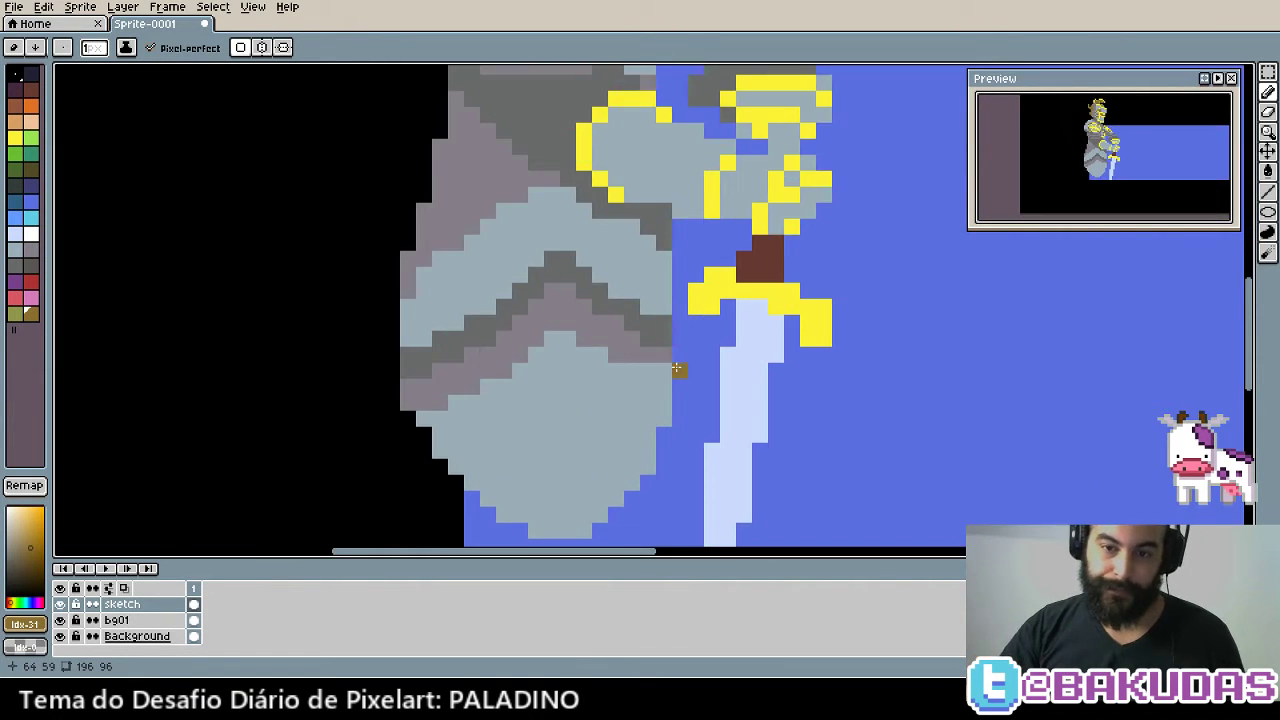
scroll(560, 260, up, 2)
key(alt)
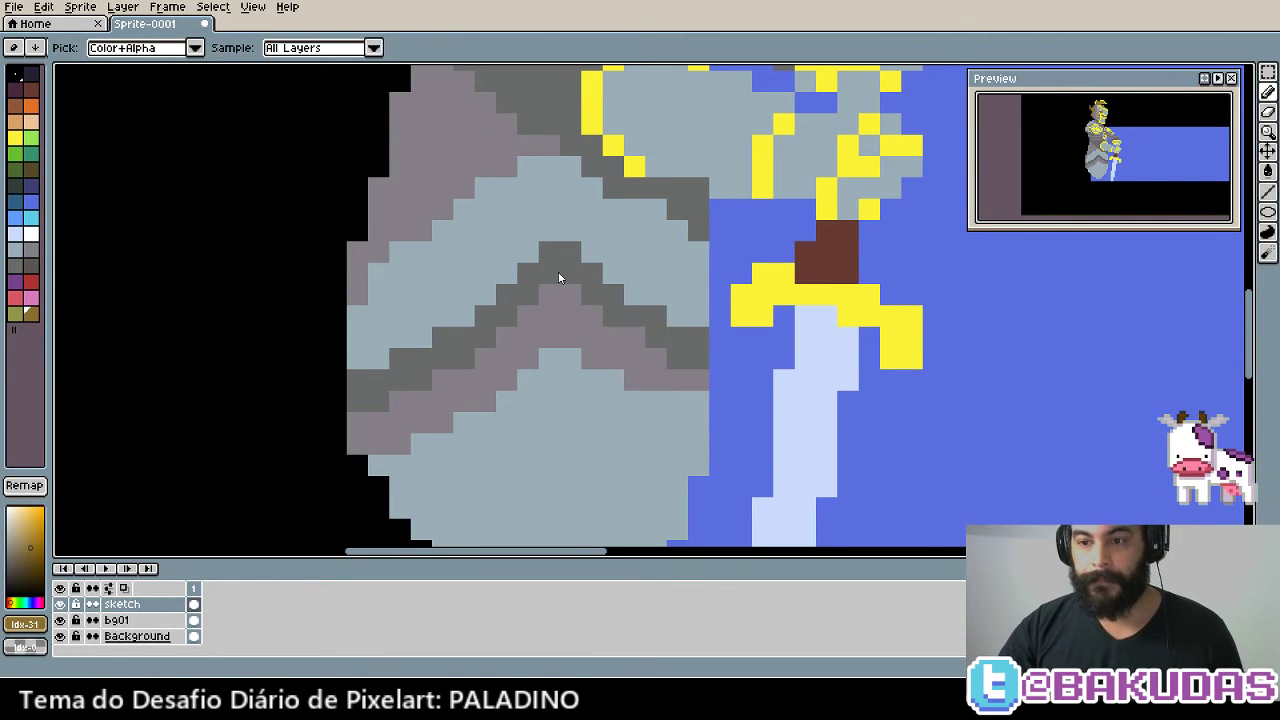
Paint dark-gold pixels across the shoulder trim, with a short column hanging below it
drag(620, 222, 675, 377)
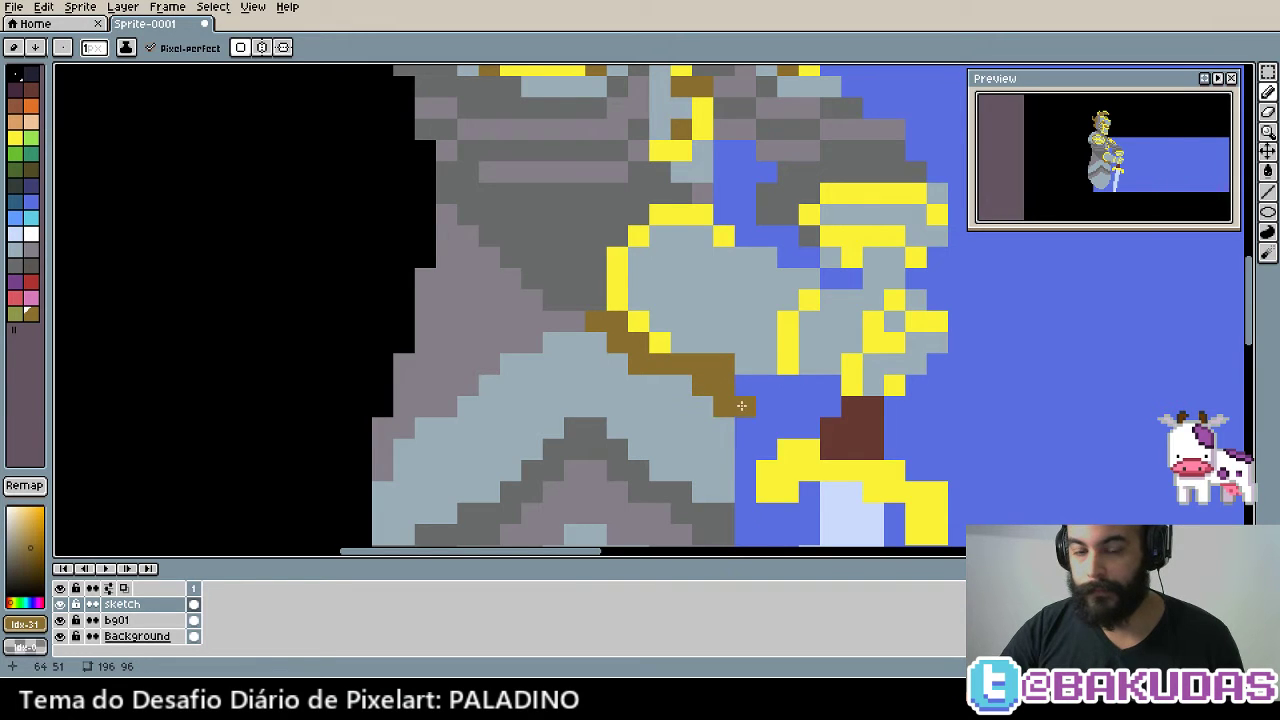
scroll(749, 399, up, 3)
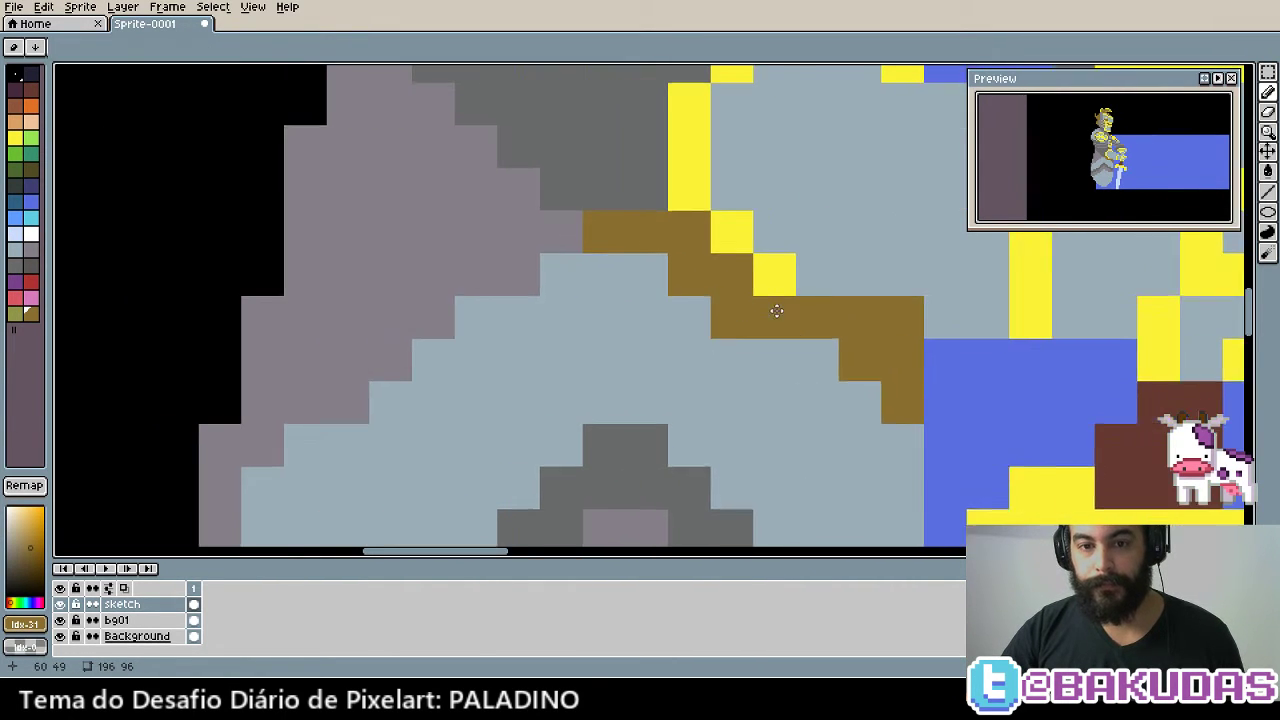
drag(498, 252, 662, 249)
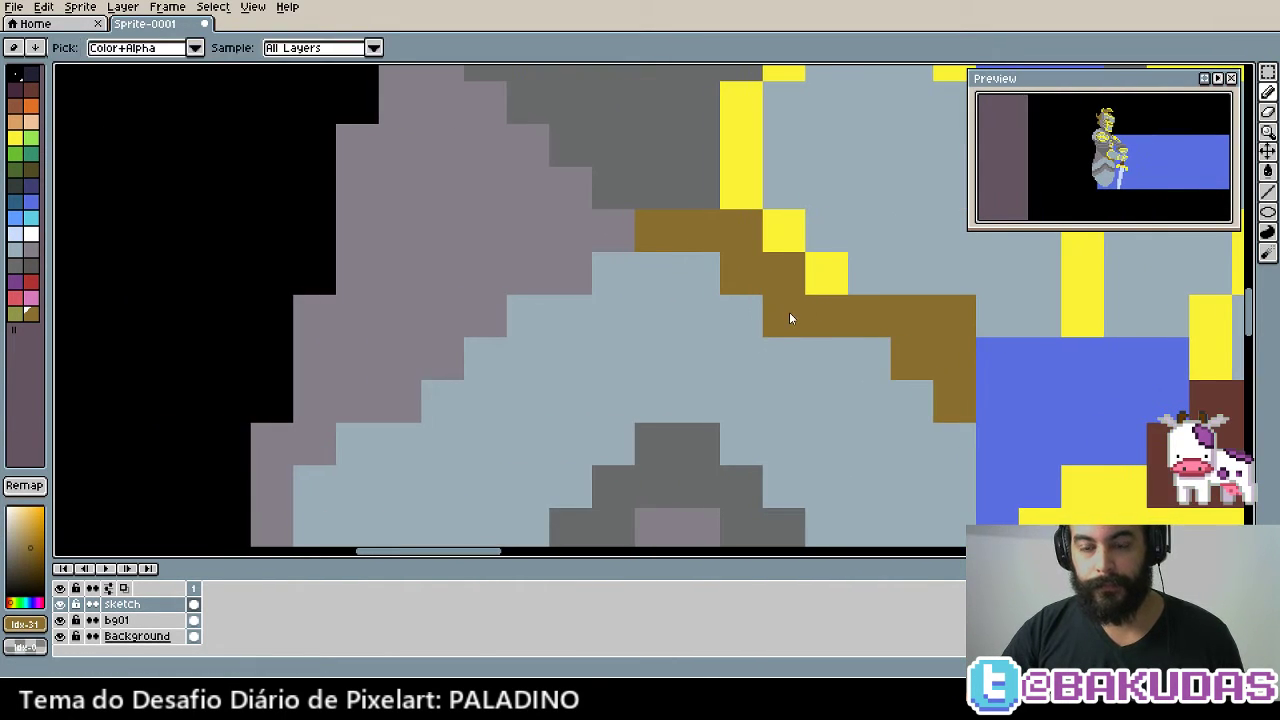
key(b)
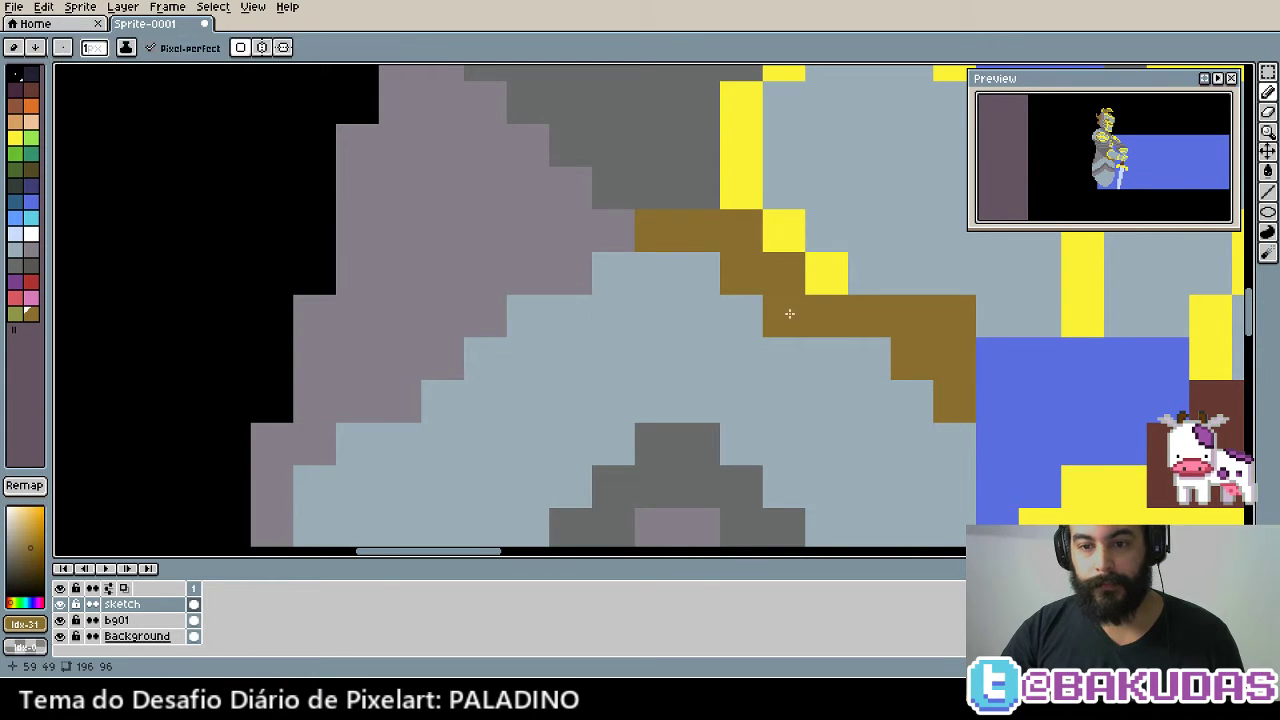
scroll(775, 325, down, 2)
mouse_move(751, 325)
mouse_down()
mouse_move(757, 286)
mouse_move(709, 297)
mouse_move(731, 323)
mouse_move(769, 284)
mouse_up()
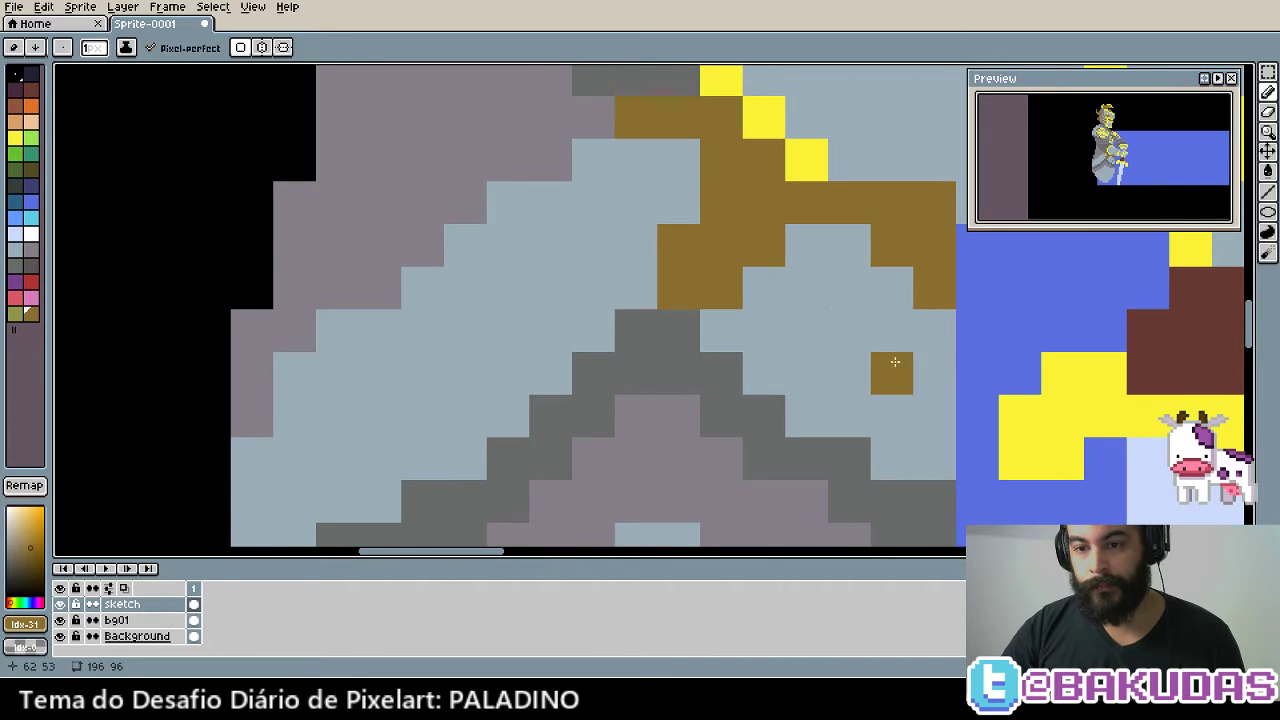
drag(850, 372, 892, 245)
click(866, 334)
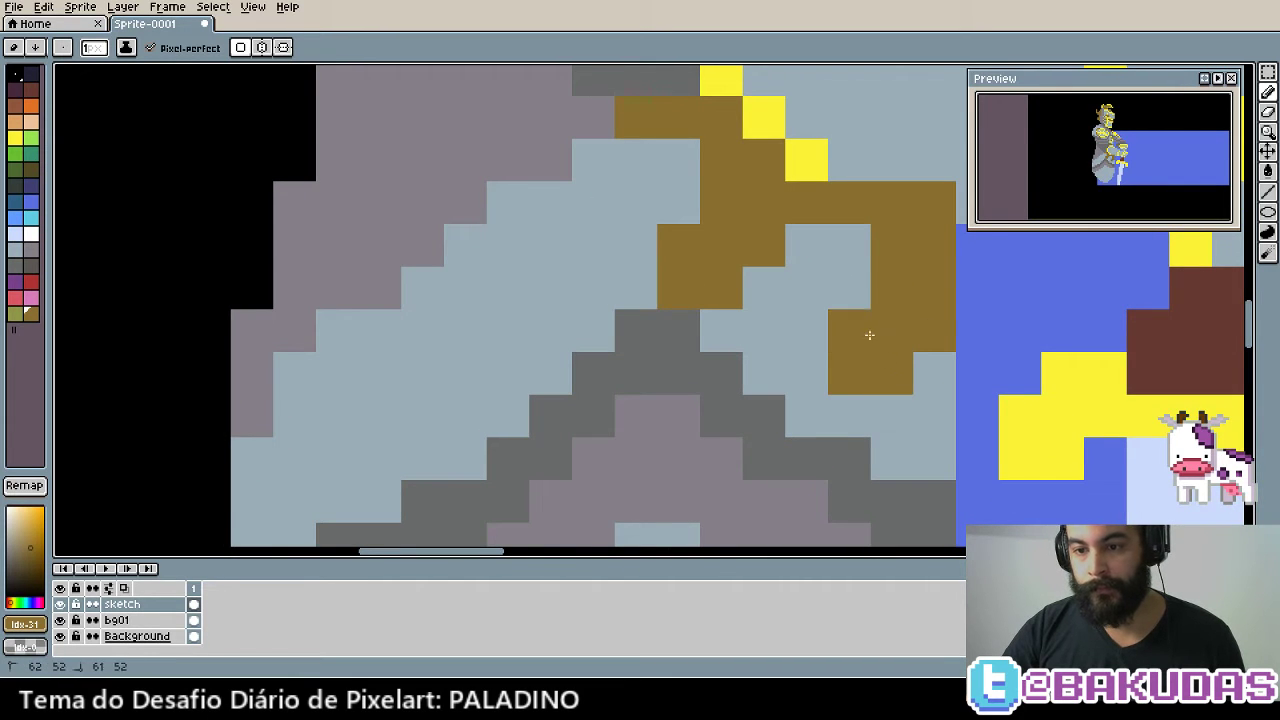
Eyedrop yellow and draw a stepped staircase trim line along the armour chevron
scroll(857, 354, left, 3)
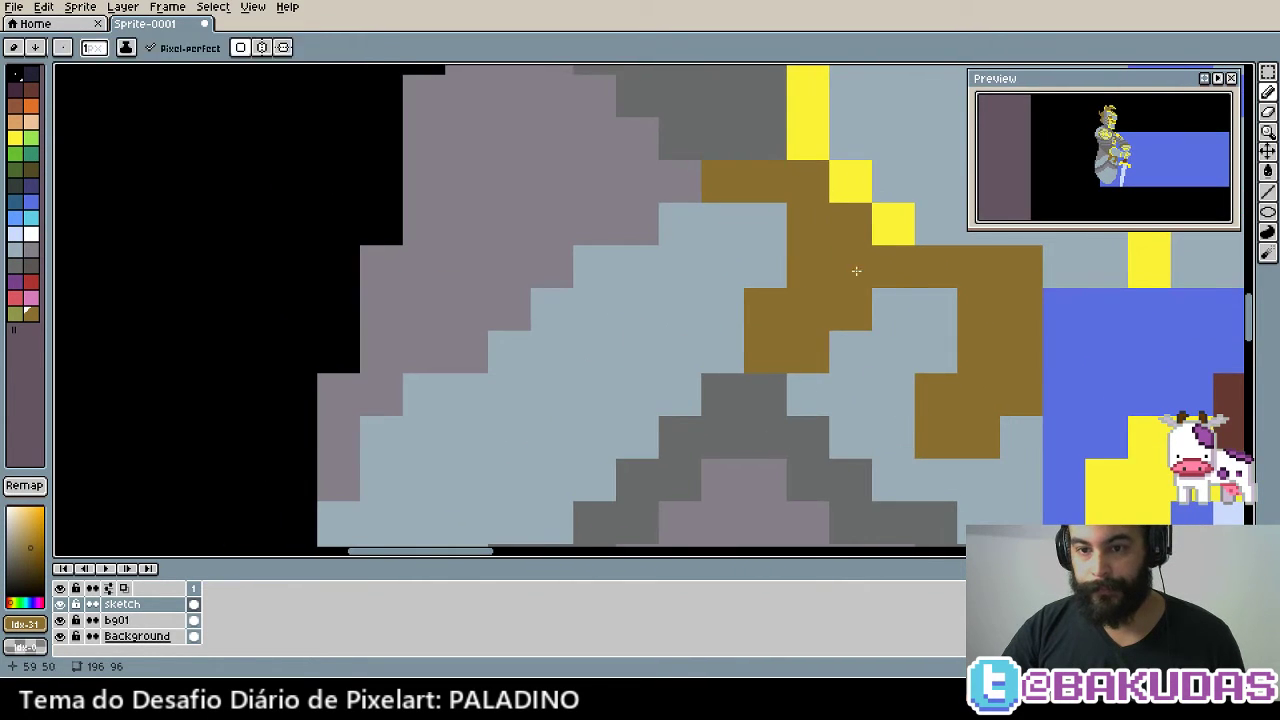
alt+click(866, 180)
click(777, 287)
key(ctrl+z)
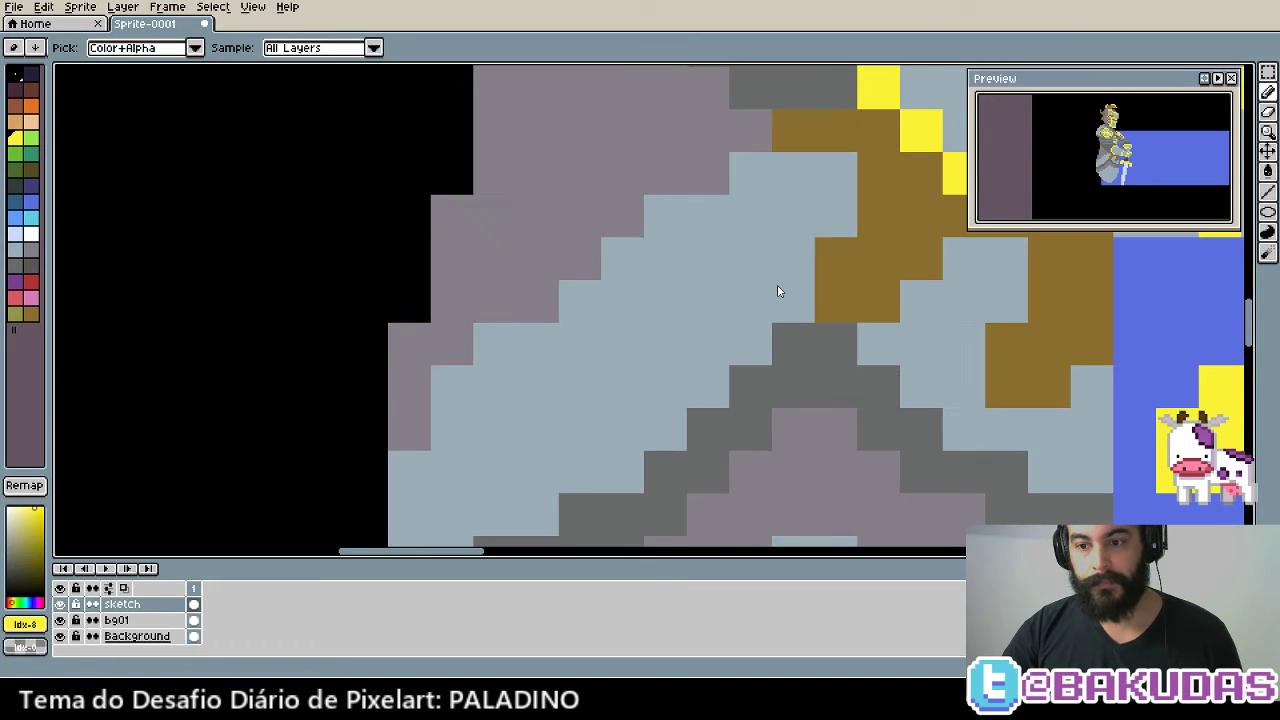
scroll(660, 330, down, 3)
click(490, 402)
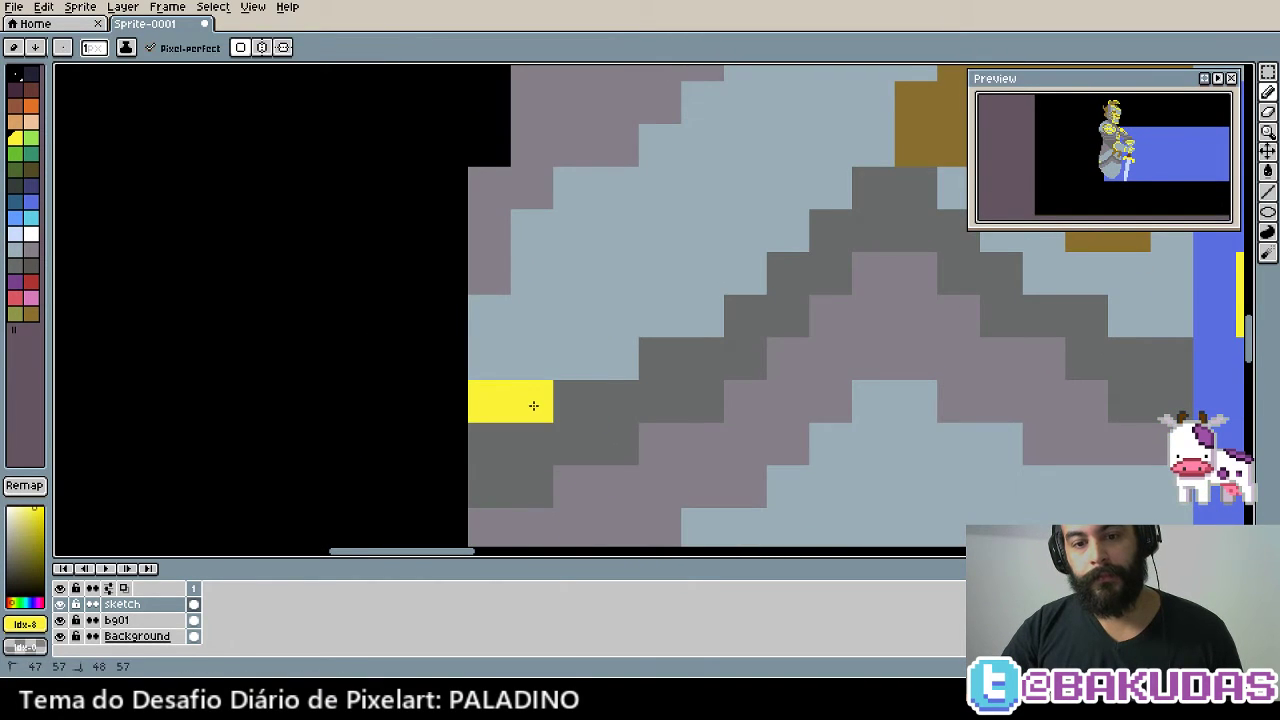
scroll(533, 405, up, 2)
mouse_move(540, 449)
mouse_down()
mouse_move(705, 377)
mouse_move(558, 452)
mouse_up()
click(608, 402)
mouse_move(652, 360)
mouse_down()
mouse_move(678, 333)
mouse_move(945, 478)
mouse_up()
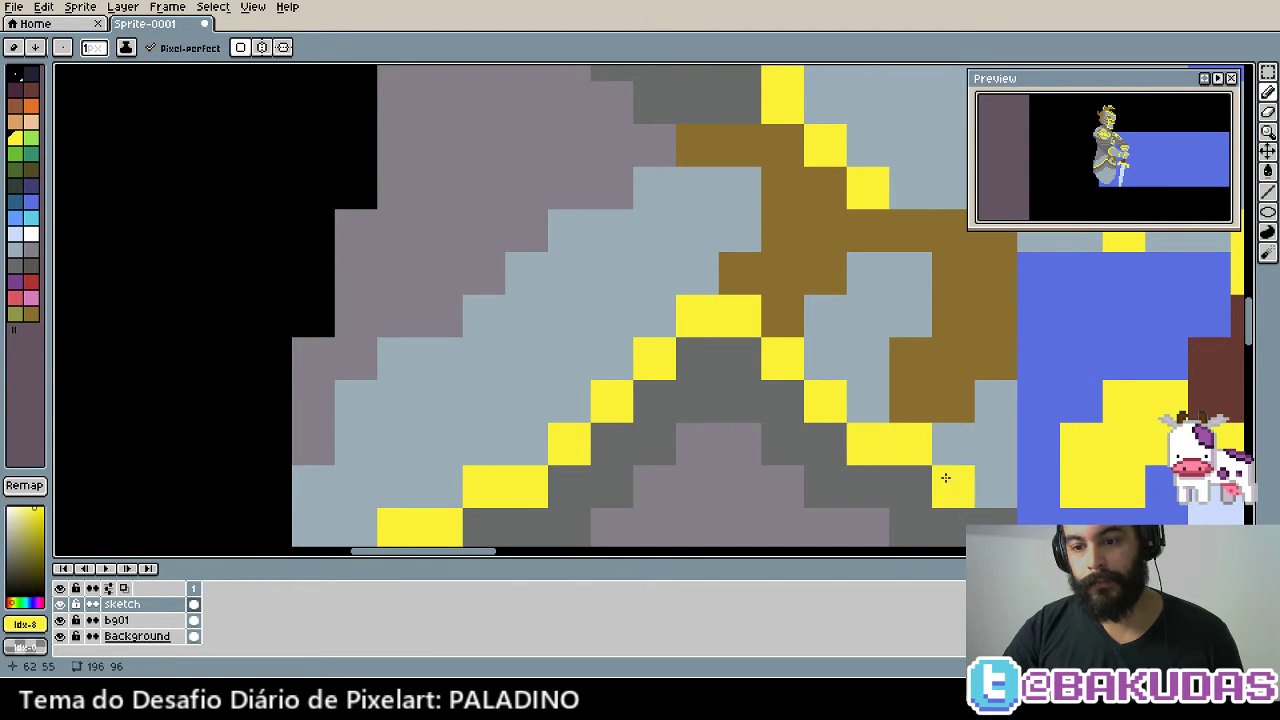
drag(766, 389, 538, 420)
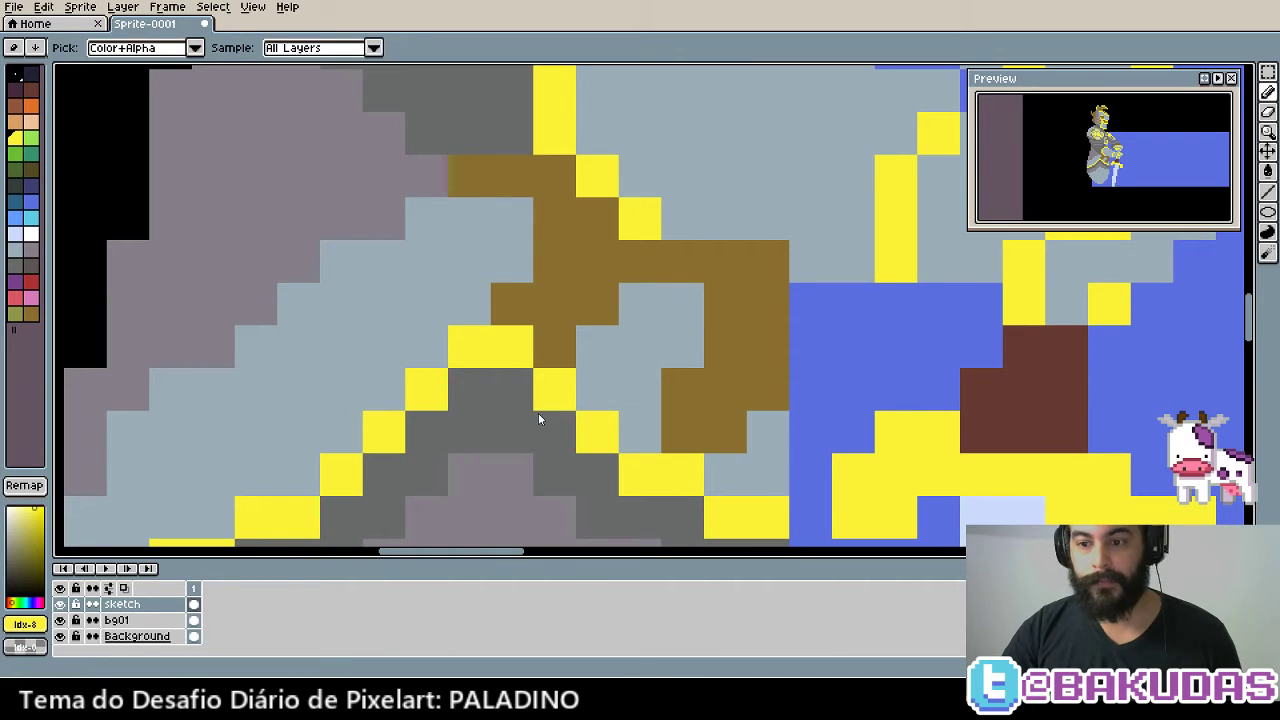
scroll(523, 423, down, 1)
Trace yellow trim along the plate's lower-left and right edges, undoing two stray pixels
drag(640, 400, 426, 222)
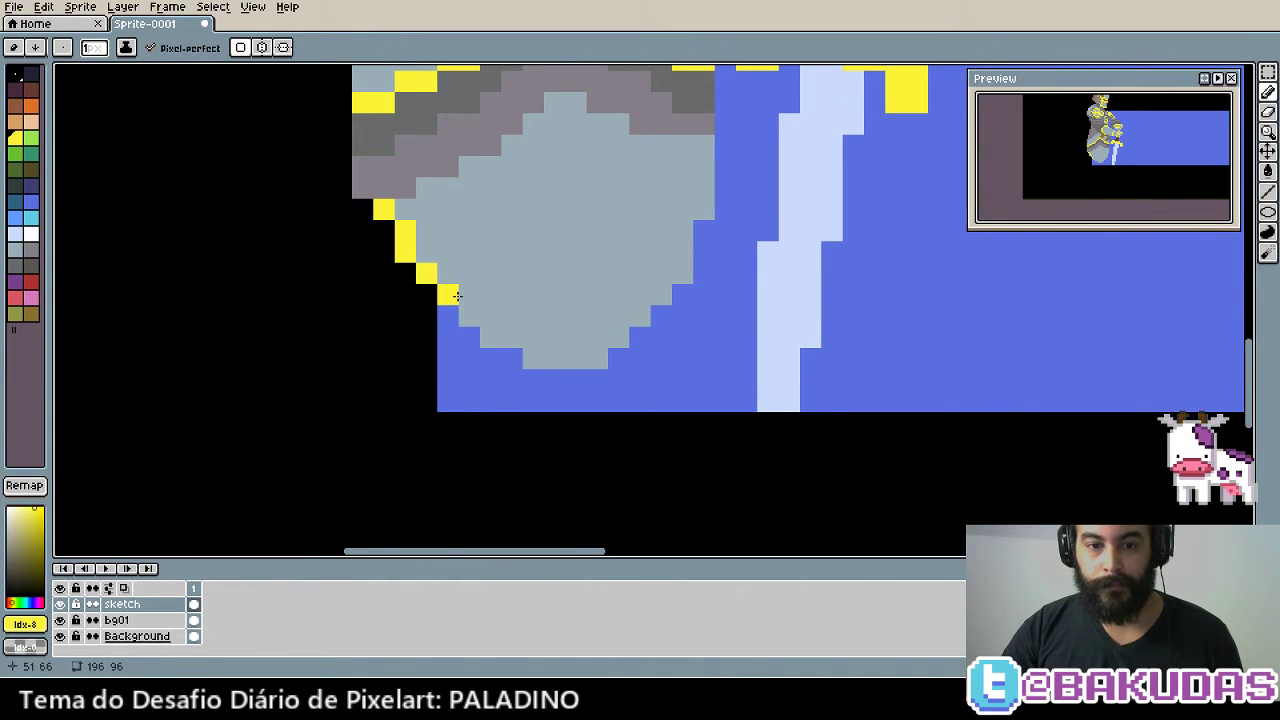
drag(500, 334, 528, 355)
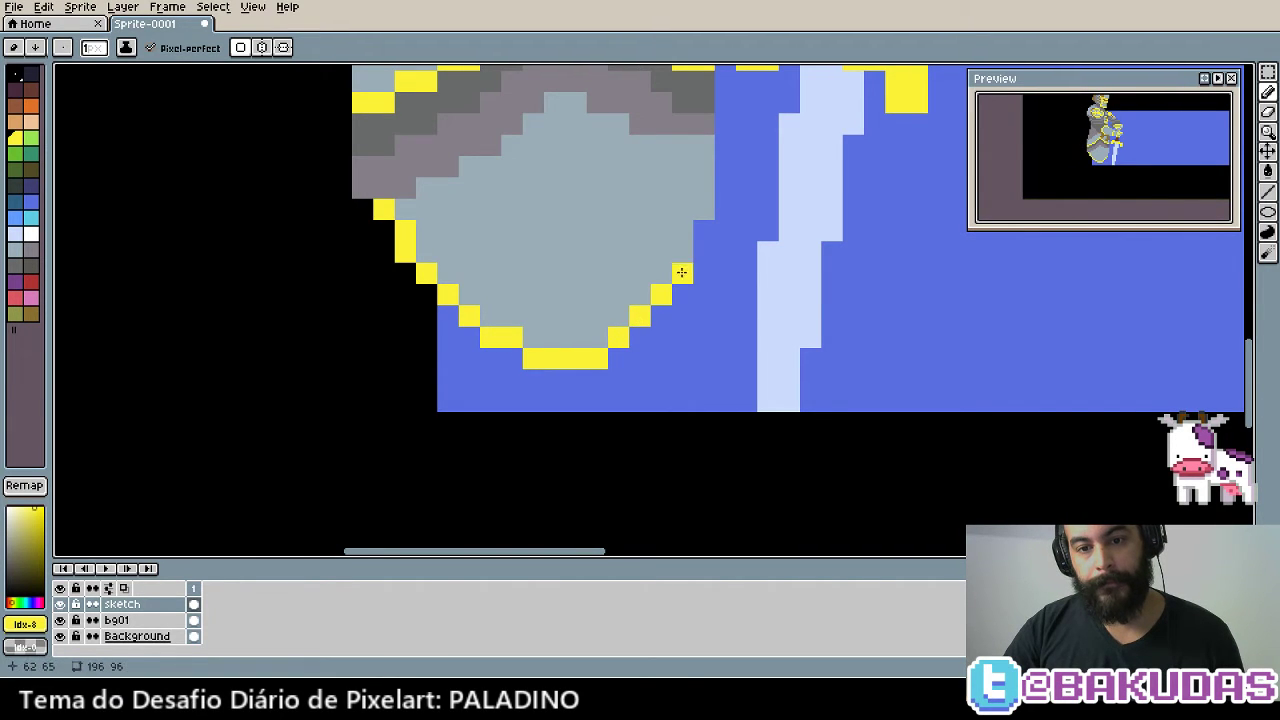
drag(681, 272, 703, 140)
drag(563, 387, 585, 340)
click(585, 340)
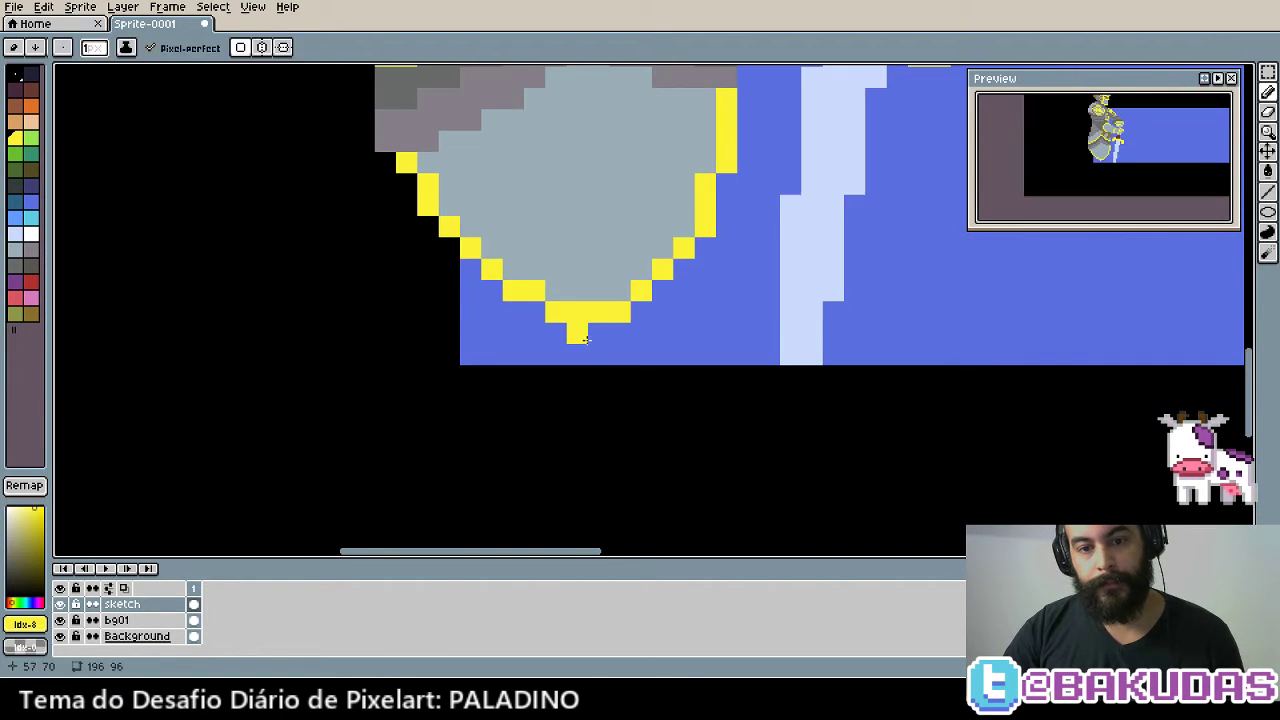
key(ctrl+z)
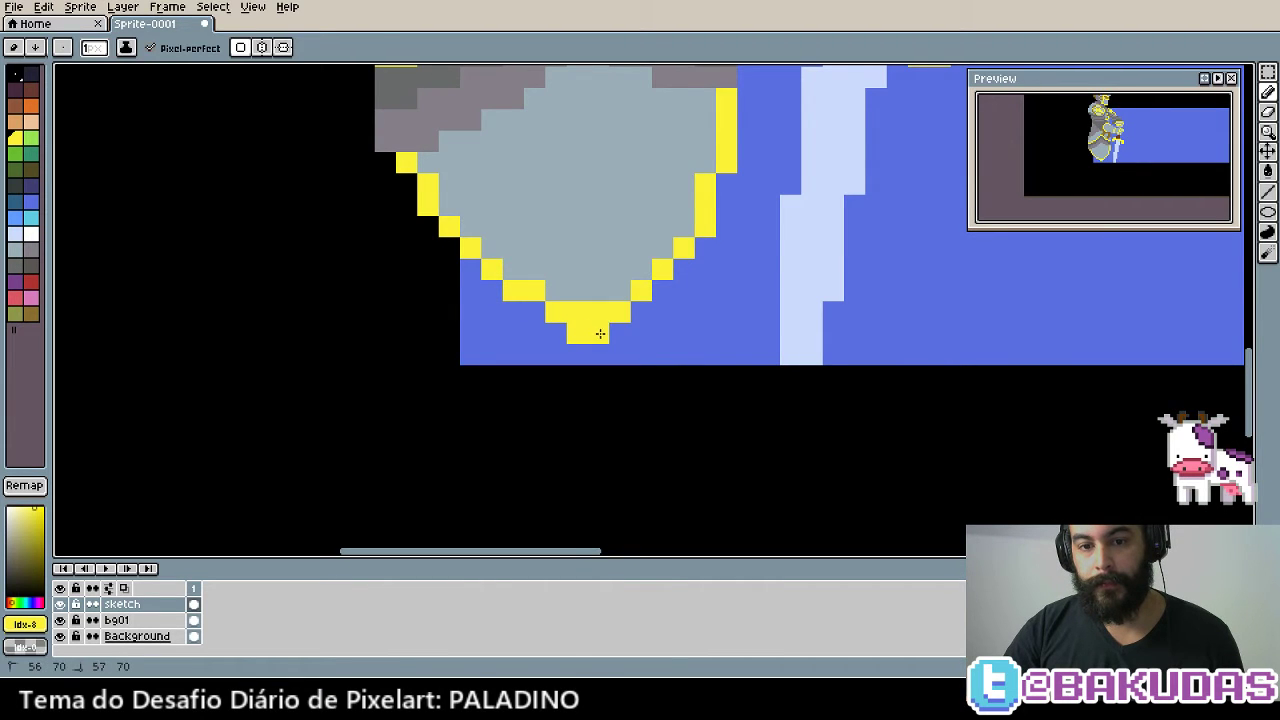
key(ctrl+z)
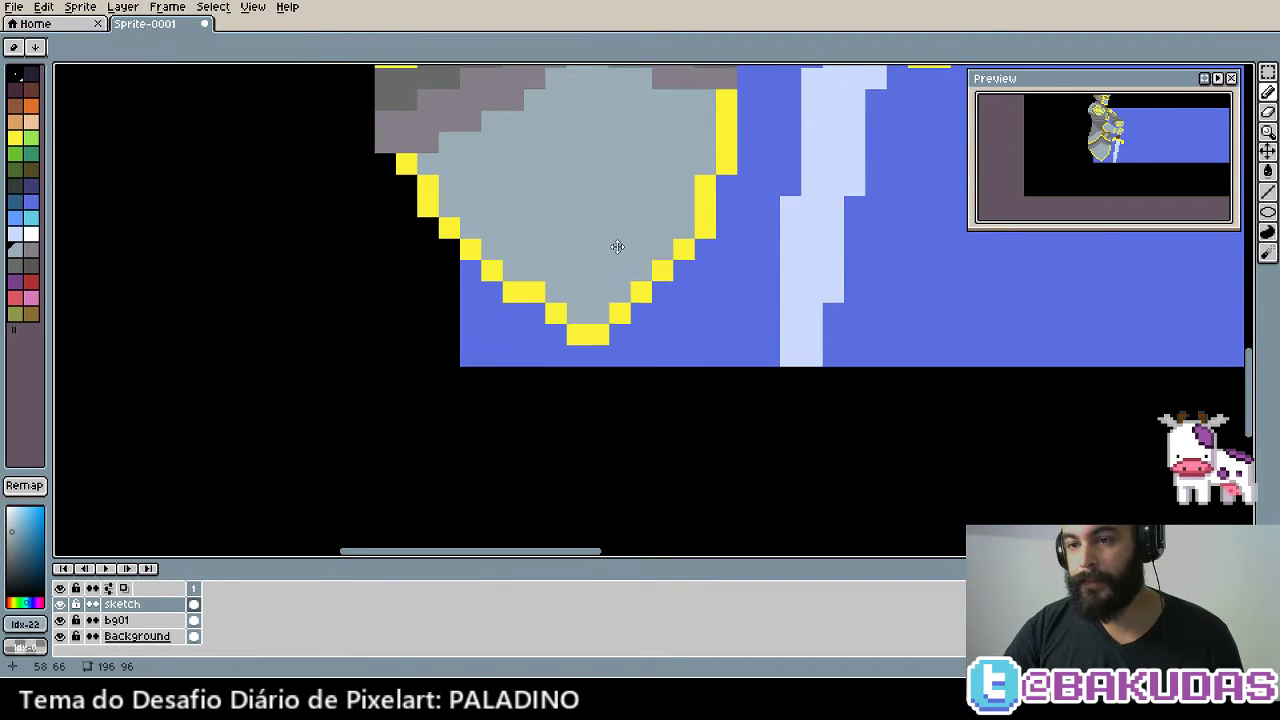
Add yellow pixels at the plate's bottom point and a step on the lower-left outline
mouse_move(614, 251)
mouse_down()
mouse_move(621, 277)
mouse_move(654, 285)
mouse_up()
alt+click(712, 296)
click(710, 279)
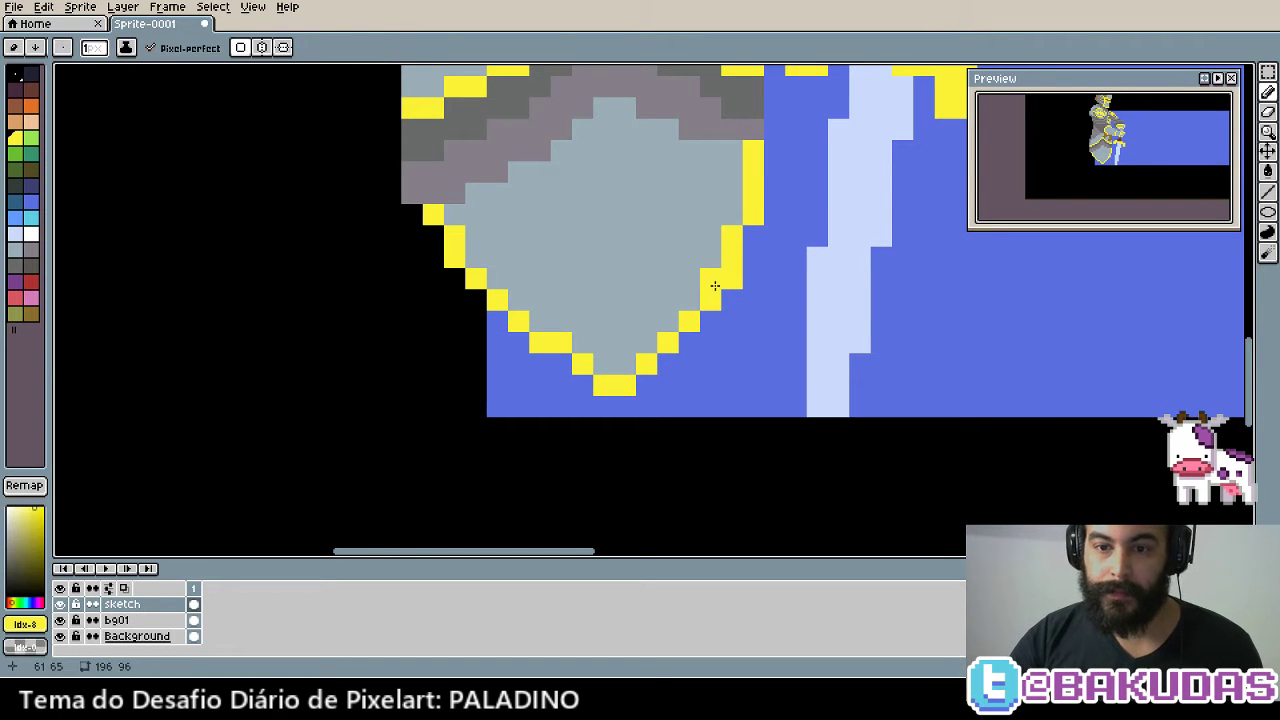
drag(737, 354, 757, 366)
click(730, 397)
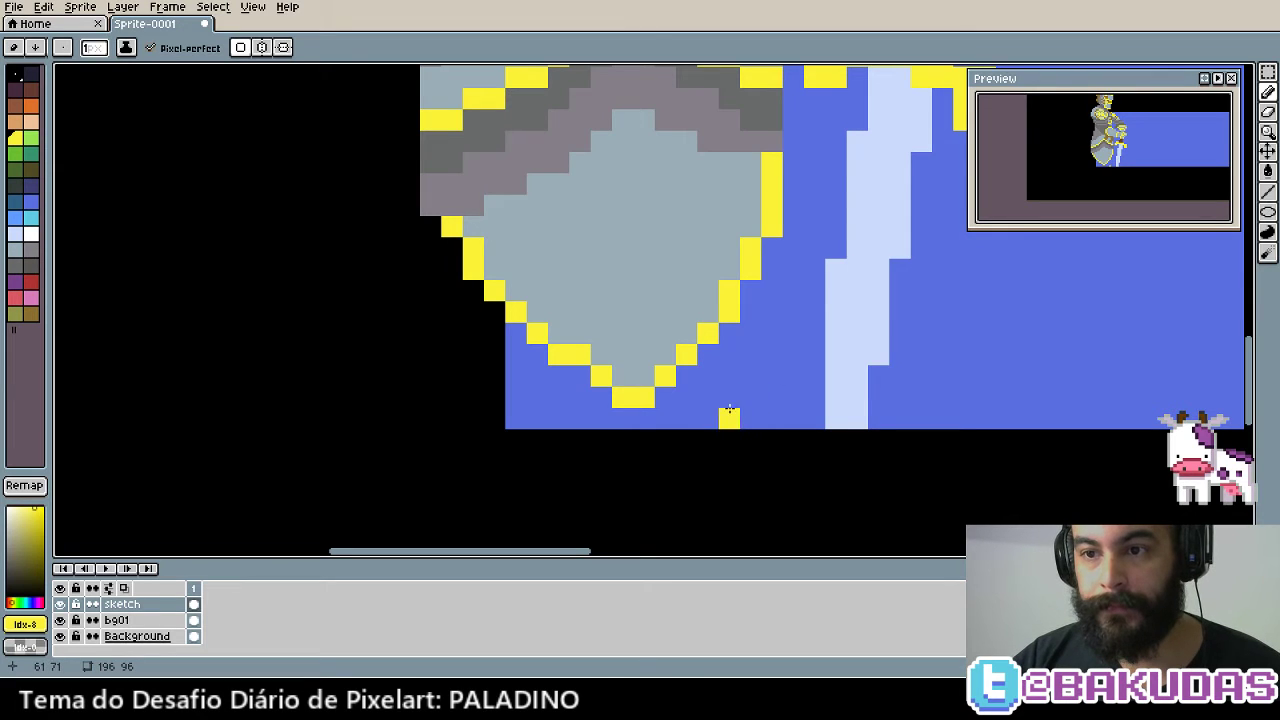
scroll(587, 367, up, 2)
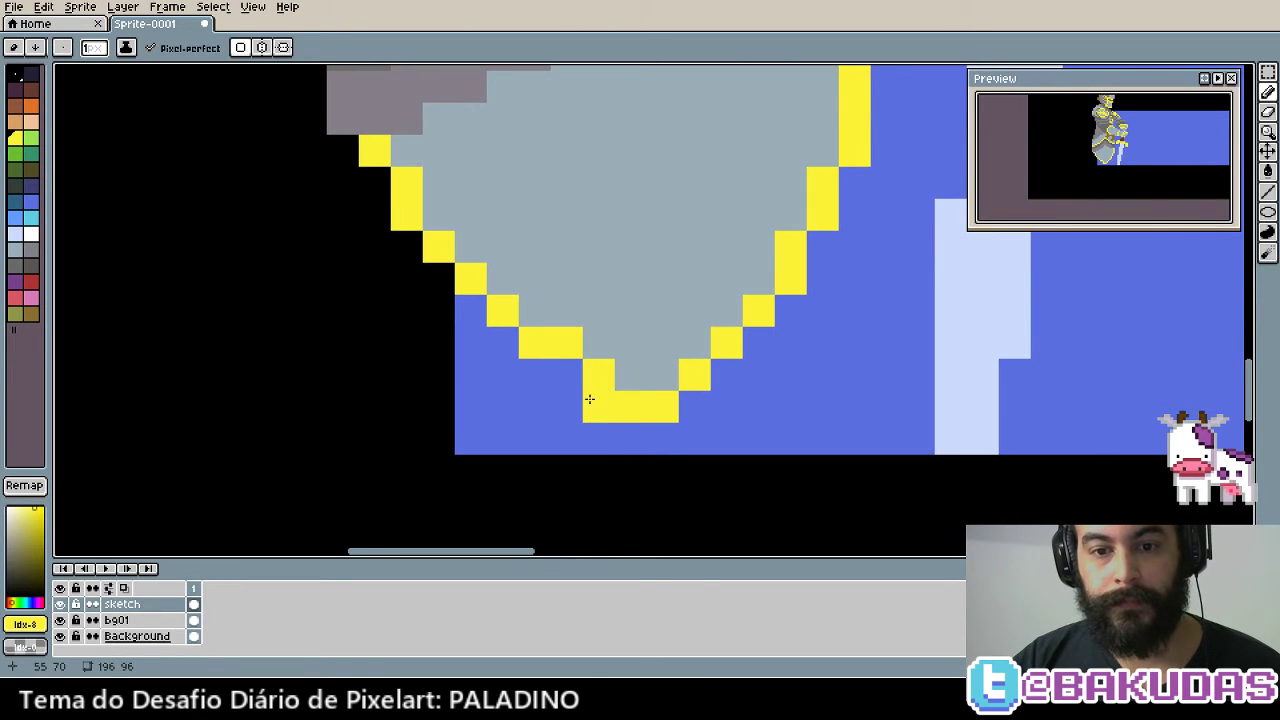
click(592, 427)
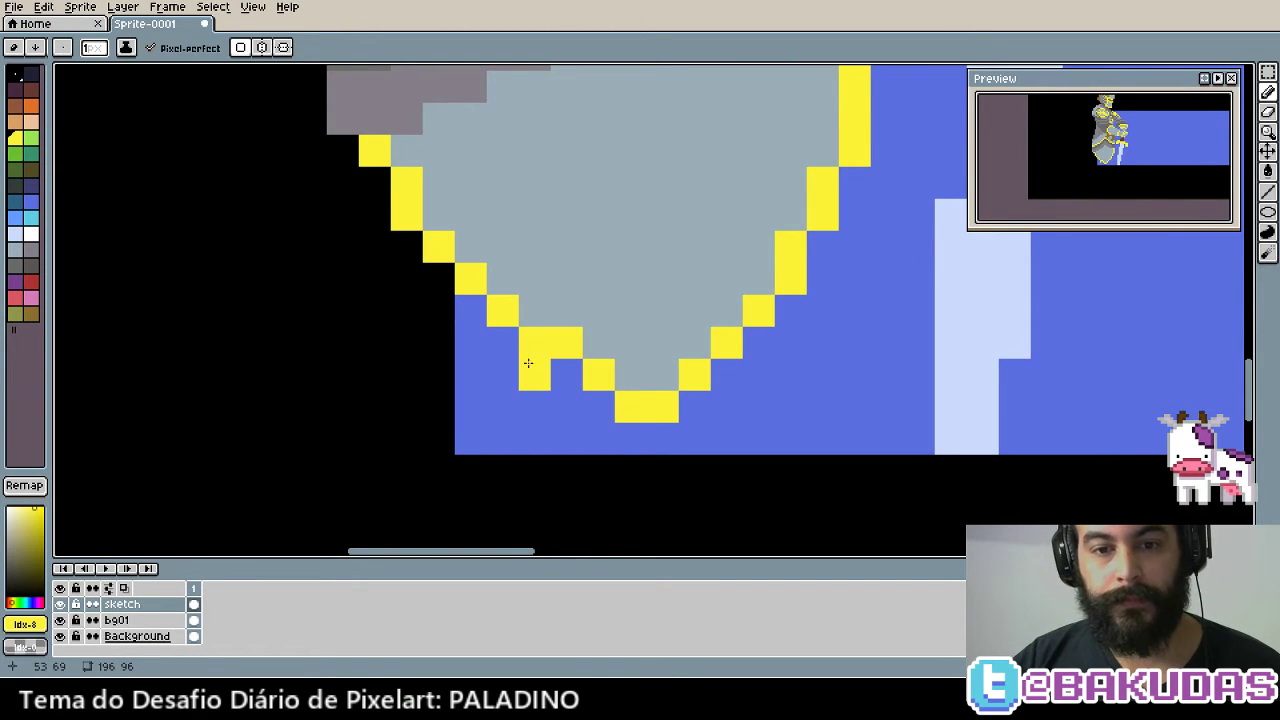
right_click(529, 352)
click(535, 311)
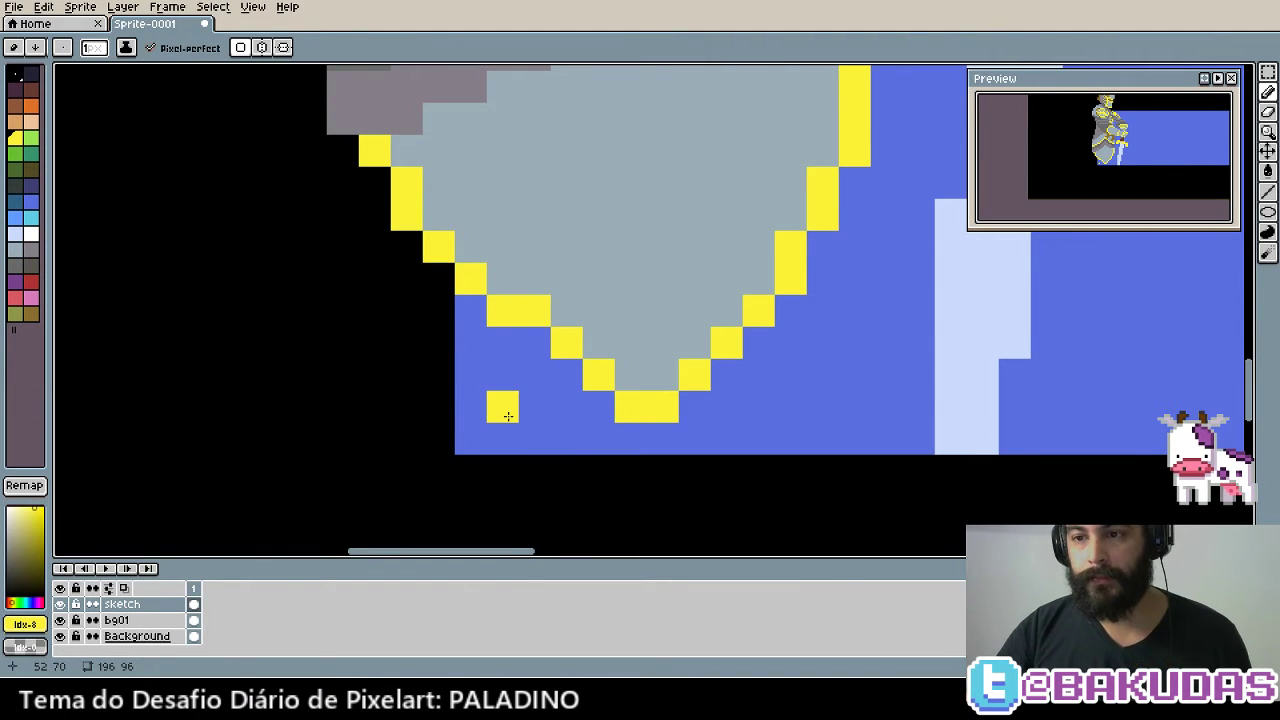
key(ctrl+z)
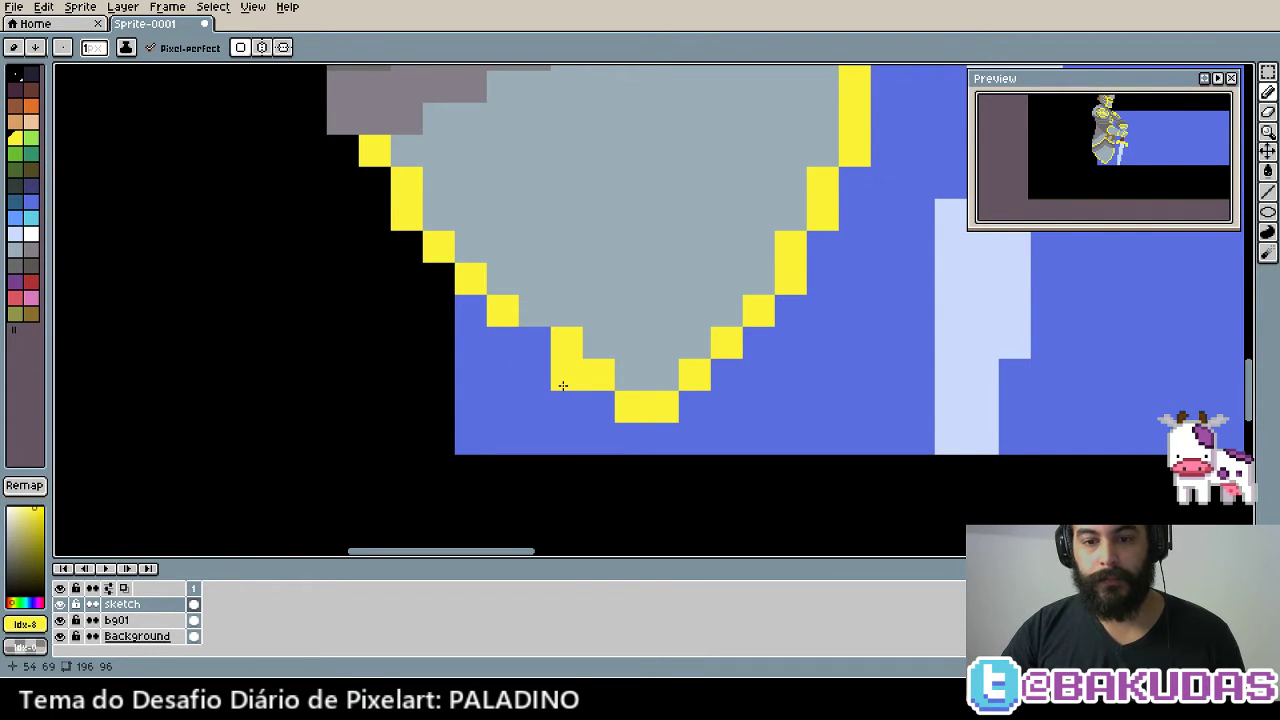
click(534, 342)
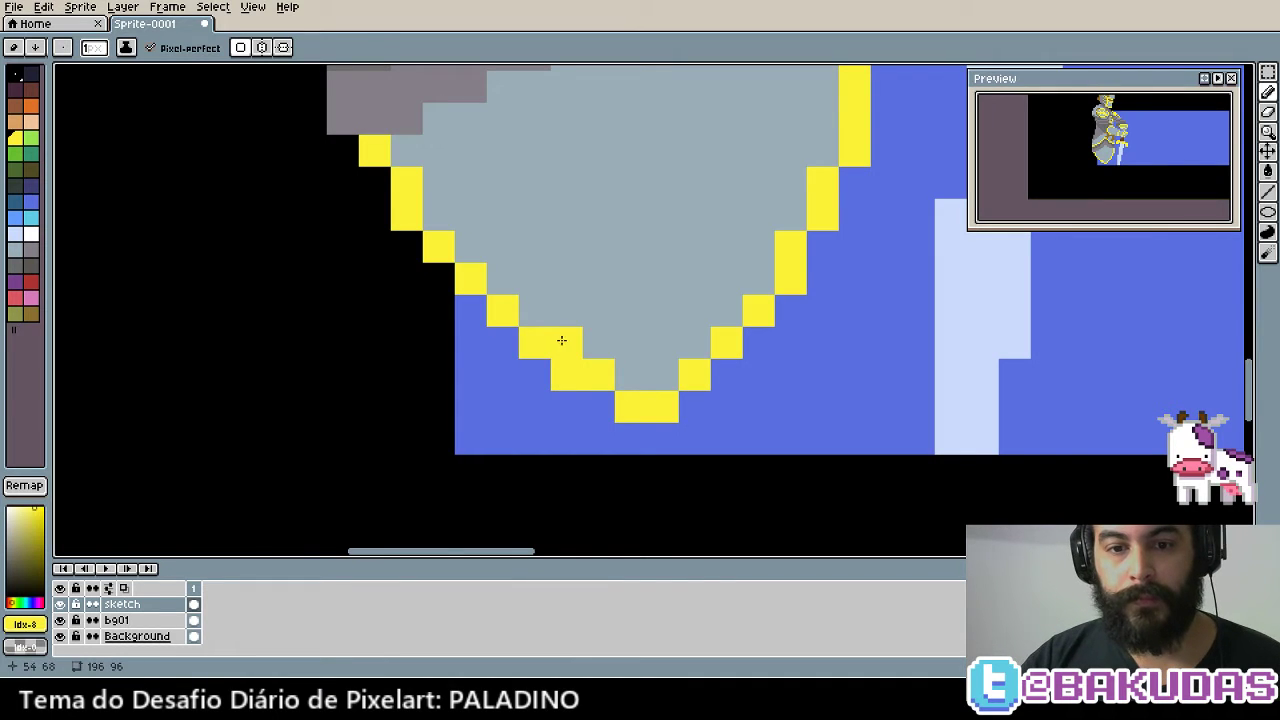
Narrow the bottom row and test yellow and grey trim pixel variations with undo and redo
key(b)
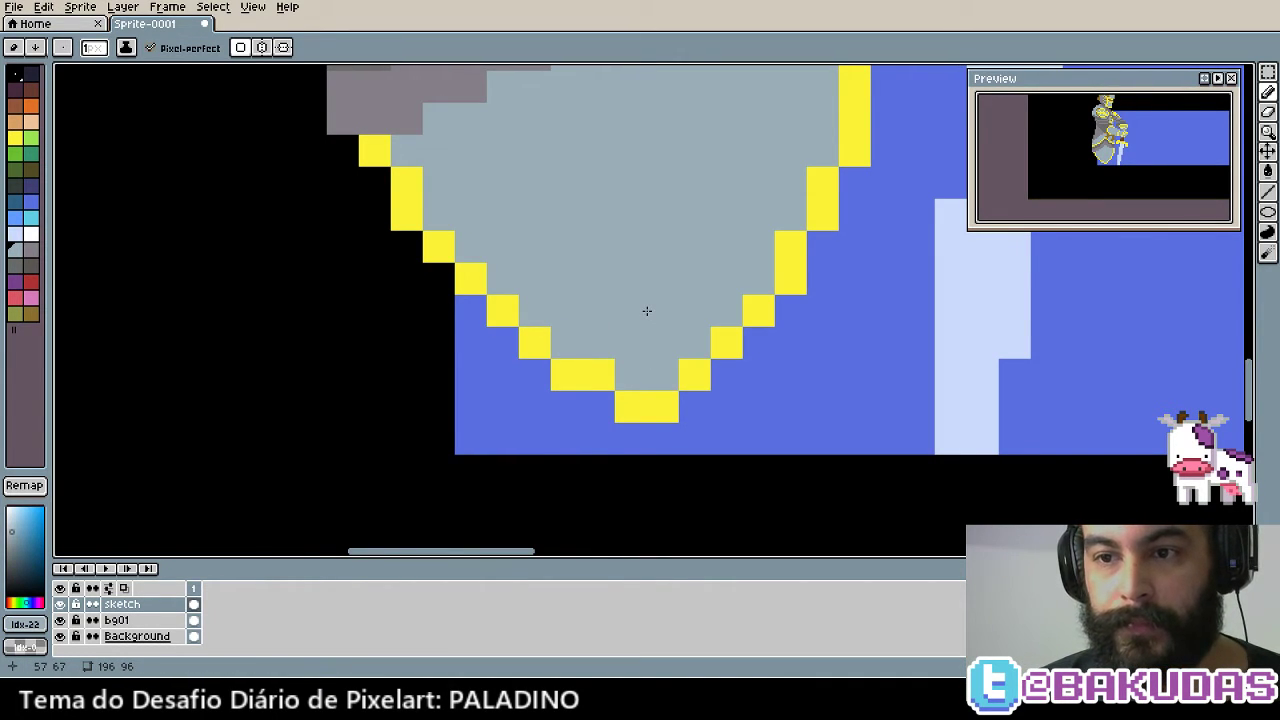
key(i)
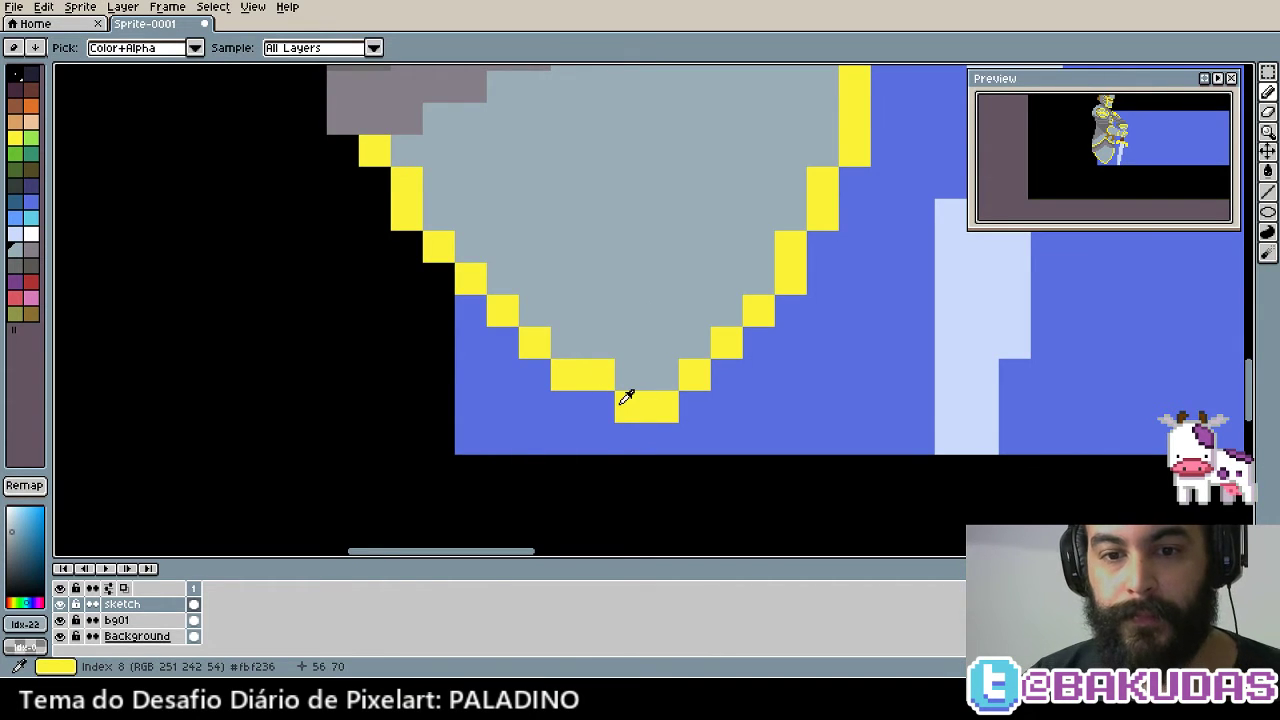
key(b)
click(600, 404)
right_click(606, 375)
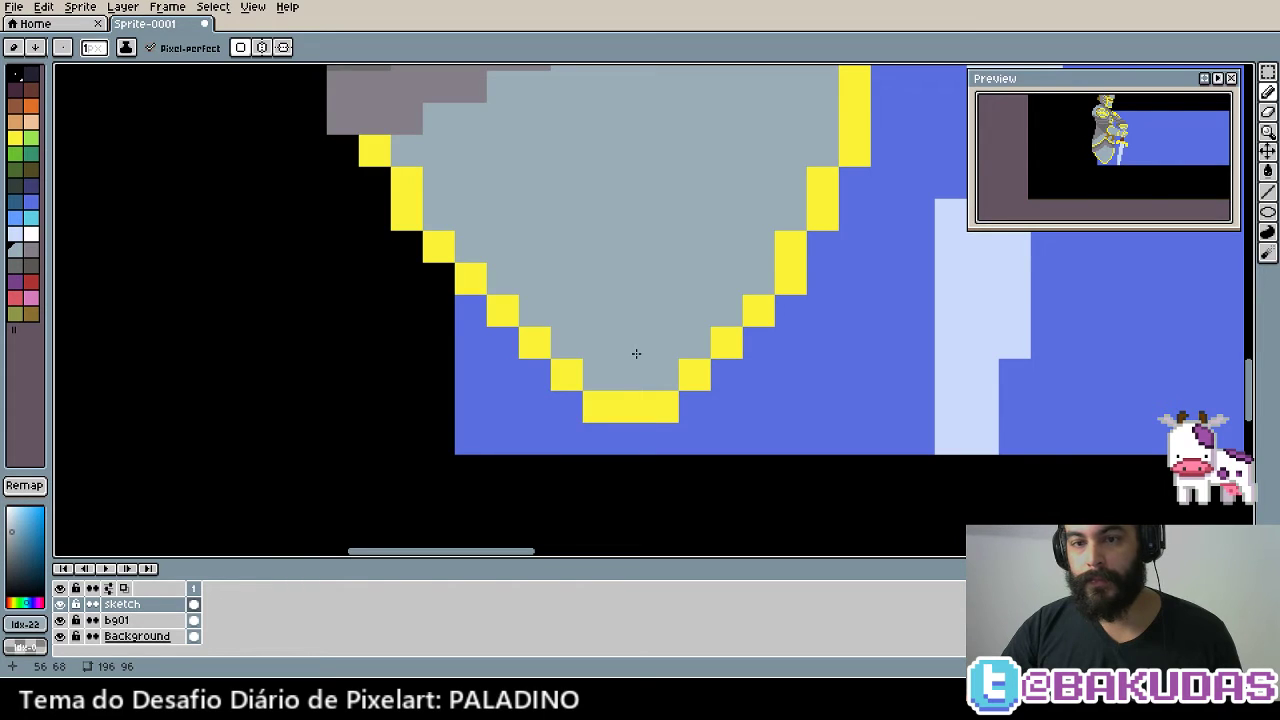
key(v)
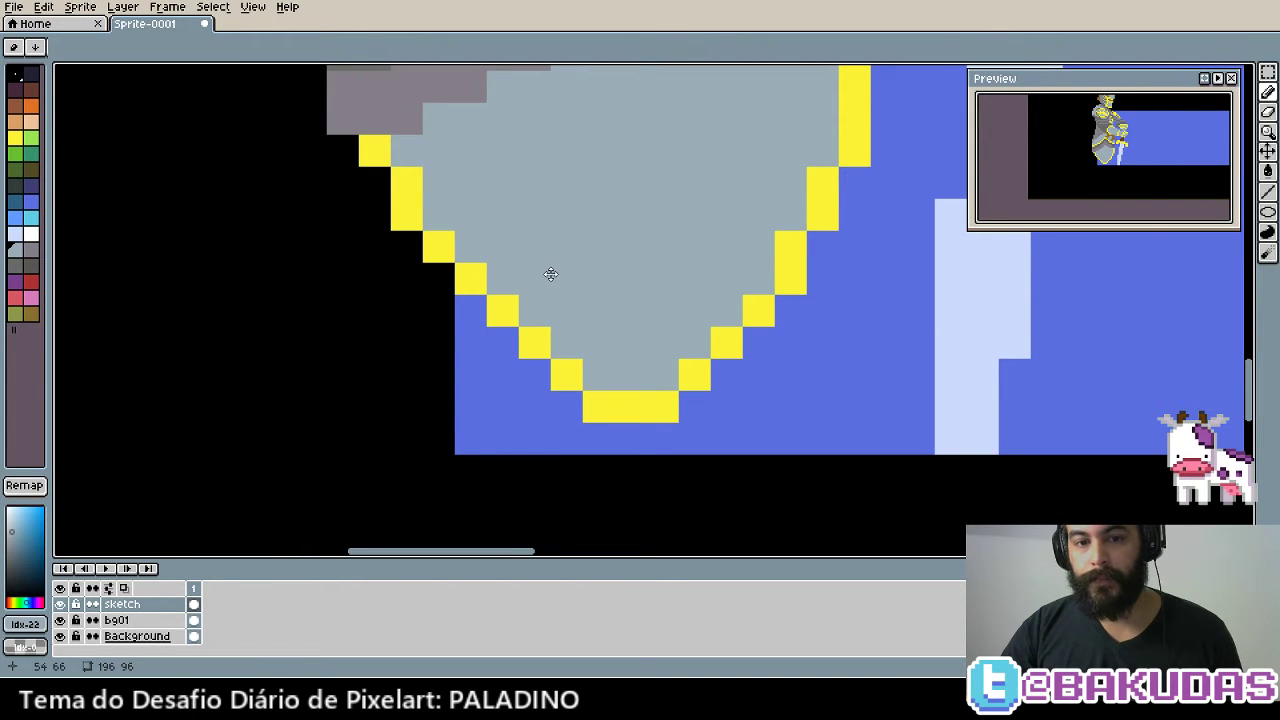
key(i)
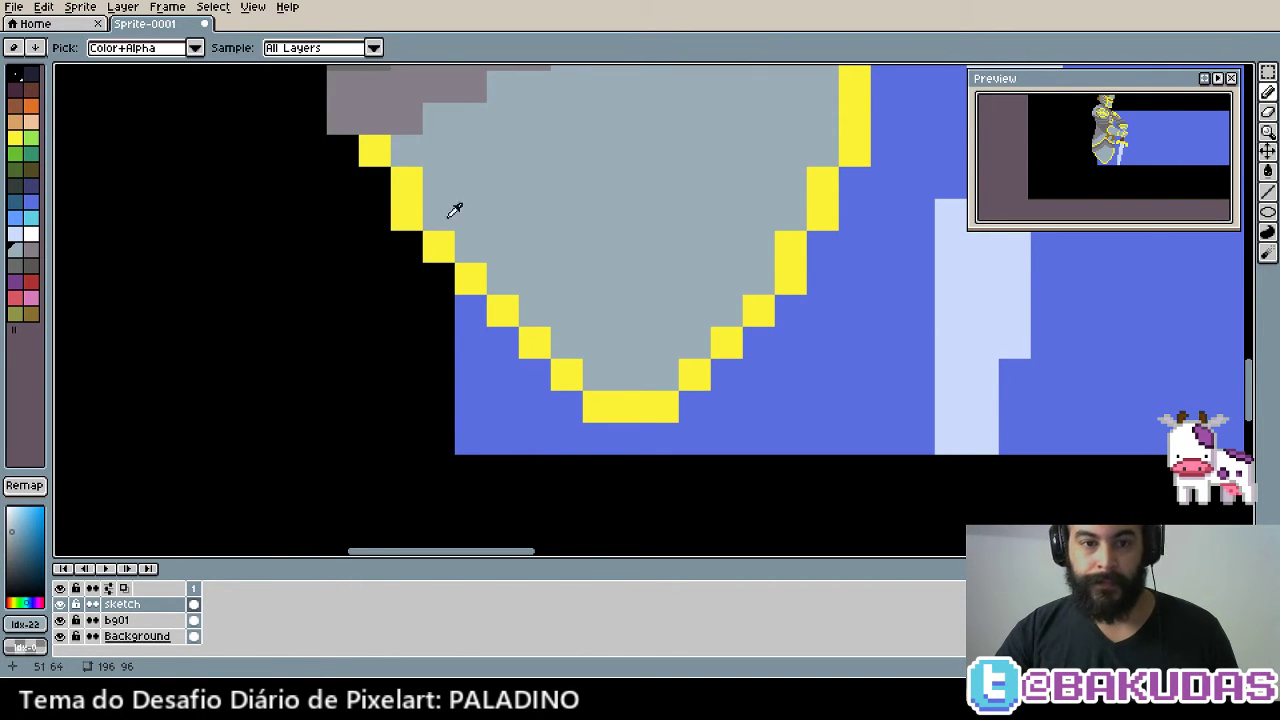
alt+click(400, 172)
click(406, 150)
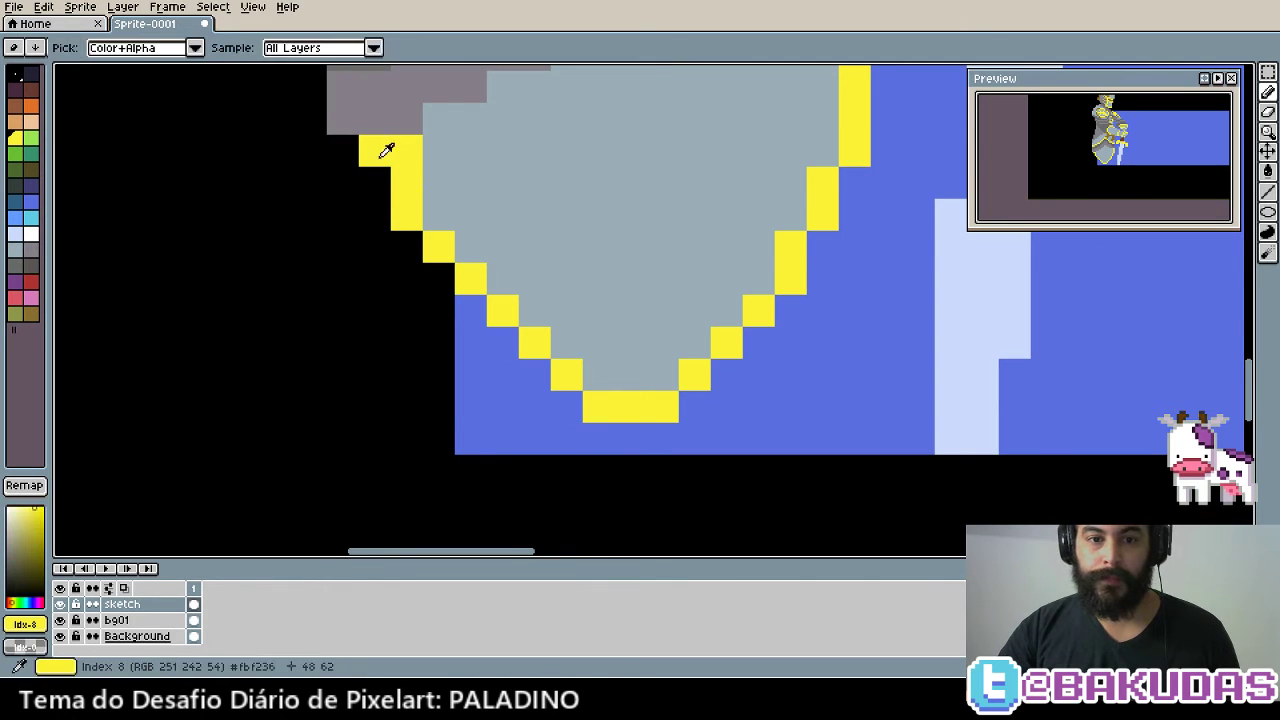
key(v)
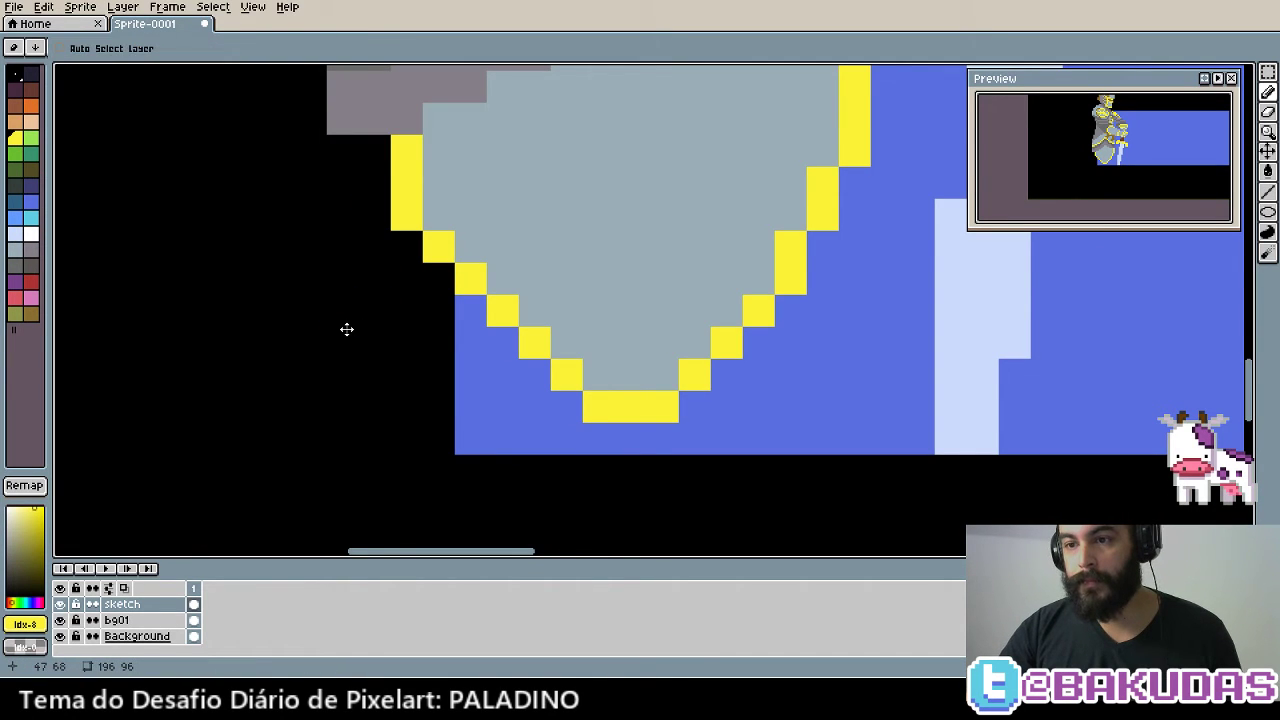
key(ctrl+z)
key(ctrl+z)
key(b)
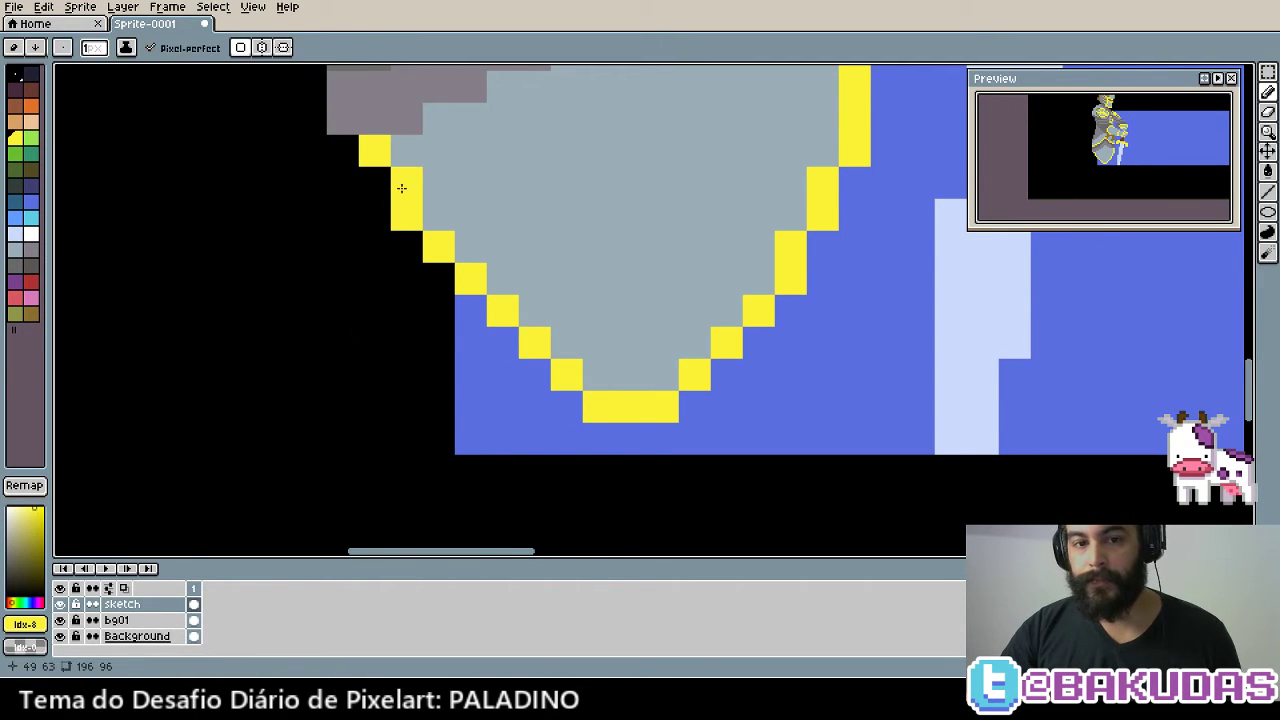
click(384, 188)
alt+click(449, 183)
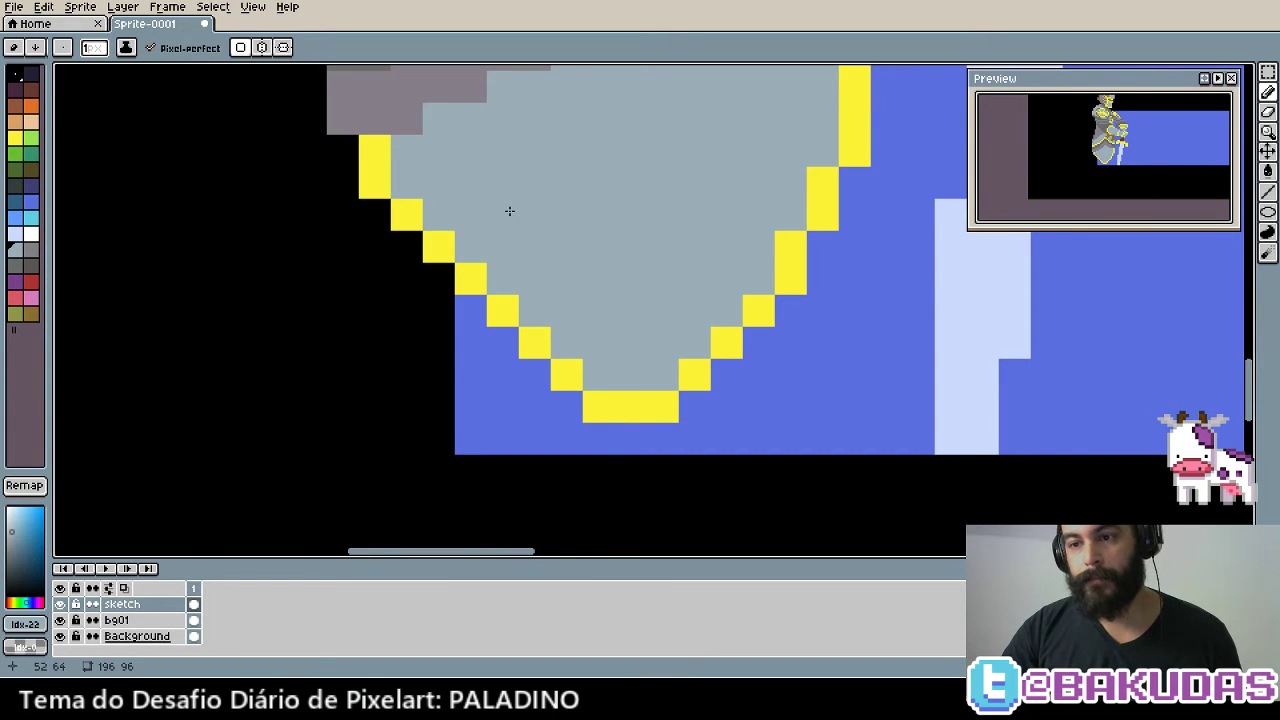
key(ctrl+z)
key(ctrl+z)
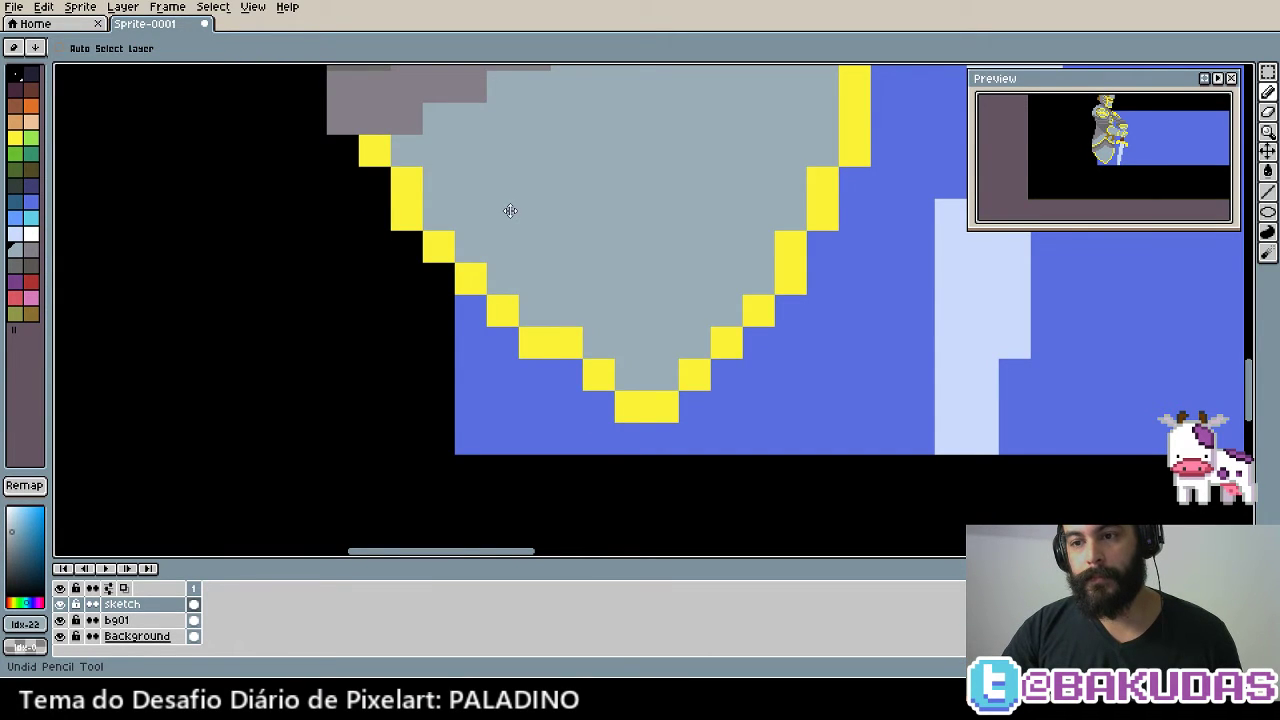
key(ctrl+z)
key(ctrl+y)
key(ctrl+y)
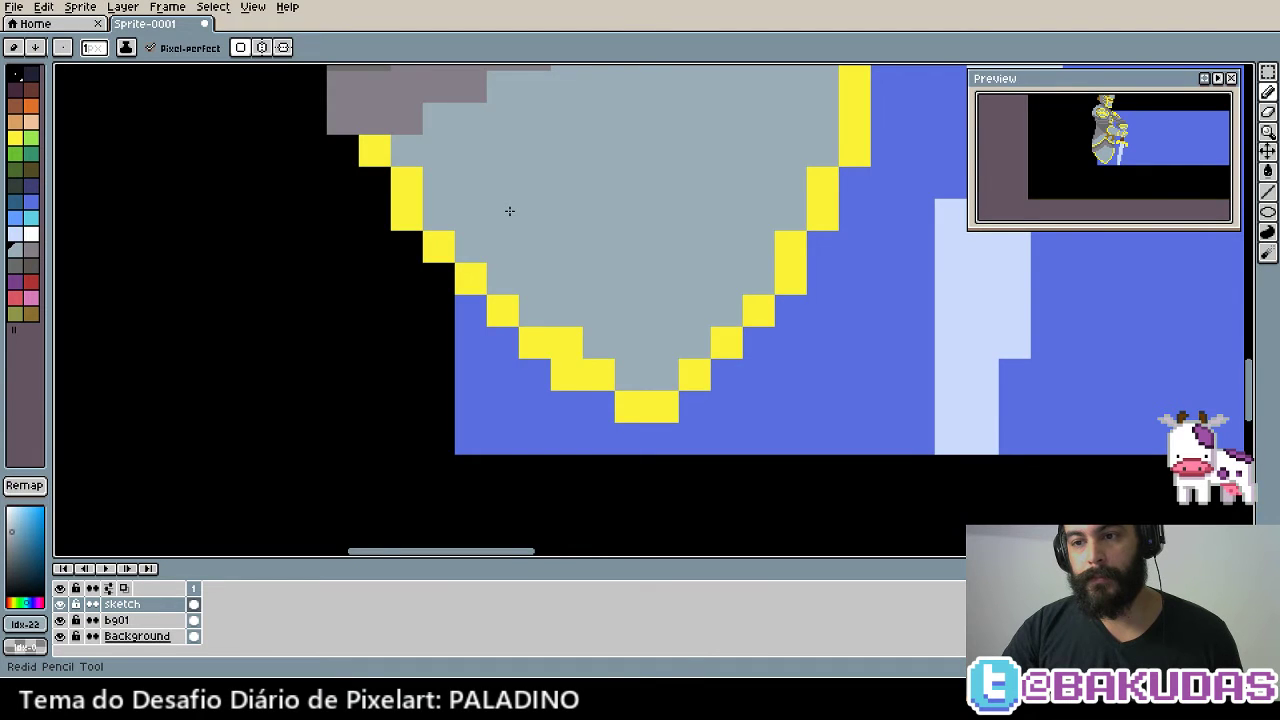
key(ctrl+z)
Try yellow and grey pixel swaps along the upper-left trim, undoing failed attempts
drag(508, 204, 526, 257)
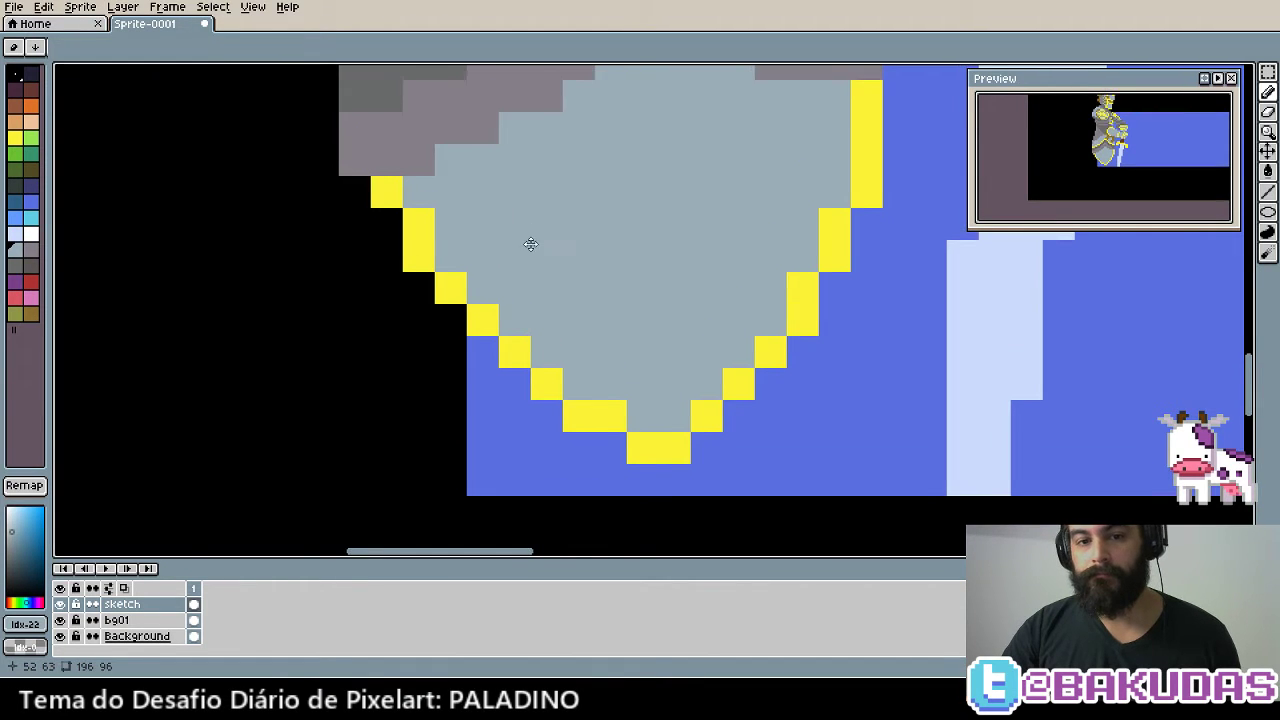
click(383, 246)
alt+click(450, 229)
click(415, 243)
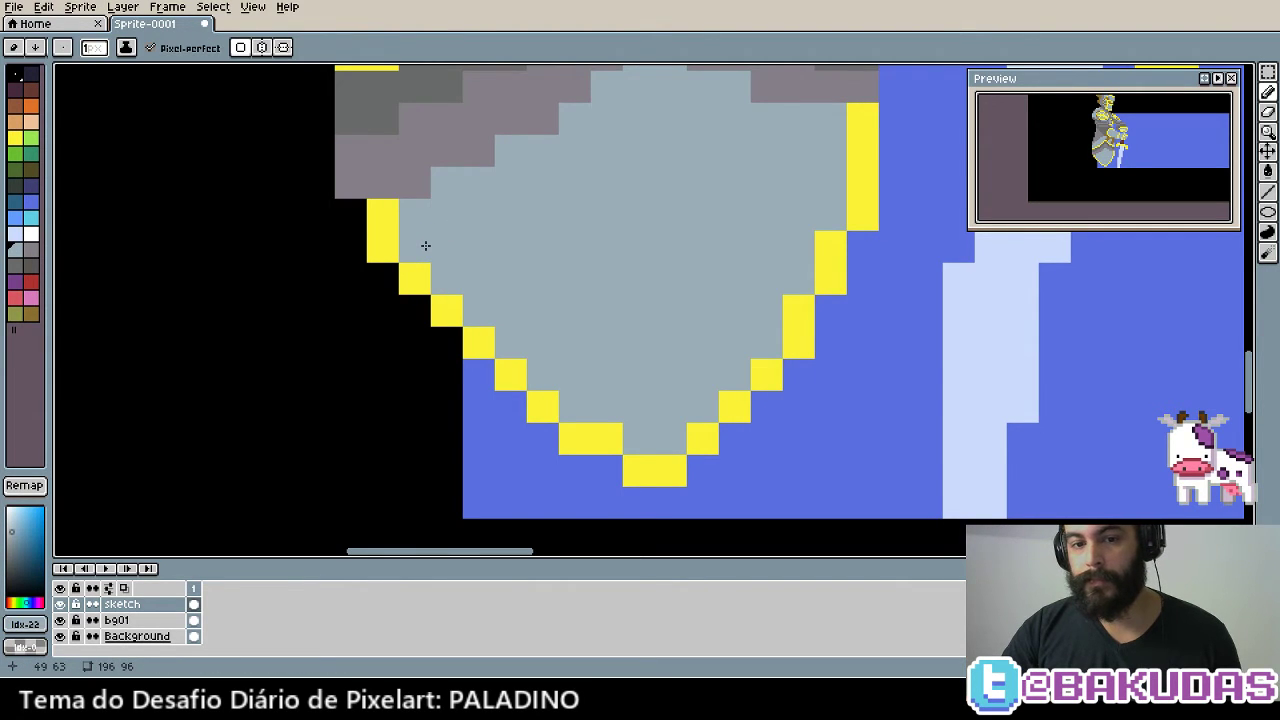
alt+click(474, 334)
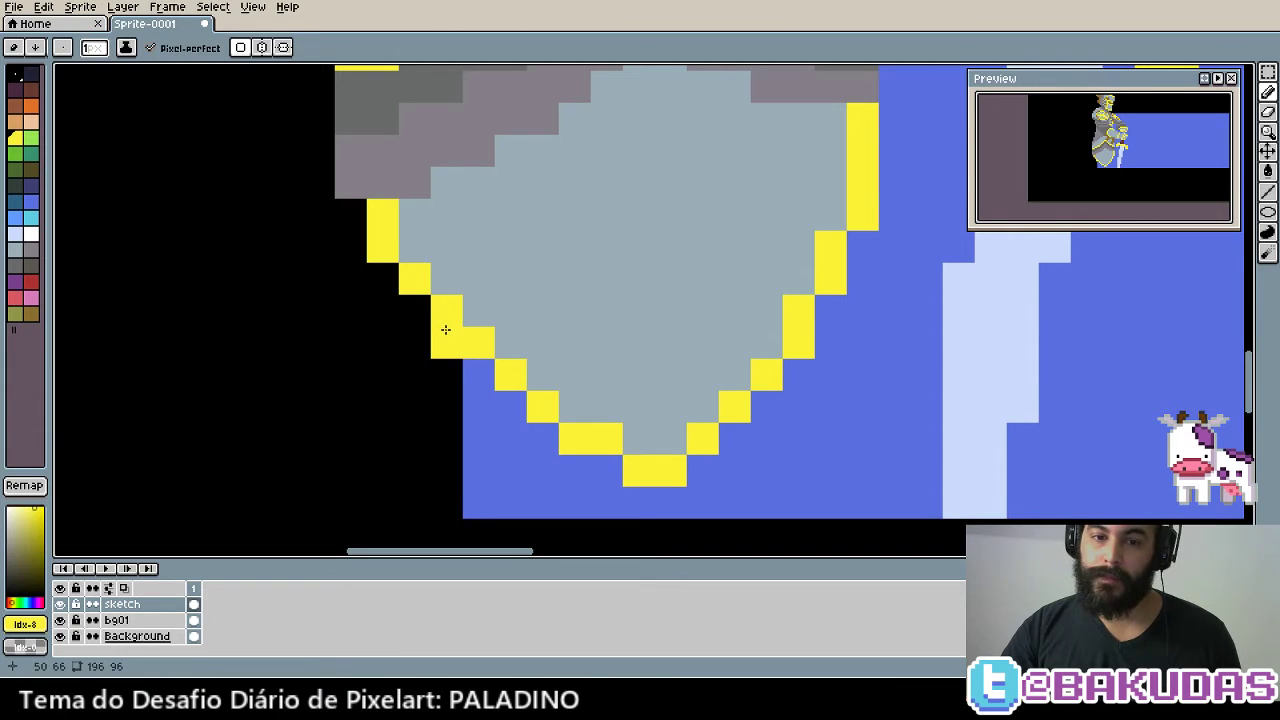
alt+click(483, 294)
click(449, 313)
alt+click(419, 277)
click(413, 310)
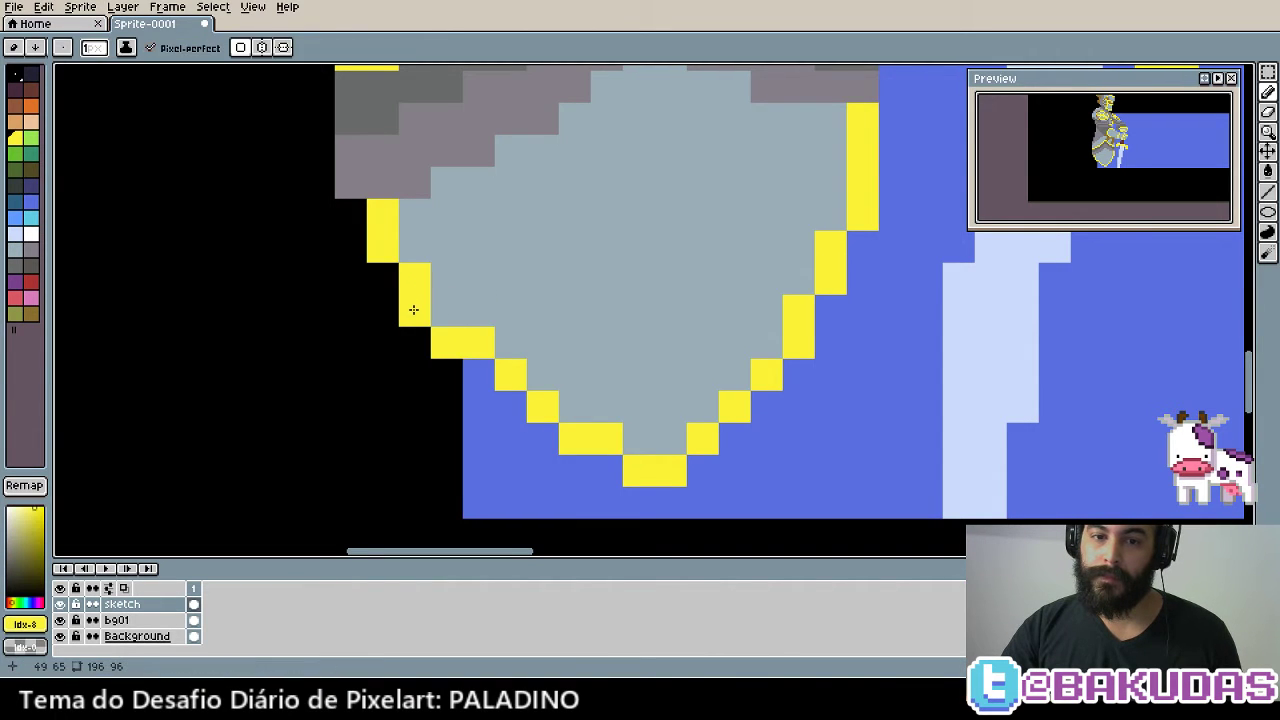
click(446, 280)
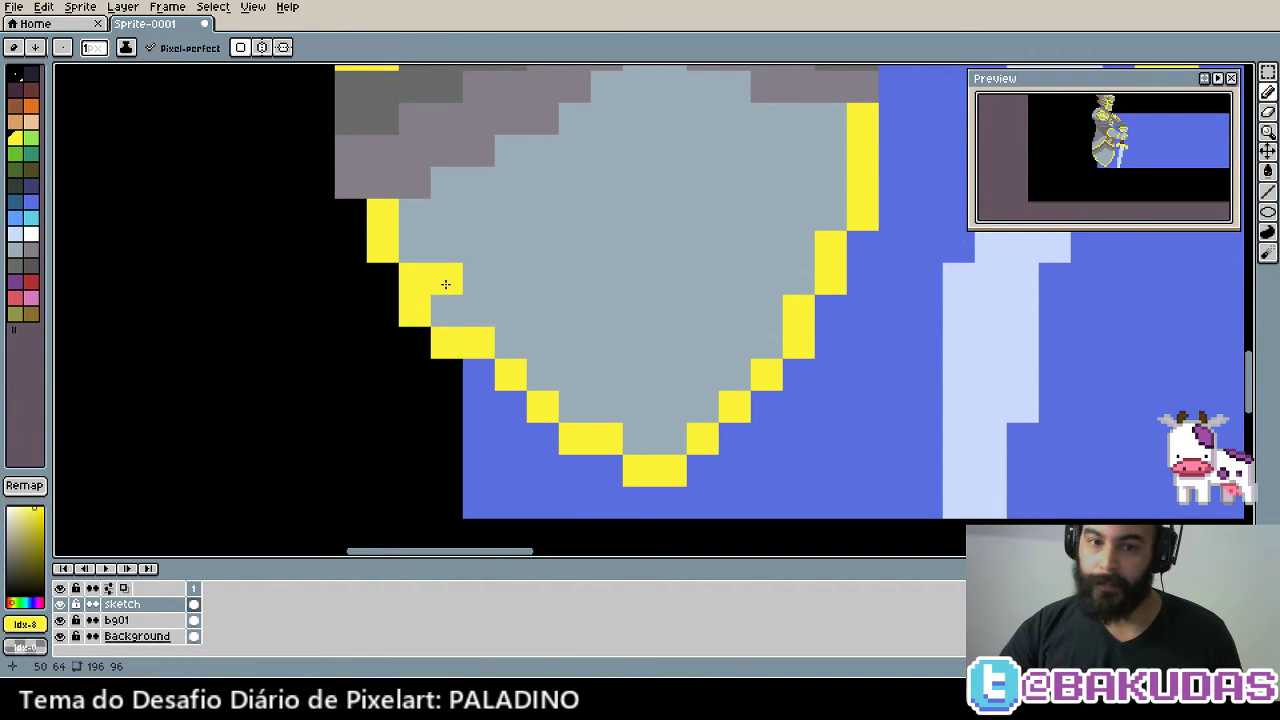
key(ctrl+z)
click(382, 280)
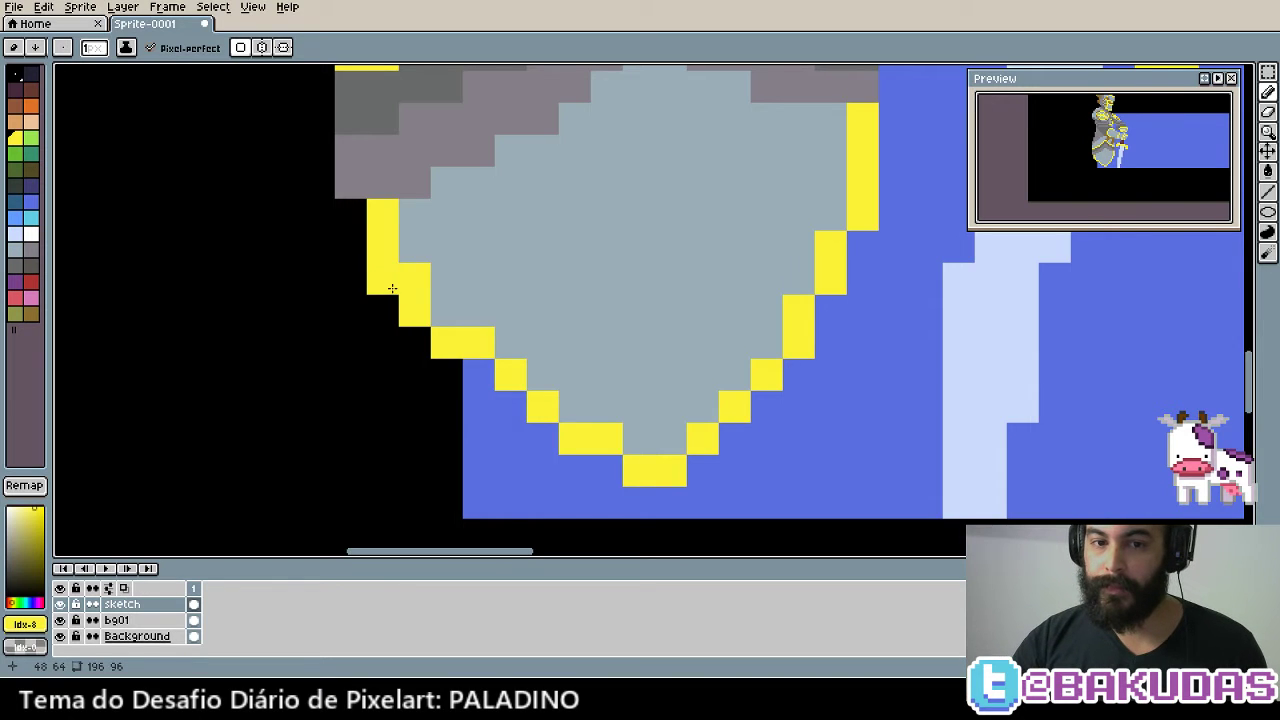
key(ctrl+z)
click(444, 278)
key(ctrl+z)
click(478, 280)
key(ctrl+z)
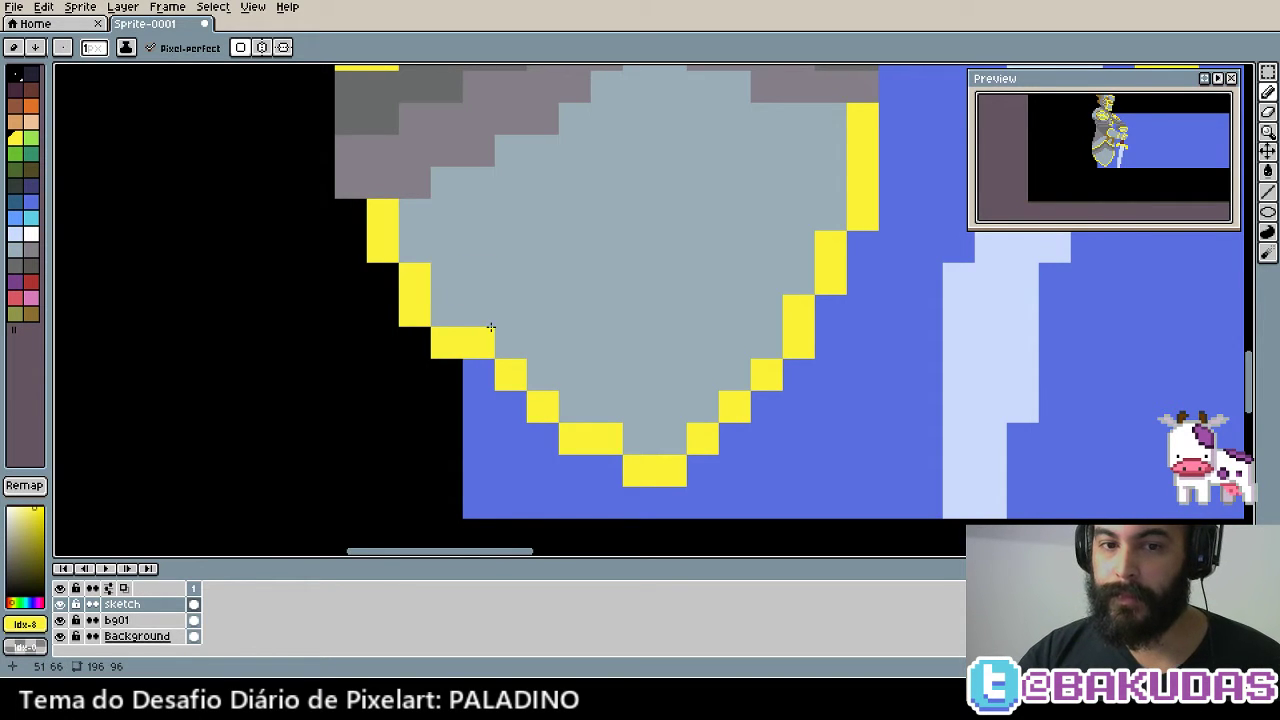
click(482, 314)
Test shifting the upper-left trim outward, undo it, and fill the trim gap in yellow
key(ctrl+z)
click(382, 280)
key(ctrl+z)
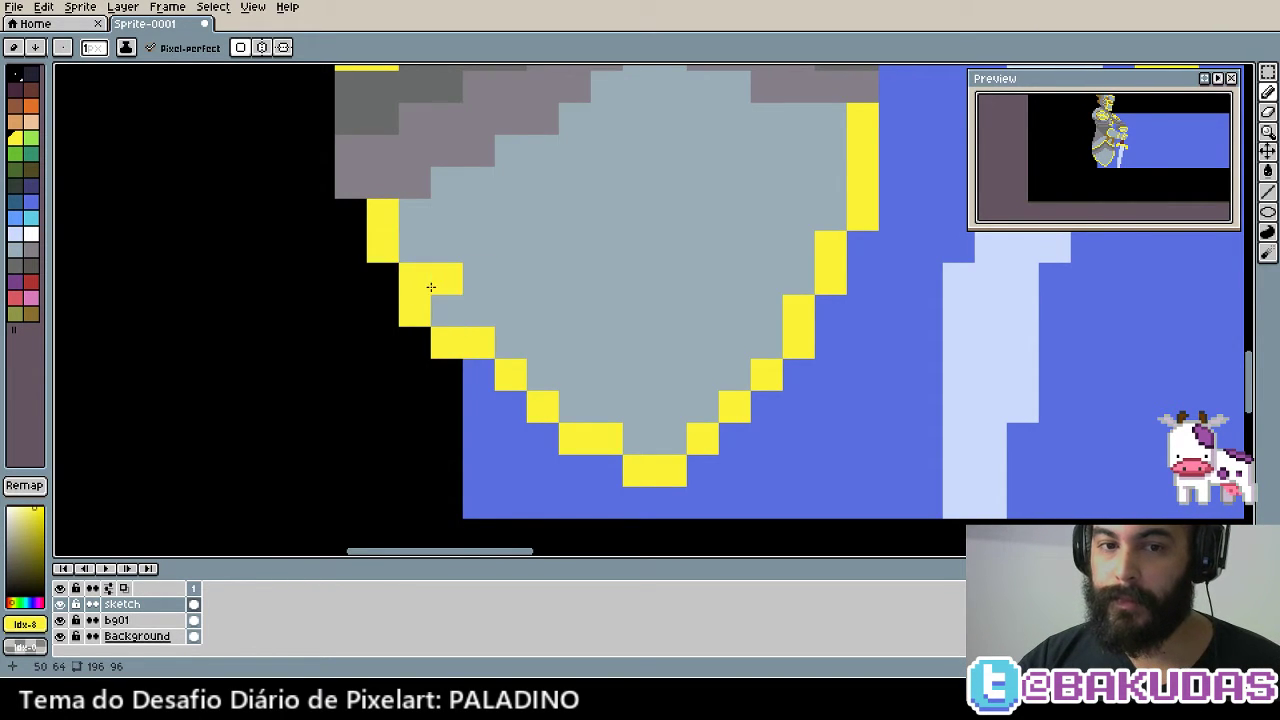
key(alt)
alt+click(455, 274)
click(414, 279)
alt+click(414, 305)
click(382, 279)
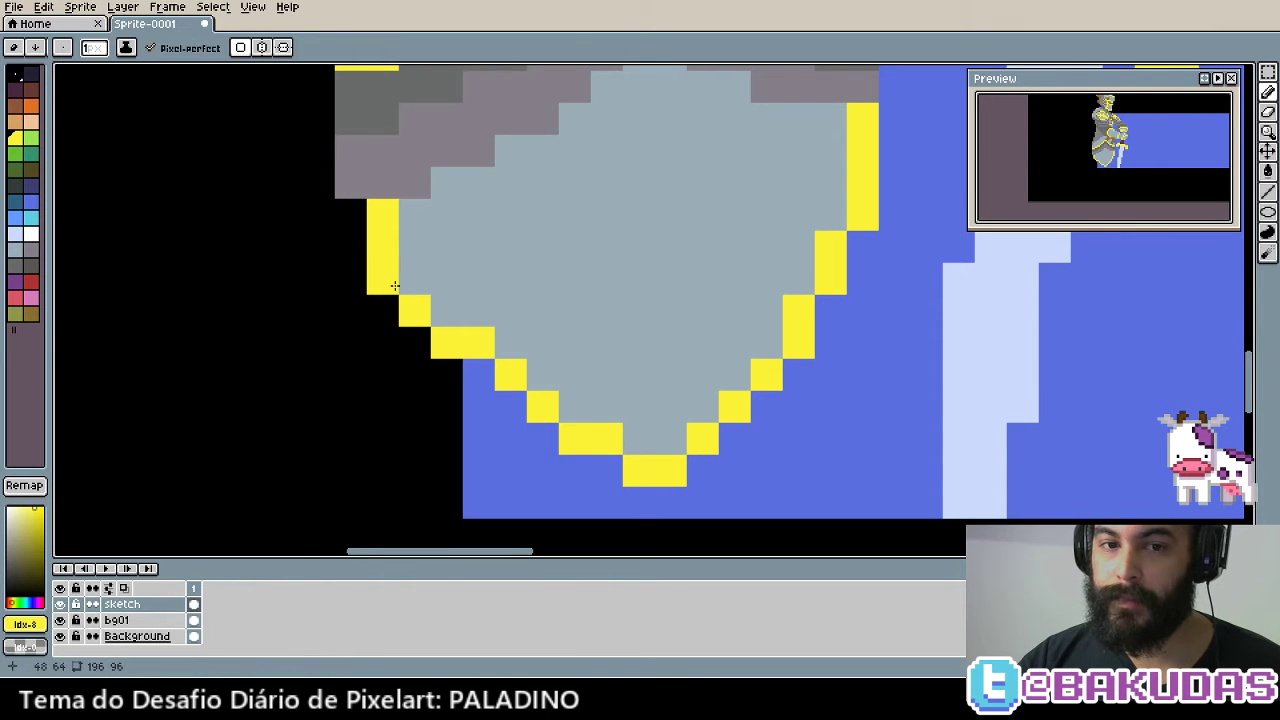
click(351, 246)
click(351, 215)
alt+click(408, 220)
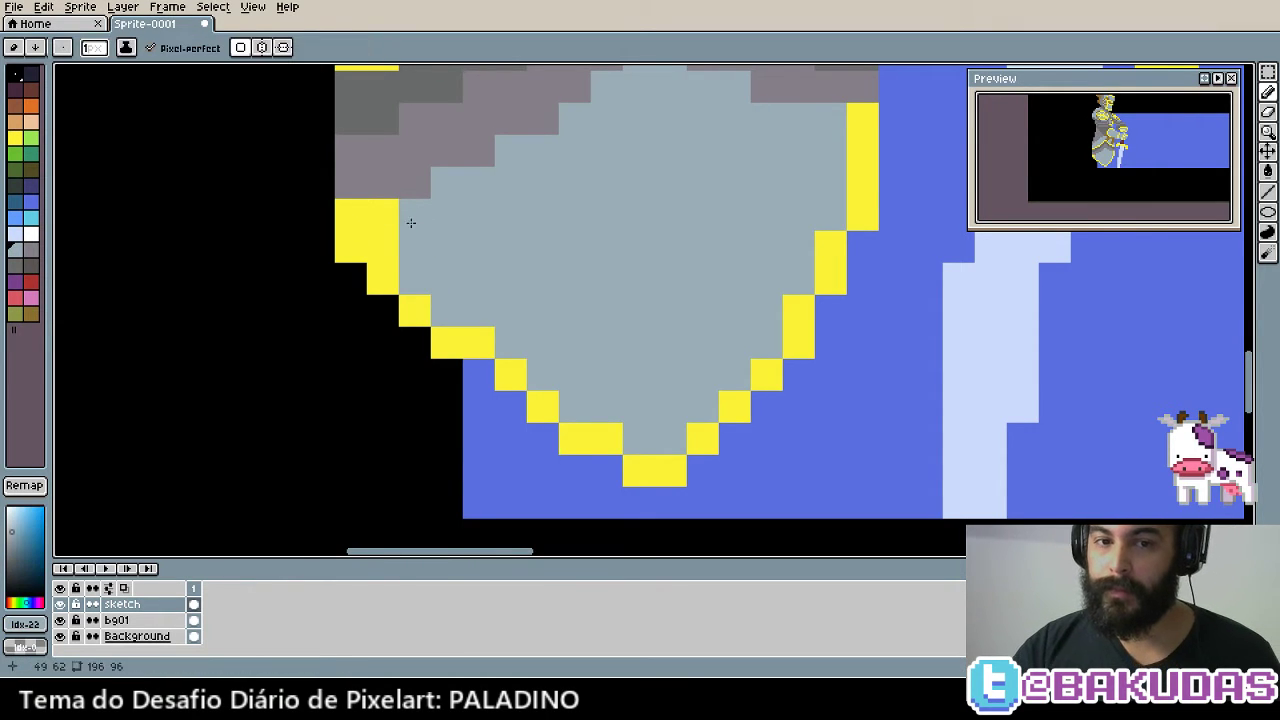
drag(384, 218, 392, 240)
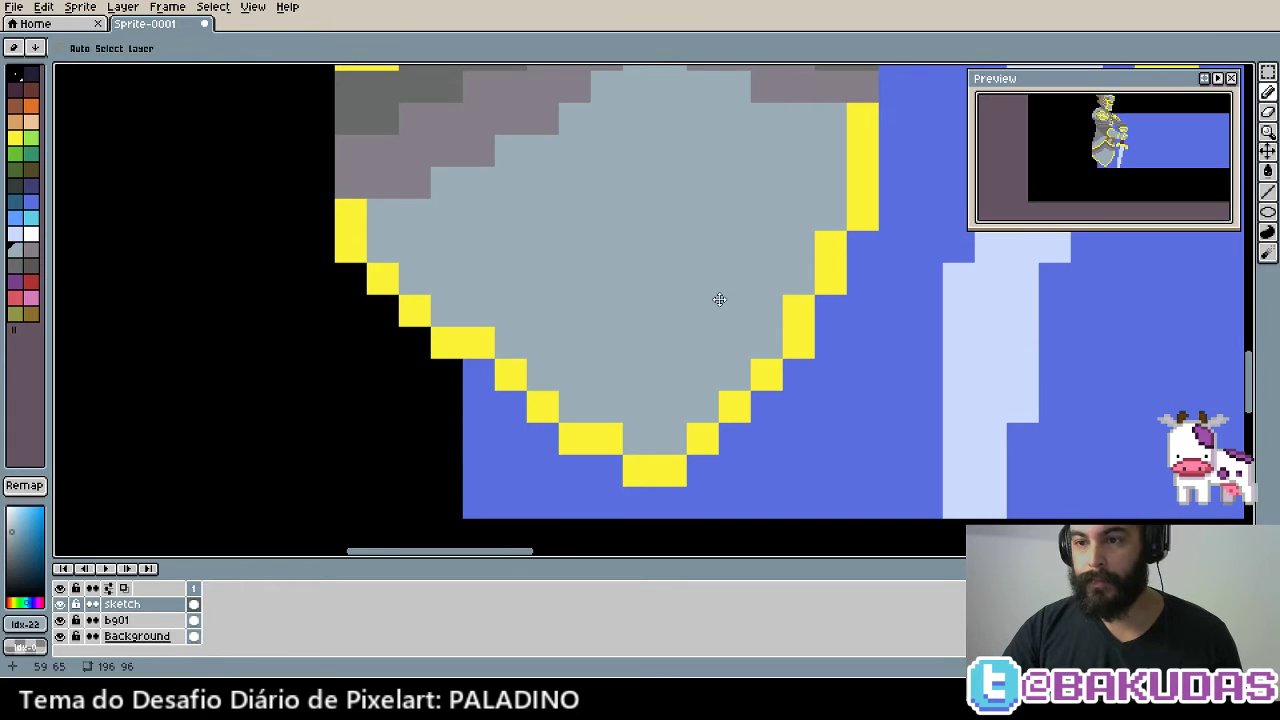
key(ctrl+z)
key(ctrl+z)
key(ctrl+z)
key(ctrl+z)
key(ctrl+z)
key(ctrl+z)
key(ctrl+z)
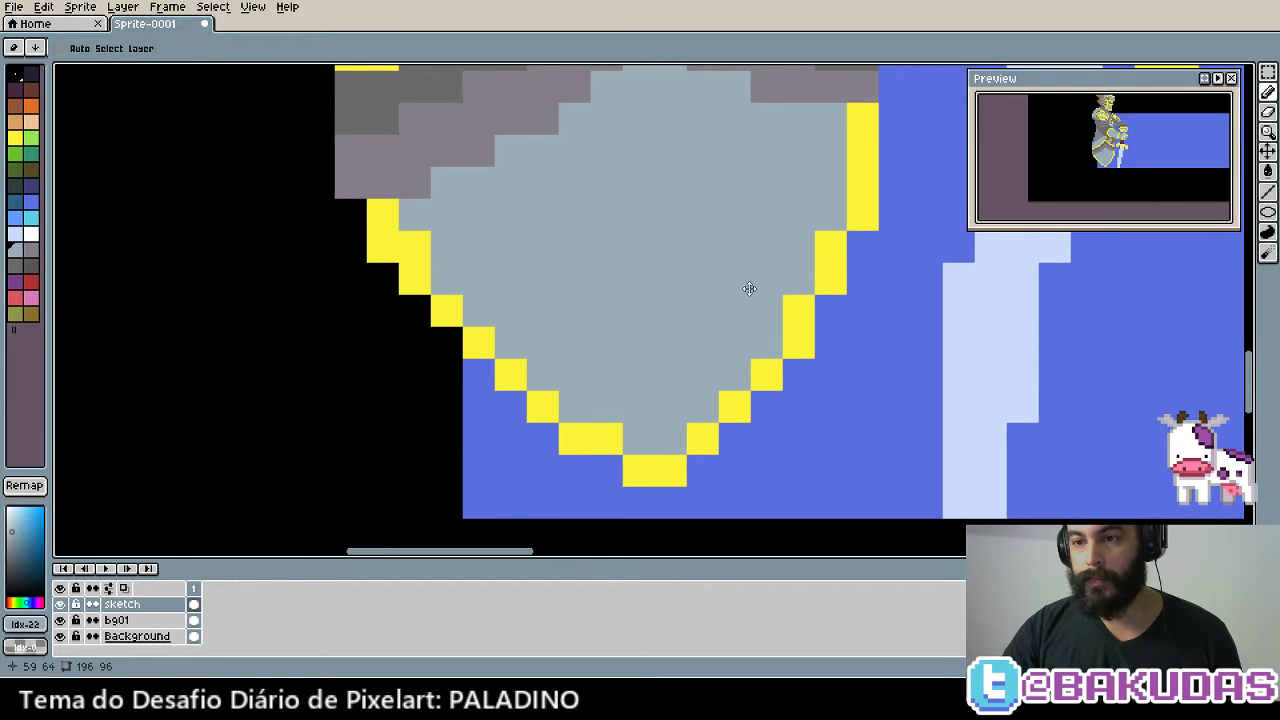
key(ctrl+z)
key(ctrl+z)
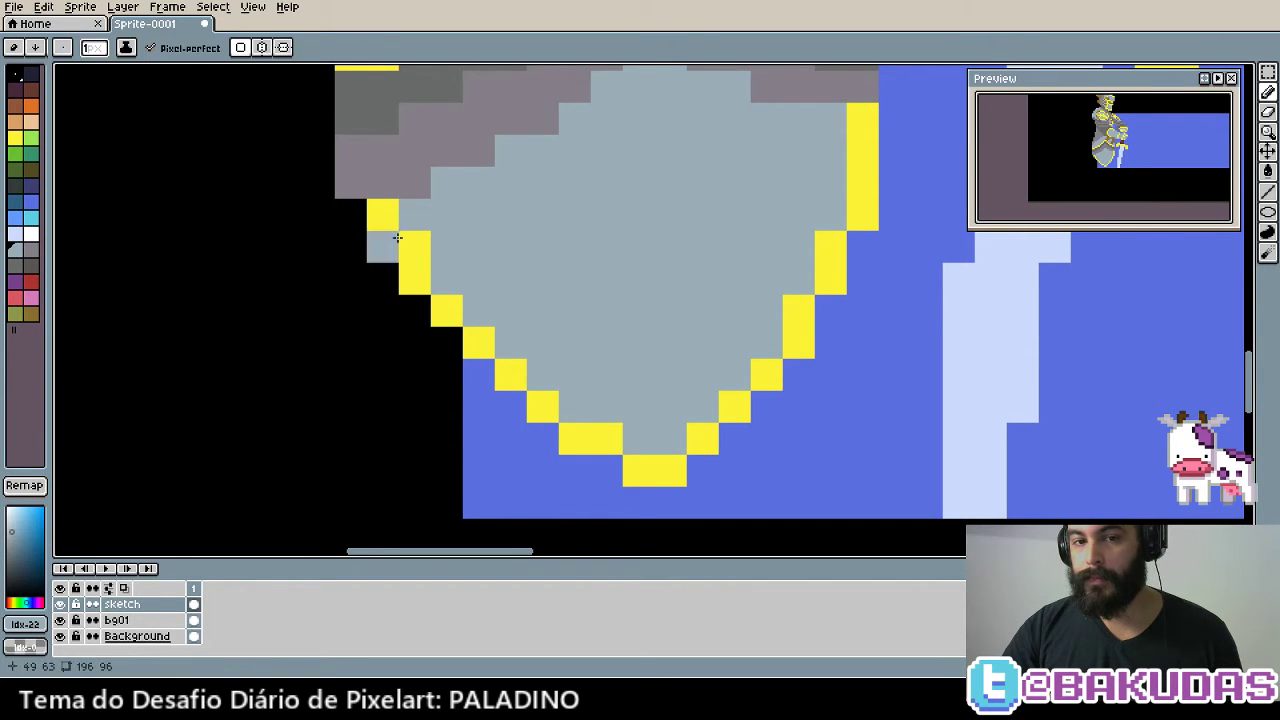
key(ctrl+z)
alt+click(416, 215)
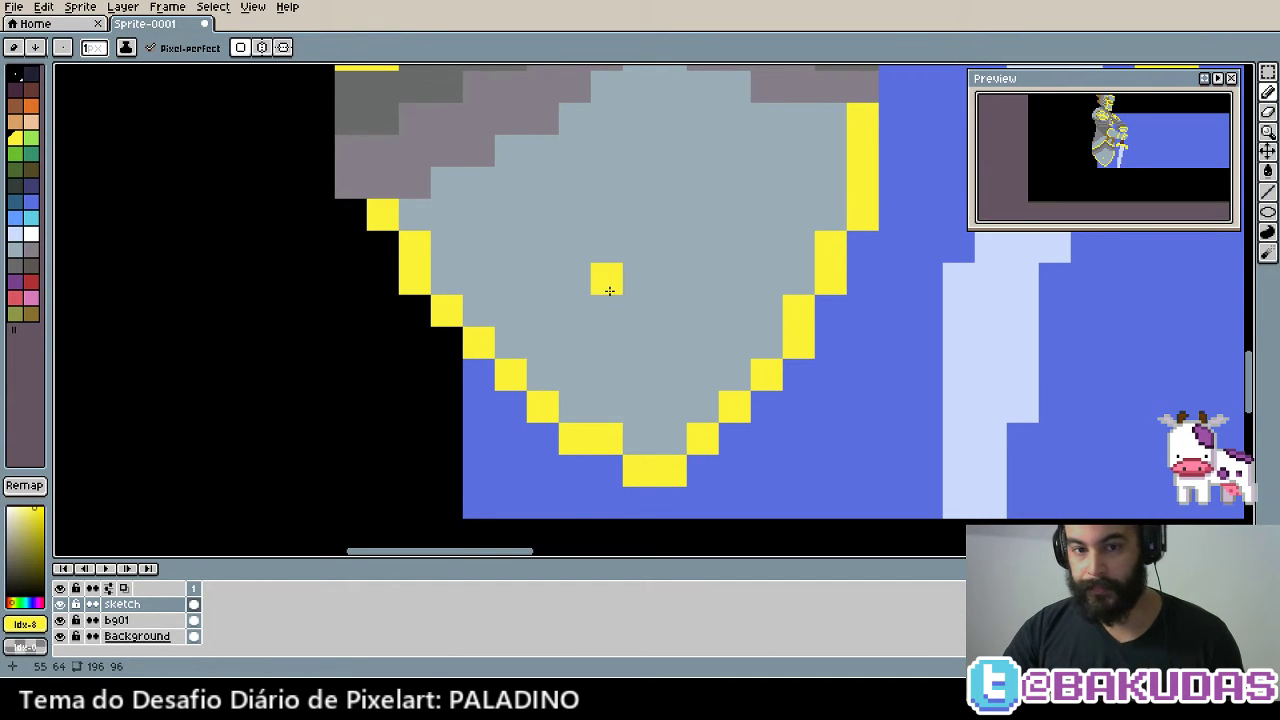
drag(609, 290, 560, 380)
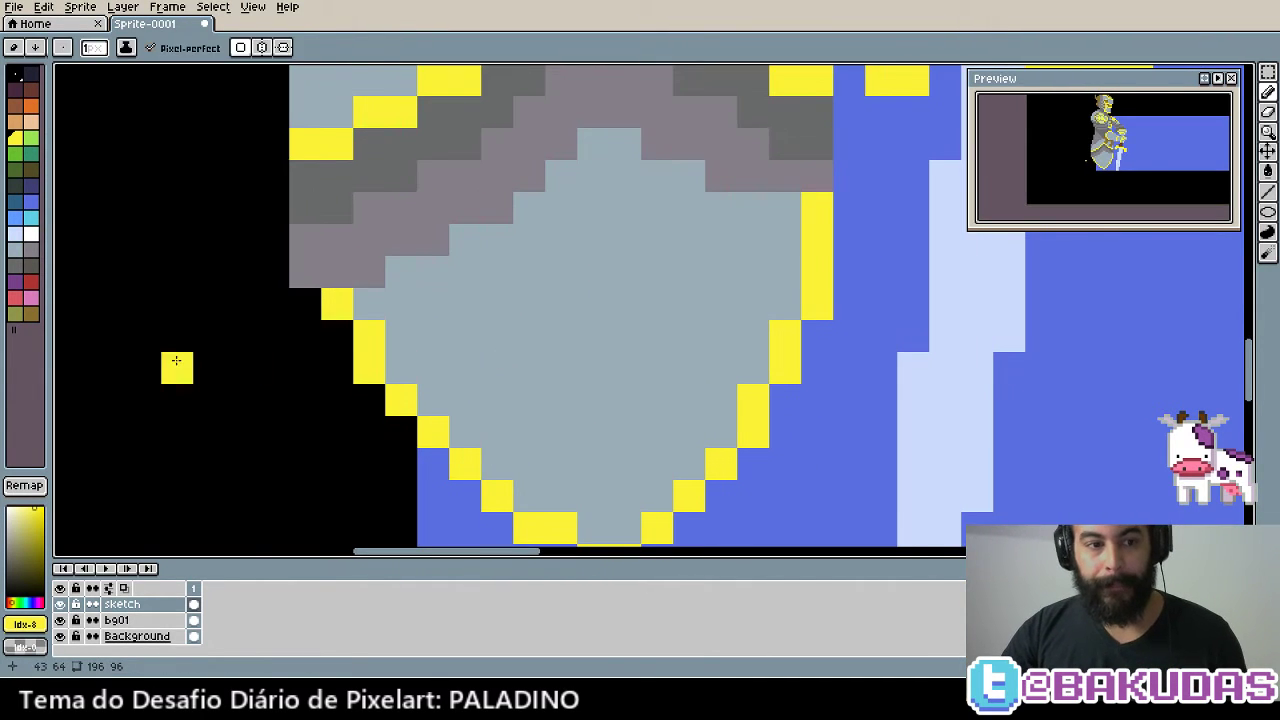
Shade the outer side of the lower-left yellow trim and bottom point with dark olive
click(34, 329)
drag(343, 331, 326, 286)
click(320, 291)
click(354, 351)
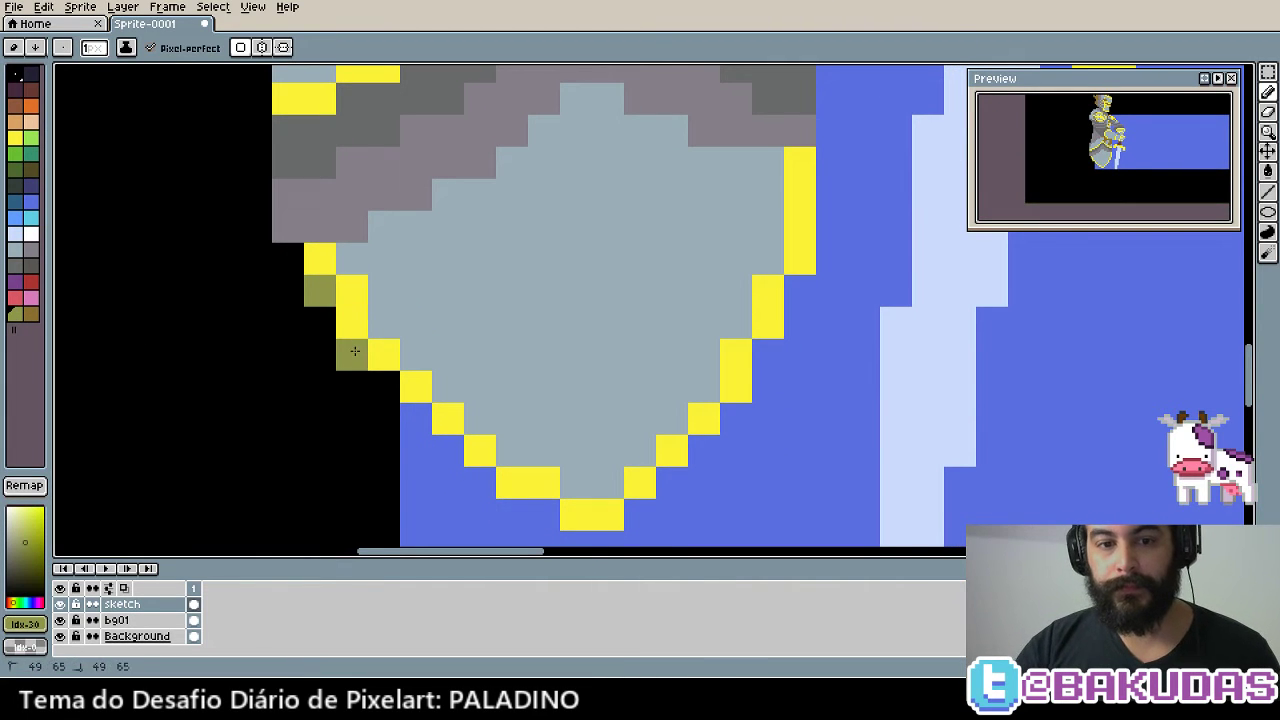
click(384, 386)
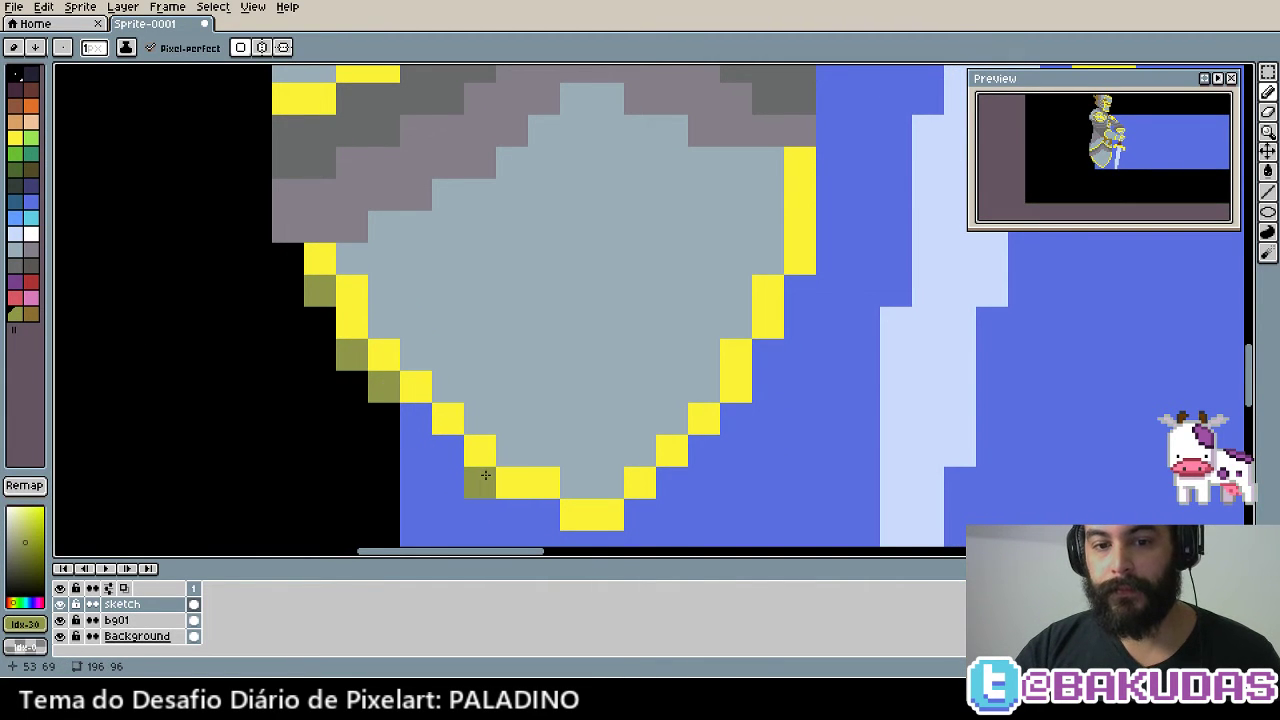
click(544, 514)
click(640, 514)
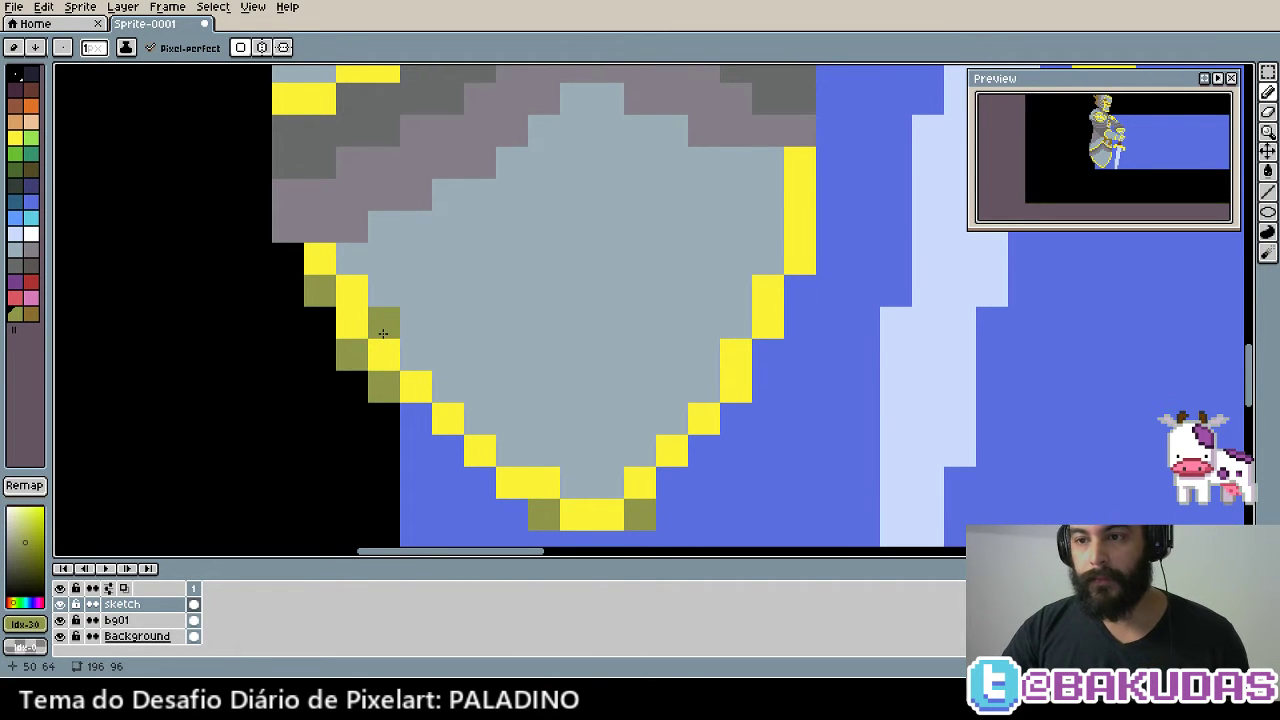
Replace a misplaced olive pixel and add more olive shading near the bottom point
right_click(384, 387)
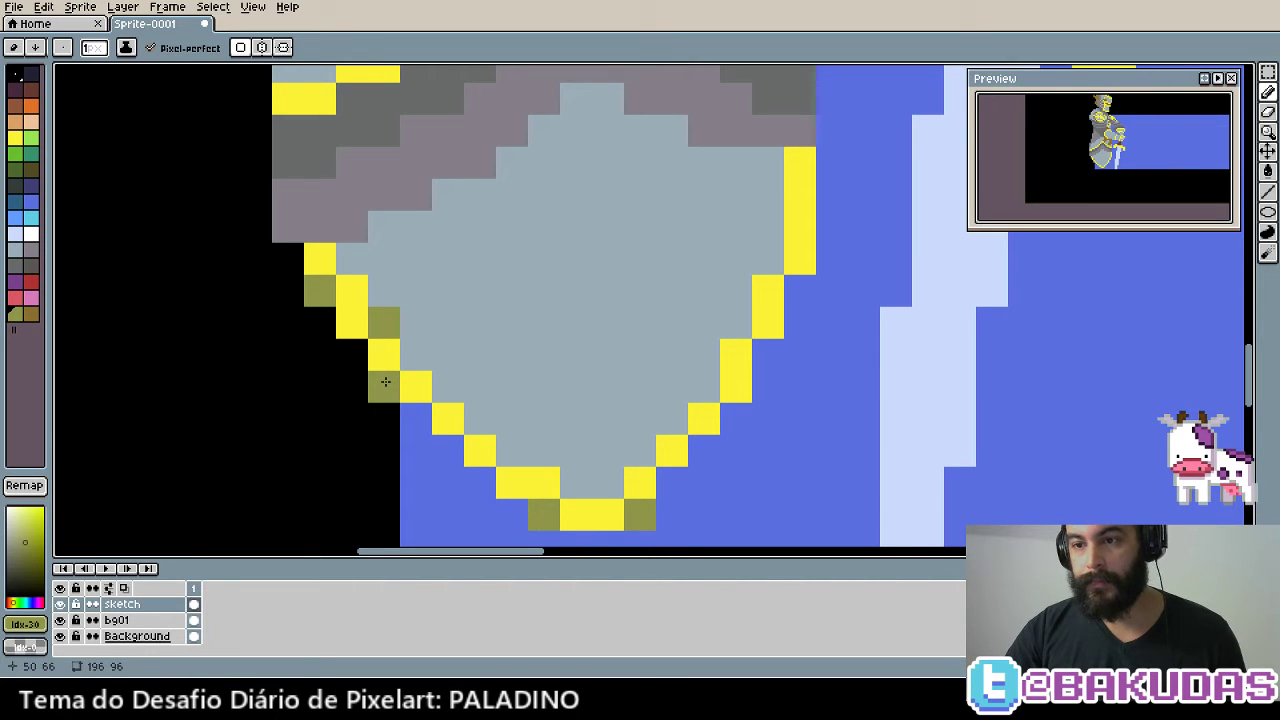
click(385, 382)
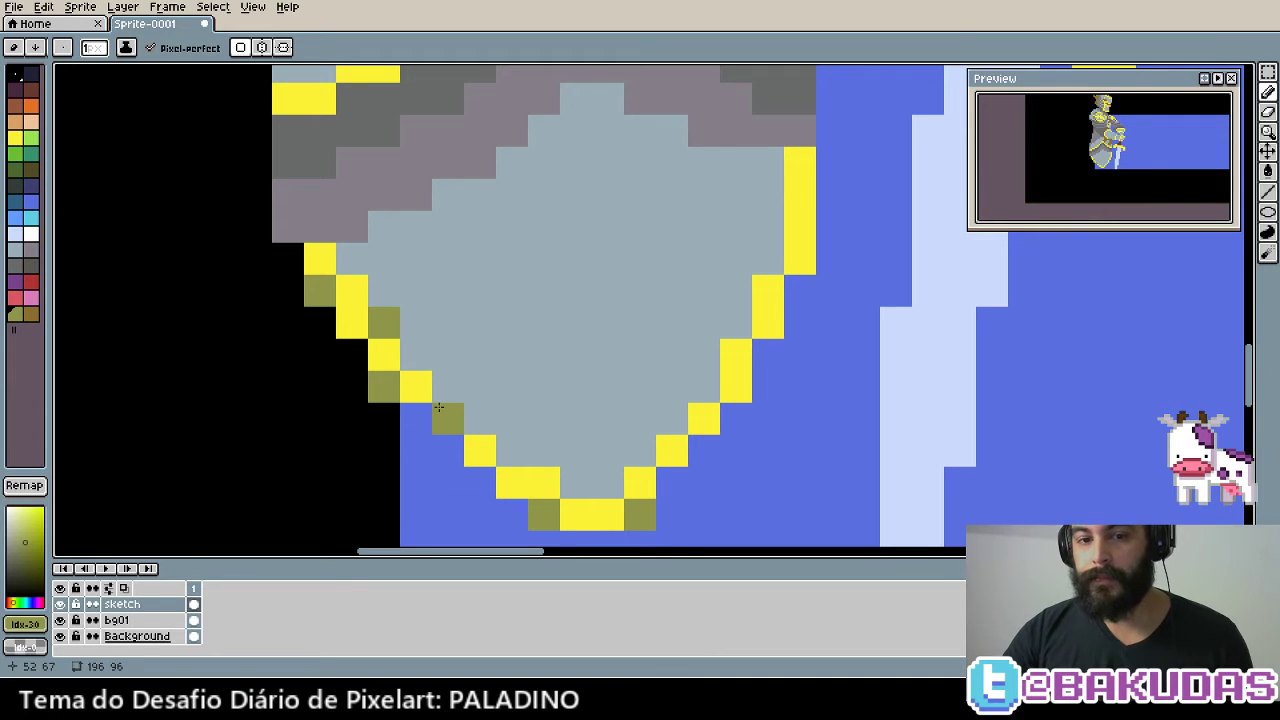
click(448, 450)
drag(503, 477, 428, 504)
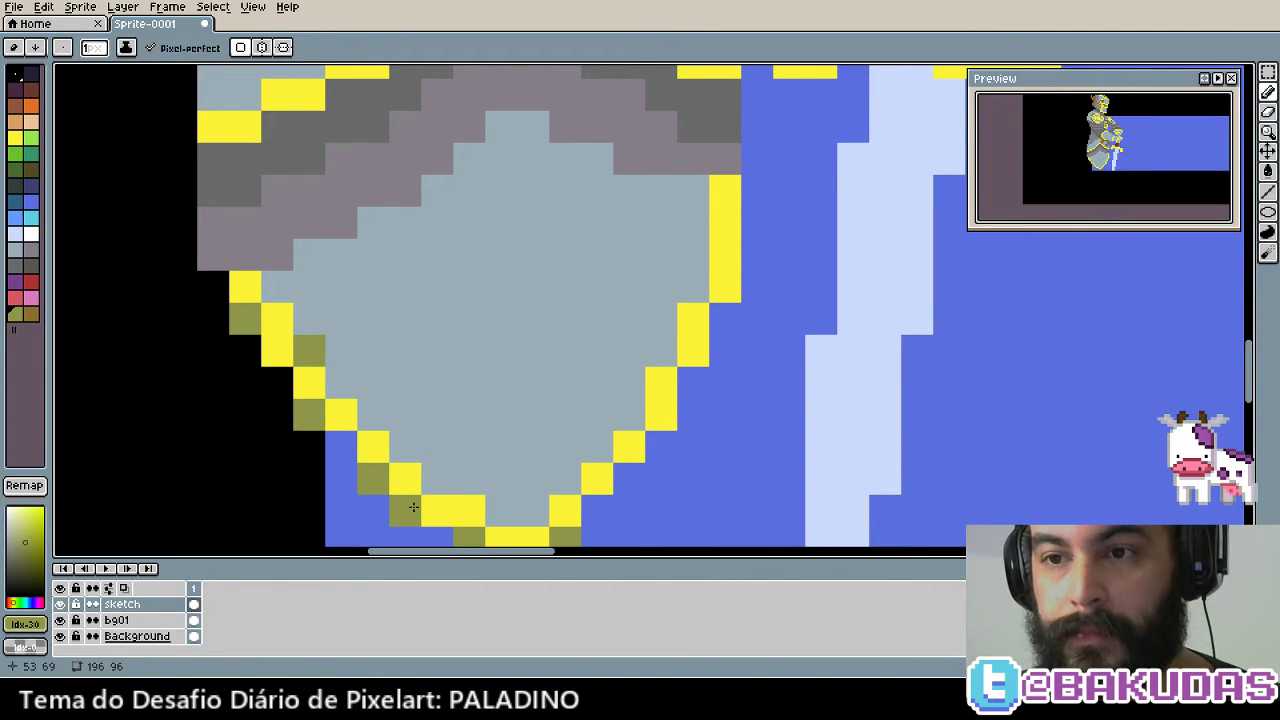
mouse_move(413, 507)
mouse_down()
mouse_move(403, 392)
mouse_move(370, 331)
mouse_up()
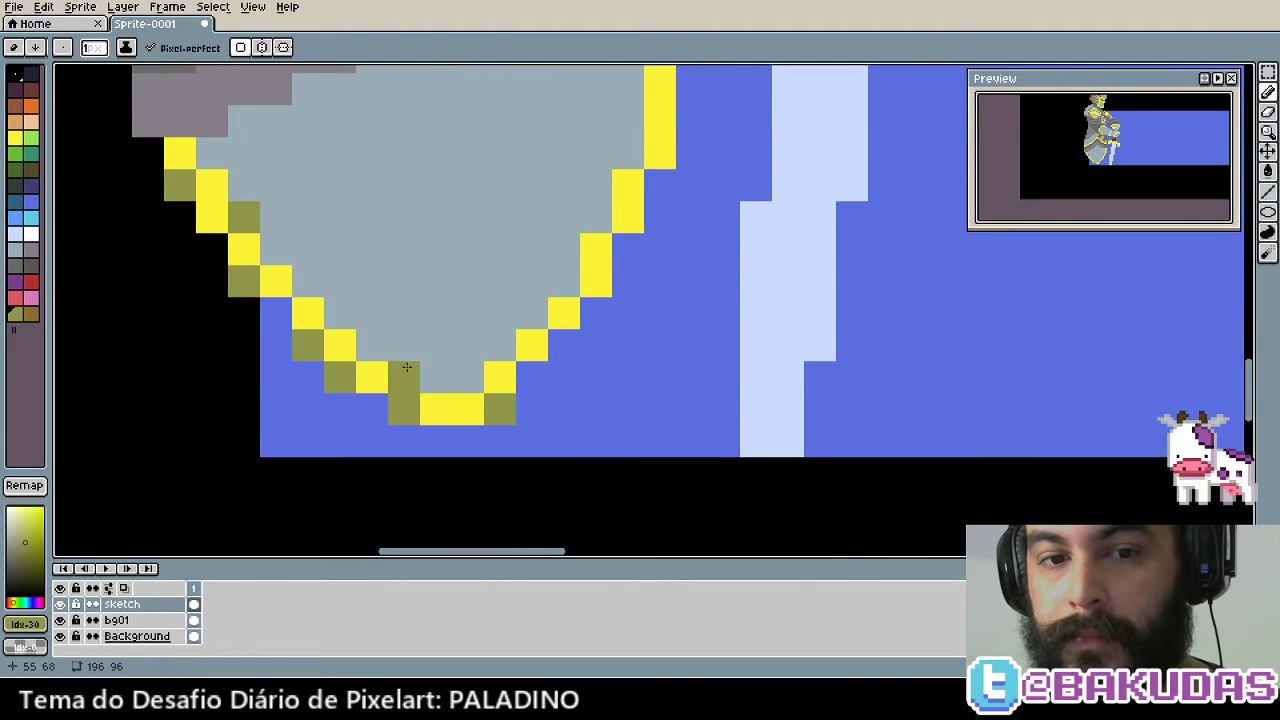
click(438, 378)
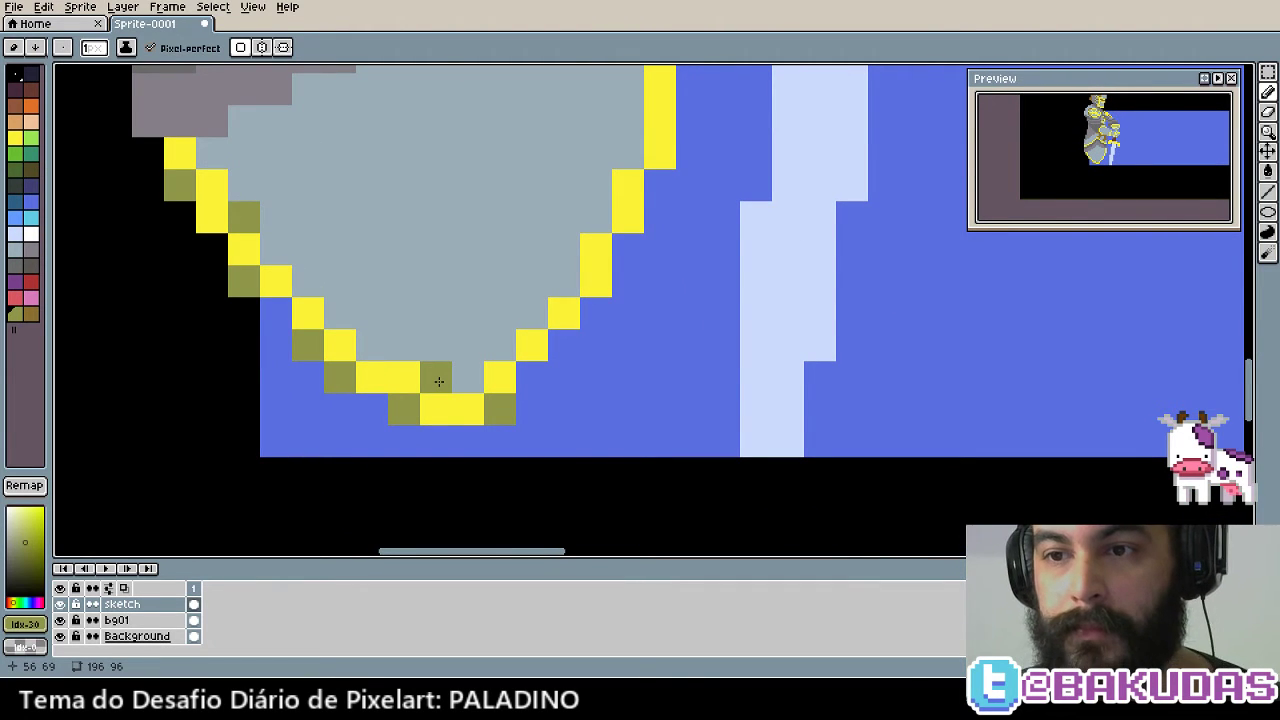
drag(407, 301, 423, 371)
scroll(423, 371, down, 1)
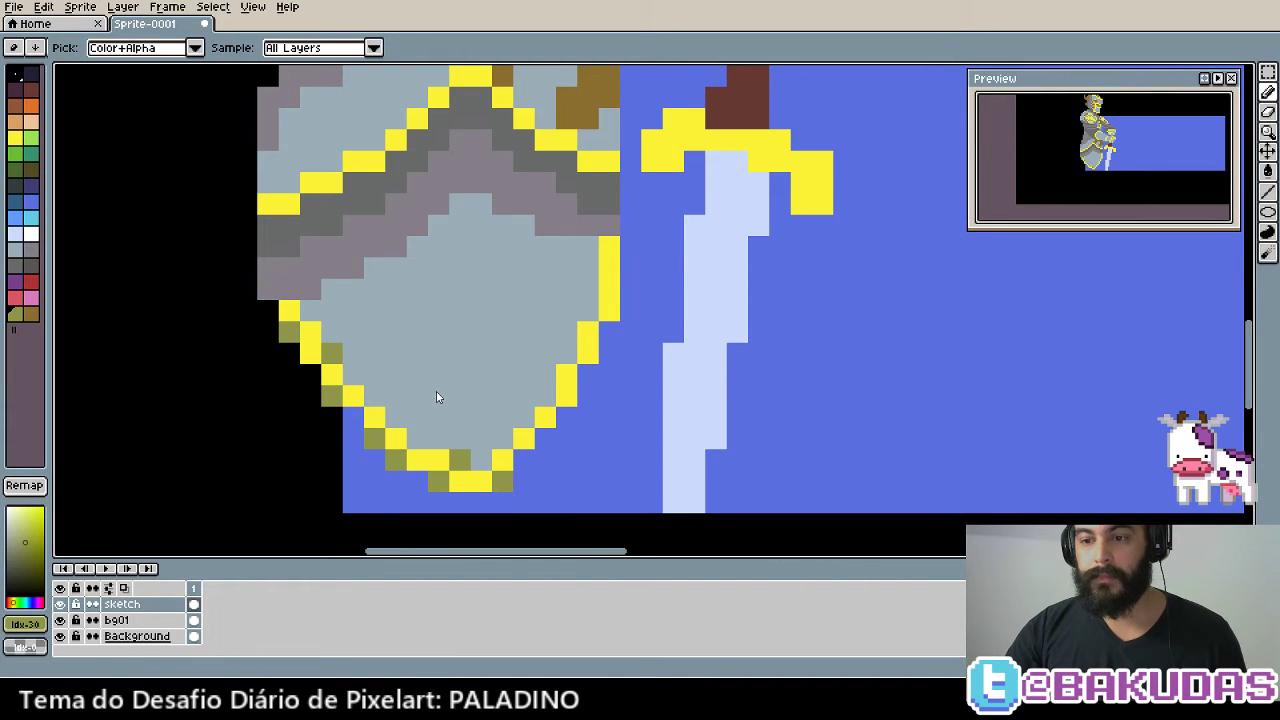
scroll(436, 397, up, 2)
Pick gold and draw a diagonal V trim line across the armour plate, erasing stray pixels
click(255, 358)
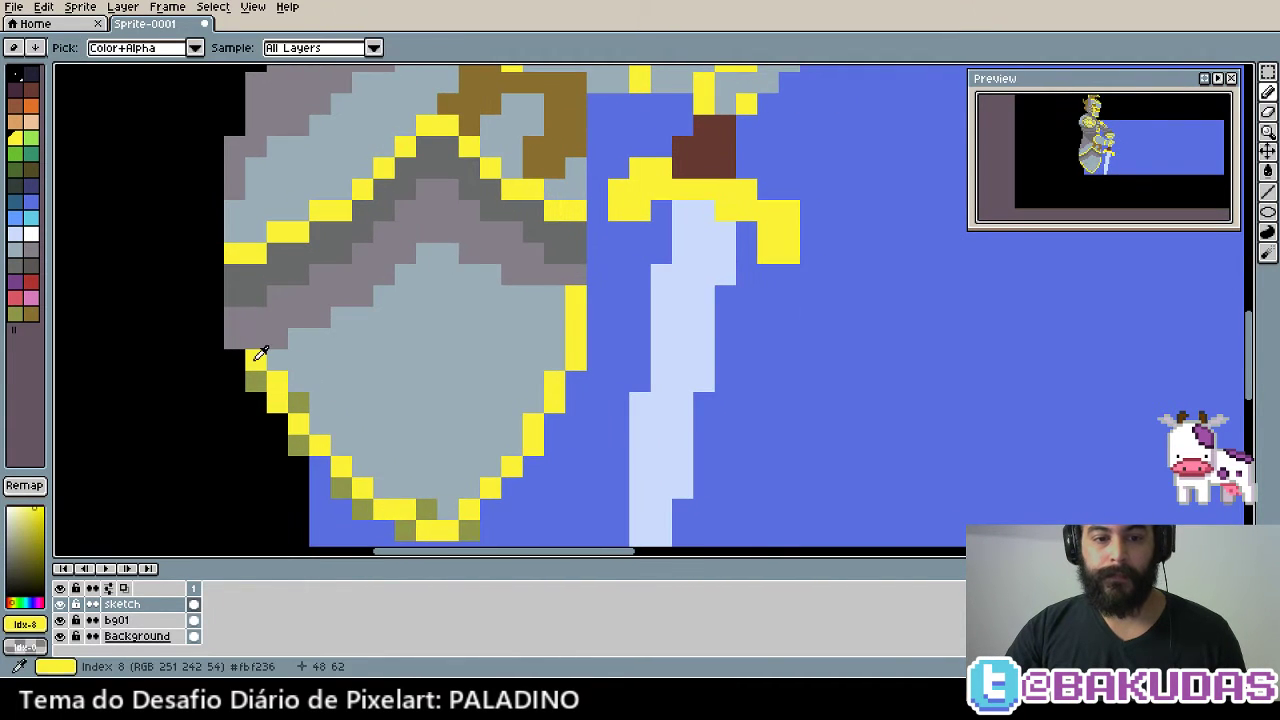
click(379, 291)
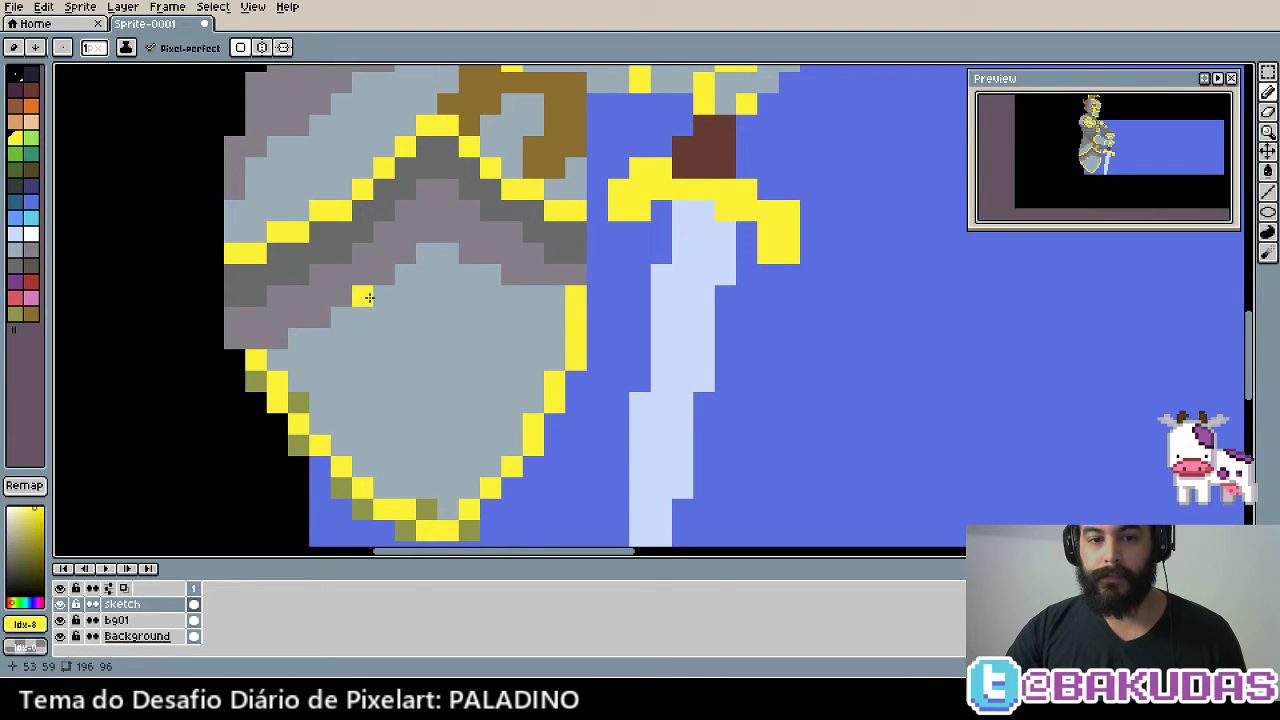
drag(381, 316, 465, 356)
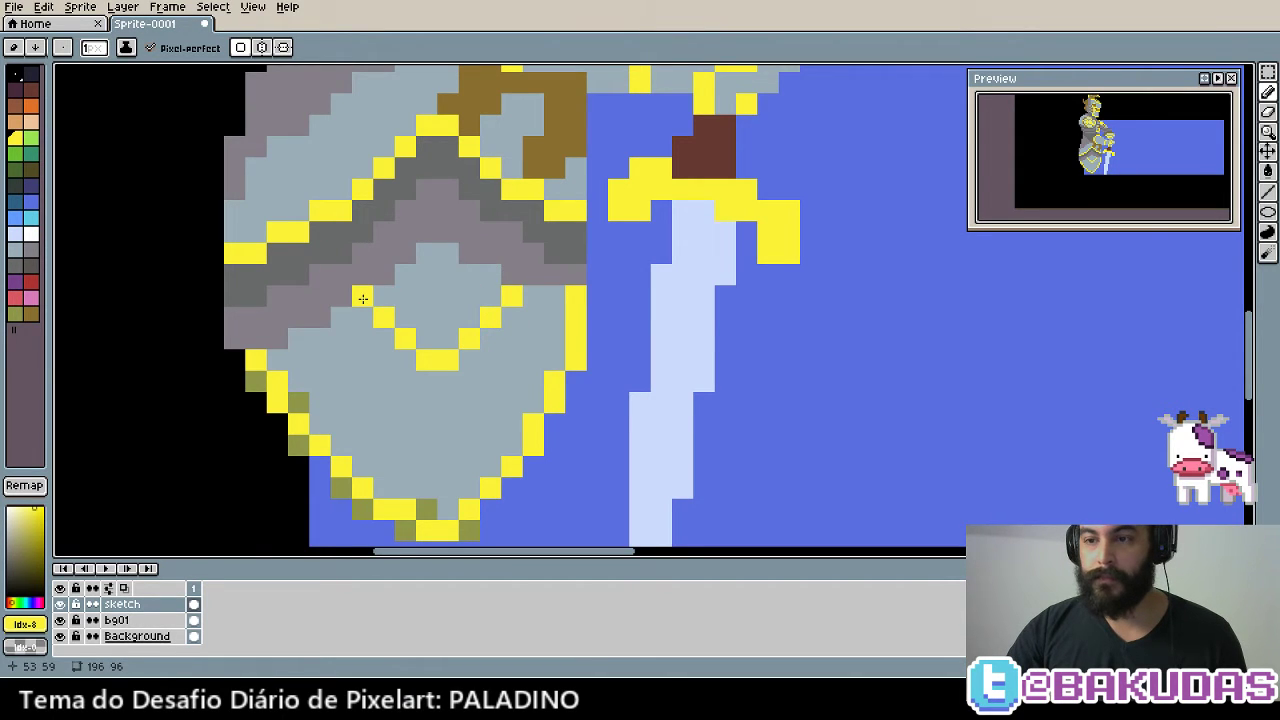
drag(362, 298, 417, 246)
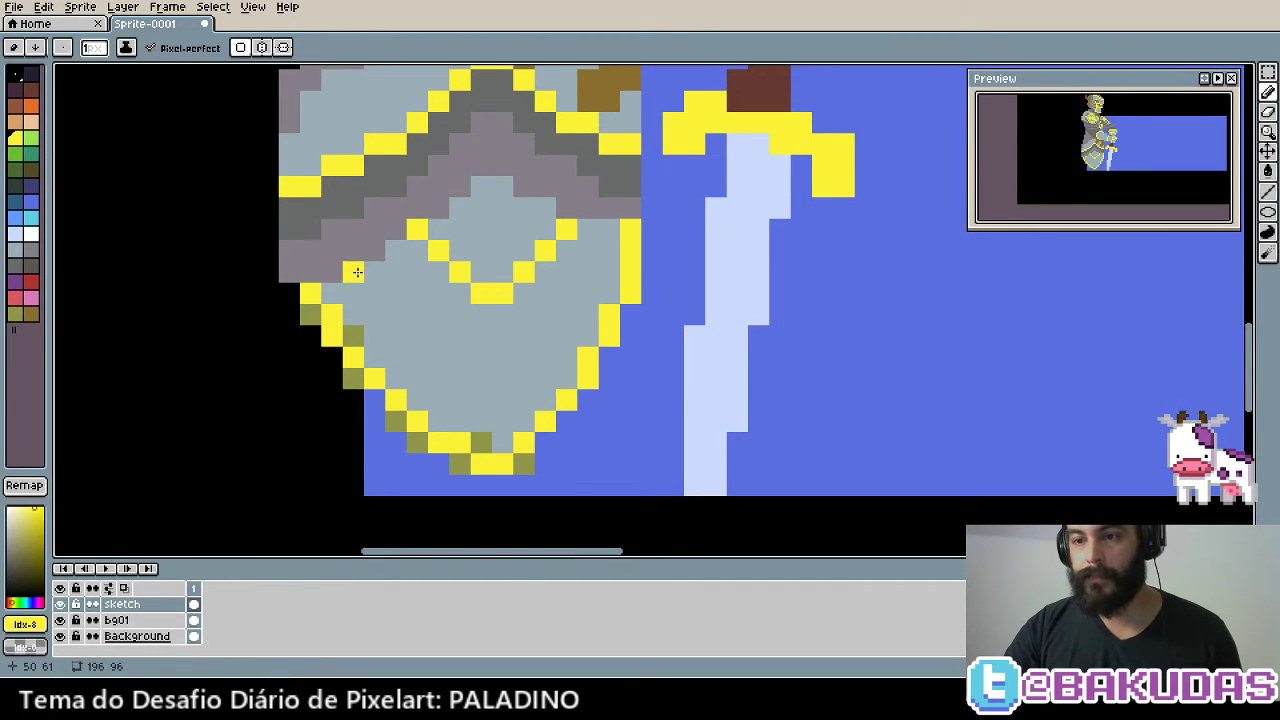
mouse_move(369, 277)
mouse_down()
mouse_move(495, 403)
mouse_move(588, 248)
mouse_up()
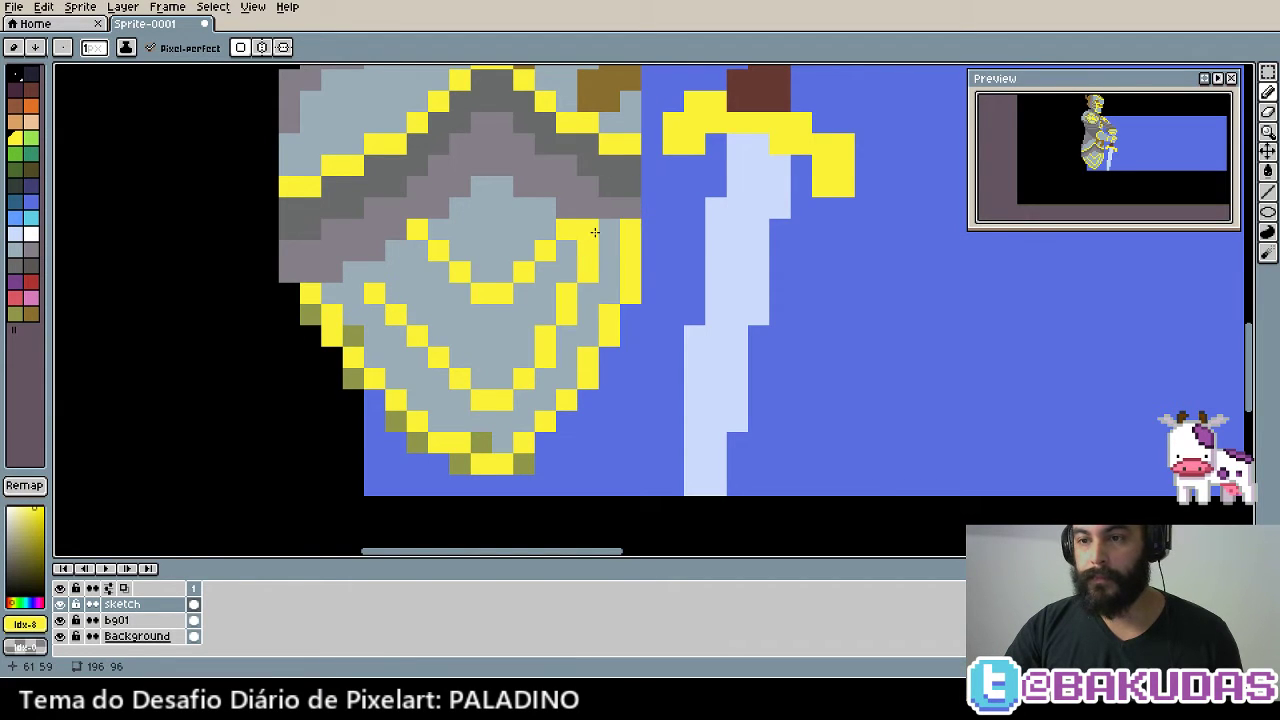
scroll(594, 232, up, 1)
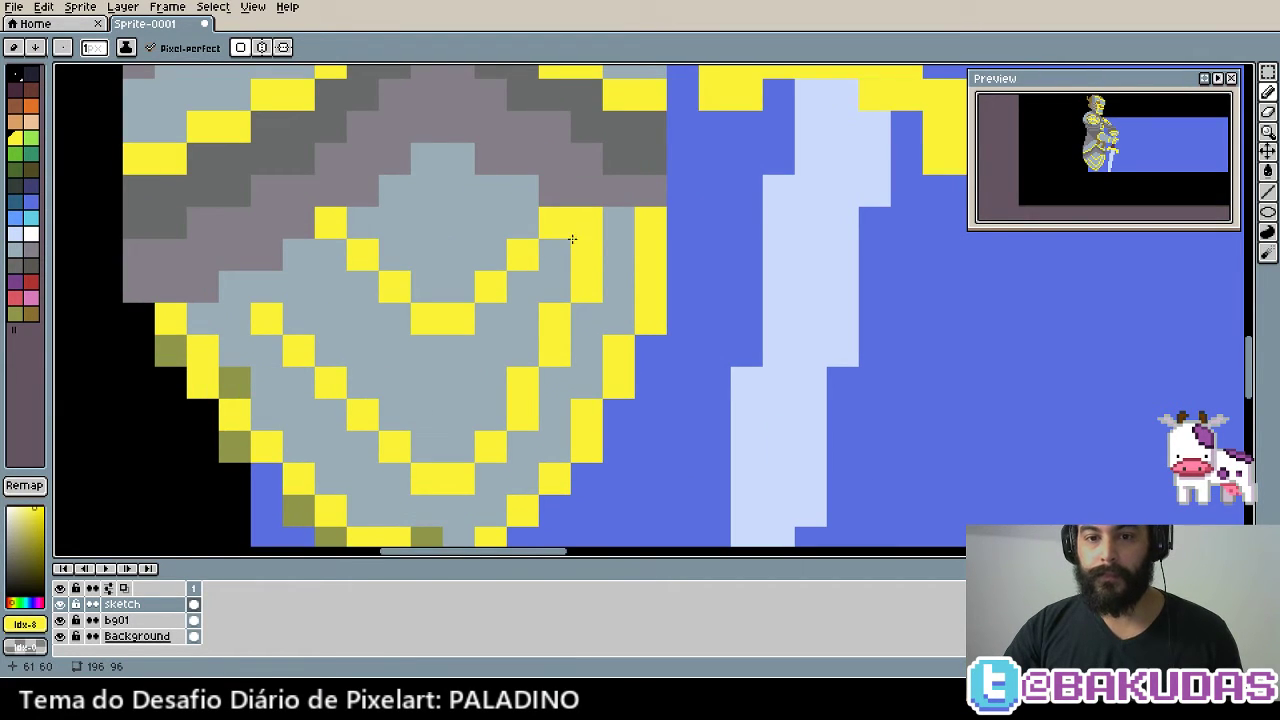
right_click(566, 244)
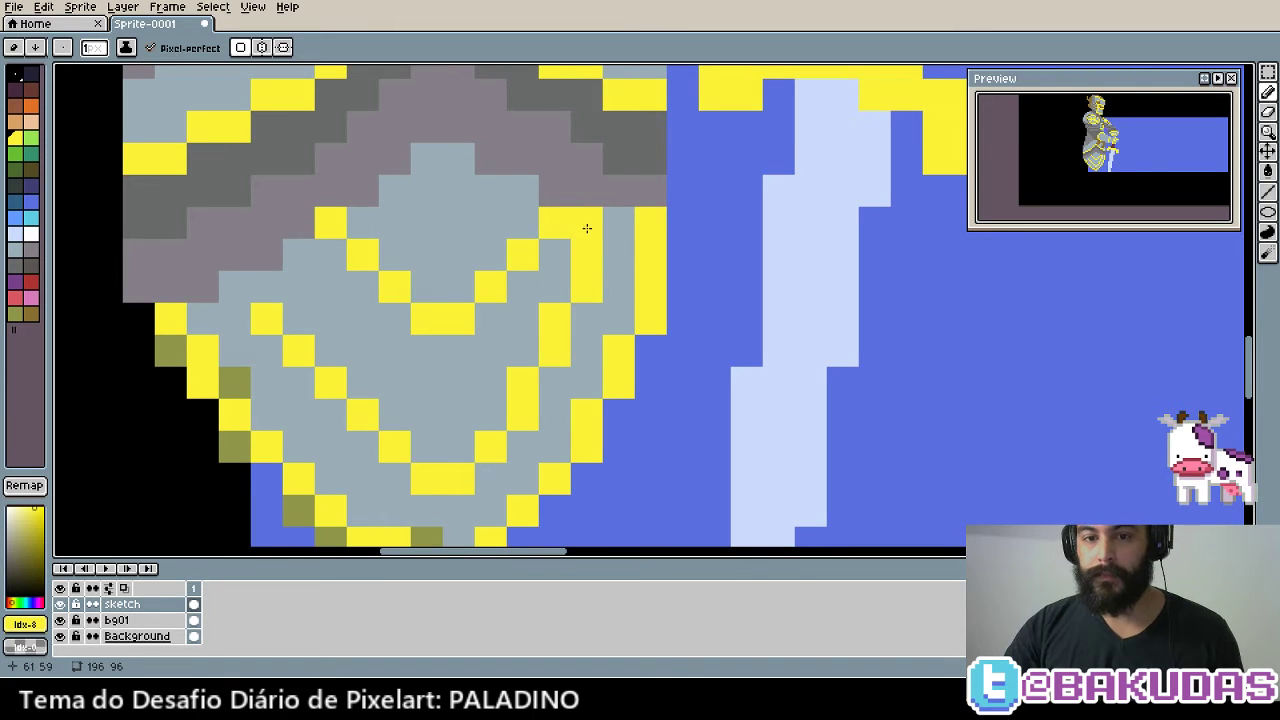
right_click(597, 221)
key(ctrl)
key(ctrl+z)
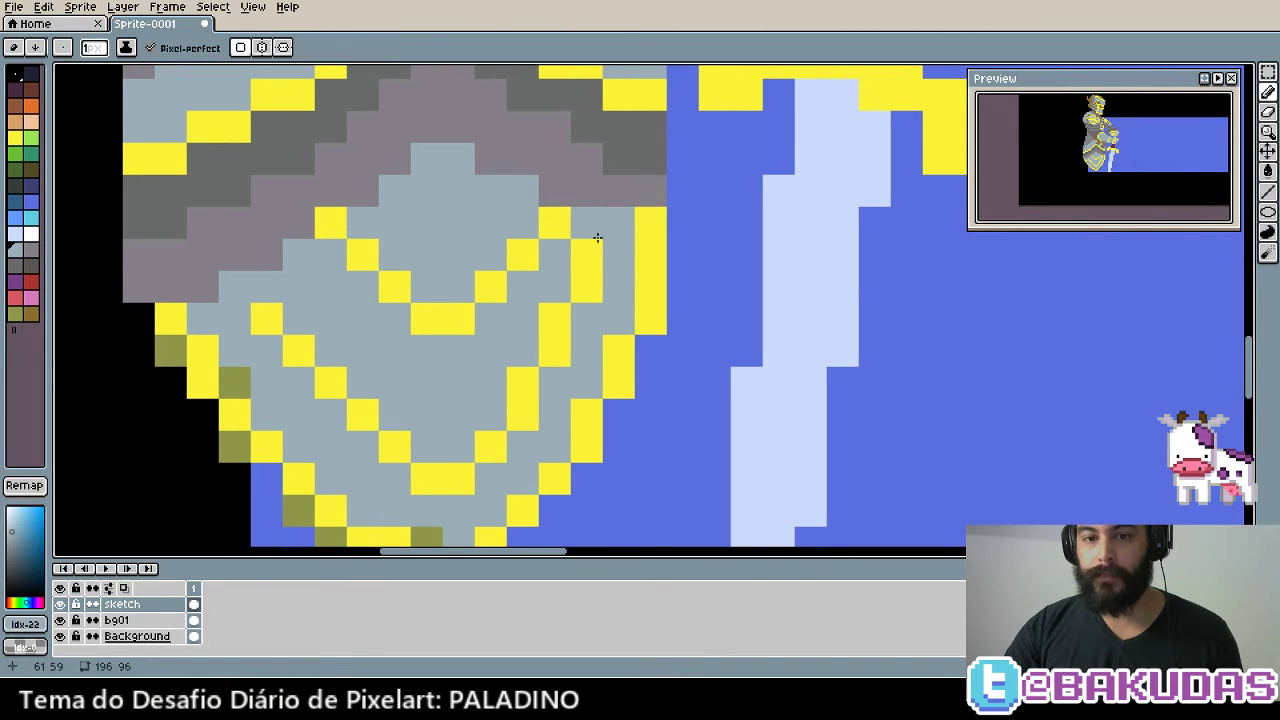
alt+click(605, 210)
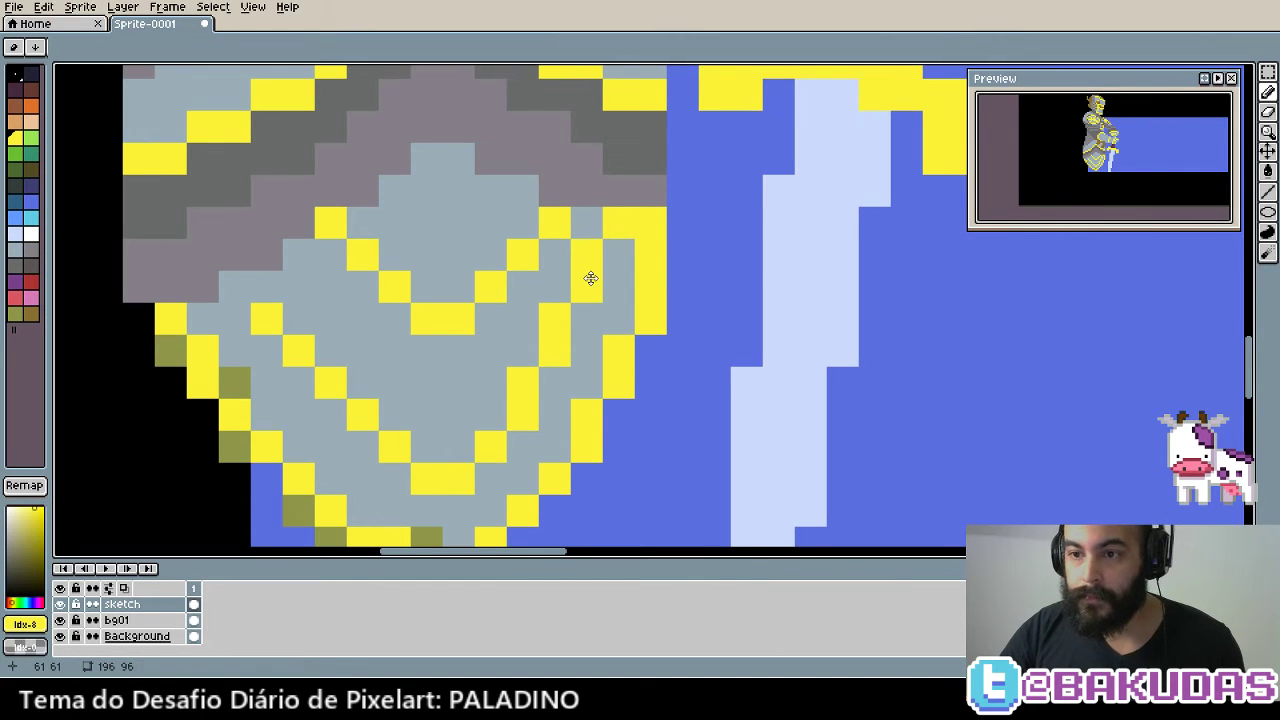
Add a second nested gold line on the plate's right side, removing a stray pixel
drag(586, 271, 732, 211)
click(413, 227)
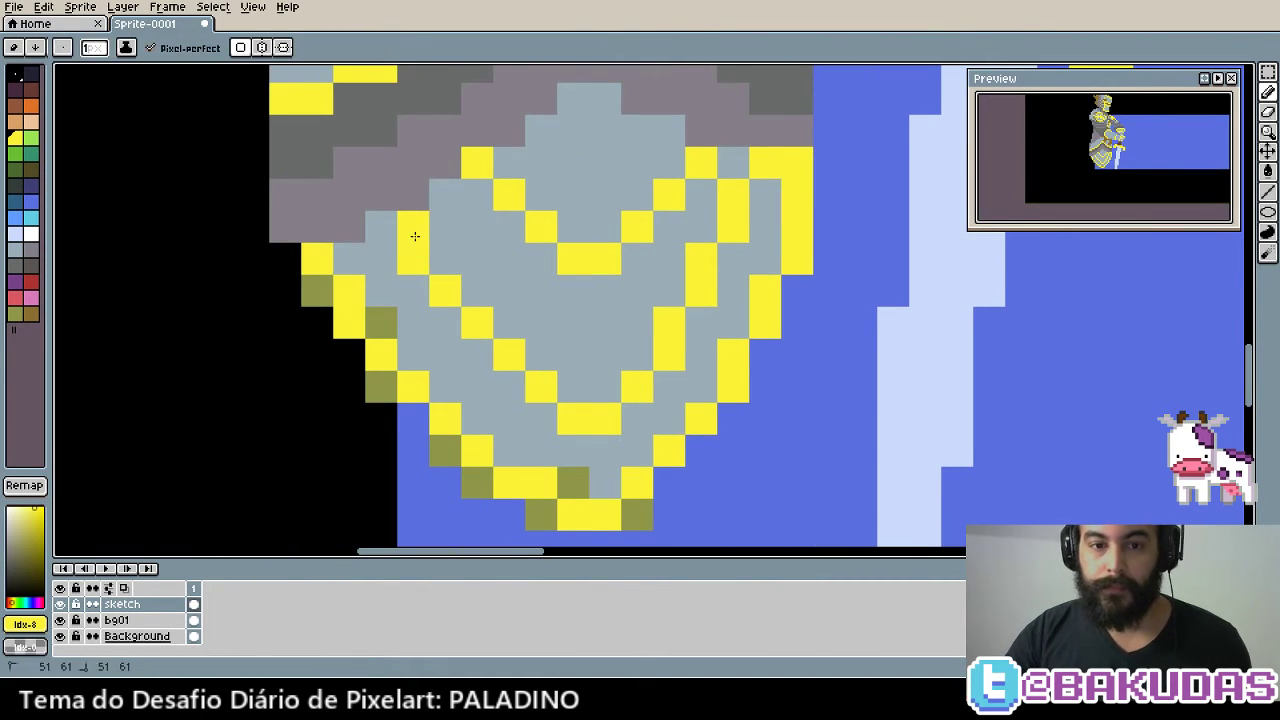
click(733, 450)
key(ctrl+z)
drag(729, 438, 766, 389)
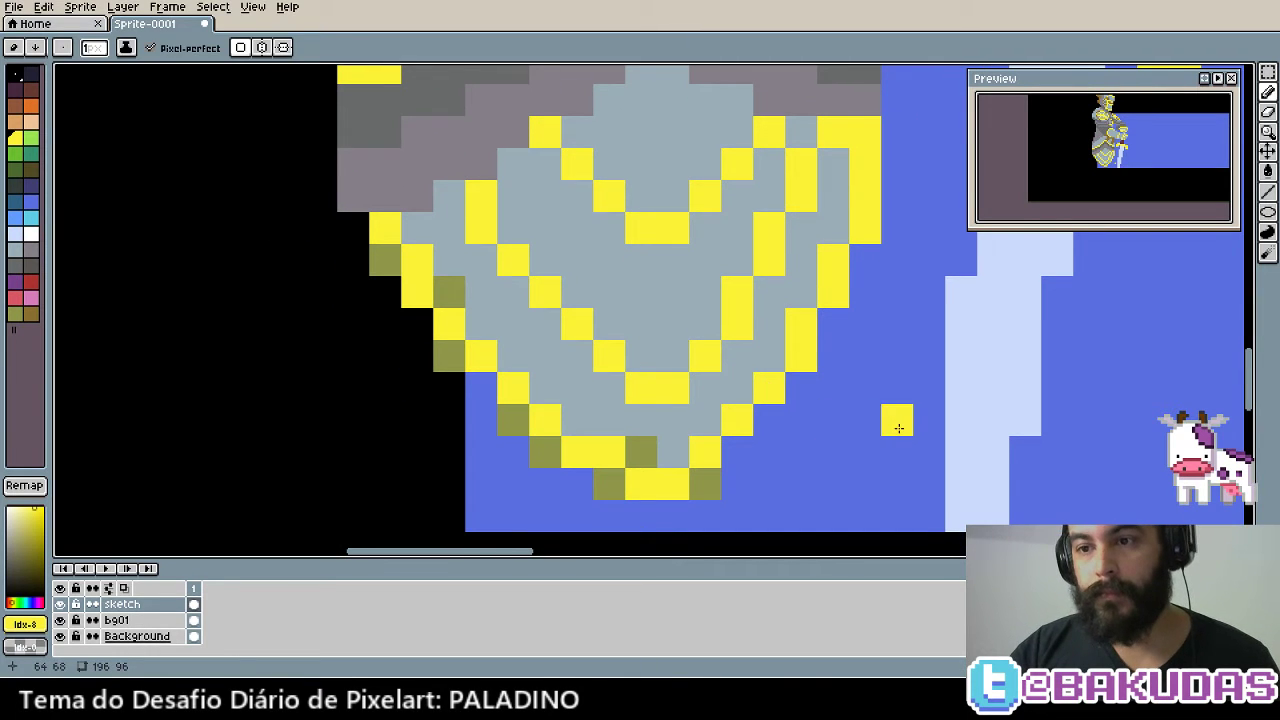
key(space)
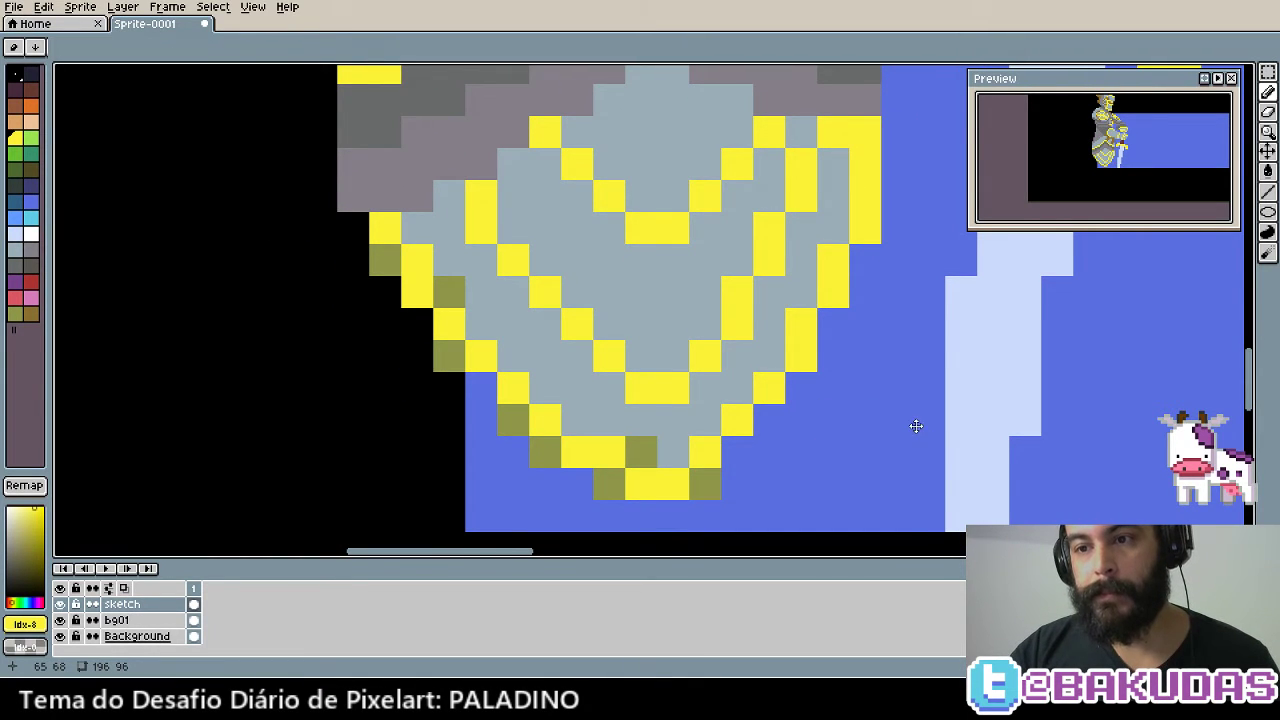
drag(896, 394, 874, 406)
mouse_move(811, 175)
mouse_down()
mouse_move(835, 251)
mouse_move(842, 140)
mouse_up()
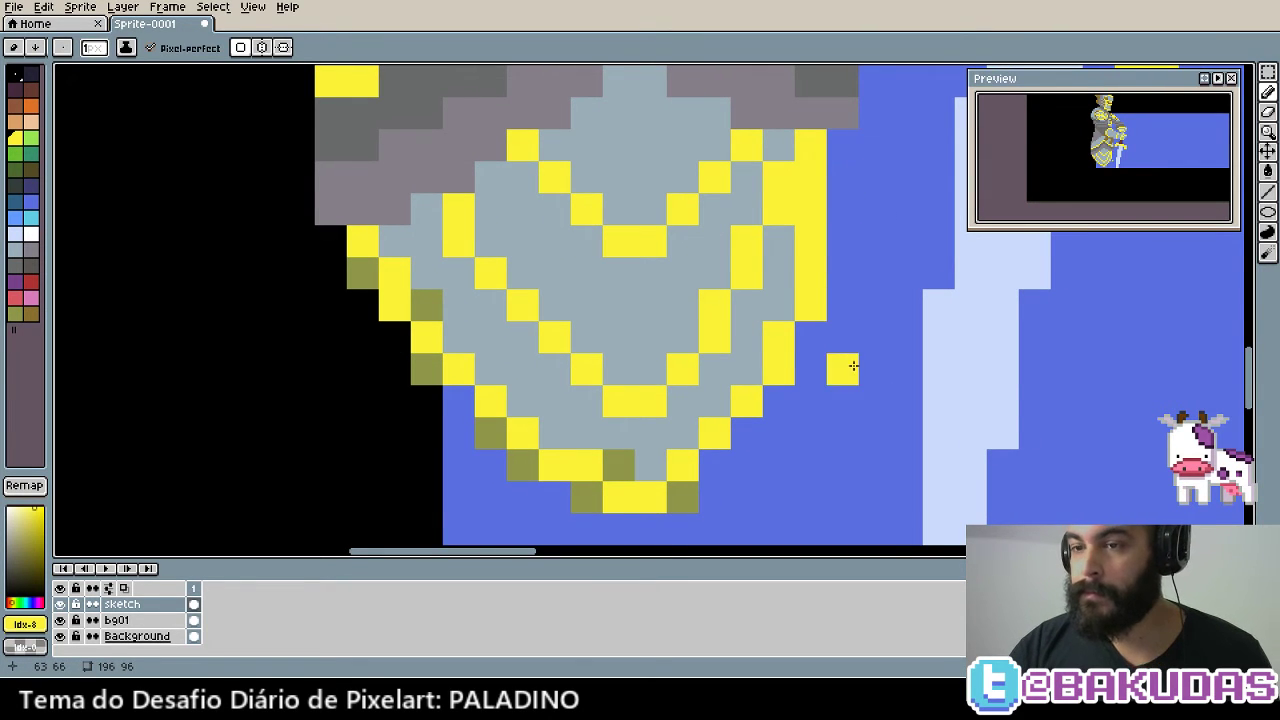
key(space)
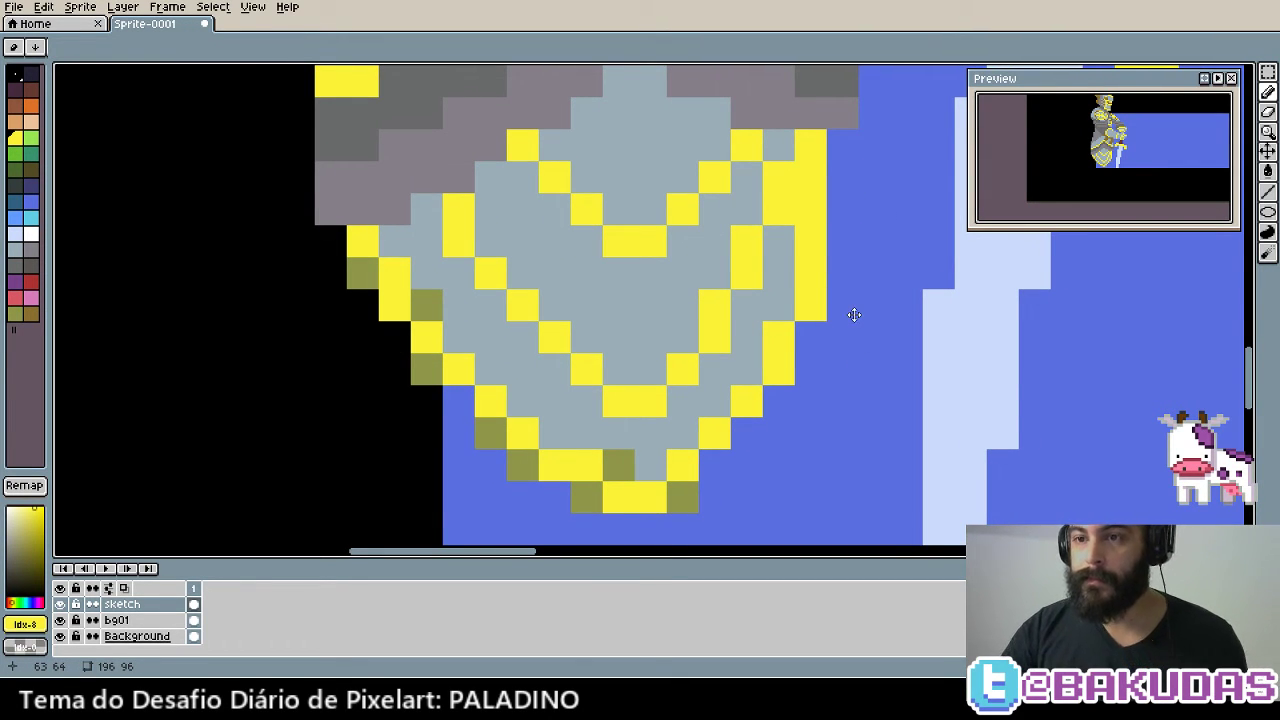
drag(854, 315, 848, 380)
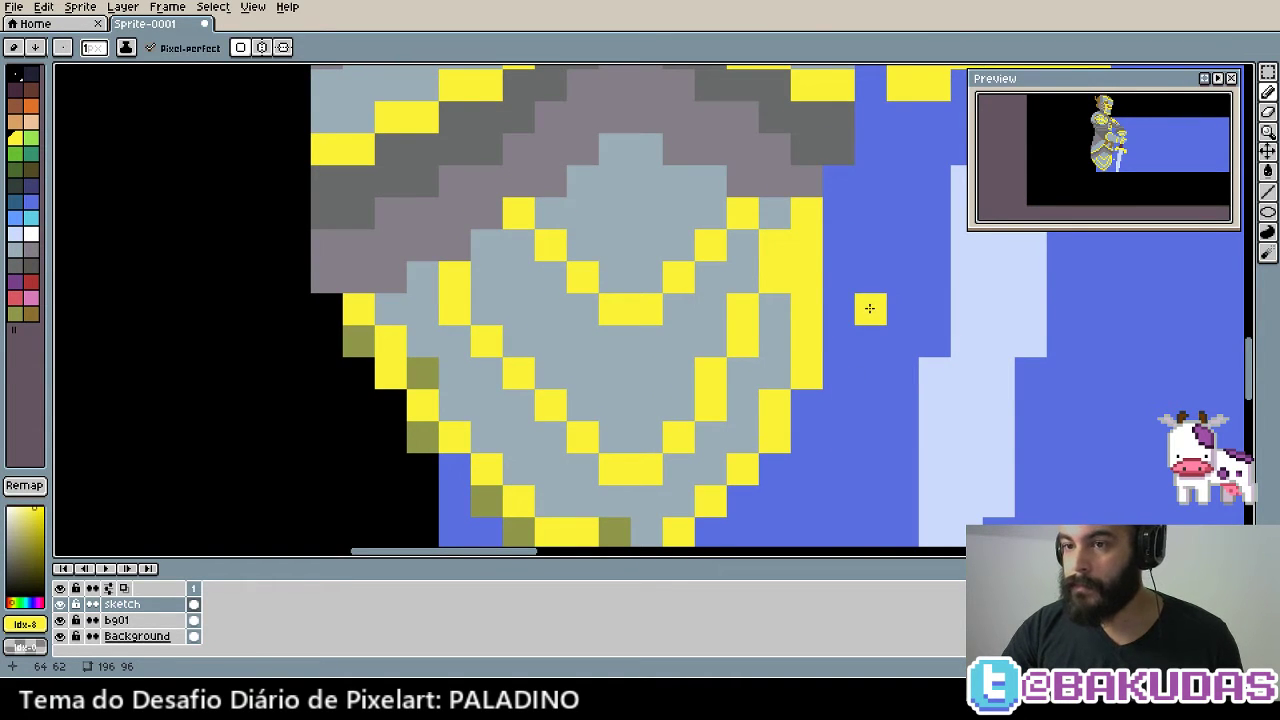
key(space)
drag(855, 357, 900, 266)
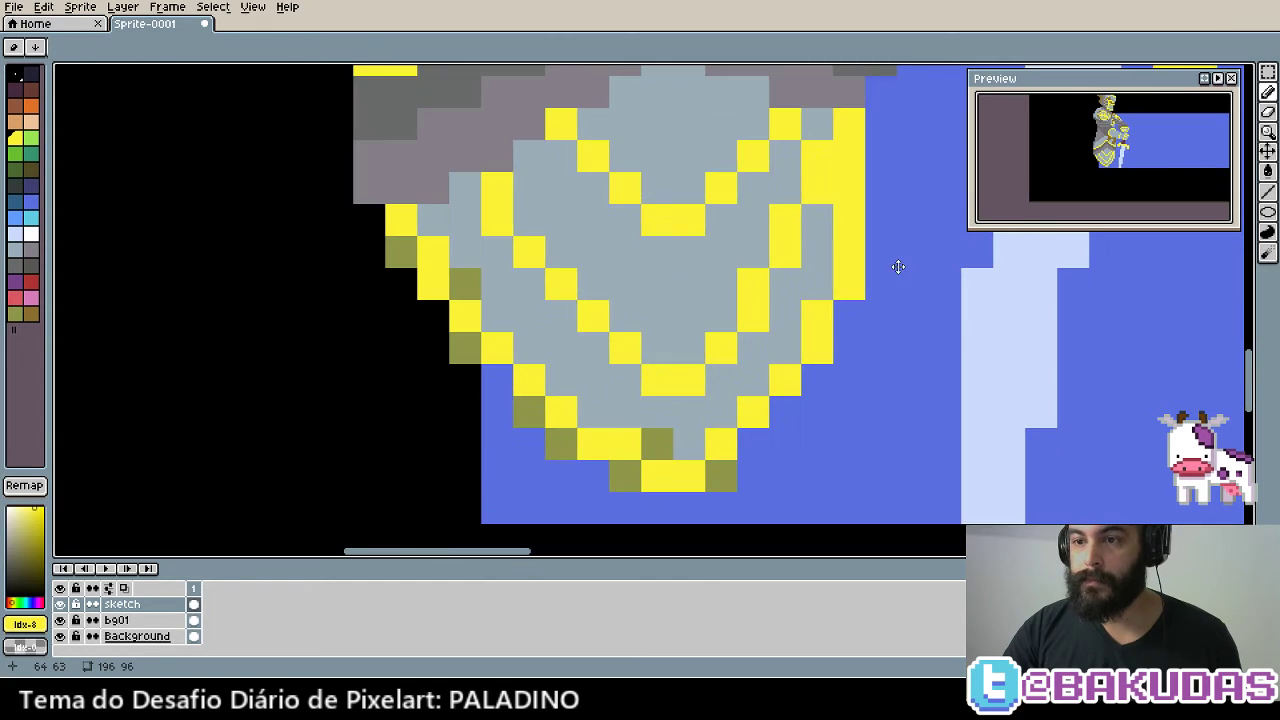
Try a brown diagonal beside the left gold trim on the lower armour, then undo it
key(i)
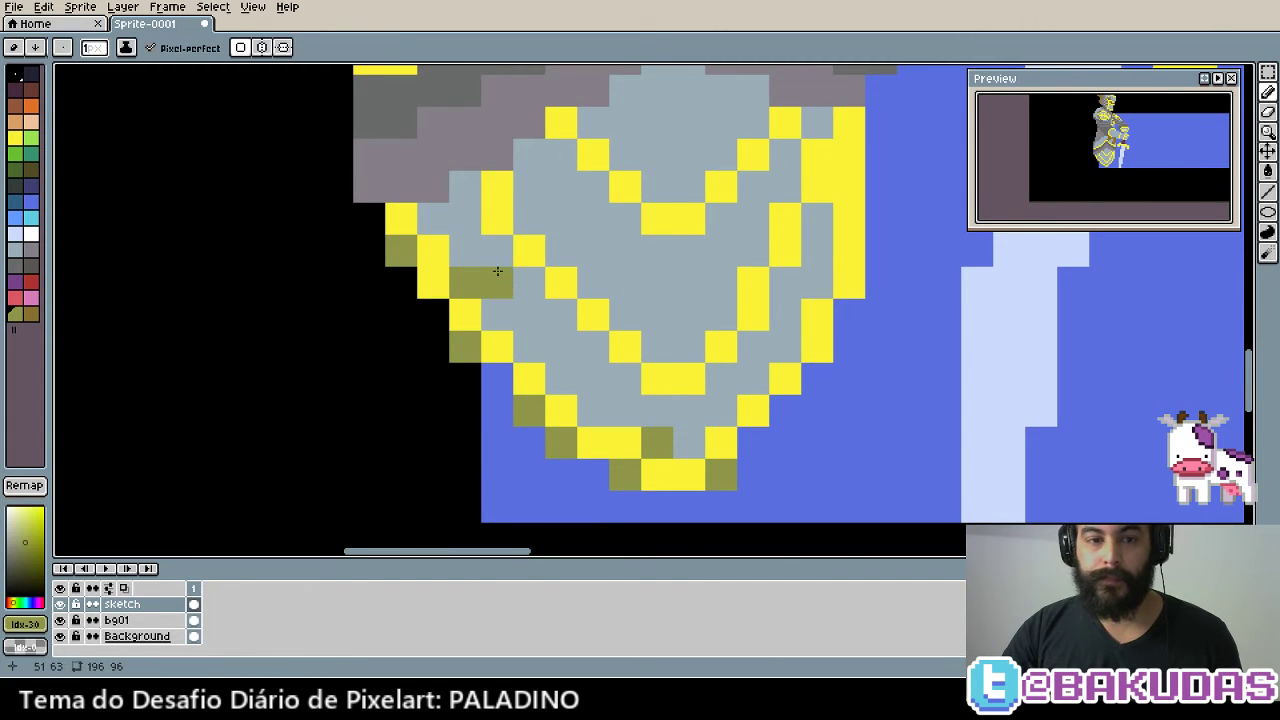
scroll(481, 259, down, 3)
drag(632, 138, 632, 228)
click(632, 228)
scroll(632, 228, up, 2)
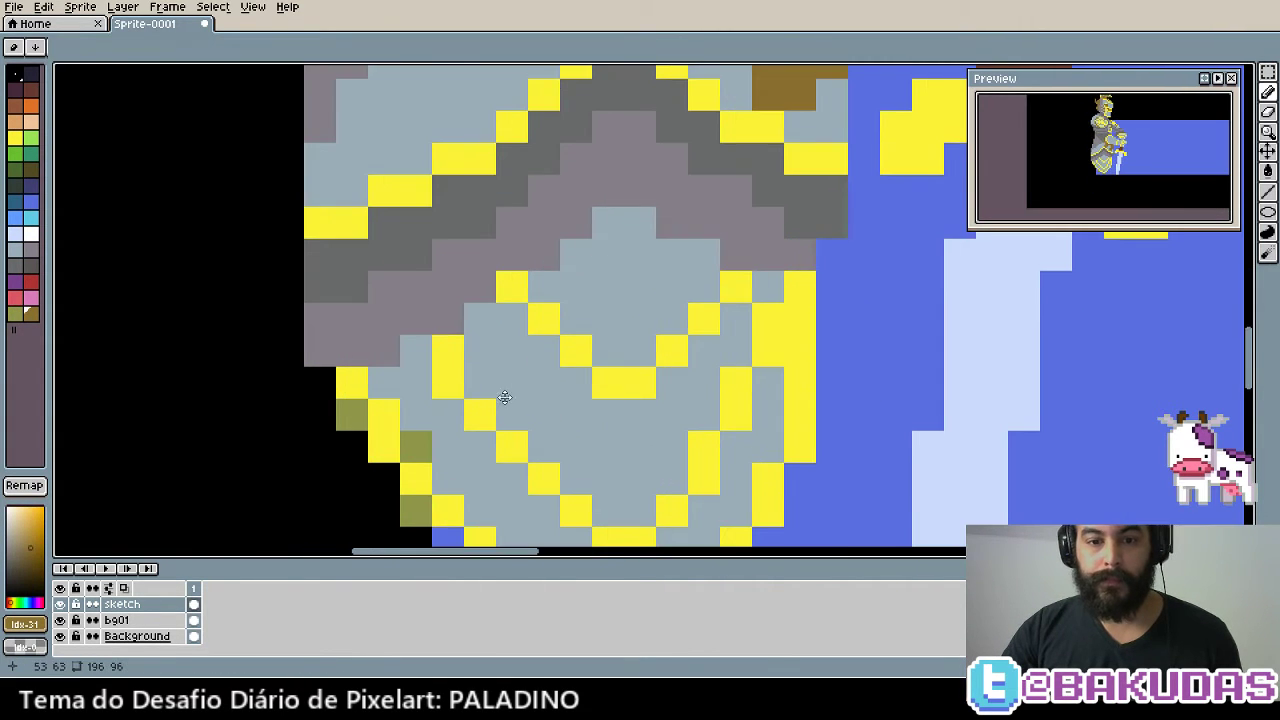
key(b)
mouse_move(420, 288)
mouse_down()
mouse_move(436, 337)
mouse_move(576, 470)
mouse_up()
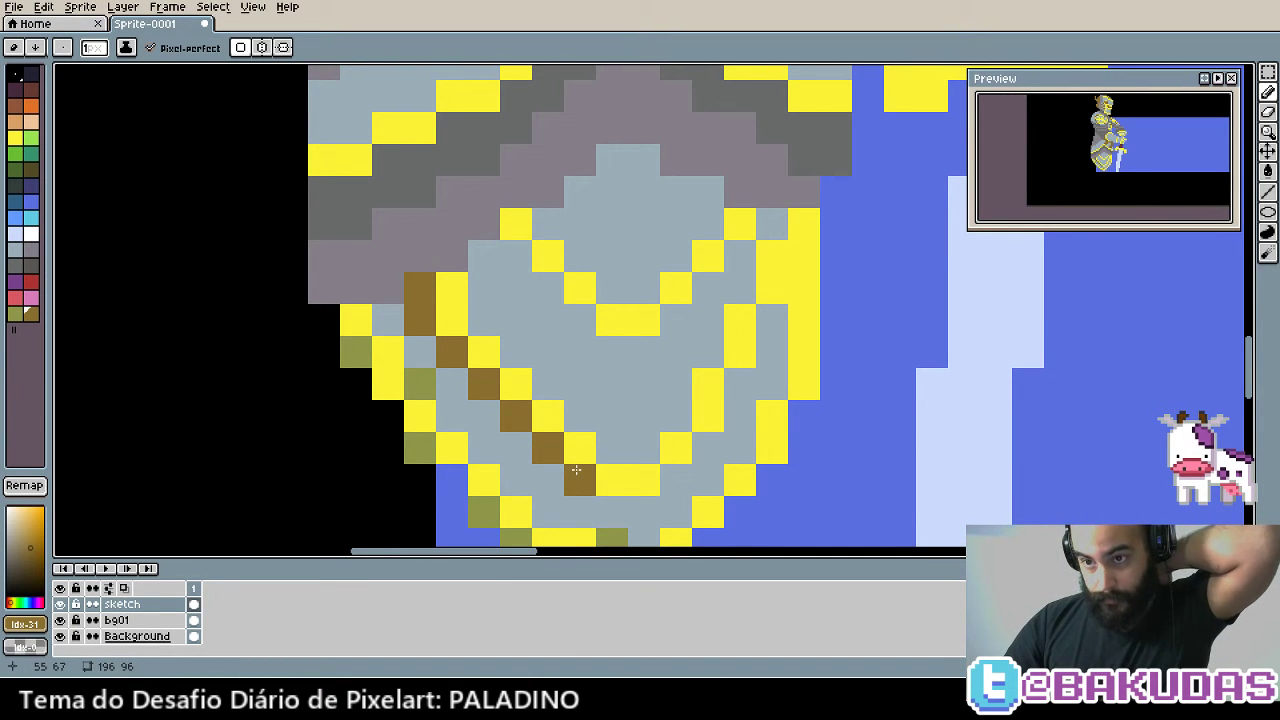
key(ctrl+z)
key(ctrl+z)
key(ctrl+z)
key(ctrl+z)
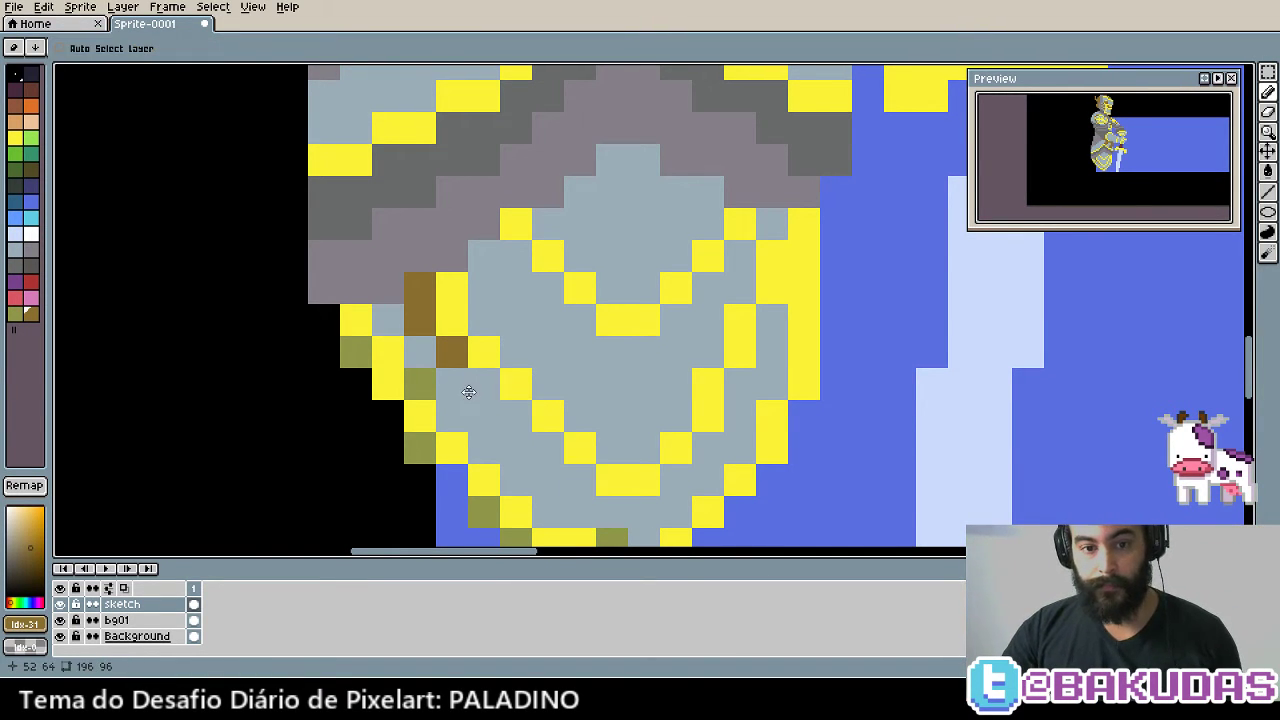
key(ctrl+z)
key(ctrl+z)
key(ctrl+z)
Draw grey shadow lines beside the left, bottom, right, inner V and upper gold trims
mouse_move(431, 276)
mouse_down()
mouse_move(422, 300)
mouse_move(455, 352)
mouse_move(541, 442)
mouse_up()
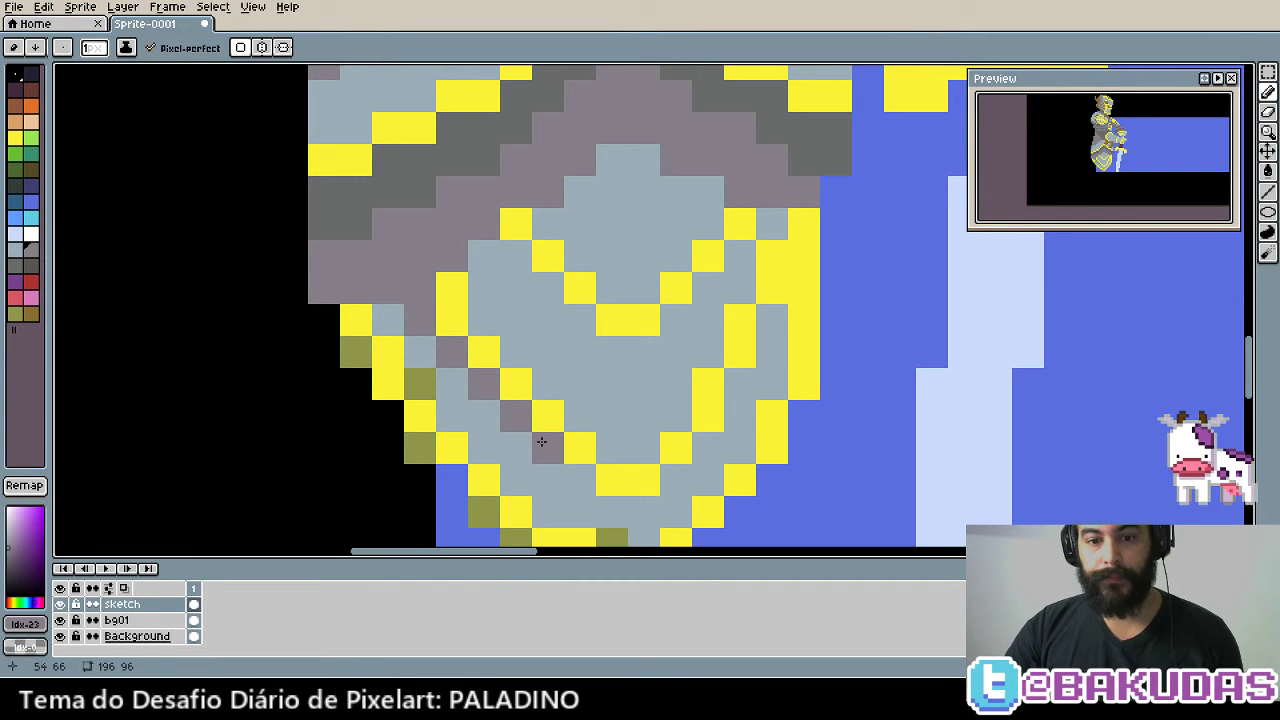
mouse_move(573, 483)
mouse_down()
mouse_move(585, 508)
mouse_move(636, 500)
mouse_up()
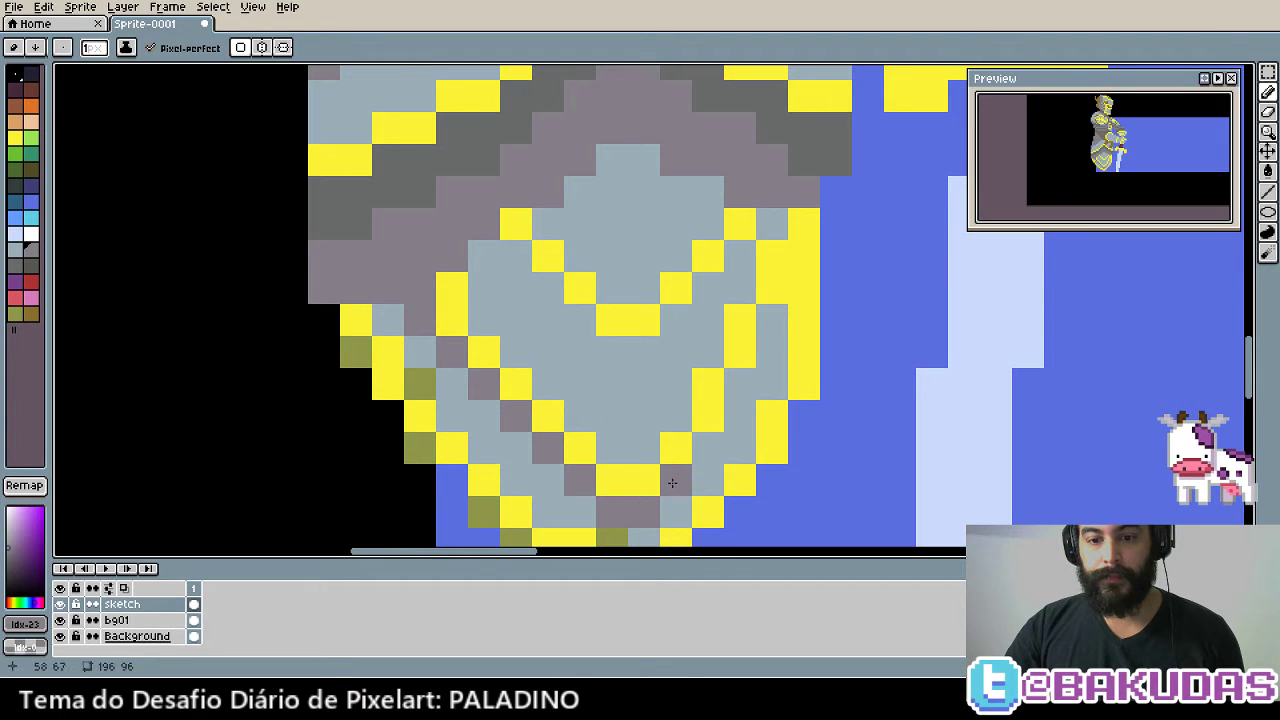
drag(707, 440, 761, 331)
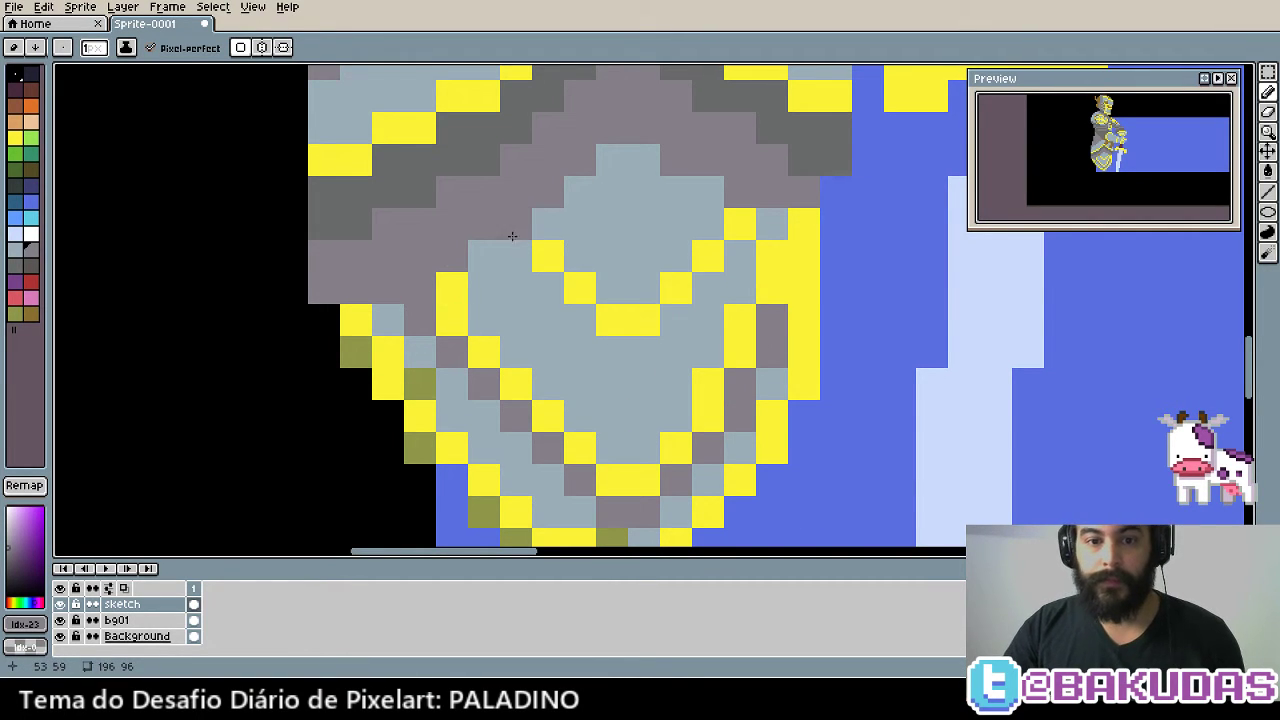
mouse_move(576, 320)
mouse_down()
mouse_move(608, 348)
mouse_move(640, 350)
mouse_move(758, 224)
mouse_up()
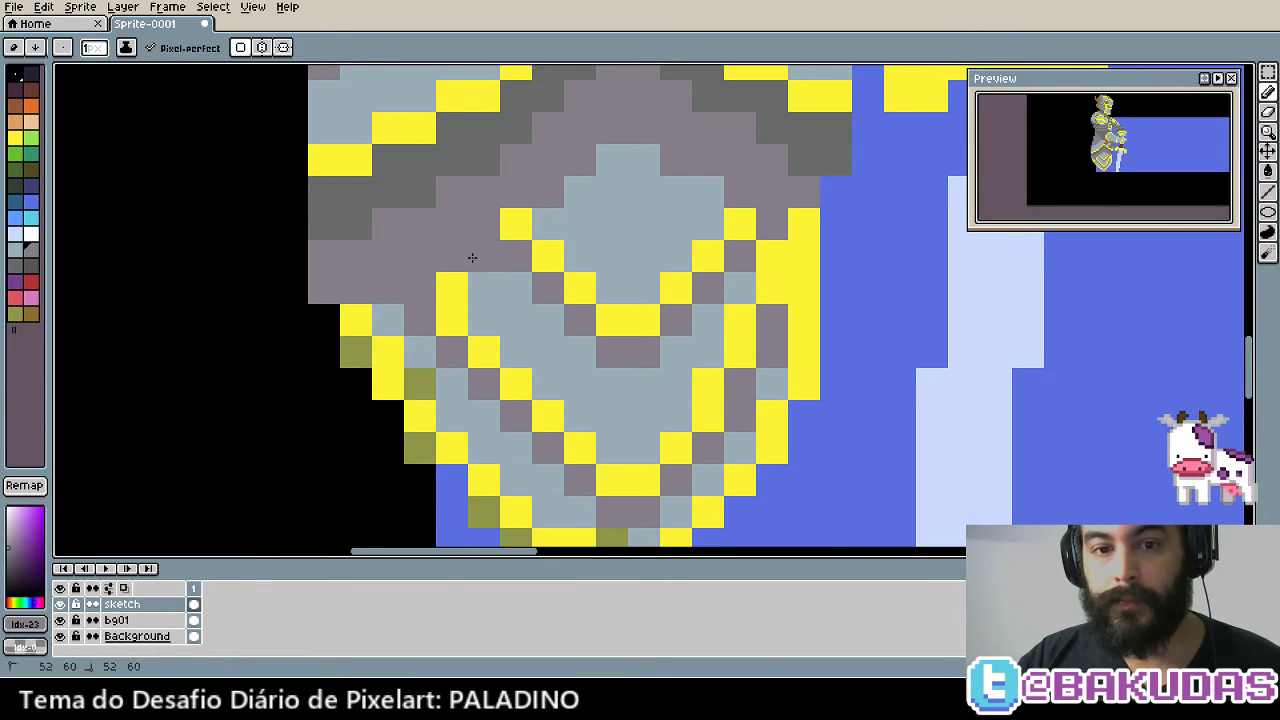
mouse_move(516, 288)
mouse_down()
mouse_move(605, 377)
mouse_move(677, 348)
mouse_move(730, 280)
mouse_up()
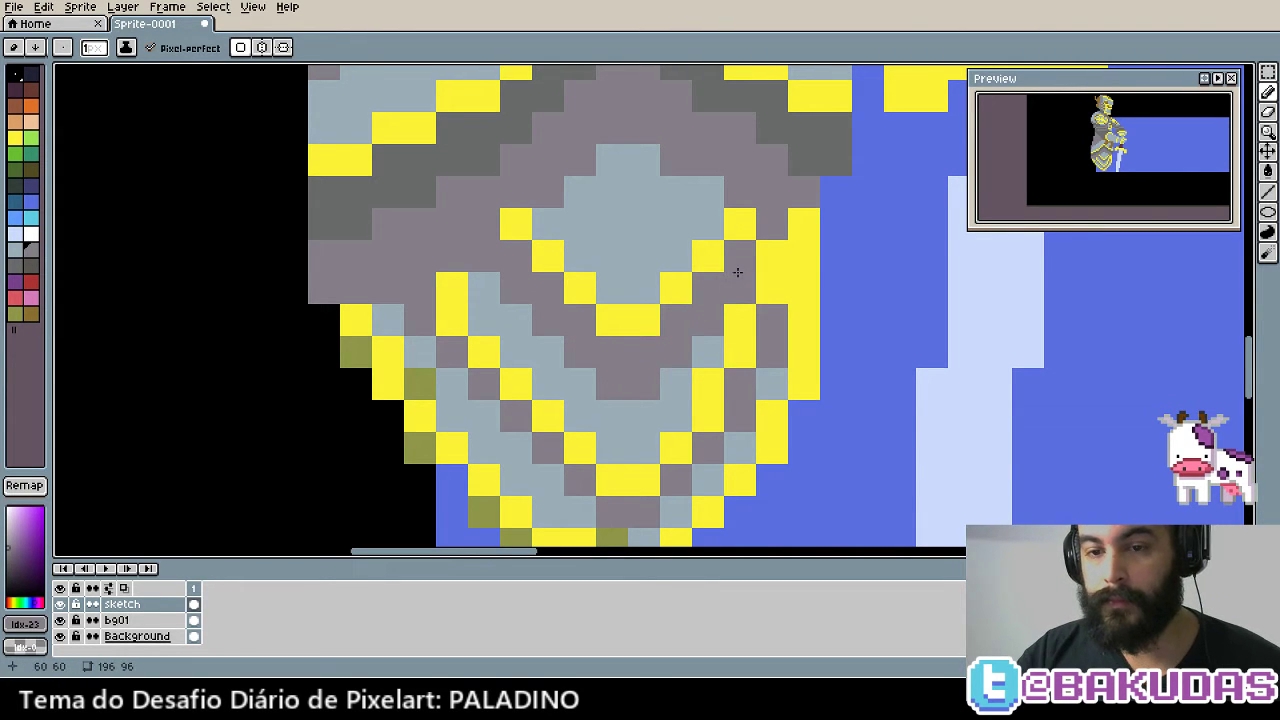
scroll(390, 410, right, 3)
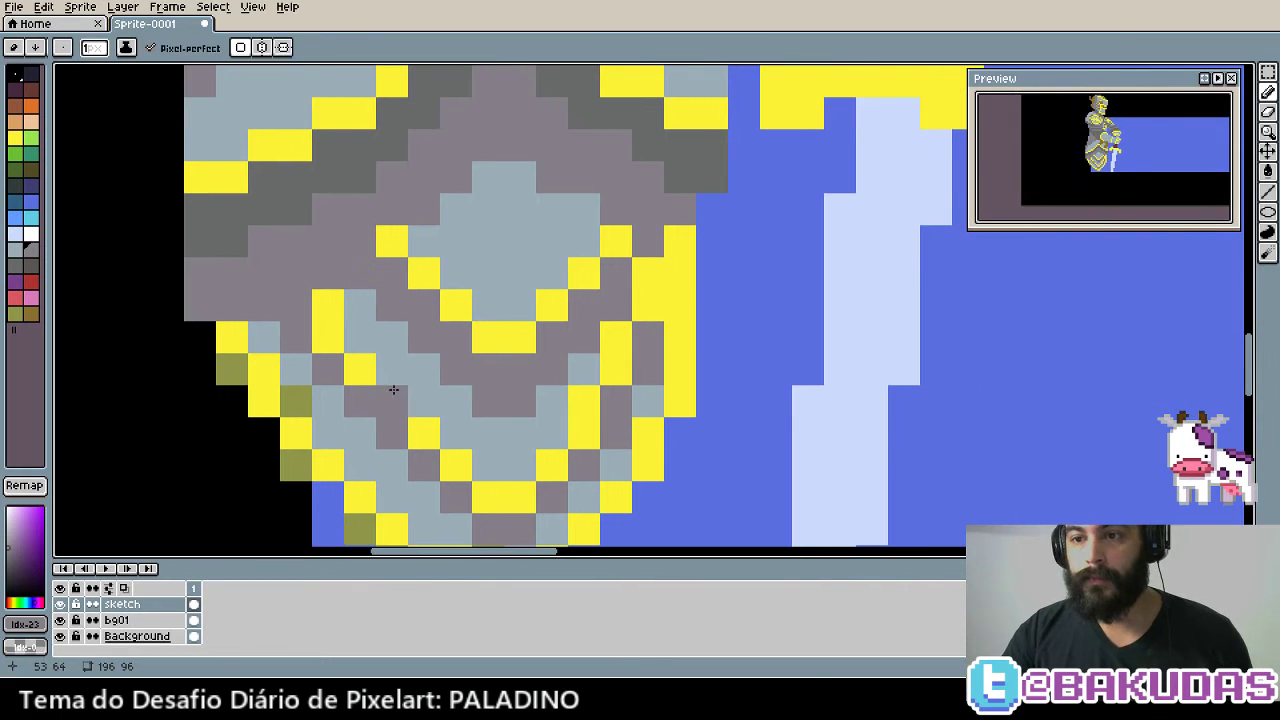
scroll(396, 381, down, 2)
Sample the mauve-grey shadow colour and shade the armour near the brown belt and gauntlet
scroll(309, 311, up, 1)
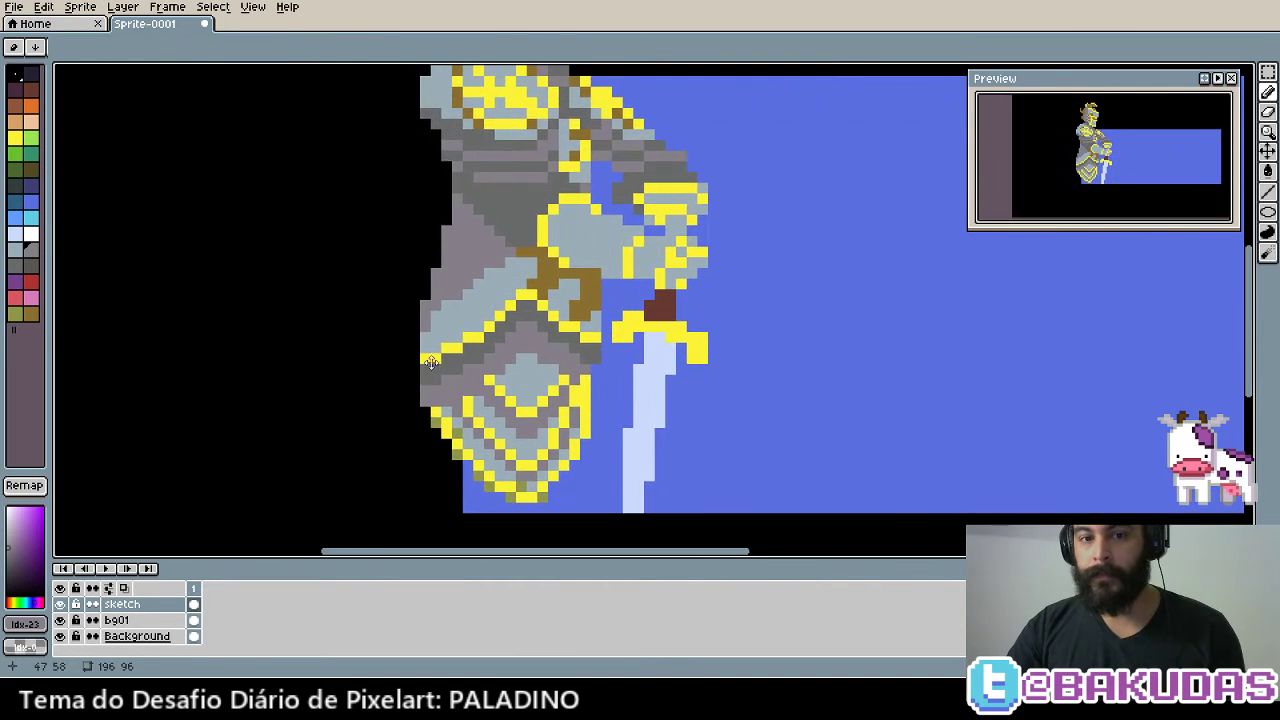
scroll(436, 298, up, 1)
key(alt)
click(436, 298)
drag(436, 298, 359, 404)
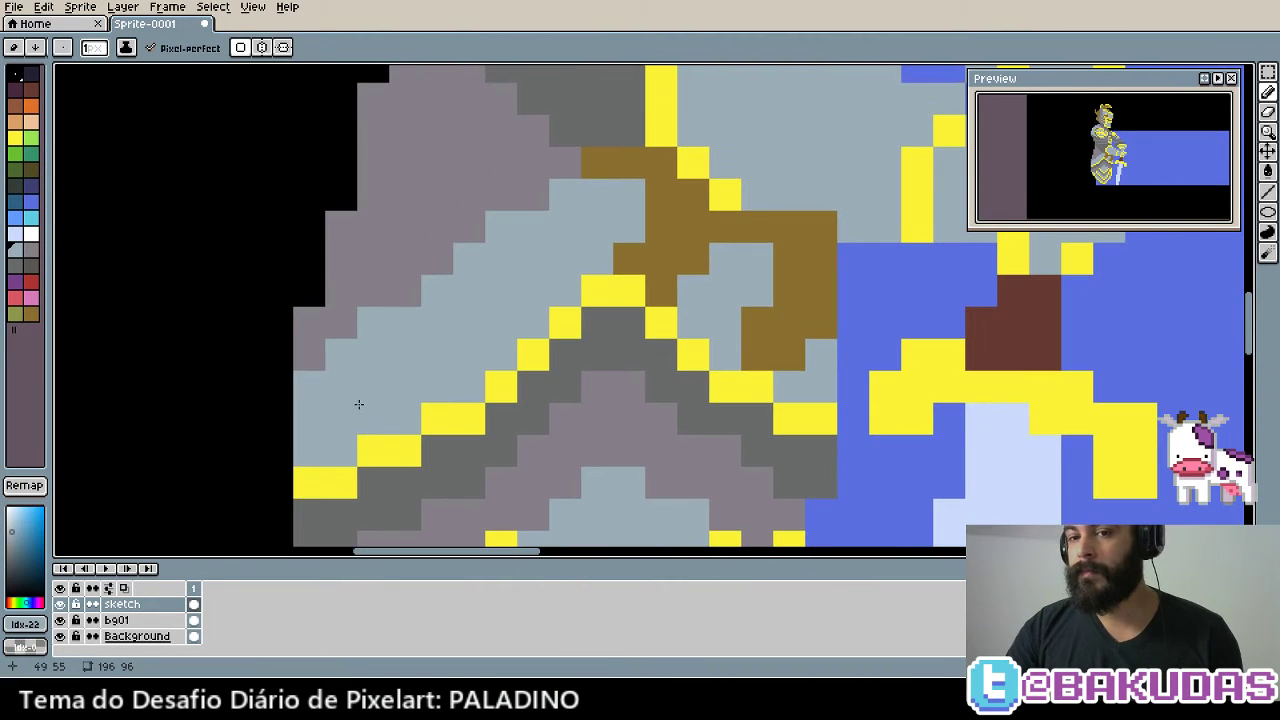
key(alt)
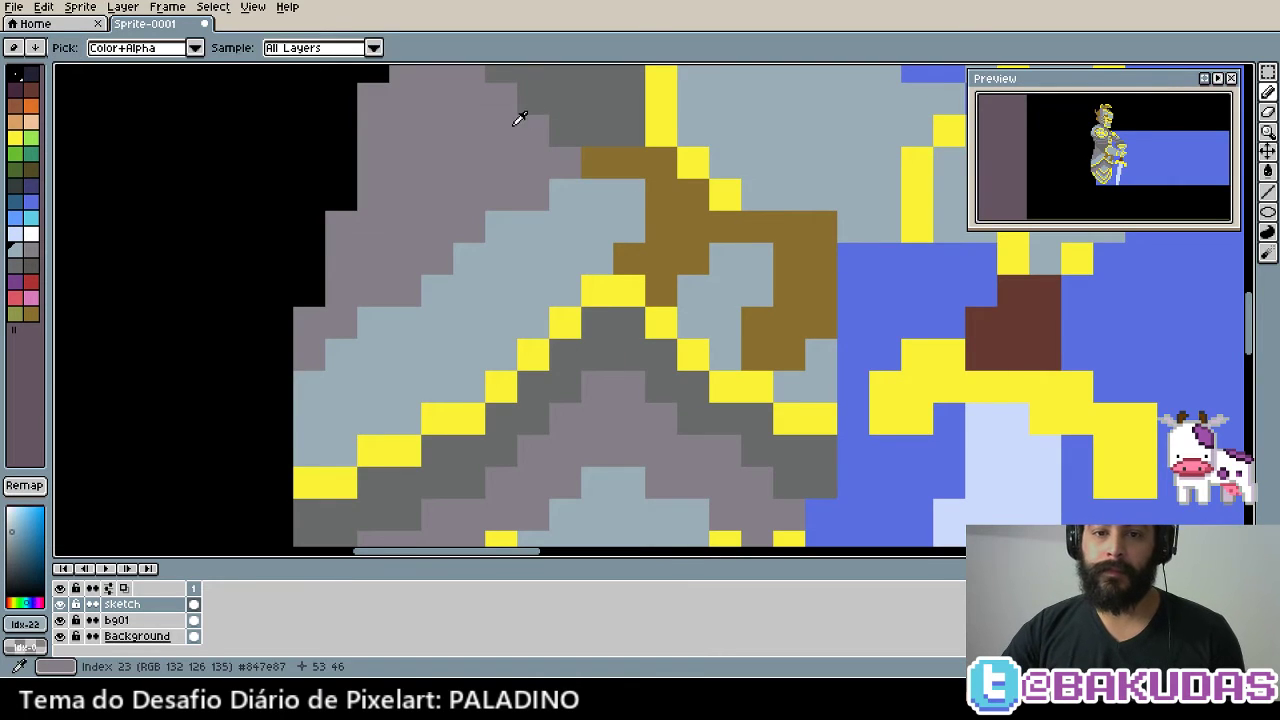
click(517, 117)
scroll(600, 215, up, 1)
drag(593, 221, 574, 295)
mouse_move(500, 259)
mouse_down()
mouse_move(494, 243)
mouse_move(620, 300)
mouse_move(620, 243)
mouse_move(573, 327)
mouse_move(399, 234)
mouse_up()
click(686, 357)
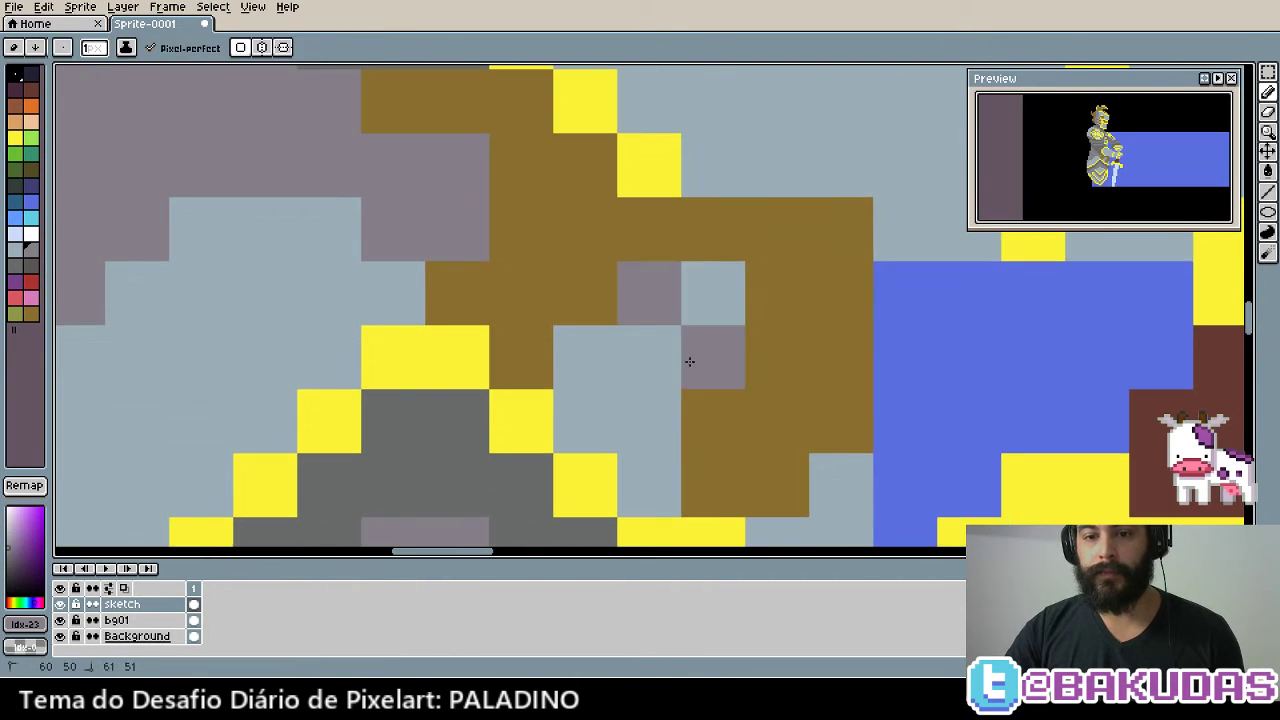
mouse_move(700, 300)
mouse_down()
mouse_move(651, 366)
mouse_move(620, 379)
mouse_move(478, 232)
mouse_up()
mouse_move(674, 337)
mouse_down()
mouse_move(708, 394)
mouse_move(613, 374)
mouse_up()
click(501, 274)
Add grey-mauve shading runs along the arm plates and the row below
key(space)
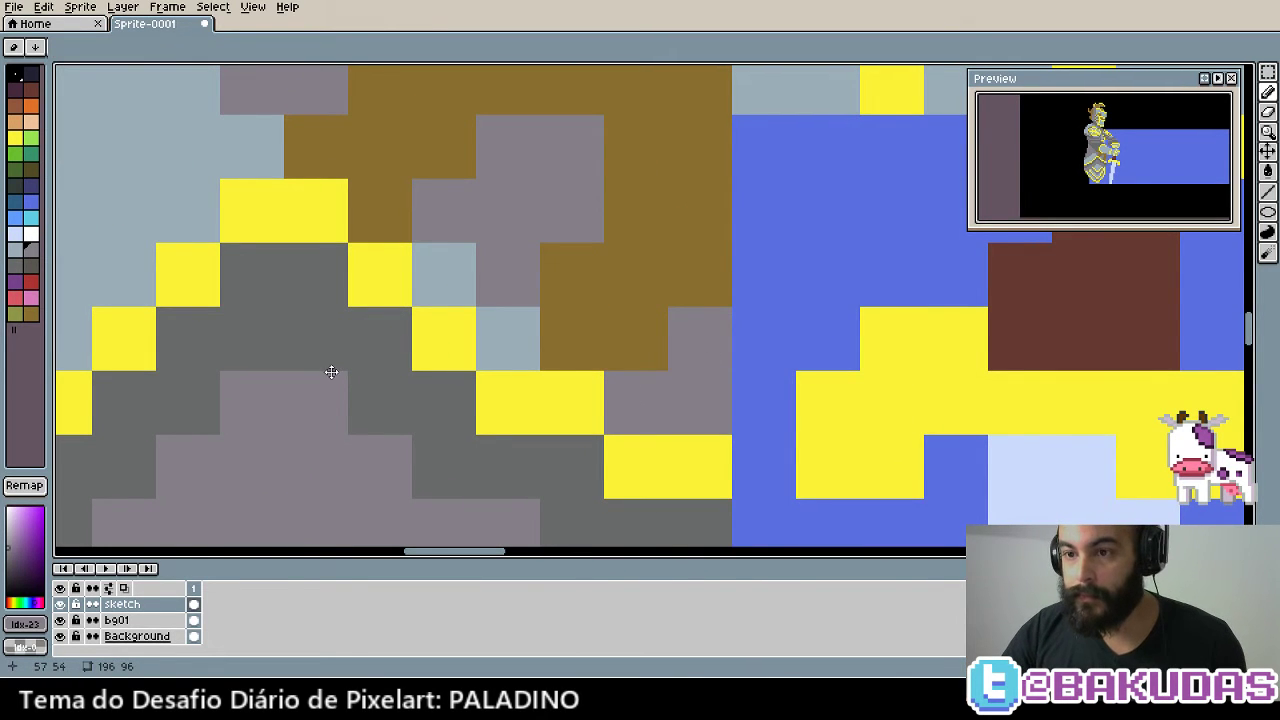
drag(330, 330, 549, 370)
scroll(554, 358, down, 3)
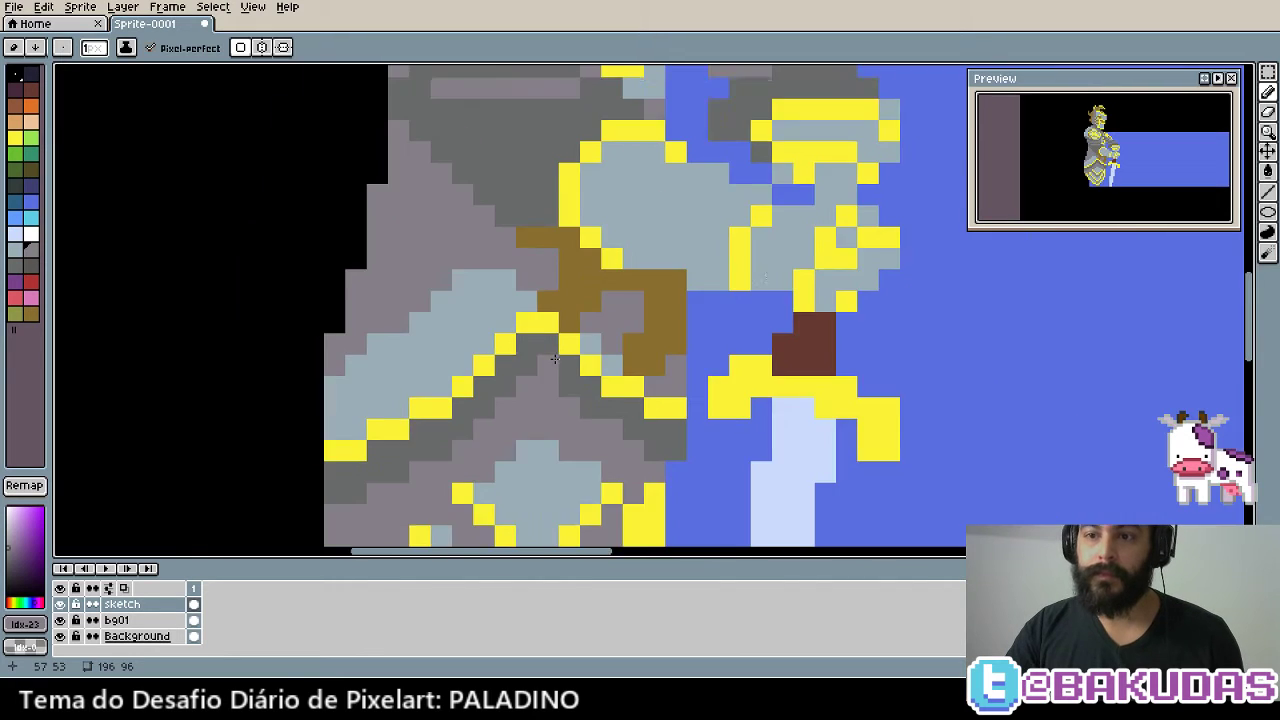
scroll(414, 368, up, 3)
click(366, 367)
drag(366, 367, 480, 366)
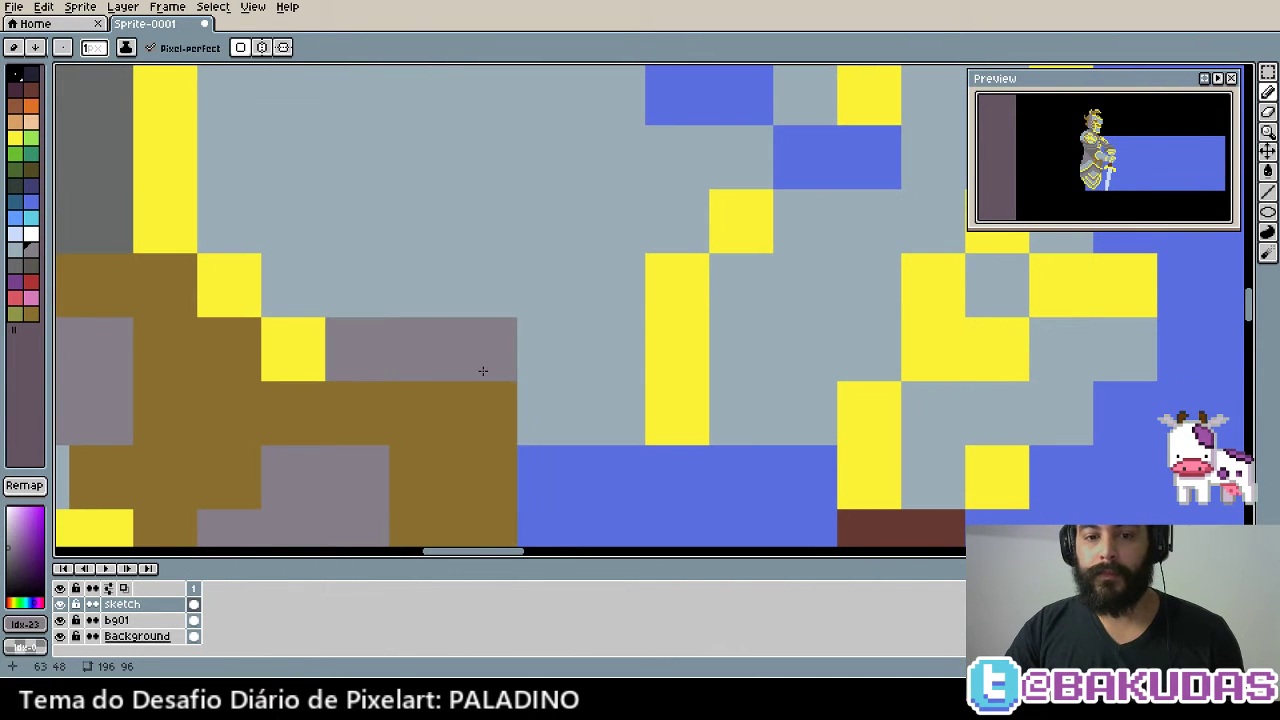
drag(540, 412, 597, 428)
click(710, 424)
click(805, 413)
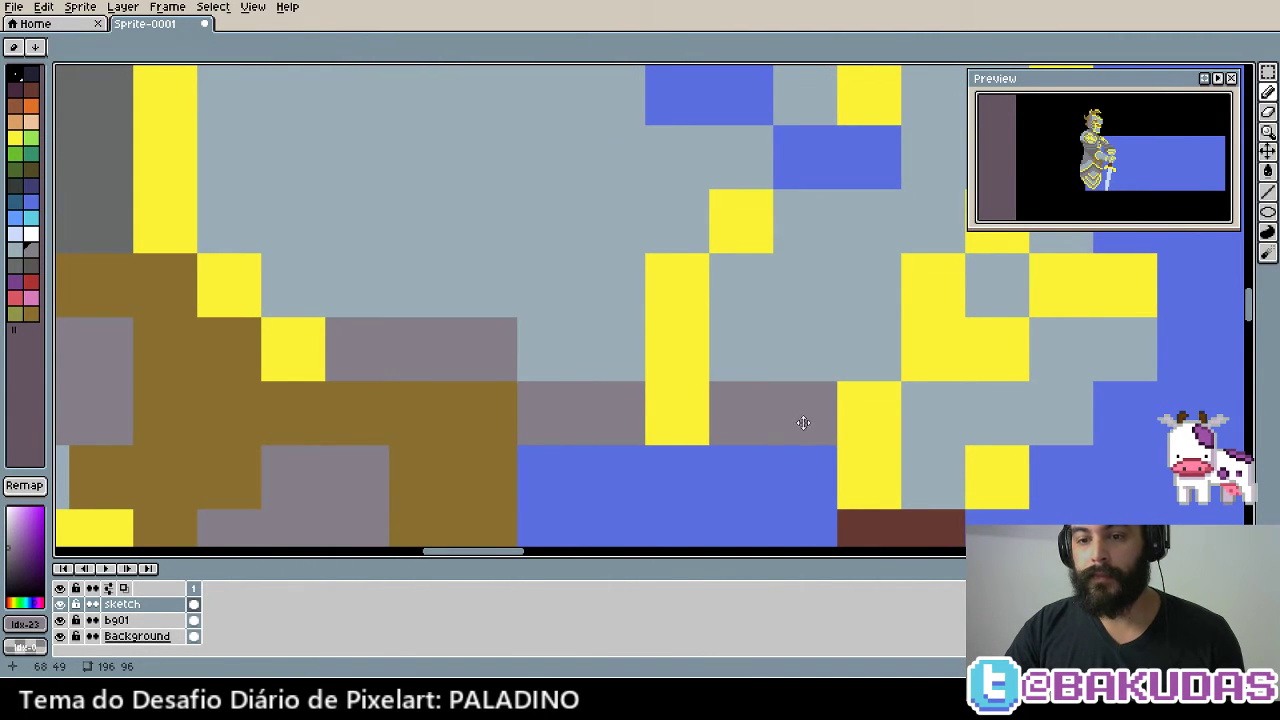
Fill a few more arm plate cells with grey-mauve shading
scroll(689, 354, down, 2)
scroll(689, 354, up, 2)
scroll(346, 286, down, 2)
scroll(391, 260, up, 2)
click(391, 260)
drag(345, 255, 395, 295)
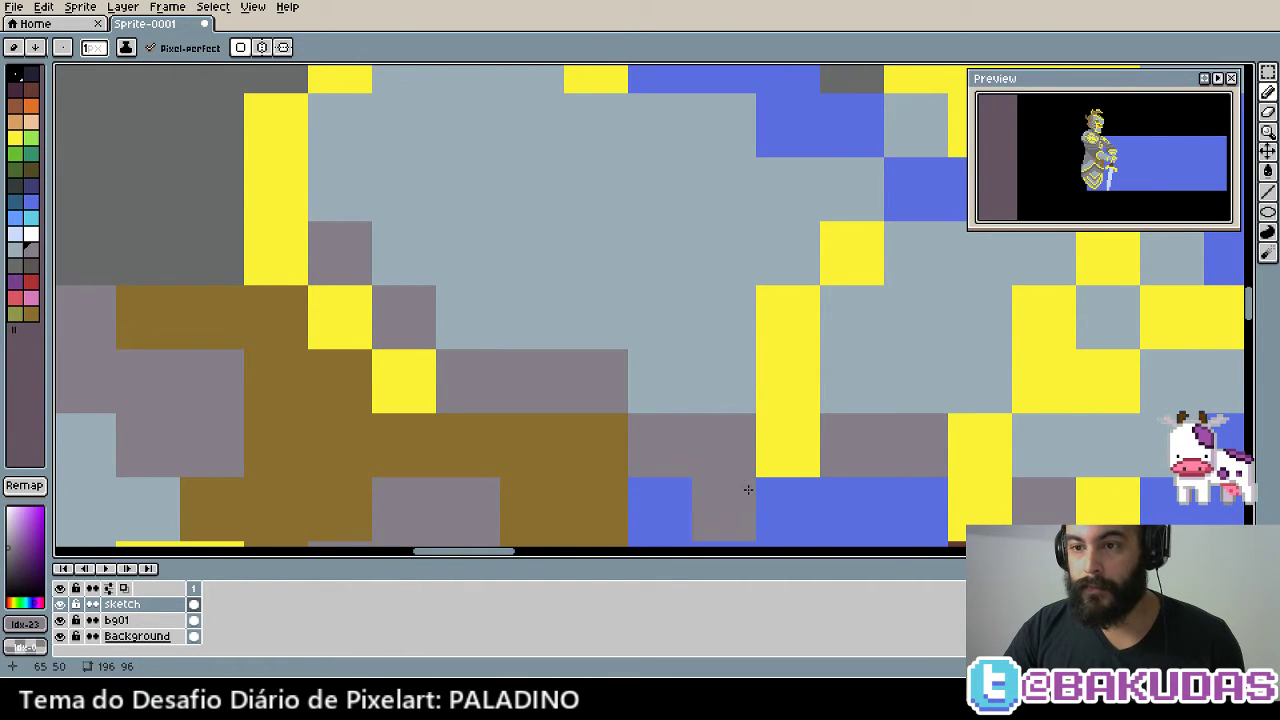
scroll(526, 328, up, 2)
drag(402, 268, 388, 324)
scroll(394, 277, down, 2)
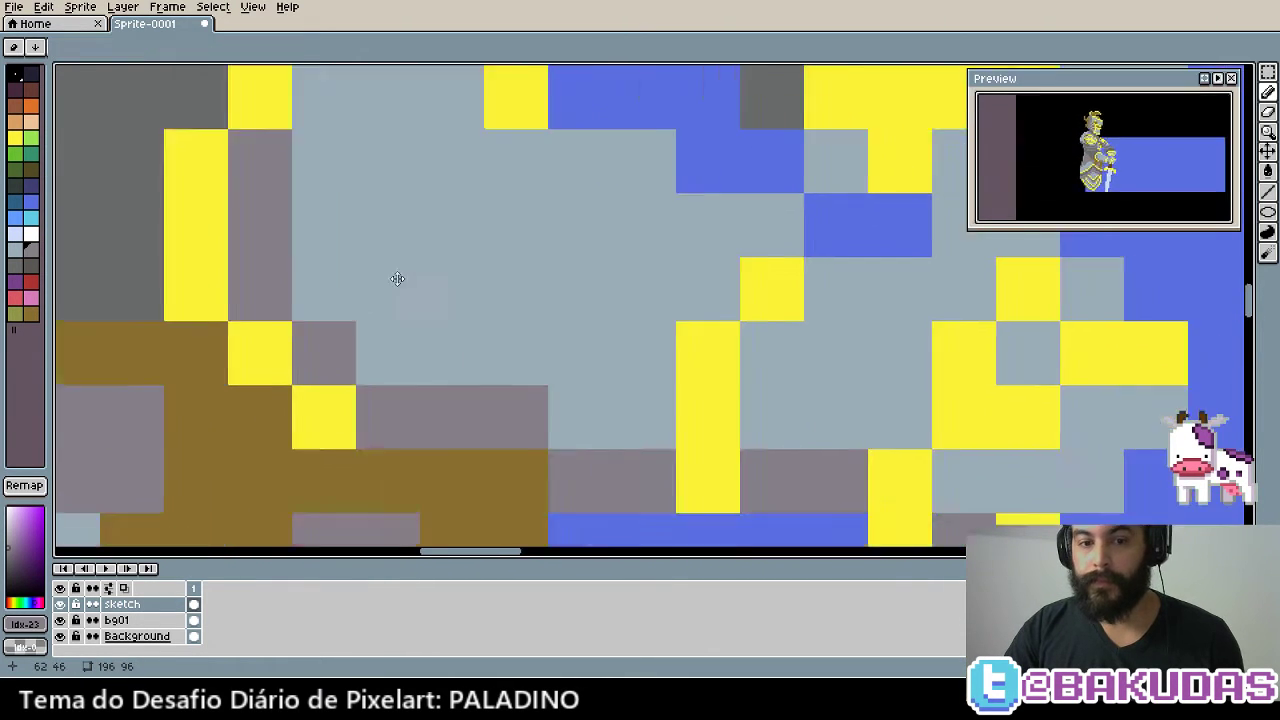
scroll(494, 383, down, 2)
scroll(494, 383, down, 3)
scroll(465, 320, up, 1)
Paint vertical dark-grey shading runs and single pixels on the arm and gauntlet
key(alt)
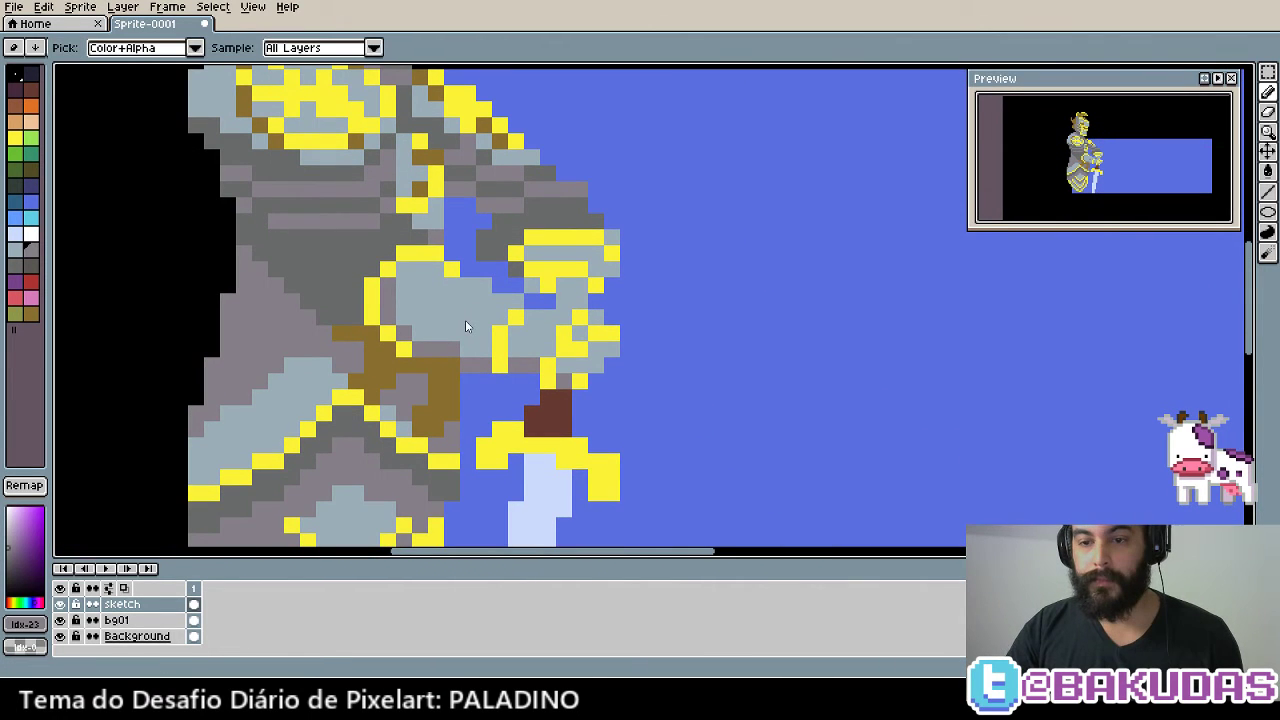
scroll(465, 320, up, 2)
click(520, 304)
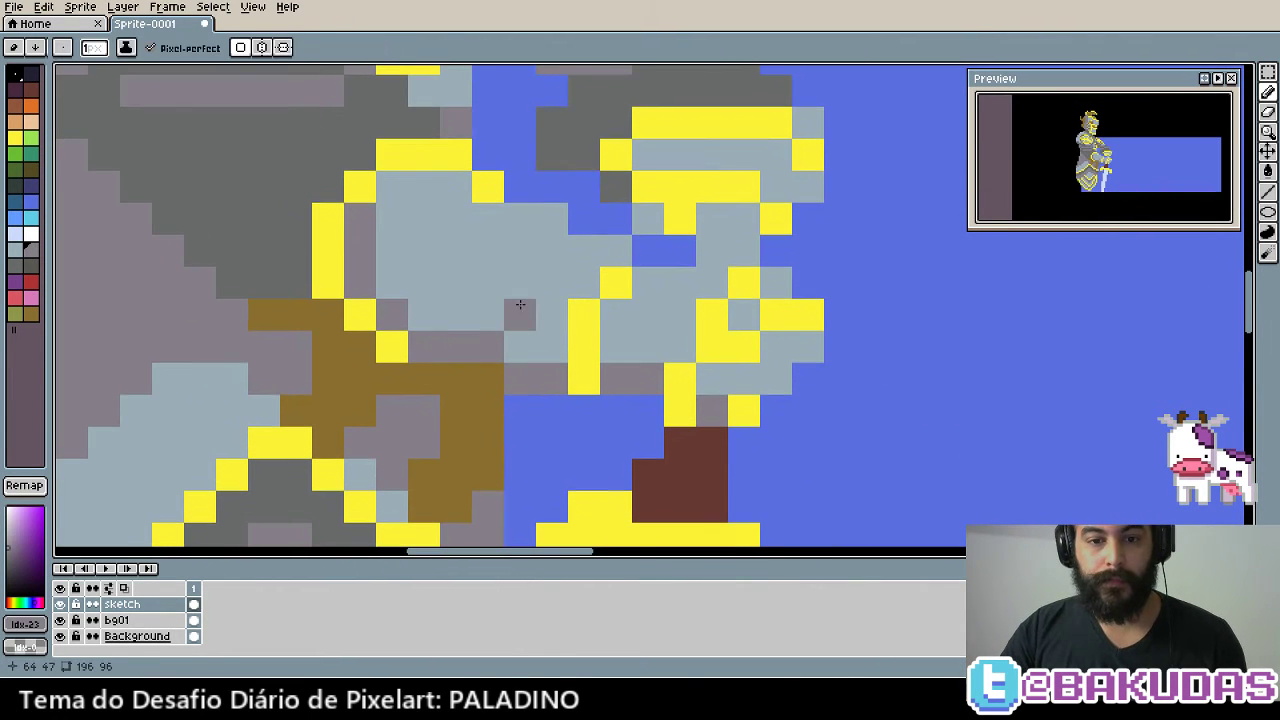
mouse_move(514, 345)
mouse_down()
mouse_move(538, 261)
mouse_move(461, 203)
mouse_up()
drag(379, 257, 350, 130)
click(410, 161)
Repaint the stray grey column beside the gauntlet with the blue background colour
scroll(600, 280, down, 1)
scroll(650, 300, down, 1)
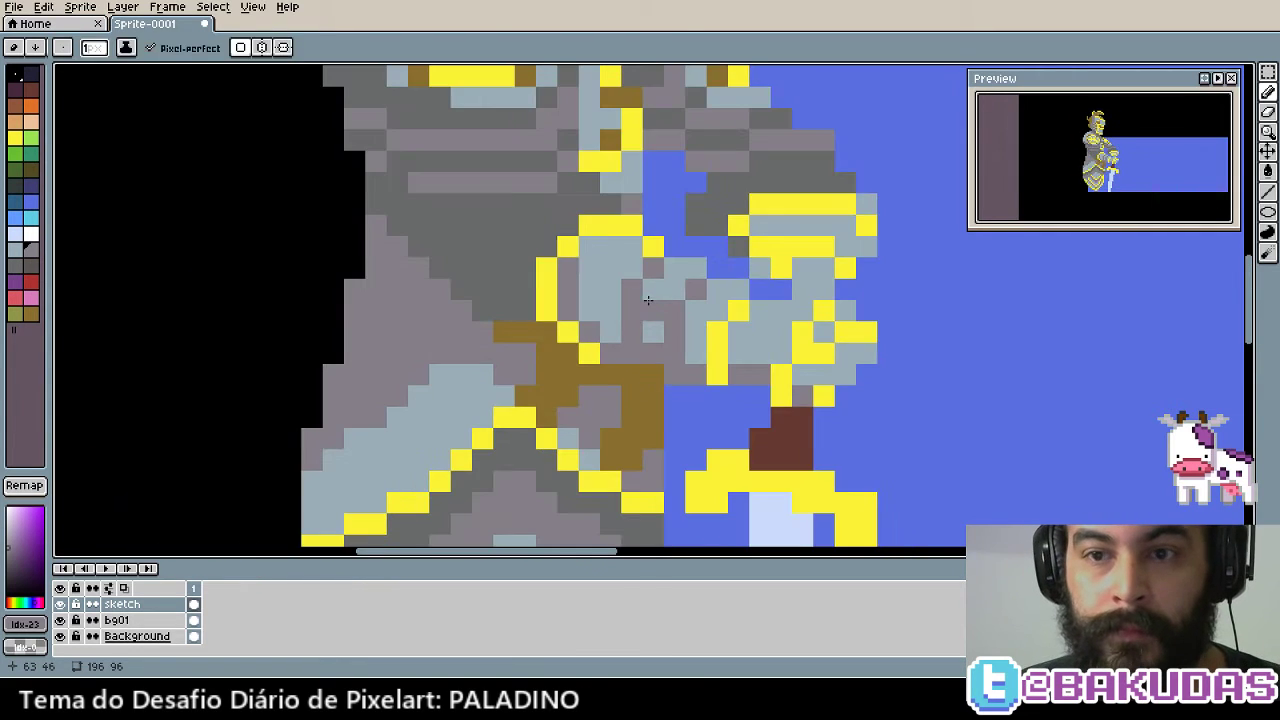
drag(686, 310, 446, 190)
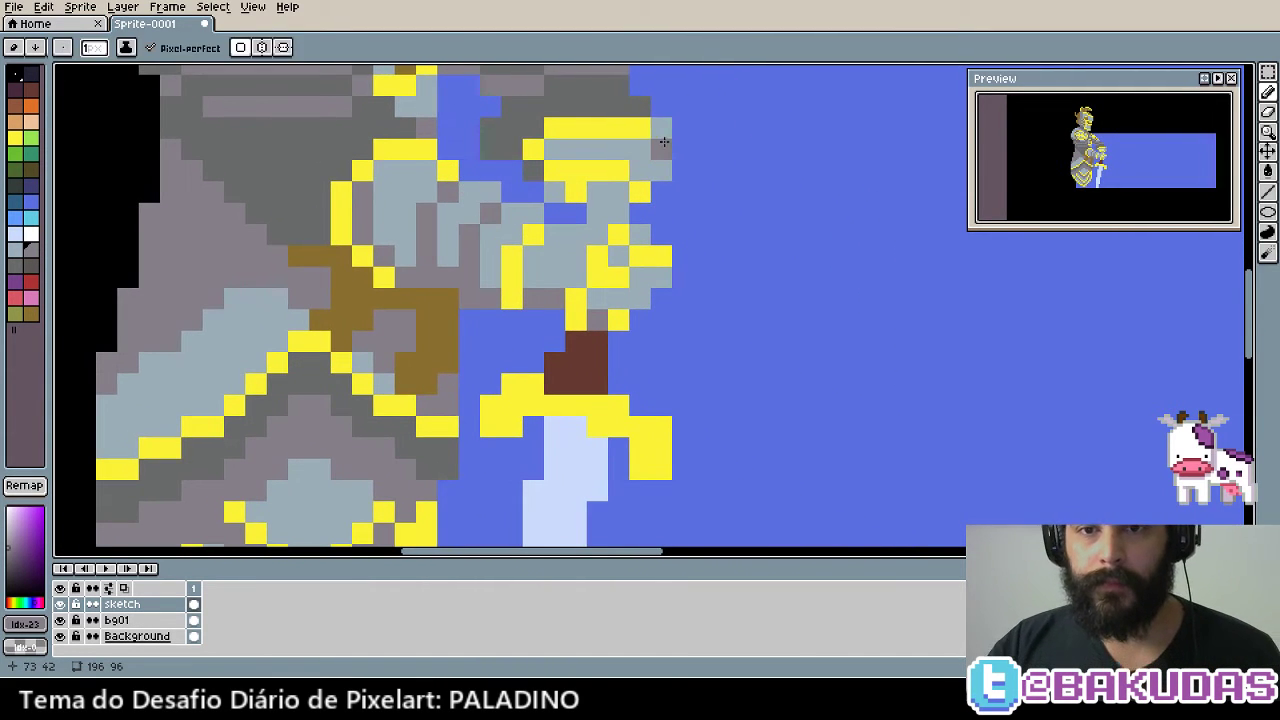
drag(531, 174, 799, 289)
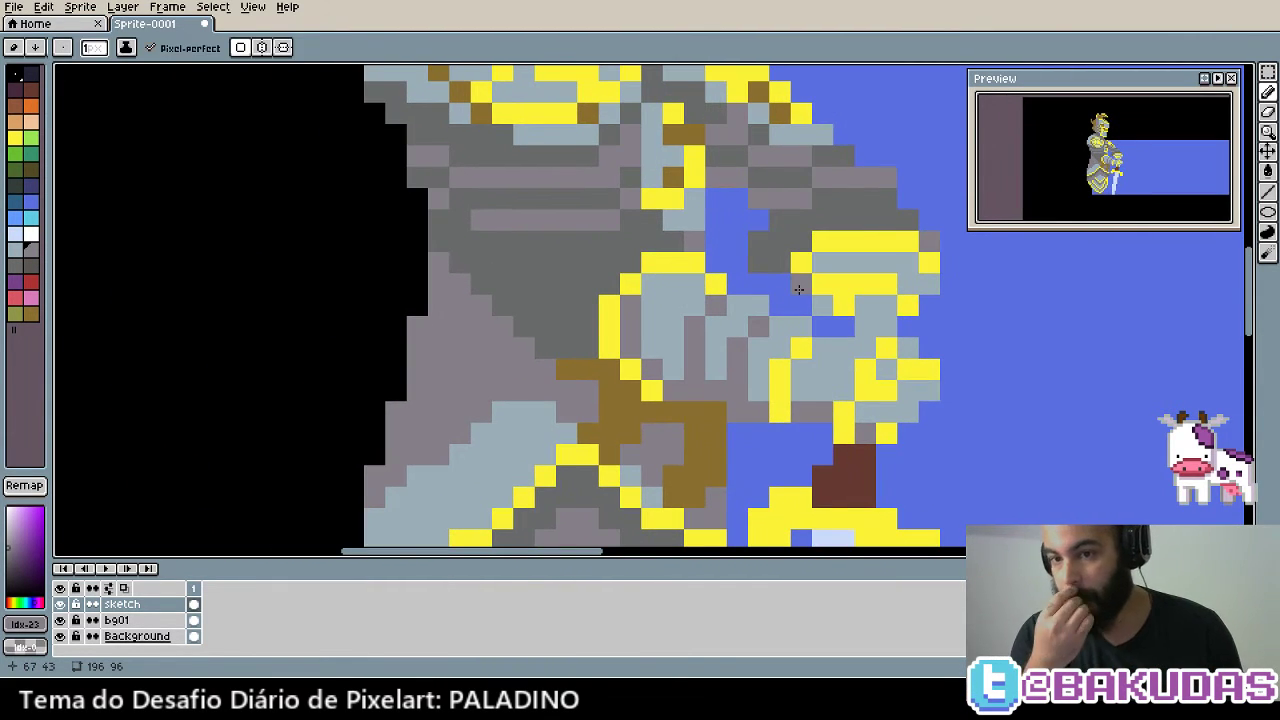
drag(765, 278, 746, 244)
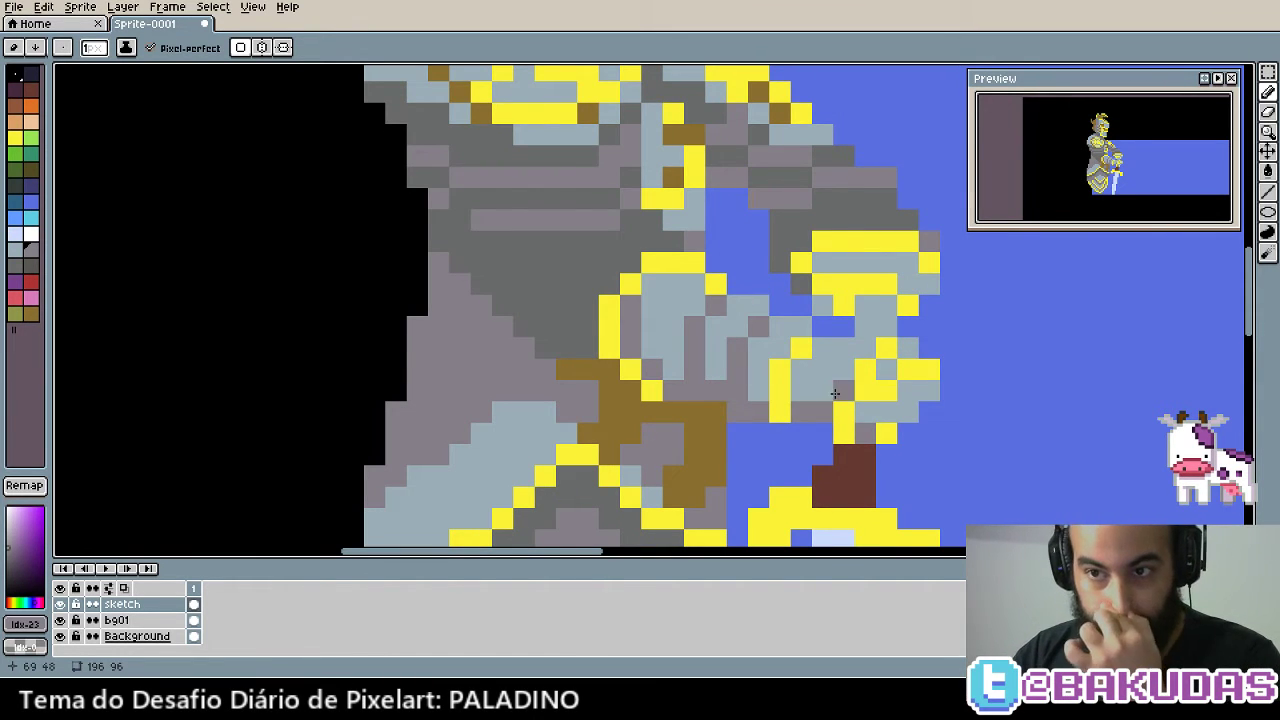
scroll(792, 258, up, 2)
key(alt)
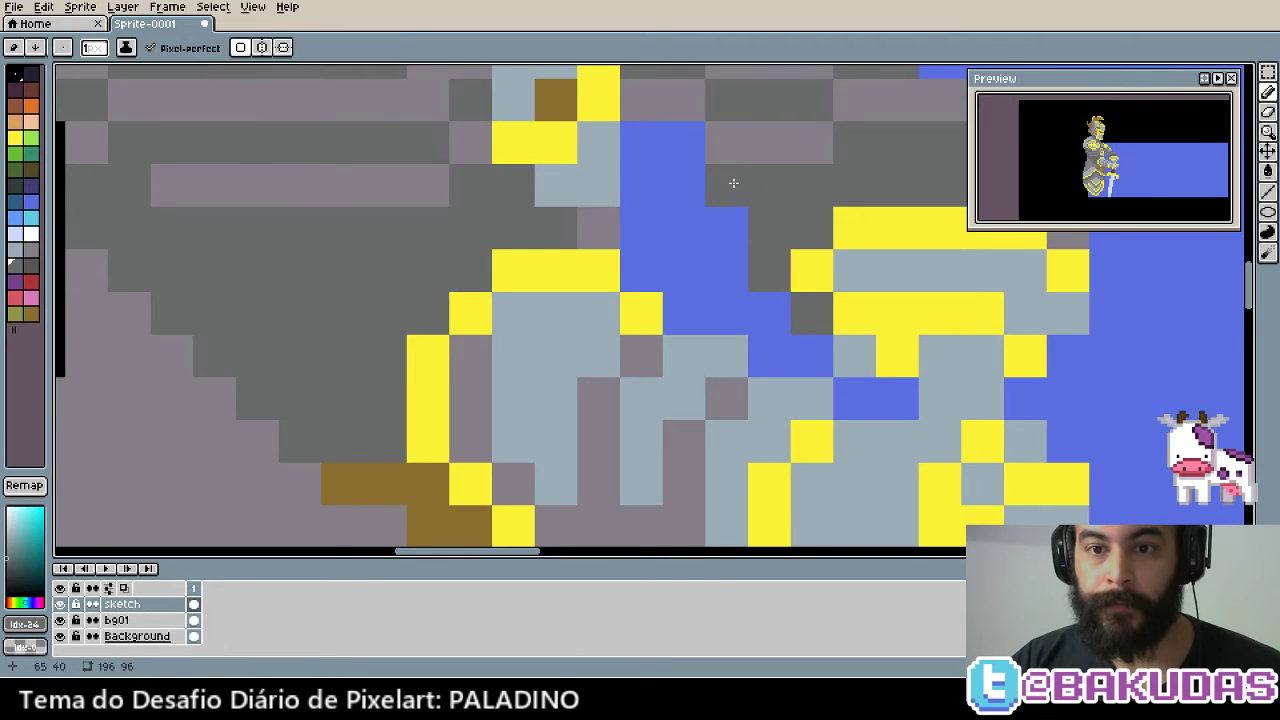
drag(731, 183, 797, 251)
scroll(768, 256, down, 1)
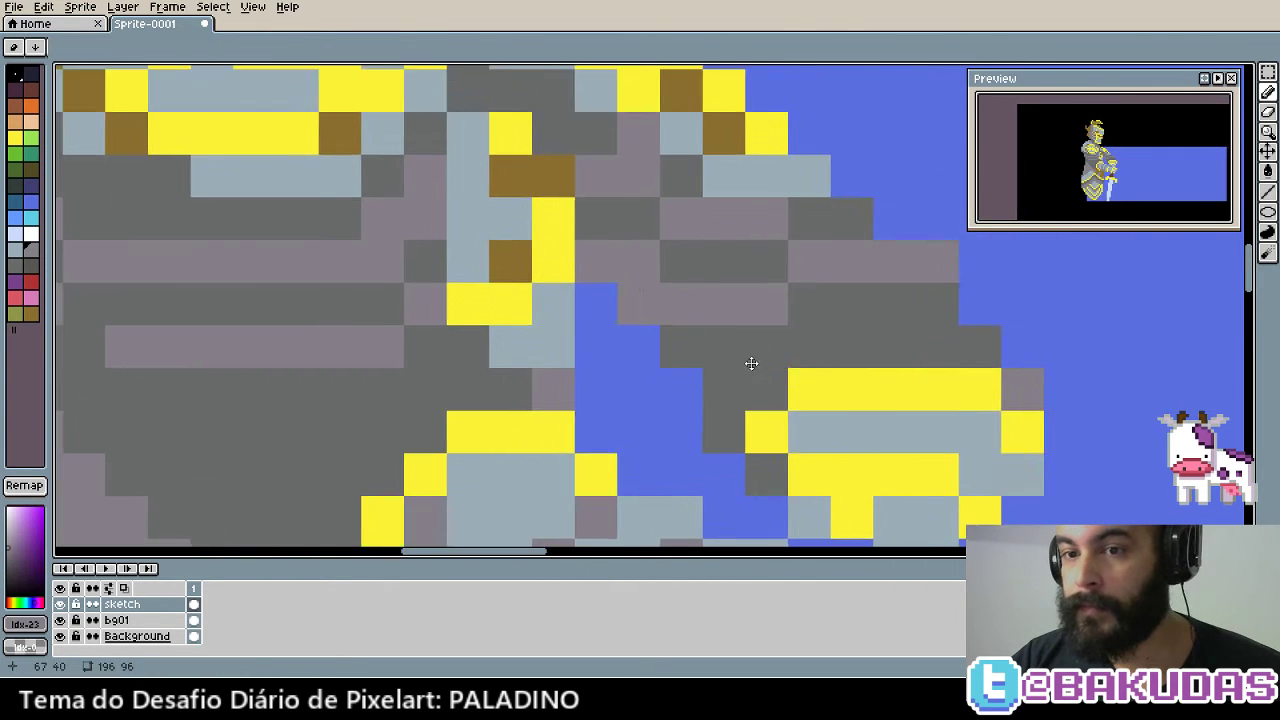
scroll(751, 363, down, 2)
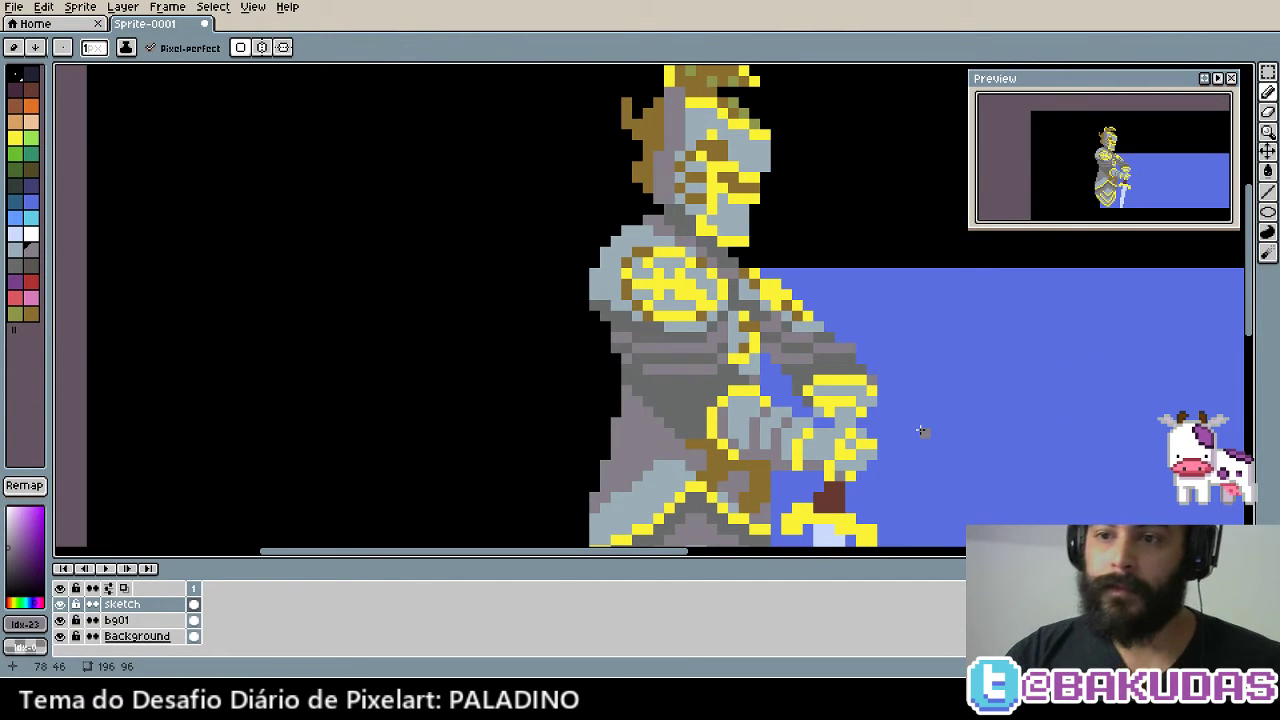
scroll(921, 431, down, 1)
scroll(800, 400, down, 1)
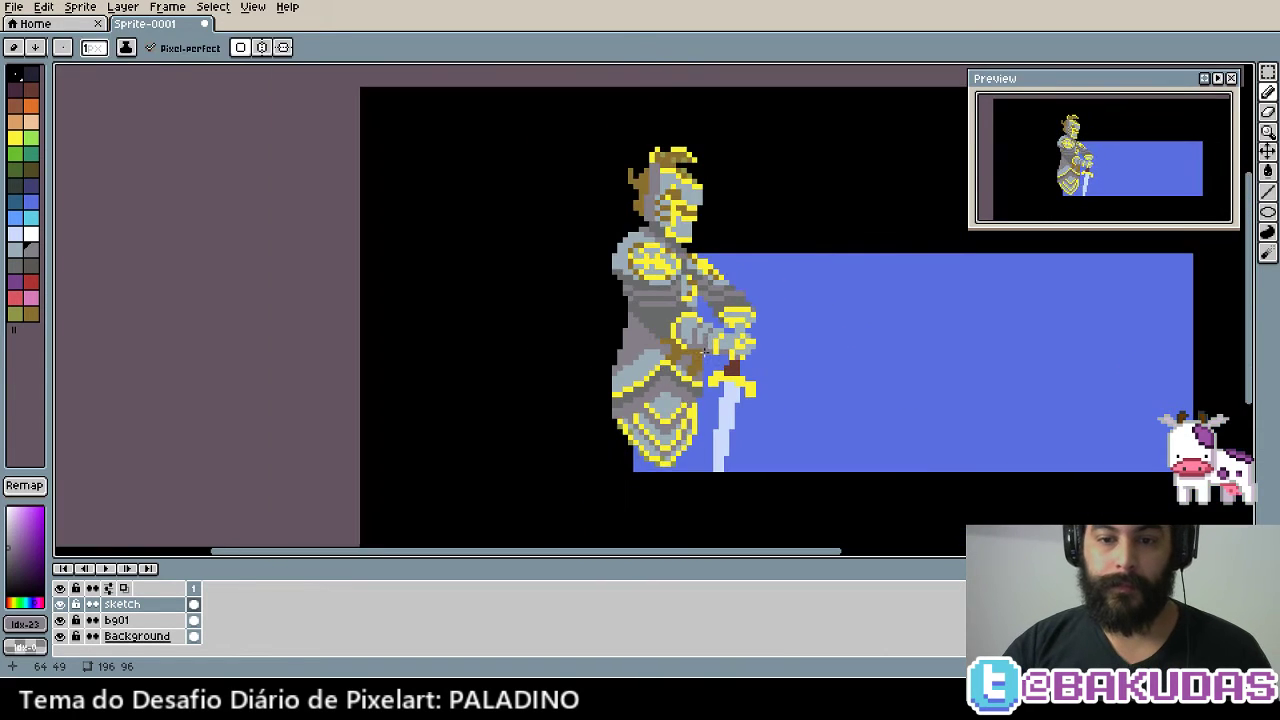
Fill the black gap pixels along the lower armour's left edge with grey
scroll(652, 377, up, 3)
drag(652, 377, 777, 312)
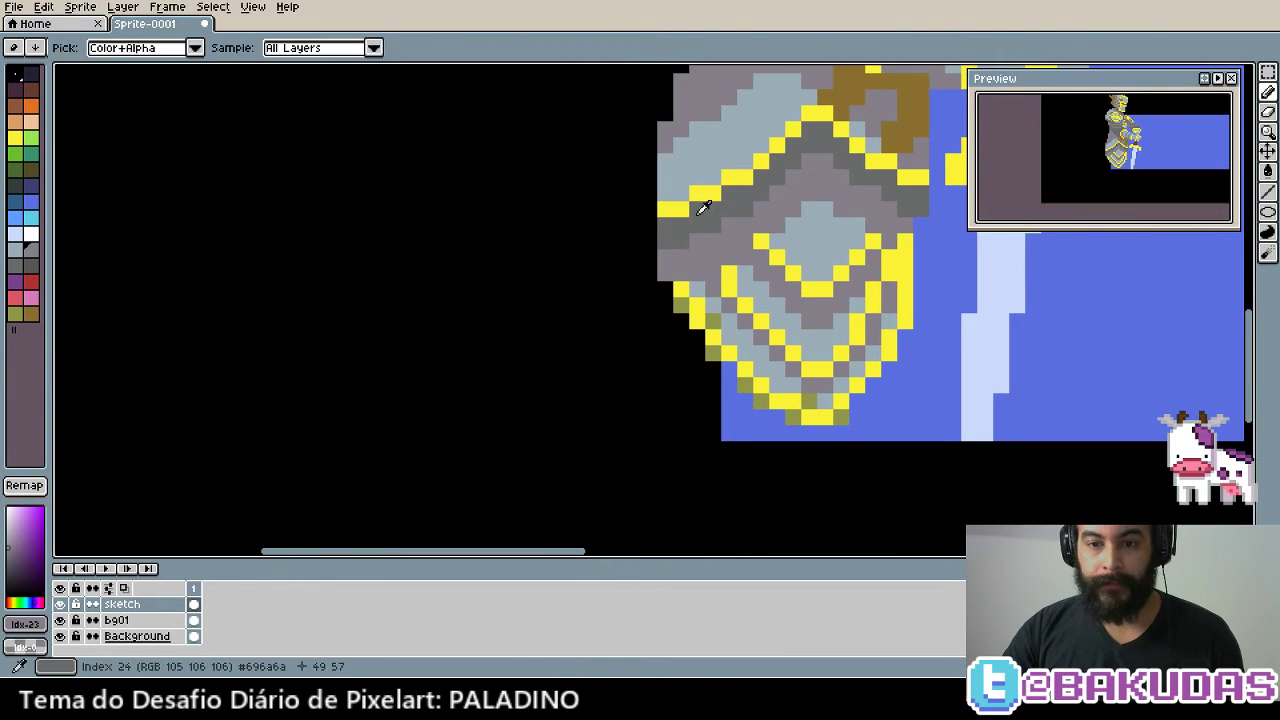
mouse_move(664, 302)
mouse_down()
mouse_move(665, 398)
mouse_move(686, 403)
mouse_up()
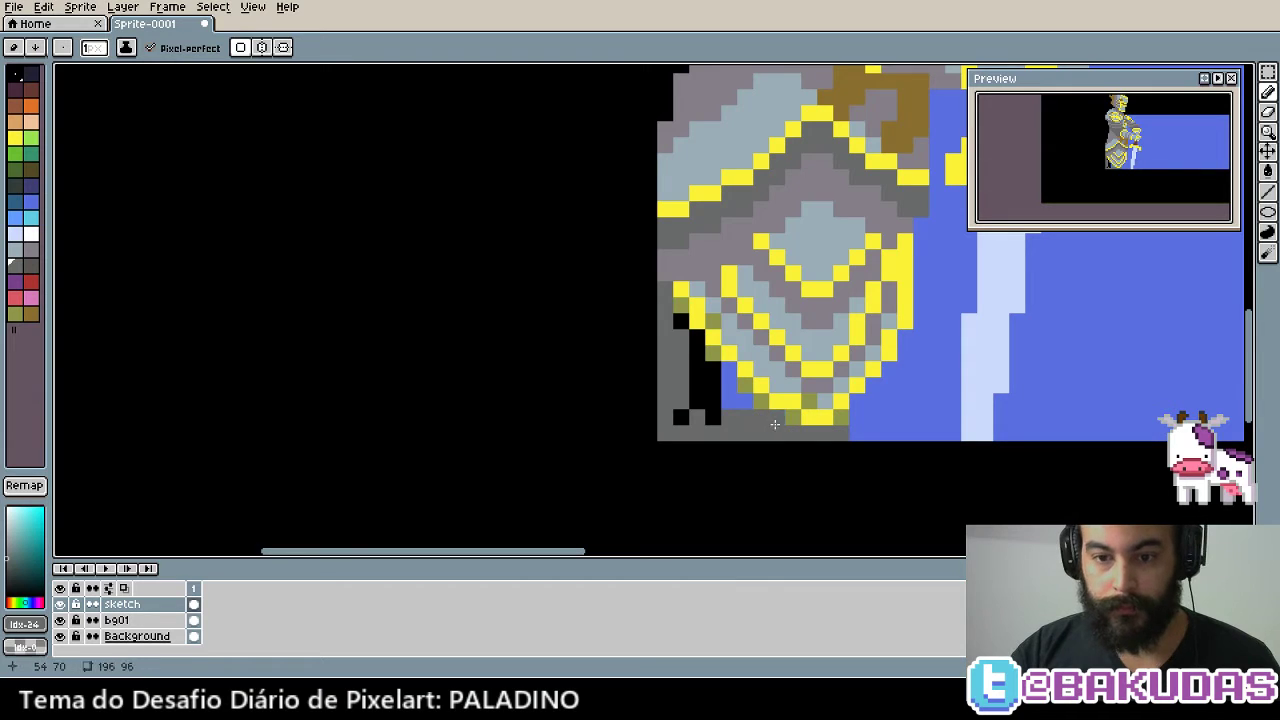
mouse_move(774, 425)
mouse_down()
mouse_move(731, 408)
mouse_move(712, 350)
mouse_up()
click(714, 370)
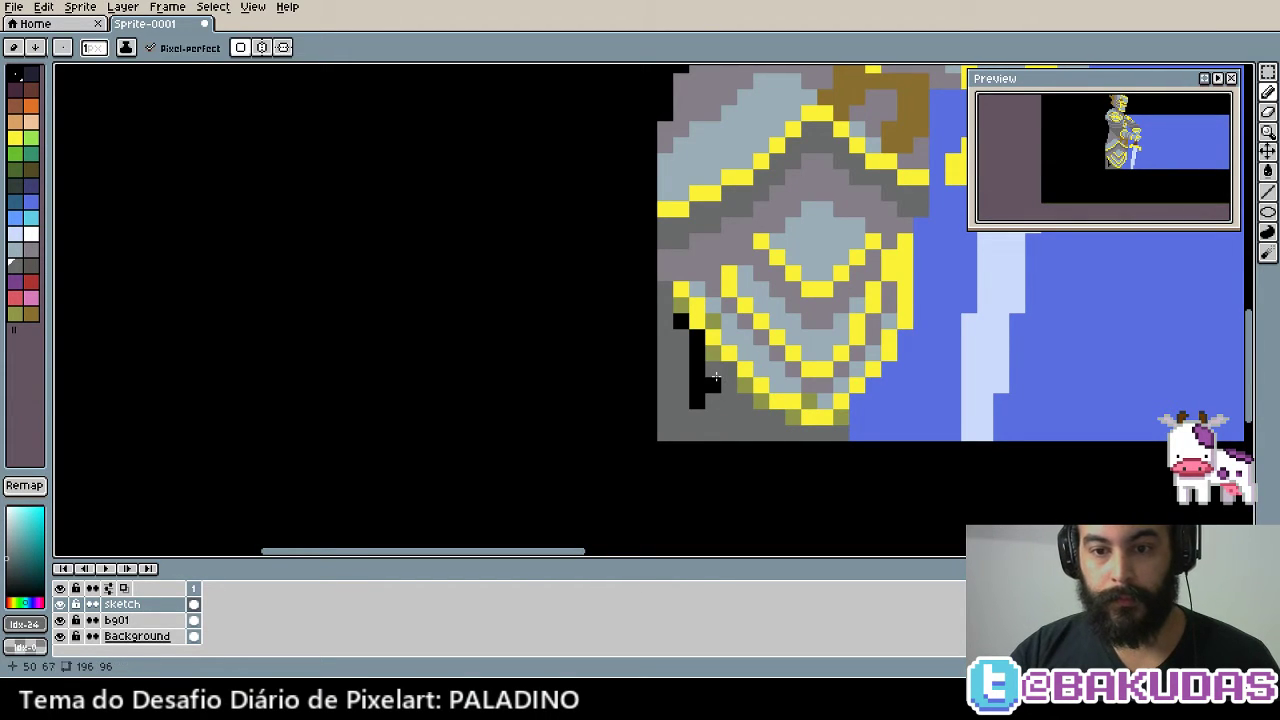
drag(697, 404, 696, 346)
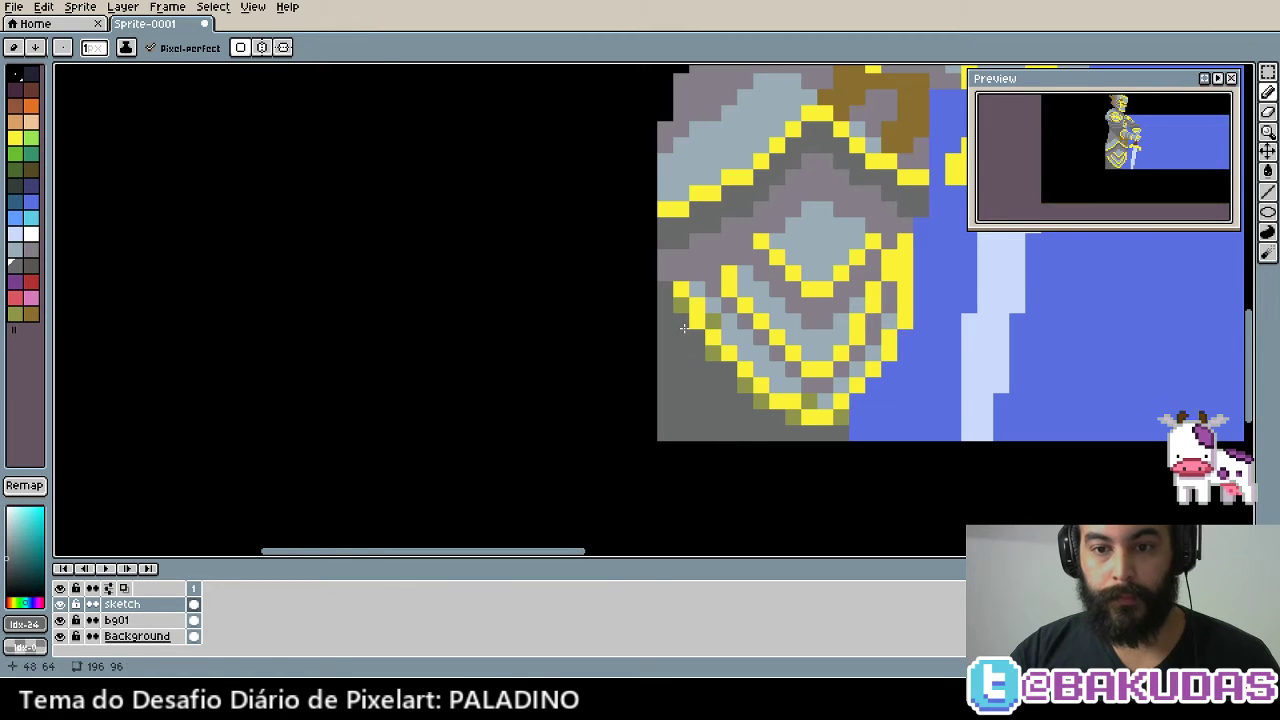
Draw a short grey line down the lower armour's right edge
key(i)
key(b)
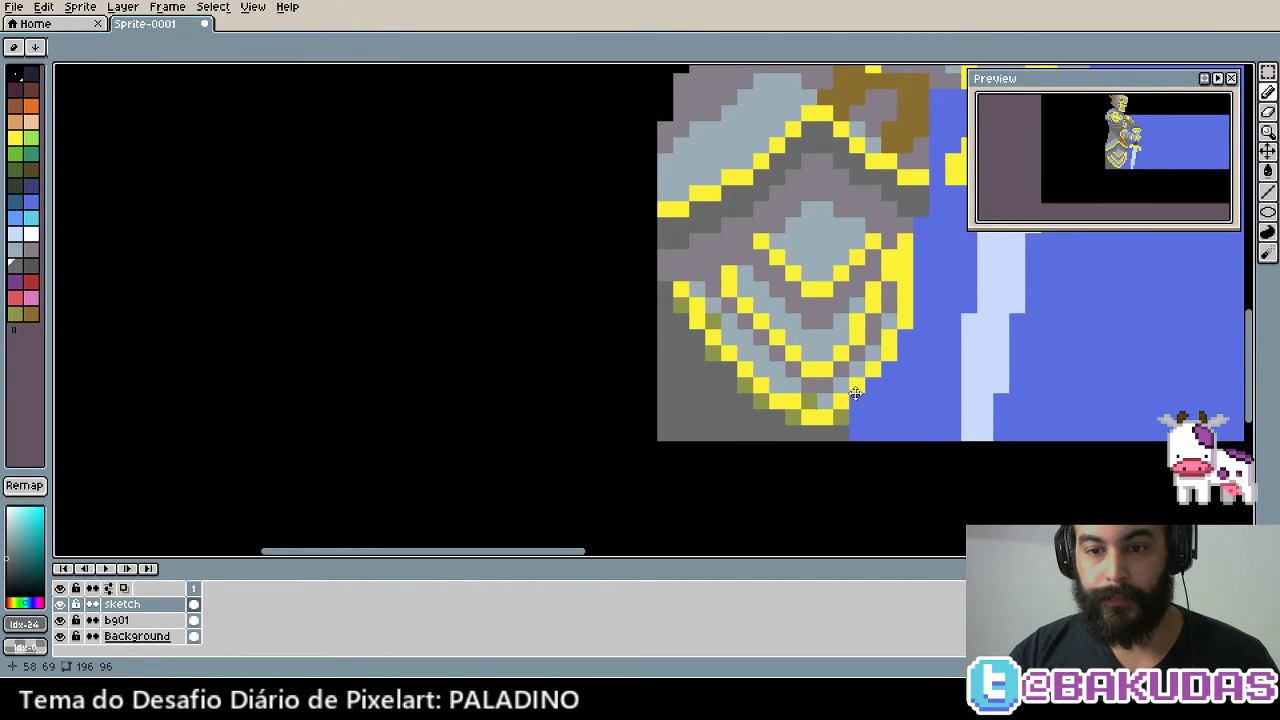
scroll(746, 397, right, 3)
drag(768, 349, 764, 383)
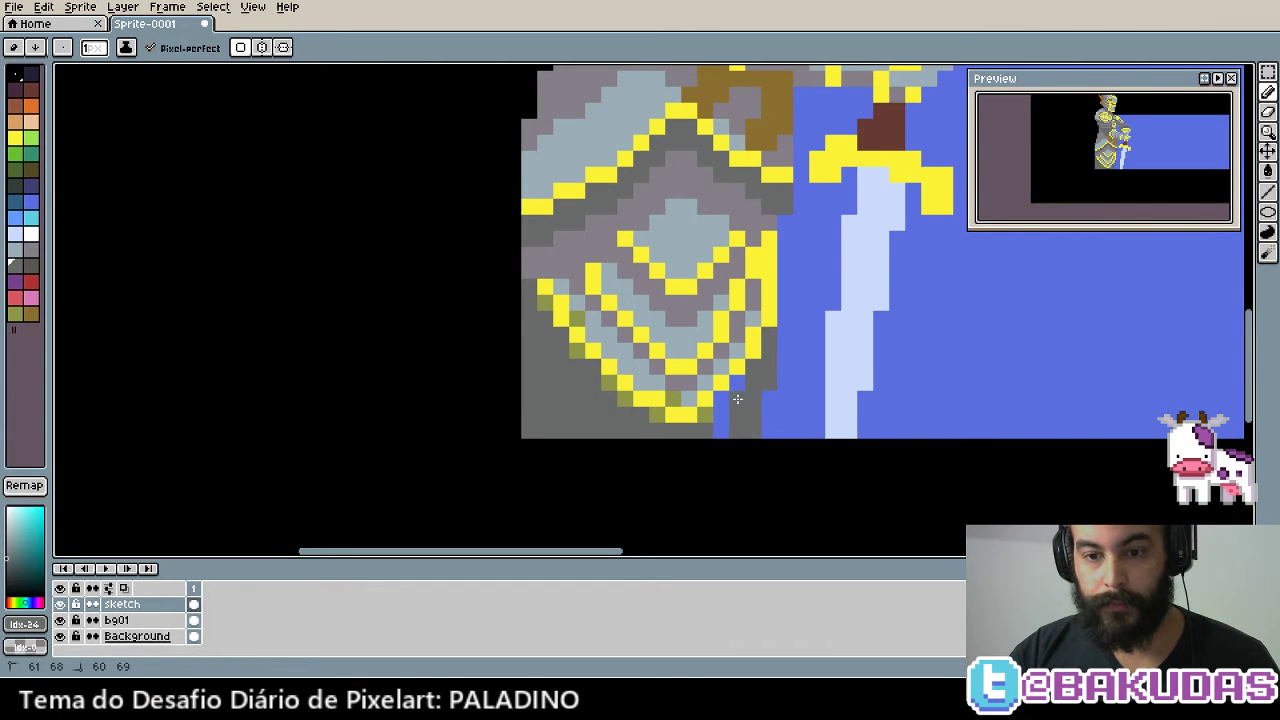
scroll(727, 402, down, 3)
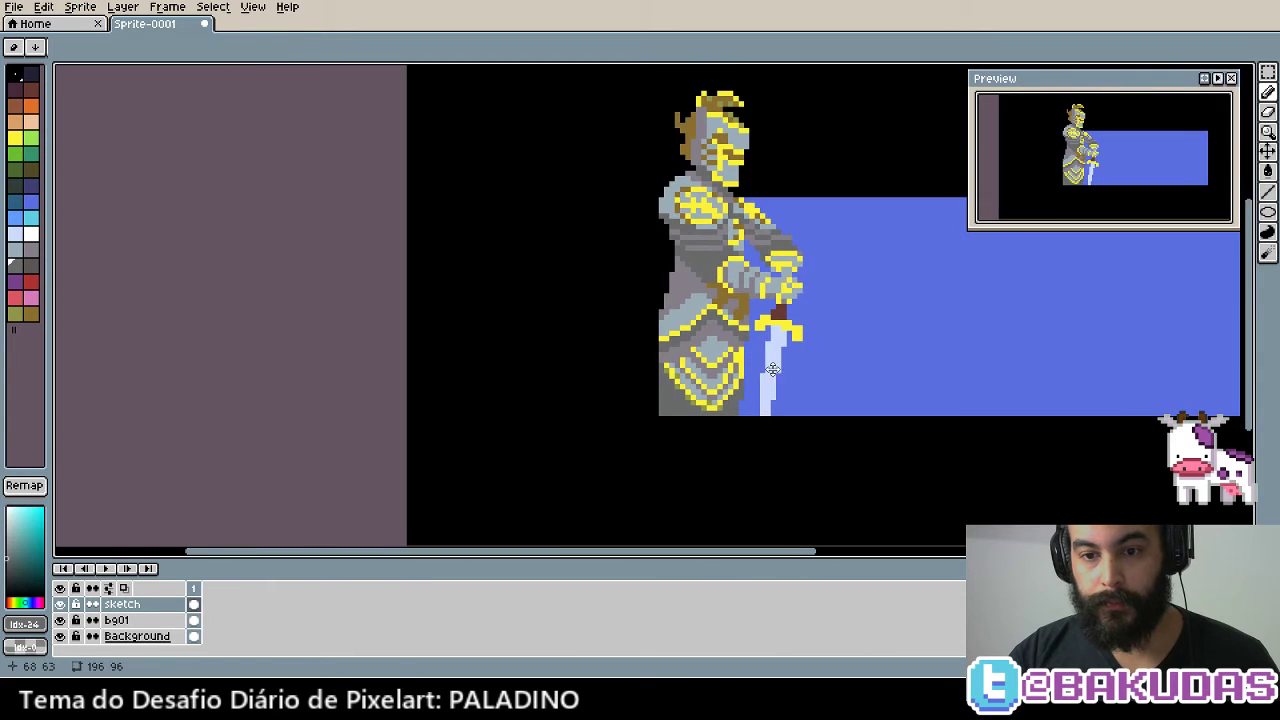
scroll(631, 413, up, 2)
scroll(631, 413, up, 1)
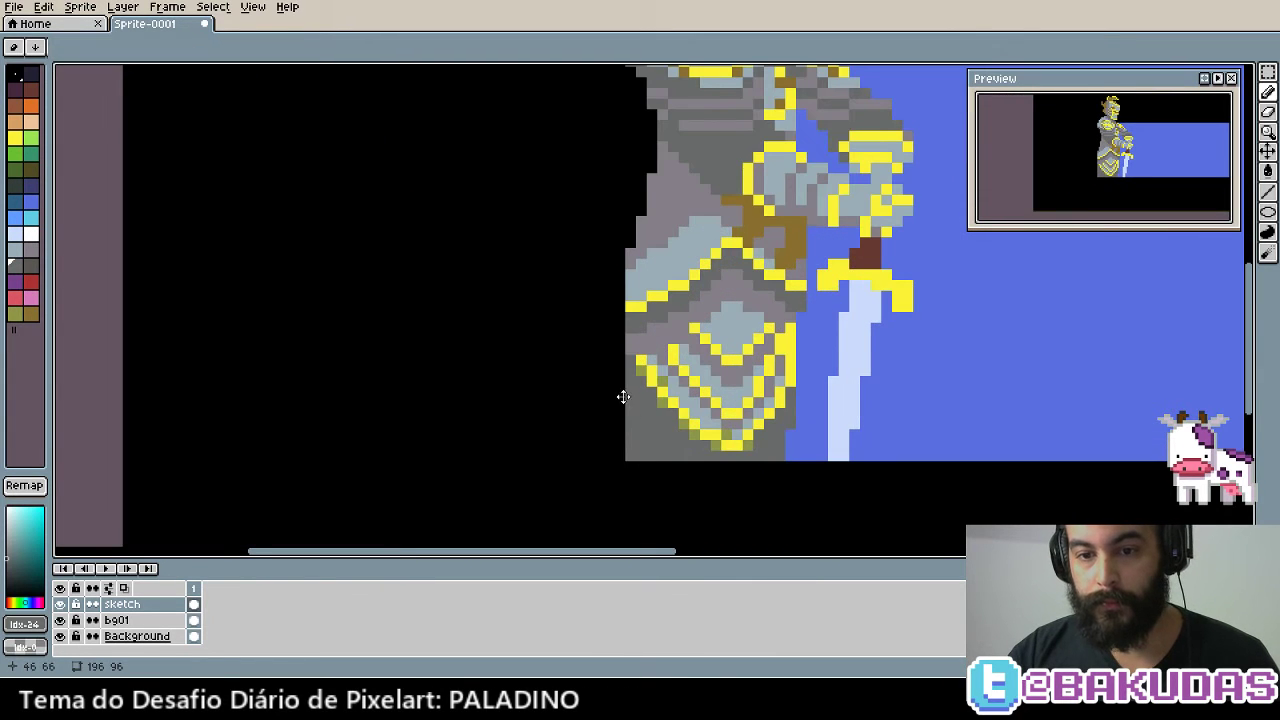
scroll(590, 405, down, 2)
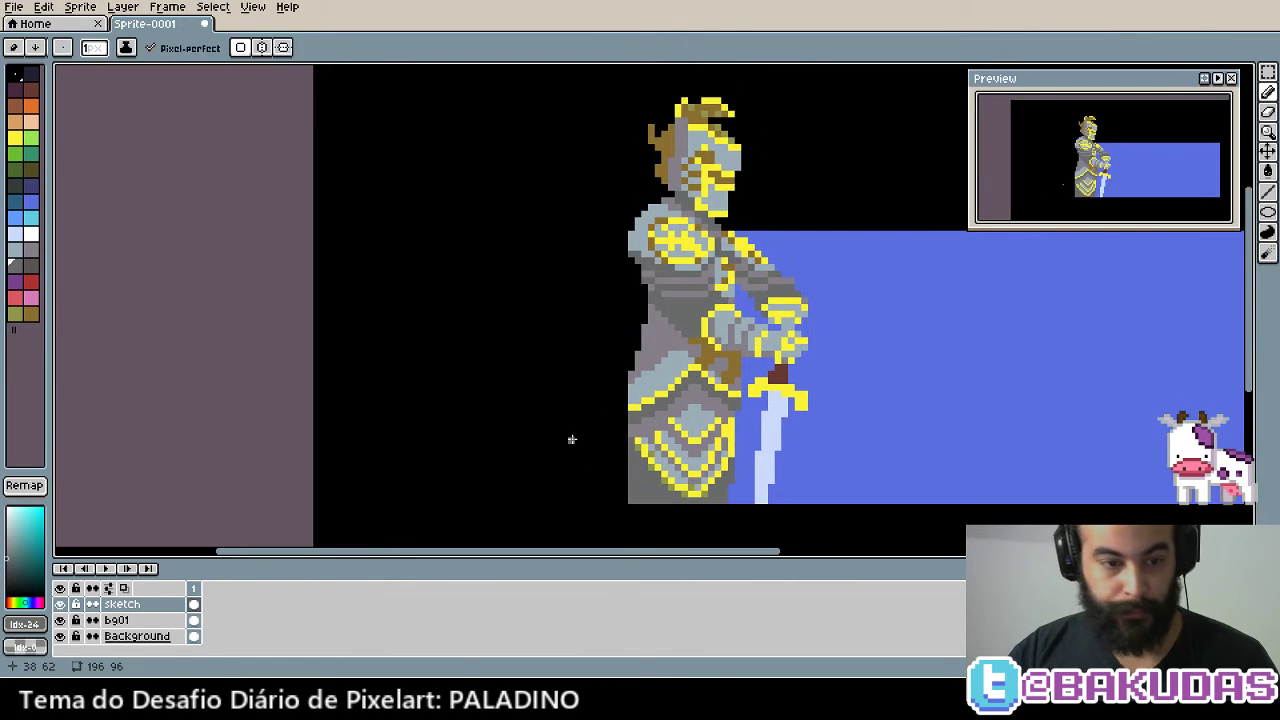
scroll(575, 420, down, 1)
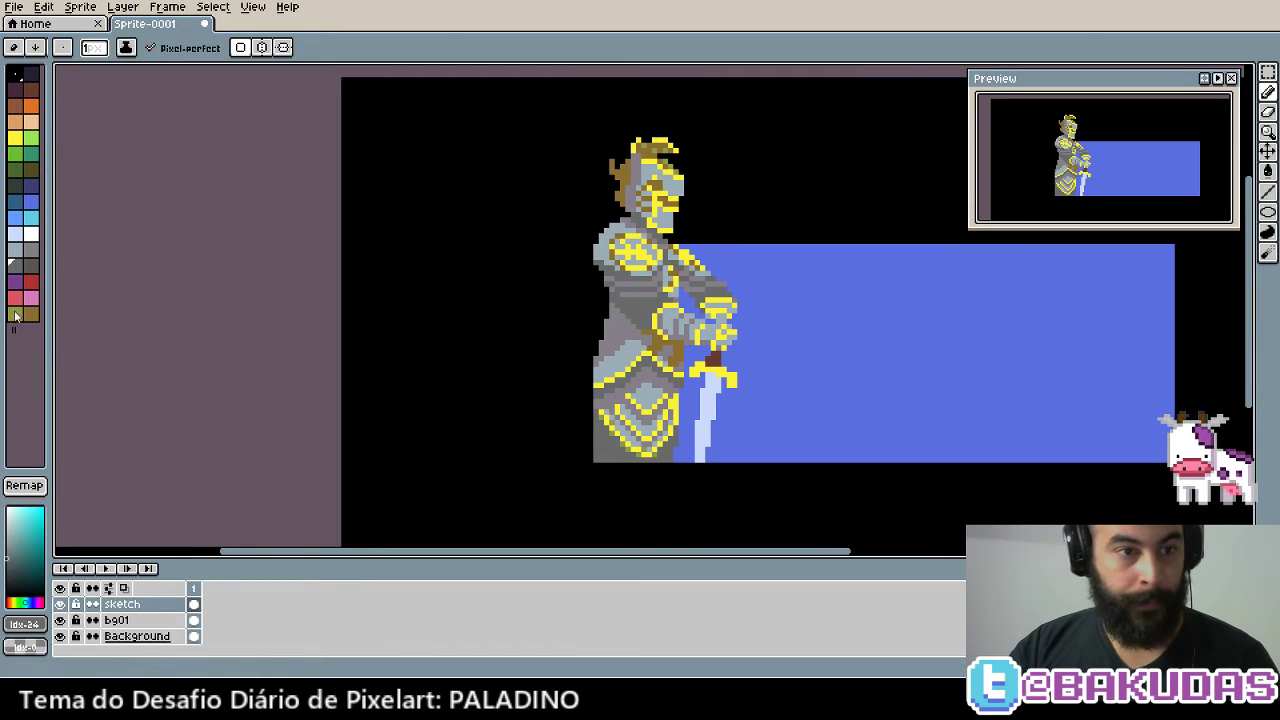
Choose white and draw cape strokes sweeping down-left from the paladin's shoulder
click(31, 233)
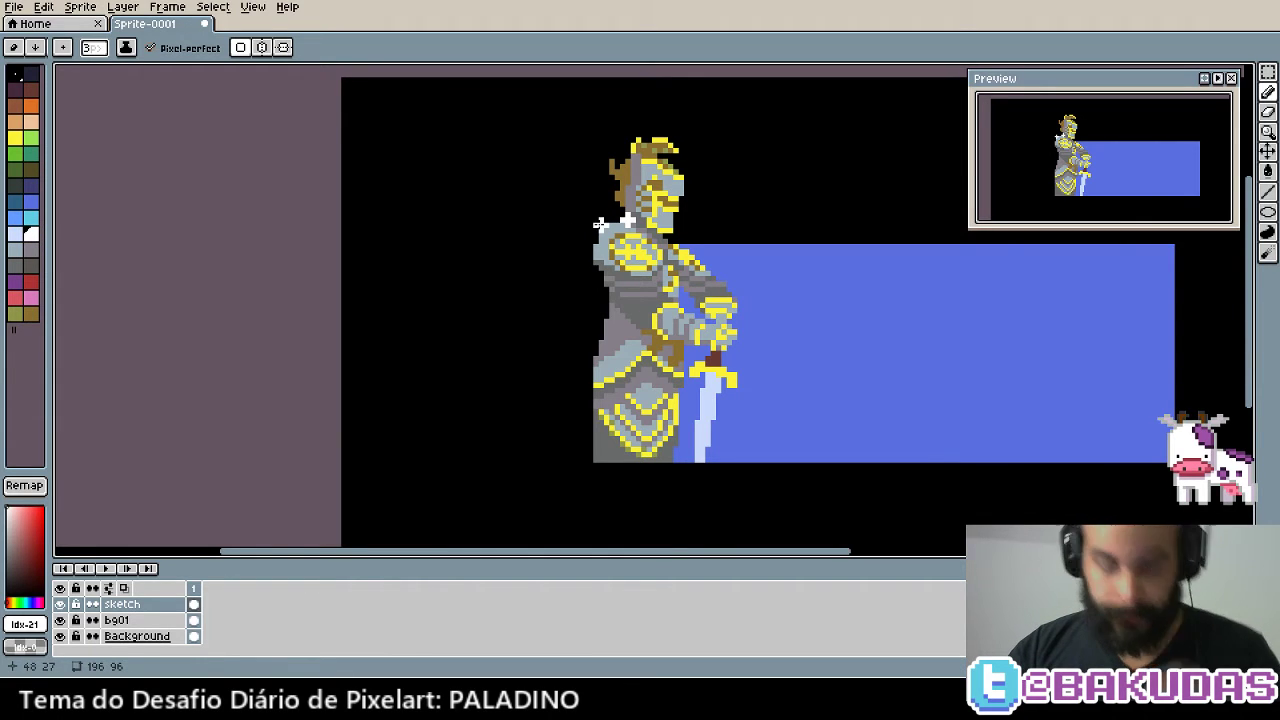
key(alt)
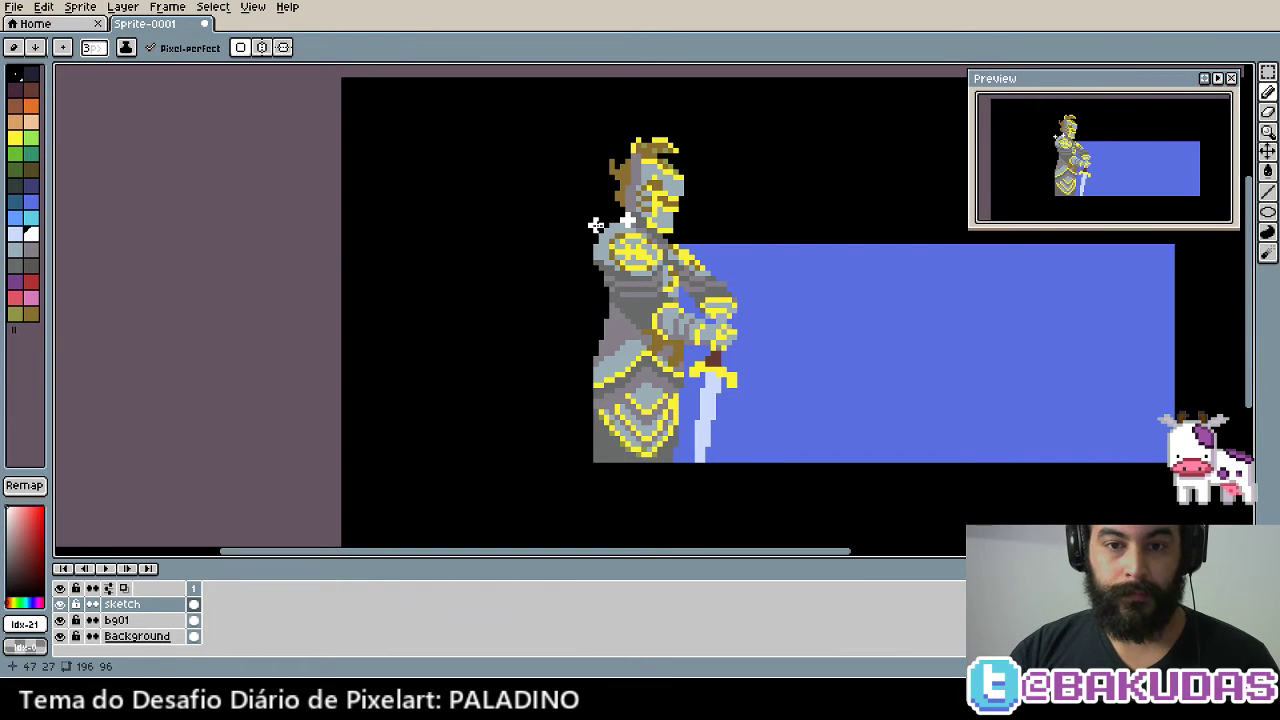
mouse_move(600, 225)
mouse_down()
mouse_move(575, 248)
mouse_move(580, 234)
mouse_move(505, 234)
mouse_up()
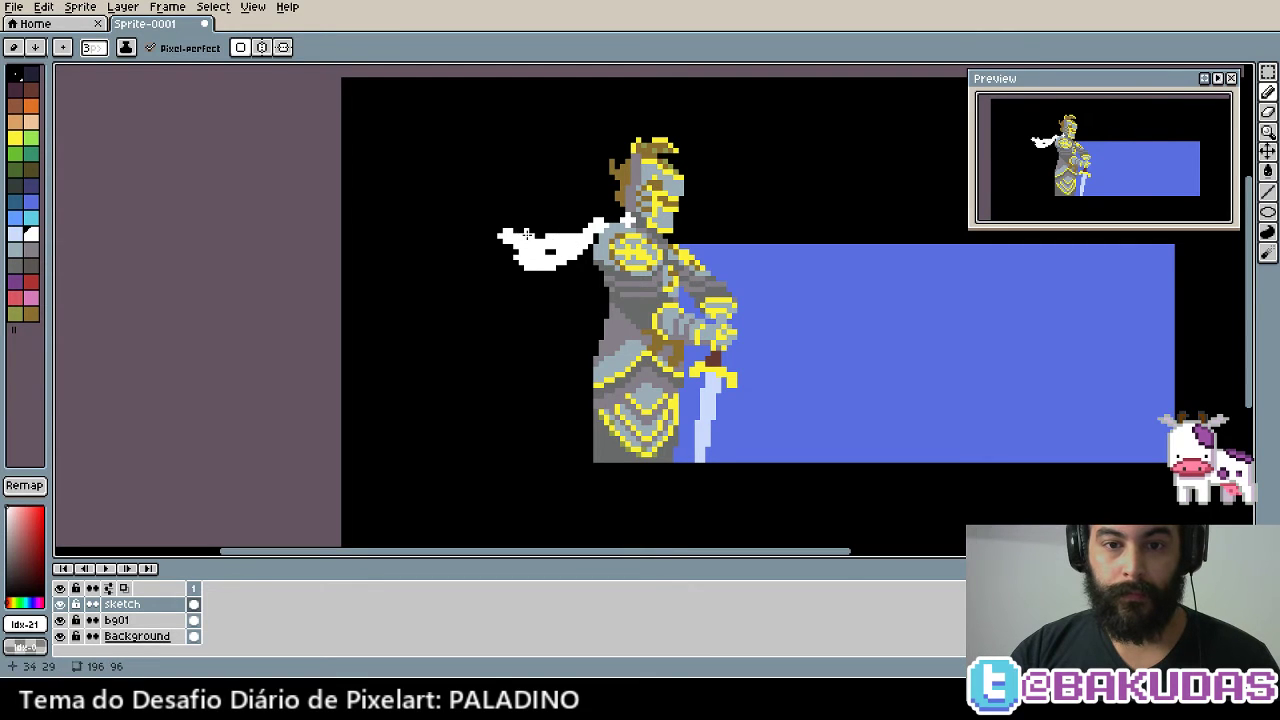
scroll(580, 226, up, 1)
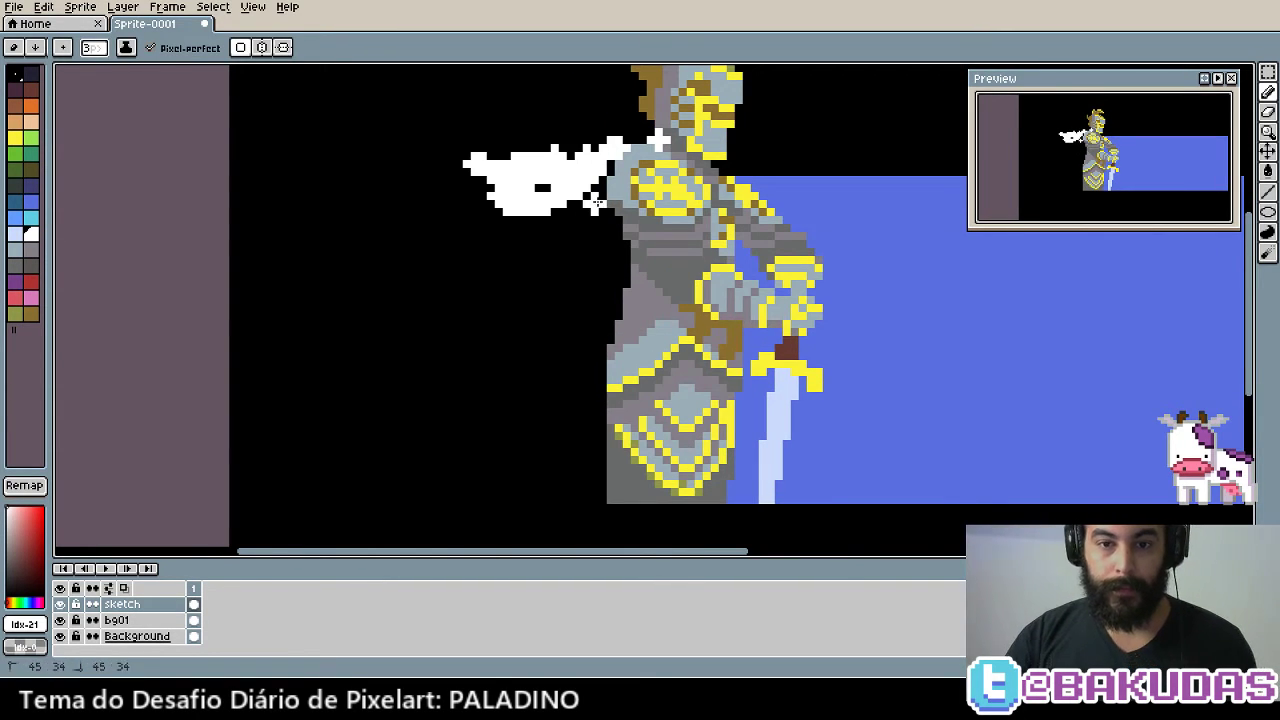
drag(597, 204, 496, 250)
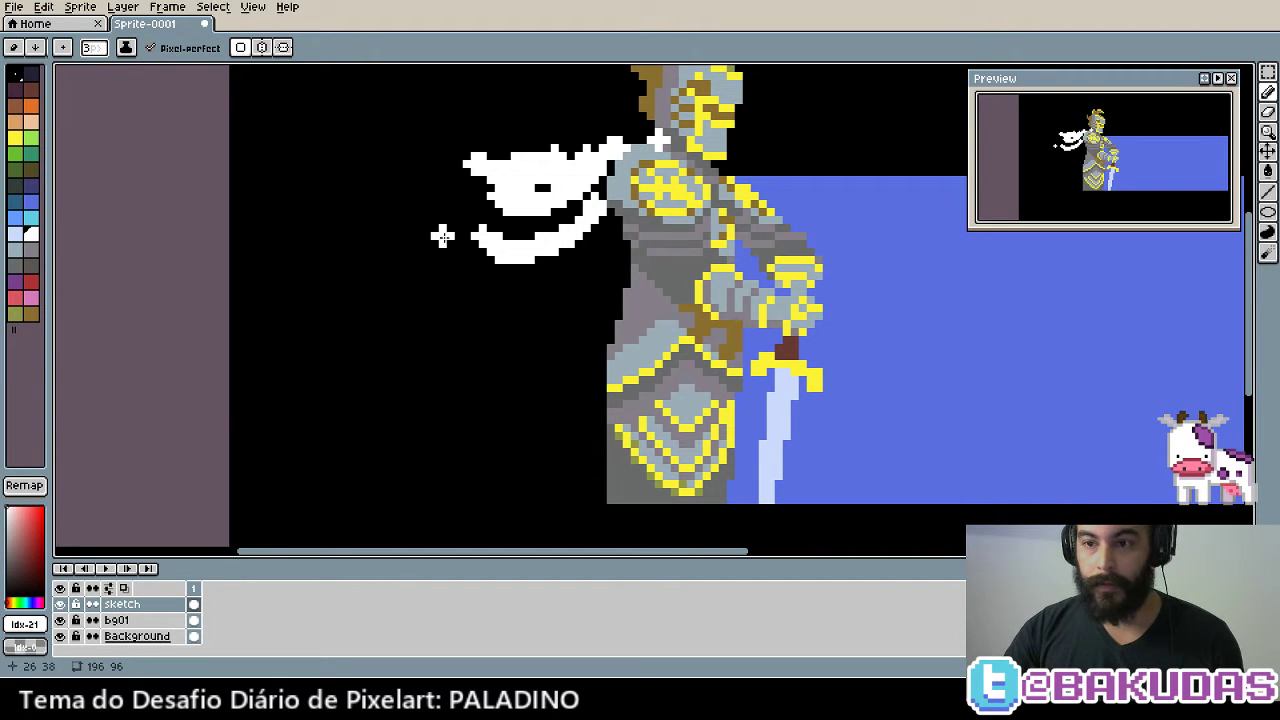
Undo the stray tip, then paint a broad white cape area with a thicker brush
key(ctrl+z)
drag(450, 244, 531, 242)
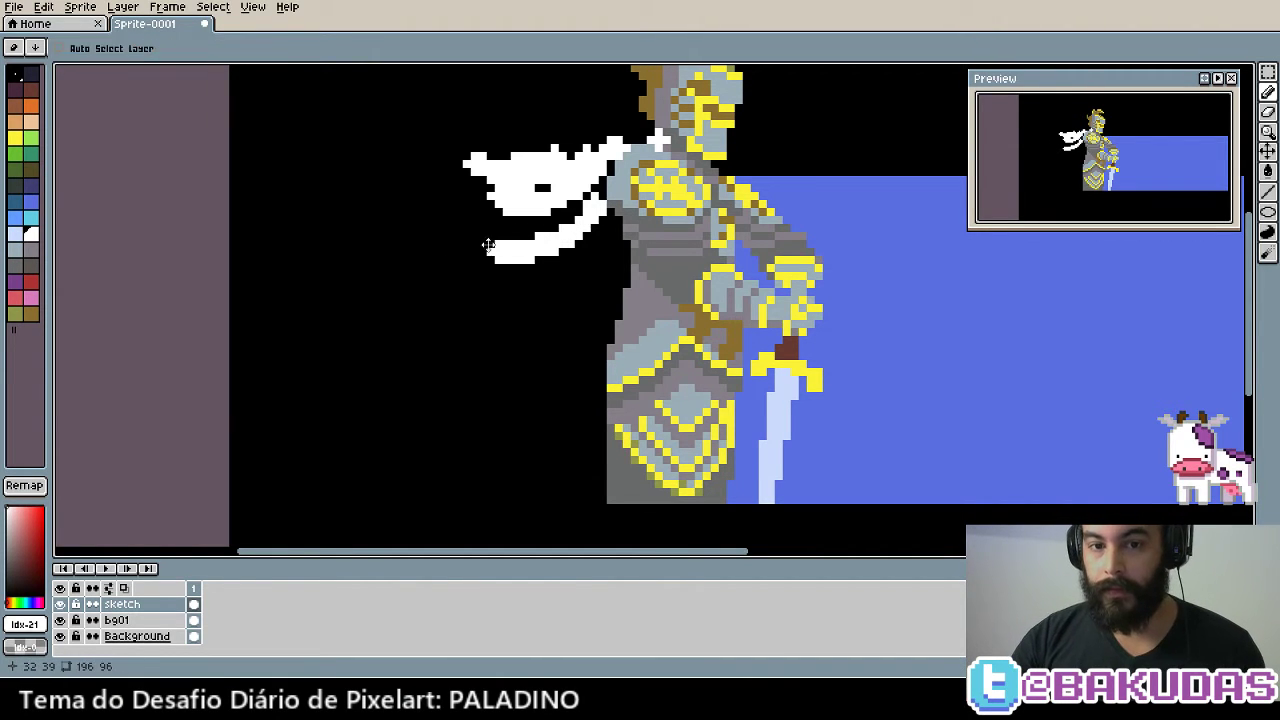
key(plus)
scroll(608, 280, down, 1)
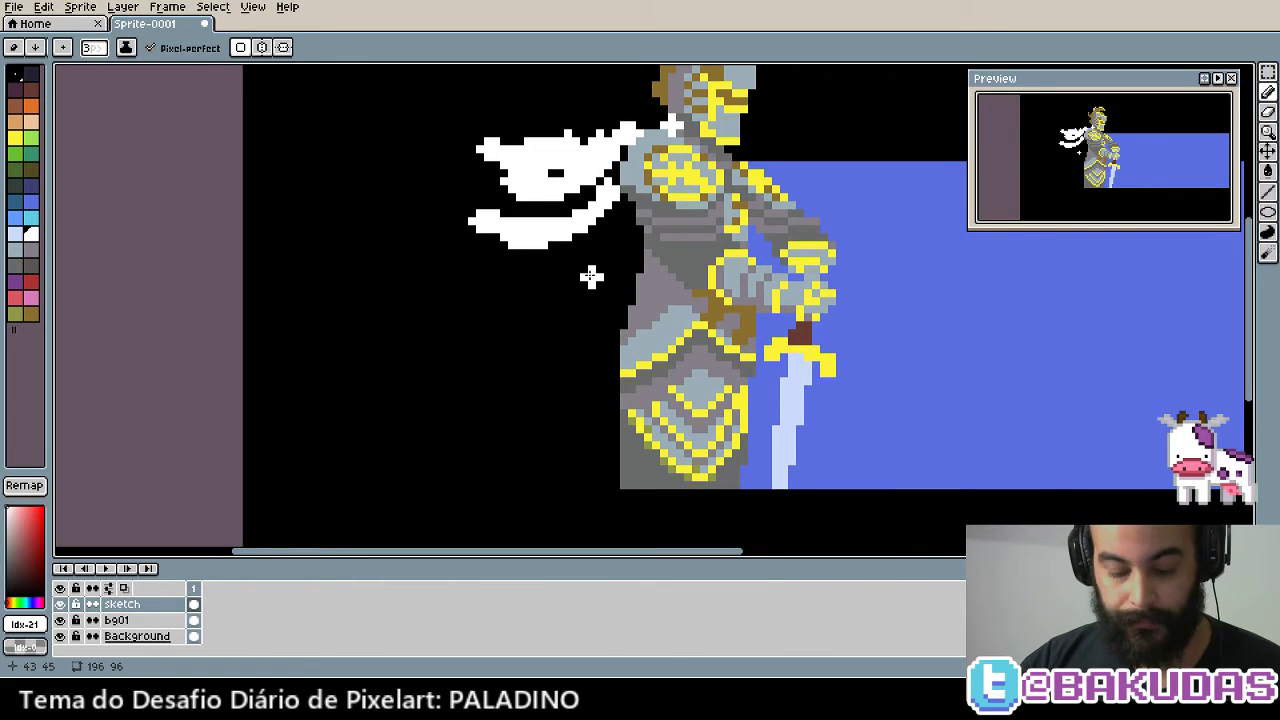
mouse_move(618, 228)
mouse_down()
mouse_move(482, 370)
mouse_move(620, 288)
mouse_up()
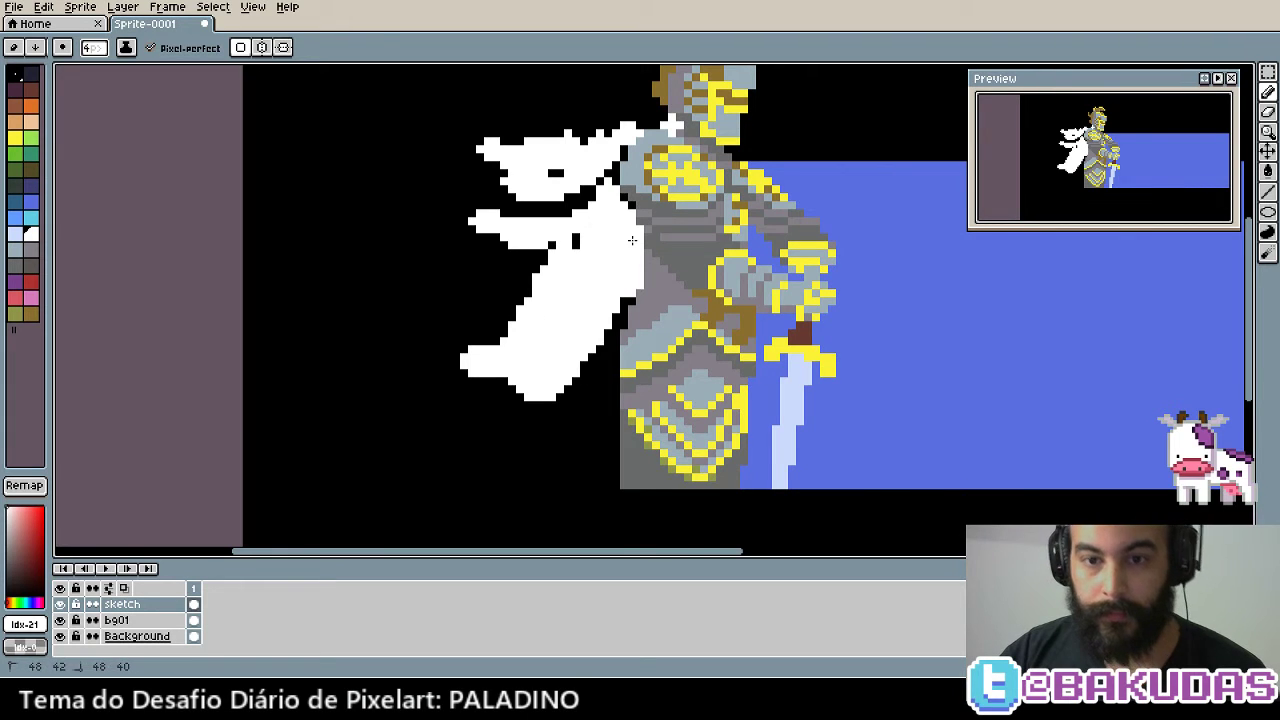
Fill the cape's gaps over grey pixels and widen its lower-left edge with a larger brush
key(v)
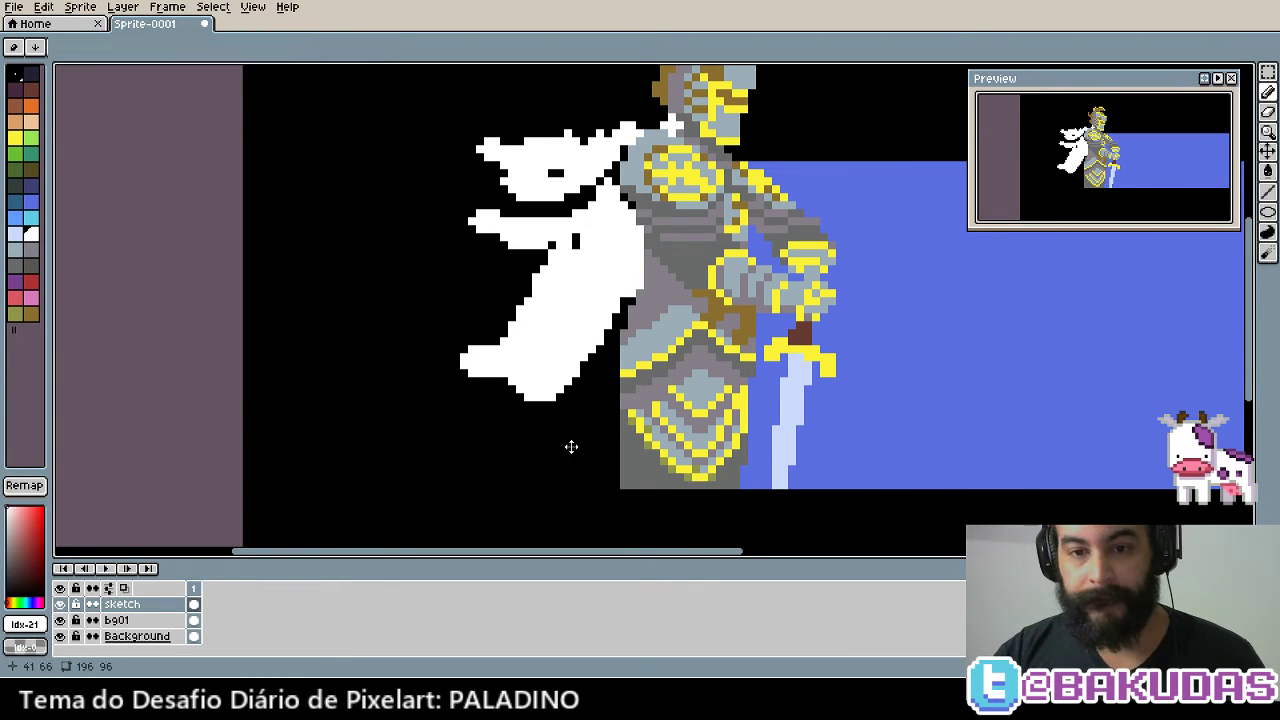
drag(571, 446, 580, 399)
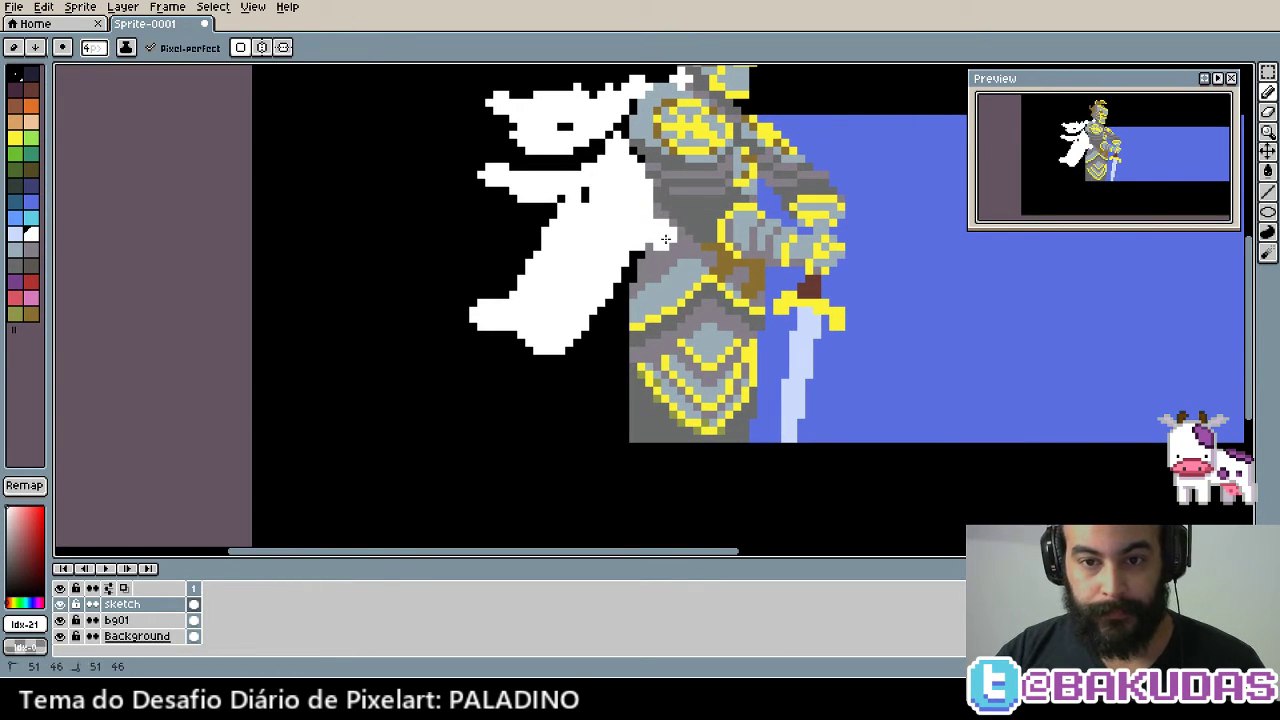
drag(665, 240, 576, 427)
mouse_move(648, 285)
mouse_down()
mouse_move(645, 318)
mouse_move(606, 378)
mouse_move(540, 360)
mouse_move(502, 388)
mouse_move(488, 358)
mouse_move(462, 365)
mouse_move(501, 349)
mouse_up()
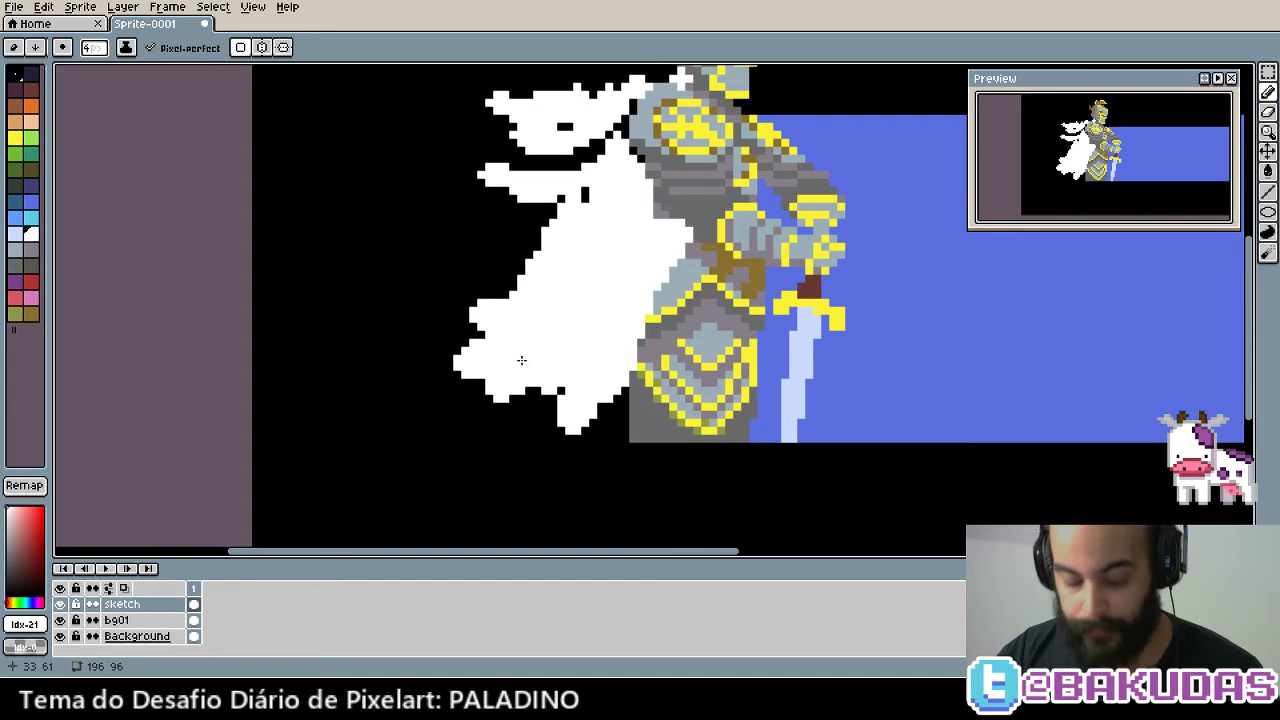
key(plus)
key(plus)
mouse_move(555, 391)
mouse_down()
mouse_move(440, 400)
mouse_move(489, 360)
mouse_move(446, 368)
mouse_up()
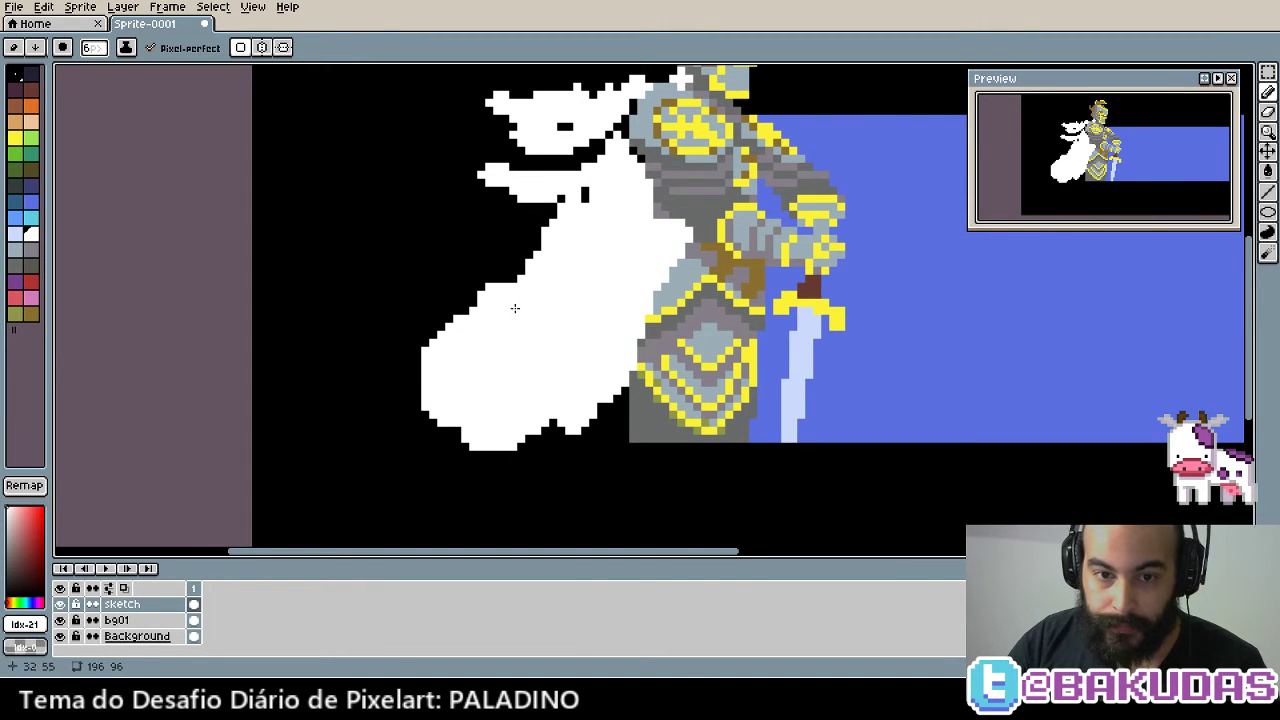
mouse_move(580, 385)
mouse_down()
mouse_move(555, 455)
mouse_move(593, 426)
mouse_up()
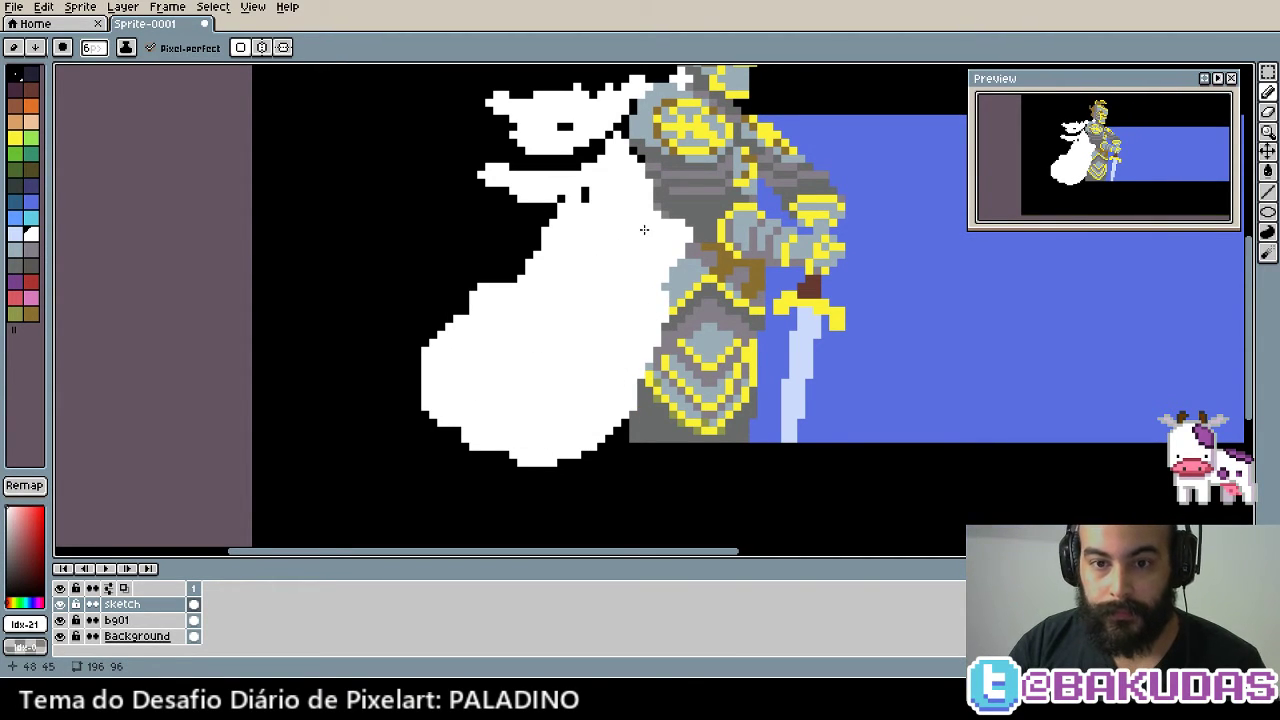
Paint a white bump on the cape's left edge, then undo the stray blob
drag(533, 456, 562, 400)
key(alt)
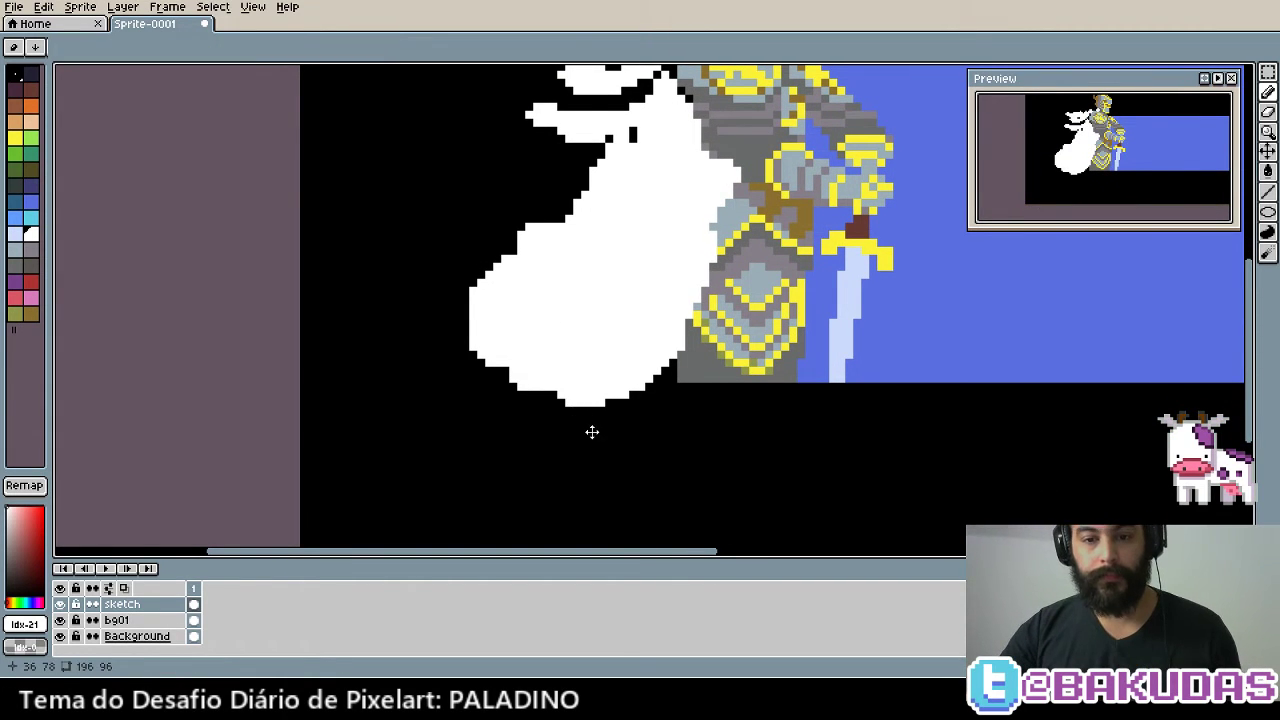
drag(591, 431, 579, 468)
drag(428, 358, 443, 375)
drag(433, 364, 465, 345)
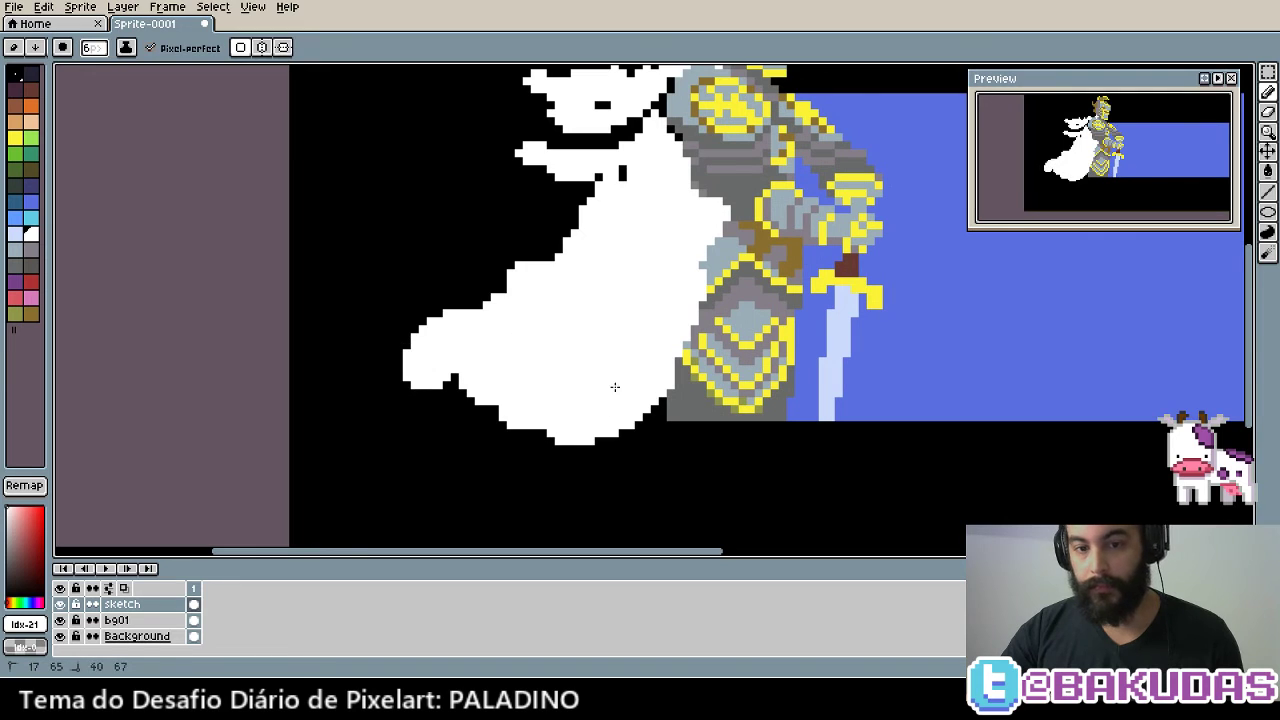
key(ctrl+z)
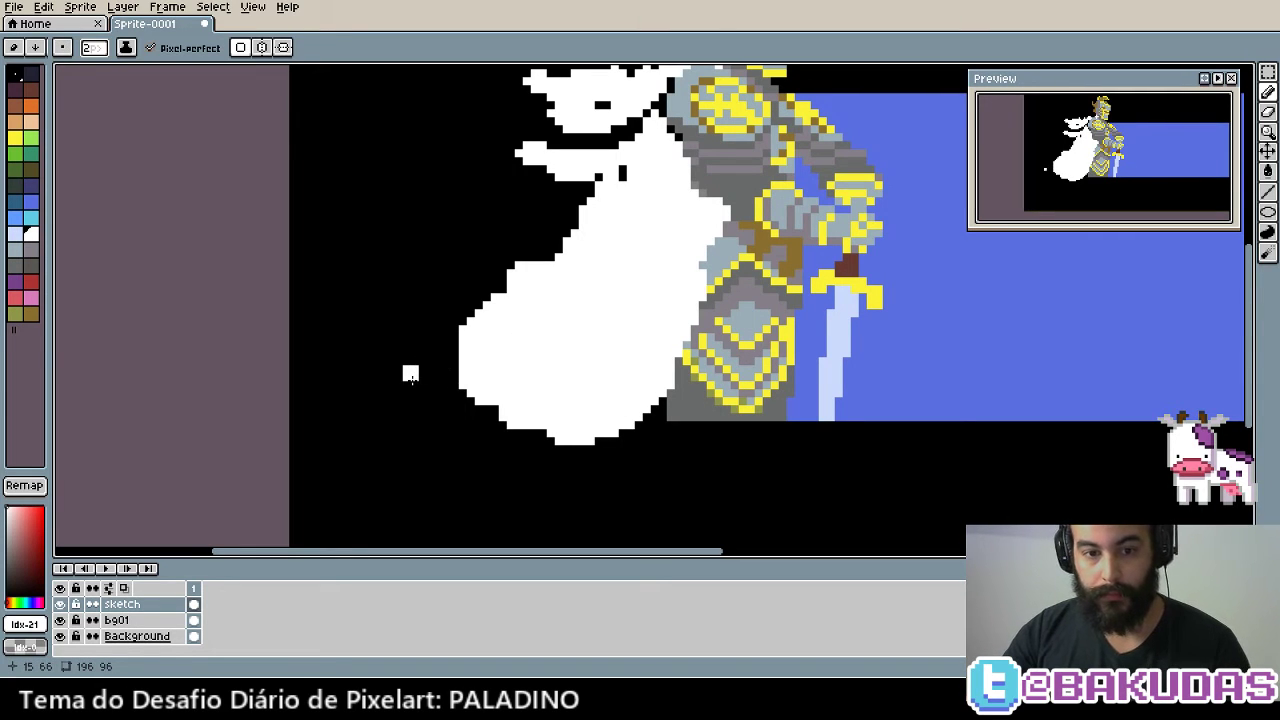
Redraw the cape's lower-left tip with a diagonal edge, pointed spur and filled notch
drag(412, 376, 456, 332)
mouse_move(447, 392)
mouse_down()
mouse_move(402, 404)
mouse_move(456, 362)
mouse_up()
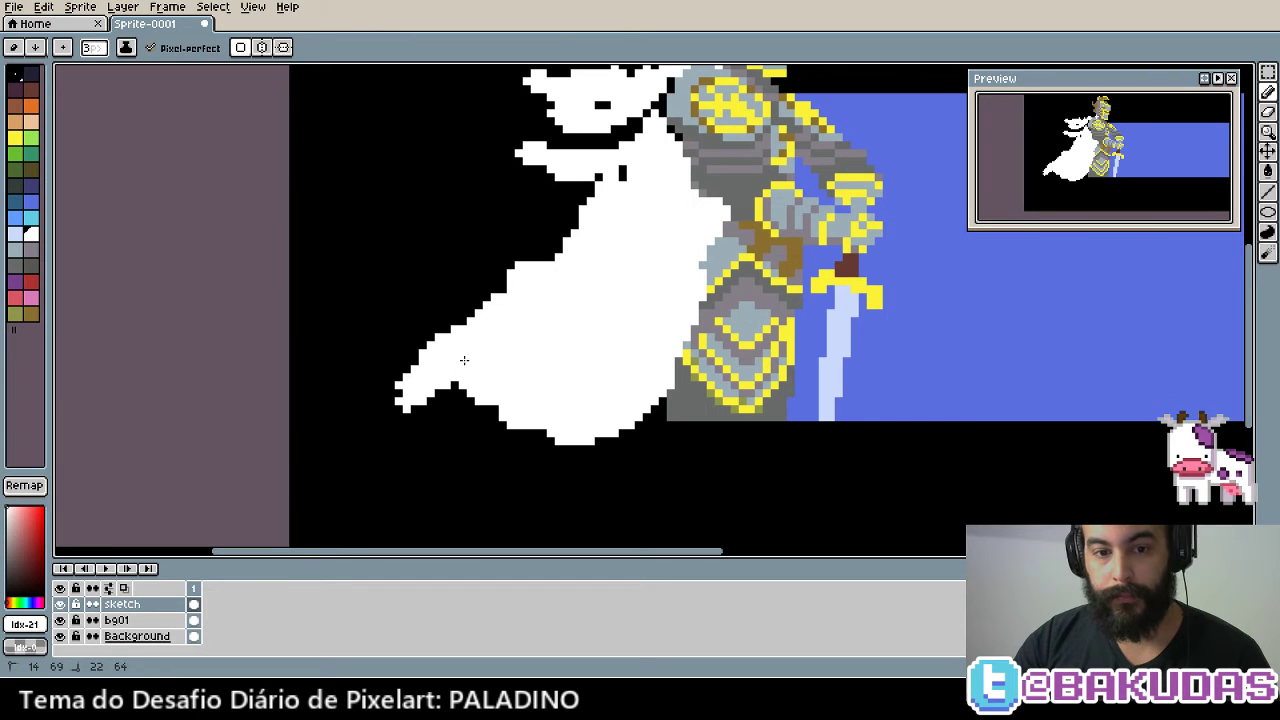
mouse_move(400, 398)
mouse_down()
mouse_move(390, 404)
mouse_move(464, 333)
mouse_up()
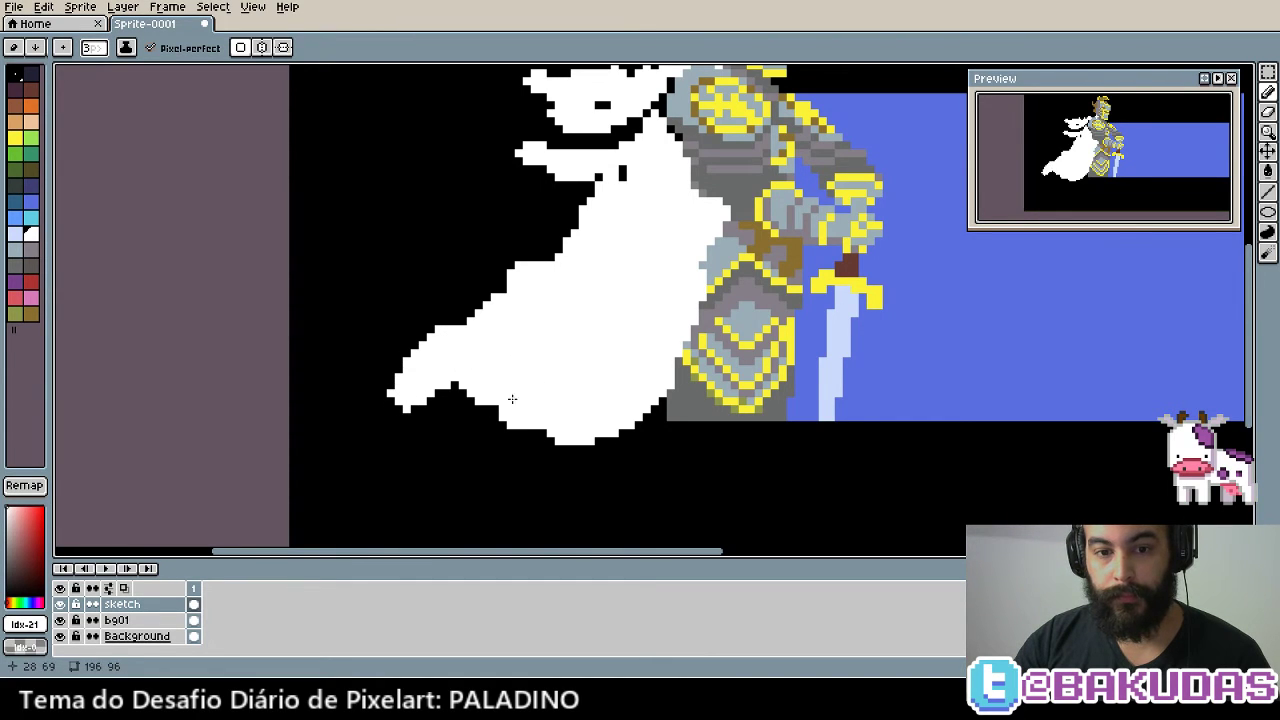
drag(412, 440, 437, 400)
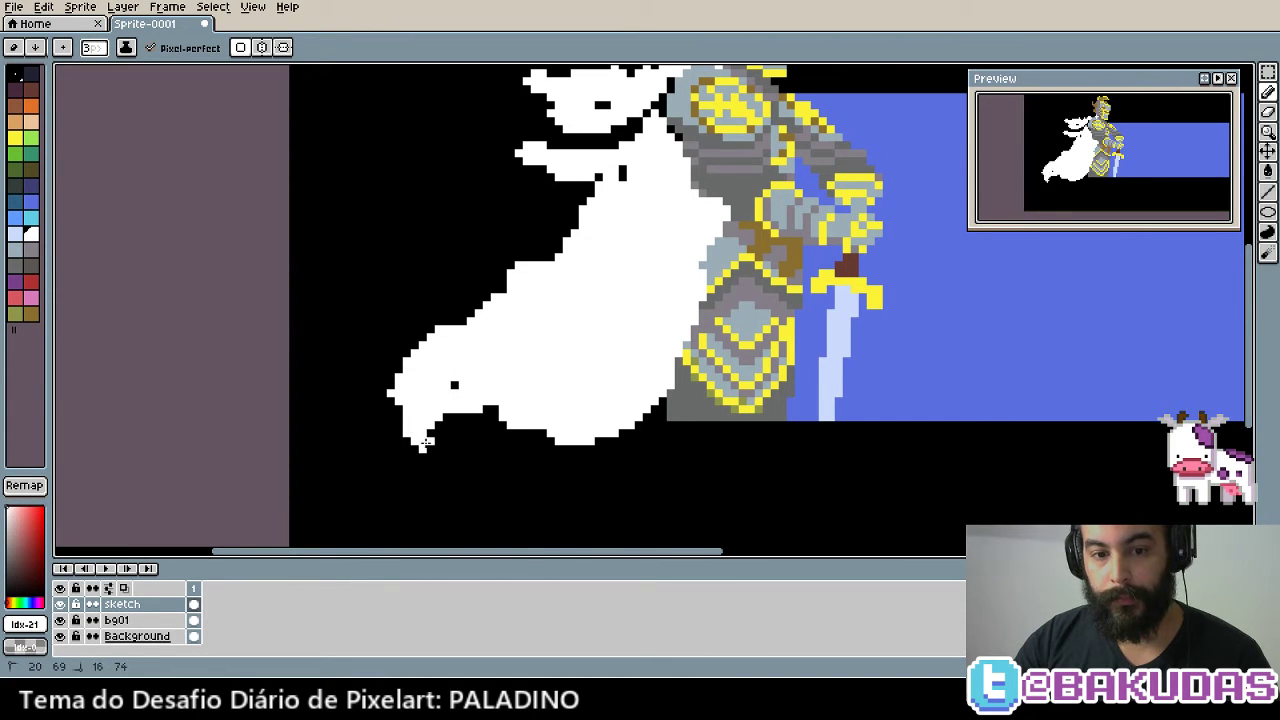
mouse_move(425, 443)
mouse_down()
mouse_move(500, 415)
mouse_move(395, 405)
mouse_up()
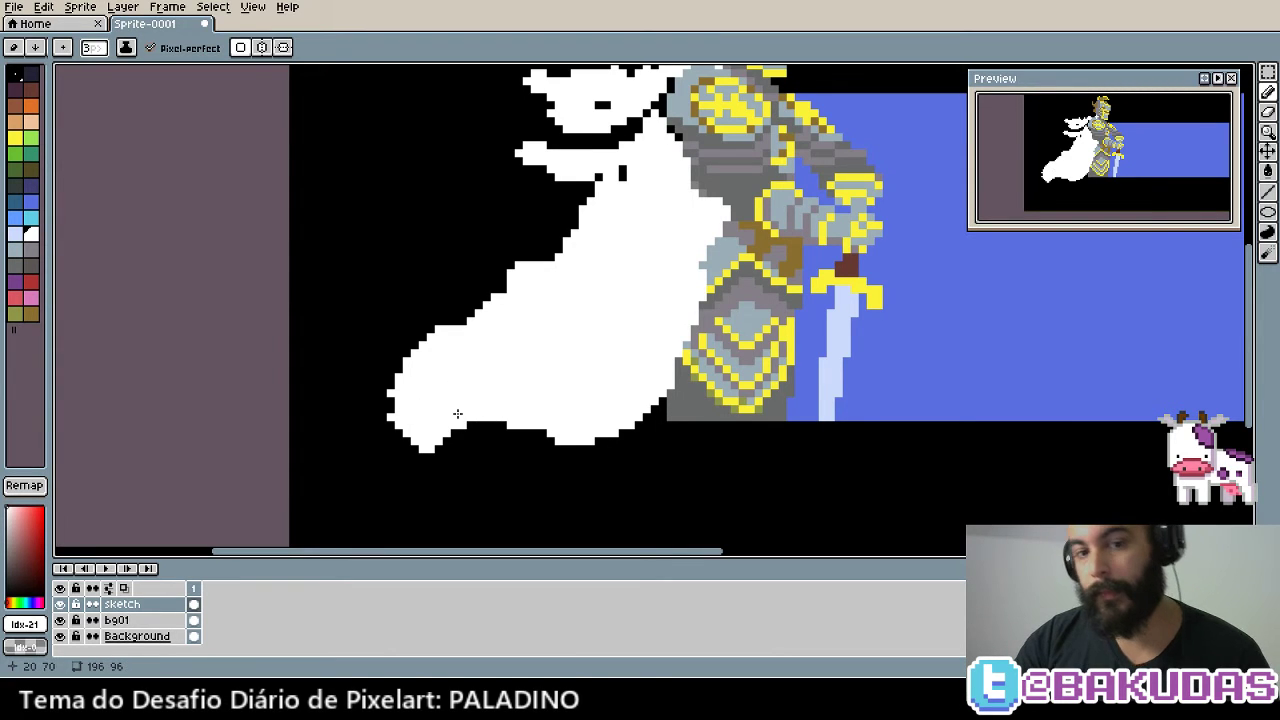
drag(597, 357, 563, 391)
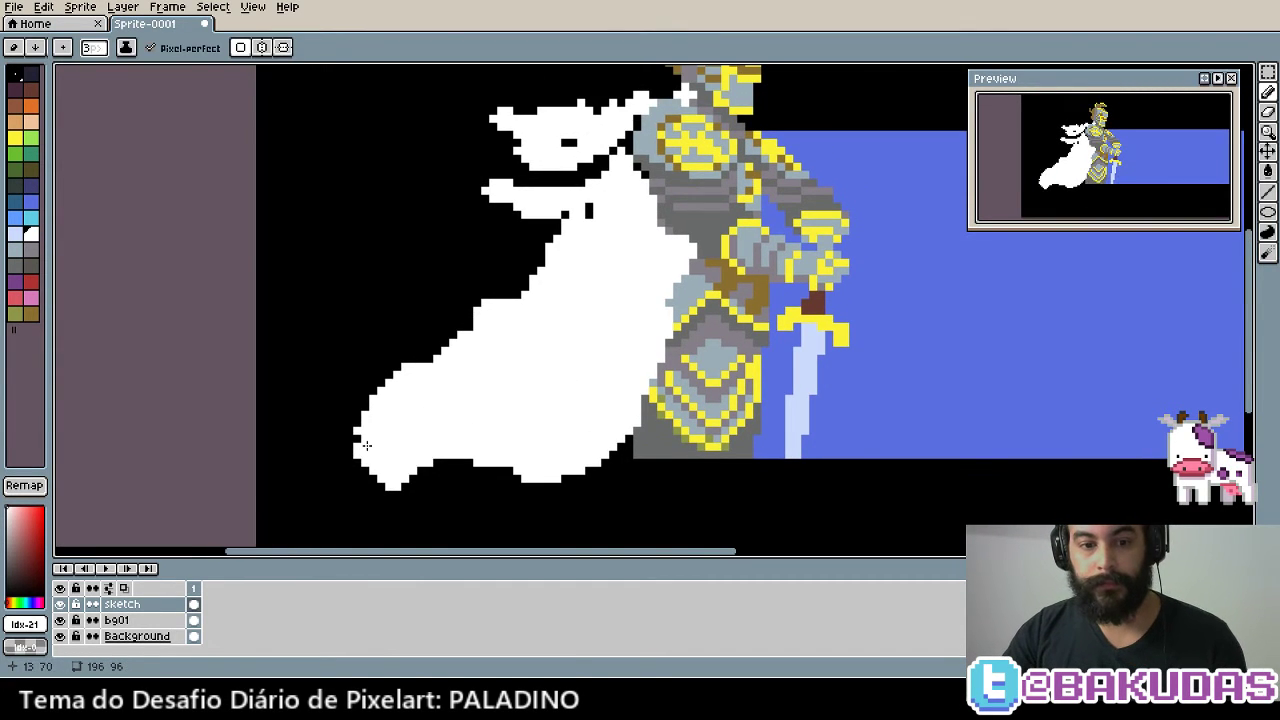
Fill the cape's bottom-left corner and inner black gap, extending its left edge further
scroll(440, 449, down, 1)
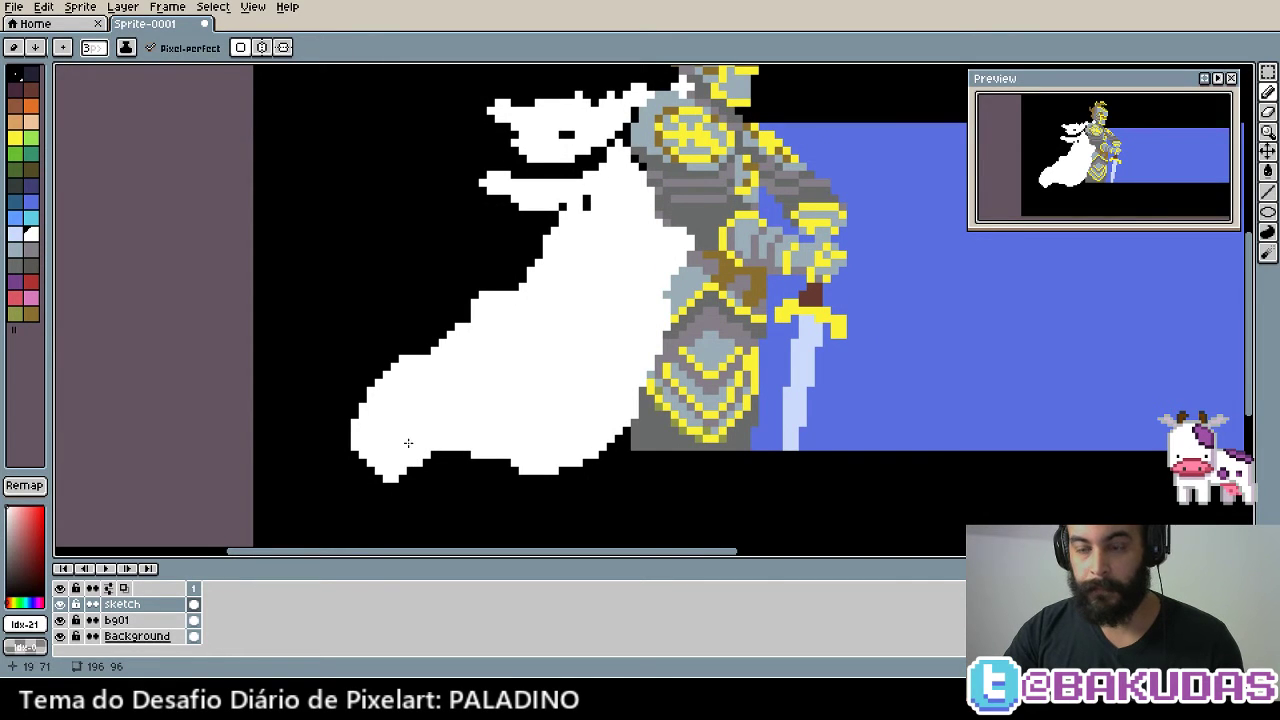
drag(554, 357, 574, 366)
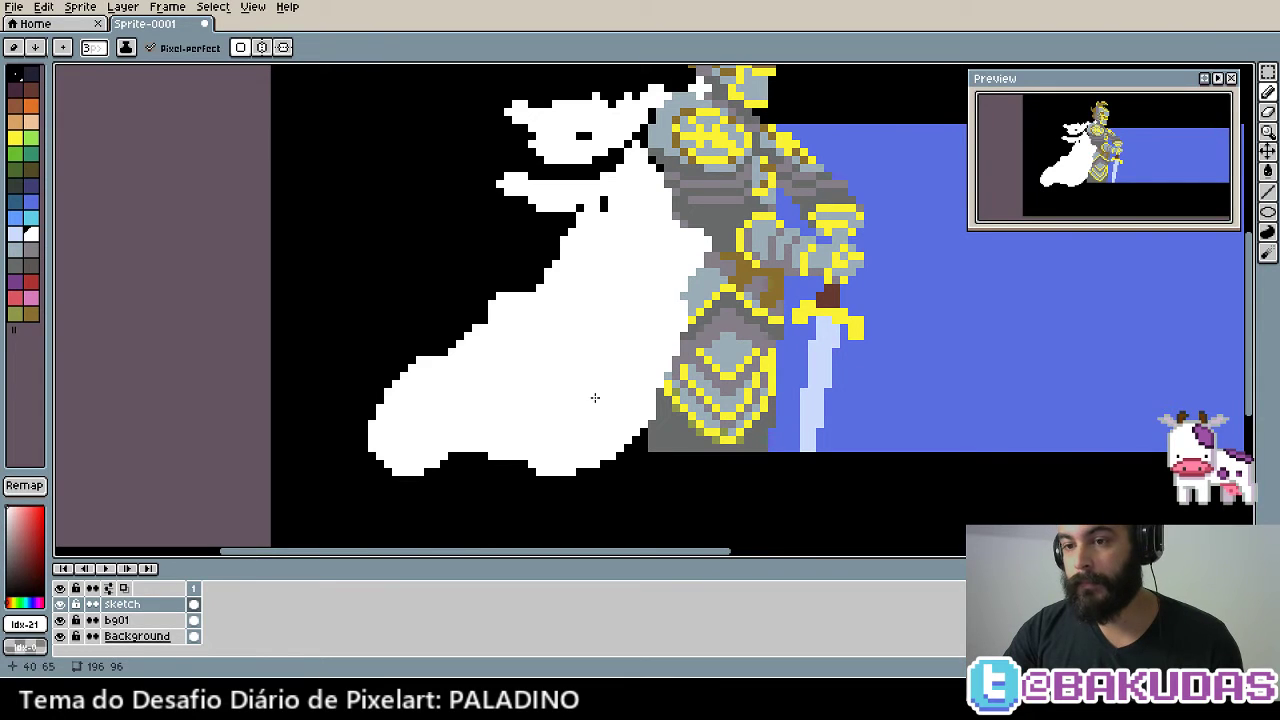
key(space)
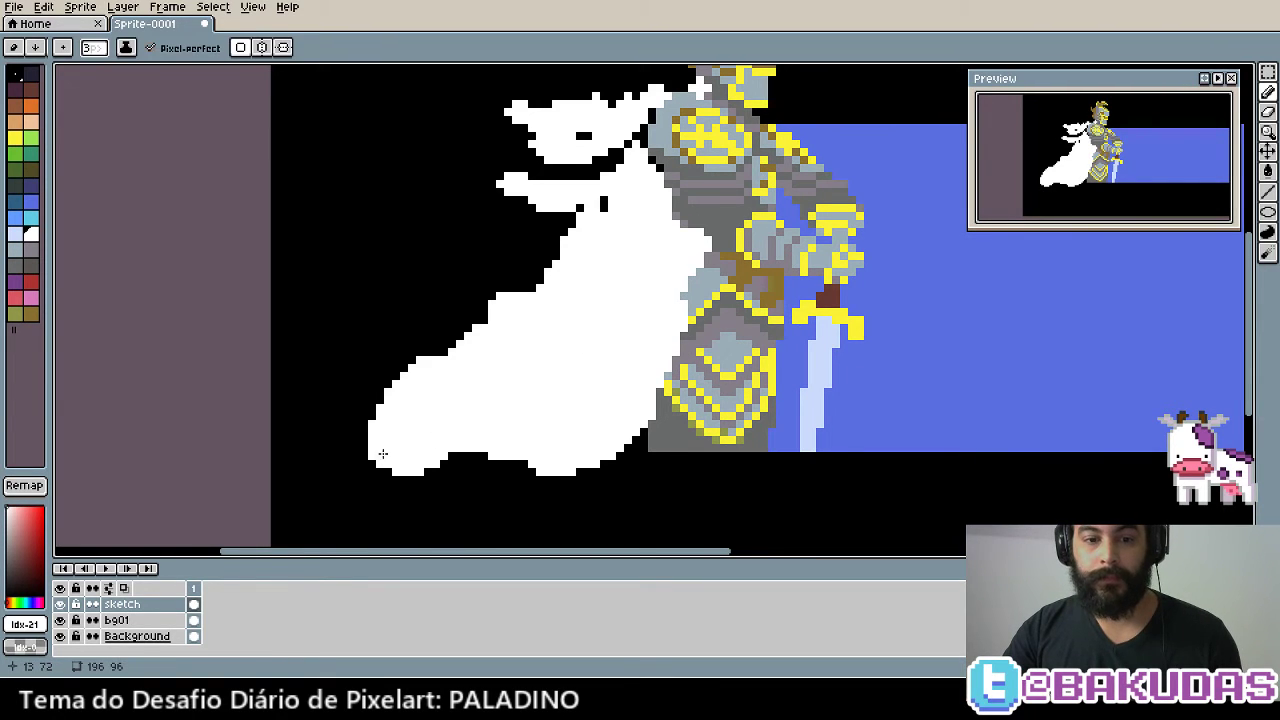
drag(382, 454, 371, 450)
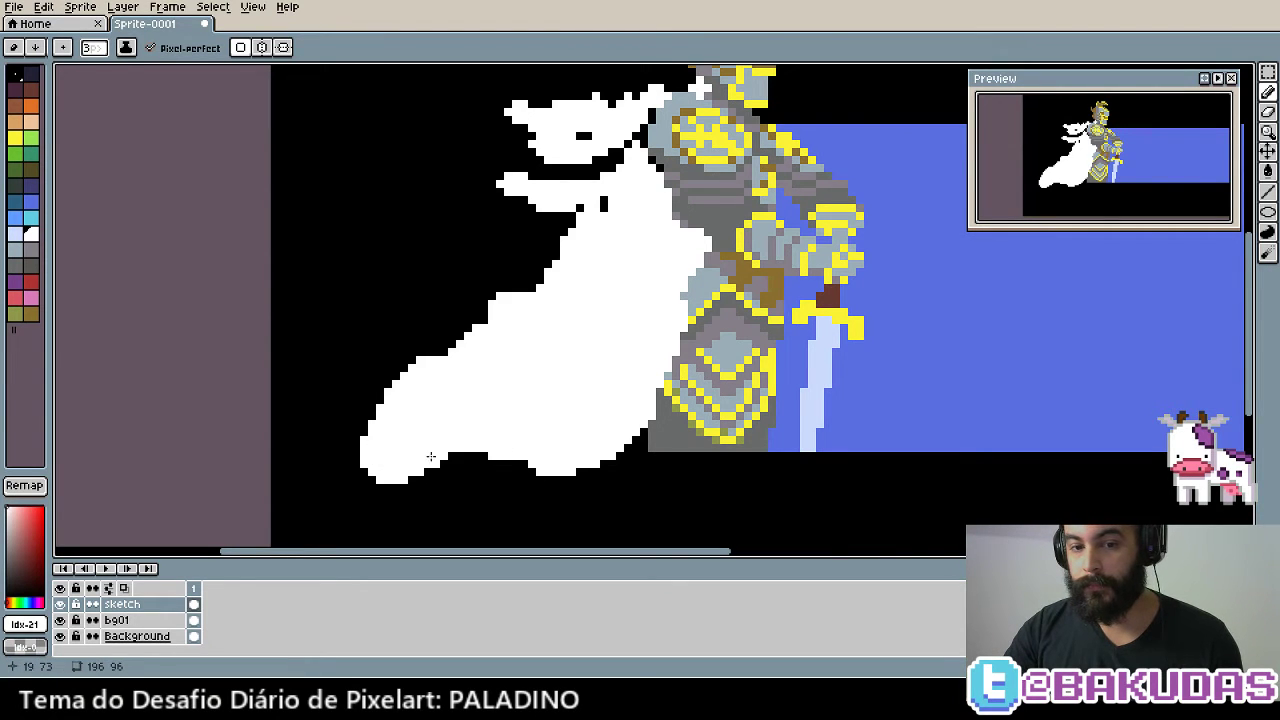
scroll(550, 344, up, 3)
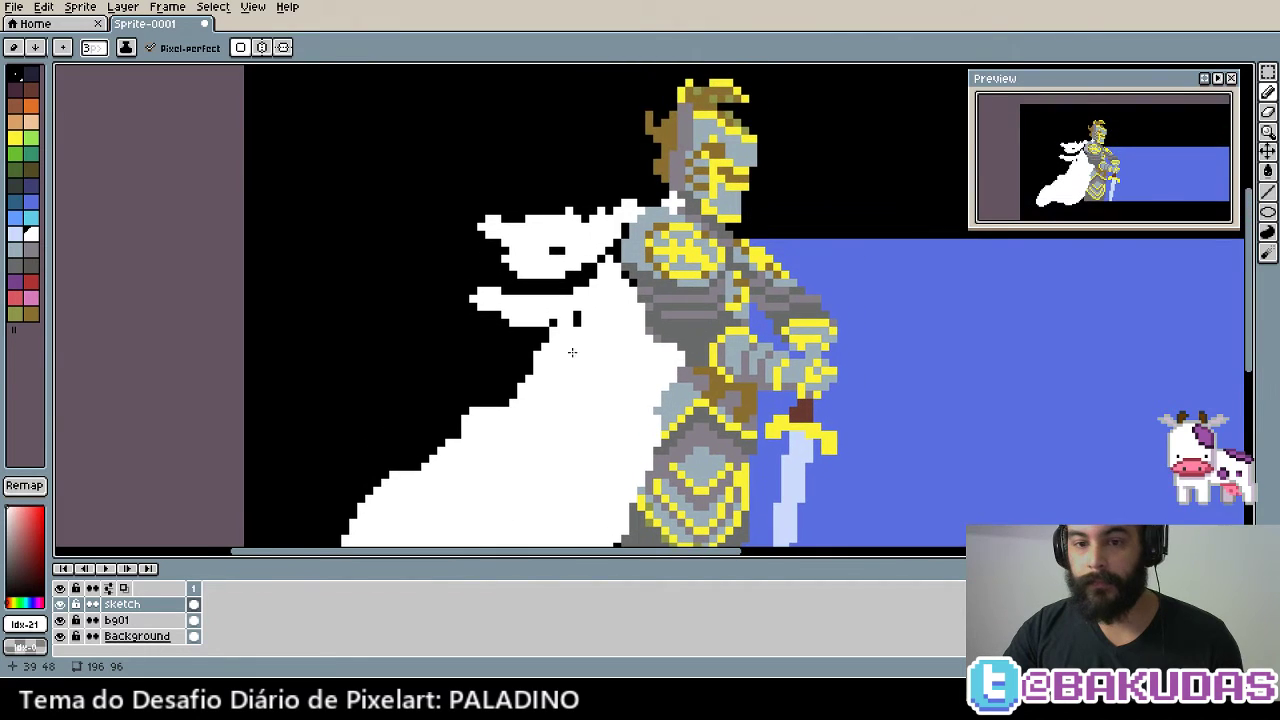
drag(512, 386, 405, 415)
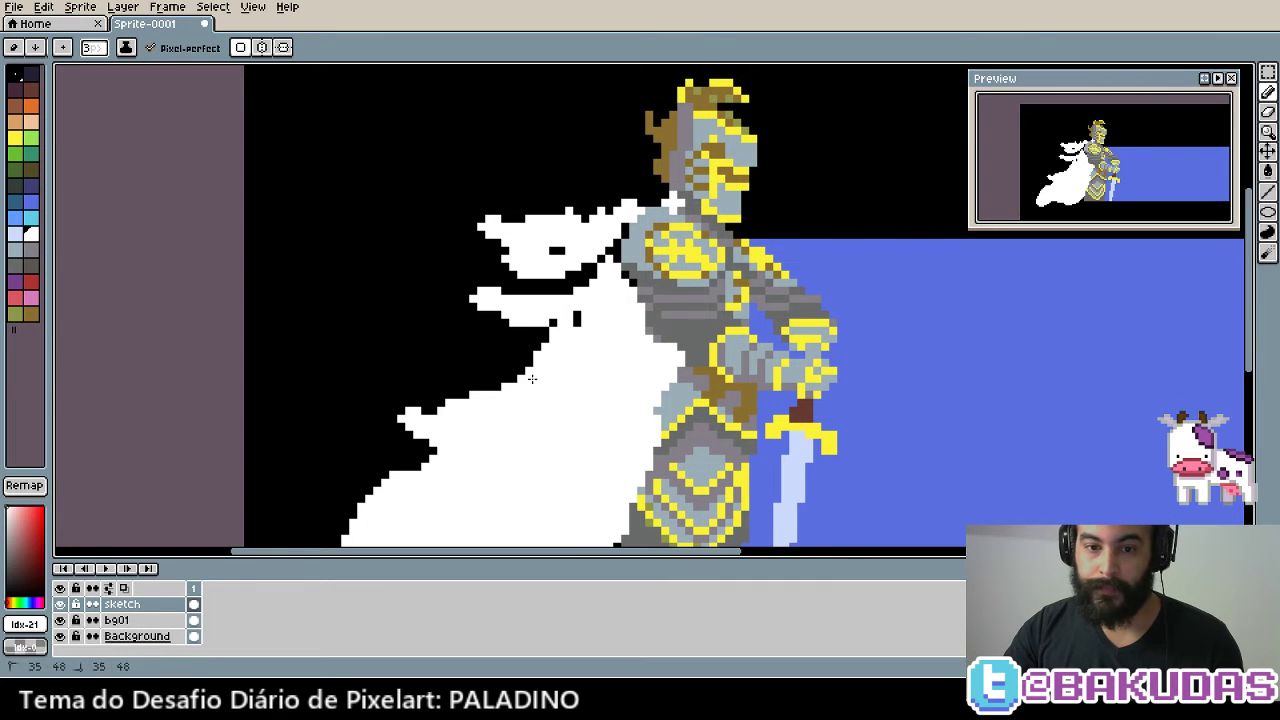
click(577, 319)
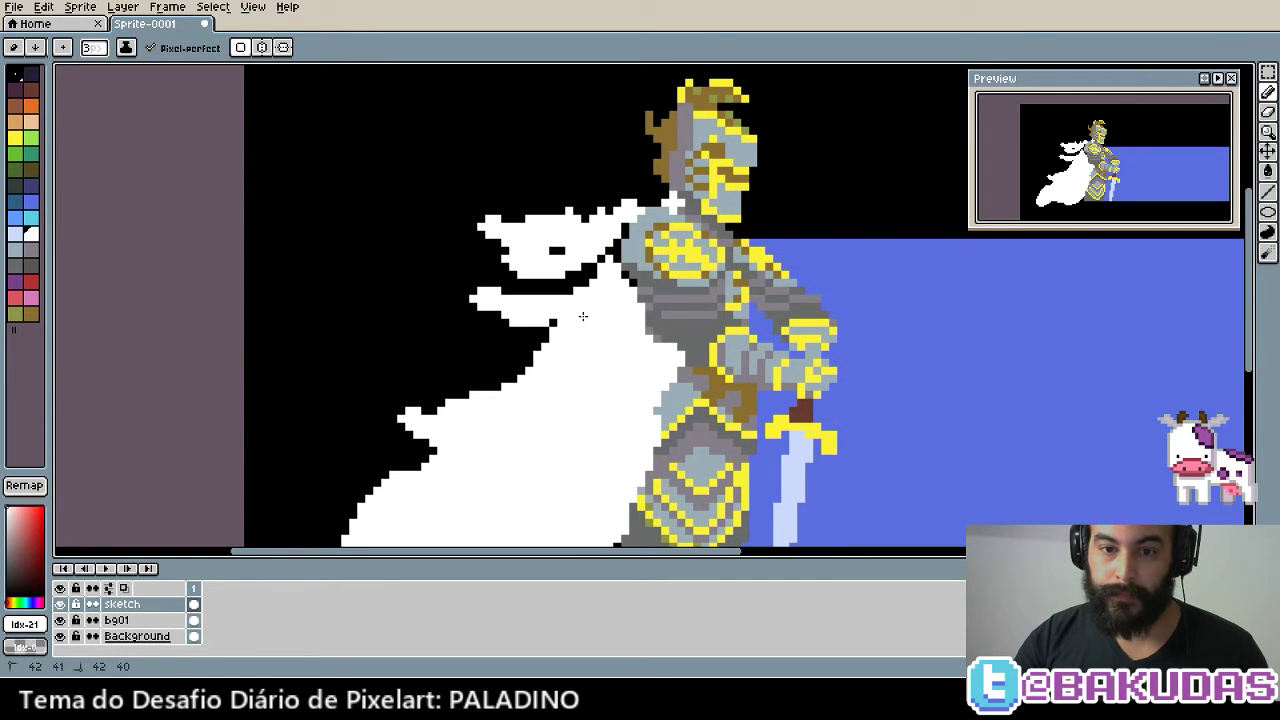
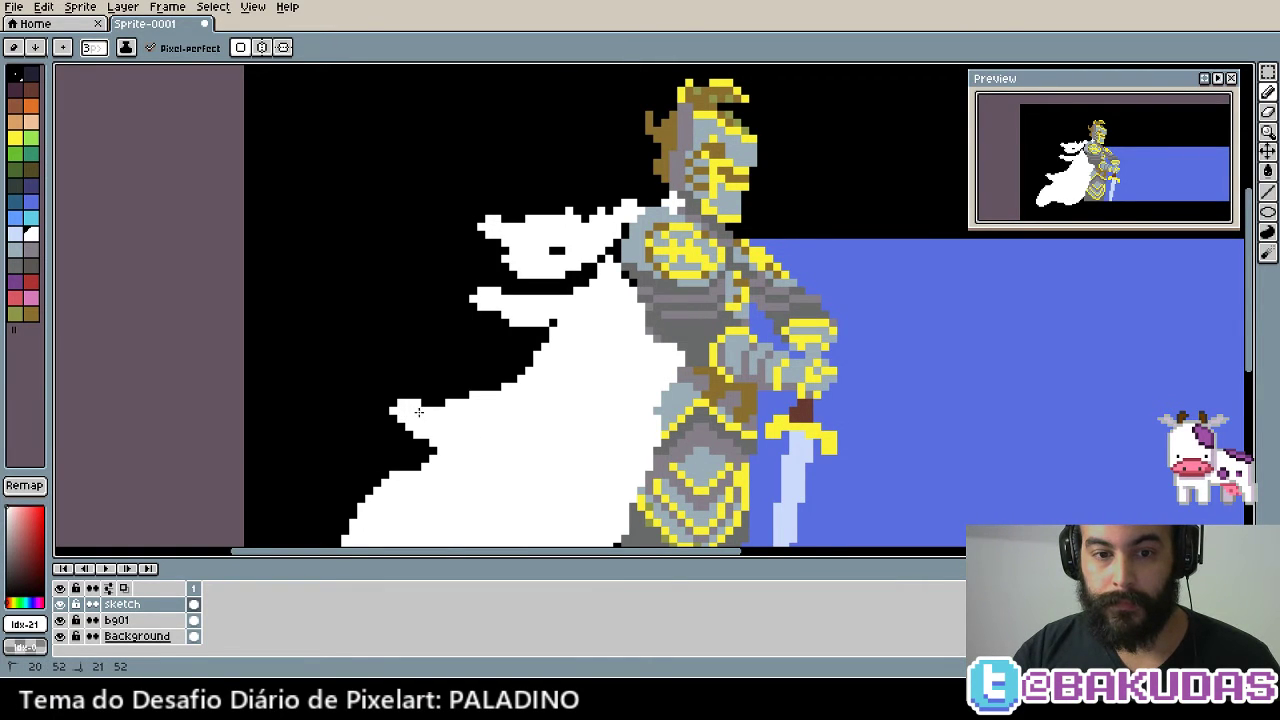
Fill the cape's edge gap and raise its top edge and upper-left tip in white
drag(419, 412, 451, 413)
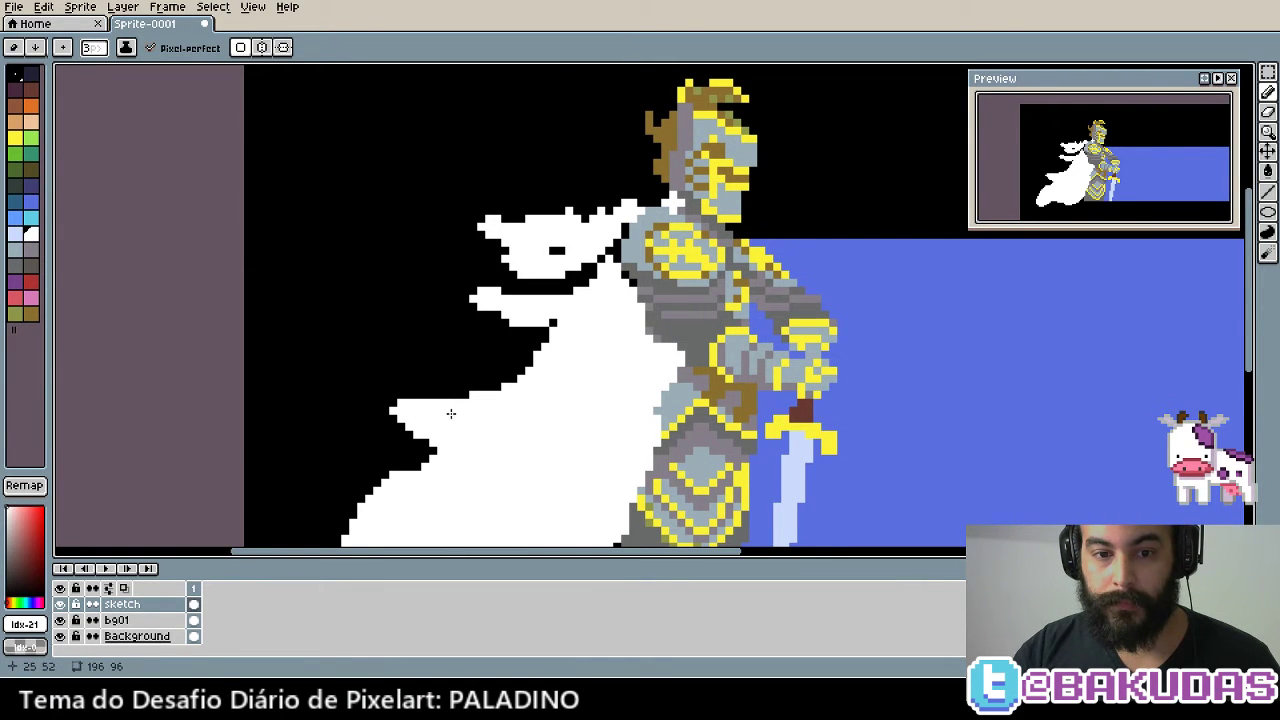
click(400, 403)
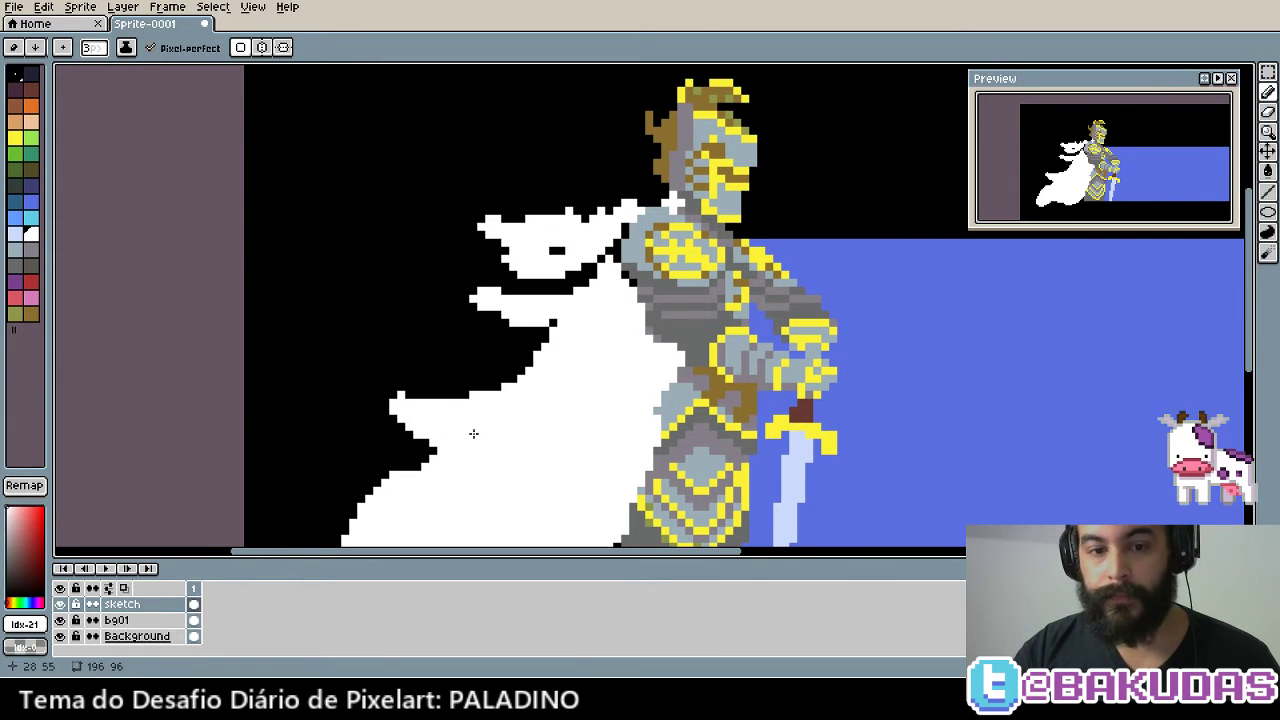
click(402, 397)
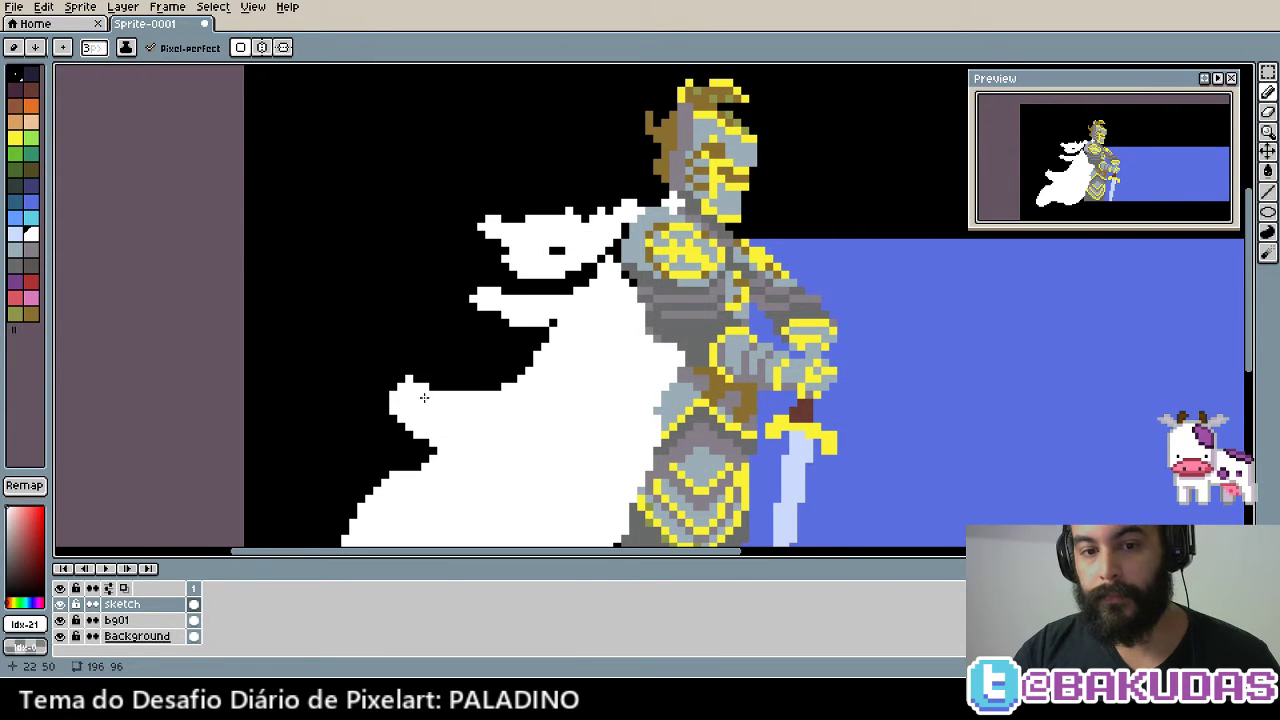
drag(460, 398, 425, 387)
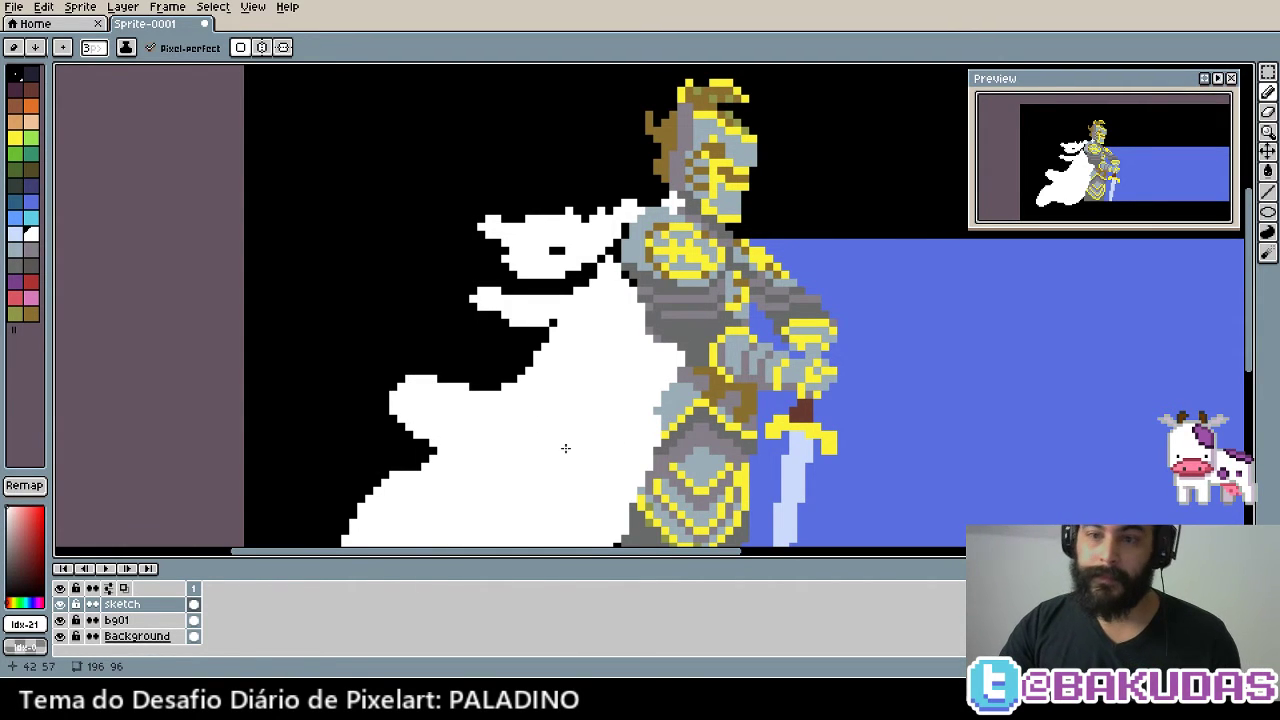
click(392, 381)
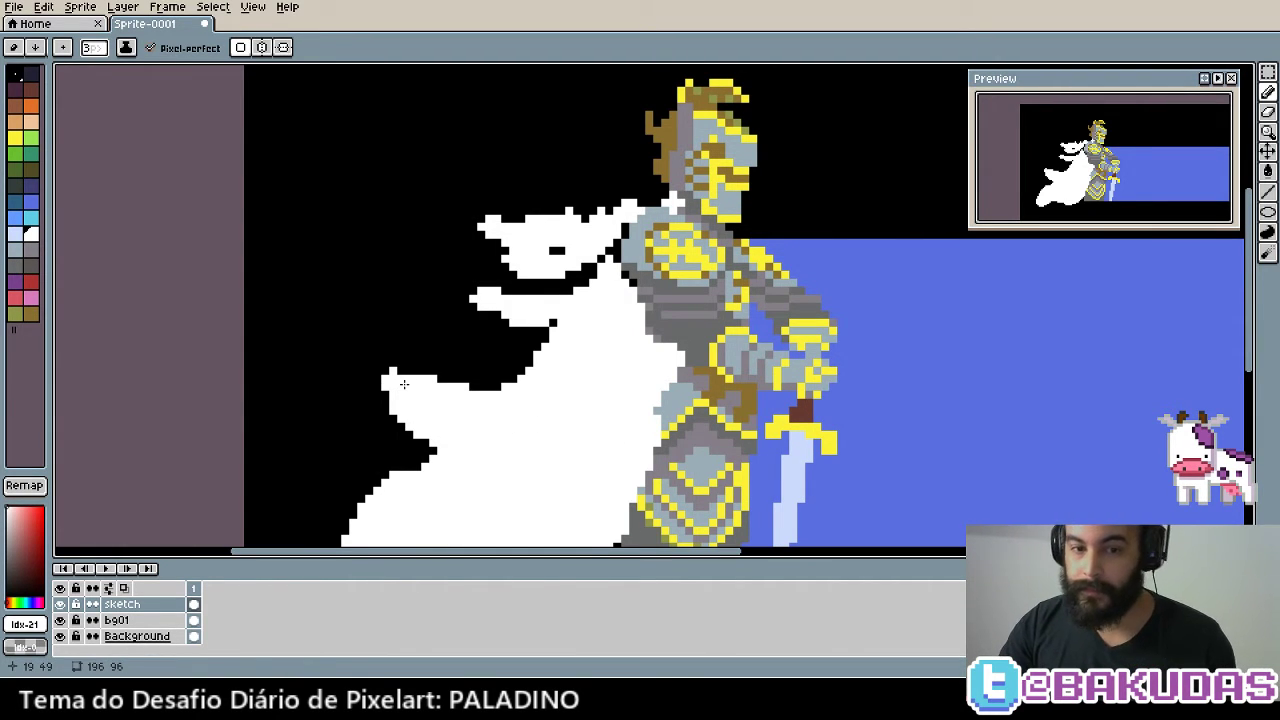
key(ctrl+z)
key(ctrl+z)
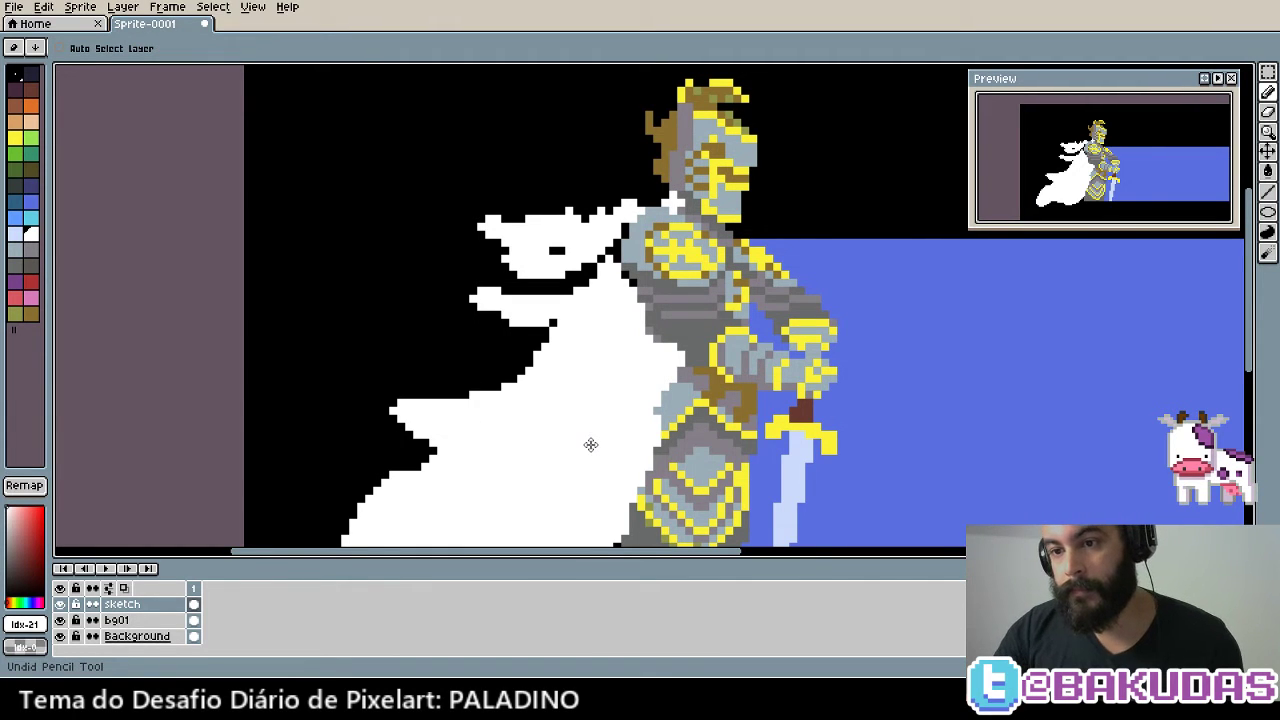
key(ctrl+y)
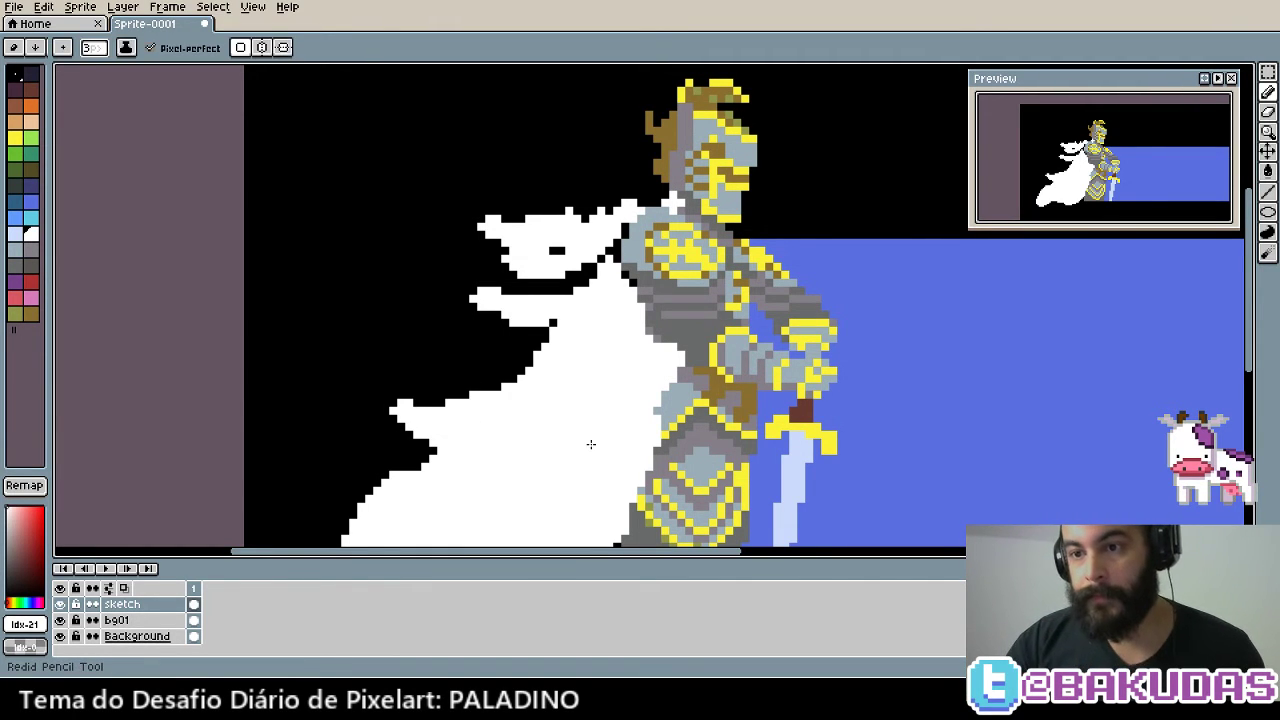
Zoom in, undo stray white pixels, and reshape the cape's top row
scroll(590, 445, up, 1)
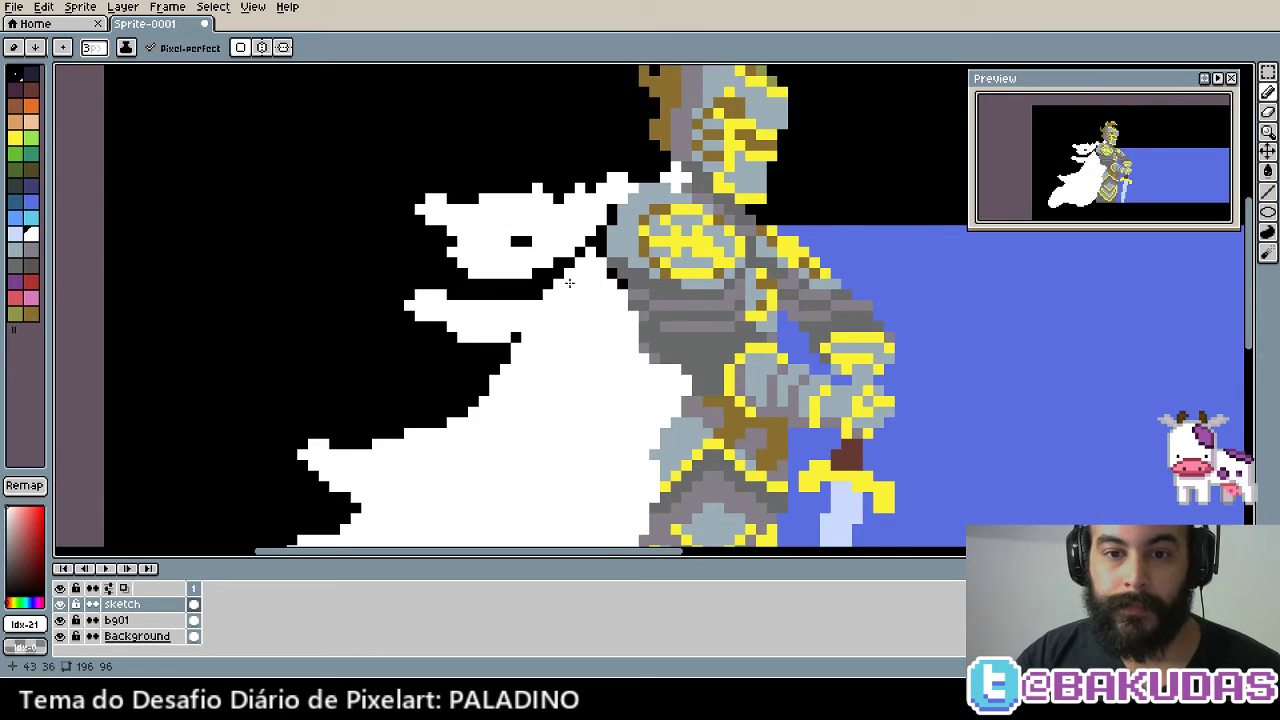
scroll(585, 316, up, 1)
drag(702, 220, 720, 236)
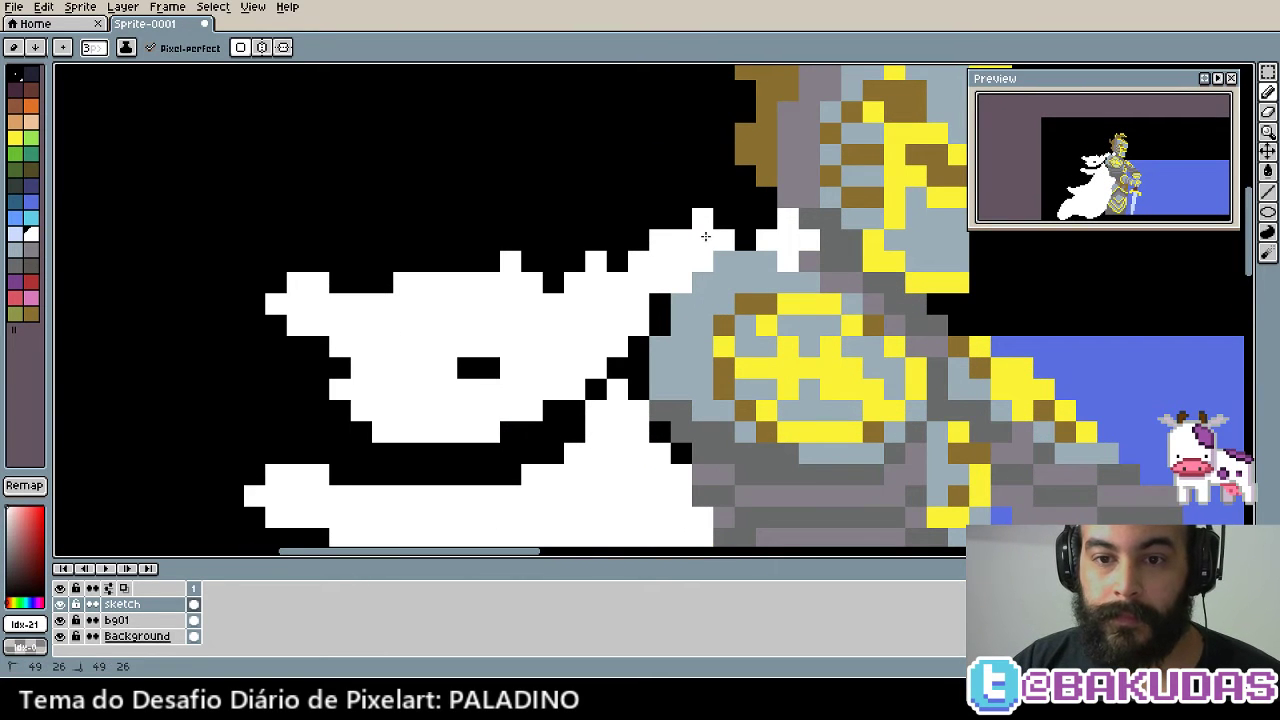
key(v)
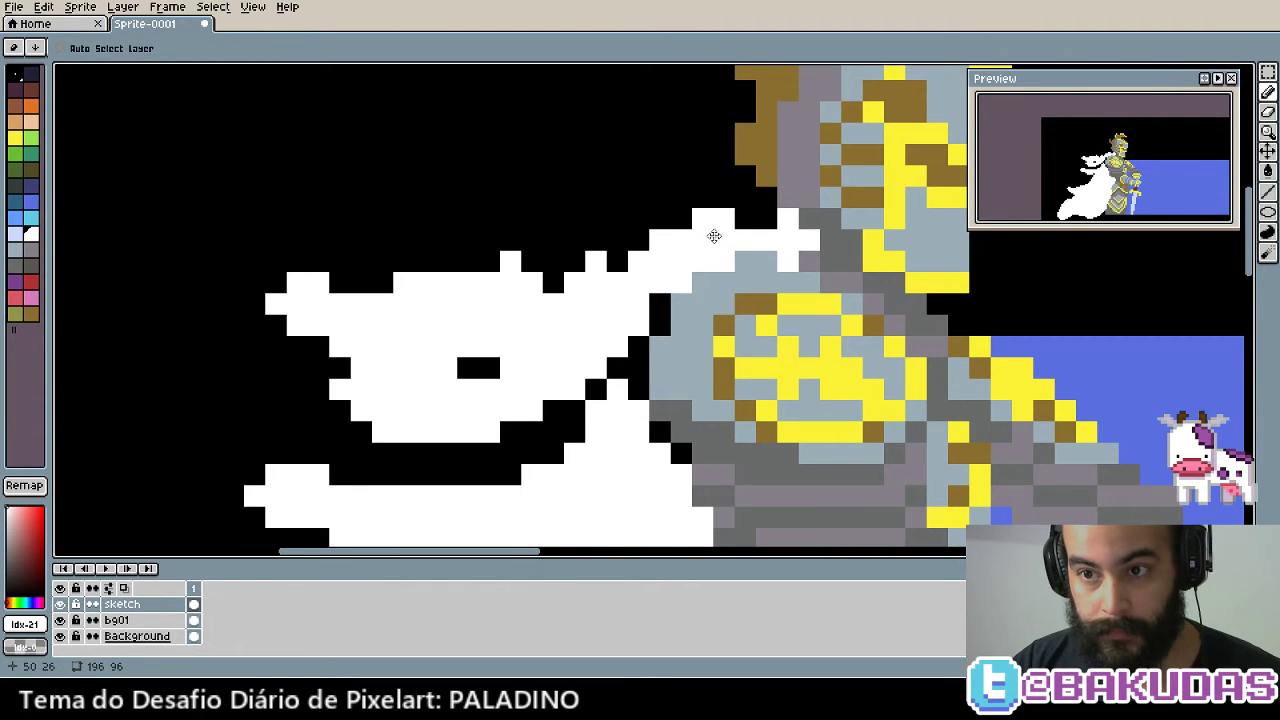
key(ctrl+z)
key(b)
key(ctrl+z)
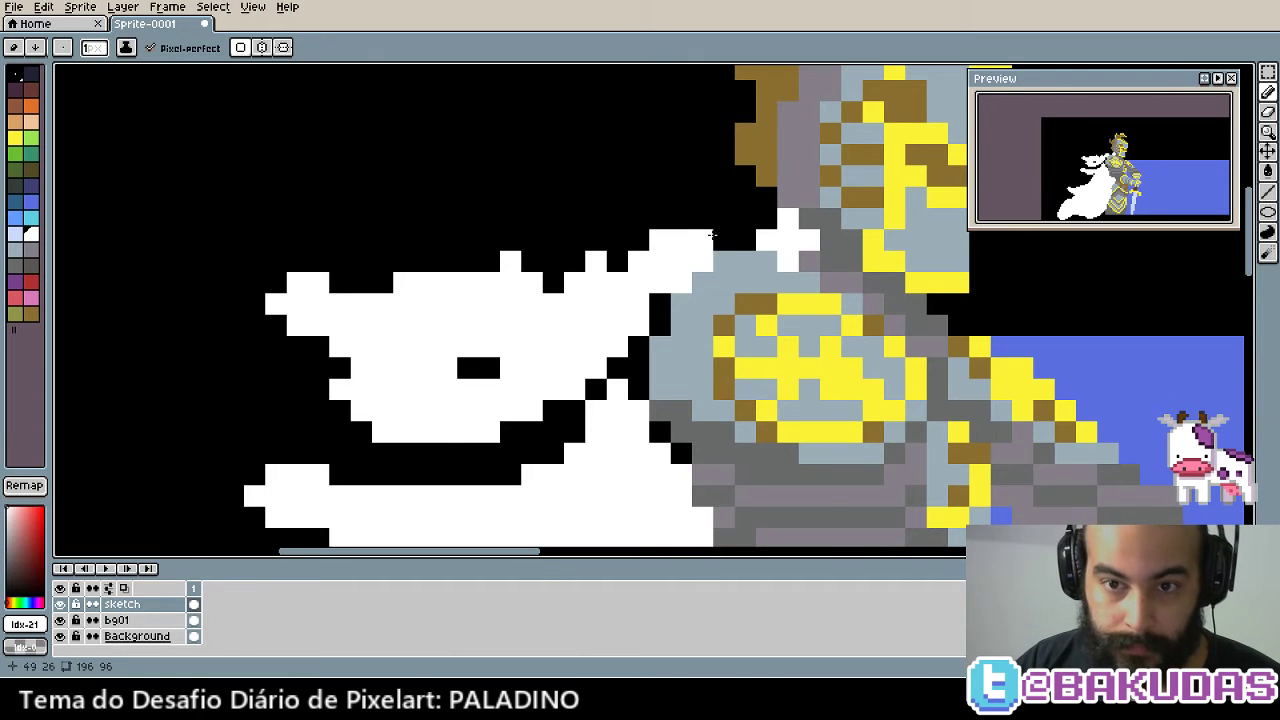
mouse_move(712, 236)
mouse_down()
mouse_move(752, 240)
mouse_move(668, 243)
mouse_up()
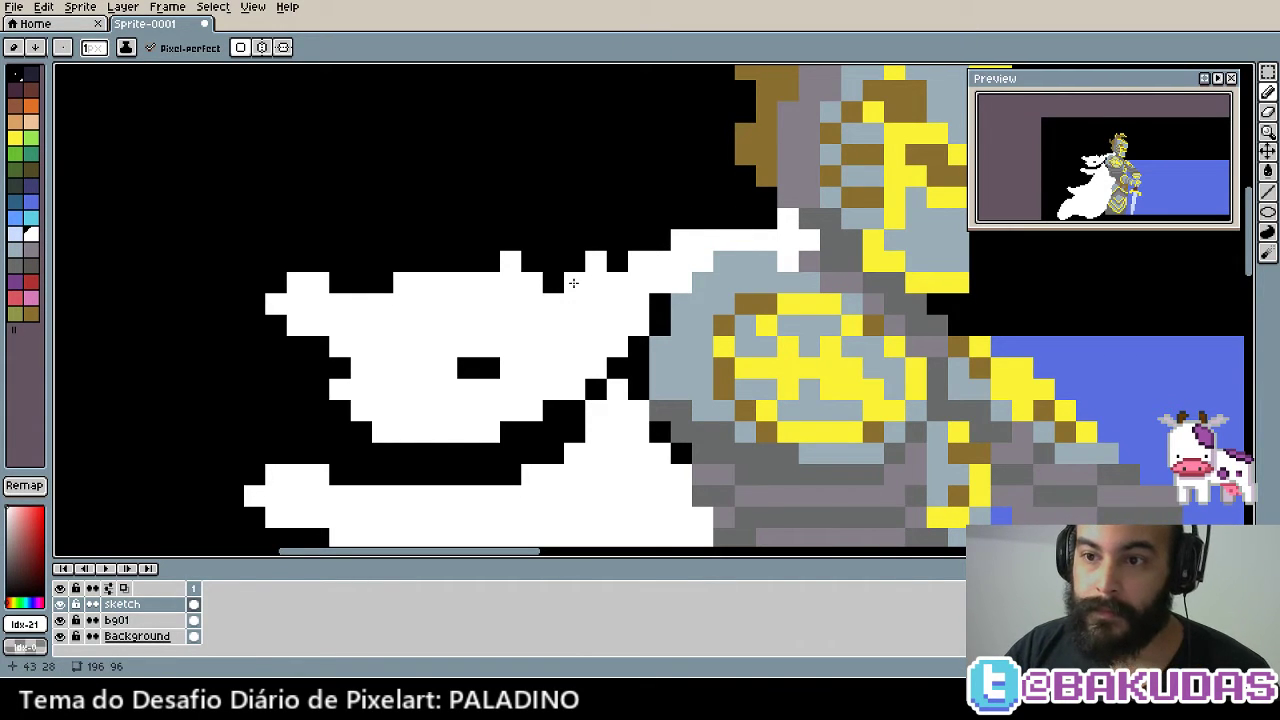
drag(446, 262, 476, 267)
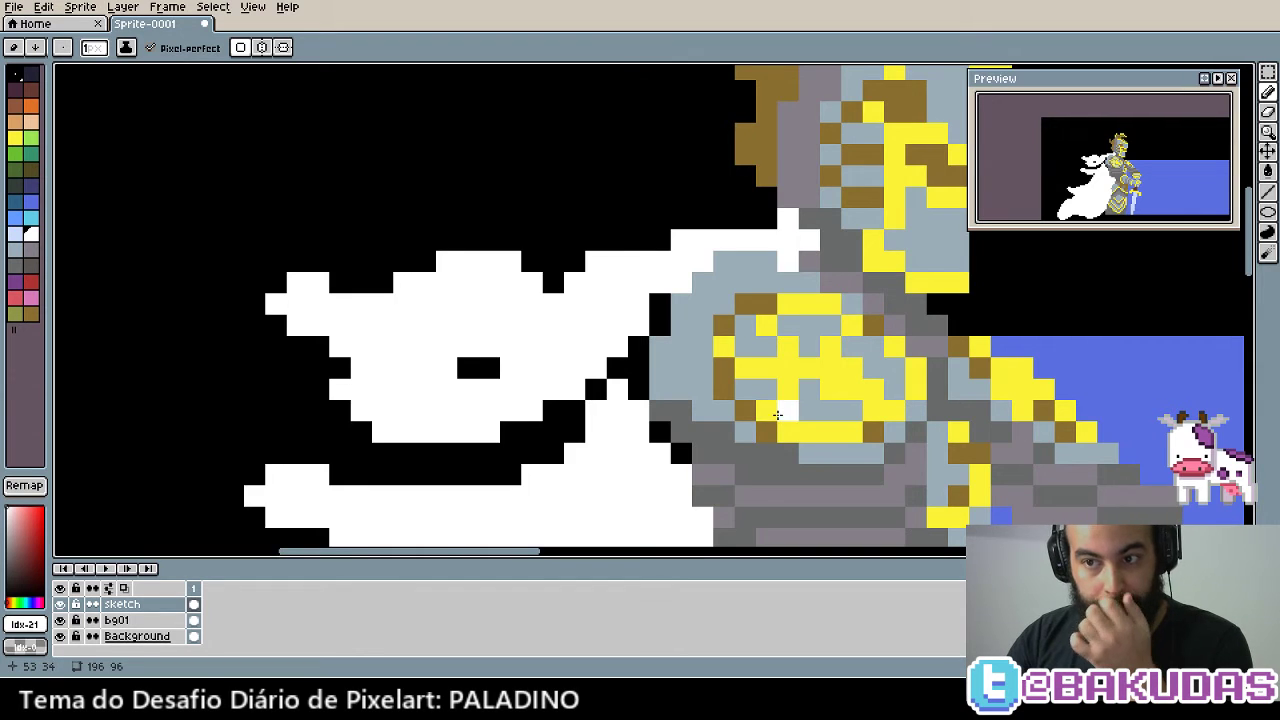
Reframe the whole paladin and eyedrop the light blue from the artwork
drag(785, 410, 757, 402)
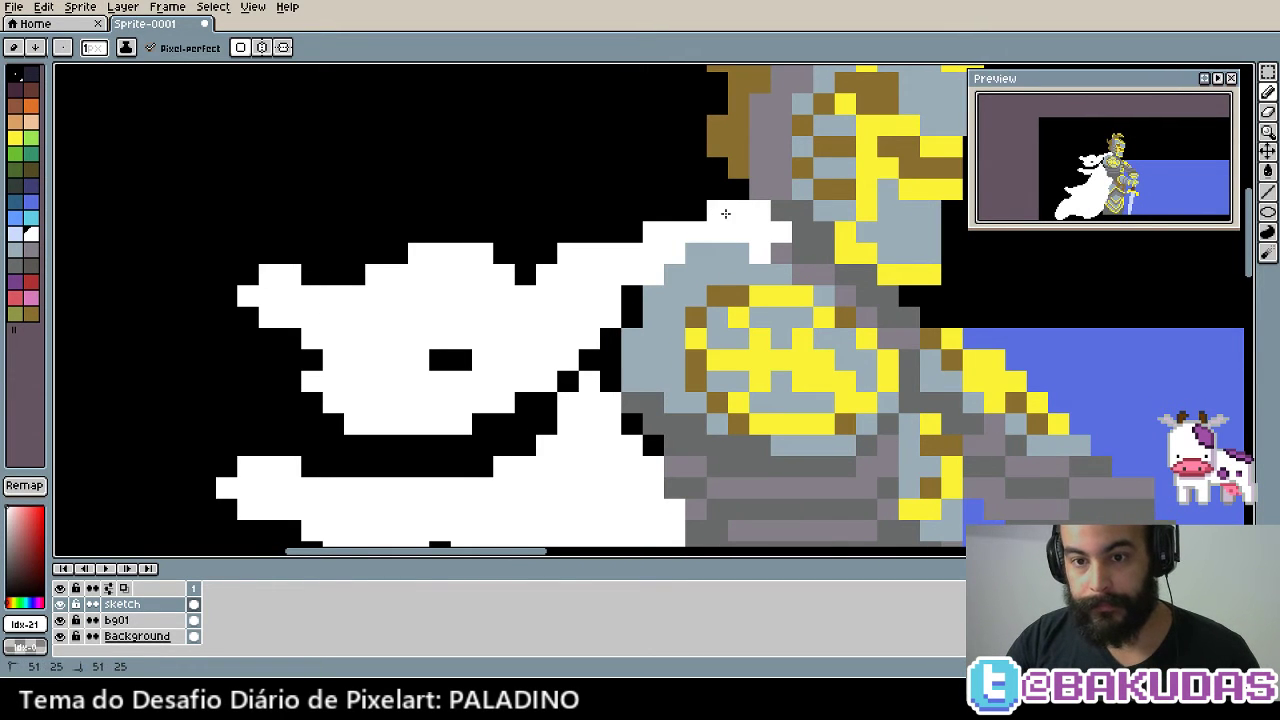
scroll(700, 220, down, 1)
scroll(694, 223, down, 1)
drag(686, 437, 680, 260)
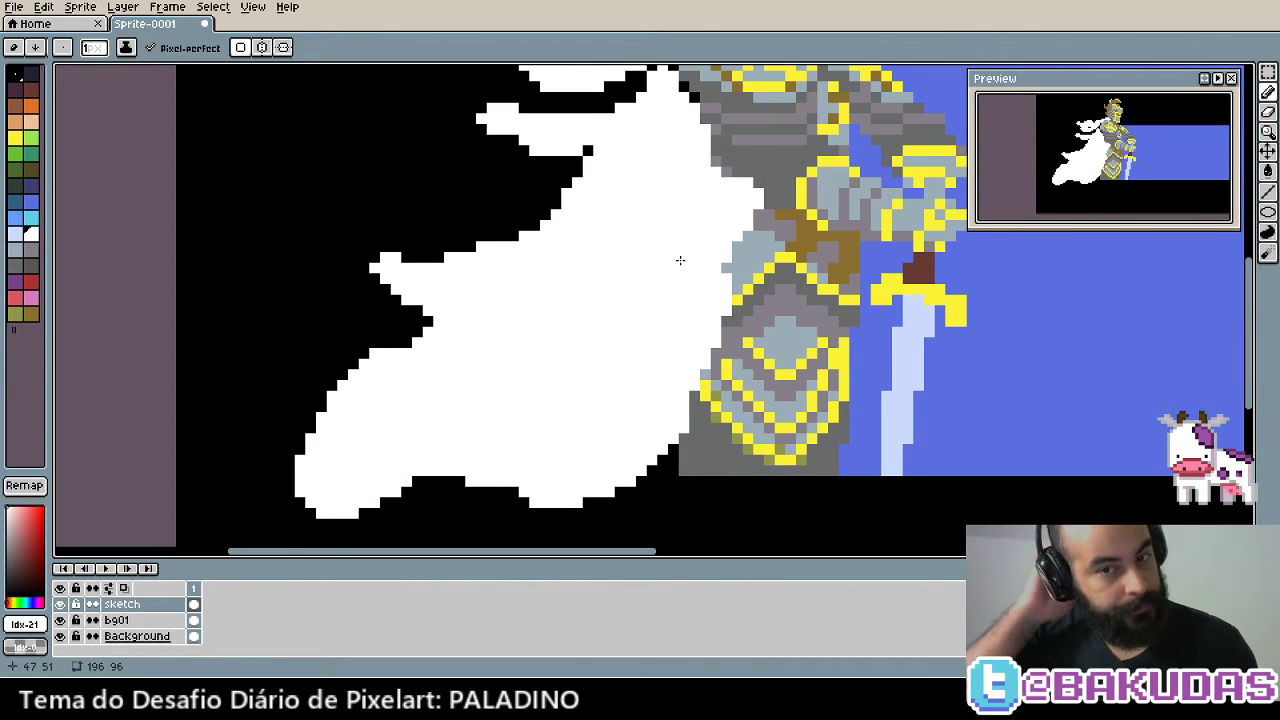
alt+click(729, 264)
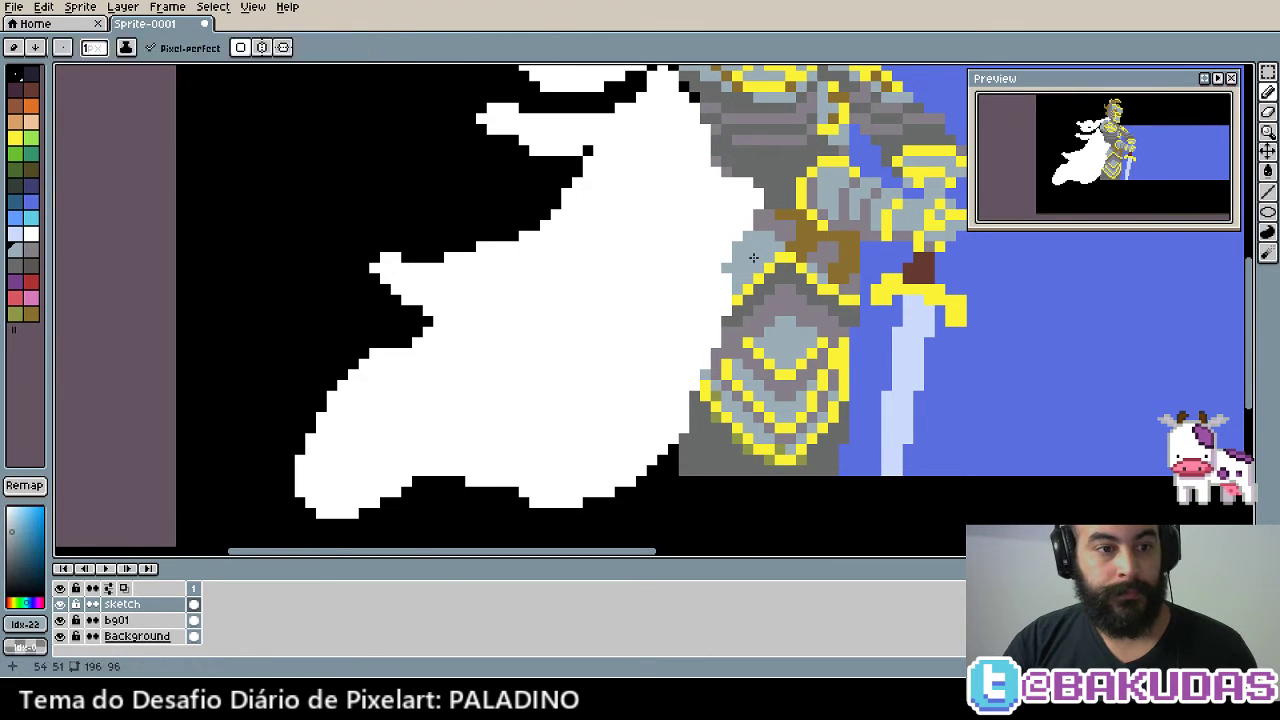
alt+click(745, 260)
scroll(683, 330, left, 2)
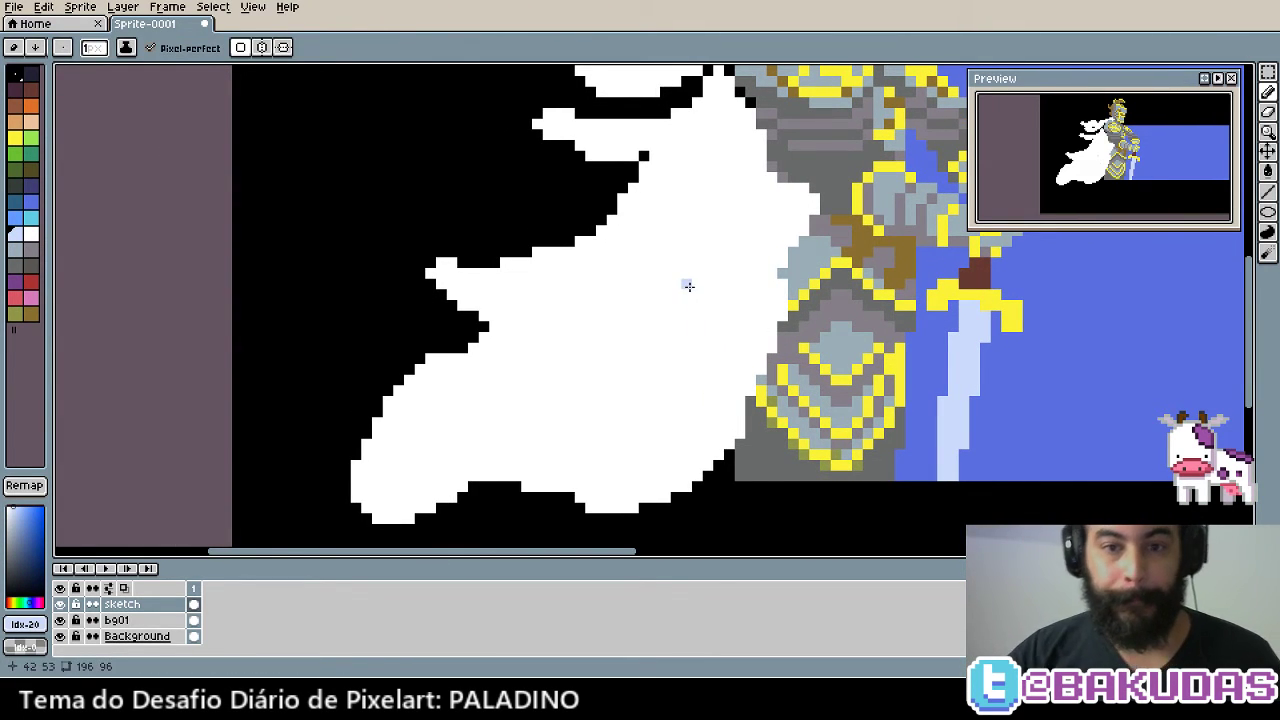
scroll(672, 290, up, 1)
scroll(650, 330, up, 2)
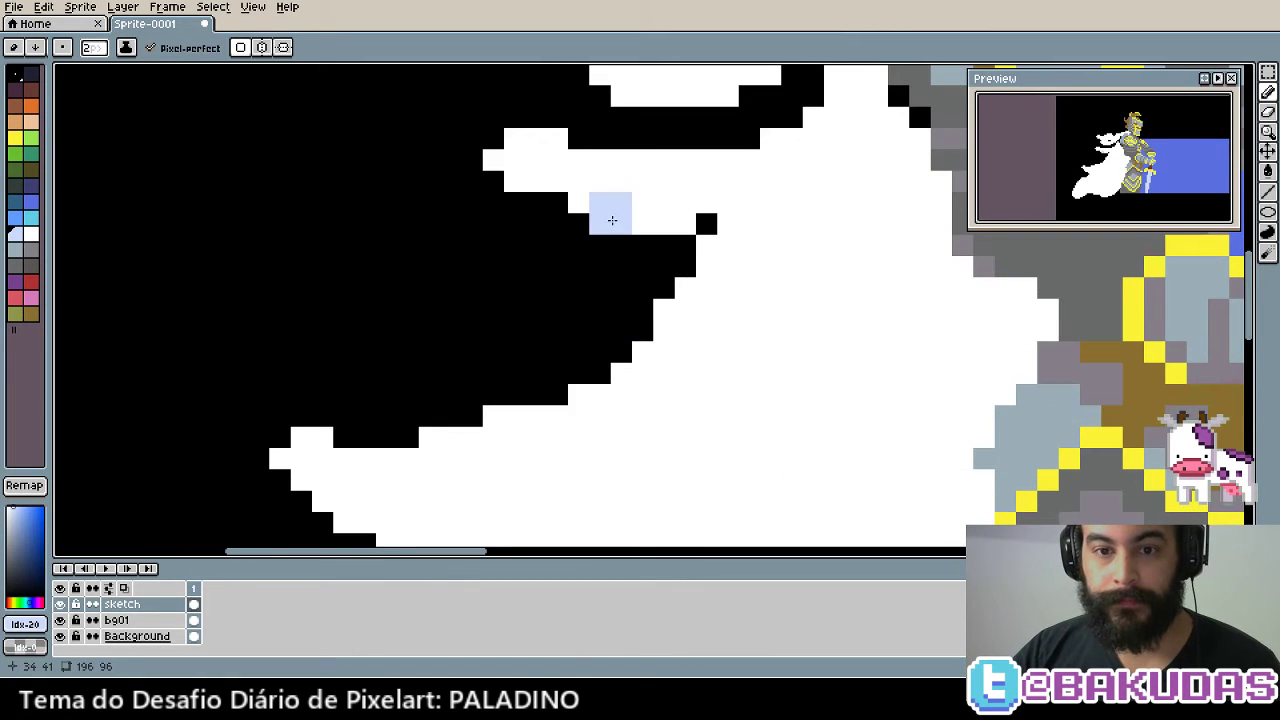
Switch the ink to Lock Alpha and shade the white shape's underside light blue
click(124, 50)
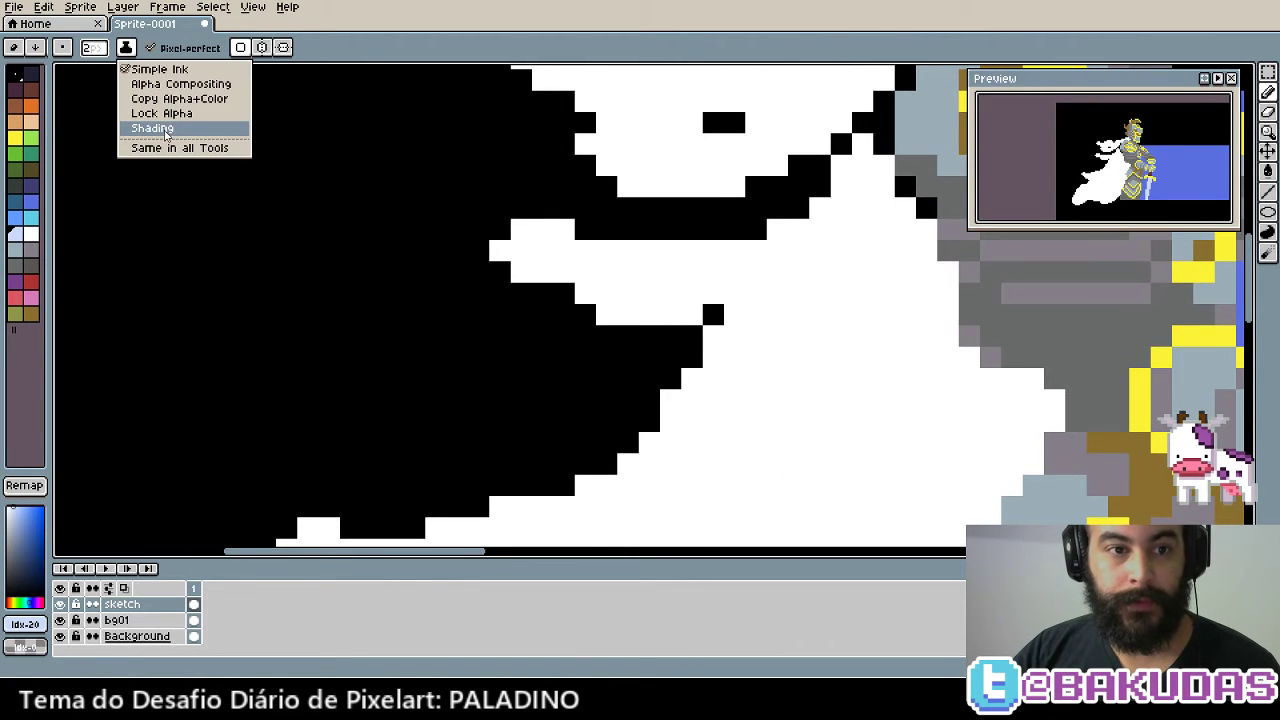
click(170, 110)
mouse_move(606, 314)
mouse_down()
mouse_move(517, 266)
mouse_move(671, 306)
mouse_move(521, 282)
mouse_up()
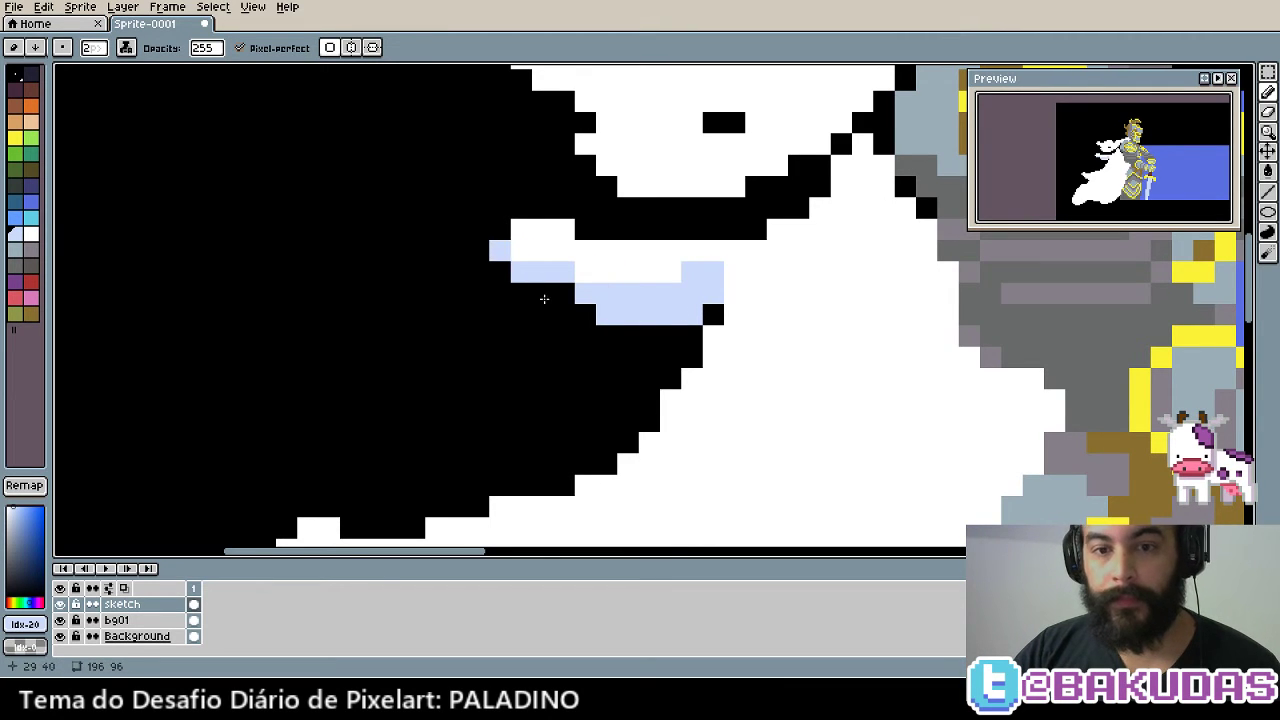
scroll(544, 298, down, 2)
Add light-blue shading strips to the white head shape and its right side
scroll(560, 330, up, 1)
mouse_move(580, 366)
mouse_down()
mouse_move(611, 251)
mouse_move(678, 281)
mouse_move(740, 265)
mouse_move(833, 199)
mouse_up()
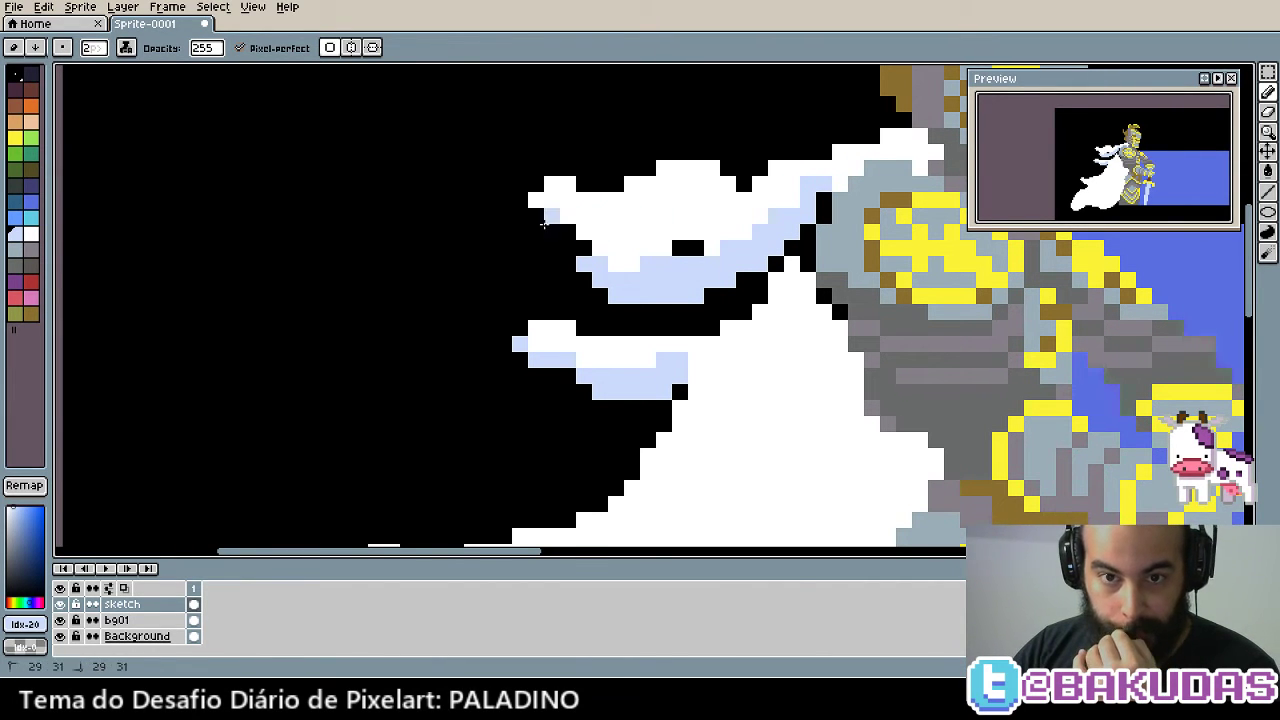
mouse_move(548, 216)
mouse_down()
mouse_move(580, 238)
mouse_move(616, 218)
mouse_move(614, 231)
mouse_up()
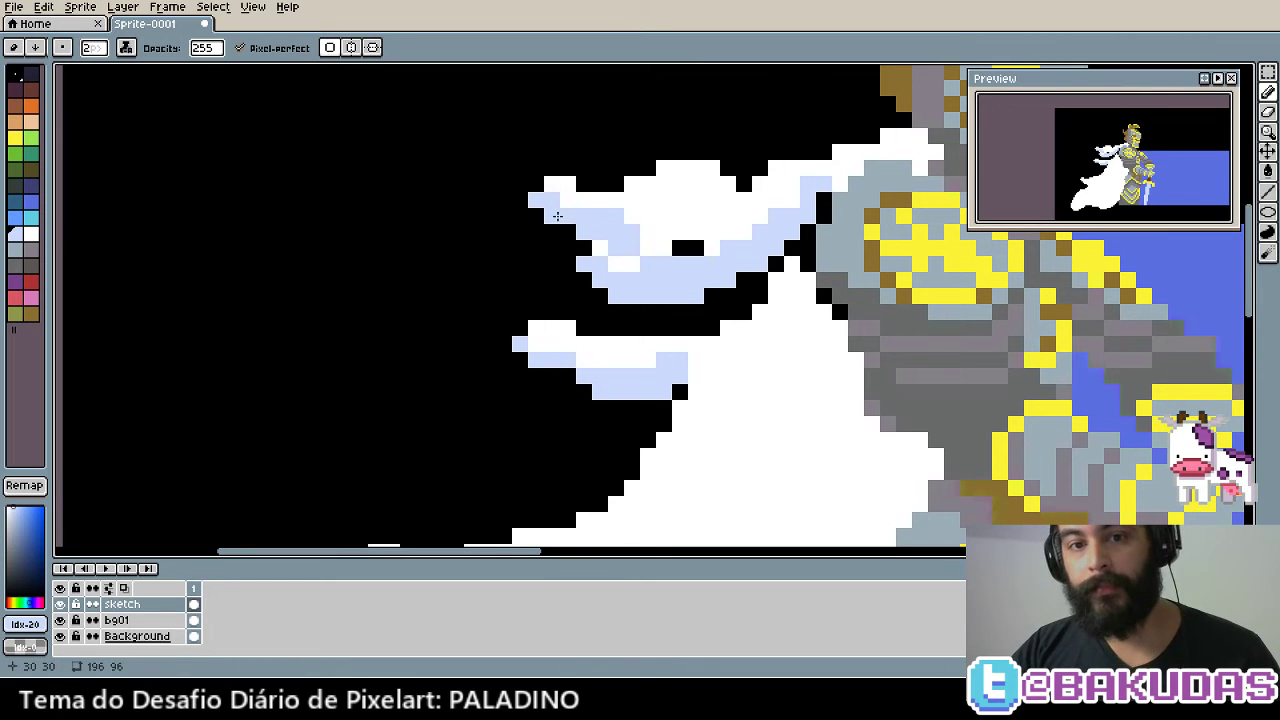
drag(543, 236, 515, 224)
mouse_move(668, 200)
mouse_down()
mouse_move(652, 220)
mouse_move(624, 220)
mouse_move(636, 229)
mouse_up()
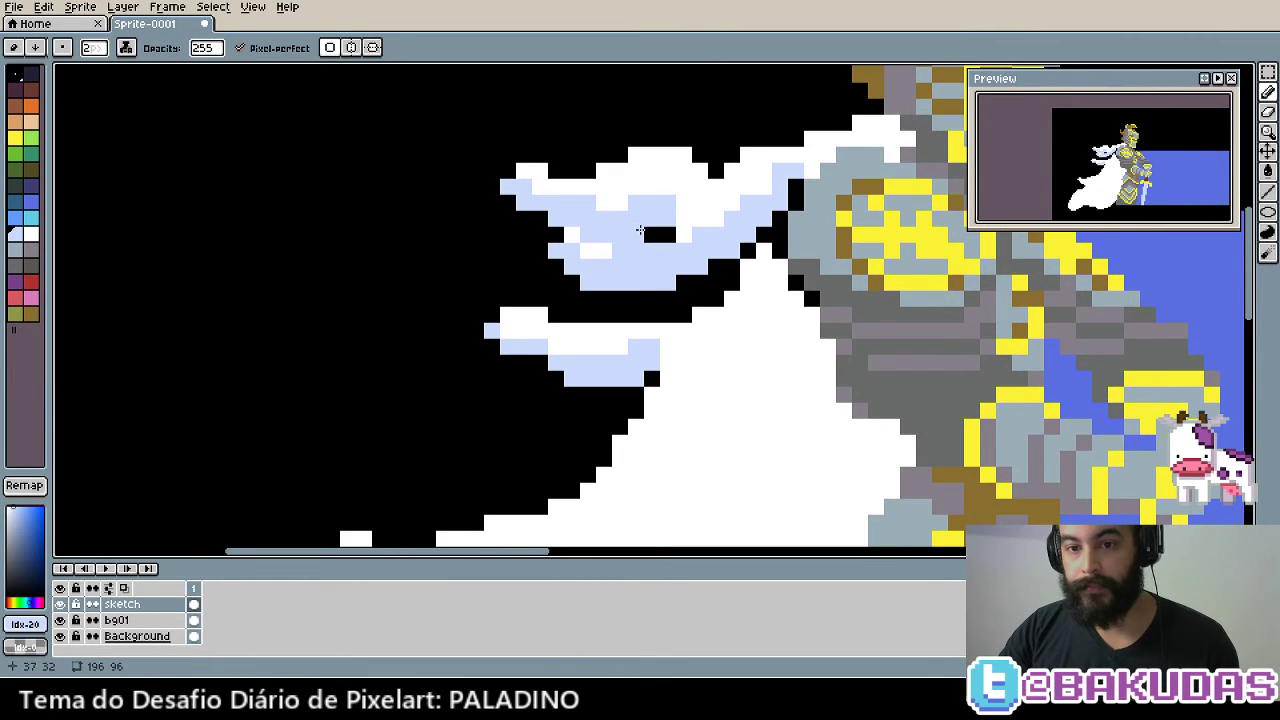
scroll(660, 226, down, 2)
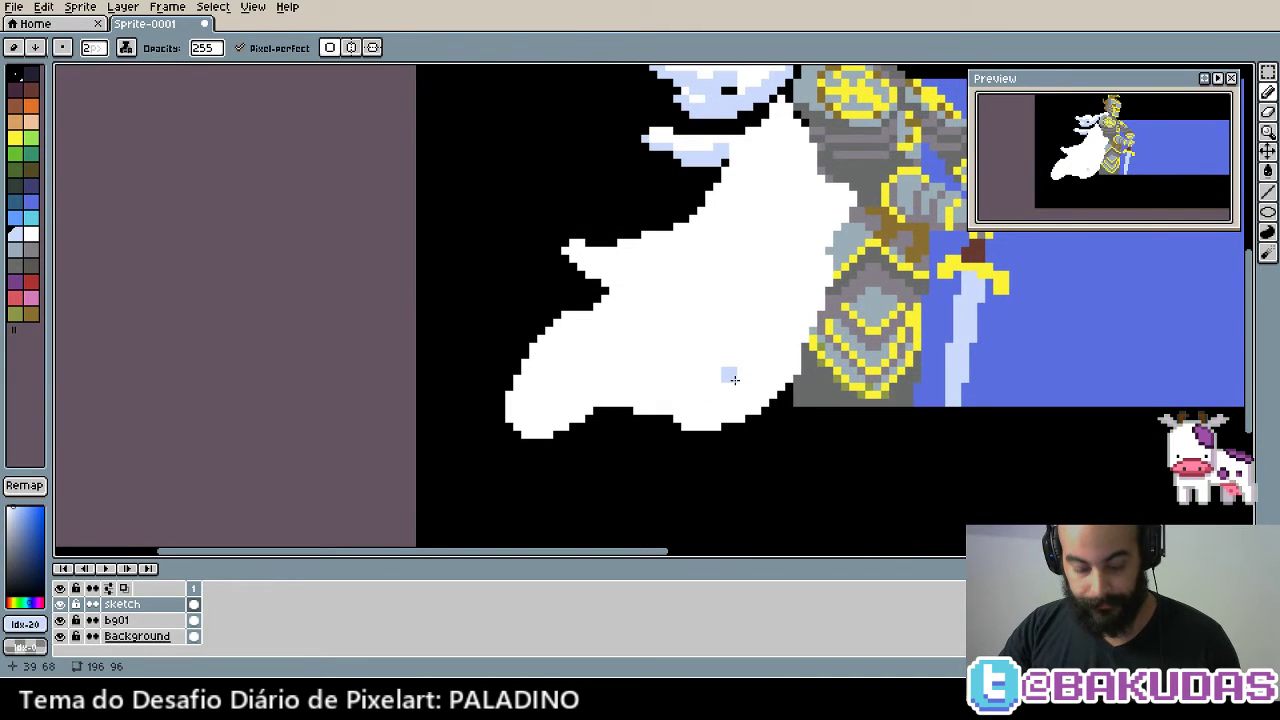
With a 3-pixel brush, shade the cape's lower edge, shoulder folds and left tip light blue
key(plus)
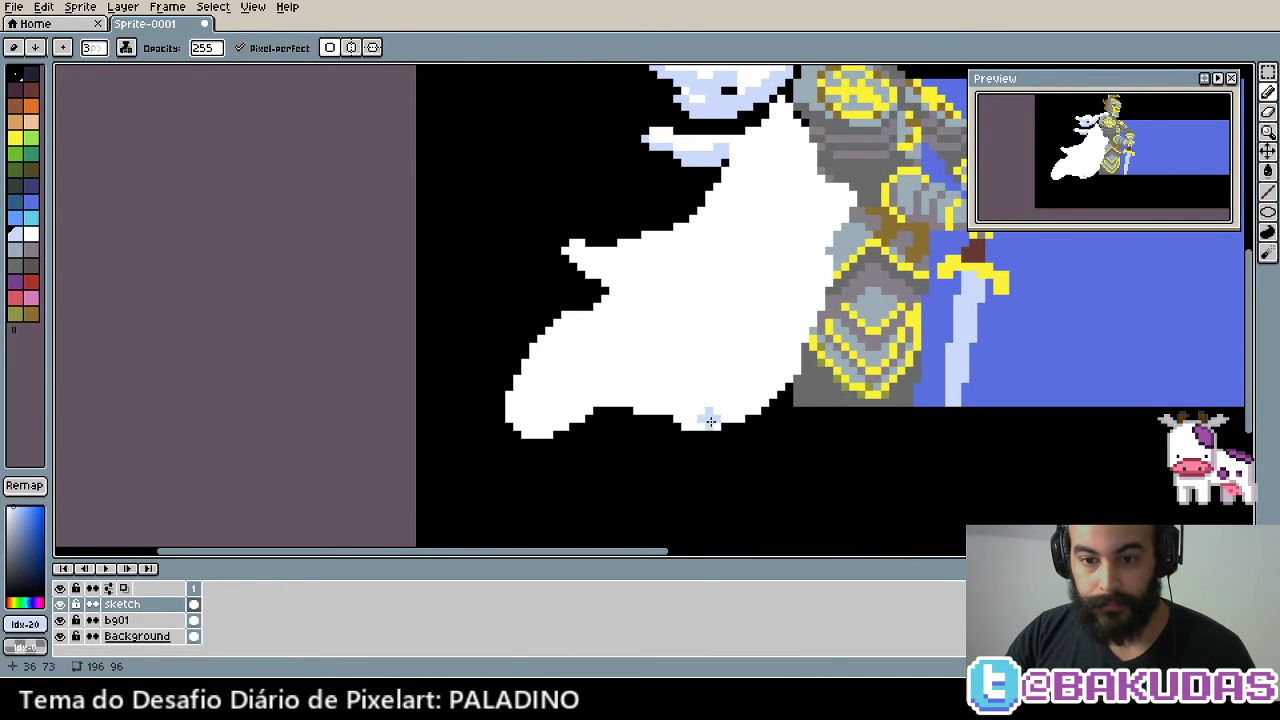
mouse_move(709, 421)
mouse_down()
mouse_move(784, 372)
mouse_move(720, 402)
mouse_move(543, 432)
mouse_move(645, 372)
mouse_move(648, 352)
mouse_move(522, 433)
mouse_up()
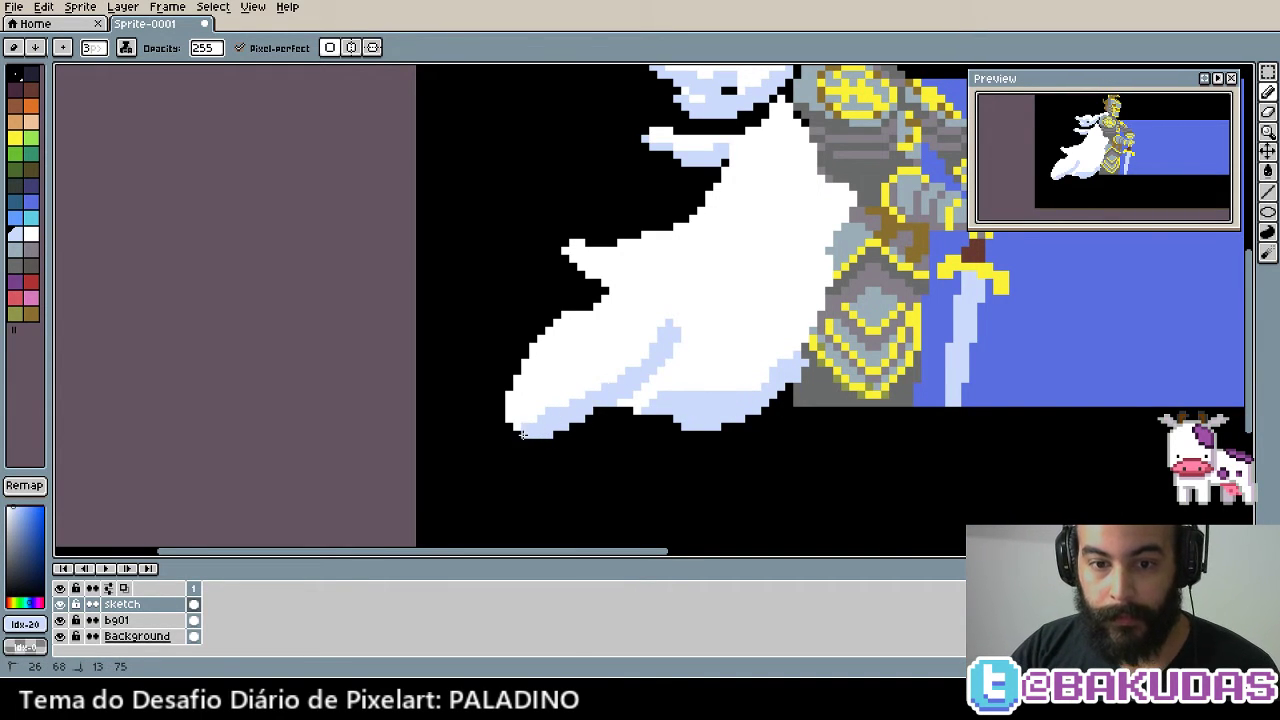
drag(755, 345, 811, 255)
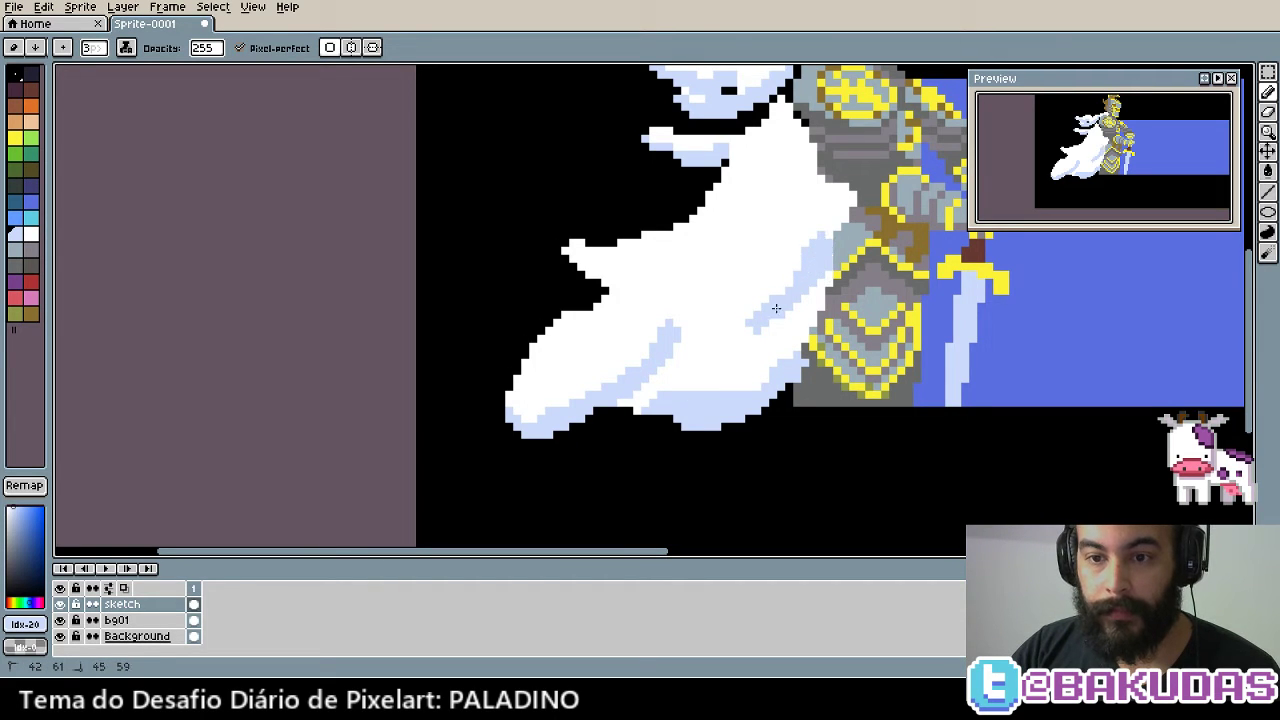
drag(748, 350, 725, 327)
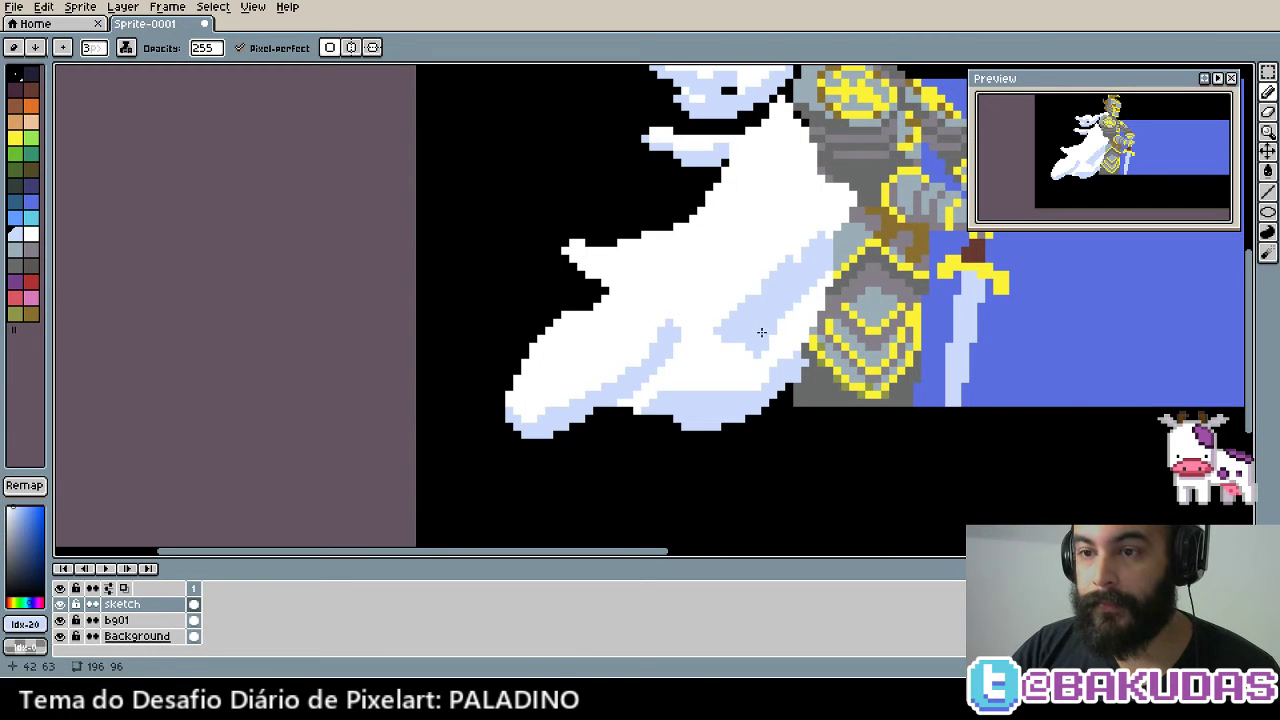
drag(797, 280, 762, 353)
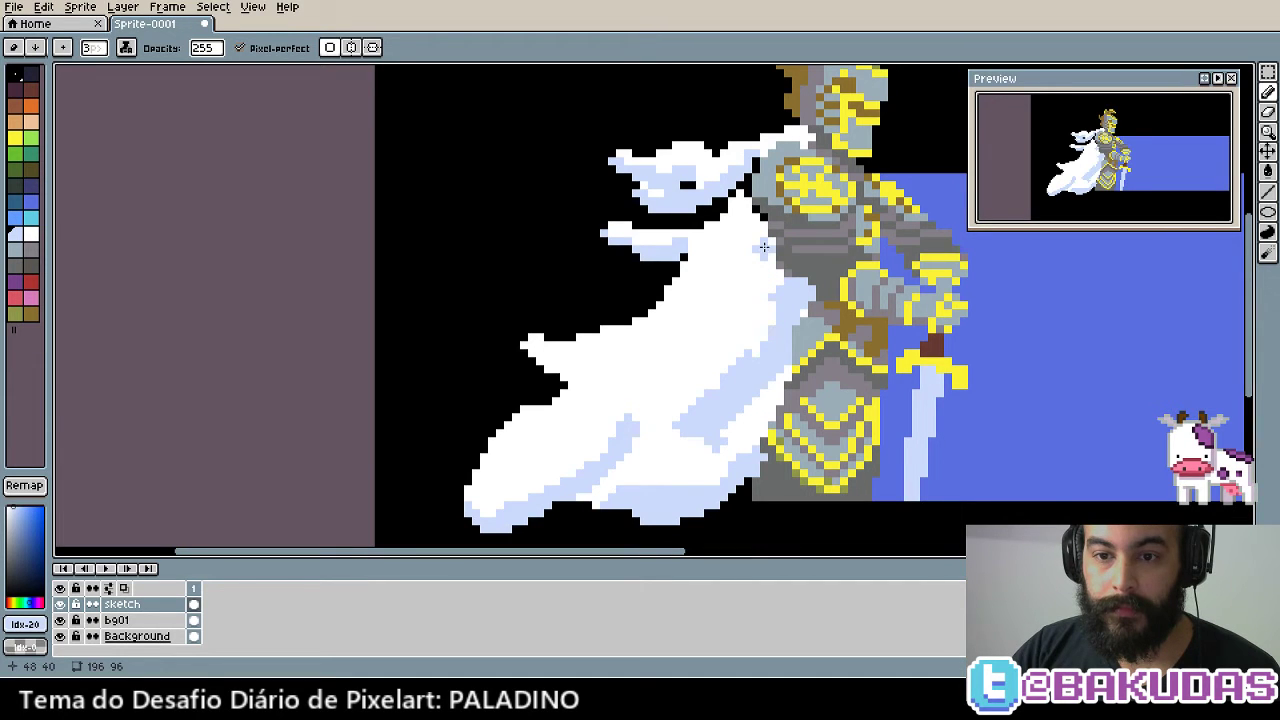
mouse_move(763, 244)
mouse_down()
mouse_move(713, 351)
mouse_move(743, 260)
mouse_up()
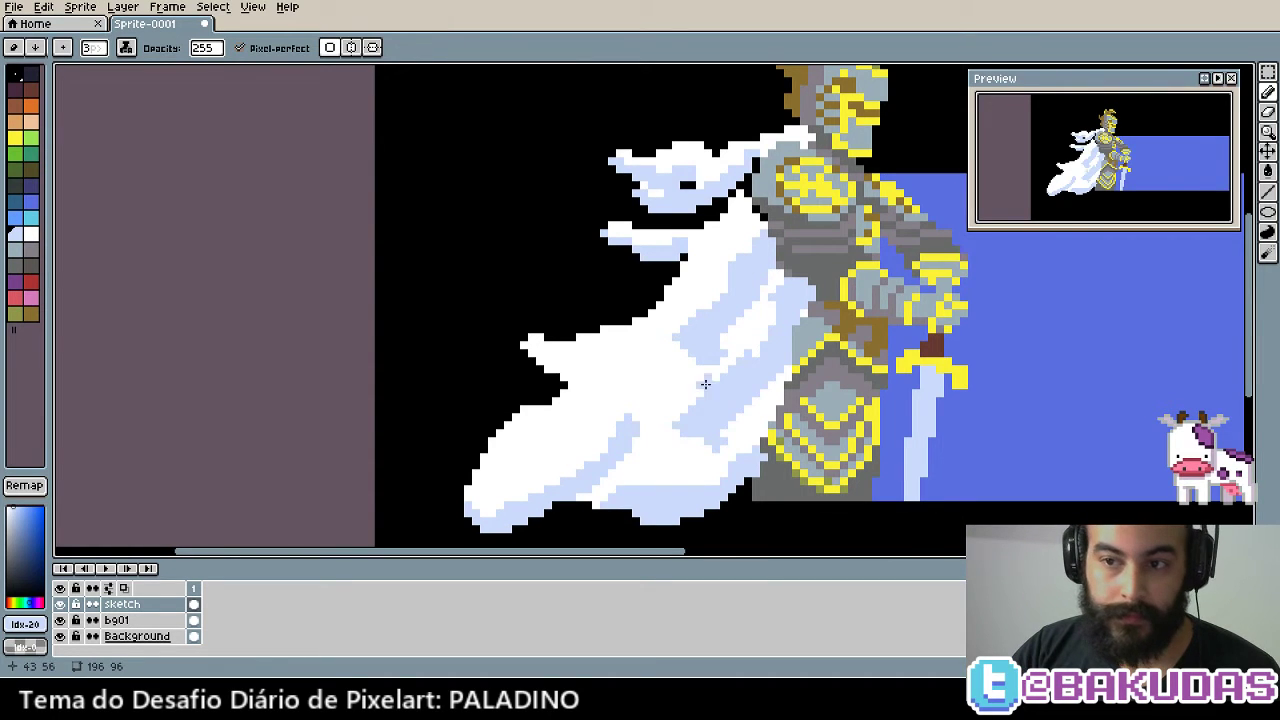
drag(519, 365, 581, 370)
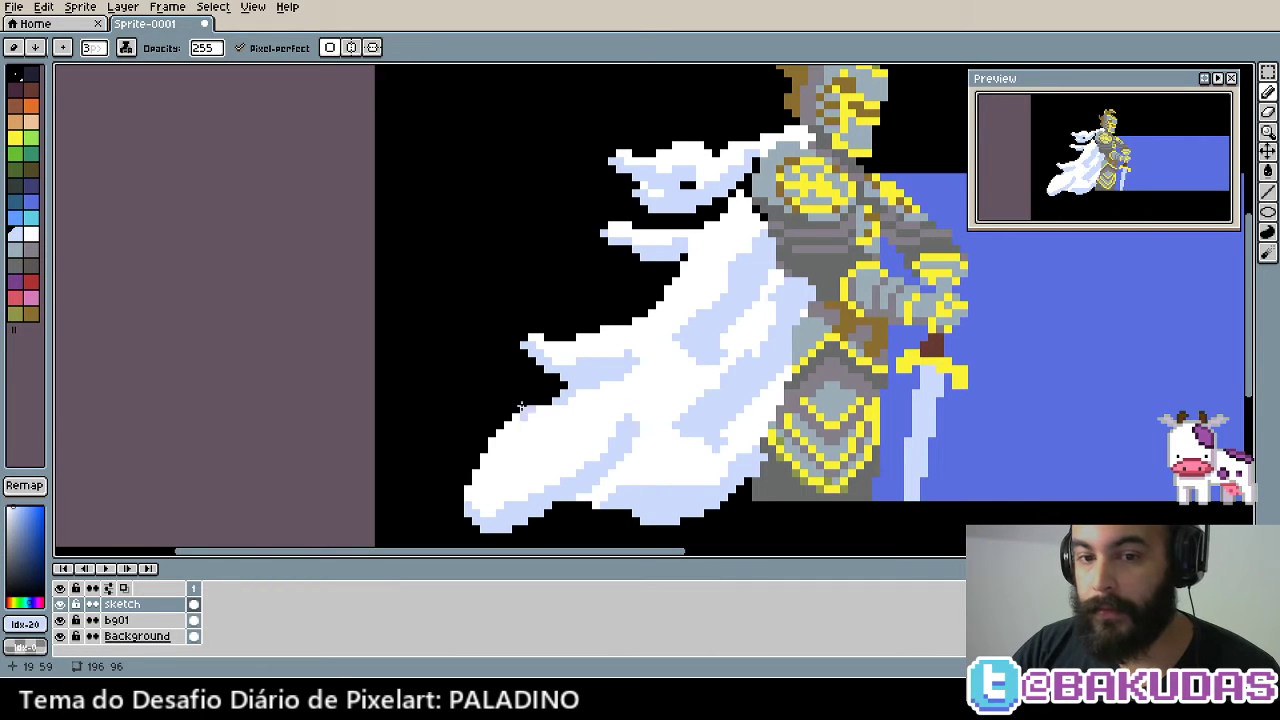
drag(666, 380, 680, 445)
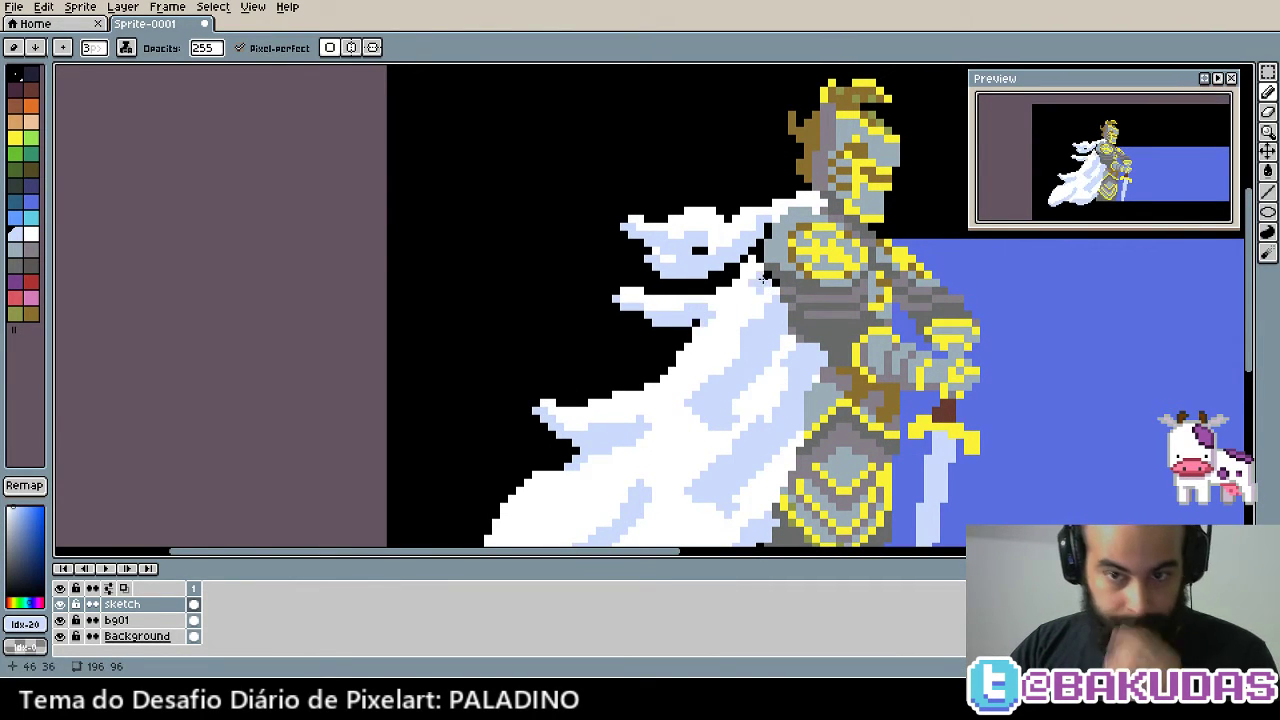
Change the pencil ink, blacken a few cape-edge pixels, and add more light-blue shading
scroll(762, 281, up, 3)
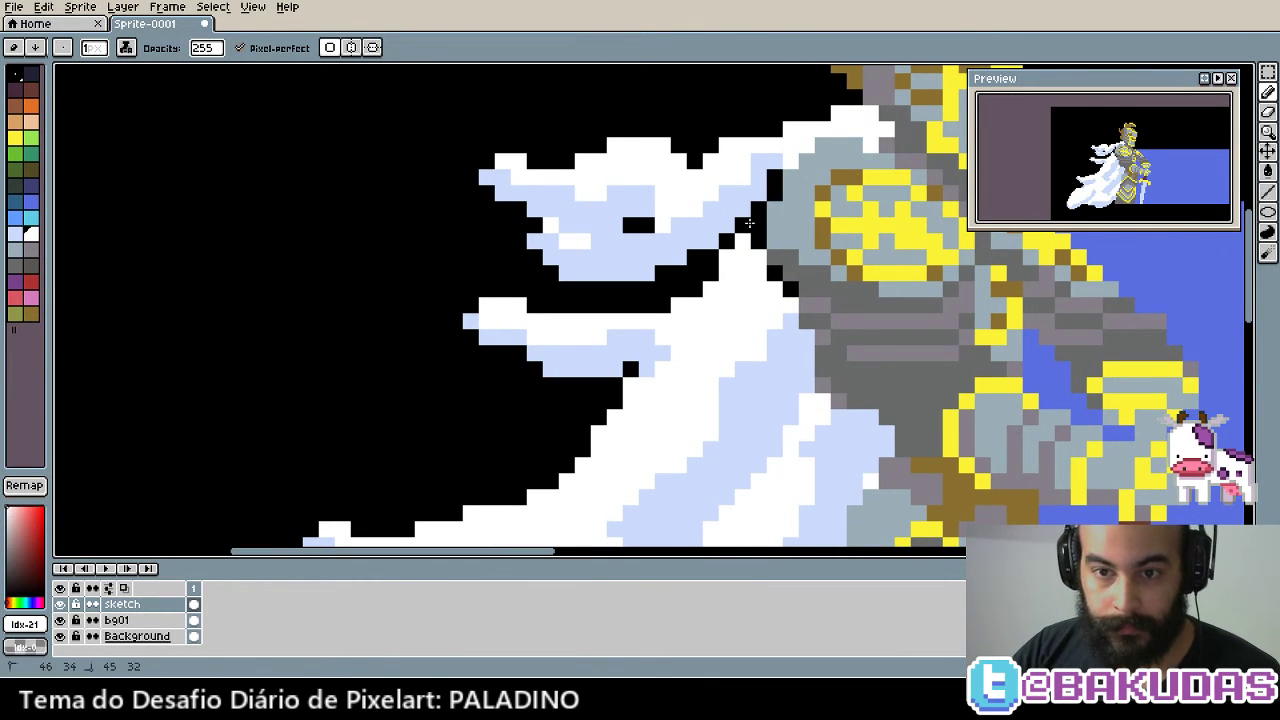
click(125, 47)
click(150, 67)
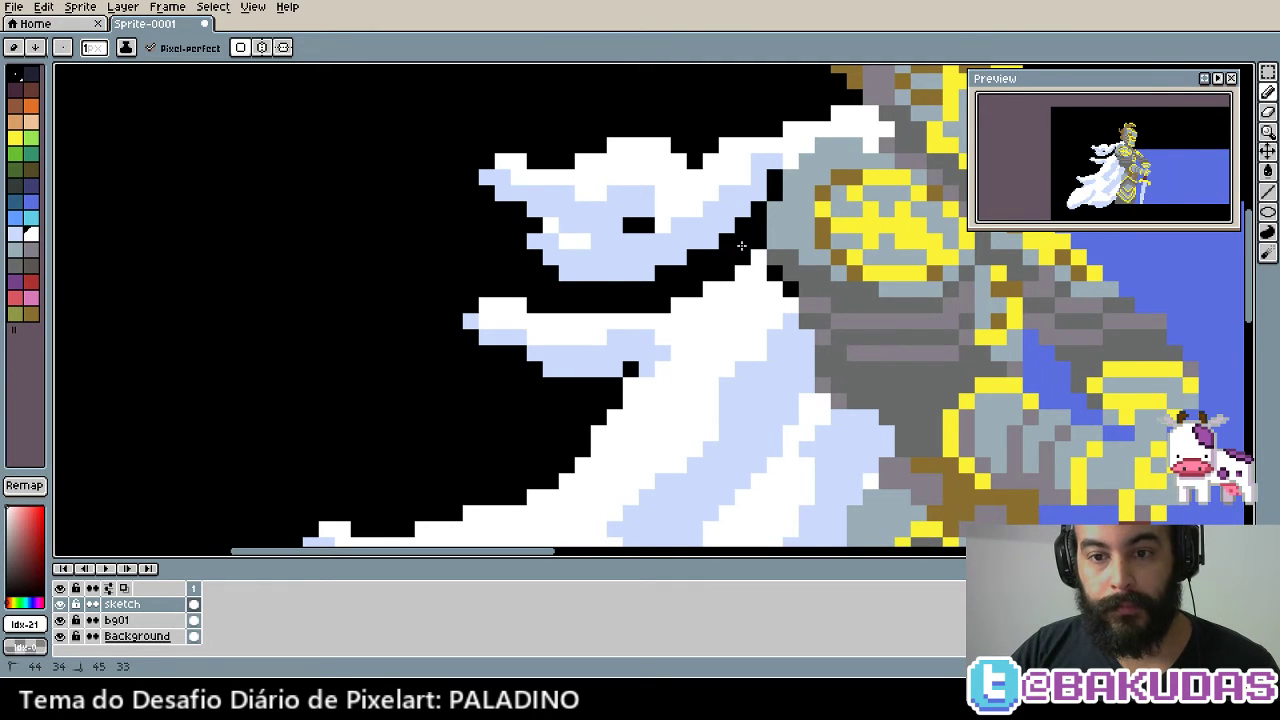
drag(750, 239, 727, 283)
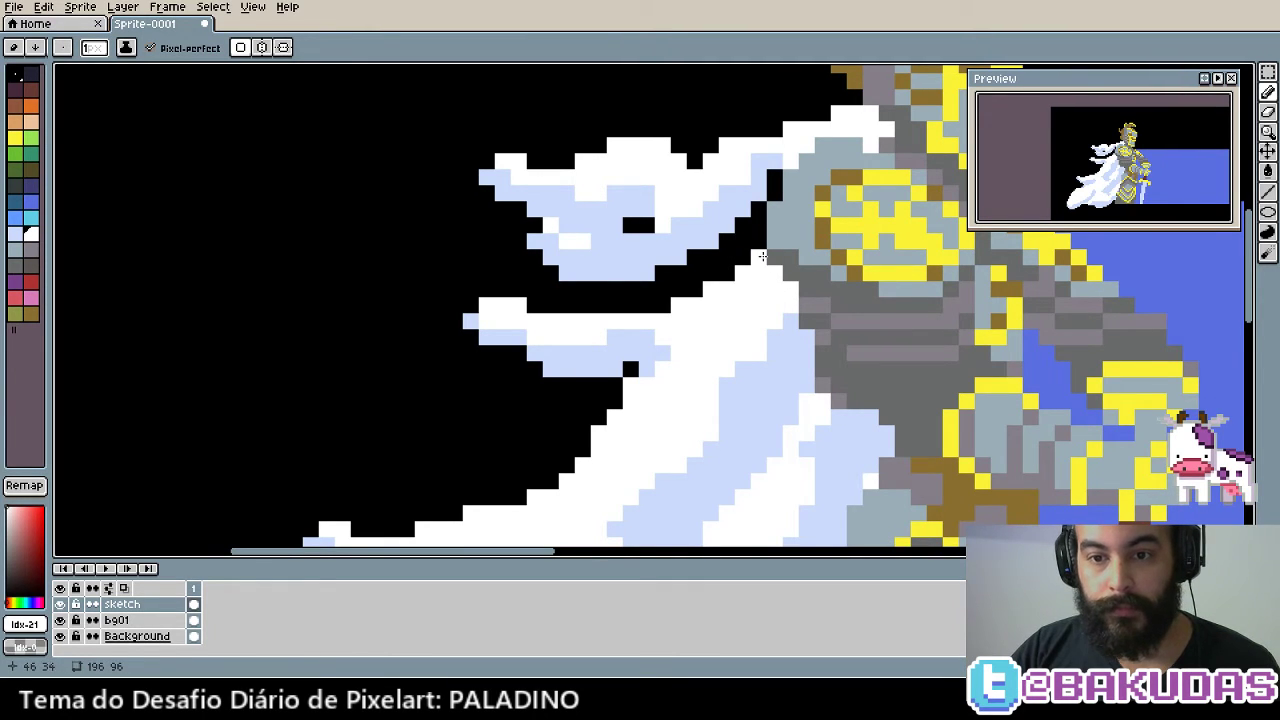
alt+click(786, 292)
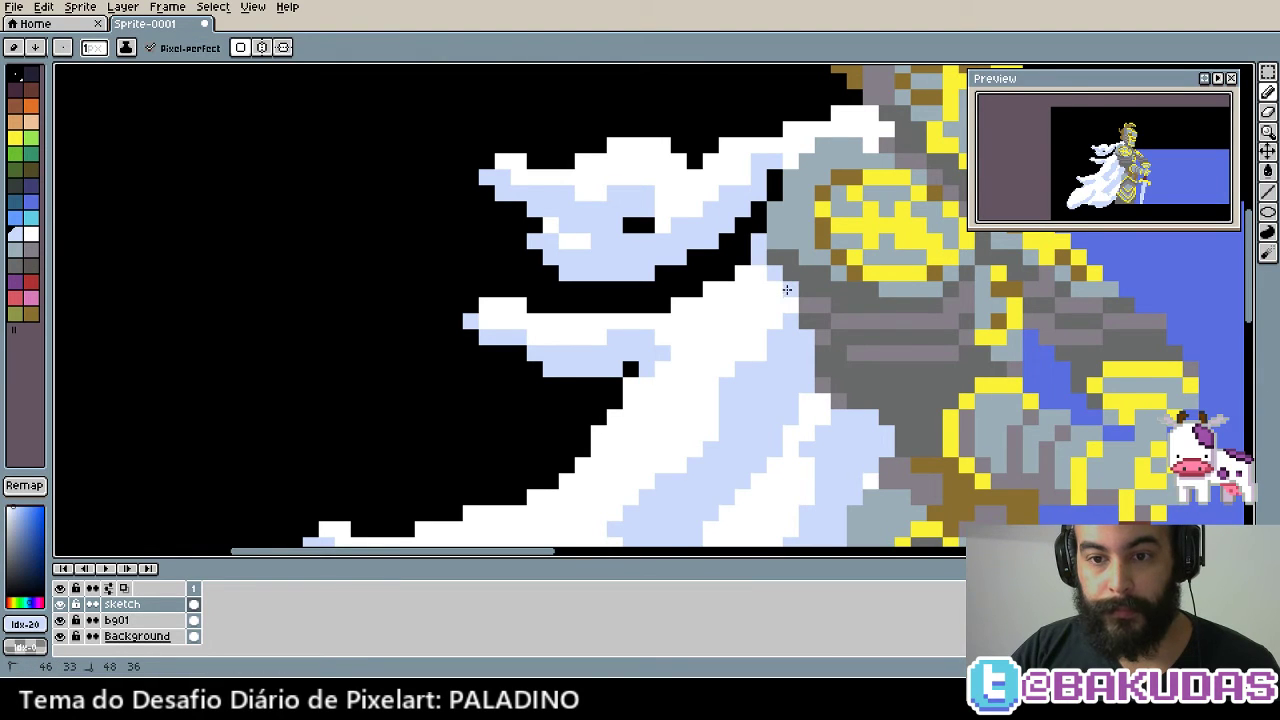
mouse_move(787, 289)
mouse_down()
mouse_move(762, 322)
mouse_move(756, 284)
mouse_up()
drag(806, 403, 713, 315)
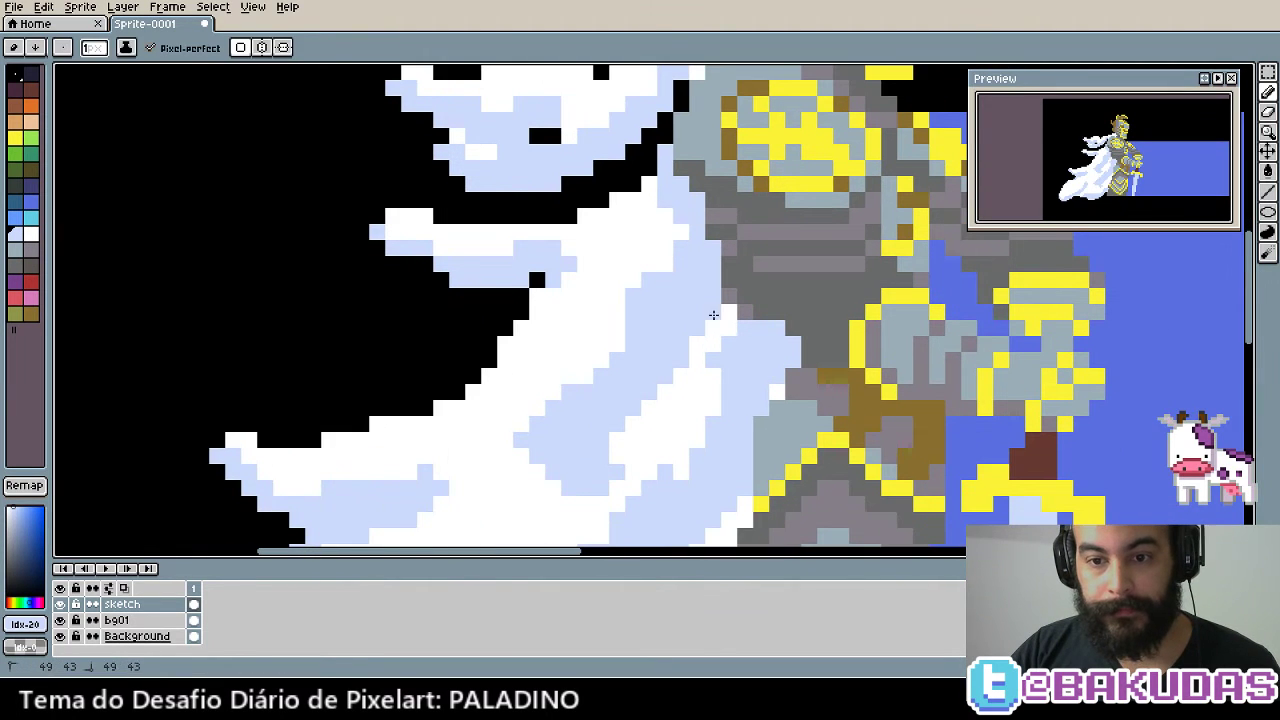
Eyedrop white from the cape and touch up a few cape pixels
scroll(750, 340, down, 1)
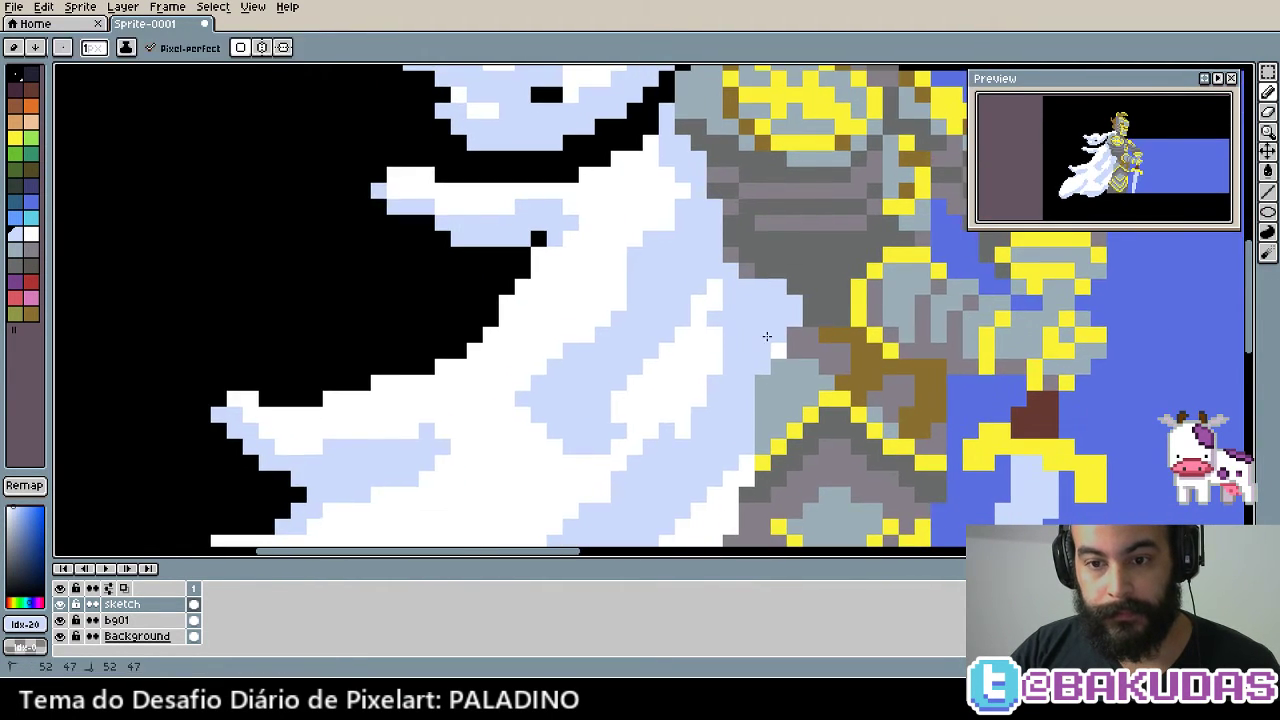
scroll(765, 300, down, 2)
scroll(750, 255, down, 2)
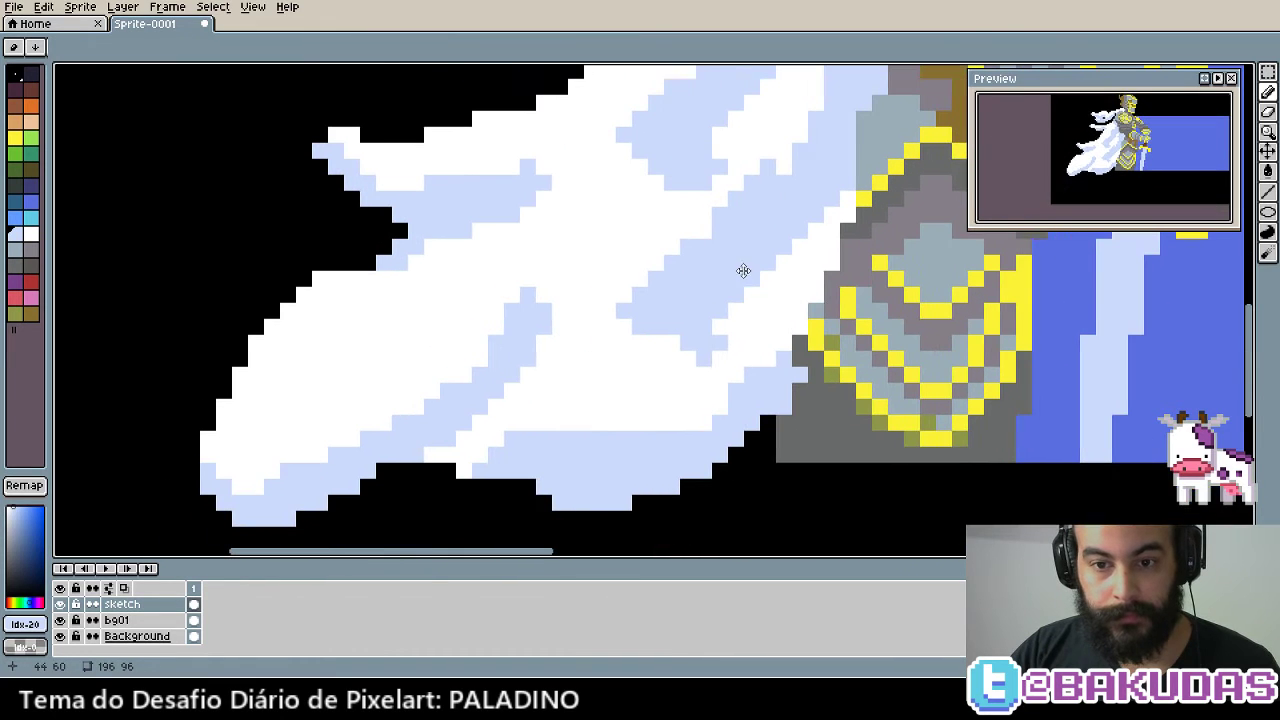
alt+click(655, 375)
scroll(655, 410, up, 1)
scroll(648, 440, up, 1)
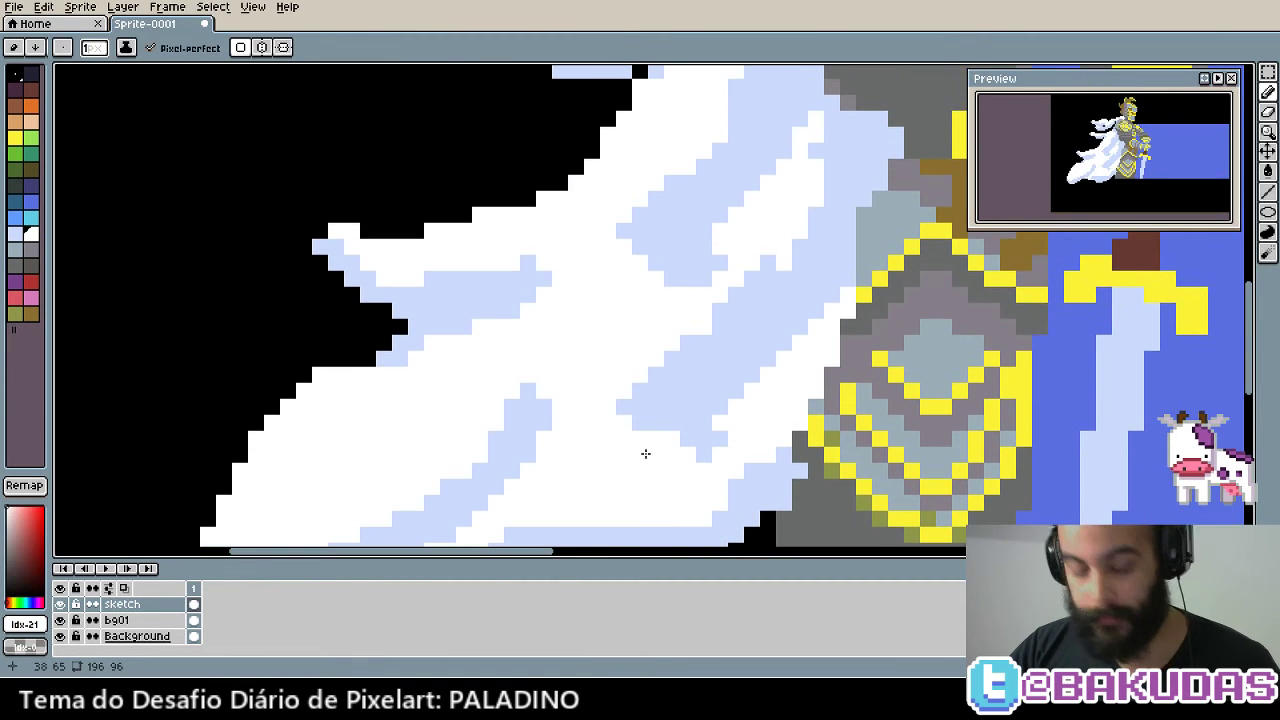
mouse_move(655, 390)
mouse_down()
mouse_move(672, 404)
mouse_move(624, 404)
mouse_move(616, 387)
mouse_up()
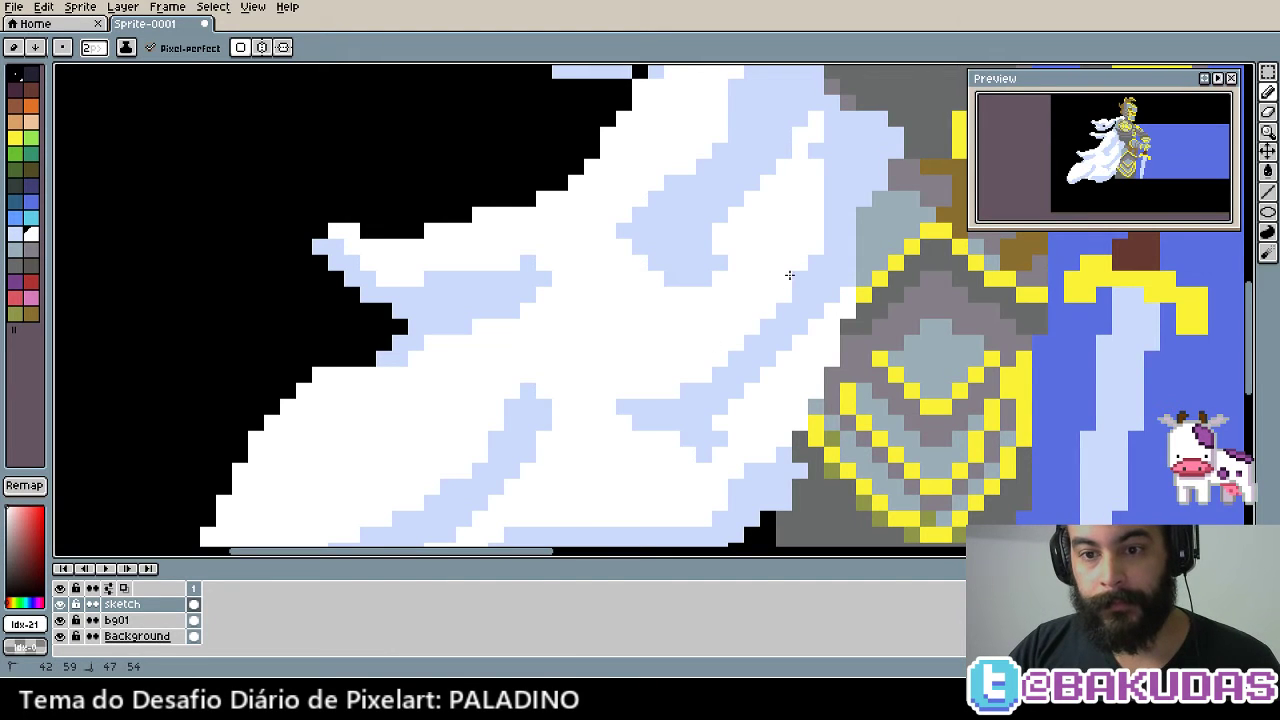
key(v)
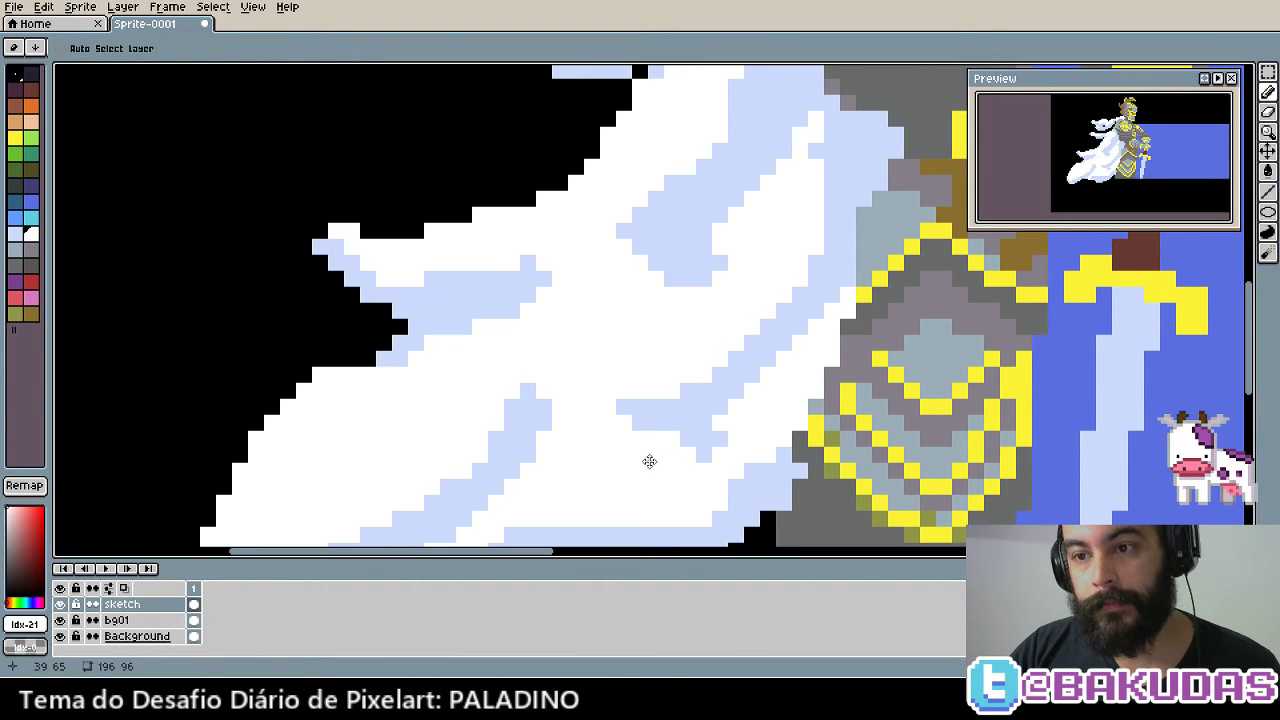
key(b)
Trim the cape's lower edge with black and cover the stray white fragment
scroll(649, 462, down, 2)
scroll(649, 464, down, 1)
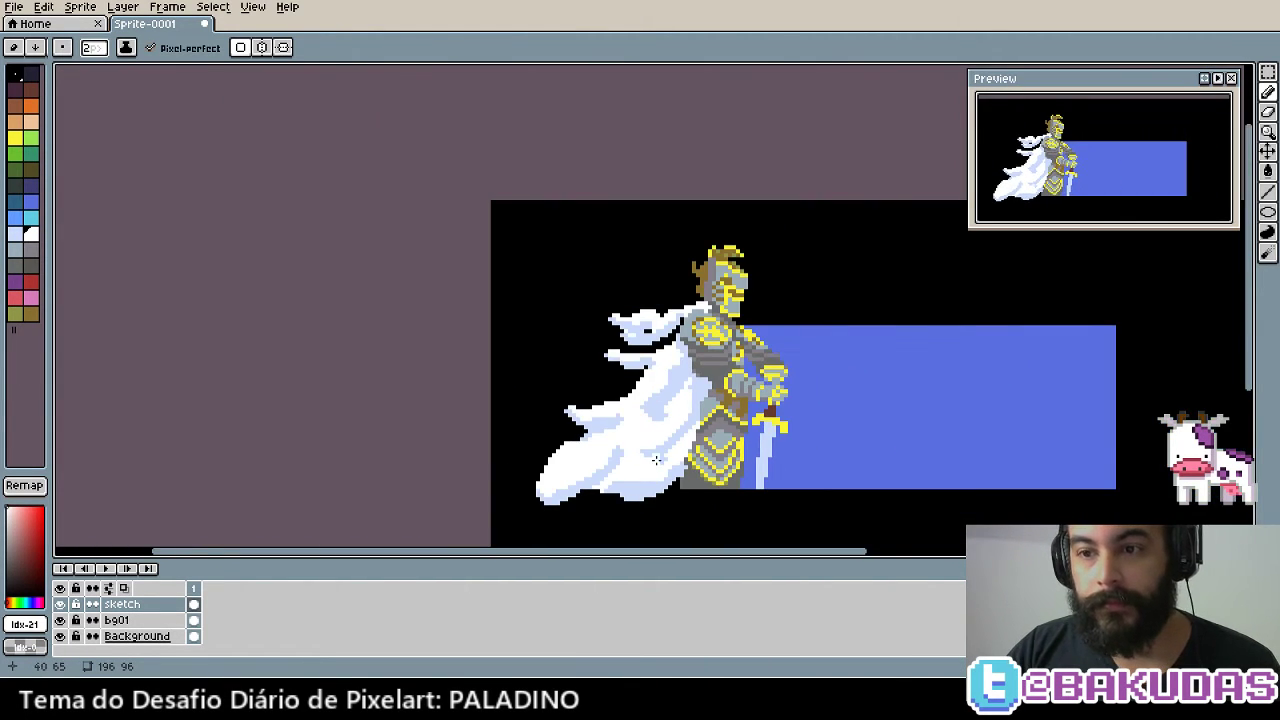
scroll(630, 492, up, 2)
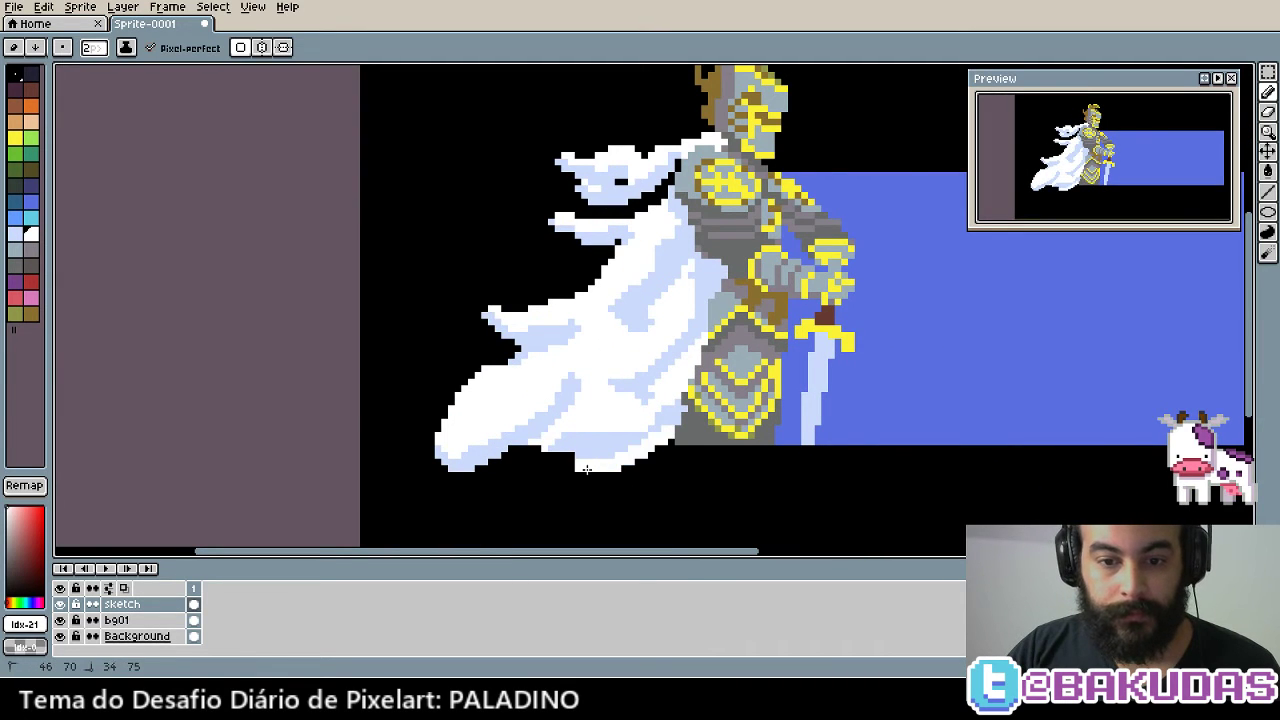
alt+click(663, 463)
drag(670, 445, 595, 463)
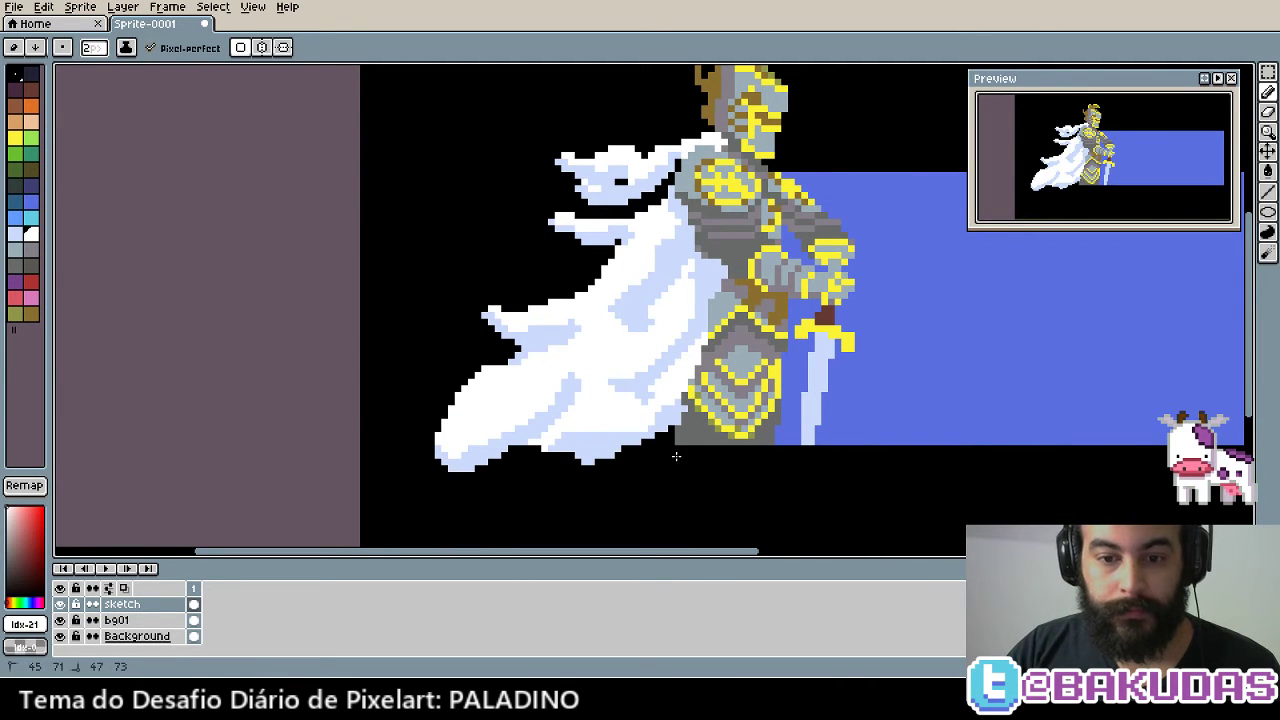
drag(676, 456, 436, 441)
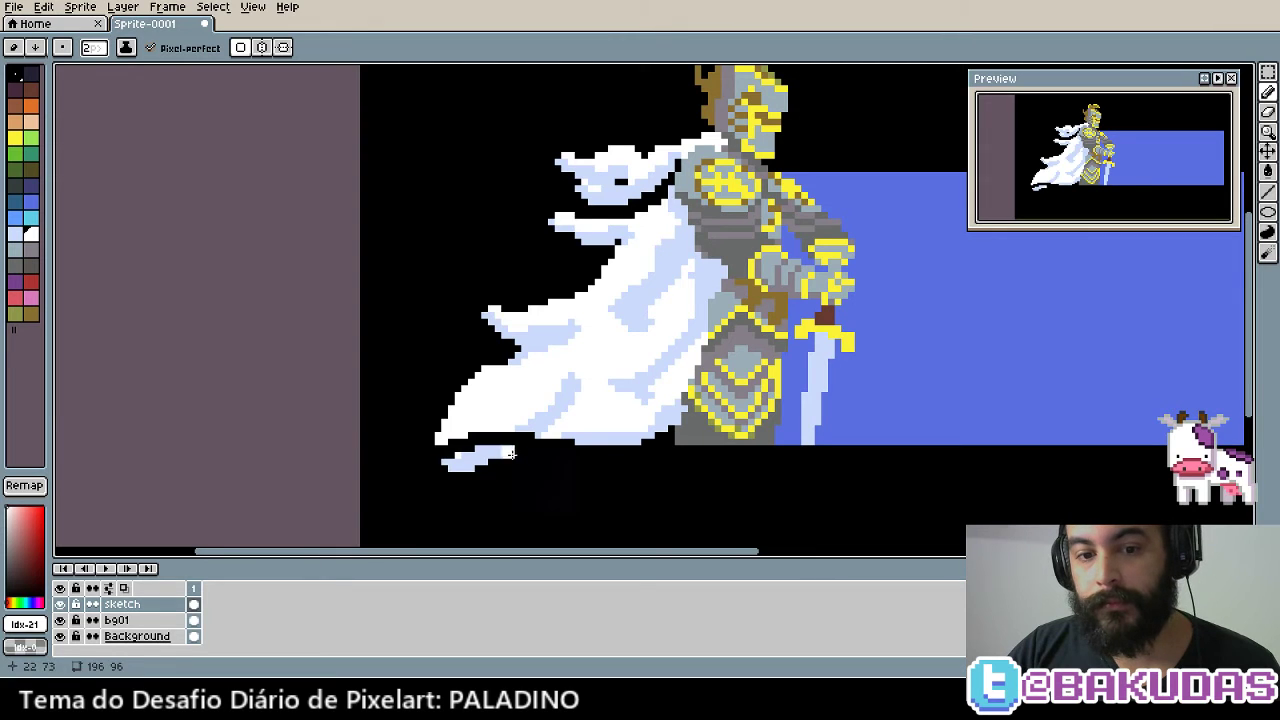
drag(510, 453, 519, 455)
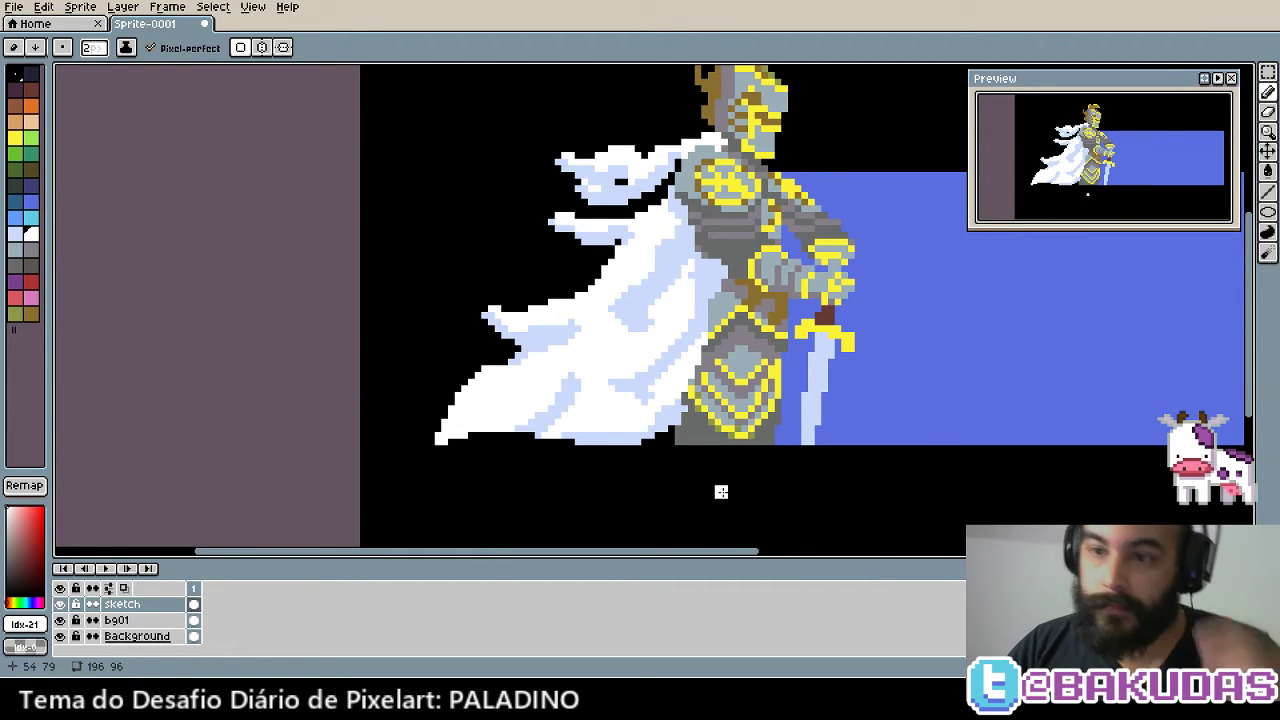
scroll(560, 466, up, 3)
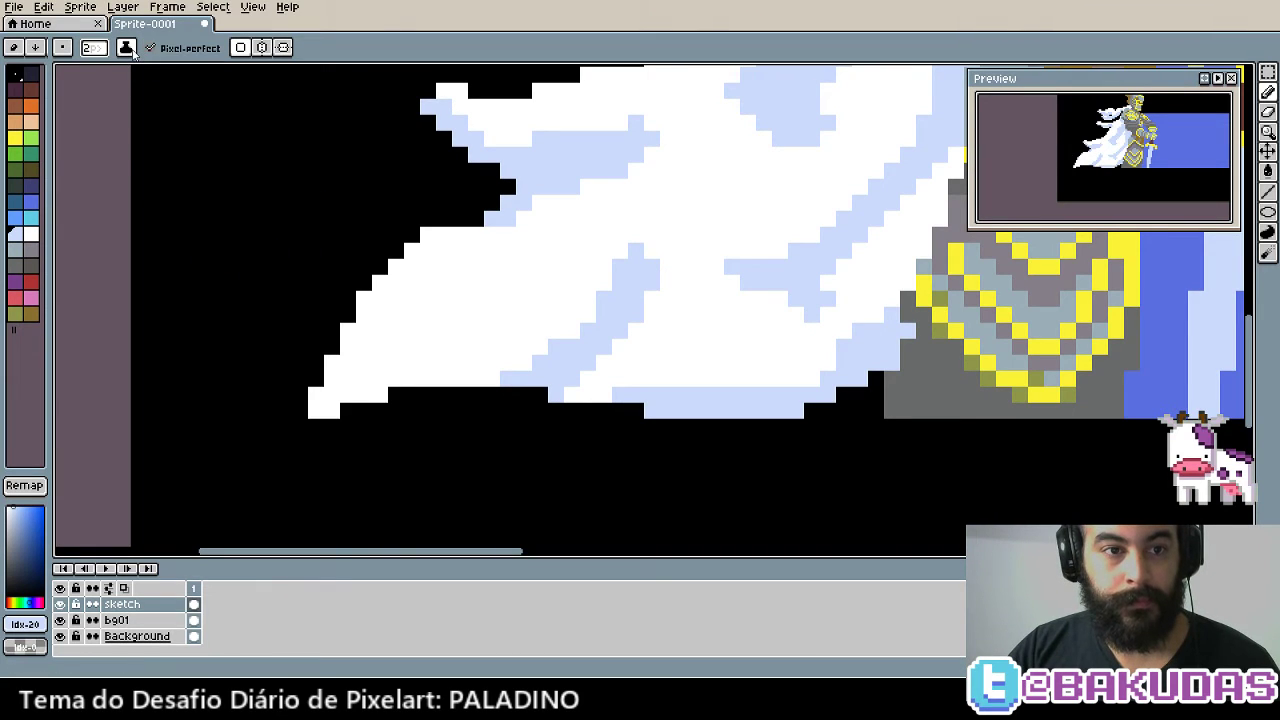
Test a different ink on the cape tip, then undo the test pixels
click(126, 47)
click(365, 360)
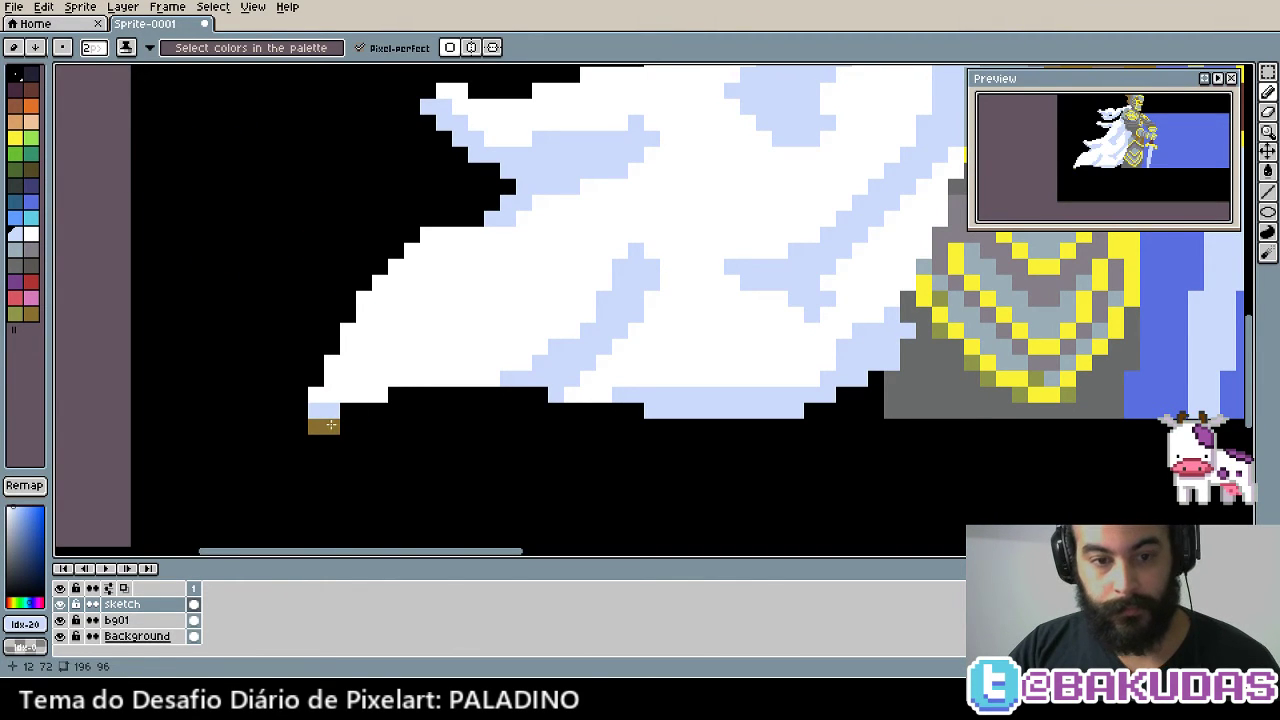
drag(320, 420, 390, 430)
key(ctrl+z)
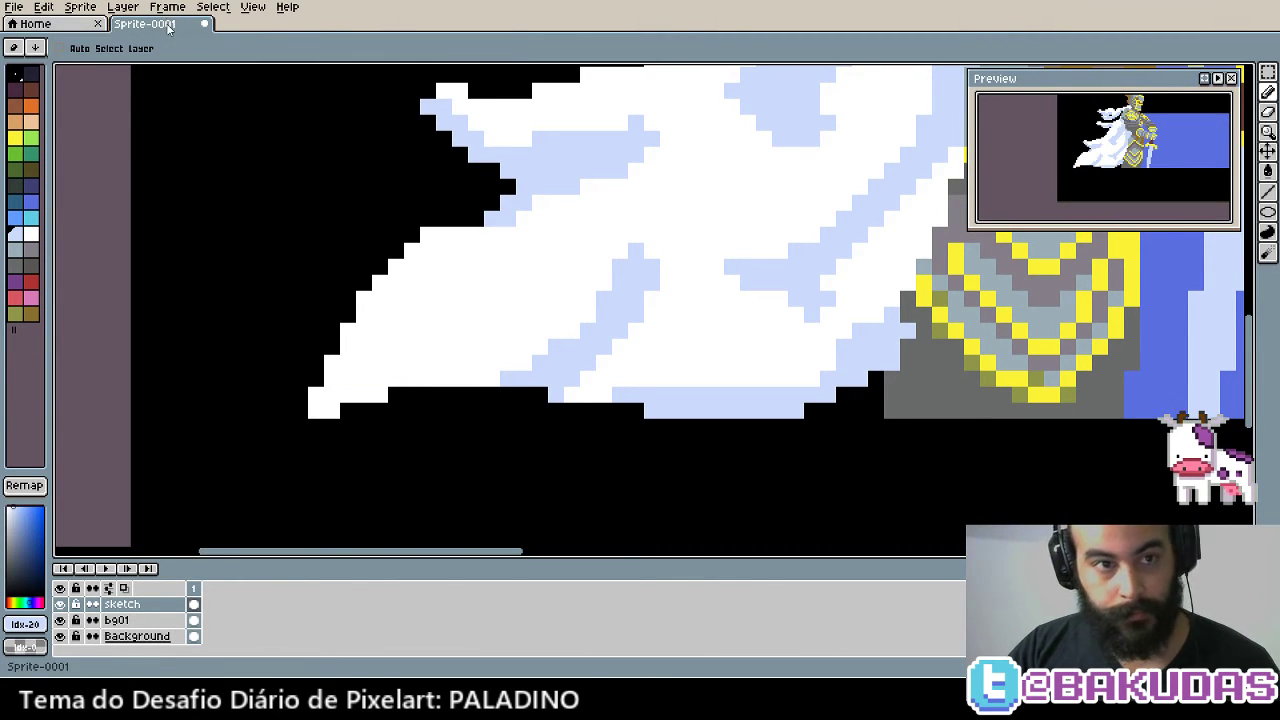
key(b)
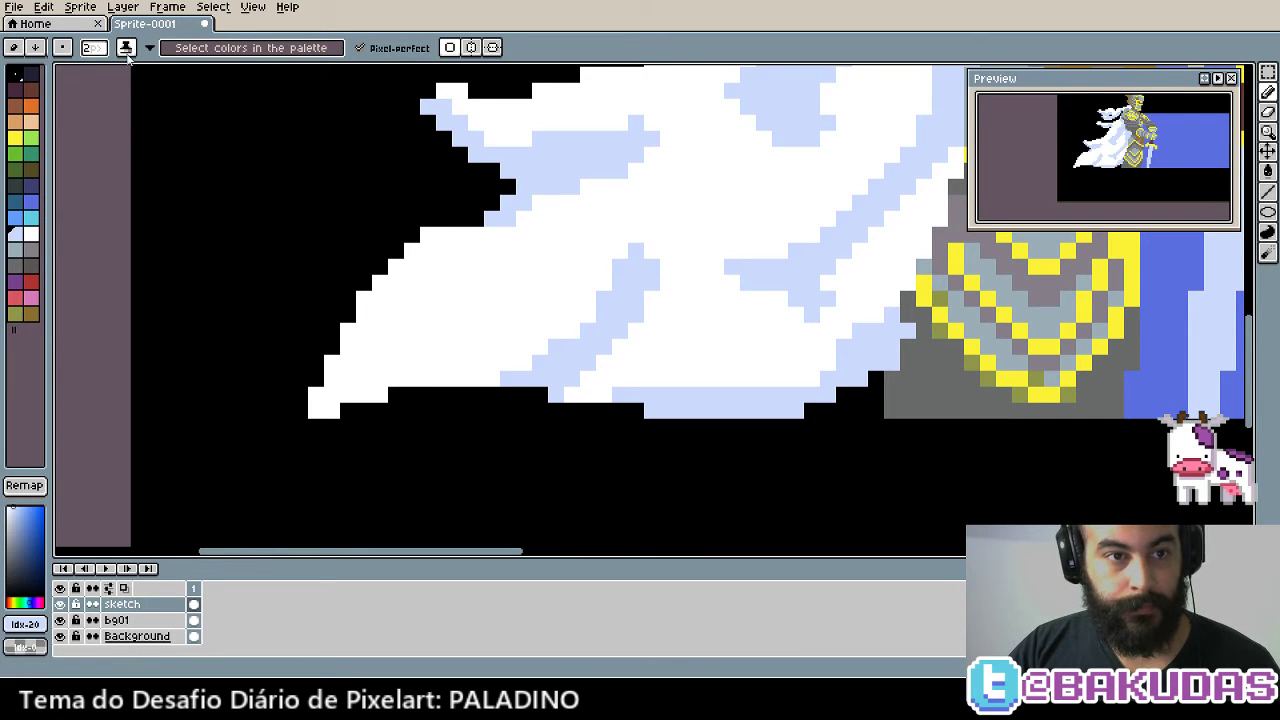
With Lock Alpha and light blue, shade the cloak's lower edge and a diagonal fold
click(126, 47)
click(170, 114)
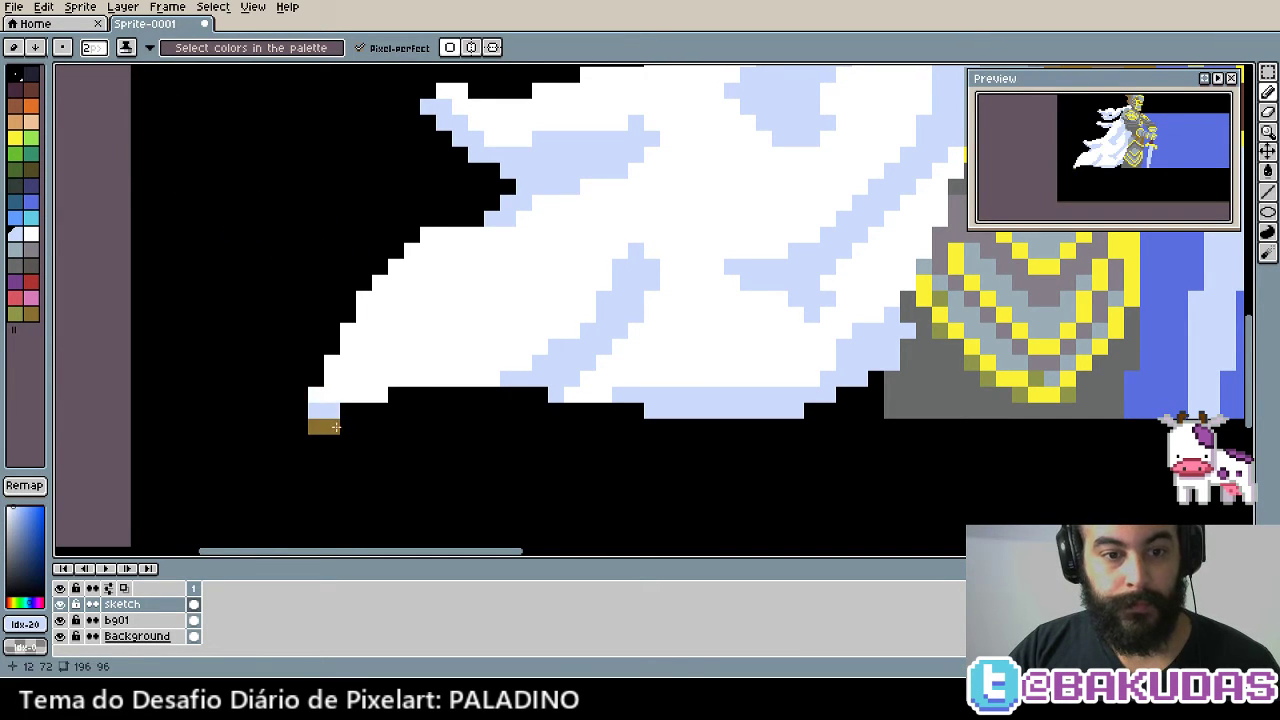
alt+click(523, 368)
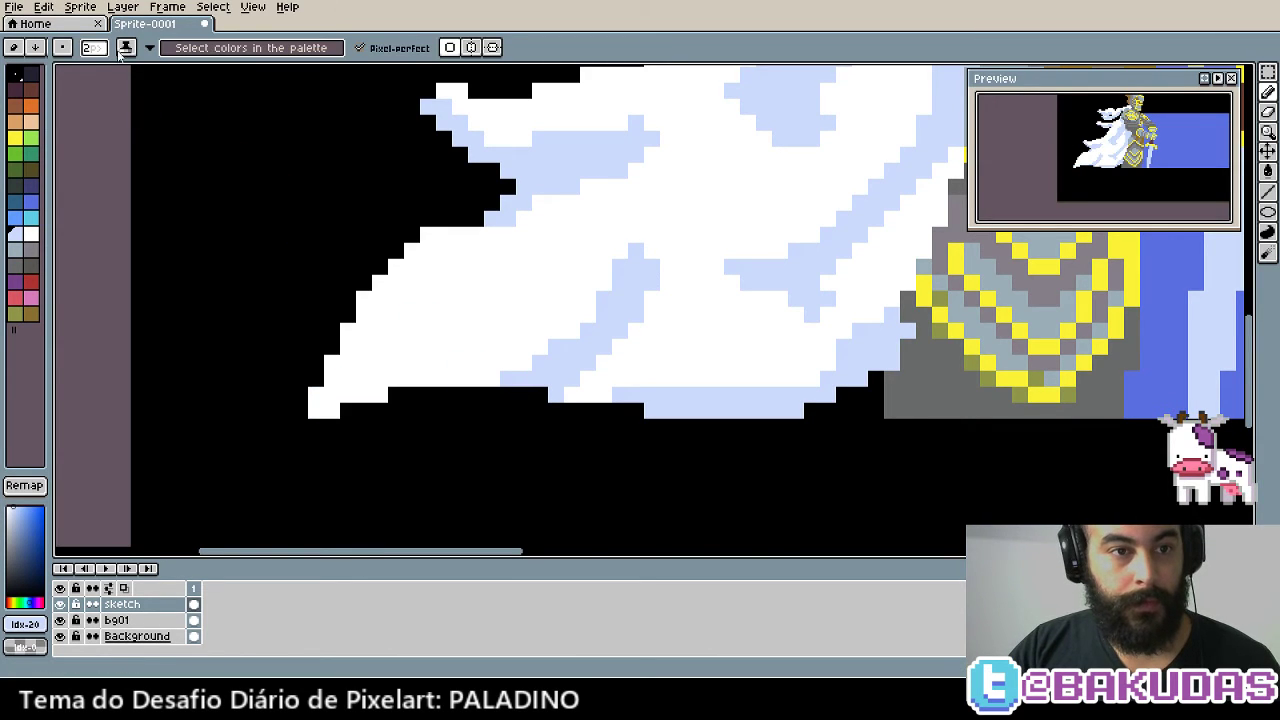
click(125, 48)
click(160, 112)
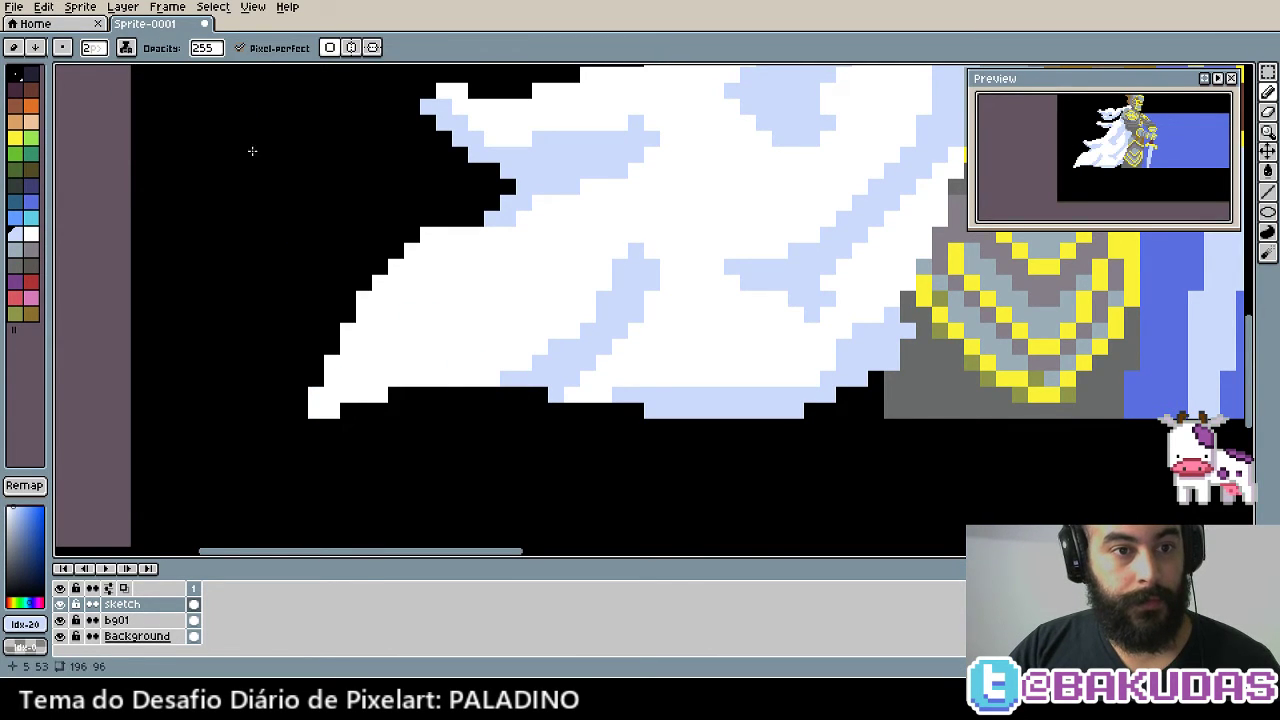
mouse_move(428, 332)
mouse_down()
mouse_move(415, 365)
mouse_move(450, 385)
mouse_move(495, 385)
mouse_up()
drag(385, 395, 325, 412)
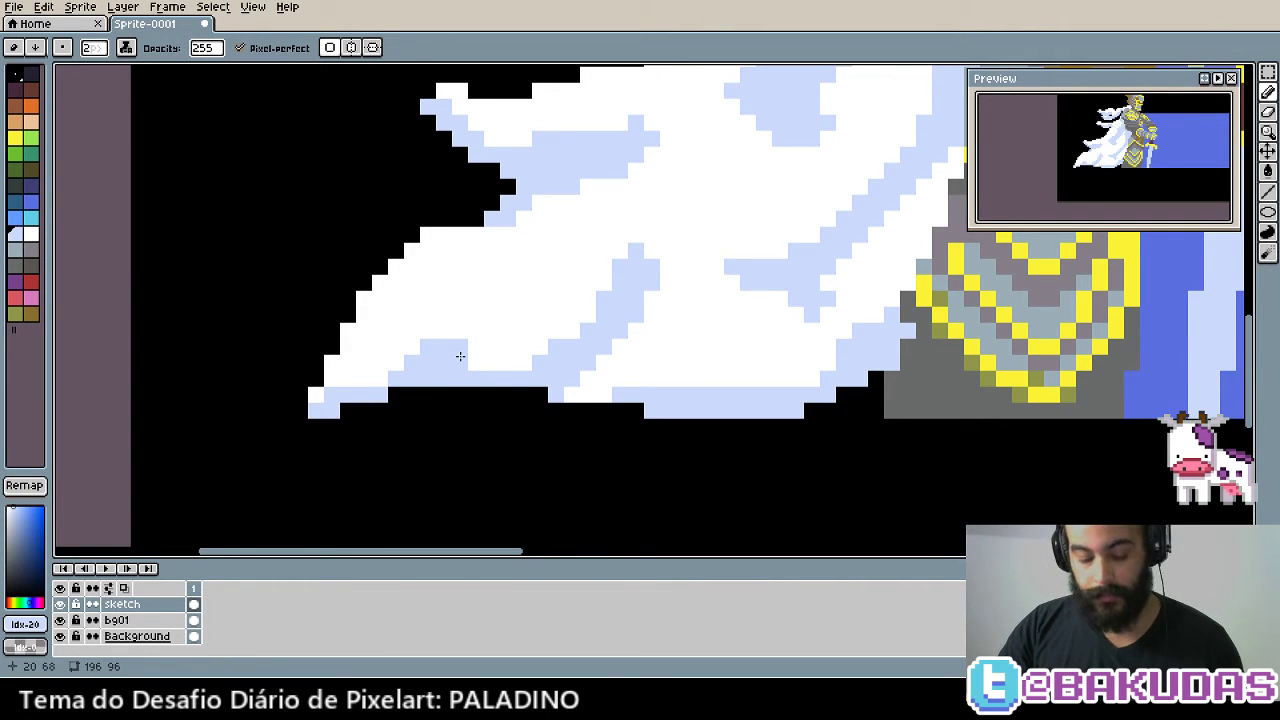
drag(466, 340, 493, 298)
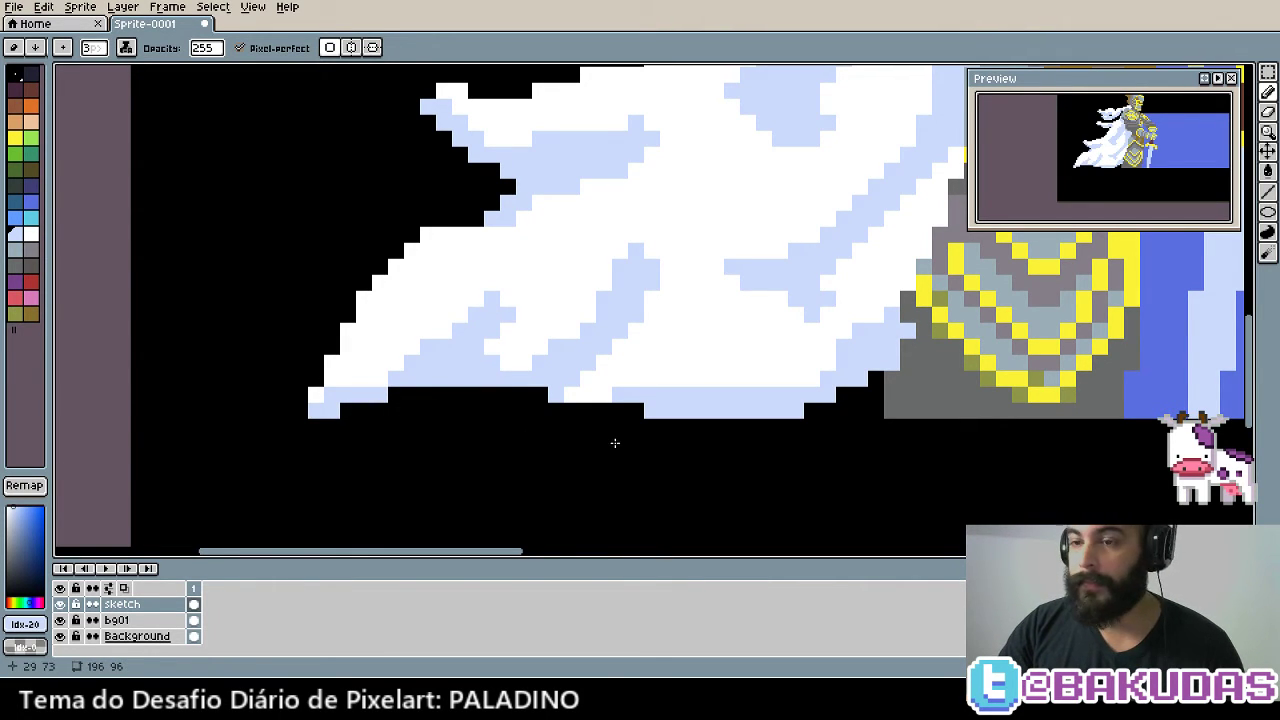
scroll(615, 443, right, 1)
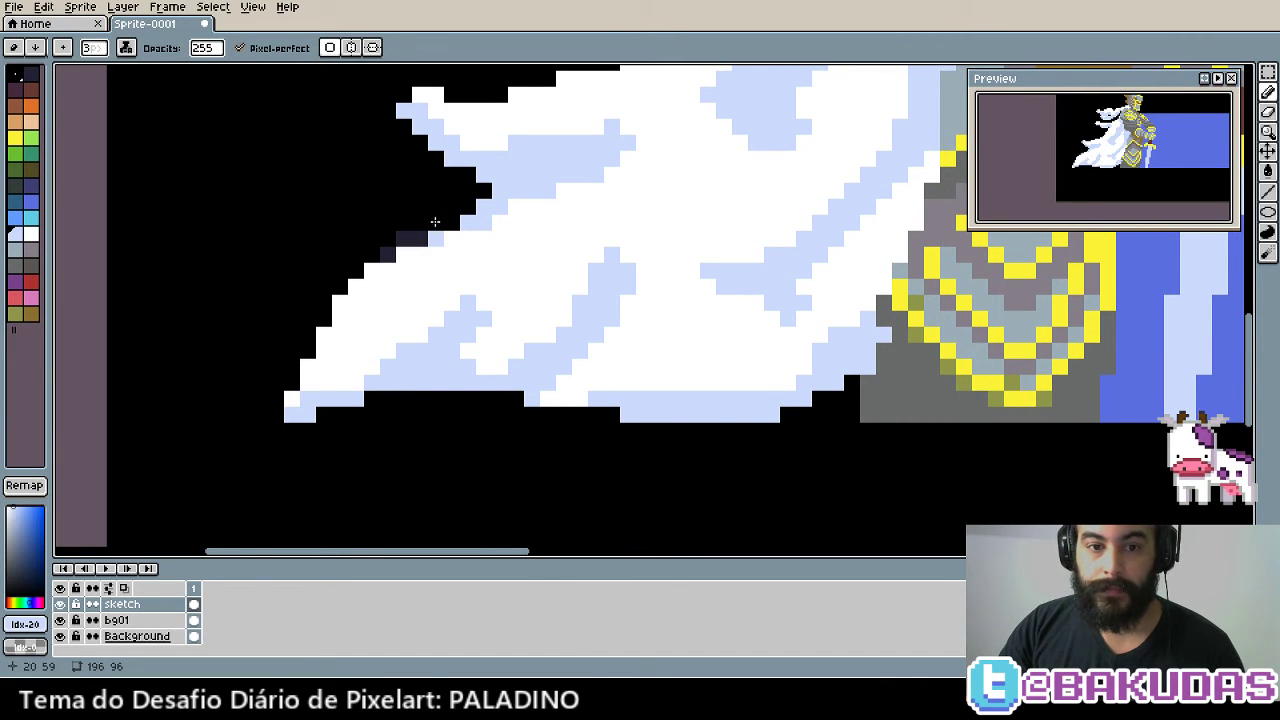
Paint a dark navy patch, a small cross and a square dab on the cape
scroll(420, 190, up, 2)
scroll(433, 265, up, 2)
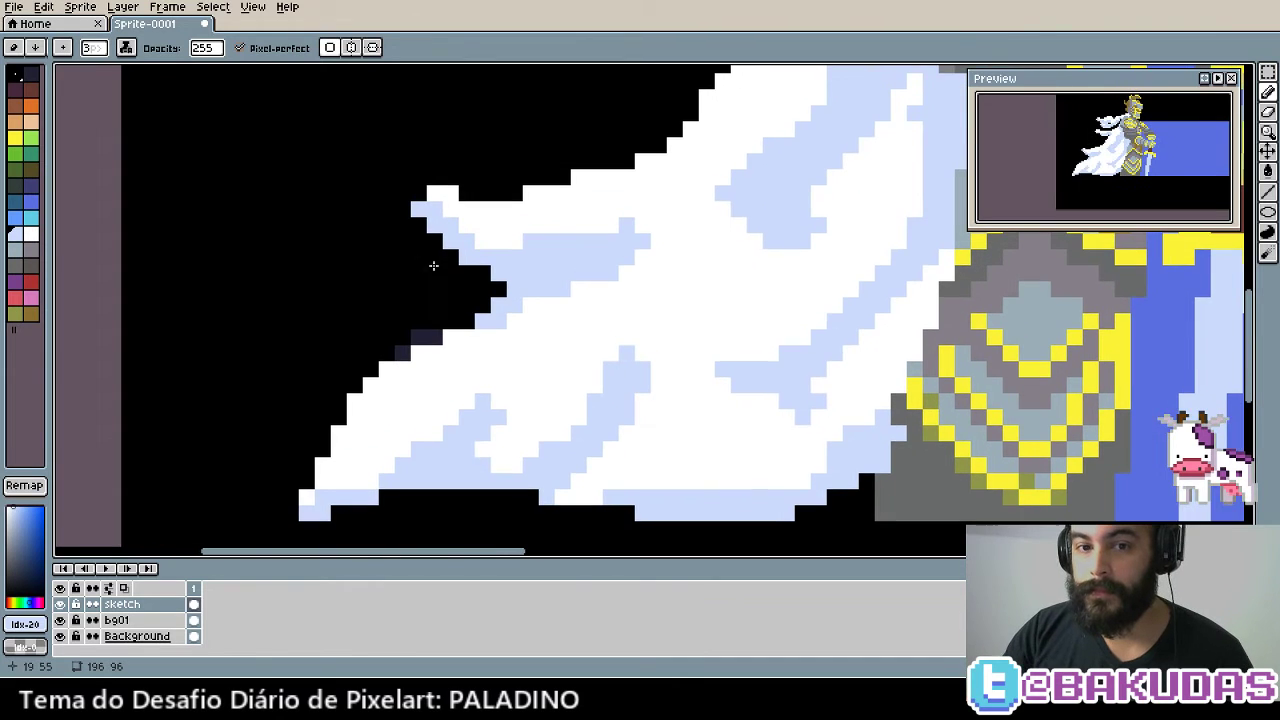
mouse_move(400, 294)
mouse_down()
mouse_move(560, 290)
mouse_move(605, 258)
mouse_up()
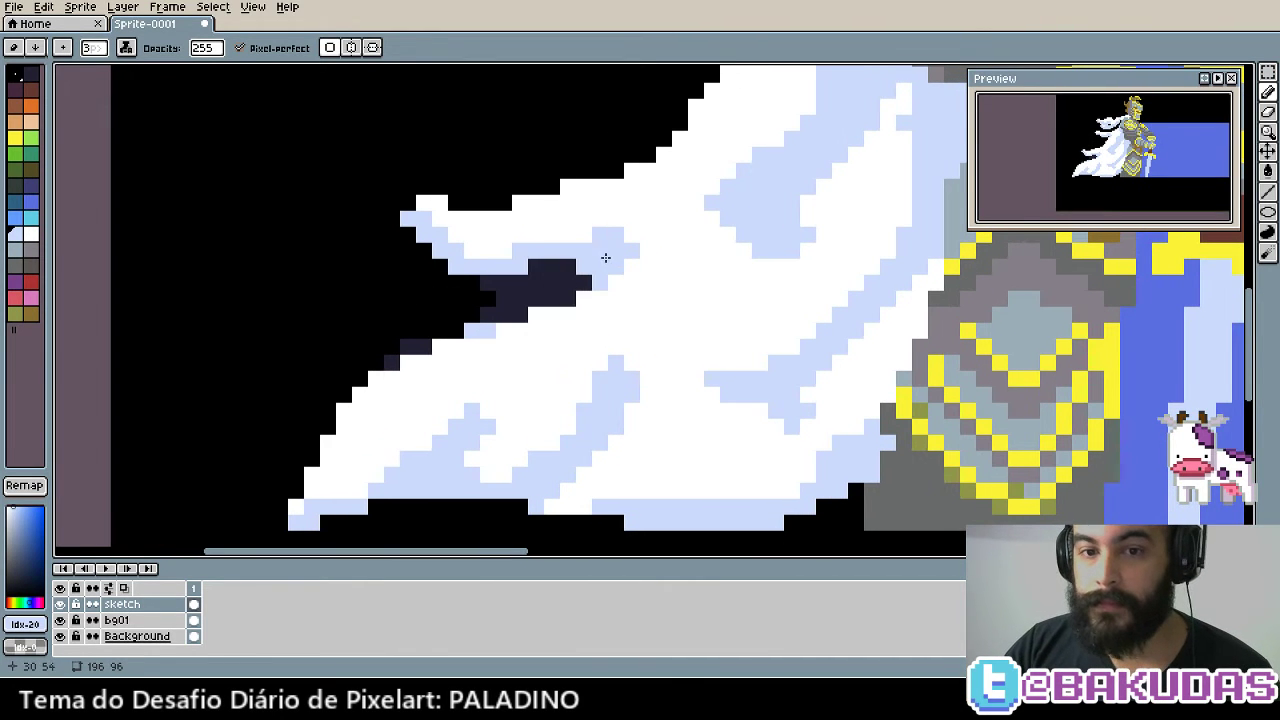
click(600, 250)
key(minus)
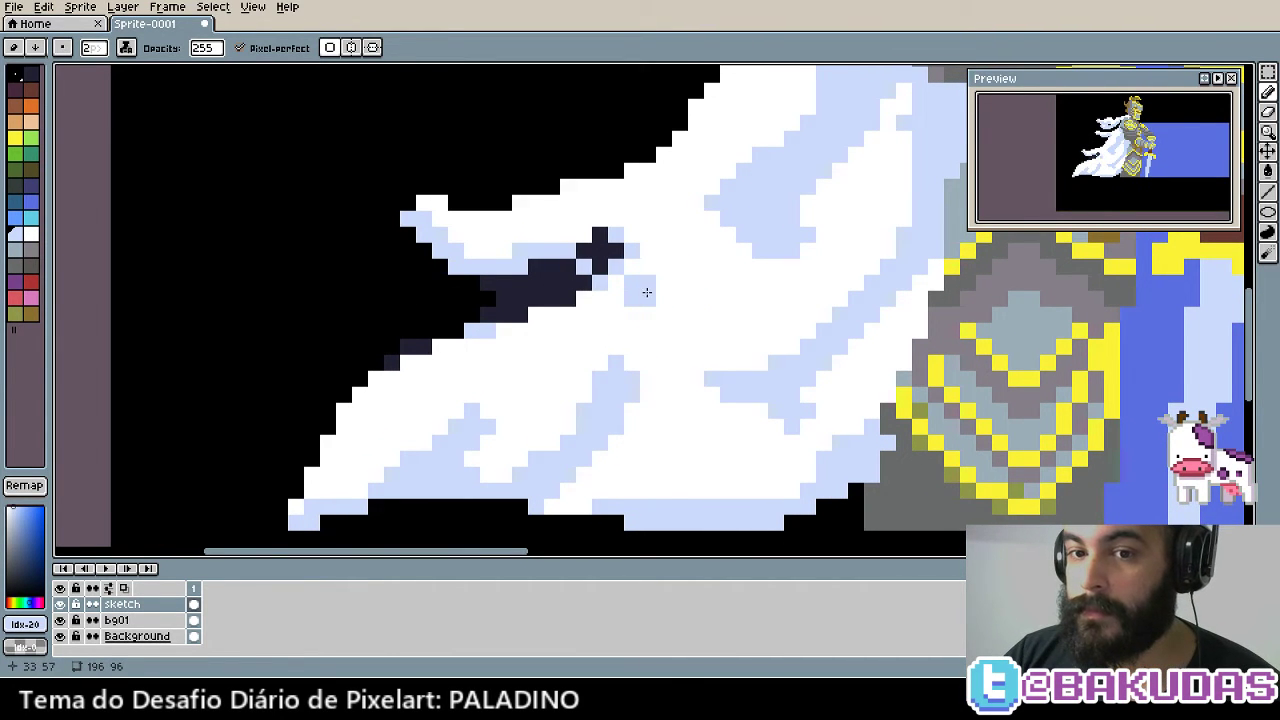
click(657, 293)
key(plus)
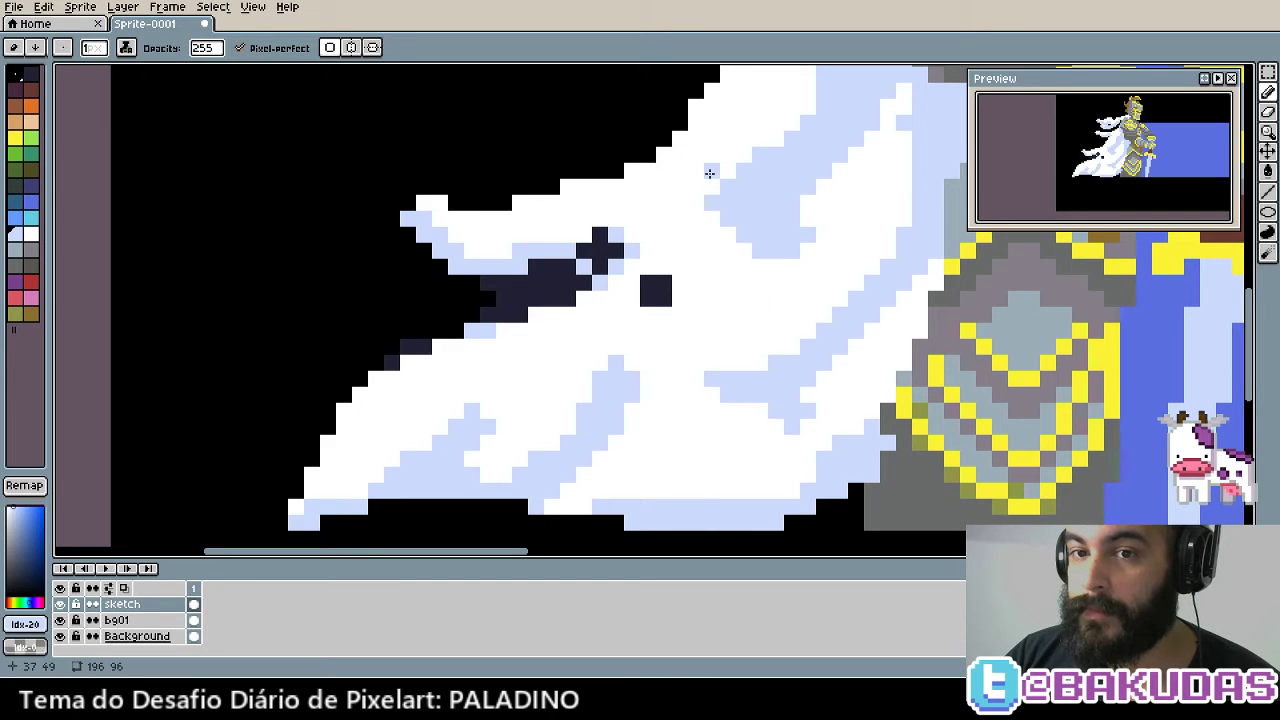
Paint a thick dark diagonal stroke, a higher dab, and pixels below the cross
mouse_move(796, 298)
mouse_down()
mouse_move(824, 290)
mouse_move(896, 196)
mouse_up()
click(820, 242)
drag(820, 242, 786, 259)
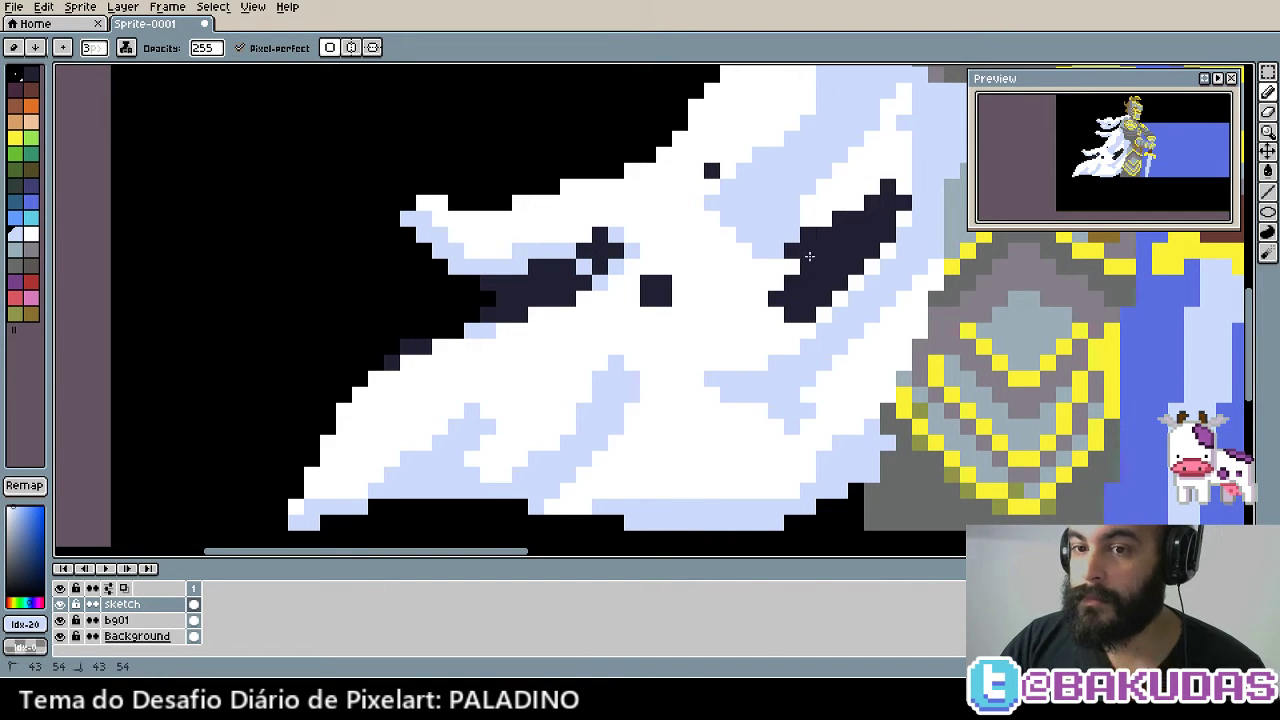
click(792, 244)
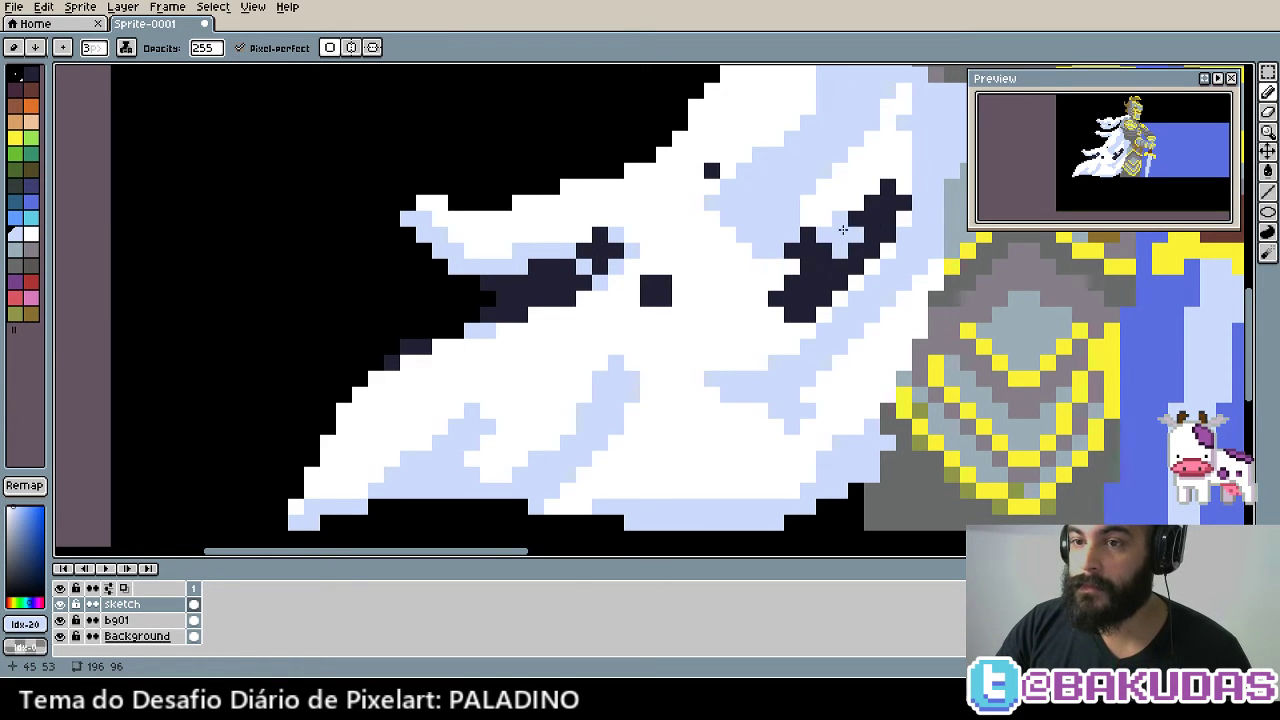
click(856, 156)
scroll(864, 242, down, 1)
scroll(795, 423, down, 1)
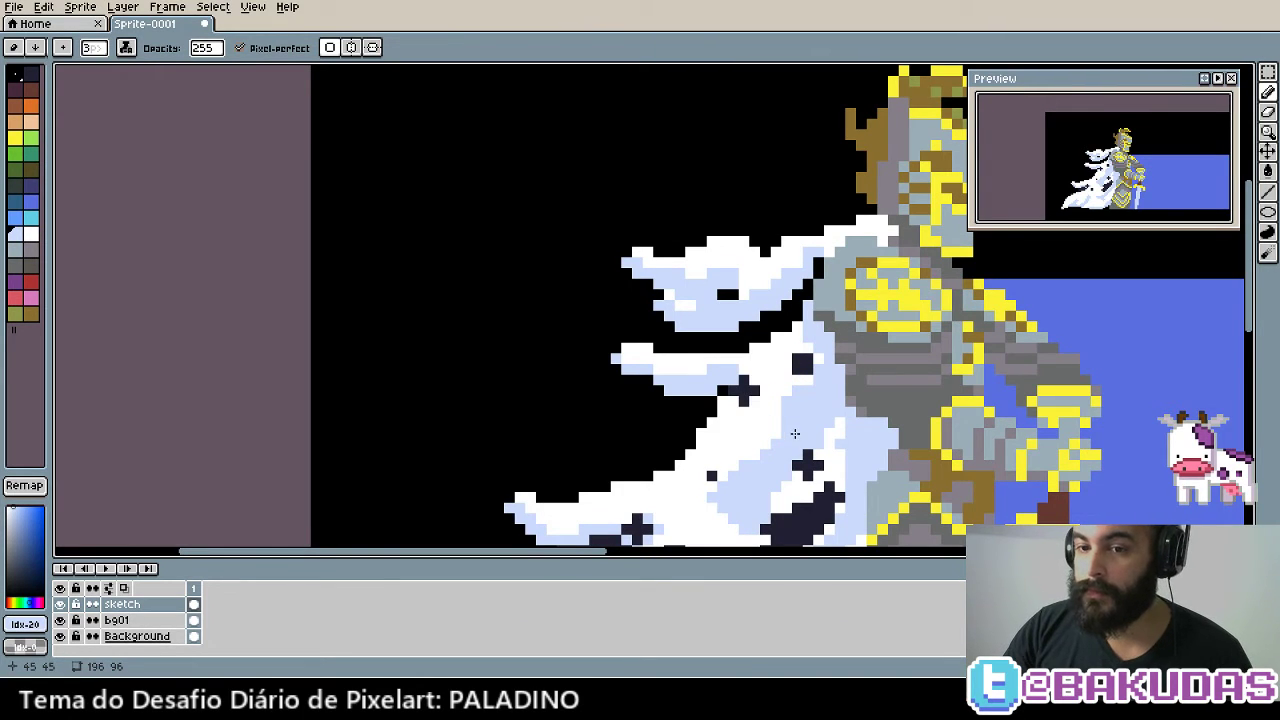
click(727, 398)
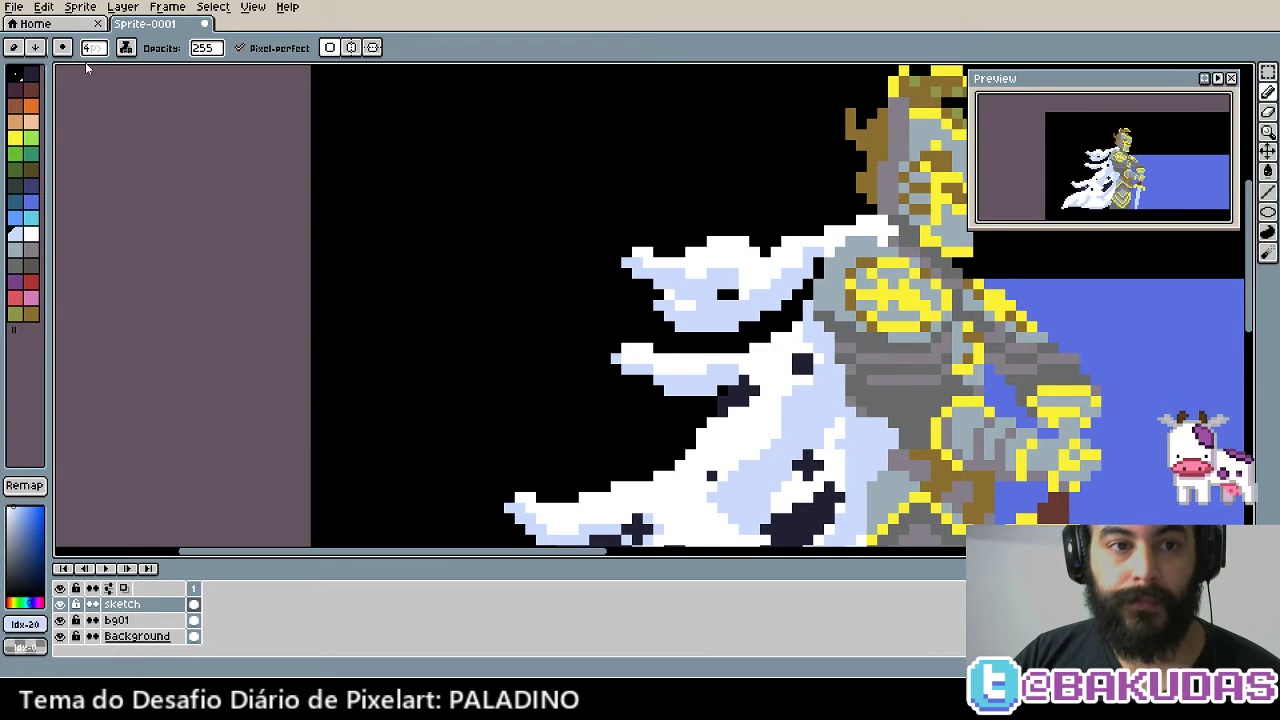
Enlarge the brush, set the ink to Simple Ink, and pick white
key(plus)
click(126, 47)
click(146, 69)
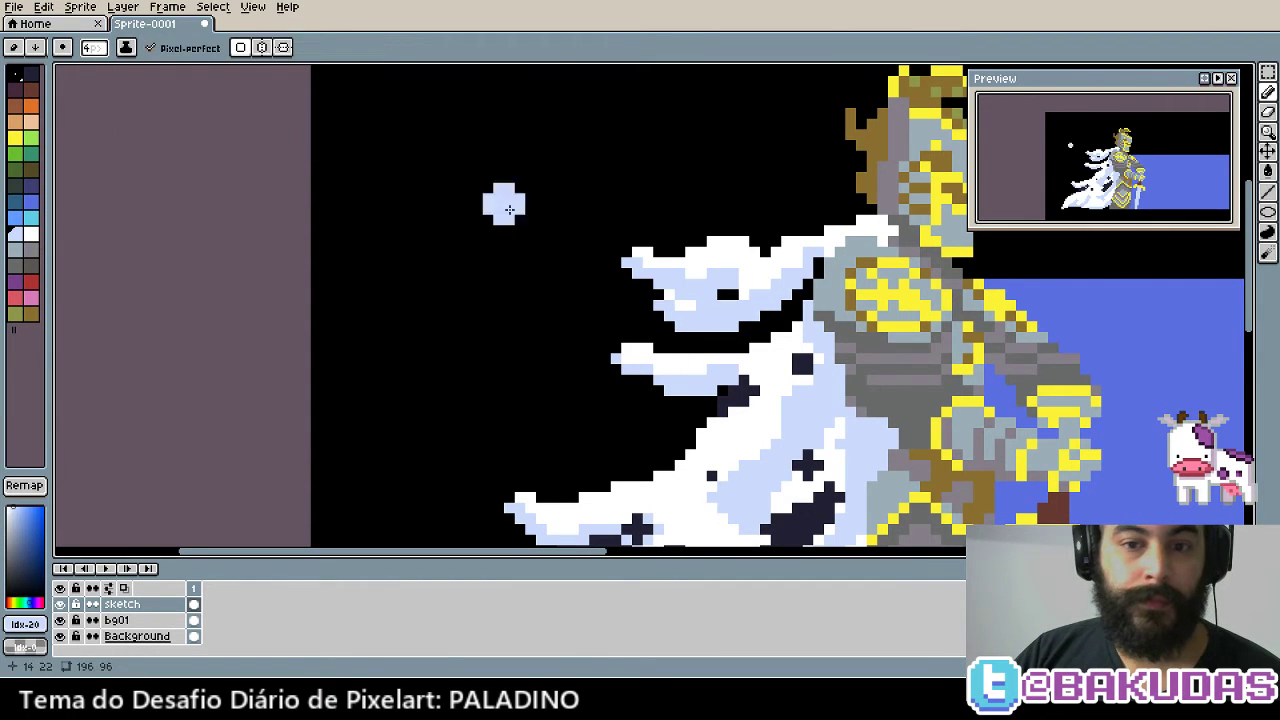
alt+click(660, 350)
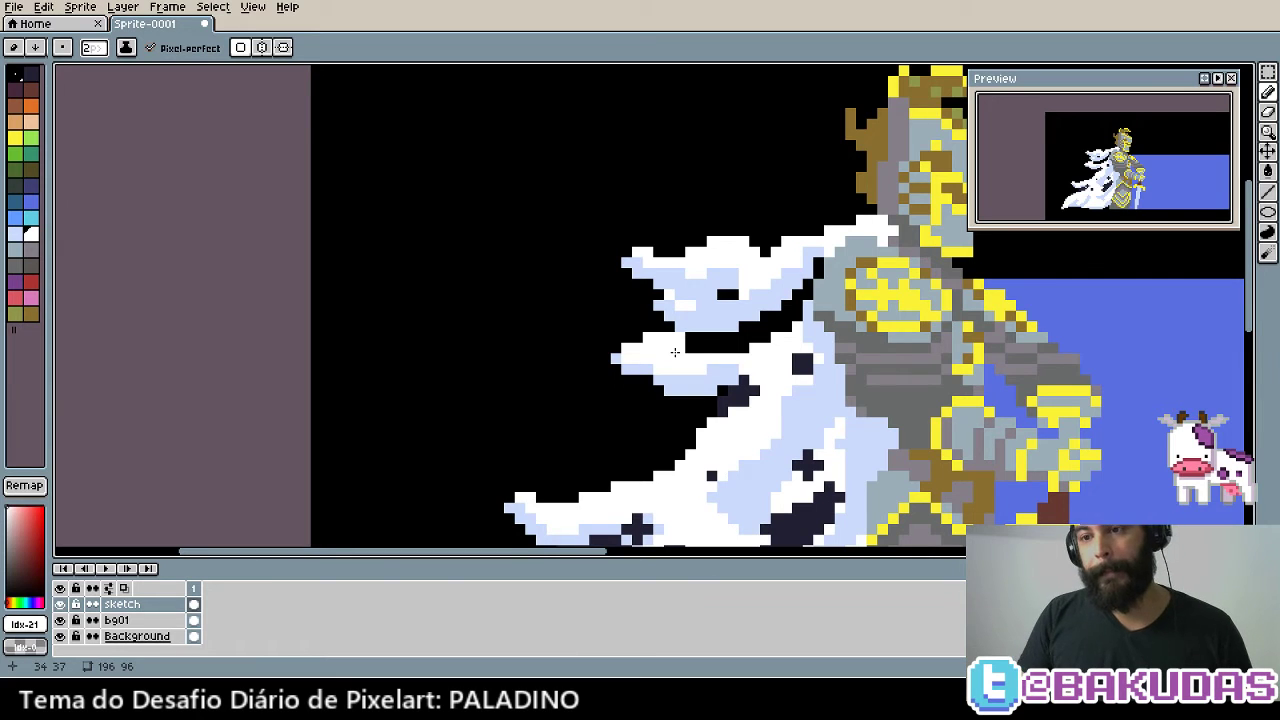
Zoom in and clean up the dark stroke's edges with white pixels
scroll(675, 352, up, 1)
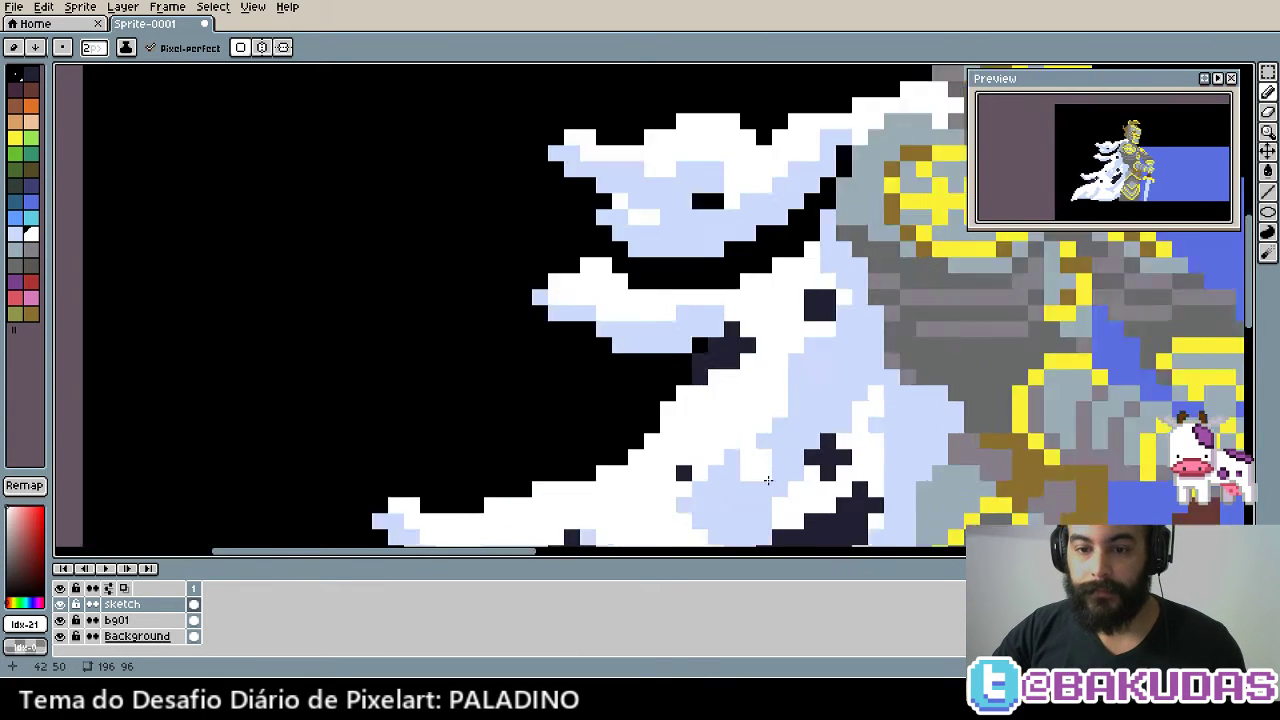
scroll(770, 320, up, 1)
mouse_move(794, 424)
mouse_down()
mouse_move(772, 397)
mouse_move(750, 480)
mouse_move(750, 452)
mouse_up()
right_click(772, 462)
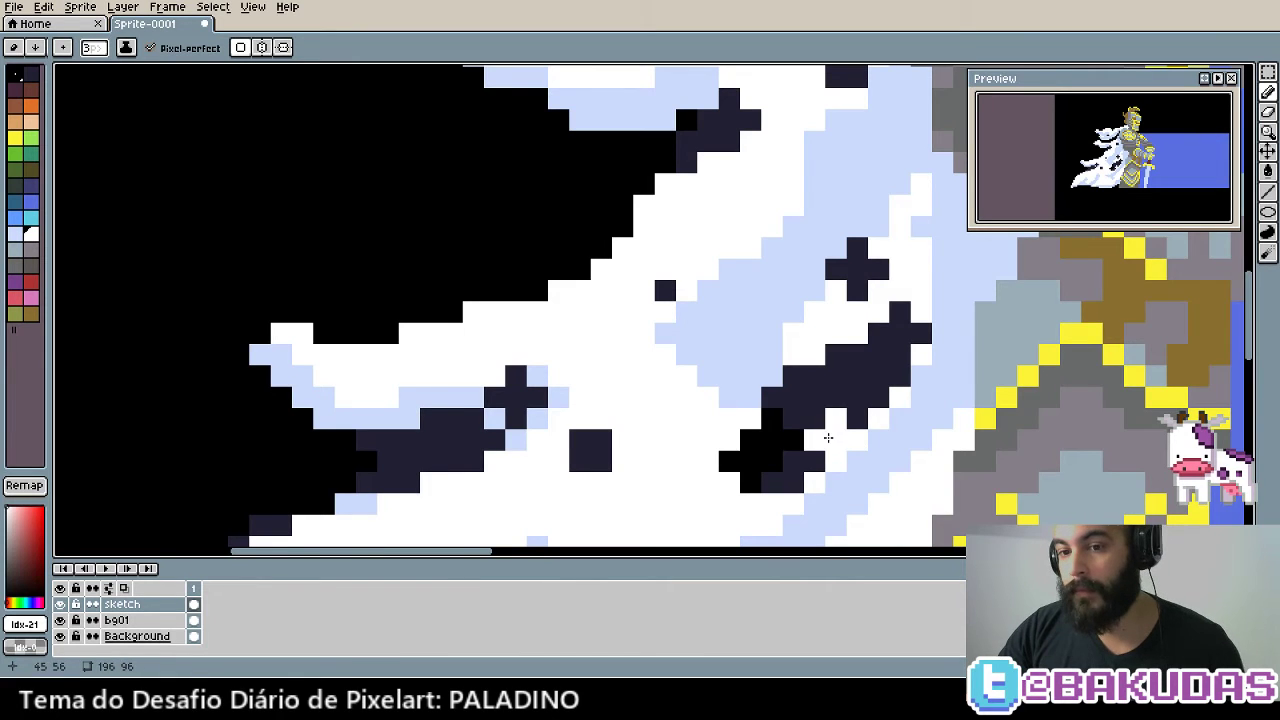
alt+click(753, 376)
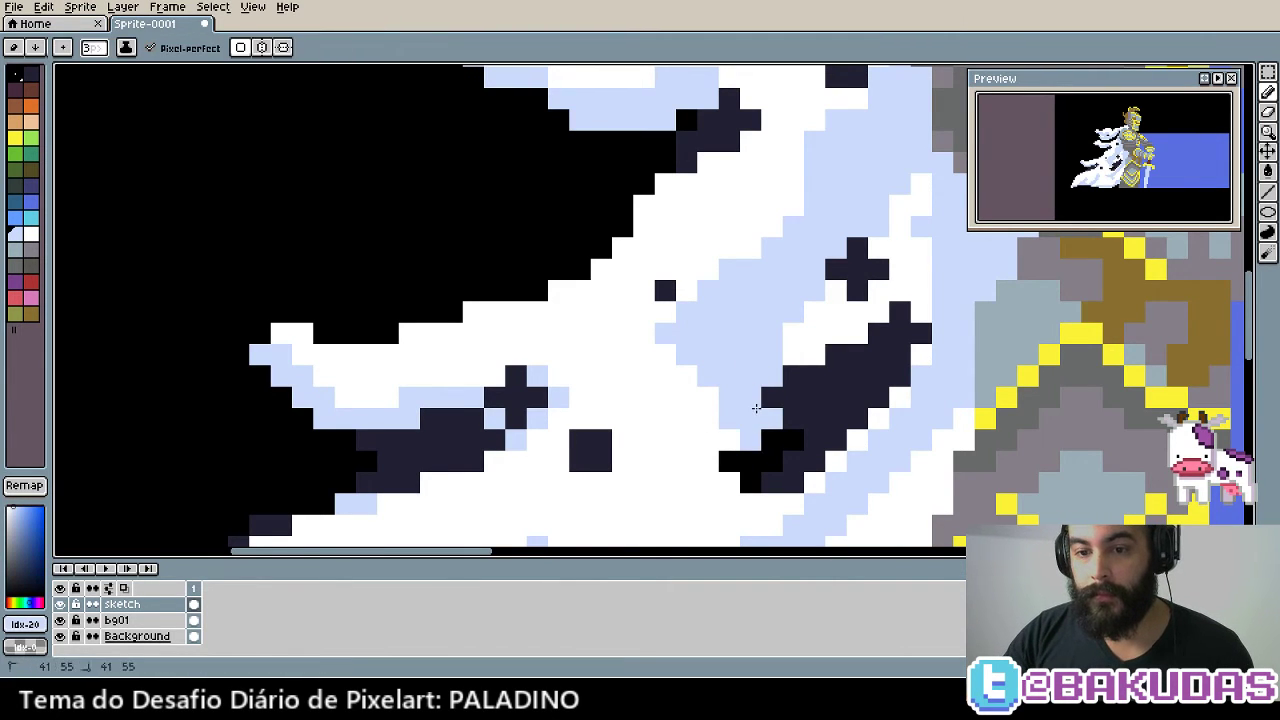
alt+click(714, 423)
click(772, 398)
mouse_move(775, 405)
mouse_down()
mouse_move(800, 378)
mouse_move(836, 377)
mouse_up()
click(815, 392)
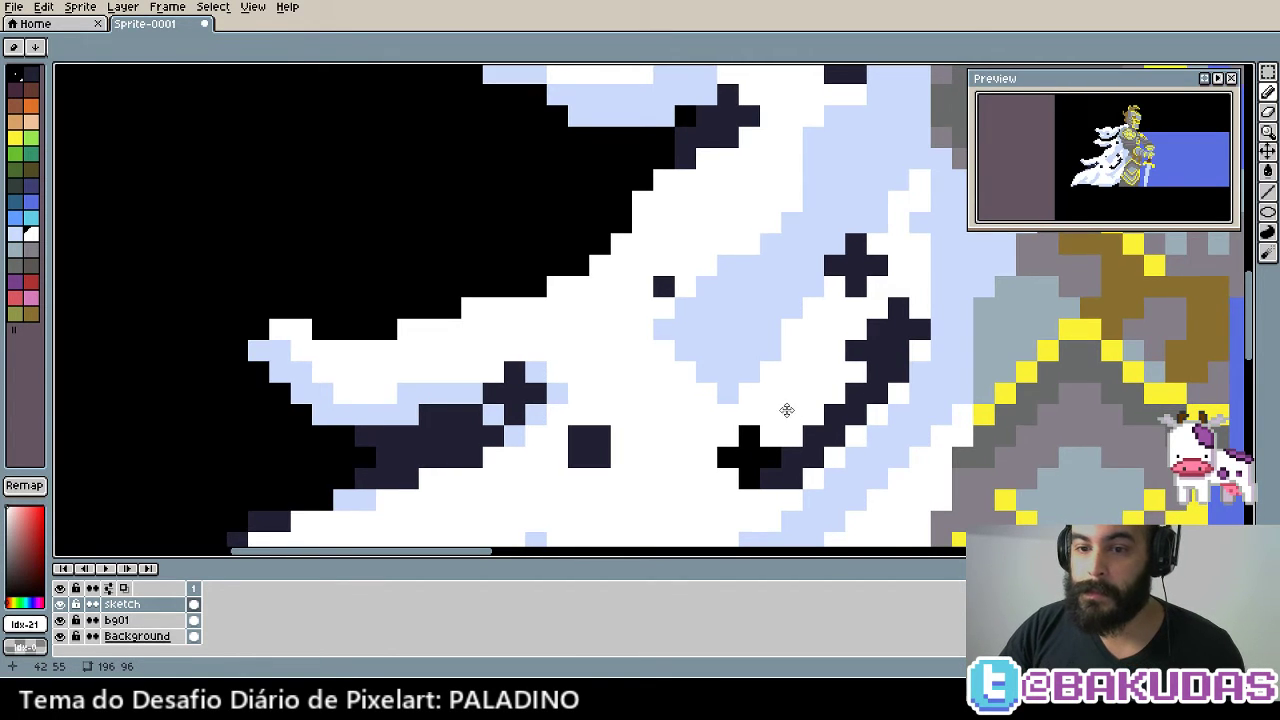
click(815, 427)
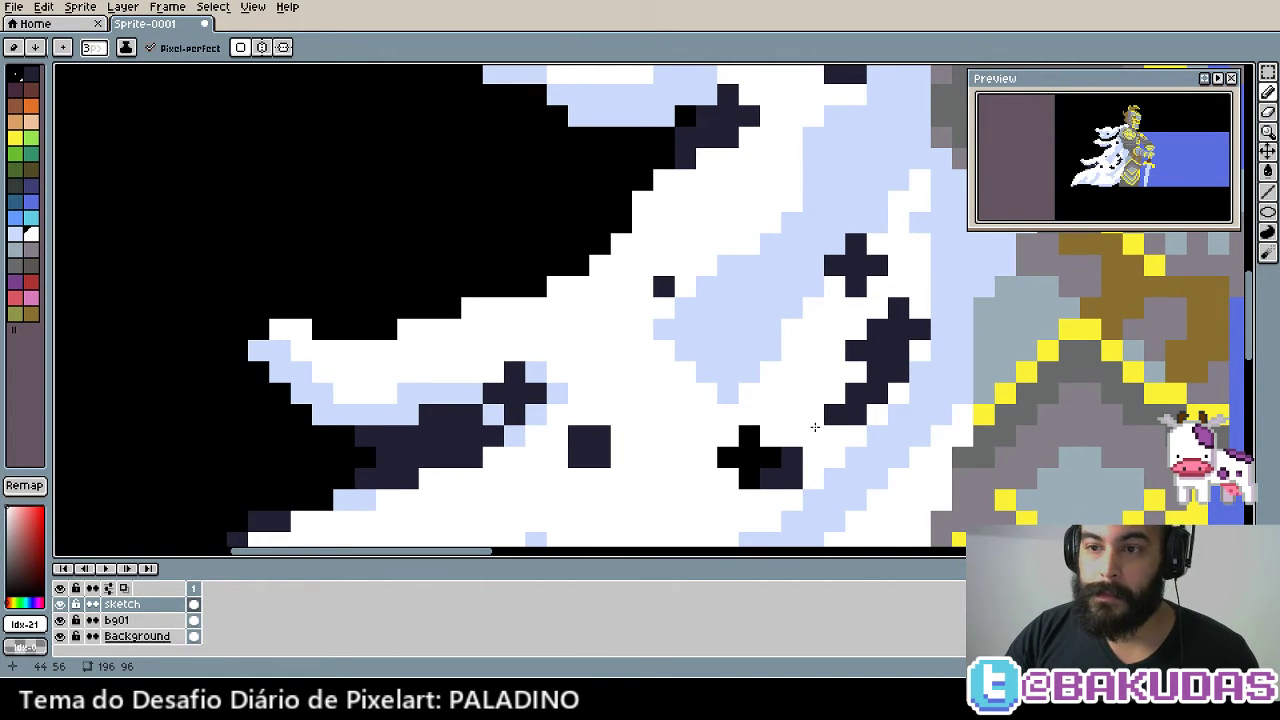
Undo the recent white touch-ups and redo to restore the black pixels near the stroke
key(ctrl+z)
key(ctrl+z)
key(v)
key(ctrl+z)
key(ctrl+z)
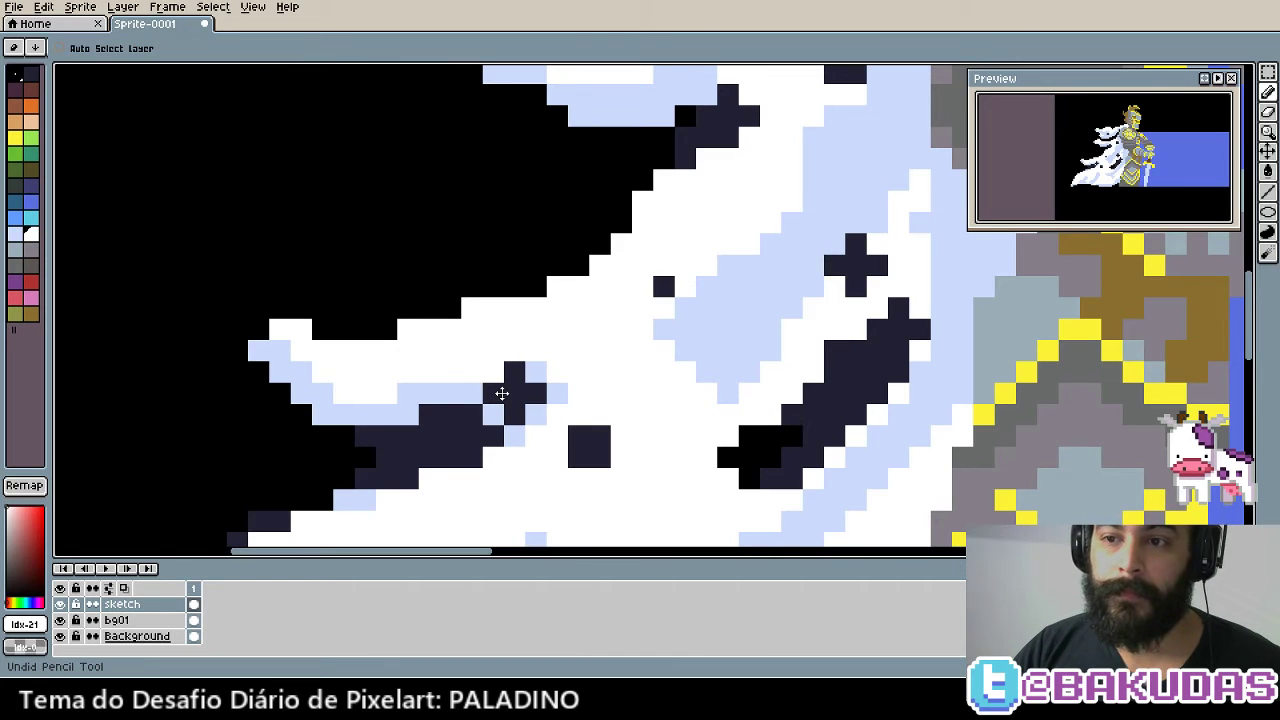
key(ctrl+z)
key(b)
click(788, 392)
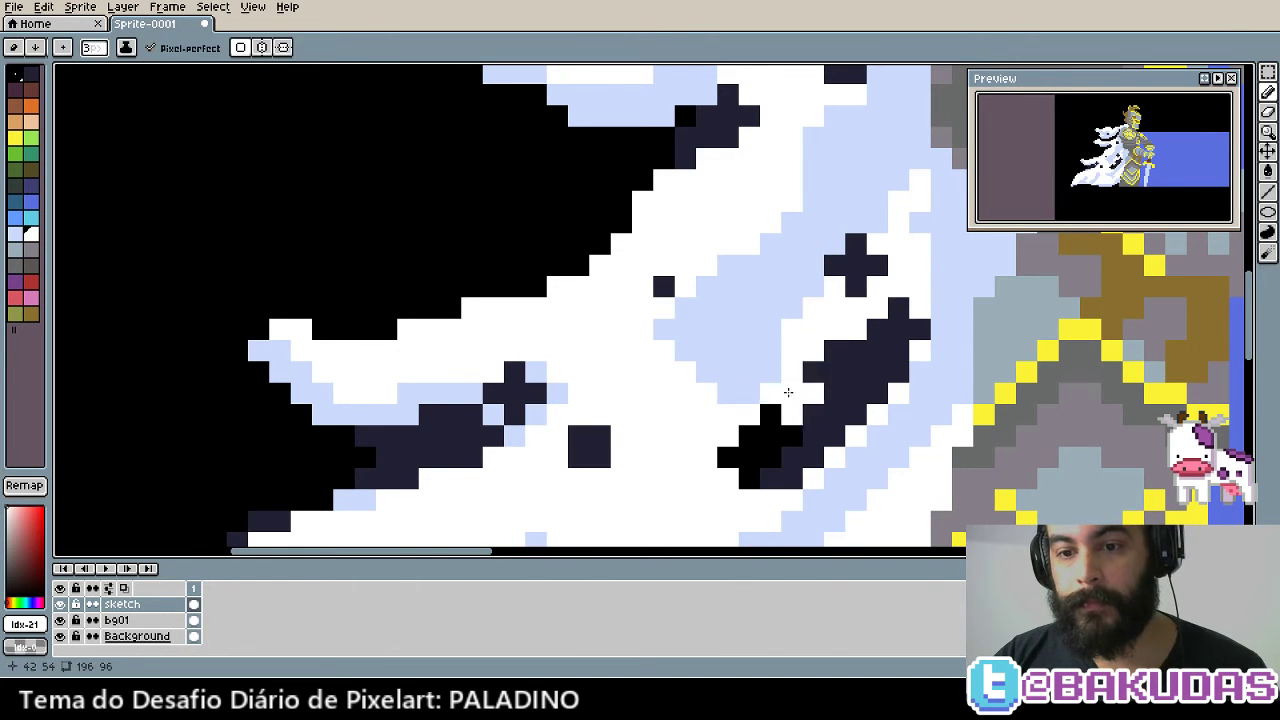
key(ctrl+z)
key(v)
key(ctrl+z)
key(b)
key(ctrl+y)
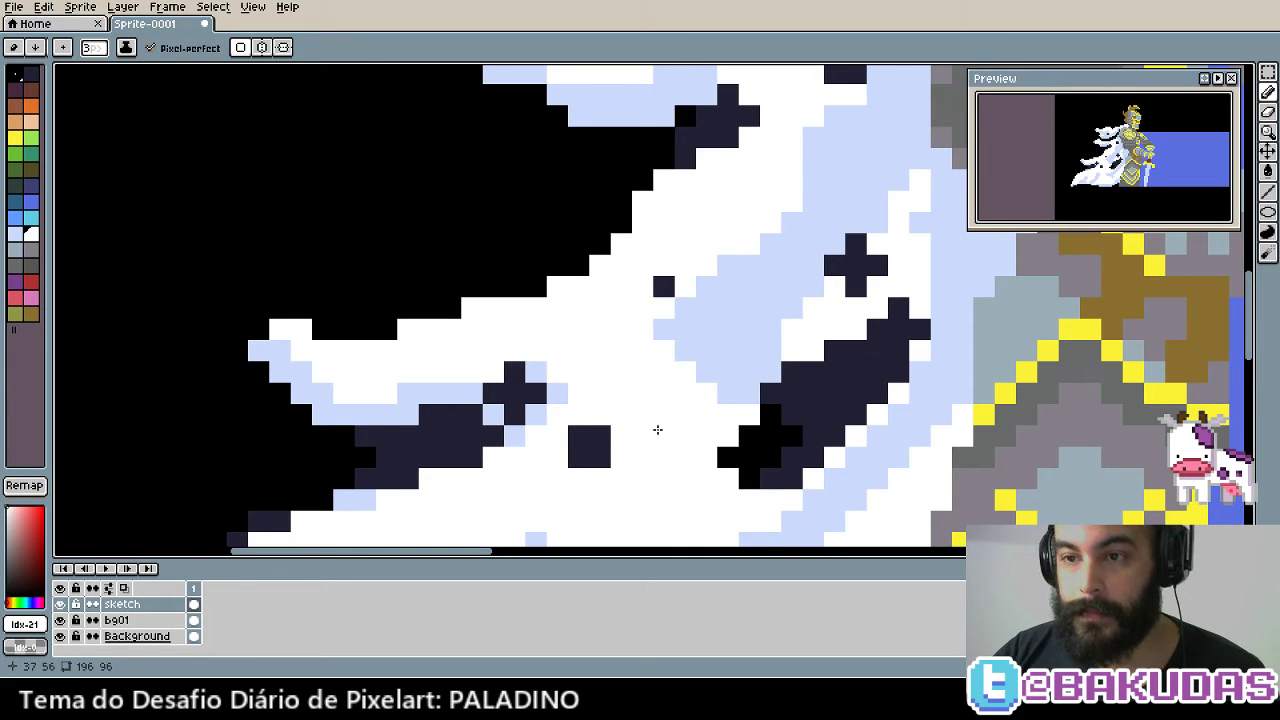
Paint a large black patch and a black cross mark on the lower cape
scroll(657, 428, down, 2)
scroll(660, 432, down, 2)
scroll(663, 437, down, 2)
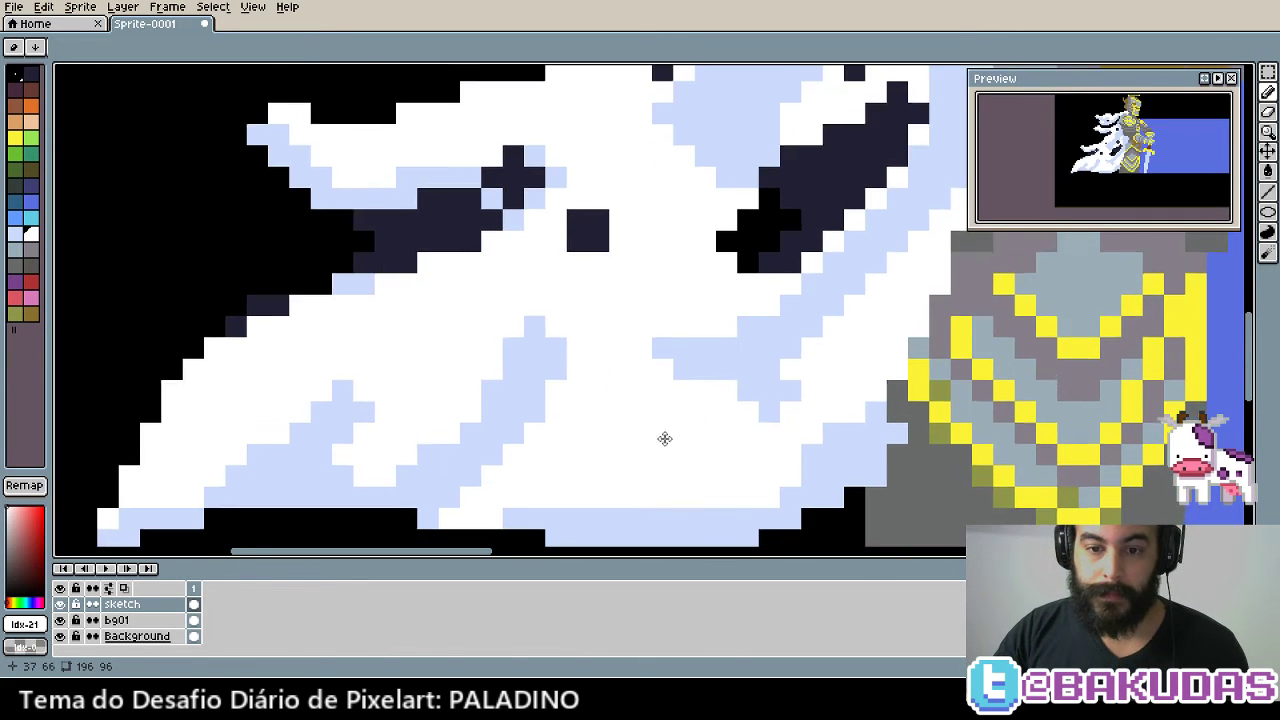
scroll(690, 400, down, 2)
mouse_move(715, 367)
mouse_down()
mouse_move(700, 340)
mouse_move(670, 350)
mouse_move(776, 396)
mouse_move(763, 400)
mouse_up()
click(790, 384)
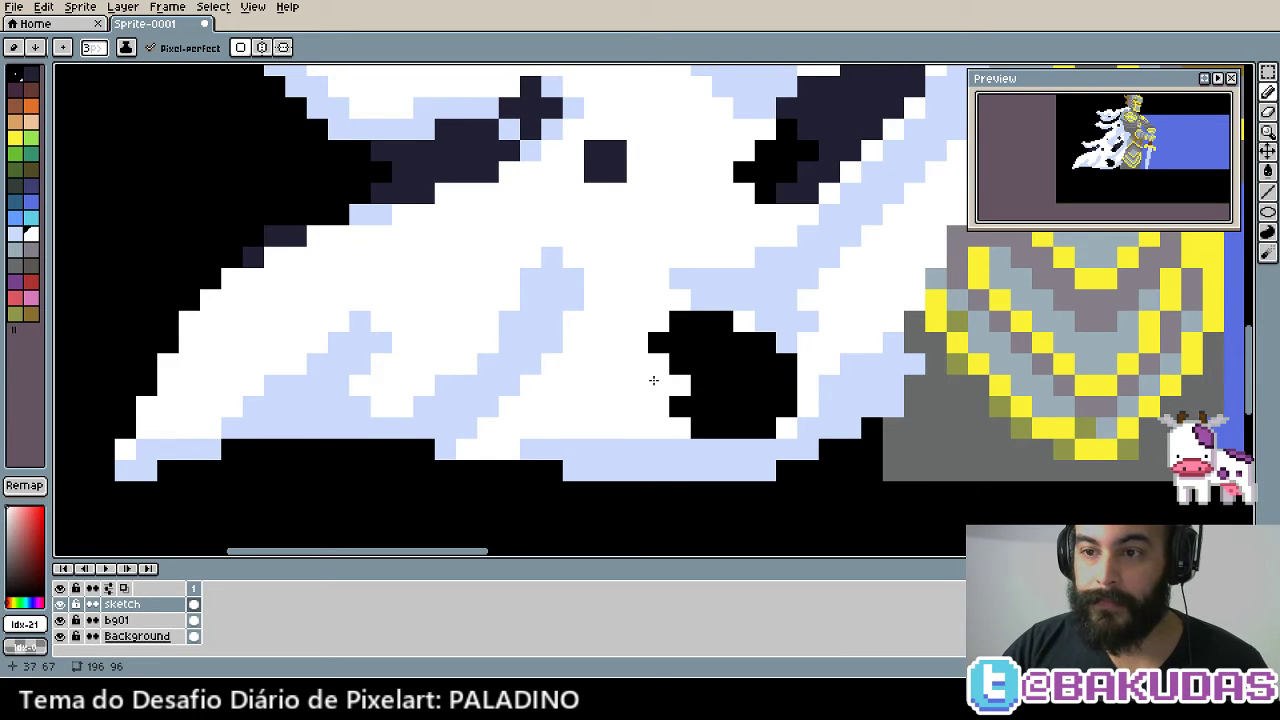
click(573, 385)
Add a black square dab near the armour, then zoom out to view the whole paladin
scroll(690, 449, up, 3)
scroll(690, 449, right, 4)
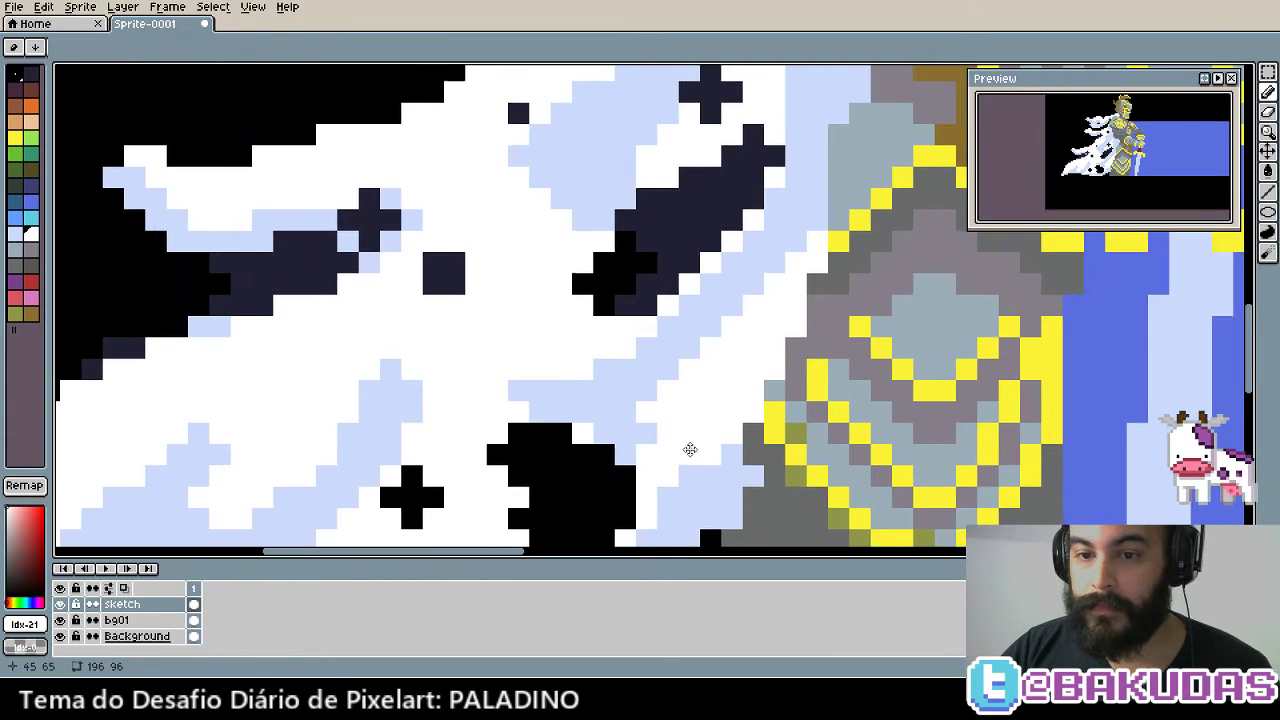
drag(690, 449, 692, 450)
click(745, 349)
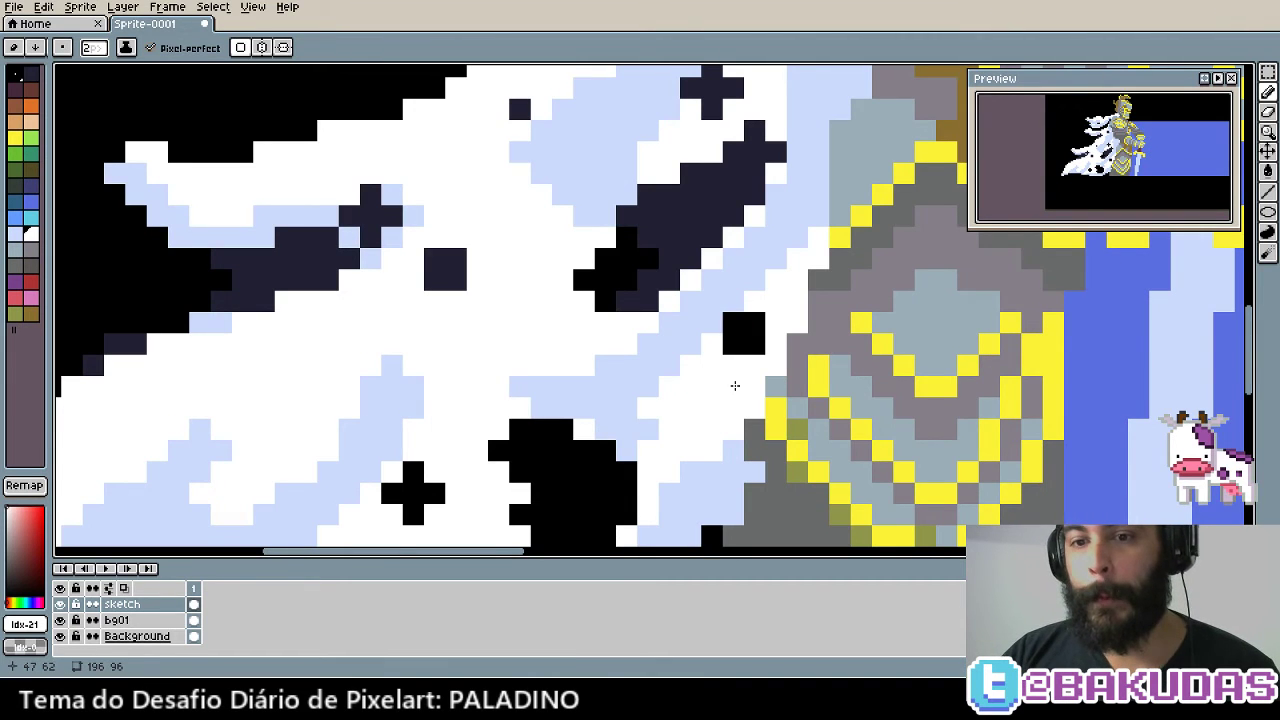
scroll(574, 354, right, 5)
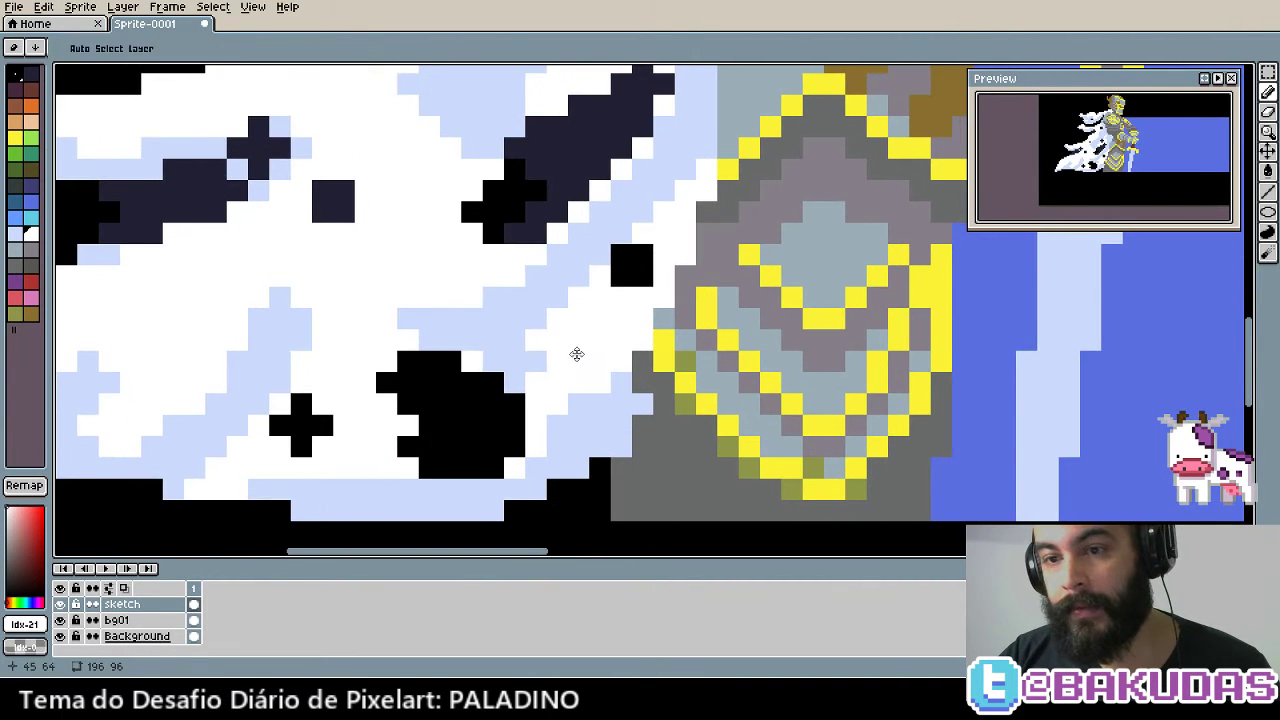
scroll(441, 394, down, 1)
scroll(441, 394, down, 2)
scroll(460, 380, up, 1)
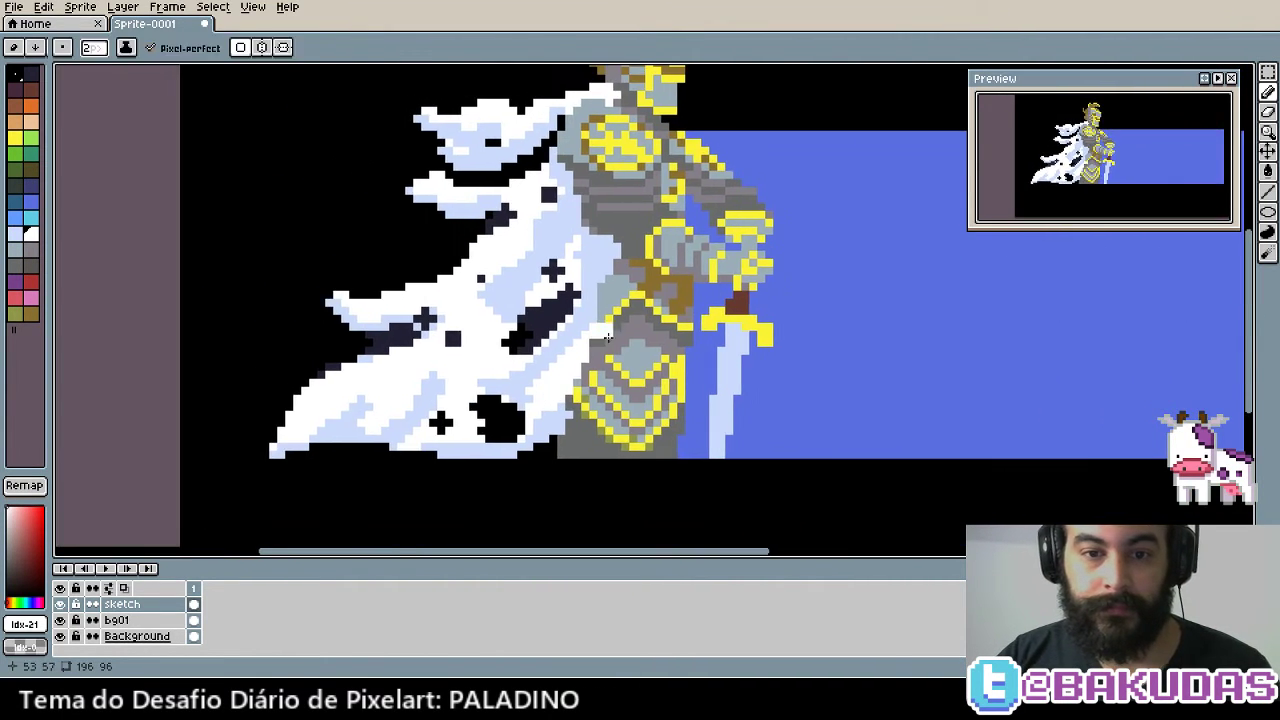
scroll(490, 354, up, 2)
scroll(490, 354, left, 2)
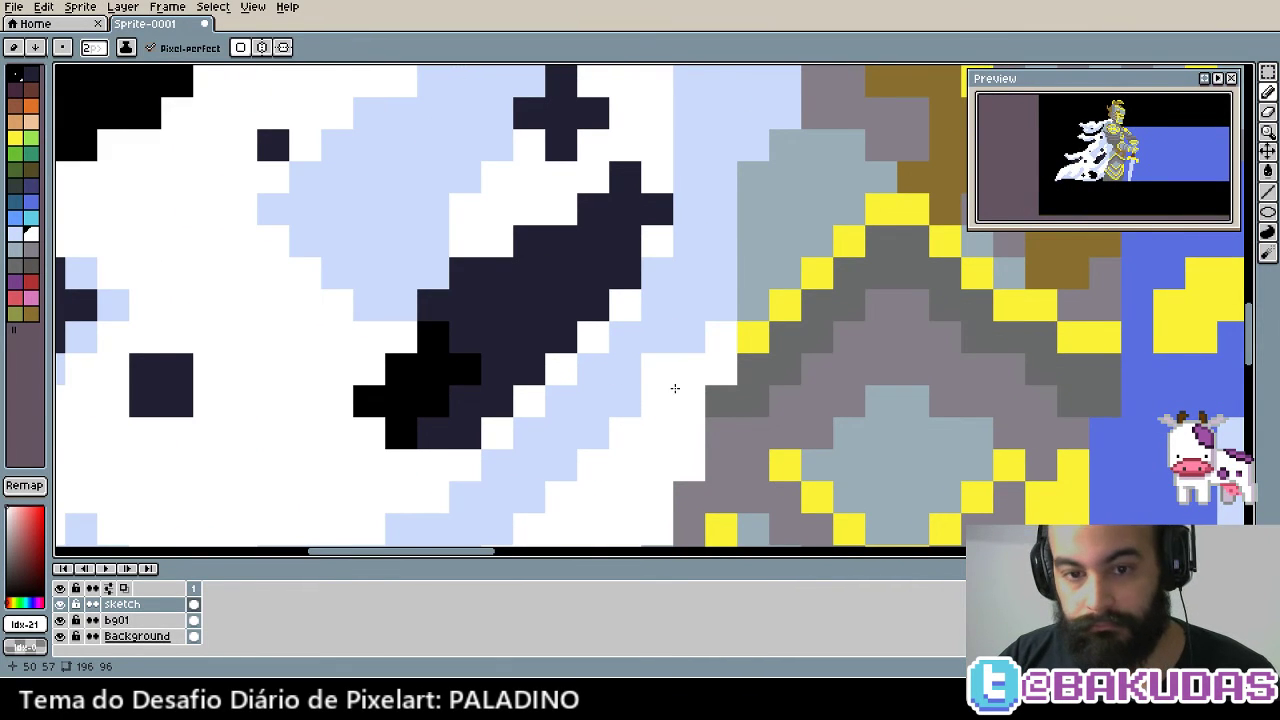
scroll(677, 386, down, 4)
drag(433, 428, 396, 423)
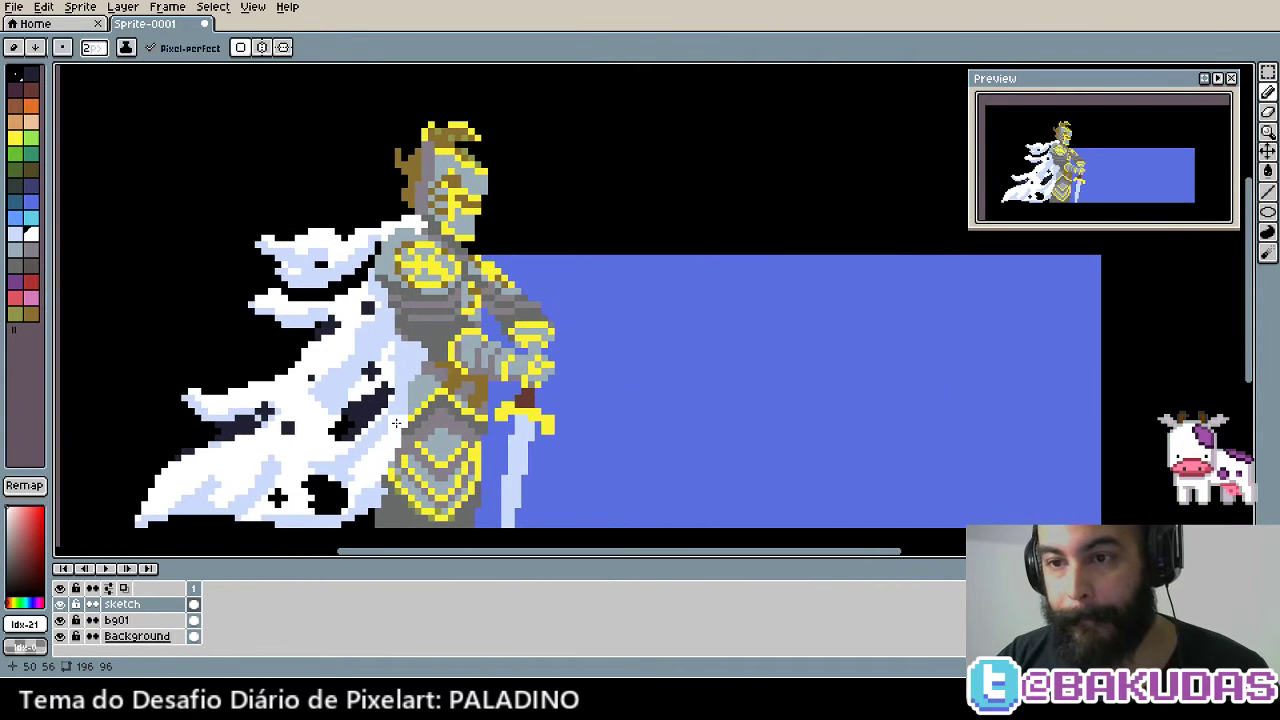
scroll(396, 423, down, 1)
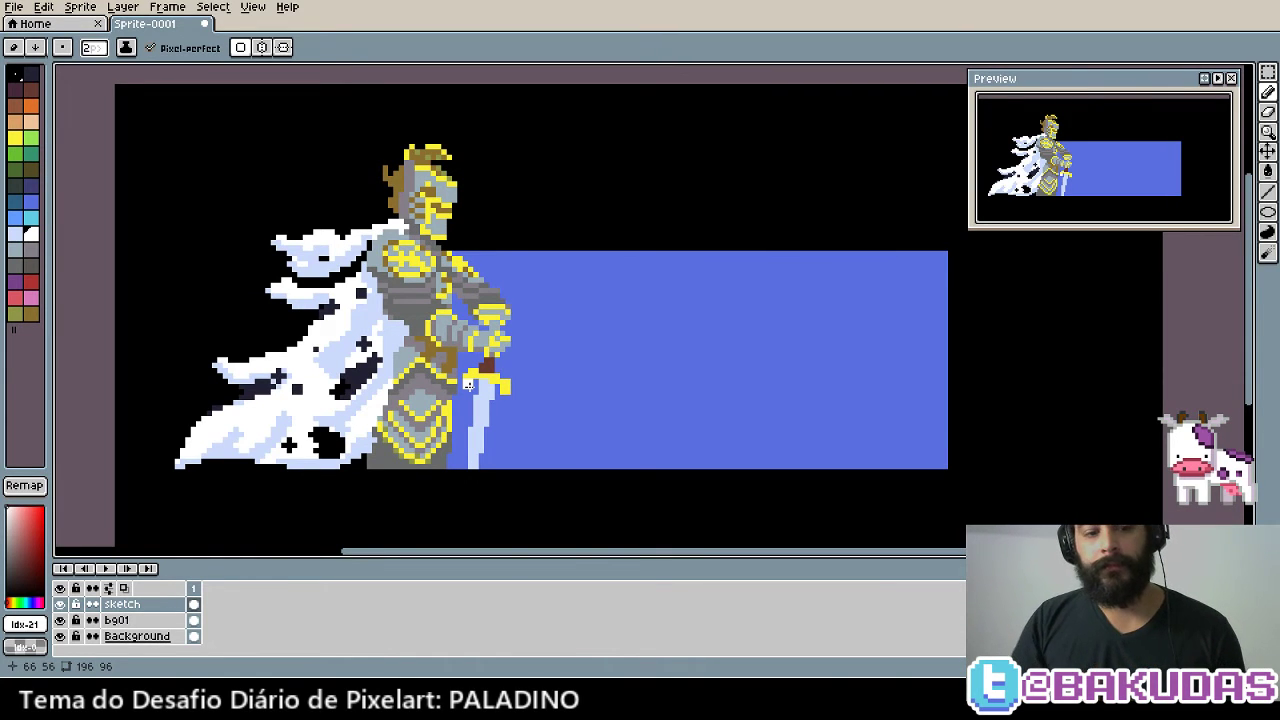
double_click(117, 605)
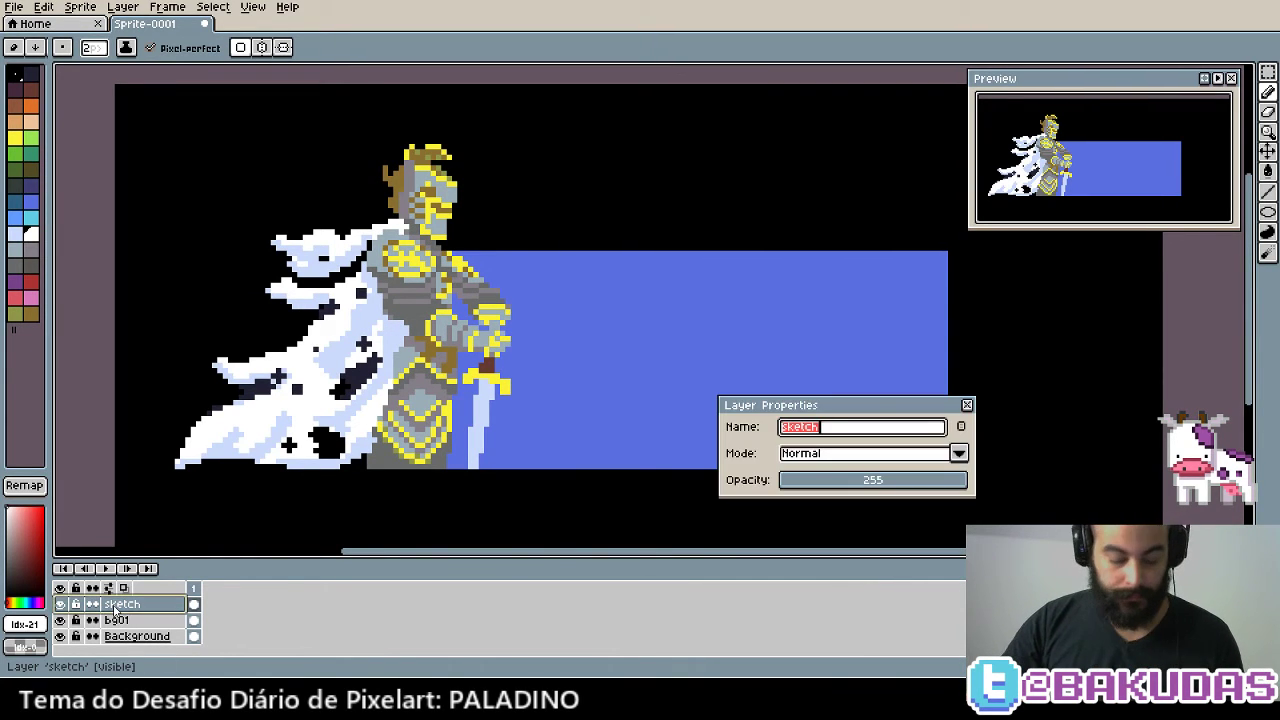
text(Pal)
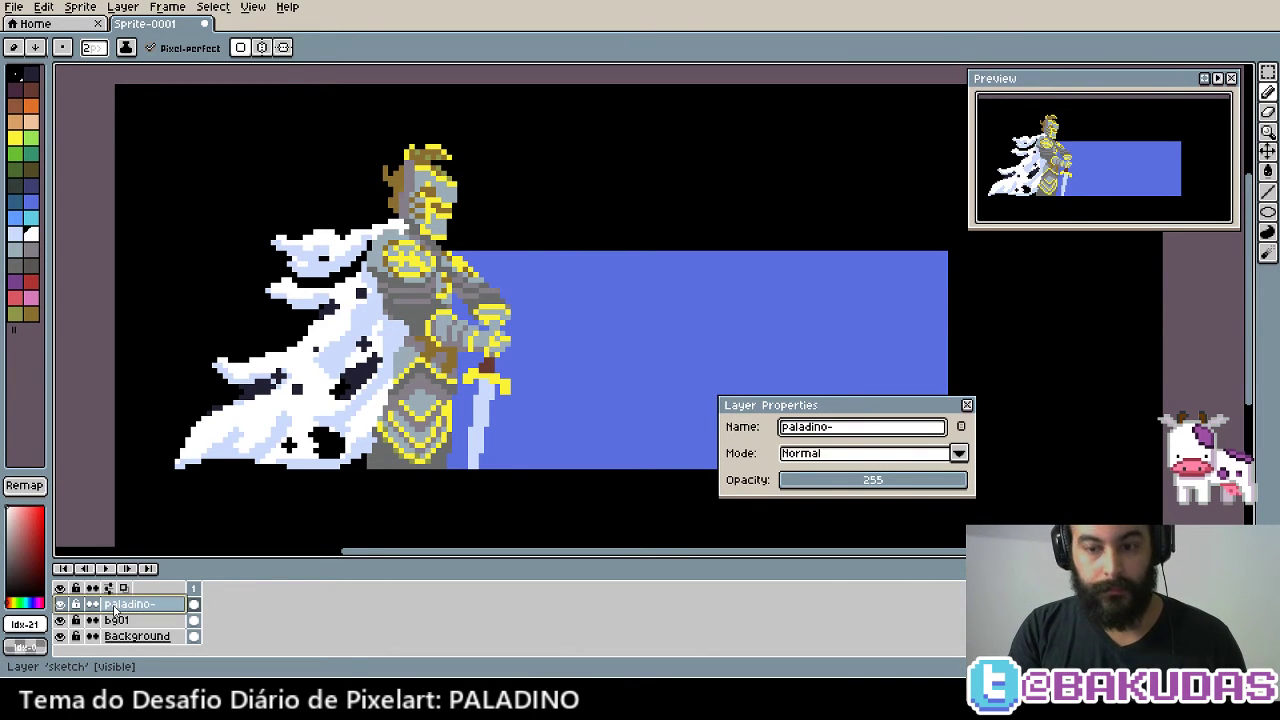
text(profi)
key(Return)
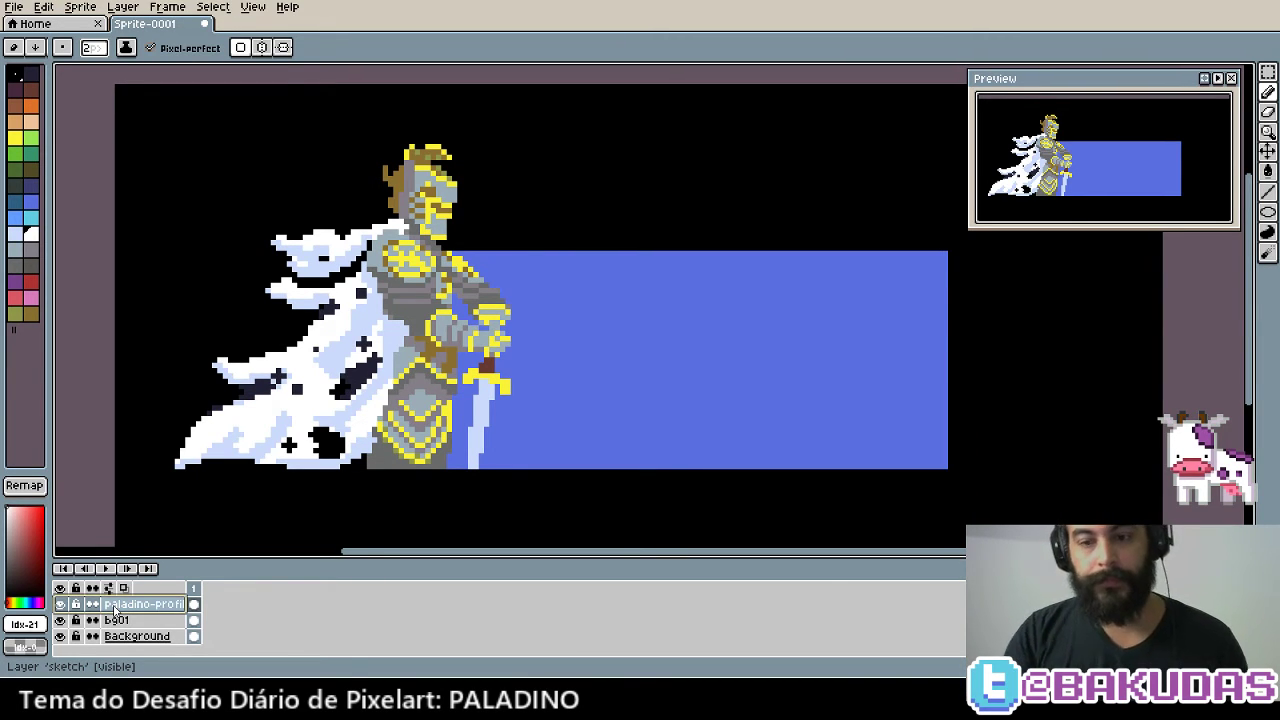
key(shift+n)
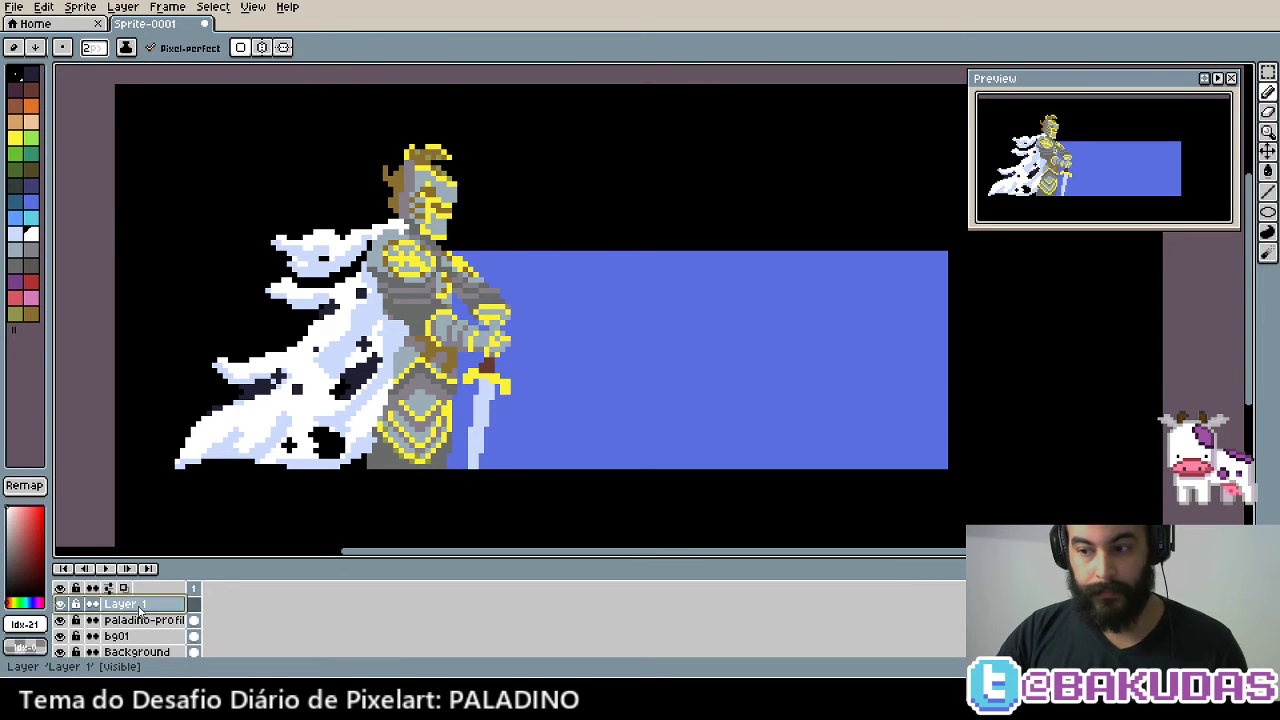
double_click(138, 606)
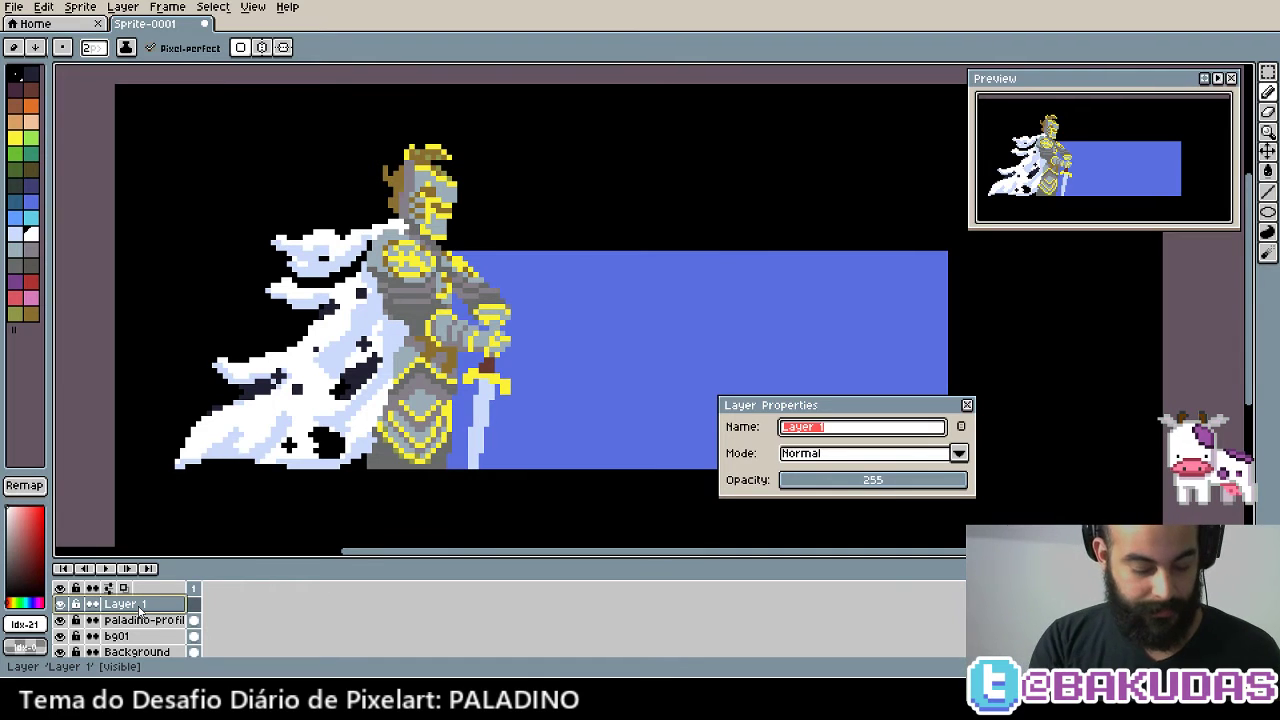
text(ketch)
key(Return)
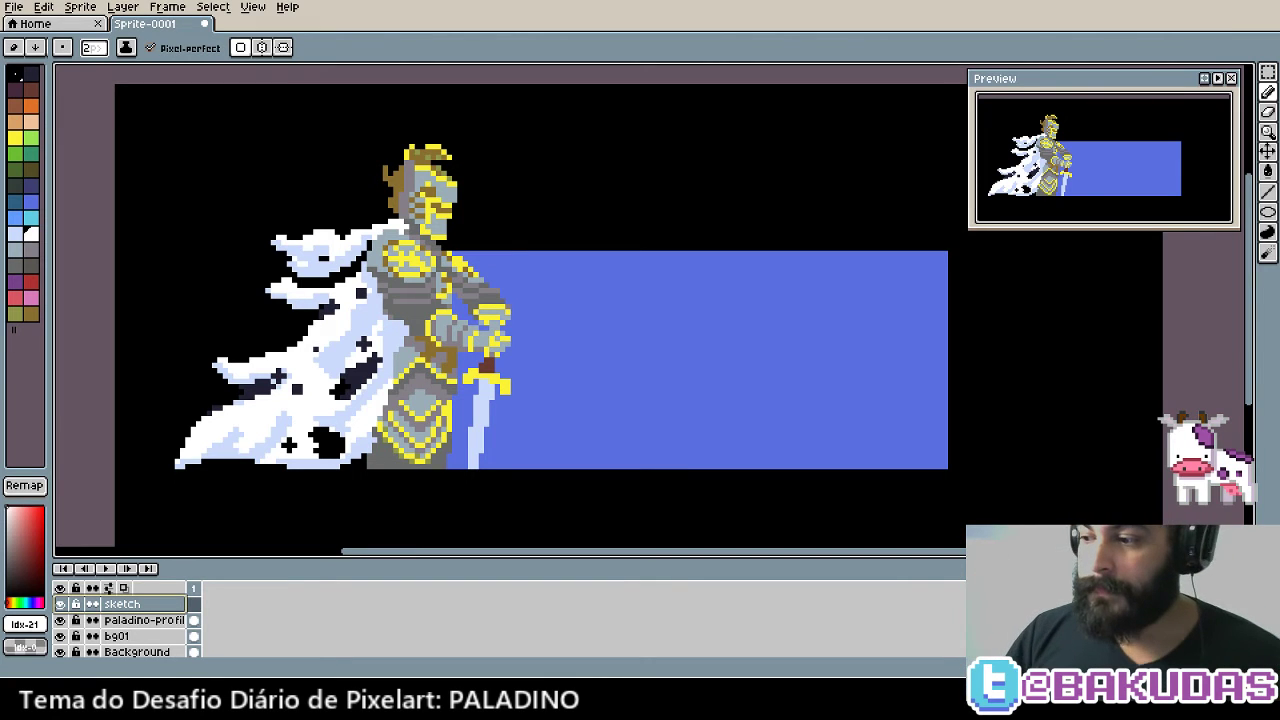
Select the bg01 layer and choose a green palette colour for the background
scroll(540, 370, down, 1)
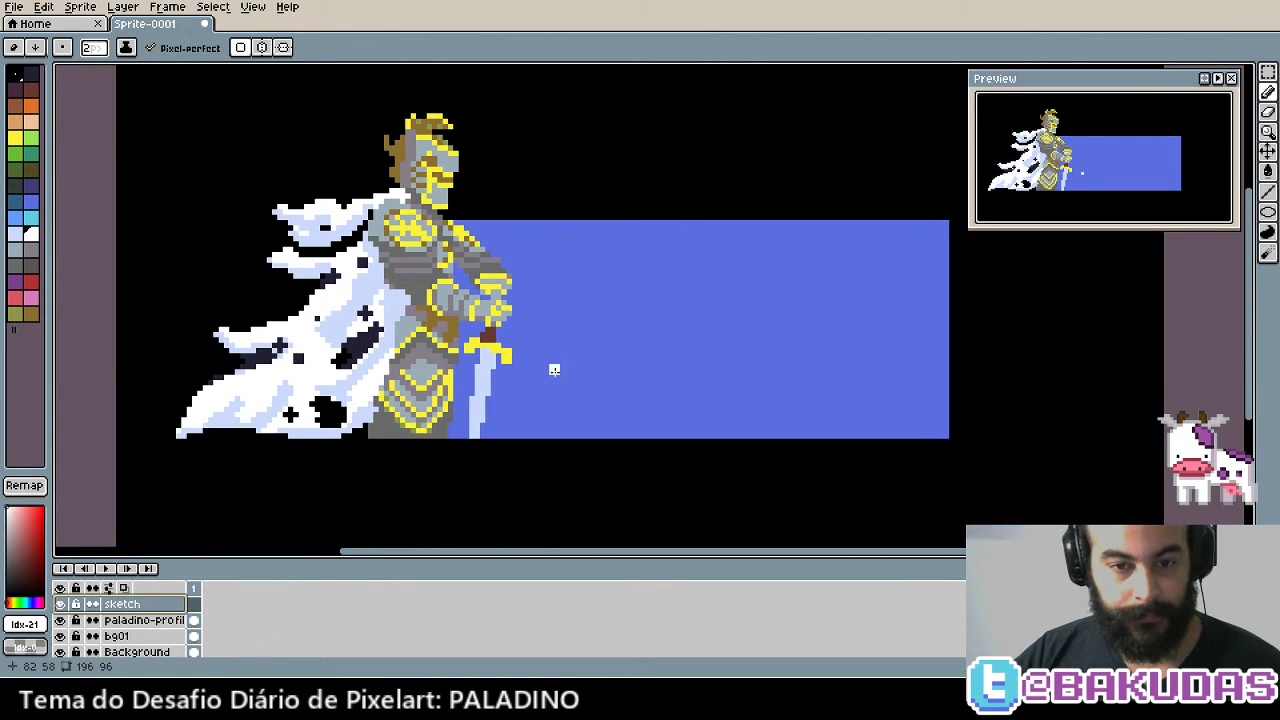
scroll(545, 400, up, 1)
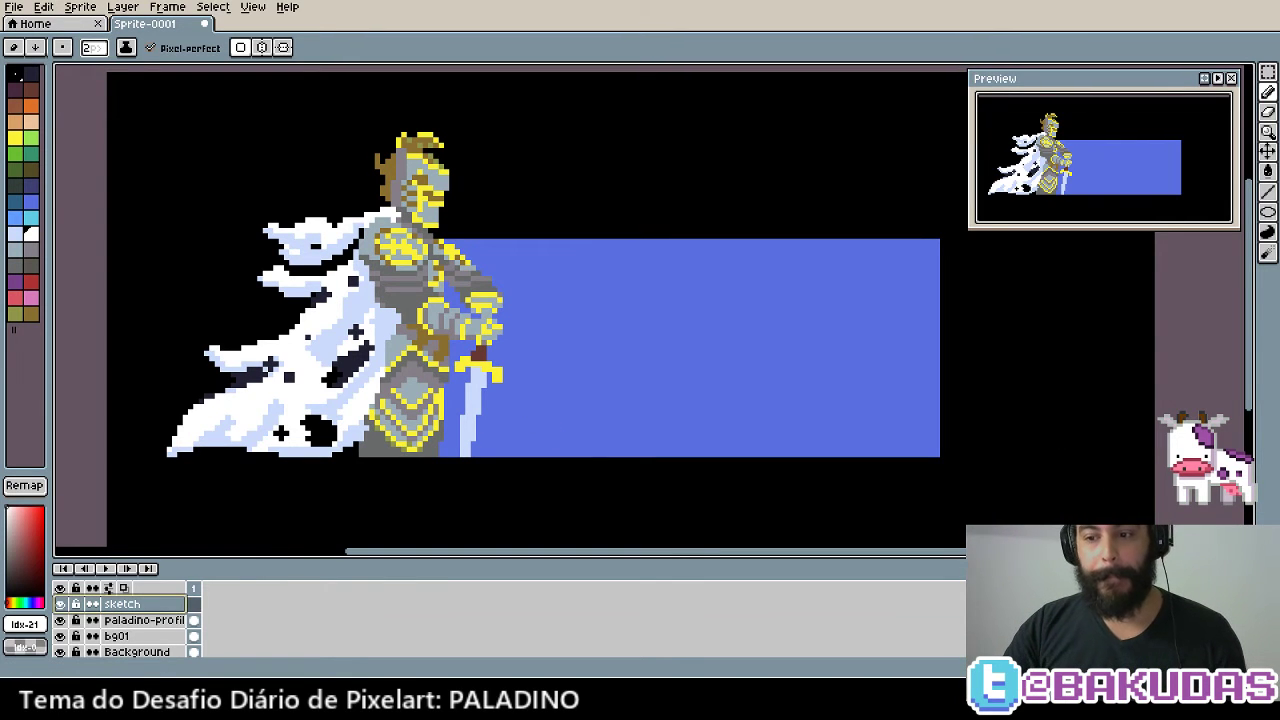
scroll(513, 409, up, 1)
scroll(508, 400, up, 1)
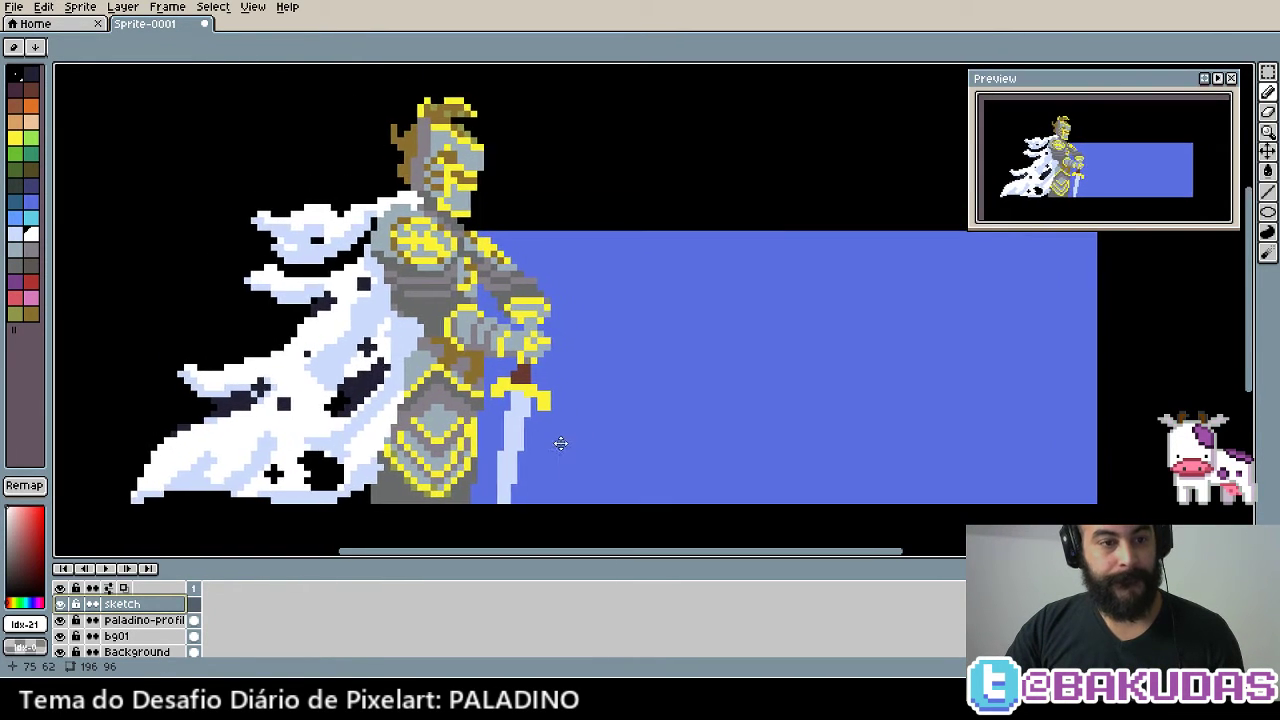
scroll(560, 443, up, 1)
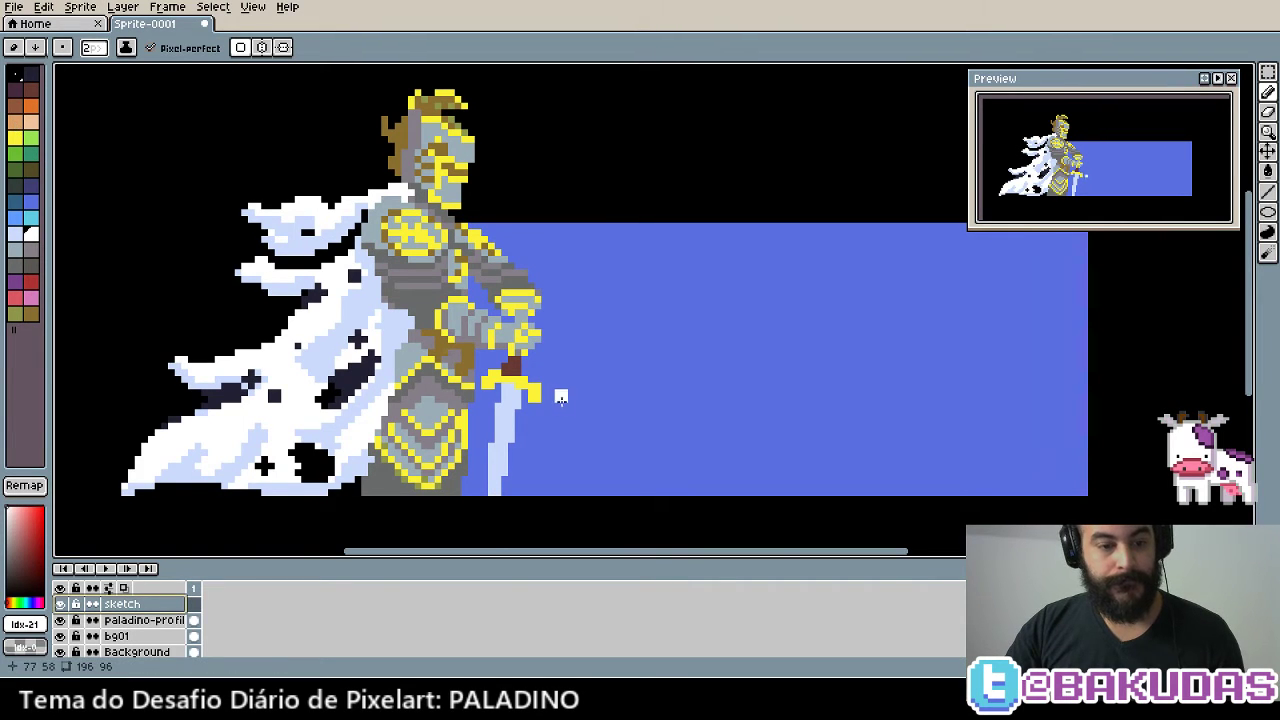
click(130, 636)
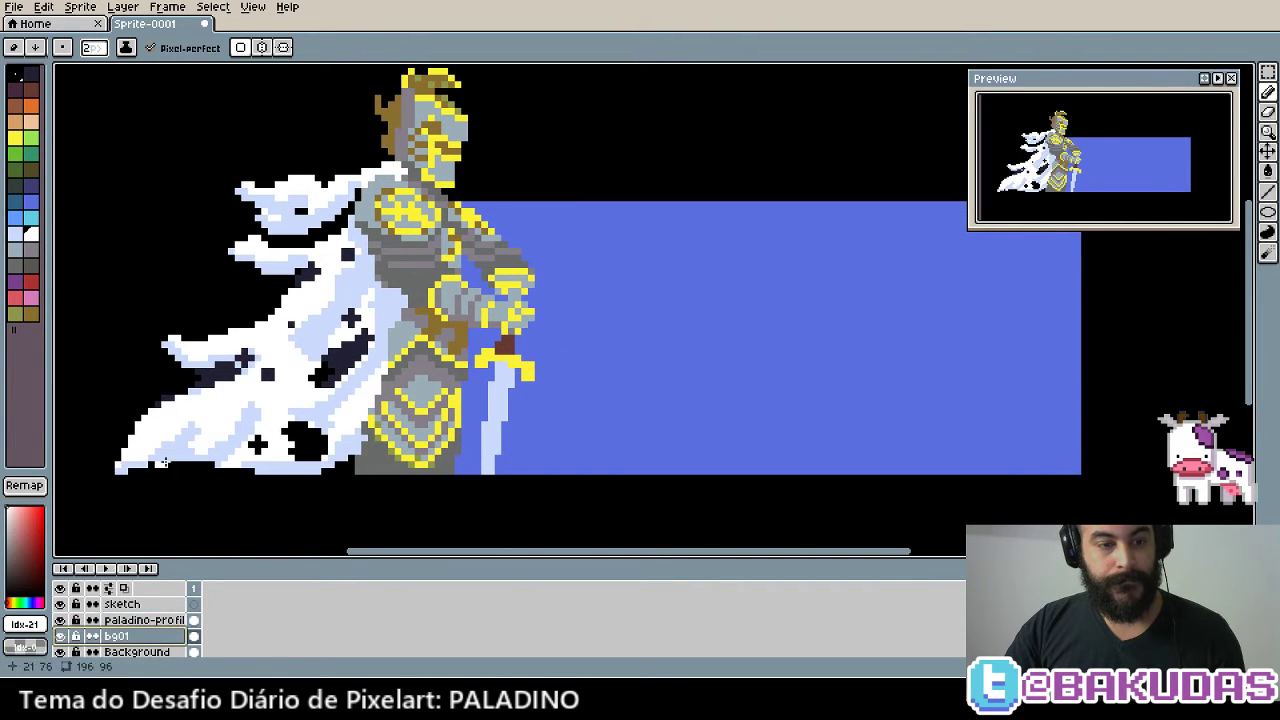
click(18, 127)
click(29, 140)
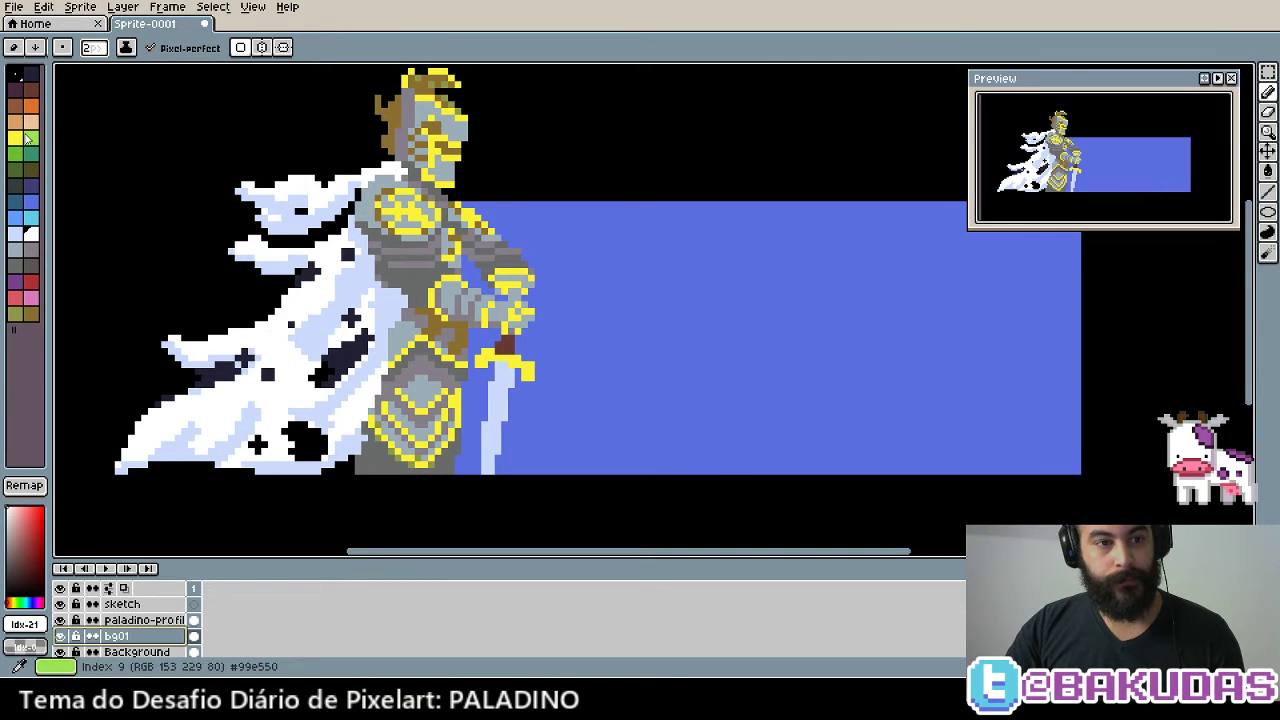
click(22, 153)
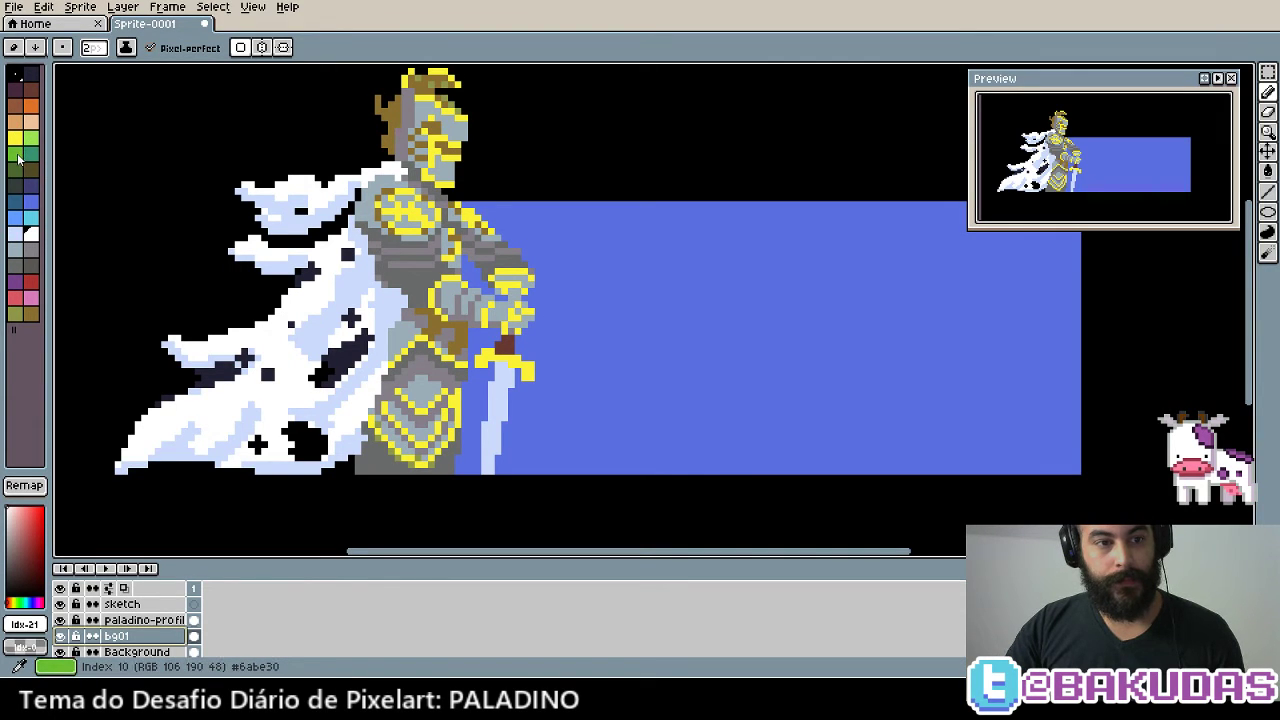
click(18, 157)
Fill the blue rectangle teal green with the Paint Bucket, undoing a bright-green retry
key(g)
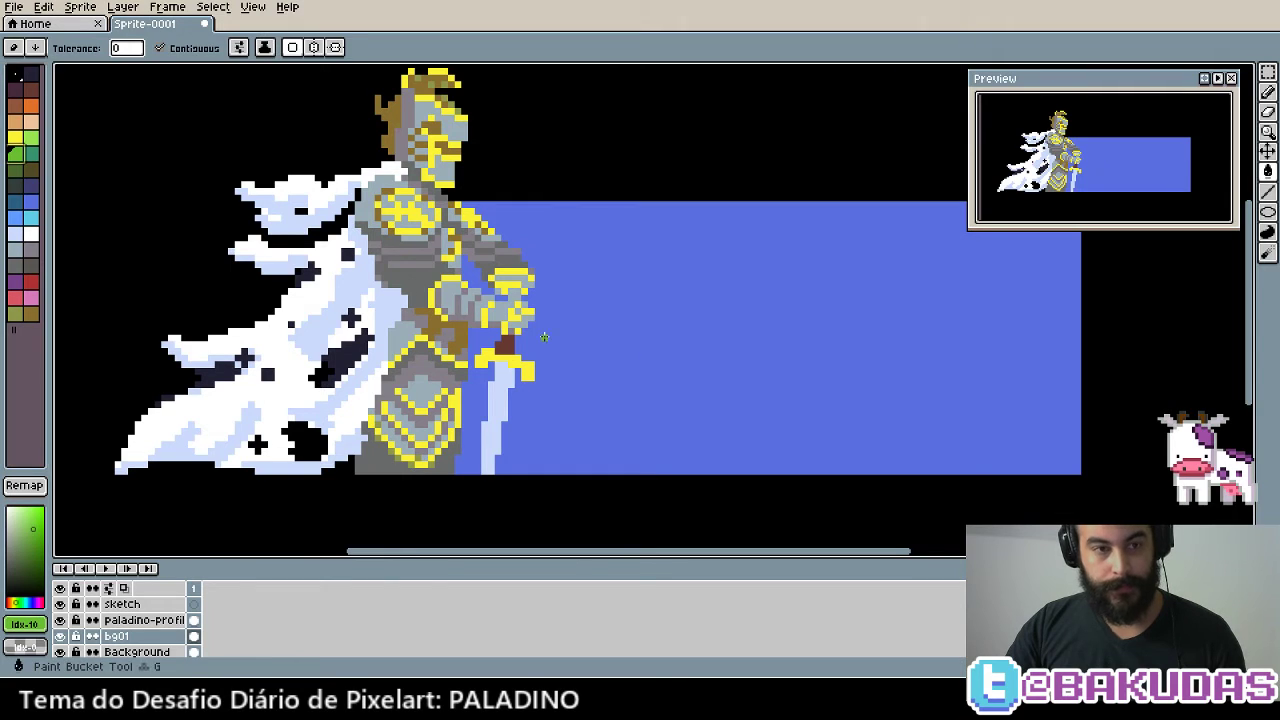
click(715, 398)
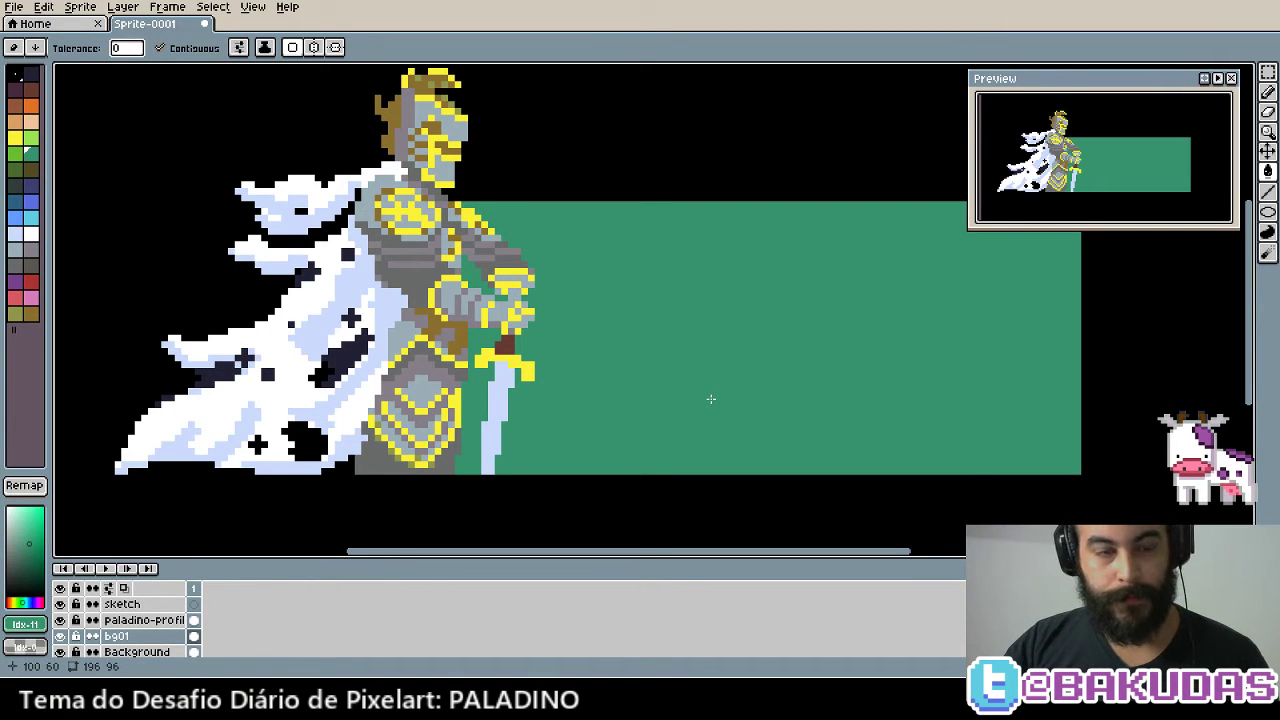
click(22, 157)
click(627, 408)
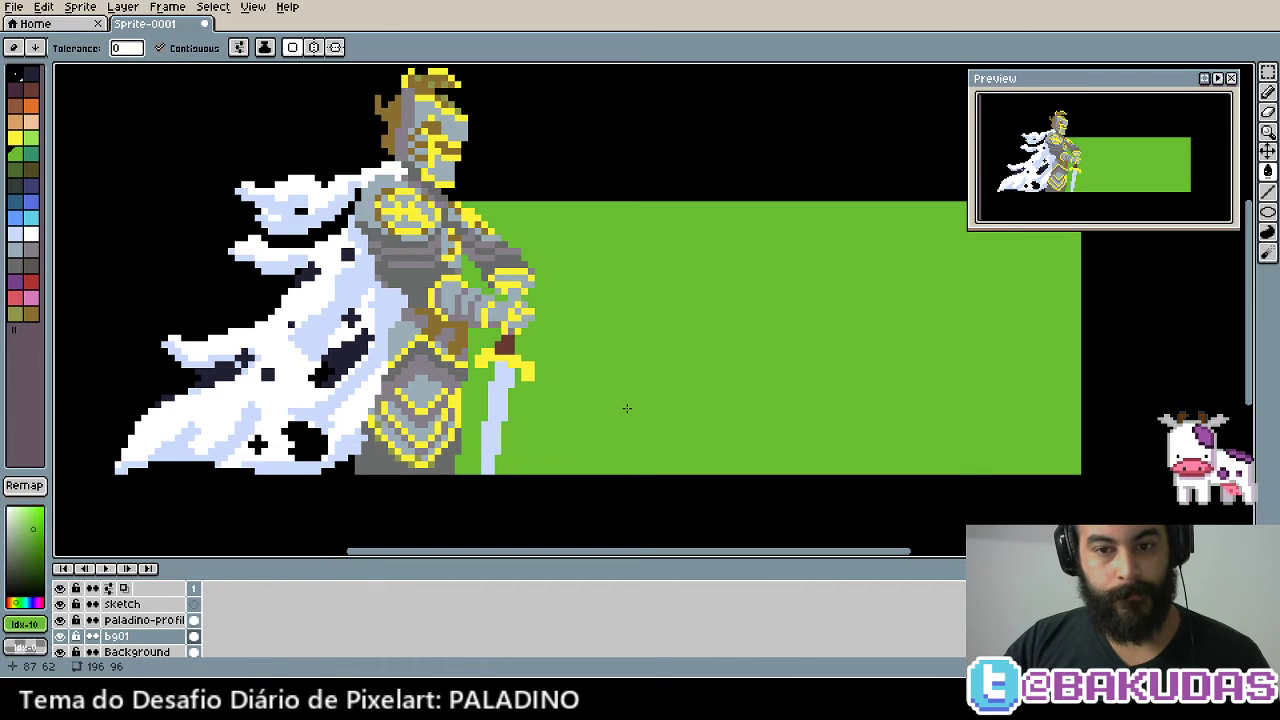
key(ctrl+z)
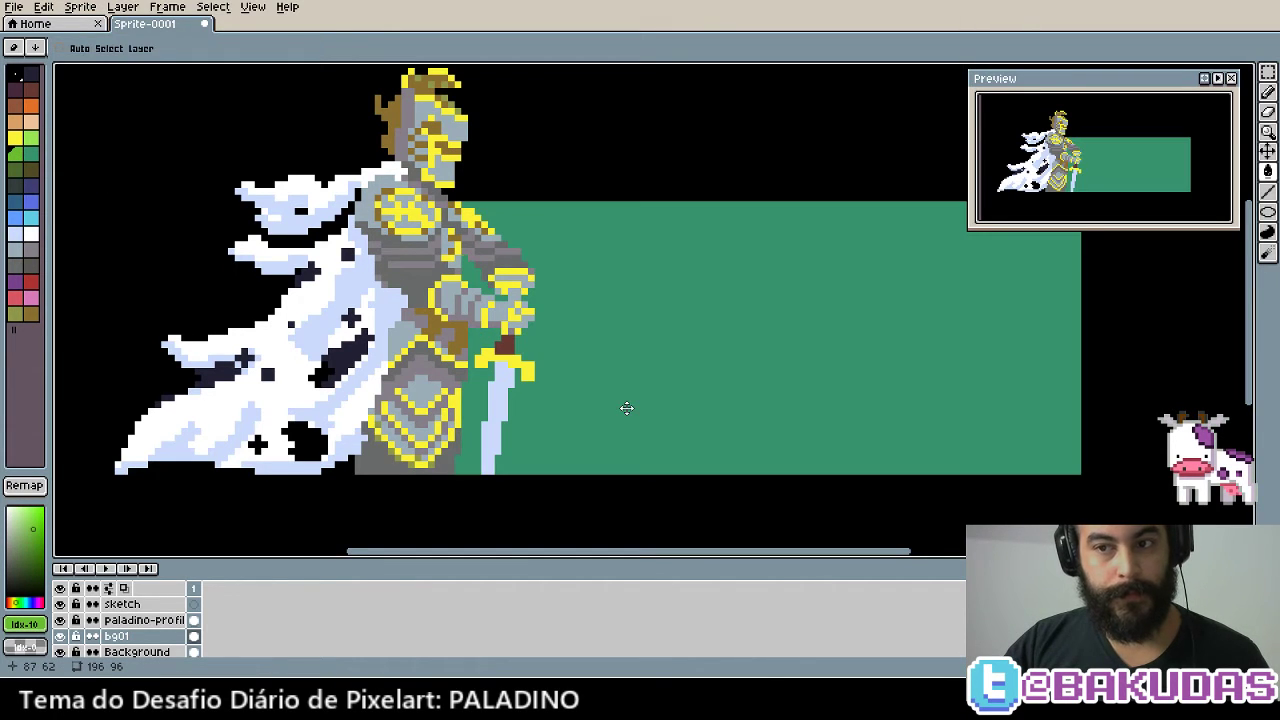
click(30, 157)
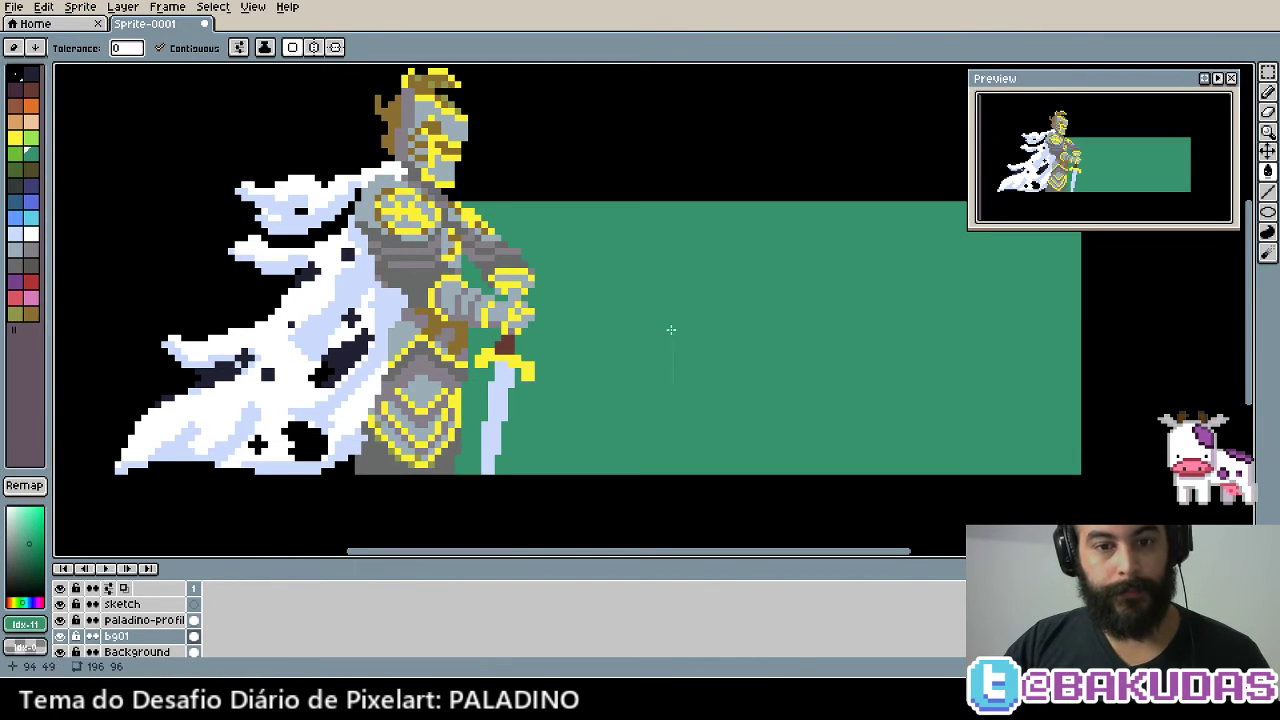
click(140, 620)
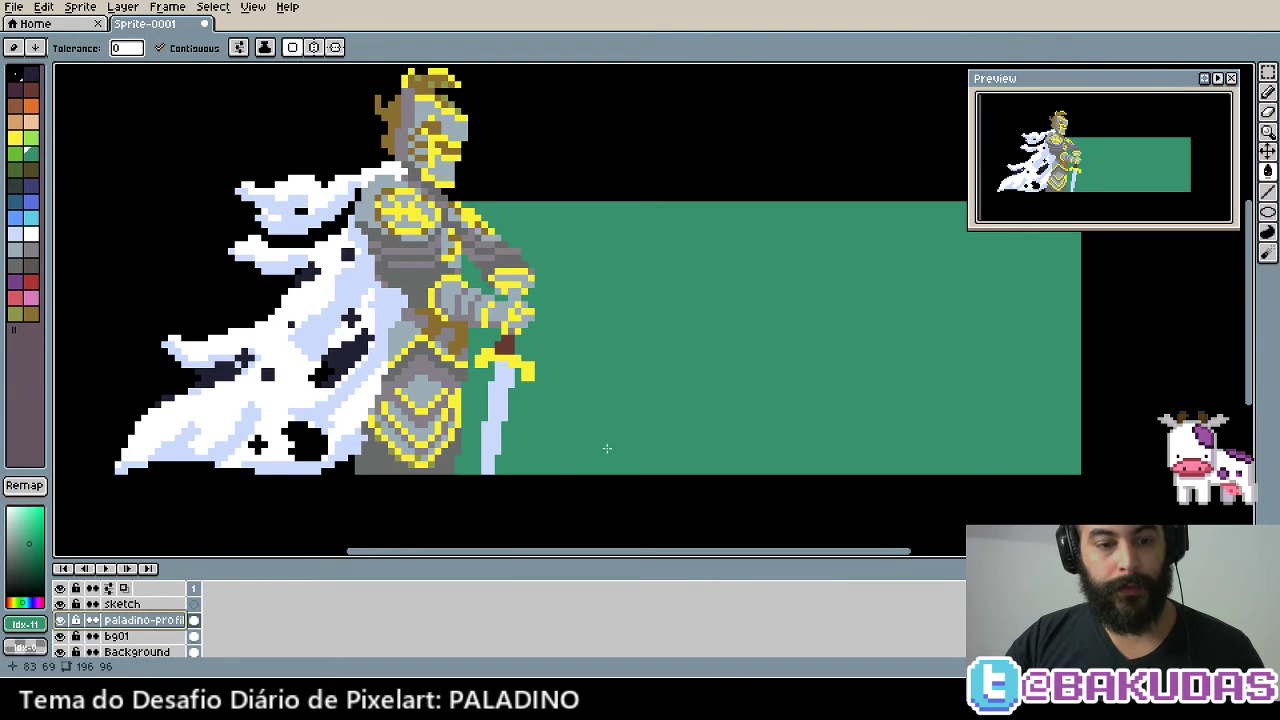
Pick white and test a highlight stroke down the sword blade, then undo it
scroll(606, 449, up, 3)
key(b)
scroll(620, 309, up, 1)
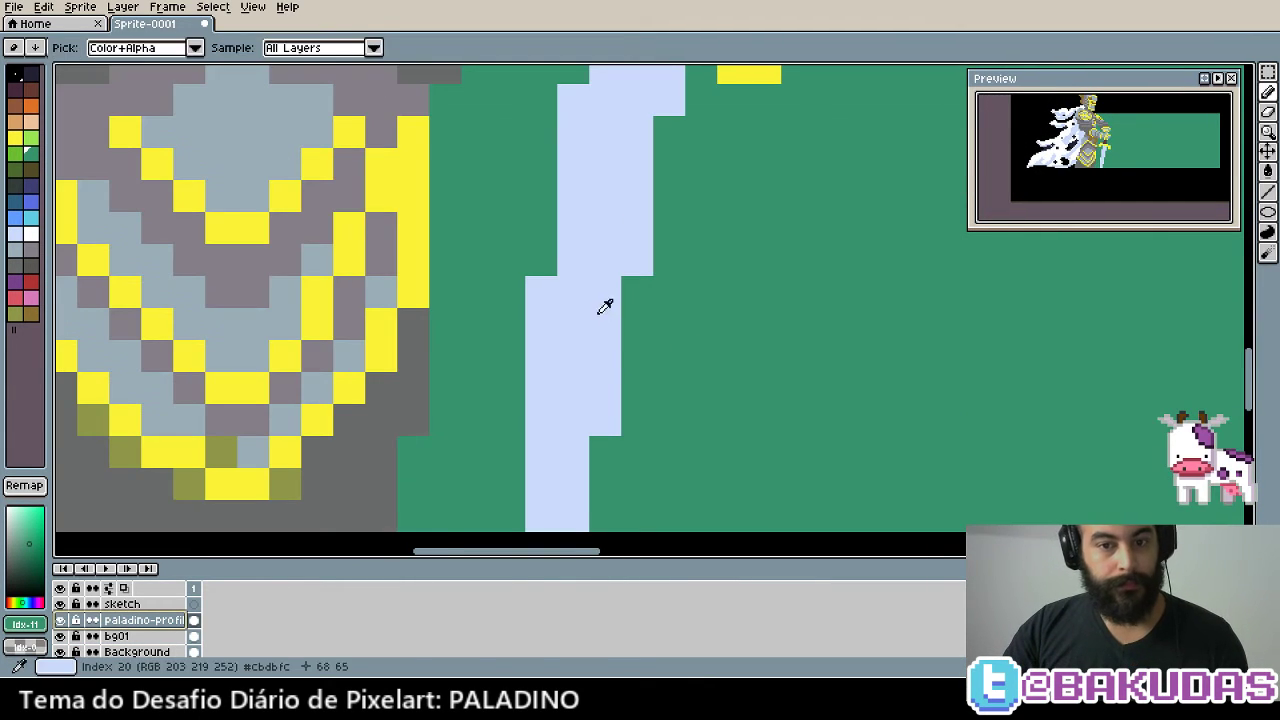
alt+click(594, 304)
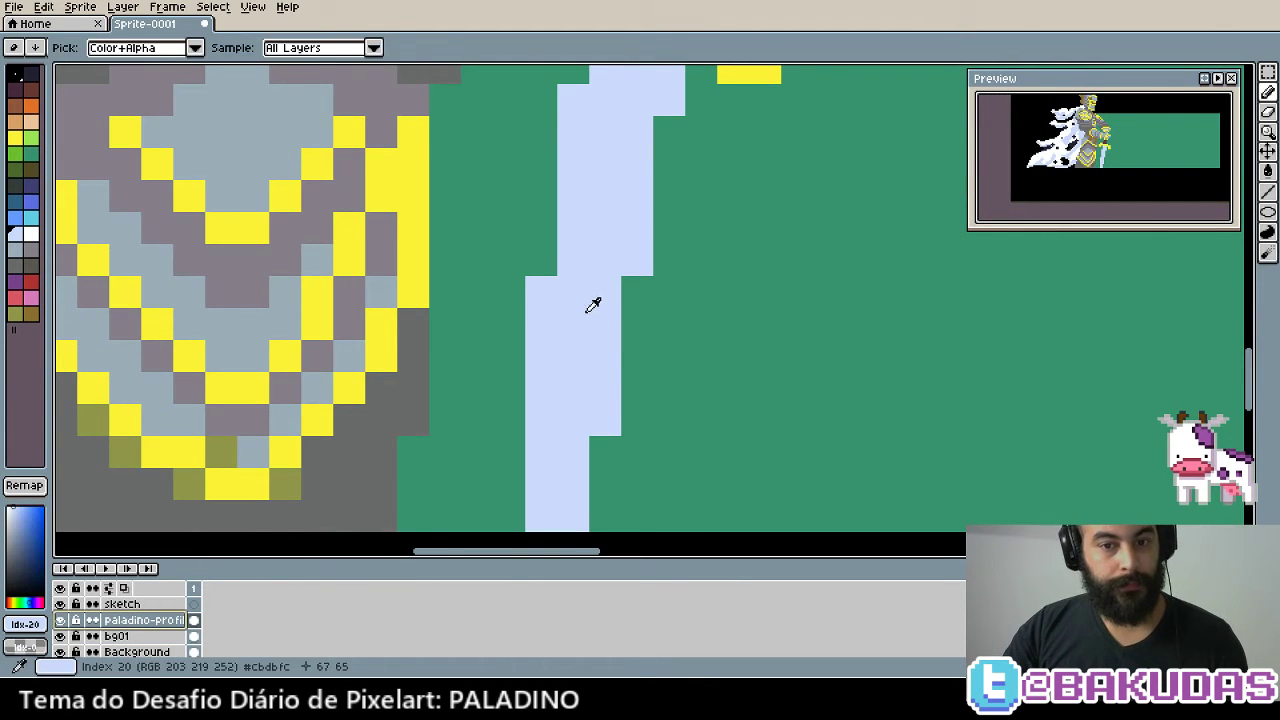
click(30, 233)
scroll(623, 220, up, 1)
scroll(623, 154, up, 4)
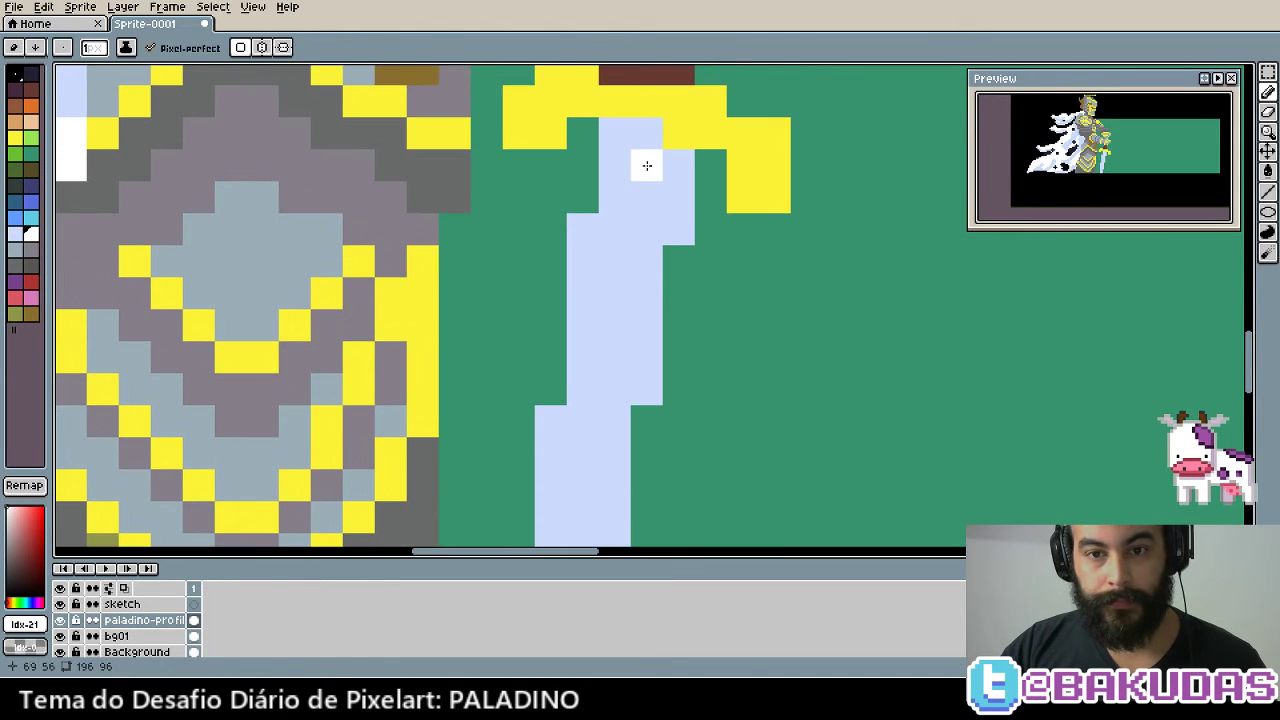
drag(632, 228, 656, 344)
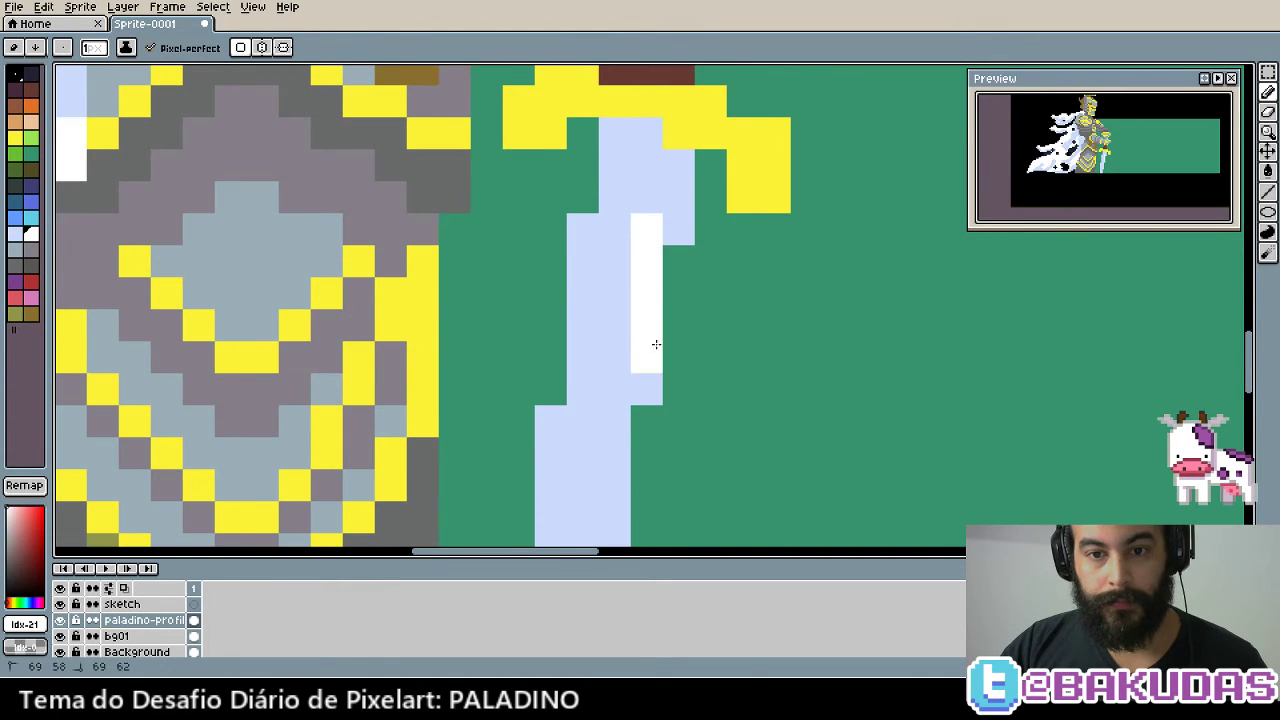
scroll(646, 229, down, 2)
key(ctrl+z)
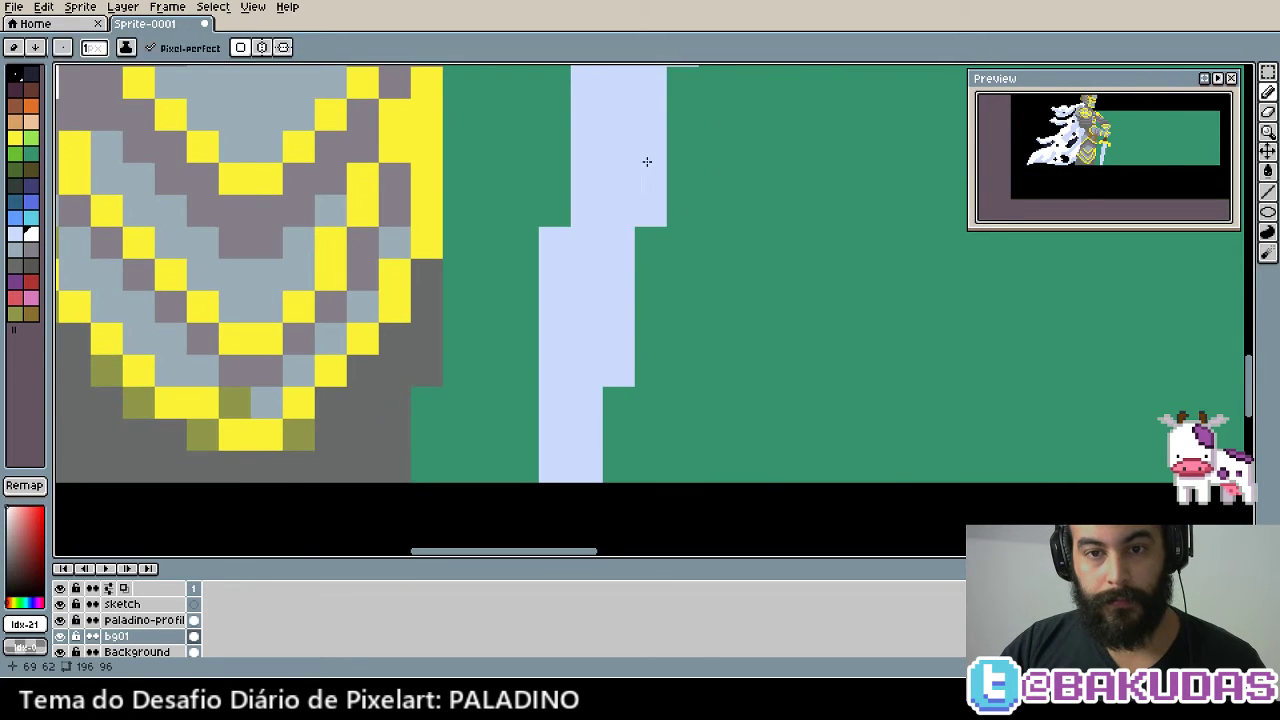
scroll(660, 300, up, 2)
key(b)
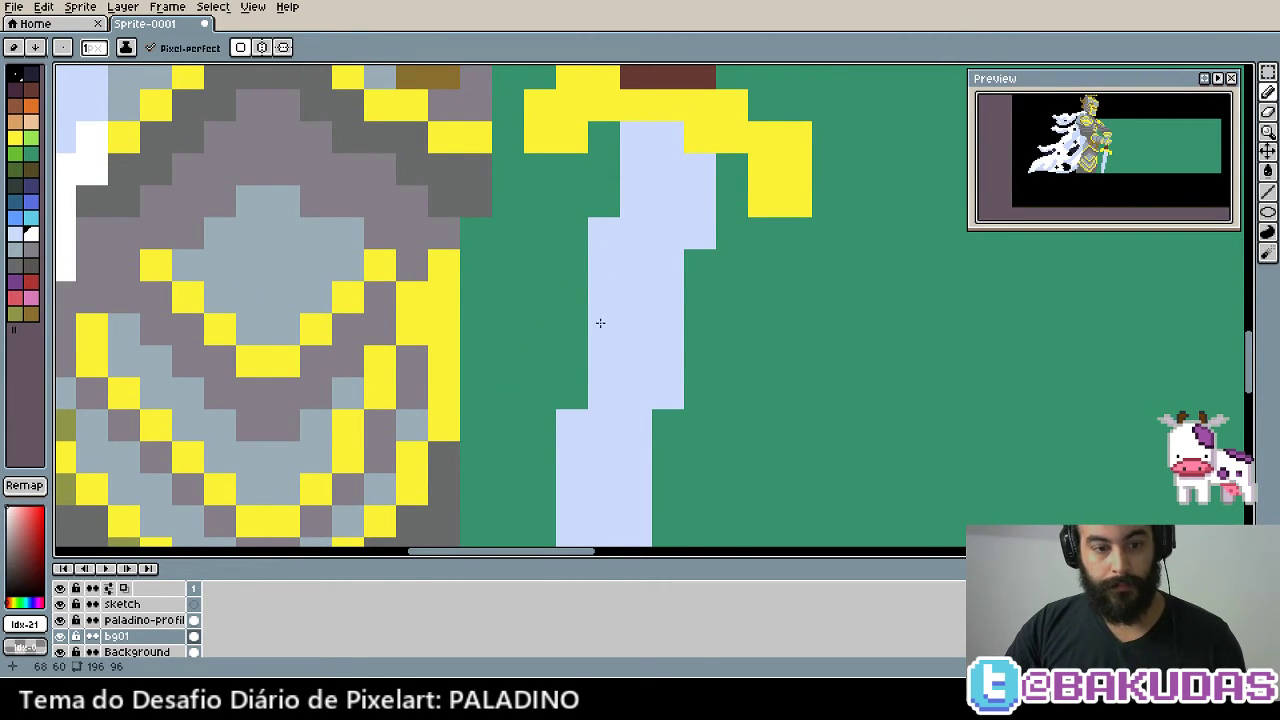
click(140, 620)
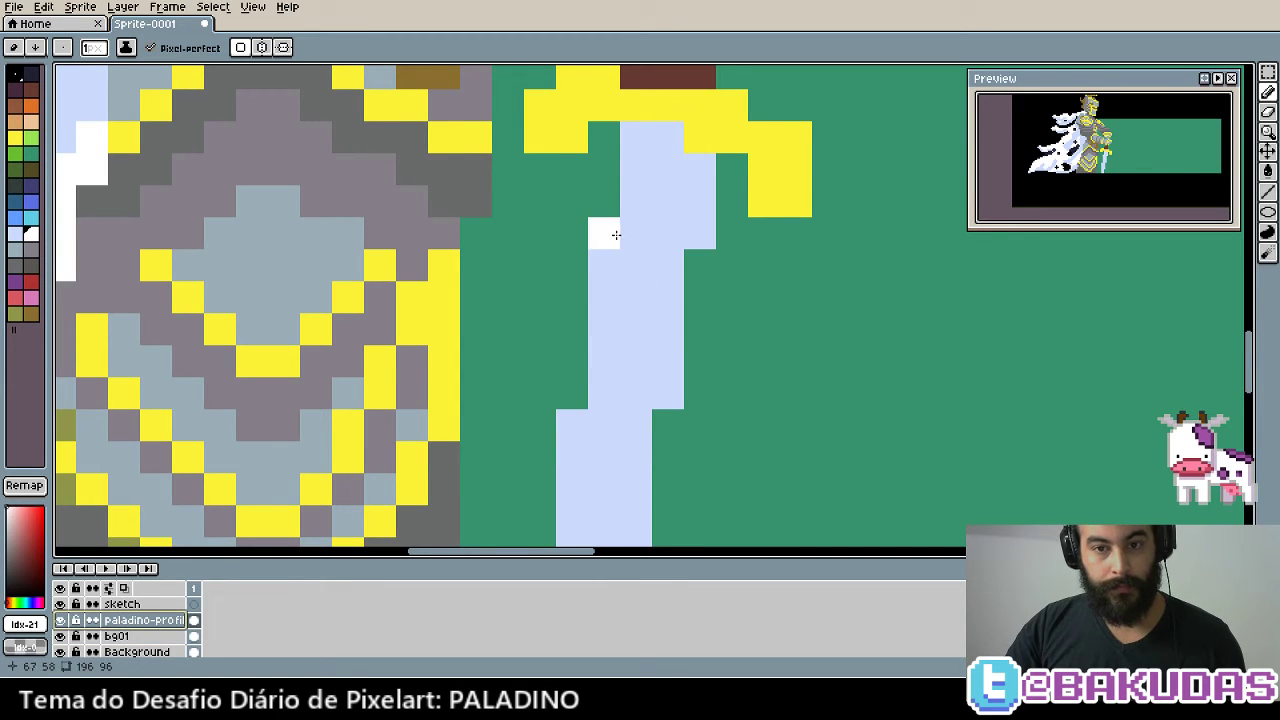
Paint white highlight columns down the blade's left edge and lower blade
drag(616, 234, 608, 394)
mouse_move(608, 479)
mouse_down()
mouse_move(640, 317)
mouse_move(600, 397)
mouse_move(606, 489)
mouse_up()
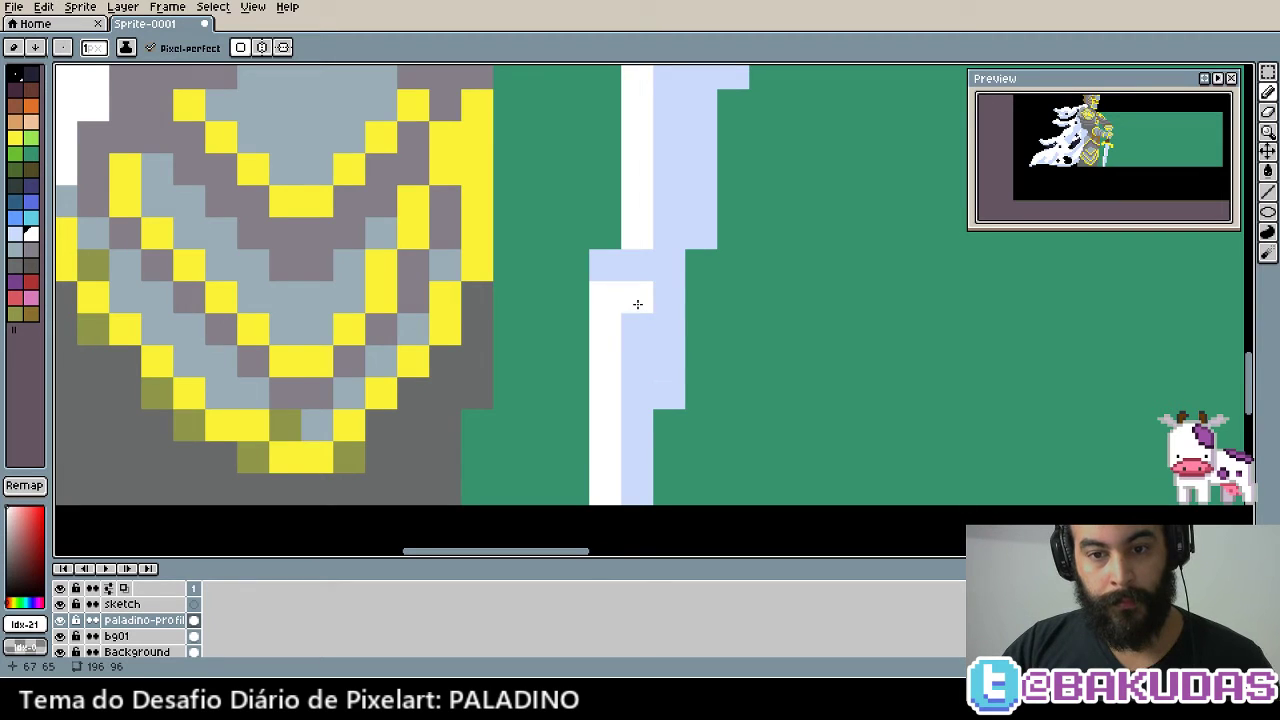
drag(637, 304, 631, 395)
drag(715, 298, 706, 466)
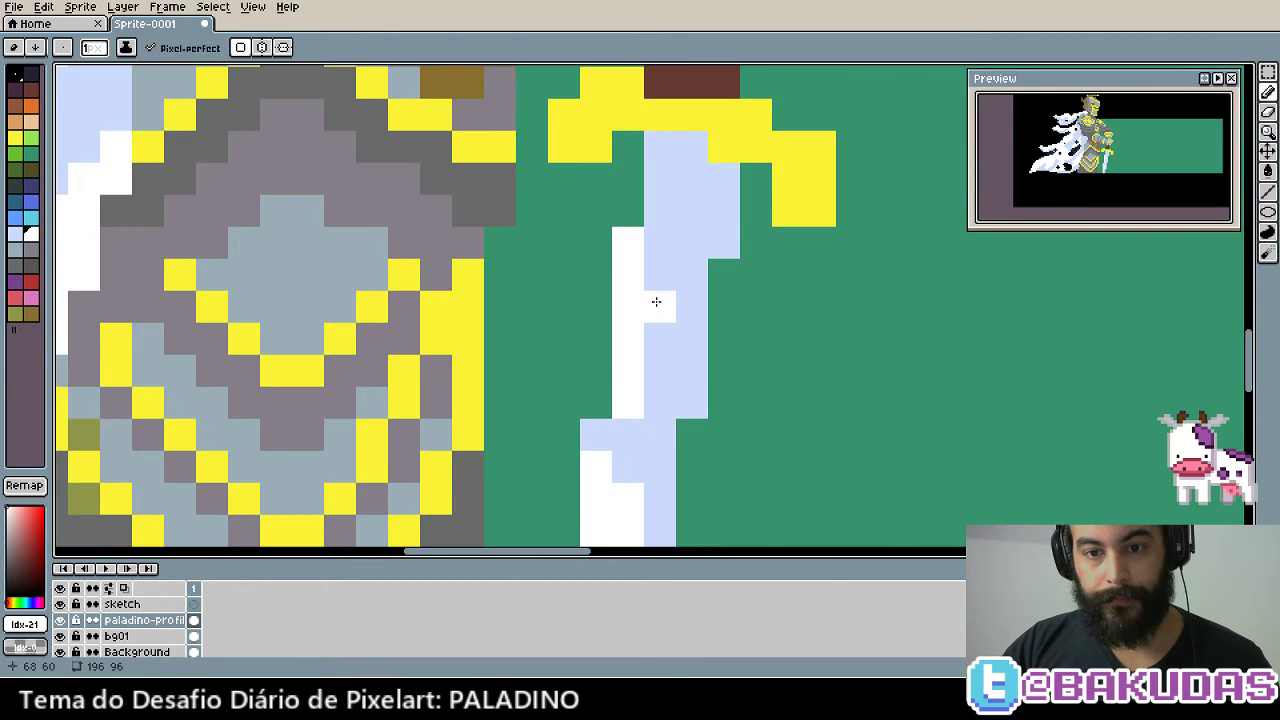
drag(656, 292, 658, 376)
drag(656, 428, 654, 260)
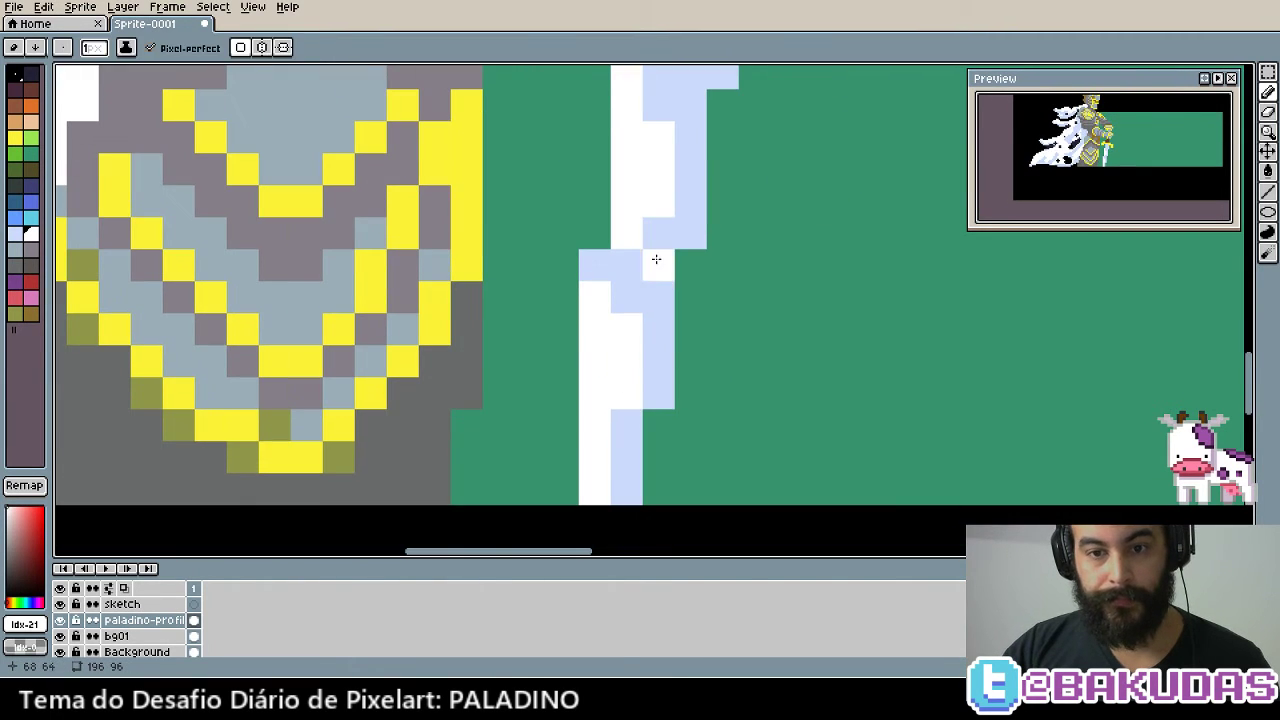
scroll(712, 370, right, 1)
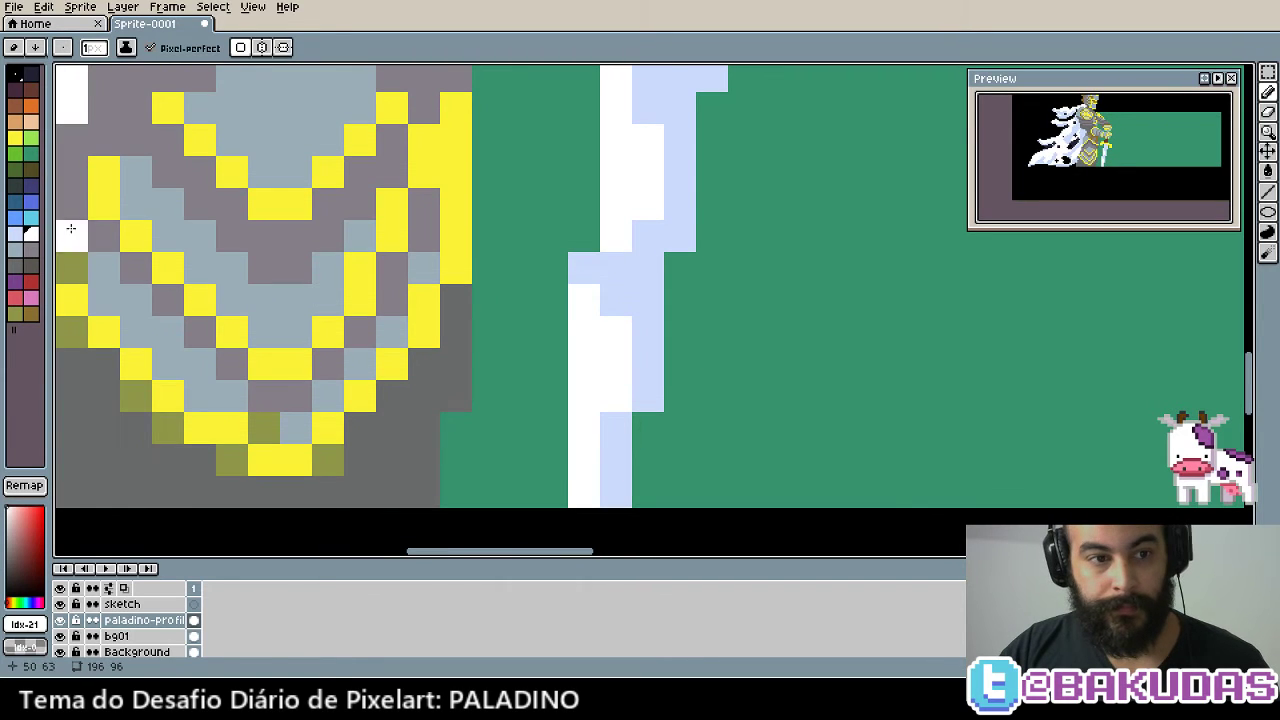
Add grey shading pixels and a grey column down the sword blade
click(15, 249)
mouse_move(648, 290)
mouse_down()
mouse_move(634, 277)
mouse_move(648, 236)
mouse_move(647, 279)
mouse_up()
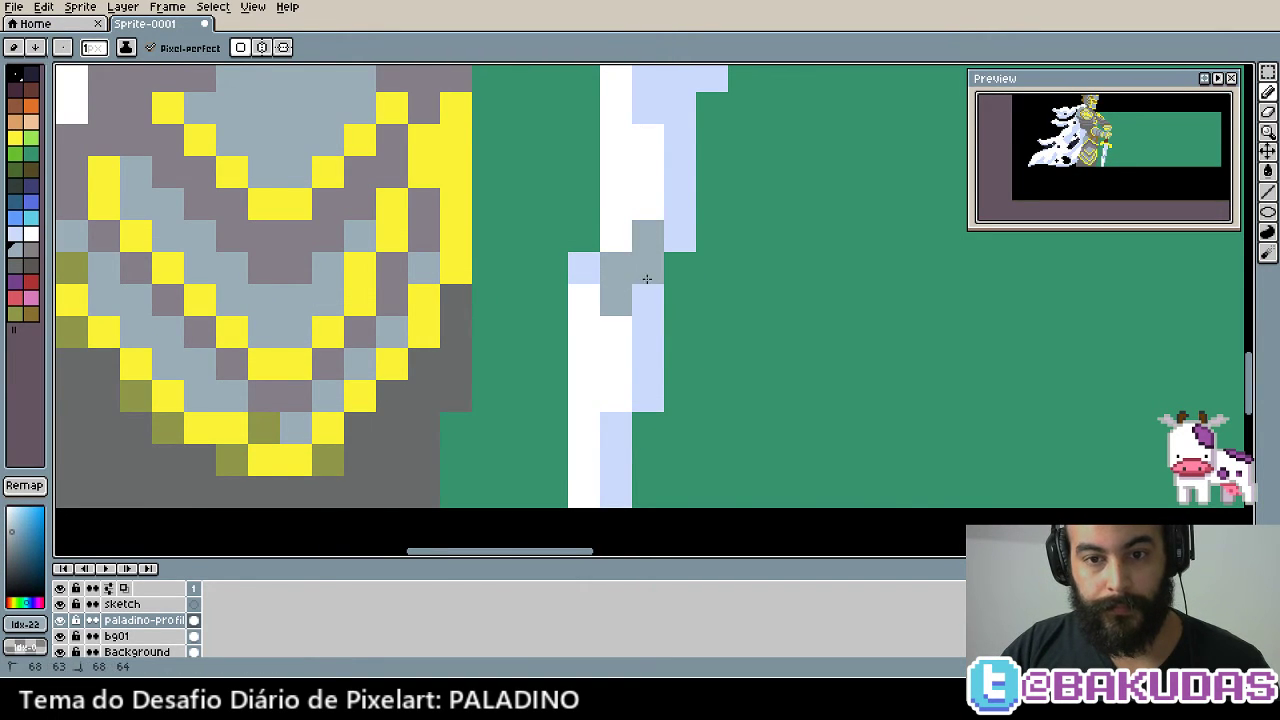
scroll(644, 291, down, 1)
click(616, 400)
scroll(646, 340, up, 3)
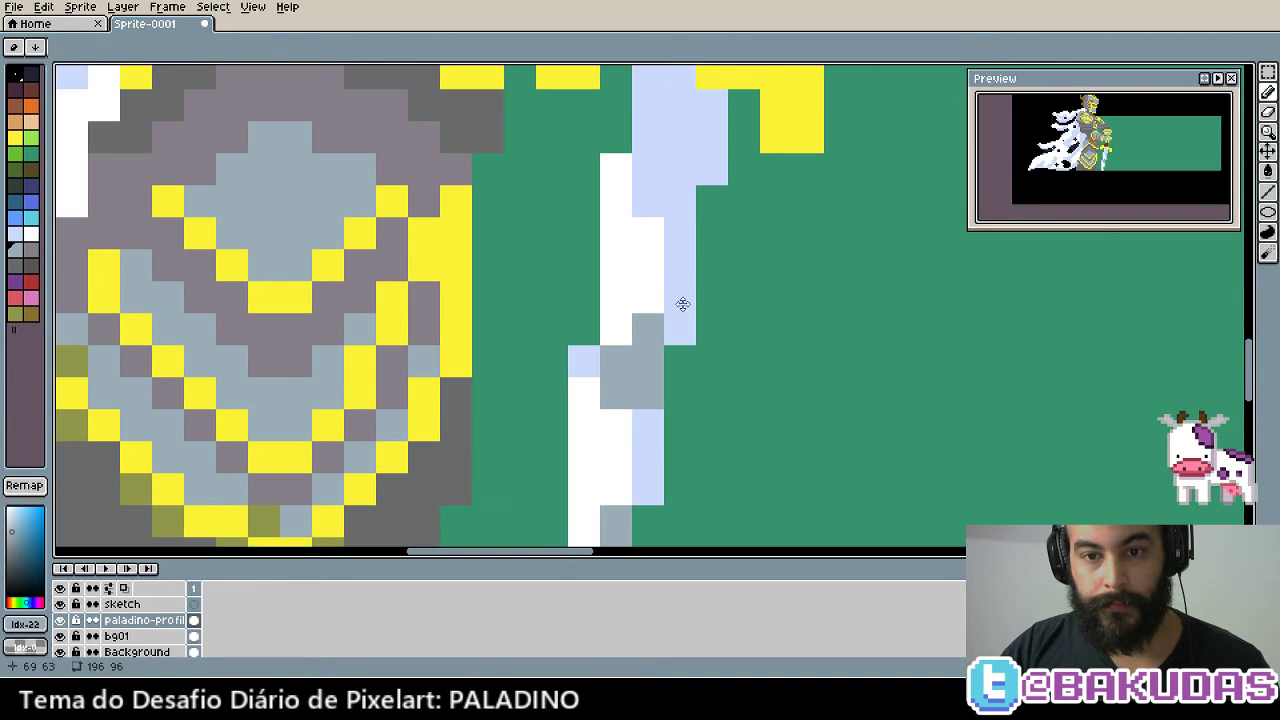
click(676, 167)
drag(676, 167, 674, 251)
scroll(674, 260, up, 2)
click(651, 188)
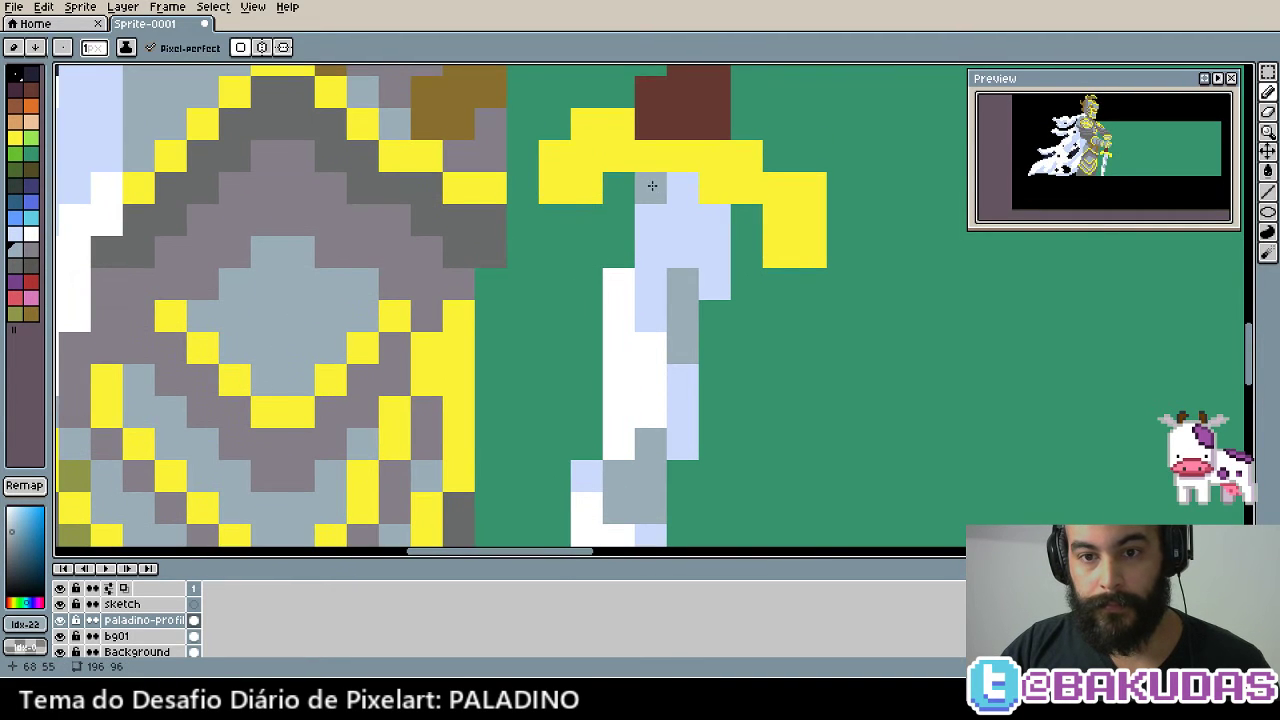
mouse_move(651, 188)
mouse_down()
mouse_move(680, 232)
mouse_move(700, 226)
mouse_up()
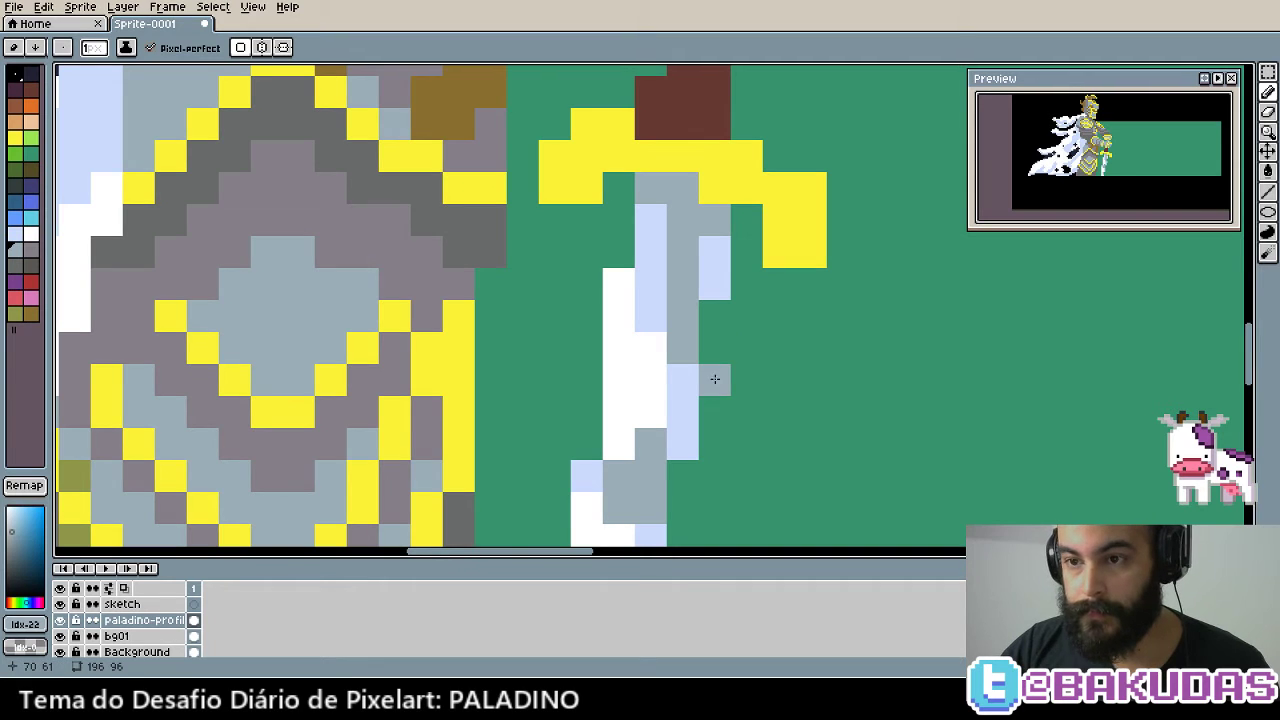
Eyedrop white from the blade and turn light-blue blade pixels white
key(i)
scroll(640, 260, down, 1)
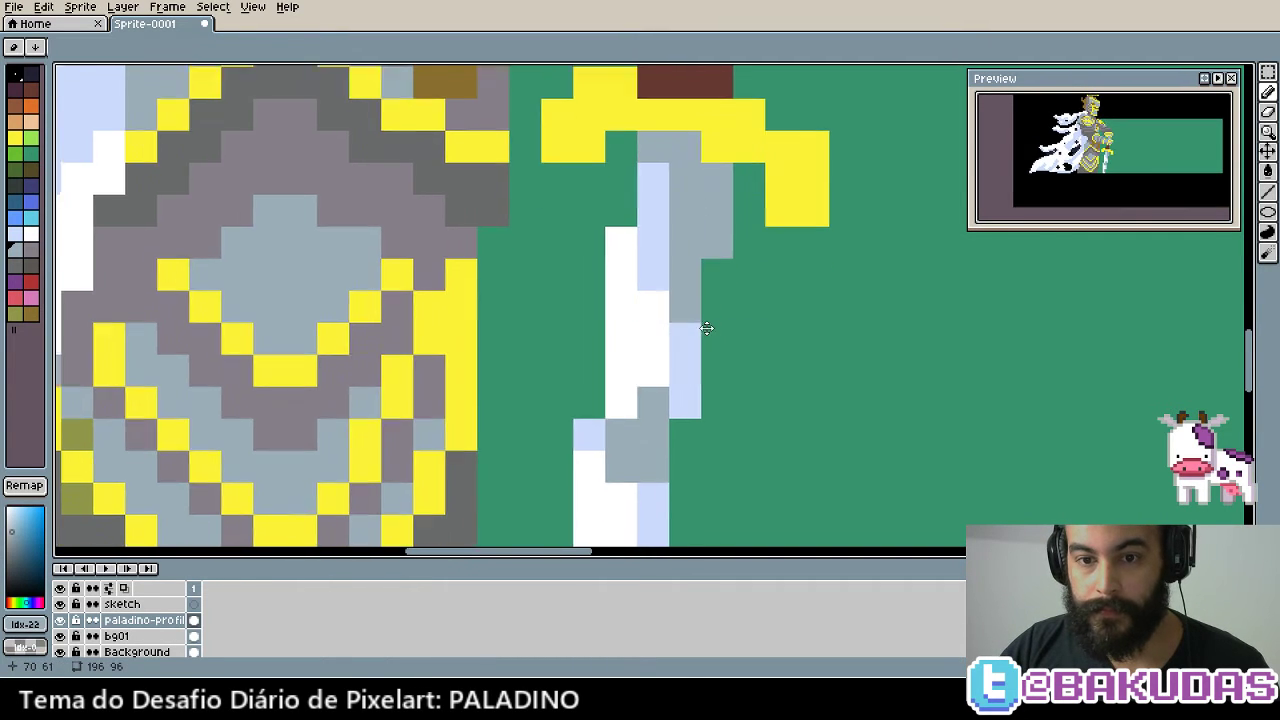
alt+click(624, 255)
click(650, 204)
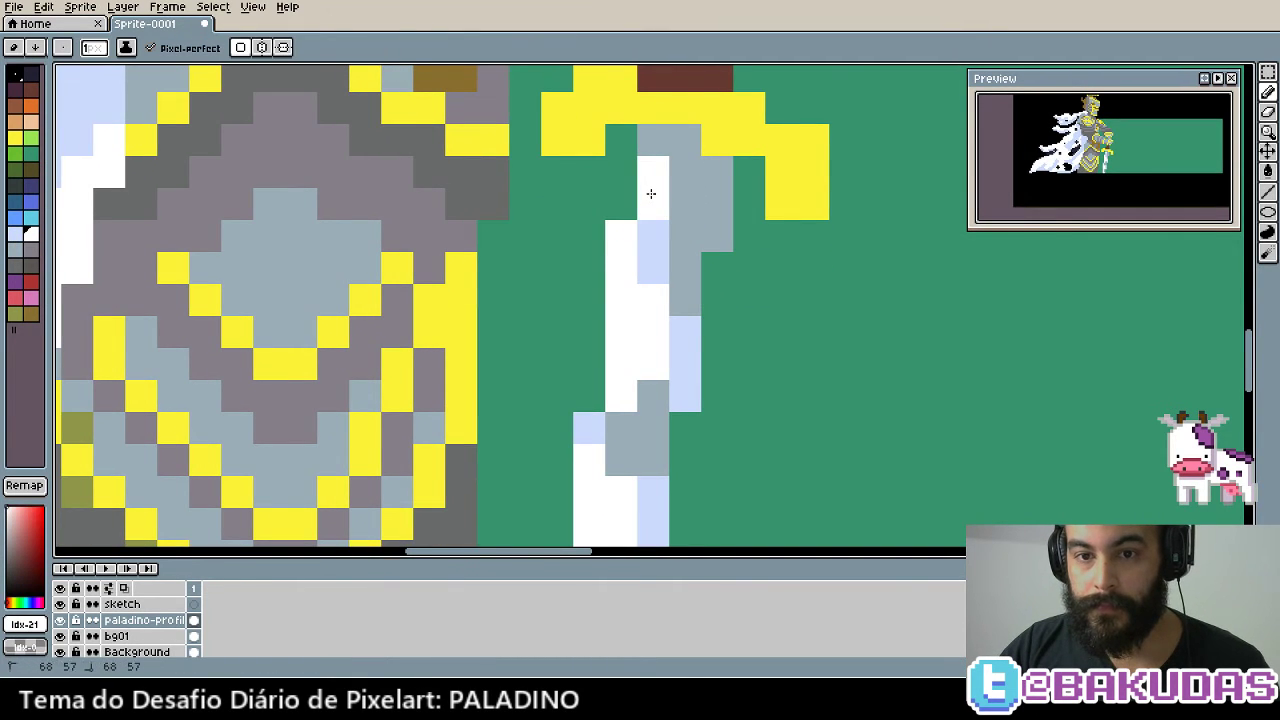
drag(650, 204, 656, 432)
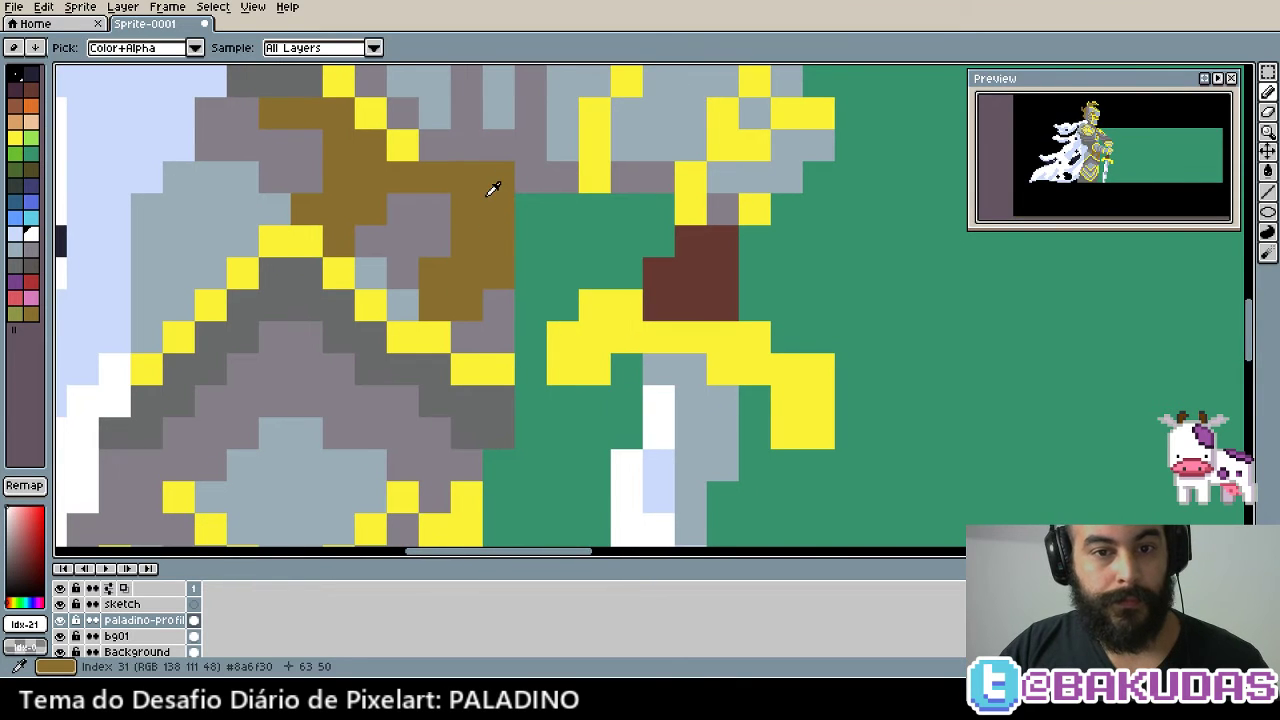
Add olive shadow pixels to the crossguard, repainting a stray one yellow
alt+click(503, 240)
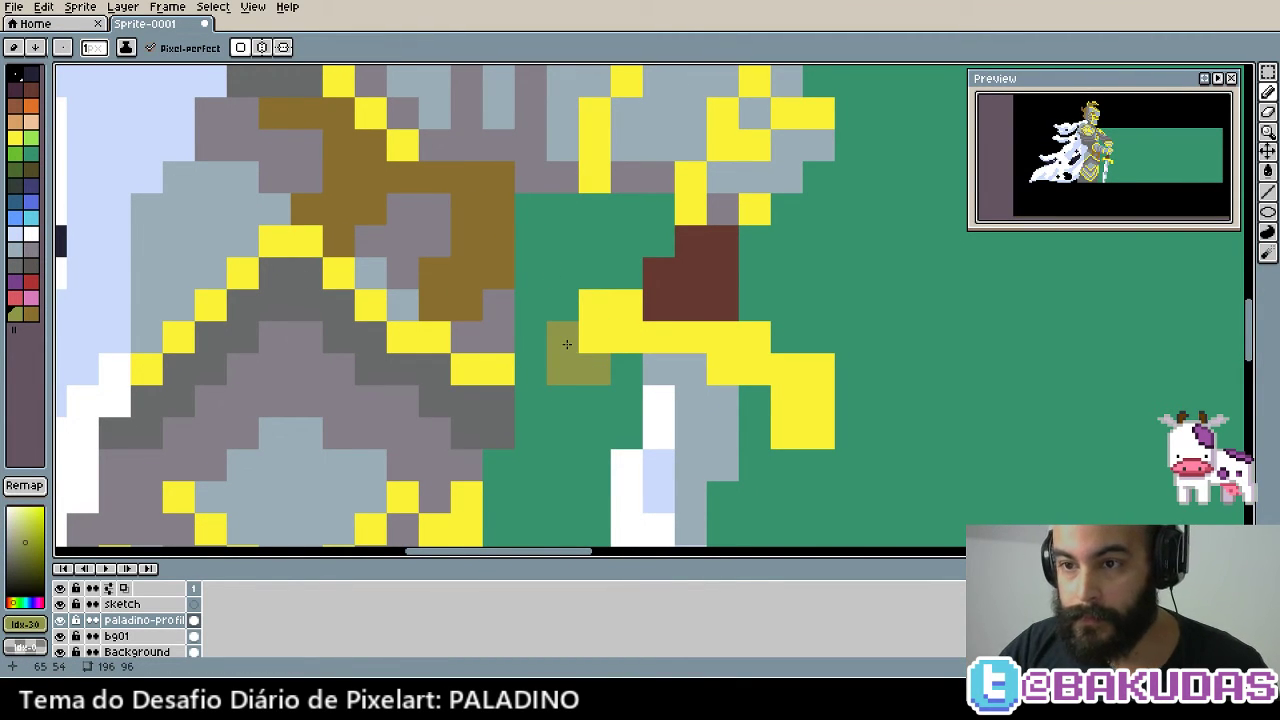
click(786, 434)
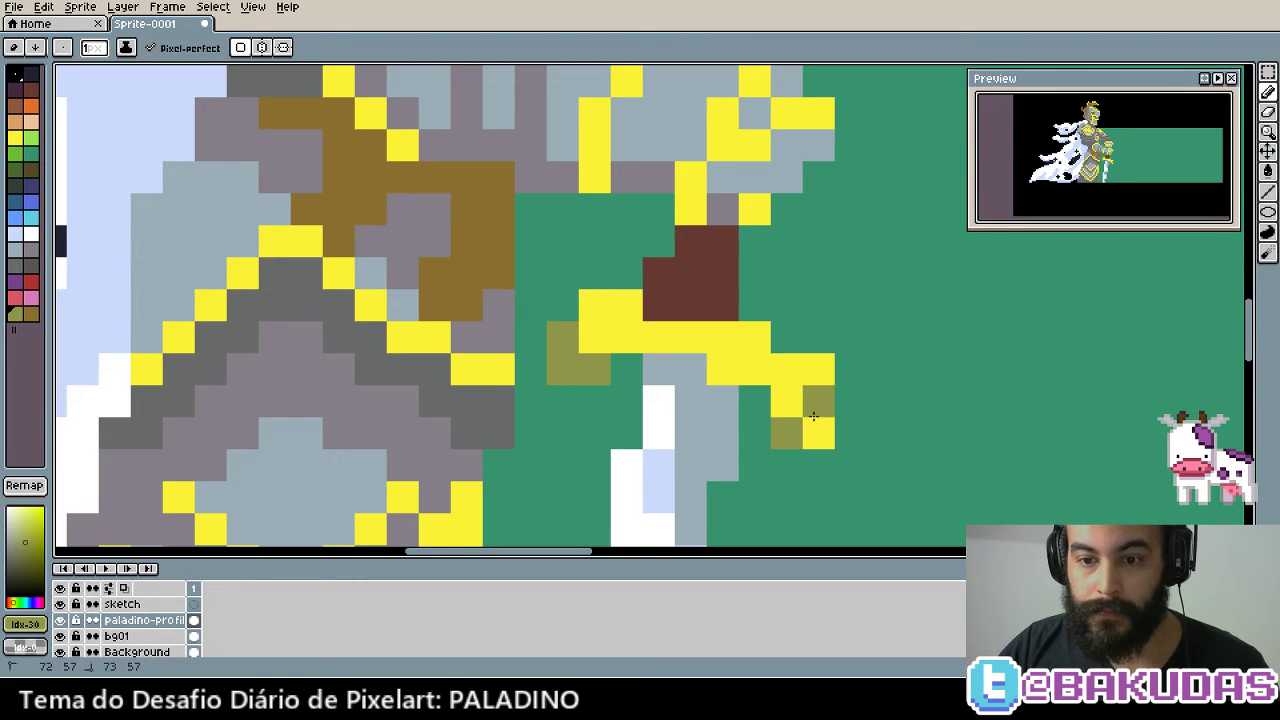
click(813, 416)
alt+click(814, 368)
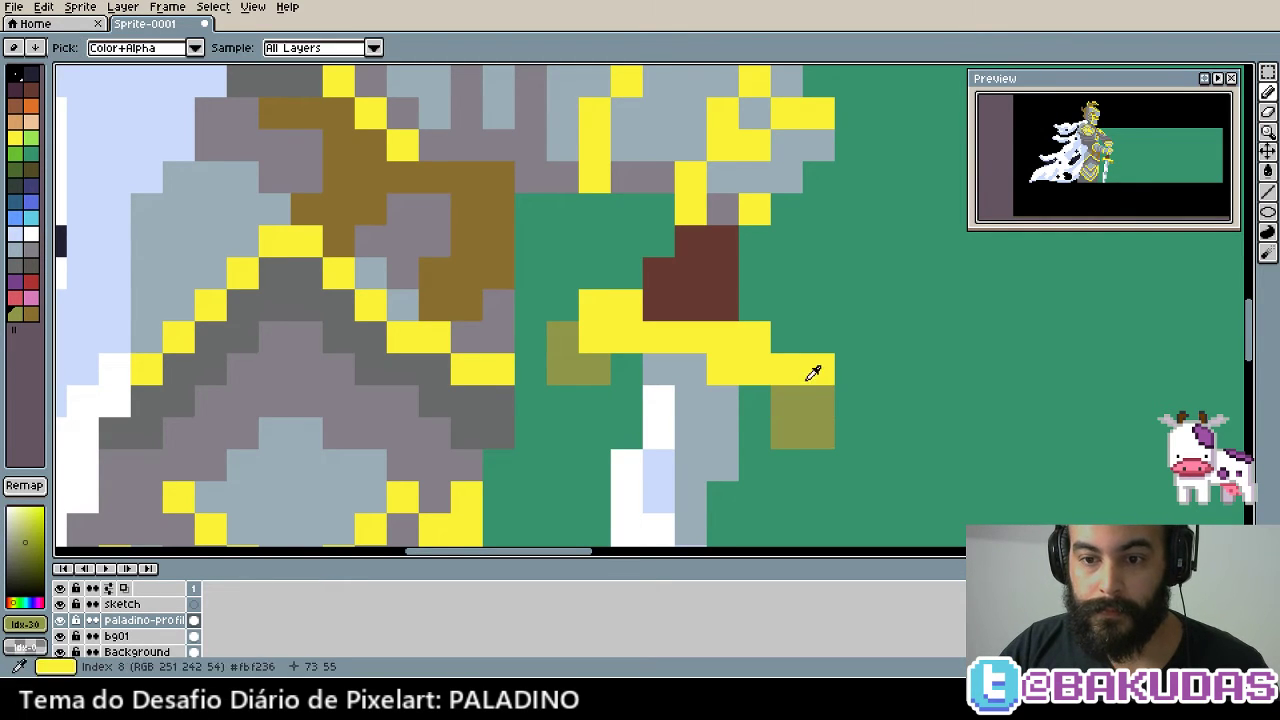
click(814, 396)
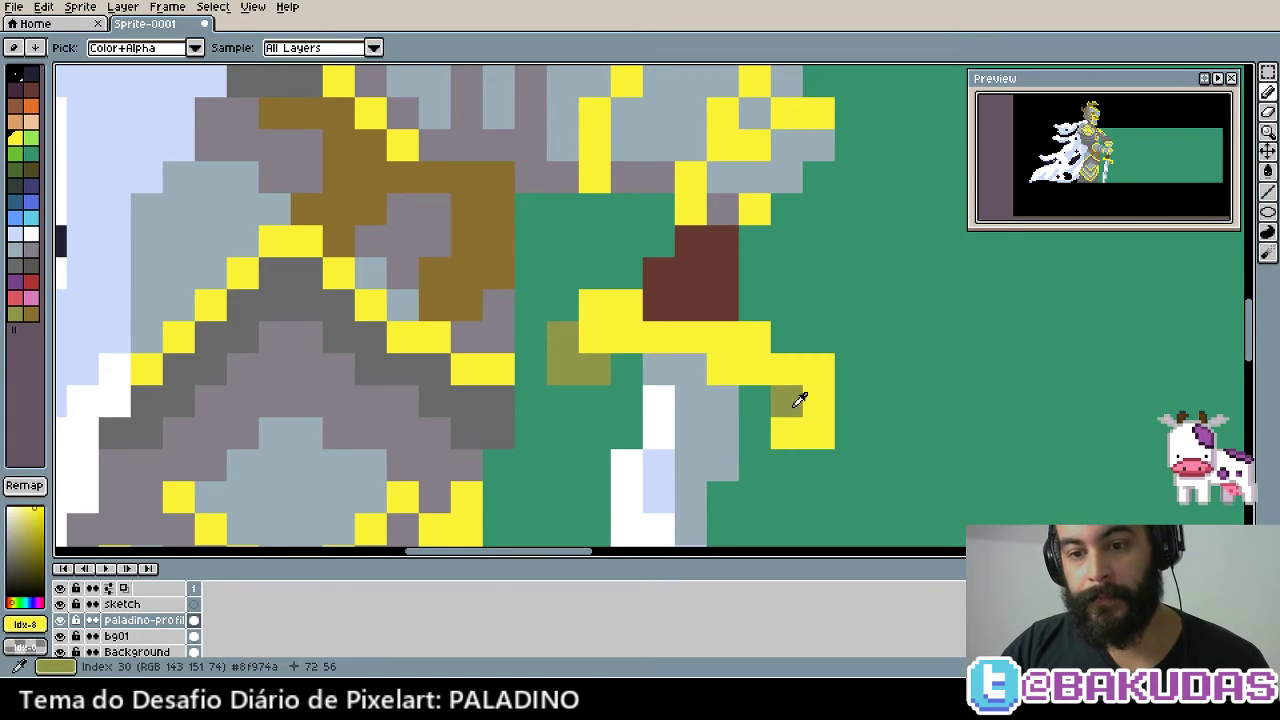
alt+click(800, 400)
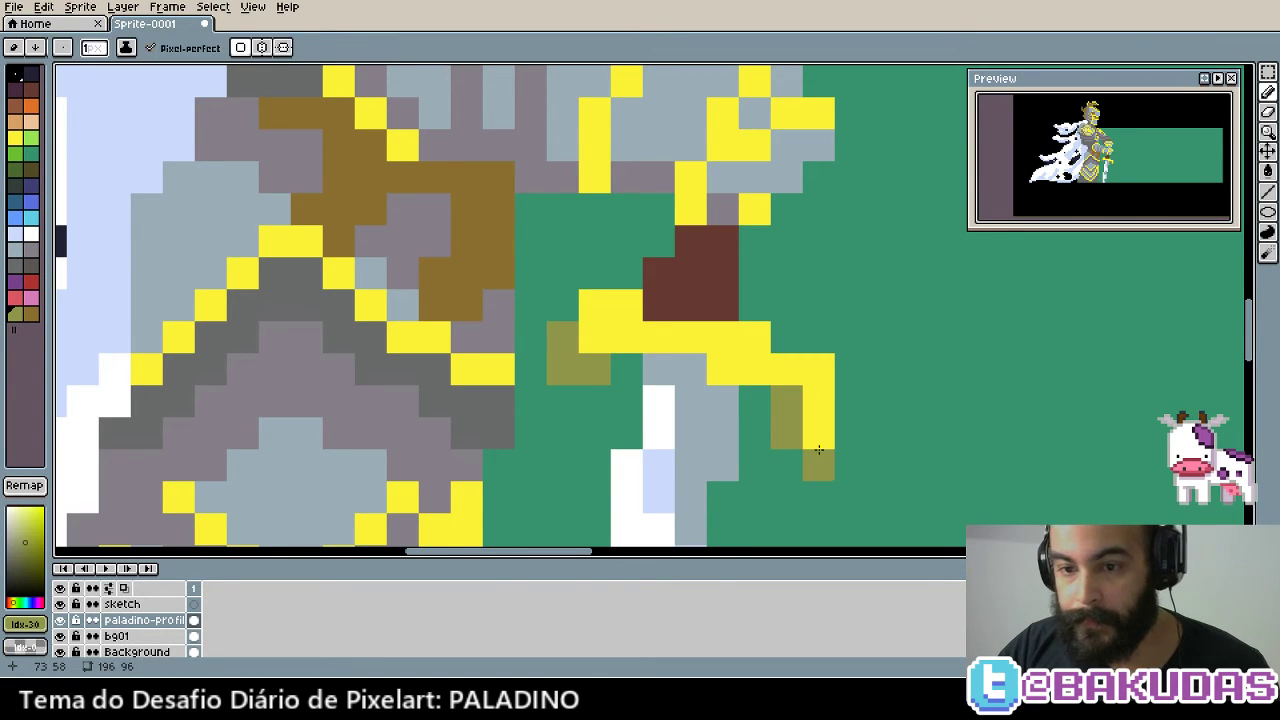
key(ctrl+z)
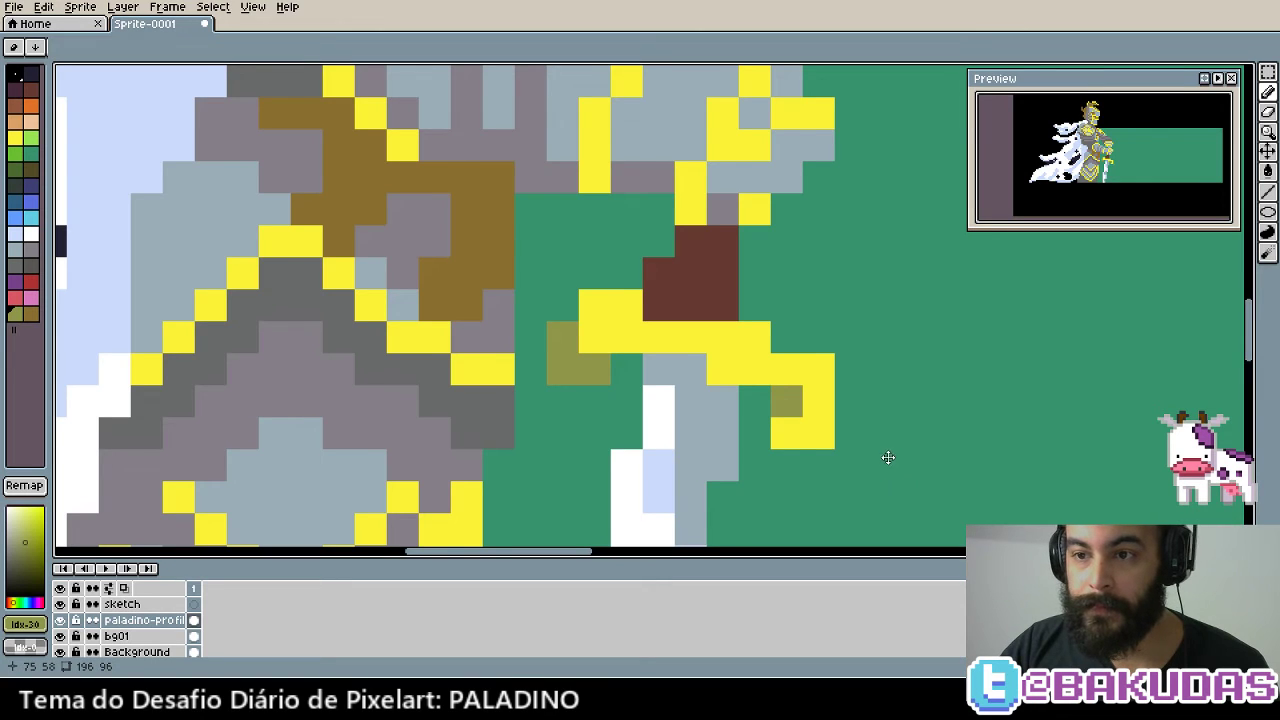
Refine the crossguard shadow, leaving one olive pixel under the crossguard
scroll(840, 440, left, 1)
alt+click(646, 314)
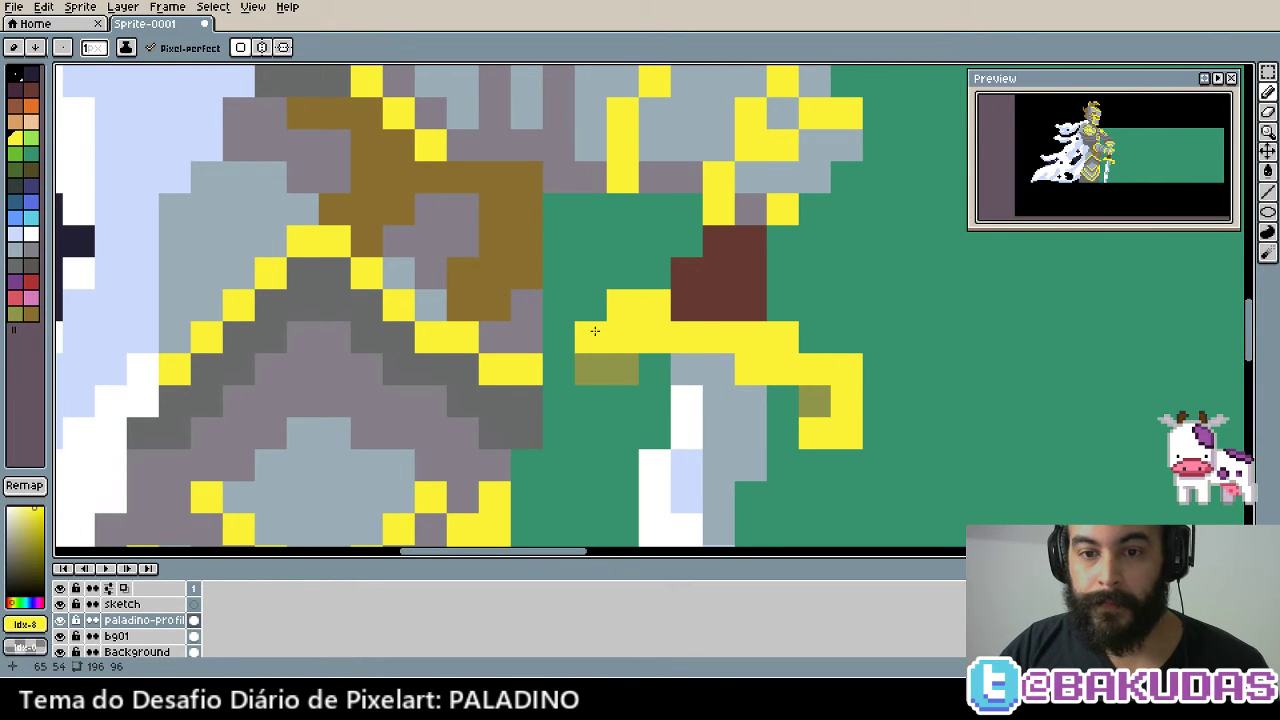
click(594, 358)
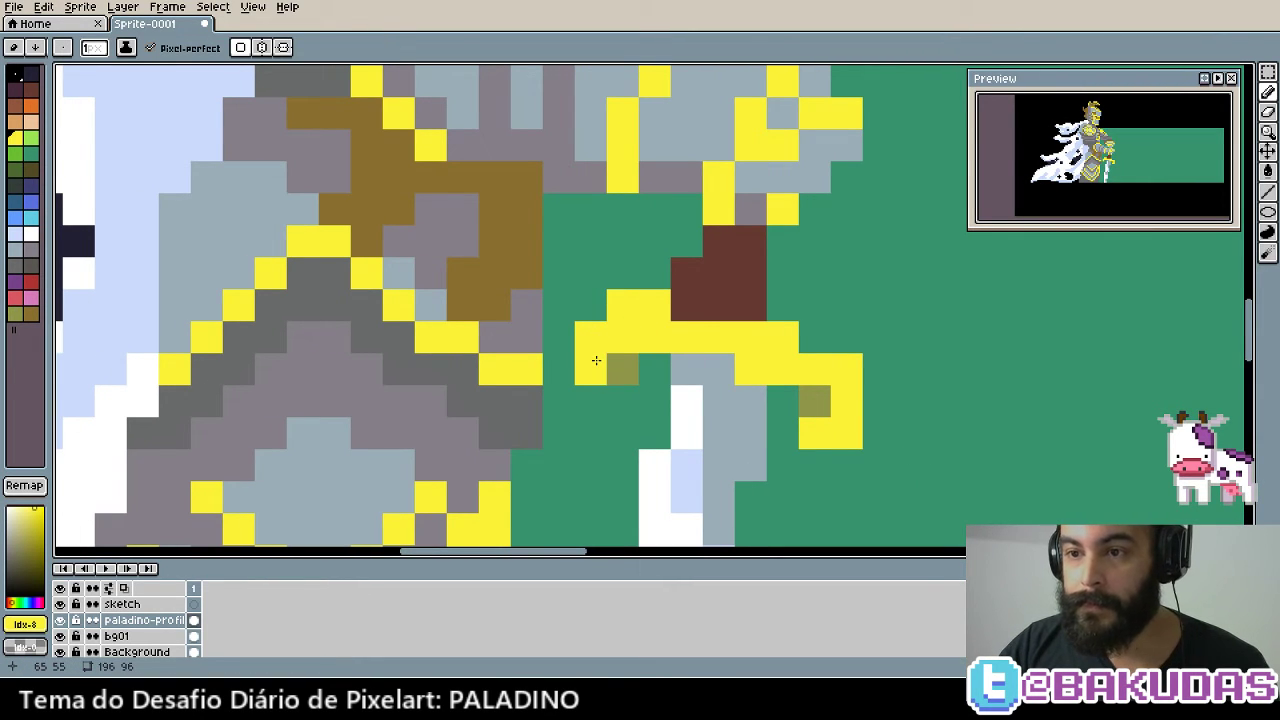
scroll(598, 361, up, 1)
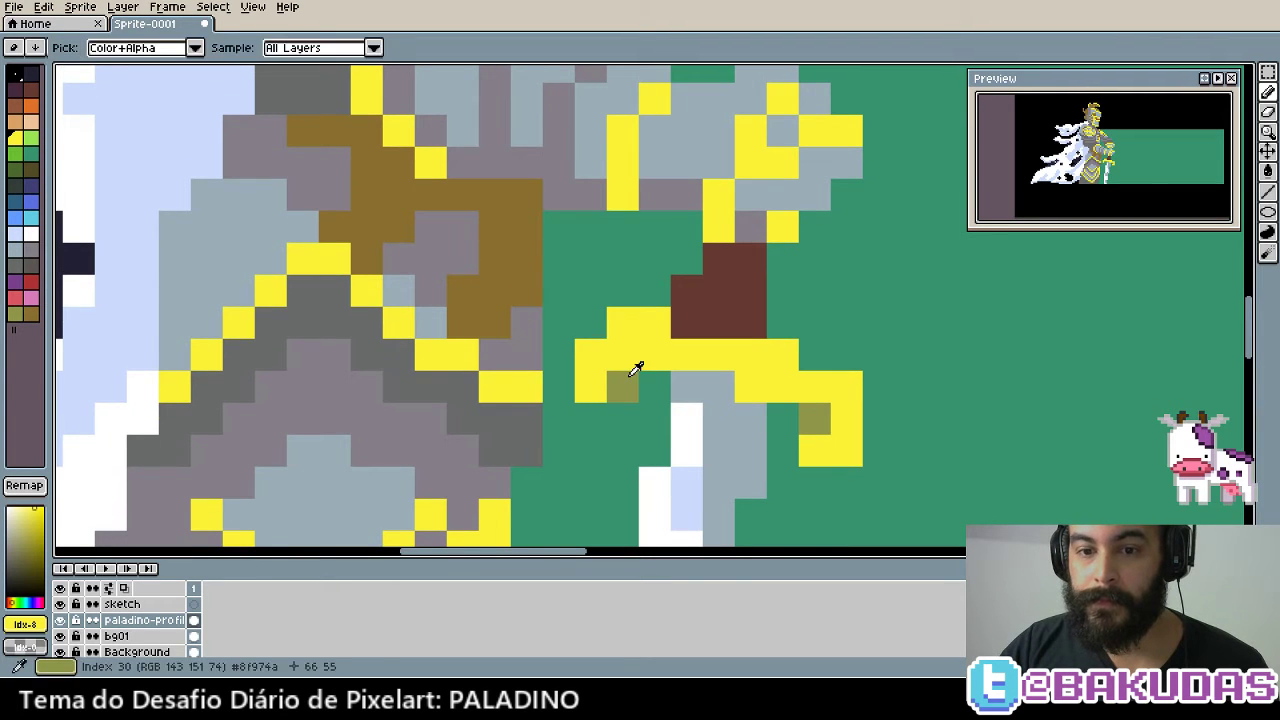
alt+click(605, 384)
drag(647, 386, 635, 380)
click(746, 399)
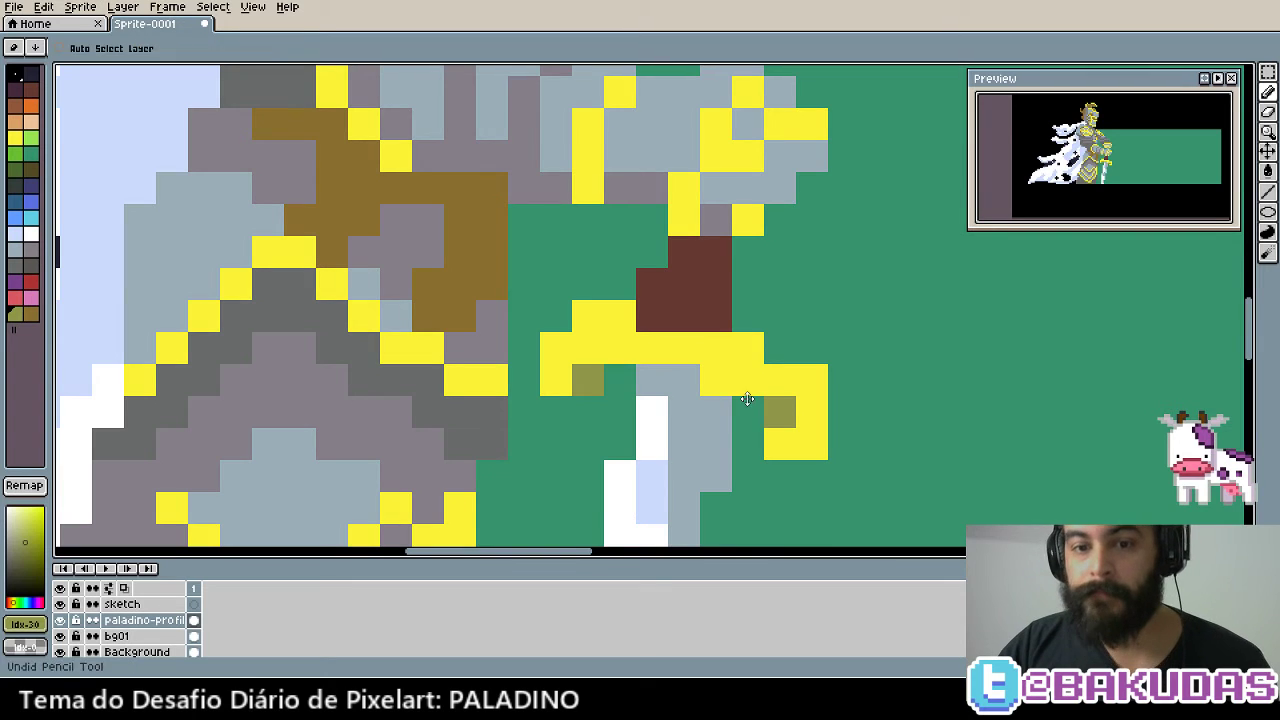
key(ctrl+z)
key(ctrl+z)
click(593, 344)
scroll(593, 344, up, 1)
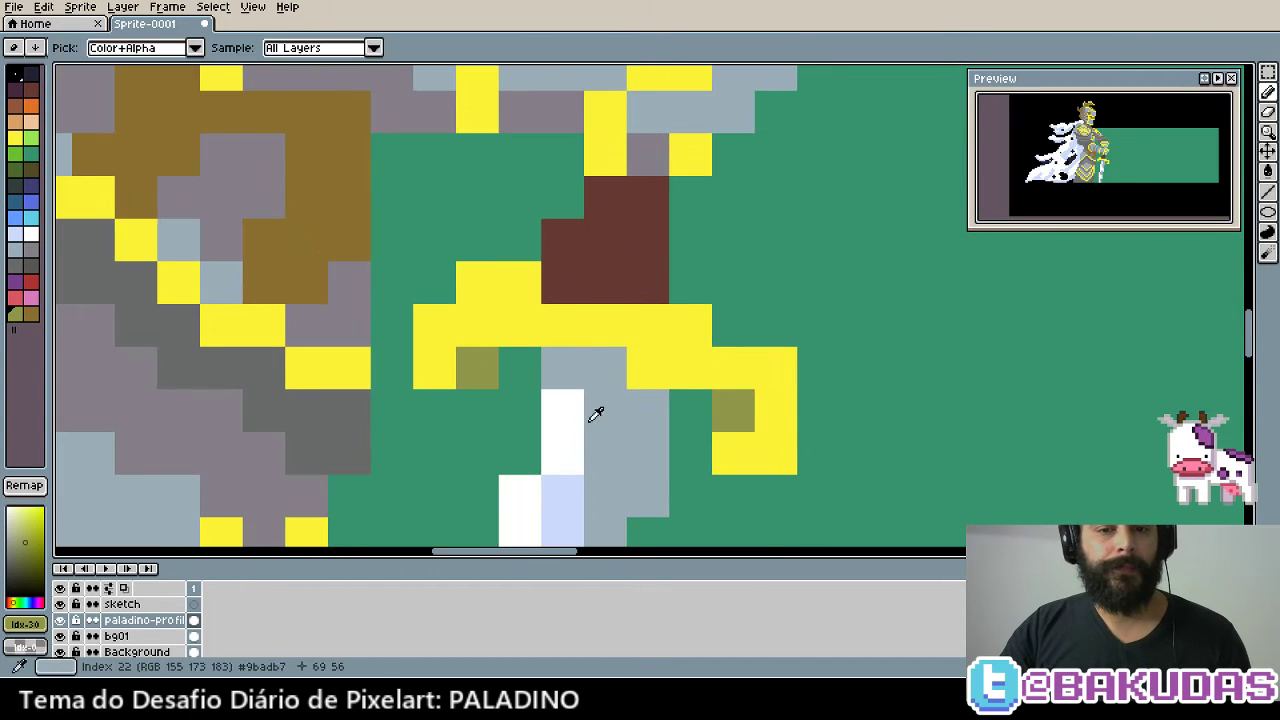
Add white highlights at both tips of the crossguard
alt+click(575, 410)
click(690, 325)
key(ctrl)
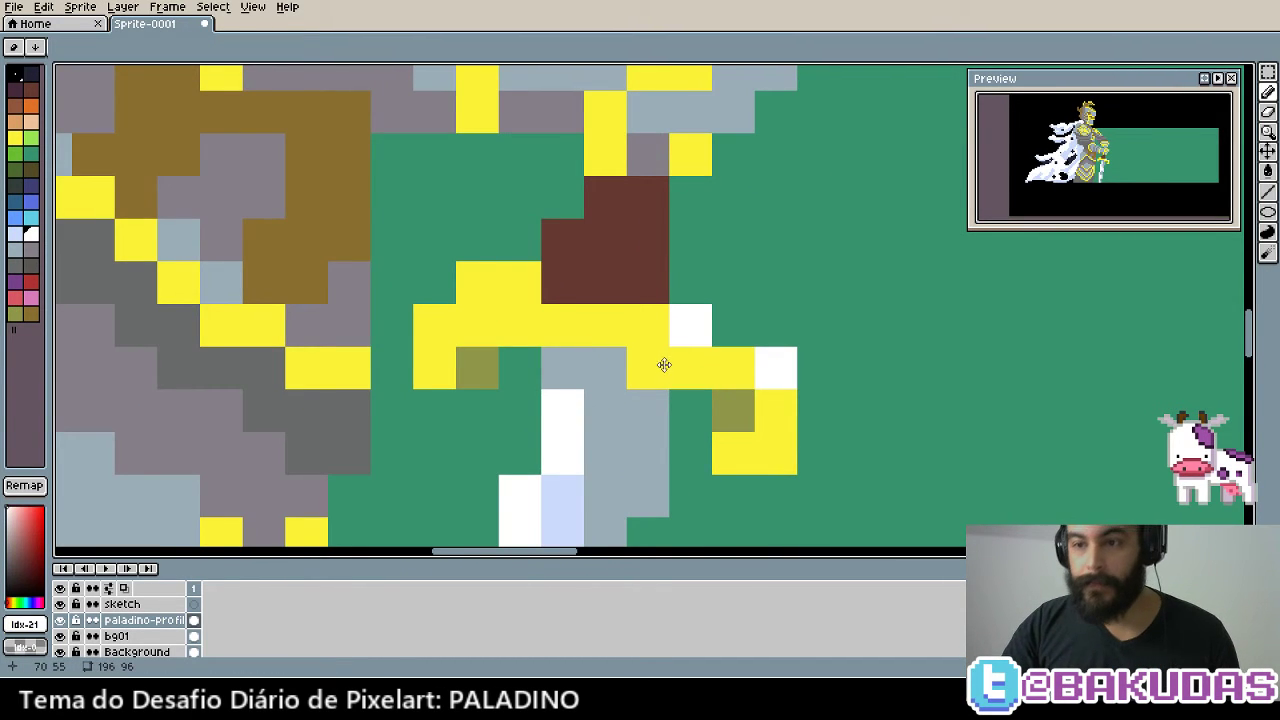
click(575, 324)
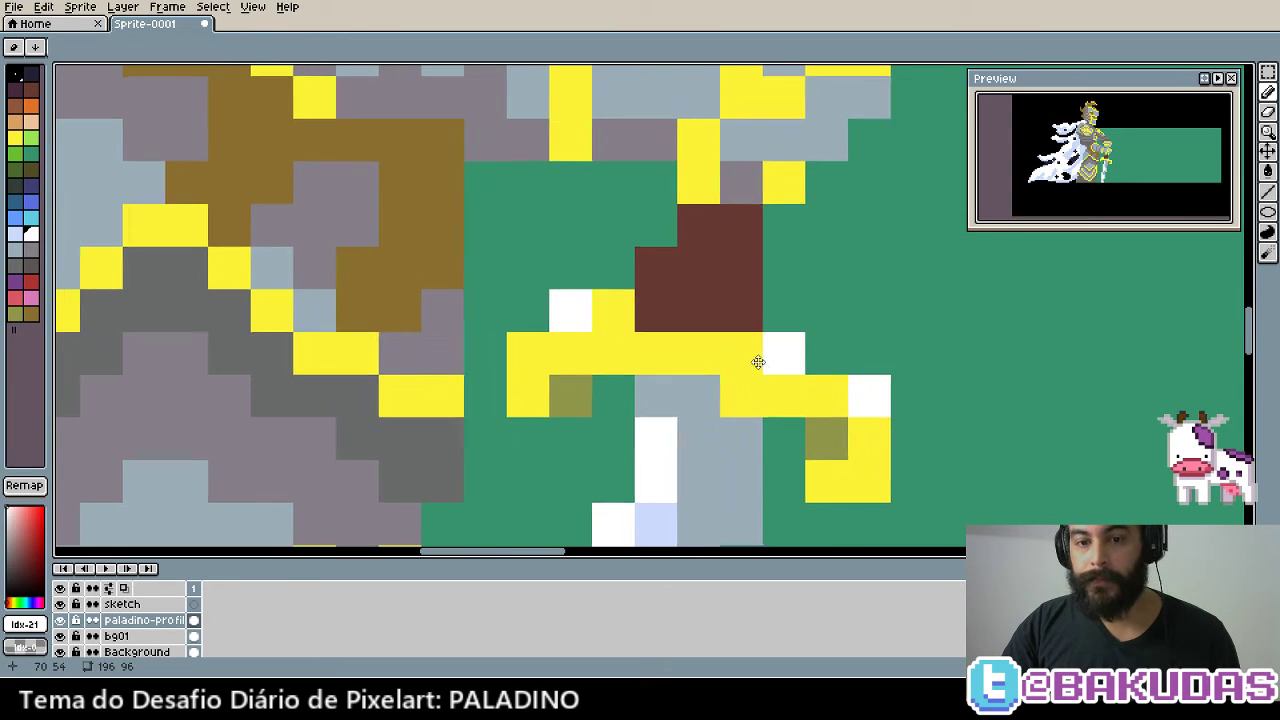
scroll(597, 377, up, 2)
Sample the belt brown and try a brown pixel beside the grip, then undo it
click(585, 393)
click(634, 389)
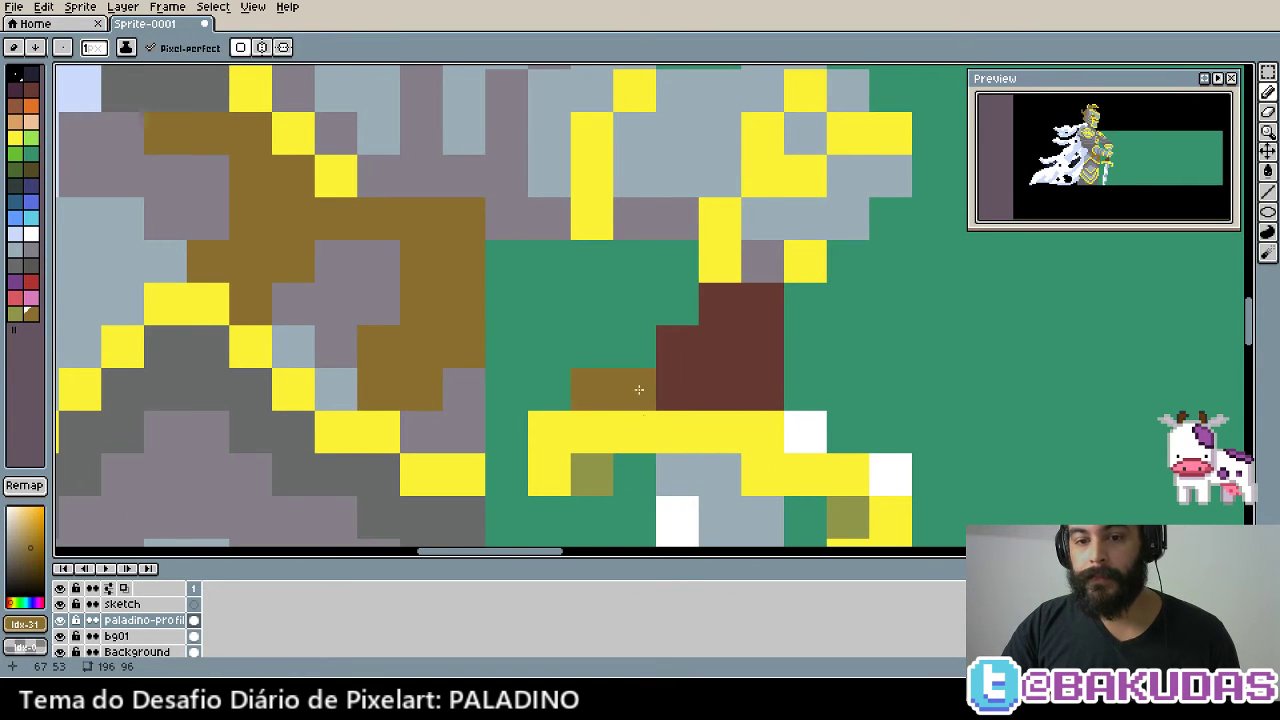
mouse_move(634, 389)
mouse_down()
mouse_move(516, 405)
mouse_move(607, 399)
mouse_up()
key(ctrl+z)
key(ctrl+z)
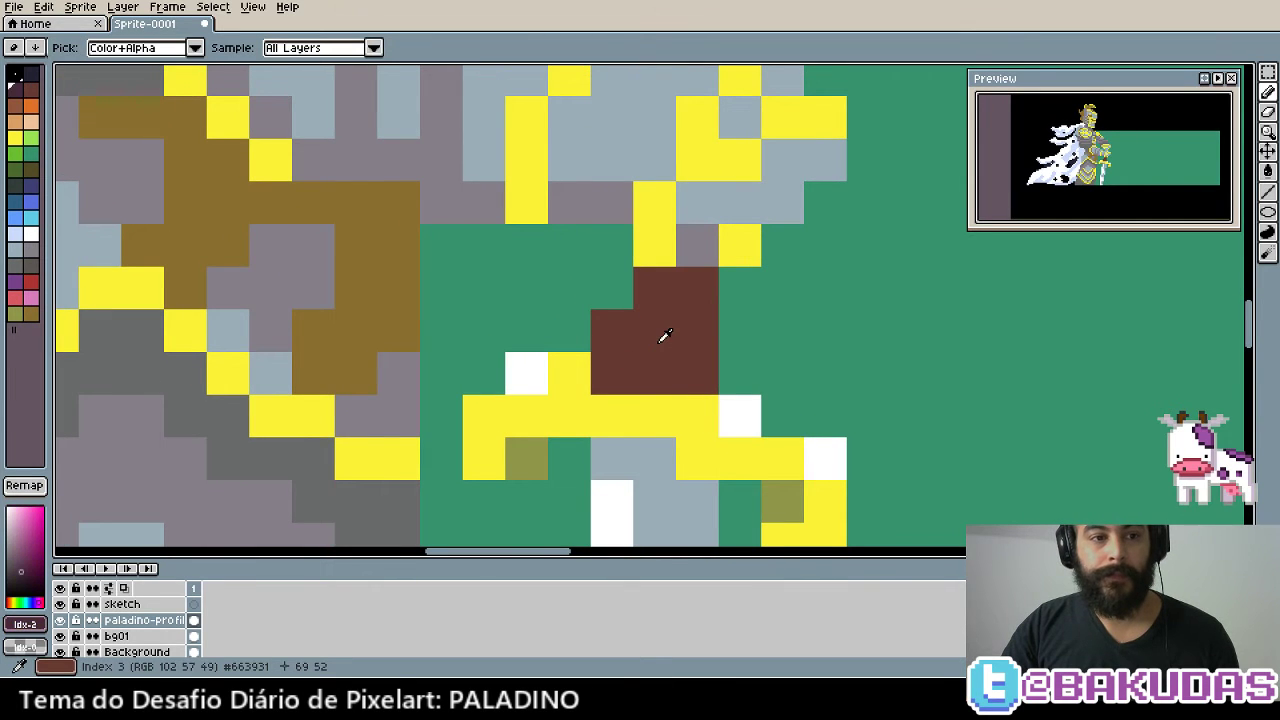
Shade the grip lighter brown on the right and darker on top and left
key(])
key(])
drag(686, 340, 689, 414)
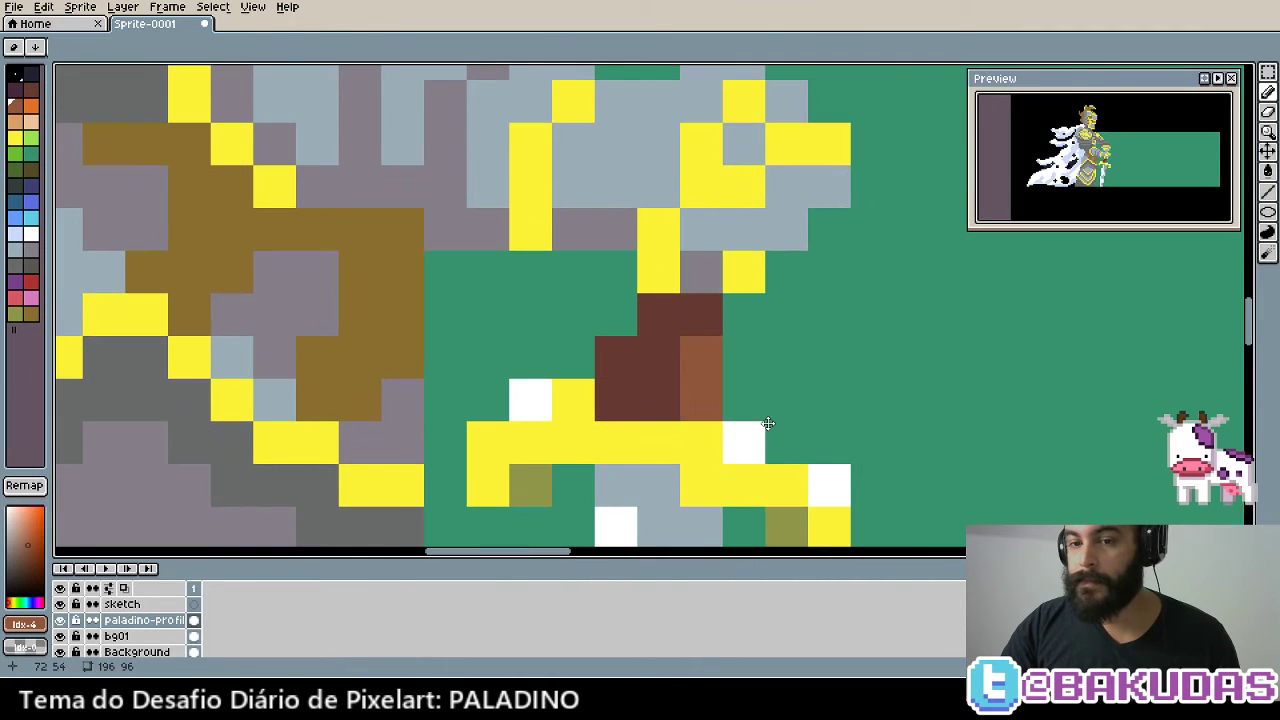
key(bracketleft)
key(bracketleft)
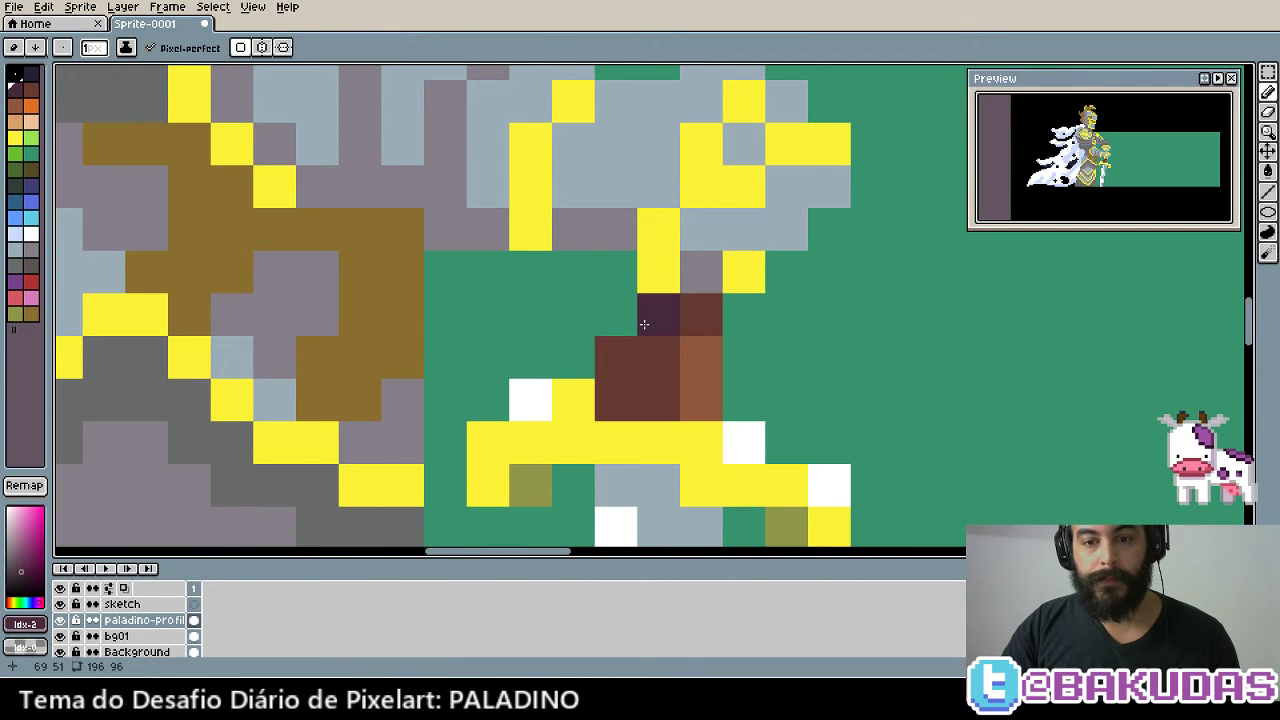
mouse_move(644, 324)
mouse_down()
mouse_move(700, 315)
mouse_move(610, 349)
mouse_up()
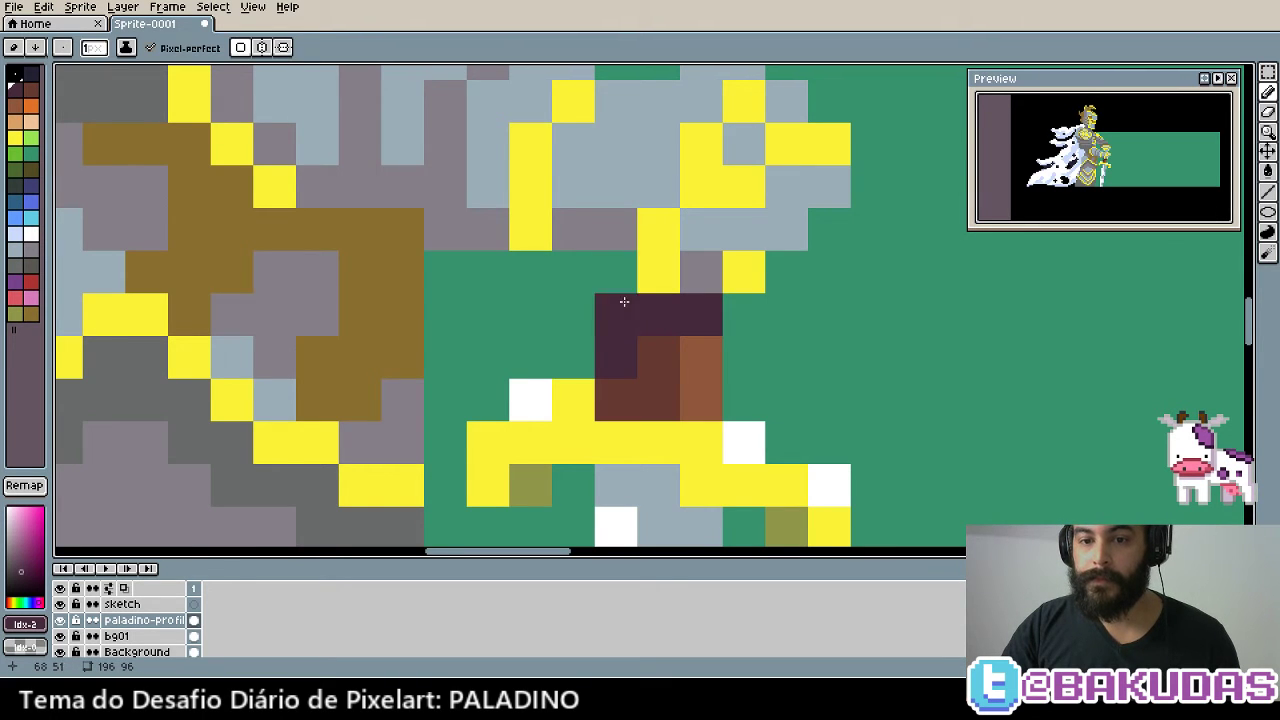
scroll(621, 279, up, 2)
scroll(657, 277, down, 1)
click(634, 244)
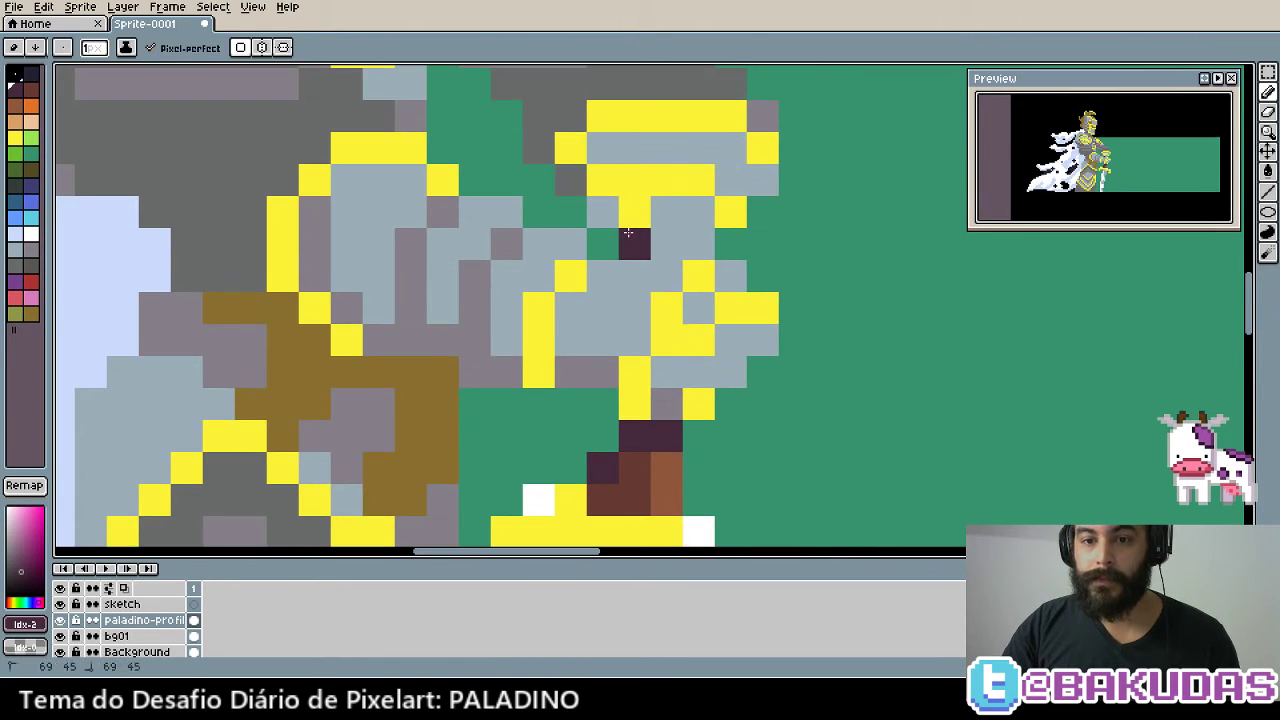
drag(694, 460, 688, 370)
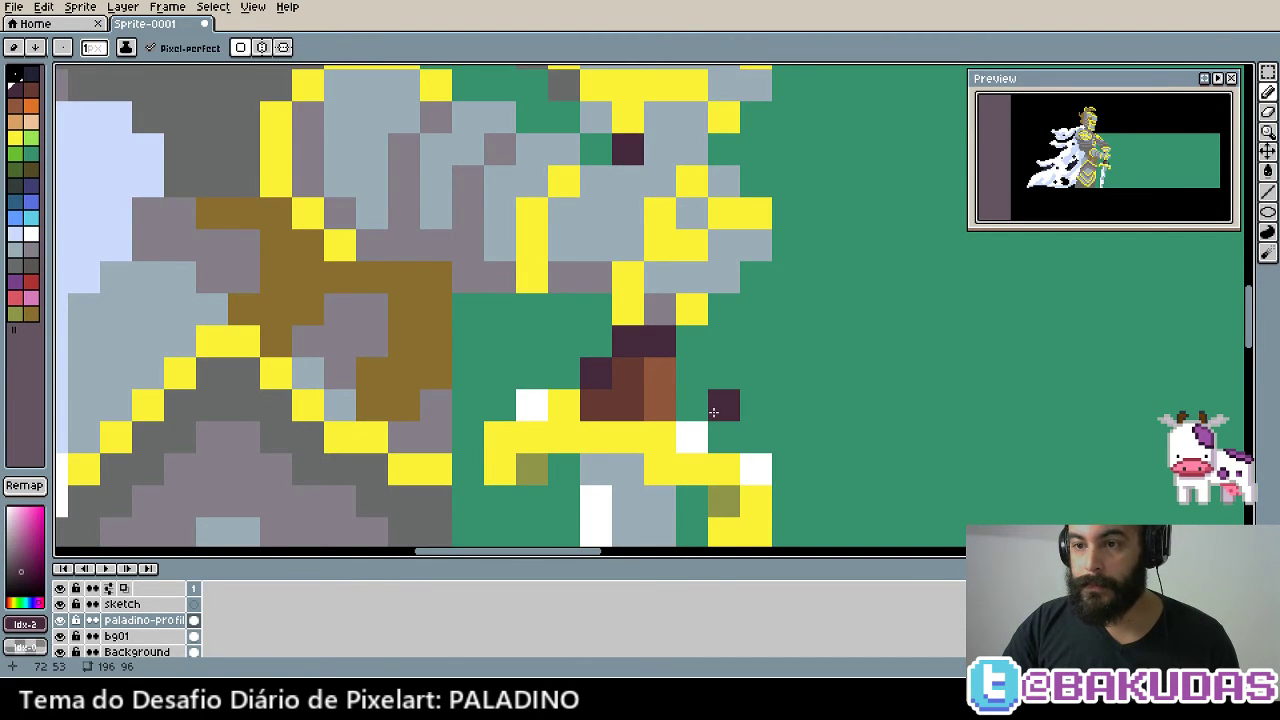
scroll(713, 409, down, 5)
Paint a white pixel strip down the sword blade's left edge
scroll(688, 425, up, 2)
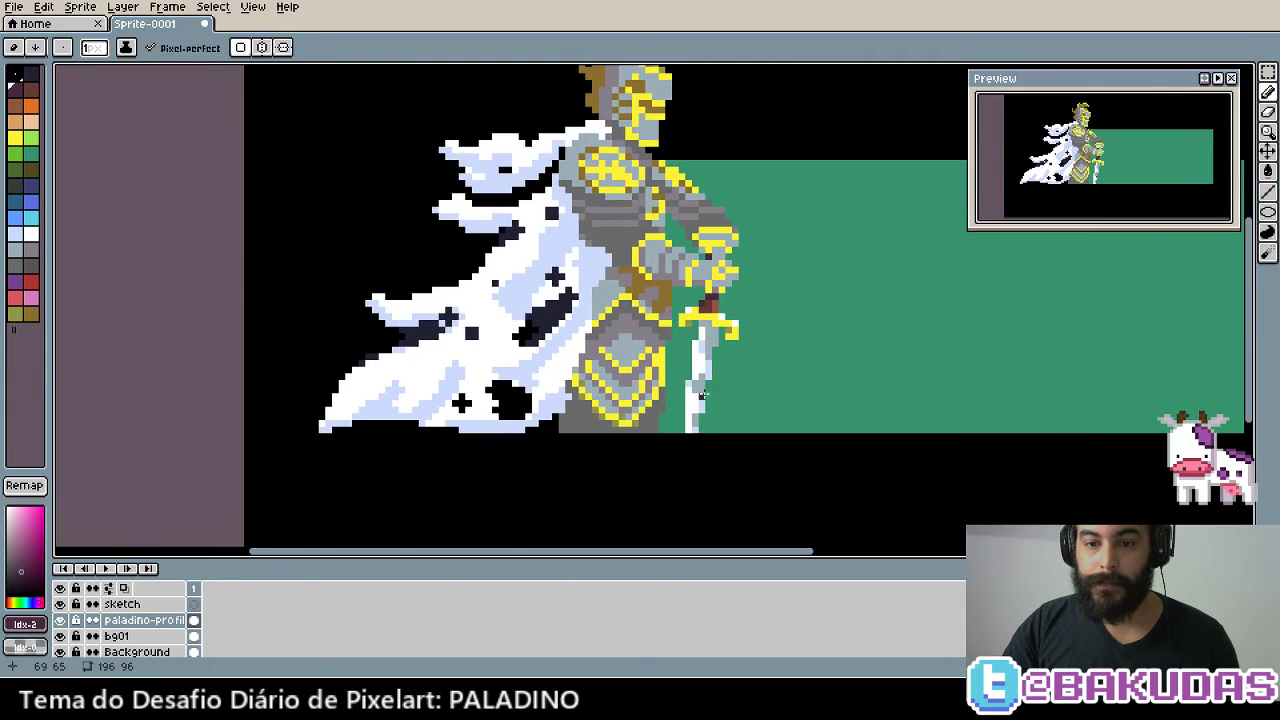
scroll(688, 425, up, 3)
scroll(688, 425, up, 2)
alt+click(686, 391)
drag(660, 376, 657, 433)
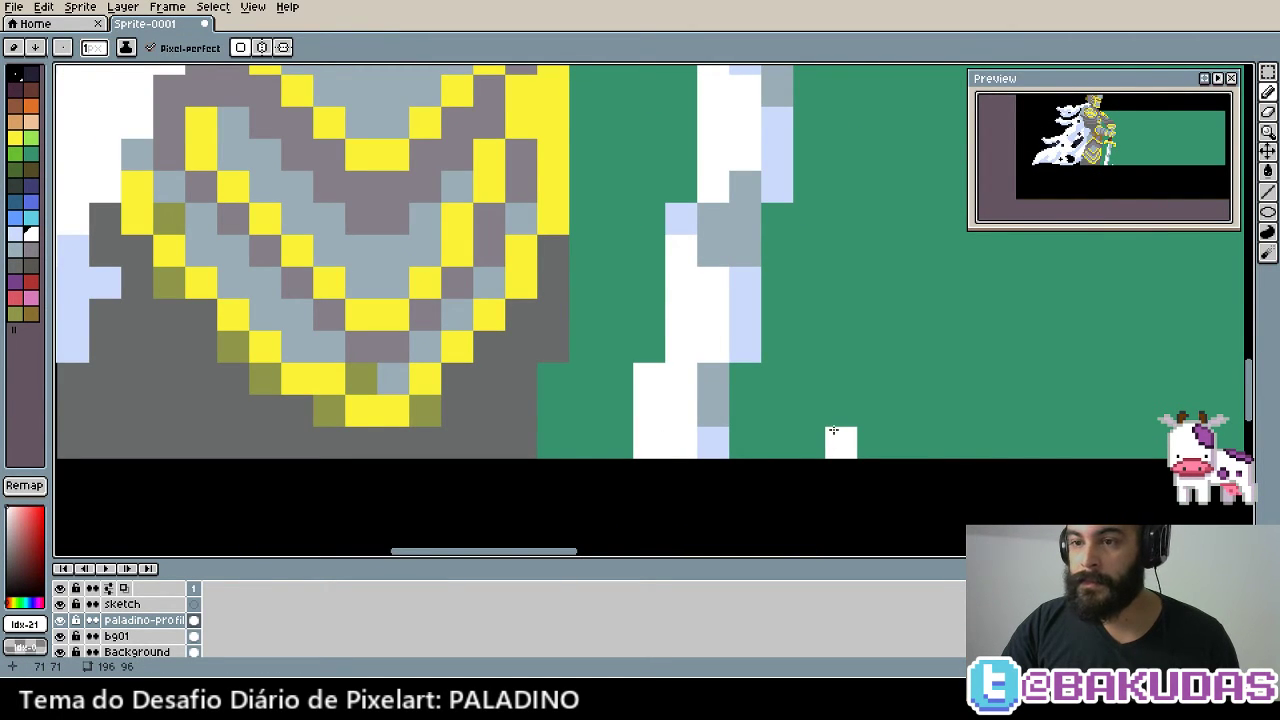
drag(831, 348, 820, 317)
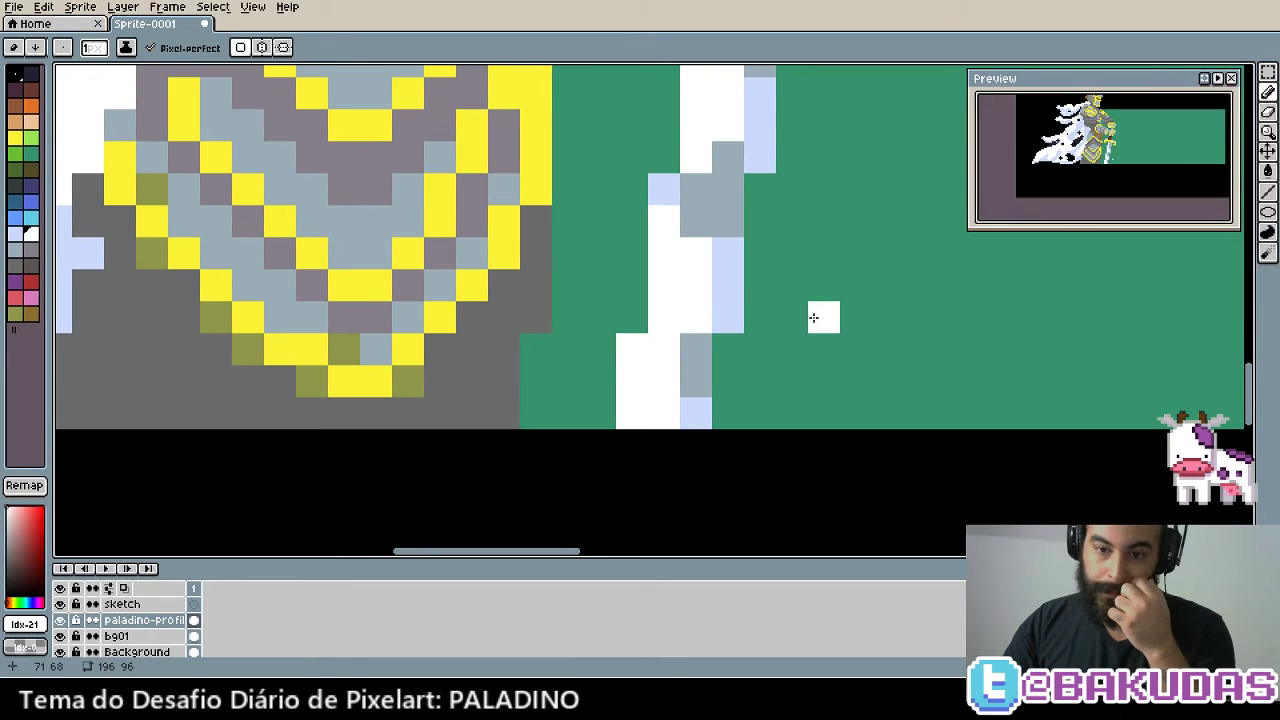
drag(714, 348, 714, 408)
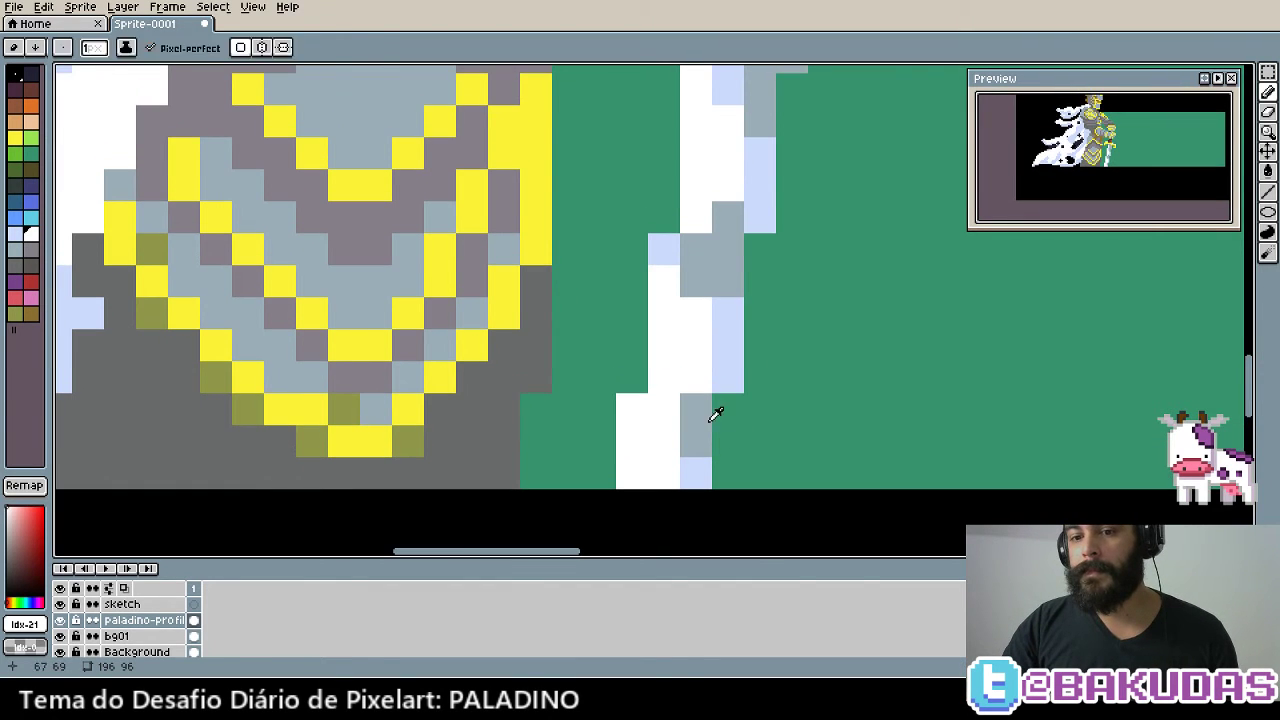
Sample the blade's bluish grey and zoom out to check the result
alt+click(734, 310)
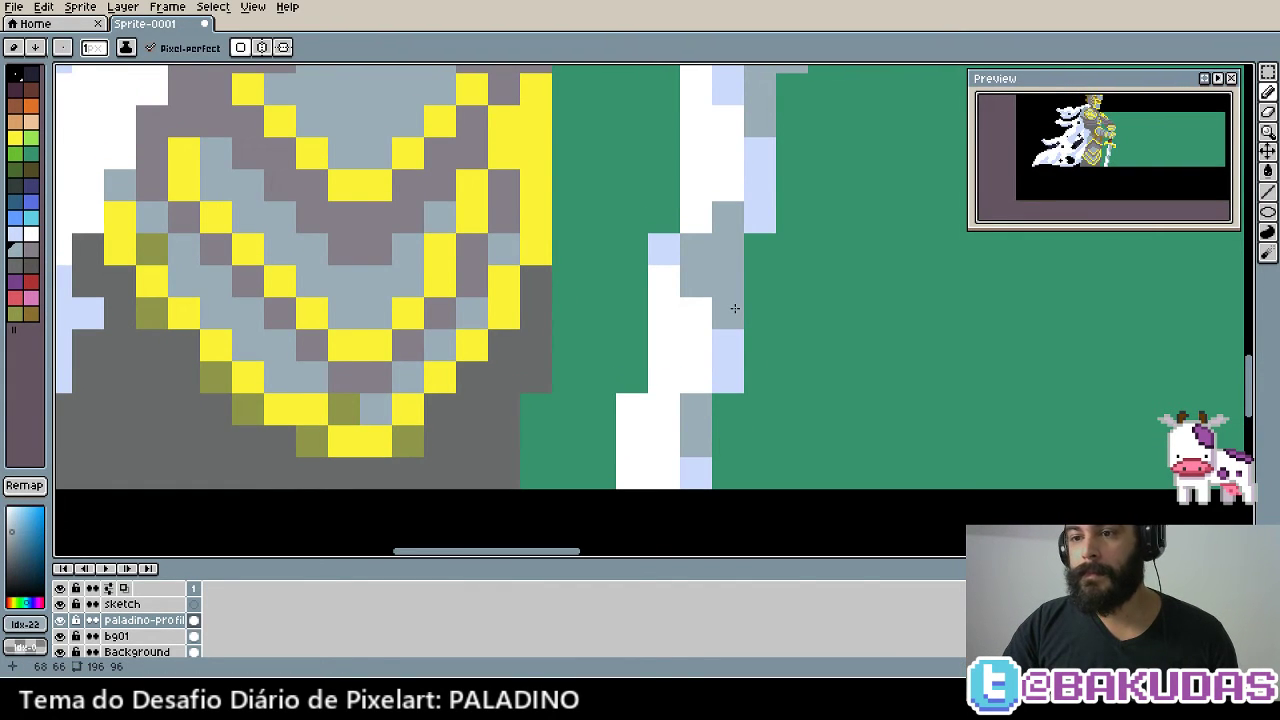
scroll(814, 274, down, 1)
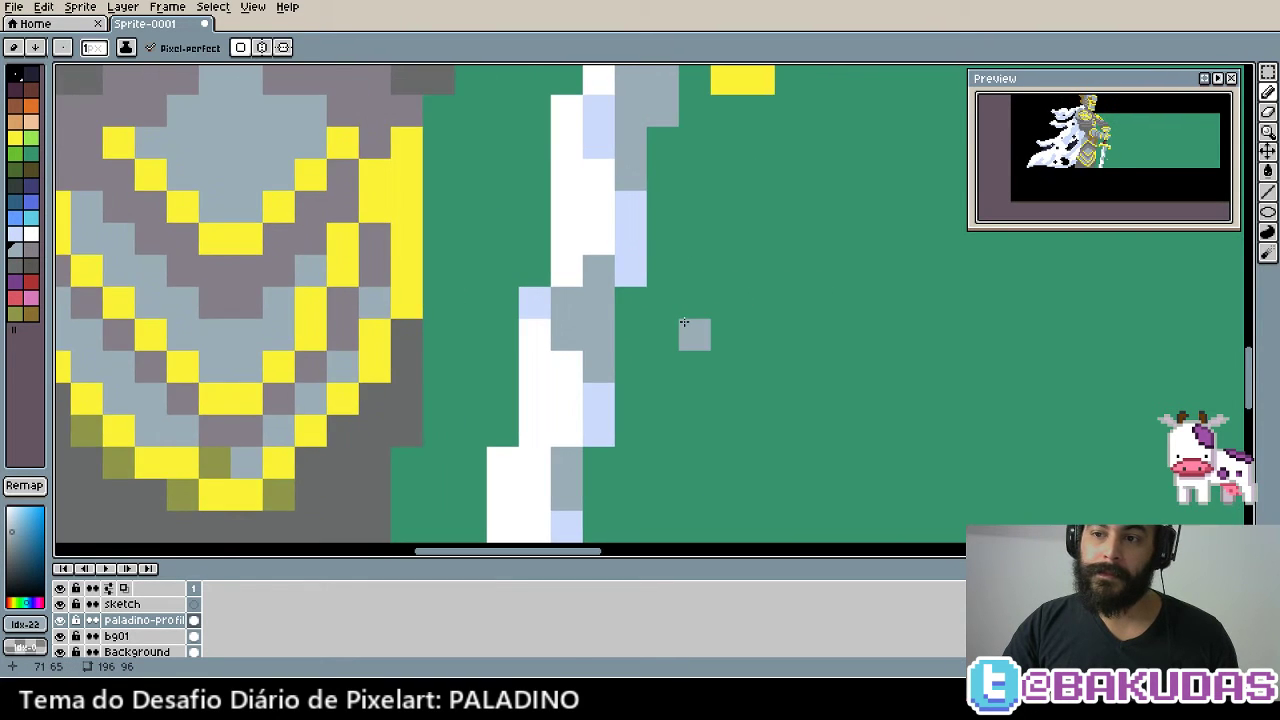
scroll(884, 309, down, 1)
scroll(600, 371, down, 1)
scroll(600, 371, down, 1)
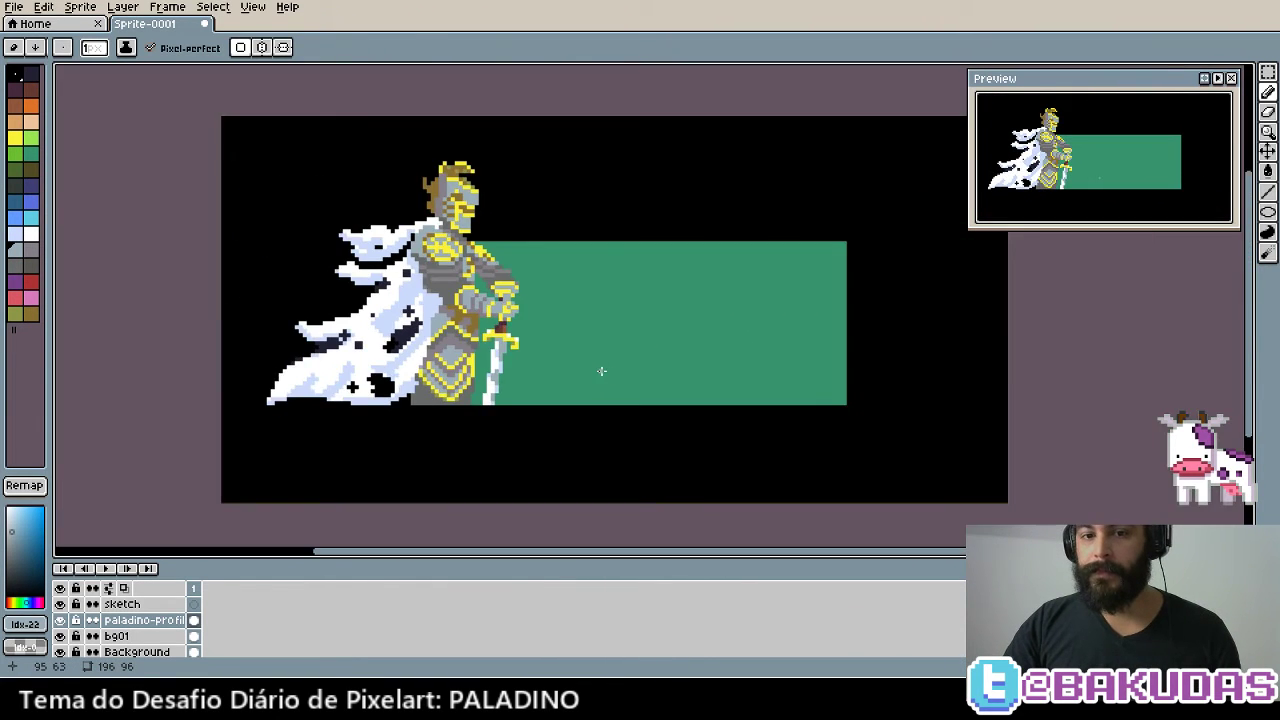
scroll(660, 414, up, 1)
scroll(637, 400, up, 1)
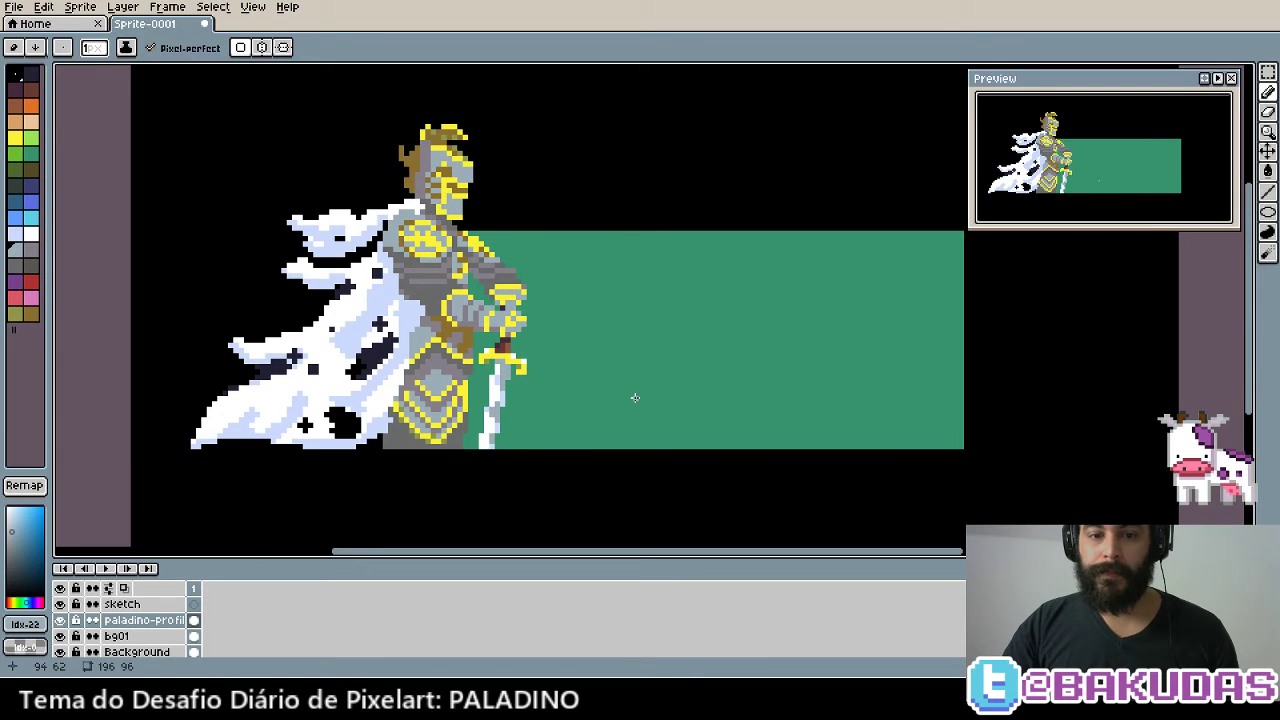
scroll(349, 461, up, 2)
scroll(360, 456, up, 2)
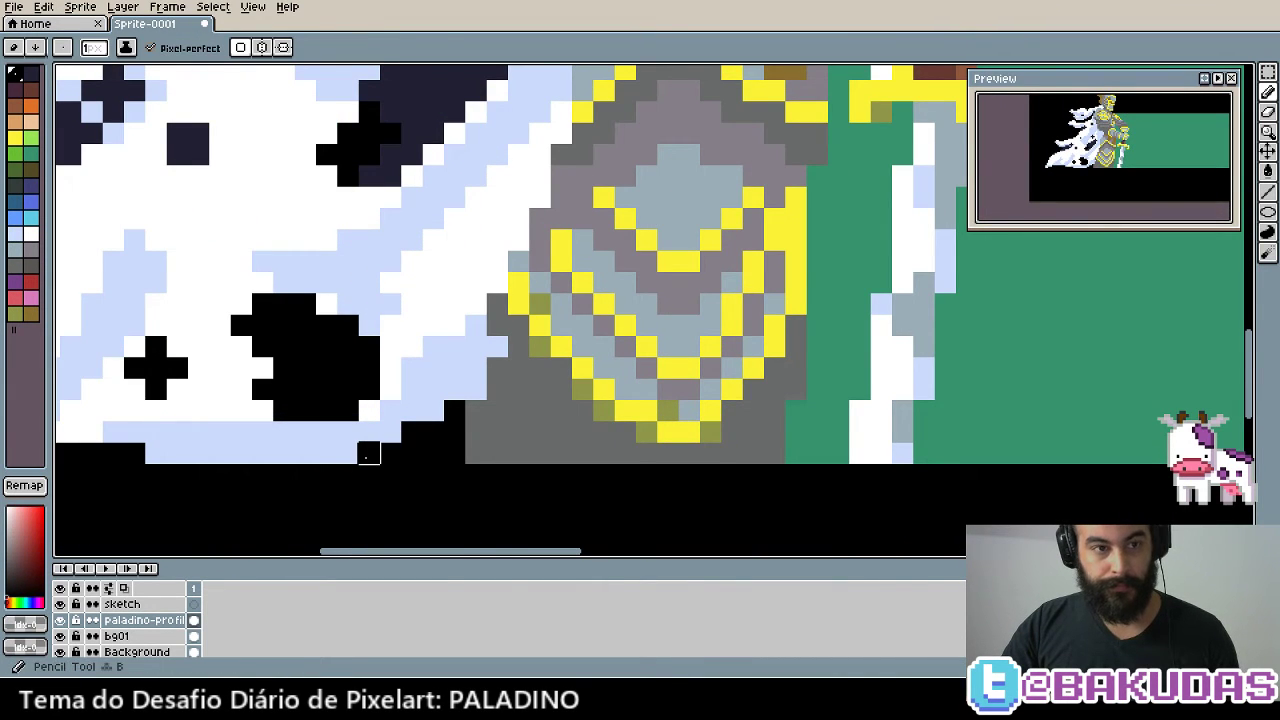
Repaint the black and grey pixels along the cape's lower edge and armour border light blue
alt+click(340, 445)
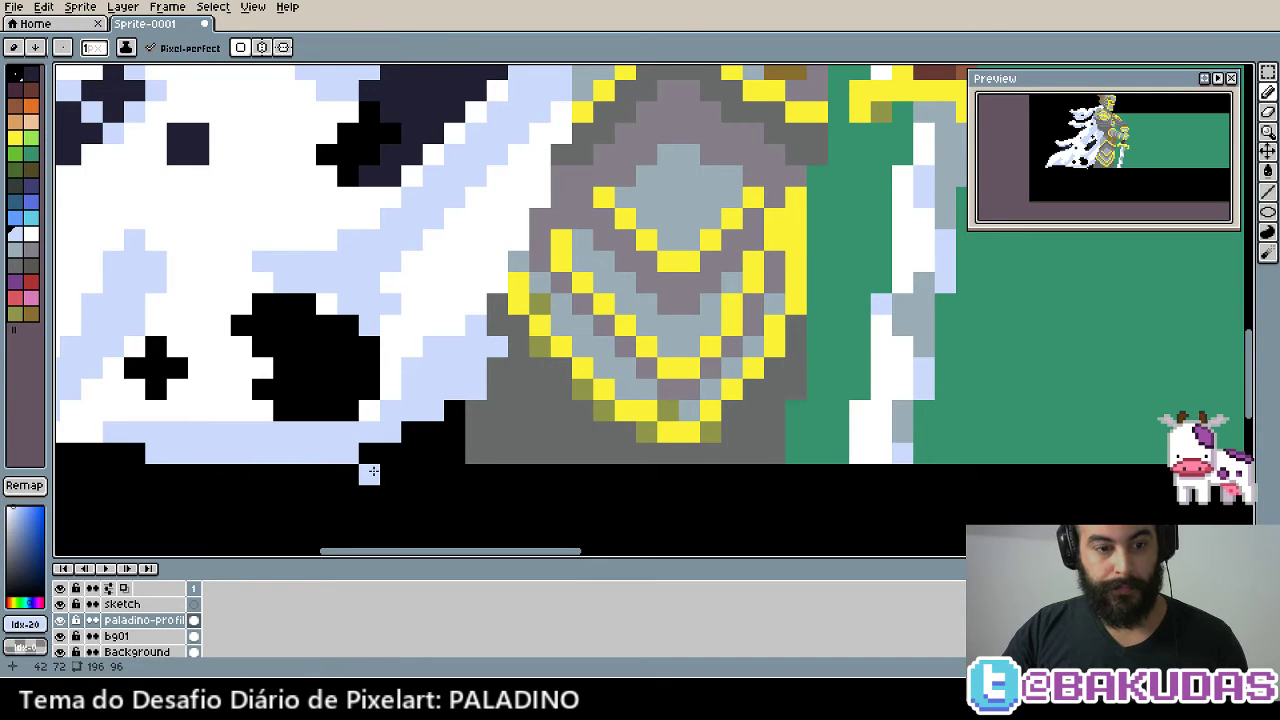
mouse_move(372, 471)
mouse_down()
mouse_move(350, 474)
mouse_move(448, 443)
mouse_move(513, 374)
mouse_up()
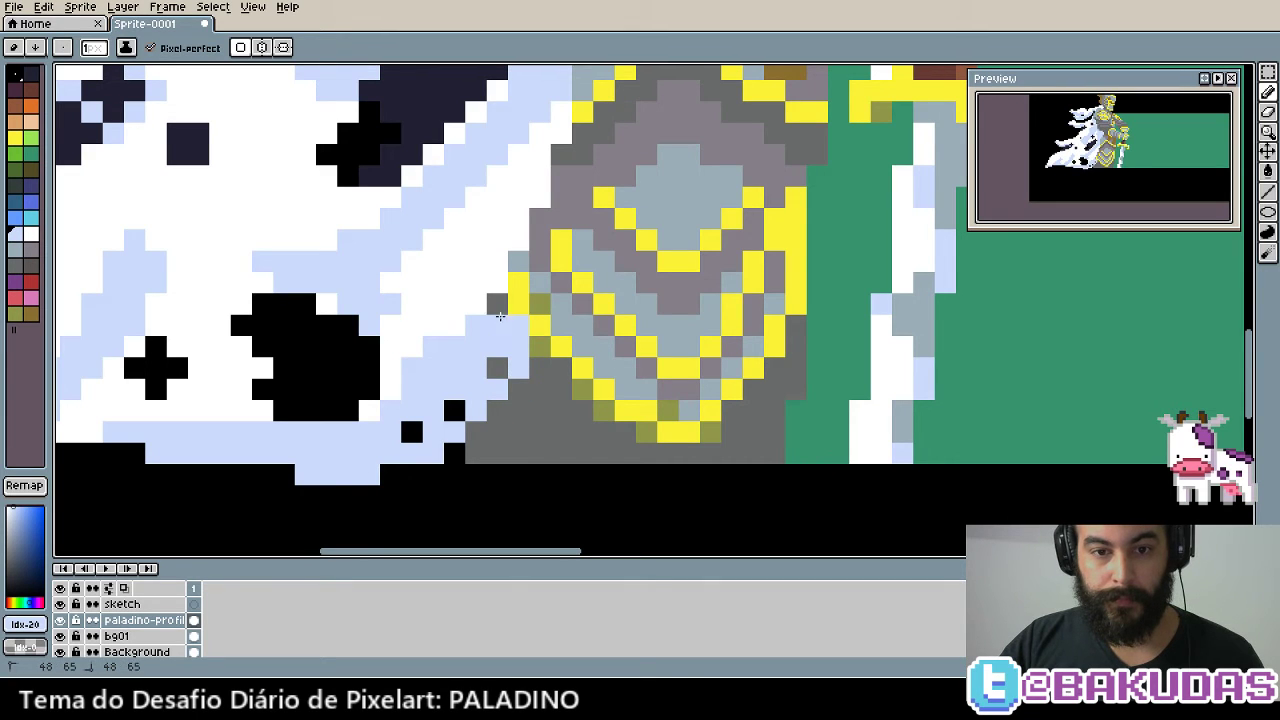
mouse_move(428, 417)
mouse_down()
mouse_move(470, 400)
mouse_move(505, 360)
mouse_move(535, 305)
mouse_move(529, 253)
mouse_up()
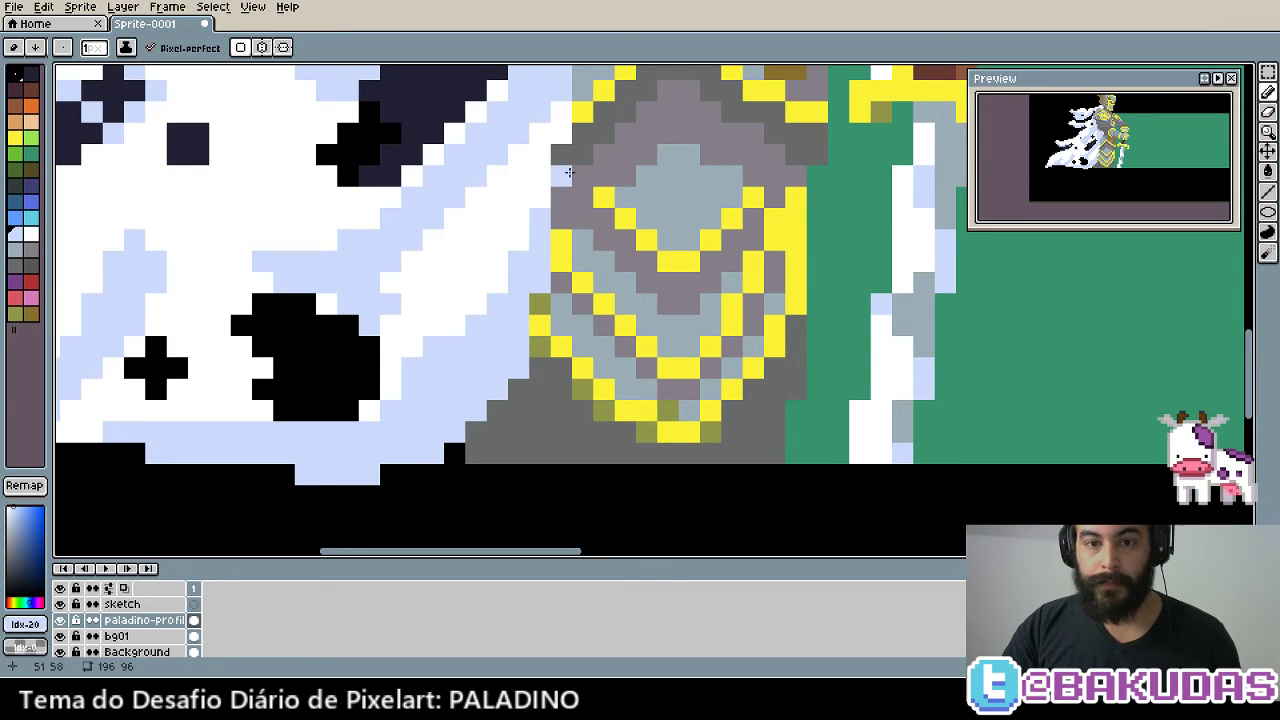
drag(562, 150, 561, 225)
key(v)
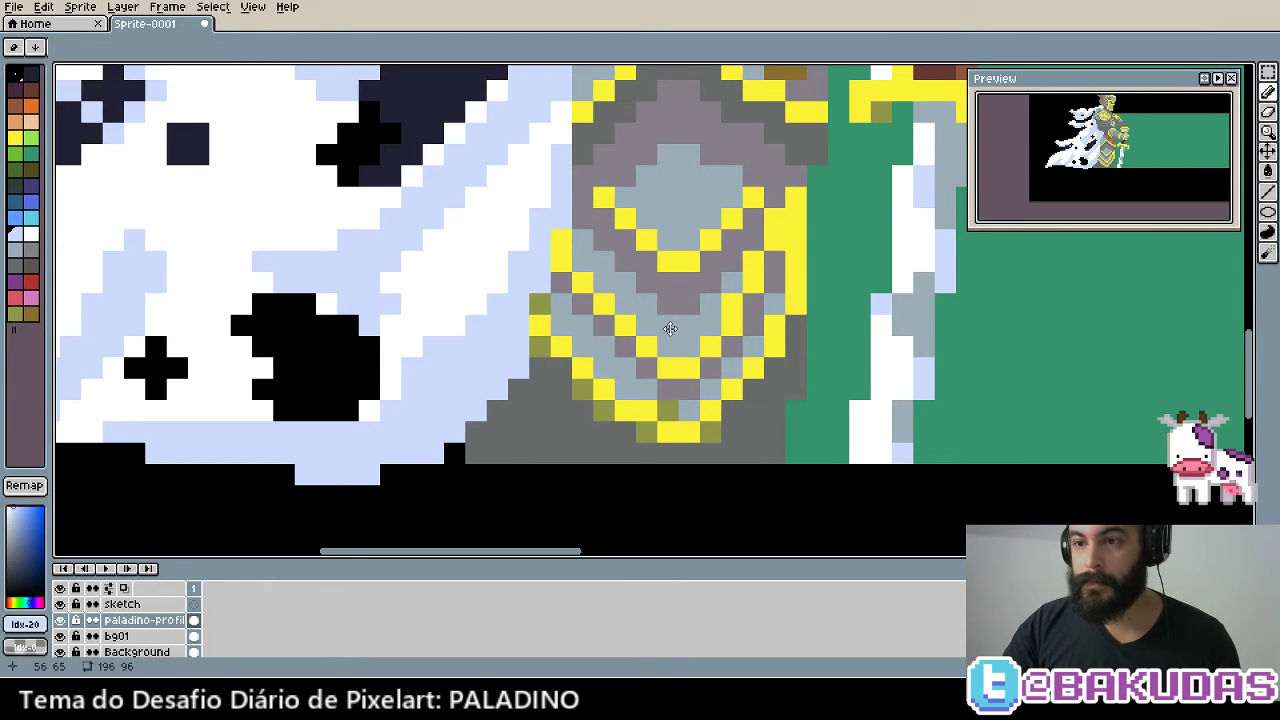
scroll(666, 328, up, 5)
key(b)
mouse_move(588, 272)
mouse_down()
mouse_move(620, 150)
mouse_move(592, 245)
mouse_up()
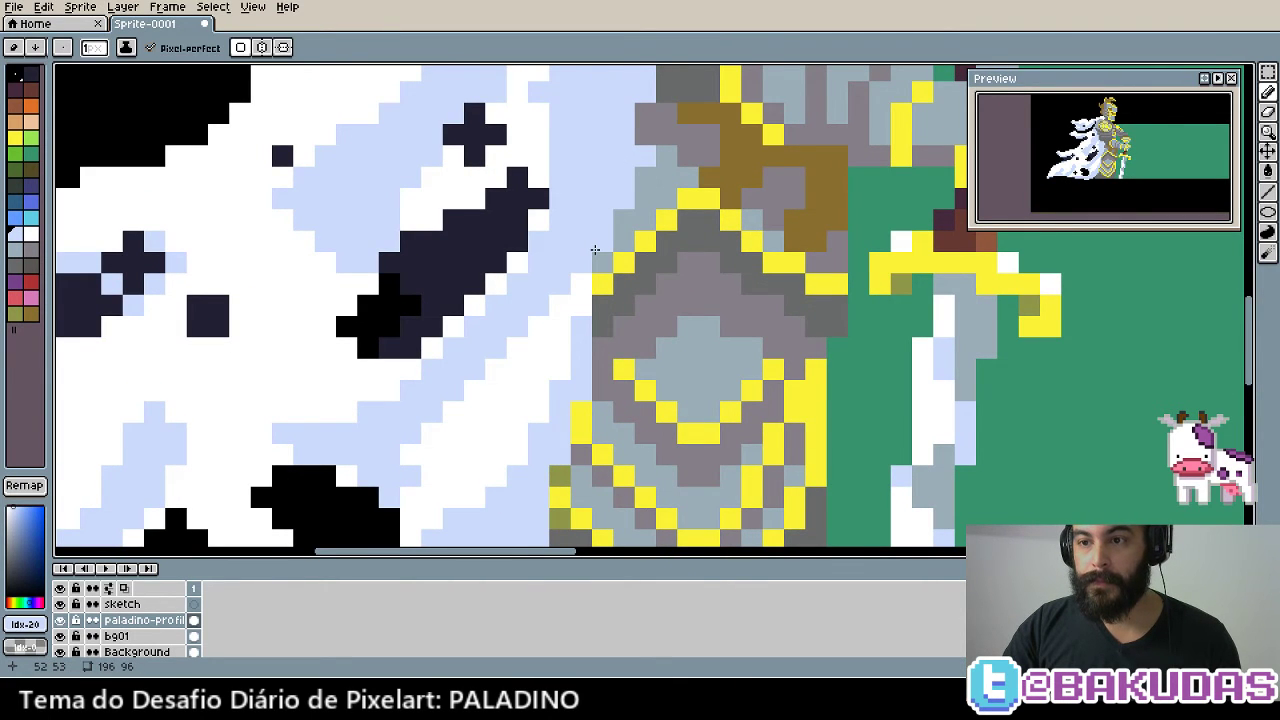
Touch up the armour edge with the armour's grey, replacing stray light-blue pixels
scroll(600, 300, up, 5)
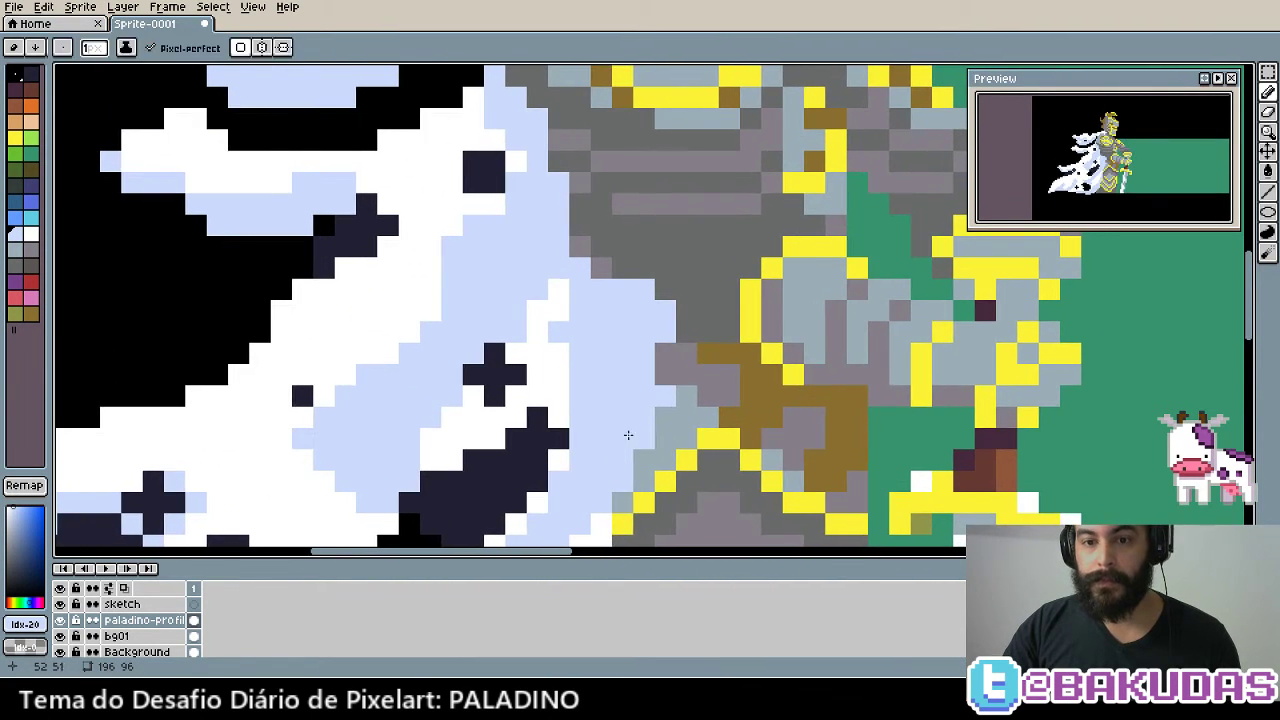
alt+click(668, 345)
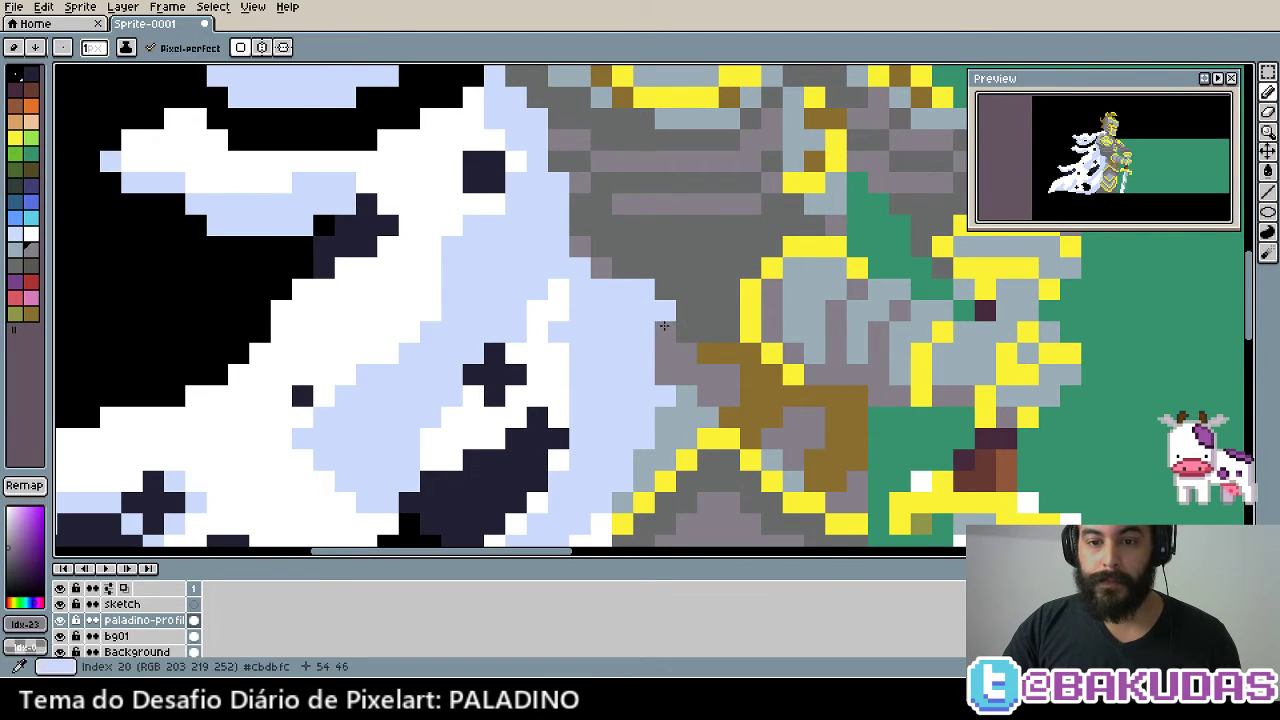
drag(665, 320, 593, 276)
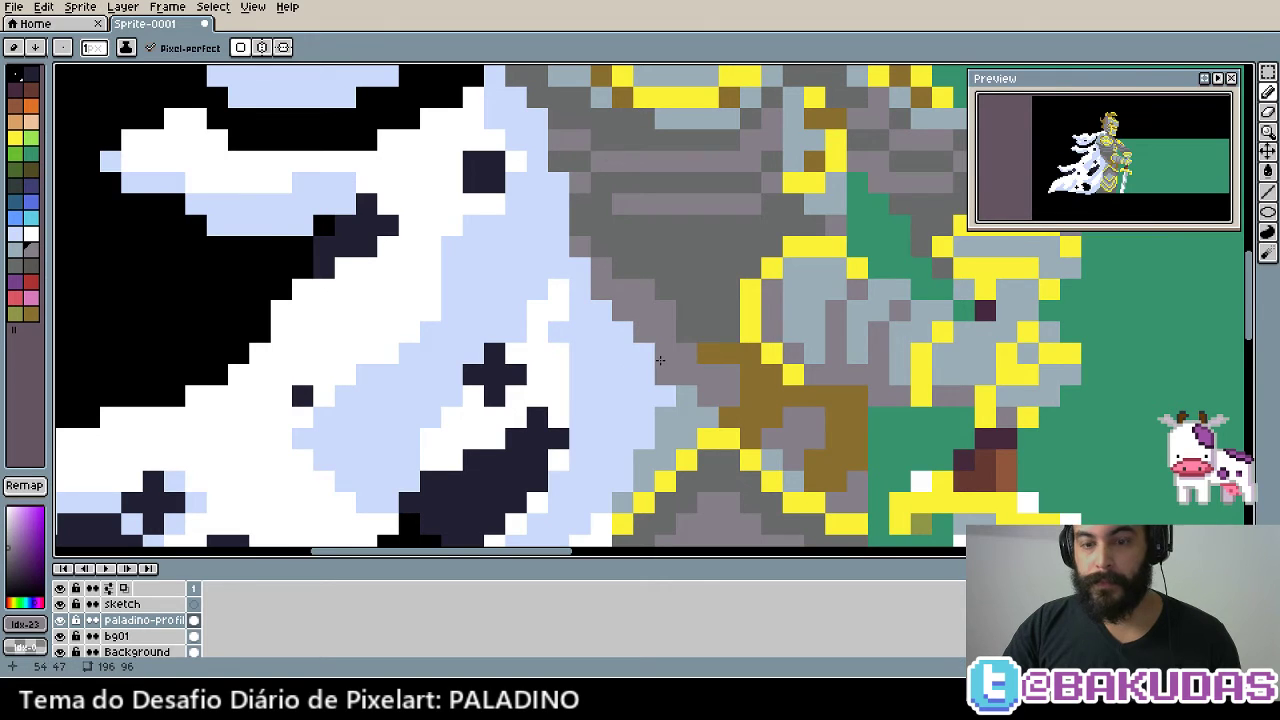
key(ctrl)
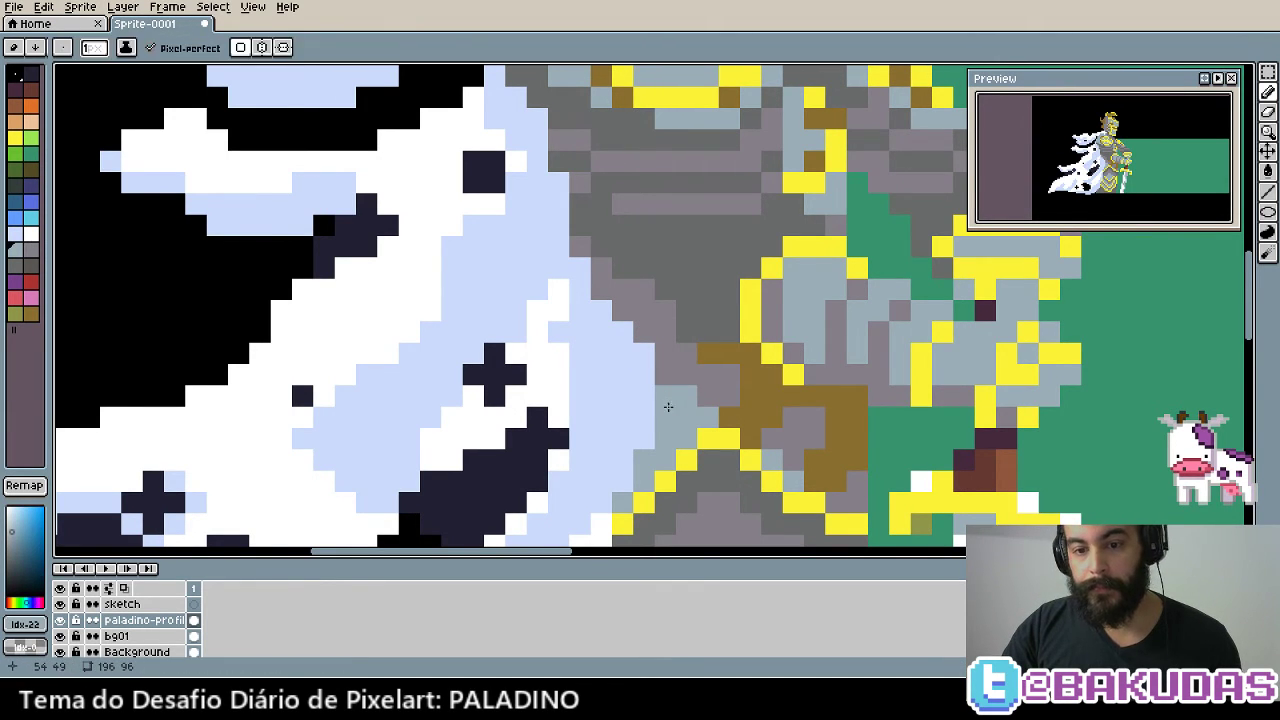
drag(673, 422, 779, 352)
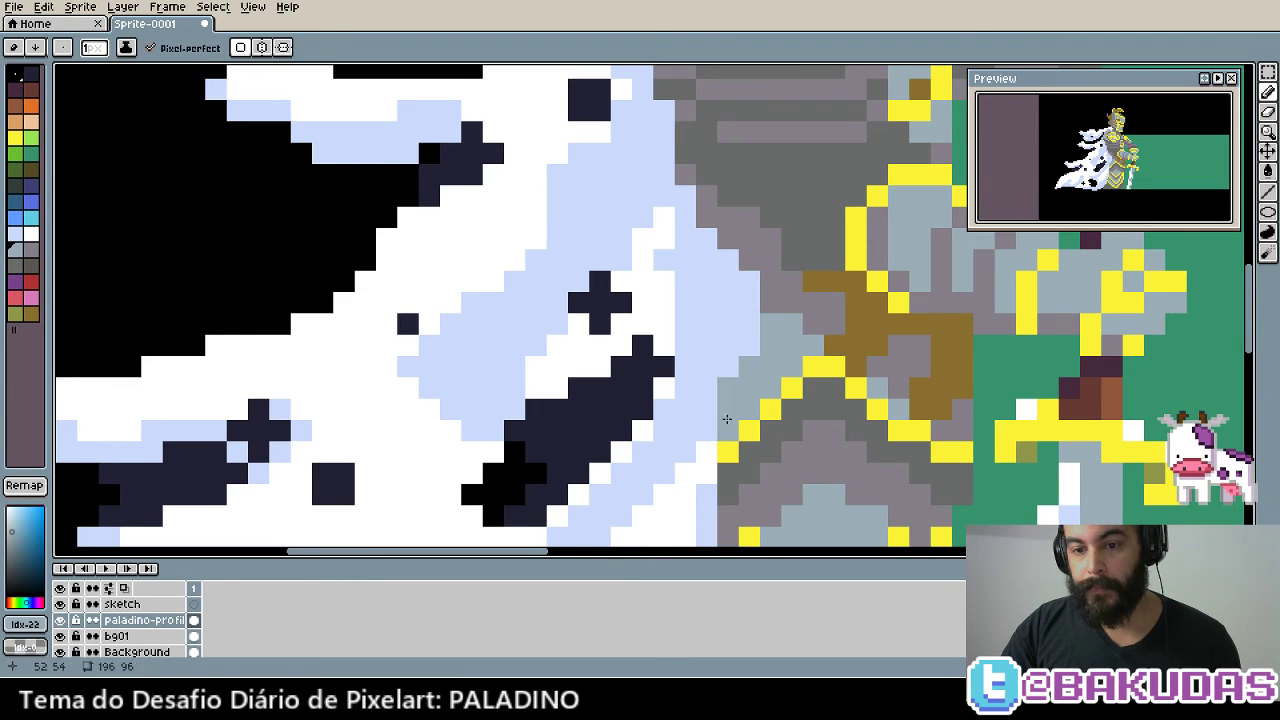
key(ctrl+z)
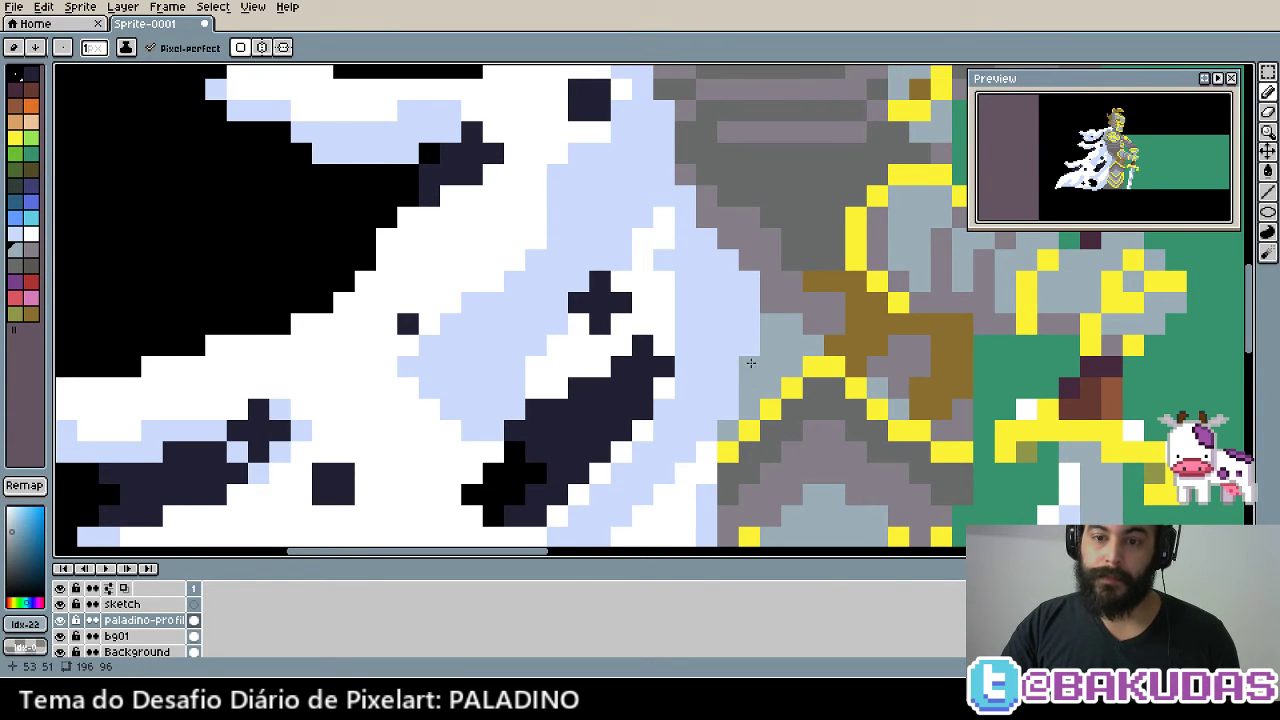
drag(758, 376, 838, 428)
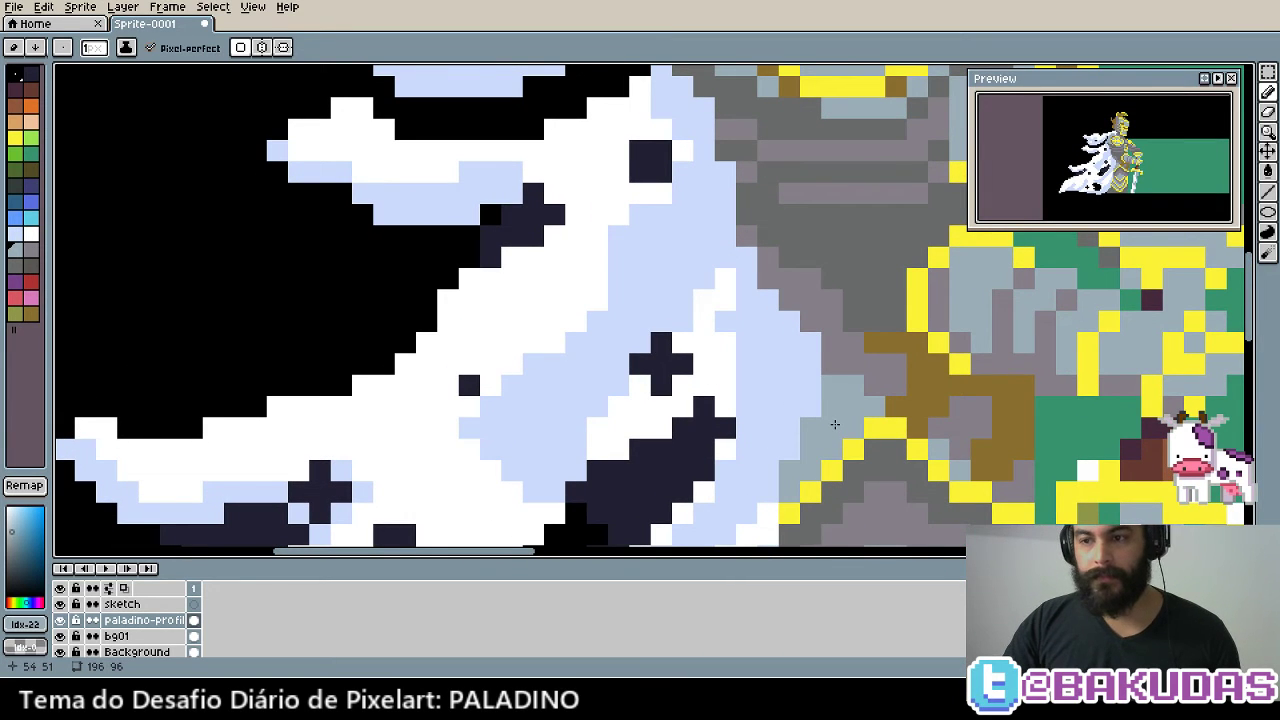
scroll(800, 380, down, 2)
scroll(760, 320, down, 2)
Frame the whole paladin, then select the sketch layer and delete it
scroll(731, 278, down, 1)
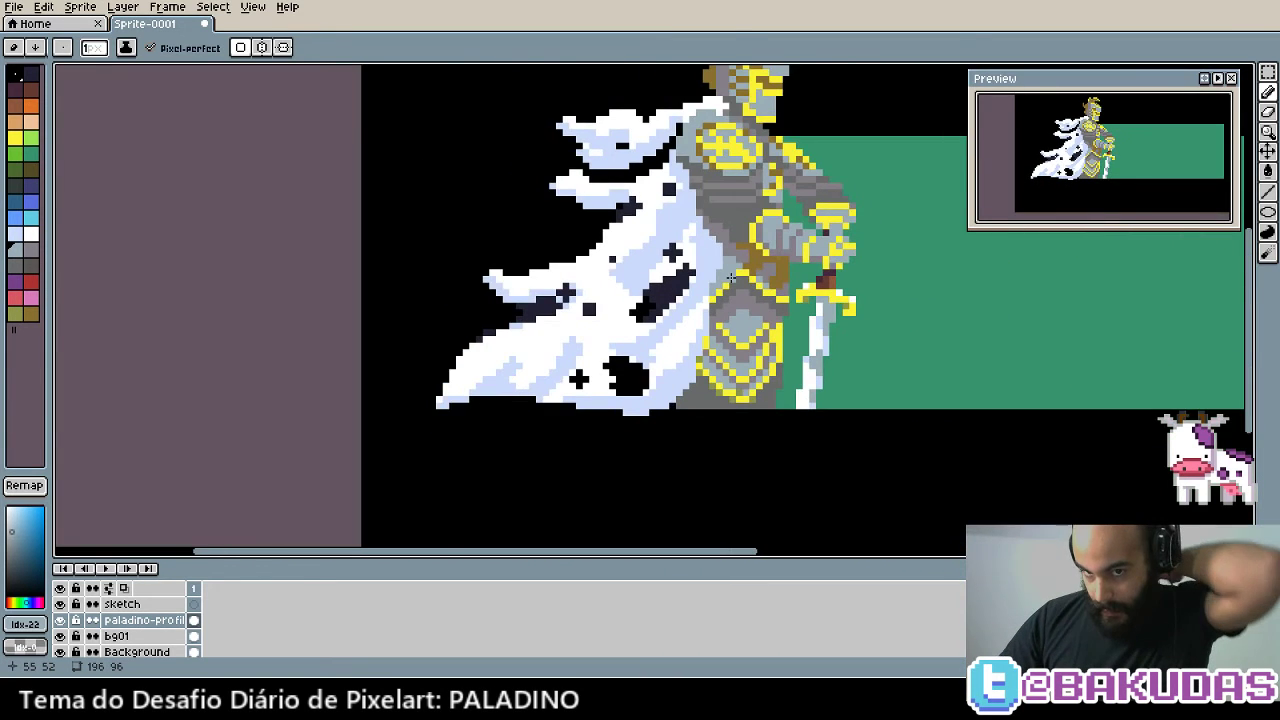
scroll(760, 300, down, 1)
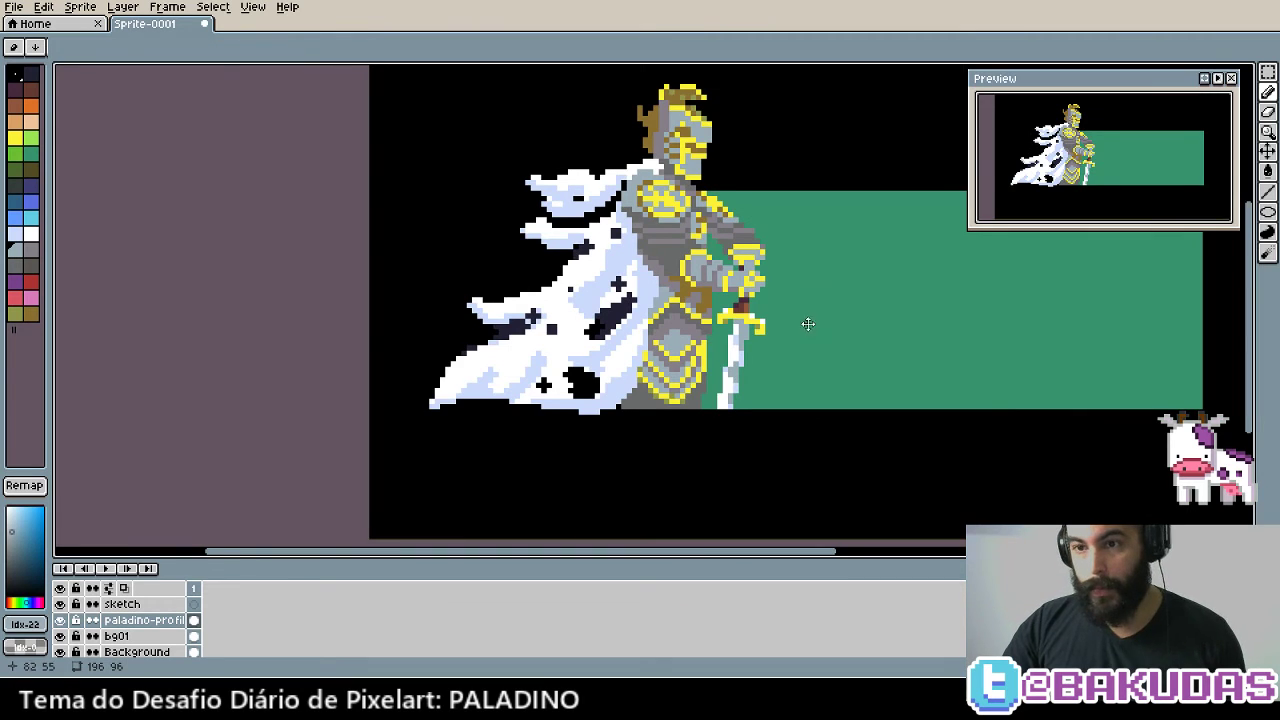
drag(808, 323, 673, 383)
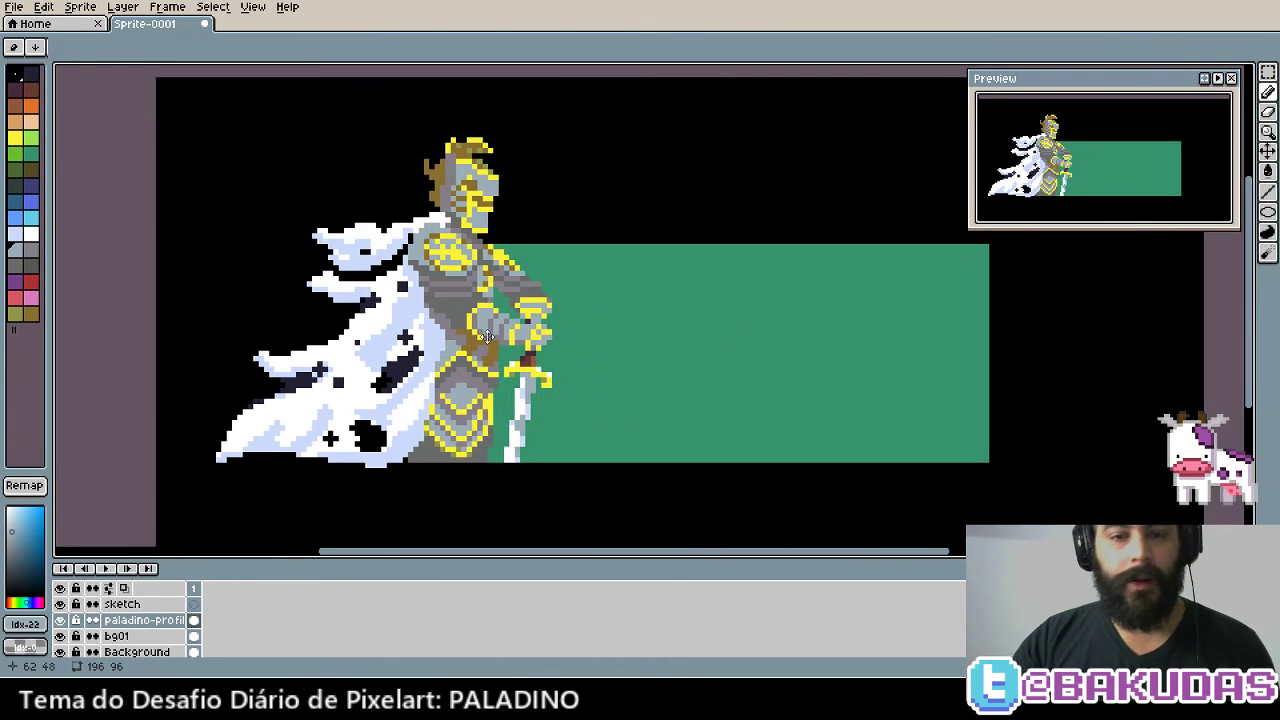
drag(530, 281, 522, 424)
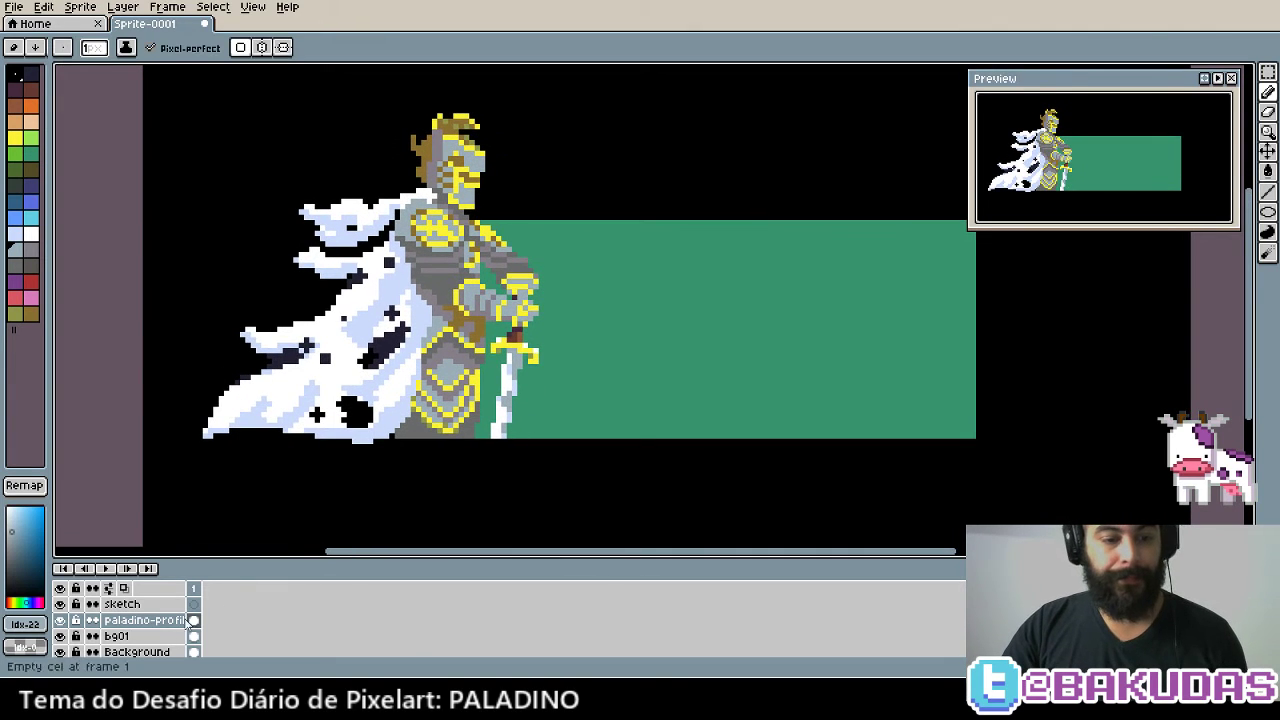
click(122, 604)
drag(637, 392, 637, 427)
scroll(637, 427, up, 1)
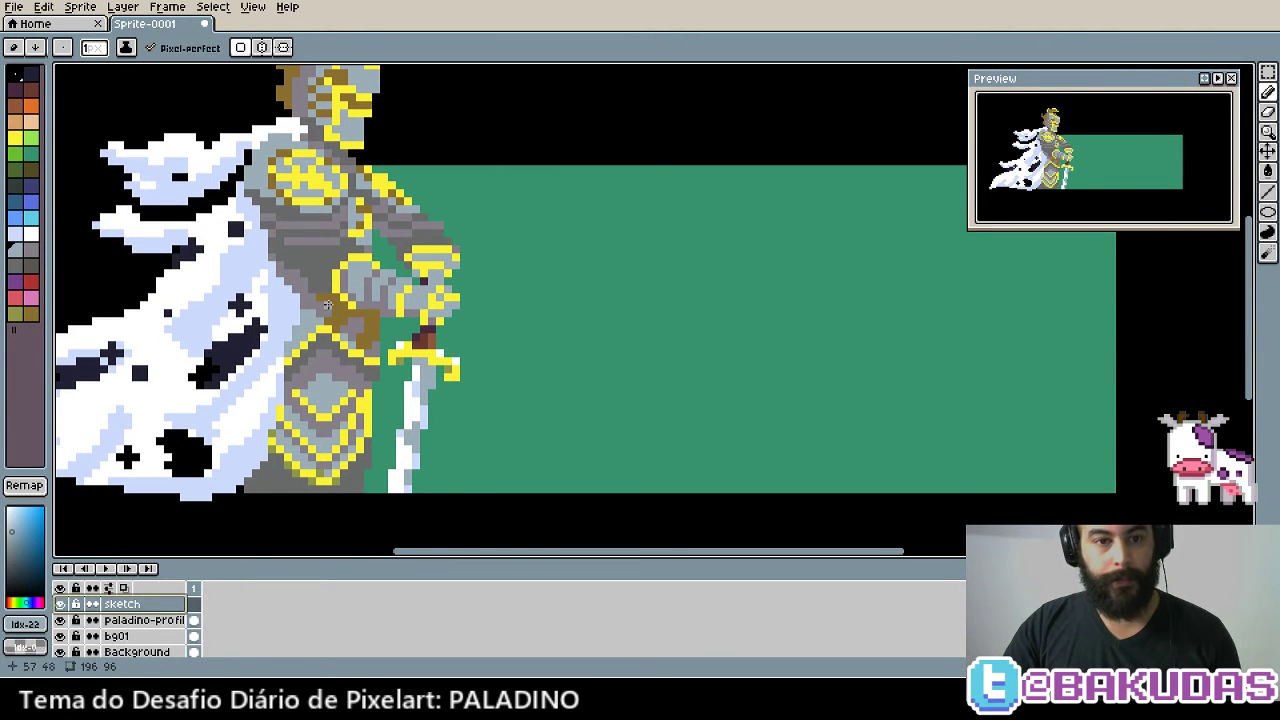
scroll(407, 292, down, 1)
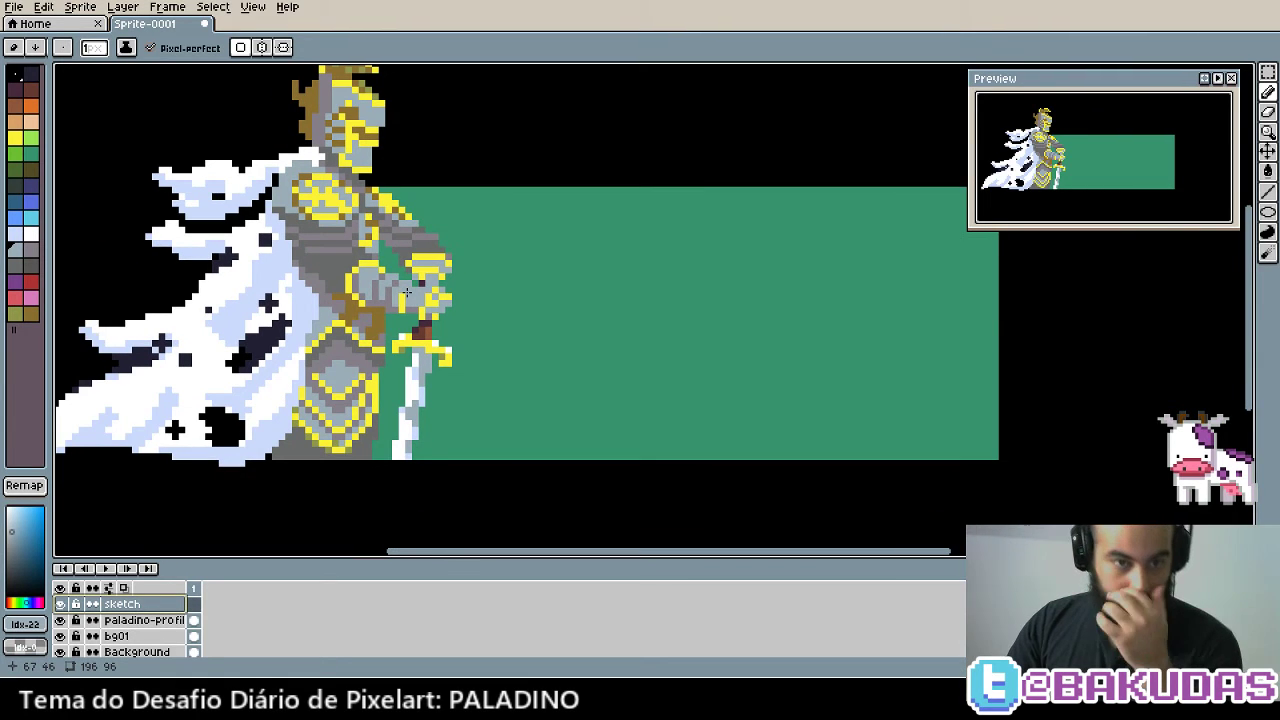
key(Delete)
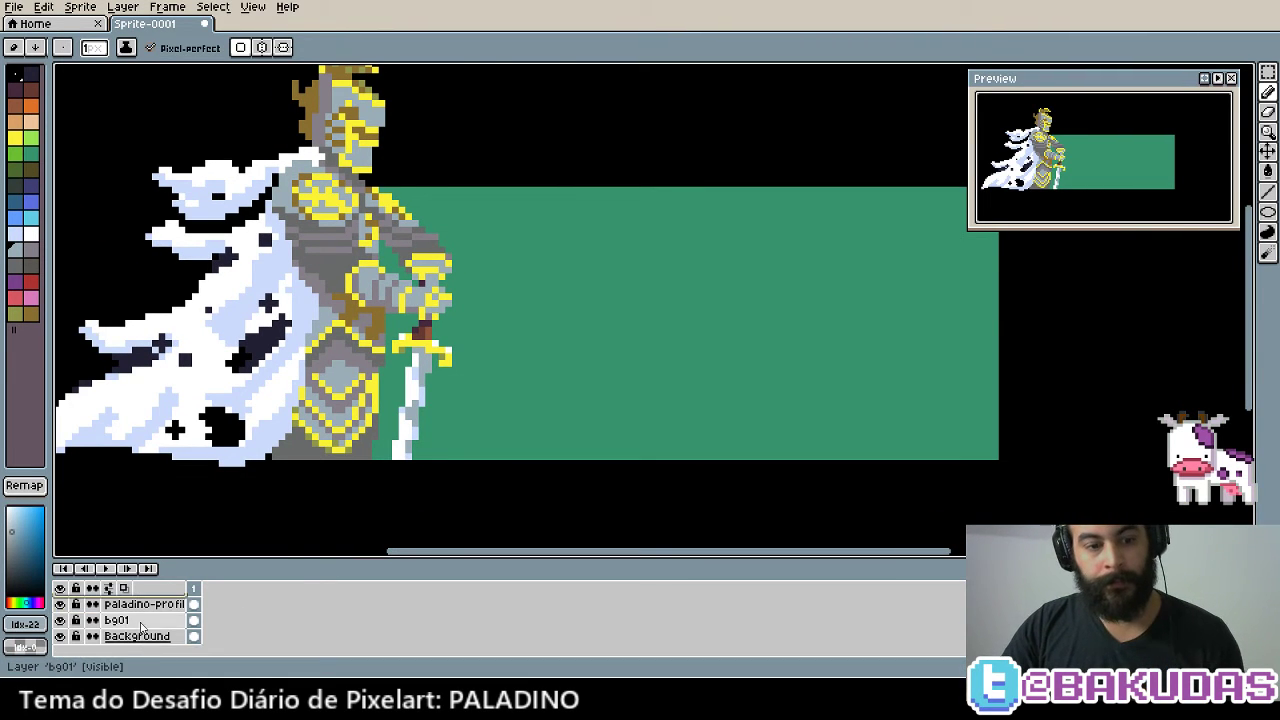
click(116, 620)
Magic-wand select the green rectangle, then undo to restore the sketch layer
key(w)
click(481, 416)
key(ctrl+z)
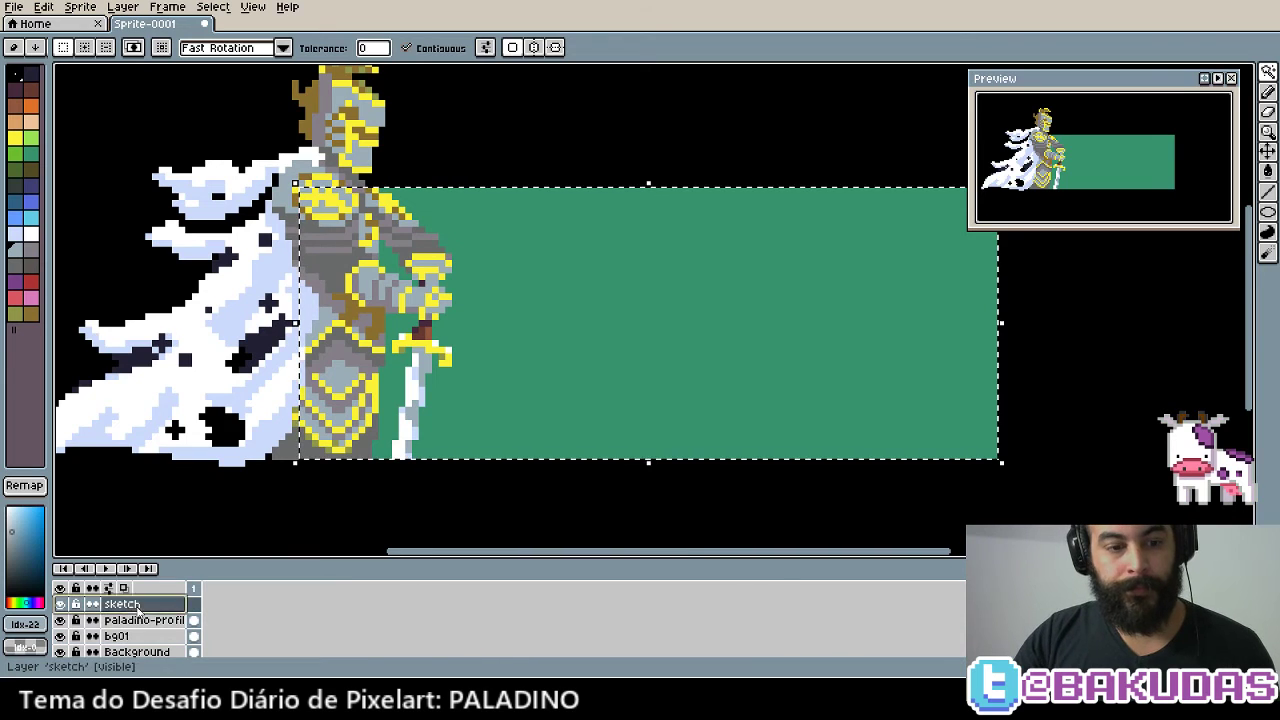
scroll(550, 392, up, 1)
Paint a darker sand path with an enlarged pencil along the green area to the sword tip
key(b)
scroll(563, 400, right, 1)
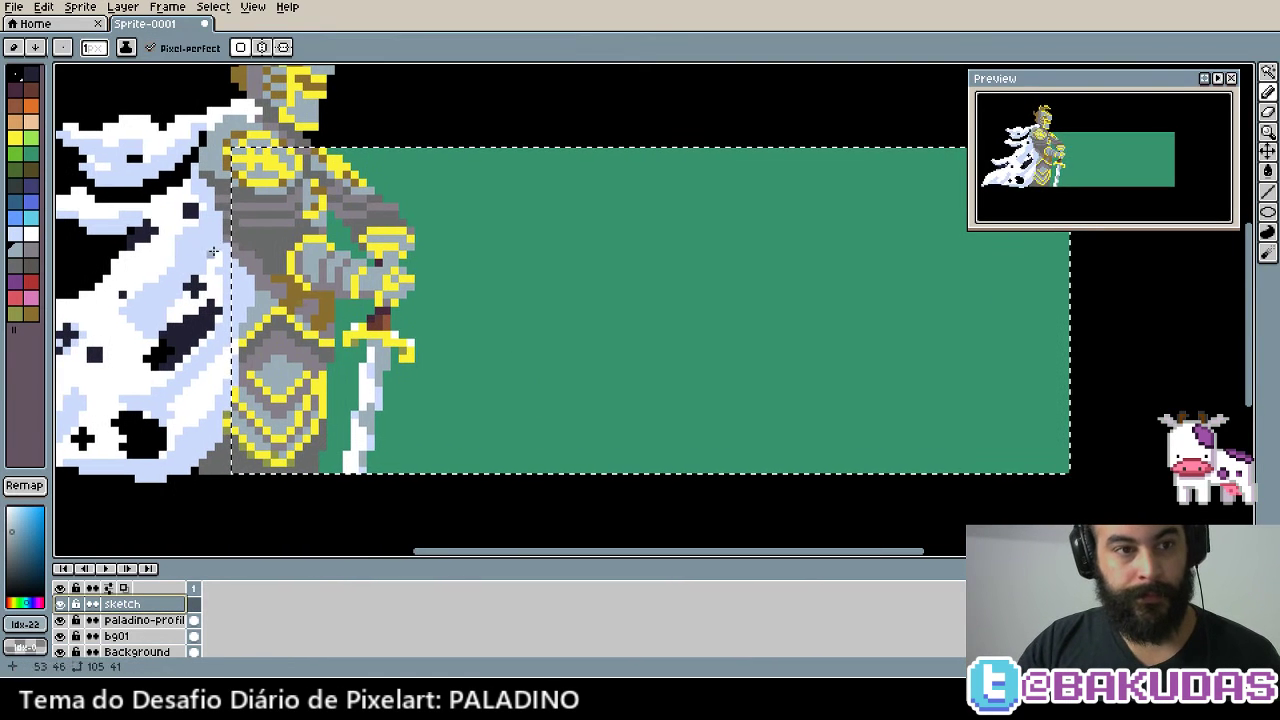
click(31, 120)
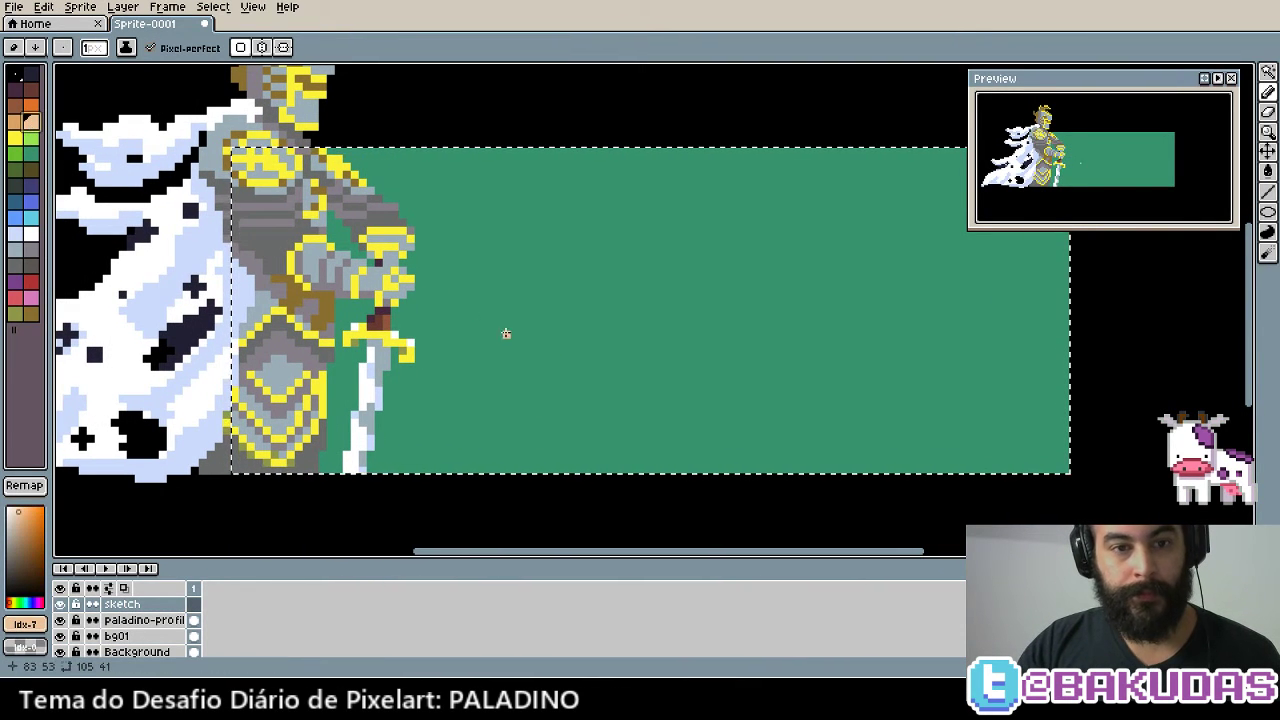
key(plus)
key(plus)
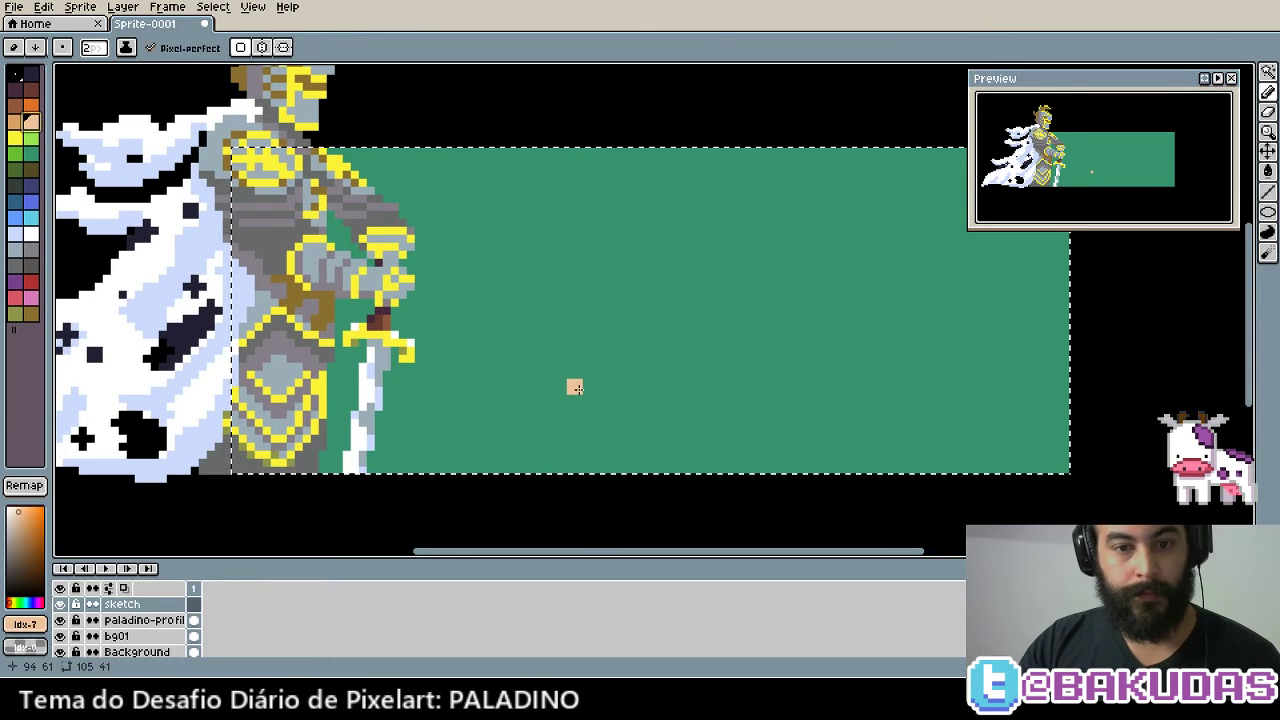
key(plus)
click(15, 120)
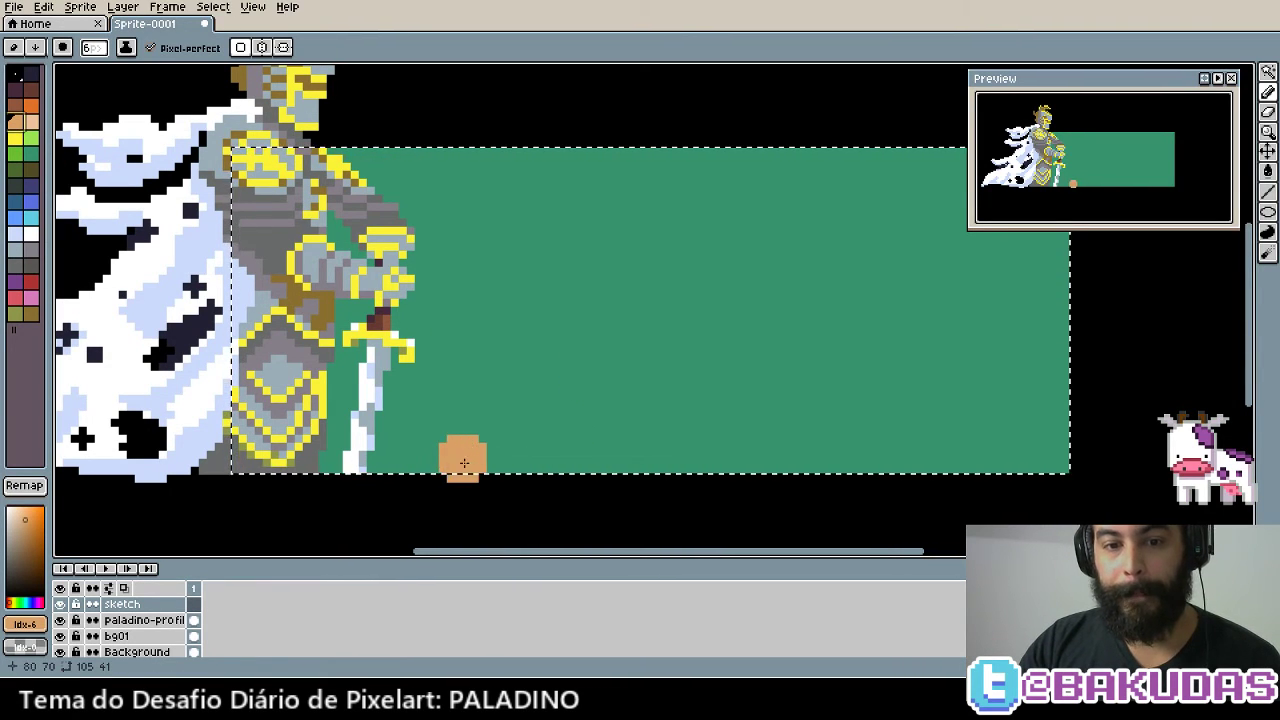
key(plus)
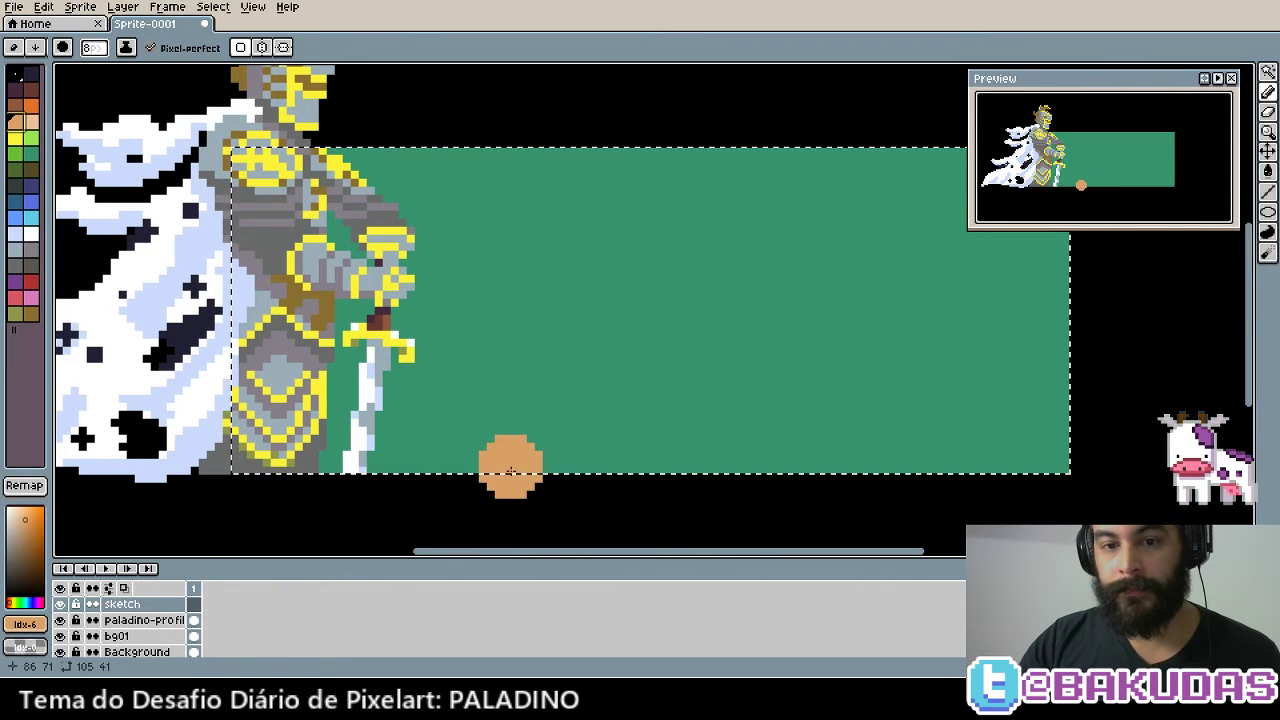
mouse_move(488, 468)
mouse_down()
mouse_move(1040, 450)
mouse_move(900, 420)
mouse_move(1056, 258)
mouse_move(999, 347)
mouse_move(950, 250)
mouse_move(977, 261)
mouse_up()
drag(560, 422, 666, 343)
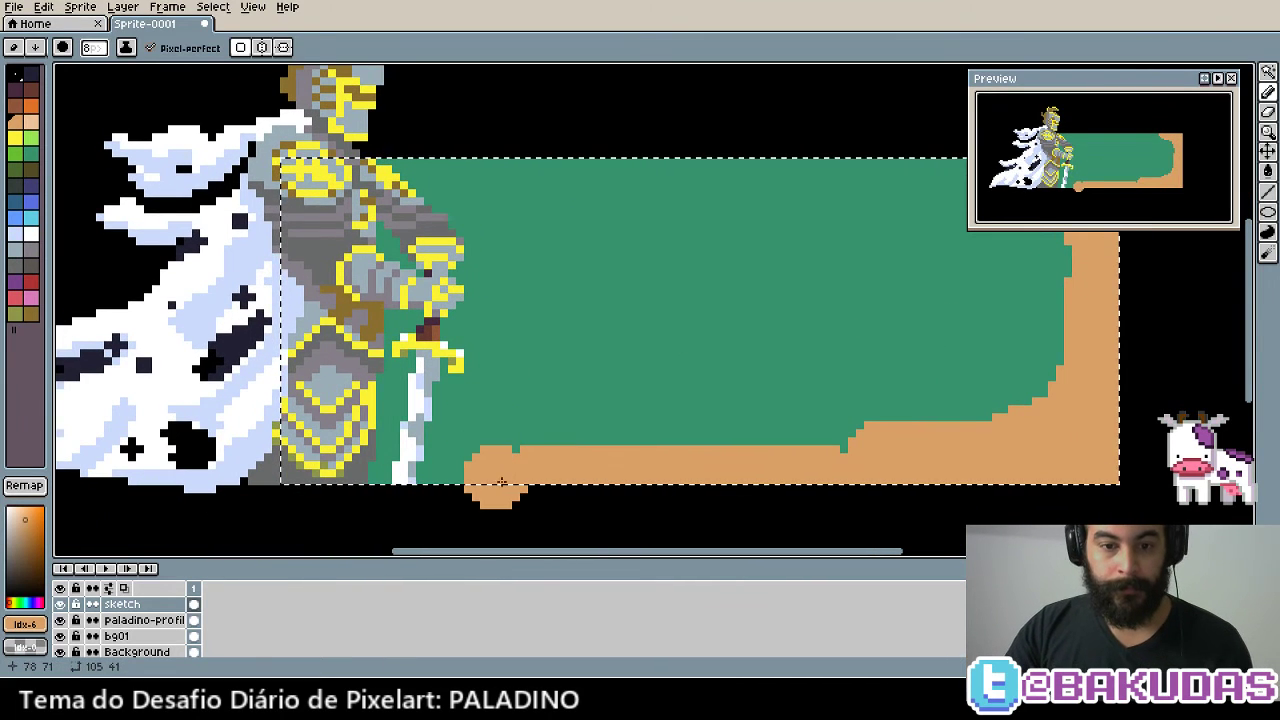
drag(434, 486, 371, 503)
Pan to show the whole path and move the sketch layer beneath the paladin layer
key(v)
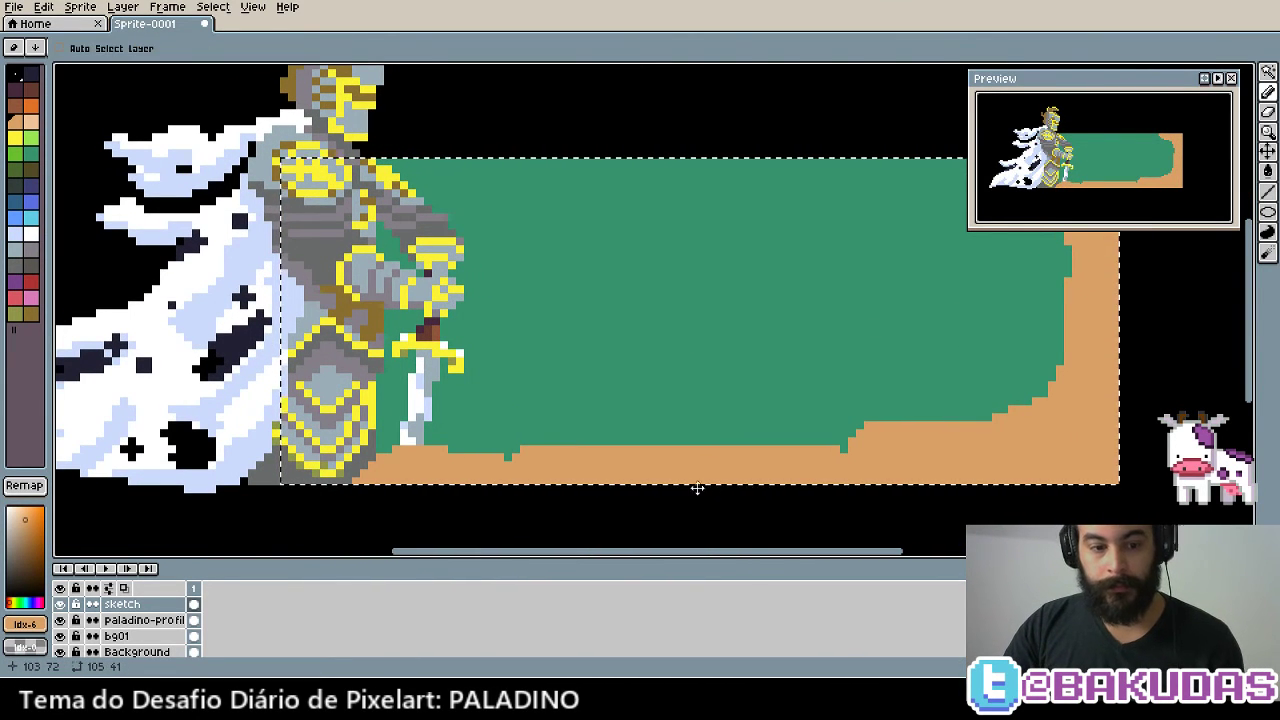
drag(598, 492, 642, 376)
key(b)
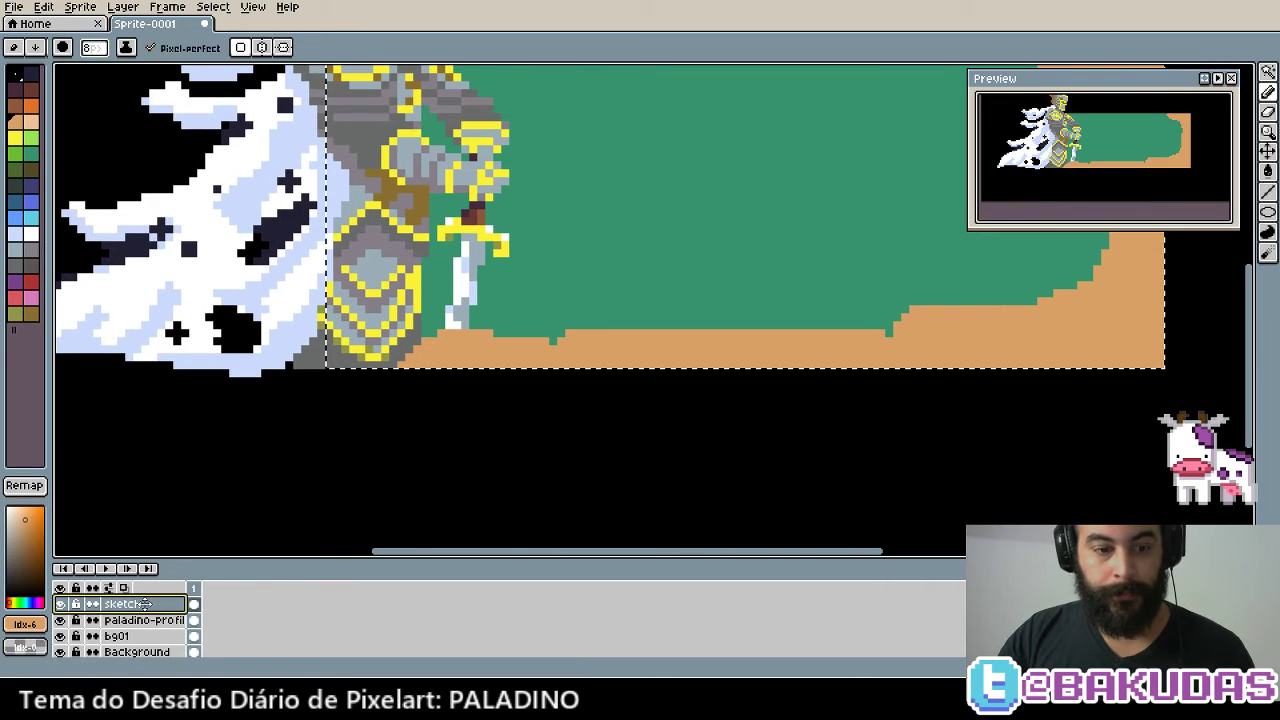
mouse_move(146, 612)
mouse_down()
mouse_move(168, 614)
mouse_move(160, 628)
mouse_up()
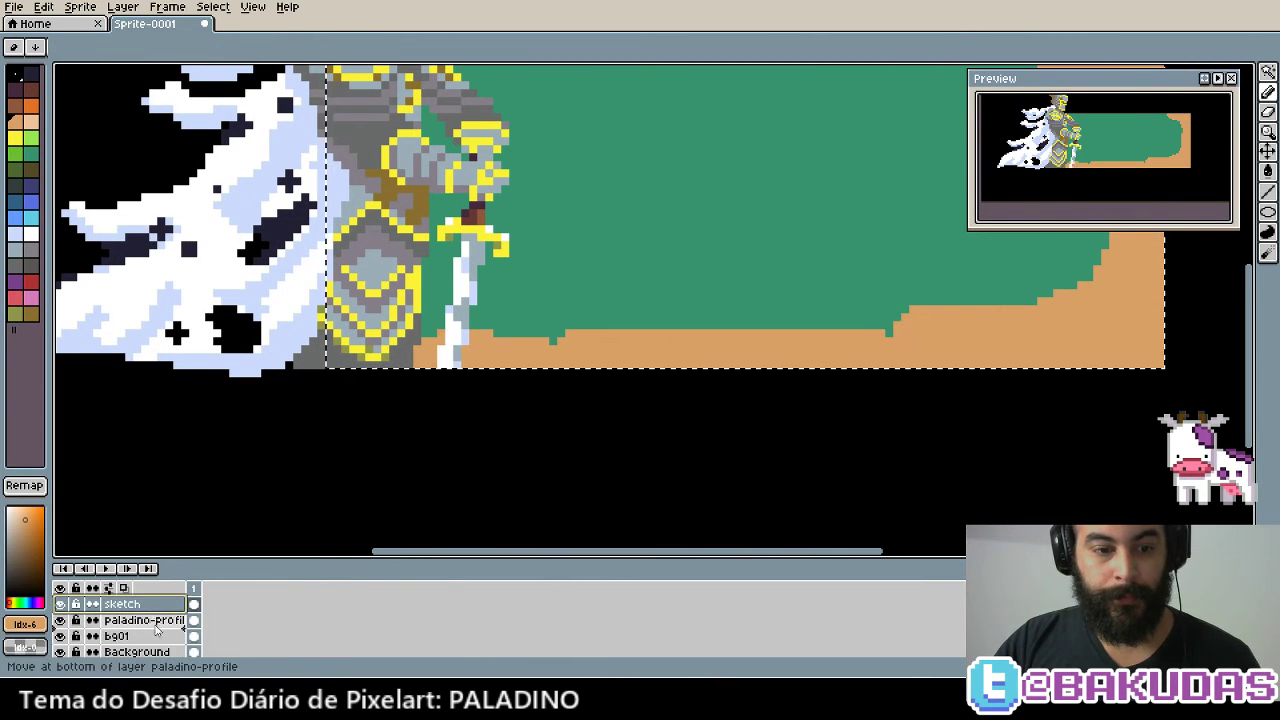
Eyedrop the sand orange and return to the Pencil ready to paint the blob
scroll(592, 404, up, 1)
scroll(508, 428, down, 1)
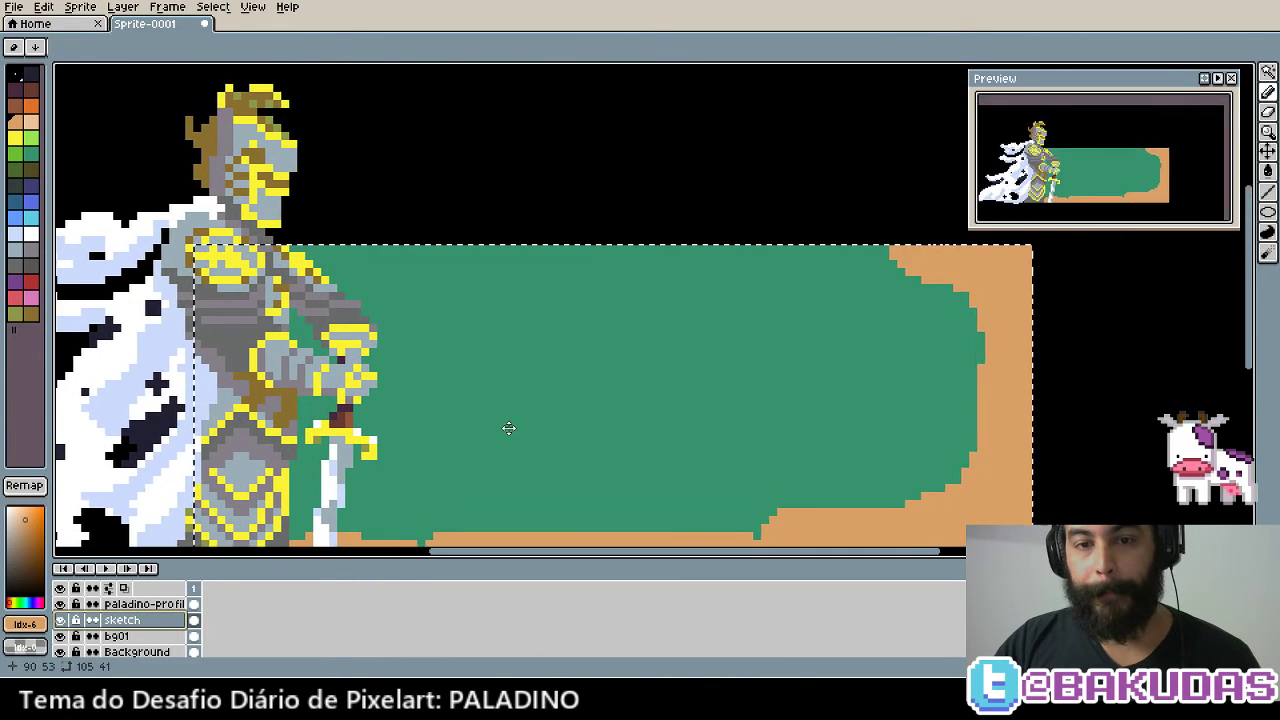
key(b)
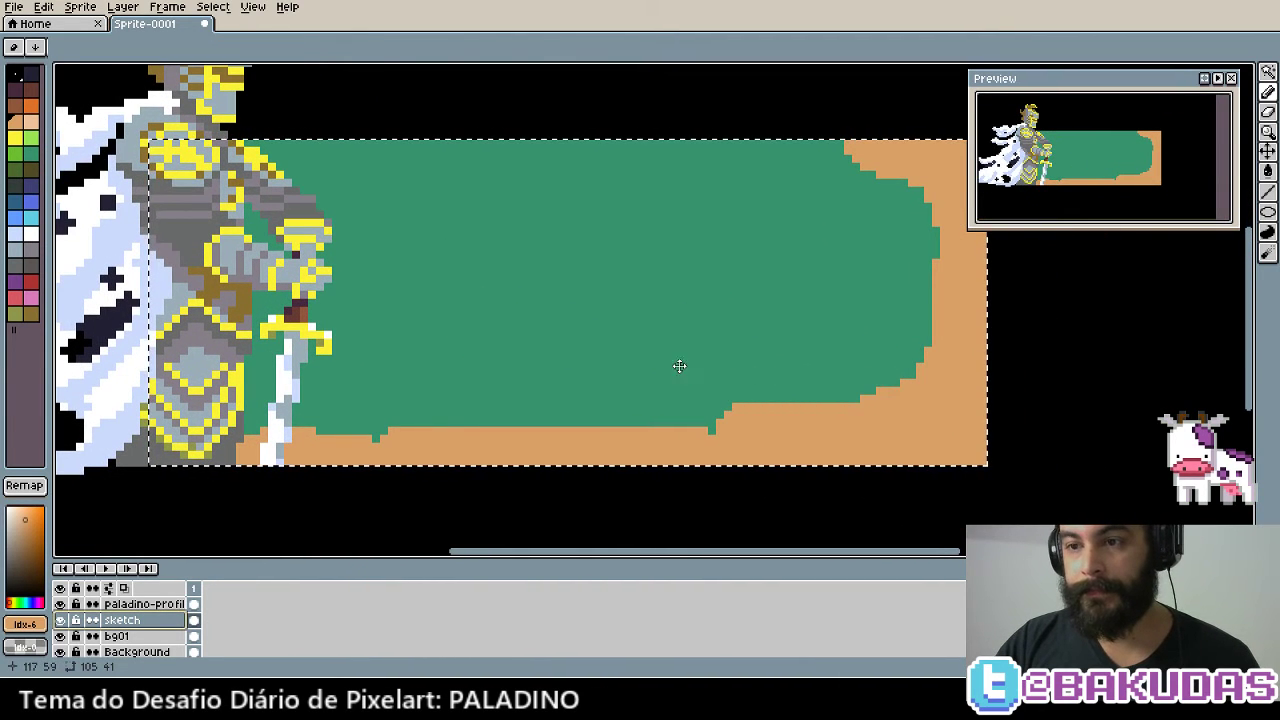
key(i)
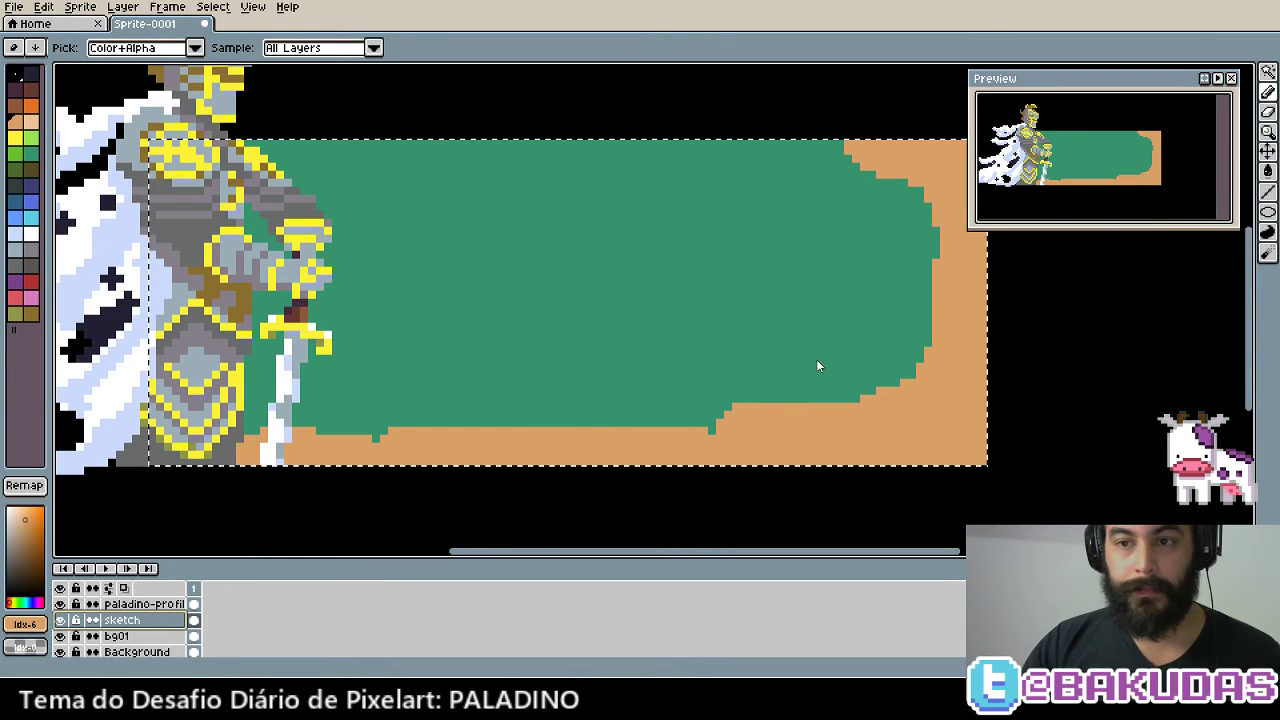
key(b)
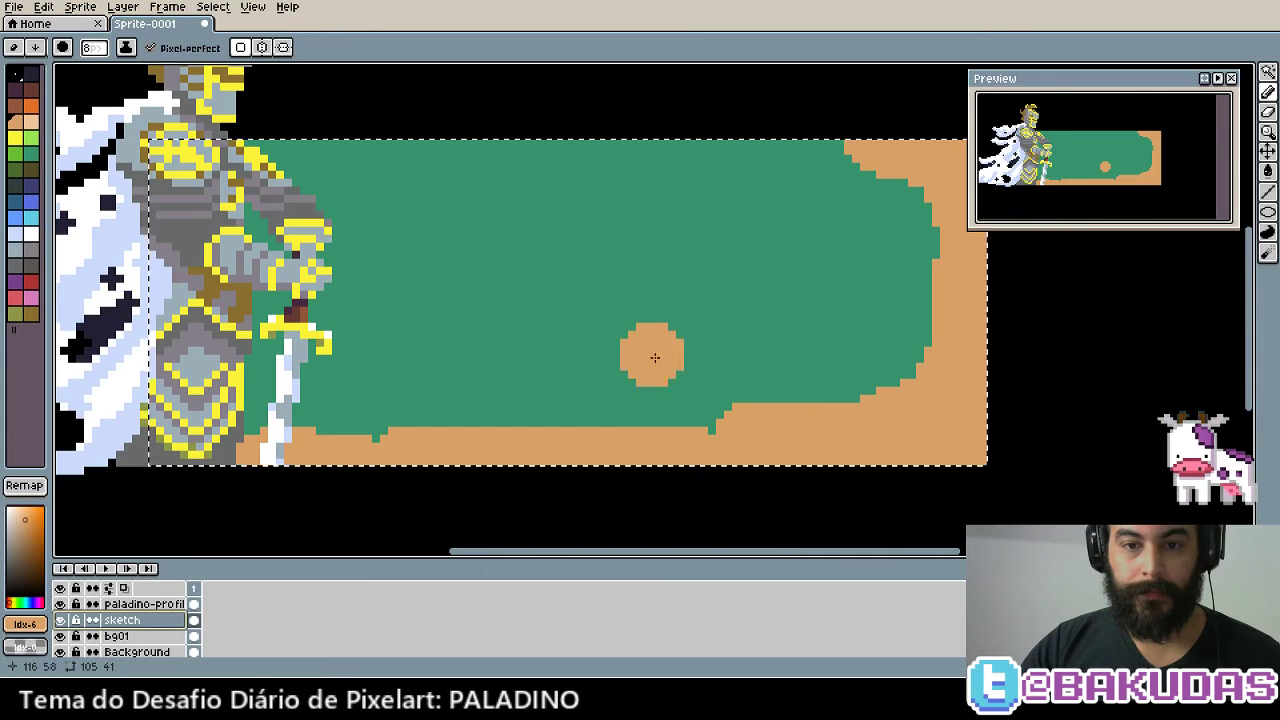
Stretch the orange blob into a tree canopy with a trunk reaching the path
scroll(625, 352, up, 1)
scroll(425, 284, down, 1)
mouse_move(406, 266)
mouse_down()
mouse_move(424, 260)
mouse_move(400, 200)
mouse_move(551, 234)
mouse_move(443, 274)
mouse_move(499, 316)
mouse_move(494, 389)
mouse_move(468, 414)
mouse_move(506, 419)
mouse_up()
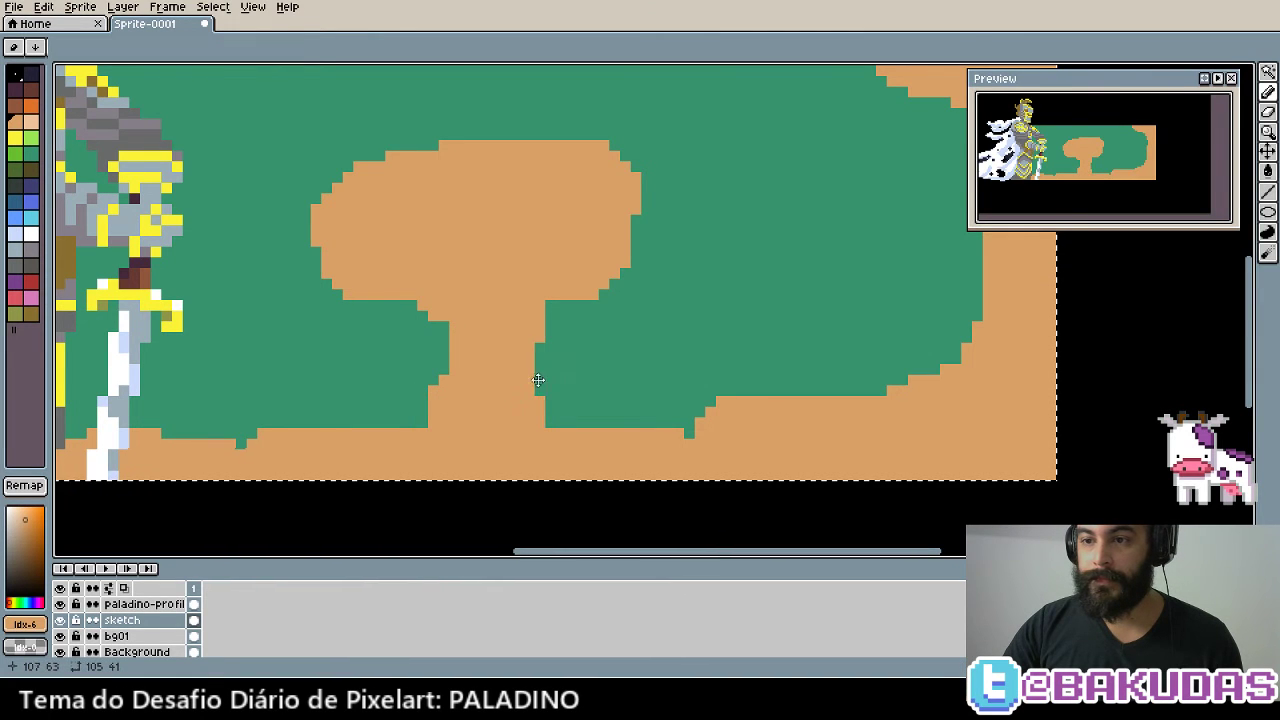
scroll(537, 357, down, 1)
scroll(528, 305, up, 1)
mouse_move(528, 305)
mouse_down()
mouse_move(454, 266)
mouse_move(546, 251)
mouse_move(686, 257)
mouse_move(698, 306)
mouse_up()
drag(690, 368, 624, 404)
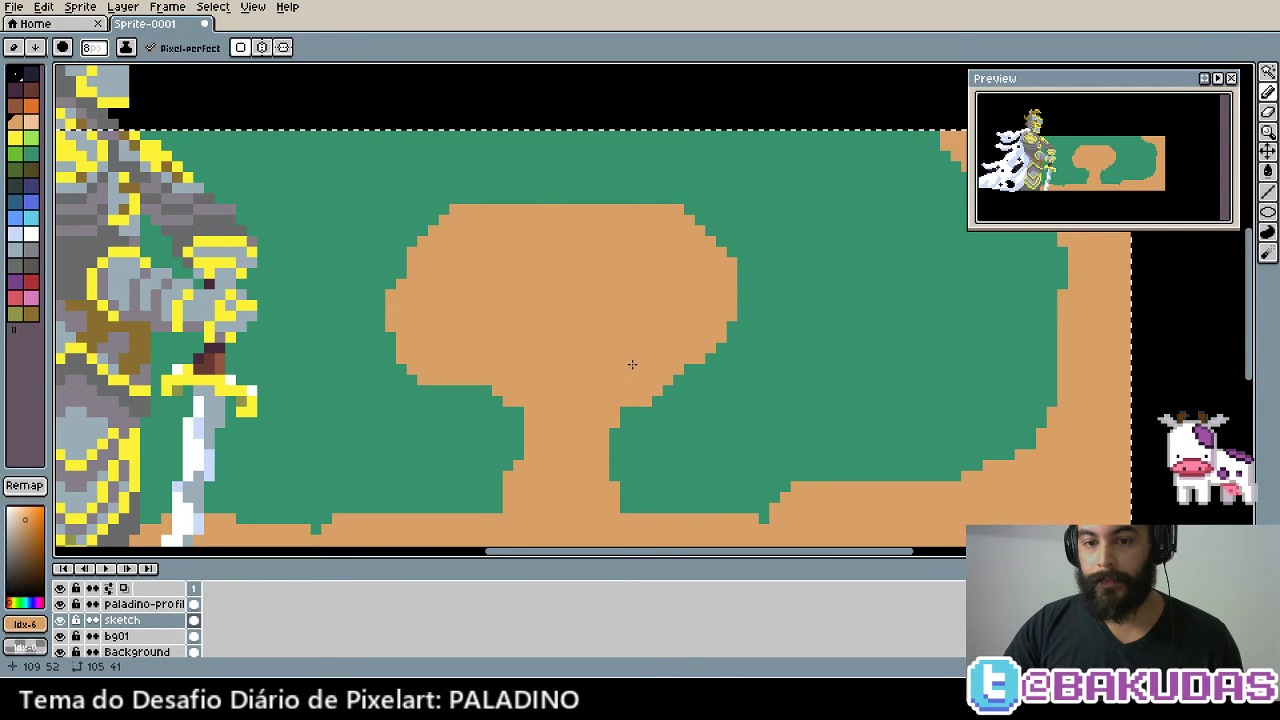
mouse_move(509, 257)
mouse_down()
mouse_move(587, 297)
mouse_move(703, 277)
mouse_move(716, 305)
mouse_move(697, 297)
mouse_move(646, 191)
mouse_up()
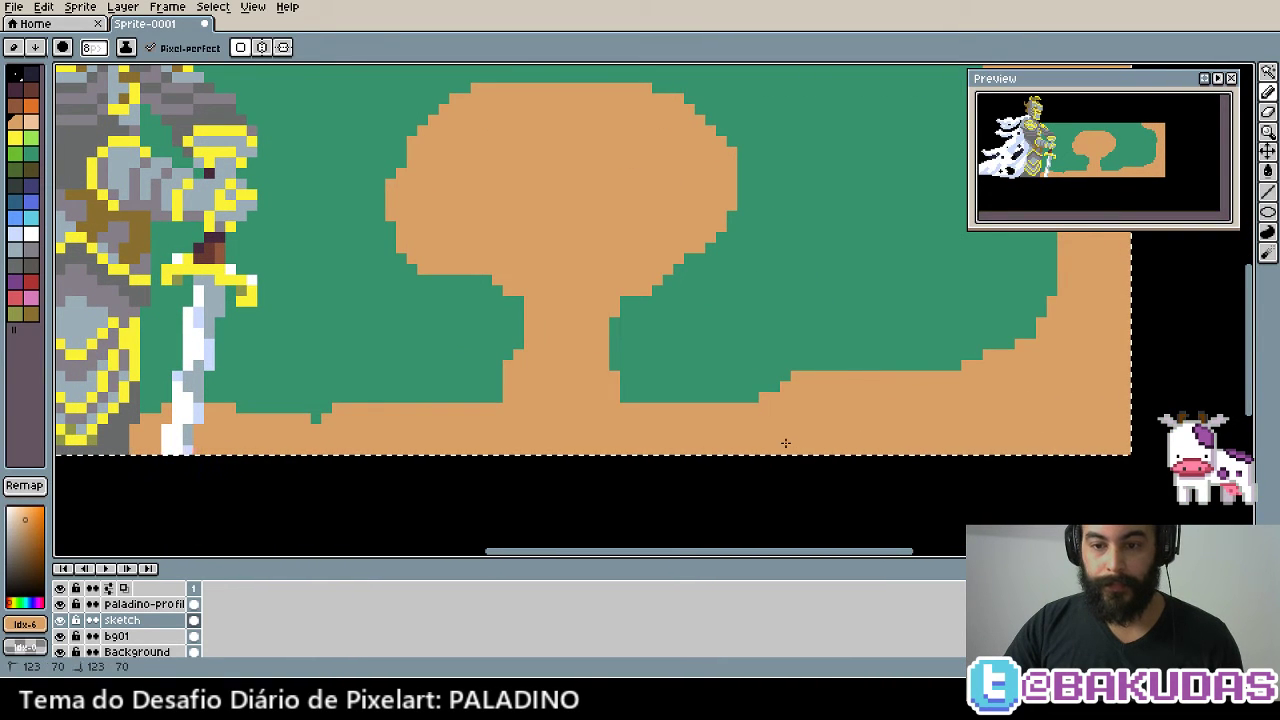
Pan to centre the tree and dab dark-green foliage left of the trunk
mouse_move(900, 400)
mouse_down()
mouse_move(686, 476)
mouse_move(772, 421)
mouse_up()
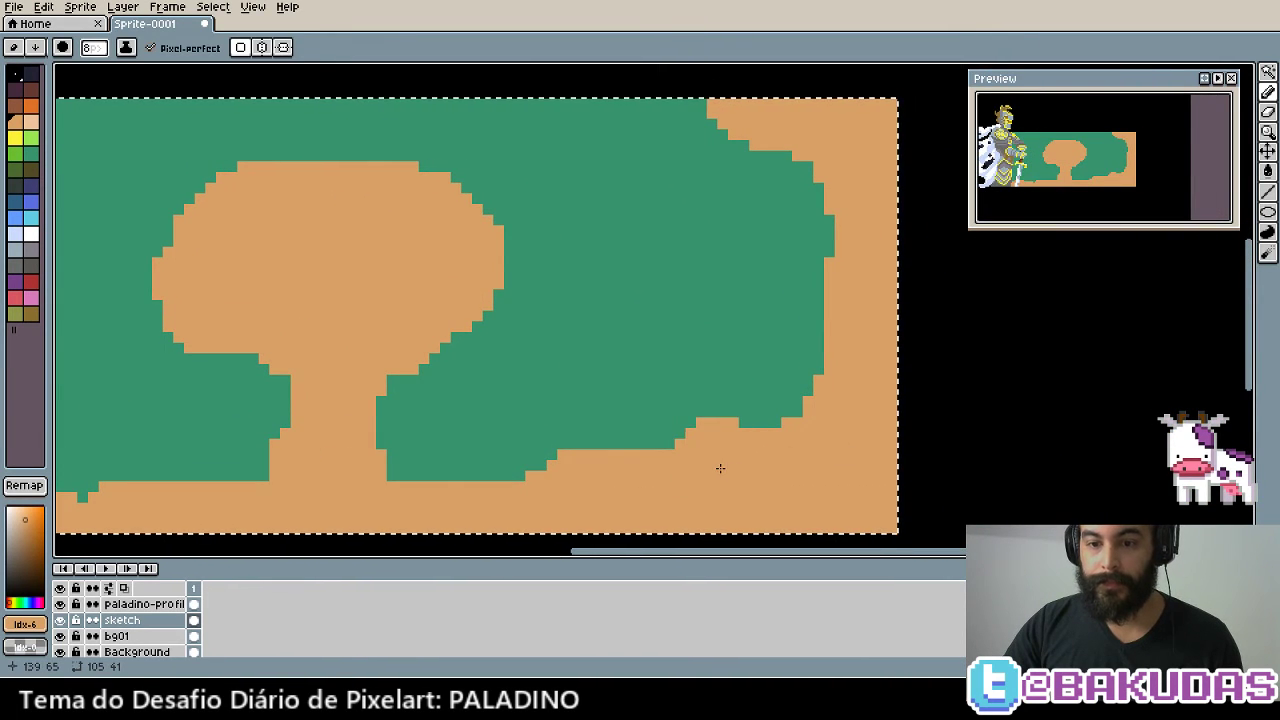
drag(563, 446, 802, 402)
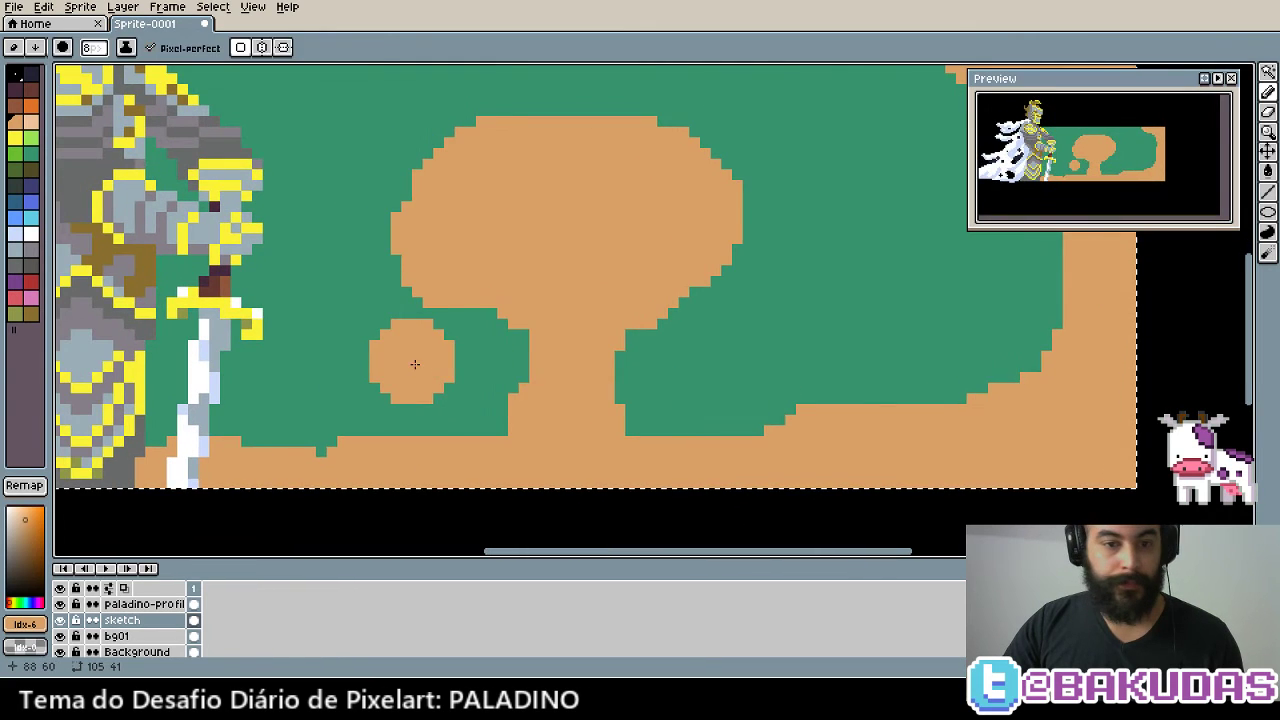
alt+click(323, 349)
mouse_move(323, 349)
mouse_down()
mouse_move(471, 381)
mouse_move(514, 337)
mouse_move(545, 379)
mouse_move(600, 386)
mouse_move(612, 417)
mouse_up()
click(14, 176)
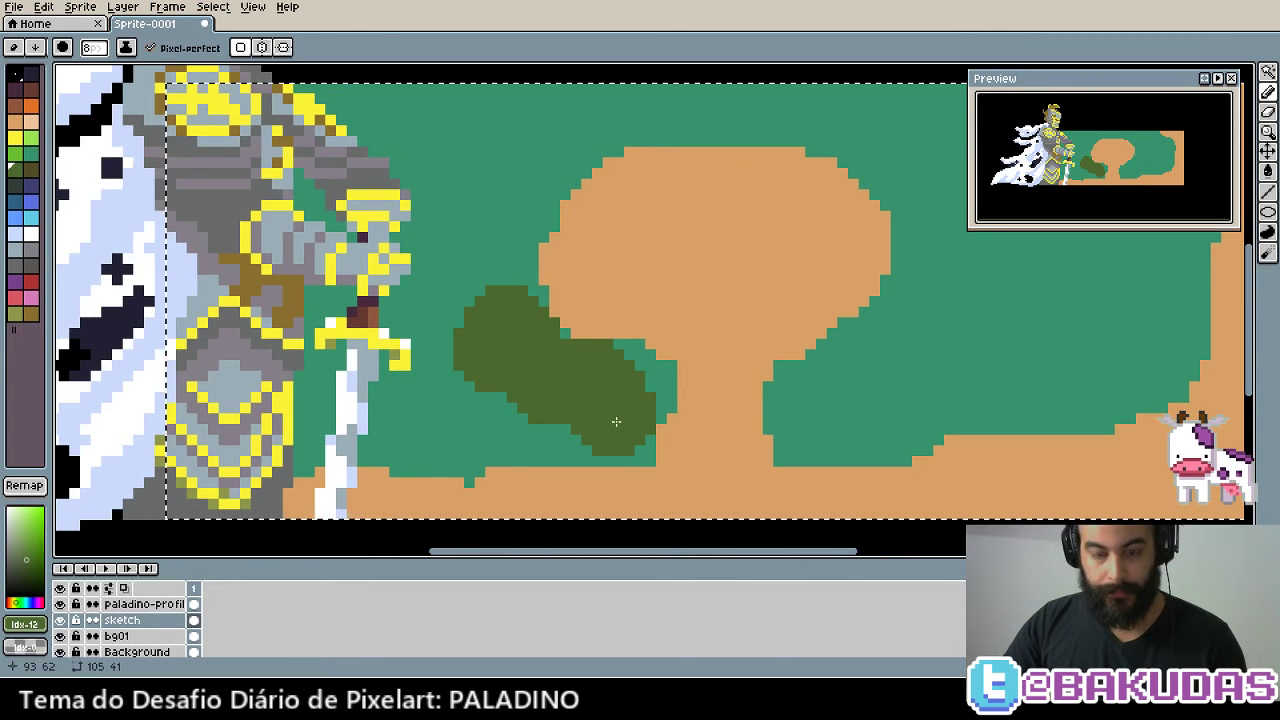
With a smaller brush, wrap dark-green foliage beside the trunk, over the canopy and rightward
key(ctrl+z)
key(minus)
key(minus)
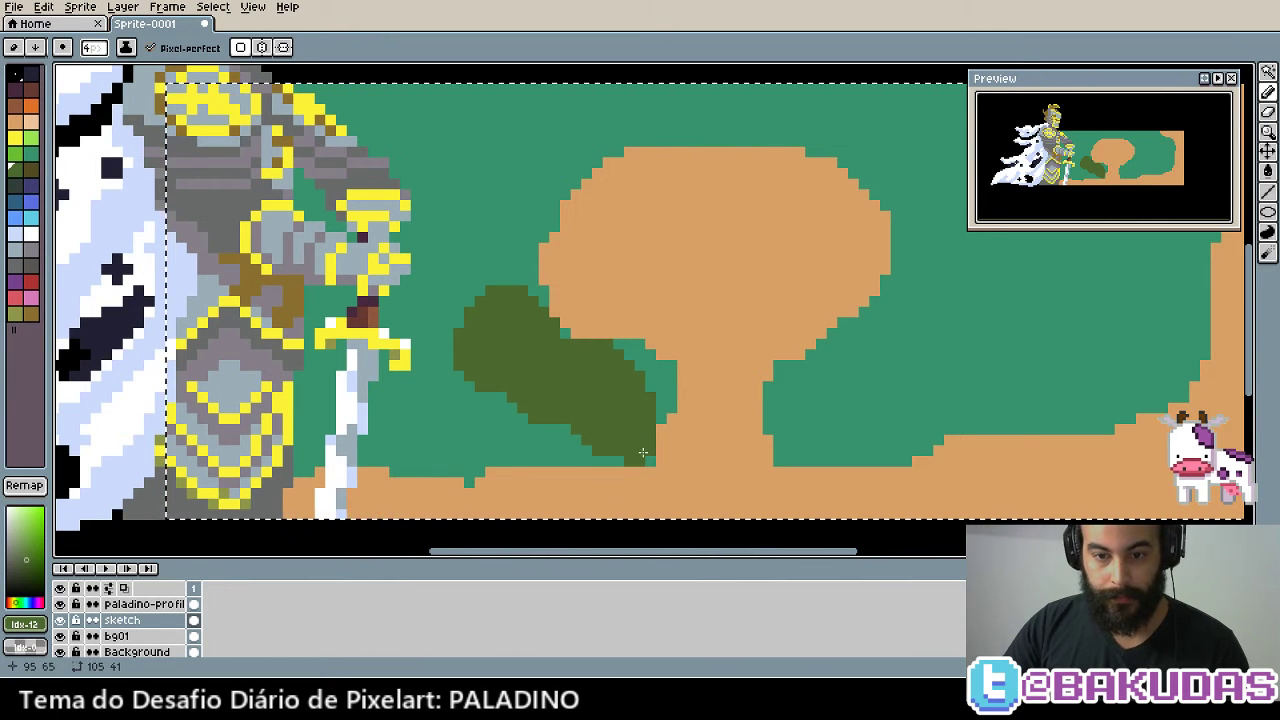
drag(643, 458, 640, 443)
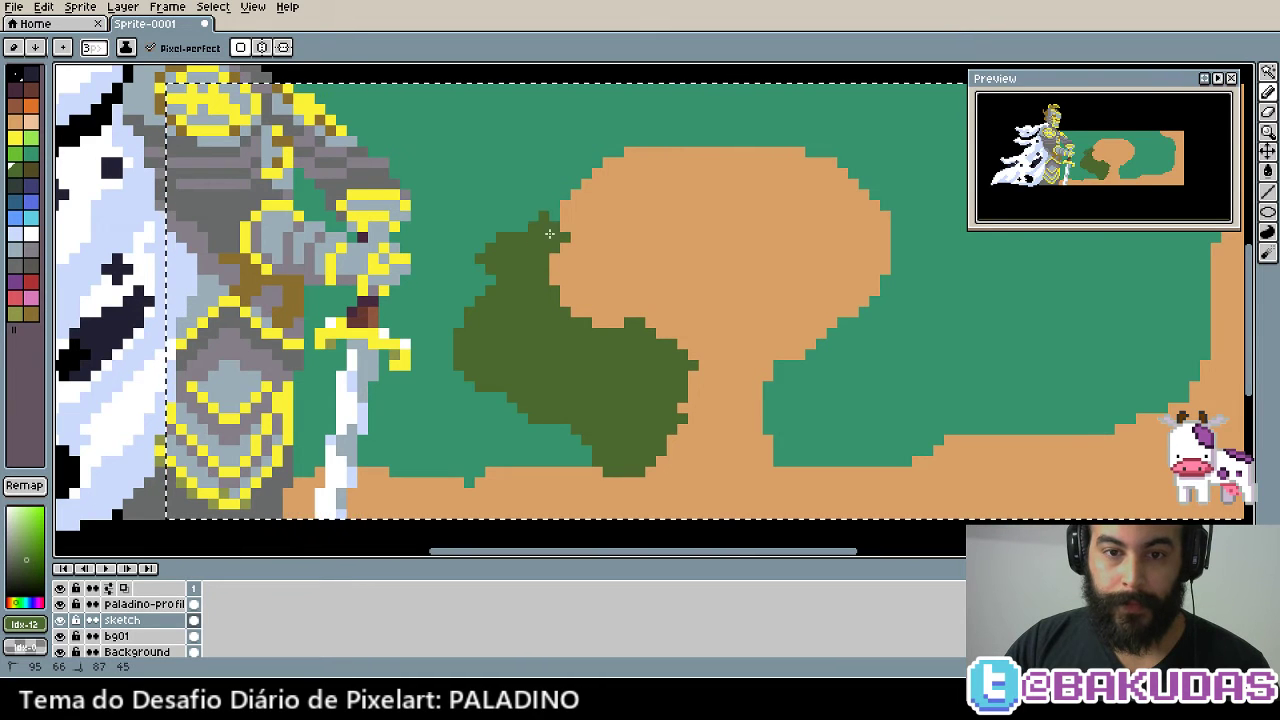
mouse_move(598, 138)
mouse_down()
mouse_move(800, 135)
mouse_move(783, 155)
mouse_up()
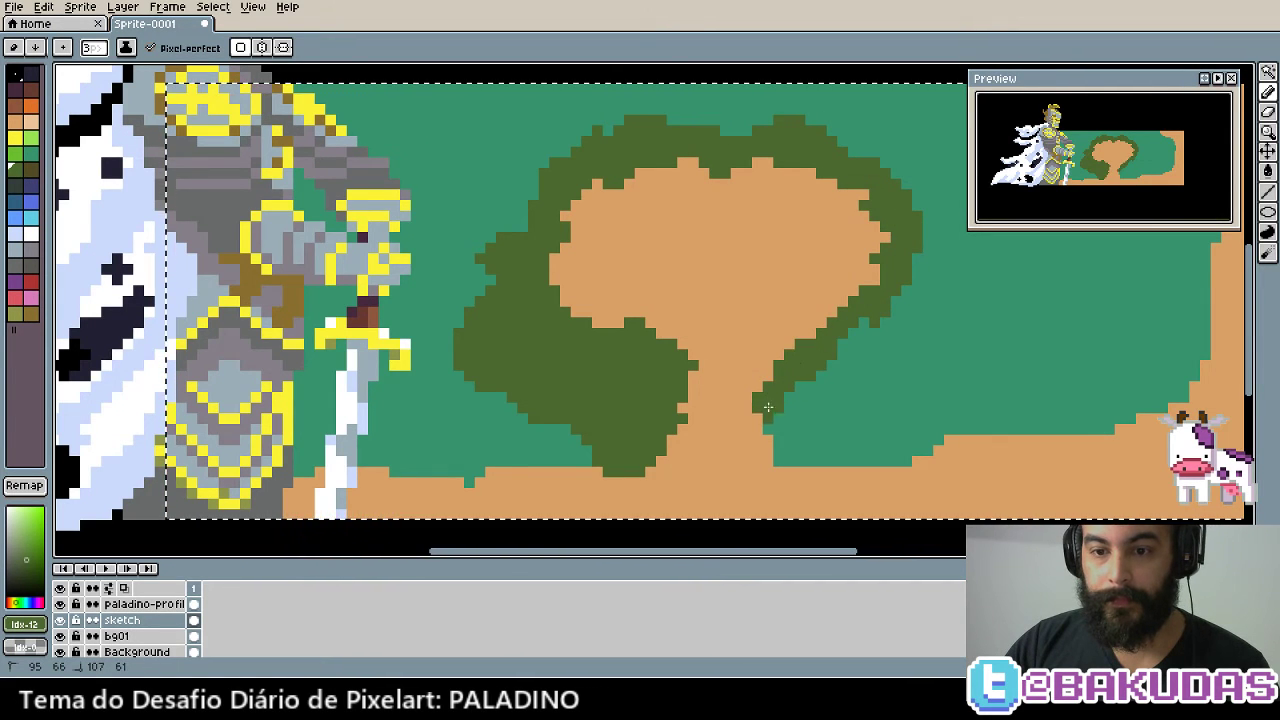
drag(802, 421, 830, 412)
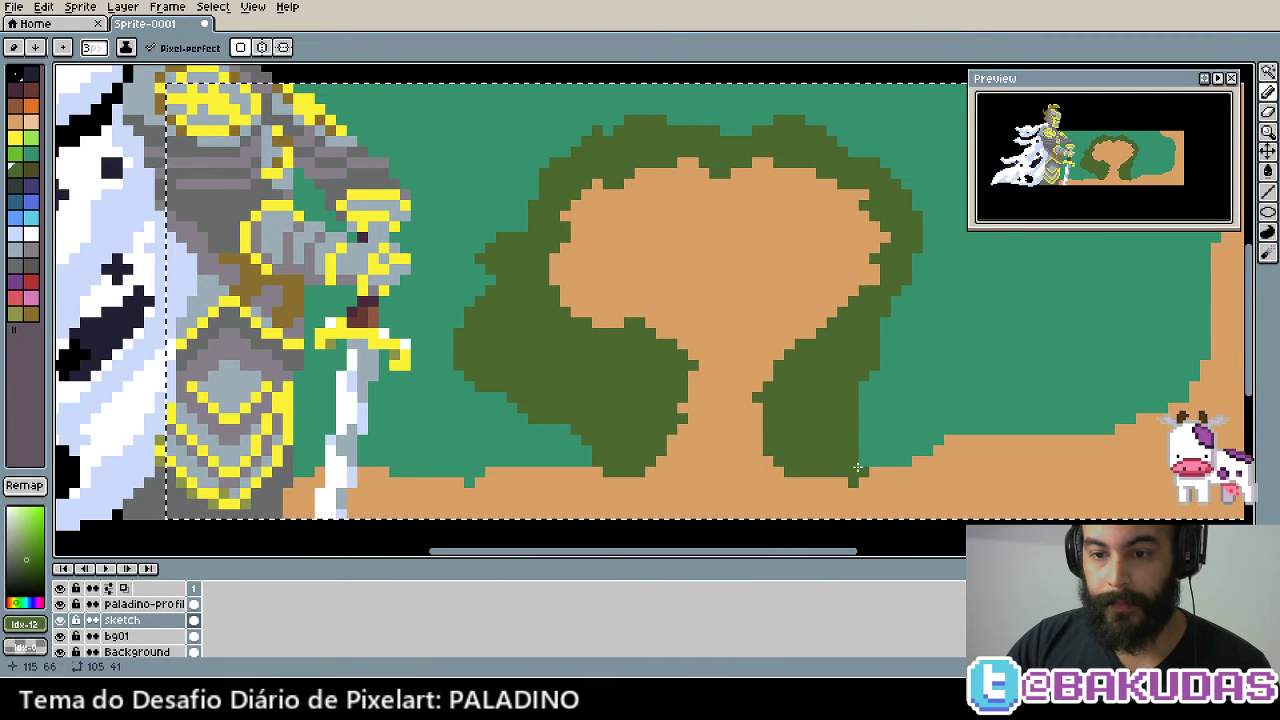
drag(857, 467, 840, 471)
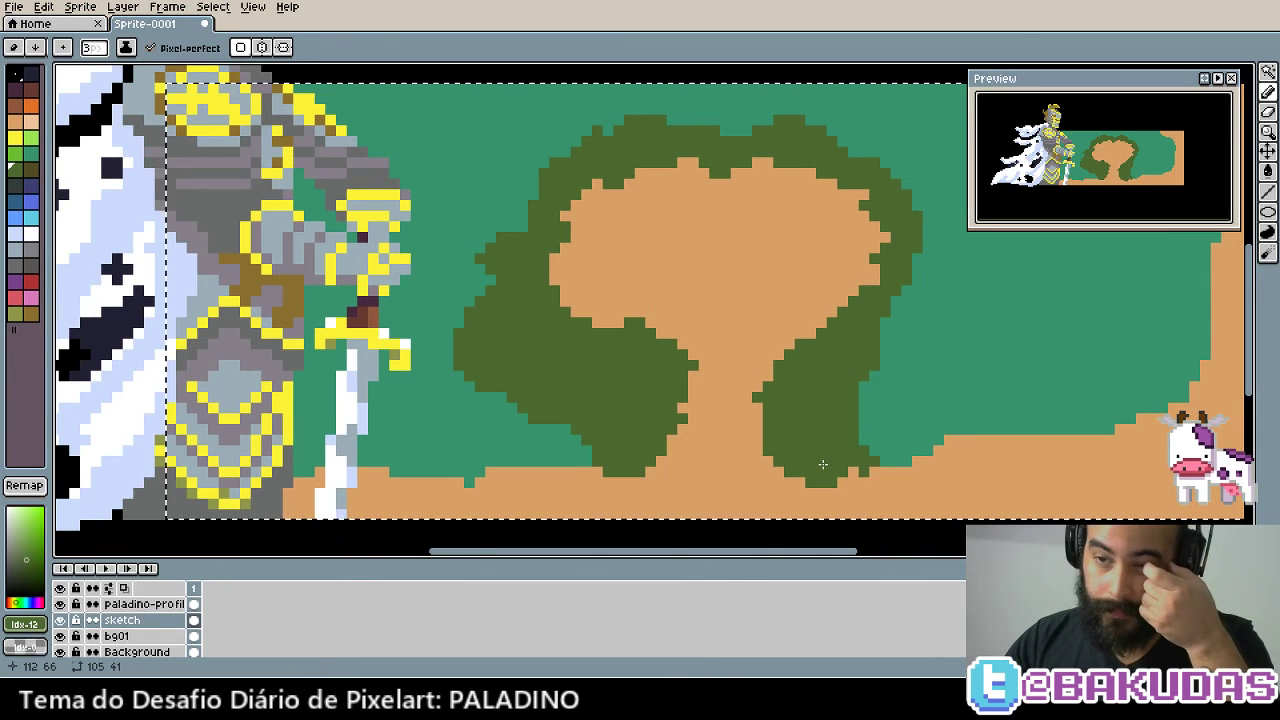
With a larger brush, add dark-green foliage along the map's top and right side
scroll(737, 423, up, 1)
scroll(700, 377, up, 1)
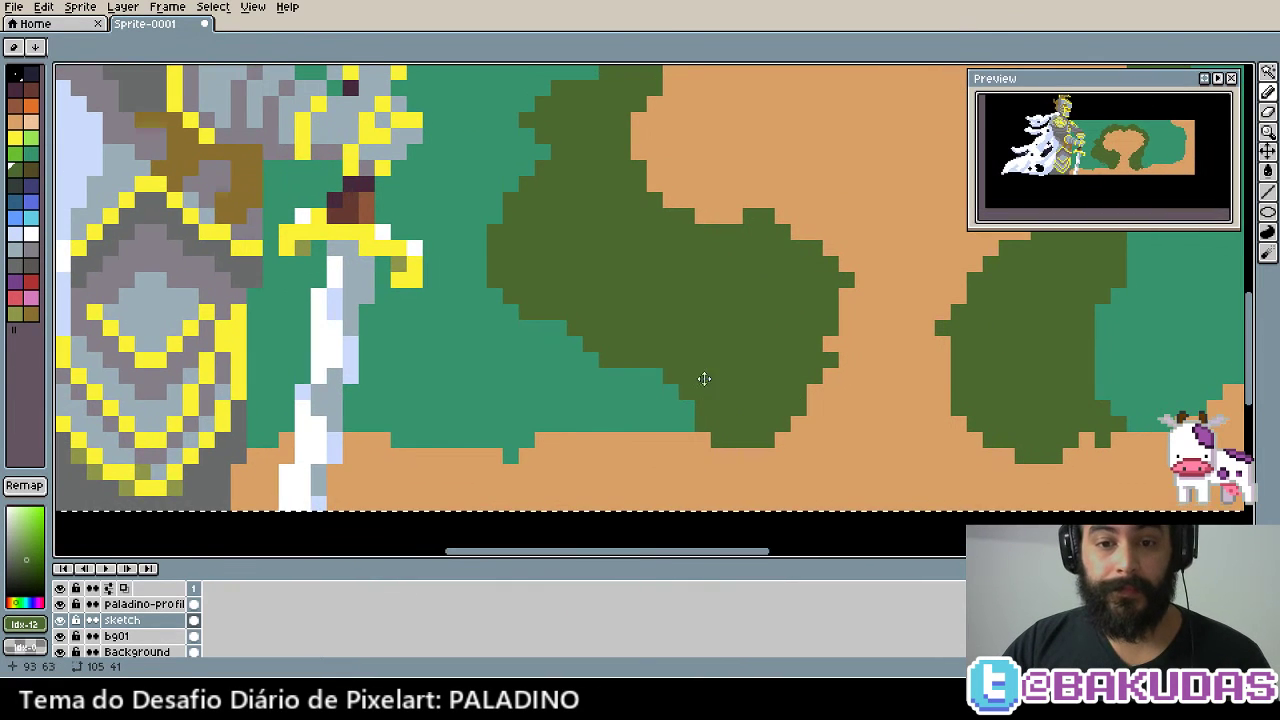
scroll(628, 361, down, 1)
scroll(554, 329, down, 1)
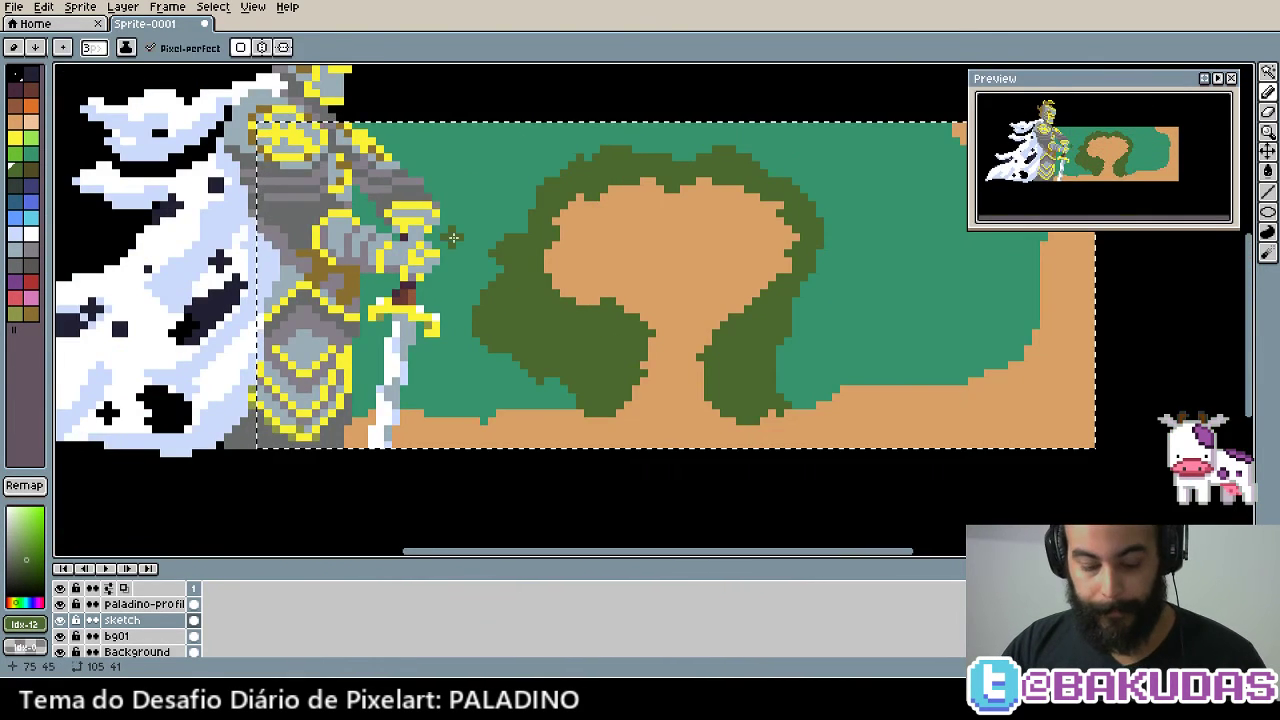
key(plus)
key(plus)
key(plus)
mouse_move(440, 165)
mouse_down()
mouse_move(420, 145)
mouse_move(580, 125)
mouse_up()
click(876, 163)
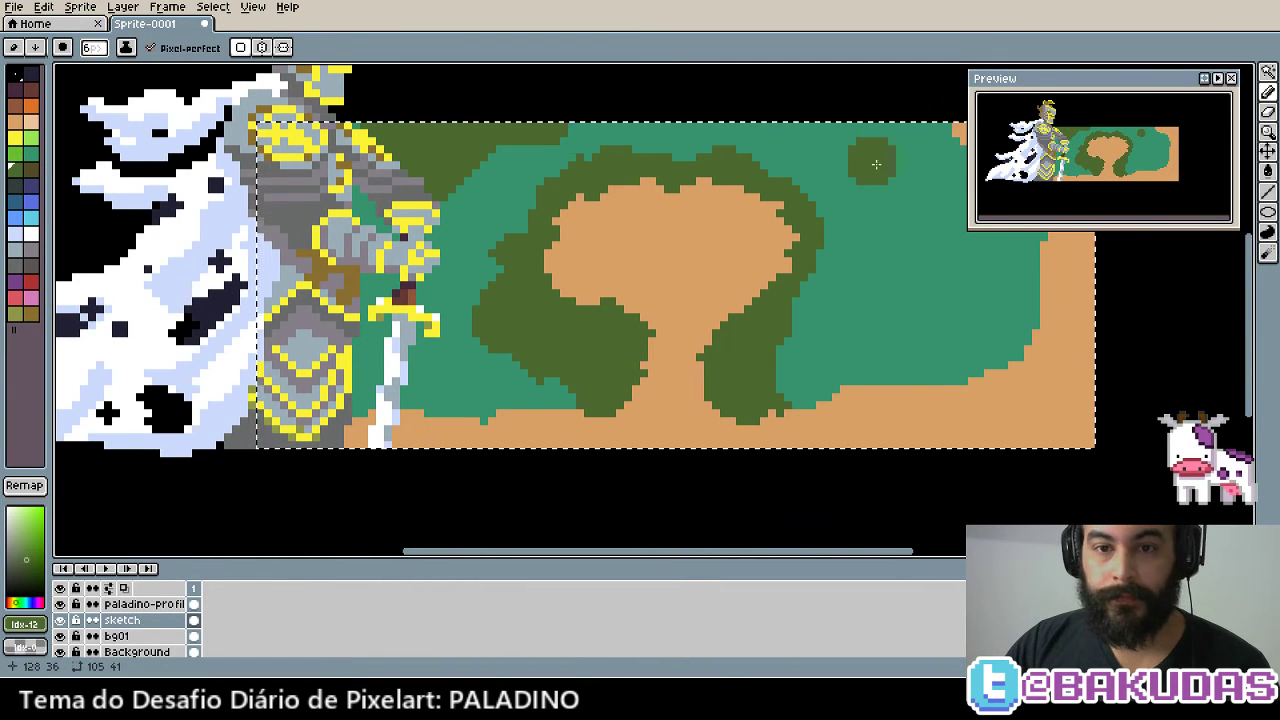
mouse_move(876, 163)
mouse_down()
mouse_move(616, 237)
mouse_move(660, 215)
mouse_move(679, 291)
mouse_move(650, 365)
mouse_move(625, 255)
mouse_move(595, 300)
mouse_move(640, 369)
mouse_move(700, 415)
mouse_move(725, 310)
mouse_move(700, 262)
mouse_move(685, 264)
mouse_up()
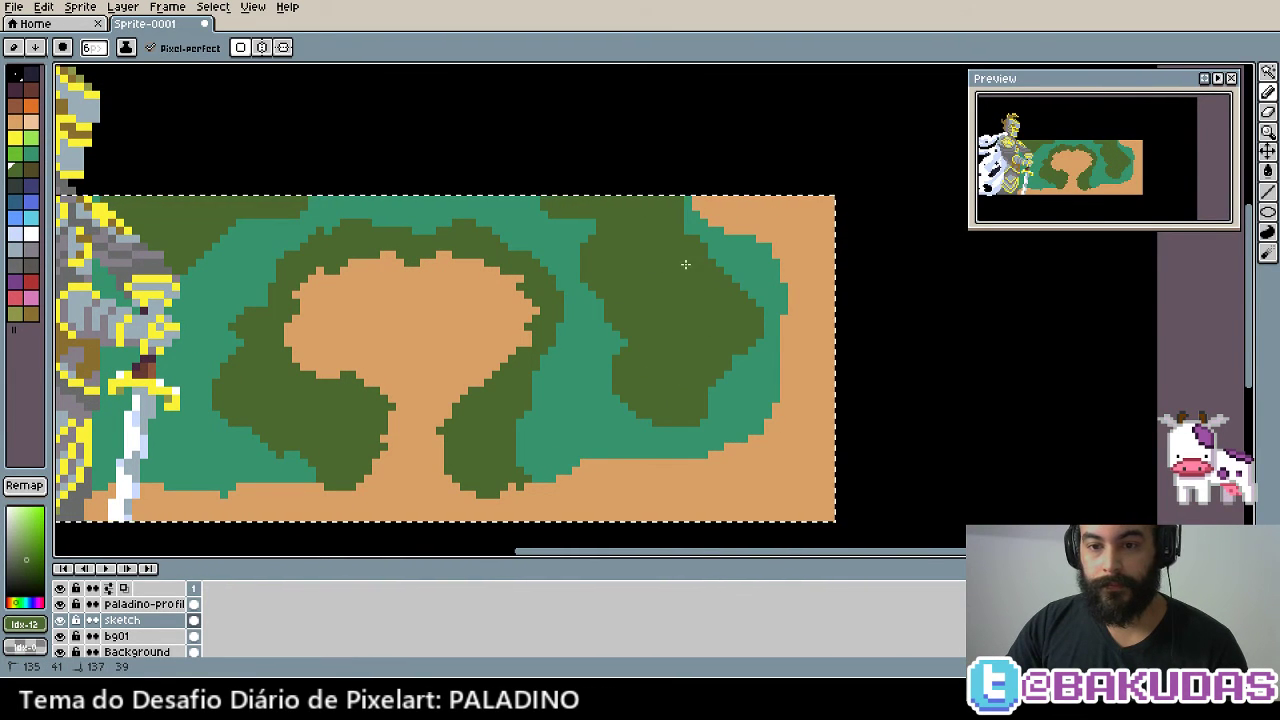
click(614, 343)
Shrink the brush to a small size and zoom around to inspect the foliage
scroll(614, 343, down, 1)
scroll(637, 254, up, 3)
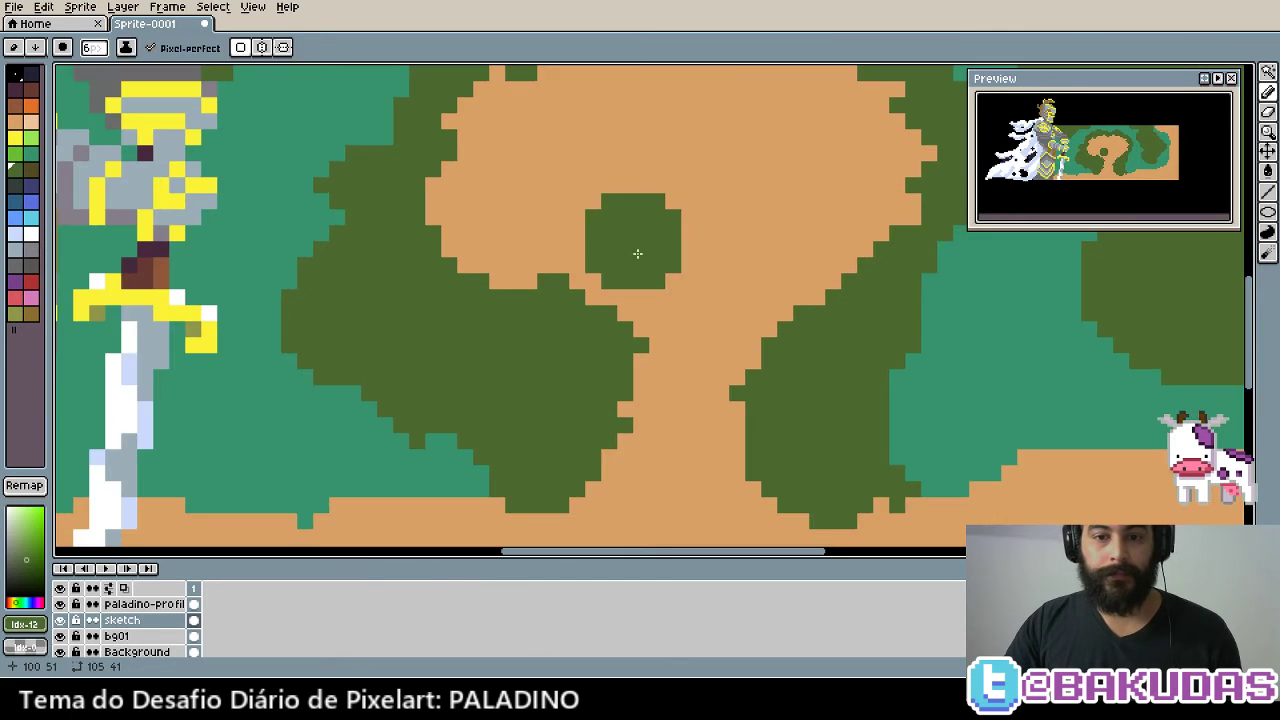
scroll(486, 348, down, 1)
scroll(486, 345, down, 1)
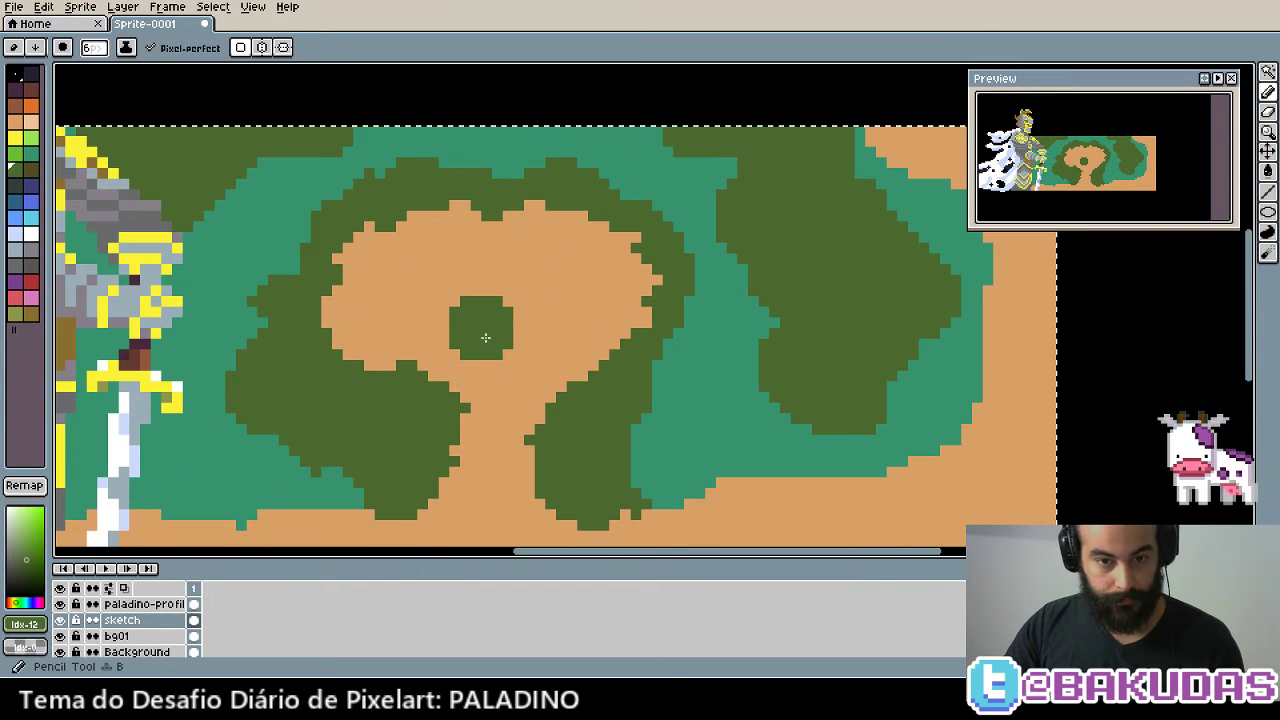
scroll(485, 338, up, 1)
key(minus)
key(minus)
key(minus)
key(minus)
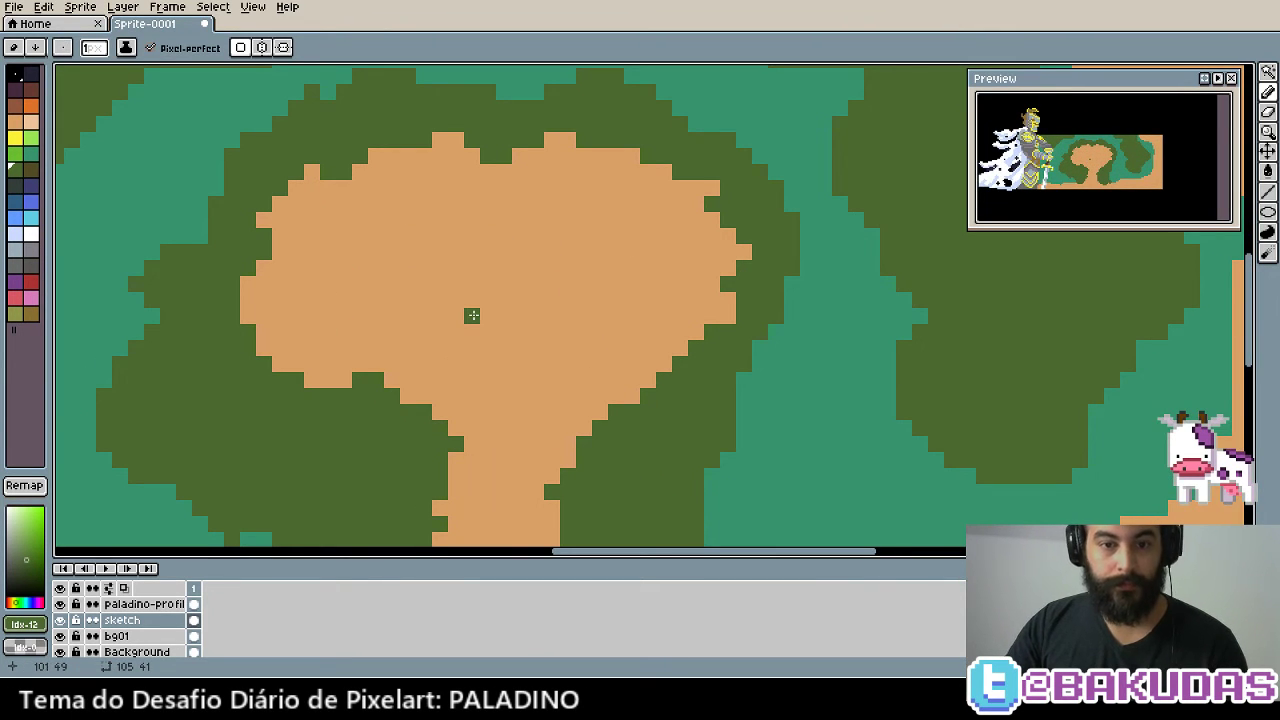
scroll(472, 315, up, 1)
scroll(472, 315, up, 1)
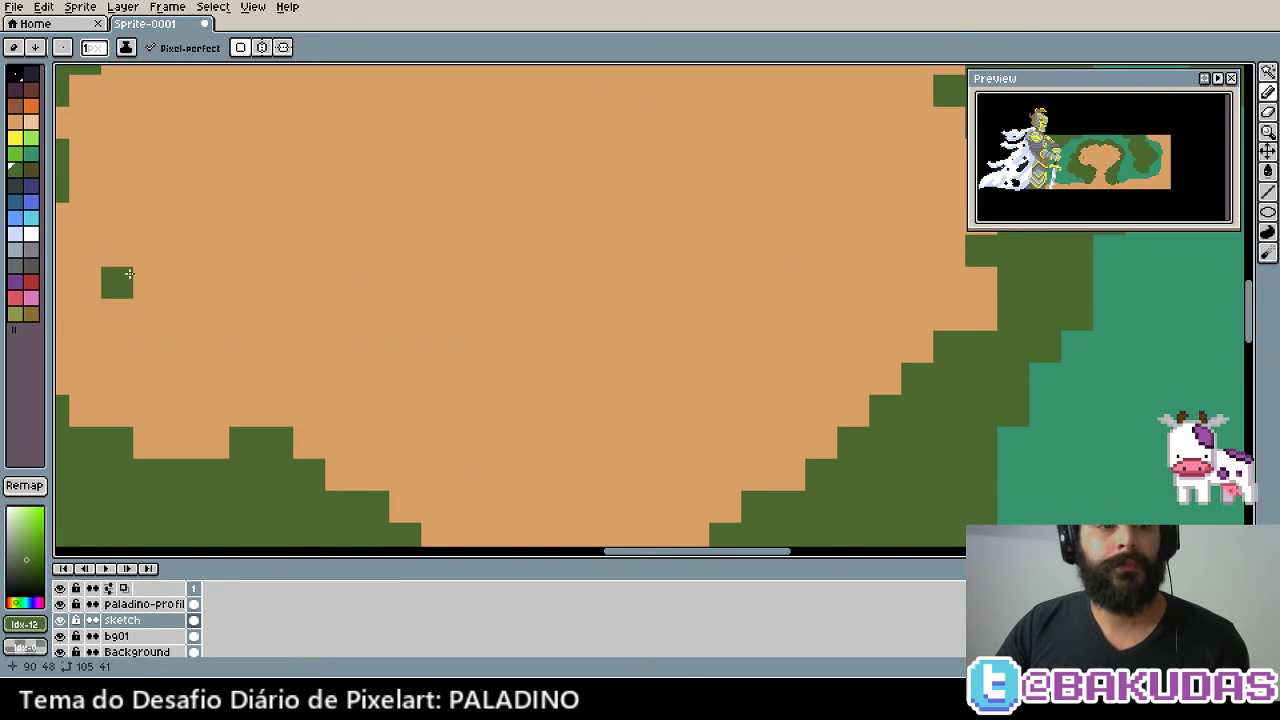
scroll(229, 310, down, 2)
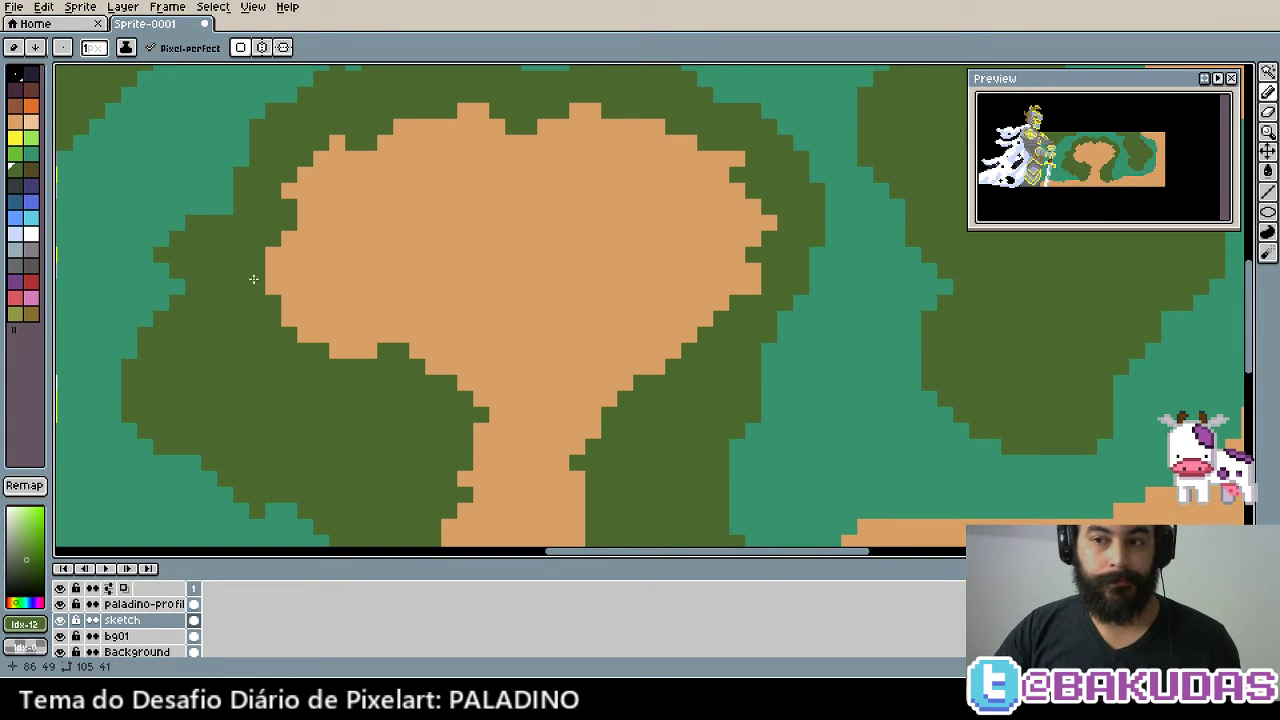
scroll(500, 271, up, 1)
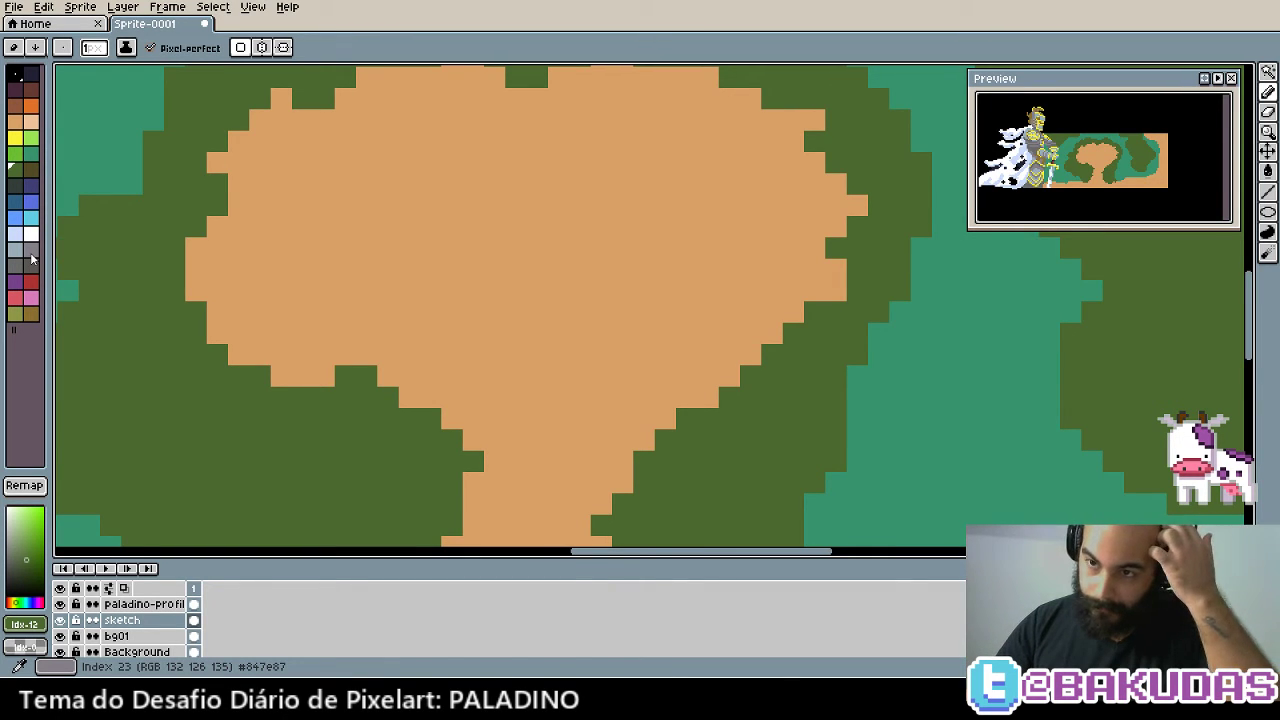
scroll(357, 189, down, 5)
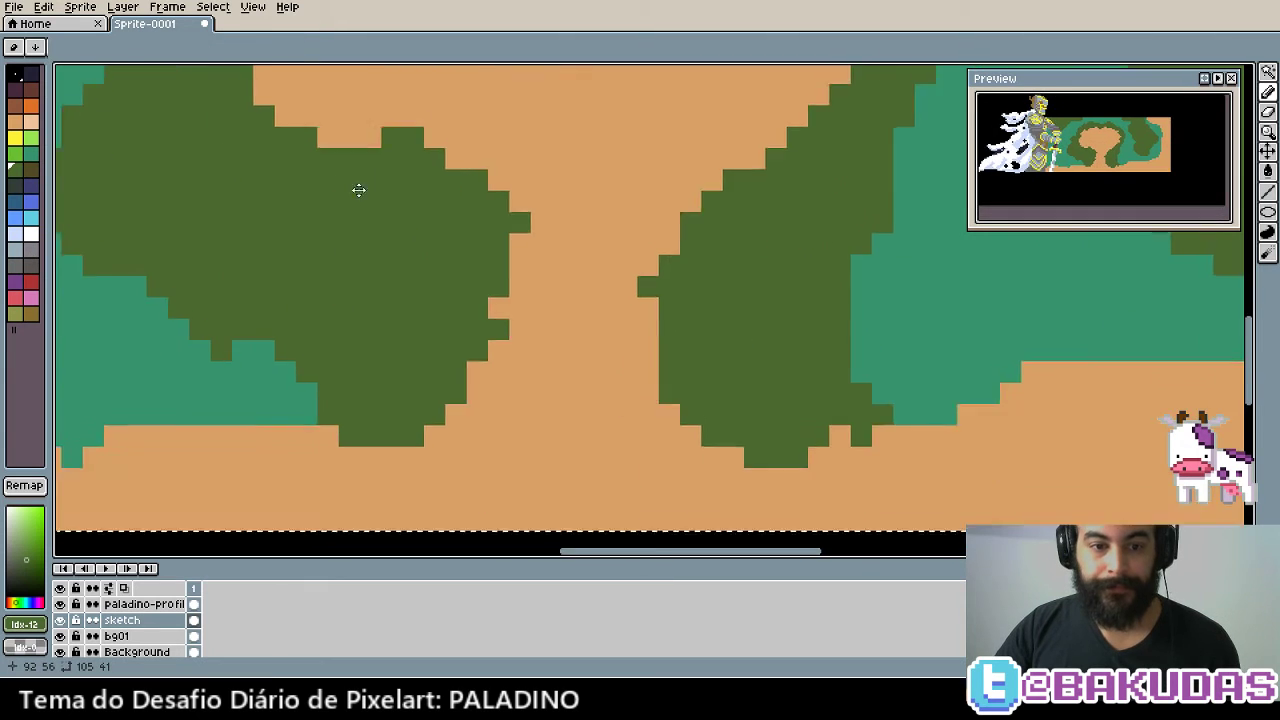
scroll(427, 300, up, 1)
scroll(428, 346, up, 1)
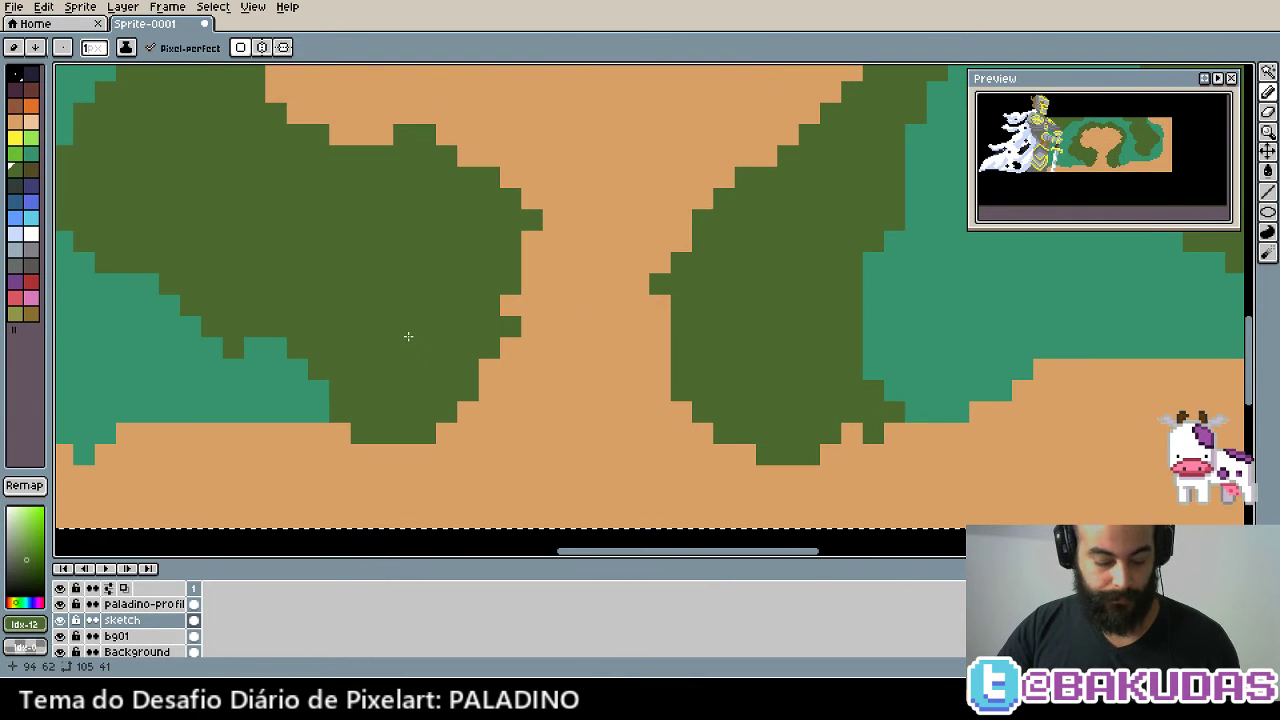
Paint a small brown trunk in the left dark-green foliage
click(31, 88)
scroll(425, 285, up, 1)
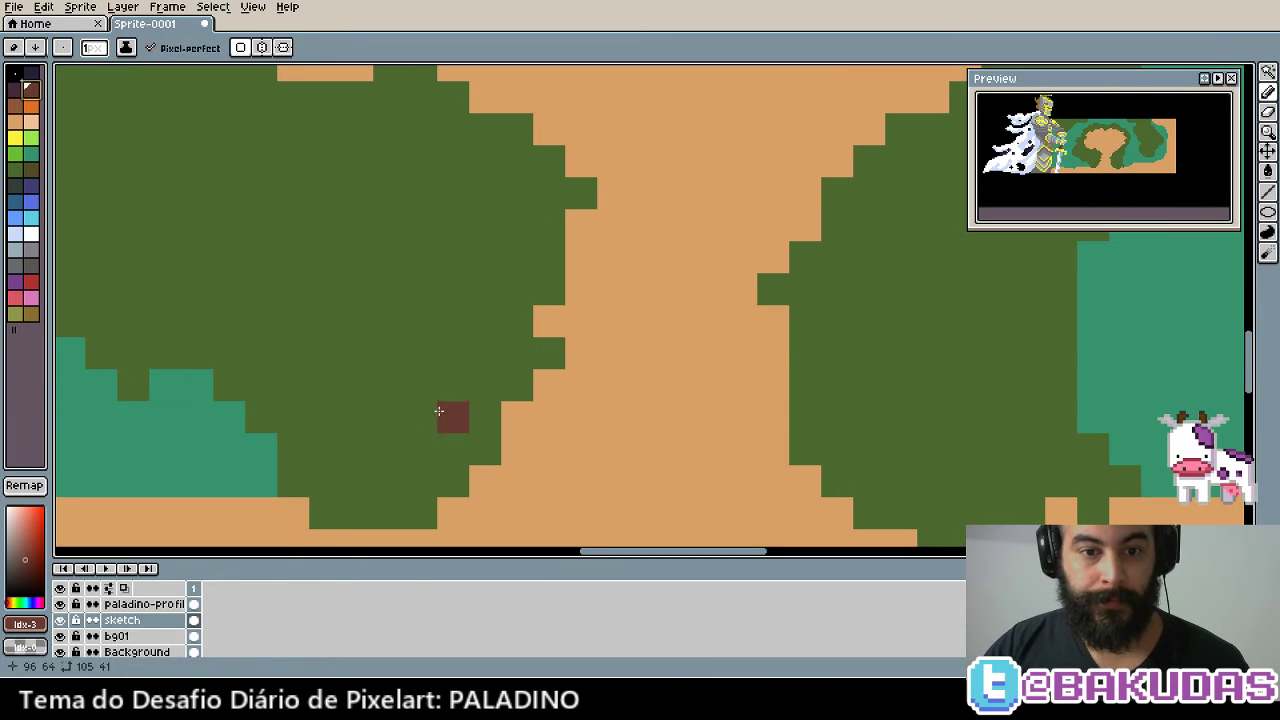
drag(410, 445, 419, 395)
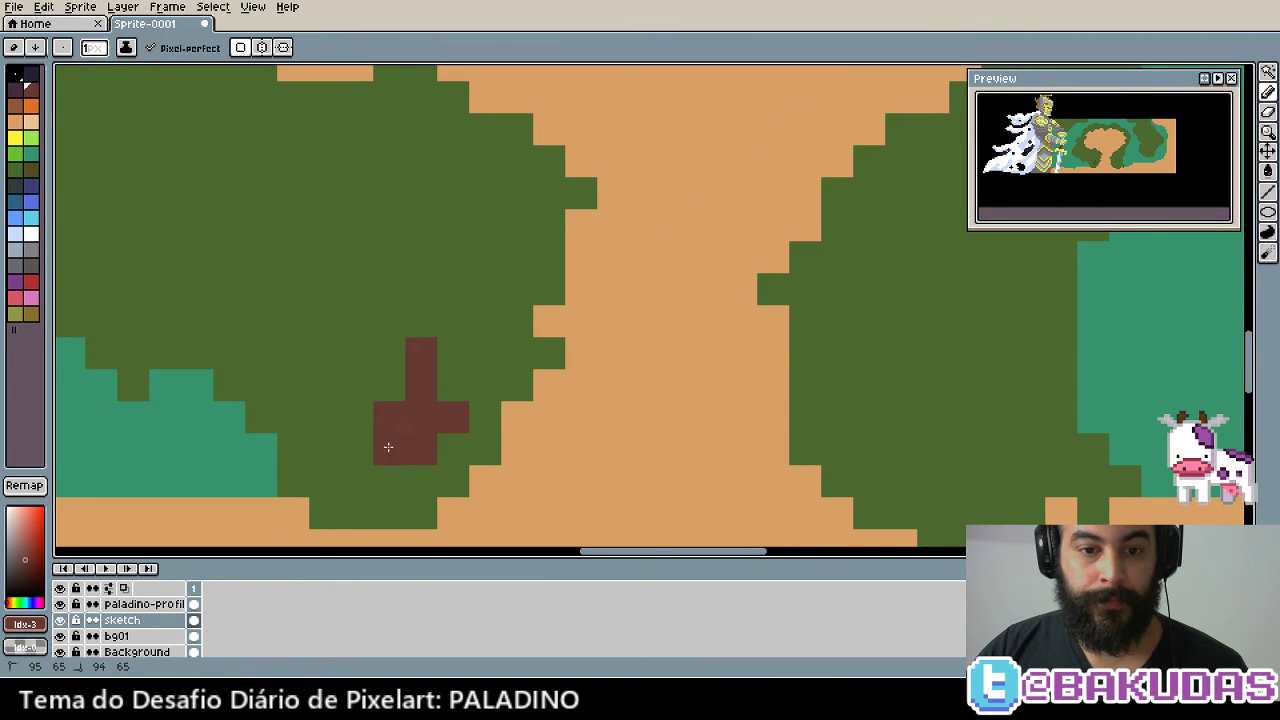
mouse_move(388, 447)
mouse_down()
mouse_move(443, 394)
mouse_move(481, 447)
mouse_up()
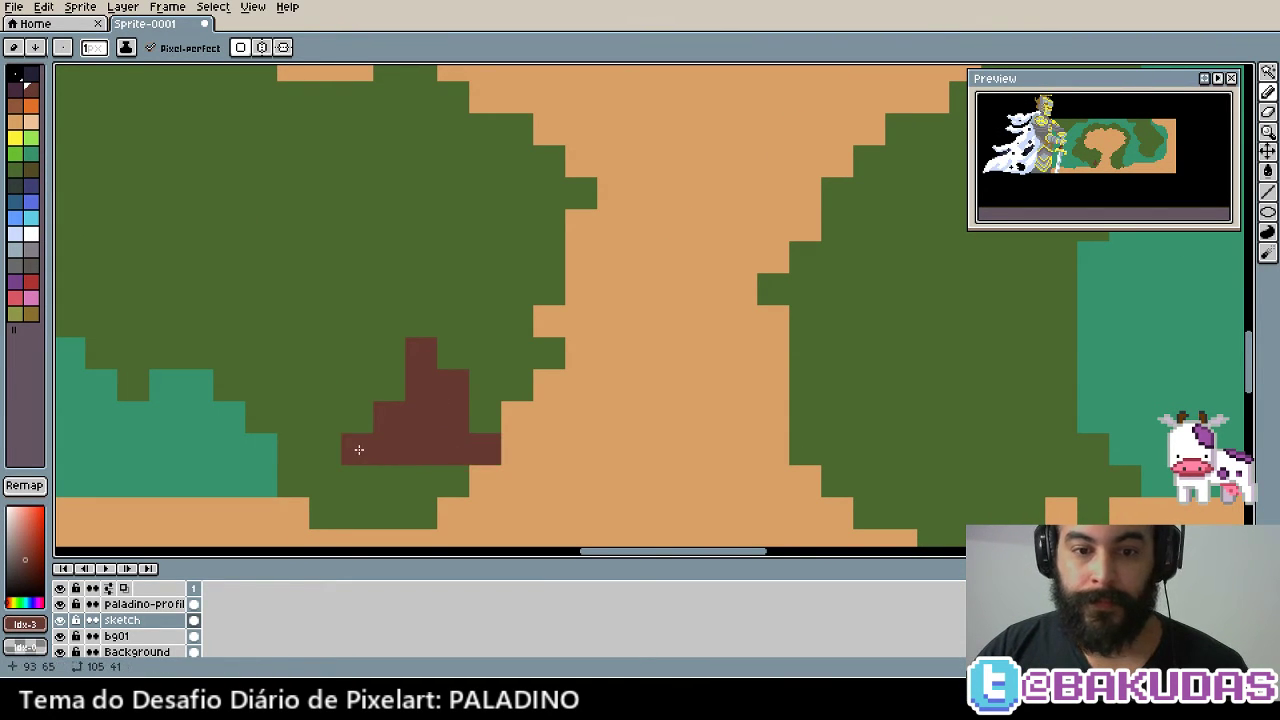
scroll(427, 429, up, 1)
click(376, 367)
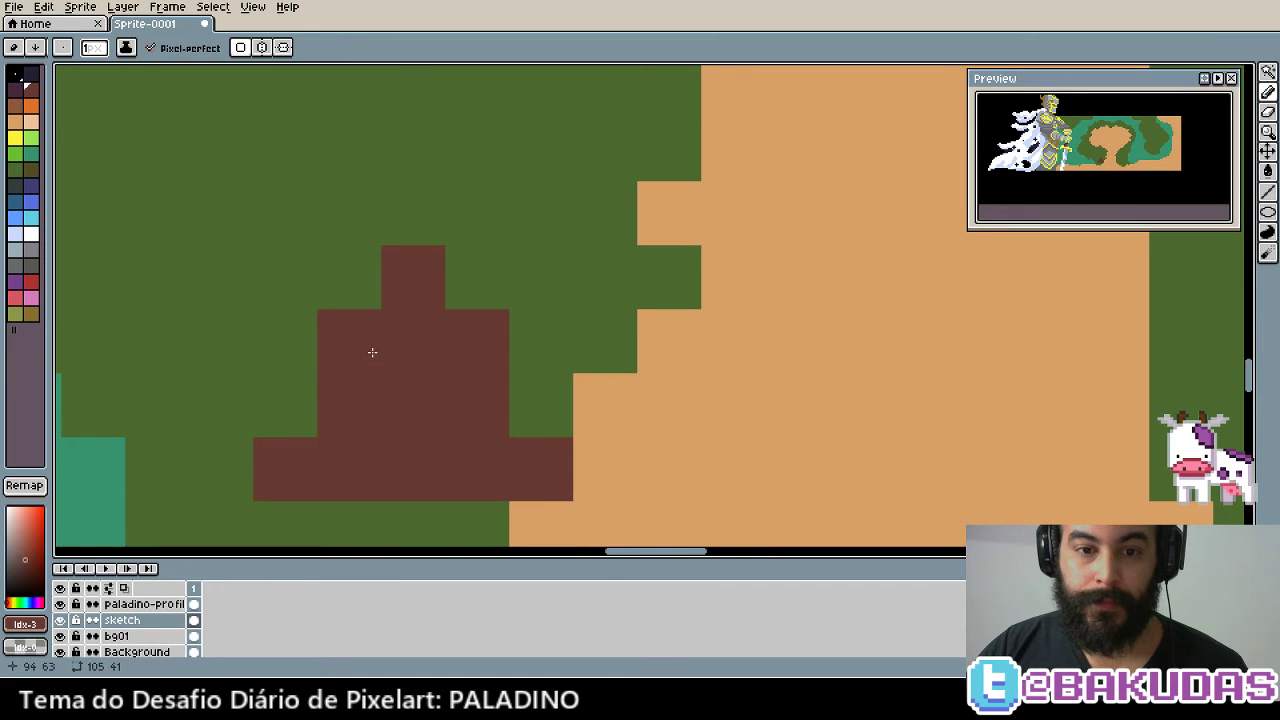
scroll(471, 341, down, 1)
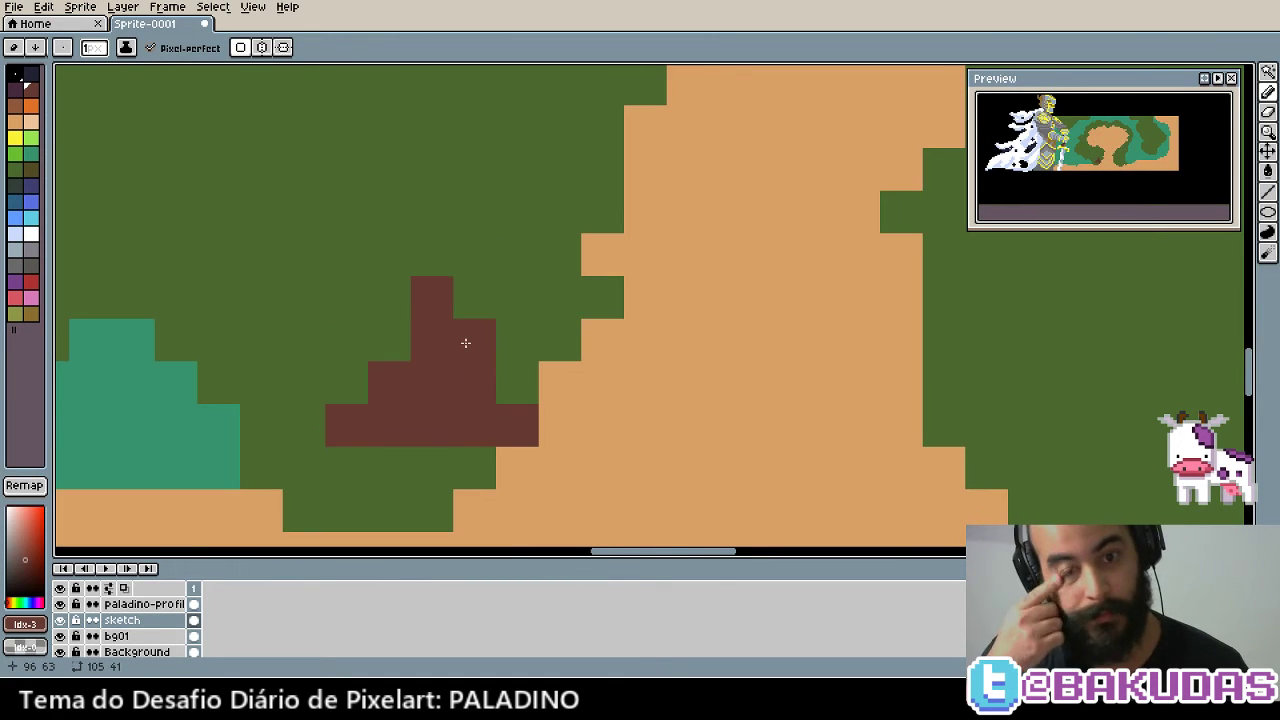
Paint a light-green canopy block above the brown trunk
click(14, 155)
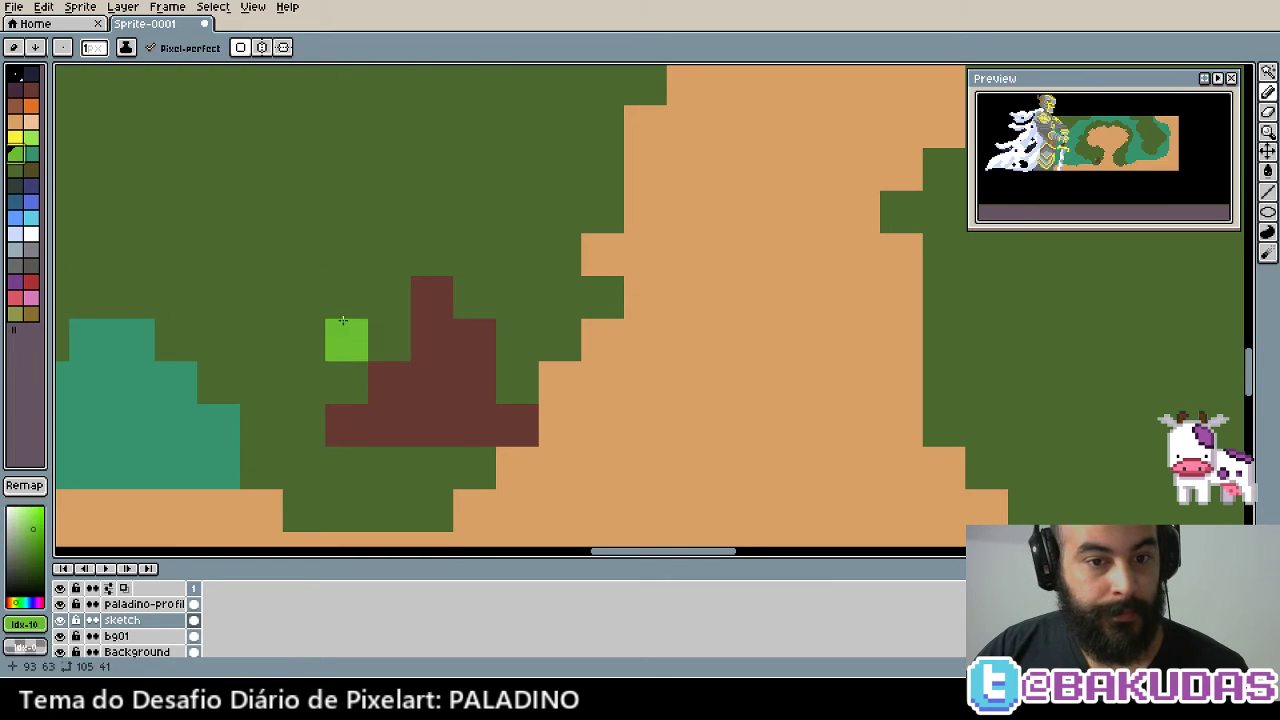
mouse_move(389, 338)
mouse_down()
mouse_move(340, 233)
mouse_move(455, 190)
mouse_move(486, 286)
mouse_move(463, 186)
mouse_move(517, 265)
mouse_move(508, 329)
mouse_move(391, 323)
mouse_move(294, 243)
mouse_move(347, 311)
mouse_move(508, 180)
mouse_move(480, 114)
mouse_move(543, 303)
mouse_move(472, 129)
mouse_up()
scroll(472, 129, down, 3)
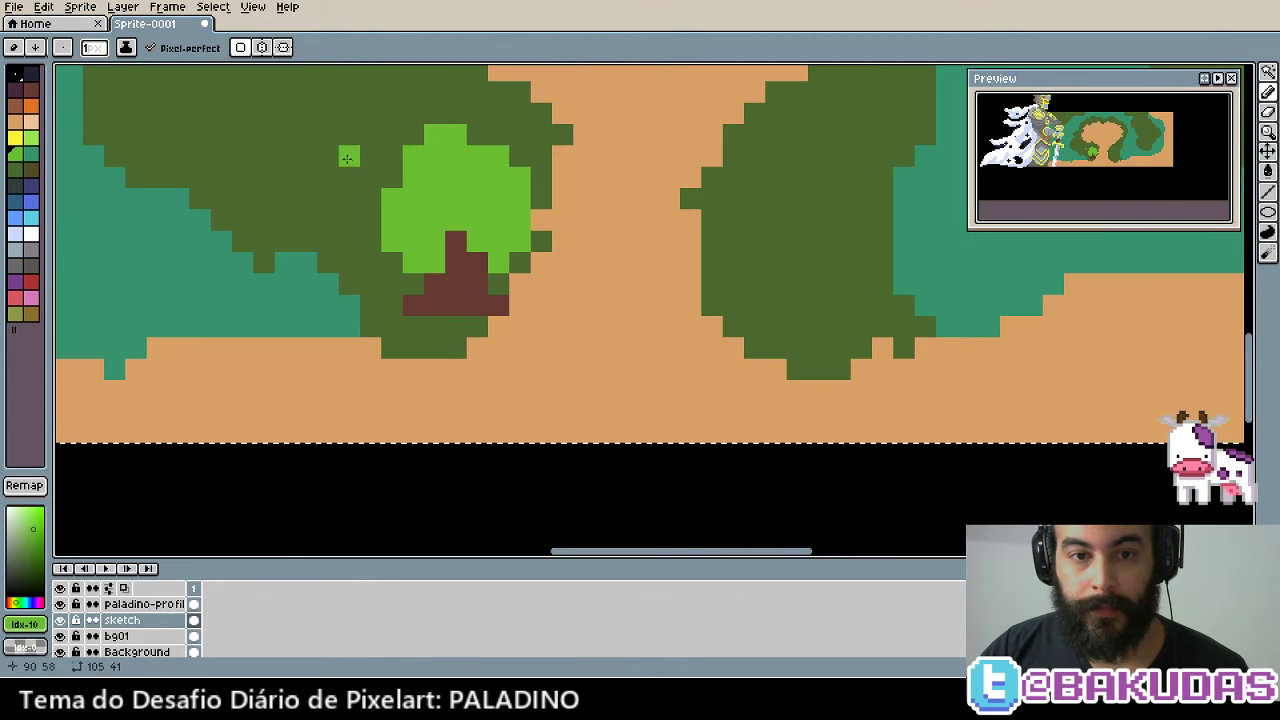
scroll(513, 181, up, 2)
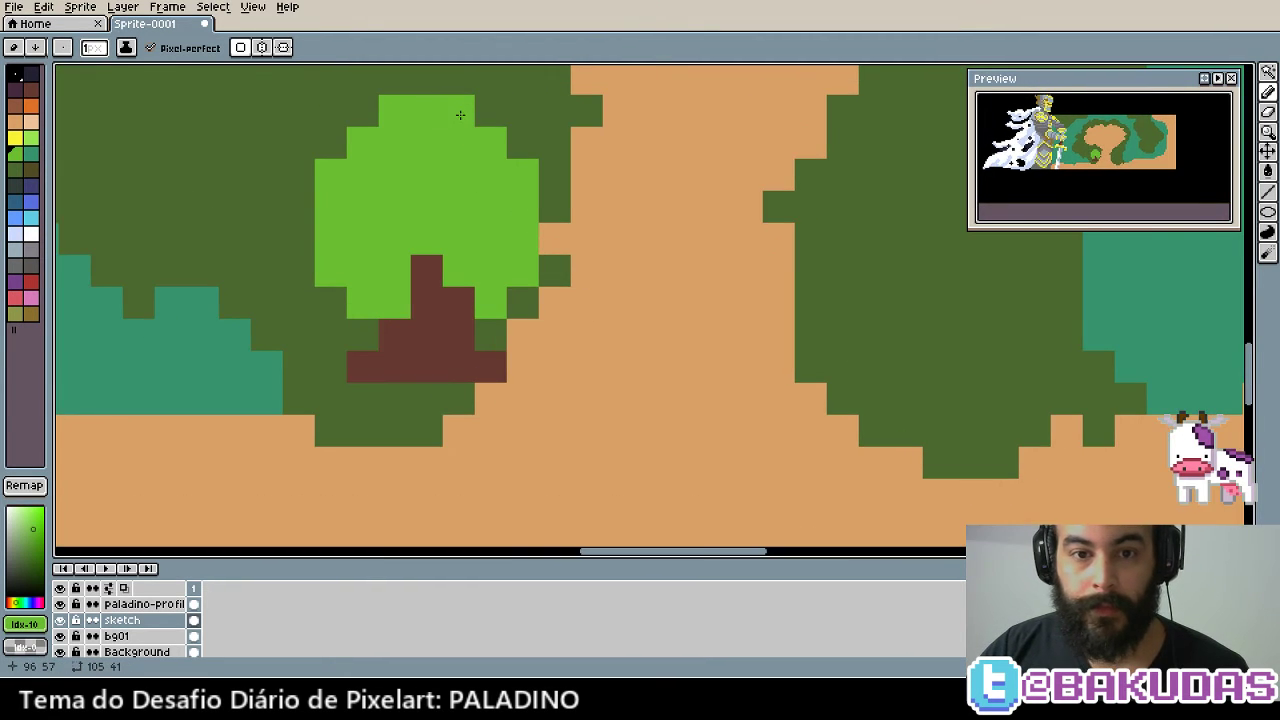
Shade the trunk with lighter-brown pixels, then pick a lighter peach for the sand
click(15, 105)
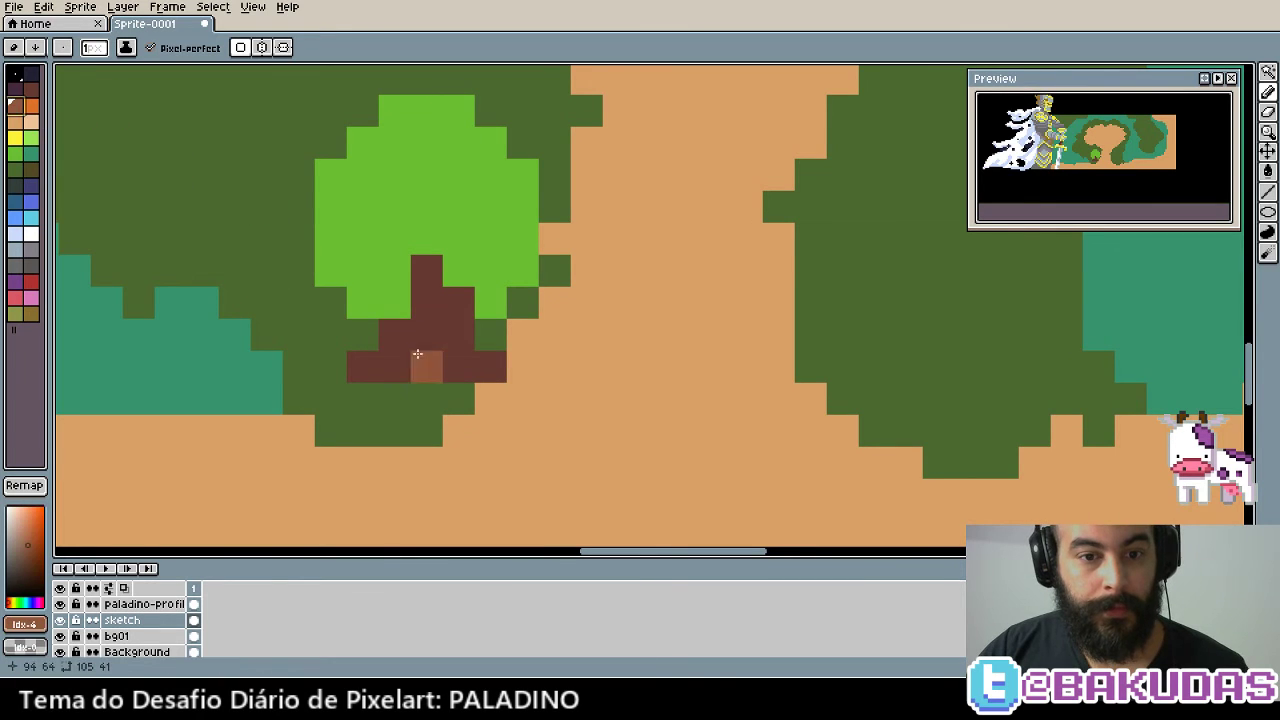
click(458, 366)
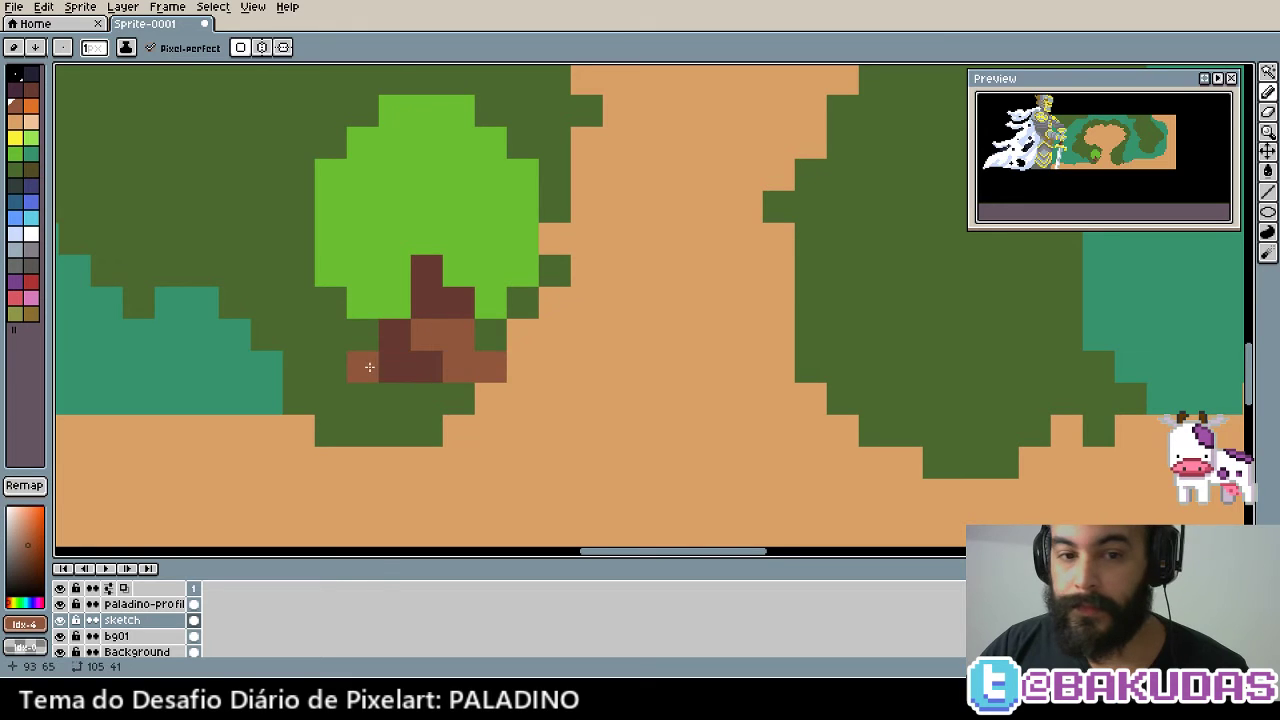
scroll(449, 341, up, 2)
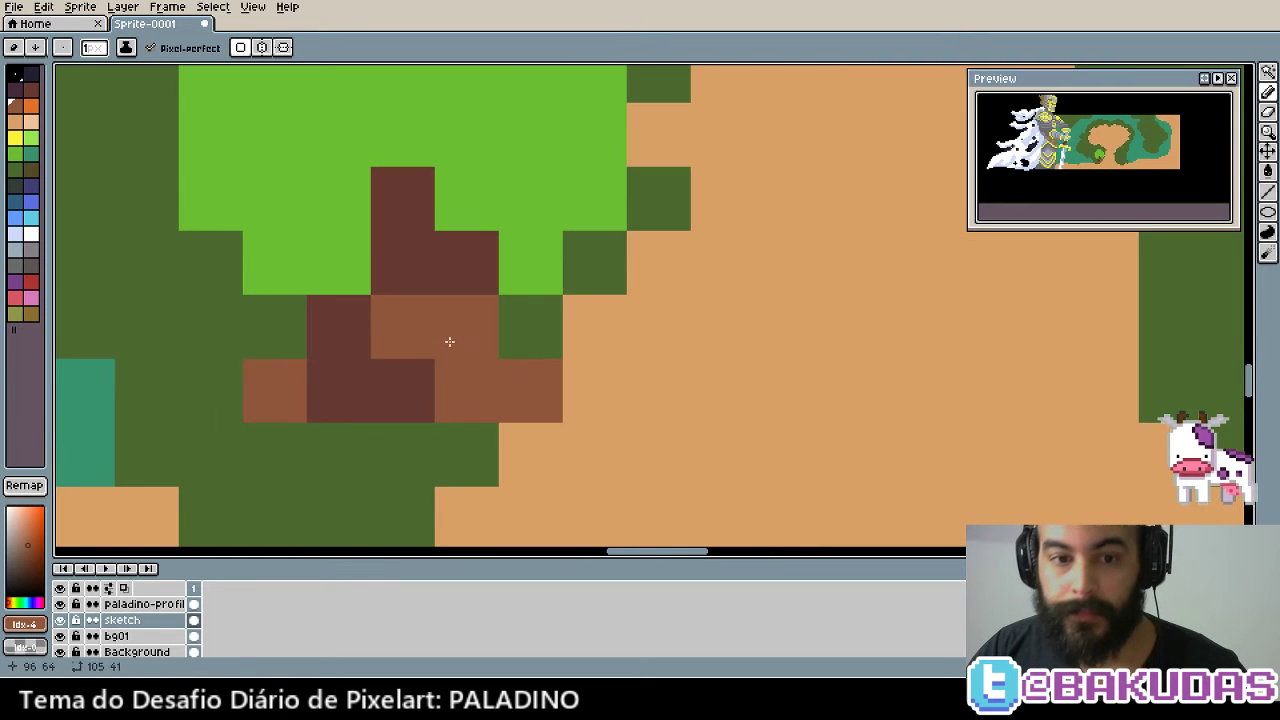
click(414, 285)
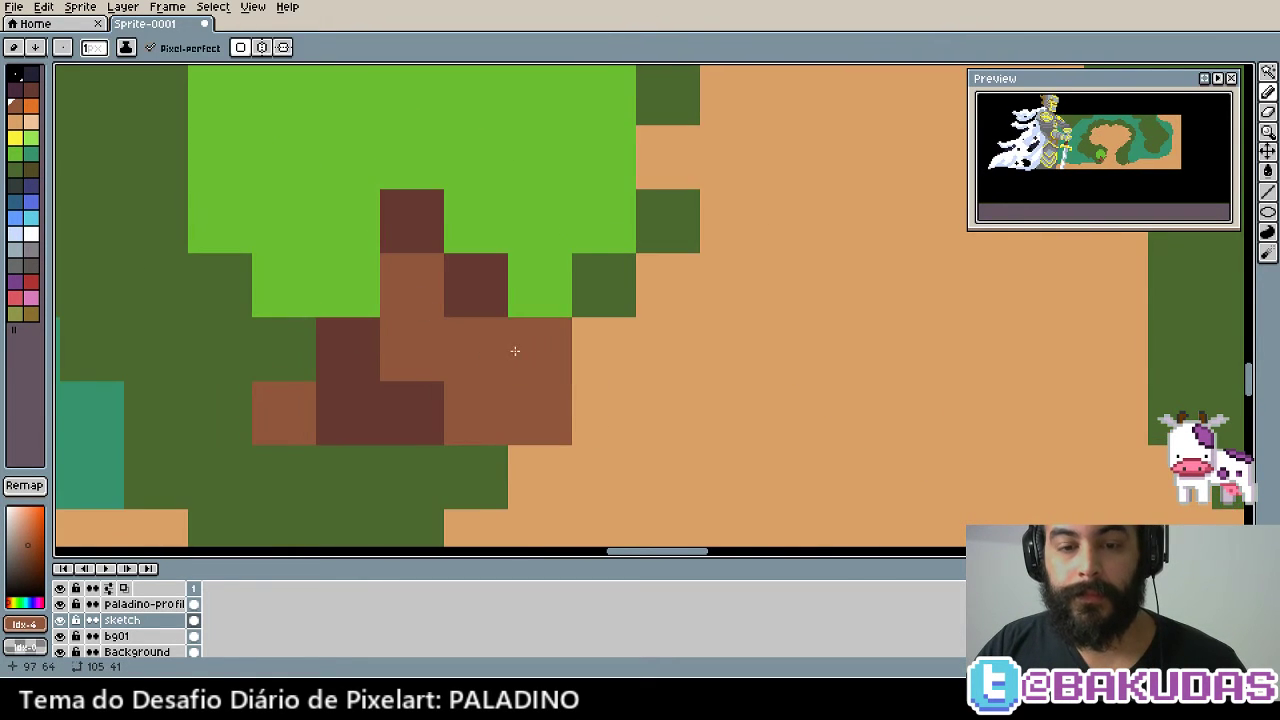
scroll(529, 374, down, 2)
alt+click(560, 415)
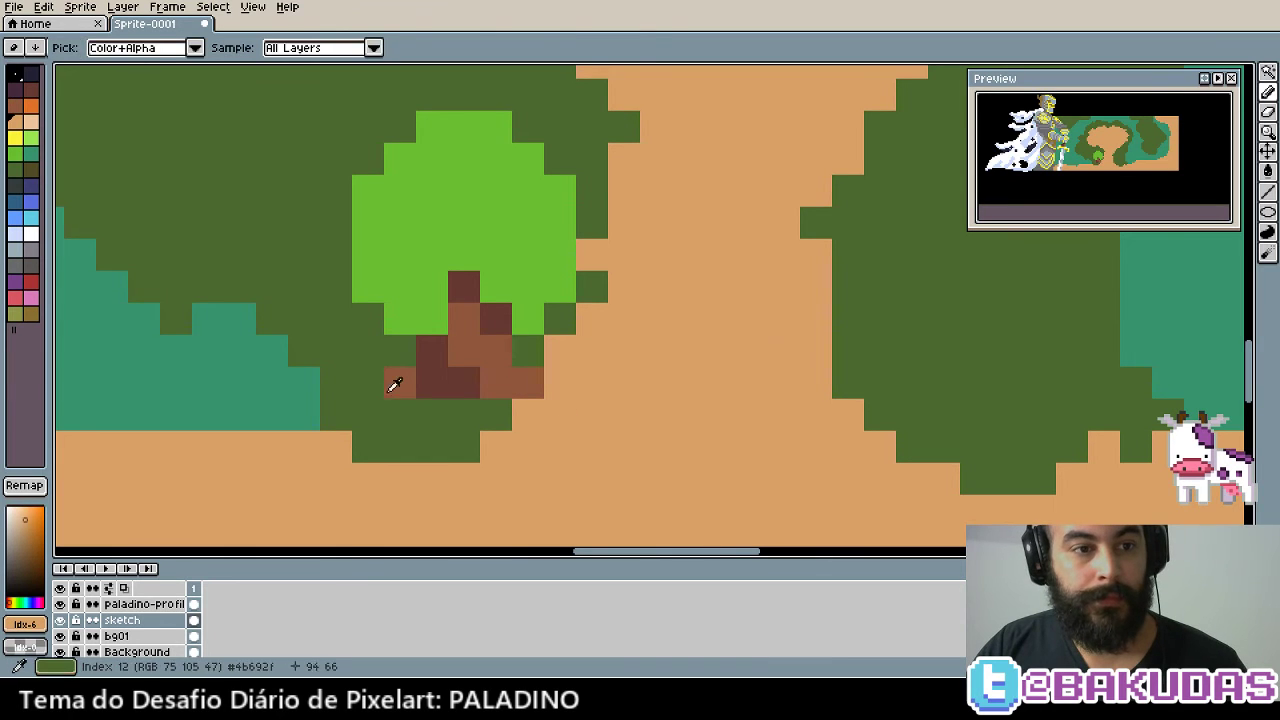
click(33, 122)
Paint Bucket the sand path with the lighter peach colour
key(g)
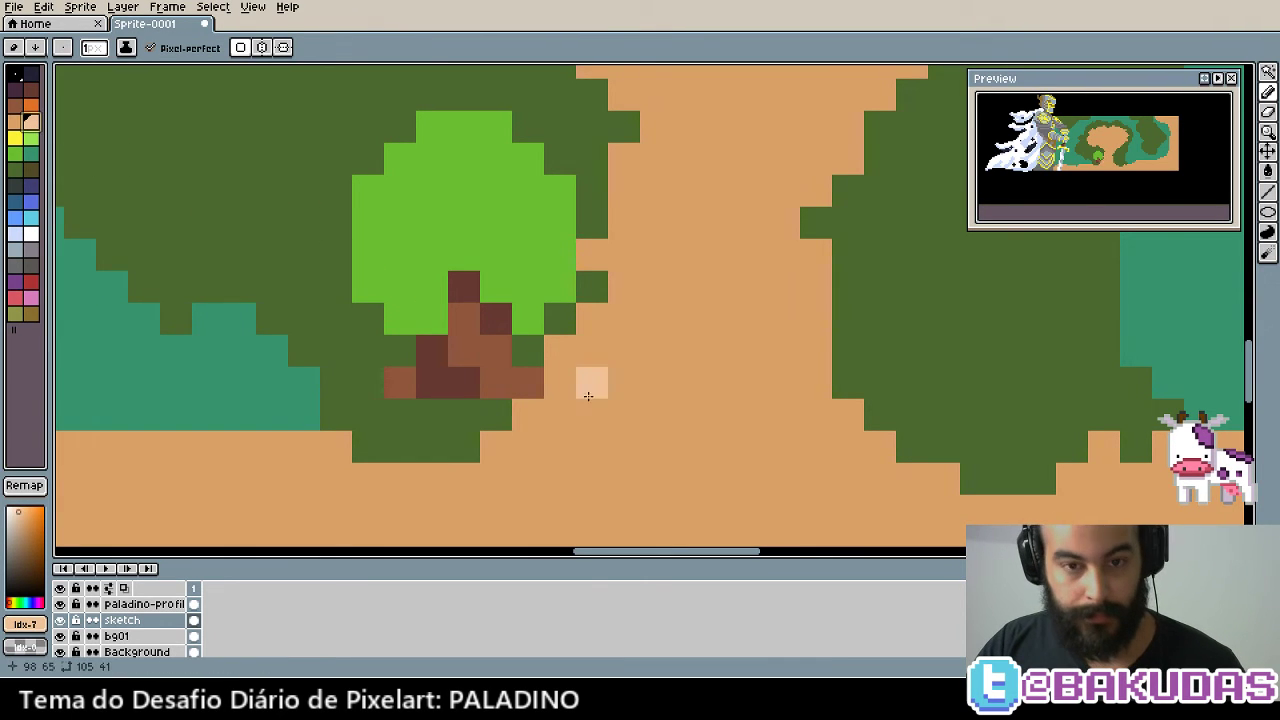
click(609, 408)
key(v)
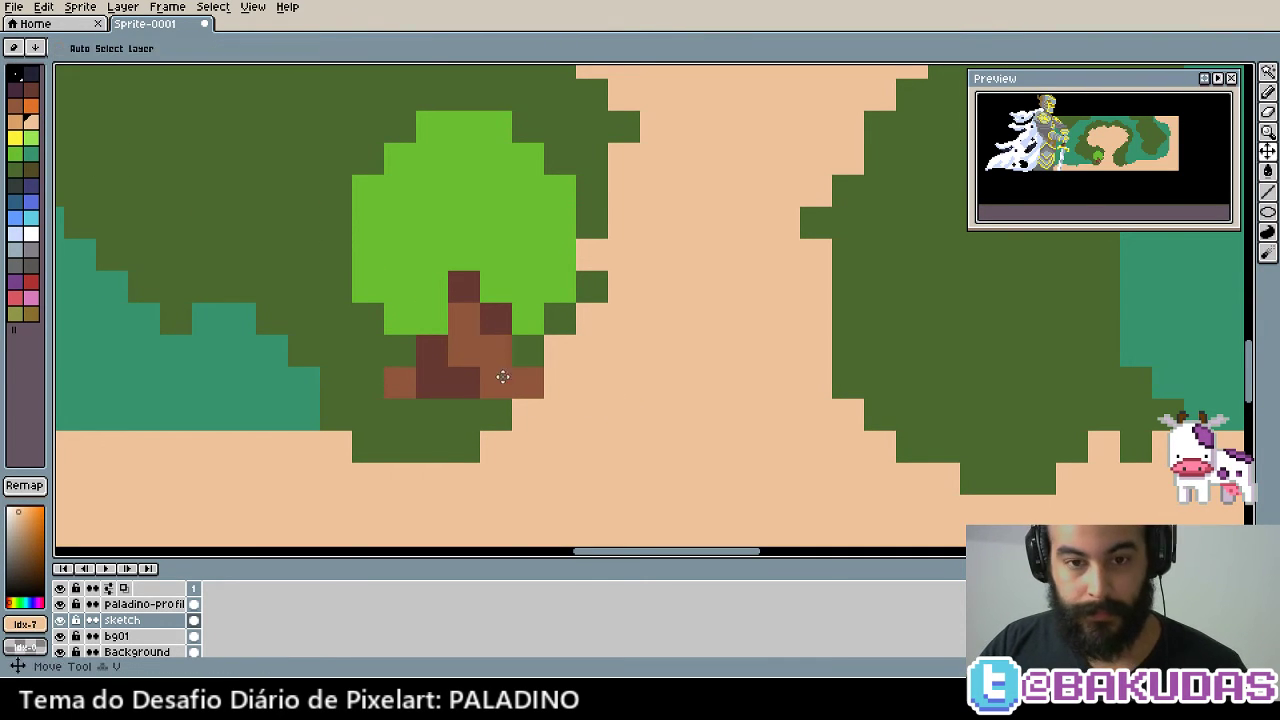
scroll(486, 352, down, 2)
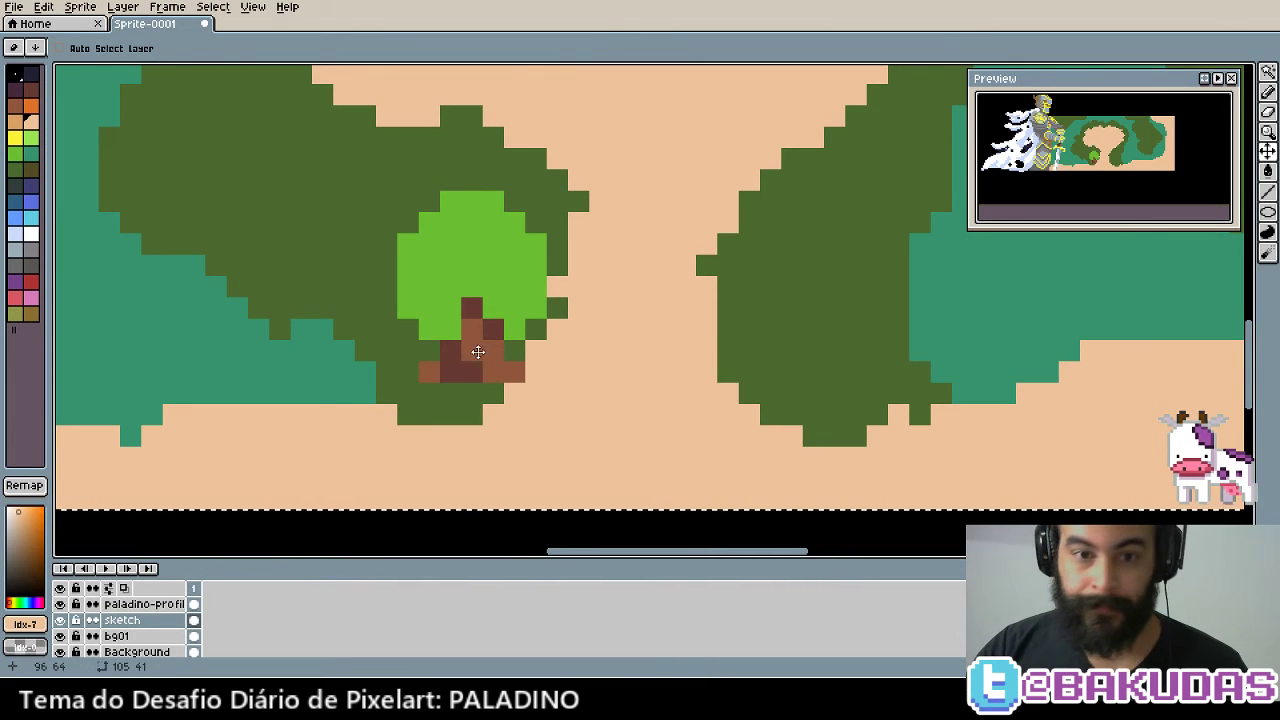
scroll(475, 345, up, 1)
Pick a lighter green and paint highlights across the canopy's upper right
alt+click(420, 224)
scroll(409, 230, up, 1)
alt+click(480, 284)
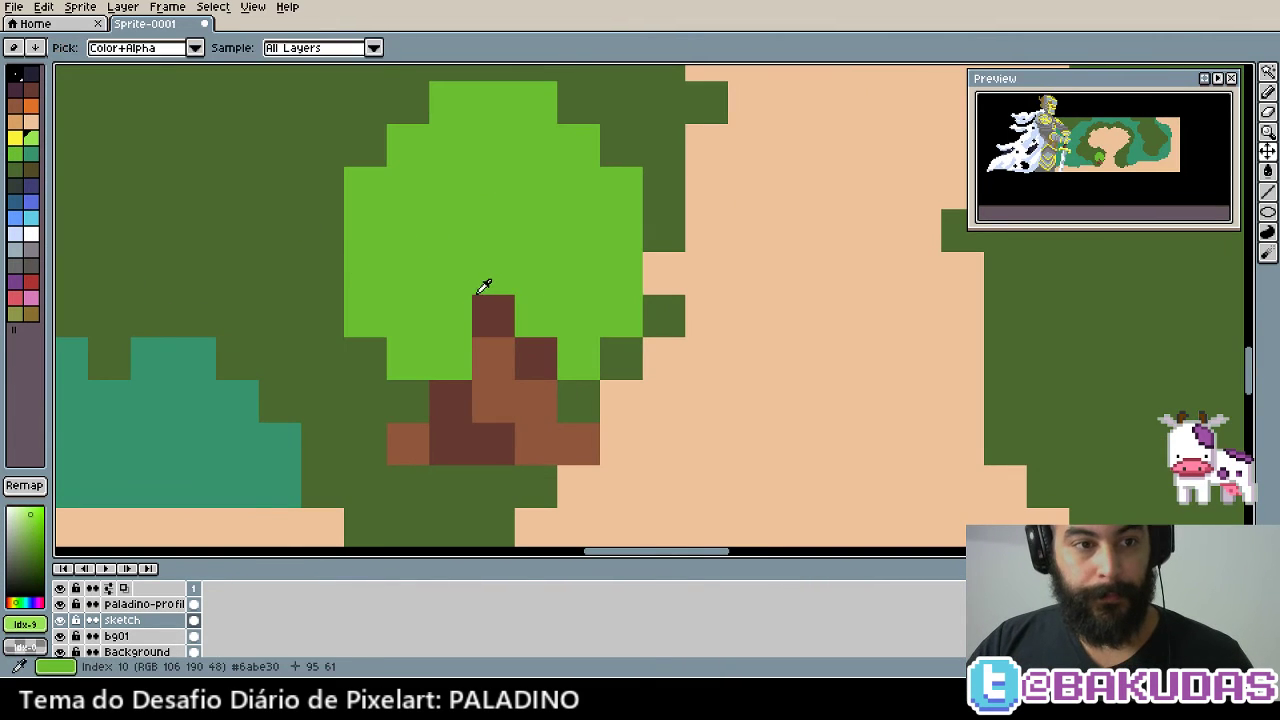
key(b)
click(536, 146)
drag(493, 102, 578, 146)
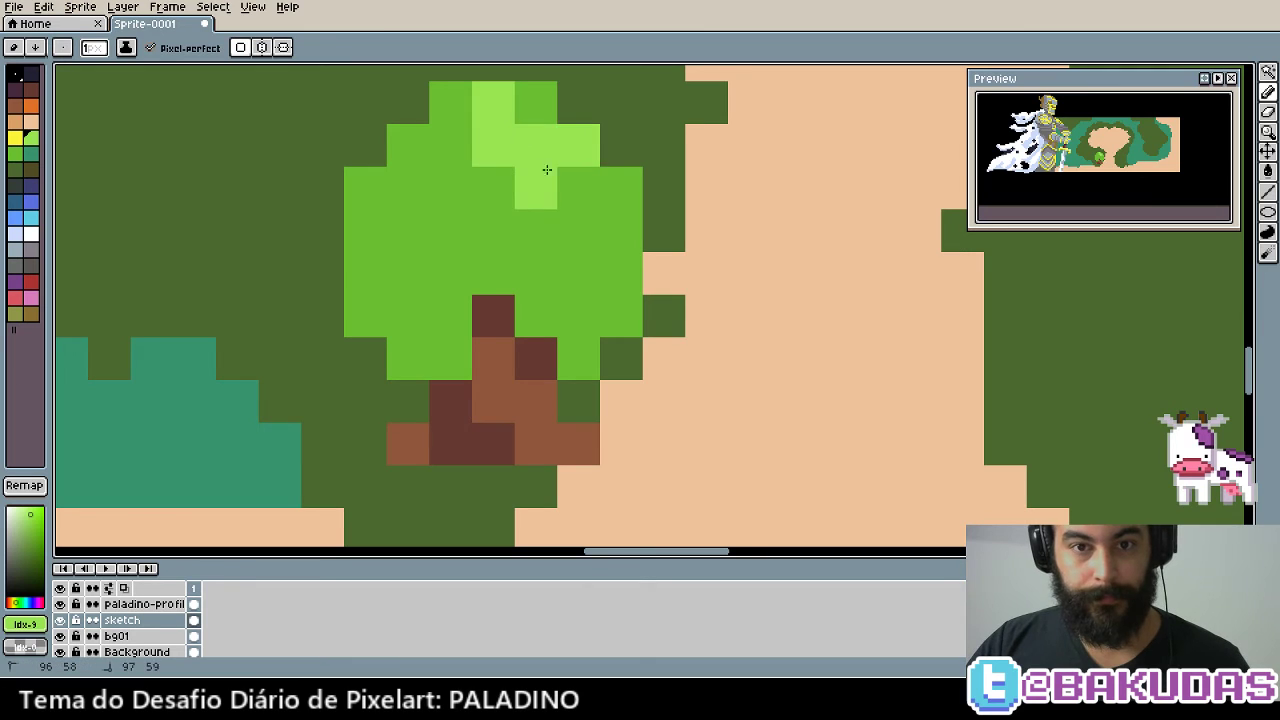
mouse_move(536, 187)
mouse_down()
mouse_move(578, 230)
mouse_move(589, 201)
mouse_move(411, 229)
mouse_move(366, 316)
mouse_up()
Add light-green highlights on the canopy's left side, top-left and right edge
click(400, 187)
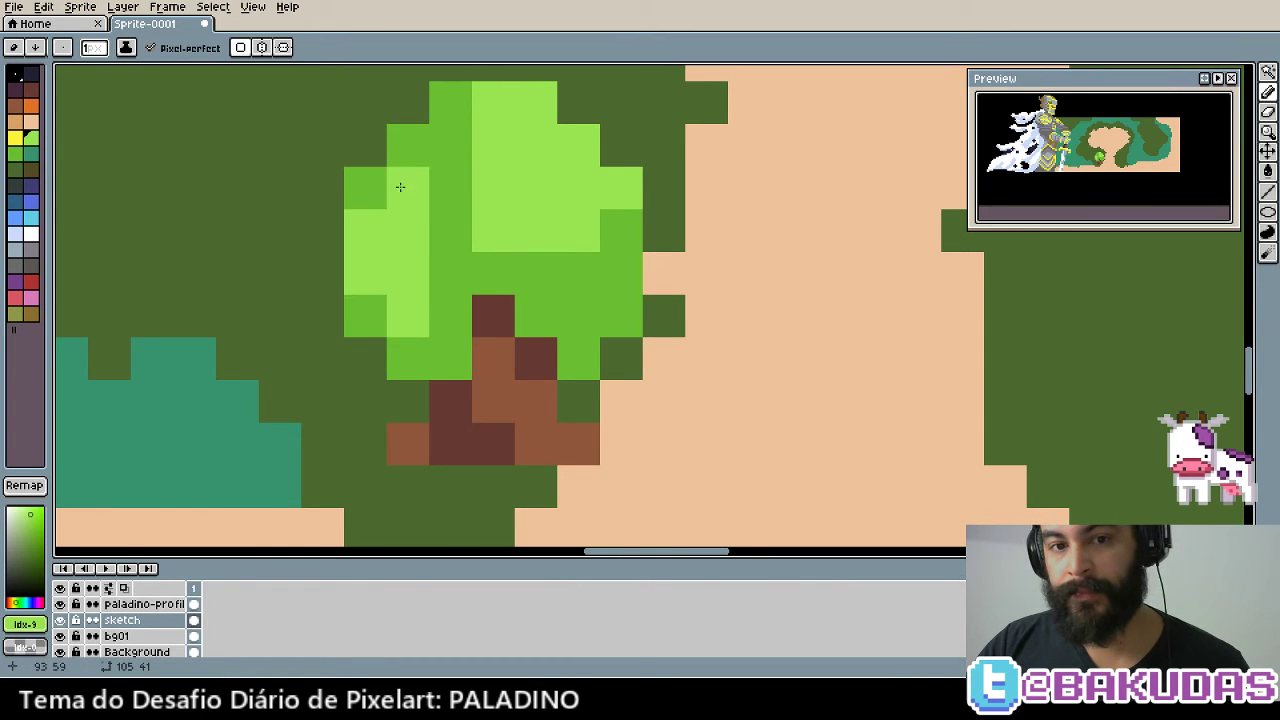
key(ctrl+z)
click(405, 150)
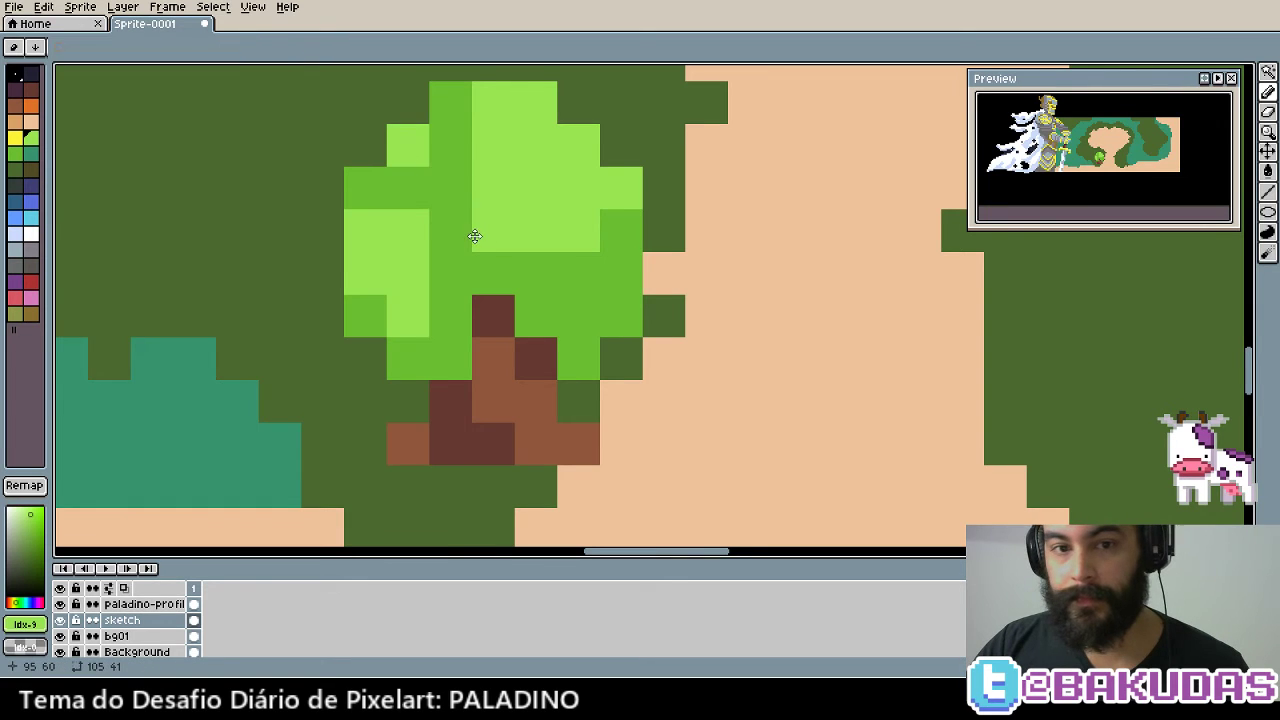
scroll(500, 290, up, 1)
click(594, 331)
mouse_move(630, 334)
mouse_down()
mouse_move(630, 300)
mouse_move(642, 365)
mouse_up()
click(587, 290)
key(space)
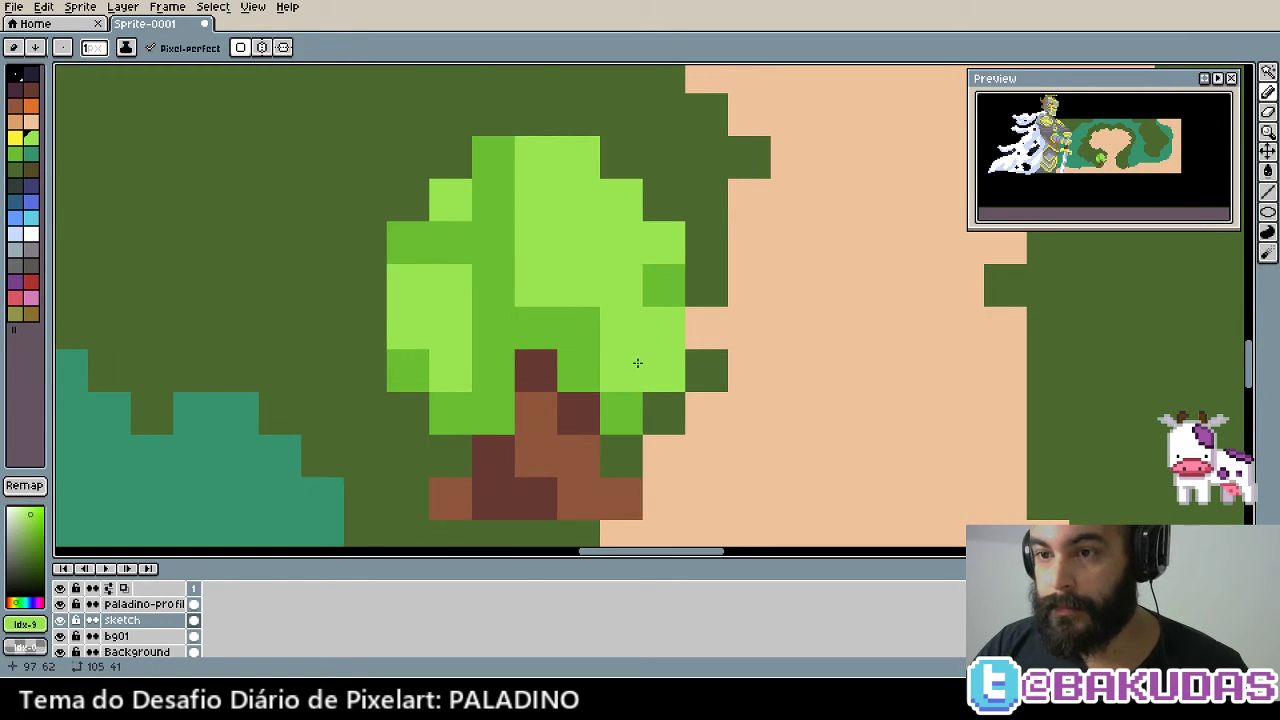
scroll(657, 362, down, 2)
scroll(515, 264, up, 2)
key(ctrl+t)
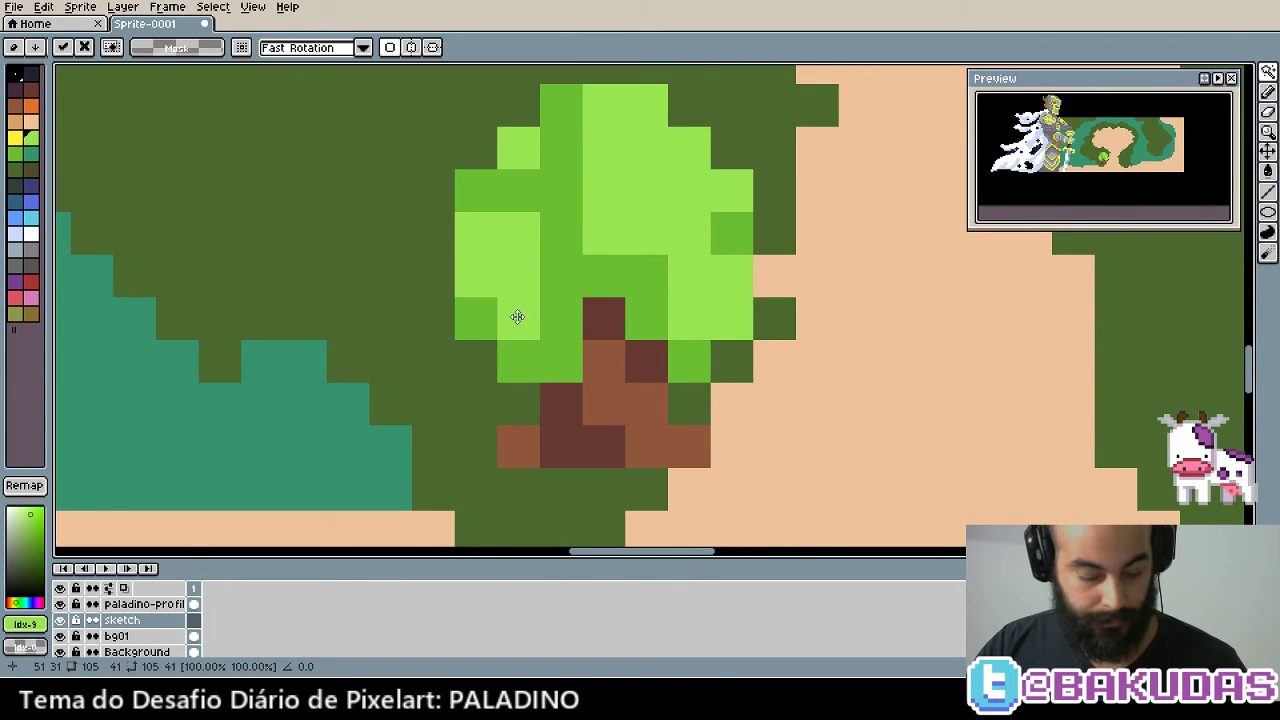
Magic-wand select the tree's pixels, starting with the brown trunk regions
scroll(517, 316, down, 1)
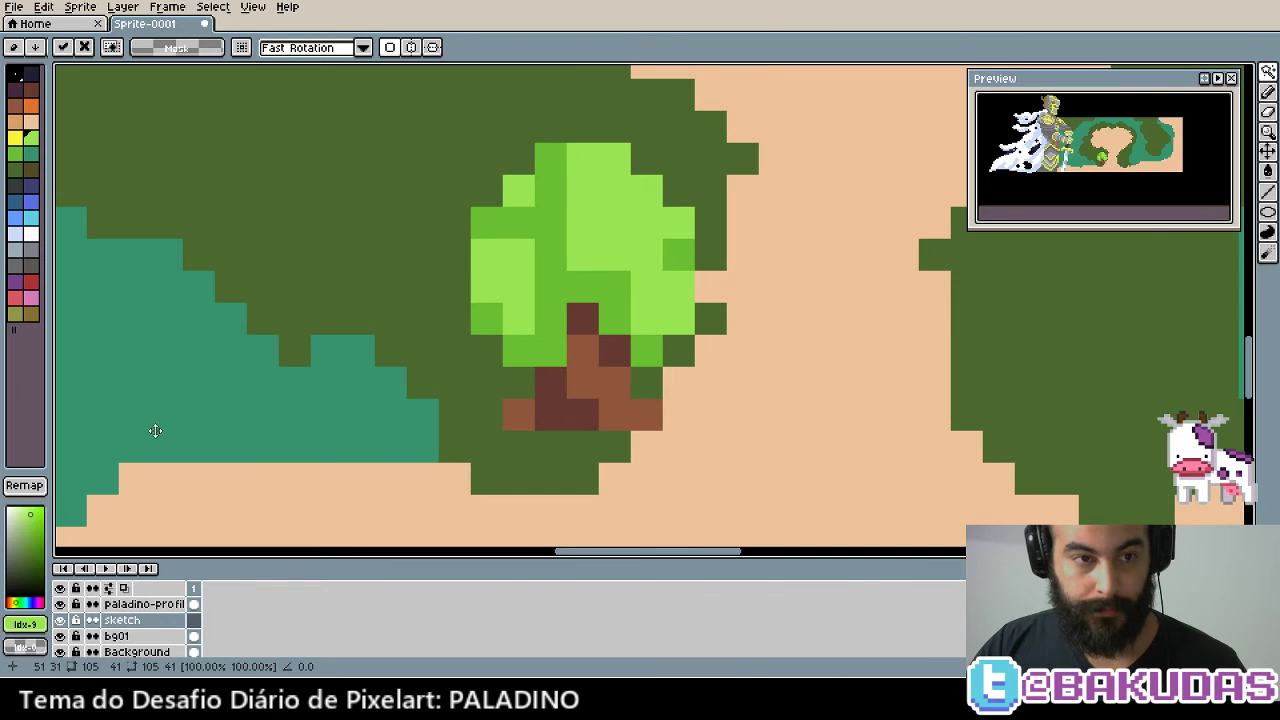
scroll(532, 374, down, 4)
scroll(540, 350, up, 2)
key(w)
scroll(542, 340, up, 2)
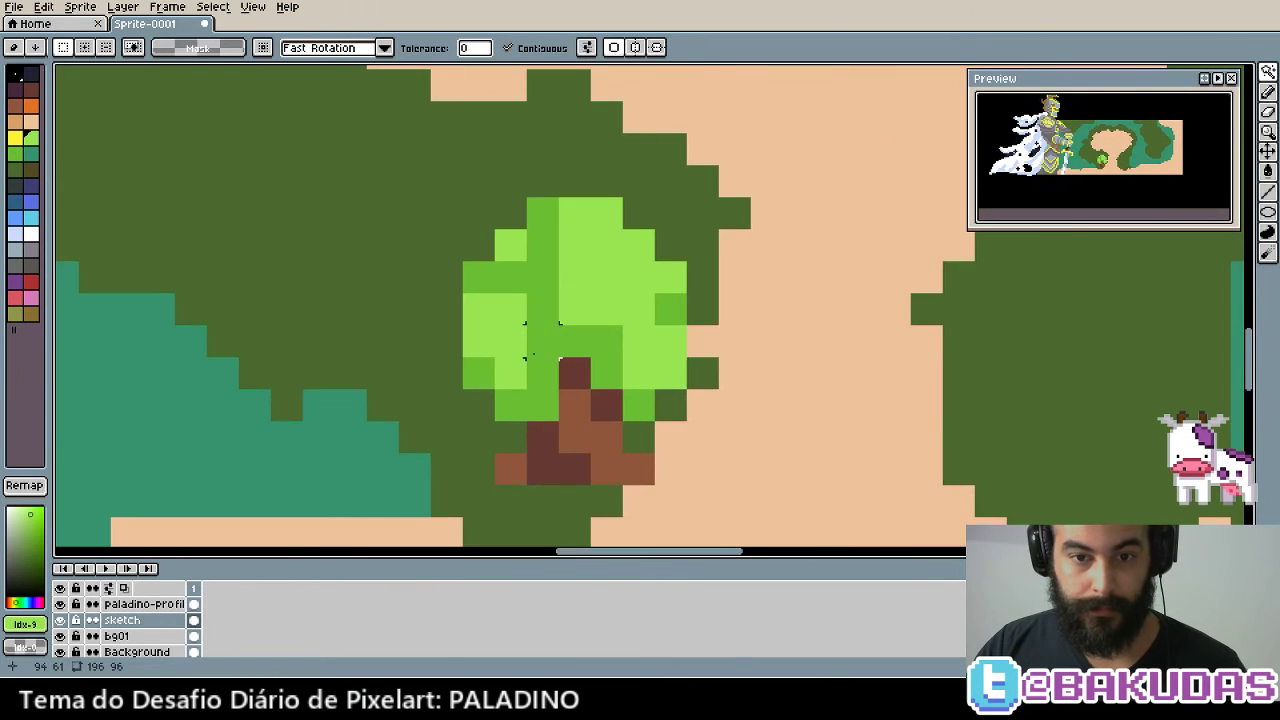
scroll(542, 340, up, 1)
scroll(459, 208, down, 1)
click(459, 176)
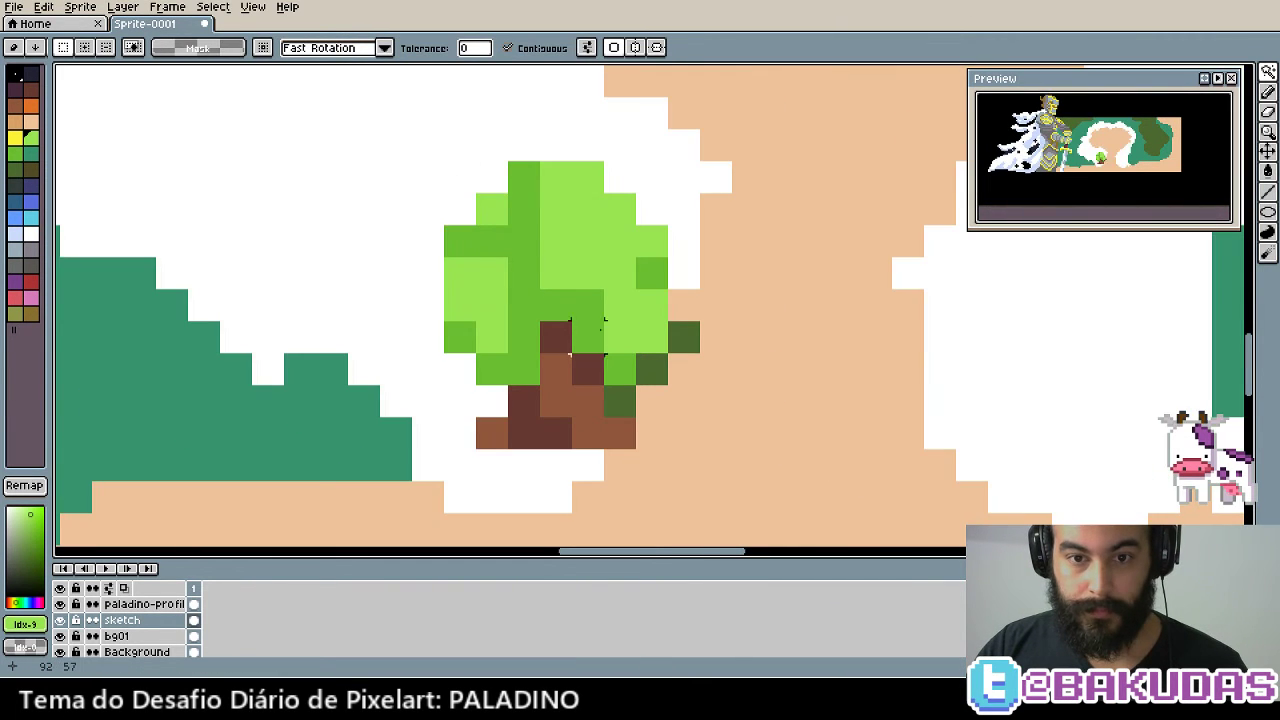
click(613, 370)
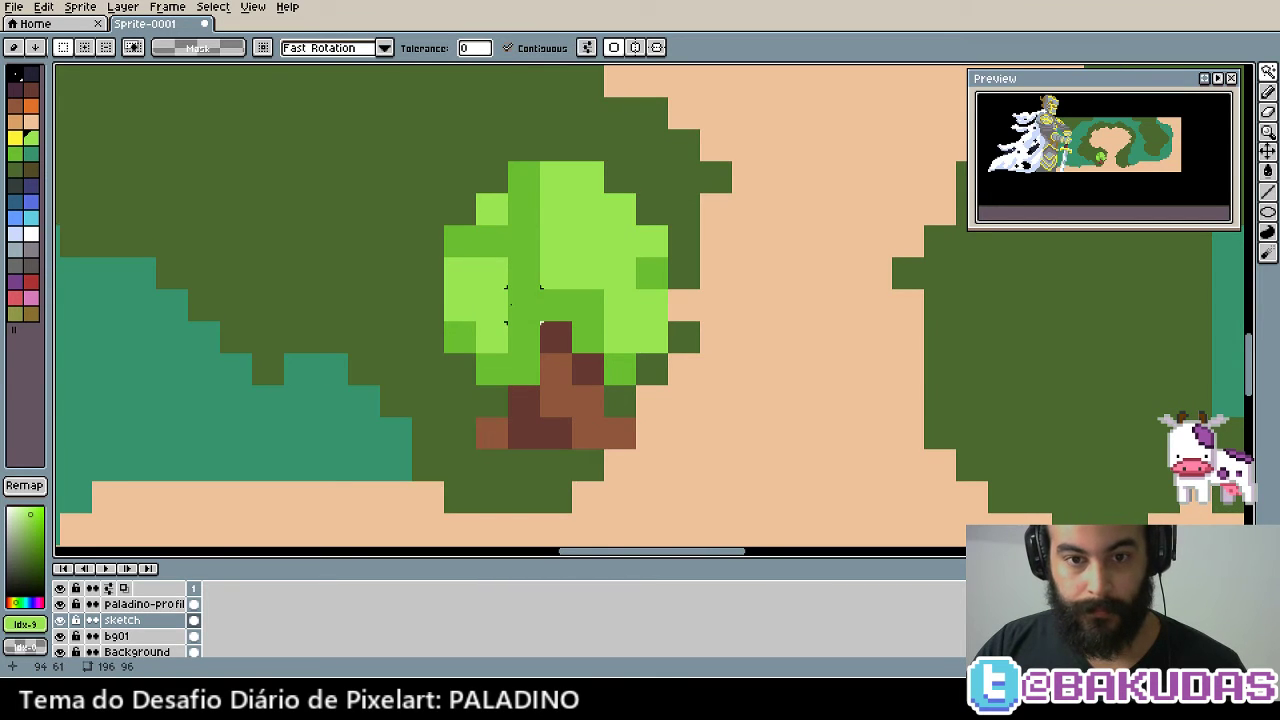
shift+click(545, 432)
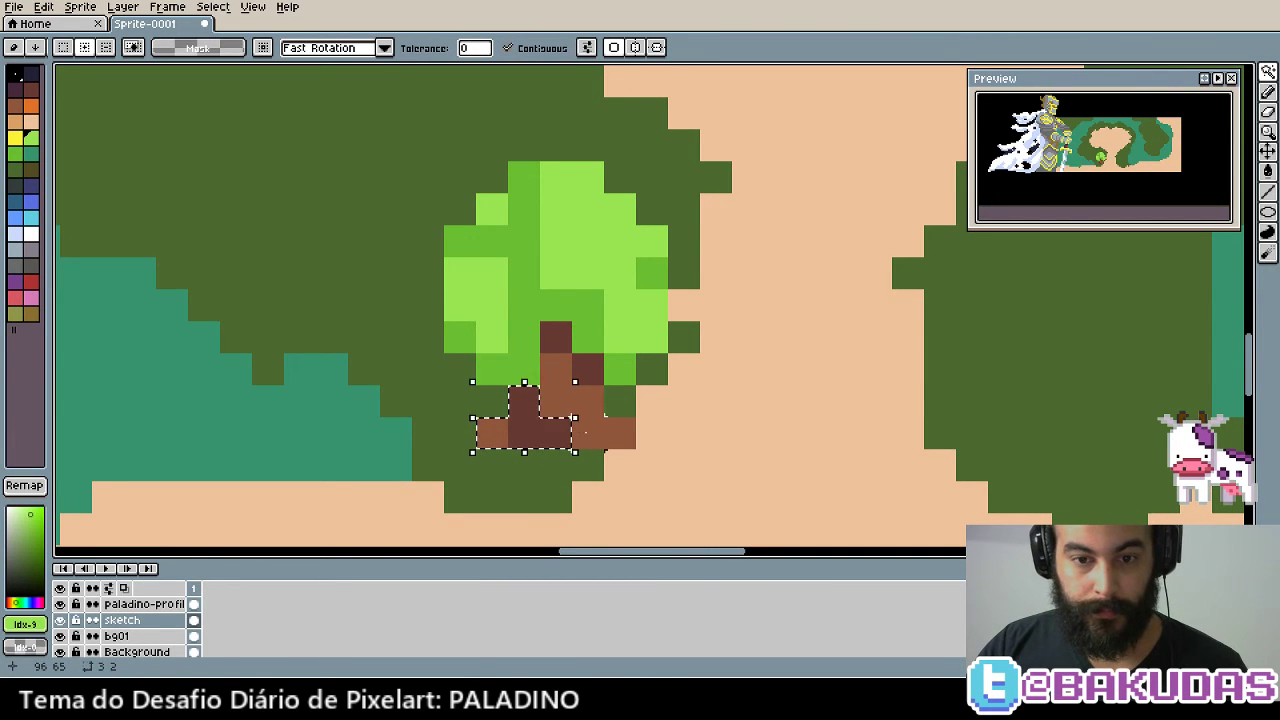
shift+click(605, 432)
shift+click(555, 380)
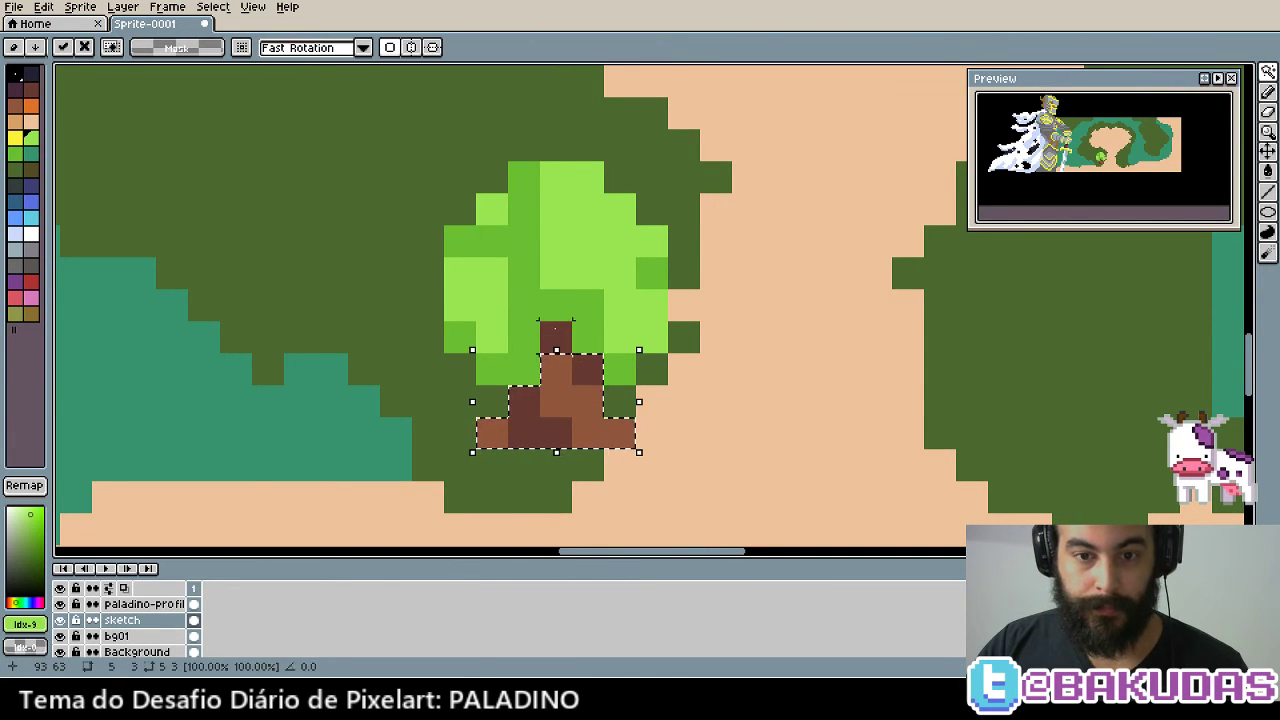
Add the remaining trunk, canopy mid green and light-green highlights to the selection, then grab the tree
shift+click(552, 336)
shift+click(474, 288)
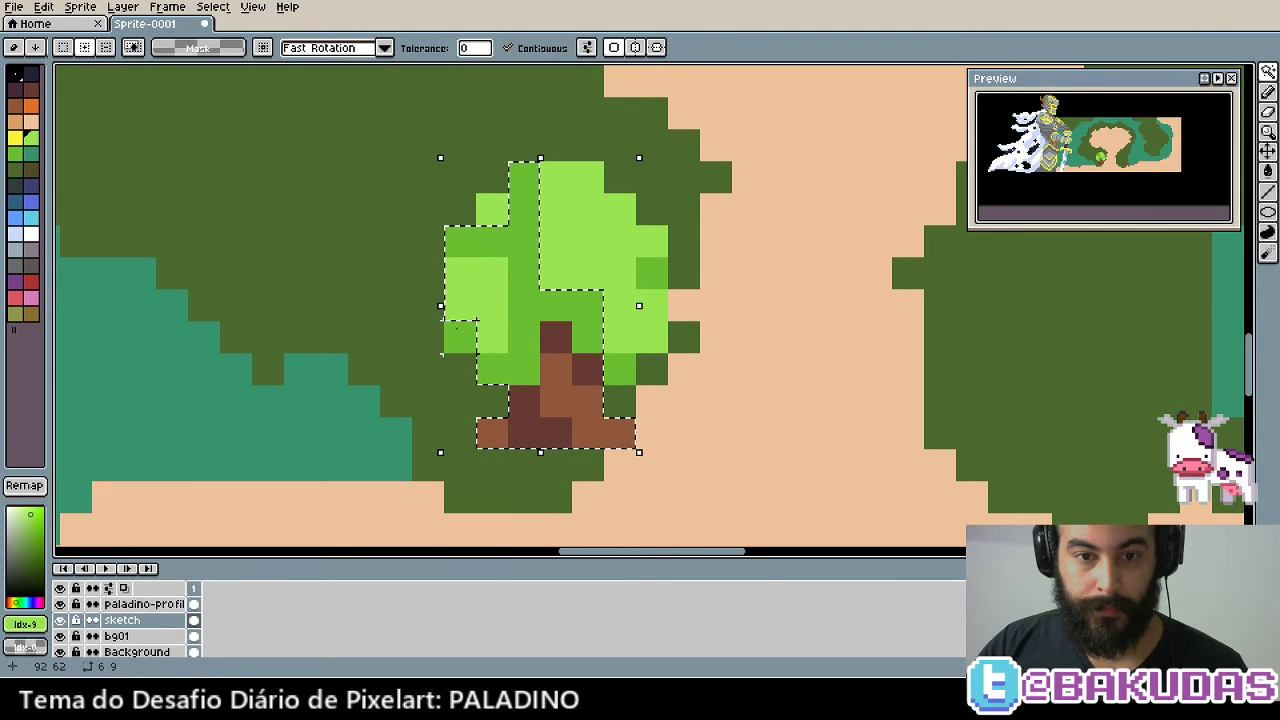
shift+click(460, 337)
shift+click(492, 208)
shift+click(615, 268)
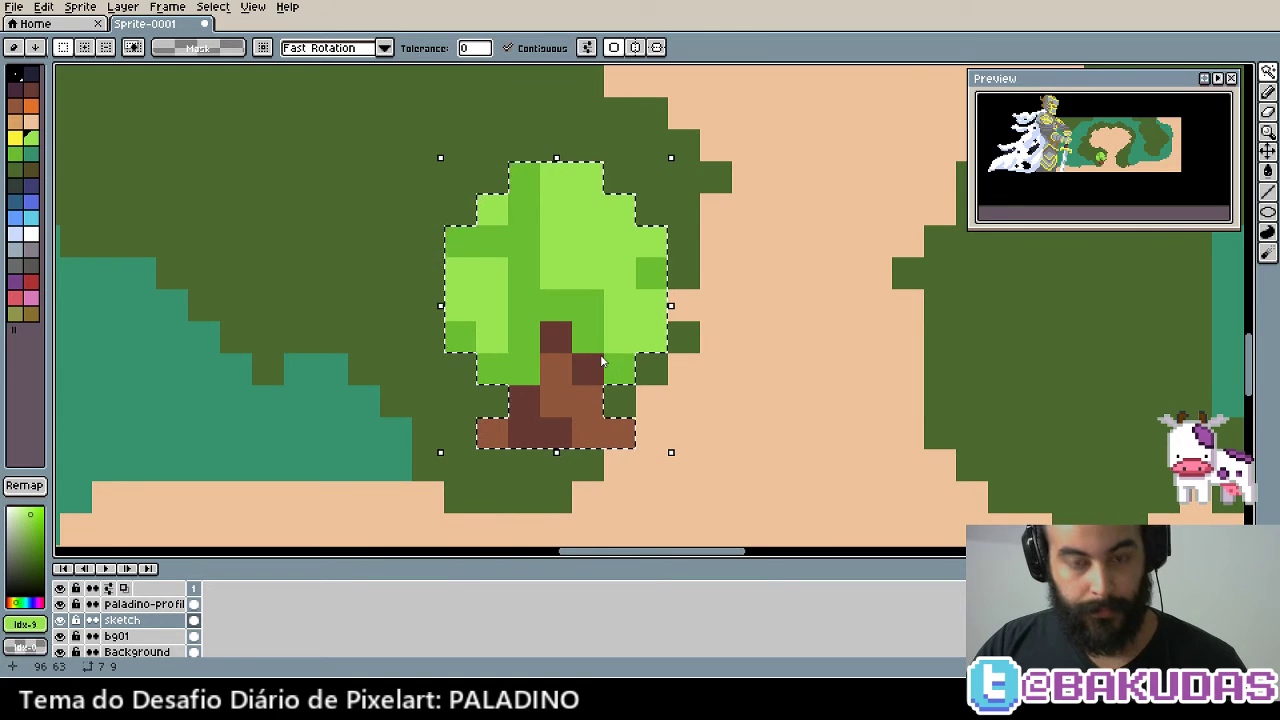
scroll(600, 355, down, 2)
scroll(712, 403, up, 1)
click(712, 403)
Place tree copies beside and above the original tree, undoing one stray move
drag(712, 403, 577, 333)
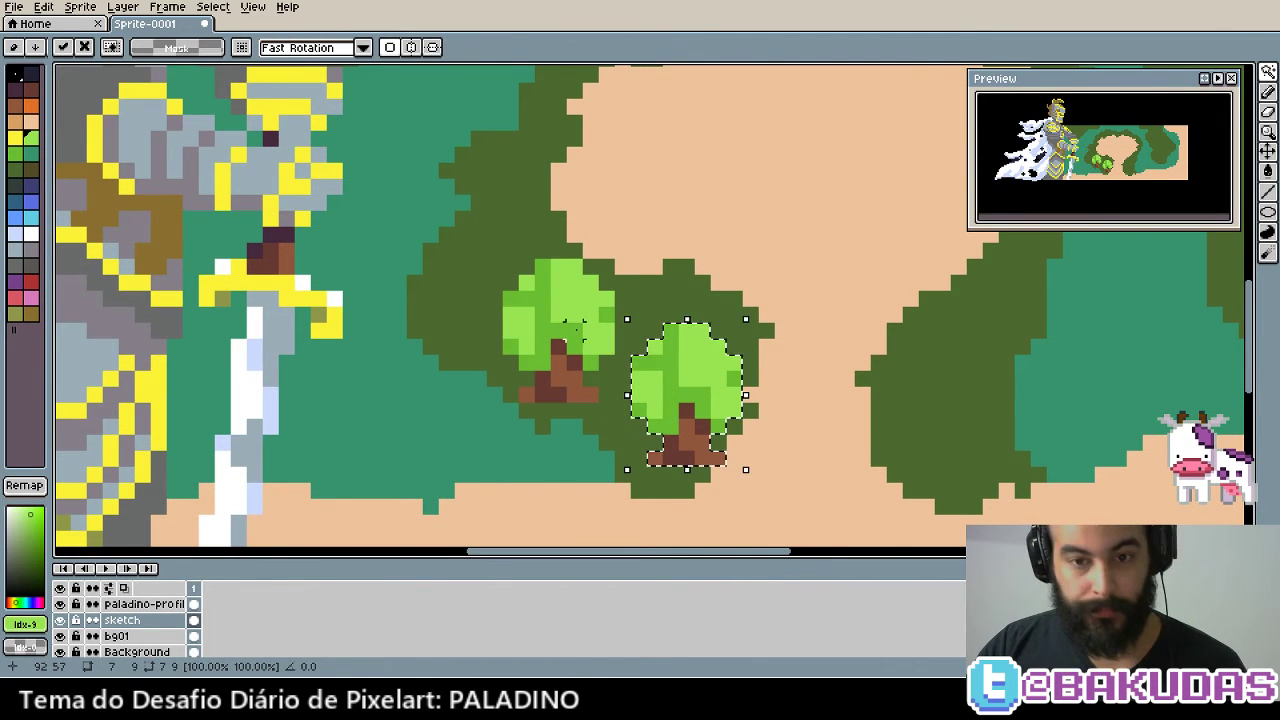
key(Return)
click(693, 403)
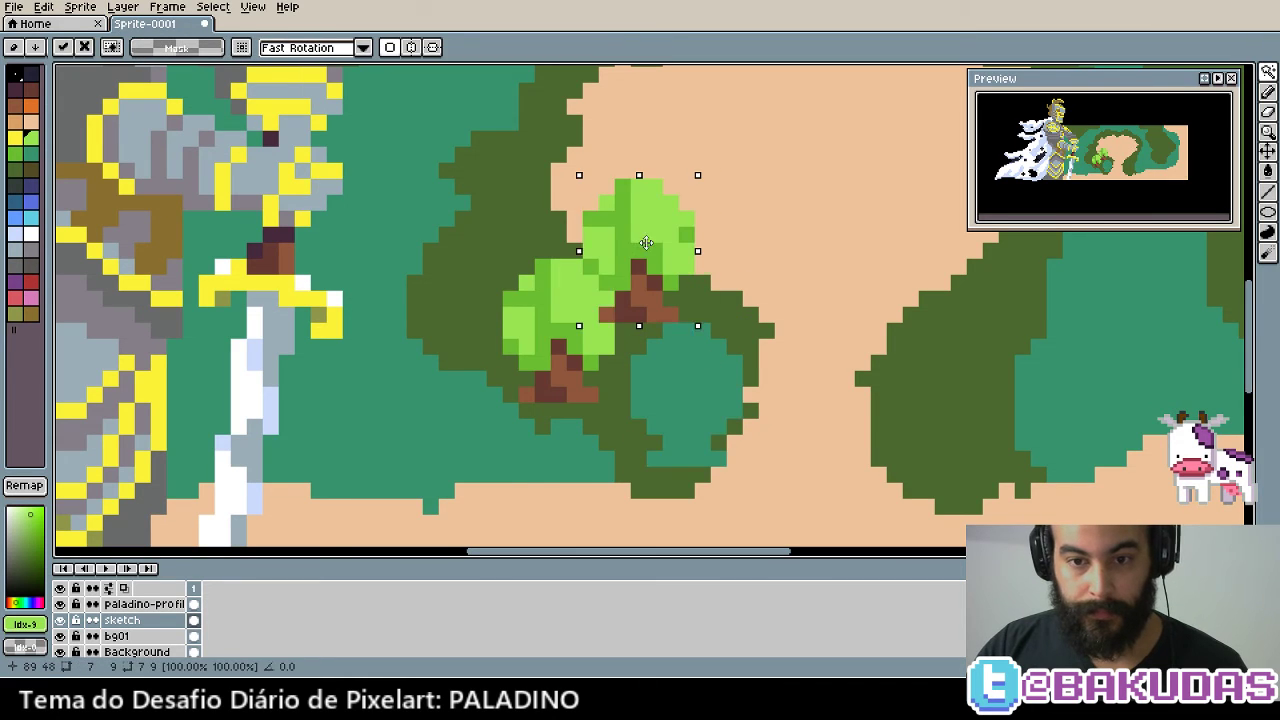
drag(693, 403, 640, 258)
key(ctrl+z)
drag(674, 352, 660, 223)
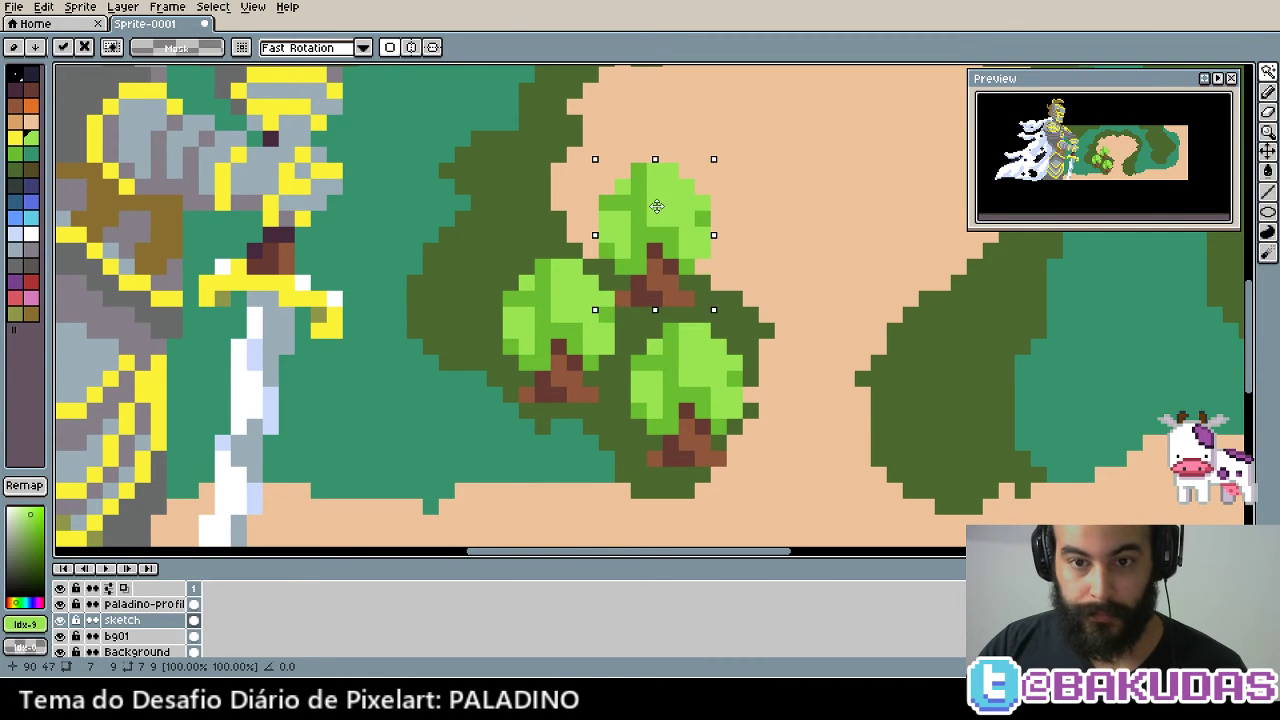
key(Return)
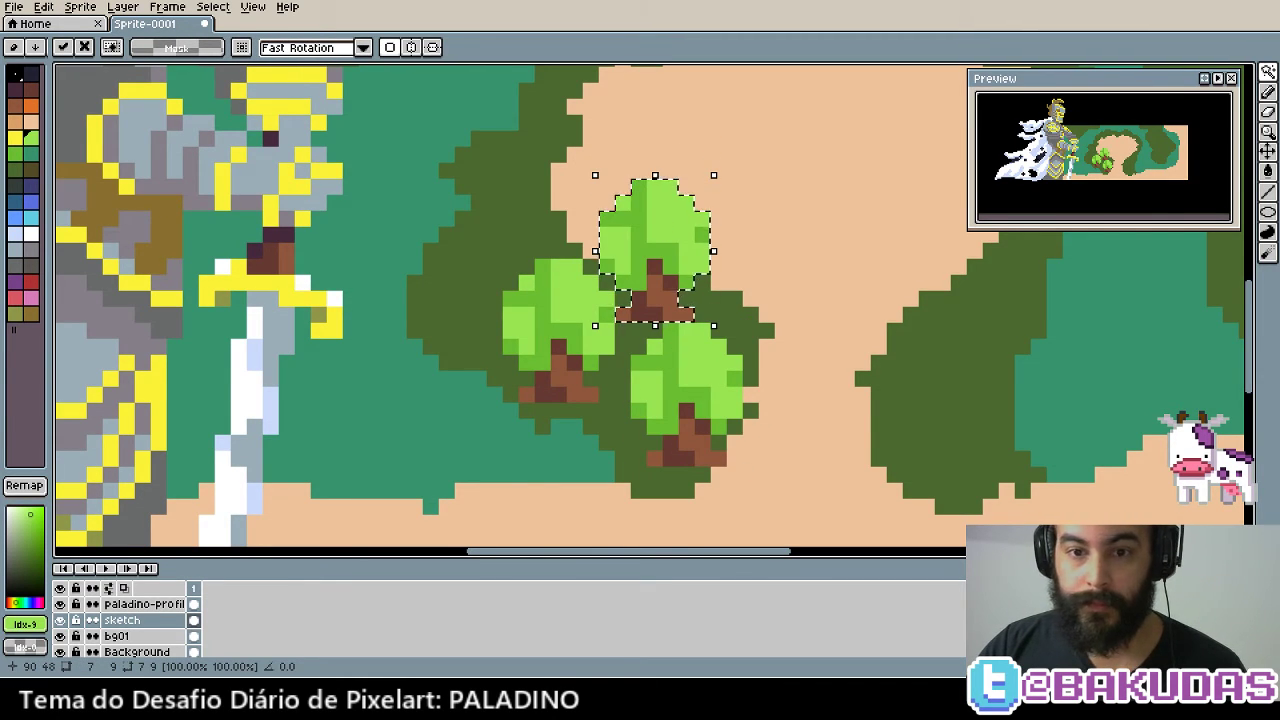
Duplicate the lower-right tree to the up-left and upper-left of the cluster
click(692, 396)
mouse_move(692, 396)
mouse_down()
mouse_move(476, 216)
mouse_move(462, 234)
mouse_up()
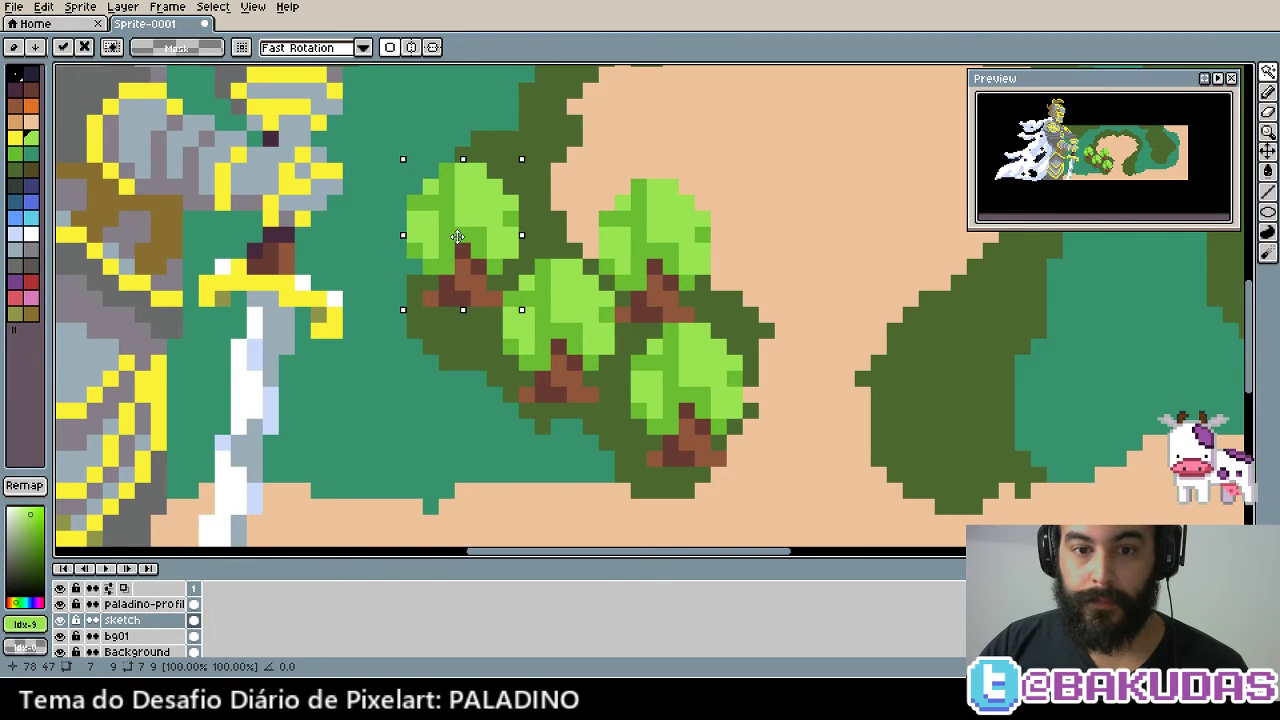
key(Return)
click(684, 381)
drag(684, 381, 557, 162)
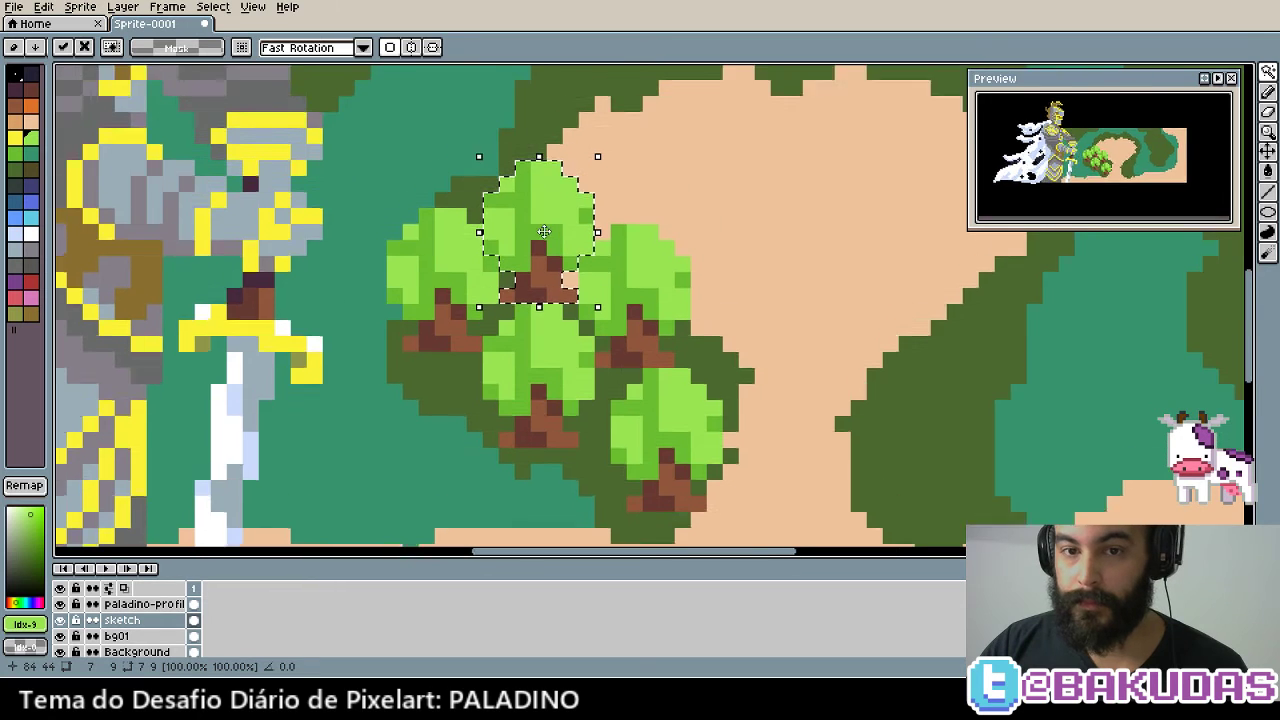
scroll(548, 320, up, 2)
Copy the tree to the right side of the path and up beside the clearing
mouse_move(548, 320)
mouse_down()
mouse_move(879, 423)
mouse_move(1004, 333)
mouse_move(989, 351)
mouse_up()
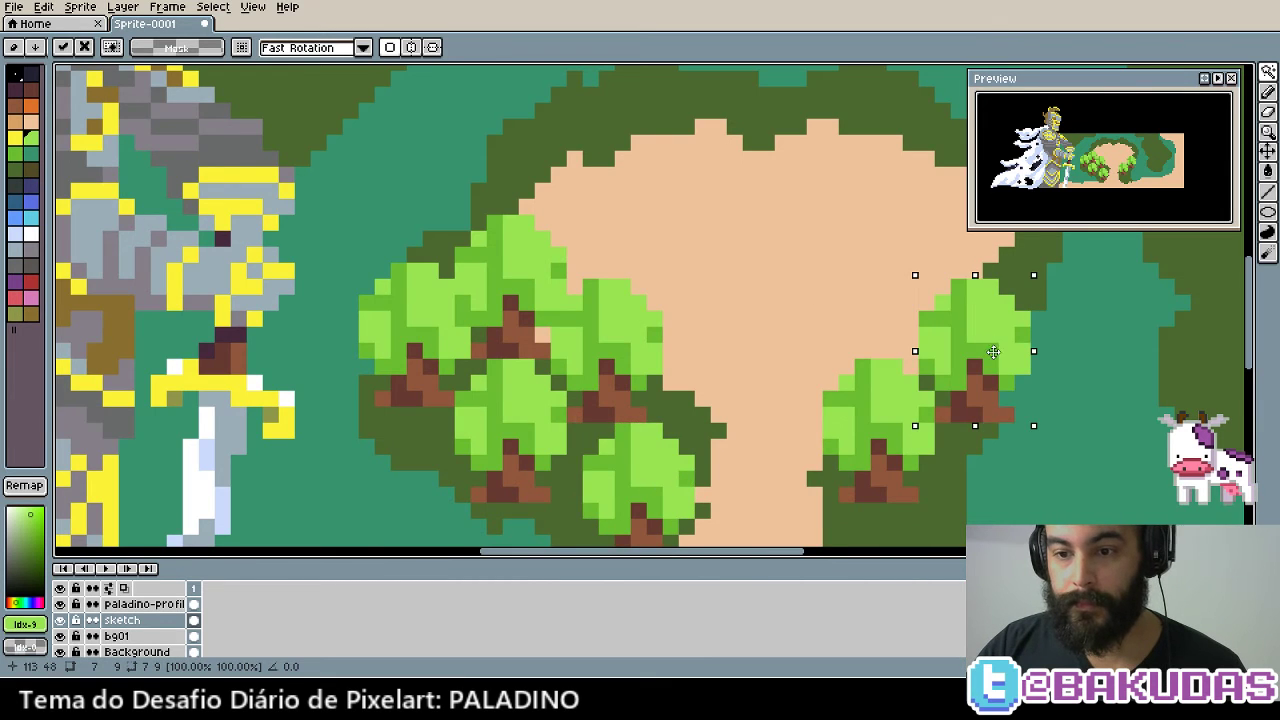
scroll(900, 420, right, 4)
scroll(900, 420, up, 2)
scroll(792, 500, down, 2)
scroll(780, 430, right, 1)
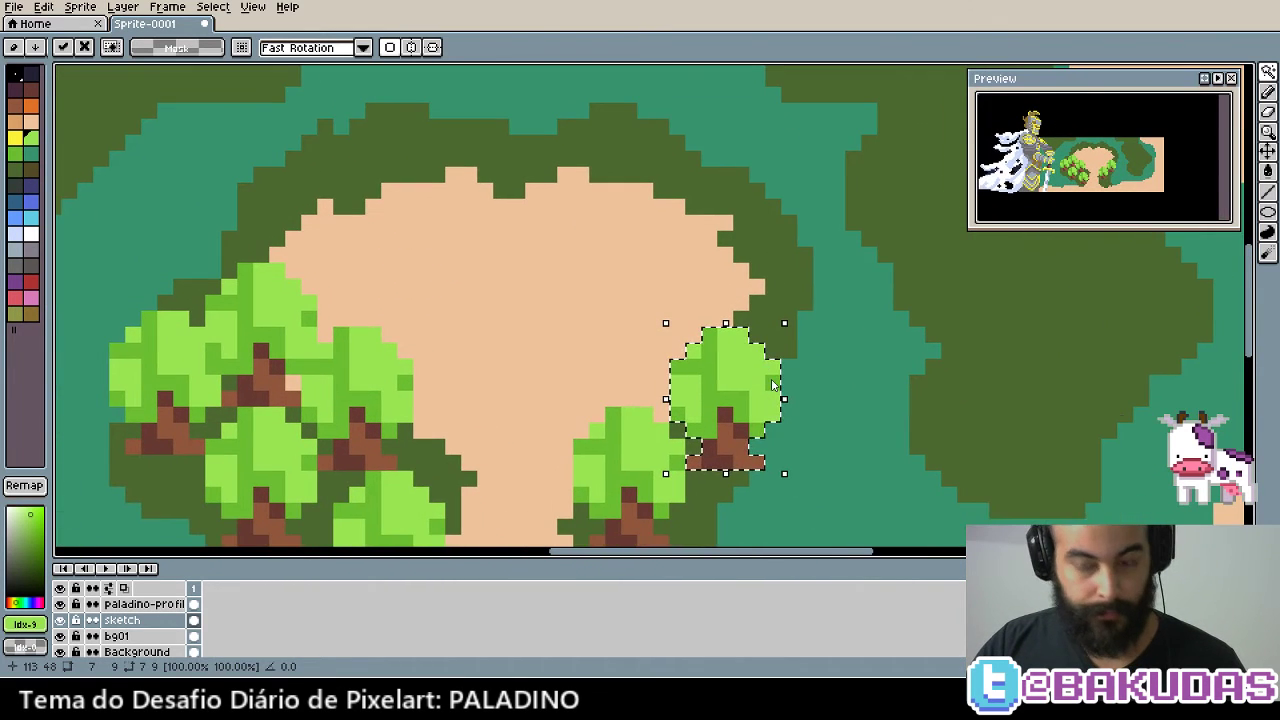
mouse_move(733, 386)
mouse_down()
mouse_move(800, 268)
mouse_move(773, 185)
mouse_up()
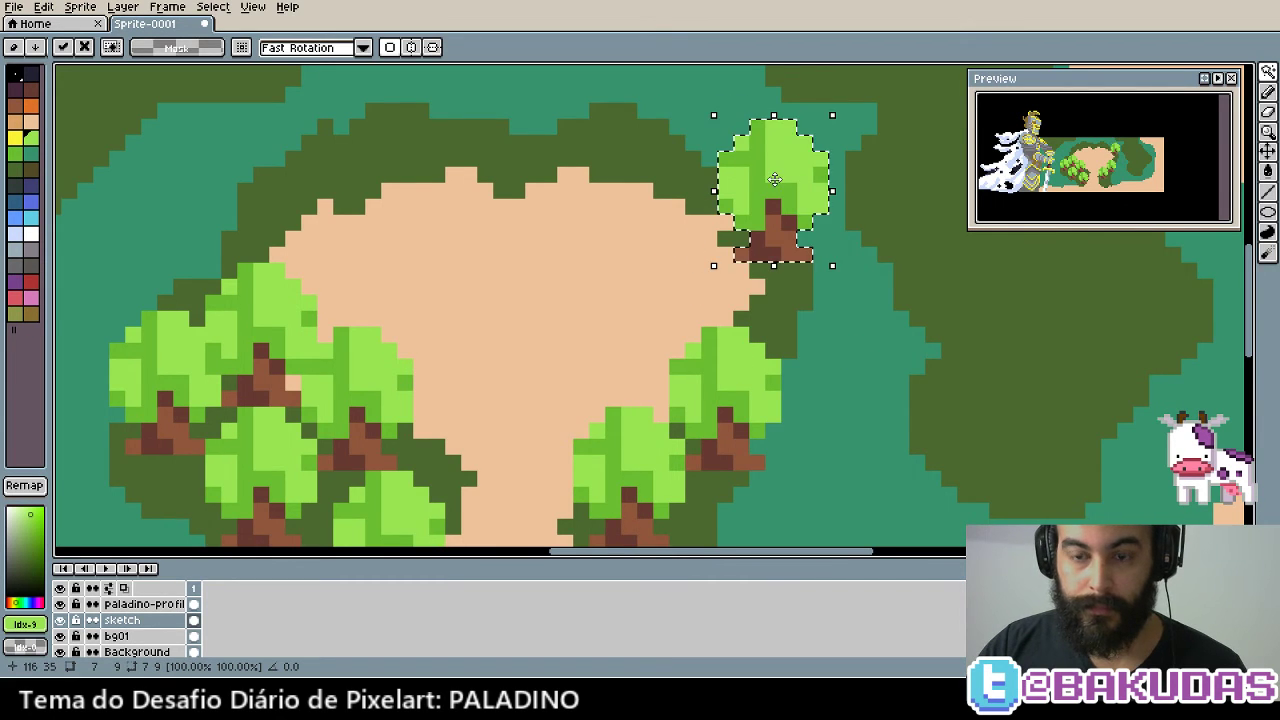
scroll(773, 185, up, 2)
scroll(773, 185, left, 2)
Add tree copies along the clearing's top edge and left edge
mouse_move(858, 270)
mouse_down()
mouse_move(746, 206)
mouse_move(669, 243)
mouse_move(549, 230)
mouse_move(443, 252)
mouse_move(375, 305)
mouse_up()
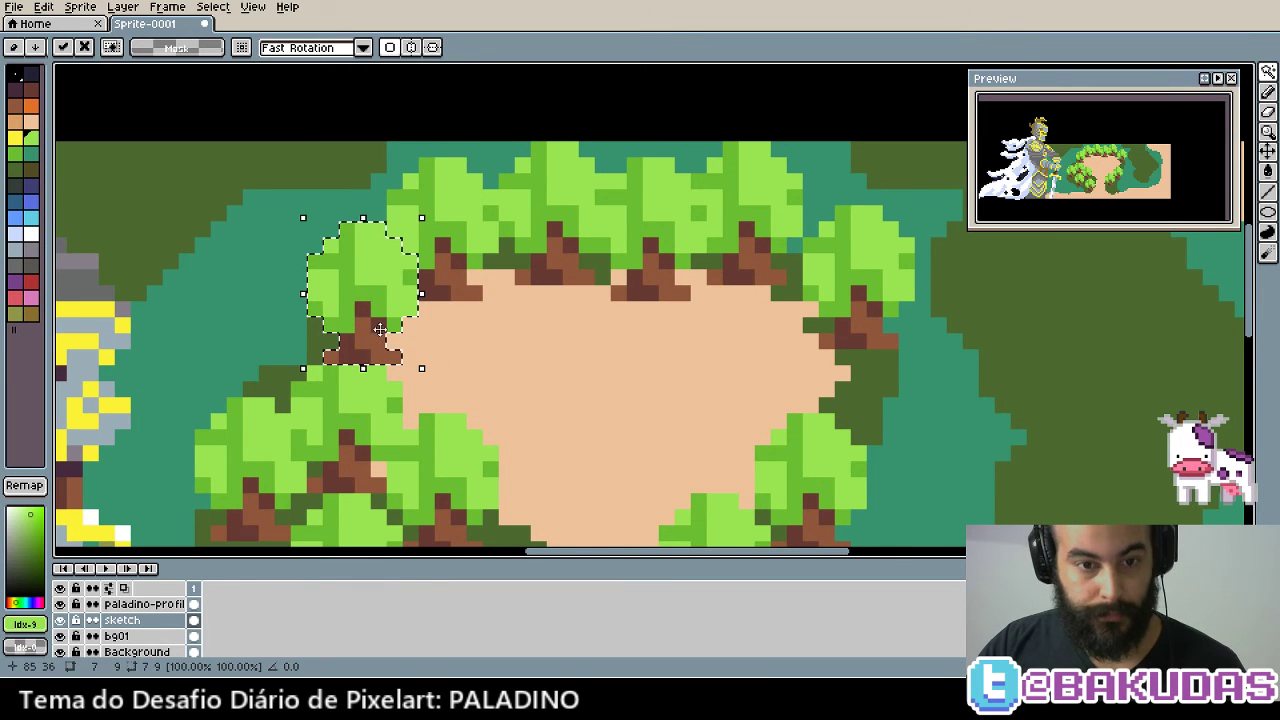
scroll(438, 262, down, 3)
mouse_move(438, 262)
mouse_down()
mouse_move(414, 368)
mouse_move(407, 333)
mouse_up()
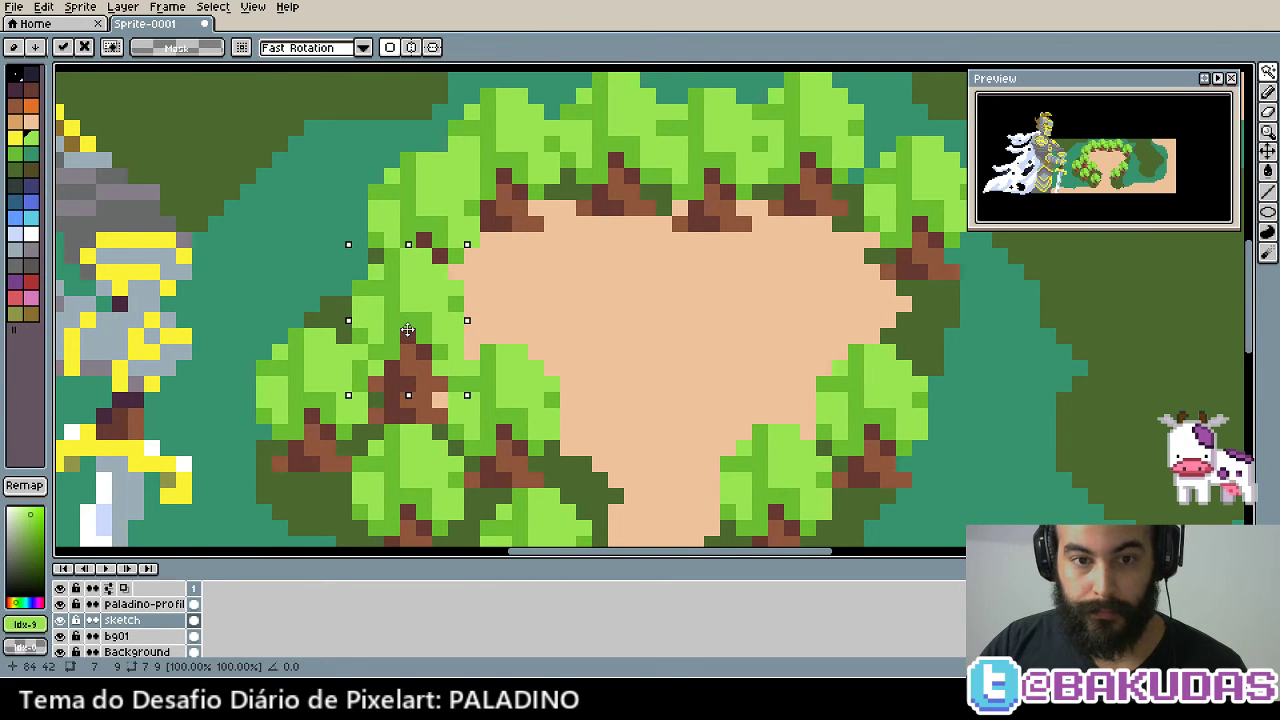
scroll(790, 405, right, 3)
scroll(790, 405, down, 2)
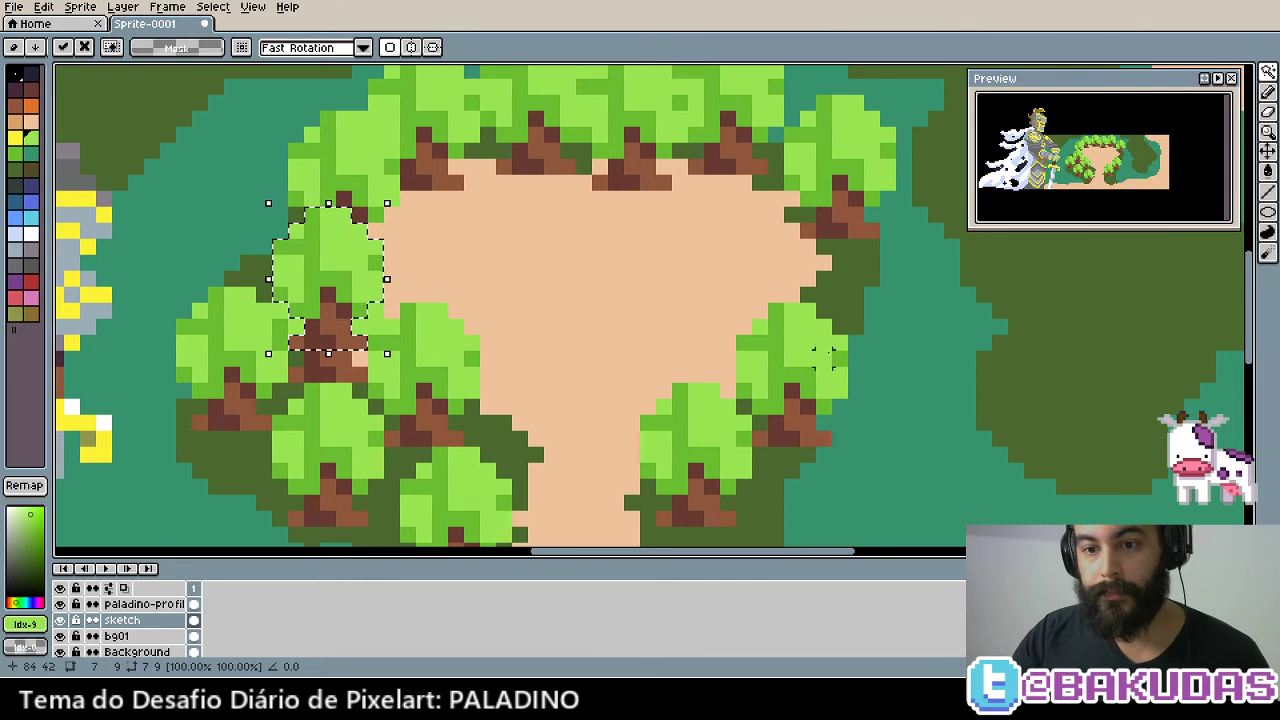
Add tree copies to the clearing's right edge and the lower-right cluster
drag(345, 272, 885, 285)
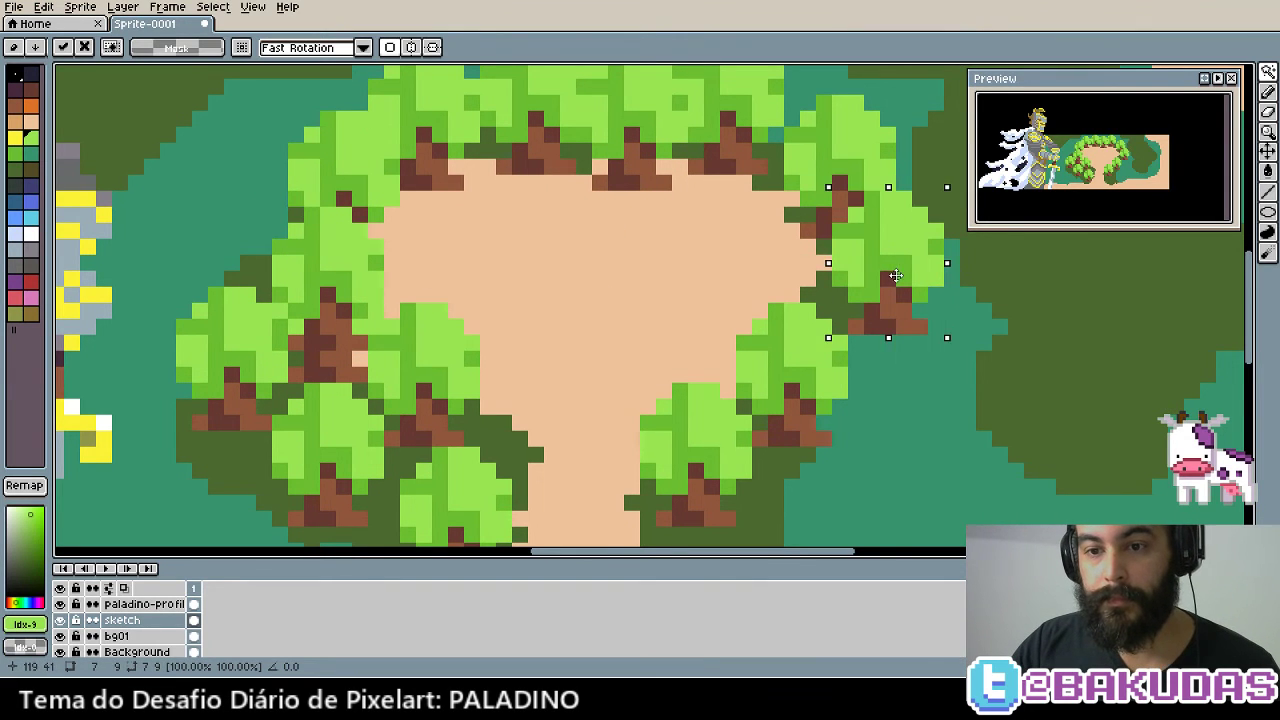
scroll(885, 285, down, 3)
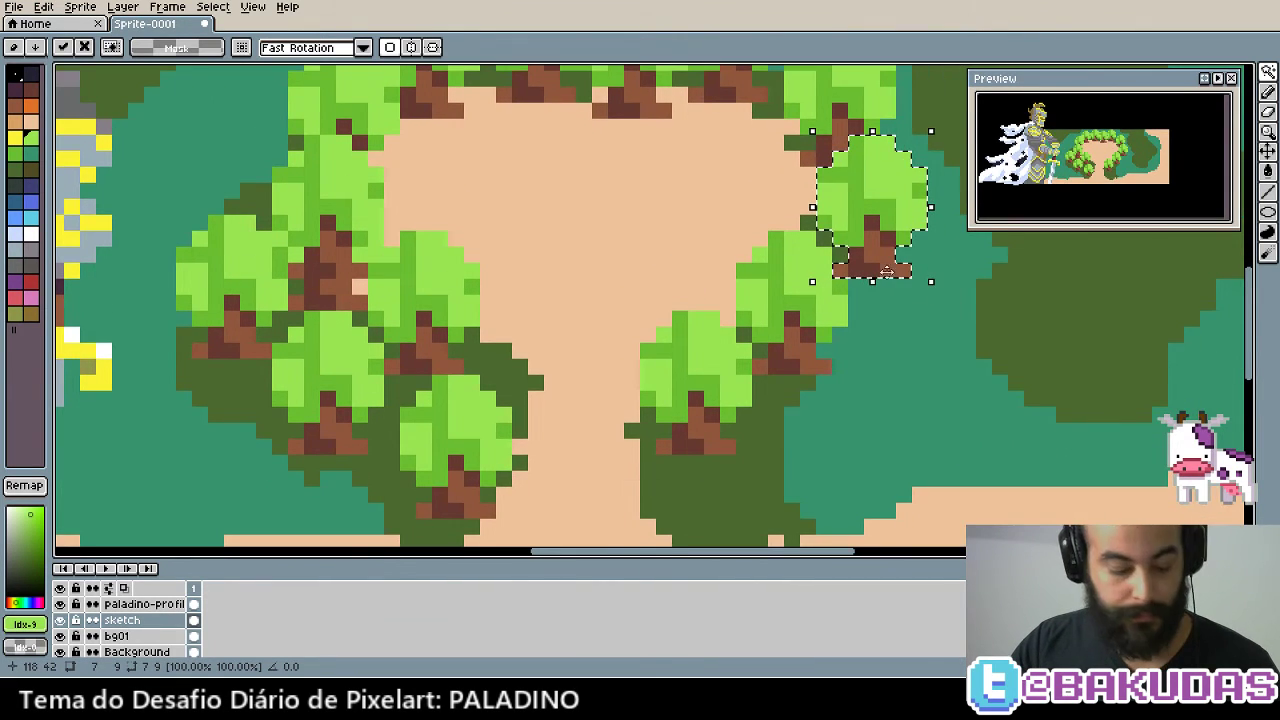
key(ctrl+z)
mouse_move(328, 104)
mouse_down()
mouse_move(775, 391)
mouse_move(726, 478)
mouse_move(677, 404)
mouse_move(897, 236)
mouse_move(1050, 362)
mouse_up()
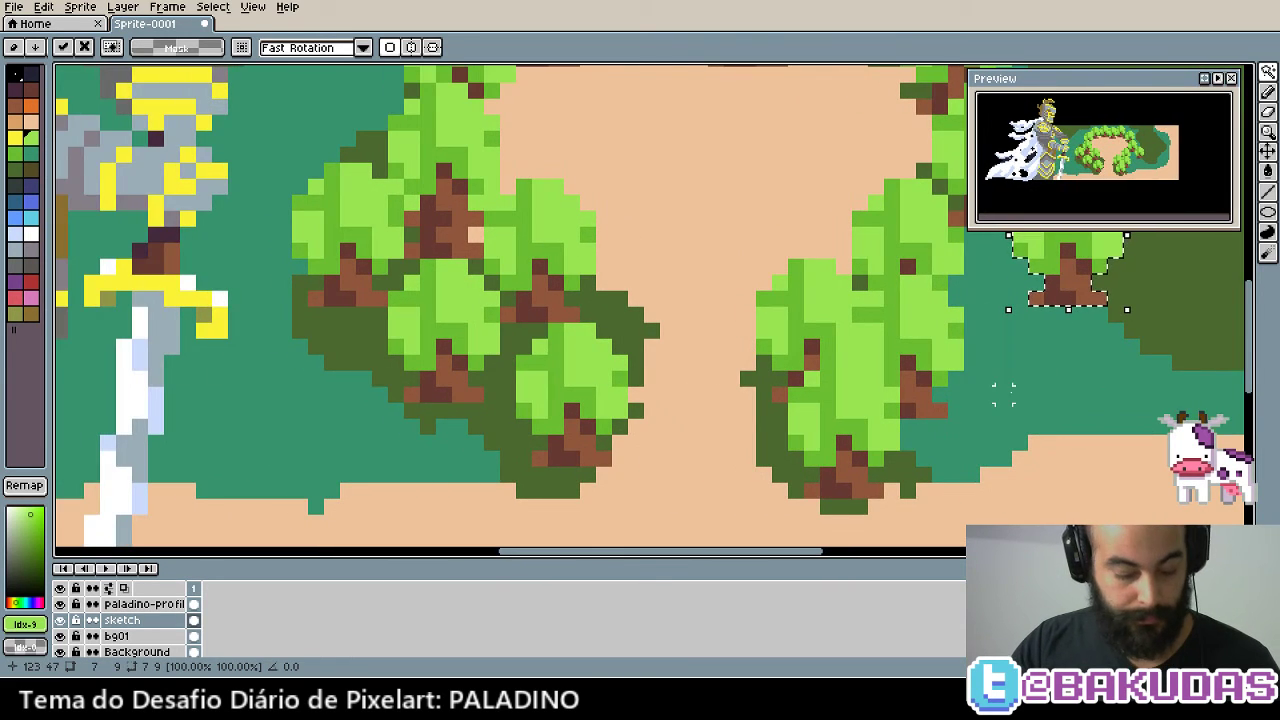
Move a tree copy into the lower-left group, then undo a misplaced top-right copy
drag(1060, 270, 380, 420)
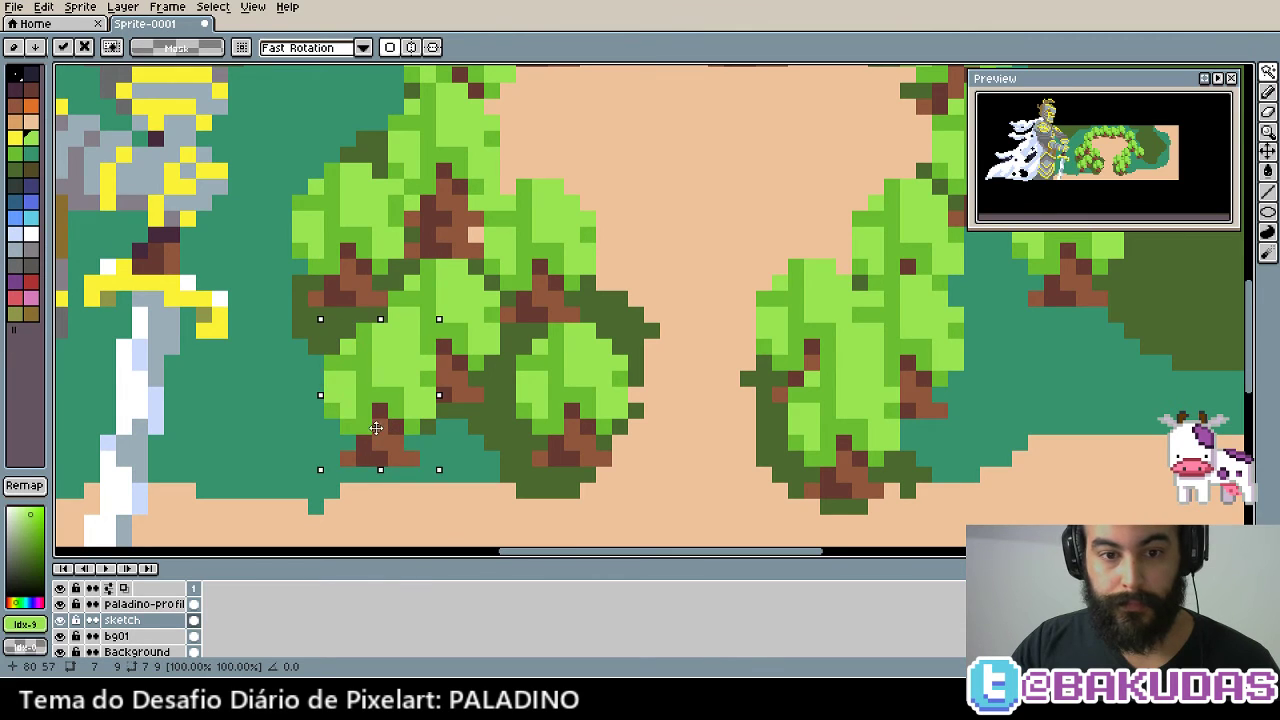
scroll(478, 450, down, 2)
drag(479, 450, 422, 383)
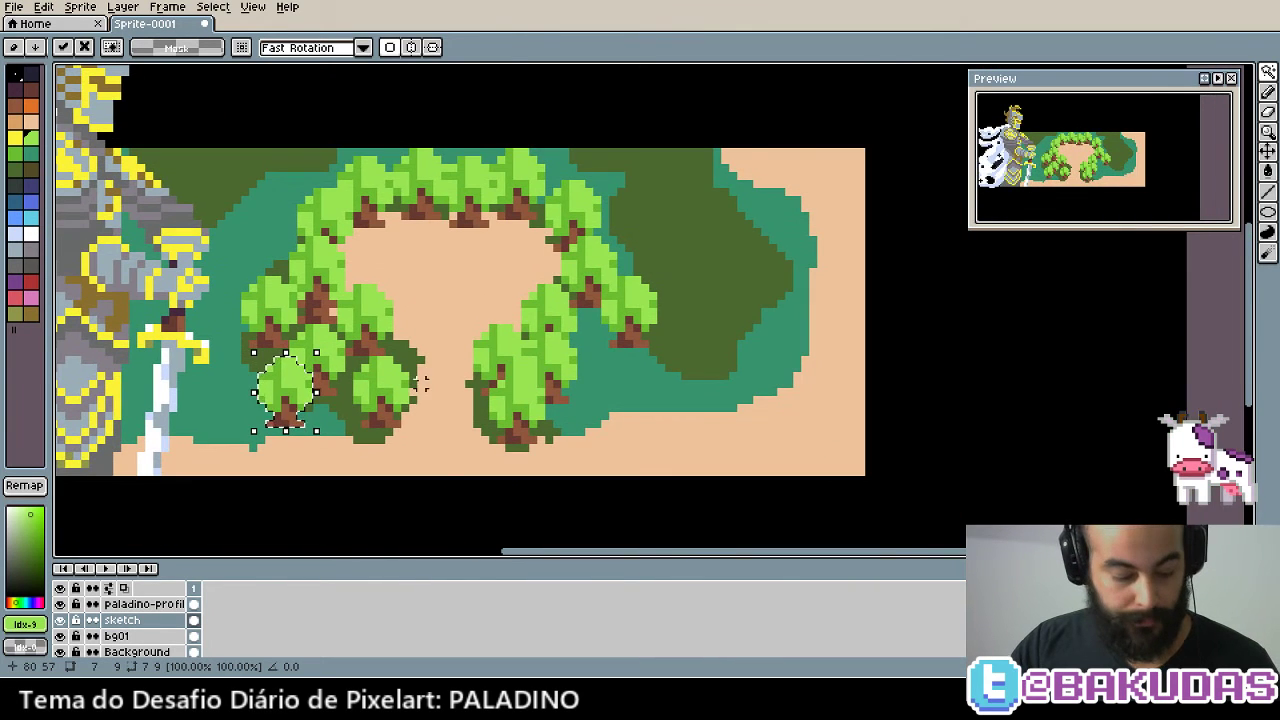
drag(283, 402, 691, 166)
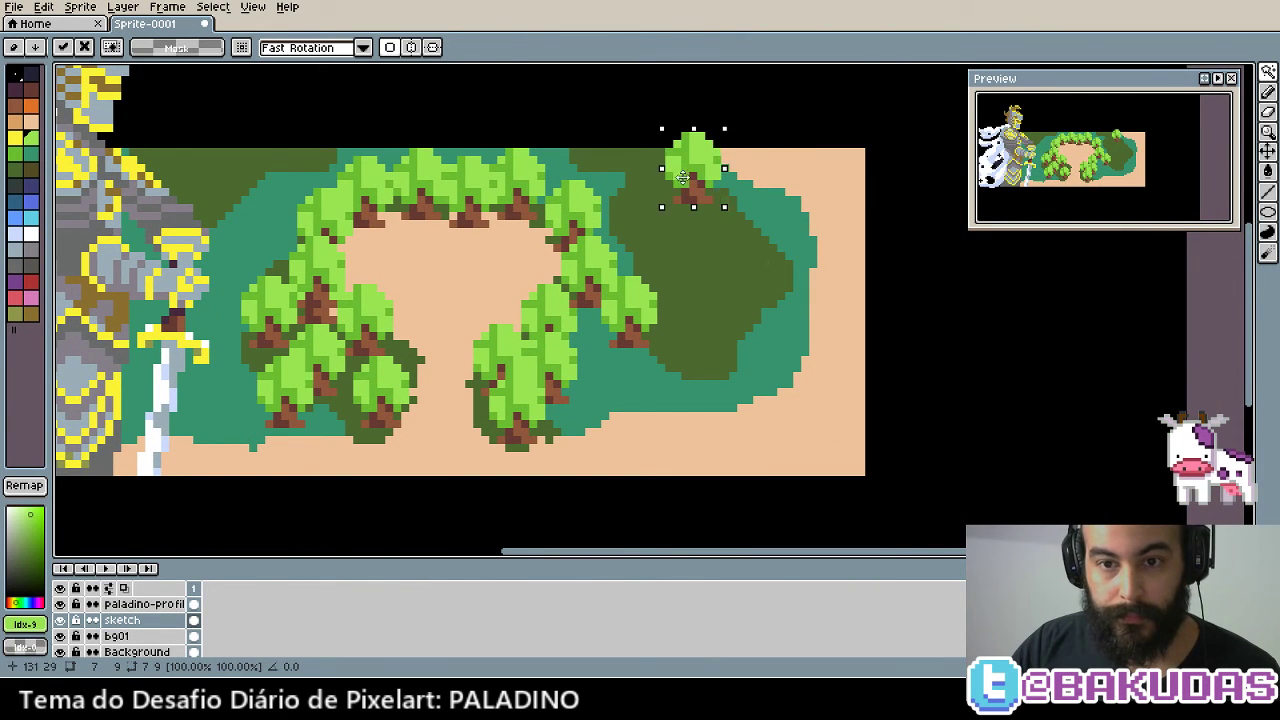
key(ctrl+z)
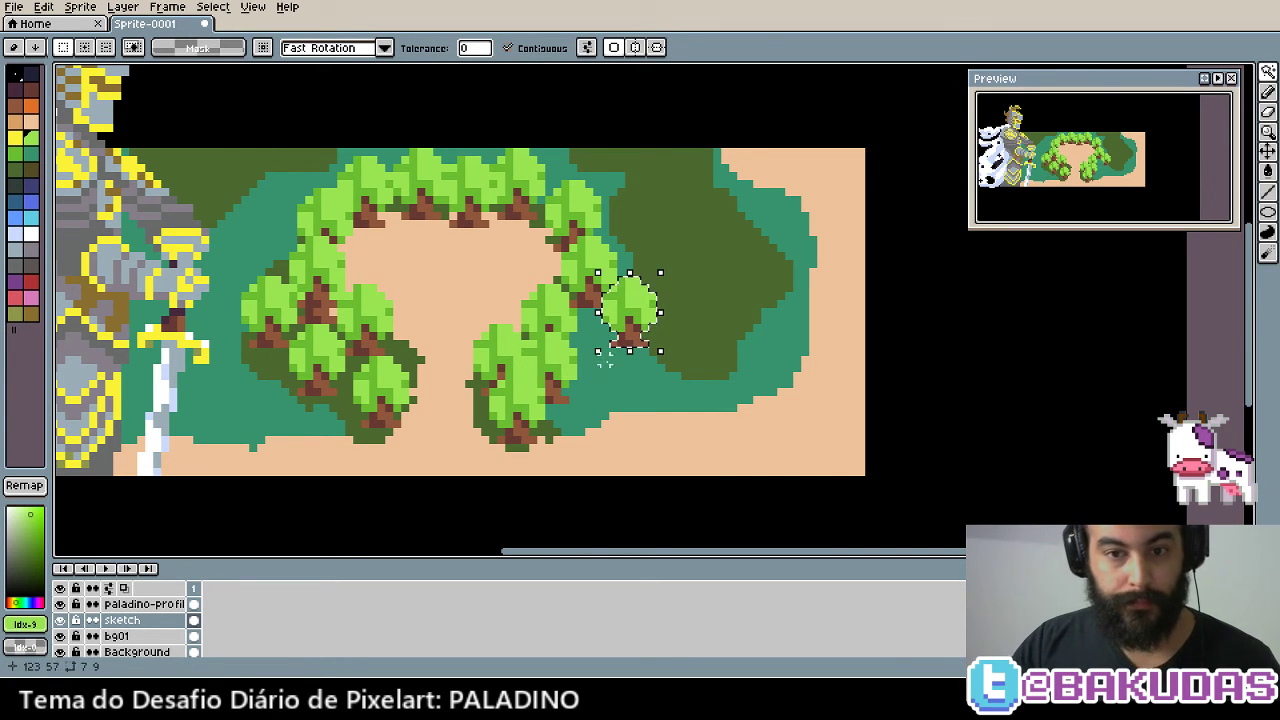
Paste another tree onto the top-right grass and copy it further along the right edge
click(589, 375)
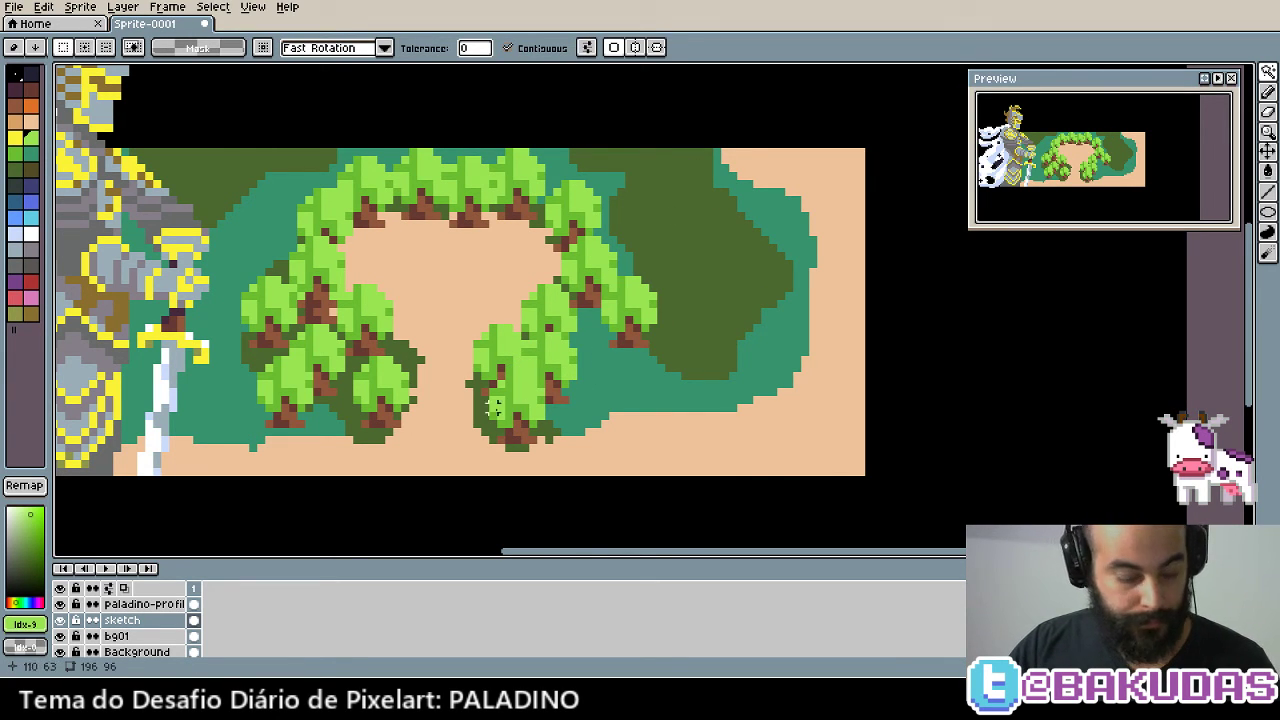
key(ctrl+v)
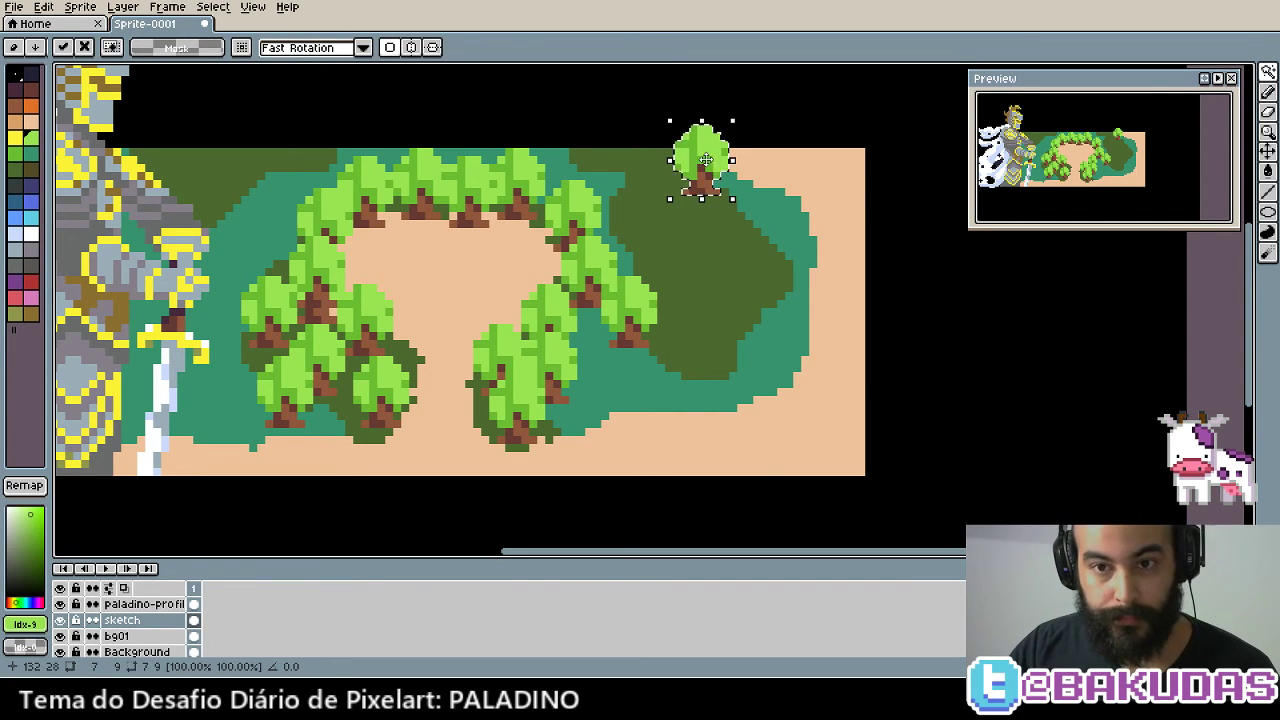
drag(703, 161, 785, 215)
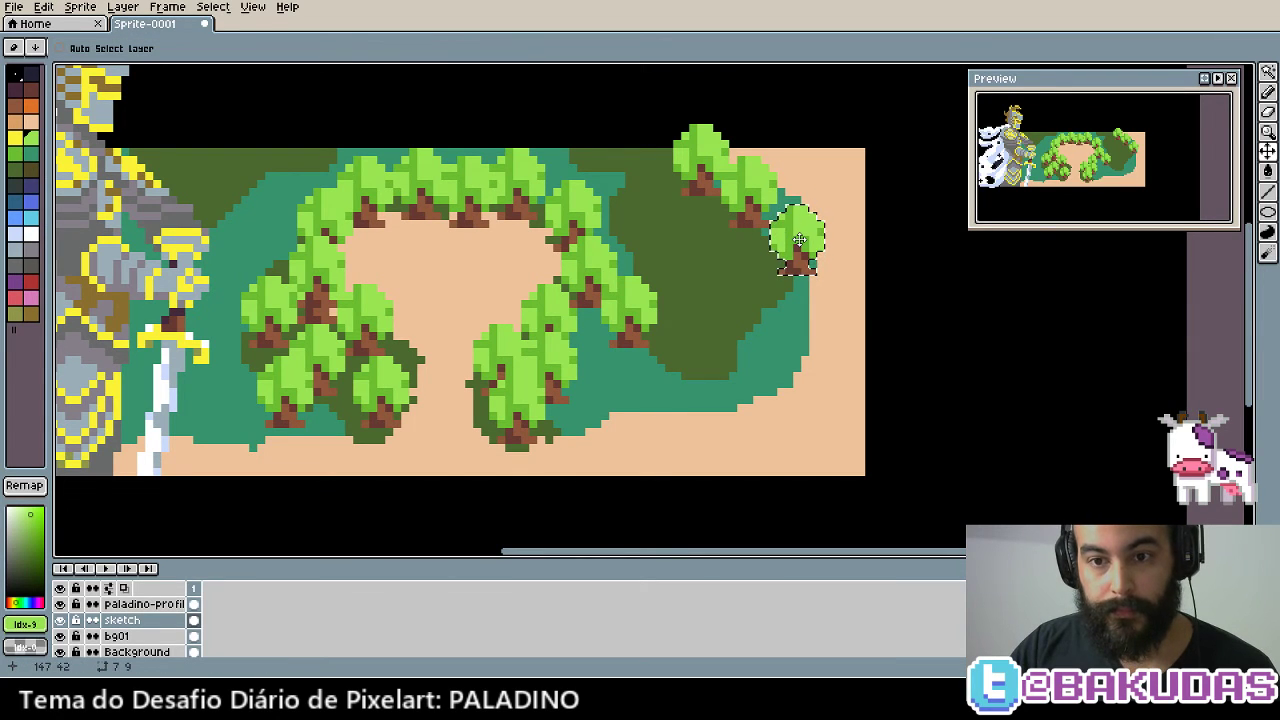
mouse_move(800, 240)
mouse_down()
mouse_move(736, 247)
mouse_move(795, 289)
mouse_move(740, 311)
mouse_move(781, 343)
mouse_move(674, 390)
mouse_move(589, 402)
mouse_move(774, 390)
mouse_move(428, 408)
mouse_move(528, 412)
mouse_move(370, 384)
mouse_move(326, 406)
mouse_move(438, 182)
mouse_move(391, 216)
mouse_move(487, 155)
mouse_move(483, 135)
mouse_move(468, 174)
mouse_up()
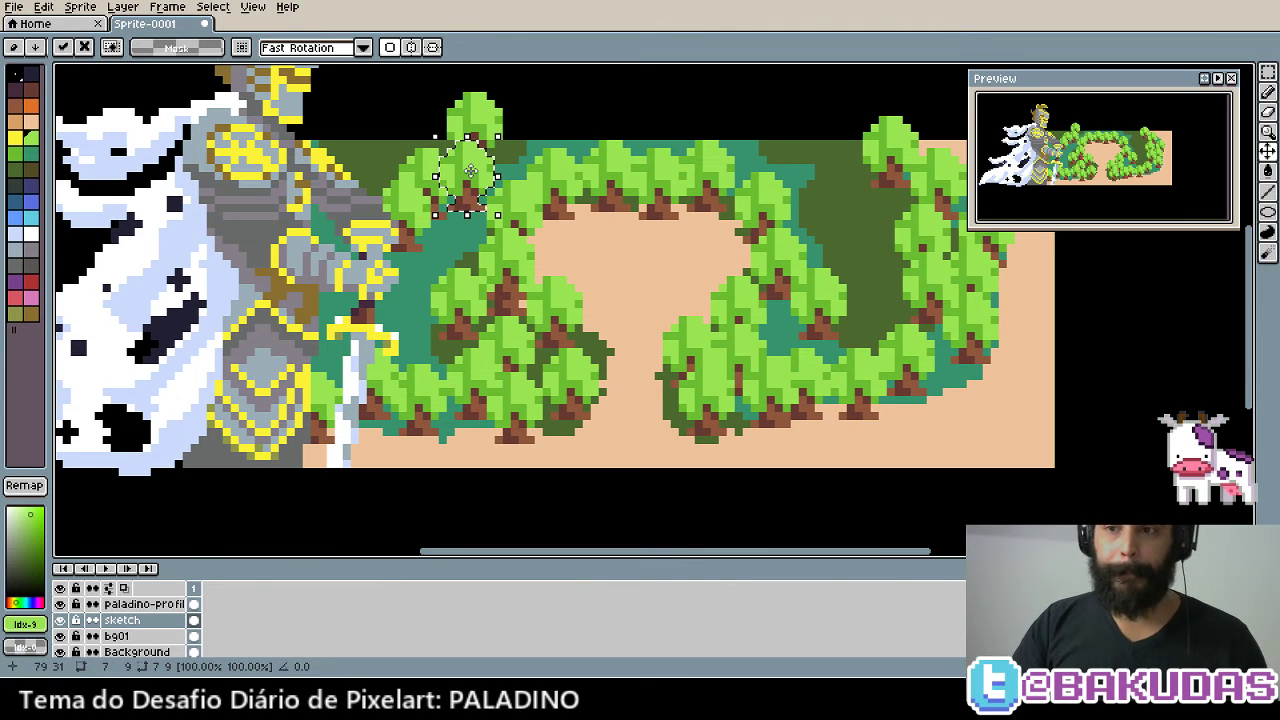
scroll(689, 384, down, 1)
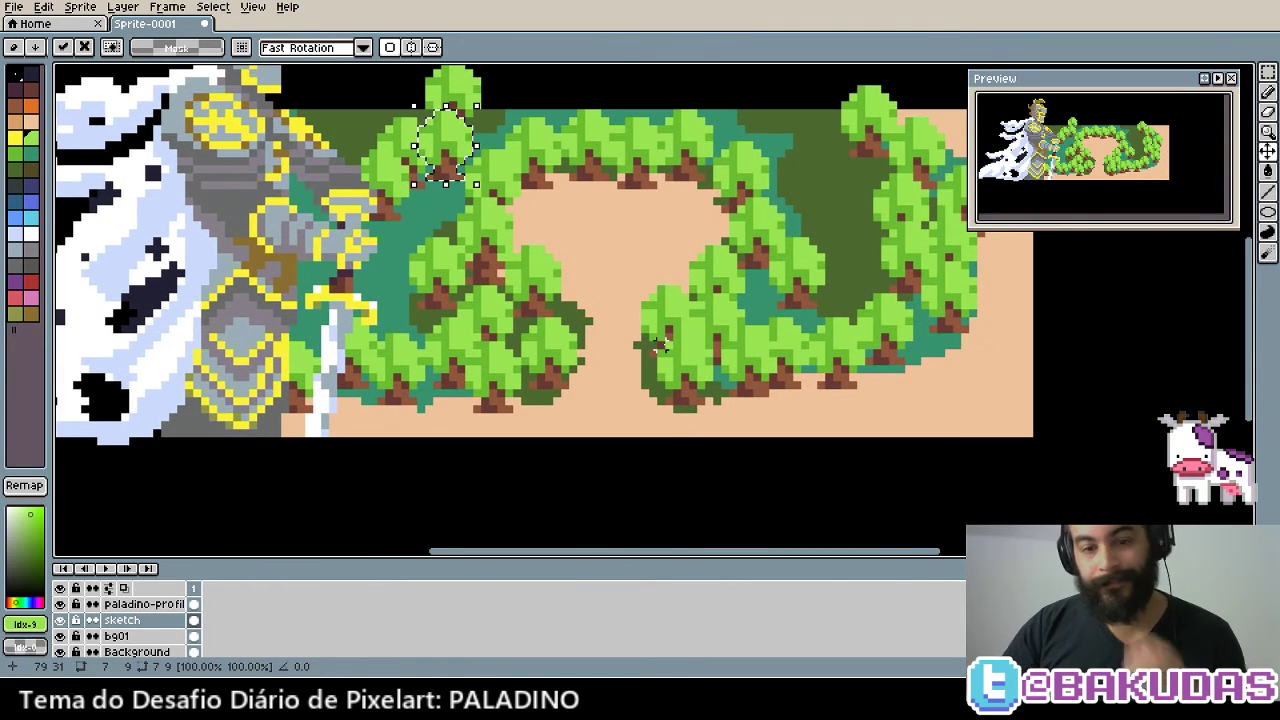
scroll(459, 400, up, 3)
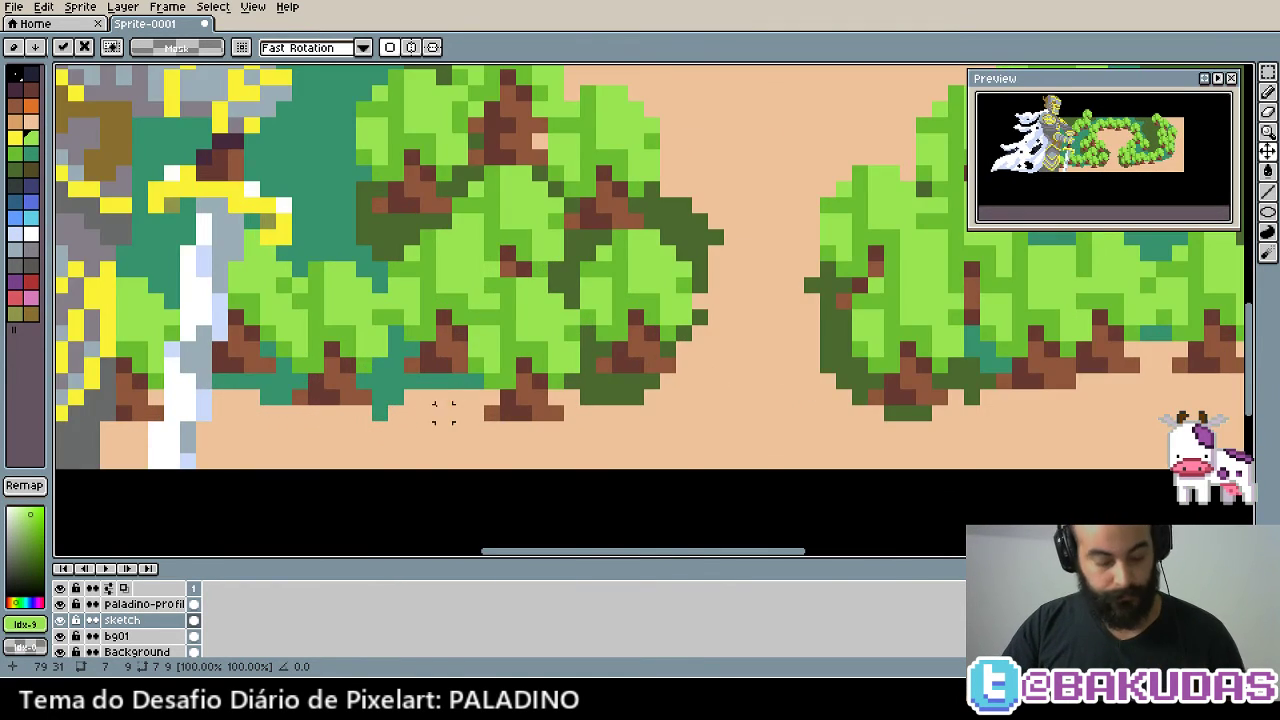
Switch to the Pencil (B) and sample dark olive green from the foliage
key(b)
alt+click(431, 400)
alt+click(588, 382)
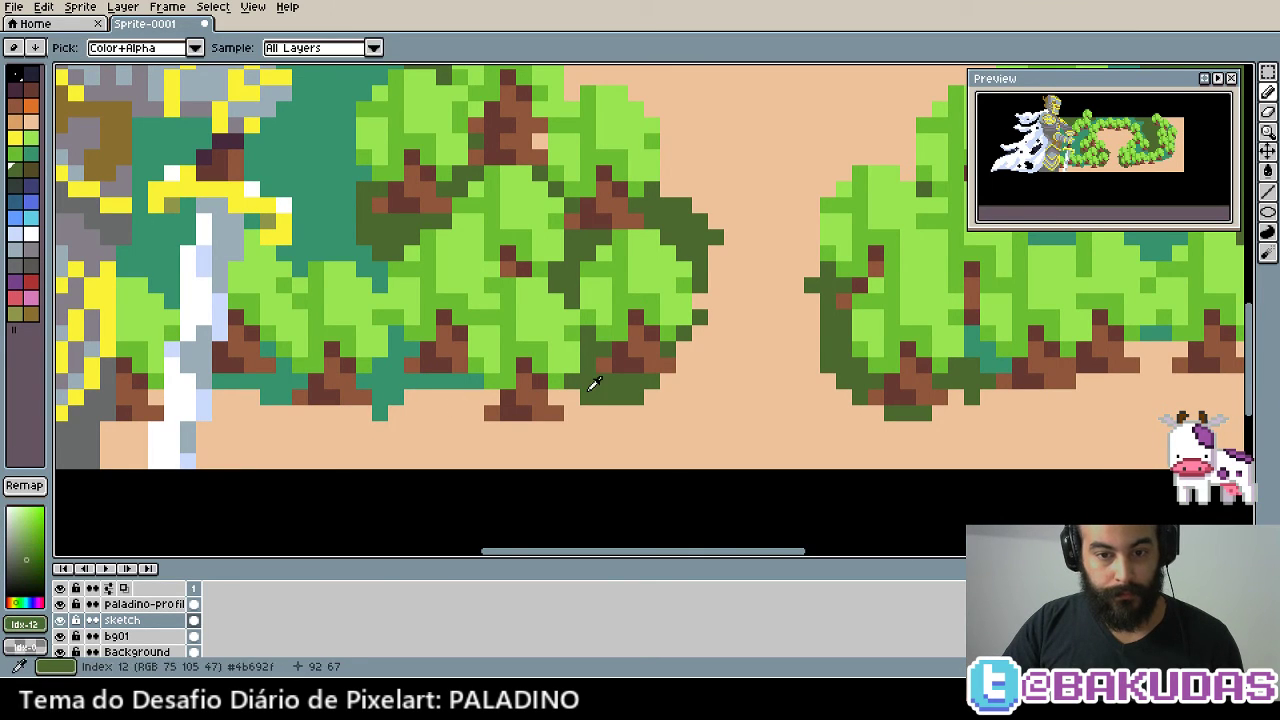
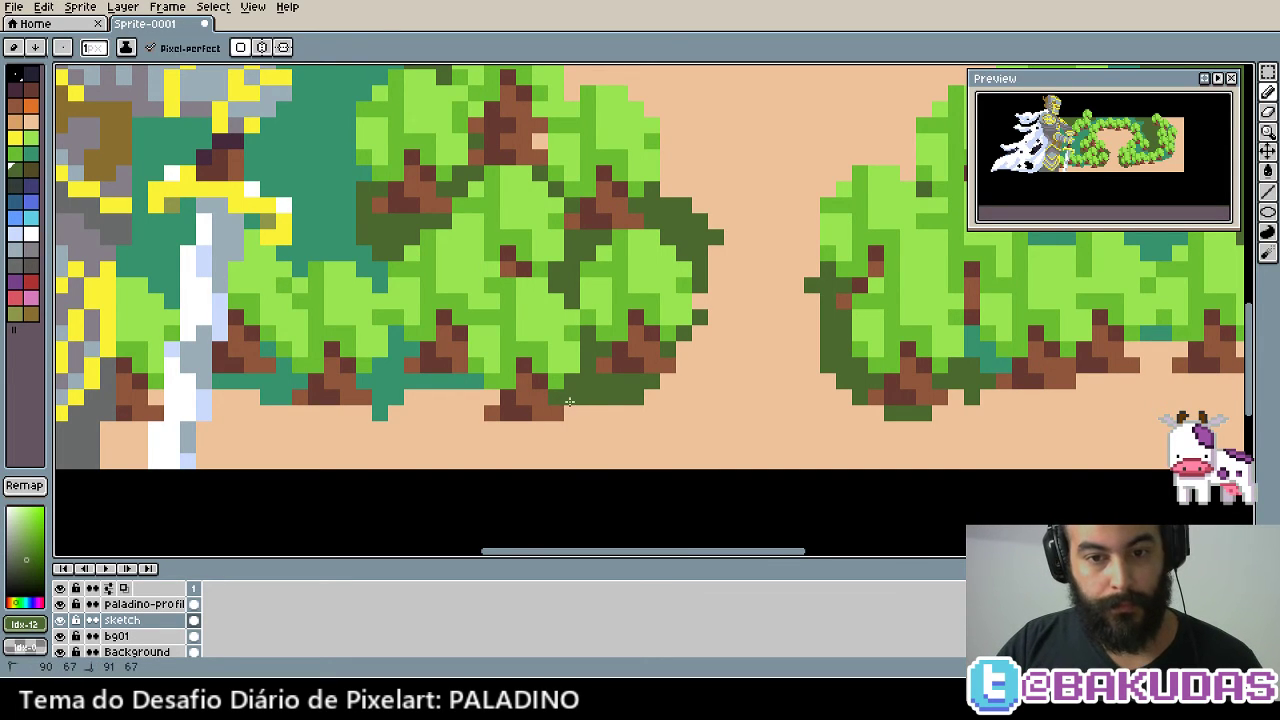
Shade the bush bottoms with dark green pencil strokes
drag(573, 411, 397, 408)
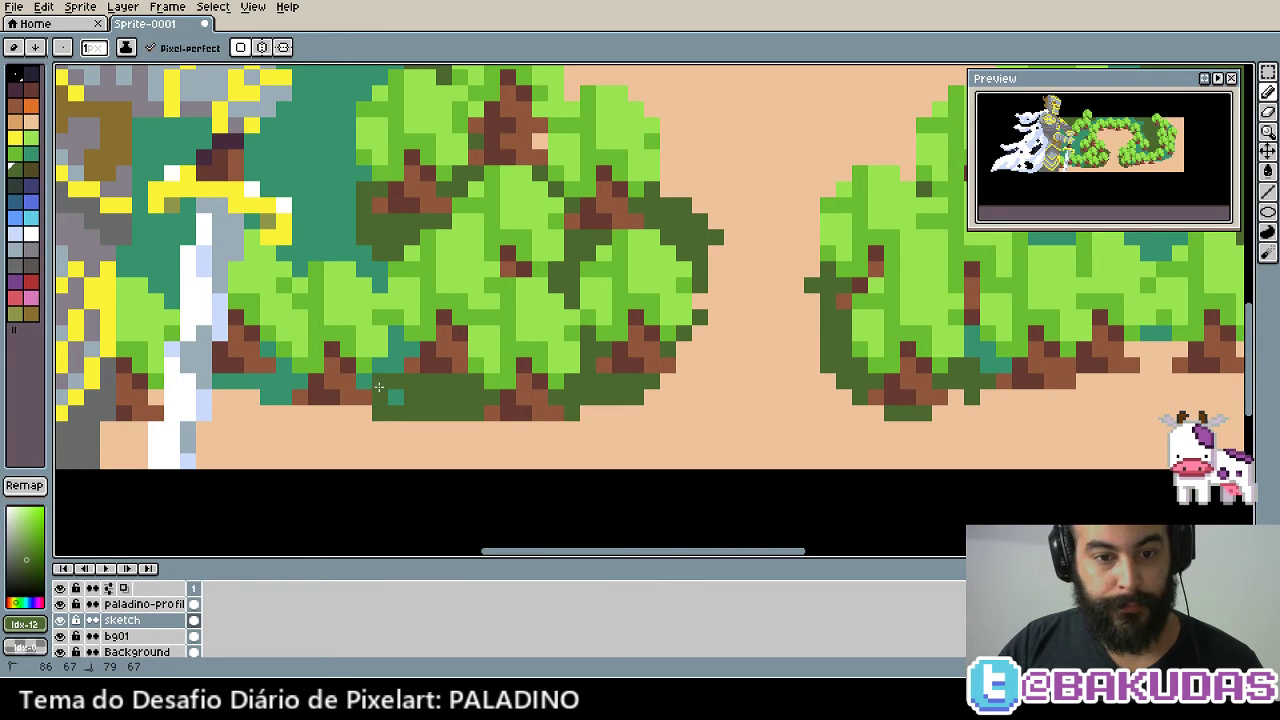
click(398, 336)
drag(370, 278, 318, 247)
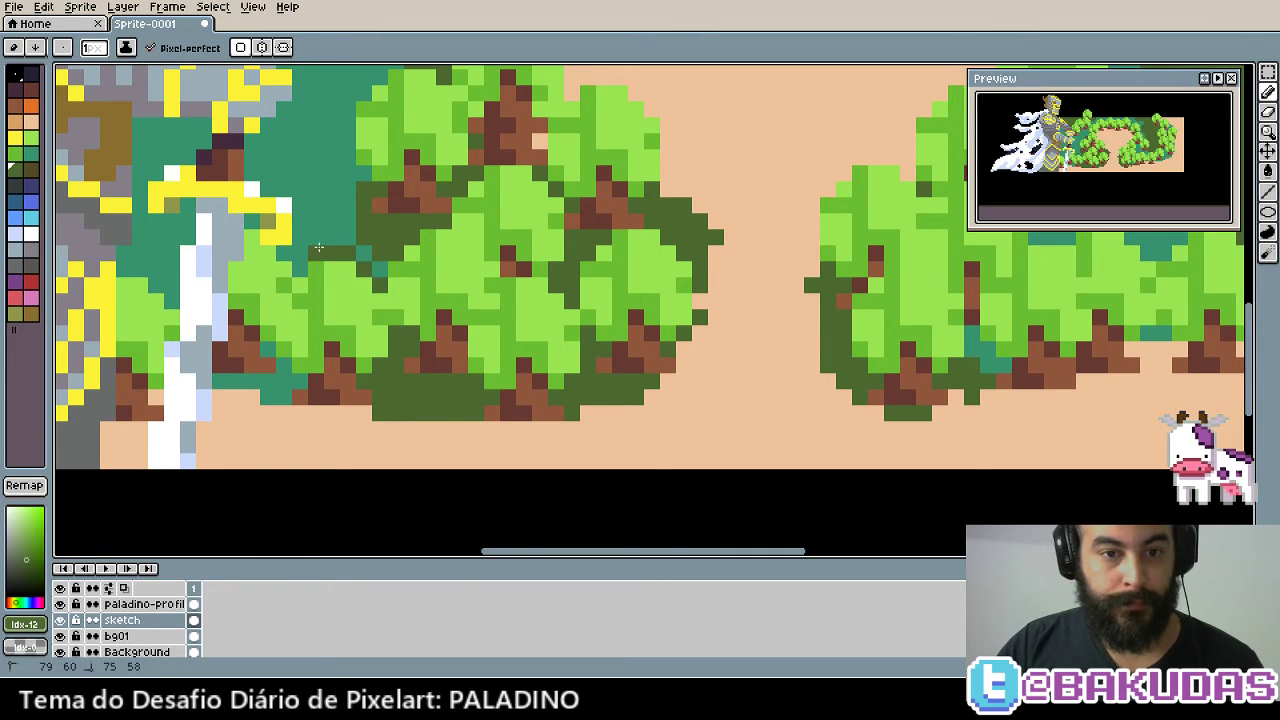
scroll(470, 320, down, 3)
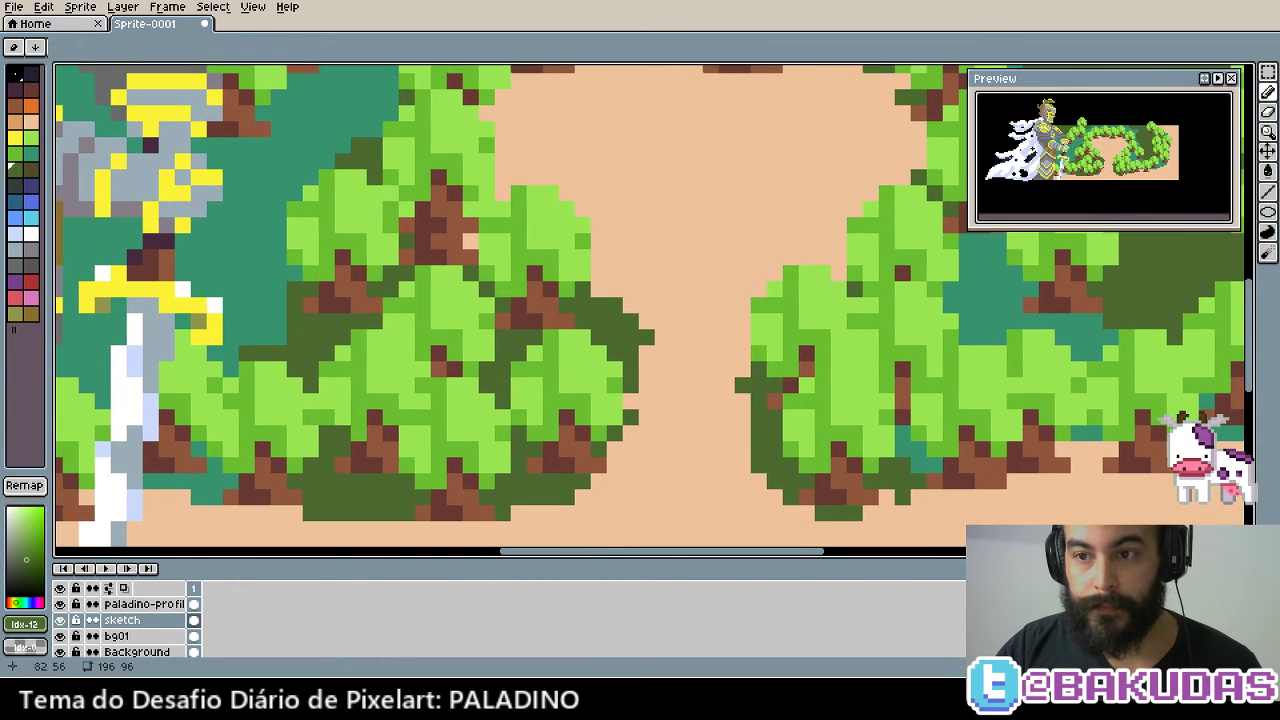
scroll(587, 389, right, 3)
Fill the teal gap beside the bushes dark green
key(g)
click(658, 370)
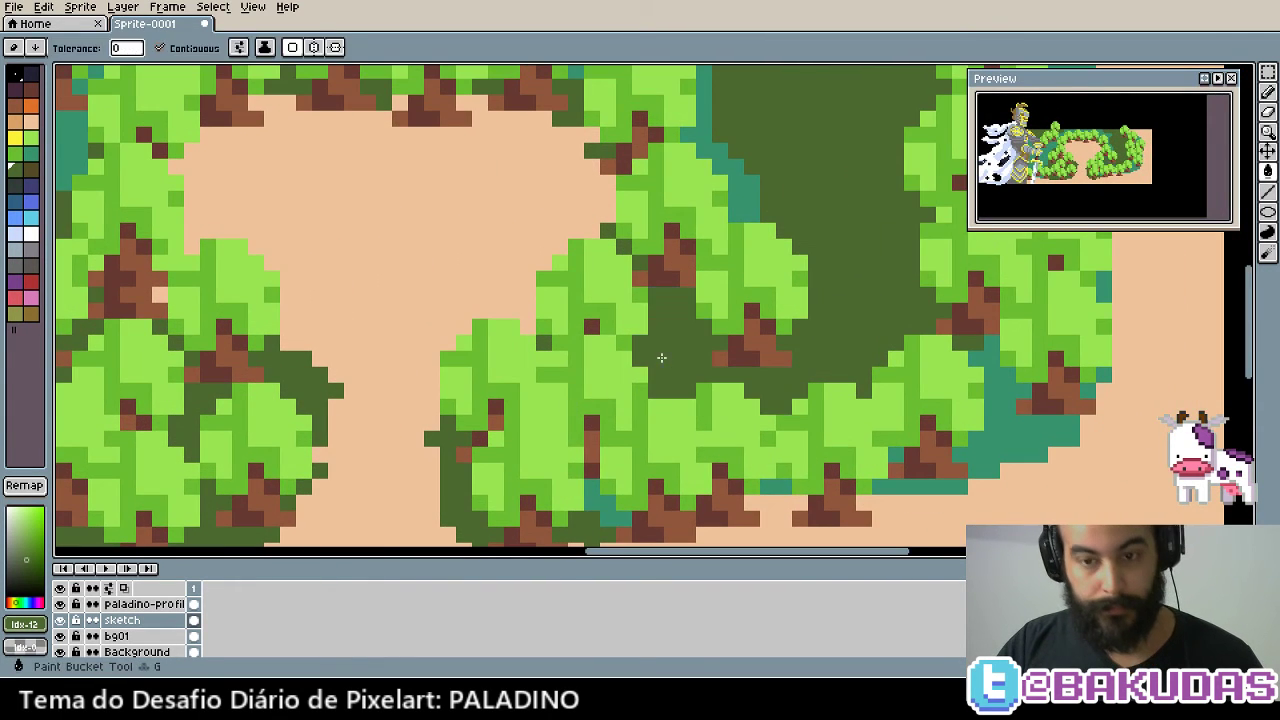
scroll(620, 410, down, 2)
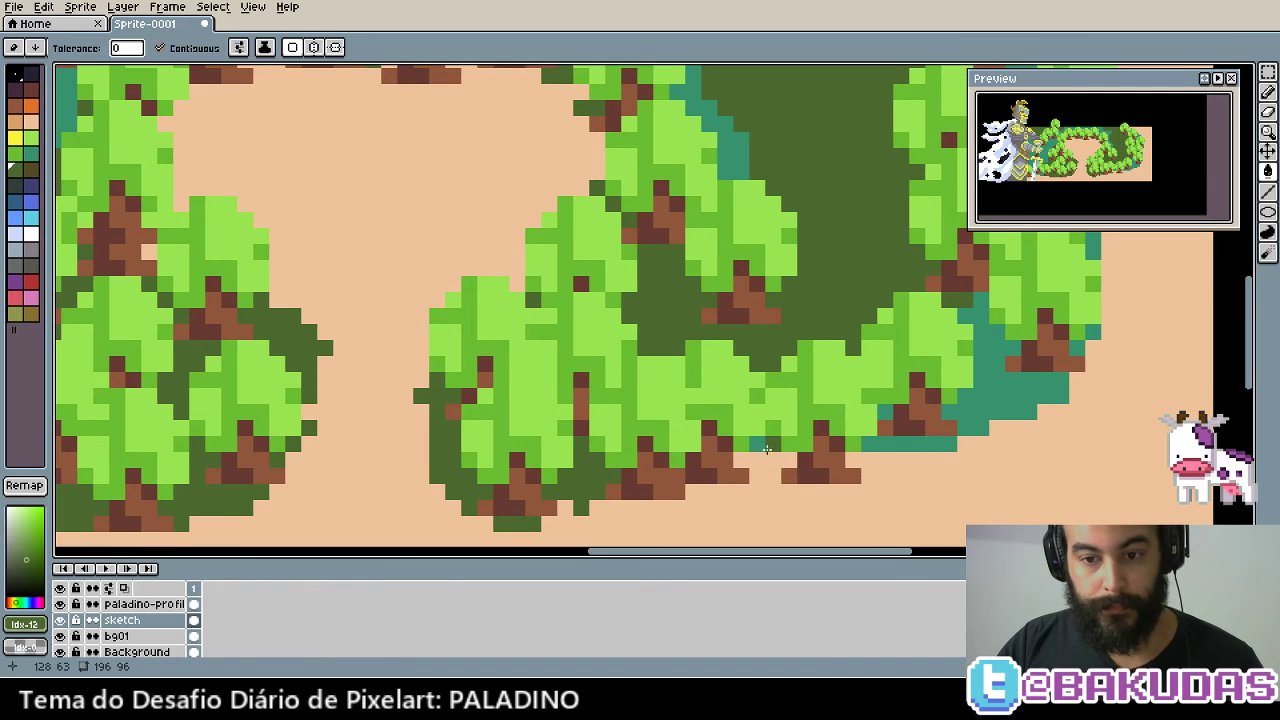
Draw more dark green along the bushes' bottom edge and beside the right bush
key(b)
drag(530, 508, 709, 505)
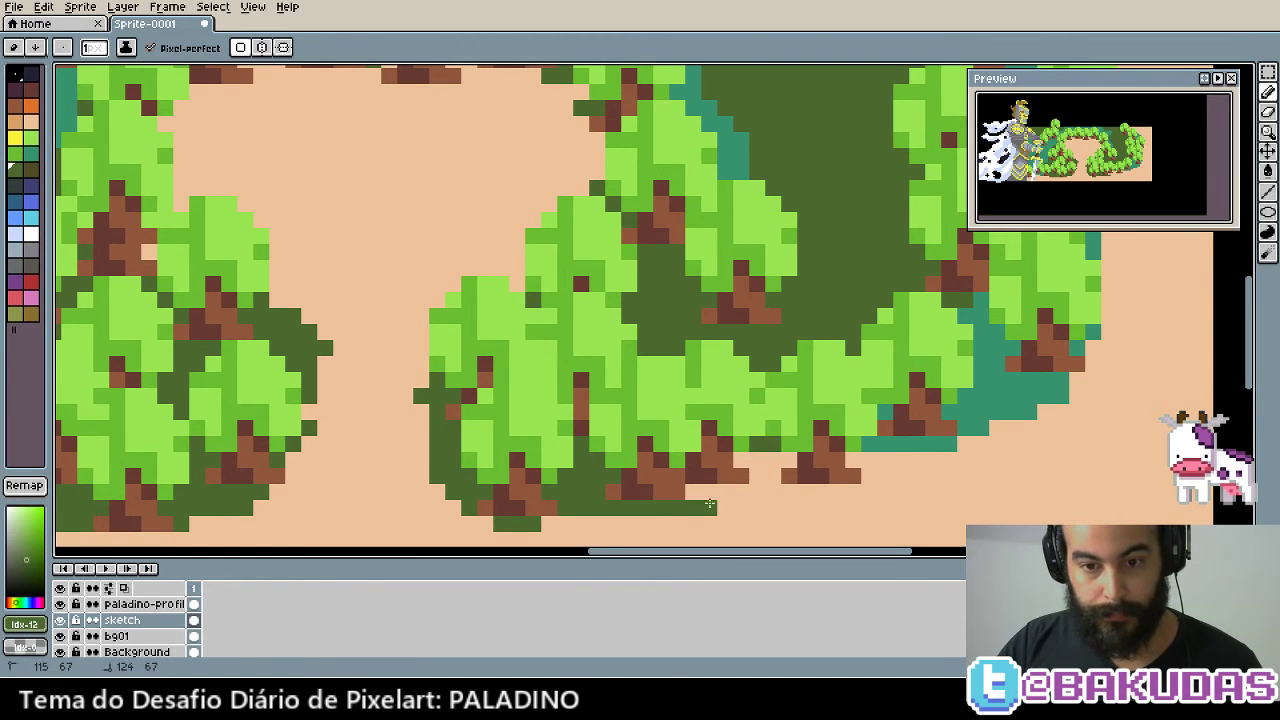
mouse_move(752, 462)
mouse_down()
mouse_move(870, 478)
mouse_move(960, 445)
mouse_move(880, 448)
mouse_move(882, 421)
mouse_up()
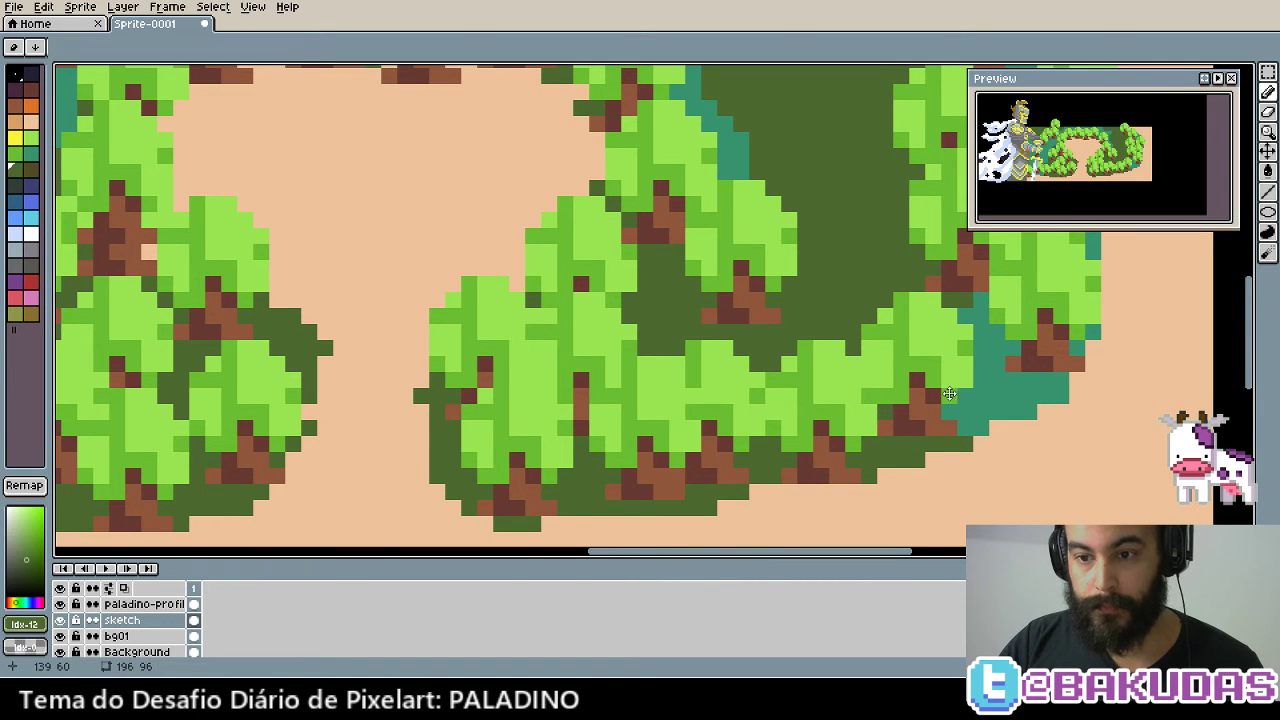
scroll(882, 416, down, 1)
scroll(800, 380, down, 2)
scroll(713, 344, up, 1)
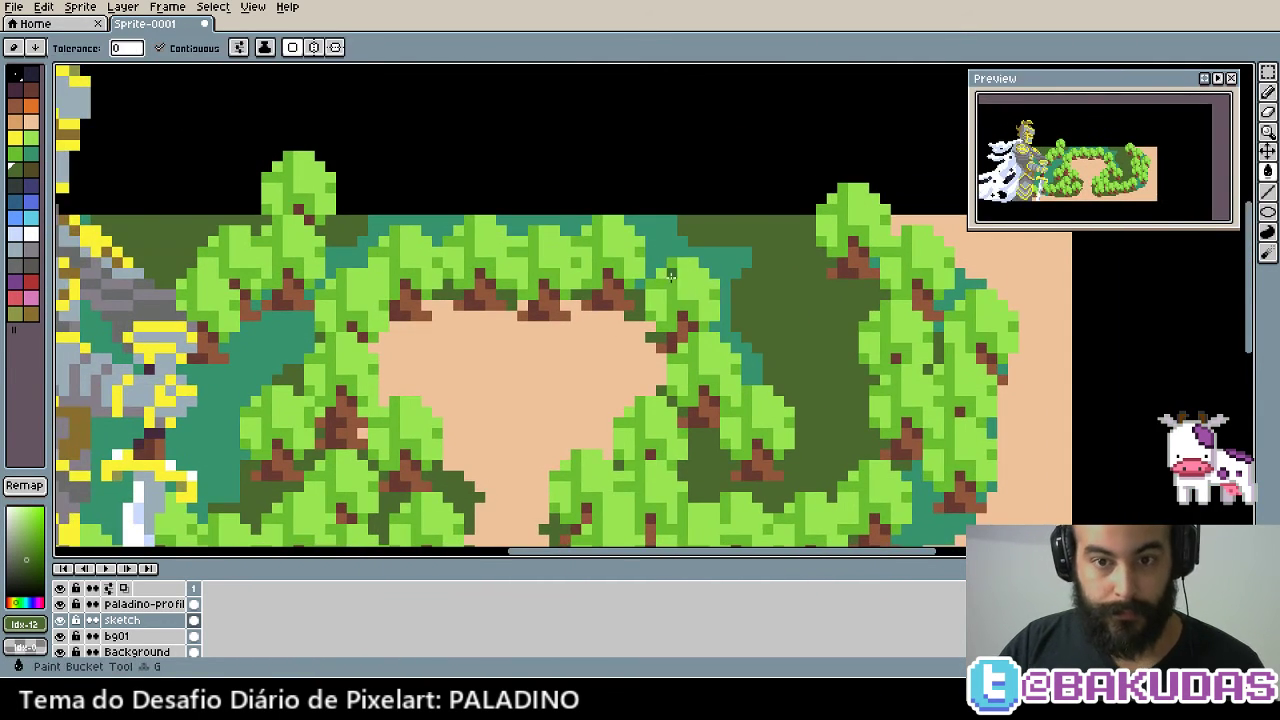
Fill the black and teal background around the forest dark green
key(g)
click(749, 363)
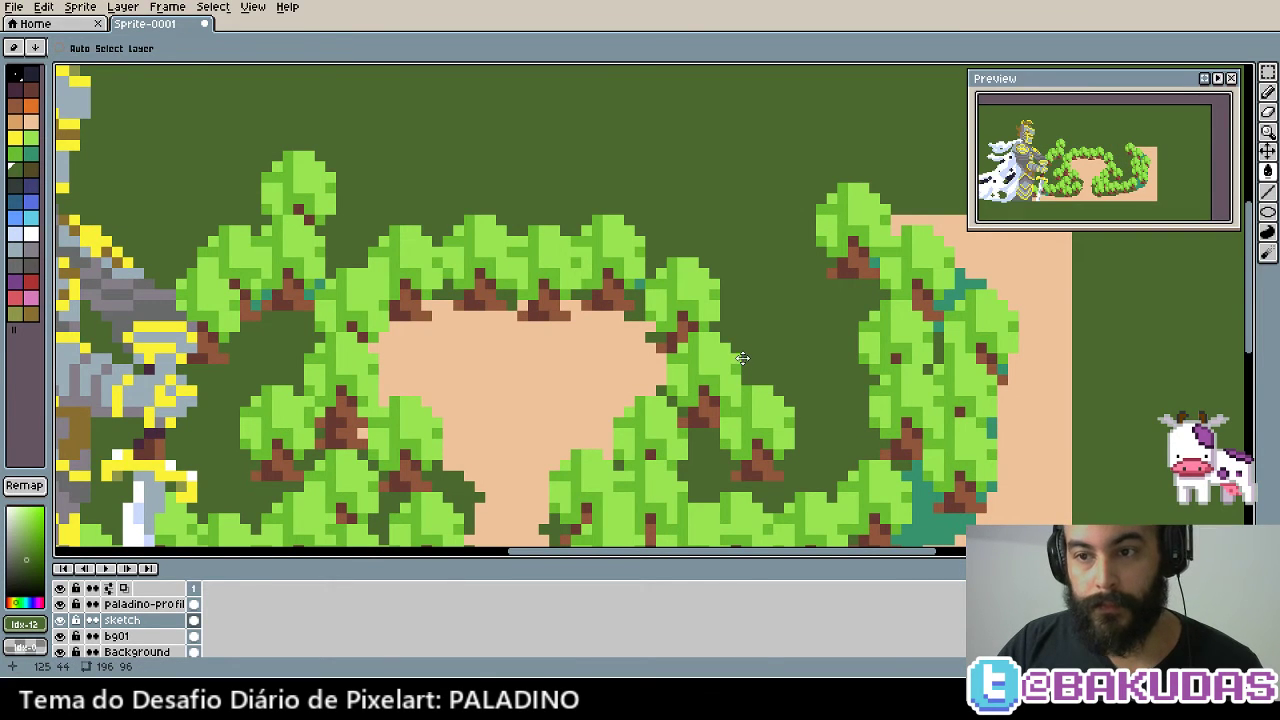
key(ctrl+z)
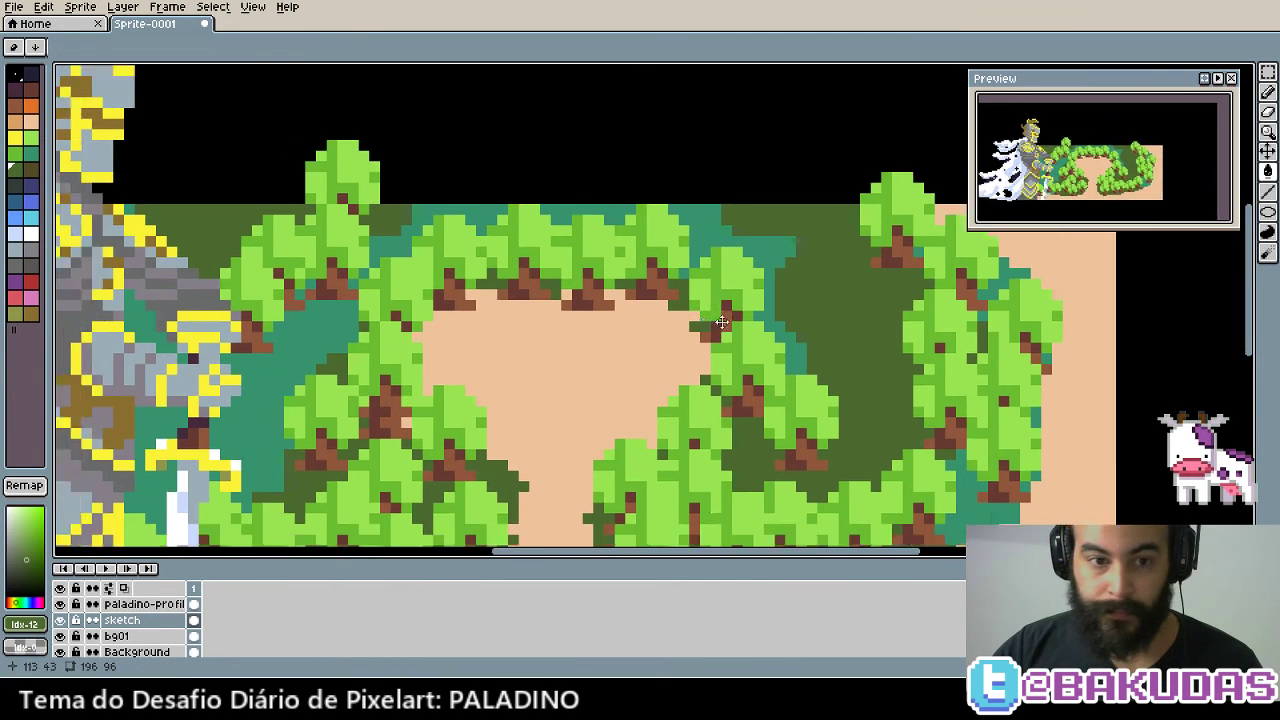
scroll(757, 335, up, 1)
click(486, 298)
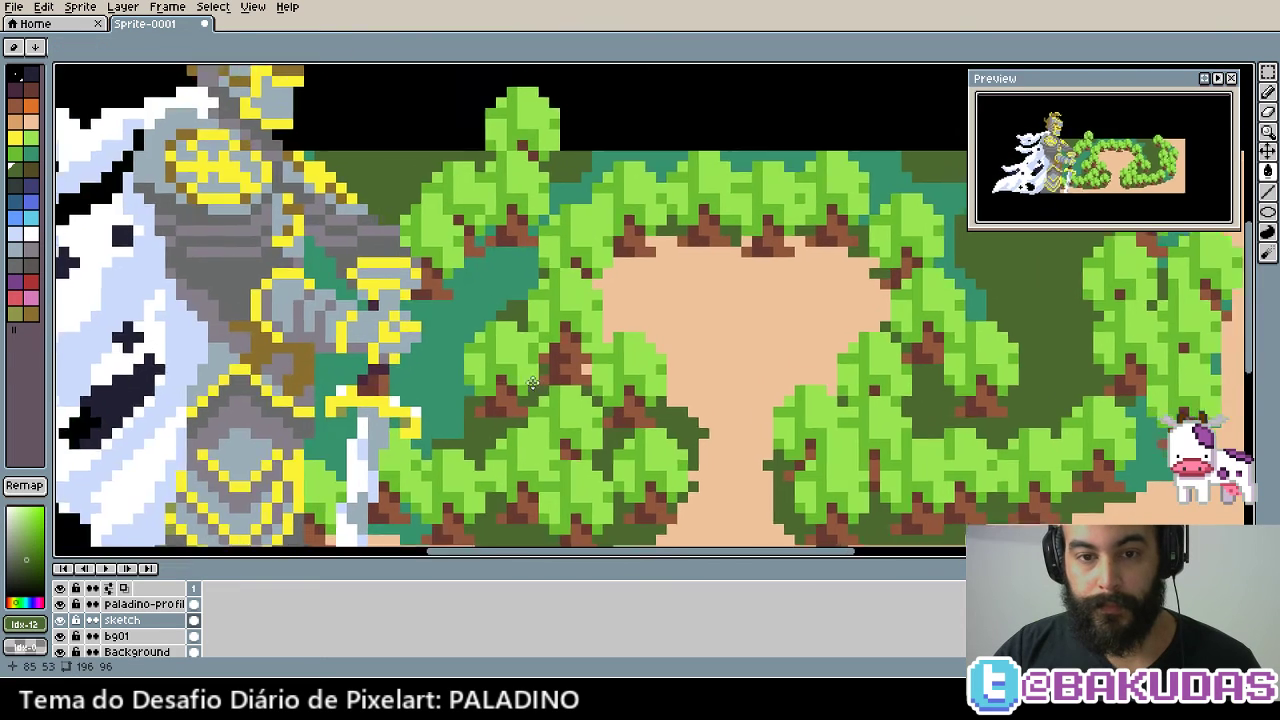
key(ctrl+z)
scroll(464, 336, down, 1)
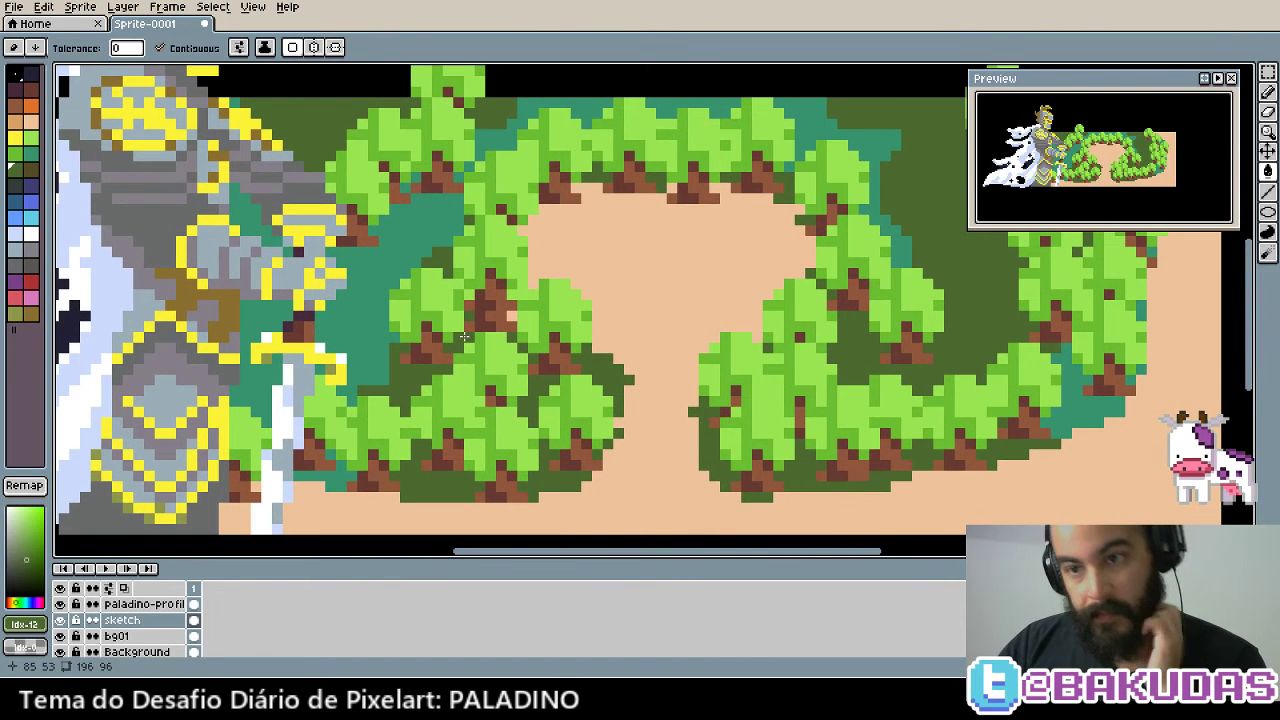
click(466, 337)
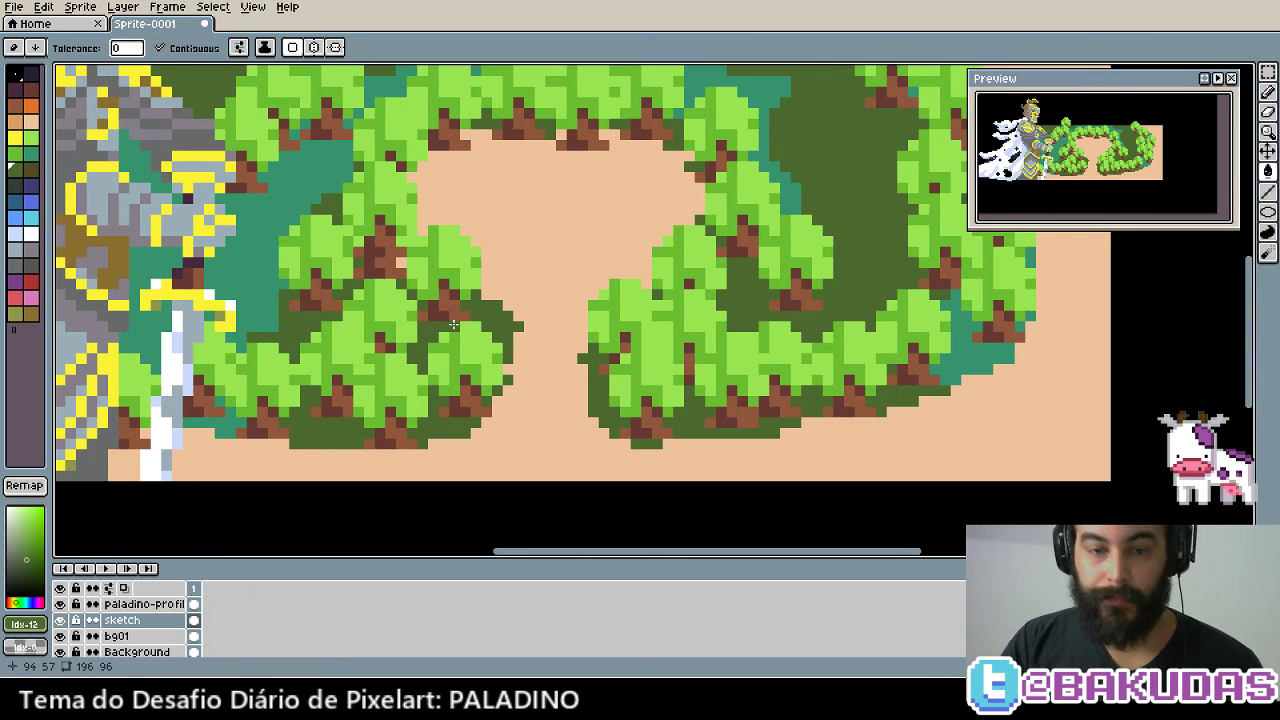
Return to the pencil and choose a dark grey, then a lighter grey, swatch
key(b)
scroll(494, 237, up, 1)
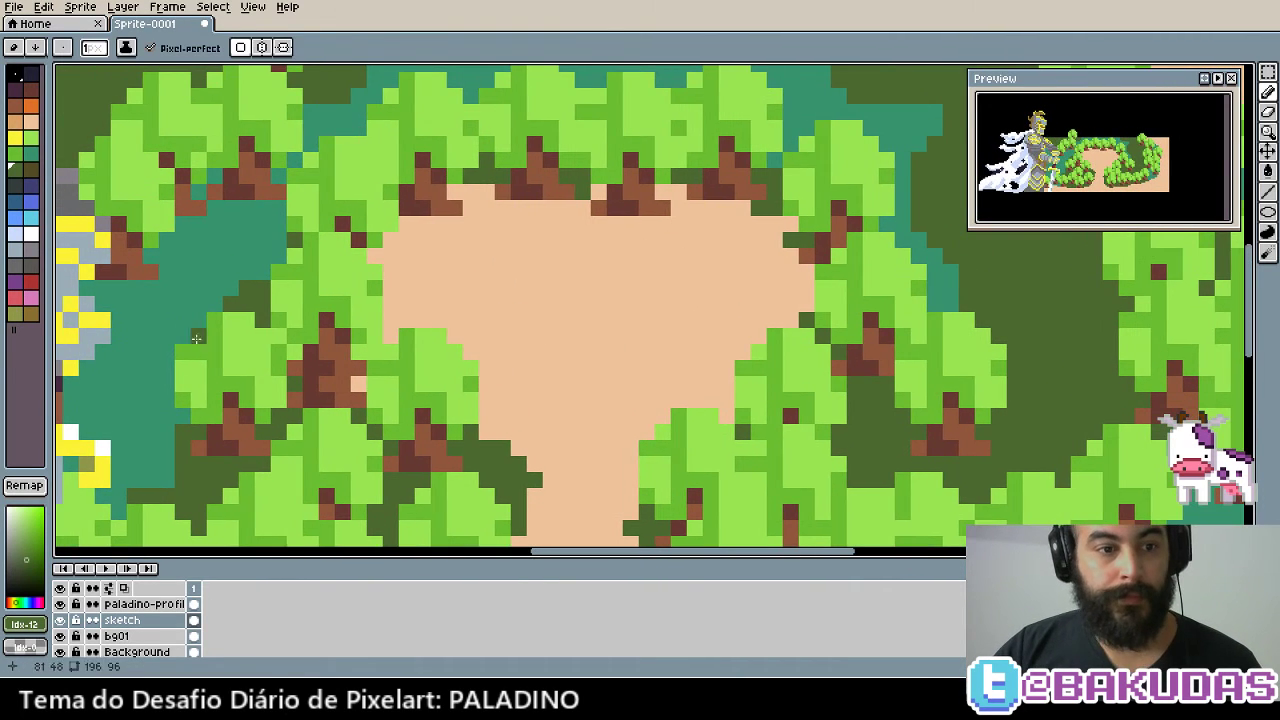
click(26, 250)
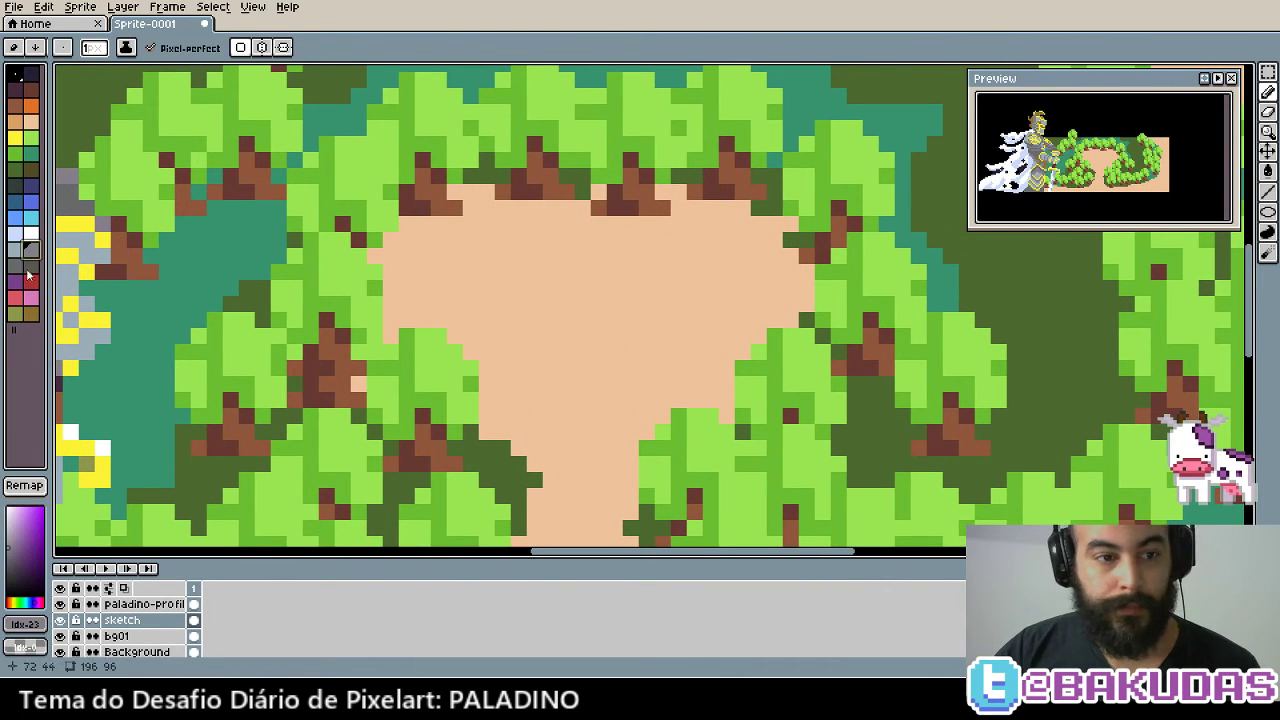
click(12, 250)
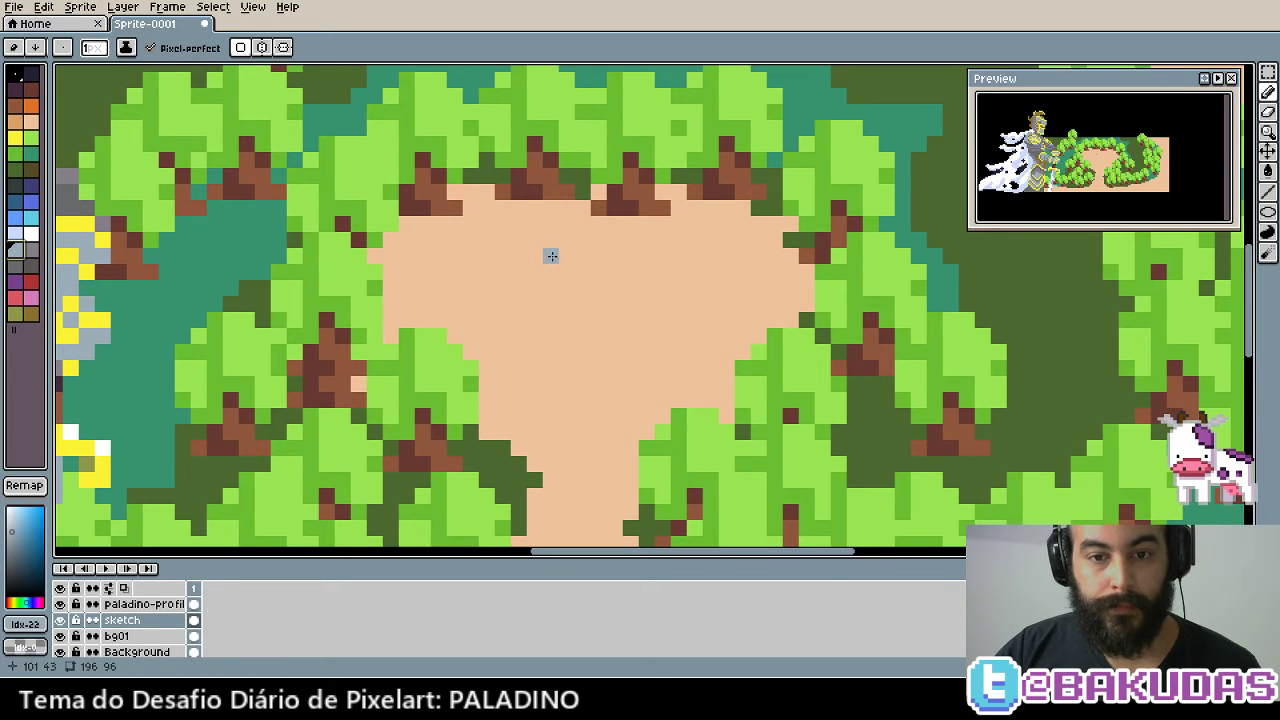
Try a grey blob on the clearing, undo it, and bring the clearing's top into view
mouse_move(561, 251)
mouse_down()
mouse_move(566, 290)
mouse_move(620, 265)
mouse_move(601, 281)
mouse_up()
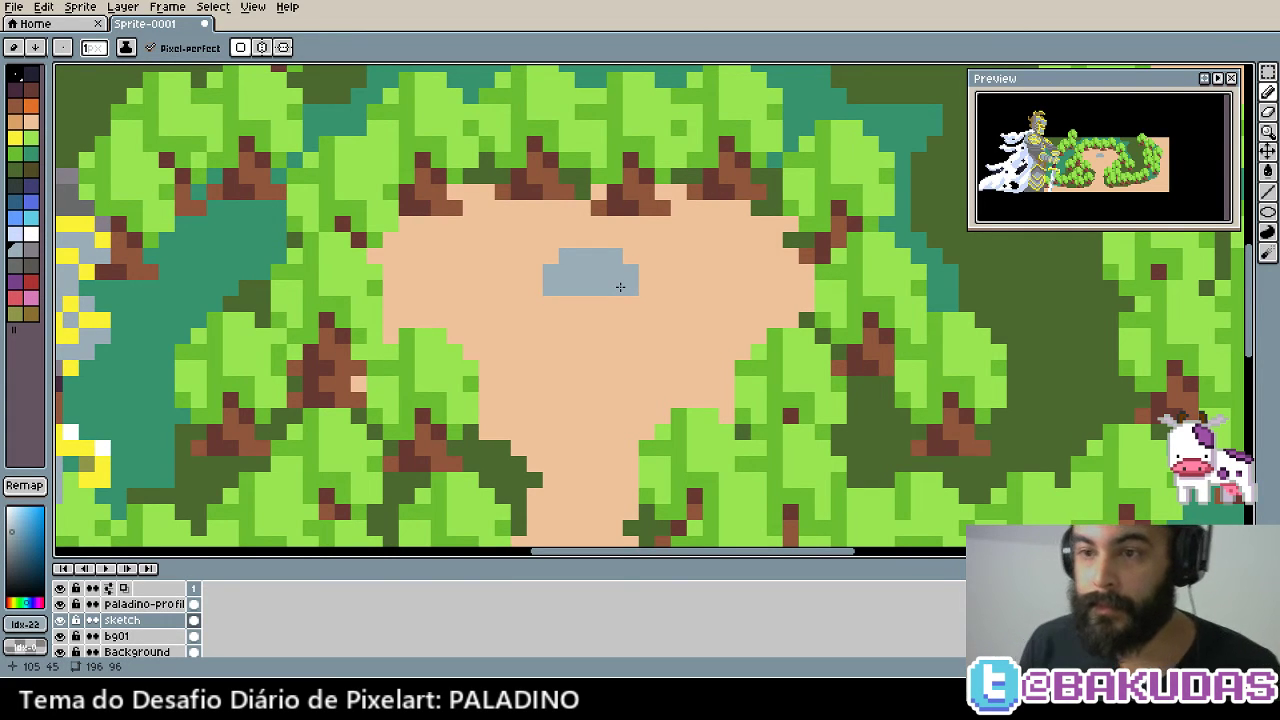
key(ctrl+z)
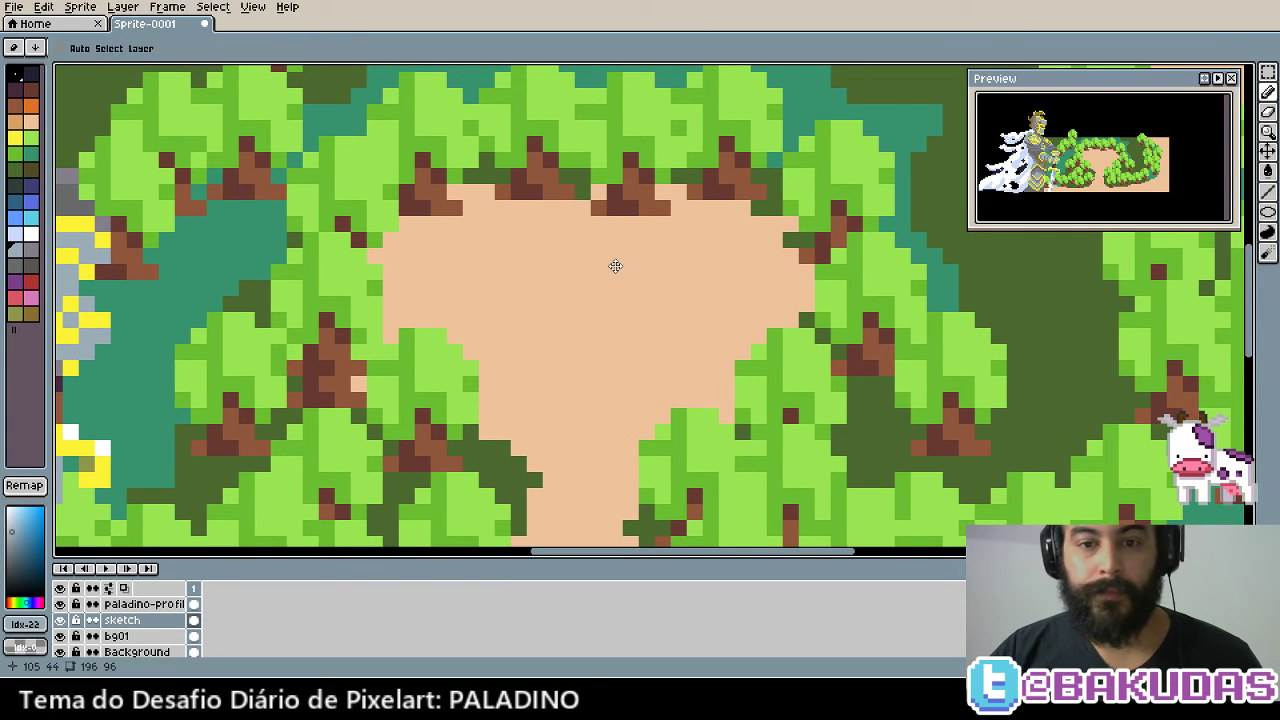
drag(614, 266, 600, 306)
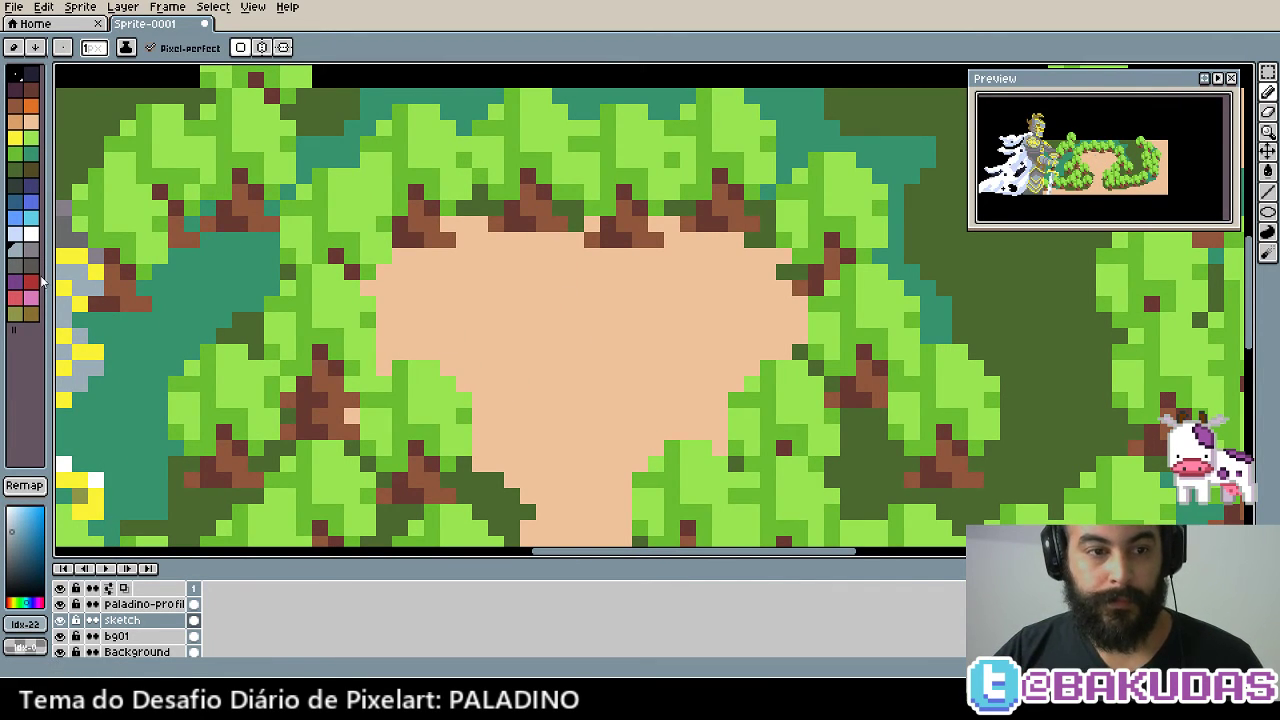
Block out the castle's left tower, central block and right tower as dark grey filled rectangles
click(1267, 212)
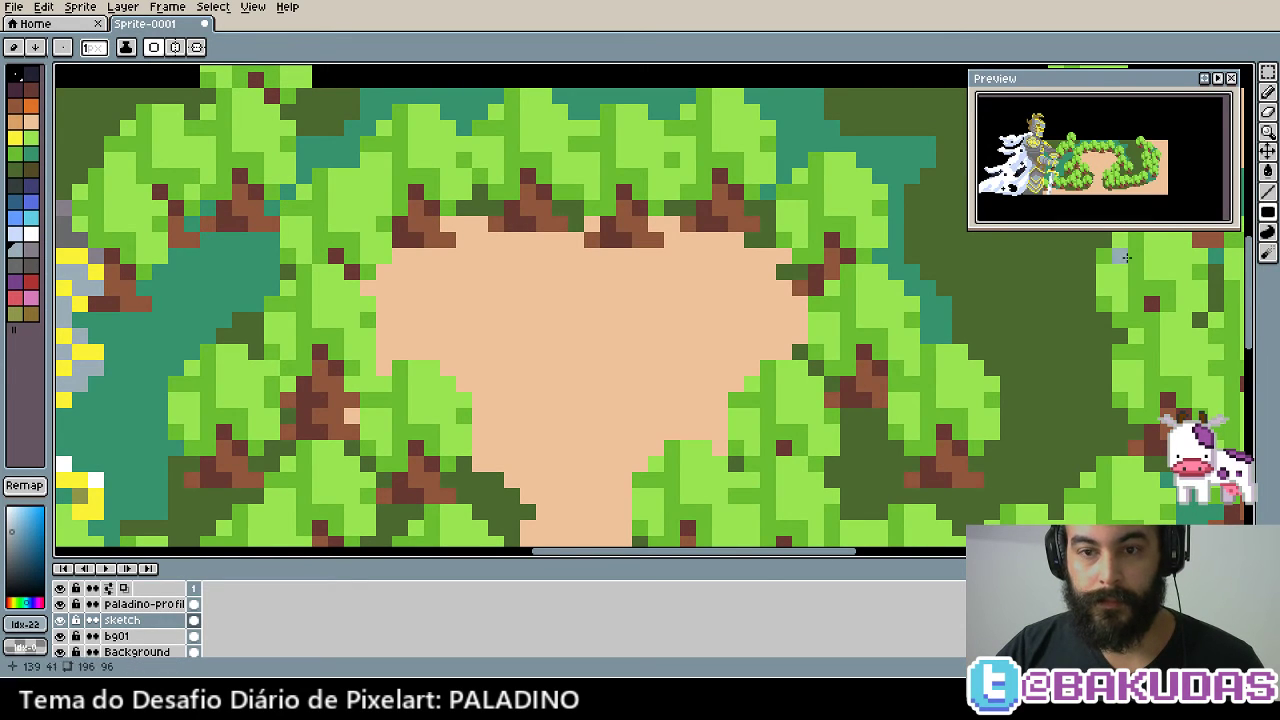
alt+click(543, 206)
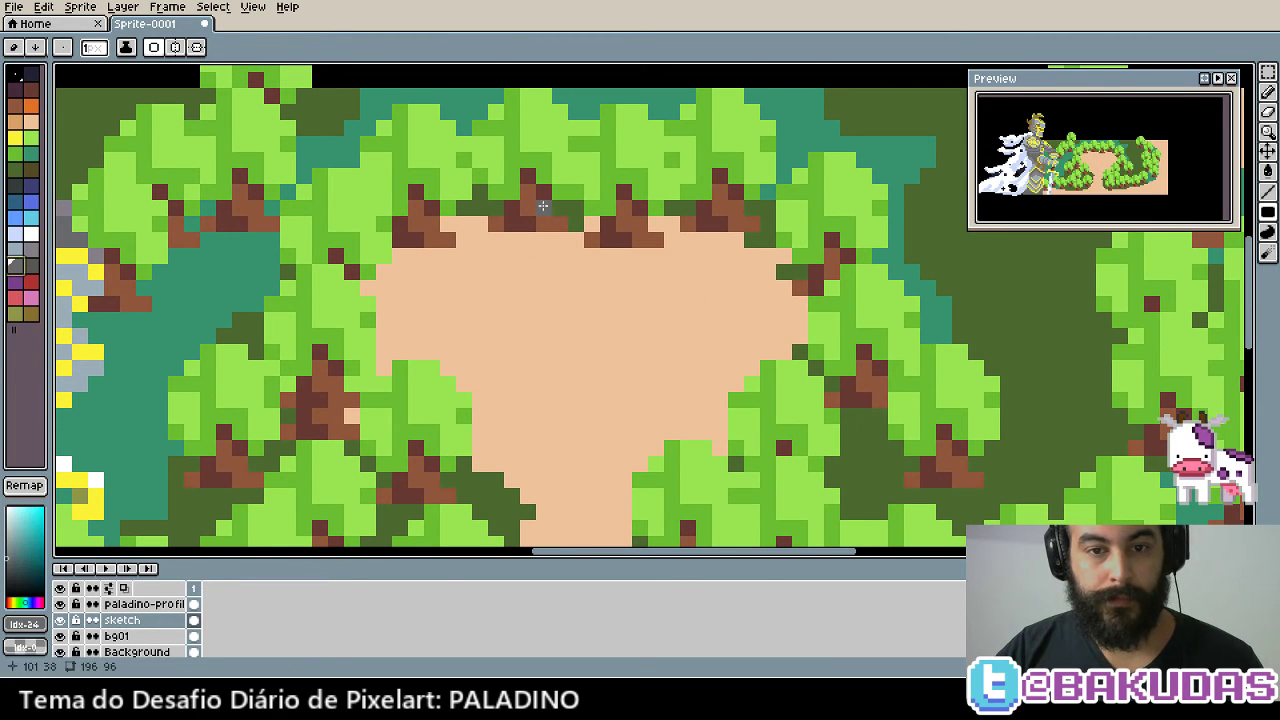
alt+click(532, 175)
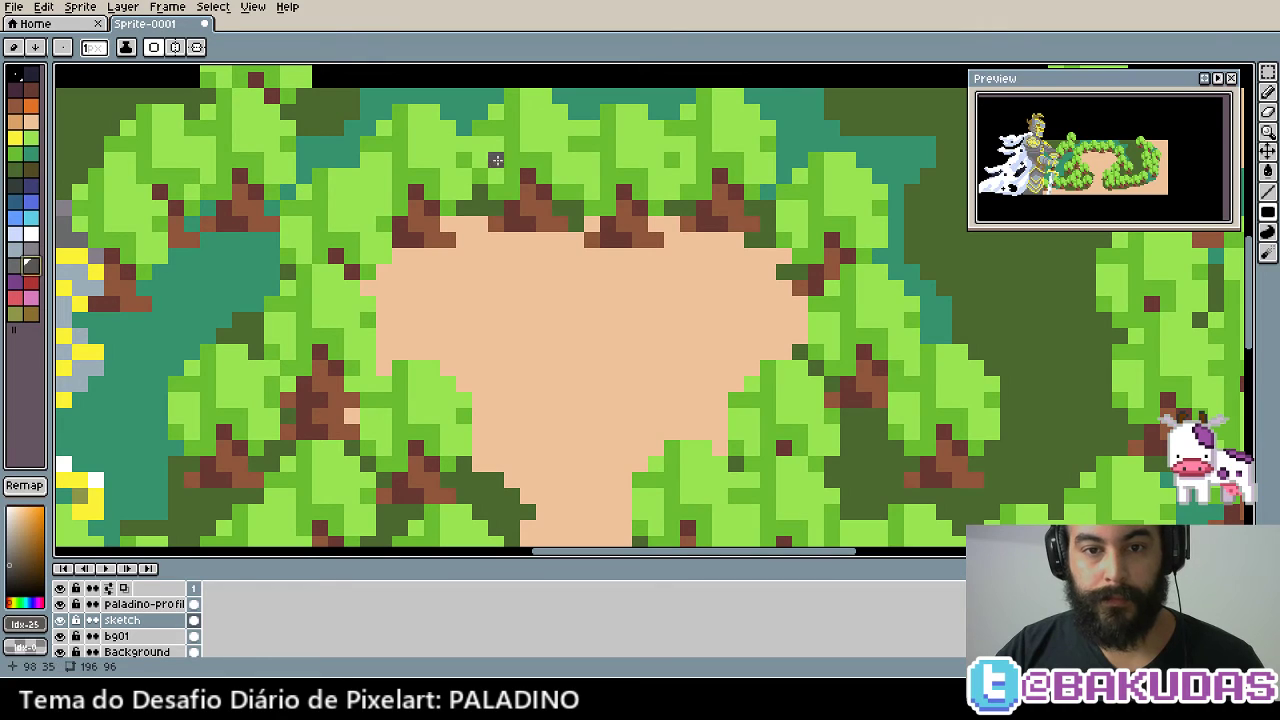
drag(480, 160, 538, 340)
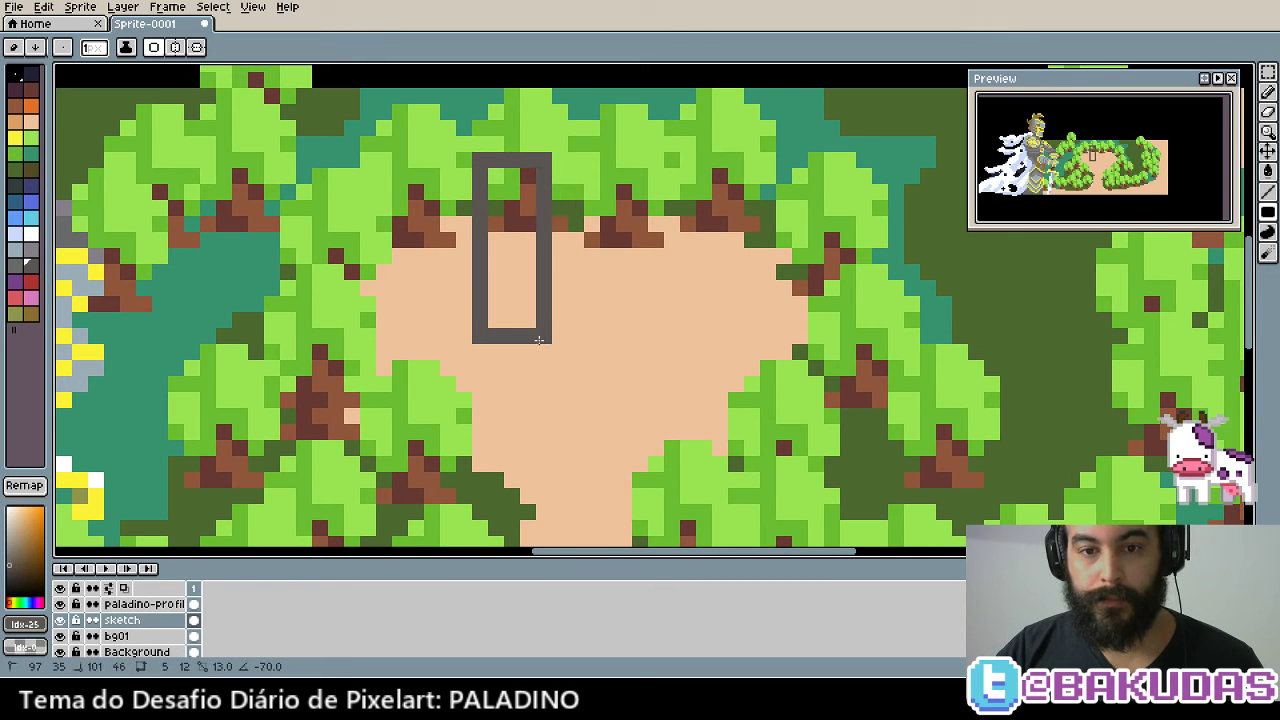
drag(544, 208, 673, 374)
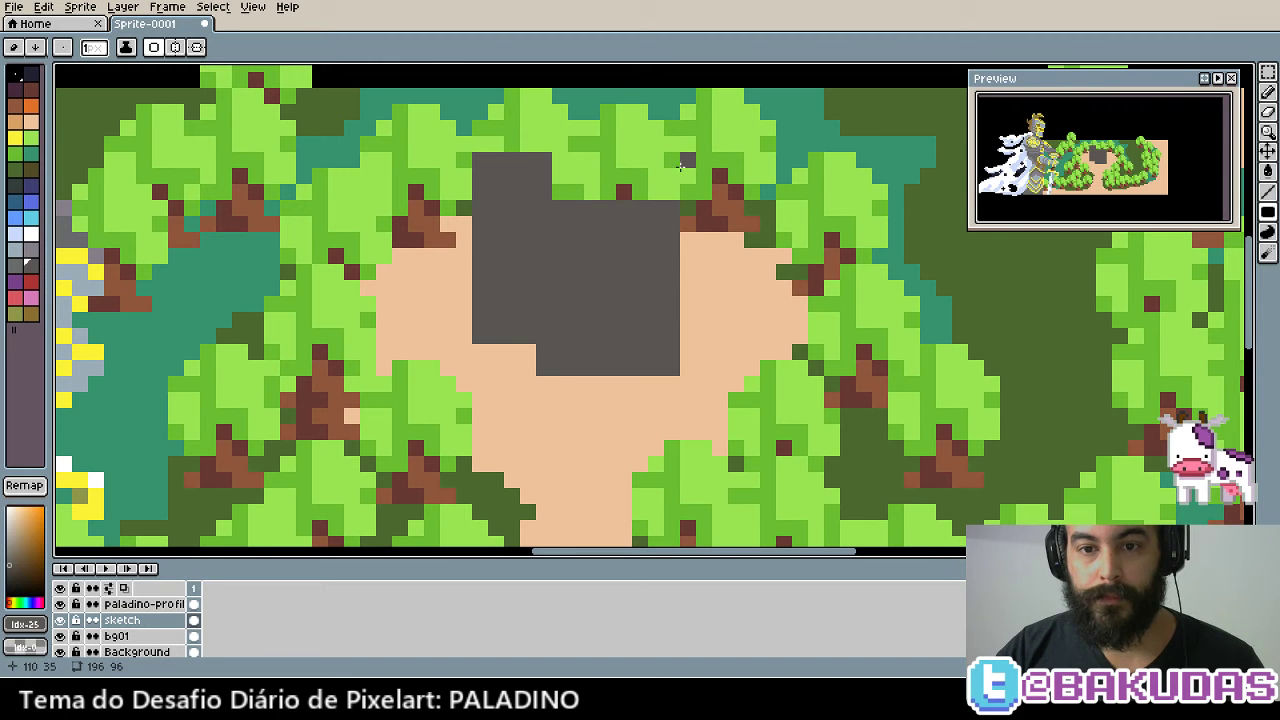
drag(681, 166, 746, 328)
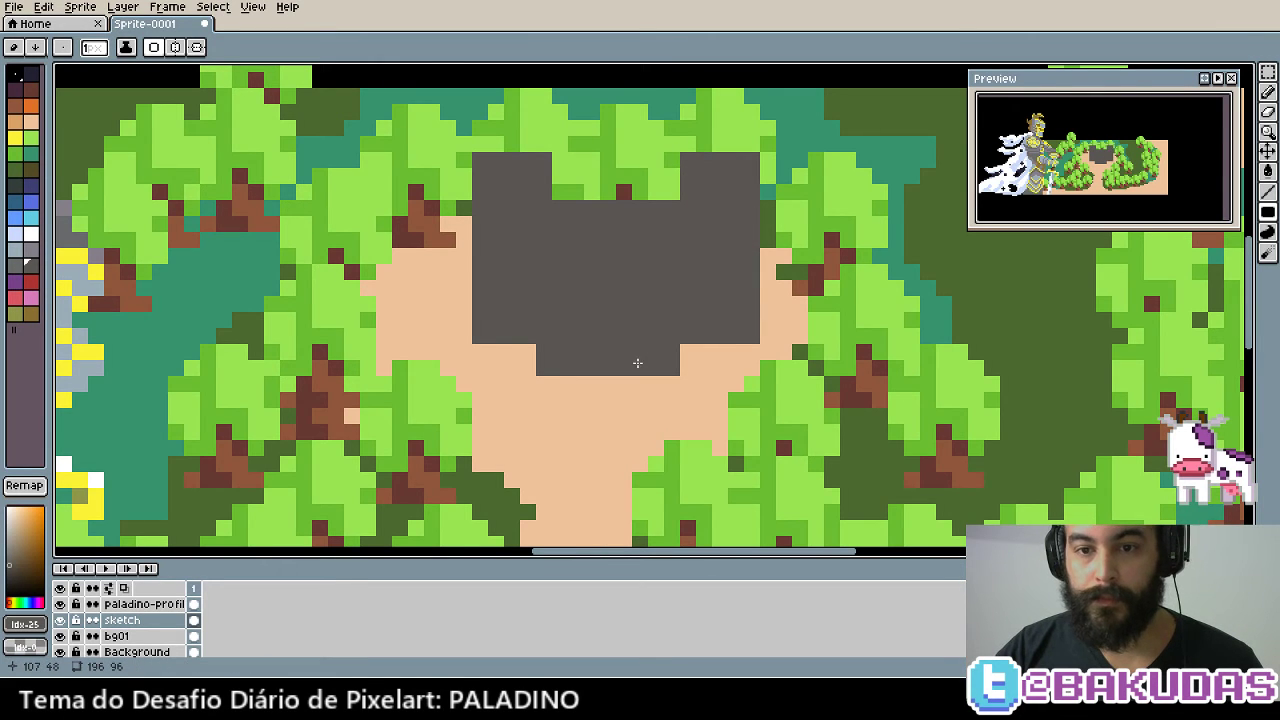
drag(634, 363, 677, 374)
Widen the castle silhouette with extra rectangles on its left and right sides
drag(482, 281, 512, 357)
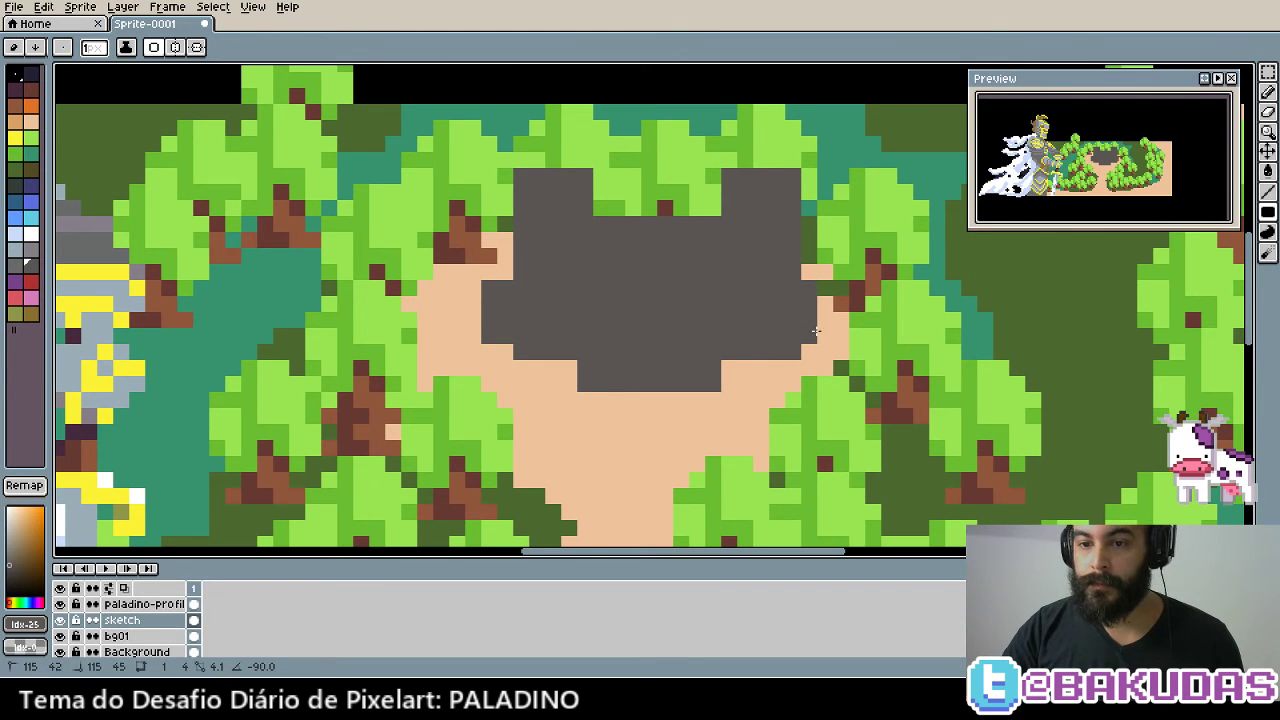
drag(813, 290, 826, 350)
scroll(614, 360, down, 1)
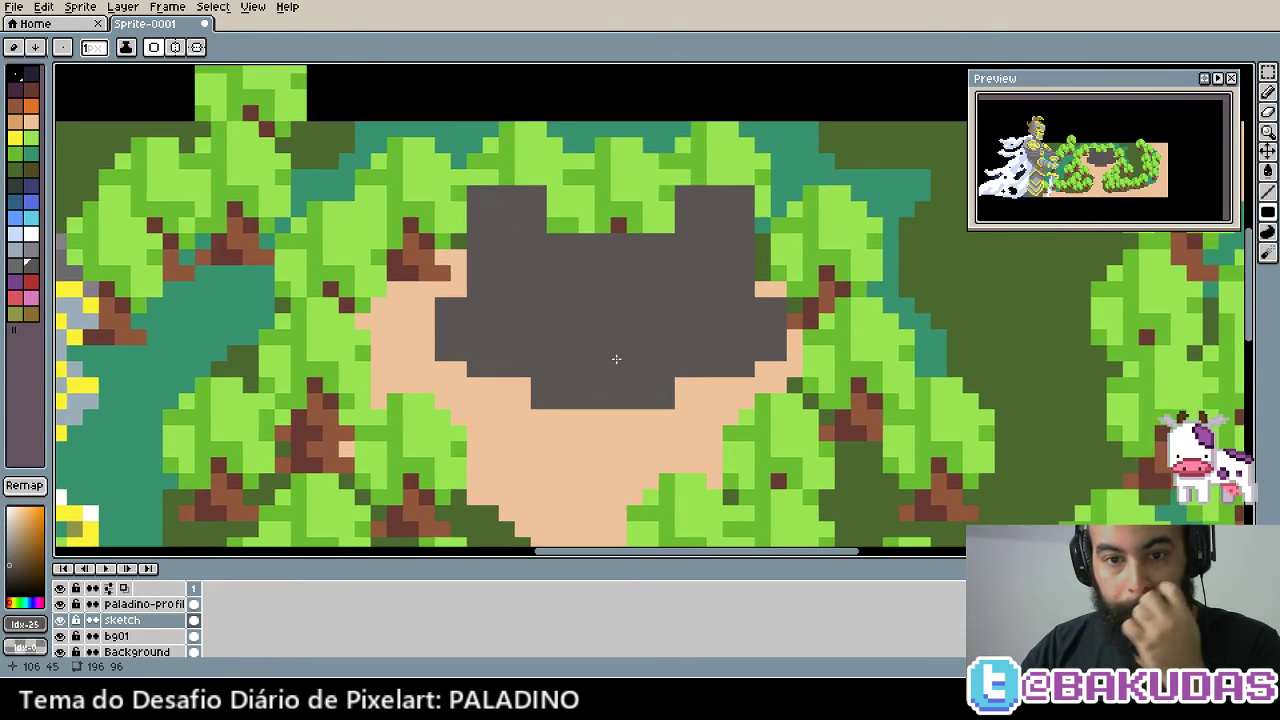
scroll(528, 331, up, 2)
scroll(597, 346, down, 1)
key(alt)
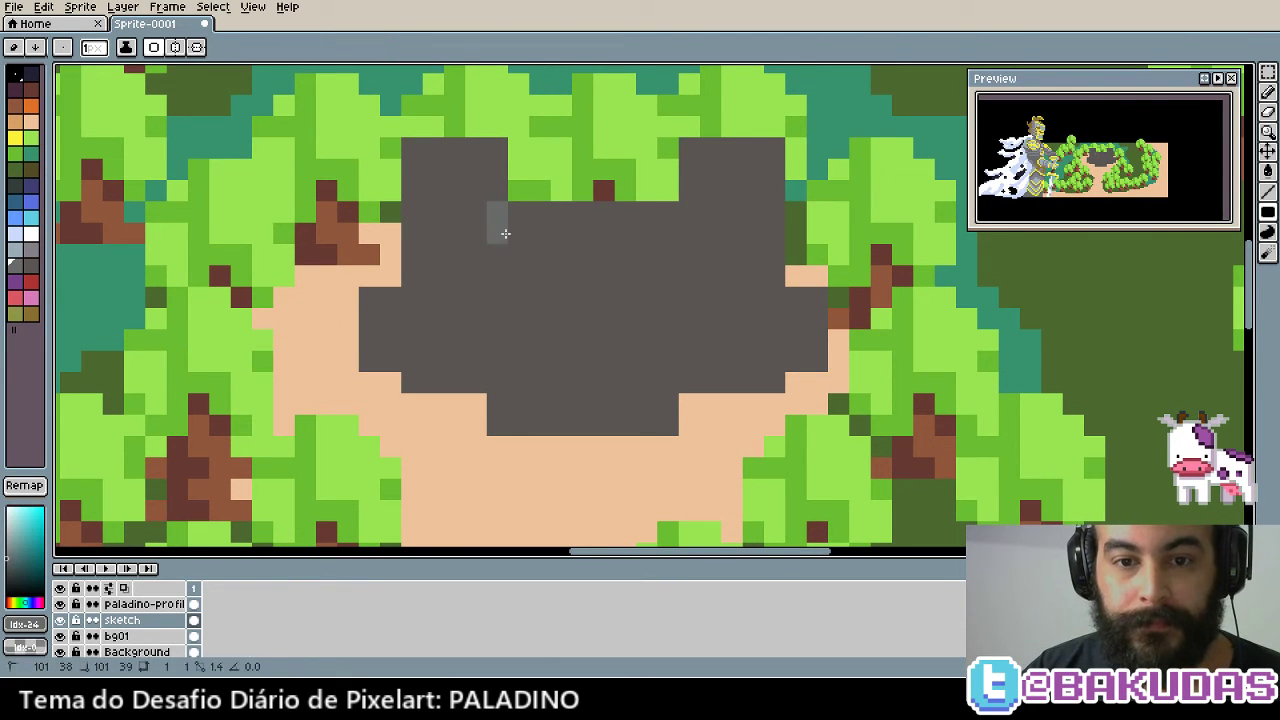
Shade the central block and right tower front in lighter grey
drag(501, 218, 668, 426)
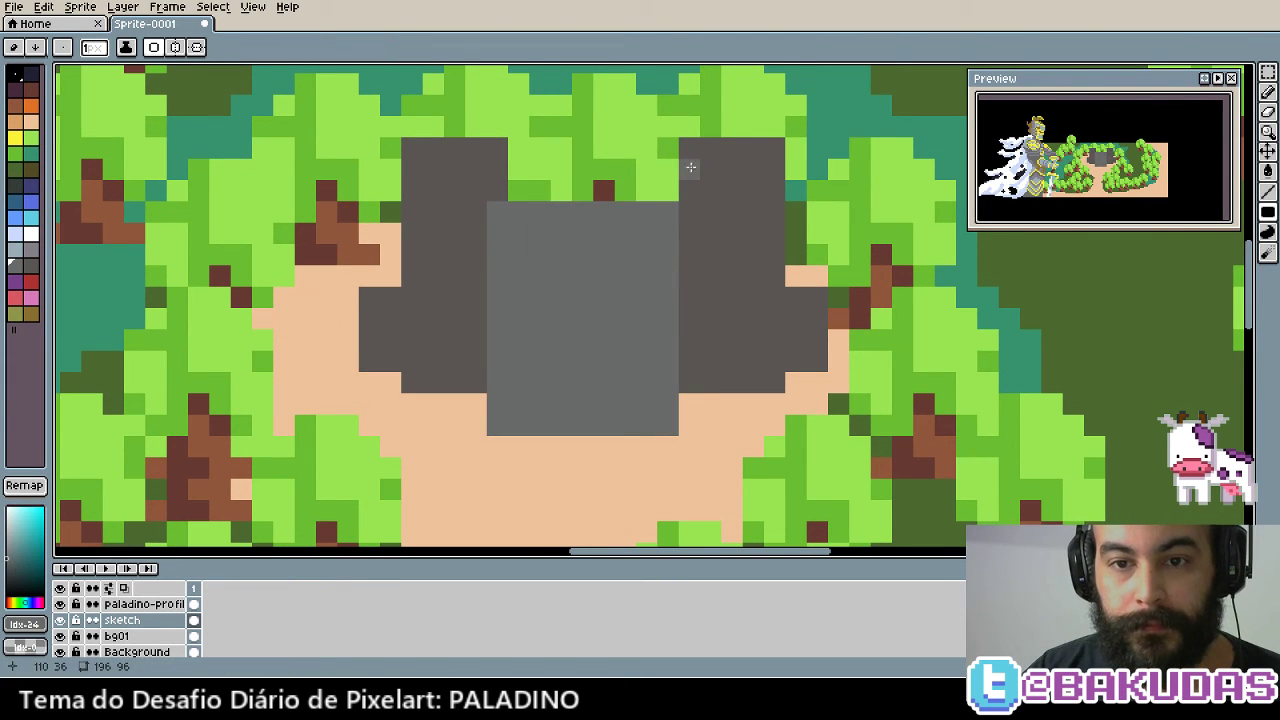
drag(699, 160, 772, 376)
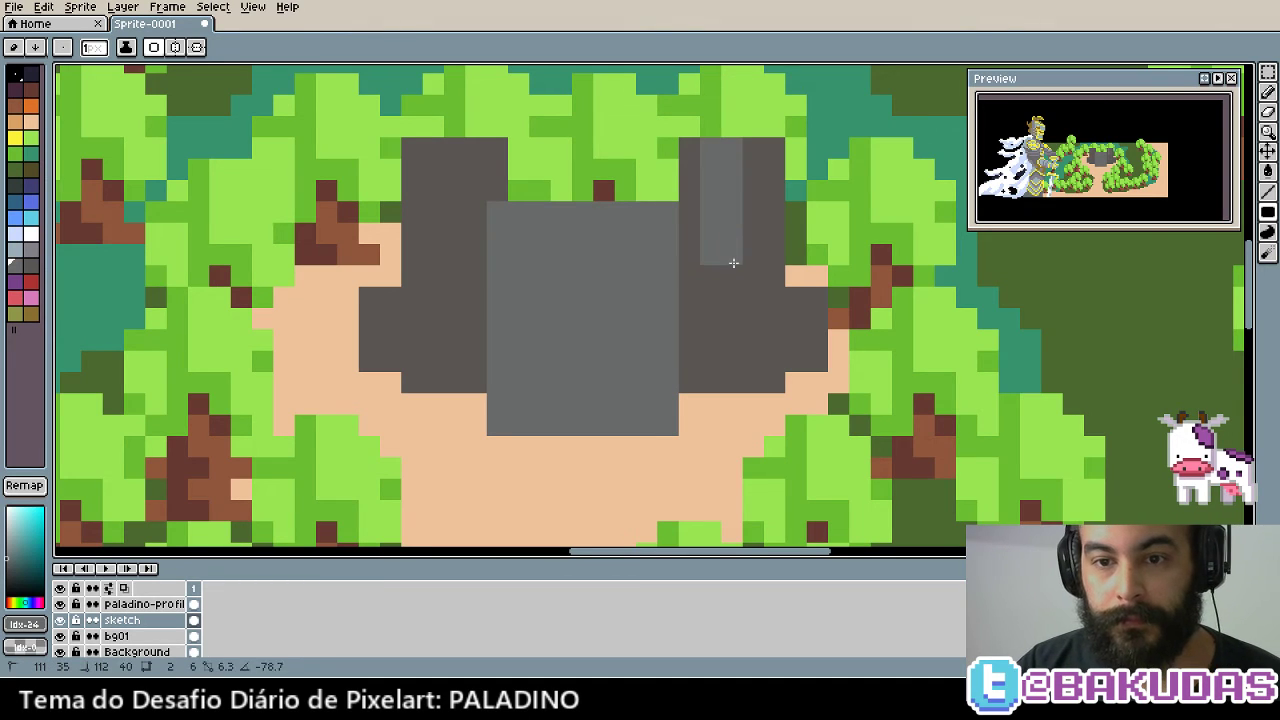
drag(827, 304, 816, 353)
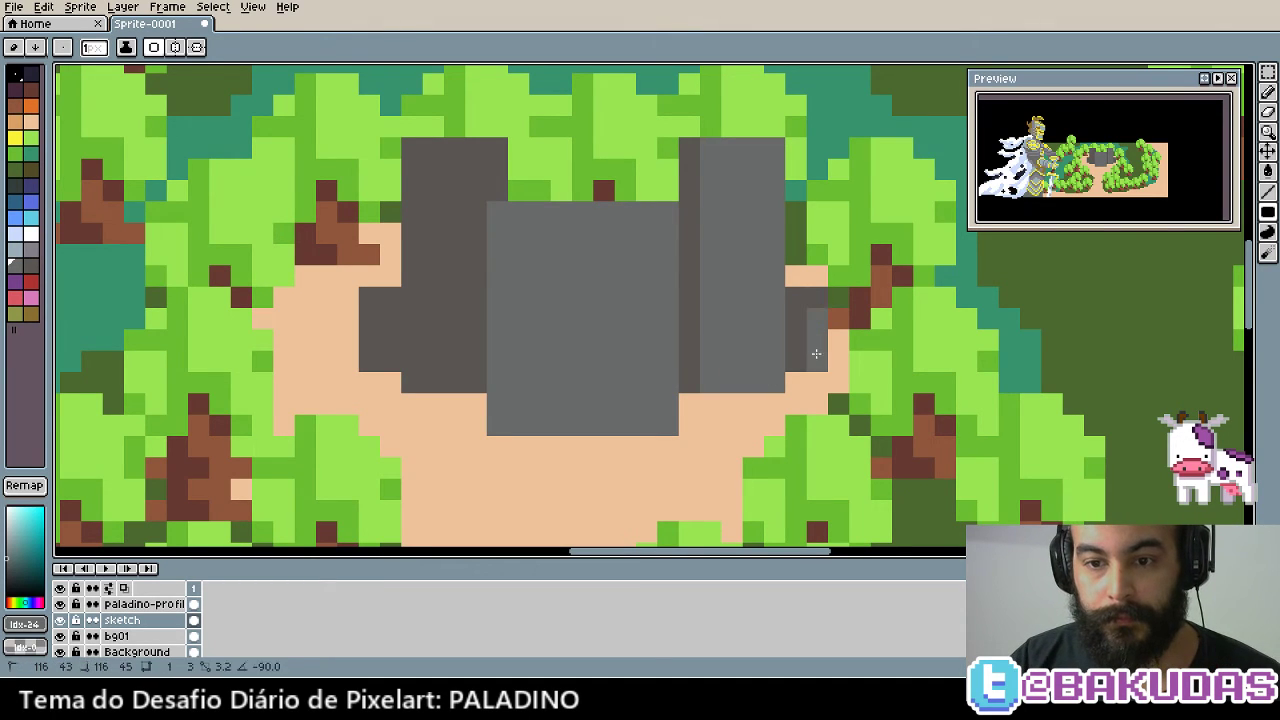
click(811, 297)
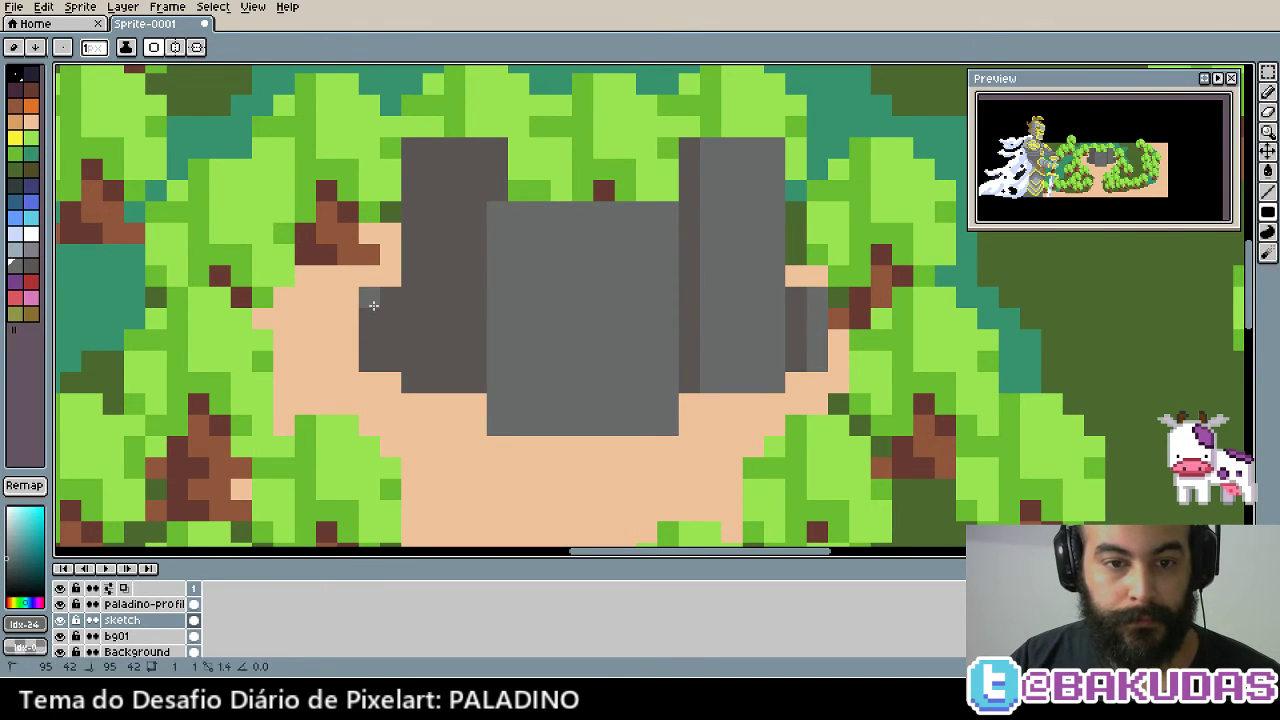
Lighten the left wing and the left tower's top and front
drag(369, 297, 391, 297)
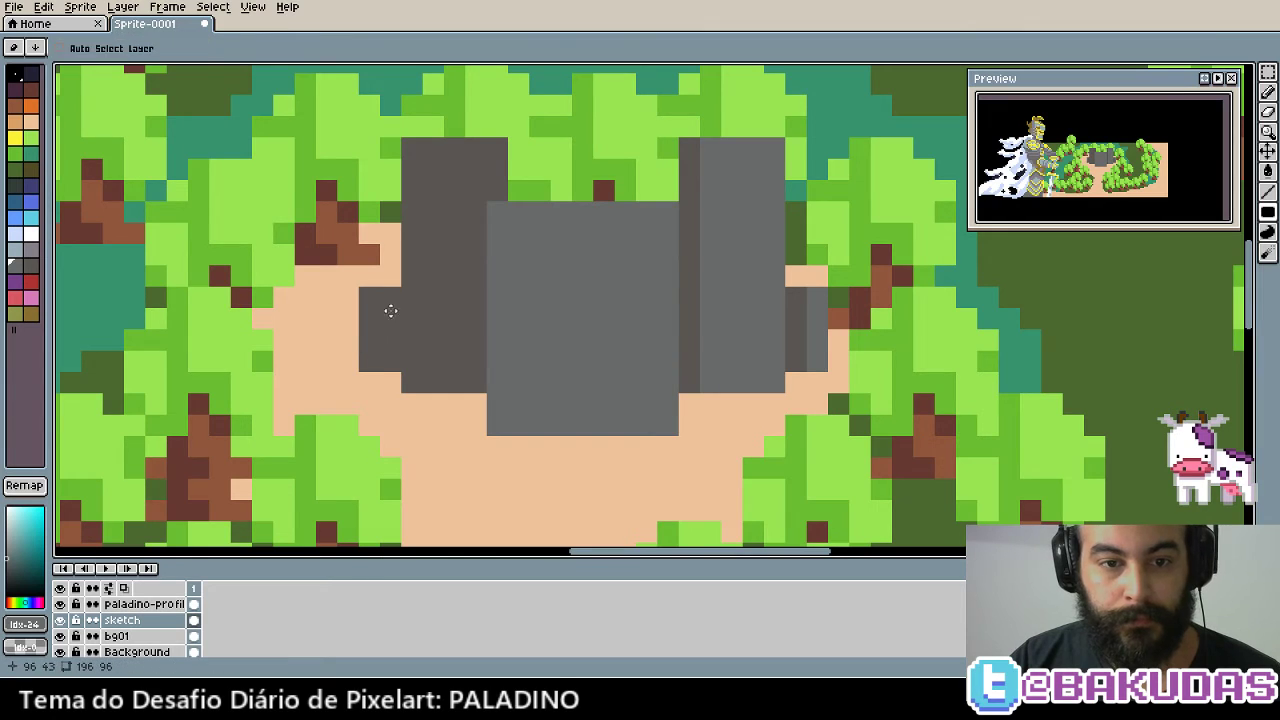
mouse_move(421, 153)
mouse_down()
mouse_move(497, 160)
mouse_move(449, 337)
mouse_up()
click(447, 205)
mouse_move(432, 190)
mouse_down()
mouse_move(426, 371)
mouse_move(411, 371)
mouse_up()
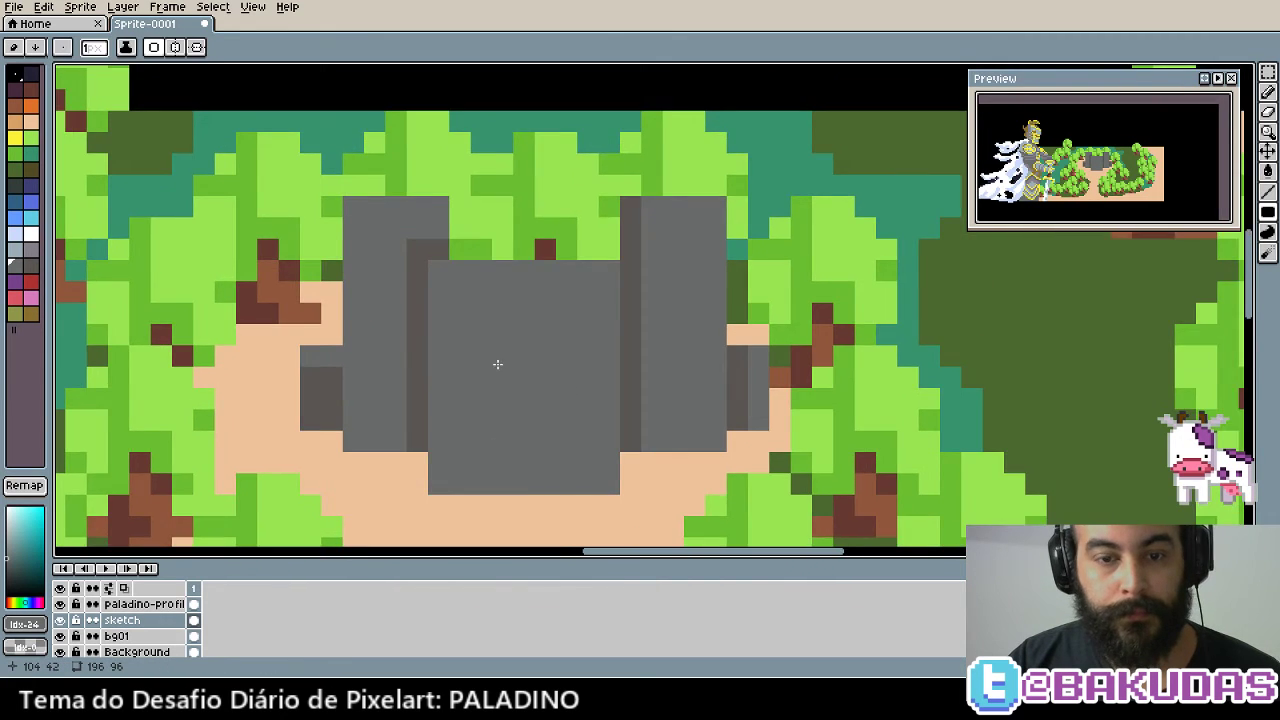
scroll(497, 363, up, 2)
Add grey battlement pixels across the tops of the towers
click(388, 224)
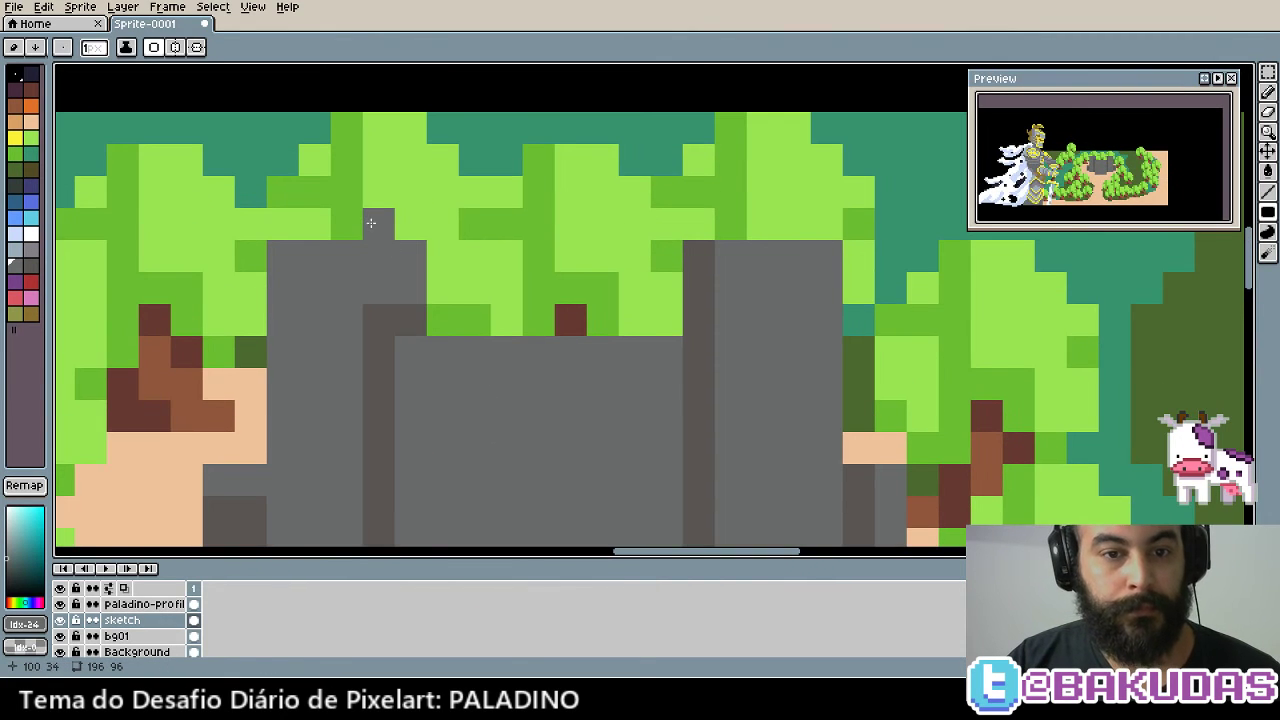
click(397, 227)
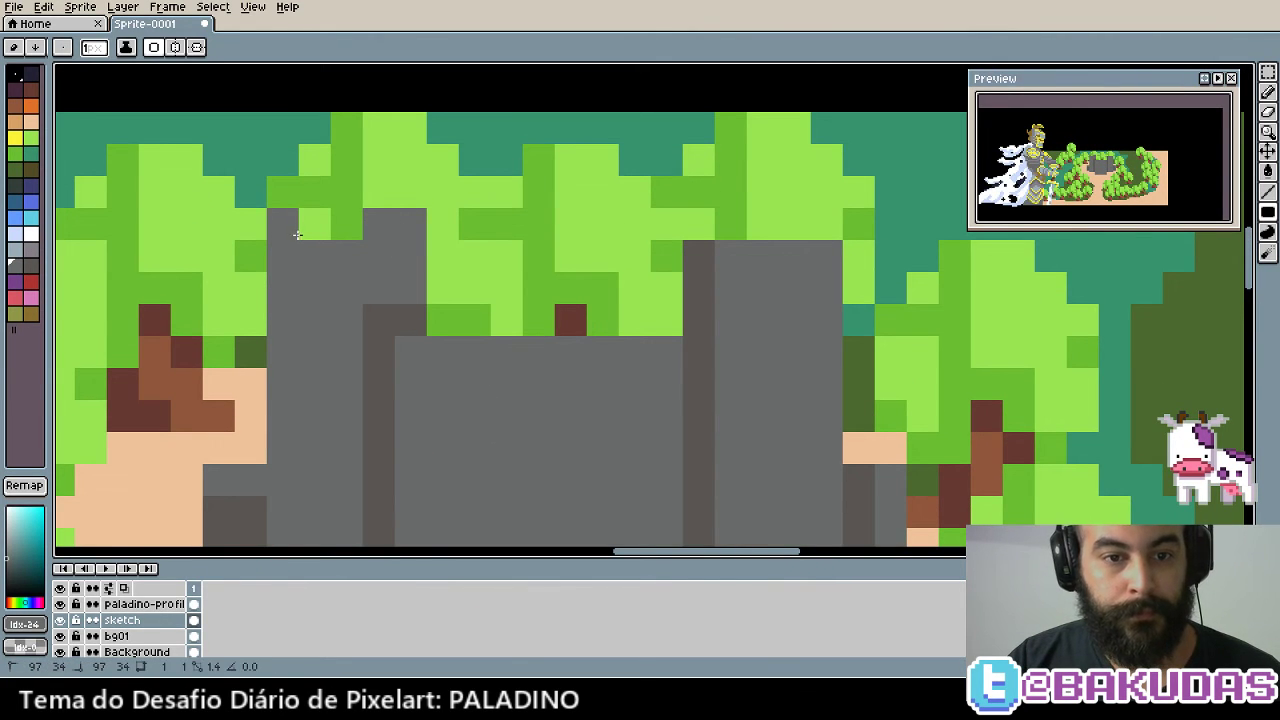
click(312, 224)
drag(600, 250, 461, 236)
click(560, 212)
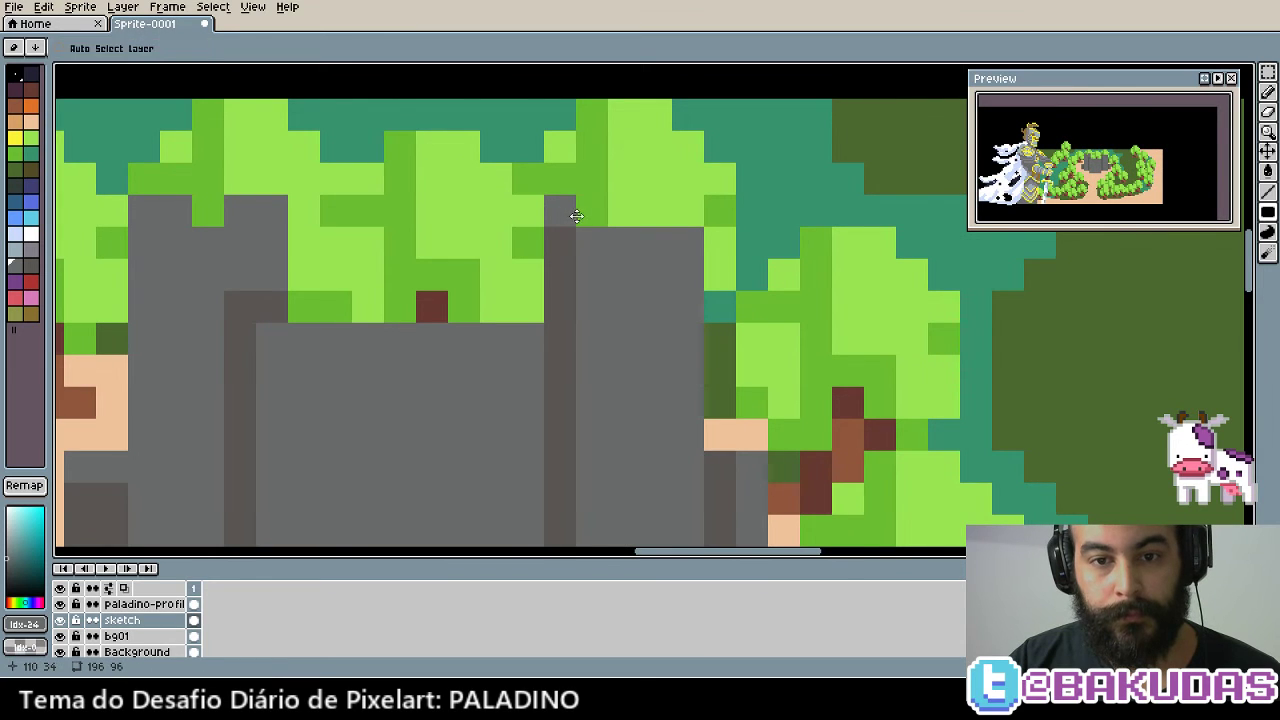
key(ctrl+z)
click(598, 221)
click(688, 210)
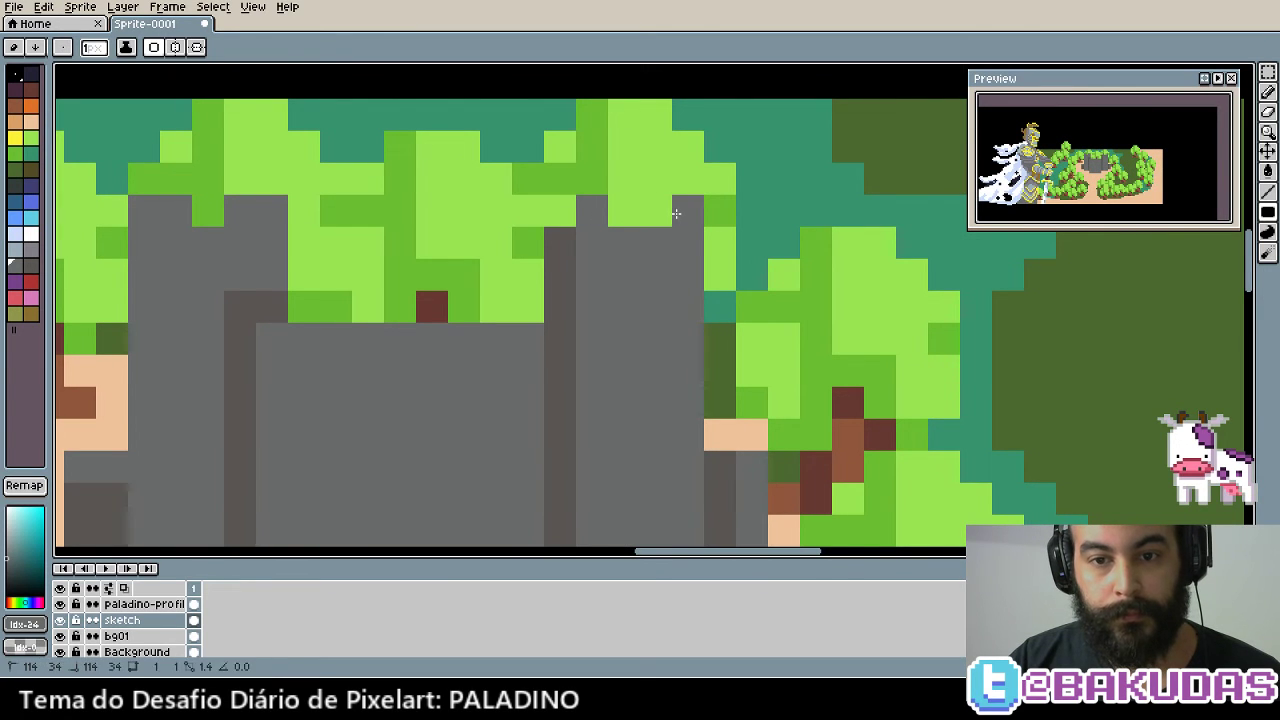
Paint a darker grey edge down the tower top
alt+click(569, 234)
click(562, 212)
drag(556, 262, 567, 228)
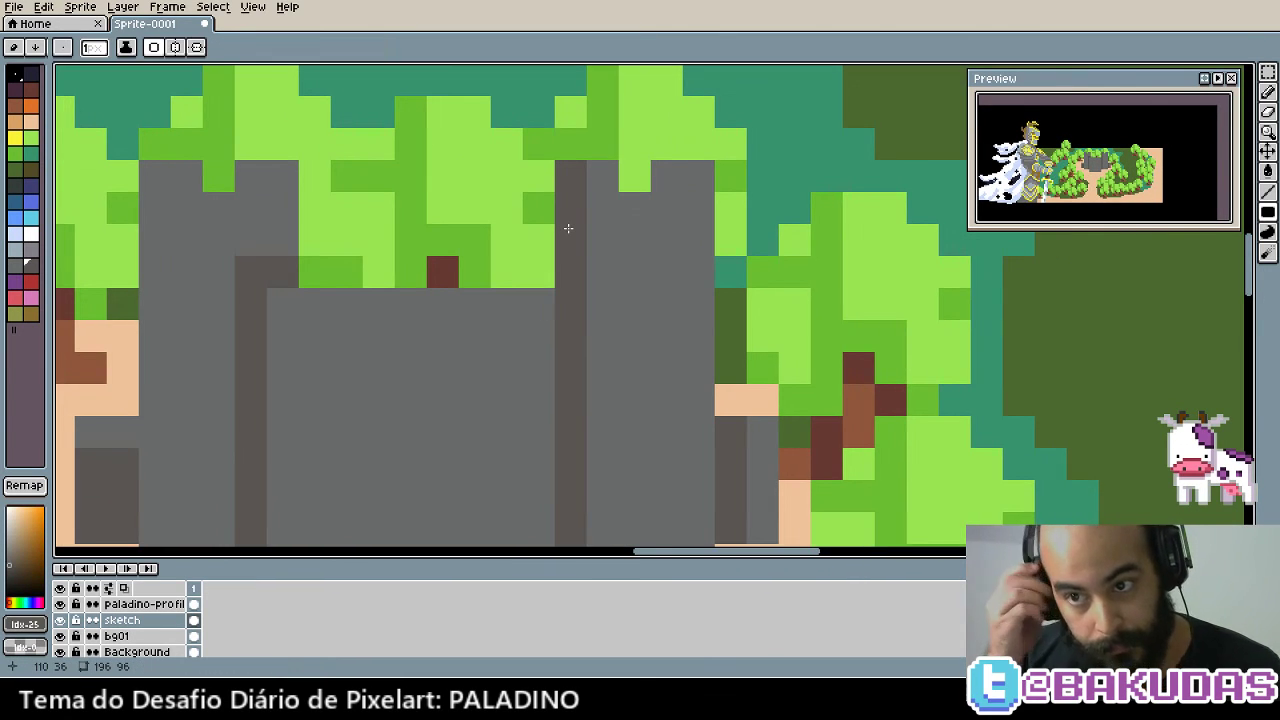
scroll(568, 229, up, 1)
drag(531, 277, 660, 296)
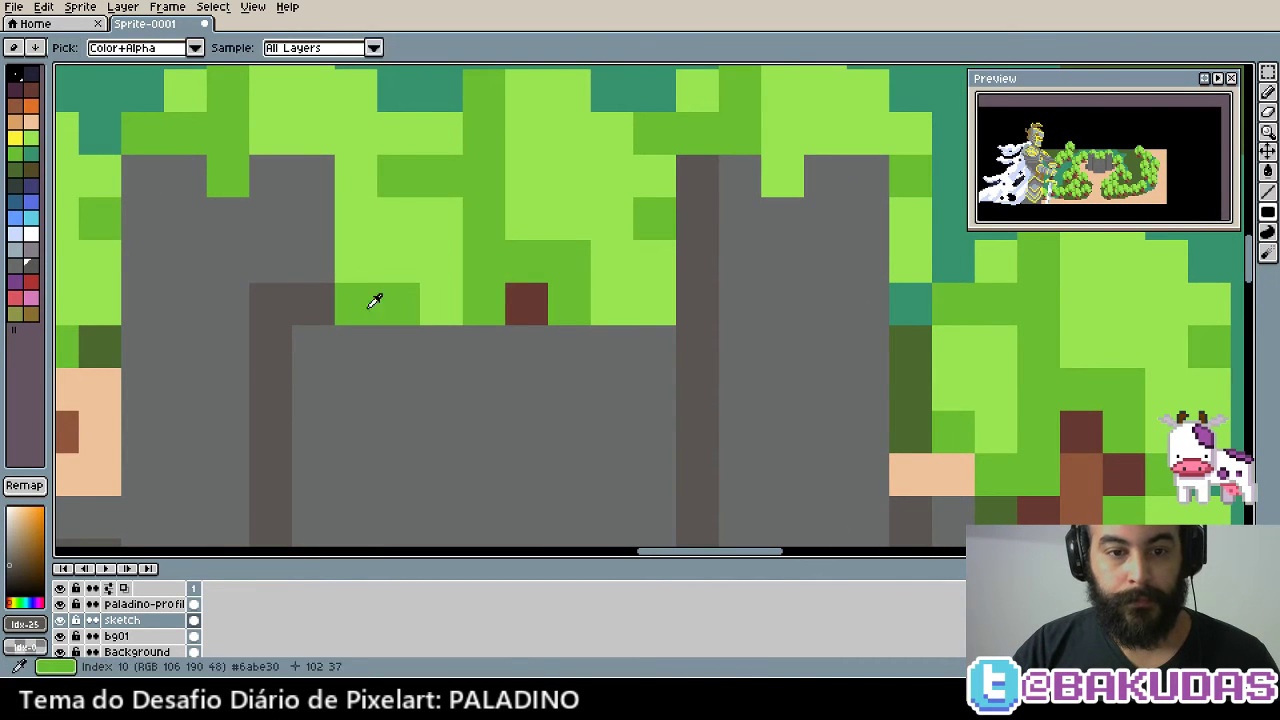
Paint mid-grey merlons along the wall top, undoing the stray strokes
alt+click(372, 300)
drag(356, 304, 430, 312)
click(551, 305)
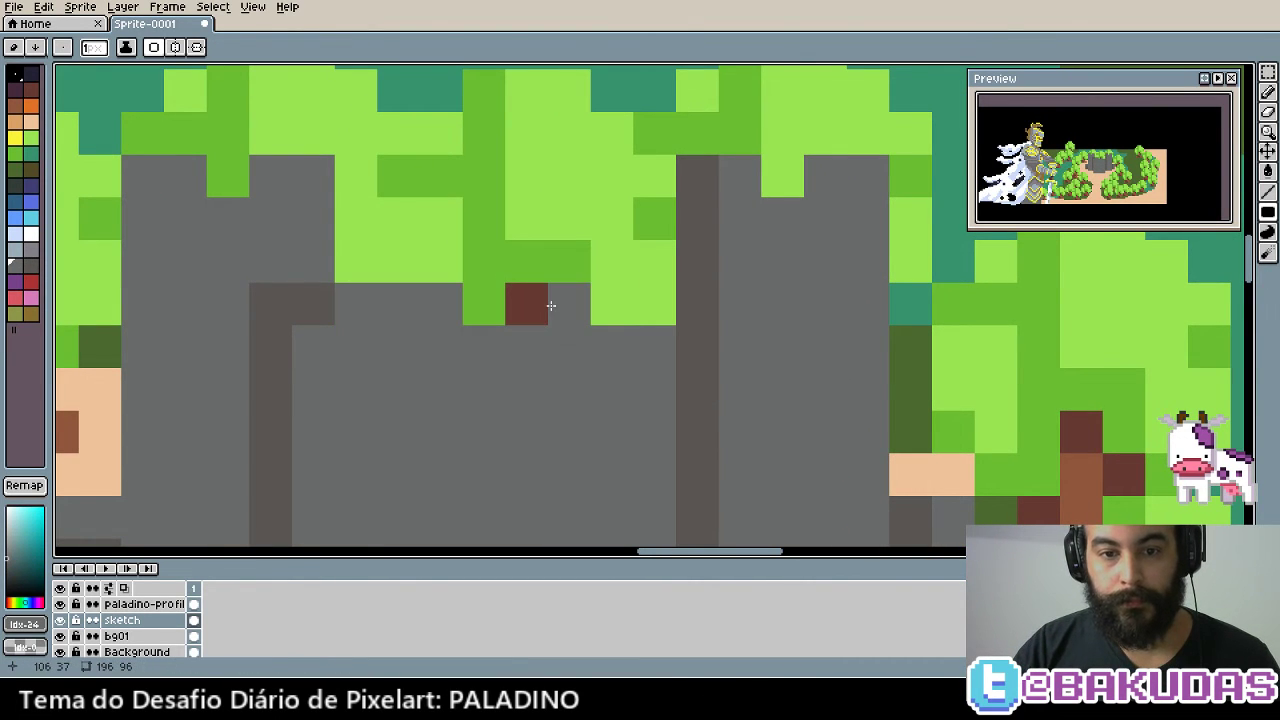
drag(552, 305, 620, 306)
click(648, 316)
key(ctrl+z)
key(v)
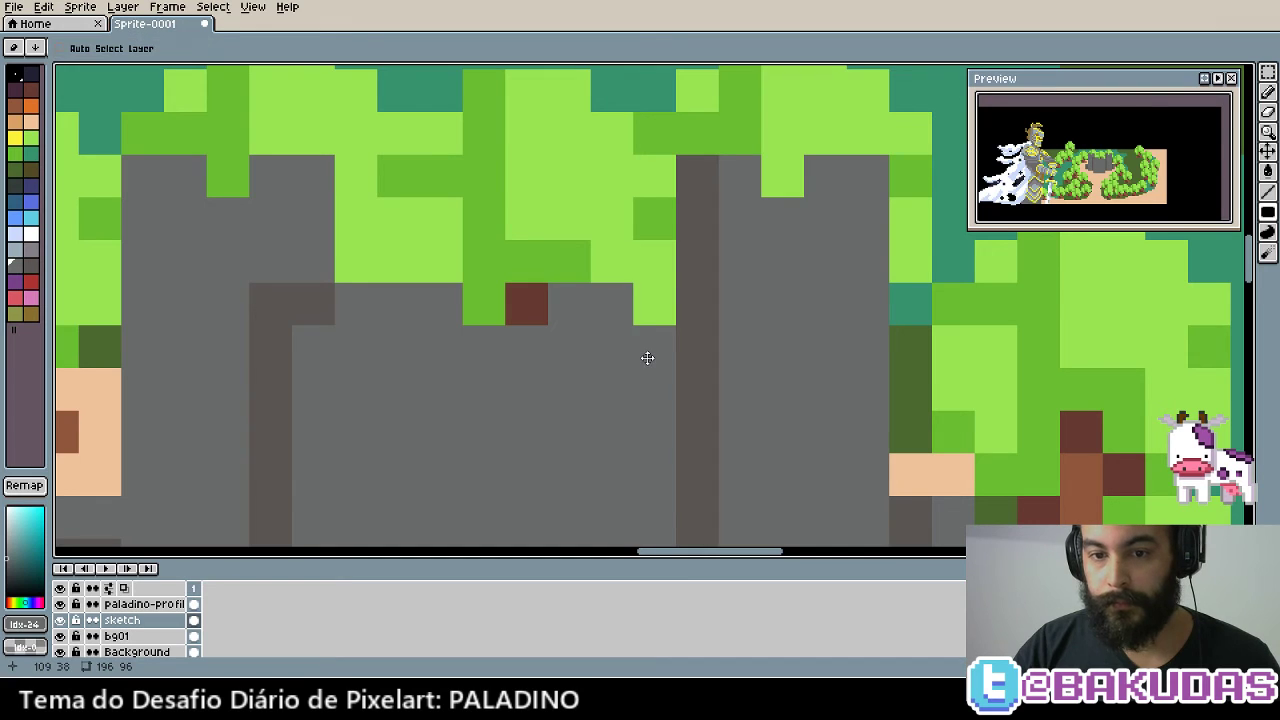
key(ctrl+z)
key(ctrl+z)
key(ctrl+z)
key(b)
Fill each wall-top gap with grey merlons, turning the brown pixel grey
click(648, 310)
click(536, 310)
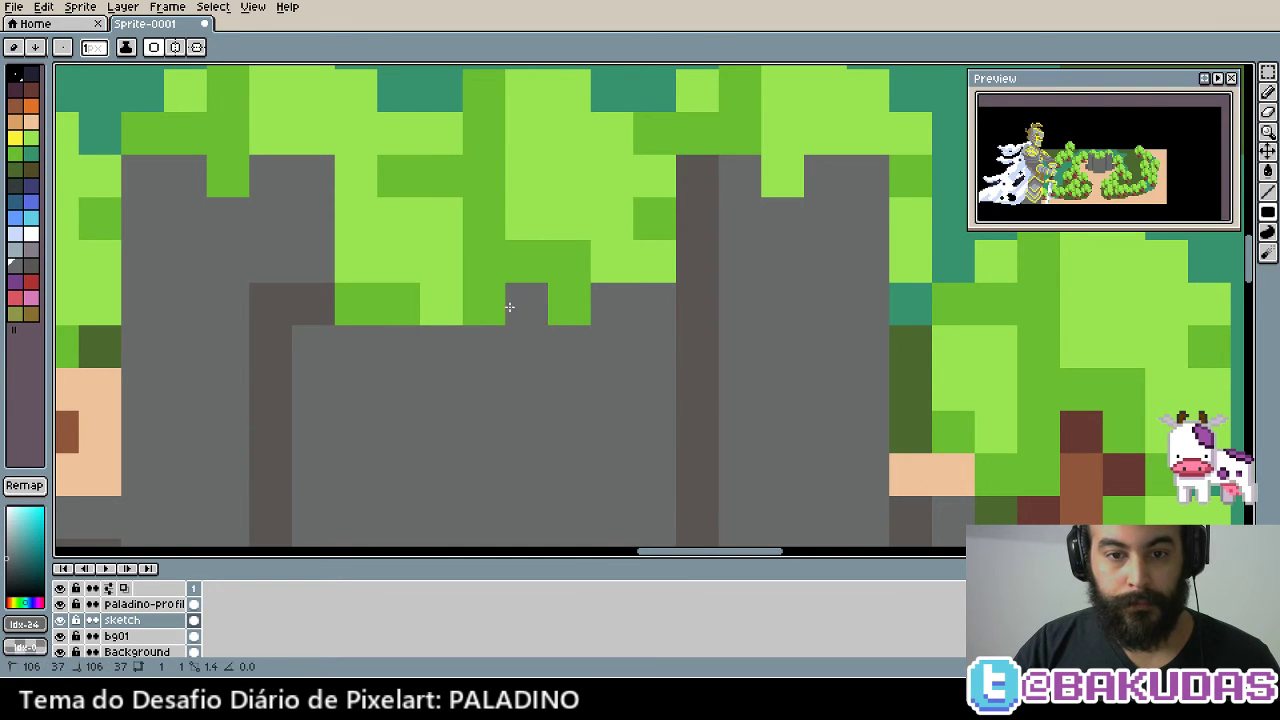
click(469, 306)
click(403, 303)
click(351, 303)
drag(423, 379, 447, 342)
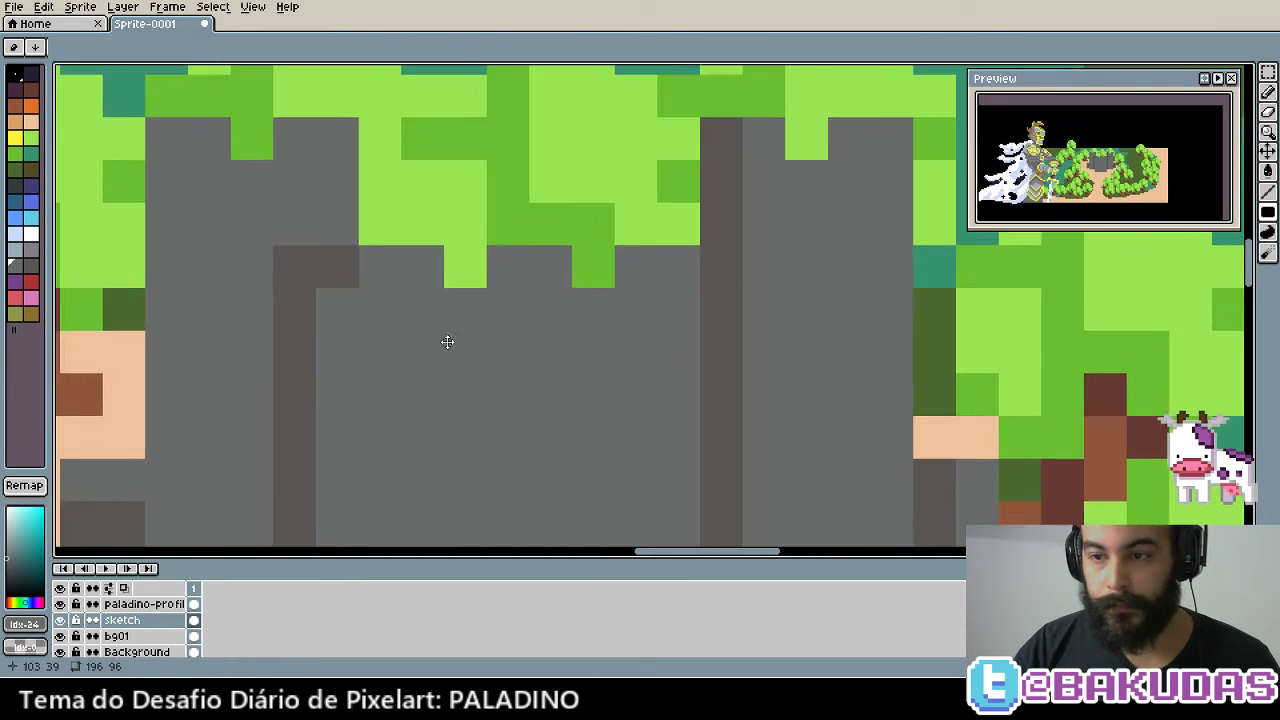
scroll(455, 300, down, 1)
scroll(563, 420, down, 1)
scroll(523, 251, down, 1)
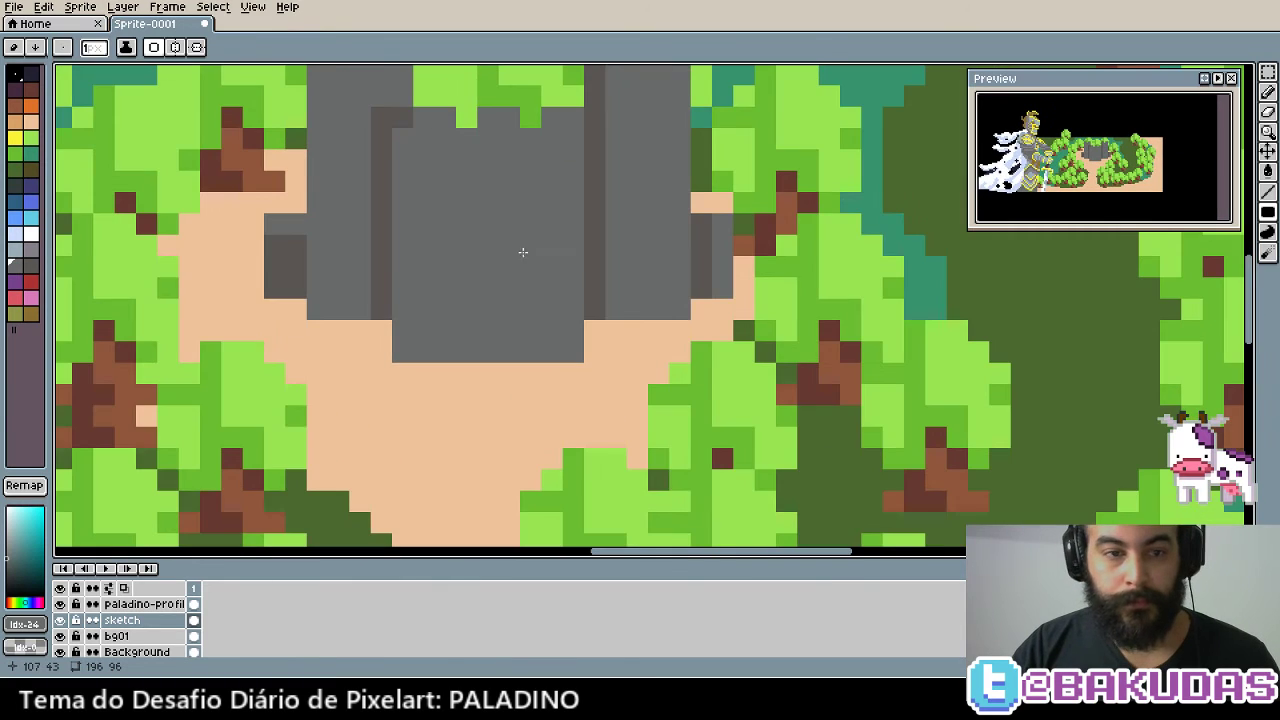
Draw a tree-trunk brown filled rectangle as the gate at the castle's base
click(240, 173)
key(u)
scroll(466, 300, up, 1)
mouse_move(434, 266)
mouse_down()
mouse_move(519, 344)
mouse_move(557, 360)
mouse_up()
scroll(571, 440, down, 2)
scroll(537, 428, up, 1)
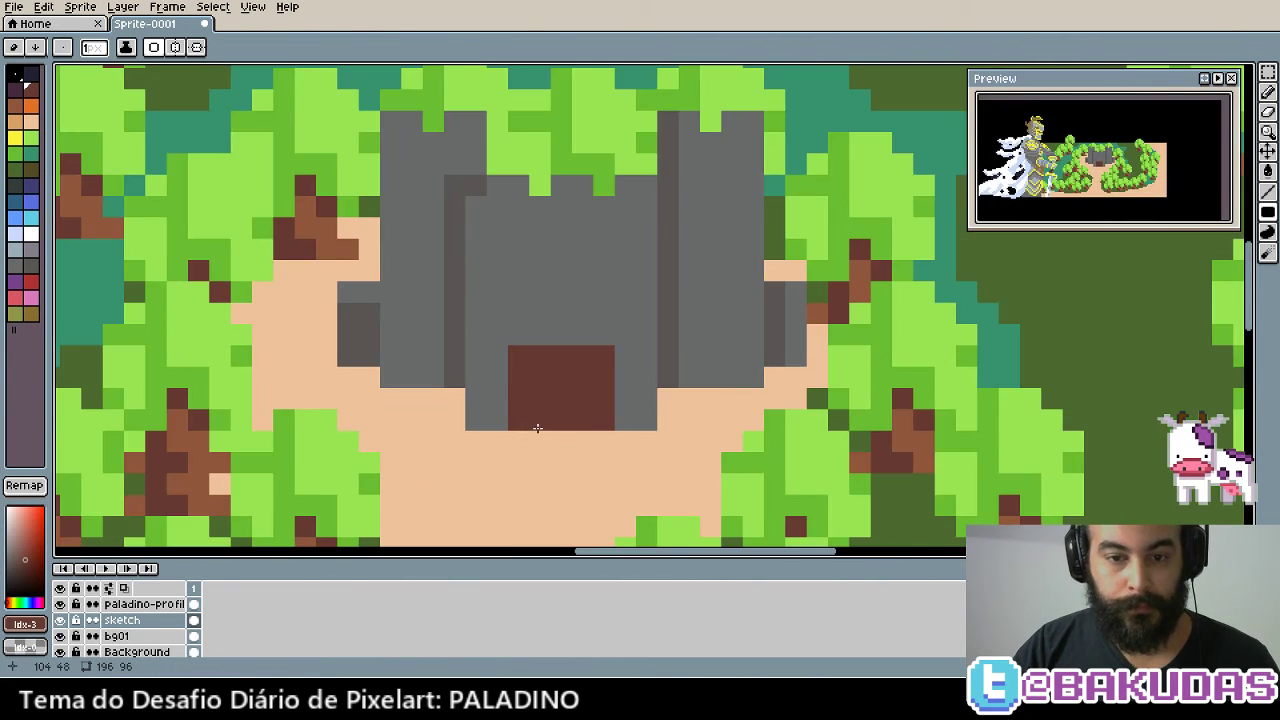
scroll(537, 428, down, 1)
scroll(165, 300, down, 1)
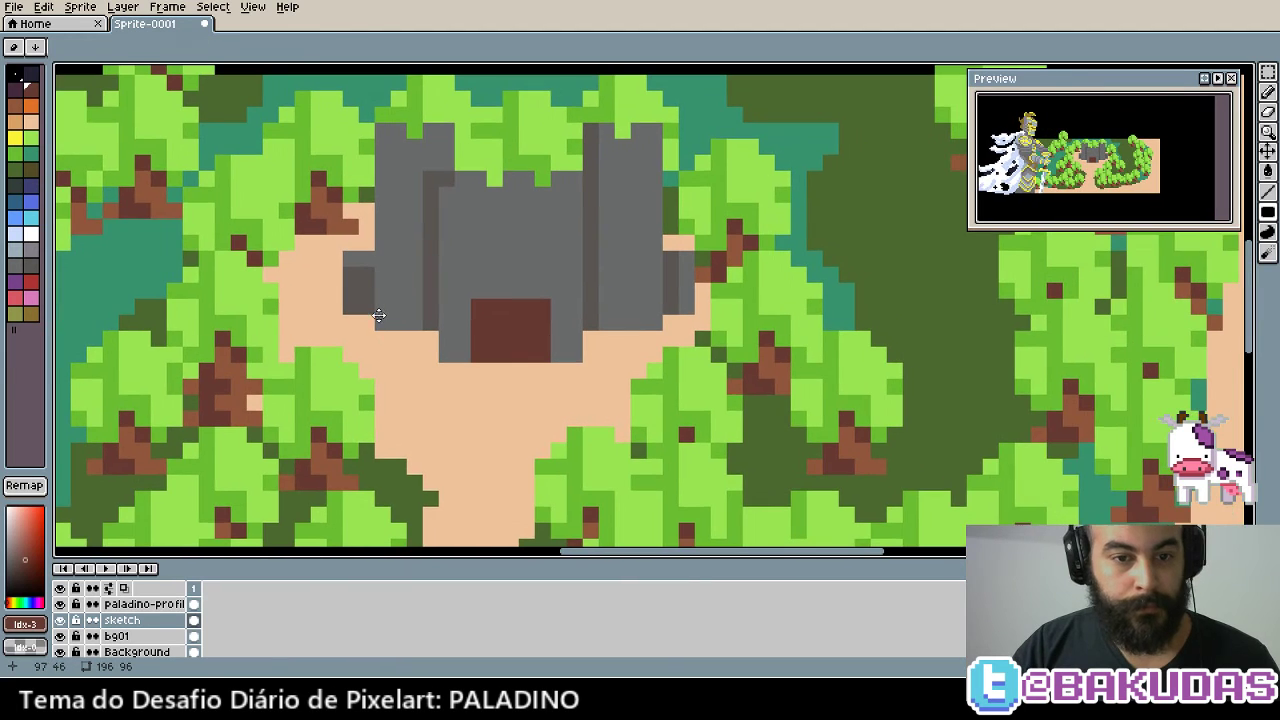
Paint blue moat water curving around the castle's left side and front
click(15, 219)
click(31, 201)
click(318, 243)
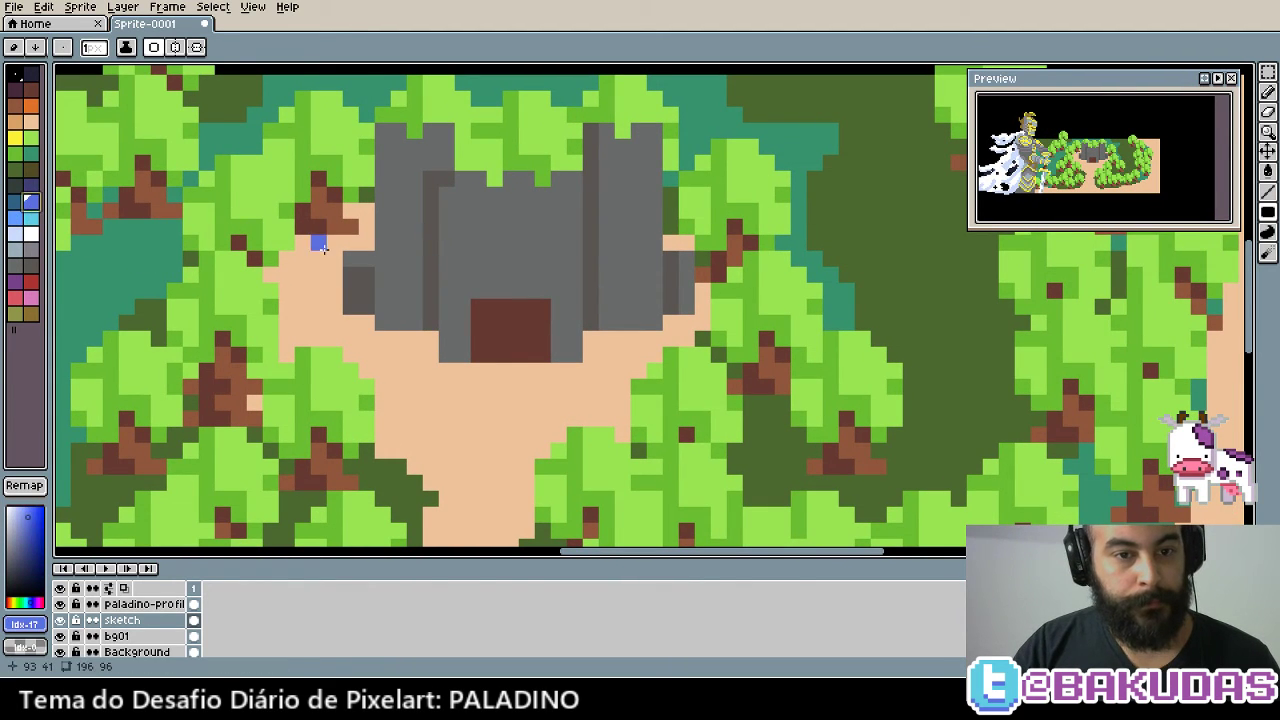
key(b)
click(343, 242)
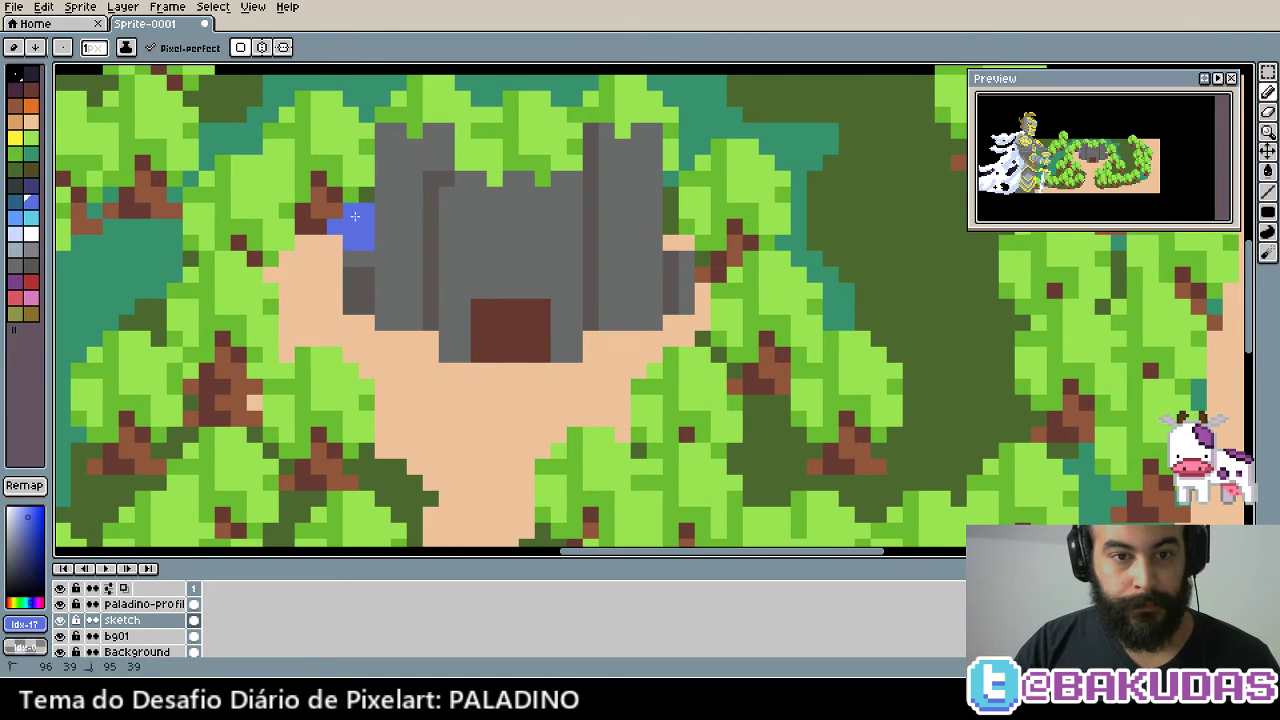
drag(354, 216, 309, 277)
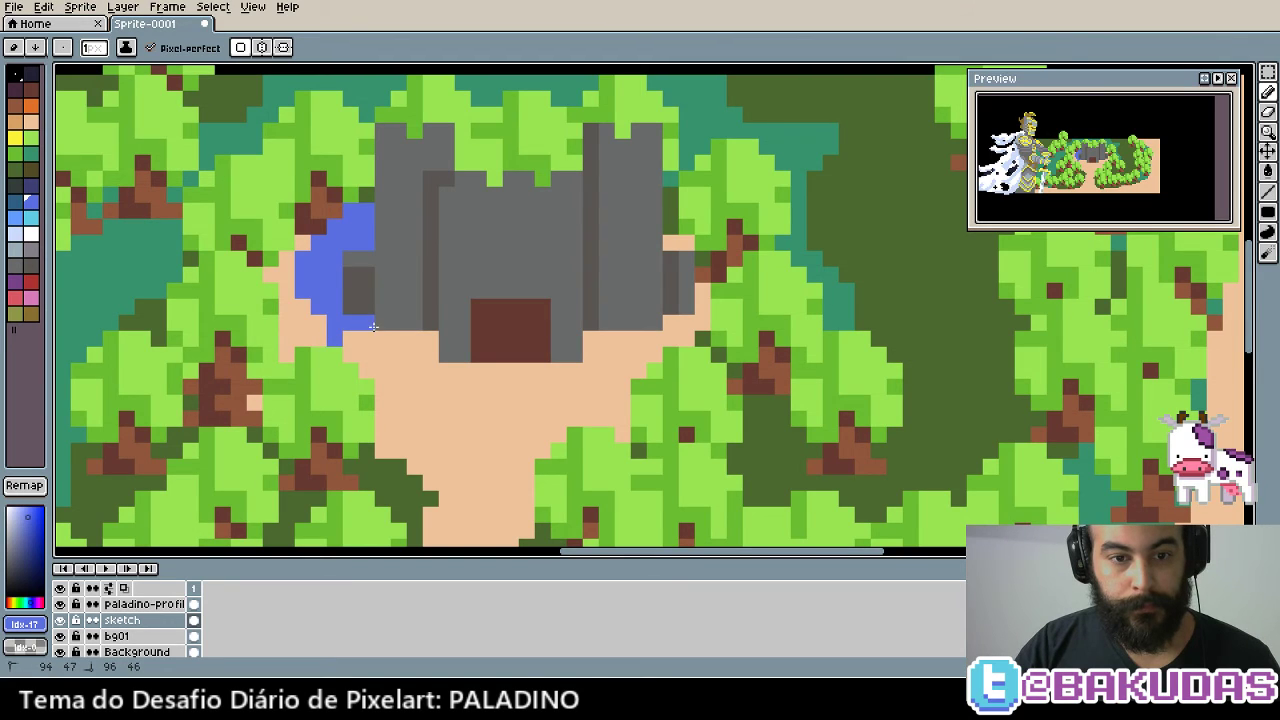
drag(336, 340, 421, 338)
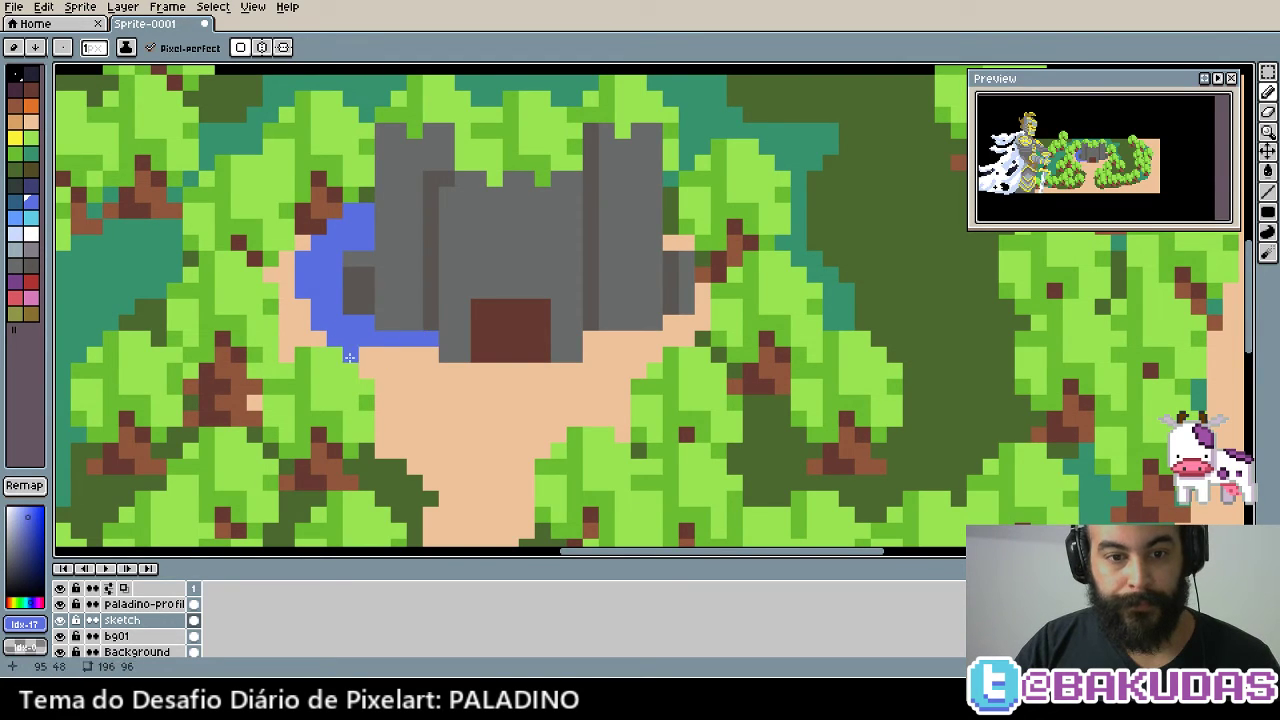
mouse_move(349, 357)
mouse_down()
mouse_move(503, 372)
mouse_move(424, 388)
mouse_up()
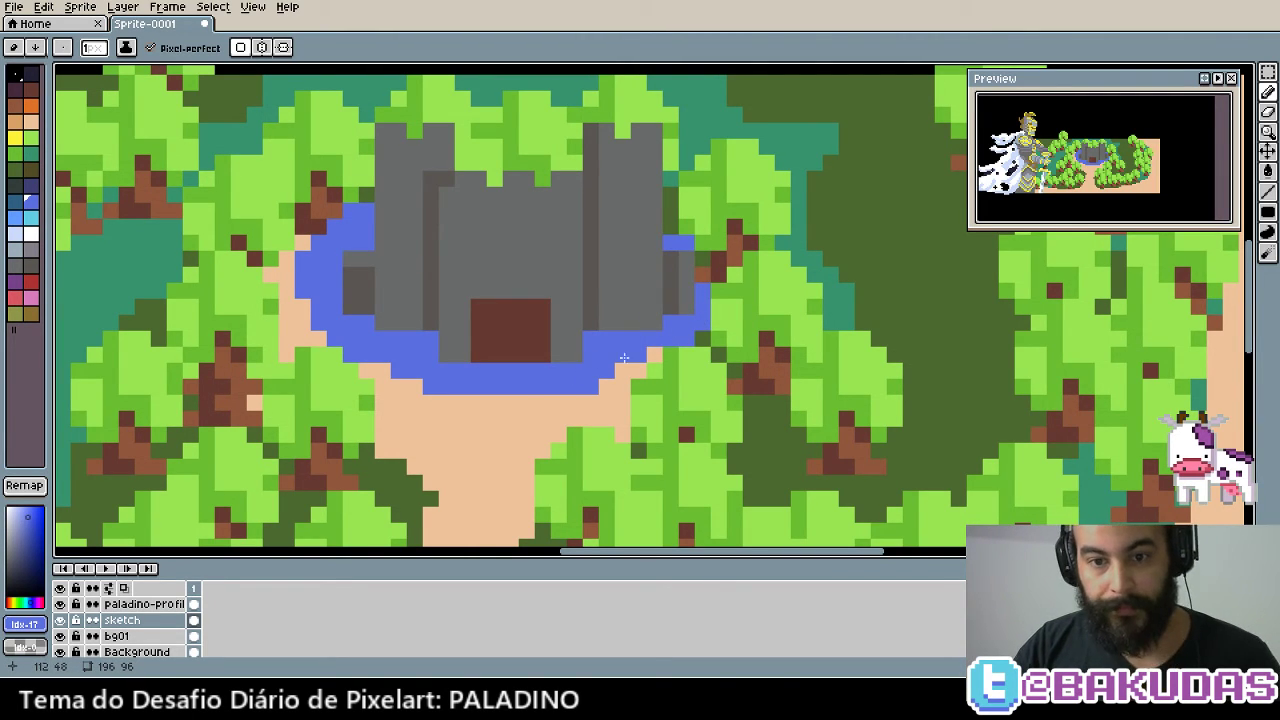
Paint a dark purple shadow line along the castle base
drag(651, 354, 682, 324)
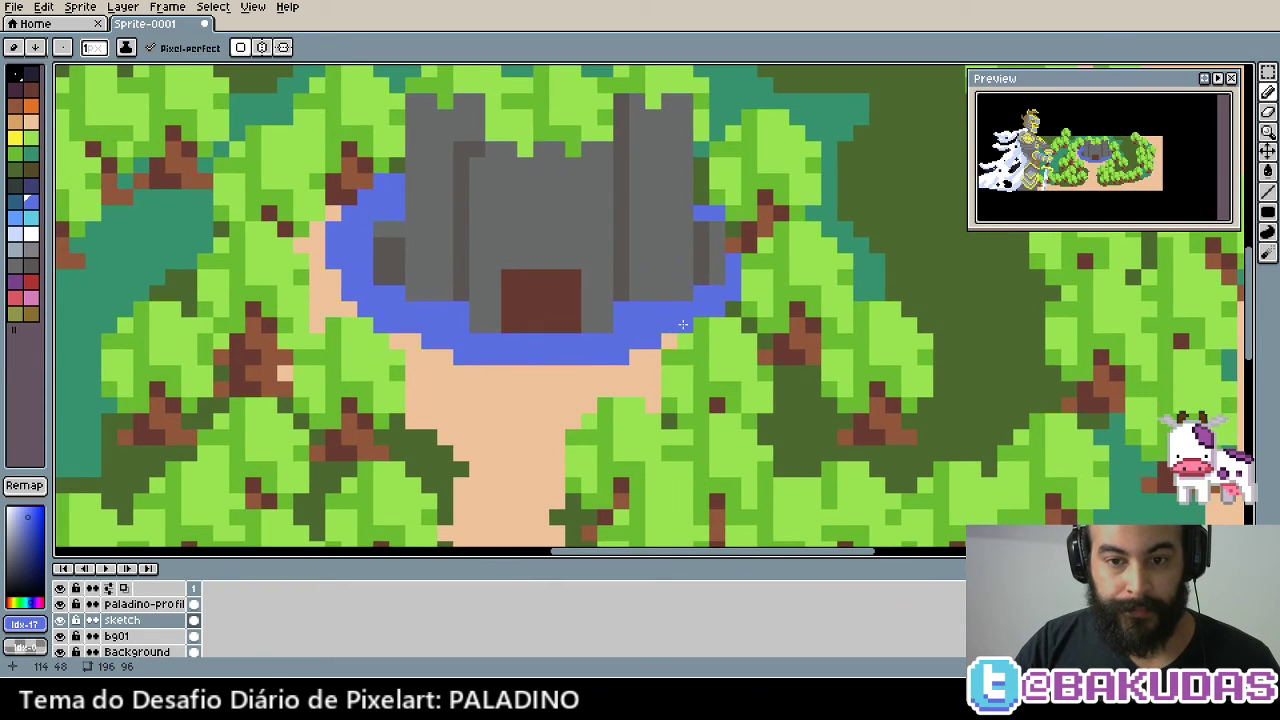
drag(628, 360, 705, 388)
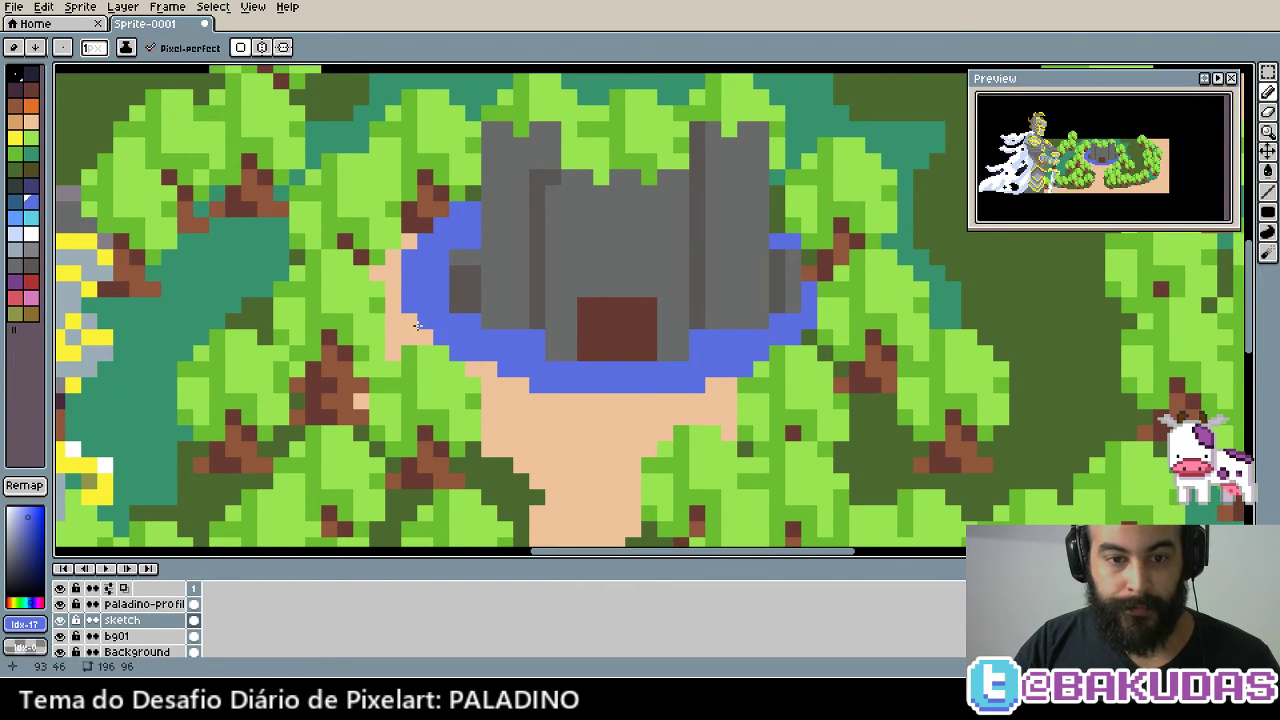
scroll(411, 323, down, 1)
scroll(411, 323, right, 1)
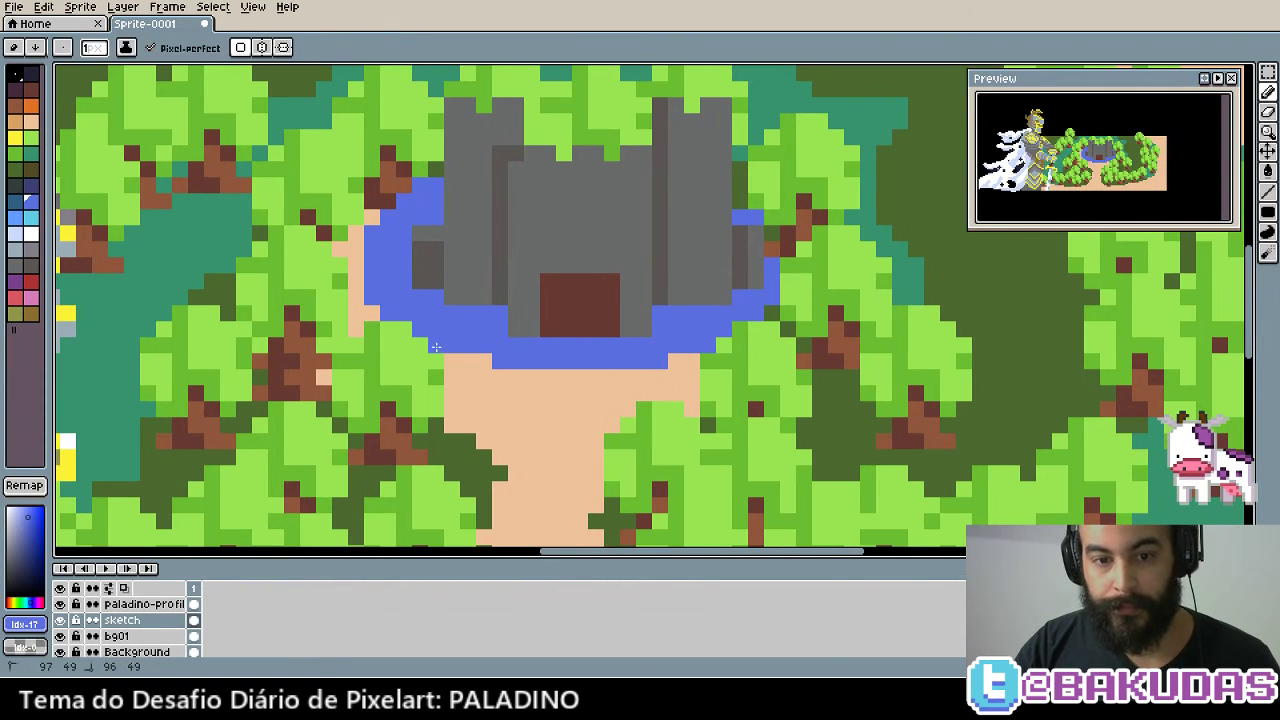
scroll(458, 354, down, 1)
scroll(458, 354, right, 1)
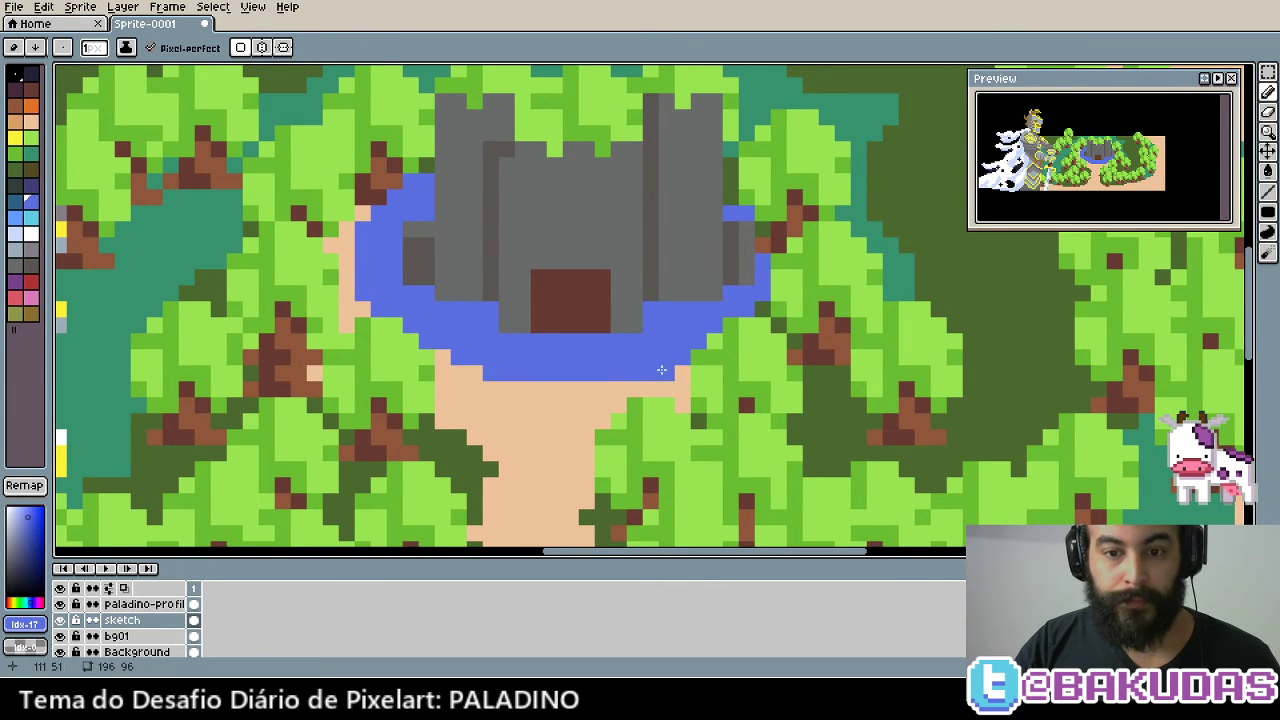
scroll(497, 380, up, 1)
scroll(520, 389, up, 1)
scroll(314, 306, up, 2)
scroll(314, 306, right, 2)
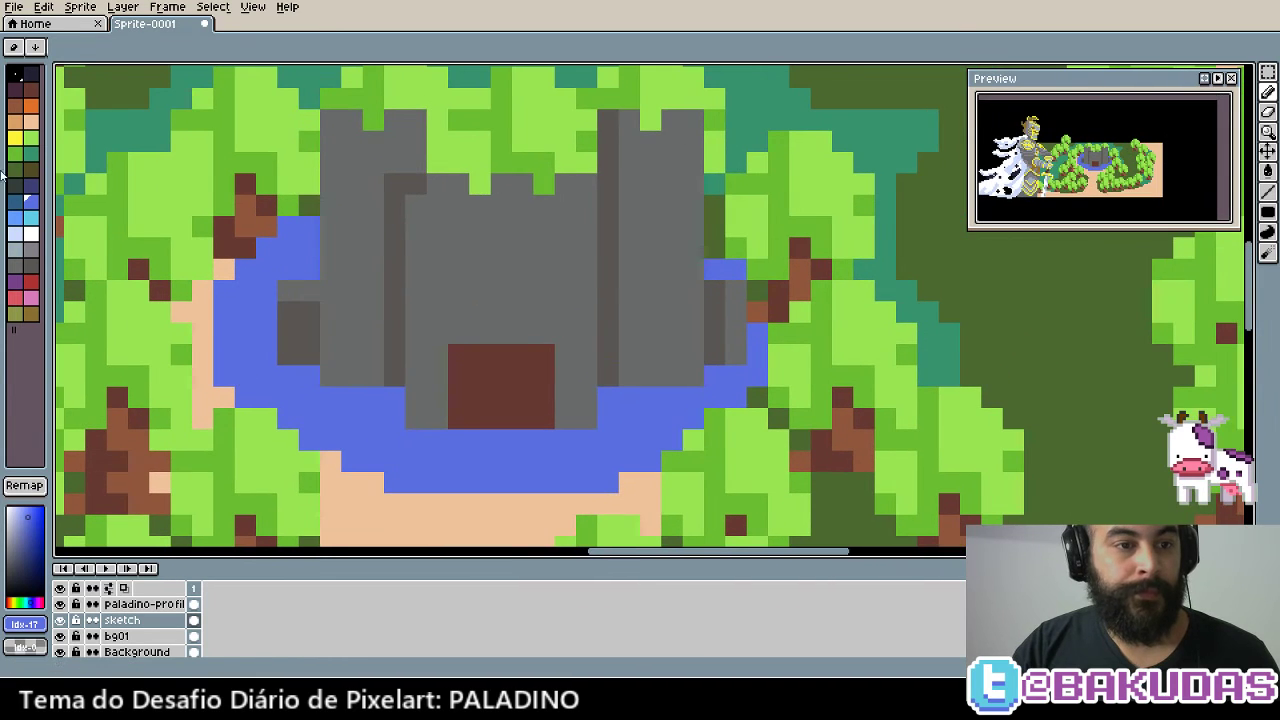
click(15, 96)
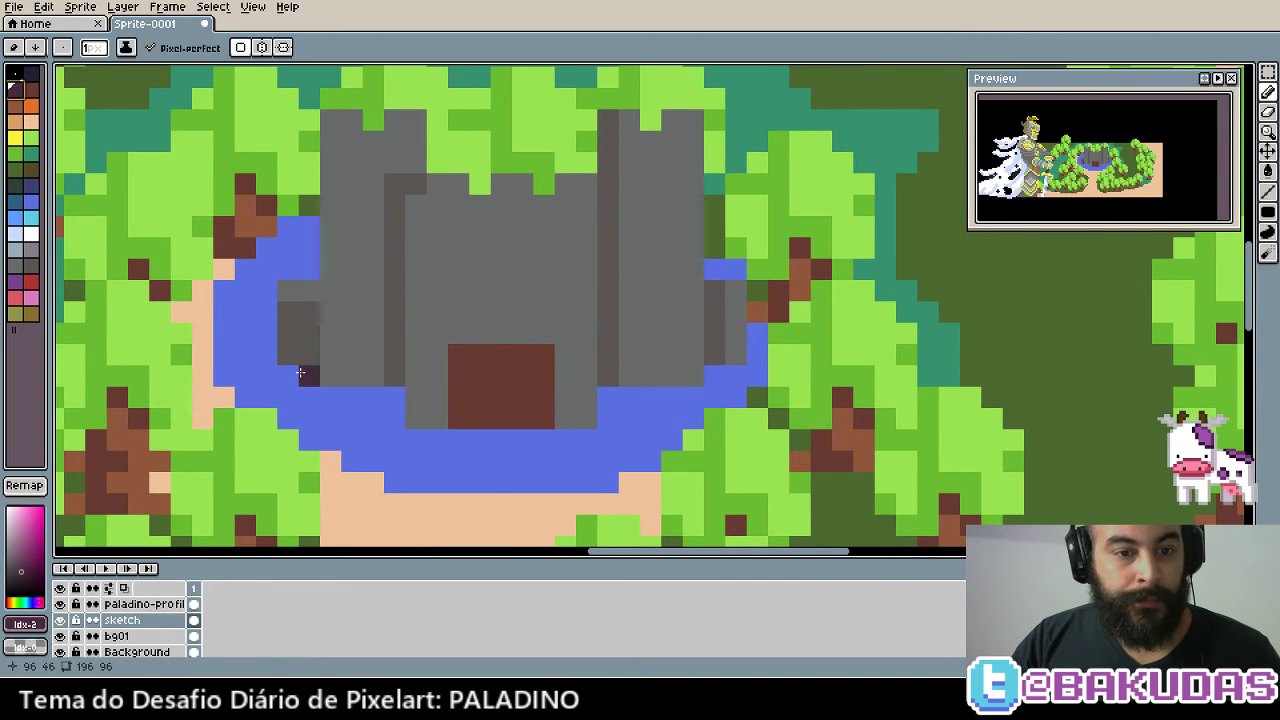
drag(328, 393, 560, 439)
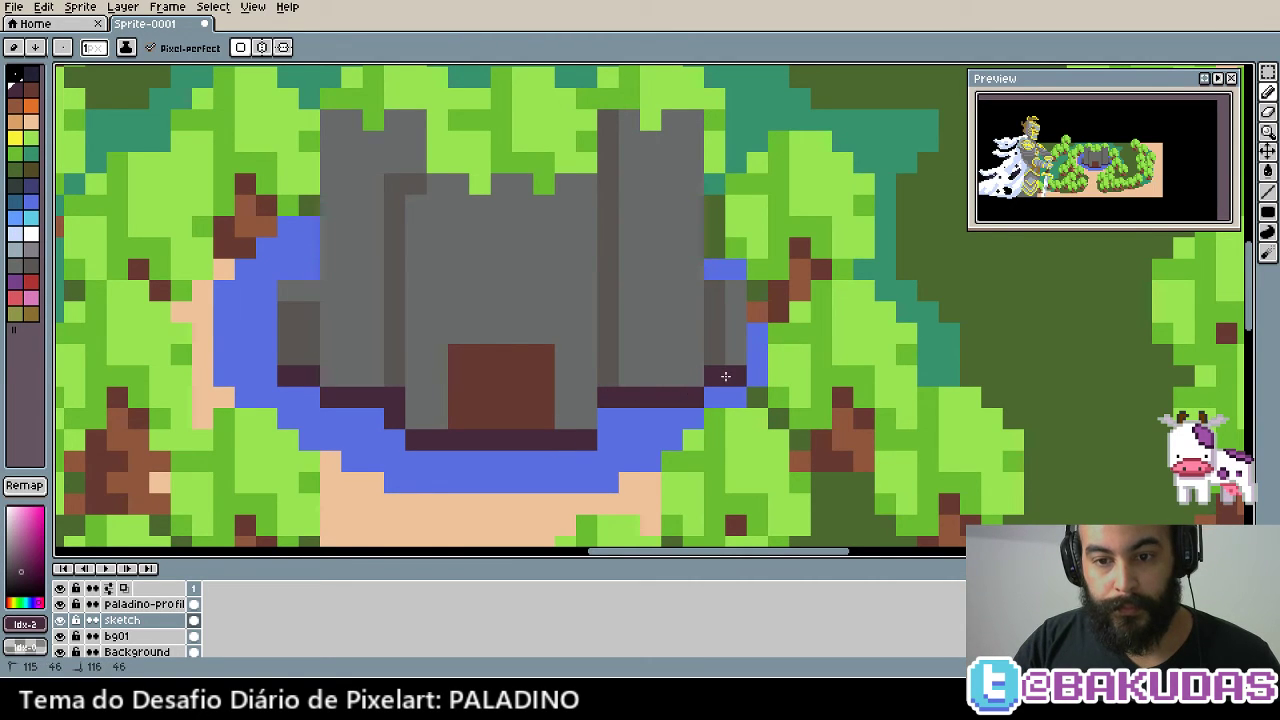
Shade the moat below the castle's left base and door in darker navy
click(31, 185)
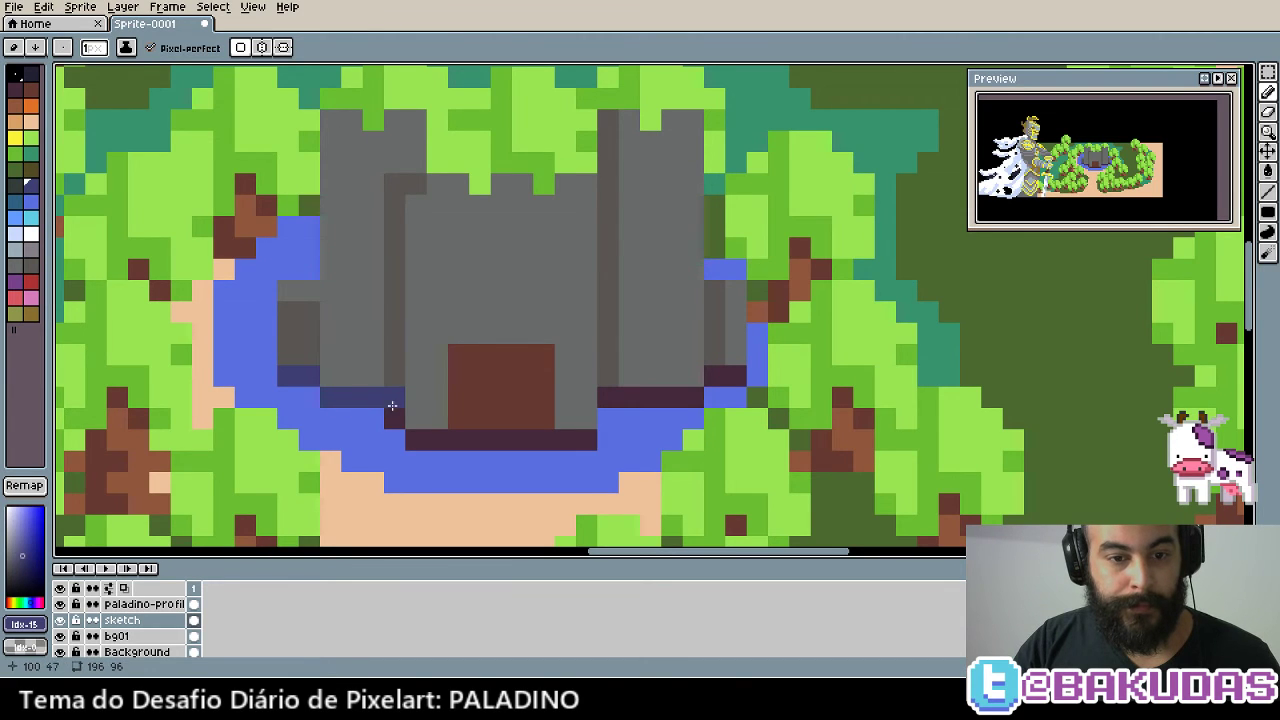
drag(358, 410, 555, 440)
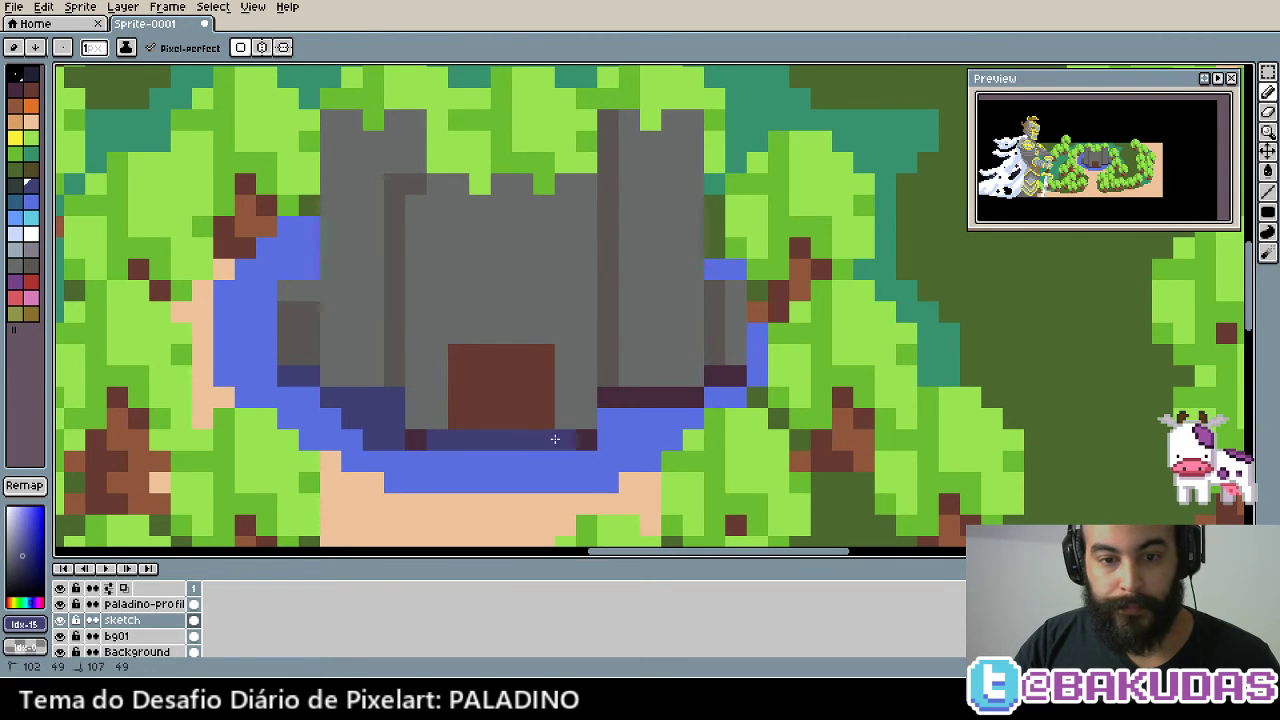
mouse_move(429, 437)
mouse_down()
mouse_move(505, 470)
mouse_move(447, 466)
mouse_up()
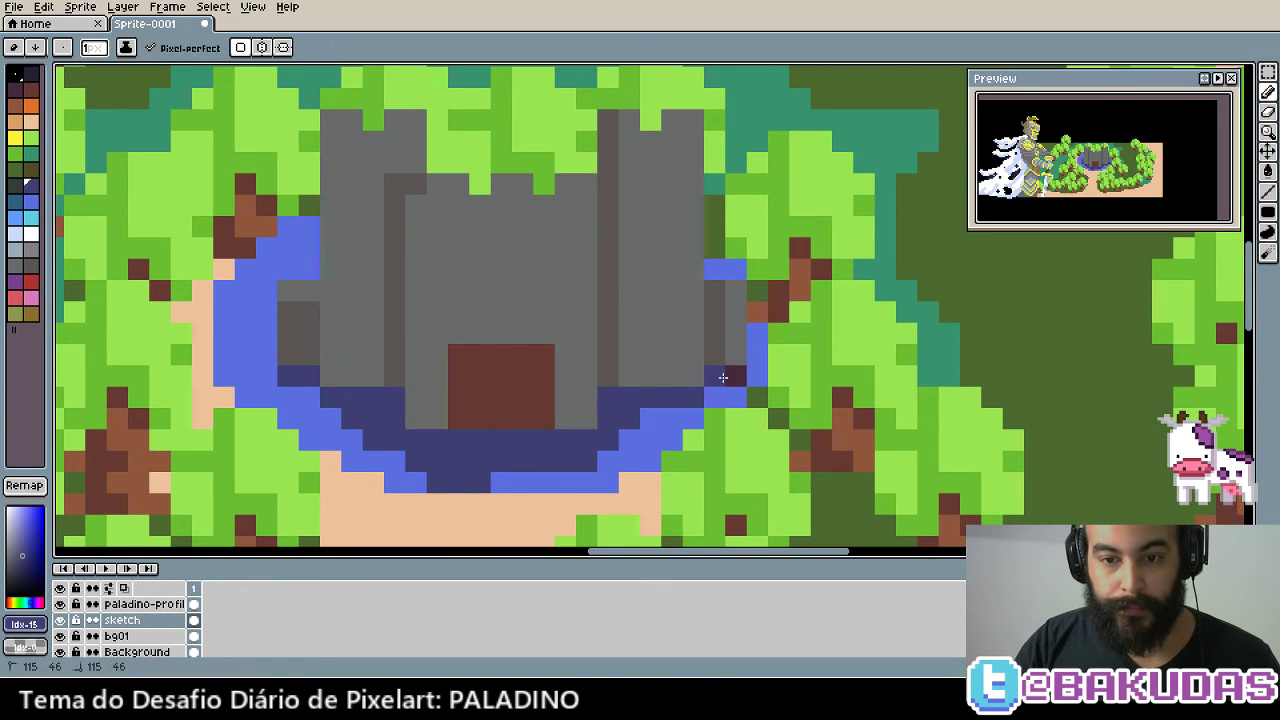
scroll(608, 428, up, 1)
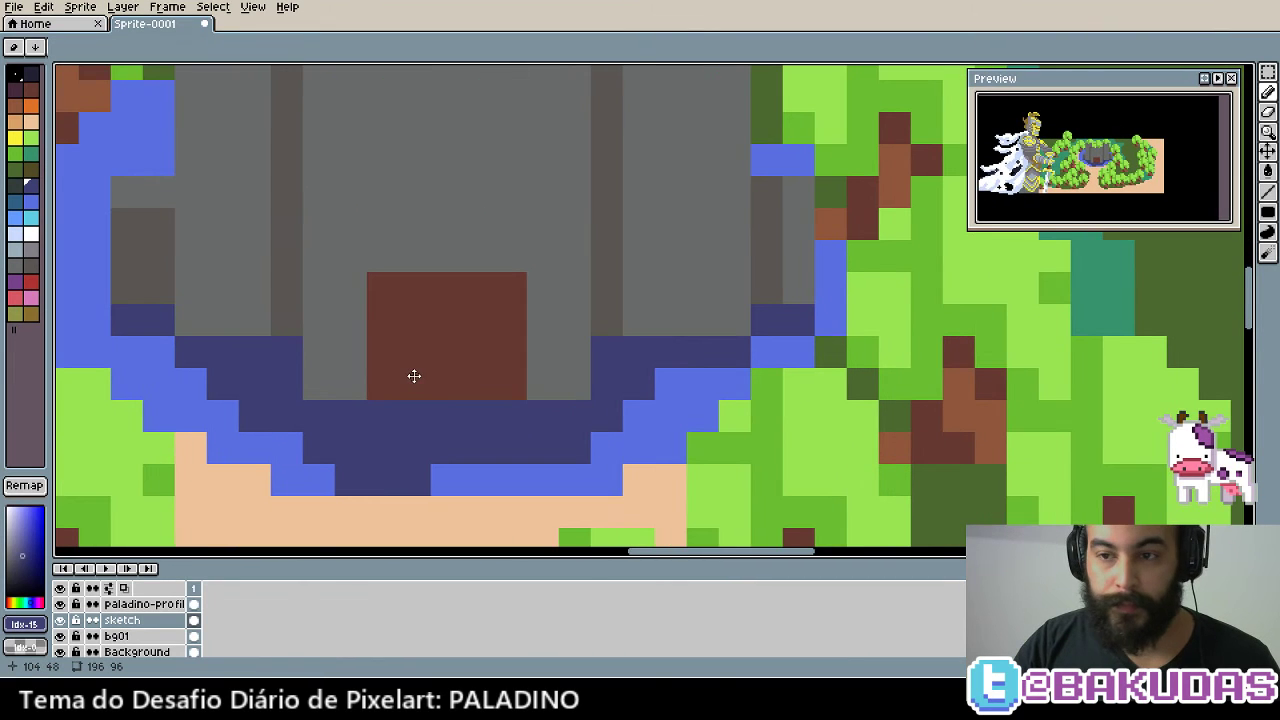
scroll(410, 350, up, 3)
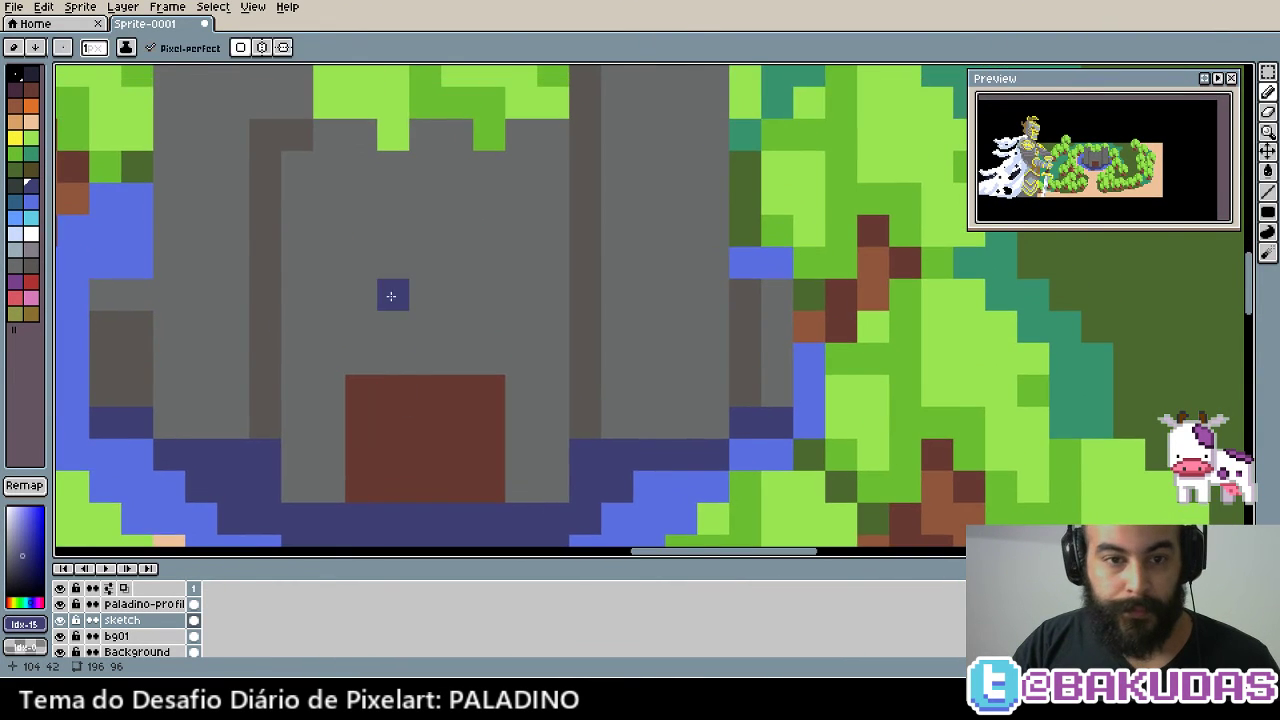
scroll(326, 313, down, 1)
Add light-grey highlights to the tower top and the battlement merlons
drag(326, 313, 316, 333)
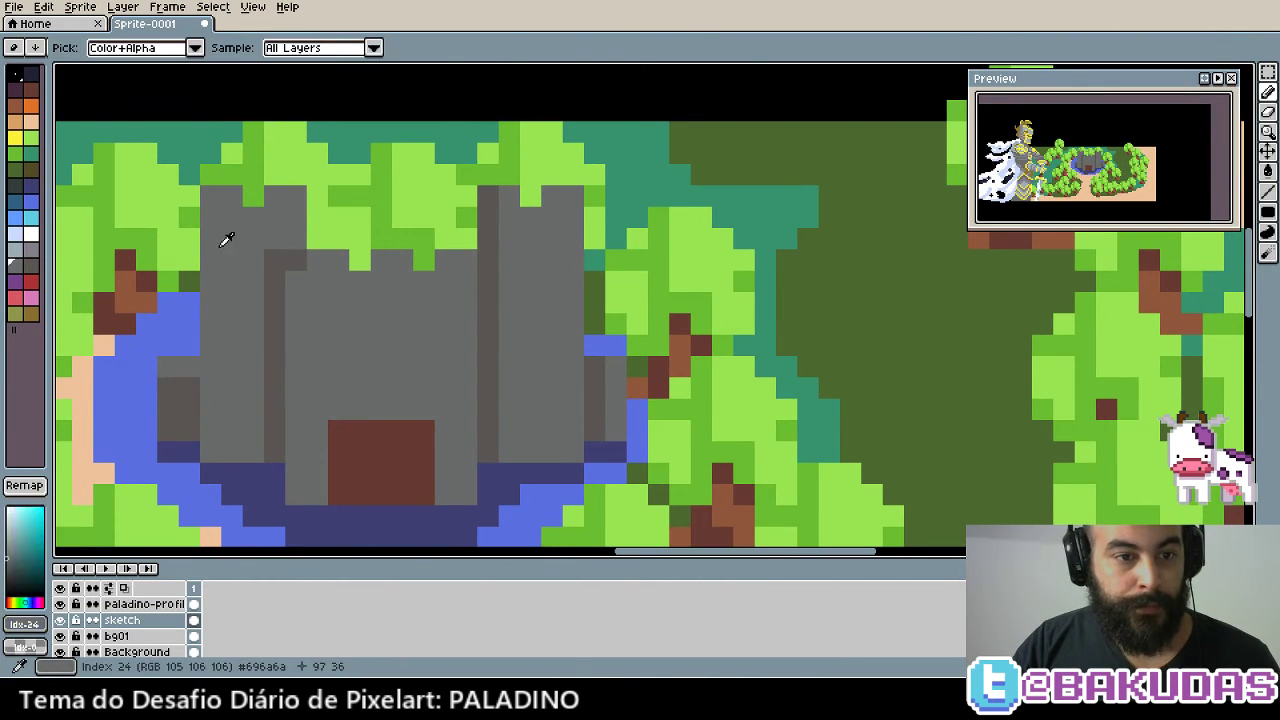
drag(269, 211, 269, 219)
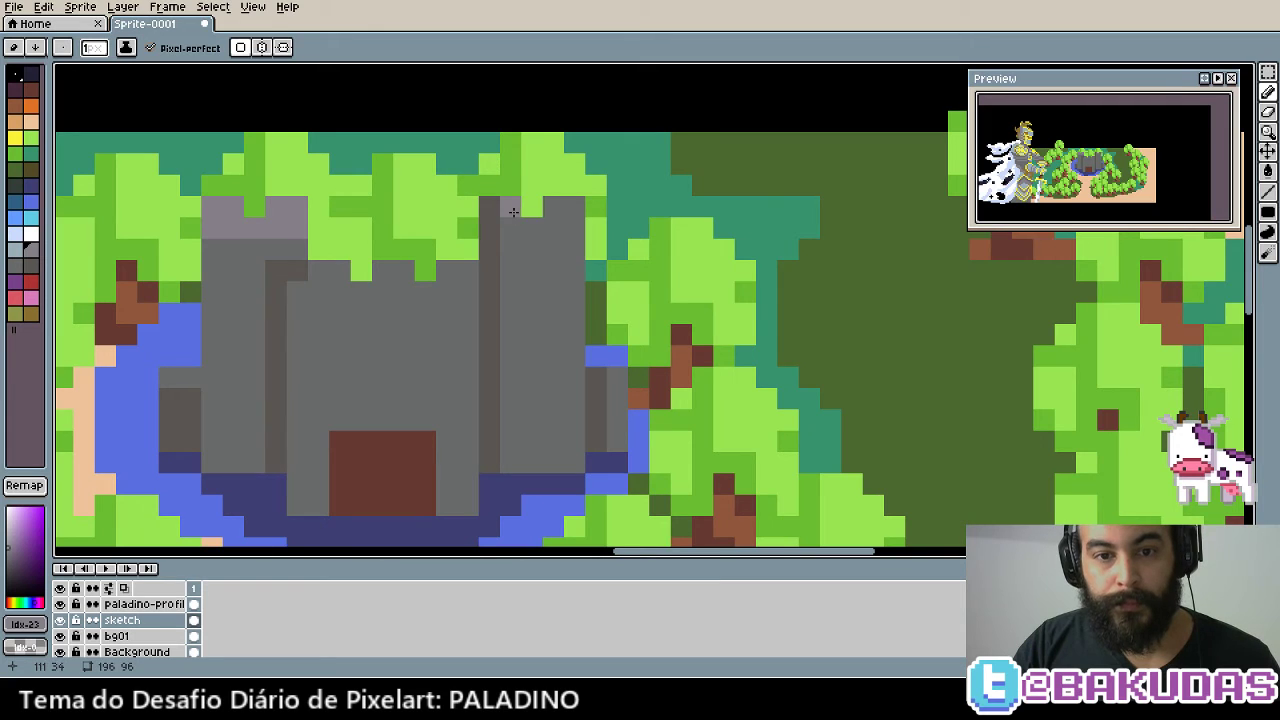
click(574, 228)
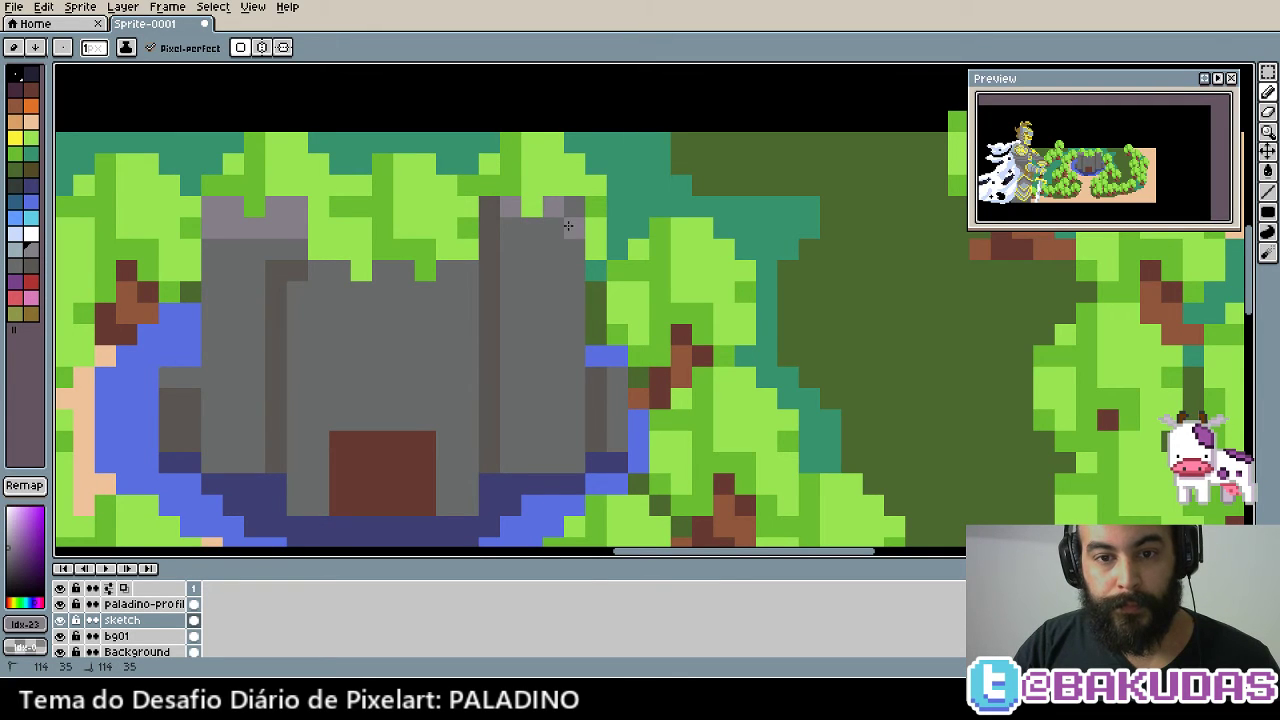
drag(513, 226, 505, 201)
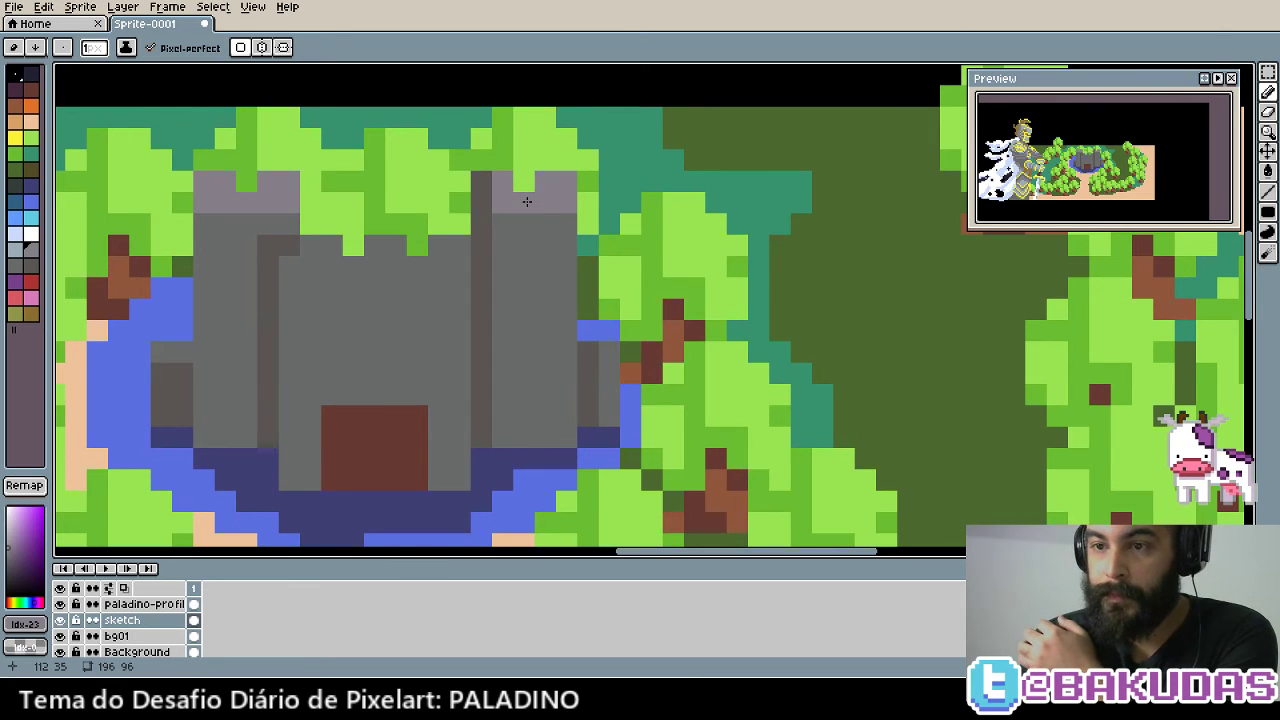
scroll(510, 200, up, 1)
drag(438, 260, 396, 259)
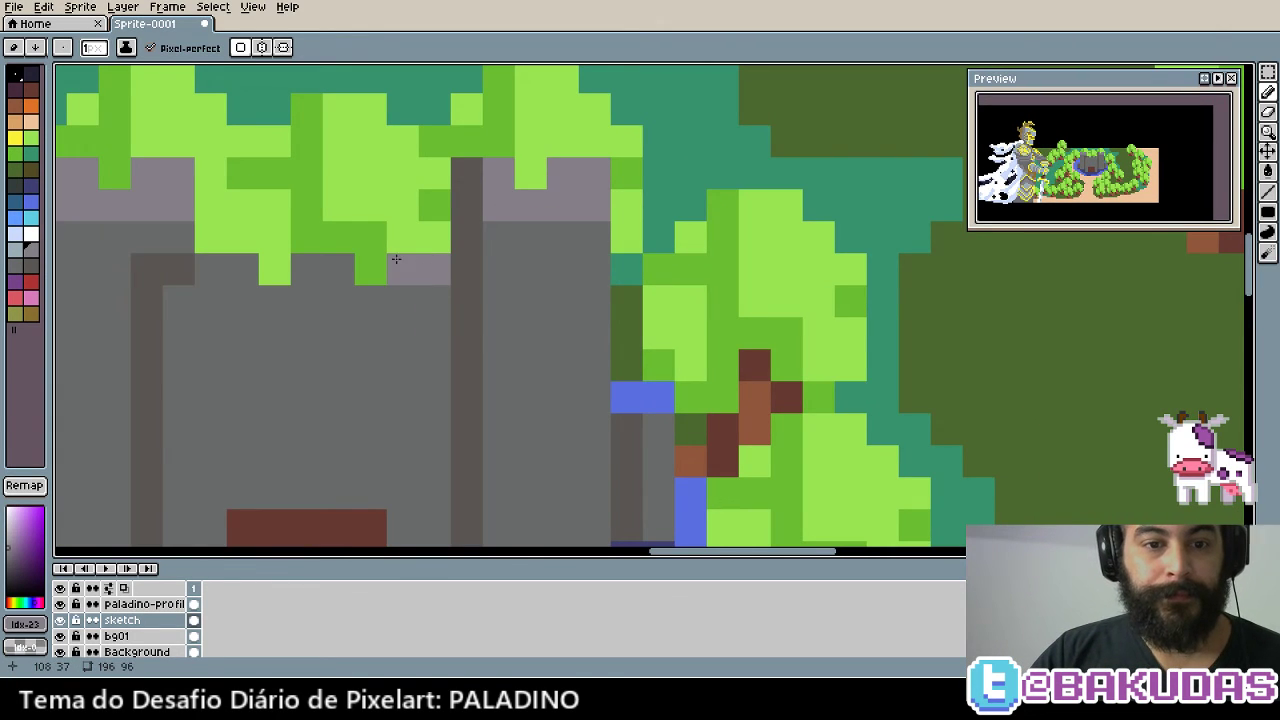
click(322, 269)
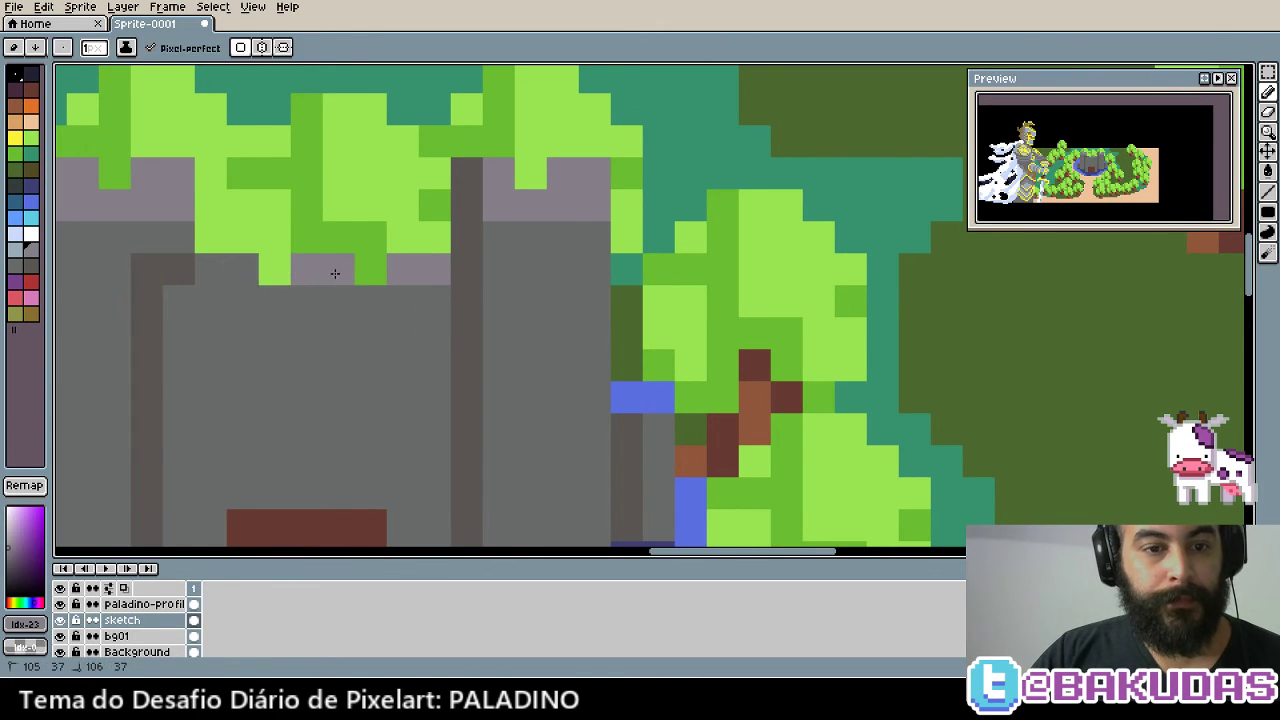
click(243, 280)
scroll(220, 277, down, 2)
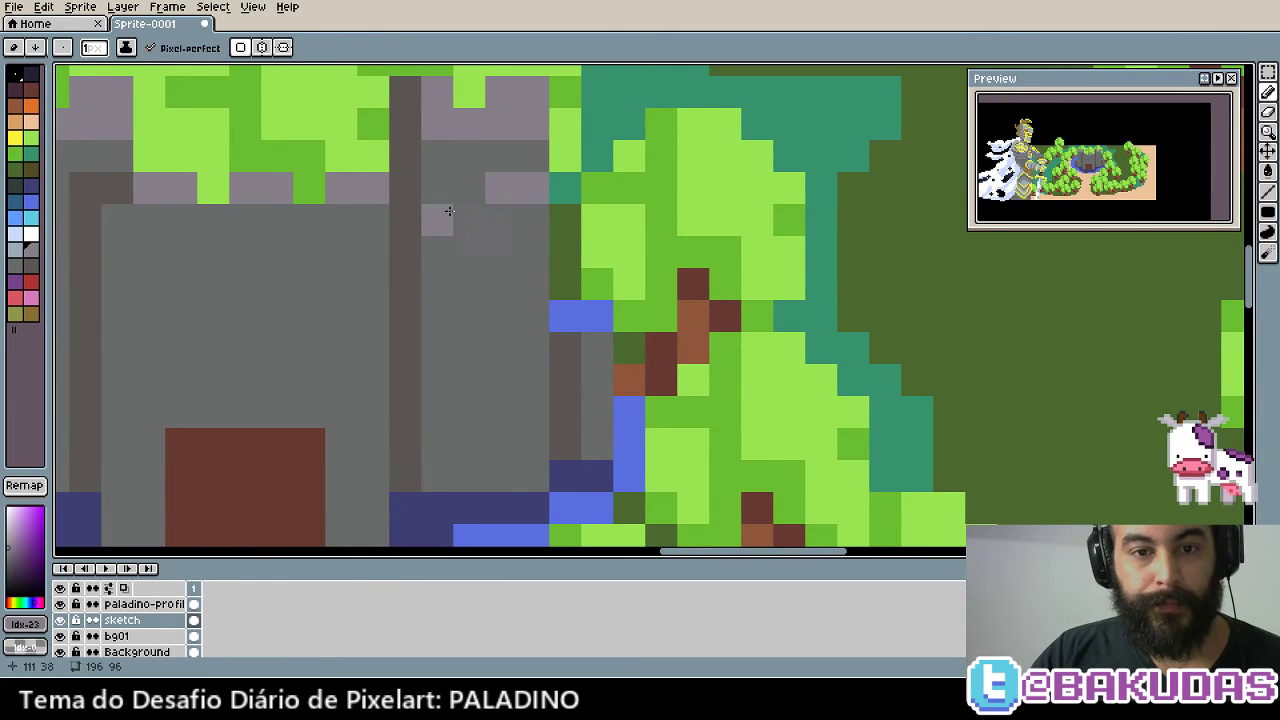
Try a checker of light stones down the tower, then undo it
mouse_move(434, 214)
mouse_down()
mouse_move(466, 214)
mouse_move(521, 257)
mouse_move(443, 277)
mouse_up()
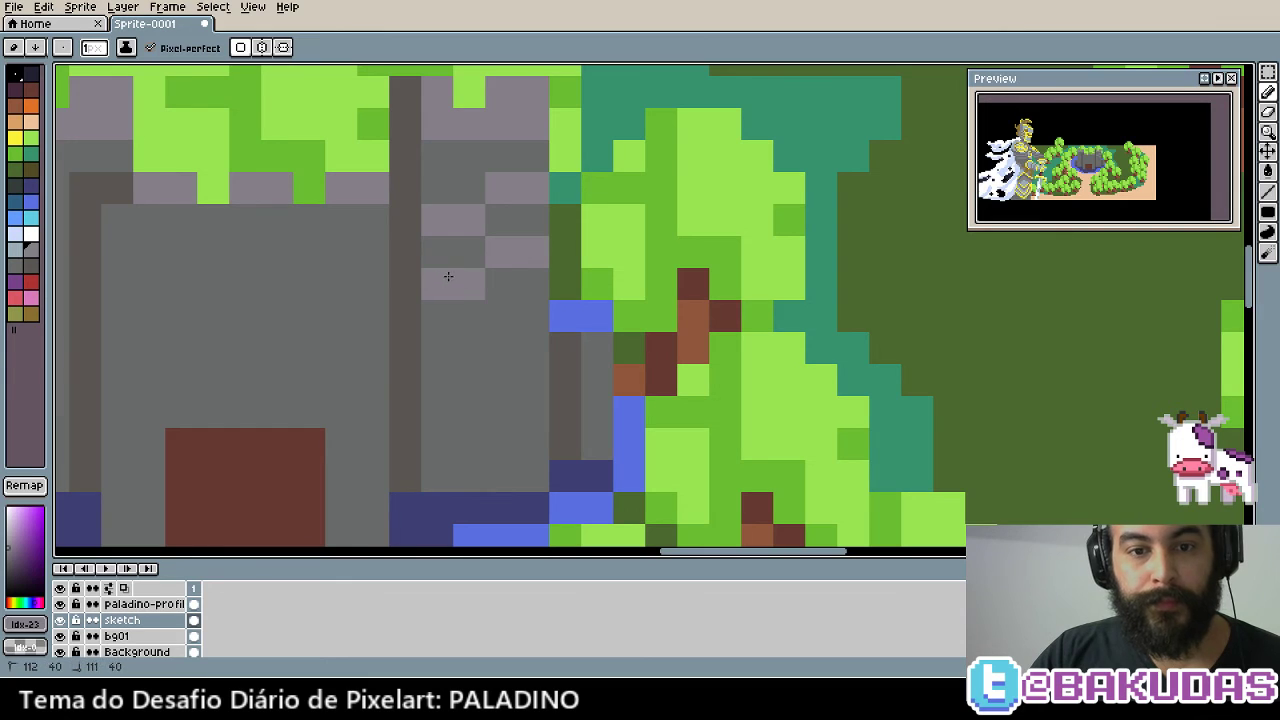
drag(529, 309, 500, 309)
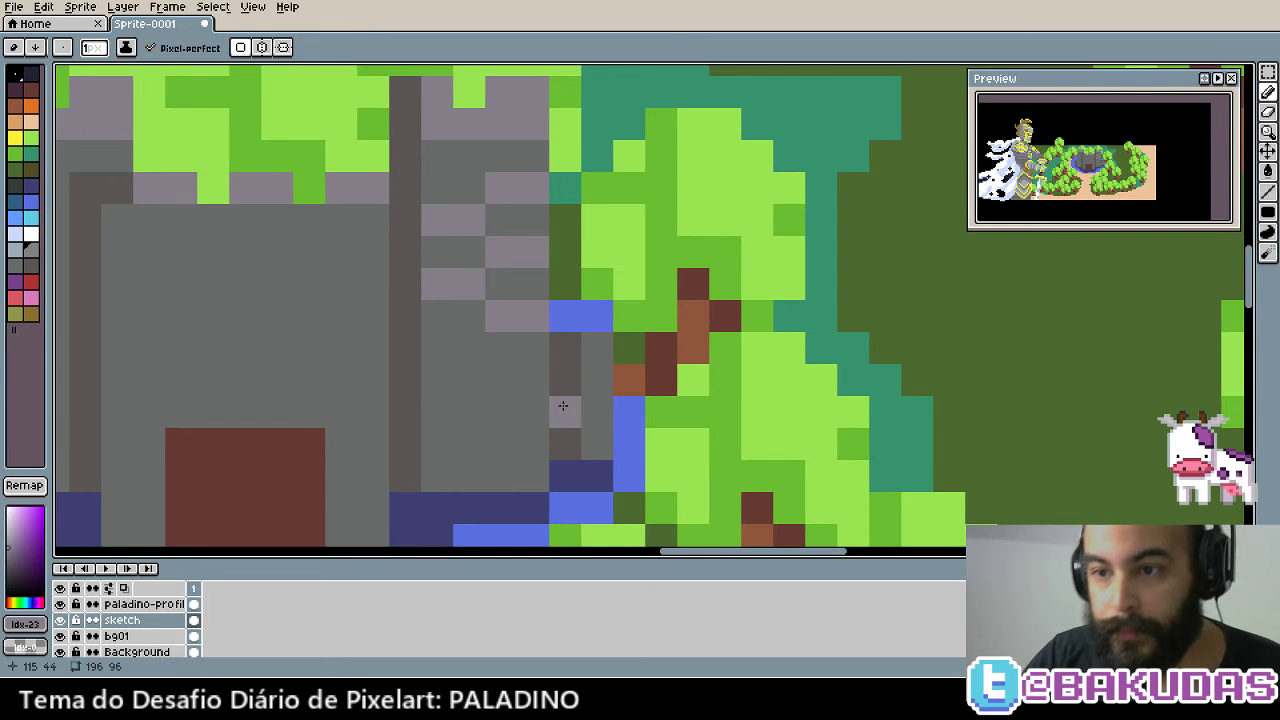
drag(540, 403, 628, 317)
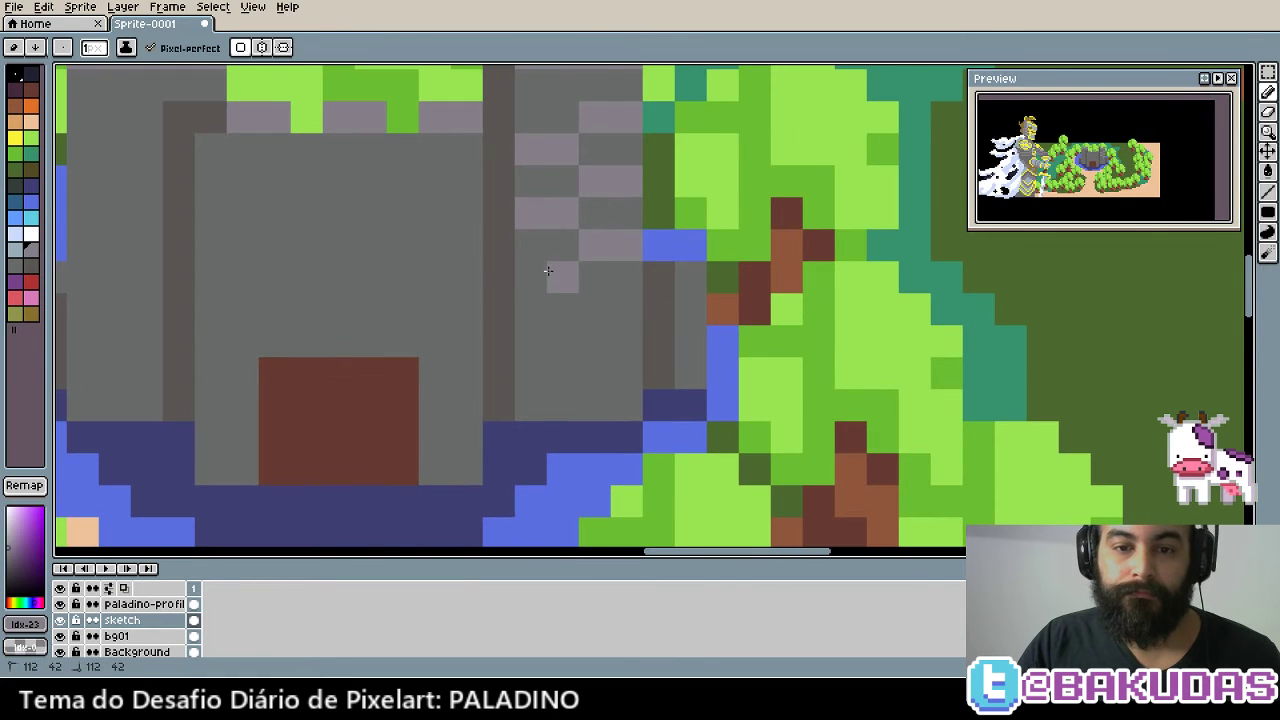
drag(560, 277, 530, 277)
drag(625, 304, 562, 324)
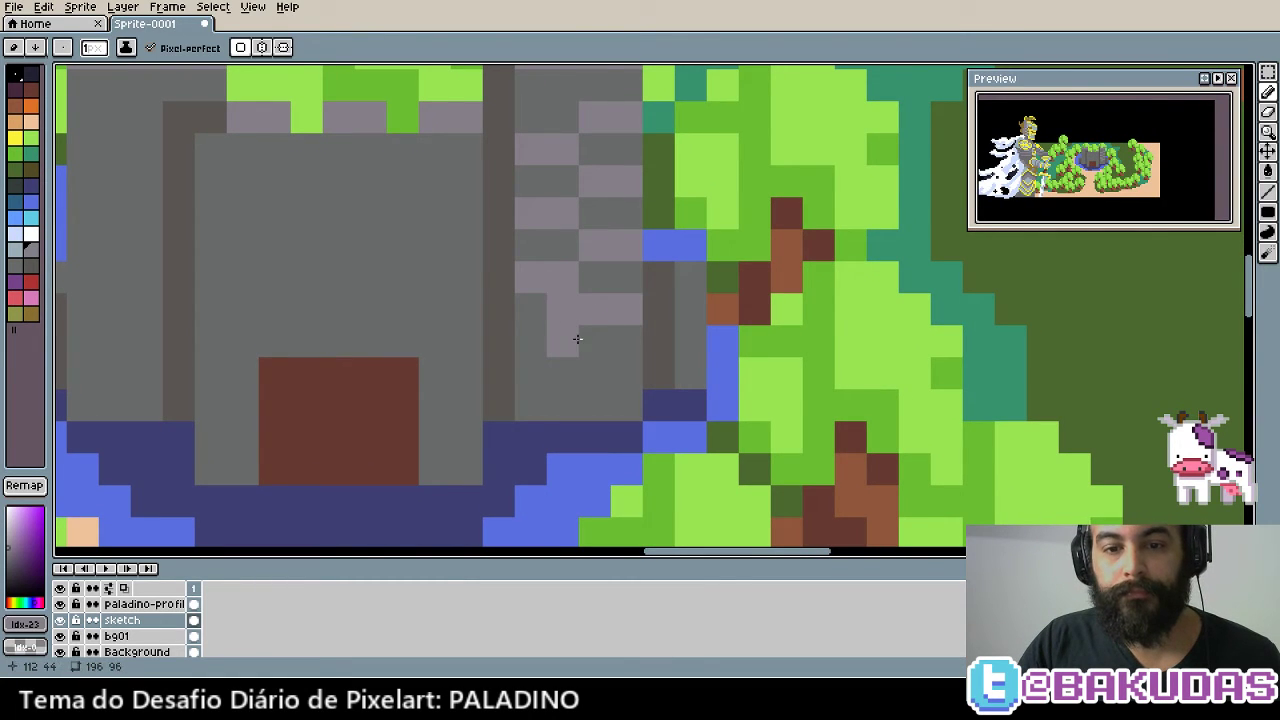
key(ctrl+z)
click(594, 365)
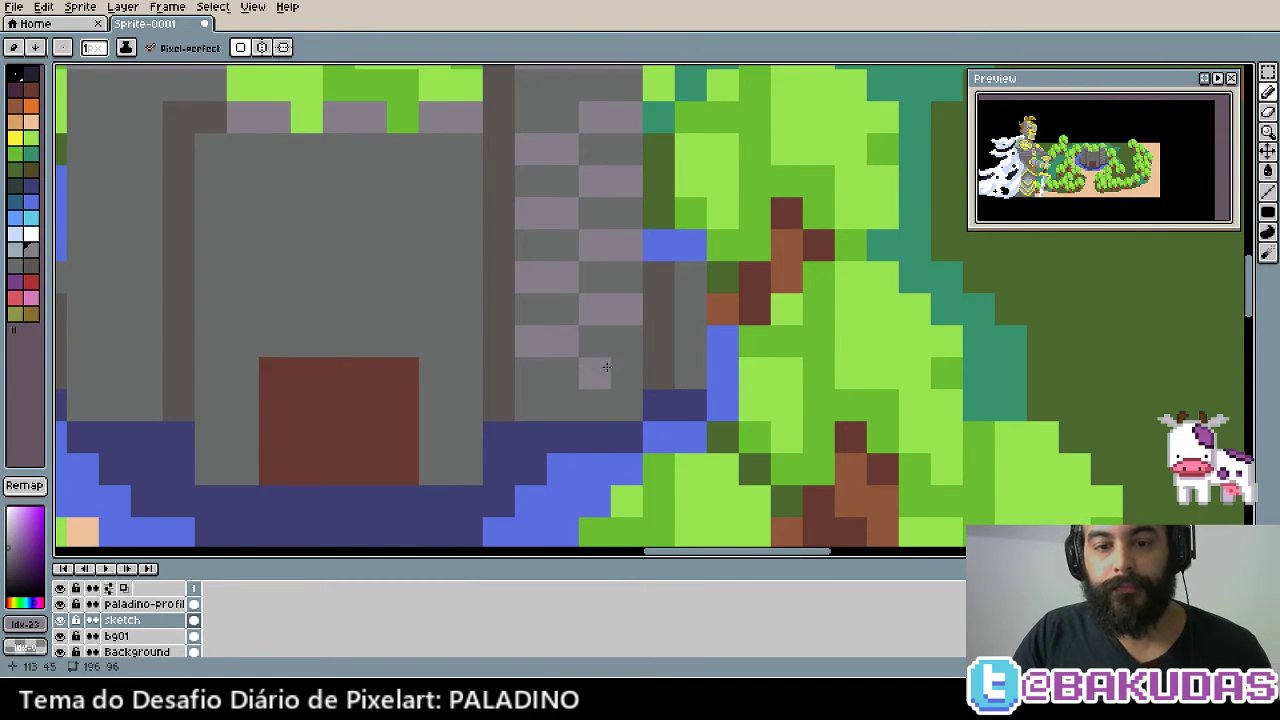
click(544, 398)
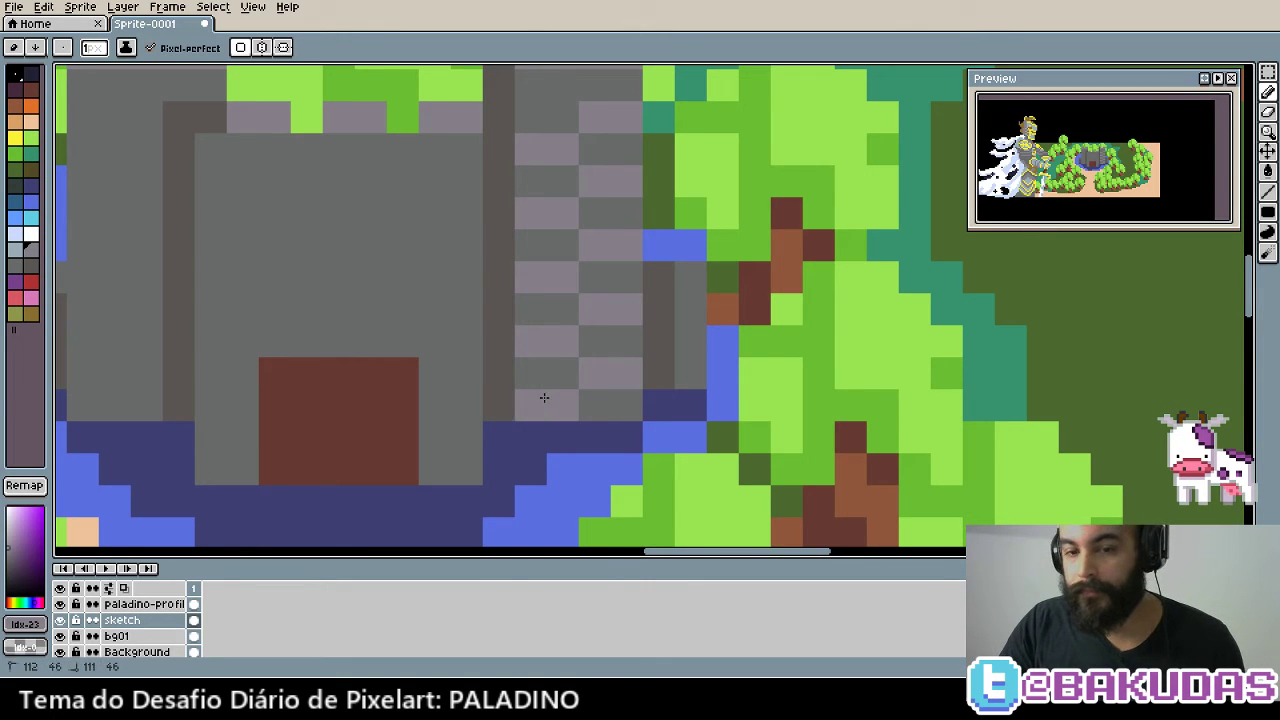
key(ctrl+z)
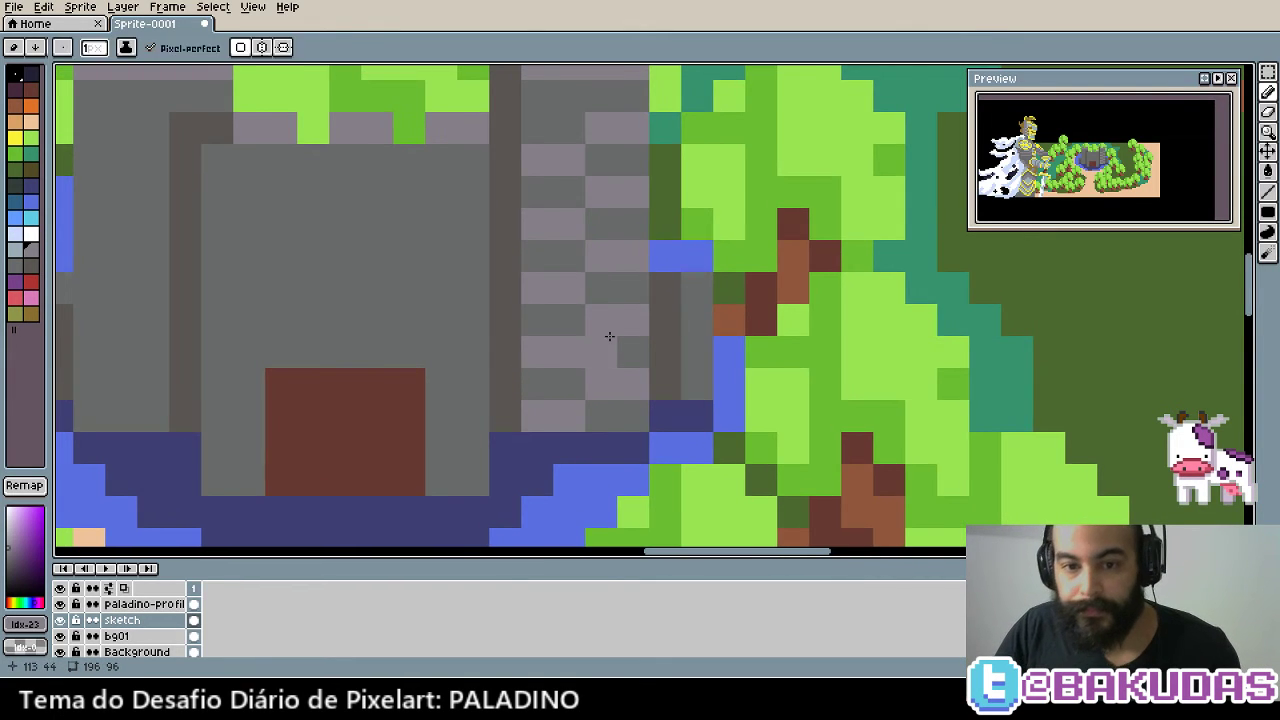
key(ctrl+z)
key(ctrl+z)
key(ctrl+z)
key(ctrl+z)
key(ctrl+z)
key(ctrl+z)
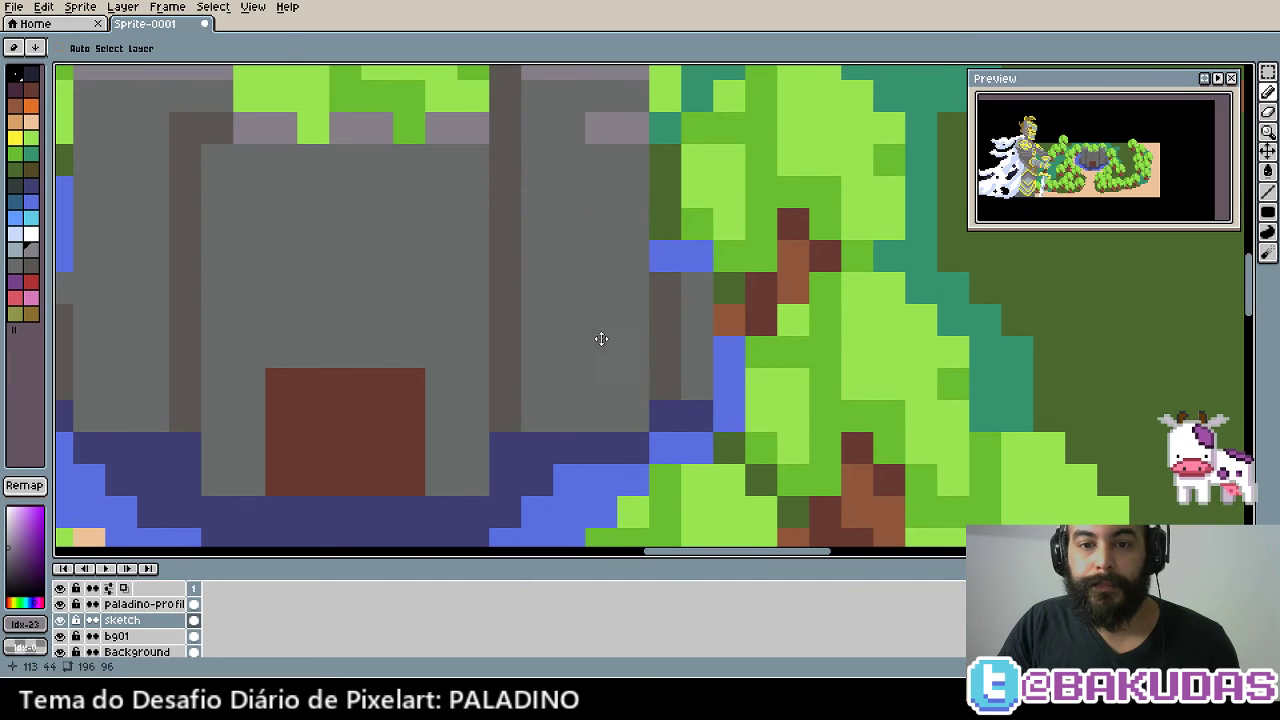
key(ctrl+z)
Paint light-grey highlight strips down the tower columns and central wall battlements
scroll(598, 324, up, 2)
mouse_move(645, 189)
mouse_down()
mouse_move(614, 229)
mouse_move(631, 343)
mouse_move(621, 330)
mouse_up()
drag(614, 410, 635, 444)
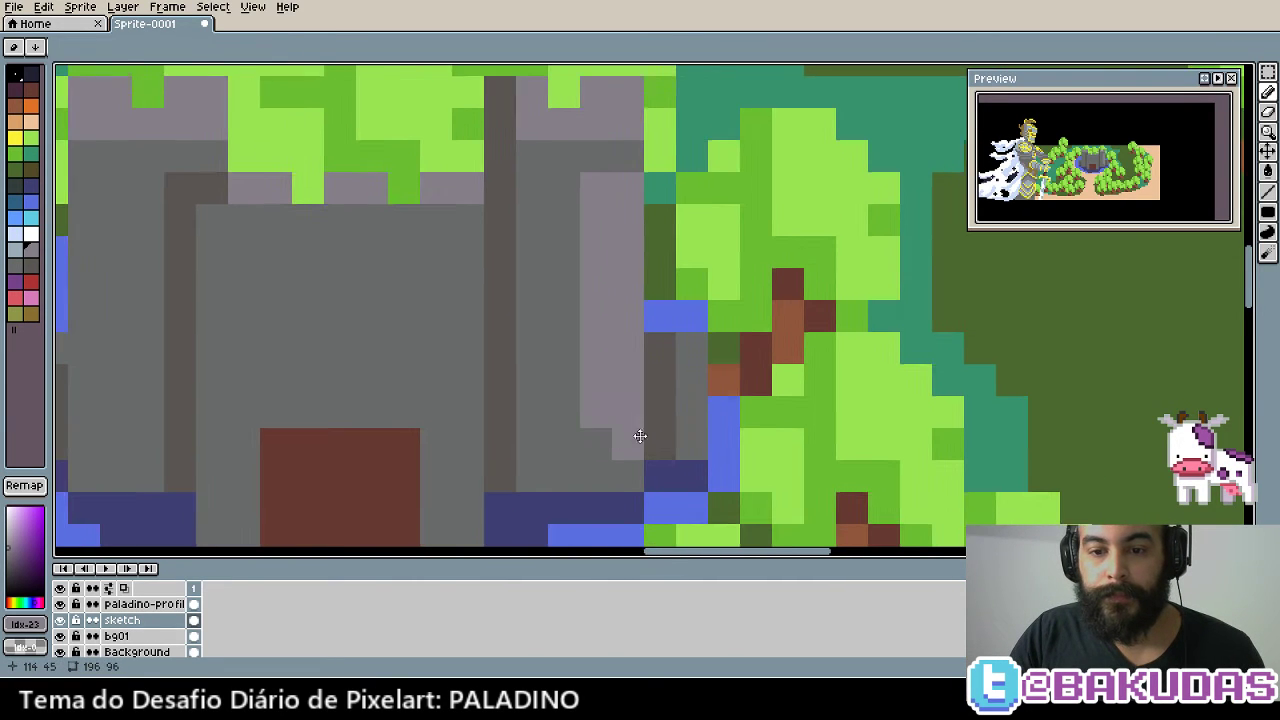
drag(640, 370, 984, 380)
mouse_move(462, 200)
mouse_down()
mouse_move(457, 157)
mouse_move(473, 250)
mouse_up()
mouse_move(485, 173)
mouse_down()
mouse_move(492, 300)
mouse_move(463, 295)
mouse_move(459, 372)
mouse_move(493, 315)
mouse_move(415, 359)
mouse_up()
mouse_move(545, 272)
mouse_down()
mouse_move(609, 286)
mouse_move(633, 315)
mouse_up()
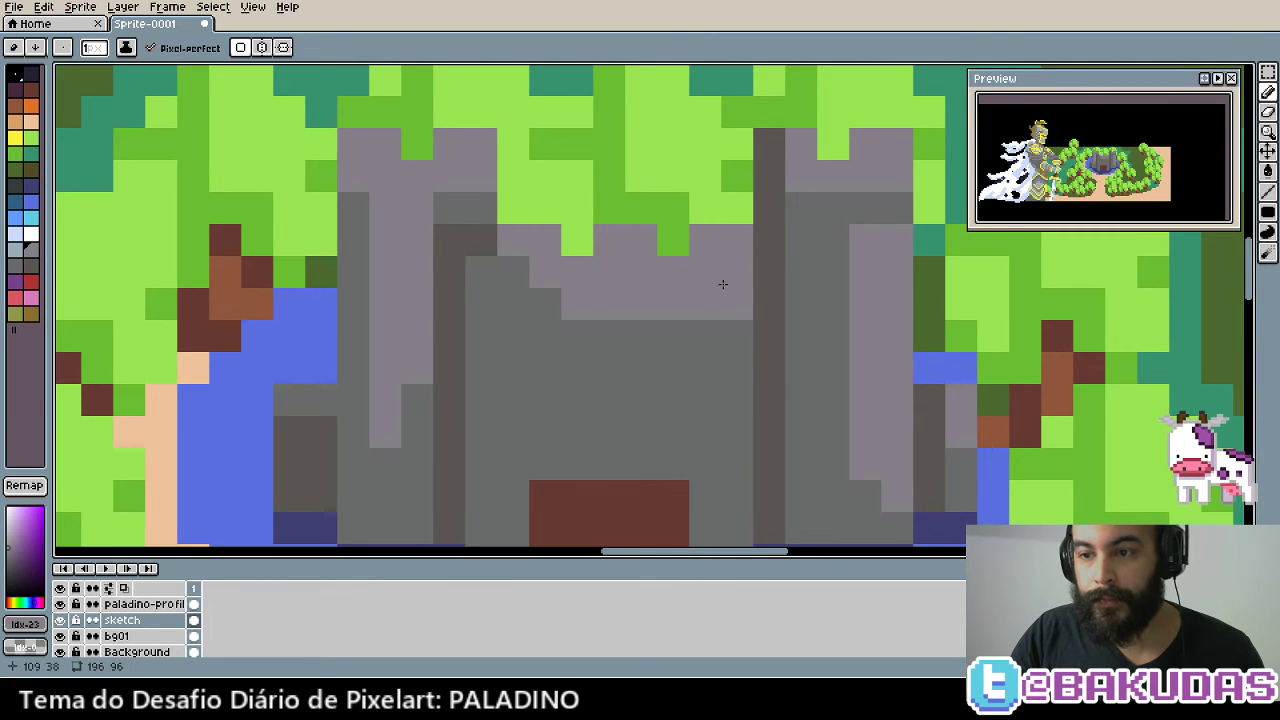
click(481, 272)
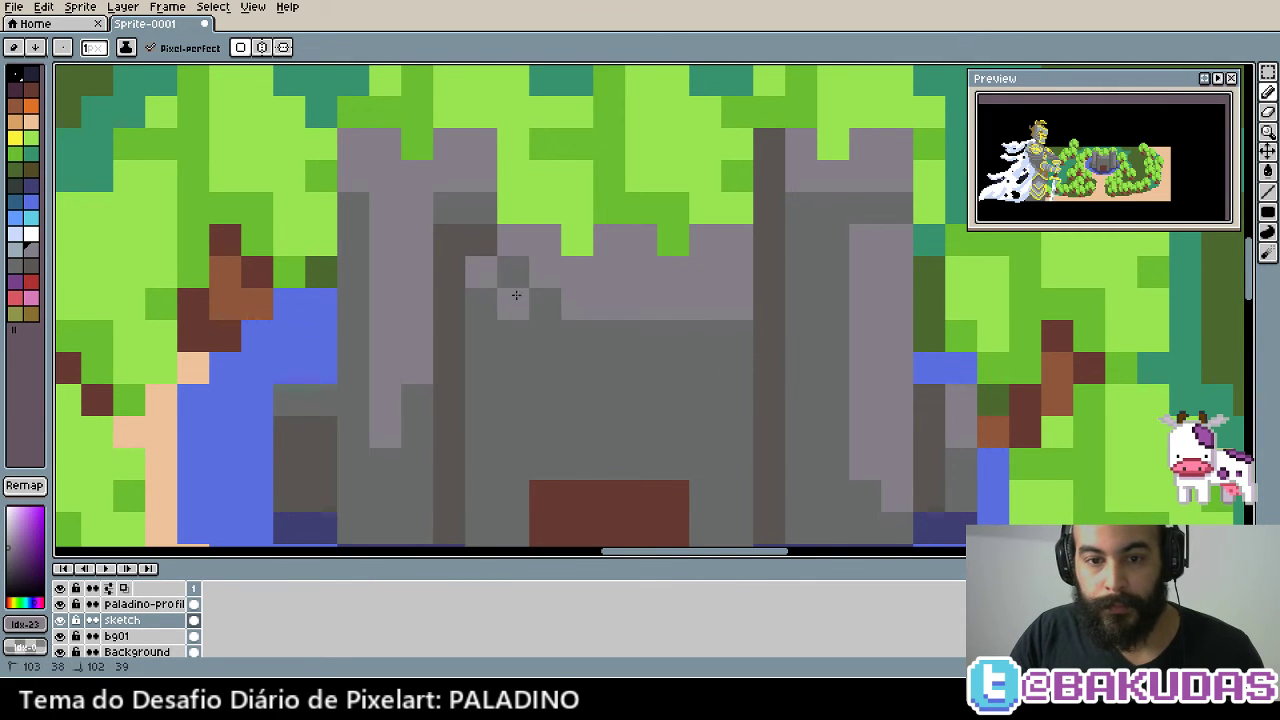
right_click(480, 298)
click(515, 276)
drag(487, 297, 379, 323)
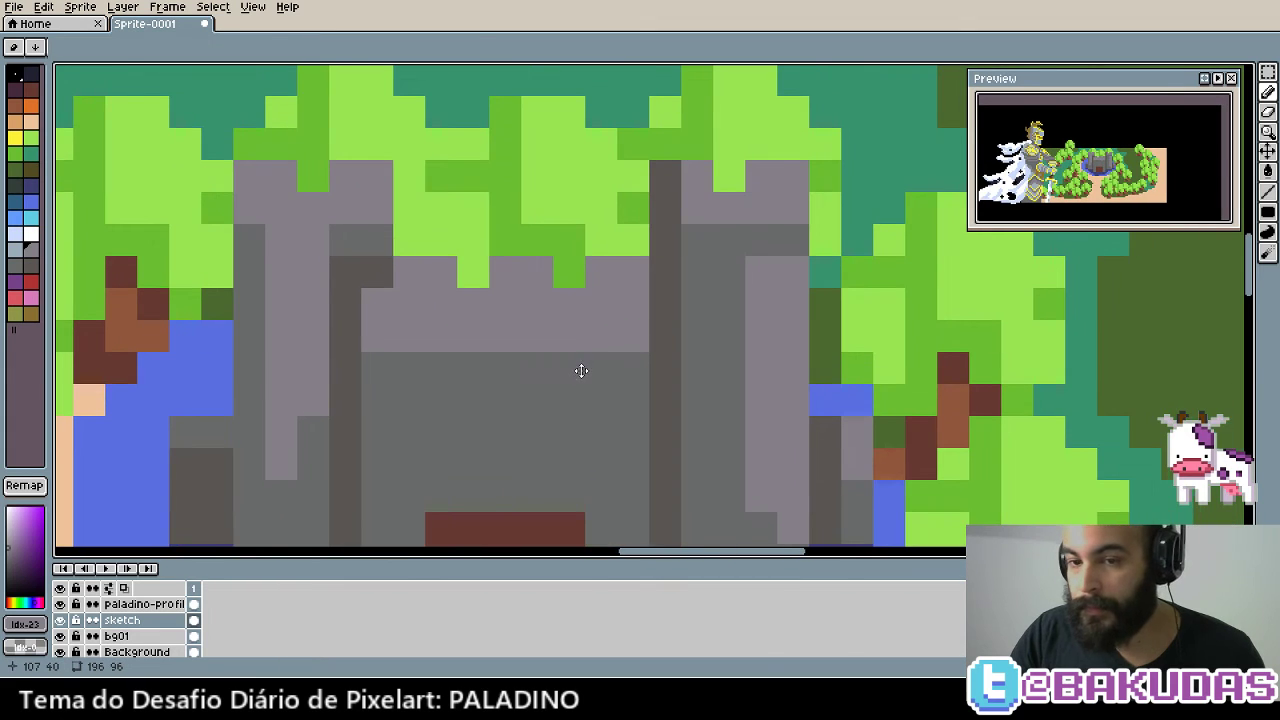
drag(634, 380, 596, 374)
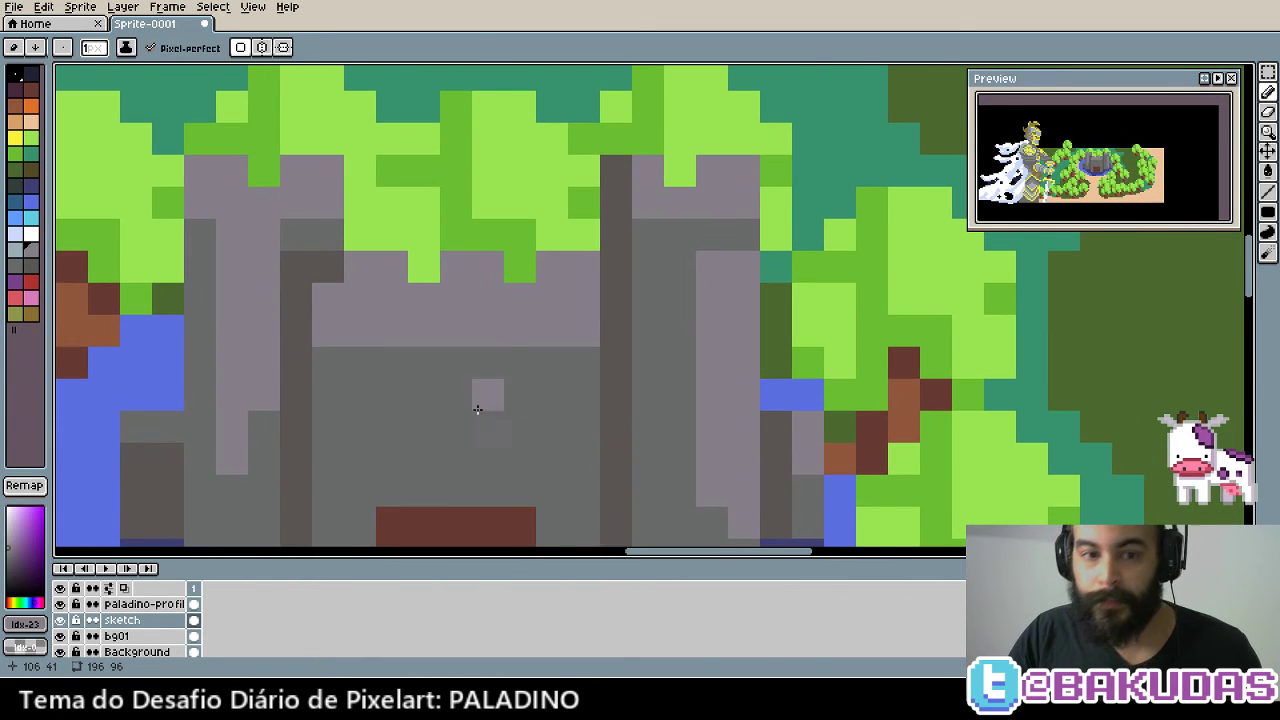
Eyedrop the darker wall grey and paint a dark-grey crenellated band under the battlements
alt+click(568, 251)
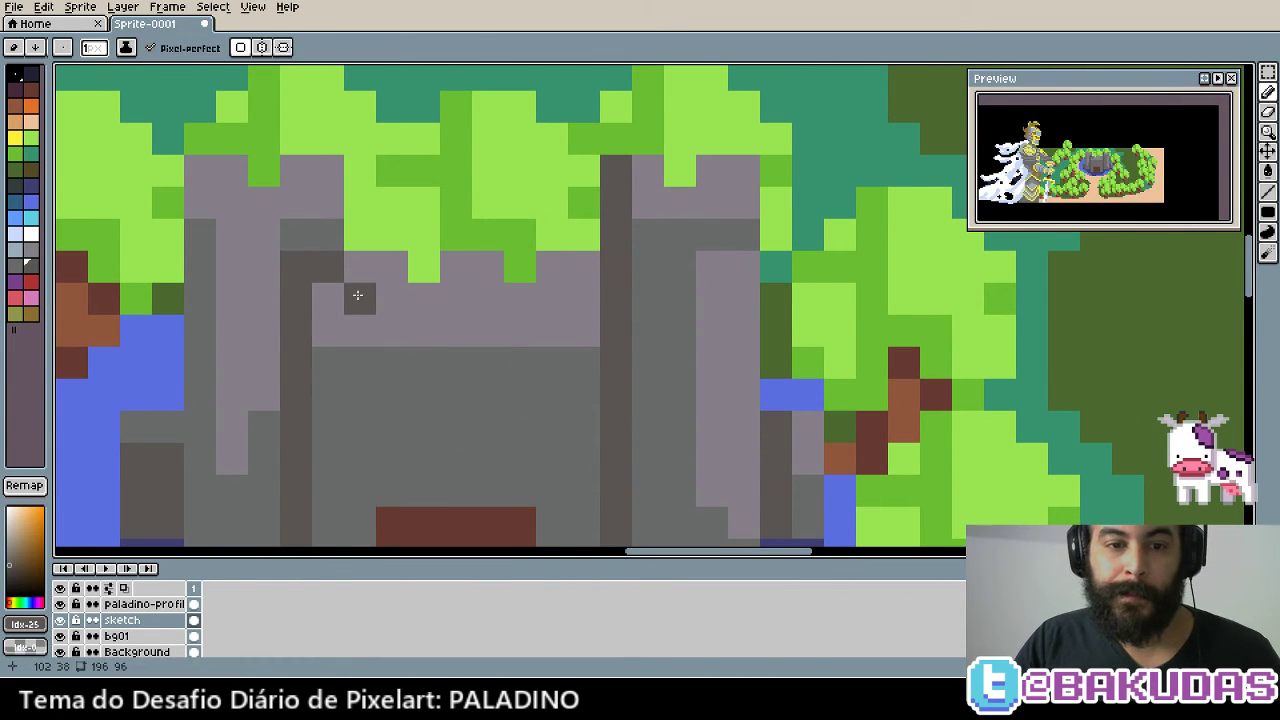
alt+click(505, 285)
drag(325, 300, 417, 308)
key(ctrl+z)
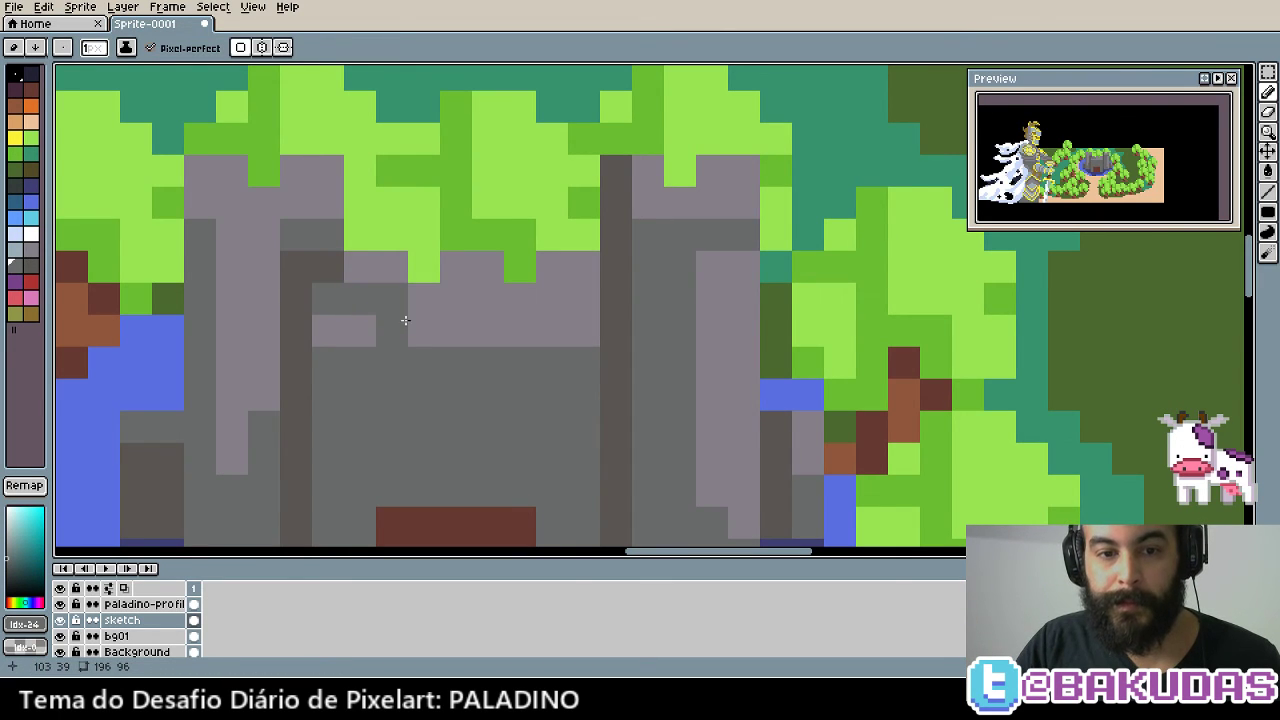
key(ctrl+z)
mouse_move(328, 298)
mouse_down()
mouse_move(360, 330)
mouse_move(429, 308)
mouse_up()
click(456, 300)
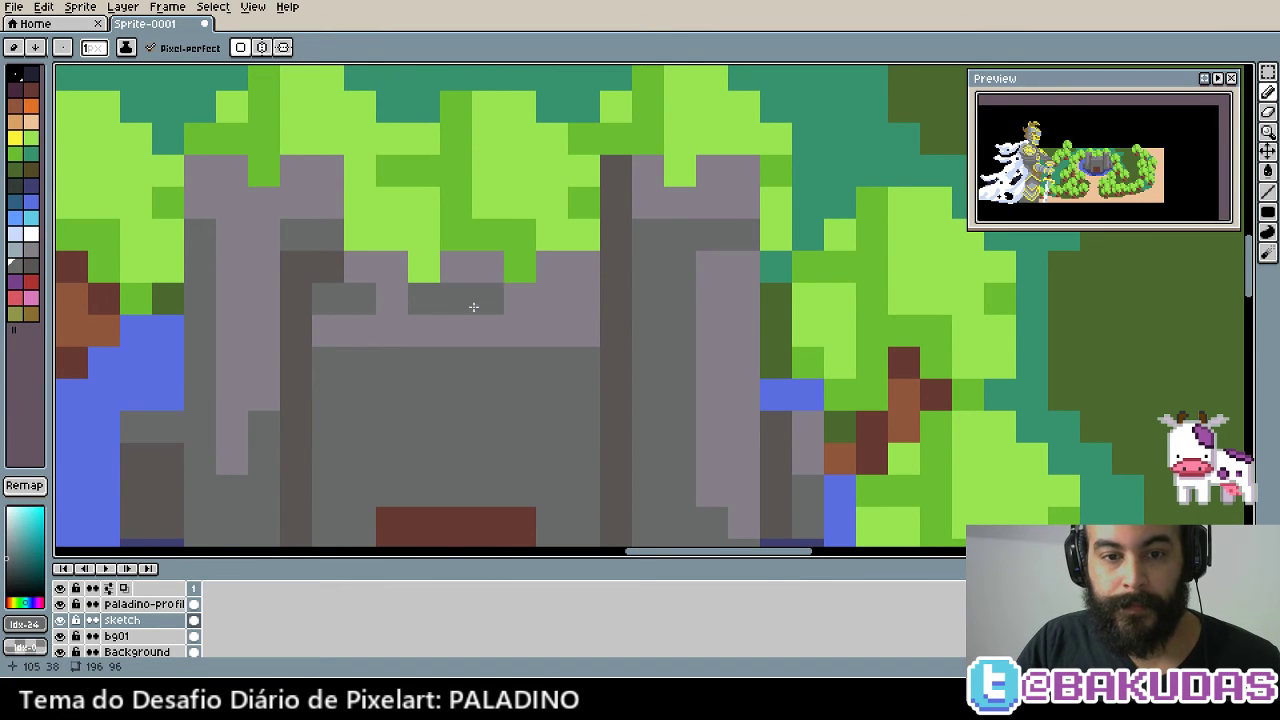
mouse_move(520, 300)
mouse_down()
mouse_move(560, 300)
mouse_move(367, 353)
mouse_up()
scroll(609, 322, up, 1)
alt+click(609, 322)
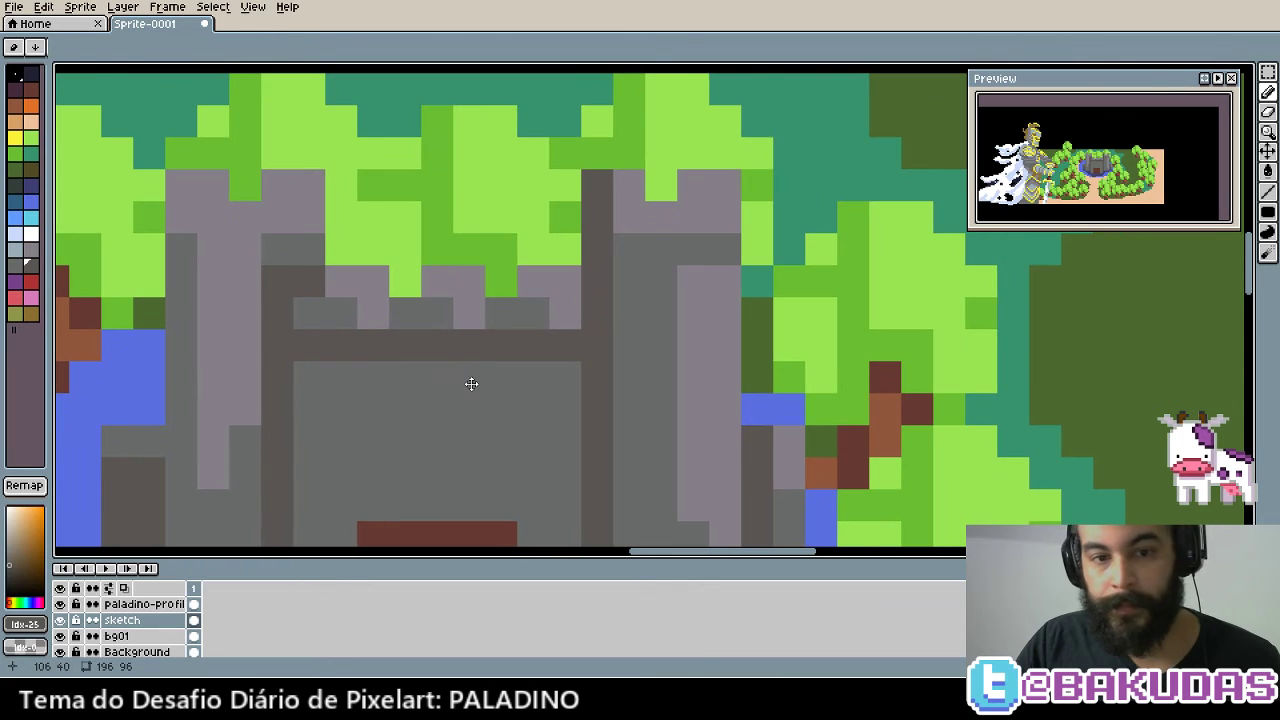
Pan around the castle and eyedrop the dark purple for the windows
scroll(471, 378, down, 1)
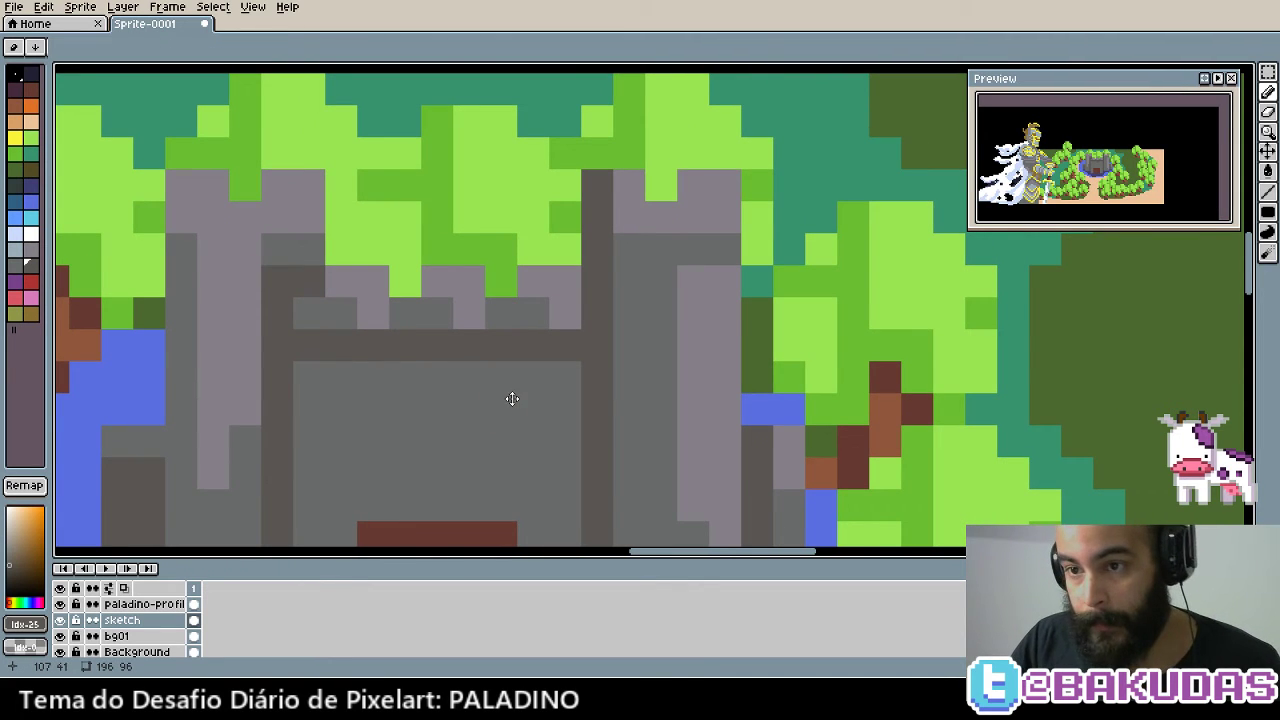
scroll(503, 389, down, 2)
drag(418, 304, 422, 276)
scroll(422, 276, up, 3)
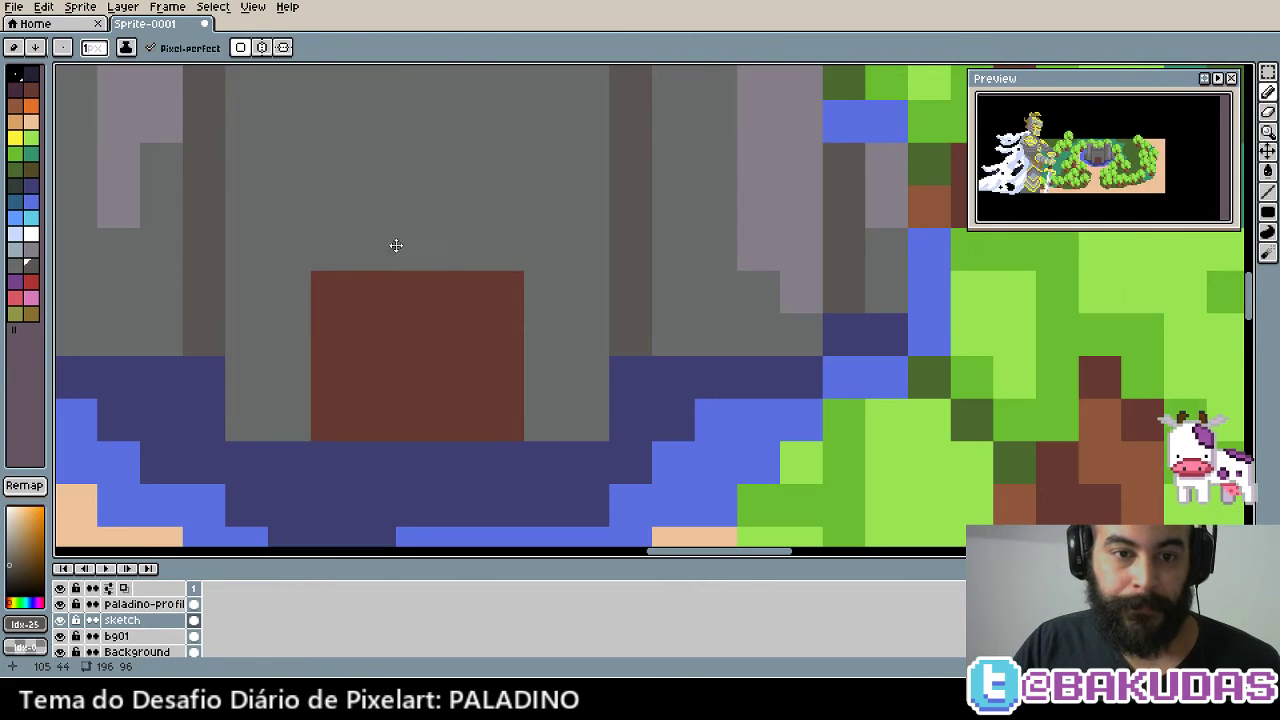
key(alt)
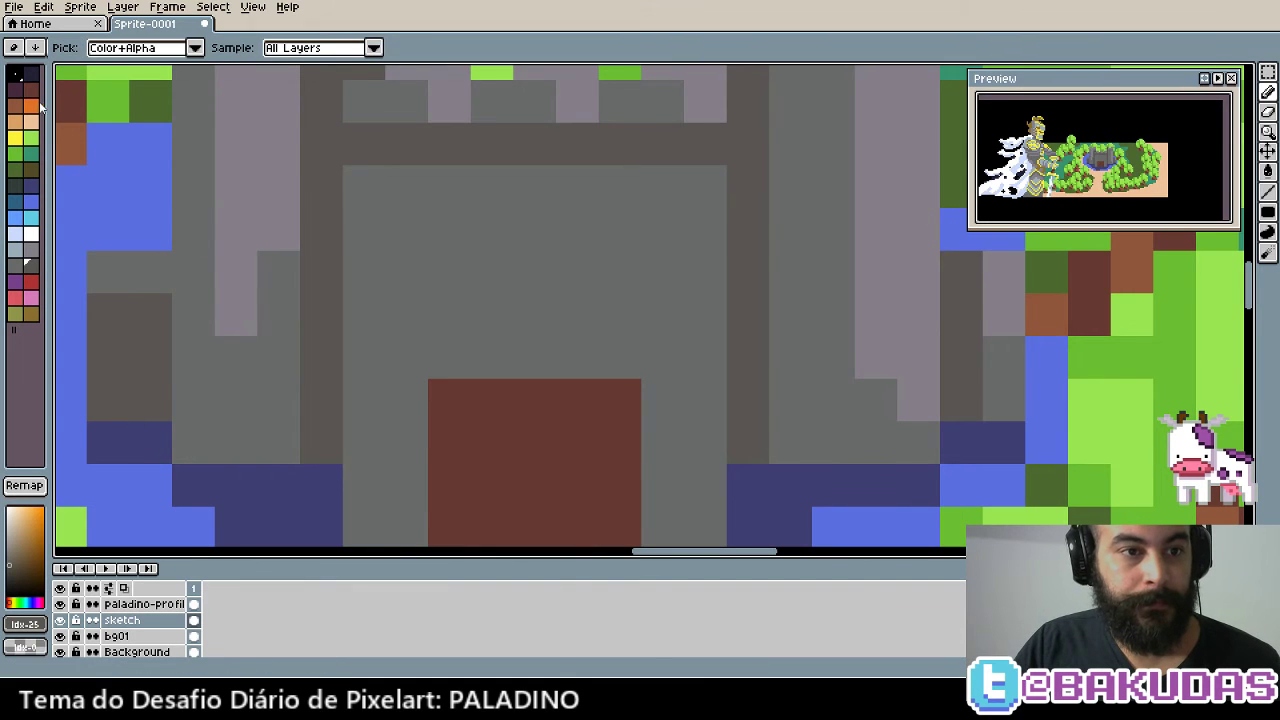
drag(429, 295, 463, 443)
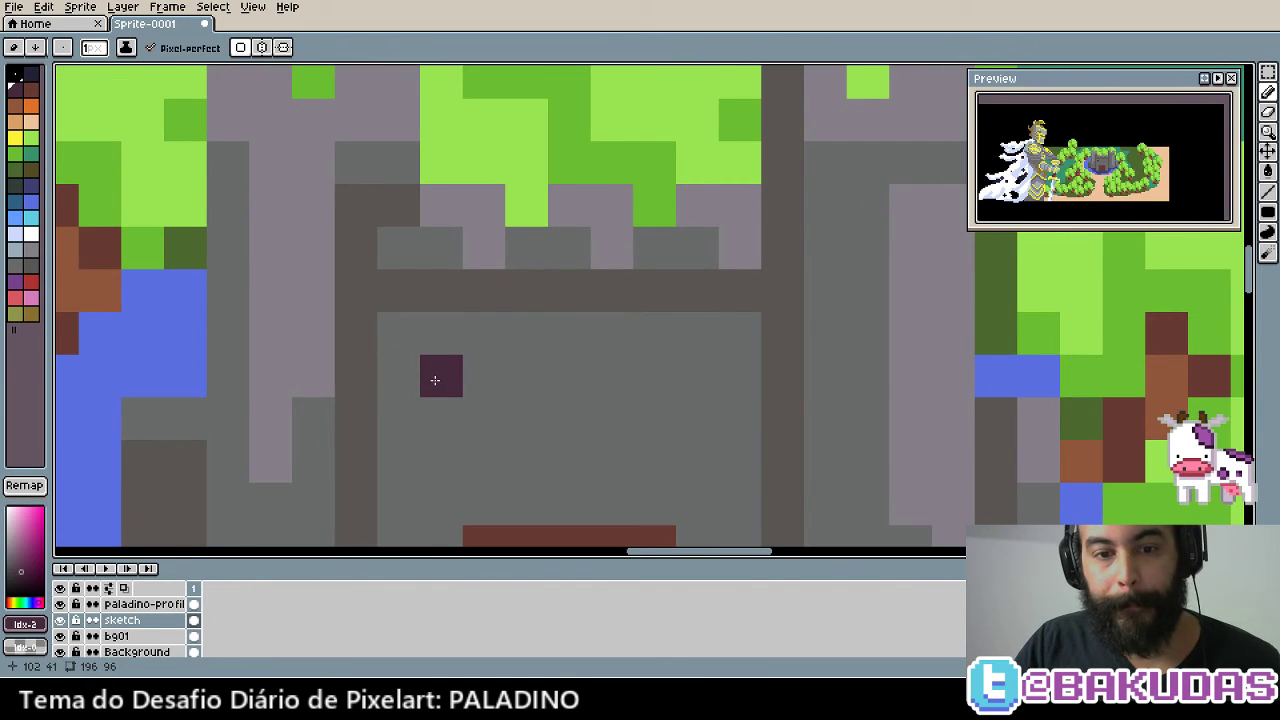
Paint three dark-purple windows on the keep, a wide one between two narrow ones
drag(441, 376, 467, 385)
key(ctrl+z)
click(549, 351)
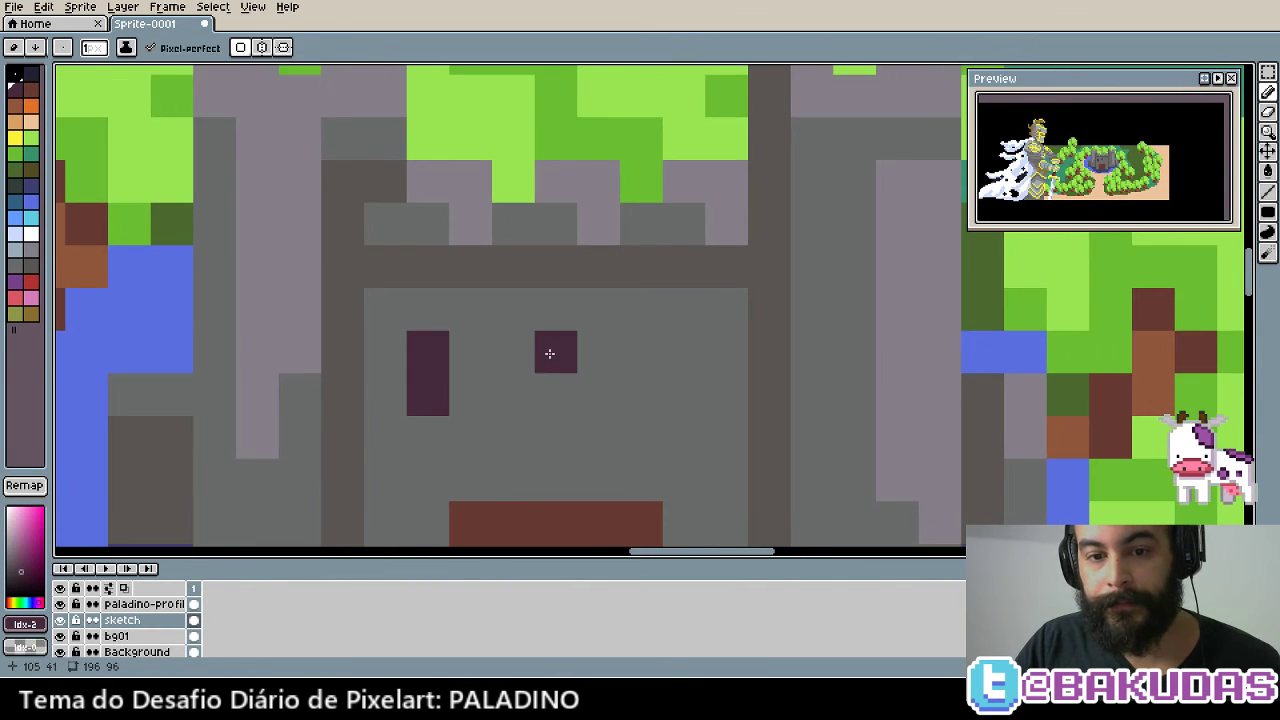
click(556, 394)
click(586, 360)
click(598, 394)
click(702, 364)
click(700, 394)
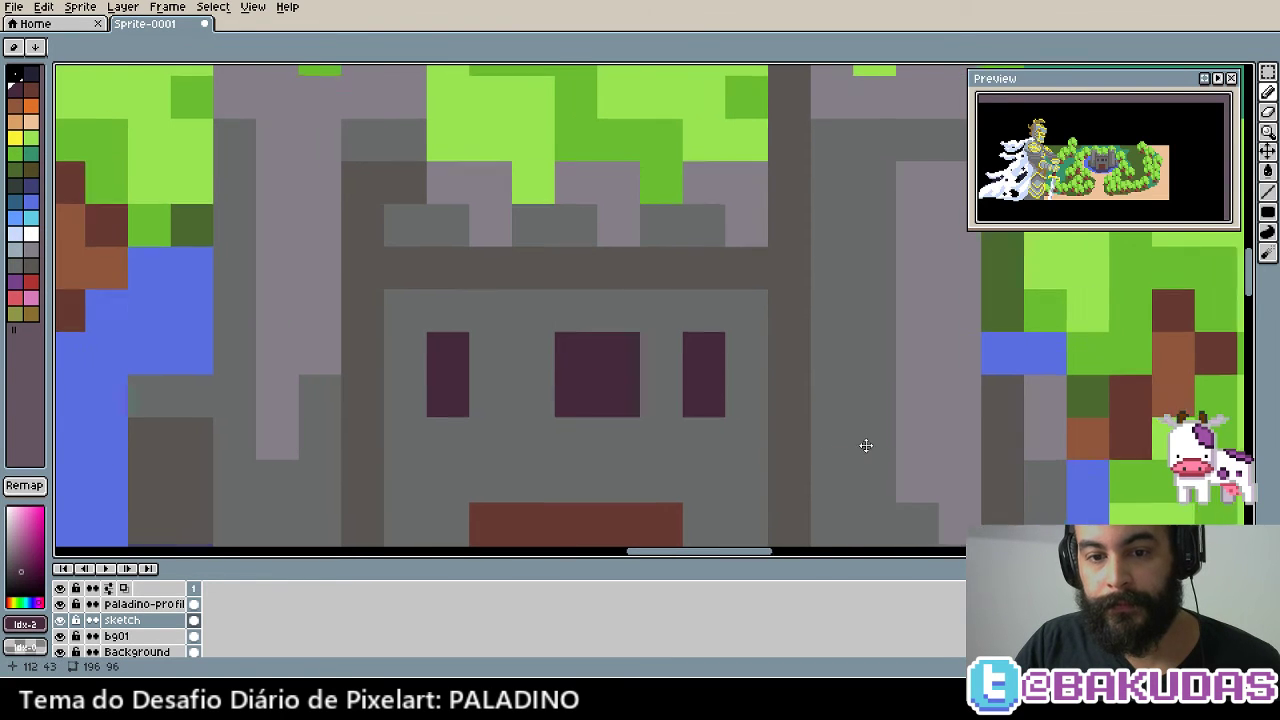
mouse_move(540, 389)
mouse_down()
mouse_move(603, 394)
mouse_move(589, 405)
mouse_up()
Add two-cell purple arrow slits on the right tower, redoing misplaced strokes
drag(860, 420, 497, 466)
click(638, 318)
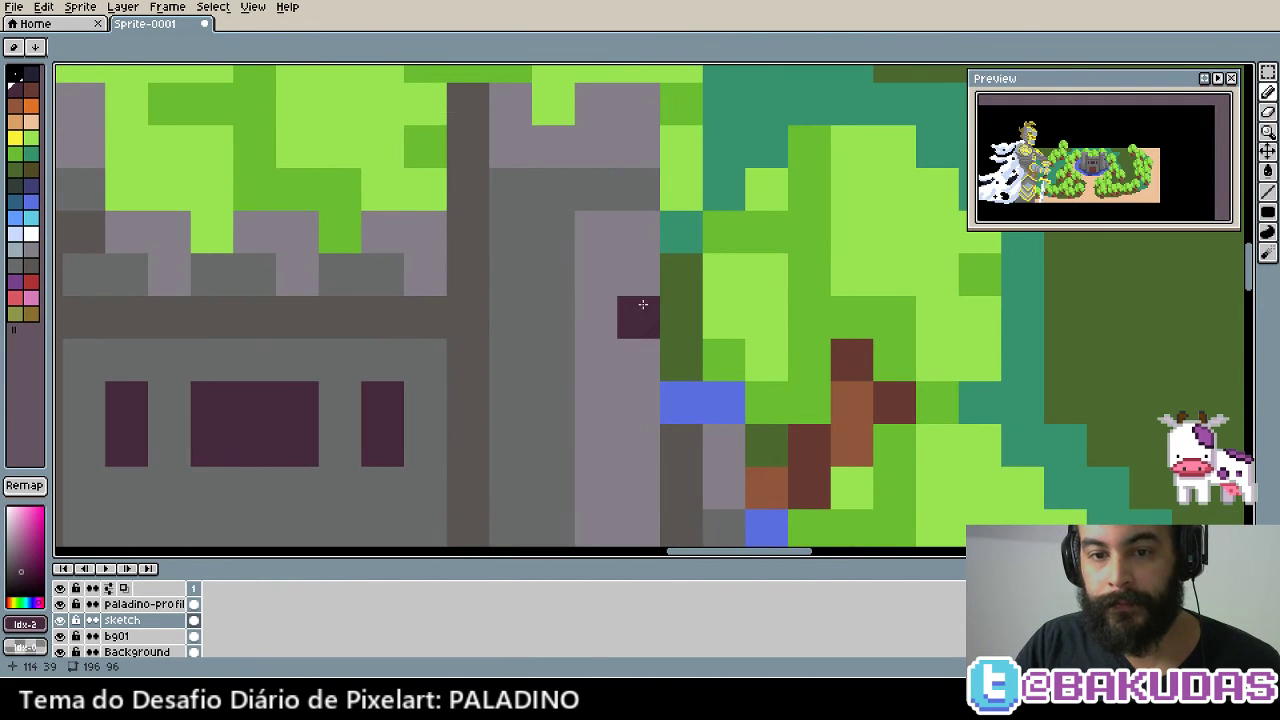
click(638, 274)
drag(638, 318, 638, 360)
drag(672, 447, 700, 365)
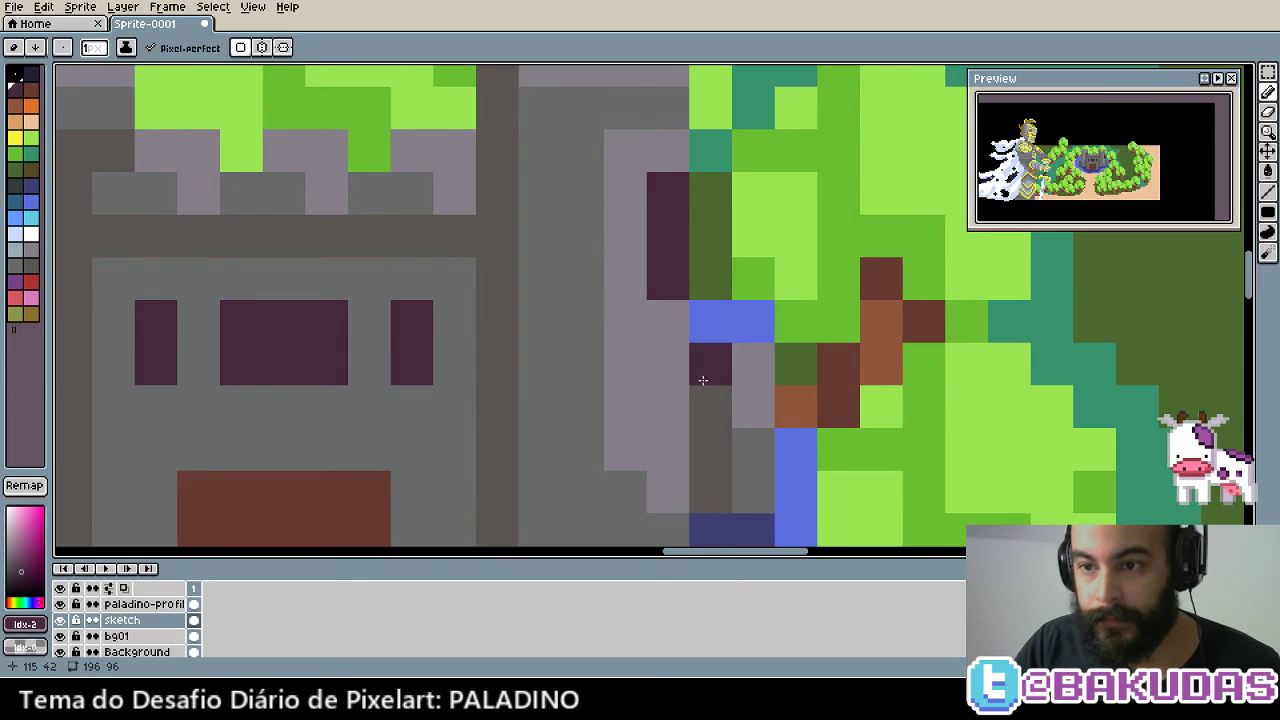
key(ctrl+z)
drag(668, 187, 668, 280)
key(ctrl+z)
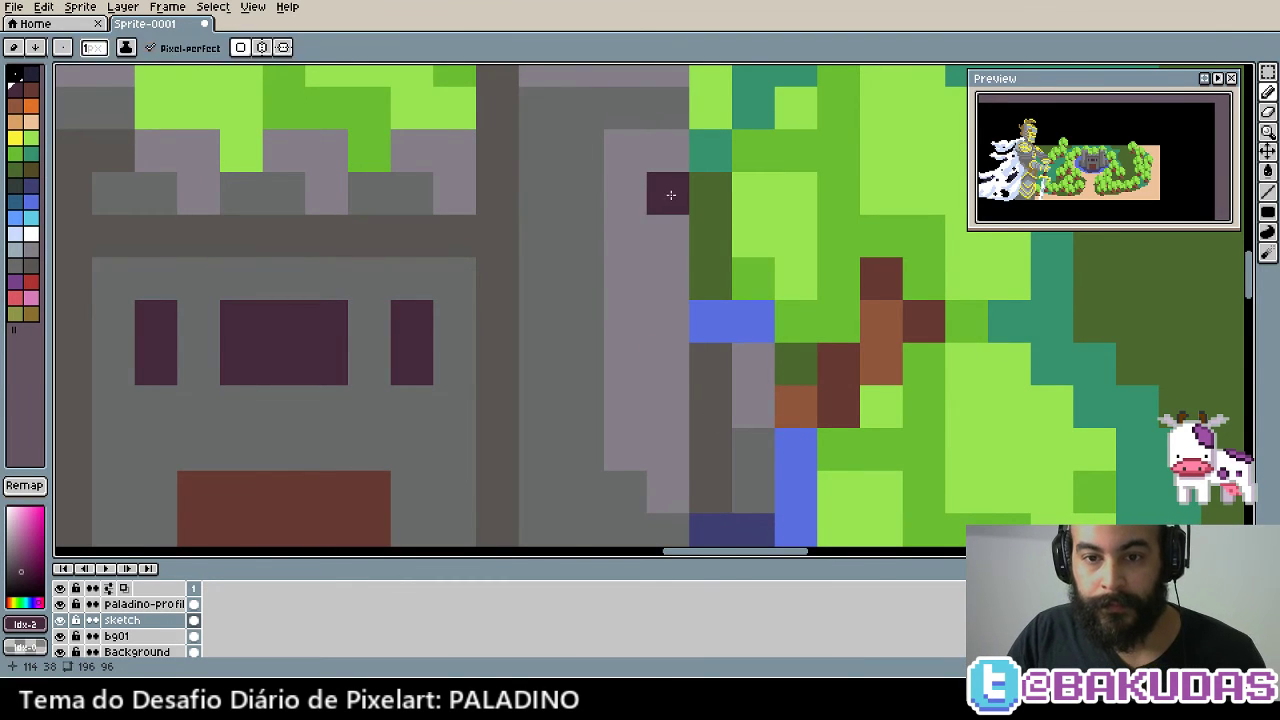
drag(664, 194, 664, 240)
mouse_move(579, 294)
mouse_down()
mouse_move(621, 229)
mouse_move(623, 249)
mouse_up()
click(700, 334)
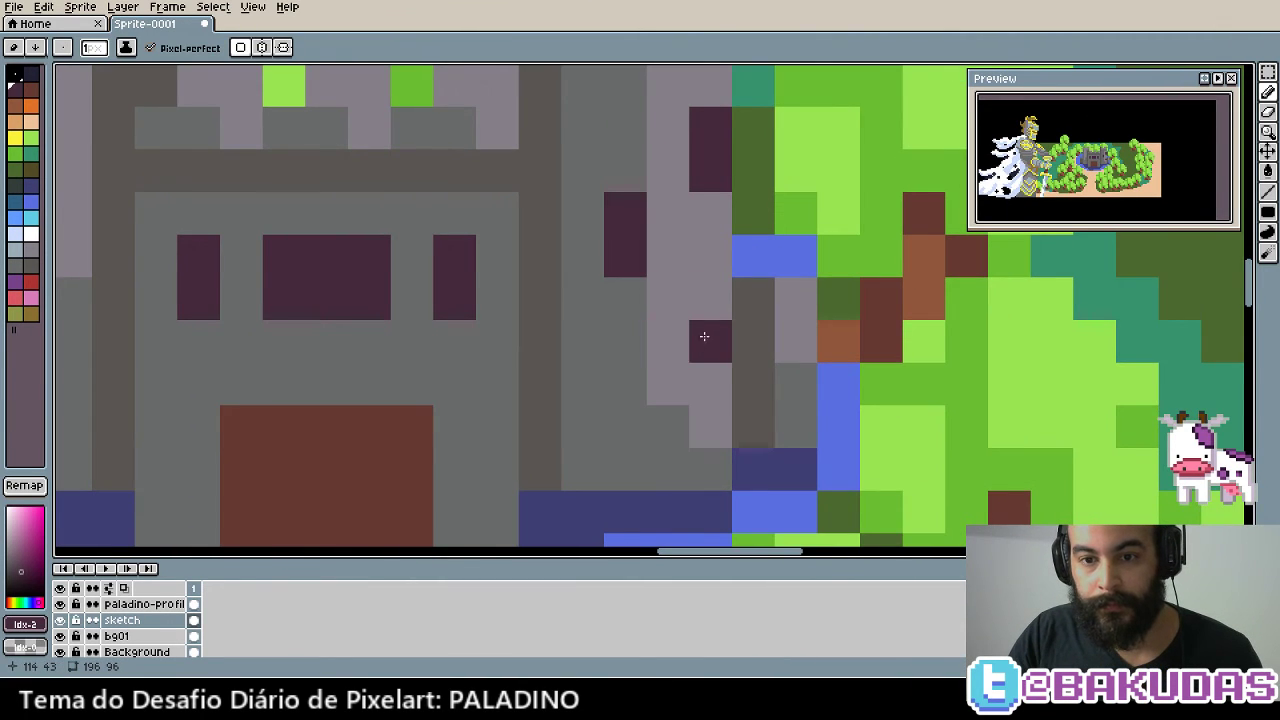
drag(706, 306, 706, 340)
Paint two purple arrow slits on the left tower
mouse_move(416, 375)
mouse_down()
mouse_move(879, 448)
mouse_move(891, 495)
mouse_up()
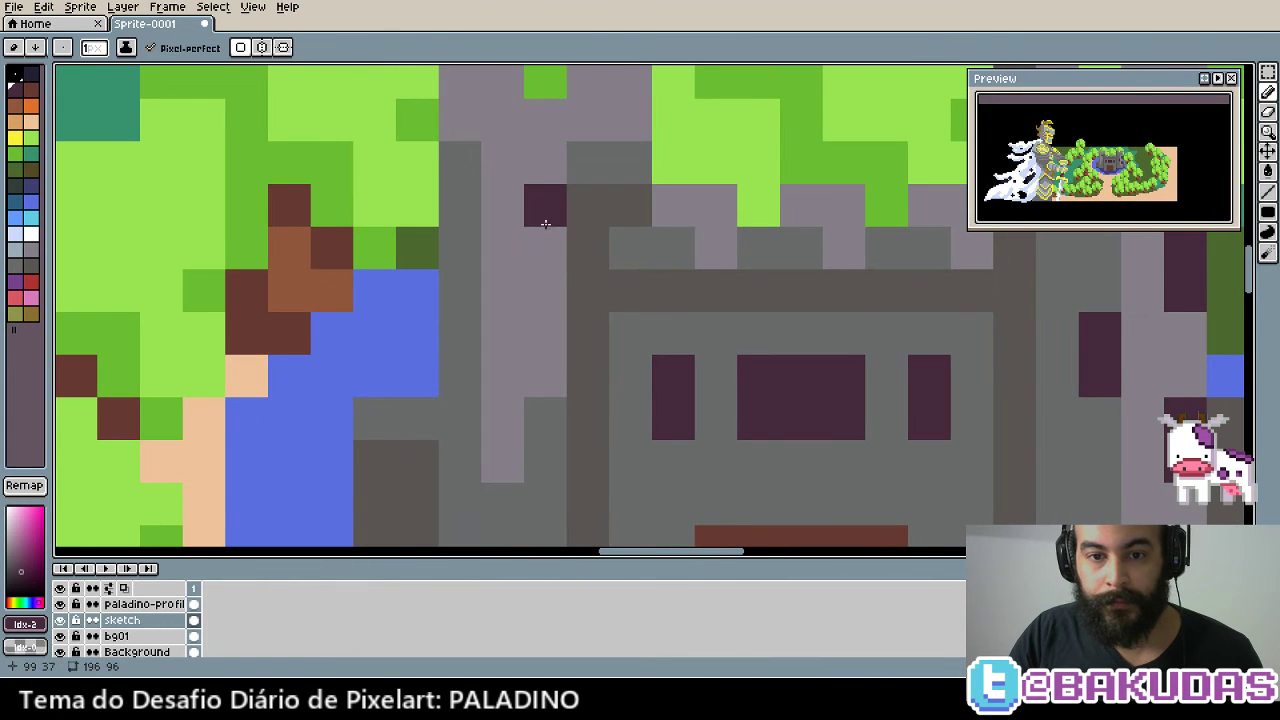
drag(545, 205, 545, 250)
mouse_move(448, 310)
mouse_down()
mouse_move(448, 338)
mouse_move(448, 270)
mouse_up()
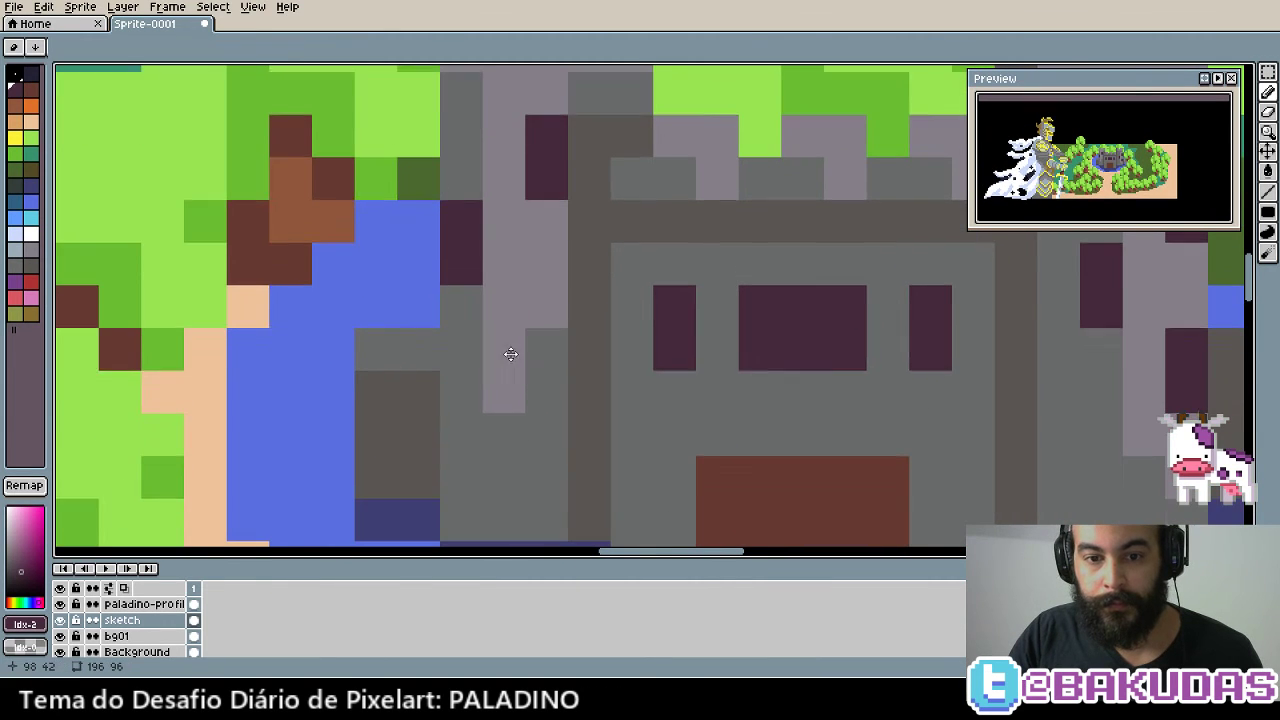
drag(545, 300, 545, 345)
drag(560, 412, 487, 408)
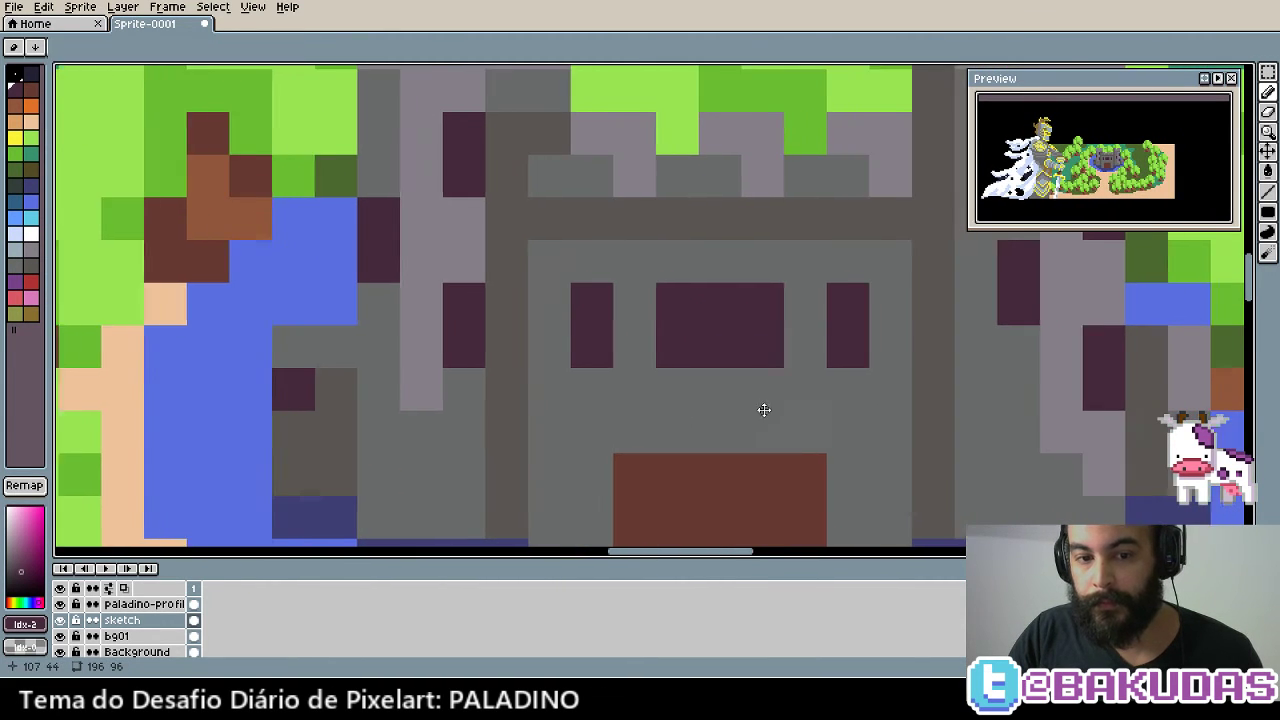
drag(763, 409, 363, 398)
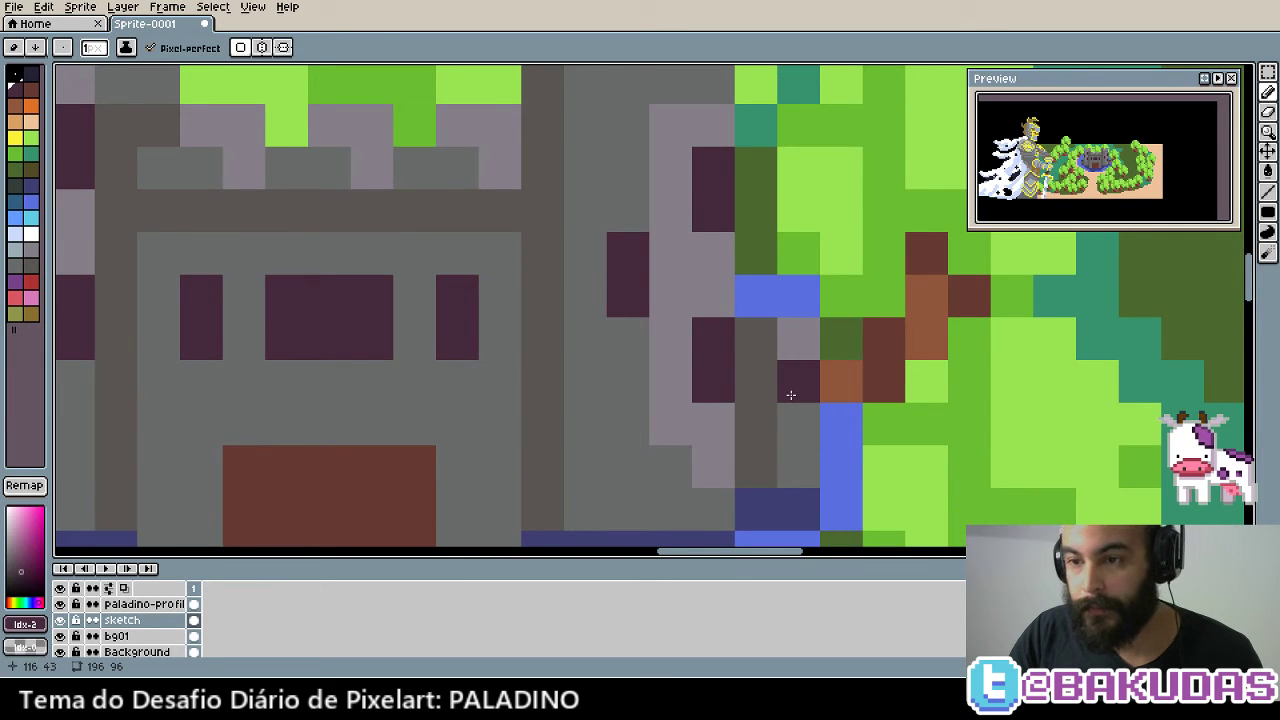
drag(547, 411, 654, 286)
scroll(651, 286, down, 1)
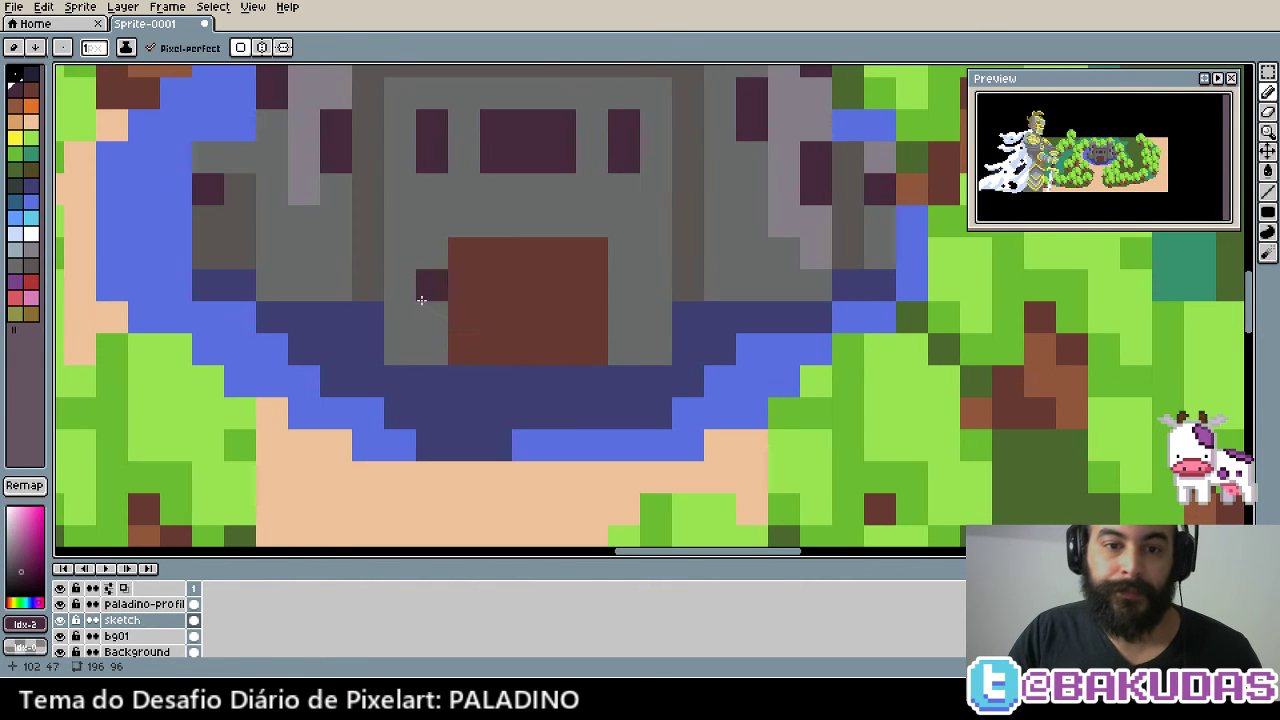
Paint wall grey over the stray purple cell and door corner
alt+click(421, 301)
drag(425, 285, 457, 257)
scroll(607, 289, down, 1)
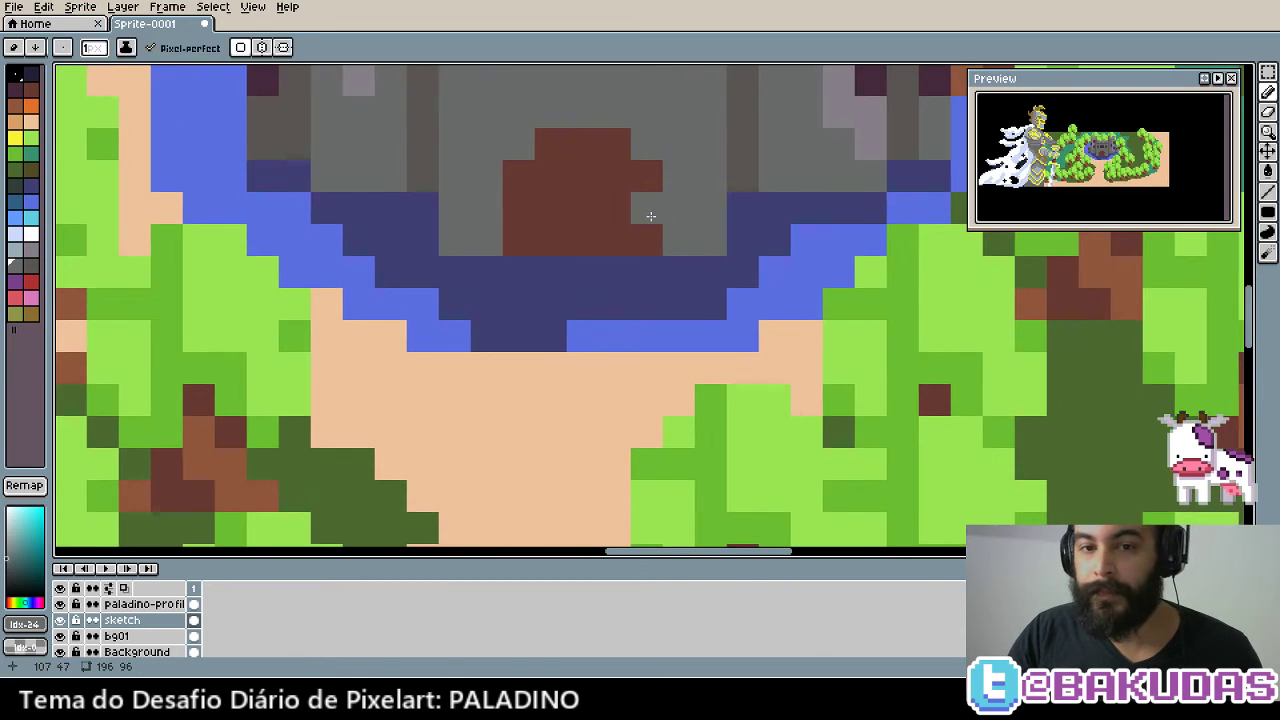
scroll(629, 289, down, 1)
scroll(600, 307, up, 2)
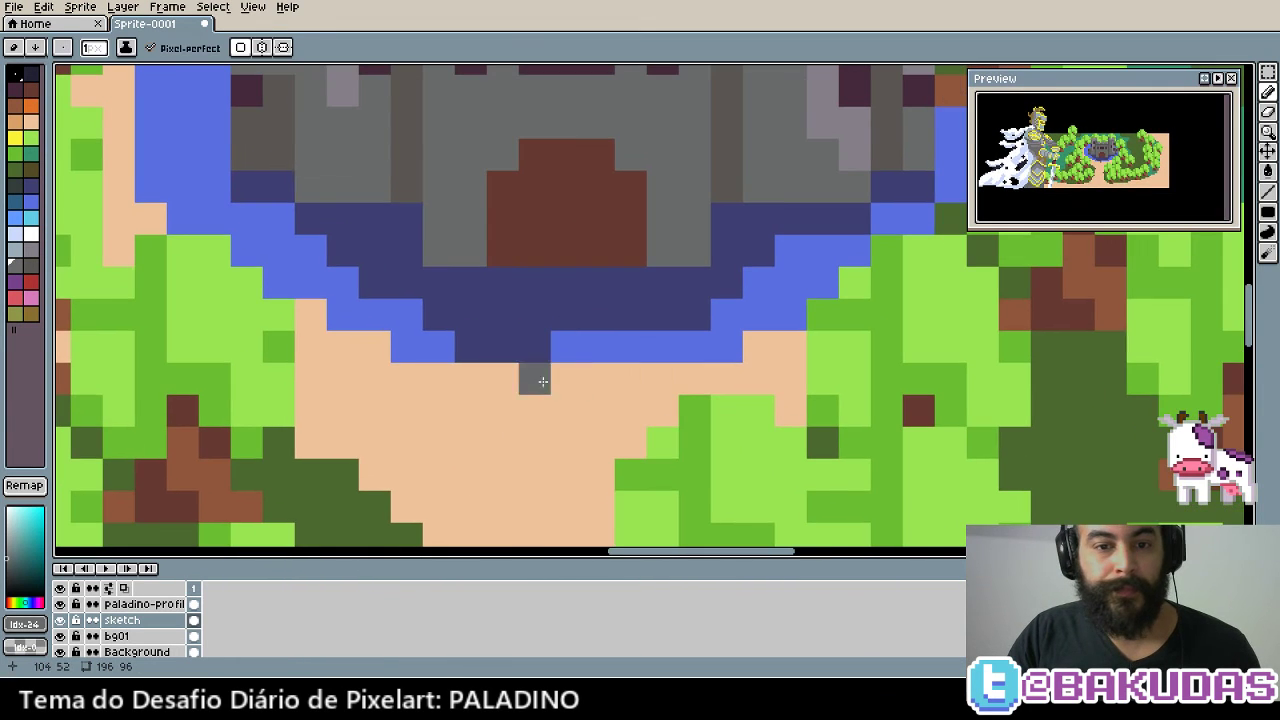
Paint a two-row brown bridge from the castle door across the moat
key(b)
click(525, 313)
key(ctrl+z)
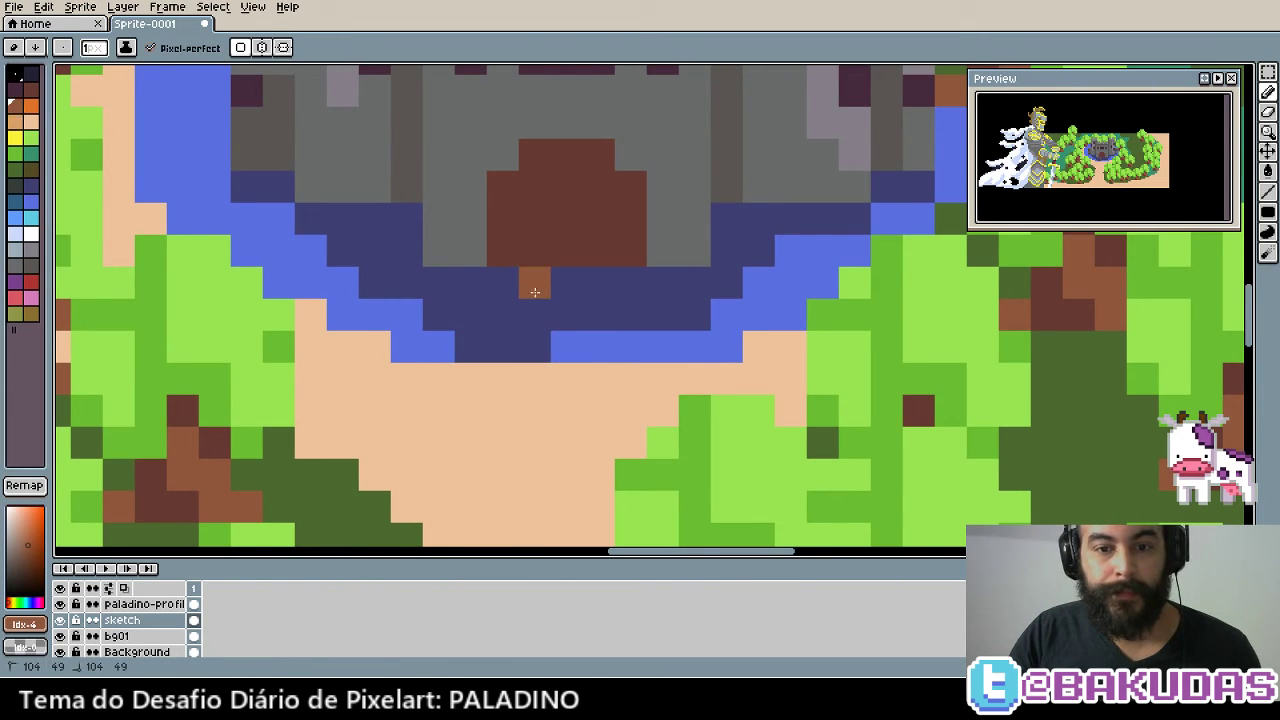
mouse_move(531, 282)
mouse_down()
mouse_move(591, 283)
mouse_move(499, 293)
mouse_move(623, 317)
mouse_up()
click(623, 284)
click(503, 315)
click(527, 344)
drag(527, 344, 623, 343)
mouse_move(535, 378)
mouse_down()
mouse_move(503, 376)
mouse_move(610, 378)
mouse_move(564, 403)
mouse_up()
drag(549, 380, 549, 412)
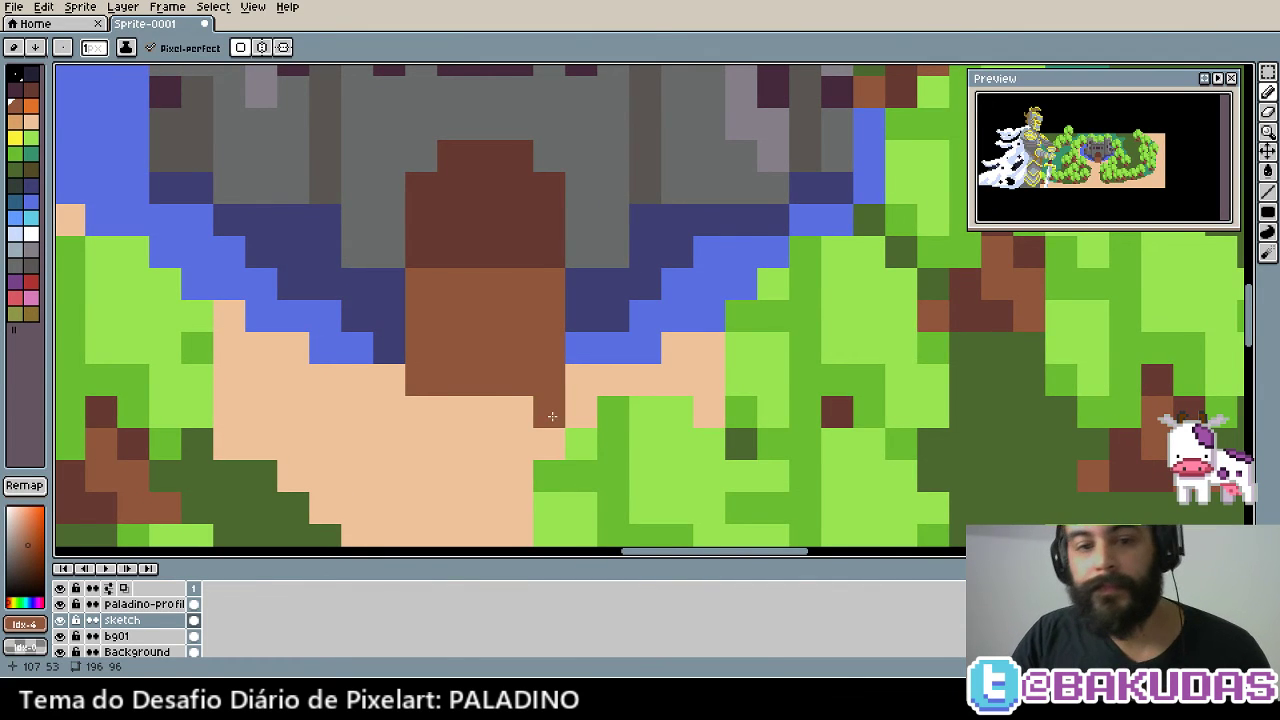
scroll(552, 416, up, 1)
Edge both sides of the bridge with dark grey
key(i)
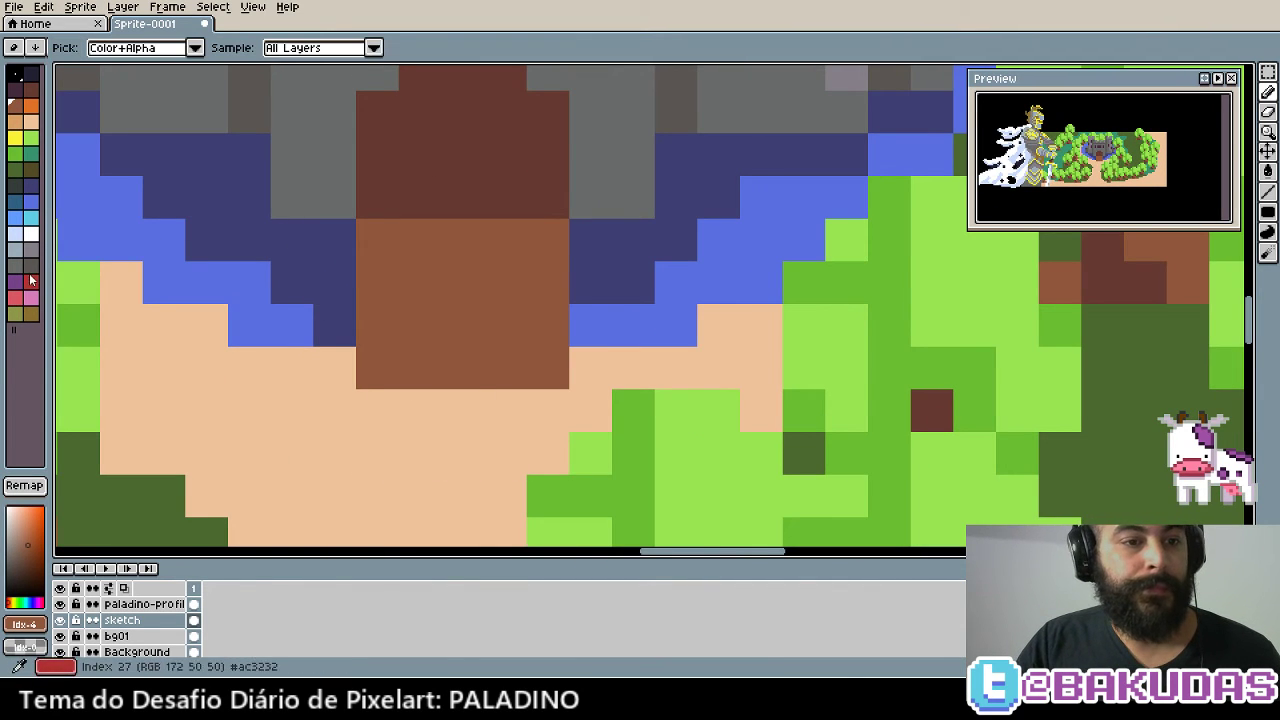
click(29, 266)
key(b)
click(377, 374)
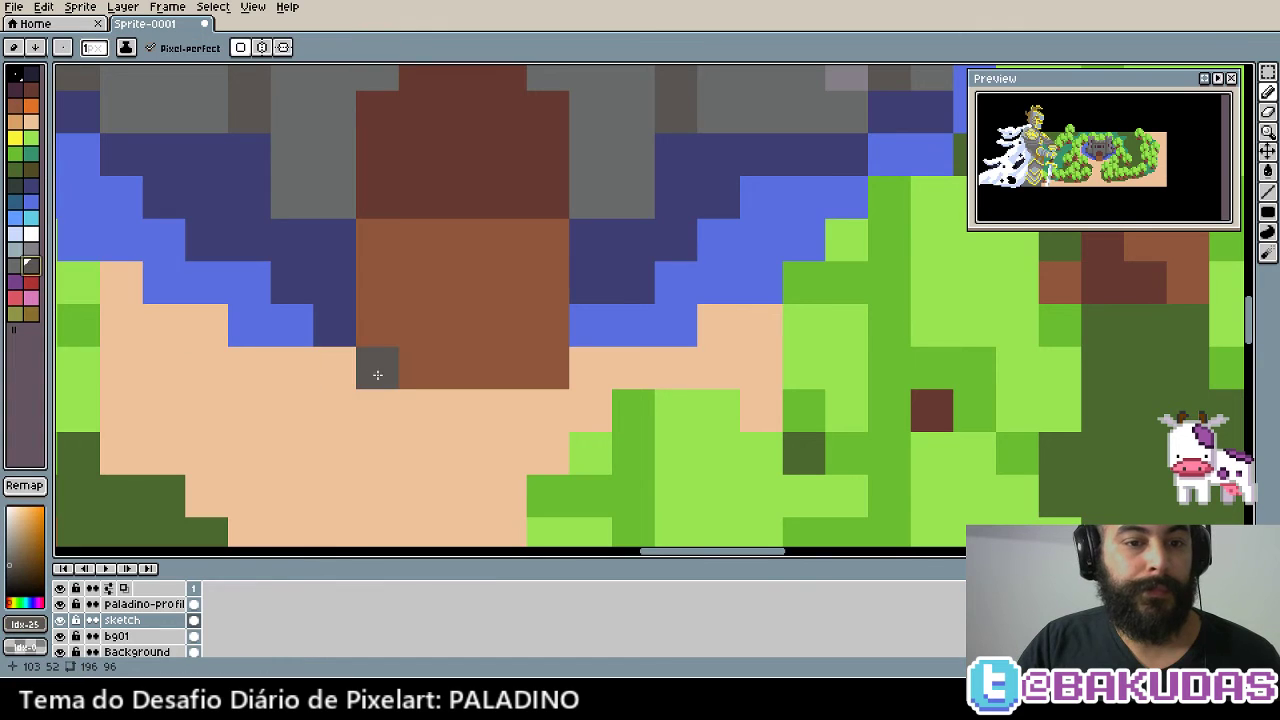
mouse_move(348, 394)
mouse_down()
mouse_move(368, 358)
mouse_move(296, 340)
mouse_up()
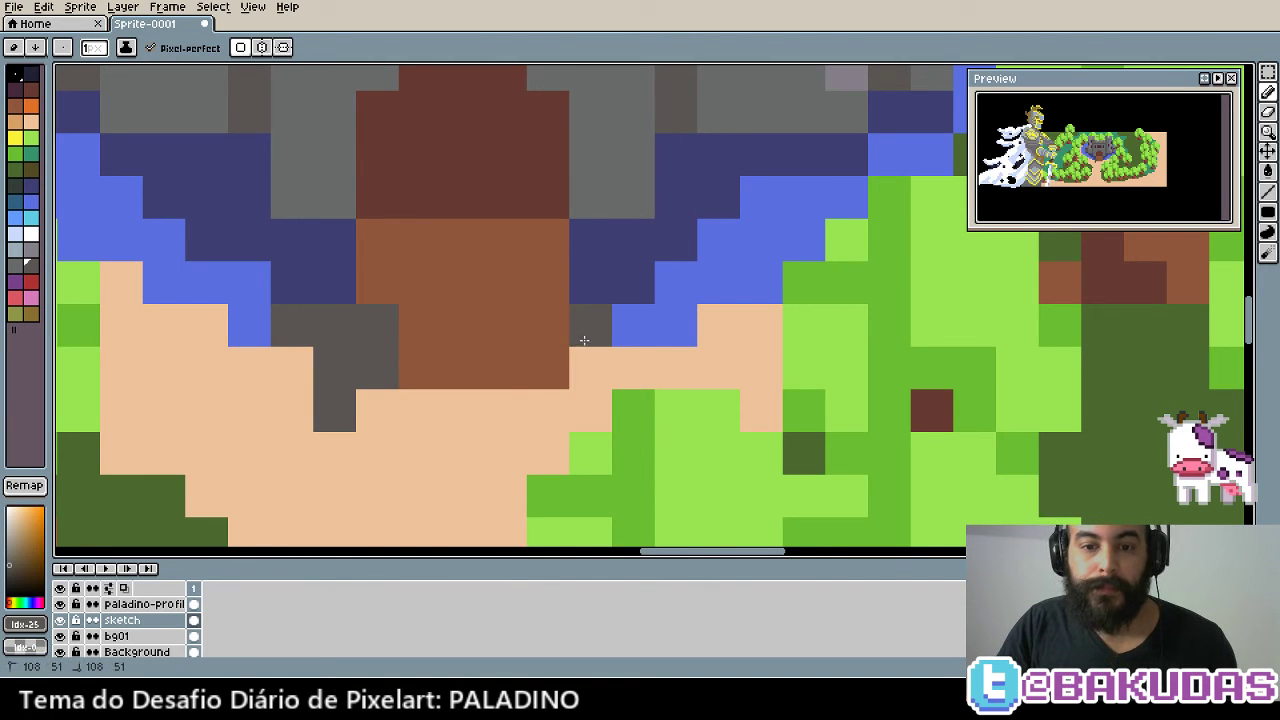
mouse_move(590, 325)
mouse_down()
mouse_move(598, 358)
mouse_move(556, 404)
mouse_move(561, 383)
mouse_move(586, 485)
mouse_up()
click(588, 410)
key(ctrl+z)
click(583, 450)
key(ctrl+z)
key(ctrl+z)
click(551, 337)
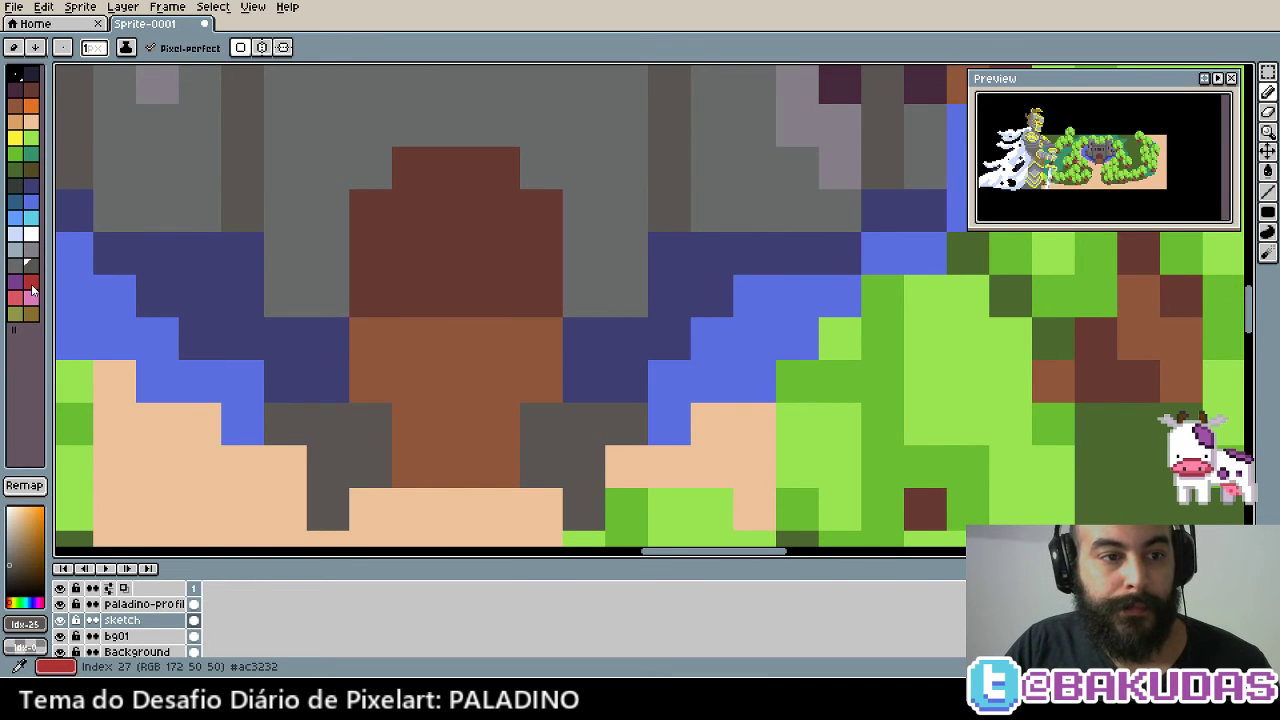
Place an orange torch on each side of the door and zoom out
click(31, 105)
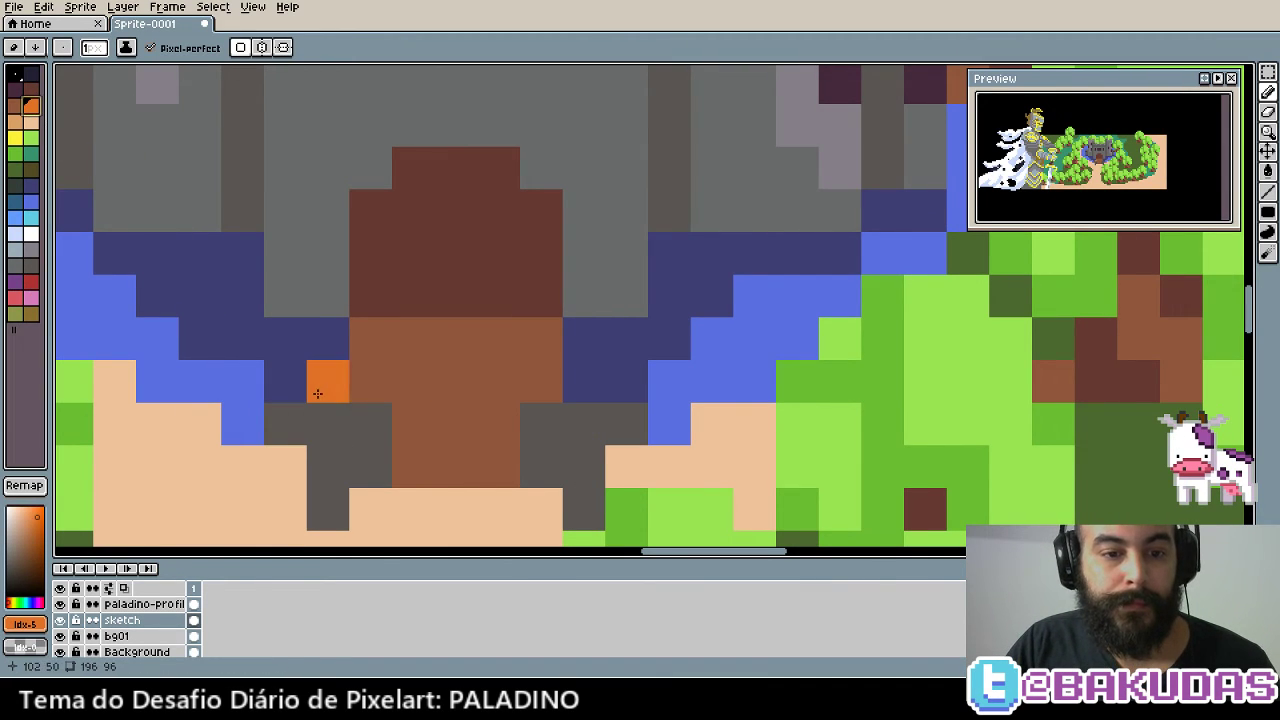
click(317, 393)
click(590, 392)
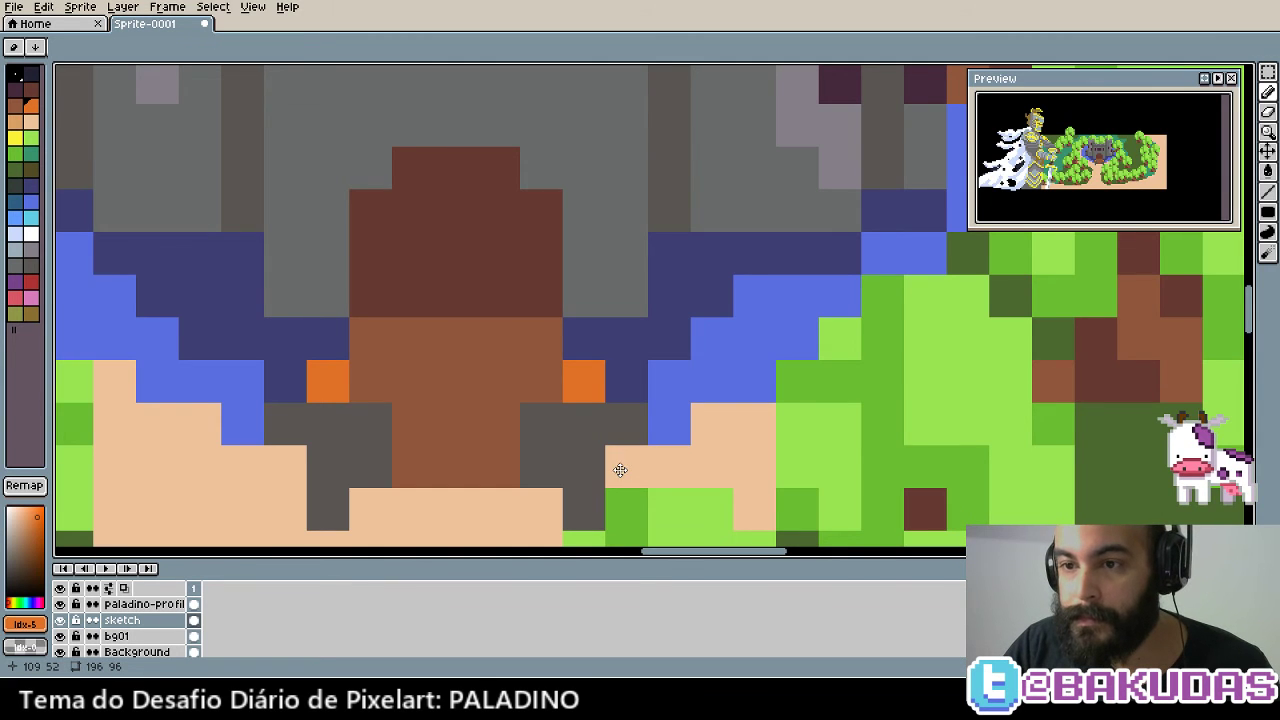
mouse_move(619, 470)
mouse_down()
mouse_move(563, 463)
mouse_move(491, 429)
mouse_move(504, 467)
mouse_up()
scroll(563, 463, down, 1)
scroll(506, 466, down, 3)
scroll(490, 452, up, 1)
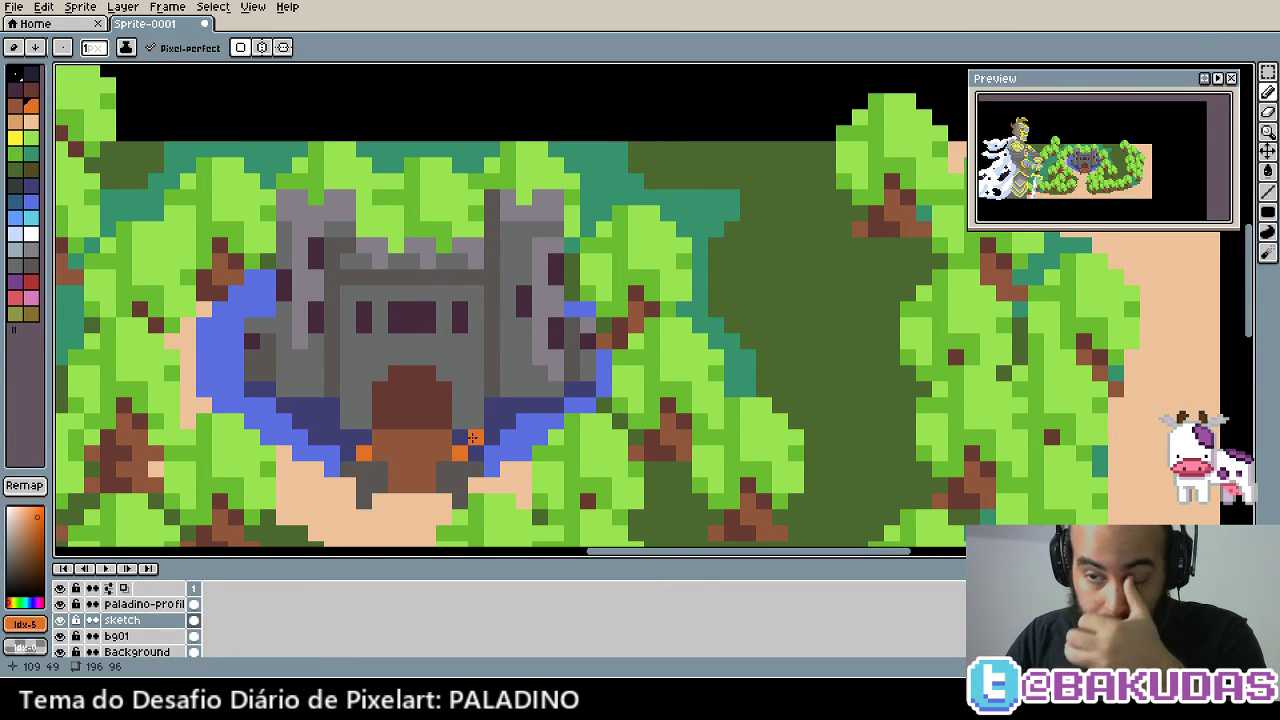
Shade the path edge below the moat and fill the light-tan strip beside it darker
drag(473, 437, 460, 300)
scroll(444, 284, down, 1)
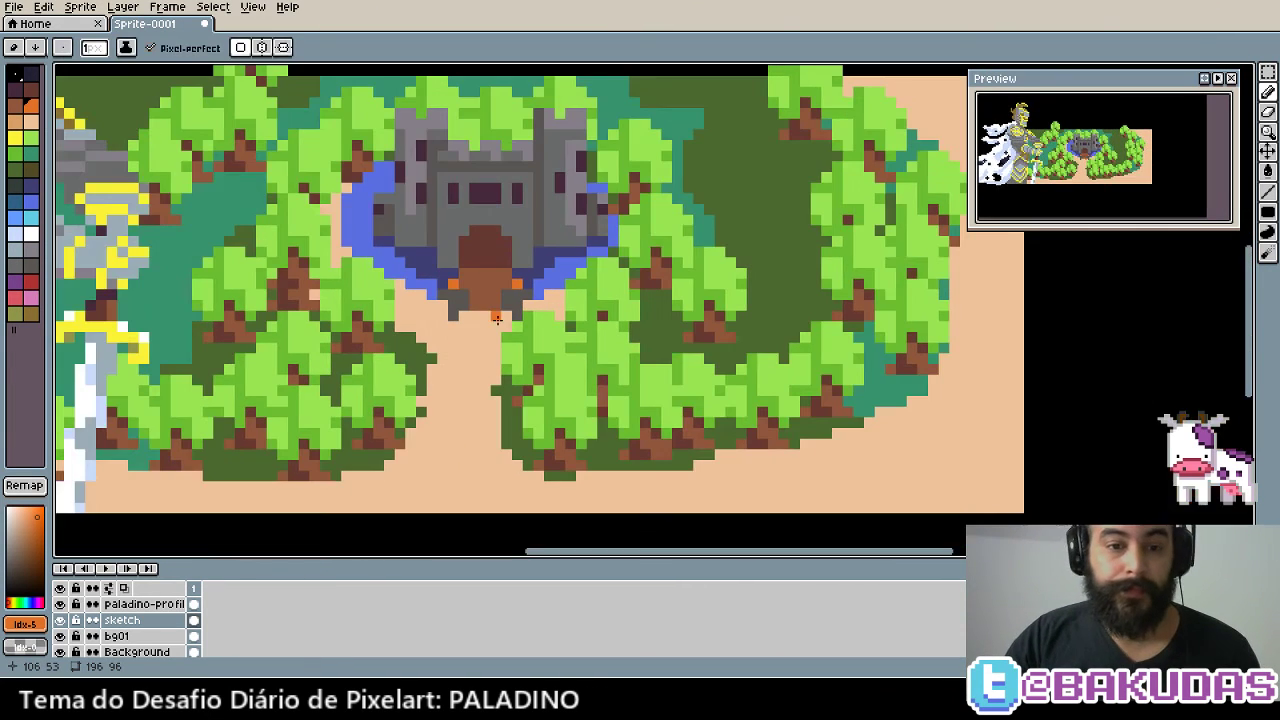
scroll(437, 381, up, 1)
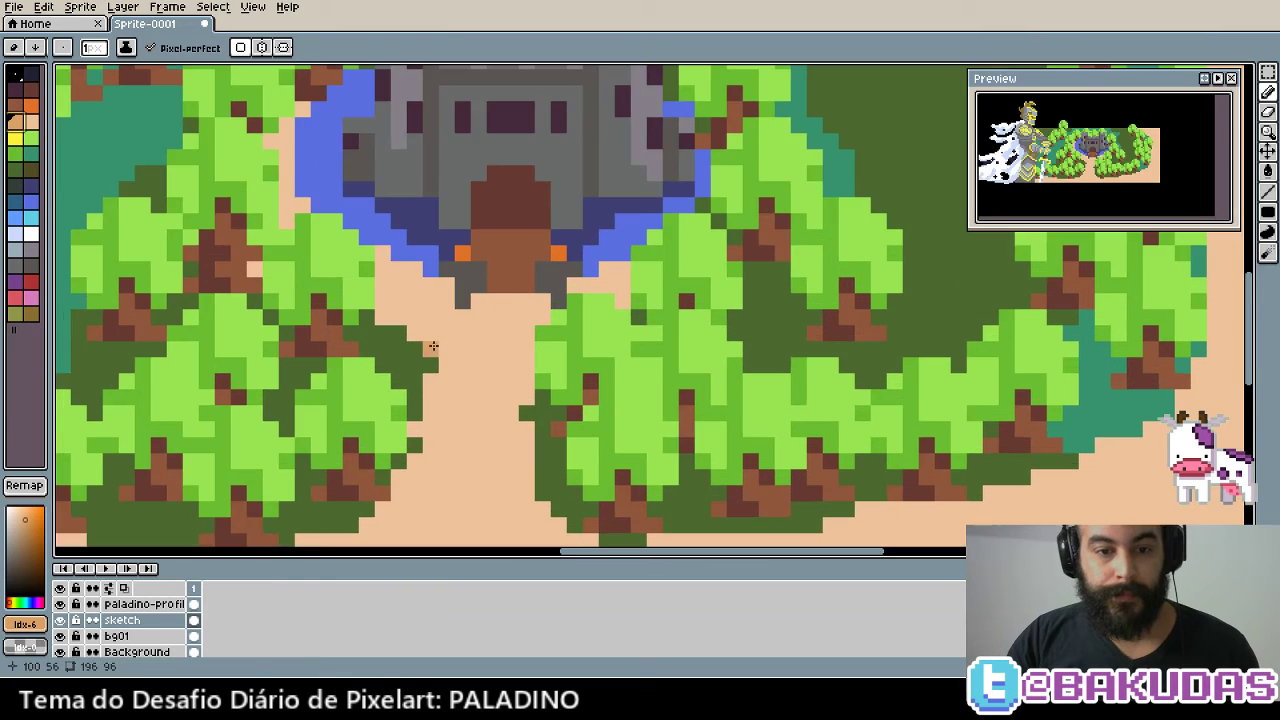
scroll(437, 381, up, 1)
key(b)
drag(420, 360, 476, 376)
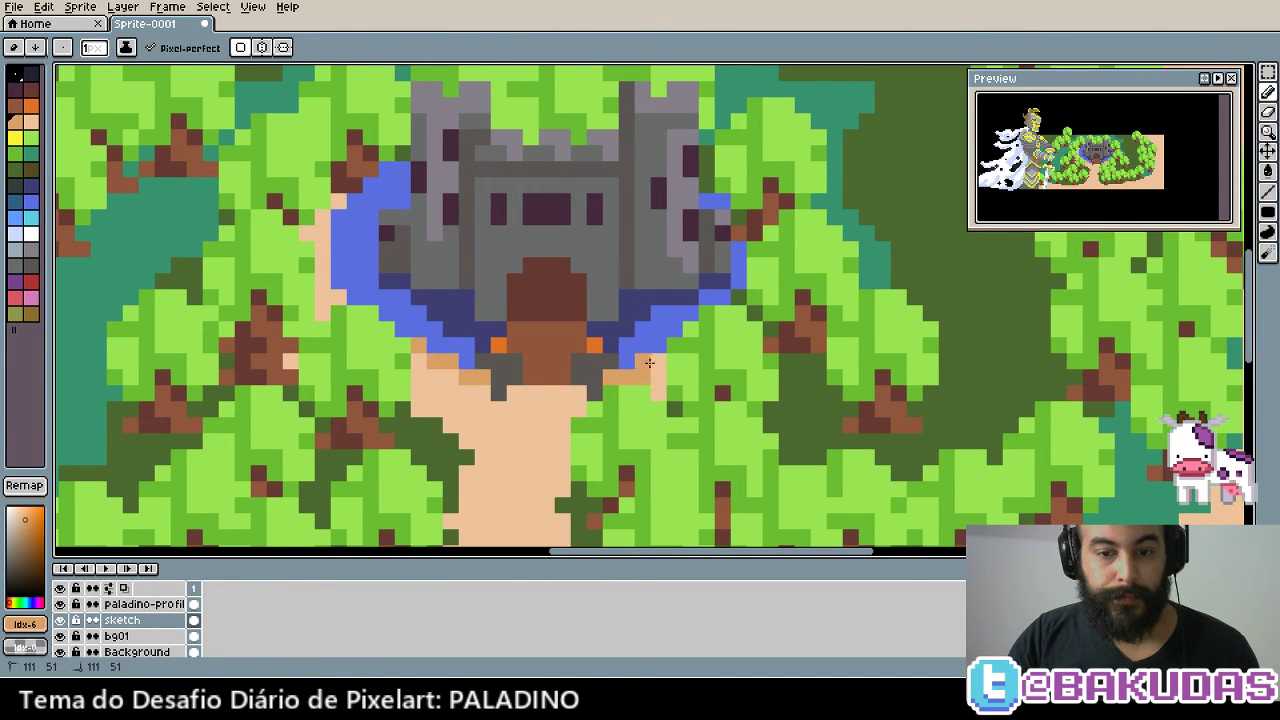
key(g)
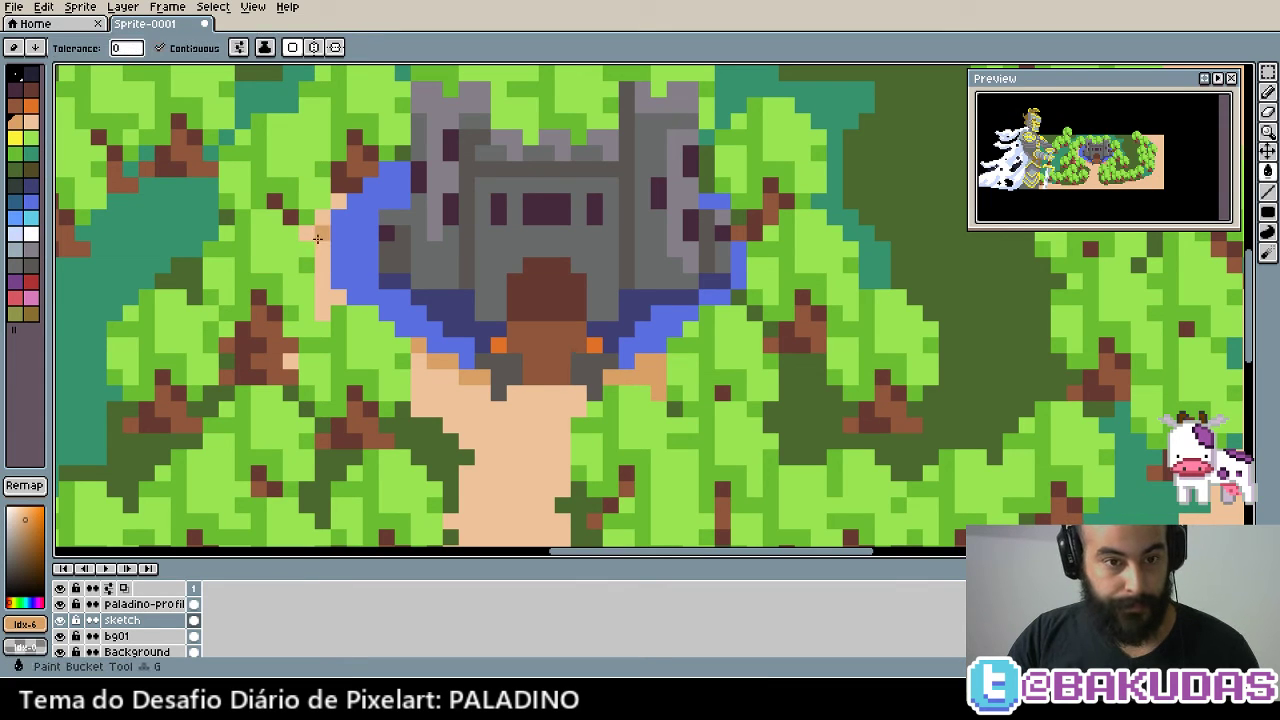
click(304, 243)
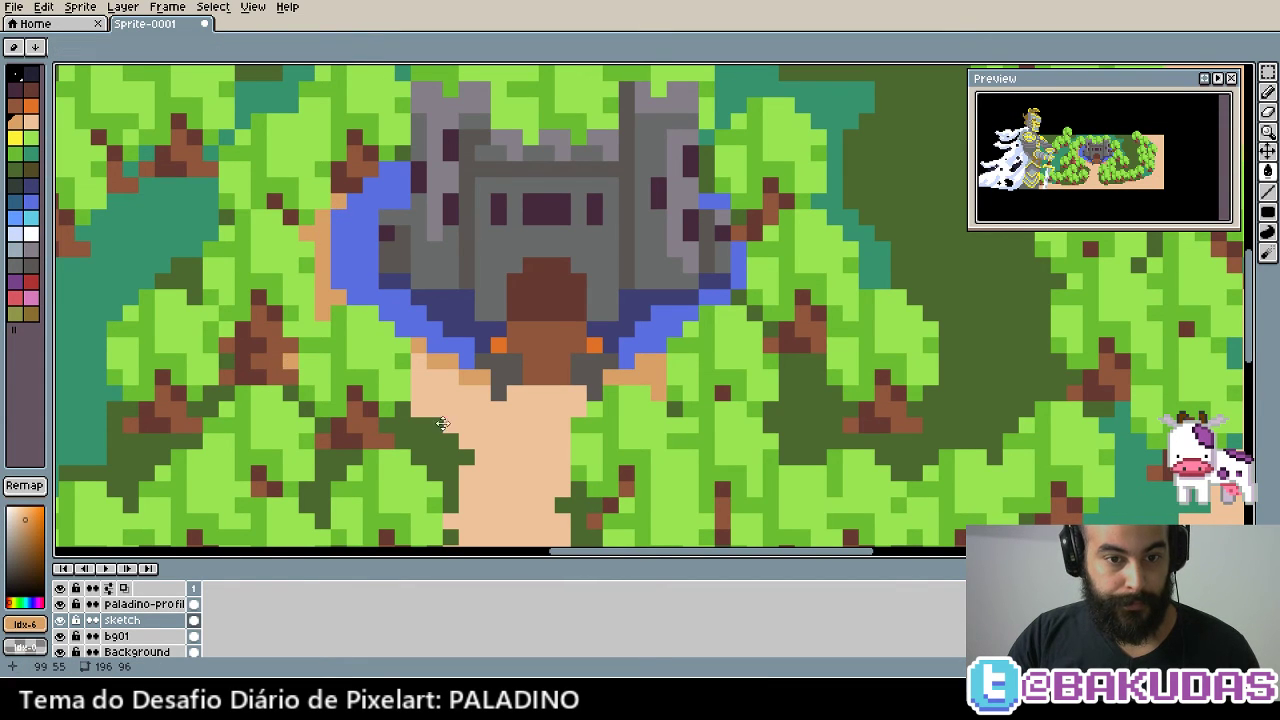
Darken the moat-side strip and the path's top and left edges in tan
scroll(364, 260, down, 3)
key(b)
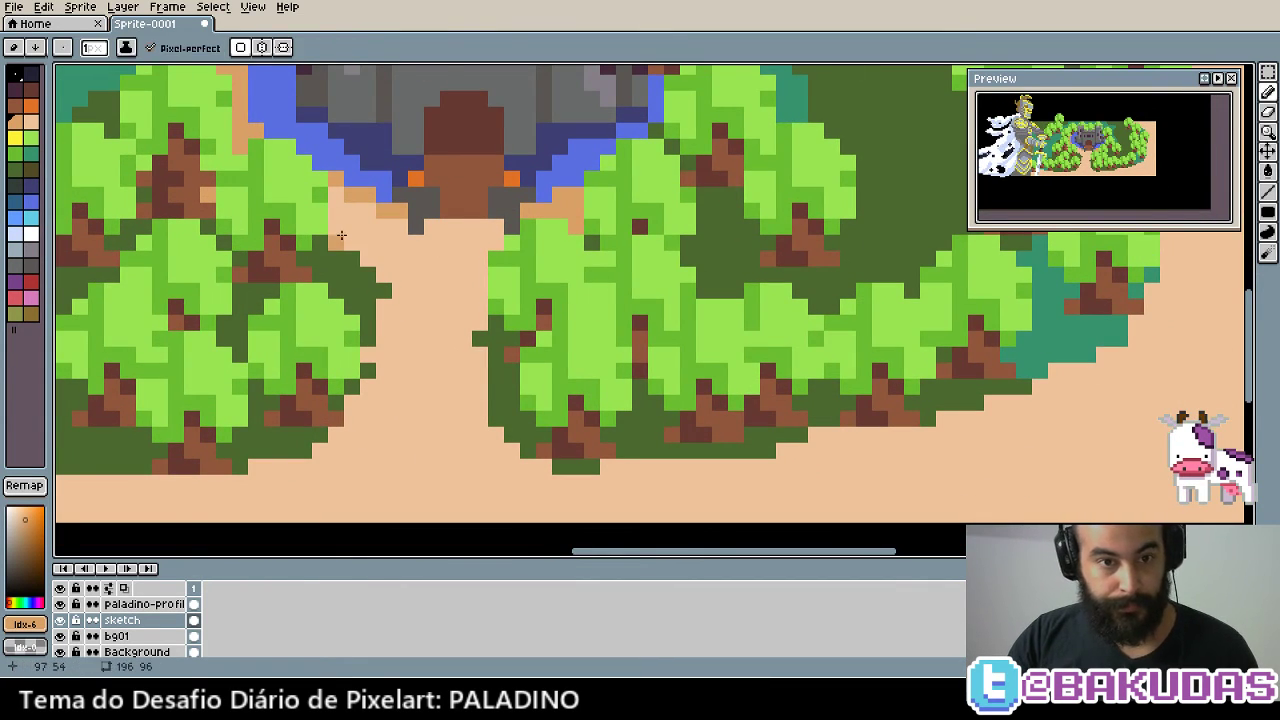
drag(344, 219, 357, 240)
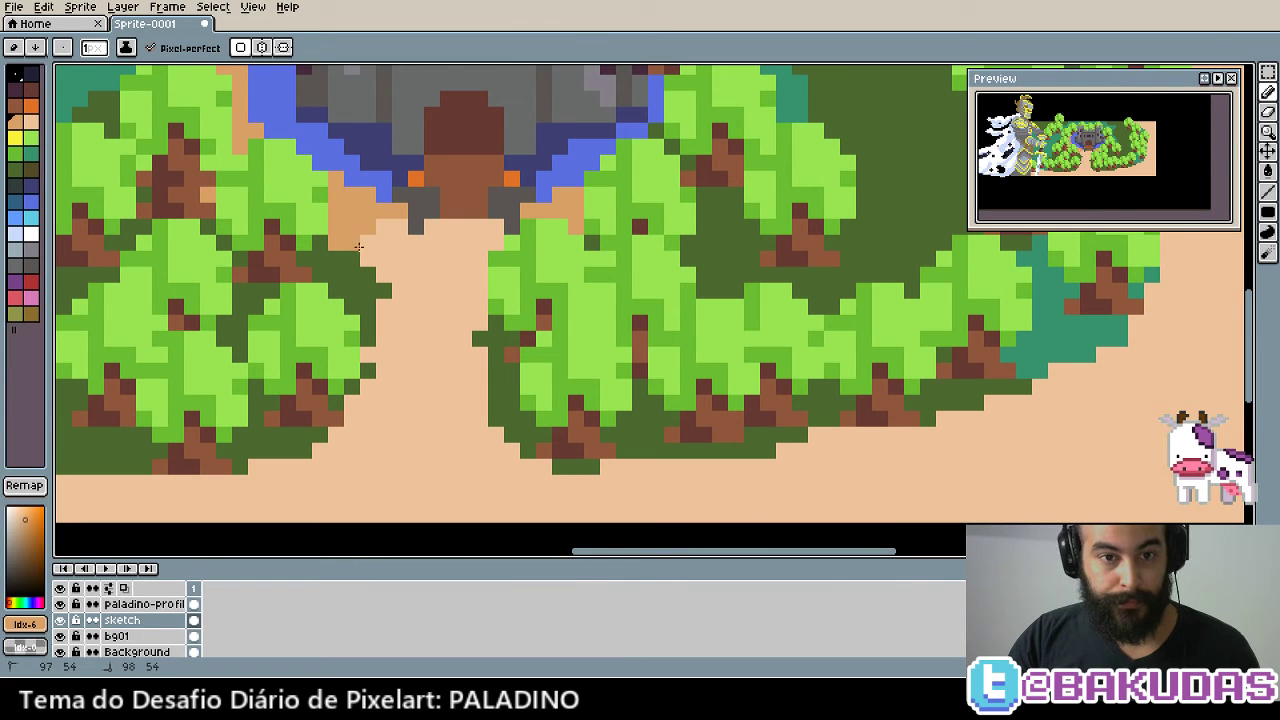
scroll(505, 205, down, 1)
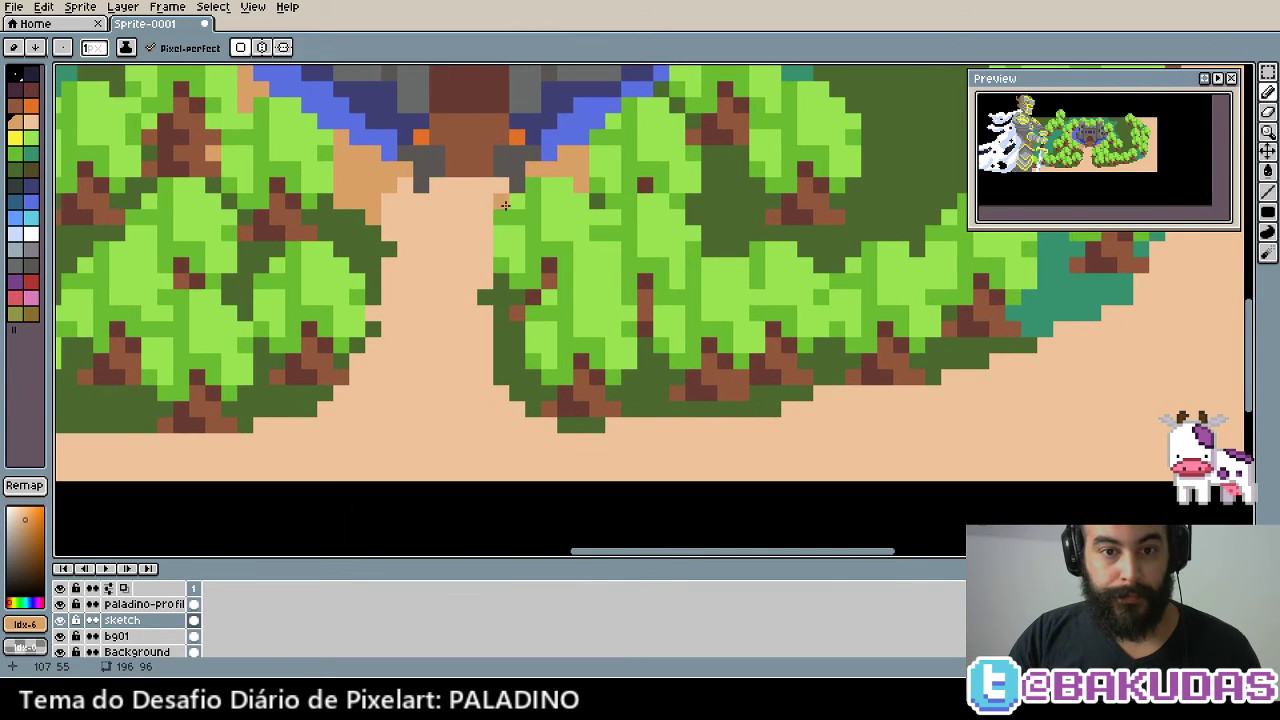
scroll(451, 167, down, 1)
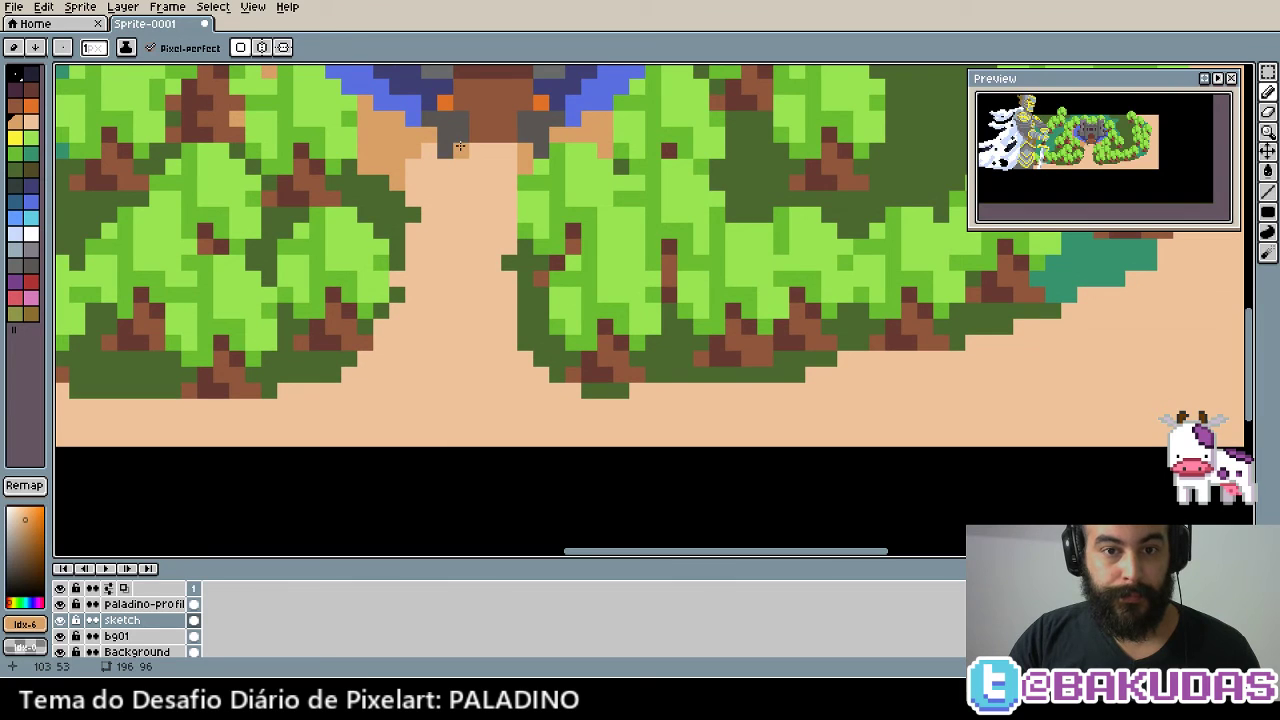
drag(459, 147, 515, 150)
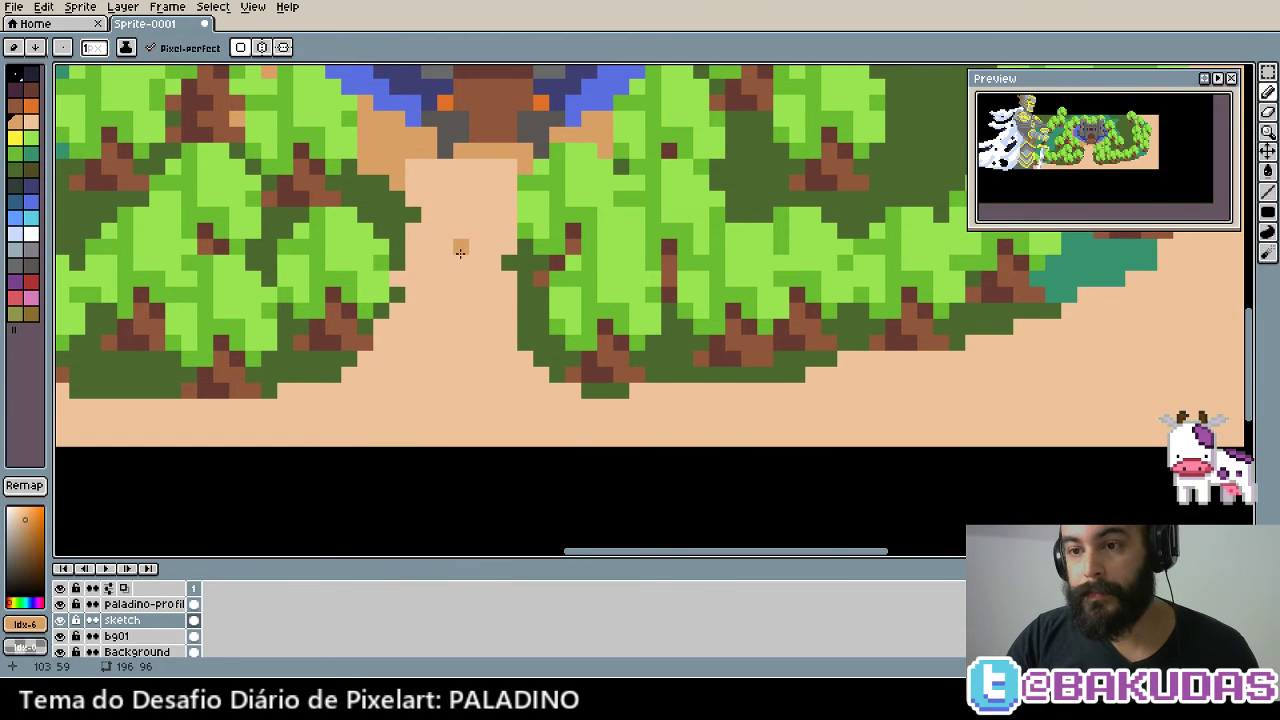
scroll(438, 171, down, 1)
click(425, 158)
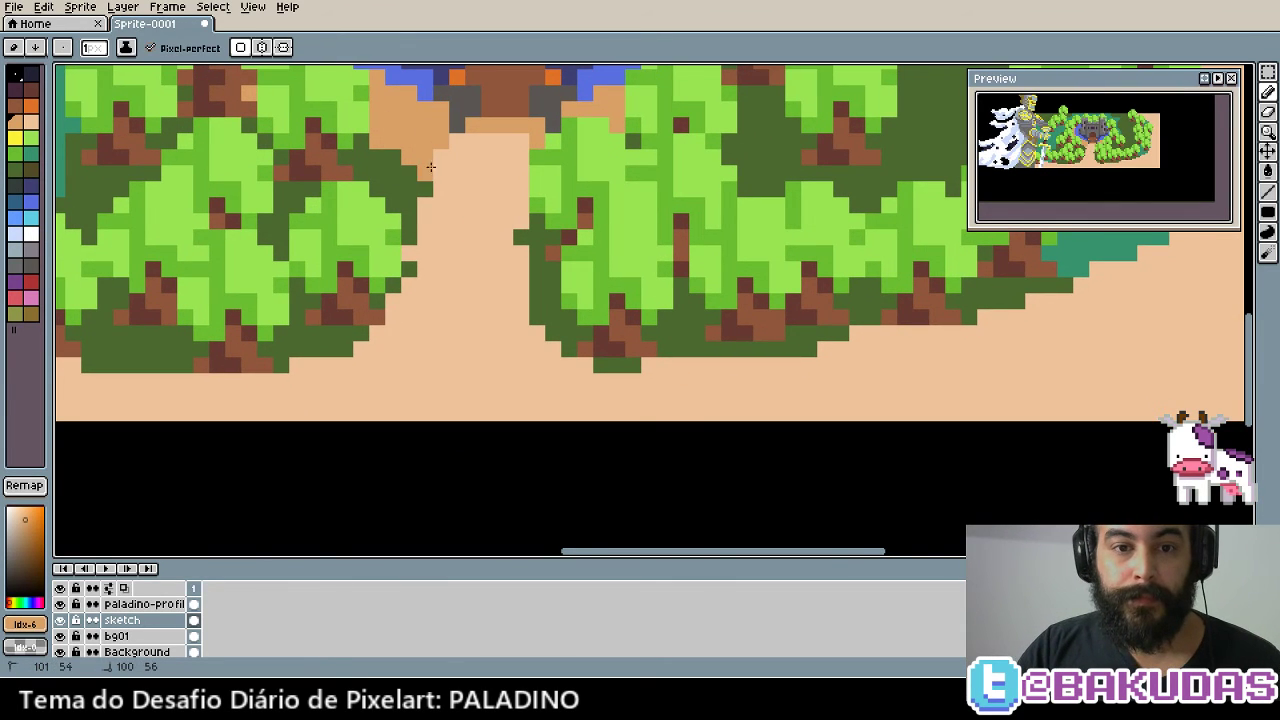
mouse_move(438, 152)
mouse_down()
mouse_move(428, 240)
mouse_move(444, 212)
mouse_move(410, 315)
mouse_up()
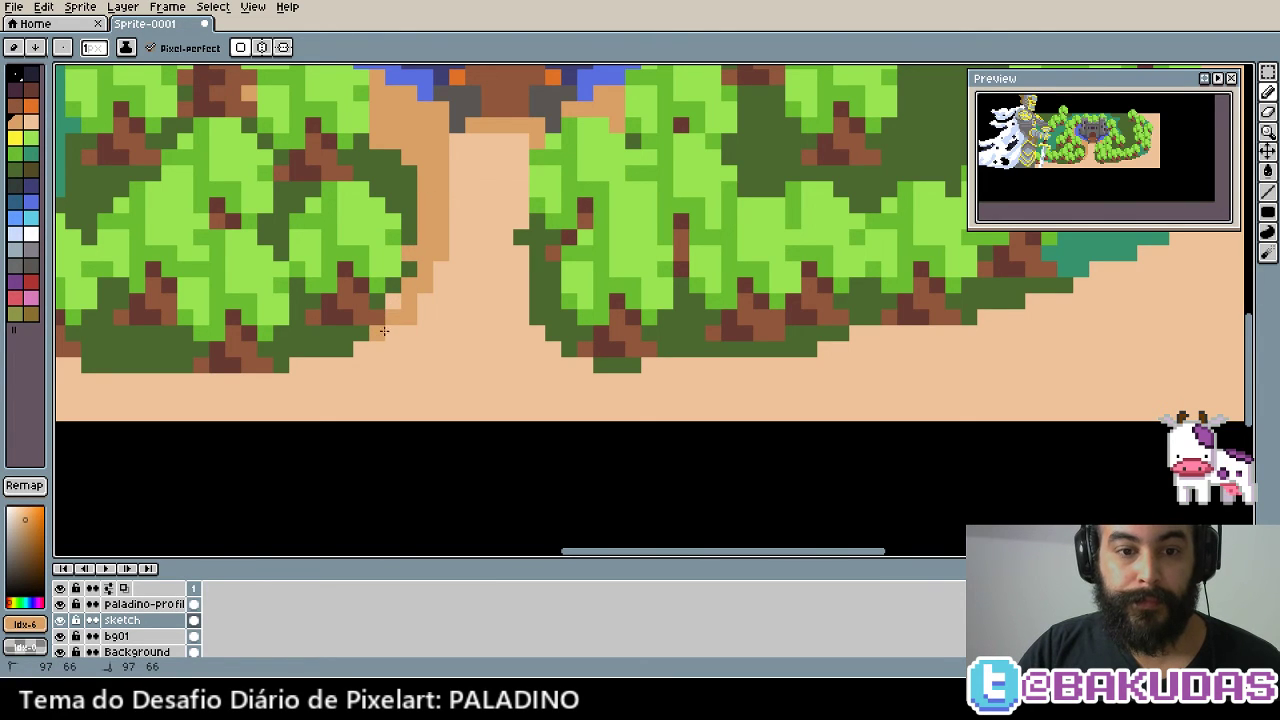
scroll(508, 226, up, 1)
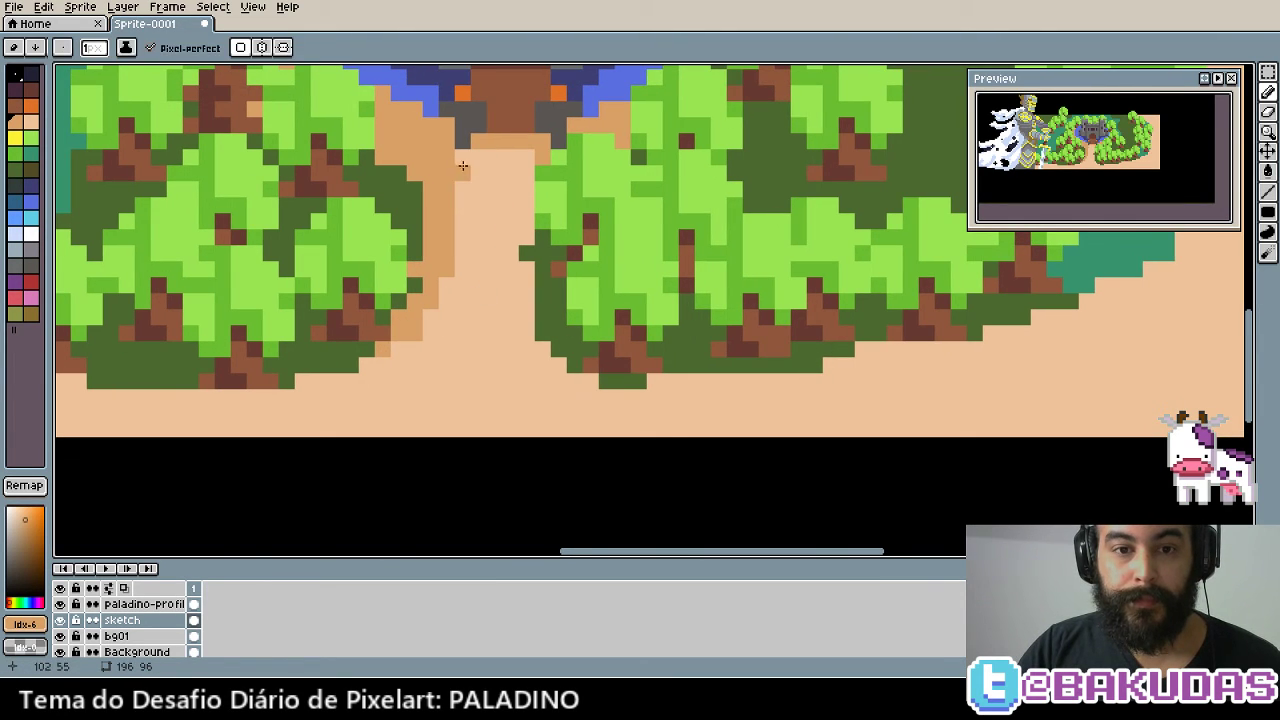
drag(526, 175, 532, 263)
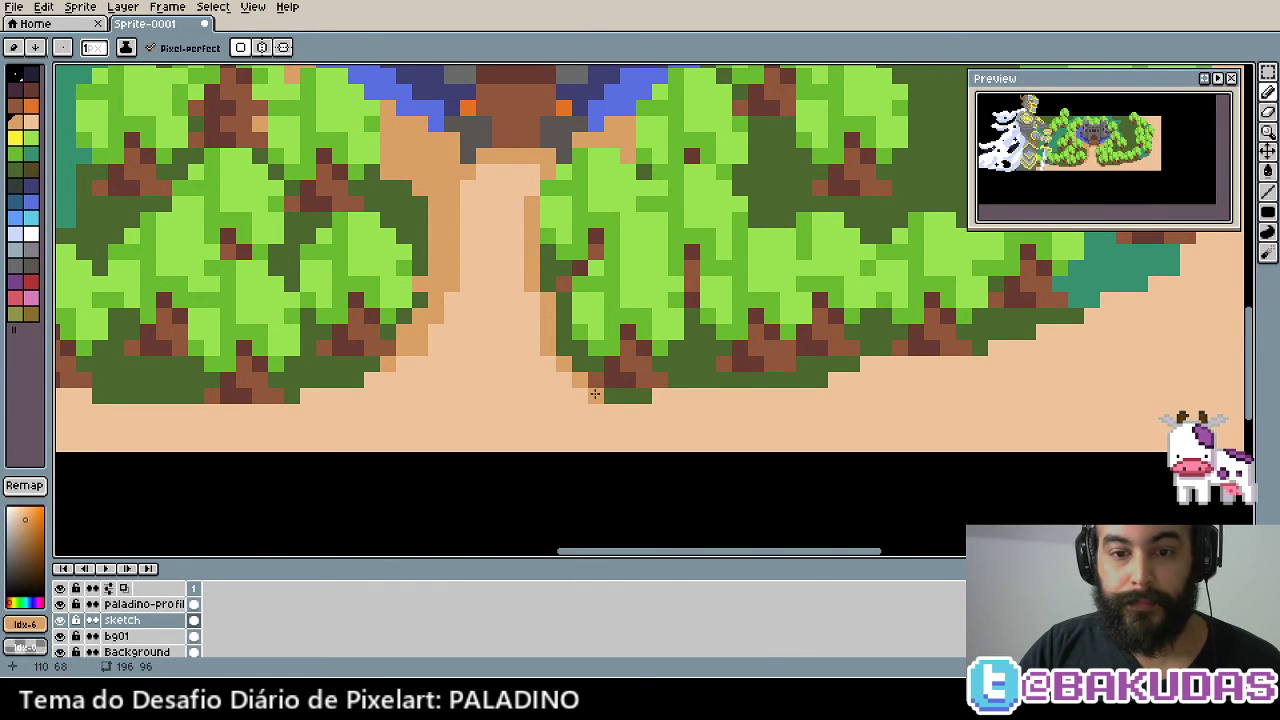
Run a darker tan strip along the trees' bottom edge and outline their right edge
drag(660, 396, 809, 398)
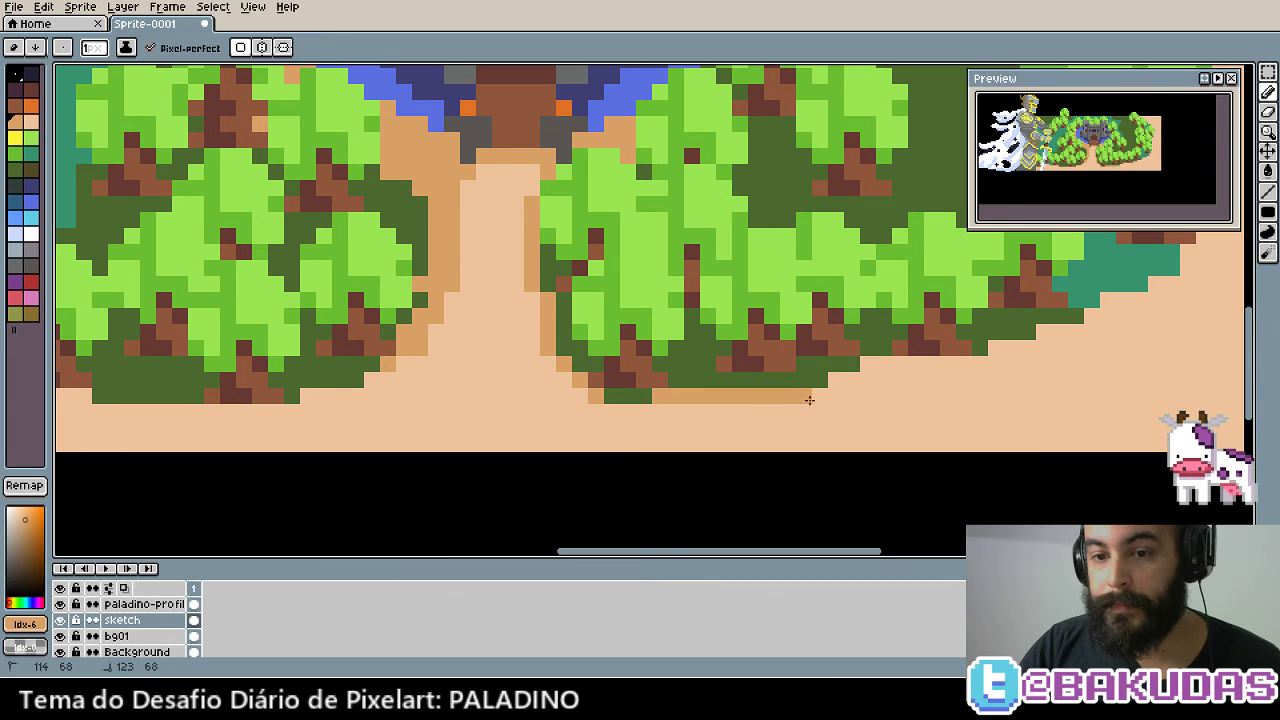
drag(865, 366, 975, 364)
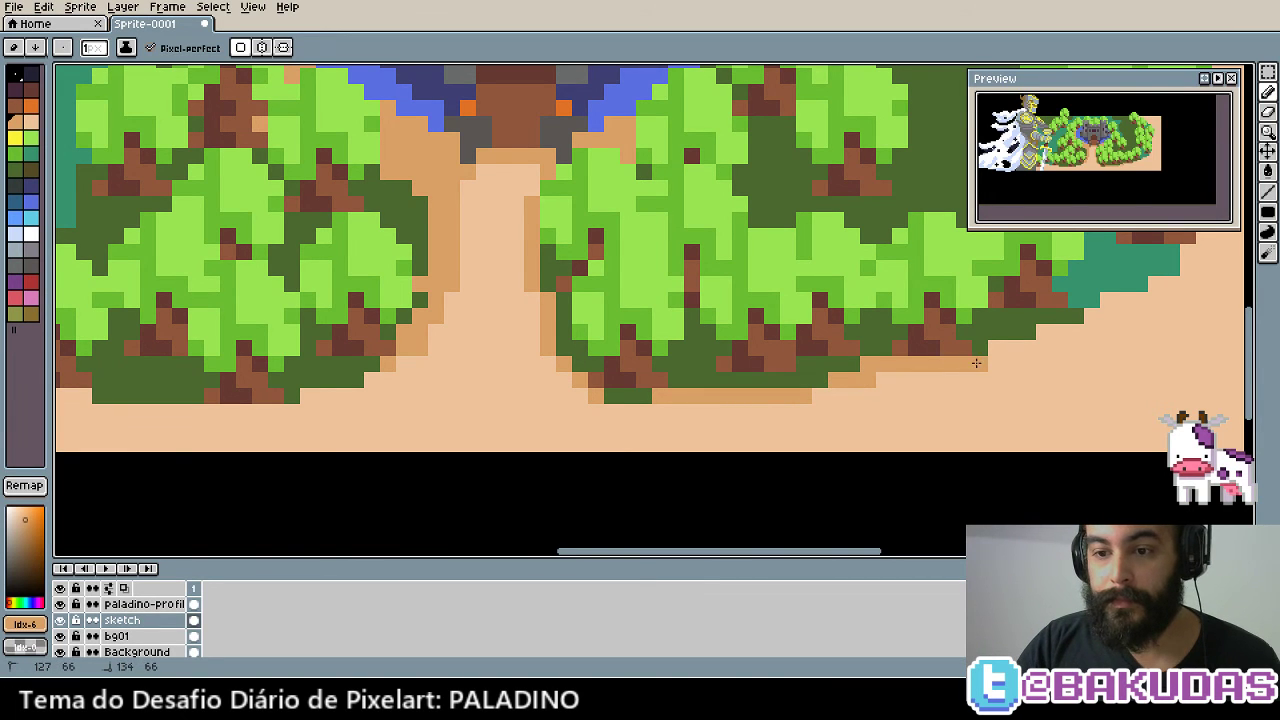
drag(899, 394, 761, 406)
alt+click(734, 394)
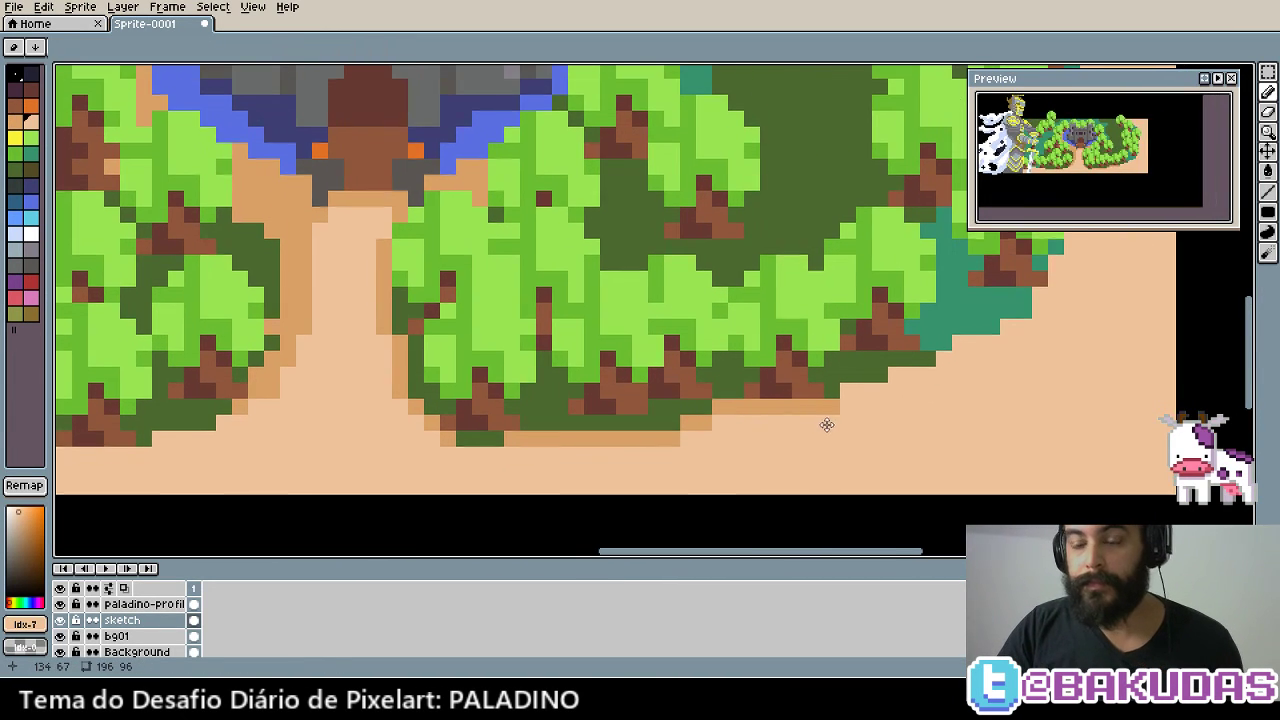
scroll(826, 423, up, 1)
click(841, 404)
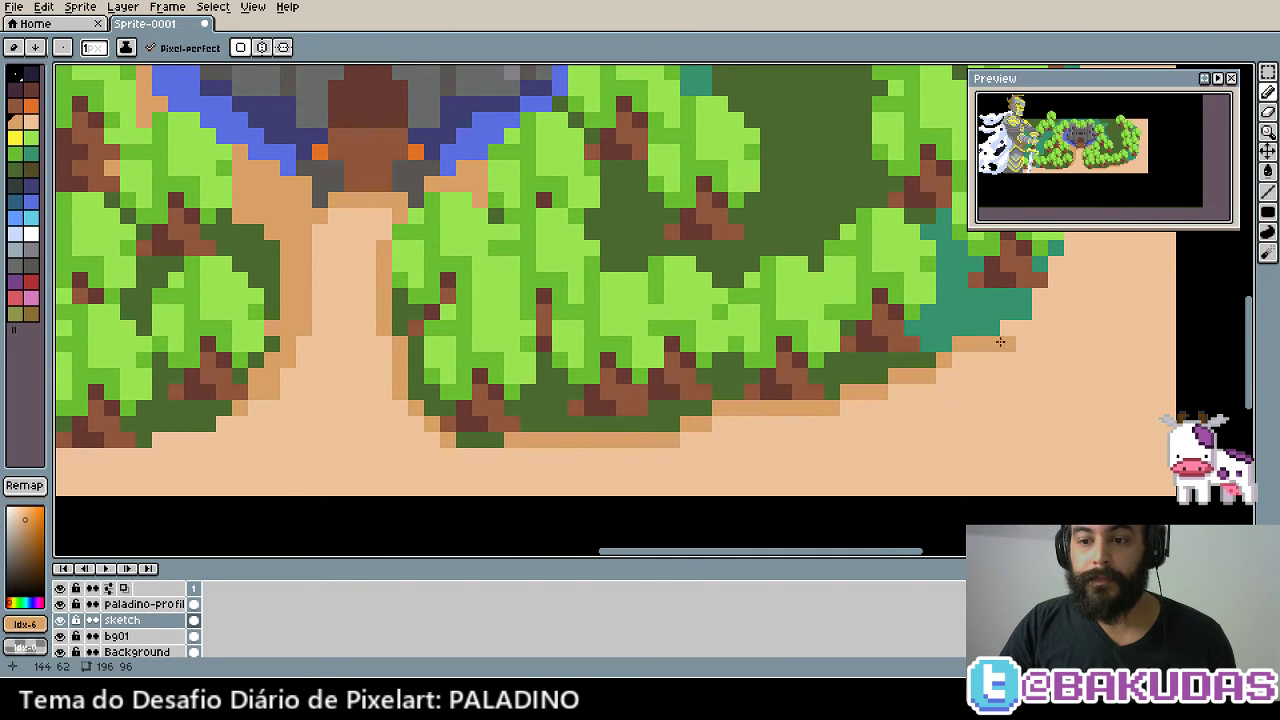
scroll(907, 460, up, 2)
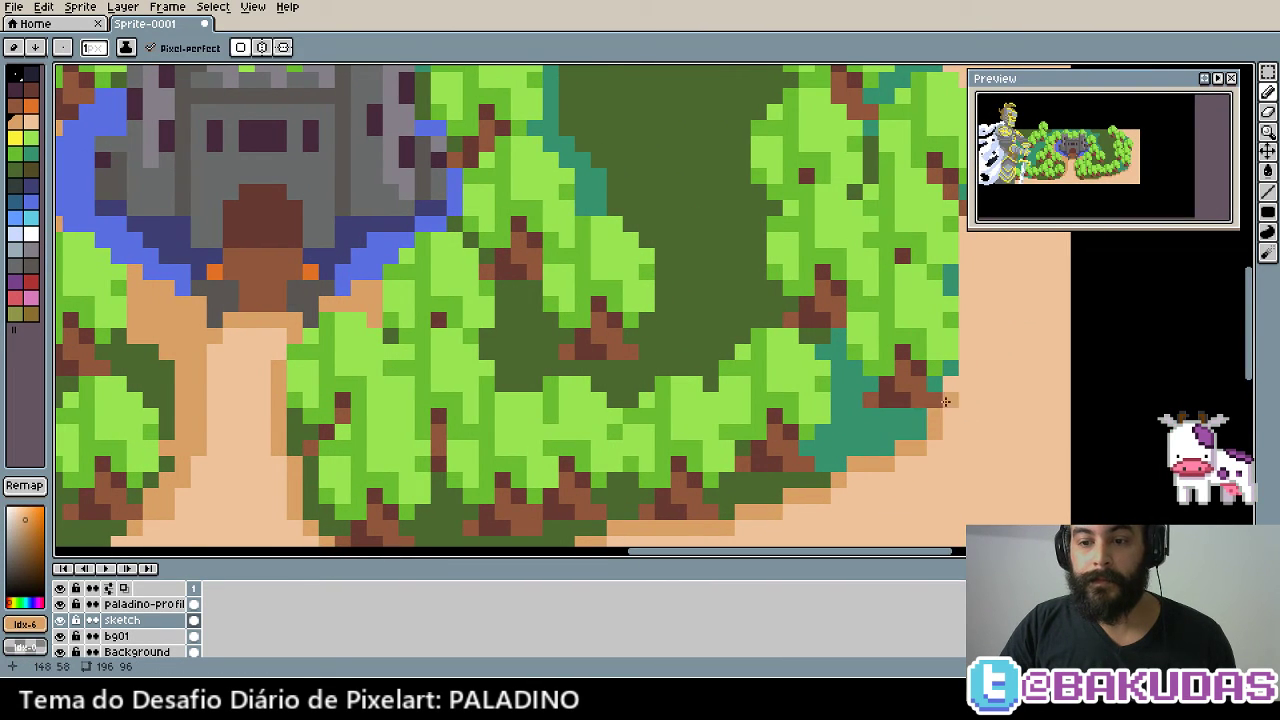
scroll(945, 401, down, 2)
scroll(817, 444, up, 2)
drag(840, 436, 851, 249)
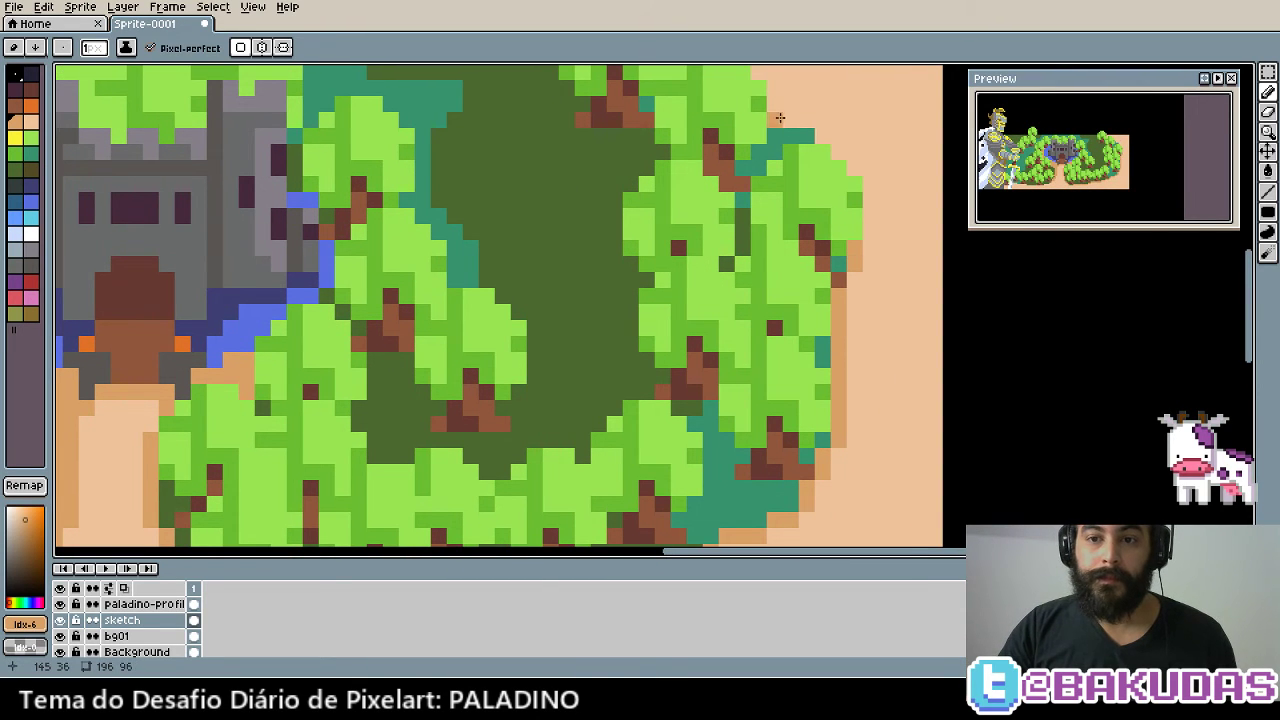
scroll(686, 349, down, 2)
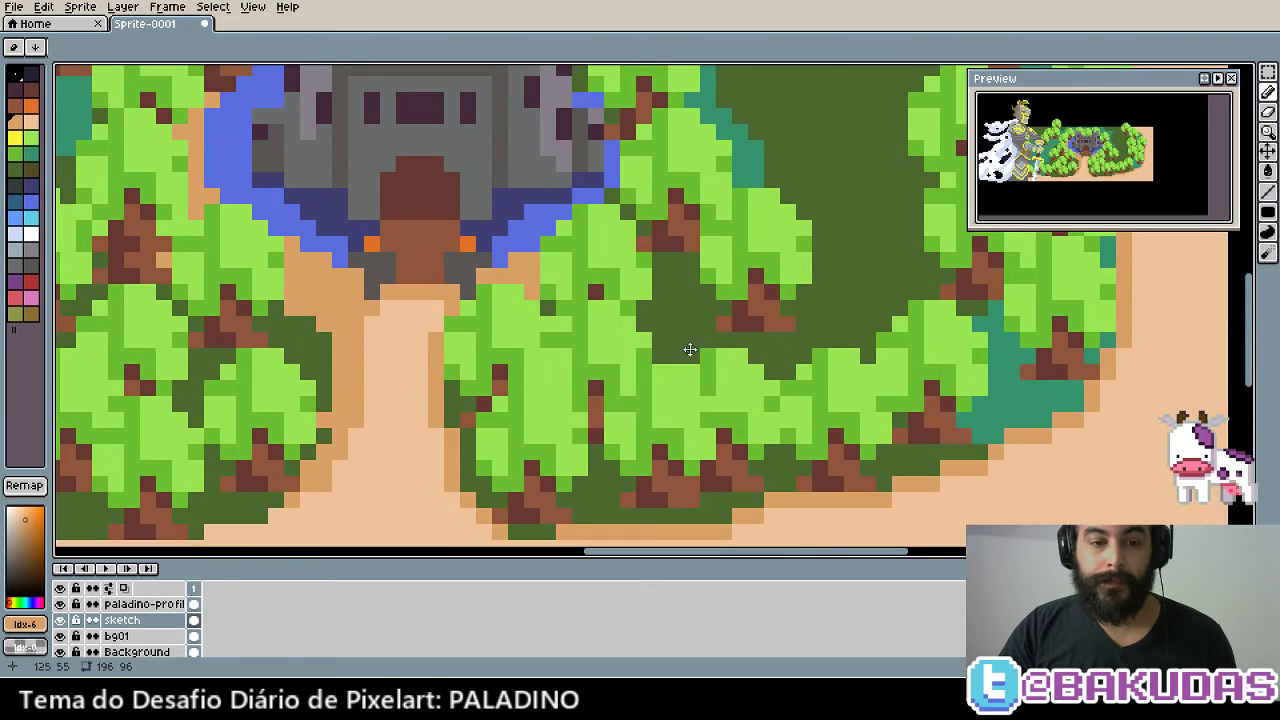
scroll(520, 423, up, 2)
scroll(306, 340, up, 1)
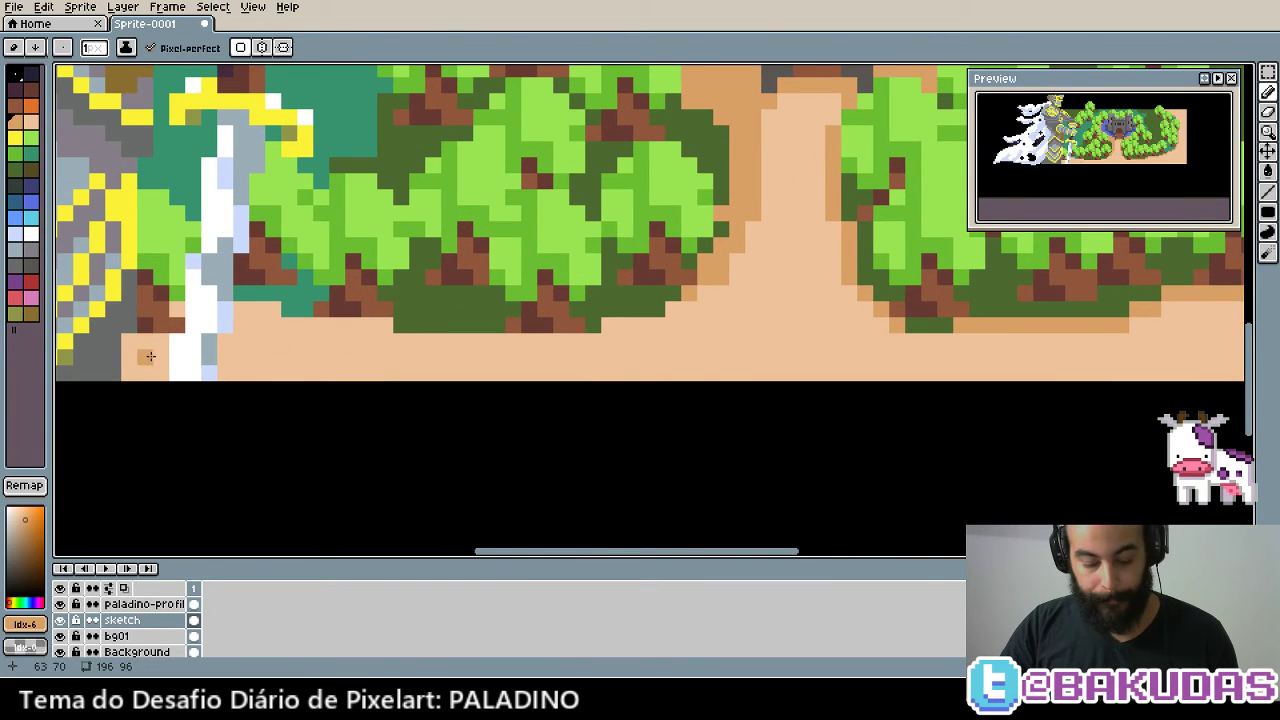
Darken the bottom path's lower edge from its left side across to the right
drag(147, 347, 135, 365)
mouse_move(225, 365)
mouse_down()
mouse_move(373, 355)
mouse_move(177, 310)
mouse_move(146, 344)
mouse_up()
mouse_move(377, 370)
mouse_down()
mouse_move(634, 351)
mouse_move(434, 366)
mouse_move(620, 348)
mouse_move(720, 296)
mouse_up()
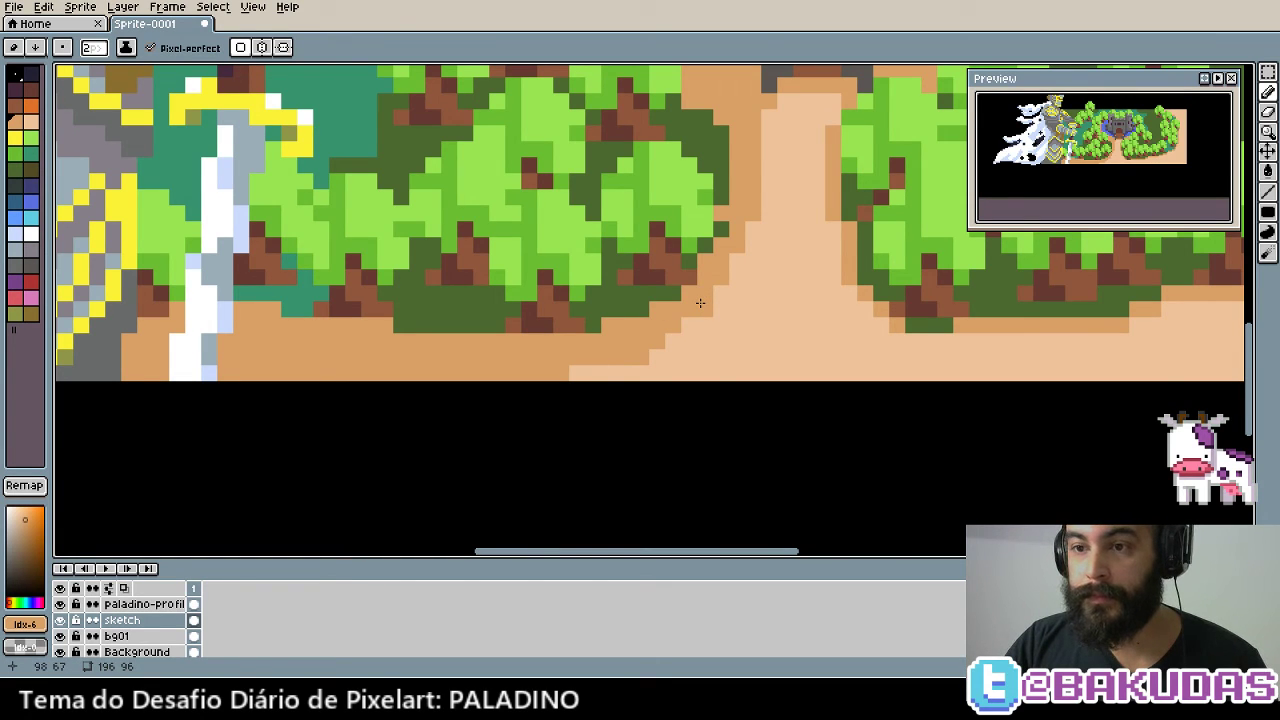
scroll(700, 302, right, 5)
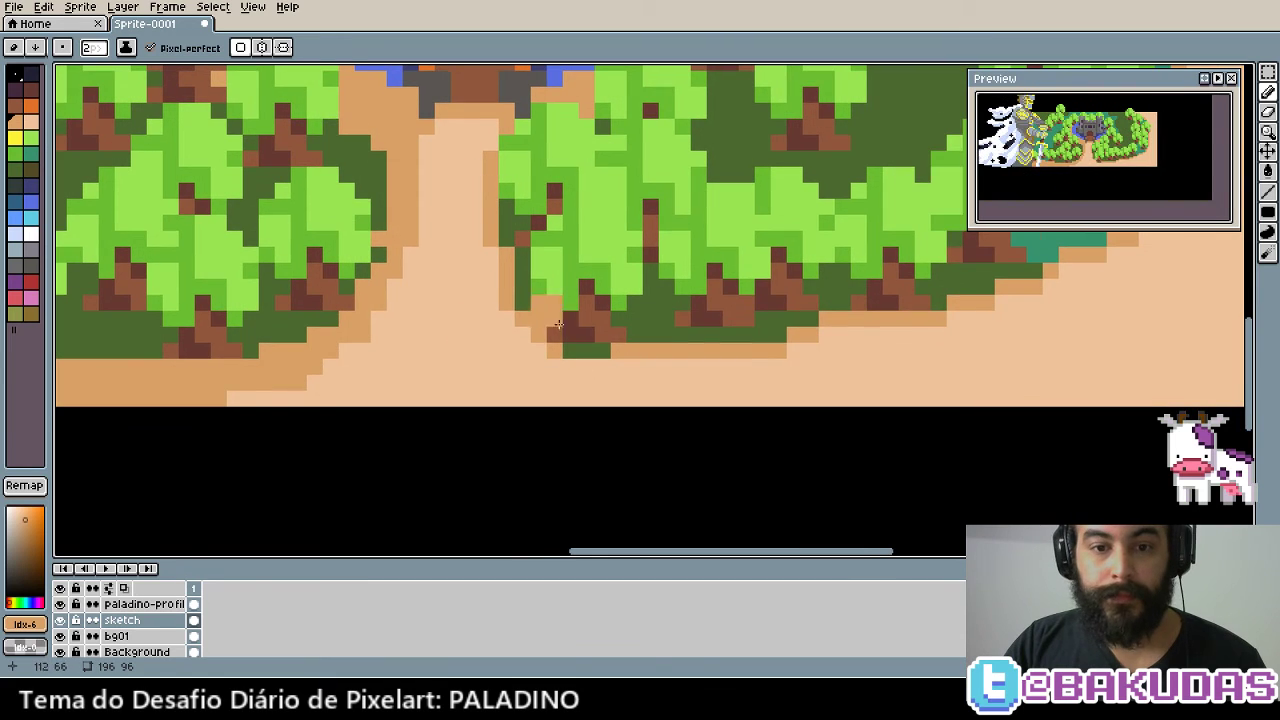
mouse_move(547, 361)
mouse_down()
mouse_move(586, 391)
mouse_move(777, 383)
mouse_up()
drag(665, 366, 895, 362)
scroll(843, 374, right, 2)
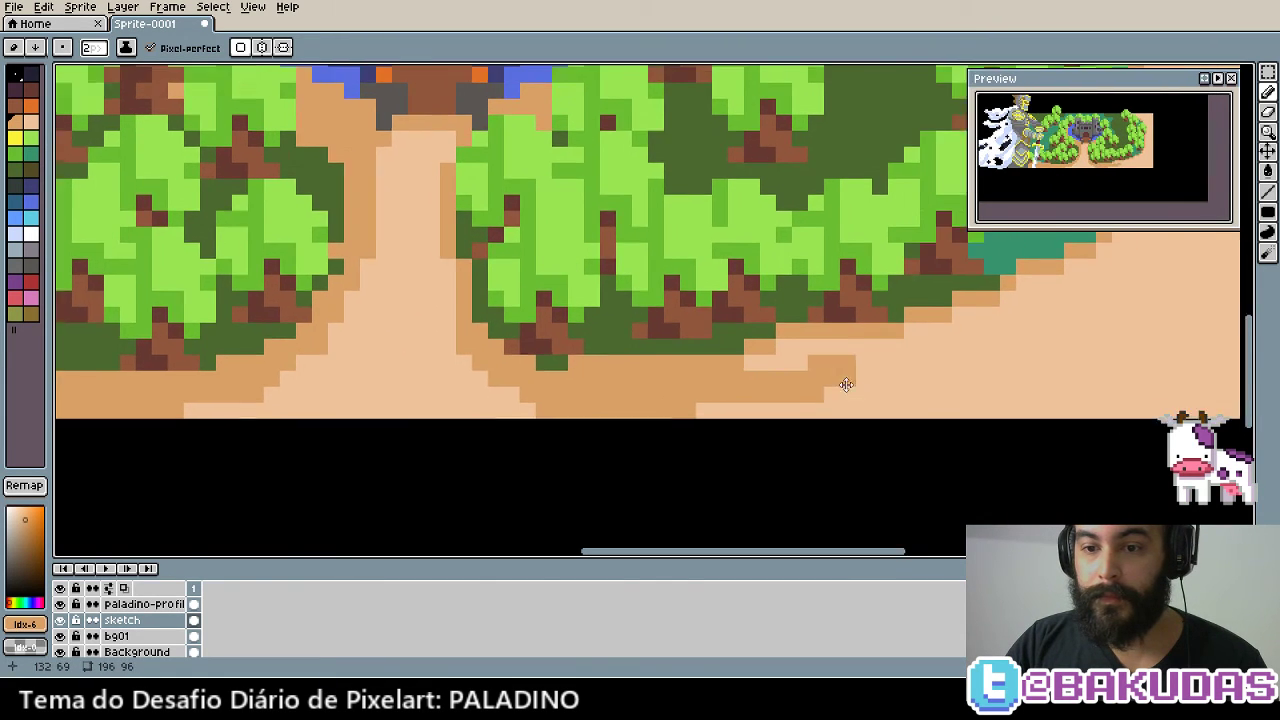
mouse_move(700, 372)
mouse_down()
mouse_move(905, 359)
mouse_move(1040, 290)
mouse_up()
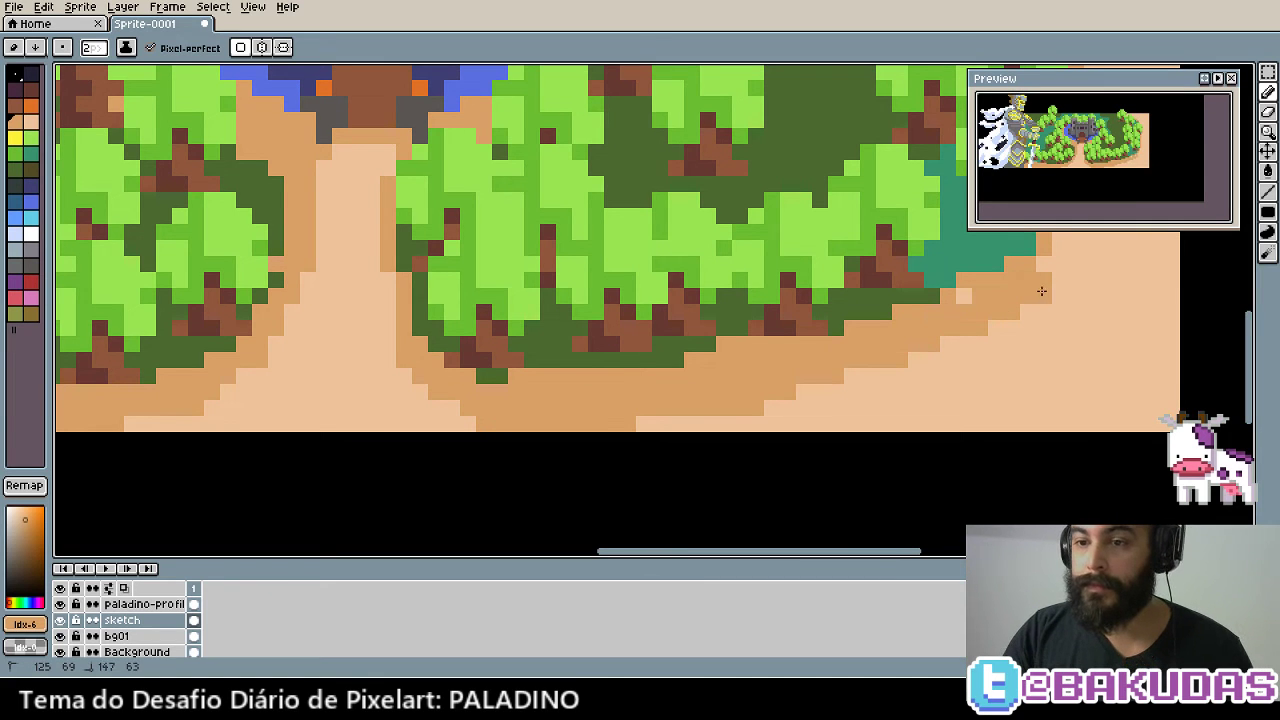
scroll(999, 337, up, 1)
drag(999, 337, 952, 383)
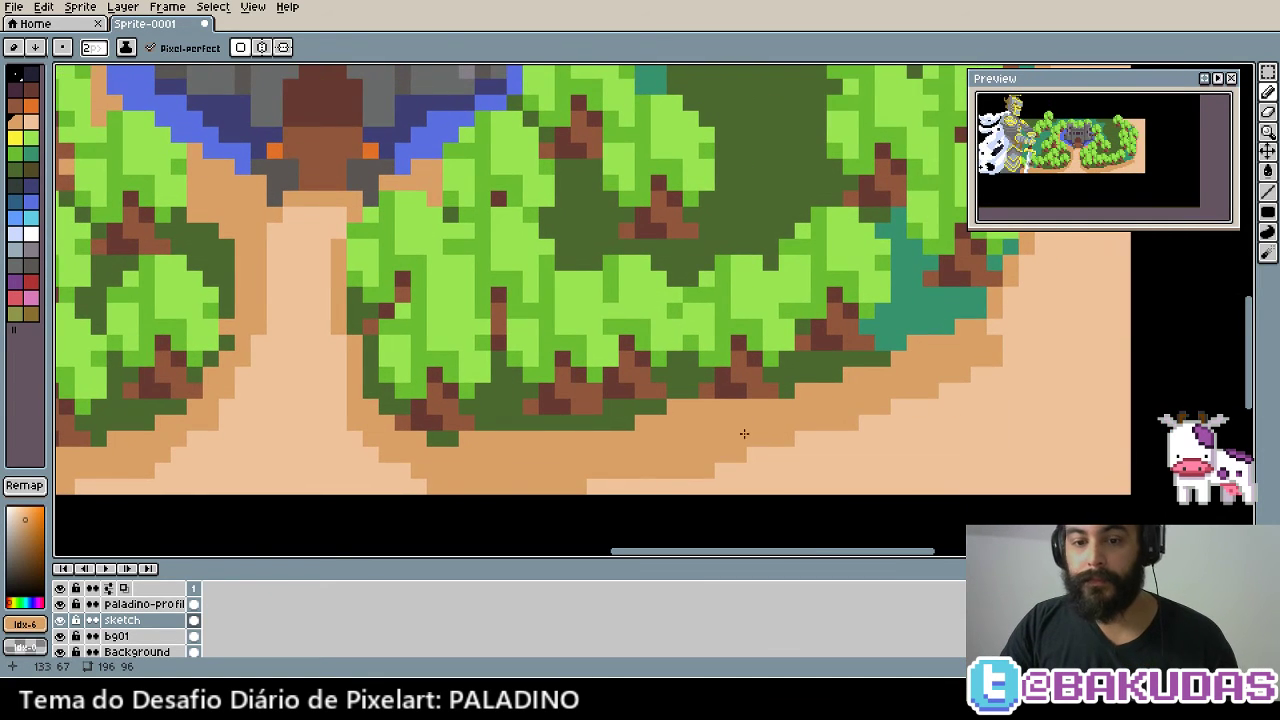
mouse_move(584, 485)
mouse_down()
mouse_move(1103, 463)
mouse_move(1110, 475)
mouse_move(981, 481)
mouse_up()
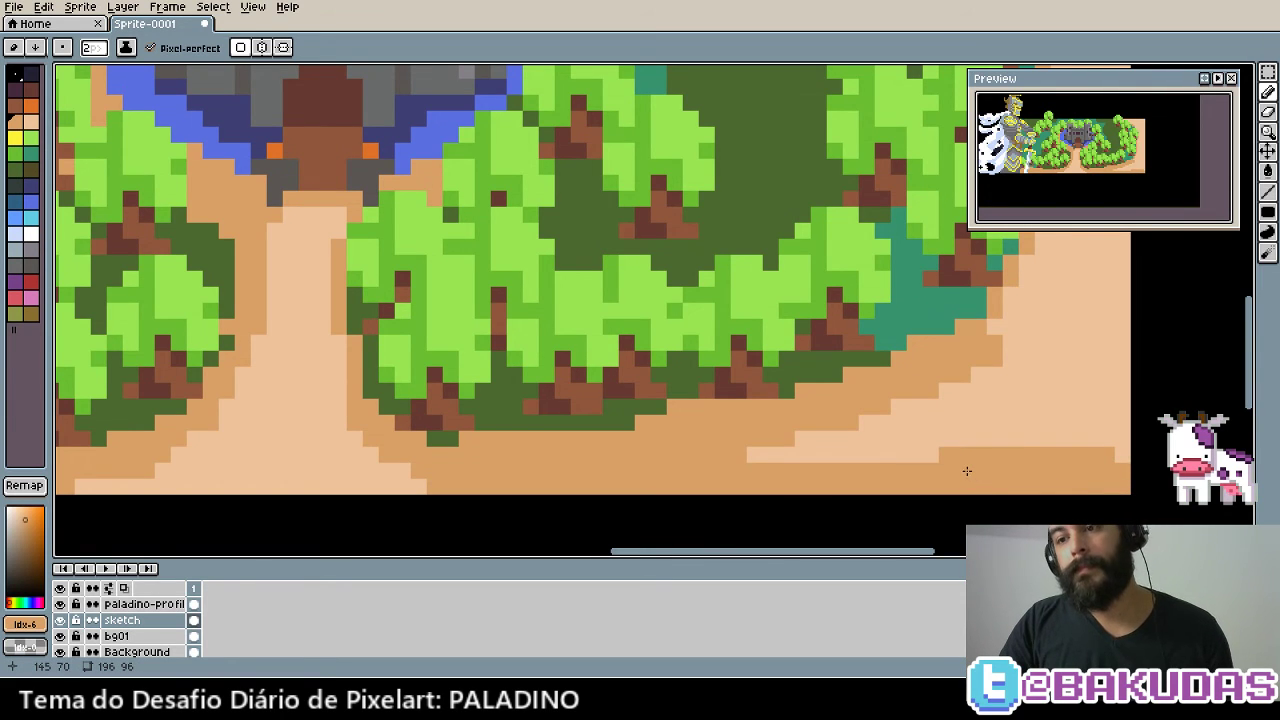
key(v)
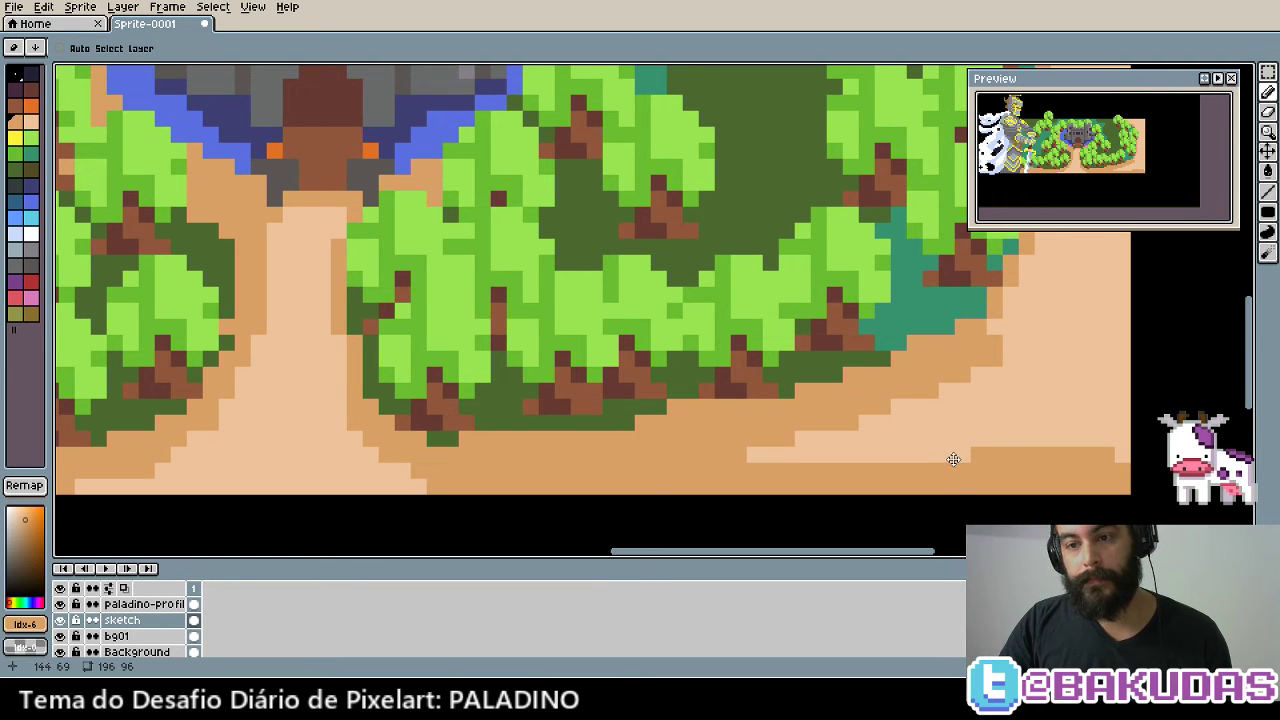
Paint darker sand pixels along the island's bottom edge with the pixel-perfect pencil
key(b)
scroll(808, 497, down, 5)
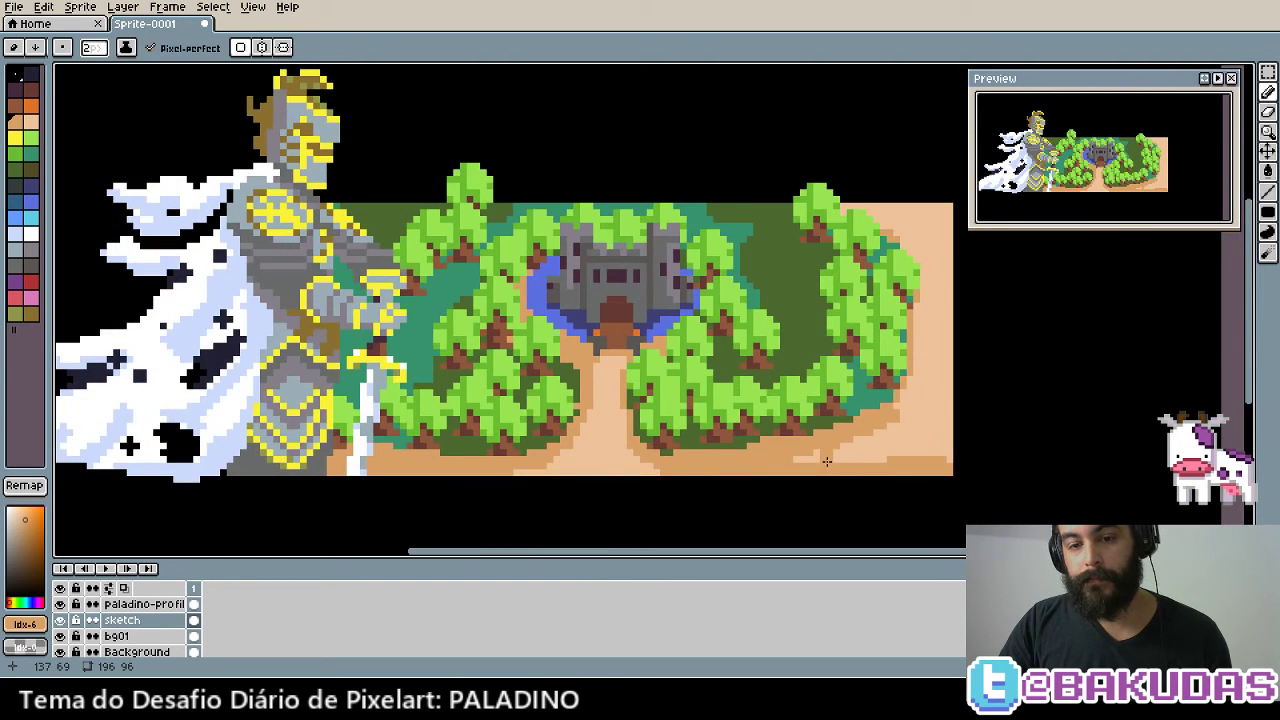
key(v)
key(b)
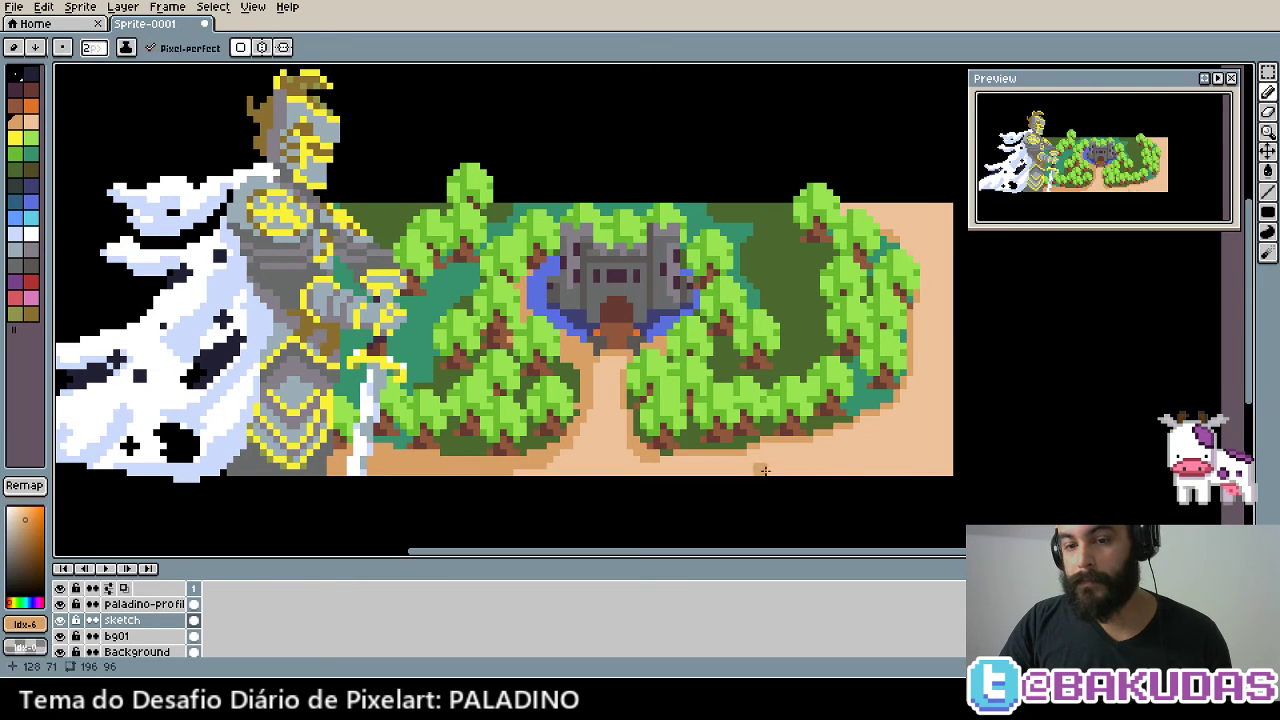
key(v)
key(b)
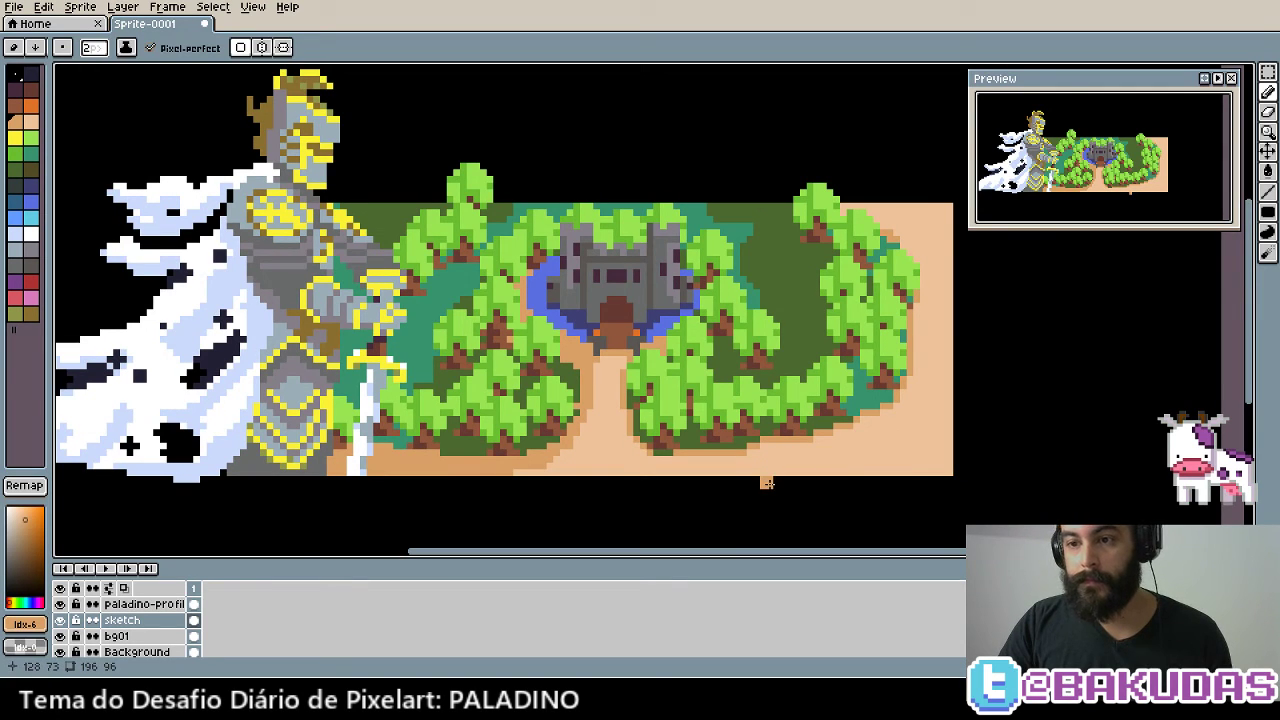
drag(767, 483, 833, 476)
Flood-fill the light sand ground with darker sand, leaving the castle path lighter
key(g)
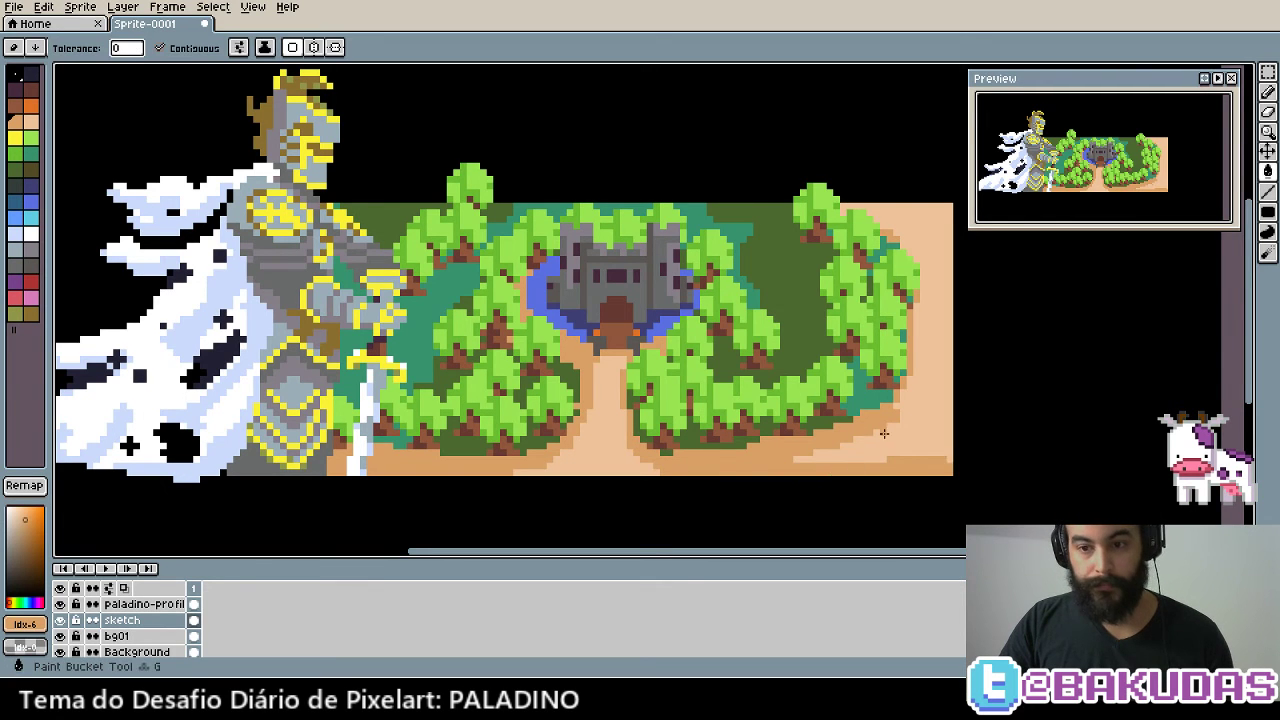
click(898, 433)
mouse_move(748, 444)
mouse_down()
mouse_move(734, 452)
mouse_move(729, 438)
mouse_up()
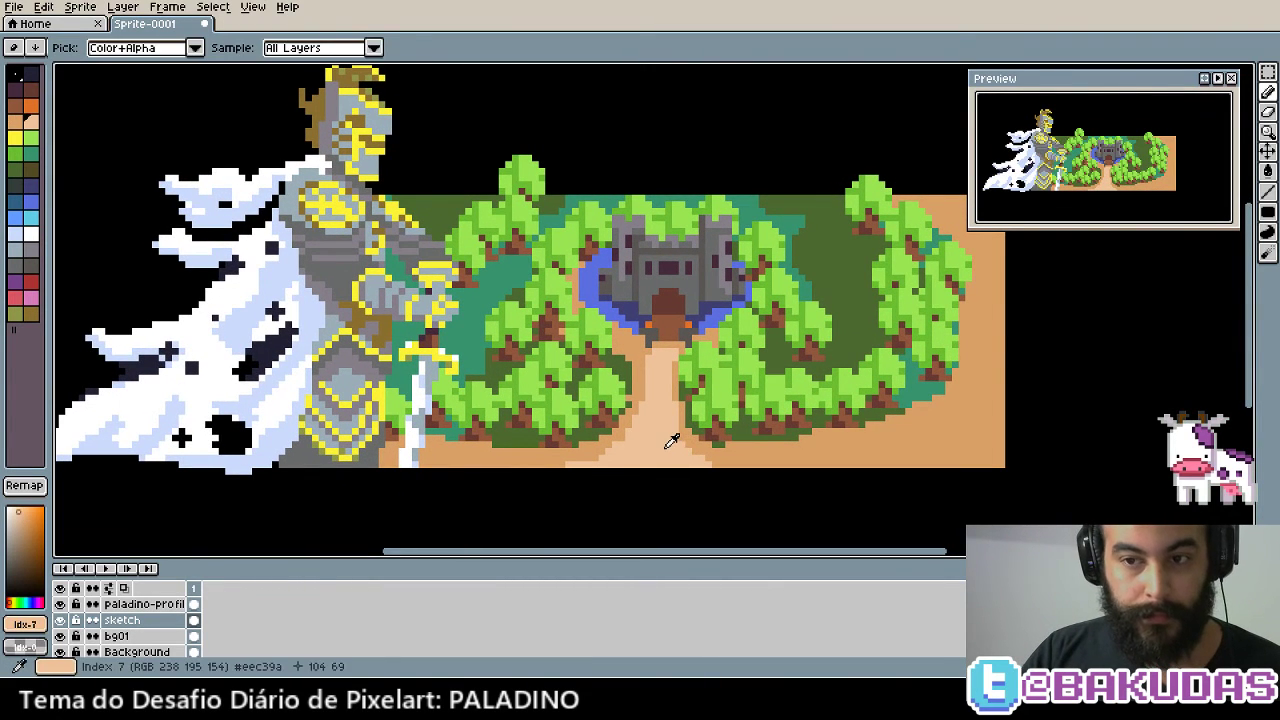
drag(796, 428, 836, 428)
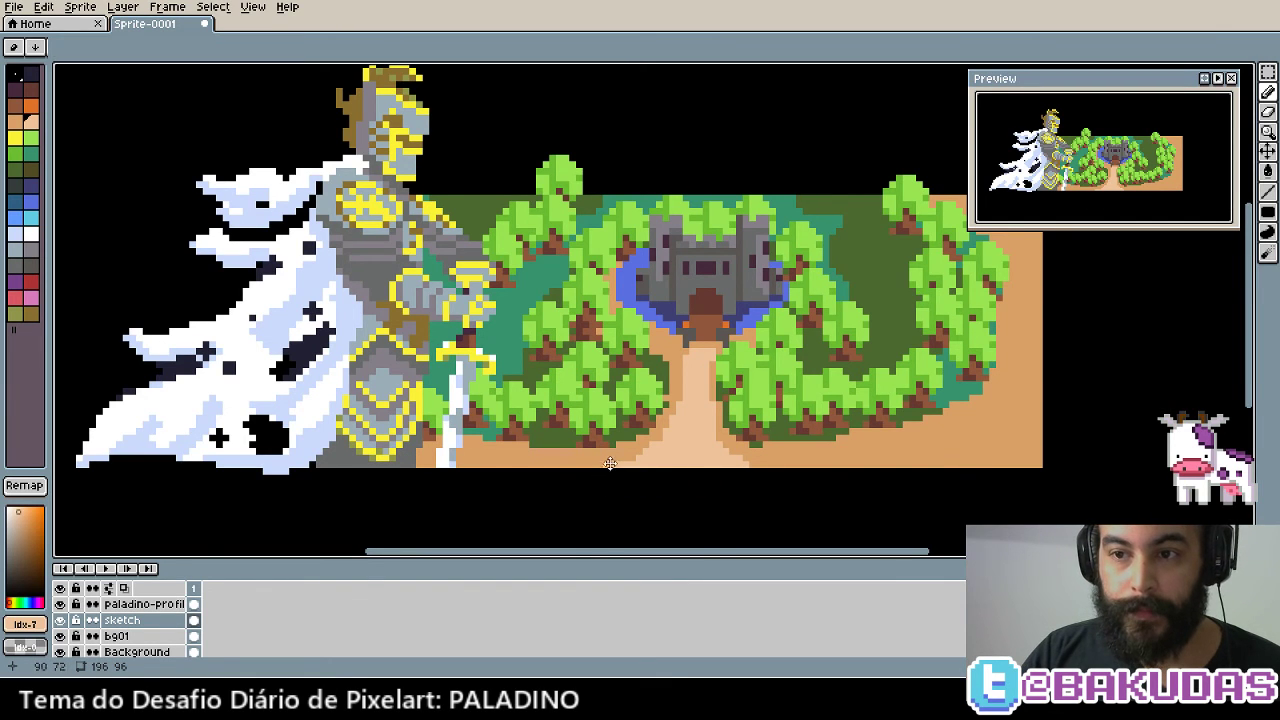
drag(611, 462, 593, 453)
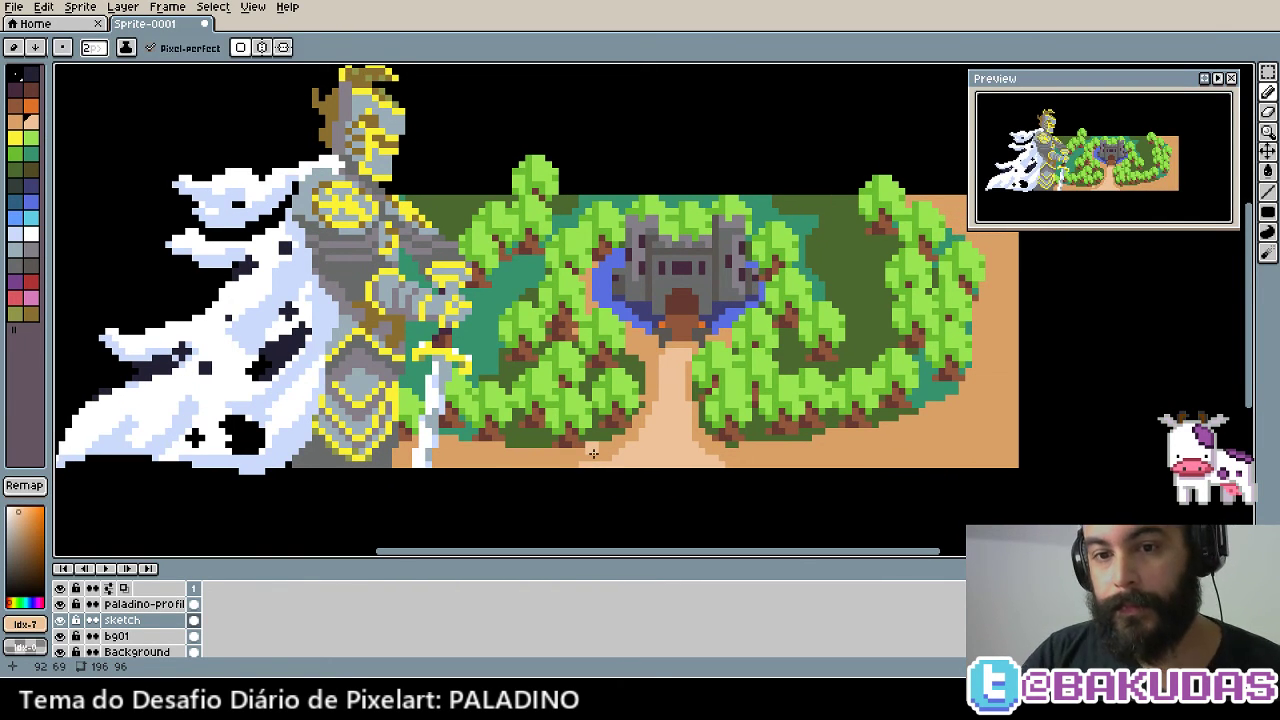
scroll(620, 325, up, 5)
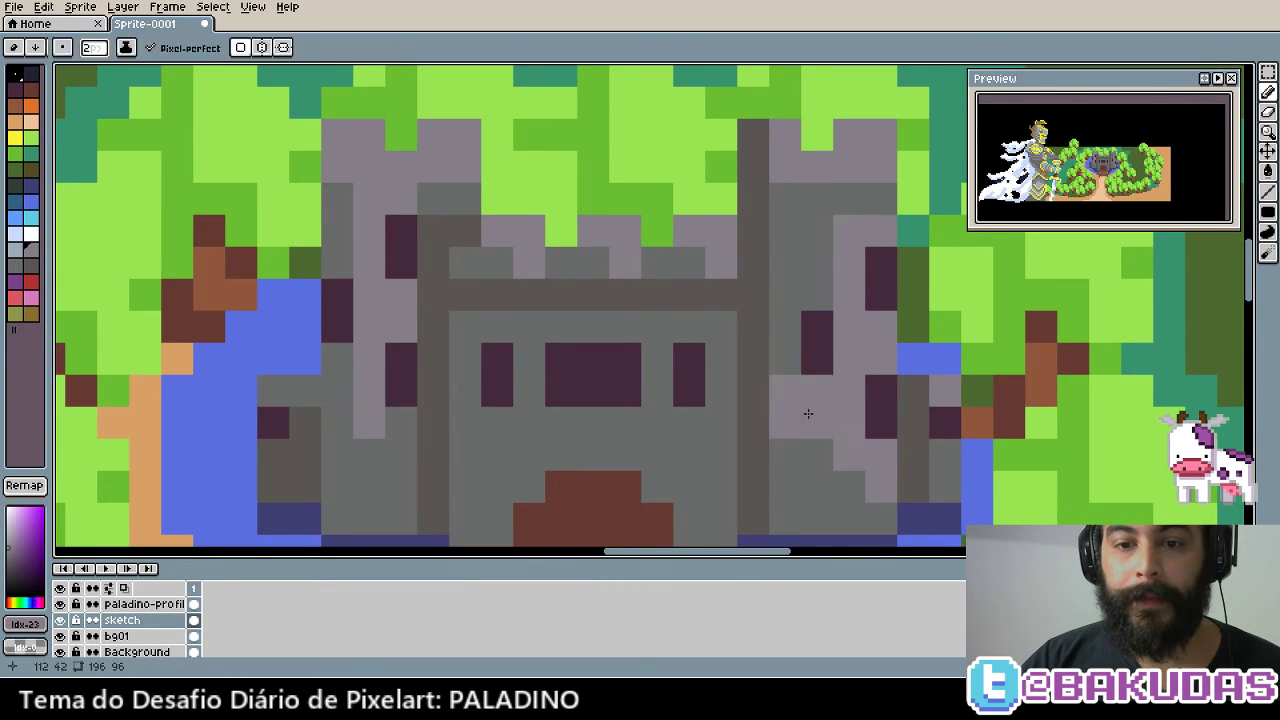
mouse_move(800, 405)
mouse_down()
mouse_move(720, 373)
mouse_move(696, 389)
mouse_up()
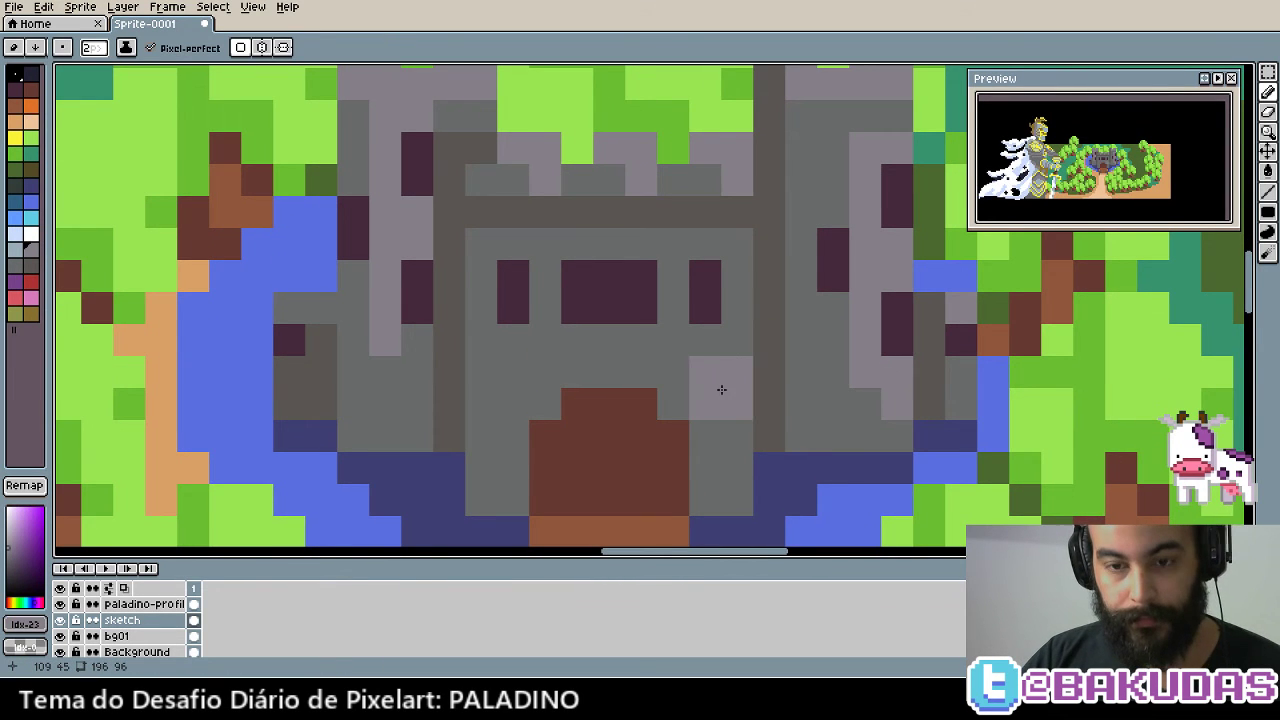
key(minus)
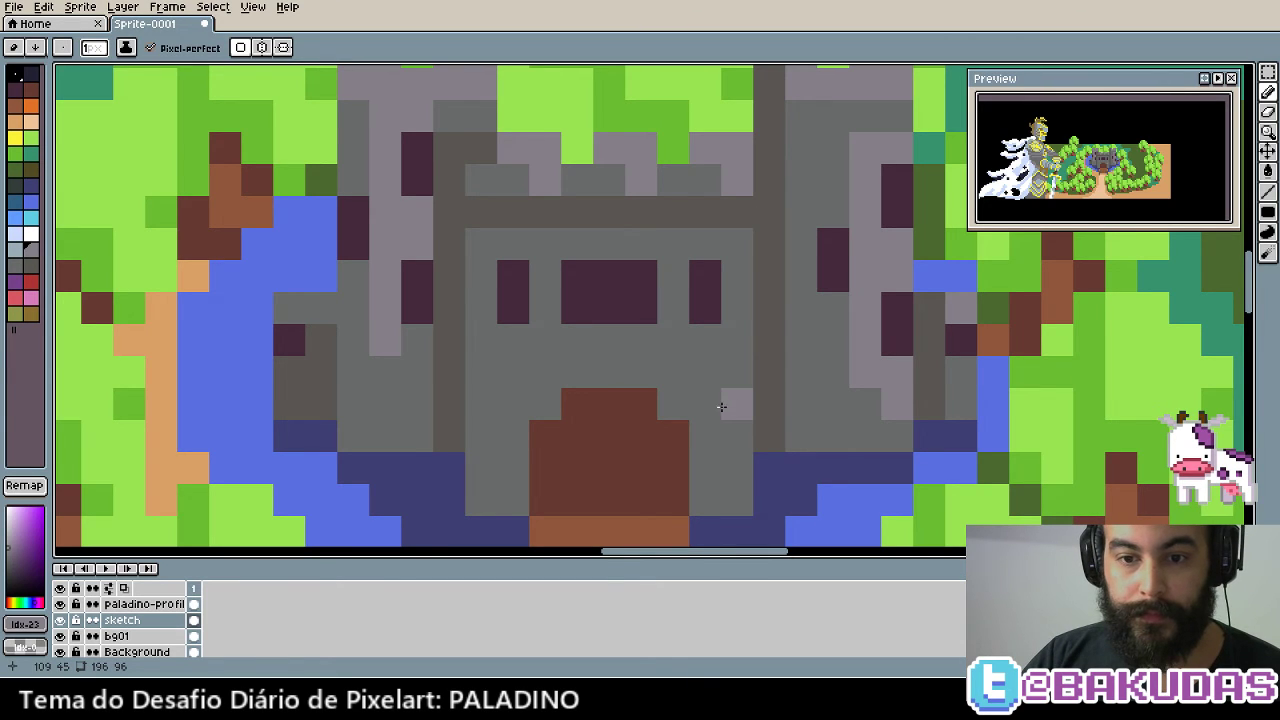
drag(704, 403, 729, 503)
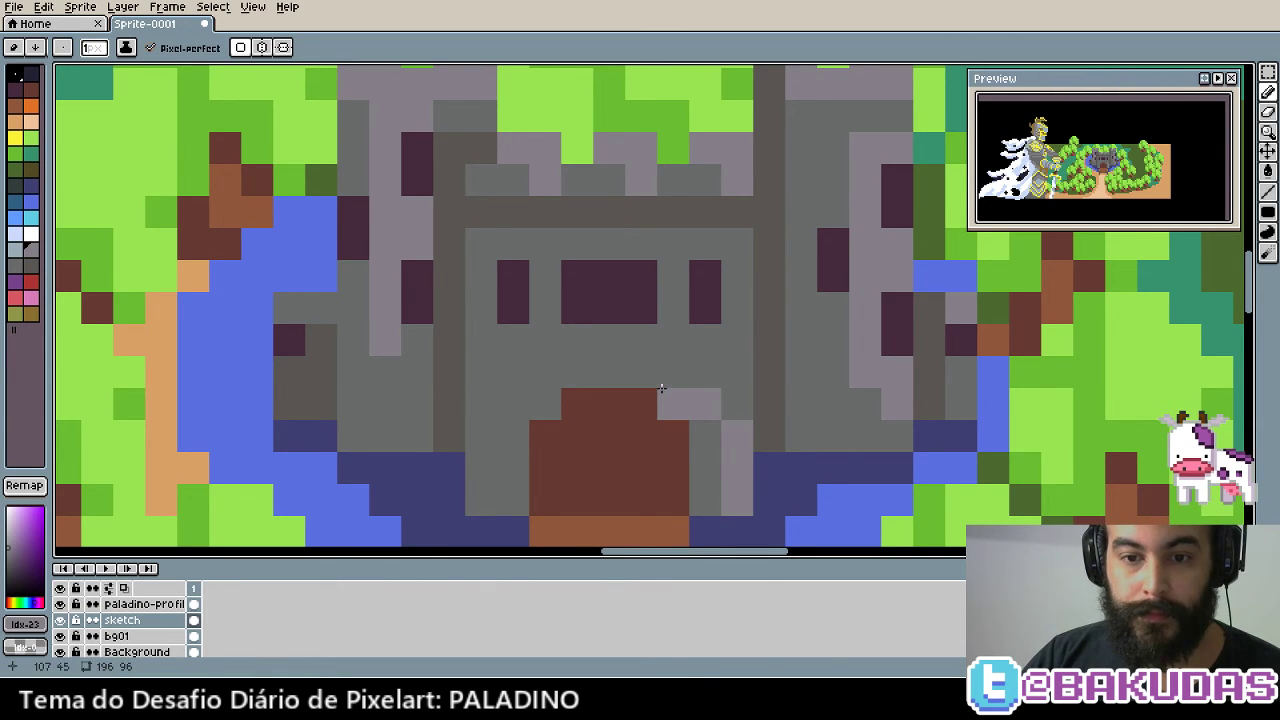
drag(672, 372, 578, 377)
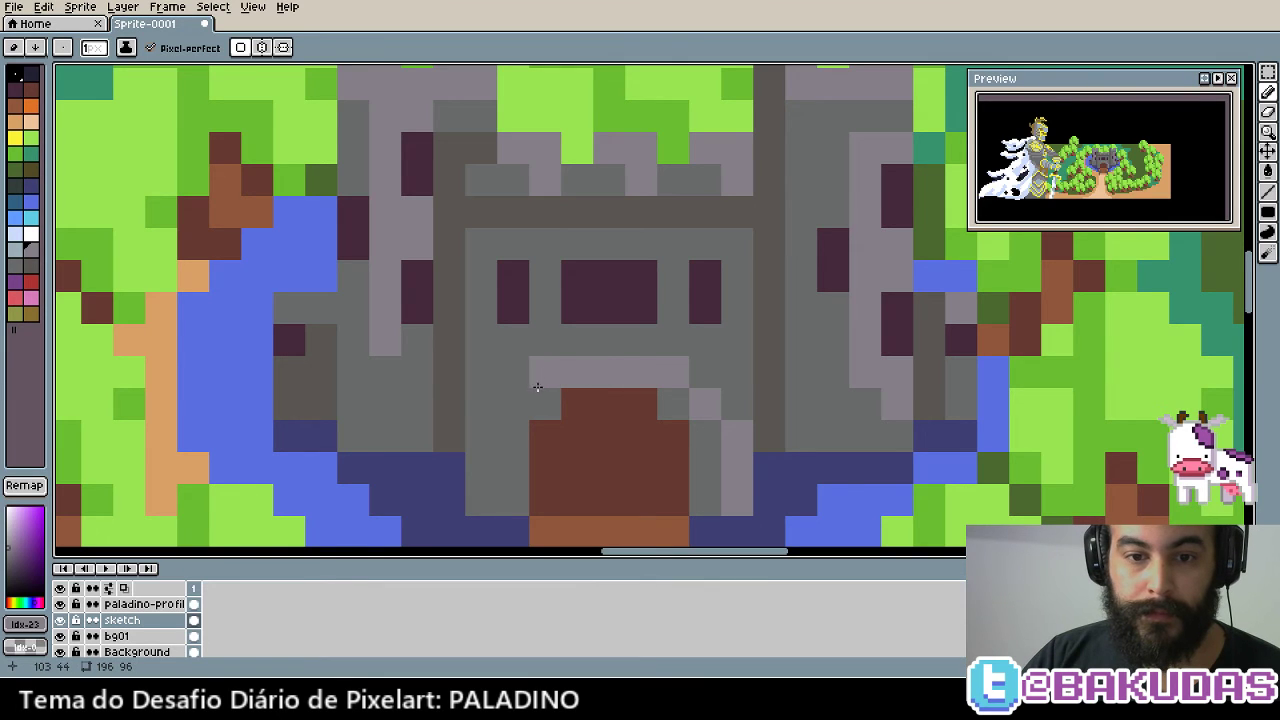
mouse_move(518, 406)
mouse_down()
mouse_move(514, 457)
mouse_move(486, 500)
mouse_up()
key(ctrl+z)
click(554, 372)
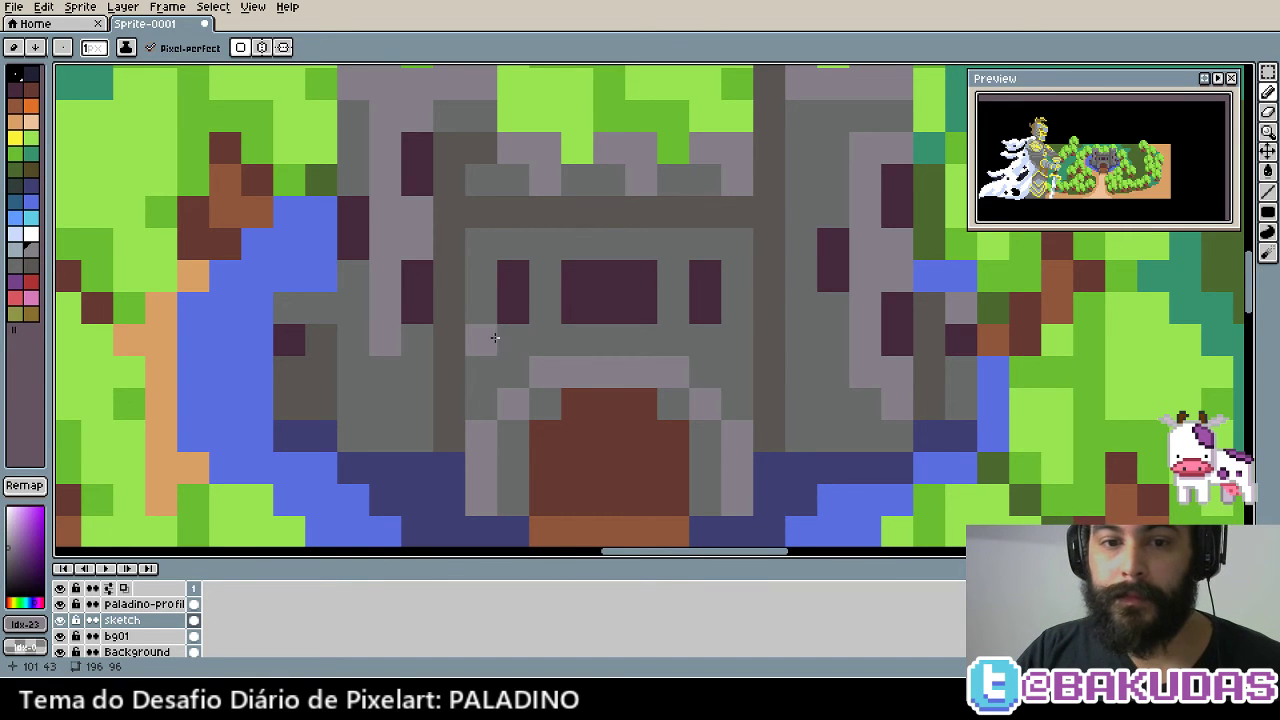
drag(481, 244, 634, 240)
click(706, 240)
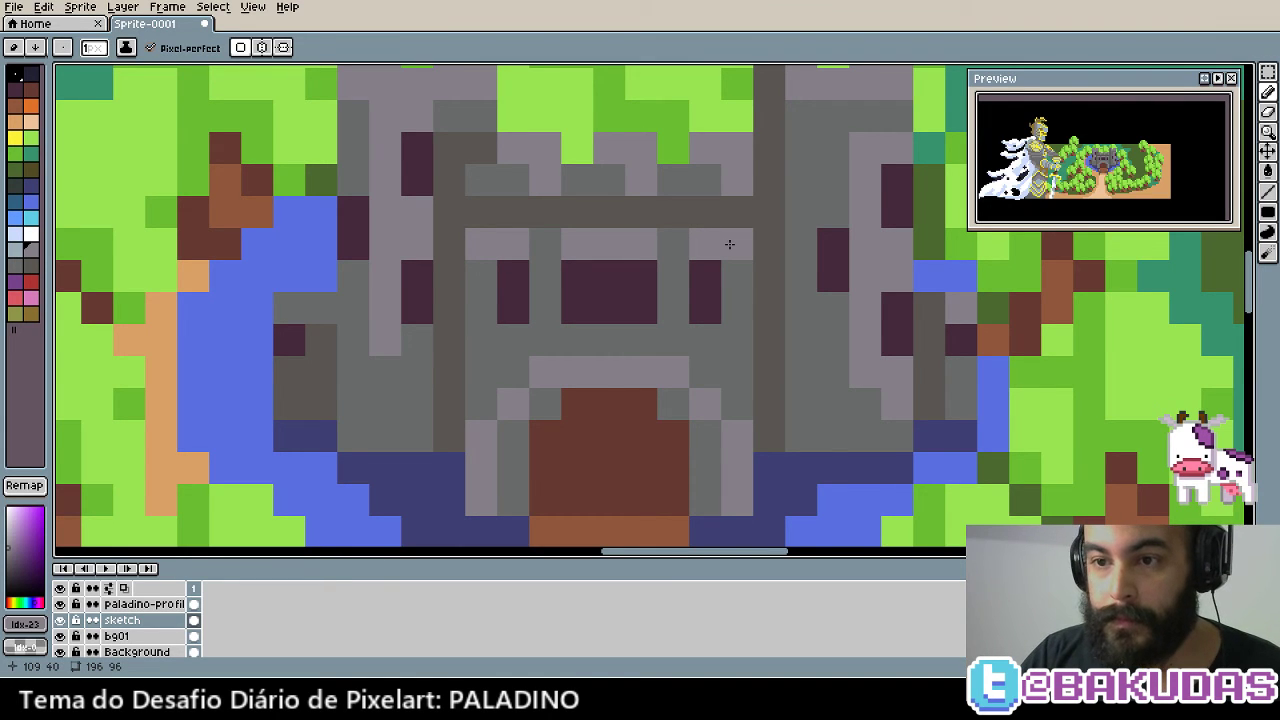
click(481, 310)
mouse_move(601, 348)
mouse_down()
mouse_move(577, 340)
mouse_move(634, 346)
mouse_up()
alt+click(677, 382)
click(615, 370)
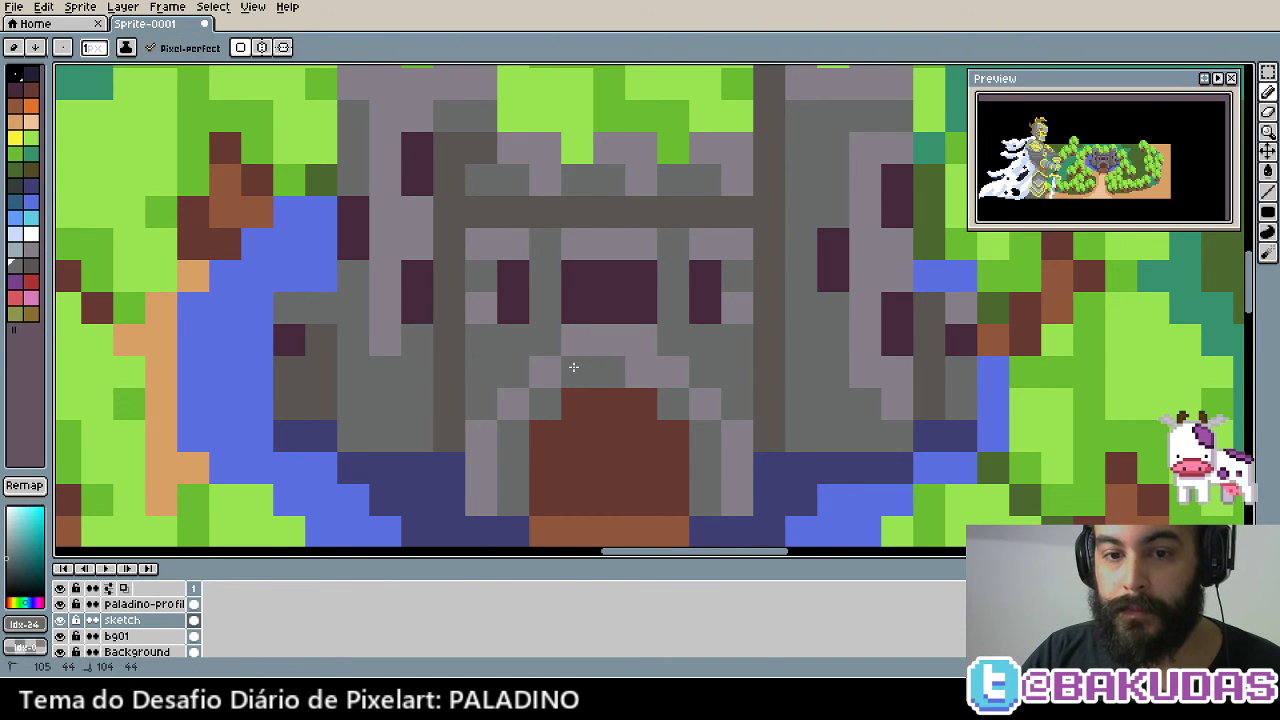
click(632, 371)
scroll(660, 400, up, 1)
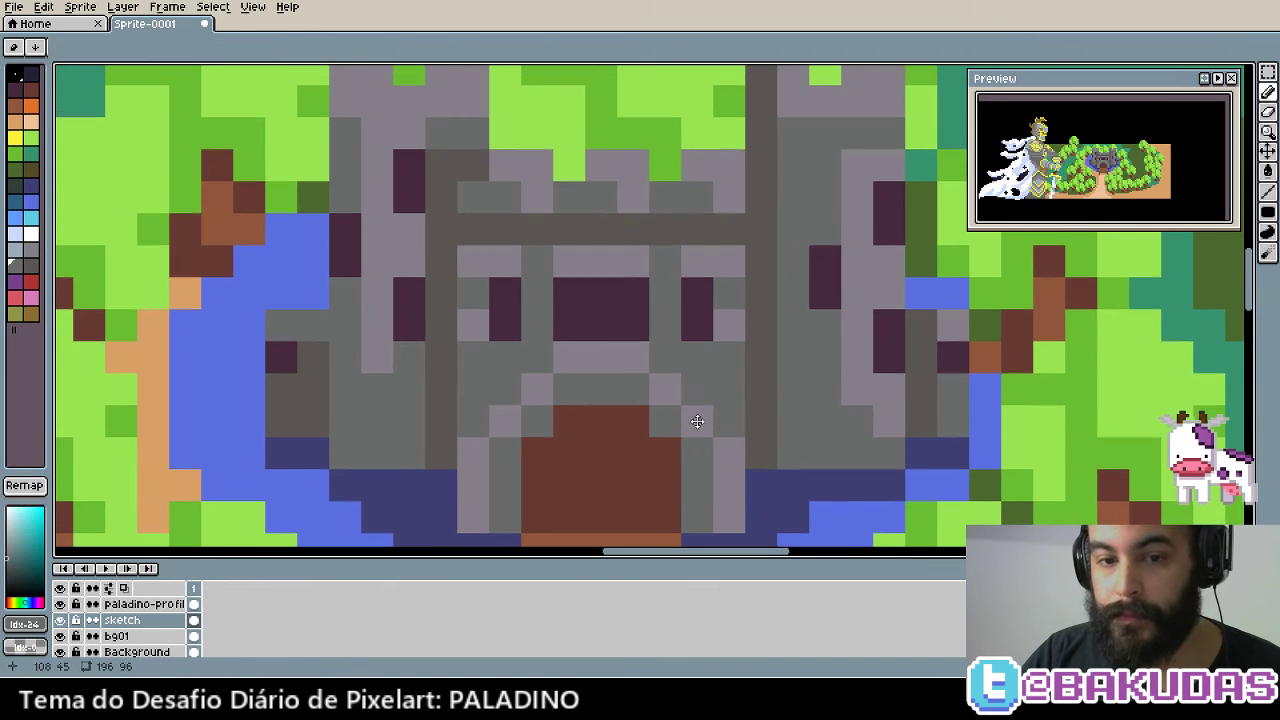
alt+click(765, 373)
mouse_move(634, 392)
mouse_down()
mouse_move(543, 420)
mouse_move(505, 460)
mouse_move(510, 505)
mouse_up()
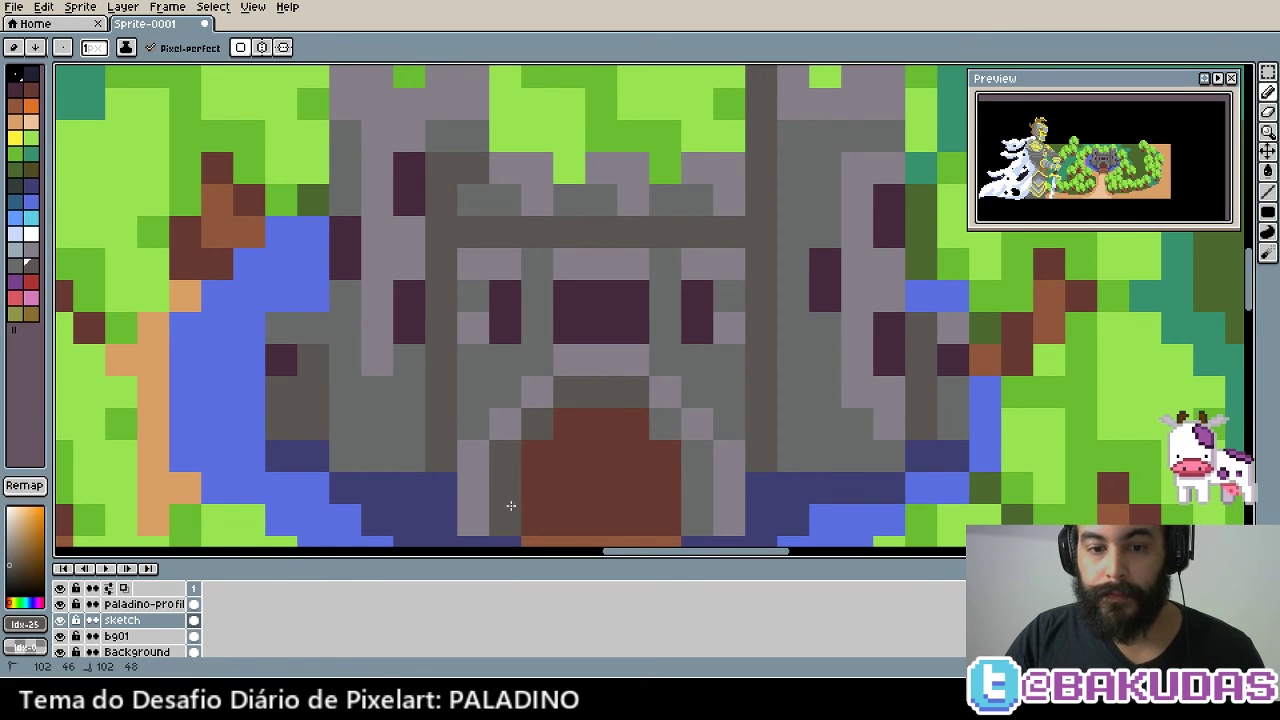
mouse_move(665, 424)
mouse_down()
mouse_move(691, 451)
mouse_move(697, 517)
mouse_move(727, 475)
mouse_move(687, 460)
mouse_up()
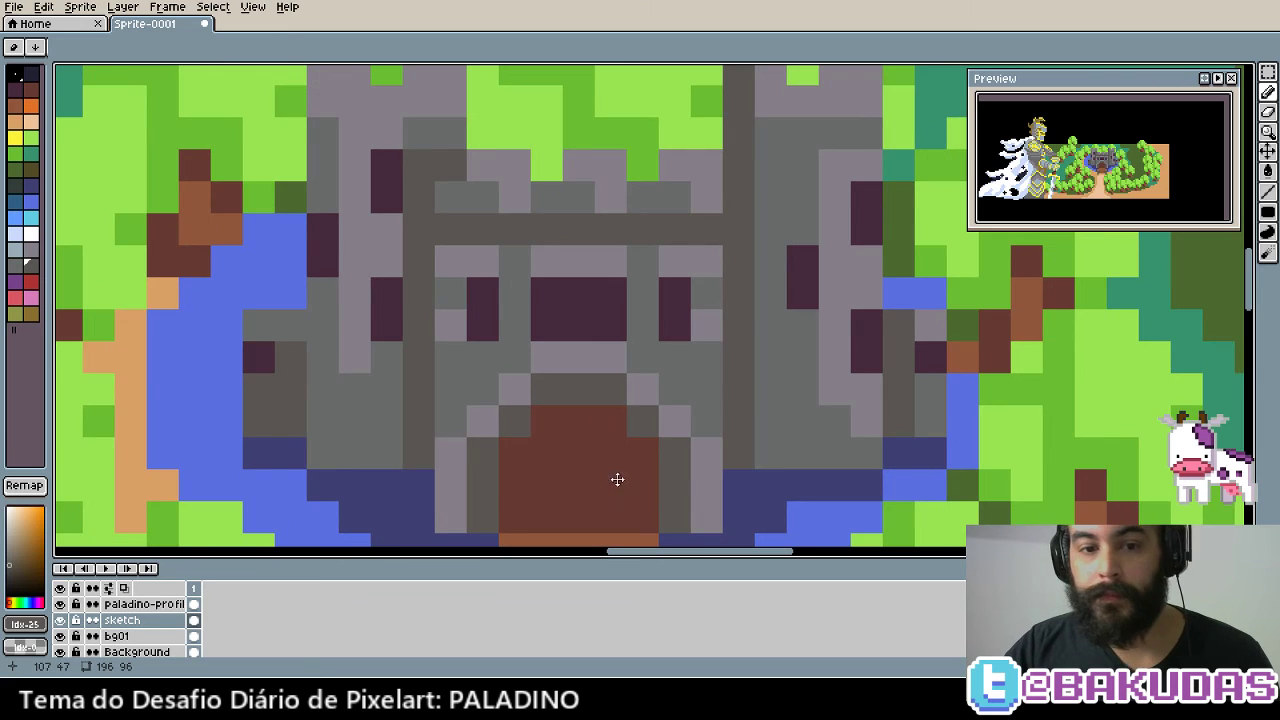
drag(617, 480, 691, 443)
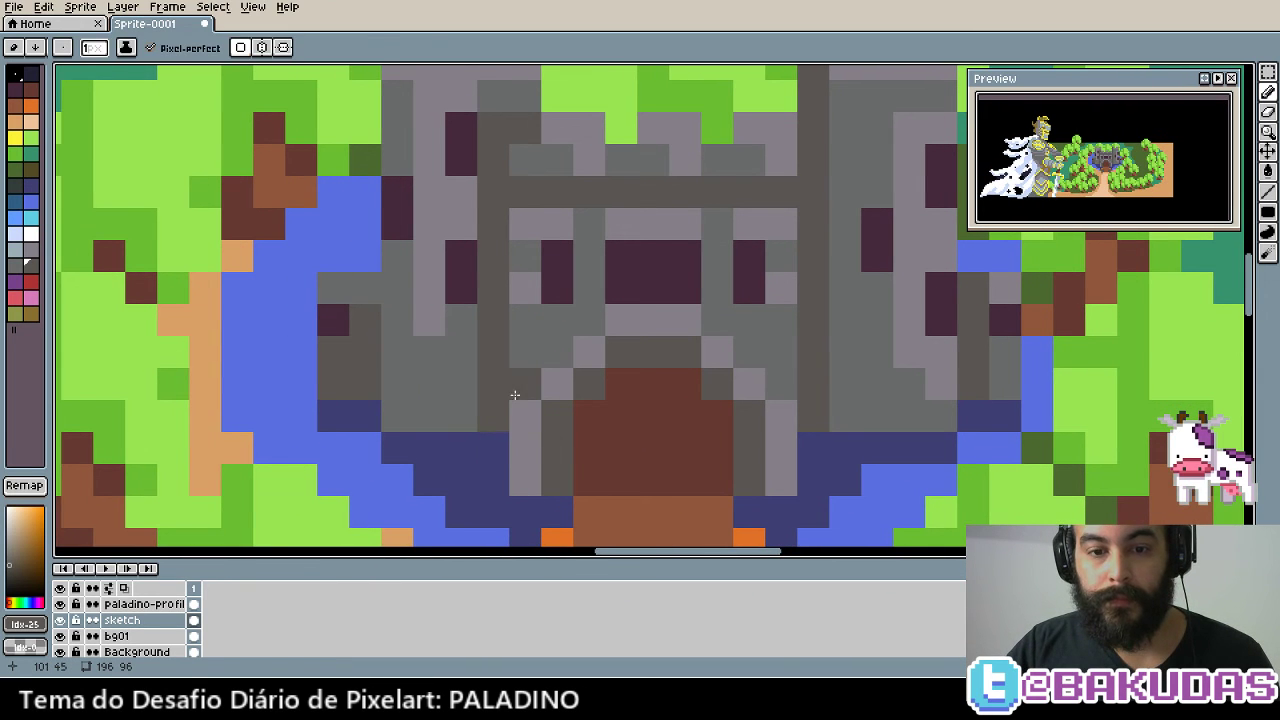
alt+click(510, 388)
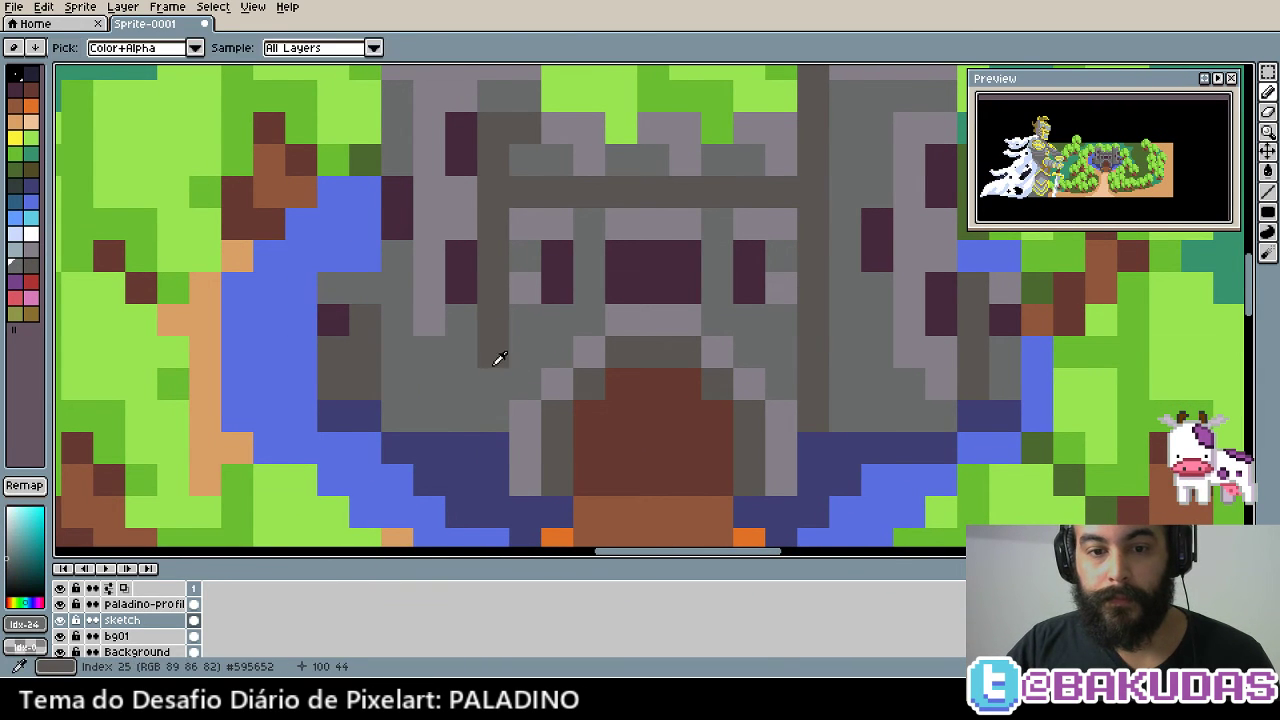
drag(466, 334, 494, 415)
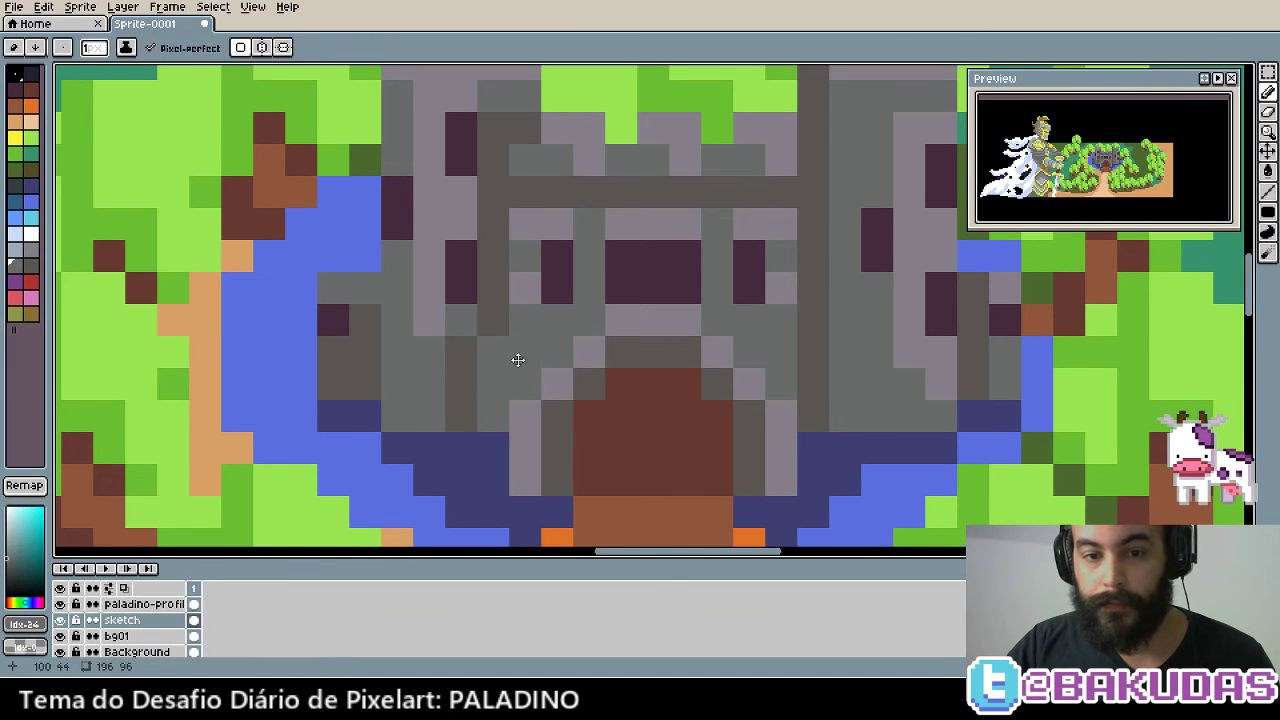
drag(518, 360, 506, 378)
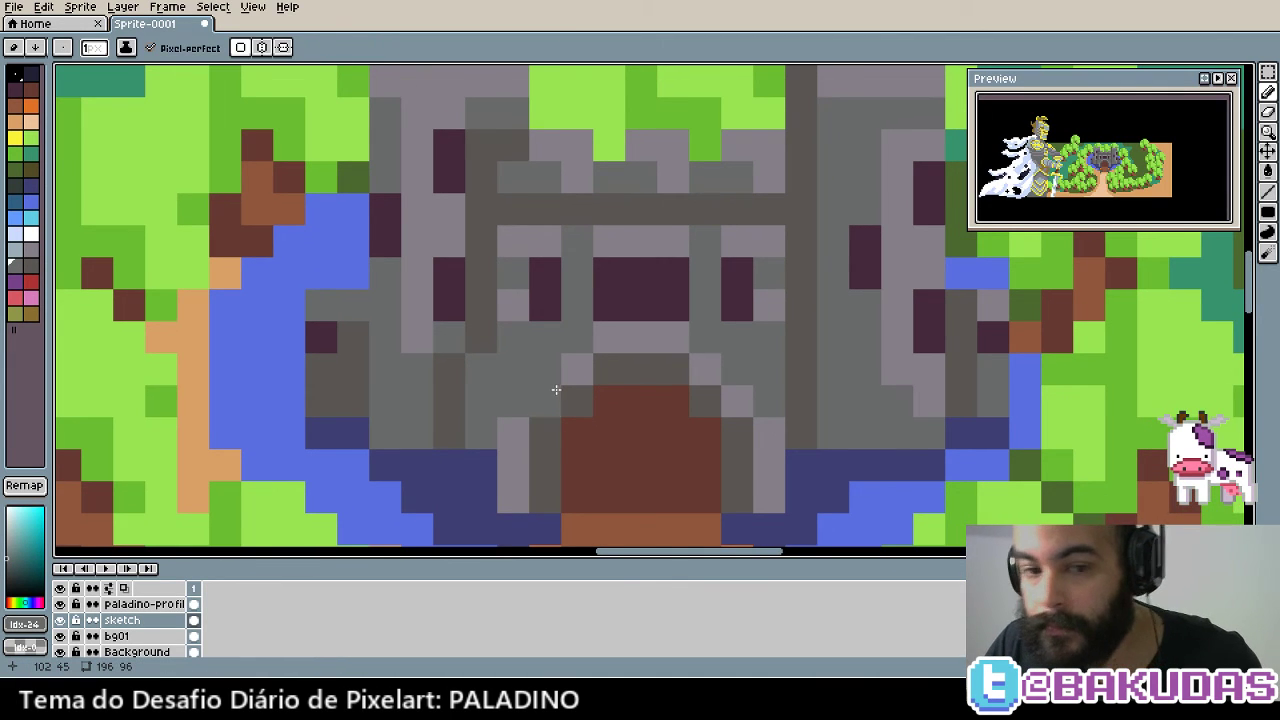
drag(557, 390, 480, 337)
alt+click(484, 304)
click(450, 338)
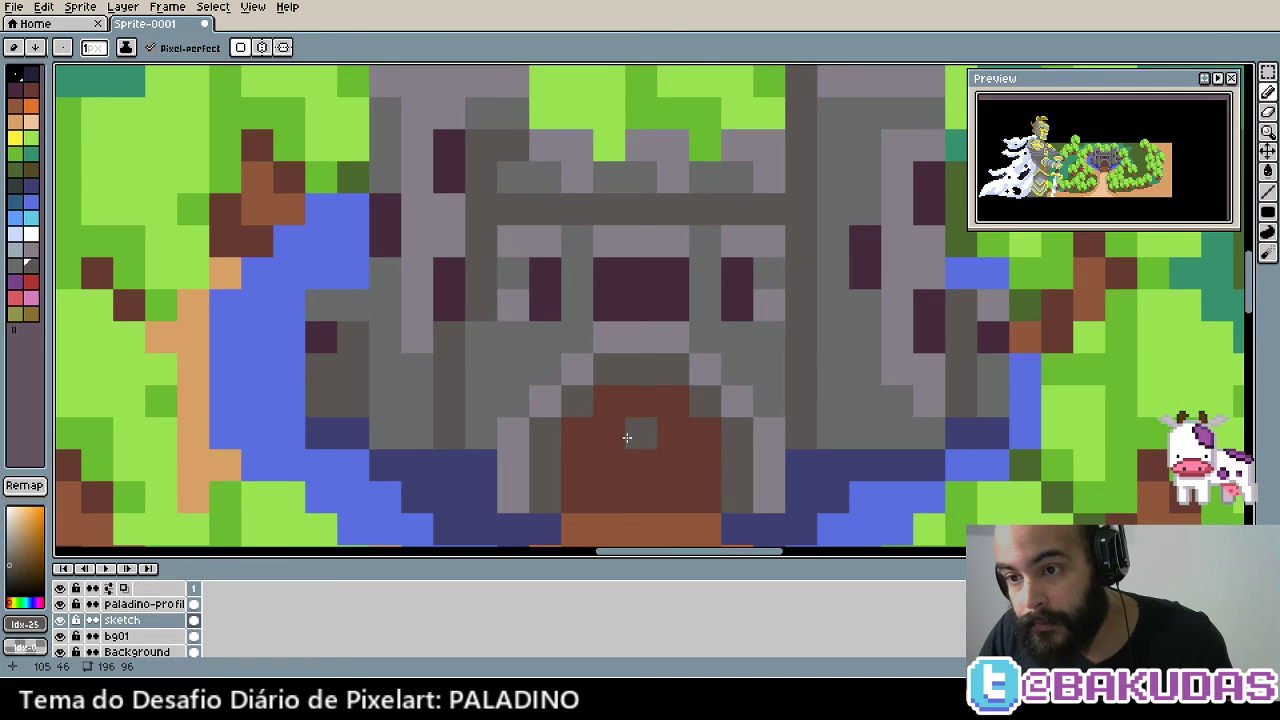
scroll(694, 408, right, 2)
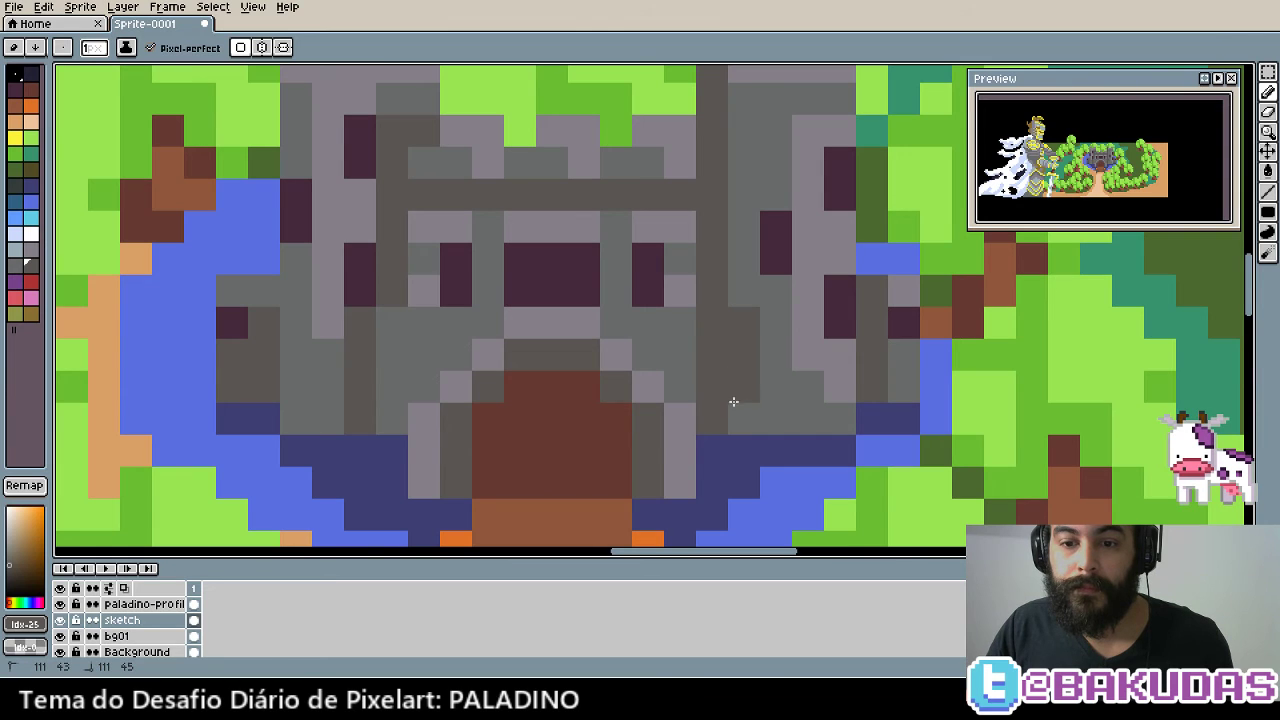
key(i)
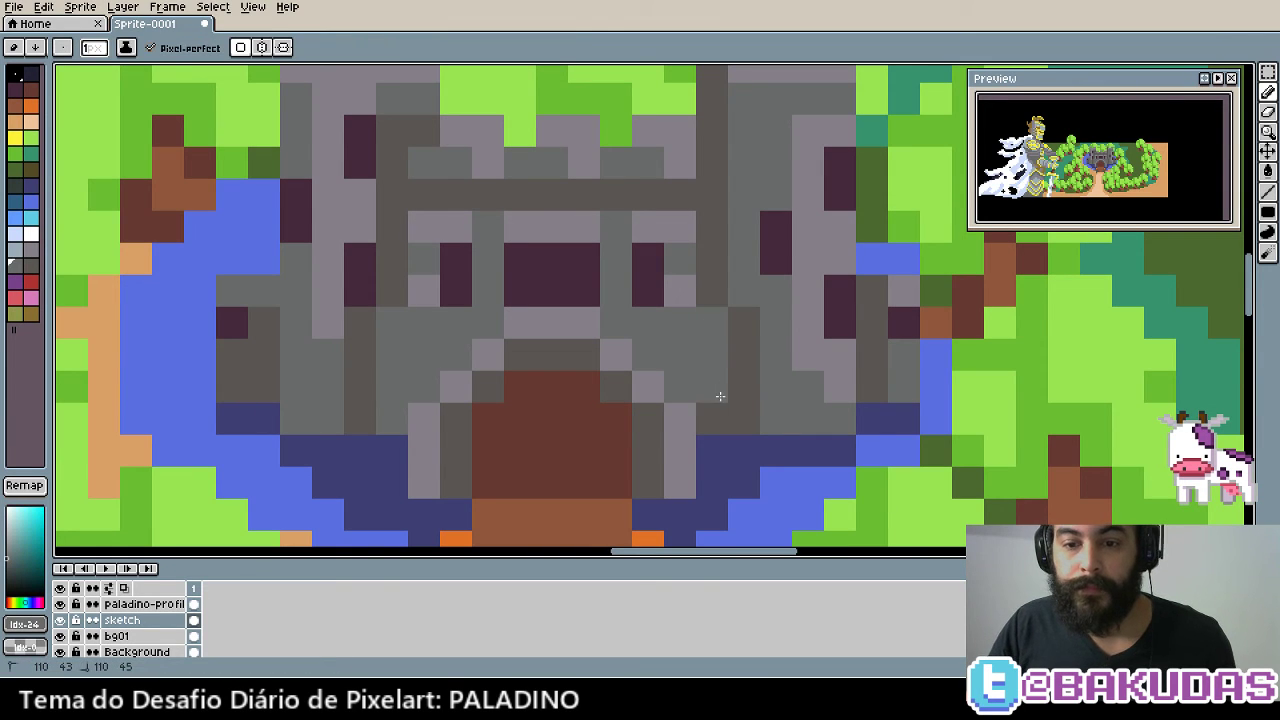
drag(709, 383, 703, 397)
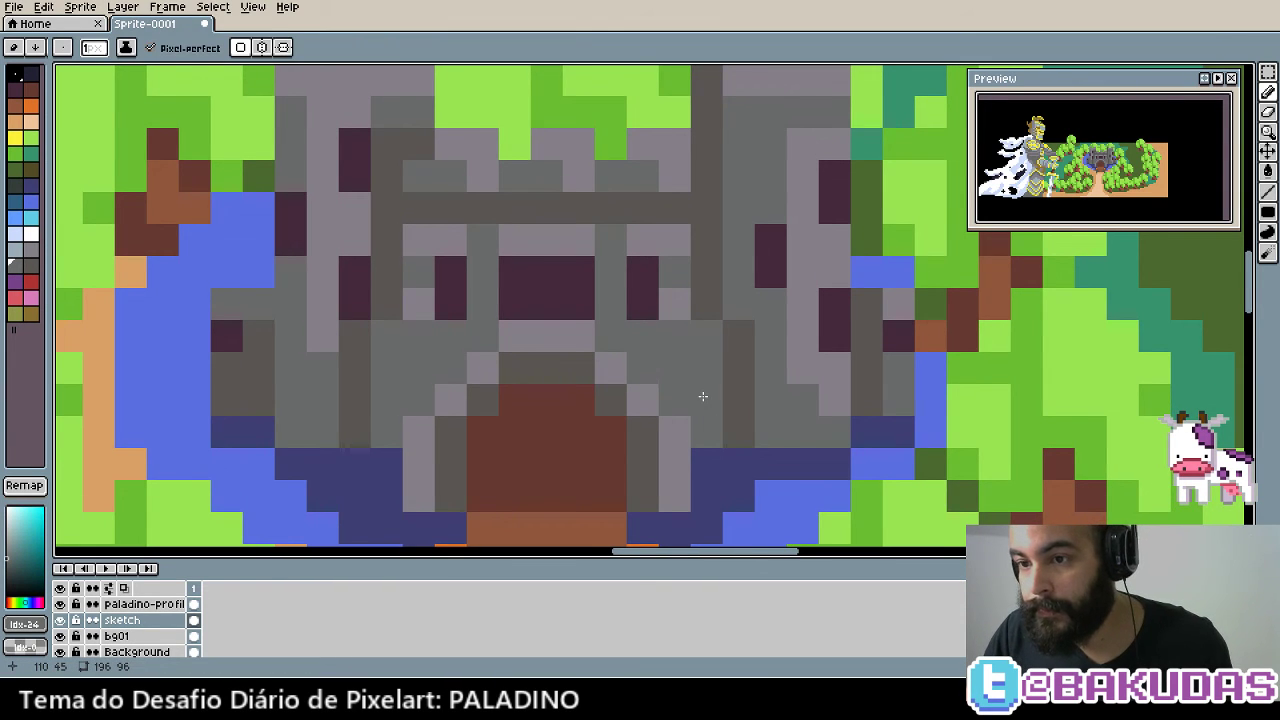
scroll(688, 370, down, 1)
scroll(690, 372, down, 2)
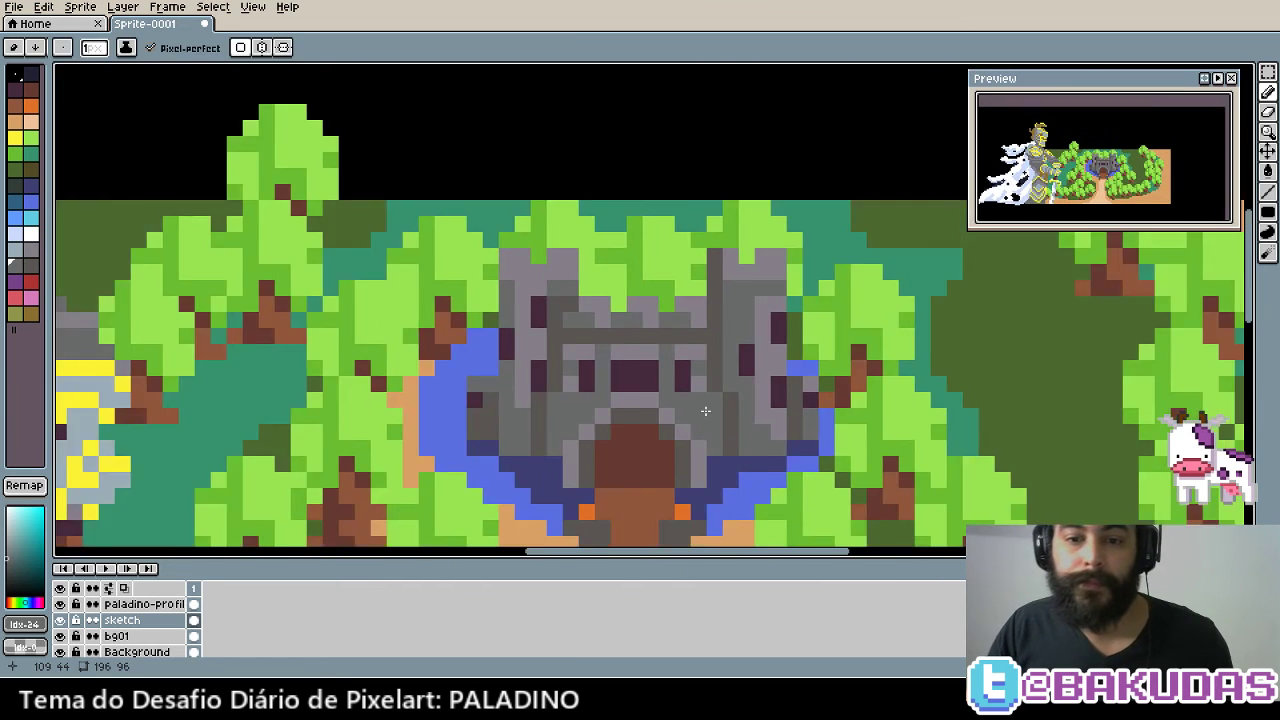
scroll(695, 376, down, 1)
scroll(706, 383, up, 2)
alt+click(706, 383)
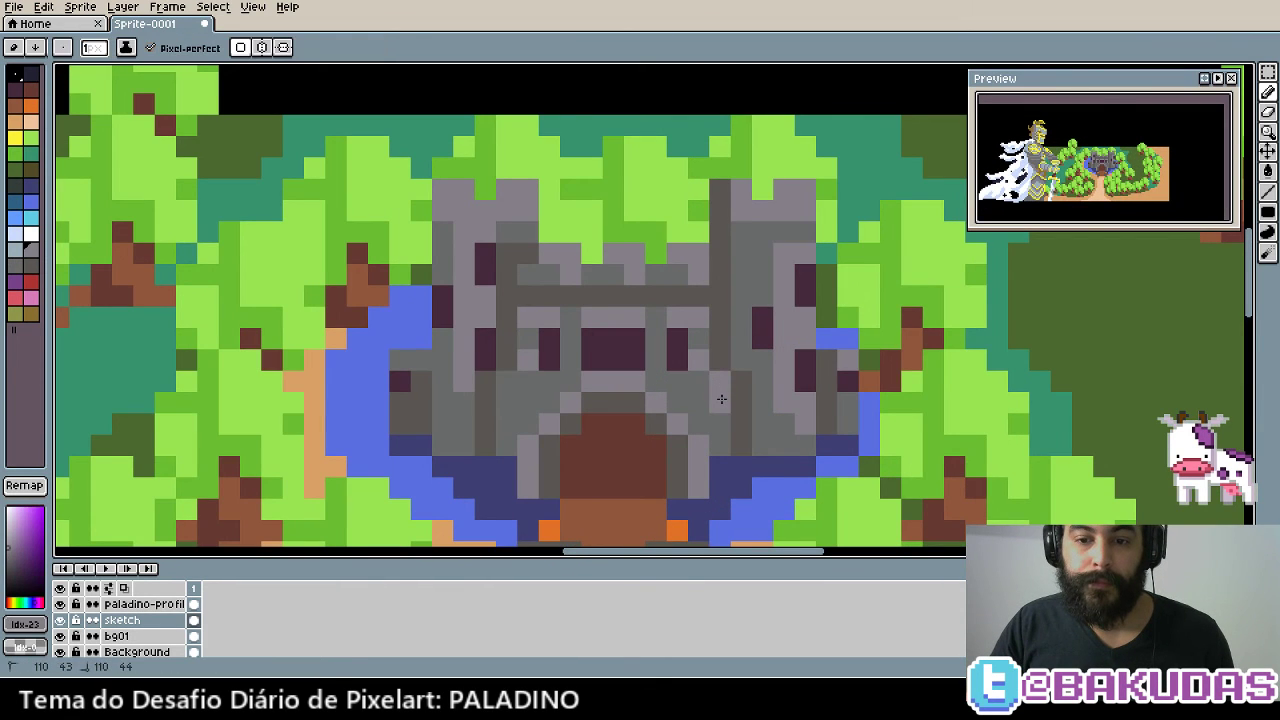
key(ctrl)
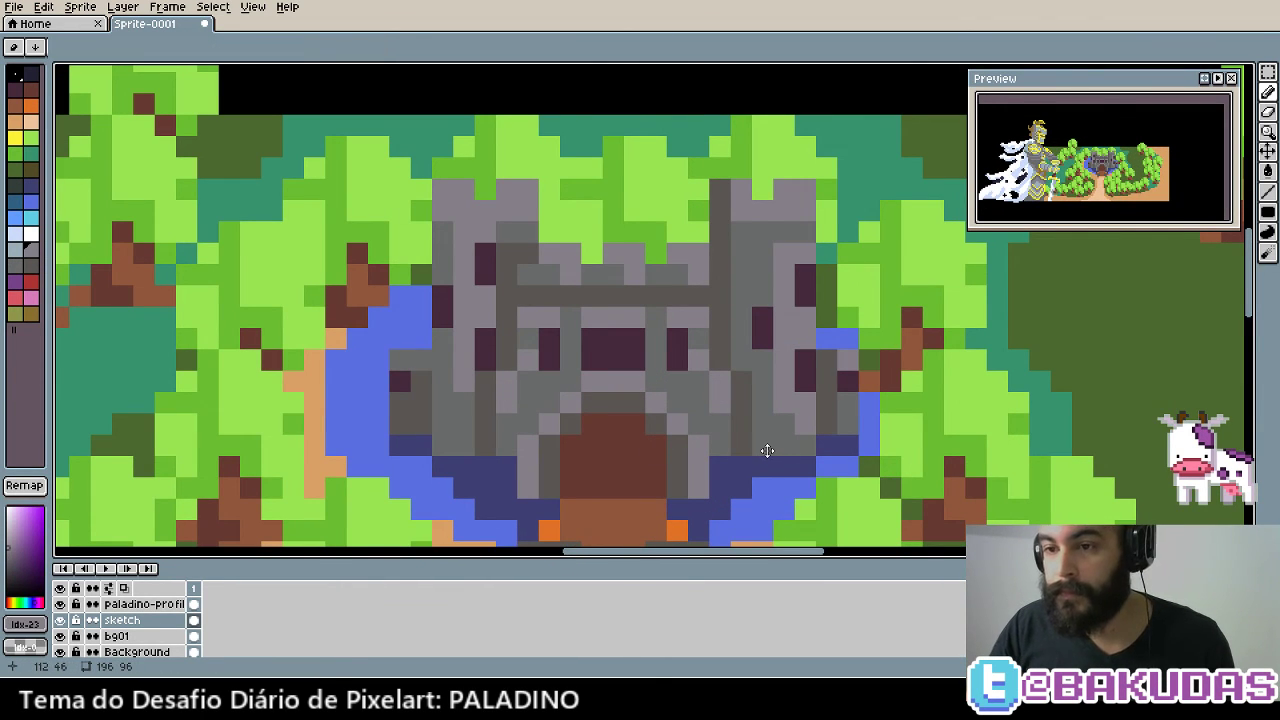
drag(762, 396, 752, 447)
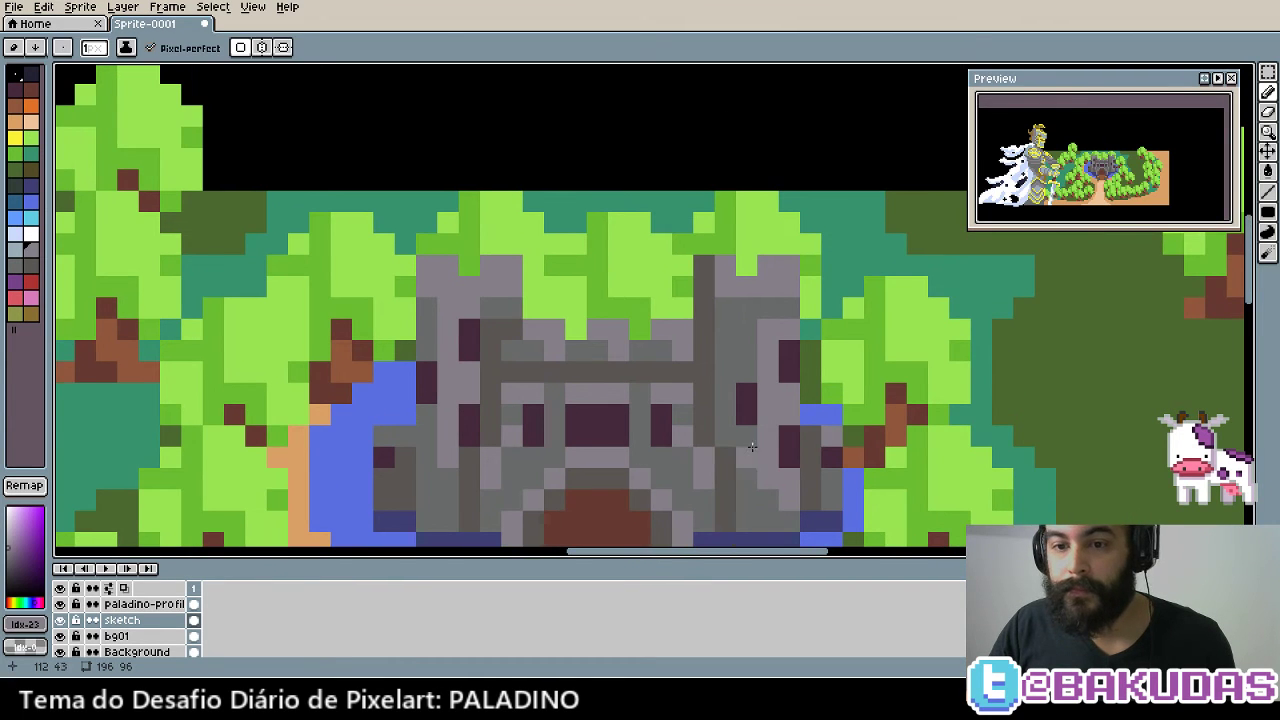
scroll(740, 370, down, 3)
scroll(700, 410, down, 2)
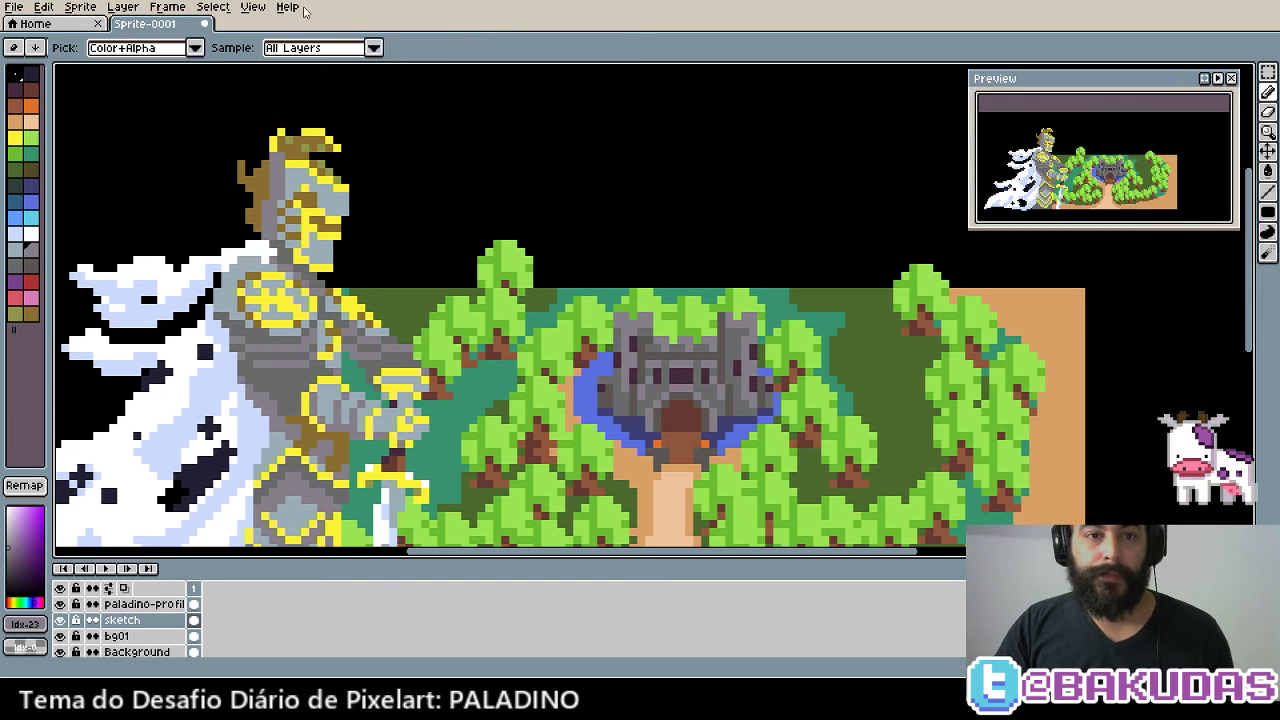
key(b)
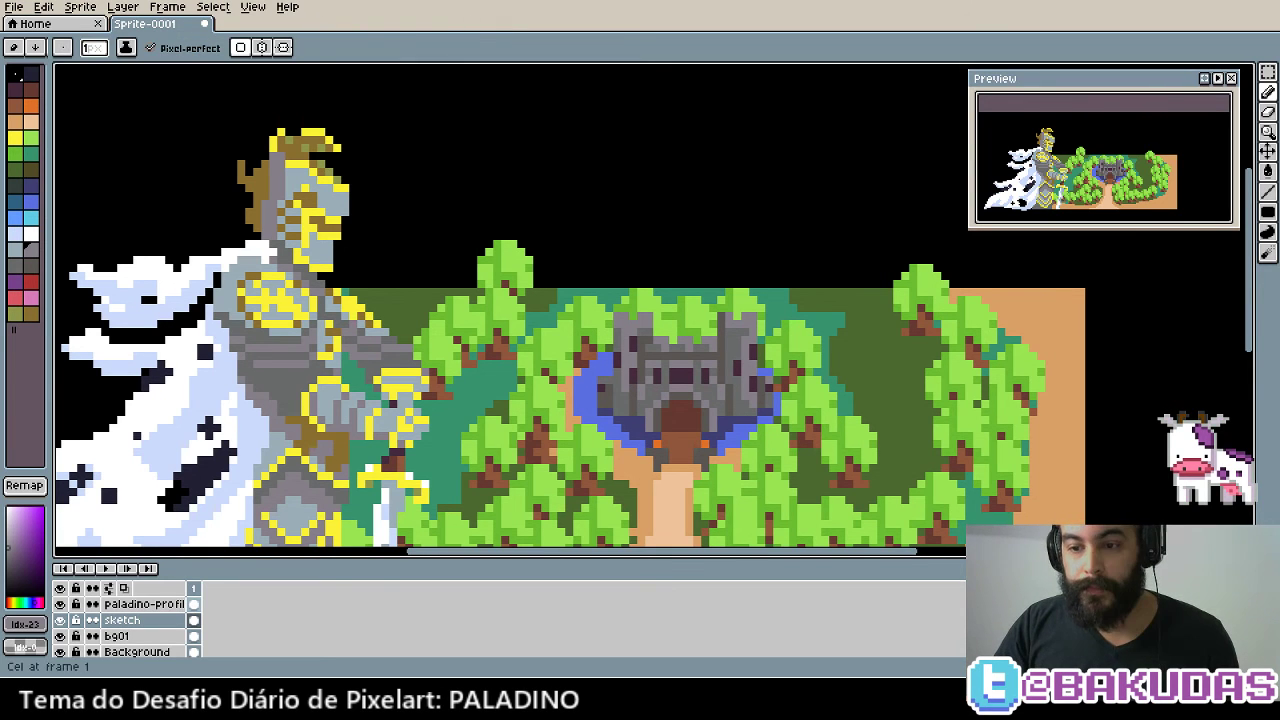
scroll(685, 377, down, 2)
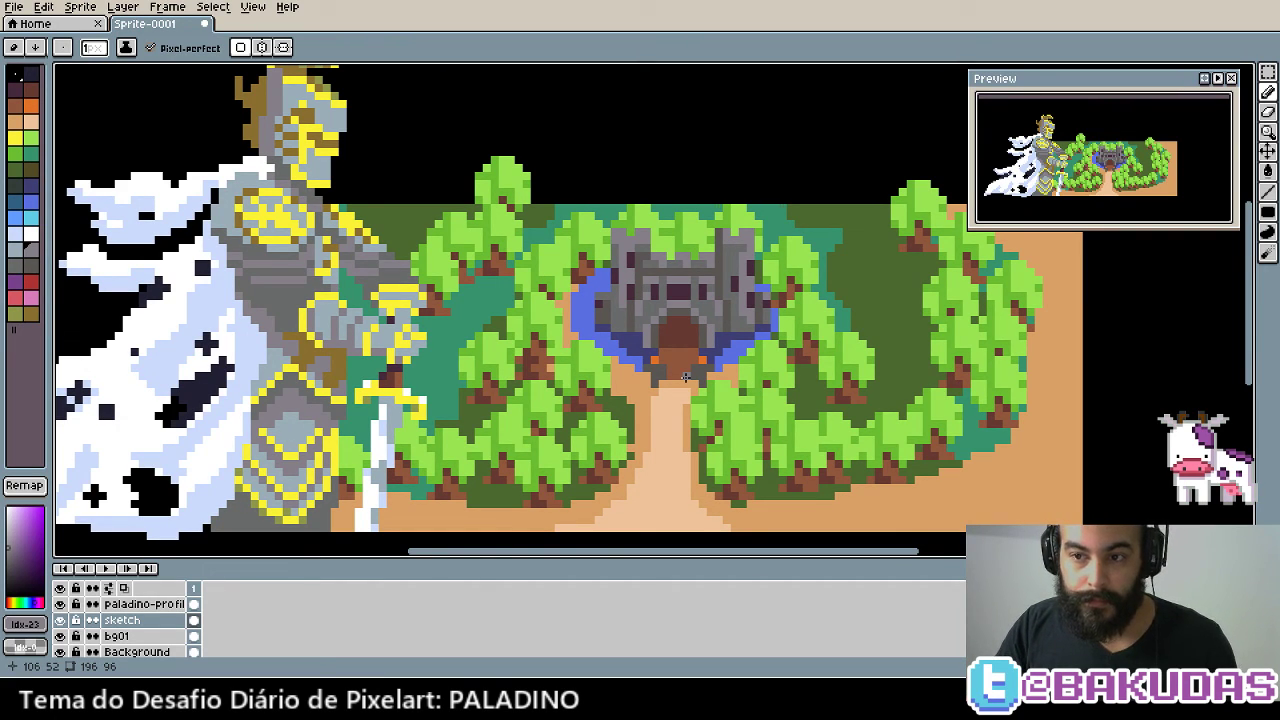
scroll(686, 376, down, 1)
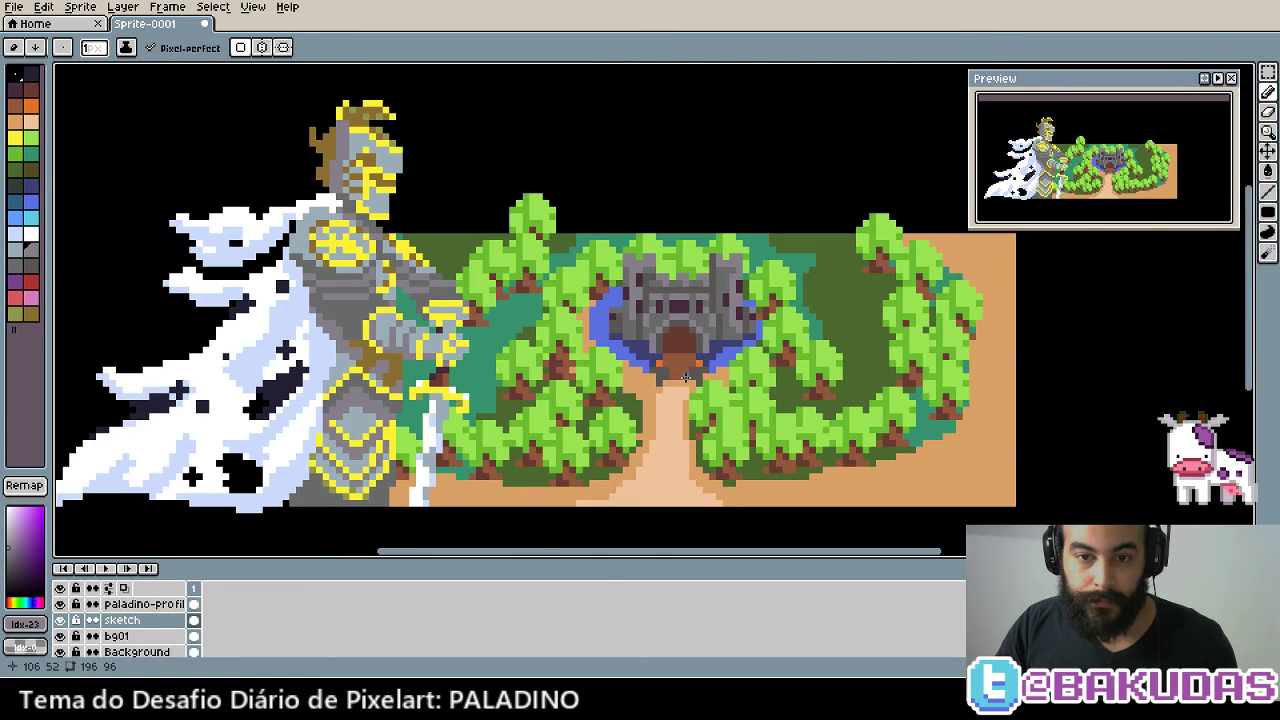
drag(696, 380, 641, 360)
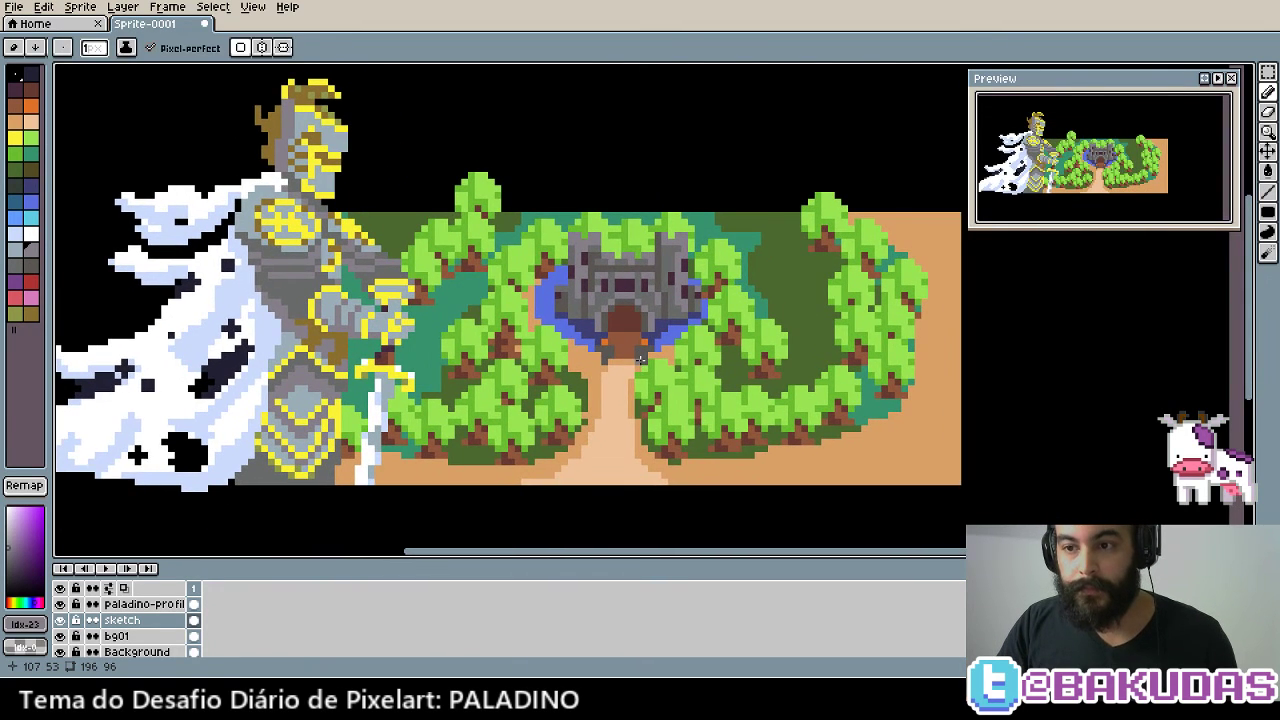
scroll(658, 232, up, 5)
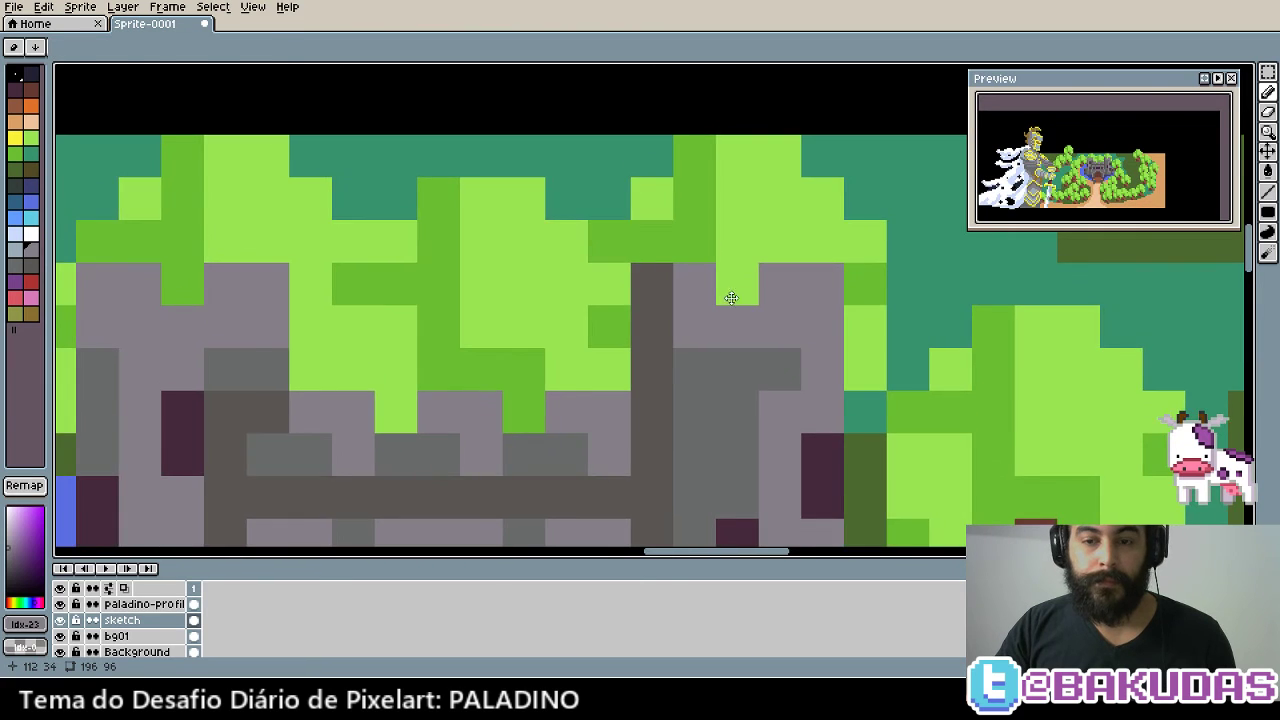
scroll(694, 324, down, 3)
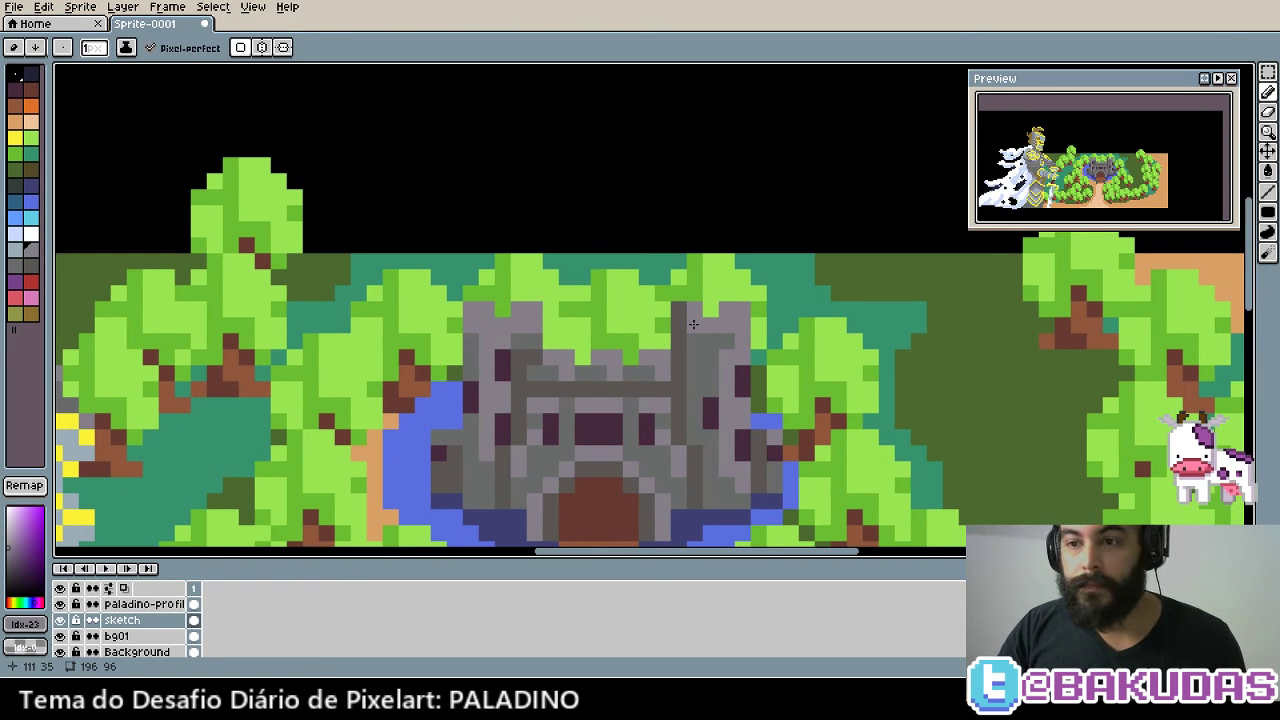
scroll(693, 324, down, 2)
scroll(690, 326, down, 1)
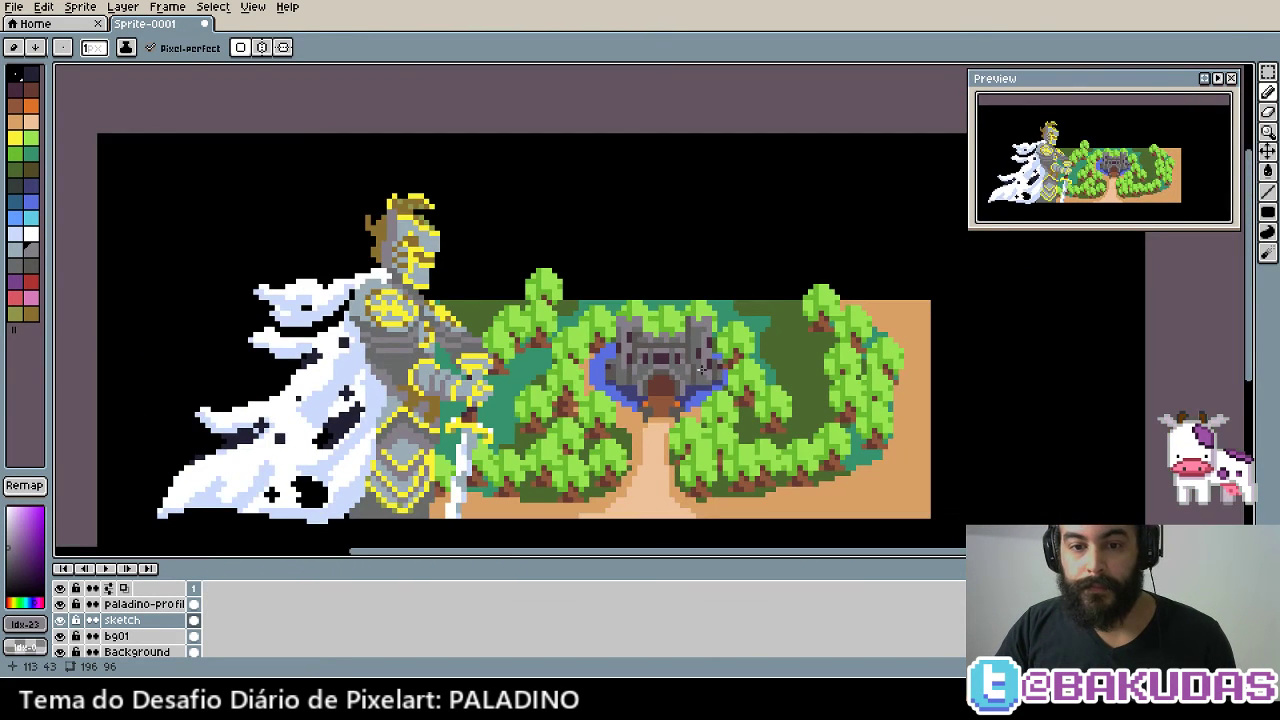
scroll(680, 328, down, 1)
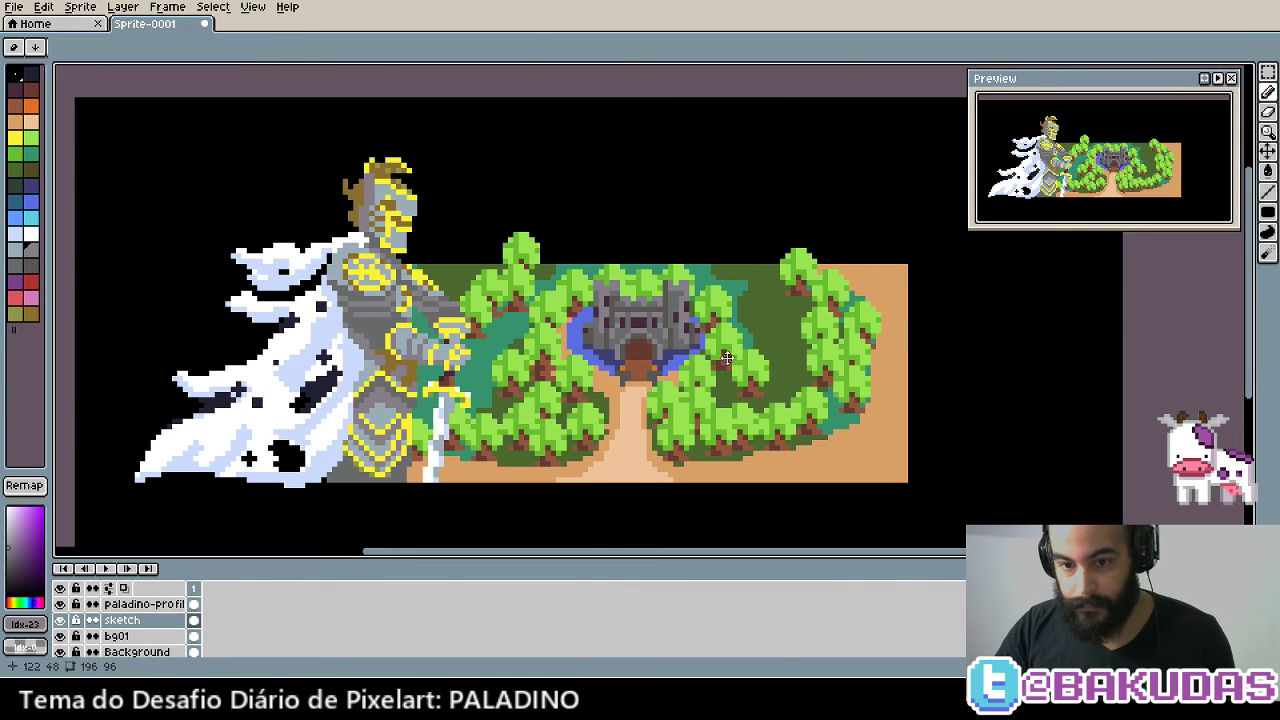
scroll(682, 340, up, 1)
scroll(696, 342, up, 2)
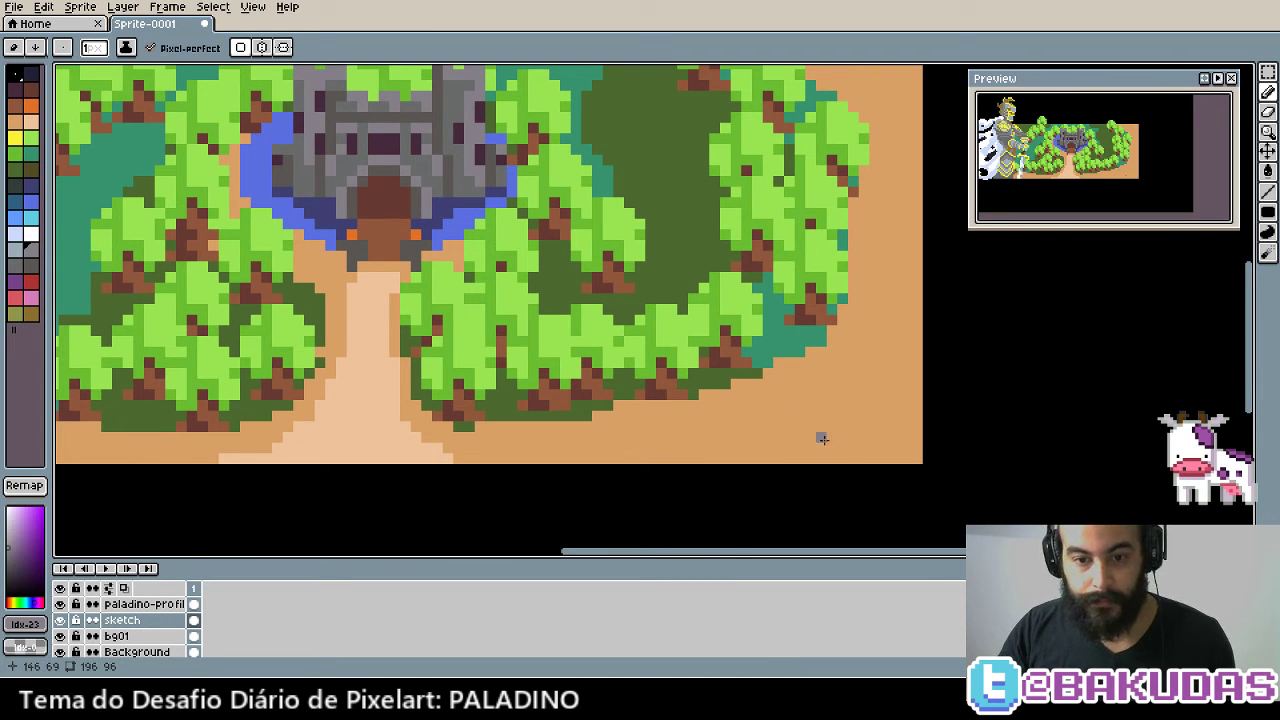
Draw a dark-brown H shape on the sand path, removing a stray pixel
scroll(866, 428, up, 2)
drag(563, 409, 914, 400)
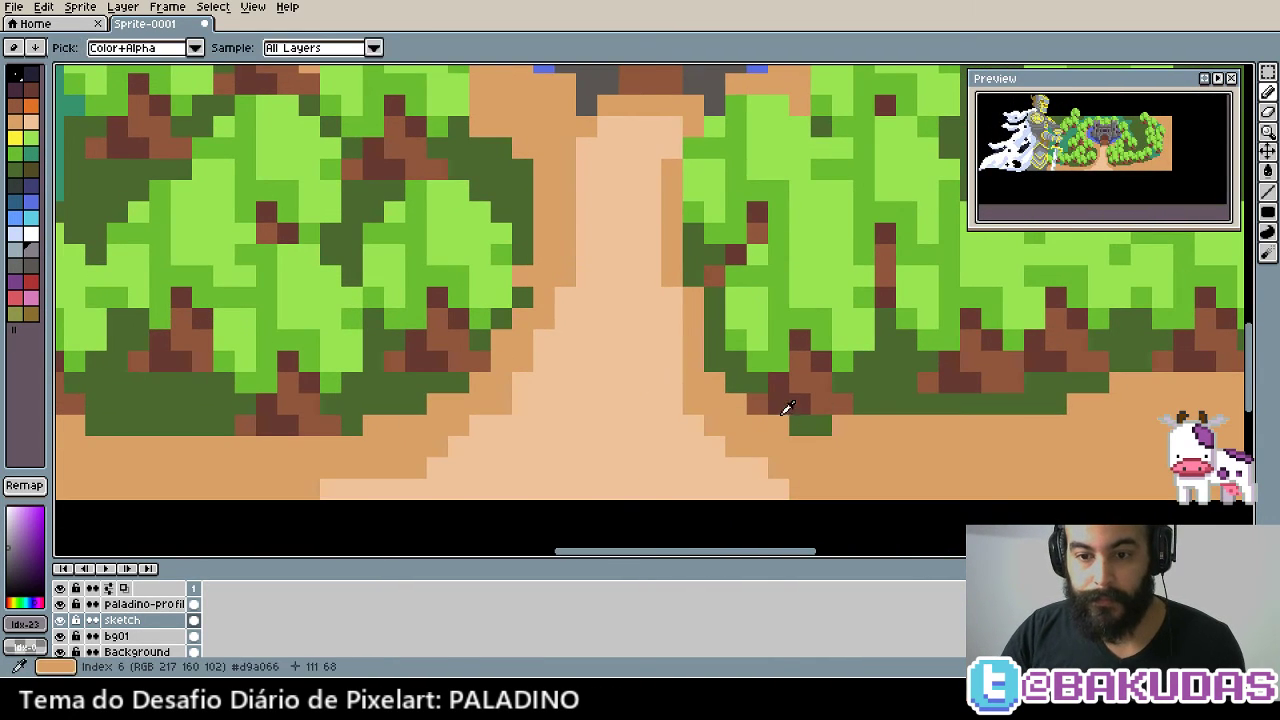
drag(650, 382, 650, 425)
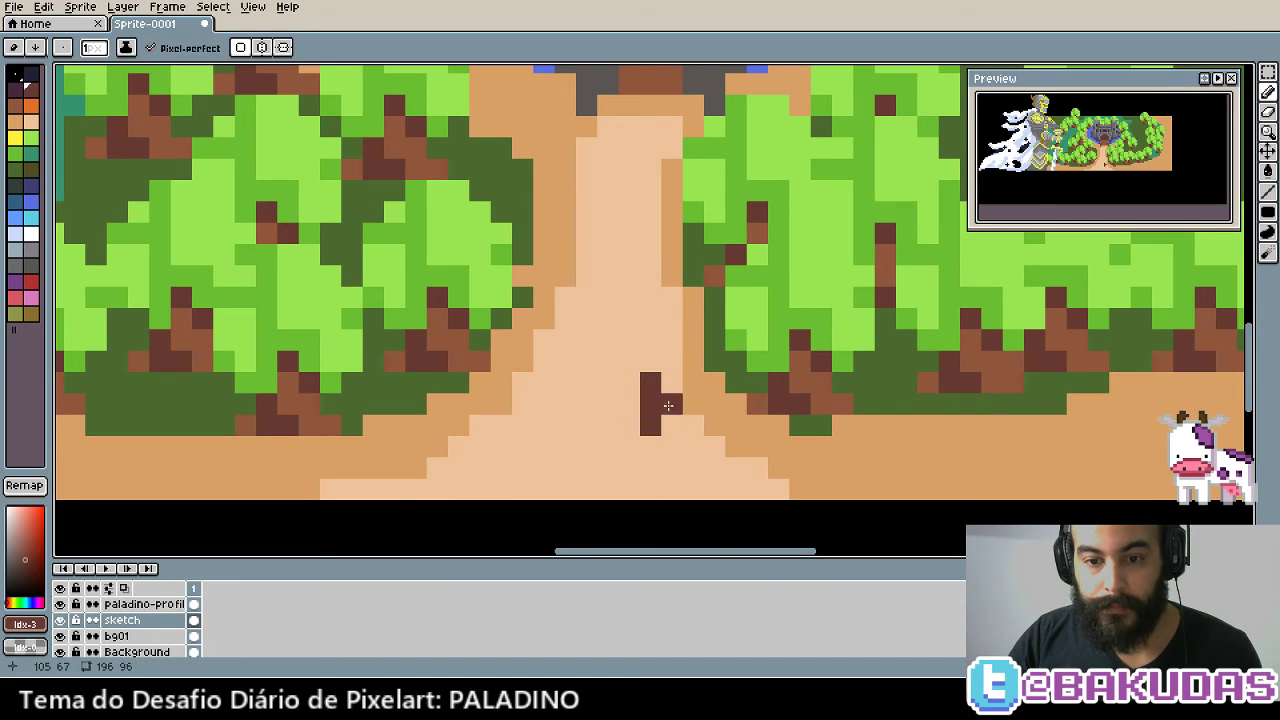
click(692, 382)
key(ctrl+z)
mouse_move(715, 383)
mouse_down()
mouse_move(670, 393)
mouse_move(694, 381)
mouse_up()
Shade the H's left top, right column and top row with tree-trunk medium brown
key(alt)
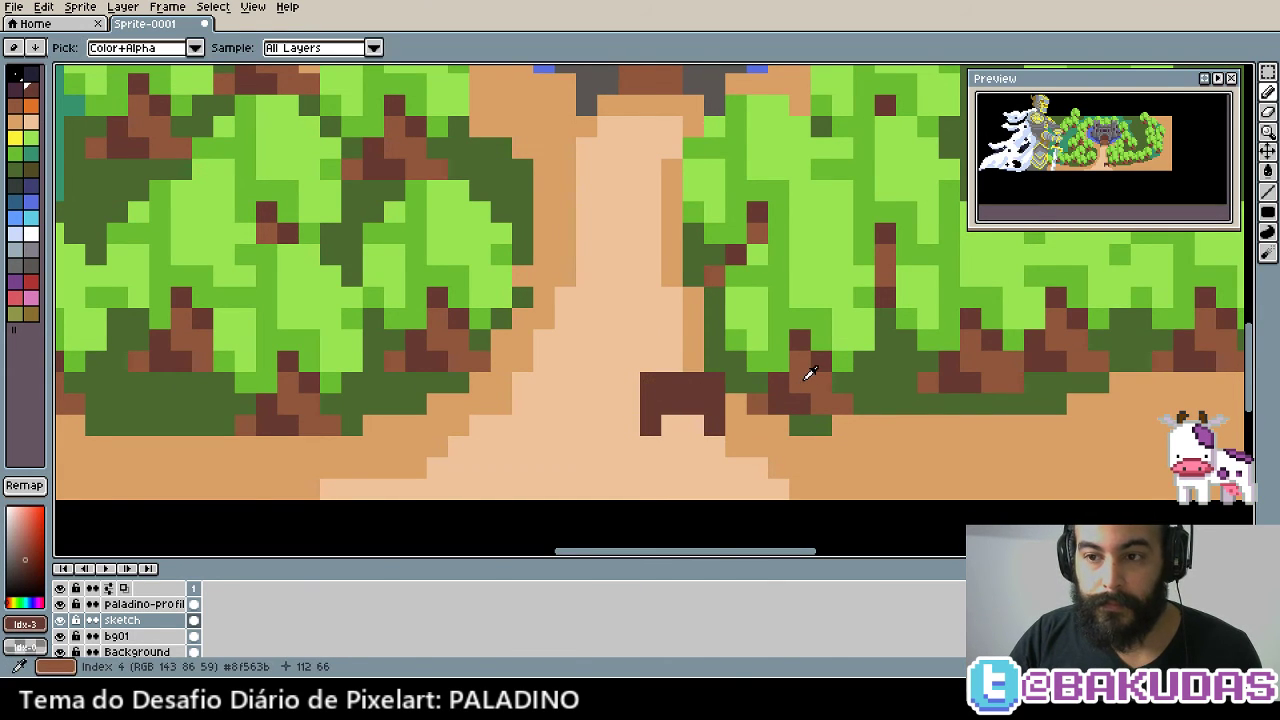
alt+click(810, 373)
scroll(675, 402, up, 1)
click(626, 363)
click(637, 417)
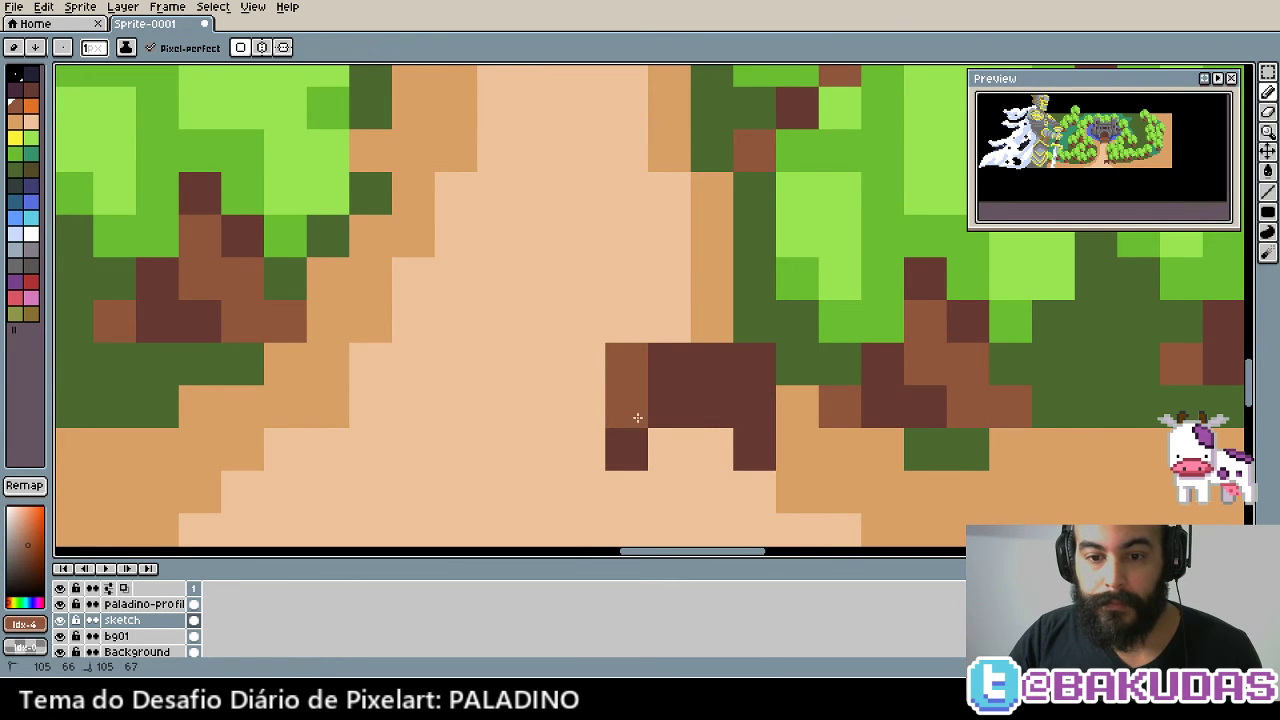
click(634, 440)
click(660, 404)
key(ctrl+z)
key(ctrl+z)
key(ctrl+z)
drag(740, 365, 744, 431)
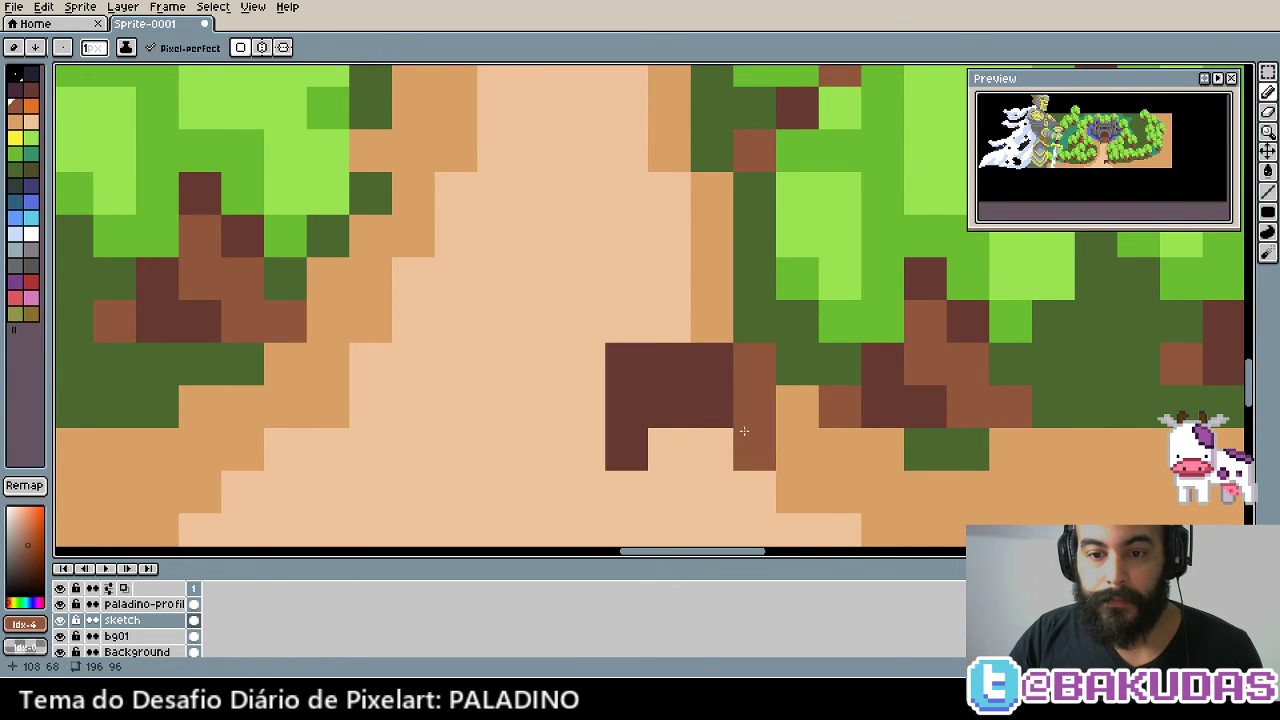
mouse_move(670, 363)
mouse_down()
mouse_move(626, 363)
mouse_move(712, 363)
mouse_move(633, 441)
mouse_move(747, 411)
mouse_move(762, 362)
mouse_up()
Touch up the H's top-left, bottom-right and lower pixels in dark brown and tan
alt+click(640, 415)
click(634, 377)
click(792, 435)
alt+click(826, 430)
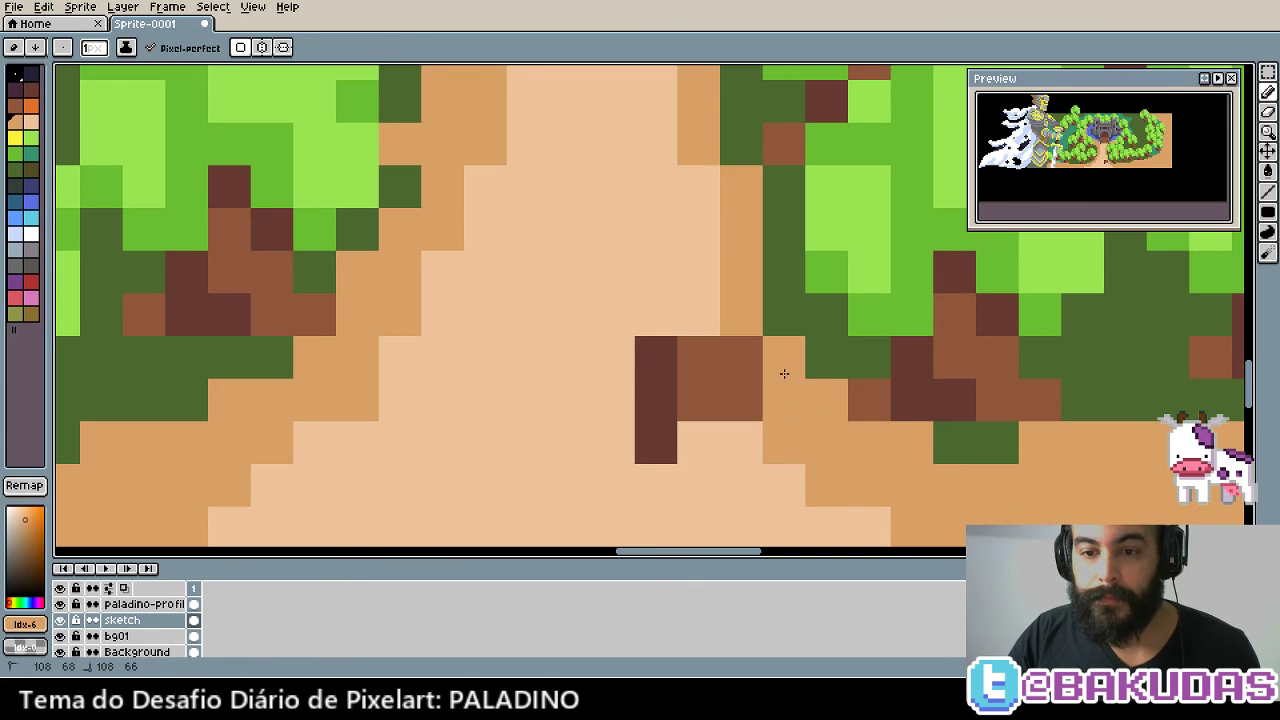
click(740, 434)
alt+click(677, 417)
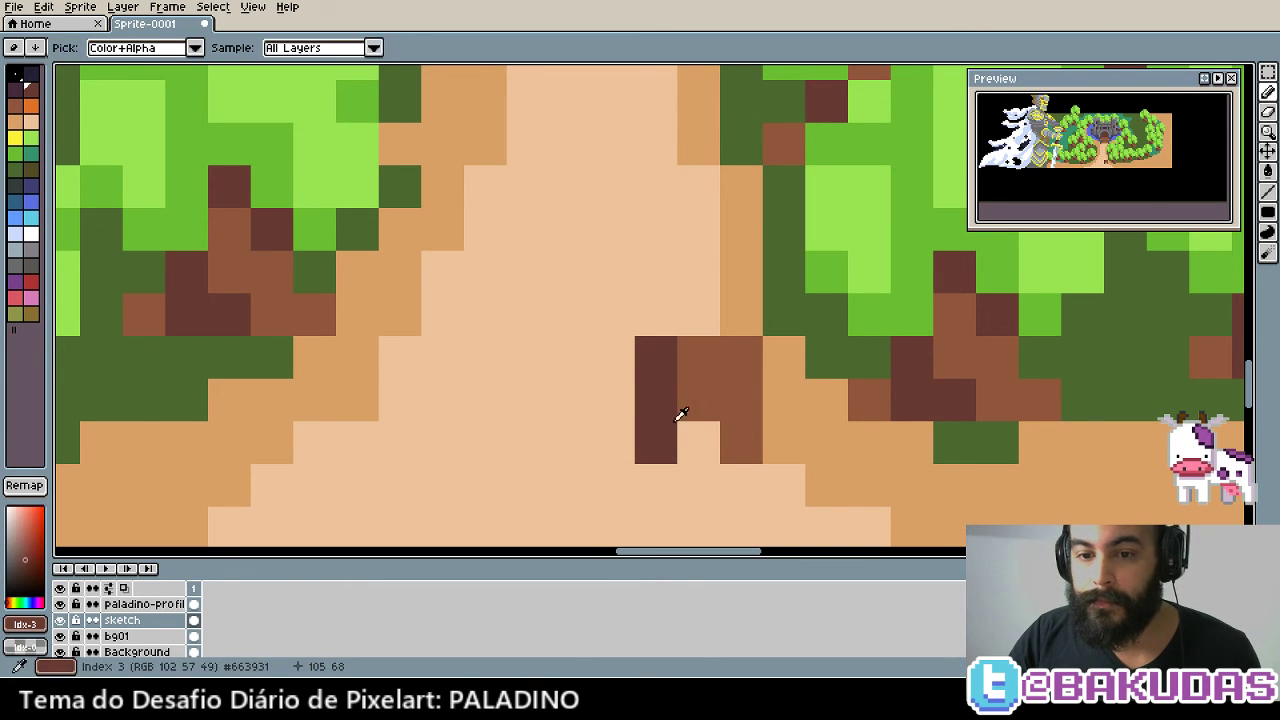
click(745, 432)
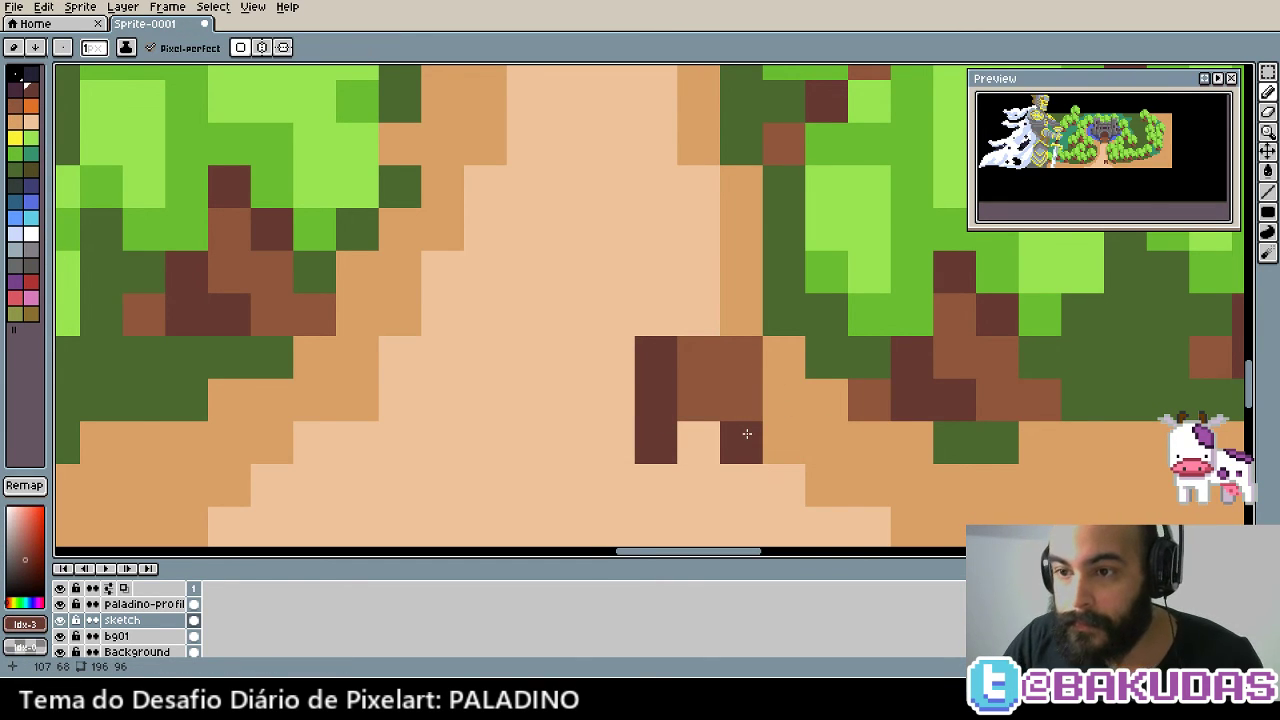
Try a white pixel on the figure, undo it, and reselect dark brown
mouse_move(746, 433)
mouse_down()
mouse_move(843, 430)
mouse_move(484, 396)
mouse_up()
scroll(843, 430, down, 3)
scroll(425, 390, down, 1)
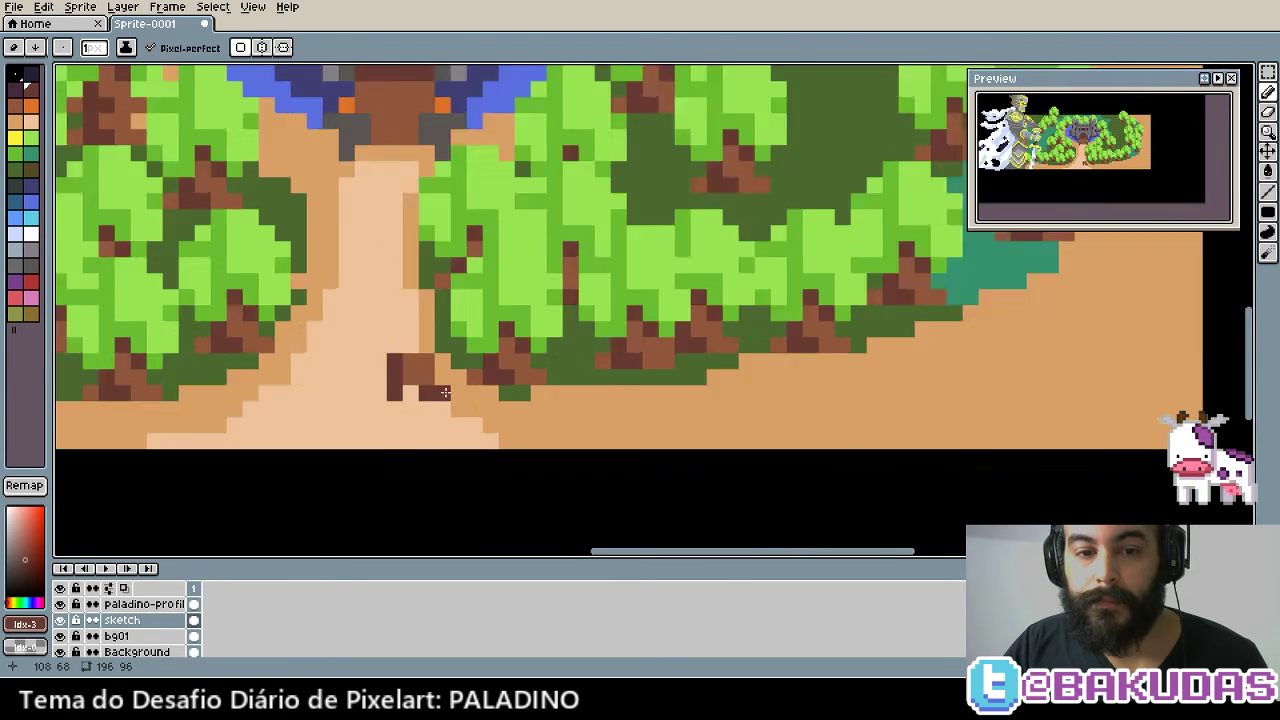
scroll(425, 390, down, 1)
scroll(640, 390, up, 2)
scroll(640, 390, up, 1)
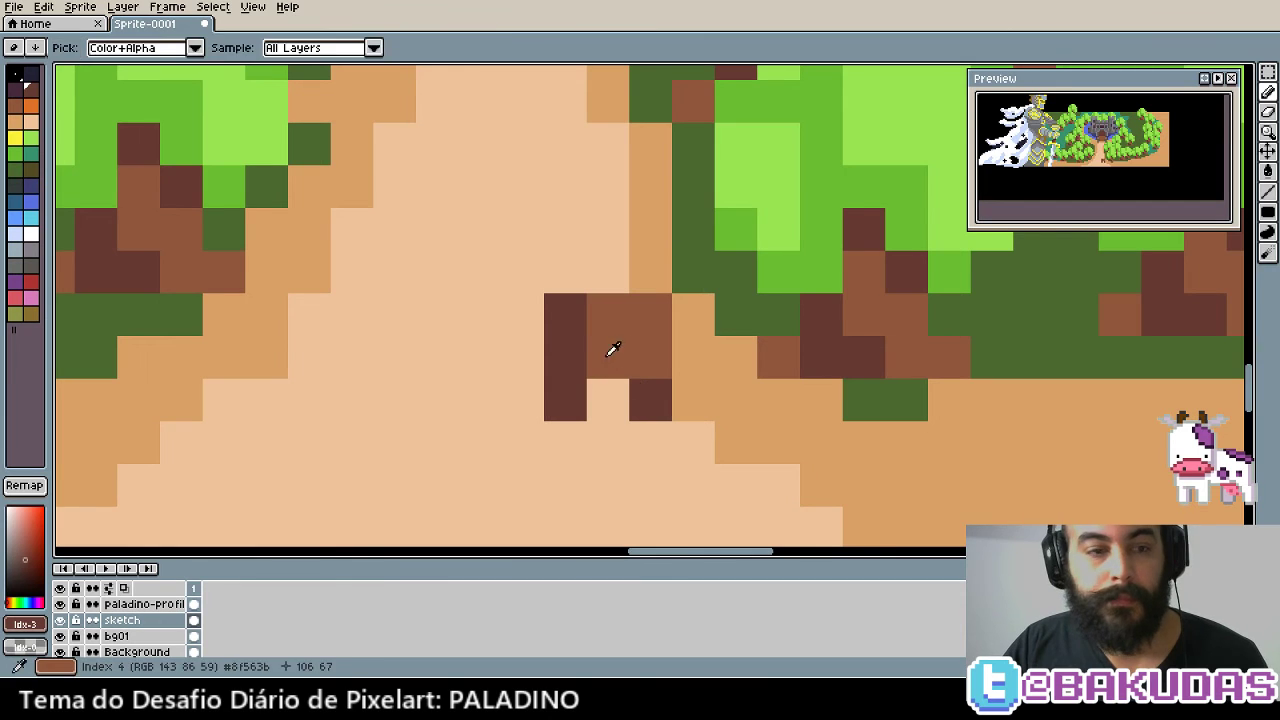
click(31, 233)
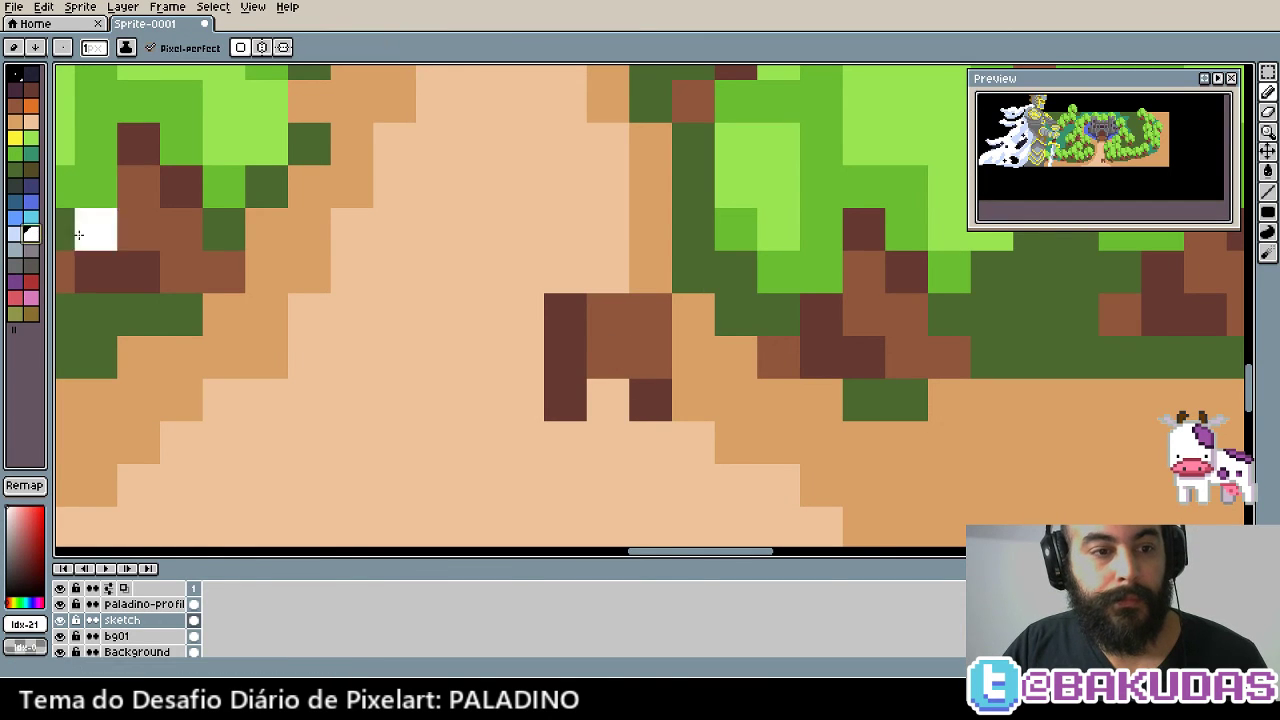
click(605, 355)
key(ctrl+z)
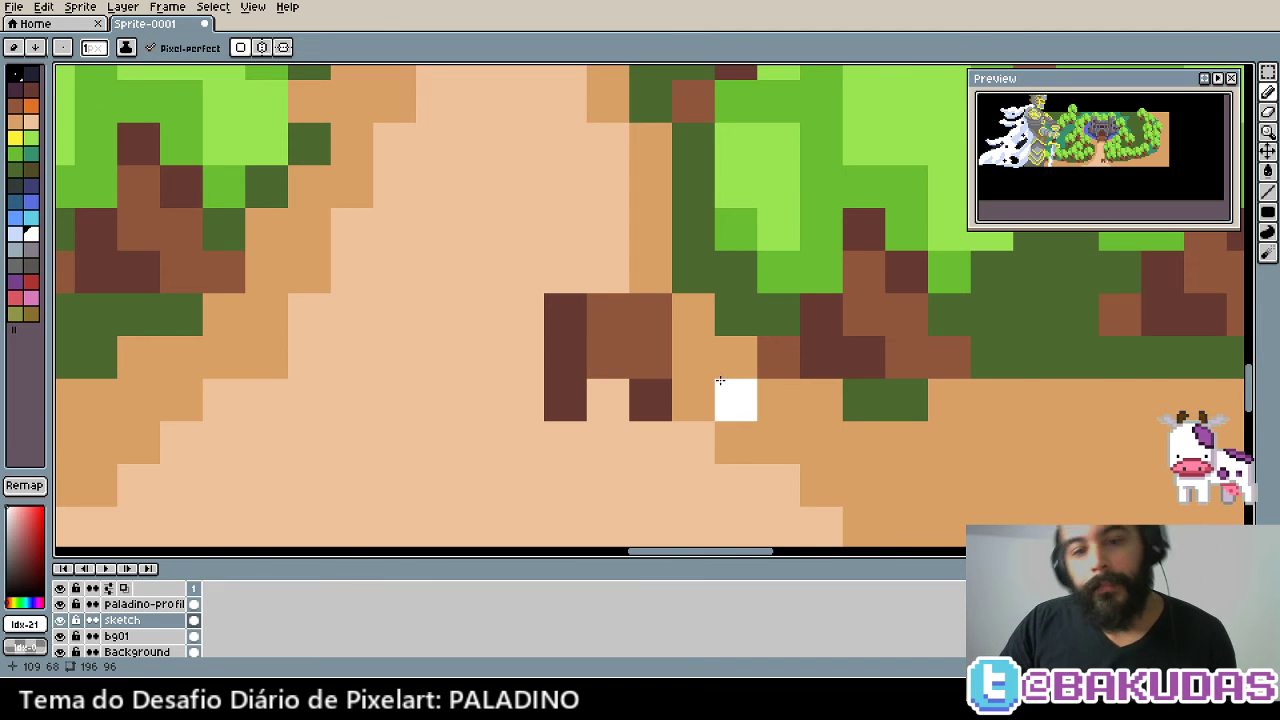
drag(651, 397, 914, 349)
alt+click(837, 291)
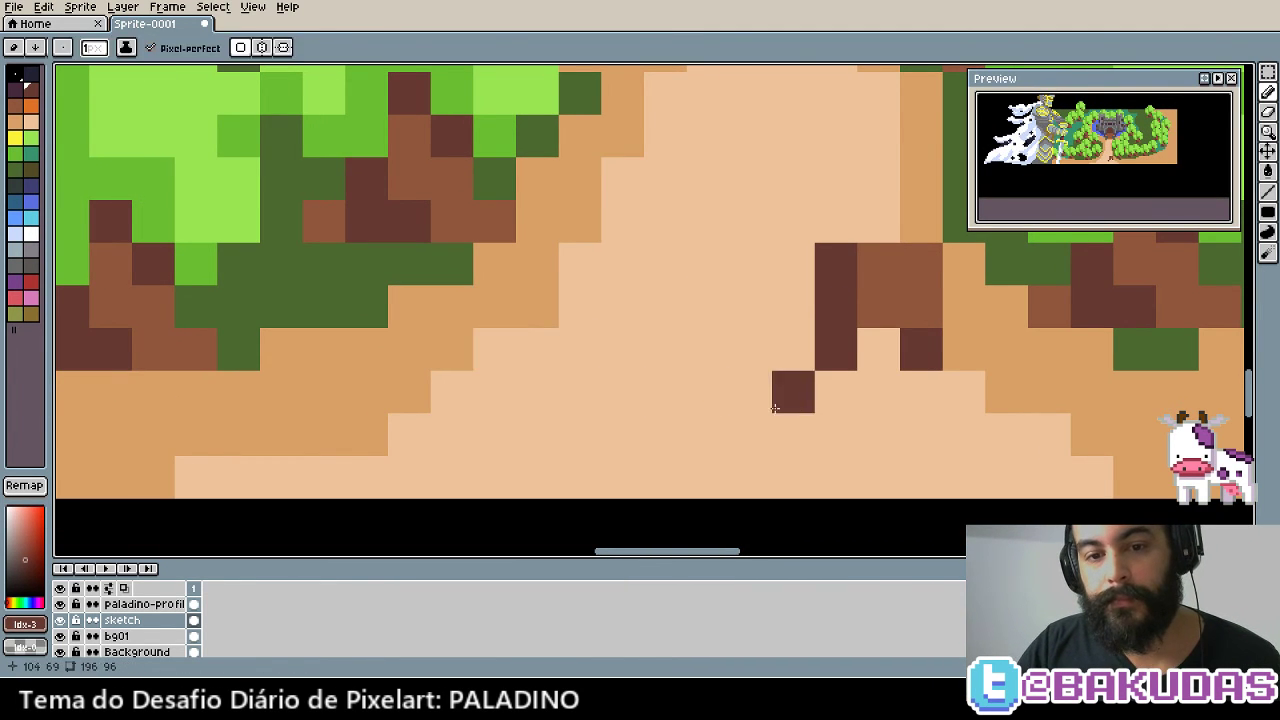
drag(793, 392, 501, 408)
scroll(501, 408, down, 1)
key(w)
click(518, 330)
shift+click(567, 312)
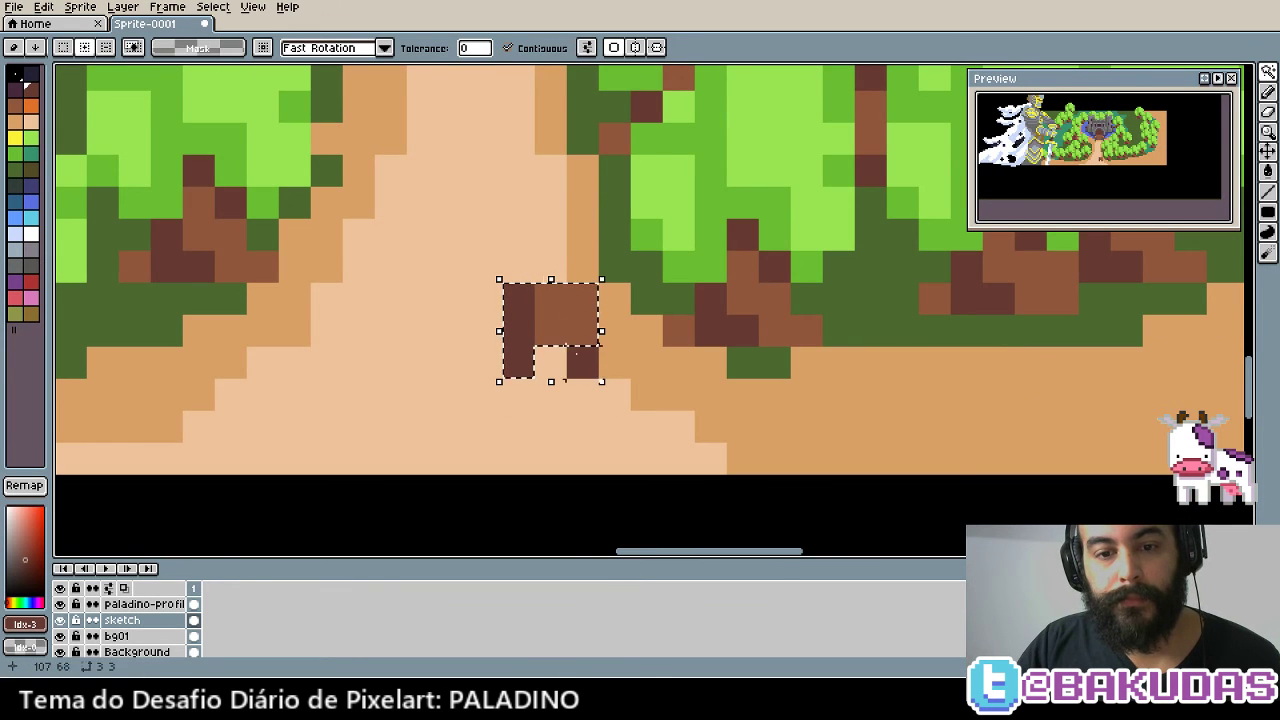
shift+click(584, 362)
key(v)
scroll(760, 428, down, 1)
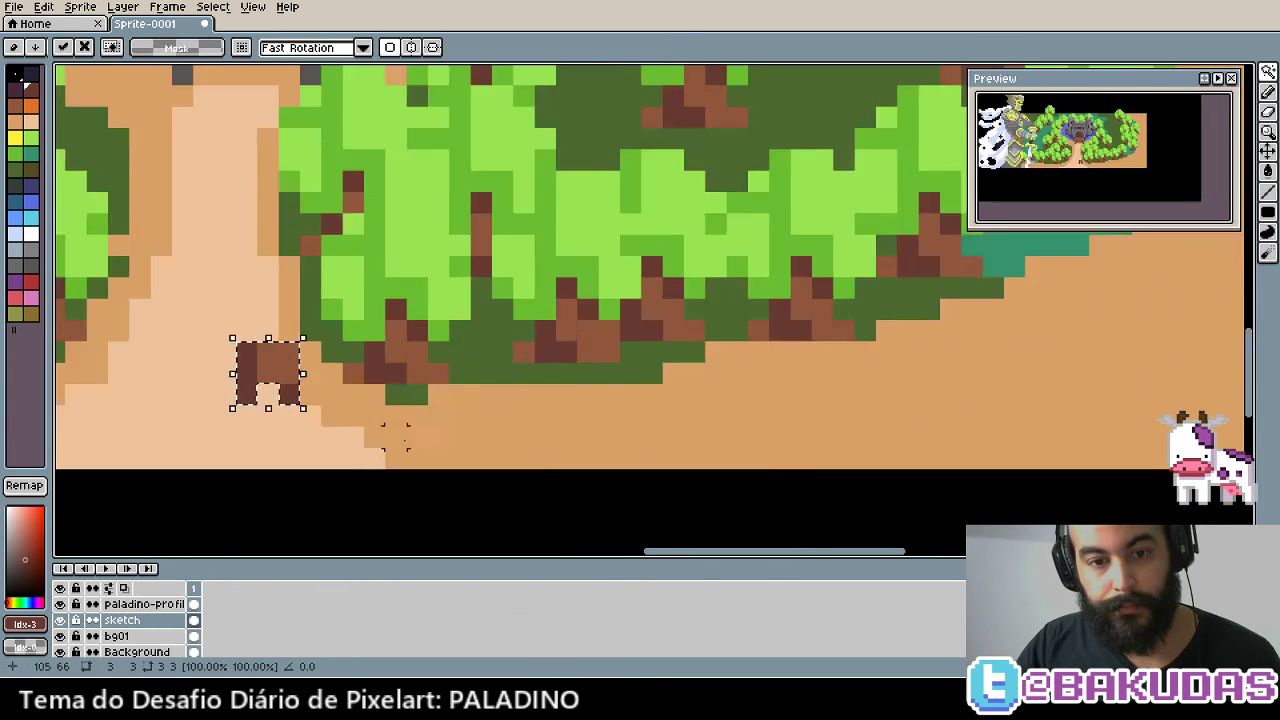
scroll(736, 434, down, 1)
scroll(736, 434, right, 1)
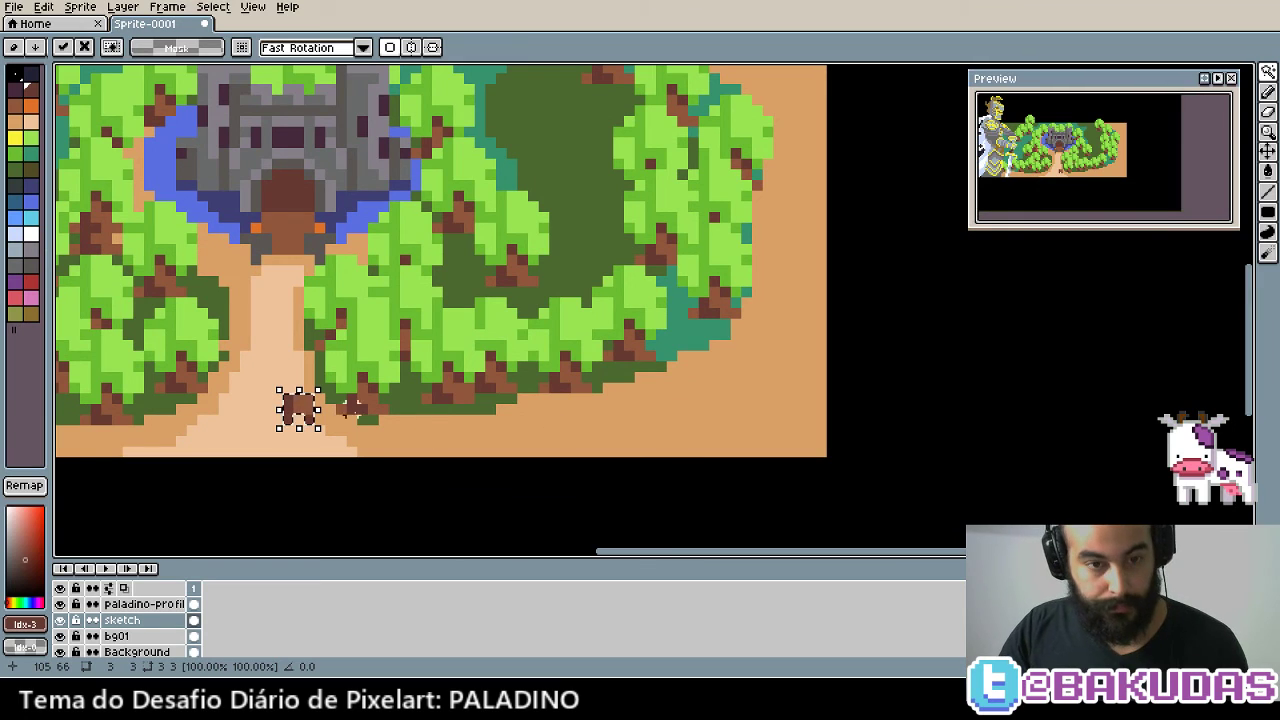
mouse_move(296, 400)
mouse_down()
mouse_move(457, 432)
mouse_move(814, 409)
mouse_move(757, 420)
mouse_move(787, 425)
mouse_up()
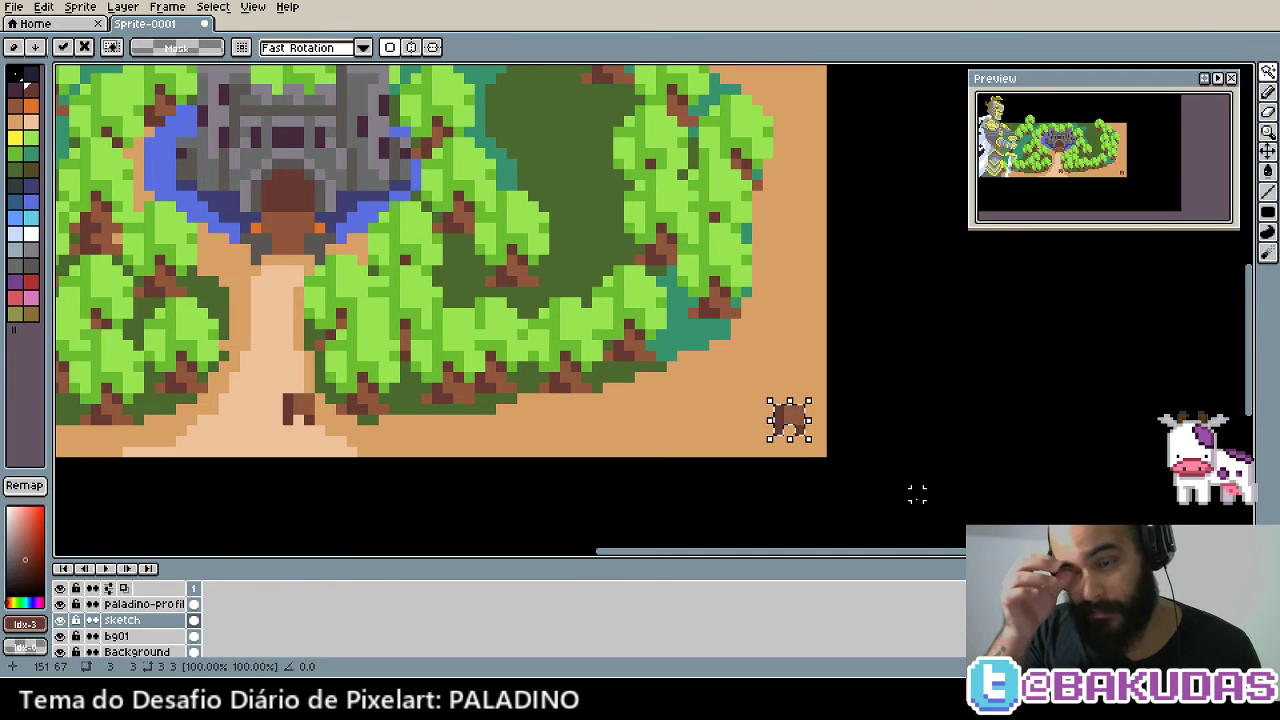
key(ctrl+z)
drag(760, 431, 871, 417)
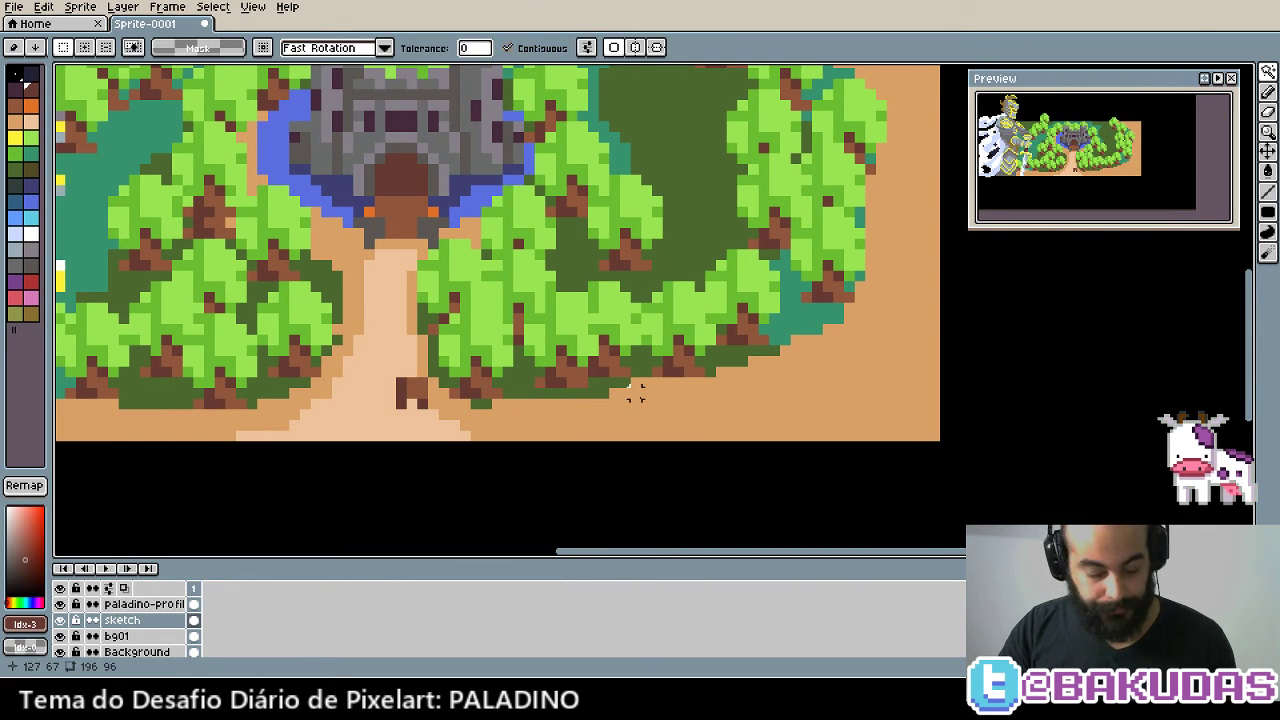
scroll(636, 394, down, 1)
scroll(605, 393, down, 1)
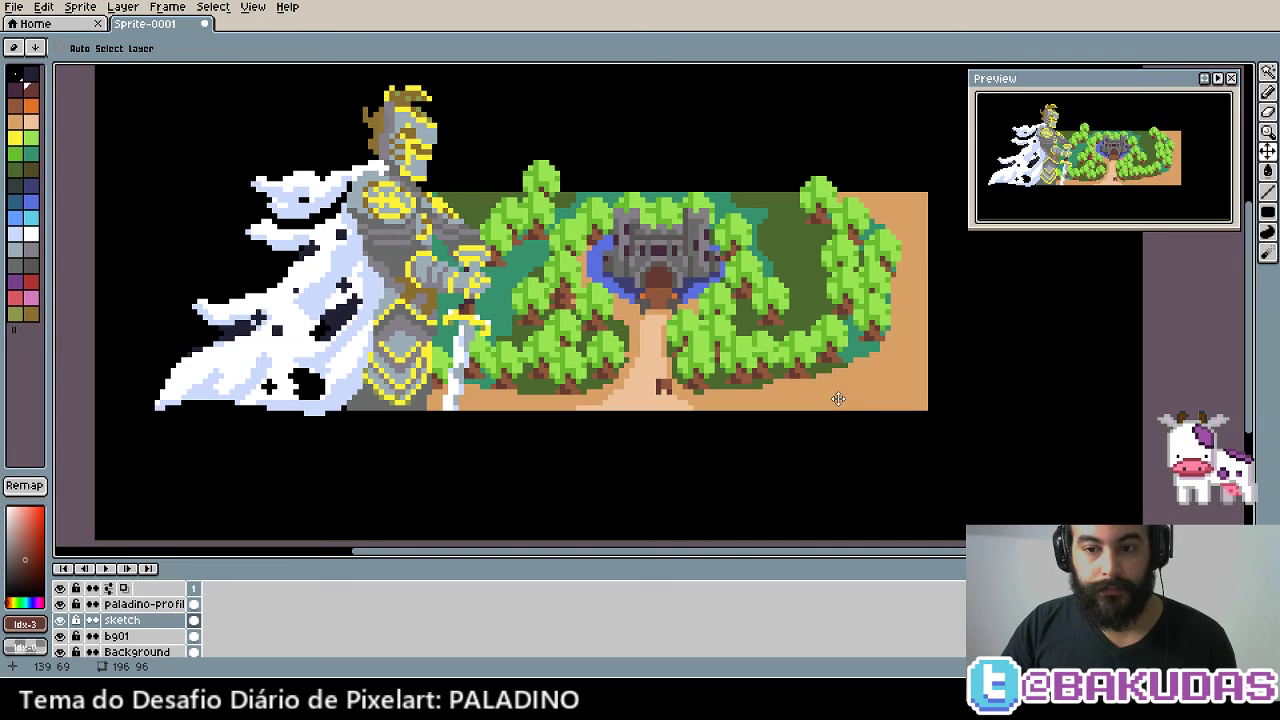
scroll(869, 377, up, 1)
scroll(871, 403, up, 1)
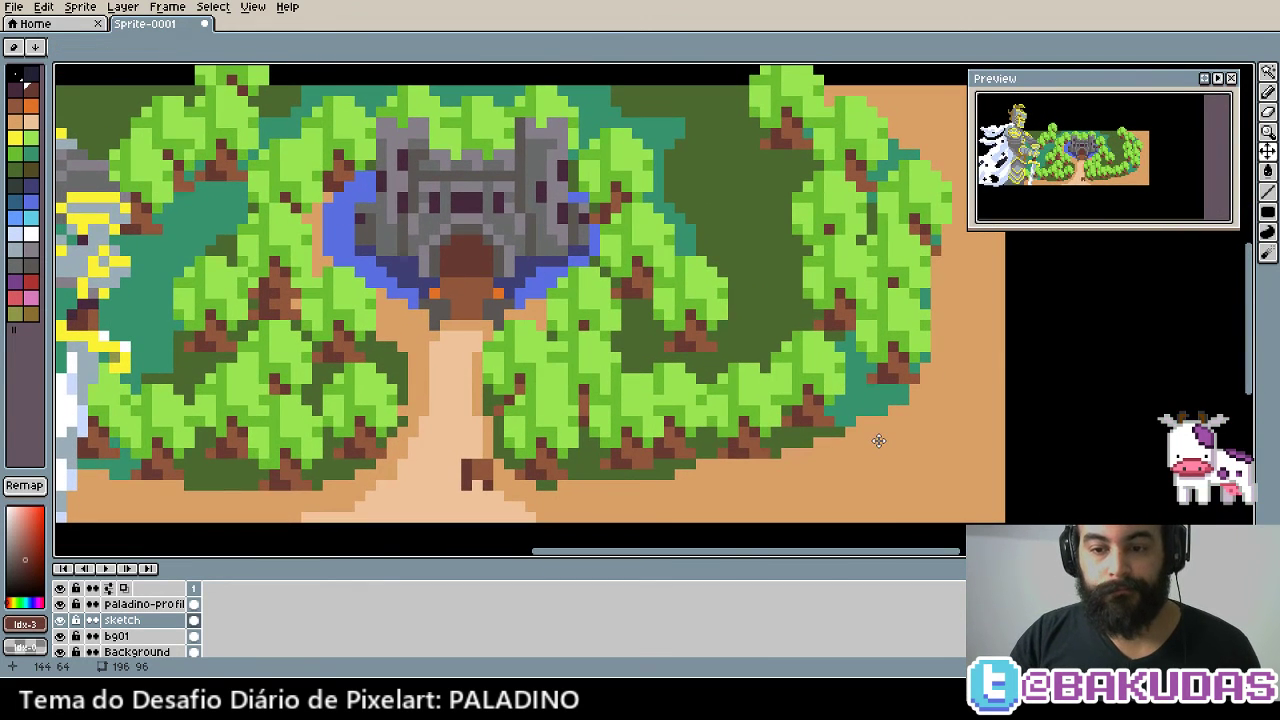
scroll(879, 441, down, 1)
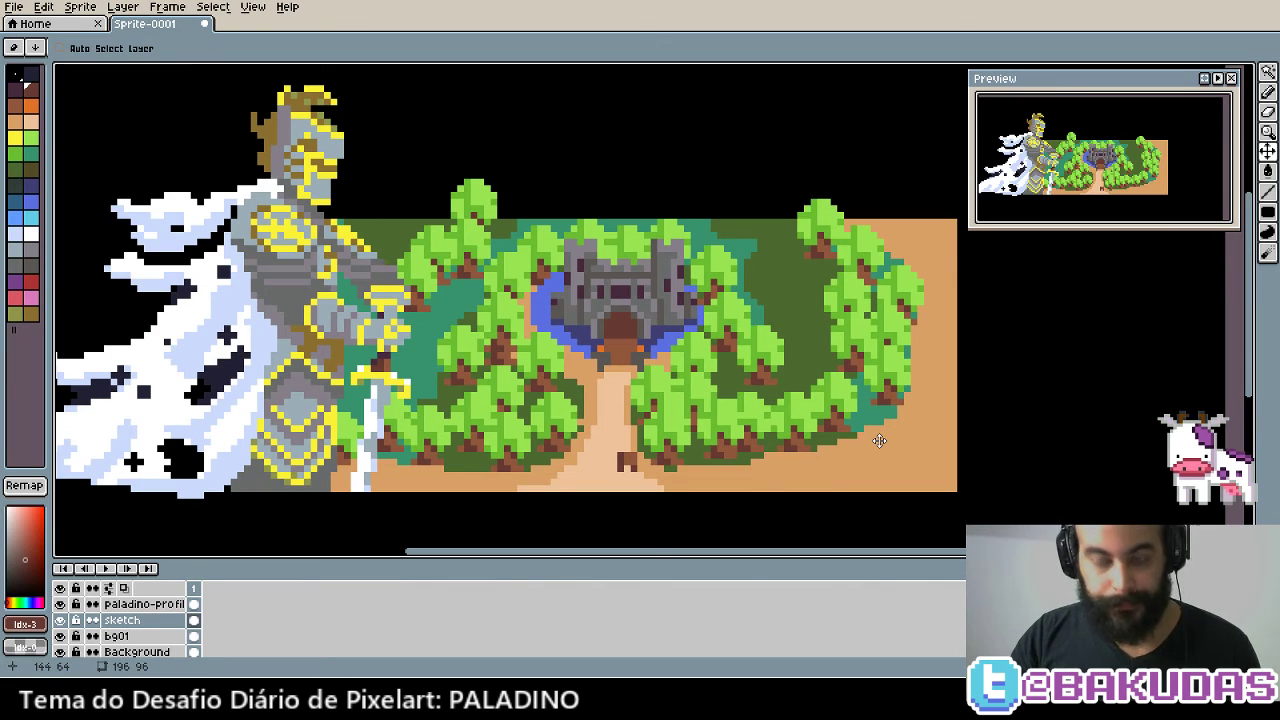
Draw a line near the right edge, fill the strip green, then undo it
key(b)
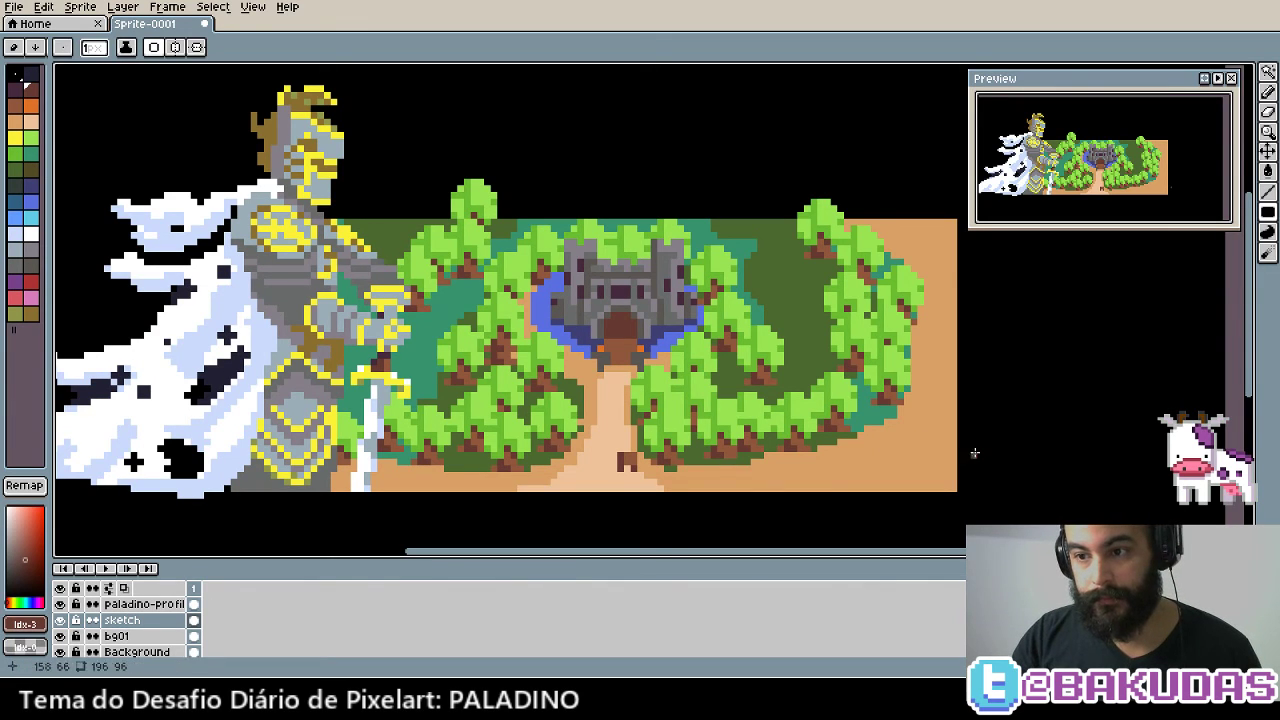
mouse_move(929, 490)
mouse_down()
mouse_move(927, 215)
mouse_move(913, 212)
mouse_up()
key(g)
click(925, 224)
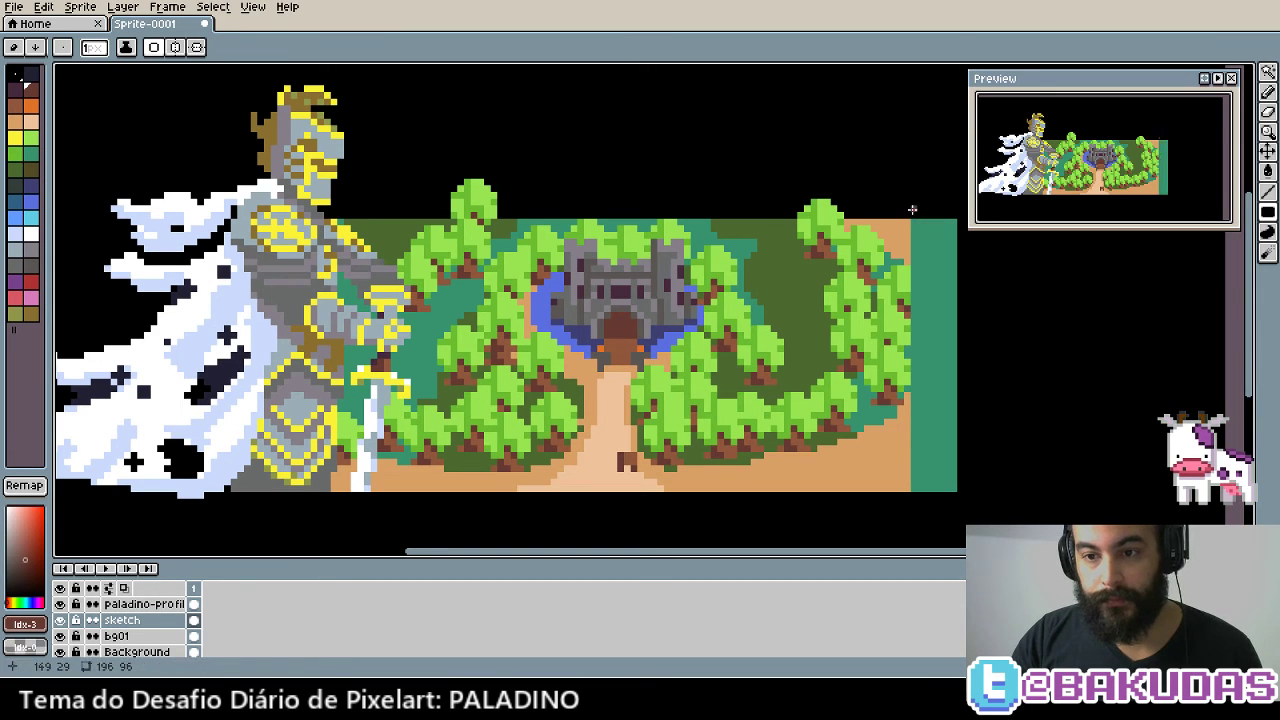
key(v)
key(ctrl+z)
key(b)
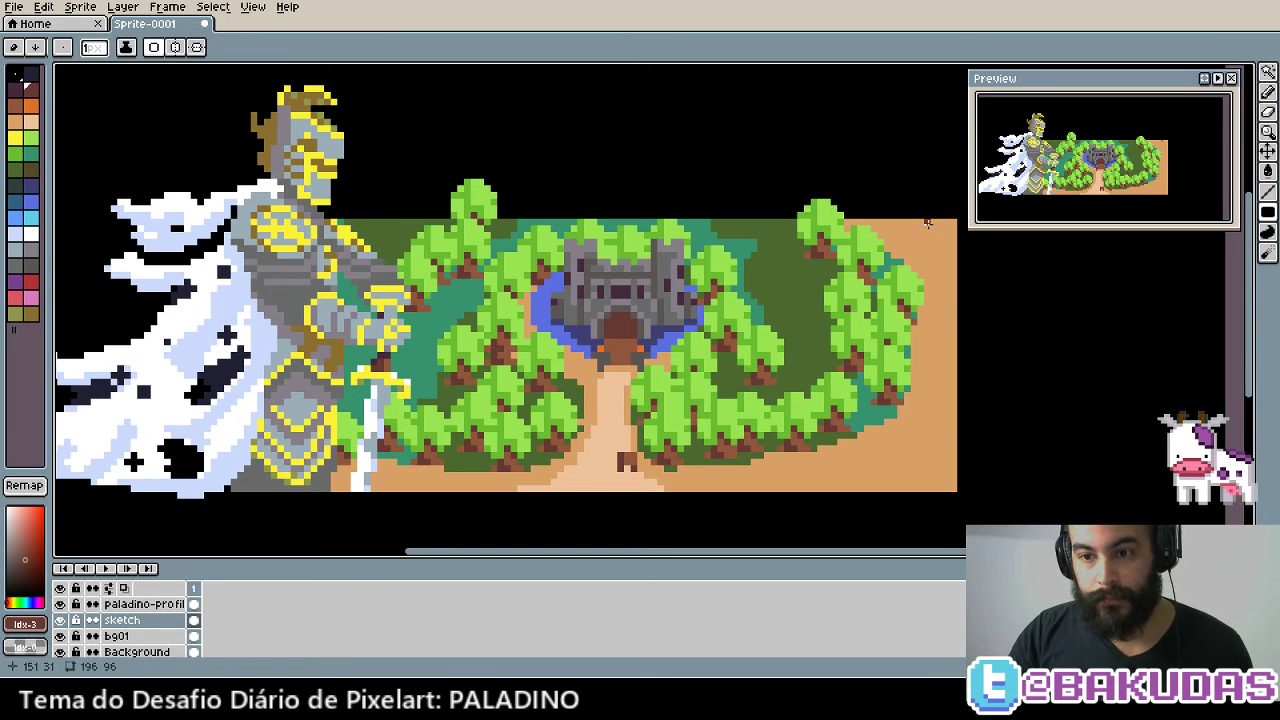
Cover the sand strip along the right edge with teal rectangles and strokes
drag(925, 222, 960, 489)
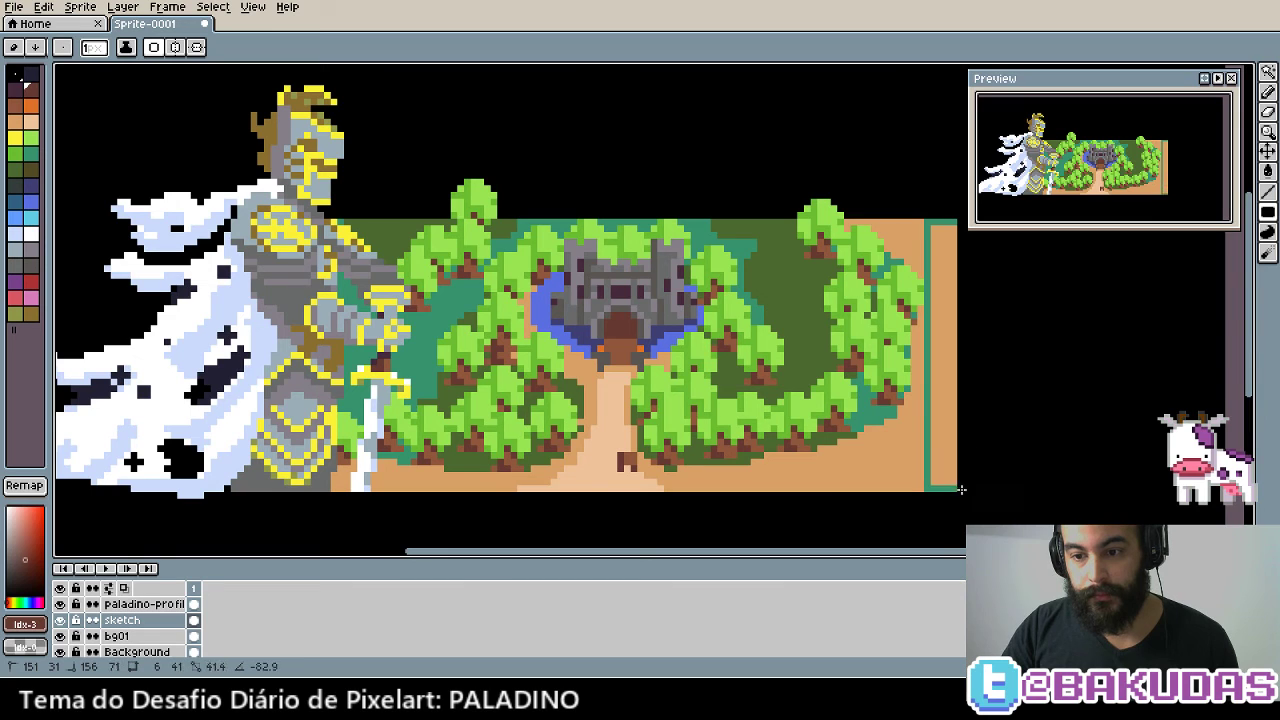
scroll(960, 486, up, 1)
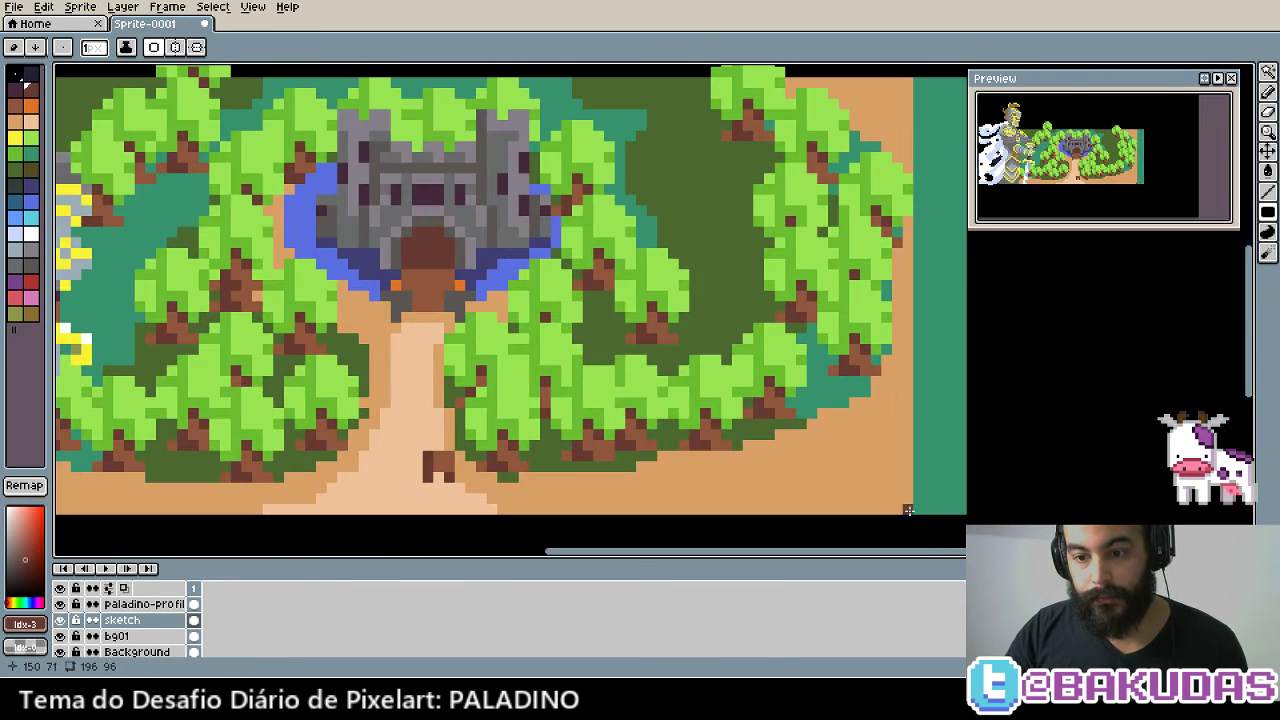
drag(906, 510, 877, 386)
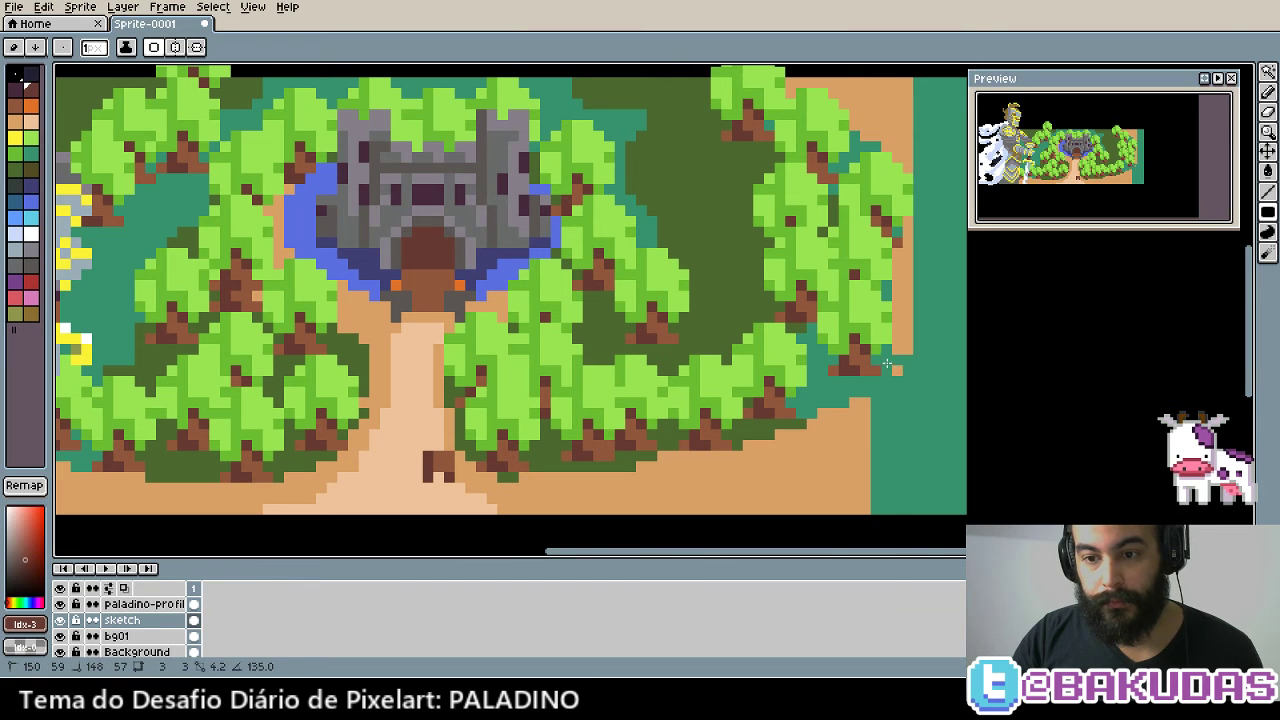
mouse_move(878, 381)
mouse_down()
mouse_move(898, 358)
mouse_move(905, 235)
mouse_move(897, 448)
mouse_up()
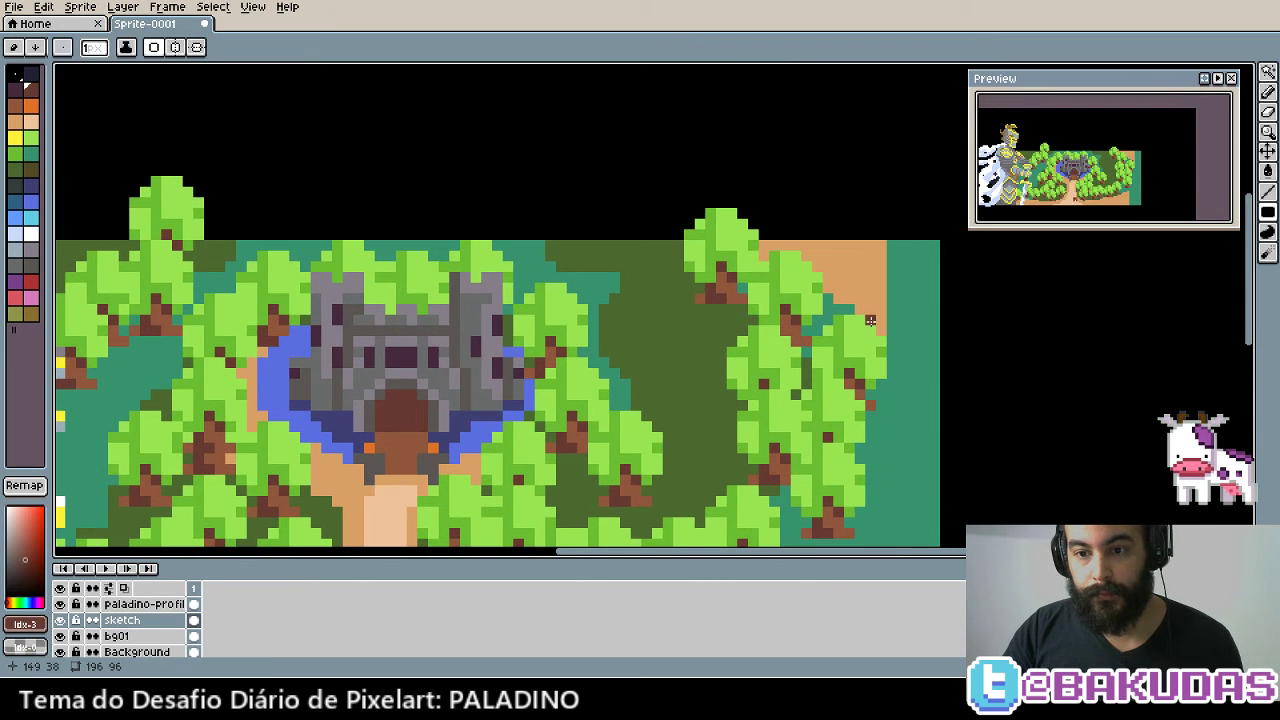
mouse_move(865, 318)
mouse_down()
mouse_move(866, 245)
mouse_move(881, 223)
mouse_up()
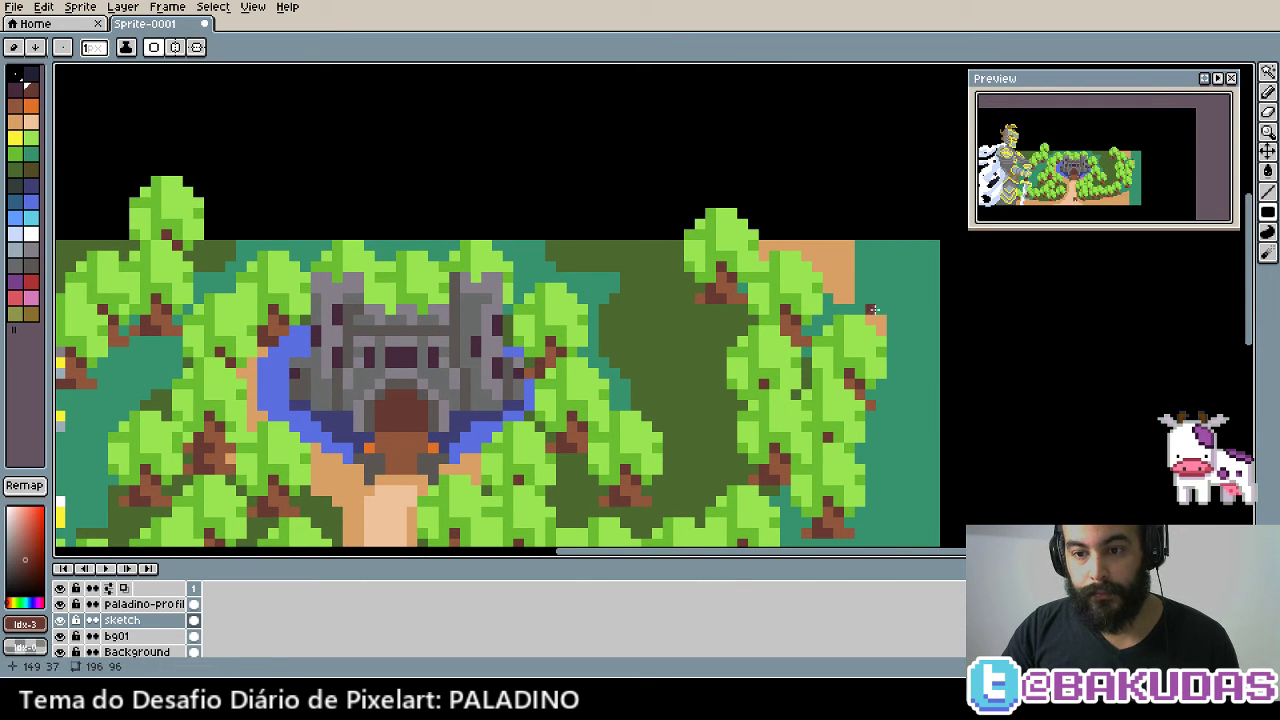
scroll(880, 437, down, 2)
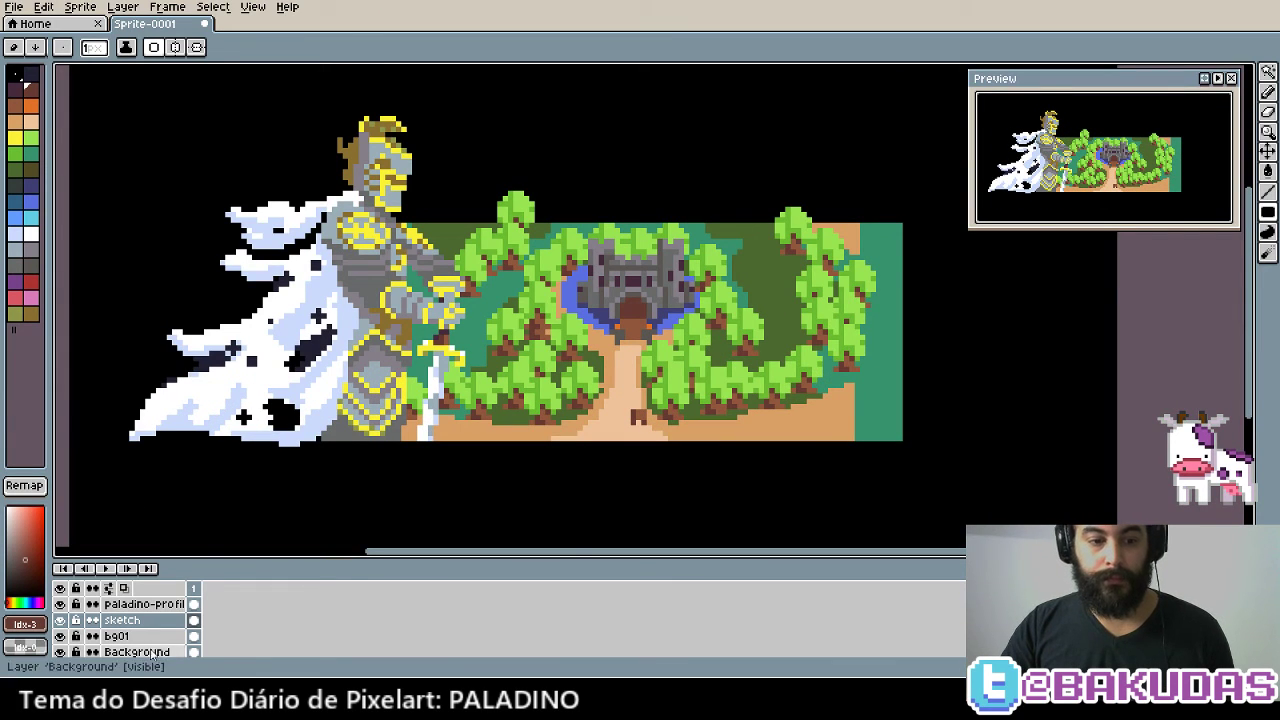
On layer bg01, trim the right strip and eyedrop the sand, teal and green colours
click(345, 636)
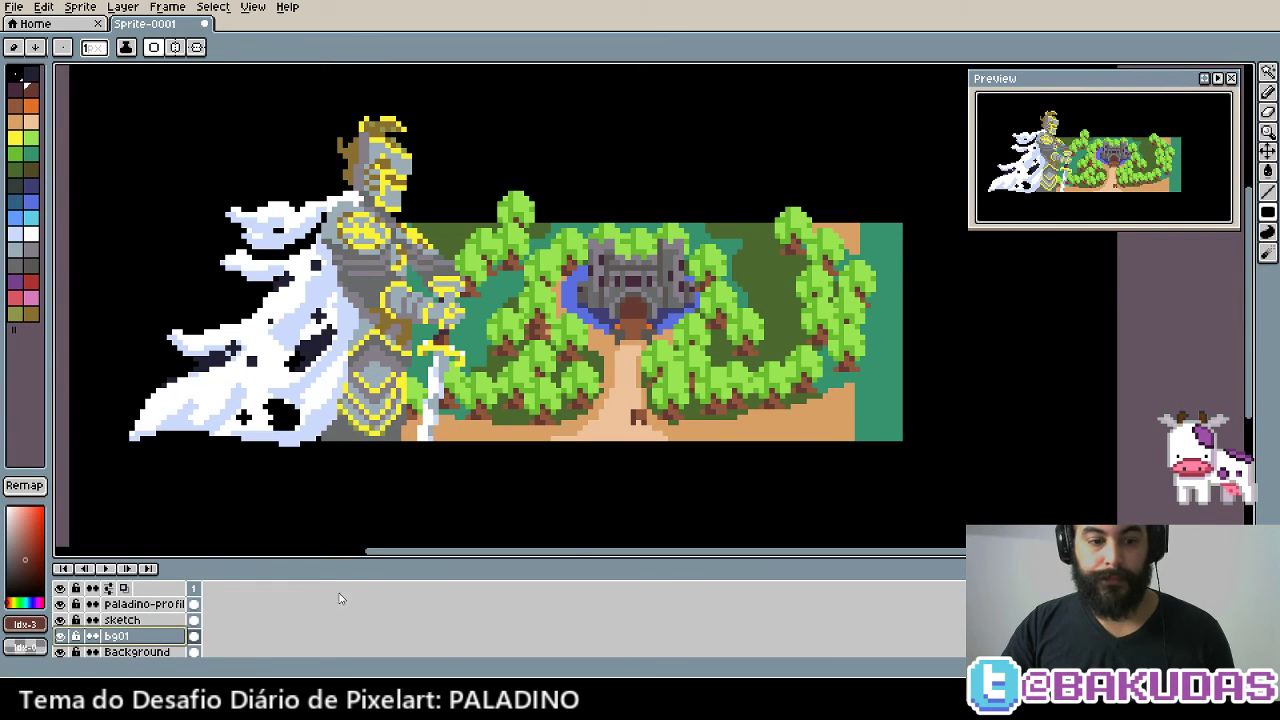
mouse_move(901, 448)
mouse_down()
mouse_move(880, 400)
mouse_move(857, 214)
mouse_up()
scroll(893, 307, up, 1)
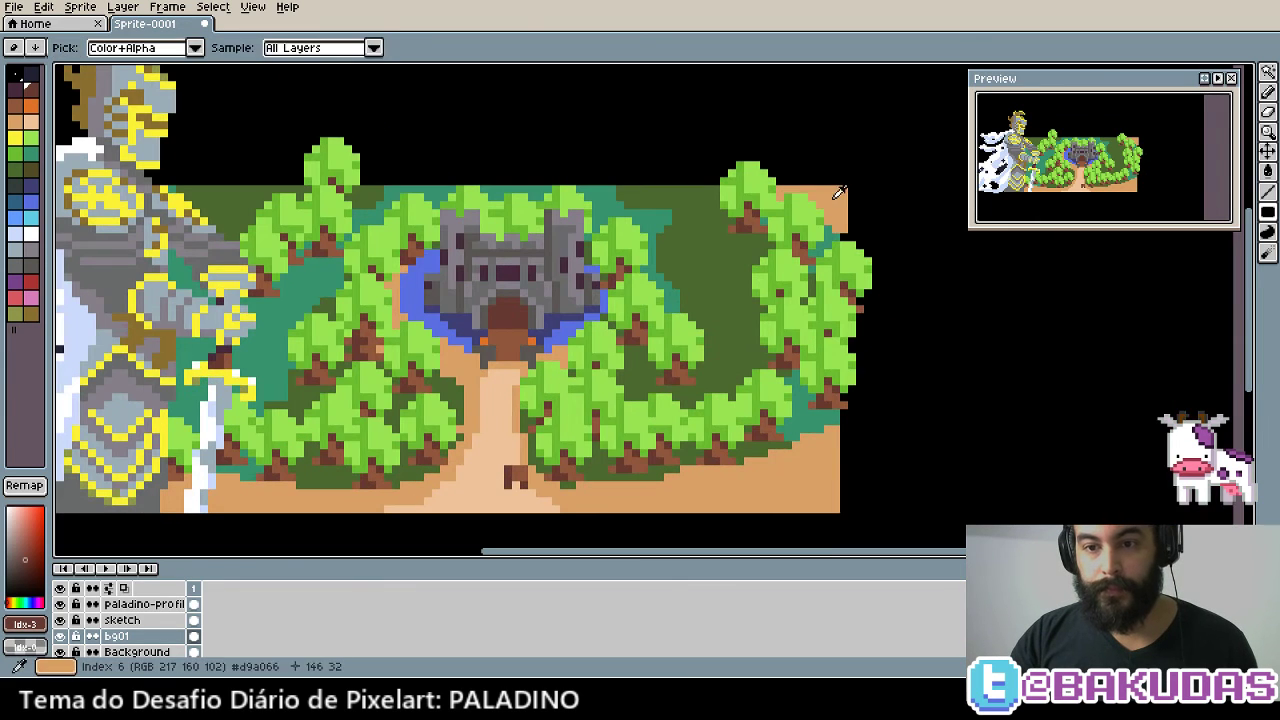
alt+click(838, 216)
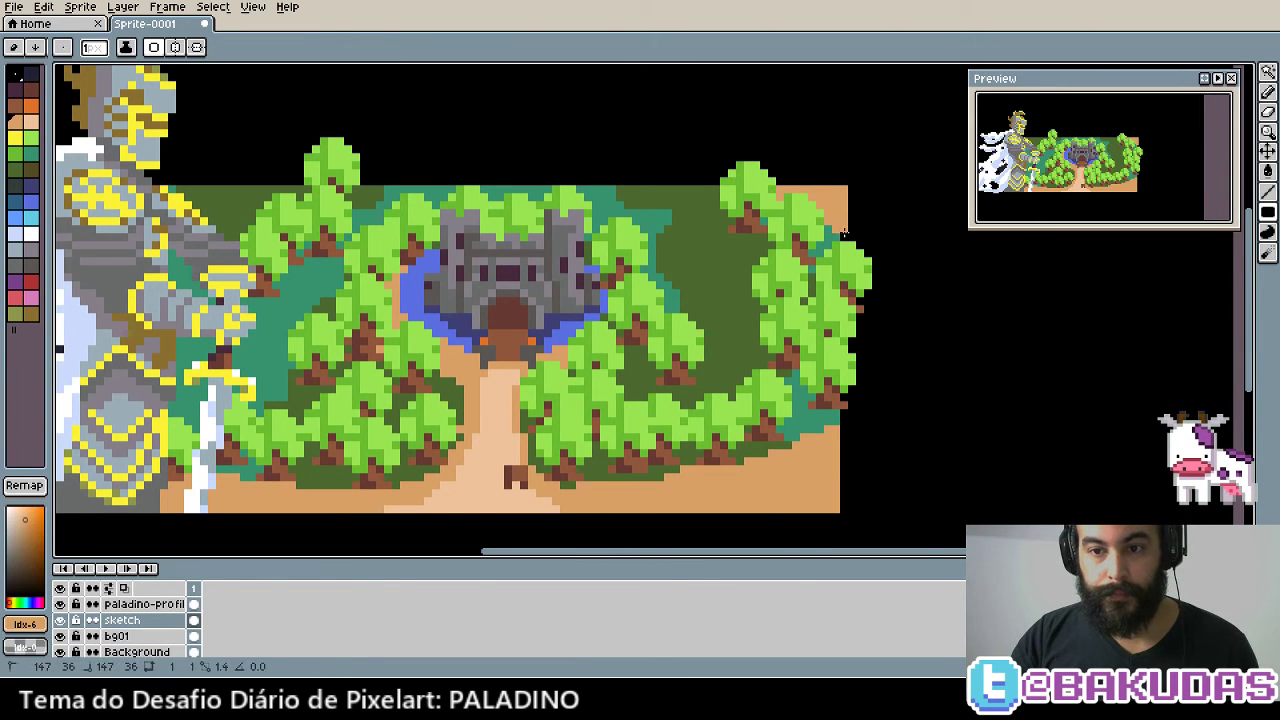
key(m)
scroll(866, 415, down, 1)
scroll(864, 403, up, 1)
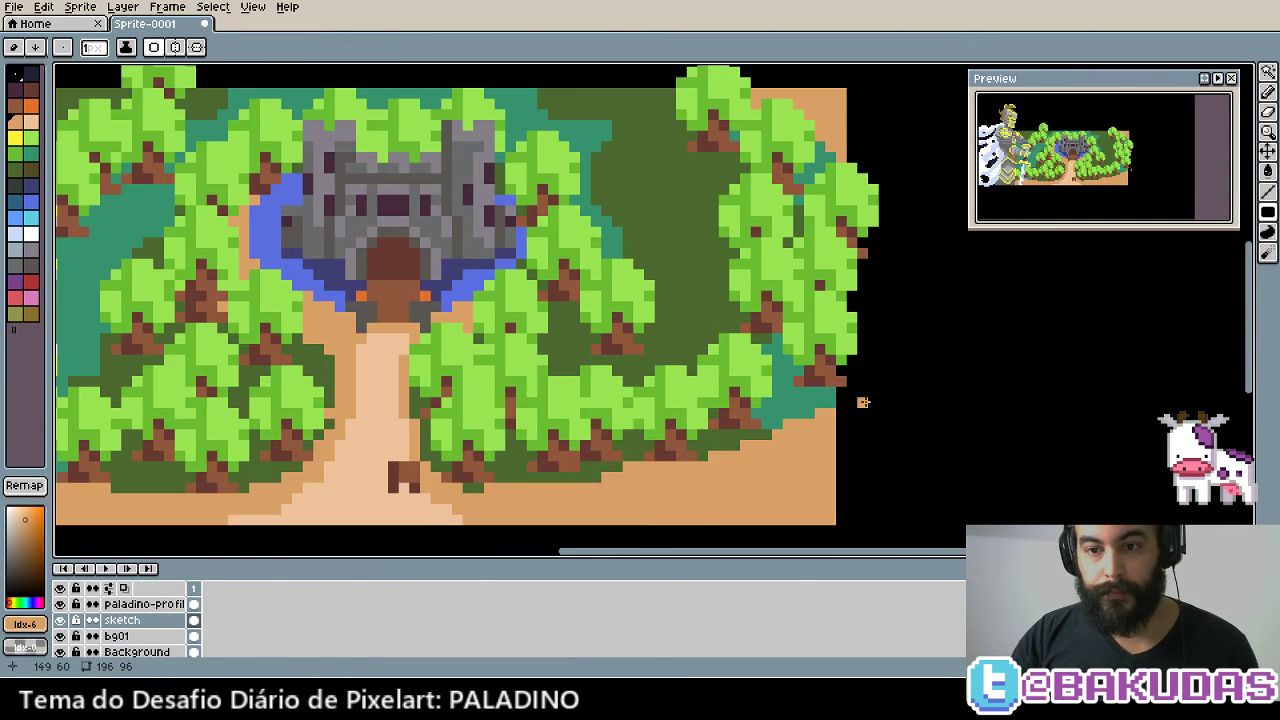
alt+click(829, 393)
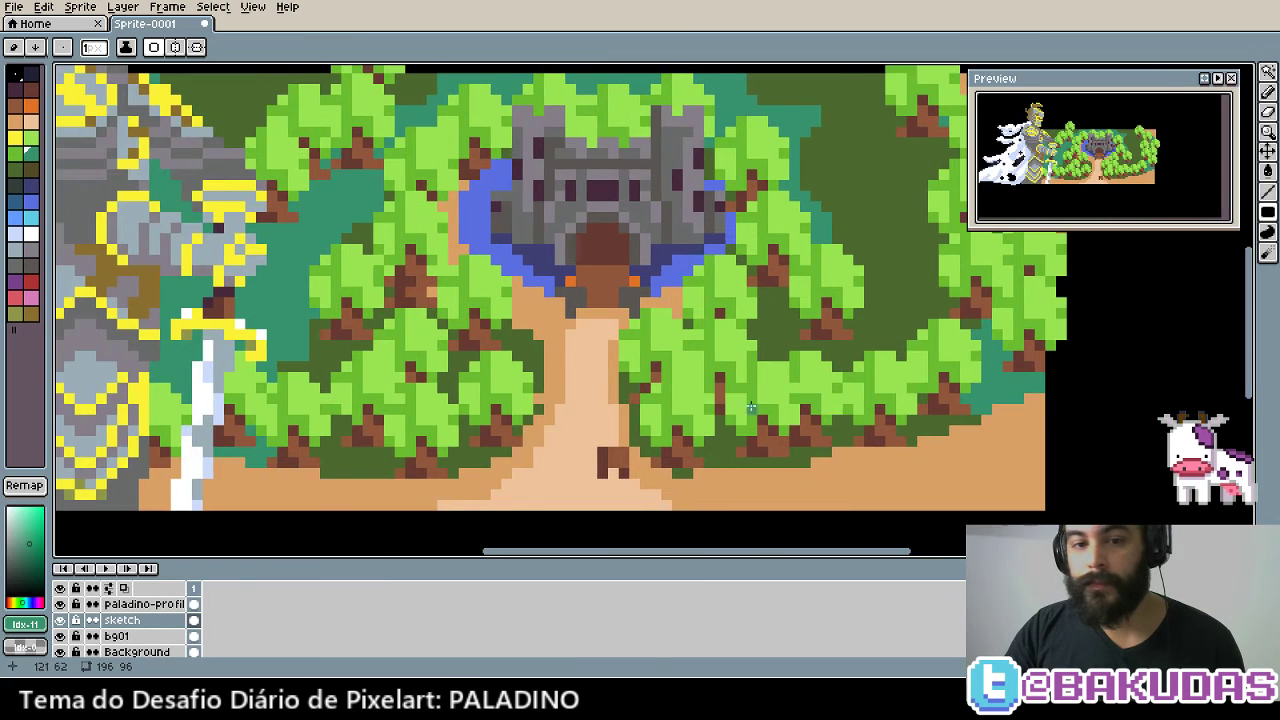
scroll(429, 380, up, 2)
alt+click(416, 389)
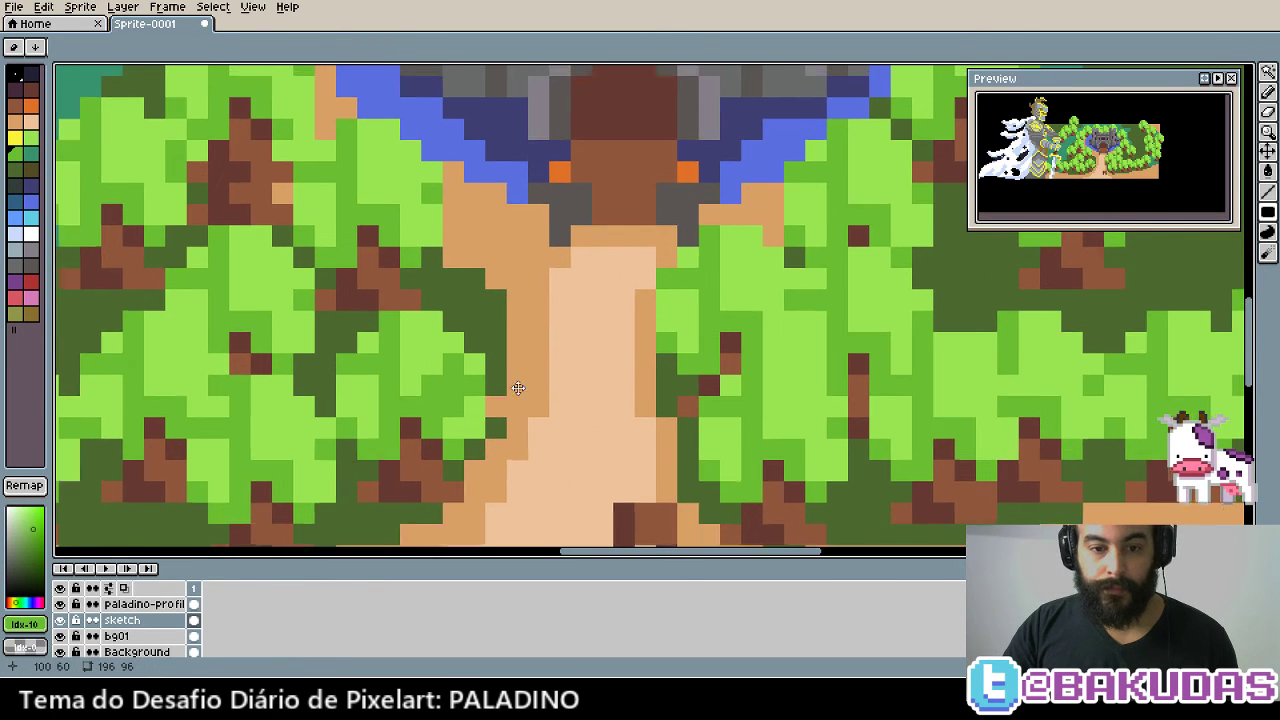
scroll(453, 361, down, 1)
scroll(580, 140, up, 1)
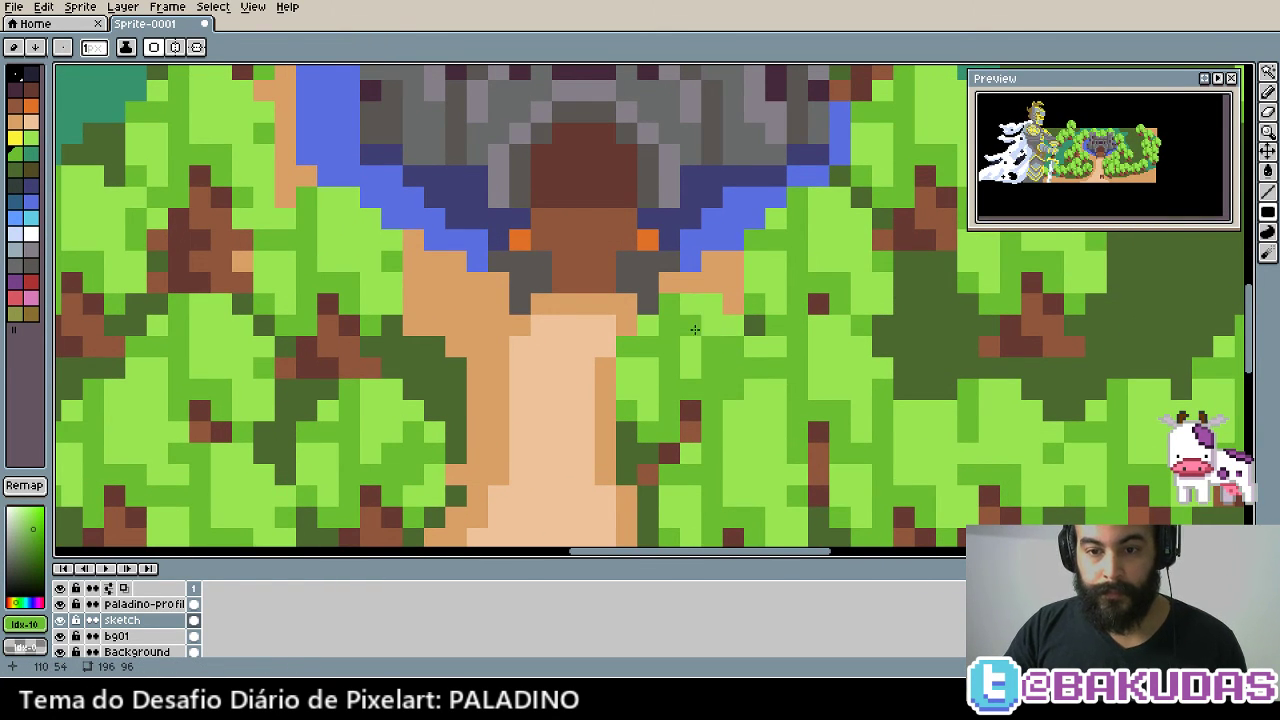
key(b)
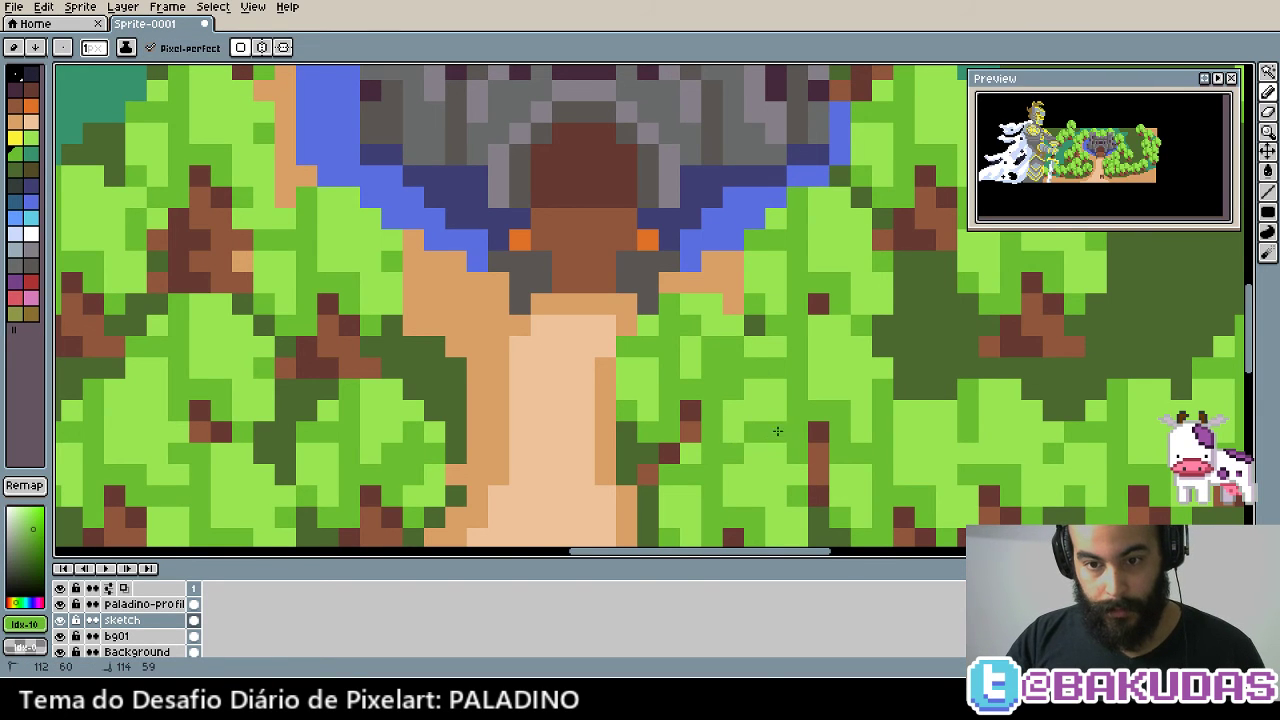
drag(800, 442, 691, 474)
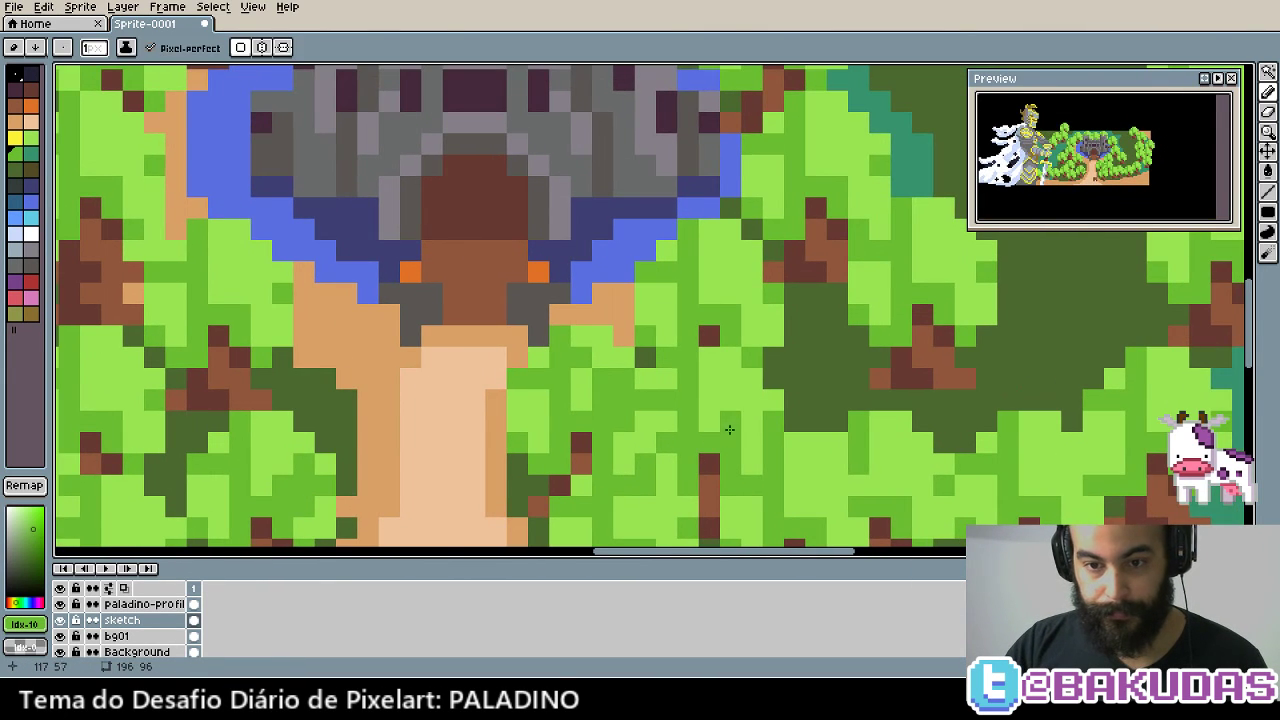
scroll(736, 342, up, 1)
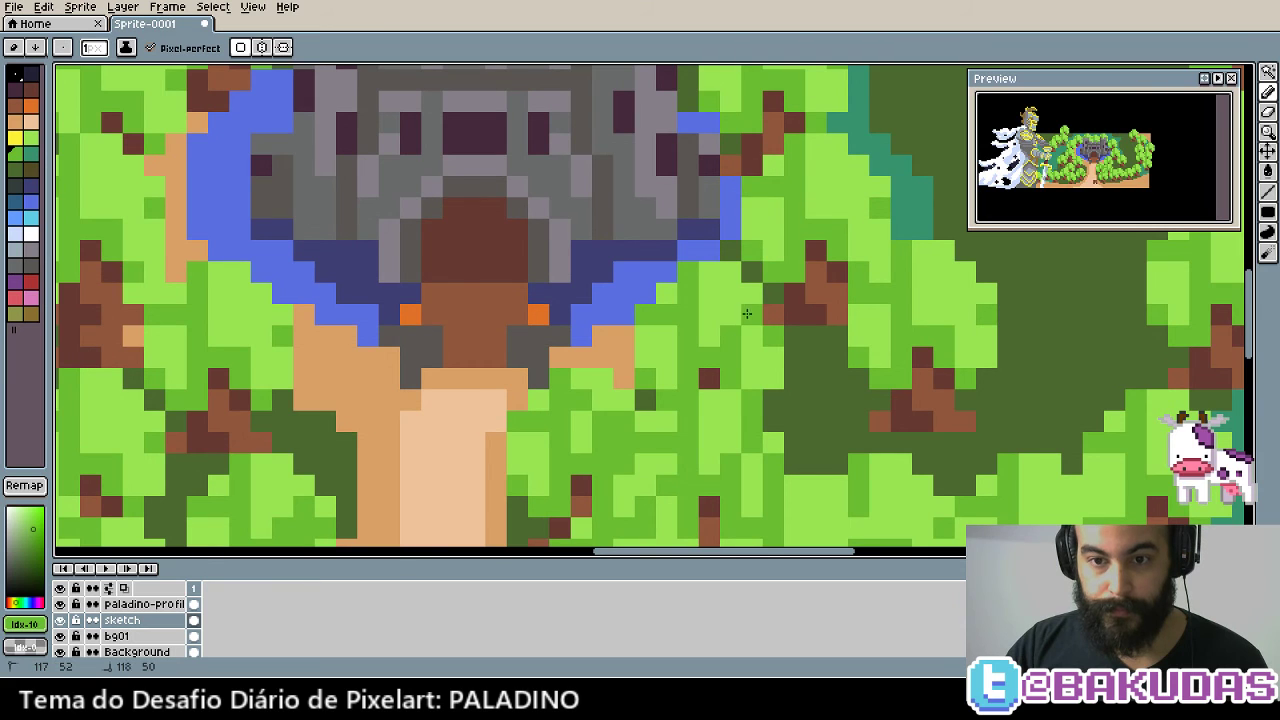
drag(753, 330, 644, 414)
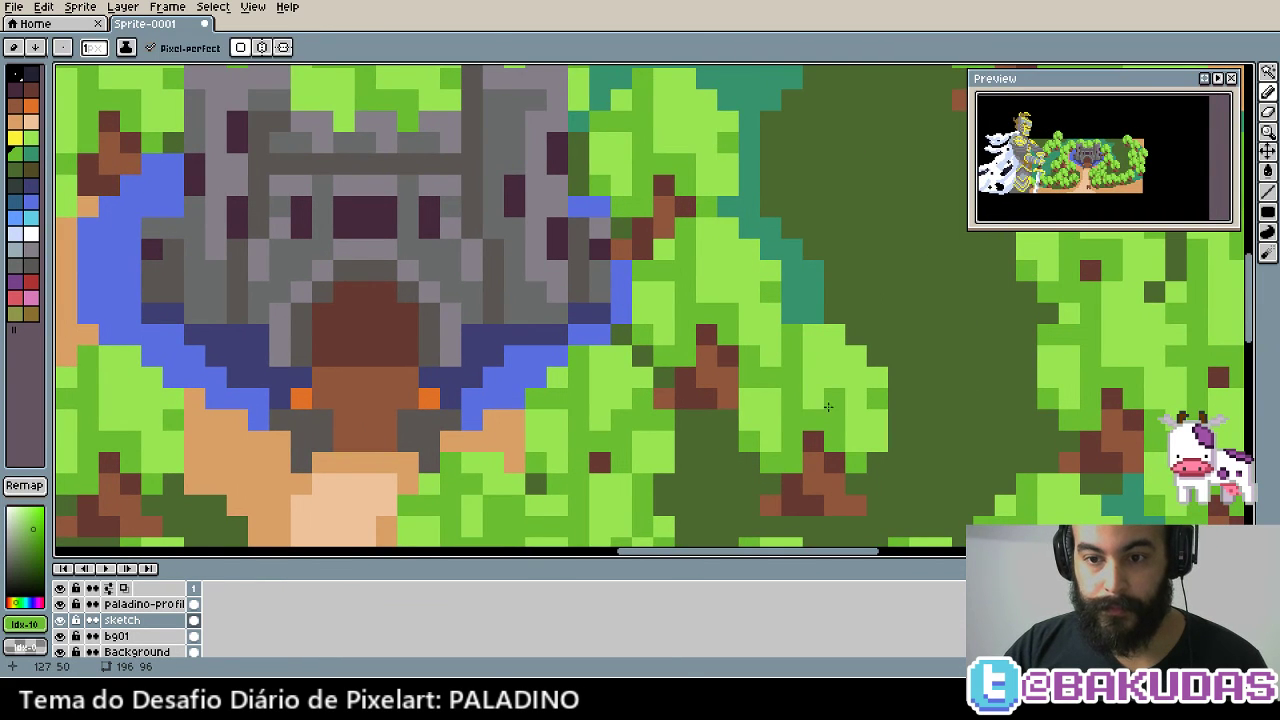
drag(850, 401, 585, 381)
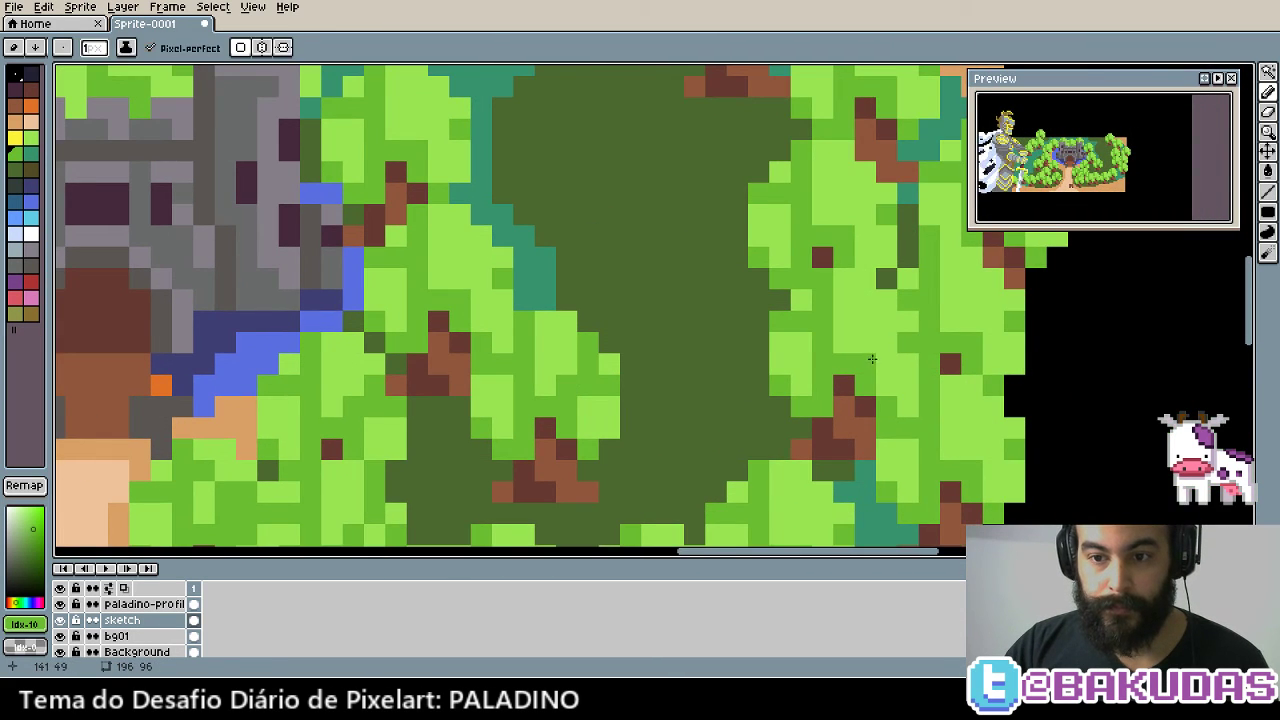
scroll(890, 378, up, 2)
scroll(890, 378, right, 2)
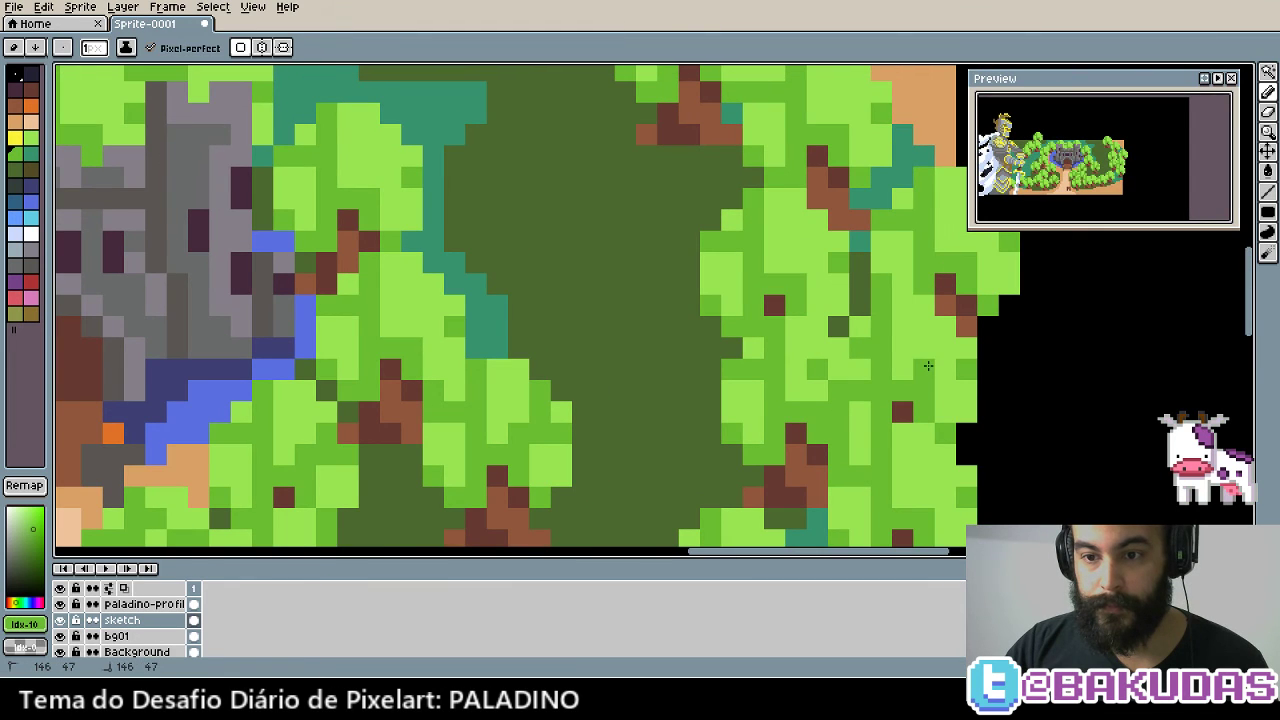
scroll(900, 340, up, 4)
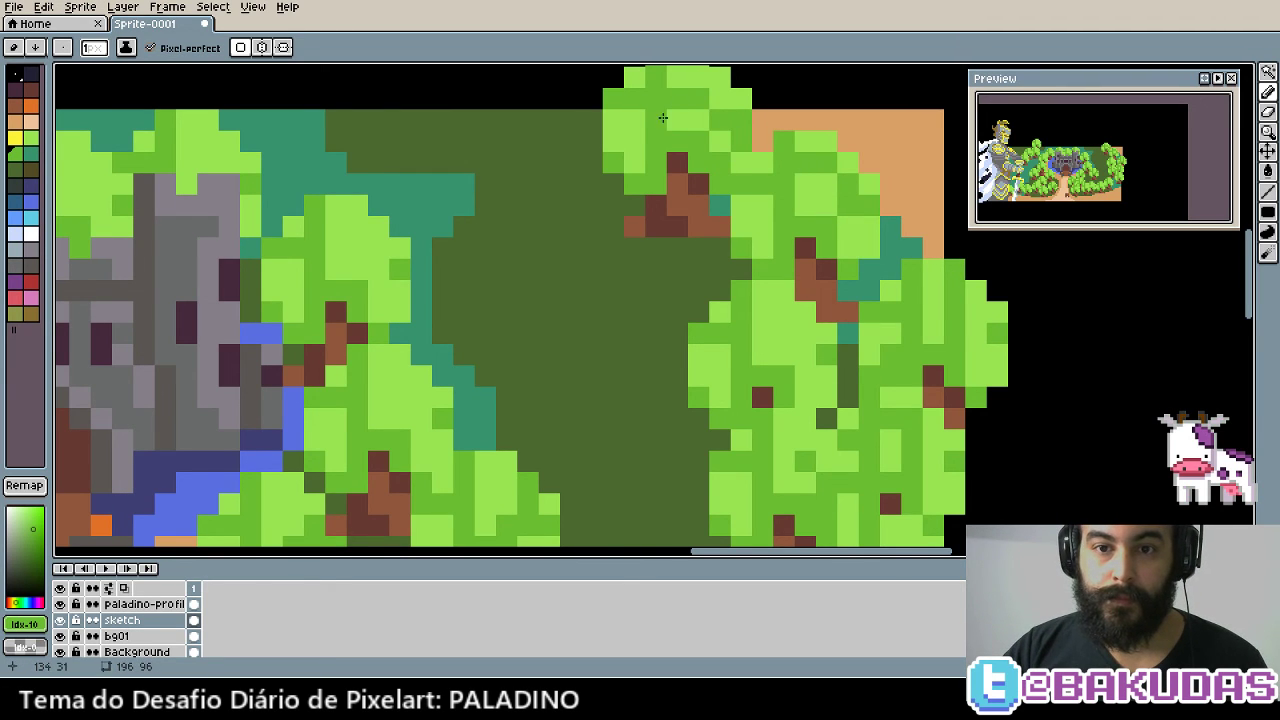
scroll(765, 113, down, 5)
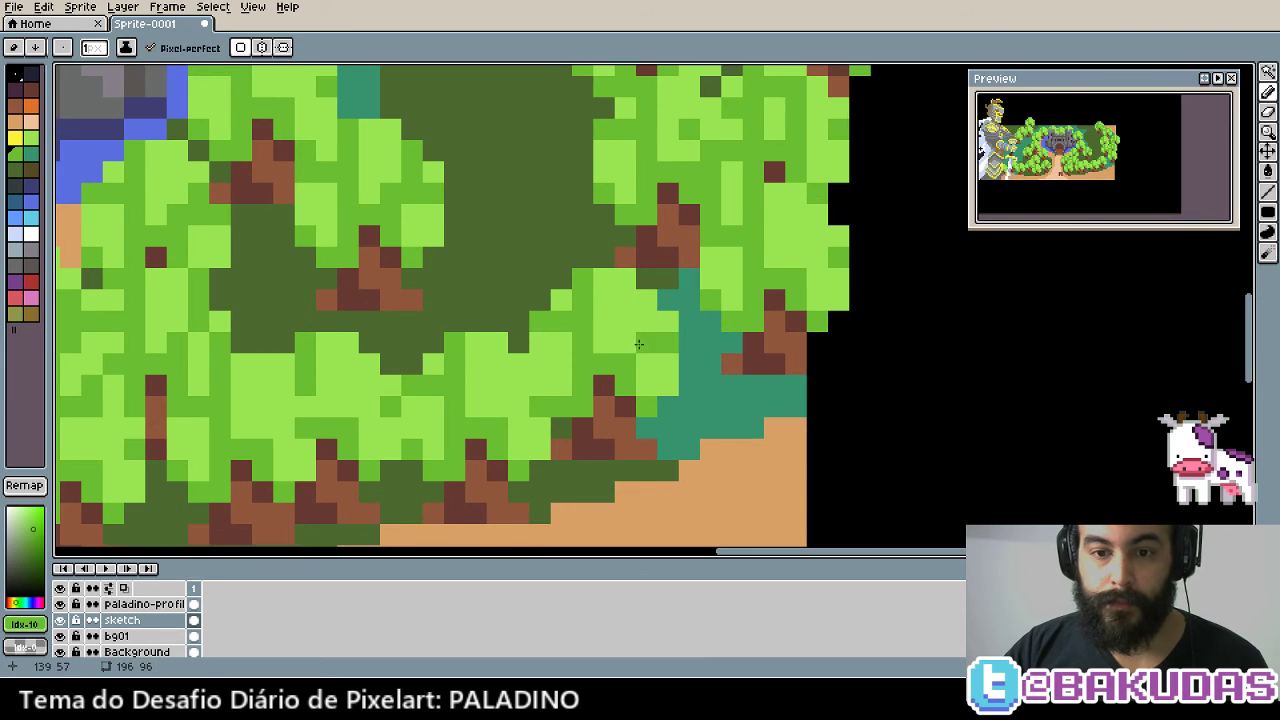
scroll(730, 304, left, 3)
scroll(730, 304, left, 1)
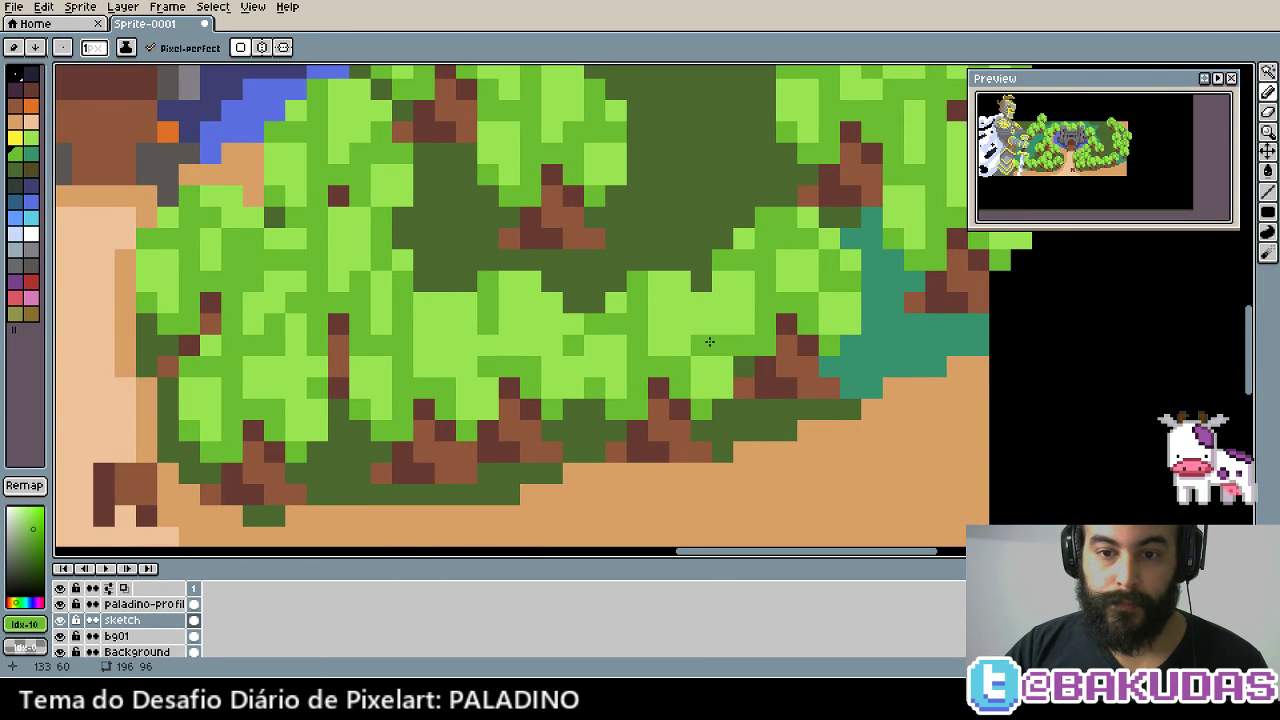
scroll(708, 338, left, 5)
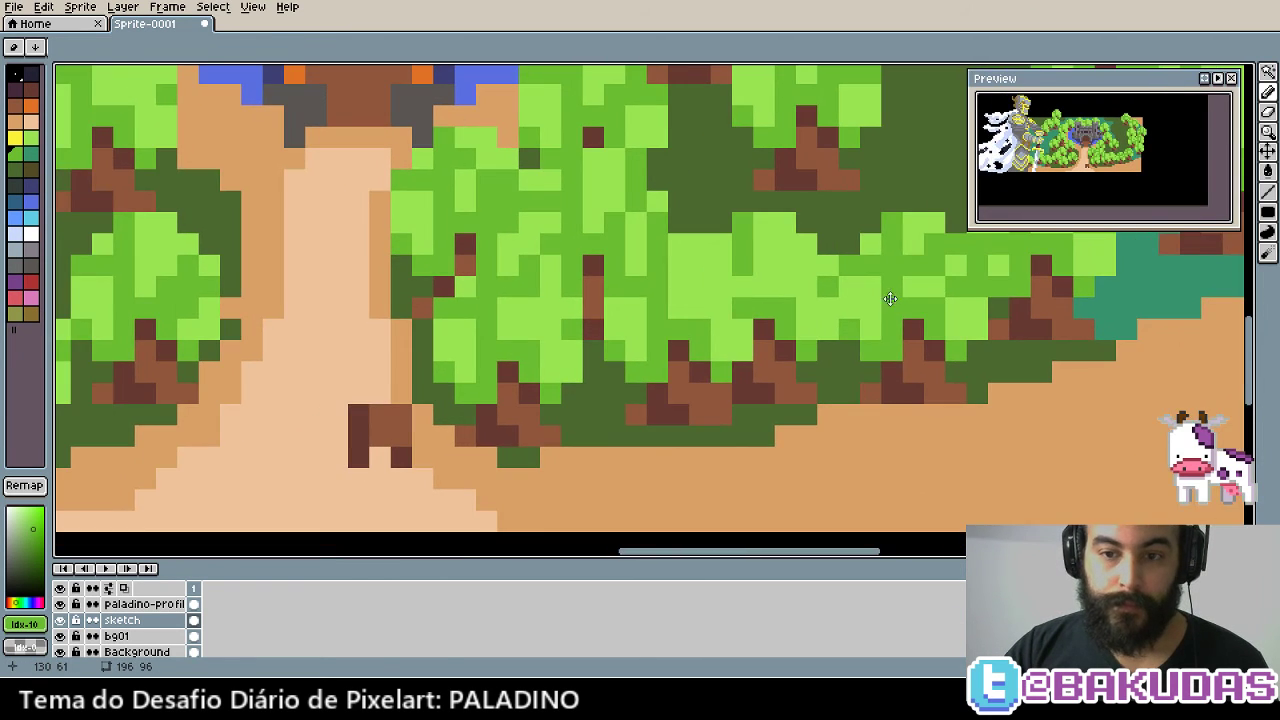
scroll(886, 352, left, 1)
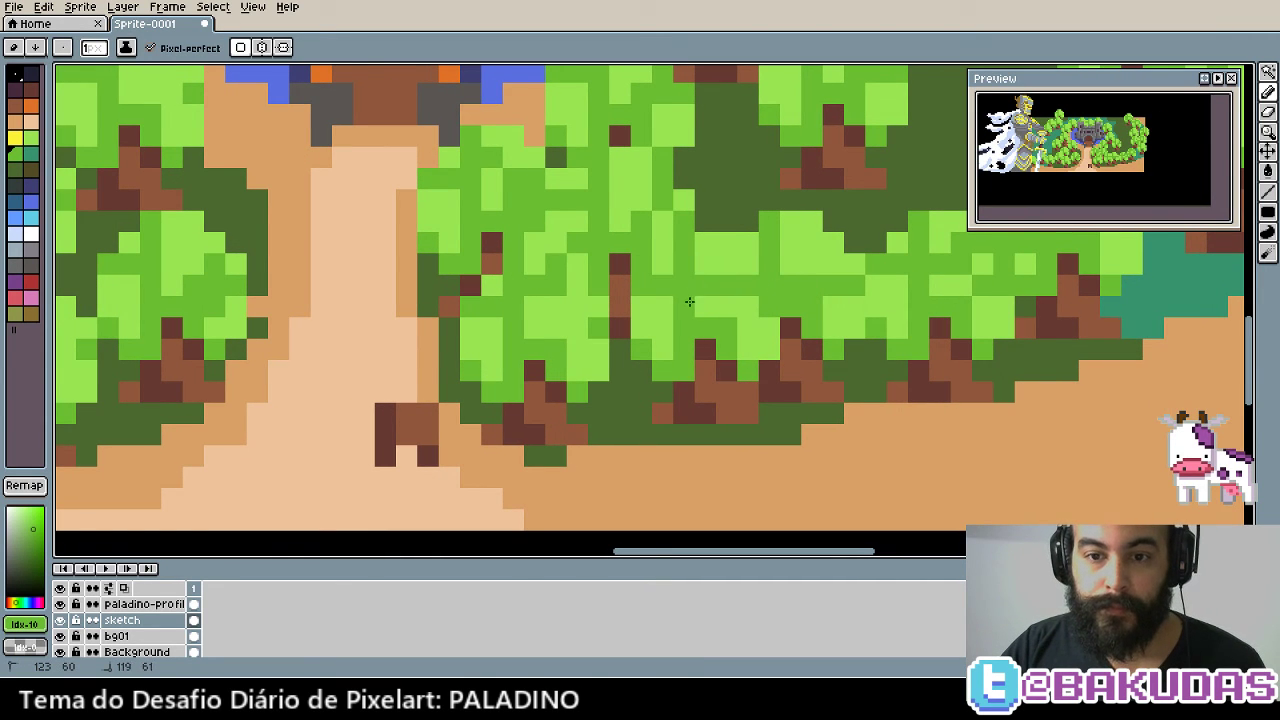
scroll(700, 303, left, 3)
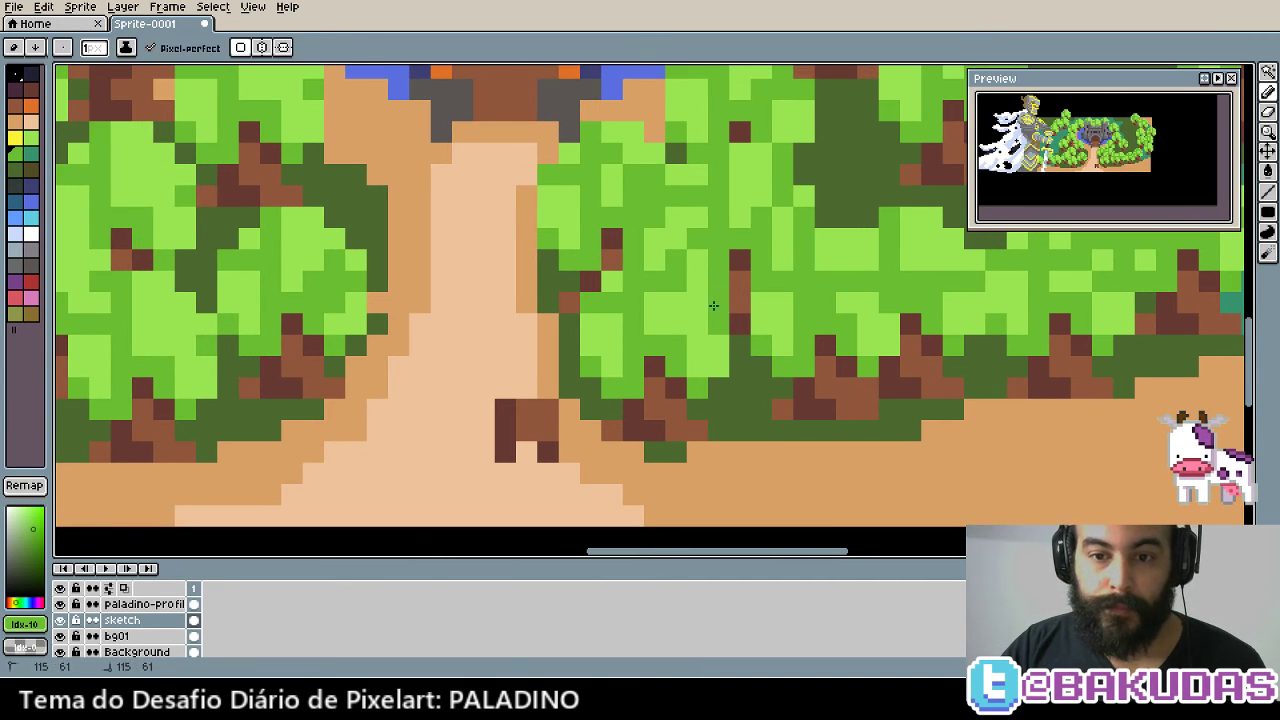
scroll(689, 330, left, 5)
scroll(690, 340, left, 1)
scroll(694, 385, left, 2)
scroll(694, 385, up, 1)
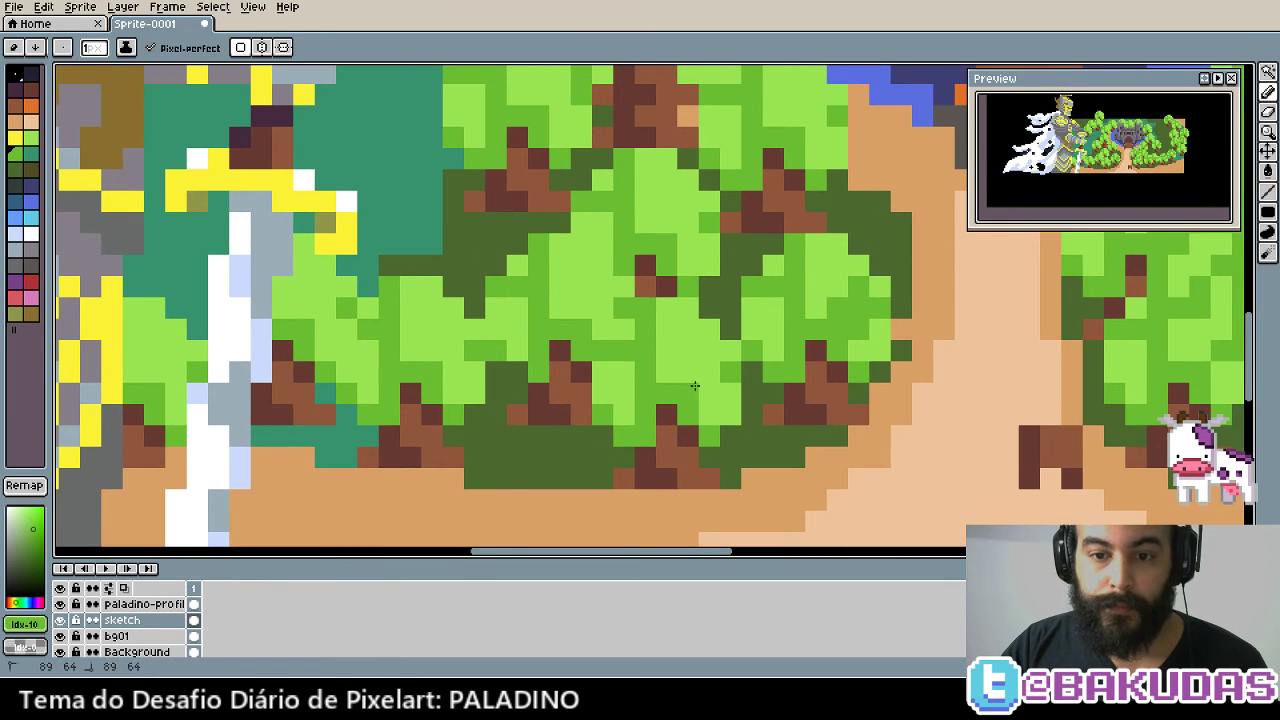
scroll(657, 350, up, 3)
scroll(657, 350, left, 2)
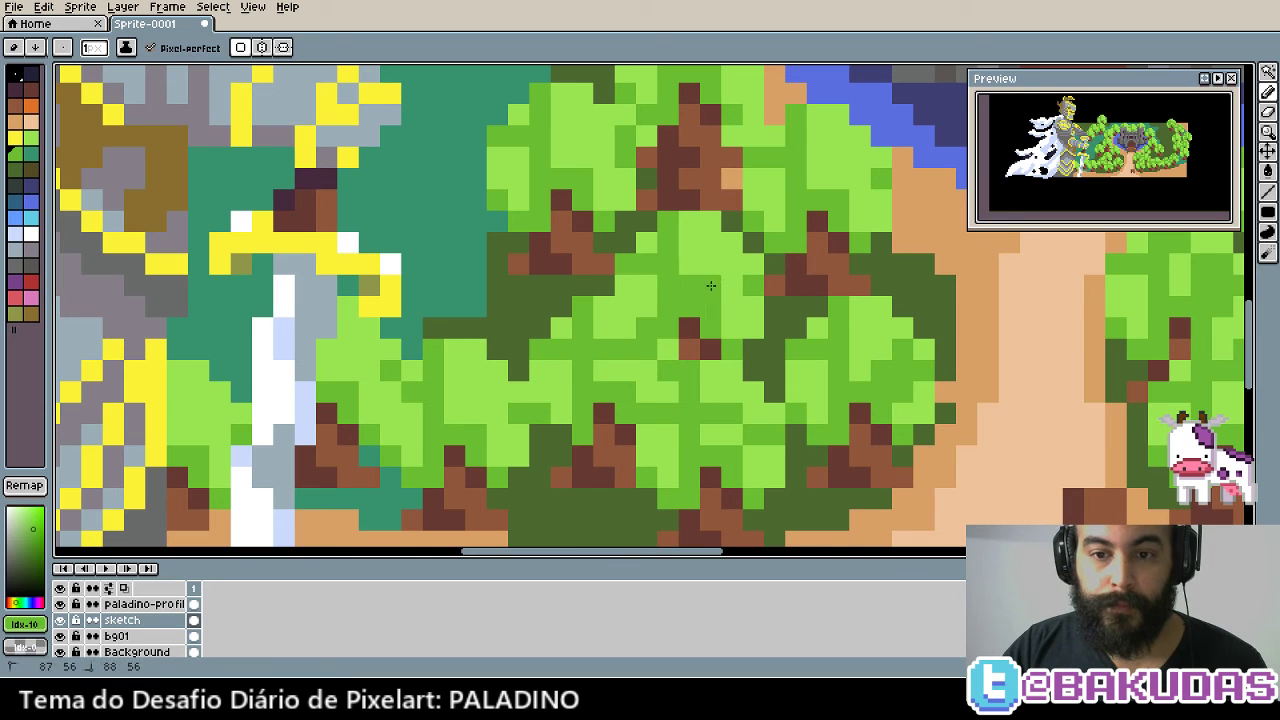
scroll(729, 290, up, 4)
scroll(729, 290, left, 1)
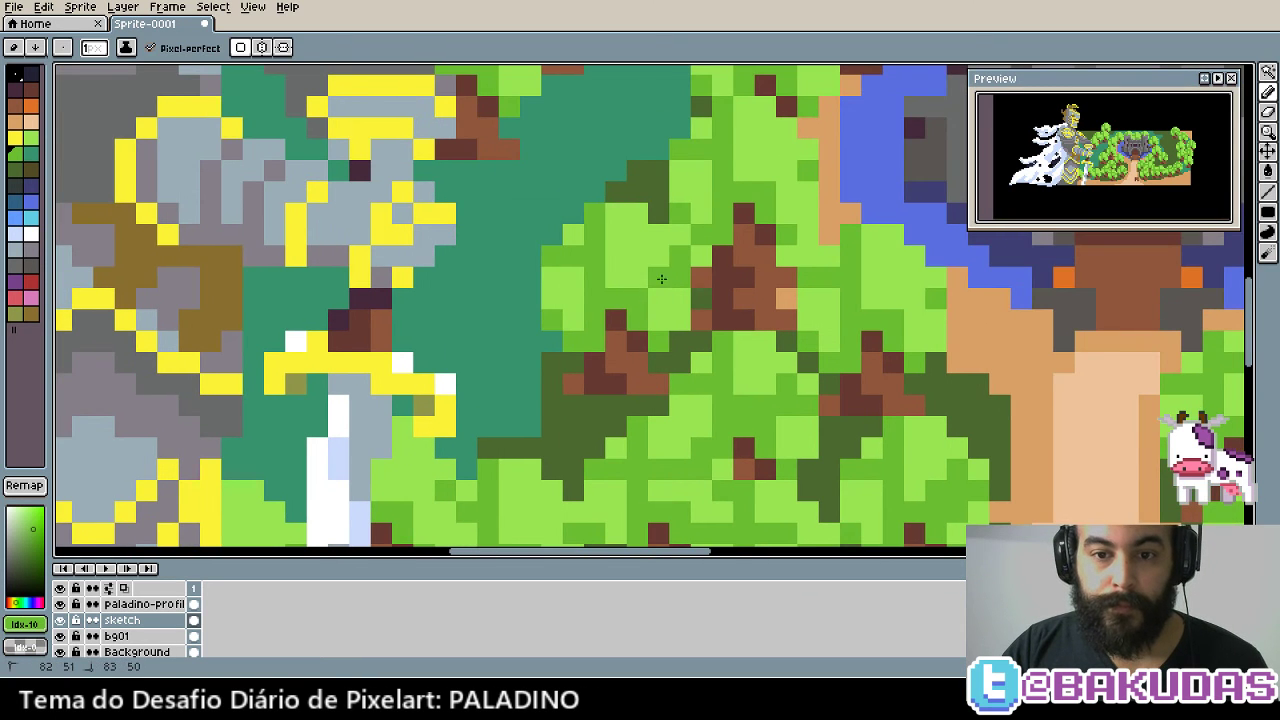
scroll(700, 330, up, 5)
scroll(700, 330, right, 1)
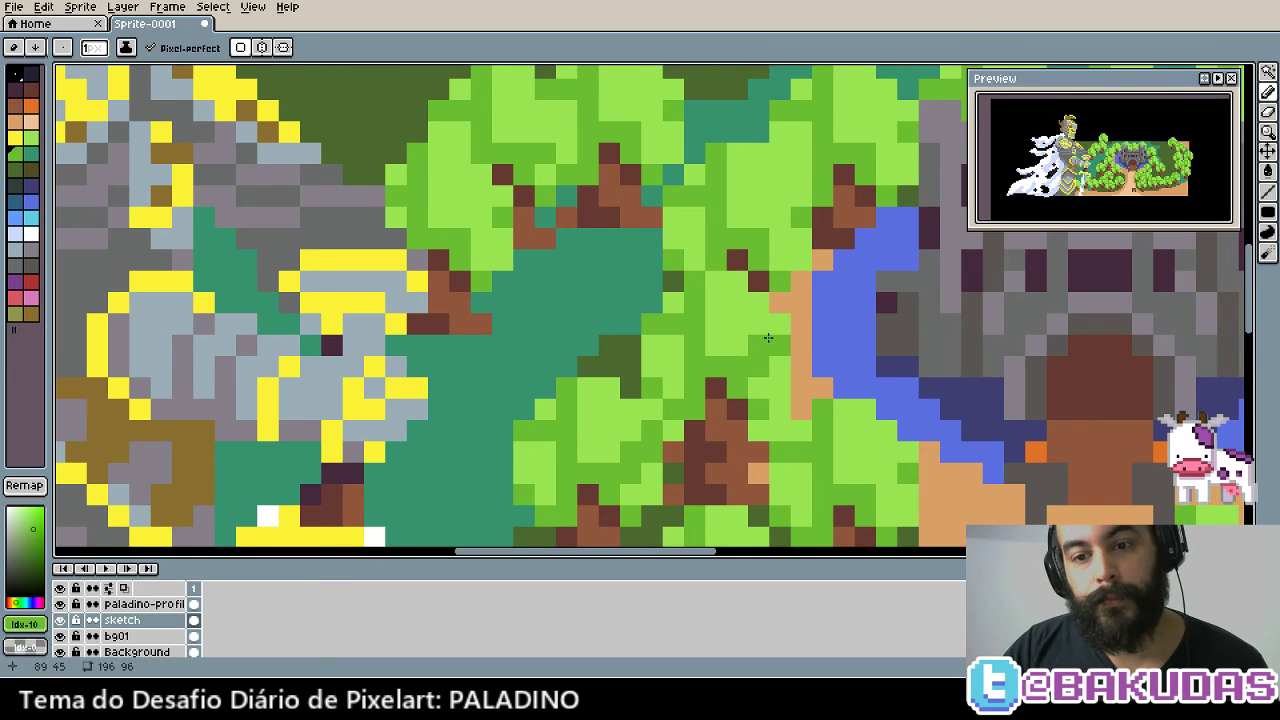
scroll(762, 330, up, 4)
scroll(762, 330, right, 1)
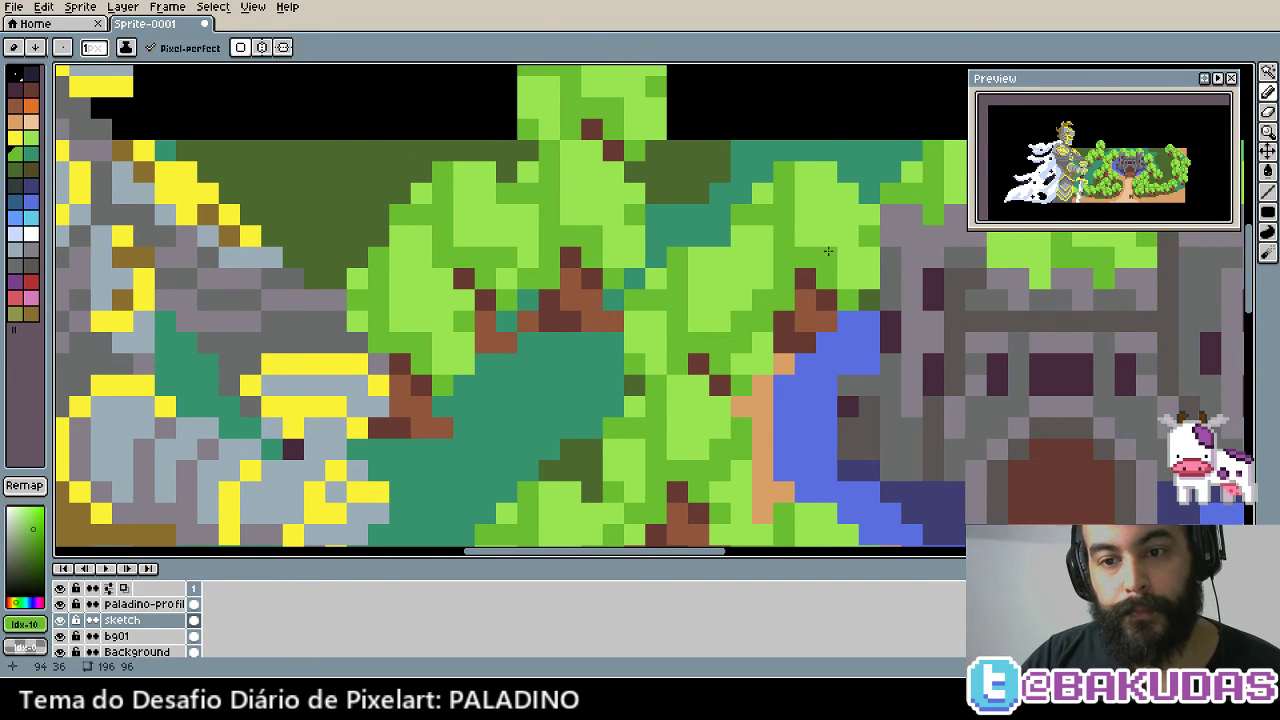
scroll(590, 254, up, 1)
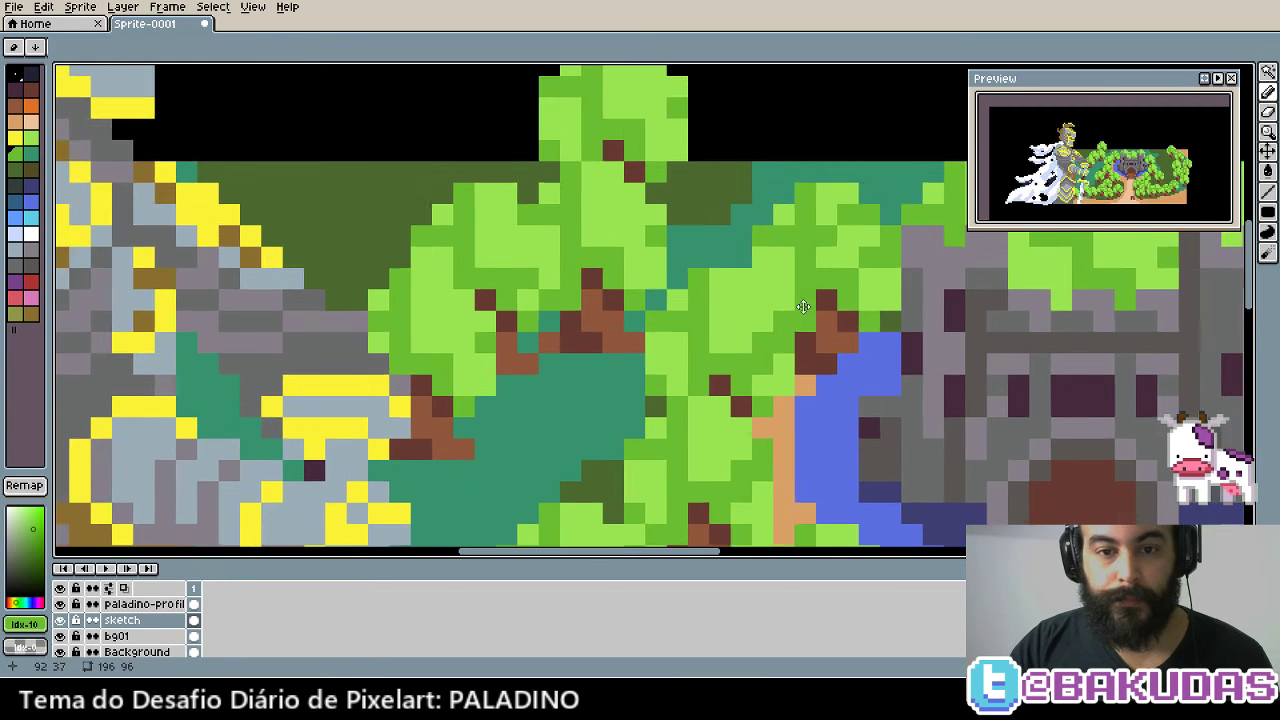
scroll(590, 254, left, 1)
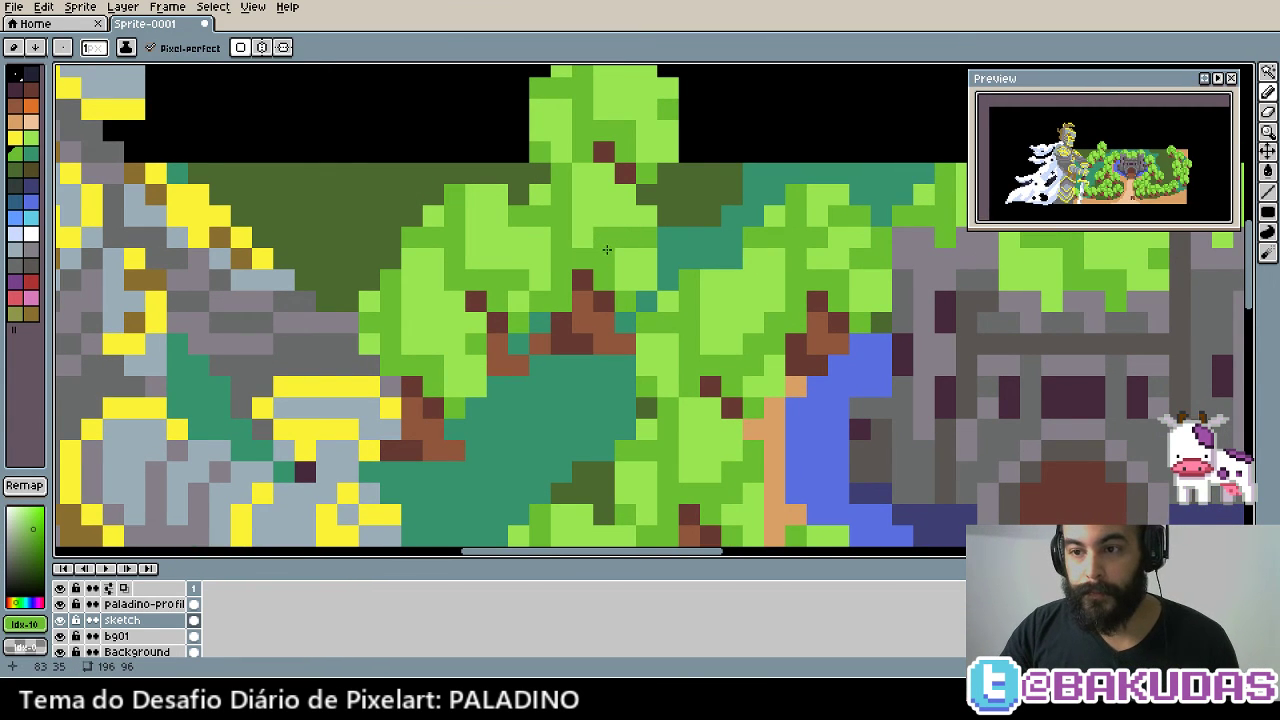
key(ctrl)
scroll(654, 300, up, 2)
scroll(654, 300, left, 2)
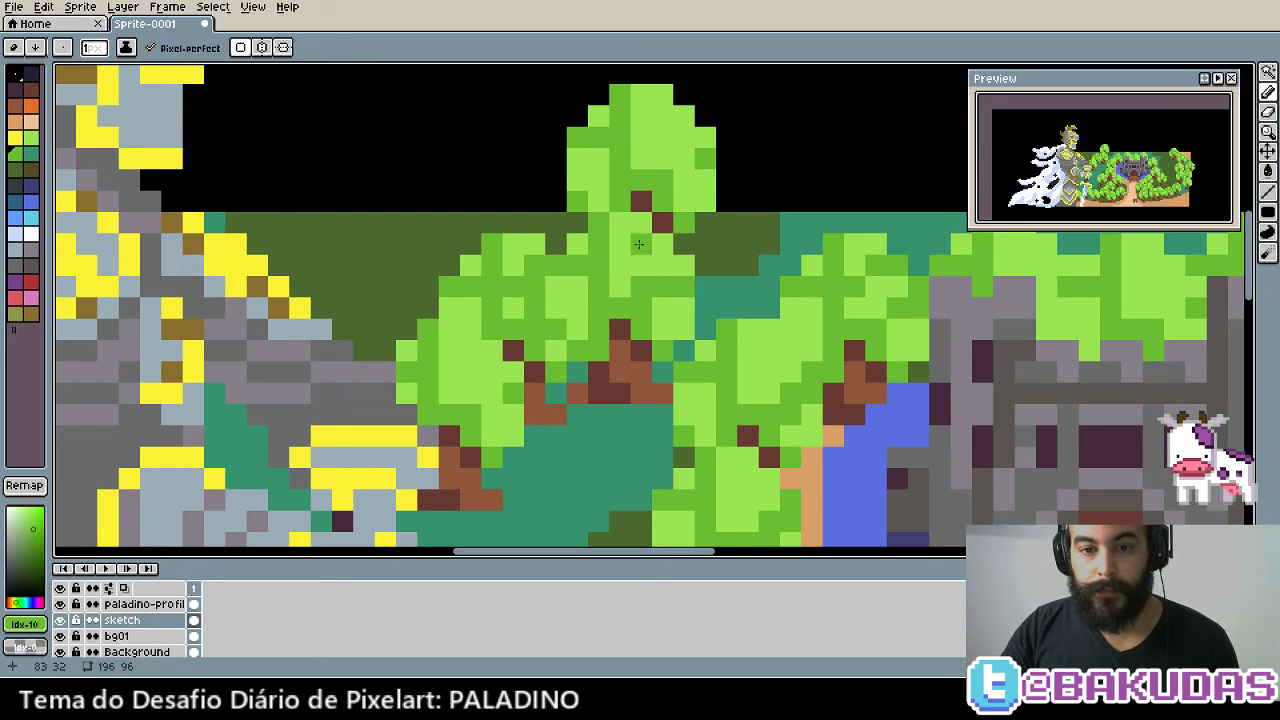
Paint a dark green foliage strip and a leaf pixel on the castle's top wall
scroll(700, 190, right, 5)
scroll(700, 190, down, 1)
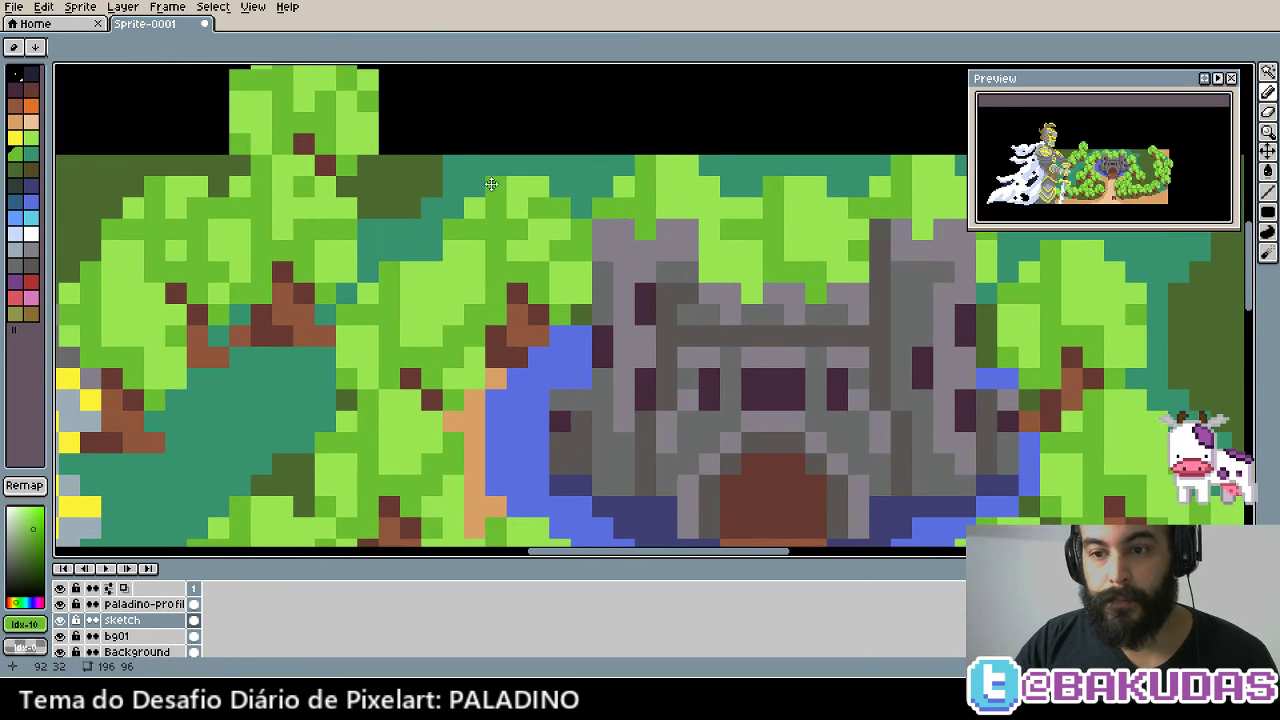
drag(748, 230, 838, 229)
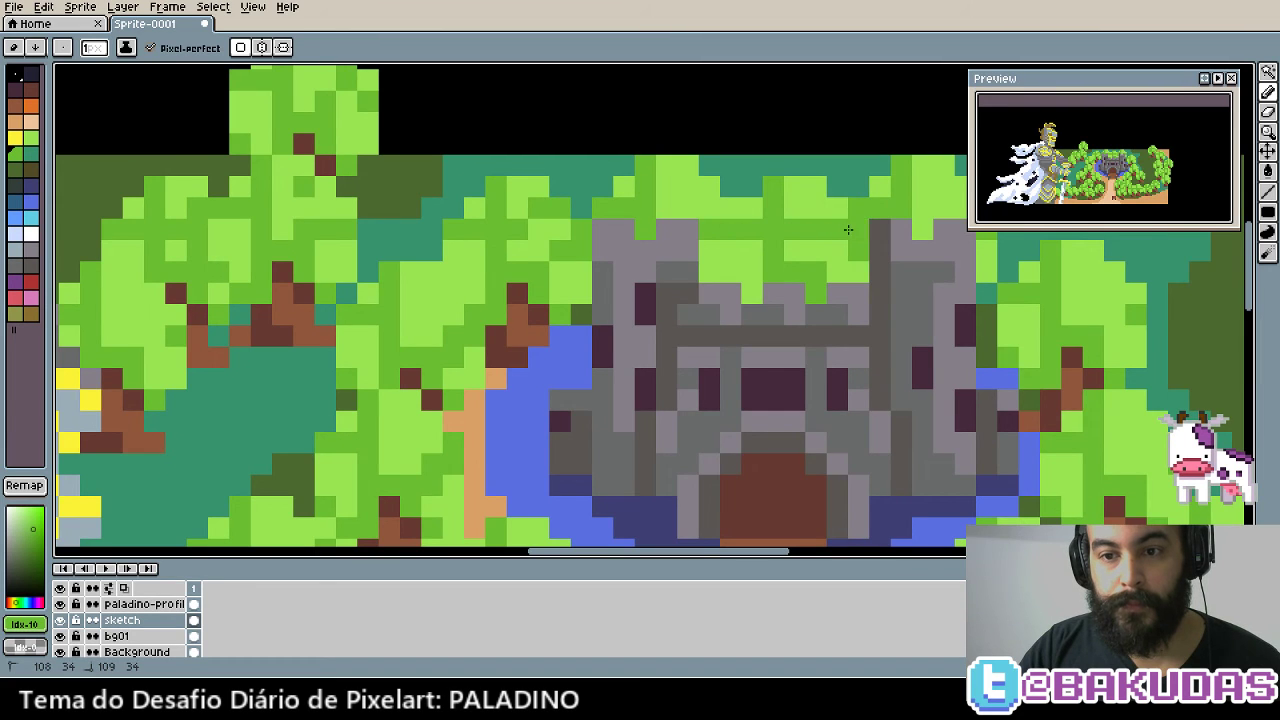
scroll(800, 235, left, 1)
scroll(800, 235, up, 1)
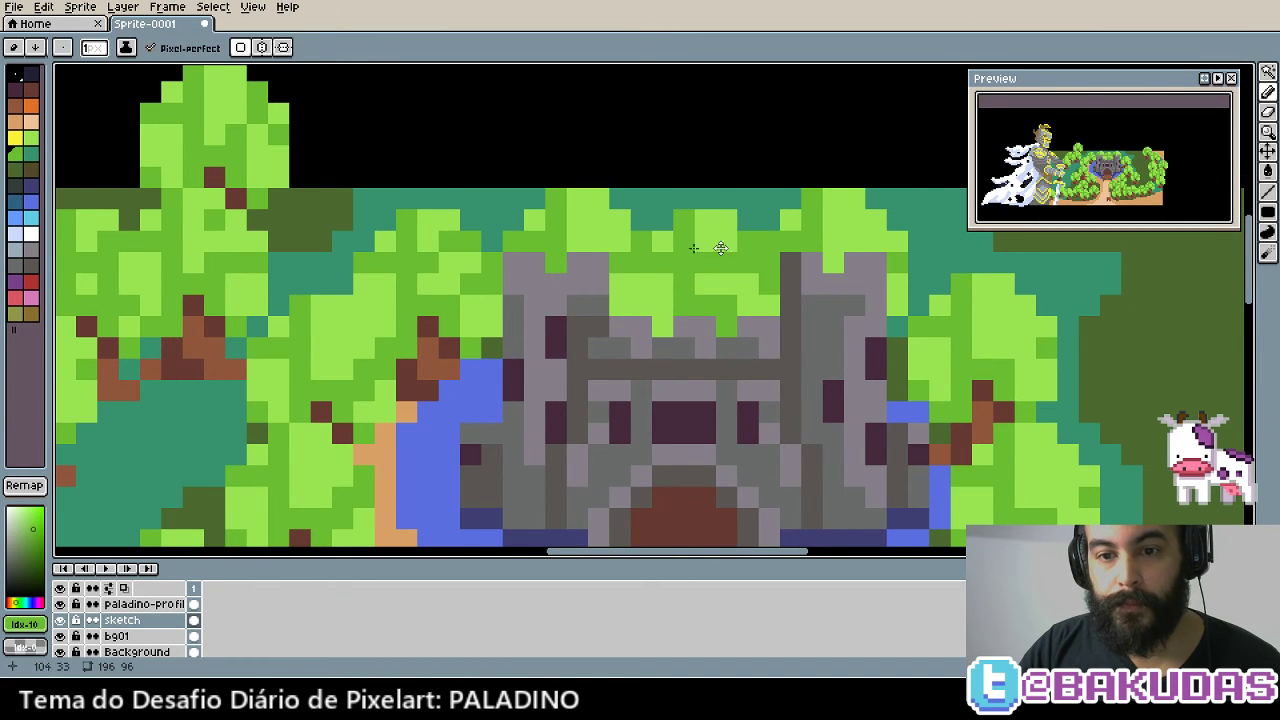
click(770, 341)
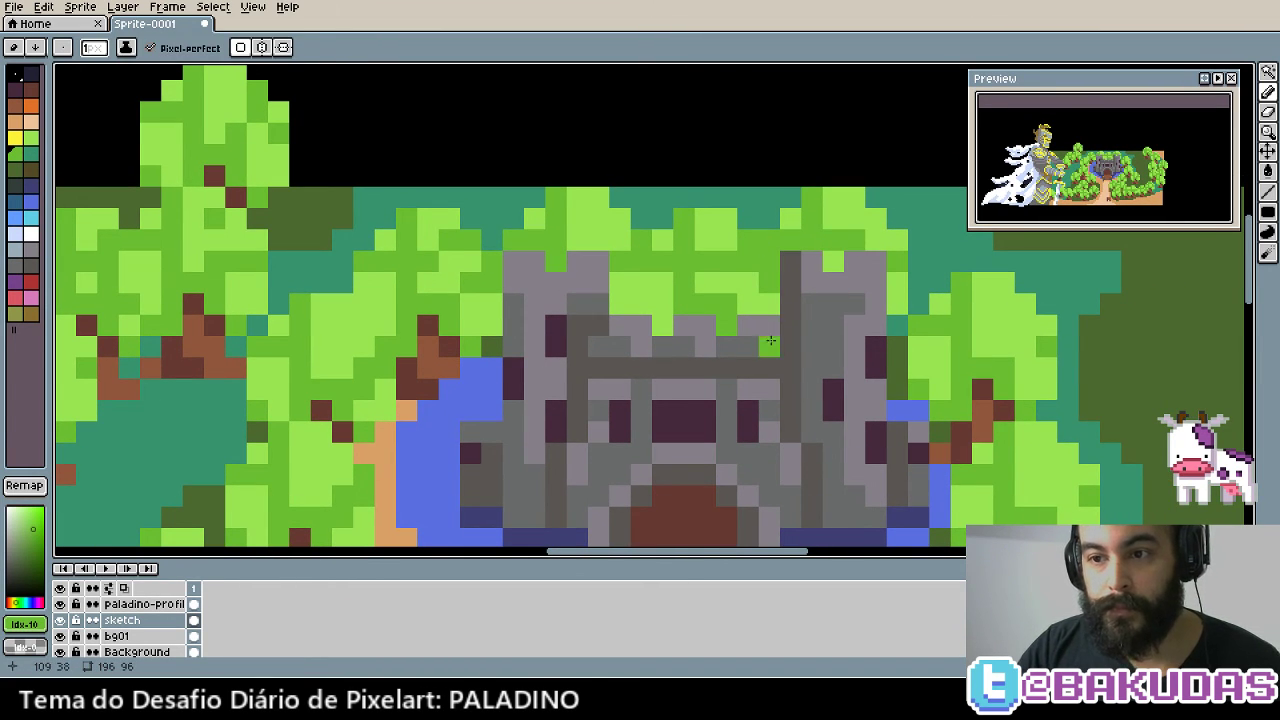
Turn a tan path pixel beside the moat green and zoom out to the full sprite
scroll(800, 290, down, 1)
scroll(827, 234, right, 1)
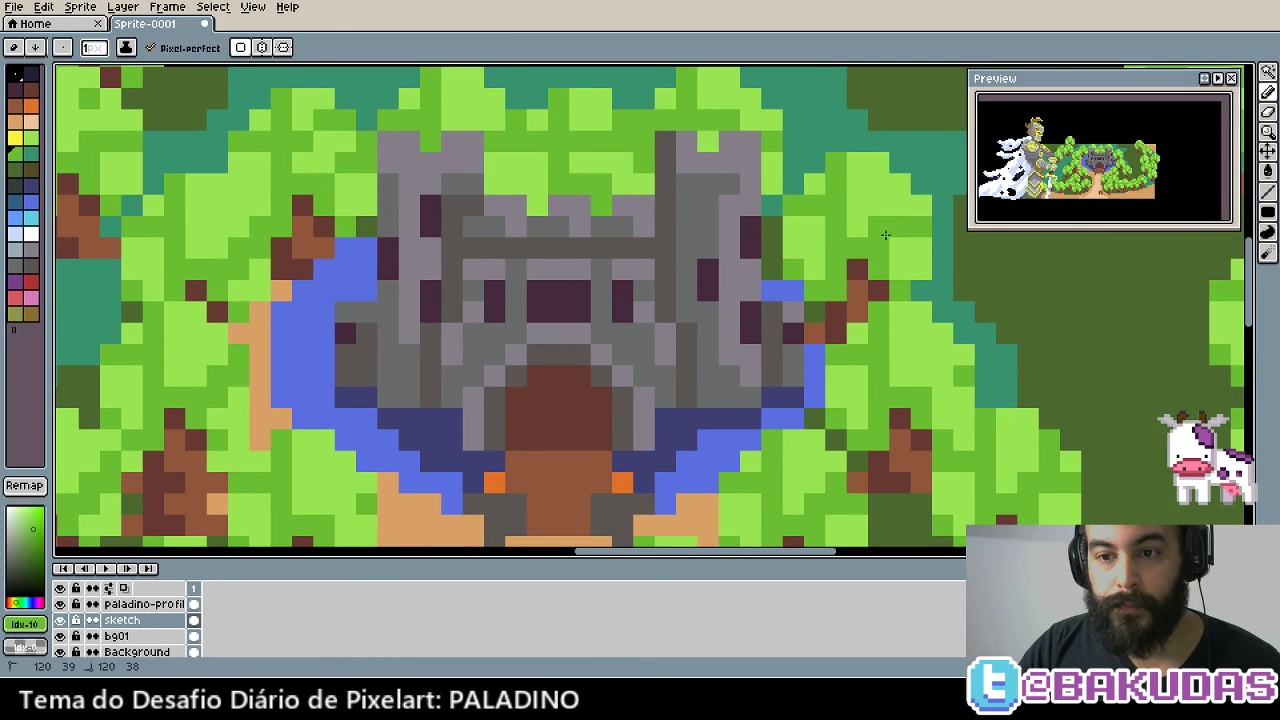
scroll(864, 193, down, 1)
scroll(864, 193, right, 1)
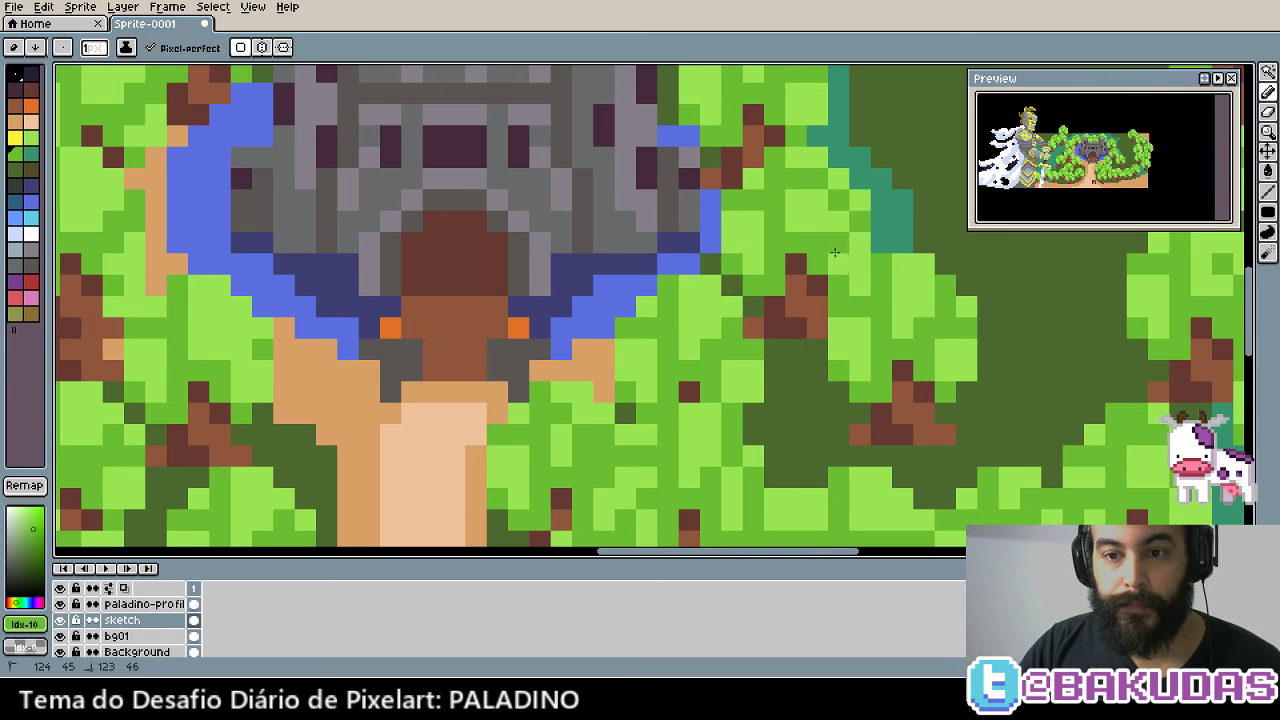
scroll(816, 235, down, 1)
scroll(816, 235, down, 1)
scroll(816, 235, left, 1)
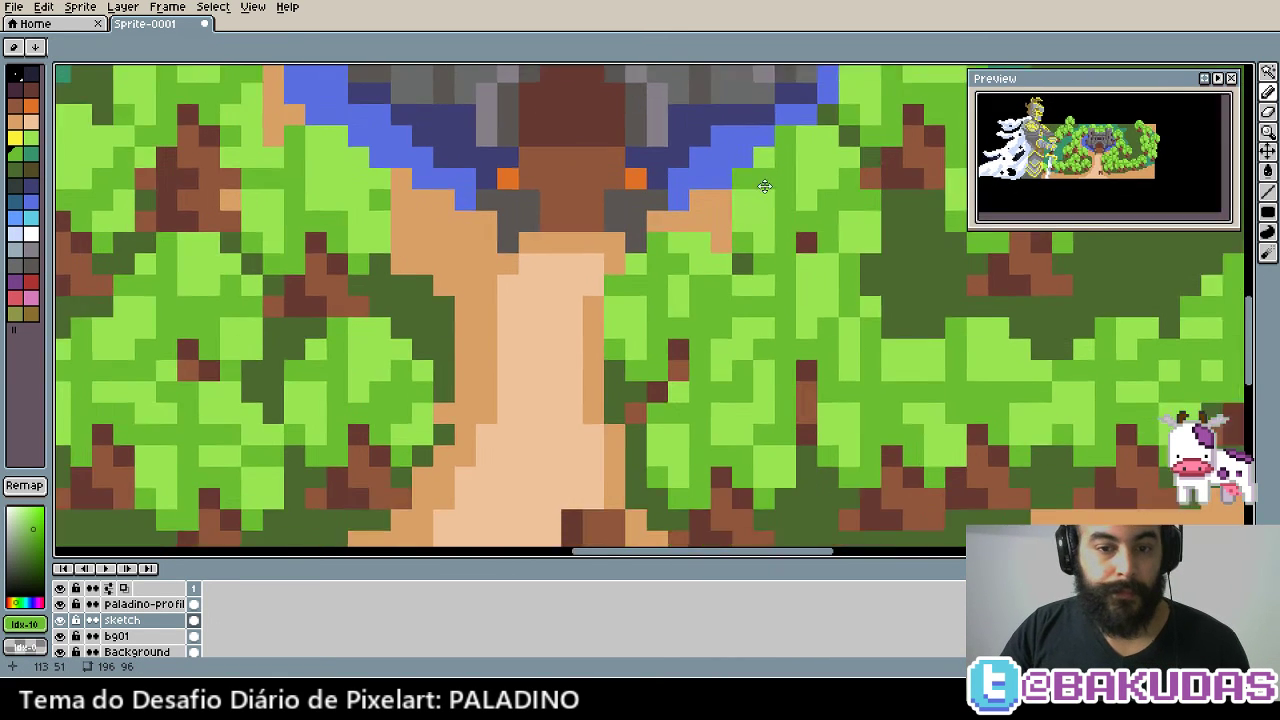
scroll(760, 289, left, 2)
scroll(669, 330, left, 1)
scroll(669, 330, left, 1)
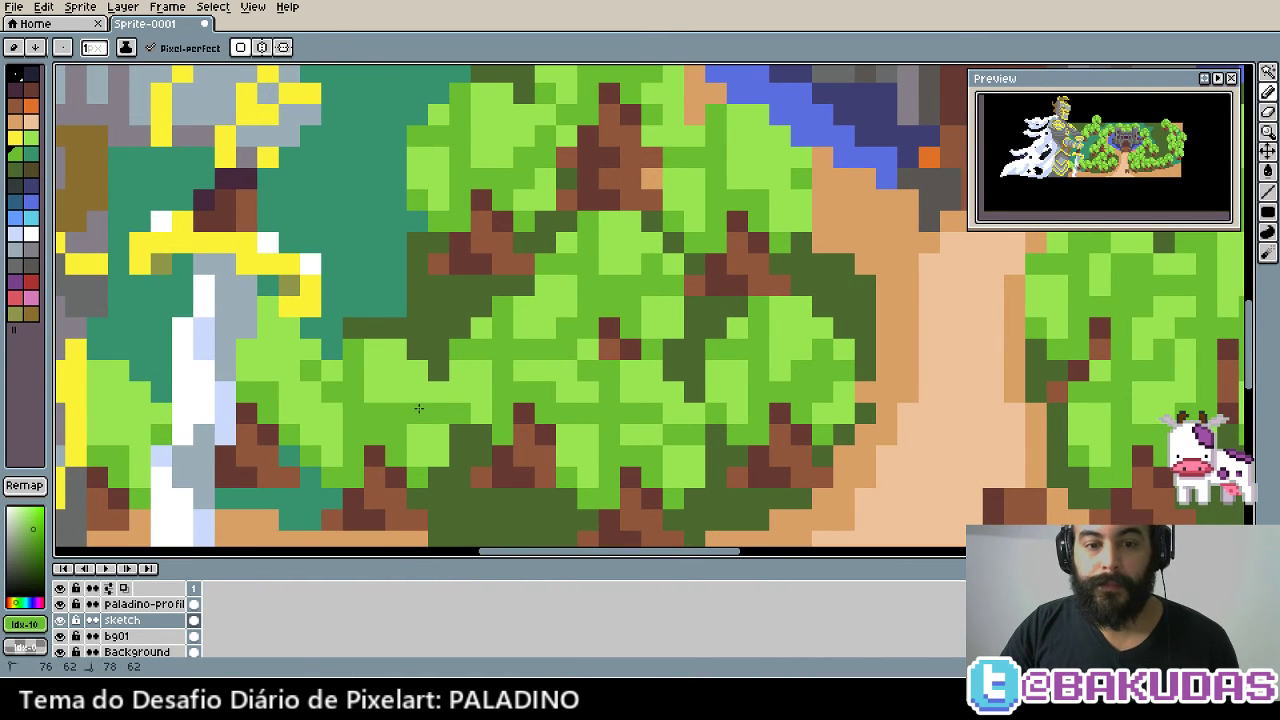
scroll(650, 337, up, 4)
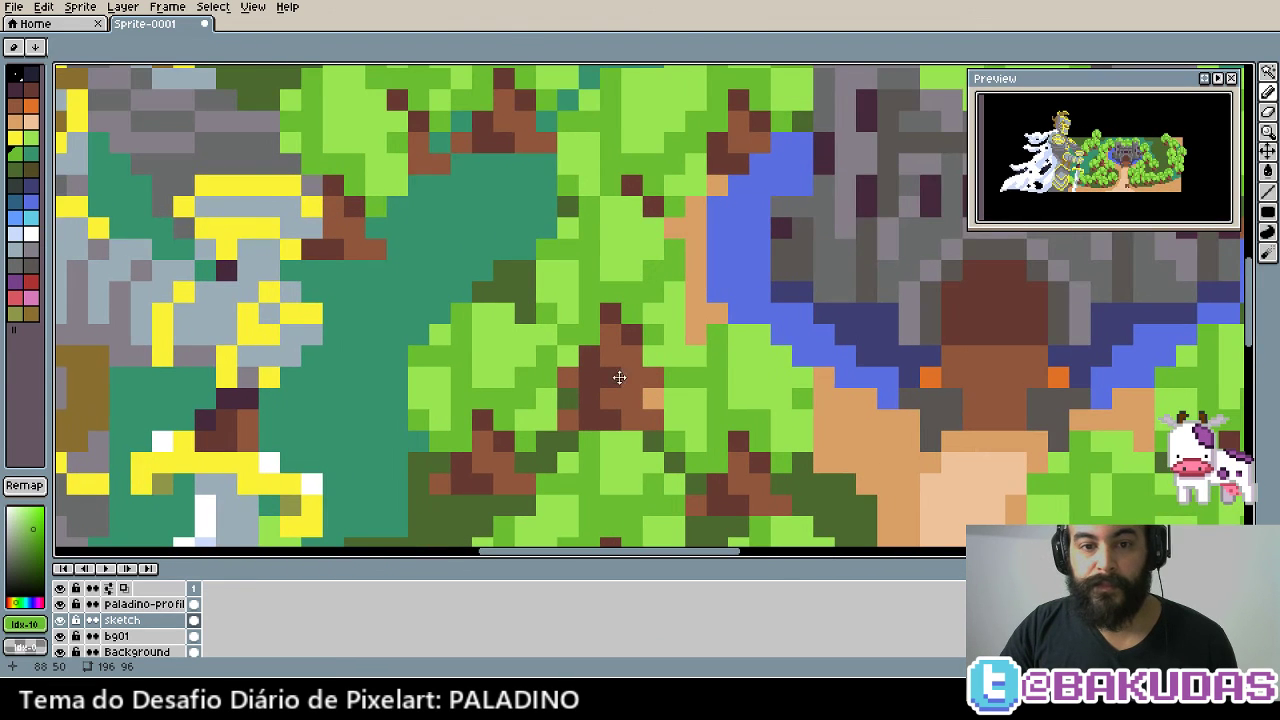
scroll(600, 312, up, 2)
scroll(600, 312, right, 1)
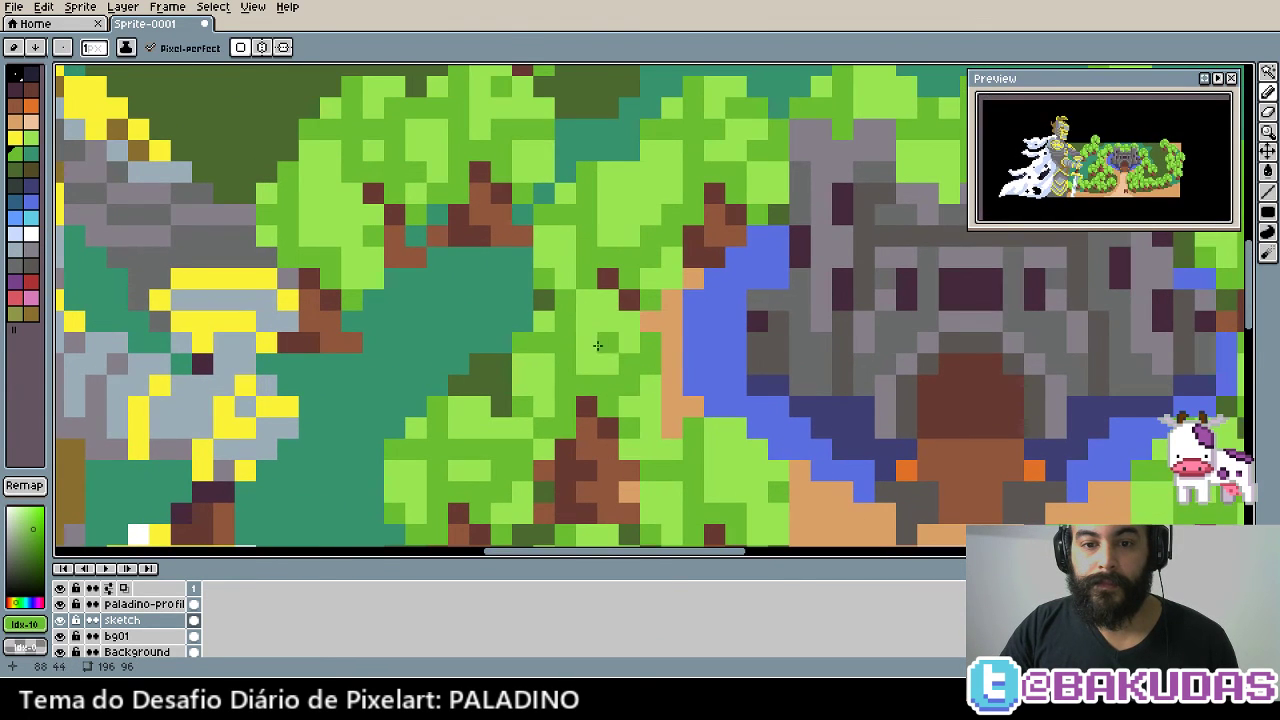
scroll(600, 304, up, 1)
scroll(600, 304, right, 1)
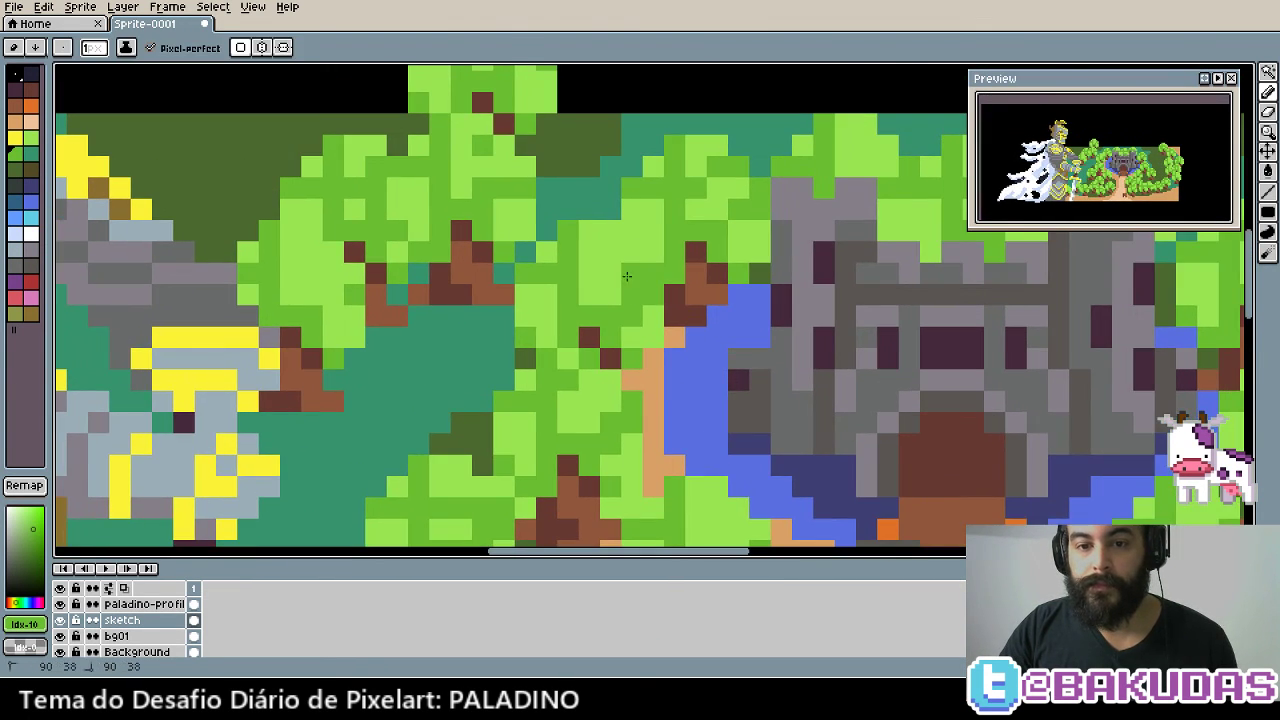
scroll(701, 258, up, 1)
scroll(701, 258, right, 1)
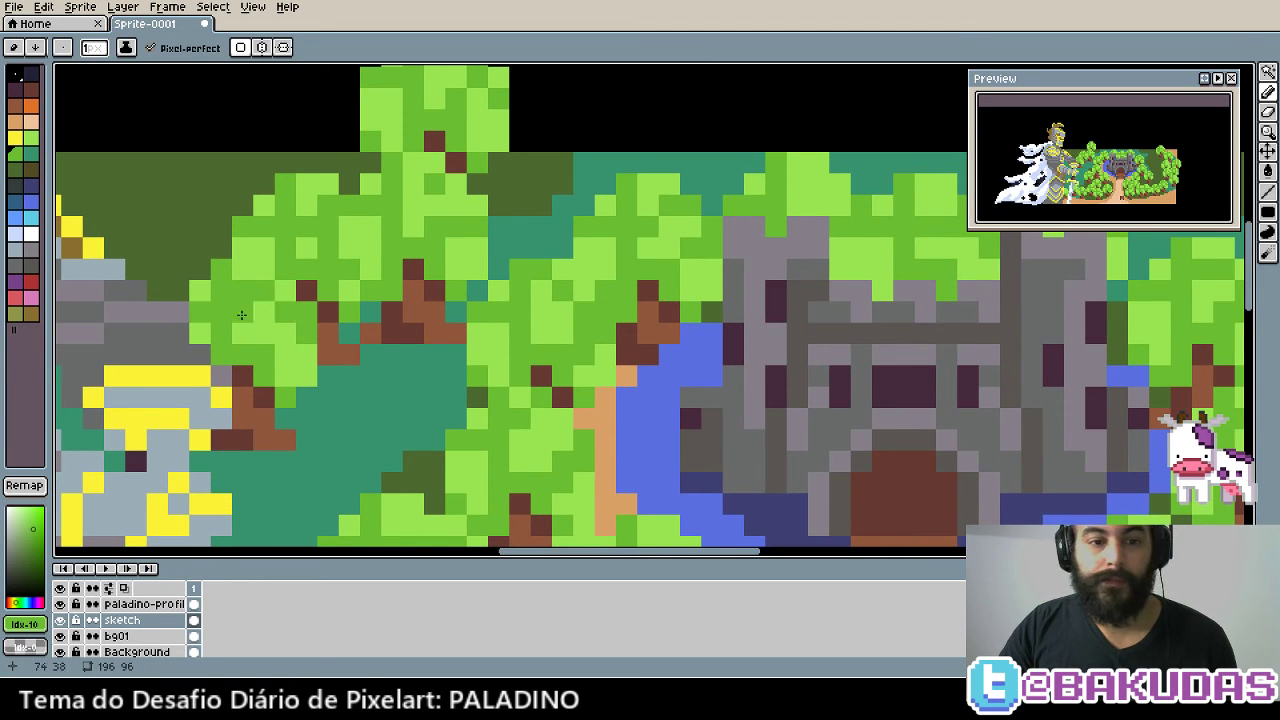
click(610, 400)
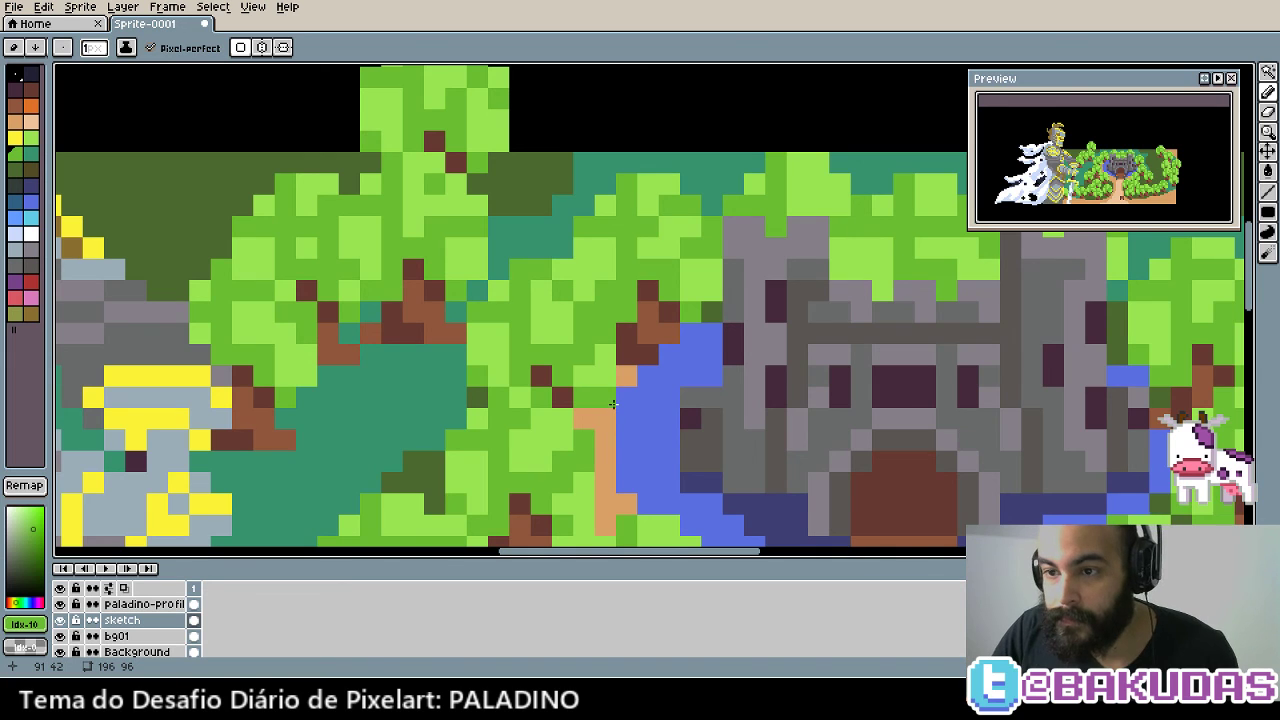
scroll(613, 402, down, 2)
scroll(613, 402, down, 1)
scroll(610, 422, up, 1)
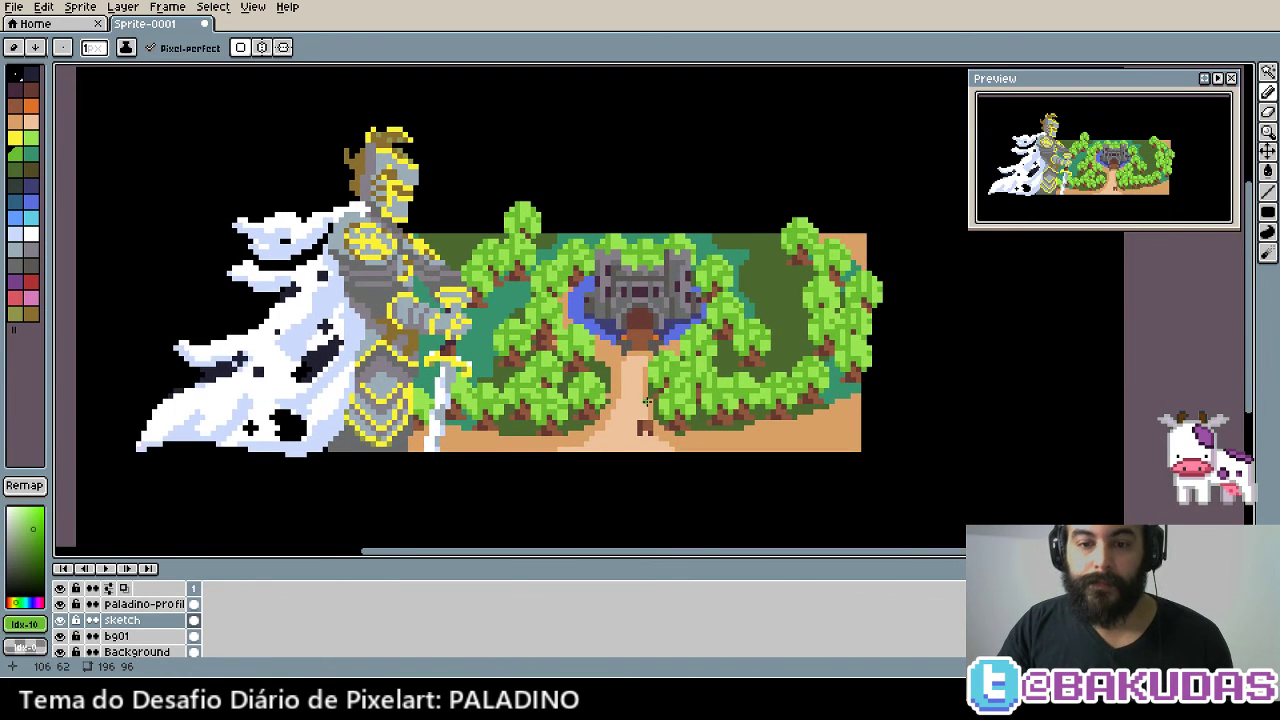
scroll(610, 422, up, 1)
drag(610, 422, 645, 410)
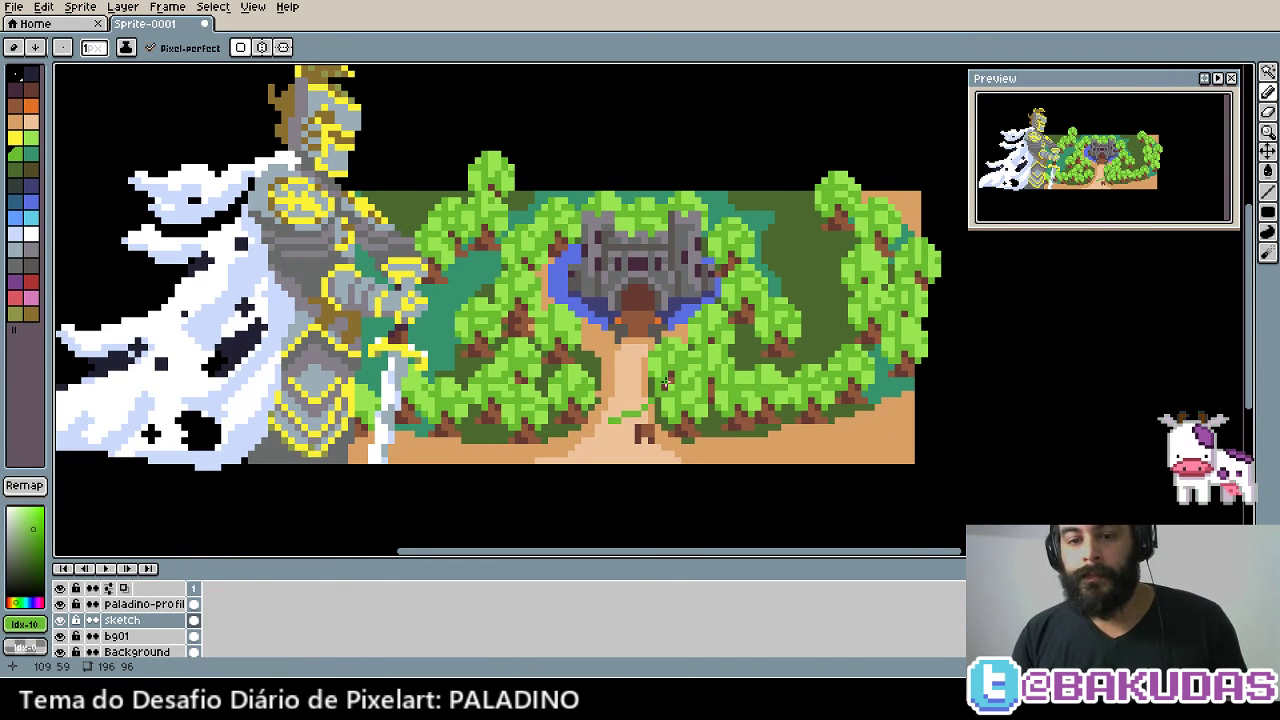
key(ctrl+z)
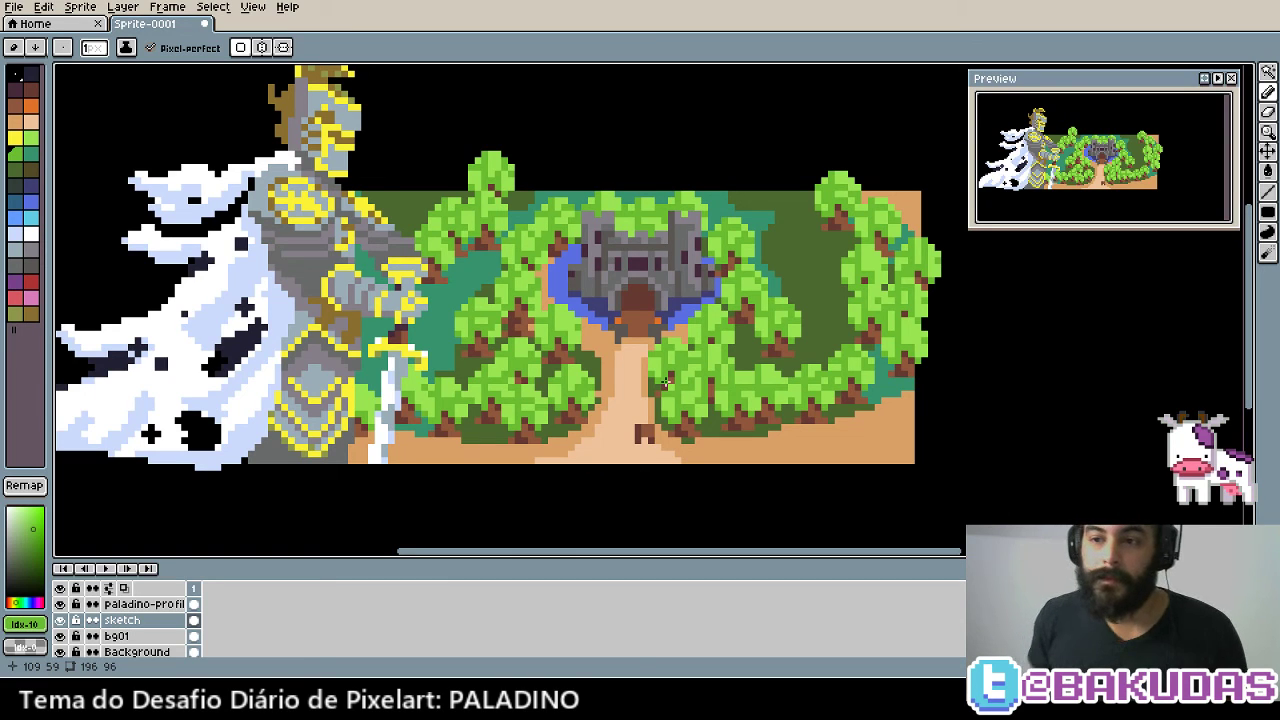
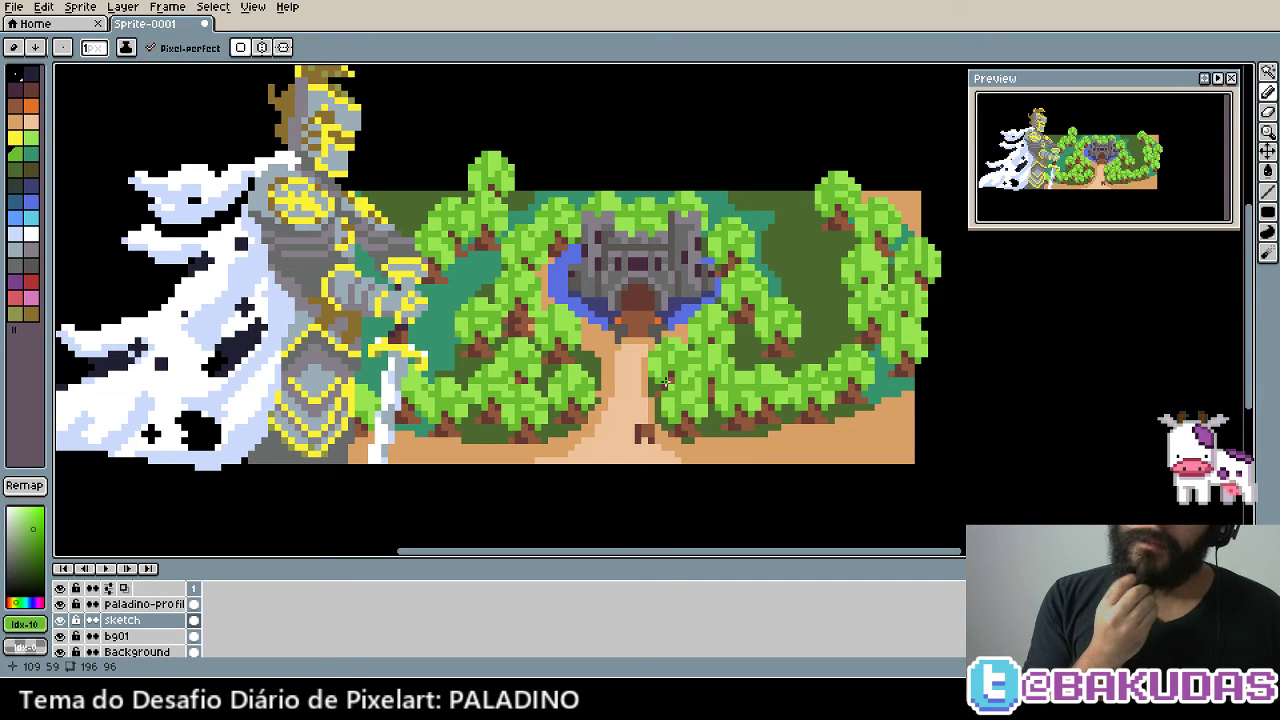
Zoom in, pick the light-blue palette colour and make the paladino-profil layer active
scroll(450, 373, up, 2)
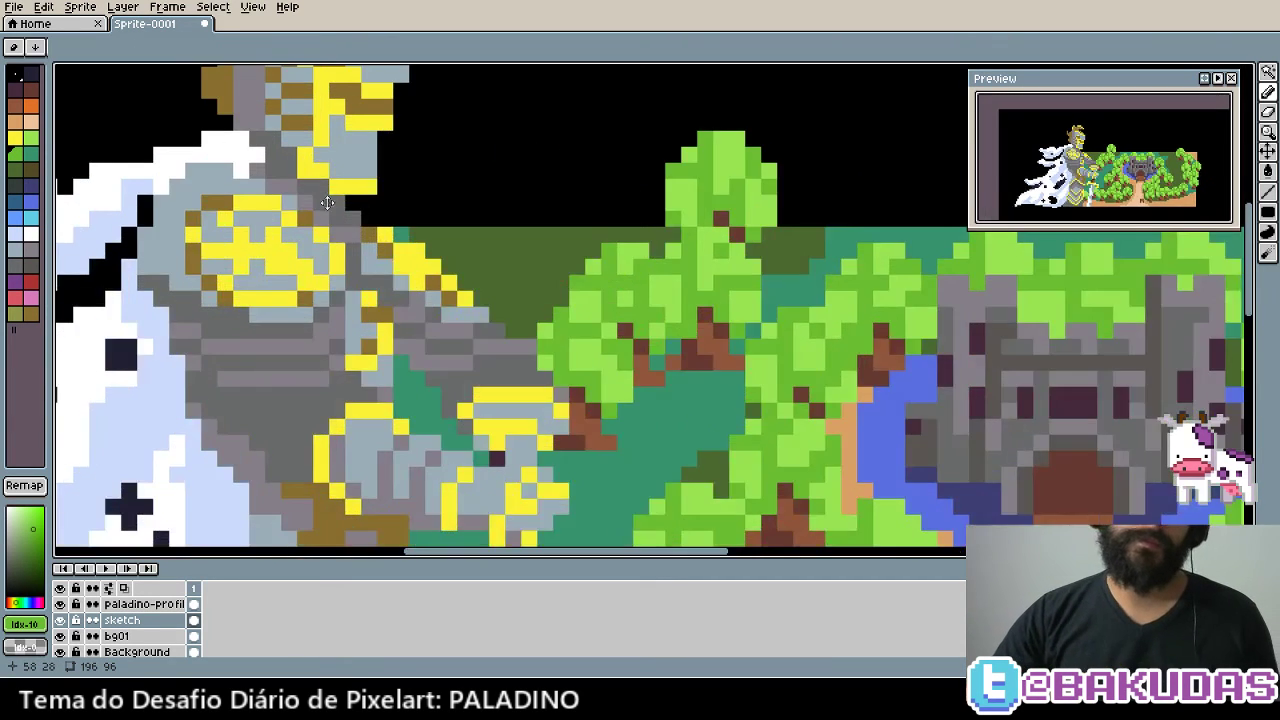
scroll(450, 373, up, 1)
key(i)
click(476, 200)
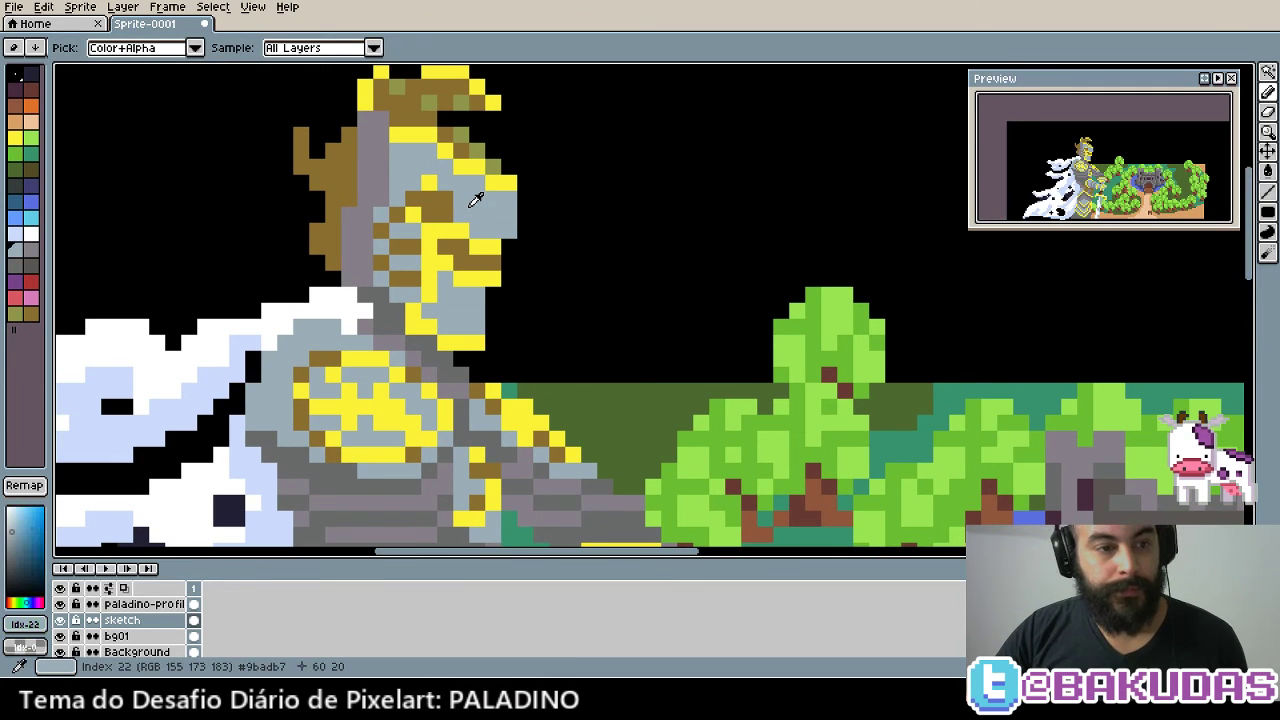
click(478, 188)
key(b)
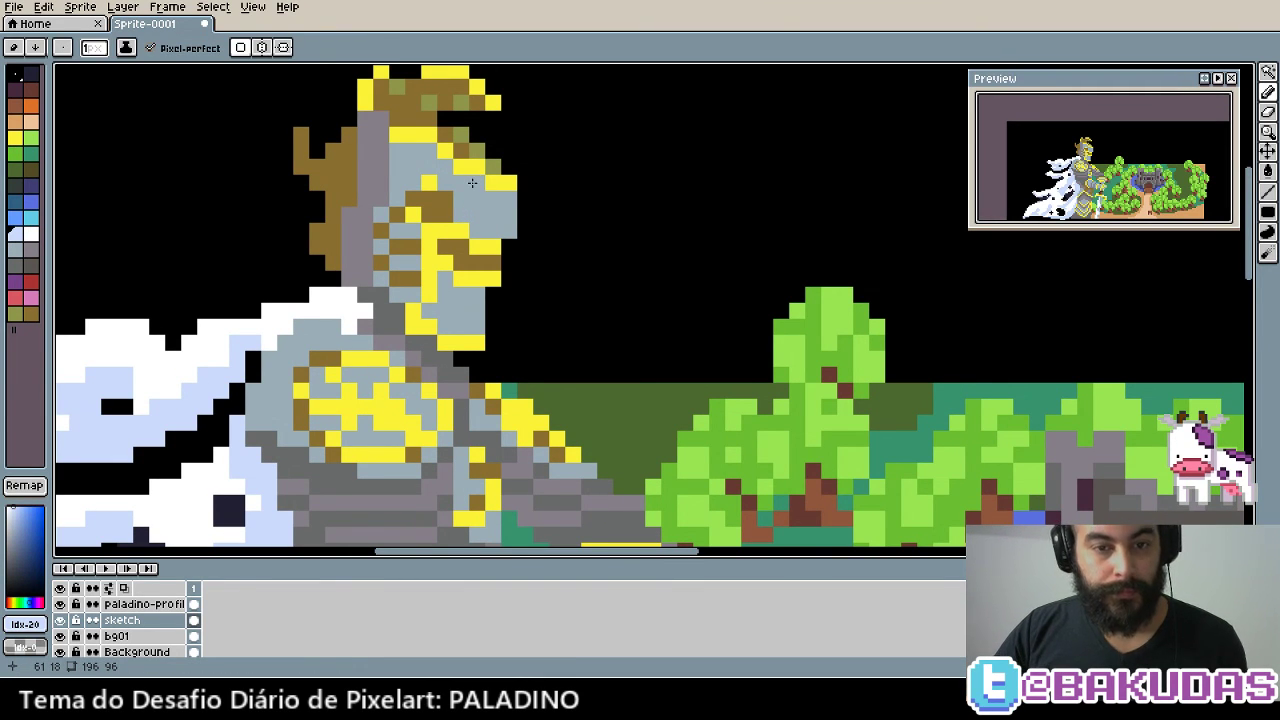
key(alt+Up)
Add light-blue highlight pixels along the helmet and chest armour
mouse_move(462, 183)
mouse_down()
mouse_move(478, 183)
mouse_move(510, 232)
mouse_up()
click(495, 322)
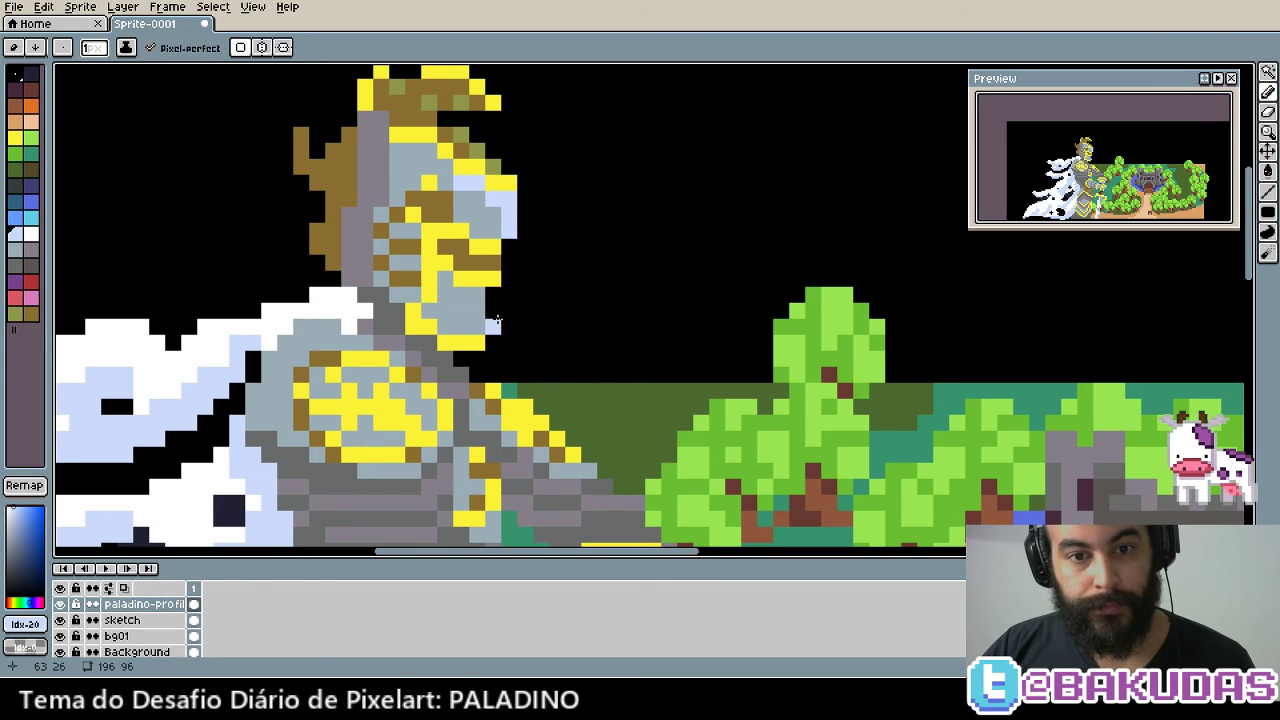
drag(491, 349, 465, 283)
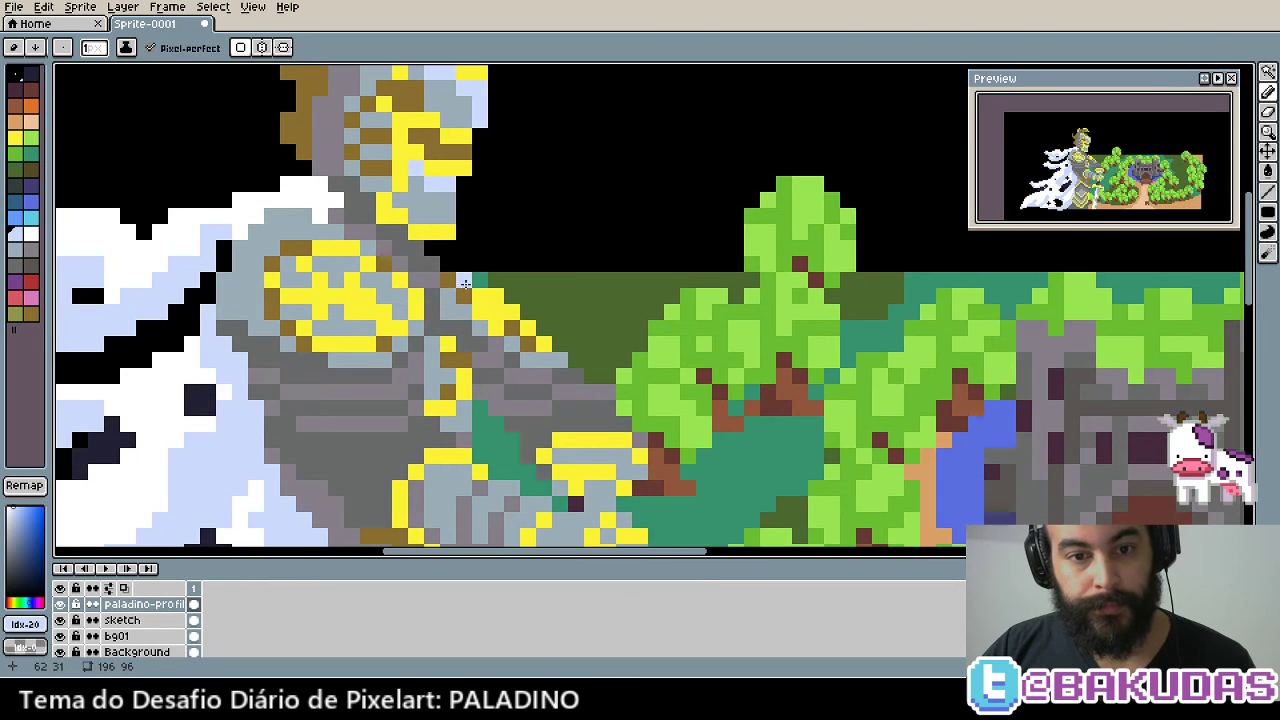
click(464, 310)
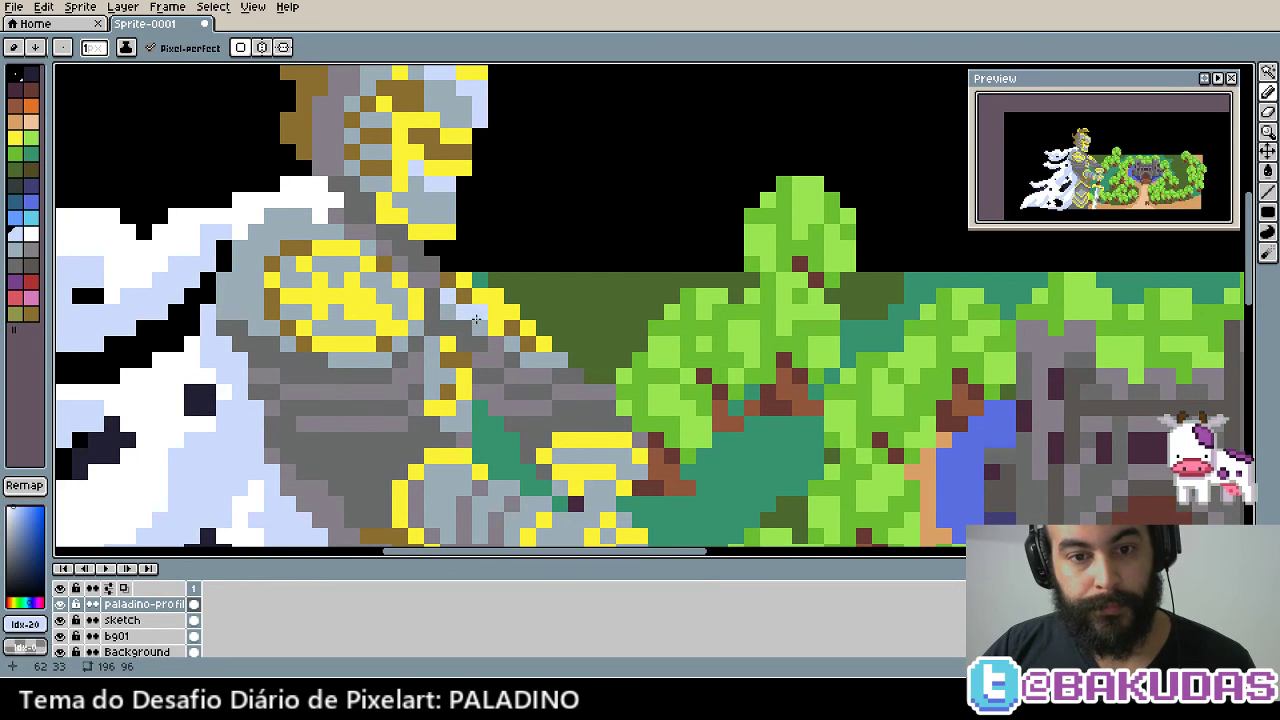
click(554, 358)
Add light-blue highlight pixels to the arm armour and both gauntlets
drag(548, 358, 513, 248)
click(545, 328)
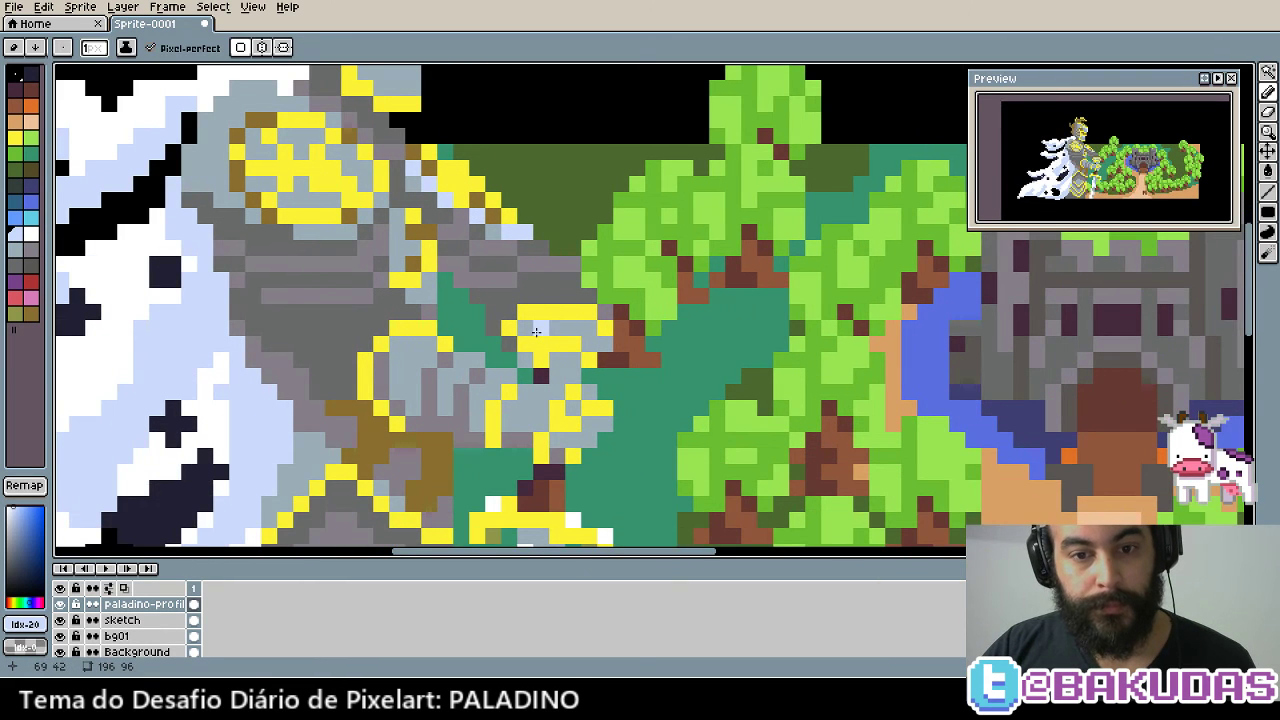
click(584, 328)
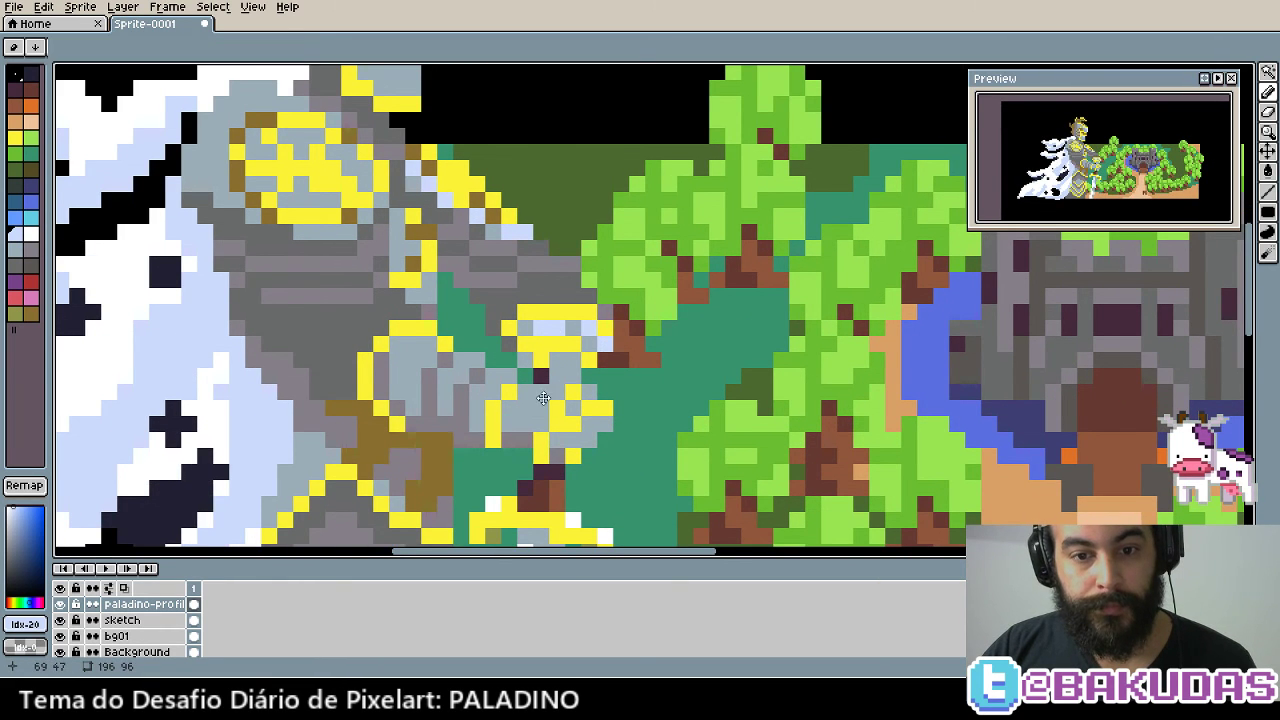
drag(535, 398, 541, 352)
click(562, 345)
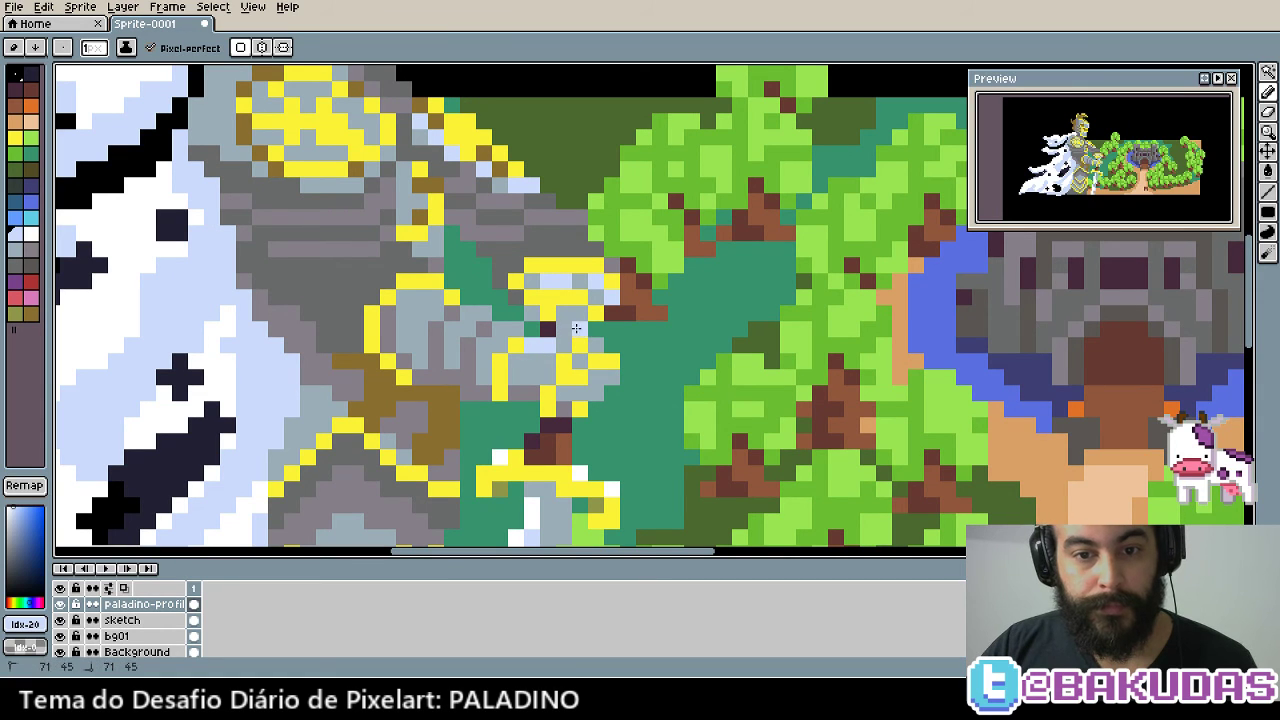
click(592, 344)
click(422, 300)
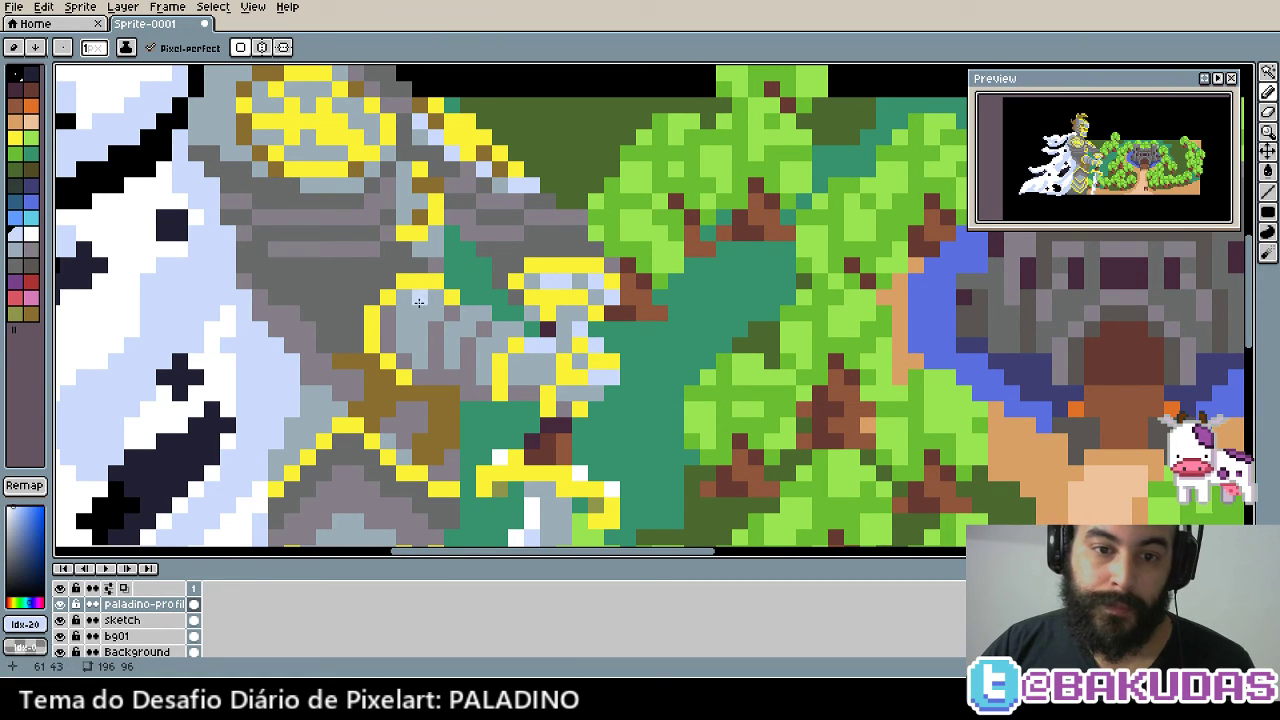
click(410, 298)
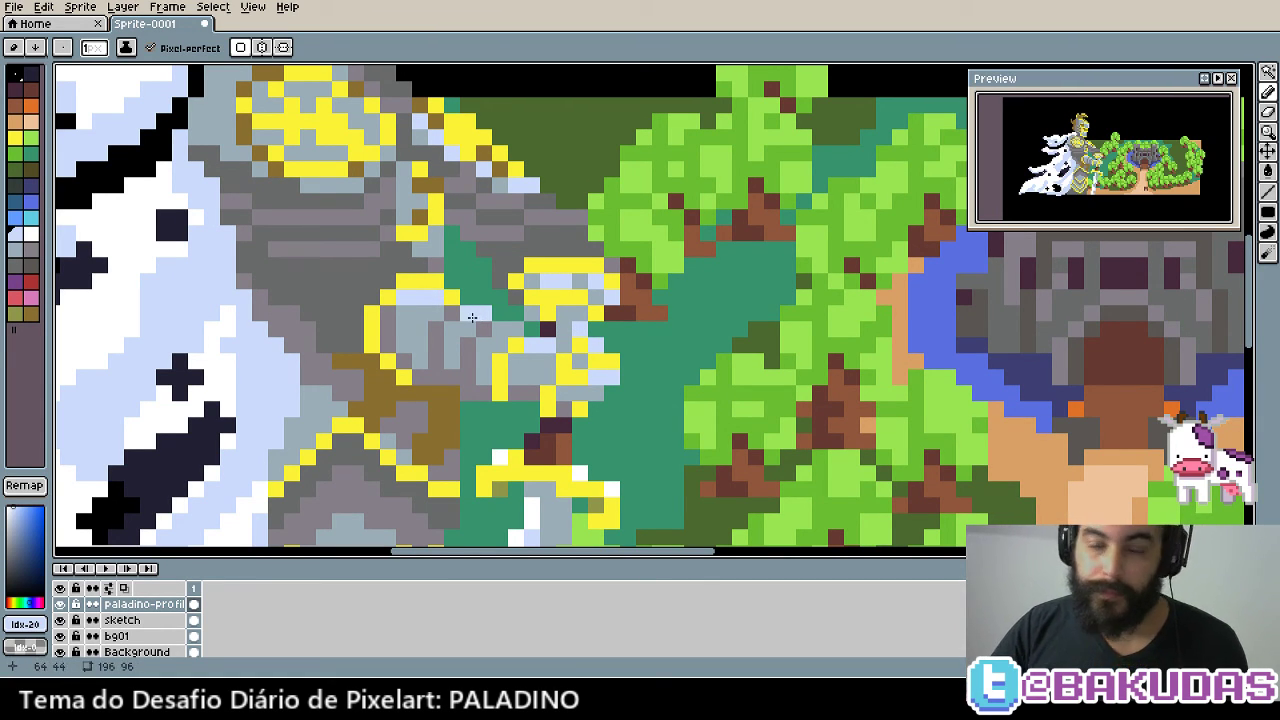
key(v)
drag(508, 367, 587, 386)
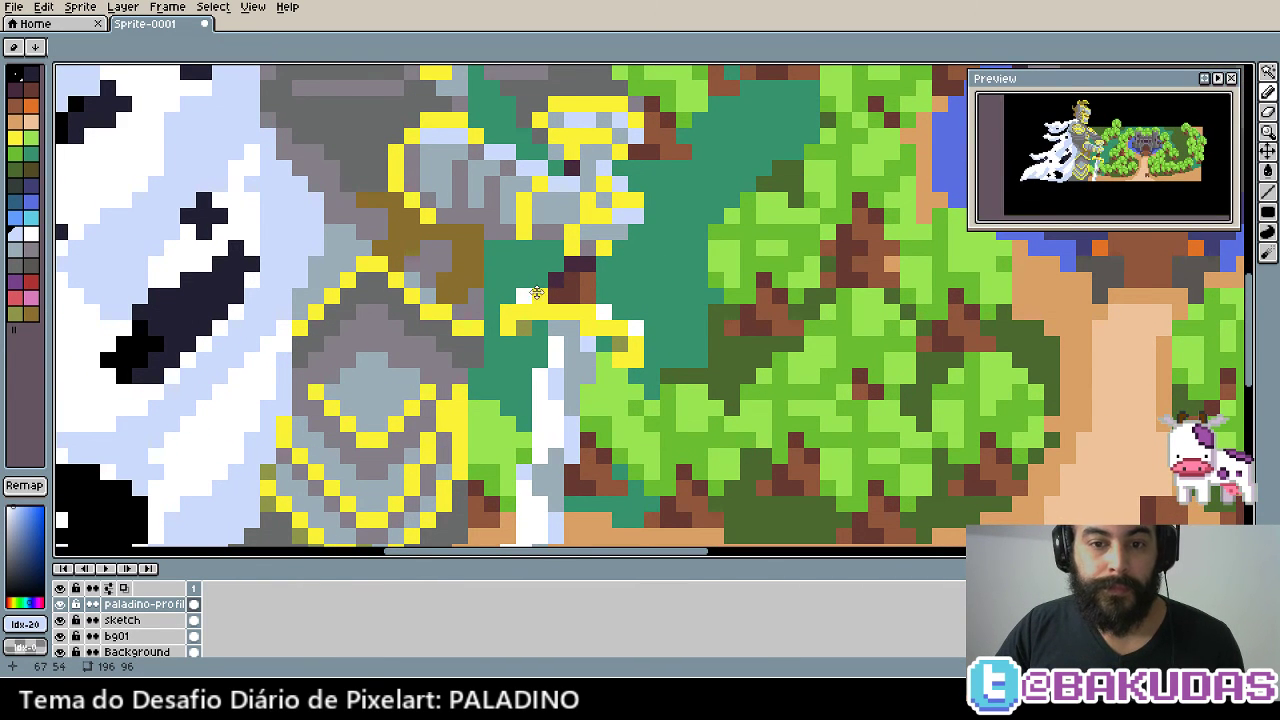
Widen the yellow chest trim and undo an accidental shift of the paladin
scroll(500, 330, up, 2)
scroll(452, 327, up, 2)
drag(433, 237, 474, 260)
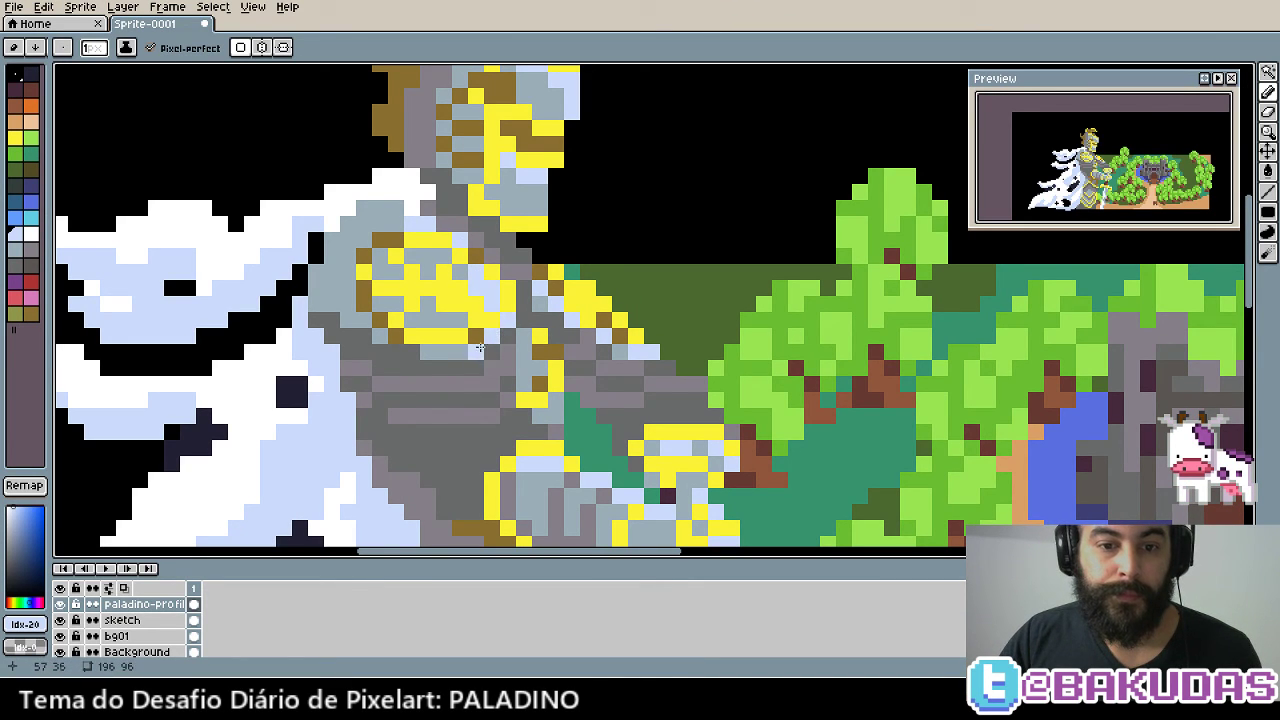
key(v)
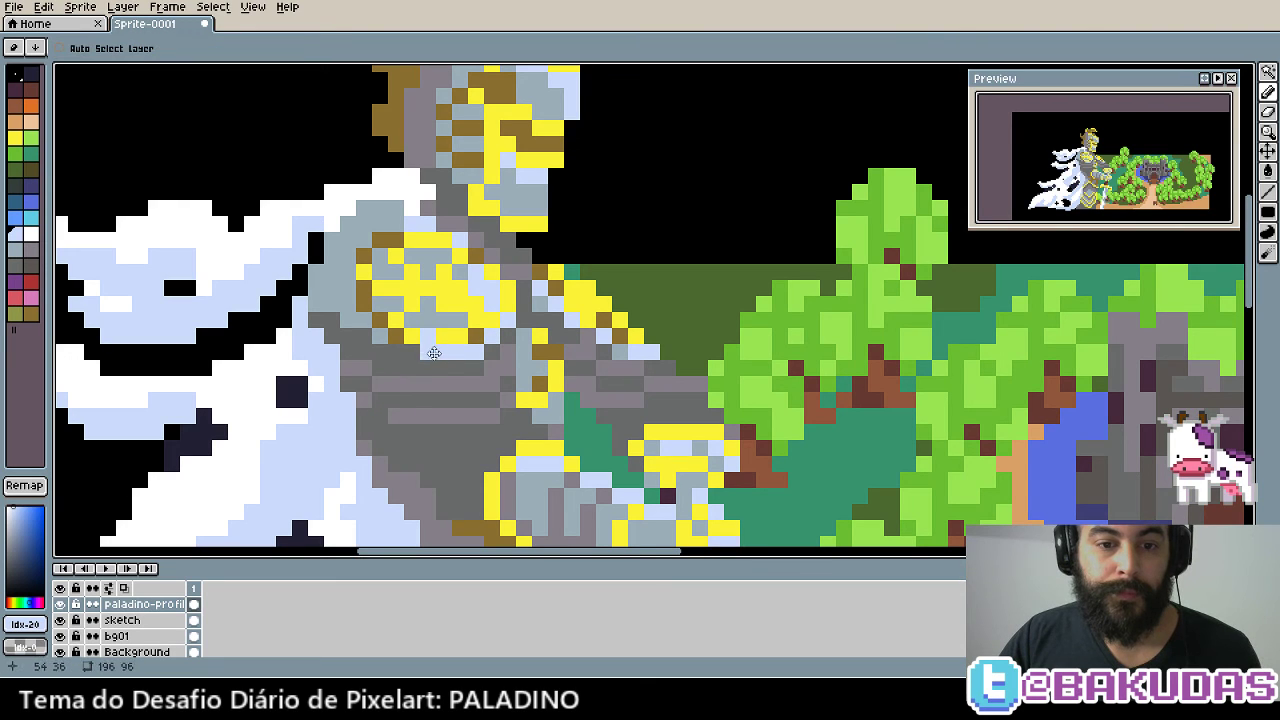
drag(437, 353, 423, 350)
key(b)
key(ctrl+z)
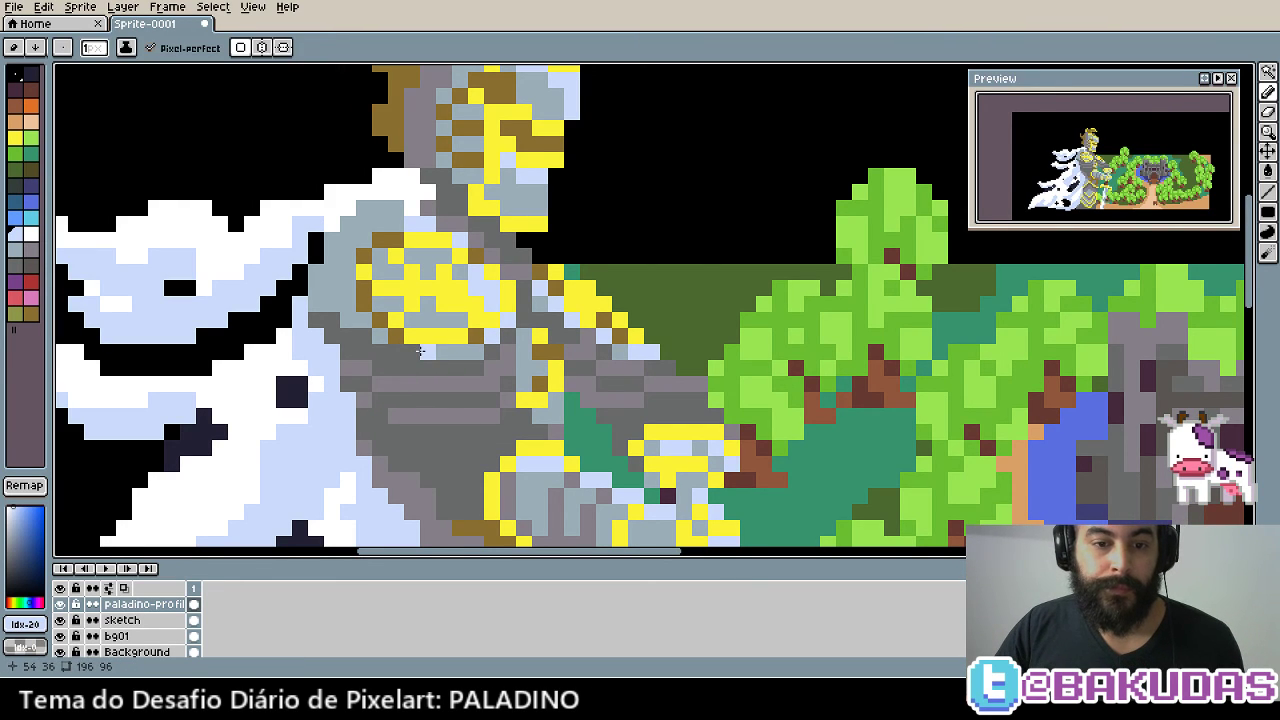
click(409, 349)
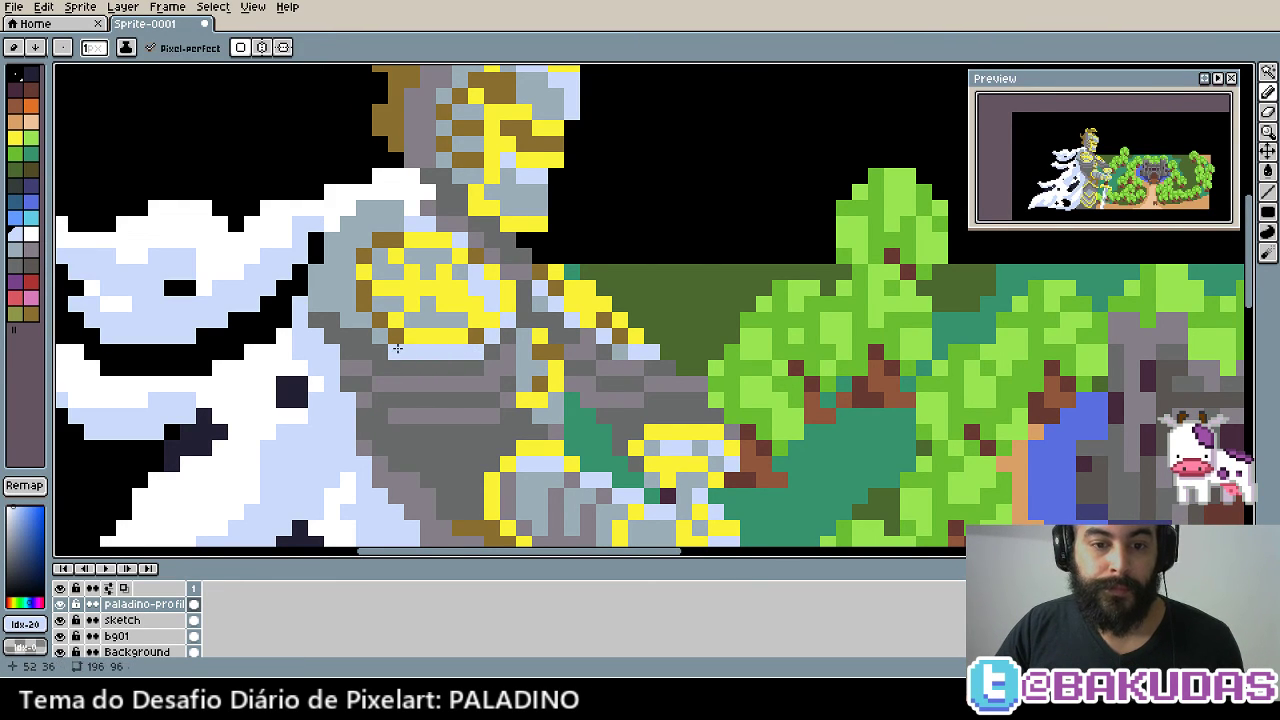
click(383, 340)
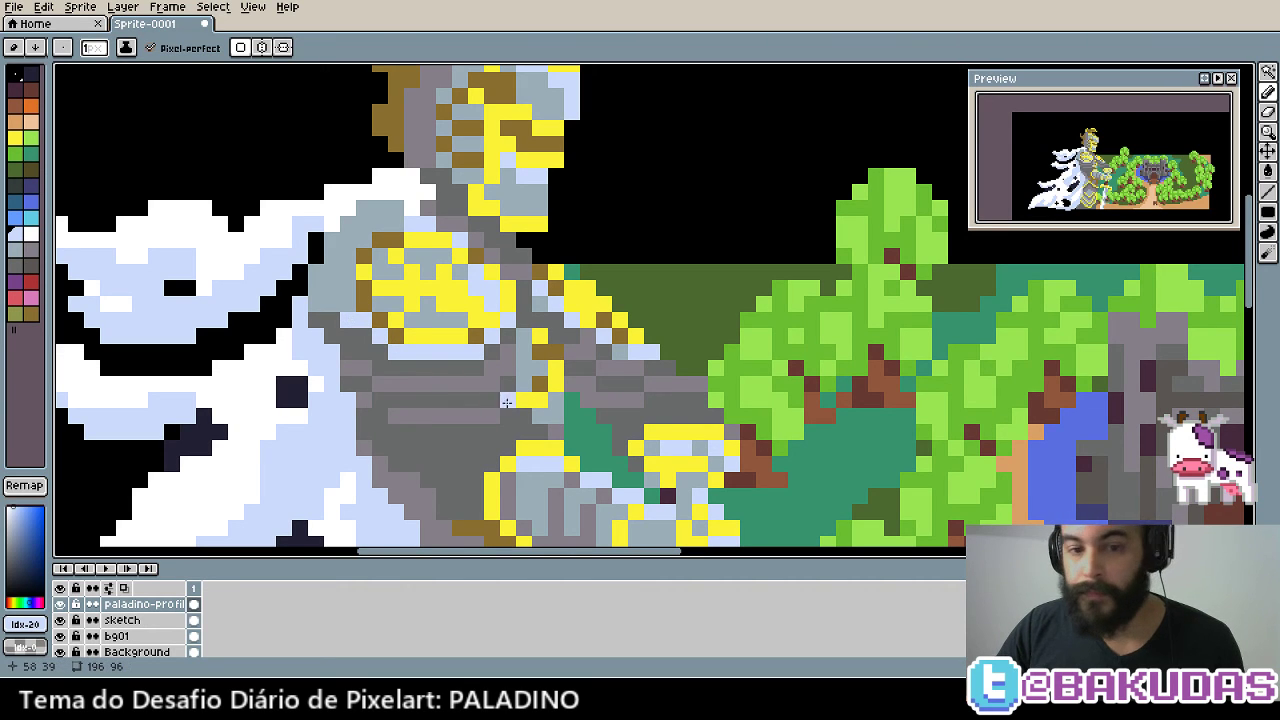
Repaint a stray yellow pixel on the armour grey
click(518, 403)
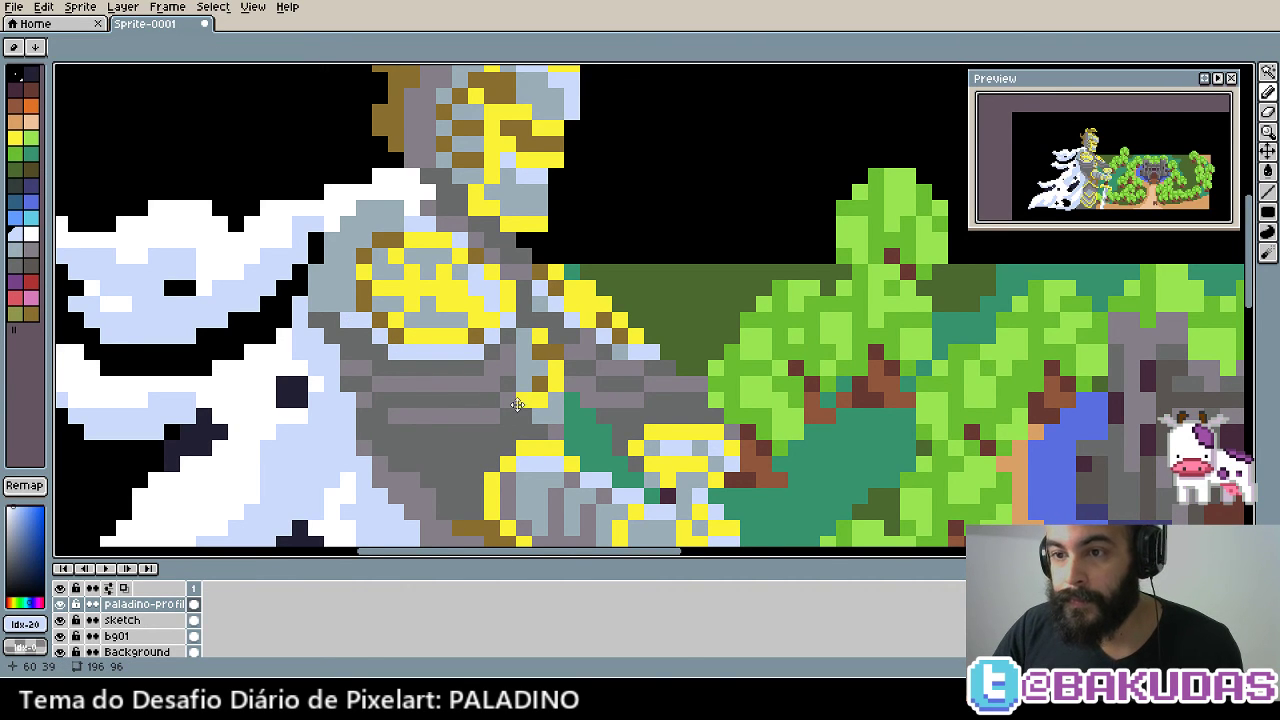
drag(518, 403, 498, 315)
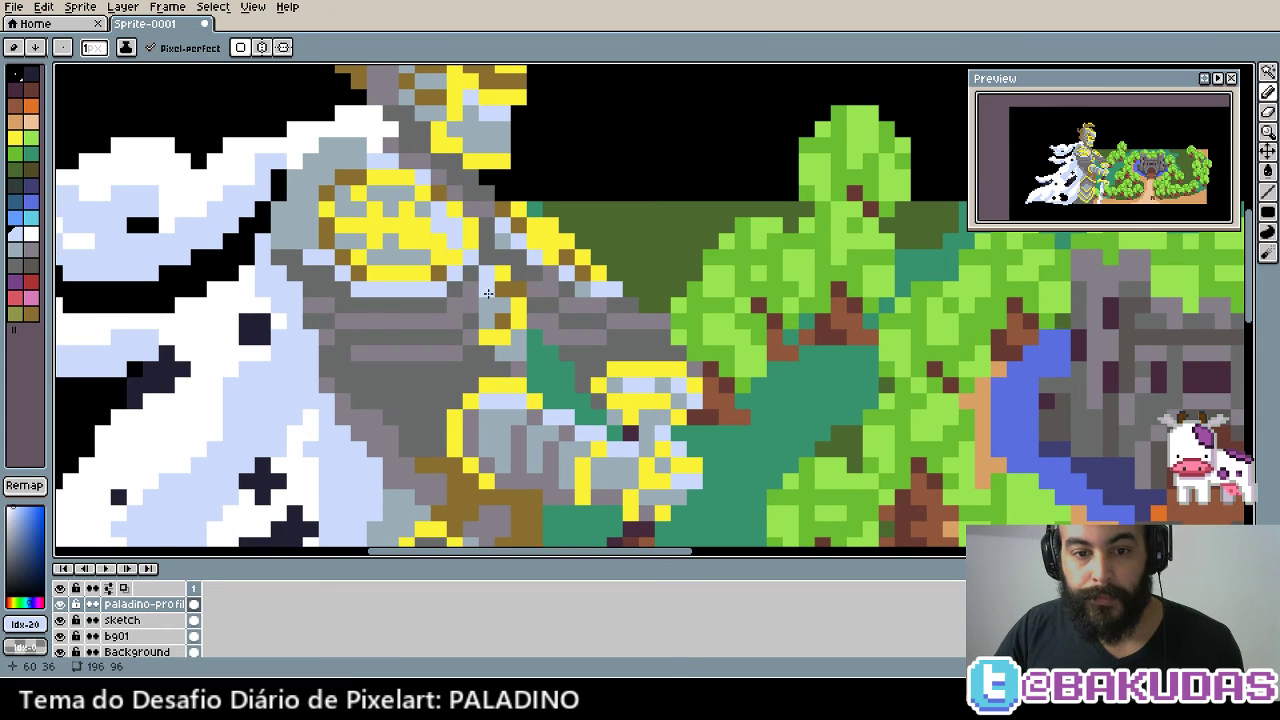
drag(551, 351, 569, 379)
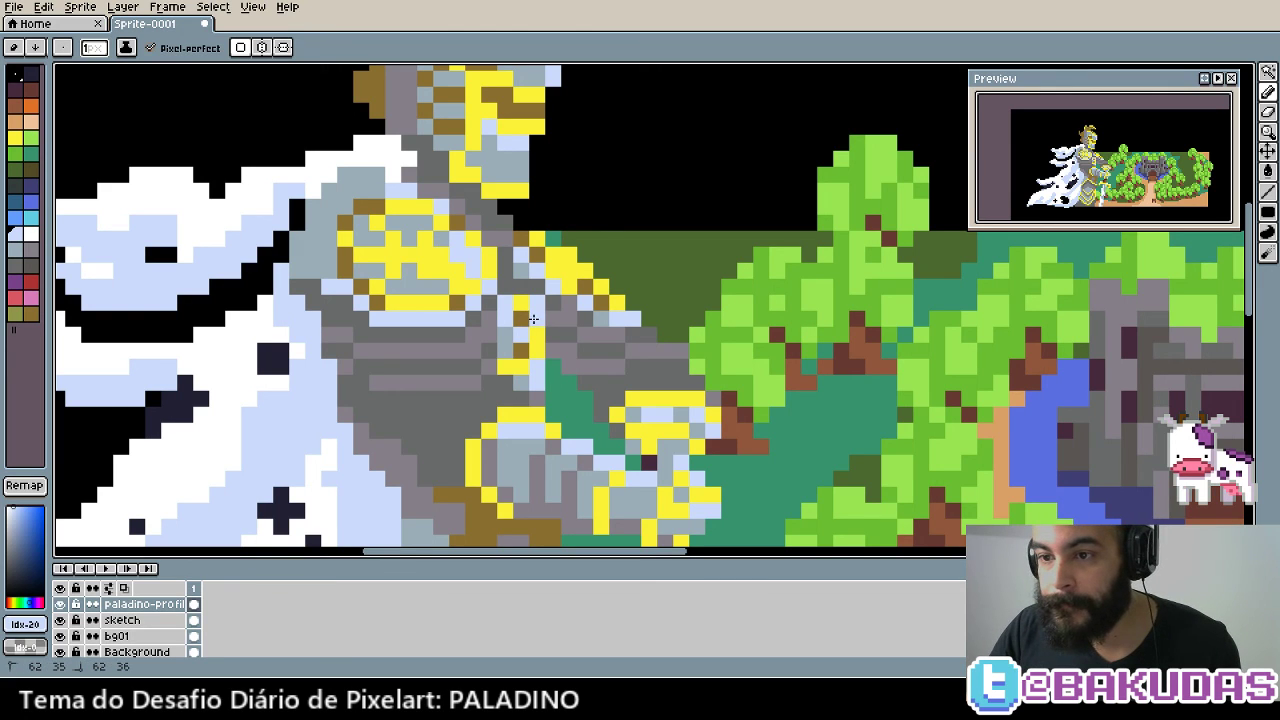
key(v)
key(b)
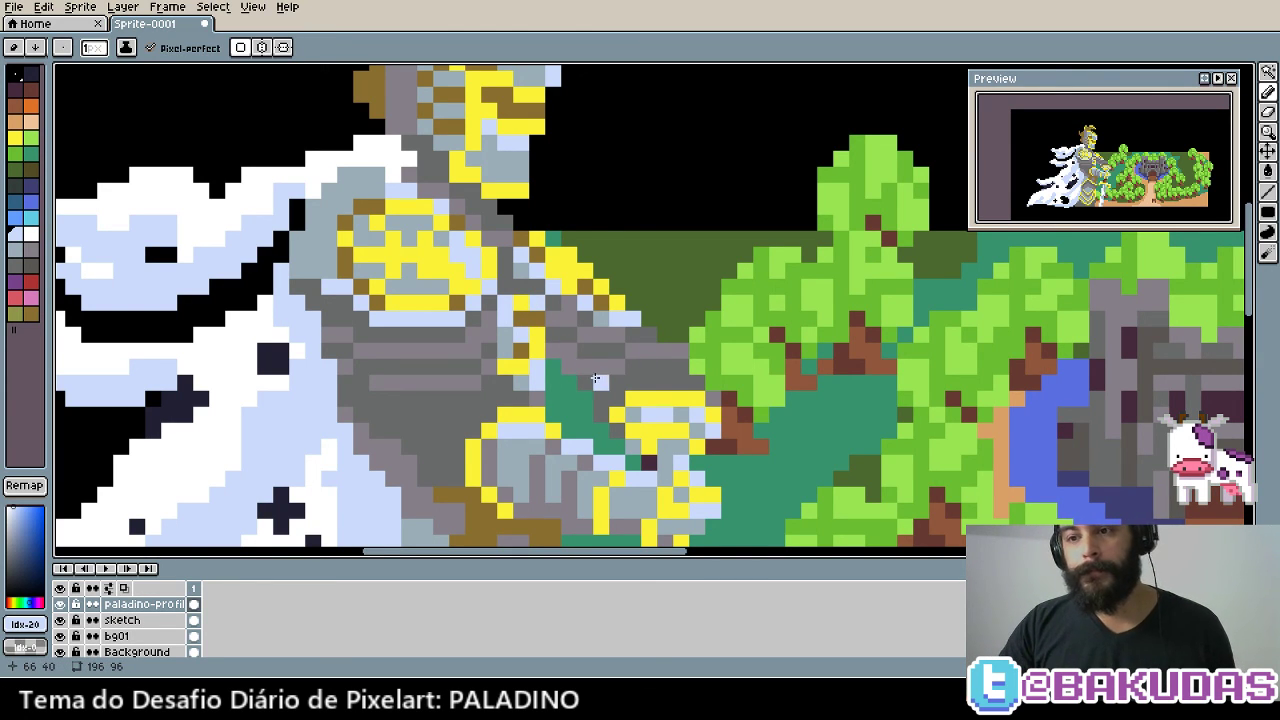
Add light-blue highlight pixels near the shoulder, then zoom out
alt+click(550, 242)
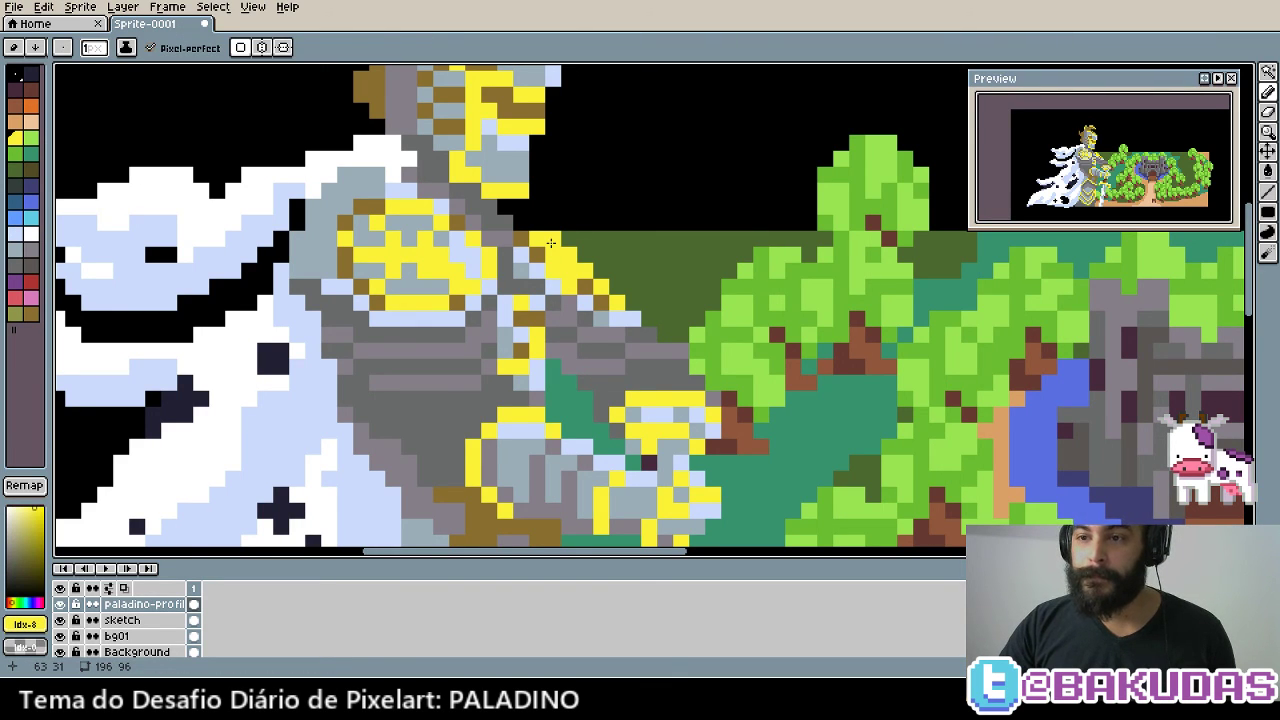
alt+click(517, 228)
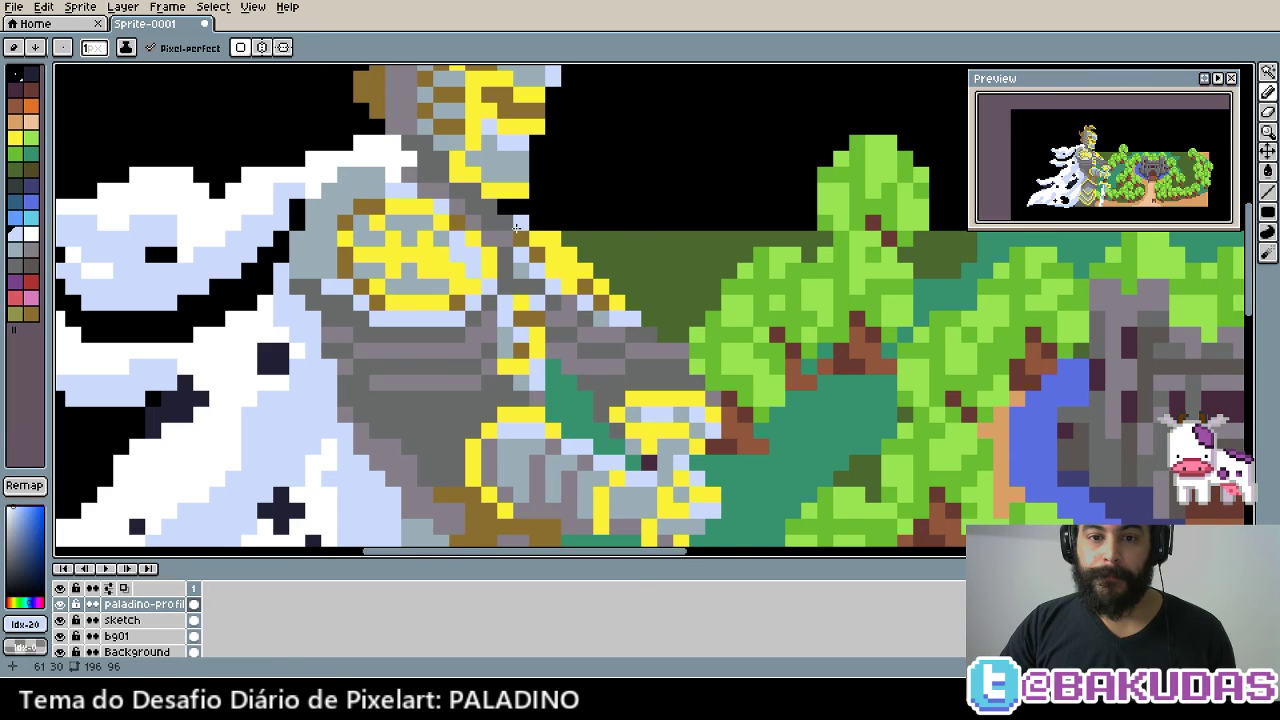
click(508, 236)
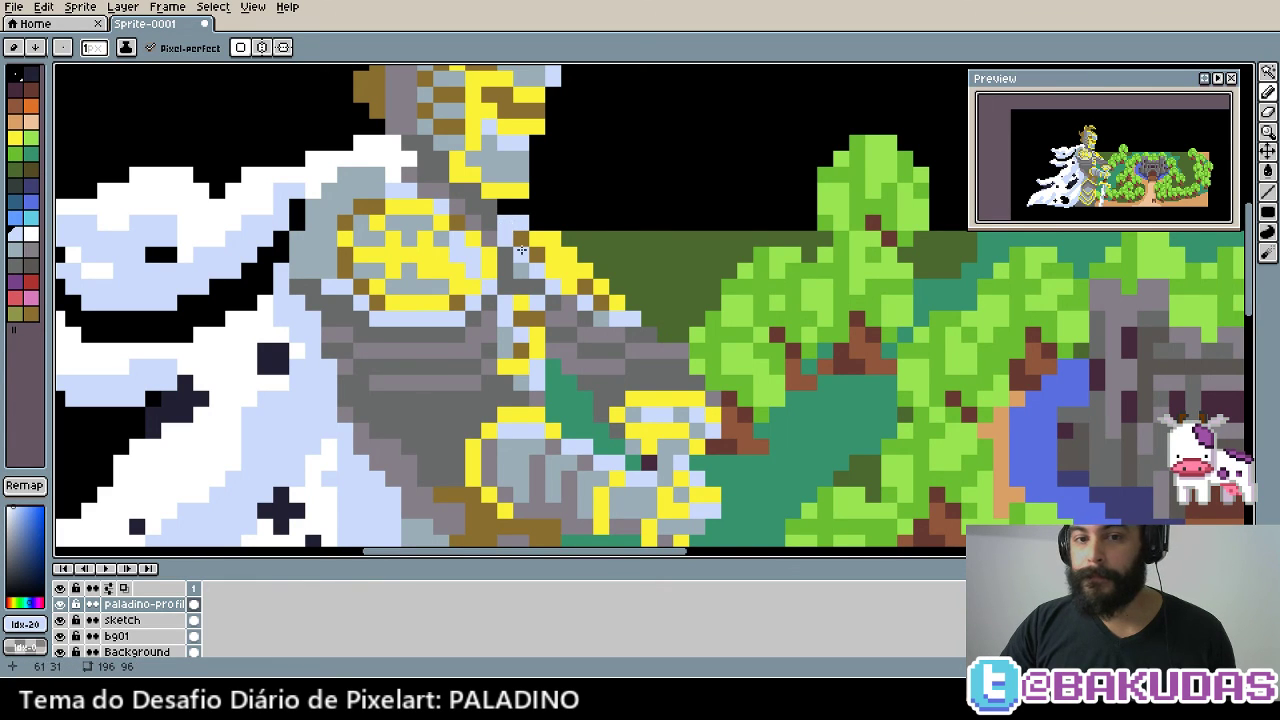
alt+click(505, 231)
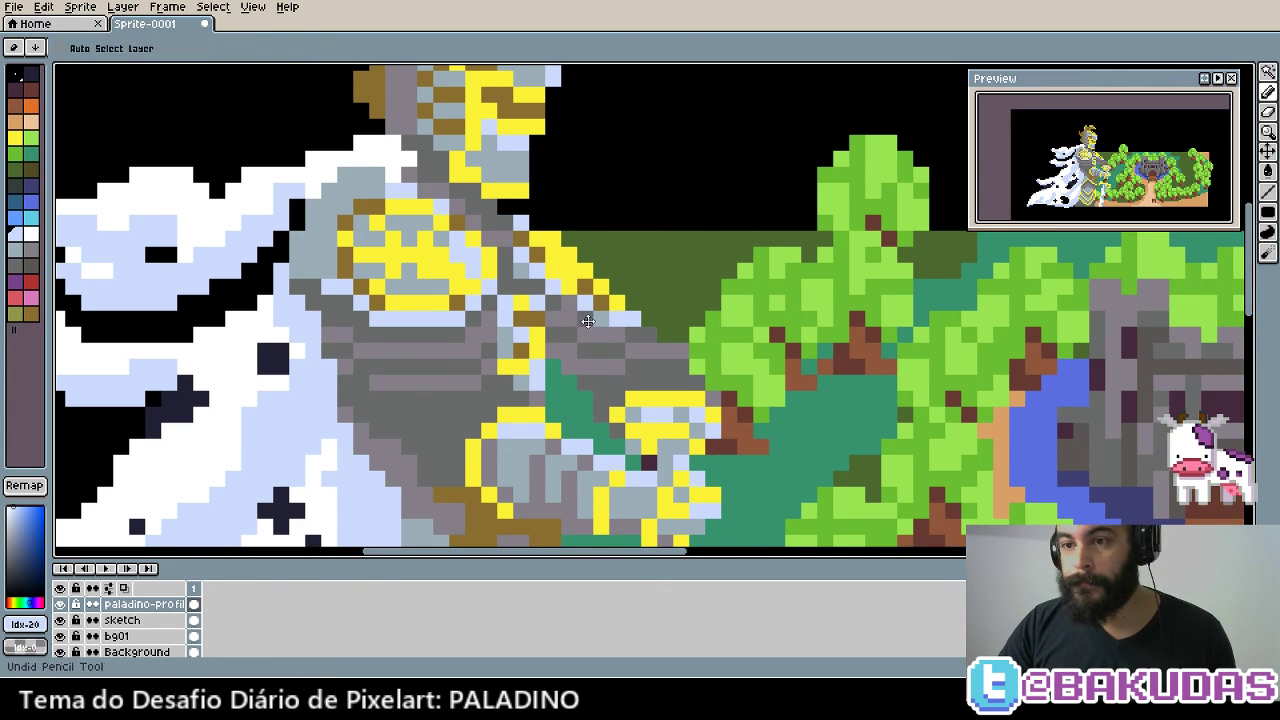
alt+click(508, 238)
drag(558, 283, 598, 314)
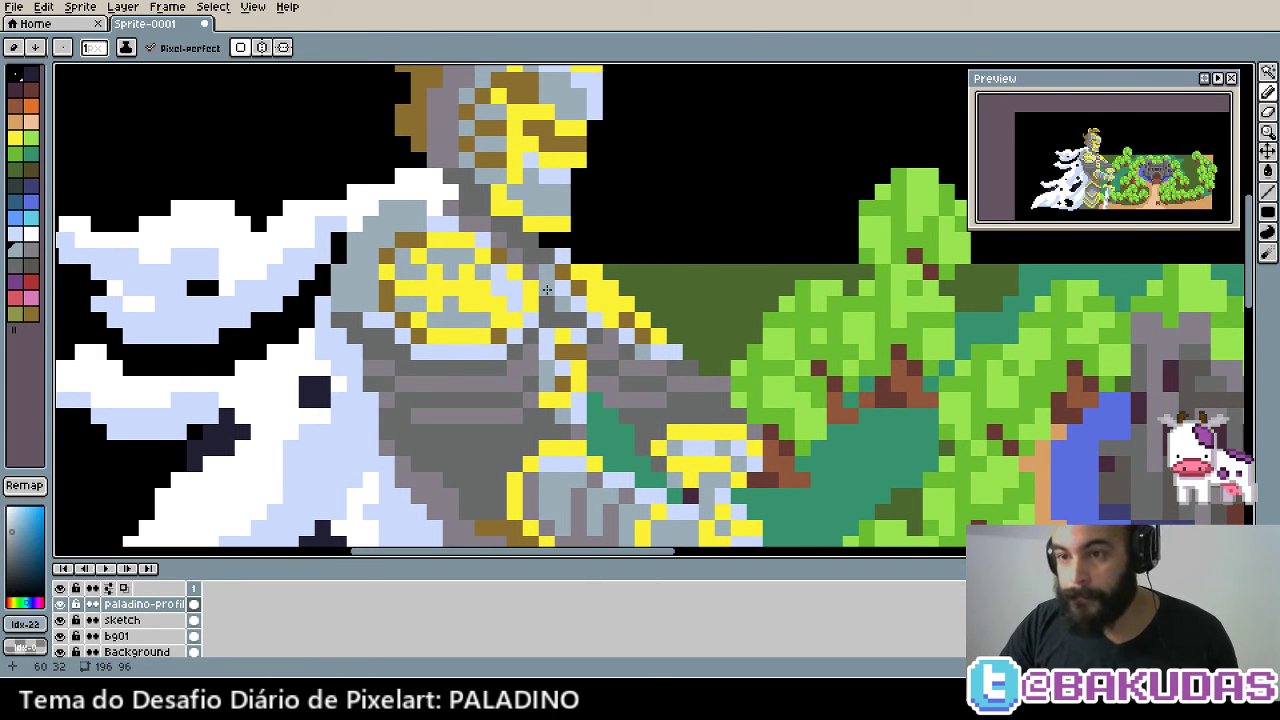
scroll(547, 289, down, 1)
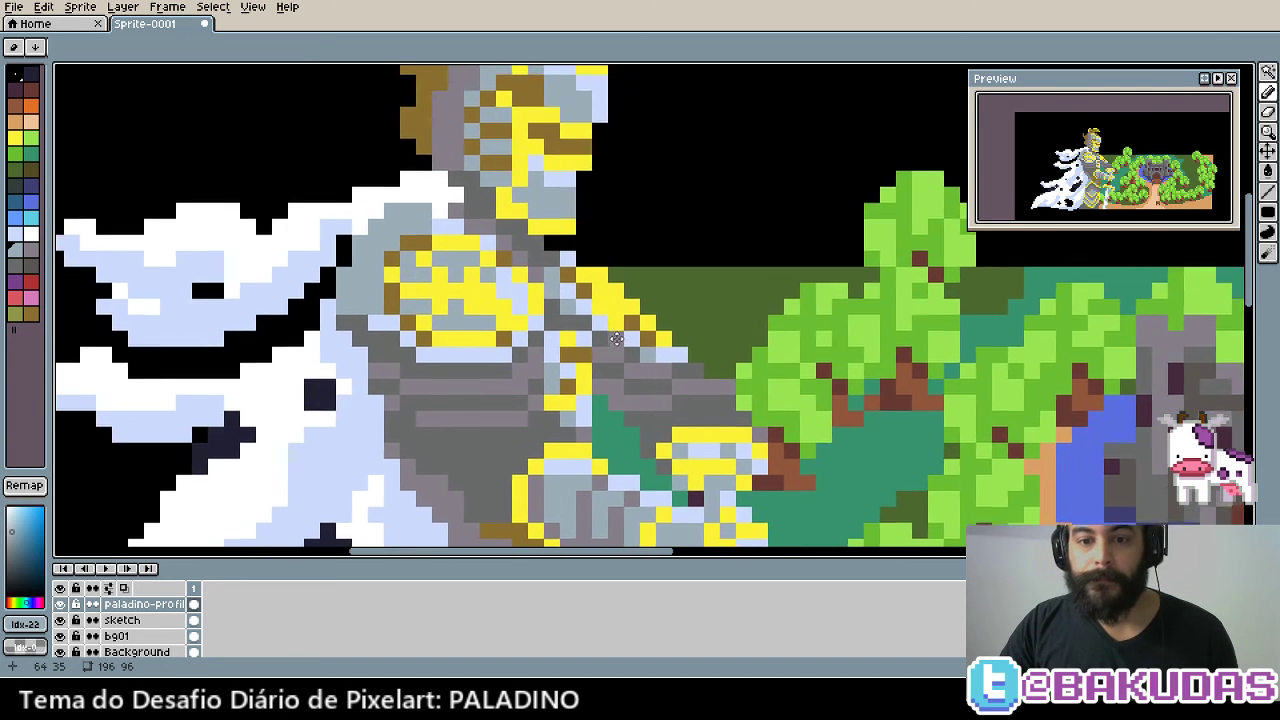
scroll(555, 300, down, 1)
scroll(570, 320, down, 2)
scroll(583, 333, down, 1)
Select the whole sprite with the Magic Wand and apply Select > Modify > Border
scroll(583, 334, down, 1)
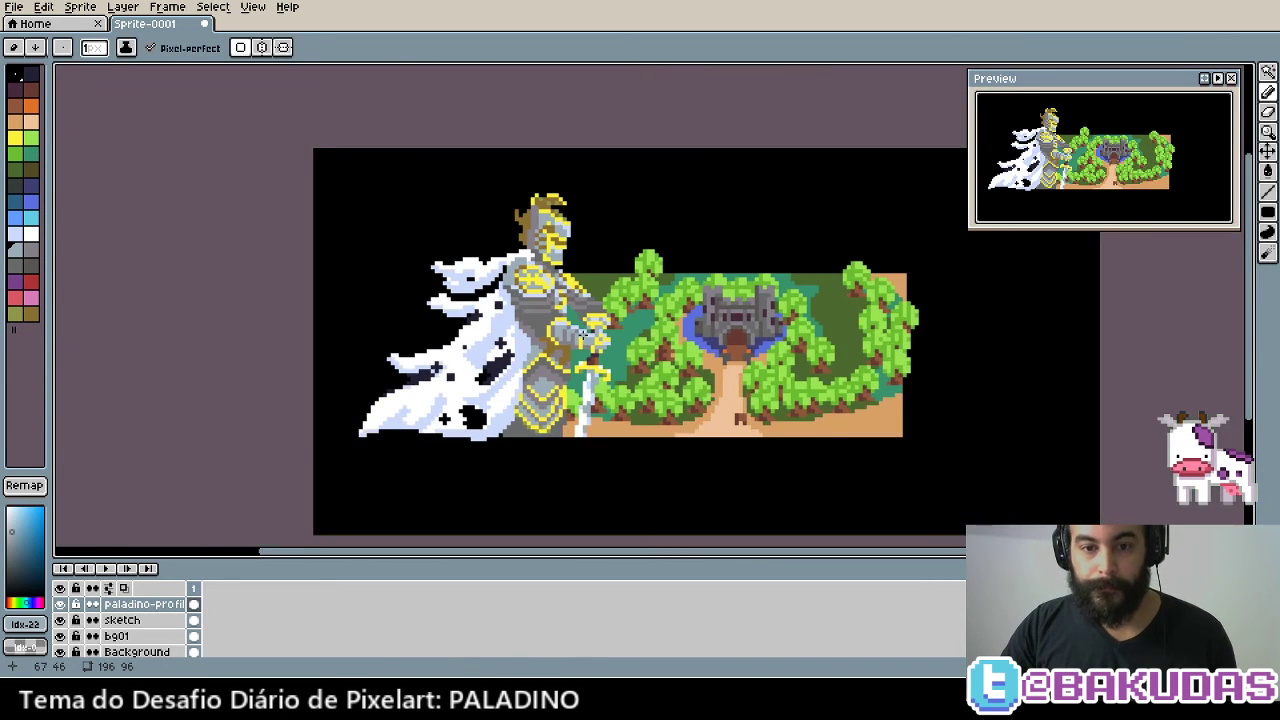
scroll(583, 334, up, 1)
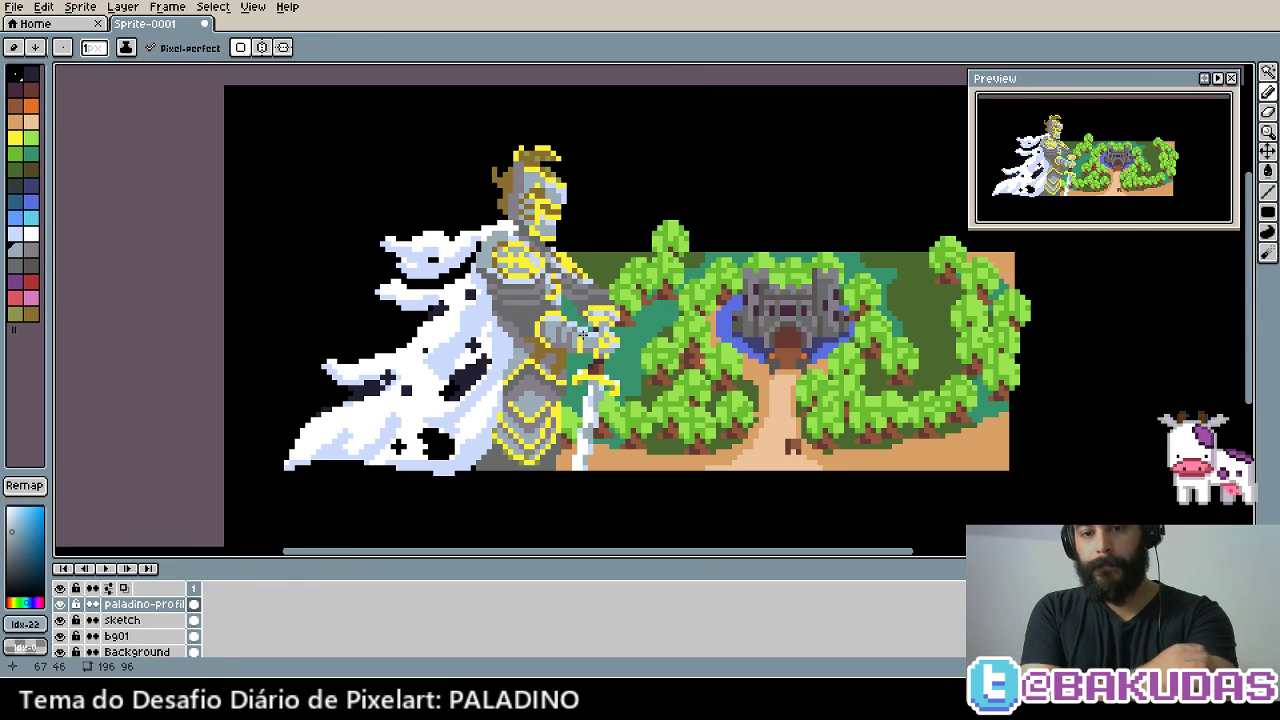
key(w)
key(ctrl+a)
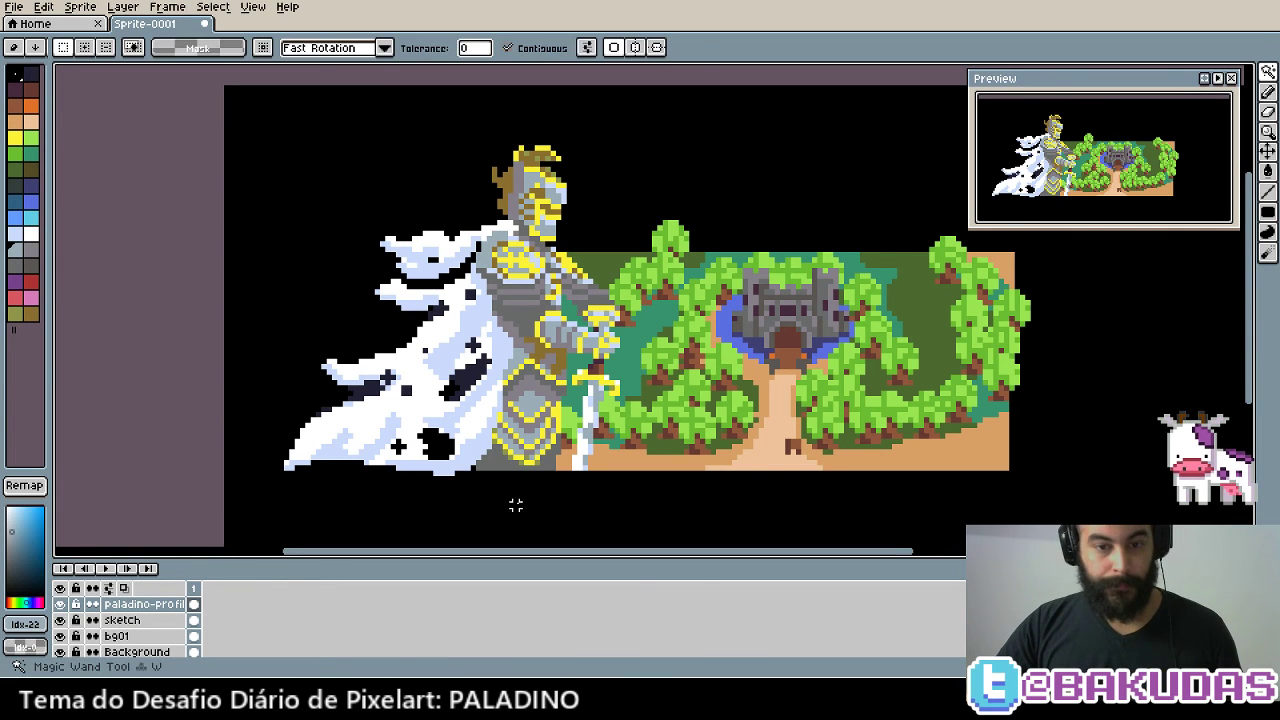
click(213, 7)
mouse_move(363, 119)
click(375, 119)
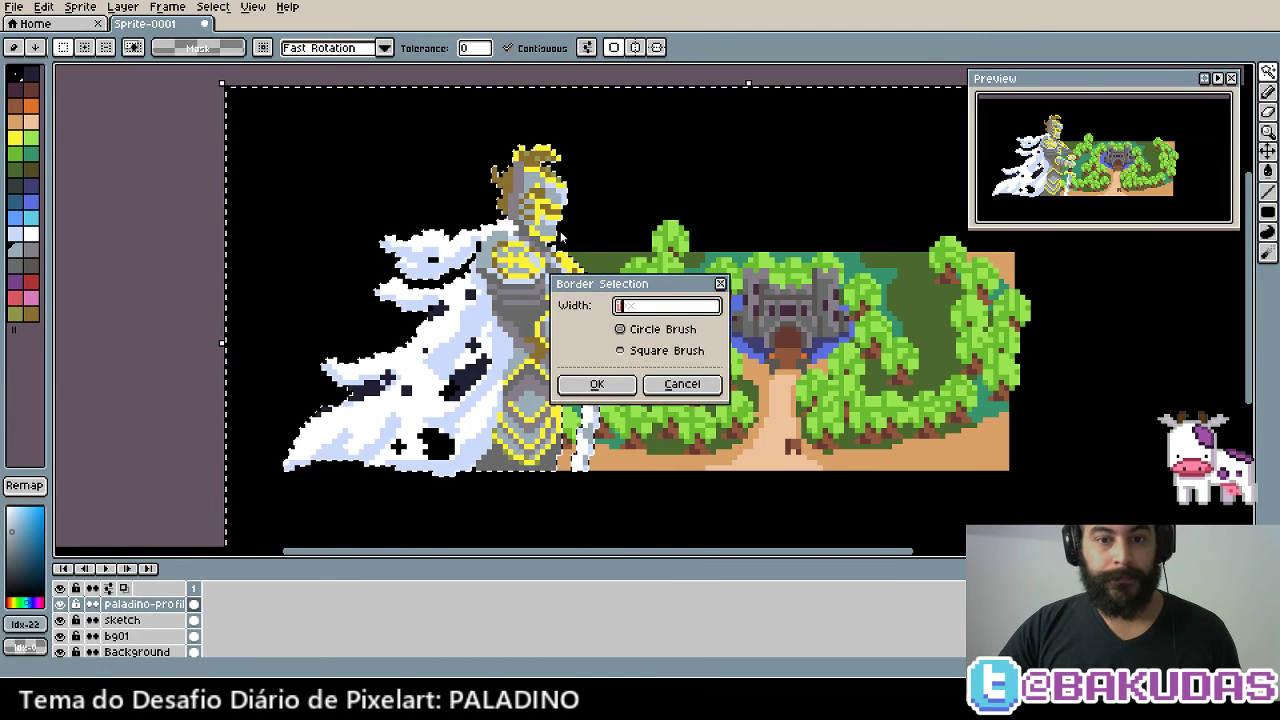
click(585, 382)
Outline the lower sword blade in black, then deselect
click(15, 88)
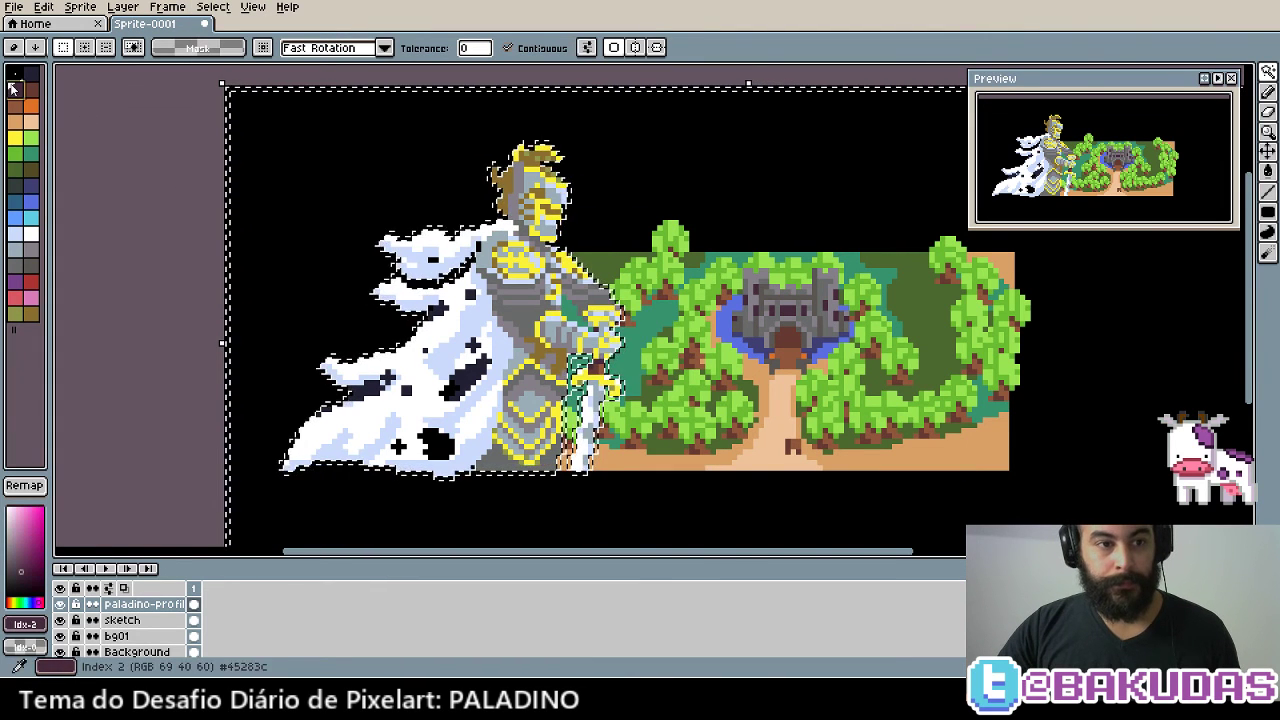
key([)
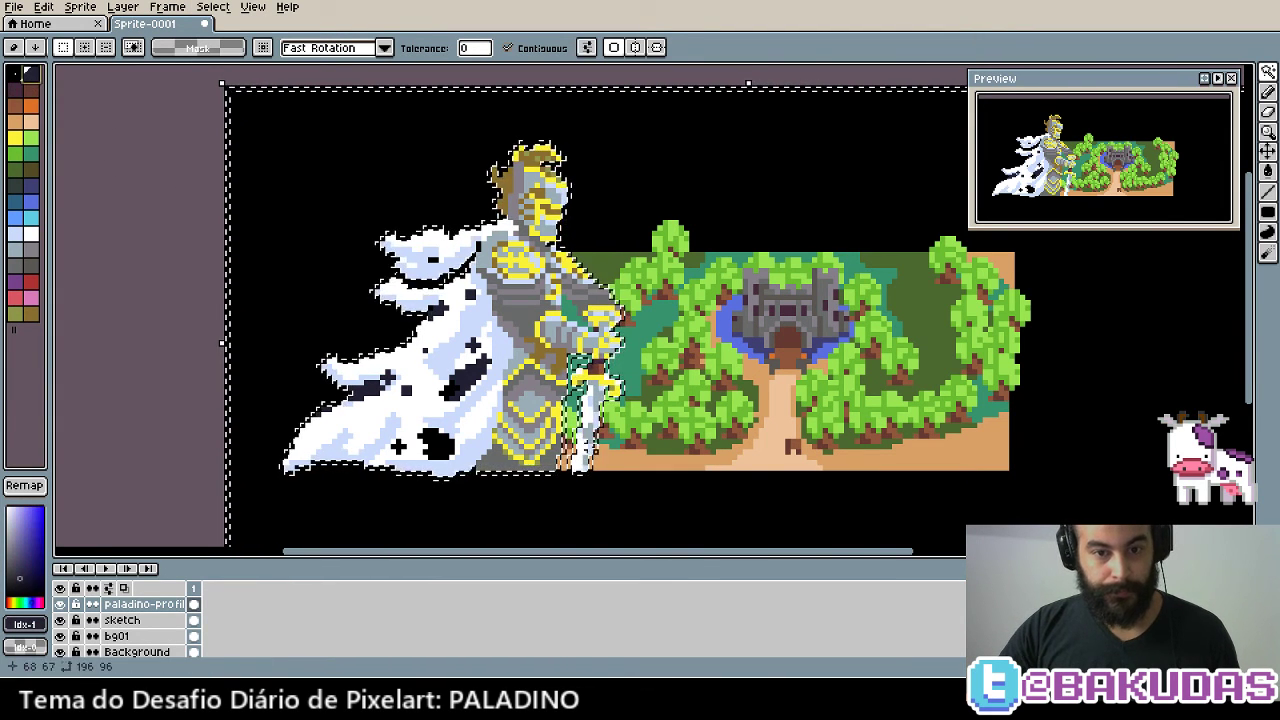
key(b)
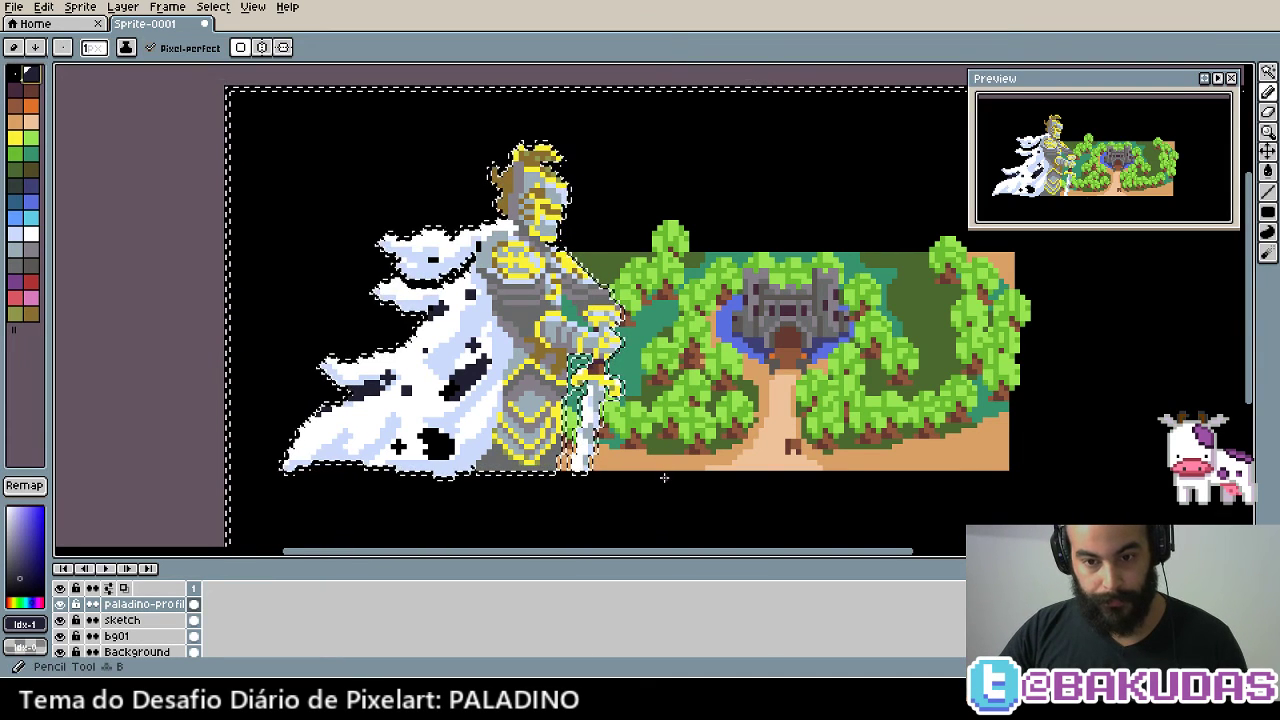
drag(591, 471, 586, 443)
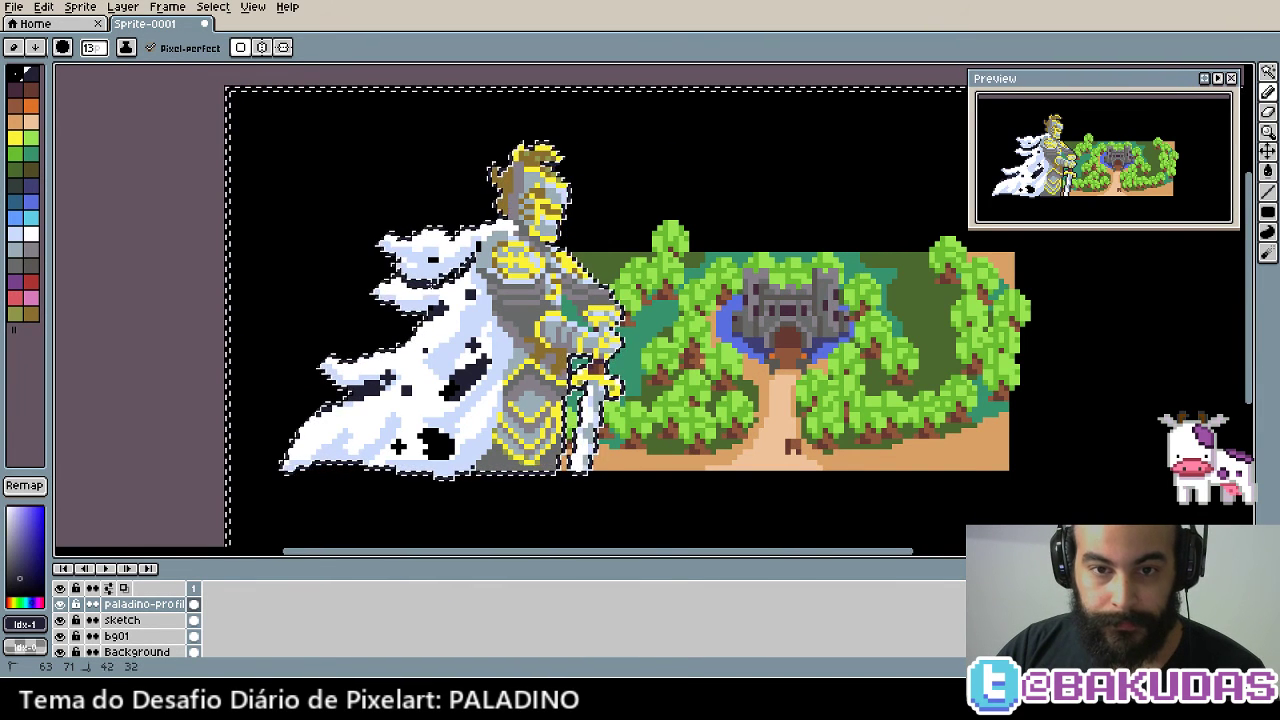
key(ctrl+d)
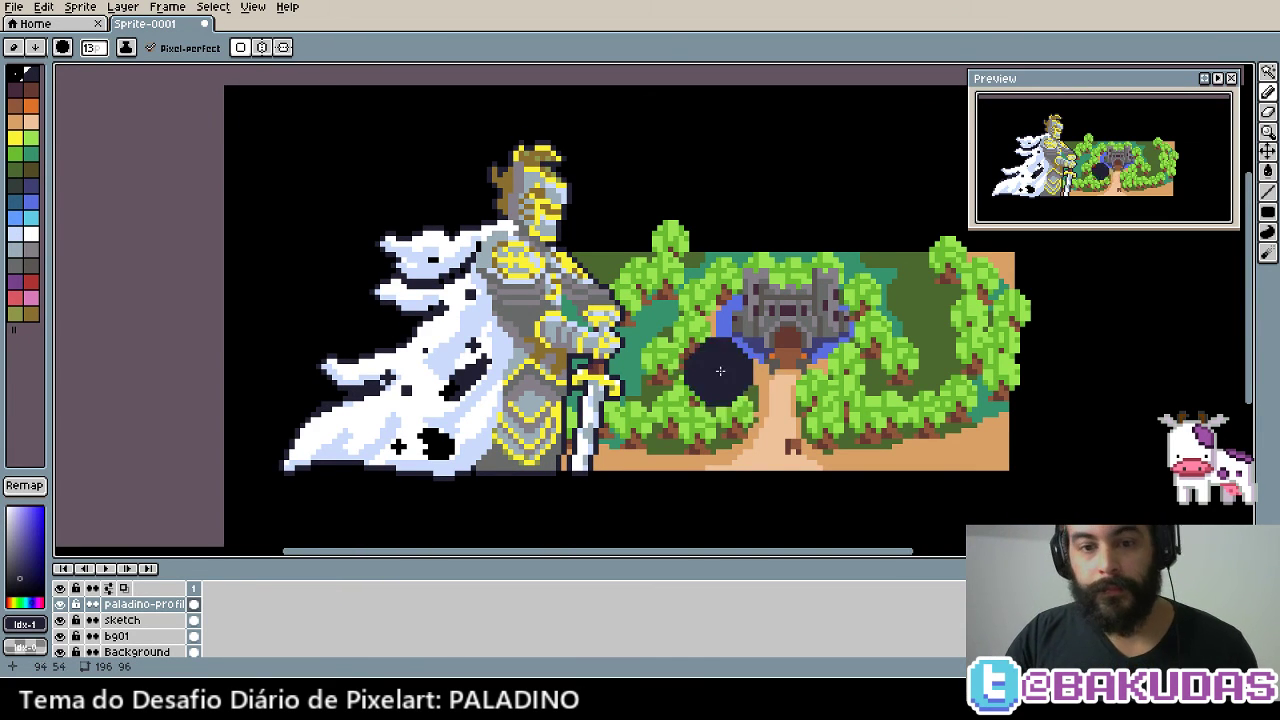
Darken the green pixels along the paladin's arm edge into a dark outline
scroll(603, 315, up, 4)
scroll(588, 313, down, 2)
key(i)
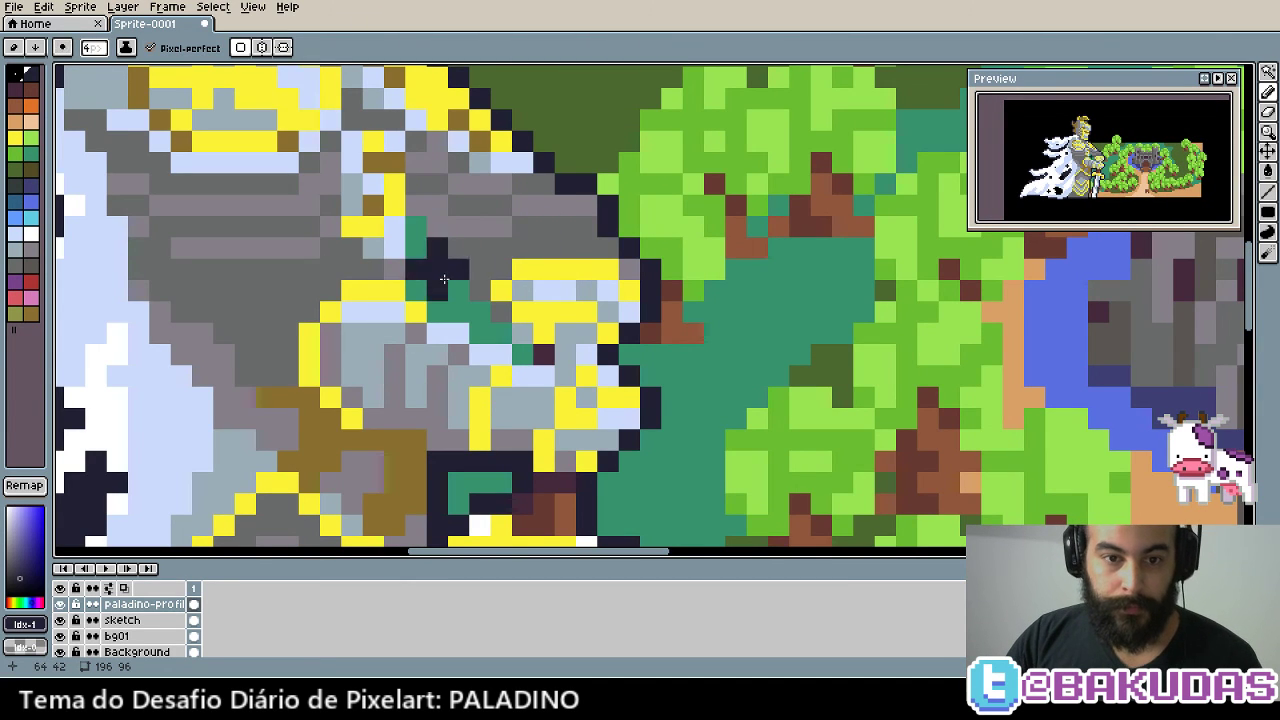
drag(459, 269, 483, 310)
click(523, 354)
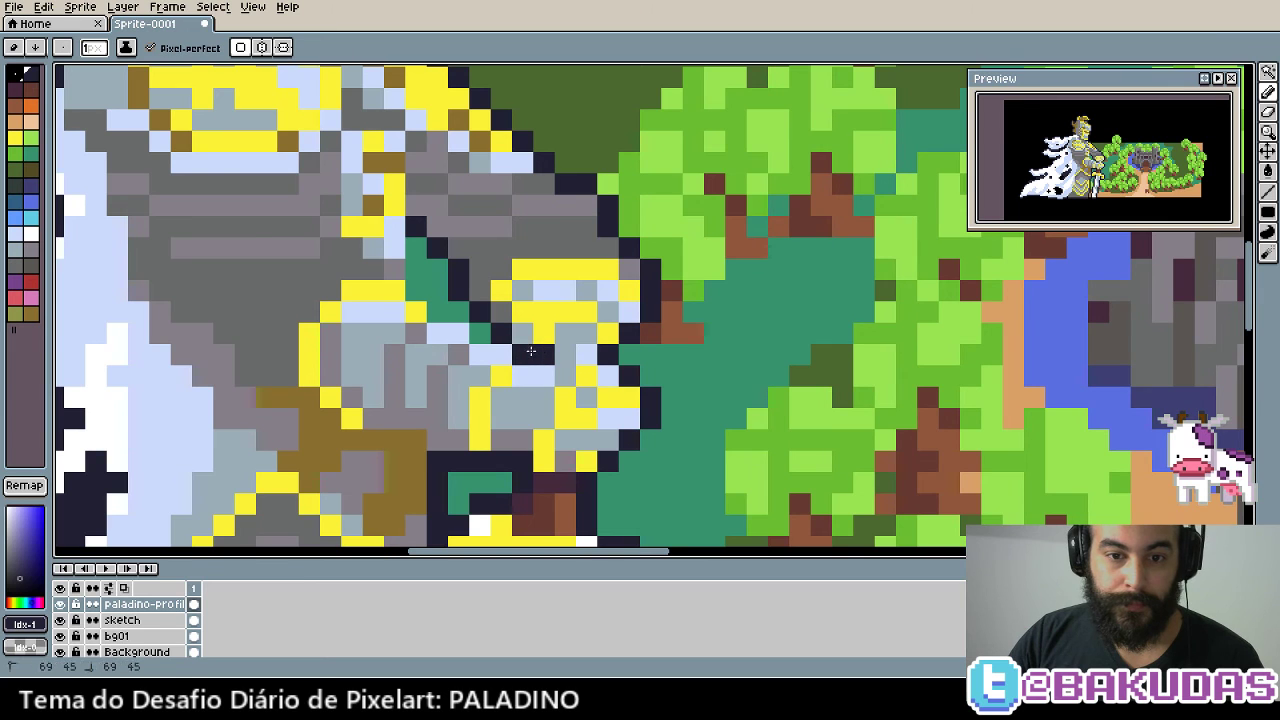
click(480, 333)
click(437, 312)
drag(416, 291, 416, 247)
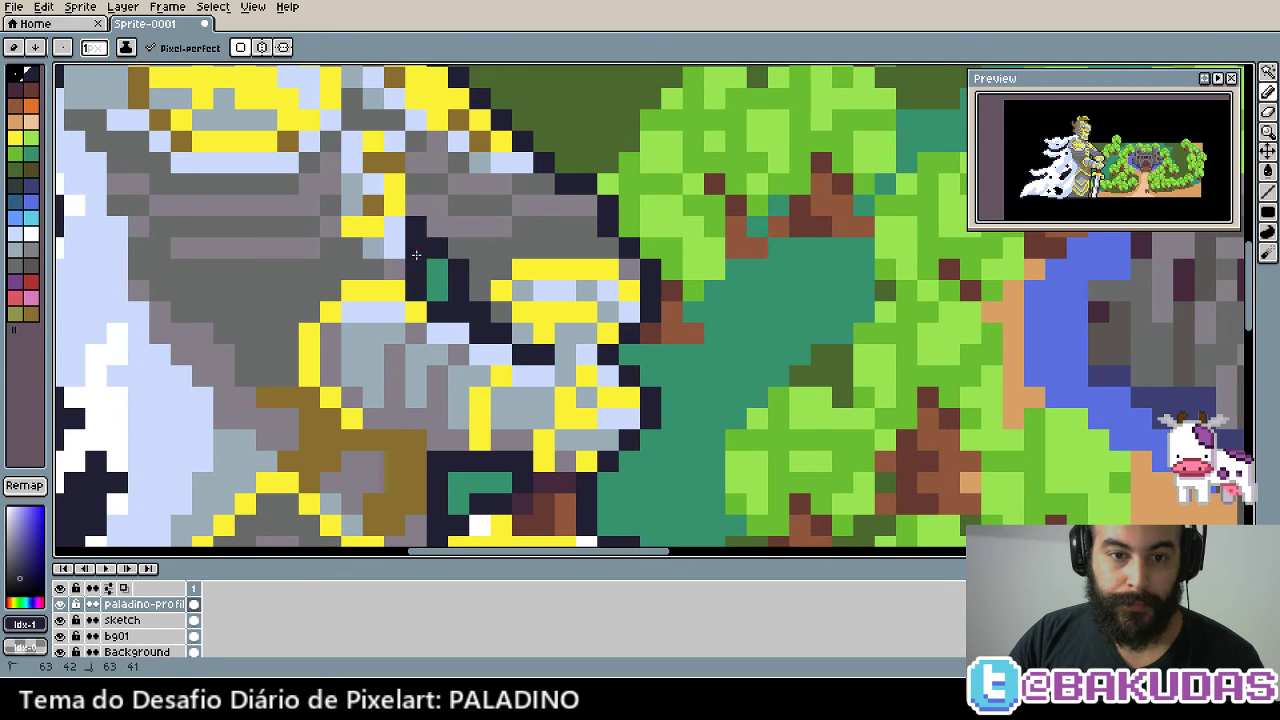
scroll(714, 440, down, 2)
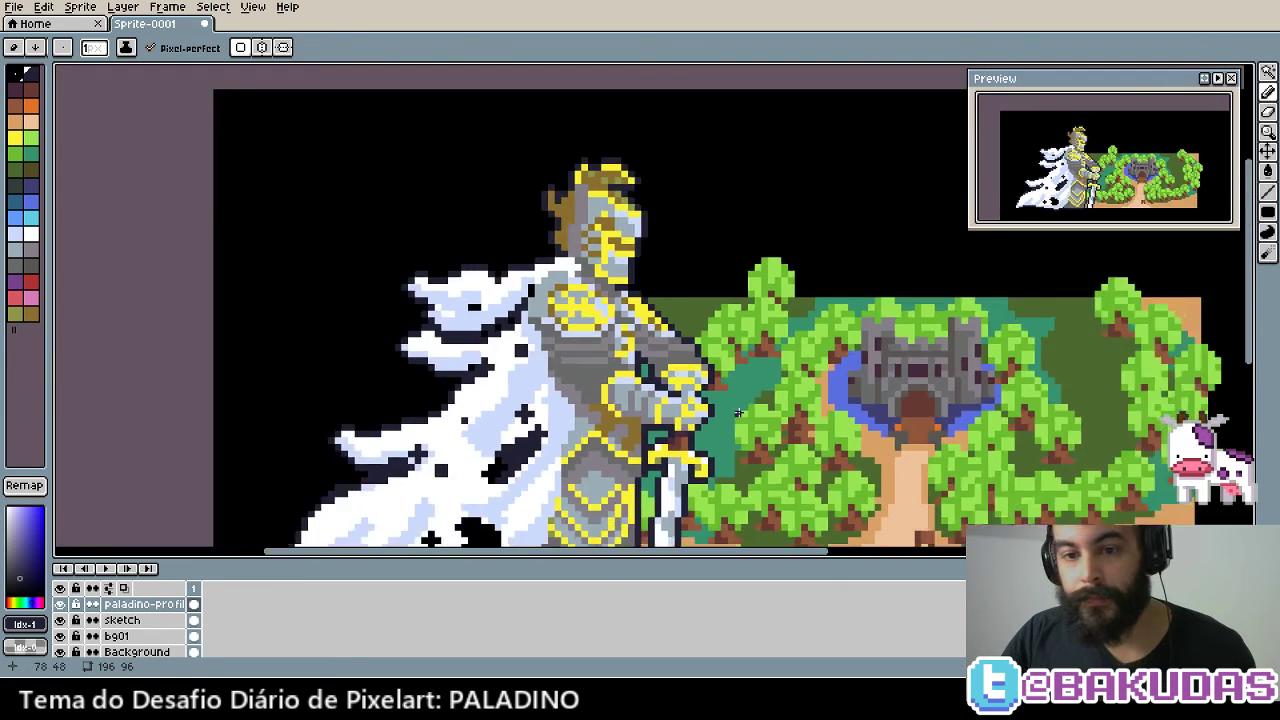
scroll(660, 380, down, 1)
scroll(628, 341, down, 1)
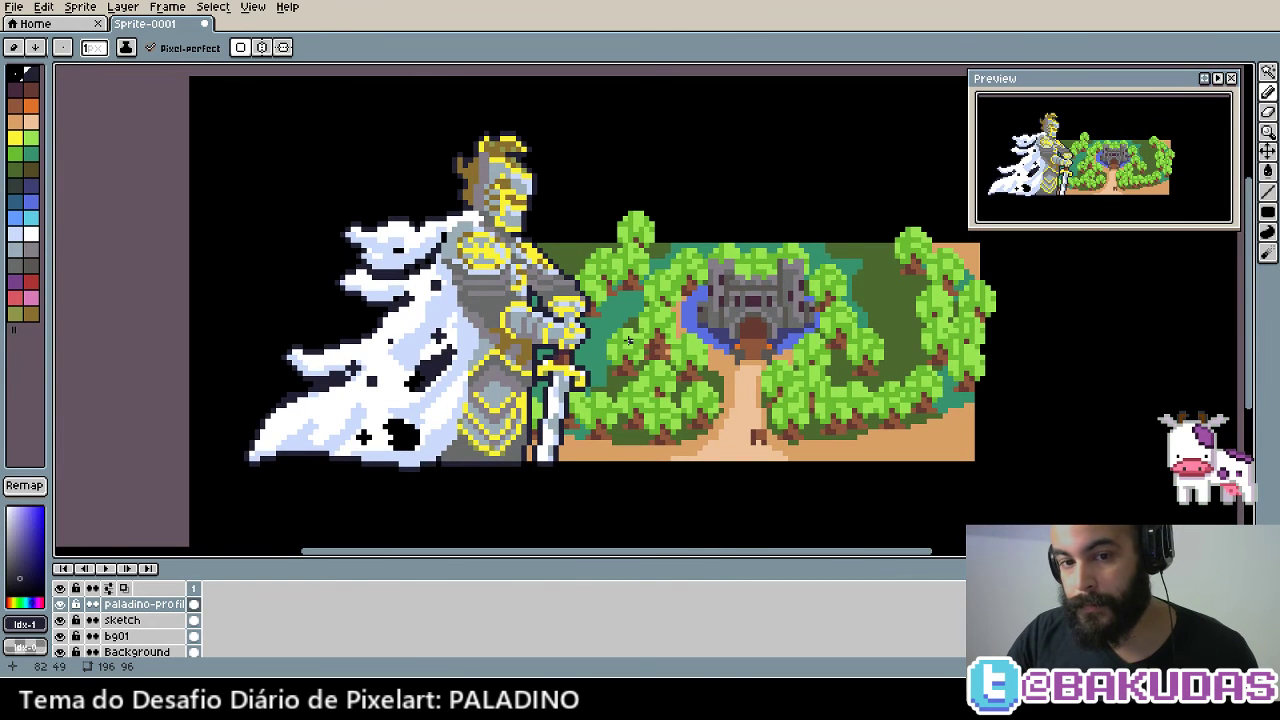
Add dark outline pixels on the upper armour and below the gauntlet
scroll(518, 330, up, 4)
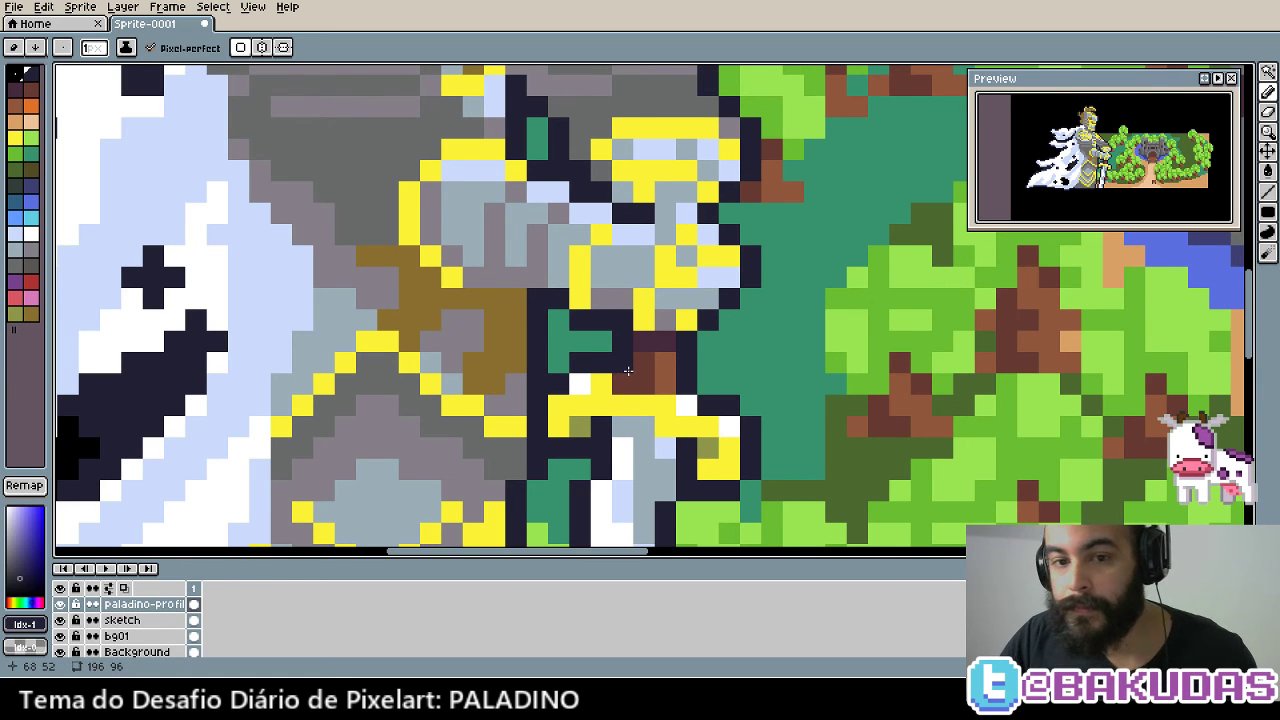
drag(516, 292, 480, 291)
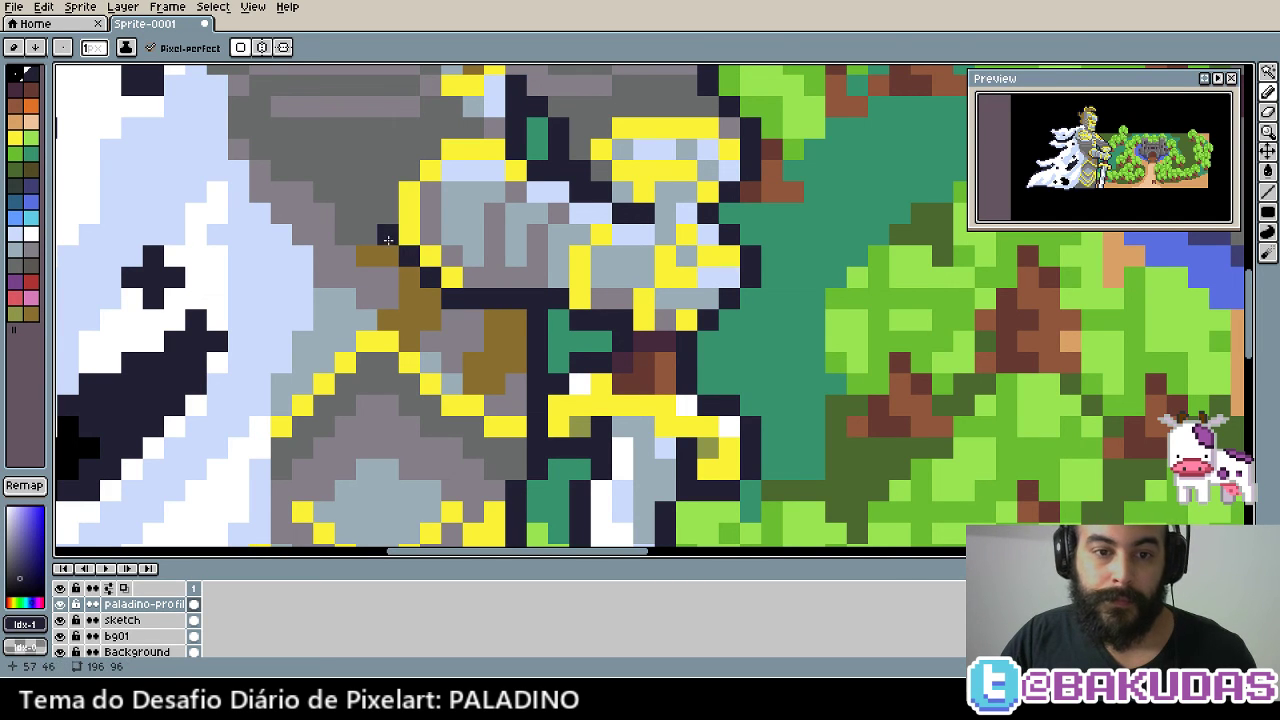
drag(388, 200, 428, 345)
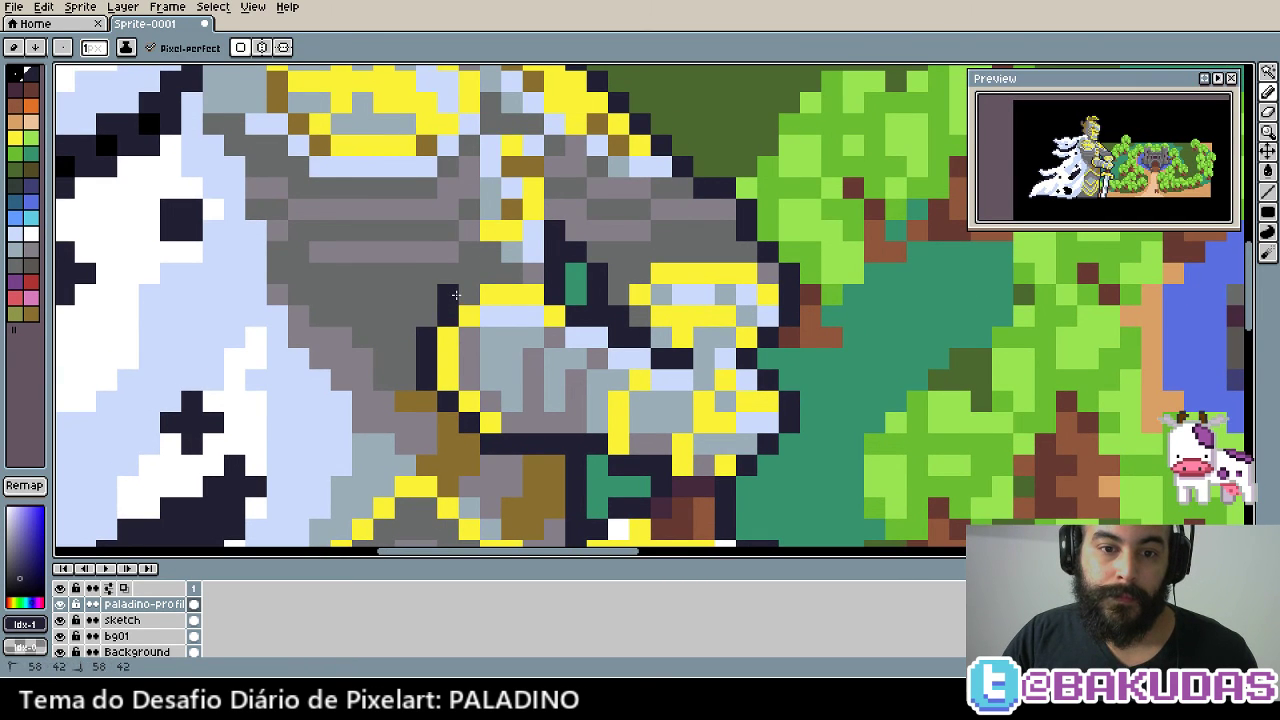
click(491, 278)
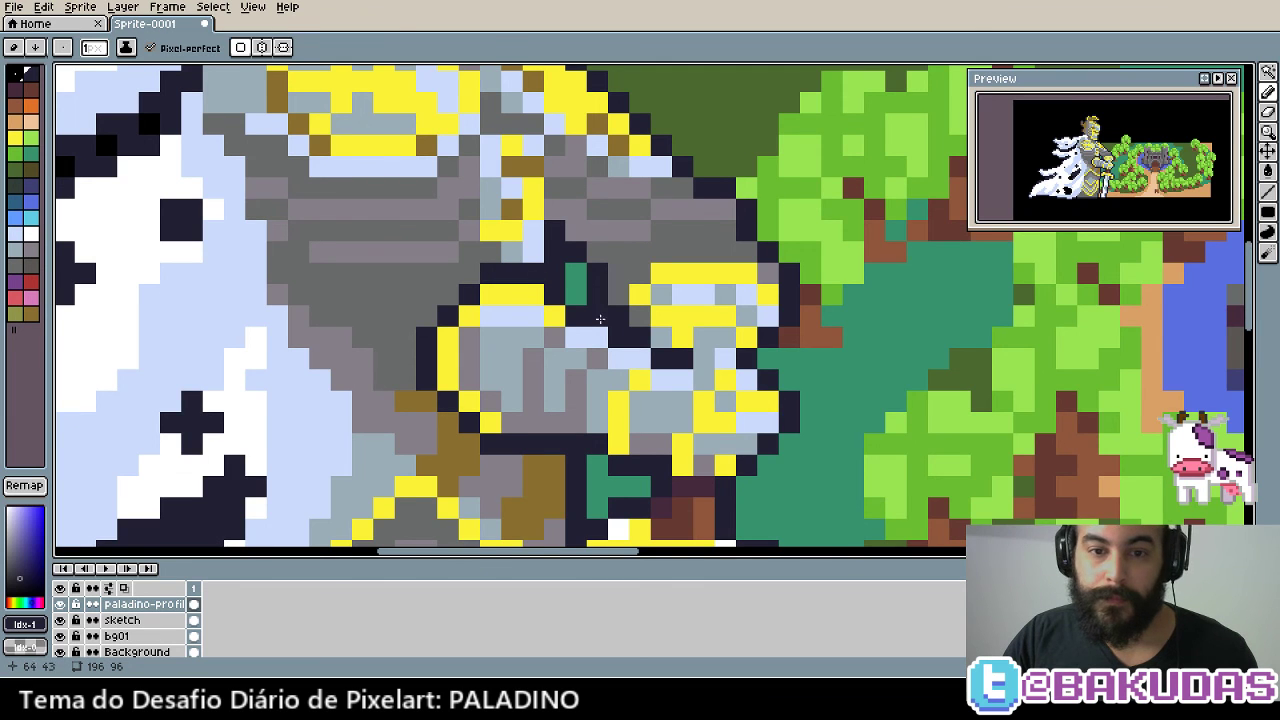
drag(600, 318, 598, 353)
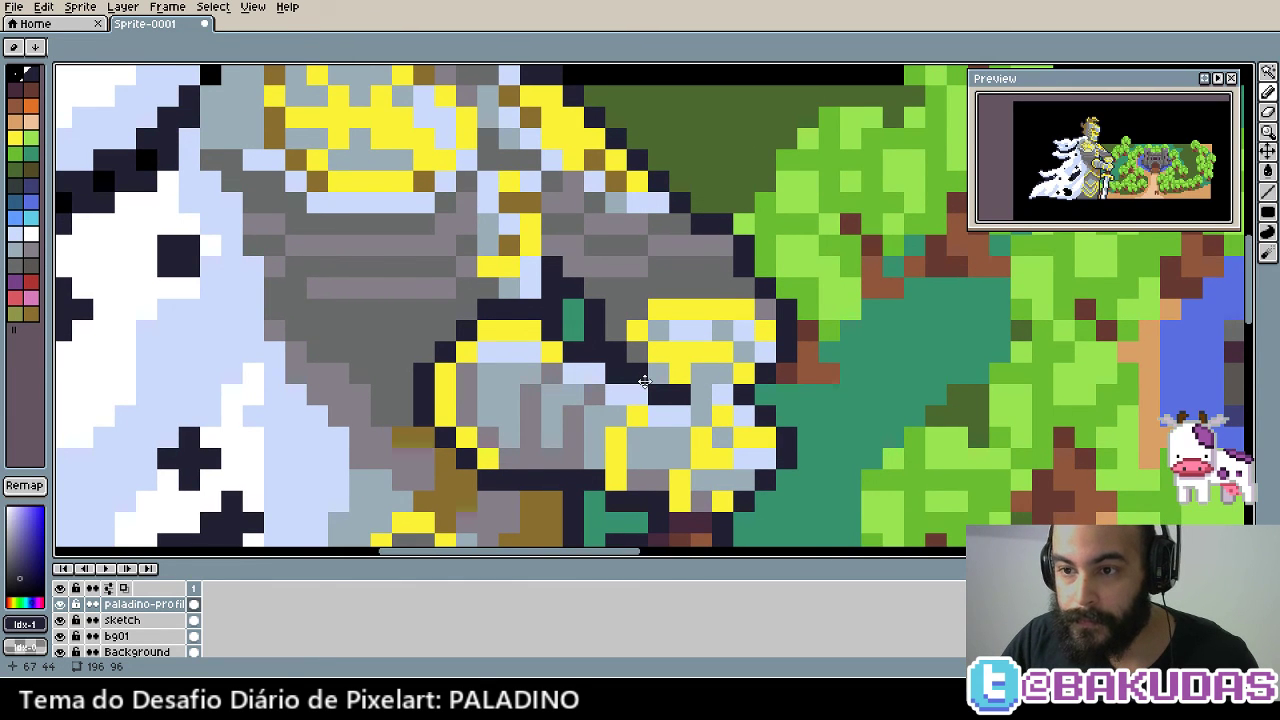
mouse_move(644, 381)
mouse_down()
mouse_move(775, 342)
mouse_move(755, 483)
mouse_up()
click(755, 483)
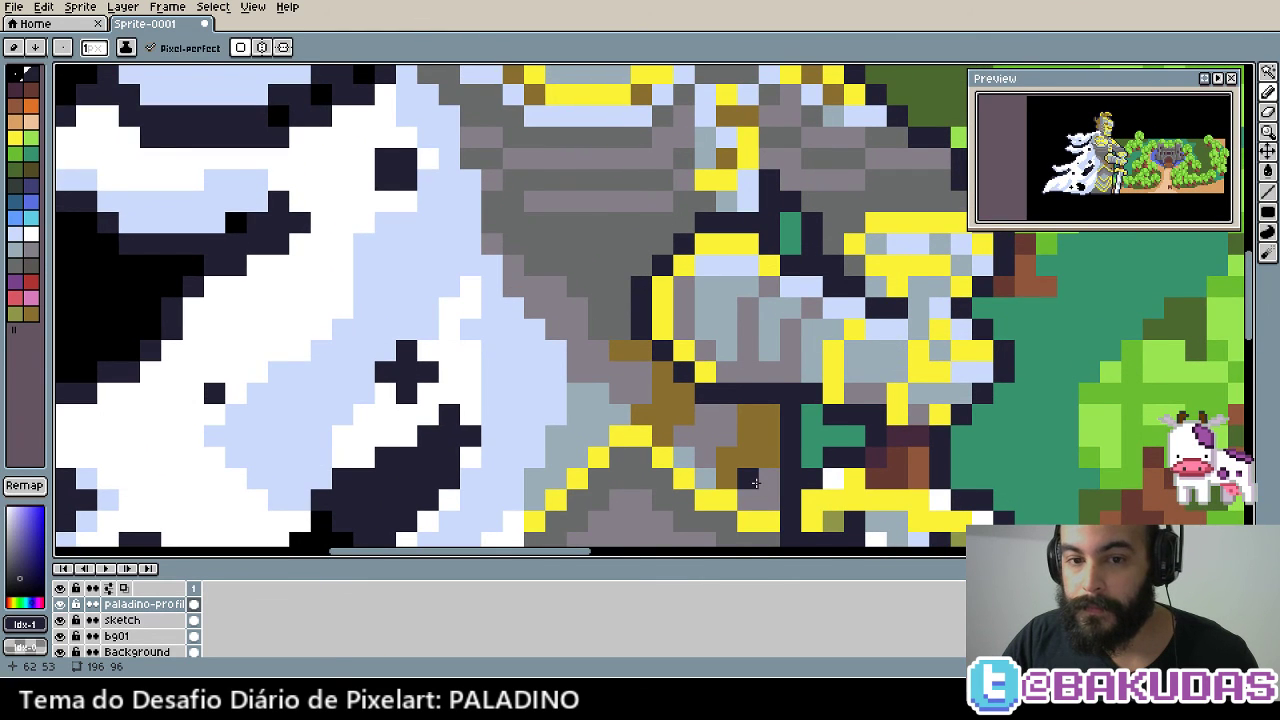
scroll(755, 483, down, 1)
scroll(755, 483, down, 1)
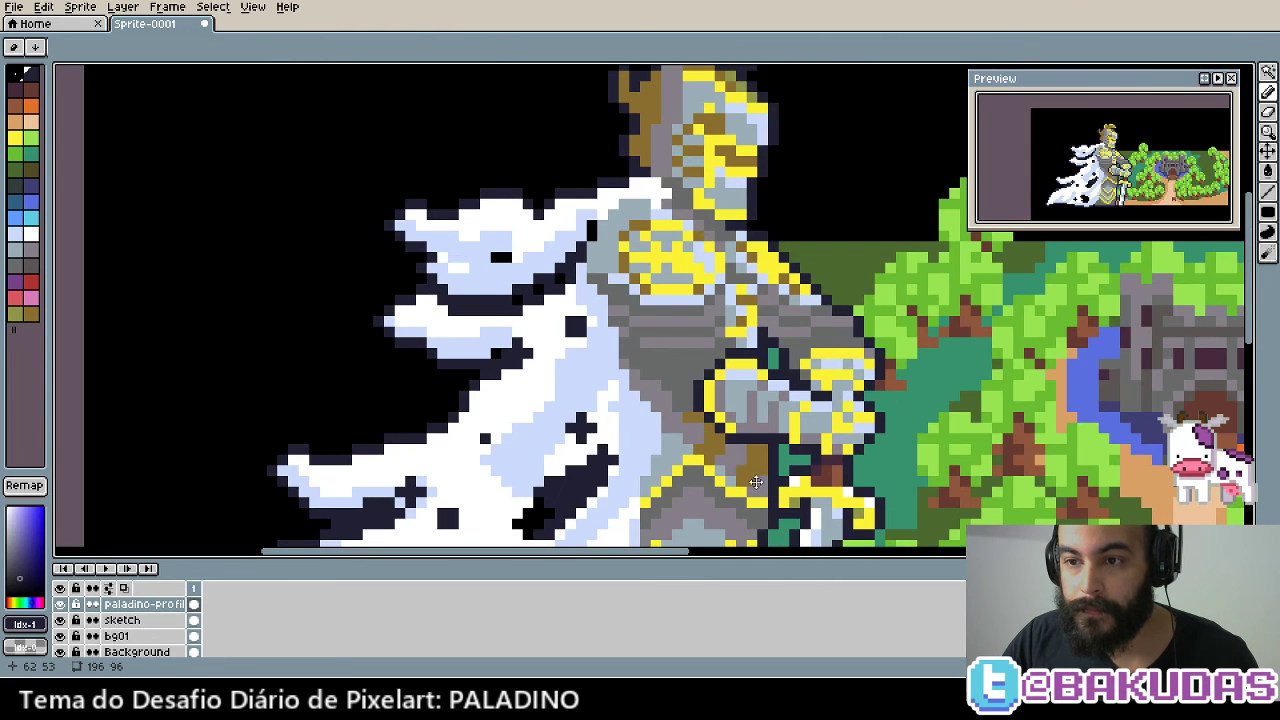
mouse_move(755, 483)
mouse_down()
mouse_move(597, 472)
mouse_move(490, 441)
mouse_up()
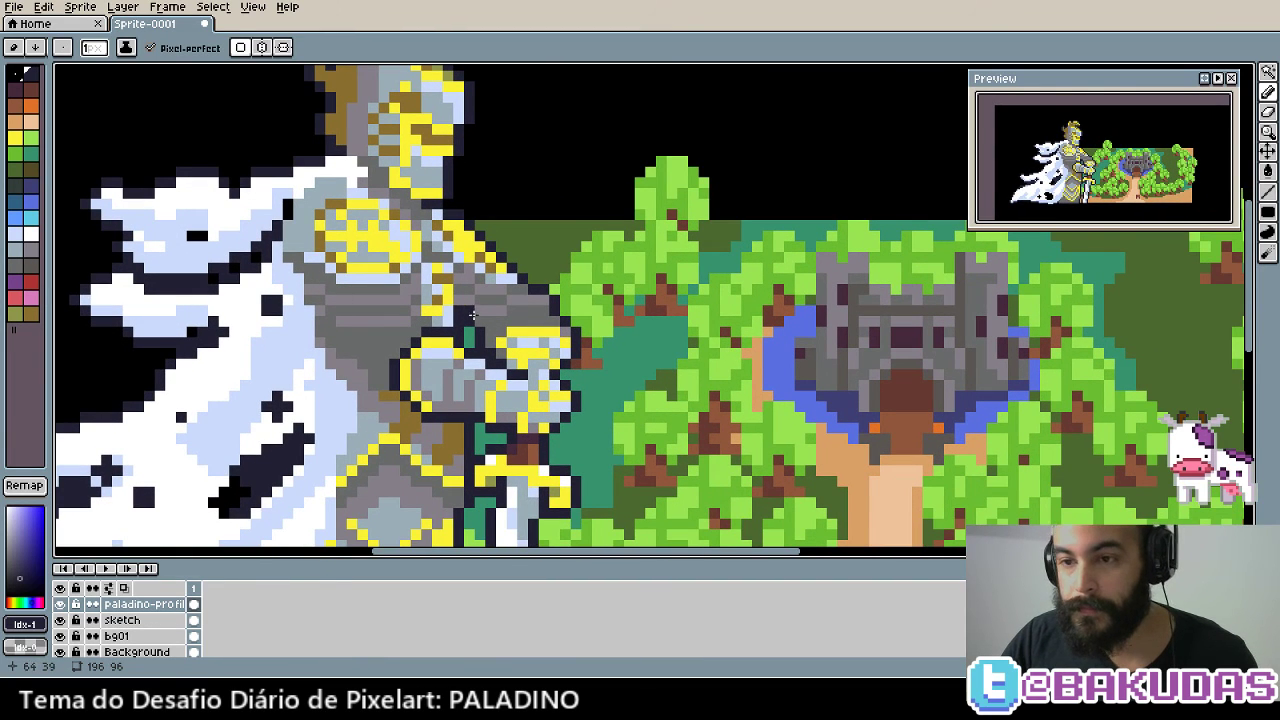
scroll(756, 381, down, 4)
scroll(659, 356, up, 1)
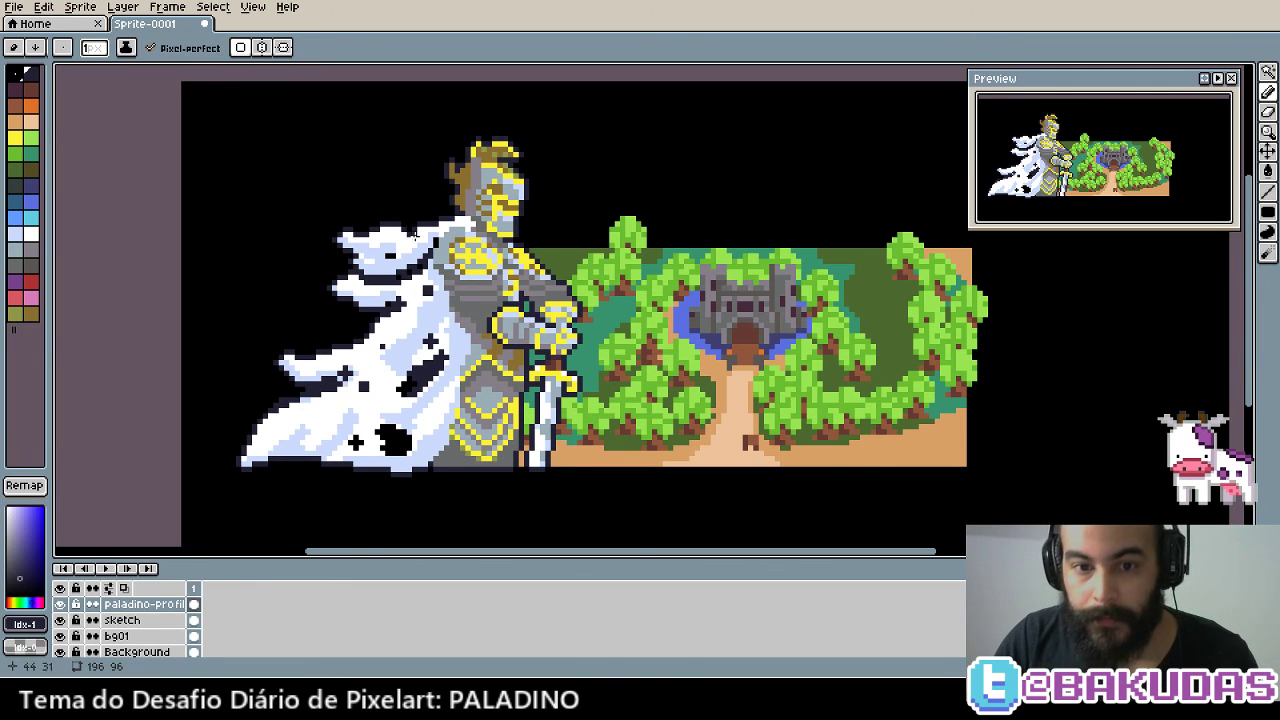
scroll(577, 309, up, 4)
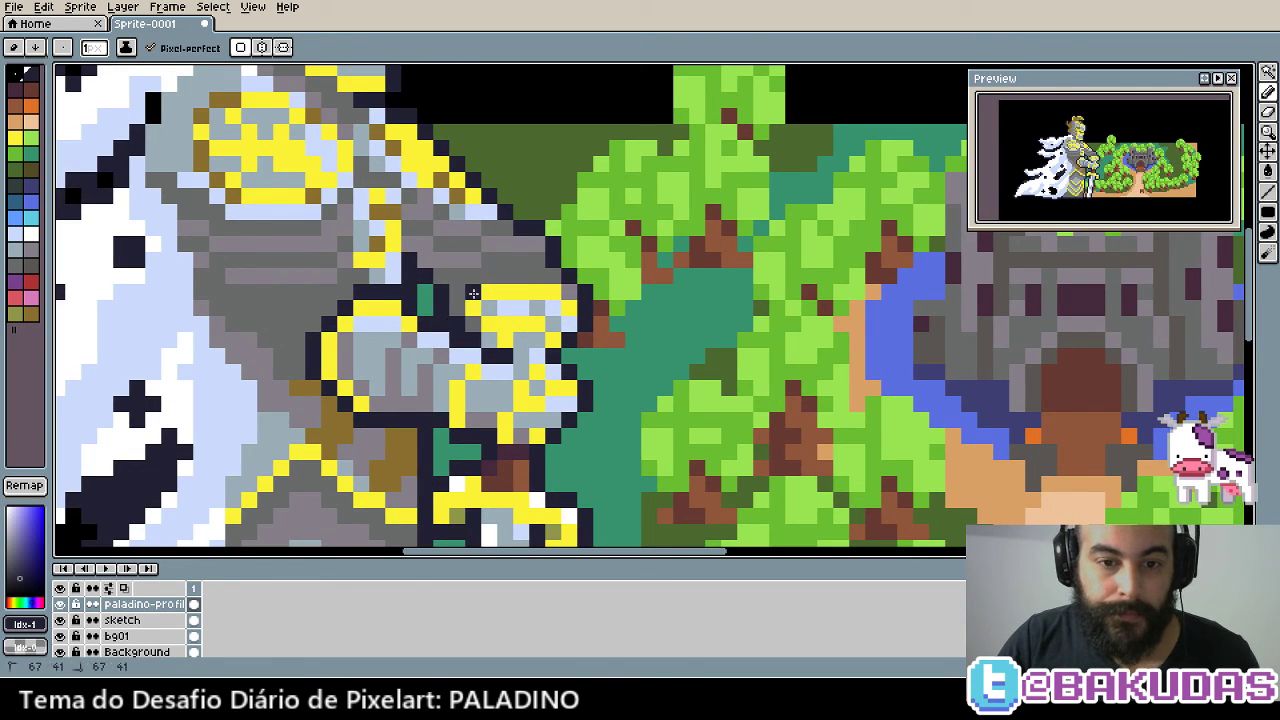
Draw dark outlines above the gauntlet and along the shoulder, restoring stray pixels to grey
drag(487, 282, 544, 278)
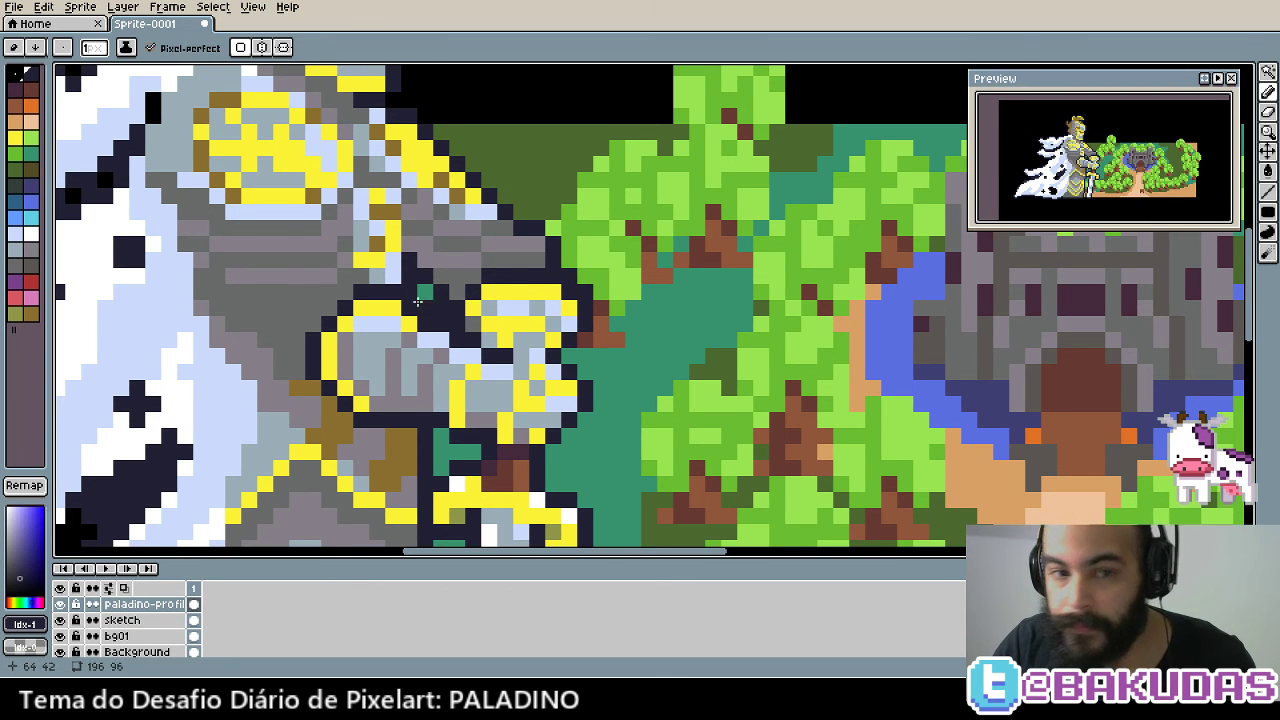
scroll(418, 301, up, 2)
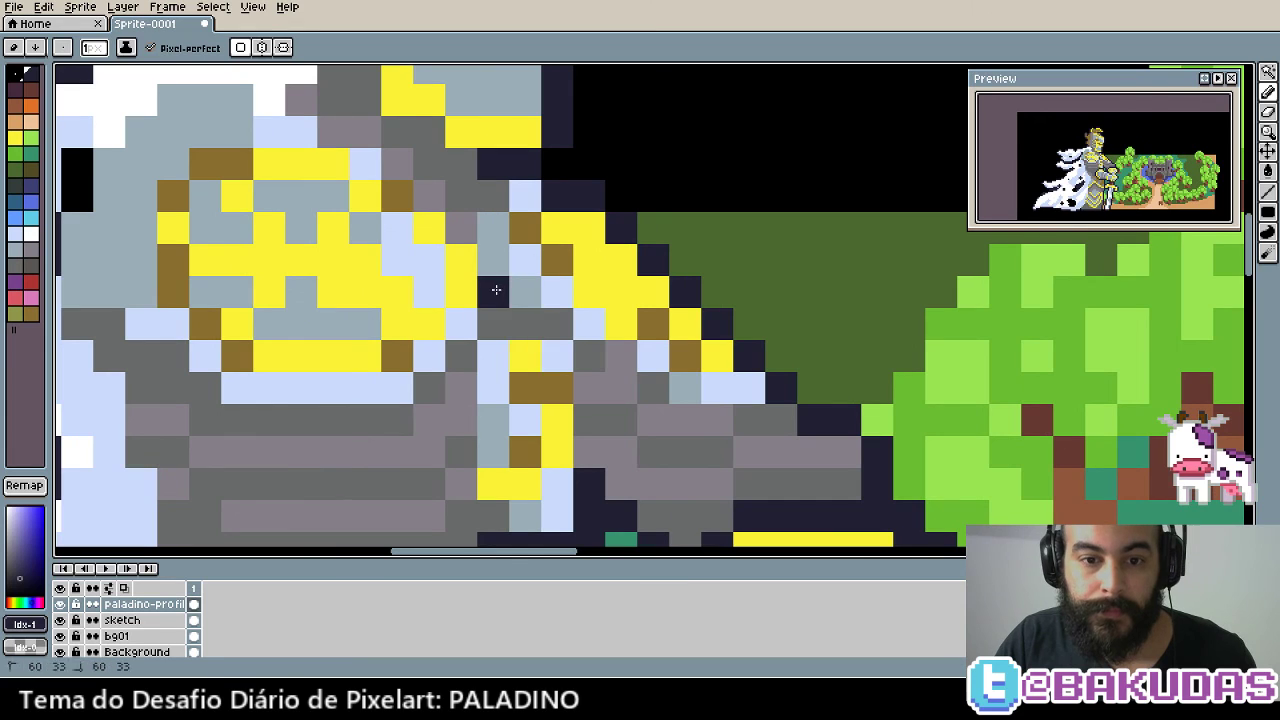
mouse_move(496, 290)
mouse_down()
mouse_move(700, 412)
mouse_move(766, 409)
mouse_up()
click(767, 443)
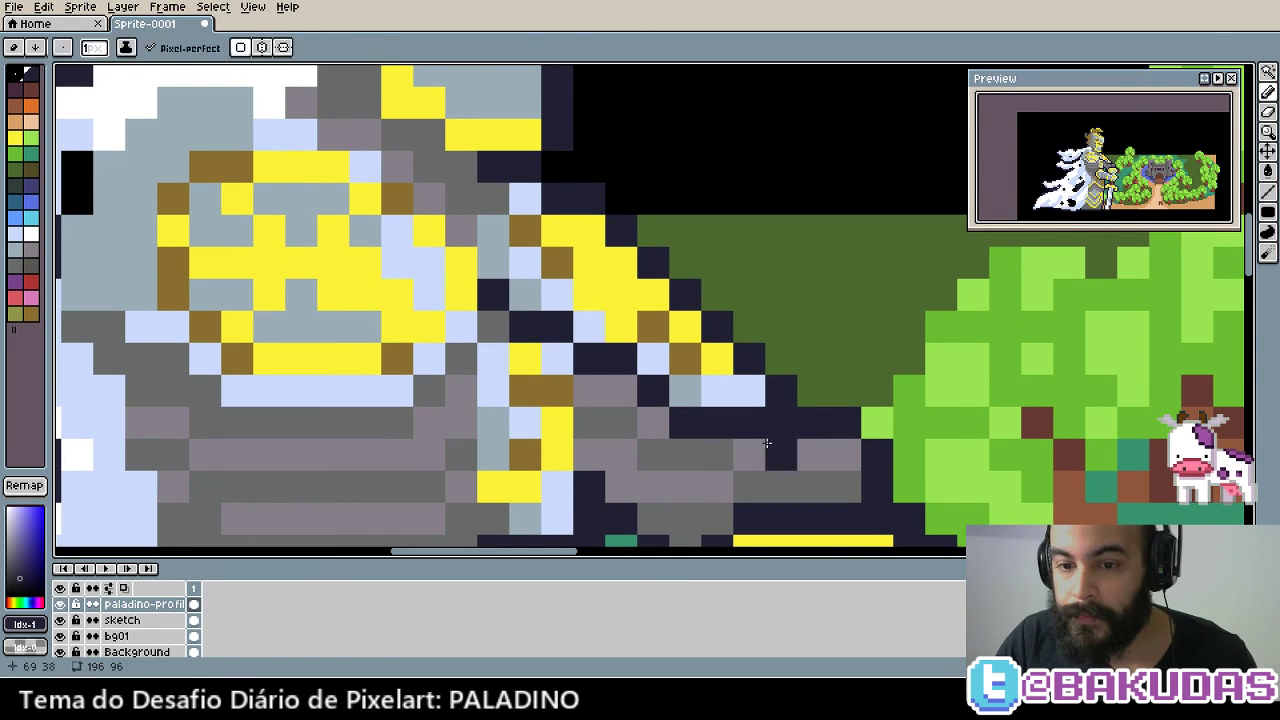
key(ctrl+z)
alt+click(800, 451)
click(768, 414)
click(784, 454)
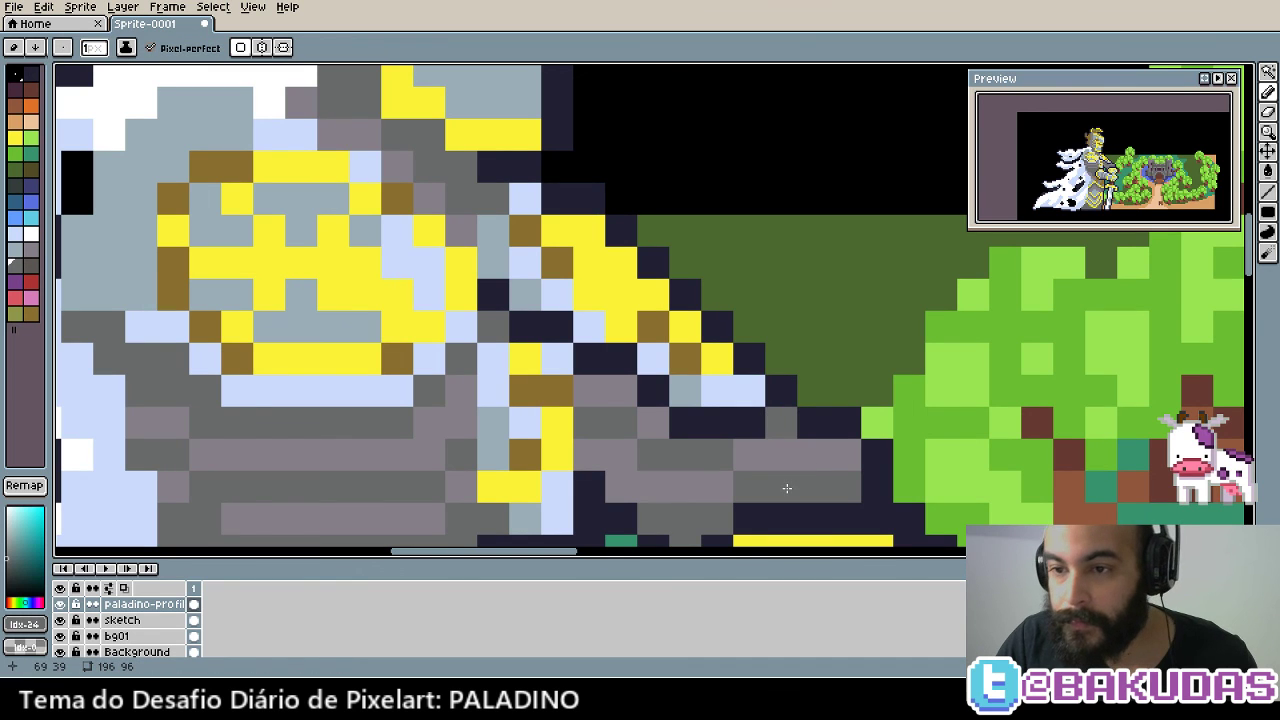
alt+click(737, 414)
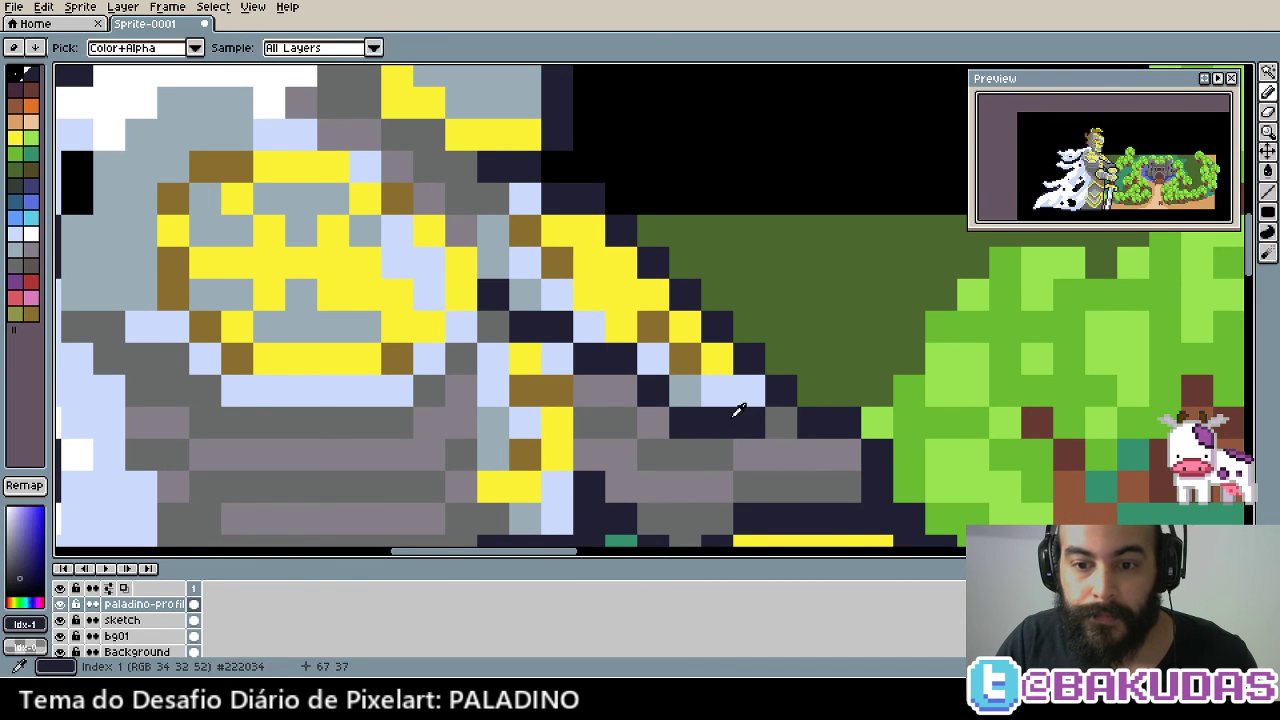
click(781, 417)
Draw a dark navy line along the armour row beneath the gold chest trim
scroll(700, 418, left, 1)
scroll(549, 420, left, 4)
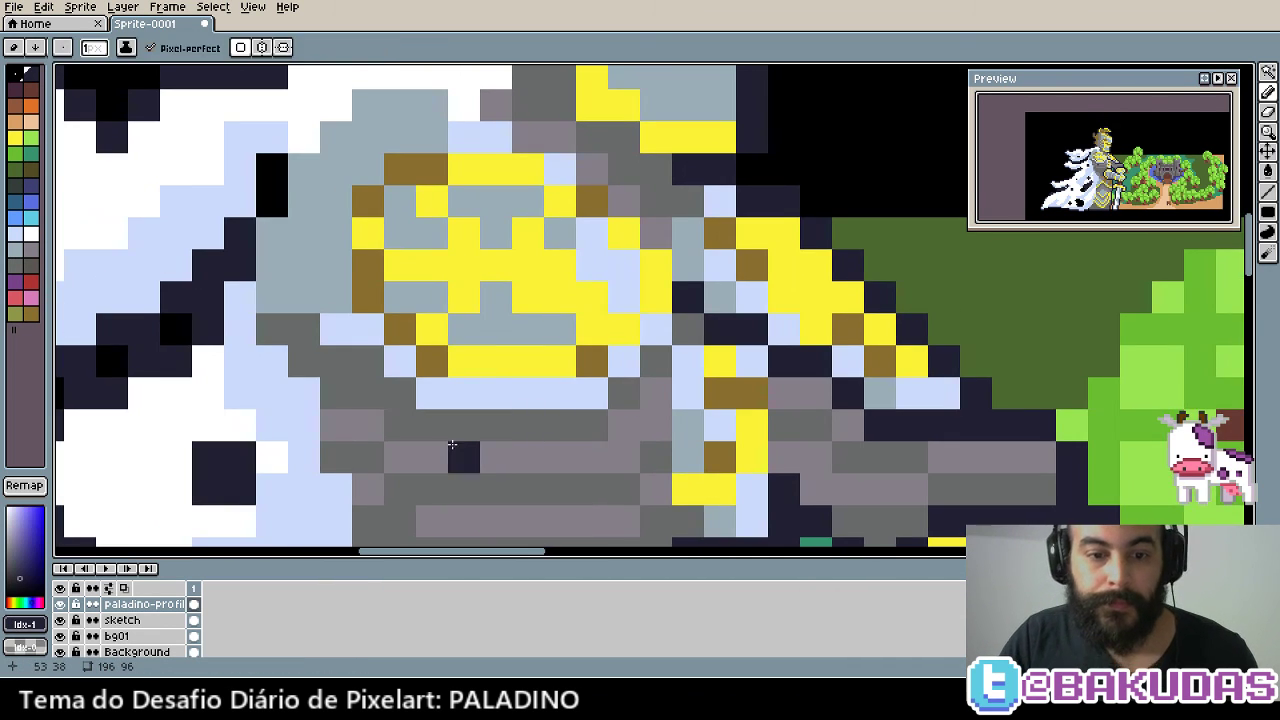
click(420, 427)
mouse_move(419, 427)
mouse_down()
mouse_move(600, 425)
mouse_move(626, 394)
mouse_up()
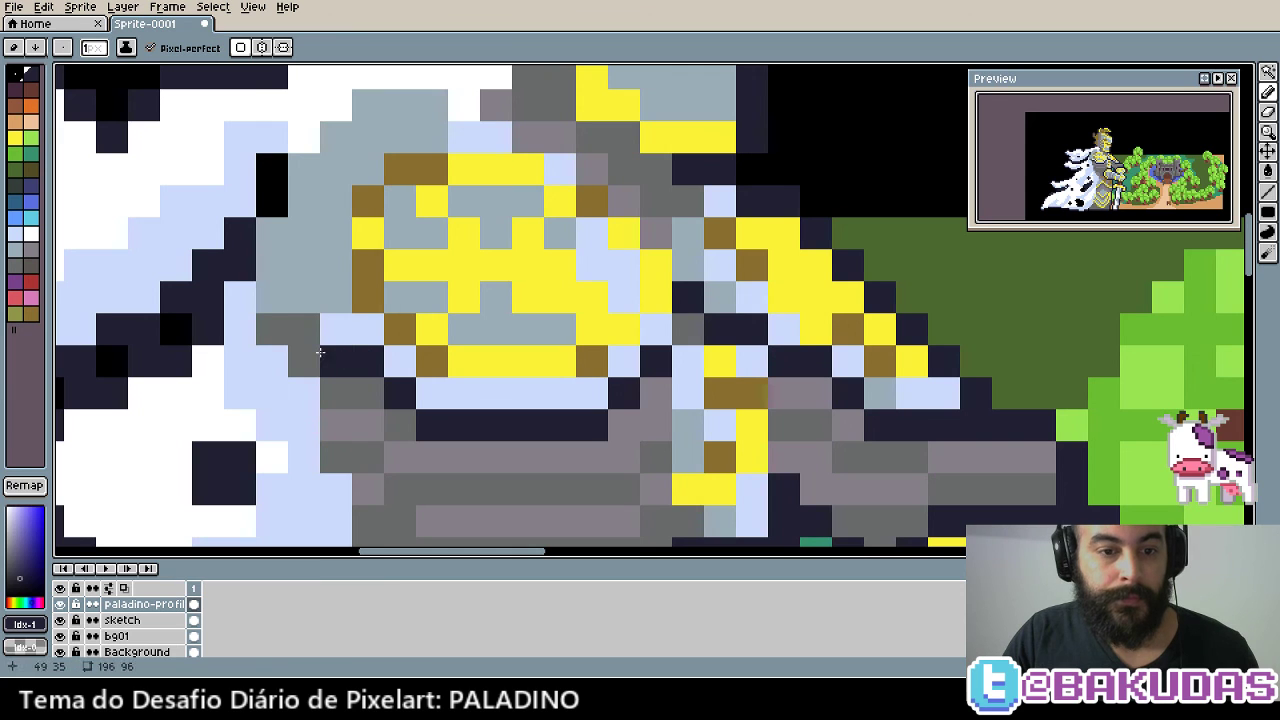
Paint diagonal navy outline pixels between the paladin's hair and neck armour
drag(272, 330, 328, 506)
drag(392, 372, 275, 540)
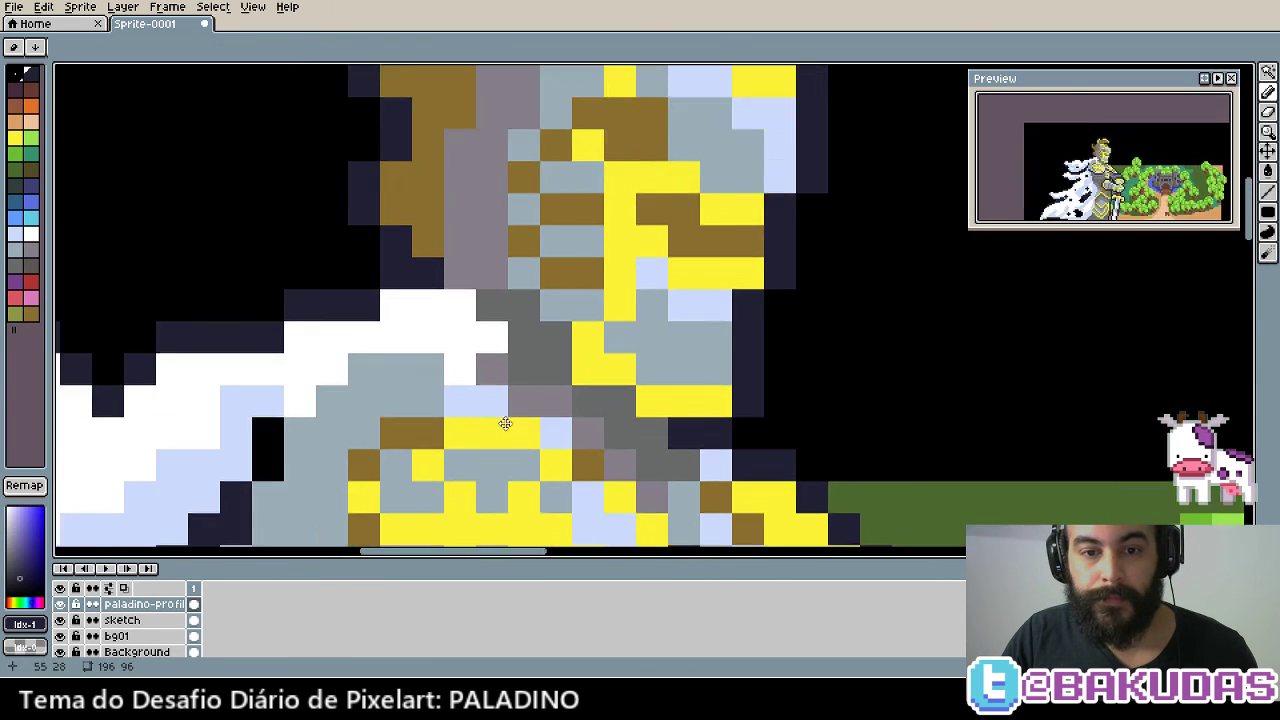
mouse_move(435, 380)
mouse_down()
mouse_move(501, 410)
mouse_move(447, 366)
mouse_move(467, 424)
mouse_move(542, 455)
mouse_up()
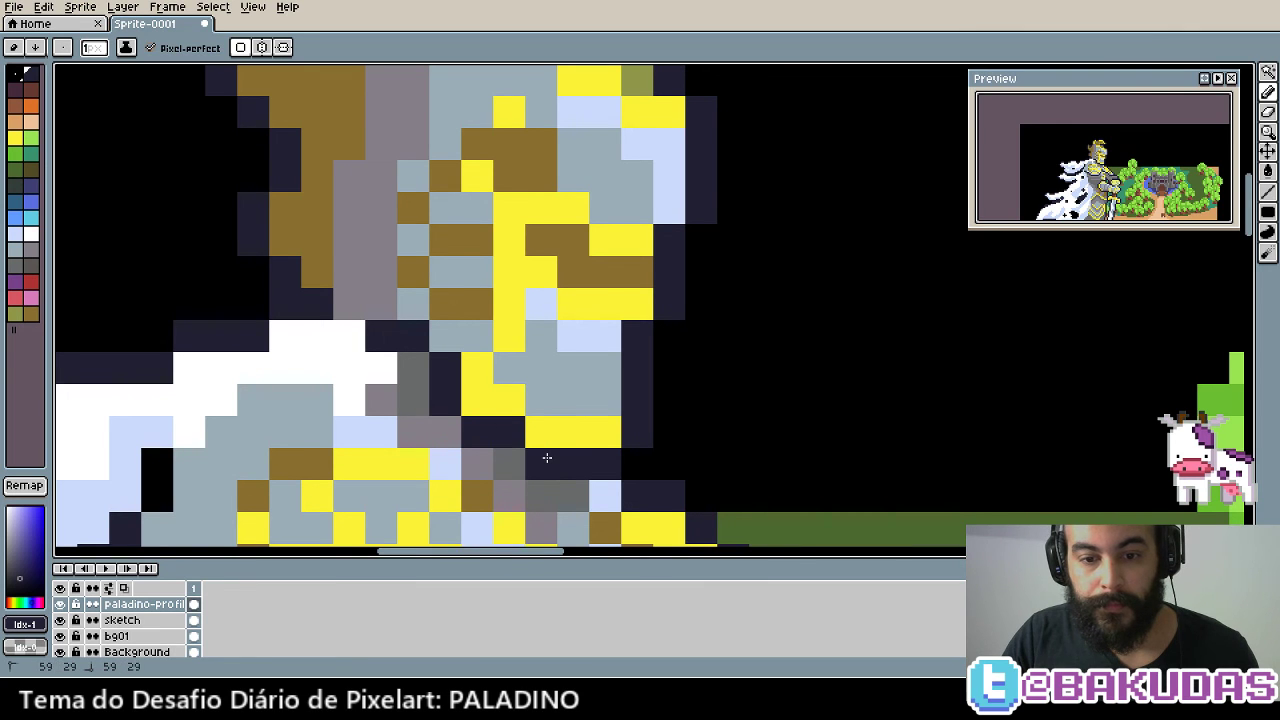
click(347, 335)
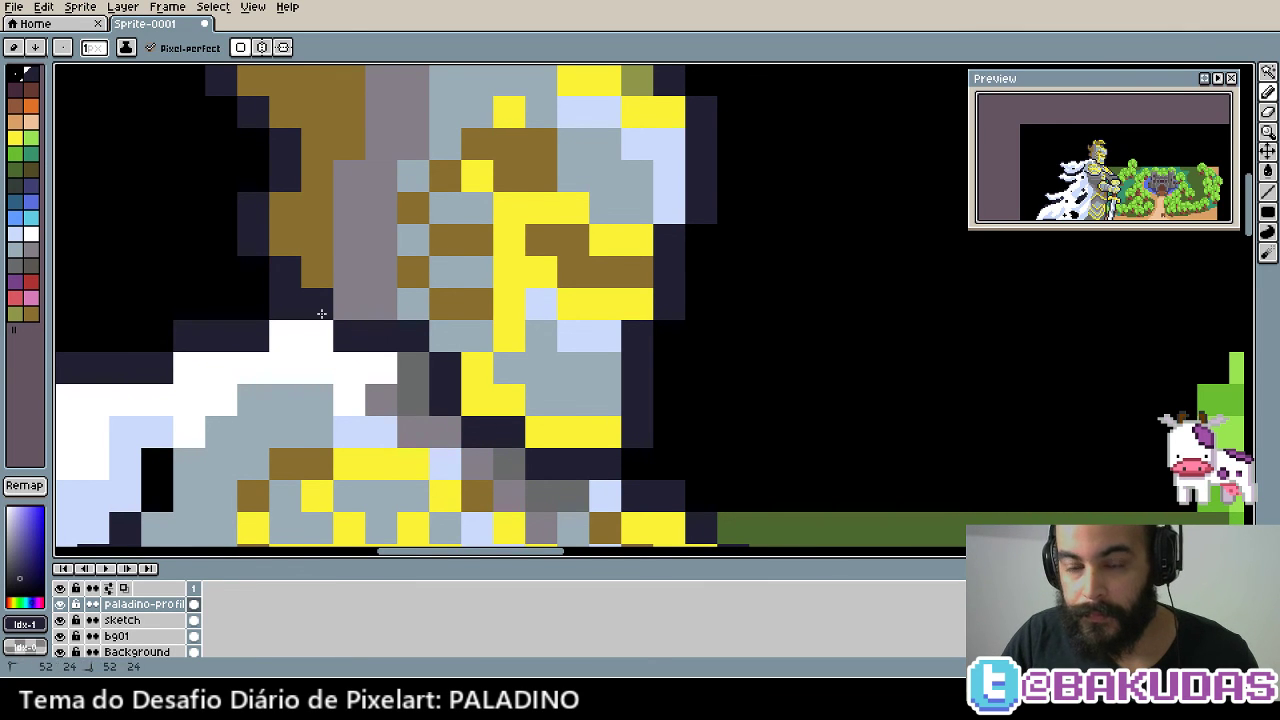
scroll(621, 488, up, 2)
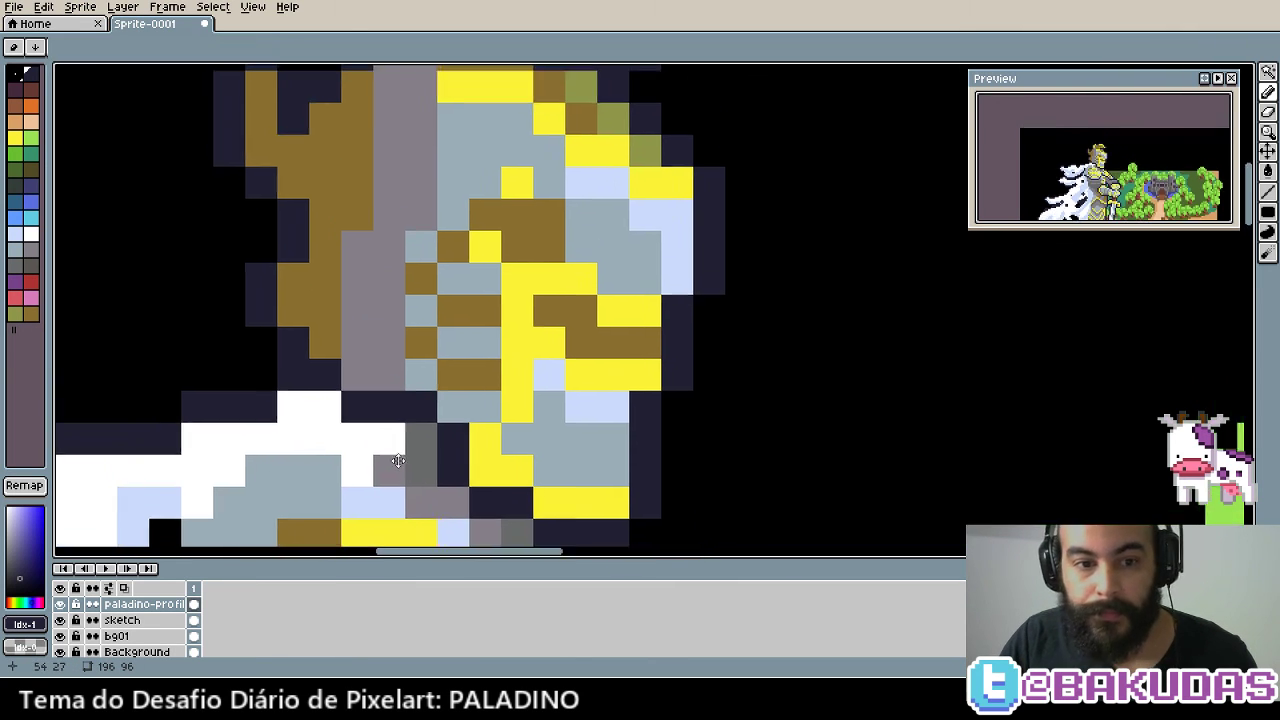
click(356, 393)
drag(354, 392, 353, 269)
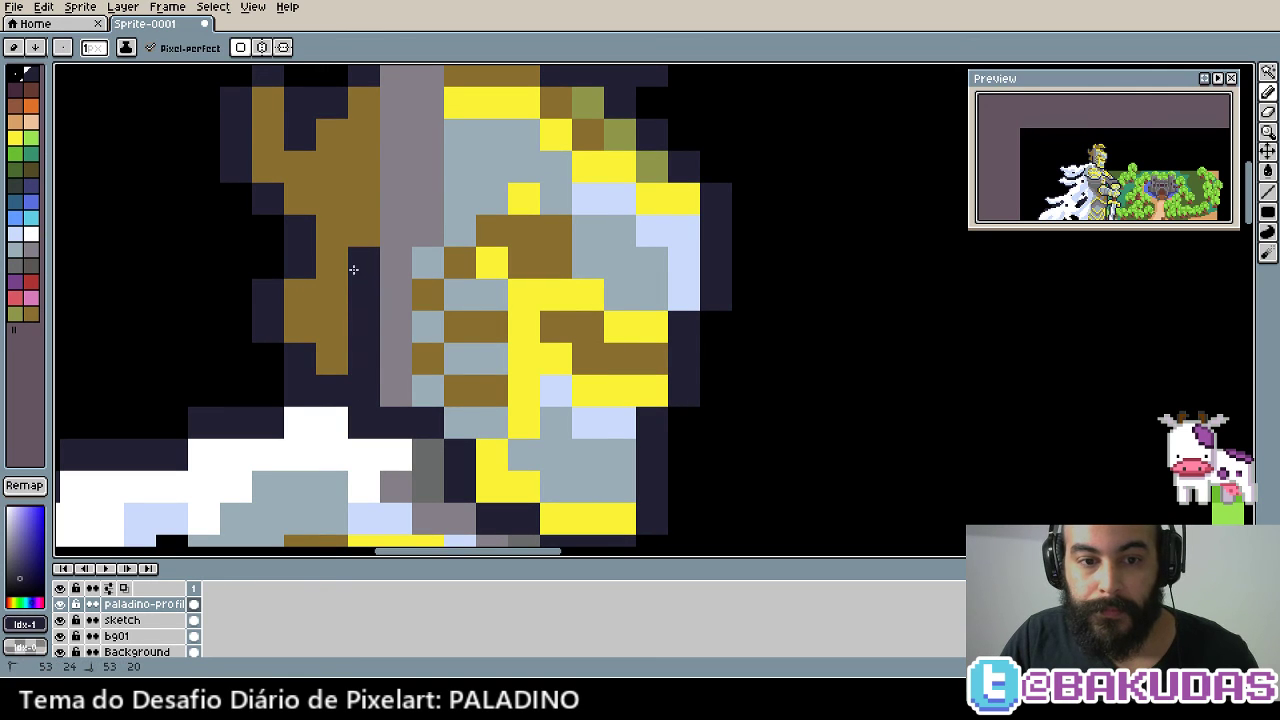
click(437, 447)
key(ctrl+z)
Draw a navy column beside the hair, restore one pixel to grey, and zoom out
scroll(437, 447, up, 3)
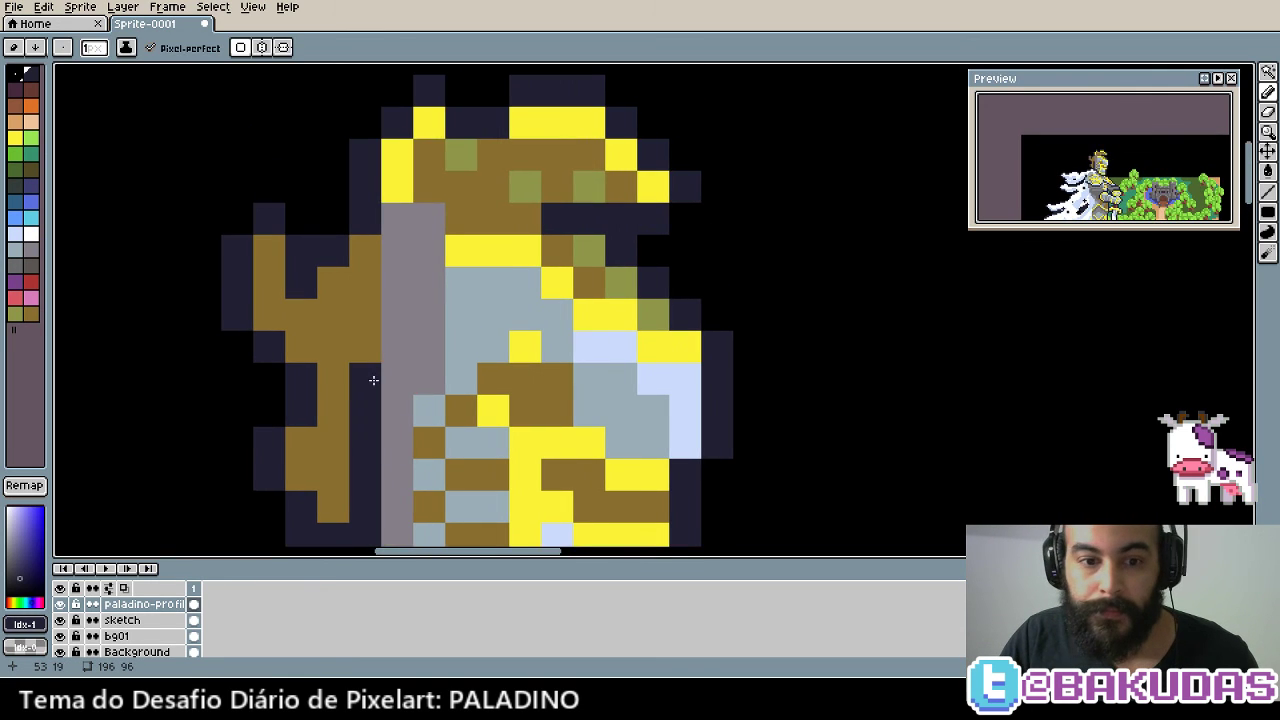
drag(396, 380, 406, 315)
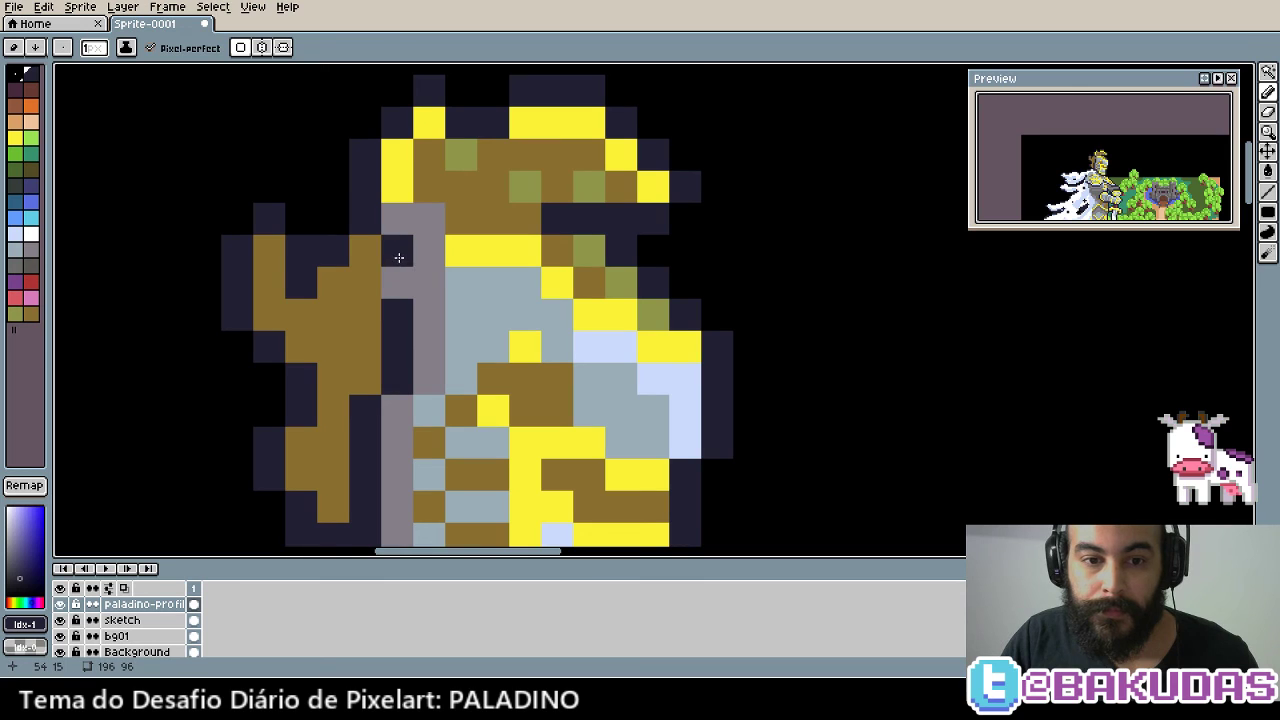
drag(398, 258, 397, 232)
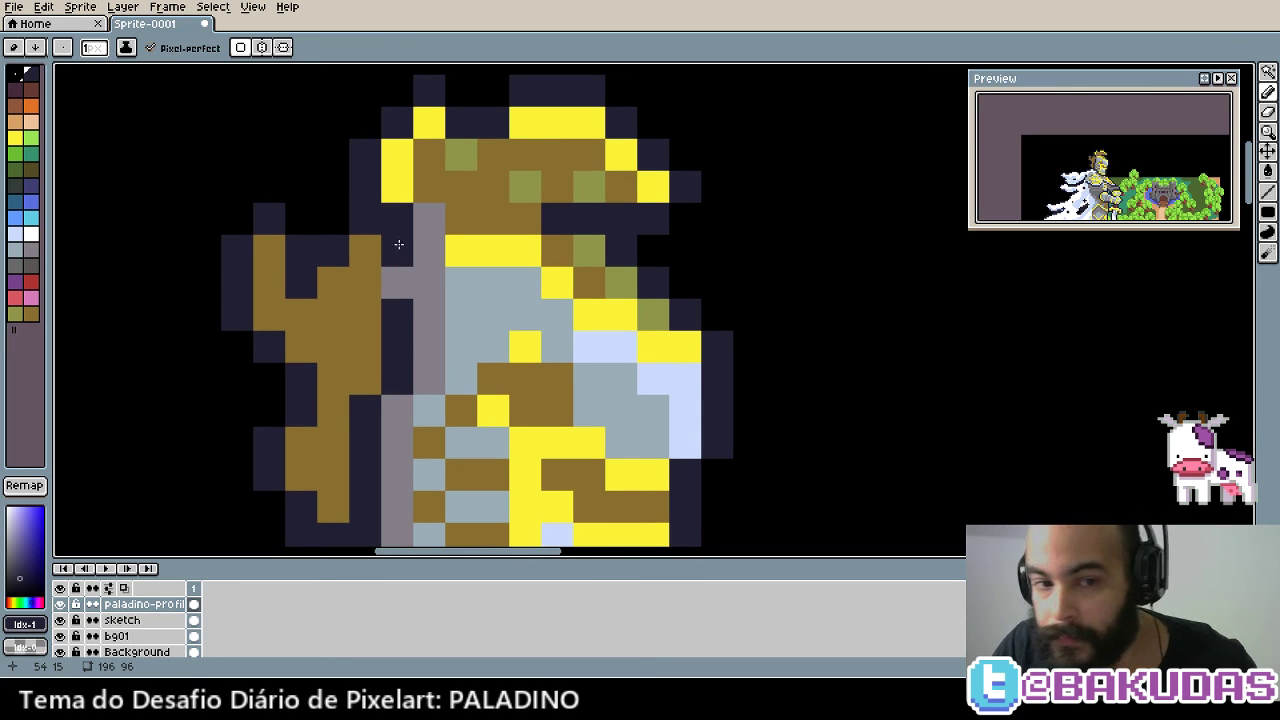
alt+click(428, 277)
click(396, 343)
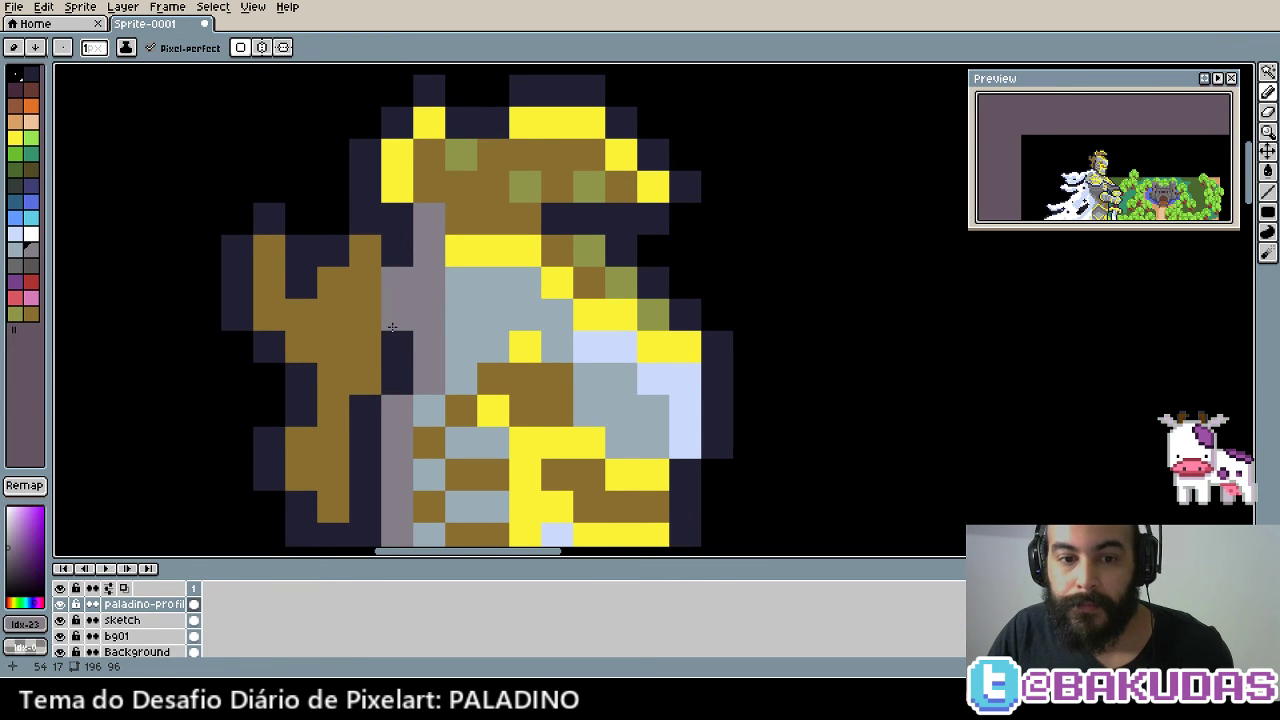
scroll(440, 365, right, 2)
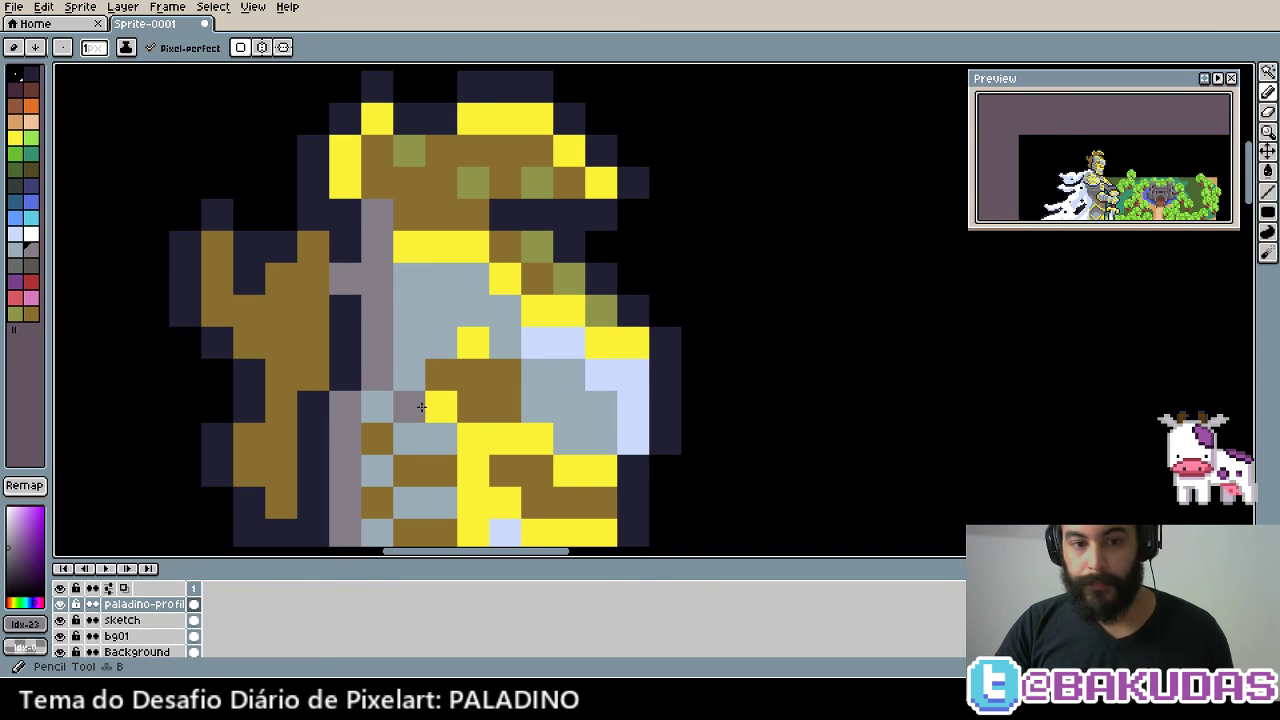
scroll(513, 454, down, 4)
Draw navy outline pixels and several diagonal navy lines across the chest armour
scroll(513, 454, up, 1)
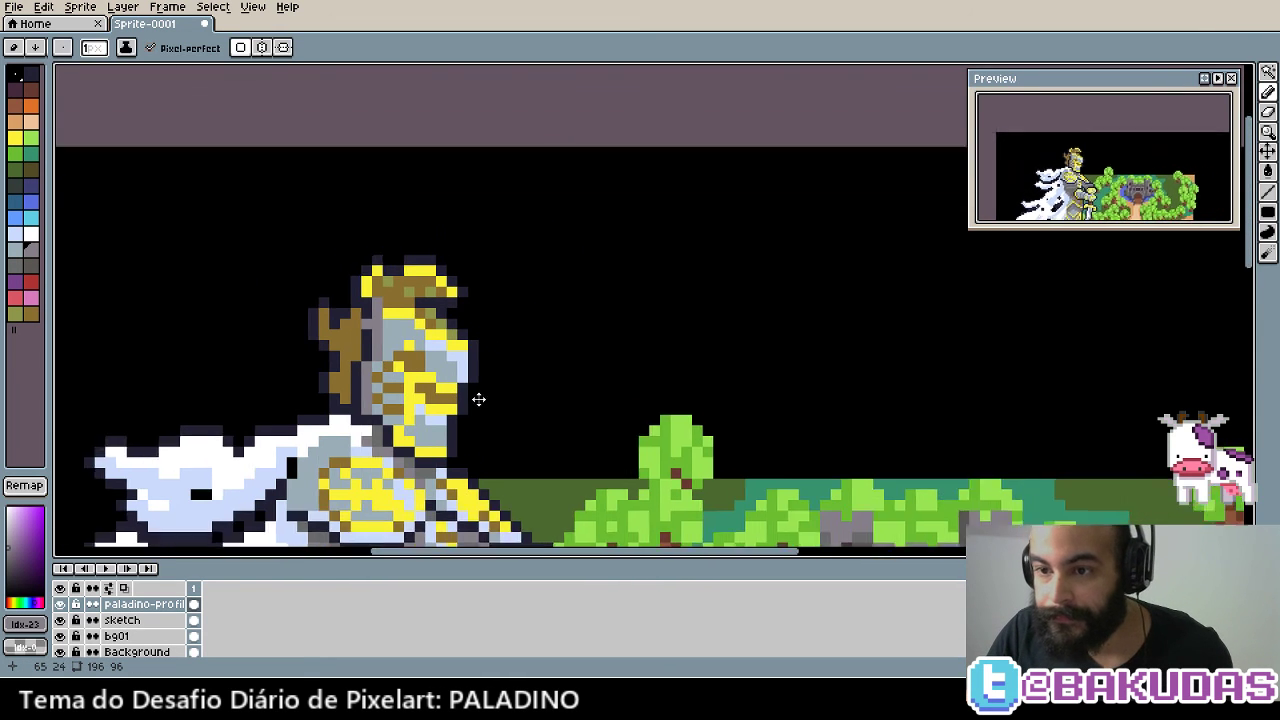
scroll(477, 400, up, 1)
scroll(434, 343, down, 2)
scroll(346, 281, up, 1)
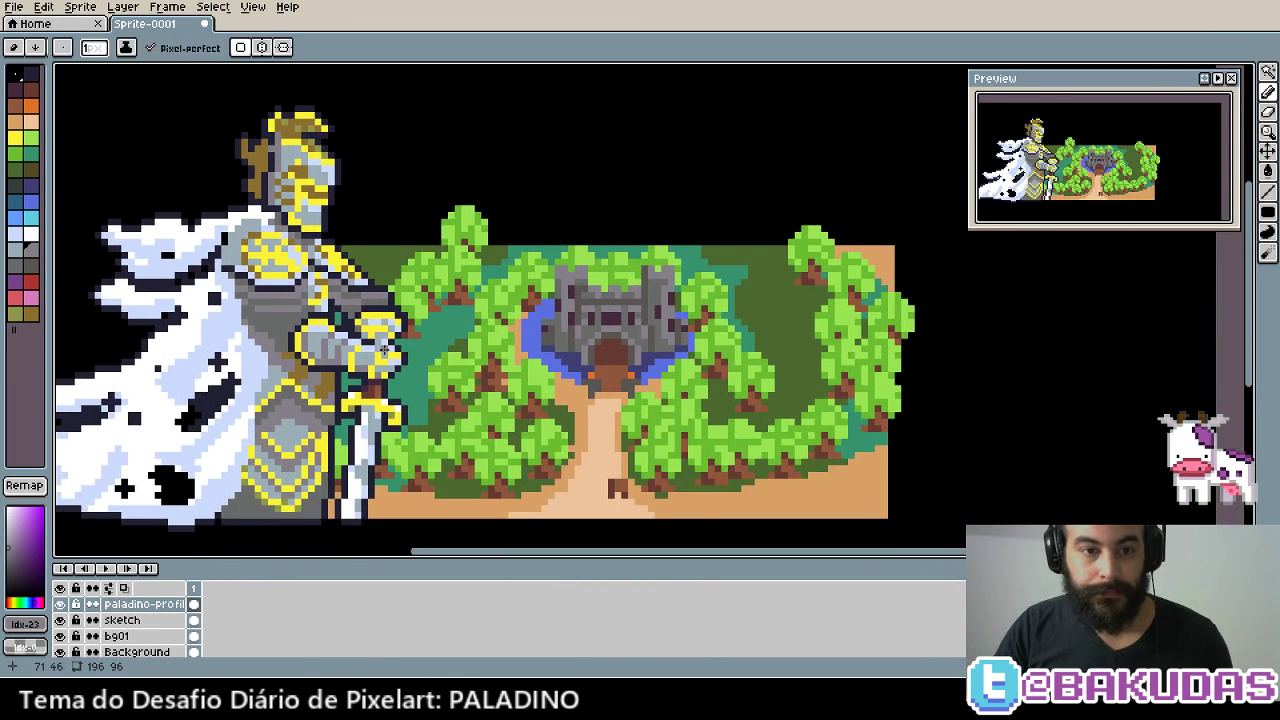
scroll(370, 300, down, 1)
scroll(395, 320, up, 1)
scroll(420, 339, up, 1)
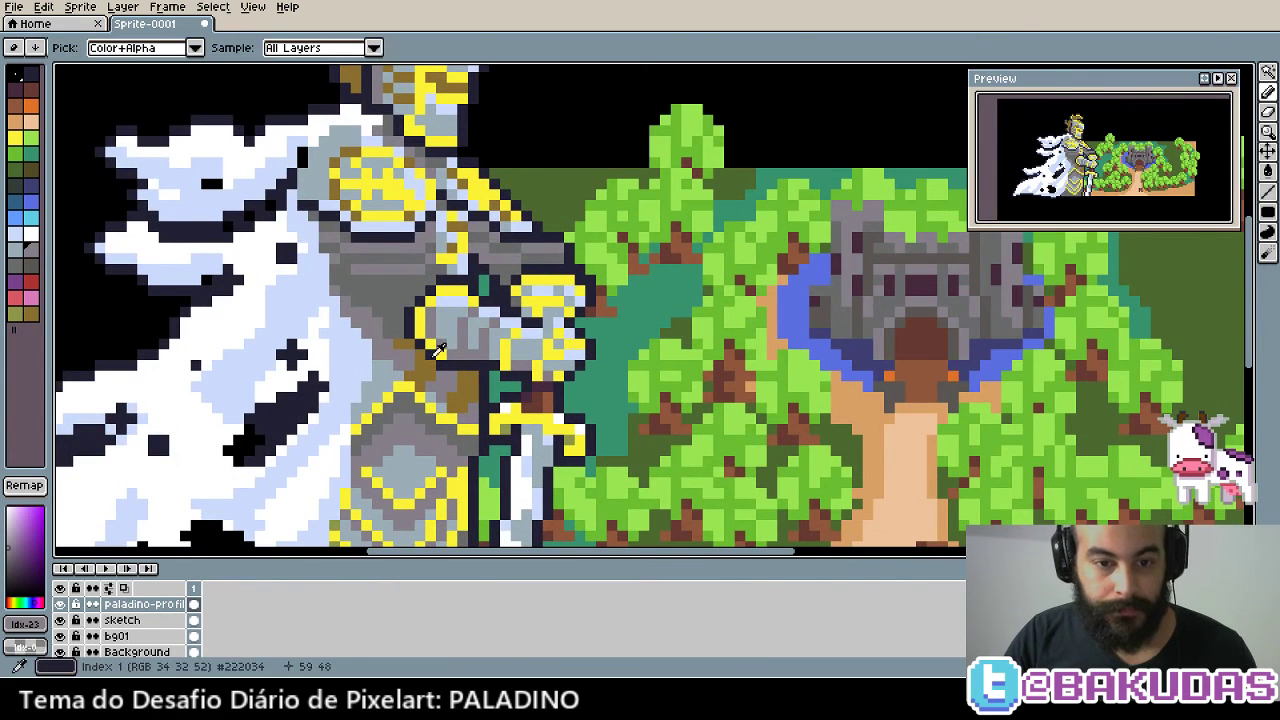
scroll(430, 370, up, 2)
drag(437, 401, 451, 388)
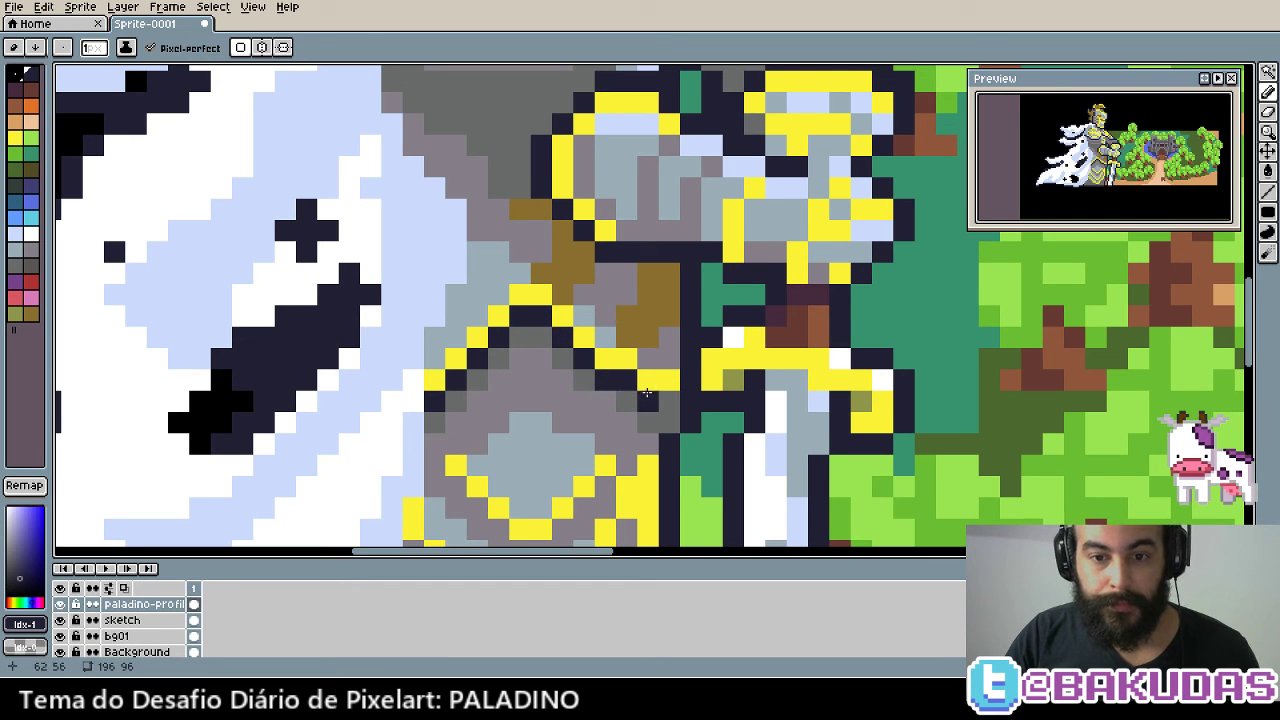
scroll(665, 398, up, 2)
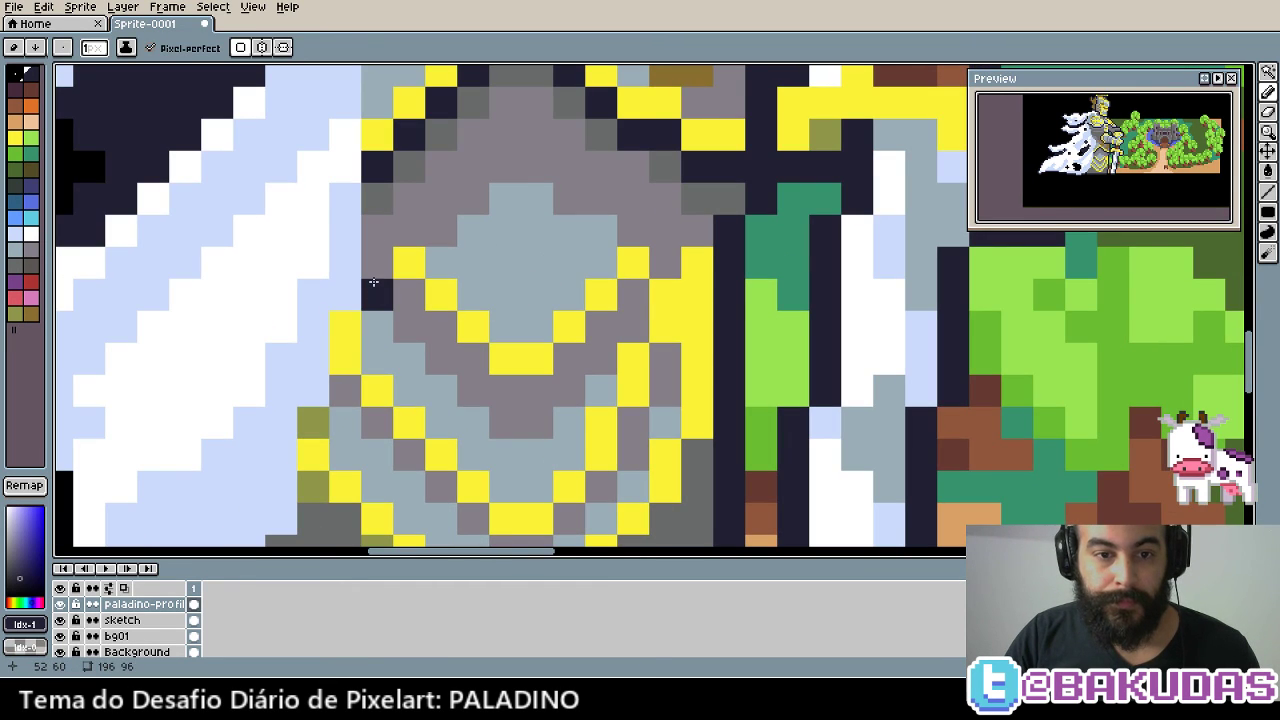
mouse_move(405, 292)
mouse_down()
mouse_move(530, 383)
mouse_move(623, 305)
mouse_up()
click(368, 271)
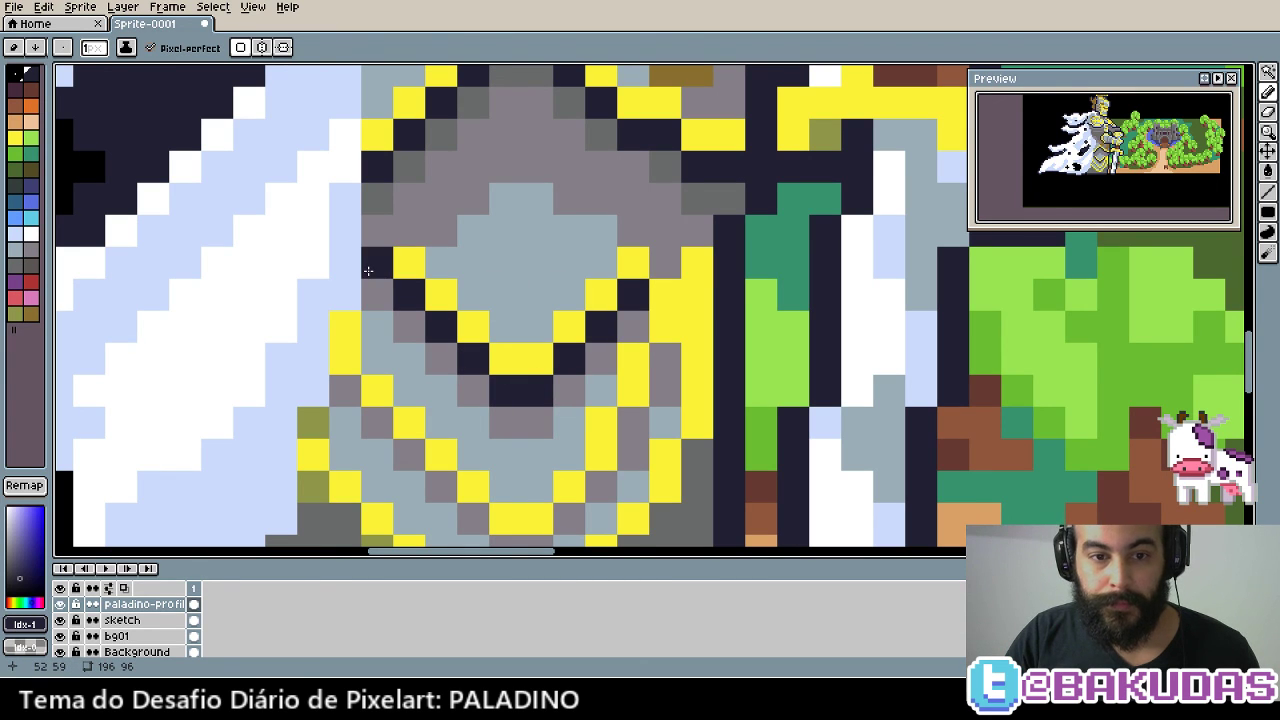
drag(368, 271, 361, 191)
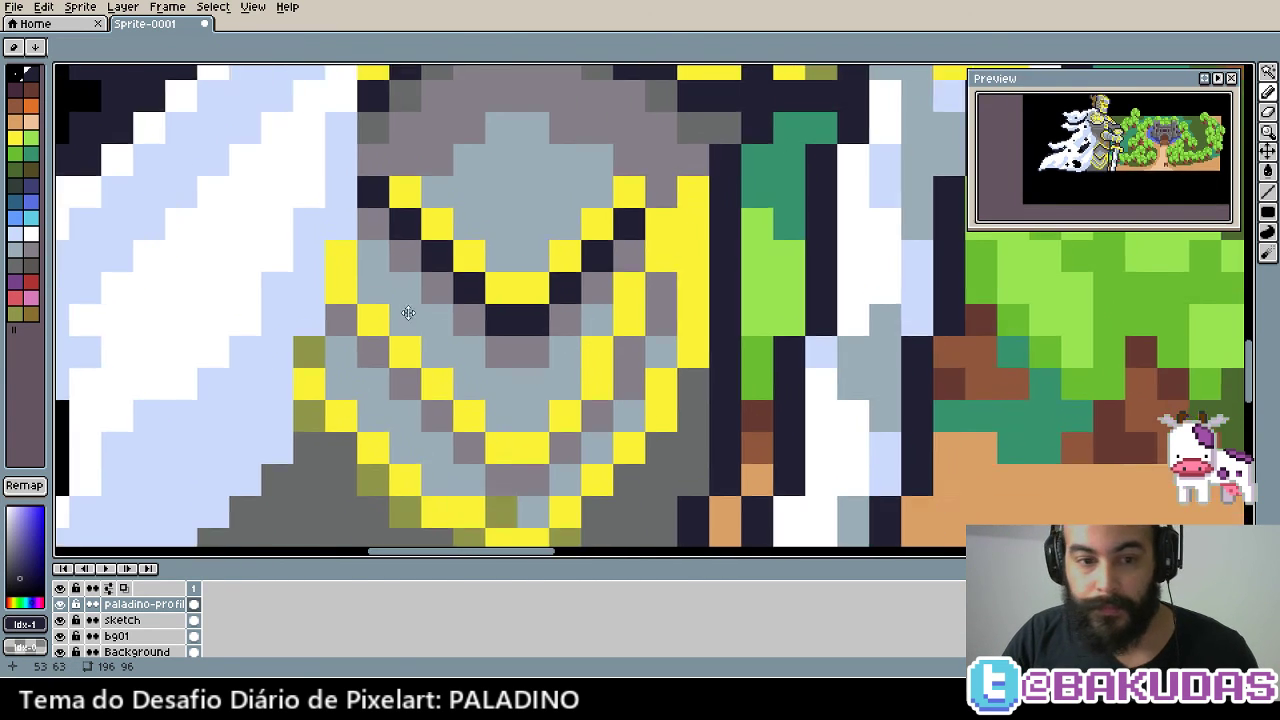
mouse_move(338, 310)
mouse_down()
mouse_move(494, 460)
mouse_move(530, 455)
mouse_move(610, 390)
mouse_move(658, 277)
mouse_up()
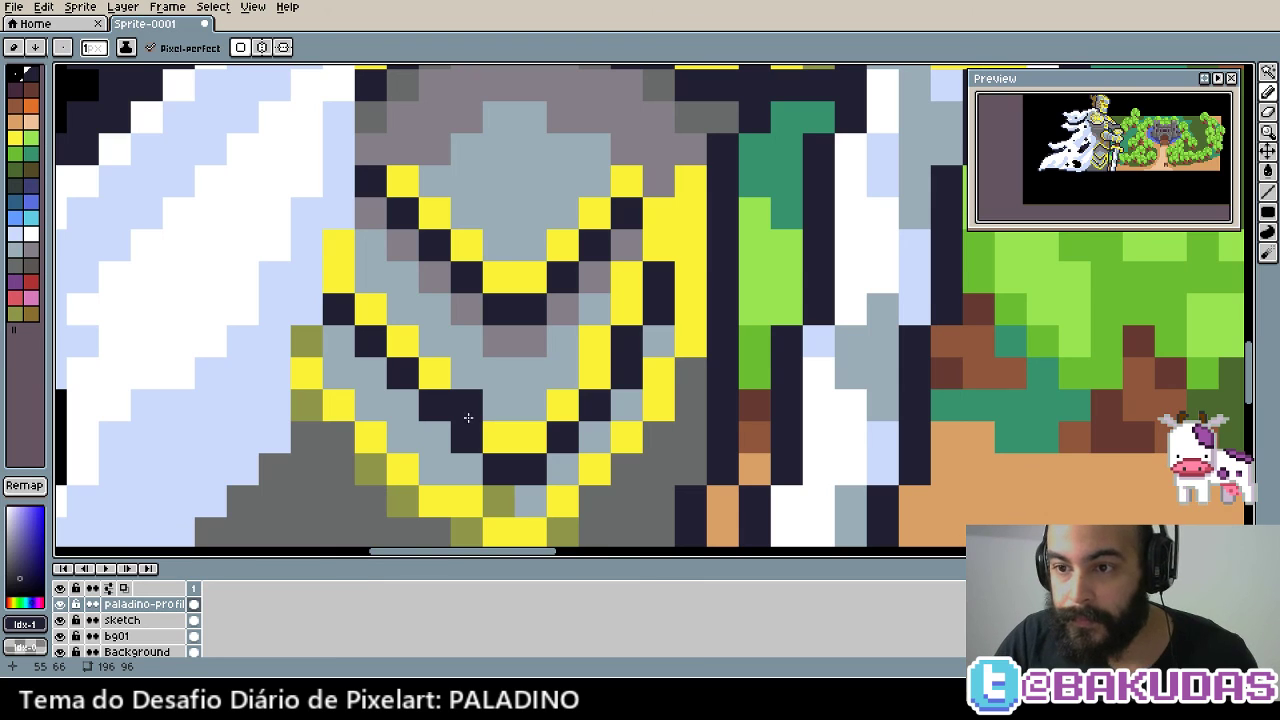
Paint a mauve-grey diagonal and turn the armour's lower and stray yellow pixels grey
alt+click(508, 340)
click(356, 352)
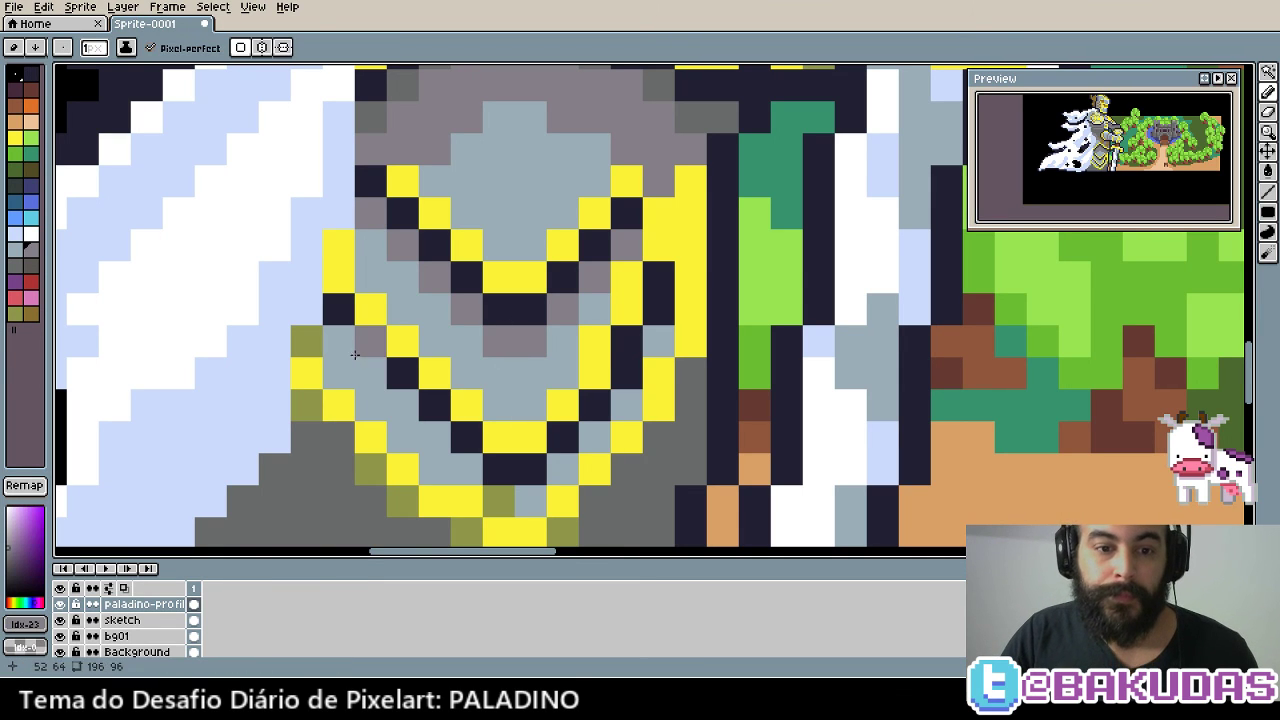
mouse_move(354, 354)
mouse_down()
mouse_move(468, 470)
mouse_move(530, 500)
mouse_move(500, 500)
mouse_move(561, 467)
mouse_move(622, 408)
mouse_move(628, 374)
mouse_move(658, 340)
mouse_up()
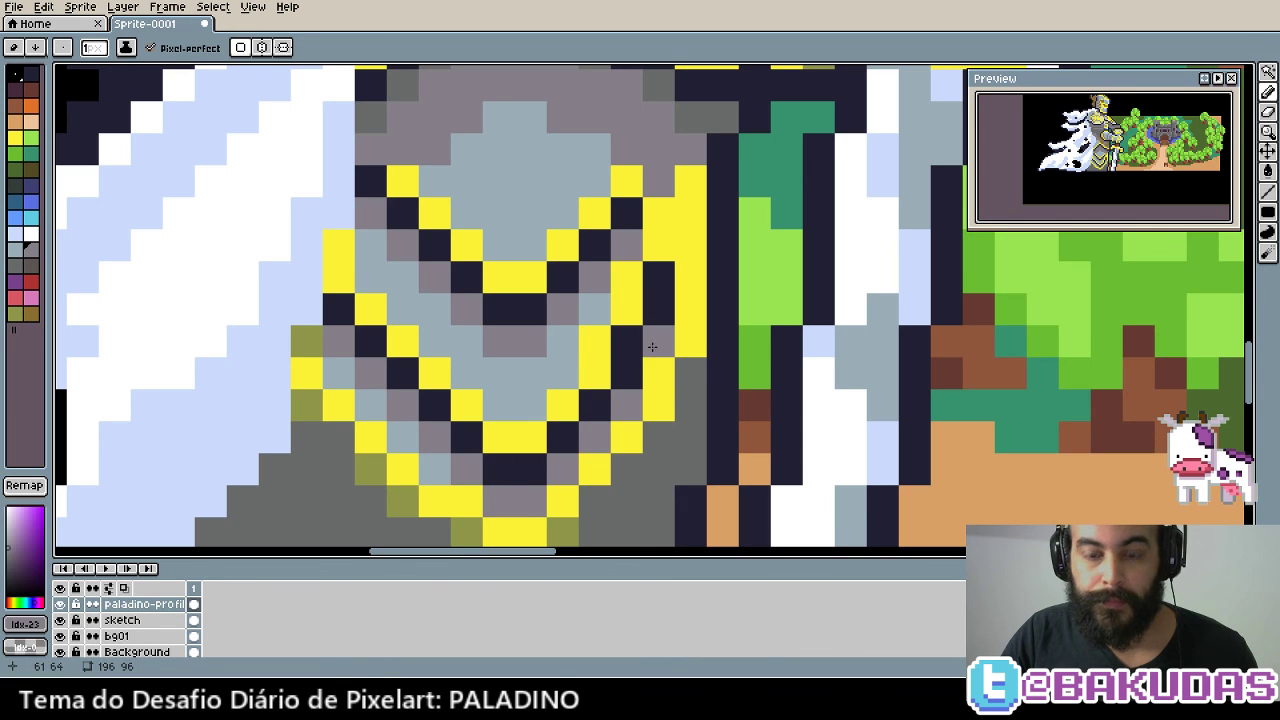
drag(528, 440, 502, 335)
click(514, 465)
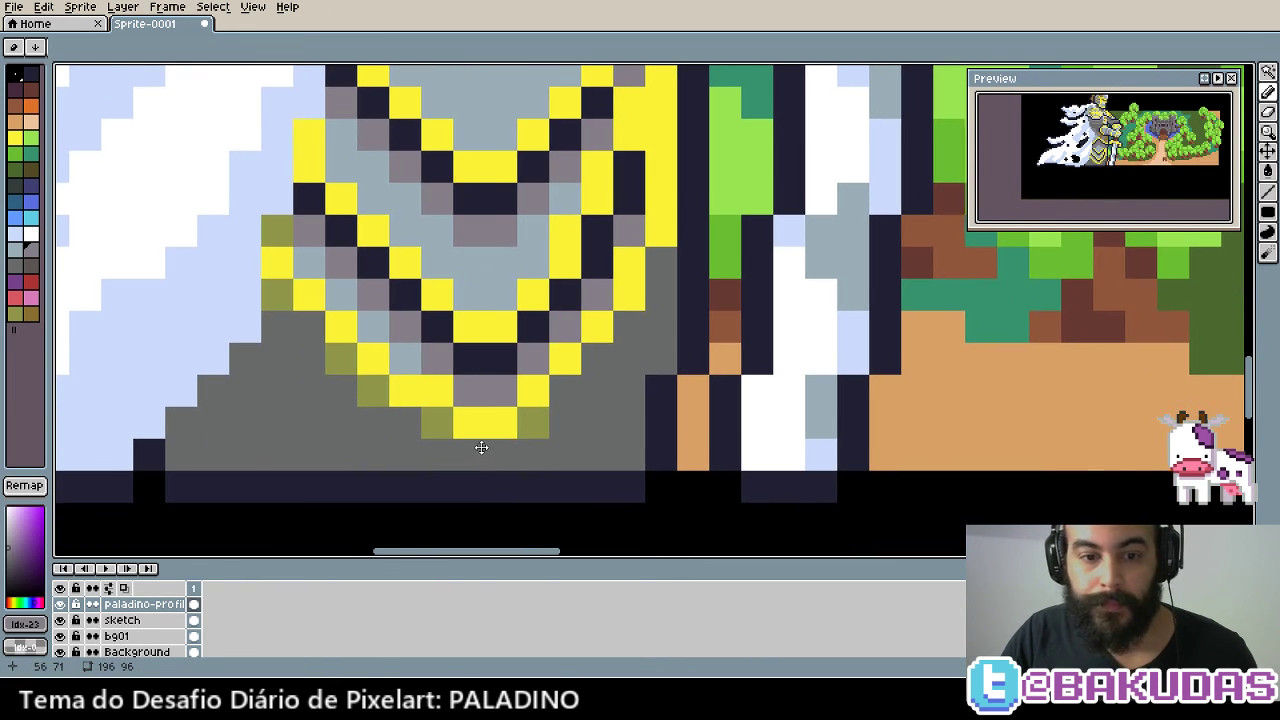
drag(480, 443, 476, 445)
click(345, 343)
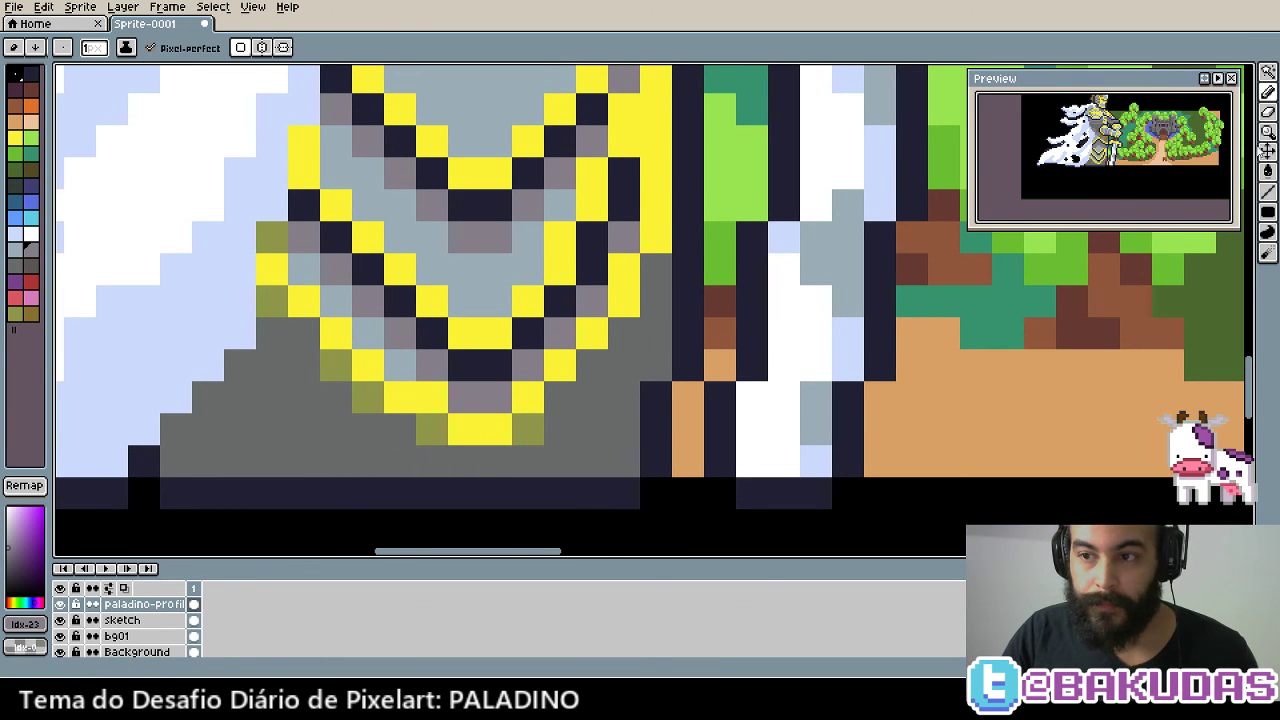
Lasso-select the lower armour pattern and move it down one pixel
click(1267, 72)
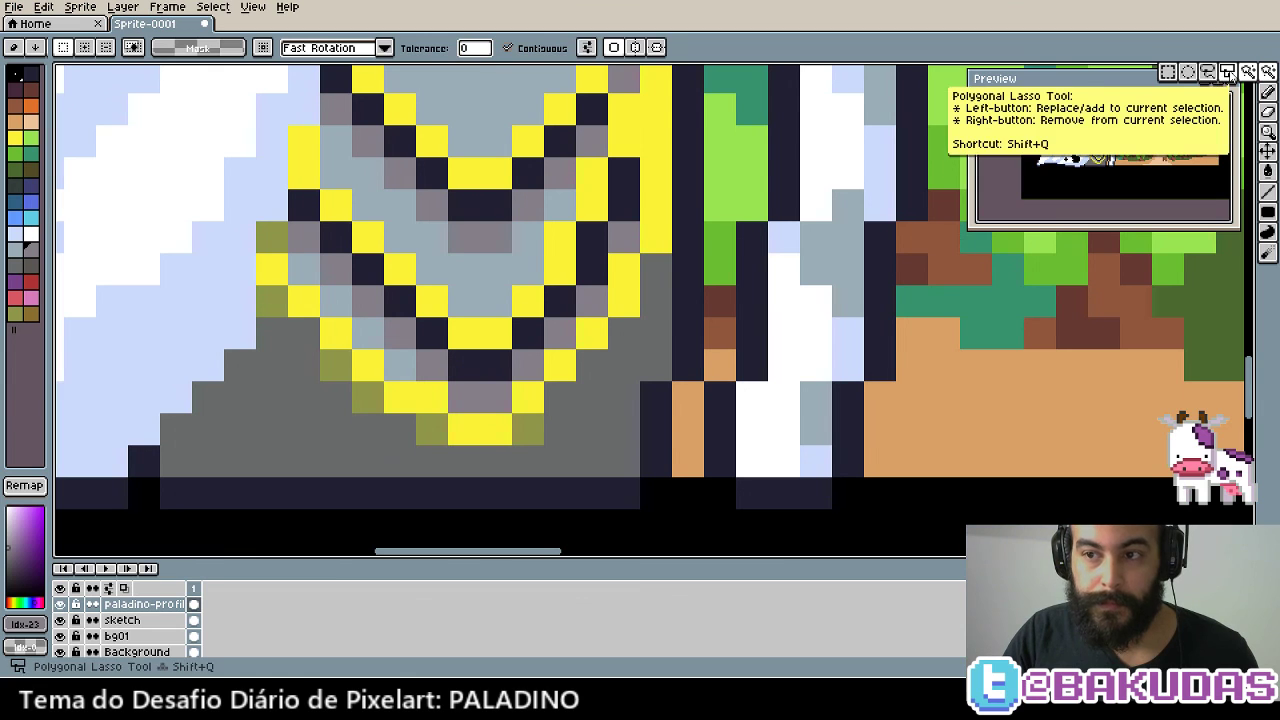
click(1207, 72)
mouse_move(656, 270)
mouse_down()
mouse_move(520, 365)
mouse_move(435, 370)
mouse_move(265, 235)
mouse_move(270, 300)
mouse_move(425, 462)
mouse_move(575, 462)
mouse_move(660, 302)
mouse_up()
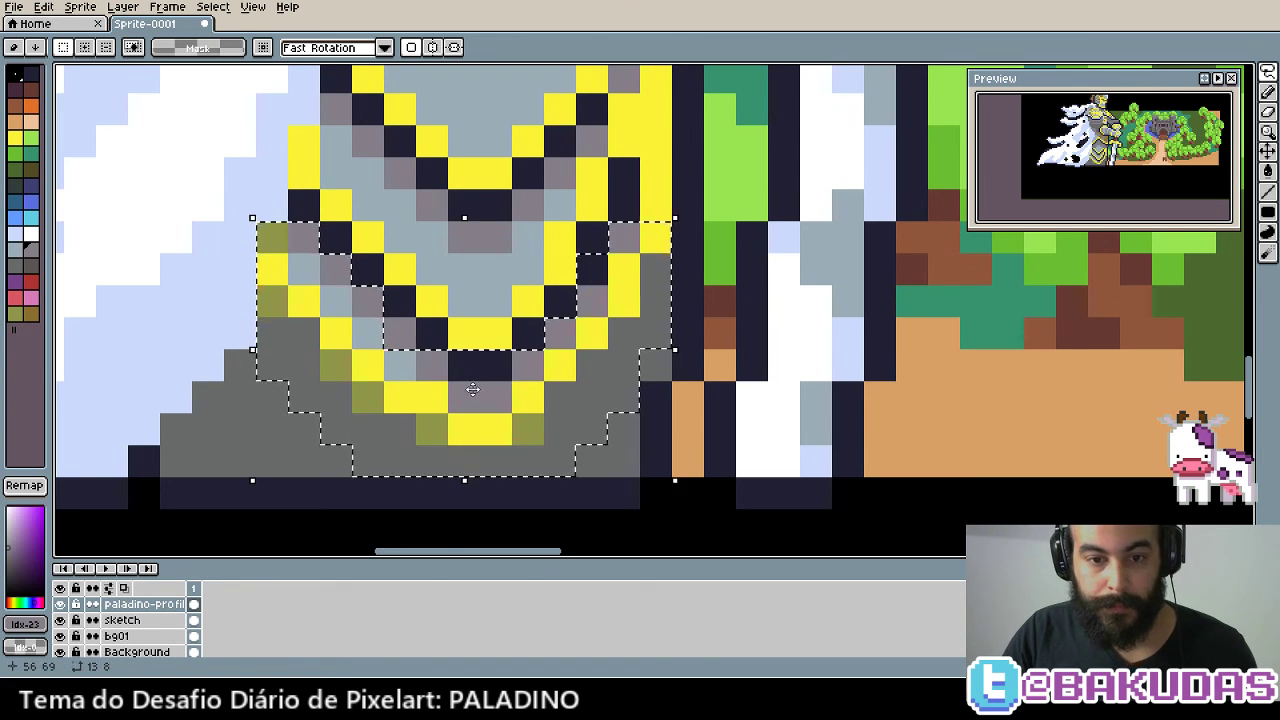
drag(467, 385, 467, 415)
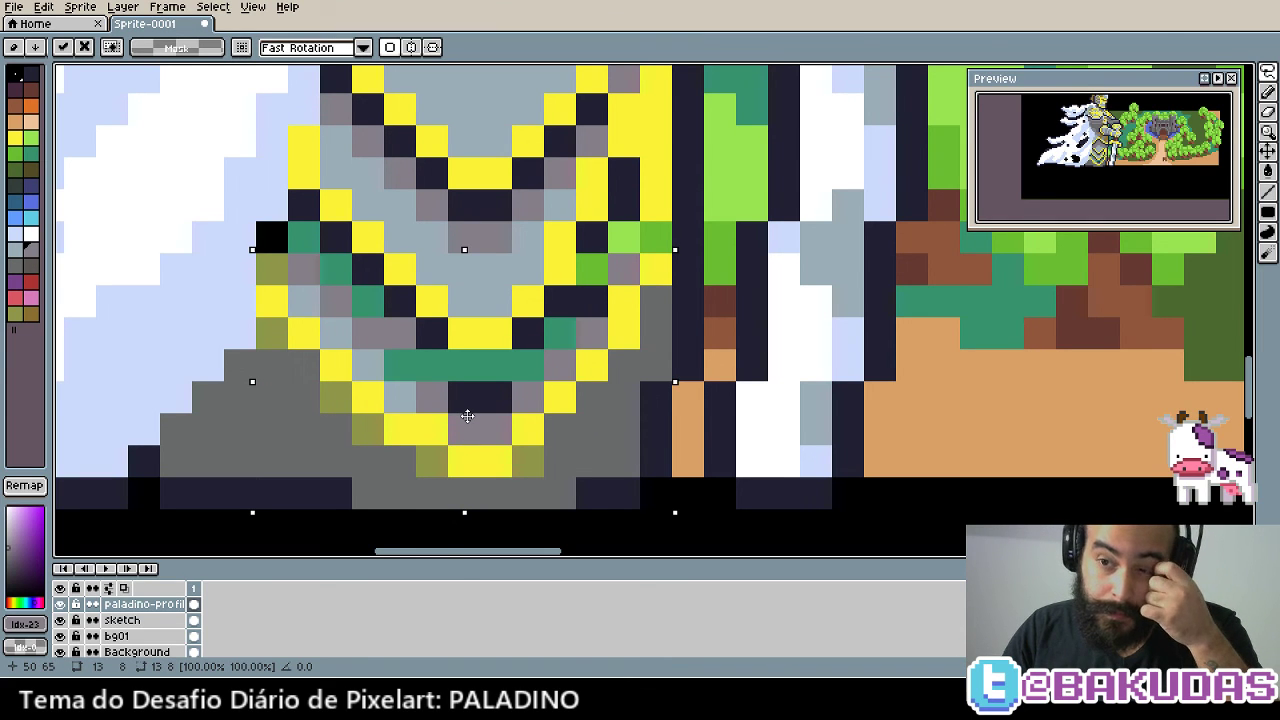
key(ctrl+d)
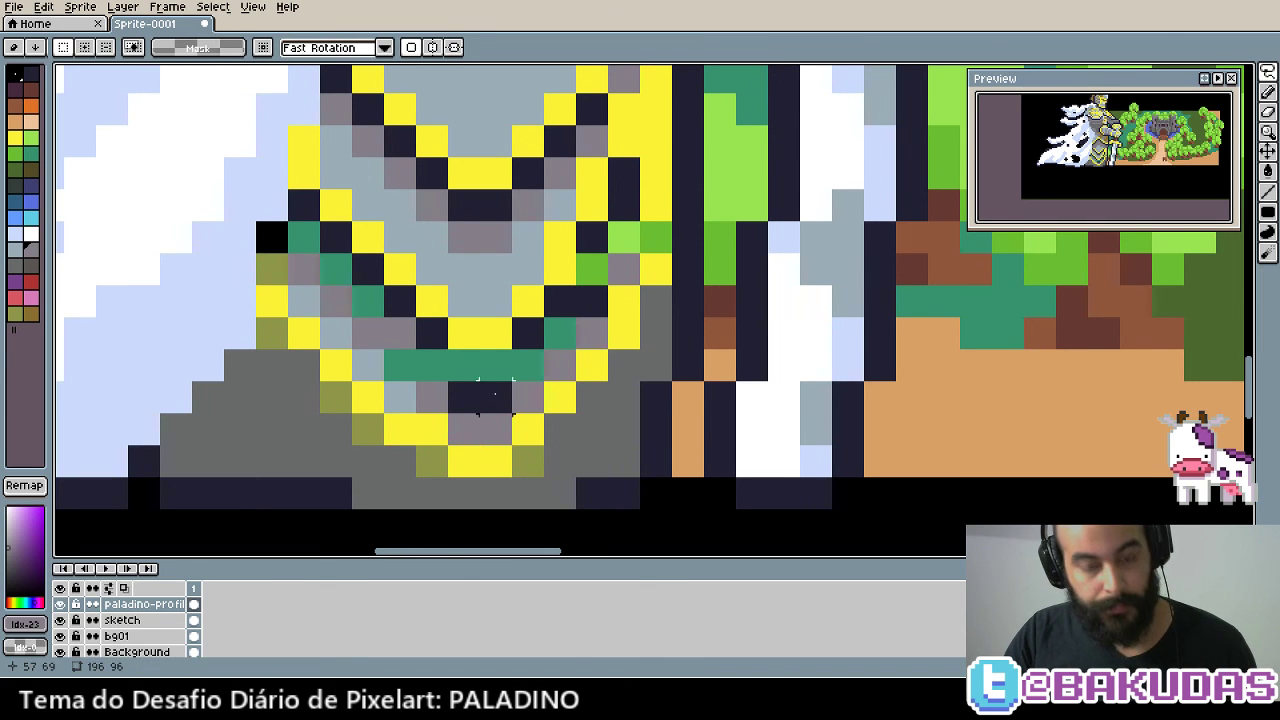
Clean up stray green, teal and navy pixels with navy, grey and gold
key(b)
alt+click(428, 334)
mouse_move(464, 366)
mouse_down()
mouse_move(496, 366)
mouse_move(496, 398)
mouse_up()
alt+click(560, 366)
click(528, 366)
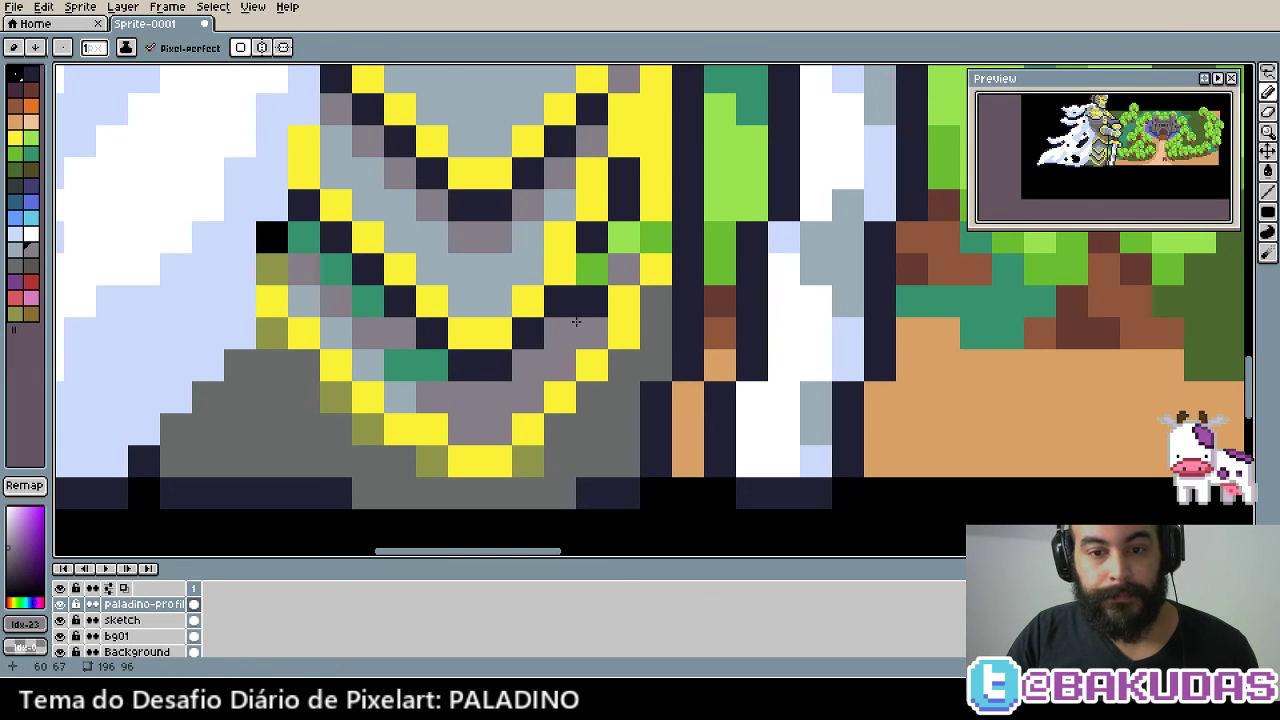
alt+click(656, 268)
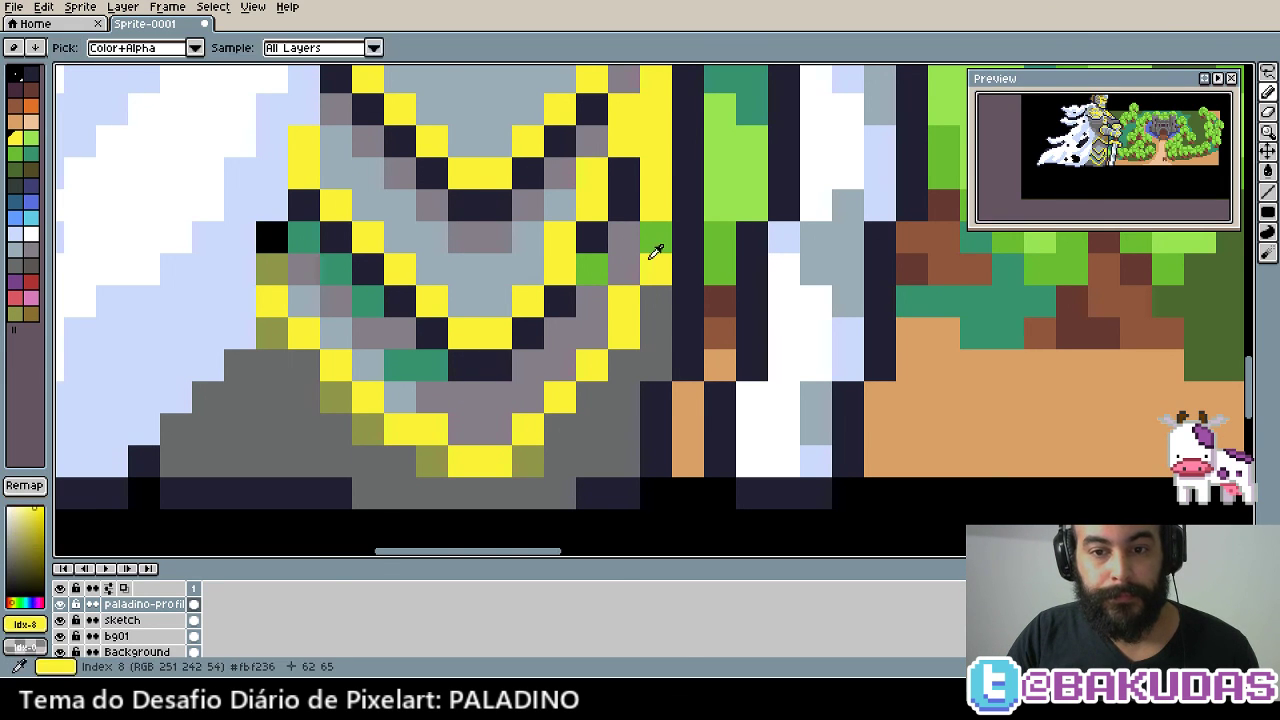
click(656, 237)
alt+click(592, 237)
click(596, 270)
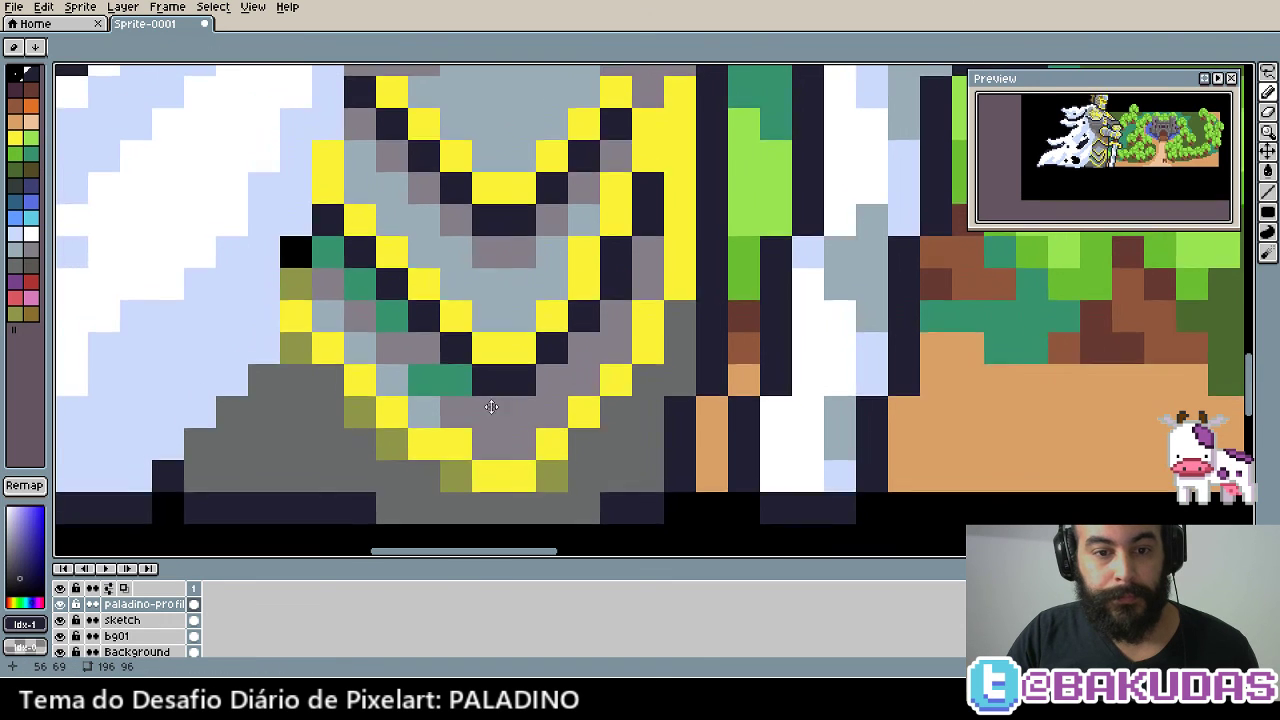
Repaint the teal pixels inside the gold chevron with grey and light grey shading
drag(425, 368, 454, 388)
click(461, 384)
drag(398, 322, 371, 282)
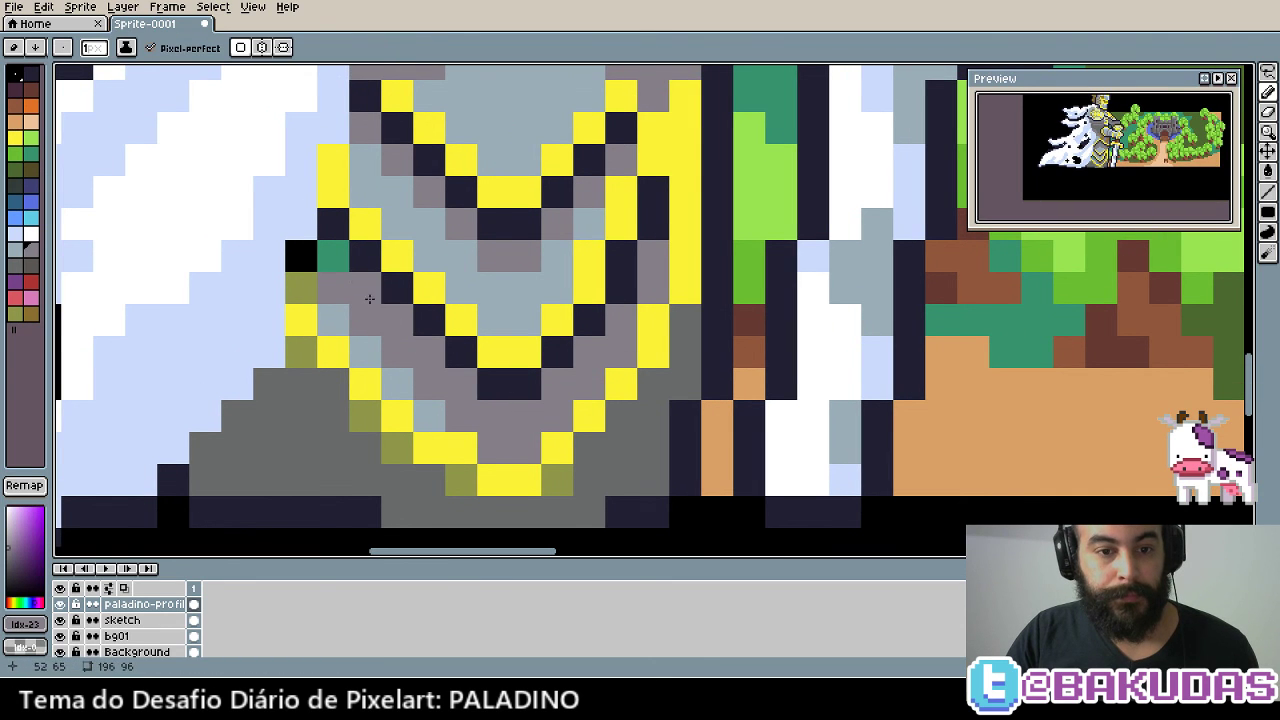
click(334, 260)
alt+click(343, 306)
click(335, 298)
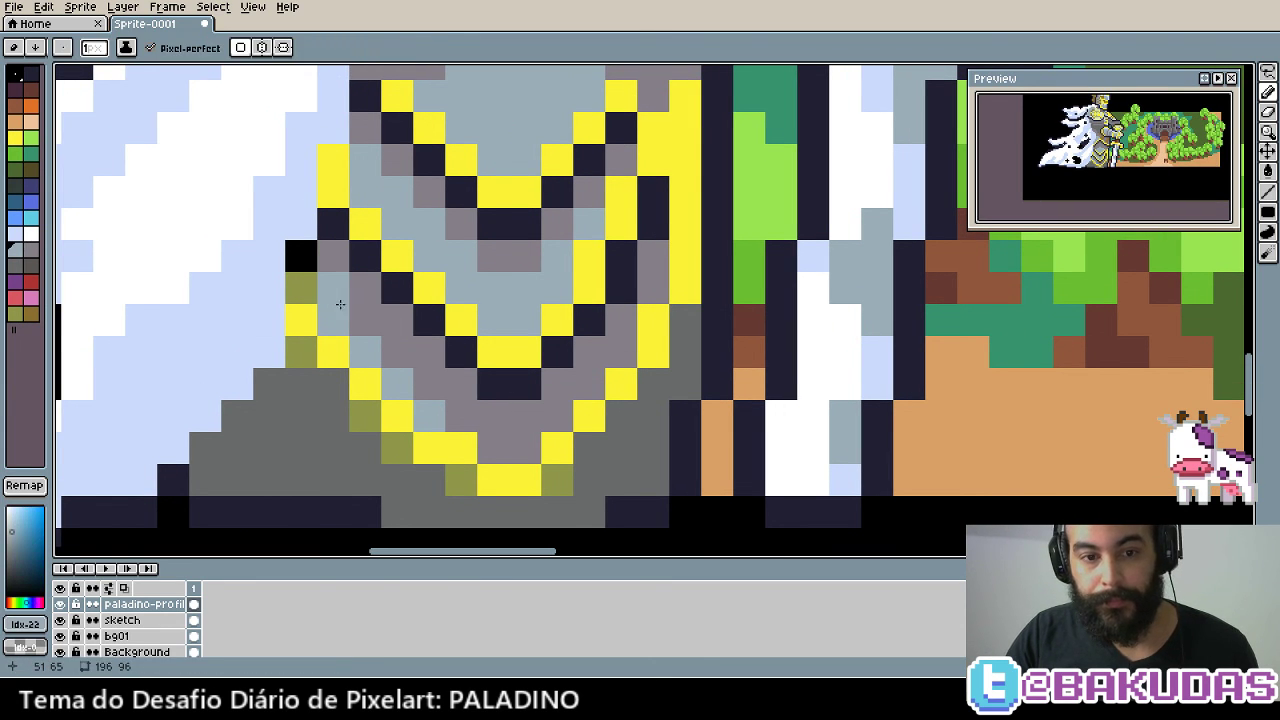
drag(340, 304, 412, 376)
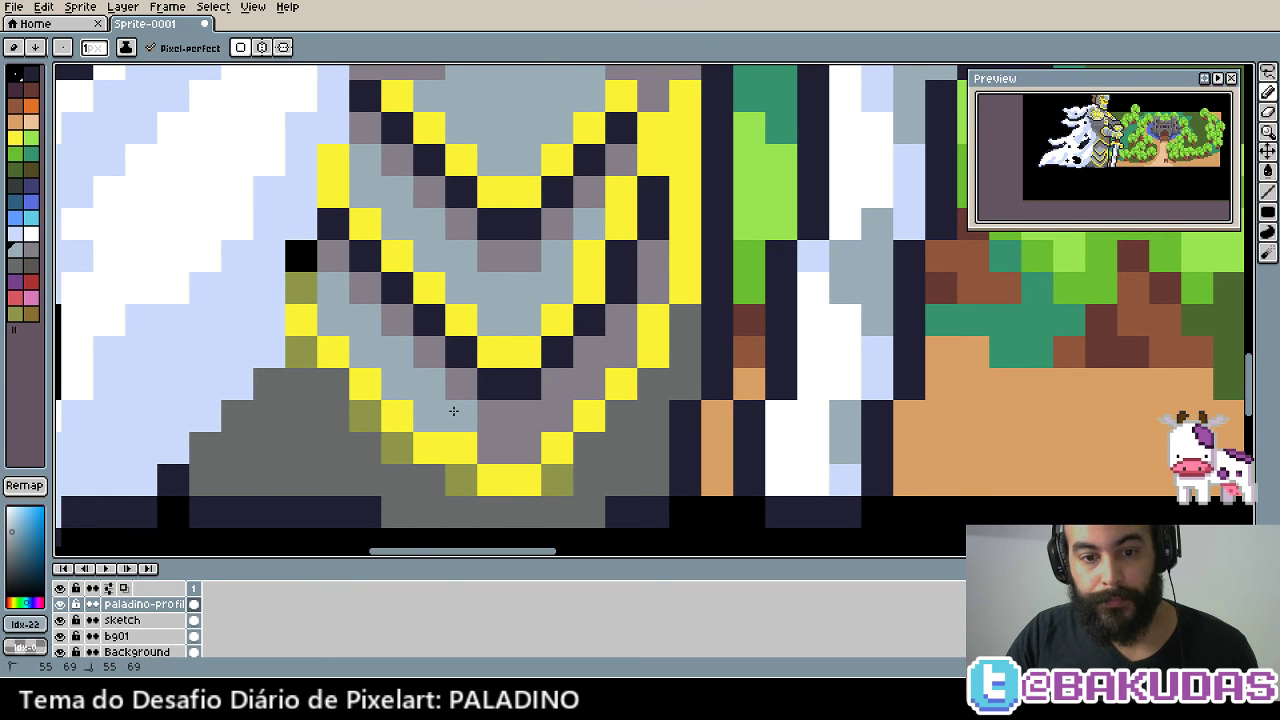
drag(464, 418, 516, 445)
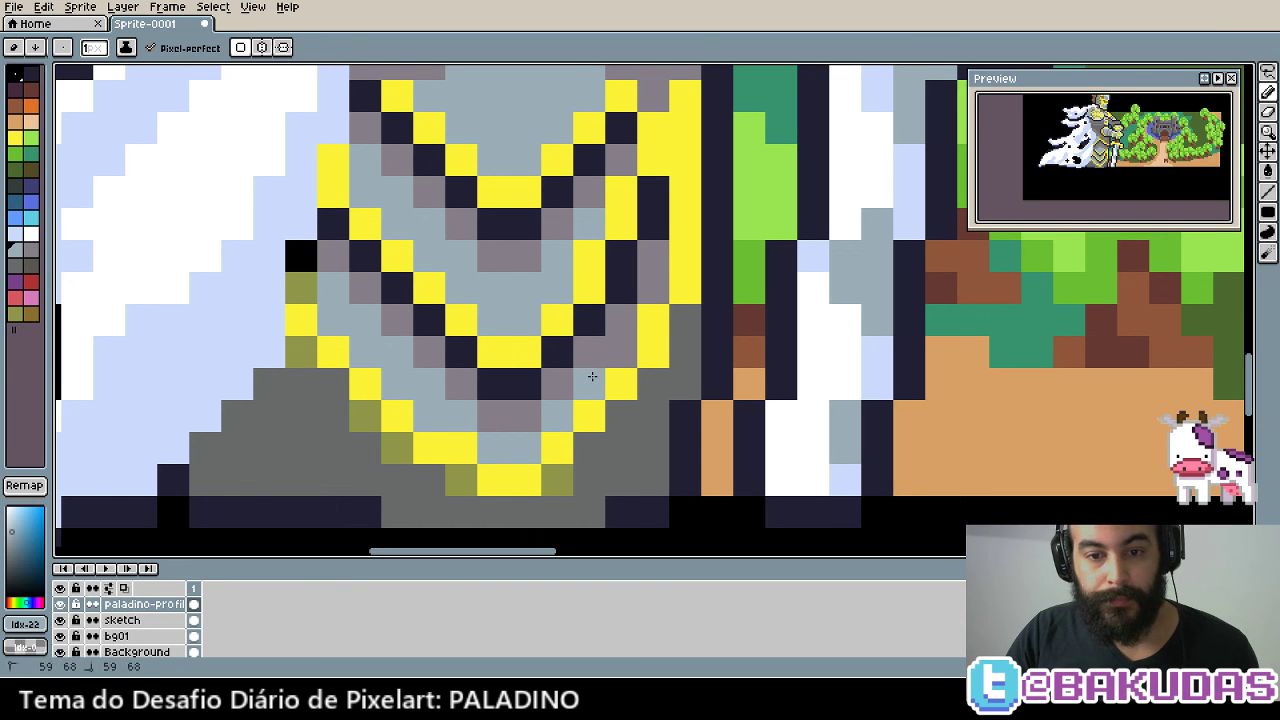
drag(592, 376, 647, 293)
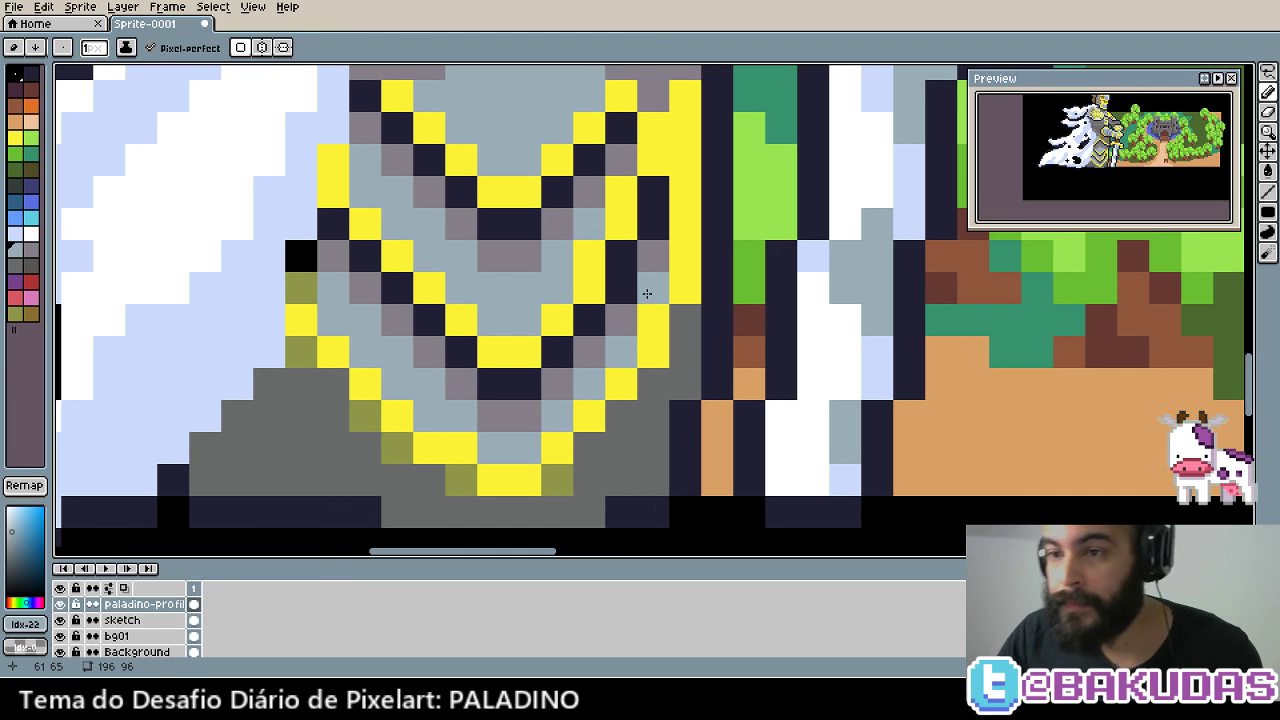
click(725, 473)
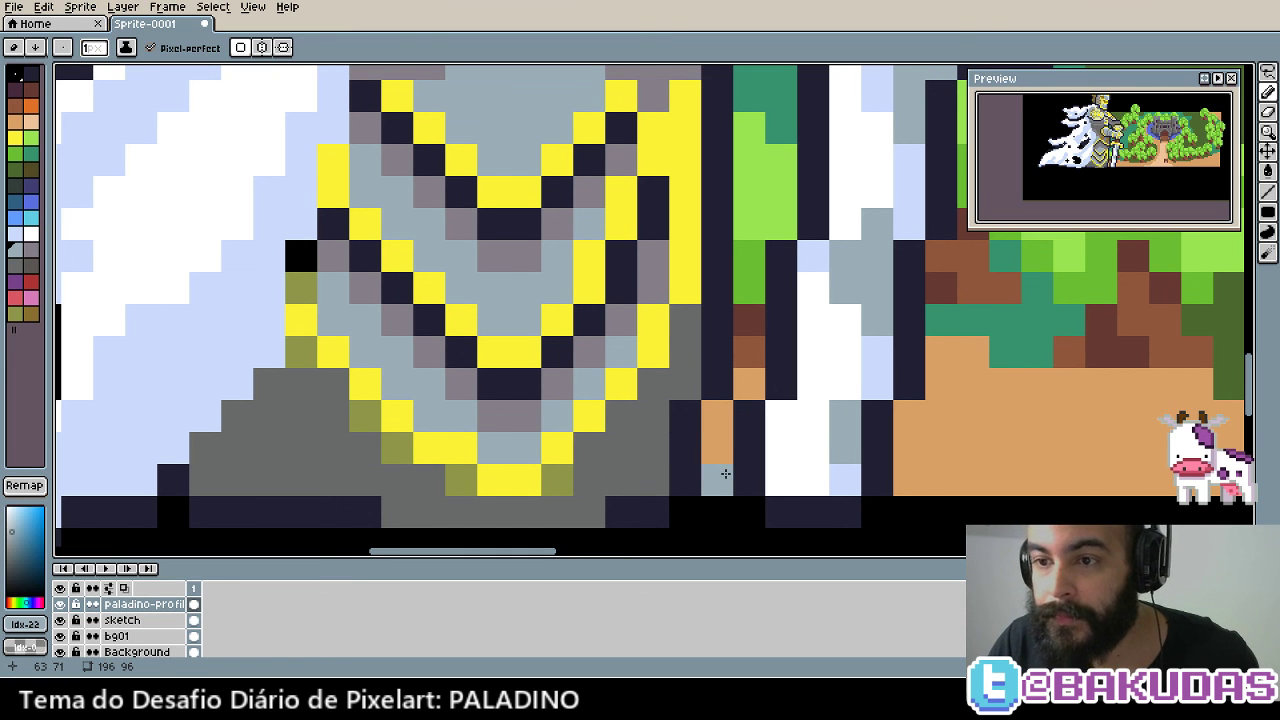
Widen the gold band by painting the dark column beside it yellow
scroll(685, 455, up, 3)
drag(678, 448, 675, 388)
alt+click(694, 357)
click(722, 371)
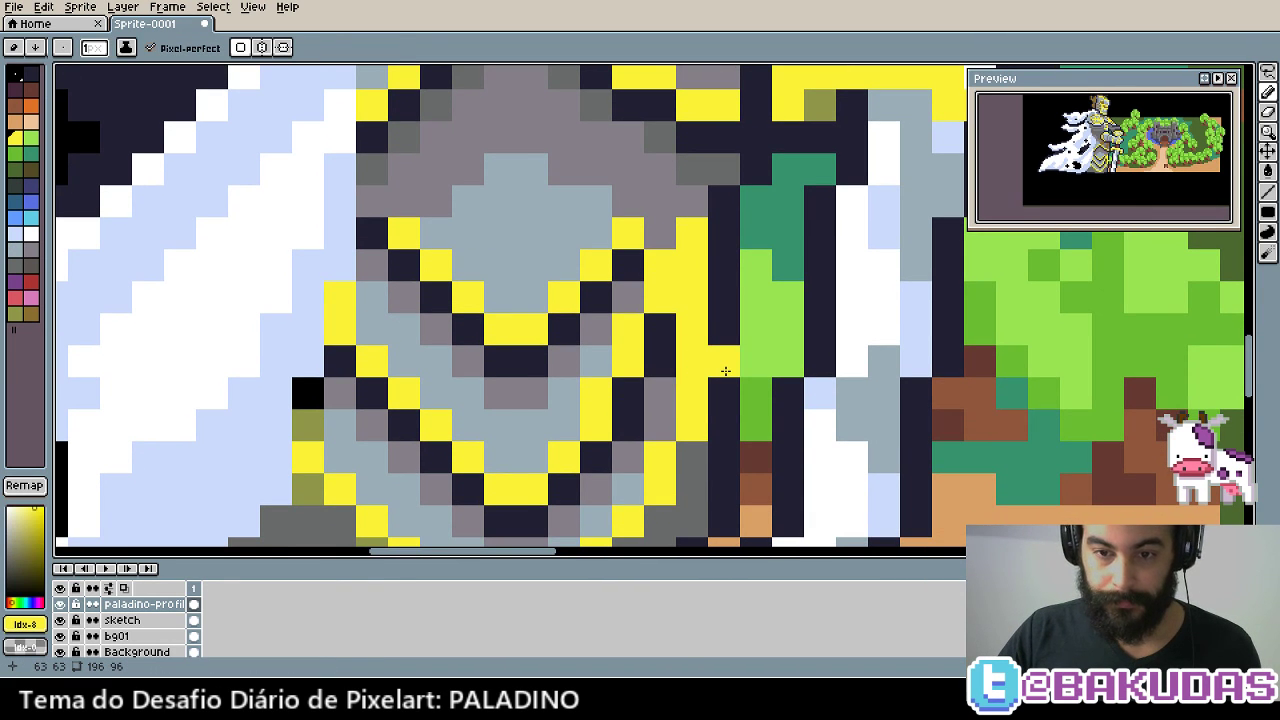
drag(725, 371, 722, 216)
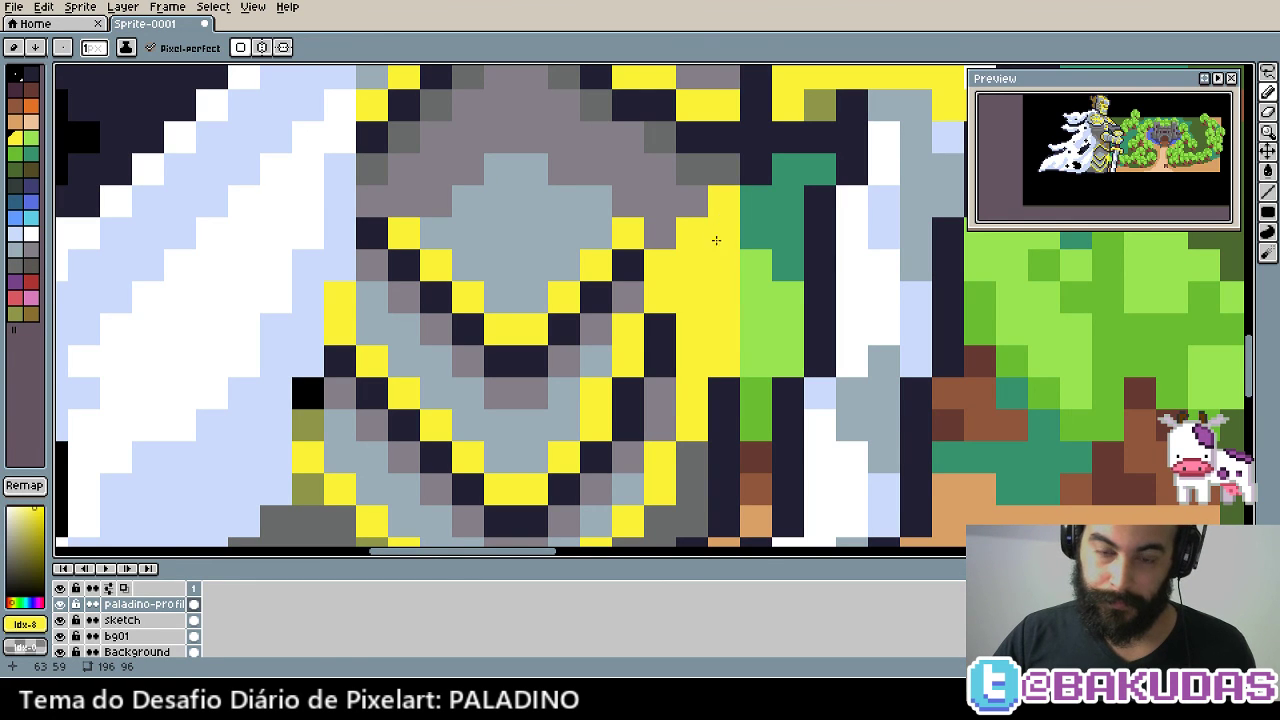
Turn two yellow pixels on the band's edge dark and several others grey
alt+click(664, 337)
click(692, 296)
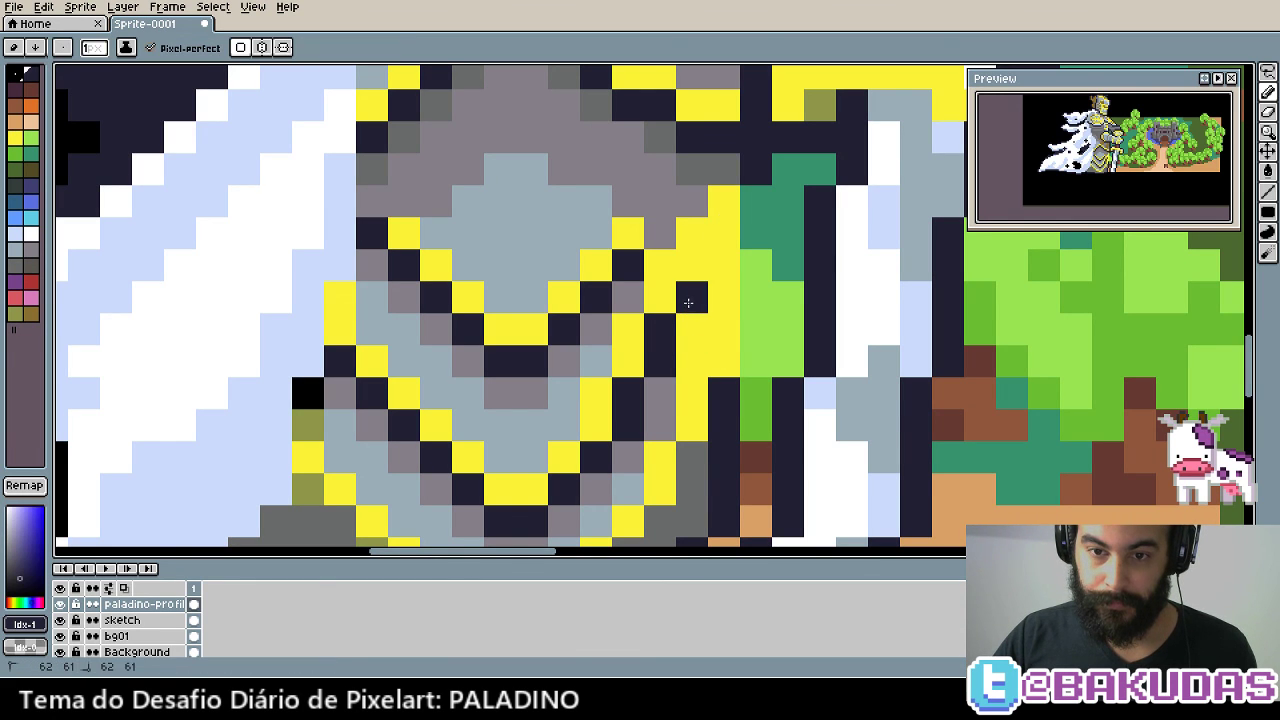
click(692, 268)
alt+click(706, 240)
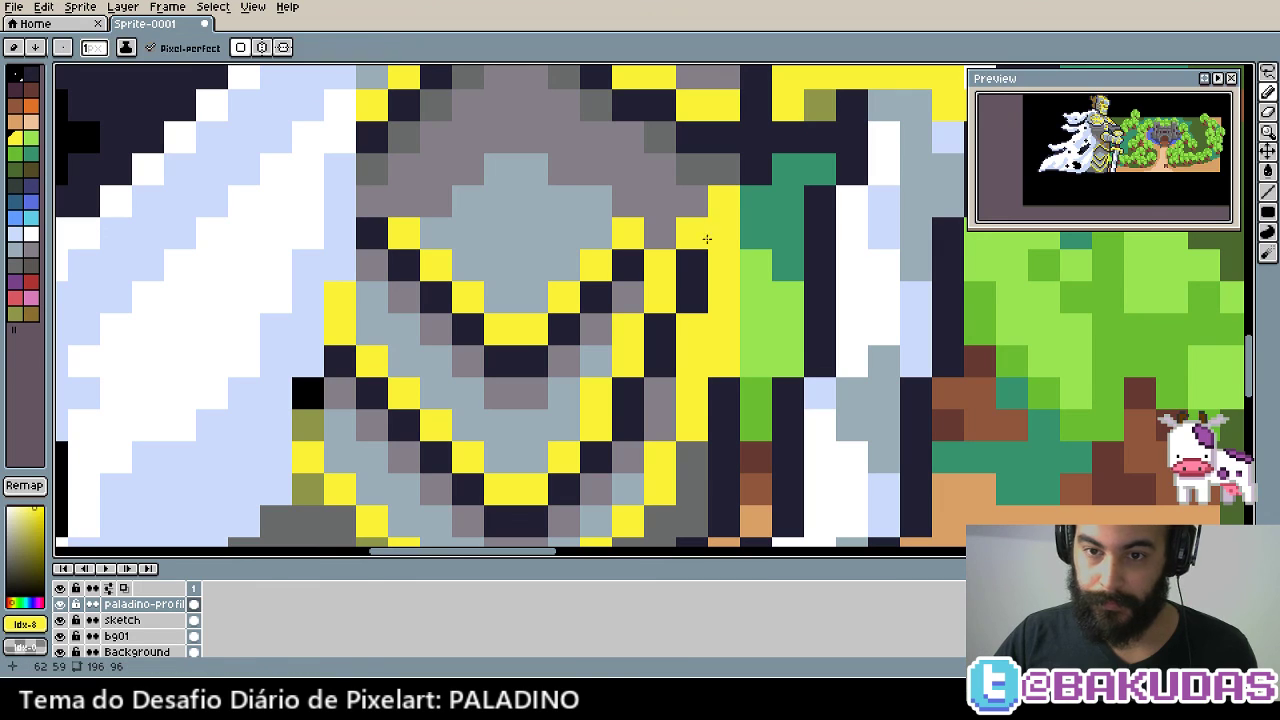
key(alt)
alt+click(672, 341)
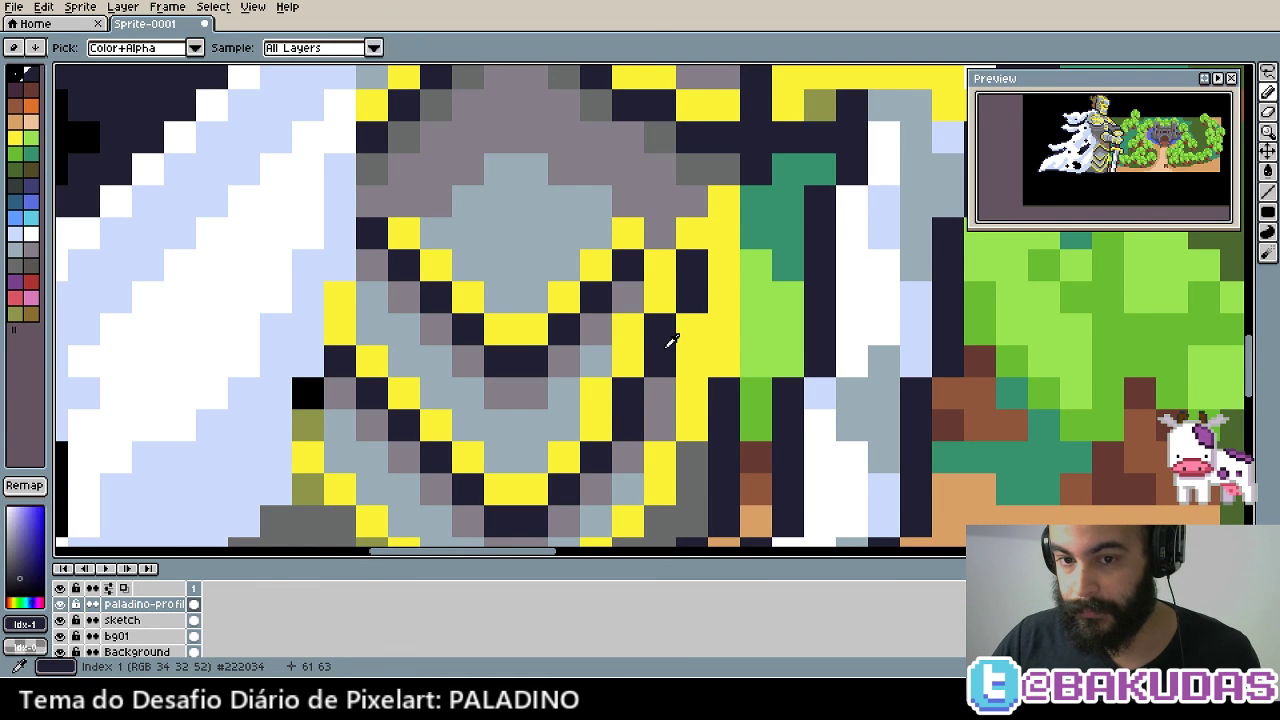
alt+click(677, 391)
click(692, 318)
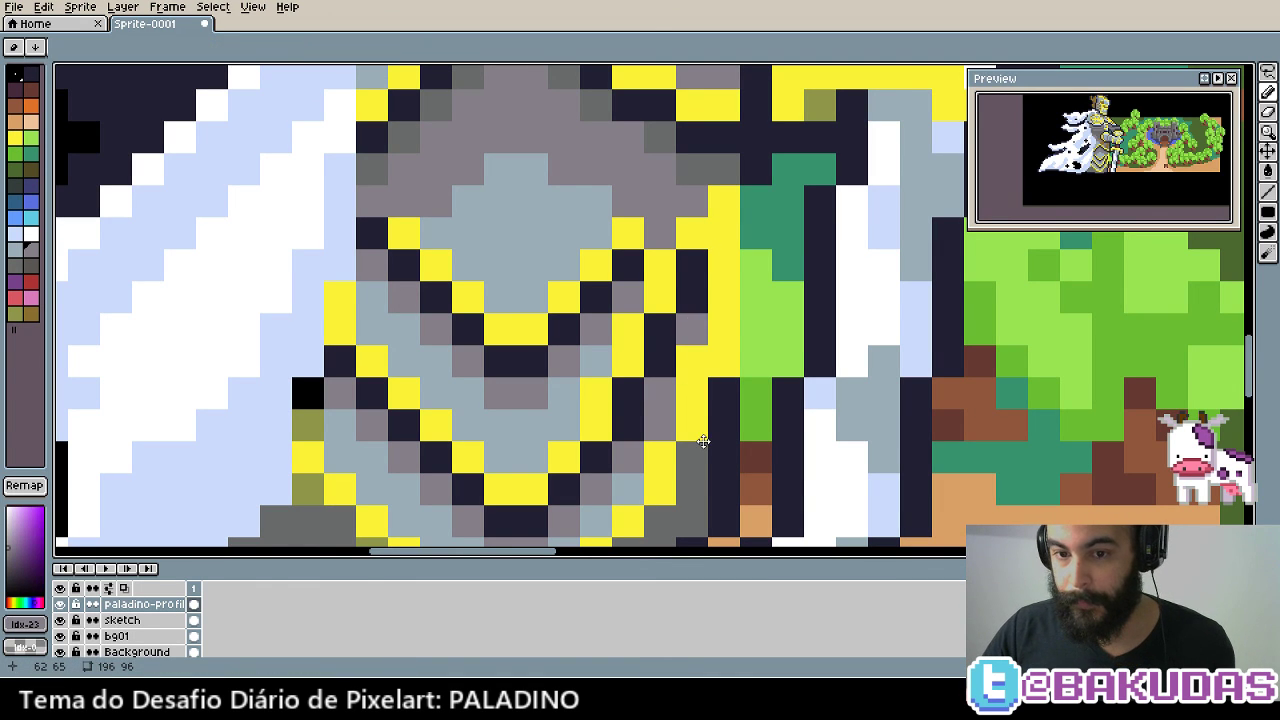
click(692, 364)
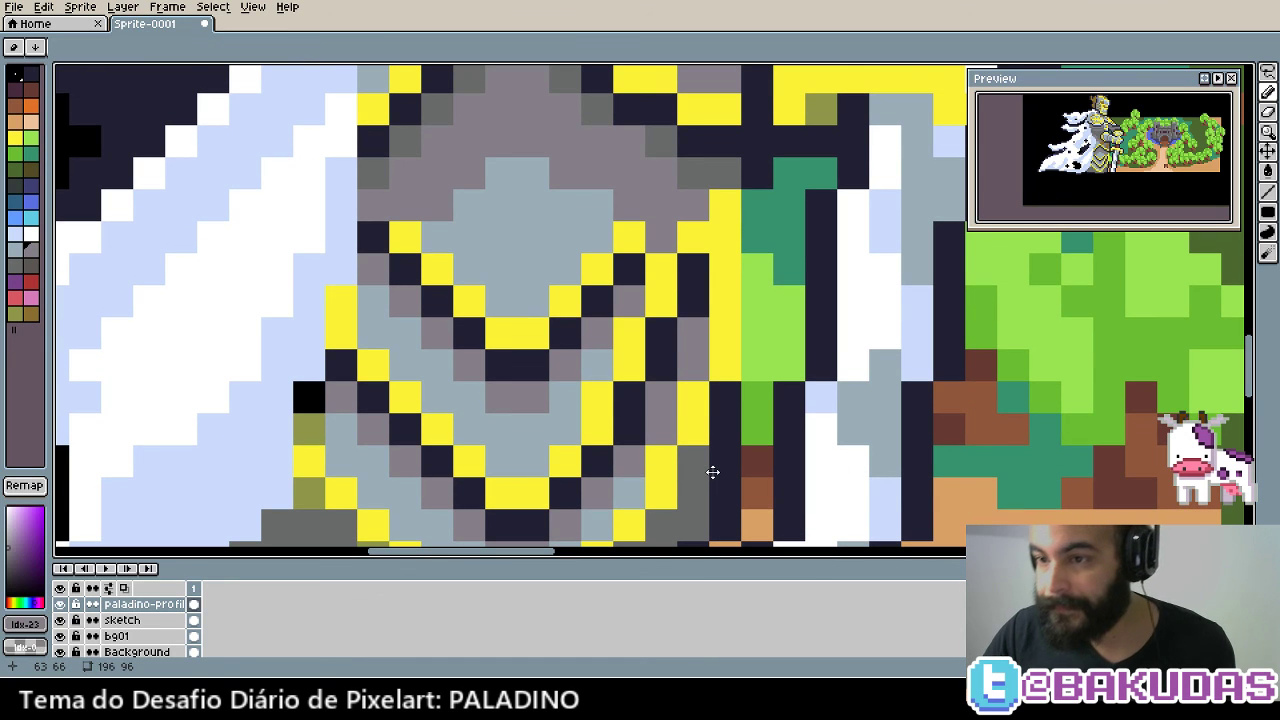
click(712, 470)
Draw a dark outline line down the column and over the green pixels
drag(713, 470, 749, 464)
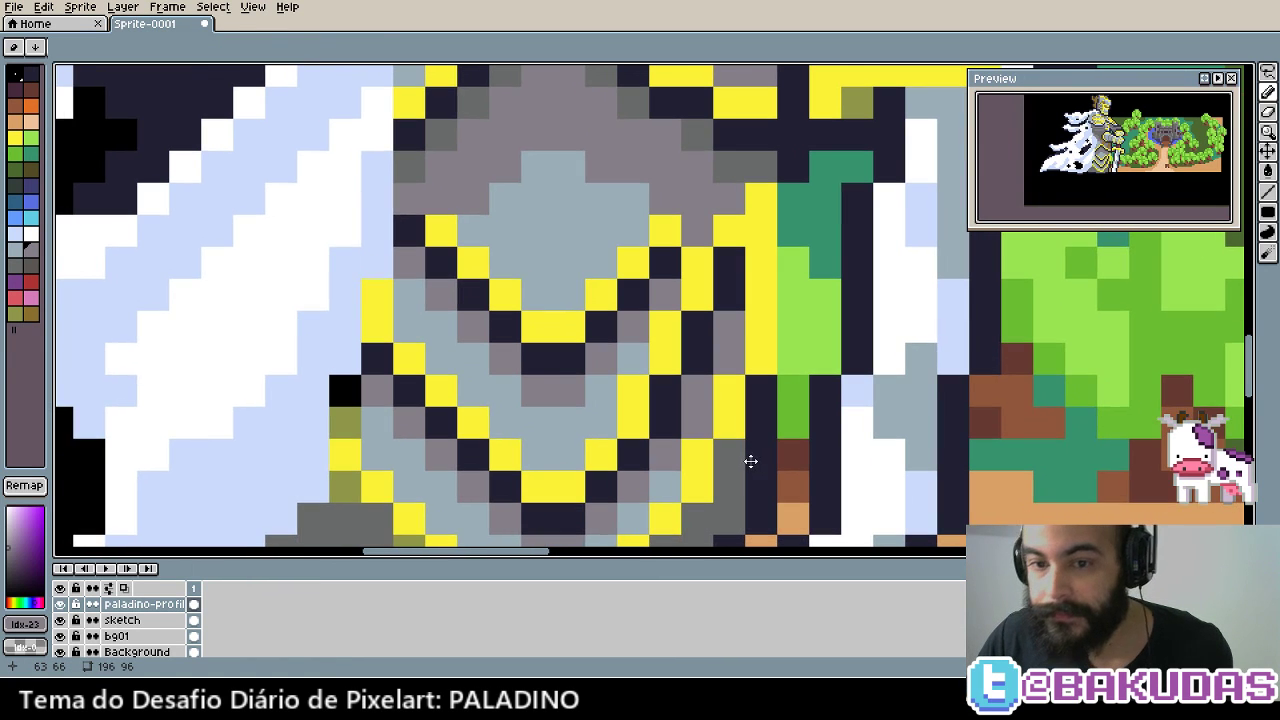
alt+click(794, 150)
drag(794, 177, 792, 400)
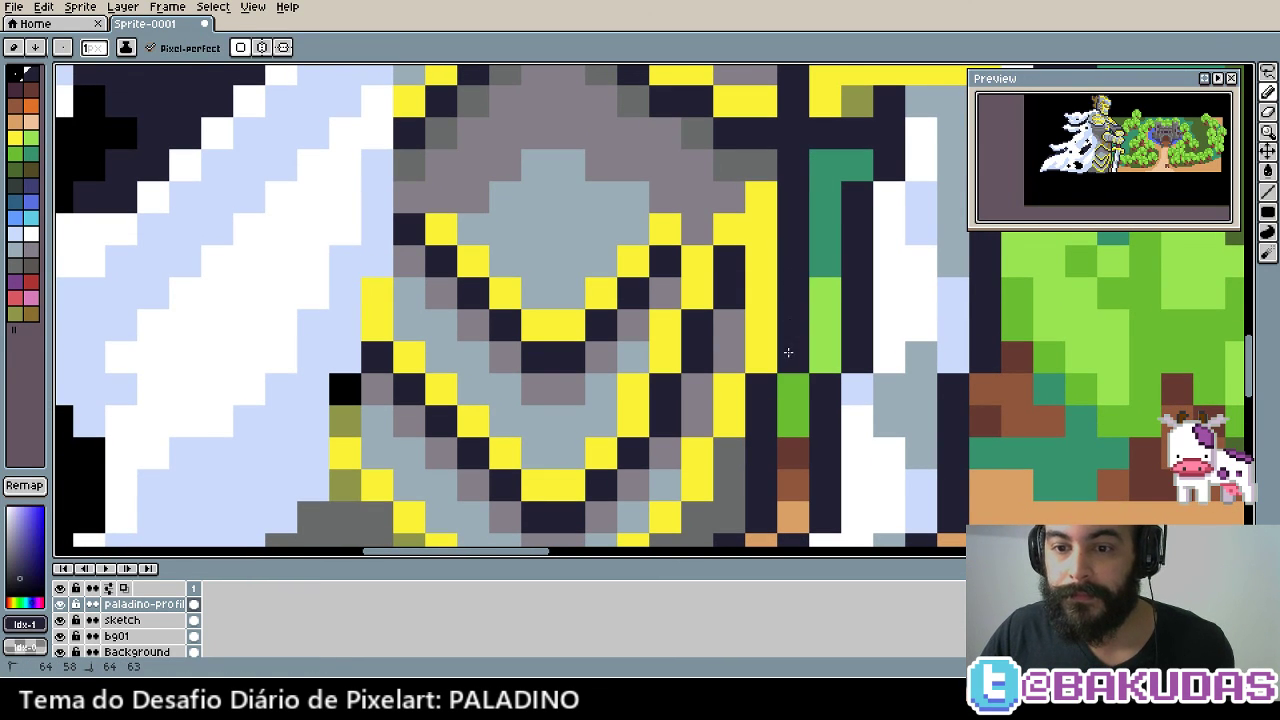
drag(770, 454, 748, 444)
click(672, 407)
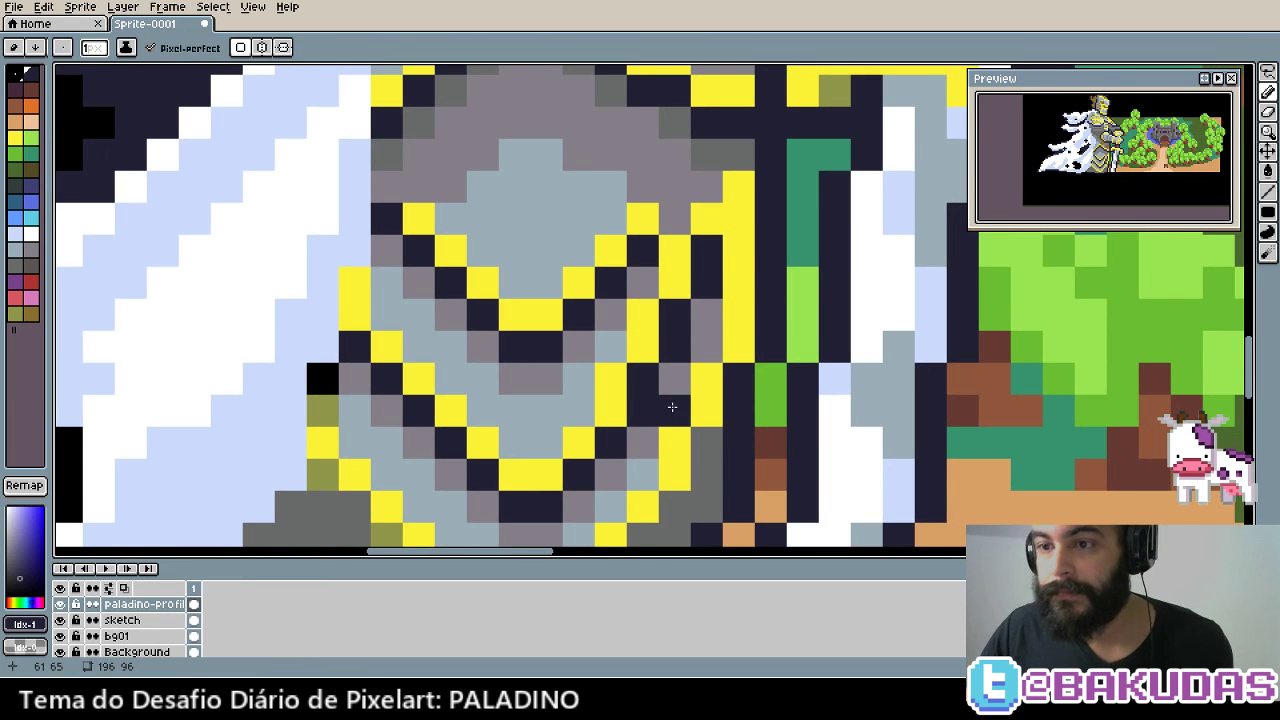
Lighten grey pixels on the ring, add a yellow pixel and darken two outline pixels
drag(671, 407, 735, 535)
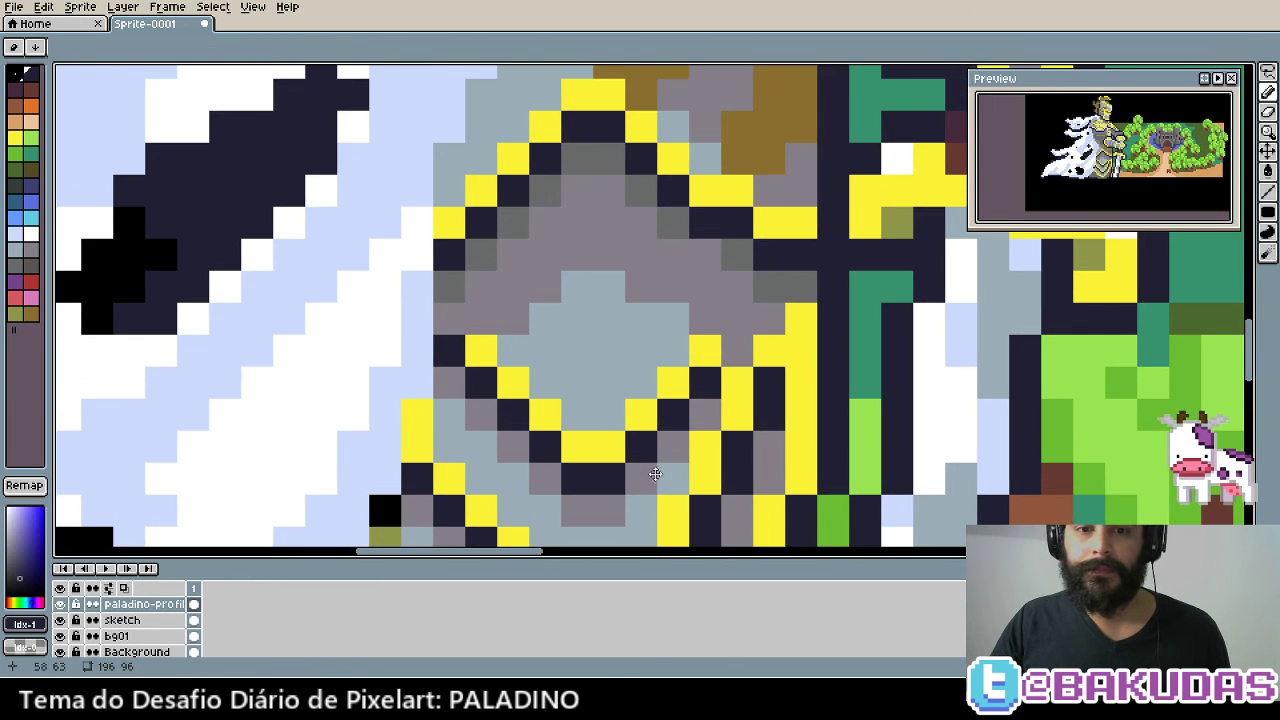
alt+click(571, 357)
click(532, 294)
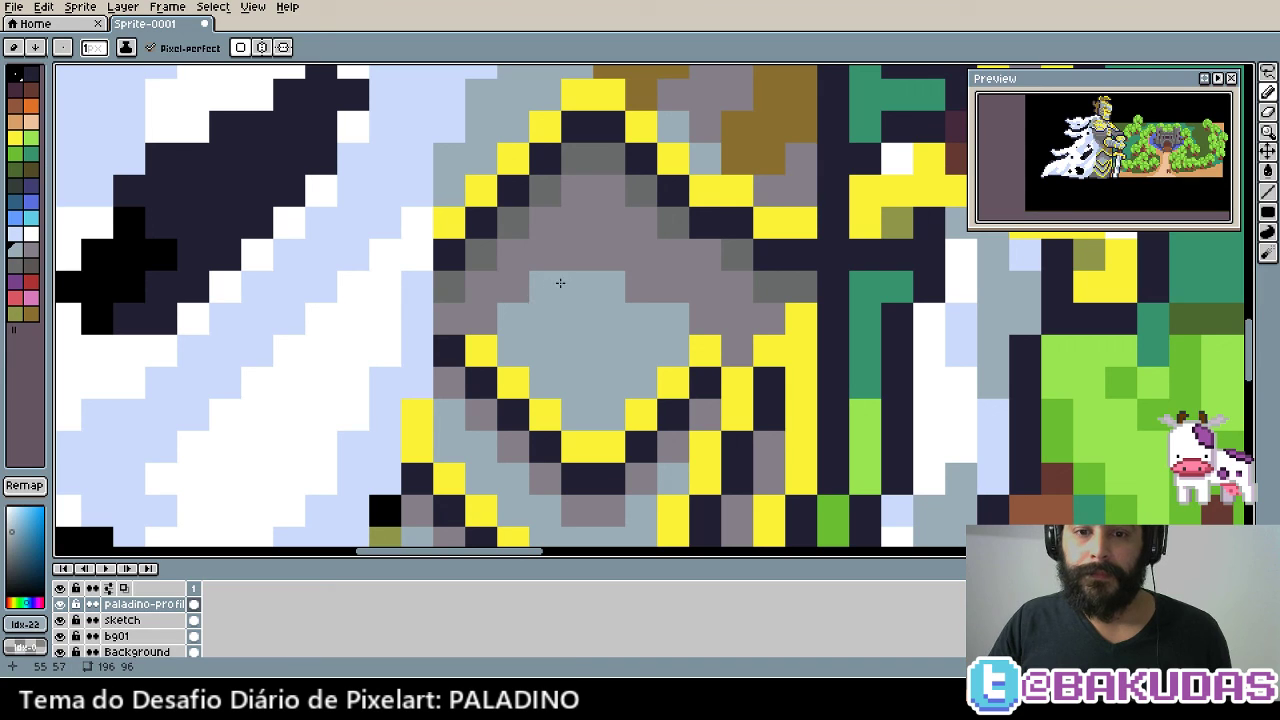
key(ctrl+z)
click(642, 288)
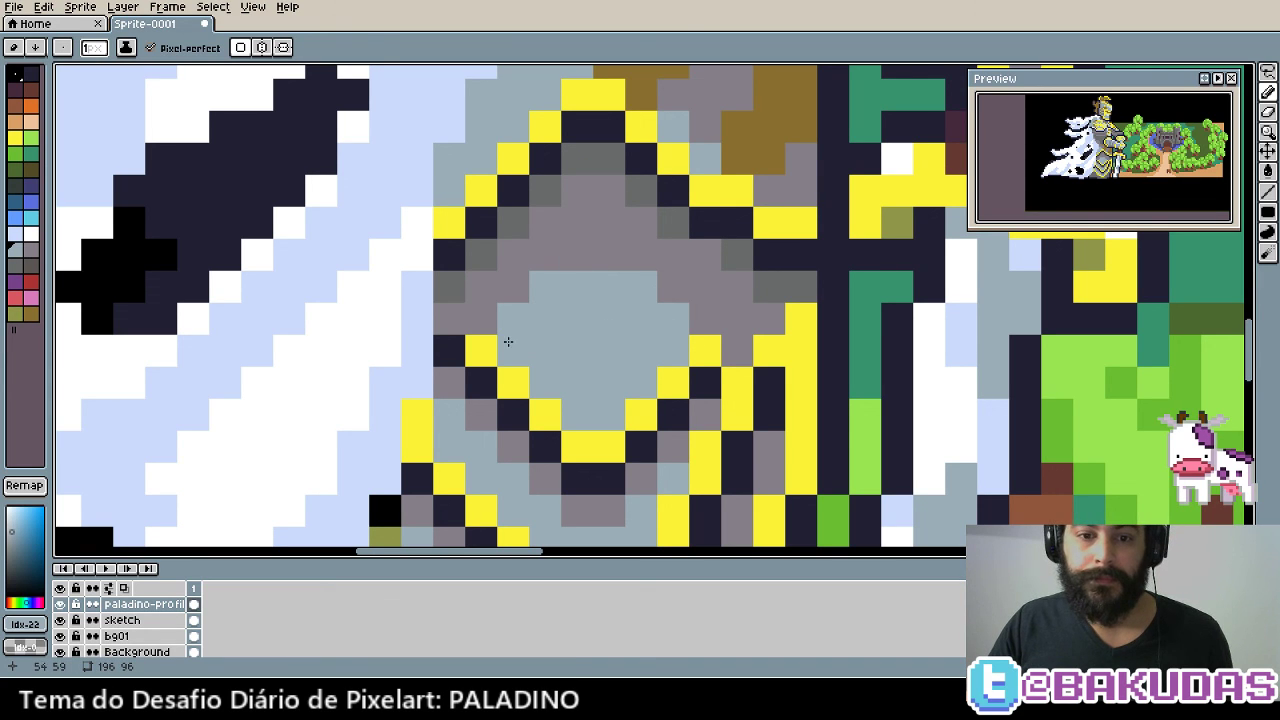
alt+click(492, 345)
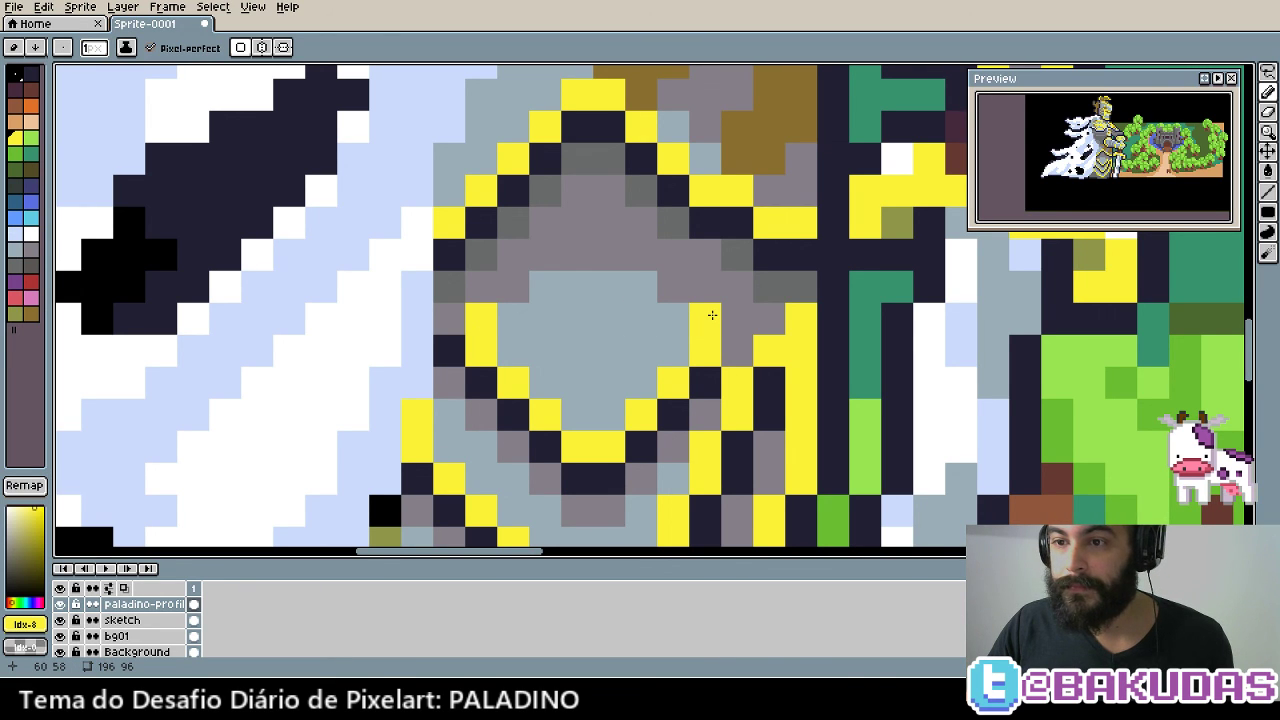
alt+click(457, 349)
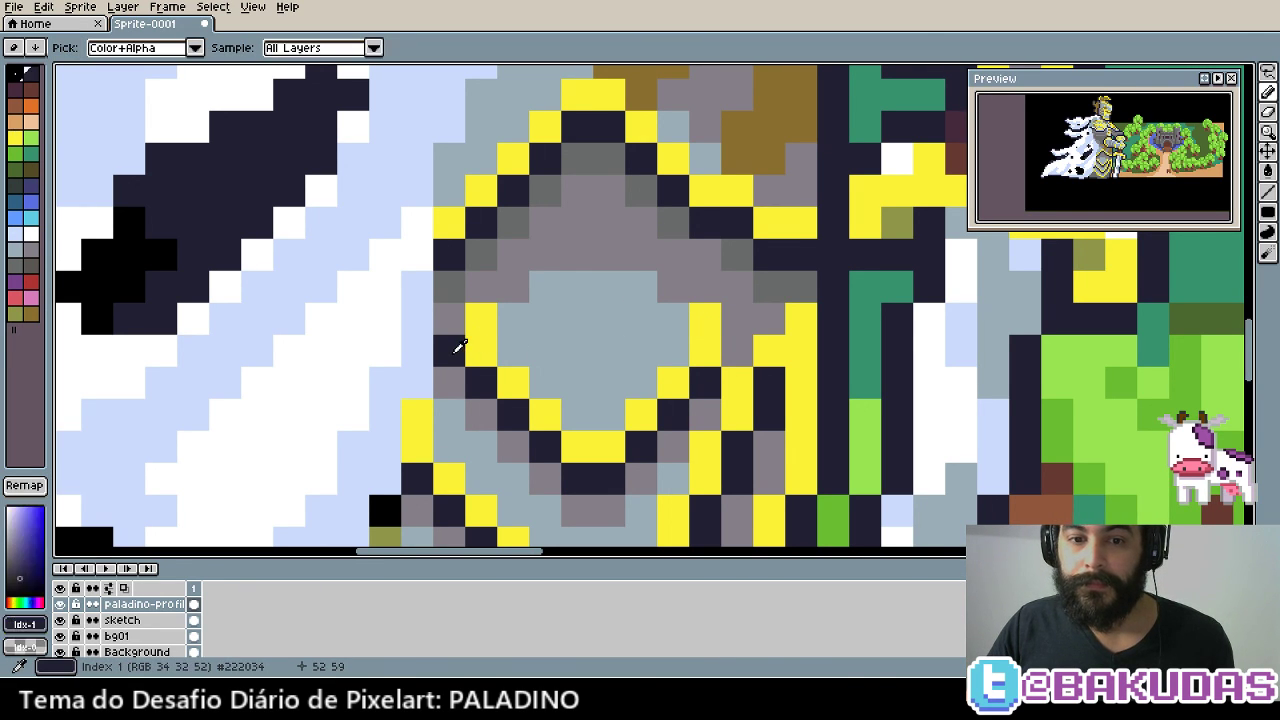
click(449, 320)
click(740, 323)
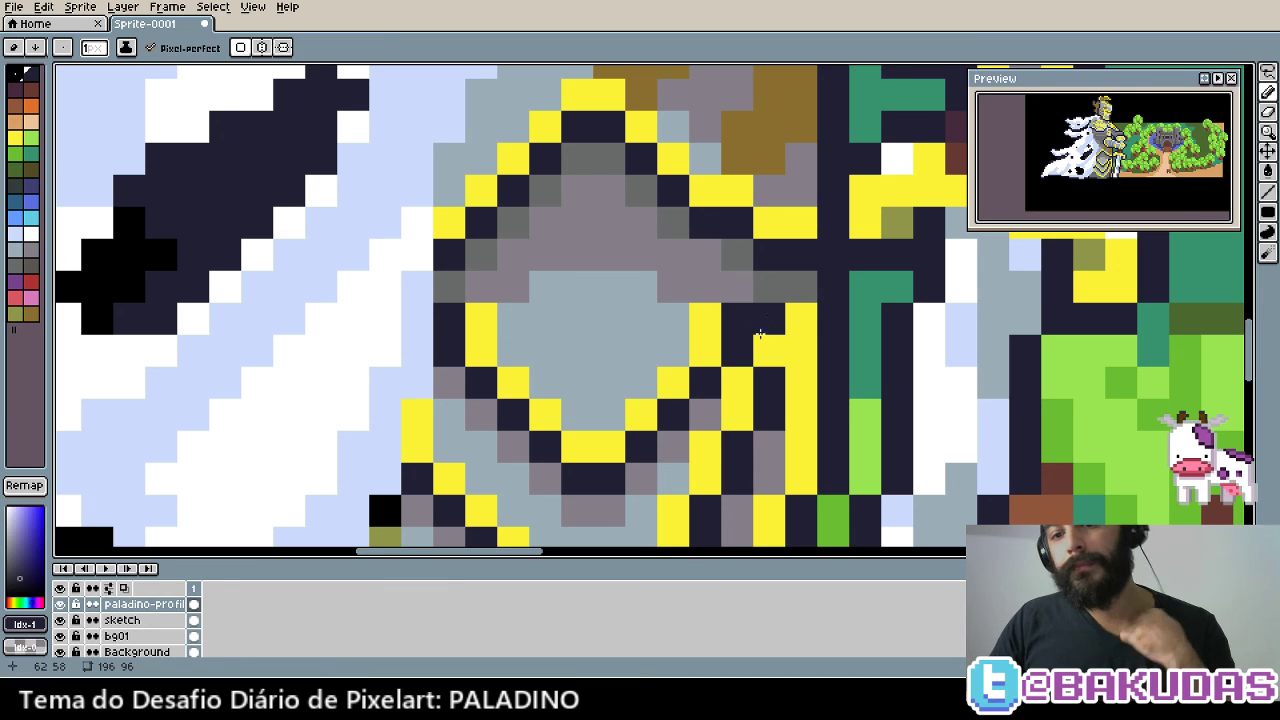
Rework the ring's right side with brown, grey and darker grey pixels, plus two dark outline pixels
alt+click(740, 128)
click(713, 274)
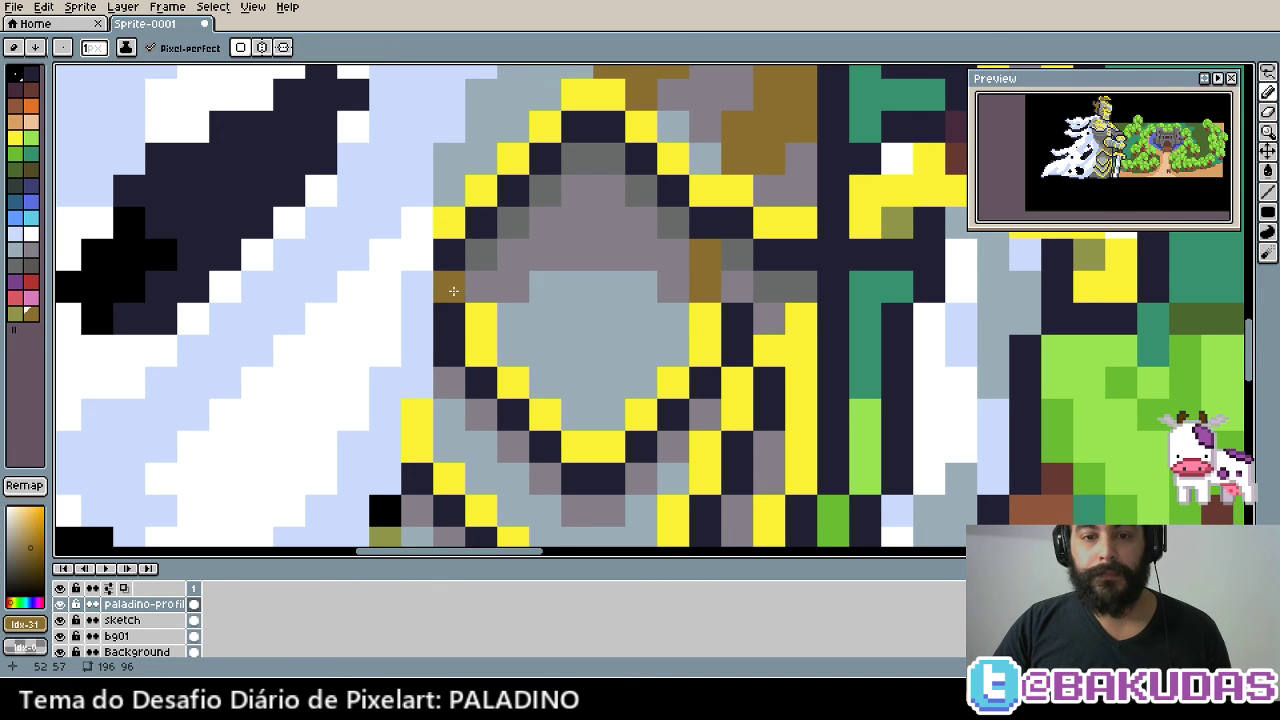
key(ctrl+z)
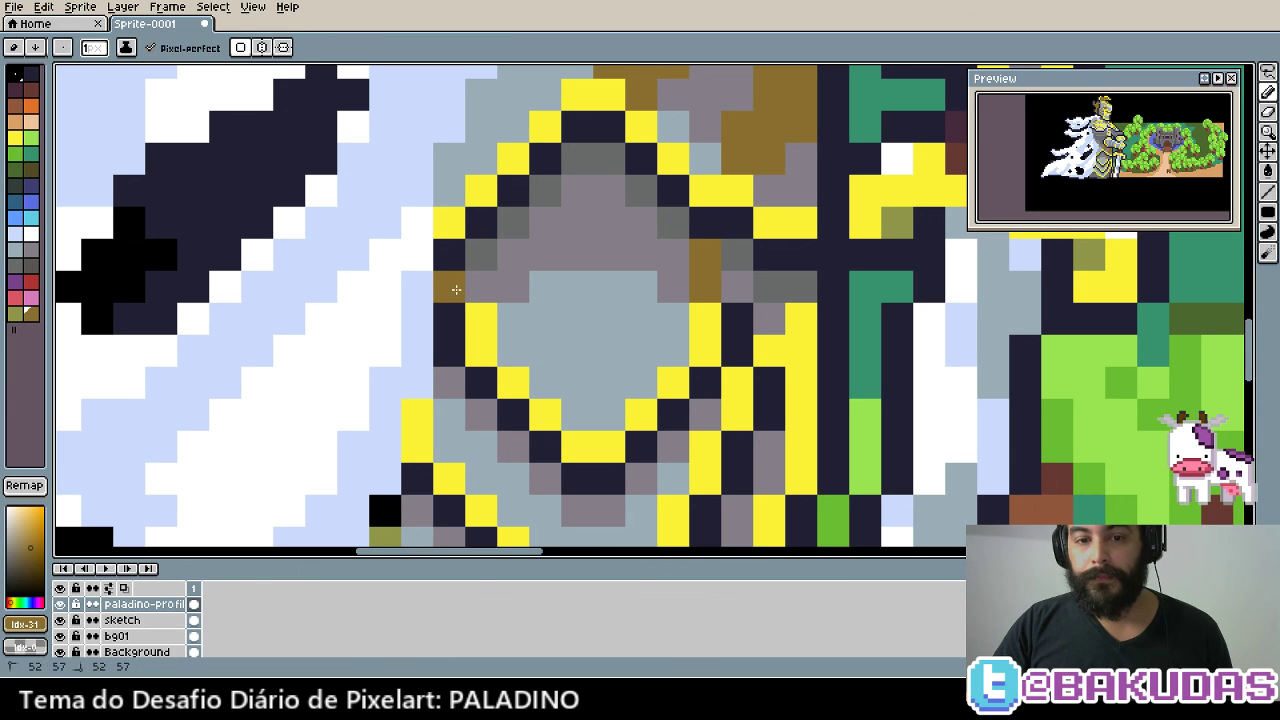
alt+click(674, 264)
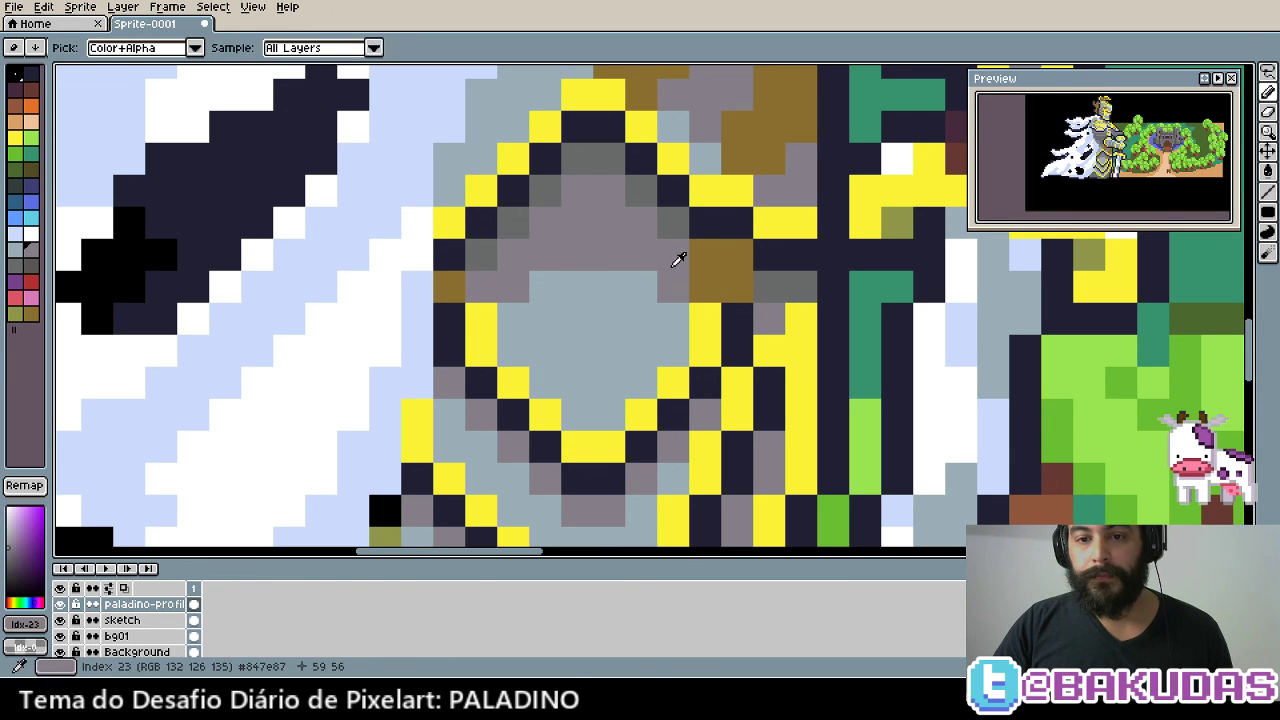
click(697, 282)
click(700, 254)
alt+click(676, 226)
click(705, 254)
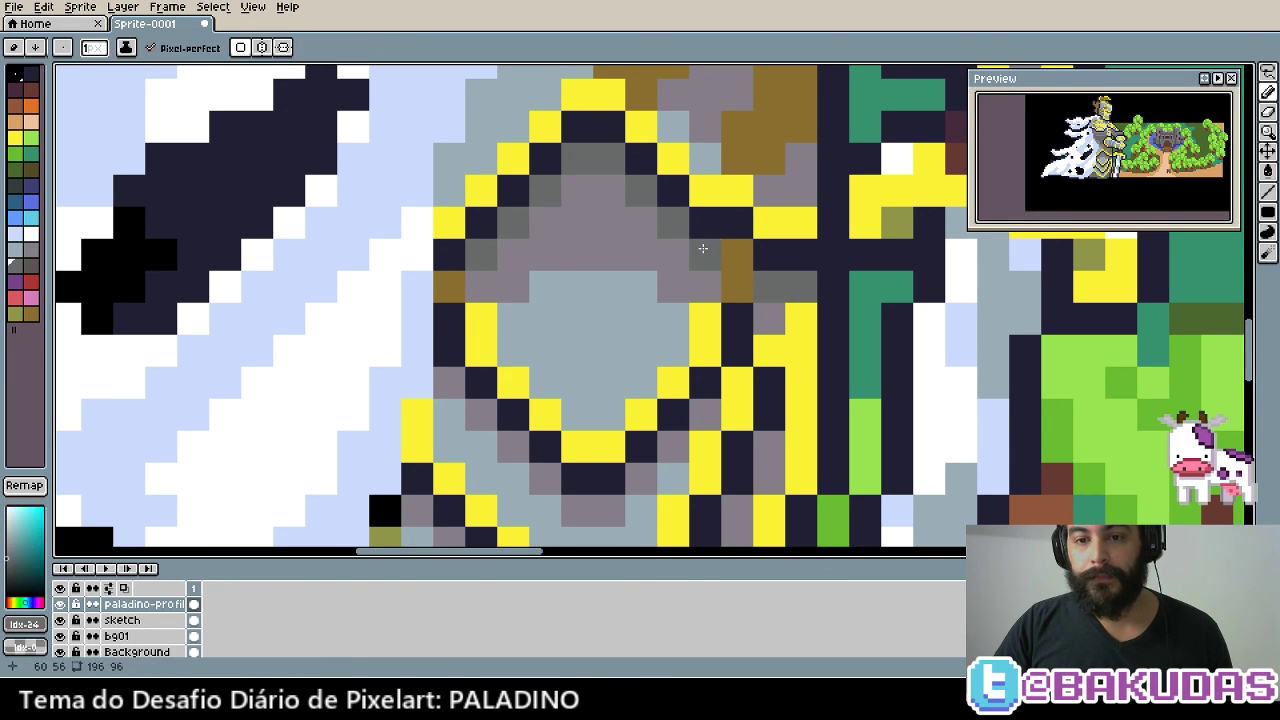
alt+click(731, 323)
drag(770, 288, 755, 330)
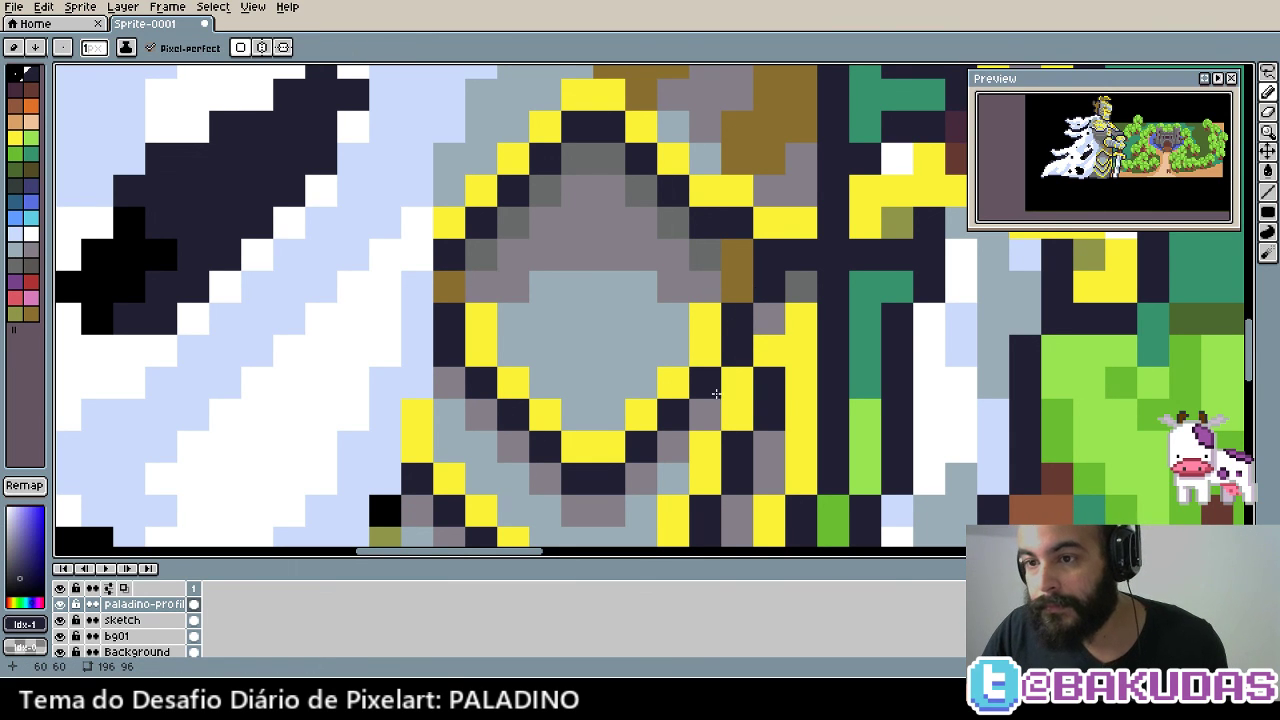
drag(734, 380, 651, 403)
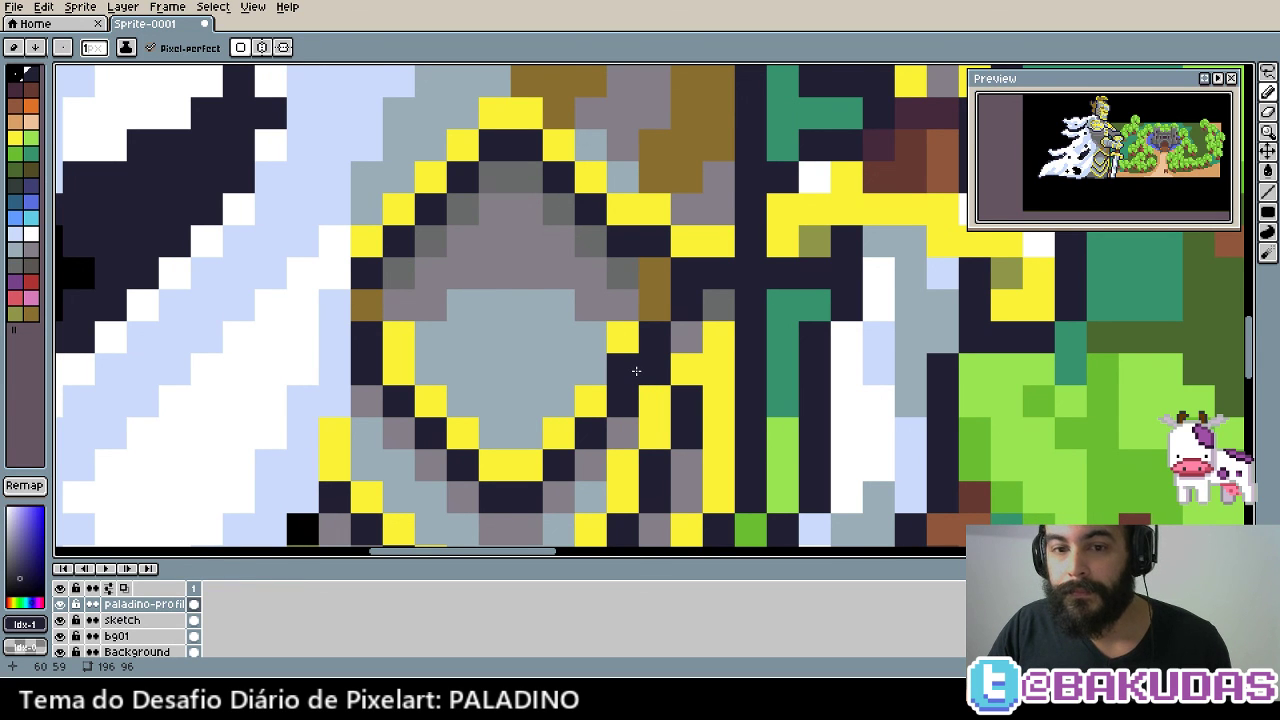
scroll(636, 371, down, 1)
scroll(600, 320, down, 1)
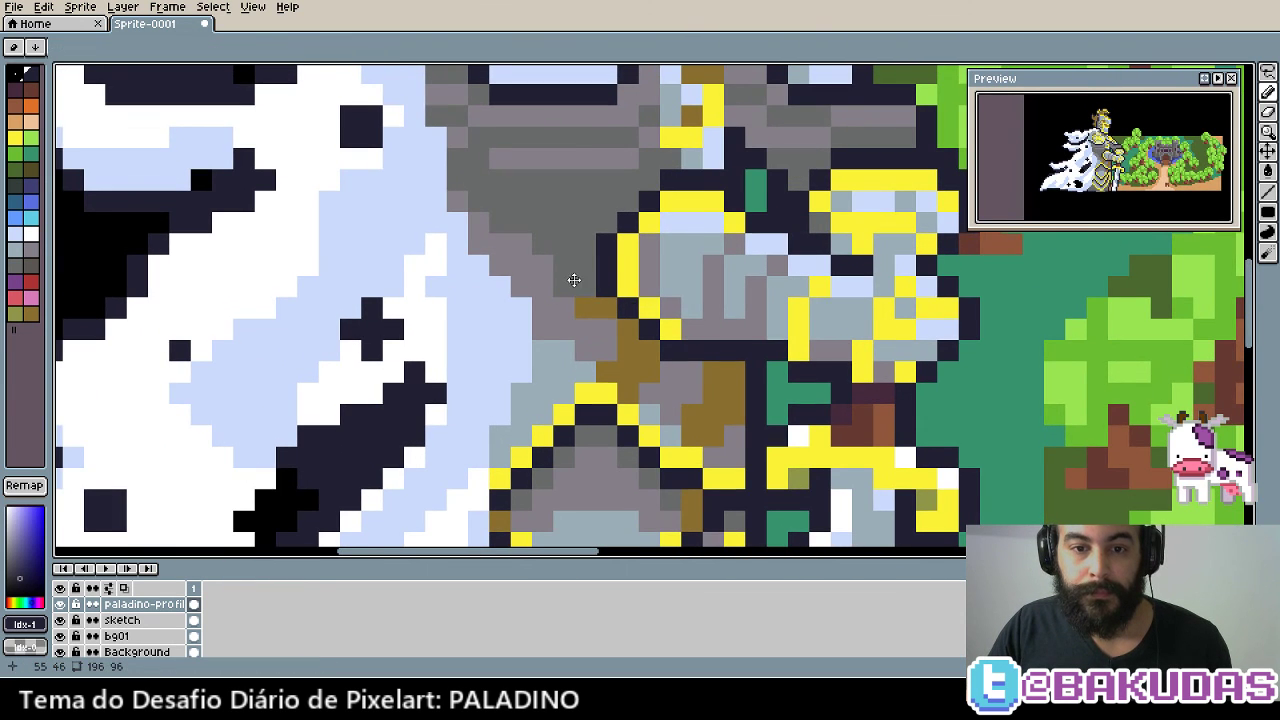
Recolour two dark waist-armour pixels mauve grey
mouse_move(573, 280)
mouse_down()
mouse_move(586, 337)
mouse_move(625, 364)
mouse_up()
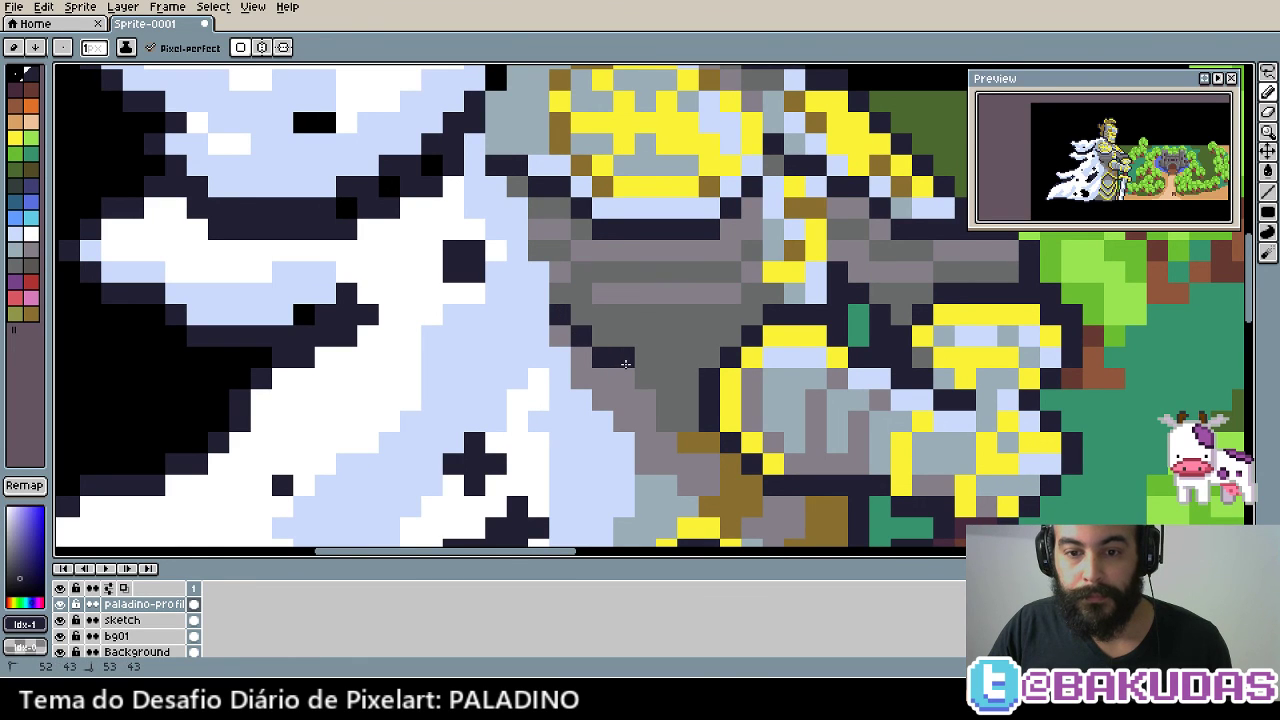
alt+click(668, 421)
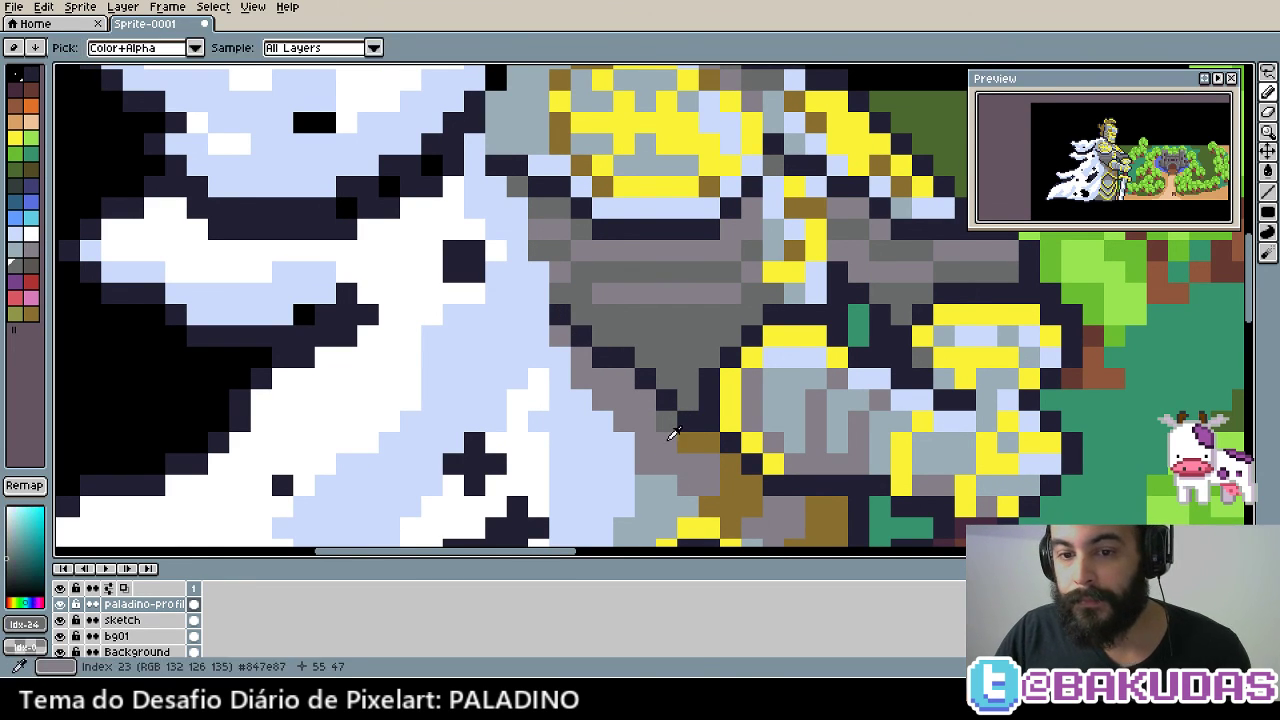
drag(666, 424, 654, 480)
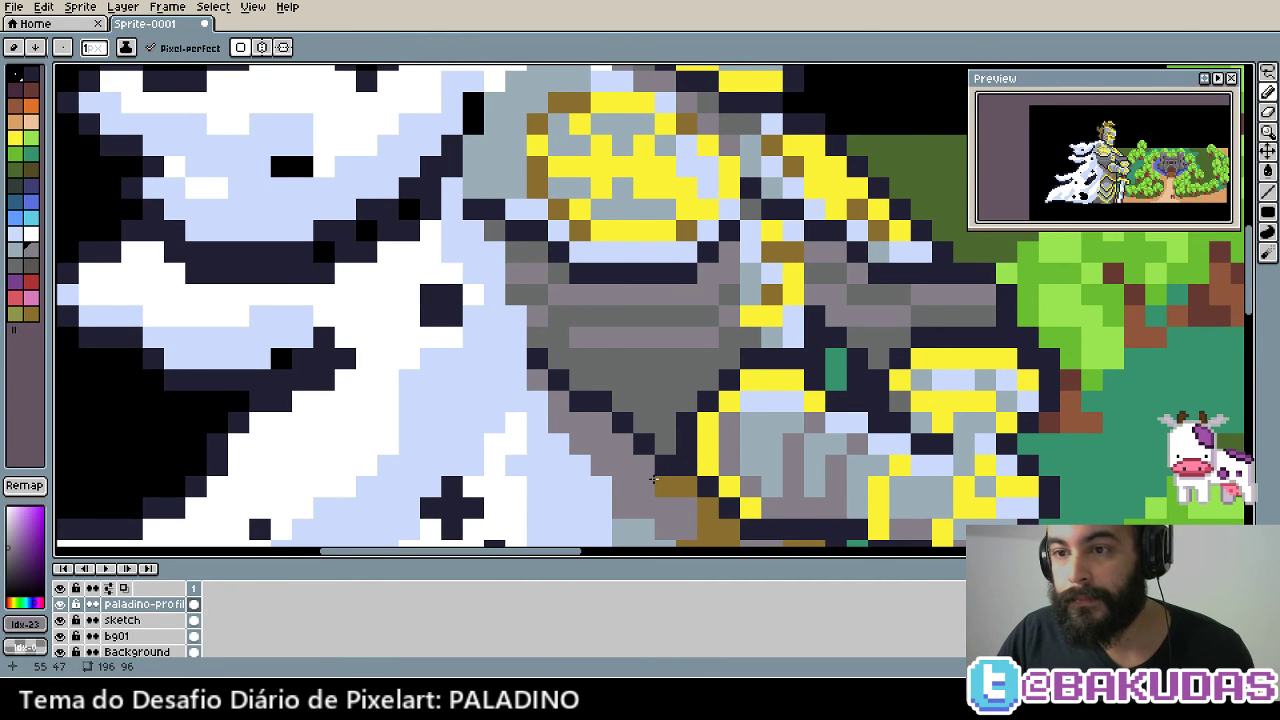
scroll(654, 480, up, 1)
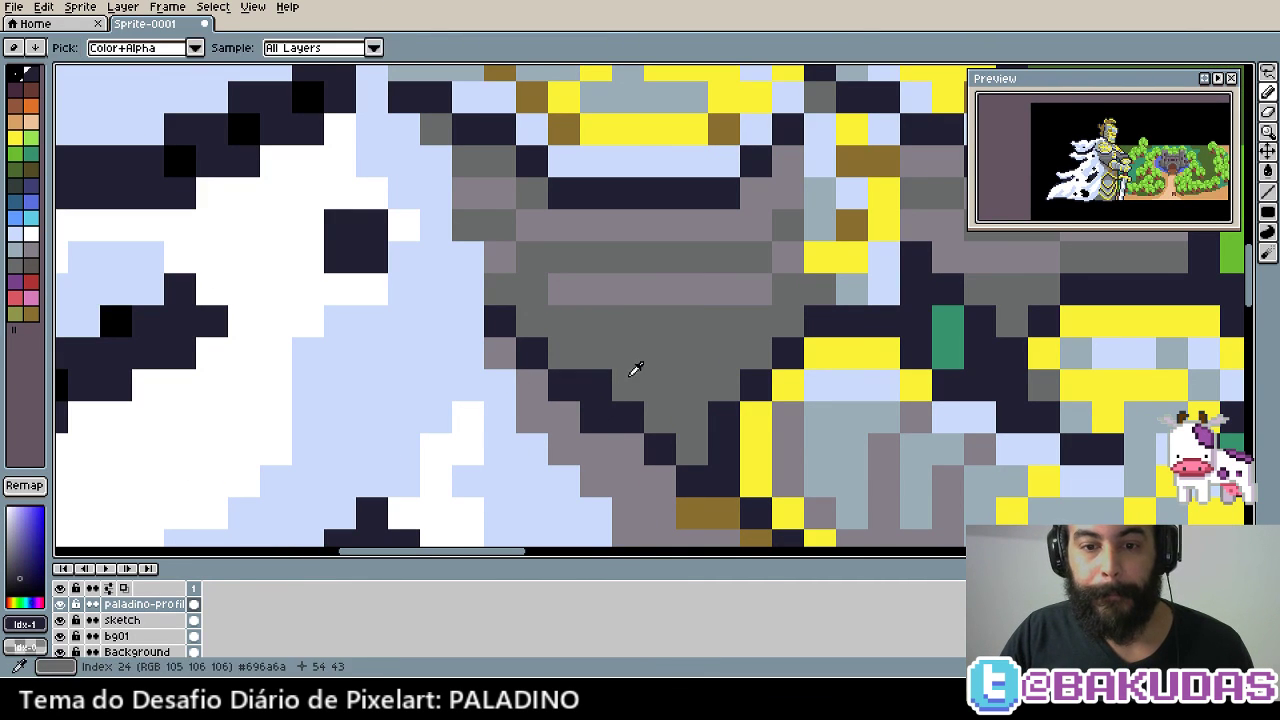
alt+click(634, 366)
click(594, 382)
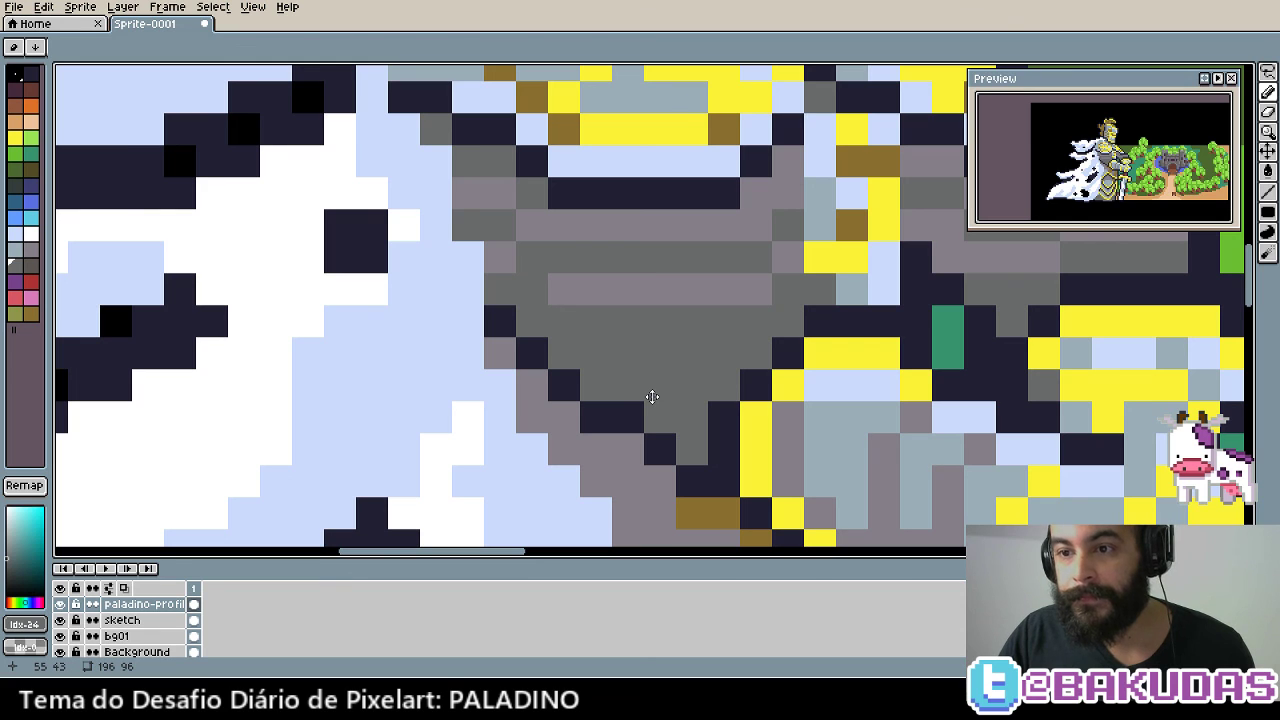
Add dark outline pixels and a dark vertical stroke to the armour plates
drag(651, 397, 571, 377)
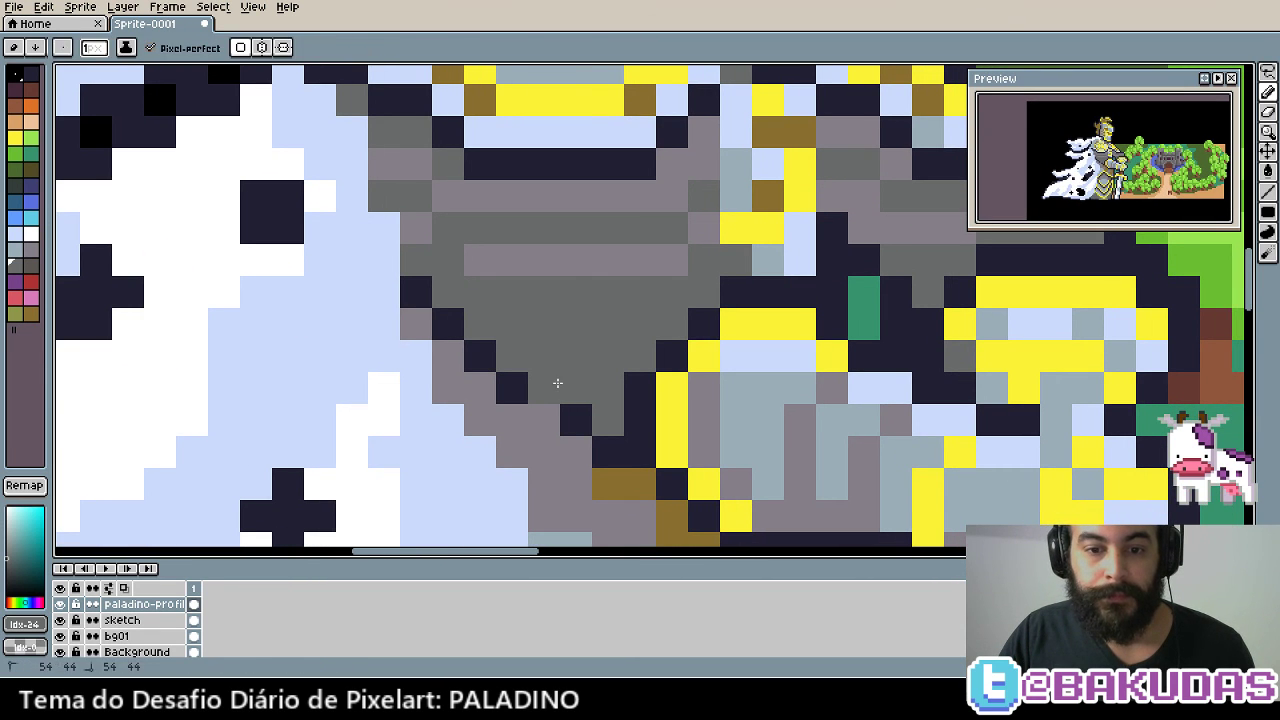
alt+click(578, 420)
click(586, 382)
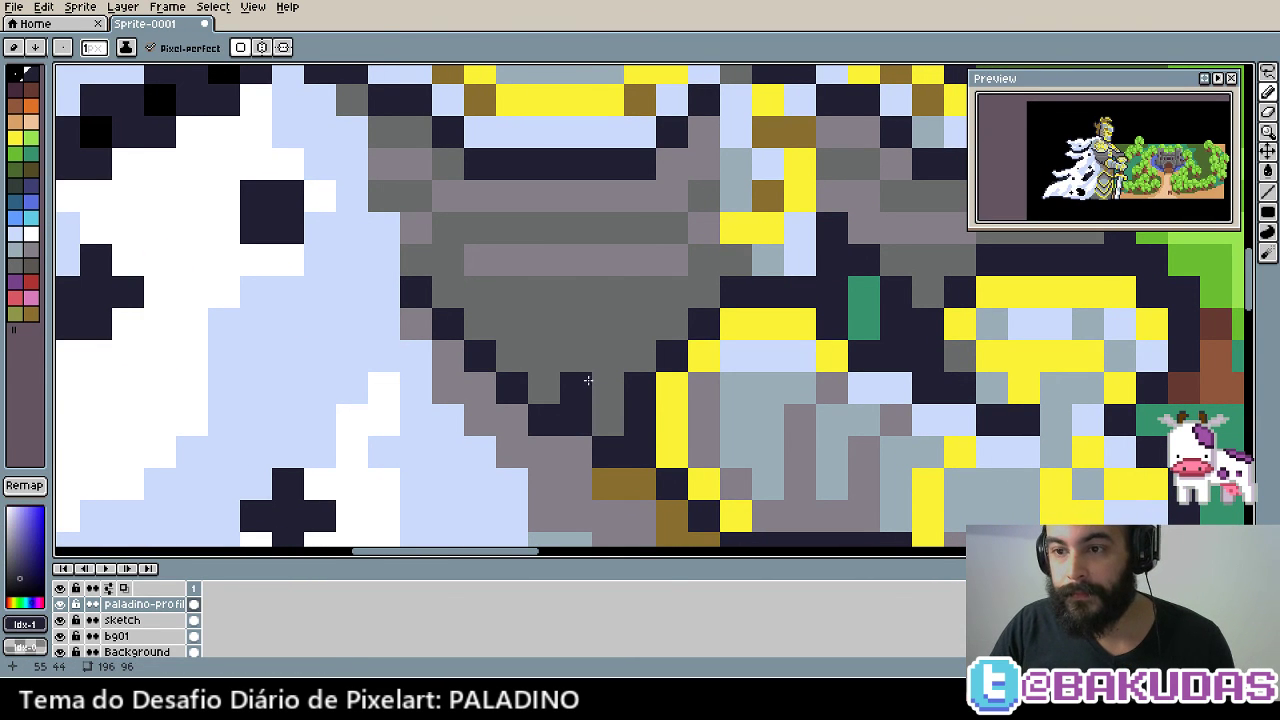
drag(608, 331, 586, 423)
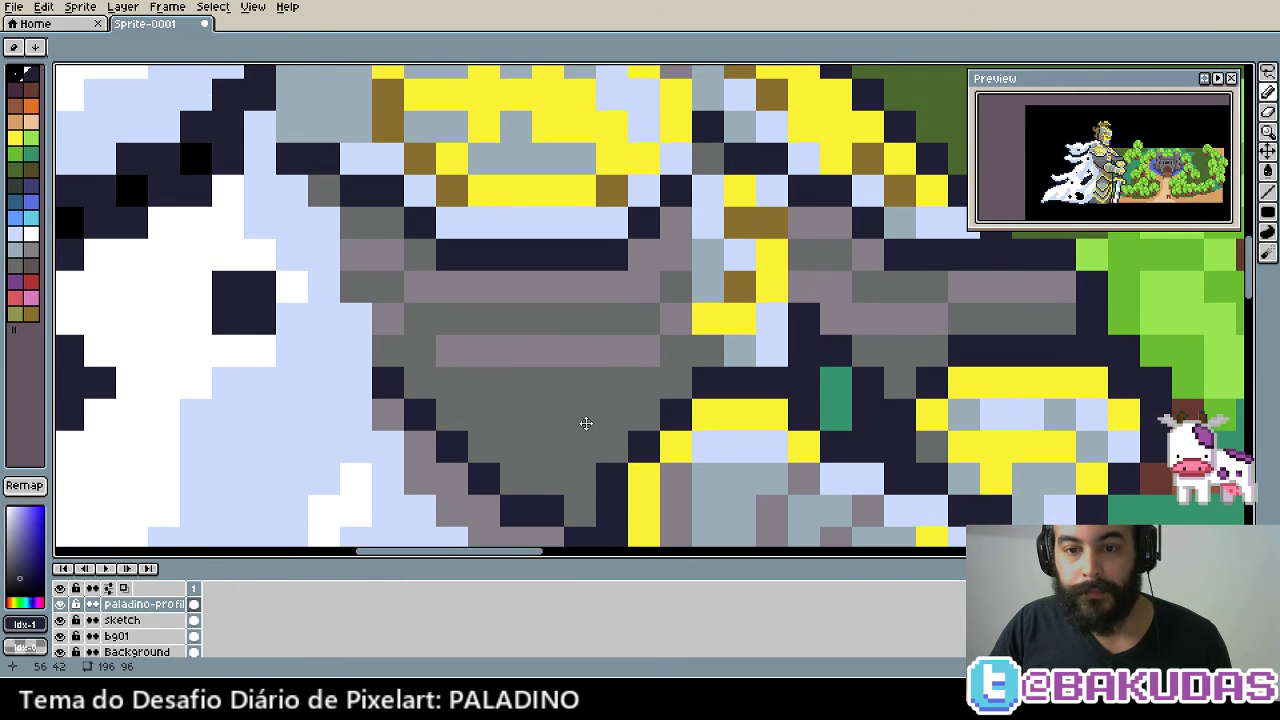
drag(686, 343, 626, 395)
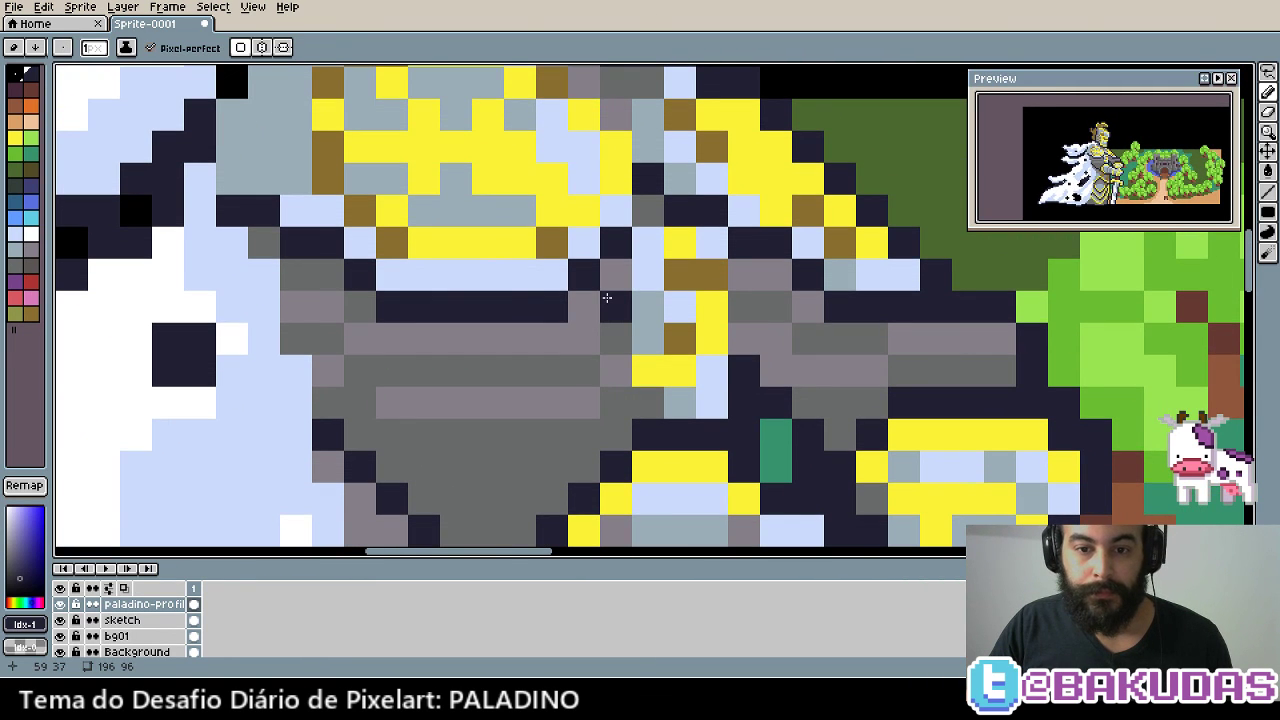
mouse_move(605, 278)
mouse_down()
mouse_move(608, 321)
mouse_move(640, 376)
mouse_up()
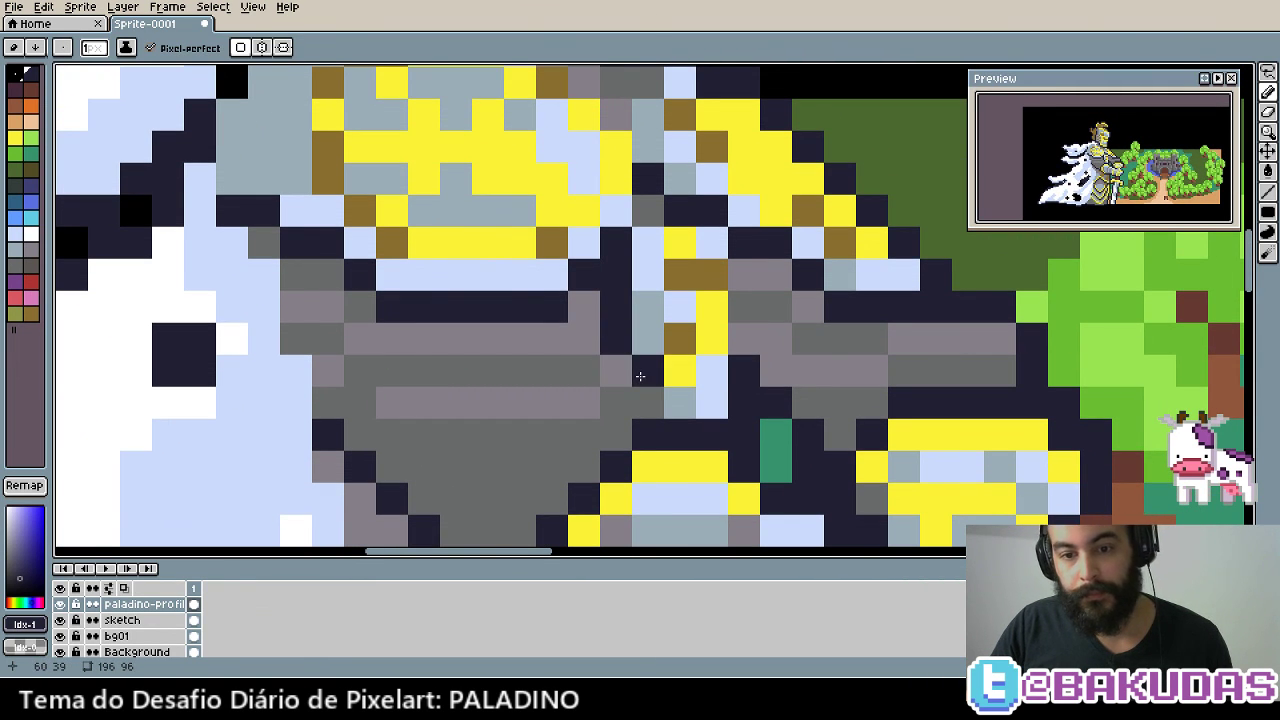
mouse_move(774, 440)
mouse_down()
mouse_move(734, 441)
mouse_move(768, 455)
mouse_up()
drag(687, 322, 691, 370)
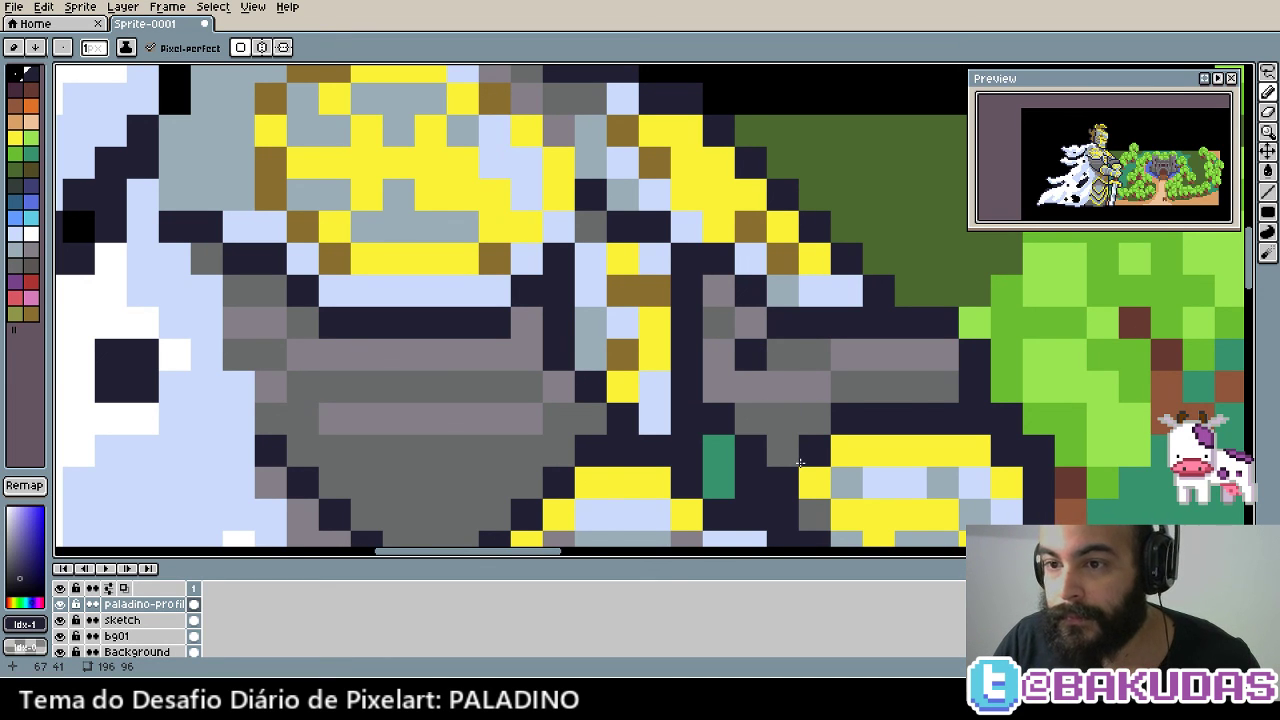
Paint a navy pixel and a mauve pixel, then repaint a mauve row dark grey
alt+click(750, 322)
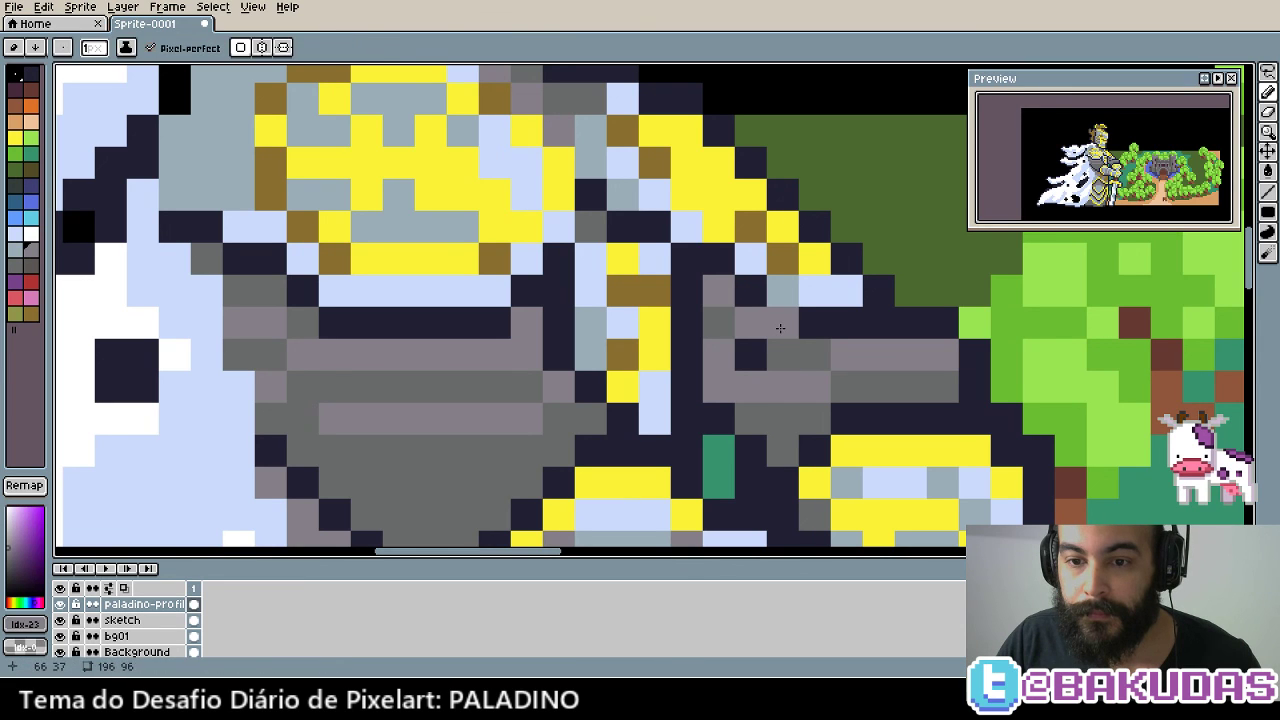
alt+click(780, 328)
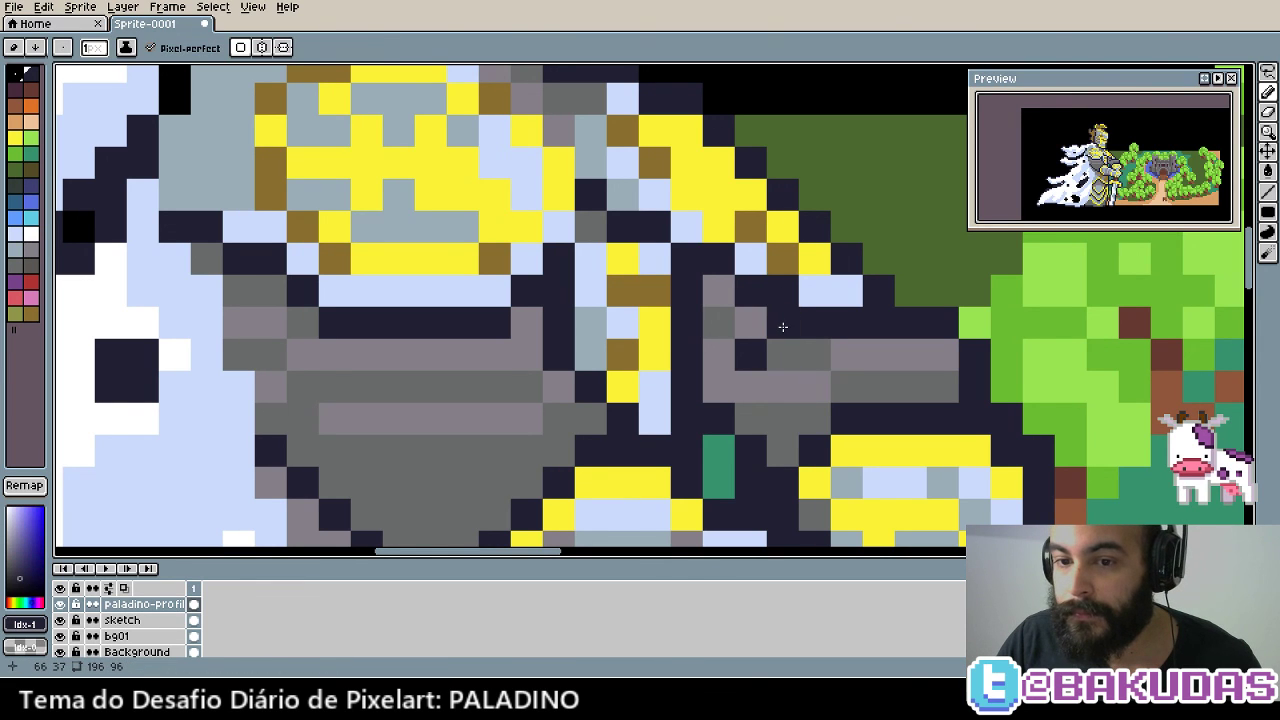
click(782, 354)
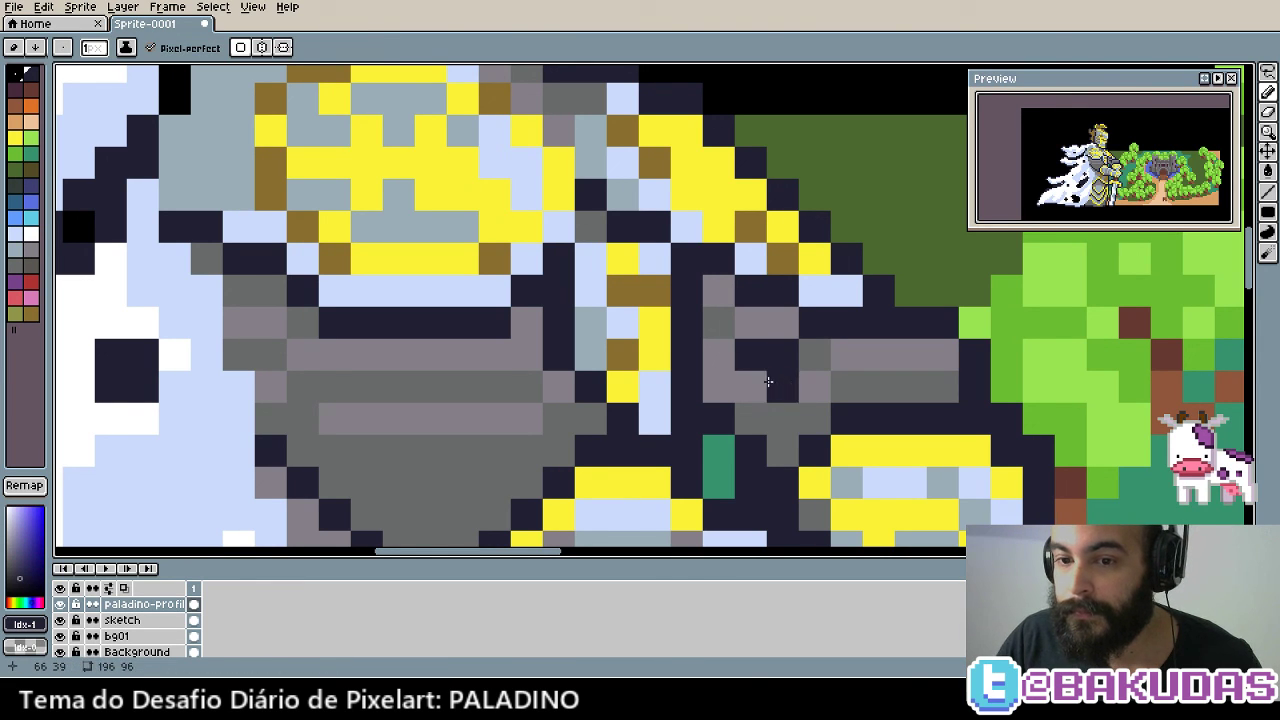
alt+click(757, 374)
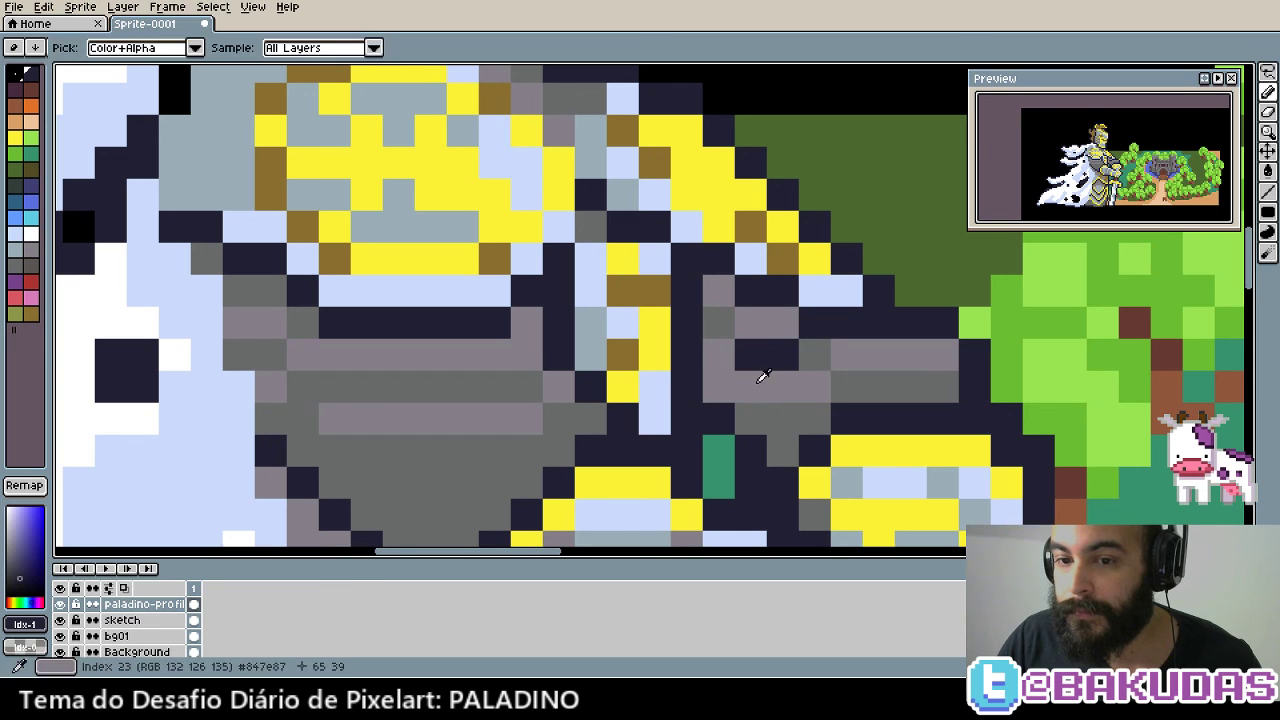
alt+click(815, 354)
drag(835, 354, 945, 356)
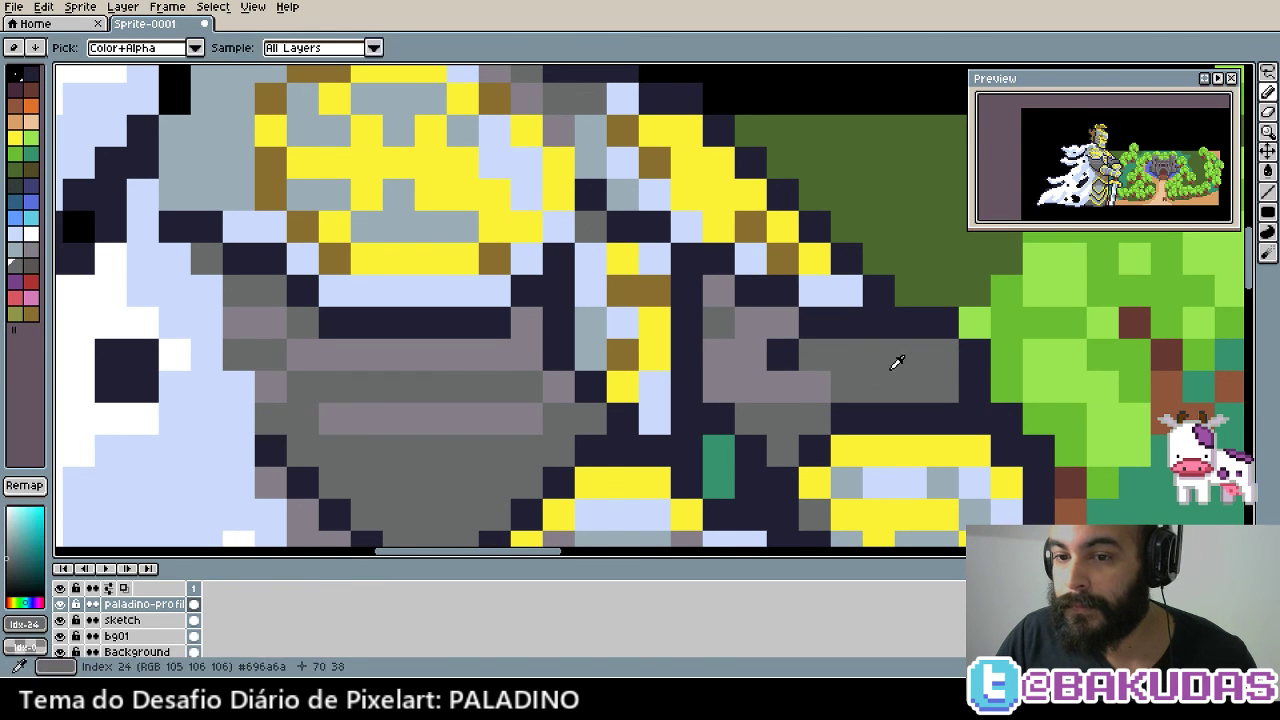
Alternate mauve and dark-grey bands on the plates and add a teal accent pixel
alt+click(825, 378)
drag(835, 386, 936, 383)
alt+click(789, 398)
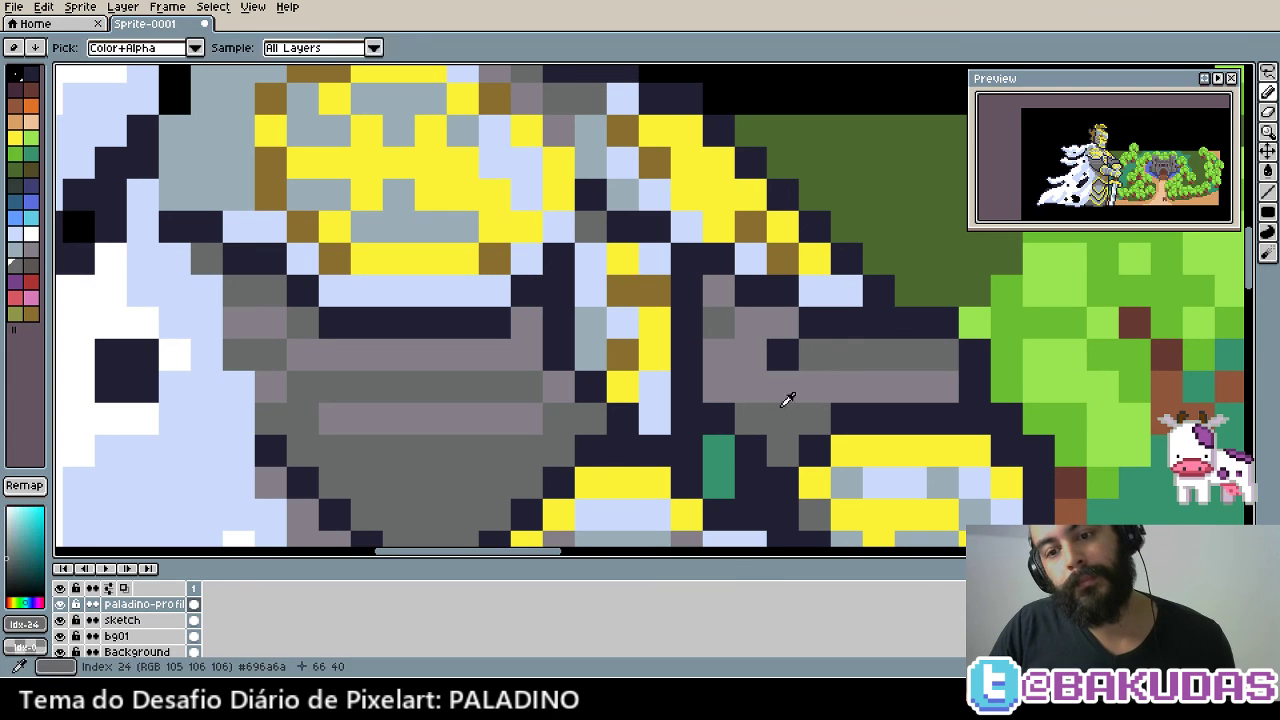
alt+click(823, 380)
click(815, 418)
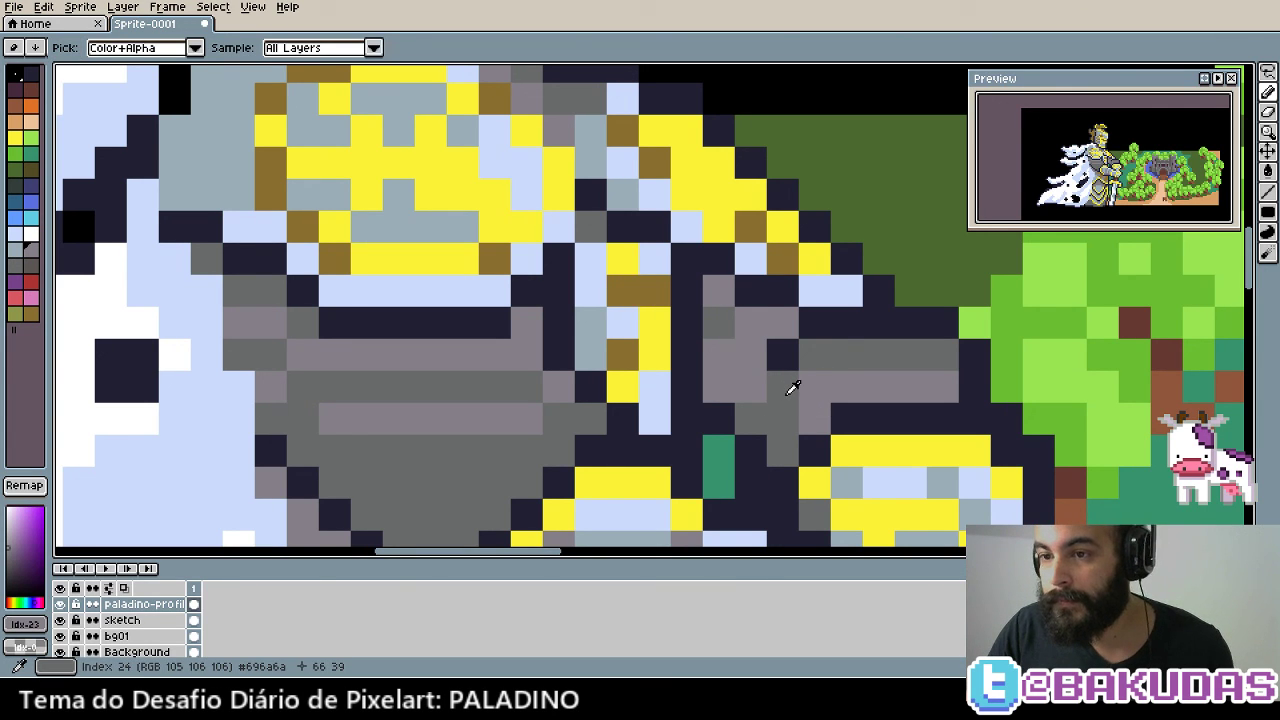
alt+click(792, 387)
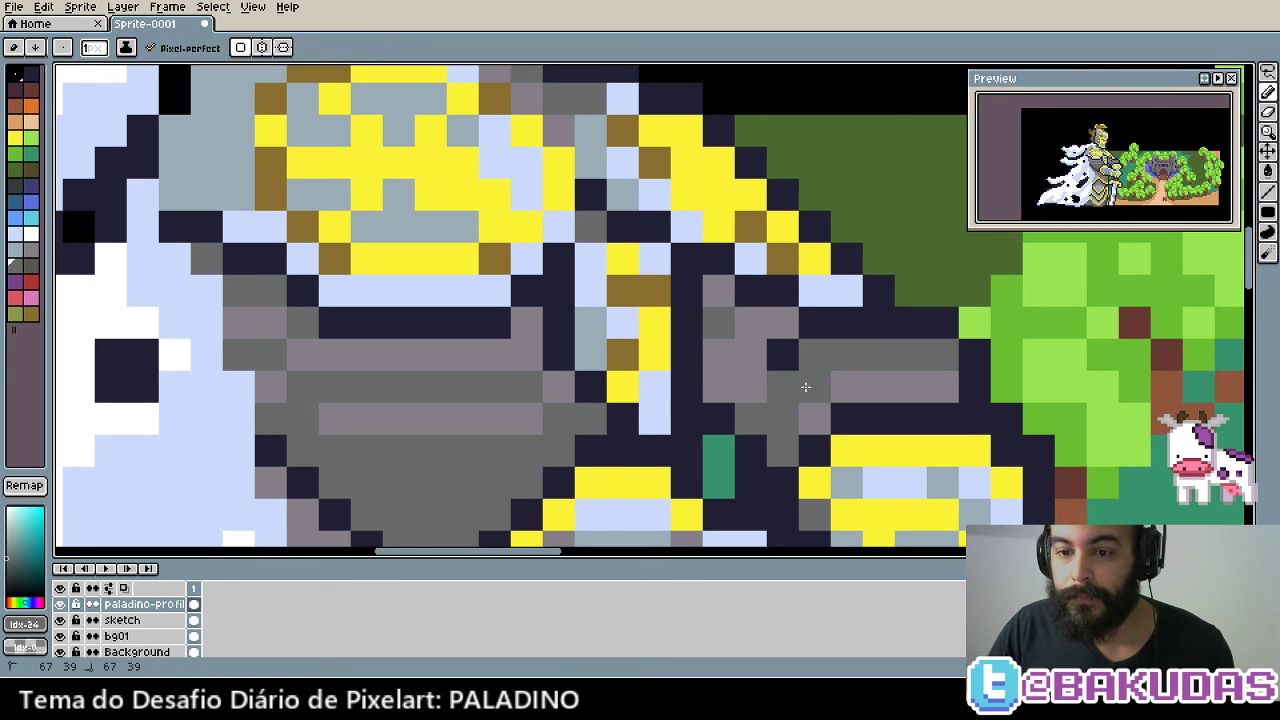
click(733, 437)
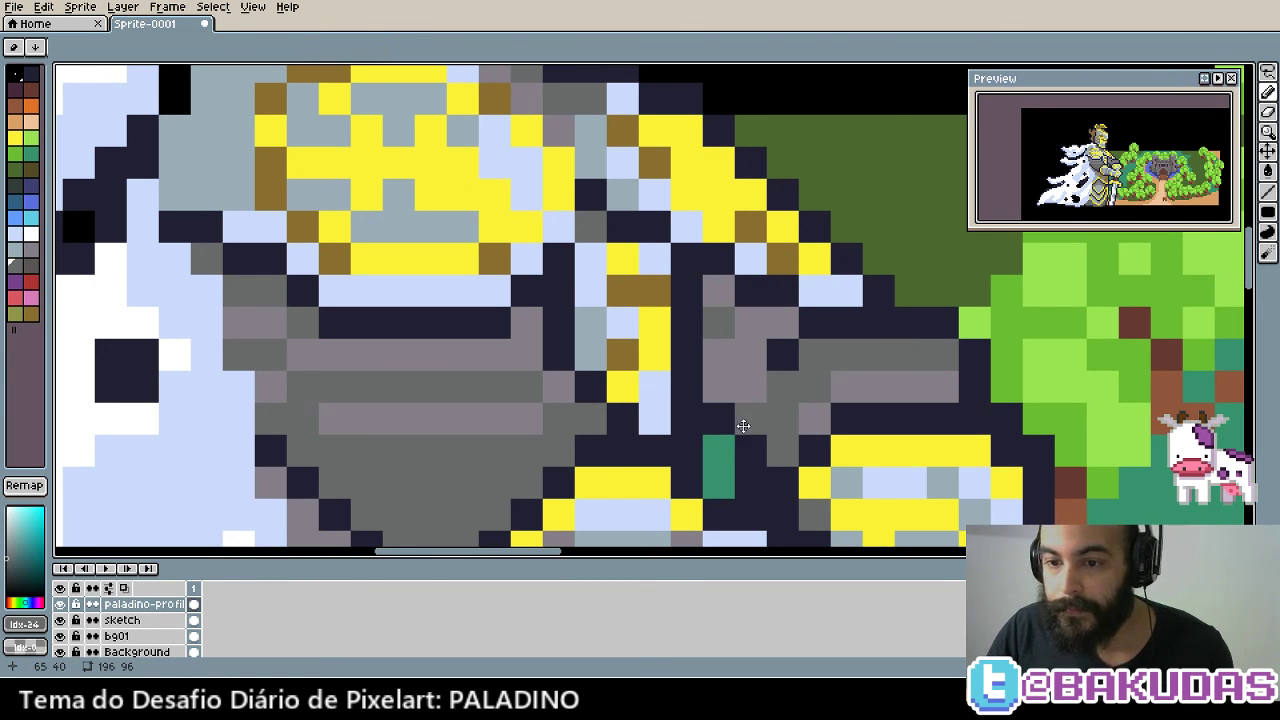
Zoom out to review the whole paladin-and-castle sprite
scroll(743, 426, down, 1)
scroll(800, 400, down, 1)
scroll(827, 374, down, 1)
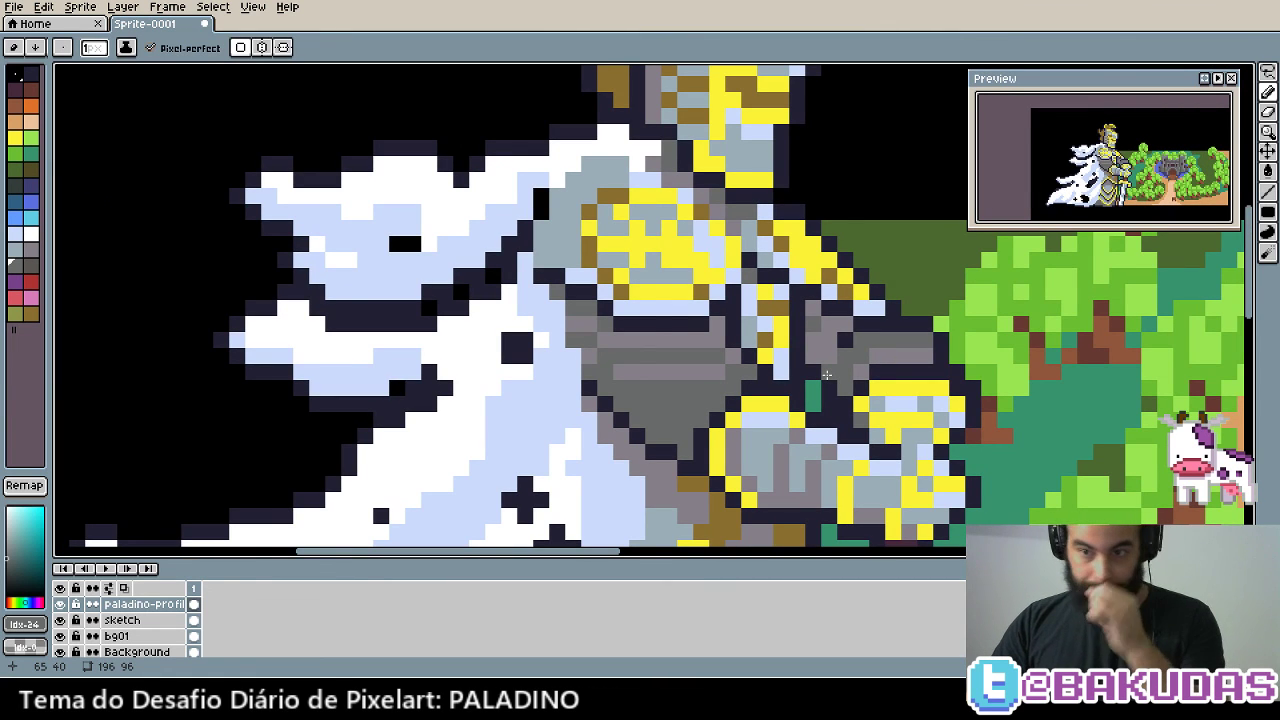
scroll(898, 370, up, 1)
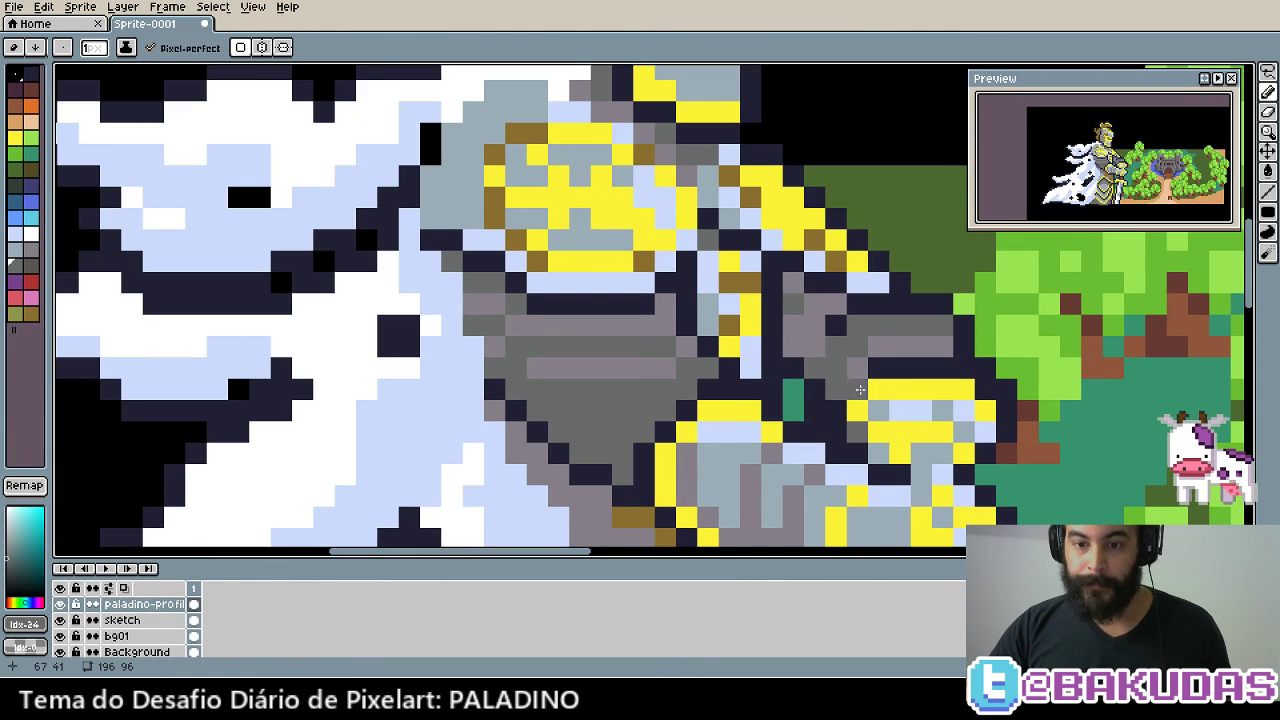
key(alt)
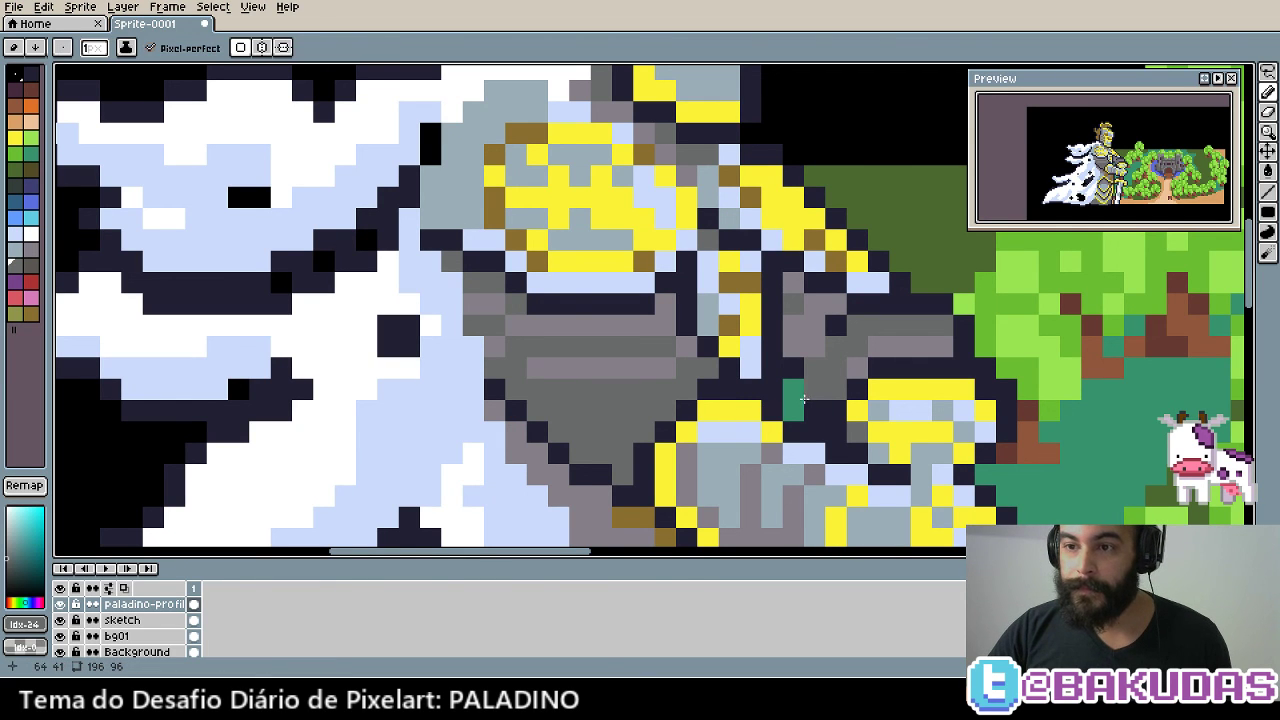
scroll(806, 397, down, 2)
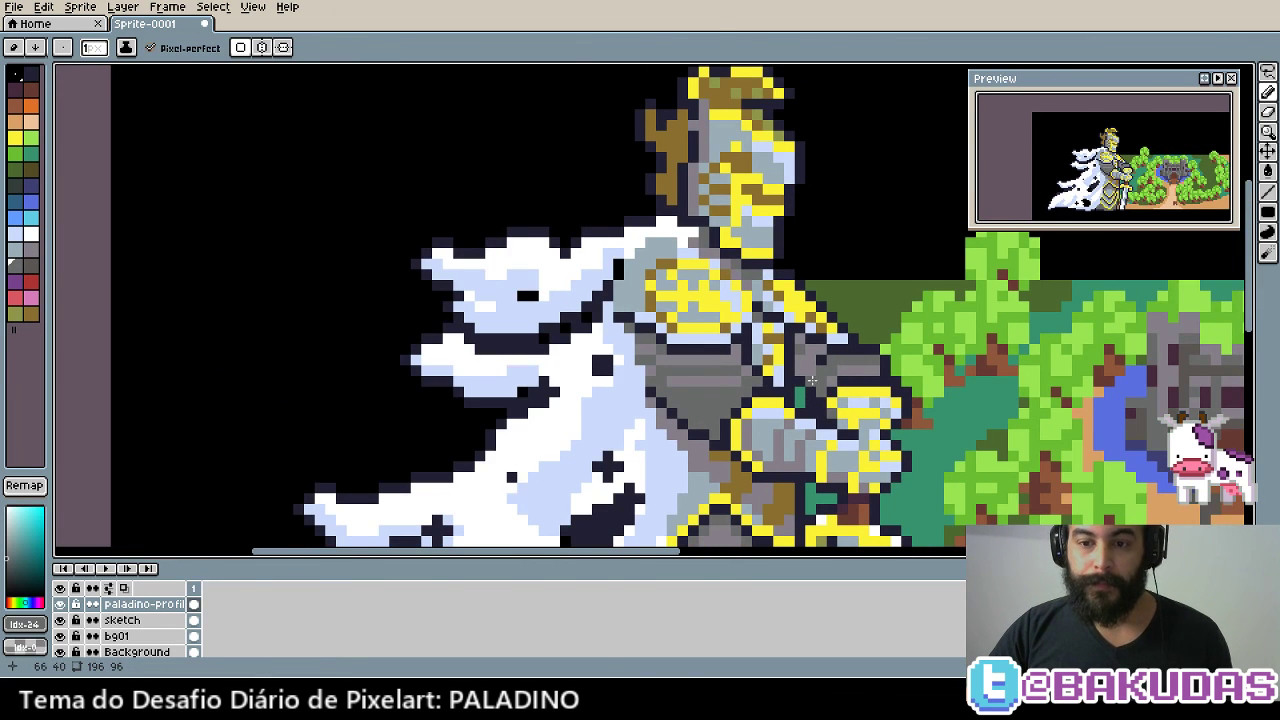
scroll(812, 380, down, 2)
scroll(740, 340, down, 1)
scroll(650, 300, down, 1)
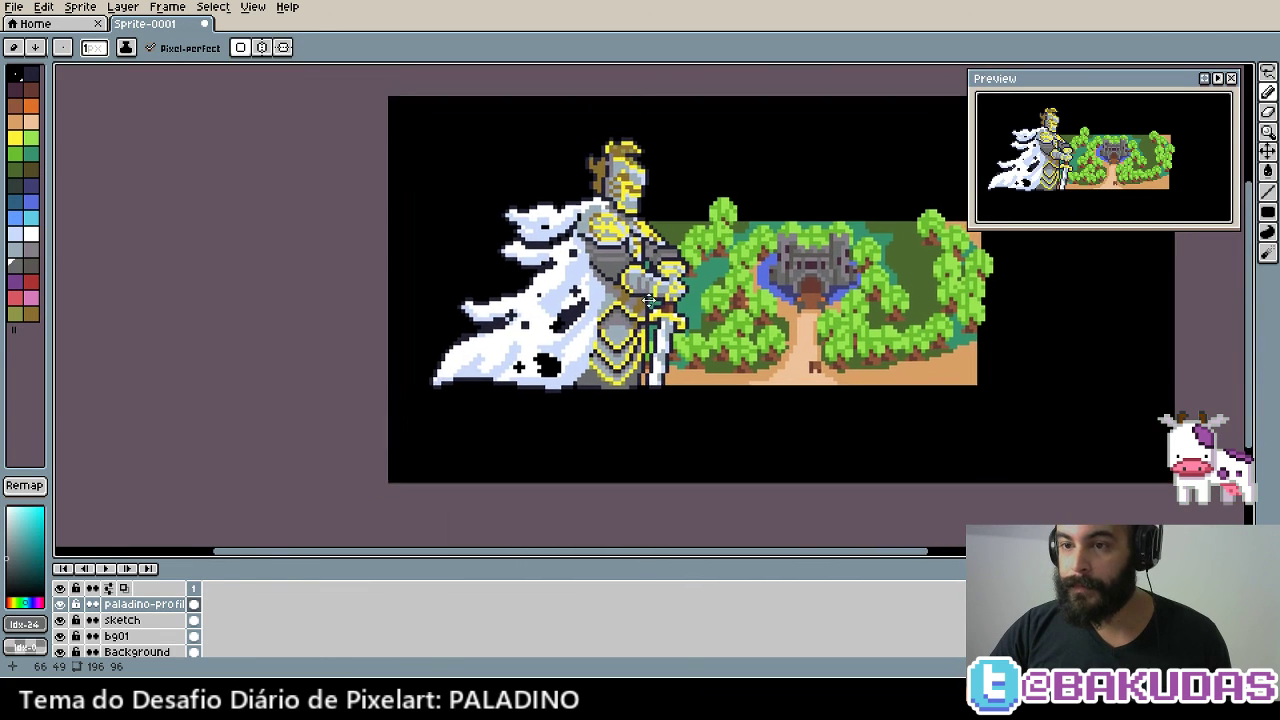
drag(650, 300, 545, 350)
Zoom back into the waist armour and repaint one dark pixel light grey
scroll(494, 349, up, 2)
scroll(500, 350, up, 1)
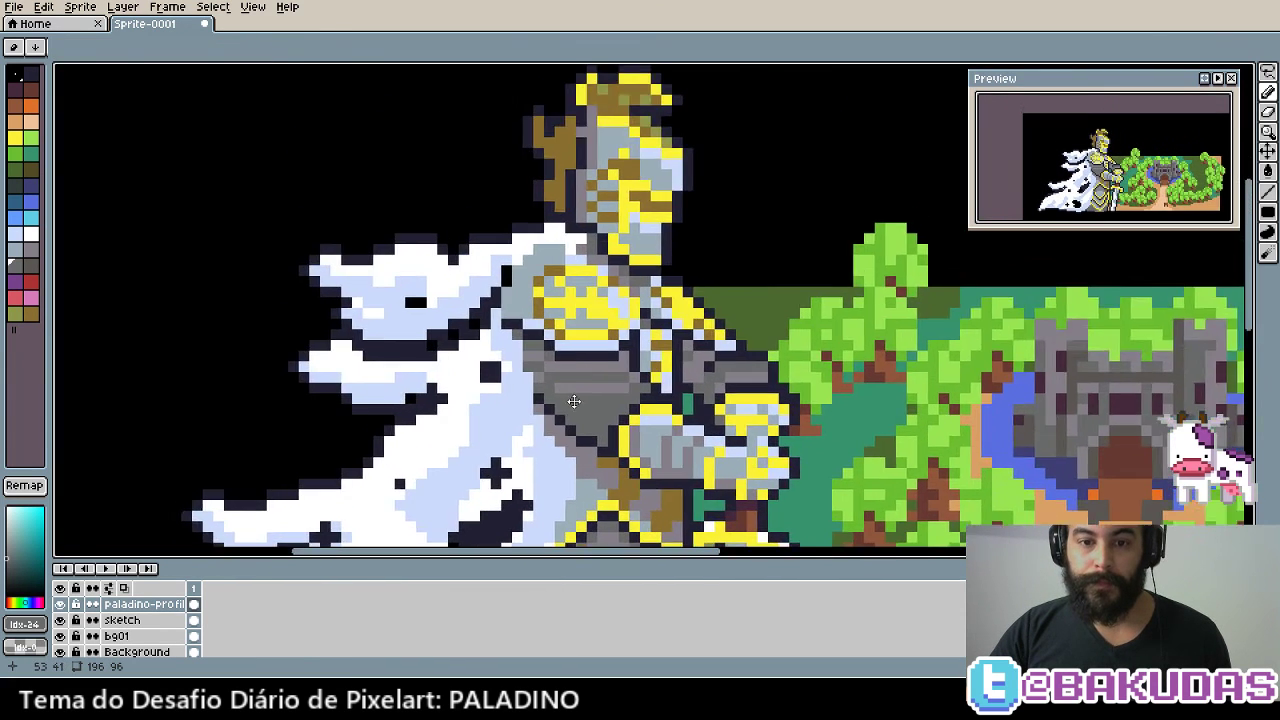
scroll(540, 365, up, 3)
alt+click(606, 378)
click(520, 378)
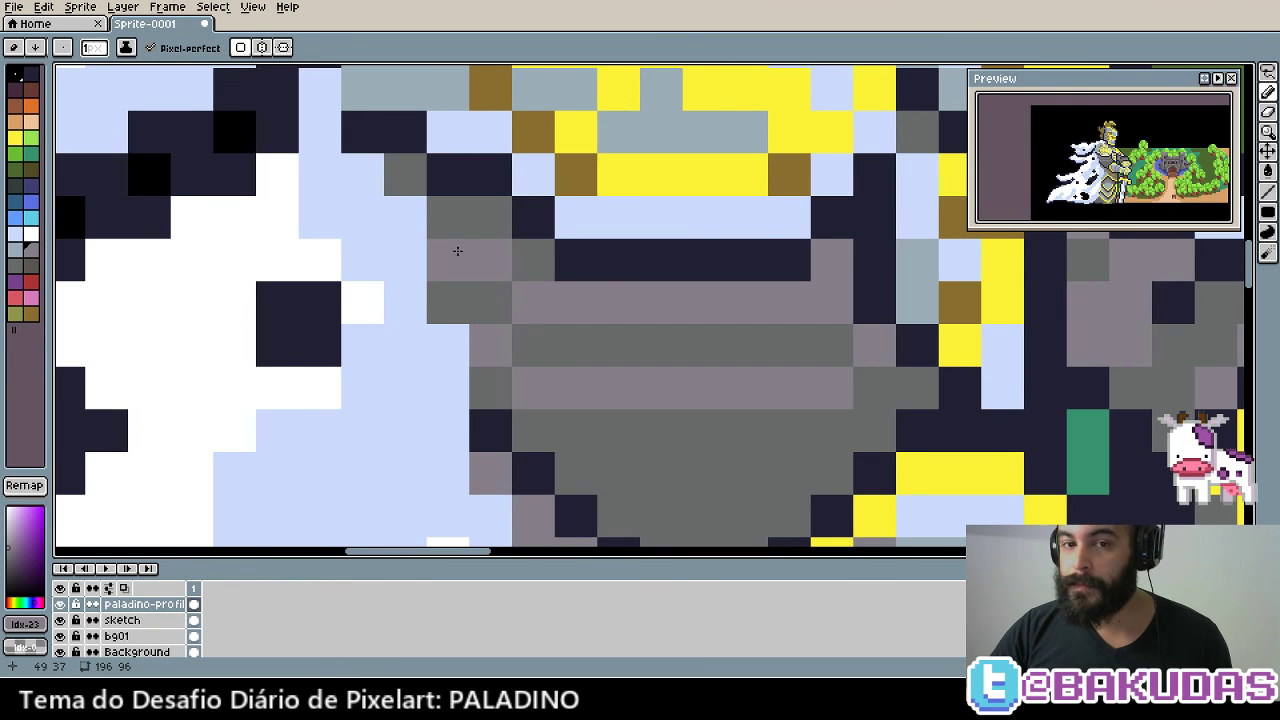
Repaint an armour pixel light grey, undoing the stray edits
click(445, 212)
key(ctrl+z)
click(443, 225)
alt+click(457, 285)
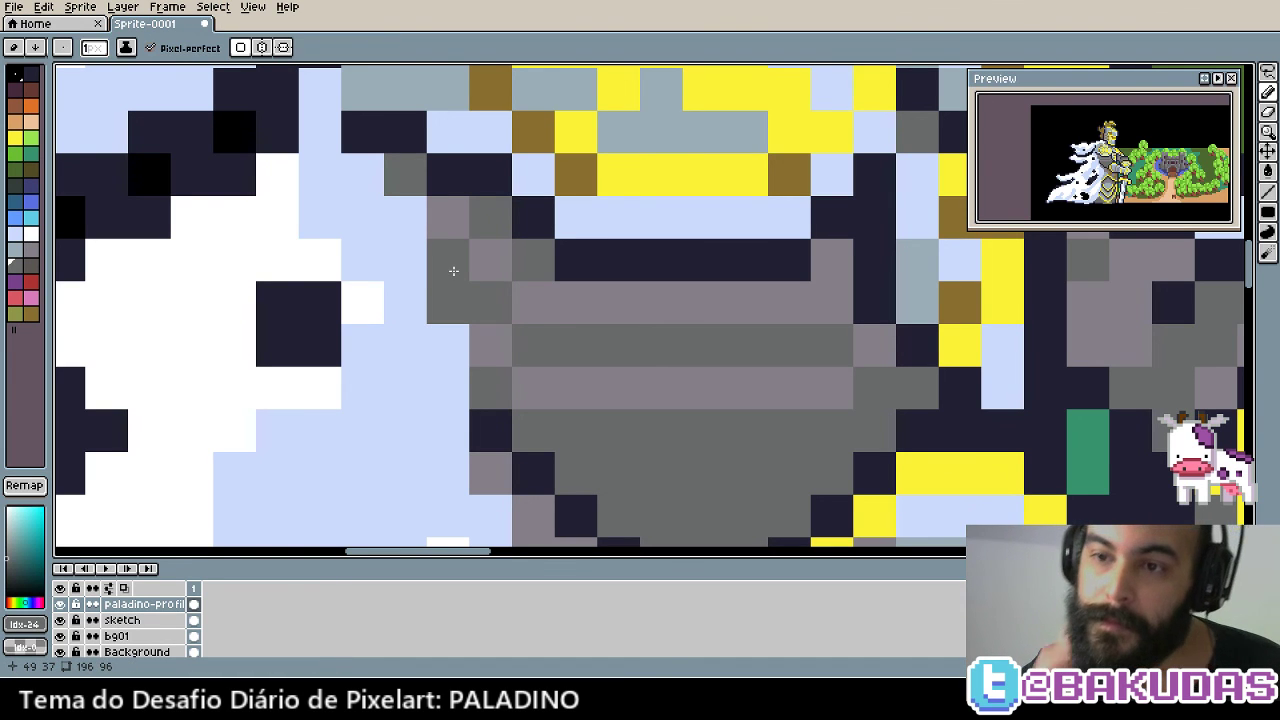
key(ctrl+z)
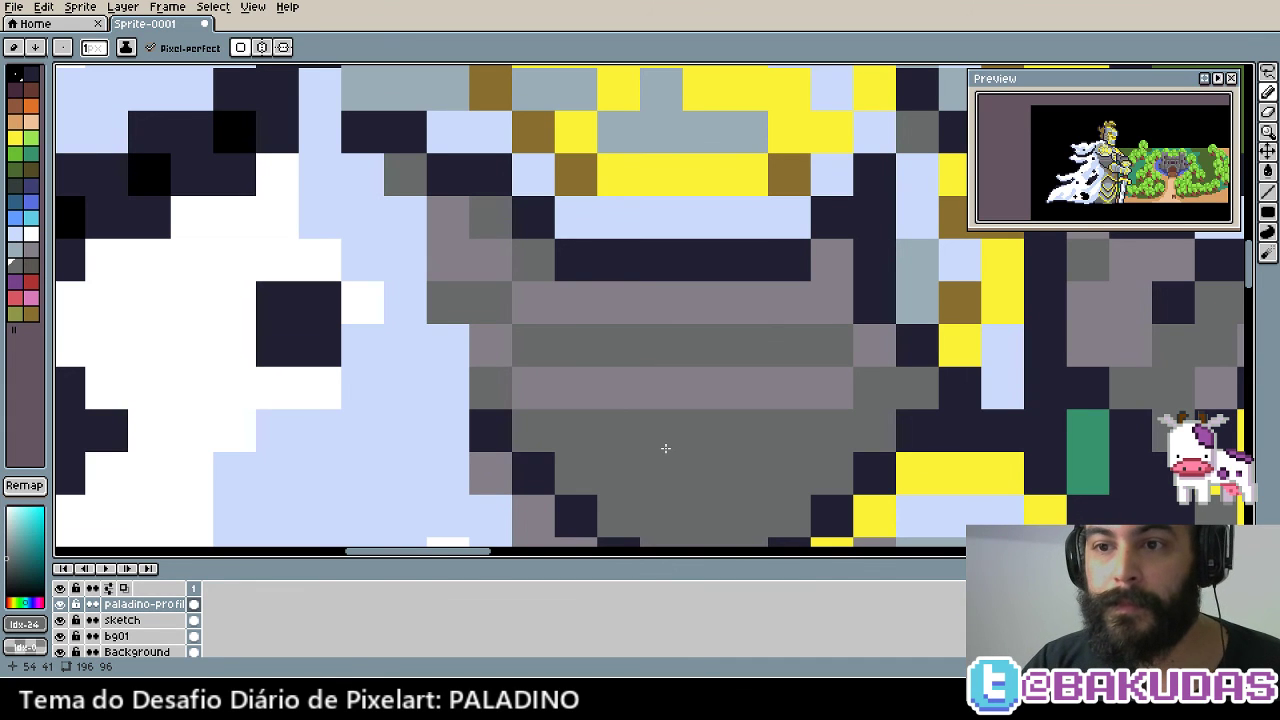
Draw dark navy outline pixels down the cape edge and diagonally along the armour
scroll(665, 448, down, 1)
scroll(600, 455, up, 3)
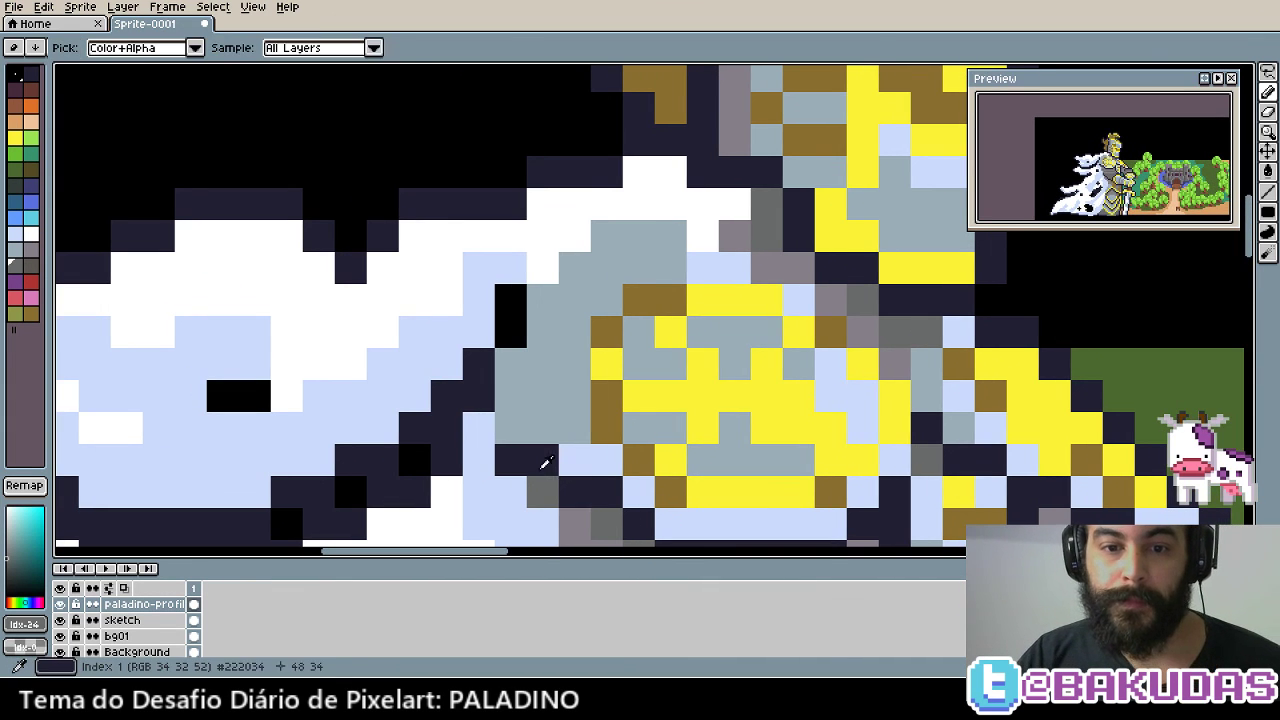
drag(511, 440, 511, 362)
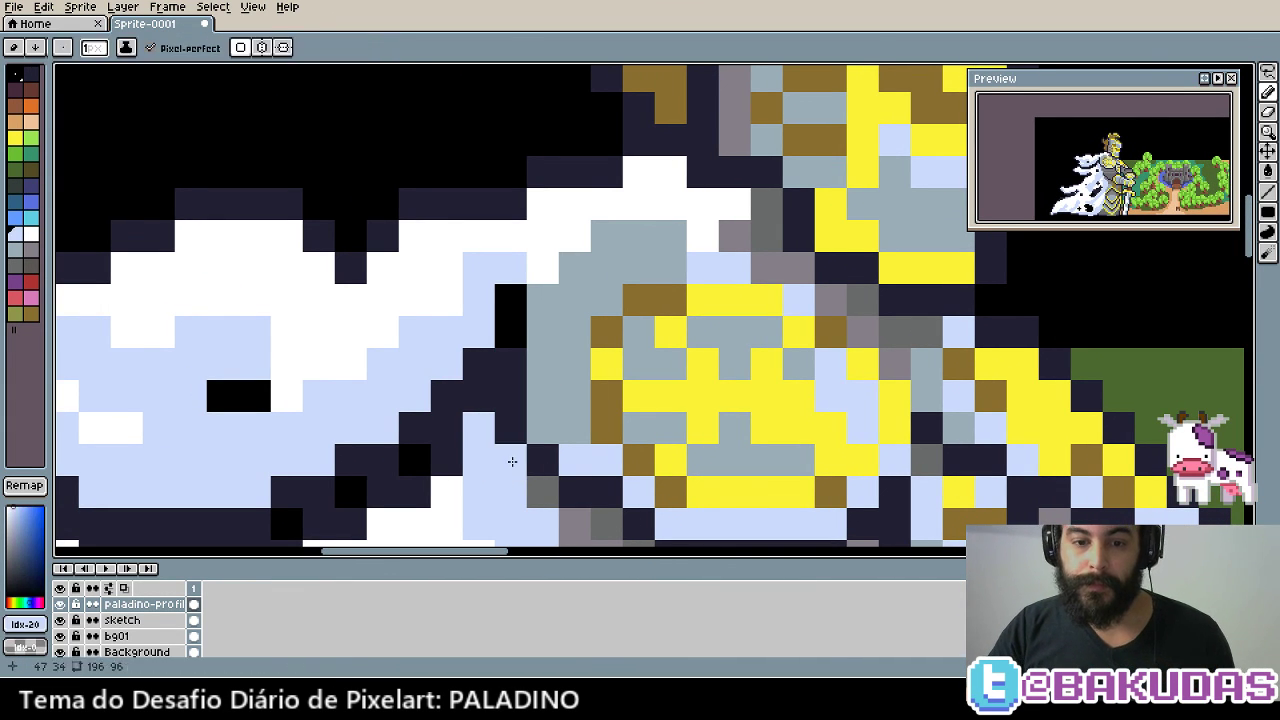
alt+click(520, 371)
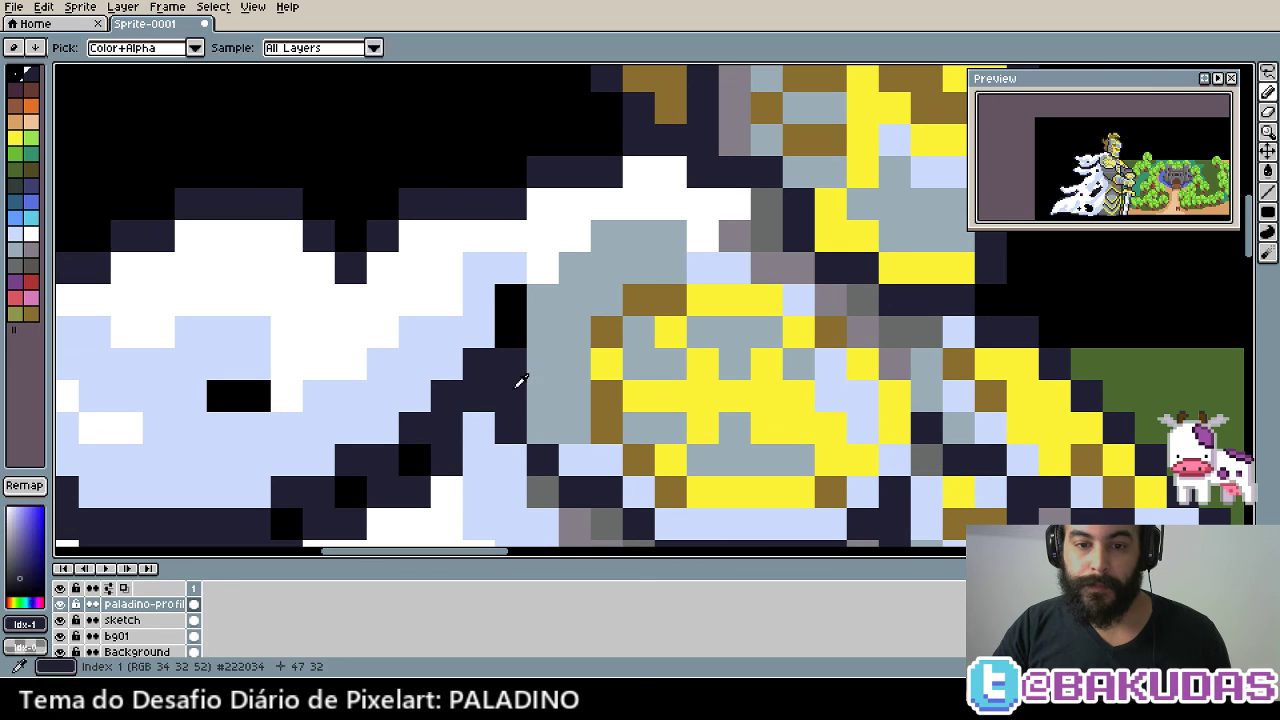
click(511, 300)
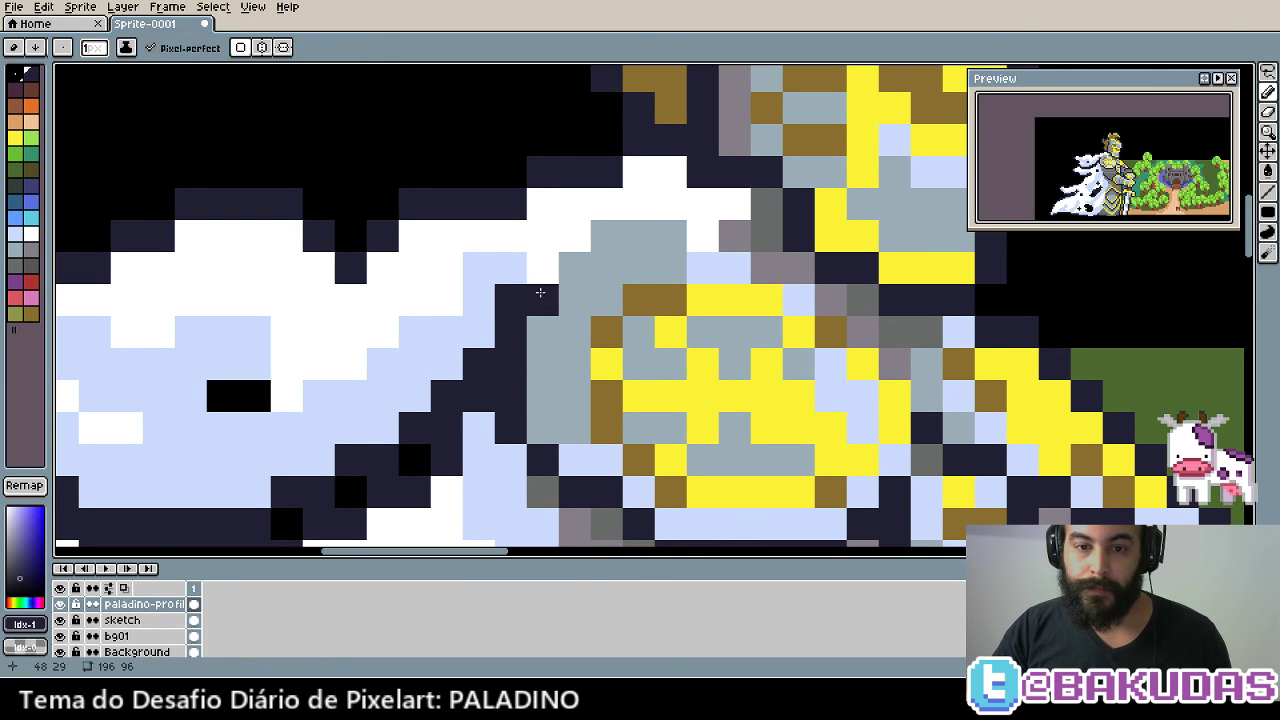
mouse_move(540, 292)
mouse_down()
mouse_move(625, 238)
mouse_move(735, 240)
mouse_move(767, 268)
mouse_move(799, 268)
mouse_move(645, 307)
mouse_move(576, 279)
mouse_move(649, 373)
mouse_move(654, 428)
mouse_up()
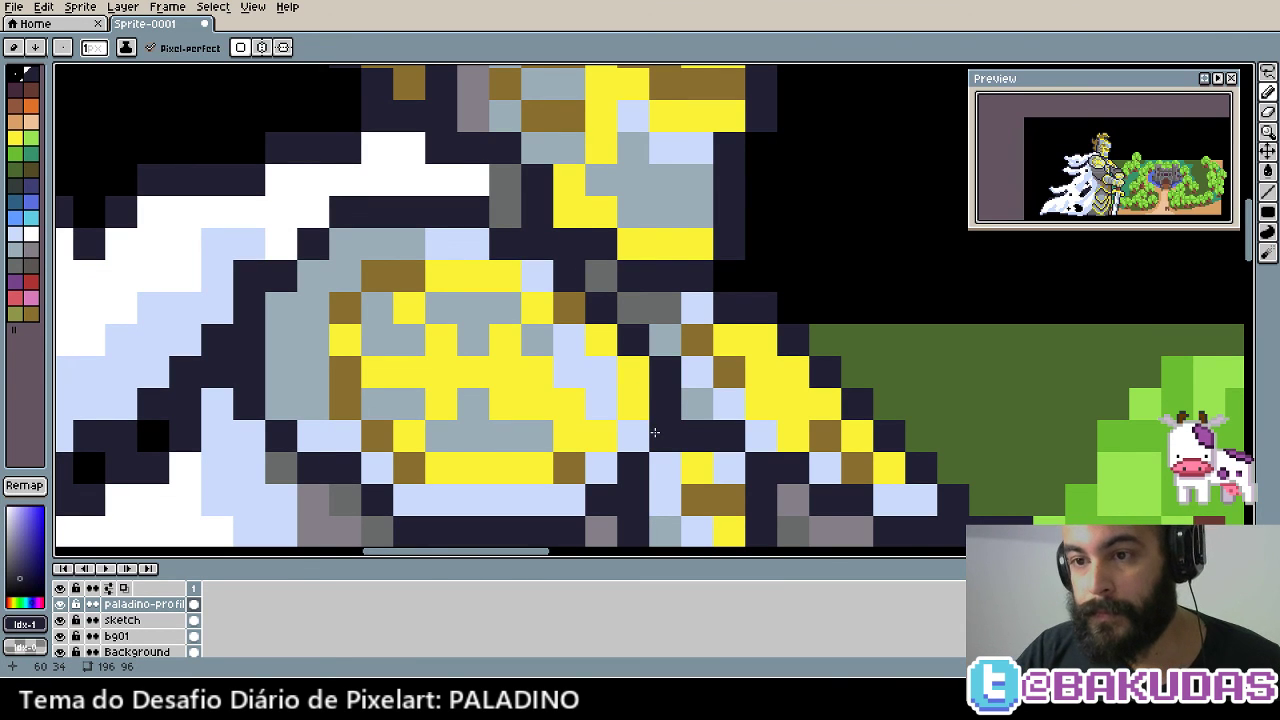
Darken a grey pixel on the chest armor outline and pick the gold colour
drag(586, 371, 605, 423)
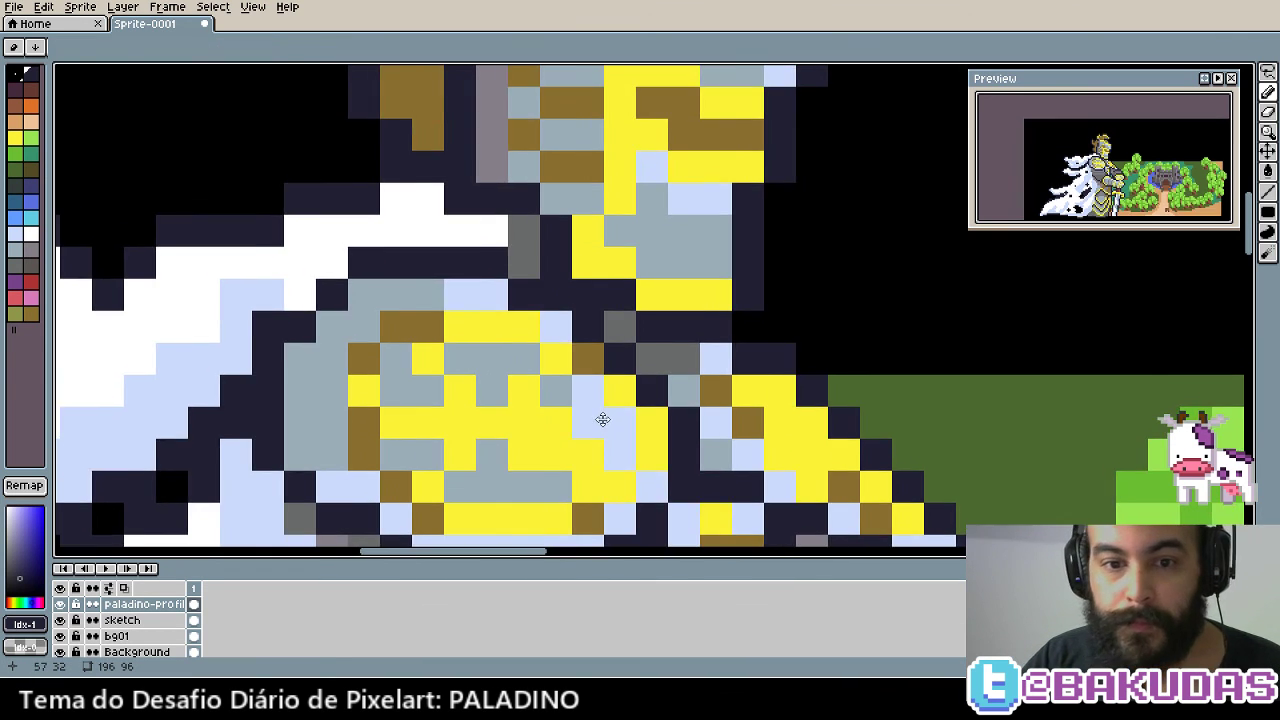
key(alt)
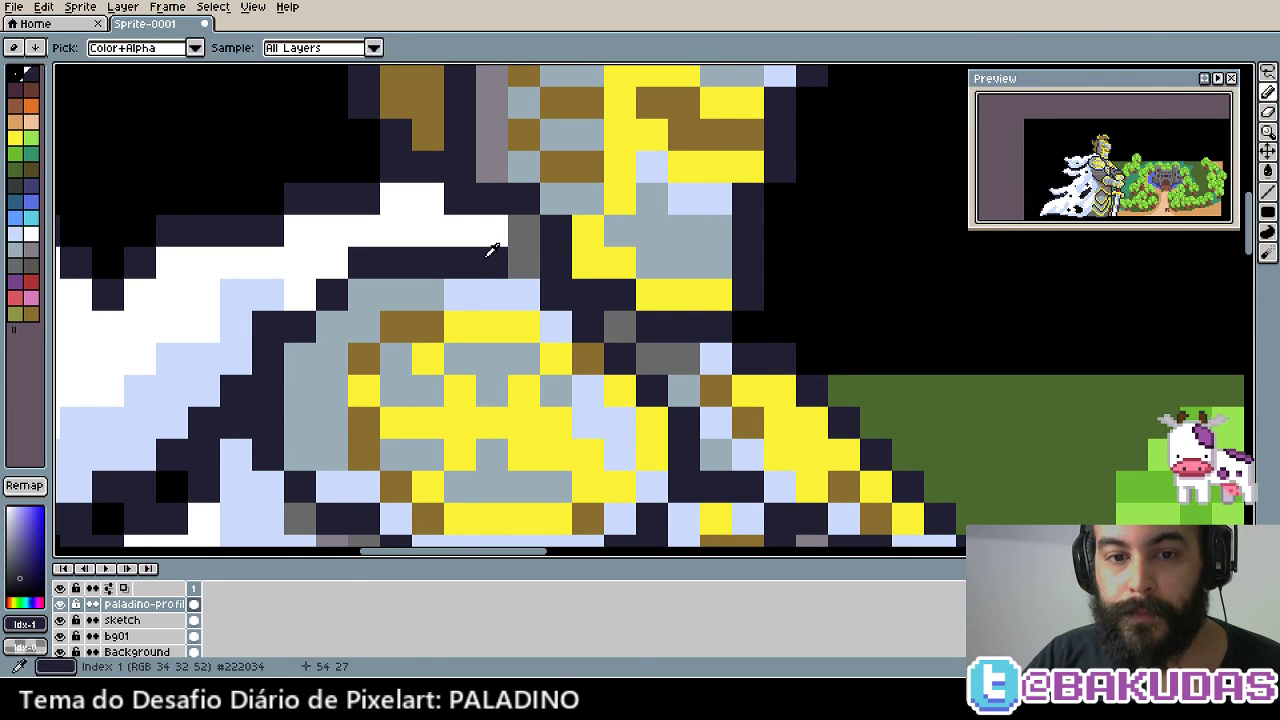
click(524, 262)
drag(595, 412, 577, 432)
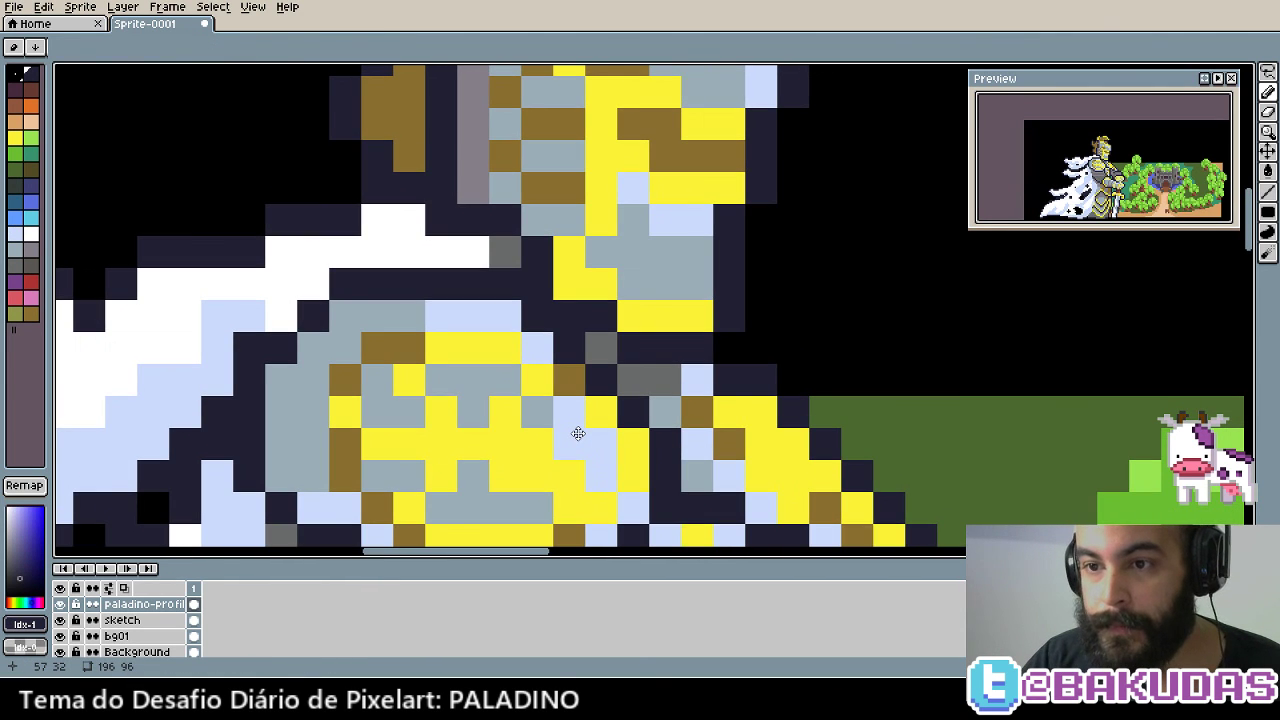
click(577, 432)
key(ctrl+z)
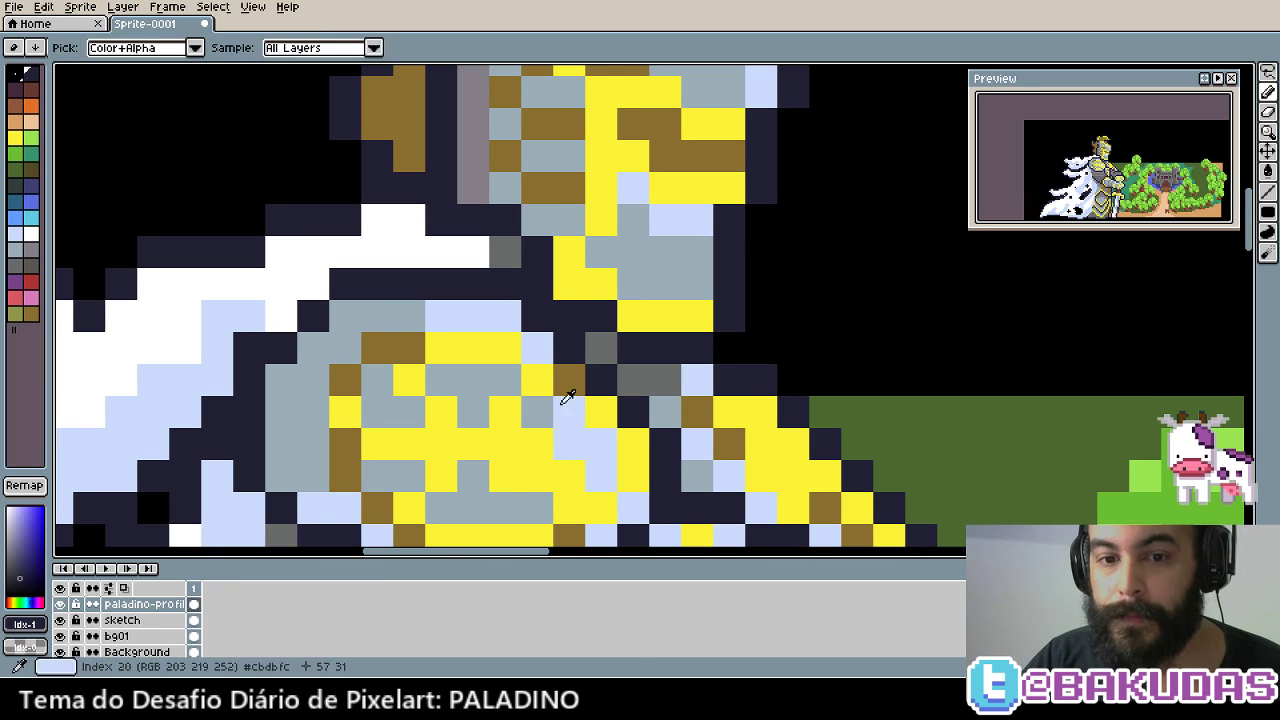
alt+click(569, 384)
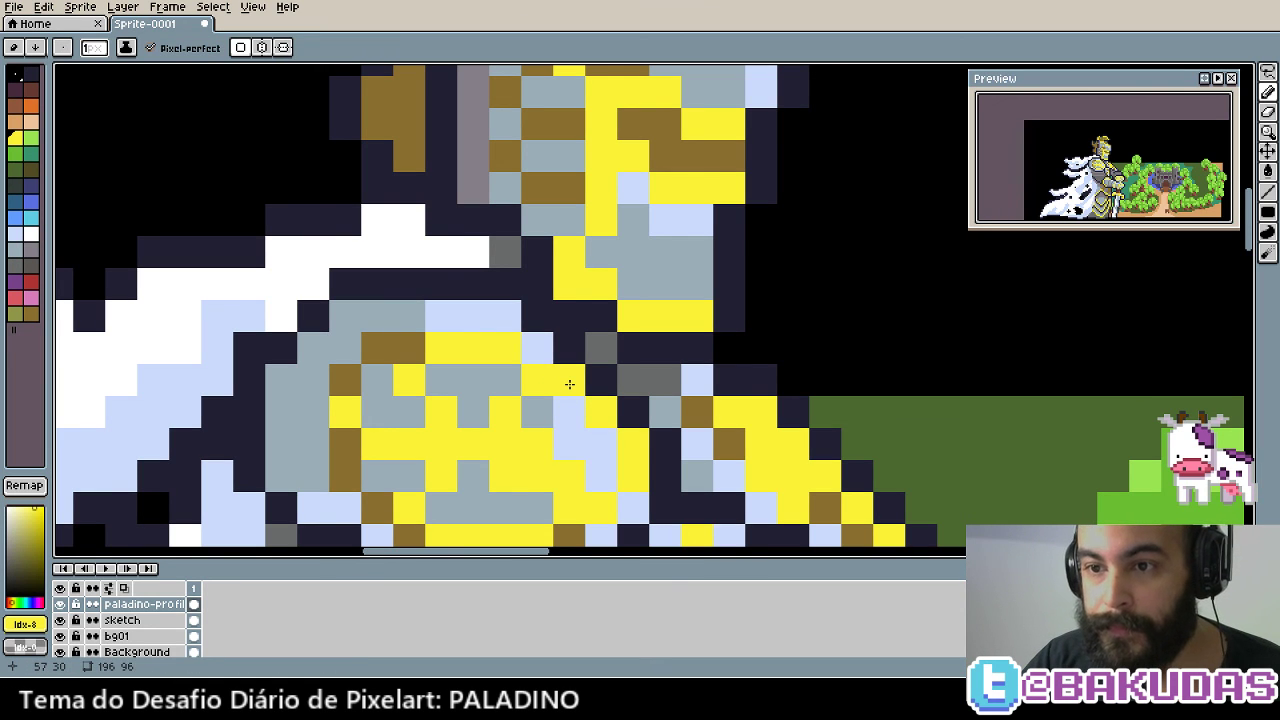
Try gold pixels near the chest armor, then undo them
key(ctrl)
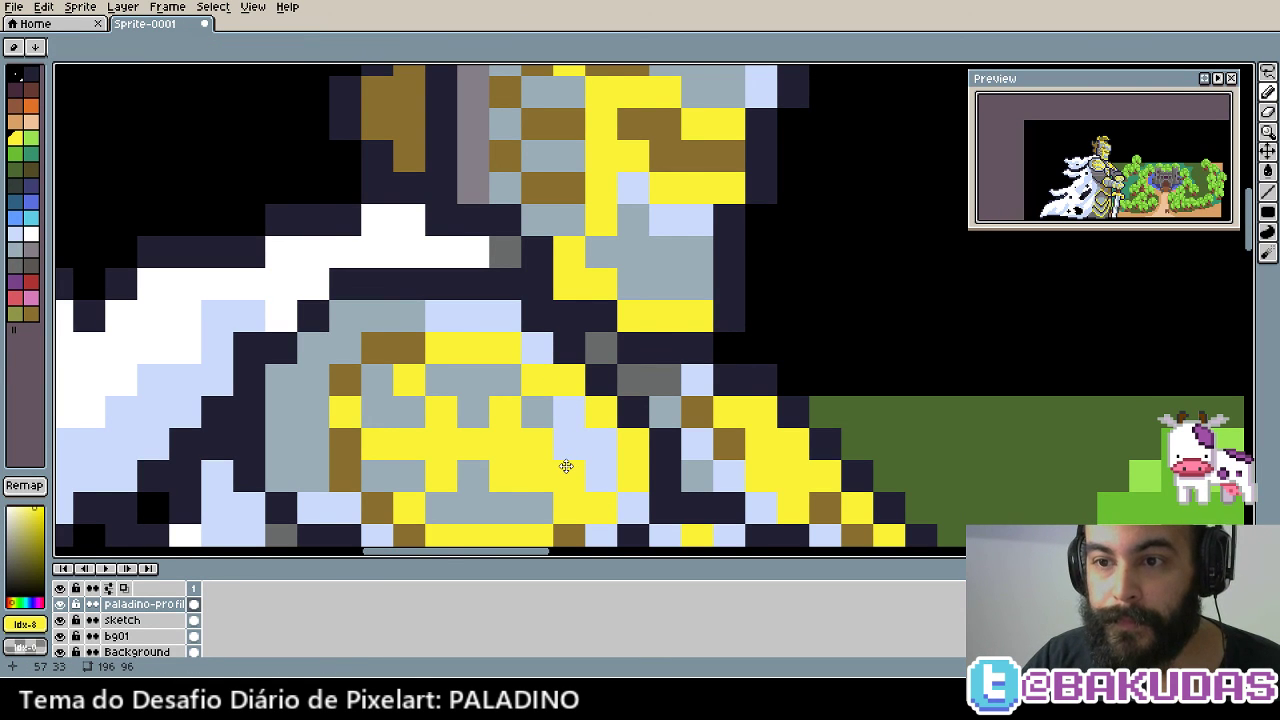
scroll(565, 466, down, 3)
scroll(531, 477, left, 2)
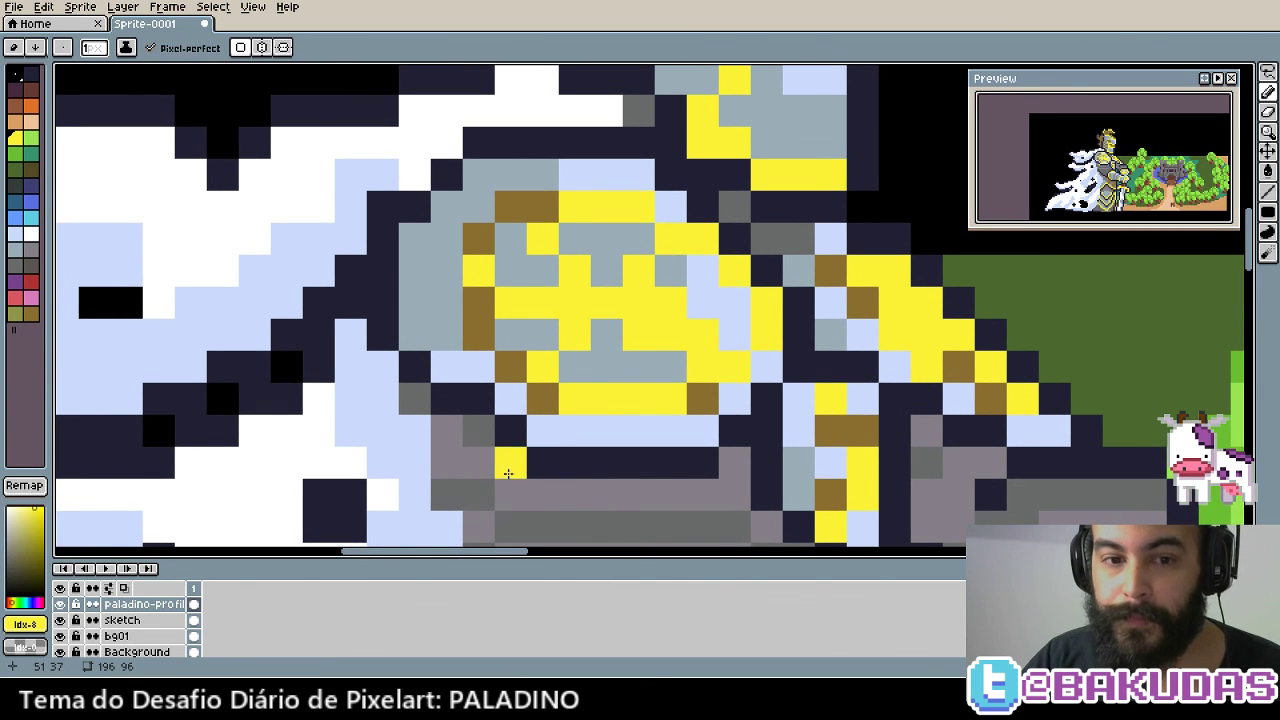
click(385, 373)
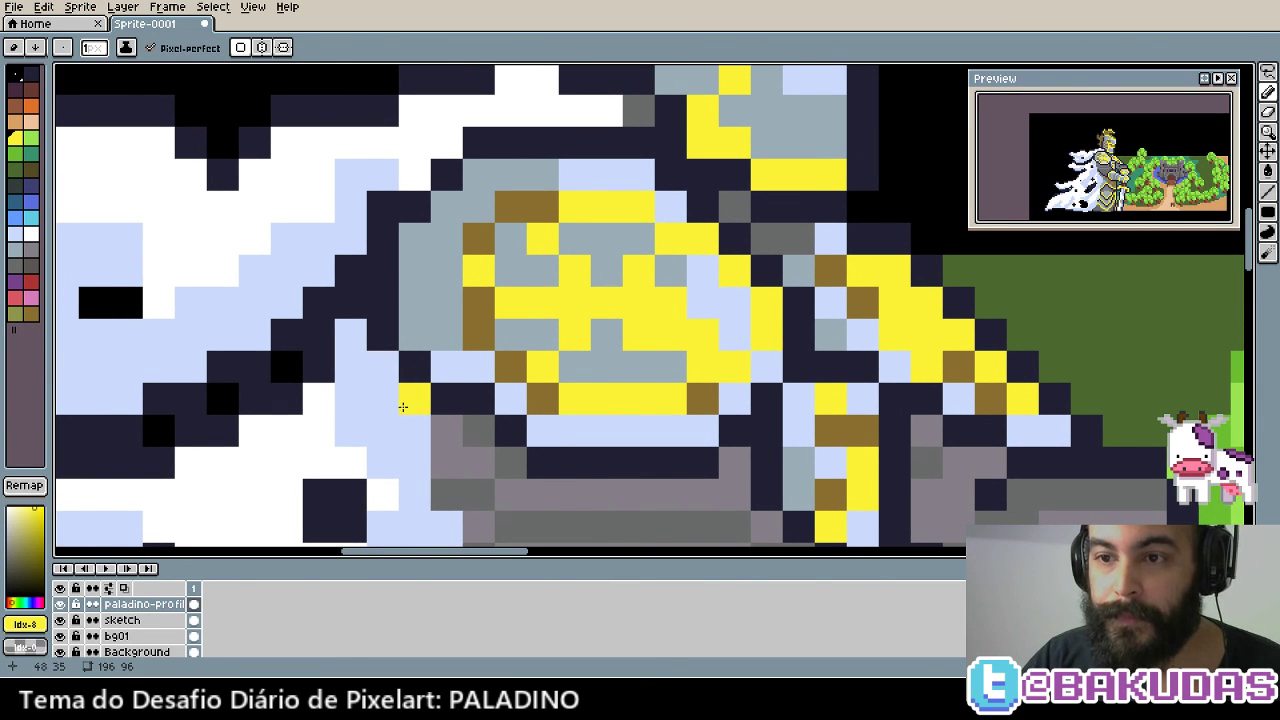
key(ctrl+z)
click(370, 337)
key(ctrl+z)
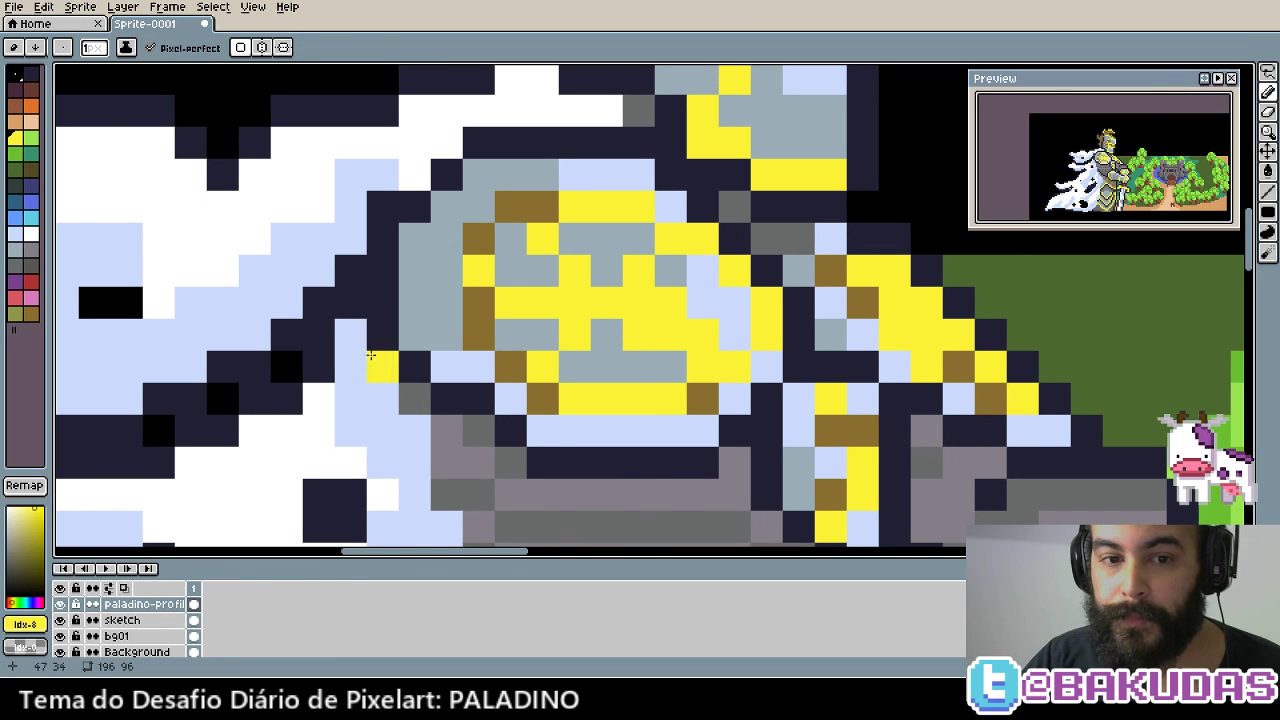
key(ctrl+y)
key(ctrl+z)
Darken an armor outline pixel in dark navy and recolour a dark grey pixel light blue
key(i)
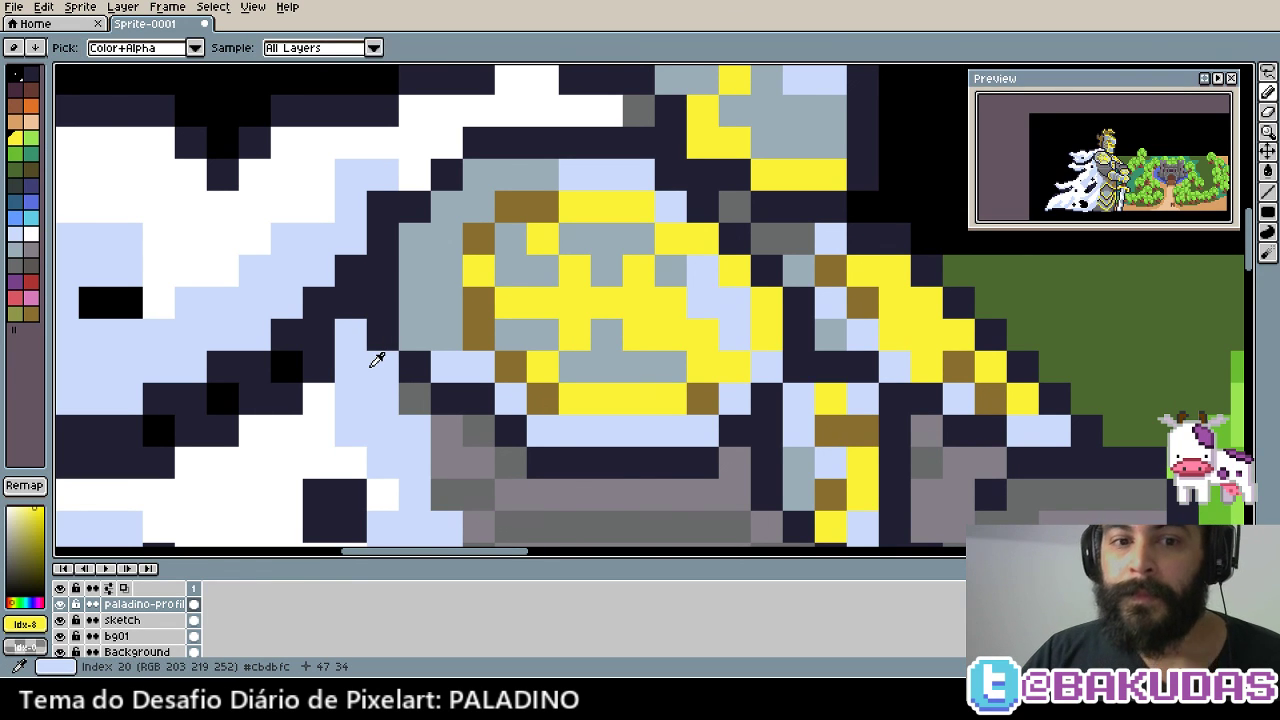
click(412, 360)
key(b)
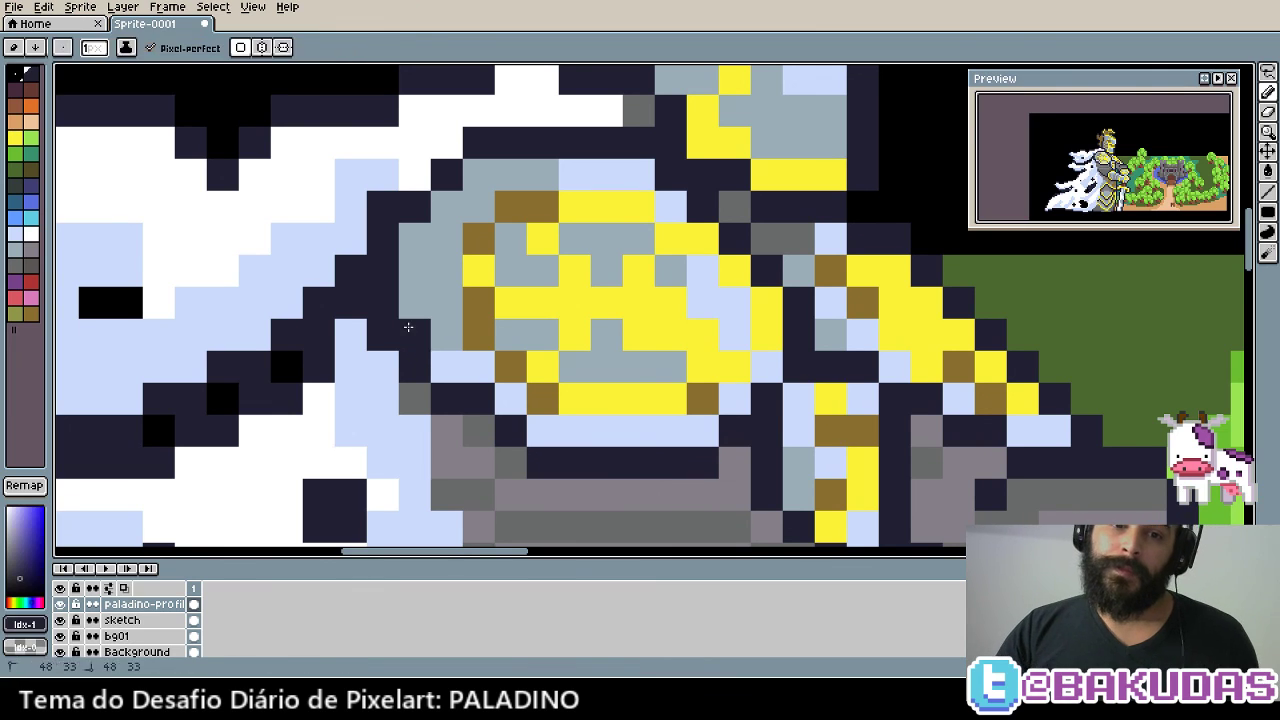
click(415, 335)
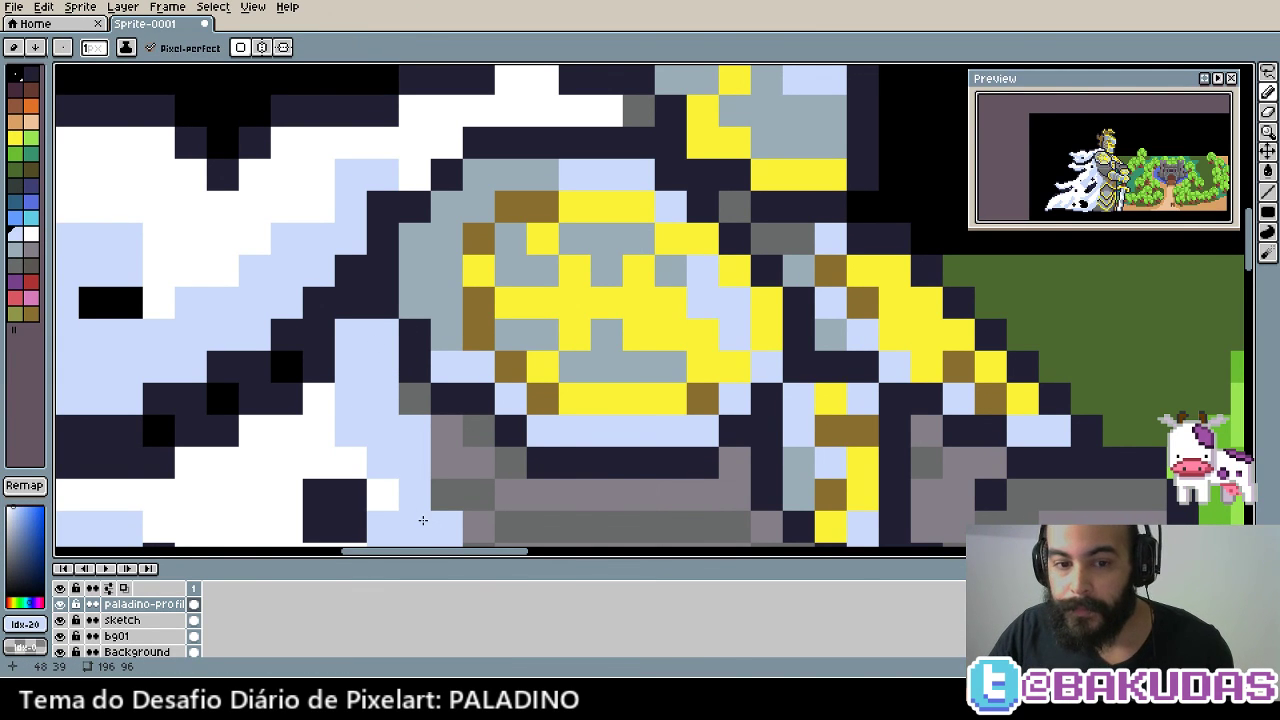
click(413, 397)
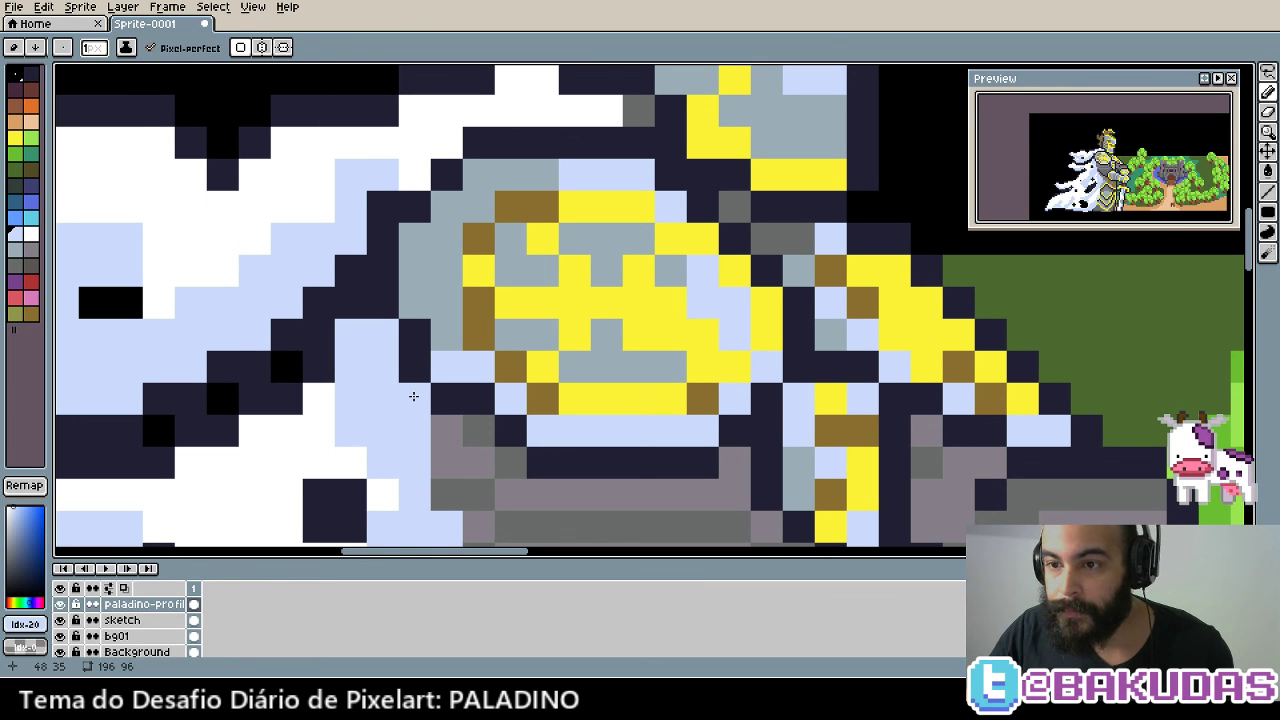
key(ctrl+z)
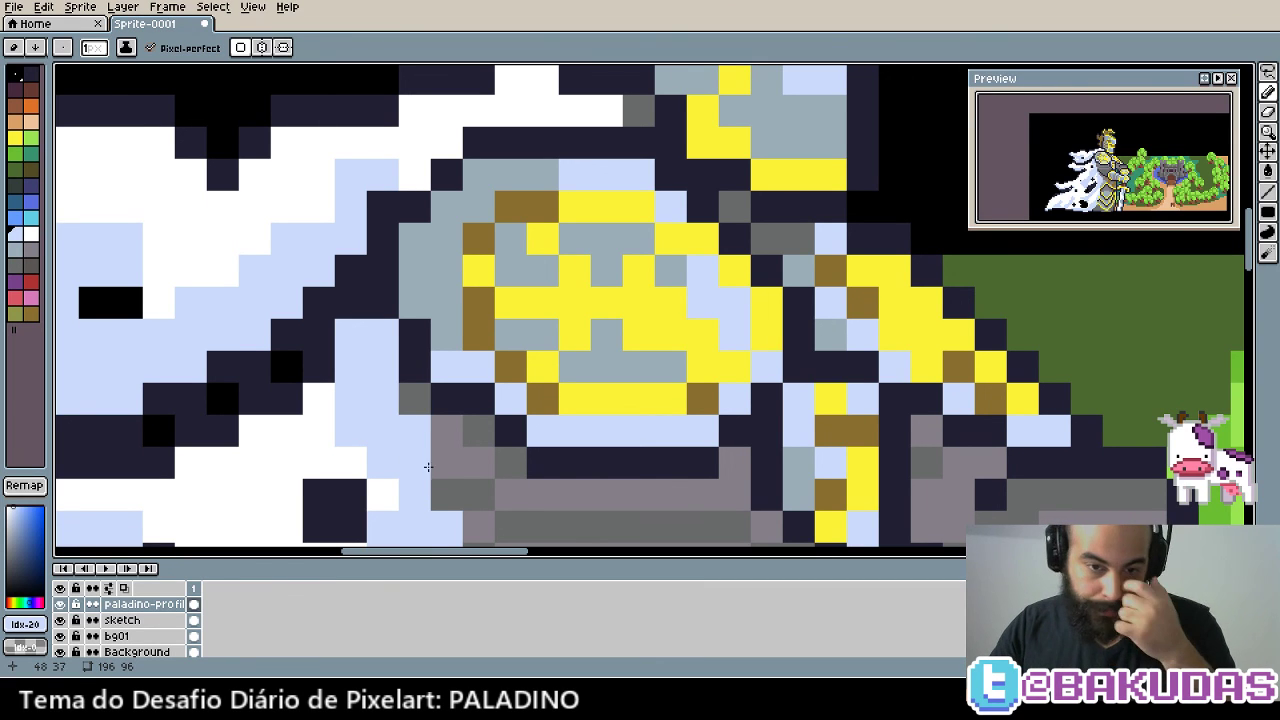
click(419, 398)
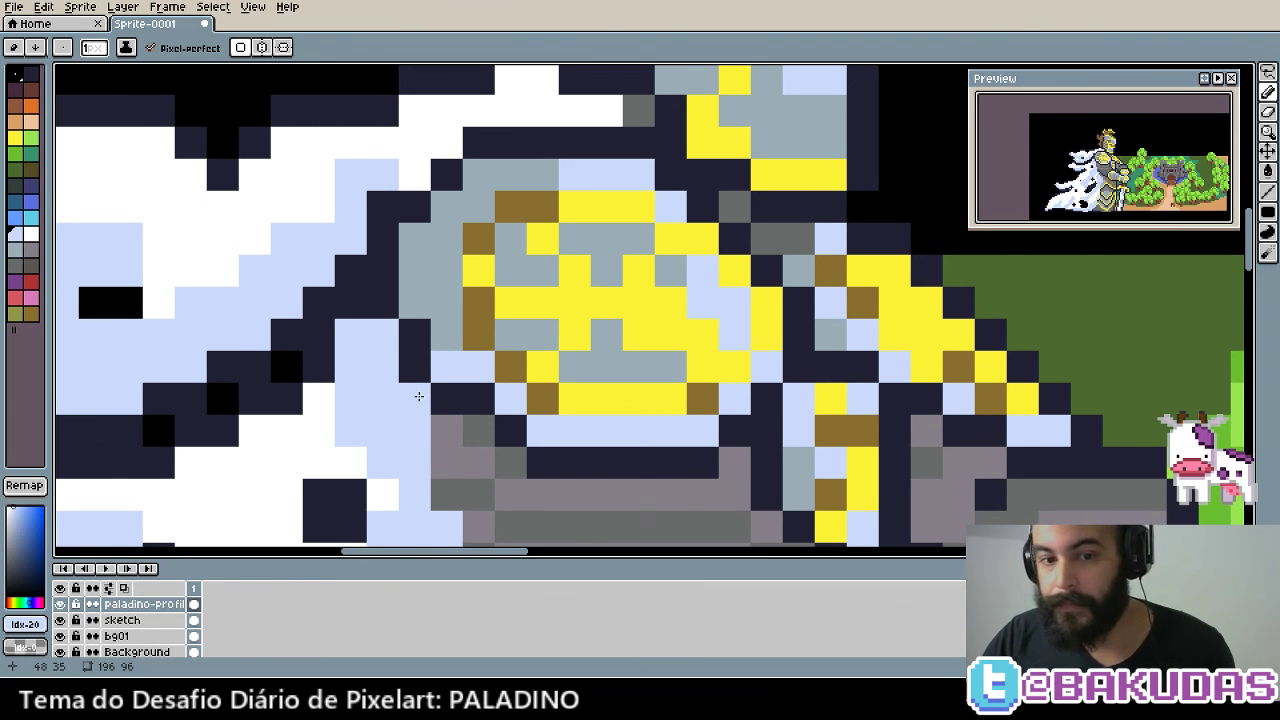
Swap dark and light-blue pixels along the armor's lower edge and right trim
alt+click(509, 428)
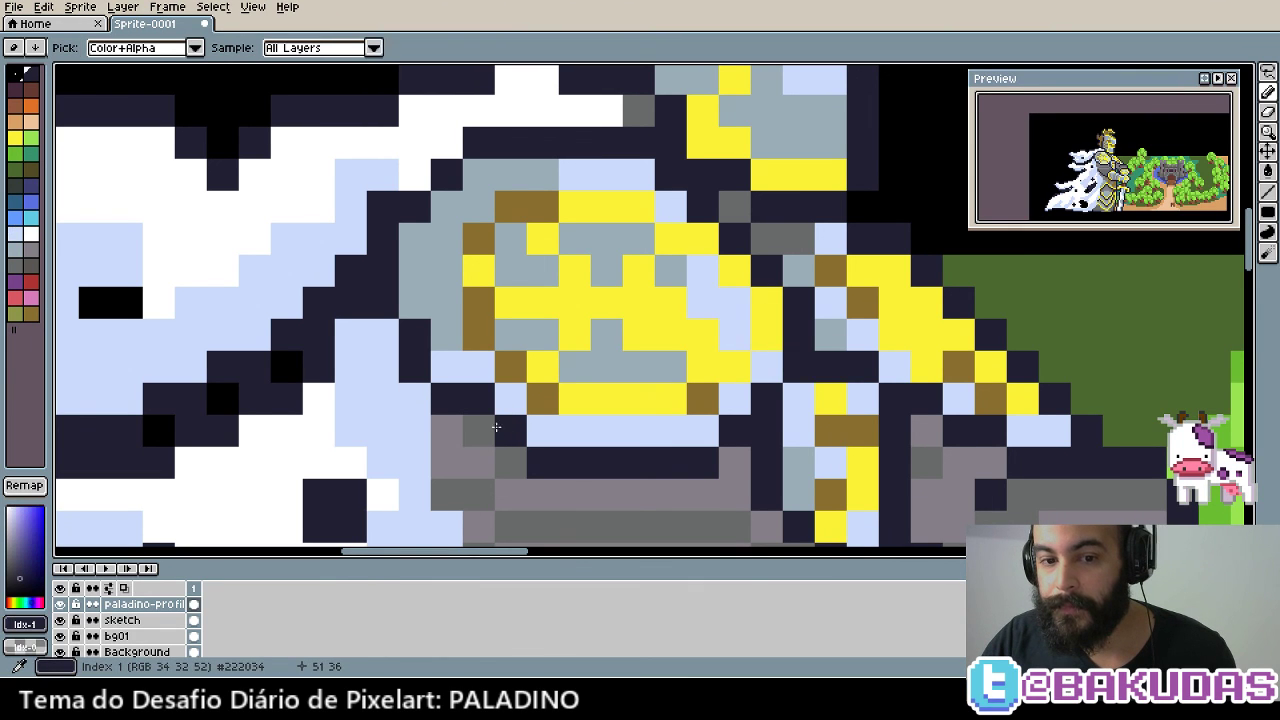
alt+click(508, 394)
click(479, 400)
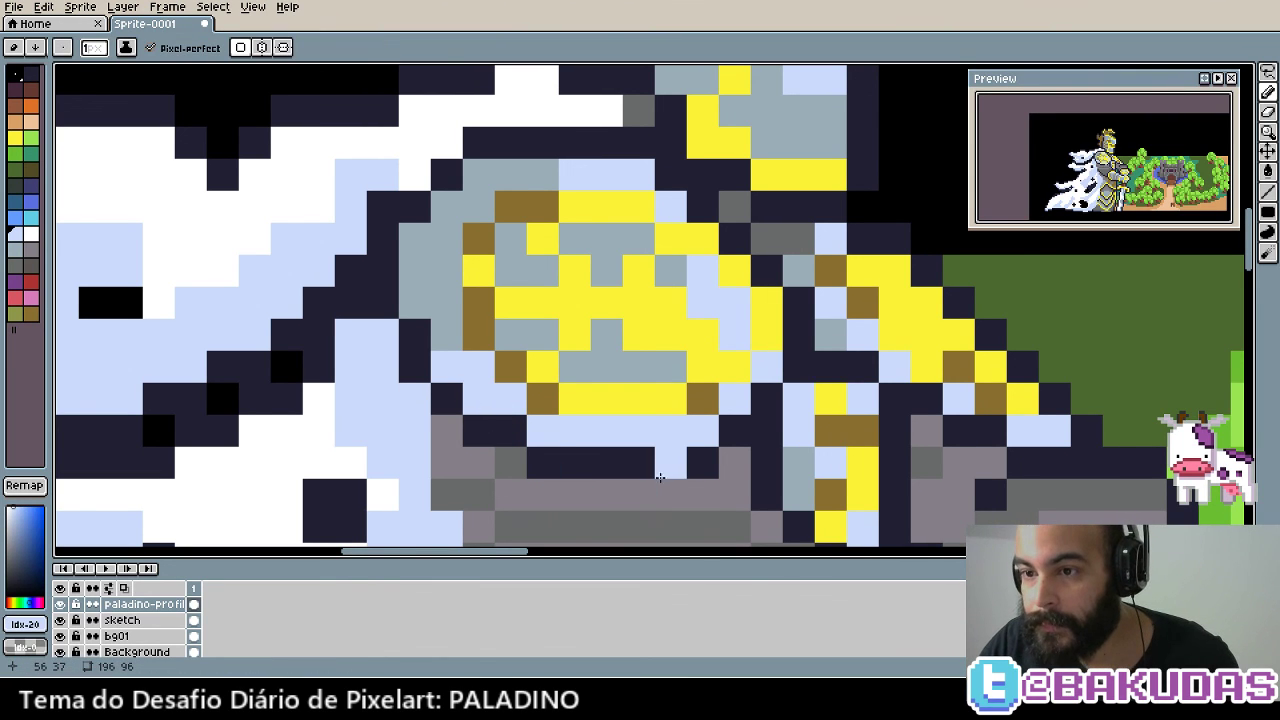
drag(756, 498, 648, 513)
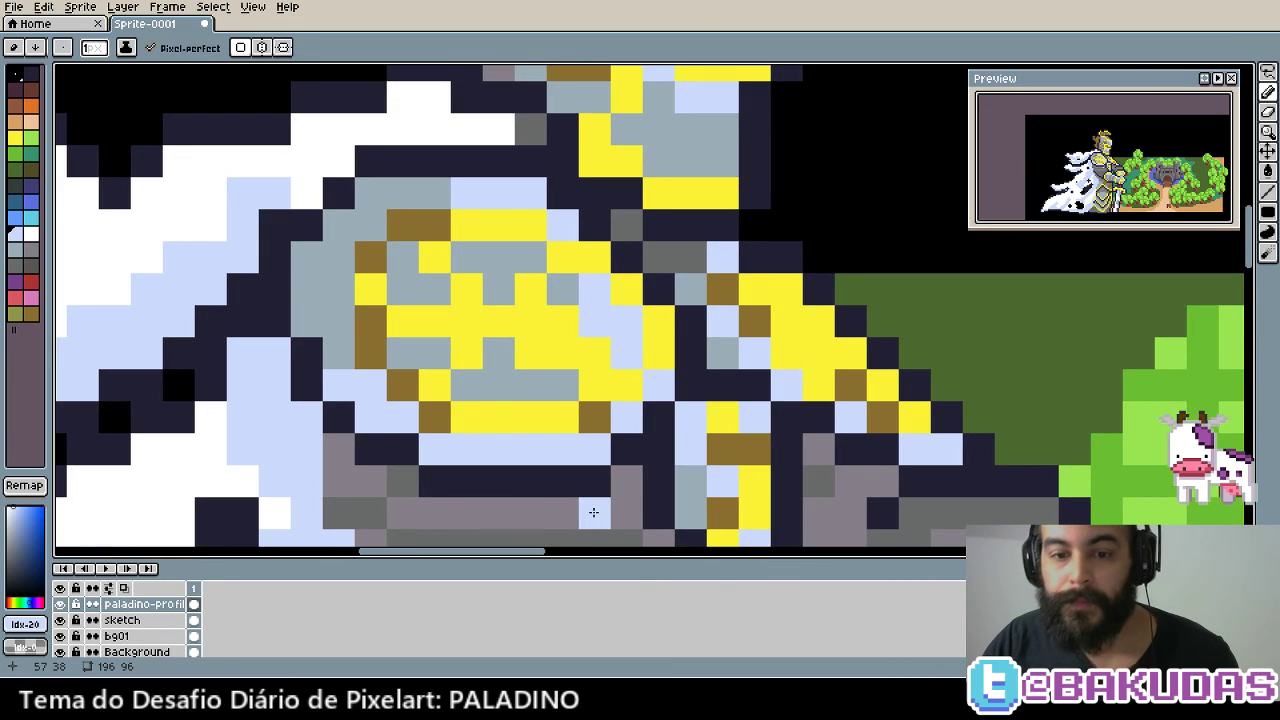
right_click(670, 511)
click(697, 506)
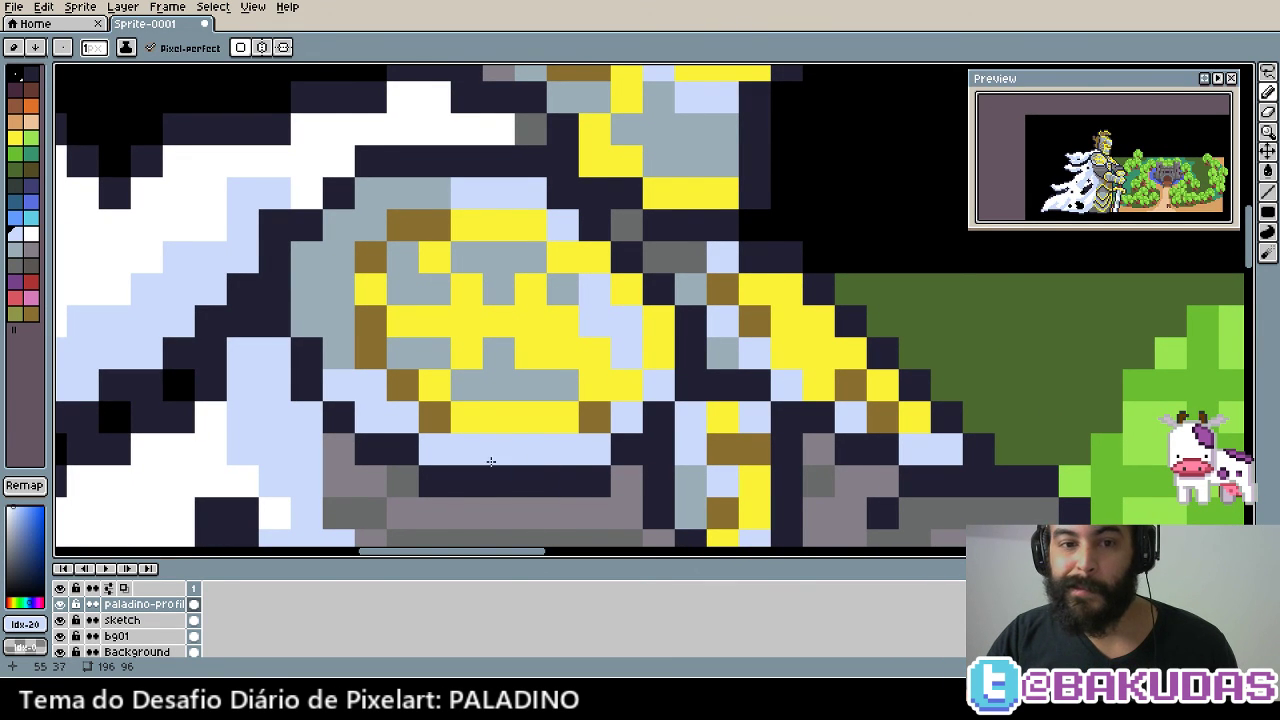
Paint light blue over the remaining stray grey pixels on the armor
mouse_move(344, 371)
mouse_down()
mouse_move(407, 348)
mouse_move(411, 363)
mouse_up()
alt+click(407, 348)
alt+click(430, 365)
mouse_move(395, 315)
mouse_down()
mouse_move(369, 246)
mouse_move(404, 272)
mouse_up()
click(400, 210)
click(484, 229)
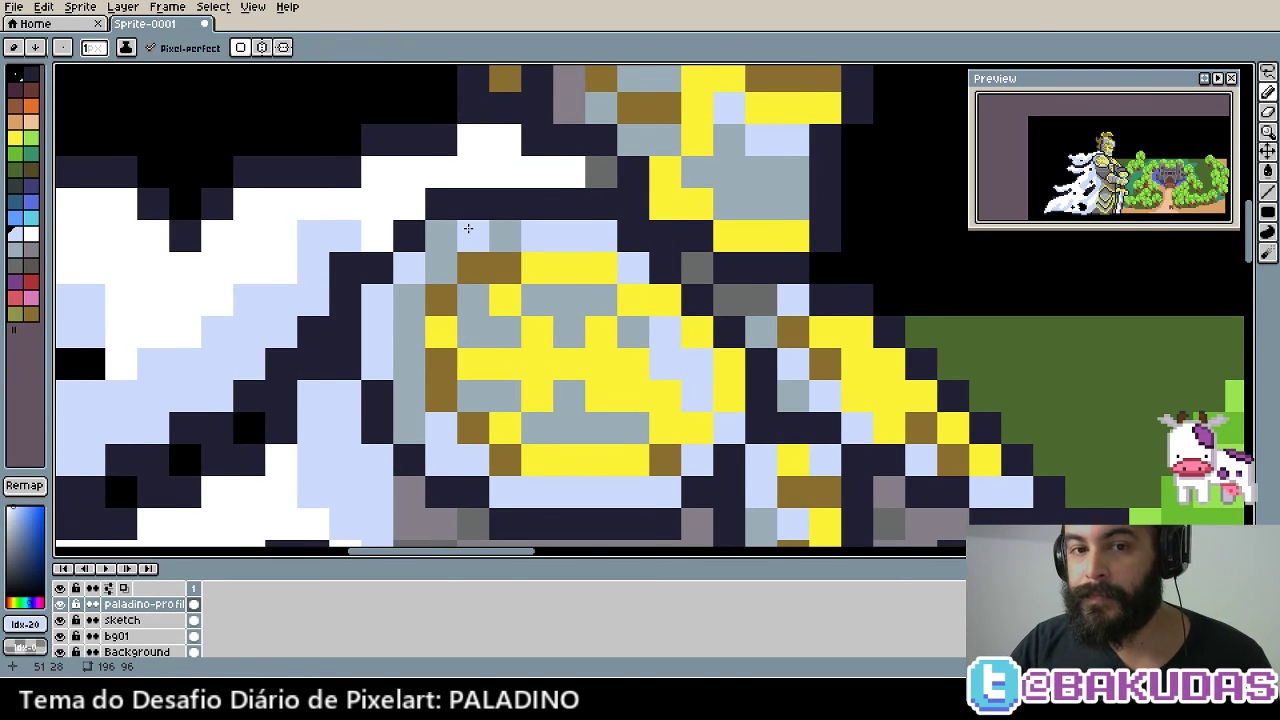
scroll(466, 410, down, 1)
scroll(472, 408, down, 1)
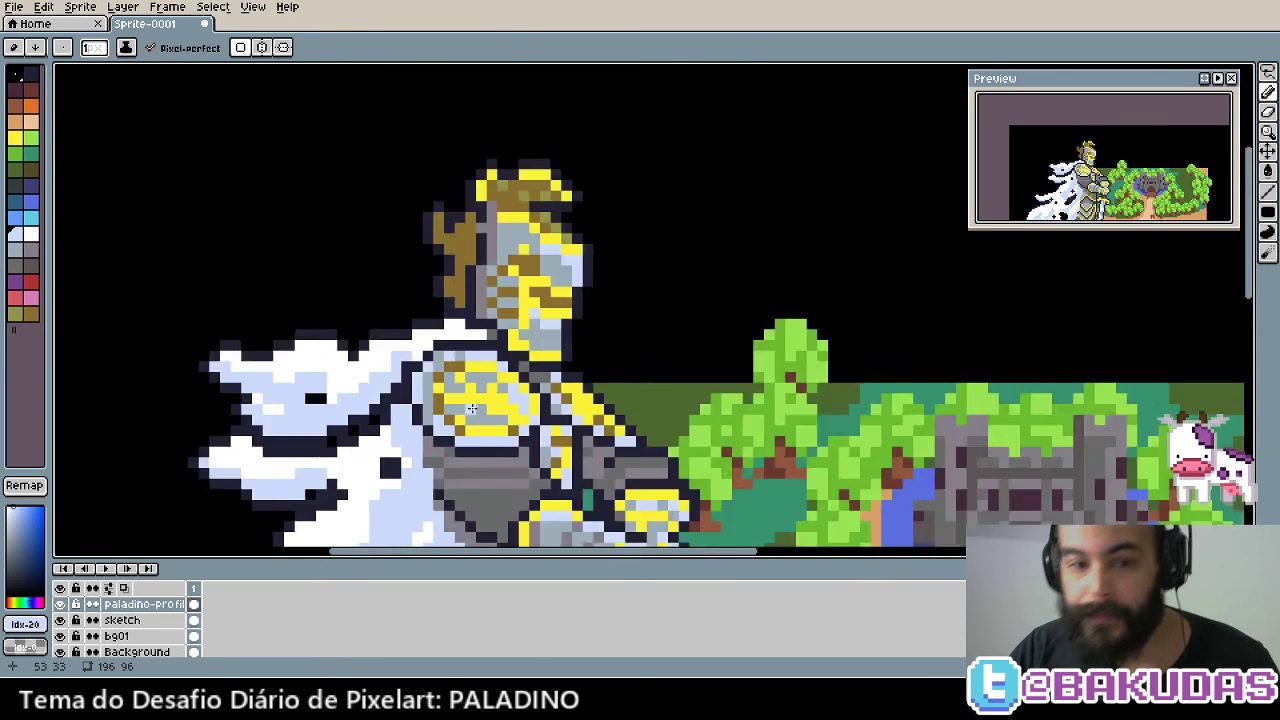
scroll(472, 408, down, 1)
scroll(463, 385, up, 1)
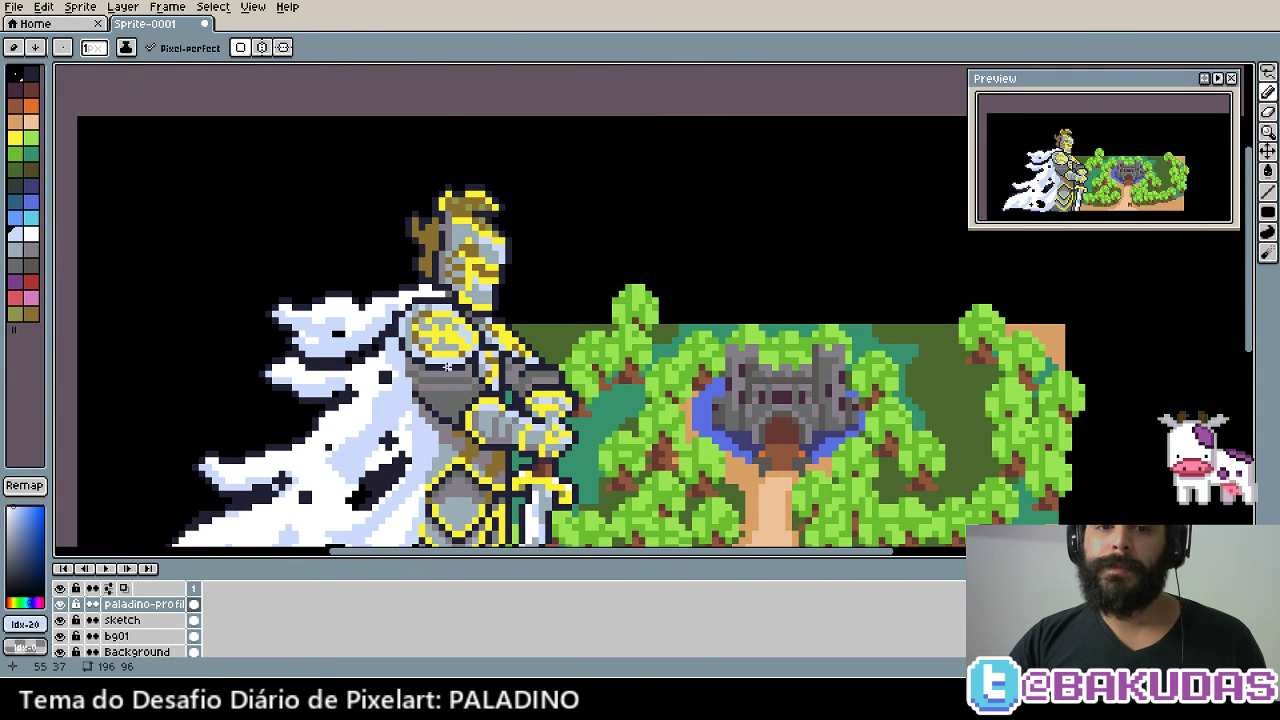
scroll(439, 362, down, 1)
scroll(460, 364, up, 1)
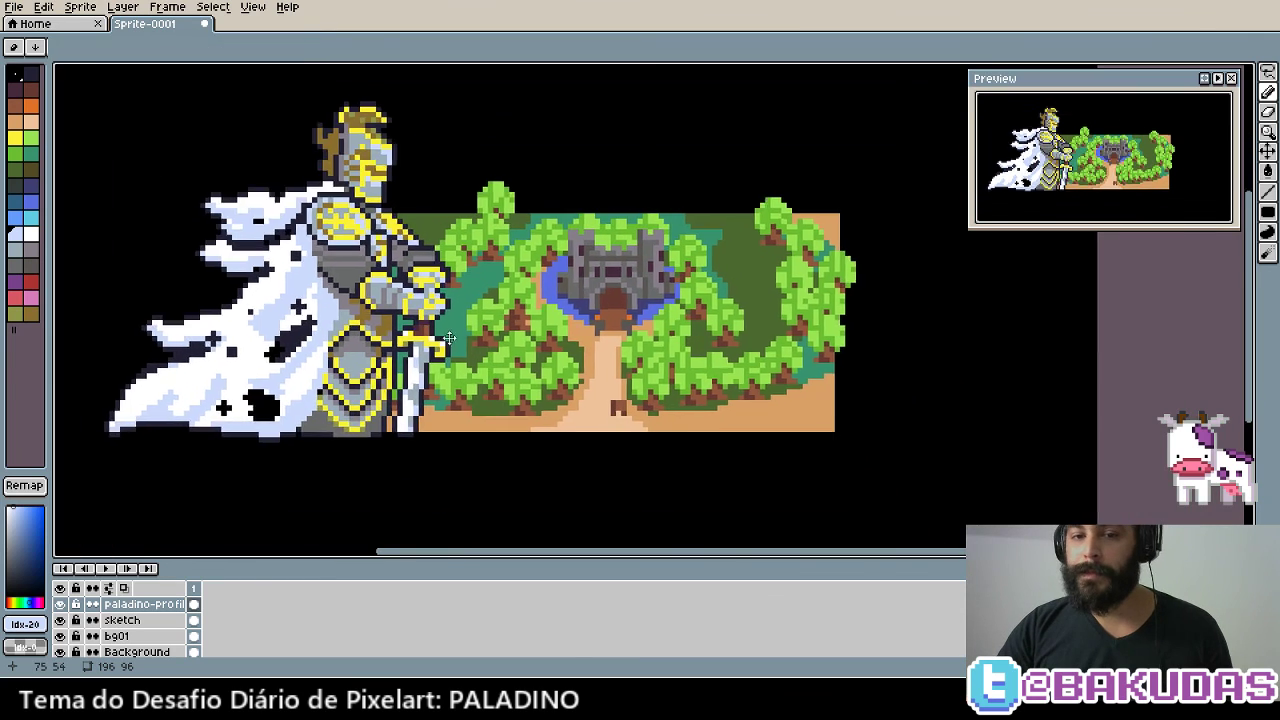
scroll(490, 365, down, 1)
scroll(510, 366, down, 1)
scroll(510, 366, up, 1)
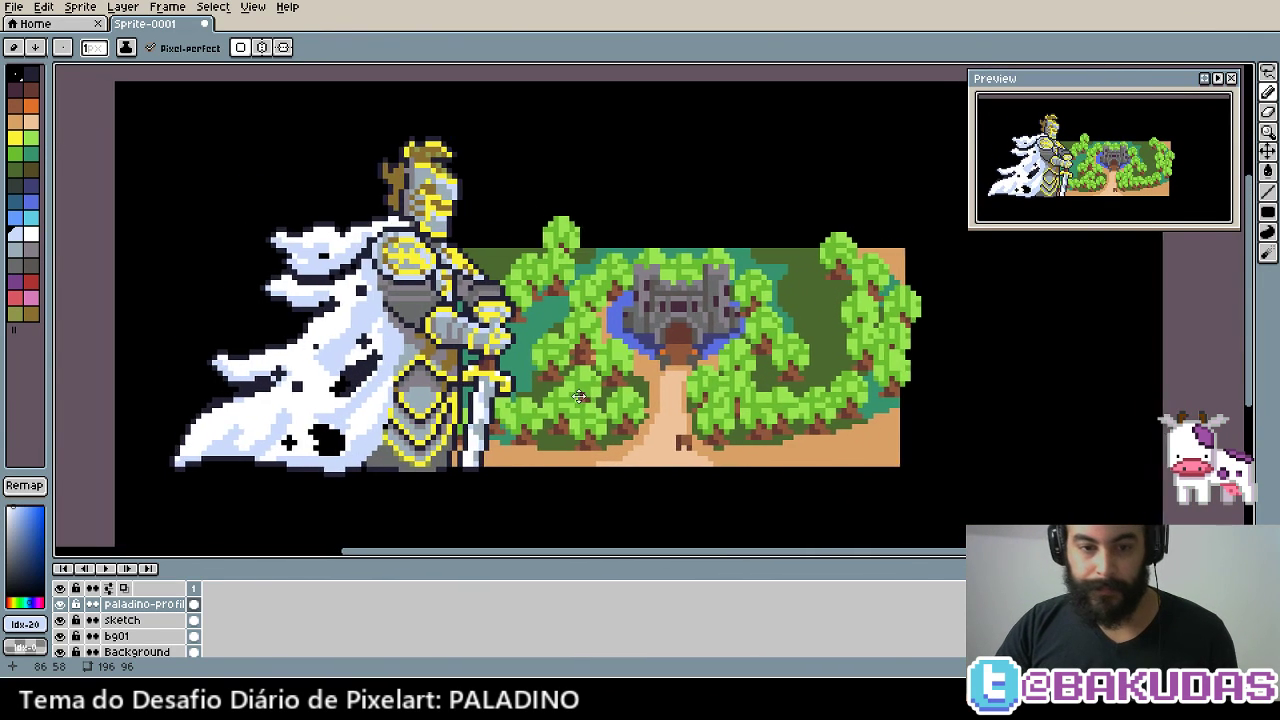
scroll(527, 427, down, 1)
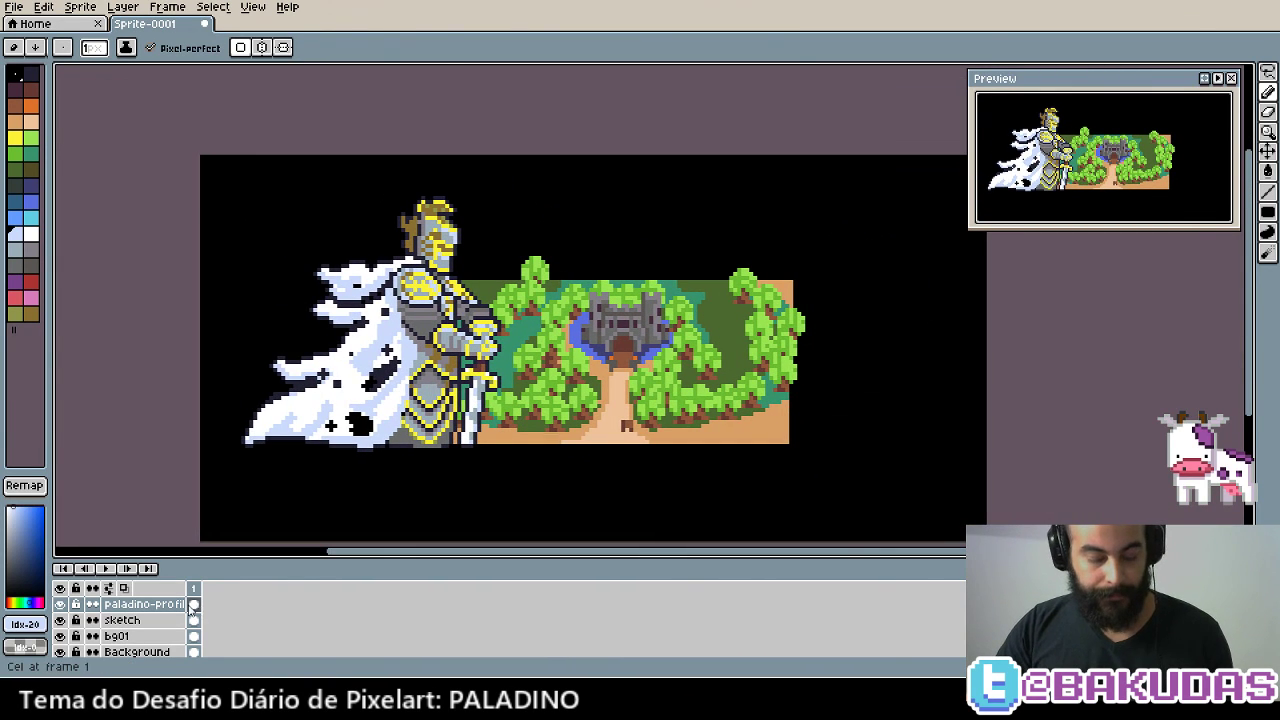
Add a new layer named 'bye'
key(shift+n)
double_click(153, 604)
text(bye)
key(Return)
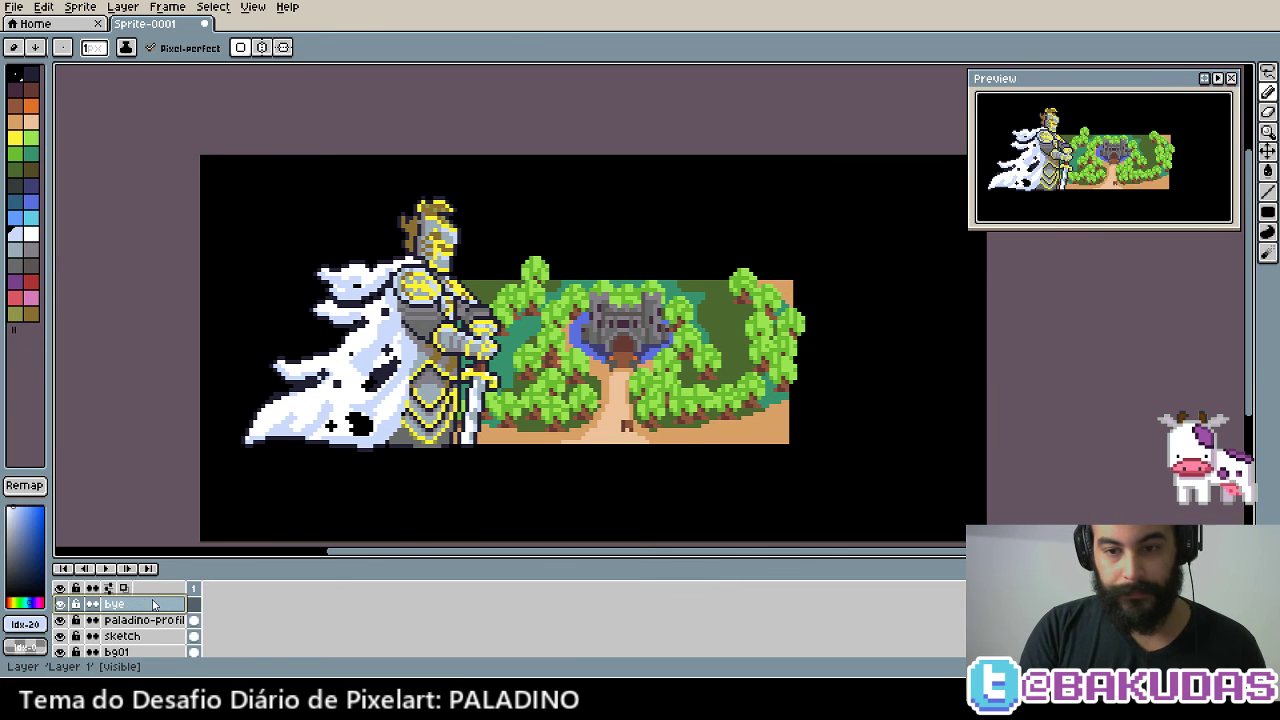
Insert white 'thanks for watching!!' text and place it below the knight and castle
scroll(480, 420, down, 2)
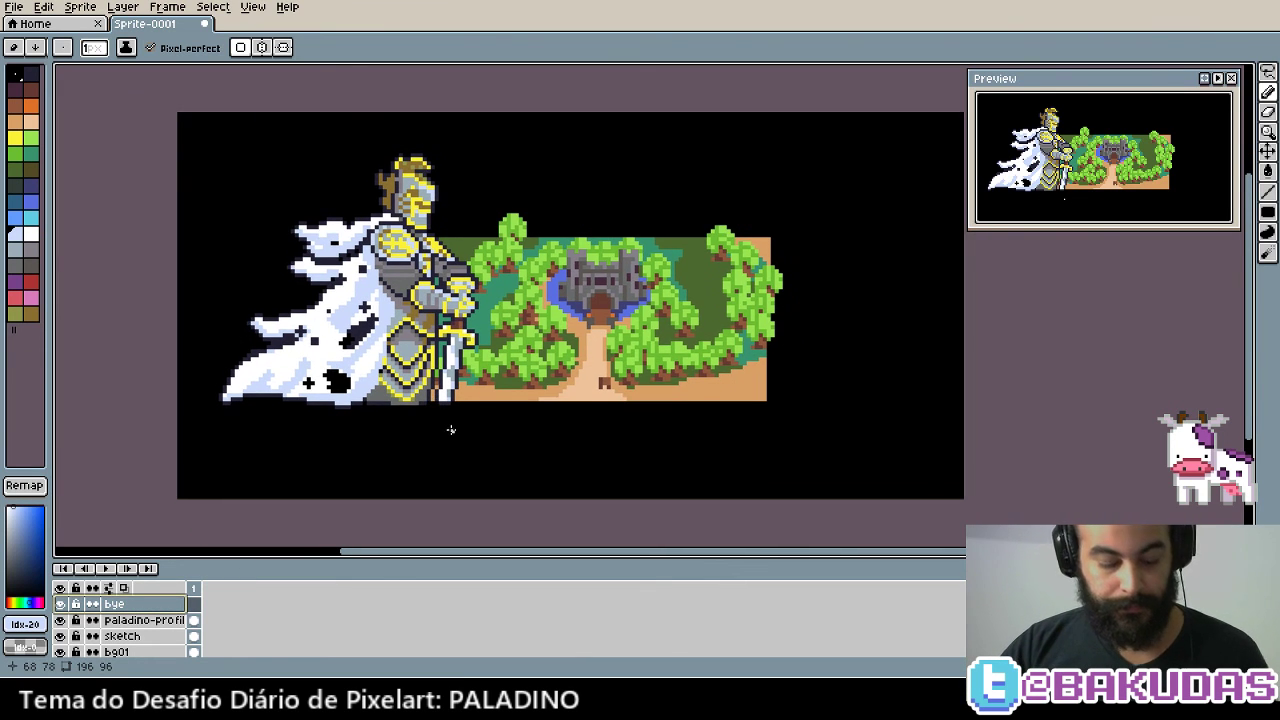
key(ctrl+t)
text(thanks for watching!!)
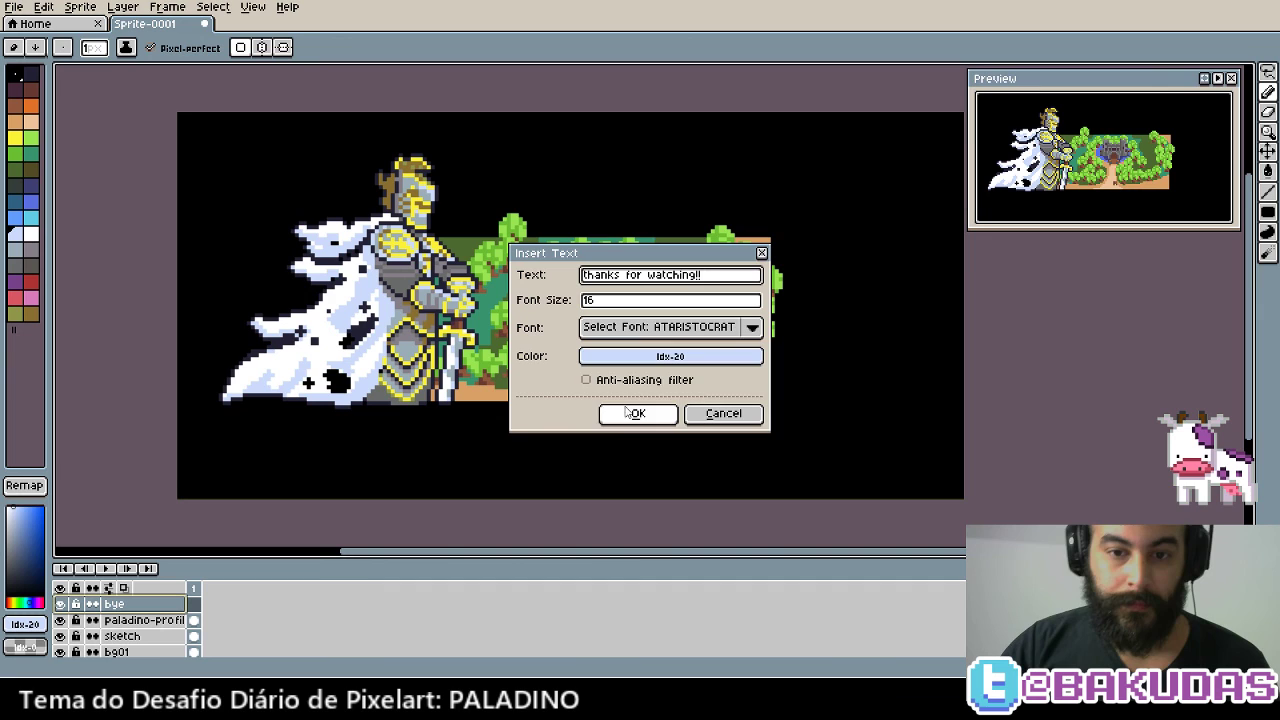
click(670, 356)
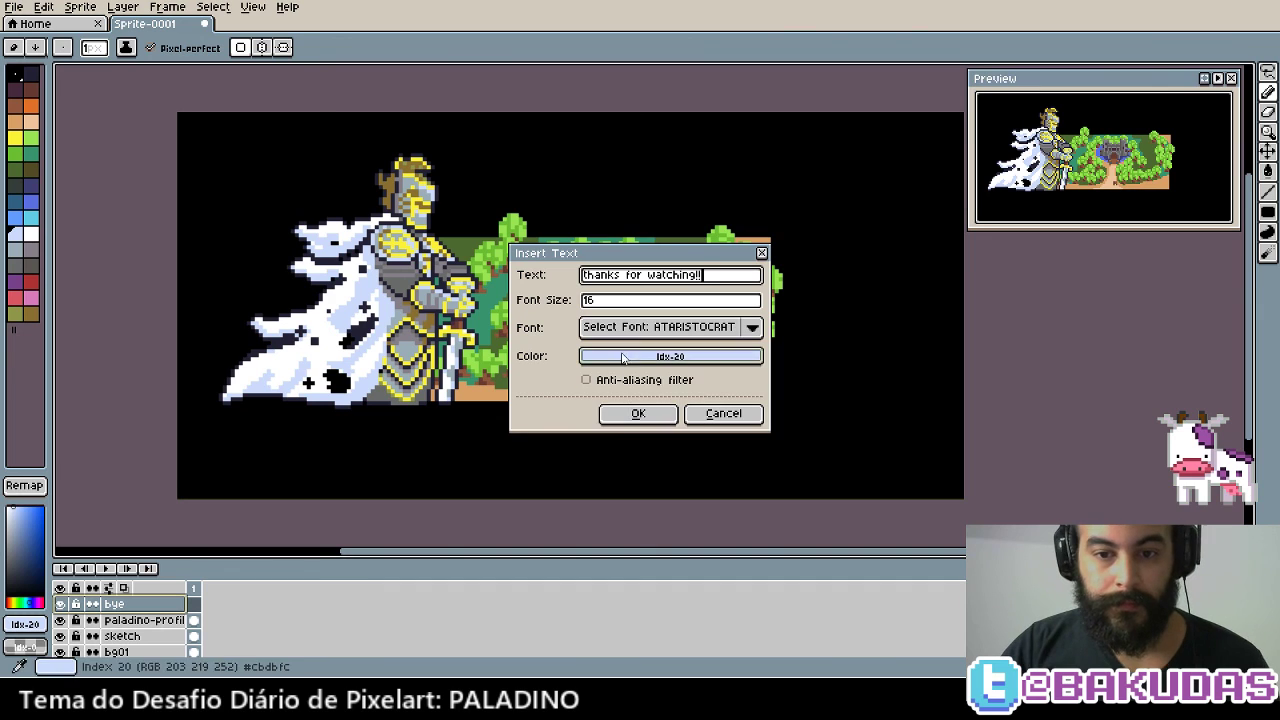
click(815, 412)
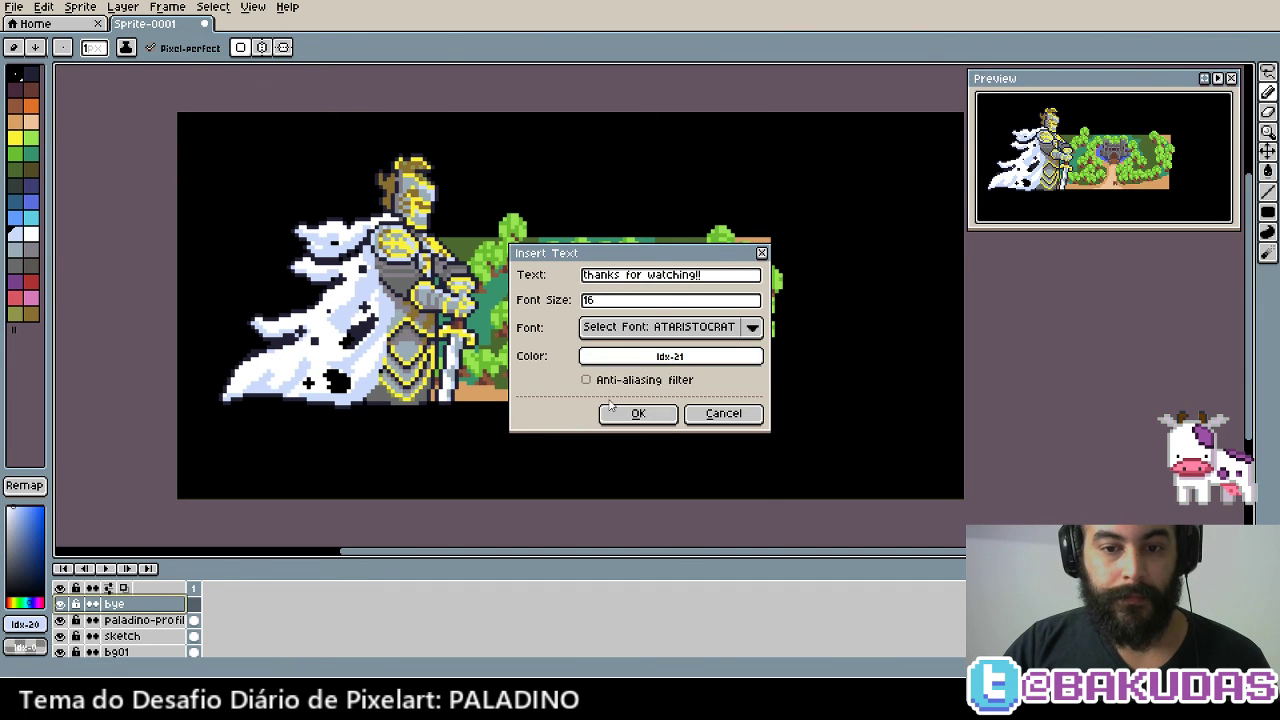
click(637, 411)
drag(442, 300, 588, 453)
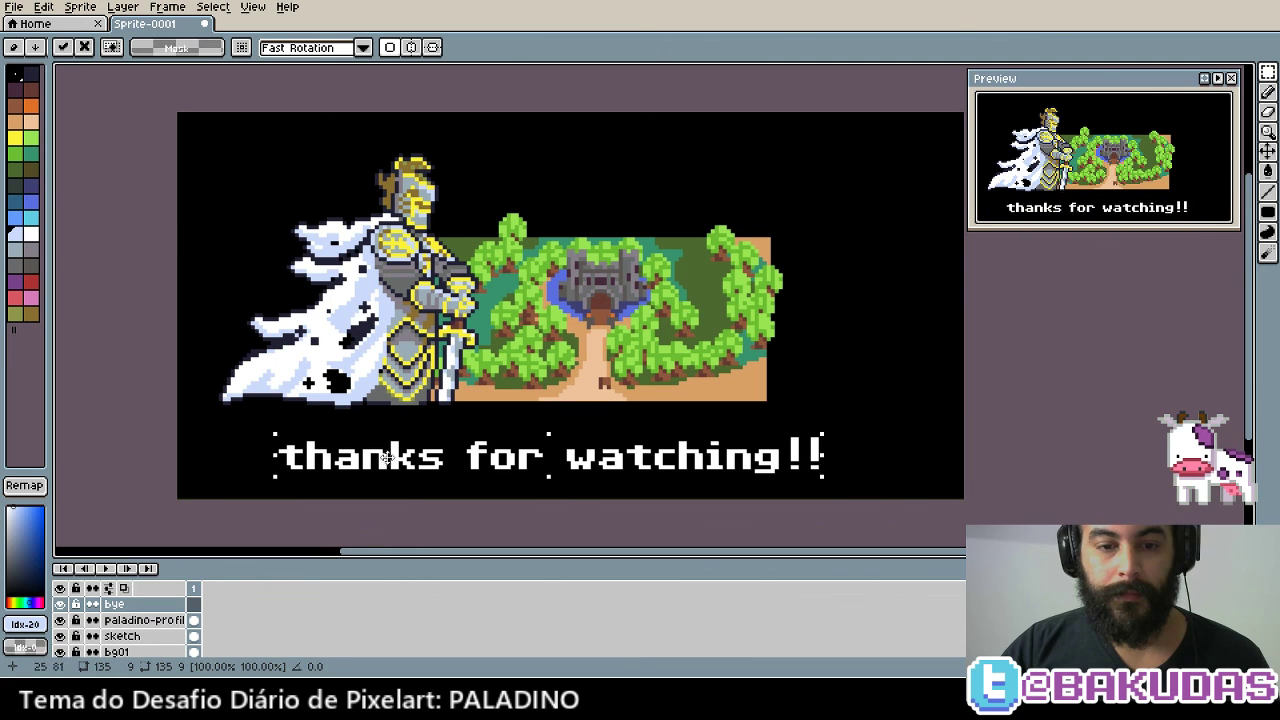
drag(588, 453, 422, 453)
Drop the text selection and leave the bye layer hidden
click(59, 605)
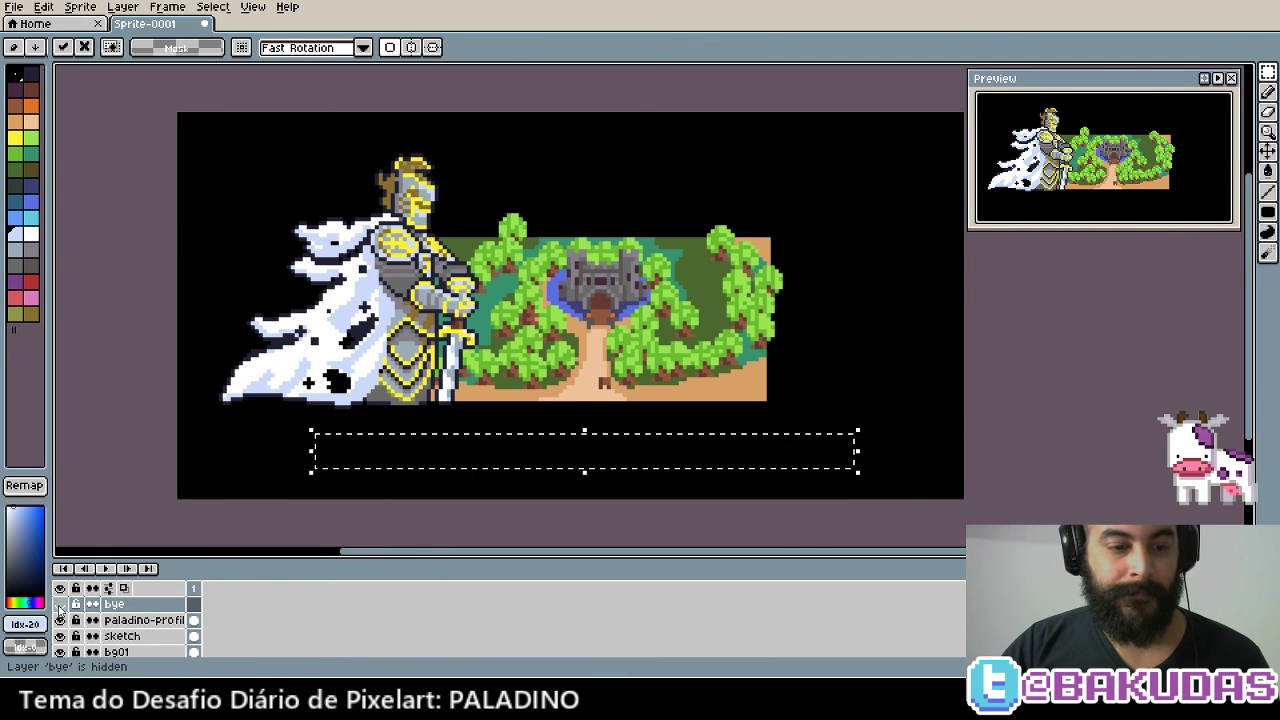
click(59, 605)
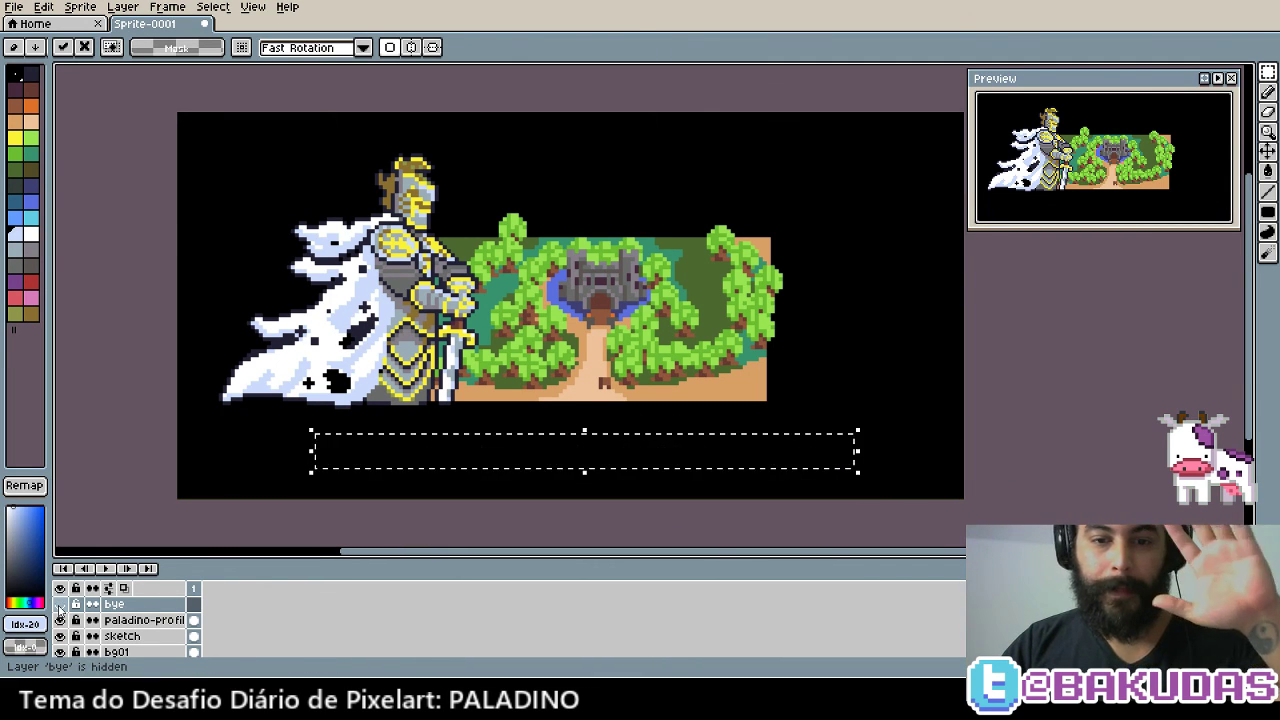
click(59, 605)
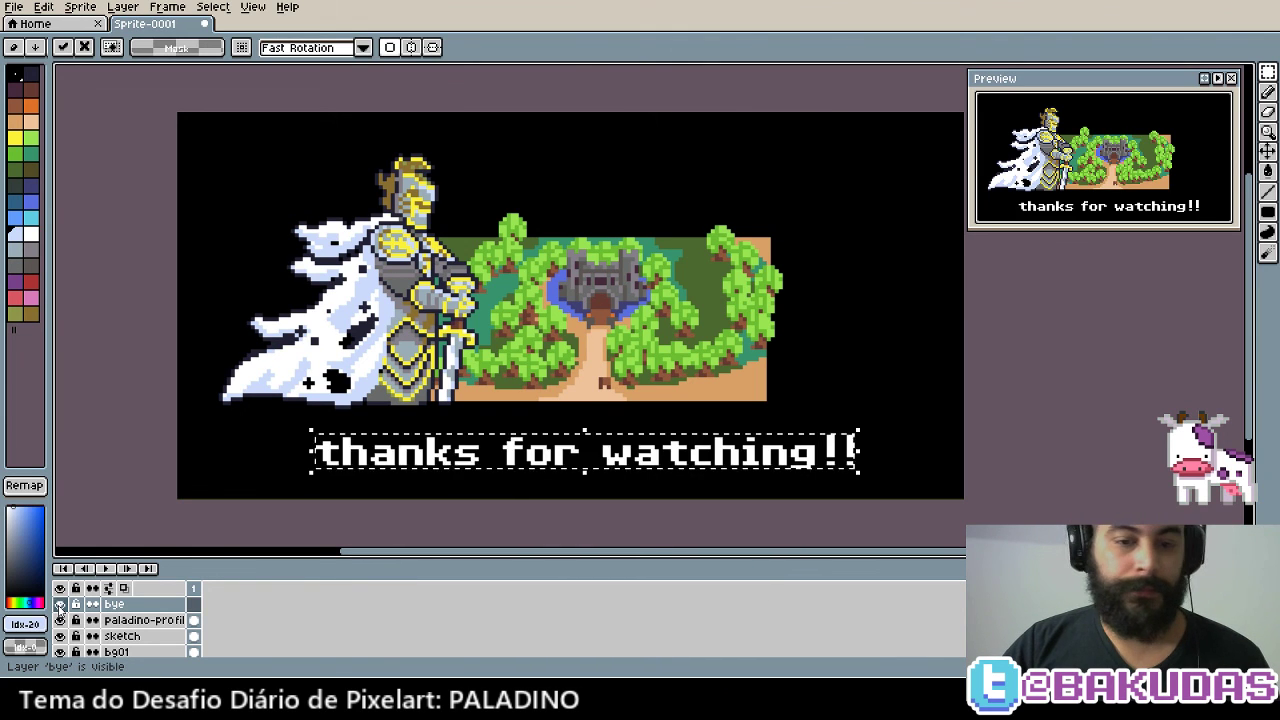
click(59, 605)
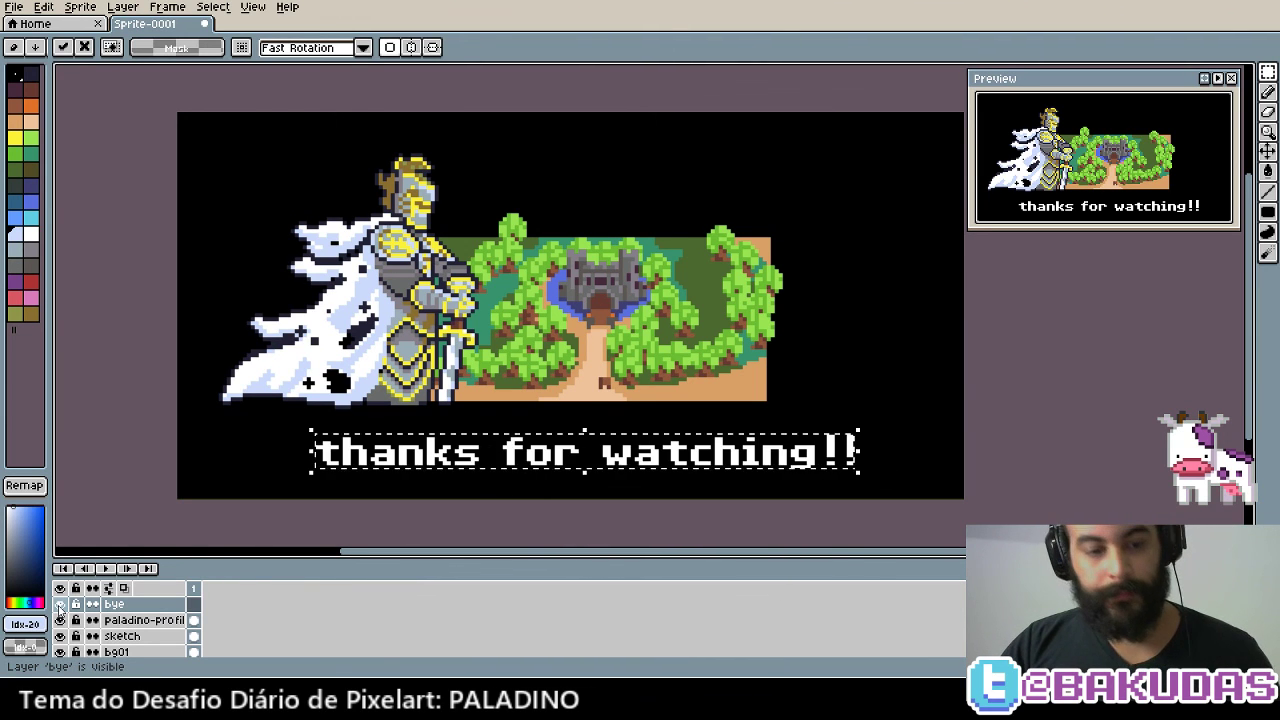
key(ctrl+d)
click(59, 605)
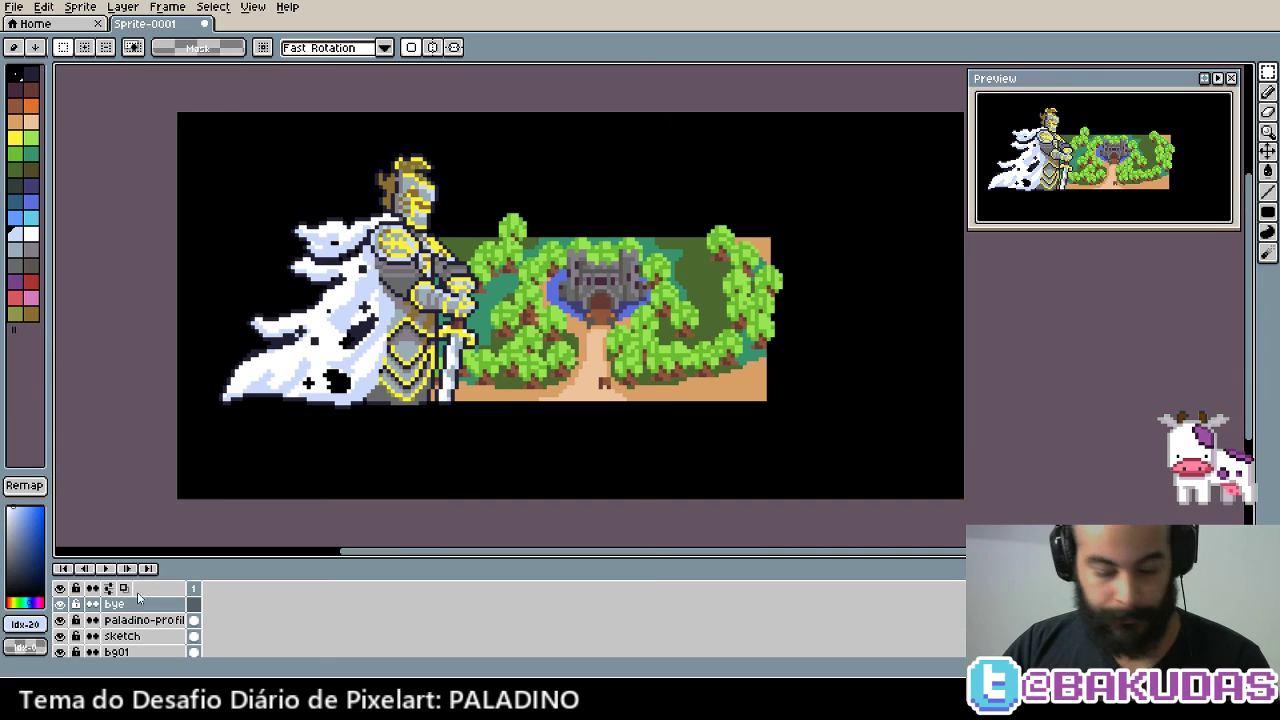
Shift the knight and castle artwork about 45 px right, then start Save As
scroll(165, 611, down, 1)
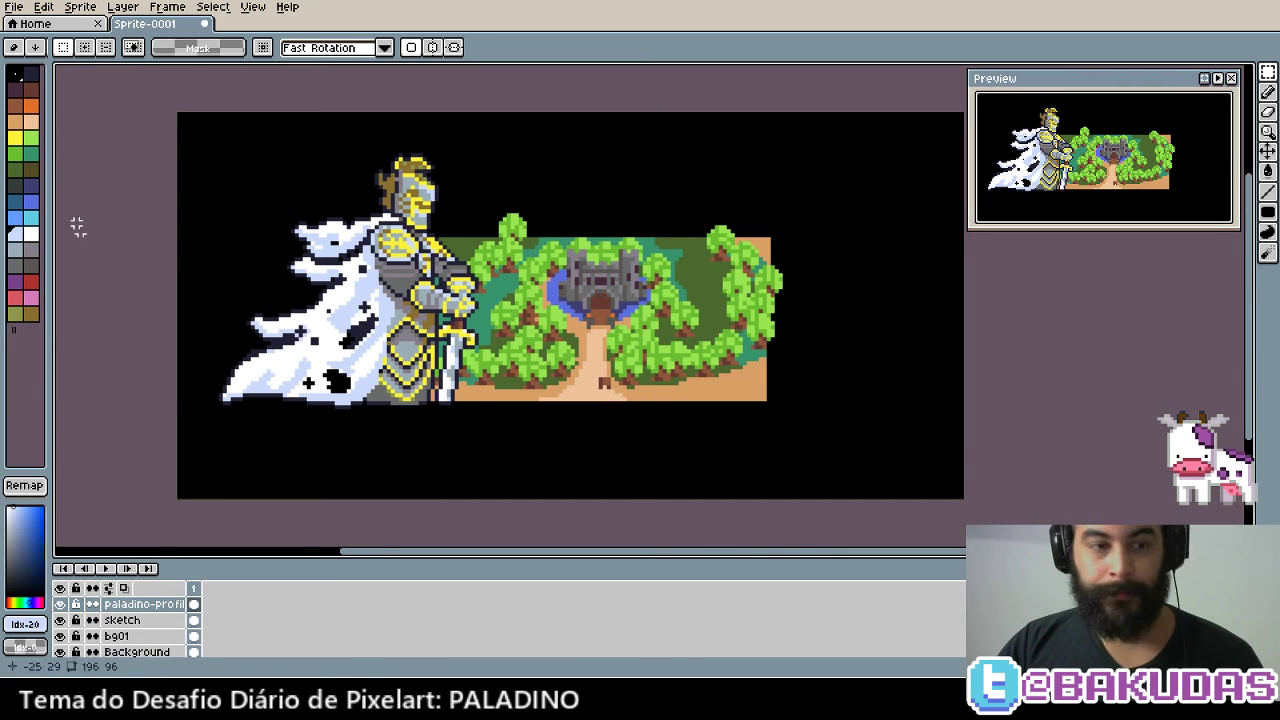
click(14, 6)
key(Escape)
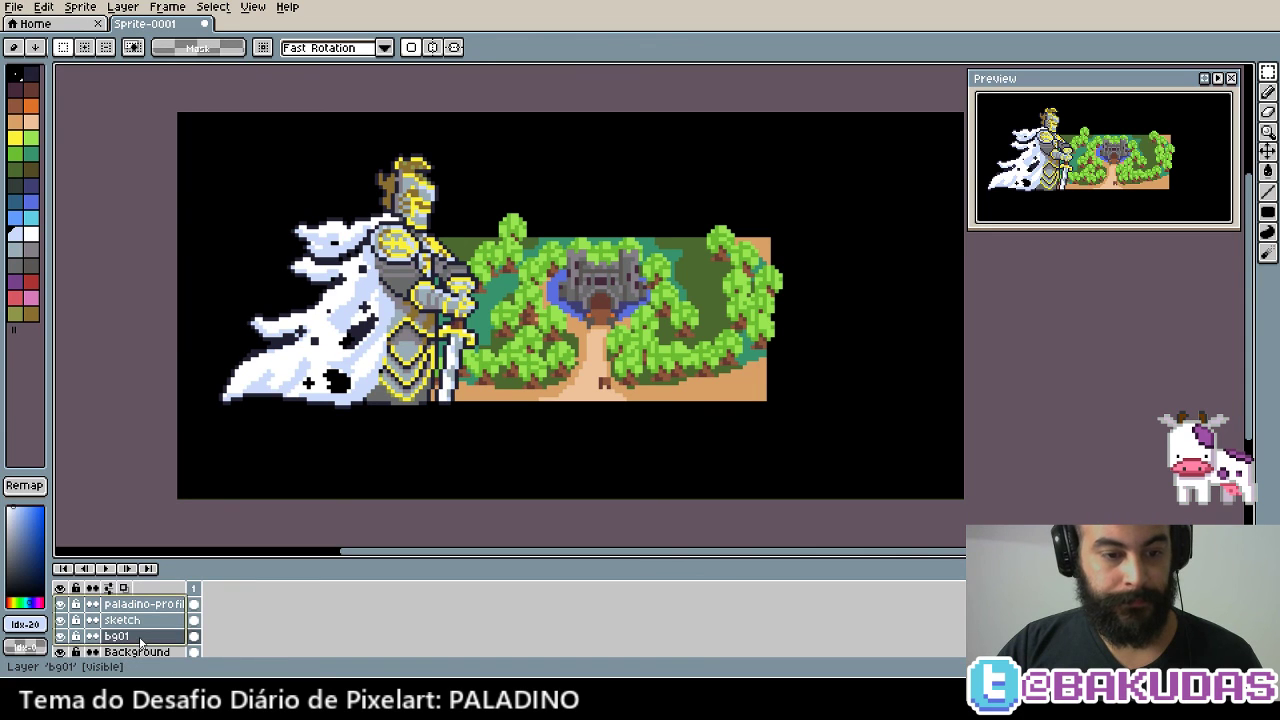
key(v)
drag(441, 381, 515, 372)
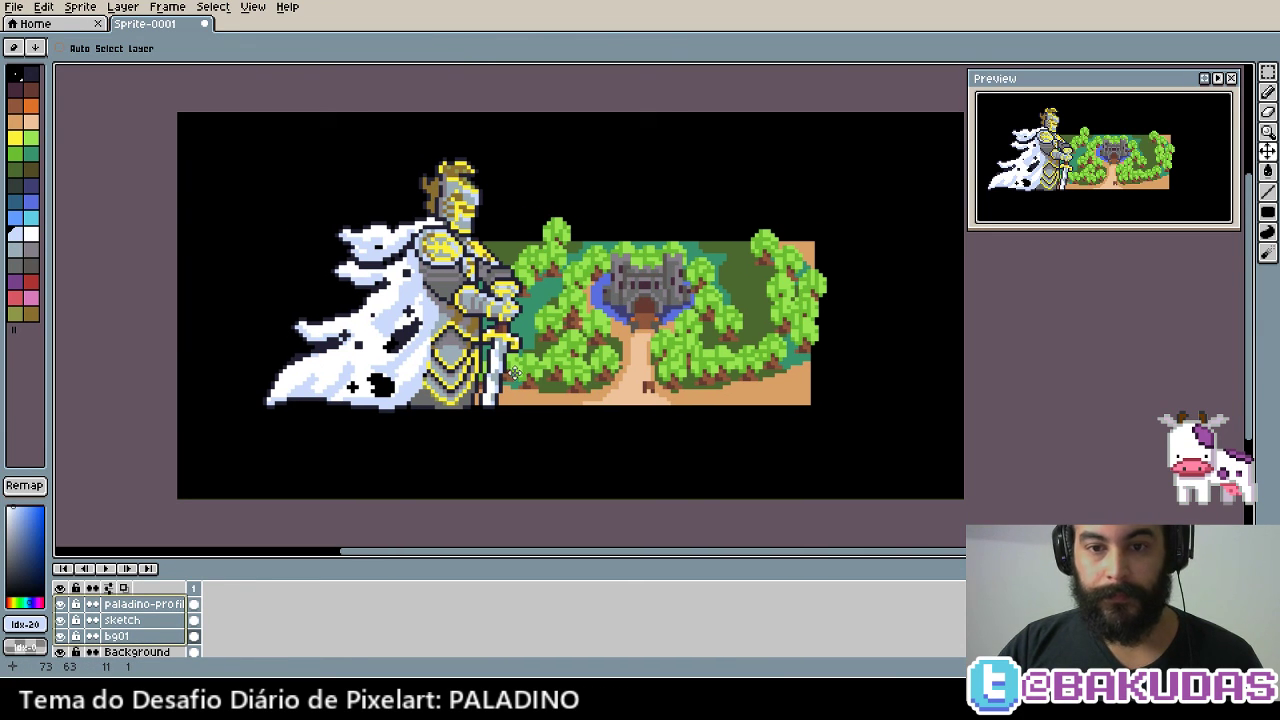
drag(514, 372, 514, 372)
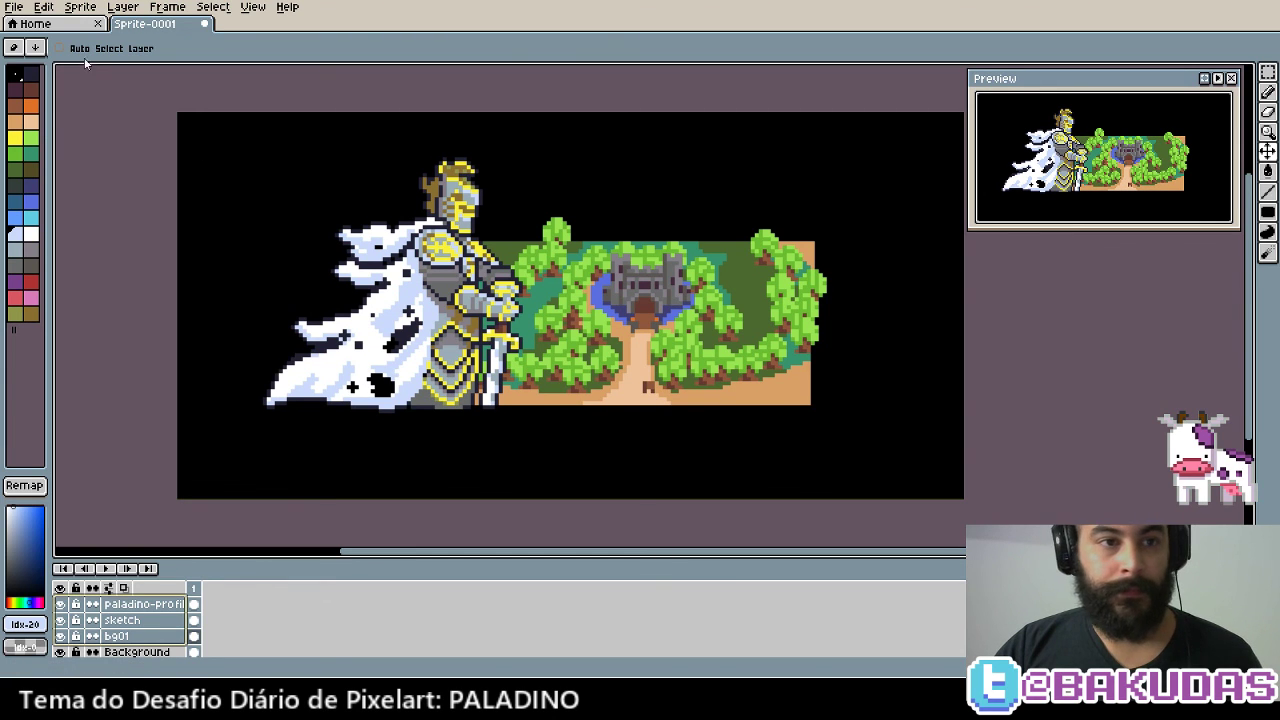
click(14, 7)
click(40, 88)
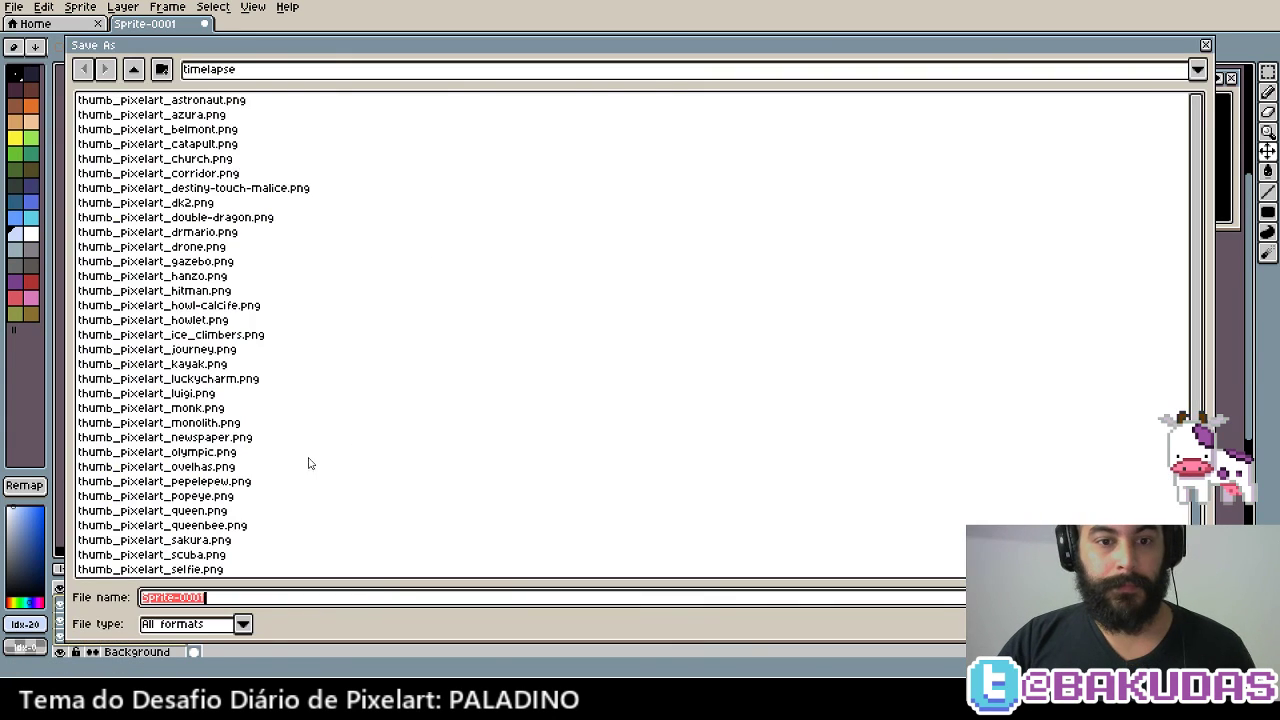
Browse through Dropbox, Vaca Roxa and PixelArt to reuse the 035 - F1 file name
click(132, 72)
click(132, 72)
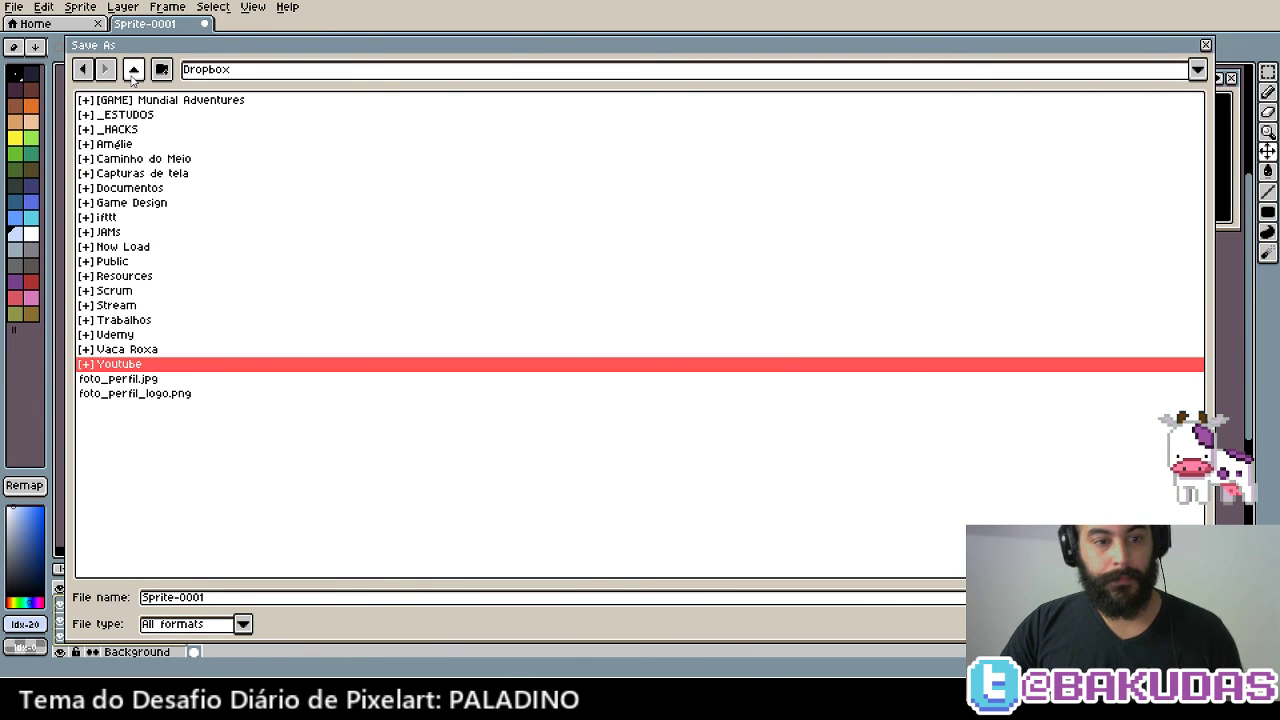
double_click(115, 351)
scroll(183, 449, down, 7)
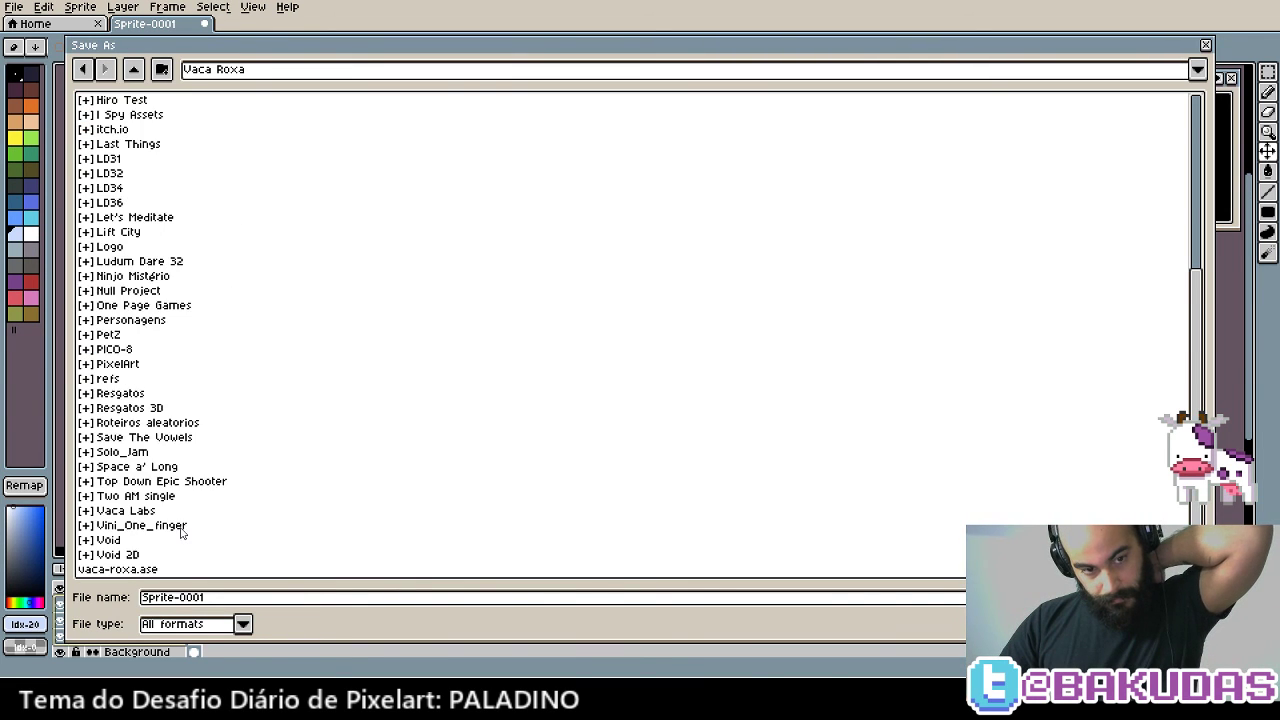
scroll(150, 470, down, 2)
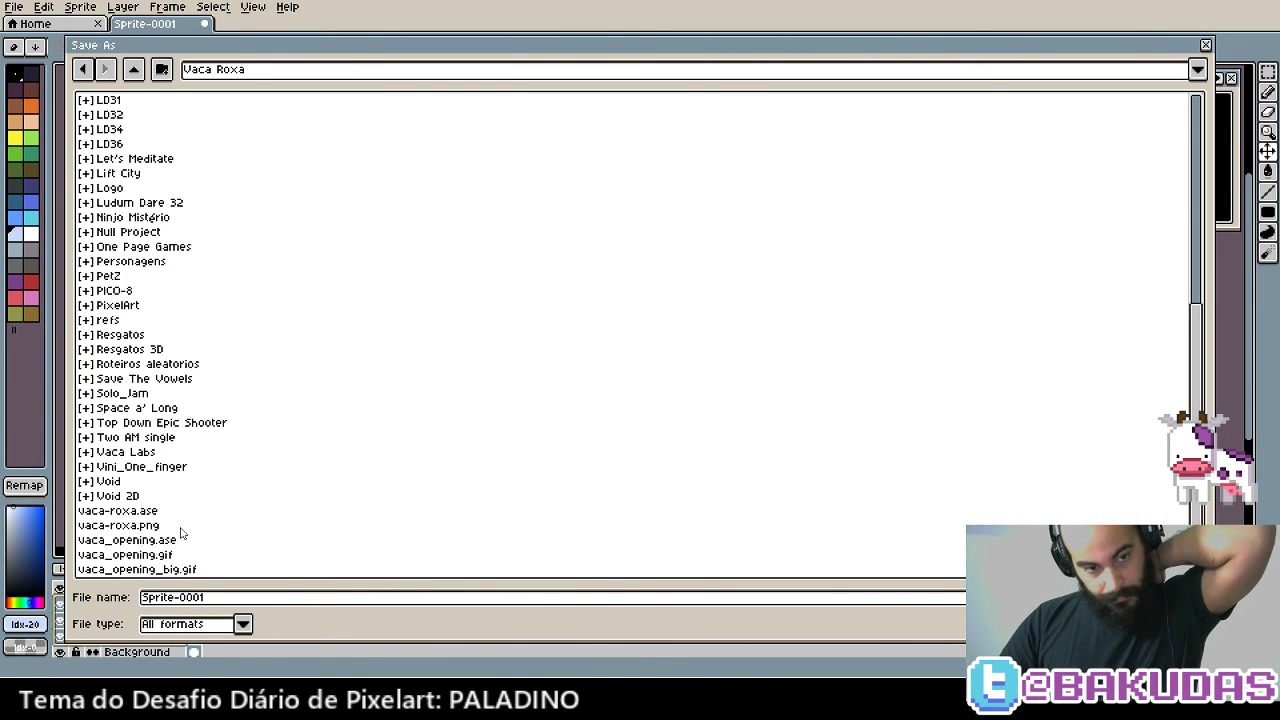
double_click(117, 305)
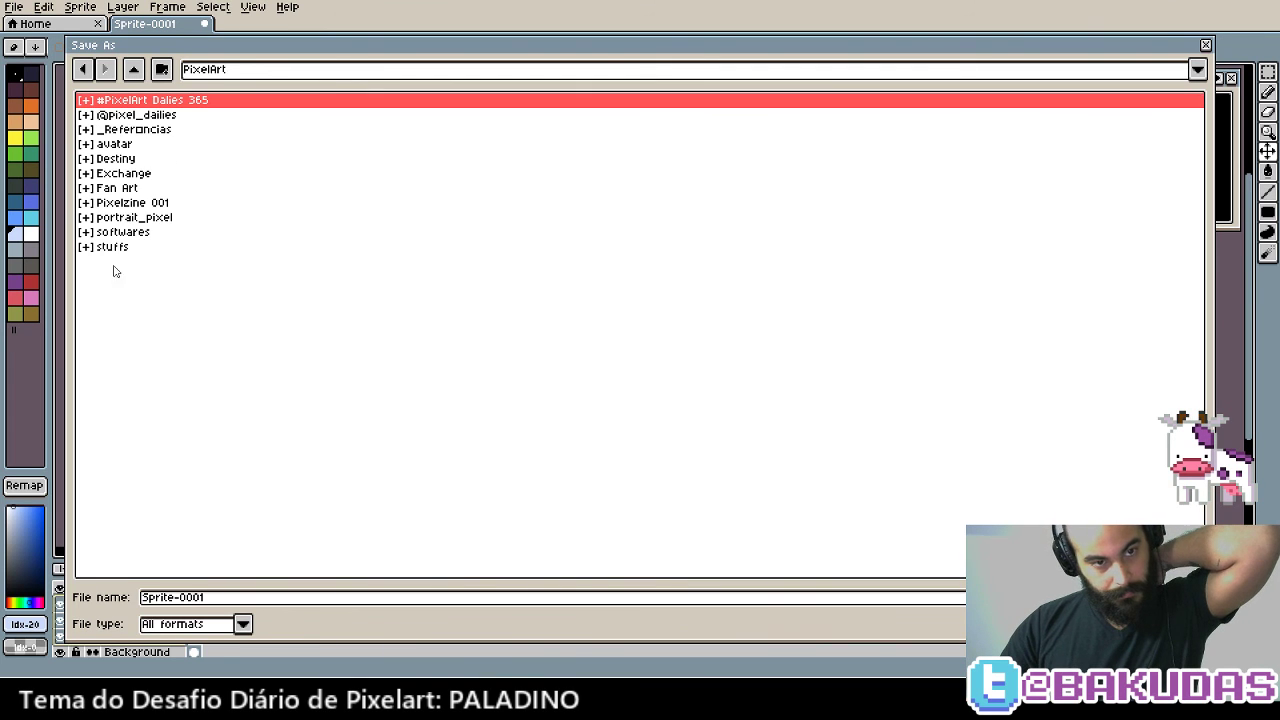
double_click(128, 104)
scroll(140, 470, down, 2)
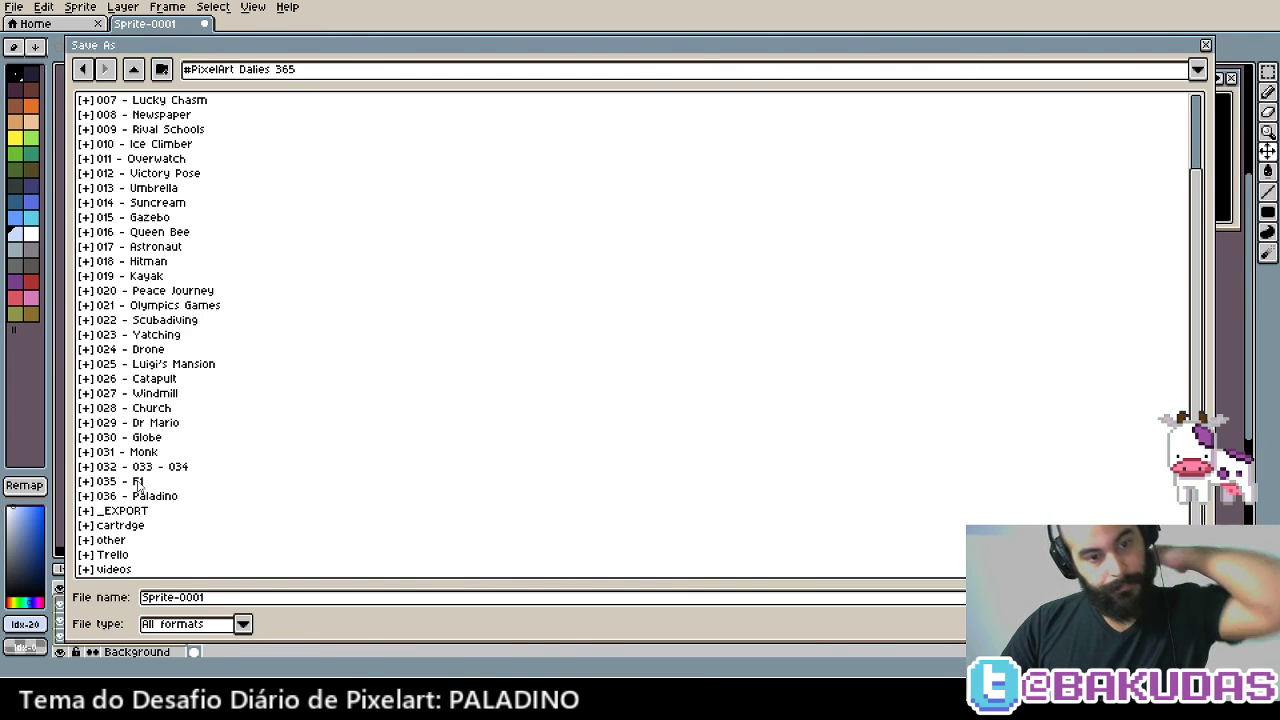
double_click(138, 482)
click(175, 115)
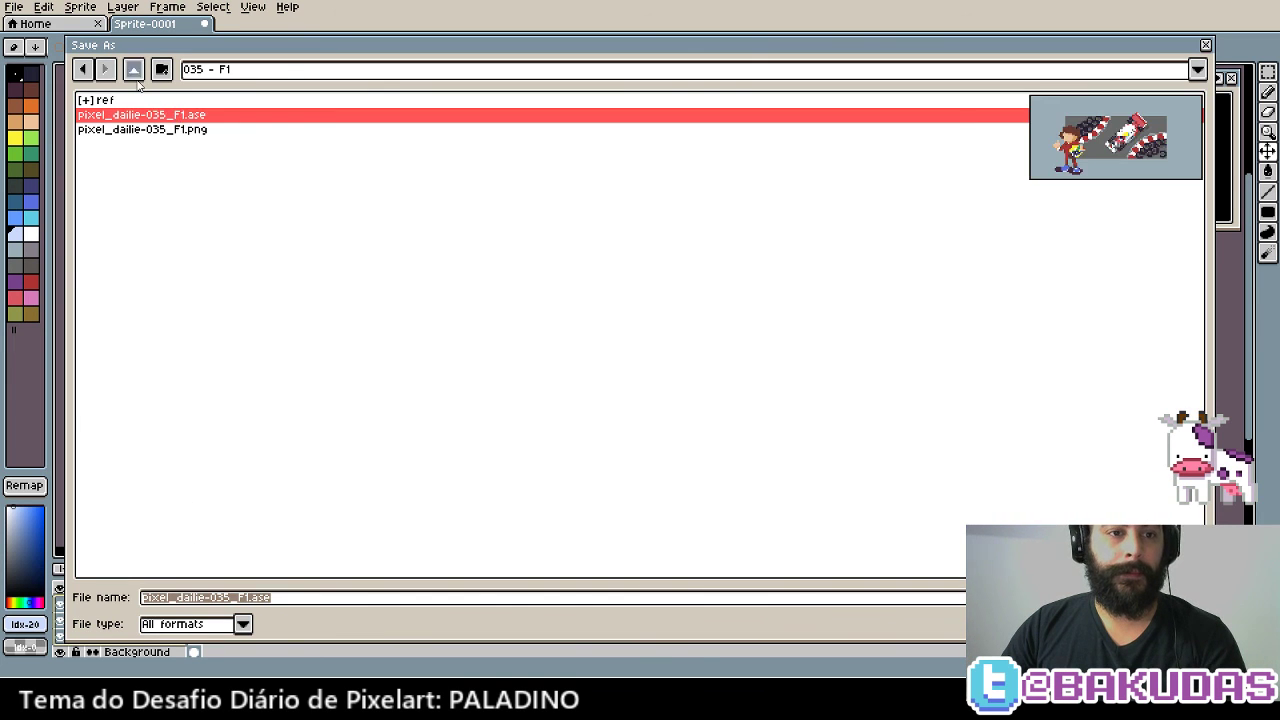
Save the file into 036 - Paladino with '_Pala' added to its name
click(137, 80)
scroll(171, 569, down, 1)
double_click(154, 544)
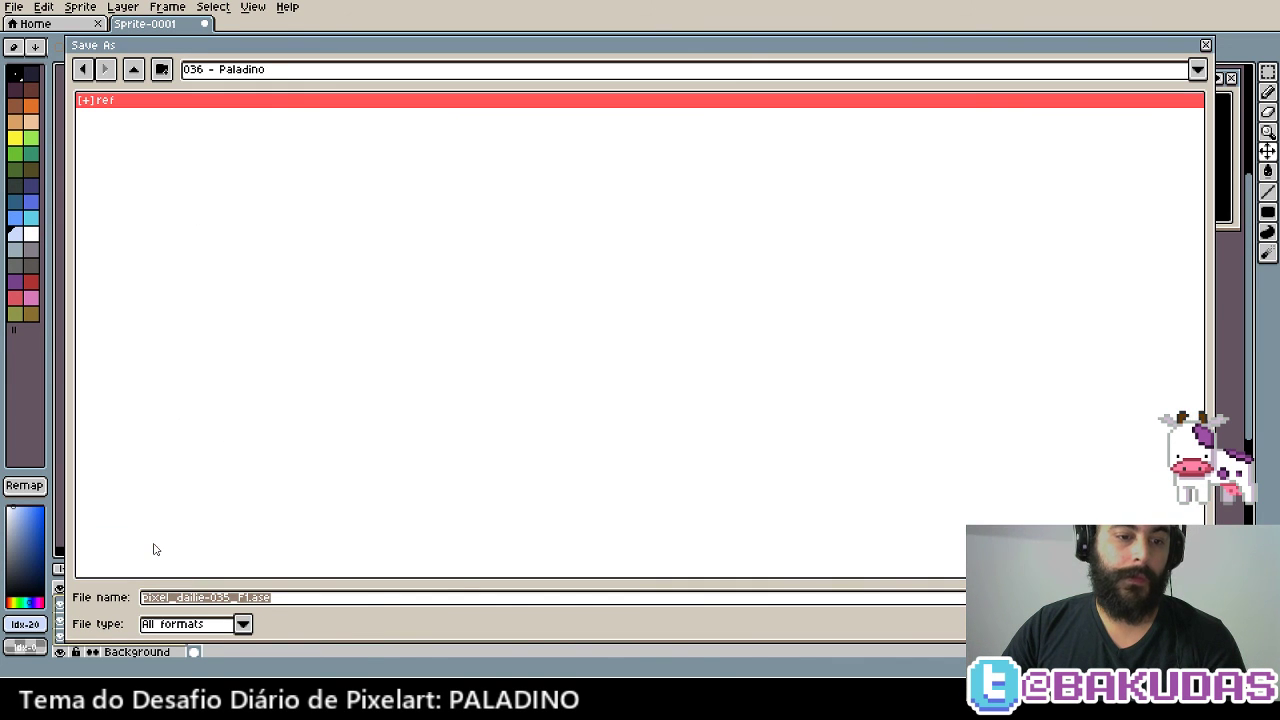
click(252, 598)
text(6)
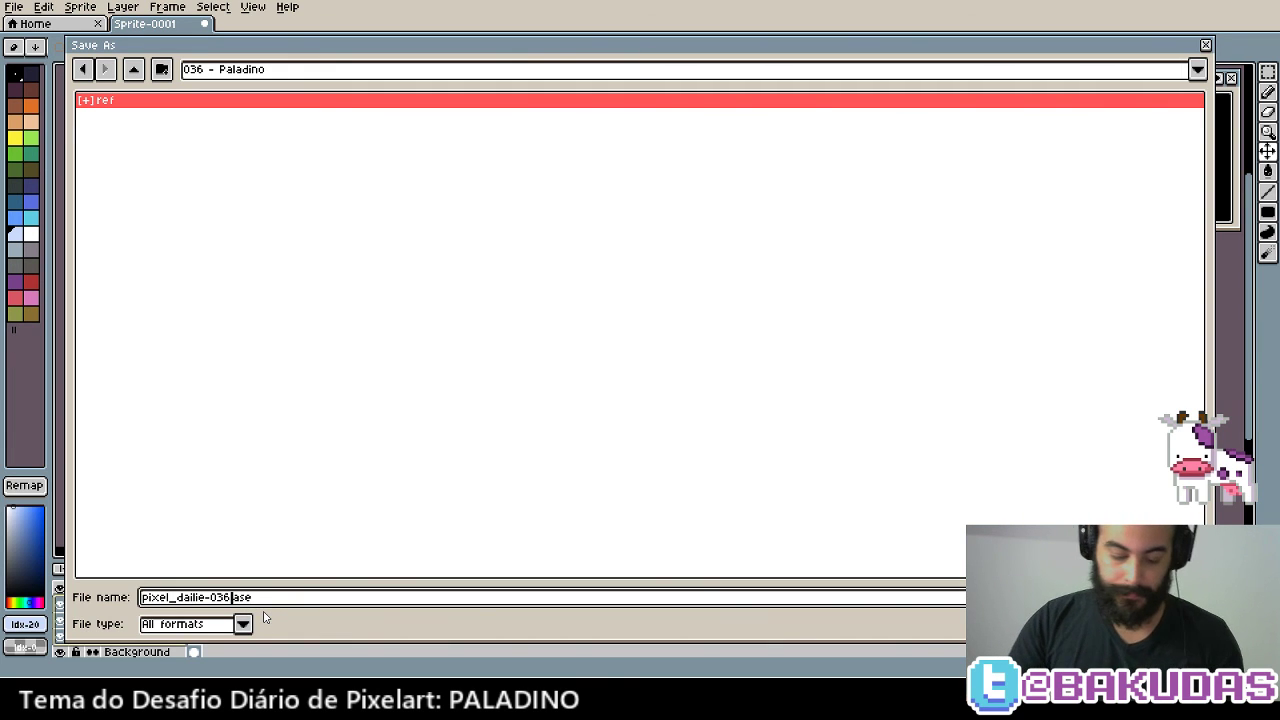
text(_Pal)
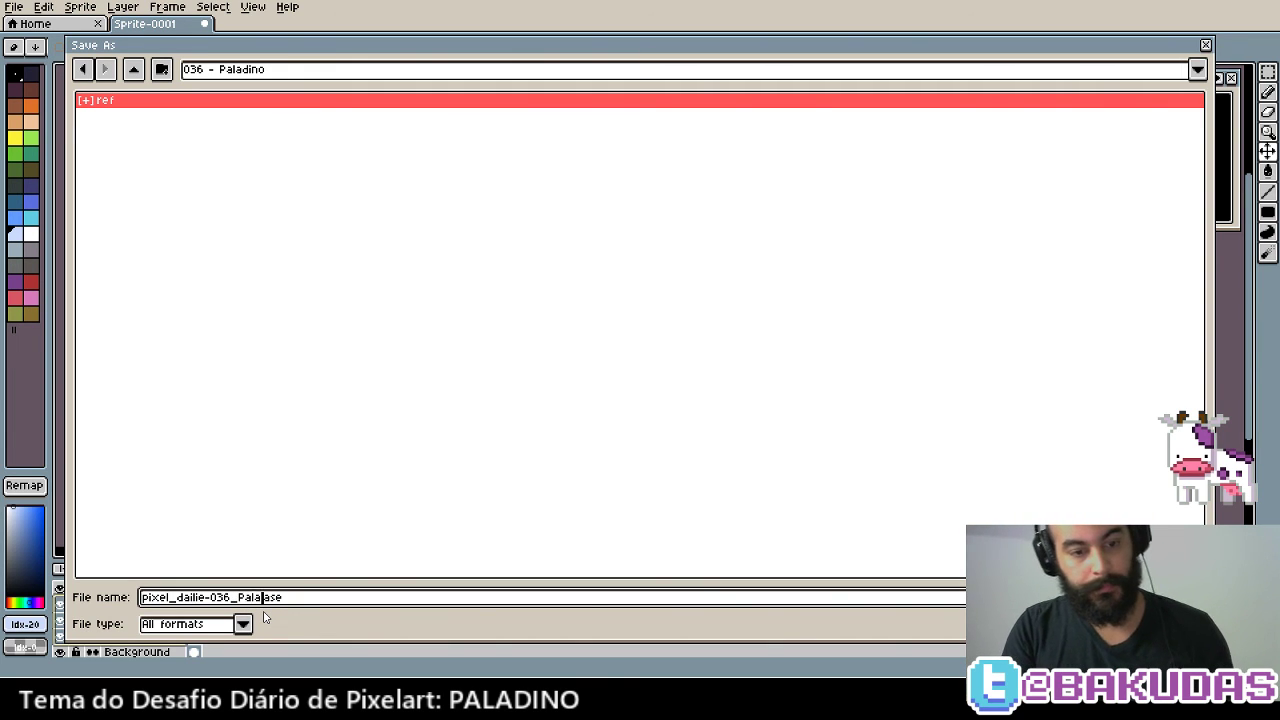
text(a)
key(Return)
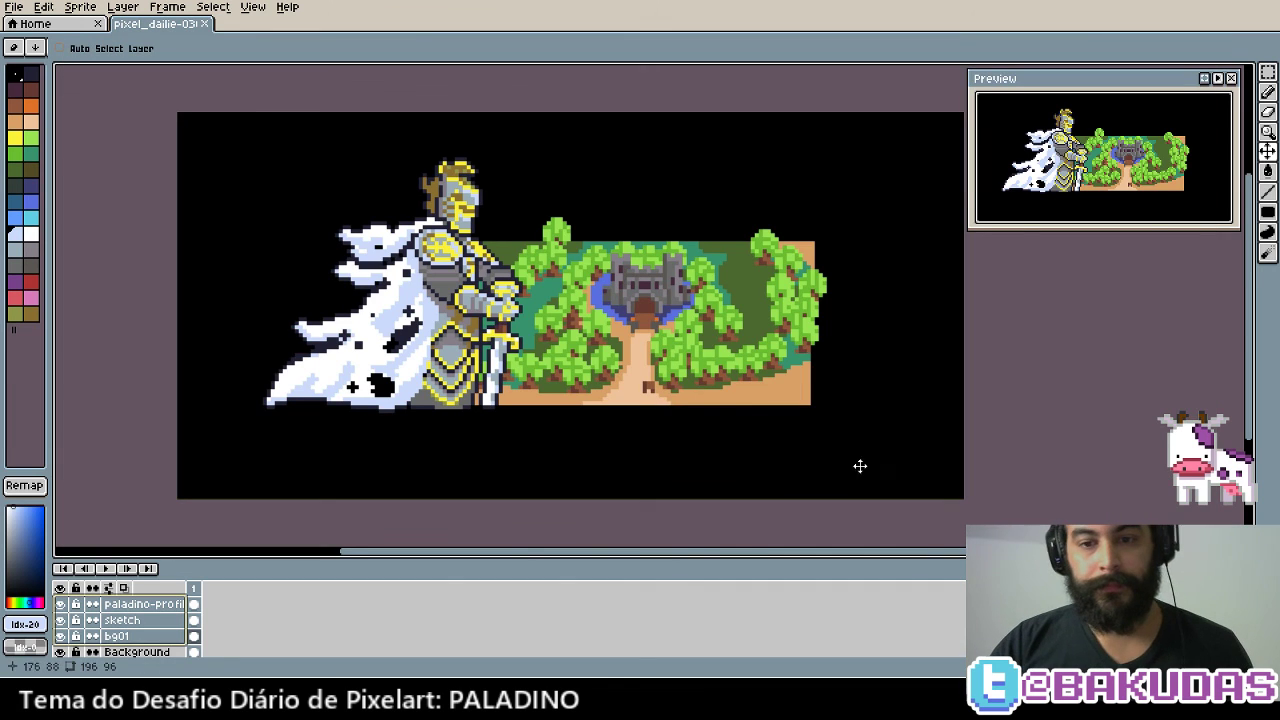